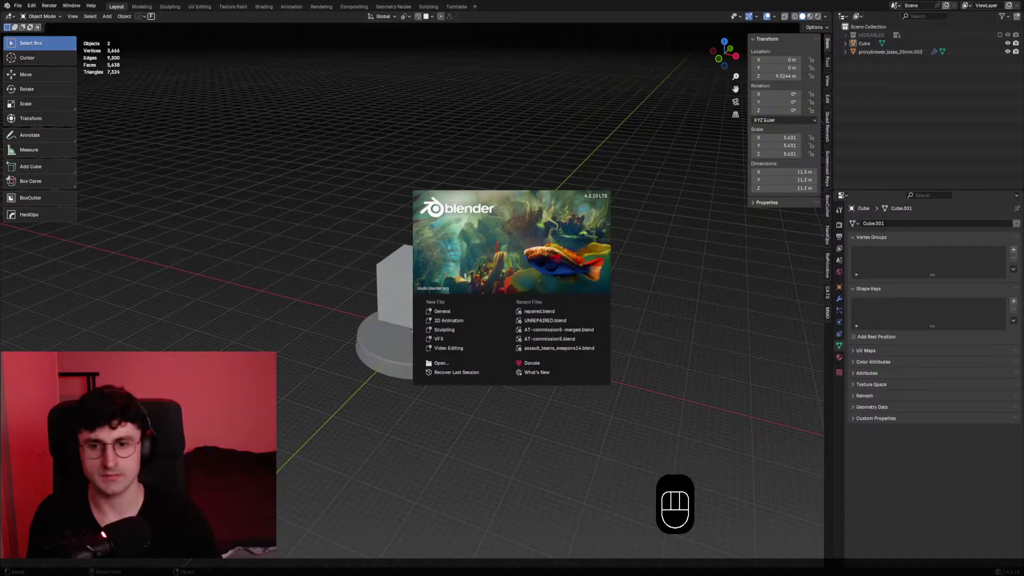
Dismiss the startup splash screen to reveal the scene with the cube and round base
{"action": "left_click", "coordinate": [695, 280]}
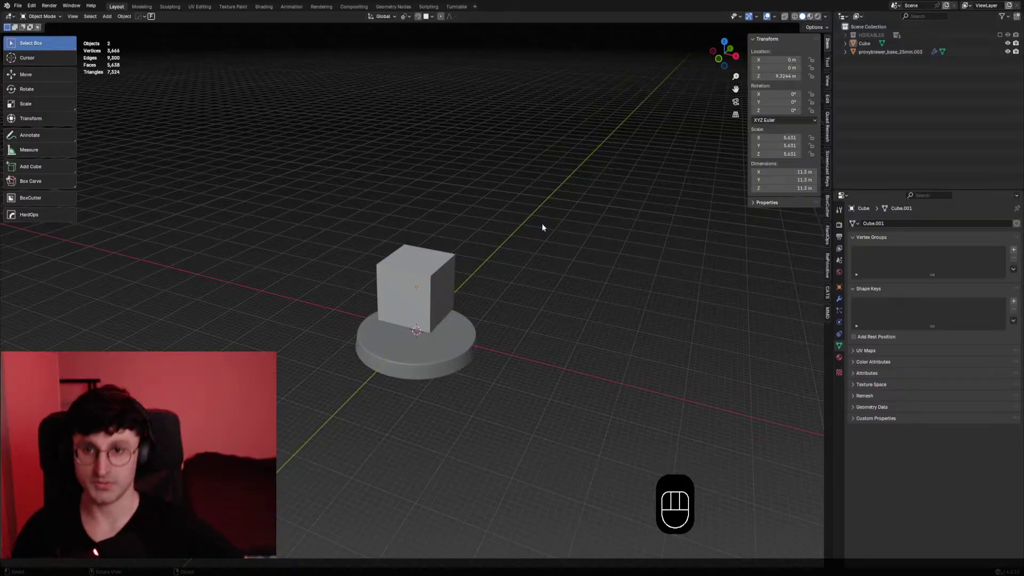
{"action": "key", "text": "super"}
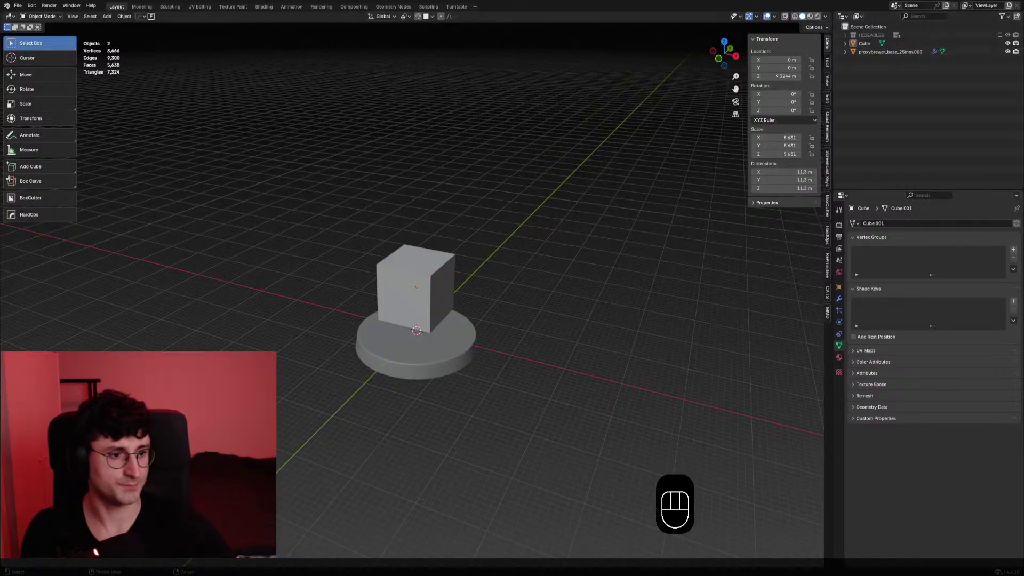
{"action": "left_click", "coordinate": [273, 341]}
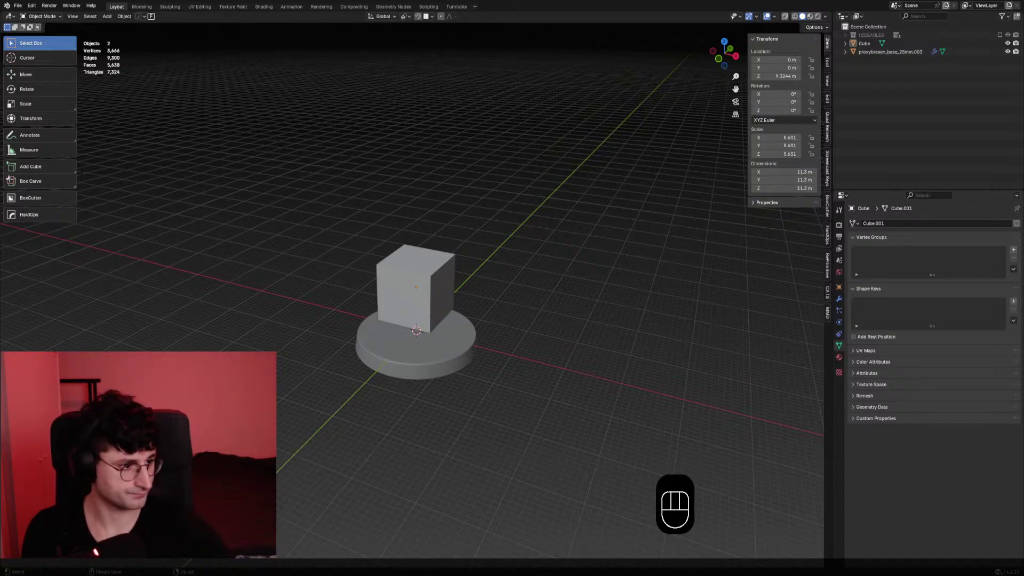
Switch to Discord's scholars channel and tile it side by side with the PureRef reference board
{"action": "key", "text": "alt+Tab"}
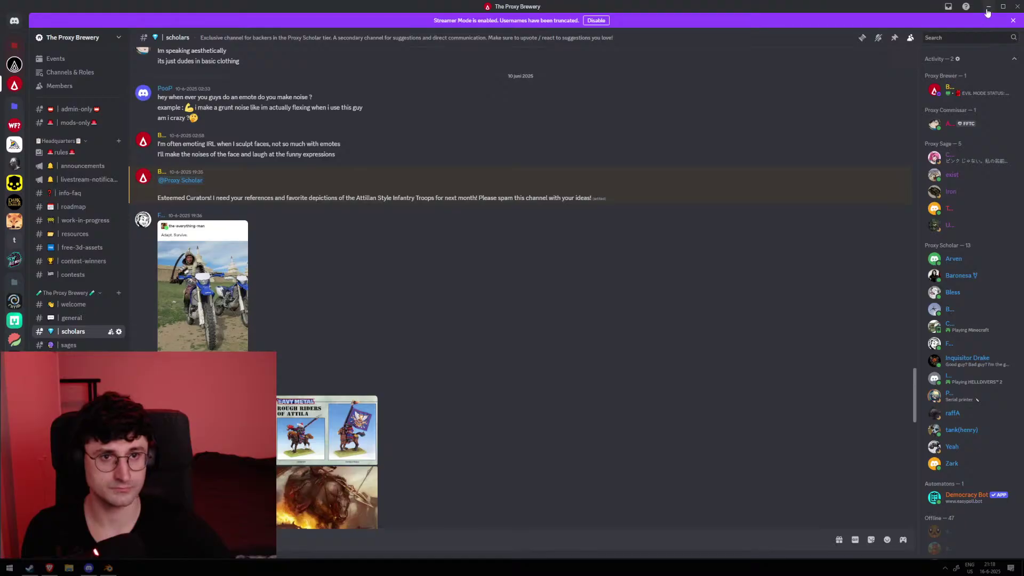
{"action": "left_click_drag", "start_coordinate": [669, 0], "coordinate": [732, 105]}
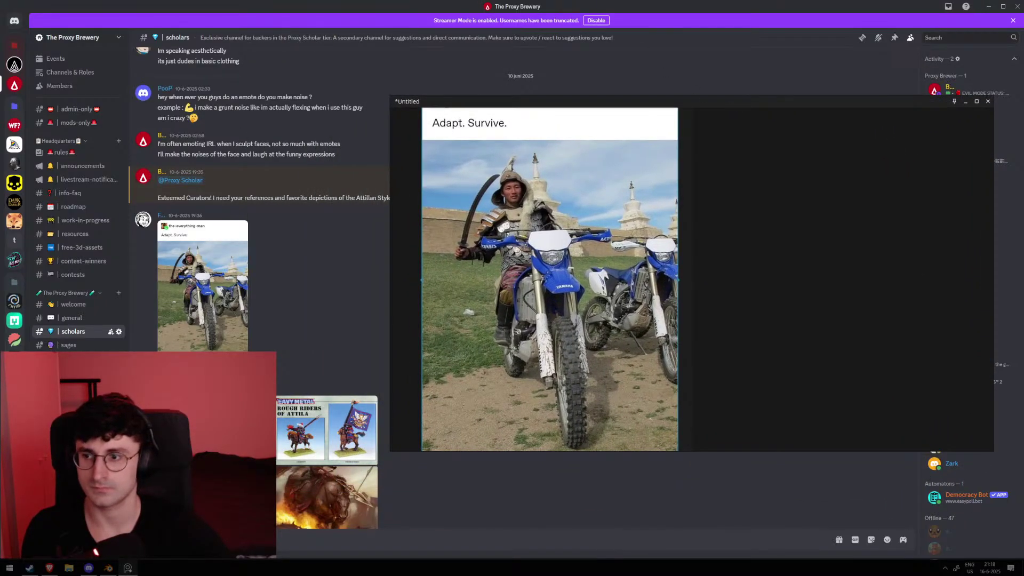
{"action": "left_click", "coordinate": [548, 10]}
{"action": "key", "text": "super+Left"}
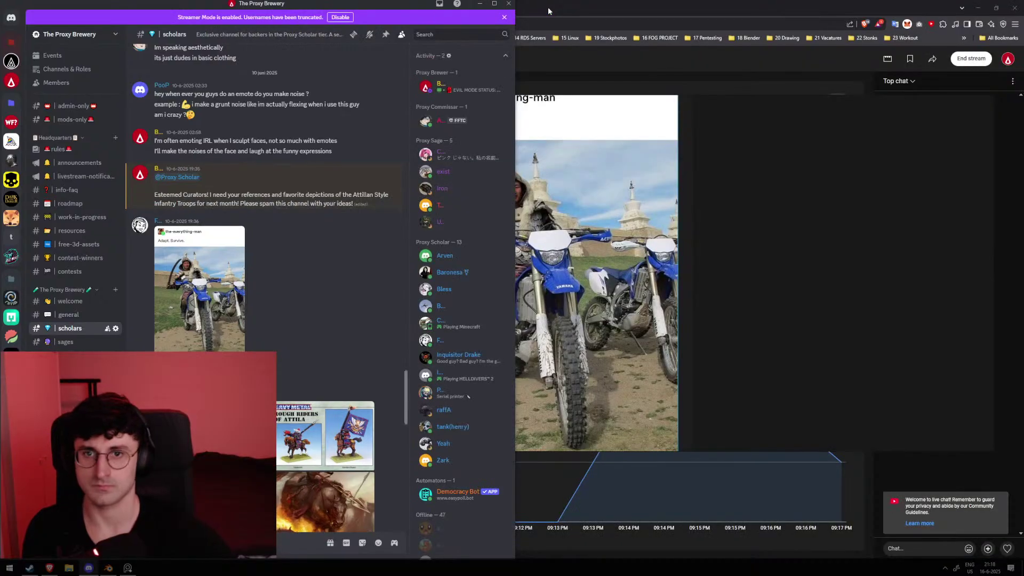
{"action": "left_click", "coordinate": [719, 123]}
{"action": "key", "text": "super+Right"}
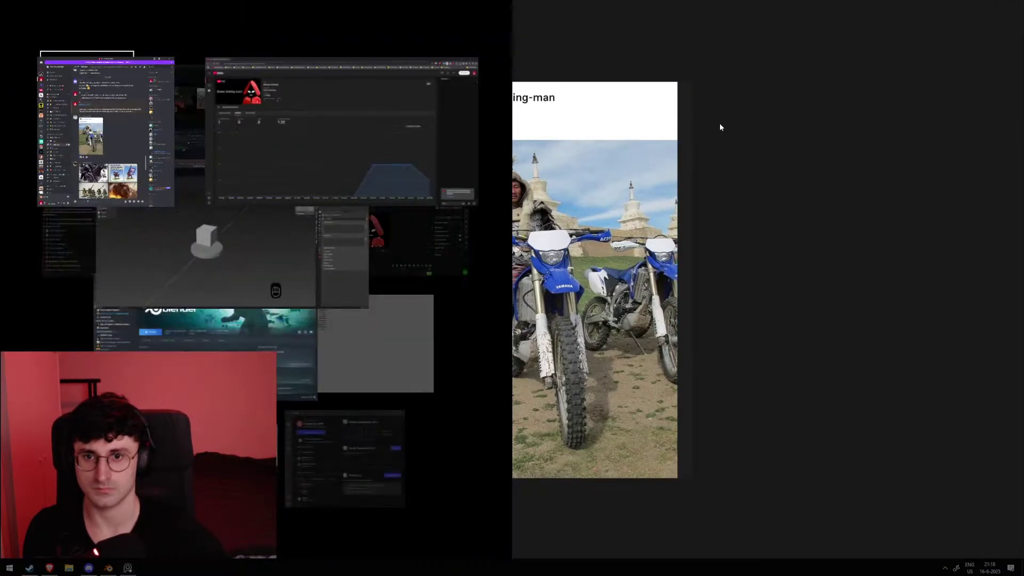
{"action": "key", "text": "Return"}
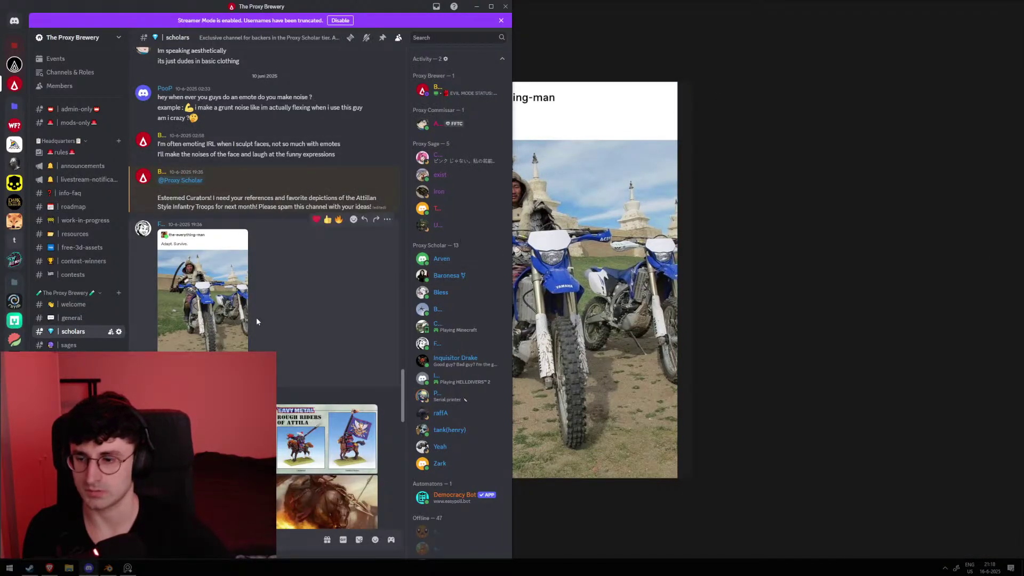
Add the cavalry artwork, Rough Riders of Attila miniatures, Rough Rider text page and Attilan sketch from the scholars channel to the board
{"action": "scroll", "coordinate": [377, 280], "scroll_direction": "down", "scroll_amount": 3}
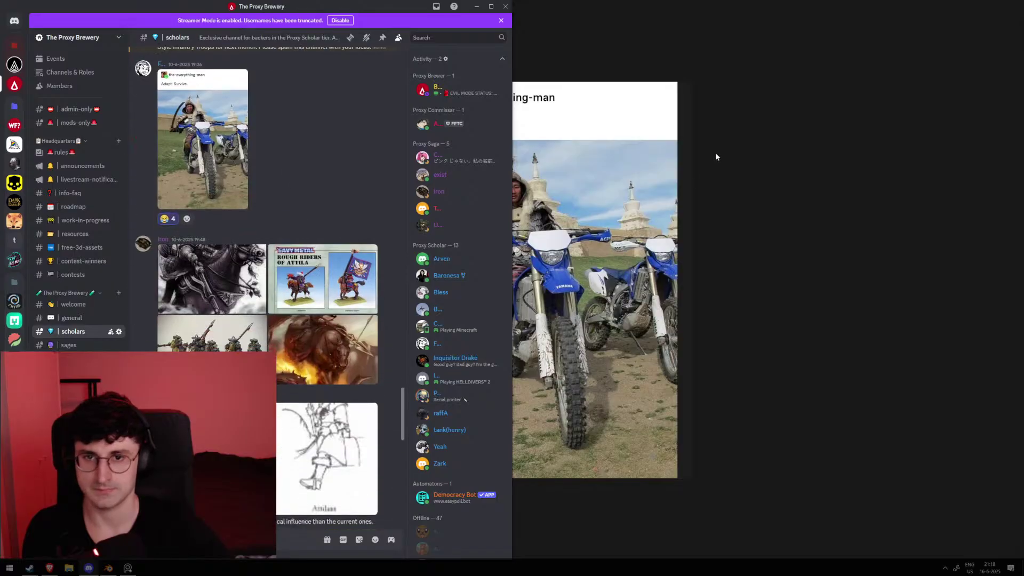
{"action": "scroll", "coordinate": [736, 169], "scroll_direction": "down", "scroll_amount": 4}
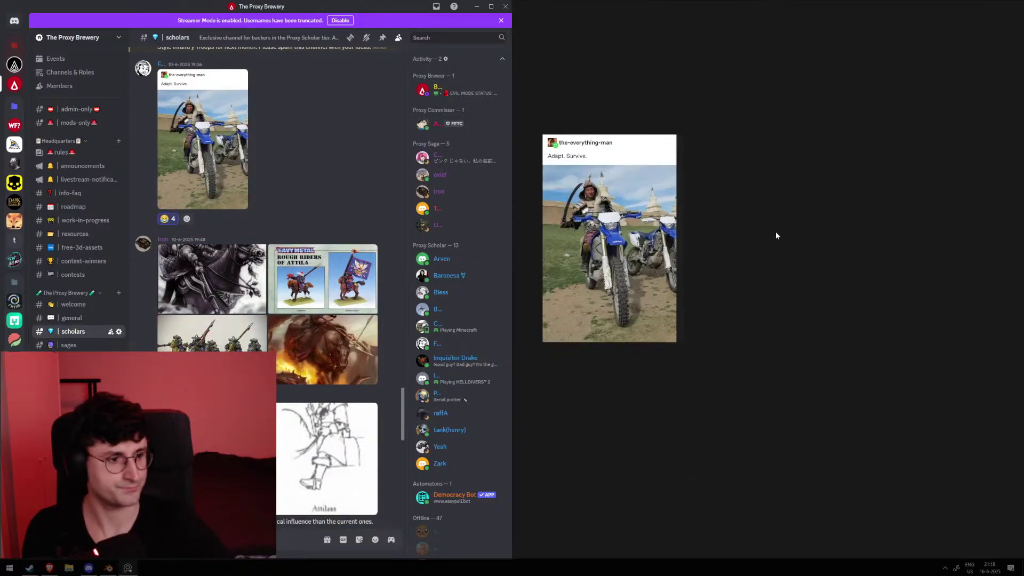
{"action": "key", "text": "ctrl+v"}
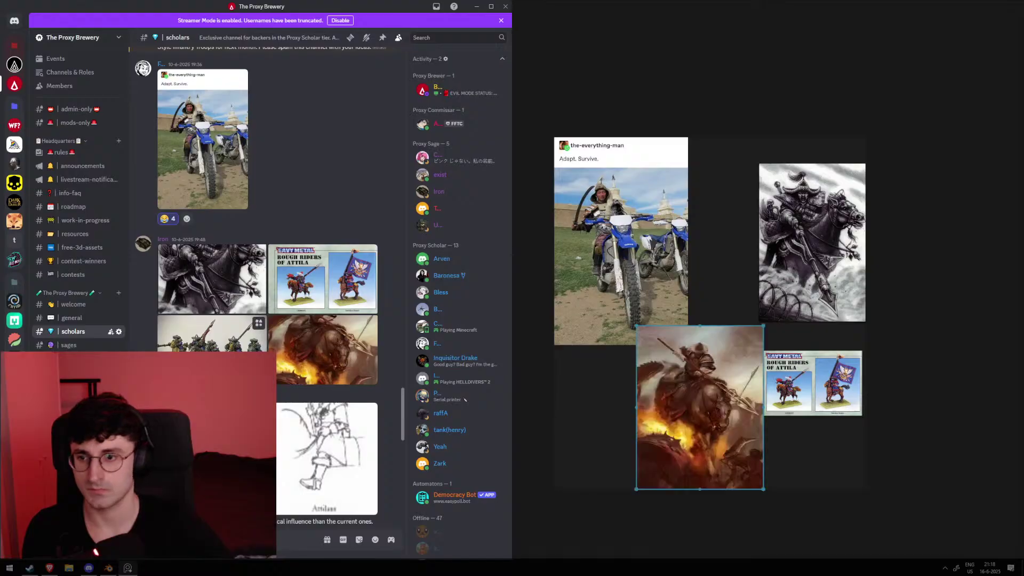
{"action": "key", "text": "ctrl+v"}
{"action": "scroll", "coordinate": [313, 372], "scroll_direction": "down", "scroll_amount": 3}
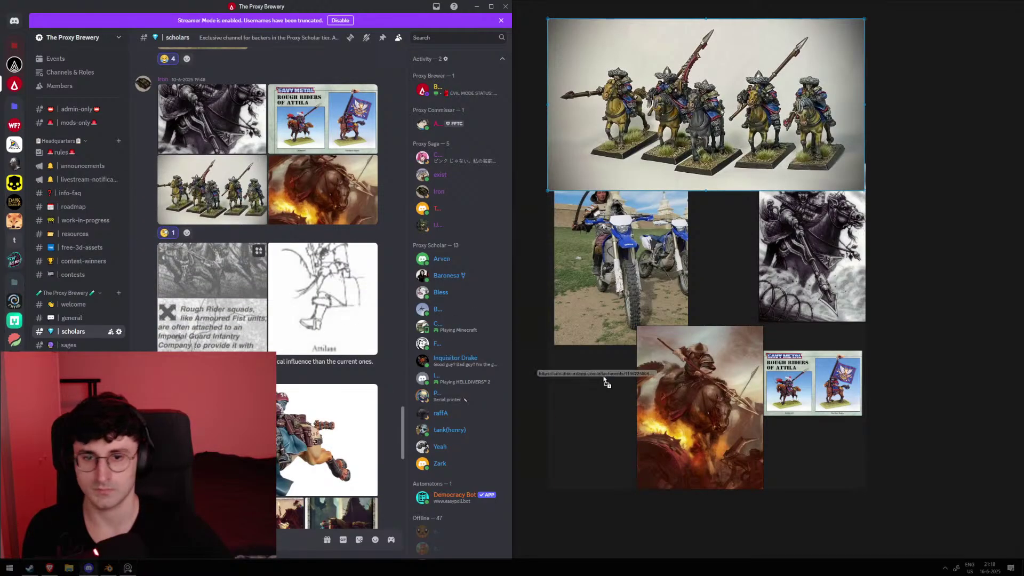
{"action": "left_click_drag", "start_coordinate": [322, 299], "coordinate": [838, 458]}
Add the blue-robed mounted miniature, the black-and-white riders drawing and the two painted cavalry scenes to the reference board
{"action": "scroll", "coordinate": [312, 373], "scroll_direction": "down", "scroll_amount": 2}
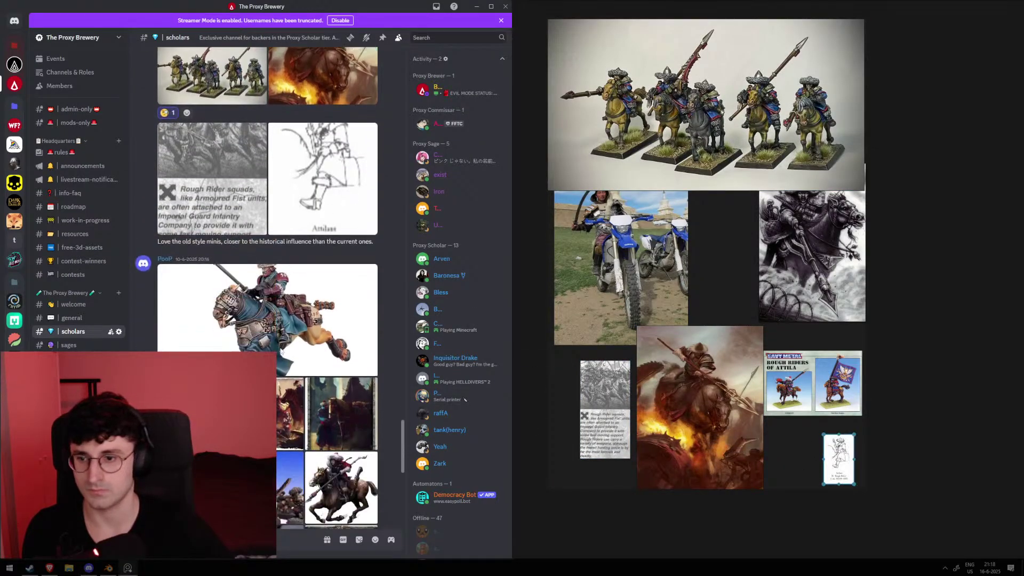
{"action": "left_click_drag", "start_coordinate": [314, 341], "coordinate": [578, 399]}
{"action": "scroll", "coordinate": [368, 273], "scroll_direction": "down", "scroll_amount": 3}
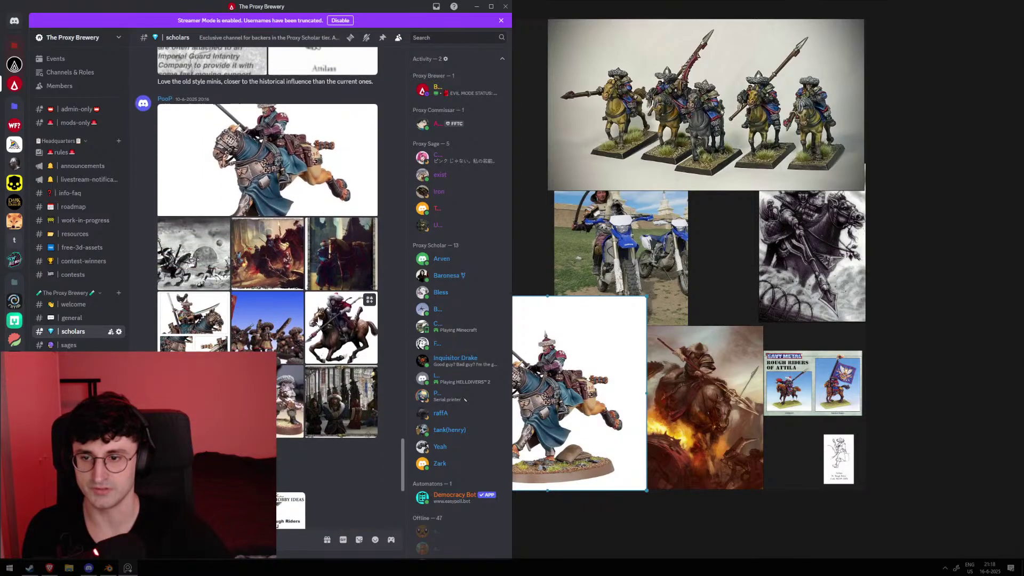
{"action": "left_click_drag", "start_coordinate": [193, 254], "coordinate": [773, 467]}
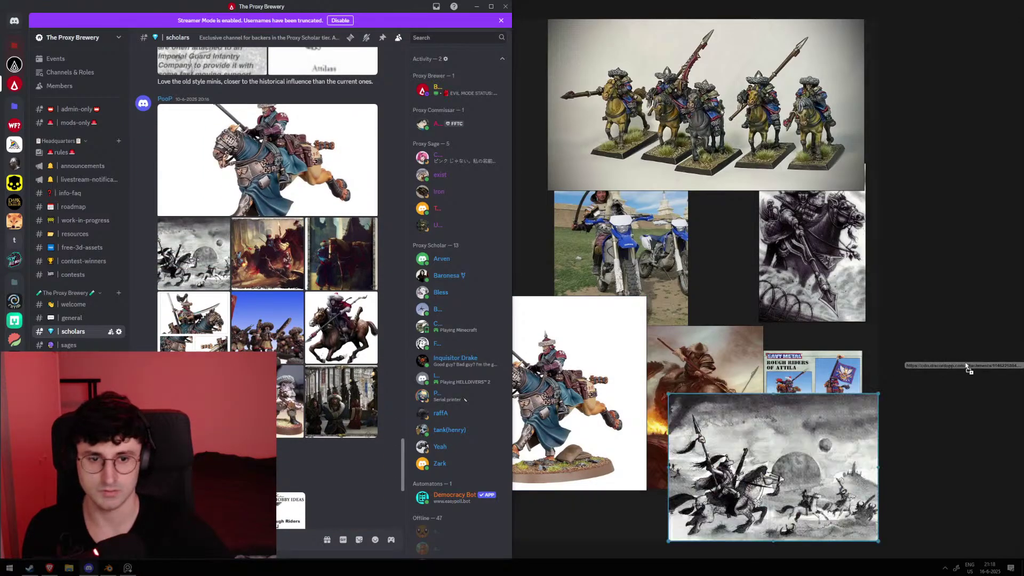
{"action": "left_click_drag", "start_coordinate": [267, 254], "coordinate": [905, 358]}
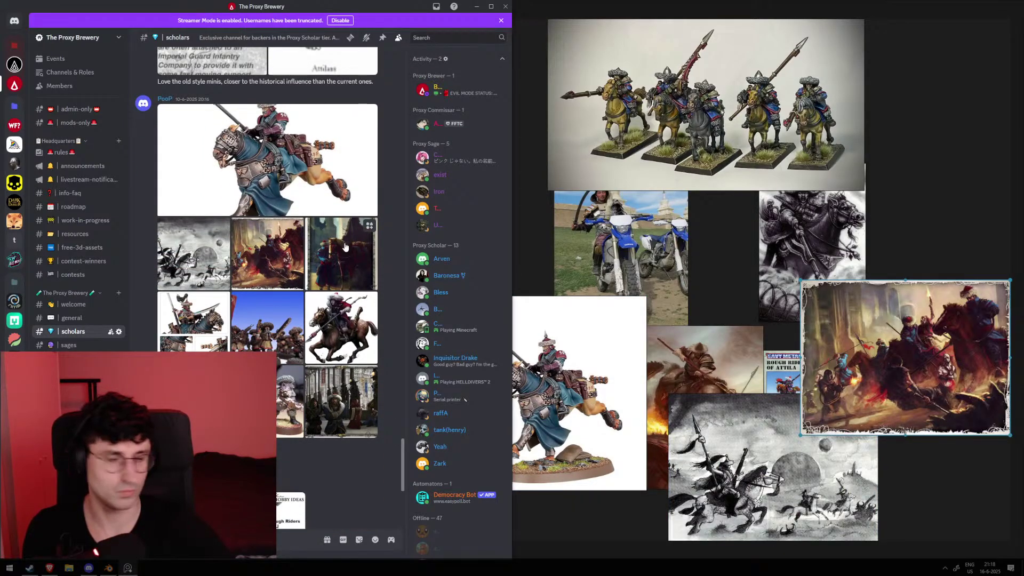
{"action": "left_click_drag", "start_coordinate": [955, 265], "coordinate": [961, 233]}
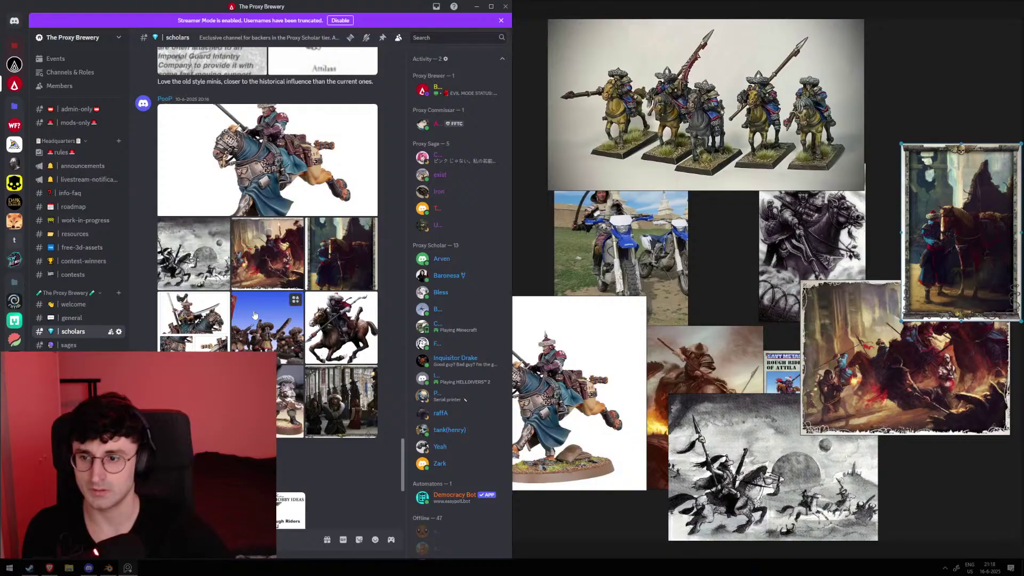
Add the remaining rider and infantry miniatures, the crowd painting and the Kabewski's Hobby Ideas rifleman image to the reference board
{"action": "scroll", "coordinate": [266, 330], "scroll_direction": "down", "scroll_amount": 3}
{"action": "left_click_drag", "start_coordinate": [267, 248], "coordinate": [913, 455]}
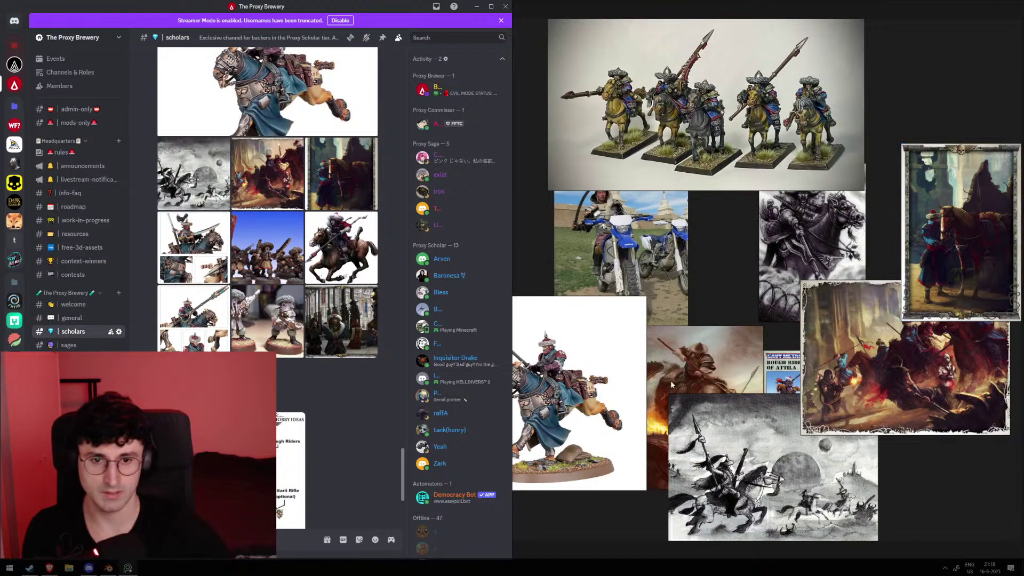
{"action": "left_click_drag", "start_coordinate": [332, 265], "coordinate": [923, 120]}
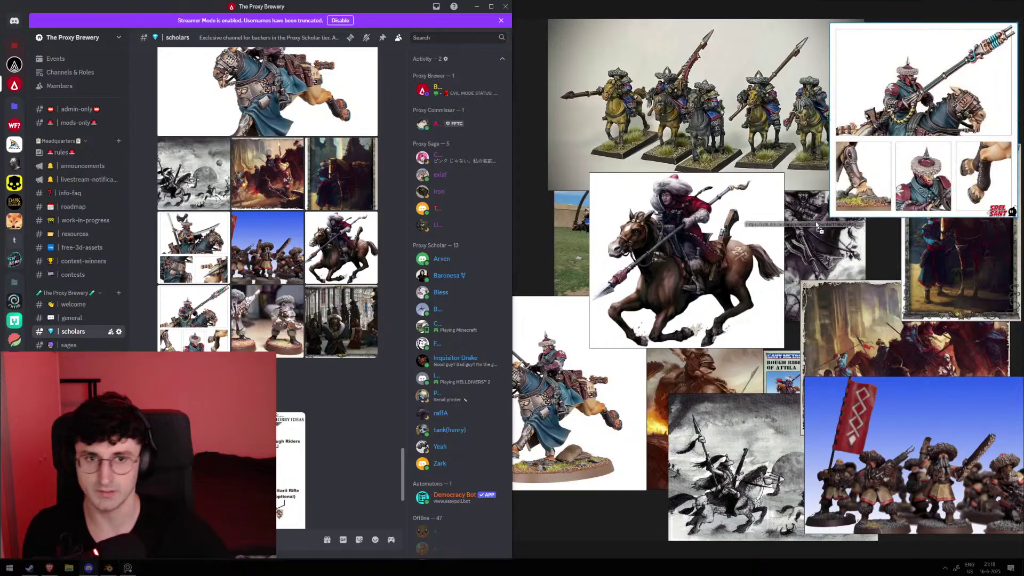
{"action": "left_click_drag", "start_coordinate": [373, 292], "coordinate": [561, 246]}
{"action": "scroll", "coordinate": [290, 266], "scroll_direction": "down", "scroll_amount": 5}
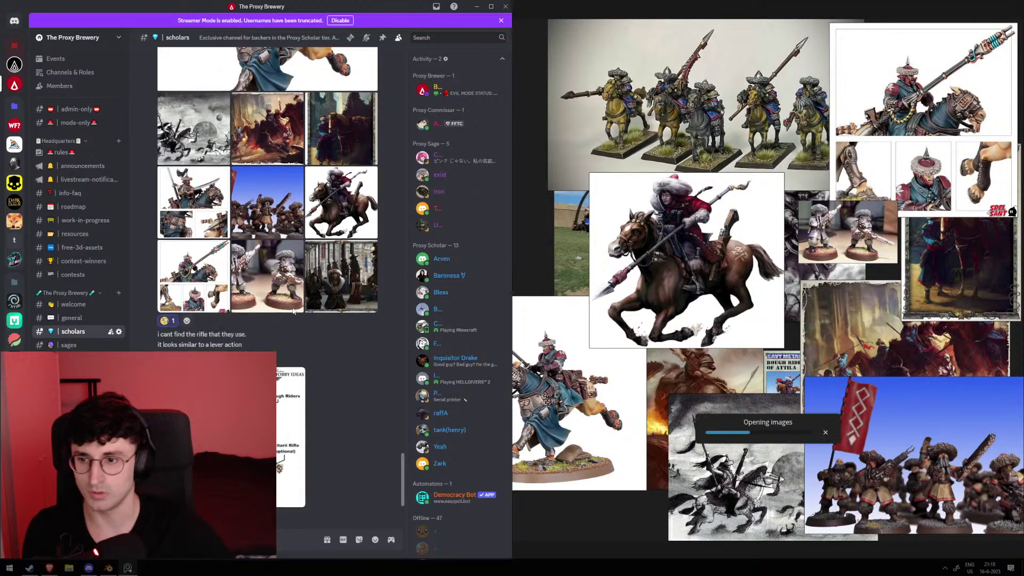
{"action": "left_click_drag", "start_coordinate": [287, 246], "coordinate": [853, 326]}
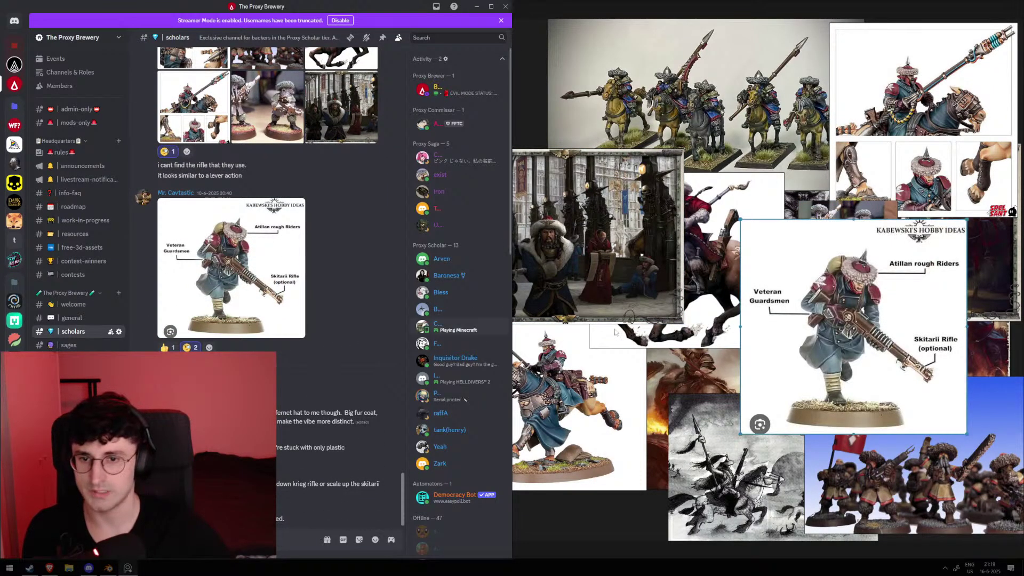
Select all images on the reference board and arrange them with the Optimal layout
{"action": "scroll", "coordinate": [537, 143], "scroll_direction": "down", "scroll_amount": 3}
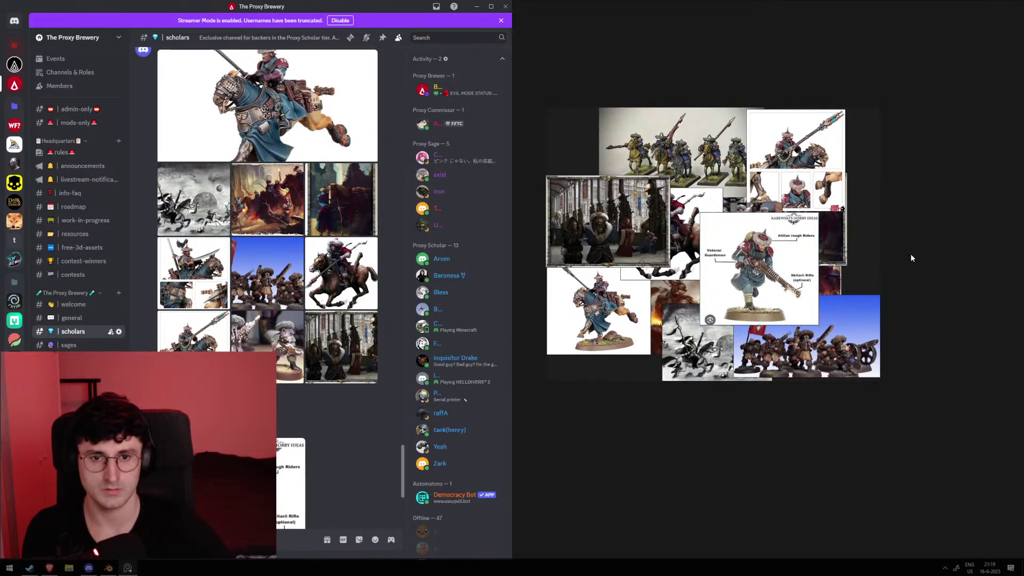
{"action": "key", "text": "ctrl+a"}
{"action": "right_click", "coordinate": [796, 242]}
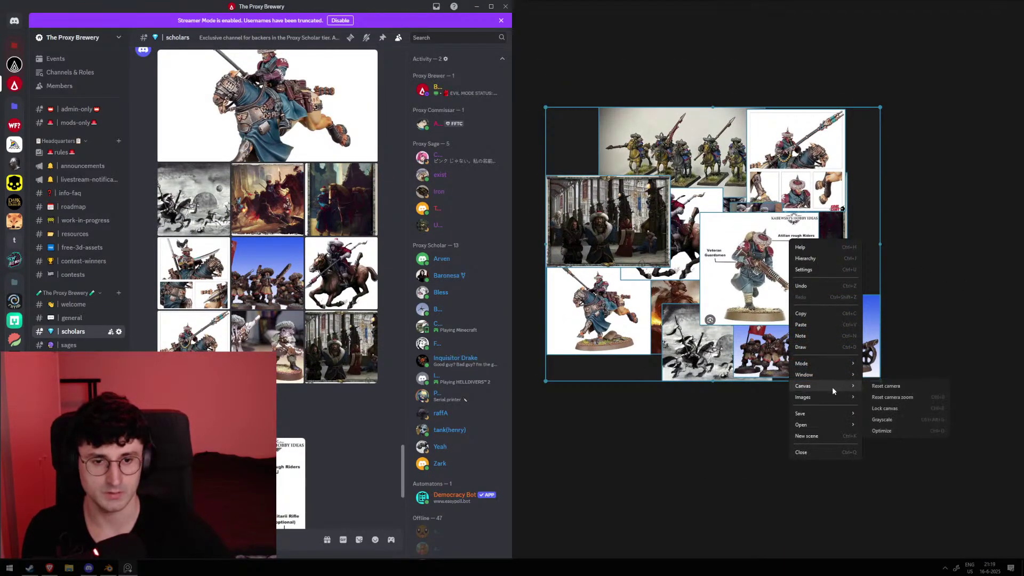
{"action": "mouse_move", "coordinate": [827, 398]}
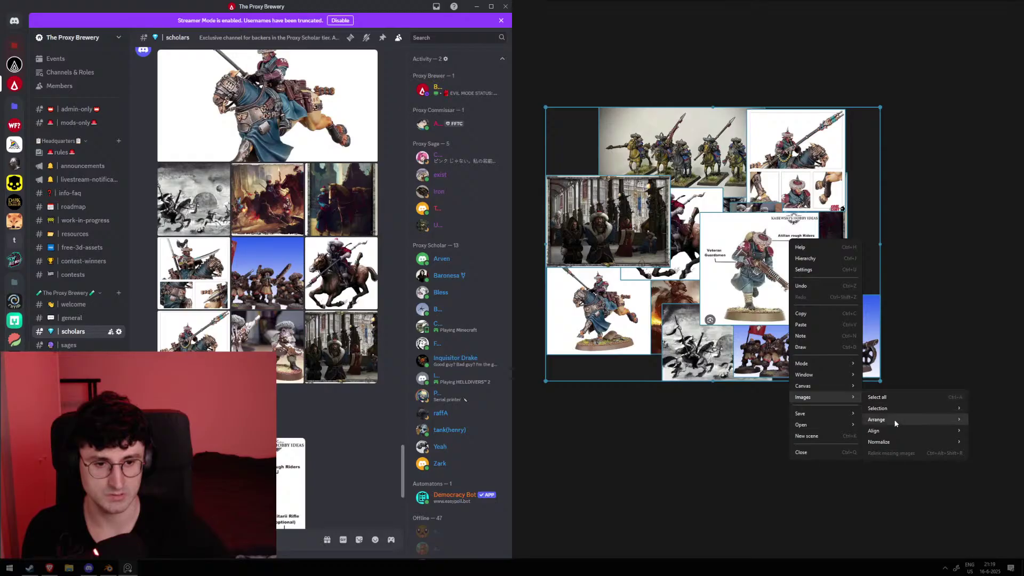
{"action": "mouse_move", "coordinate": [894, 418]}
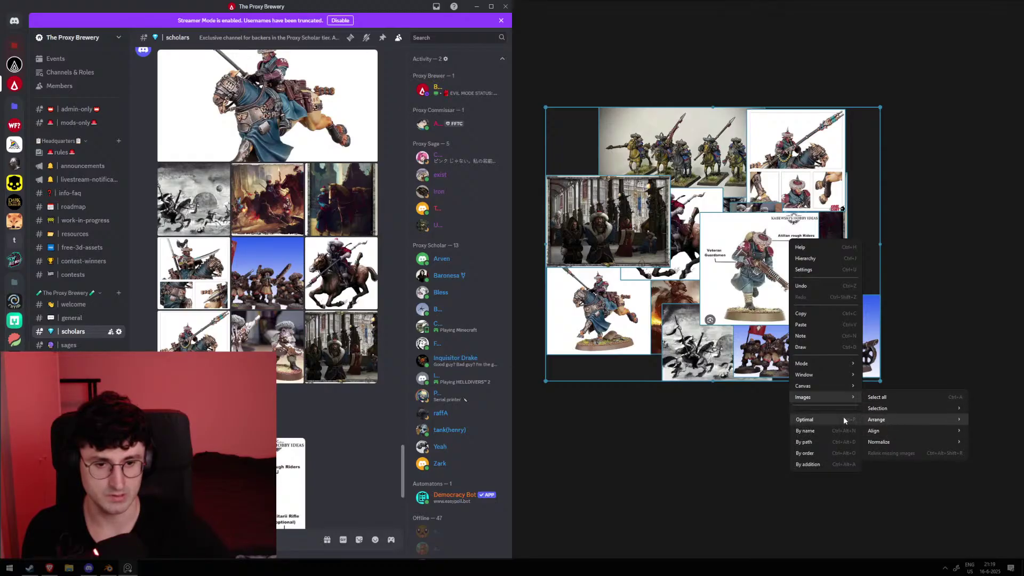
{"action": "left_click", "coordinate": [813, 421]}
{"action": "left_click", "coordinate": [926, 258]}
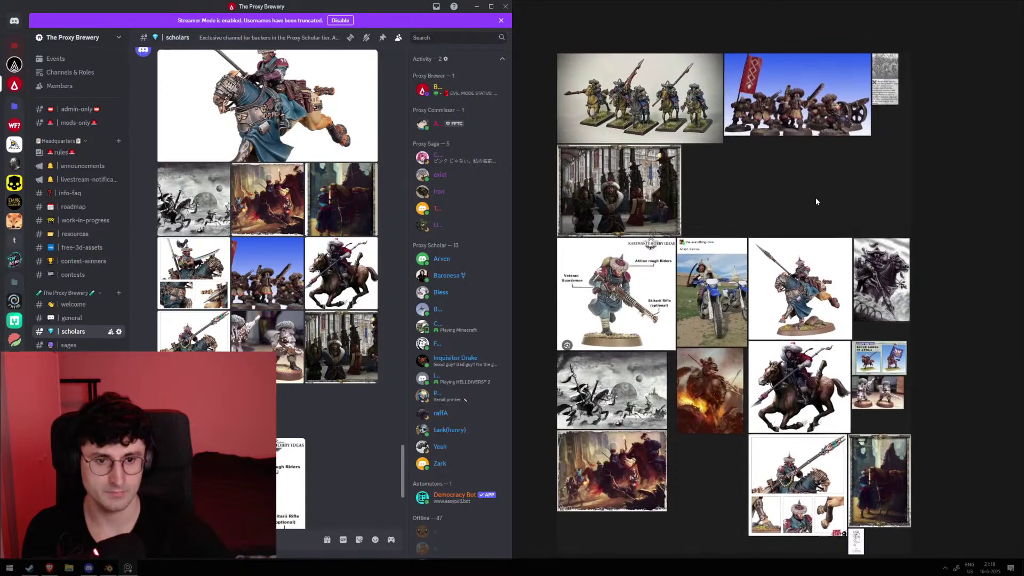
{"action": "middle_click_drag", "start_coordinate": [789, 216], "coordinate": [827, 185]}
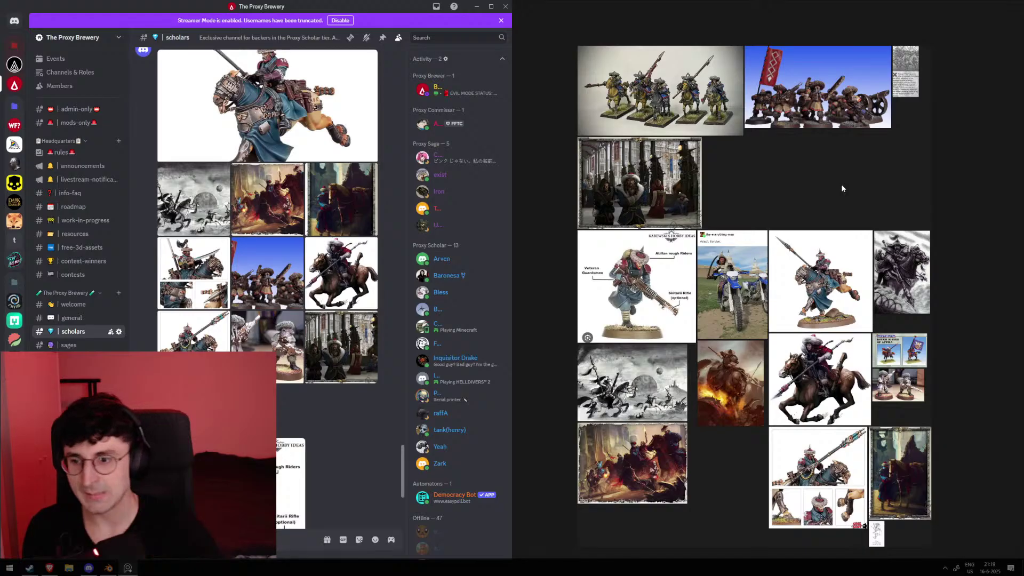
Look through the scholars, livestream-notifications and general channels, ending back in the scholars channel
{"action": "scroll", "coordinate": [356, 413], "scroll_direction": "down", "scroll_amount": 3}
{"action": "scroll", "coordinate": [357, 413], "scroll_direction": "down", "scroll_amount": 3}
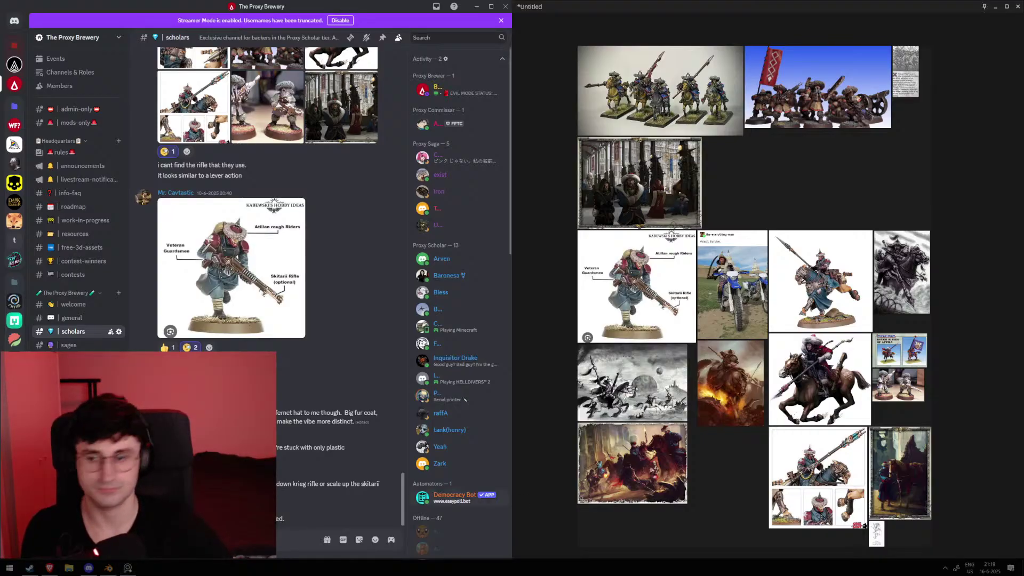
{"action": "left_click", "coordinate": [88, 180]}
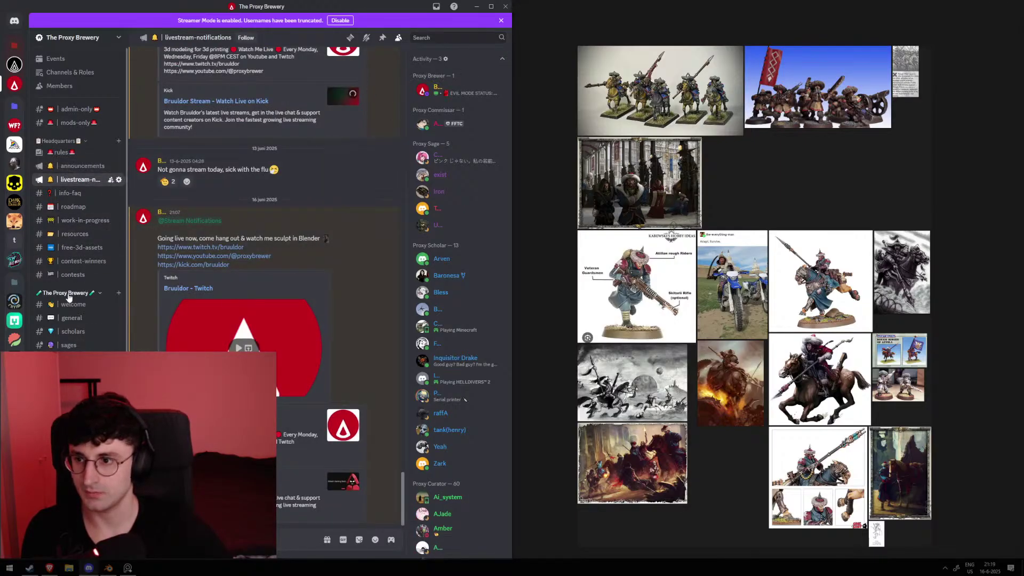
{"action": "left_click", "coordinate": [72, 318]}
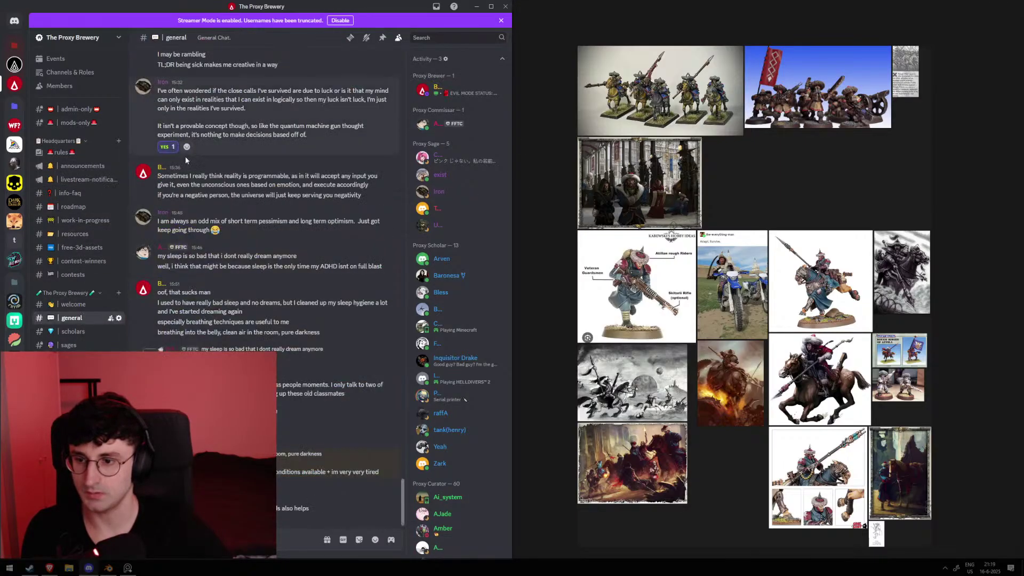
{"action": "left_click", "coordinate": [74, 331]}
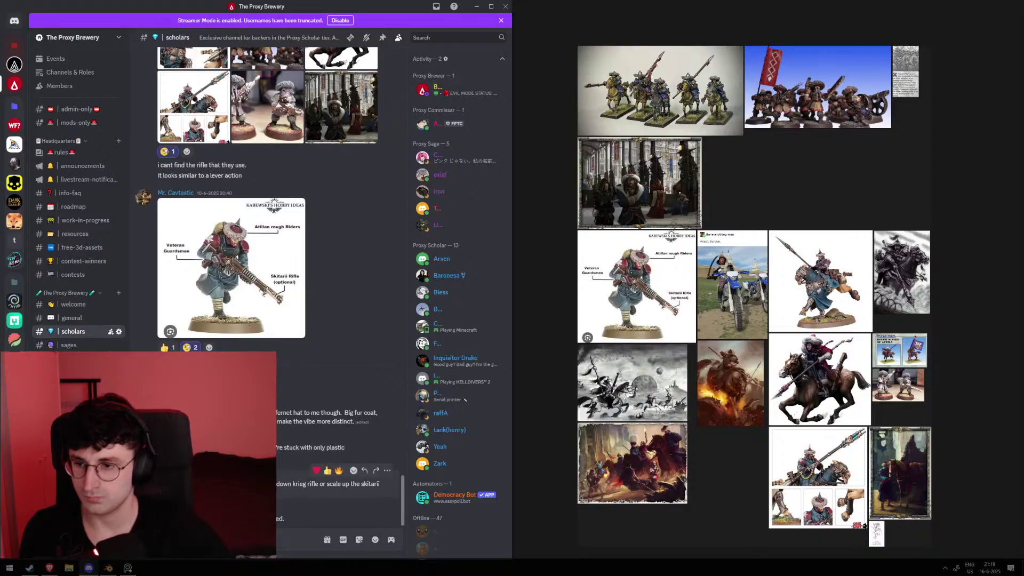
{"action": "scroll", "coordinate": [342, 373], "scroll_direction": "up", "scroll_amount": 3}
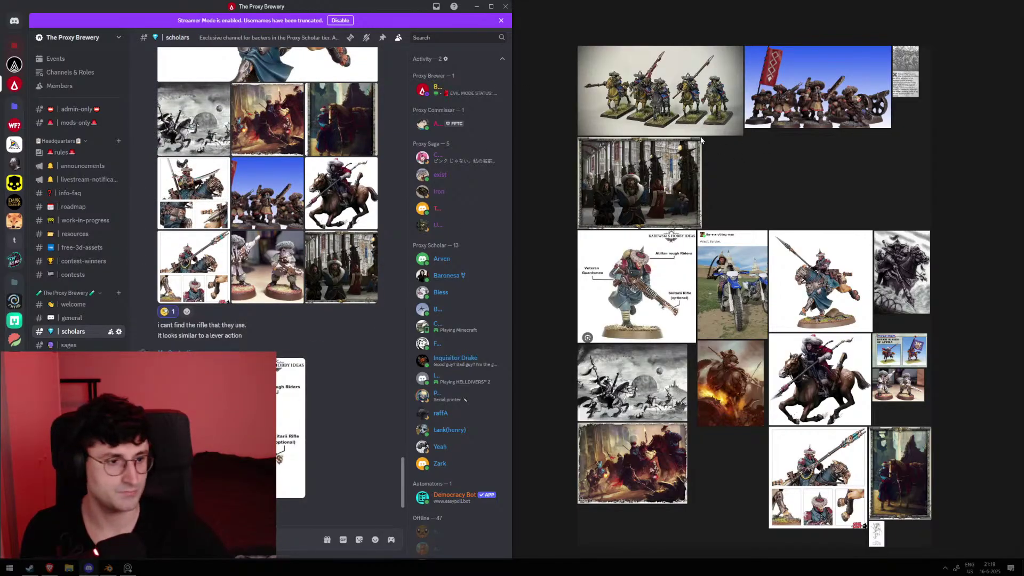
Close the reference board window and switch back to the Blender scene
{"action": "key", "text": "alt+F4"}
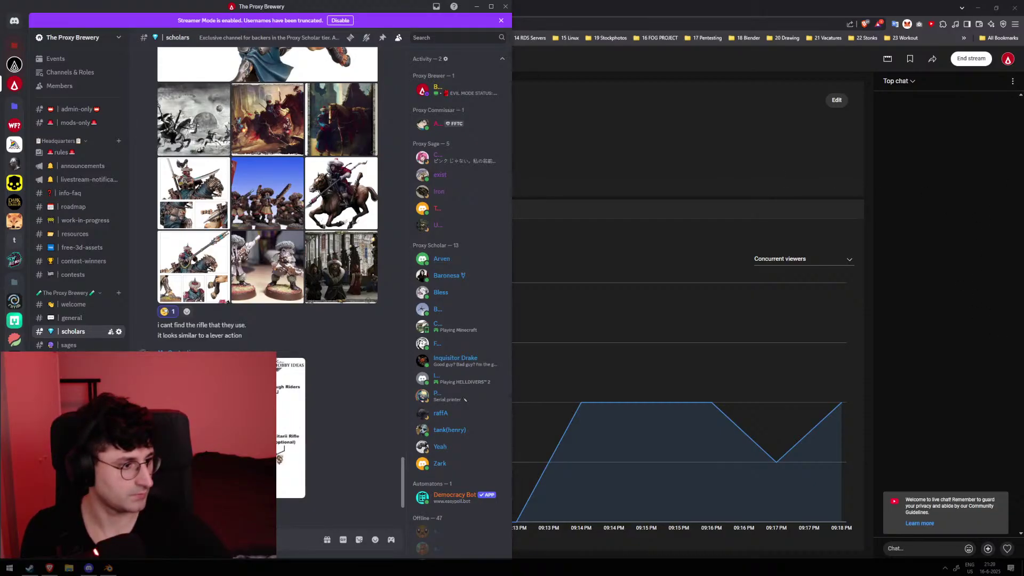
{"action": "key", "text": "alt+Tab"}
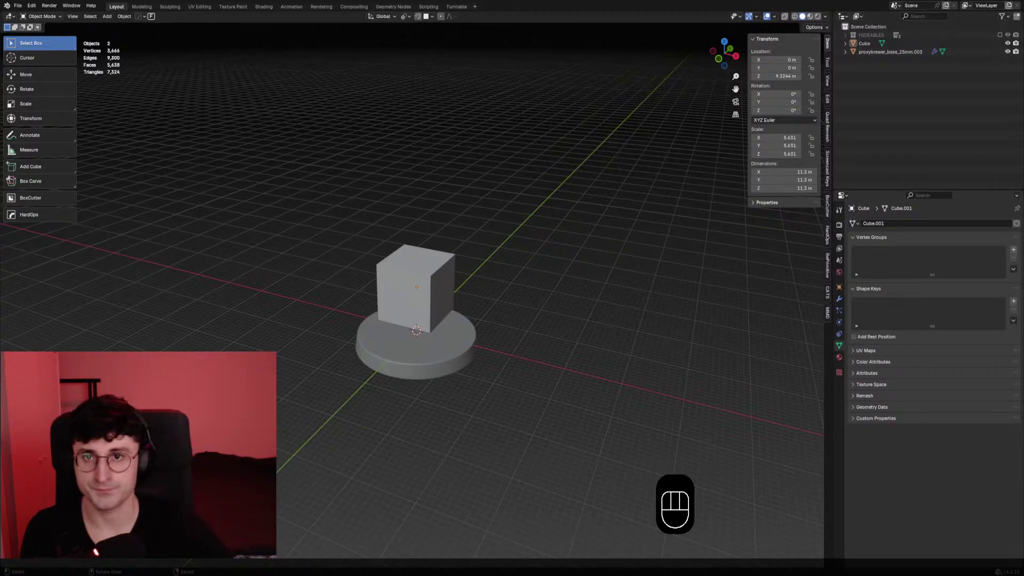
{"action": "left_click", "coordinate": [512, 288]}
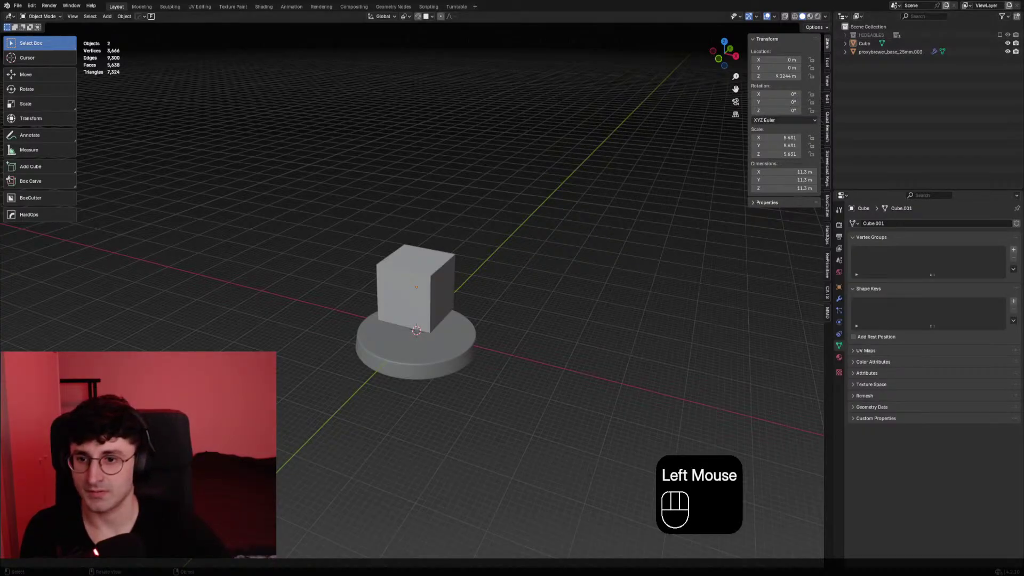
Paste the rigged armoured soldier onto the round base and delete the placeholder cube
{"action": "middle_click_drag", "start_coordinate": [512, 288], "coordinate": [549, 275]}
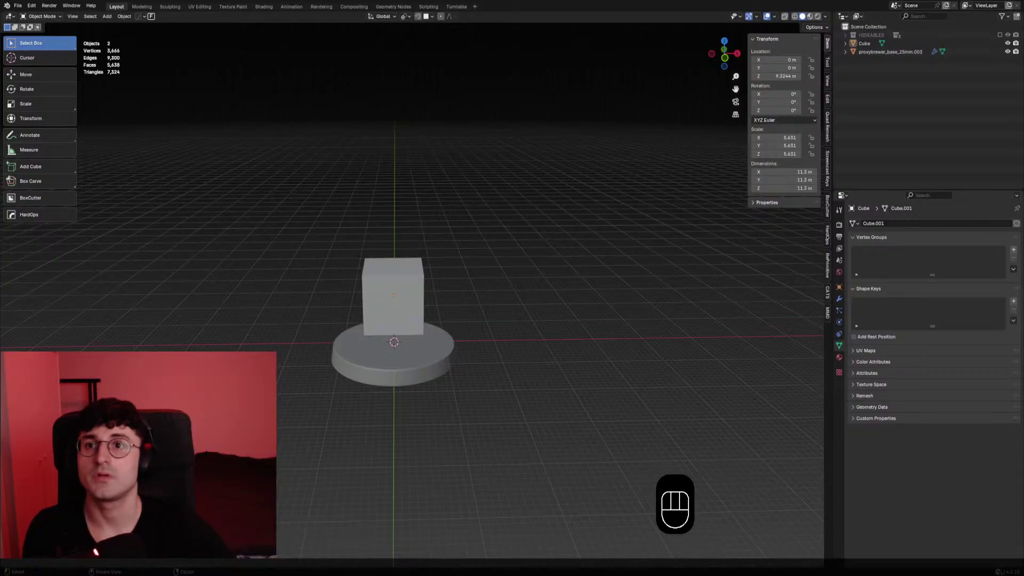
{"action": "left_click", "coordinate": [449, 146]}
{"action": "scroll", "coordinate": [468, 151], "scroll_direction": "down", "scroll_amount": 2}
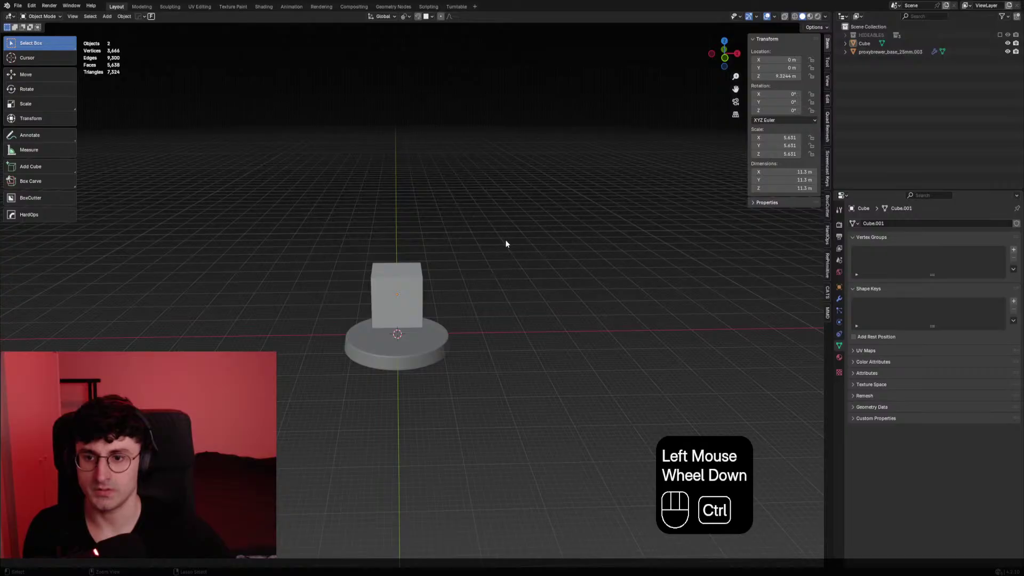
{"action": "key", "text": "ctrl+v"}
{"action": "middle_click_drag", "start_coordinate": [498, 245], "coordinate": [568, 251], "text": "shift"}
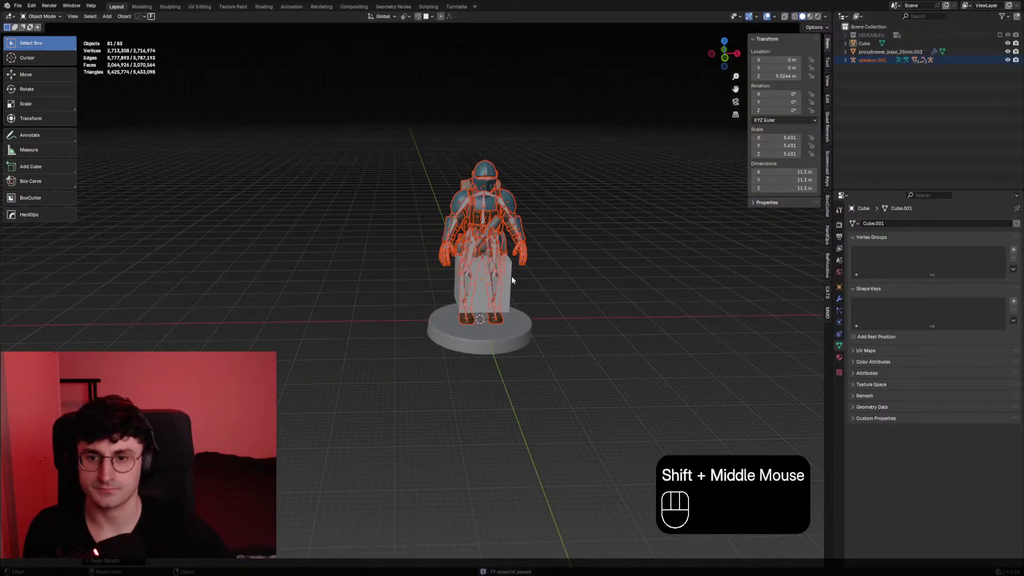
{"action": "left_click", "coordinate": [512, 278]}
{"action": "key", "text": "Delete"}
Examine the pasted soldier and its skeleton from the front and at an angle
{"action": "middle_click_drag", "start_coordinate": [525, 277], "coordinate": [455, 270]}
{"action": "key", "text": "KP_1"}
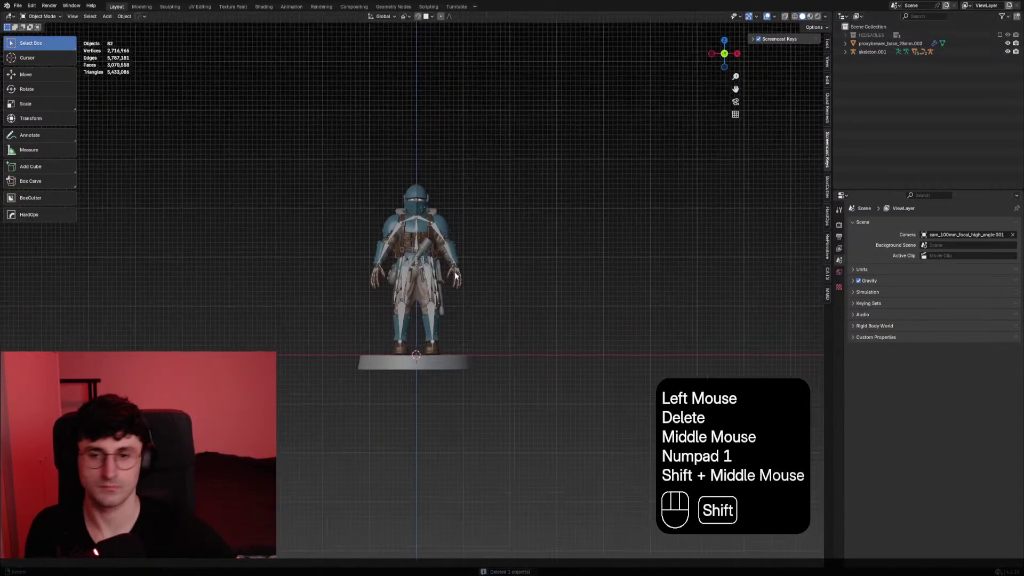
{"action": "scroll", "coordinate": [463, 271], "scroll_direction": "up", "scroll_amount": 2}
{"action": "middle_click_drag", "start_coordinate": [510, 248], "coordinate": [518, 297], "text": "shift"}
{"action": "middle_click_drag", "start_coordinate": [525, 226], "coordinate": [546, 247], "text": "shift"}
{"action": "left_click", "coordinate": [457, 193]}
{"action": "middle_click_drag", "start_coordinate": [459, 194], "coordinate": [455, 204], "text": "shift"}
{"action": "left_click", "coordinate": [530, 230]}
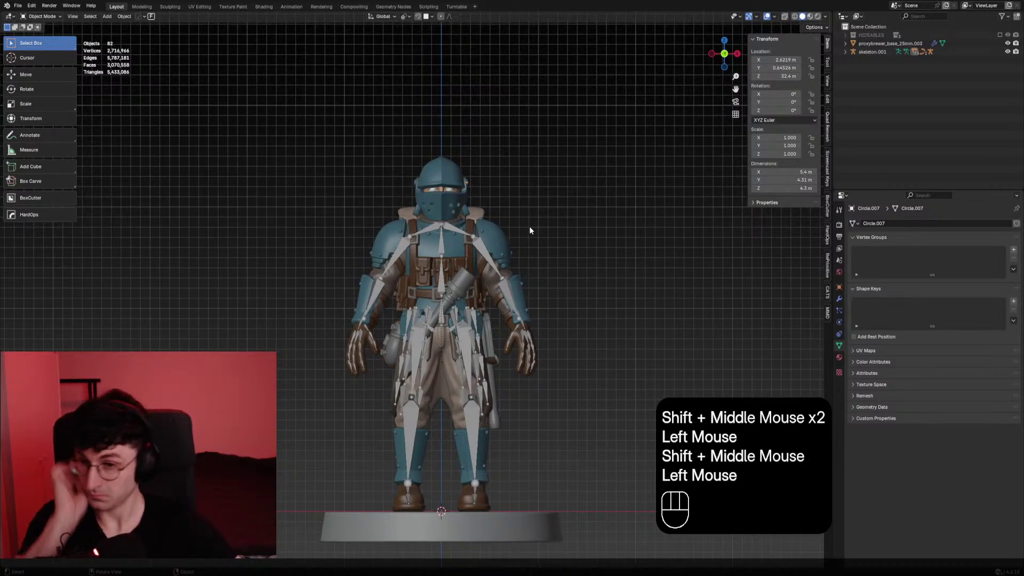
{"action": "middle_click_drag", "start_coordinate": [511, 212], "coordinate": [458, 283]}
{"action": "left_click", "coordinate": [551, 252]}
{"action": "key", "text": "ctrl+KP_1"}
{"action": "key", "text": "KP_1"}
{"action": "left_click", "coordinate": [554, 254]}
{"action": "scroll", "coordinate": [484, 261], "scroll_direction": "up", "scroll_amount": 2}
{"action": "scroll", "coordinate": [484, 261], "scroll_direction": "down", "scroll_amount": 1}
{"action": "scroll", "coordinate": [472, 266], "scroll_direction": "down", "scroll_amount": 1, "text": "shift"}
{"action": "scroll", "coordinate": [455, 272], "scroll_direction": "down", "scroll_amount": 1}
Select the skeleton and all of the soldier's parts and clear their parent relationship
{"action": "left_click", "coordinate": [460, 282]}
{"action": "middle_click_drag", "start_coordinate": [511, 264], "coordinate": [511, 218], "text": "shift"}
{"action": "left_click_drag", "start_coordinate": [207, 71], "coordinate": [580, 472], "text": "shift"}
{"action": "key", "text": "alt+p"}
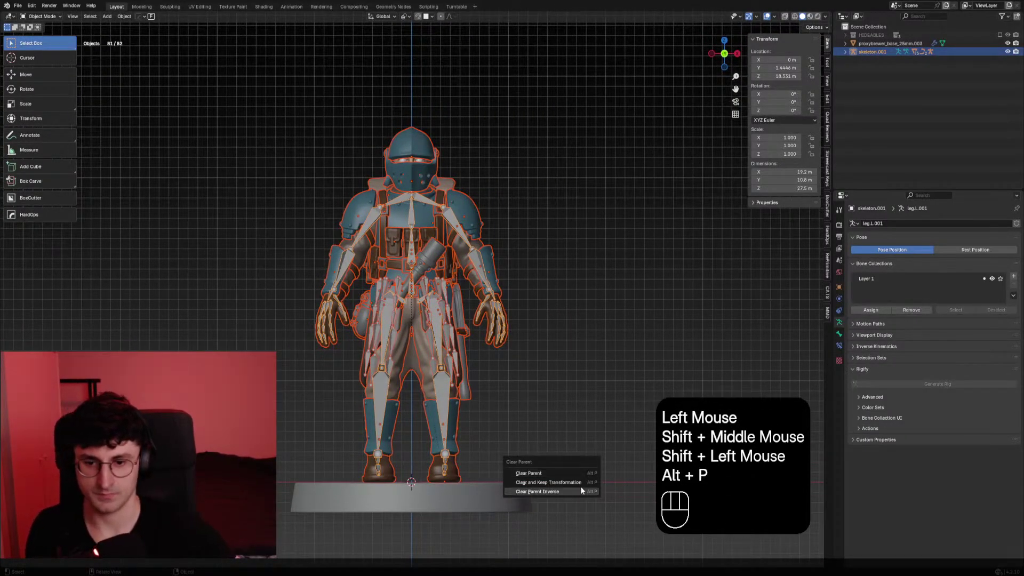
{"action": "left_click", "coordinate": [533, 226]}
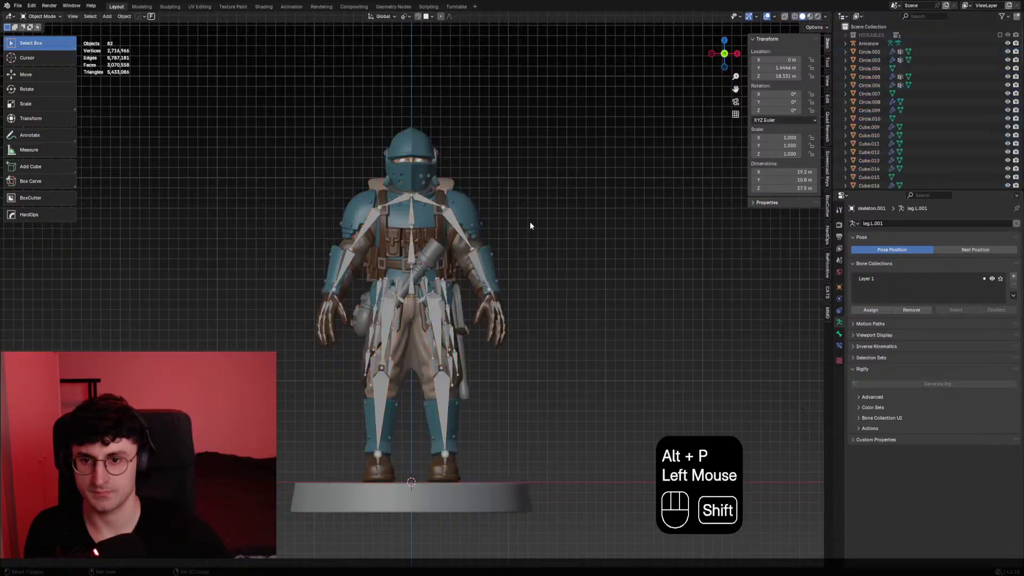
Hide the main body skeleton and delete the cylinder slung diagonally across the soldier's chest
{"action": "scroll", "coordinate": [469, 250], "scroll_direction": "up", "scroll_amount": 2}
{"action": "left_click", "coordinate": [479, 205]}
{"action": "scroll", "coordinate": [479, 208], "scroll_direction": "down", "scroll_amount": 3}
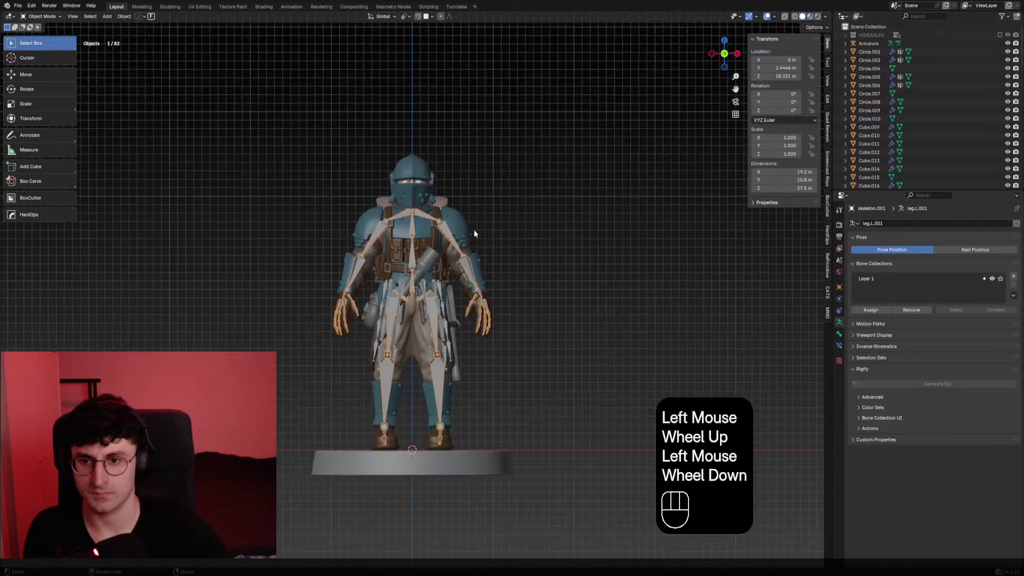
{"action": "key", "text": "h"}
{"action": "scroll", "coordinate": [474, 229], "scroll_direction": "up", "scroll_amount": 1}
{"action": "left_click", "coordinate": [453, 250]}
{"action": "middle_click_drag", "start_coordinate": [453, 250], "coordinate": [382, 340]}
{"action": "key", "text": "x"}
{"action": "left_click", "coordinate": [382, 341]}
Delete the cloth skirt, its separate armature and the first armour plate hanging at the waist
{"action": "left_click", "coordinate": [385, 342]}
{"action": "key", "text": "x"}
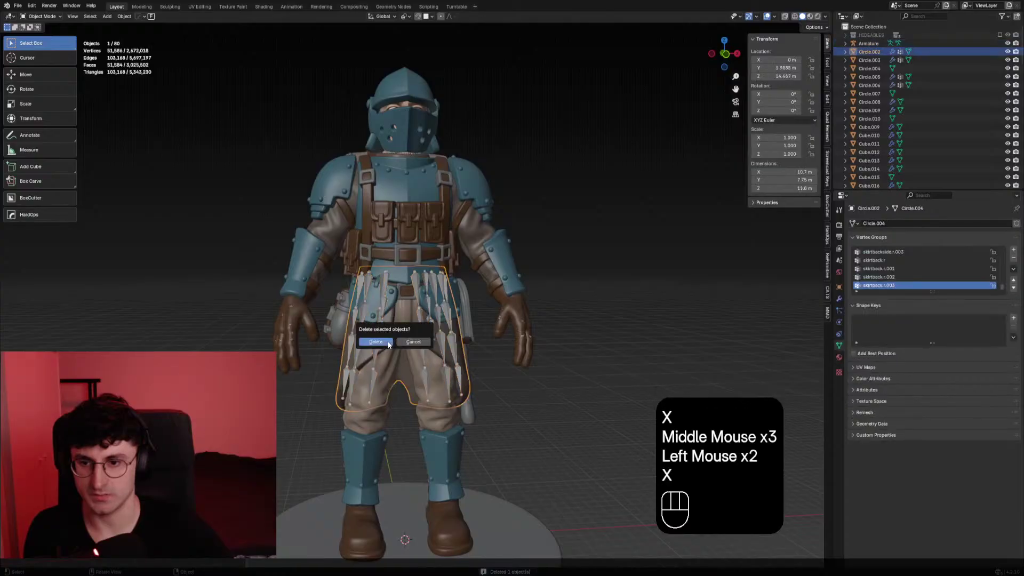
{"action": "left_click", "coordinate": [388, 342]}
{"action": "left_click", "coordinate": [383, 284]}
{"action": "key", "text": "x"}
{"action": "left_click", "coordinate": [385, 284]}
{"action": "middle_click_drag", "start_coordinate": [428, 285], "coordinate": [384, 290]}
{"action": "left_click", "coordinate": [384, 290]}
{"action": "key", "text": "x"}
{"action": "left_click", "coordinate": [393, 289]}
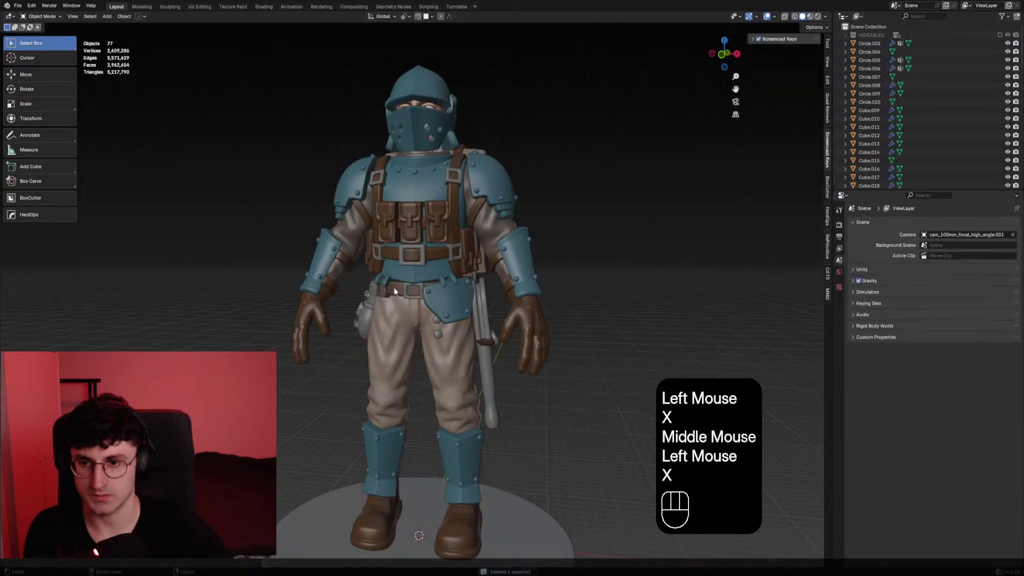
Delete the remaining hip armour plate and the small fastening pieces above the belt
{"action": "left_click", "coordinate": [445, 299]}
{"action": "key", "text": "g"}
{"action": "right_click", "coordinate": [458, 297]}
{"action": "key", "text": "x"}
{"action": "left_click", "coordinate": [457, 298]}
{"action": "left_click", "coordinate": [445, 281]}
{"action": "key", "text": "x"}
{"action": "left_click", "coordinate": [444, 281]}
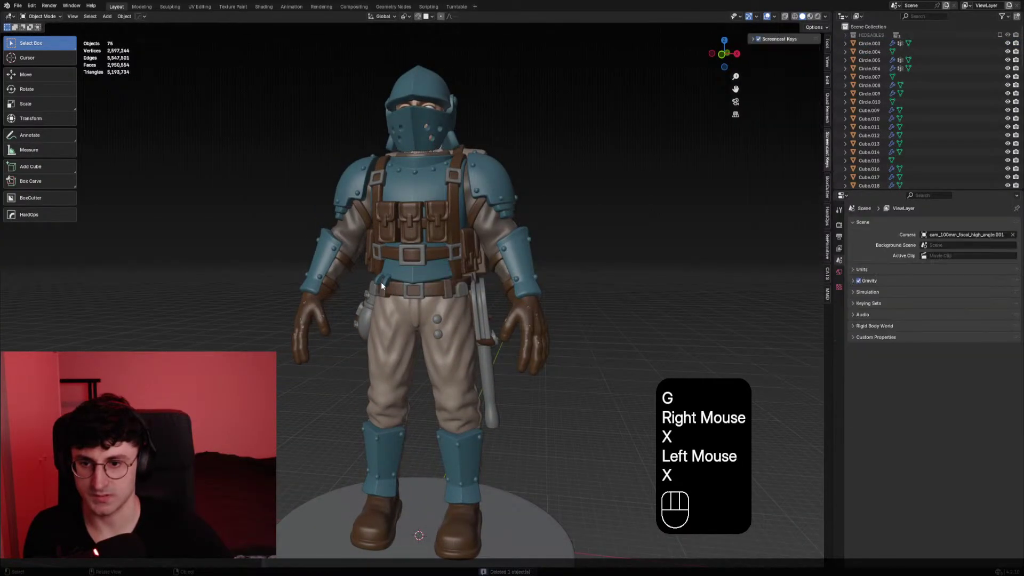
{"action": "left_click", "coordinate": [381, 284]}
{"action": "key", "text": "x"}
{"action": "left_click", "coordinate": [382, 284]}
Delete the chest harness straps, the waist strap and the central pouch from the breastplate
{"action": "middle_click_drag", "start_coordinate": [382, 284], "coordinate": [419, 253]}
{"action": "left_click", "coordinate": [400, 267]}
{"action": "key", "text": "x"}
{"action": "left_click", "coordinate": [449, 246]}
{"action": "key", "text": "x"}
{"action": "left_click", "coordinate": [423, 249]}
{"action": "key", "text": "x"}
{"action": "left_click", "coordinate": [420, 235]}
{"action": "key", "text": "x"}
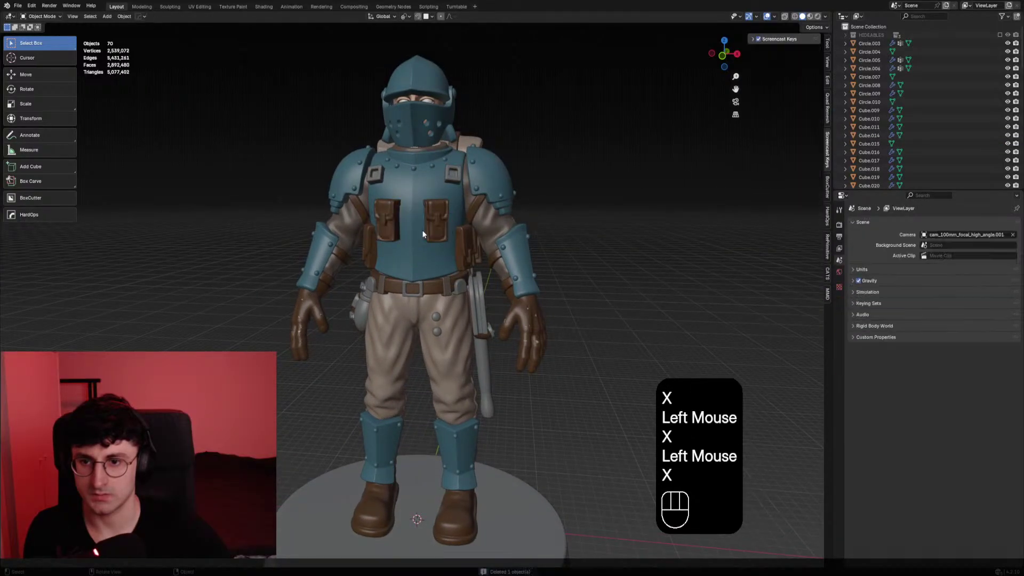
Delete the remaining front pouches, strap buckles and side pouches around the breastplate
{"action": "left_click", "coordinate": [421, 234]}
{"action": "key", "text": "x"}
{"action": "left_click", "coordinate": [463, 200]}
{"action": "key", "text": "x"}
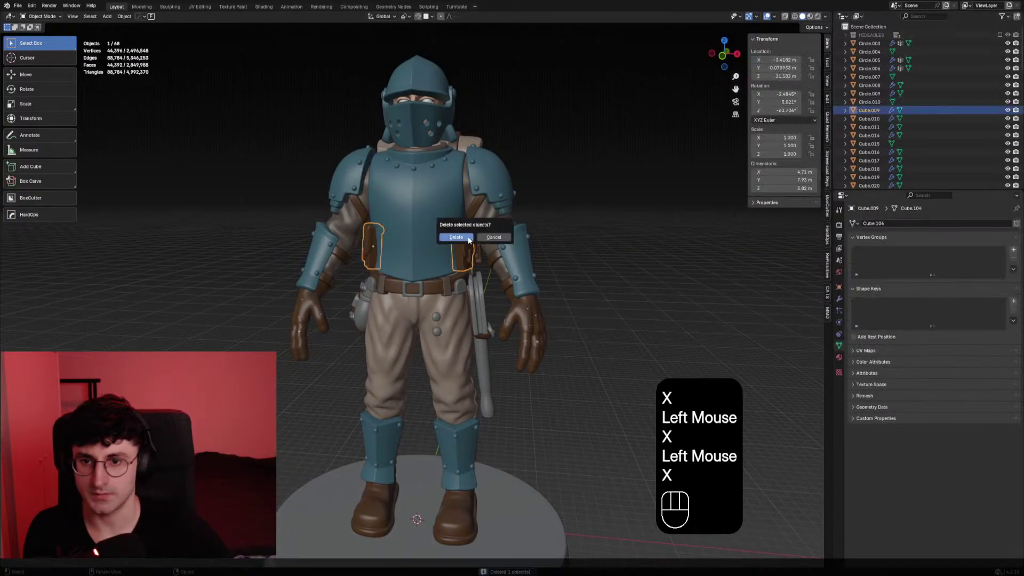
{"action": "left_click", "coordinate": [469, 230]}
{"action": "key", "text": "x"}
{"action": "middle_click_drag", "start_coordinate": [473, 247], "coordinate": [346, 247]}
{"action": "left_click", "coordinate": [460, 262]}
{"action": "key", "text": "x"}
{"action": "left_click", "coordinate": [461, 261]}
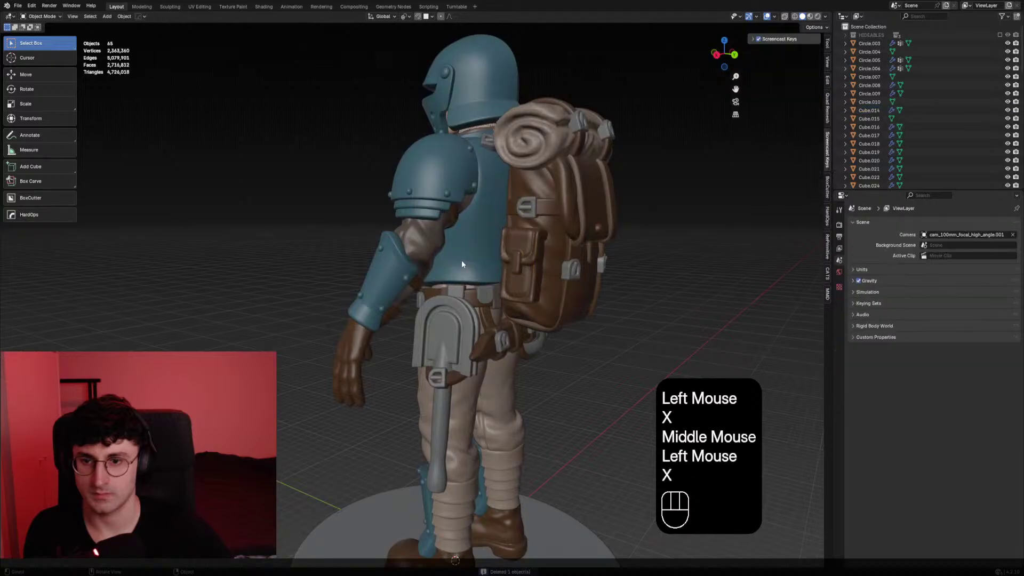
Try deleting a shoulder guard and the arm straps, undoing the deletions
{"action": "middle_click_drag", "start_coordinate": [462, 261], "coordinate": [586, 256]}
{"action": "left_click", "coordinate": [492, 184]}
{"action": "middle_click_drag", "start_coordinate": [491, 185], "coordinate": [525, 206]}
{"action": "key", "text": "x"}
{"action": "left_click", "coordinate": [515, 206]}
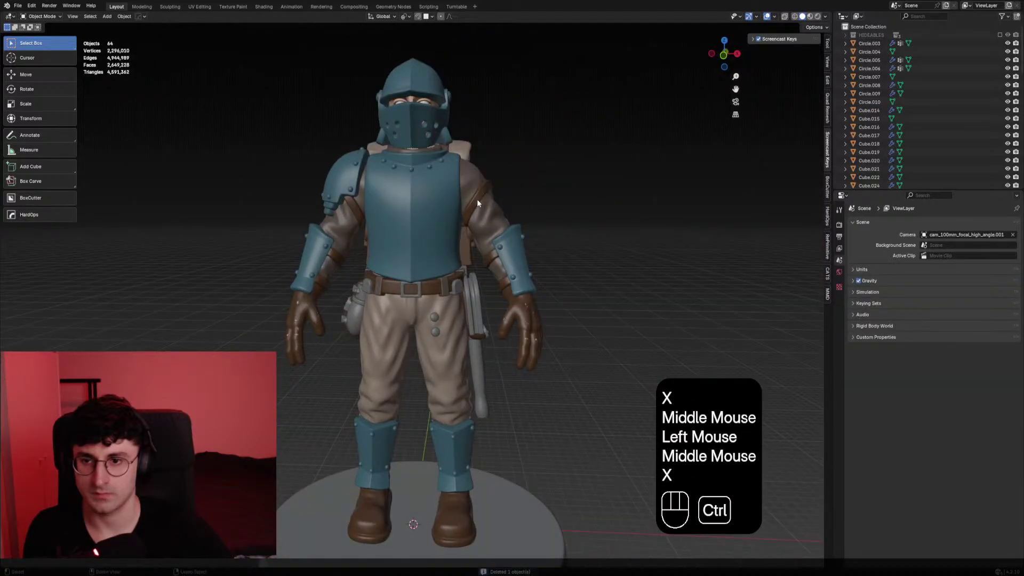
{"action": "key", "text": "ctrl+z"}
{"action": "left_click", "coordinate": [476, 199]}
{"action": "key", "text": "x"}
{"action": "left_click", "coordinate": [476, 204]}
{"action": "left_click", "coordinate": [485, 257]}
{"action": "key", "text": "x"}
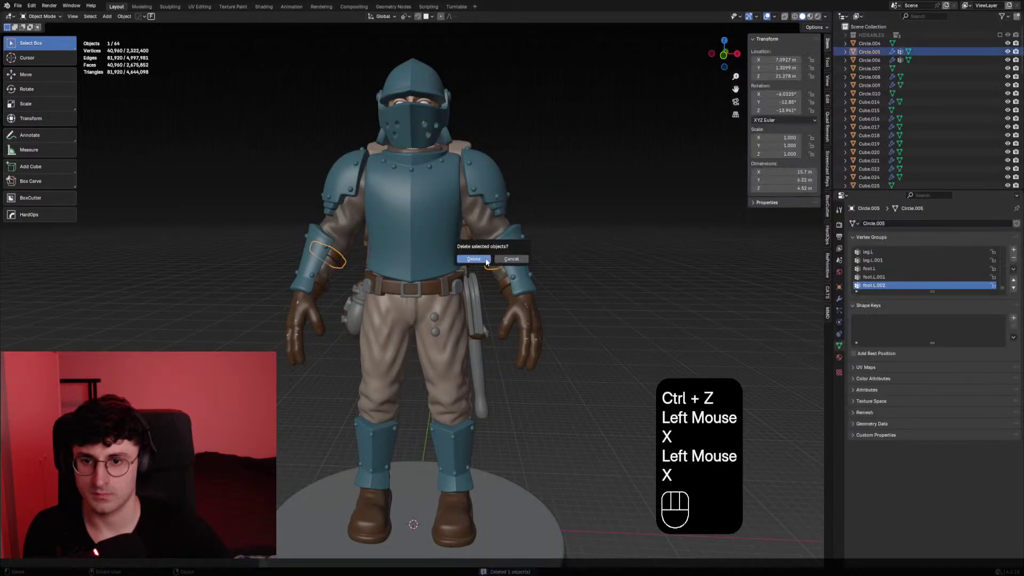
{"action": "left_click", "coordinate": [474, 261]}
{"action": "key", "text": "ctrl+z"}
{"action": "key", "text": "ctrl+z"}
Delete the visor and the remaining helmet pieces from the soldier's head
{"action": "left_click", "coordinate": [396, 148]}
{"action": "left_click", "coordinate": [406, 128]}
{"action": "key", "text": "x"}
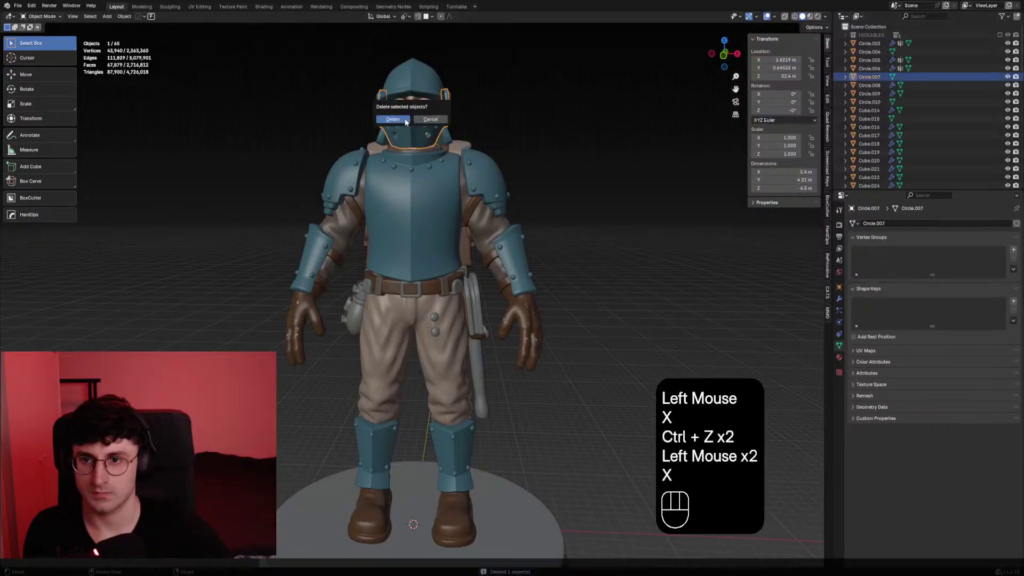
{"action": "left_click", "coordinate": [411, 96]}
{"action": "key", "text": "x"}
{"action": "middle_click_drag", "start_coordinate": [416, 70], "coordinate": [421, 101]}
{"action": "left_click", "coordinate": [472, 85]}
{"action": "key", "text": "x"}
Examine the stripped-down soldier in front and side views
{"action": "middle_click_drag", "start_coordinate": [422, 102], "coordinate": [623, 254]}
{"action": "scroll", "coordinate": [482, 149], "scroll_direction": "down", "scroll_amount": 2}
{"action": "scroll", "coordinate": [529, 183], "scroll_direction": "up", "scroll_amount": 1}
{"action": "key", "text": "KP_1"}
{"action": "scroll", "coordinate": [463, 224], "scroll_direction": "up", "scroll_amount": 1}
{"action": "left_click", "coordinate": [435, 237]}
{"action": "left_click", "coordinate": [644, 258]}
{"action": "key", "text": "KP_1"}
{"action": "key", "text": "KP_3"}
{"action": "key", "text": "KP_1"}
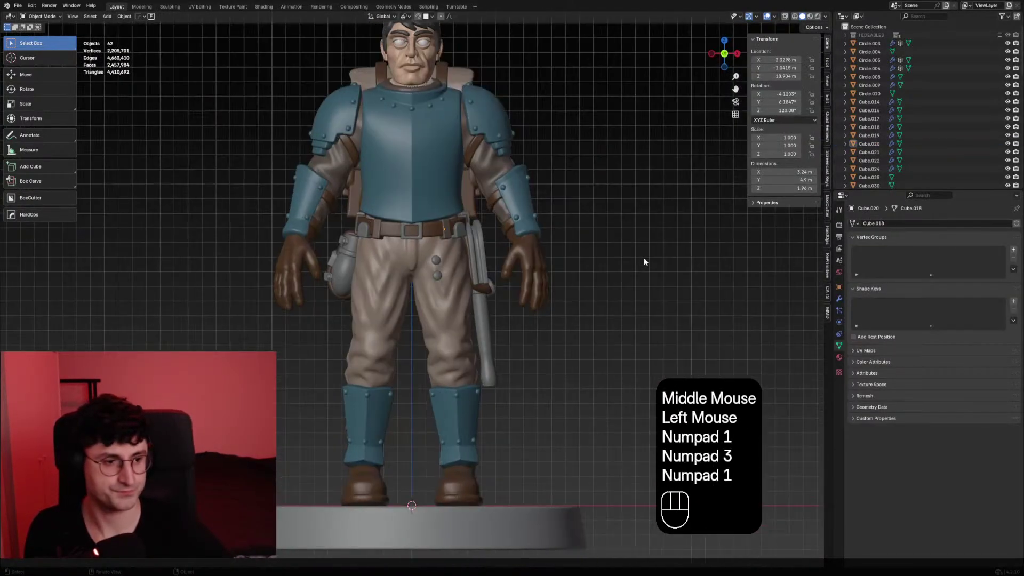
Delete the shovel from the soldier's hip together with its holder and clasp
{"action": "left_click", "coordinate": [486, 307]}
{"action": "middle_click_drag", "start_coordinate": [487, 306], "coordinate": [364, 350]}
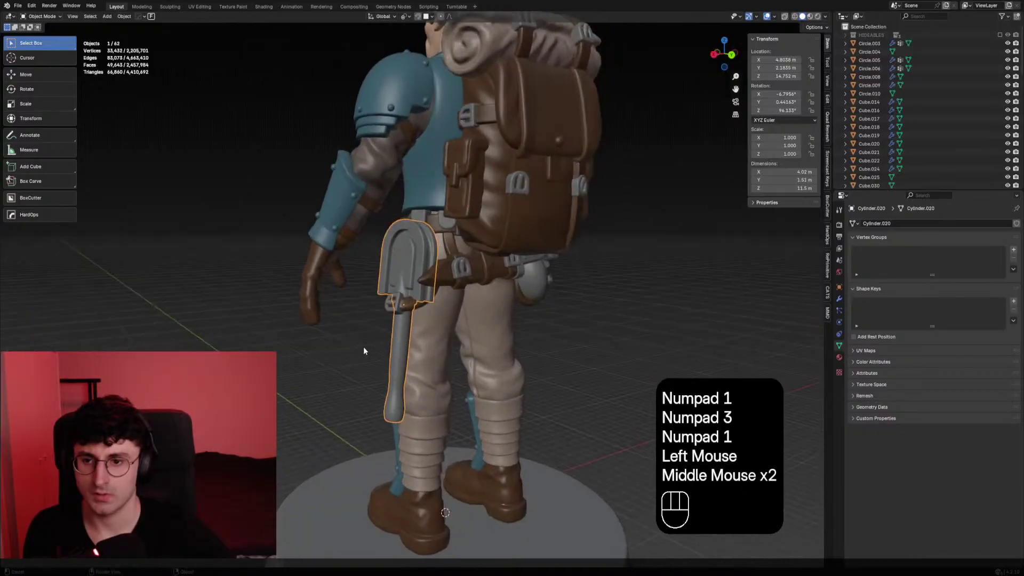
{"action": "key", "text": "x"}
{"action": "left_click", "coordinate": [325, 318]}
{"action": "left_click", "coordinate": [398, 302]}
{"action": "key", "text": "x"}
{"action": "left_click", "coordinate": [386, 303]}
{"action": "scroll", "coordinate": [397, 302], "scroll_direction": "down", "scroll_amount": 1}
{"action": "left_click", "coordinate": [398, 302]}
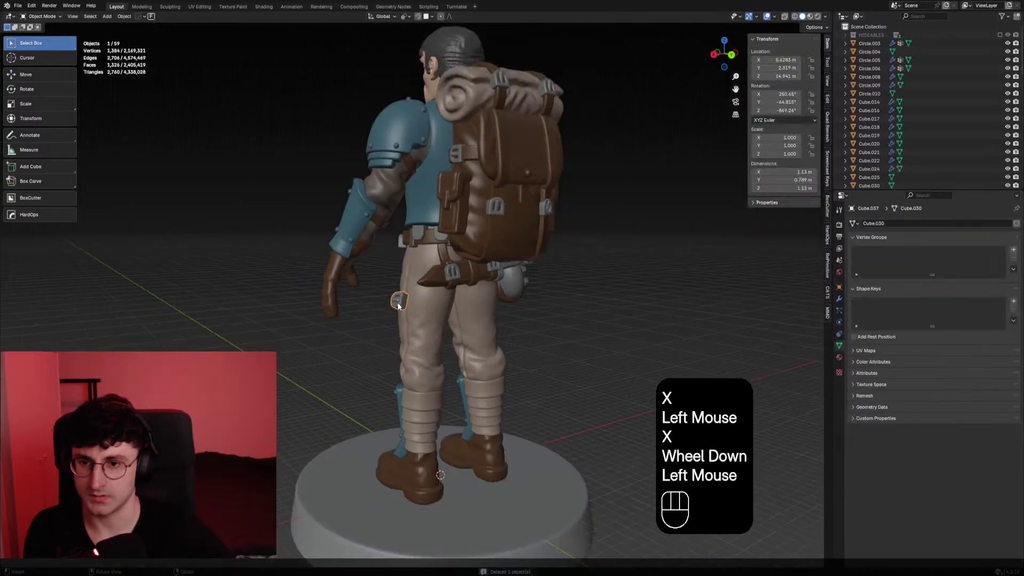
{"action": "key", "text": "x"}
{"action": "left_click", "coordinate": [398, 302]}
Delete the brown sheath below the backpack along with its clasps
{"action": "middle_click_drag", "start_coordinate": [398, 302], "coordinate": [418, 270]}
{"action": "left_click", "coordinate": [481, 273]}
{"action": "key", "text": "x"}
{"action": "left_click", "coordinate": [406, 275]}
{"action": "left_click", "coordinate": [406, 271]}
{"action": "key", "text": "x"}
{"action": "left_click", "coordinate": [418, 270]}
{"action": "key", "text": "x"}
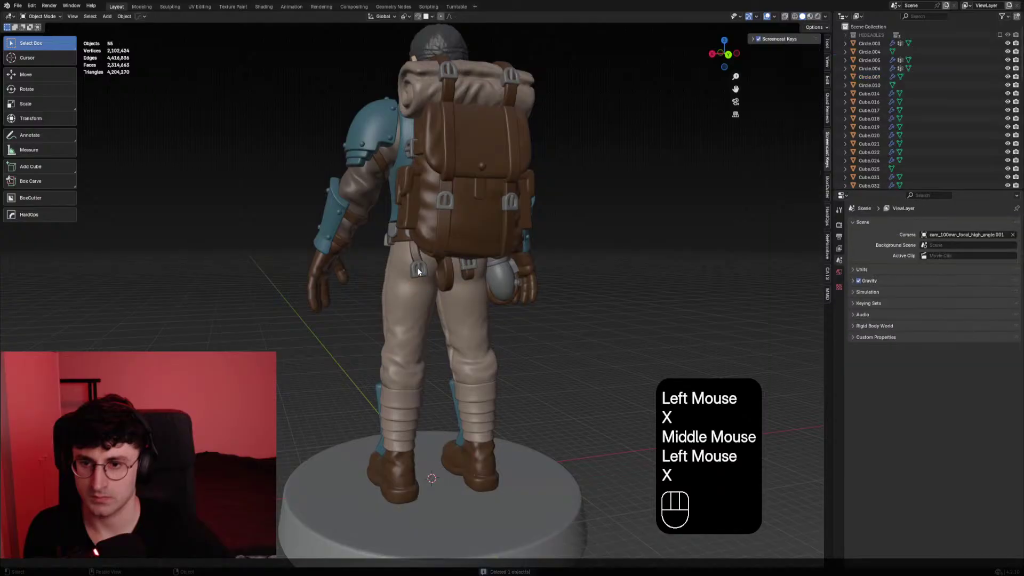
Delete the leftover strap pieces and clasps hanging from the belt beneath the backpack
{"action": "left_click", "coordinate": [418, 268]}
{"action": "key", "text": "x"}
{"action": "left_click", "coordinate": [443, 269]}
{"action": "key", "text": "x"}
{"action": "left_click", "coordinate": [468, 268]}
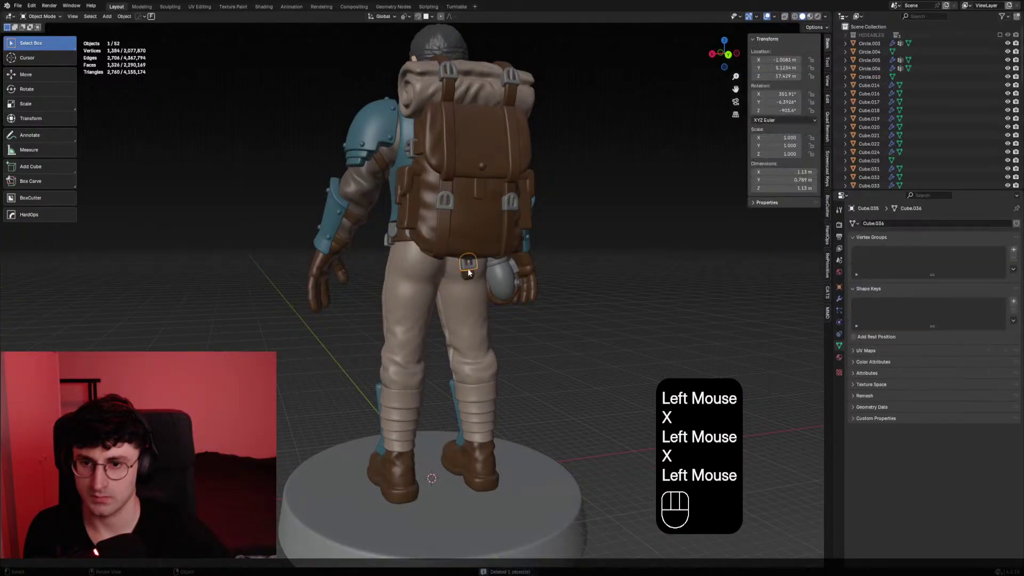
{"action": "key", "text": "g"}
{"action": "left_click", "coordinate": [102, 136]}
{"action": "left_click", "coordinate": [469, 273]}
{"action": "key", "text": "x"}
{"action": "left_click", "coordinate": [439, 261]}
Delete the grey canteen and the brown strap pieces that held it at the hip
{"action": "middle_click_drag", "start_coordinate": [468, 272], "coordinate": [393, 276]}
{"action": "key", "text": "x"}
{"action": "scroll", "coordinate": [394, 277], "scroll_direction": "up", "scroll_amount": 2}
{"action": "left_click", "coordinate": [362, 305]}
{"action": "key", "text": "x"}
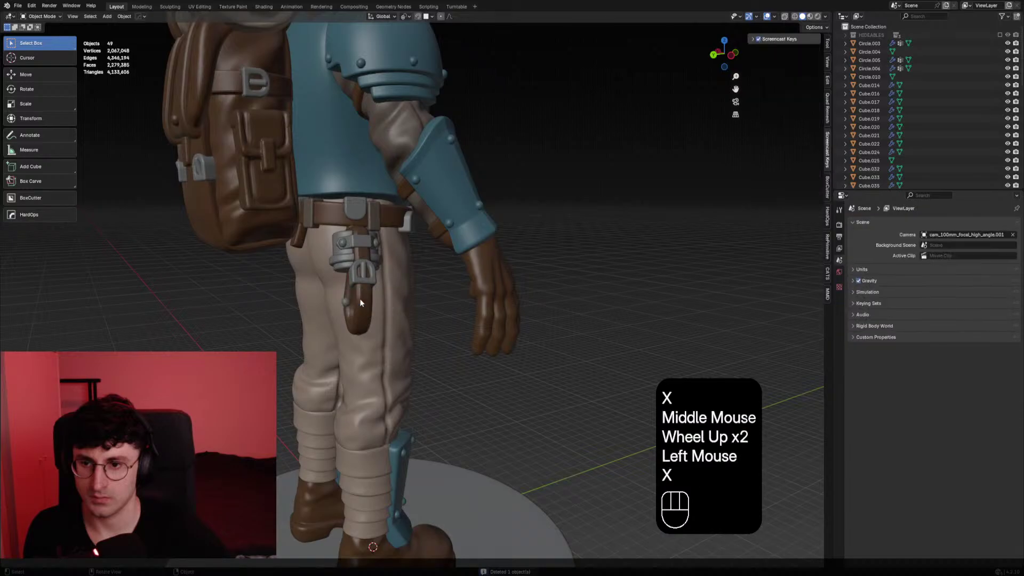
{"action": "left_click", "coordinate": [356, 302]}
{"action": "key", "text": "x"}
{"action": "left_click", "coordinate": [352, 299]}
{"action": "key", "text": "x"}
Delete the brown sheath hanging from the belt at the hip together with its grey clasps and mount
{"action": "left_click", "coordinate": [362, 328]}
{"action": "key", "text": "x"}
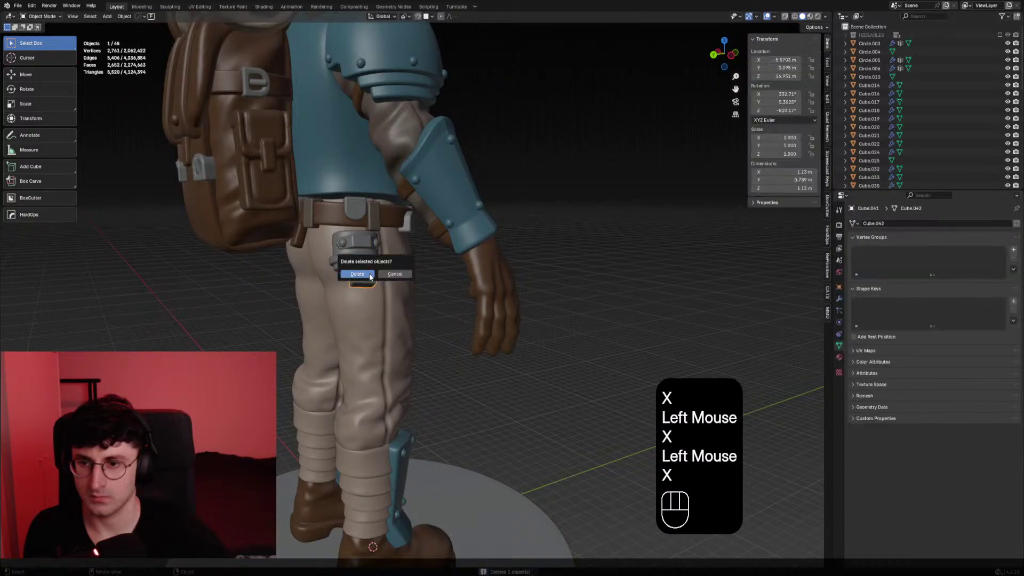
{"action": "left_click", "coordinate": [352, 272]}
{"action": "key", "text": "x"}
{"action": "left_click", "coordinate": [356, 262]}
{"action": "key", "text": "x"}
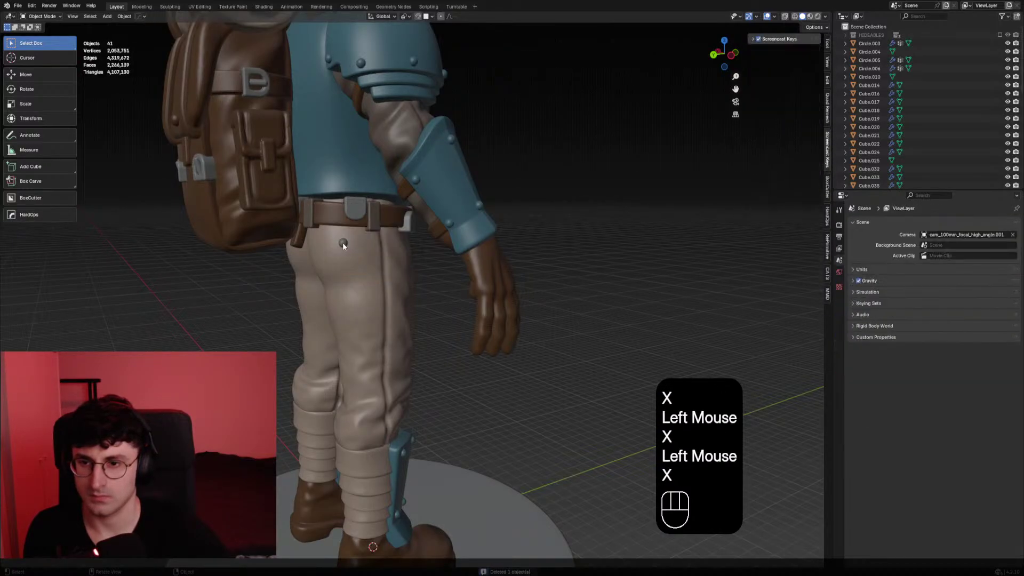
Delete a leftover fitting from the soldier's belt and place a loose grey clasp in empty space beside the figure
{"action": "left_click", "coordinate": [369, 219]}
{"action": "middle_click_drag", "start_coordinate": [370, 219], "coordinate": [392, 296]}
{"action": "scroll", "coordinate": [391, 242], "scroll_direction": "down", "scroll_amount": 1}
{"action": "scroll", "coordinate": [391, 242], "scroll_direction": "up", "scroll_amount": 1}
{"action": "scroll", "coordinate": [354, 241], "scroll_direction": "down", "scroll_amount": 1}
{"action": "key", "text": "x"}
{"action": "left_click", "coordinate": [354, 241]}
{"action": "key", "text": "g"}
{"action": "right_click", "coordinate": [472, 219]}
{"action": "key", "text": "g"}
{"action": "right_click", "coordinate": [155, 117]}
{"action": "key", "text": "g"}
{"action": "left_click", "coordinate": [154, 116]}
Delete the round grey studs on the front of the soldier's trousers below the belt
{"action": "left_click", "coordinate": [414, 255]}
{"action": "scroll", "coordinate": [405, 266], "scroll_direction": "up", "scroll_amount": 2}
{"action": "left_click", "coordinate": [411, 270]}
{"action": "left_click", "coordinate": [393, 249]}
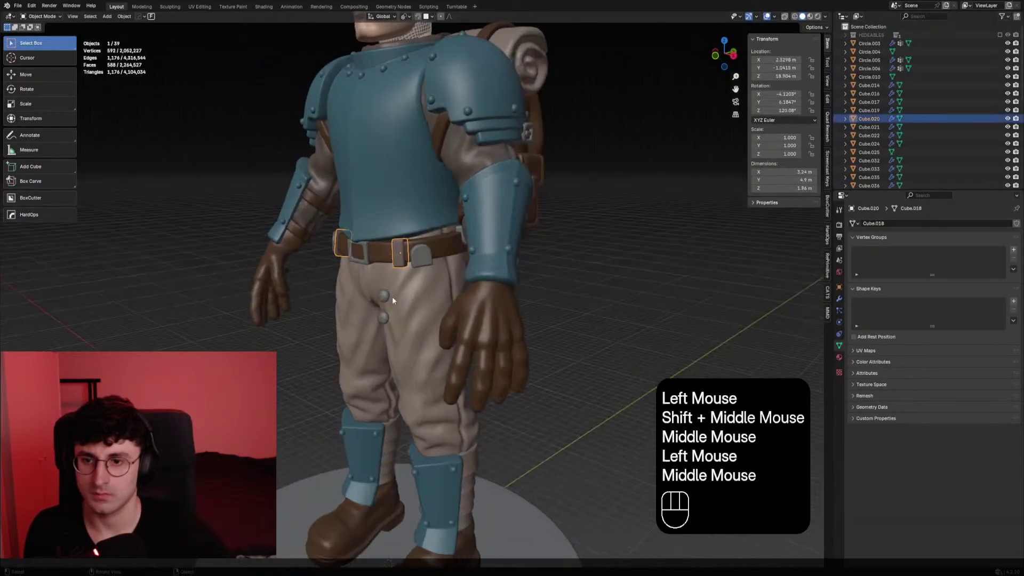
{"action": "left_click", "coordinate": [386, 297]}
{"action": "key", "text": "x"}
{"action": "left_click", "coordinate": [385, 297]}
{"action": "left_click", "coordinate": [387, 296]}
{"action": "left_click", "coordinate": [386, 295]}
{"action": "key", "text": "x"}
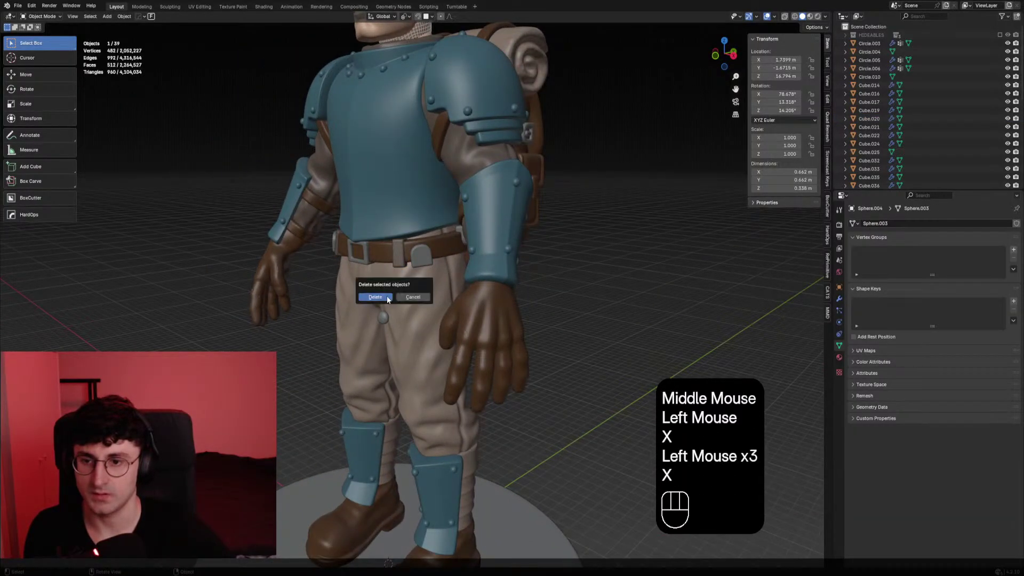
{"action": "scroll", "coordinate": [389, 313], "scroll_direction": "down", "scroll_amount": 1}
{"action": "left_click", "coordinate": [389, 312]}
{"action": "key", "text": "x"}
Hide the trousers, breastplate and belt, delete the stray piece inside the torso, and unhide all parts
{"action": "left_click", "coordinate": [390, 312]}
{"action": "key", "text": "h"}
{"action": "middle_click_drag", "start_coordinate": [389, 312], "coordinate": [387, 142]}
{"action": "left_click", "coordinate": [427, 226]}
{"action": "key", "text": "h"}
{"action": "left_click", "coordinate": [423, 221]}
{"action": "key", "text": "h"}
{"action": "left_click", "coordinate": [420, 221]}
{"action": "key", "text": "h"}
{"action": "left_click", "coordinate": [433, 235]}
{"action": "left_click", "coordinate": [386, 142]}
{"action": "key", "text": "g"}
{"action": "right_click", "coordinate": [427, 126]}
{"action": "key", "text": "x"}
{"action": "left_click", "coordinate": [567, 94]}
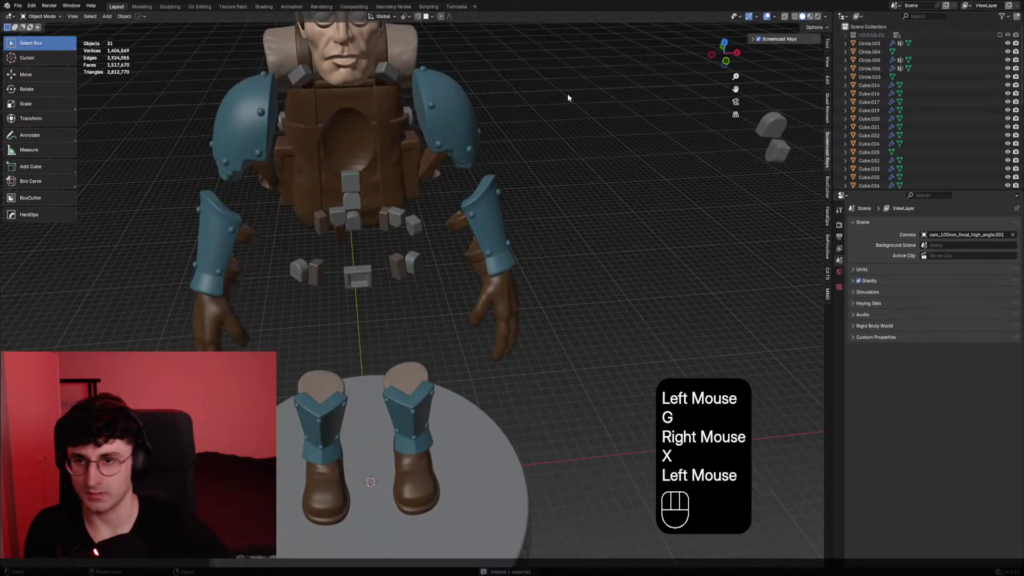
{"action": "key", "text": "alt+h"}
{"action": "left_click", "coordinate": [571, 96]}
Clear the rotation of the upper loose grey clasp beside the figure, working from the front view
{"action": "middle_click_drag", "start_coordinate": [571, 96], "coordinate": [517, 222], "text": "shift"}
{"action": "scroll", "coordinate": [587, 146], "scroll_direction": "down", "scroll_amount": 1}
{"action": "key", "text": "KP_1"}
{"action": "scroll", "coordinate": [572, 225], "scroll_direction": "down", "scroll_amount": 2}
{"action": "left_click", "coordinate": [562, 228]}
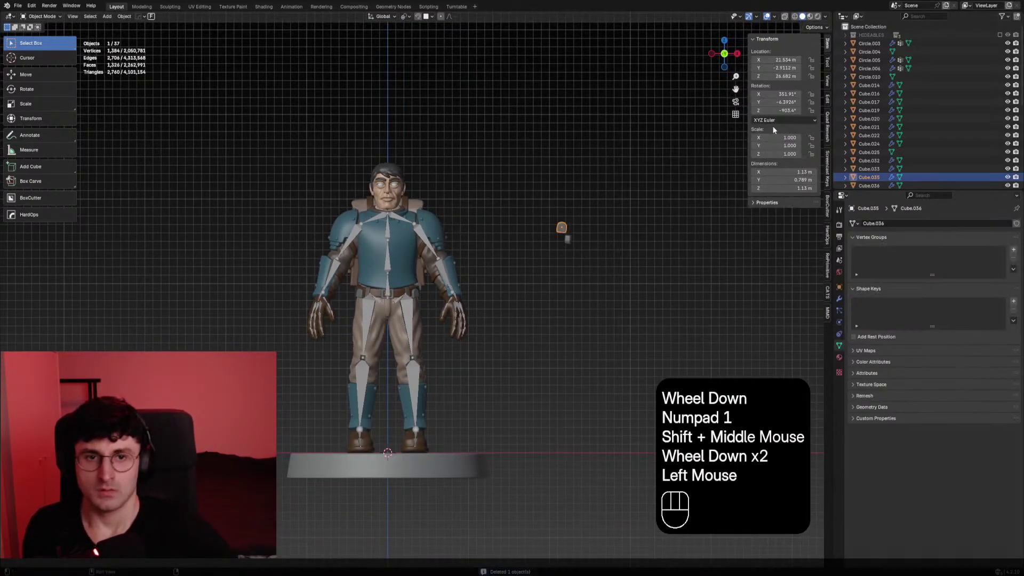
{"action": "left_click", "coordinate": [562, 228]}
{"action": "left_click", "coordinate": [562, 229]}
{"action": "left_click", "coordinate": [562, 229]}
{"action": "left_click", "coordinate": [562, 228]}
Set the lower loose clasp's rotation to 0° on all axes and place it next to the upper clasp
{"action": "left_click", "coordinate": [591, 238]}
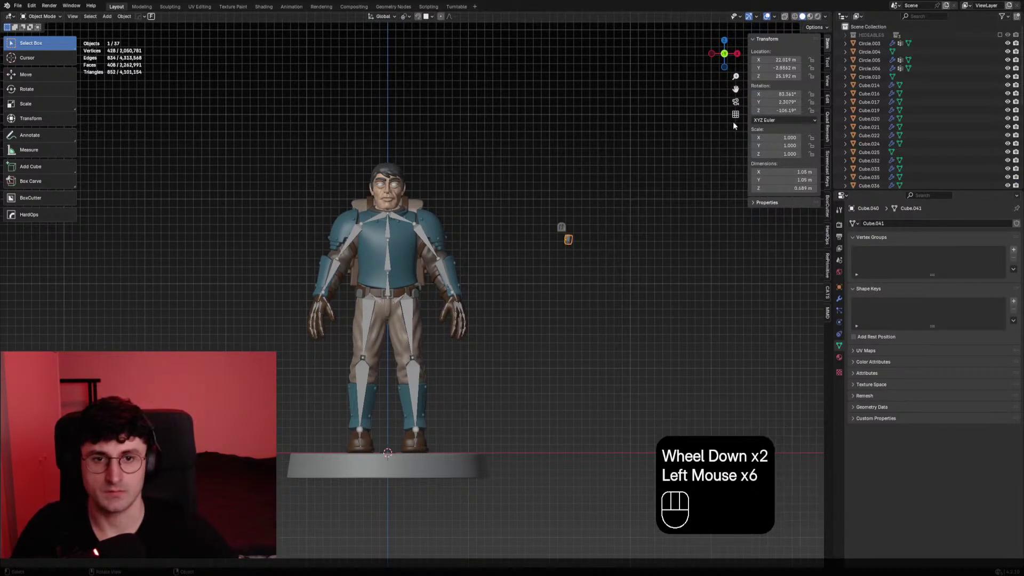
{"action": "left_click", "coordinate": [591, 239]}
{"action": "left_click", "coordinate": [591, 239]}
{"action": "left_click", "coordinate": [591, 239]}
{"action": "left_click", "coordinate": [590, 238]}
{"action": "left_click", "coordinate": [571, 241]}
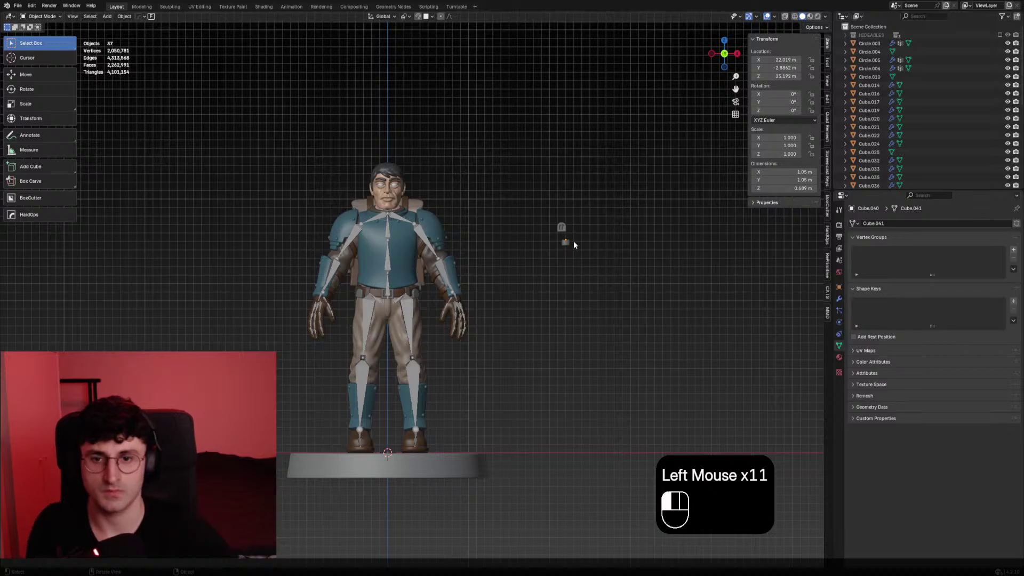
{"action": "key", "text": "g"}
{"action": "left_click", "coordinate": [578, 229]}
Delete the blue shin guards from both of the soldier's legs
{"action": "left_click", "coordinate": [459, 225]}
{"action": "scroll", "coordinate": [527, 237], "scroll_direction": "up", "scroll_amount": 2}
{"action": "middle_click_drag", "start_coordinate": [459, 225], "coordinate": [448, 247]}
{"action": "scroll", "coordinate": [526, 249], "scroll_direction": "down", "scroll_amount": 1}
{"action": "key", "text": "KP_1"}
{"action": "key", "text": "KP_3"}
{"action": "key", "text": "KP_1"}
{"action": "scroll", "coordinate": [492, 294], "scroll_direction": "up", "scroll_amount": 1, "text": "shift"}
{"action": "scroll", "coordinate": [491, 295], "scroll_direction": "up", "scroll_amount": 1}
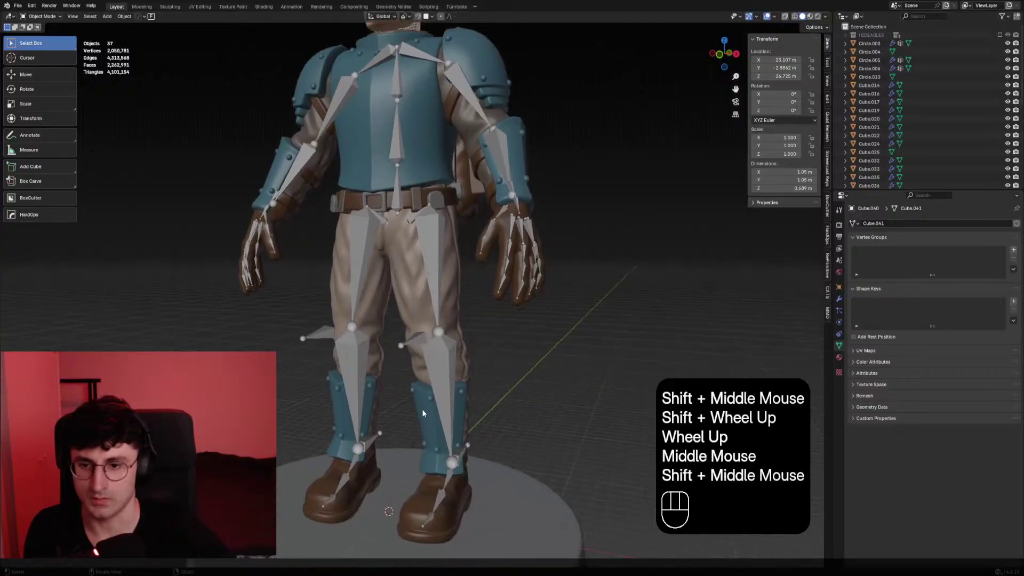
{"action": "left_click", "coordinate": [421, 414]}
{"action": "key", "text": "x"}
{"action": "left_click", "coordinate": [422, 414]}
{"action": "left_click", "coordinate": [328, 413]}
{"action": "key", "text": "x"}
{"action": "left_click", "coordinate": [321, 411]}
Hide the viewport overlays and examine the stripped figure from the front, the side and at an angle
{"action": "middle_click_drag", "start_coordinate": [333, 413], "coordinate": [465, 332]}
{"action": "key", "text": "shift+alt+z"}
{"action": "key", "text": "KP_1"}
{"action": "key", "text": "KP_3"}
{"action": "key", "text": "KP_1"}
{"action": "scroll", "coordinate": [581, 390], "scroll_direction": "down", "scroll_amount": 2}
{"action": "scroll", "coordinate": [479, 361], "scroll_direction": "up", "scroll_amount": 1}
{"action": "scroll", "coordinate": [442, 283], "scroll_direction": "up", "scroll_amount": 1}
{"action": "key", "text": "KP_1"}
{"action": "key", "text": "KP_3"}
{"action": "key", "text": "KP_1"}
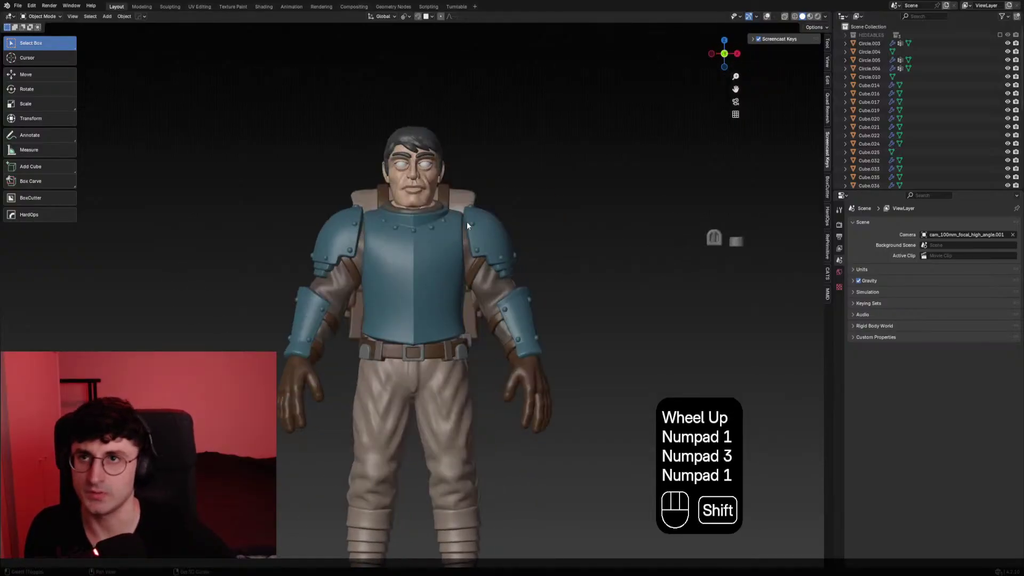
{"action": "middle_click_drag", "start_coordinate": [466, 222], "coordinate": [502, 49], "text": "shift"}
{"action": "scroll", "coordinate": [450, 149], "scroll_direction": "down", "scroll_amount": 1}
{"action": "middle_click_drag", "start_coordinate": [450, 149], "coordinate": [491, 234], "text": "shift"}
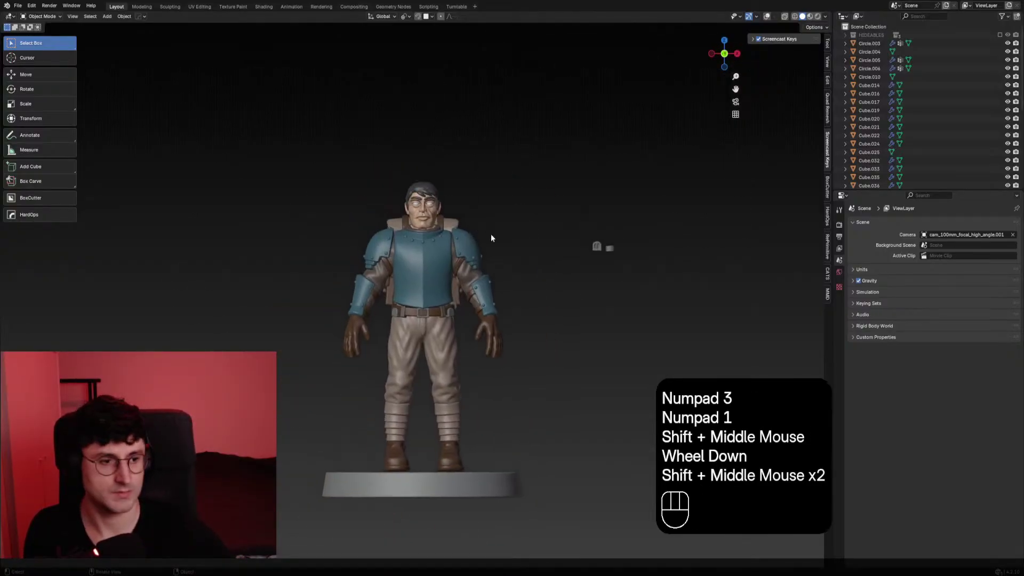
{"action": "scroll", "coordinate": [491, 234], "scroll_direction": "up", "scroll_amount": 1}
{"action": "middle_click_drag", "start_coordinate": [396, 210], "coordinate": [406, 245]}
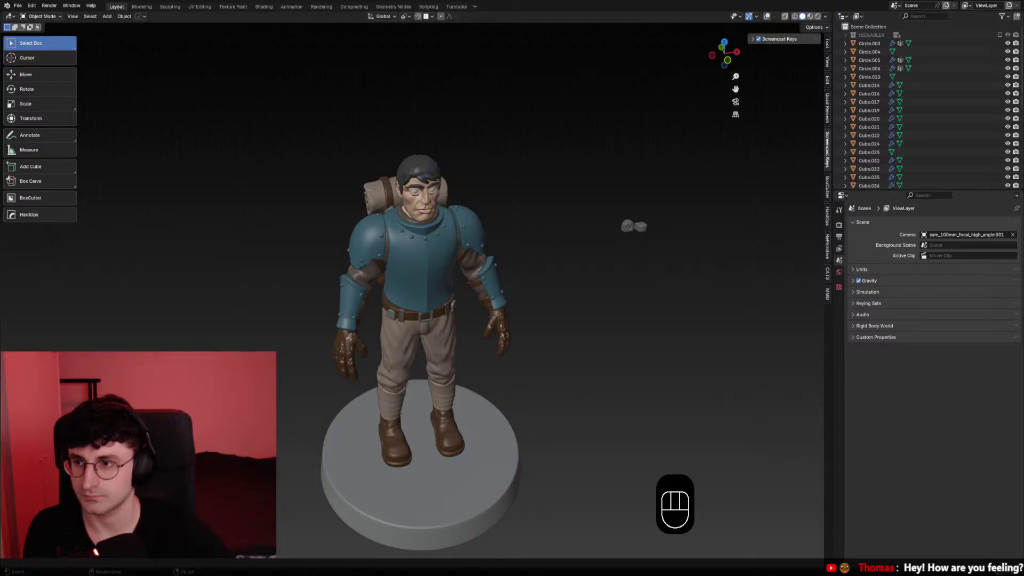
{"action": "middle_click_drag", "start_coordinate": [480, 307], "coordinate": [556, 312]}
{"action": "key", "text": "KP_1"}
{"action": "key", "text": "KP_3"}
{"action": "key", "text": "KP_1"}
{"action": "left_click", "coordinate": [561, 306]}
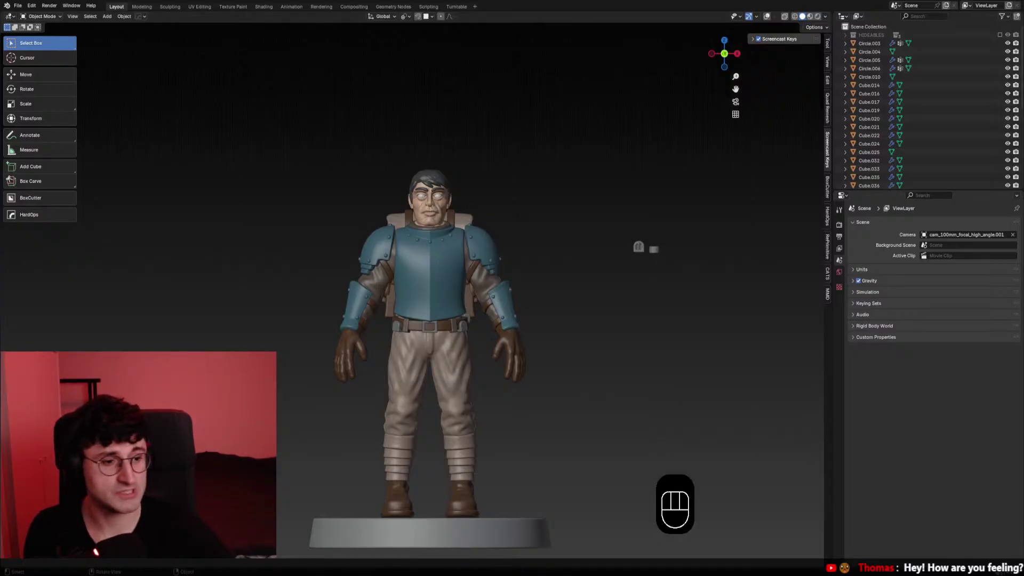
{"action": "middle_click_drag", "start_coordinate": [563, 183], "coordinate": [580, 276], "text": "shift"}
{"action": "scroll", "coordinate": [566, 191], "scroll_direction": "up", "scroll_amount": 1}
{"action": "scroll", "coordinate": [566, 191], "scroll_direction": "down", "scroll_amount": 2}
{"action": "scroll", "coordinate": [519, 228], "scroll_direction": "up", "scroll_amount": 1}
{"action": "key", "text": "KP_1"}
{"action": "key", "text": "KP_3"}
{"action": "key", "text": "KP_1"}
{"action": "scroll", "coordinate": [544, 235], "scroll_direction": "up", "scroll_amount": 2}
{"action": "scroll", "coordinate": [530, 267], "scroll_direction": "down", "scroll_amount": 1}
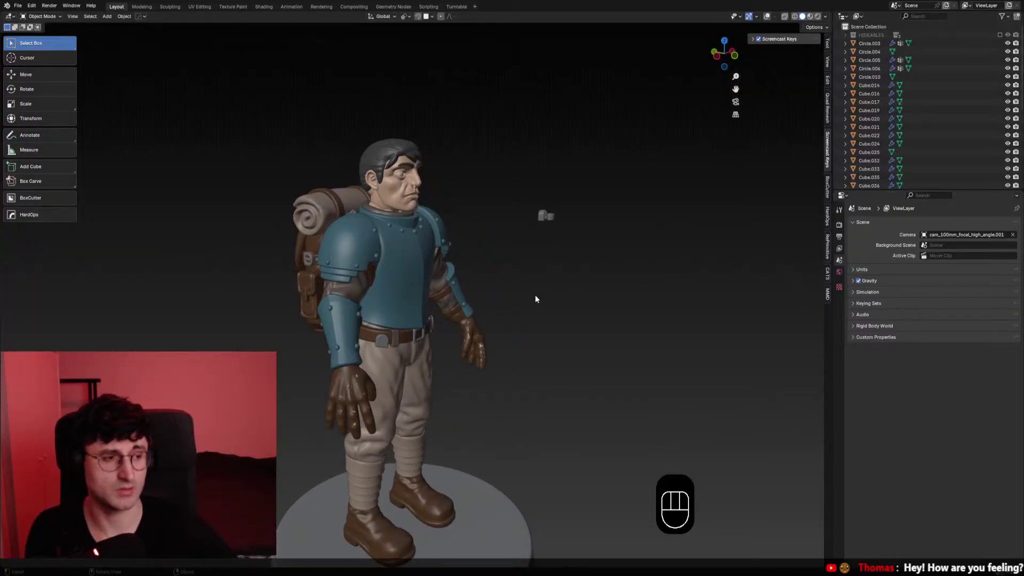
{"action": "middle_click_drag", "start_coordinate": [540, 299], "coordinate": [455, 309]}
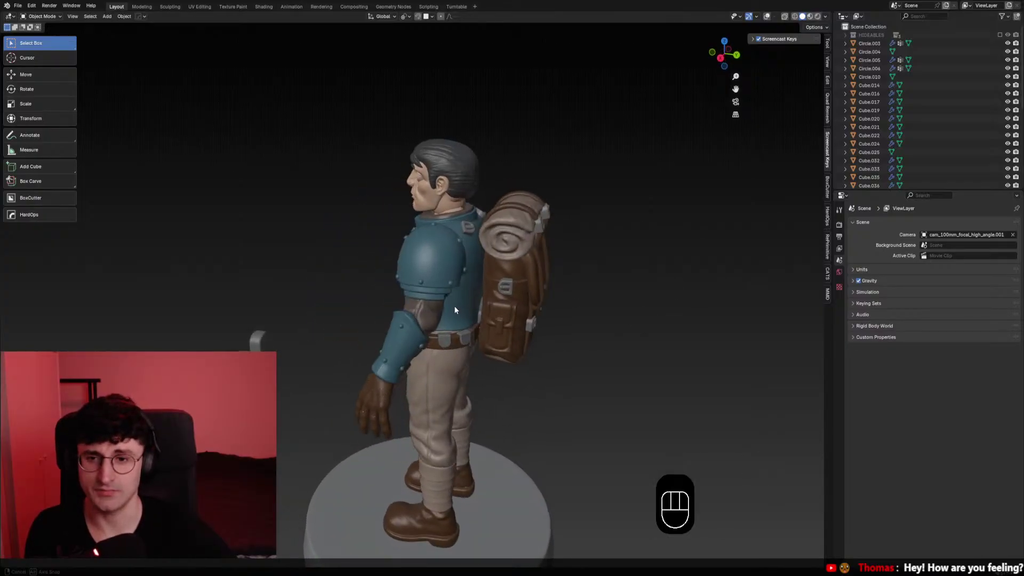
Delete the backpack's shoulder strap and clasp piece from the soldier's back and turn the viewport overlays back on
{"action": "scroll", "coordinate": [454, 309], "scroll_direction": "down", "scroll_amount": 2}
{"action": "left_click", "coordinate": [460, 239]}
{"action": "key", "text": "x"}
{"action": "scroll", "coordinate": [402, 285], "scroll_direction": "up", "scroll_amount": 2}
{"action": "middle_click_drag", "start_coordinate": [460, 239], "coordinate": [660, 251]}
{"action": "key", "text": "KP_1"}
{"action": "key", "text": "shift+alt+z"}
{"action": "scroll", "coordinate": [520, 254], "scroll_direction": "down", "scroll_amount": 1}
{"action": "left_click", "coordinate": [522, 246]}
{"action": "scroll", "coordinate": [501, 258], "scroll_direction": "up", "scroll_amount": 2}
{"action": "scroll", "coordinate": [476, 233], "scroll_direction": "down", "scroll_amount": 1}
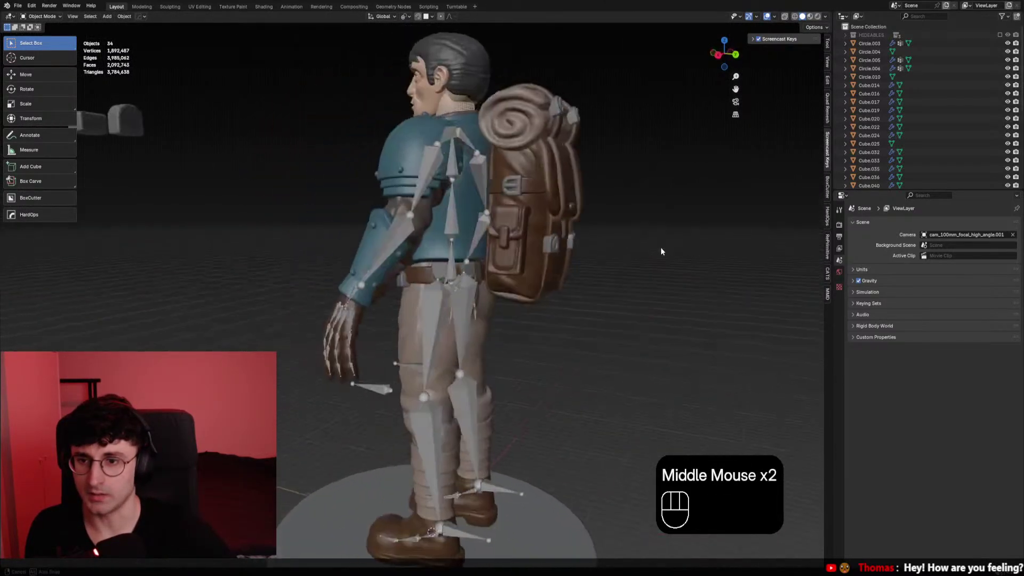
Hide the backpack and delete the strap and clasp pieces remaining on the soldier's back
{"action": "left_click", "coordinate": [555, 242]}
{"action": "key", "text": "h"}
{"action": "scroll", "coordinate": [554, 241], "scroll_direction": "down", "scroll_amount": 1}
{"action": "middle_click_drag", "start_coordinate": [553, 241], "coordinate": [494, 264]}
{"action": "left_click", "coordinate": [450, 250]}
{"action": "key", "text": "x"}
{"action": "left_click", "coordinate": [451, 264]}
{"action": "key", "text": "x"}
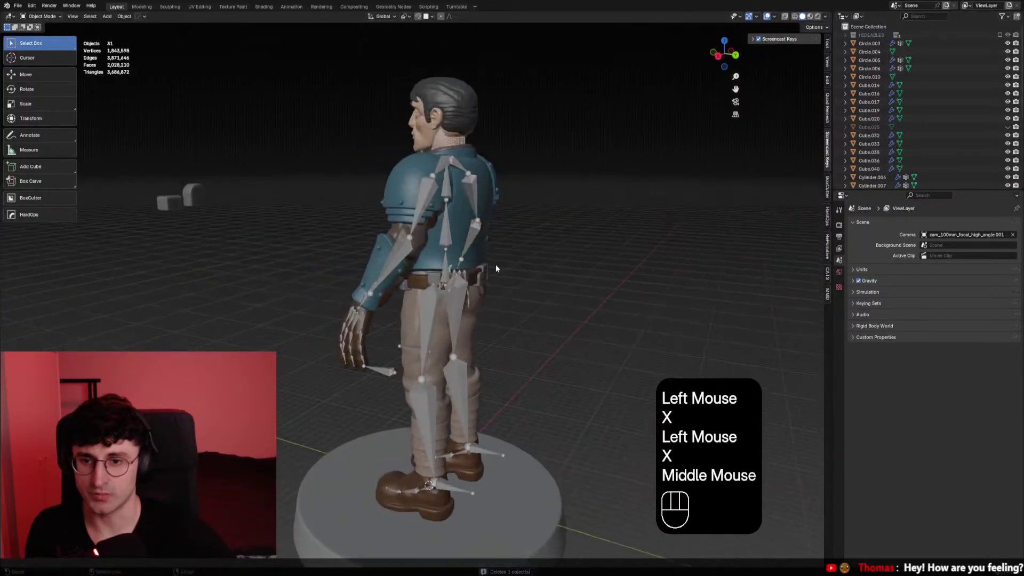
Delete the grey clasps, belt loops and small leftover fittings around the soldier's waist
{"action": "scroll", "coordinate": [497, 264], "scroll_direction": "up", "scroll_amount": 2}
{"action": "key", "text": "KP_1"}
{"action": "scroll", "coordinate": [497, 264], "scroll_direction": "down", "scroll_amount": 2}
{"action": "scroll", "coordinate": [426, 292], "scroll_direction": "up", "scroll_amount": 3}
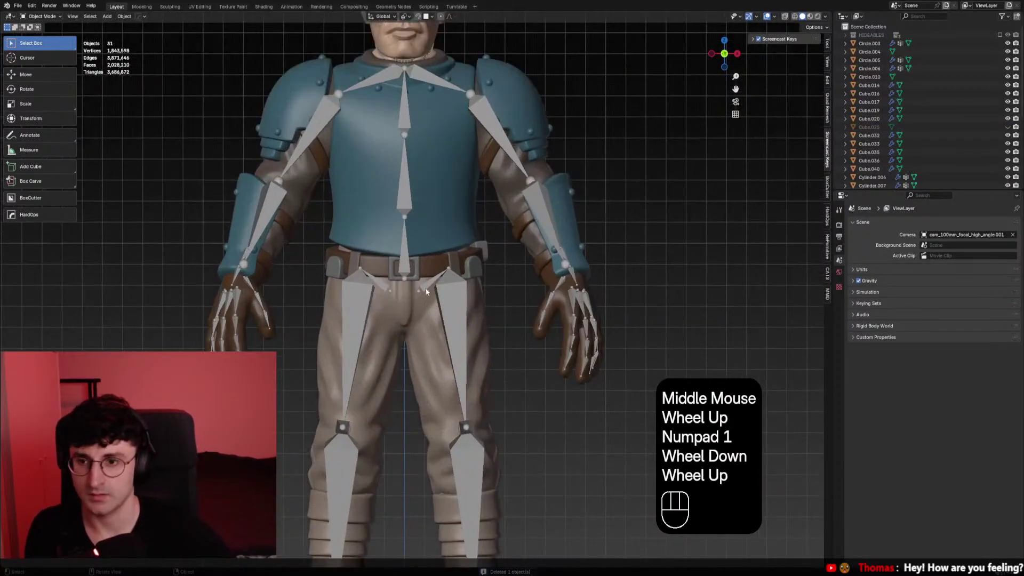
{"action": "left_click", "coordinate": [425, 288]}
{"action": "key", "text": "x"}
{"action": "middle_click_drag", "start_coordinate": [425, 288], "coordinate": [543, 219]}
{"action": "left_click", "coordinate": [501, 248]}
{"action": "key", "text": "x"}
{"action": "left_click", "coordinate": [385, 283]}
{"action": "key", "text": "x"}
{"action": "left_click", "coordinate": [453, 275]}
{"action": "key", "text": "x"}
{"action": "left_click", "coordinate": [487, 272]}
{"action": "key", "text": "x"}
{"action": "left_click", "coordinate": [410, 285]}
{"action": "key", "text": "x"}
{"action": "scroll", "coordinate": [449, 288], "scroll_direction": "down", "scroll_amount": 2}
{"action": "scroll", "coordinate": [464, 287], "scroll_direction": "down", "scroll_amount": 2}
{"action": "key", "text": "KP_1"}
{"action": "scroll", "coordinate": [468, 268], "scroll_direction": "up", "scroll_amount": 2}
{"action": "key", "text": "shift+alt+z"}
{"action": "key", "text": "shift+alt+z"}
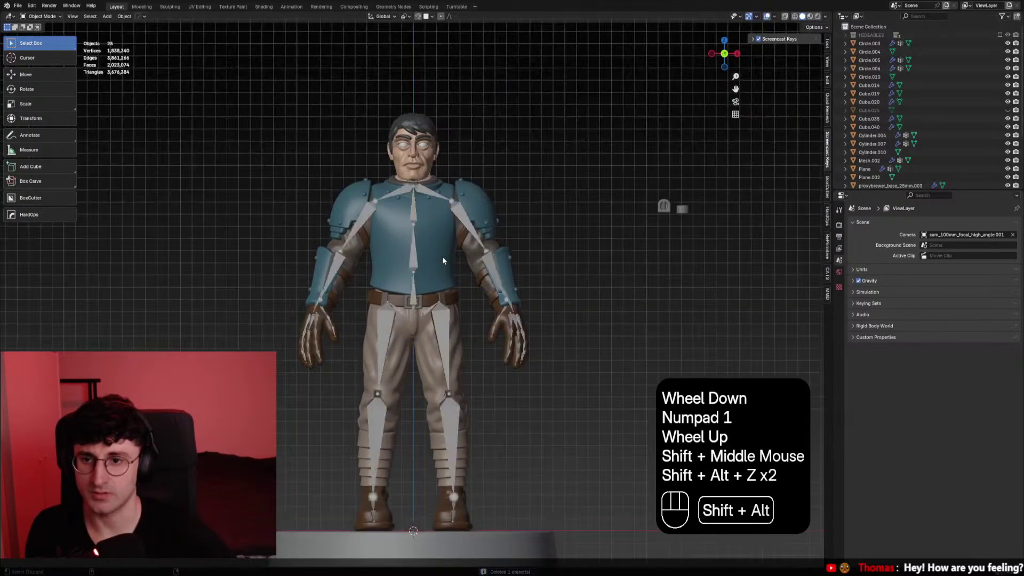
Delete the blue breastplate from the soldier's torso and hide the viewport overlays
{"action": "left_click", "coordinate": [440, 257]}
{"action": "key", "text": "x"}
{"action": "middle_click_drag", "start_coordinate": [435, 258], "coordinate": [539, 280]}
{"action": "left_click", "coordinate": [462, 234]}
{"action": "left_click", "coordinate": [527, 218]}
{"action": "key", "text": "shift+alt+z"}
Examine the figure without its breastplate from the front, the side and at an angle
{"action": "key", "text": "KP_1"}
{"action": "key", "text": "KP_3"}
{"action": "key", "text": "KP_1"}
{"action": "scroll", "coordinate": [533, 224], "scroll_direction": "up", "scroll_amount": 2}
{"action": "scroll", "coordinate": [540, 219], "scroll_direction": "down", "scroll_amount": 2}
{"action": "scroll", "coordinate": [501, 240], "scroll_direction": "up", "scroll_amount": 2}
{"action": "left_click", "coordinate": [511, 239]}
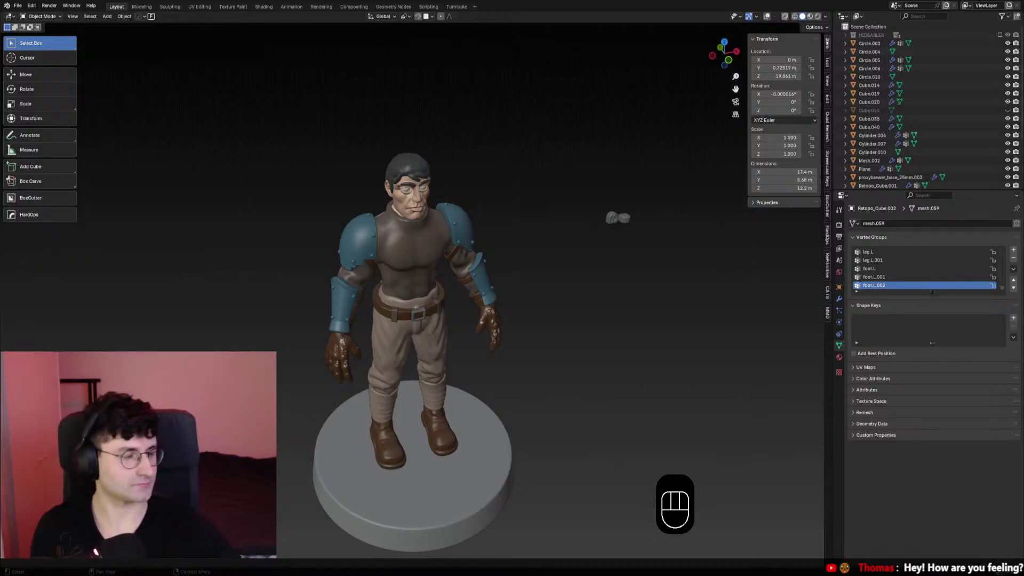
{"action": "middle_click_drag", "start_coordinate": [442, 240], "coordinate": [466, 255]}
{"action": "key", "text": "KP_1"}
{"action": "key", "text": "KP_3"}
{"action": "key", "text": "KP_1"}
{"action": "scroll", "coordinate": [456, 242], "scroll_direction": "up", "scroll_amount": 3}
{"action": "mouse_move", "coordinate": [466, 254]}
{"action": "middle_mouse_down"}
{"action": "mouse_move", "coordinate": [476, 267]}
{"action": "mouse_move", "coordinate": [466, 287]}
{"action": "mouse_move", "coordinate": [488, 290]}
{"action": "mouse_move", "coordinate": [384, 299]}
{"action": "mouse_move", "coordinate": [552, 311]}
{"action": "mouse_move", "coordinate": [577, 295]}
{"action": "mouse_move", "coordinate": [555, 299]}
{"action": "mouse_move", "coordinate": [539, 279]}
{"action": "mouse_move", "coordinate": [471, 317]}
{"action": "mouse_move", "coordinate": [485, 334]}
{"action": "mouse_move", "coordinate": [566, 325]}
{"action": "mouse_move", "coordinate": [468, 288]}
{"action": "mouse_move", "coordinate": [462, 261]}
{"action": "mouse_move", "coordinate": [485, 258]}
{"action": "middle_mouse_up"}
{"action": "scroll", "coordinate": [487, 312], "scroll_direction": "up", "scroll_amount": 1}
{"action": "scroll", "coordinate": [487, 312], "scroll_direction": "down", "scroll_amount": 2}
{"action": "key", "text": "KP_1"}
{"action": "key", "text": "KP_3"}
{"action": "key", "text": "KP_1"}
{"action": "scroll", "coordinate": [539, 279], "scroll_direction": "up", "scroll_amount": 1}
{"action": "key", "text": "KP_1"}
{"action": "key", "text": "KP_3"}
{"action": "key", "text": "KP_1"}
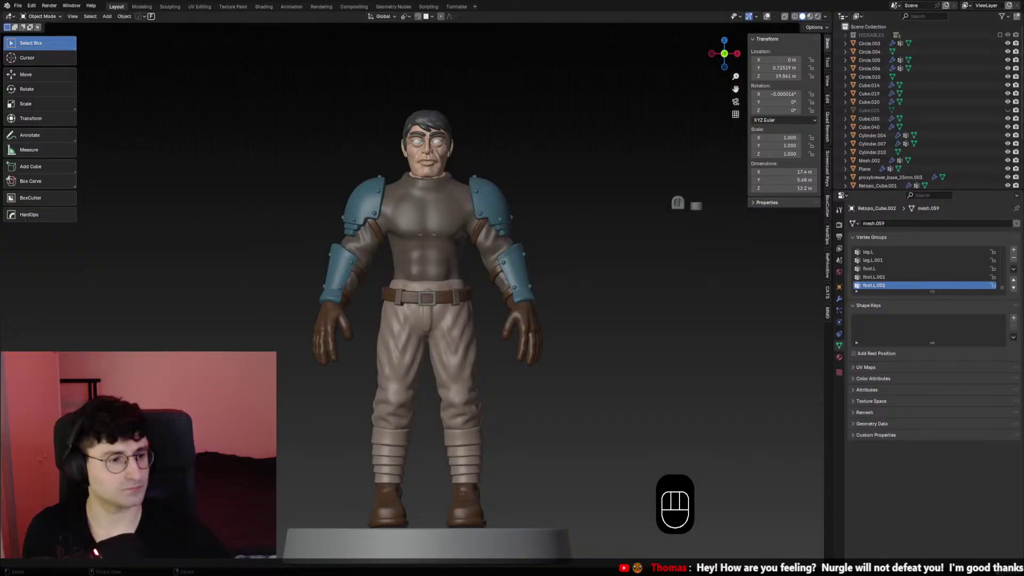
{"action": "middle_click_drag", "start_coordinate": [560, 251], "coordinate": [632, 227]}
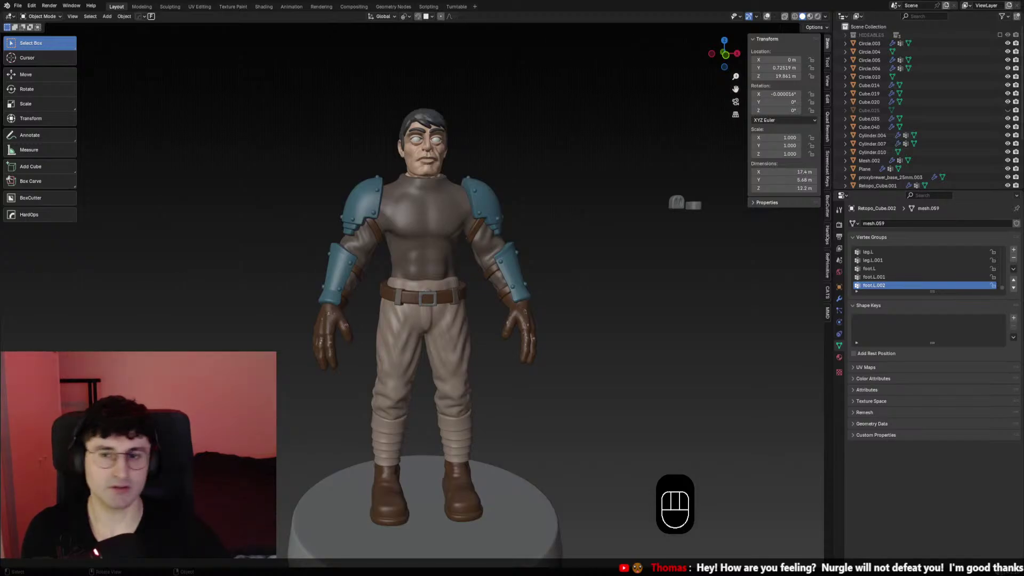
{"action": "middle_click_drag", "start_coordinate": [663, 219], "coordinate": [630, 227]}
Delete the blue forearm guards from both of the soldier's arms
{"action": "left_click", "coordinate": [515, 258]}
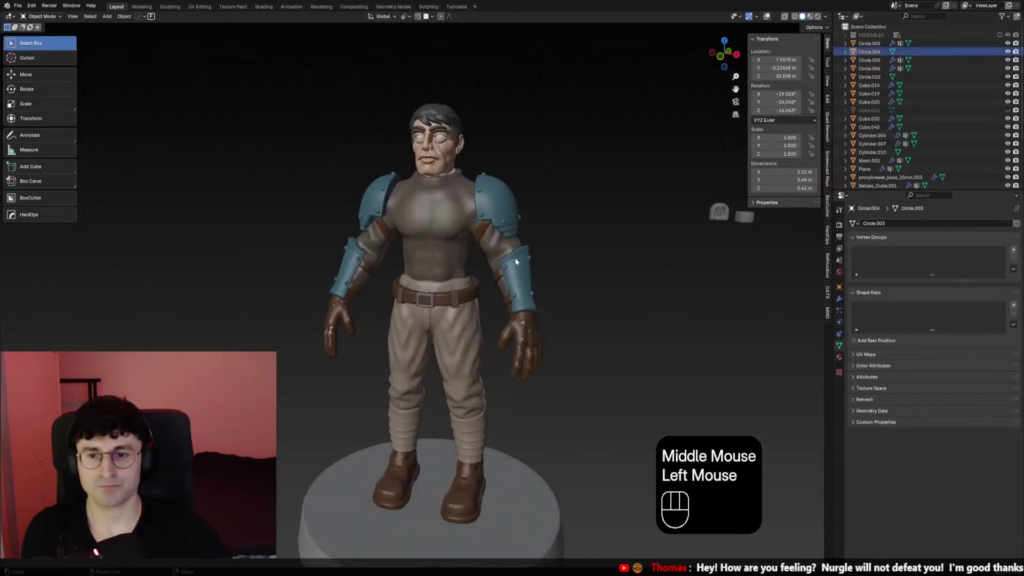
{"action": "key", "text": "x"}
{"action": "left_click", "coordinate": [515, 258]}
{"action": "left_click", "coordinate": [349, 263]}
{"action": "key", "text": "x"}
{"action": "left_click", "coordinate": [350, 263]}
{"action": "middle_click_drag", "start_coordinate": [514, 257], "coordinate": [560, 243]}
{"action": "left_click", "coordinate": [560, 243]}
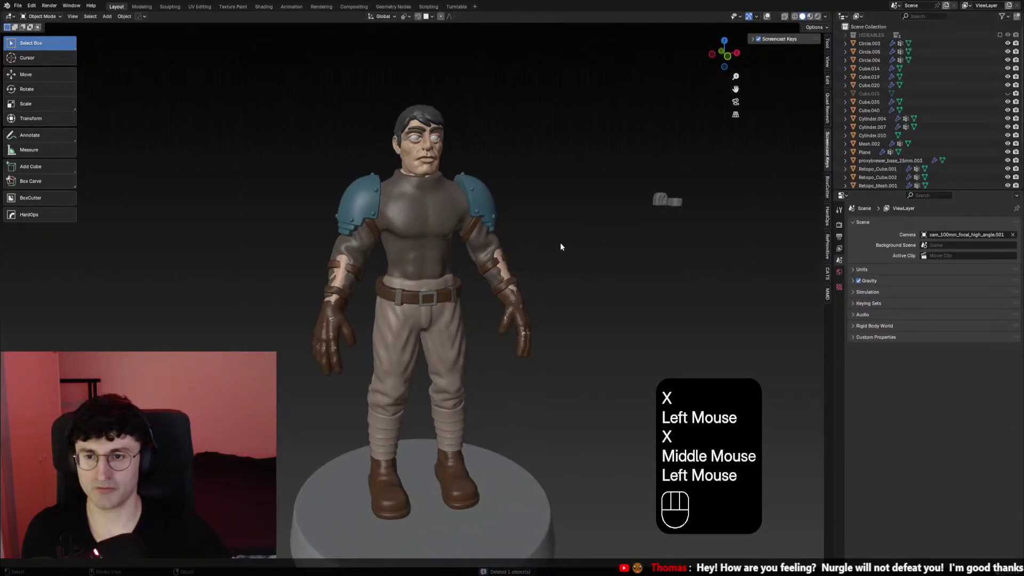
Delete the brown straps wrapped around the soldier's forearms
{"action": "scroll", "coordinate": [513, 278], "scroll_direction": "up", "scroll_amount": 1}
{"action": "left_click", "coordinate": [504, 263]}
{"action": "key", "text": "x"}
{"action": "left_click", "coordinate": [504, 263]}
{"action": "left_click", "coordinate": [518, 281]}
{"action": "key", "text": "x"}
{"action": "left_click", "coordinate": [519, 281]}
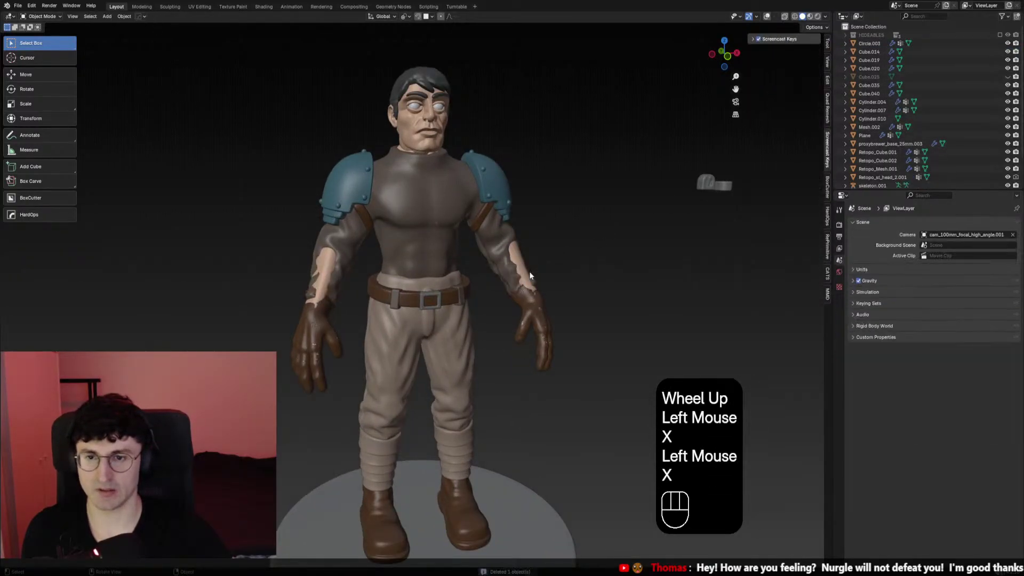
Check the whole figure's silhouette in the front and side views
{"action": "scroll", "coordinate": [546, 270], "scroll_direction": "down", "scroll_amount": 1}
{"action": "middle_click_drag", "start_coordinate": [518, 281], "coordinate": [562, 324], "text": "shift"}
{"action": "key", "text": "KP_1"}
{"action": "key", "text": "KP_3"}
{"action": "key", "text": "KP_1"}
{"action": "scroll", "coordinate": [546, 274], "scroll_direction": "down", "scroll_amount": 1, "text": "shift"}
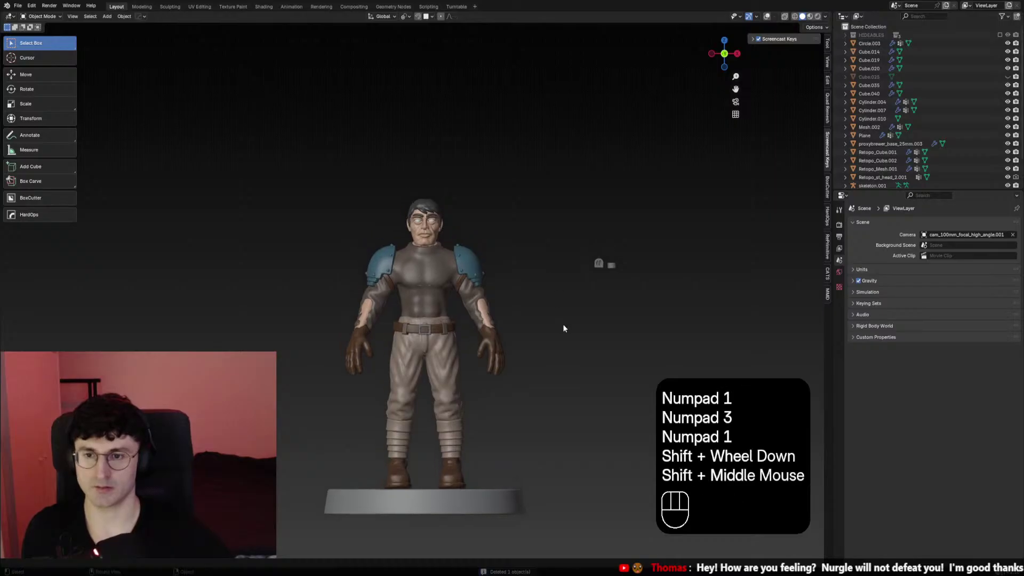
{"action": "scroll", "coordinate": [533, 286], "scroll_direction": "down", "scroll_amount": 1}
{"action": "scroll", "coordinate": [534, 285], "scroll_direction": "up", "scroll_amount": 1}
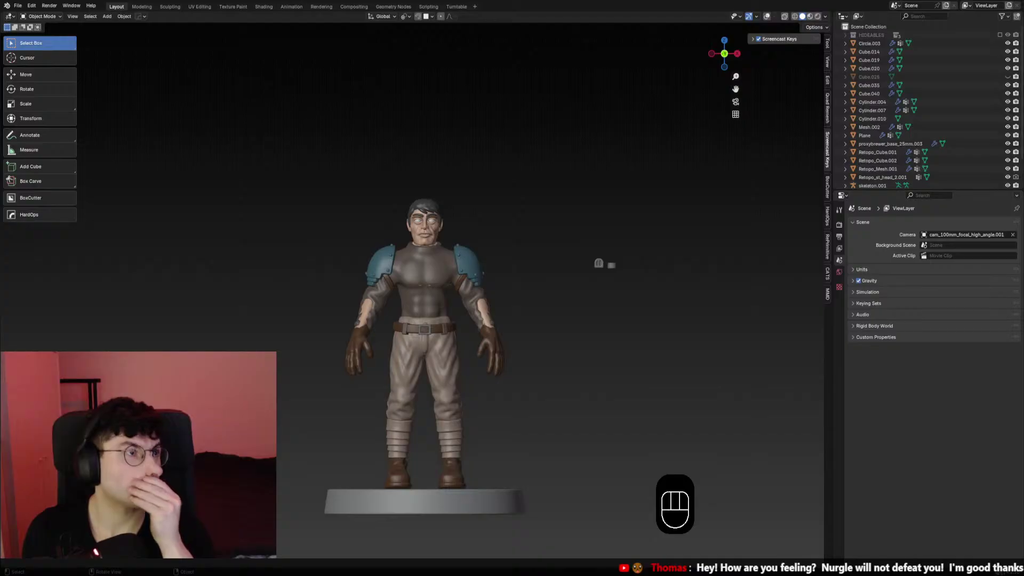
Turn the viewport overlays on, enter Sculpt Mode and make the shirt mesh the sculpting target
{"action": "scroll", "coordinate": [487, 264], "scroll_direction": "up", "scroll_amount": 3}
{"action": "middle_click_drag", "start_coordinate": [453, 299], "coordinate": [631, 209], "text": "shift"}
{"action": "left_click", "coordinate": [406, 307]}
{"action": "left_click", "coordinate": [767, 16]}
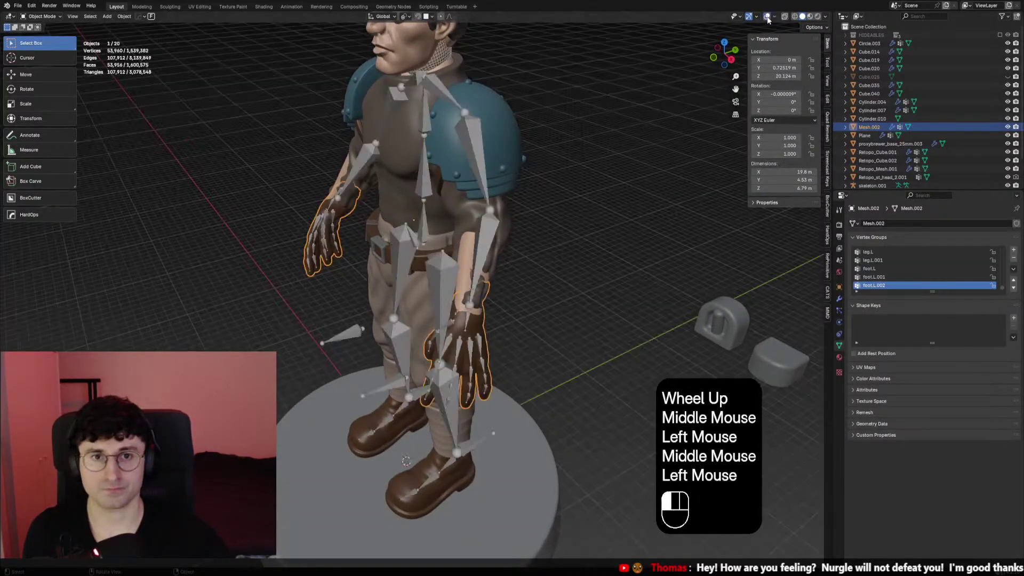
{"action": "middle_click_drag", "start_coordinate": [533, 187], "coordinate": [320, 133]}
{"action": "left_click", "coordinate": [42, 16]}
{"action": "left_click", "coordinate": [44, 44]}
{"action": "middle_click_drag", "start_coordinate": [373, 240], "coordinate": [566, 216]}
{"action": "key", "text": "alt+q"}
{"action": "key", "text": "f"}
{"action": "left_click", "coordinate": [566, 217]}
{"action": "key", "text": "f"}
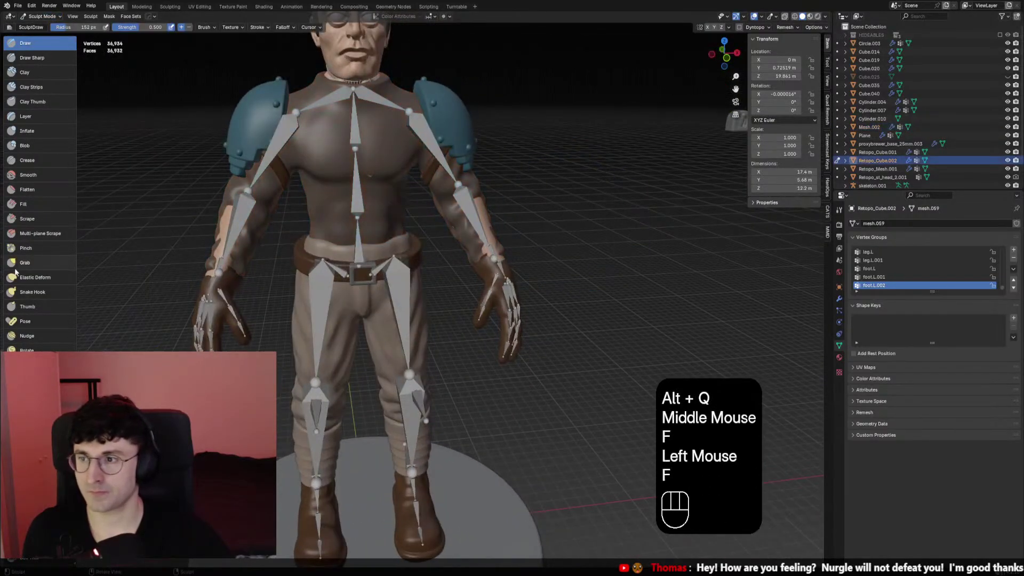
Try to pull the shirt sleeve over the bare forearm with the Elastic Deform brush, with the overlays hidden
{"action": "left_click", "coordinate": [34, 277]}
{"action": "middle_click_drag", "start_coordinate": [346, 240], "coordinate": [514, 229]}
{"action": "key", "text": "f"}
{"action": "left_click", "coordinate": [491, 228]}
{"action": "key", "text": "shift+alt+z"}
{"action": "key", "text": "f"}
{"action": "left_click", "coordinate": [514, 229]}
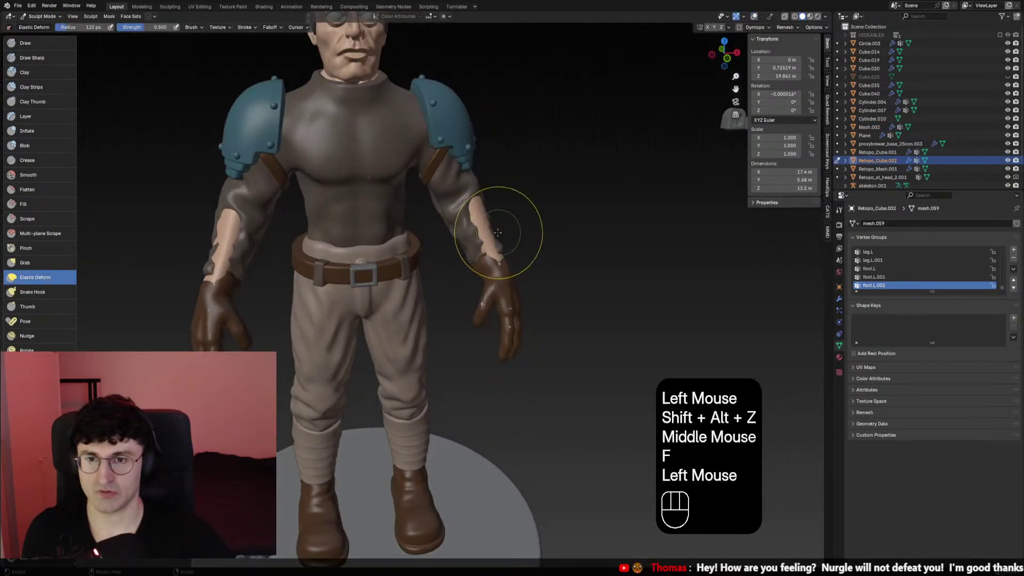
{"action": "left_click_drag", "start_coordinate": [514, 228], "coordinate": [464, 229]}
{"action": "key", "text": "ctrl+z"}
Try to cover the exposed forearm skin by inflating the sleeve with the Inflate brush
{"action": "left_click", "coordinate": [26, 131]}
{"action": "middle_click_drag", "start_coordinate": [501, 245], "coordinate": [518, 248]}
{"action": "left_click_drag", "start_coordinate": [518, 249], "coordinate": [501, 250]}
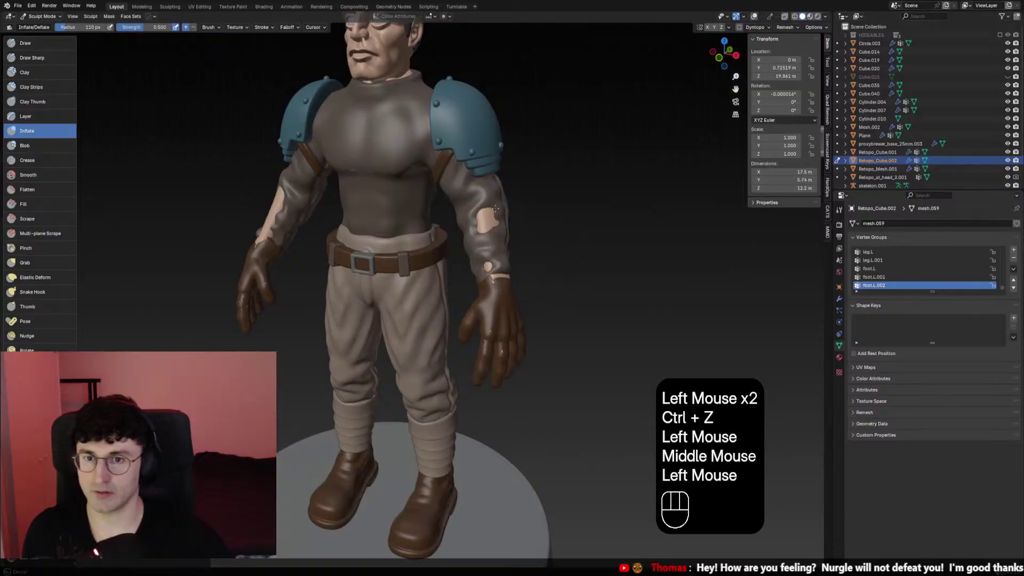
{"action": "middle_click_drag", "start_coordinate": [502, 250], "coordinate": [491, 267]}
{"action": "key", "text": "f"}
{"action": "left_click", "coordinate": [501, 251]}
{"action": "key", "text": "ctrl+z"}
Adjust the Inflate brush strength, try more dabs along the forearm sleeve, and undo them
{"action": "key", "text": "shift+f"}
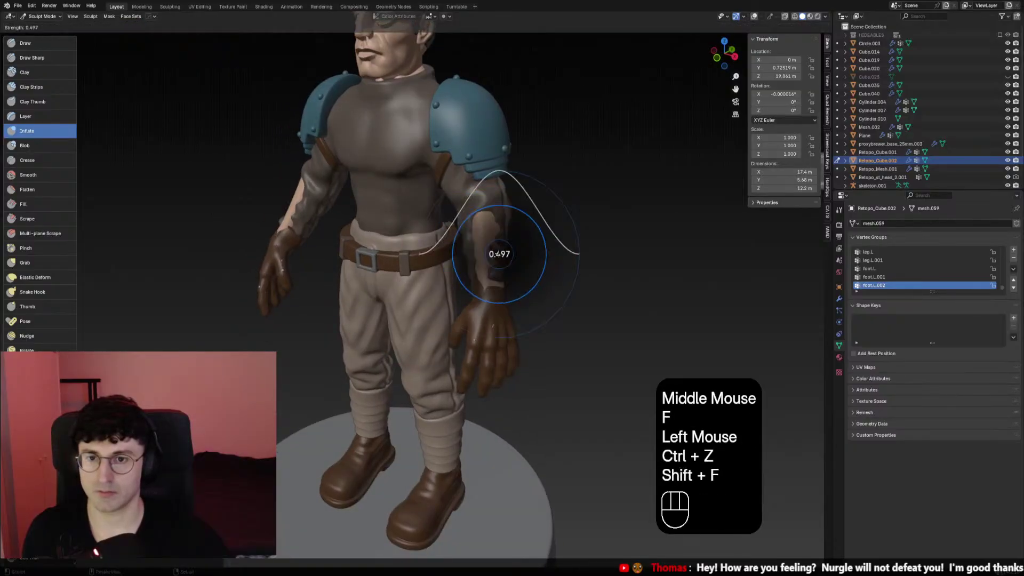
{"action": "left_click", "coordinate": [494, 255]}
{"action": "left_click", "coordinate": [489, 235]}
{"action": "left_click", "coordinate": [482, 222]}
{"action": "left_click", "coordinate": [482, 222]}
{"action": "mouse_move", "coordinate": [482, 222]}
{"action": "middle_mouse_down"}
{"action": "mouse_move", "coordinate": [457, 210]}
{"action": "mouse_move", "coordinate": [474, 250]}
{"action": "mouse_move", "coordinate": [511, 270]}
{"action": "mouse_move", "coordinate": [480, 256]}
{"action": "middle_mouse_up"}
{"action": "left_click", "coordinate": [480, 229]}
{"action": "left_click", "coordinate": [457, 210]}
{"action": "key", "text": "ctrl+z"}
{"action": "key", "text": "ctrl+z"}
{"action": "key", "text": "ctrl+z"}
{"action": "key", "text": "ctrl+z"}
Switch sculpting to the gloves mesh and try reshaping its cuff with the Elastic Deform brush
{"action": "key", "text": "alt+q"}
{"action": "left_click", "coordinate": [35, 276]}
{"action": "scroll", "coordinate": [479, 230], "scroll_direction": "up", "scroll_amount": 2}
{"action": "key", "text": "f"}
{"action": "left_click", "coordinate": [503, 221]}
{"action": "mouse_move", "coordinate": [373, 267]}
{"action": "middle_mouse_down"}
{"action": "mouse_move", "coordinate": [479, 230]}
{"action": "mouse_move", "coordinate": [488, 253]}
{"action": "mouse_move", "coordinate": [472, 285]}
{"action": "mouse_move", "coordinate": [501, 254]}
{"action": "mouse_move", "coordinate": [469, 250]}
{"action": "middle_mouse_up"}
{"action": "scroll", "coordinate": [473, 286], "scroll_direction": "up", "scroll_amount": 2}
{"action": "left_click", "coordinate": [501, 254]}
{"action": "key", "text": "ctrl+z"}
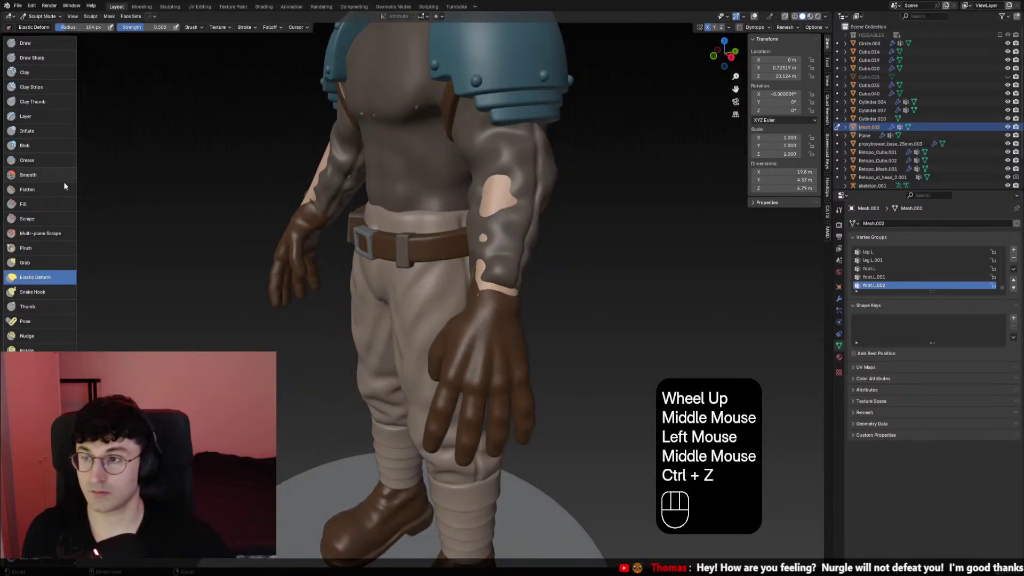
Turn the overlays back on and begin masking the glove fingers with the Mask brush at strength 1.000
{"action": "middle_click_drag", "start_coordinate": [480, 347], "coordinate": [498, 355]}
{"action": "key", "text": "m"}
{"action": "key", "text": "shift+alt+z"}
{"action": "key", "text": "f"}
{"action": "left_click", "coordinate": [499, 385]}
{"action": "mouse_move", "coordinate": [499, 385]}
{"action": "left_mouse_down"}
{"action": "mouse_move", "coordinate": [493, 424]}
{"action": "mouse_move", "coordinate": [498, 397]}
{"action": "mouse_move", "coordinate": [475, 379]}
{"action": "left_mouse_up"}
{"action": "key", "text": "shift+f"}
{"action": "left_click", "coordinate": [580, 429]}
{"action": "middle_click_drag", "start_coordinate": [462, 375], "coordinate": [472, 371]}
{"action": "key", "text": "shift+f"}
{"action": "left_click", "coordinate": [525, 435]}
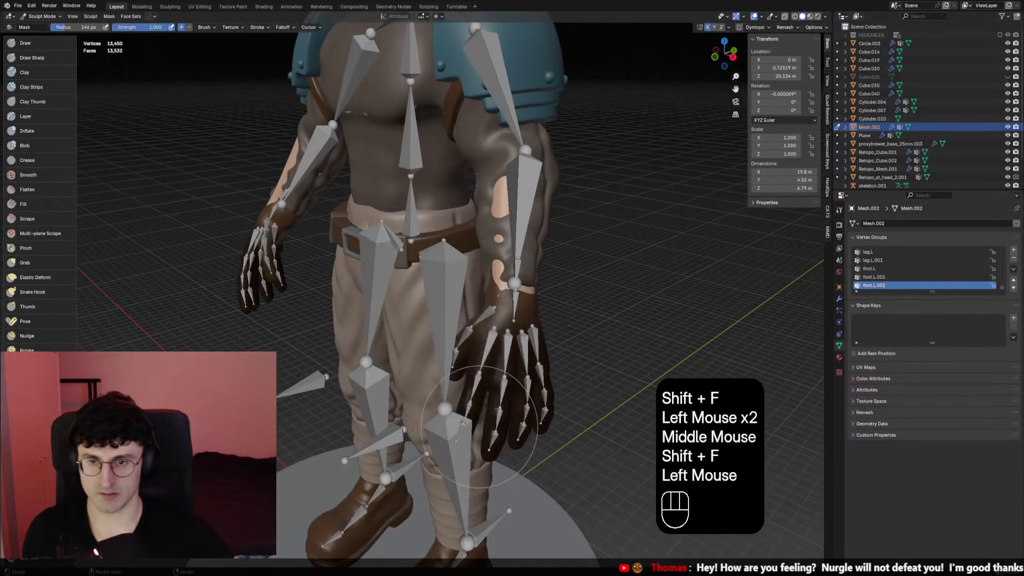
Extend the mask over the back of the glove and its thumb, undoing the stray stroke
{"action": "left_click_drag", "start_coordinate": [483, 434], "coordinate": [504, 331]}
{"action": "middle_click_drag", "start_coordinate": [504, 328], "coordinate": [549, 309]}
{"action": "left_click_drag", "start_coordinate": [546, 307], "coordinate": [532, 312]}
{"action": "middle_click_drag", "start_coordinate": [532, 312], "coordinate": [496, 311]}
{"action": "key", "text": "ctrl+z"}
{"action": "key", "text": "f"}
{"action": "left_click", "coordinate": [474, 302]}
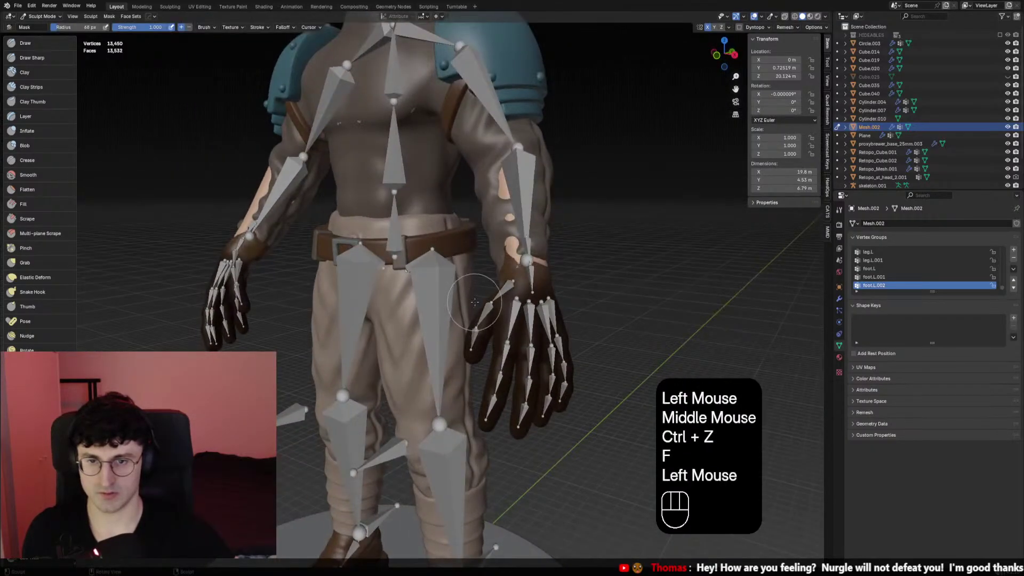
Mask the gloves' fingers and palms from behind the figure with a larger brush
{"action": "mouse_move", "coordinate": [597, 322]}
{"action": "middle_mouse_down"}
{"action": "mouse_move", "coordinate": [480, 320]}
{"action": "mouse_move", "coordinate": [416, 304]}
{"action": "middle_mouse_up"}
{"action": "key", "text": "f"}
{"action": "left_click", "coordinate": [341, 288]}
{"action": "middle_click_drag", "start_coordinate": [331, 288], "coordinate": [320, 309]}
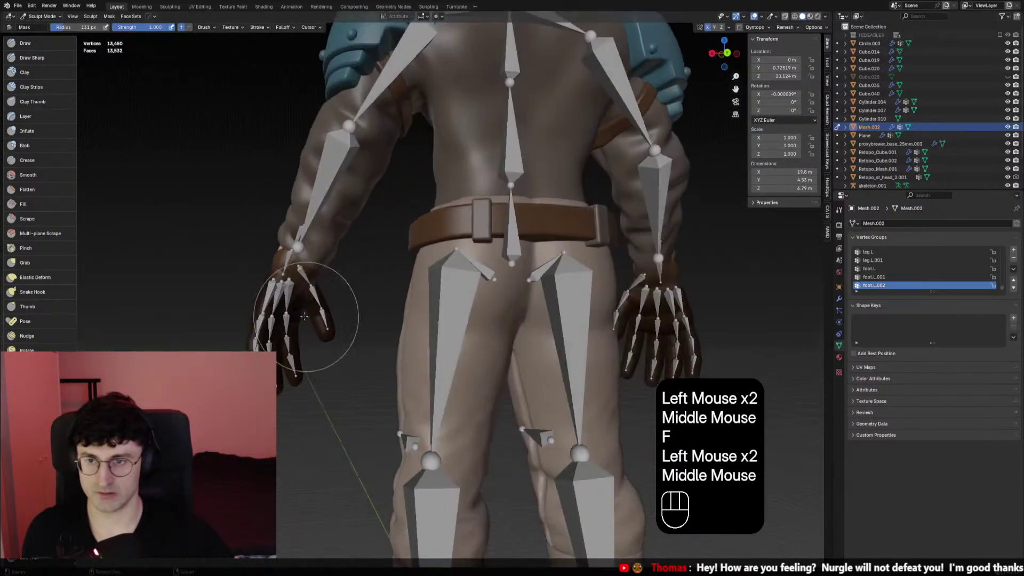
{"action": "left_click", "coordinate": [382, 325]}
{"action": "middle_click_drag", "start_coordinate": [292, 381], "coordinate": [475, 322]}
{"action": "left_click", "coordinate": [494, 373]}
Isolate the gloves in local view and paint the mask across their unmasked inner surfaces
{"action": "key", "text": "slash"}
{"action": "left_click_drag", "start_coordinate": [475, 322], "coordinate": [554, 327]}
{"action": "middle_click_drag", "start_coordinate": [592, 326], "coordinate": [469, 342]}
{"action": "middle_click_drag", "start_coordinate": [464, 342], "coordinate": [546, 343], "text": "shift"}
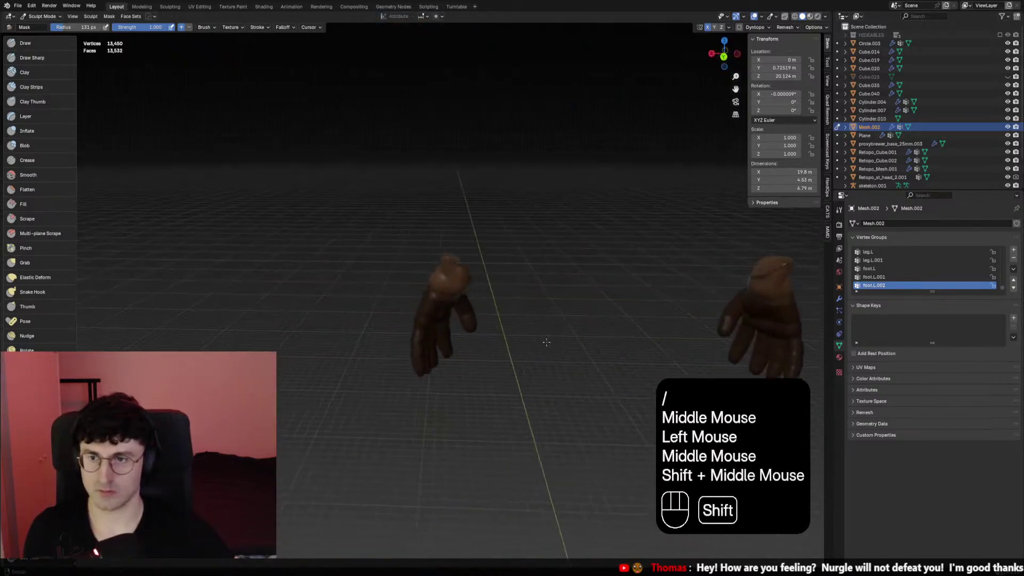
{"action": "left_click_drag", "start_coordinate": [459, 336], "coordinate": [423, 331]}
{"action": "middle_click_drag", "start_coordinate": [549, 328], "coordinate": [512, 320]}
{"action": "mouse_move", "coordinate": [525, 317]}
{"action": "middle_mouse_down"}
{"action": "mouse_move", "coordinate": [452, 300]}
{"action": "mouse_move", "coordinate": [456, 352]}
{"action": "middle_mouse_up"}
Touch up the remaining unmasked spots on the isolated gloves with a resized Mask brush
{"action": "left_click", "coordinate": [494, 310]}
{"action": "left_click", "coordinate": [474, 305]}
{"action": "left_click", "coordinate": [452, 301]}
{"action": "mouse_move", "coordinate": [456, 352]}
{"action": "middle_mouse_down"}
{"action": "mouse_move", "coordinate": [469, 358]}
{"action": "mouse_move", "coordinate": [457, 365]}
{"action": "mouse_move", "coordinate": [455, 347]}
{"action": "mouse_move", "coordinate": [452, 366]}
{"action": "middle_mouse_up"}
{"action": "left_click", "coordinate": [457, 366]}
{"action": "key", "text": "ctrl+z"}
{"action": "key", "text": "f"}
{"action": "left_click", "coordinate": [432, 362]}
{"action": "left_click", "coordinate": [432, 362]}
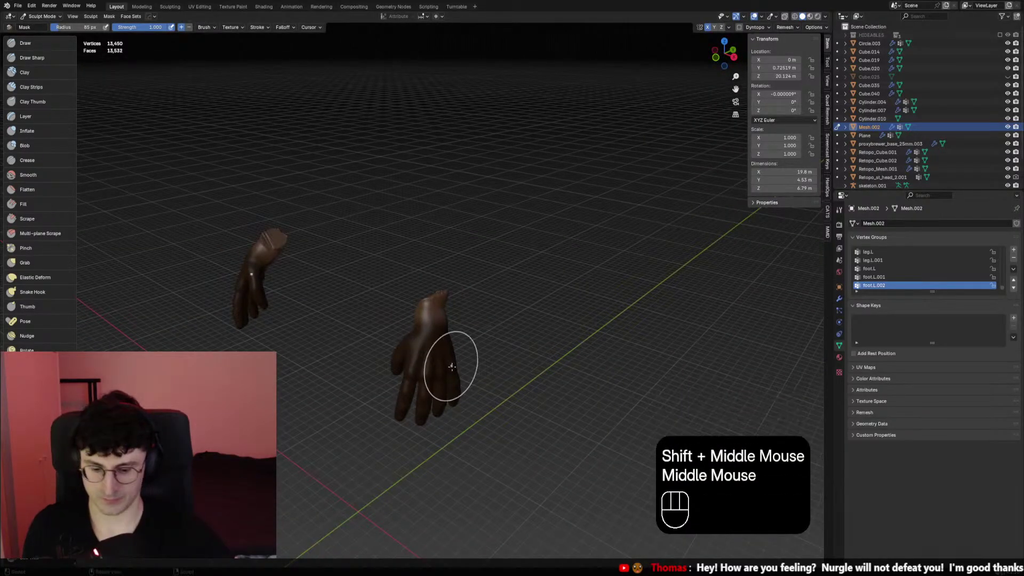
Bring the whole figure back into view and size the Elastic Deform brush for the glove's cuff
{"action": "key", "text": "slash"}
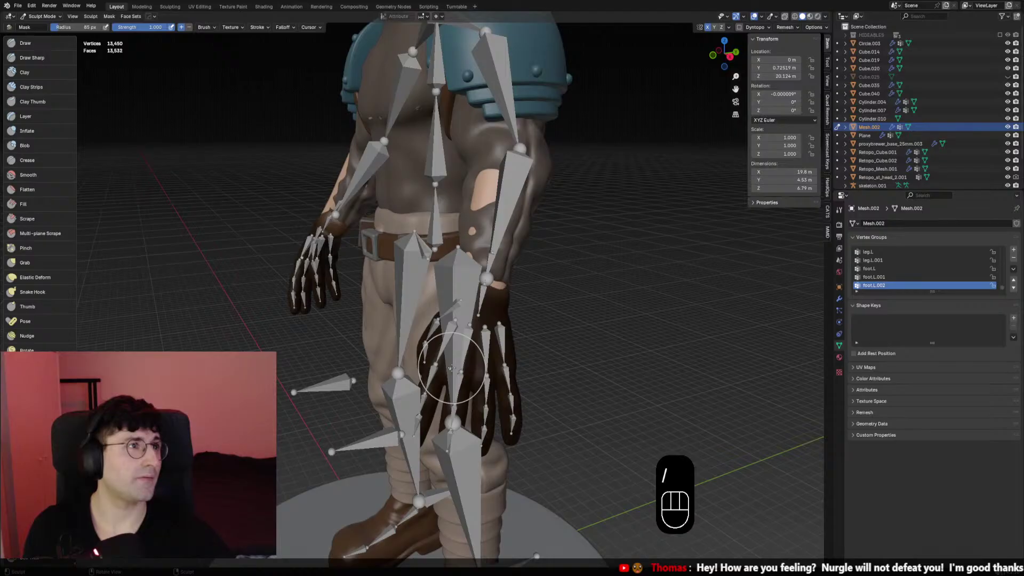
{"action": "left_click", "coordinate": [46, 276]}
{"action": "scroll", "coordinate": [498, 315], "scroll_direction": "up", "scroll_amount": 2}
{"action": "middle_click_drag", "start_coordinate": [498, 315], "coordinate": [562, 297]}
{"action": "right_click", "coordinate": [518, 313]}
{"action": "scroll", "coordinate": [525, 301], "scroll_direction": "down", "scroll_amount": 1}
{"action": "key", "text": "f"}
{"action": "left_click", "coordinate": [560, 292]}
Isolate the gloves in local view and erase the mask around their cuff openings with a resized Mask brush
{"action": "key", "text": "slash"}
{"action": "scroll", "coordinate": [583, 263], "scroll_direction": "up", "scroll_amount": 1}
{"action": "middle_click_drag", "start_coordinate": [583, 263], "coordinate": [554, 272], "text": "shift"}
{"action": "middle_click_drag", "start_coordinate": [554, 272], "coordinate": [480, 279]}
{"action": "key", "text": "f"}
{"action": "left_click", "coordinate": [407, 276]}
{"action": "key", "text": "m"}
{"action": "left_click", "coordinate": [411, 283], "text": "ctrl"}
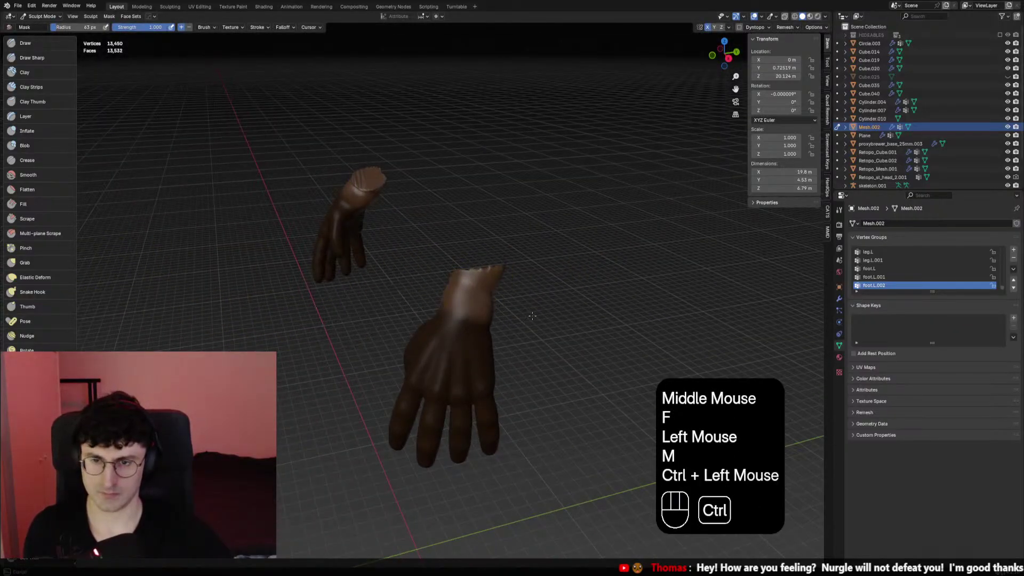
{"action": "key", "text": "ctrl+z"}
{"action": "left_click", "coordinate": [416, 274], "text": "ctrl"}
{"action": "middle_click_drag", "start_coordinate": [416, 274], "coordinate": [496, 305]}
{"action": "left_click", "coordinate": [360, 270], "text": "ctrl"}
{"action": "left_click", "coordinate": [374, 270], "text": "ctrl"}
{"action": "mouse_move", "coordinate": [361, 269]}
{"action": "middle_mouse_down"}
{"action": "mouse_move", "coordinate": [504, 278]}
{"action": "mouse_move", "coordinate": [530, 263]}
{"action": "mouse_move", "coordinate": [549, 266]}
{"action": "mouse_move", "coordinate": [512, 266]}
{"action": "mouse_move", "coordinate": [563, 220]}
{"action": "mouse_move", "coordinate": [511, 253]}
{"action": "mouse_move", "coordinate": [490, 246]}
{"action": "middle_mouse_up"}
Return to the whole figure, pull the glove's cuff outward with Elastic Deform, and hide the viewport overlays
{"action": "key", "text": "slash"}
{"action": "left_click", "coordinate": [35, 277]}
{"action": "key", "text": "f"}
{"action": "left_click", "coordinate": [504, 278]}
{"action": "left_click", "coordinate": [530, 263]}
{"action": "left_click", "coordinate": [553, 268]}
{"action": "left_click", "coordinate": [552, 267]}
{"action": "key", "text": "shift+alt+z"}
Stretch the glove's cuff up and outward around the forearm with Elastic Deform, varying the brush size
{"action": "key", "text": "f"}
{"action": "left_click", "coordinate": [497, 272]}
{"action": "key", "text": "f"}
{"action": "left_click", "coordinate": [528, 256]}
{"action": "left_click", "coordinate": [563, 220]}
{"action": "key", "text": "f"}
{"action": "left_click", "coordinate": [525, 240]}
{"action": "double_click", "coordinate": [507, 251]}
{"action": "key", "text": "f"}
{"action": "left_click", "coordinate": [510, 253]}
{"action": "left_click", "coordinate": [493, 248]}
{"action": "left_click", "coordinate": [491, 247]}
Smooth the back of the cuff and pull its front over the forearm with a 97 px Elastic Deform brush
{"action": "middle_click_drag", "start_coordinate": [510, 279], "coordinate": [389, 274]}
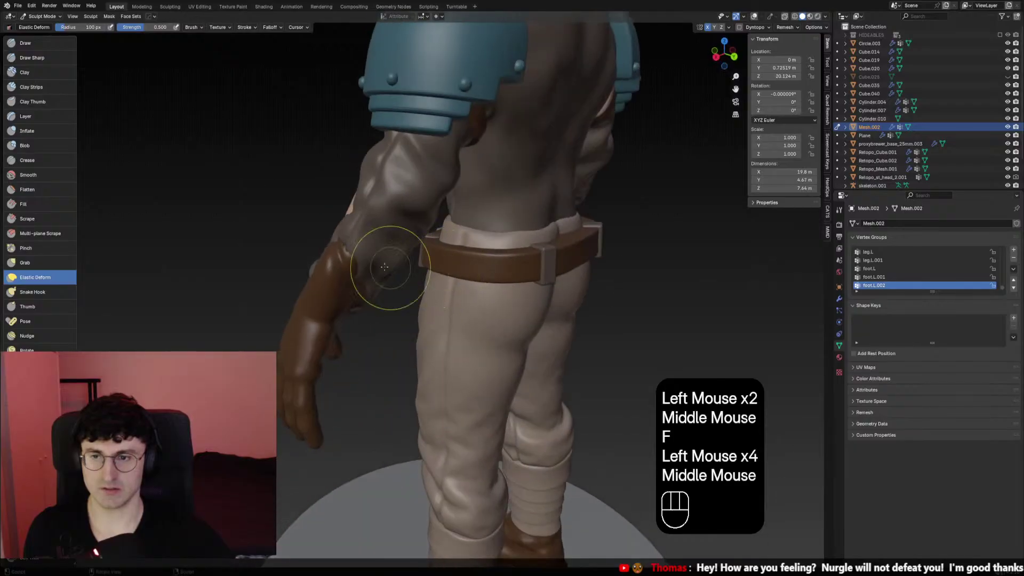
{"action": "left_click_drag", "start_coordinate": [389, 274], "coordinate": [352, 256], "text": "shift"}
{"action": "middle_click_drag", "start_coordinate": [352, 256], "coordinate": [544, 246]}
{"action": "key", "text": "f"}
{"action": "left_click", "coordinate": [543, 246]}
{"action": "left_click", "coordinate": [545, 246]}
{"action": "left_click", "coordinate": [558, 244]}
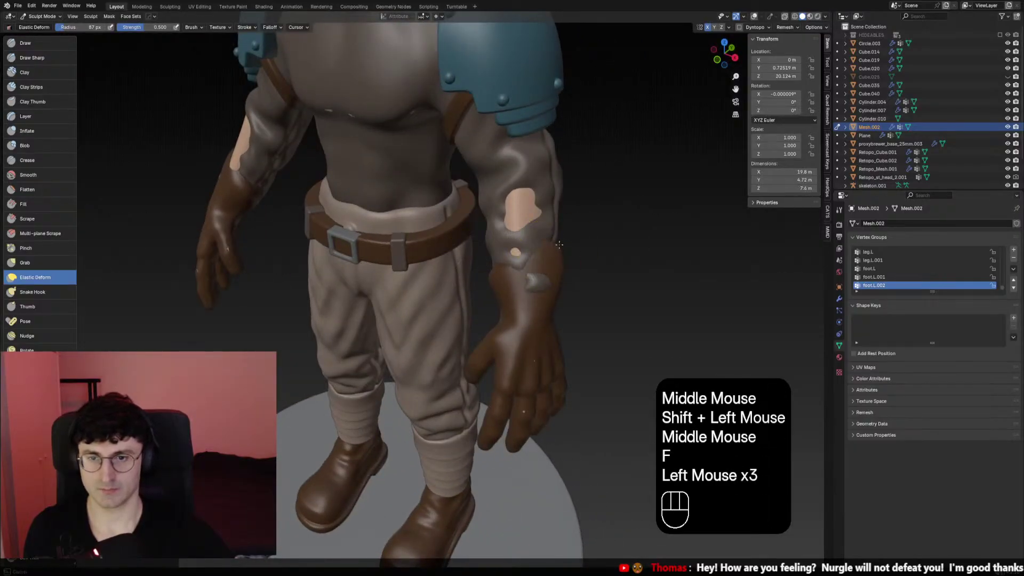
{"action": "left_click", "coordinate": [481, 255]}
Pull the cuff's rear and outer edges away from the sleeve with resized Elastic Deform strokes
{"action": "mouse_move", "coordinate": [481, 255]}
{"action": "middle_mouse_down"}
{"action": "mouse_move", "coordinate": [432, 255]}
{"action": "mouse_move", "coordinate": [389, 275]}
{"action": "mouse_move", "coordinate": [388, 296]}
{"action": "mouse_move", "coordinate": [299, 274]}
{"action": "mouse_move", "coordinate": [305, 288]}
{"action": "mouse_move", "coordinate": [434, 304]}
{"action": "mouse_move", "coordinate": [102, 196]}
{"action": "middle_mouse_up"}
{"action": "key", "text": "f"}
{"action": "left_click", "coordinate": [437, 256]}
{"action": "left_click", "coordinate": [430, 254]}
{"action": "left_click", "coordinate": [389, 275]}
{"action": "left_click", "coordinate": [389, 275]}
{"action": "key", "text": "f"}
{"action": "left_click", "coordinate": [299, 274]}
{"action": "left_click", "coordinate": [308, 276]}
{"action": "left_click", "coordinate": [319, 279]}
{"action": "left_click", "coordinate": [320, 279]}
Refine the flare of the cuff's outer rim with a few more resized Elastic Deform strokes
{"action": "key", "text": "f"}
{"action": "left_click", "coordinate": [304, 288]}
{"action": "left_click", "coordinate": [303, 267]}
{"action": "left_click", "coordinate": [304, 267]}
{"action": "left_click", "coordinate": [434, 304]}
{"action": "left_click", "coordinate": [434, 304]}
Raise a ridge along the glove's cuff rim with inverted Crease strokes, smoothing it where needed
{"action": "left_click", "coordinate": [27, 160]}
{"action": "left_click", "coordinate": [301, 216]}
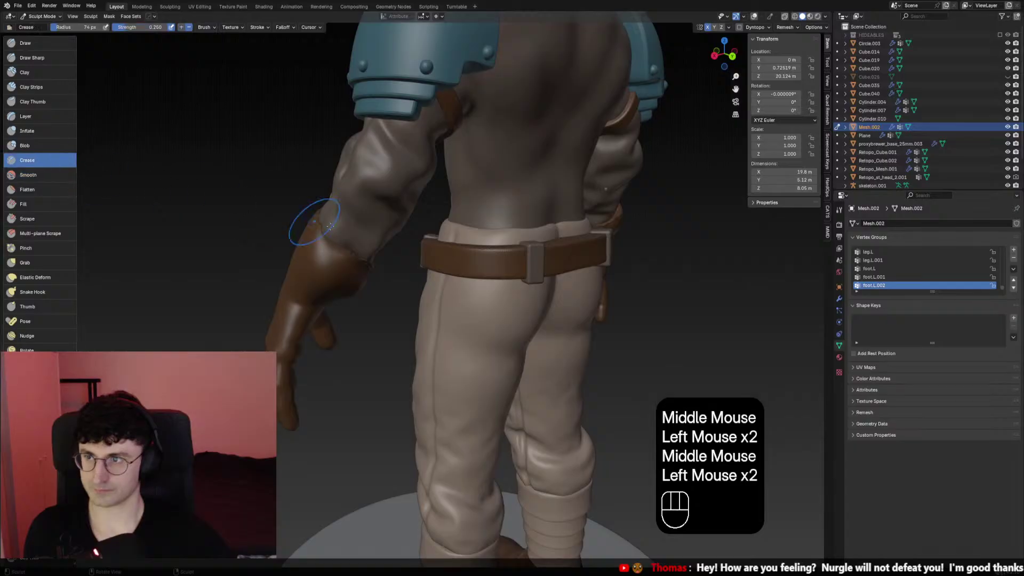
{"action": "key", "text": "f"}
{"action": "left_click", "coordinate": [305, 255]}
{"action": "mouse_move", "coordinate": [302, 216]}
{"action": "middle_mouse_down"}
{"action": "mouse_move", "coordinate": [304, 255]}
{"action": "mouse_move", "coordinate": [275, 247]}
{"action": "mouse_move", "coordinate": [373, 246]}
{"action": "middle_mouse_up"}
{"action": "left_click", "coordinate": [305, 256], "text": "ctrl"}
{"action": "left_click", "coordinate": [291, 249], "text": "ctrl"}
{"action": "left_click", "coordinate": [291, 249], "text": "shift"}
{"action": "left_click", "coordinate": [319, 248], "text": "ctrl"}
{"action": "left_click", "coordinate": [320, 249], "text": "ctrl"}
{"action": "mouse_move", "coordinate": [373, 246]}
{"action": "middle_mouse_down"}
{"action": "mouse_move", "coordinate": [440, 241]}
{"action": "mouse_move", "coordinate": [113, 274]}
{"action": "middle_mouse_up"}
{"action": "left_click", "coordinate": [440, 241], "text": "ctrl"}
{"action": "left_click", "coordinate": [440, 242], "text": "ctrl"}
{"action": "left_click", "coordinate": [441, 242], "text": "ctrl"}
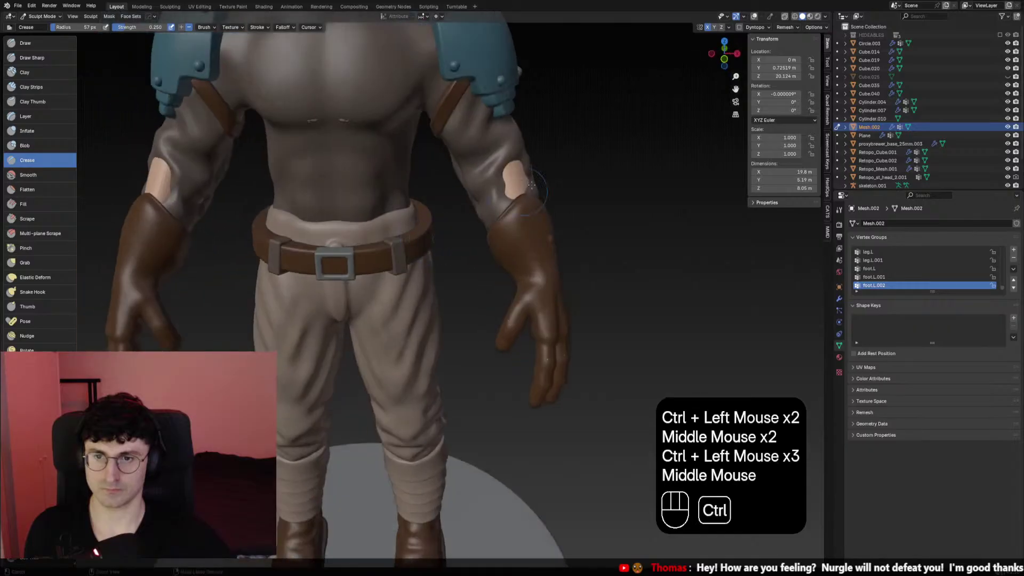
{"action": "left_click", "coordinate": [113, 275], "text": "ctrl"}
Pull the front of the cuff up and outward to cover the forearm with a 104 px Elastic Deform brush
{"action": "left_click", "coordinate": [35, 277]}
{"action": "middle_click_drag", "start_coordinate": [213, 266], "coordinate": [319, 246]}
{"action": "key", "text": "f"}
{"action": "left_click", "coordinate": [528, 235]}
{"action": "left_click", "coordinate": [529, 235]}
{"action": "left_click", "coordinate": [530, 235]}
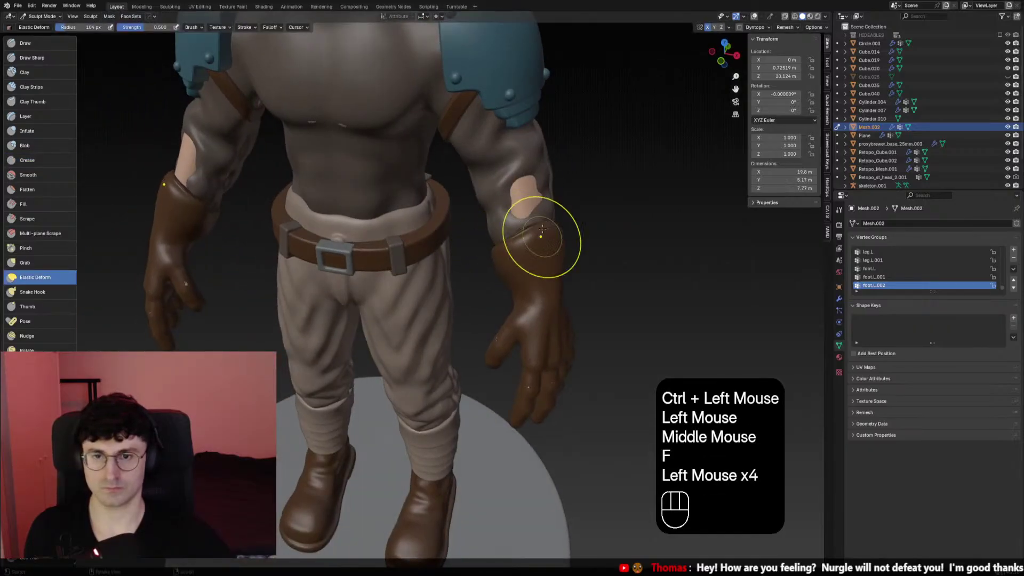
{"action": "left_click", "coordinate": [528, 235]}
{"action": "middle_click_drag", "start_coordinate": [528, 235], "coordinate": [497, 235]}
{"action": "left_click", "coordinate": [487, 229]}
{"action": "left_click", "coordinate": [485, 228]}
{"action": "left_click", "coordinate": [484, 229]}
{"action": "left_click", "coordinate": [484, 228]}
{"action": "left_click", "coordinate": [484, 228]}
Flare the cuff's outer and rear edges away from the sleeve, finishing with an 82 px Elastic Deform brush
{"action": "scroll", "coordinate": [521, 235], "scroll_direction": "down", "scroll_amount": 2}
{"action": "key", "text": "f"}
{"action": "left_click", "coordinate": [504, 245]}
{"action": "left_click", "coordinate": [301, 216]}
{"action": "left_click", "coordinate": [301, 216]}
{"action": "left_click", "coordinate": [305, 218]}
{"action": "mouse_move", "coordinate": [305, 218]}
{"action": "middle_mouse_down"}
{"action": "mouse_move", "coordinate": [392, 272]}
{"action": "mouse_move", "coordinate": [434, 273]}
{"action": "middle_mouse_up"}
{"action": "left_click", "coordinate": [392, 272]}
{"action": "left_click", "coordinate": [392, 272]}
{"action": "key", "text": "f"}
{"action": "left_click", "coordinate": [433, 273]}
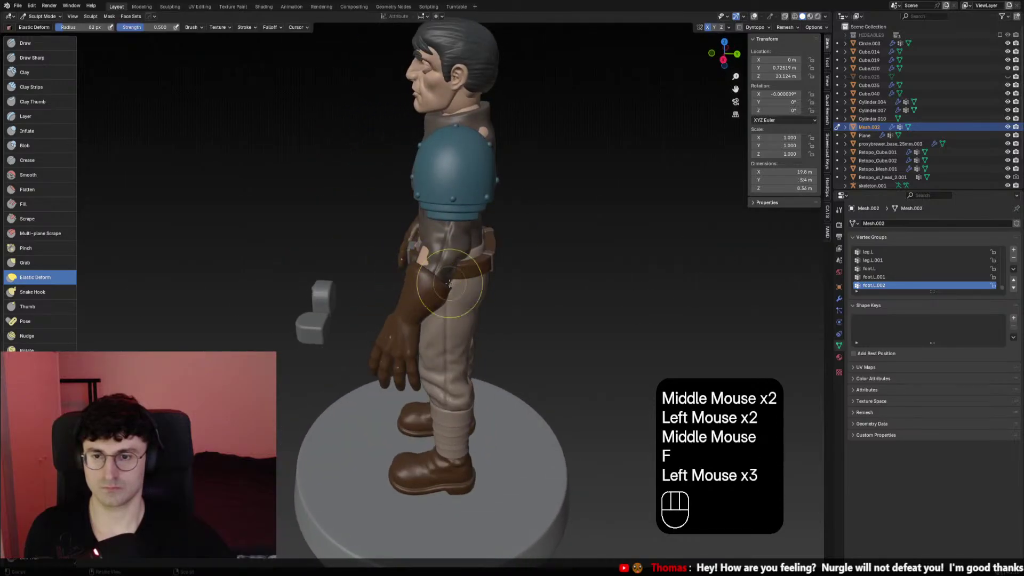
{"action": "left_click", "coordinate": [477, 297]}
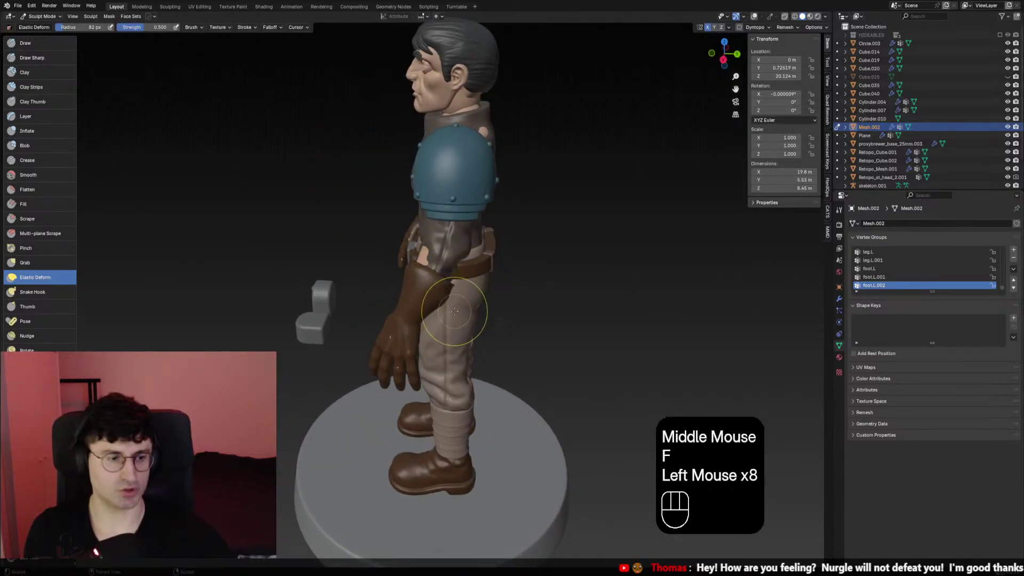
Adjust the flared rear edge of the cuff with Elastic Deform and smooth its surface
{"action": "scroll", "coordinate": [464, 297], "scroll_direction": "up", "scroll_amount": 1}
{"action": "key", "text": "f"}
{"action": "left_click", "coordinate": [464, 297]}
{"action": "left_click", "coordinate": [464, 297]}
{"action": "middle_click_drag", "start_coordinate": [464, 297], "coordinate": [417, 281]}
{"action": "left_click", "coordinate": [338, 274], "text": "shift"}
{"action": "left_click", "coordinate": [339, 275], "text": "shift"}
{"action": "mouse_move", "coordinate": [339, 274]}
{"action": "middle_mouse_down"}
{"action": "mouse_move", "coordinate": [549, 263]}
{"action": "mouse_move", "coordinate": [450, 290]}
{"action": "mouse_move", "coordinate": [473, 304]}
{"action": "mouse_move", "coordinate": [402, 285]}
{"action": "mouse_move", "coordinate": [406, 298]}
{"action": "middle_mouse_up"}
Nudge the cuff's rim into shape with smaller resized Elastic Deform strokes
{"action": "key", "text": "f"}
{"action": "left_click", "coordinate": [352, 275]}
{"action": "key", "text": "f"}
{"action": "left_click", "coordinate": [350, 278]}
{"action": "left_click", "coordinate": [350, 278]}
Reshape the cuff's silhouette from the front view with Elastic Deform, resizing the brush
{"action": "key", "text": "KP_1"}
{"action": "scroll", "coordinate": [477, 290], "scroll_direction": "up", "scroll_amount": 1}
{"action": "key", "text": "f"}
{"action": "left_click", "coordinate": [450, 290]}
{"action": "key", "text": "f"}
{"action": "left_click", "coordinate": [455, 297]}
{"action": "scroll", "coordinate": [473, 304], "scroll_direction": "down", "scroll_amount": 2}
{"action": "left_click", "coordinate": [397, 288]}
{"action": "left_click", "coordinate": [397, 288]}
Smooth the cuff's surface and rim with a resized brush and adjust the brush strength
{"action": "mouse_move", "coordinate": [405, 299]}
{"action": "middle_mouse_down"}
{"action": "mouse_move", "coordinate": [411, 309]}
{"action": "mouse_move", "coordinate": [395, 320]}
{"action": "mouse_move", "coordinate": [475, 313]}
{"action": "mouse_move", "coordinate": [570, 328]}
{"action": "mouse_move", "coordinate": [491, 301]}
{"action": "mouse_move", "coordinate": [334, 291]}
{"action": "mouse_move", "coordinate": [353, 301]}
{"action": "mouse_move", "coordinate": [469, 293]}
{"action": "mouse_move", "coordinate": [521, 276]}
{"action": "middle_mouse_up"}
{"action": "key", "text": "f"}
{"action": "left_click", "coordinate": [395, 320]}
{"action": "left_click", "coordinate": [395, 321], "text": "shift"}
{"action": "left_click", "coordinate": [475, 315], "text": "shift"}
{"action": "key", "text": "shift+f"}
{"action": "left_click", "coordinate": [463, 328]}
{"action": "scroll", "coordinate": [530, 320], "scroll_direction": "up", "scroll_amount": 2}
{"action": "scroll", "coordinate": [562, 331], "scroll_direction": "down", "scroll_amount": 1}
{"action": "scroll", "coordinate": [521, 313], "scroll_direction": "up", "scroll_amount": 1}
Fine-tune the cuff's edges with Elastic Deform strokes at several brush sizes
{"action": "left_click", "coordinate": [53, 278]}
{"action": "key", "text": "f"}
{"action": "left_click", "coordinate": [505, 302]}
{"action": "key", "text": "f"}
{"action": "left_click", "coordinate": [354, 297]}
{"action": "left_click", "coordinate": [356, 297]}
{"action": "middle_click", "coordinate": [356, 297]}
{"action": "key", "text": "f"}
{"action": "left_click", "coordinate": [357, 297]}
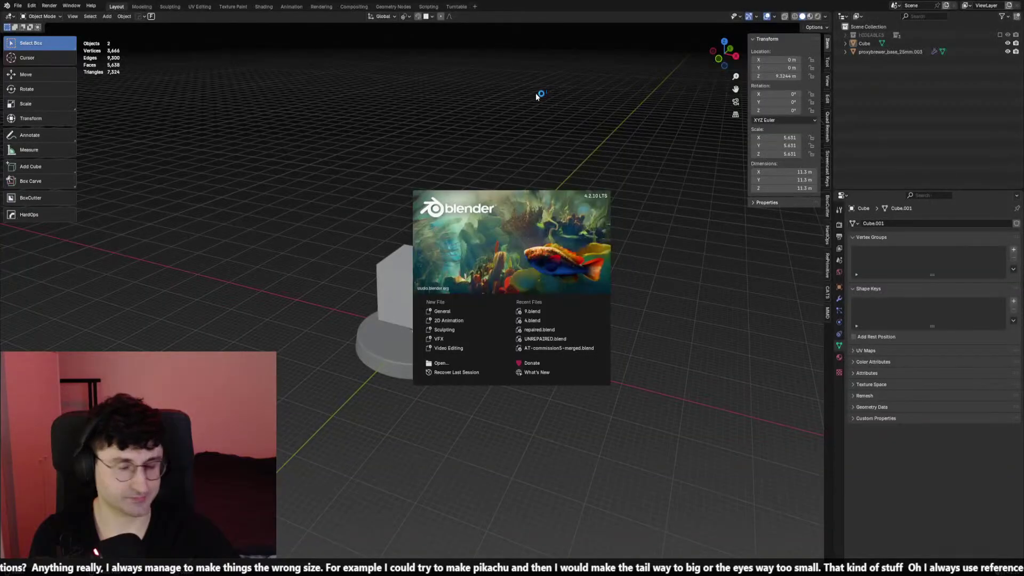
Dismiss the startup splash and delete the cube standing on the round base in the new scene
{"action": "left_click", "coordinate": [121, 133]}
{"action": "left_click", "coordinate": [399, 265]}
{"action": "key", "text": "Delete"}
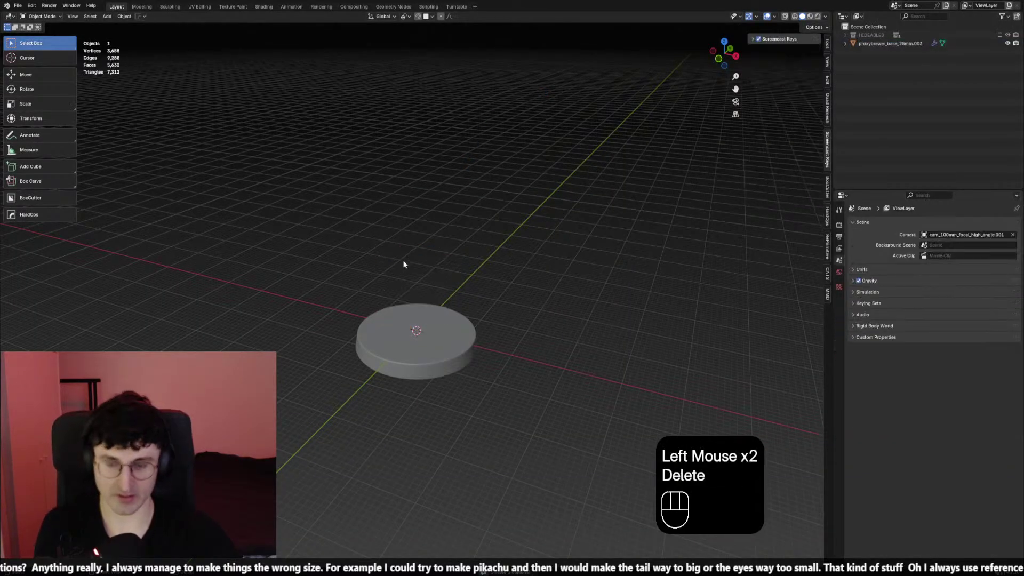
{"action": "left_click", "coordinate": [405, 262]}
{"action": "middle_click_drag", "start_coordinate": [405, 263], "coordinate": [544, 213]}
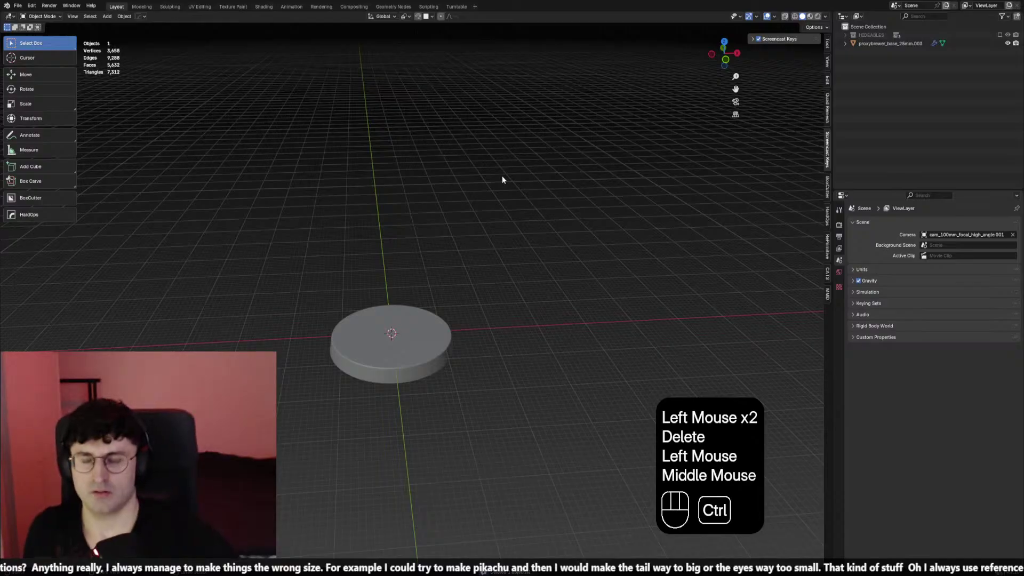
Paste the copied armoured soldier with its armature into the base scene and delete the first unneeded parts of the figure
{"action": "key", "text": "ctrl+v"}
{"action": "middle_click_drag", "start_coordinate": [433, 147], "coordinate": [562, 281]}
{"action": "key", "text": "KP_1"}
{"action": "scroll", "coordinate": [562, 281], "scroll_direction": "up", "scroll_amount": 2}
{"action": "left_click", "coordinate": [547, 177]}
{"action": "left_click", "coordinate": [465, 169]}
{"action": "middle_click_drag", "start_coordinate": [544, 177], "coordinate": [519, 165]}
{"action": "key", "text": "x"}
{"action": "left_click", "coordinate": [463, 140]}
{"action": "key", "text": "x"}
{"action": "left_click", "coordinate": [17, 6]}
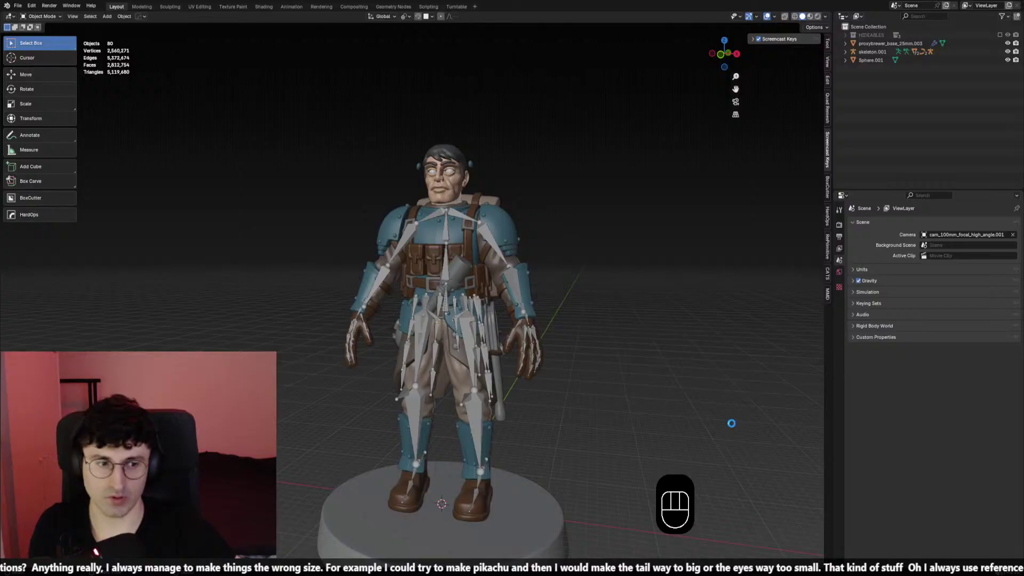
Delete the grey tube, the chest pouches, the shoulder straps and the outer belt from the front of the torso
{"action": "key", "text": "KP_1"}
{"action": "scroll", "coordinate": [512, 297], "scroll_direction": "up", "scroll_amount": 2}
{"action": "left_click", "coordinate": [462, 272]}
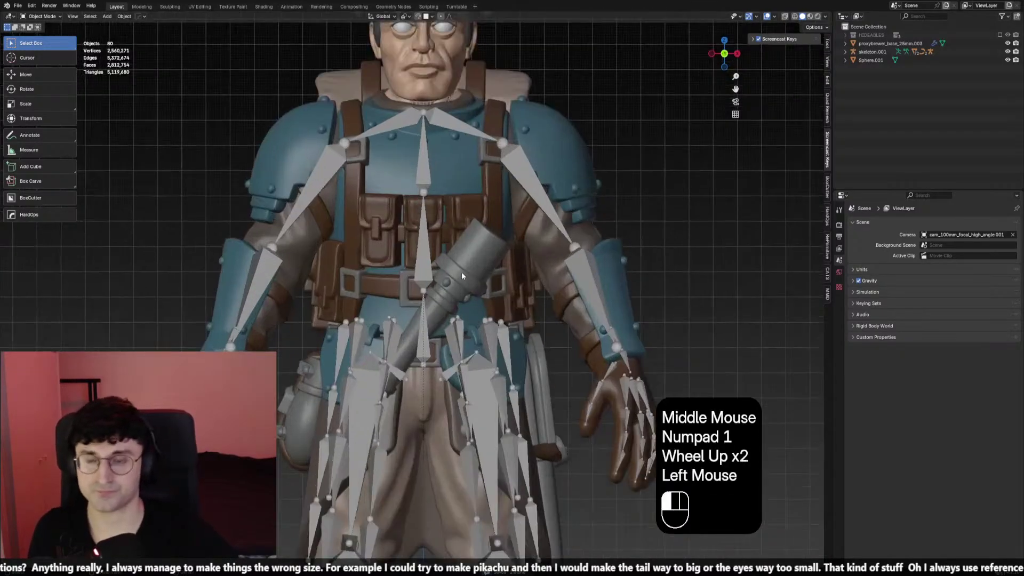
{"action": "key", "text": "x"}
{"action": "left_click", "coordinate": [461, 235]}
{"action": "key", "text": "x"}
{"action": "left_click", "coordinate": [462, 235]}
{"action": "left_click", "coordinate": [412, 225]}
{"action": "key", "text": "x"}
{"action": "left_click", "coordinate": [446, 229]}
{"action": "key", "text": "x"}
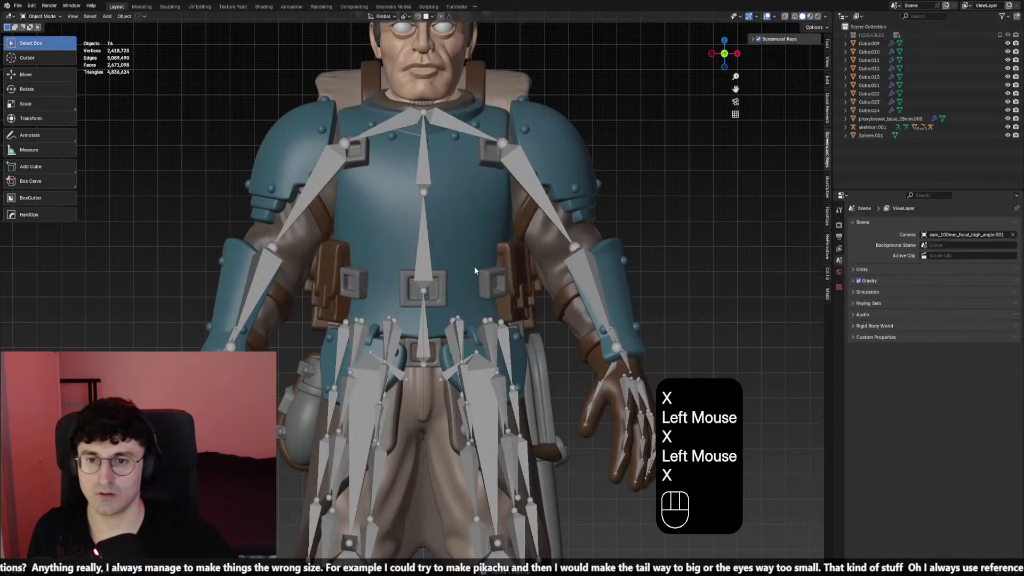
Delete the leftover grey buckles at the waist and on the front of the shoulders
{"action": "left_click", "coordinate": [491, 286]}
{"action": "key", "text": "x"}
{"action": "left_click", "coordinate": [491, 284]}
{"action": "left_click", "coordinate": [438, 284]}
{"action": "key", "text": "x"}
{"action": "left_click", "coordinate": [442, 280]}
{"action": "left_click", "coordinate": [494, 159]}
{"action": "key", "text": "x"}
{"action": "left_click", "coordinate": [492, 160]}
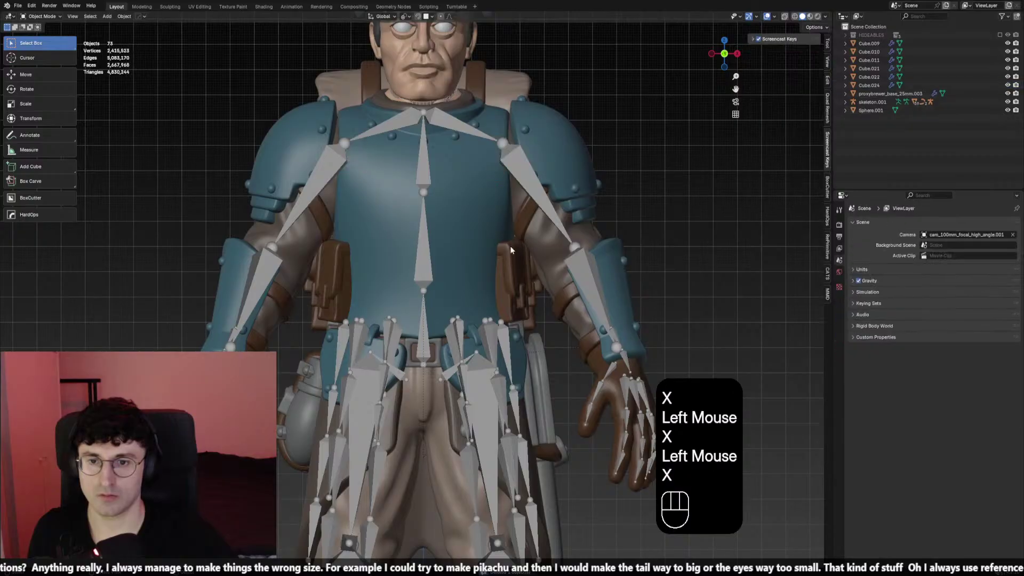
Delete the brown pouches on both sides of the waist, undoing and redoing the last removal
{"action": "left_click", "coordinate": [346, 281]}
{"action": "left_click", "coordinate": [327, 291]}
{"action": "key", "text": "x"}
{"action": "left_click", "coordinate": [332, 292]}
{"action": "left_click", "coordinate": [534, 296]}
{"action": "key", "text": "x"}
{"action": "left_click", "coordinate": [528, 297]}
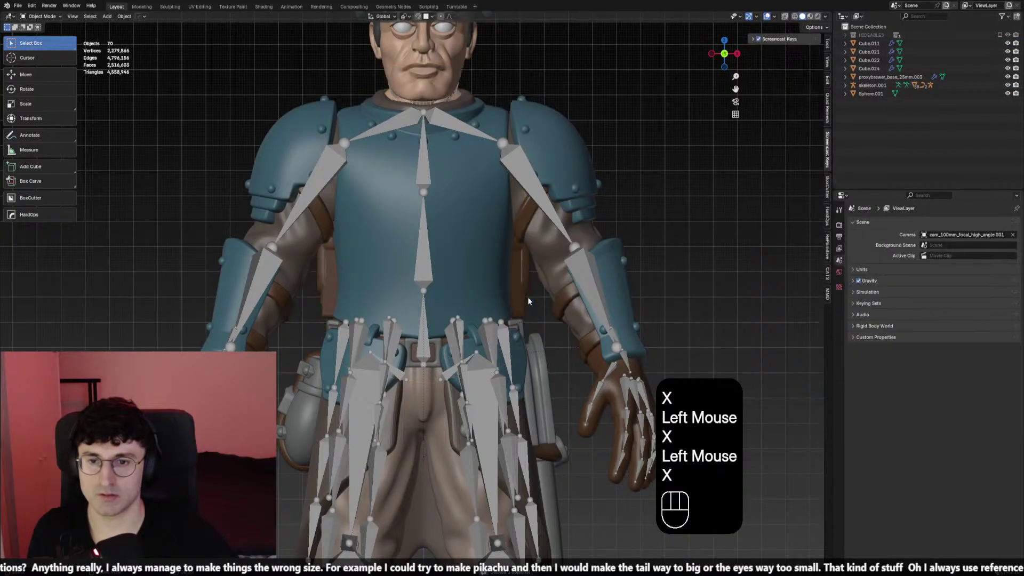
{"action": "key", "text": "ctrl+z"}
{"action": "left_click", "coordinate": [521, 285]}
{"action": "key", "text": "x"}
{"action": "left_click", "coordinate": [521, 284]}
{"action": "scroll", "coordinate": [549, 228], "scroll_direction": "down", "scroll_amount": 2}
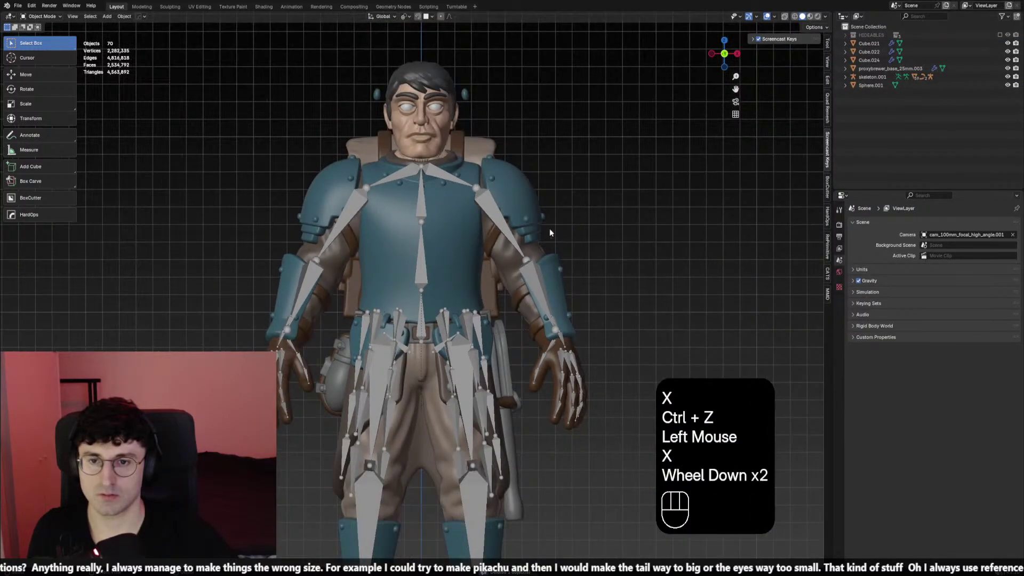
{"action": "left_click", "coordinate": [491, 239]}
{"action": "key", "text": "x"}
{"action": "key", "text": "ctrl+z"}
Delete the skirt bones and both blue hip armour plates from the figure
{"action": "scroll", "coordinate": [509, 312], "scroll_direction": "down", "scroll_amount": 1, "text": "shift"}
{"action": "left_click", "coordinate": [471, 319]}
{"action": "middle_click_drag", "start_coordinate": [510, 313], "coordinate": [421, 280], "text": "shift"}
{"action": "left_click", "coordinate": [414, 290]}
{"action": "key", "text": "x"}
{"action": "left_click", "coordinate": [383, 299]}
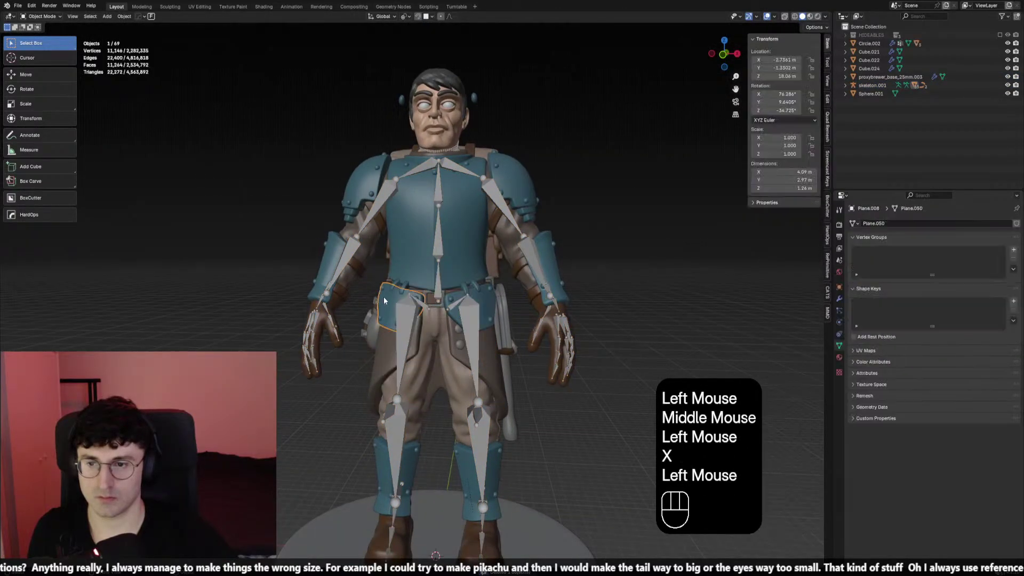
{"action": "key", "text": "x"}
{"action": "left_click", "coordinate": [383, 296]}
{"action": "left_click", "coordinate": [474, 296]}
{"action": "key", "text": "x"}
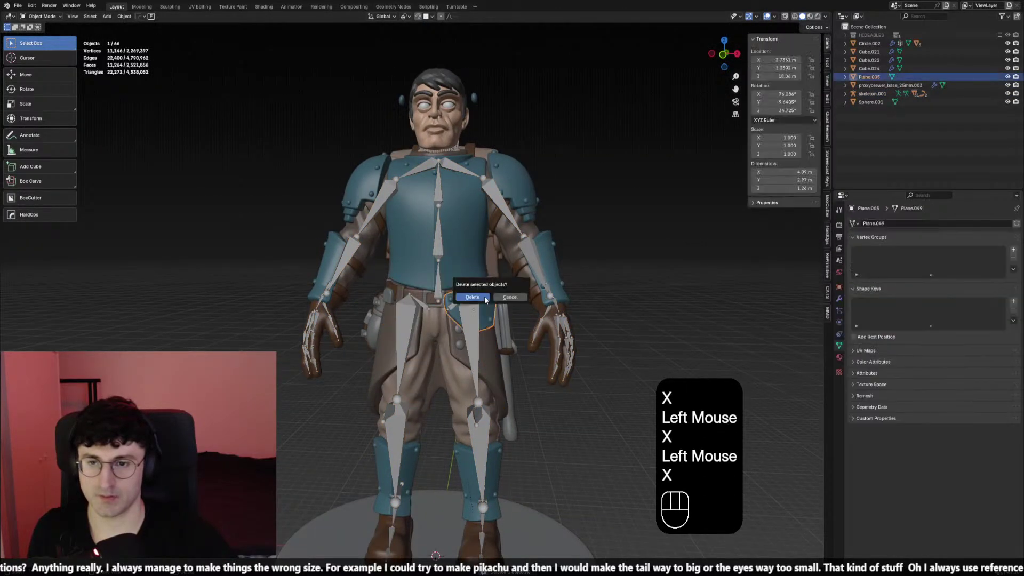
{"action": "left_click", "coordinate": [485, 300]}
Delete the long coat skirt around the legs and the blue breastplate
{"action": "left_click", "coordinate": [456, 341]}
{"action": "key", "text": "x"}
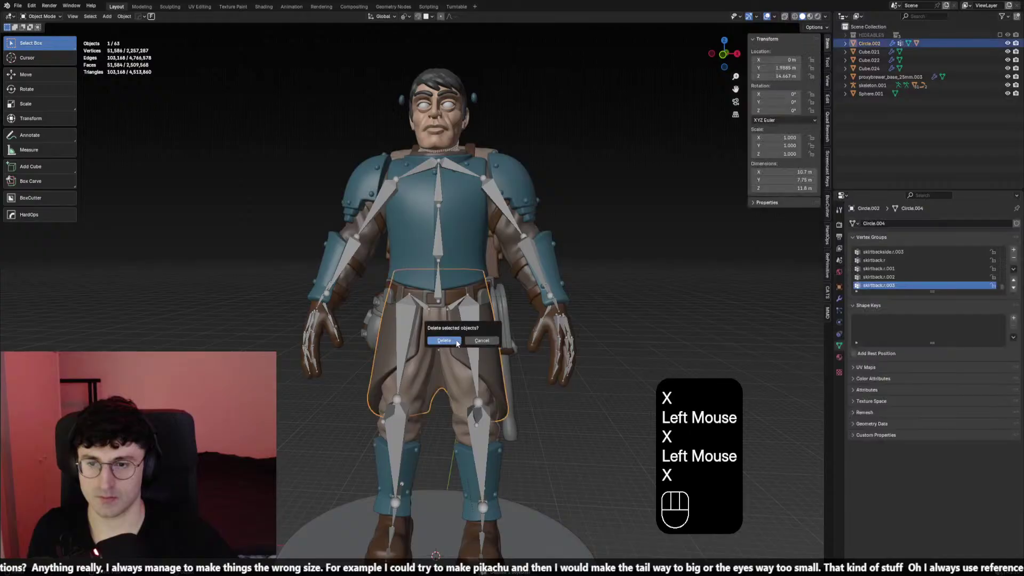
{"action": "left_click", "coordinate": [457, 342]}
{"action": "middle_click_drag", "start_coordinate": [456, 343], "coordinate": [478, 264]}
{"action": "left_click", "coordinate": [478, 263]}
{"action": "key", "text": "x"}
Hide the shirt, the bare body and the trousers to expose the gear behind them
{"action": "left_click", "coordinate": [469, 249]}
{"action": "key", "text": "h"}
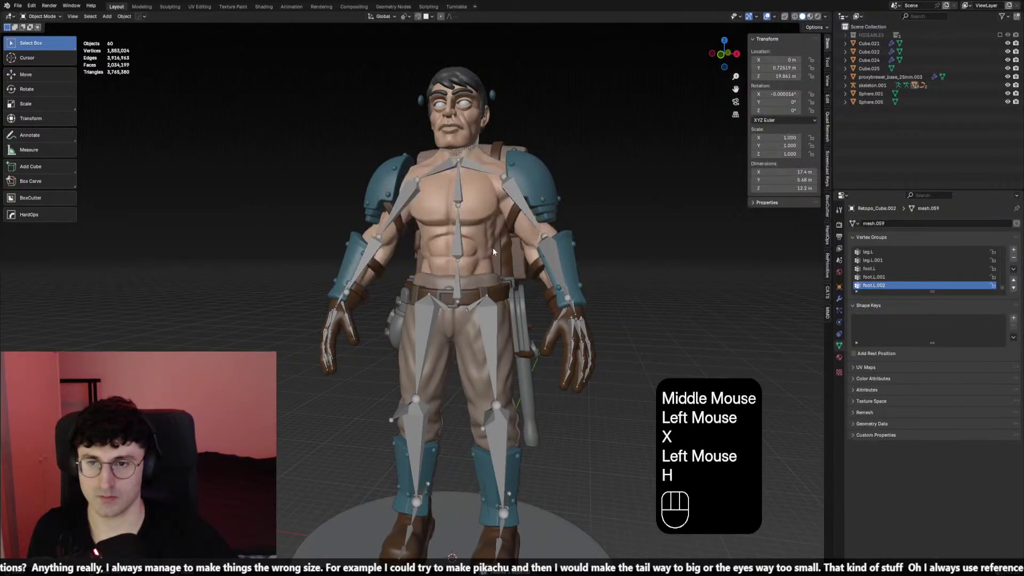
{"action": "left_click", "coordinate": [491, 252]}
{"action": "key", "text": "h"}
{"action": "middle_click_drag", "start_coordinate": [474, 262], "coordinate": [436, 293]}
{"action": "left_click", "coordinate": [416, 297]}
{"action": "key", "text": "h"}
Hide the backpack and delete the leftover pieces exposed at the waist and torso
{"action": "left_click", "coordinate": [415, 292]}
{"action": "key", "text": "x"}
{"action": "left_click", "coordinate": [413, 291]}
{"action": "scroll", "coordinate": [540, 308], "scroll_direction": "down", "scroll_amount": 3}
{"action": "left_click", "coordinate": [539, 296]}
{"action": "key", "text": "h"}
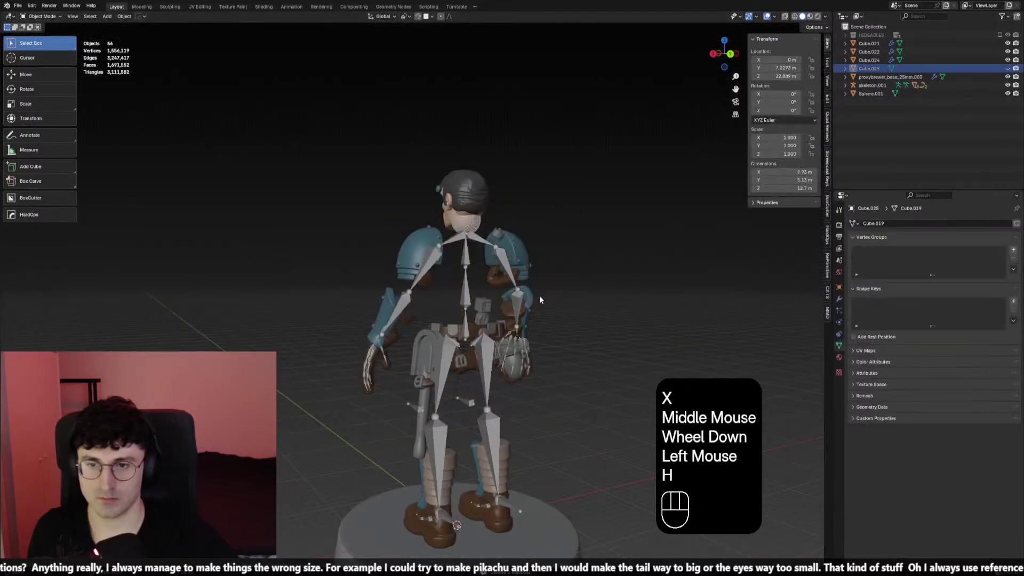
{"action": "middle_click_drag", "start_coordinate": [539, 295], "coordinate": [480, 248]}
{"action": "left_click", "coordinate": [480, 245]}
{"action": "key", "text": "x"}
{"action": "left_click", "coordinate": [480, 246]}
Move three of the small grey buckles away from the figure into the empty space beside it
{"action": "scroll", "coordinate": [478, 288], "scroll_direction": "up", "scroll_amount": 2}
{"action": "scroll", "coordinate": [477, 288], "scroll_direction": "down", "scroll_amount": 1}
{"action": "middle_click_drag", "start_coordinate": [477, 299], "coordinate": [514, 314]}
{"action": "left_click", "coordinate": [512, 343]}
{"action": "left_click", "coordinate": [514, 322], "text": "shift"}
{"action": "key", "text": "g"}
{"action": "left_click", "coordinate": [217, 222]}
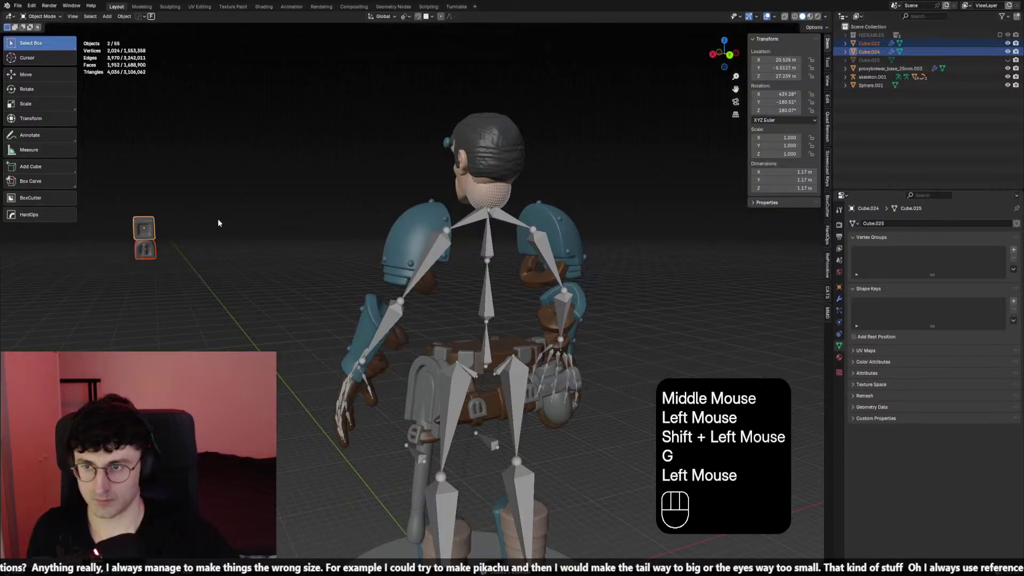
{"action": "scroll", "coordinate": [224, 224], "scroll_direction": "down", "scroll_amount": 1}
{"action": "middle_click_drag", "start_coordinate": [224, 224], "coordinate": [434, 329]}
{"action": "left_click", "coordinate": [434, 329]}
{"action": "key", "text": "g"}
{"action": "left_click", "coordinate": [243, 278]}
Unhide all objects, select everything and clear the parents while keeping the transformations
{"action": "left_click_drag", "start_coordinate": [233, 229], "coordinate": [656, 421], "text": "shift"}
{"action": "left_click", "coordinate": [190, 168]}
{"action": "left_click_drag", "start_coordinate": [180, 144], "coordinate": [593, 533], "text": "shift"}
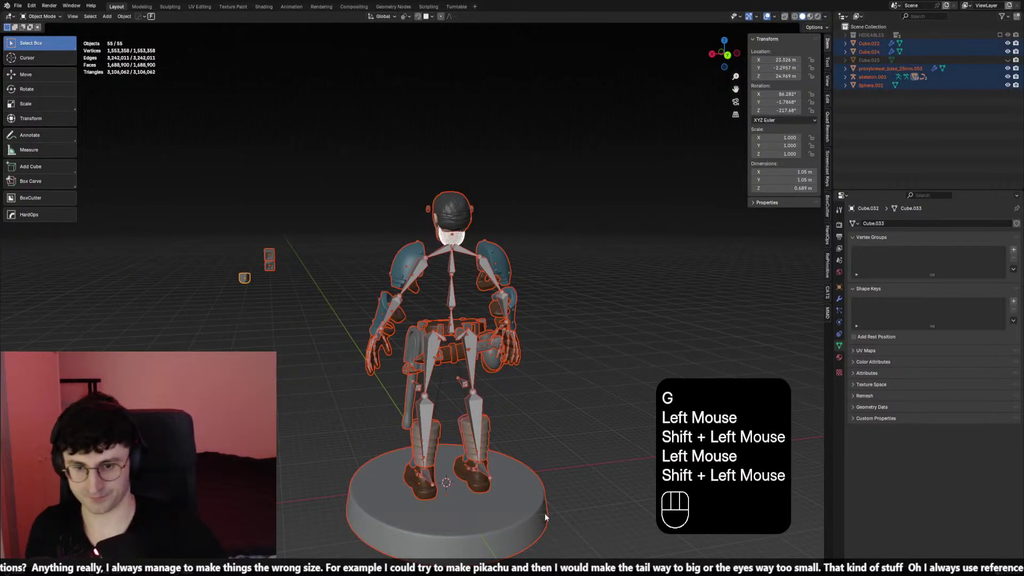
{"action": "left_click", "coordinate": [561, 498]}
{"action": "key", "text": "alt+h"}
{"action": "left_click", "coordinate": [561, 498]}
{"action": "left_click_drag", "start_coordinate": [141, 134], "coordinate": [737, 531], "text": "shift"}
{"action": "key", "text": "alt+p"}
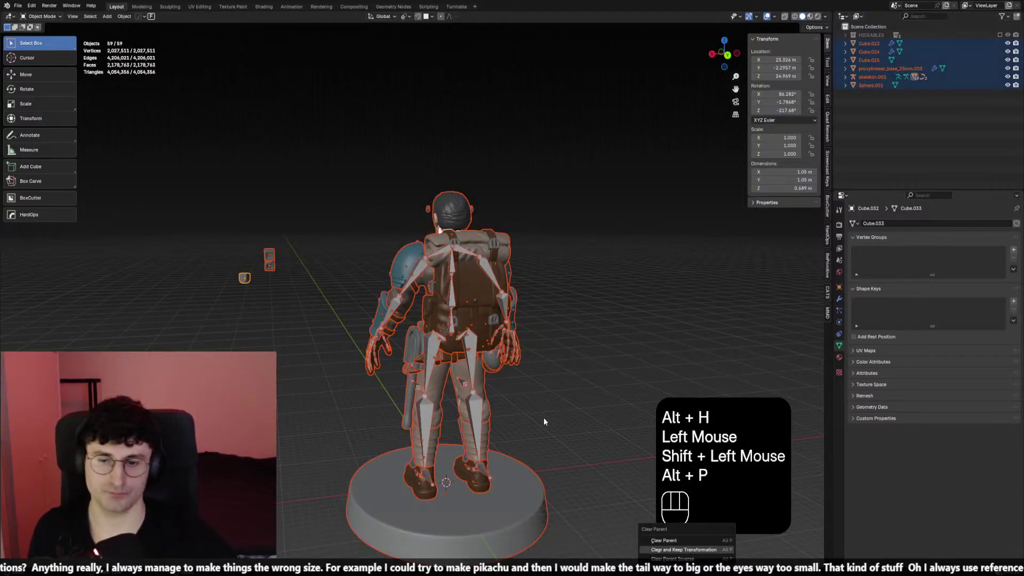
{"action": "left_click", "coordinate": [684, 550]}
Delete the blue shin guards from both of the soldier's legs
{"action": "middle_click_drag", "start_coordinate": [451, 432], "coordinate": [553, 435]}
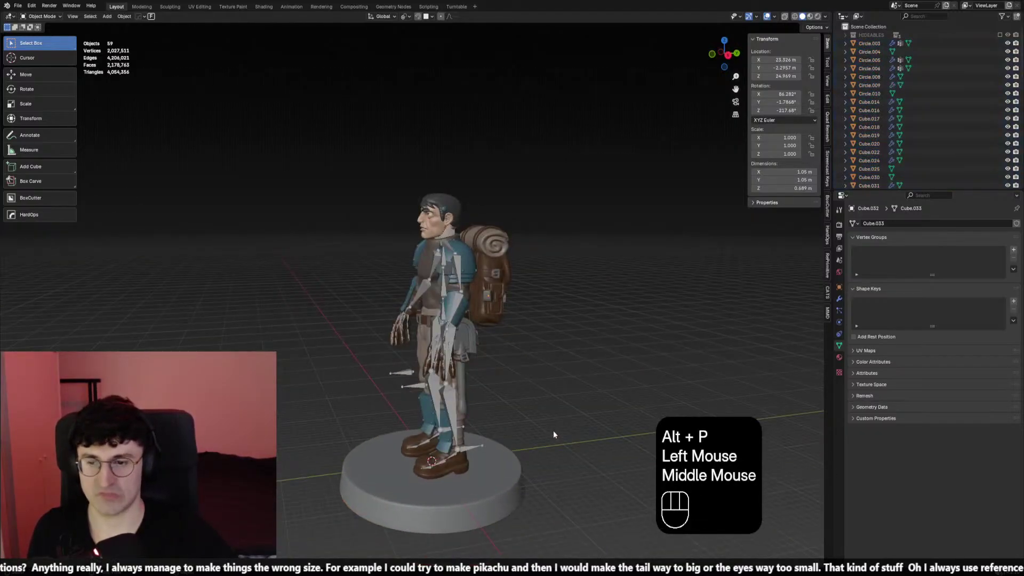
{"action": "left_click", "coordinate": [442, 440]}
{"action": "key", "text": "x"}
{"action": "scroll", "coordinate": [353, 451], "scroll_direction": "up", "scroll_amount": 2}
{"action": "middle_click_drag", "start_coordinate": [441, 433], "coordinate": [316, 345]}
{"action": "left_click", "coordinate": [344, 483]}
{"action": "key", "text": "x"}
{"action": "scroll", "coordinate": [315, 345], "scroll_direction": "up", "scroll_amount": 2}
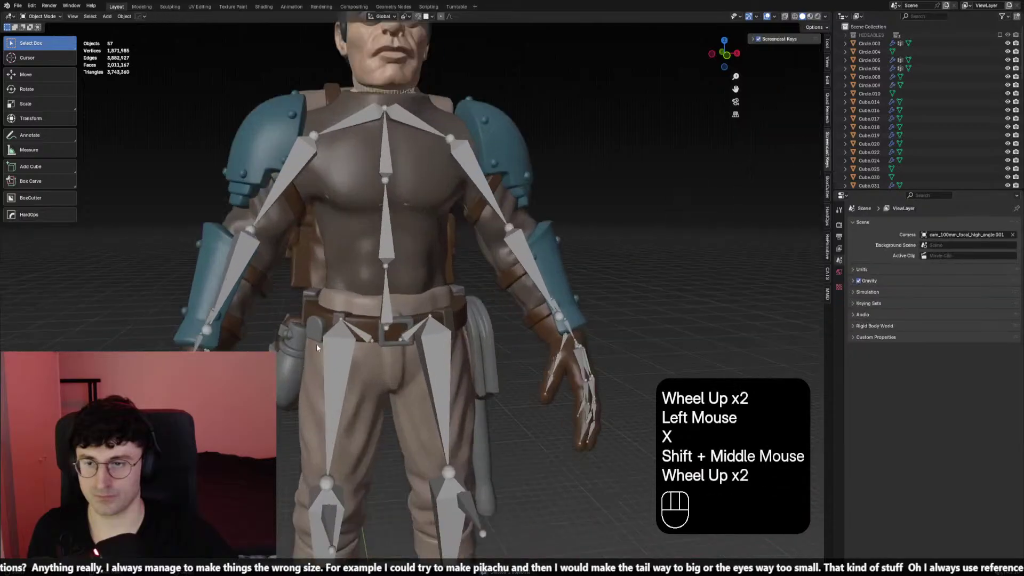
Delete the blue forearm guards from both arms
{"action": "scroll", "coordinate": [555, 259], "scroll_direction": "down", "scroll_amount": 1}
{"action": "left_click", "coordinate": [529, 272]}
{"action": "key", "text": "x"}
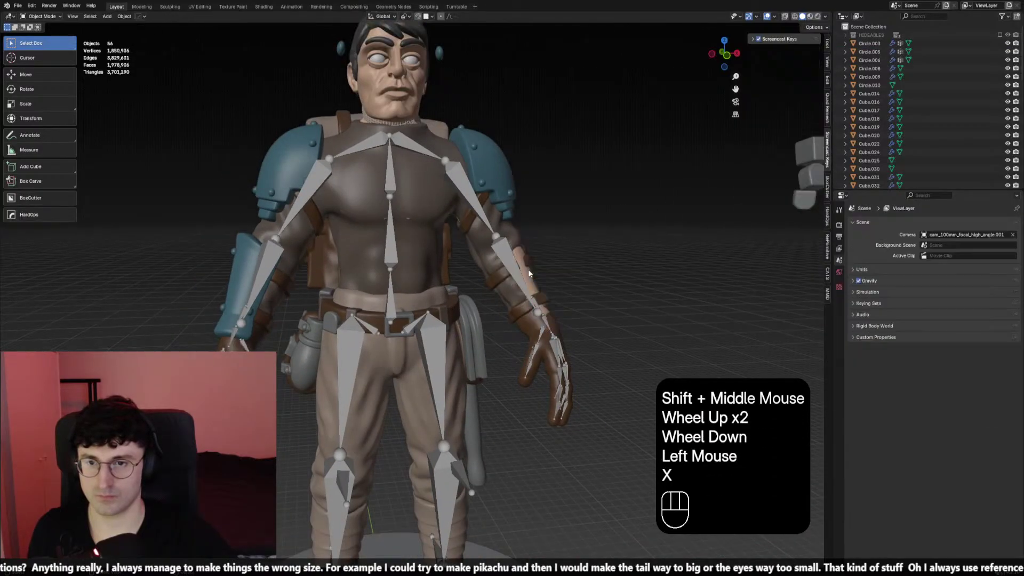
{"action": "left_click", "coordinate": [242, 264]}
{"action": "key", "text": "x"}
Delete the round discs at the soldier's ears
{"action": "middle_click_drag", "start_coordinate": [475, 226], "coordinate": [514, 187]}
{"action": "scroll", "coordinate": [491, 170], "scroll_direction": "down", "scroll_amount": 2}
{"action": "left_click", "coordinate": [382, 146]}
{"action": "key", "text": "x"}
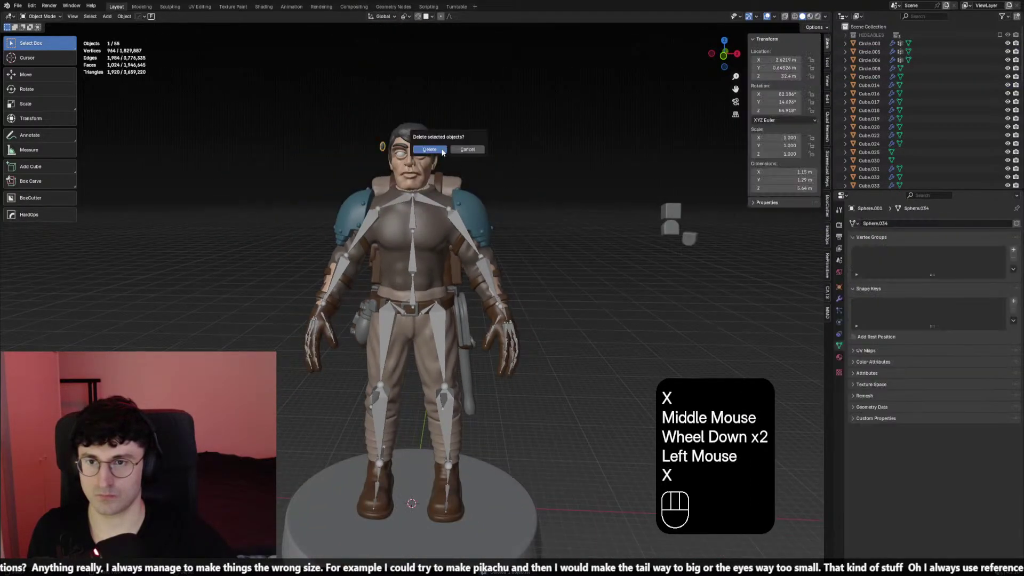
{"action": "left_click", "coordinate": [442, 149]}
{"action": "middle_click_drag", "start_coordinate": [448, 160], "coordinate": [615, 223]}
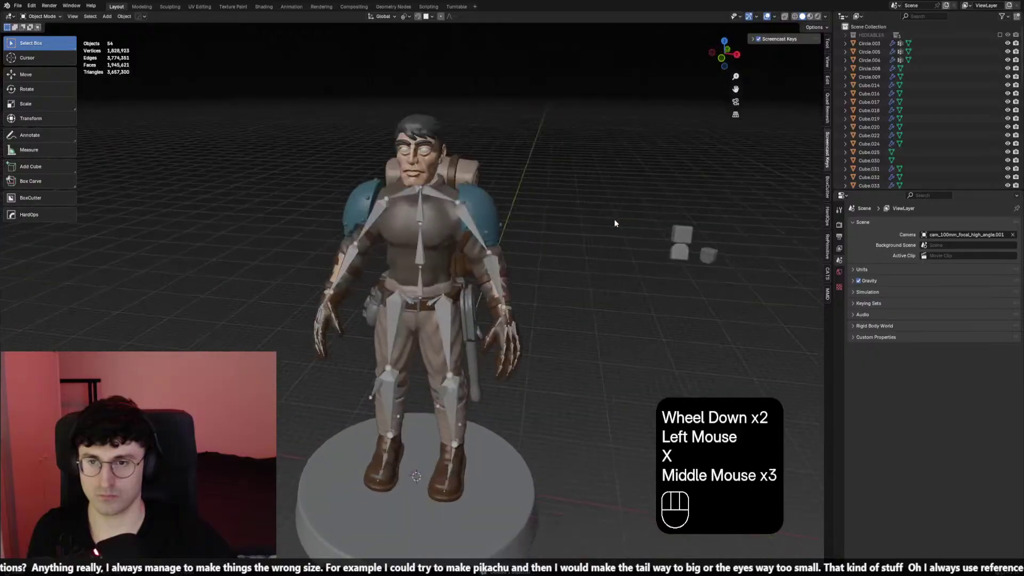
Delete the long grey item and the curved loops hanging at the soldier's left hip
{"action": "key", "text": "KP_1"}
{"action": "left_click", "coordinate": [464, 350]}
{"action": "key", "text": "x"}
{"action": "left_click", "coordinate": [464, 353]}
{"action": "key", "text": "x"}
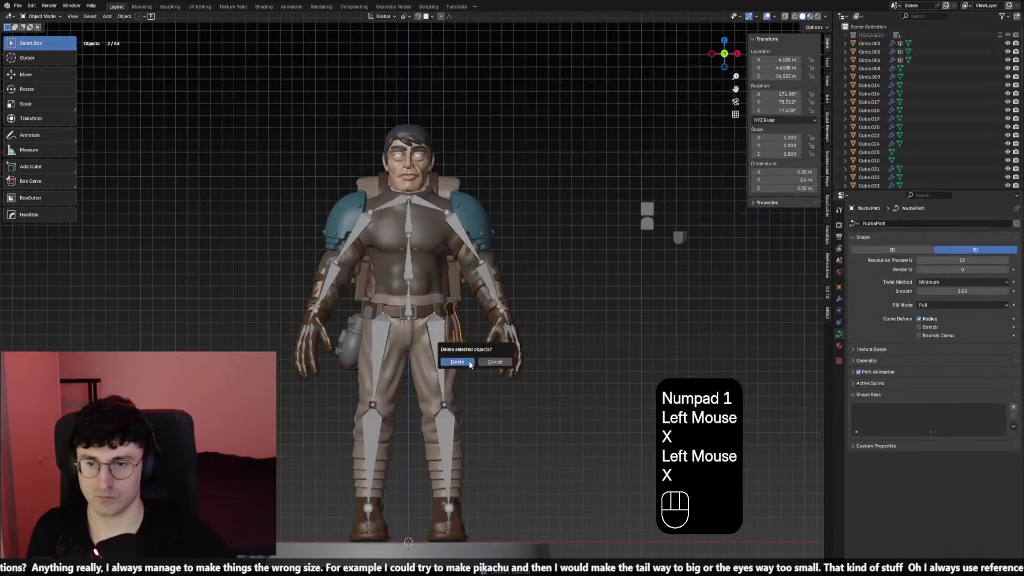
{"action": "left_click", "coordinate": [470, 364]}
{"action": "left_click", "coordinate": [466, 347], "text": "shift"}
{"action": "key", "text": "x"}
{"action": "left_click", "coordinate": [466, 345]}
Delete the handle, holder and fastening pieces remaining on the left rear of the belt
{"action": "middle_click_drag", "start_coordinate": [466, 345], "coordinate": [356, 339]}
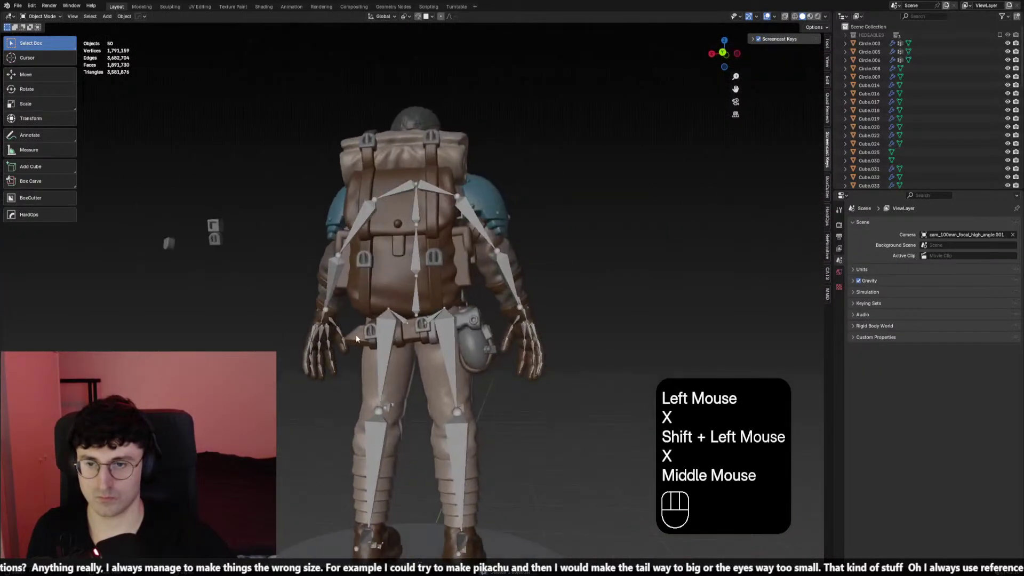
{"action": "left_click", "coordinate": [359, 339]}
{"action": "key", "text": "x"}
{"action": "left_click", "coordinate": [369, 337]}
{"action": "key", "text": "x"}
{"action": "left_click", "coordinate": [372, 334]}
{"action": "key", "text": "x"}
{"action": "left_click", "coordinate": [375, 336]}
{"action": "key", "text": "x"}
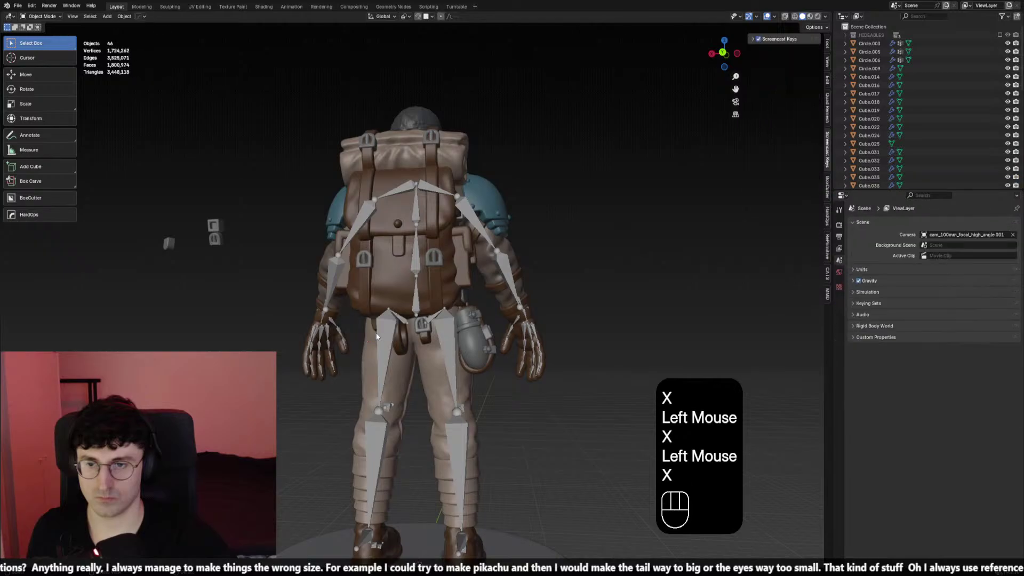
Delete the brown hanging loop and the buckle with its strap below the middle of the backpack
{"action": "left_click", "coordinate": [398, 340]}
{"action": "left_click", "coordinate": [400, 342]}
{"action": "key", "text": "x"}
{"action": "left_click", "coordinate": [400, 342]}
{"action": "left_click", "coordinate": [422, 332]}
{"action": "key", "text": "x"}
{"action": "left_click", "coordinate": [423, 332]}
{"action": "left_click", "coordinate": [423, 339]}
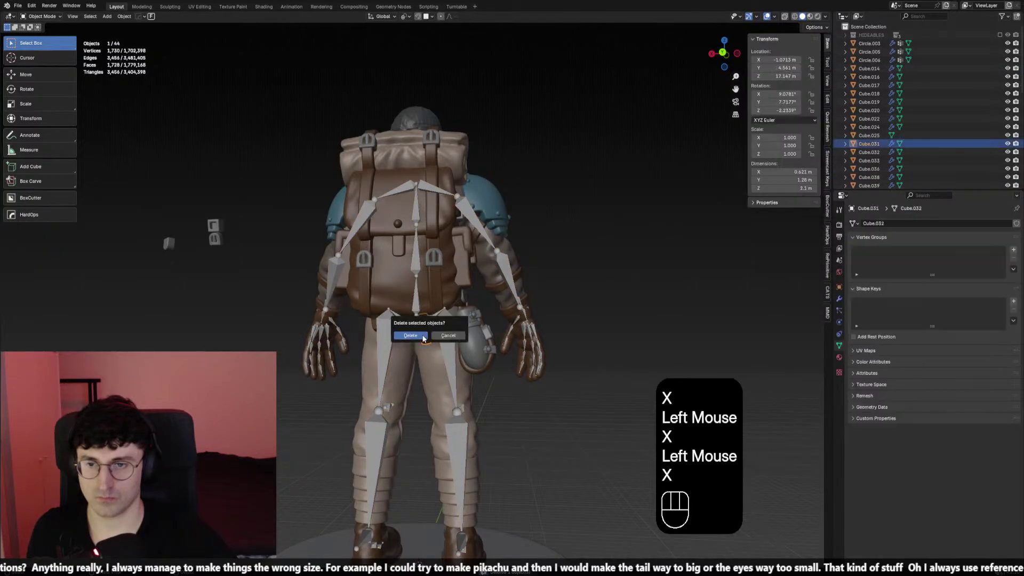
{"action": "left_click", "coordinate": [423, 338]}
Hide the backpack and the armature to reveal the back of the belt
{"action": "key", "text": "h"}
{"action": "middle_click_drag", "start_coordinate": [399, 278], "coordinate": [472, 331]}
{"action": "left_click", "coordinate": [476, 326]}
{"action": "key", "text": "h"}
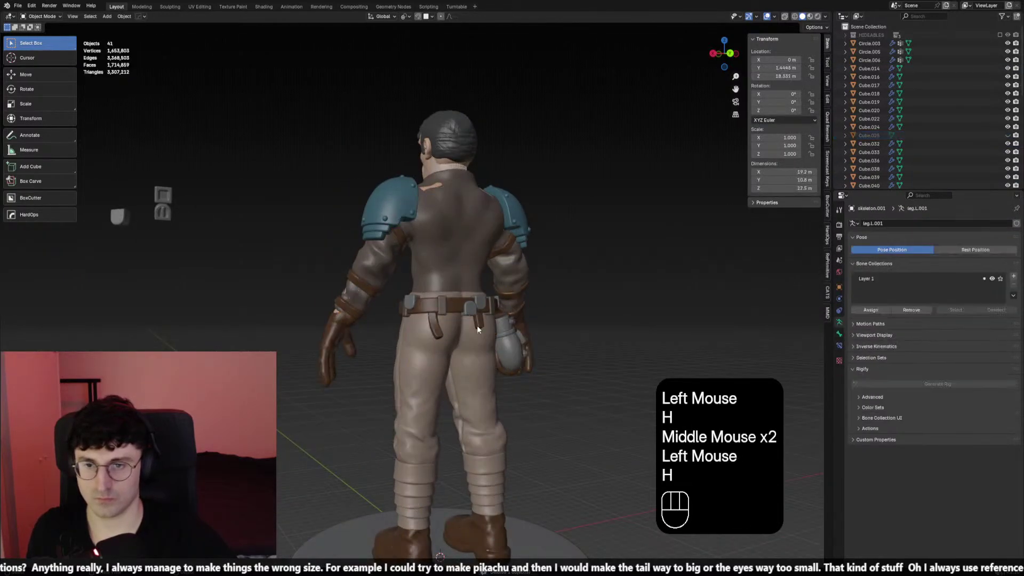
Delete the two brown hanging straps and the grey fittings on the back of the belt
{"action": "left_click", "coordinate": [476, 325]}
{"action": "key", "text": "x"}
{"action": "left_click", "coordinate": [476, 325]}
{"action": "key", "text": "x"}
{"action": "left_click", "coordinate": [478, 303]}
{"action": "key", "text": "x"}
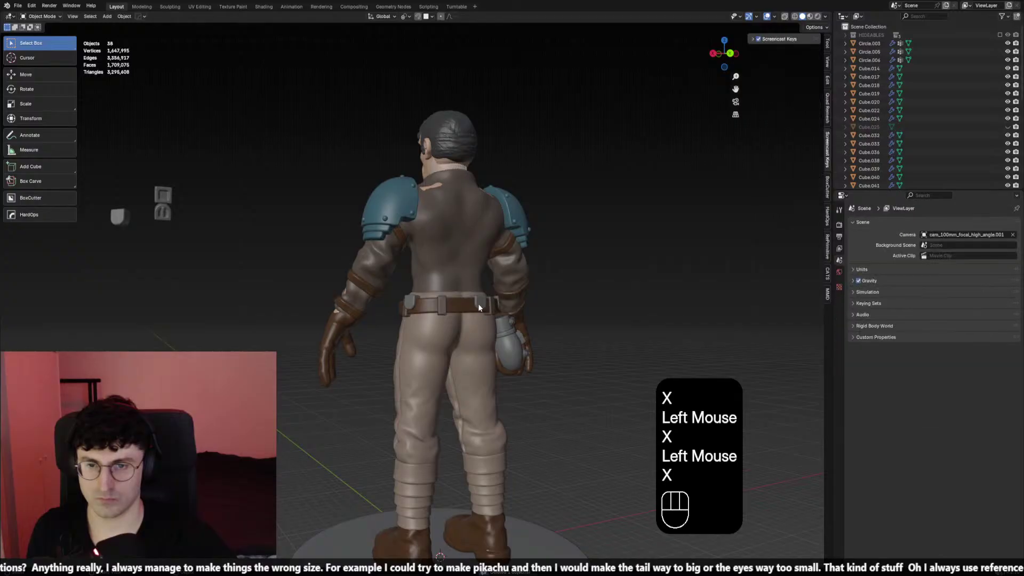
{"action": "double_click", "coordinate": [480, 305]}
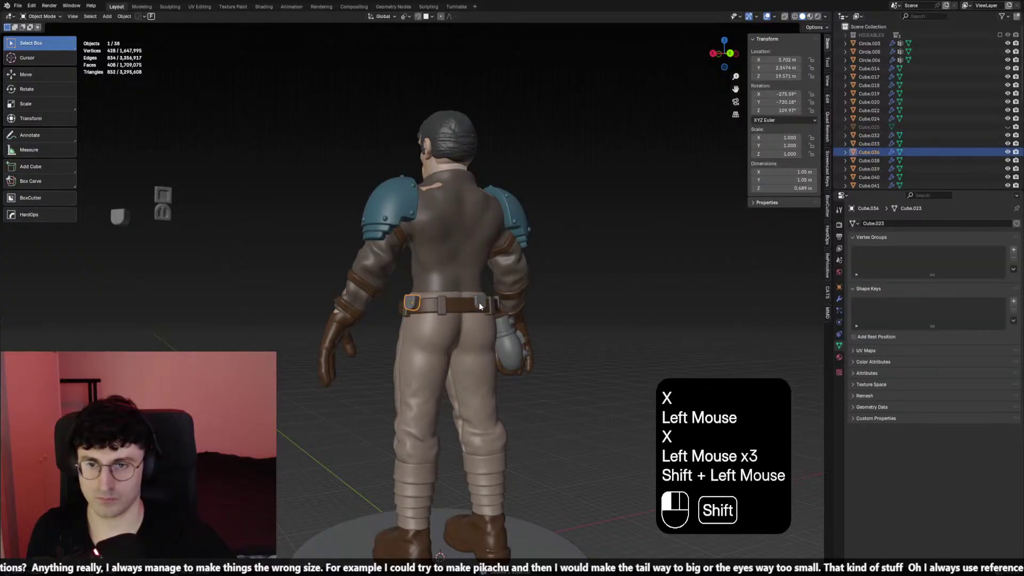
{"action": "key", "text": "x"}
{"action": "mouse_move", "coordinate": [479, 306]}
{"action": "middle_mouse_down"}
{"action": "mouse_move", "coordinate": [374, 338]}
{"action": "mouse_move", "coordinate": [506, 363]}
{"action": "mouse_move", "coordinate": [486, 326]}
{"action": "middle_mouse_up"}
{"action": "left_click", "coordinate": [435, 322]}
{"action": "key", "text": "x"}
{"action": "left_click", "coordinate": [435, 322]}
Delete the grey flask with its straps and fittings hanging at the soldier's right hip
{"action": "left_click", "coordinate": [373, 339]}
{"action": "left_click", "coordinate": [481, 357]}
{"action": "key", "text": "g"}
{"action": "right_click", "coordinate": [484, 360]}
{"action": "left_click", "coordinate": [508, 392]}
{"action": "left_click", "coordinate": [508, 392]}
{"action": "left_click_drag", "start_coordinate": [485, 321], "coordinate": [498, 371], "text": "shift"}
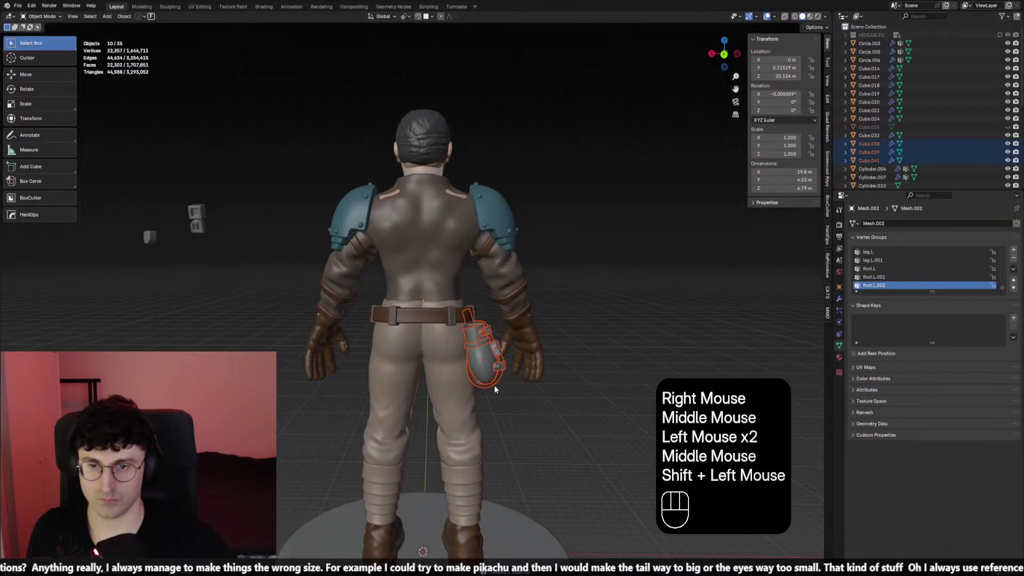
{"action": "key", "text": "g"}
{"action": "right_click", "coordinate": [528, 341]}
{"action": "key", "text": "x"}
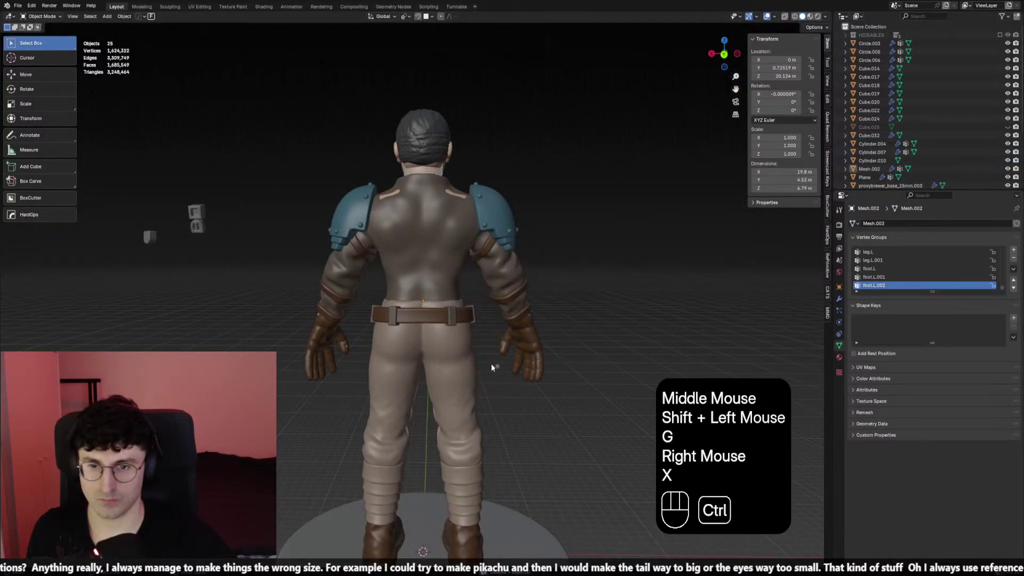
{"action": "key", "text": "ctrl+z"}
{"action": "left_click", "coordinate": [499, 366]}
{"action": "key", "text": "x"}
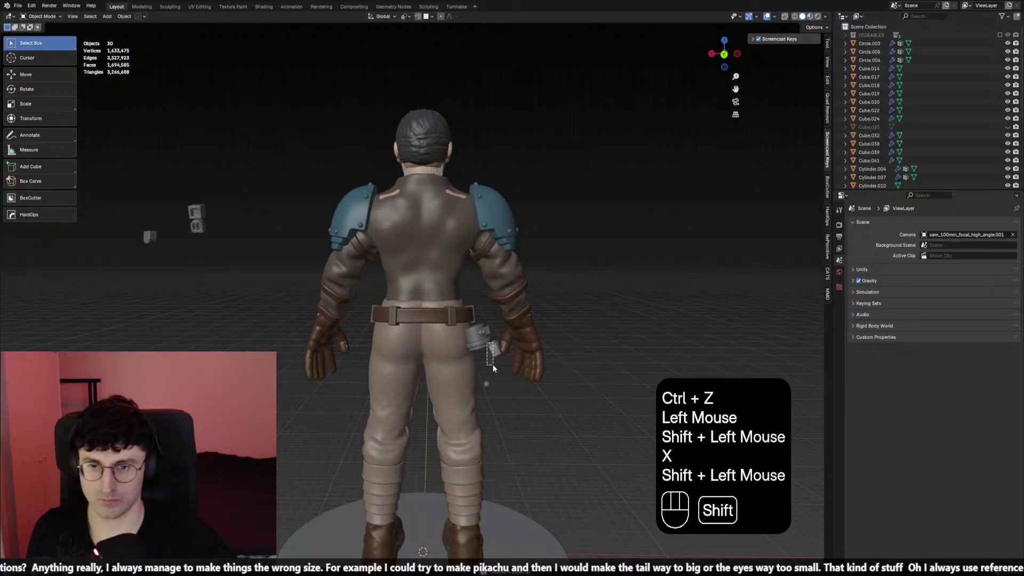
Delete the last small piece attached to the belt and save the file
{"action": "middle_click_drag", "start_coordinate": [491, 342], "coordinate": [401, 321]}
{"action": "left_click", "coordinate": [363, 316]}
{"action": "key", "text": "x"}
{"action": "left_click", "coordinate": [363, 313]}
{"action": "scroll", "coordinate": [571, 290], "scroll_direction": "down", "scroll_amount": 2}
{"action": "left_click", "coordinate": [571, 290]}
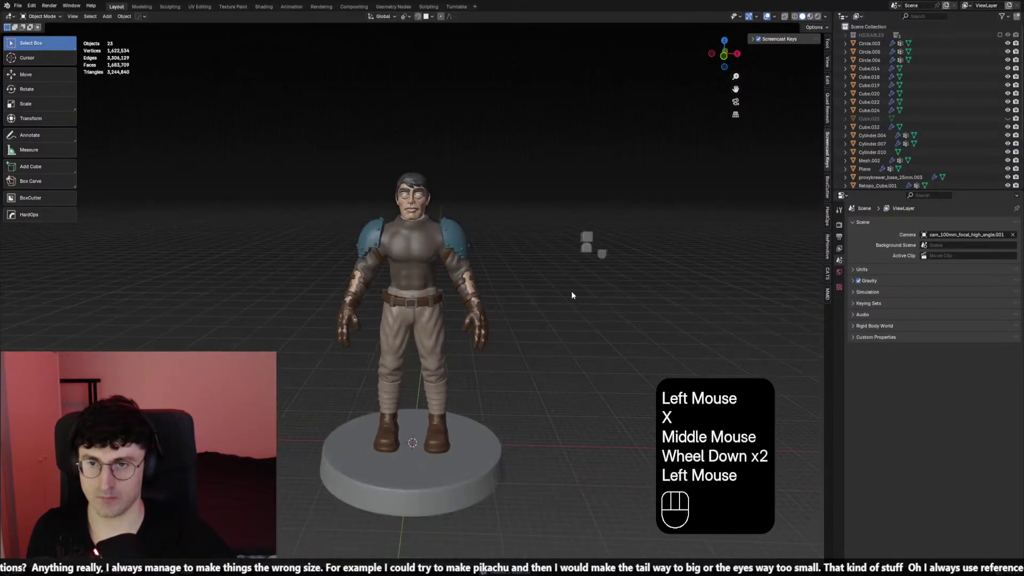
{"action": "key", "text": "KP_1"}
{"action": "key", "text": "ctrl+s"}
Select the soldier's gloves and display their modifiers
{"action": "middle_click_drag", "start_coordinate": [597, 325], "coordinate": [456, 334], "text": "shift"}
{"action": "scroll", "coordinate": [602, 309], "scroll_direction": "up", "scroll_amount": 2}
{"action": "left_click", "coordinate": [455, 334]}
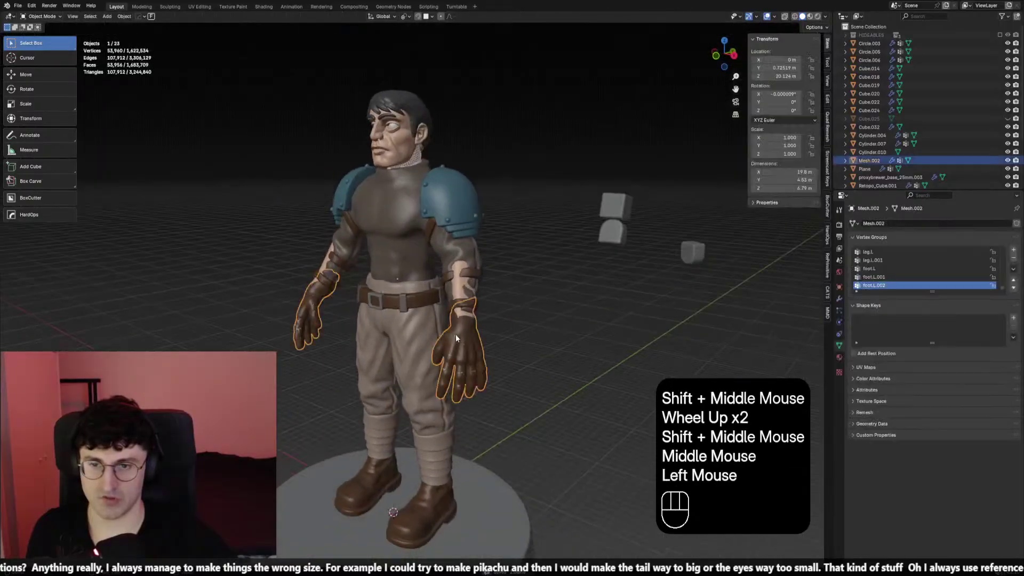
{"action": "scroll", "coordinate": [455, 334], "scroll_direction": "up", "scroll_amount": 2}
{"action": "scroll", "coordinate": [564, 311], "scroll_direction": "down", "scroll_amount": 2}
{"action": "middle_click_drag", "start_coordinate": [565, 311], "coordinate": [749, 324]}
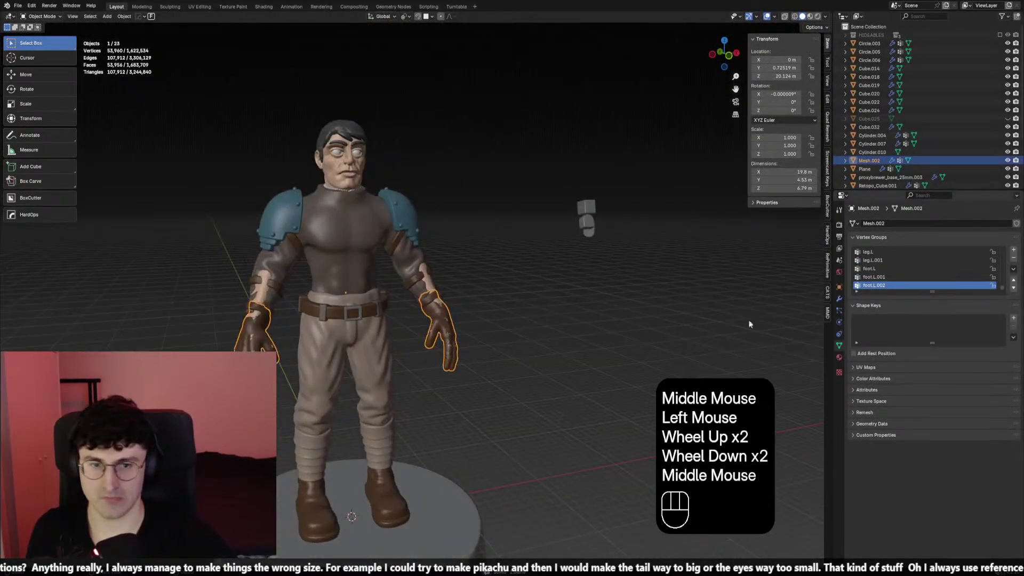
{"action": "left_click", "coordinate": [839, 300]}
{"action": "scroll", "coordinate": [782, 291], "scroll_direction": "down", "scroll_amount": 2}
Unhide the backpack and the armature and view the figure from the front
{"action": "left_click", "coordinate": [560, 322]}
{"action": "key", "text": "alt+h"}
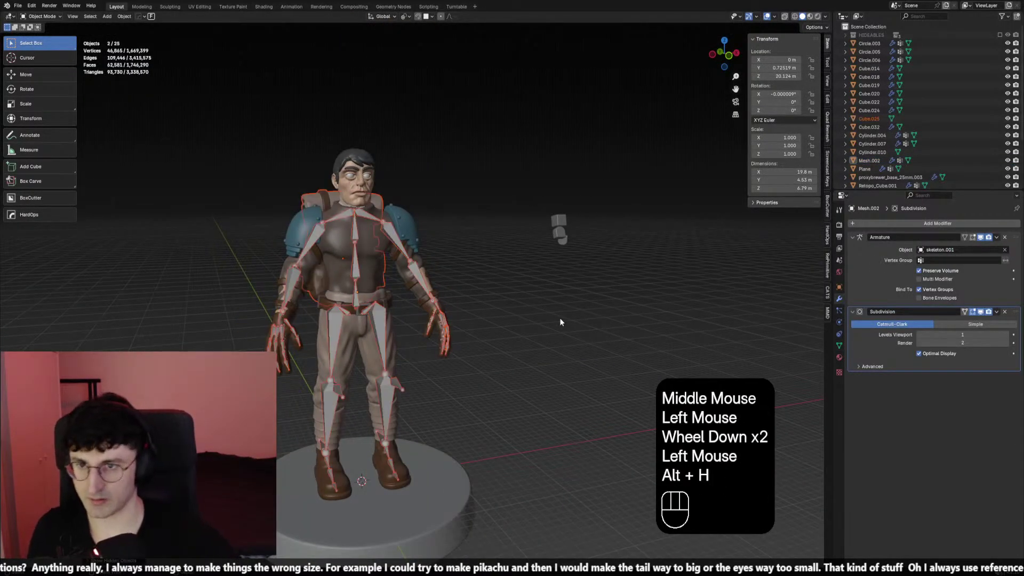
{"action": "key", "text": "KP_1"}
{"action": "middle_click_drag", "start_coordinate": [446, 339], "coordinate": [453, 337], "text": "shift"}
Examine the modifiers on the trousers, the wrist straps and the forearm straps
{"action": "left_click", "coordinate": [377, 369]}
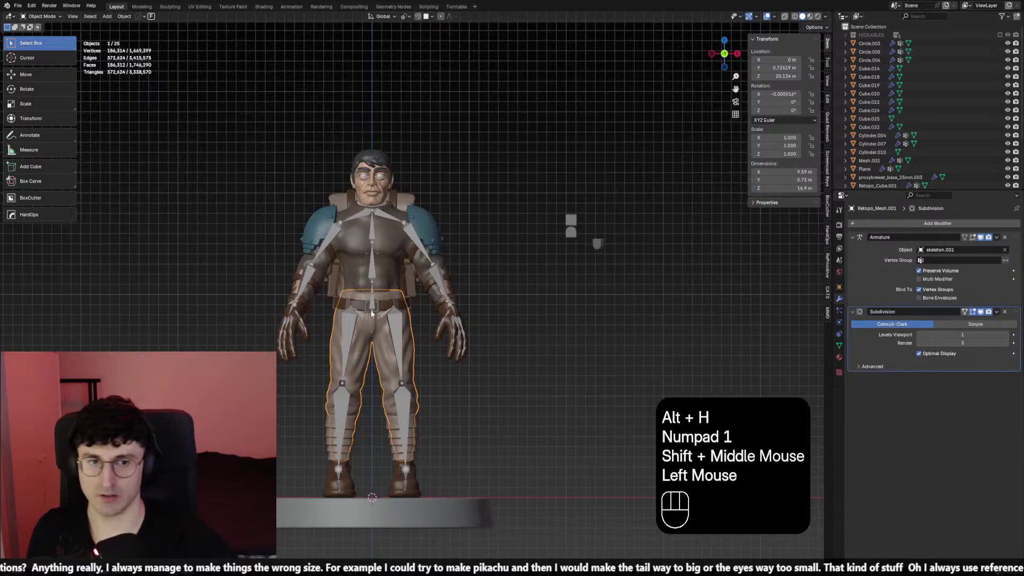
{"action": "left_click", "coordinate": [307, 305]}
{"action": "left_click", "coordinate": [313, 299]}
{"action": "scroll", "coordinate": [312, 299], "scroll_direction": "down", "scroll_amount": 1}
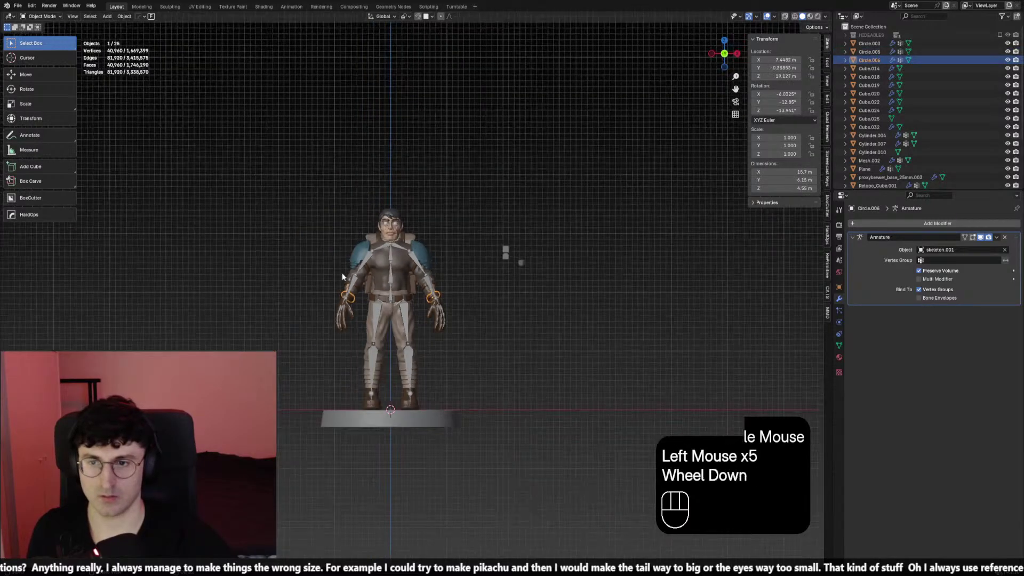
{"action": "left_click", "coordinate": [370, 278]}
{"action": "left_click", "coordinate": [389, 283]}
{"action": "scroll", "coordinate": [423, 289], "scroll_direction": "up", "scroll_amount": 2}
{"action": "left_click", "coordinate": [428, 289]}
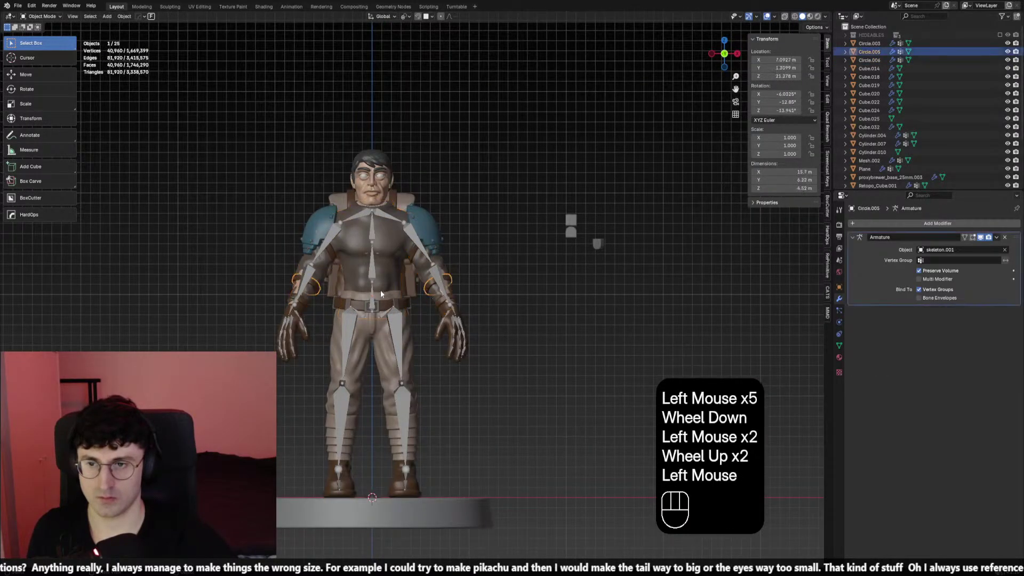
Try moving the wrist straps clear of the figure and undo the move
{"action": "left_click", "coordinate": [442, 305]}
{"action": "key", "text": "g"}
{"action": "left_click", "coordinate": [683, 277]}
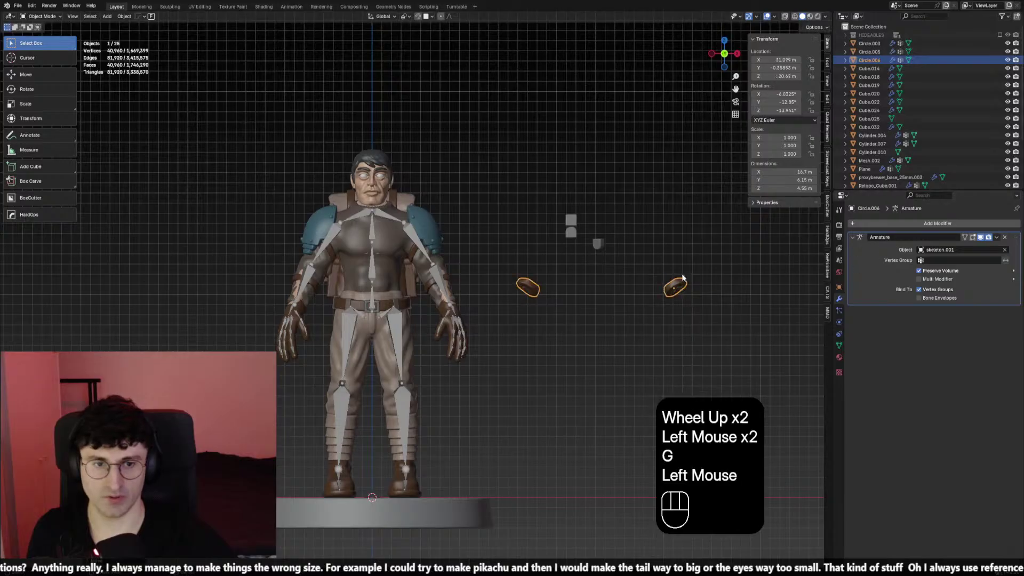
{"action": "key", "text": "ctrl+z"}
{"action": "left_click", "coordinate": [469, 321]}
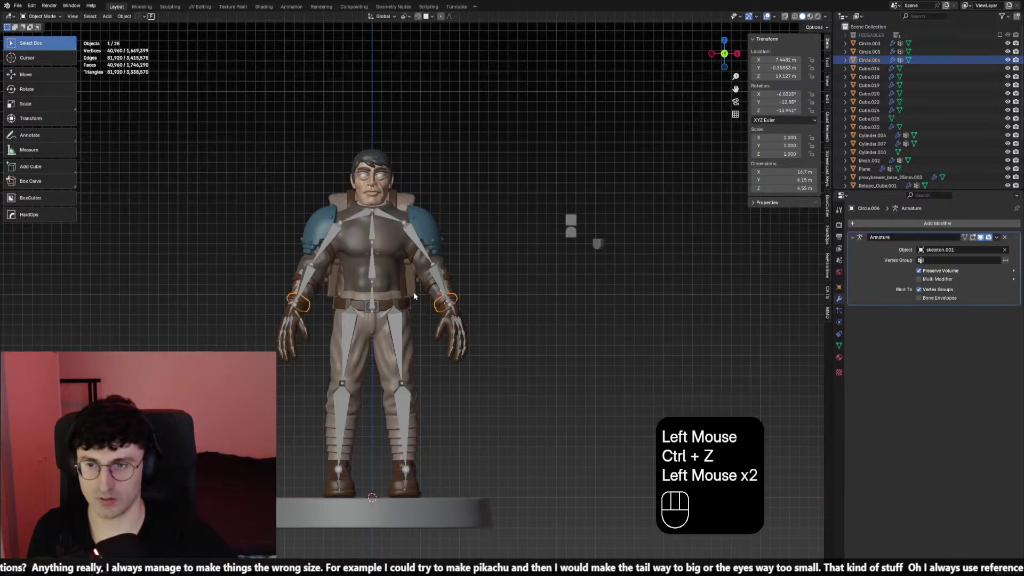
Select the whole figure with its base and apply Visual Geometry to Mesh
{"action": "left_click", "coordinate": [415, 283]}
{"action": "scroll", "coordinate": [415, 284], "scroll_direction": "down", "scroll_amount": 3}
{"action": "left_click_drag", "start_coordinate": [247, 119], "coordinate": [469, 541], "text": "shift"}
{"action": "key", "text": "ctrl+a"}
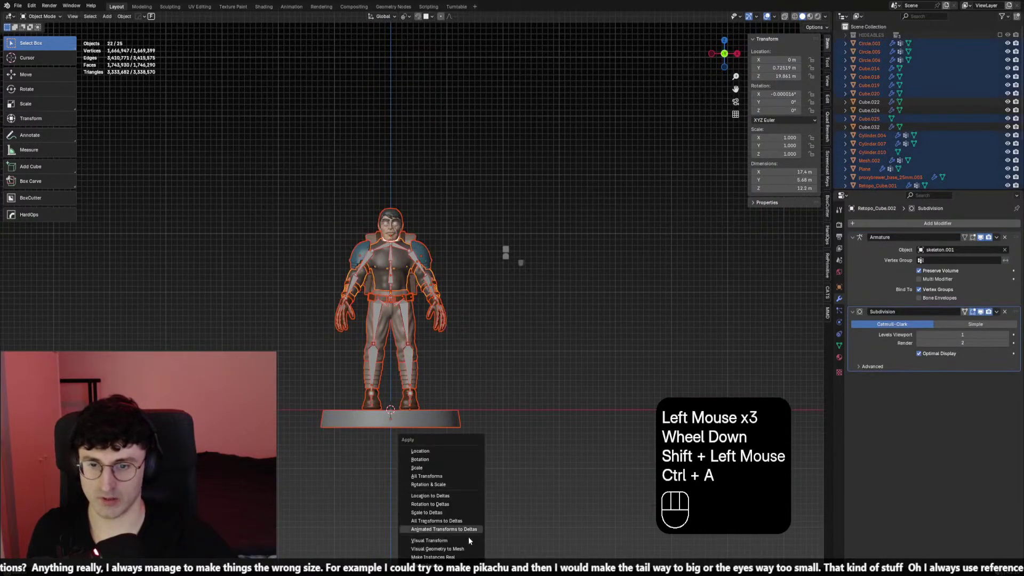
{"action": "scroll", "coordinate": [495, 341], "scroll_direction": "up", "scroll_amount": 4}
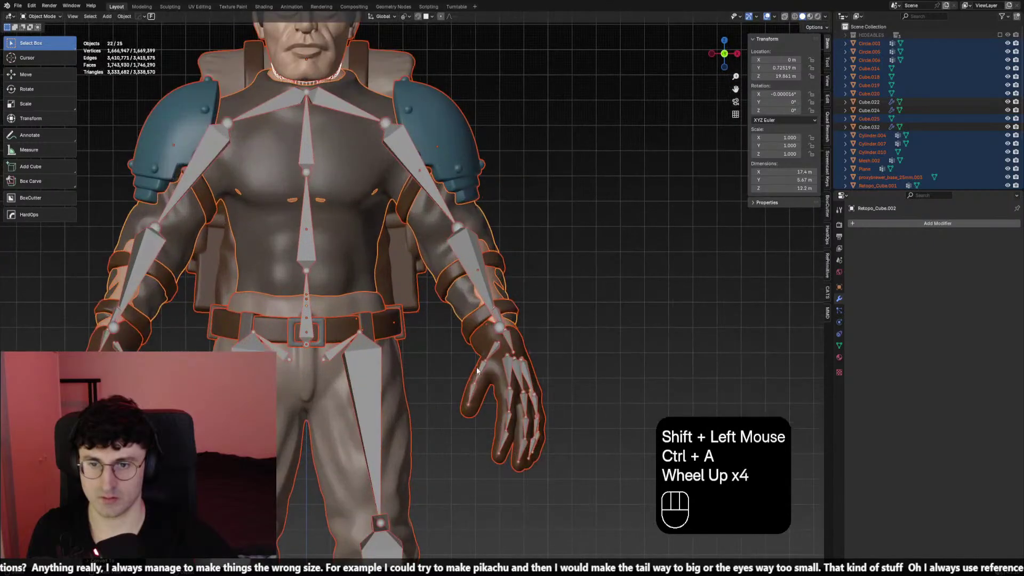
Save the file and put the gloves into Sculpt Mode
{"action": "left_click", "coordinate": [478, 336]}
{"action": "middle_click_drag", "start_coordinate": [478, 336], "coordinate": [371, 293], "text": "shift"}
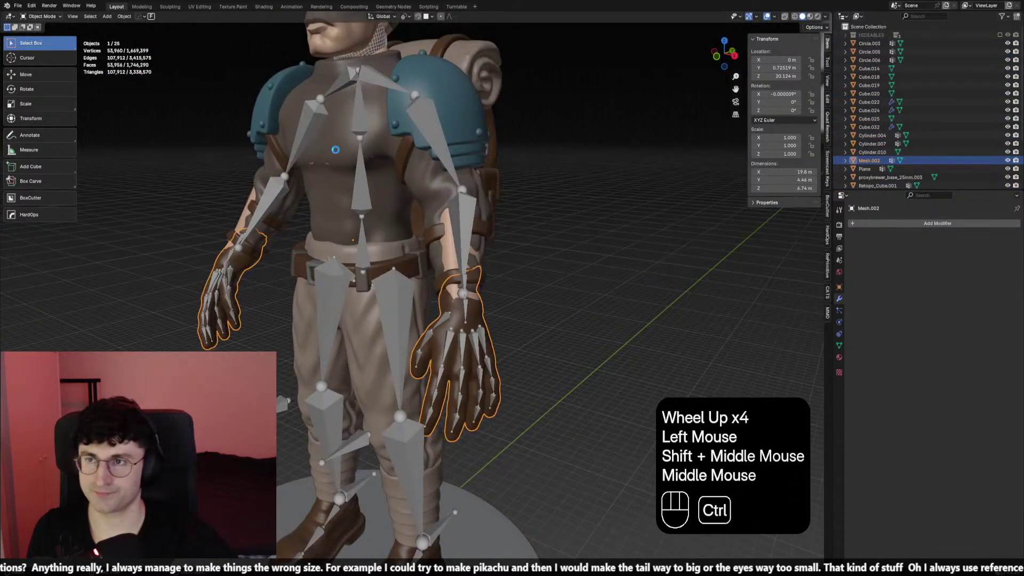
{"action": "key", "text": "ctrl+s"}
{"action": "left_click_drag", "start_coordinate": [42, 16], "coordinate": [43, 49]}
{"action": "middle_click_drag", "start_coordinate": [373, 267], "coordinate": [368, 312], "text": "shift"}
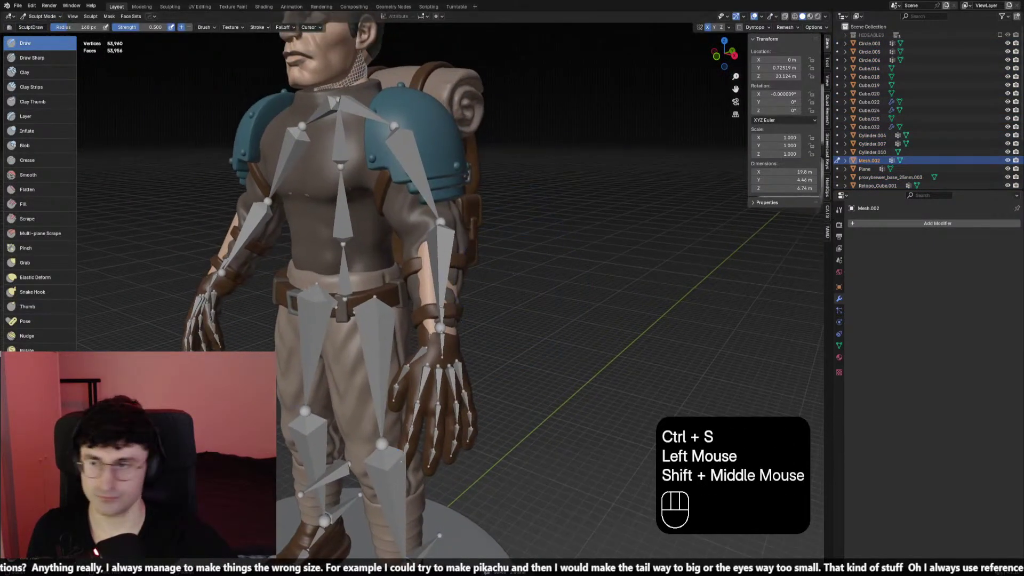
{"action": "left_click", "coordinate": [35, 277]}
{"action": "scroll", "coordinate": [468, 377], "scroll_direction": "up", "scroll_amount": 2}
{"action": "key", "text": "f"}
{"action": "left_click", "coordinate": [457, 361]}
{"action": "key", "text": "shift+alt+z"}
{"action": "key", "text": "f"}
{"action": "left_click", "coordinate": [458, 357]}
{"action": "middle_click_drag", "start_coordinate": [459, 357], "coordinate": [462, 355]}
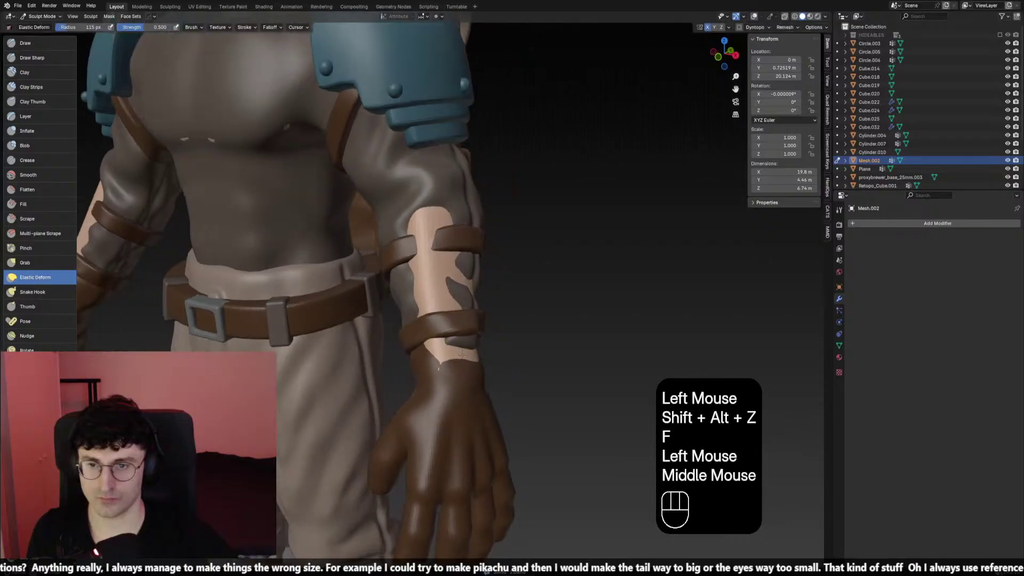
{"action": "key", "text": "f"}
{"action": "left_click", "coordinate": [453, 349]}
Paint a mask over the soldier's left glove using the Mask brush with a radius of about 103 px
{"action": "scroll", "coordinate": [462, 384], "scroll_direction": "down", "scroll_amount": 1}
{"action": "key", "text": "m"}
{"action": "key", "text": "shift+alt+z"}
{"action": "key", "text": "f"}
{"action": "left_click", "coordinate": [430, 383]}
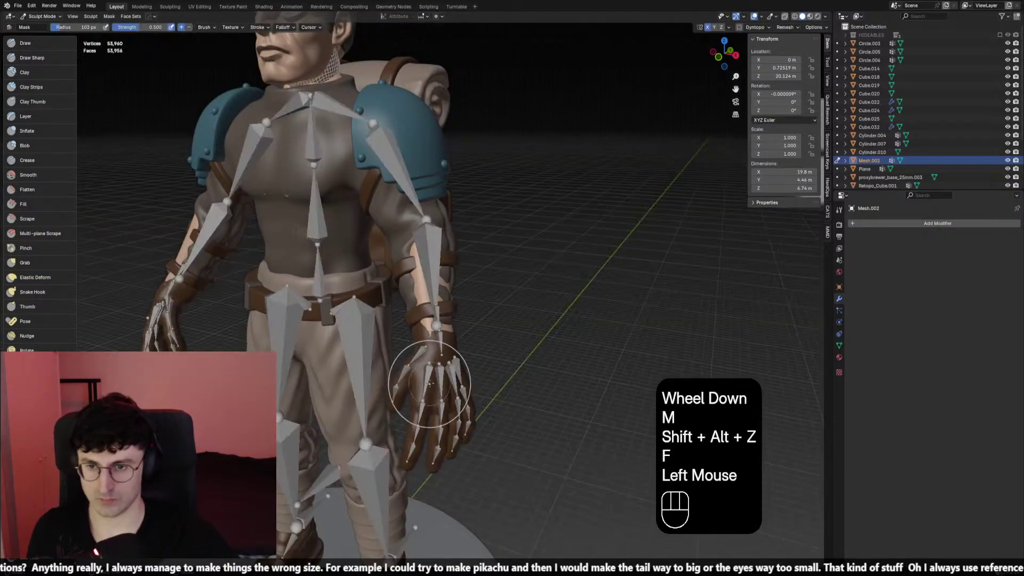
{"action": "key", "text": "m"}
{"action": "key", "text": "d"}
{"action": "left_click", "coordinate": [452, 424]}
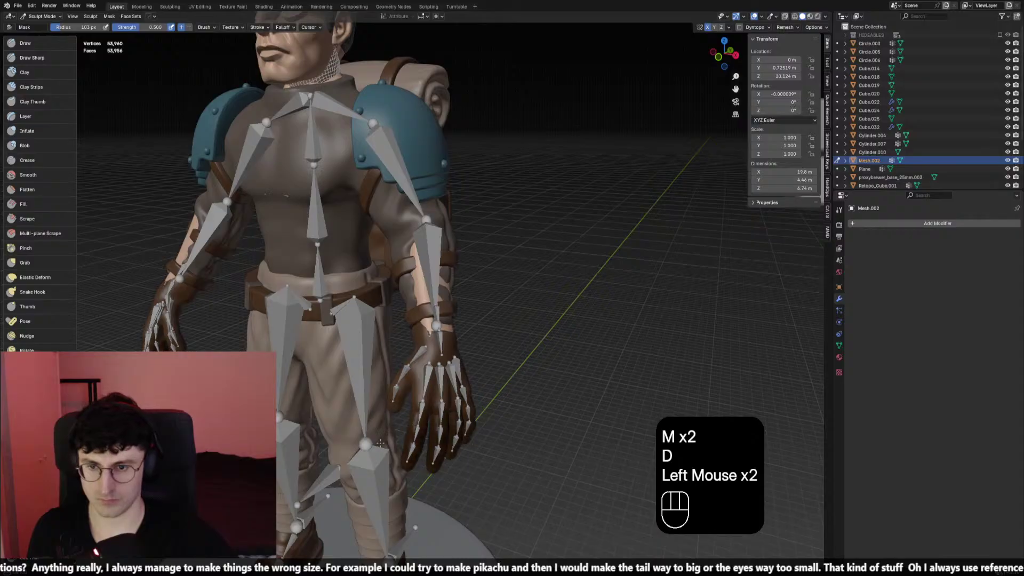
Set the mask brush strength to 1.000 and mask the fingers and hand of the glove from all sides
{"action": "key", "text": "shift+f"}
{"action": "left_click", "coordinate": [521, 418]}
{"action": "key", "text": "f"}
{"action": "double_click", "coordinate": [340, 458]}
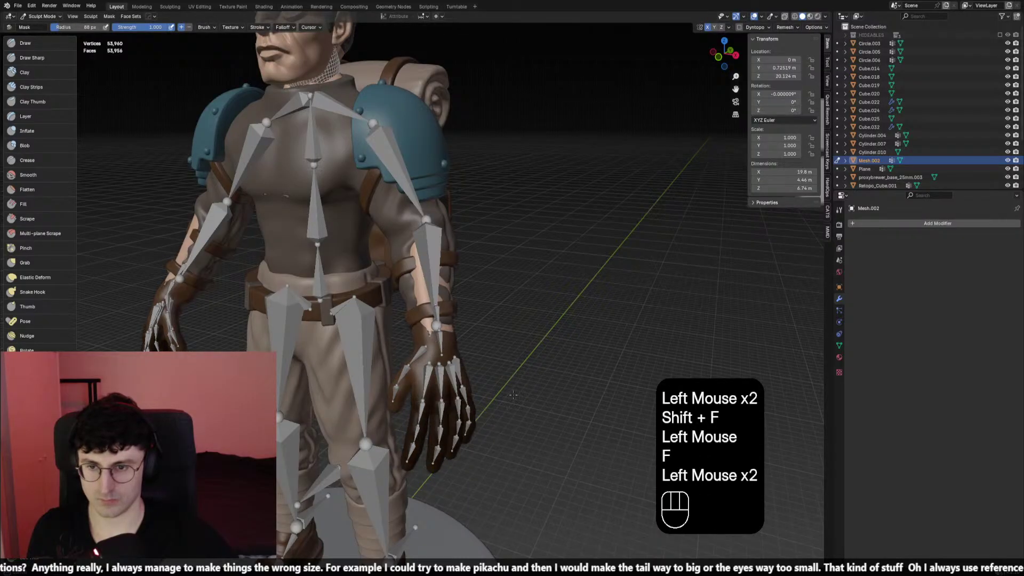
{"action": "middle_click_drag", "start_coordinate": [480, 379], "coordinate": [335, 432]}
{"action": "left_click", "coordinate": [335, 432]}
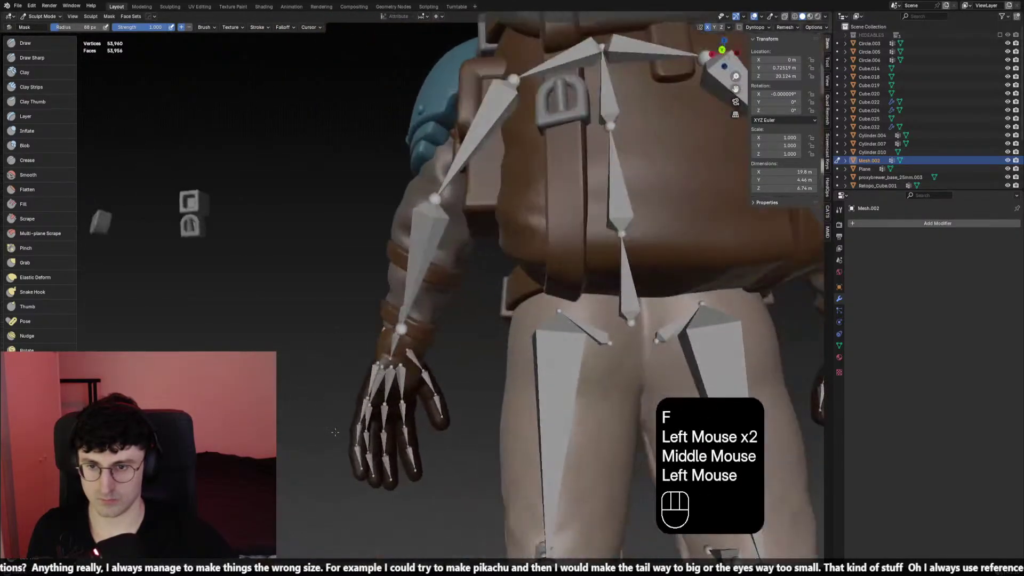
{"action": "left_click", "coordinate": [479, 427]}
{"action": "middle_click_drag", "start_coordinate": [354, 383], "coordinate": [454, 370]}
{"action": "left_click", "coordinate": [544, 464]}
{"action": "left_click", "coordinate": [431, 388]}
Pull the glove's cuff up the forearm using Elastic Deform with a radius of about 103 px
{"action": "left_click", "coordinate": [54, 283]}
{"action": "scroll", "coordinate": [453, 319], "scroll_direction": "up", "scroll_amount": 2}
{"action": "key", "text": "shift+alt+z"}
{"action": "key", "text": "f"}
{"action": "left_click", "coordinate": [439, 324]}
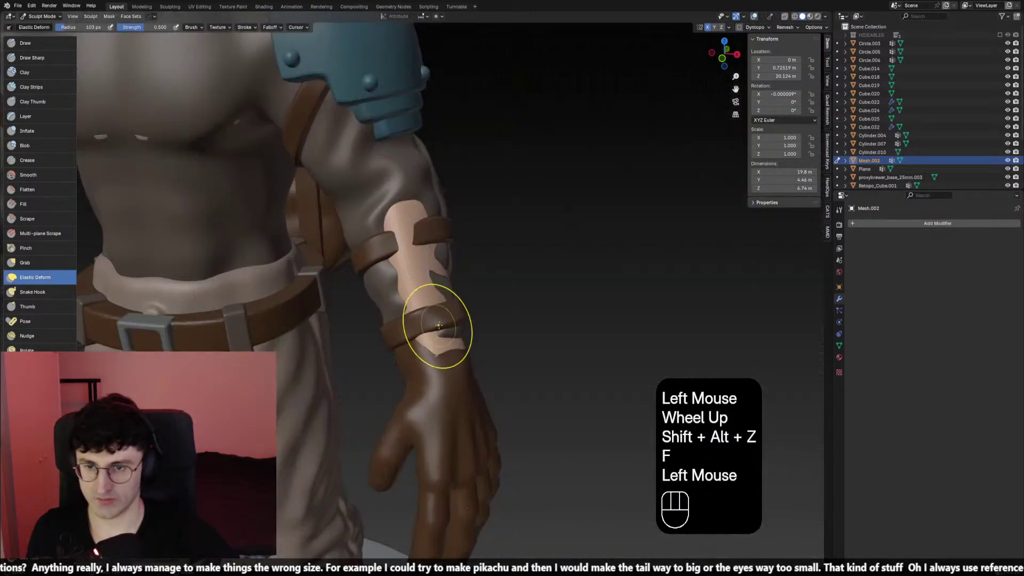
{"action": "middle_click_drag", "start_coordinate": [446, 254], "coordinate": [373, 260]}
{"action": "left_click", "coordinate": [373, 259]}
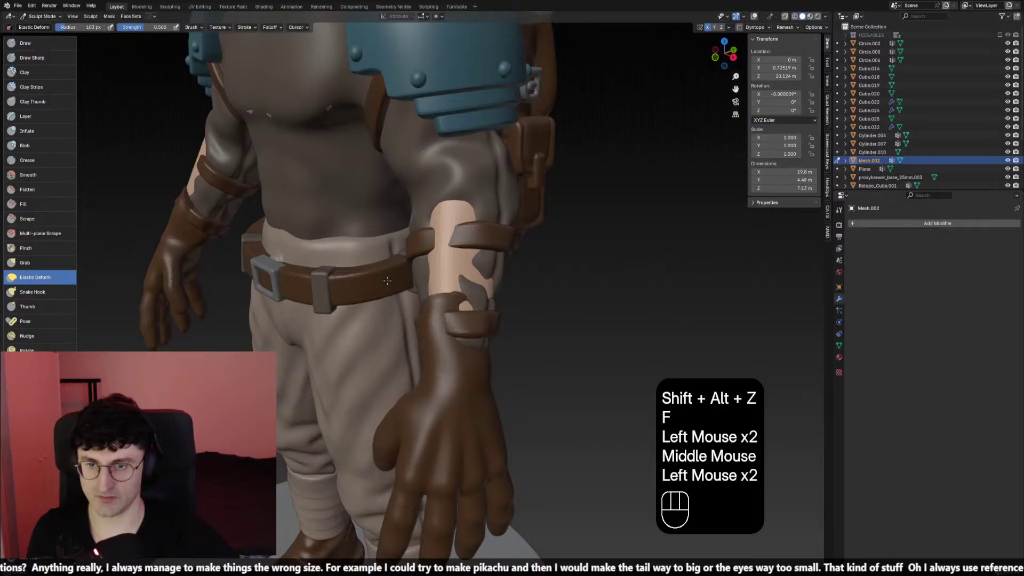
{"action": "left_click_drag", "start_coordinate": [482, 318], "coordinate": [469, 309]}
Widen the cuff around the forearm until it covers the wrist strap, using Elastic Deform with a radius of about 105 px
{"action": "middle_click_drag", "start_coordinate": [468, 309], "coordinate": [384, 347]}
{"action": "key", "text": "f"}
{"action": "left_click", "coordinate": [383, 348]}
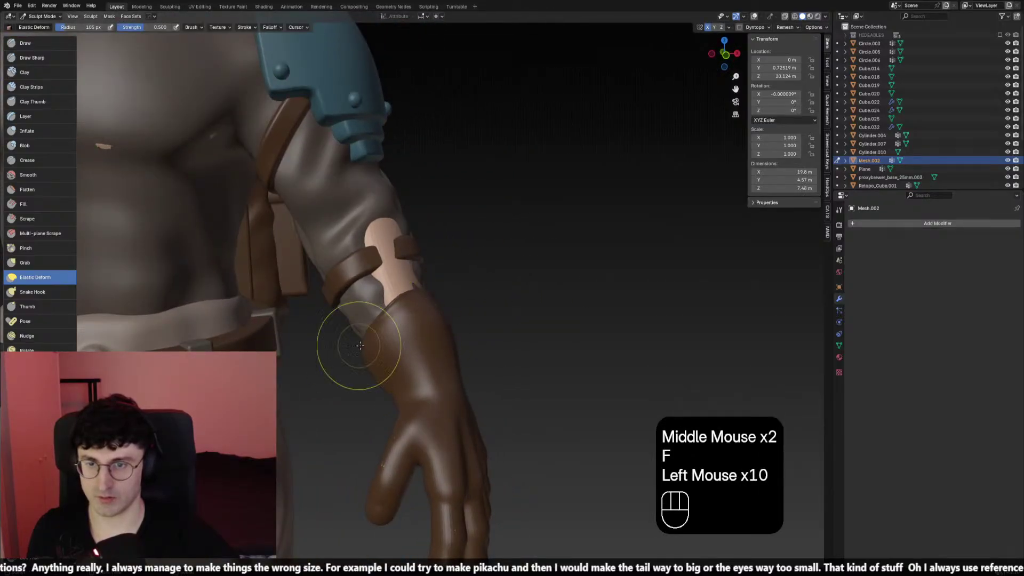
{"action": "scroll", "coordinate": [360, 346], "scroll_direction": "down", "scroll_amount": 3}
{"action": "middle_click_drag", "start_coordinate": [360, 345], "coordinate": [533, 320]}
{"action": "left_click", "coordinate": [617, 302]}
{"action": "left_click", "coordinate": [617, 303]}
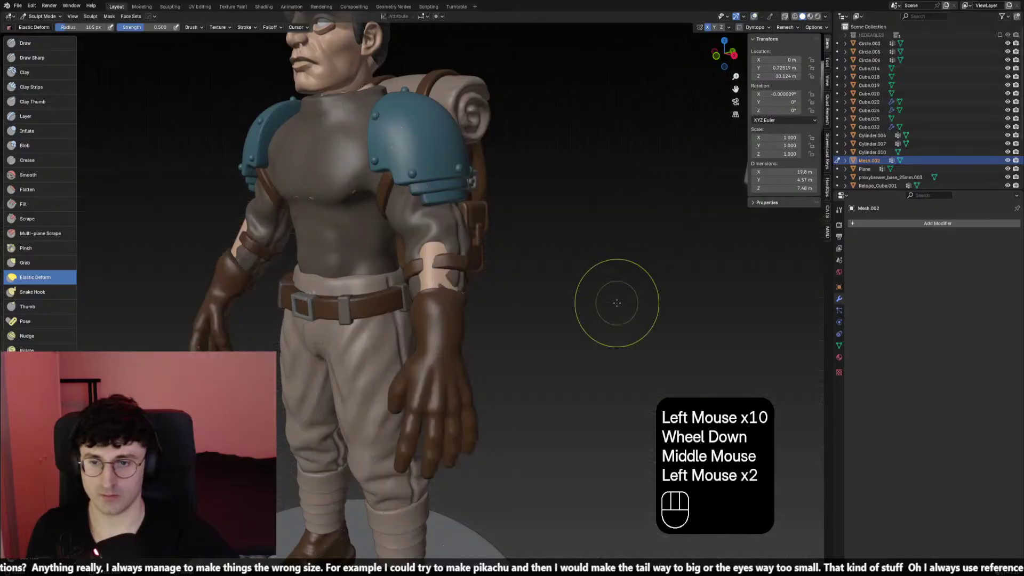
Preview the voxel size on the gloves and voxel remesh them
{"action": "key", "text": "r"}
{"action": "right_click", "coordinate": [604, 303]}
{"action": "middle_click_drag", "start_coordinate": [606, 304], "coordinate": [631, 302]}
{"action": "key", "text": "r"}
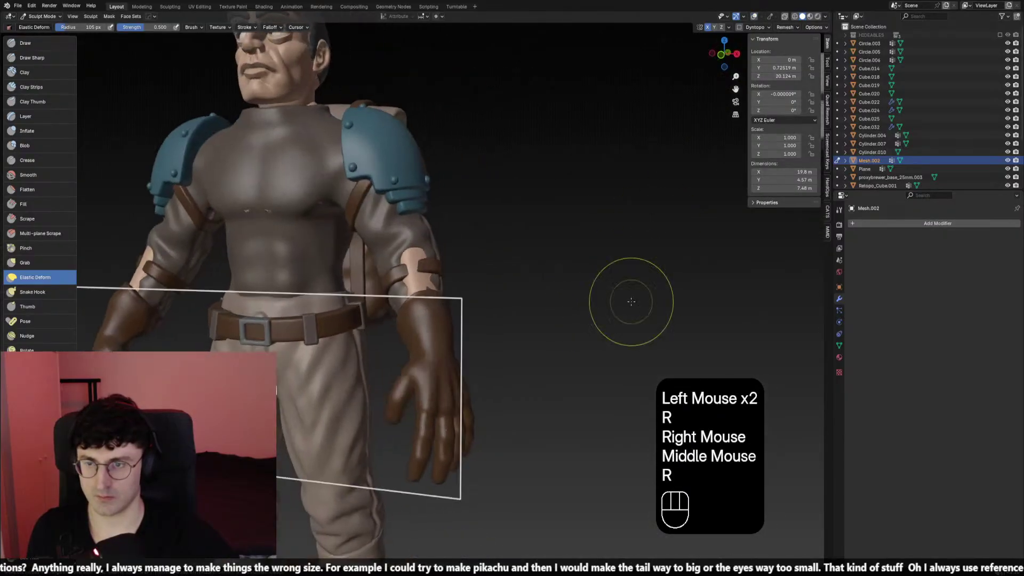
{"action": "right_click", "coordinate": [613, 302]}
{"action": "middle_click_drag", "start_coordinate": [526, 338], "coordinate": [518, 320], "text": "shift"}
{"action": "scroll", "coordinate": [517, 320], "scroll_direction": "up", "scroll_amount": 2}
{"action": "mouse_move", "coordinate": [517, 320]}
{"action": "middle_mouse_down"}
{"action": "mouse_move", "coordinate": [510, 299]}
{"action": "mouse_move", "coordinate": [533, 245]}
{"action": "mouse_move", "coordinate": [510, 207]}
{"action": "mouse_move", "coordinate": [539, 213]}
{"action": "middle_mouse_up"}
{"action": "key", "text": "ctrl+r"}
{"action": "left_click", "coordinate": [752, 17]}
{"action": "left_click", "coordinate": [752, 17]}
Raise the Elastic Deform strength to about 0.78 and shrink its radius to about 24 px
{"action": "scroll", "coordinate": [549, 205], "scroll_direction": "down", "scroll_amount": 2}
{"action": "key", "text": "f"}
{"action": "left_click", "coordinate": [501, 216]}
{"action": "scroll", "coordinate": [497, 214], "scroll_direction": "up", "scroll_amount": 2}
{"action": "key", "text": "shift+f"}
{"action": "left_click", "coordinate": [475, 213]}
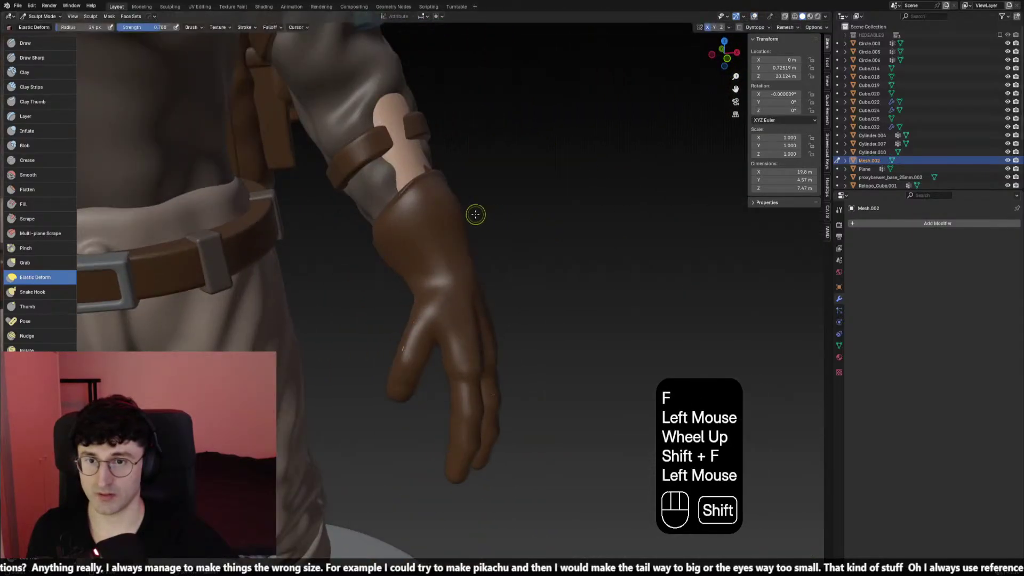
Try reshaping the glove's cuff with a resized brush and undo the last stroke
{"action": "key", "text": "f"}
{"action": "left_click", "coordinate": [464, 274]}
{"action": "mouse_move", "coordinate": [475, 213]}
{"action": "middle_mouse_down", "text": "shift"}
{"action": "mouse_move", "coordinate": [472, 251]}
{"action": "mouse_move", "coordinate": [427, 269]}
{"action": "mouse_move", "coordinate": [464, 247]}
{"action": "mouse_move", "coordinate": [423, 256]}
{"action": "middle_mouse_up", "text": "shift"}
{"action": "key", "text": "f"}
{"action": "left_click", "coordinate": [423, 270]}
{"action": "key", "text": "ctrl+z"}
Refine the shape and upper rim of the glove's cuff using Elastic Deform at several brush sizes
{"action": "key", "text": "f"}
{"action": "left_click", "coordinate": [367, 264]}
{"action": "left_click", "coordinate": [365, 267]}
{"action": "key", "text": "f"}
{"action": "left_click", "coordinate": [464, 247]}
{"action": "left_click", "coordinate": [522, 239]}
{"action": "left_click", "coordinate": [427, 250]}
{"action": "left_click", "coordinate": [430, 240]}
{"action": "left_click", "coordinate": [430, 240]}
{"action": "scroll", "coordinate": [453, 222], "scroll_direction": "down", "scroll_amount": 2}
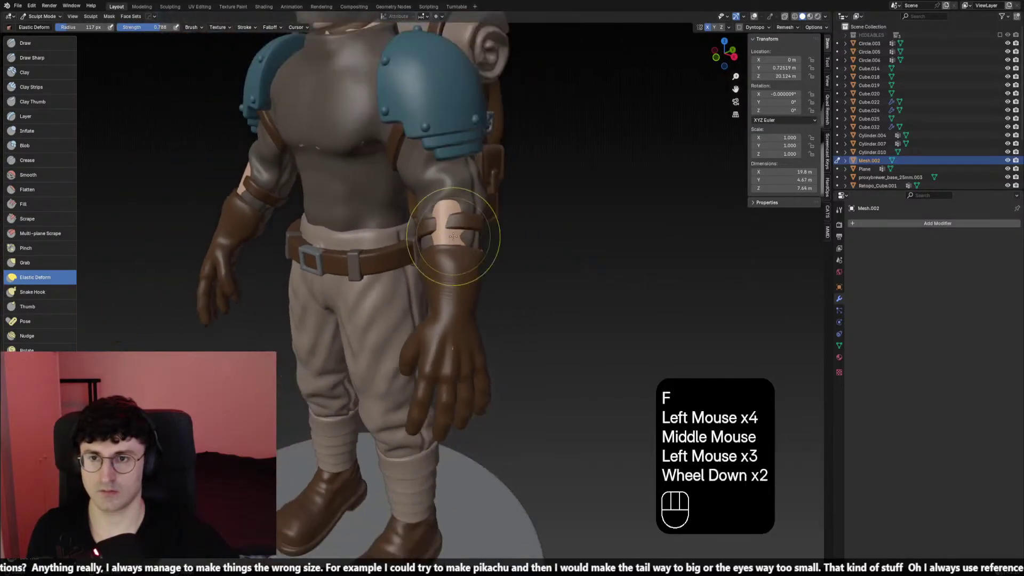
Return the gloves to Object Mode and show the viewport overlays again
{"action": "middle_click_drag", "start_coordinate": [453, 222], "coordinate": [405, 203]}
{"action": "left_click", "coordinate": [42, 16]}
{"action": "left_click", "coordinate": [40, 28]}
{"action": "middle_click_drag", "start_coordinate": [246, 211], "coordinate": [293, 207], "text": "shift"}
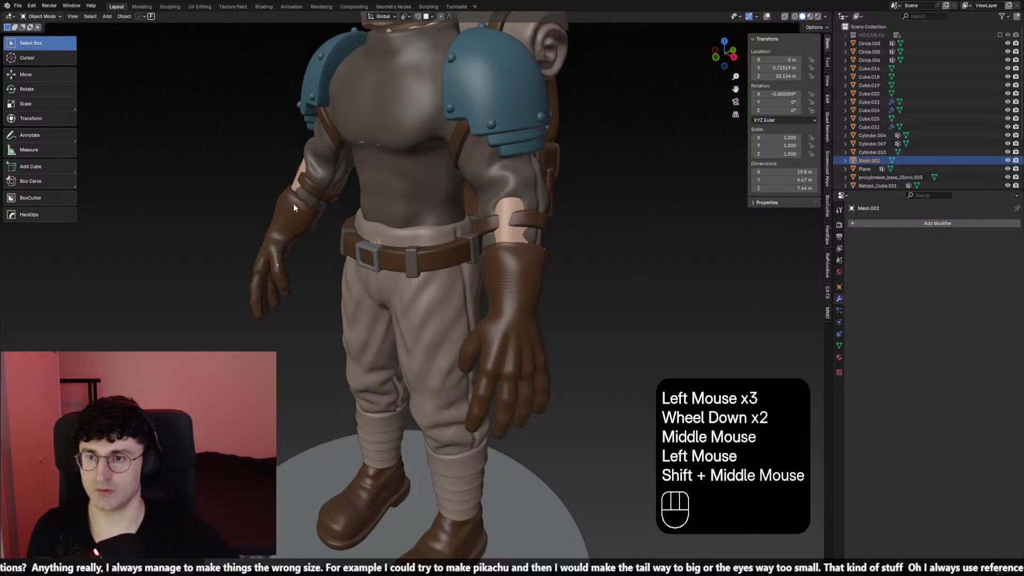
{"action": "left_click", "coordinate": [767, 15]}
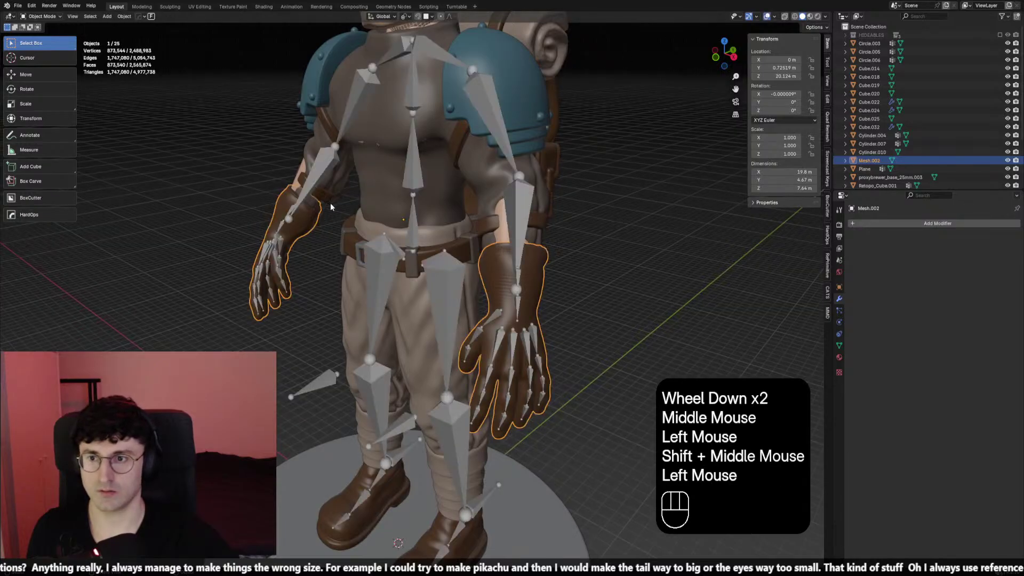
Delete the vertices of the glove on the soldier's right hand
{"action": "key", "text": "Tab"}
{"action": "double_click", "coordinate": [308, 223]}
{"action": "key", "text": "l"}
{"action": "key", "text": "x"}
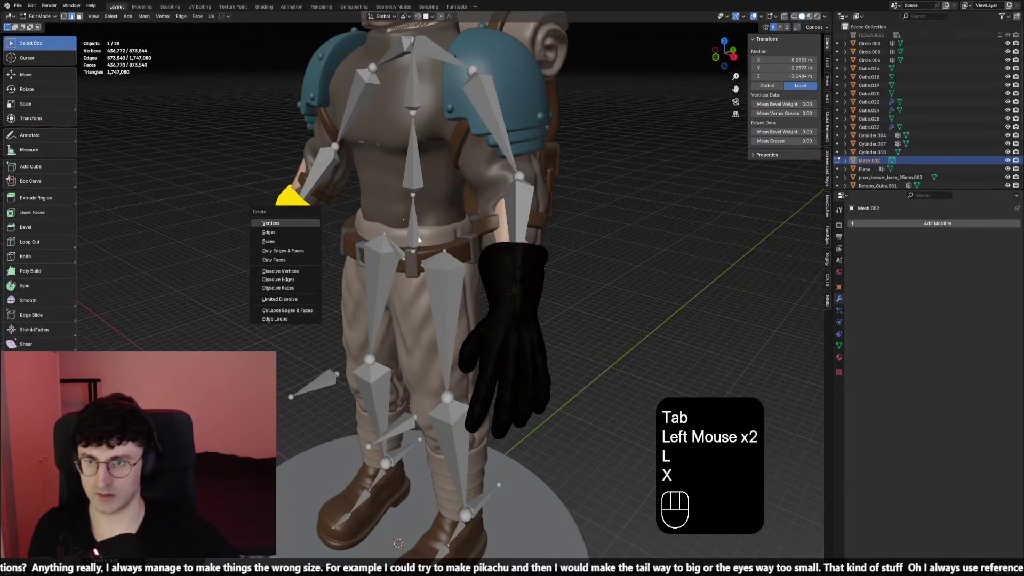
{"action": "left_click", "coordinate": [308, 223]}
{"action": "key", "text": "Tab"}
Add an X-axis Mirror modifier to the remaining glove with Cylinder.010 as the mirror object
{"action": "middle_click_drag", "start_coordinate": [587, 267], "coordinate": [569, 271], "text": "shift"}
{"action": "left_click", "coordinate": [874, 223]}
{"action": "left_click", "coordinate": [902, 259]}
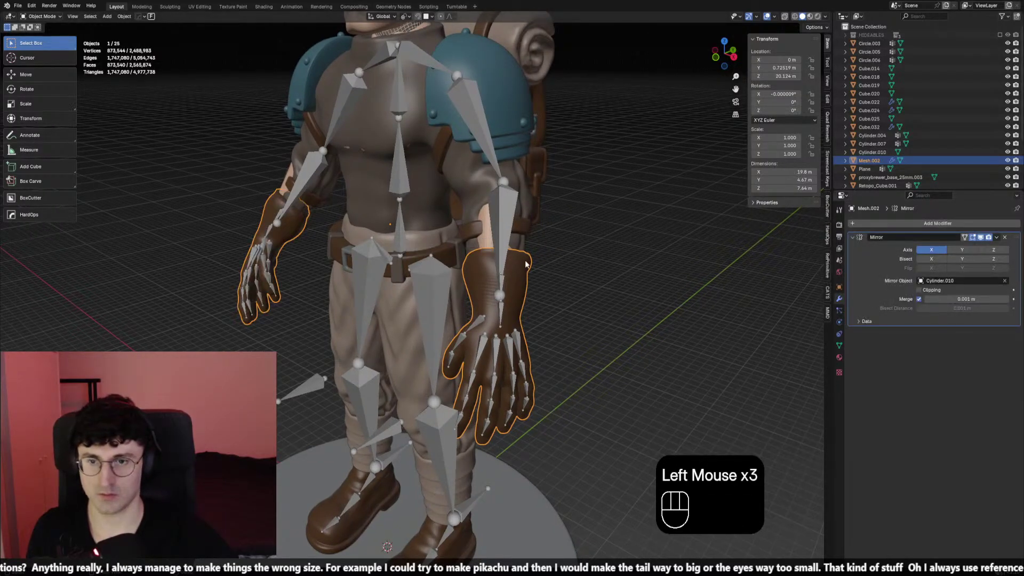
Reshape and smooth the forearm cuff of the mirrored gloves with Elastic Deform
{"action": "key", "text": "f"}
{"action": "left_click", "coordinate": [450, 286]}
{"action": "mouse_move", "coordinate": [475, 258]}
{"action": "middle_mouse_down", "text": "shift"}
{"action": "mouse_move", "coordinate": [450, 285]}
{"action": "mouse_move", "coordinate": [480, 320]}
{"action": "mouse_move", "coordinate": [516, 306]}
{"action": "mouse_move", "coordinate": [484, 313]}
{"action": "middle_mouse_up", "text": "shift"}
{"action": "scroll", "coordinate": [480, 320], "scroll_direction": "up", "scroll_amount": 2}
{"action": "key", "text": "f"}
{"action": "left_click", "coordinate": [480, 320]}
{"action": "left_click", "coordinate": [515, 305], "text": "shift"}
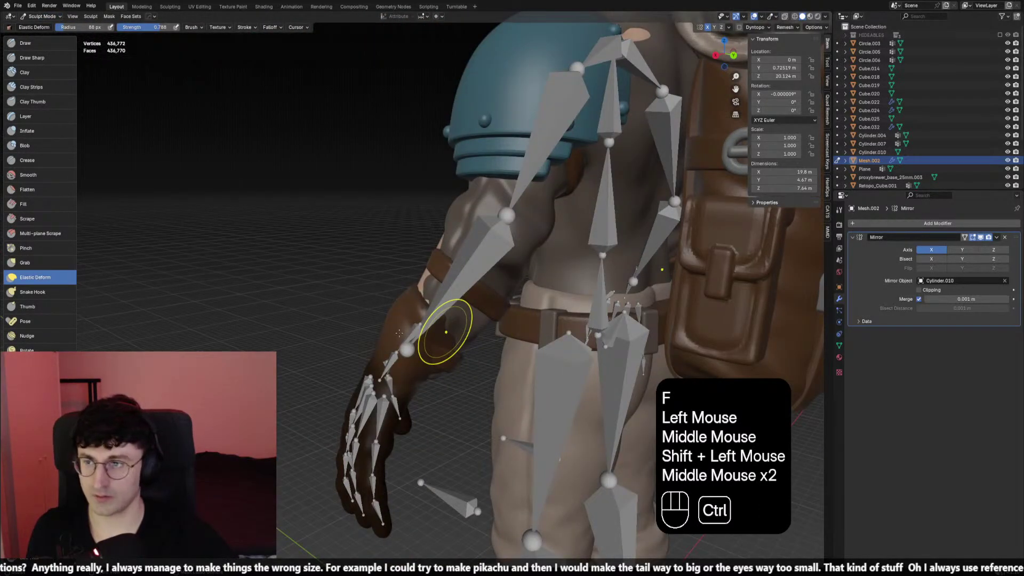
Voxel-remesh the glove and refine its cuff with Elastic Deform and smoothing while the overlays are hidden
{"action": "key", "text": "ctrl+r"}
{"action": "mouse_move", "coordinate": [398, 332]}
{"action": "middle_mouse_down"}
{"action": "mouse_move", "coordinate": [469, 343]}
{"action": "mouse_move", "coordinate": [459, 345]}
{"action": "mouse_move", "coordinate": [537, 338]}
{"action": "mouse_move", "coordinate": [494, 286]}
{"action": "mouse_move", "coordinate": [475, 300]}
{"action": "mouse_move", "coordinate": [421, 277]}
{"action": "mouse_move", "coordinate": [469, 266]}
{"action": "mouse_move", "coordinate": [379, 285]}
{"action": "middle_mouse_up"}
{"action": "key", "text": "shift+alt+z"}
{"action": "key", "text": "f"}
{"action": "left_click", "coordinate": [479, 335]}
{"action": "left_click", "coordinate": [491, 293]}
{"action": "left_click", "coordinate": [487, 305]}
{"action": "left_click", "coordinate": [474, 300], "text": "shift"}
{"action": "left_click", "coordinate": [415, 275], "text": "shift"}
Restore the overlays, turn off the Mirror modifier's viewport display, and push the inner side of the glove's cuff into shape
{"action": "key", "text": "shift+alt+z"}
{"action": "left_click", "coordinate": [980, 239]}
{"action": "scroll", "coordinate": [457, 292], "scroll_direction": "up", "scroll_amount": 2}
{"action": "double_click", "coordinate": [379, 286]}
{"action": "middle_click_drag", "start_coordinate": [443, 310], "coordinate": [393, 305]}
{"action": "left_click_drag", "start_coordinate": [394, 305], "coordinate": [457, 319]}
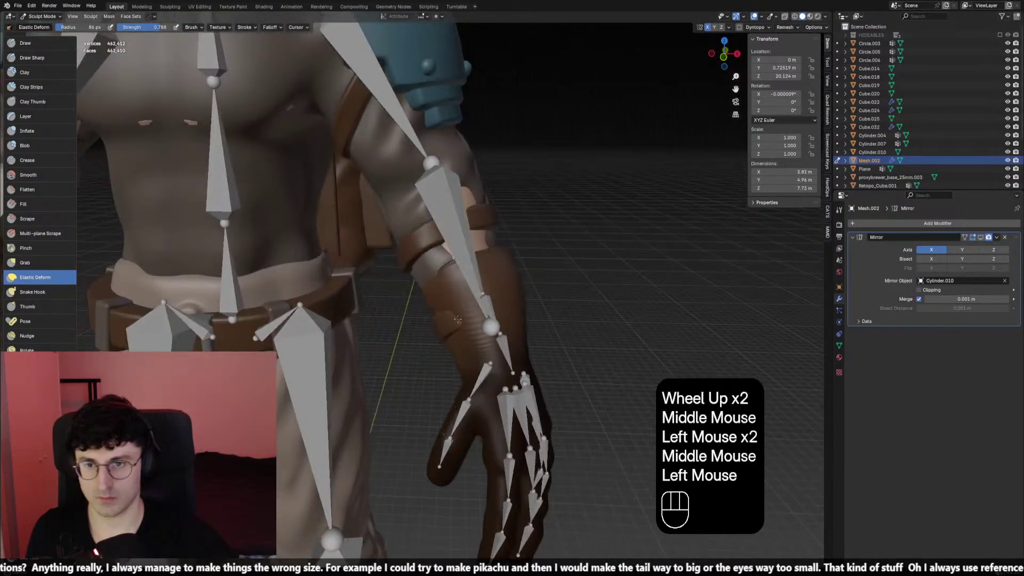
In Object Mode, delete the strap poking through the glove's cuff, hide the armature, and reselect the glove
{"action": "left_click", "coordinate": [45, 26]}
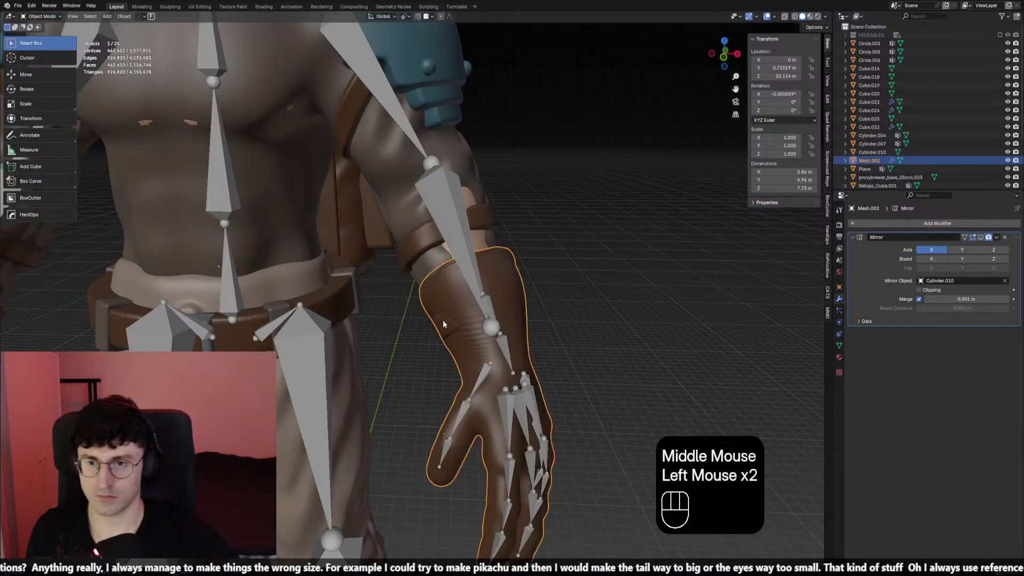
{"action": "left_click", "coordinate": [441, 320]}
{"action": "key", "text": "x"}
{"action": "left_click", "coordinate": [472, 261]}
{"action": "left_click", "coordinate": [473, 262]}
{"action": "key", "text": "h"}
{"action": "left_click", "coordinate": [492, 274]}
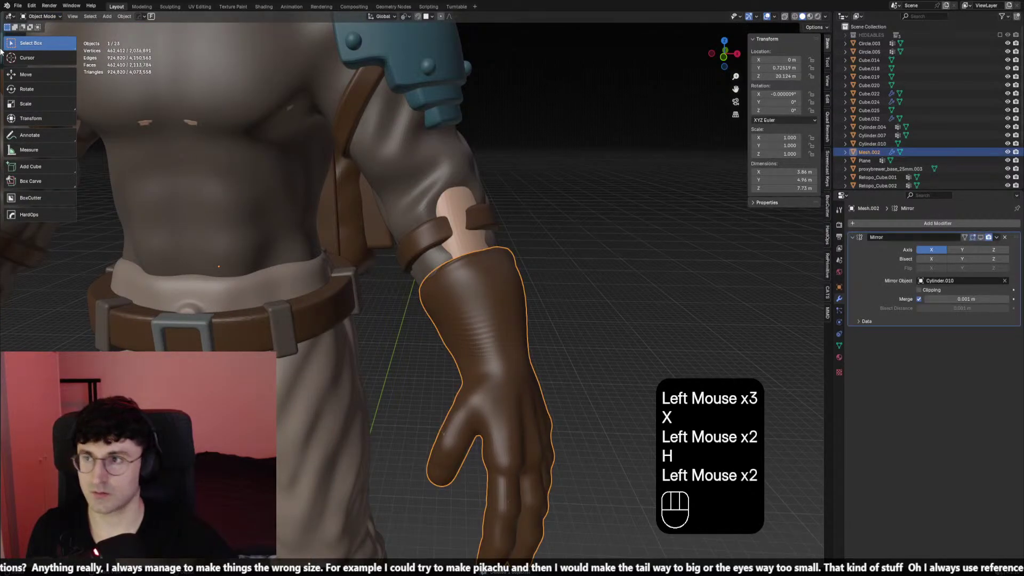
Return the glove to Sculpt Mode and reshape the upper part of its cuff around the forearm with Elastic Deform
{"action": "left_click", "coordinate": [44, 44]}
{"action": "key", "text": "f"}
{"action": "middle_click_drag", "start_coordinate": [373, 267], "coordinate": [423, 277]}
{"action": "left_click", "coordinate": [418, 279]}
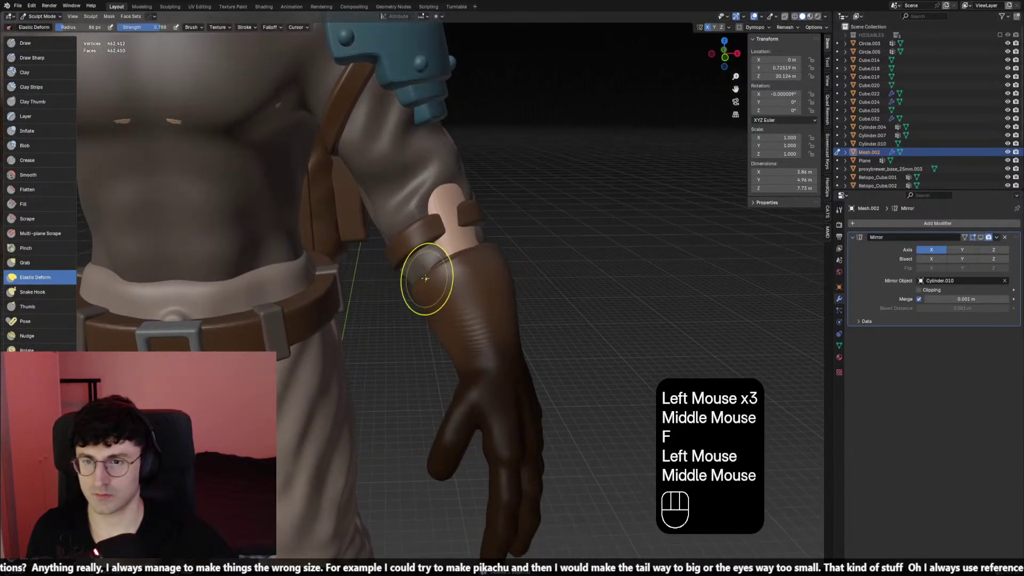
{"action": "left_click_drag", "start_coordinate": [423, 277], "coordinate": [449, 279]}
{"action": "mouse_move", "coordinate": [448, 279]}
{"action": "middle_mouse_down"}
{"action": "mouse_move", "coordinate": [573, 298]}
{"action": "mouse_move", "coordinate": [485, 299]}
{"action": "middle_mouse_up"}
{"action": "left_click", "coordinate": [529, 276]}
{"action": "left_click", "coordinate": [485, 299], "text": "shift"}
{"action": "scroll", "coordinate": [493, 347], "scroll_direction": "down", "scroll_amount": 1}
Refine the cuff's sides and rim with Elastic Deform at different brush sizes, smoothing the uneven areas
{"action": "key", "text": "f"}
{"action": "mouse_move", "coordinate": [494, 347]}
{"action": "middle_mouse_down"}
{"action": "mouse_move", "coordinate": [434, 316]}
{"action": "mouse_move", "coordinate": [400, 358]}
{"action": "mouse_move", "coordinate": [383, 348]}
{"action": "mouse_move", "coordinate": [461, 333]}
{"action": "middle_mouse_up"}
{"action": "left_click", "coordinate": [463, 312]}
{"action": "left_click", "coordinate": [464, 312]}
{"action": "left_click", "coordinate": [464, 312]}
{"action": "key", "text": "f"}
{"action": "left_click", "coordinate": [399, 359]}
{"action": "left_click", "coordinate": [400, 359]}
{"action": "double_click", "coordinate": [400, 357]}
{"action": "left_click", "coordinate": [383, 348], "text": "shift"}
{"action": "left_click", "coordinate": [461, 333], "text": "shift"}
{"action": "middle_click_drag", "start_coordinate": [511, 368], "coordinate": [241, 289]}
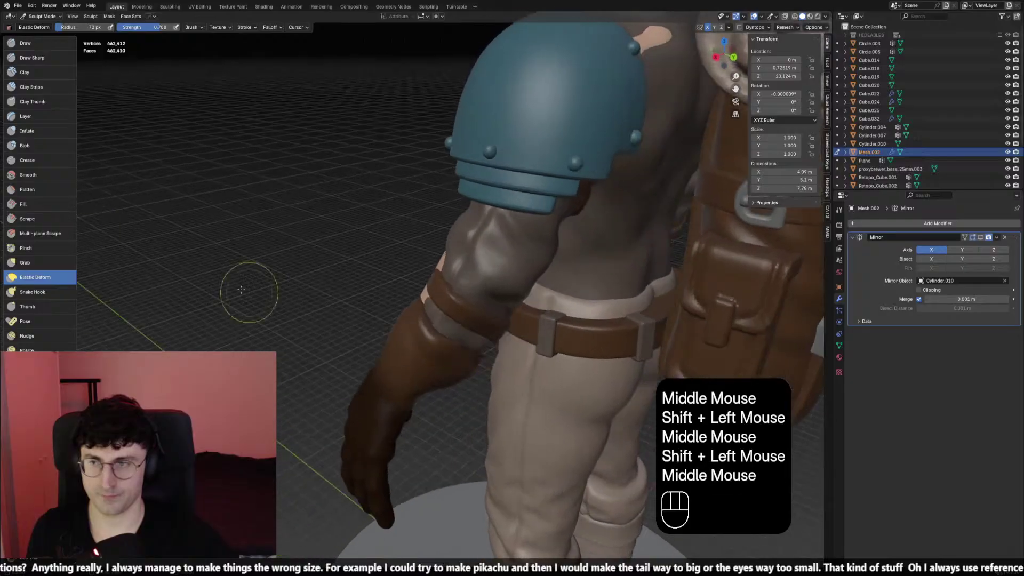
Sharpen the upper rim of the glove's cuff with inverted Crease strokes along its outer and rear edges
{"action": "left_click", "coordinate": [29, 159]}
{"action": "middle_click_drag", "start_coordinate": [426, 323], "coordinate": [411, 320]}
{"action": "key", "text": "f"}
{"action": "left_click", "coordinate": [408, 312]}
{"action": "left_click_drag", "start_coordinate": [406, 315], "coordinate": [445, 344], "text": "ctrl"}
{"action": "left_click_drag", "start_coordinate": [410, 323], "coordinate": [454, 349], "text": "ctrl"}
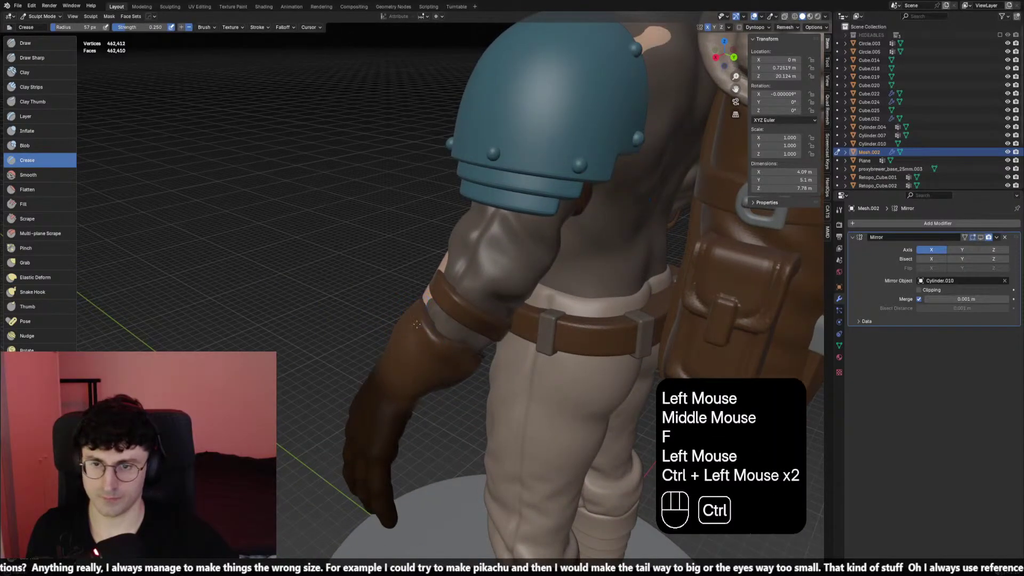
{"action": "middle_click_drag", "start_coordinate": [437, 353], "coordinate": [411, 343]}
{"action": "left_click_drag", "start_coordinate": [413, 344], "coordinate": [448, 373], "text": "ctrl"}
{"action": "middle_click_drag", "start_coordinate": [448, 373], "coordinate": [405, 347]}
{"action": "left_click_drag", "start_coordinate": [374, 344], "coordinate": [395, 355], "text": "ctrl"}
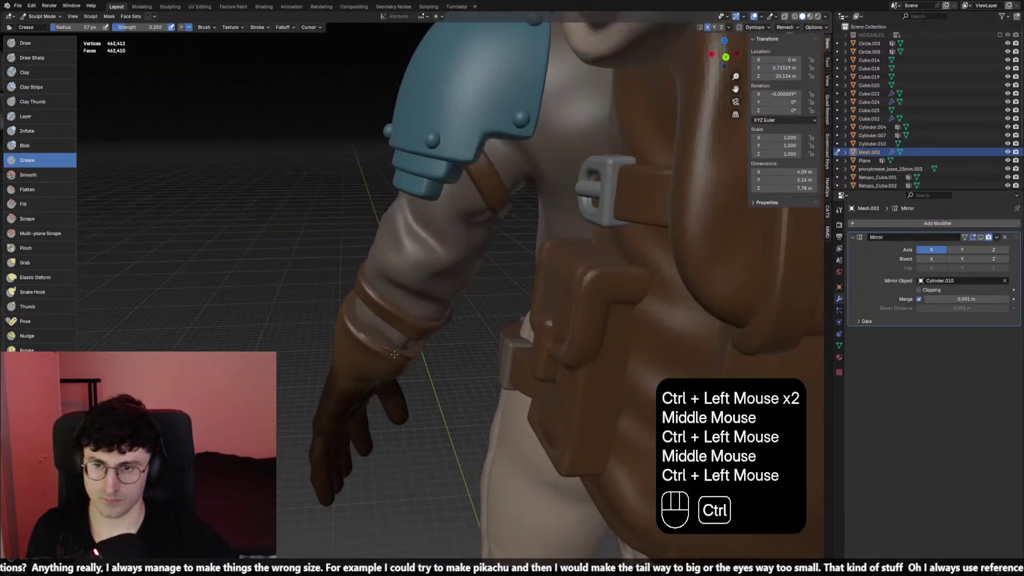
Smooth the creased rim of the glove's cuff using the Smooth brush at strength 1.000
{"action": "left_click", "coordinate": [33, 175]}
{"action": "key", "text": "shift+f"}
{"action": "left_click", "coordinate": [384, 384]}
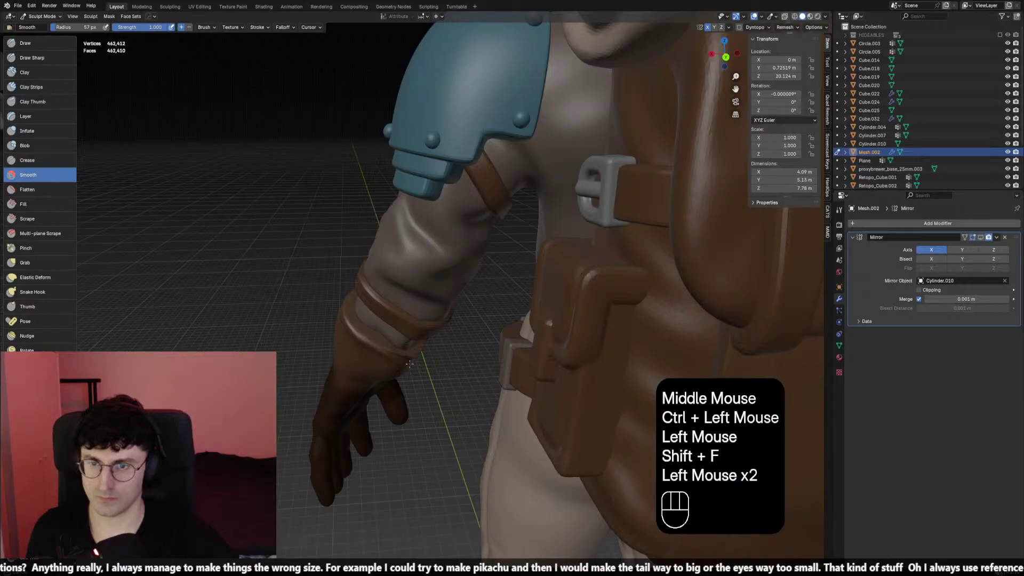
{"action": "left_click_drag", "start_coordinate": [429, 344], "coordinate": [414, 341]}
{"action": "middle_click_drag", "start_coordinate": [419, 338], "coordinate": [486, 285]}
{"action": "left_click_drag", "start_coordinate": [493, 272], "coordinate": [506, 267]}
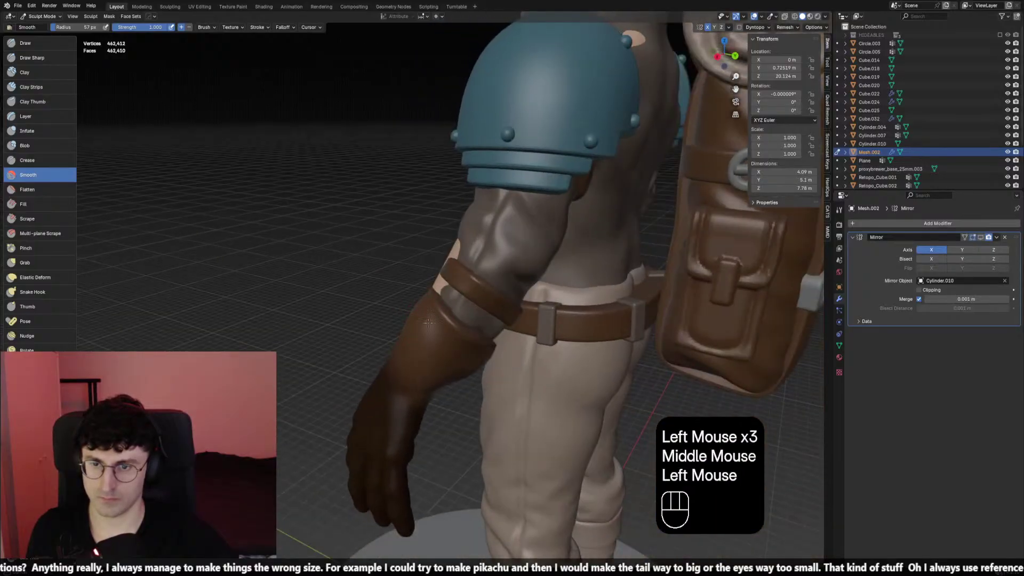
{"action": "middle_click_drag", "start_coordinate": [480, 267], "coordinate": [597, 277]}
{"action": "left_click_drag", "start_coordinate": [474, 266], "coordinate": [498, 275]}
{"action": "mouse_move", "coordinate": [499, 275]}
{"action": "middle_mouse_down"}
{"action": "mouse_move", "coordinate": [565, 275]}
{"action": "mouse_move", "coordinate": [405, 274]}
{"action": "mouse_move", "coordinate": [393, 264]}
{"action": "mouse_move", "coordinate": [405, 269]}
{"action": "middle_mouse_up"}
Adjust the cuff's rim with small Elastic Deform strokes and check the figure from the front
{"action": "left_click", "coordinate": [35, 277]}
{"action": "middle_click", "coordinate": [418, 274]}
{"action": "key", "text": "f"}
{"action": "left_click", "coordinate": [395, 251]}
{"action": "left_click", "coordinate": [395, 253]}
{"action": "mouse_move", "coordinate": [405, 270]}
{"action": "middle_mouse_down"}
{"action": "mouse_move", "coordinate": [373, 285]}
{"action": "mouse_move", "coordinate": [344, 281]}
{"action": "middle_mouse_up"}
{"action": "key", "text": "f"}
{"action": "left_click", "coordinate": [373, 285]}
{"action": "left_click", "coordinate": [373, 286]}
{"action": "scroll", "coordinate": [344, 281], "scroll_direction": "down", "scroll_amount": 1}
{"action": "key", "text": "KP_1"}
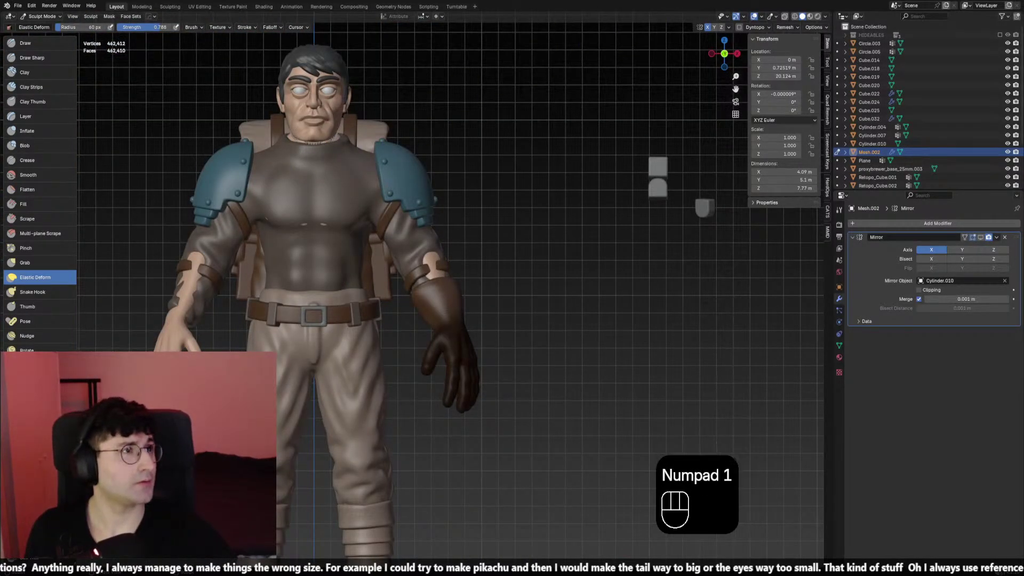
Pull the front and outer edges of the glove's cuff up the forearm with Elastic Deform
{"action": "middle_click_drag", "start_coordinate": [374, 320], "coordinate": [470, 335]}
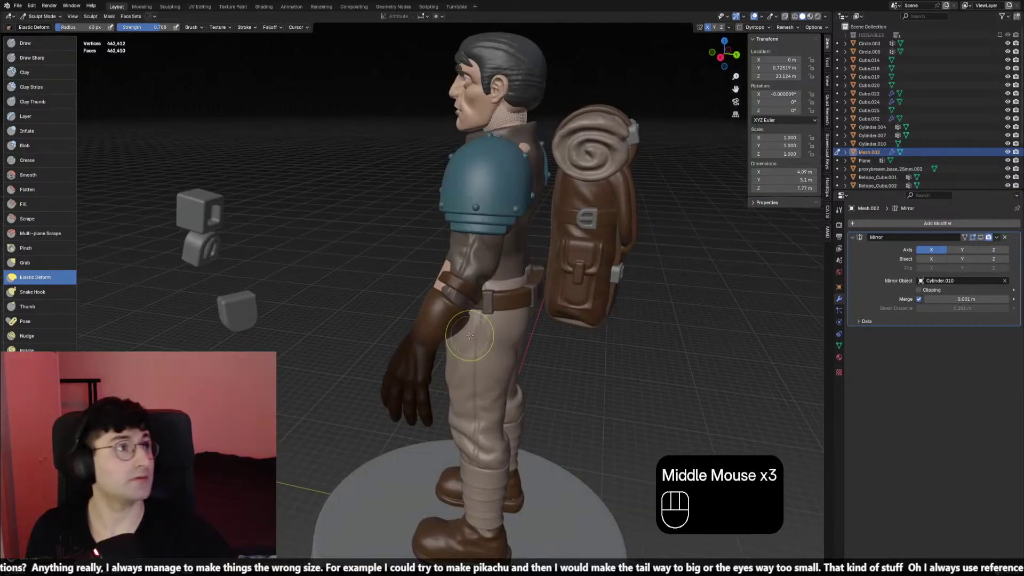
{"action": "key", "text": "f"}
{"action": "left_click", "coordinate": [468, 312]}
{"action": "key", "text": "f"}
{"action": "left_click", "coordinate": [468, 319]}
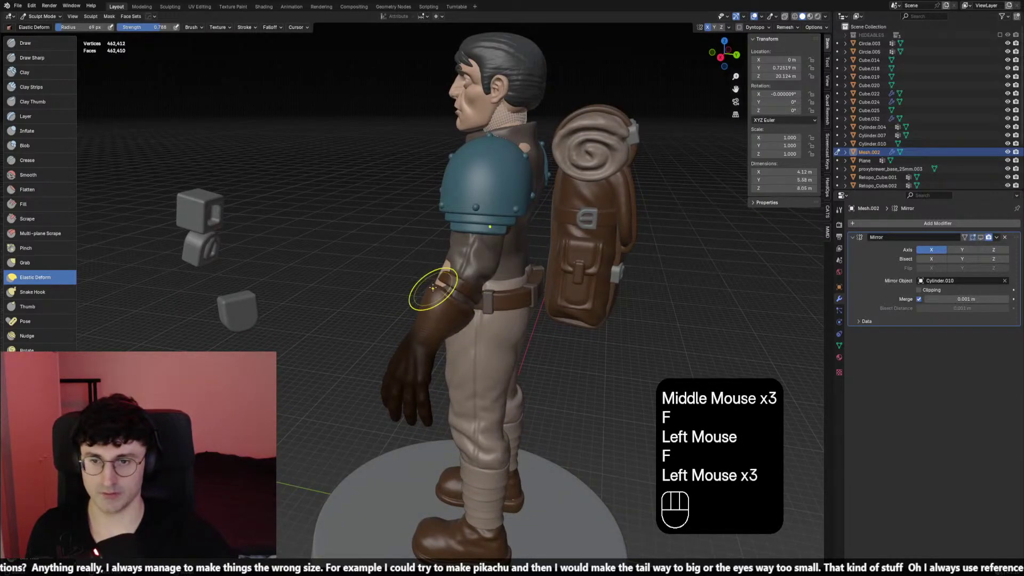
{"action": "left_click_drag", "start_coordinate": [433, 287], "coordinate": [436, 281]}
{"action": "left_click_drag", "start_coordinate": [437, 291], "coordinate": [440, 284]}
{"action": "mouse_move", "coordinate": [432, 290]}
{"action": "middle_mouse_down"}
{"action": "mouse_move", "coordinate": [486, 298]}
{"action": "mouse_move", "coordinate": [470, 310]}
{"action": "mouse_move", "coordinate": [482, 315]}
{"action": "middle_mouse_up"}
{"action": "key", "text": "f"}
{"action": "left_click", "coordinate": [453, 291]}
{"action": "left_click_drag", "start_coordinate": [457, 283], "coordinate": [460, 278]}
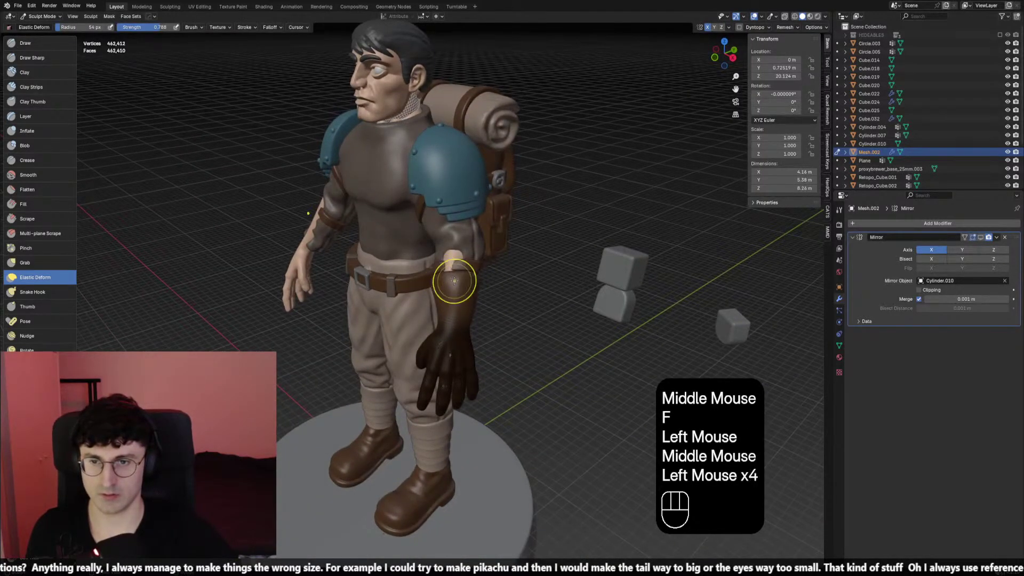
{"action": "left_click", "coordinate": [476, 280]}
{"action": "left_click", "coordinate": [477, 279]}
Widen and even out the back of the glove's cuff with Elastic Deform, then smooth the rim
{"action": "middle_click_drag", "start_coordinate": [476, 279], "coordinate": [394, 315]}
{"action": "left_click", "coordinate": [405, 297]}
{"action": "left_click", "coordinate": [406, 297]}
{"action": "key", "text": "f"}
{"action": "left_click", "coordinate": [405, 297]}
{"action": "left_click", "coordinate": [395, 292]}
{"action": "left_click", "coordinate": [395, 292]}
{"action": "left_click", "coordinate": [396, 292]}
{"action": "left_click", "coordinate": [440, 305]}
{"action": "left_click", "coordinate": [377, 368]}
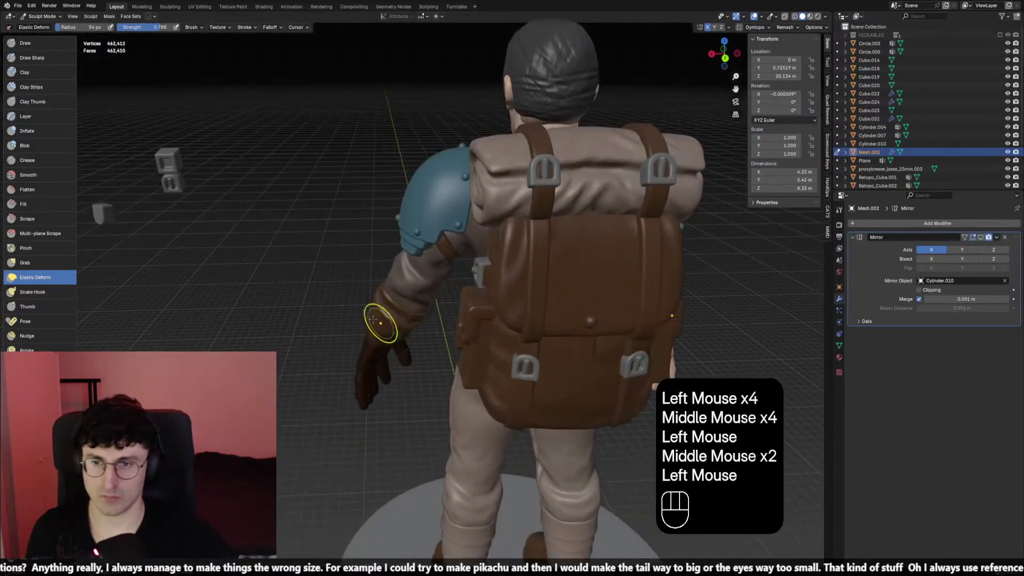
{"action": "mouse_move", "coordinate": [377, 368]}
{"action": "middle_mouse_down"}
{"action": "mouse_move", "coordinate": [371, 314]}
{"action": "mouse_move", "coordinate": [389, 297]}
{"action": "mouse_move", "coordinate": [396, 322]}
{"action": "mouse_move", "coordinate": [485, 293]}
{"action": "middle_mouse_up"}
{"action": "left_click", "coordinate": [371, 314], "text": "shift"}
{"action": "left_click", "coordinate": [392, 310], "text": "shift"}
Transfer sculpting to the shirt sleeve, adjust its fit around the cuff with Elastic Deform, and transfer back to the glove
{"action": "key", "text": "alt+q"}
{"action": "key", "text": "f"}
{"action": "left_click", "coordinate": [397, 326]}
{"action": "left_click", "coordinate": [396, 326]}
{"action": "key", "text": "f"}
{"action": "left_click", "coordinate": [411, 293]}
{"action": "left_click", "coordinate": [412, 293]}
{"action": "mouse_move", "coordinate": [412, 293]}
{"action": "middle_mouse_down"}
{"action": "mouse_move", "coordinate": [457, 210]}
{"action": "mouse_move", "coordinate": [373, 160]}
{"action": "middle_mouse_up"}
{"action": "key", "text": "alt+q"}
Delete the remaining forearm strap in Object Mode, then reselect the glove and return it to Sculpt Mode
{"action": "left_click", "coordinate": [42, 16]}
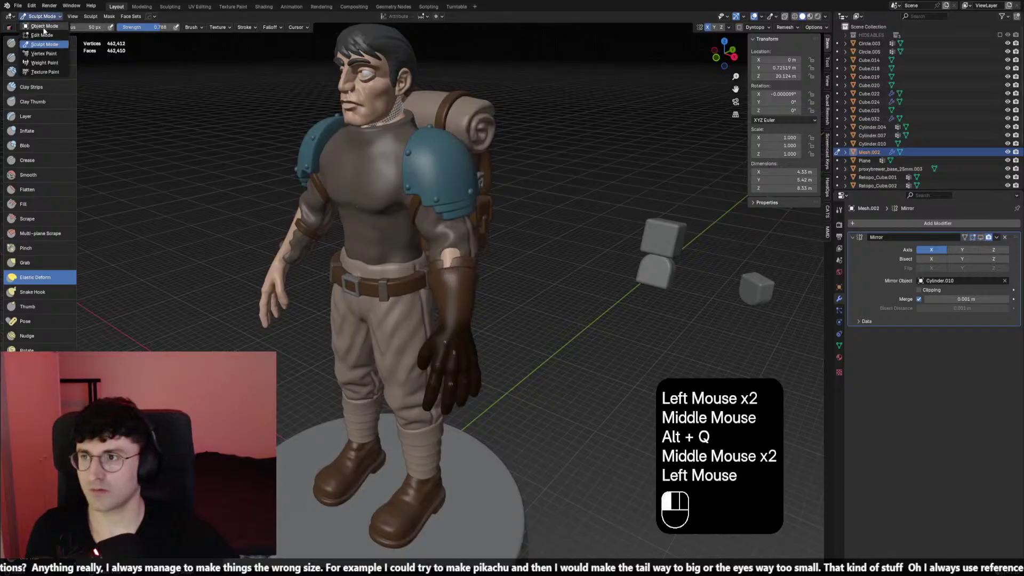
{"action": "left_click", "coordinate": [44, 26]}
{"action": "scroll", "coordinate": [480, 251], "scroll_direction": "up", "scroll_amount": 2}
{"action": "left_click", "coordinate": [488, 254]}
{"action": "key", "text": "x"}
{"action": "middle_click_drag", "start_coordinate": [487, 254], "coordinate": [489, 266]}
{"action": "left_click", "coordinate": [488, 271]}
{"action": "left_click", "coordinate": [462, 209]}
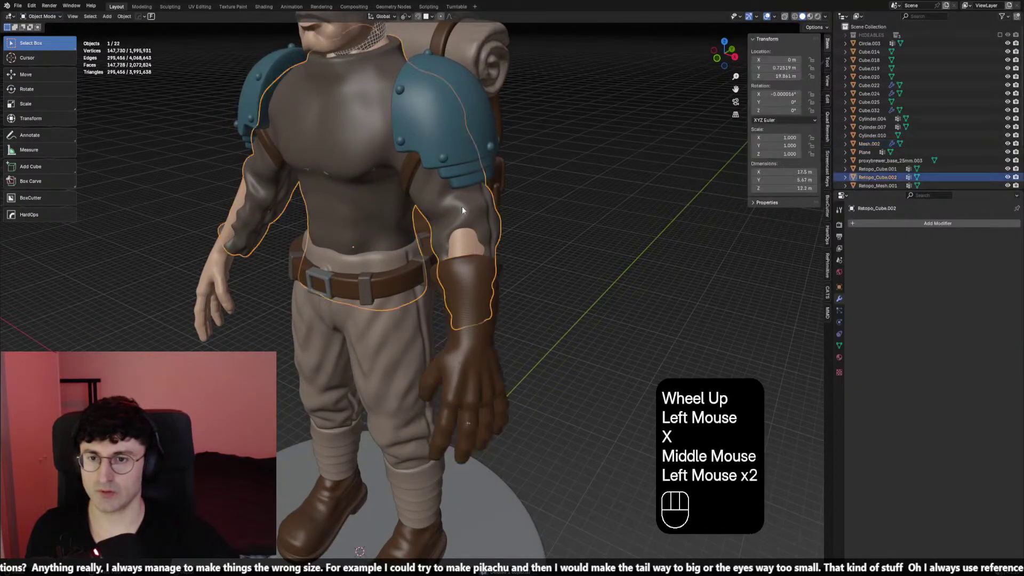
{"action": "left_click", "coordinate": [440, 272]}
{"action": "left_click", "coordinate": [56, 45]}
Transfer sculpting to the shirt and try an Elastic Deform pull on the sleeve's front edge, undoing the stroke
{"action": "middle_click_drag", "start_coordinate": [405, 181], "coordinate": [342, 186]}
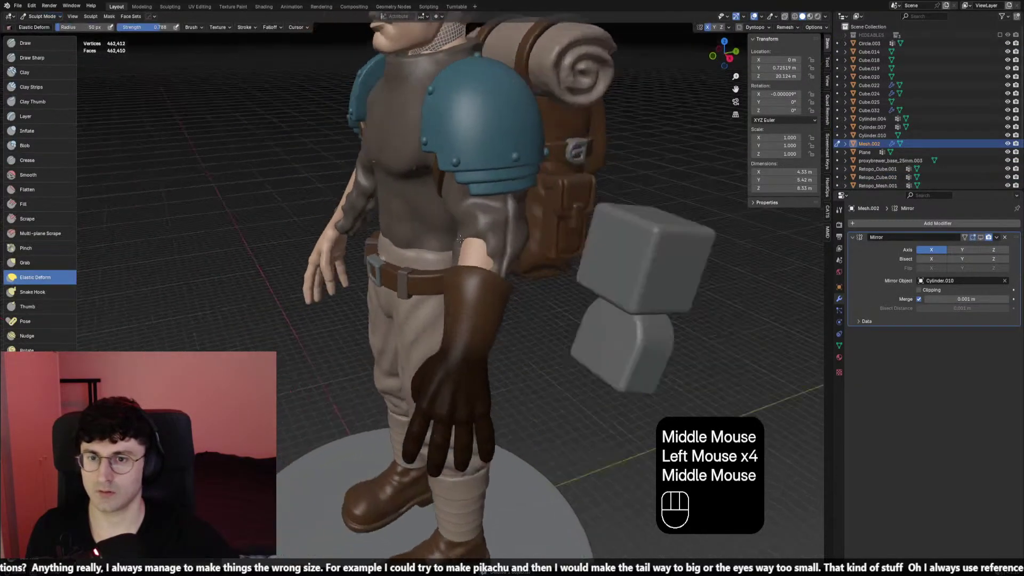
{"action": "key", "text": "alt+q"}
{"action": "mouse_move", "coordinate": [480, 251]}
{"action": "middle_mouse_down"}
{"action": "mouse_move", "coordinate": [421, 256]}
{"action": "mouse_move", "coordinate": [438, 267]}
{"action": "middle_mouse_up"}
{"action": "key", "text": "alt+q"}
{"action": "key", "text": "f"}
{"action": "left_click", "coordinate": [462, 280]}
{"action": "left_click_drag", "start_coordinate": [463, 280], "coordinate": [453, 278]}
{"action": "middle_click_drag", "start_coordinate": [454, 278], "coordinate": [474, 283]}
{"action": "key", "text": "ctrl+z"}
{"action": "middle_click_drag", "start_coordinate": [475, 282], "coordinate": [480, 288]}
Adjust the lower shirt sleeve where it meets the outer side of the glove cuff with a resized Elastic Deform brush
{"action": "key", "text": "f"}
{"action": "left_click", "coordinate": [471, 278]}
{"action": "left_click_drag", "start_coordinate": [471, 279], "coordinate": [450, 277]}
{"action": "middle_click_drag", "start_coordinate": [450, 277], "coordinate": [469, 277]}
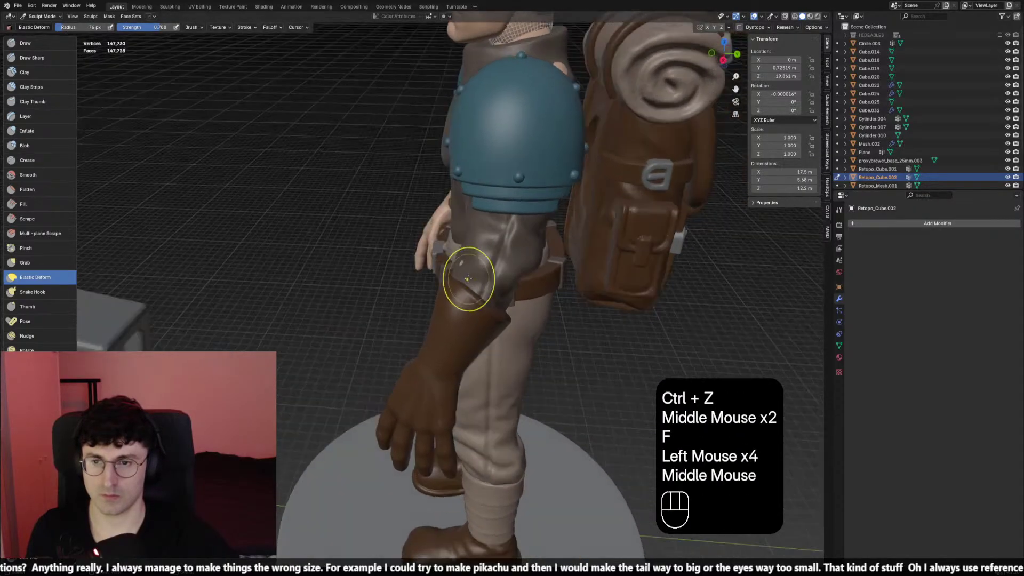
{"action": "left_click_drag", "start_coordinate": [469, 276], "coordinate": [471, 274]}
{"action": "left_click_drag", "start_coordinate": [470, 276], "coordinate": [468, 273]}
Reshape the back of the shirt sleeve where it enters the glove cuff with a resized Elastic Deform brush
{"action": "mouse_move", "coordinate": [467, 274]}
{"action": "middle_mouse_down"}
{"action": "mouse_move", "coordinate": [528, 285]}
{"action": "mouse_move", "coordinate": [571, 266]}
{"action": "middle_mouse_up"}
{"action": "mouse_move", "coordinate": [640, 287]}
{"action": "middle_mouse_down"}
{"action": "mouse_move", "coordinate": [503, 296]}
{"action": "mouse_move", "coordinate": [450, 313]}
{"action": "middle_mouse_up"}
{"action": "key", "text": "f"}
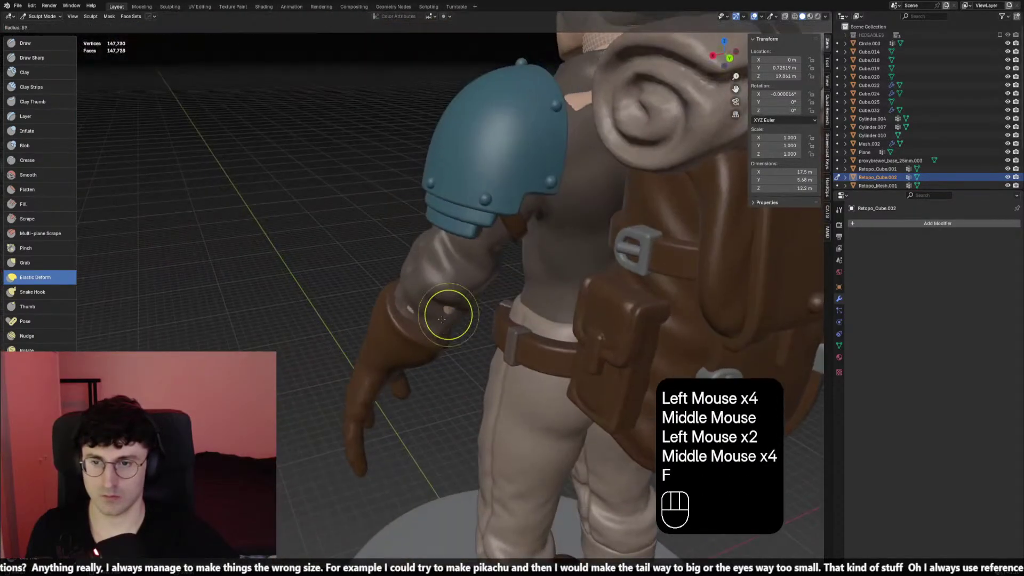
{"action": "left_click", "coordinate": [419, 316]}
{"action": "left_click_drag", "start_coordinate": [413, 317], "coordinate": [409, 317]}
{"action": "left_click", "coordinate": [450, 320]}
Transfer sculpting to the glove and back to the shirt, adjusting the Elastic Deform brush size to fit the forearm
{"action": "middle_click_drag", "start_coordinate": [449, 320], "coordinate": [411, 278]}
{"action": "scroll", "coordinate": [437, 298], "scroll_direction": "down", "scroll_amount": 1}
{"action": "key", "text": "alt+q"}
{"action": "scroll", "coordinate": [401, 275], "scroll_direction": "up", "scroll_amount": 2}
{"action": "mouse_move", "coordinate": [410, 277]}
{"action": "middle_mouse_down"}
{"action": "mouse_move", "coordinate": [355, 282]}
{"action": "mouse_move", "coordinate": [413, 277]}
{"action": "middle_mouse_up"}
{"action": "key", "text": "alt+q"}
{"action": "key", "text": "f"}
{"action": "left_click", "coordinate": [359, 274]}
{"action": "scroll", "coordinate": [357, 278], "scroll_direction": "down", "scroll_amount": 1}
Transfer sculpting back to the glove and nudge its cuff edge with a resized Elastic Deform brush
{"action": "key", "text": "alt+q"}
{"action": "key", "text": "f"}
{"action": "left_click", "coordinate": [373, 280]}
{"action": "mouse_move", "coordinate": [413, 277]}
{"action": "middle_mouse_down", "text": "shift"}
{"action": "mouse_move", "coordinate": [424, 276]}
{"action": "mouse_move", "coordinate": [364, 276]}
{"action": "mouse_move", "coordinate": [401, 295]}
{"action": "mouse_move", "coordinate": [745, 61]}
{"action": "middle_mouse_up", "text": "shift"}
{"action": "scroll", "coordinate": [424, 276], "scroll_direction": "up", "scroll_amount": 1}
{"action": "double_click", "coordinate": [366, 277]}
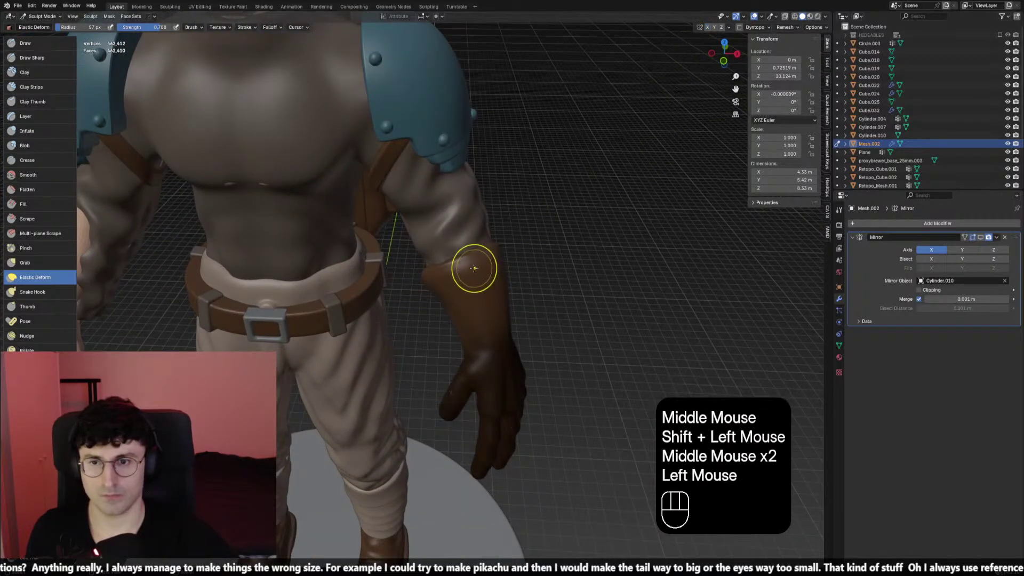
Smooth the glove's forearm surface below the cuff rim, enlarging the brush for the outer side
{"action": "middle_click_drag", "start_coordinate": [474, 268], "coordinate": [463, 289]}
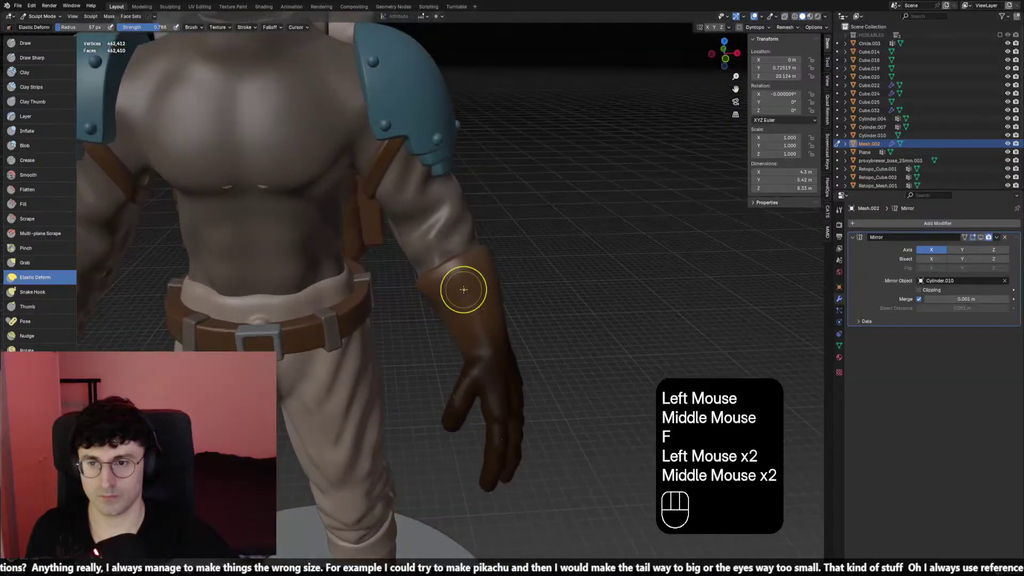
{"action": "left_click", "coordinate": [523, 361], "text": "shift"}
{"action": "mouse_move", "coordinate": [513, 315]}
{"action": "middle_mouse_down"}
{"action": "mouse_move", "coordinate": [523, 361]}
{"action": "mouse_move", "coordinate": [501, 368]}
{"action": "middle_mouse_up"}
{"action": "key", "text": "f"}
{"action": "left_click", "coordinate": [478, 376]}
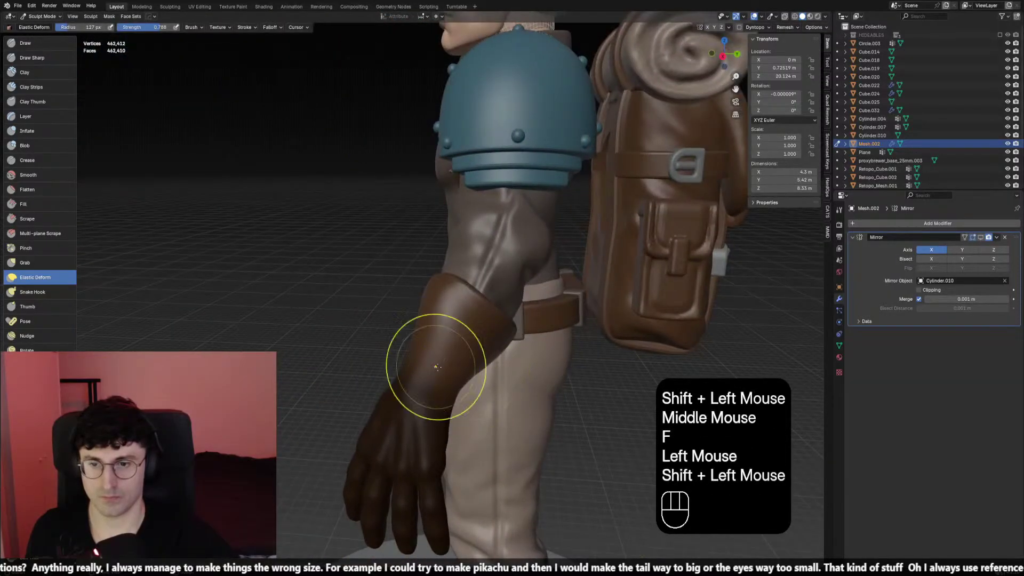
{"action": "left_click", "coordinate": [421, 362], "text": "shift"}
Pull the back of the glove cuff into shape with Elastic Deform, varying the brush size
{"action": "mouse_move", "coordinate": [436, 367]}
{"action": "middle_mouse_down"}
{"action": "mouse_move", "coordinate": [377, 347]}
{"action": "mouse_move", "coordinate": [382, 362]}
{"action": "mouse_move", "coordinate": [165, 191]}
{"action": "middle_mouse_up"}
{"action": "key", "text": "f"}
{"action": "left_click", "coordinate": [402, 358]}
{"action": "key", "text": "f"}
{"action": "left_click", "coordinate": [377, 348]}
{"action": "left_click", "coordinate": [337, 349]}
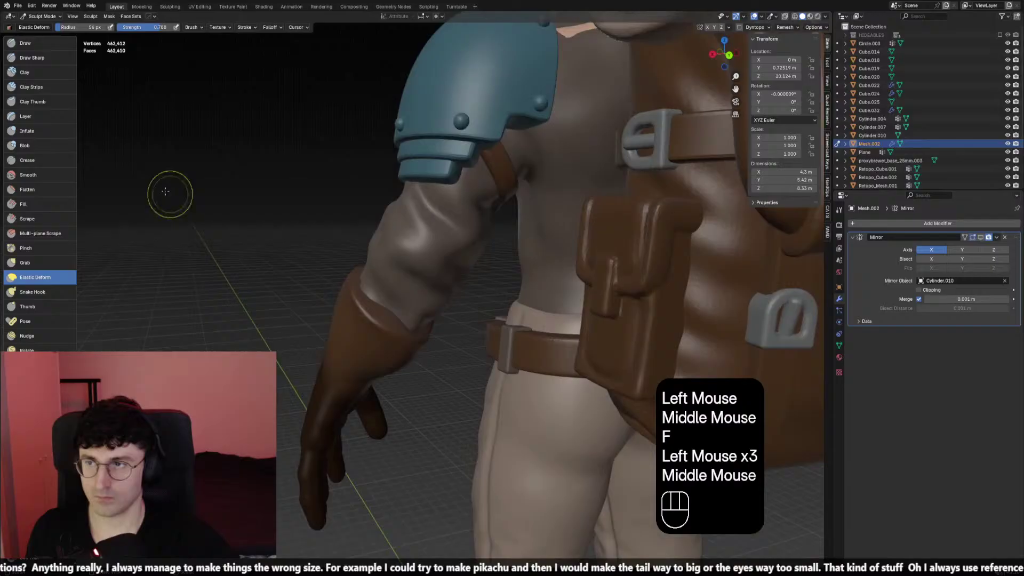
Thicken the back of the glove cuff near its rim with the Inflate brush
{"action": "left_click", "coordinate": [45, 138]}
{"action": "mouse_move", "coordinate": [341, 298]}
{"action": "middle_mouse_down"}
{"action": "mouse_move", "coordinate": [314, 312]}
{"action": "mouse_move", "coordinate": [373, 318]}
{"action": "middle_mouse_up"}
{"action": "left_click", "coordinate": [377, 318]}
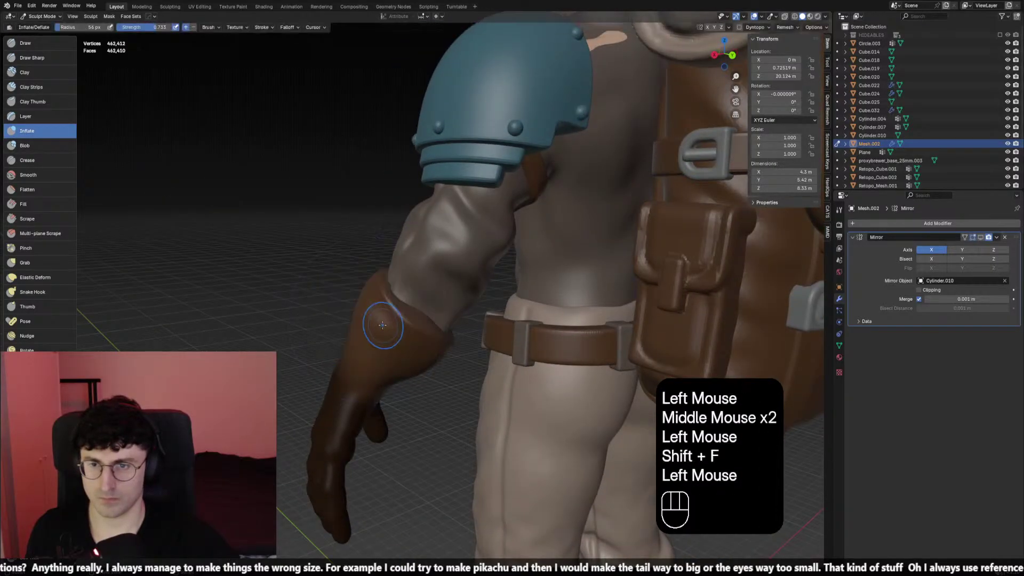
{"action": "key", "text": "f"}
{"action": "left_click", "coordinate": [357, 311]}
{"action": "mouse_move", "coordinate": [406, 364]}
{"action": "middle_mouse_down"}
{"action": "mouse_move", "coordinate": [384, 347]}
{"action": "mouse_move", "coordinate": [373, 304]}
{"action": "middle_mouse_up"}
Sharpen the glove cuff's rim all around with inverted Crease strokes
{"action": "left_click", "coordinate": [26, 160]}
{"action": "key", "text": "f"}
{"action": "left_click", "coordinate": [359, 293]}
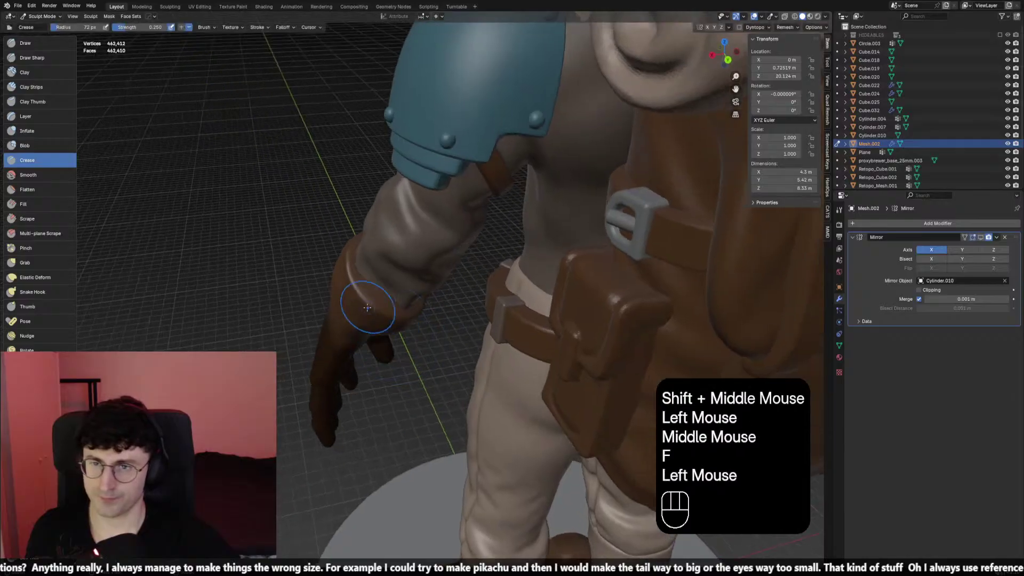
{"action": "left_click_drag", "start_coordinate": [359, 293], "coordinate": [366, 300], "text": "ctrl"}
{"action": "left_click", "coordinate": [346, 284], "text": "ctrl"}
{"action": "mouse_move", "coordinate": [345, 284]}
{"action": "middle_mouse_down"}
{"action": "mouse_move", "coordinate": [427, 296]}
{"action": "mouse_move", "coordinate": [452, 252]}
{"action": "mouse_move", "coordinate": [373, 266]}
{"action": "mouse_move", "coordinate": [457, 274]}
{"action": "mouse_move", "coordinate": [432, 306]}
{"action": "mouse_move", "coordinate": [411, 278]}
{"action": "mouse_move", "coordinate": [430, 229]}
{"action": "middle_mouse_up"}
{"action": "left_click", "coordinate": [427, 296], "text": "ctrl"}
{"action": "left_click", "coordinate": [452, 251], "text": "ctrl"}
{"action": "left_click", "coordinate": [373, 267], "text": "ctrl"}
Isolate the glove, define the cuff's rim with an inverted Crease stroke, and smooth the wrinkled end face
{"action": "key", "text": "slash"}
{"action": "scroll", "coordinate": [411, 278], "scroll_direction": "up", "scroll_amount": 1}
{"action": "scroll", "coordinate": [411, 279], "scroll_direction": "down", "scroll_amount": 1}
{"action": "scroll", "coordinate": [430, 228], "scroll_direction": "down", "scroll_amount": 1}
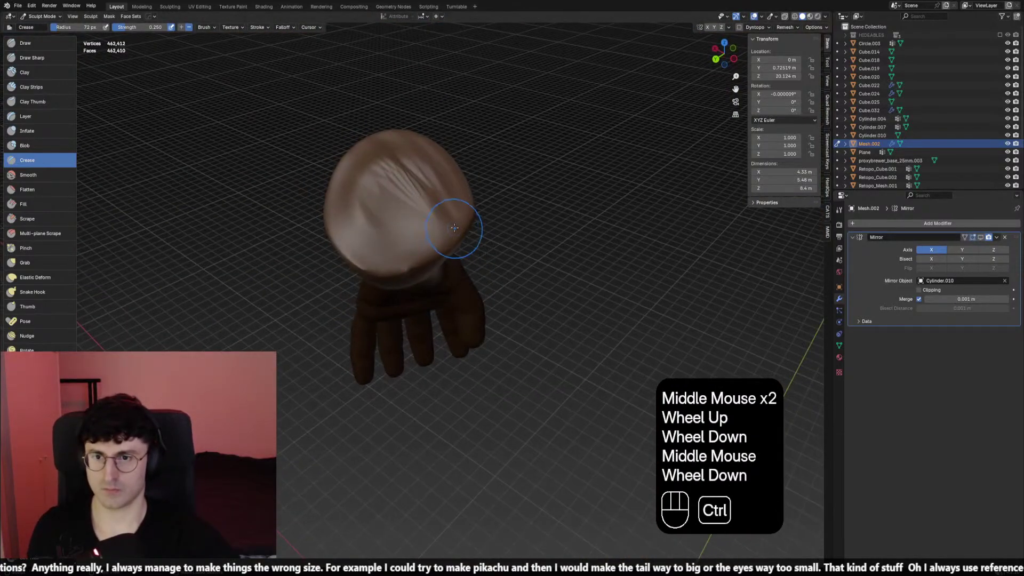
{"action": "left_click", "coordinate": [400, 250], "text": "ctrl"}
{"action": "scroll", "coordinate": [400, 251], "scroll_direction": "down", "scroll_amount": 1}
{"action": "left_click", "coordinate": [395, 219], "text": "shift"}
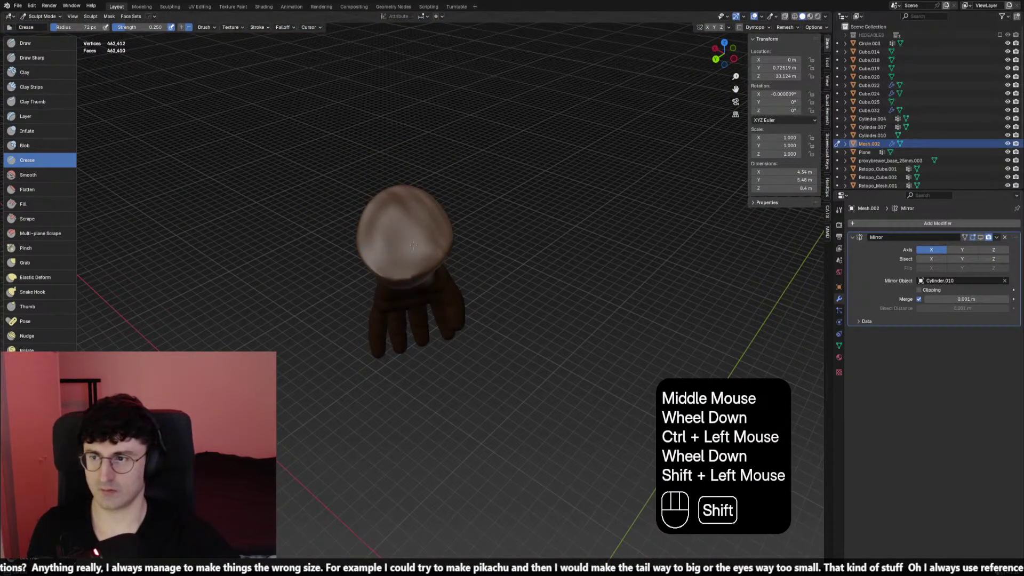
Flatten the cuff's end face with the Scrape brush and smooth it
{"action": "left_click", "coordinate": [27, 219]}
{"action": "key", "text": "f"}
{"action": "left_click", "coordinate": [407, 238]}
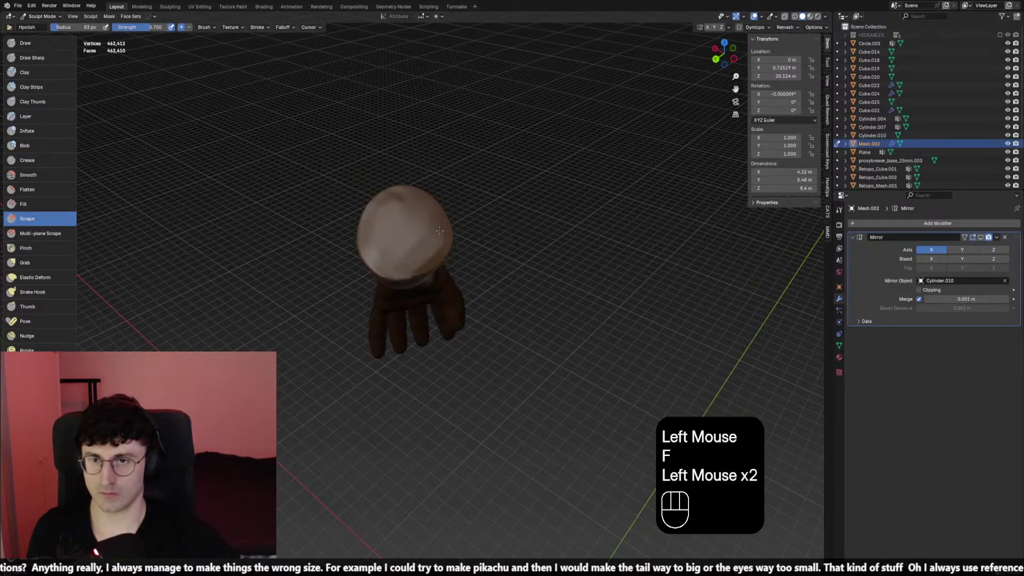
{"action": "left_click_drag", "start_coordinate": [411, 201], "coordinate": [379, 249], "text": "shift"}
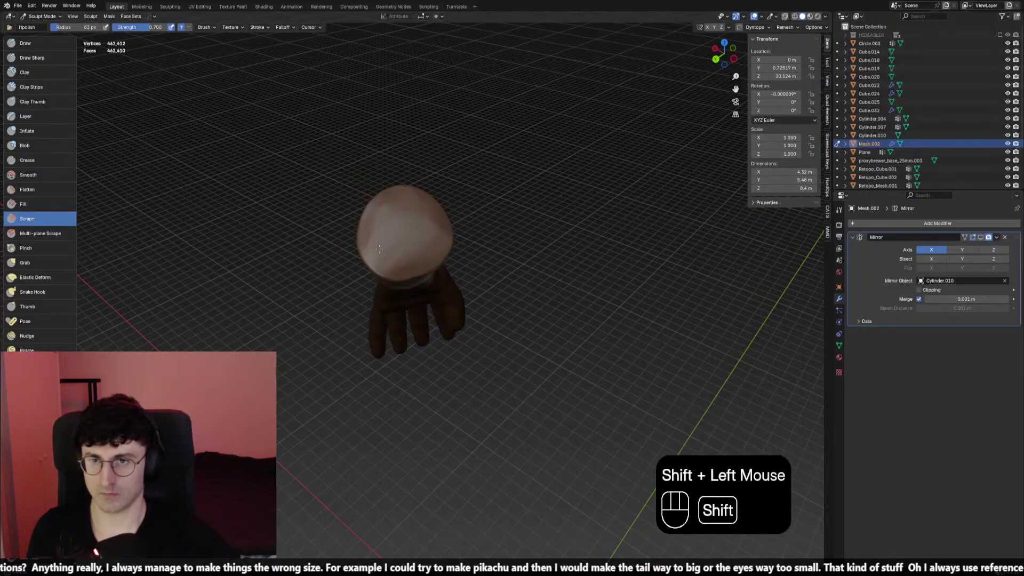
Reshape the palm-side edge of the cuff's end face with a resized Elastic Deform brush
{"action": "left_click", "coordinate": [51, 274]}
{"action": "mouse_move", "coordinate": [437, 282]}
{"action": "middle_mouse_down"}
{"action": "mouse_move", "coordinate": [466, 288]}
{"action": "mouse_move", "coordinate": [440, 307]}
{"action": "middle_mouse_up"}
{"action": "key", "text": "f"}
{"action": "left_click", "coordinate": [461, 293]}
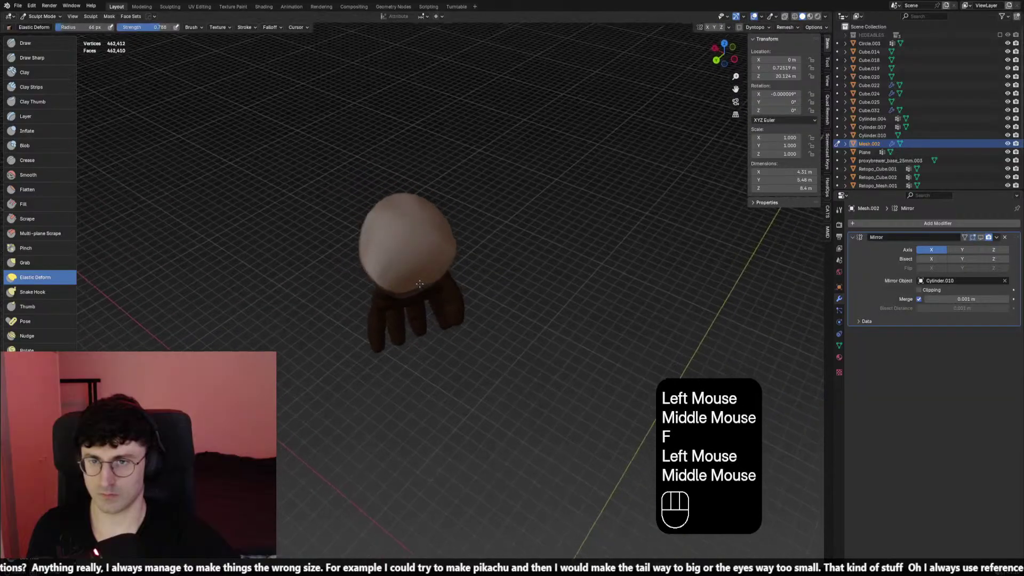
{"action": "key", "text": "f"}
{"action": "left_click", "coordinate": [429, 302]}
{"action": "left_click_drag", "start_coordinate": [426, 301], "coordinate": [418, 289]}
Round out the outline of the cuff's end face with a larger Elastic Deform brush
{"action": "middle_click_drag", "start_coordinate": [430, 295], "coordinate": [441, 270]}
{"action": "key", "text": "f"}
{"action": "left_click", "coordinate": [441, 270]}
{"action": "left_click", "coordinate": [440, 258]}
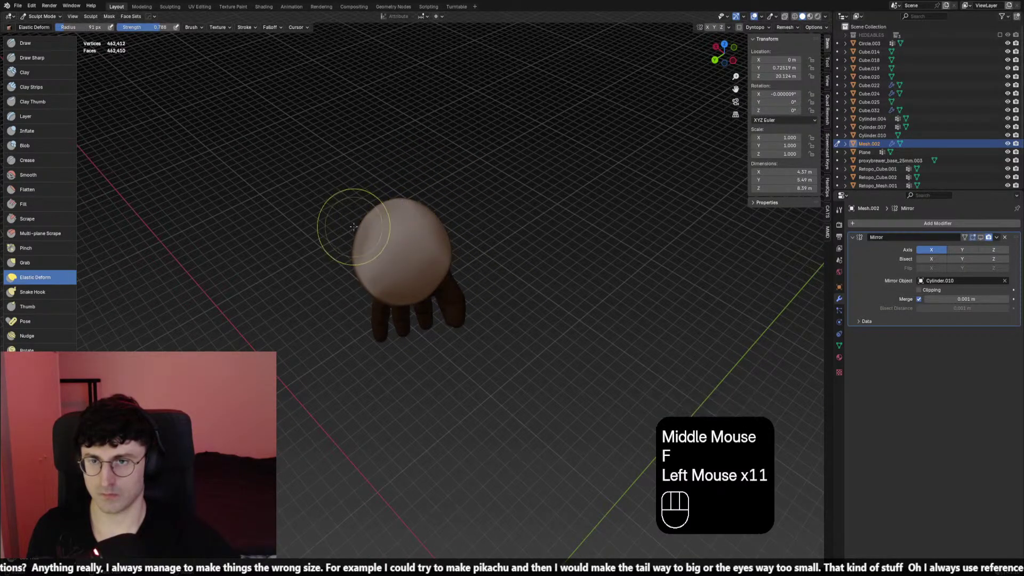
{"action": "middle_click_drag", "start_coordinate": [443, 261], "coordinate": [464, 235]}
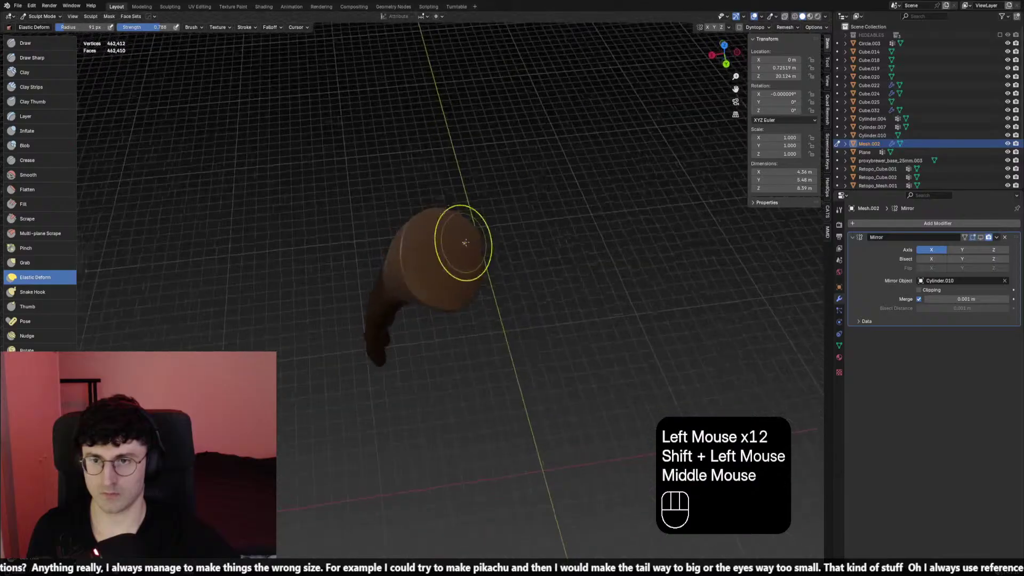
Smooth the glove's cuff and rim from all sides
{"action": "left_click_drag", "start_coordinate": [464, 235], "coordinate": [466, 230], "text": "shift"}
{"action": "mouse_move", "coordinate": [466, 230]}
{"action": "middle_mouse_down"}
{"action": "mouse_move", "coordinate": [474, 212]}
{"action": "mouse_move", "coordinate": [436, 206]}
{"action": "middle_mouse_up"}
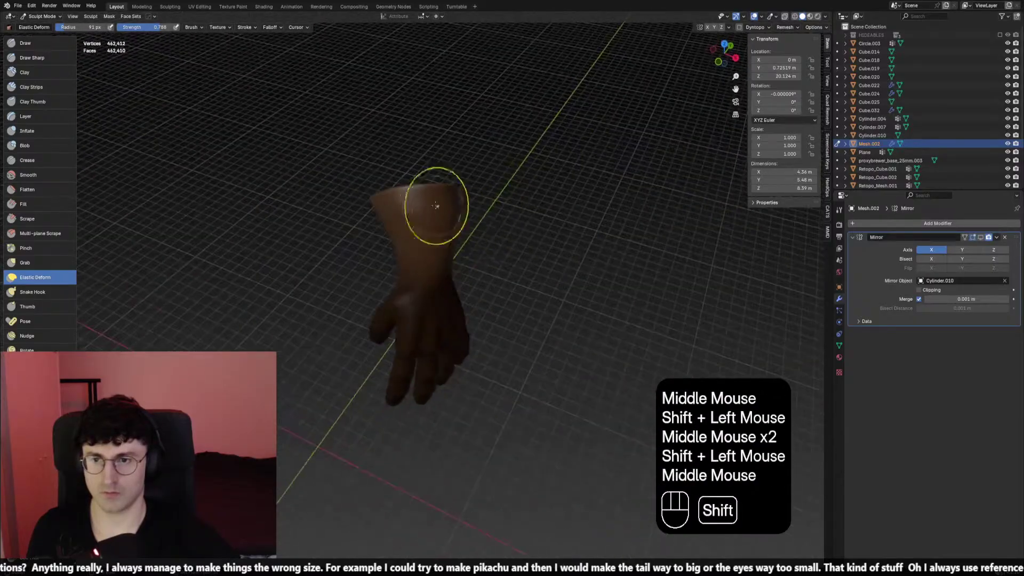
{"action": "left_click_drag", "start_coordinate": [436, 206], "coordinate": [431, 208], "text": "shift"}
{"action": "middle_click_drag", "start_coordinate": [431, 208], "coordinate": [395, 223]}
{"action": "left_click_drag", "start_coordinate": [395, 223], "coordinate": [389, 226], "text": "shift"}
{"action": "middle_click_drag", "start_coordinate": [389, 226], "coordinate": [399, 218]}
{"action": "left_click_drag", "start_coordinate": [399, 219], "coordinate": [401, 214], "text": "shift"}
{"action": "middle_click_drag", "start_coordinate": [401, 214], "coordinate": [363, 246]}
{"action": "left_click_drag", "start_coordinate": [362, 246], "coordinate": [353, 256], "text": "shift"}
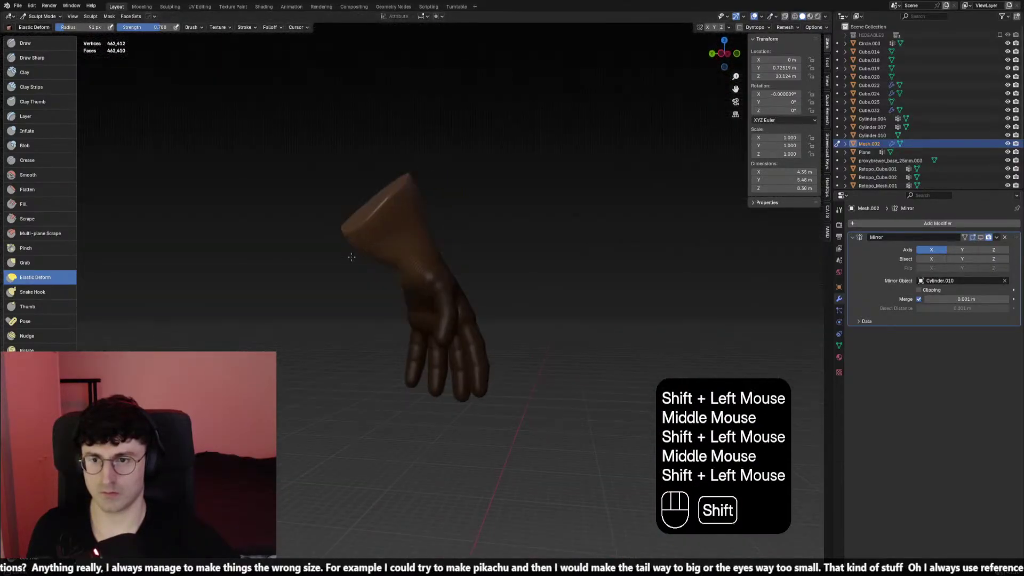
{"action": "middle_click_drag", "start_coordinate": [353, 256], "coordinate": [464, 222]}
{"action": "left_click_drag", "start_coordinate": [437, 220], "coordinate": [422, 224], "text": "shift"}
{"action": "mouse_move", "coordinate": [421, 224]}
{"action": "middle_mouse_down"}
{"action": "mouse_move", "coordinate": [413, 231]}
{"action": "mouse_move", "coordinate": [424, 233]}
{"action": "middle_mouse_up"}
{"action": "left_click_drag", "start_coordinate": [424, 233], "coordinate": [423, 235], "text": "shift"}
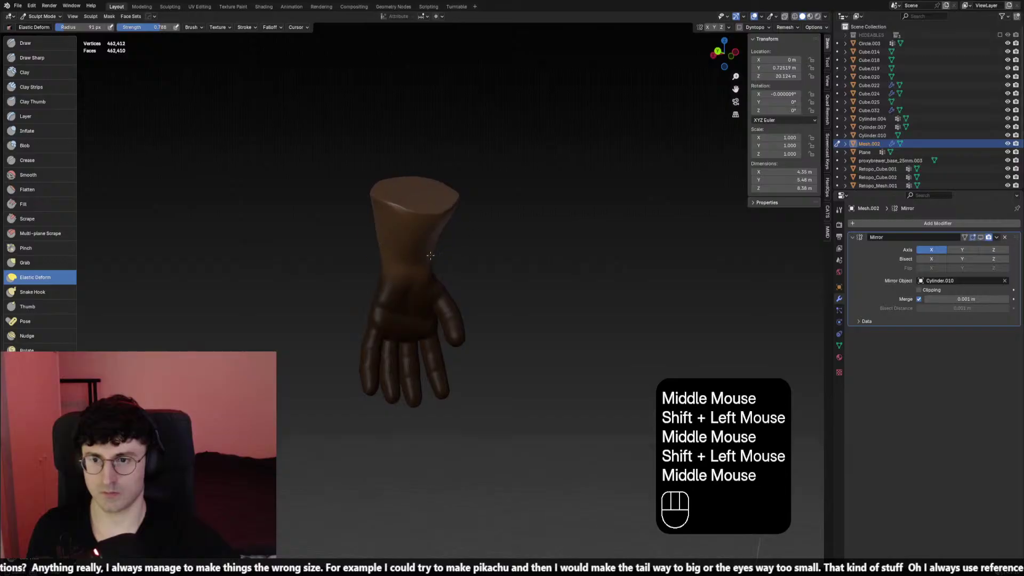
Undo the last two strokes on the glove, then smooth the cuff below its rim again with a resized brush
{"action": "key", "text": "f"}
{"action": "left_click", "coordinate": [406, 276]}
{"action": "mouse_move", "coordinate": [430, 255]}
{"action": "middle_mouse_down"}
{"action": "mouse_move", "coordinate": [411, 269]}
{"action": "mouse_move", "coordinate": [453, 256]}
{"action": "middle_mouse_up"}
{"action": "key", "text": "ctrl+z"}
{"action": "key", "text": "ctrl+z"}
{"action": "left_click_drag", "start_coordinate": [453, 256], "coordinate": [448, 260], "text": "shift"}
{"action": "mouse_move", "coordinate": [448, 260]}
{"action": "middle_mouse_down"}
{"action": "mouse_move", "coordinate": [416, 267]}
{"action": "mouse_move", "coordinate": [441, 265]}
{"action": "middle_mouse_up"}
{"action": "key", "text": "f"}
{"action": "left_click", "coordinate": [396, 269]}
{"action": "key", "text": "f"}
{"action": "left_click", "coordinate": [447, 265]}
{"action": "left_click_drag", "start_coordinate": [447, 265], "coordinate": [441, 271], "text": "shift"}
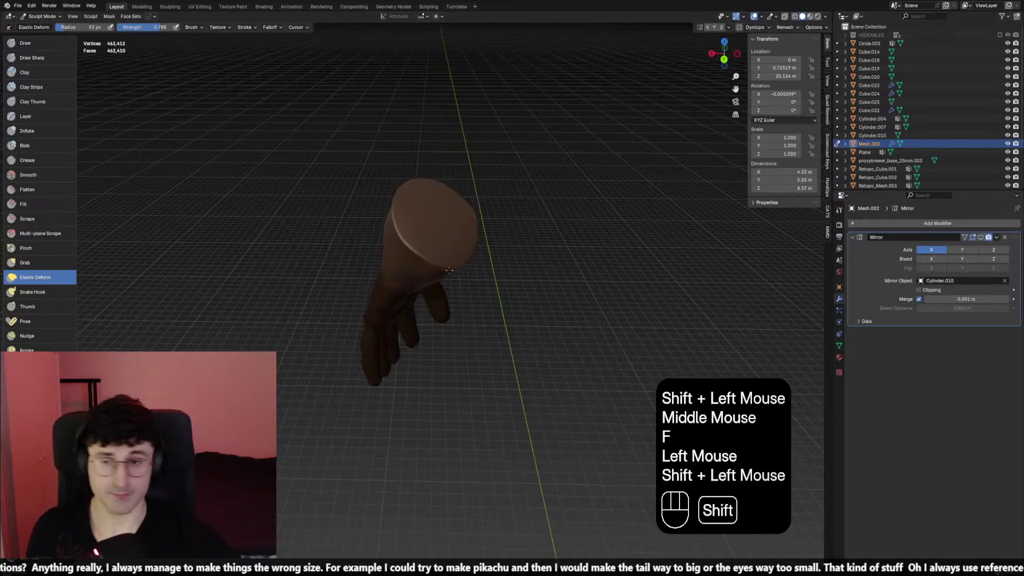
Smooth the cuff's rim and end face, working around toward the palm side
{"action": "mouse_move", "coordinate": [441, 271]}
{"action": "middle_mouse_down"}
{"action": "mouse_move", "coordinate": [472, 253]}
{"action": "mouse_move", "coordinate": [431, 256]}
{"action": "middle_mouse_up"}
{"action": "left_click_drag", "start_coordinate": [431, 256], "coordinate": [428, 243], "text": "shift"}
{"action": "middle_click_drag", "start_coordinate": [428, 240], "coordinate": [417, 258]}
{"action": "left_click_drag", "start_coordinate": [417, 258], "coordinate": [422, 261], "text": "shift"}
{"action": "mouse_move", "coordinate": [421, 261]}
{"action": "middle_mouse_down"}
{"action": "mouse_move", "coordinate": [406, 288]}
{"action": "mouse_move", "coordinate": [408, 269]}
{"action": "middle_mouse_up"}
{"action": "left_click_drag", "start_coordinate": [408, 270], "coordinate": [407, 297], "text": "shift"}
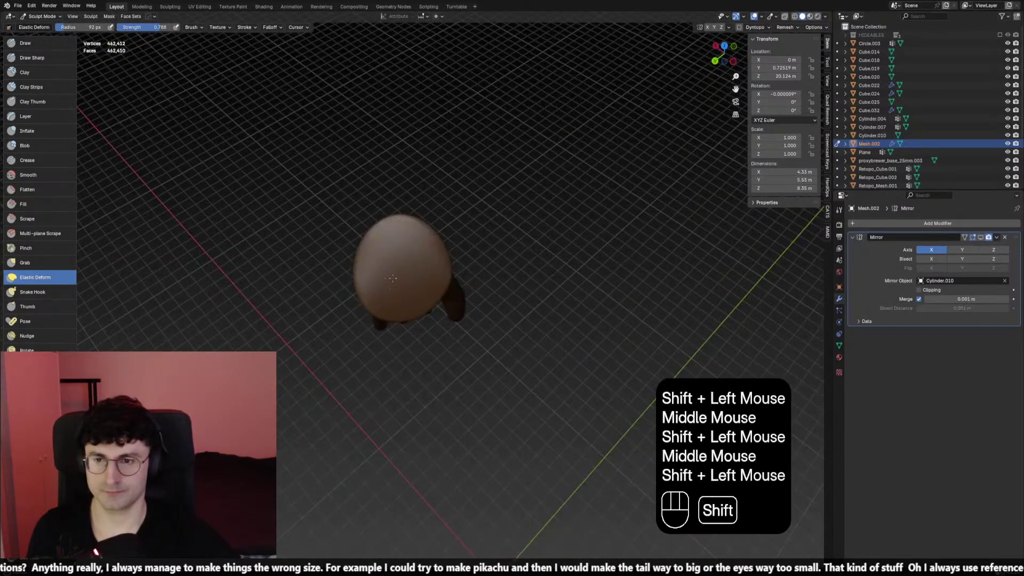
Refine the cuff's end face into an even oval with Elastic Deform pulls around its edge
{"action": "middle_click_drag", "start_coordinate": [406, 297], "coordinate": [421, 257]}
{"action": "key", "text": "f"}
{"action": "left_click", "coordinate": [422, 256]}
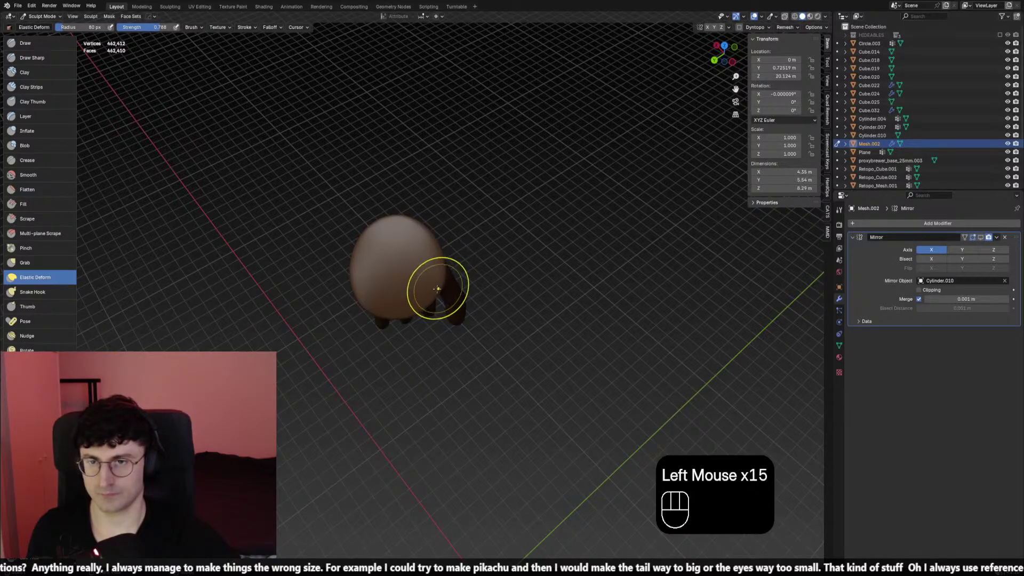
{"action": "scroll", "coordinate": [453, 288], "scroll_direction": "down", "scroll_amount": 2}
{"action": "mouse_move", "coordinate": [478, 288]}
{"action": "middle_mouse_down"}
{"action": "mouse_move", "coordinate": [411, 263]}
{"action": "mouse_move", "coordinate": [439, 297]}
{"action": "mouse_move", "coordinate": [464, 298]}
{"action": "mouse_move", "coordinate": [456, 278]}
{"action": "mouse_move", "coordinate": [440, 295]}
{"action": "middle_mouse_up"}
Bring back the full figure and adjust the glove cuff's silhouette with Elastic Deform at different brush sizes
{"action": "key", "text": "KP_1"}
{"action": "scroll", "coordinate": [434, 269], "scroll_direction": "down", "scroll_amount": 2}
{"action": "key", "text": "f"}
{"action": "left_click", "coordinate": [438, 269]}
{"action": "scroll", "coordinate": [450, 290], "scroll_direction": "up", "scroll_amount": 1}
{"action": "key", "text": "f"}
{"action": "left_click", "coordinate": [465, 299]}
{"action": "scroll", "coordinate": [465, 299], "scroll_direction": "down", "scroll_amount": 1}
{"action": "left_click", "coordinate": [433, 277]}
Smooth the glove's forearm and nudge the cuff's contour around the sleeve with Elastic Deform
{"action": "mouse_move", "coordinate": [440, 294]}
{"action": "middle_mouse_down"}
{"action": "mouse_move", "coordinate": [417, 297]}
{"action": "mouse_move", "coordinate": [457, 297]}
{"action": "mouse_move", "coordinate": [419, 298]}
{"action": "mouse_move", "coordinate": [374, 280]}
{"action": "mouse_move", "coordinate": [384, 298]}
{"action": "mouse_move", "coordinate": [420, 284]}
{"action": "middle_mouse_up"}
{"action": "left_click", "coordinate": [429, 302], "text": "shift"}
{"action": "left_click", "coordinate": [428, 294]}
{"action": "key", "text": "f"}
{"action": "left_click", "coordinate": [420, 294]}
{"action": "left_click", "coordinate": [419, 295]}
{"action": "left_click", "coordinate": [448, 299]}
{"action": "key", "text": "f"}
{"action": "left_click", "coordinate": [436, 300]}
{"action": "left_click", "coordinate": [434, 301]}
Smooth the cuff's outer edge with a smaller brush and pull its rim closer to the sleeve with Elastic Deform
{"action": "key", "text": "f"}
{"action": "left_click", "coordinate": [389, 320]}
{"action": "key", "text": "f"}
{"action": "left_click", "coordinate": [373, 274]}
{"action": "left_click", "coordinate": [390, 270], "text": "shift"}
{"action": "left_click", "coordinate": [415, 268]}
{"action": "left_click", "coordinate": [415, 268]}
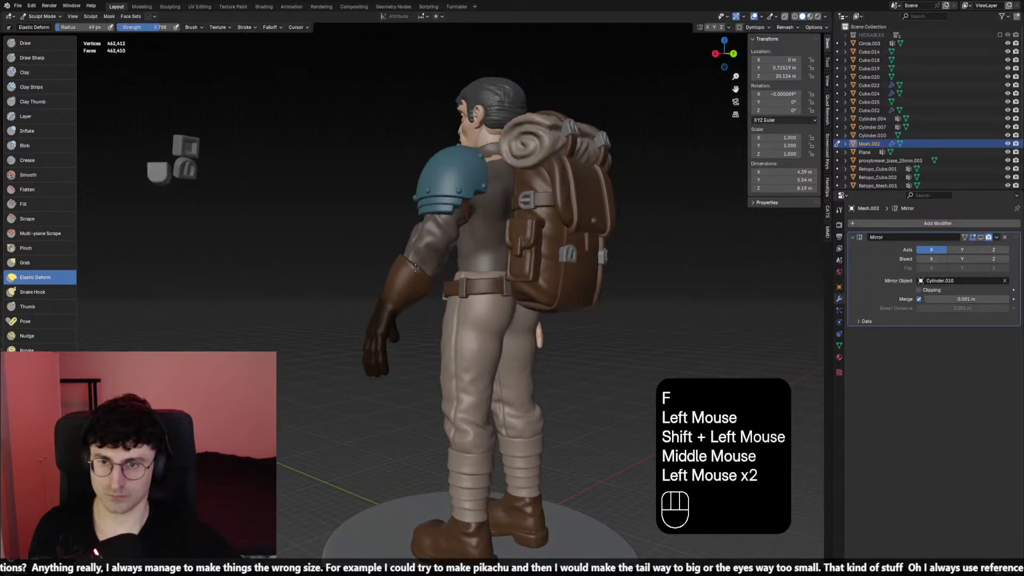
Refine the back silhouette of the glove's cuff and forearm with larger Elastic Deform strokes
{"action": "left_click", "coordinate": [383, 271]}
{"action": "left_click", "coordinate": [393, 270]}
{"action": "key", "text": "f"}
{"action": "left_click", "coordinate": [393, 290]}
{"action": "left_click", "coordinate": [387, 285]}
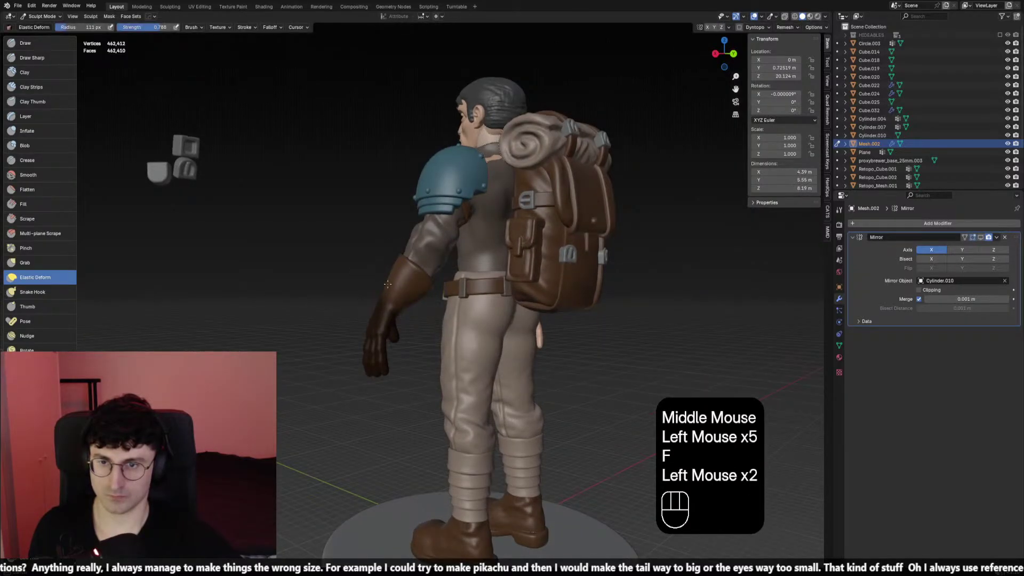
{"action": "left_click", "coordinate": [413, 269]}
{"action": "key", "text": "f"}
{"action": "left_click", "coordinate": [424, 277]}
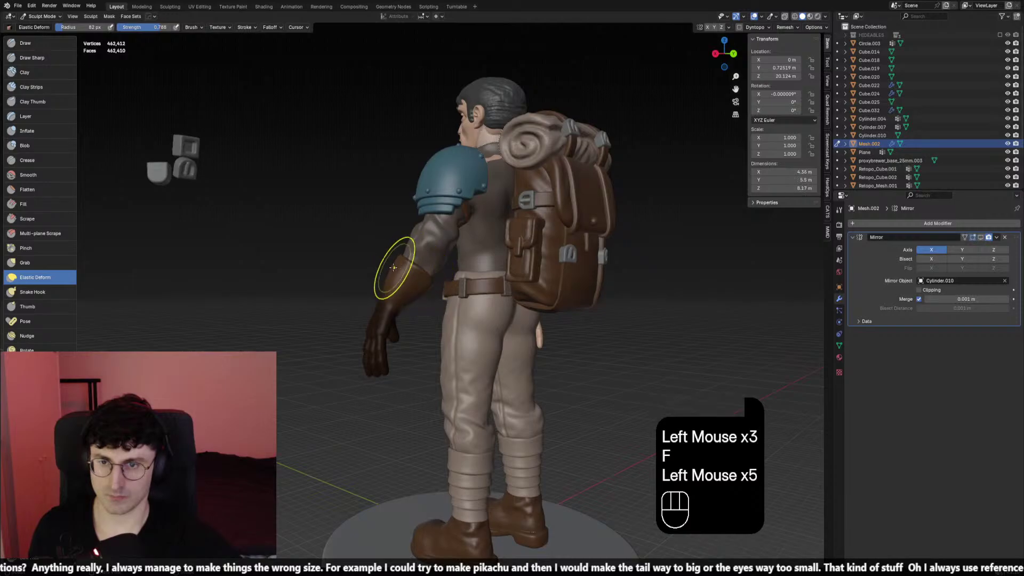
Reshape the back of the glove's forearm and cuff with Elastic Deform strokes at different brush sizes
{"action": "left_click", "coordinate": [425, 275]}
{"action": "middle_click_drag", "start_coordinate": [425, 275], "coordinate": [301, 283]}
{"action": "key", "text": "f"}
{"action": "left_click", "coordinate": [373, 280]}
{"action": "key", "text": "f"}
{"action": "left_click", "coordinate": [320, 282]}
Cut the glove cuff's rim along a straight slanted line seen from behind and remesh the glove
{"action": "middle_click_drag", "start_coordinate": [37, 298], "coordinate": [37, 232]}
{"action": "middle_click_drag", "start_coordinate": [38, 278], "coordinate": [37, 259]}
{"action": "left_click", "coordinate": [27, 486]}
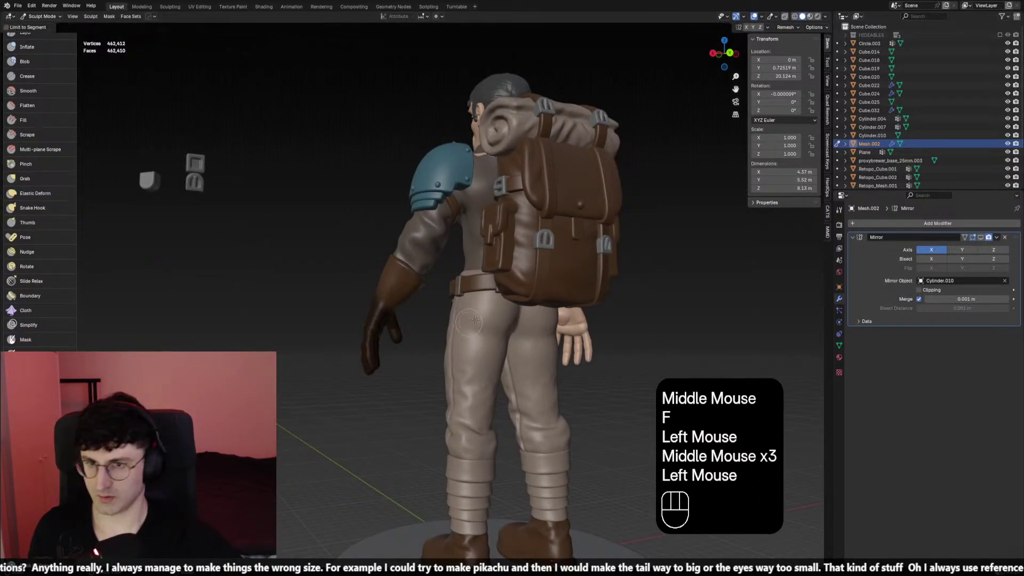
{"action": "middle_click_drag", "start_coordinate": [373, 254], "coordinate": [368, 240]}
{"action": "left_click_drag", "start_coordinate": [367, 239], "coordinate": [398, 250]}
{"action": "right_click", "coordinate": [382, 251]}
{"action": "right_click", "coordinate": [398, 251]}
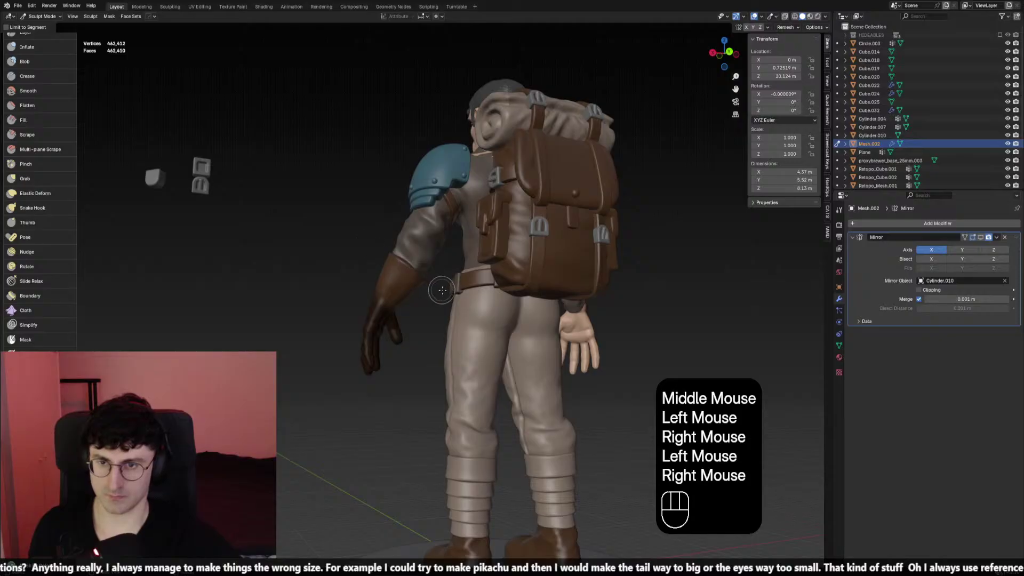
{"action": "middle_click_drag", "start_coordinate": [405, 256], "coordinate": [449, 287]}
{"action": "left_click_drag", "start_coordinate": [442, 290], "coordinate": [361, 240]}
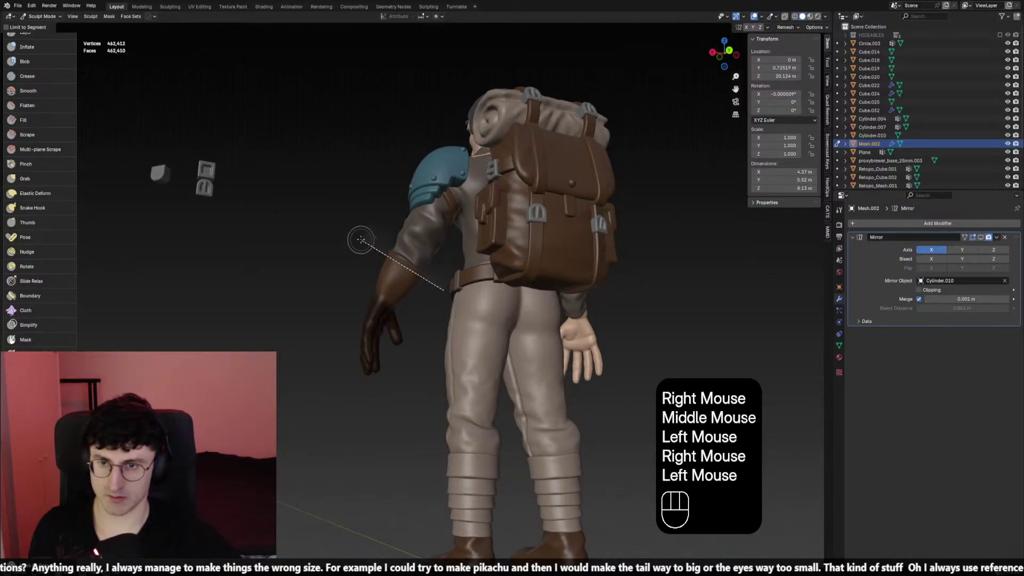
{"action": "middle_click_drag", "start_coordinate": [369, 239], "coordinate": [550, 272]}
{"action": "scroll", "coordinate": [375, 255], "scroll_direction": "down", "scroll_amount": 1}
{"action": "key", "text": "ctrl+r"}
Switch back to Elastic Deform and smooth the freshly cut cuff rim around the front and side of the sleeve
{"action": "left_click", "coordinate": [42, 193]}
{"action": "middle_click_drag", "start_coordinate": [373, 256], "coordinate": [395, 258]}
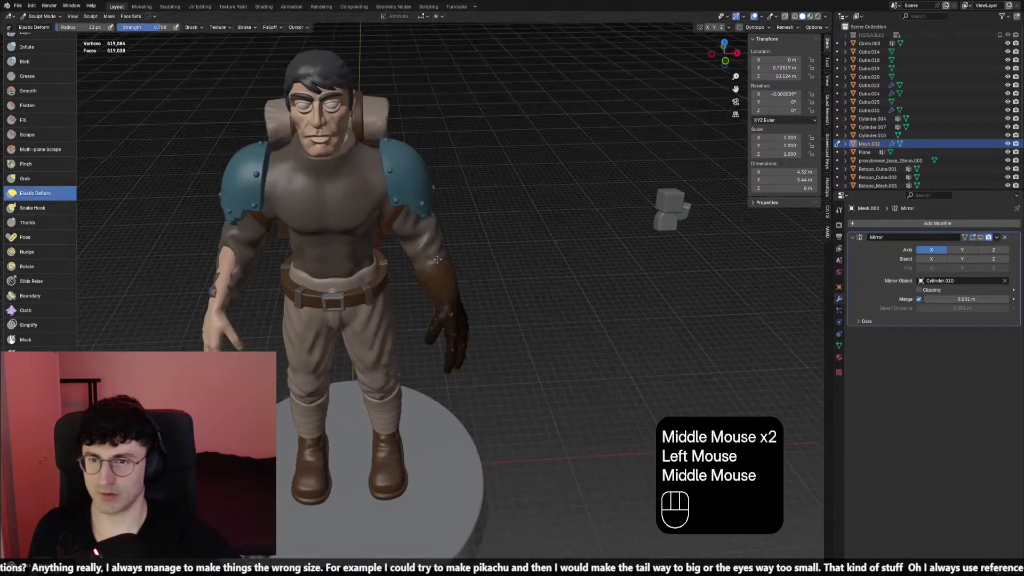
{"action": "key", "text": "f"}
{"action": "left_click", "coordinate": [405, 261]}
{"action": "left_click_drag", "start_coordinate": [405, 261], "coordinate": [410, 264], "text": "shift"}
{"action": "middle_click_drag", "start_coordinate": [411, 264], "coordinate": [506, 264]}
{"action": "mouse_move", "coordinate": [506, 264]}
{"action": "middle_mouse_down", "text": "shift"}
{"action": "mouse_move", "coordinate": [370, 251]}
{"action": "mouse_move", "coordinate": [384, 279]}
{"action": "middle_mouse_up", "text": "shift"}
{"action": "left_click", "coordinate": [408, 261], "text": "shift"}
{"action": "left_click", "coordinate": [370, 251], "text": "shift"}
{"action": "left_click_drag", "start_coordinate": [384, 278], "coordinate": [418, 290], "text": "shift"}
{"action": "left_click", "coordinate": [418, 290], "text": "shift"}
{"action": "mouse_move", "coordinate": [418, 290]}
{"action": "middle_mouse_down"}
{"action": "mouse_move", "coordinate": [607, 321]}
{"action": "mouse_move", "coordinate": [455, 279]}
{"action": "mouse_move", "coordinate": [416, 290]}
{"action": "mouse_move", "coordinate": [393, 272]}
{"action": "mouse_move", "coordinate": [413, 262]}
{"action": "mouse_move", "coordinate": [355, 240]}
{"action": "mouse_move", "coordinate": [406, 251]}
{"action": "mouse_move", "coordinate": [439, 279]}
{"action": "mouse_move", "coordinate": [434, 293]}
{"action": "mouse_move", "coordinate": [457, 237]}
{"action": "mouse_move", "coordinate": [458, 283]}
{"action": "mouse_move", "coordinate": [469, 267]}
{"action": "middle_mouse_up"}
Fit the cuff's rim and upper forearm more closely around the sleeve using Elastic Deform with varying brush sizes
{"action": "key", "text": "f"}
{"action": "left_click", "coordinate": [426, 283]}
{"action": "key", "text": "f"}
{"action": "left_click", "coordinate": [417, 288]}
{"action": "key", "text": "f"}
{"action": "left_click", "coordinate": [456, 286]}
{"action": "left_click", "coordinate": [413, 261]}
{"action": "key", "text": "f"}
{"action": "left_click", "coordinate": [395, 246]}
{"action": "key", "text": "f"}
{"action": "left_click", "coordinate": [410, 256]}
{"action": "left_click", "coordinate": [416, 261]}
Push the glove's outer forearm contour with a larger Elastic Deform brush and undo the last stroke
{"action": "key", "text": "f"}
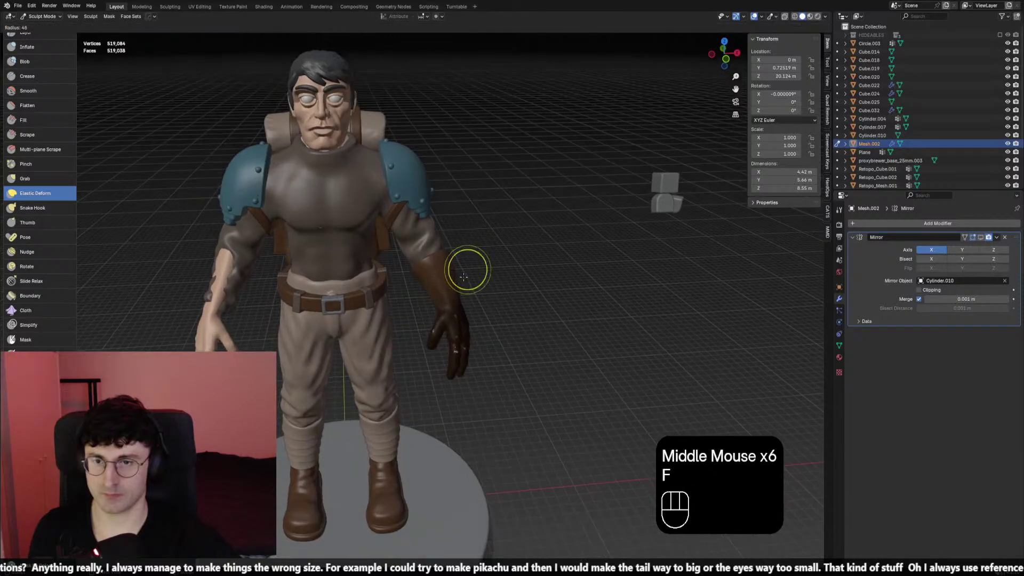
{"action": "key", "text": "f"}
{"action": "left_click", "coordinate": [449, 283]}
{"action": "left_click", "coordinate": [449, 282]}
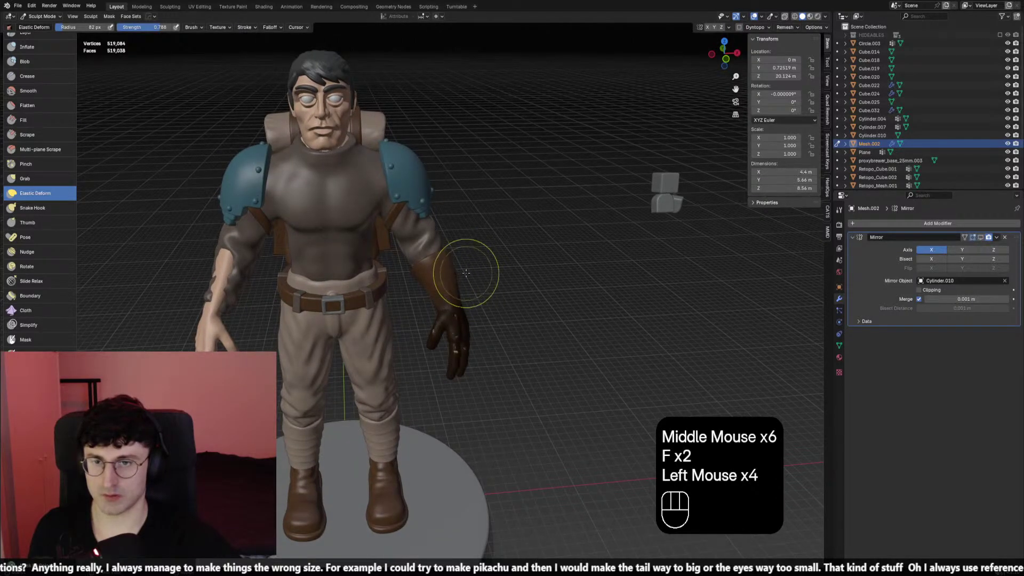
{"action": "key", "text": "ctrl+z"}
Nudge the forearm of the Retopo_Cube.002 mesh with a smaller Elastic Deform brush and return to sculpting the glove
{"action": "key", "text": "f"}
{"action": "left_click", "coordinate": [448, 275]}
{"action": "key", "text": "alt+q"}
{"action": "key", "text": "f"}
{"action": "left_click", "coordinate": [454, 284]}
{"action": "left_click", "coordinate": [454, 284]}
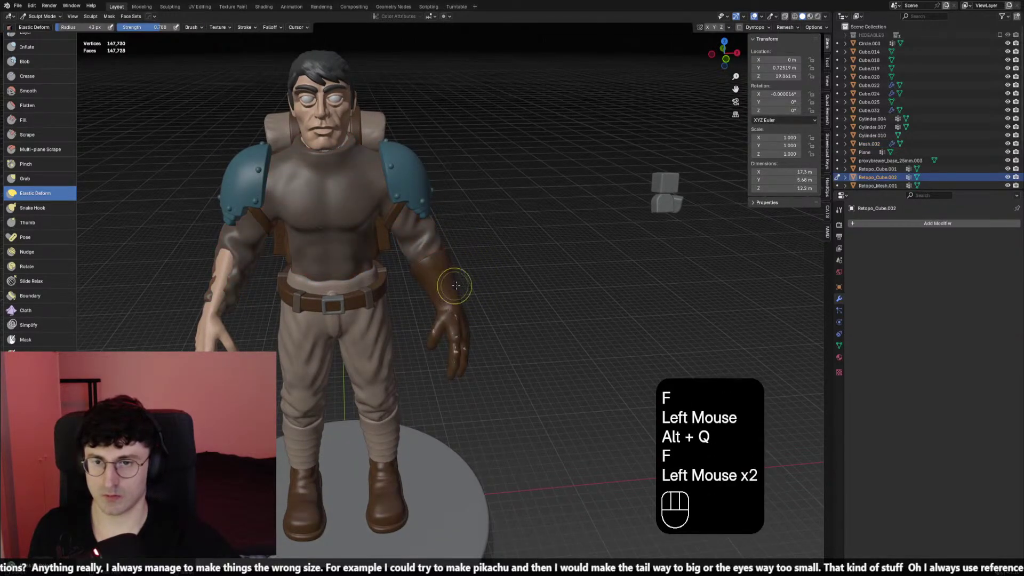
{"action": "key", "text": "alt+q"}
{"action": "middle_click_drag", "start_coordinate": [426, 242], "coordinate": [429, 247]}
{"action": "key", "text": "alt+q"}
{"action": "middle_click_drag", "start_coordinate": [448, 341], "coordinate": [439, 295]}
Enlarge the brush to about 130 px and raise the viewport's clip start to 0.91 m
{"action": "key", "text": "f"}
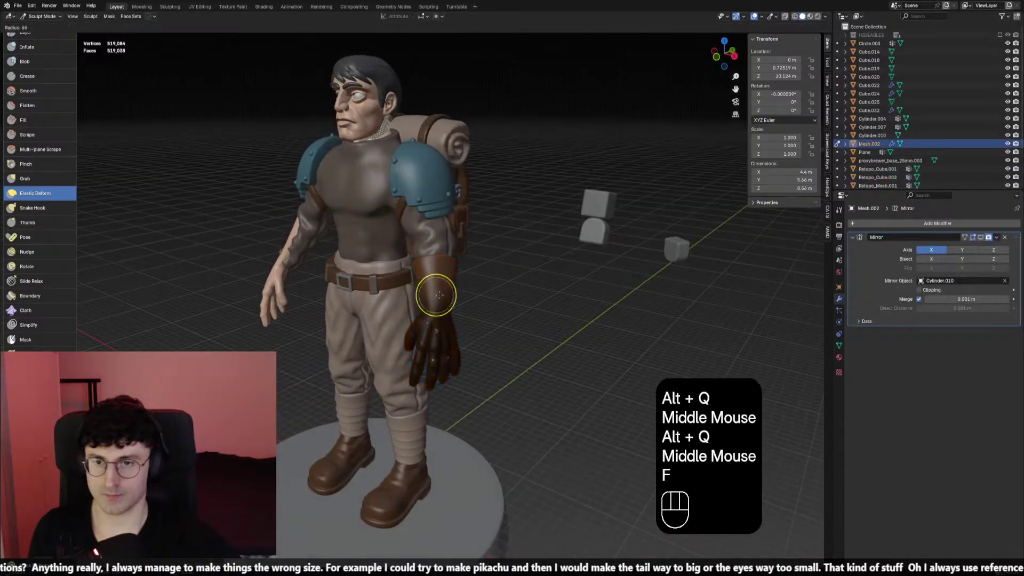
{"action": "left_click", "coordinate": [474, 311]}
{"action": "scroll", "coordinate": [474, 312], "scroll_direction": "up", "scroll_amount": 2}
{"action": "scroll", "coordinate": [474, 311], "scroll_direction": "down", "scroll_amount": 1}
{"action": "scroll", "coordinate": [907, 106], "scroll_direction": "down", "scroll_amount": 1}
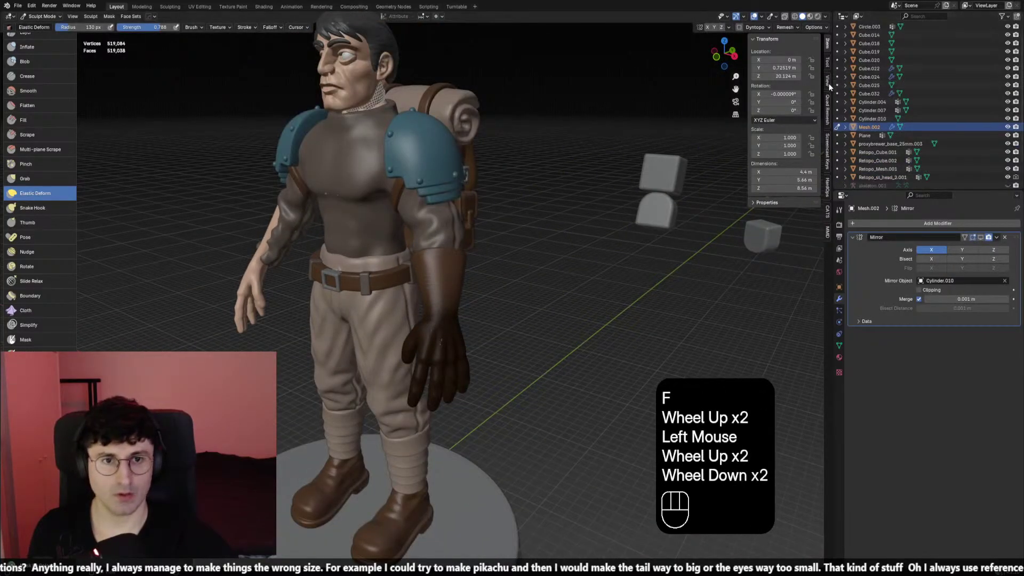
{"action": "left_click", "coordinate": [827, 80]}
{"action": "double_click", "coordinate": [815, 62]}
{"action": "double_click", "coordinate": [815, 62]}
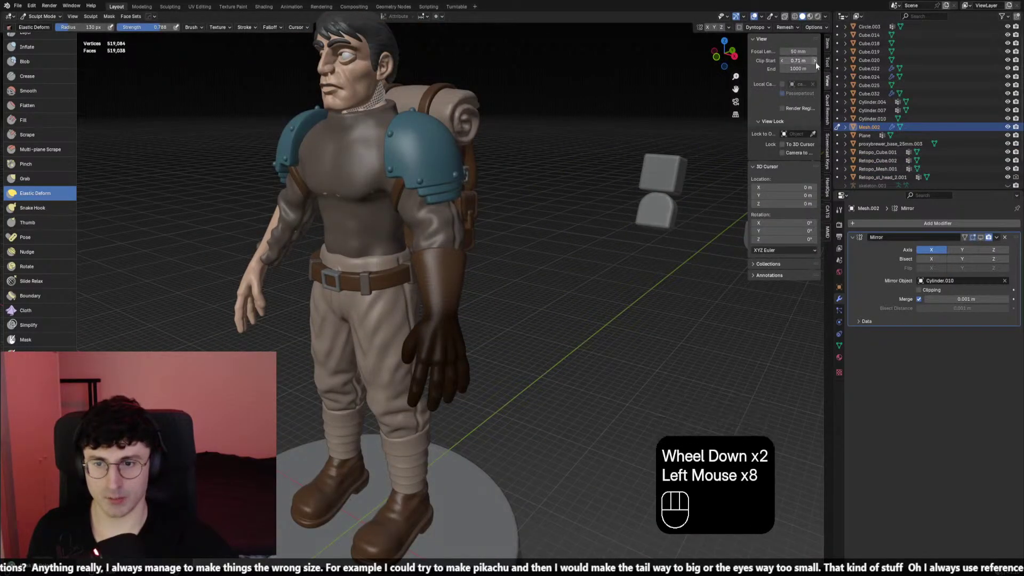
{"action": "double_click", "coordinate": [815, 62]}
Set the Elastic Deform strength to about 0.624, then smooth and reshape the inner side of the glove's cuff
{"action": "mouse_move", "coordinate": [437, 298]}
{"action": "middle_mouse_down"}
{"action": "mouse_move", "coordinate": [523, 263]}
{"action": "mouse_move", "coordinate": [469, 256]}
{"action": "middle_mouse_up"}
{"action": "key", "text": "alt+q"}
{"action": "key", "text": "shift+f"}
{"action": "left_click", "coordinate": [444, 277]}
{"action": "key", "text": "f"}
{"action": "left_click", "coordinate": [439, 274]}
{"action": "left_click", "coordinate": [439, 274], "text": "shift"}
{"action": "left_click", "coordinate": [486, 275], "text": "shift"}
{"action": "key", "text": "f"}
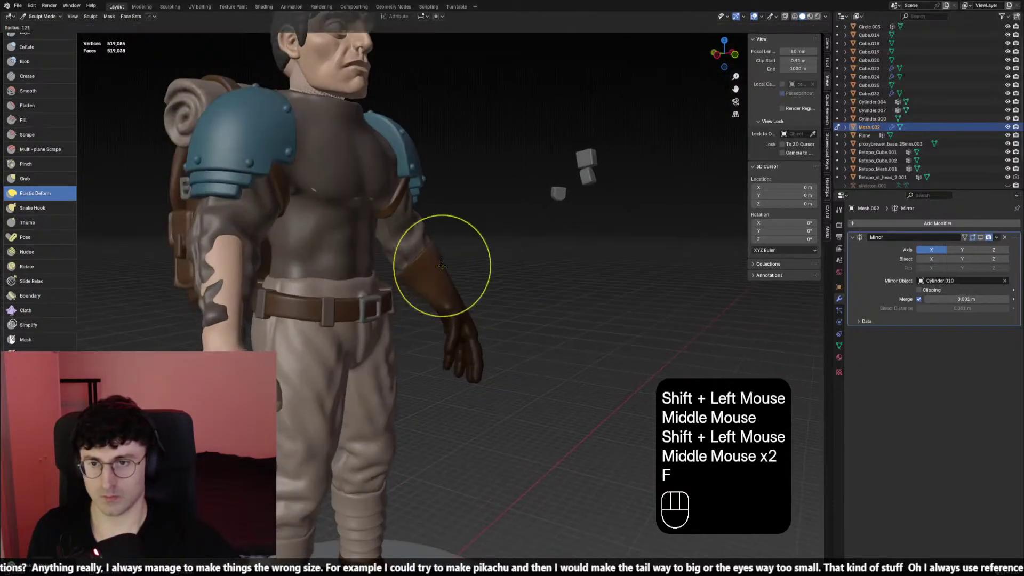
{"action": "left_click", "coordinate": [421, 258]}
{"action": "left_click", "coordinate": [399, 275]}
{"action": "left_click", "coordinate": [405, 276]}
{"action": "scroll", "coordinate": [418, 275], "scroll_direction": "down", "scroll_amount": 2}
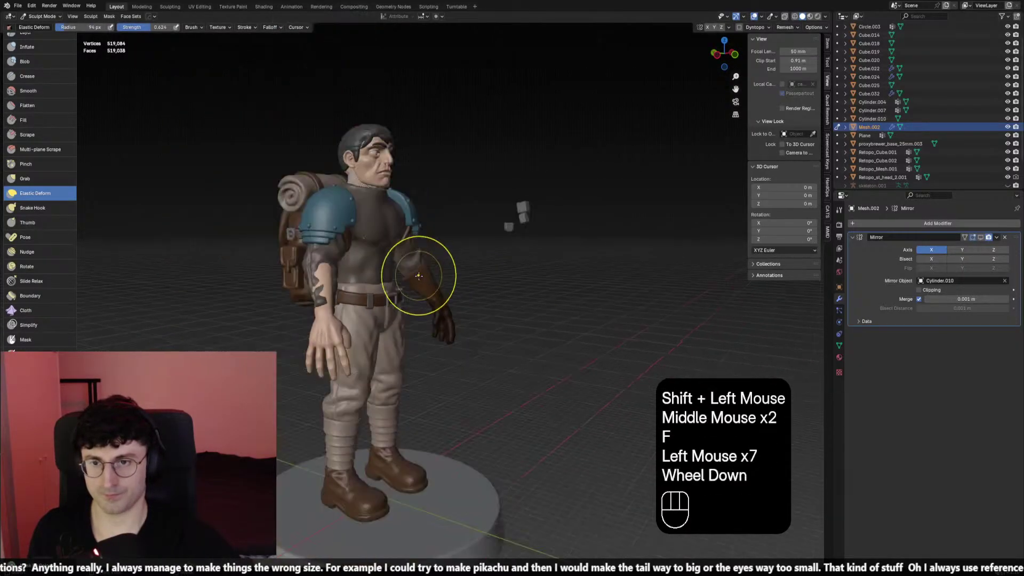
Refine the glove's forearm contour with Elastic Deform, checking it from the front, above and behind
{"action": "key", "text": "KP_1"}
{"action": "scroll", "coordinate": [430, 297], "scroll_direction": "up", "scroll_amount": 2}
{"action": "mouse_move", "coordinate": [457, 274]}
{"action": "middle_mouse_down"}
{"action": "mouse_move", "coordinate": [430, 297]}
{"action": "mouse_move", "coordinate": [457, 285]}
{"action": "middle_mouse_up"}
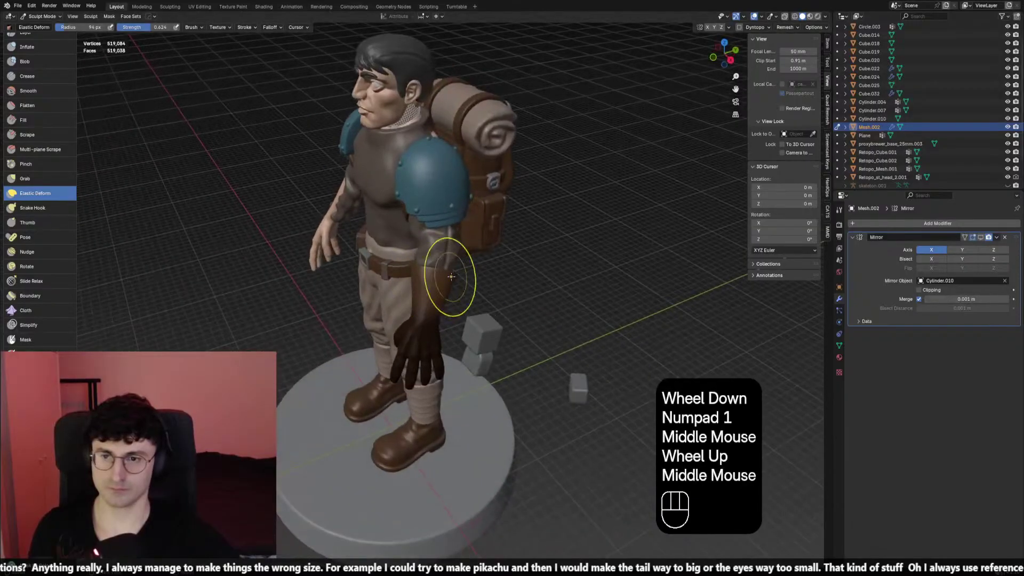
{"action": "left_click", "coordinate": [416, 270]}
{"action": "scroll", "coordinate": [452, 275], "scroll_direction": "down", "scroll_amount": 1}
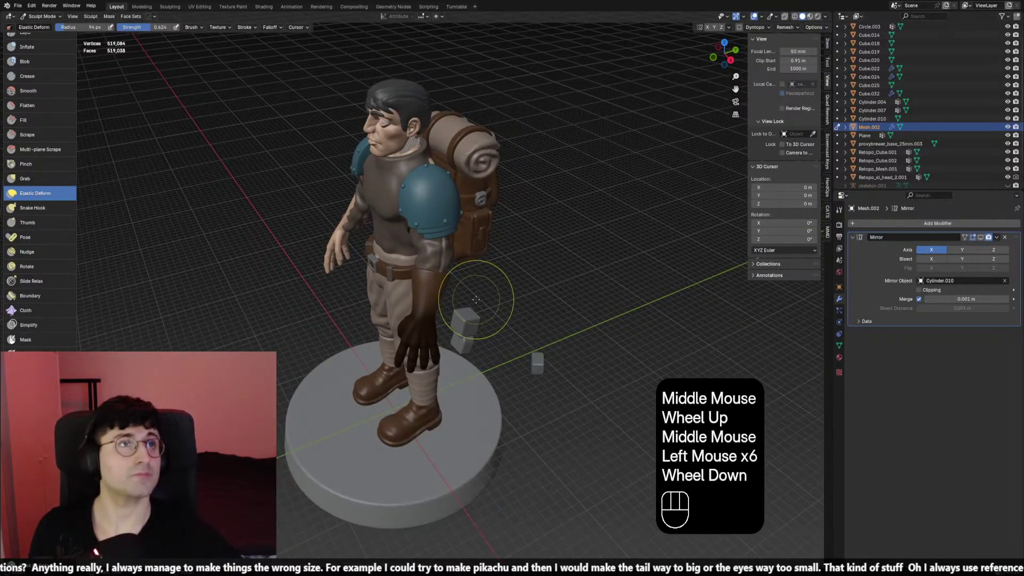
{"action": "key", "text": "KP_1"}
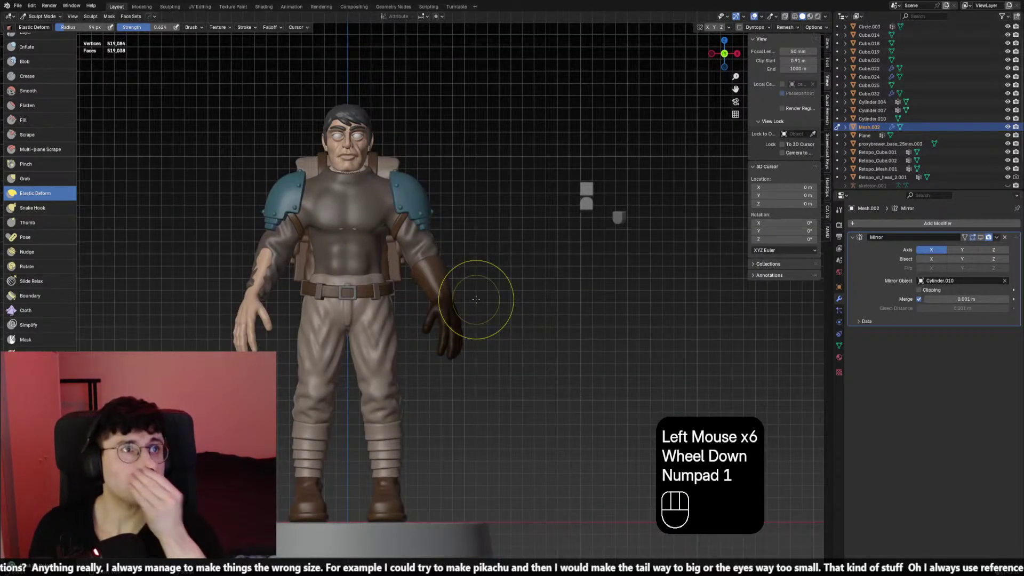
{"action": "scroll", "coordinate": [476, 299], "scroll_direction": "up", "scroll_amount": 2}
{"action": "mouse_move", "coordinate": [475, 299]}
{"action": "middle_mouse_down"}
{"action": "mouse_move", "coordinate": [428, 296]}
{"action": "mouse_move", "coordinate": [389, 245]}
{"action": "mouse_move", "coordinate": [400, 252]}
{"action": "middle_mouse_up"}
{"action": "scroll", "coordinate": [407, 265], "scroll_direction": "down", "scroll_amount": 1}
{"action": "scroll", "coordinate": [406, 265], "scroll_direction": "up", "scroll_amount": 1}
{"action": "key", "text": "f"}
{"action": "left_click", "coordinate": [392, 241]}
{"action": "key", "text": "f"}
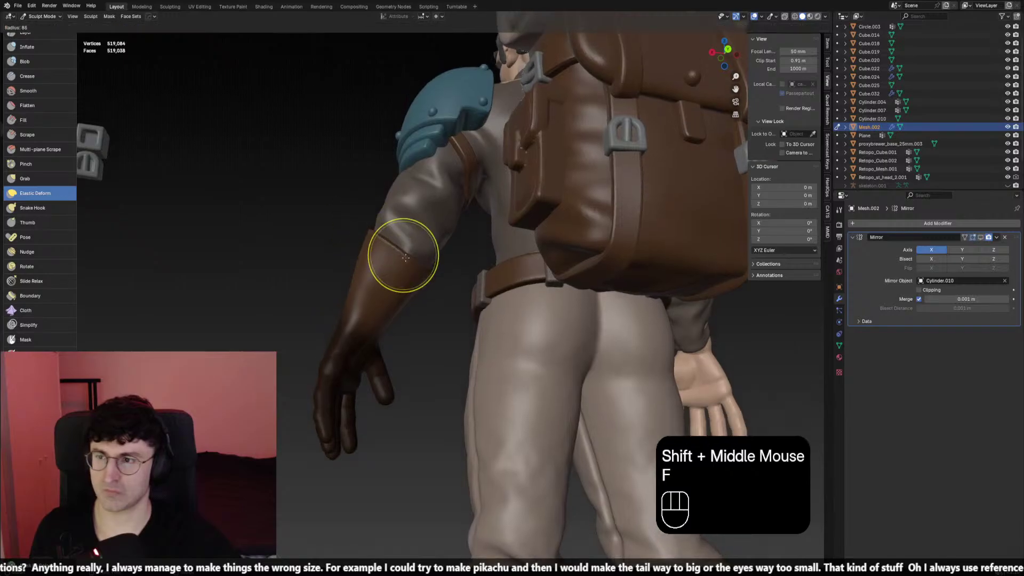
{"action": "right_click", "coordinate": [400, 251]}
Try pulling the back of the cuff's rim down into a notch with the Snake Hook brush and undo it
{"action": "left_click", "coordinate": [32, 208]}
{"action": "mouse_move", "coordinate": [409, 246]}
{"action": "middle_mouse_down"}
{"action": "mouse_move", "coordinate": [449, 260]}
{"action": "mouse_move", "coordinate": [565, 262]}
{"action": "mouse_move", "coordinate": [443, 265]}
{"action": "middle_mouse_up"}
{"action": "key", "text": "f"}
{"action": "left_click", "coordinate": [443, 254]}
{"action": "key", "text": "f"}
{"action": "left_click", "coordinate": [431, 273]}
{"action": "key", "text": "f"}
{"action": "left_click", "coordinate": [444, 265]}
{"action": "left_click_drag", "start_coordinate": [428, 262], "coordinate": [422, 260]}
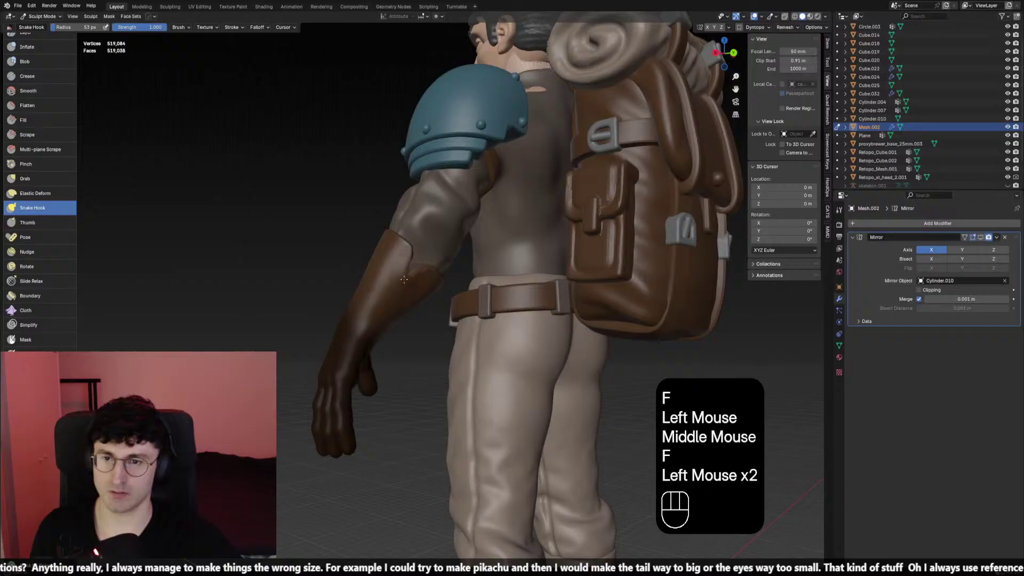
{"action": "key", "text": "ctrl+z"}
Try the rim notch again with a slightly larger Snake Hook brush and undo the strokes
{"action": "key", "text": "f"}
{"action": "left_click", "coordinate": [423, 270]}
{"action": "left_click", "coordinate": [417, 252]}
{"action": "mouse_move", "coordinate": [423, 270]}
{"action": "middle_mouse_down"}
{"action": "mouse_move", "coordinate": [417, 252]}
{"action": "mouse_move", "coordinate": [414, 263]}
{"action": "middle_mouse_up"}
{"action": "key", "text": "ctrl+z"}
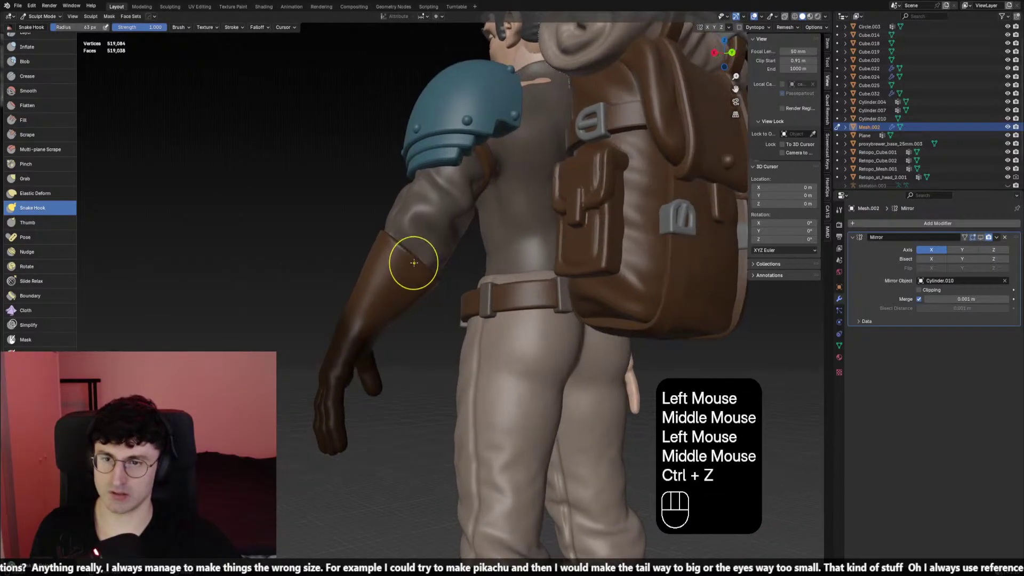
{"action": "key", "text": "ctrl+z"}
Pull the cuff's rim down into a notch behind the elbow with short Snake Hook strokes and smooth its edge
{"action": "left_click", "coordinate": [410, 259]}
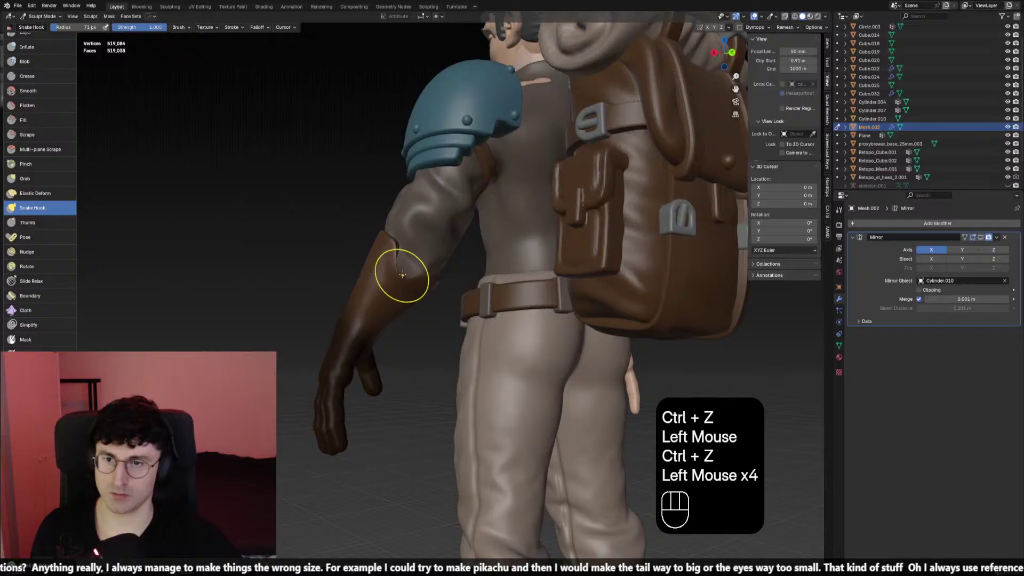
{"action": "left_click_drag", "start_coordinate": [398, 280], "coordinate": [395, 277]}
{"action": "left_click_drag", "start_coordinate": [397, 280], "coordinate": [394, 276]}
{"action": "left_click_drag", "start_coordinate": [395, 281], "coordinate": [393, 278]}
{"action": "scroll", "coordinate": [396, 279], "scroll_direction": "down", "scroll_amount": 2}
{"action": "mouse_move", "coordinate": [397, 282]}
{"action": "middle_mouse_down"}
{"action": "mouse_move", "coordinate": [357, 295]}
{"action": "mouse_move", "coordinate": [506, 317]}
{"action": "mouse_move", "coordinate": [430, 293]}
{"action": "mouse_move", "coordinate": [455, 308]}
{"action": "mouse_move", "coordinate": [558, 306]}
{"action": "mouse_move", "coordinate": [499, 272]}
{"action": "mouse_move", "coordinate": [293, 245]}
{"action": "mouse_move", "coordinate": [413, 269]}
{"action": "mouse_move", "coordinate": [389, 267]}
{"action": "middle_mouse_up"}
{"action": "key", "text": "f"}
{"action": "left_click", "coordinate": [422, 299]}
{"action": "left_click", "coordinate": [422, 299], "text": "shift"}
{"action": "scroll", "coordinate": [422, 299], "scroll_direction": "down", "scroll_amount": 1, "text": "shift"}
{"action": "scroll", "coordinate": [430, 293], "scroll_direction": "up", "scroll_amount": 1}
Adjust the cuff around the new notch with Elastic Deform
{"action": "left_click", "coordinate": [35, 193]}
{"action": "key", "text": "f"}
{"action": "left_click", "coordinate": [442, 304]}
{"action": "left_click", "coordinate": [455, 308]}
{"action": "left_click", "coordinate": [511, 307]}
Isolate the glove and deepen the V-shaped notch in its cuff with Snake Hook strokes
{"action": "key", "text": "slash"}
{"action": "scroll", "coordinate": [416, 268], "scroll_direction": "down", "scroll_amount": 2}
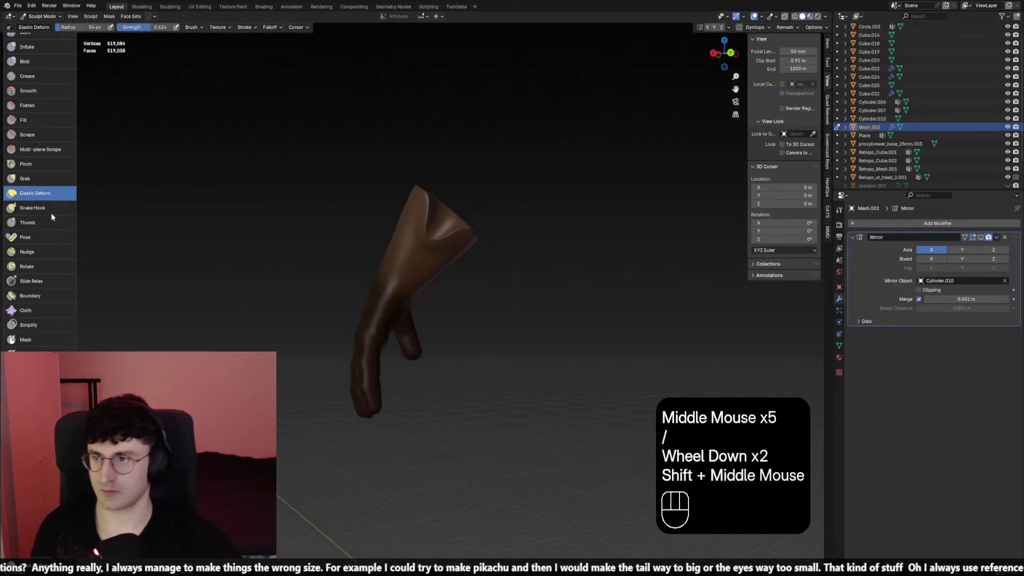
{"action": "left_click", "coordinate": [32, 207]}
{"action": "left_click_drag", "start_coordinate": [443, 223], "coordinate": [439, 225]}
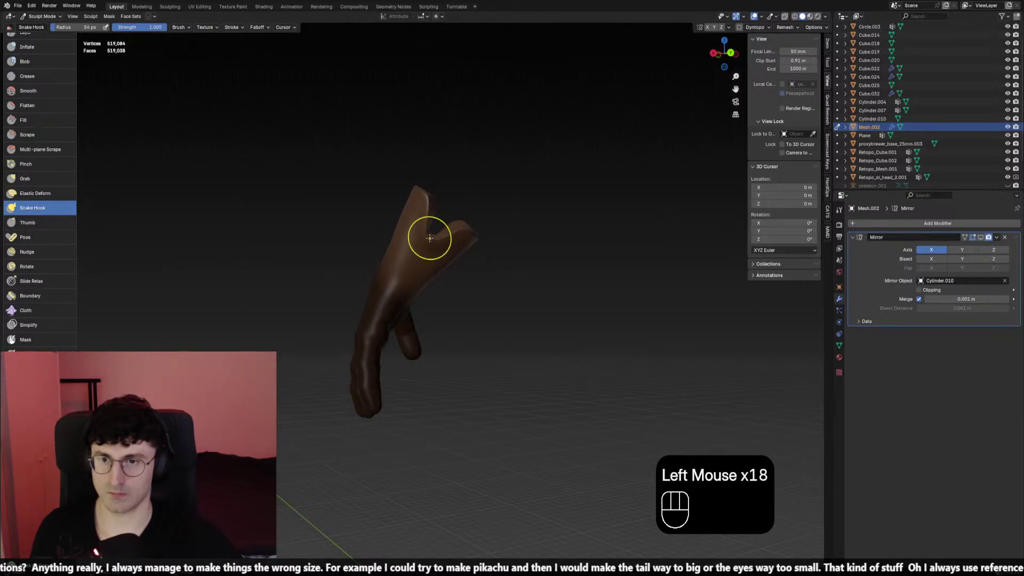
{"action": "left_click_drag", "start_coordinate": [430, 238], "coordinate": [436, 237]}
Bring back the full figure and smooth the inner side of the cuff's rim with a smaller brush
{"action": "scroll", "coordinate": [457, 251], "scroll_direction": "down", "scroll_amount": 2}
{"action": "key", "text": "slash"}
{"action": "middle_click_drag", "start_coordinate": [430, 267], "coordinate": [557, 295]}
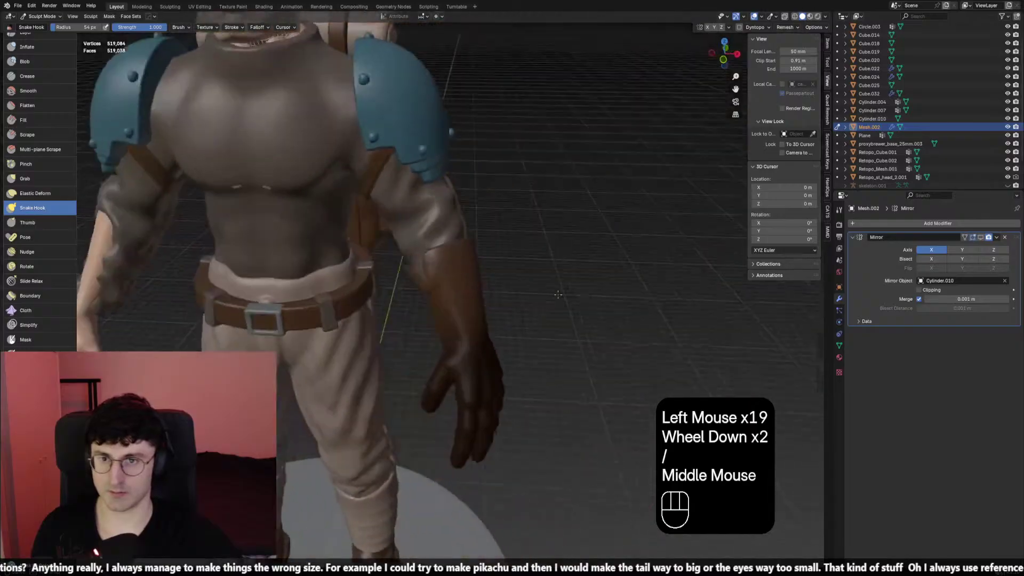
{"action": "middle_click_drag", "start_coordinate": [430, 293], "coordinate": [462, 283]}
{"action": "key", "text": "f"}
{"action": "left_click", "coordinate": [457, 283]}
{"action": "left_click_drag", "start_coordinate": [452, 280], "coordinate": [430, 279], "text": "shift"}
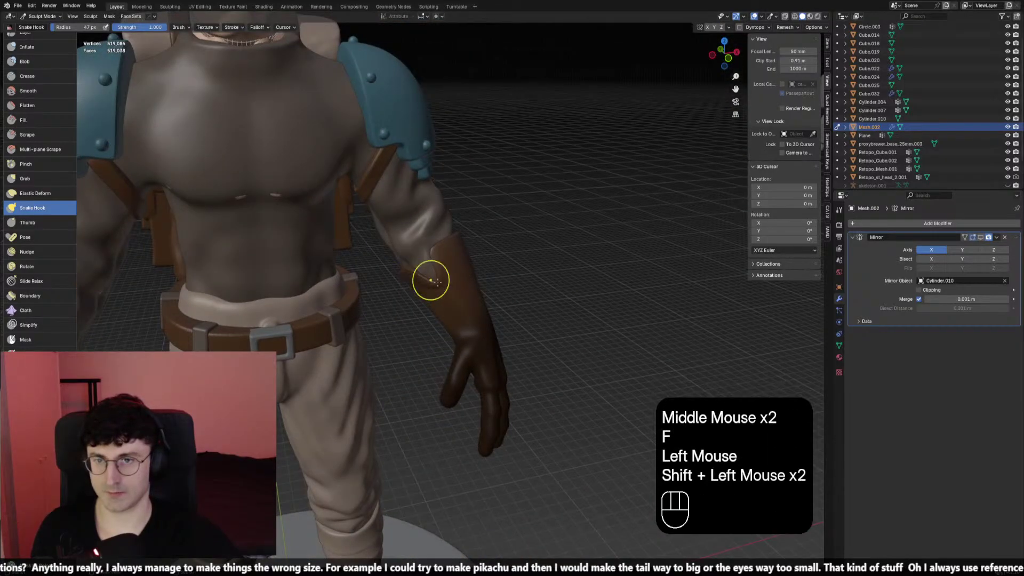
{"action": "mouse_move", "coordinate": [430, 279]}
{"action": "middle_mouse_down"}
{"action": "mouse_move", "coordinate": [533, 283]}
{"action": "mouse_move", "coordinate": [455, 278]}
{"action": "mouse_move", "coordinate": [467, 290]}
{"action": "mouse_move", "coordinate": [342, 297]}
{"action": "mouse_move", "coordinate": [418, 295]}
{"action": "mouse_move", "coordinate": [401, 279]}
{"action": "middle_mouse_up"}
{"action": "left_click", "coordinate": [455, 278], "text": "shift"}
{"action": "left_click", "coordinate": [470, 296], "text": "shift"}
Adjust the notched cuff's back edge with Elastic Deform at a brush radius of about 48 px
{"action": "scroll", "coordinate": [476, 305], "scroll_direction": "down", "scroll_amount": 3}
{"action": "left_click", "coordinate": [33, 193]}
{"action": "scroll", "coordinate": [347, 304], "scroll_direction": "up", "scroll_amount": 2}
{"action": "key", "text": "f"}
{"action": "left_click", "coordinate": [418, 295]}
{"action": "key", "text": "f"}
{"action": "left_click", "coordinate": [410, 279]}
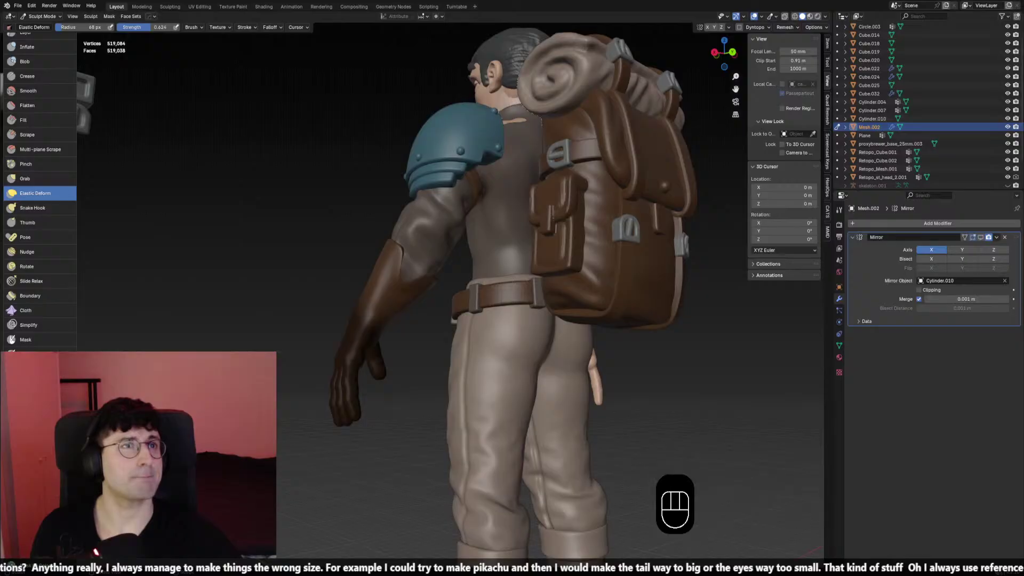
Shape the notched cuff against the sleeve with Elastic Deform, using larger brushes up to about 90 px
{"action": "scroll", "coordinate": [493, 282], "scroll_direction": "down", "scroll_amount": 2}
{"action": "mouse_move", "coordinate": [492, 282]}
{"action": "middle_mouse_down"}
{"action": "mouse_move", "coordinate": [480, 293]}
{"action": "mouse_move", "coordinate": [461, 261]}
{"action": "mouse_move", "coordinate": [407, 270]}
{"action": "mouse_move", "coordinate": [431, 258]}
{"action": "middle_mouse_up"}
{"action": "scroll", "coordinate": [479, 293], "scroll_direction": "up", "scroll_amount": 1}
{"action": "scroll", "coordinate": [462, 262], "scroll_direction": "up", "scroll_amount": 2}
{"action": "key", "text": "f"}
{"action": "left_click", "coordinate": [430, 262]}
{"action": "key", "text": "f"}
{"action": "left_click", "coordinate": [439, 257]}
{"action": "key", "text": "f"}
{"action": "left_click", "coordinate": [429, 258]}
{"action": "scroll", "coordinate": [429, 258], "scroll_direction": "down", "scroll_amount": 1}
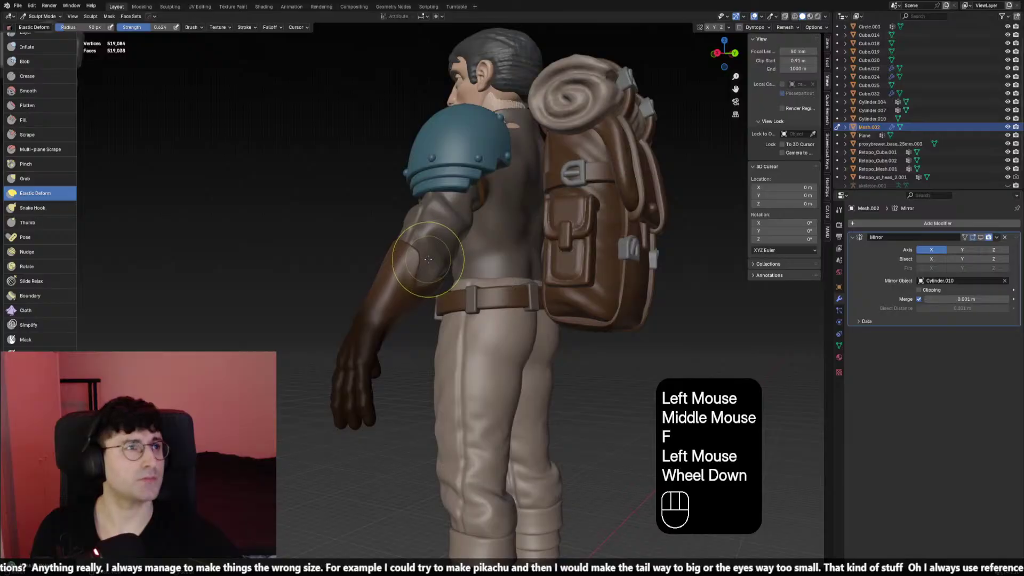
Reshape the back of the glove's cuff with Elastic Deform at a radius of about 114 px, undoing the unwanted stroke
{"action": "key", "text": "f"}
{"action": "left_click", "coordinate": [419, 255]}
{"action": "middle_click_drag", "start_coordinate": [428, 259], "coordinate": [427, 272]}
{"action": "key", "text": "ctrl+z"}
{"action": "key", "text": "f"}
{"action": "left_click", "coordinate": [422, 256]}
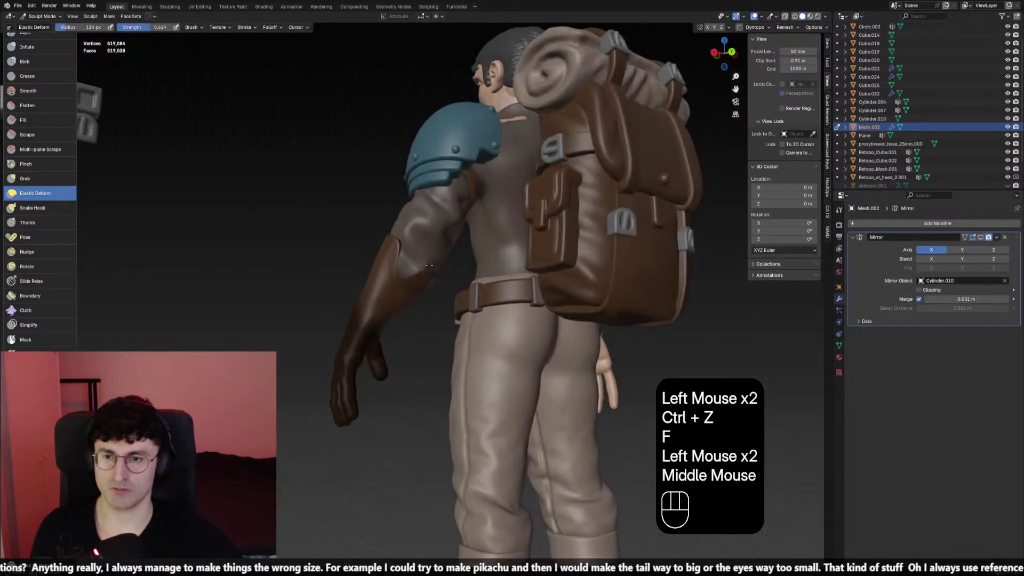
Refine the cuff's raised rear point and forearm outline with Elastic Deform at a radius of about 98 px
{"action": "key", "text": "f"}
{"action": "left_click", "coordinate": [428, 274]}
{"action": "left_click", "coordinate": [393, 237]}
{"action": "key", "text": "f"}
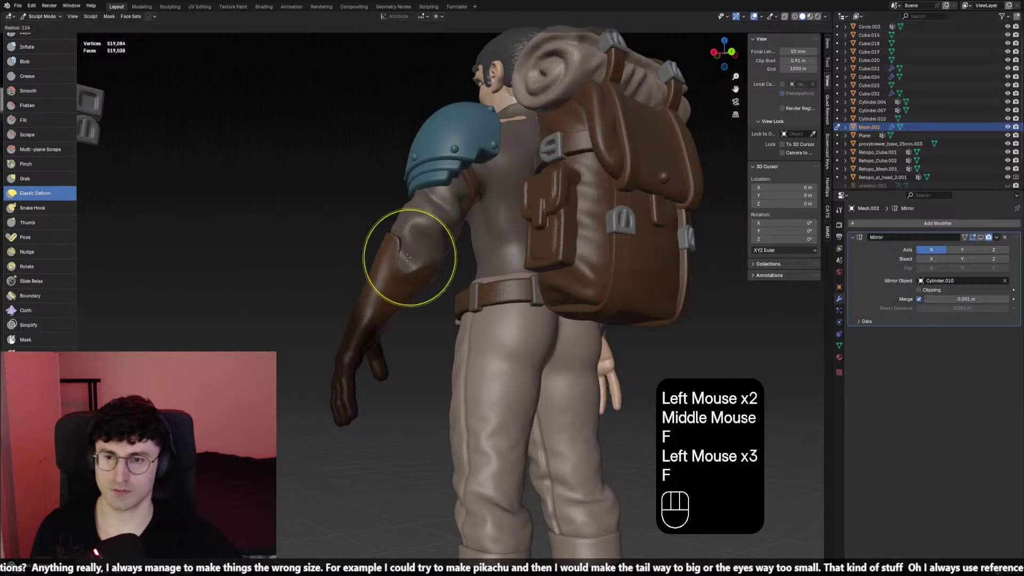
{"action": "left_click", "coordinate": [393, 290]}
{"action": "middle_click", "coordinate": [384, 292]}
{"action": "left_click", "coordinate": [384, 293]}
Adjust the front of the glove's cuff around the elbow with broad Elastic Deform strokes
{"action": "mouse_move", "coordinate": [384, 293]}
{"action": "middle_mouse_down"}
{"action": "mouse_move", "coordinate": [563, 337]}
{"action": "mouse_move", "coordinate": [491, 270]}
{"action": "mouse_move", "coordinate": [425, 251]}
{"action": "middle_mouse_up"}
{"action": "left_click", "coordinate": [424, 251]}
{"action": "left_click", "coordinate": [436, 249]}
{"action": "left_click", "coordinate": [423, 275]}
{"action": "left_click", "coordinate": [424, 275]}
{"action": "scroll", "coordinate": [424, 275], "scroll_direction": "down", "scroll_amount": 1}
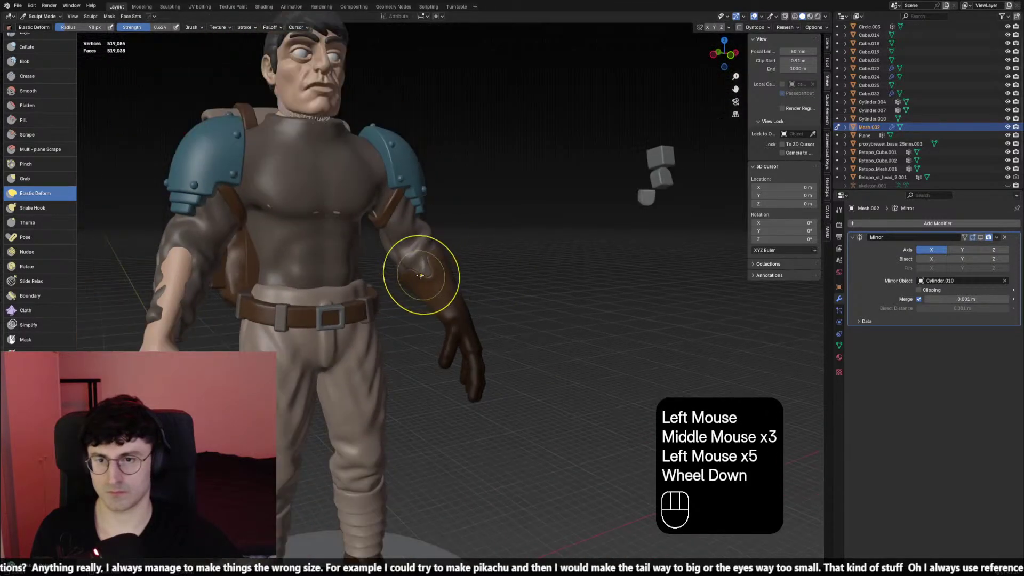
{"action": "left_click", "coordinate": [434, 285]}
Adjust the glove's forearm with resized Elastic Deform strokes and smooth its surface
{"action": "scroll", "coordinate": [434, 286], "scroll_direction": "down", "scroll_amount": 2}
{"action": "key", "text": "f"}
{"action": "mouse_move", "coordinate": [434, 286]}
{"action": "middle_mouse_down"}
{"action": "mouse_move", "coordinate": [353, 308]}
{"action": "mouse_move", "coordinate": [346, 288]}
{"action": "mouse_move", "coordinate": [367, 309]}
{"action": "middle_mouse_up"}
{"action": "left_click", "coordinate": [399, 295]}
{"action": "scroll", "coordinate": [399, 295], "scroll_direction": "up", "scroll_amount": 2}
{"action": "key", "text": "f"}
{"action": "left_click", "coordinate": [368, 299]}
{"action": "left_click", "coordinate": [447, 284], "text": "shift"}
Refine the front of the cuff's notch with Elastic Deform, reducing the brush radius to about 40 px
{"action": "middle_click_drag", "start_coordinate": [448, 285], "coordinate": [425, 269]}
{"action": "key", "text": "f"}
{"action": "left_click", "coordinate": [441, 270]}
{"action": "key", "text": "f"}
{"action": "left_click", "coordinate": [427, 271]}
{"action": "key", "text": "f"}
{"action": "left_click", "coordinate": [434, 277]}
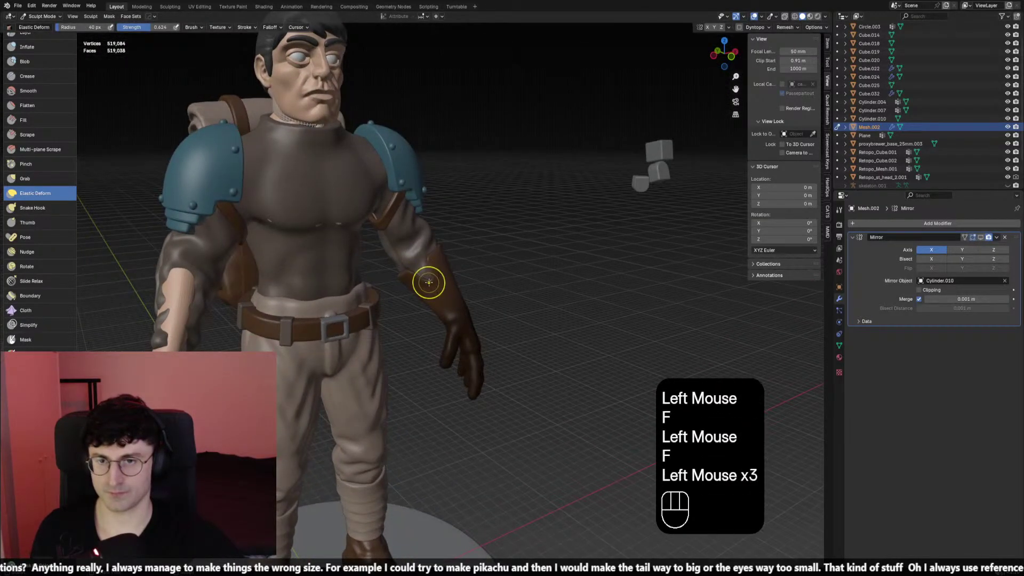
Touch up the cuff's rear notch with small Elastic Deform strokes and smooth the area beside it
{"action": "middle_click_drag", "start_coordinate": [453, 287], "coordinate": [427, 290]}
{"action": "middle_click_drag", "start_coordinate": [427, 289], "coordinate": [398, 285]}
{"action": "left_click", "coordinate": [398, 290]}
{"action": "left_click", "coordinate": [395, 289]}
{"action": "left_click", "coordinate": [395, 288]}
{"action": "left_click_drag", "start_coordinate": [395, 289], "coordinate": [398, 297], "text": "shift"}
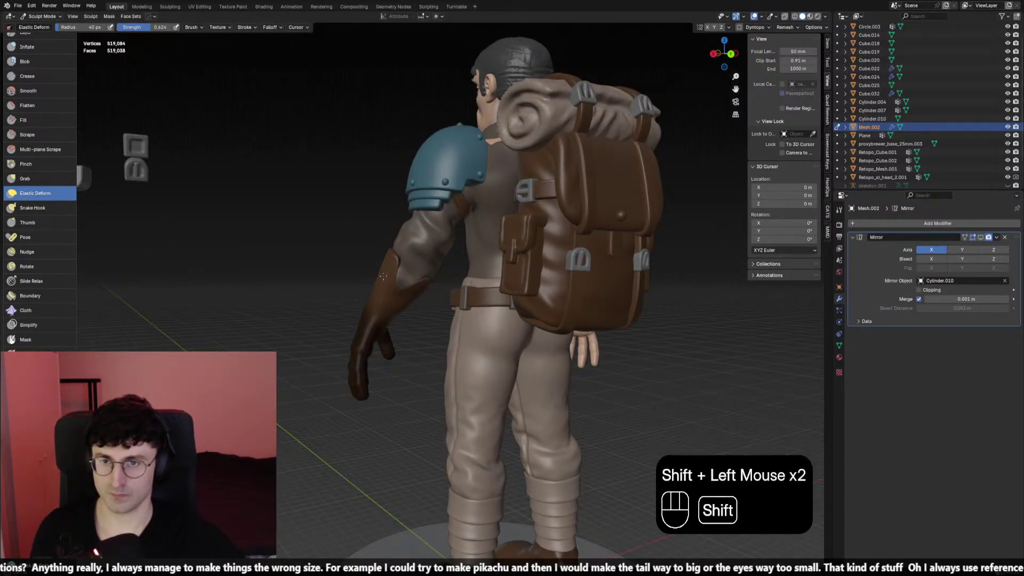
Smooth the cuff and shape its outer side with Elastic Deform at a radius of about 49 px
{"action": "mouse_move", "coordinate": [414, 295]}
{"action": "middle_mouse_down"}
{"action": "mouse_move", "coordinate": [430, 299]}
{"action": "mouse_move", "coordinate": [374, 264]}
{"action": "mouse_move", "coordinate": [411, 269]}
{"action": "mouse_move", "coordinate": [475, 304]}
{"action": "mouse_move", "coordinate": [487, 293]}
{"action": "middle_mouse_up"}
{"action": "scroll", "coordinate": [429, 299], "scroll_direction": "up", "scroll_amount": 2}
{"action": "left_click", "coordinate": [366, 257], "text": "shift"}
{"action": "scroll", "coordinate": [476, 304], "scroll_direction": "down", "scroll_amount": 1}
{"action": "key", "text": "f"}
{"action": "left_click", "coordinate": [479, 300]}
{"action": "left_click", "coordinate": [478, 300]}
{"action": "left_click", "coordinate": [487, 290]}
{"action": "left_click", "coordinate": [469, 309]}
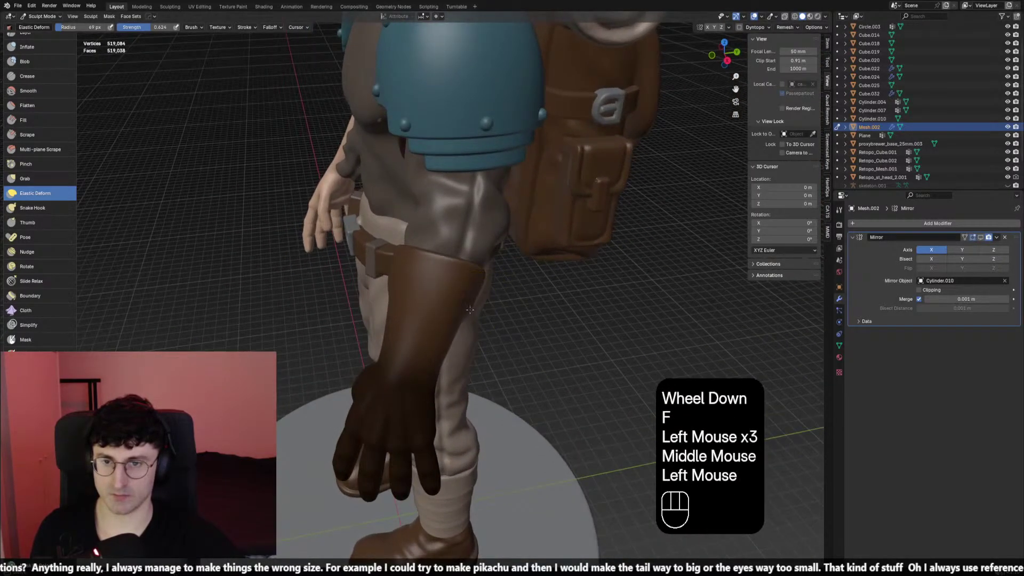
Pull the outer forearm contour below the cuff into shape with Elastic Deform and smooth it
{"action": "key", "text": "f"}
{"action": "left_click", "coordinate": [466, 313]}
{"action": "left_click", "coordinate": [466, 314]}
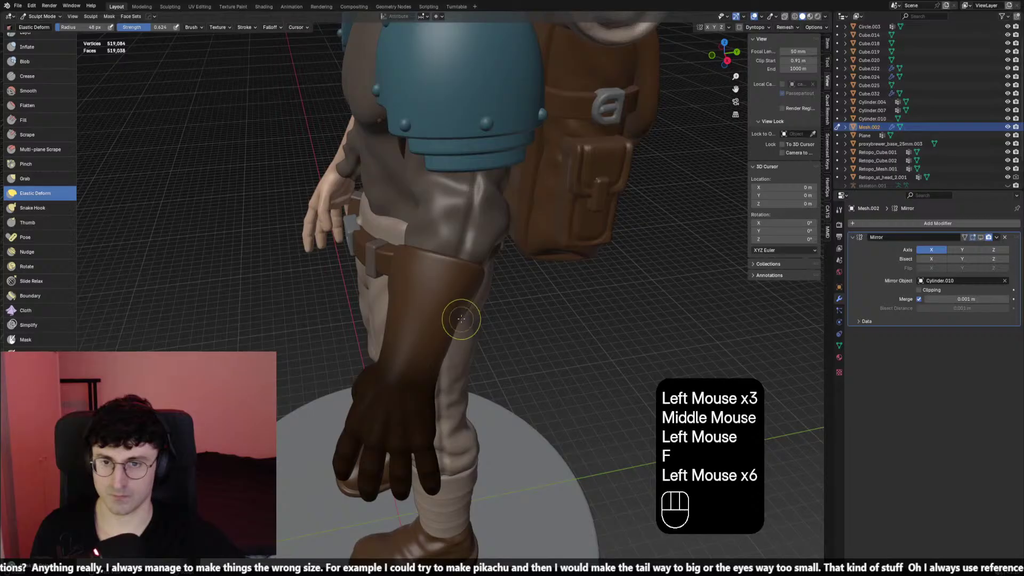
{"action": "left_click", "coordinate": [463, 319], "text": "shift"}
Even out the glove's outer back contour with further Elastic Deform strokes and smooth the forearm
{"action": "key", "text": "f"}
{"action": "left_click", "coordinate": [469, 320]}
{"action": "left_click", "coordinate": [469, 319]}
{"action": "left_click", "coordinate": [469, 320]}
{"action": "mouse_move", "coordinate": [468, 320]}
{"action": "middle_mouse_down"}
{"action": "mouse_move", "coordinate": [520, 327]}
{"action": "mouse_move", "coordinate": [496, 320]}
{"action": "middle_mouse_up"}
{"action": "mouse_move", "coordinate": [496, 320]}
{"action": "middle_mouse_down"}
{"action": "mouse_move", "coordinate": [403, 297]}
{"action": "mouse_move", "coordinate": [462, 297]}
{"action": "mouse_move", "coordinate": [478, 282]}
{"action": "middle_mouse_up"}
{"action": "left_click", "coordinate": [453, 309], "text": "shift"}
Shape the cuff's front notch and inner flap with Elastic Deform at a radius of about 57 px
{"action": "left_click", "coordinate": [411, 300]}
{"action": "left_click", "coordinate": [411, 299]}
{"action": "left_click", "coordinate": [411, 300]}
{"action": "key", "text": "f"}
{"action": "left_click", "coordinate": [406, 297]}
{"action": "left_click", "coordinate": [406, 297]}
{"action": "left_click", "coordinate": [406, 297]}
{"action": "left_click", "coordinate": [407, 302]}
{"action": "left_click", "coordinate": [407, 302]}
Smooth the glove's surface below the front notch and across the forearm
{"action": "left_click", "coordinate": [406, 302], "text": "shift"}
{"action": "left_click", "coordinate": [464, 293], "text": "shift"}
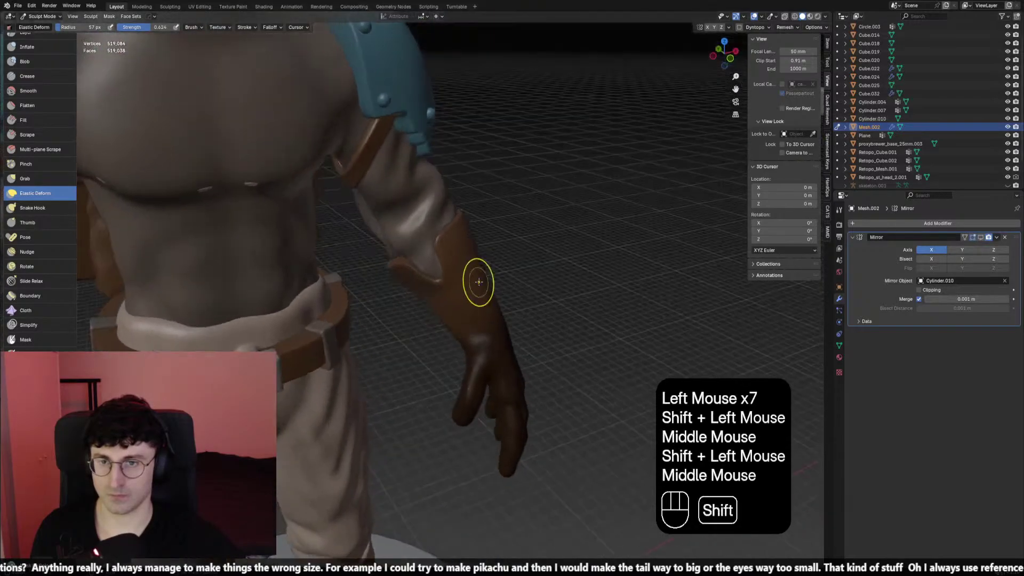
{"action": "left_click_drag", "start_coordinate": [479, 282], "coordinate": [443, 283], "text": "shift"}
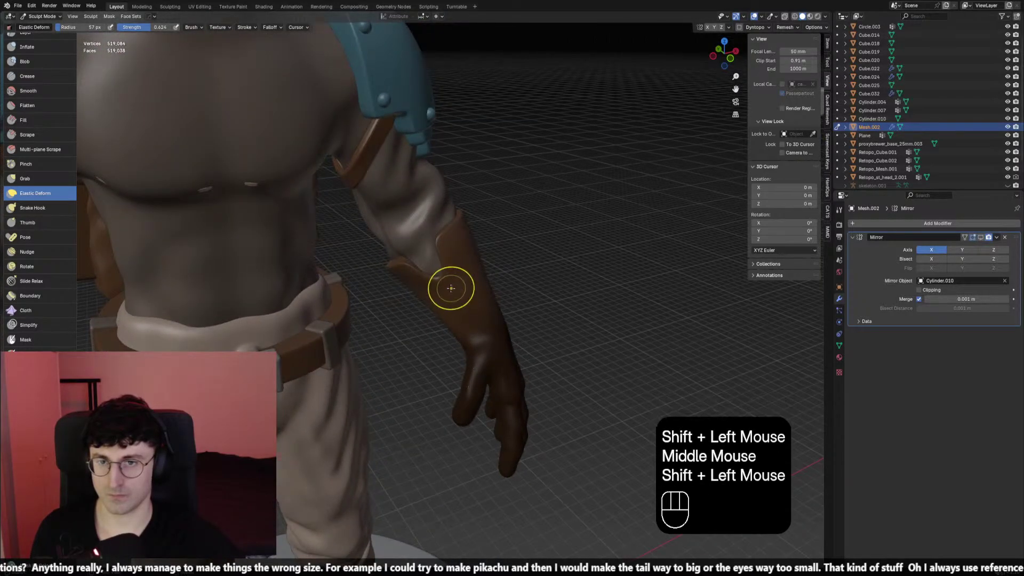
Adjust the cuff's inner flap near the elbow with resized Elastic Deform strokes
{"action": "scroll", "coordinate": [453, 288], "scroll_direction": "down", "scroll_amount": 2}
{"action": "middle_click_drag", "start_coordinate": [453, 288], "coordinate": [442, 283]}
{"action": "mouse_move", "coordinate": [443, 283]}
{"action": "middle_mouse_down"}
{"action": "mouse_move", "coordinate": [343, 293]}
{"action": "mouse_move", "coordinate": [443, 286]}
{"action": "mouse_move", "coordinate": [373, 291]}
{"action": "mouse_move", "coordinate": [418, 289]}
{"action": "middle_mouse_up"}
{"action": "key", "text": "f"}
{"action": "left_click", "coordinate": [430, 278]}
{"action": "left_click", "coordinate": [430, 278]}
{"action": "left_click", "coordinate": [430, 278]}
{"action": "left_click", "coordinate": [430, 286]}
Reshape the cuff's rear inner edge with Elastic Deform, finishing at a brush radius of about 65 px
{"action": "key", "text": "f"}
{"action": "left_click", "coordinate": [432, 285]}
{"action": "left_click", "coordinate": [432, 285]}
{"action": "left_click", "coordinate": [400, 288]}
{"action": "key", "text": "f"}
{"action": "left_click", "coordinate": [436, 283]}
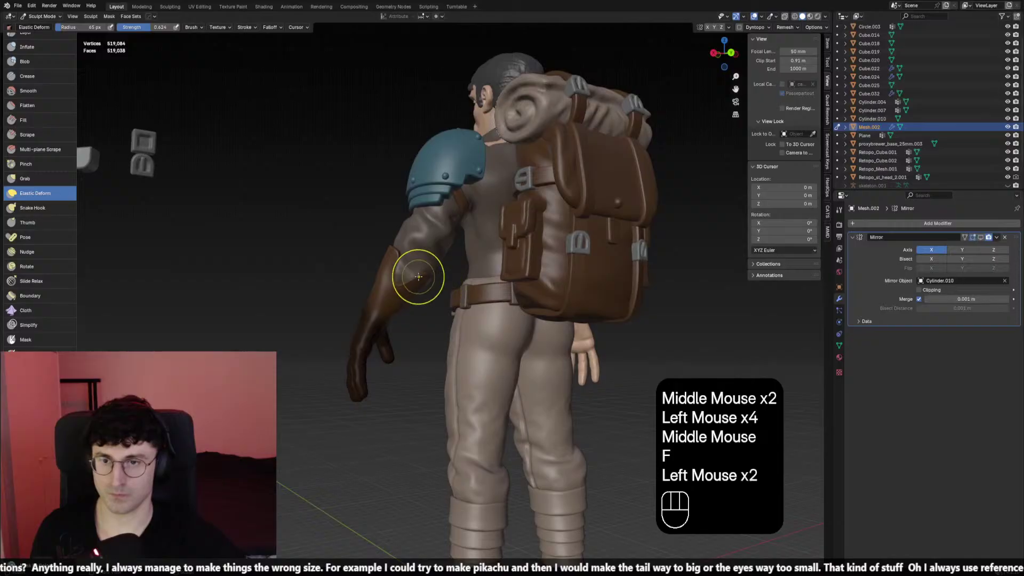
{"action": "left_click", "coordinate": [421, 277]}
{"action": "left_click", "coordinate": [420, 278]}
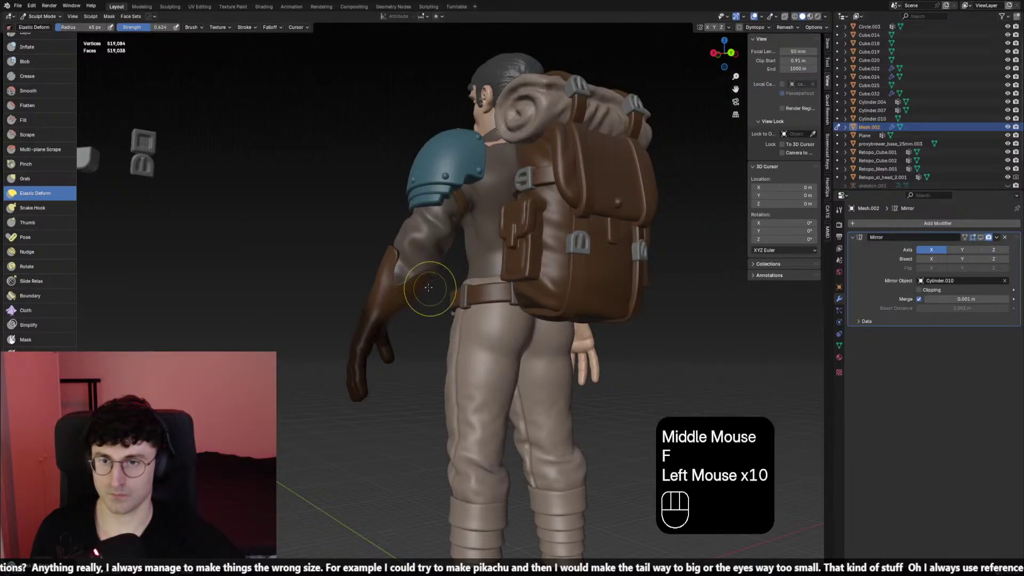
Refine the underside of the cuff beside the waist with Elastic Deform at varied brush sizes
{"action": "mouse_move", "coordinate": [425, 289]}
{"action": "middle_mouse_down"}
{"action": "mouse_move", "coordinate": [441, 285]}
{"action": "mouse_move", "coordinate": [410, 262]}
{"action": "middle_mouse_up"}
{"action": "key", "text": "f"}
{"action": "left_click", "coordinate": [434, 286]}
{"action": "key", "text": "f"}
{"action": "left_click", "coordinate": [438, 285]}
{"action": "key", "text": "f"}
{"action": "left_click", "coordinate": [438, 285]}
Shape both flaps around the cuff's rear notch with repeated Elastic Deform strokes
{"action": "key", "text": "f"}
{"action": "left_click", "coordinate": [433, 285]}
{"action": "key", "text": "f"}
{"action": "left_click", "coordinate": [430, 284]}
{"action": "left_click", "coordinate": [432, 288]}
{"action": "left_click", "coordinate": [409, 260]}
{"action": "left_click", "coordinate": [424, 275]}
{"action": "left_click", "coordinate": [424, 276]}
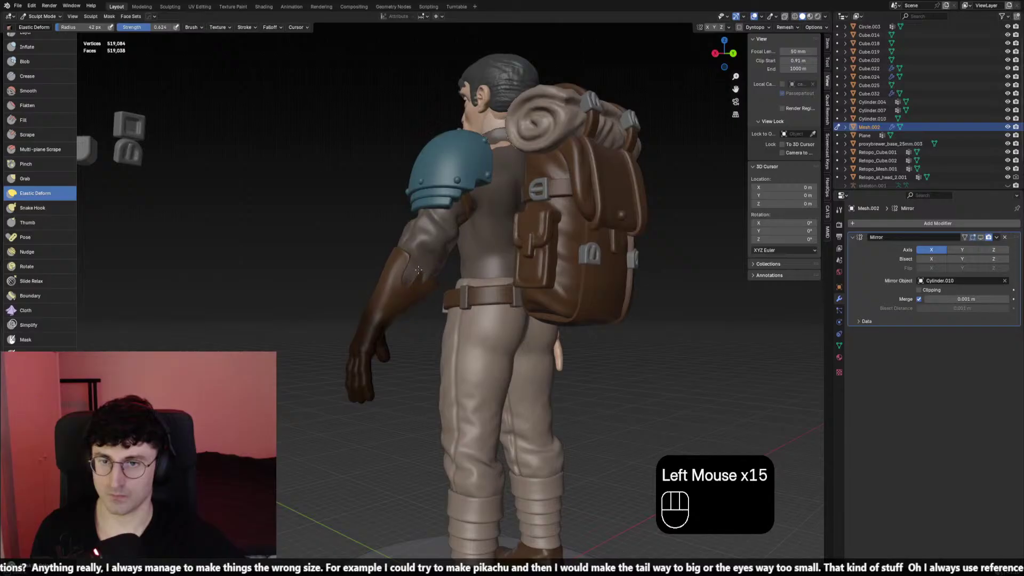
Adjust the forearm below the cuff's rear notch with Elastic Deform at different brush sizes
{"action": "mouse_move", "coordinate": [428, 277]}
{"action": "middle_mouse_down"}
{"action": "mouse_move", "coordinate": [398, 305]}
{"action": "mouse_move", "coordinate": [441, 279]}
{"action": "mouse_move", "coordinate": [387, 271]}
{"action": "middle_mouse_up"}
{"action": "key", "text": "f"}
{"action": "left_click", "coordinate": [402, 300]}
{"action": "key", "text": "f"}
{"action": "left_click", "coordinate": [397, 309]}
{"action": "left_click", "coordinate": [406, 302]}
{"action": "left_click", "coordinate": [399, 303]}
Refine the base and inner edges of the cuff's rear notch with Elastic Deform
{"action": "key", "text": "f"}
{"action": "left_click", "coordinate": [394, 302]}
{"action": "left_click", "coordinate": [394, 301]}
{"action": "left_click", "coordinate": [395, 301]}
{"action": "left_click", "coordinate": [406, 270]}
{"action": "left_click", "coordinate": [406, 270]}
{"action": "left_click", "coordinate": [417, 276]}
Tweak the outer edge of the cuff's rear notch with resized Elastic Deform strokes
{"action": "key", "text": "f"}
{"action": "left_click", "coordinate": [412, 273]}
{"action": "key", "text": "f"}
{"action": "left_click", "coordinate": [394, 280]}
{"action": "key", "text": "f"}
{"action": "left_click", "coordinate": [392, 279]}
Undo the first pinch stroke and tighten the cuff's rear notch with the Pinch brush at about 79 px
{"action": "left_click", "coordinate": [26, 163]}
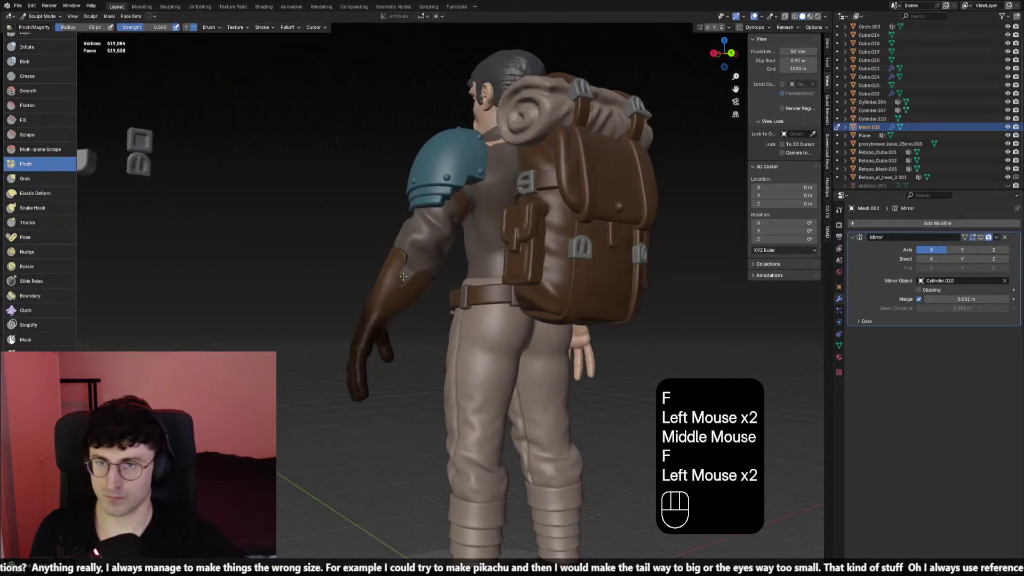
{"action": "key", "text": "ctrl+z"}
{"action": "key", "text": "f"}
{"action": "left_click", "coordinate": [407, 272]}
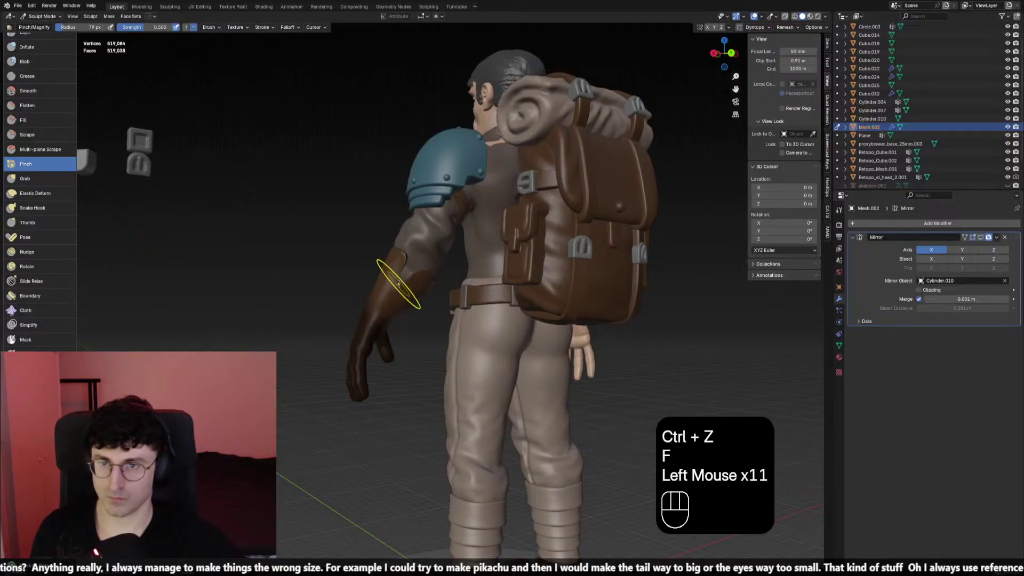
Pinch the rim of the cuff's inner flap further and smooth the area around it
{"action": "scroll", "coordinate": [397, 283], "scroll_direction": "down", "scroll_amount": 2}
{"action": "mouse_move", "coordinate": [398, 284]}
{"action": "middle_mouse_down"}
{"action": "mouse_move", "coordinate": [537, 297]}
{"action": "mouse_move", "coordinate": [423, 270]}
{"action": "mouse_move", "coordinate": [419, 286]}
{"action": "mouse_move", "coordinate": [400, 279]}
{"action": "middle_mouse_up"}
{"action": "scroll", "coordinate": [537, 297], "scroll_direction": "up", "scroll_amount": 2}
{"action": "left_click", "coordinate": [427, 267]}
{"action": "left_click", "coordinate": [427, 267]}
{"action": "left_click", "coordinate": [435, 286], "text": "shift"}
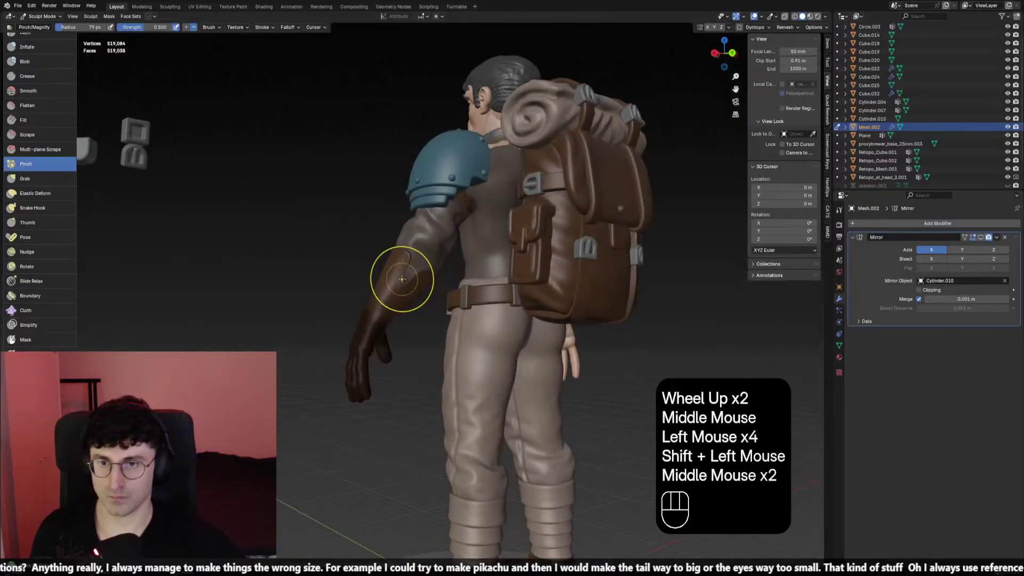
{"action": "key", "text": "f"}
{"action": "left_click", "coordinate": [401, 279]}
Pull the base of the cuff's rear notch into a deeper point with Elastic Deform
{"action": "left_click", "coordinate": [53, 193]}
{"action": "scroll", "coordinate": [400, 331], "scroll_direction": "up", "scroll_amount": 1}
{"action": "key", "text": "f"}
{"action": "left_click", "coordinate": [404, 295]}
{"action": "left_click", "coordinate": [404, 294]}
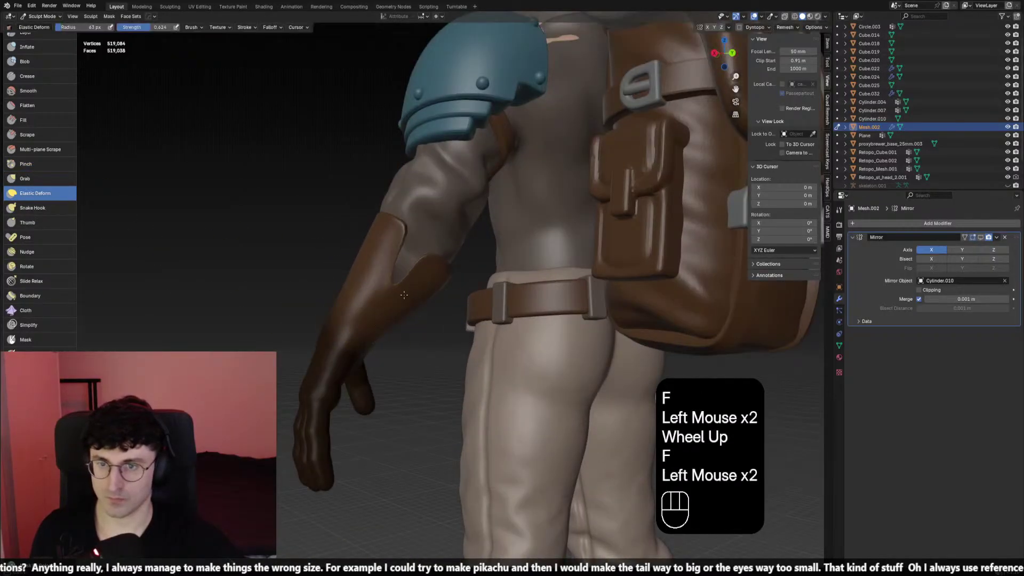
{"action": "left_click", "coordinate": [396, 294]}
{"action": "left_click", "coordinate": [396, 294]}
{"action": "scroll", "coordinate": [421, 317], "scroll_direction": "down", "scroll_amount": 1}
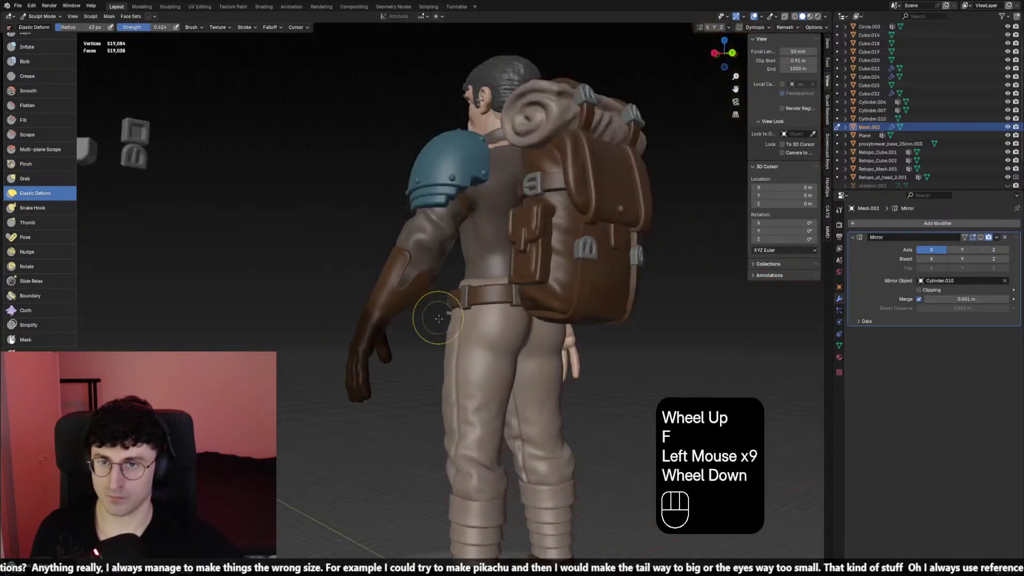
Smooth the forearm beside the rear notch and touch it up with Elastic Deform at about 22 px
{"action": "key", "text": "f"}
{"action": "left_click", "coordinate": [418, 317]}
{"action": "middle_click_drag", "start_coordinate": [422, 318], "coordinate": [406, 295]}
{"action": "left_click", "coordinate": [387, 286], "text": "shift"}
{"action": "key", "text": "f"}
{"action": "left_click", "coordinate": [402, 293]}
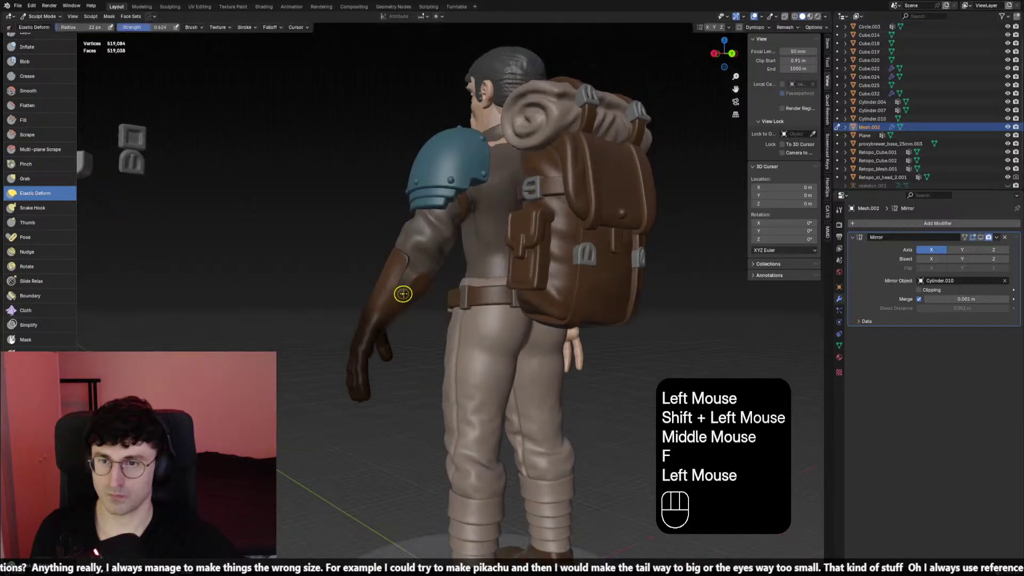
Adjust the overall contour of the notched cuff and forearm with a larger Elastic Deform brush
{"action": "key", "text": "f"}
{"action": "left_click", "coordinate": [418, 303]}
{"action": "key", "text": "f"}
{"action": "left_click", "coordinate": [388, 268]}
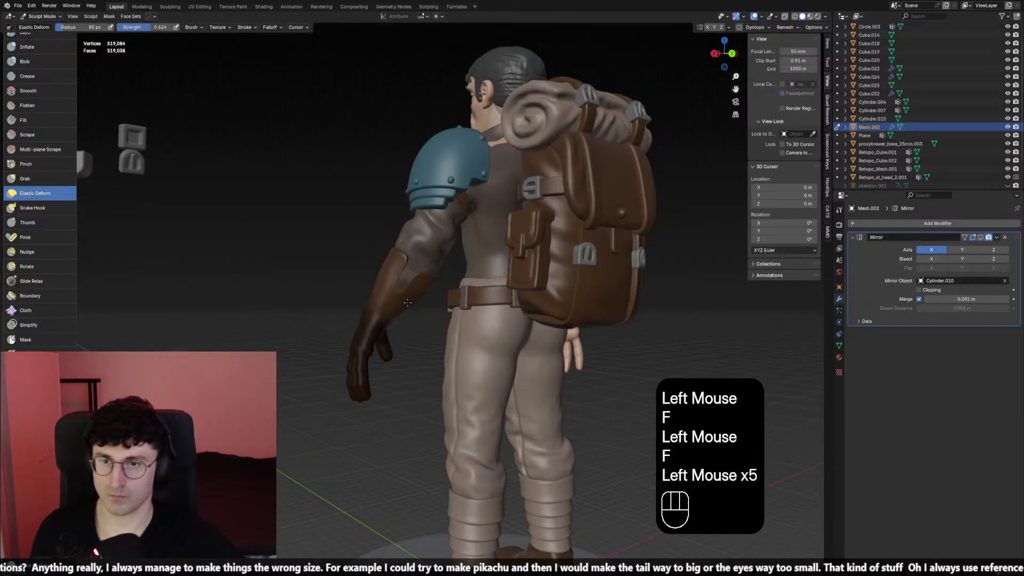
Smooth the rear of the glove's forearm and adjust its outline with a resized Elastic Deform brush
{"action": "left_click", "coordinate": [408, 302]}
{"action": "left_click", "coordinate": [408, 302], "text": "shift"}
{"action": "left_click", "coordinate": [410, 301], "text": "shift"}
{"action": "mouse_move", "coordinate": [416, 301]}
{"action": "middle_mouse_down"}
{"action": "mouse_move", "coordinate": [458, 299]}
{"action": "mouse_move", "coordinate": [448, 288]}
{"action": "mouse_move", "coordinate": [421, 304]}
{"action": "mouse_move", "coordinate": [425, 312]}
{"action": "mouse_move", "coordinate": [448, 290]}
{"action": "mouse_move", "coordinate": [461, 295]}
{"action": "mouse_move", "coordinate": [411, 276]}
{"action": "mouse_move", "coordinate": [454, 277]}
{"action": "mouse_move", "coordinate": [405, 271]}
{"action": "middle_mouse_up"}
{"action": "key", "text": "f"}
{"action": "left_click", "coordinate": [450, 288]}
{"action": "left_click", "coordinate": [435, 288], "text": "shift"}
Refine the contour of the notched cuff and the forearm below it with repeated Elastic Deform strokes
{"action": "scroll", "coordinate": [435, 288], "scroll_direction": "down", "scroll_amount": 1}
{"action": "scroll", "coordinate": [427, 310], "scroll_direction": "up", "scroll_amount": 3}
{"action": "scroll", "coordinate": [425, 313], "scroll_direction": "up", "scroll_amount": 2}
{"action": "scroll", "coordinate": [448, 290], "scroll_direction": "down", "scroll_amount": 1}
{"action": "key", "text": "f"}
{"action": "left_click", "coordinate": [453, 290]}
{"action": "left_click", "coordinate": [450, 293]}
{"action": "left_click", "coordinate": [451, 288]}
{"action": "left_click", "coordinate": [454, 278]}
{"action": "left_click", "coordinate": [431, 273]}
Adjust the glove's silhouette around the elbow from behind with a 55 px Elastic Deform brush
{"action": "middle_click_drag", "start_coordinate": [405, 271], "coordinate": [487, 307]}
{"action": "left_click", "coordinate": [392, 270]}
{"action": "left_click", "coordinate": [479, 290], "text": "shift"}
{"action": "scroll", "coordinate": [487, 307], "scroll_direction": "down", "scroll_amount": 1}
{"action": "middle_click_drag", "start_coordinate": [414, 290], "coordinate": [409, 291]}
{"action": "key", "text": "f"}
{"action": "left_click", "coordinate": [405, 291]}
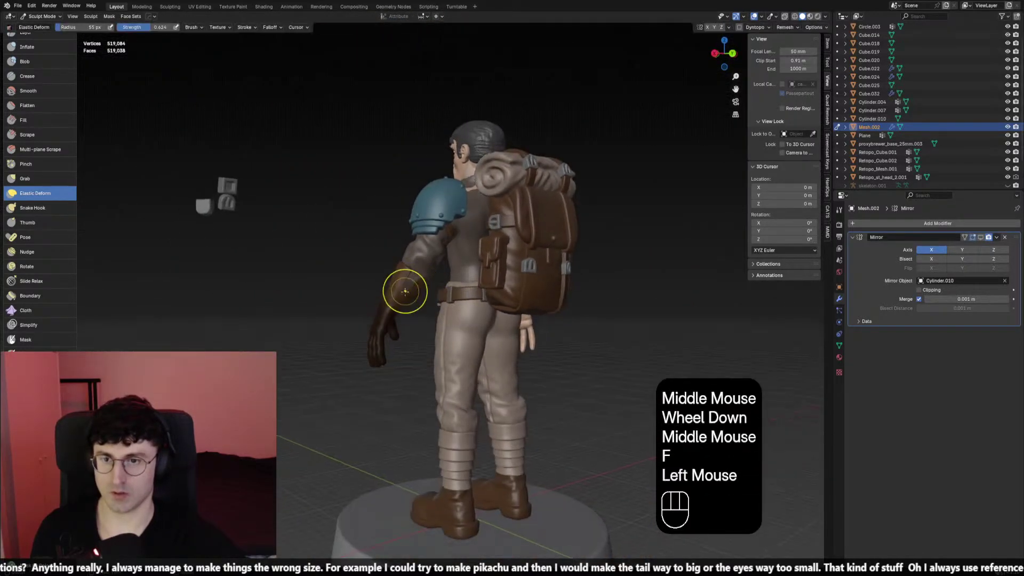
{"action": "left_click", "coordinate": [428, 297]}
{"action": "left_click", "coordinate": [411, 302]}
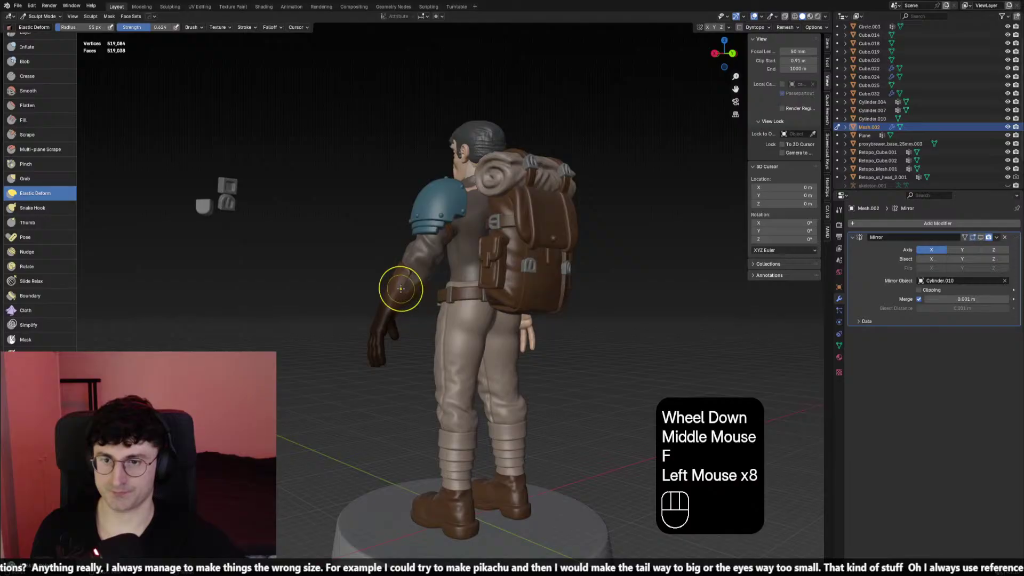
{"action": "left_click", "coordinate": [400, 289]}
{"action": "left_click", "coordinate": [406, 293]}
{"action": "left_click", "coordinate": [410, 296]}
Enable the Mirror modifier's viewport display to show the glove on both arms
{"action": "scroll", "coordinate": [522, 319], "scroll_direction": "down", "scroll_amount": 2}
{"action": "key", "text": "KP_1"}
{"action": "scroll", "coordinate": [535, 320], "scroll_direction": "up", "scroll_amount": 3}
{"action": "mouse_move", "coordinate": [534, 320]}
{"action": "middle_mouse_down"}
{"action": "mouse_move", "coordinate": [600, 321]}
{"action": "mouse_move", "coordinate": [446, 297]}
{"action": "middle_mouse_up"}
{"action": "scroll", "coordinate": [600, 321], "scroll_direction": "down", "scroll_amount": 2}
{"action": "scroll", "coordinate": [446, 297], "scroll_direction": "down", "scroll_amount": 1}
{"action": "key", "text": "KP_1"}
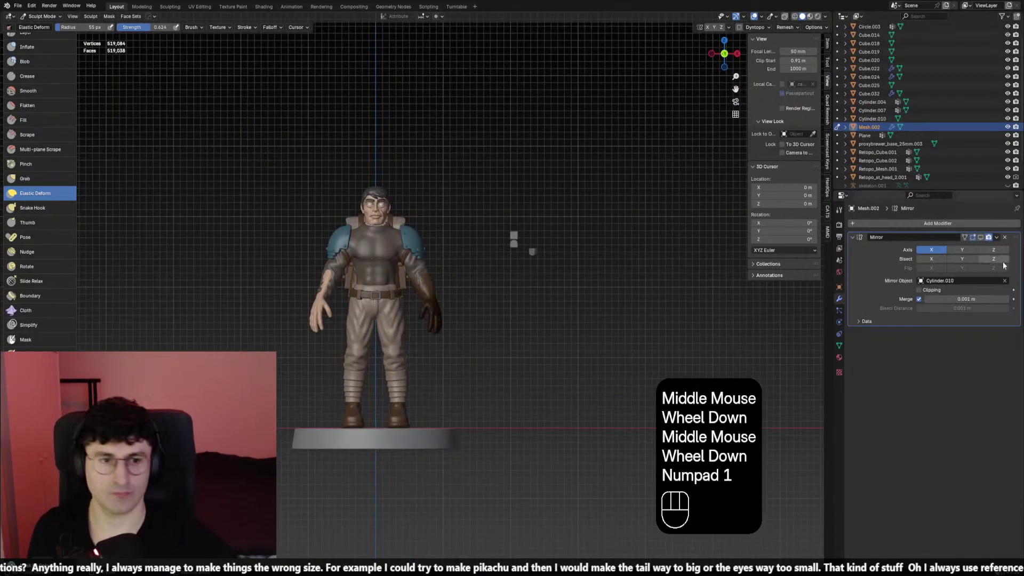
{"action": "left_click", "coordinate": [981, 239]}
{"action": "scroll", "coordinate": [457, 320], "scroll_direction": "up", "scroll_amount": 3}
{"action": "middle_click_drag", "start_coordinate": [457, 320], "coordinate": [491, 315]}
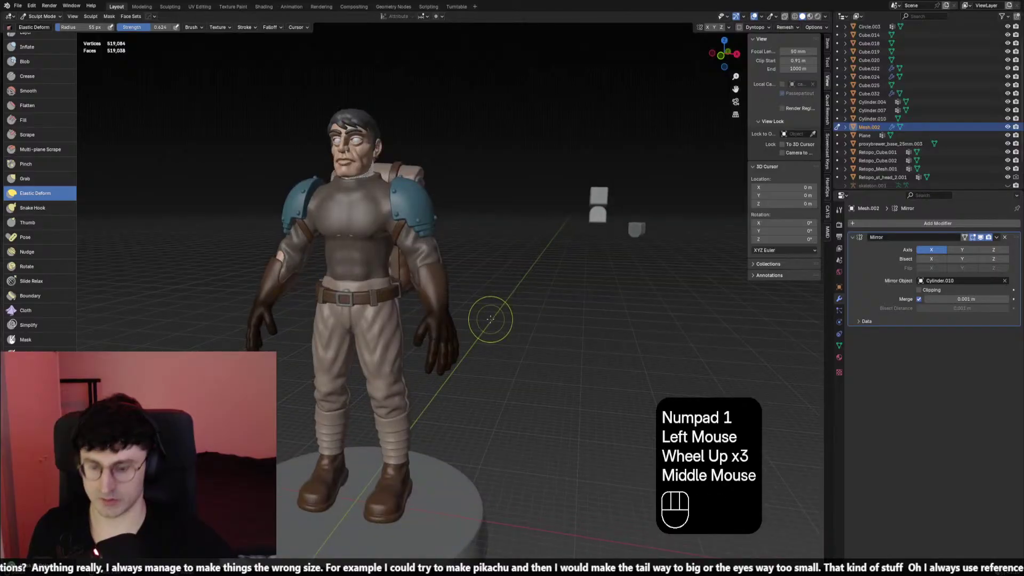
Clear the glove's sculpt mask and return to Object Mode with the viewport overlays hidden
{"action": "key", "text": "alt+m"}
{"action": "key", "text": "KP_1"}
{"action": "scroll", "coordinate": [489, 315], "scroll_direction": "down", "scroll_amount": 1}
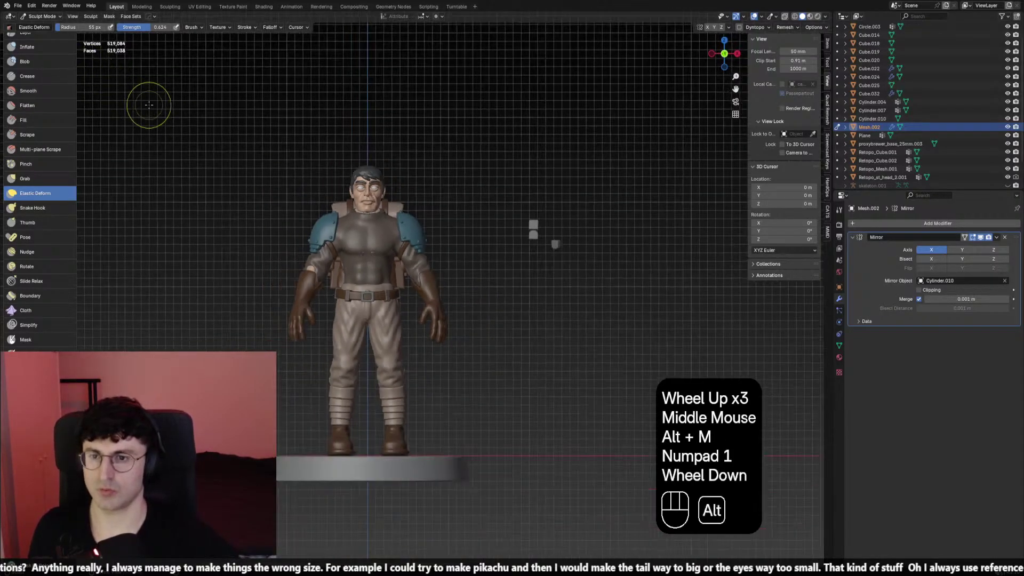
{"action": "key", "text": "shift+alt+z"}
{"action": "left_click", "coordinate": [40, 16]}
{"action": "left_click", "coordinate": [38, 28]}
{"action": "scroll", "coordinate": [455, 225], "scroll_direction": "up", "scroll_amount": 2}
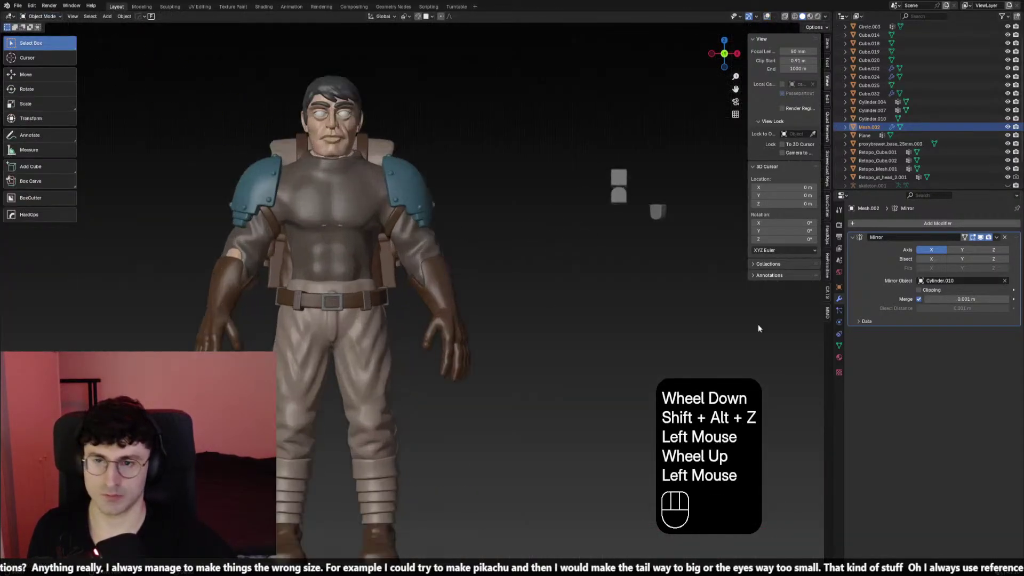
Rename the gloves' brown material as white
{"action": "left_click", "coordinate": [838, 358]}
{"action": "left_click", "coordinate": [856, 259]}
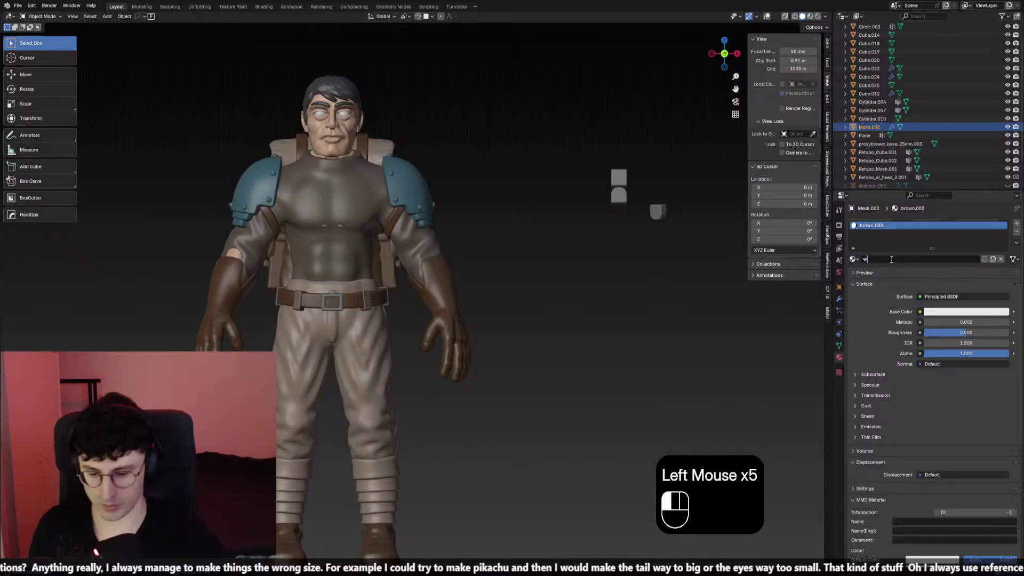
{"action": "scroll", "coordinate": [907, 267], "scroll_direction": "down", "scroll_amount": 1}
{"action": "scroll", "coordinate": [874, 282], "scroll_direction": "up", "scroll_amount": 2}
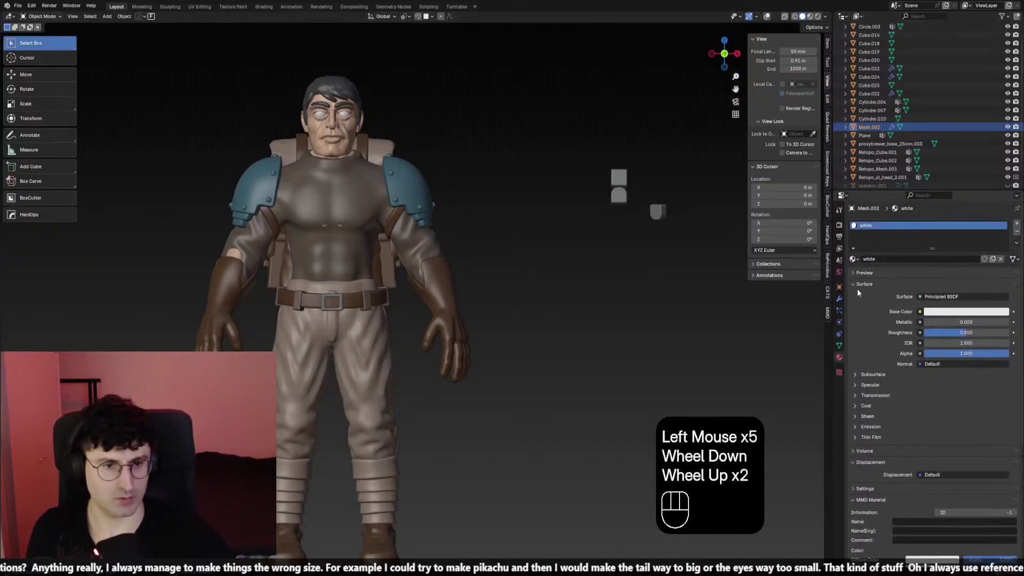
Set the gloves' viewport display color to a pale pinkish grey with a value of about 0.505
{"action": "left_click", "coordinate": [858, 273]}
{"action": "left_click_drag", "start_coordinate": [858, 272], "coordinate": [863, 311]}
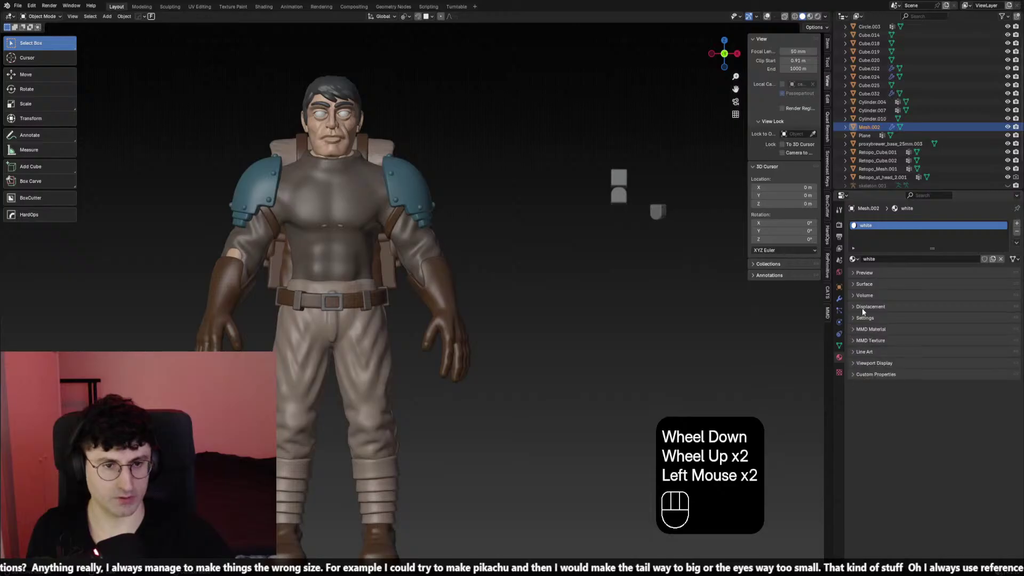
{"action": "left_click", "coordinate": [864, 363]}
{"action": "left_click", "coordinate": [992, 375]}
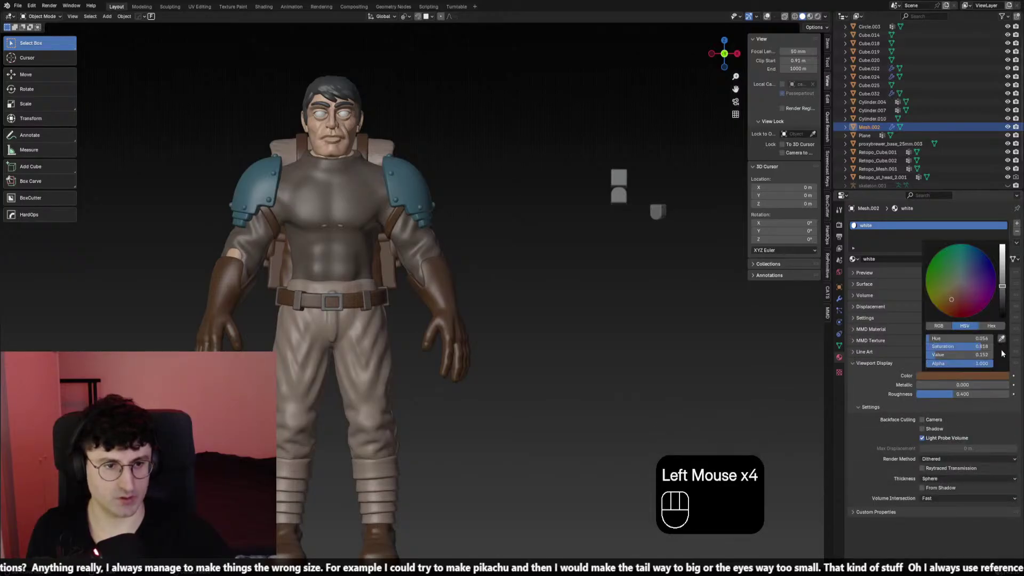
{"action": "mouse_move", "coordinate": [1002, 282]}
{"action": "left_mouse_down"}
{"action": "mouse_move", "coordinate": [1002, 302]}
{"action": "mouse_move", "coordinate": [1002, 263]}
{"action": "left_mouse_up"}
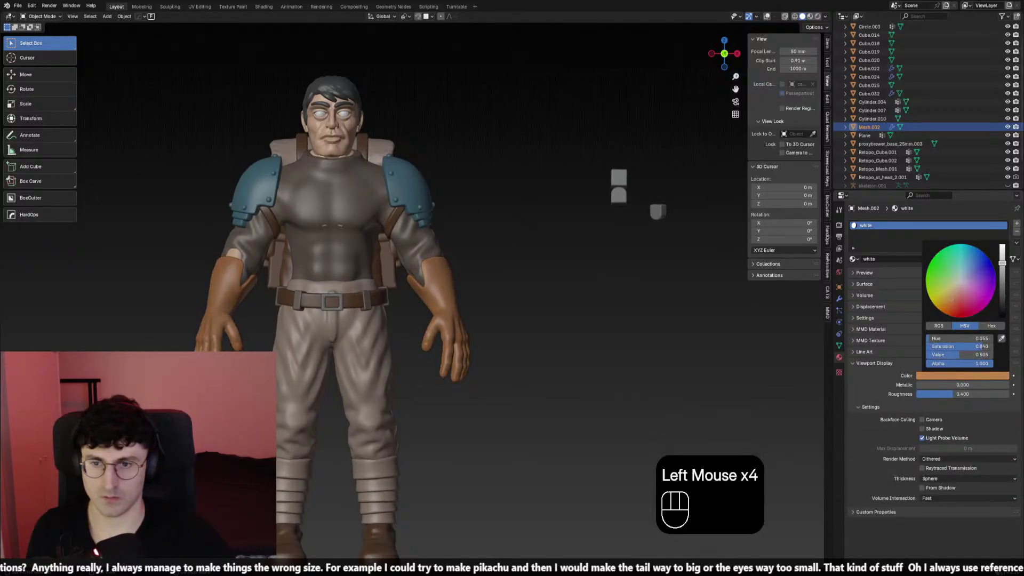
{"action": "left_click_drag", "start_coordinate": [967, 301], "coordinate": [960, 285]}
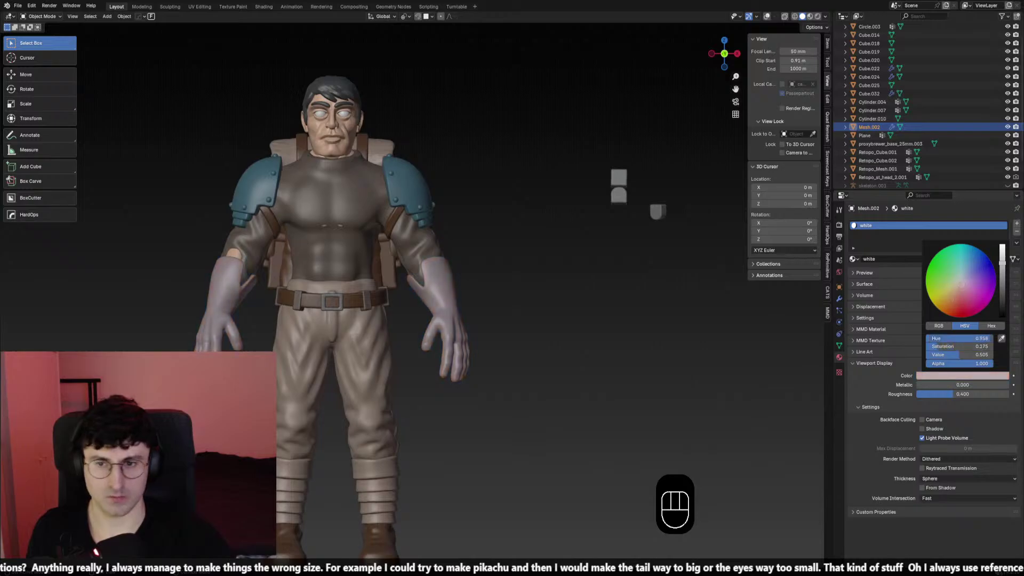
{"action": "left_click", "coordinate": [584, 369]}
Give the shirt its own copy of the dark-beige material and name it blue
{"action": "scroll", "coordinate": [585, 369], "scroll_direction": "down", "scroll_amount": 3}
{"action": "middle_click_drag", "start_coordinate": [584, 369], "coordinate": [473, 244]}
{"action": "scroll", "coordinate": [486, 370], "scroll_direction": "up", "scroll_amount": 2}
{"action": "left_click", "coordinate": [435, 256]}
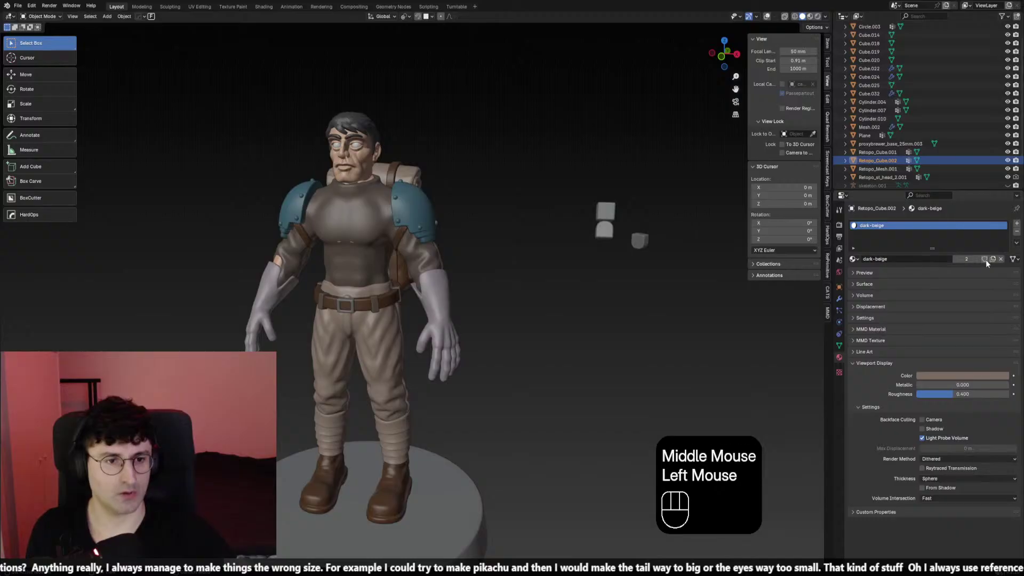
{"action": "left_click", "coordinate": [857, 258]}
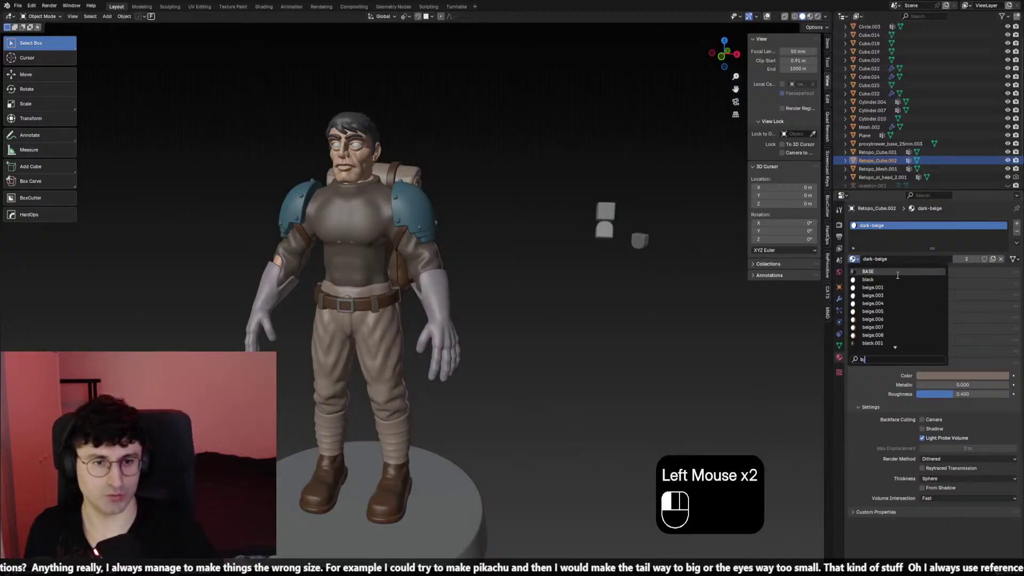
{"action": "left_click", "coordinate": [873, 260]}
{"action": "left_click", "coordinate": [857, 260]}
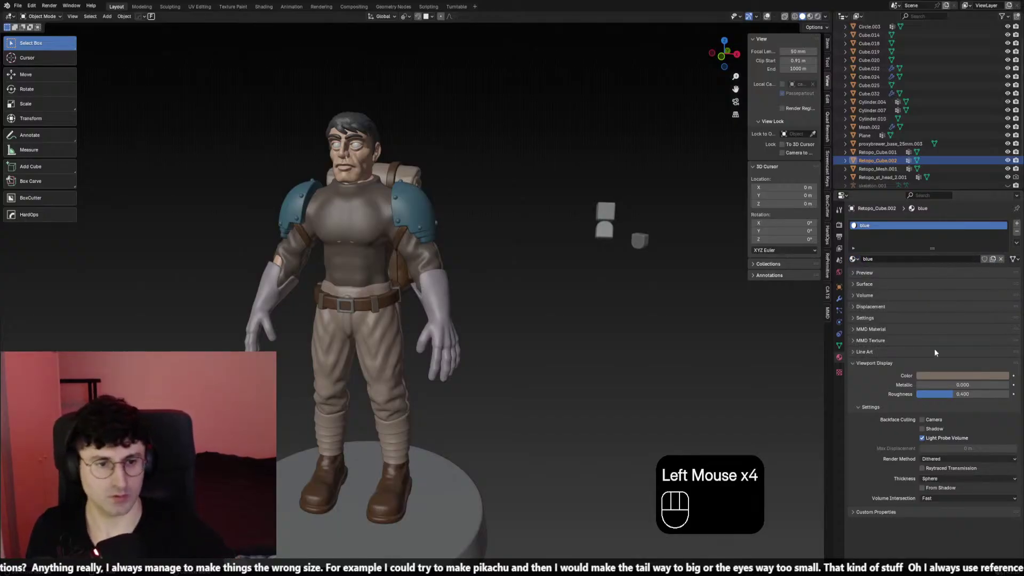
Set the shirt's viewport display color to a muted blue and check it from the front and side
{"action": "left_click", "coordinate": [987, 376]}
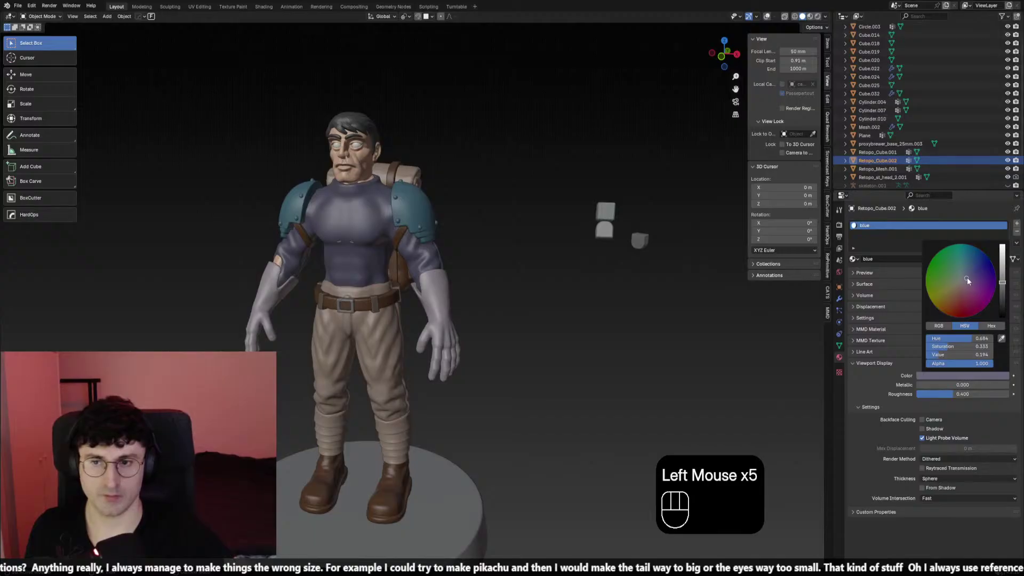
{"action": "left_click", "coordinate": [605, 306]}
{"action": "scroll", "coordinate": [532, 327], "scroll_direction": "down", "scroll_amount": 1}
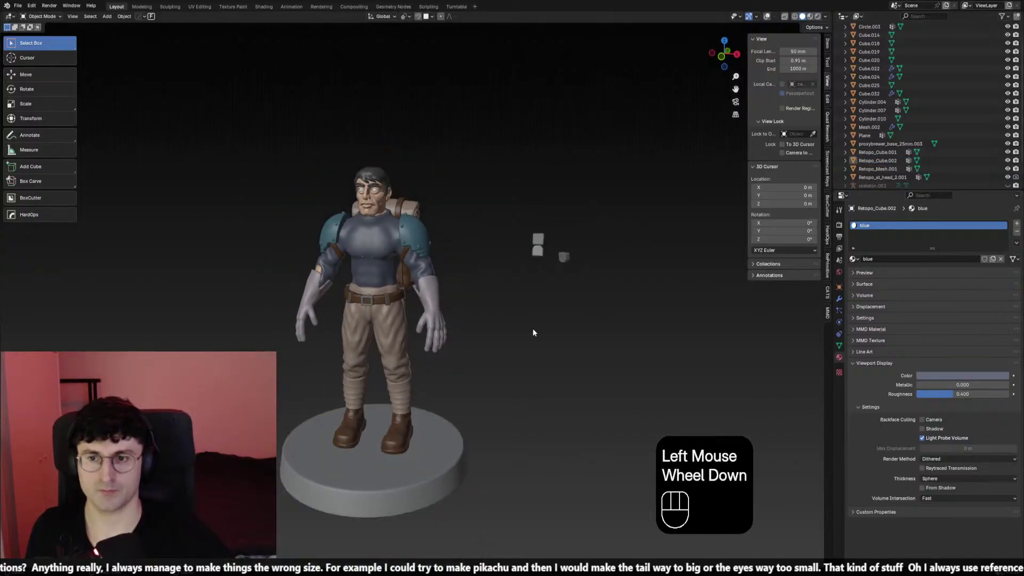
{"action": "key", "text": "KP_1"}
{"action": "key", "text": "KP_3"}
{"action": "key", "text": "KP_1"}
Select the trousers and rename their beige material as darkblue
{"action": "left_click", "coordinate": [395, 341]}
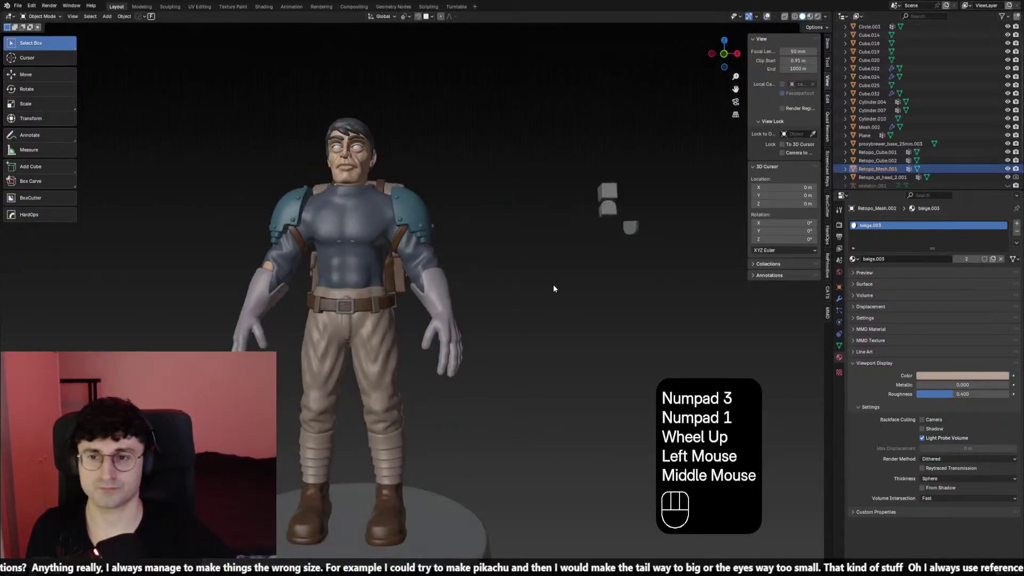
{"action": "middle_click_drag", "start_coordinate": [552, 284], "coordinate": [532, 301]}
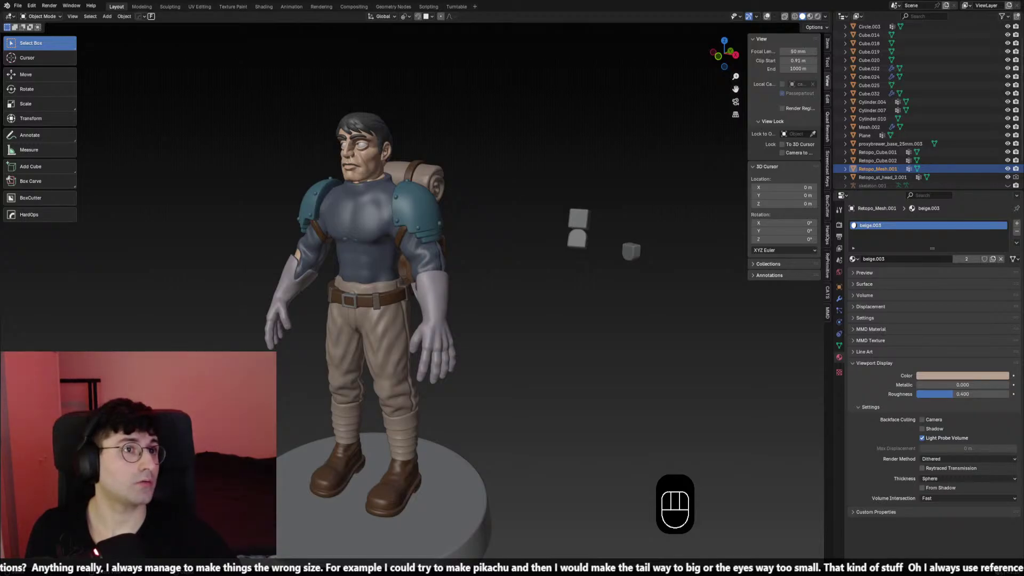
{"action": "scroll", "coordinate": [440, 351], "scroll_direction": "up", "scroll_amount": 2}
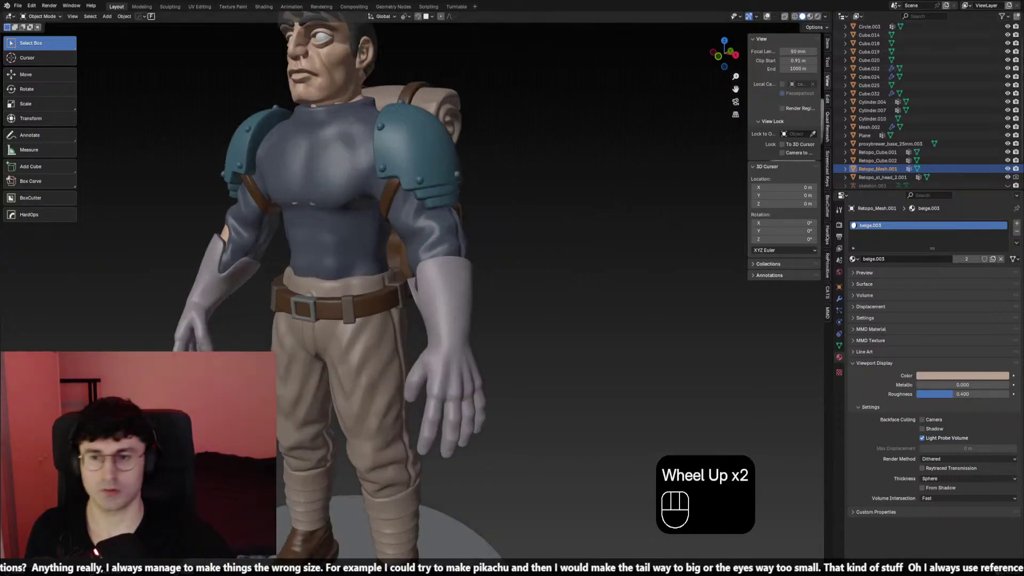
{"action": "scroll", "coordinate": [439, 350], "scroll_direction": "down", "scroll_amount": 1}
{"action": "middle_click_drag", "start_coordinate": [422, 347], "coordinate": [440, 350]}
{"action": "scroll", "coordinate": [440, 350], "scroll_direction": "down", "scroll_amount": 1}
{"action": "left_click", "coordinate": [440, 351]}
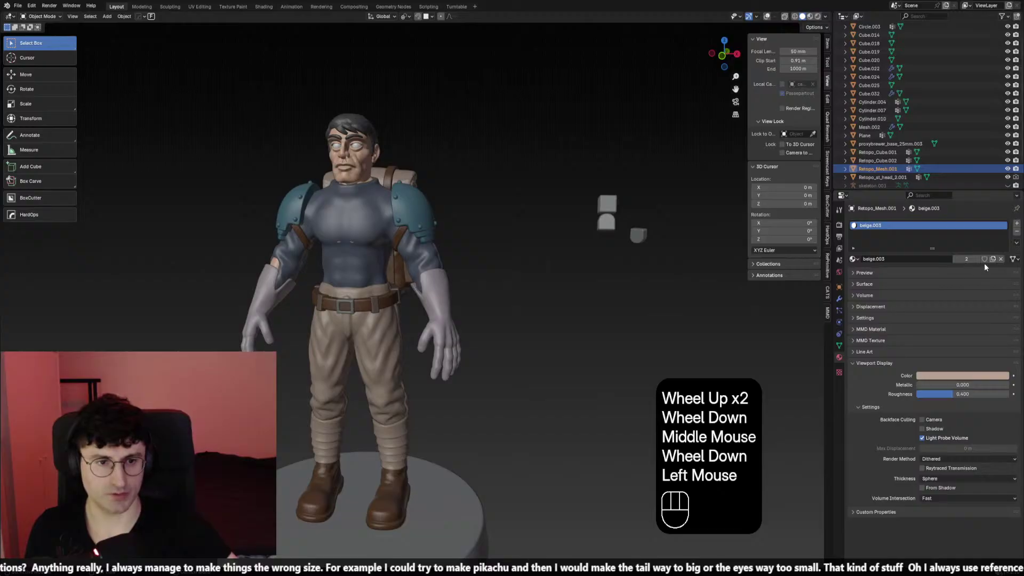
{"action": "left_click", "coordinate": [930, 260]}
{"action": "left_click", "coordinate": [885, 260]}
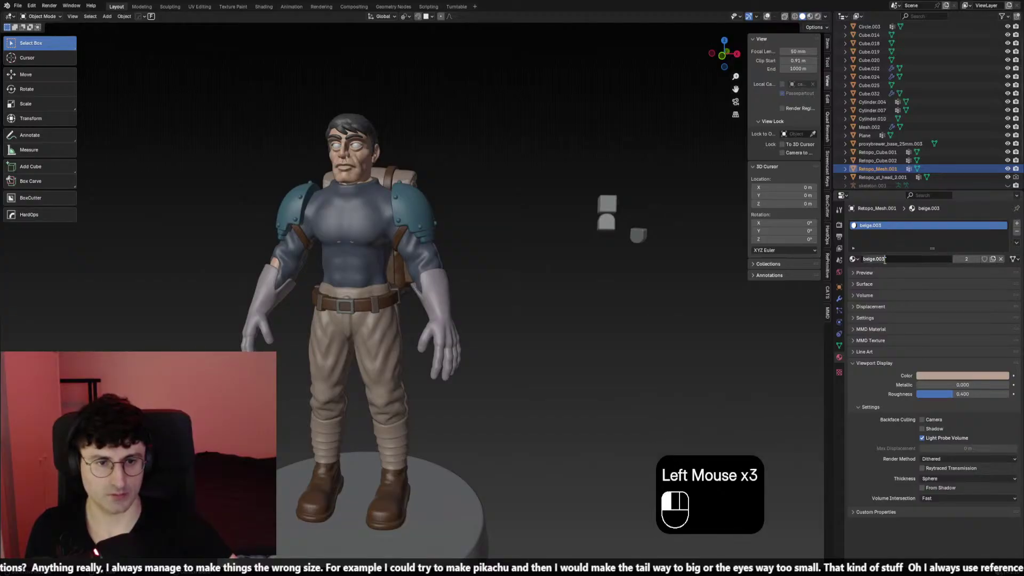
{"action": "type", "text": "darkblue"}
{"action": "key", "text": "Return"}
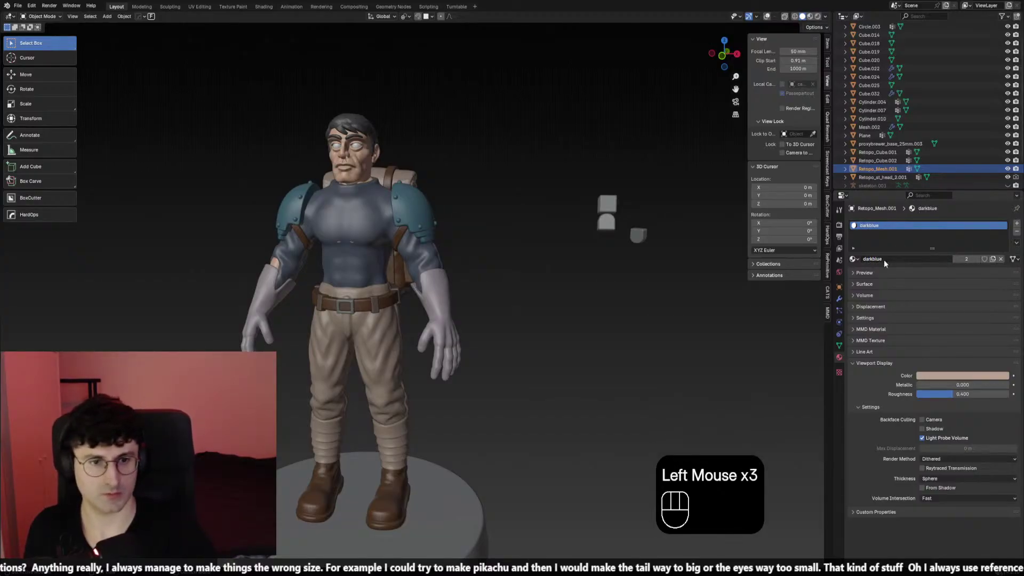
Set the darkblue material's viewport display color to hue 0.616, saturation 0.437 and value 0.080
{"action": "left_click", "coordinate": [947, 375]}
{"action": "mouse_move", "coordinate": [1003, 285]}
{"action": "left_mouse_down"}
{"action": "mouse_move", "coordinate": [968, 283]}
{"action": "mouse_move", "coordinate": [1002, 288]}
{"action": "mouse_move", "coordinate": [1002, 297]}
{"action": "left_mouse_up"}
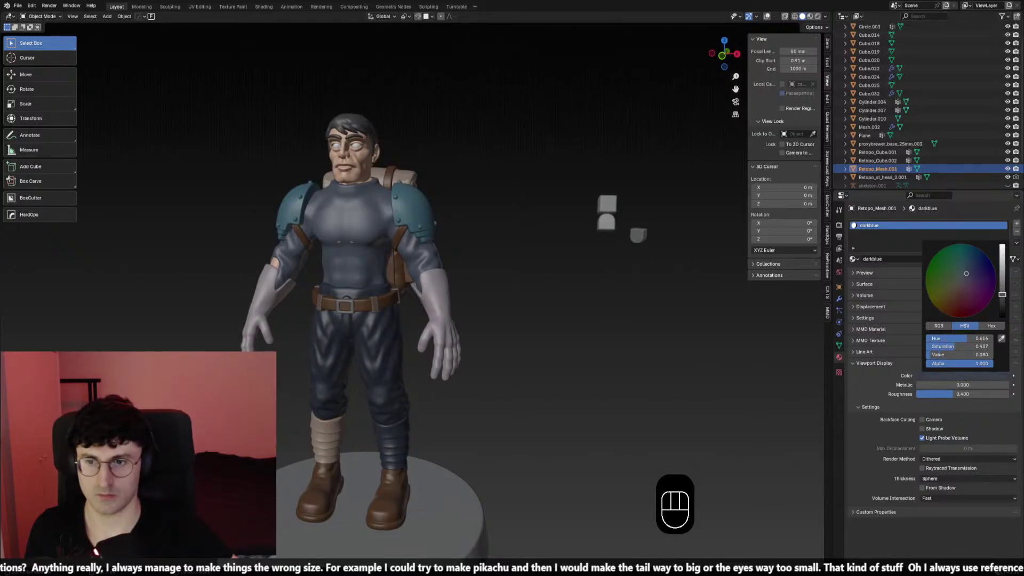
{"action": "left_click", "coordinate": [603, 299]}
Examine the recolored figure's clothing, gloves and overall proportions from the front, side and at an angle
{"action": "scroll", "coordinate": [379, 263], "scroll_direction": "down", "scroll_amount": 3}
{"action": "middle_click_drag", "start_coordinate": [392, 266], "coordinate": [478, 329]}
{"action": "key", "text": "KP_1"}
{"action": "key", "text": "KP_3"}
{"action": "key", "text": "KP_1"}
{"action": "scroll", "coordinate": [555, 340], "scroll_direction": "up", "scroll_amount": 3}
{"action": "scroll", "coordinate": [505, 315], "scroll_direction": "down", "scroll_amount": 3}
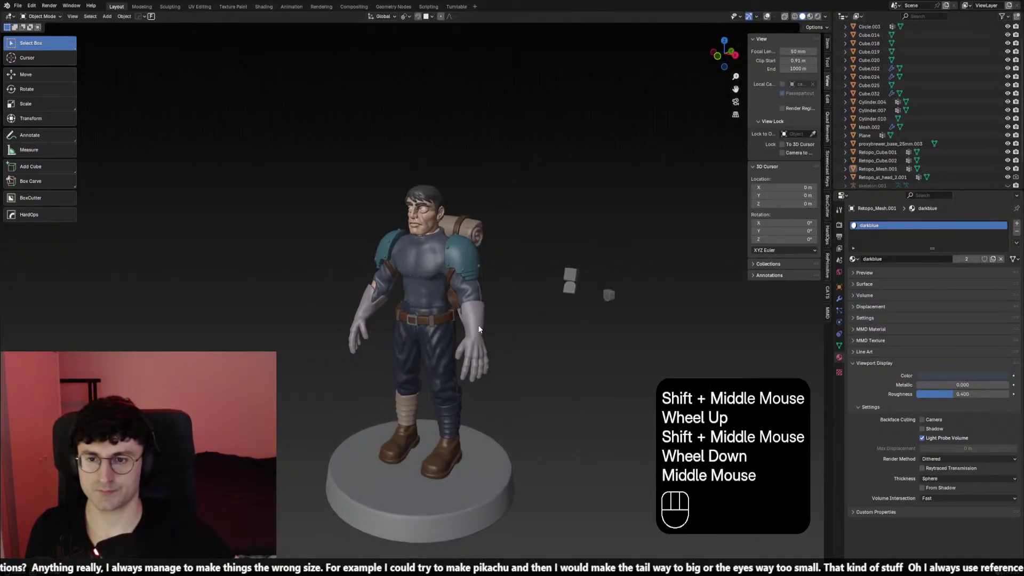
{"action": "scroll", "coordinate": [478, 329], "scroll_direction": "up", "scroll_amount": 2}
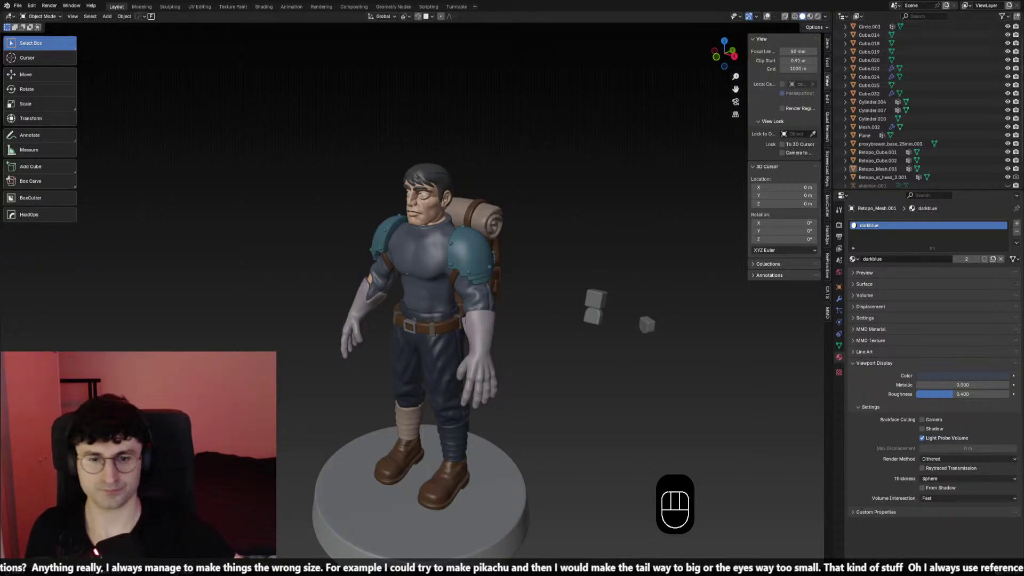
{"action": "key", "text": "KP_1"}
{"action": "middle_click_drag", "start_coordinate": [501, 224], "coordinate": [523, 314]}
{"action": "key", "text": "KP_3"}
{"action": "key", "text": "KP_1"}
{"action": "scroll", "coordinate": [532, 222], "scroll_direction": "up", "scroll_amount": 2}
{"action": "scroll", "coordinate": [580, 250], "scroll_direction": "down", "scroll_amount": 1}
{"action": "middle_click_drag", "start_coordinate": [524, 314], "coordinate": [558, 248]}
{"action": "scroll", "coordinate": [575, 323], "scroll_direction": "up", "scroll_amount": 1}
{"action": "scroll", "coordinate": [542, 335], "scroll_direction": "down", "scroll_amount": 1}
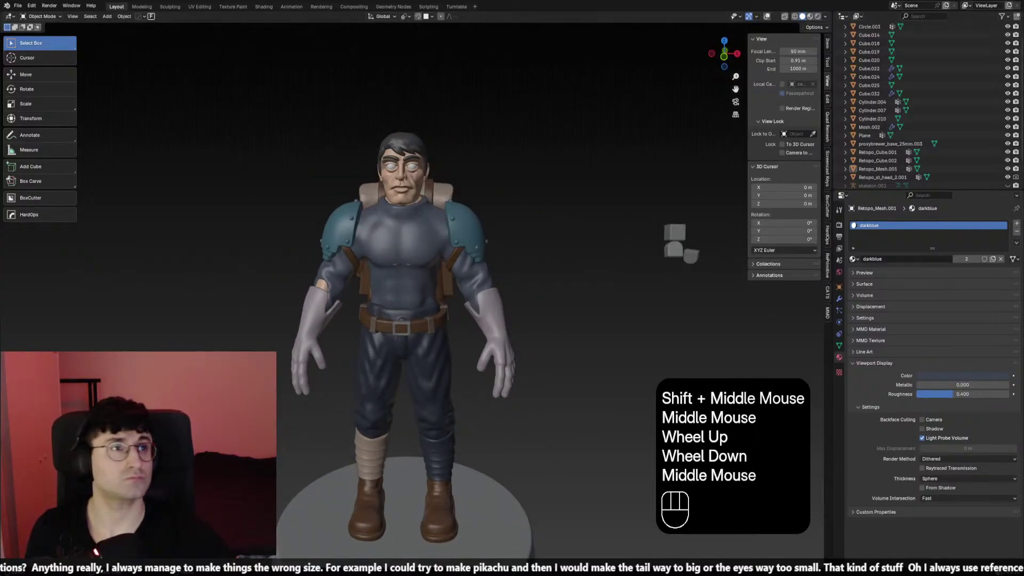
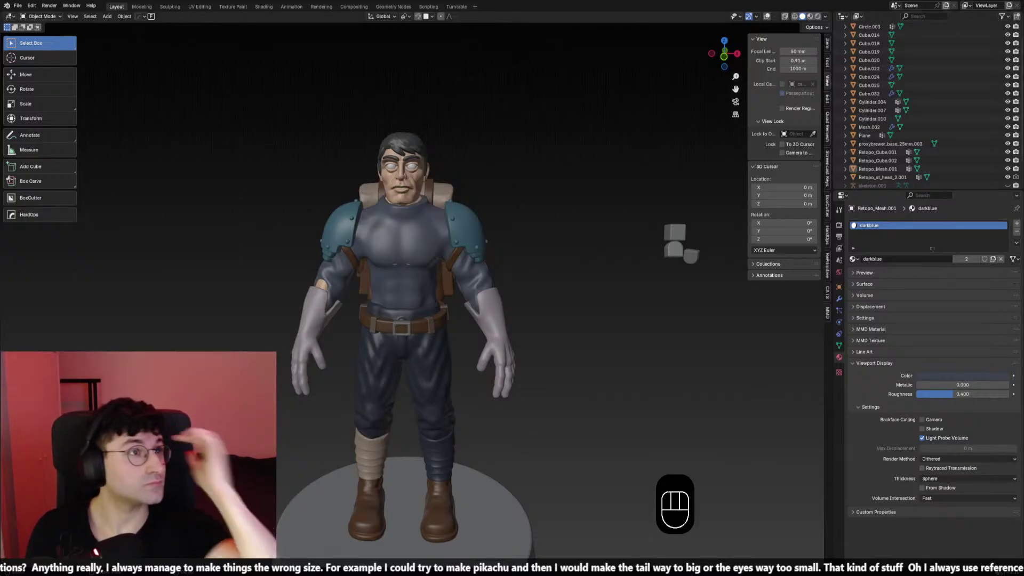
{"action": "scroll", "coordinate": [406, 298], "scroll_direction": "down", "scroll_amount": 2}
{"action": "middle_click_drag", "start_coordinate": [504, 288], "coordinate": [542, 295], "text": "shift"}
{"action": "scroll", "coordinate": [528, 296], "scroll_direction": "up", "scroll_amount": 2}
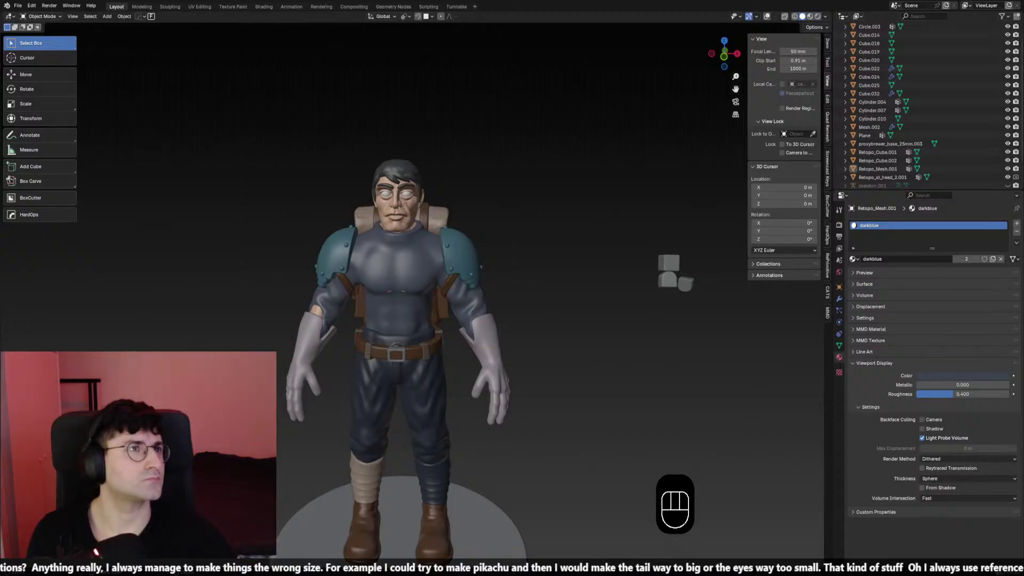
Select the gloves and switch them to Sculpt Mode
{"action": "scroll", "coordinate": [441, 277], "scroll_direction": "up", "scroll_amount": 2}
{"action": "middle_click_drag", "start_coordinate": [405, 282], "coordinate": [482, 290]}
{"action": "left_click", "coordinate": [412, 276]}
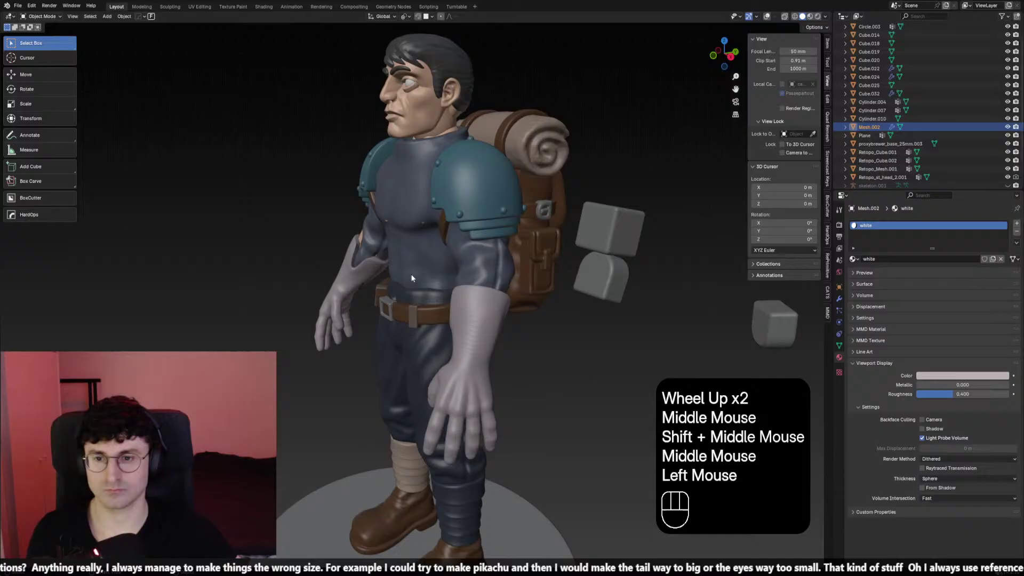
{"action": "left_click", "coordinate": [41, 16]}
{"action": "left_click", "coordinate": [68, 55]}
Try to pull the outer side of the glove's cuff downward with a 102 px Elastic Deform brush
{"action": "key", "text": "f"}
{"action": "left_click", "coordinate": [489, 298]}
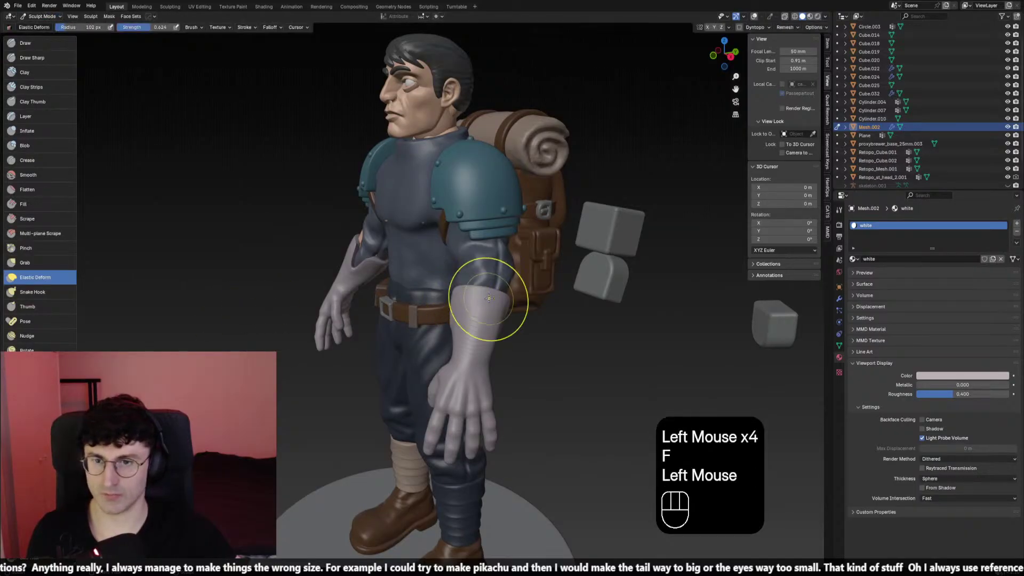
{"action": "left_click_drag", "start_coordinate": [488, 299], "coordinate": [485, 319]}
{"action": "key", "text": "ctrl+z"}
Switch to the Mask brush and enlarge it to about 146 px for covering the glove's hand
{"action": "key", "text": "m"}
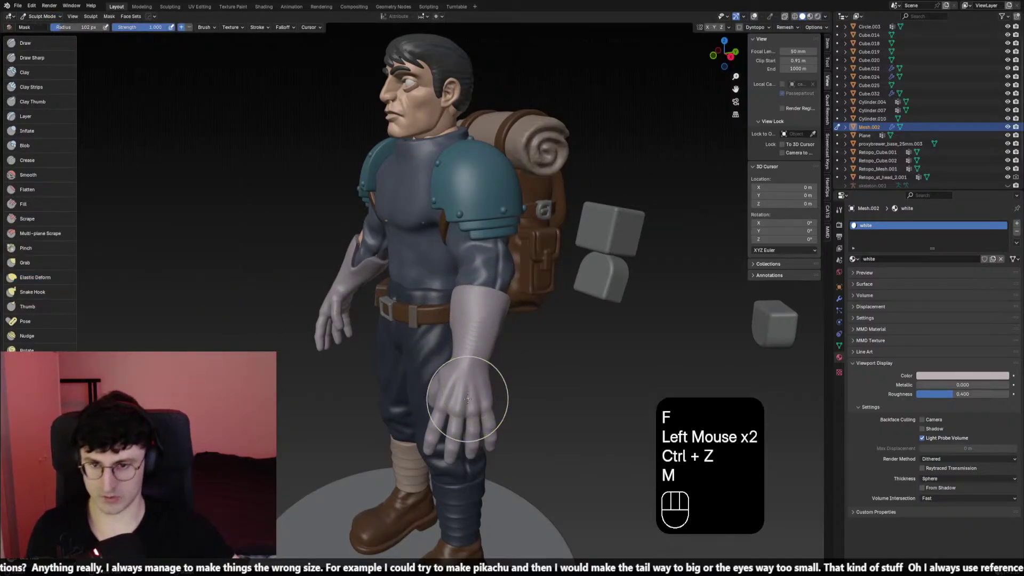
{"action": "key", "text": "f"}
{"action": "right_click", "coordinate": [467, 421]}
{"action": "key", "text": "shift+f"}
{"action": "key", "text": "f"}
{"action": "left_click", "coordinate": [468, 427]}
{"action": "key", "text": "f"}
{"action": "left_click", "coordinate": [540, 434]}
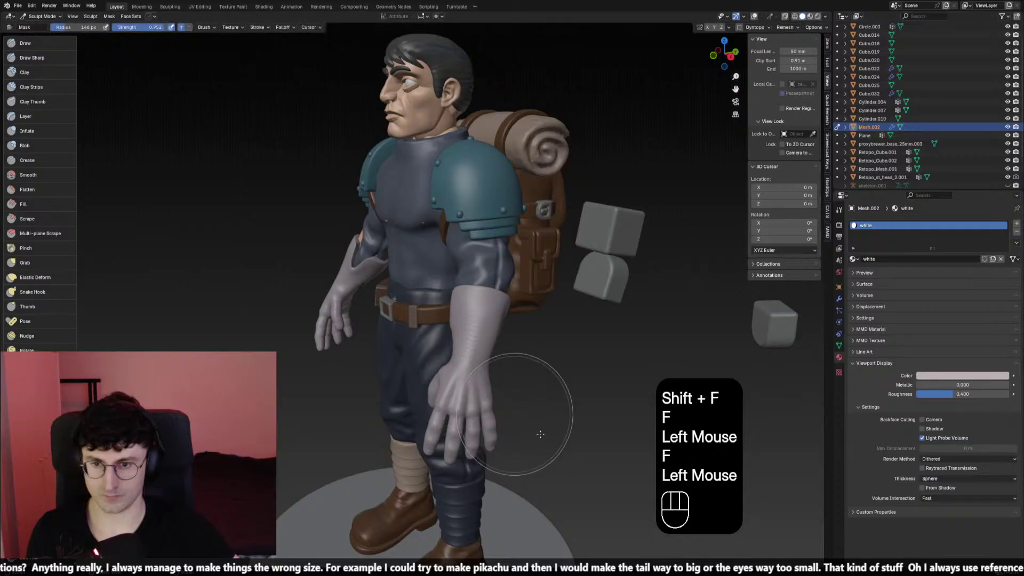
{"action": "left_click", "coordinate": [540, 434]}
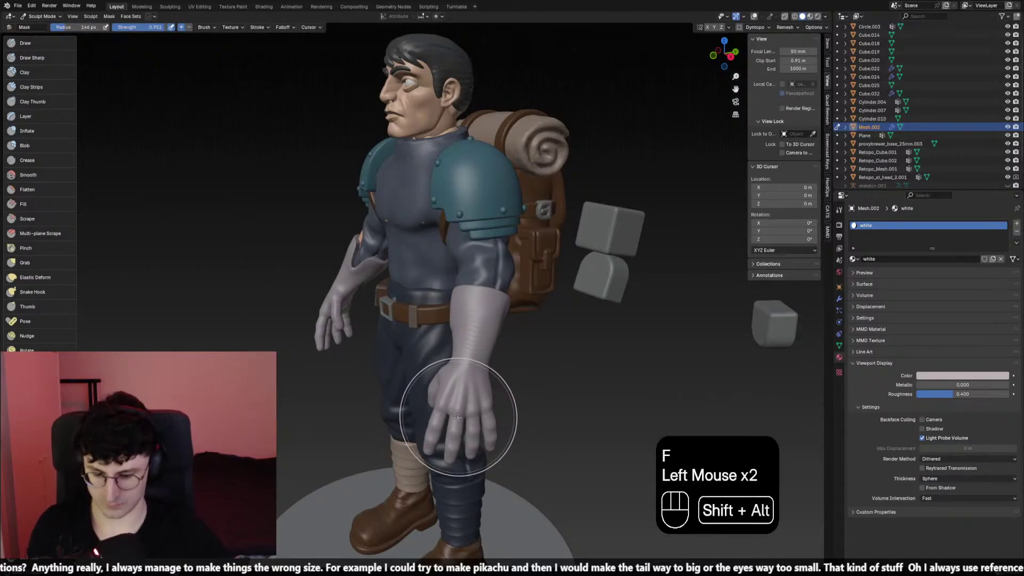
Show the viewport overlays and mask the glove's hand and fingers with a larger, stronger Mask brush
{"action": "key", "text": "shift+alt+z"}
{"action": "key", "text": "f"}
{"action": "left_click", "coordinate": [483, 429]}
{"action": "key", "text": "shift+f"}
{"action": "left_click", "coordinate": [484, 425]}
{"action": "left_click", "coordinate": [486, 423]}
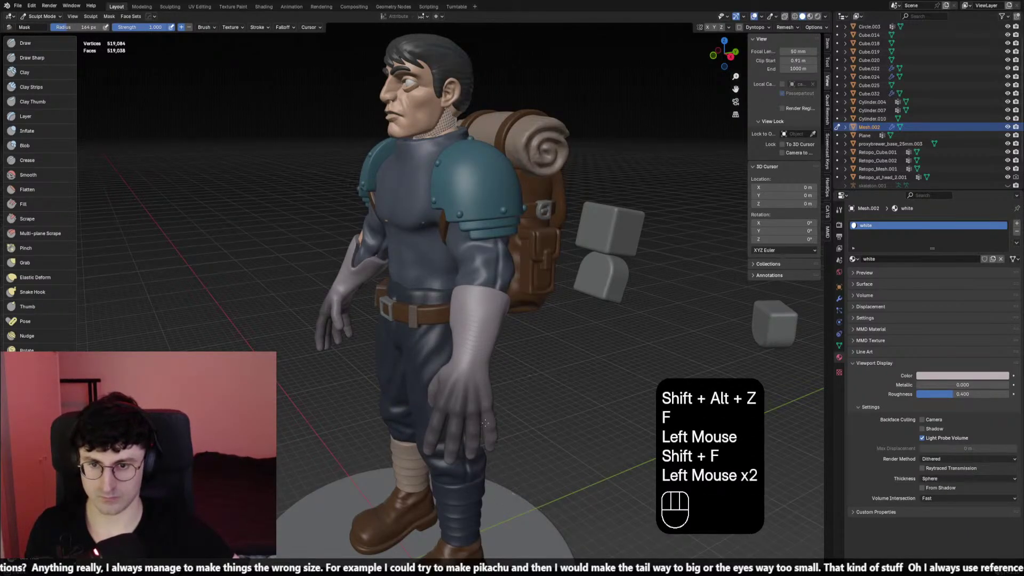
Extend the mask over the remaining areas of the glove's hand and fingers with a Mask brush of about 116 px
{"action": "middle_click_drag", "start_coordinate": [542, 392], "coordinate": [528, 389]}
{"action": "key", "text": "f"}
{"action": "left_click", "coordinate": [525, 389]}
{"action": "key", "text": "f"}
{"action": "left_click", "coordinate": [478, 372]}
{"action": "left_click", "coordinate": [477, 372]}
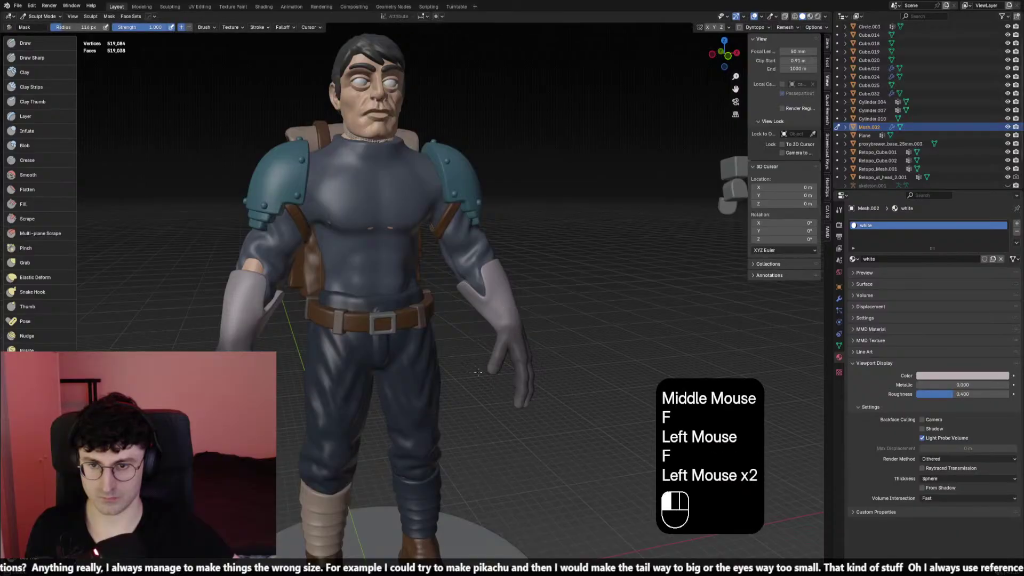
{"action": "middle_click_drag", "start_coordinate": [524, 355], "coordinate": [303, 370]}
{"action": "left_click", "coordinate": [303, 370]}
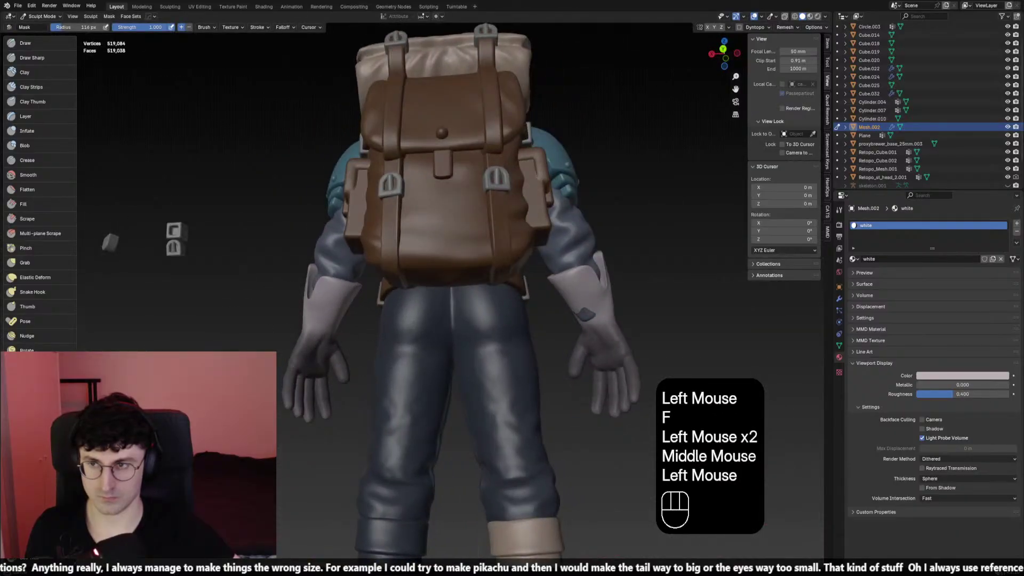
Switch to the Elastic Deform brush and try to reshape the glove's forearm, undoing the last stroke
{"action": "key", "text": "KP_1"}
{"action": "key", "text": "f"}
{"action": "left_click", "coordinate": [639, 377]}
{"action": "middle_click_drag", "start_coordinate": [640, 378], "coordinate": [589, 388], "text": "shift"}
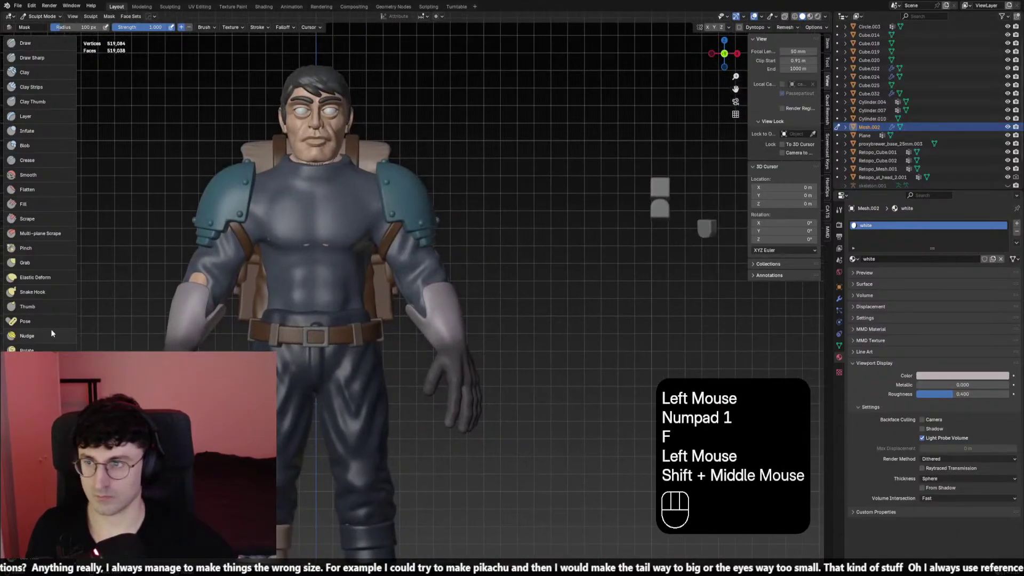
{"action": "left_click", "coordinate": [35, 277]}
{"action": "key", "text": "f"}
{"action": "left_click", "coordinate": [434, 320]}
{"action": "mouse_move", "coordinate": [373, 320]}
{"action": "middle_mouse_down"}
{"action": "mouse_move", "coordinate": [434, 320]}
{"action": "mouse_move", "coordinate": [423, 299]}
{"action": "middle_mouse_up"}
{"action": "left_click", "coordinate": [441, 312]}
{"action": "key", "text": "ctrl+z"}
Reshape the outer side of the glove's forearm with an Elastic Deform brush of about 127 px
{"action": "key", "text": "f"}
{"action": "left_click", "coordinate": [423, 299]}
{"action": "left_click", "coordinate": [441, 318]}
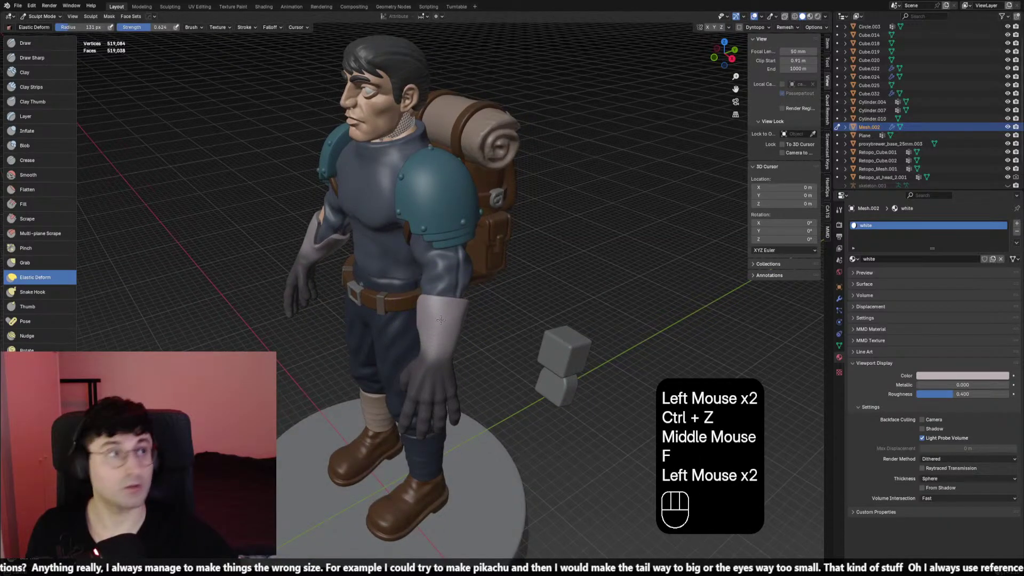
{"action": "key", "text": "f"}
{"action": "left_click", "coordinate": [454, 319]}
{"action": "left_click", "coordinate": [460, 318]}
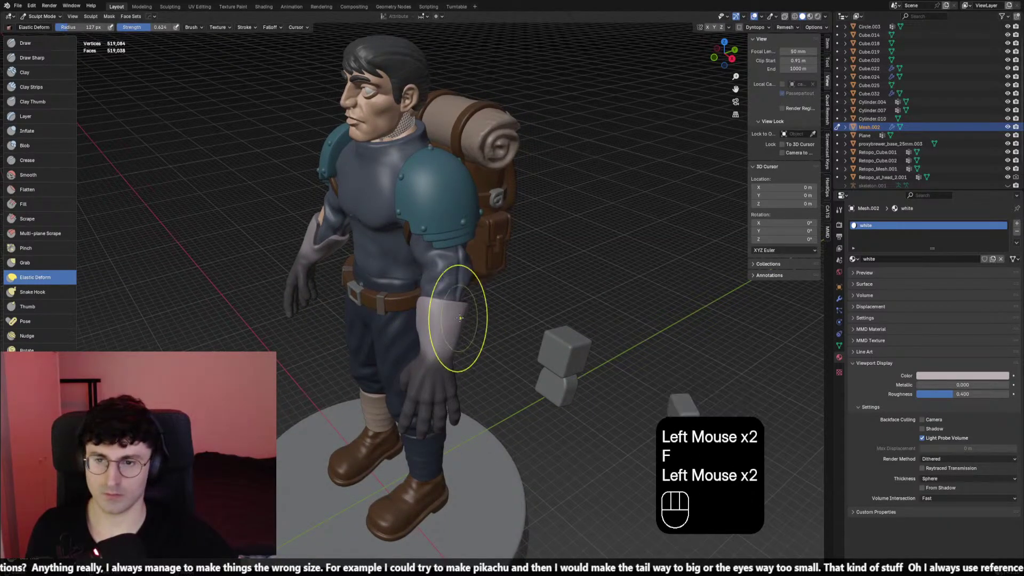
Refine the glove's forearm with an Elastic Deform brush reduced to about 48 px and smooth its surface
{"action": "middle_click_drag", "start_coordinate": [460, 318], "coordinate": [554, 288]}
{"action": "key", "text": "f"}
{"action": "key", "text": "f"}
{"action": "left_click", "coordinate": [421, 318]}
{"action": "middle_click_drag", "start_coordinate": [464, 315], "coordinate": [462, 354]}
{"action": "key", "text": "f"}
{"action": "left_click", "coordinate": [424, 330]}
{"action": "scroll", "coordinate": [426, 337], "scroll_direction": "up", "scroll_amount": 2}
{"action": "scroll", "coordinate": [426, 336], "scroll_direction": "up", "scroll_amount": 1}
{"action": "left_click", "coordinate": [467, 343], "text": "shift"}
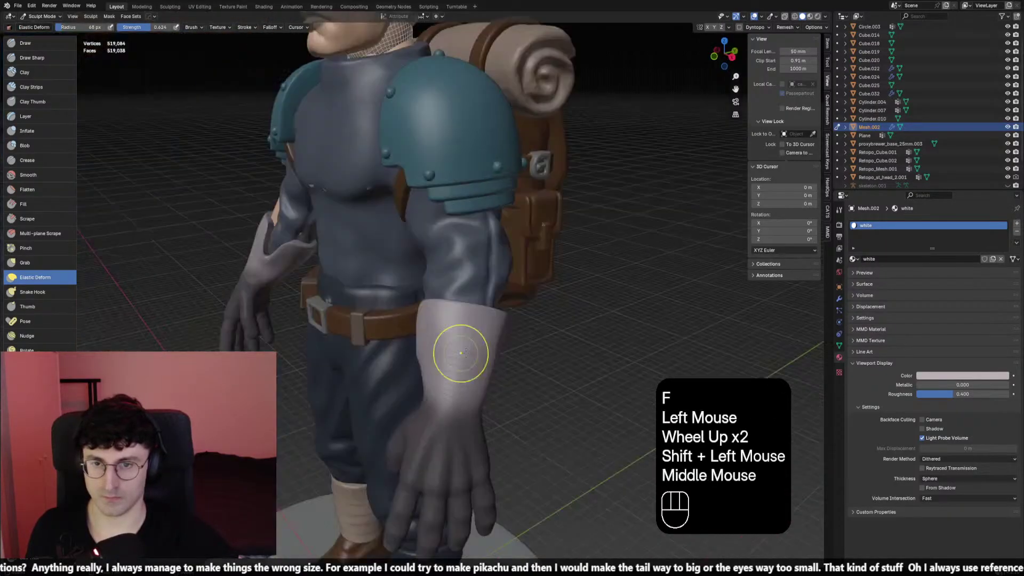
Turn off the glove's Mirror modifier in the viewport and smooth the forearm above the wrist
{"action": "scroll", "coordinate": [462, 354], "scroll_direction": "down", "scroll_amount": 1}
{"action": "left_click", "coordinate": [839, 299]}
{"action": "left_click", "coordinate": [981, 237]}
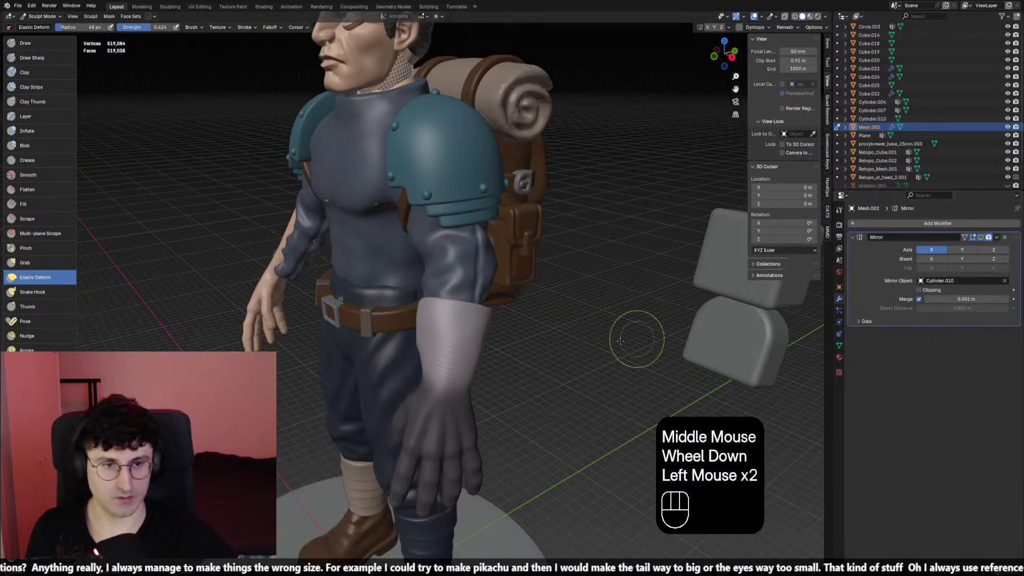
{"action": "key", "text": "f"}
{"action": "left_click", "coordinate": [475, 361]}
{"action": "left_click_drag", "start_coordinate": [464, 363], "coordinate": [454, 358], "text": "shift"}
{"action": "left_click", "coordinate": [419, 374], "text": "shift"}
Adjust the outer contour of the glove's forearm below the cuff with a 59 px Elastic Deform brush
{"action": "mouse_move", "coordinate": [467, 365]}
{"action": "middle_mouse_down"}
{"action": "mouse_move", "coordinate": [419, 369]}
{"action": "mouse_move", "coordinate": [464, 354]}
{"action": "mouse_move", "coordinate": [427, 352]}
{"action": "middle_mouse_up"}
{"action": "key", "text": "f"}
{"action": "left_click", "coordinate": [416, 349]}
{"action": "middle_click_drag", "start_coordinate": [499, 344], "coordinate": [483, 360]}
{"action": "key", "text": "f"}
{"action": "left_click", "coordinate": [484, 354]}
{"action": "left_click_drag", "start_coordinate": [488, 350], "coordinate": [485, 347]}
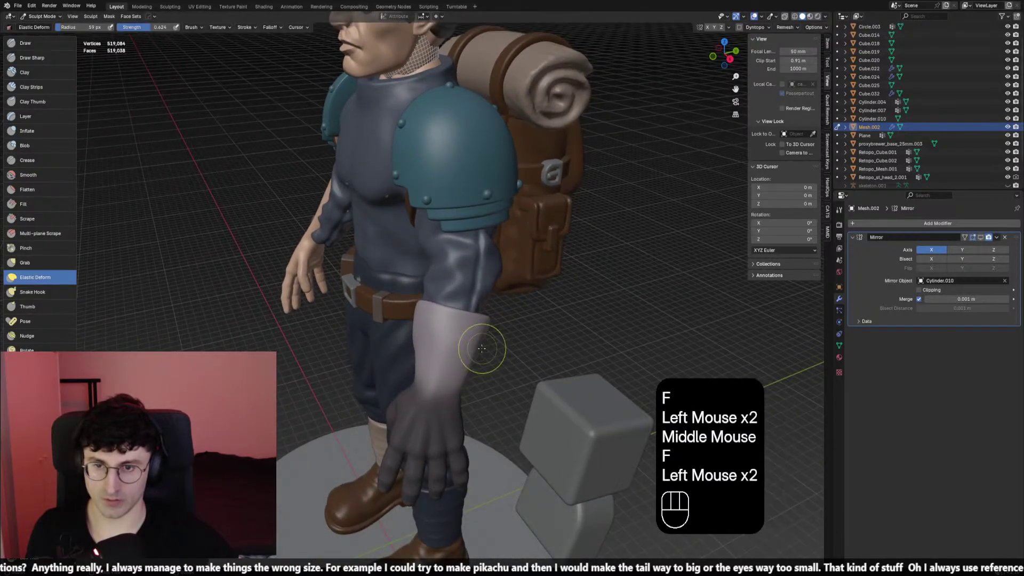
Refine the glove's forearm from several angles with resized Elastic Deform strokes and smooth the reworked area
{"action": "middle_click_drag", "start_coordinate": [469, 350], "coordinate": [499, 352]}
{"action": "mouse_move", "coordinate": [443, 363]}
{"action": "middle_mouse_down"}
{"action": "mouse_move", "coordinate": [461, 365]}
{"action": "mouse_move", "coordinate": [419, 349]}
{"action": "mouse_move", "coordinate": [438, 341]}
{"action": "mouse_move", "coordinate": [445, 355]}
{"action": "mouse_move", "coordinate": [471, 352]}
{"action": "mouse_move", "coordinate": [448, 325]}
{"action": "middle_mouse_up"}
{"action": "key", "text": "f"}
{"action": "left_click", "coordinate": [435, 355]}
{"action": "left_click", "coordinate": [435, 354]}
{"action": "key", "text": "f"}
{"action": "left_click", "coordinate": [412, 346]}
{"action": "key", "text": "f"}
{"action": "left_click", "coordinate": [426, 346]}
{"action": "key", "text": "f"}
{"action": "left_click", "coordinate": [439, 338]}
{"action": "left_click", "coordinate": [440, 342], "text": "shift"}
{"action": "left_click", "coordinate": [434, 347]}
{"action": "left_click", "coordinate": [450, 357], "text": "shift"}
Adjust the upper rim of the glove's cuff with short Elastic Deform strokes
{"action": "scroll", "coordinate": [471, 353], "scroll_direction": "down", "scroll_amount": 2}
{"action": "mouse_move", "coordinate": [448, 325]}
{"action": "middle_mouse_down"}
{"action": "mouse_move", "coordinate": [427, 301]}
{"action": "mouse_move", "coordinate": [386, 289]}
{"action": "mouse_move", "coordinate": [423, 309]}
{"action": "mouse_move", "coordinate": [462, 311]}
{"action": "mouse_move", "coordinate": [416, 328]}
{"action": "middle_mouse_up"}
{"action": "left_click", "coordinate": [426, 301]}
{"action": "left_click", "coordinate": [442, 302]}
{"action": "left_click", "coordinate": [457, 301]}
{"action": "key", "text": "f"}
{"action": "left_click", "coordinate": [429, 310]}
{"action": "left_click", "coordinate": [442, 311]}
{"action": "scroll", "coordinate": [462, 312], "scroll_direction": "up", "scroll_amount": 1}
Transfer sculpting to the blue shirt and adjust it around the gloved arm with a 57 px Elastic Deform brush
{"action": "key", "text": "alt+q"}
{"action": "mouse_move", "coordinate": [416, 328]}
{"action": "middle_mouse_down"}
{"action": "mouse_move", "coordinate": [389, 338]}
{"action": "mouse_move", "coordinate": [457, 326]}
{"action": "mouse_move", "coordinate": [448, 324]}
{"action": "middle_mouse_up"}
{"action": "key", "text": "f"}
{"action": "left_click", "coordinate": [381, 349]}
{"action": "left_click", "coordinate": [382, 349]}
{"action": "middle_click_drag", "start_coordinate": [448, 323], "coordinate": [347, 224]}
{"action": "left_click", "coordinate": [439, 320]}
{"action": "scroll", "coordinate": [484, 347], "scroll_direction": "down", "scroll_amount": 1}
{"action": "key", "text": "KP_1"}
{"action": "scroll", "coordinate": [480, 333], "scroll_direction": "down", "scroll_amount": 1}
{"action": "scroll", "coordinate": [498, 344], "scroll_direction": "up", "scroll_amount": 2}
{"action": "scroll", "coordinate": [470, 349], "scroll_direction": "down", "scroll_amount": 1}
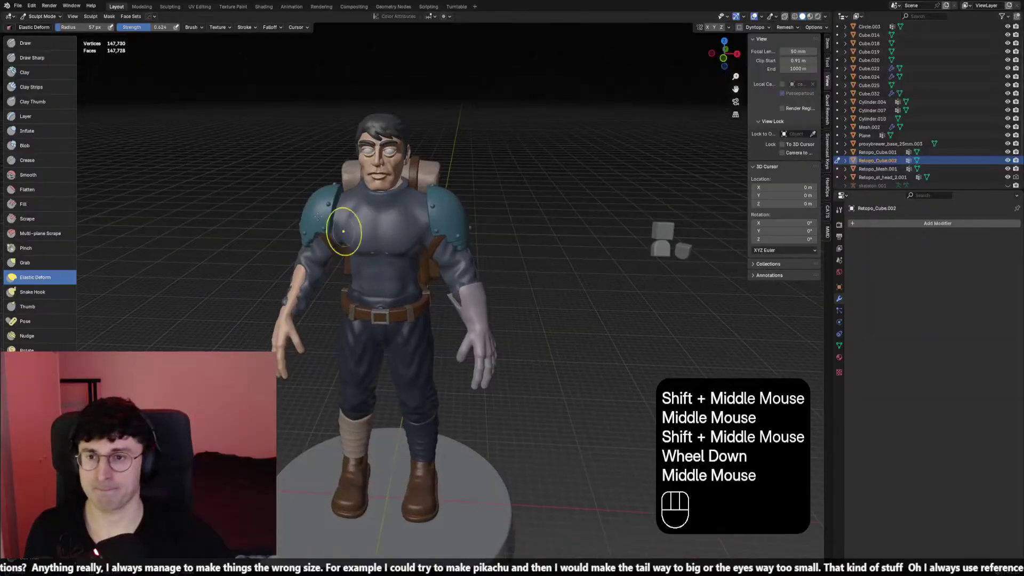
Select the glove in Object Mode and set its viewport color to dark red, about hue 0.007, saturation 0.819, value 0.209
{"action": "left_click", "coordinate": [42, 16]}
{"action": "left_click", "coordinate": [40, 27]}
{"action": "left_click", "coordinate": [486, 346]}
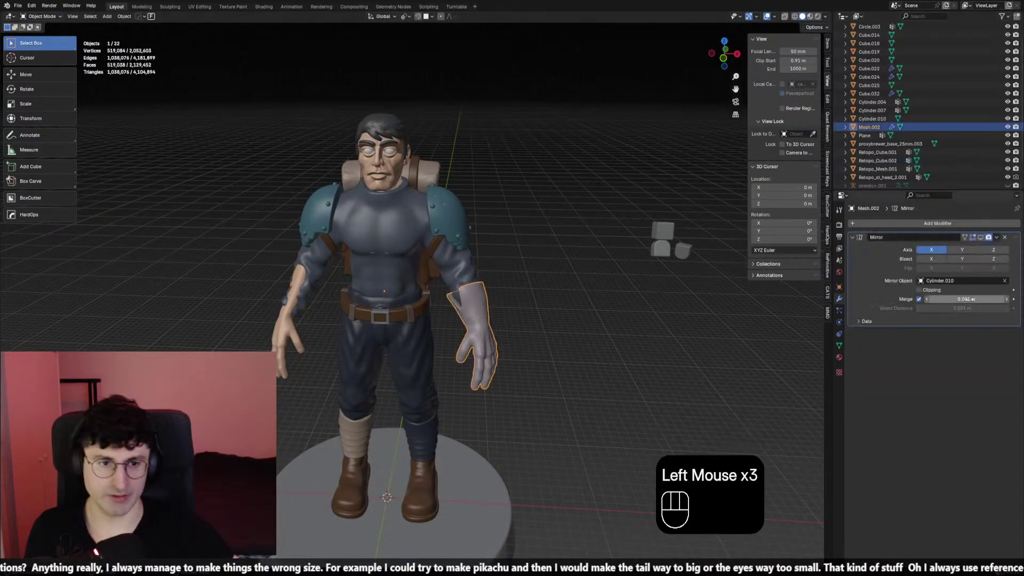
{"action": "left_click", "coordinate": [840, 356]}
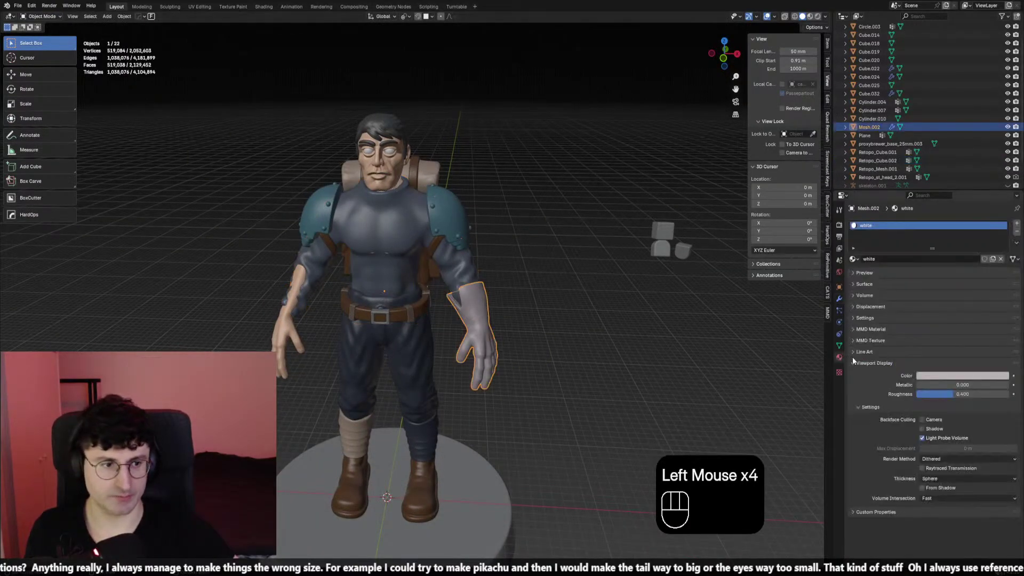
{"action": "left_click", "coordinate": [855, 259]}
{"action": "left_click", "coordinate": [966, 376]}
{"action": "mouse_move", "coordinate": [962, 299]}
{"action": "left_mouse_down"}
{"action": "mouse_move", "coordinate": [956, 306]}
{"action": "mouse_move", "coordinate": [1002, 280]}
{"action": "mouse_move", "coordinate": [956, 304]}
{"action": "left_mouse_up"}
{"action": "left_click", "coordinate": [998, 285]}
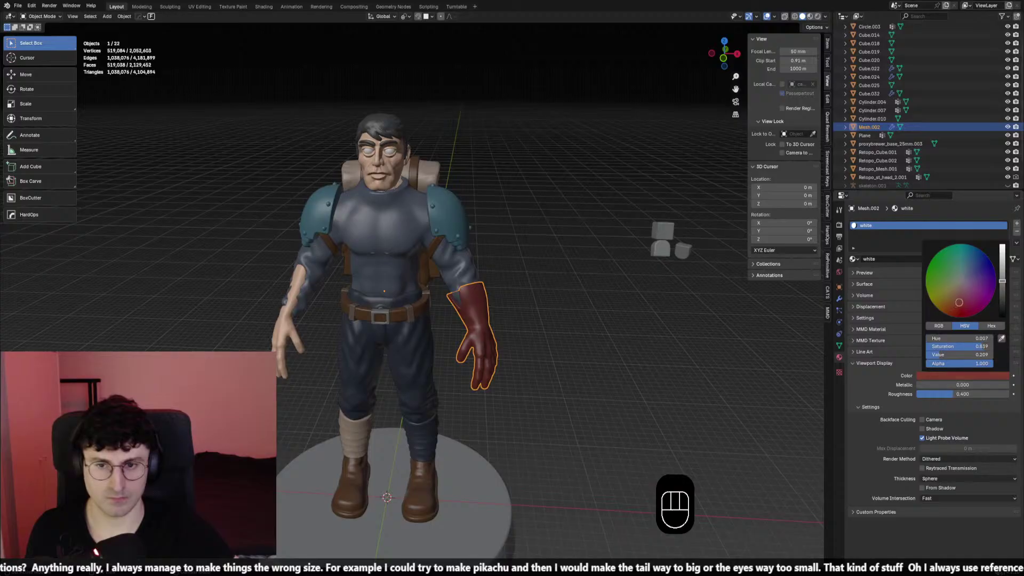
{"action": "left_click", "coordinate": [958, 302]}
{"action": "middle_click_drag", "start_coordinate": [603, 362], "coordinate": [470, 357]}
{"action": "left_click", "coordinate": [464, 354]}
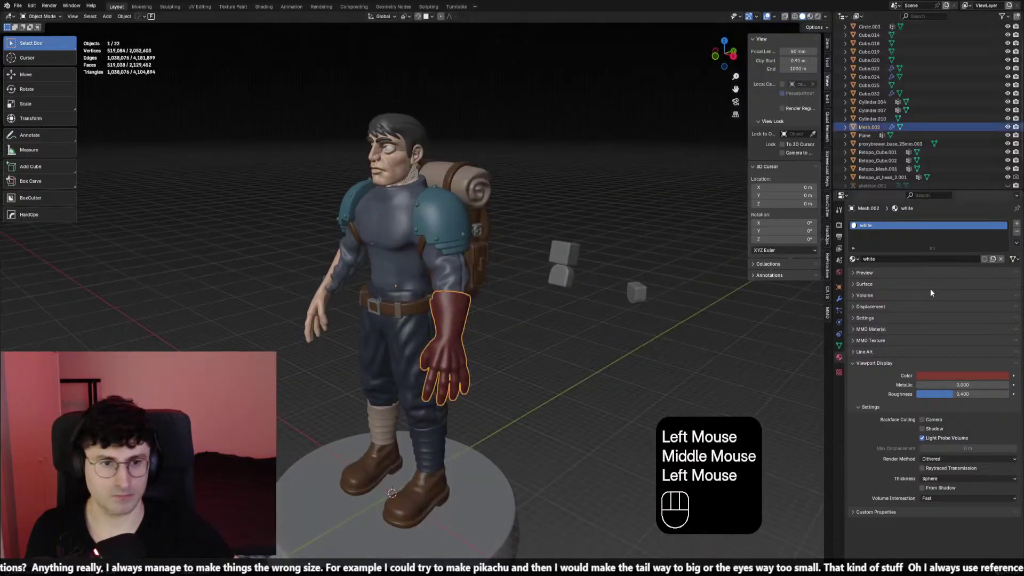
Rename the glove's material to red, and select the shoulder pad on the gloved arm
{"action": "left_click", "coordinate": [910, 258]}
{"action": "type", "text": "red"}
{"action": "left_click", "coordinate": [536, 303]}
{"action": "middle_click_drag", "start_coordinate": [536, 302], "coordinate": [616, 308]}
{"action": "scroll", "coordinate": [615, 309], "scroll_direction": "down", "scroll_amount": 2}
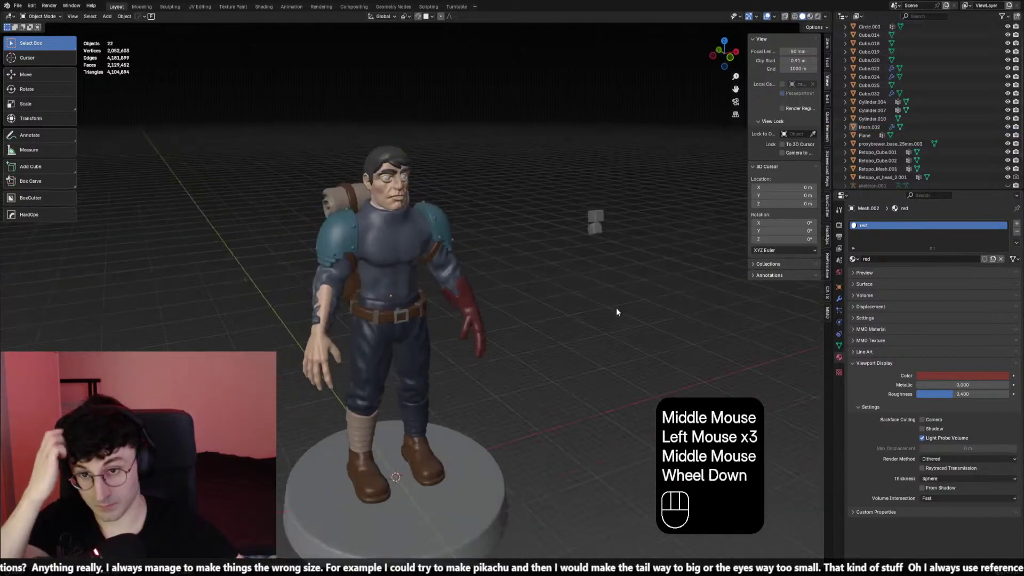
{"action": "key", "text": "KP_1"}
{"action": "left_click", "coordinate": [442, 229]}
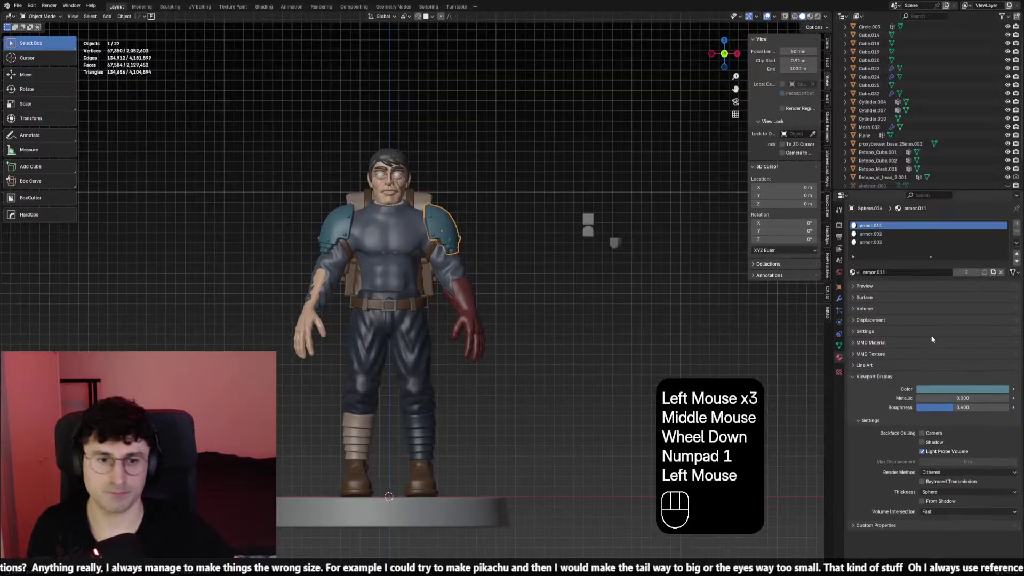
{"action": "left_click", "coordinate": [853, 272]}
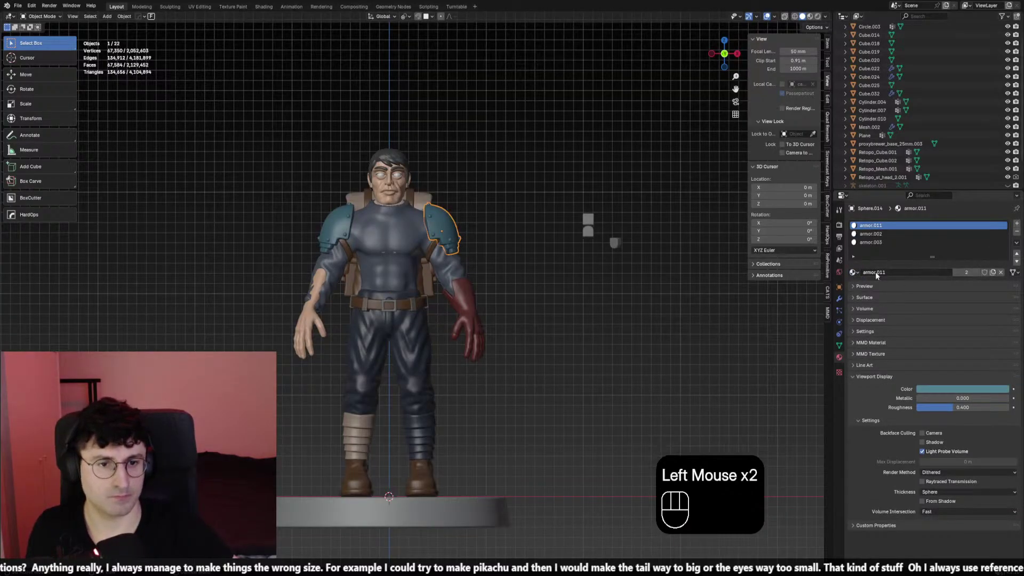
{"action": "left_click", "coordinate": [854, 272]}
{"action": "type", "text": "re"}
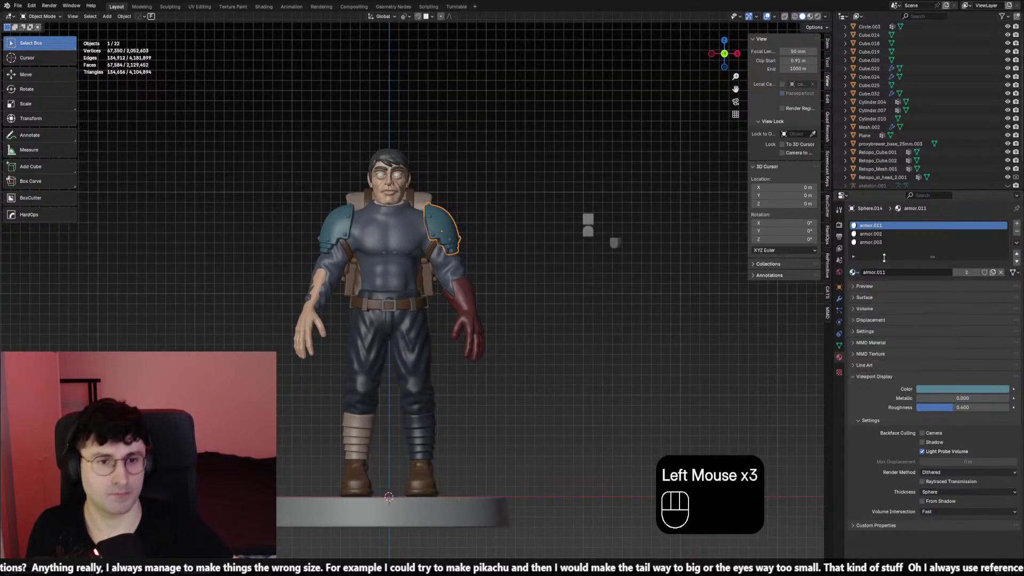
Change the viewport color of the shoulder pad's armor.011 material to a bright red
{"action": "left_click", "coordinate": [969, 390]}
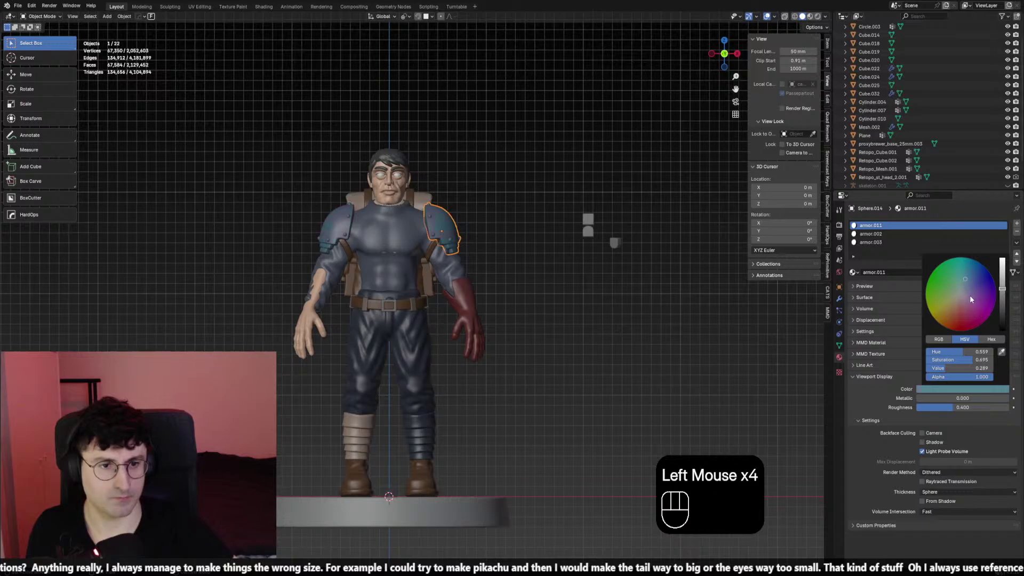
{"action": "left_click_drag", "start_coordinate": [970, 300], "coordinate": [960, 316]}
{"action": "left_click_drag", "start_coordinate": [1000, 286], "coordinate": [1002, 283]}
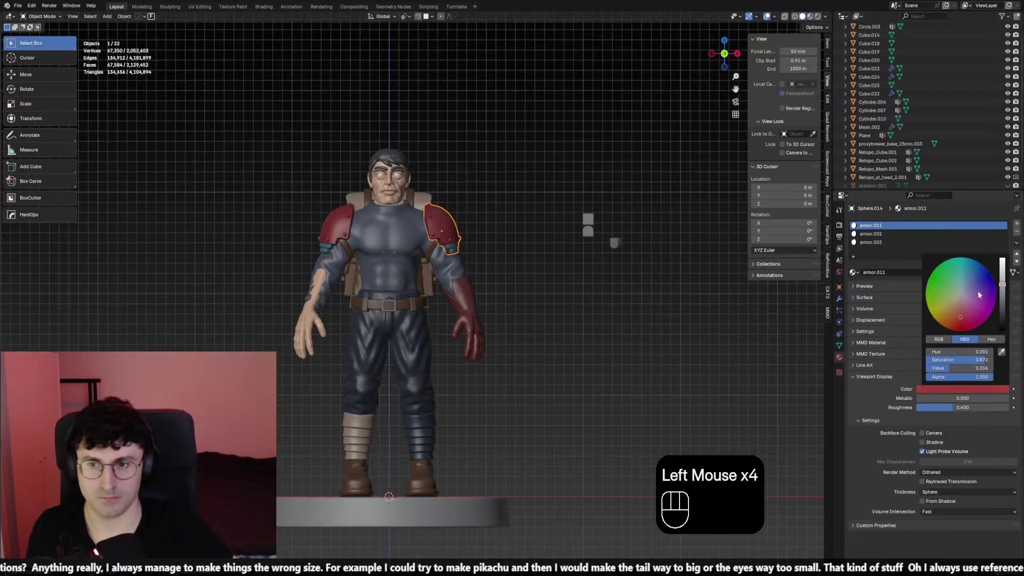
{"action": "middle_click_drag", "start_coordinate": [439, 289], "coordinate": [437, 362], "text": "shift"}
{"action": "key", "text": "shift+alt+z"}
{"action": "scroll", "coordinate": [458, 368], "scroll_direction": "up", "scroll_amount": 2}
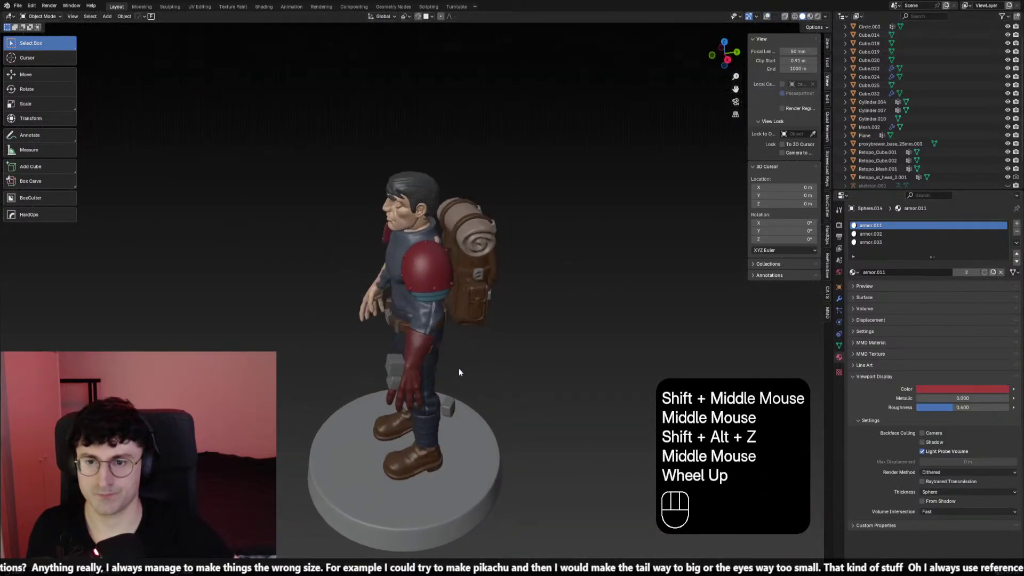
{"action": "scroll", "coordinate": [459, 368], "scroll_direction": "up", "scroll_amount": 1}
Show the overlays and remove the armor.003 and armor.002 material slots from the gloved arm's shoulder pad
{"action": "left_click", "coordinate": [440, 305]}
{"action": "middle_click_drag", "start_coordinate": [441, 305], "coordinate": [613, 299]}
{"action": "left_click", "coordinate": [767, 16]}
{"action": "scroll", "coordinate": [508, 279], "scroll_direction": "up", "scroll_amount": 2}
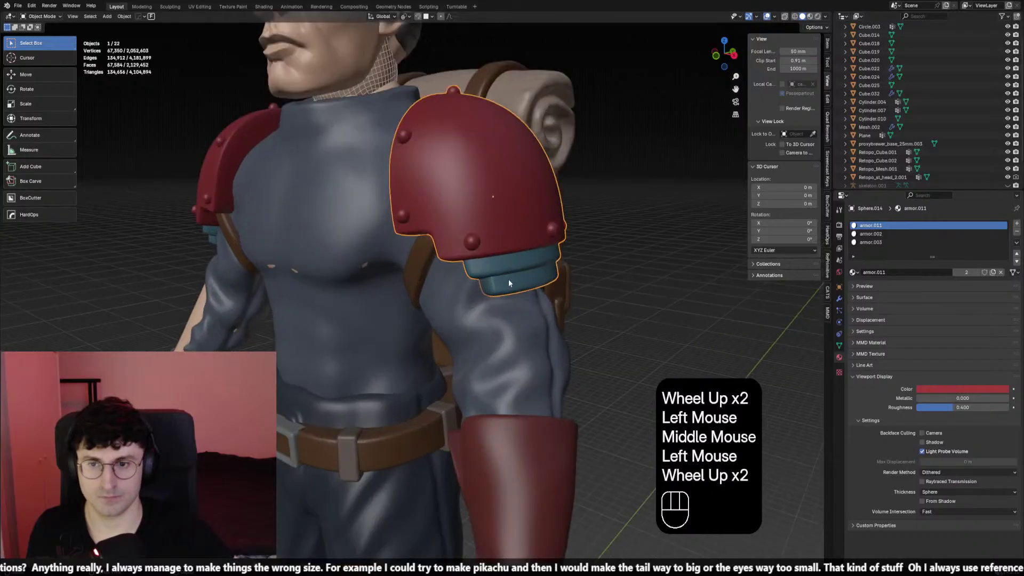
{"action": "left_click", "coordinate": [509, 281]}
{"action": "left_click", "coordinate": [870, 242]}
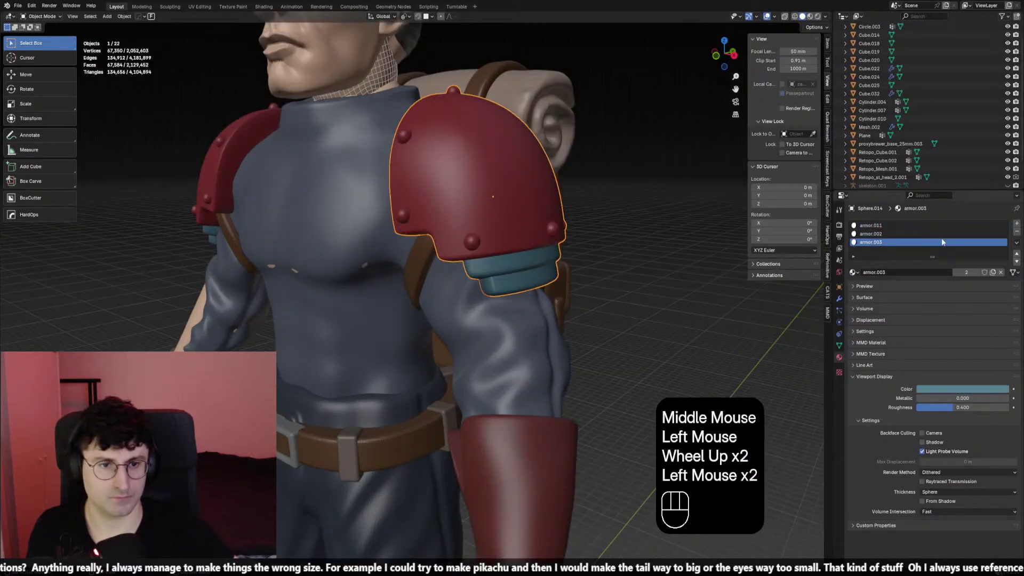
{"action": "left_click", "coordinate": [1016, 232]}
{"action": "left_click", "coordinate": [1018, 233]}
{"action": "scroll", "coordinate": [647, 274], "scroll_direction": "down", "scroll_amount": 1}
{"action": "left_click", "coordinate": [645, 274]}
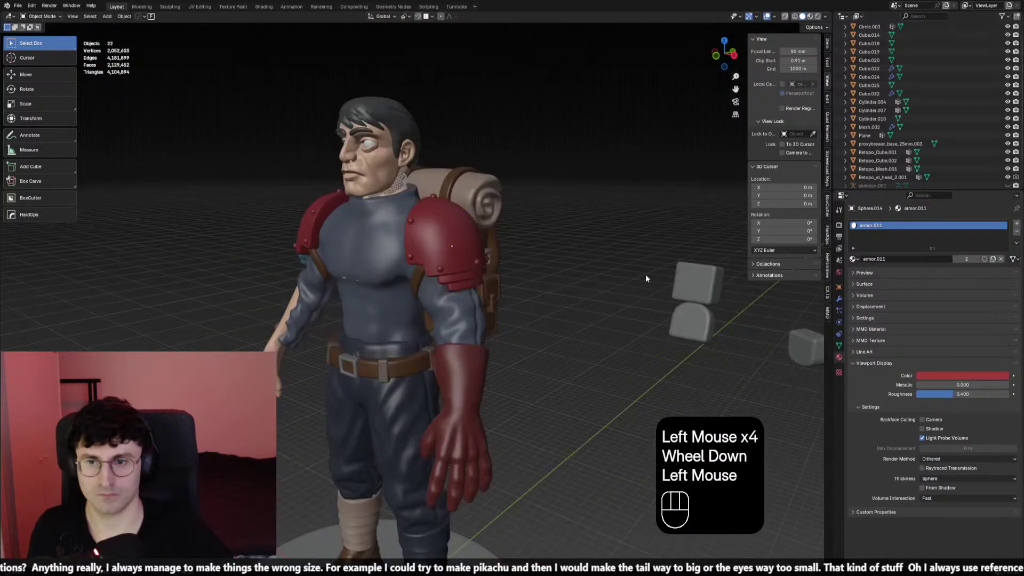
Remove the armor.003 and armor.002 material slots from the bare arm's shoulder pad, leaving only armor.011
{"action": "key", "text": "KP_1"}
{"action": "scroll", "coordinate": [645, 274], "scroll_direction": "down", "scroll_amount": 2}
{"action": "scroll", "coordinate": [327, 246], "scroll_direction": "up", "scroll_amount": 1}
{"action": "left_click", "coordinate": [318, 251]}
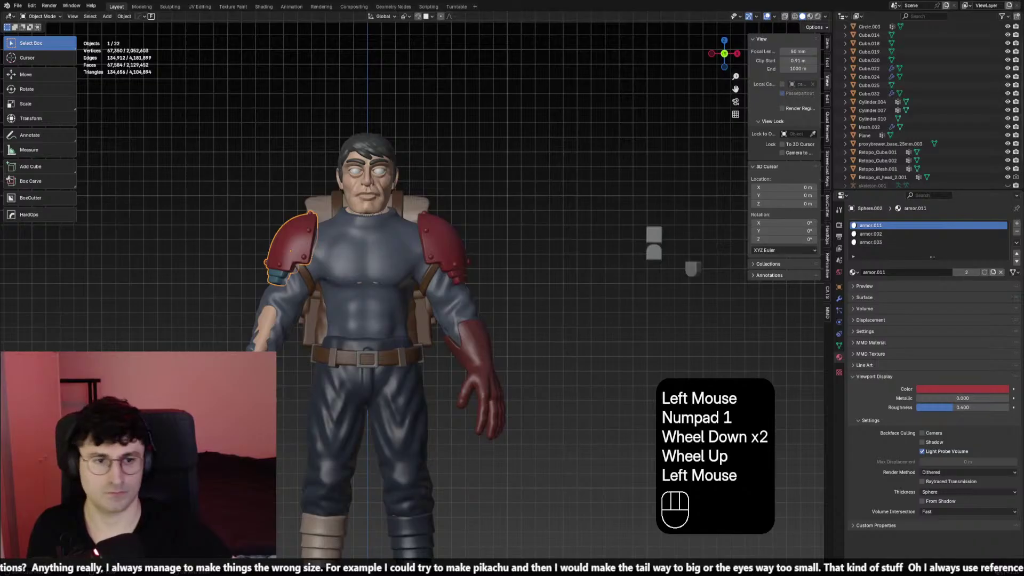
{"action": "left_click", "coordinate": [871, 242]}
{"action": "left_click", "coordinate": [1016, 232]}
{"action": "left_click", "coordinate": [1016, 232]}
{"action": "left_click", "coordinate": [500, 315]}
{"action": "scroll", "coordinate": [482, 318], "scroll_direction": "down", "scroll_amount": 1}
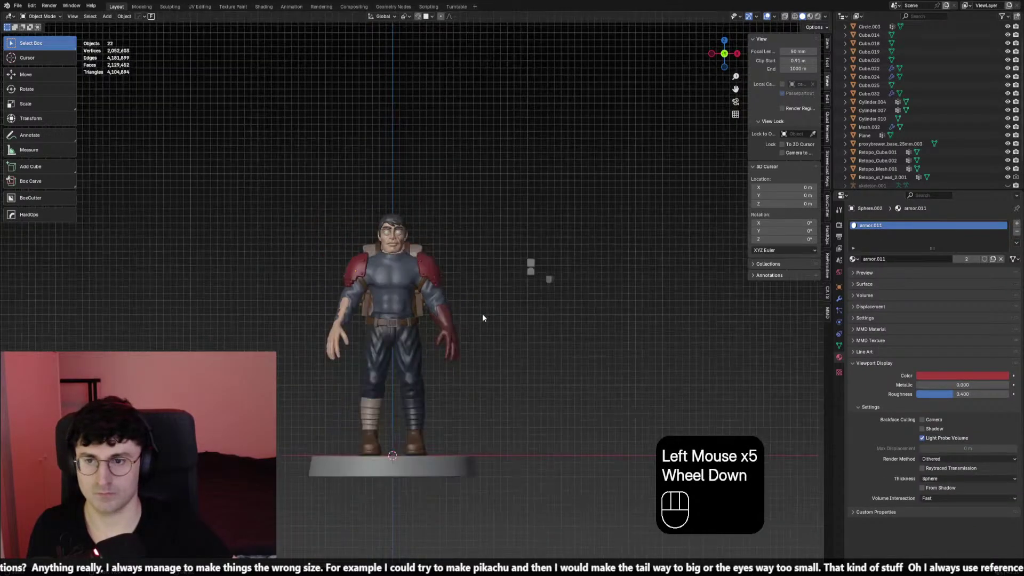
Hide the viewport overlays and examine the recolored figure's armor, glove and clothing from the front, side and close up
{"action": "scroll", "coordinate": [459, 326], "scroll_direction": "up", "scroll_amount": 2}
{"action": "middle_click_drag", "start_coordinate": [482, 318], "coordinate": [510, 318]}
{"action": "key", "text": "KP_1"}
{"action": "key", "text": "KP_3"}
{"action": "key", "text": "KP_1"}
{"action": "key", "text": "shift+alt+z"}
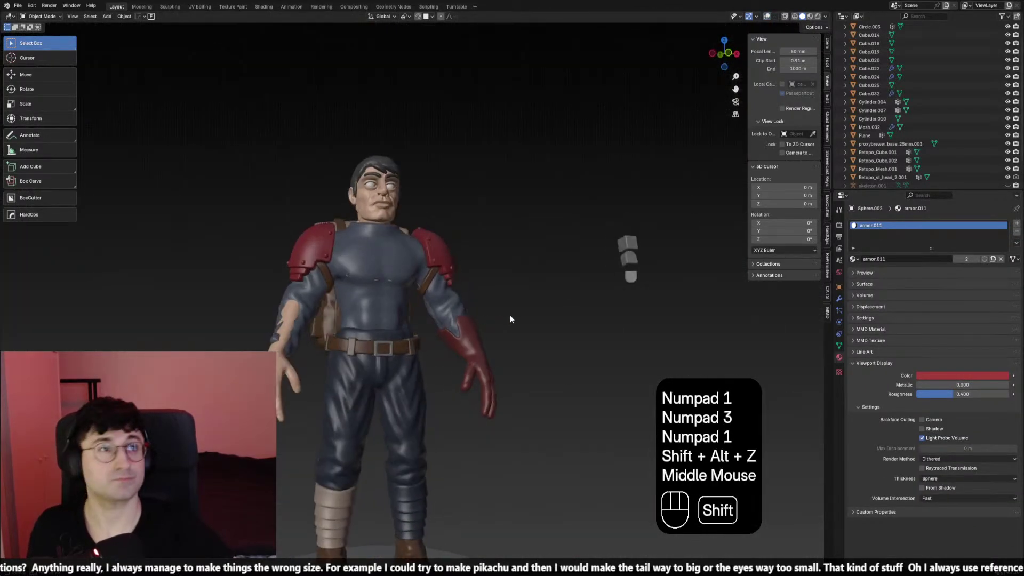
{"action": "scroll", "coordinate": [522, 320], "scroll_direction": "down", "scroll_amount": 2}
{"action": "key", "text": "KP_1"}
{"action": "key", "text": "KP_3"}
{"action": "key", "text": "KP_1"}
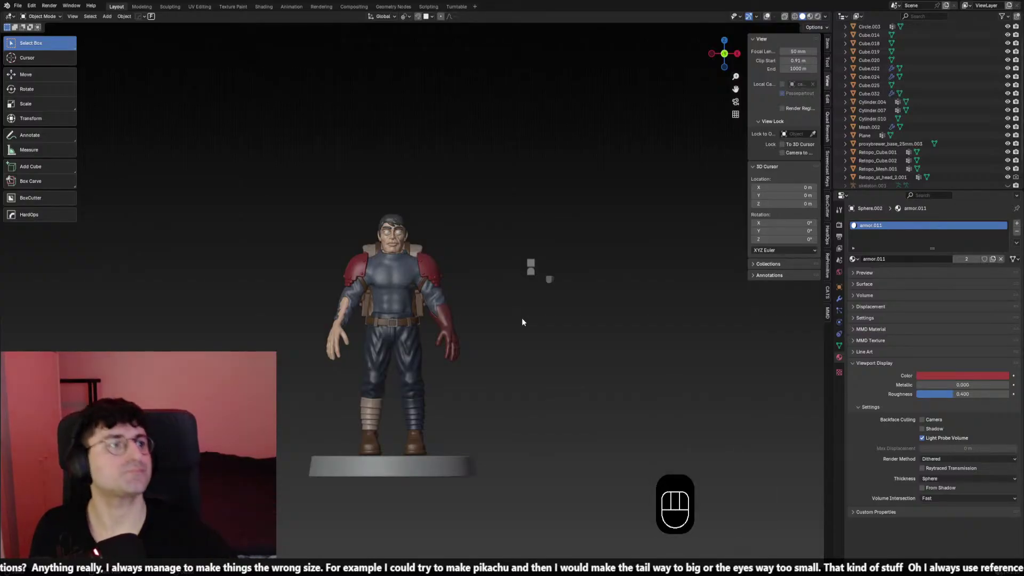
{"action": "mouse_move", "coordinate": [502, 331]}
{"action": "middle_mouse_down", "text": "shift"}
{"action": "mouse_move", "coordinate": [521, 320]}
{"action": "mouse_move", "coordinate": [494, 344]}
{"action": "mouse_move", "coordinate": [479, 331]}
{"action": "mouse_move", "coordinate": [498, 332]}
{"action": "middle_mouse_up", "text": "shift"}
{"action": "scroll", "coordinate": [495, 318], "scroll_direction": "up", "scroll_amount": 3}
{"action": "middle_click", "coordinate": [482, 335]}
{"action": "scroll", "coordinate": [482, 335], "scroll_direction": "up", "scroll_amount": 2}
{"action": "scroll", "coordinate": [459, 324], "scroll_direction": "down", "scroll_amount": 4}
{"action": "scroll", "coordinate": [455, 334], "scroll_direction": "up", "scroll_amount": 2}
{"action": "key", "text": "KP_1"}
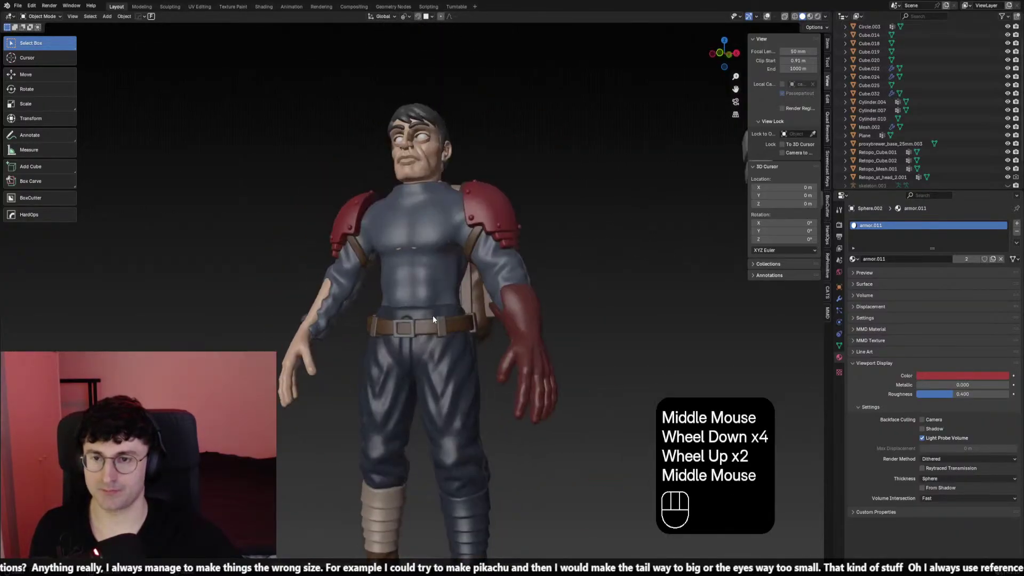
{"action": "key", "text": "KP_3"}
{"action": "key", "text": "KP_1"}
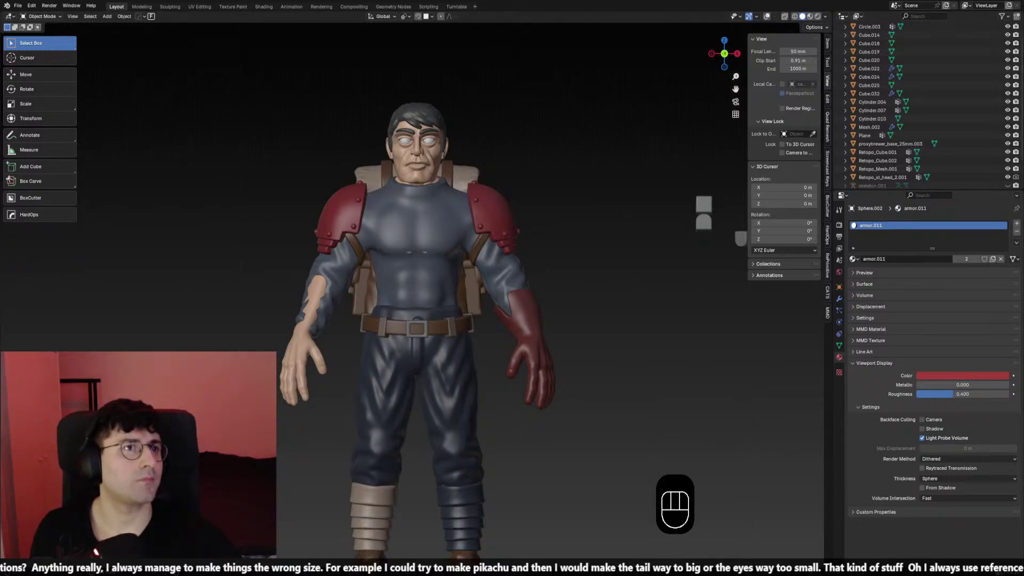
{"action": "scroll", "coordinate": [545, 261], "scroll_direction": "up", "scroll_amount": 1}
{"action": "scroll", "coordinate": [545, 261], "scroll_direction": "down", "scroll_amount": 1}
{"action": "middle_click_drag", "start_coordinate": [536, 256], "coordinate": [545, 261], "text": "shift"}
{"action": "scroll", "coordinate": [545, 261], "scroll_direction": "up", "scroll_amount": 1}
{"action": "scroll", "coordinate": [545, 261], "scroll_direction": "down", "scroll_amount": 2}
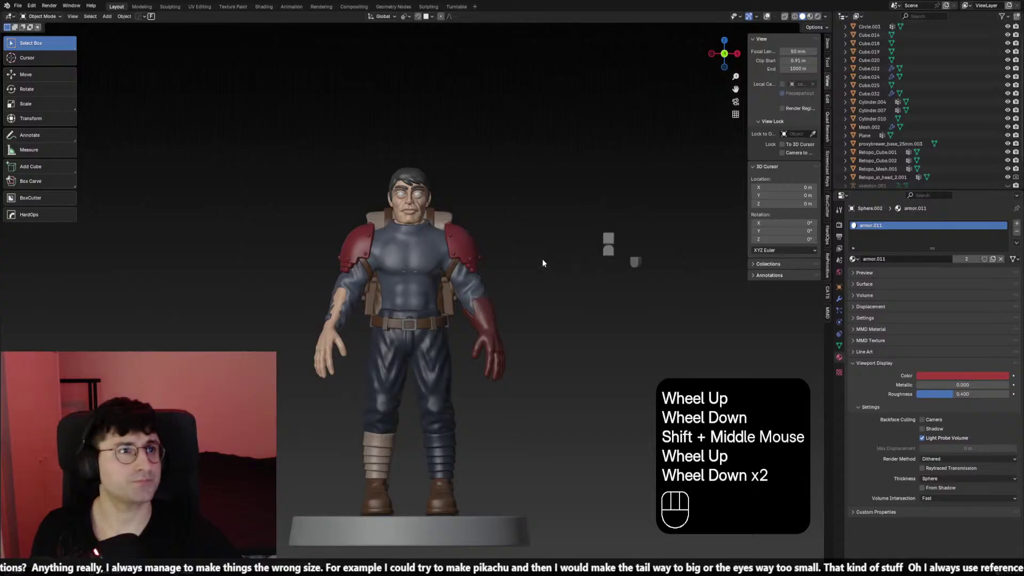
{"action": "middle_click_drag", "start_coordinate": [414, 229], "coordinate": [407, 259]}
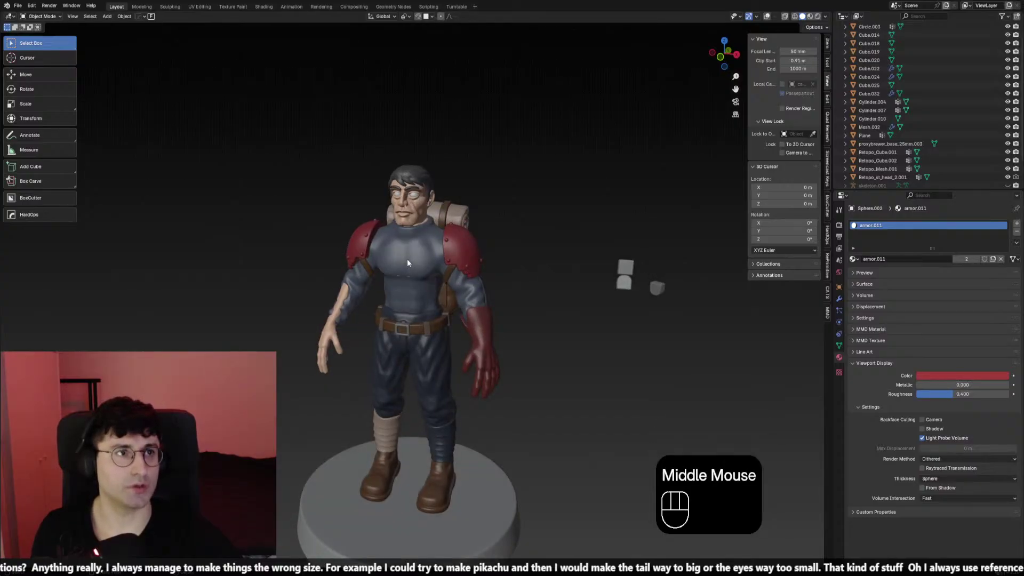
Select the figure's blue shirt and switch it to Sculpt Mode
{"action": "left_click", "coordinate": [417, 260]}
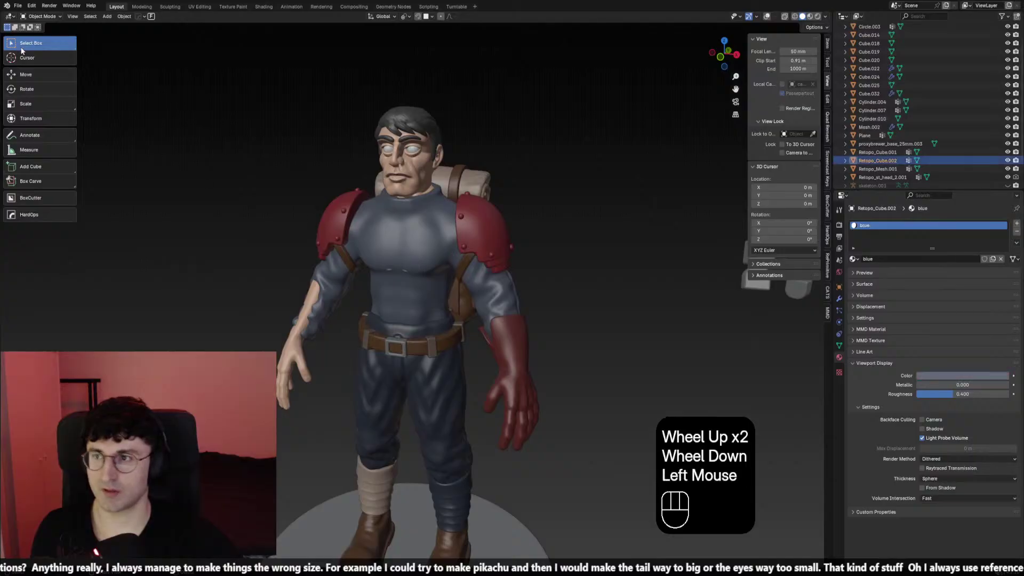
{"action": "left_click", "coordinate": [42, 16]}
{"action": "left_click", "coordinate": [45, 45]}
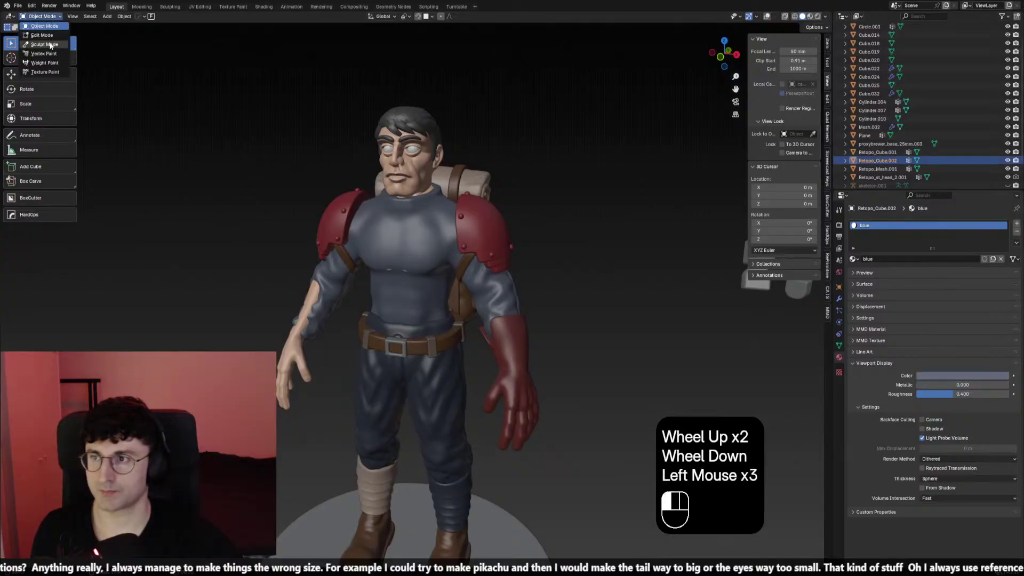
Try to reshape the shirt's midsection with the Elastic Deform brush, and undo the strokes
{"action": "key", "text": "f"}
{"action": "left_click", "coordinate": [407, 297]}
{"action": "mouse_move", "coordinate": [406, 297]}
{"action": "middle_mouse_down"}
{"action": "mouse_move", "coordinate": [451, 293]}
{"action": "mouse_move", "coordinate": [427, 288]}
{"action": "middle_mouse_up"}
{"action": "key", "text": "f"}
{"action": "left_click", "coordinate": [389, 297]}
{"action": "left_click", "coordinate": [425, 297]}
{"action": "key", "text": "ctrl+z"}
{"action": "key", "text": "ctrl+z"}
{"action": "key", "text": "ctrl+z"}
{"action": "key", "text": "f"}
{"action": "left_click", "coordinate": [421, 291]}
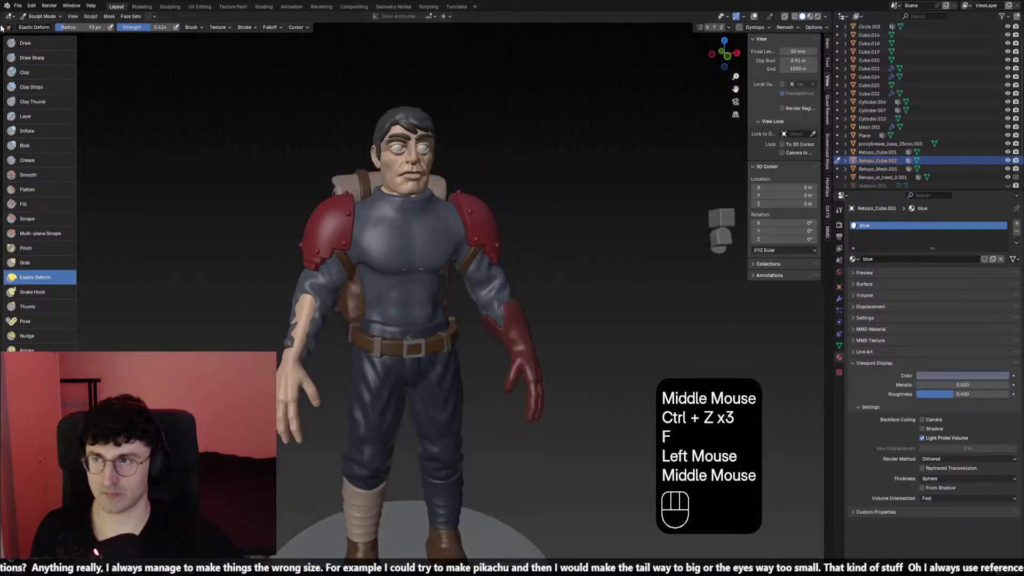
Return to Object Mode and show the viewport overlays with the figure seen from the front
{"action": "left_click", "coordinate": [42, 16]}
{"action": "left_click", "coordinate": [40, 31]}
{"action": "scroll", "coordinate": [271, 152], "scroll_direction": "down", "scroll_amount": 2}
{"action": "key", "text": "KP_1"}
{"action": "key", "text": "KP_3"}
{"action": "key", "text": "KP_1"}
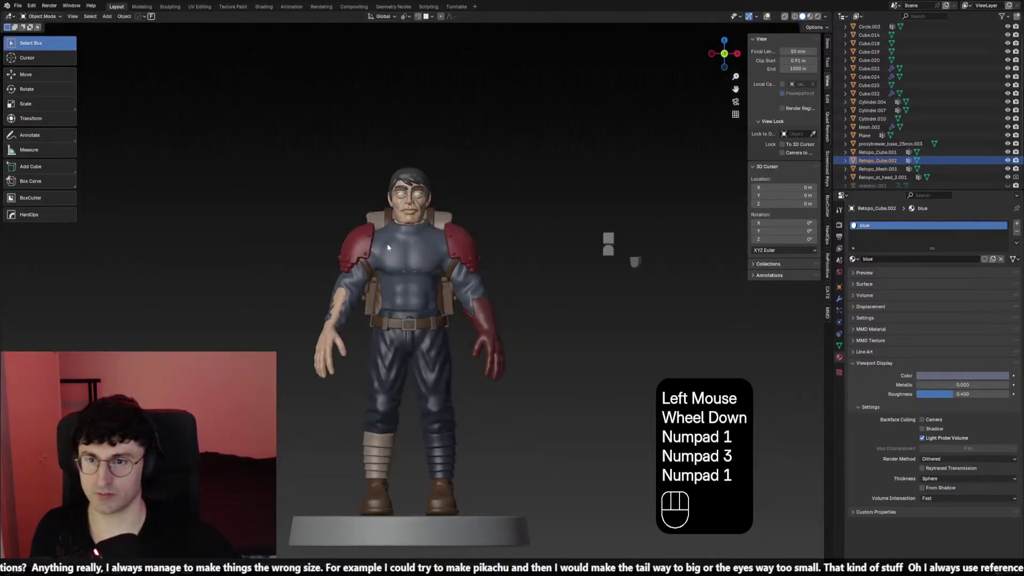
{"action": "left_click", "coordinate": [766, 16]}
{"action": "middle_click_drag", "start_coordinate": [468, 239], "coordinate": [463, 247], "text": "shift"}
{"action": "scroll", "coordinate": [463, 247], "scroll_direction": "up", "scroll_amount": 2}
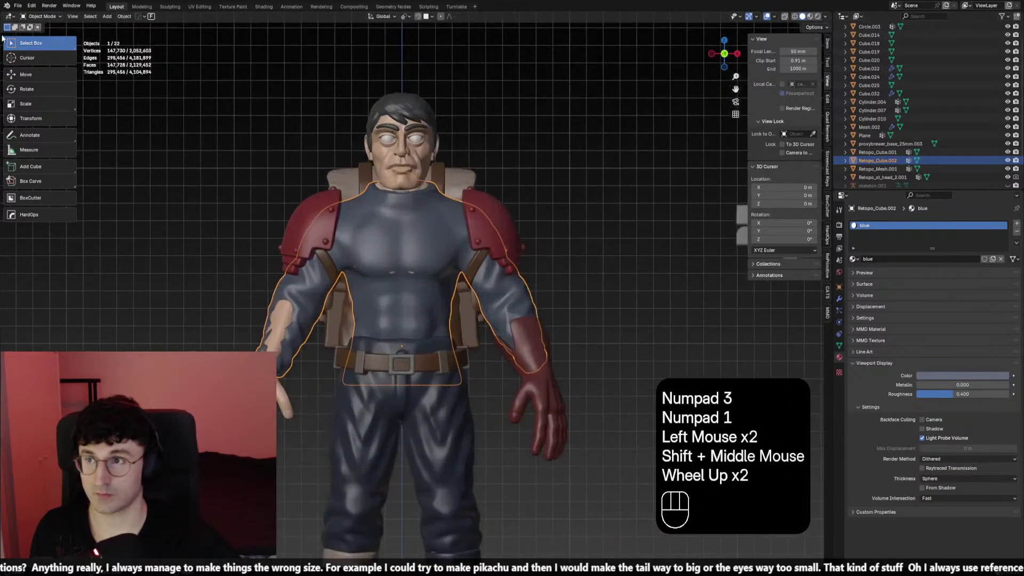
{"action": "left_click", "coordinate": [41, 16]}
{"action": "left_click", "coordinate": [40, 44]}
{"action": "key", "text": "f"}
{"action": "left_click", "coordinate": [272, 272]}
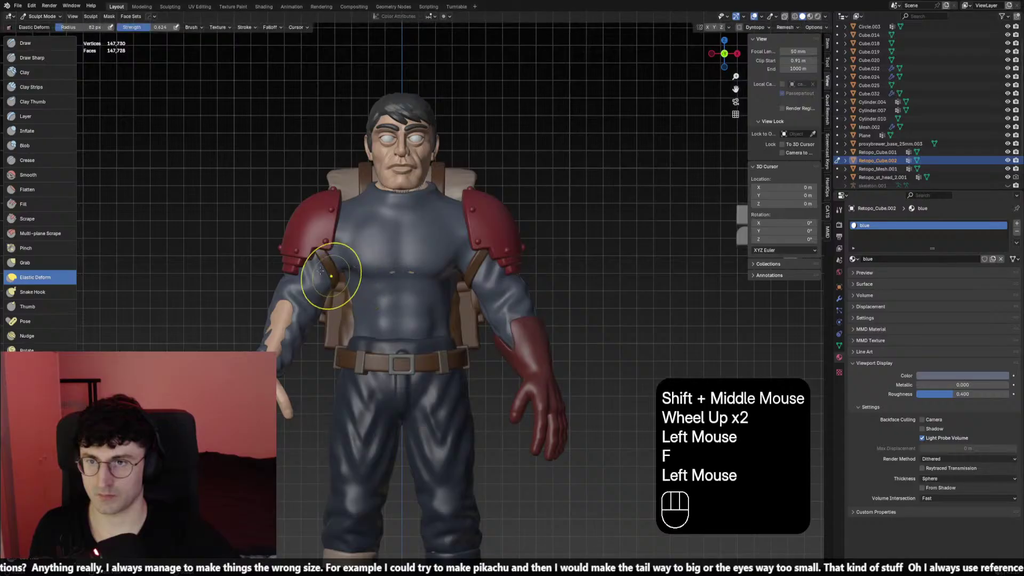
{"action": "left_click", "coordinate": [42, 16]}
{"action": "left_click", "coordinate": [35, 29]}
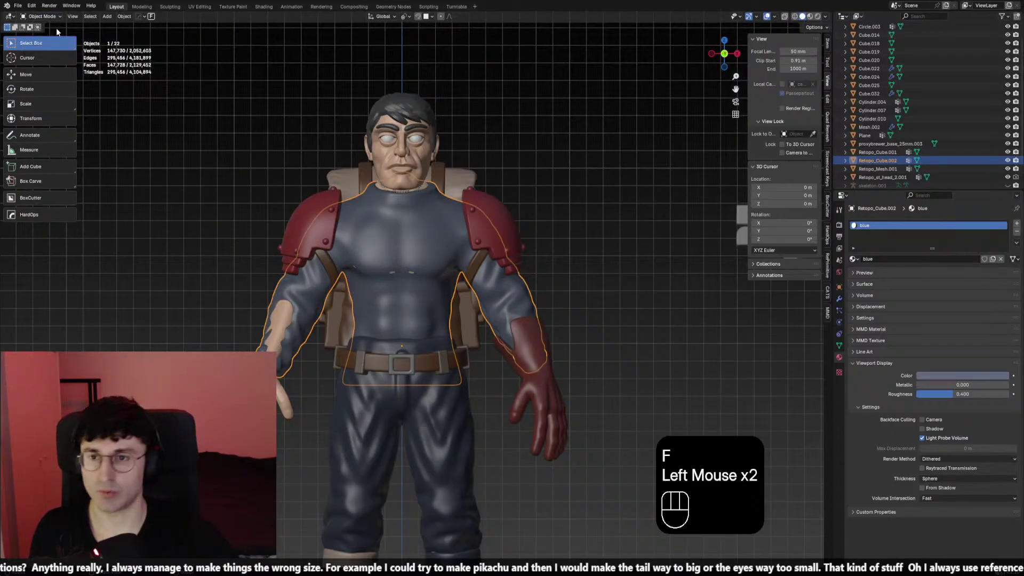
{"action": "left_click", "coordinate": [23, 28]}
{"action": "left_click", "coordinate": [125, 85]}
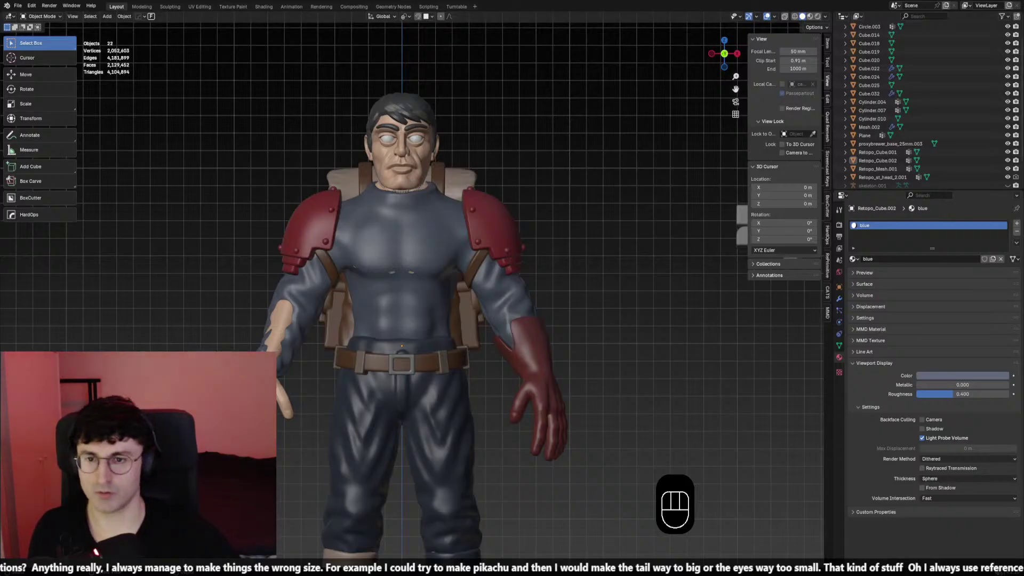
Duplicate the blue shirt in place and hide the duplicate
{"action": "left_click", "coordinate": [877, 161]}
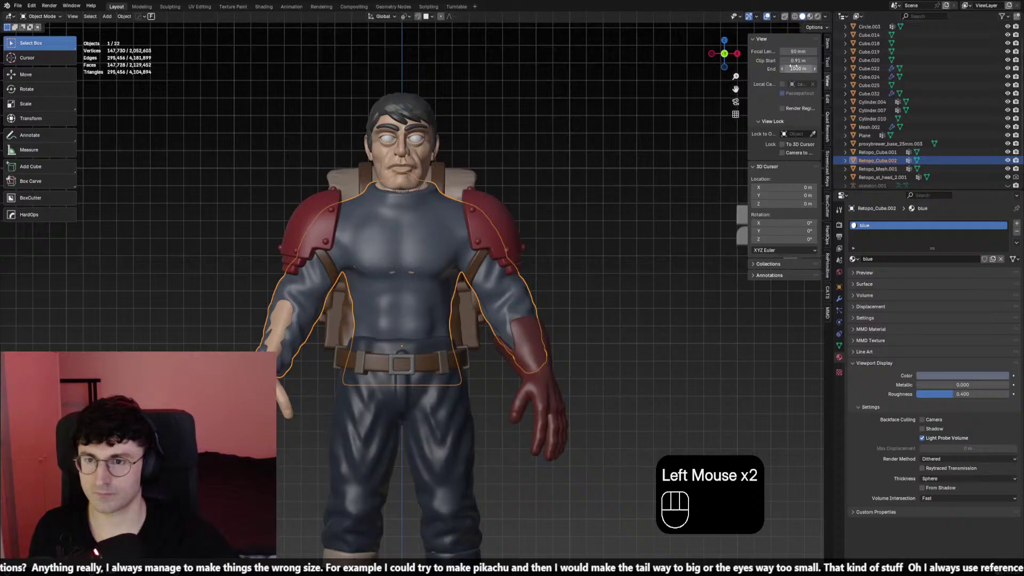
{"action": "left_click", "coordinate": [768, 17]}
{"action": "left_click", "coordinate": [767, 17]}
{"action": "left_click", "coordinate": [42, 16]}
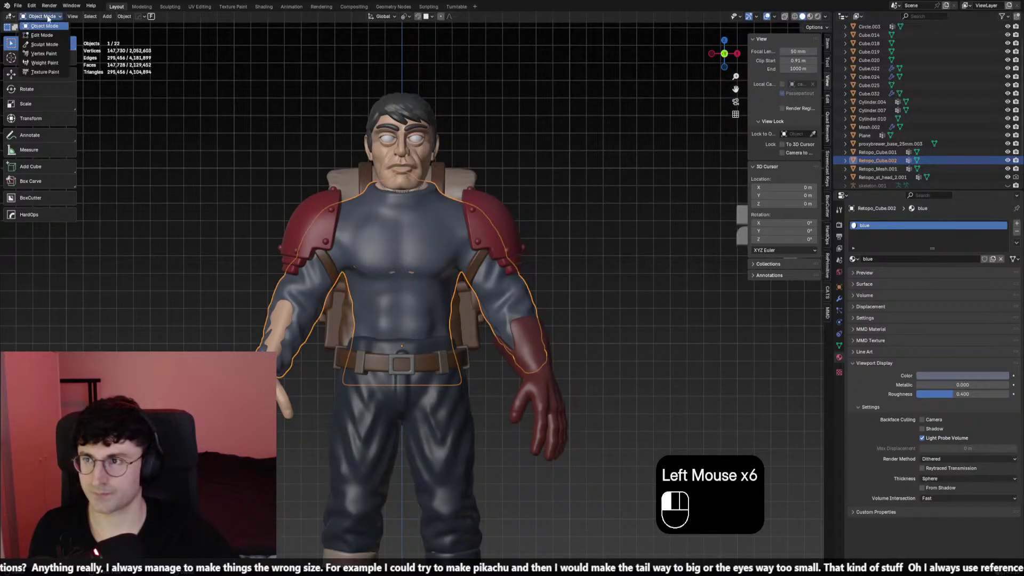
{"action": "left_click", "coordinate": [440, 242]}
{"action": "key", "text": "g"}
{"action": "right_click", "coordinate": [478, 219]}
{"action": "key", "text": "shift+d"}
{"action": "right_click", "coordinate": [472, 213]}
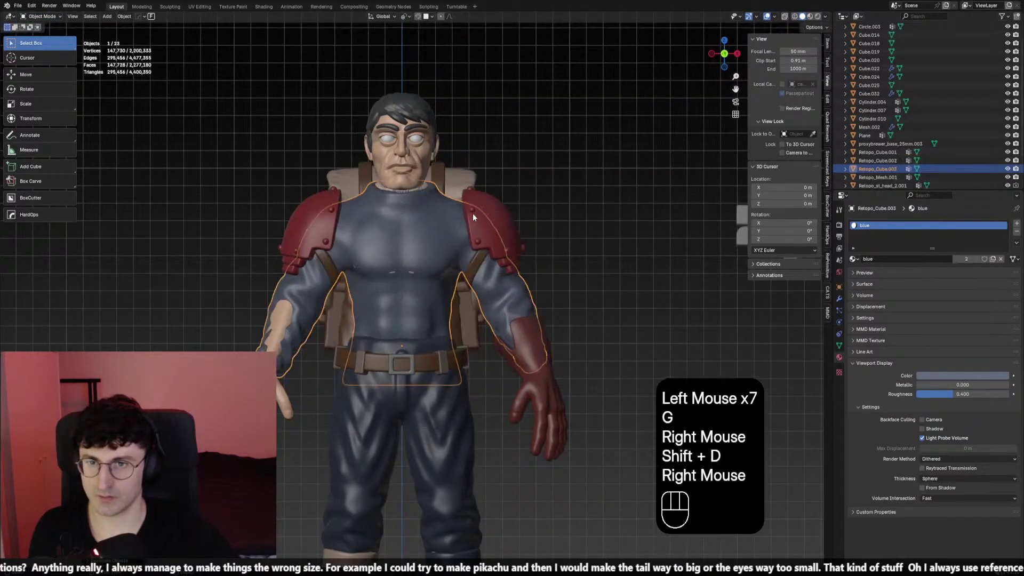
{"action": "key", "text": "h"}
Switch the original blue shirt to Sculpt Mode and choose the Lasso Mask tool
{"action": "left_click", "coordinate": [443, 223]}
{"action": "left_click", "coordinate": [41, 17]}
{"action": "left_click", "coordinate": [40, 44]}
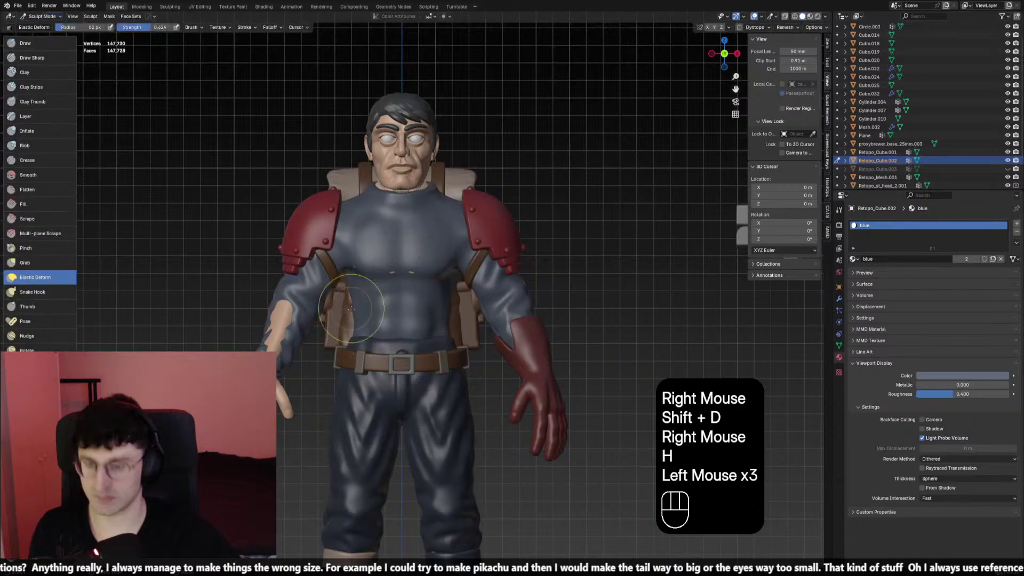
{"action": "key", "text": "m"}
{"action": "key", "text": "f"}
{"action": "left_click", "coordinate": [376, 315]}
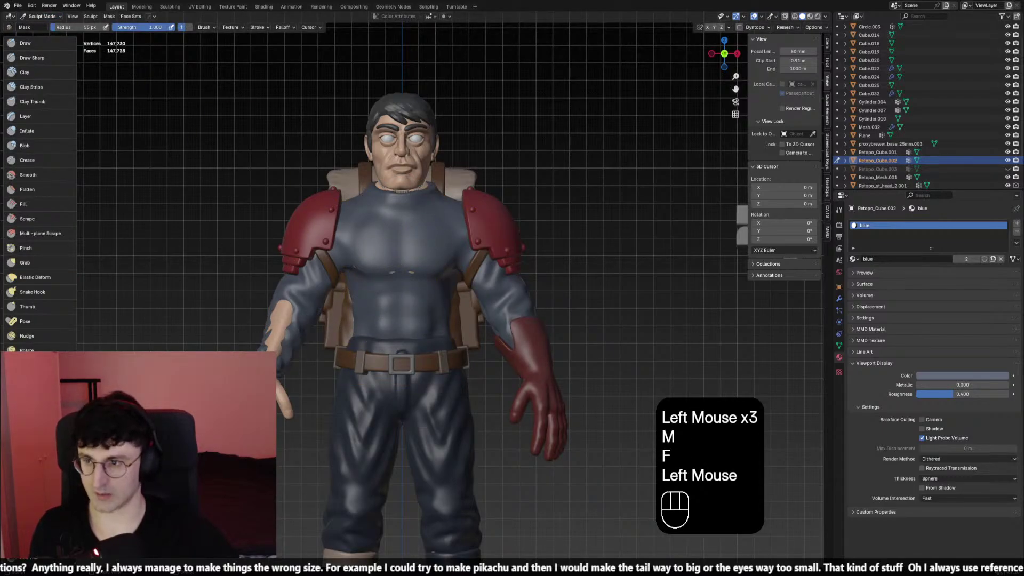
{"action": "scroll", "coordinate": [39, 374], "scroll_direction": "down", "scroll_amount": 3}
{"action": "right_click", "coordinate": [39, 416]}
{"action": "left_click_drag", "start_coordinate": [38, 450], "coordinate": [101, 463]}
{"action": "key", "text": "shift+space"}
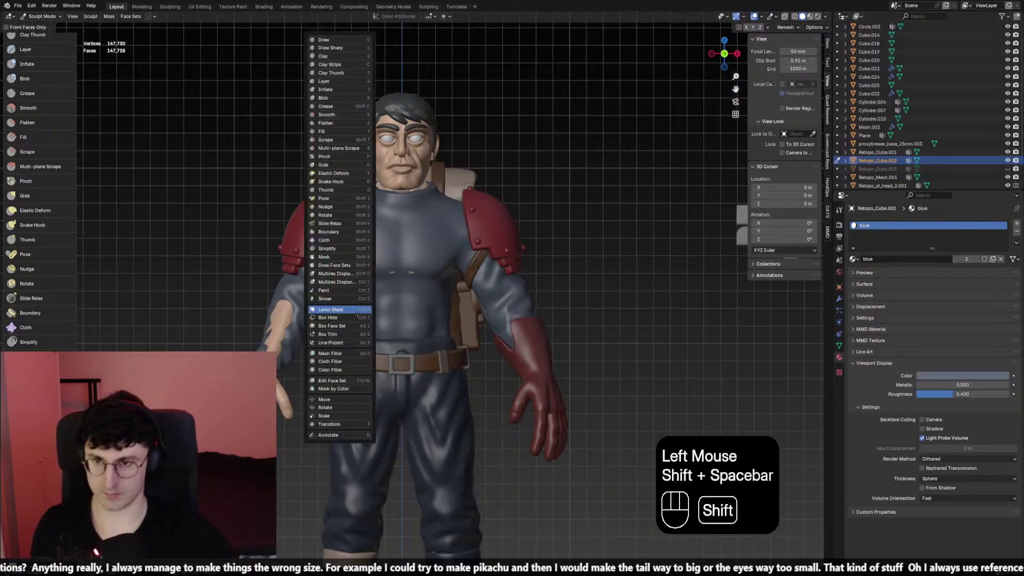
{"action": "right_click", "coordinate": [243, 267]}
{"action": "left_click_drag", "start_coordinate": [306, 157], "coordinate": [349, 328]}
{"action": "key", "text": "ctrl+z"}
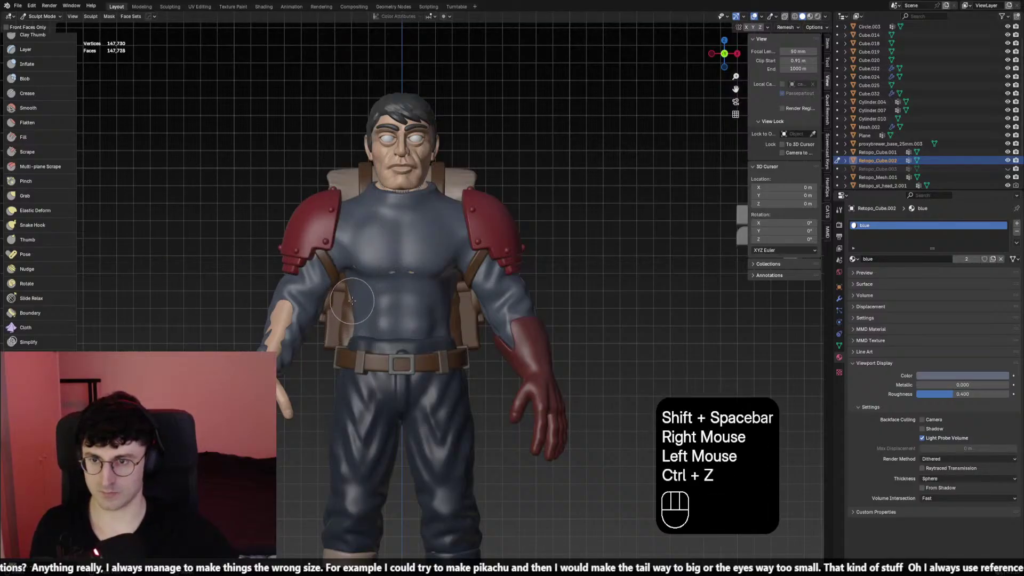
{"action": "mouse_move", "coordinate": [354, 195]}
{"action": "left_mouse_down"}
{"action": "mouse_move", "coordinate": [373, 160]}
{"action": "mouse_move", "coordinate": [354, 245]}
{"action": "left_mouse_up"}
{"action": "key", "text": "ctrl+z"}
{"action": "left_click_drag", "start_coordinate": [371, 160], "coordinate": [366, 207]}
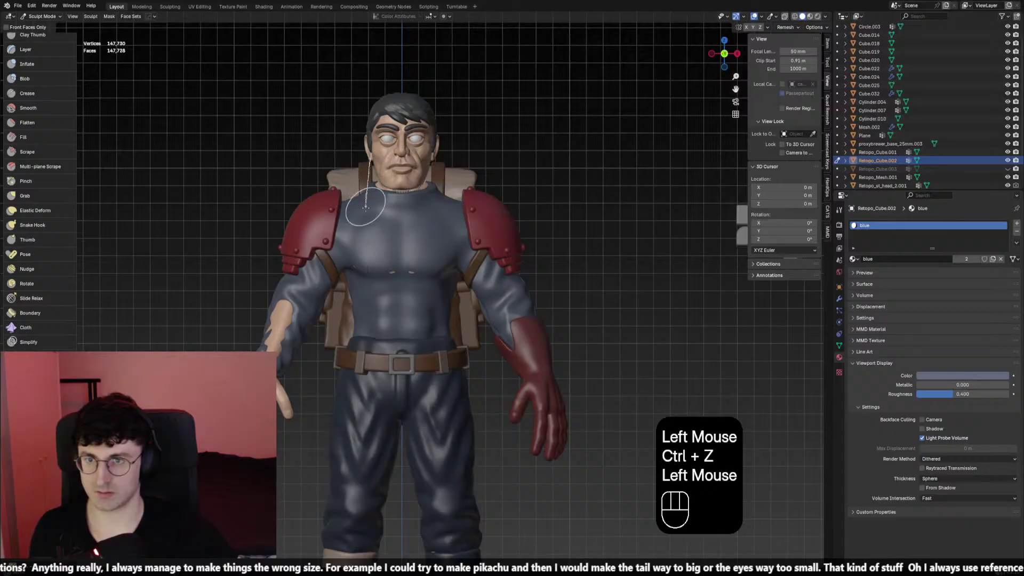
{"action": "mouse_move", "coordinate": [366, 267]}
{"action": "left_mouse_down"}
{"action": "mouse_move", "coordinate": [349, 320]}
{"action": "mouse_move", "coordinate": [312, 363]}
{"action": "mouse_move", "coordinate": [299, 405]}
{"action": "mouse_move", "coordinate": [310, 407]}
{"action": "left_mouse_up"}
{"action": "key", "text": "ctrl+z"}
Turn on X symmetry and lasso-mask the middle of the shirt from the collar down to the belt
{"action": "left_click", "coordinate": [732, 41]}
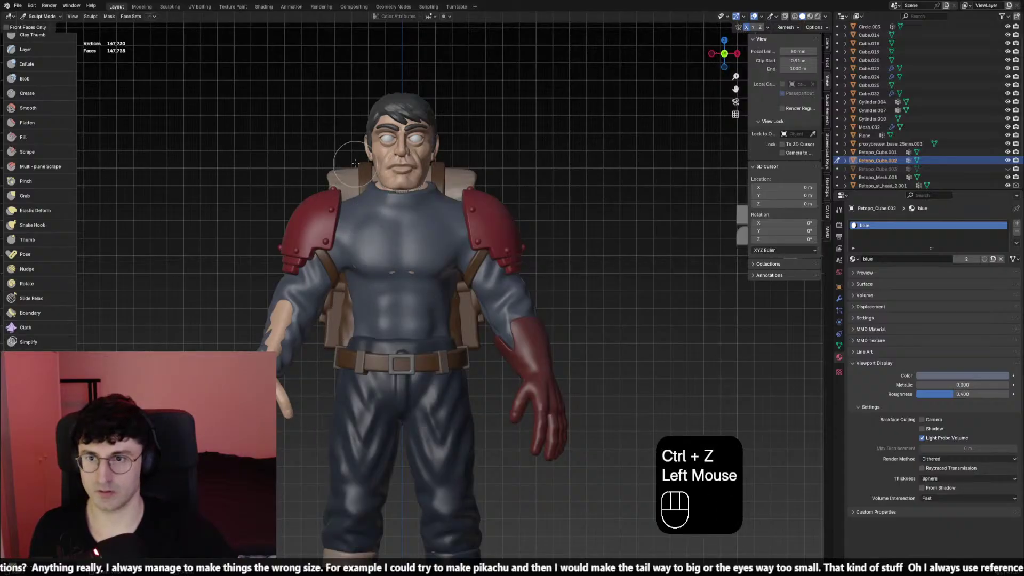
{"action": "left_click_drag", "start_coordinate": [355, 163], "coordinate": [366, 229]}
{"action": "key", "text": "ctrl+z"}
{"action": "mouse_move", "coordinate": [351, 167]}
{"action": "left_mouse_down"}
{"action": "mouse_move", "coordinate": [379, 256]}
{"action": "mouse_move", "coordinate": [341, 323]}
{"action": "mouse_move", "coordinate": [341, 363]}
{"action": "mouse_move", "coordinate": [468, 364]}
{"action": "mouse_move", "coordinate": [450, 303]}
{"action": "left_mouse_up"}
{"action": "mouse_move", "coordinate": [422, 263]}
{"action": "left_mouse_down"}
{"action": "mouse_move", "coordinate": [458, 176]}
{"action": "mouse_move", "coordinate": [397, 66]}
{"action": "left_mouse_up"}
Slice the masked center out of the shirt with Mask Slice and Fill Holes
{"action": "scroll", "coordinate": [468, 190], "scroll_direction": "down", "scroll_amount": 3}
{"action": "mouse_move", "coordinate": [467, 190]}
{"action": "middle_mouse_down"}
{"action": "mouse_move", "coordinate": [533, 192]}
{"action": "mouse_move", "coordinate": [478, 187]}
{"action": "middle_mouse_up"}
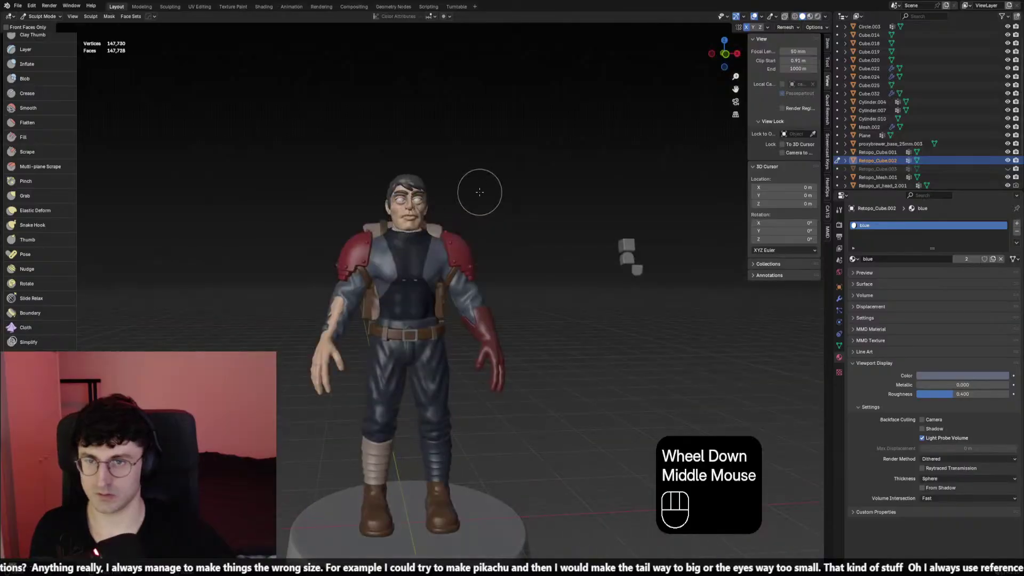
{"action": "key", "text": "KP_1"}
{"action": "left_click", "coordinate": [108, 16]}
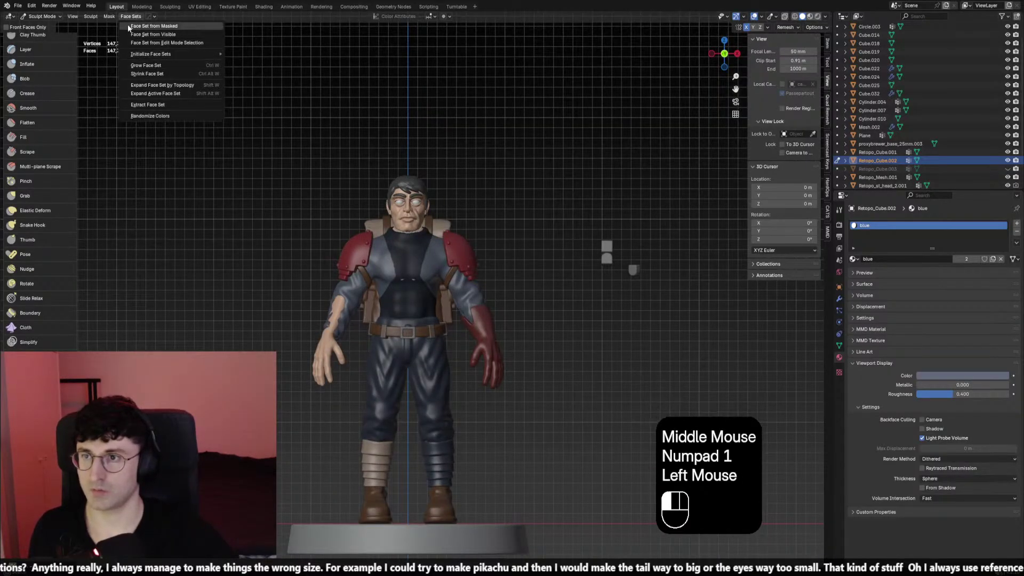
{"action": "left_click", "coordinate": [109, 16]}
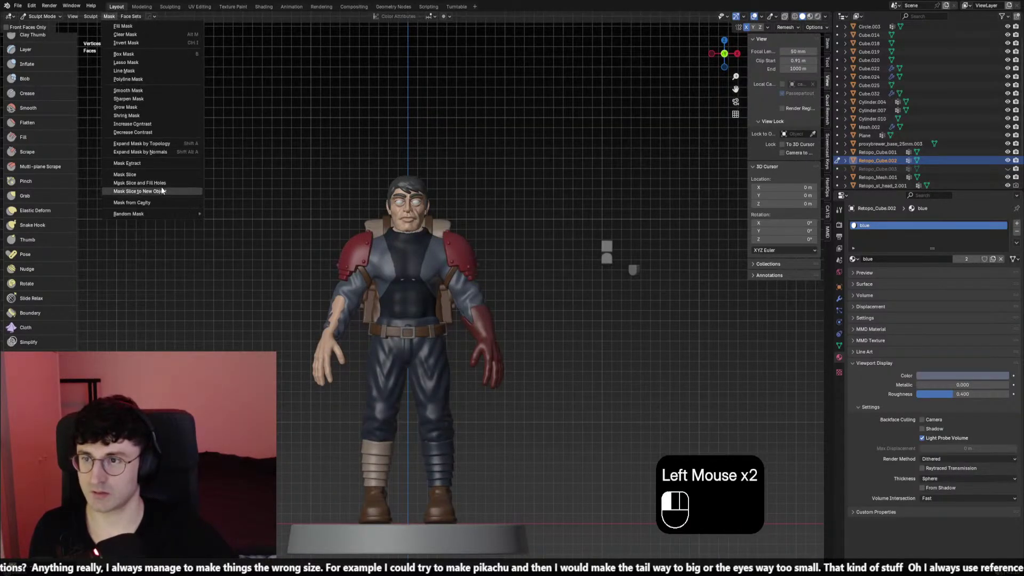
{"action": "left_click", "coordinate": [170, 183]}
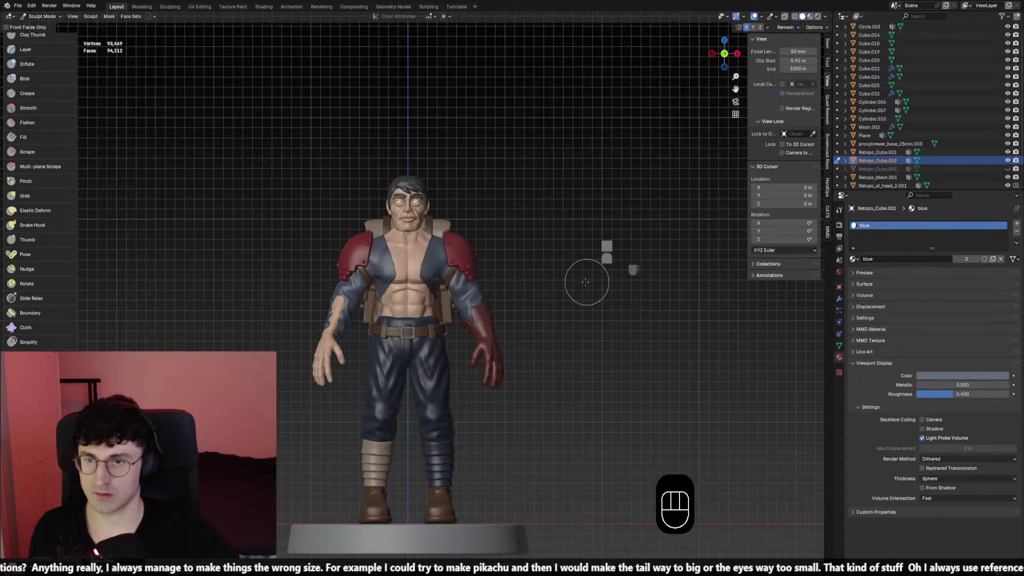
Return to Object Mode and isolate the sliced shirt in local view
{"action": "scroll", "coordinate": [443, 252], "scroll_direction": "up", "scroll_amount": 2}
{"action": "left_click", "coordinate": [44, 18]}
{"action": "left_click", "coordinate": [44, 27]}
{"action": "left_click", "coordinate": [166, 96]}
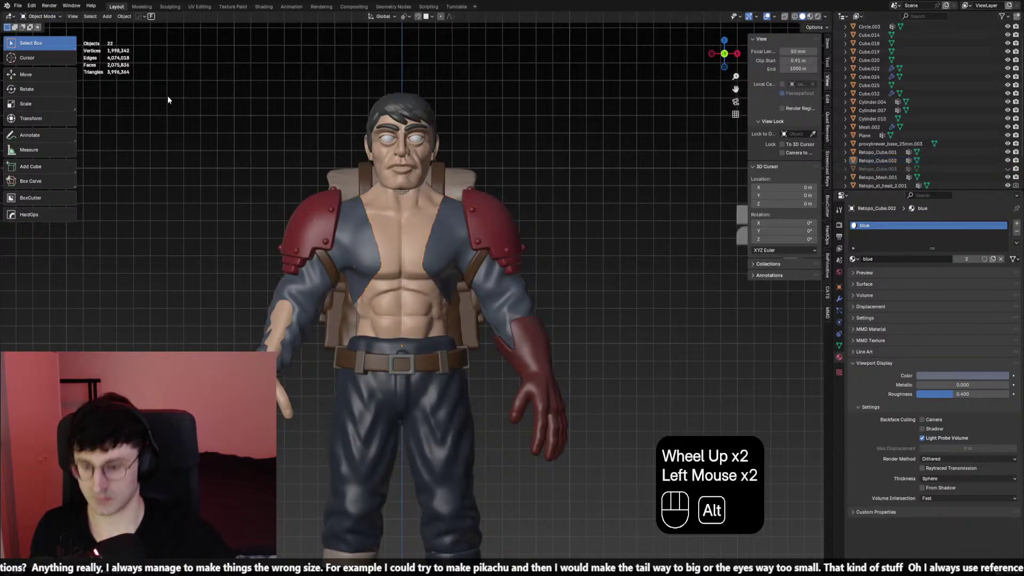
{"action": "left_click", "coordinate": [335, 250]}
{"action": "left_click", "coordinate": [353, 252]}
{"action": "key", "text": "slash"}
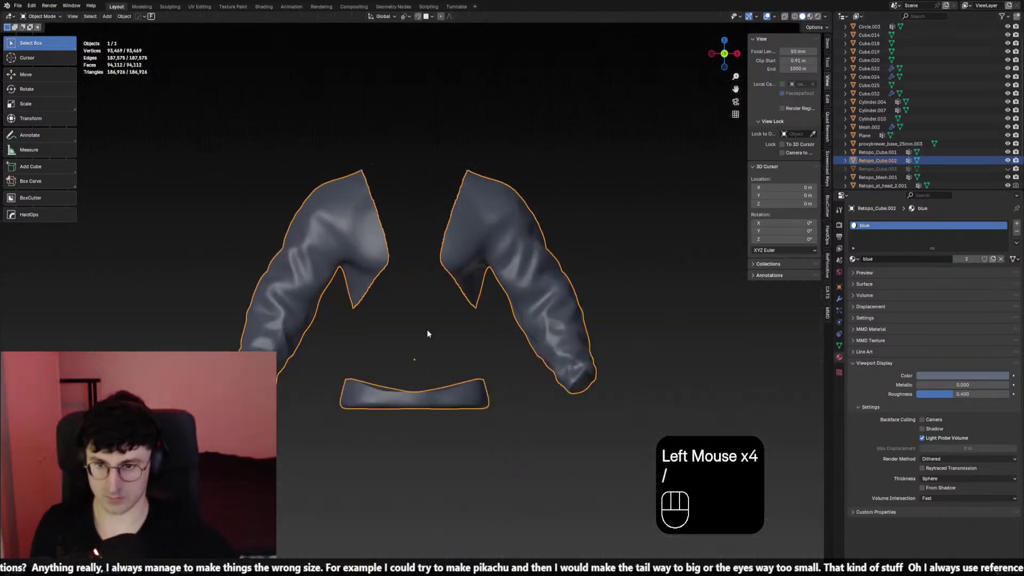
Delete the loose waistband piece of the shirt in Edit Mode and bring back the whole figure in front view
{"action": "key", "text": "Tab"}
{"action": "left_click", "coordinate": [474, 406]}
{"action": "key", "text": "l"}
{"action": "key", "text": "x"}
{"action": "left_click", "coordinate": [473, 406]}
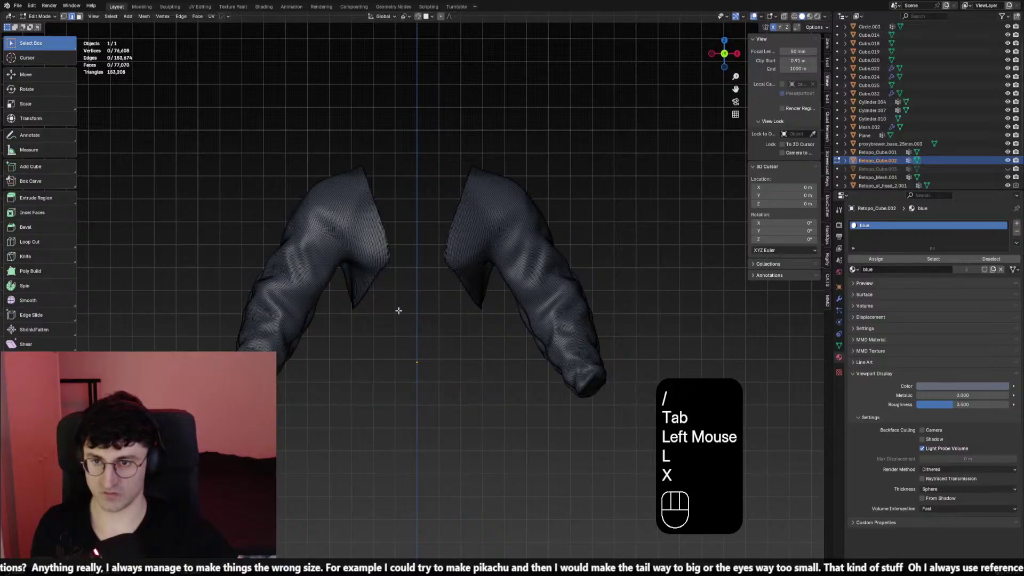
{"action": "key", "text": "Tab"}
{"action": "middle_click_drag", "start_coordinate": [399, 311], "coordinate": [524, 309]}
{"action": "key", "text": "slash"}
{"action": "key", "text": "KP_1"}
Switch the open shirt to Sculpt Mode, pick the Smooth brush and clear the mask
{"action": "left_click", "coordinate": [482, 229]}
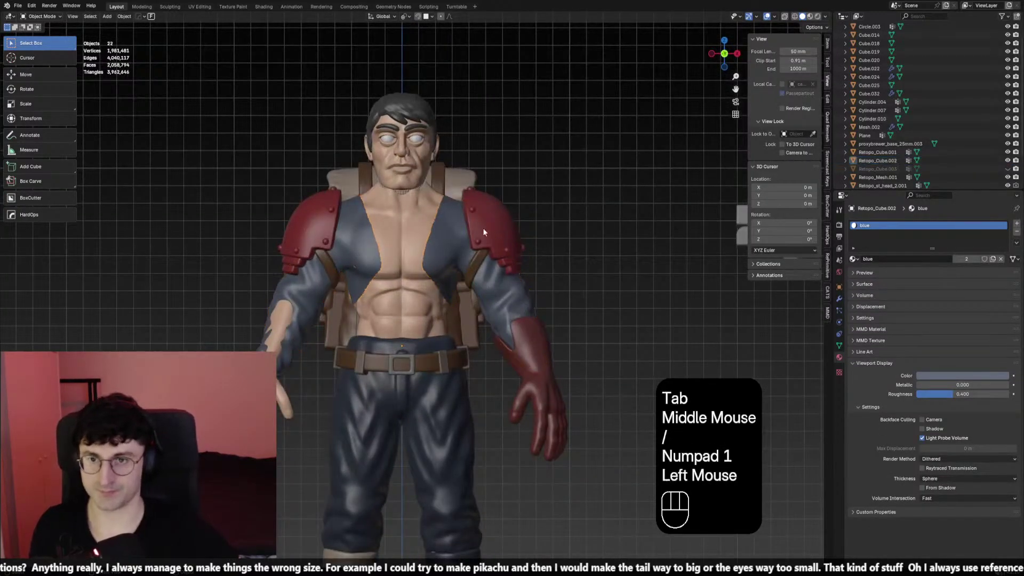
{"action": "left_click", "coordinate": [482, 229]}
{"action": "left_click", "coordinate": [44, 17]}
{"action": "left_click", "coordinate": [43, 46]}
{"action": "scroll", "coordinate": [88, 176], "scroll_direction": "up", "scroll_amount": 2}
{"action": "left_click", "coordinate": [45, 178]}
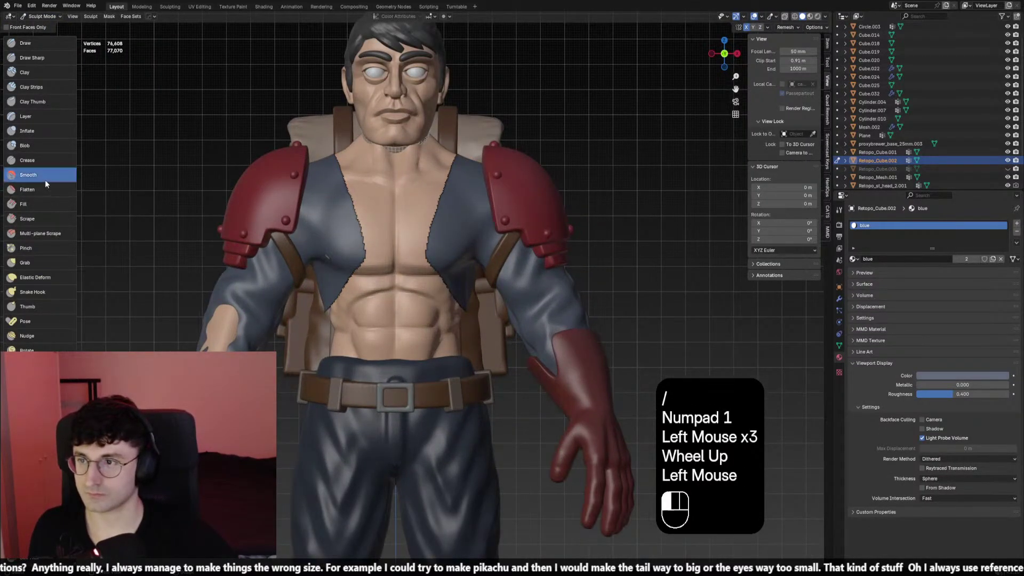
{"action": "key", "text": "f"}
{"action": "left_click", "coordinate": [347, 288]}
{"action": "left_click", "coordinate": [351, 291]}
{"action": "key", "text": "alt+m"}
{"action": "left_click", "coordinate": [344, 293]}
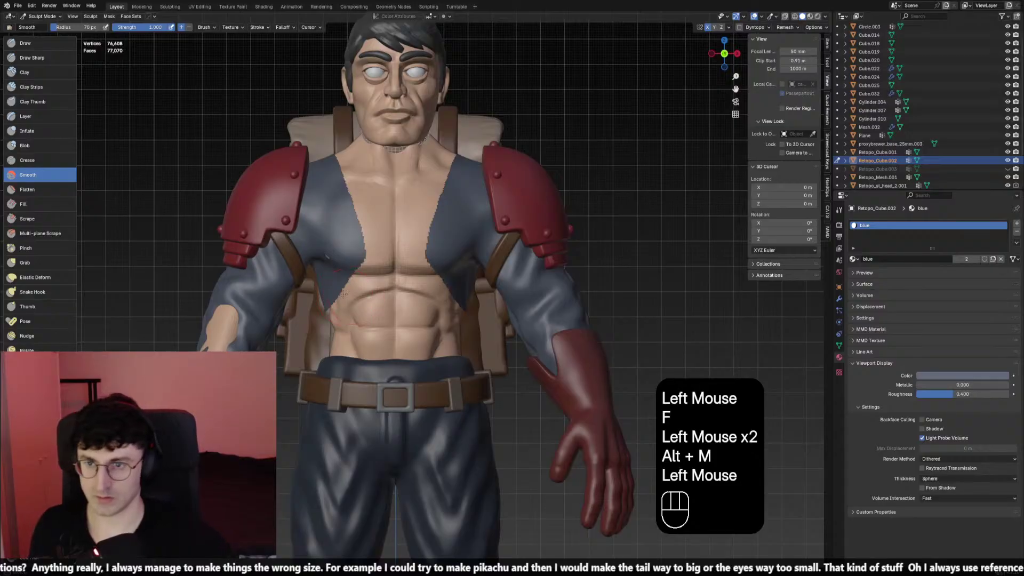
Smooth the jagged front edges of the open shirt along the chest and ribs, adjusting the brush size and strength
{"action": "mouse_move", "coordinate": [320, 310]}
{"action": "left_mouse_down"}
{"action": "mouse_move", "coordinate": [353, 234]}
{"action": "mouse_move", "coordinate": [344, 176]}
{"action": "mouse_move", "coordinate": [338, 272]}
{"action": "left_mouse_up"}
{"action": "left_click", "coordinate": [338, 272]}
{"action": "mouse_move", "coordinate": [338, 272]}
{"action": "middle_mouse_down"}
{"action": "mouse_move", "coordinate": [323, 328]}
{"action": "mouse_move", "coordinate": [394, 212]}
{"action": "mouse_move", "coordinate": [373, 248]}
{"action": "mouse_move", "coordinate": [333, 280]}
{"action": "mouse_move", "coordinate": [342, 275]}
{"action": "middle_mouse_up"}
{"action": "key", "text": "f"}
{"action": "left_click", "coordinate": [323, 328]}
{"action": "key", "text": "f"}
{"action": "left_click", "coordinate": [322, 329]}
{"action": "left_click", "coordinate": [323, 329]}
{"action": "key", "text": "f"}
{"action": "left_click", "coordinate": [310, 300]}
{"action": "left_click", "coordinate": [309, 300]}
{"action": "left_click", "coordinate": [394, 212]}
{"action": "key", "text": "shift+f"}
{"action": "left_click", "coordinate": [391, 212], "text": "shift"}
{"action": "left_click", "coordinate": [391, 212]}
{"action": "left_click", "coordinate": [333, 279]}
{"action": "key", "text": "ctrl+r"}
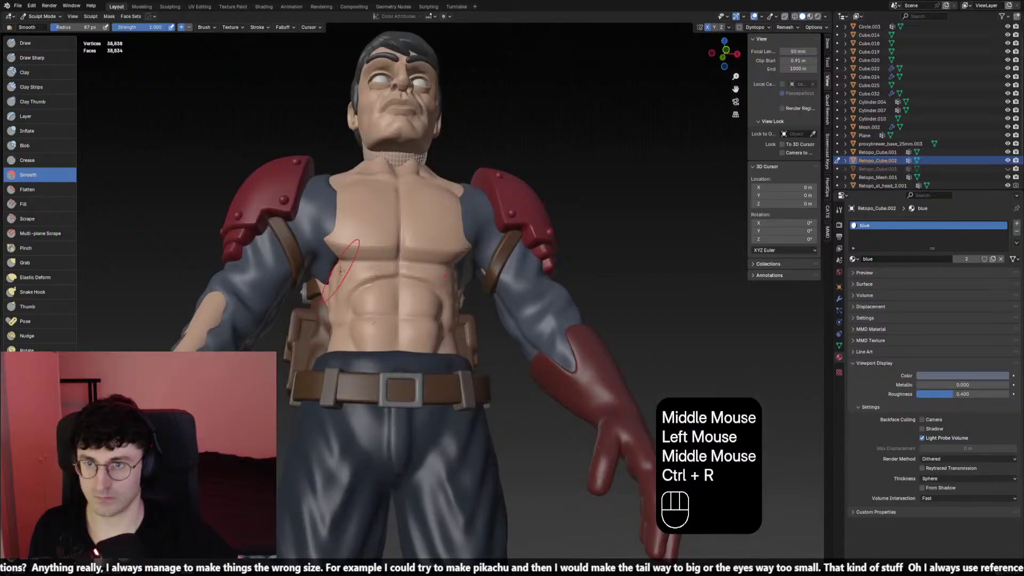
{"action": "key", "text": "f"}
{"action": "left_click", "coordinate": [352, 275]}
{"action": "key", "text": "ctrl+z"}
Set a finer voxel size for the open shirt and remesh it
{"action": "key", "text": "r"}
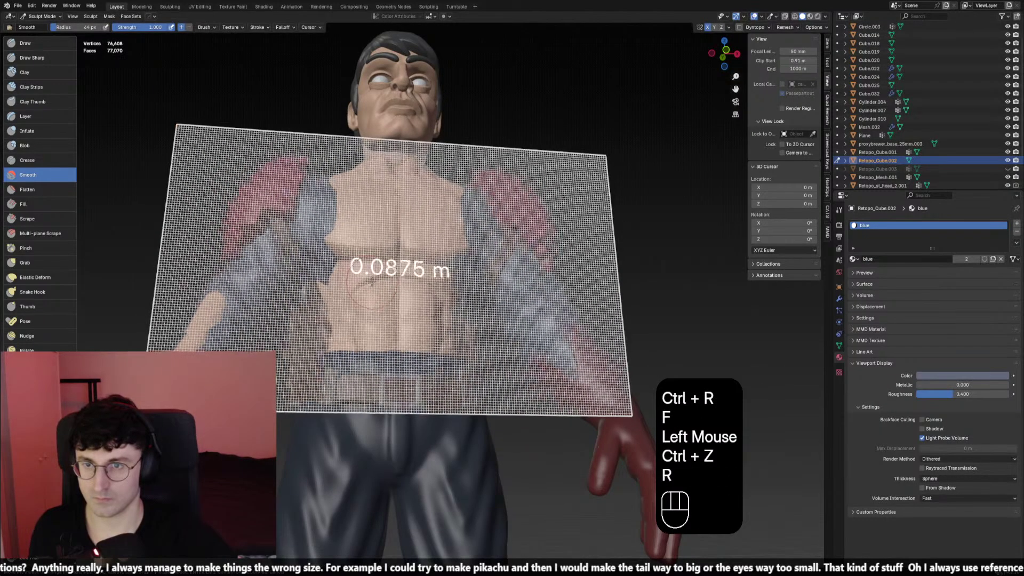
{"action": "left_click", "coordinate": [334, 293]}
{"action": "key", "text": "ctrl+r"}
Smooth the remeshed shirt's opening along the chest and the top of the shoulder
{"action": "key", "text": "f"}
{"action": "left_click", "coordinate": [325, 272]}
{"action": "left_click", "coordinate": [325, 272]}
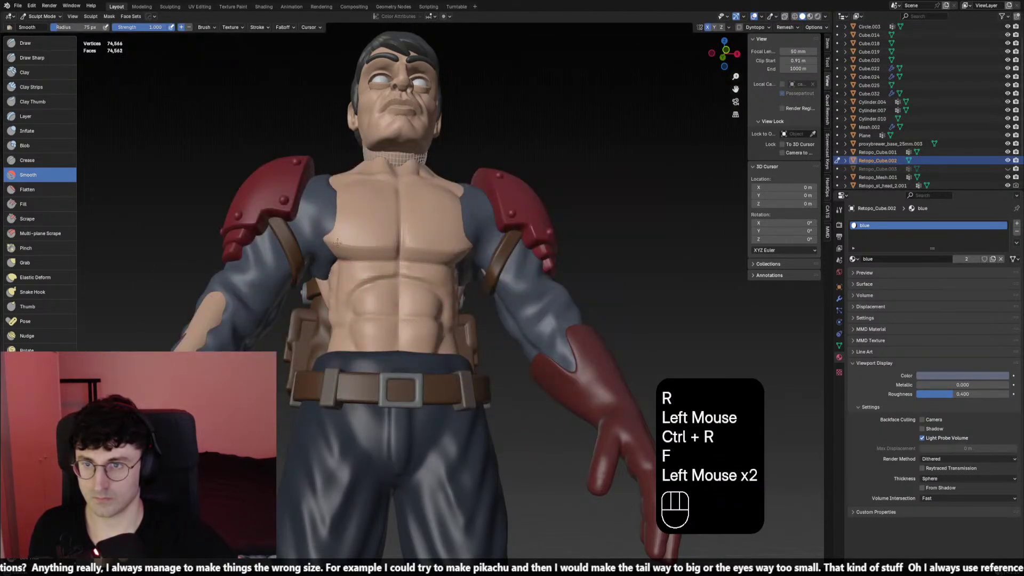
{"action": "middle_click_drag", "start_coordinate": [337, 243], "coordinate": [342, 306]}
{"action": "left_click_drag", "start_coordinate": [317, 155], "coordinate": [318, 170]}
{"action": "middle_click_drag", "start_coordinate": [314, 181], "coordinate": [347, 256]}
Smooth the shirt's cut edges around the upper back and behind the shoulder pads
{"action": "middle_click_drag", "start_coordinate": [305, 285], "coordinate": [385, 274]}
{"action": "left_click_drag", "start_coordinate": [385, 326], "coordinate": [397, 333]}
{"action": "middle_click_drag", "start_coordinate": [398, 325], "coordinate": [446, 283]}
{"action": "left_click_drag", "start_coordinate": [453, 288], "coordinate": [447, 299]}
{"action": "middle_click_drag", "start_coordinate": [442, 307], "coordinate": [435, 282]}
{"action": "left_click_drag", "start_coordinate": [431, 299], "coordinate": [425, 311]}
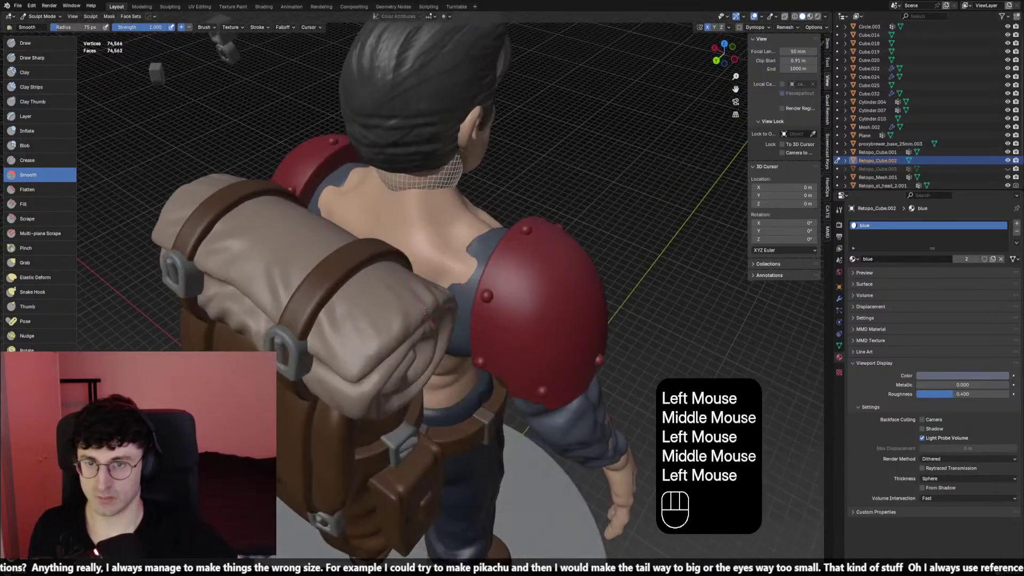
{"action": "middle_click_drag", "start_coordinate": [425, 311], "coordinate": [426, 229]}
{"action": "mouse_move", "coordinate": [427, 230]}
{"action": "left_mouse_down"}
{"action": "mouse_move", "coordinate": [424, 219]}
{"action": "mouse_move", "coordinate": [457, 292]}
{"action": "mouse_move", "coordinate": [448, 224]}
{"action": "left_mouse_up"}
{"action": "middle_click_drag", "start_coordinate": [453, 258], "coordinate": [386, 262]}
{"action": "scroll", "coordinate": [387, 262], "scroll_direction": "down", "scroll_amount": 1}
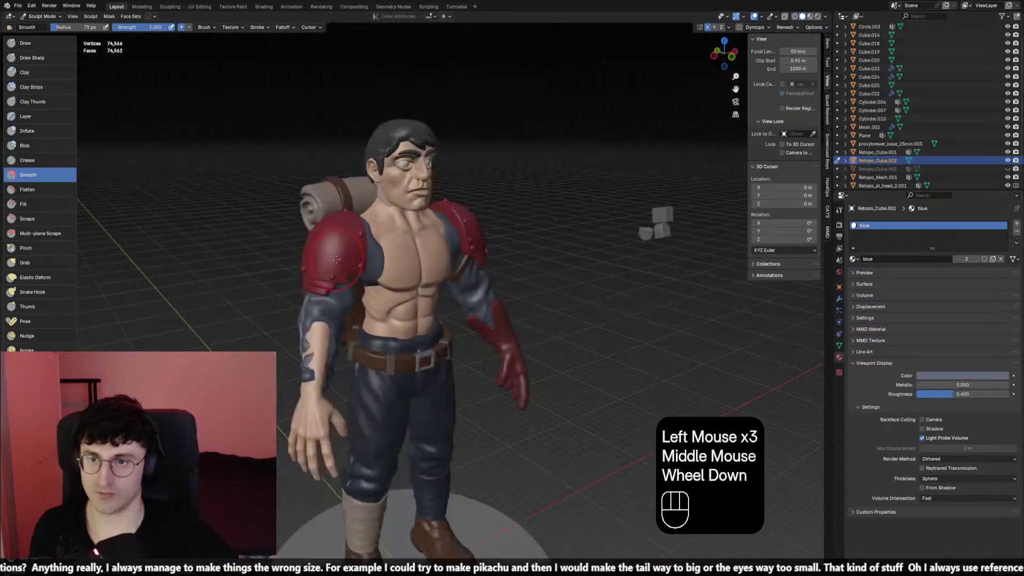
Return to Object Mode, unhide all hidden objects and select the full duplicate shirt
{"action": "key", "text": "KP_1"}
{"action": "left_click", "coordinate": [41, 16]}
{"action": "left_click", "coordinate": [40, 27]}
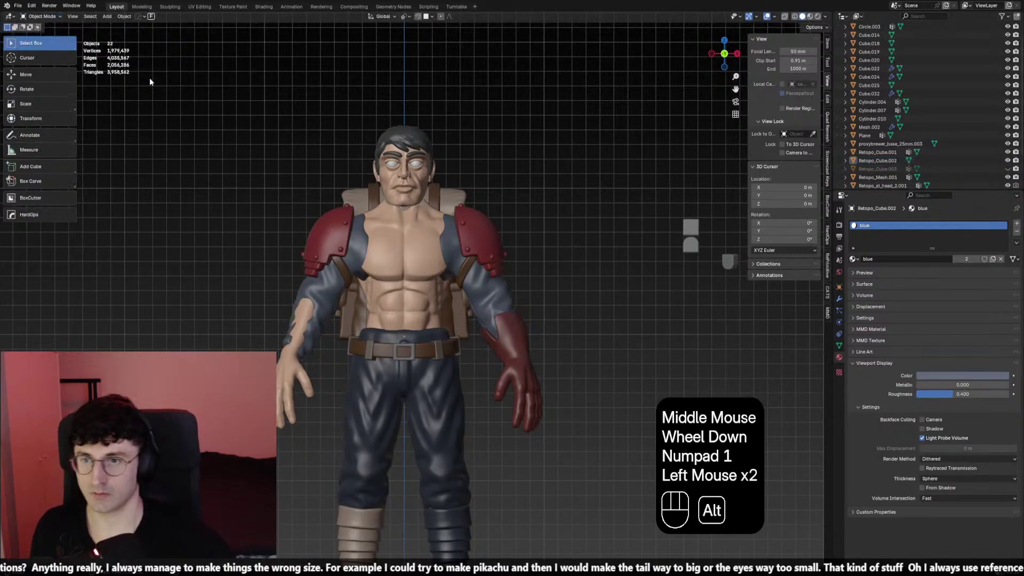
{"action": "key", "text": "alt+h"}
{"action": "left_click", "coordinate": [195, 115]}
{"action": "scroll", "coordinate": [373, 259], "scroll_direction": "up", "scroll_amount": 2}
{"action": "left_click", "coordinate": [380, 264]}
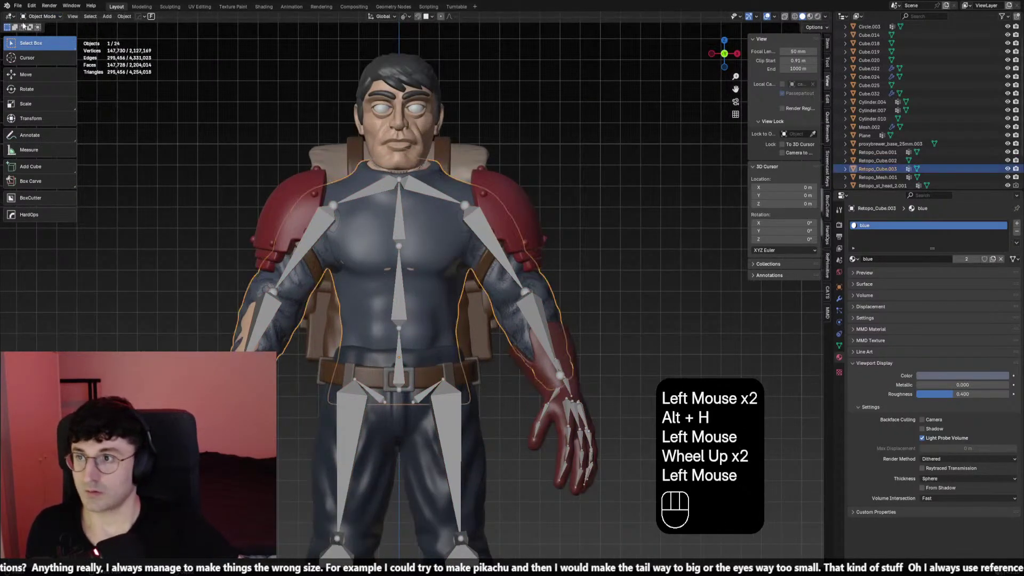
Switch the duplicate shirt to Sculpt Mode and choose the Lasso Mask tool
{"action": "left_click", "coordinate": [42, 16]}
{"action": "left_click", "coordinate": [40, 45]}
{"action": "scroll", "coordinate": [267, 248], "scroll_direction": "down", "scroll_amount": 1}
{"action": "scroll", "coordinate": [271, 250], "scroll_direction": "down", "scroll_amount": 1}
{"action": "middle_click_drag", "start_coordinate": [270, 250], "coordinate": [373, 289], "text": "shift"}
{"action": "scroll", "coordinate": [341, 272], "scroll_direction": "up", "scroll_amount": 1}
{"action": "middle_click_drag", "start_coordinate": [43, 310], "coordinate": [42, 200]}
{"action": "middle_click_drag", "start_coordinate": [52, 293], "coordinate": [52, 230]}
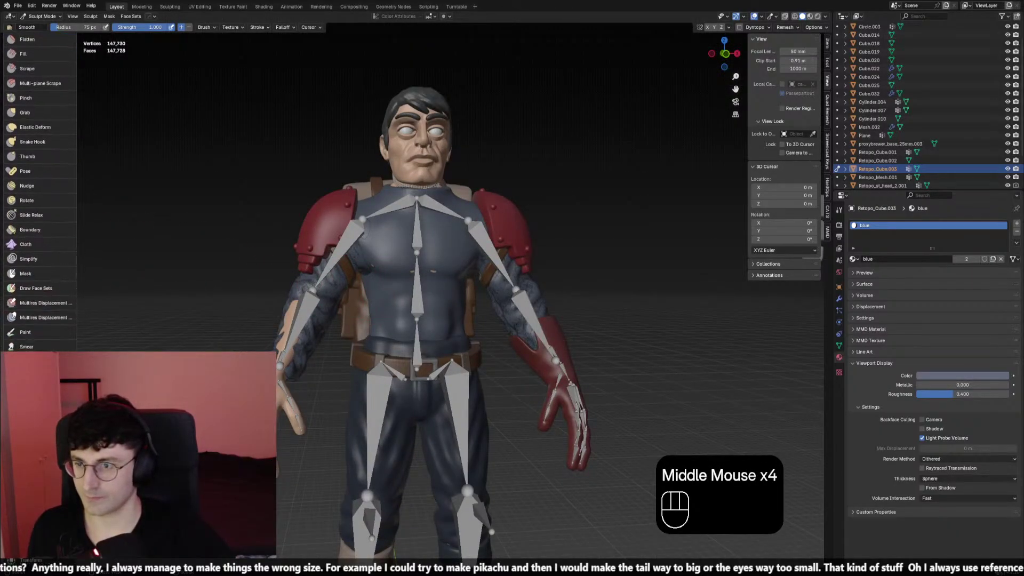
{"action": "left_click", "coordinate": [32, 368]}
{"action": "scroll", "coordinate": [377, 275], "scroll_direction": "down", "scroll_amount": 1}
{"action": "middle_click_drag", "start_coordinate": [377, 274], "coordinate": [377, 275]}
{"action": "mouse_move", "coordinate": [368, 250]}
{"action": "left_mouse_down"}
{"action": "mouse_move", "coordinate": [392, 299]}
{"action": "mouse_move", "coordinate": [377, 274]}
{"action": "left_mouse_up"}
{"action": "right_click", "coordinate": [377, 274]}
{"action": "key", "text": "ctrl+z"}
Mask the figure's right sleeve on the duplicate shirt and cut it off with Mask Slice and Fill Holes
{"action": "mouse_move", "coordinate": [377, 187]}
{"action": "left_mouse_down"}
{"action": "mouse_move", "coordinate": [368, 315]}
{"action": "mouse_move", "coordinate": [280, 448]}
{"action": "left_mouse_up"}
{"action": "left_click", "coordinate": [130, 16]}
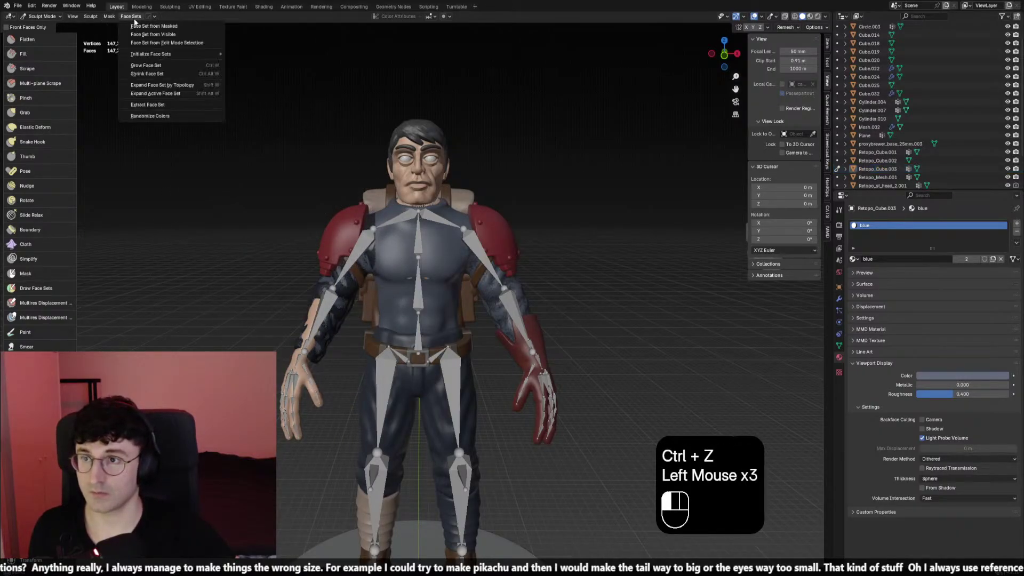
{"action": "left_click", "coordinate": [108, 16]}
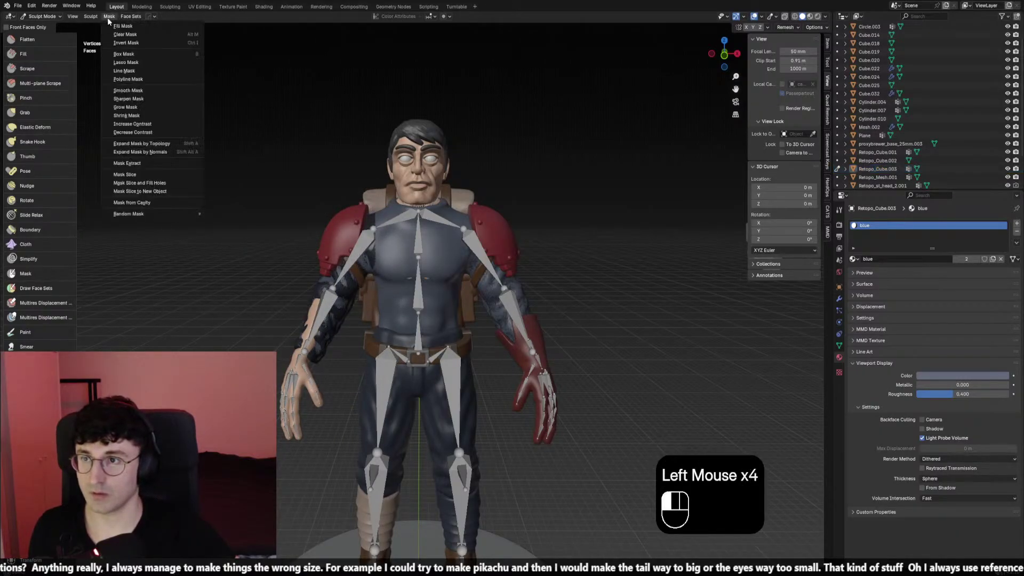
{"action": "left_click", "coordinate": [170, 183]}
Inspect the cut shirt from the front using X-ray and overlay toggles, and return to Object Mode
{"action": "key", "text": "KP_1"}
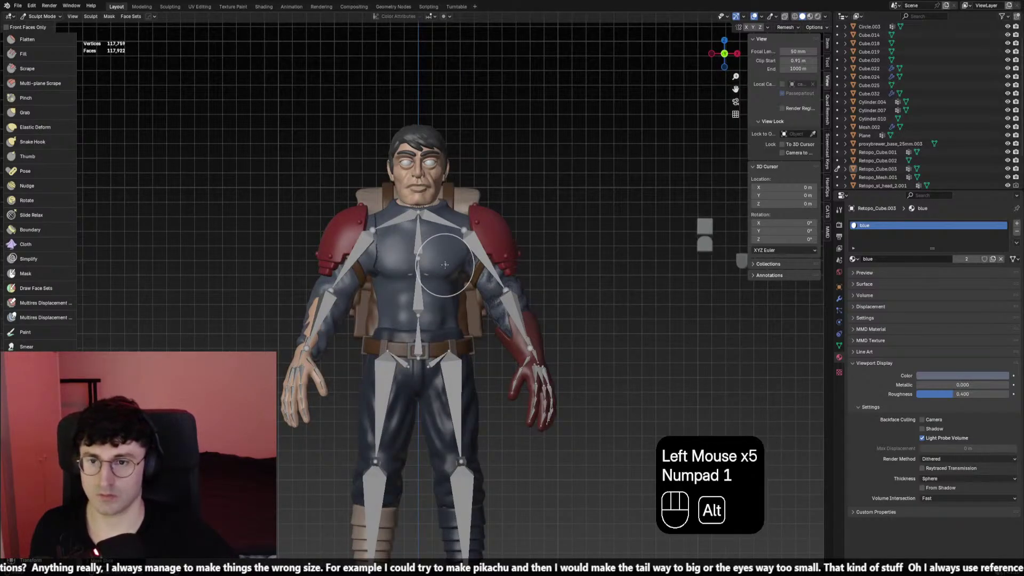
{"action": "key", "text": "shift+alt+z"}
{"action": "key", "text": "alt+z"}
{"action": "key", "text": "shift+alt+z"}
{"action": "key", "text": "alt+z"}
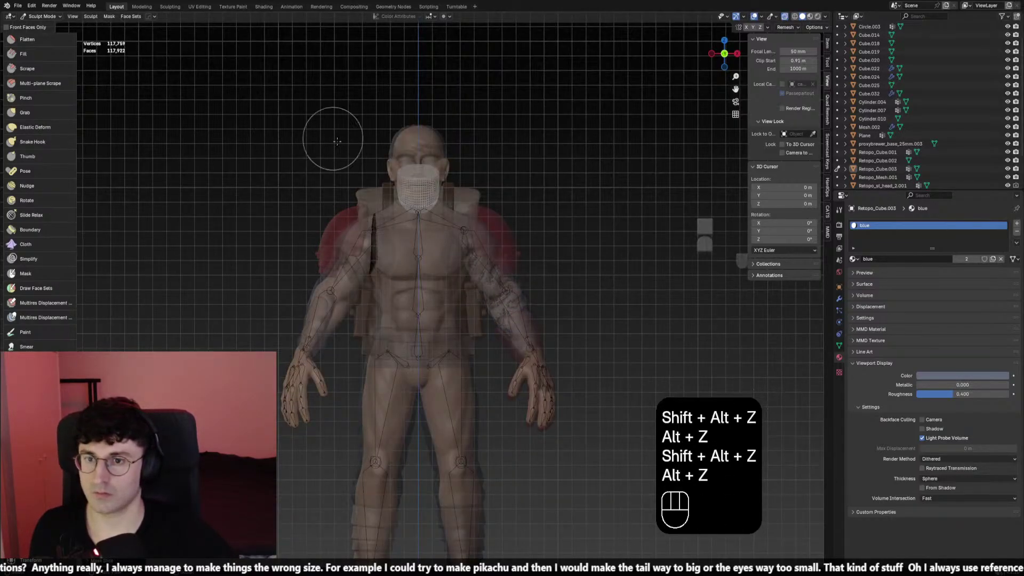
{"action": "key", "text": "alt+z"}
{"action": "left_click", "coordinate": [41, 16]}
{"action": "left_click", "coordinate": [40, 26]}
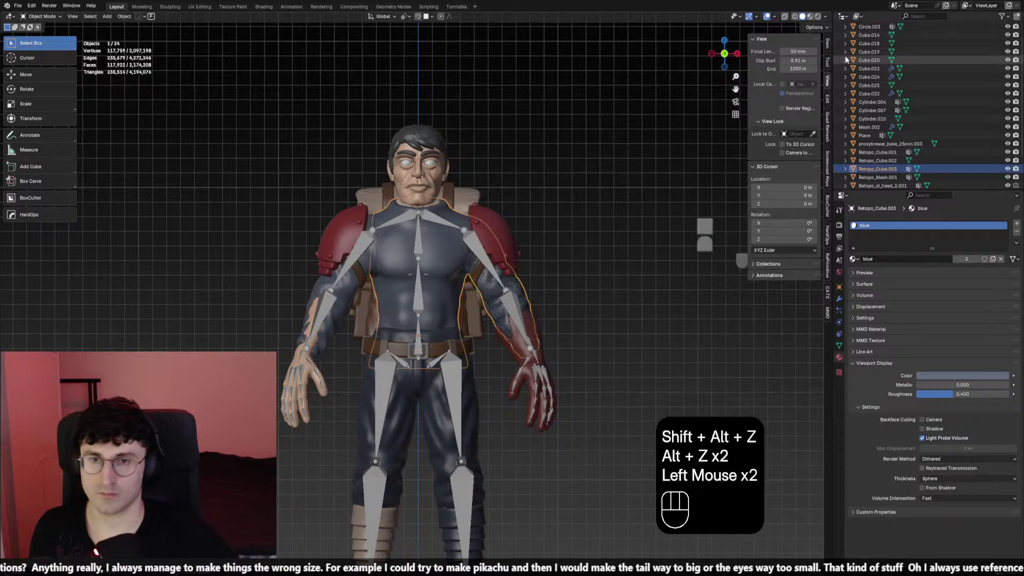
Switch the cut shirt to Sculpt Mode, symmetrize it from -X to +X and enable X mirroring
{"action": "left_click", "coordinate": [41, 16]}
{"action": "left_click", "coordinate": [40, 46]}
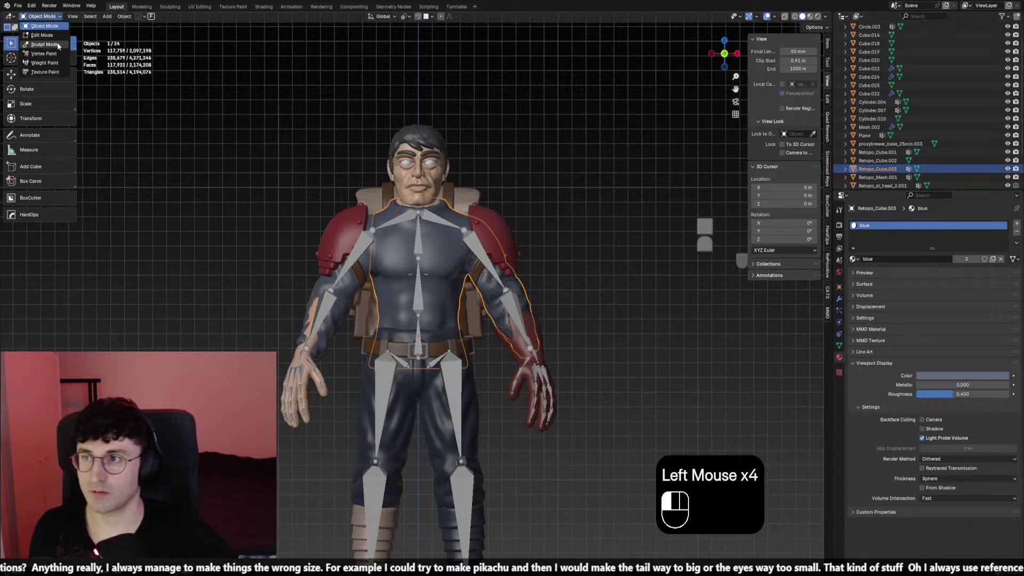
{"action": "left_click", "coordinate": [766, 28]}
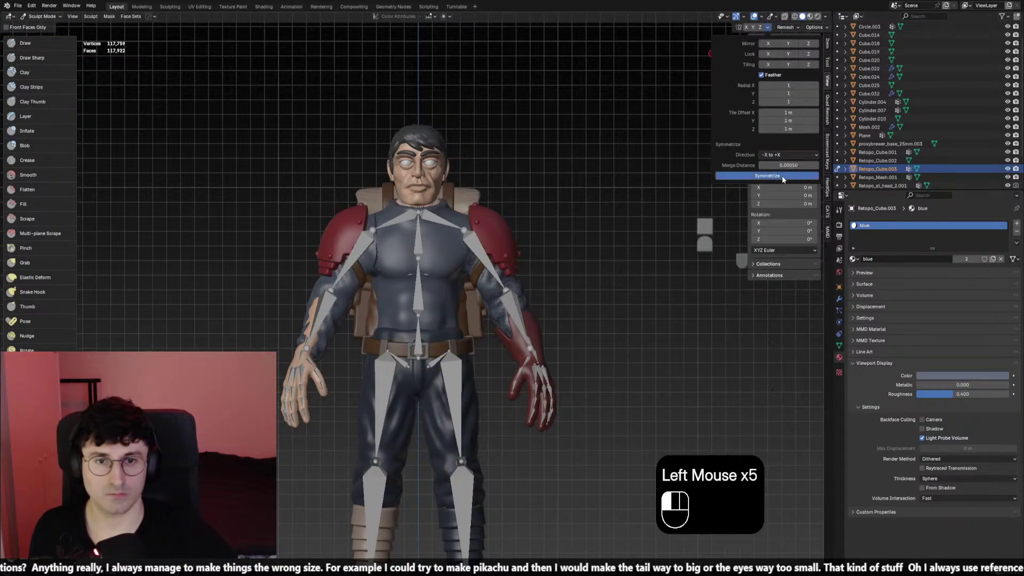
{"action": "left_click", "coordinate": [781, 175]}
{"action": "left_click", "coordinate": [745, 27]}
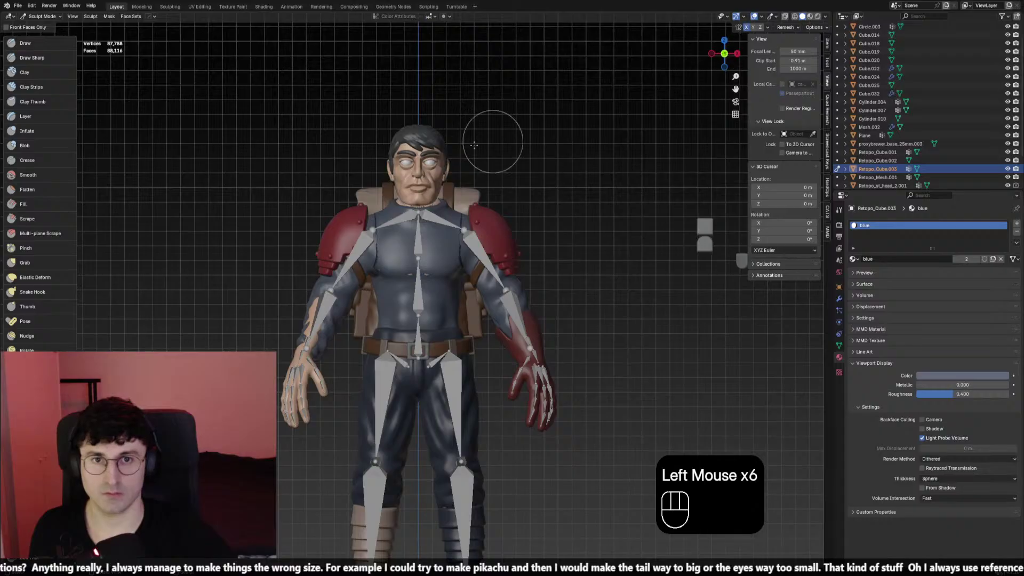
Hide the overlays, choose the Elastic Deform brush and try a downward pull on the shirt's upper chest, undoing that stroke
{"action": "middle_click_drag", "start_coordinate": [492, 137], "coordinate": [201, 229], "text": "shift"}
{"action": "key", "text": "shift+alt+z"}
{"action": "key", "text": "f"}
{"action": "left_click", "coordinate": [35, 277]}
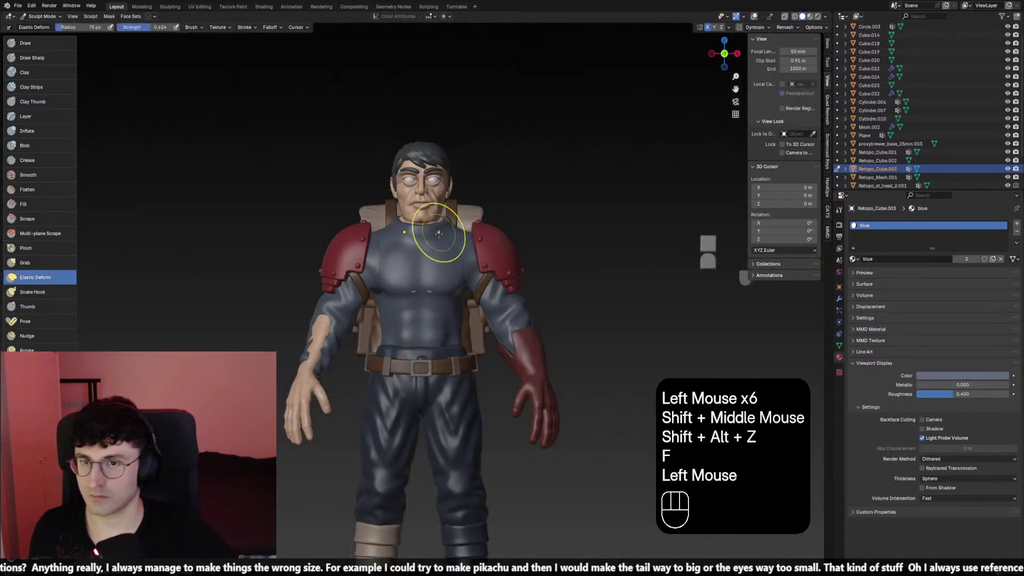
{"action": "middle_click_drag", "start_coordinate": [395, 246], "coordinate": [389, 240]}
{"action": "key", "text": "f"}
{"action": "left_click", "coordinate": [389, 240]}
{"action": "left_click_drag", "start_coordinate": [388, 240], "coordinate": [388, 258]}
{"action": "key", "text": "ctrl+z"}
Smooth and reshape the sleeveless shirt's side of the chest near the armpit with Elastic Deform
{"action": "left_click", "coordinate": [380, 284], "text": "shift"}
{"action": "key", "text": "f"}
{"action": "left_click", "coordinate": [410, 267]}
{"action": "mouse_move", "coordinate": [380, 284]}
{"action": "middle_mouse_down"}
{"action": "mouse_move", "coordinate": [411, 267]}
{"action": "mouse_move", "coordinate": [387, 299]}
{"action": "mouse_move", "coordinate": [450, 274]}
{"action": "middle_mouse_up"}
{"action": "key", "text": "f"}
{"action": "triple_click", "coordinate": [384, 289]}
{"action": "left_click", "coordinate": [383, 289]}
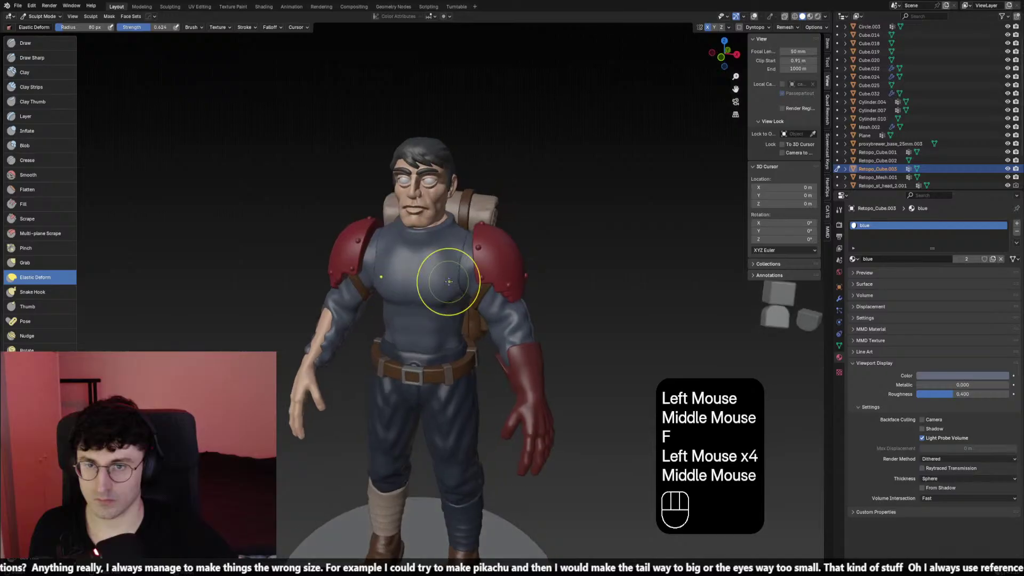
Adjust the shirt's armhole edge beside the figure's left shoulder pad with Elastic Deform and smoothing strokes
{"action": "key", "text": "f"}
{"action": "left_click", "coordinate": [457, 268]}
{"action": "key", "text": "f"}
{"action": "left_click", "coordinate": [457, 251], "text": "shift"}
{"action": "left_click", "coordinate": [466, 231], "text": "shift"}
{"action": "key", "text": "f"}
{"action": "left_click", "coordinate": [469, 251]}
Deform and smooth the shirt's armhole and shoulder edge beside the figure's right shoulder pad, varying the brush size
{"action": "mouse_move", "coordinate": [466, 230]}
{"action": "middle_mouse_down"}
{"action": "mouse_move", "coordinate": [468, 251]}
{"action": "mouse_move", "coordinate": [395, 245]}
{"action": "mouse_move", "coordinate": [393, 235]}
{"action": "mouse_move", "coordinate": [393, 281]}
{"action": "middle_mouse_up"}
{"action": "key", "text": "f"}
{"action": "left_click", "coordinate": [390, 247]}
{"action": "key", "text": "f"}
{"action": "left_click", "coordinate": [393, 236]}
{"action": "left_click", "coordinate": [393, 267], "text": "shift"}
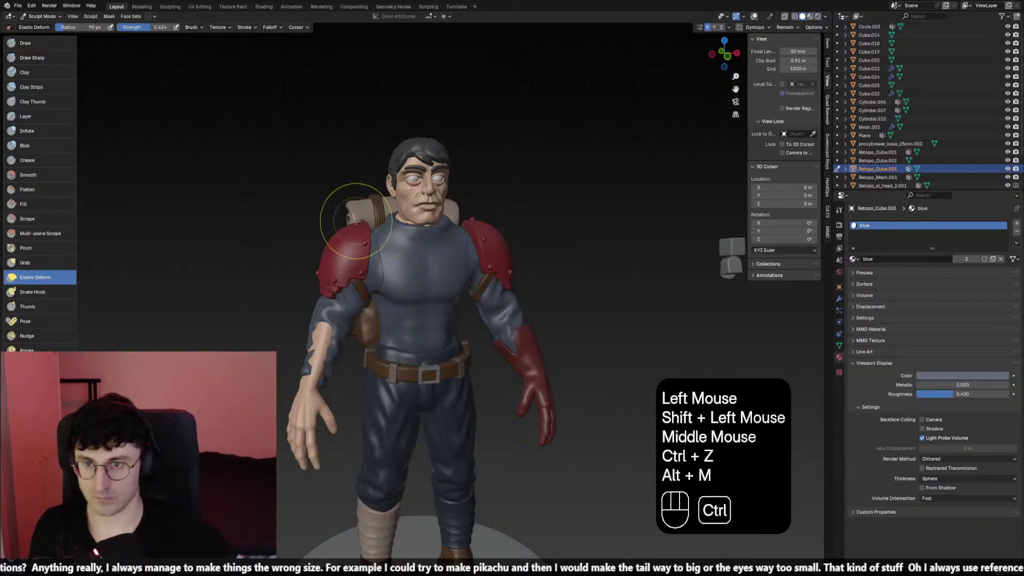
{"action": "key", "text": "f"}
{"action": "left_click", "coordinate": [372, 238]}
{"action": "left_click", "coordinate": [371, 237], "text": "shift"}
Start adjusting the sleeveless shirt's voxel size for remeshing
{"action": "key", "text": "r"}
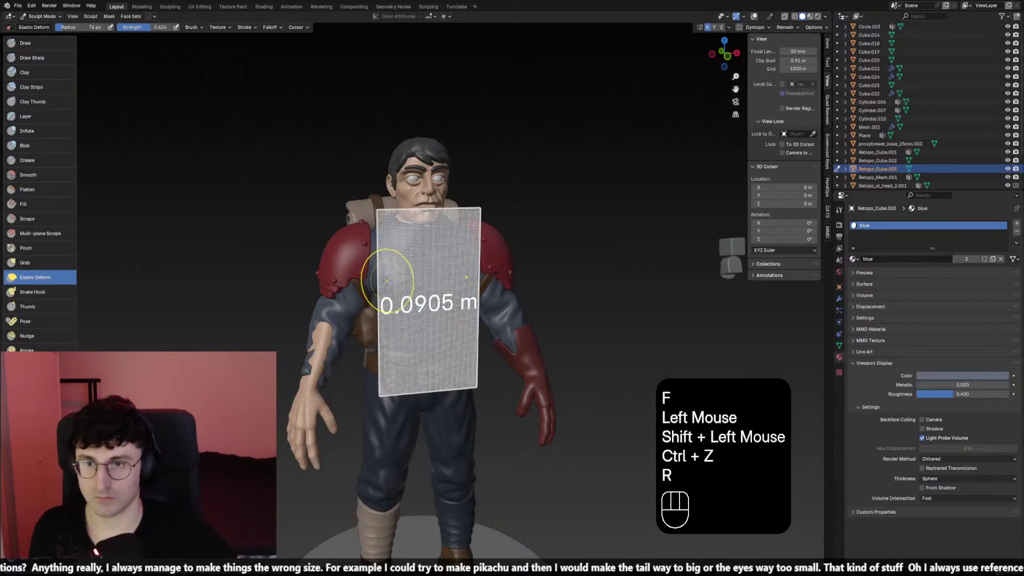
Remesh the torso at a new voxel size and reshape its chest sides with Elastic Deform at a 91 px brush radius
{"action": "left_click", "coordinate": [373, 264]}
{"action": "key", "text": "ctrl+r"}
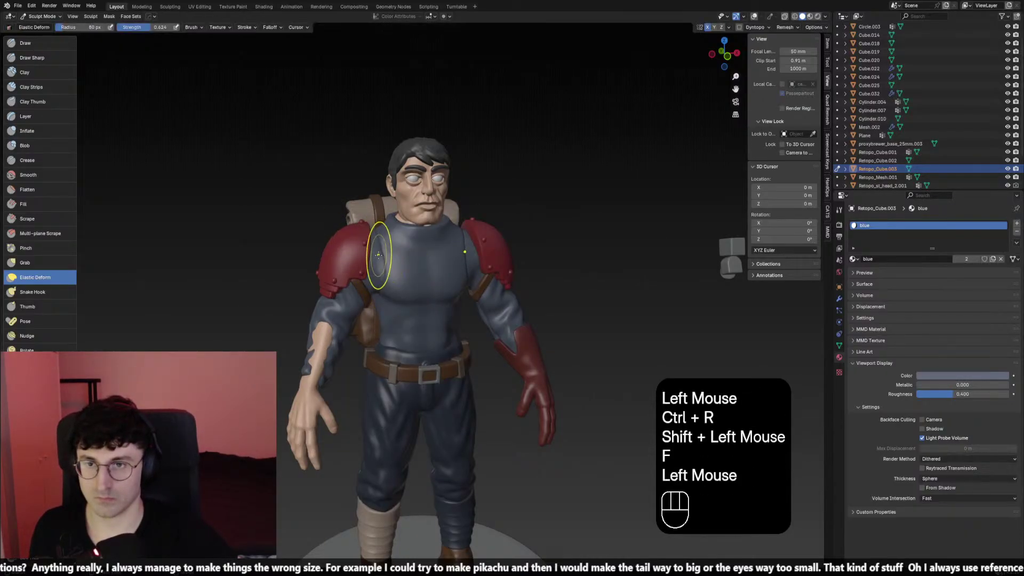
{"action": "left_click", "coordinate": [378, 255]}
{"action": "middle_click_drag", "start_coordinate": [378, 255], "coordinate": [373, 256]}
{"action": "key", "text": "f"}
{"action": "left_click", "coordinate": [370, 261]}
{"action": "key", "text": "f"}
{"action": "left_click", "coordinate": [375, 252]}
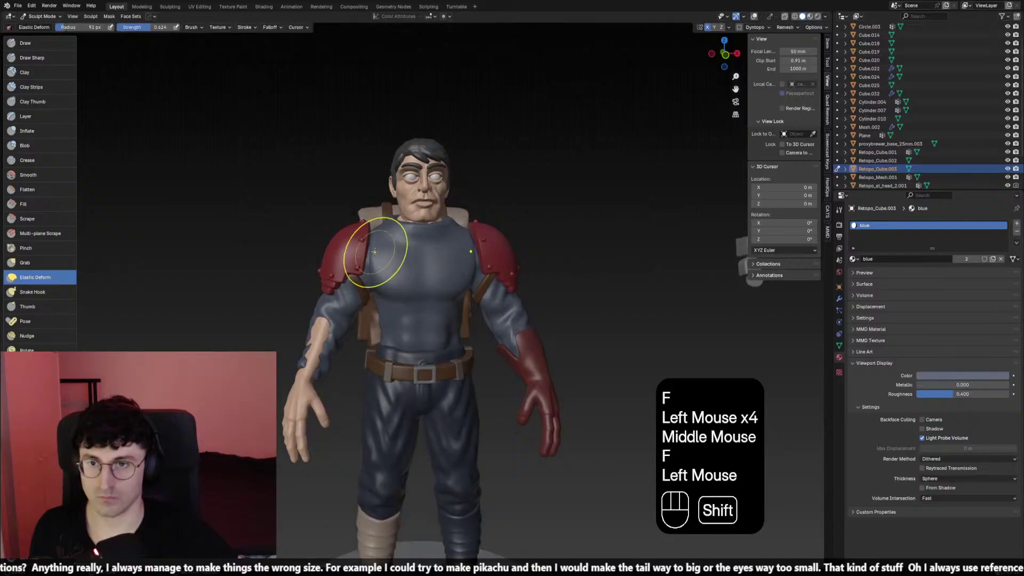
Refine the torso's silhouette with Elastic Deform, setting the brush radius to 77 px
{"action": "scroll", "coordinate": [427, 275], "scroll_direction": "down", "scroll_amount": 4}
{"action": "key", "text": "f"}
{"action": "left_click", "coordinate": [419, 301]}
{"action": "middle_click_drag", "start_coordinate": [437, 283], "coordinate": [419, 314]}
{"action": "key", "text": "f"}
{"action": "left_click", "coordinate": [416, 312]}
{"action": "scroll", "coordinate": [413, 307], "scroll_direction": "up", "scroll_amount": 1, "text": "shift"}
{"action": "right_click", "coordinate": [423, 286]}
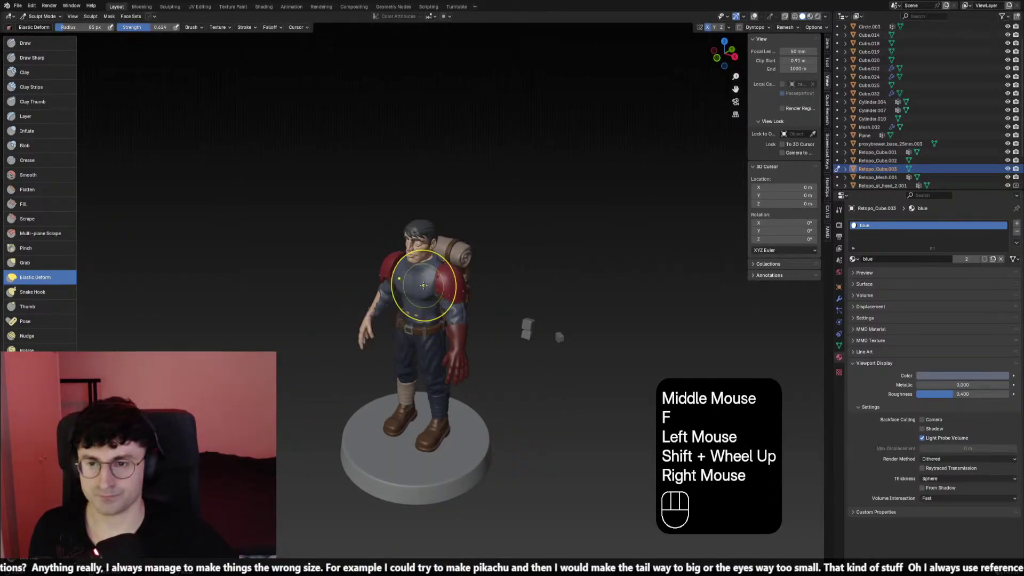
{"action": "left_click", "coordinate": [419, 288]}
{"action": "scroll", "coordinate": [420, 314], "scroll_direction": "up", "scroll_amount": 2}
{"action": "key", "text": "f"}
{"action": "left_click", "coordinate": [423, 304]}
{"action": "left_click", "coordinate": [418, 299]}
Examine the figure's overall proportions from the front and the side
{"action": "scroll", "coordinate": [418, 299], "scroll_direction": "up", "scroll_amount": 1}
{"action": "scroll", "coordinate": [418, 299], "scroll_direction": "down", "scroll_amount": 1}
{"action": "scroll", "coordinate": [427, 298], "scroll_direction": "up", "scroll_amount": 2}
{"action": "middle_click_drag", "start_coordinate": [418, 299], "coordinate": [441, 319]}
{"action": "key", "text": "KP_1"}
{"action": "key", "text": "KP_3"}
{"action": "key", "text": "KP_1"}
{"action": "scroll", "coordinate": [441, 320], "scroll_direction": "down", "scroll_amount": 1}
{"action": "scroll", "coordinate": [425, 309], "scroll_direction": "up", "scroll_amount": 1}
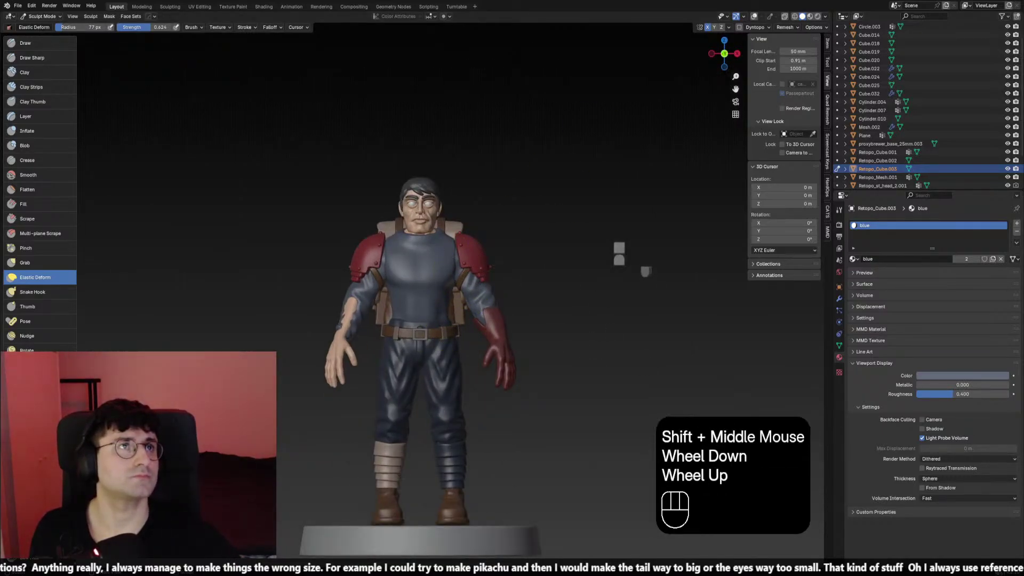
{"action": "middle_click_drag", "start_coordinate": [527, 231], "coordinate": [466, 272], "text": "shift"}
{"action": "scroll", "coordinate": [466, 271], "scroll_direction": "up", "scroll_amount": 3}
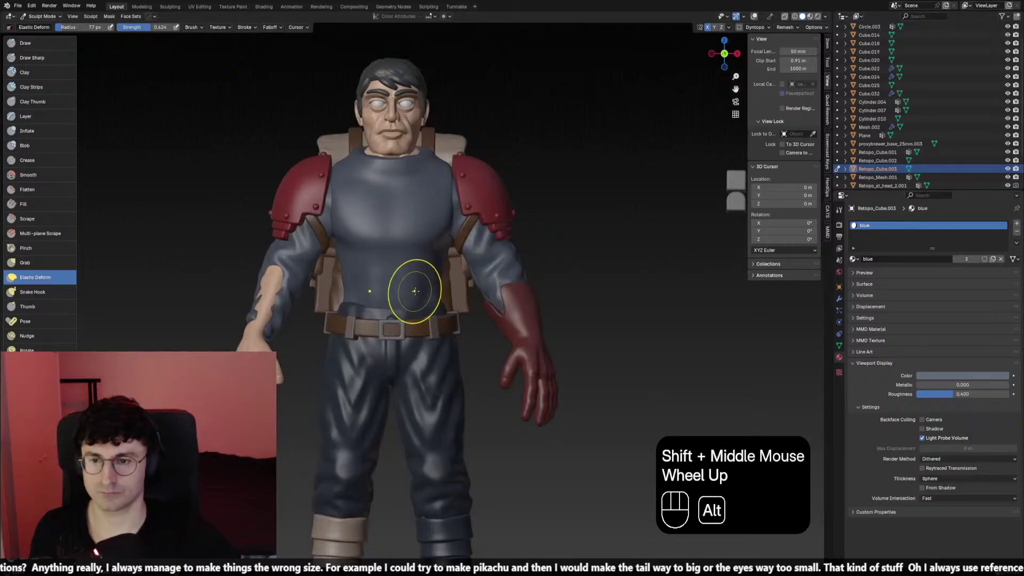
Finish sculpting the torso by returning to Object Mode
{"action": "scroll", "coordinate": [428, 294], "scroll_direction": "down", "scroll_amount": 1}
{"action": "left_click_drag", "start_coordinate": [47, 20], "coordinate": [43, 29]}
{"action": "scroll", "coordinate": [400, 320], "scroll_direction": "up", "scroll_amount": 1}
{"action": "scroll", "coordinate": [400, 319], "scroll_direction": "down", "scroll_amount": 2}
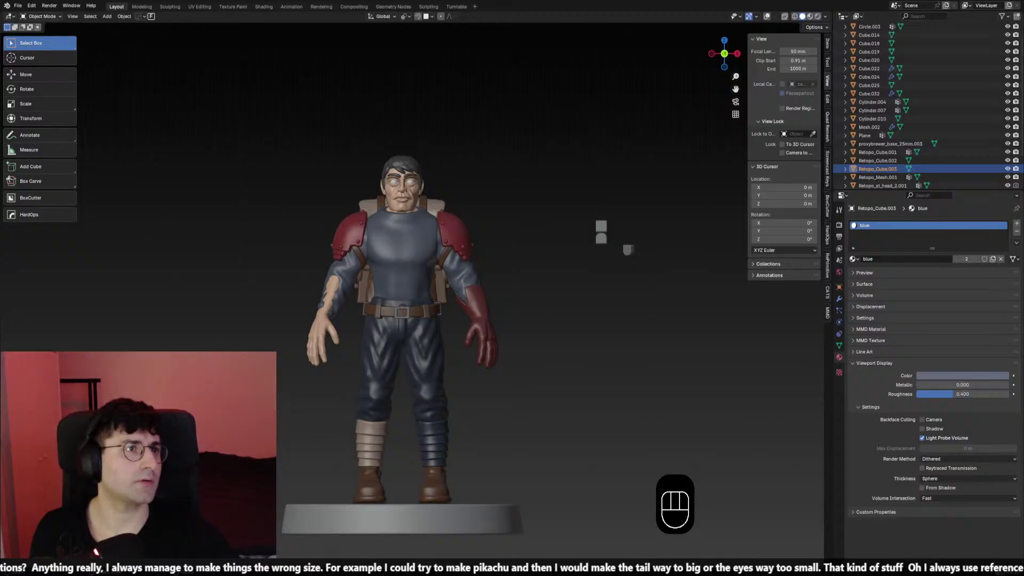
{"action": "scroll", "coordinate": [427, 299], "scroll_direction": "up", "scroll_amount": 2}
{"action": "left_click", "coordinate": [427, 299]}
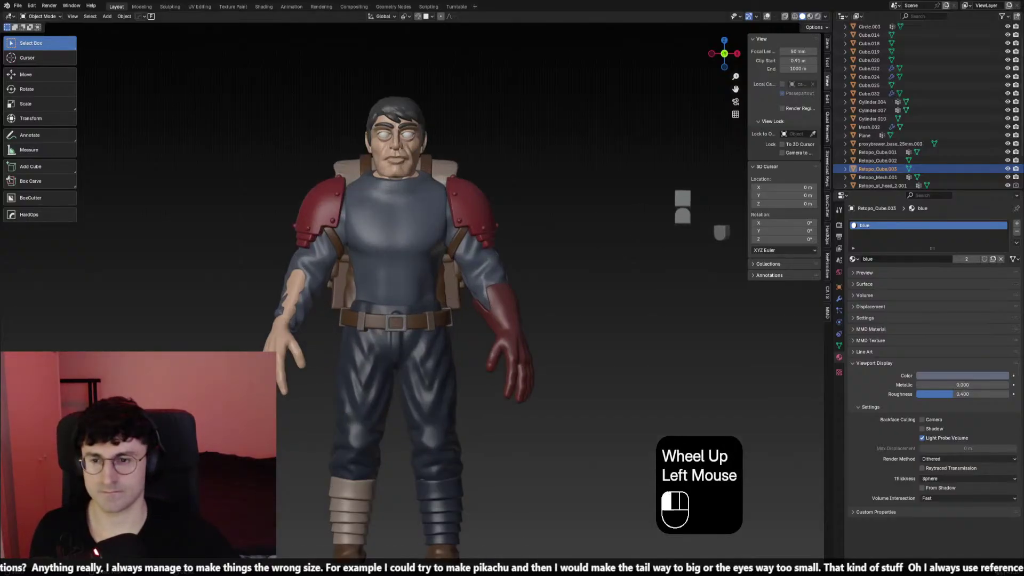
Delete the backpack parts Cube.018, Cube.019 and Cube.020, and hide Cube.025
{"action": "middle_click_drag", "start_coordinate": [426, 298], "coordinate": [421, 324]}
{"action": "left_click", "coordinate": [447, 308]}
{"action": "key", "text": "x"}
{"action": "left_click", "coordinate": [430, 334]}
{"action": "key", "text": "x"}
{"action": "left_click", "coordinate": [494, 321]}
{"action": "key", "text": "h"}
{"action": "left_click", "coordinate": [465, 326]}
{"action": "key", "text": "x"}
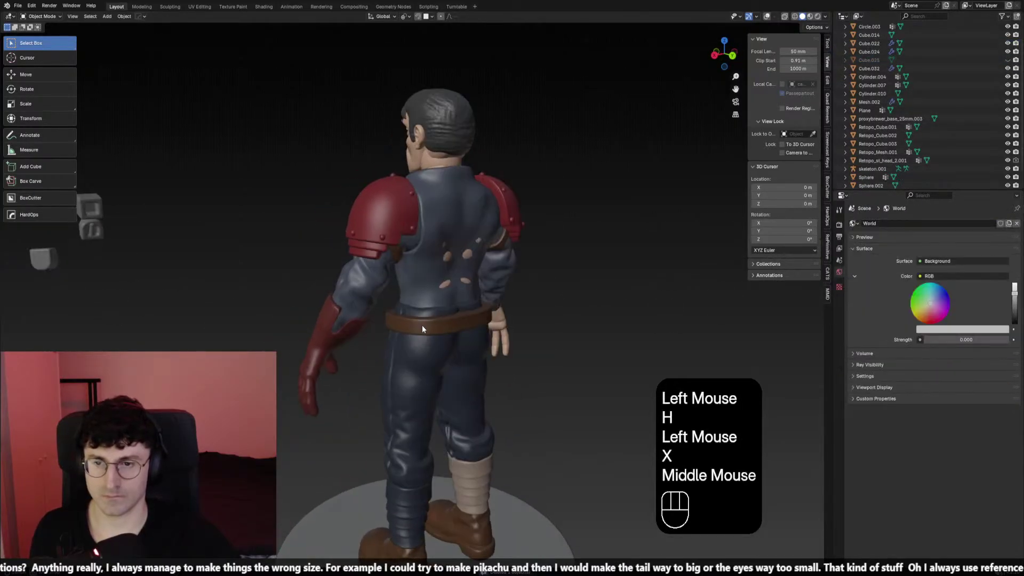
Try to reshape the brown belt strap with the Elastic Deform brush in Sculpt Mode
{"action": "key", "text": "KP_1"}
{"action": "scroll", "coordinate": [529, 330], "scroll_direction": "down", "scroll_amount": 2}
{"action": "middle_click_drag", "start_coordinate": [529, 331], "coordinate": [417, 322]}
{"action": "left_click", "coordinate": [424, 308]}
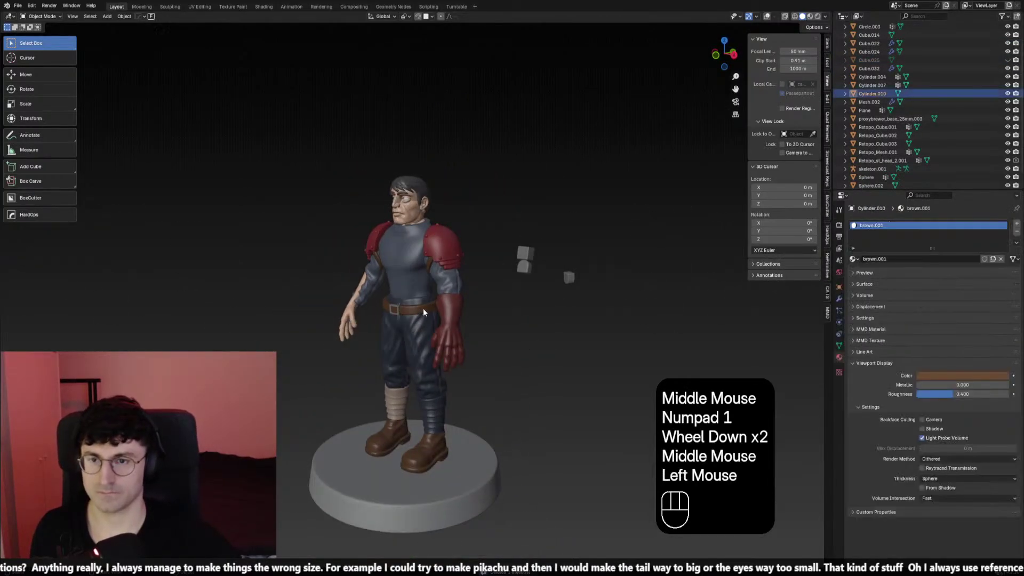
{"action": "key", "text": "KP_1"}
{"action": "left_click", "coordinate": [58, 21]}
{"action": "left_click", "coordinate": [56, 19]}
{"action": "left_click", "coordinate": [43, 46]}
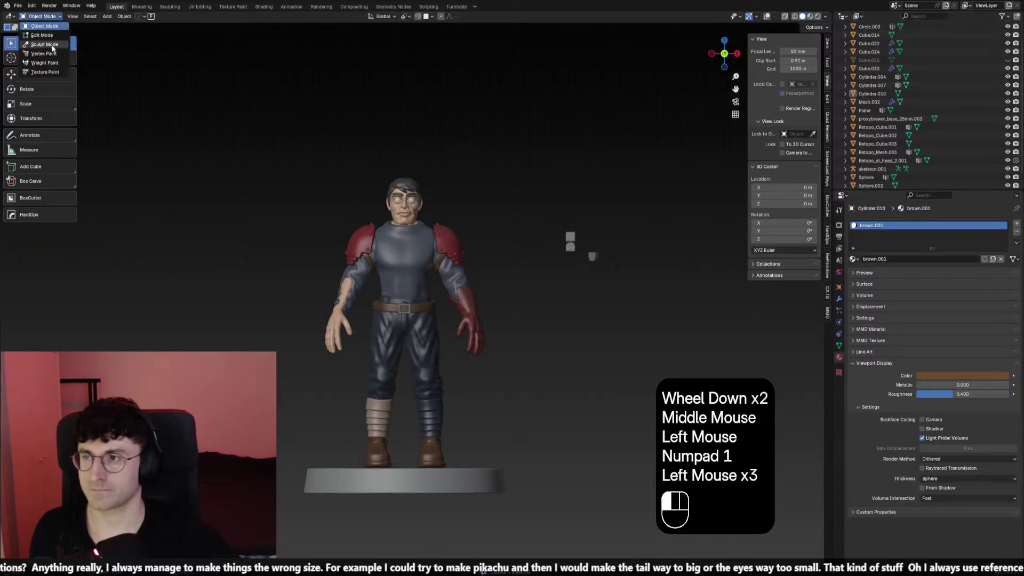
{"action": "scroll", "coordinate": [434, 343], "scroll_direction": "up", "scroll_amount": 1}
{"action": "key", "text": "f"}
{"action": "left_click", "coordinate": [480, 343]}
{"action": "left_click", "coordinate": [384, 310]}
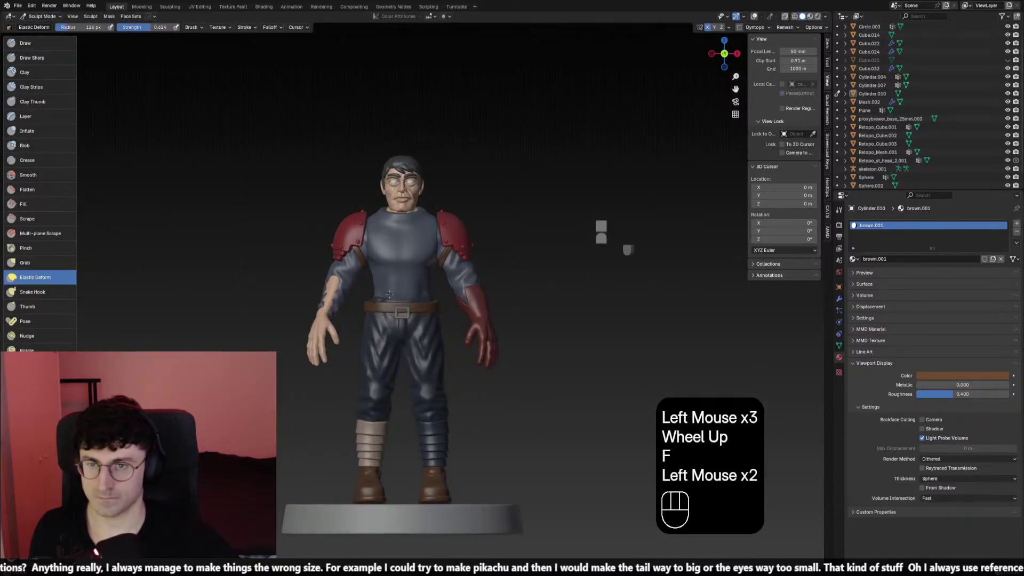
{"action": "key", "text": "ctrl+z"}
{"action": "left_click_drag", "start_coordinate": [39, 17], "coordinate": [41, 27]}
Delete the brown belt strap around the waist
{"action": "scroll", "coordinate": [351, 277], "scroll_direction": "up", "scroll_amount": 1}
{"action": "scroll", "coordinate": [453, 330], "scroll_direction": "up", "scroll_amount": 1}
{"action": "left_click", "coordinate": [453, 329]}
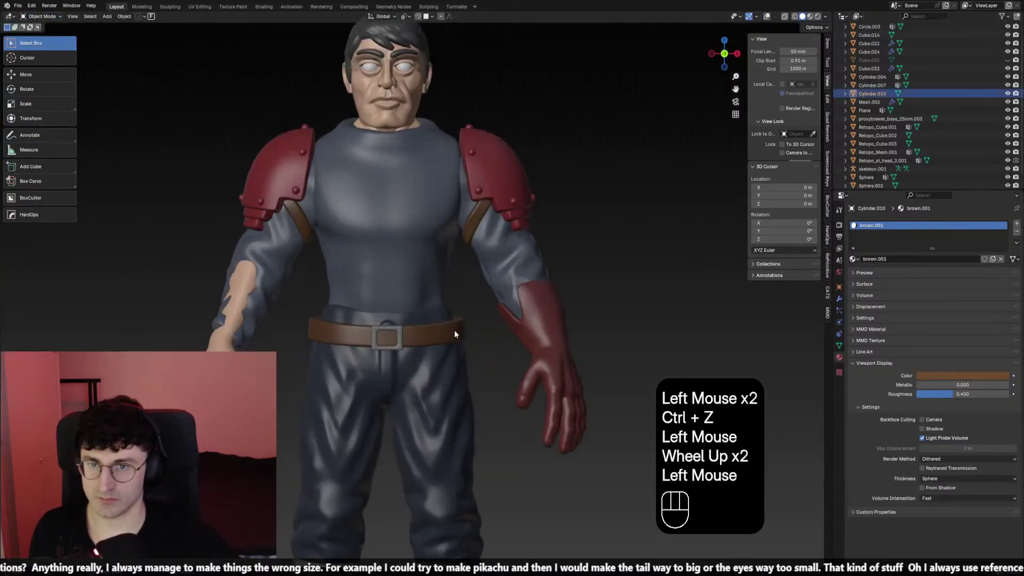
{"action": "key", "text": "x"}
{"action": "scroll", "coordinate": [453, 330], "scroll_direction": "down", "scroll_amount": 2}
Enable the Mirror modifier's viewport display on the red glove so that both hands are gloved
{"action": "left_click", "coordinate": [761, 19]}
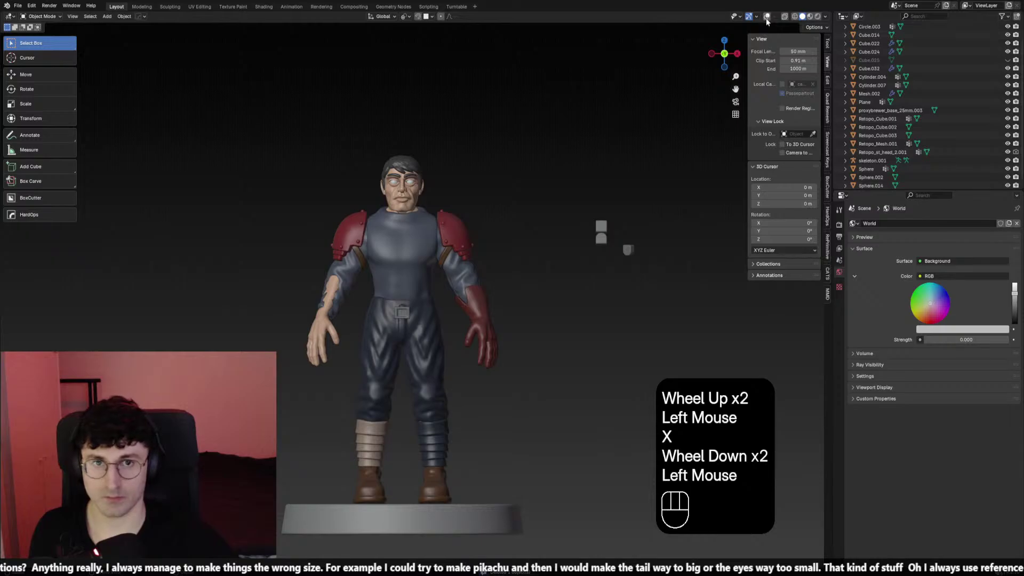
{"action": "left_click", "coordinate": [766, 17]}
{"action": "left_click", "coordinate": [483, 335]}
{"action": "left_click", "coordinate": [840, 298]}
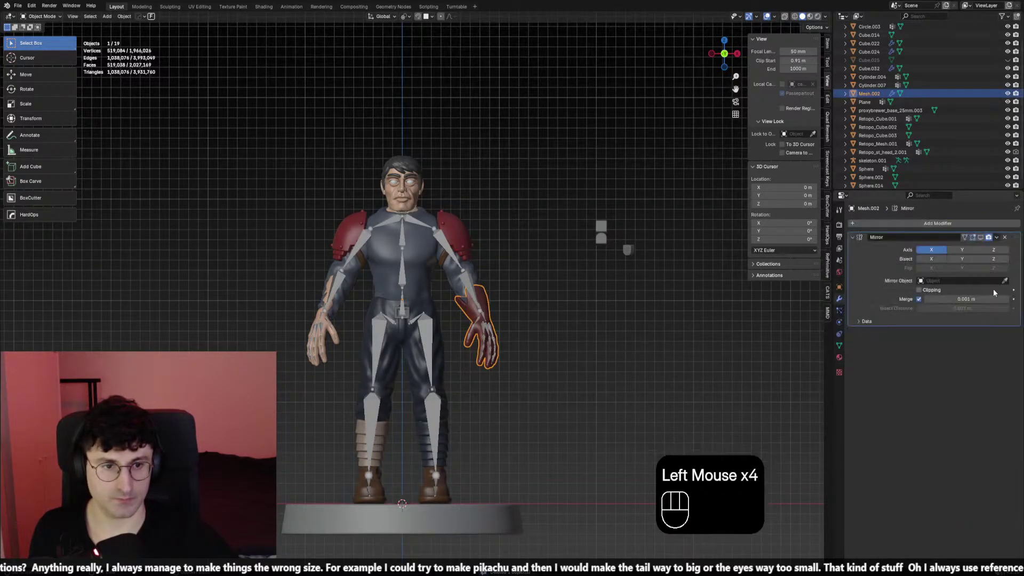
{"action": "left_click", "coordinate": [549, 346]}
{"action": "key", "text": "shift+alt+z"}
Delete the old belt buckle at the front of the waist
{"action": "middle_click_drag", "start_coordinate": [551, 350], "coordinate": [436, 361]}
{"action": "scroll", "coordinate": [436, 360], "scroll_direction": "up", "scroll_amount": 2}
{"action": "left_click", "coordinate": [400, 325]}
{"action": "key", "text": "x"}
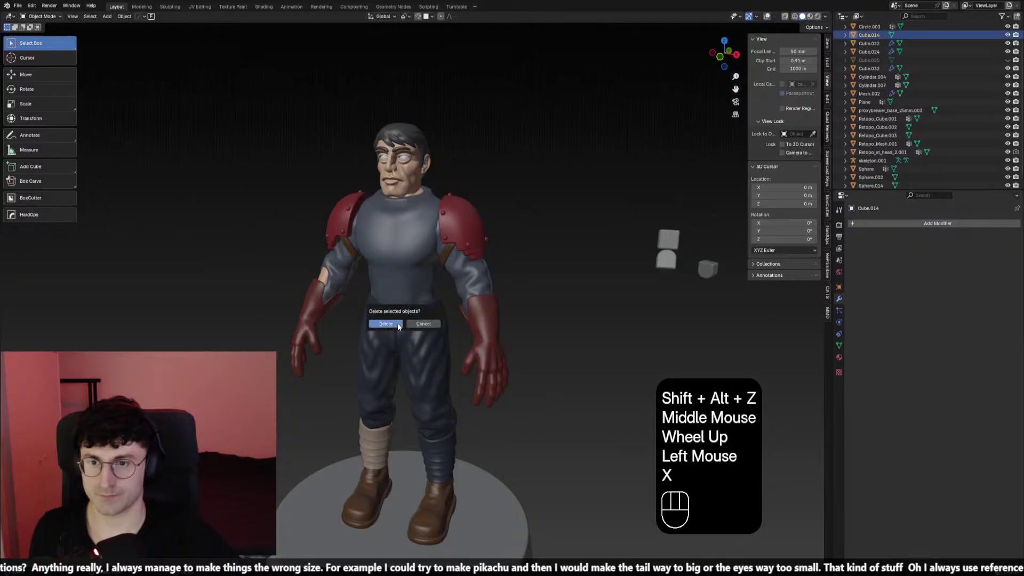
{"action": "left_click", "coordinate": [398, 322]}
Show the viewport overlays and snap the 3D cursor to the trousers
{"action": "key", "text": "KP_1"}
{"action": "key", "text": "KP_3"}
{"action": "key", "text": "KP_1"}
{"action": "left_click", "coordinate": [766, 16]}
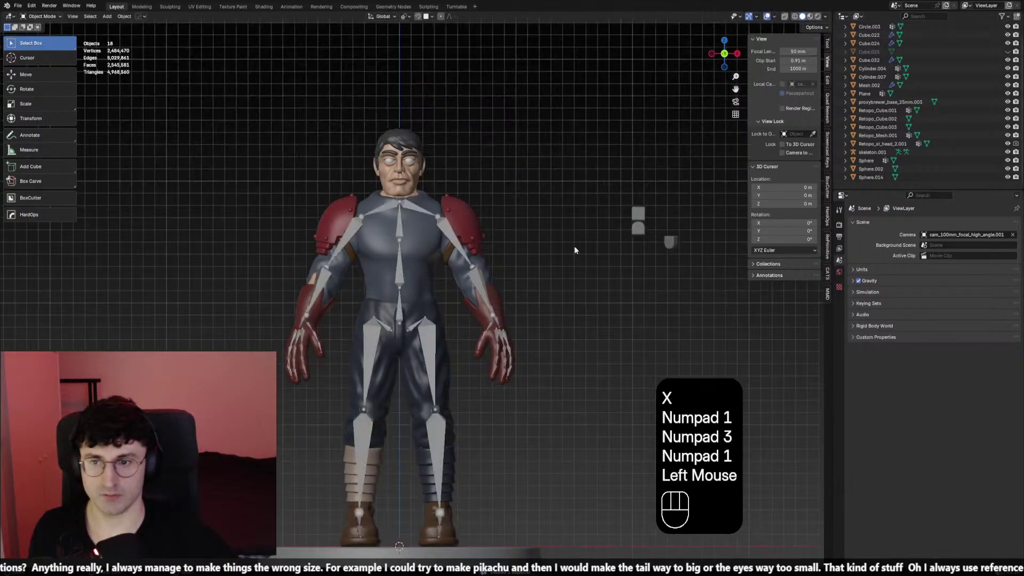
{"action": "left_click", "coordinate": [400, 320]}
{"action": "key", "text": "shift+s"}
{"action": "key", "text": "shift+a"}
{"action": "mouse_move", "coordinate": [426, 376]}
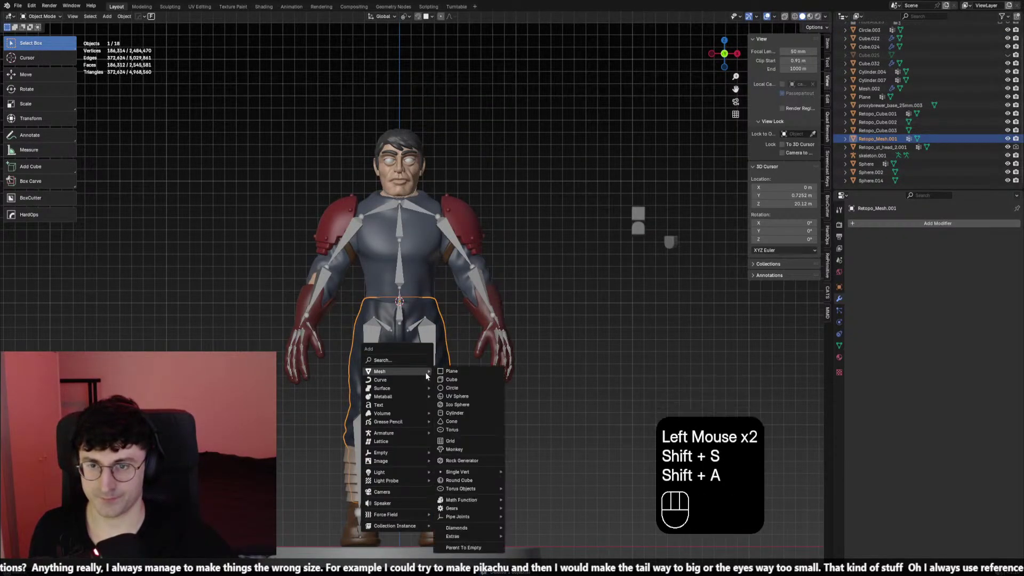
{"action": "left_click", "coordinate": [452, 388]}
{"action": "type", "text": "rx90"}
{"action": "key", "text": "Return"}
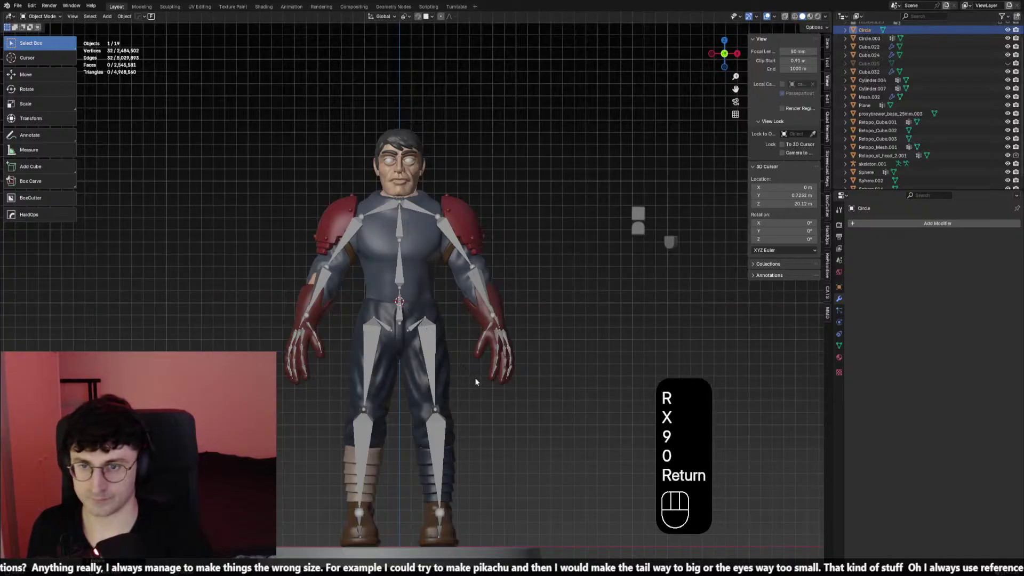
{"action": "key", "text": "x"}
{"action": "key", "text": "shift+a"}
{"action": "mouse_move", "coordinate": [476, 379]}
{"action": "left_click", "coordinate": [533, 425]}
{"action": "type", "text": "r"}
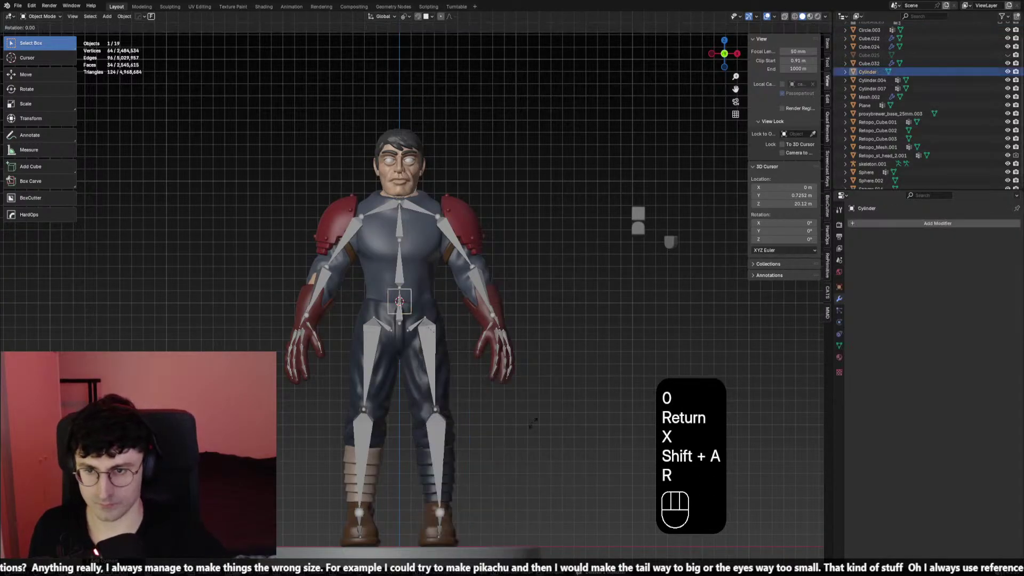
{"action": "type", "text": "x90"}
{"action": "key", "text": "Return"}
{"action": "key", "text": "x"}
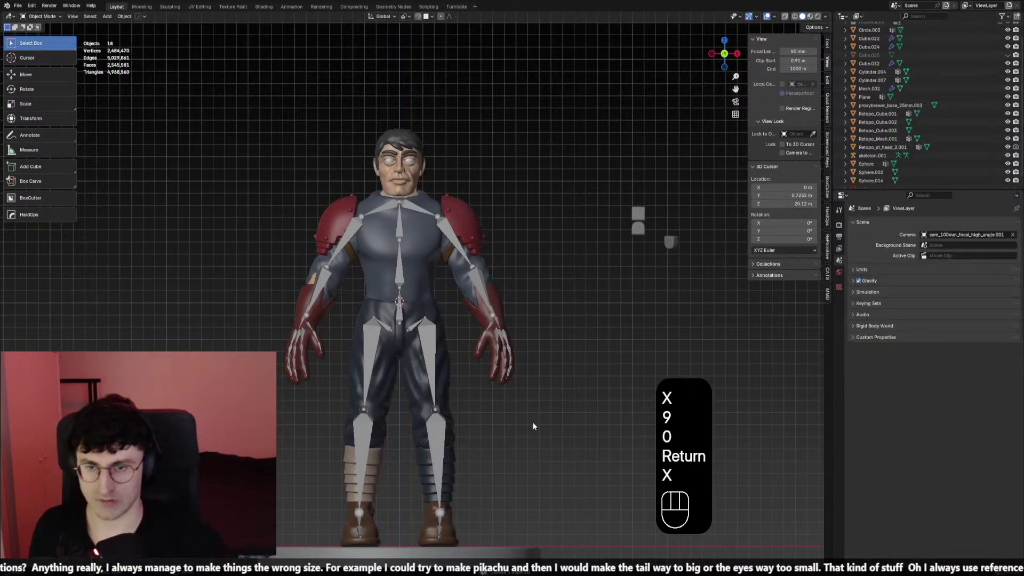
{"action": "key", "text": "shift+a"}
{"action": "mouse_move", "coordinate": [512, 411]}
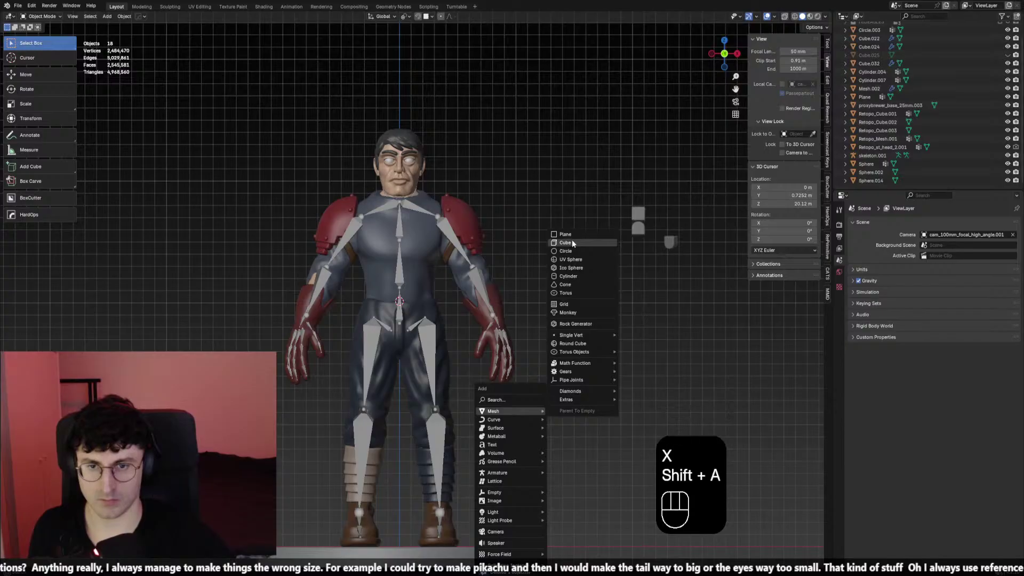
{"action": "left_click", "coordinate": [572, 243]}
{"action": "key", "text": "x"}
{"action": "left_click", "coordinate": [578, 261]}
Add a cylinder at the 3D cursor, flatten it along Z and scale it to about the waist's width
{"action": "key", "text": "shift+a"}
{"action": "mouse_move", "coordinate": [578, 264]}
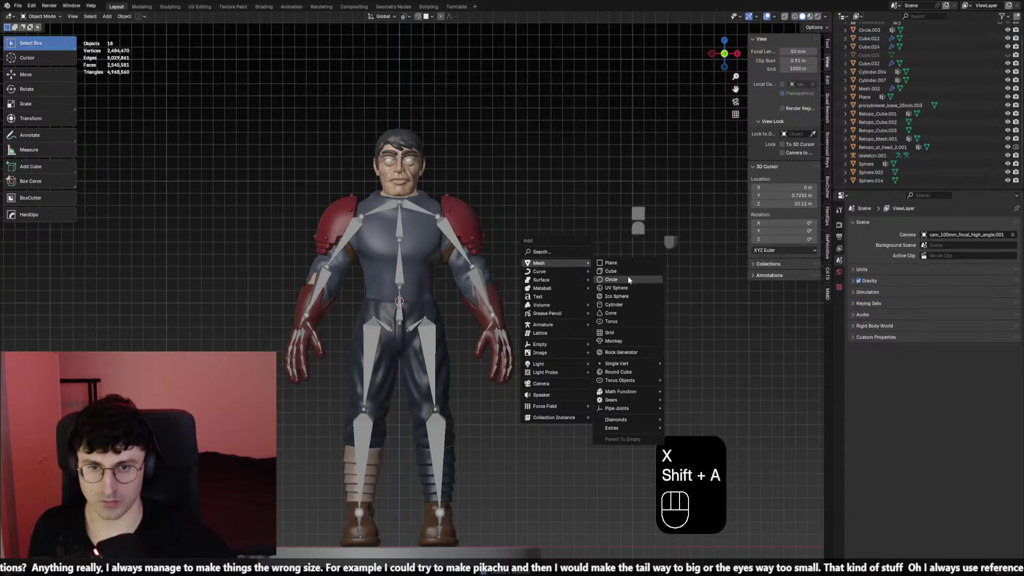
{"action": "left_click", "coordinate": [614, 304]}
{"action": "key", "text": "s"}
{"action": "left_click", "coordinate": [495, 315]}
{"action": "key", "text": "s"}
{"action": "key", "text": "z"}
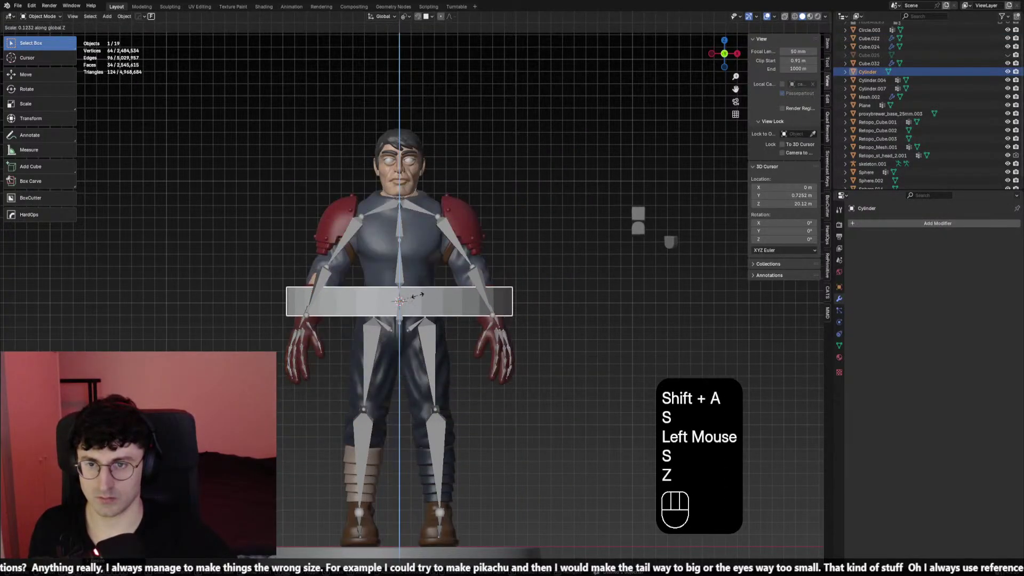
{"action": "left_click", "coordinate": [549, 307]}
{"action": "key", "text": "s"}
{"action": "left_click", "coordinate": [479, 307]}
Adjust the cylinder's diameter and Z height so it forms a band around the waist
{"action": "middle_click_drag", "start_coordinate": [478, 309], "coordinate": [445, 356]}
{"action": "scroll", "coordinate": [444, 356], "scroll_direction": "up", "scroll_amount": 2}
{"action": "key", "text": "s"}
{"action": "key", "text": "z"}
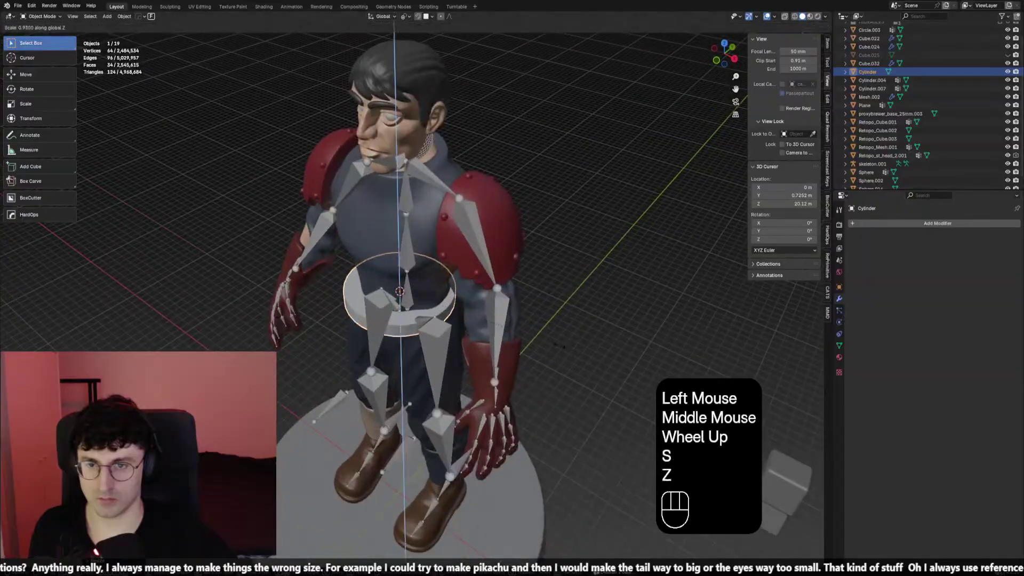
{"action": "left_click", "coordinate": [521, 342]}
{"action": "middle_click_drag", "start_coordinate": [522, 343], "coordinate": [870, 331]}
{"action": "key", "text": "s"}
{"action": "left_click", "coordinate": [570, 315]}
{"action": "key", "text": "s"}
{"action": "key", "text": "z"}
{"action": "left_click", "coordinate": [546, 358]}
Fine-tune the band's Z height and move it along Y to centre it on the waist
{"action": "key", "text": "KP_1"}
{"action": "key", "text": "s"}
{"action": "key", "text": "z"}
{"action": "left_click", "coordinate": [469, 334]}
{"action": "key", "text": "g"}
{"action": "key", "text": "y"}
{"action": "left_click", "coordinate": [397, 352]}
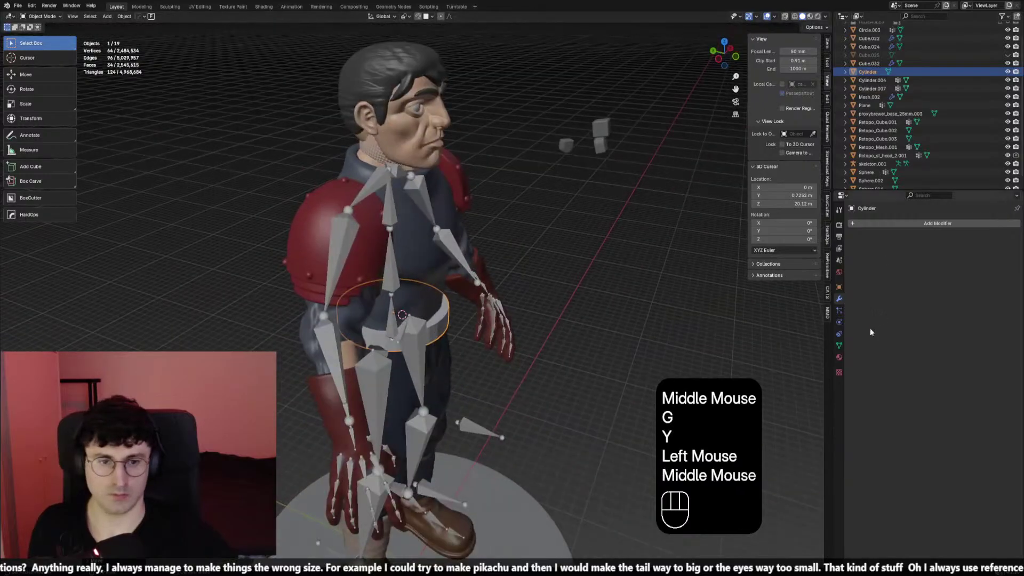
Assign the existing brown.001 material to the new belt cylinder
{"action": "left_click", "coordinate": [839, 357]}
{"action": "left_click", "coordinate": [854, 259]}
{"action": "type", "text": "b"}
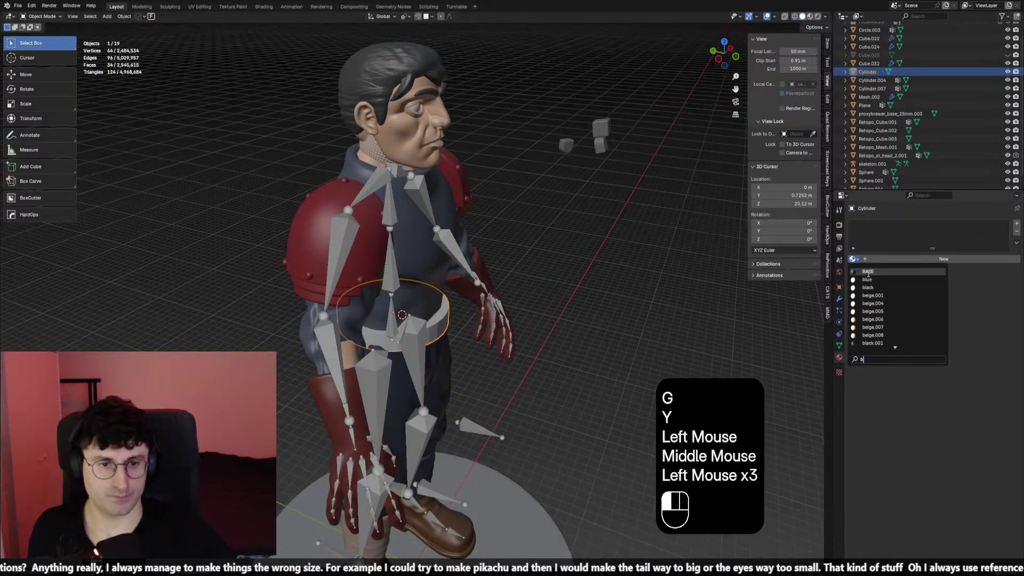
{"action": "type", "text": "rown"}
{"action": "key", "text": "Return"}
{"action": "left_click", "coordinate": [595, 312]}
{"action": "key", "text": "KP_1"}
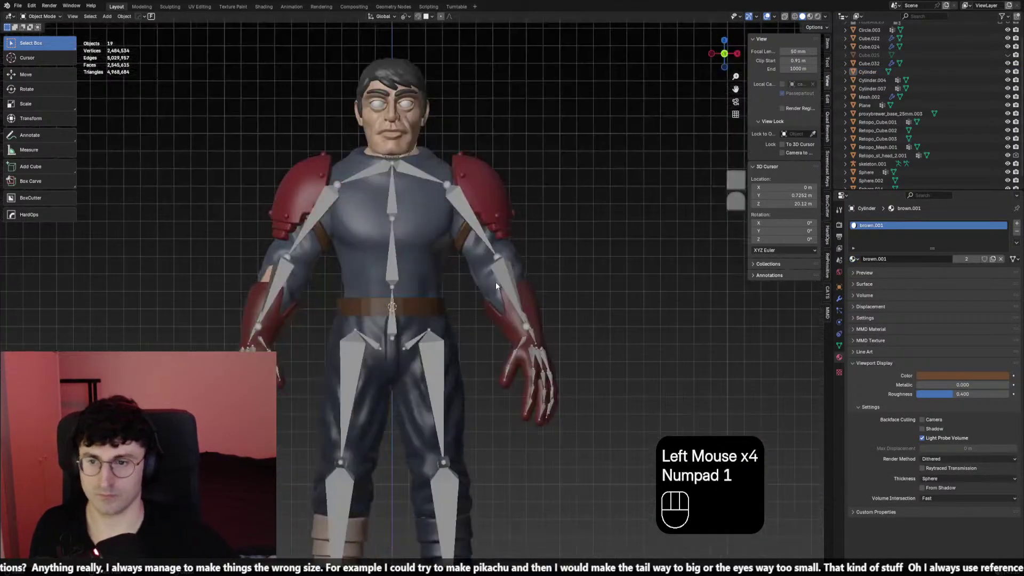
Scale the belt along Y to match the waist's depth and hide the viewport overlays
{"action": "left_click", "coordinate": [474, 306]}
{"action": "scroll", "coordinate": [477, 306], "scroll_direction": "up", "scroll_amount": 2}
{"action": "middle_click_drag", "start_coordinate": [565, 312], "coordinate": [543, 309]}
{"action": "key", "text": "s"}
{"action": "key", "text": "y"}
{"action": "left_click", "coordinate": [528, 313]}
{"action": "key", "text": "s"}
{"action": "key", "text": "y"}
{"action": "left_click", "coordinate": [541, 309]}
{"action": "key", "text": "KP_1"}
{"action": "key", "text": "shift+alt+z"}
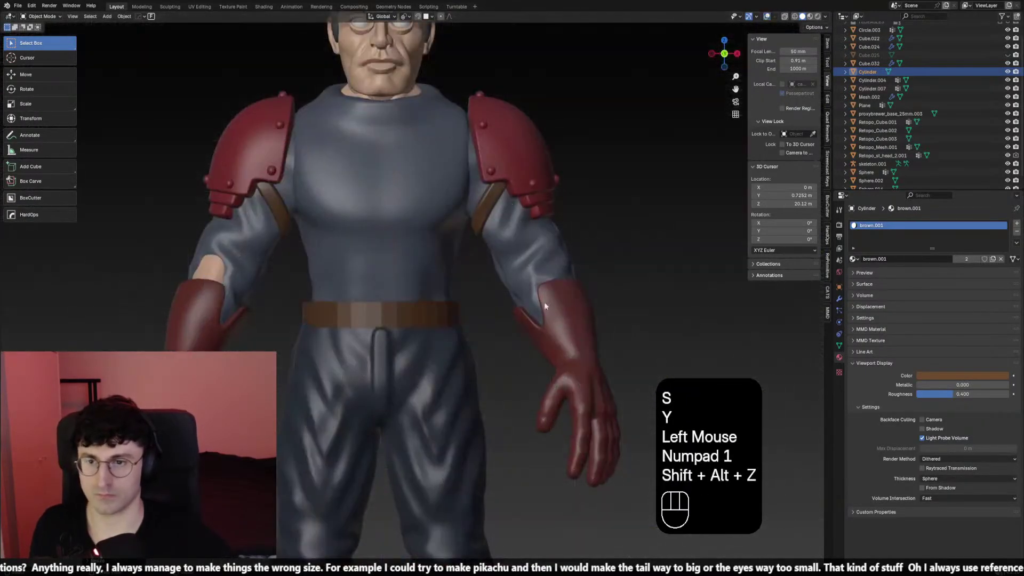
{"action": "scroll", "coordinate": [545, 306], "scroll_direction": "down", "scroll_amount": 4}
{"action": "left_click", "coordinate": [41, 16]}
{"action": "left_click", "coordinate": [32, 44]}
{"action": "middle_click_drag", "start_coordinate": [554, 250], "coordinate": [274, 183]}
{"action": "left_click", "coordinate": [45, 25]}
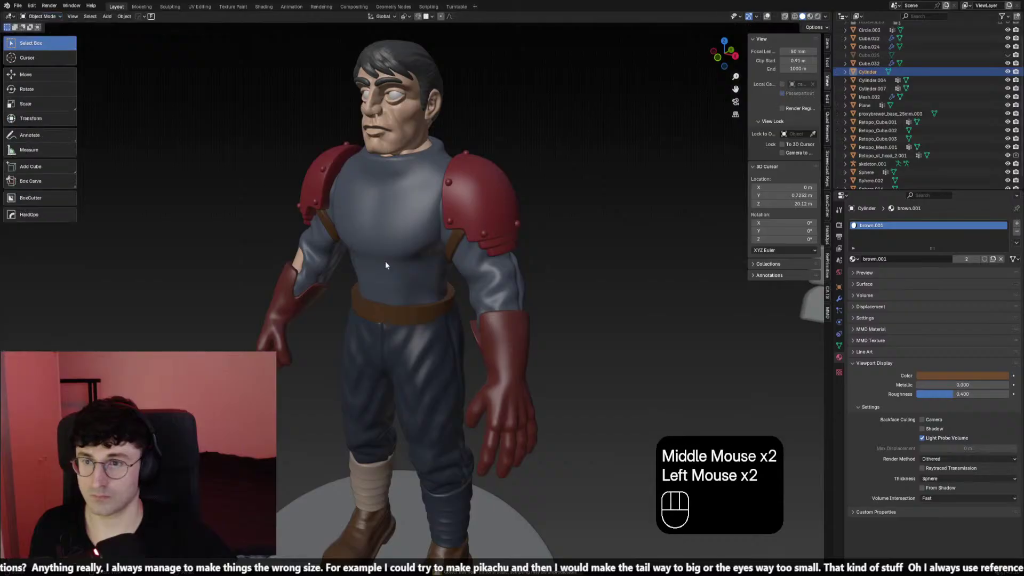
Apply the belt cylinder's transforms and show the viewport overlays
{"action": "left_click", "coordinate": [432, 308]}
{"action": "key", "text": "ctrl+a"}
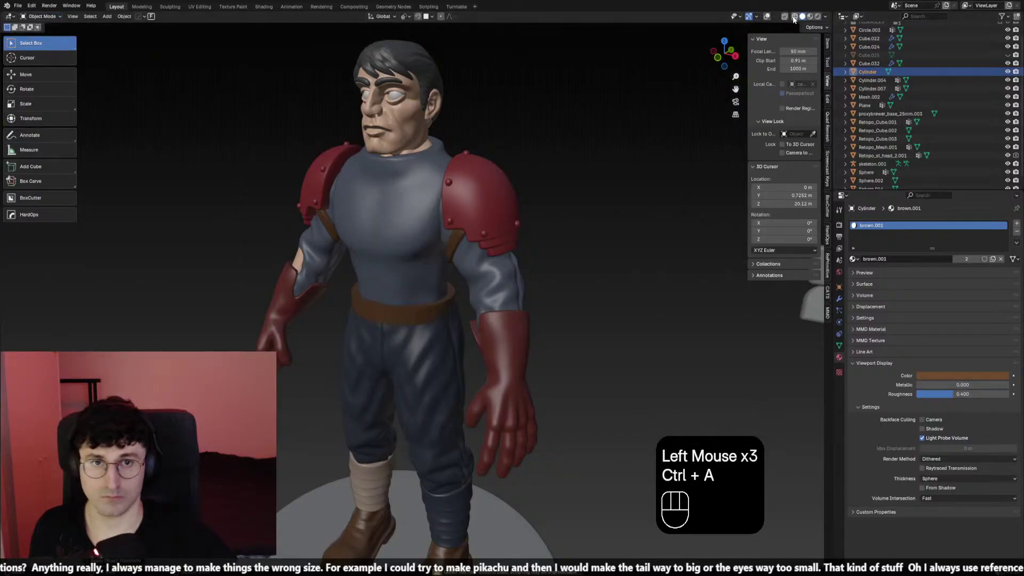
{"action": "left_click", "coordinate": [767, 16]}
Add a 0.1 m Bevel modifier with 6 segments and a level 3 Subdivision modifier to the belt
{"action": "scroll", "coordinate": [414, 354], "scroll_direction": "up", "scroll_amount": 2}
{"action": "key", "text": "Tab"}
{"action": "key", "text": "Tab"}
{"action": "left_click", "coordinate": [839, 298]}
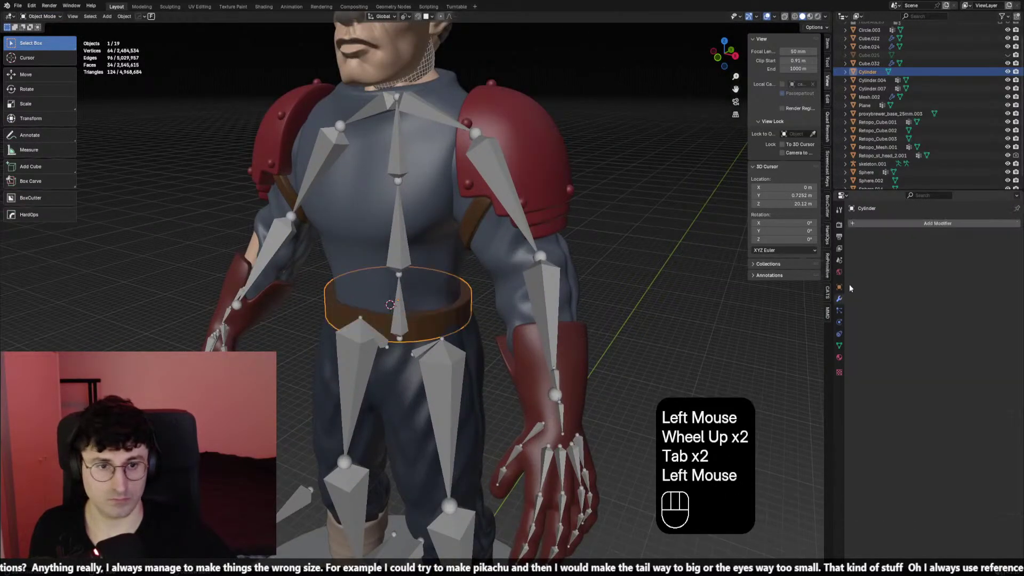
{"action": "left_click", "coordinate": [875, 224]}
{"action": "type", "text": "b"}
{"action": "left_click", "coordinate": [876, 239]}
{"action": "key", "text": "ctrl+2"}
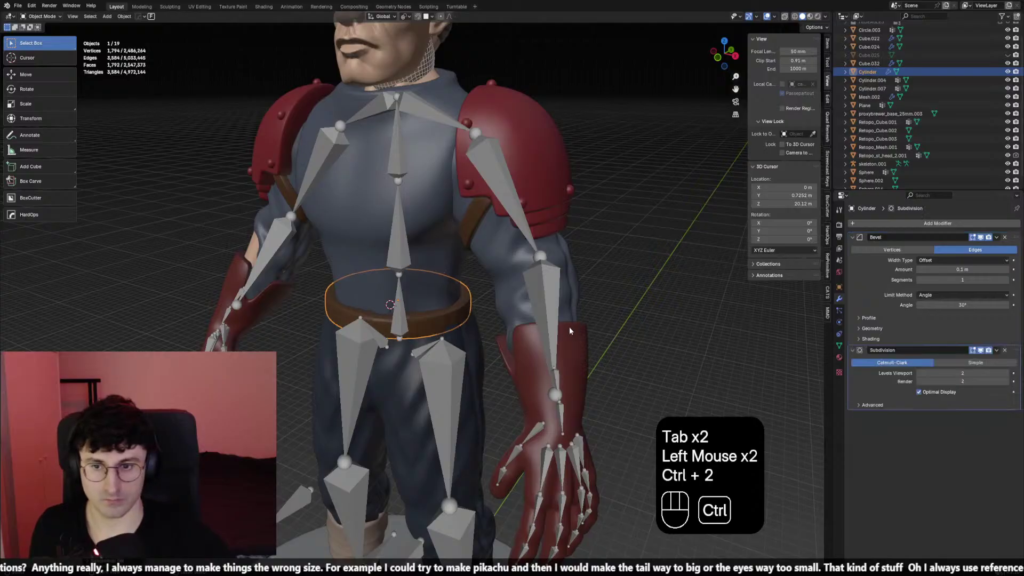
{"action": "middle_click_drag", "start_coordinate": [613, 336], "coordinate": [633, 323]}
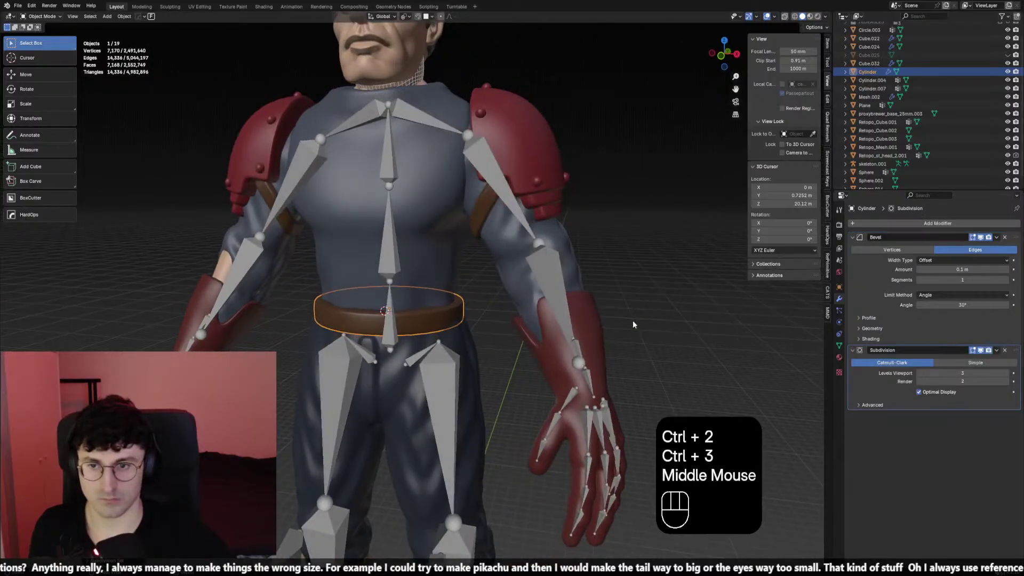
{"action": "left_click", "coordinate": [997, 279]}
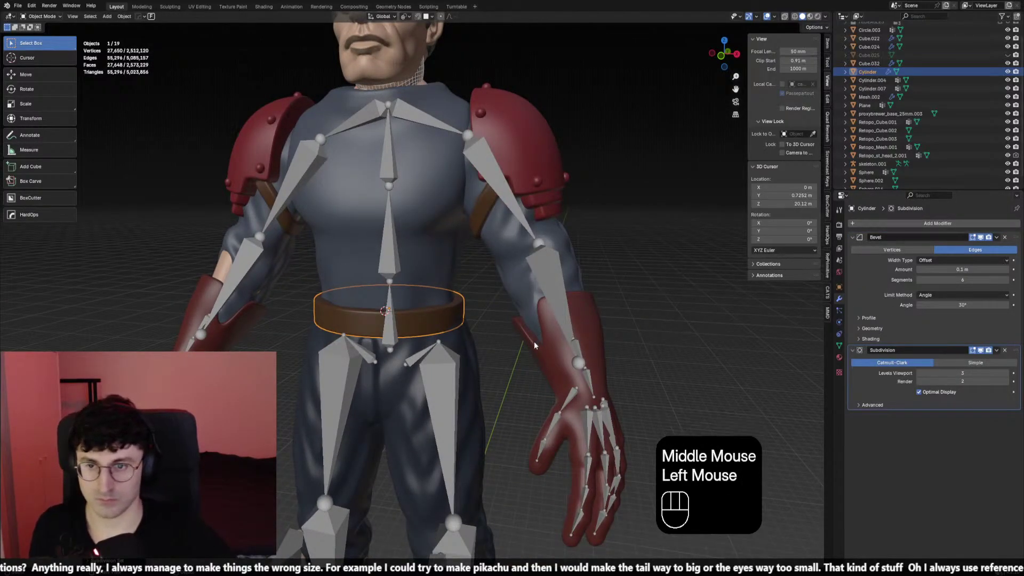
Enter Edit Mode on the belt and add an unflipped, bisected X-axis Mirror modifier with clipping
{"action": "key", "text": "ctrl+a"}
{"action": "key", "text": "Tab"}
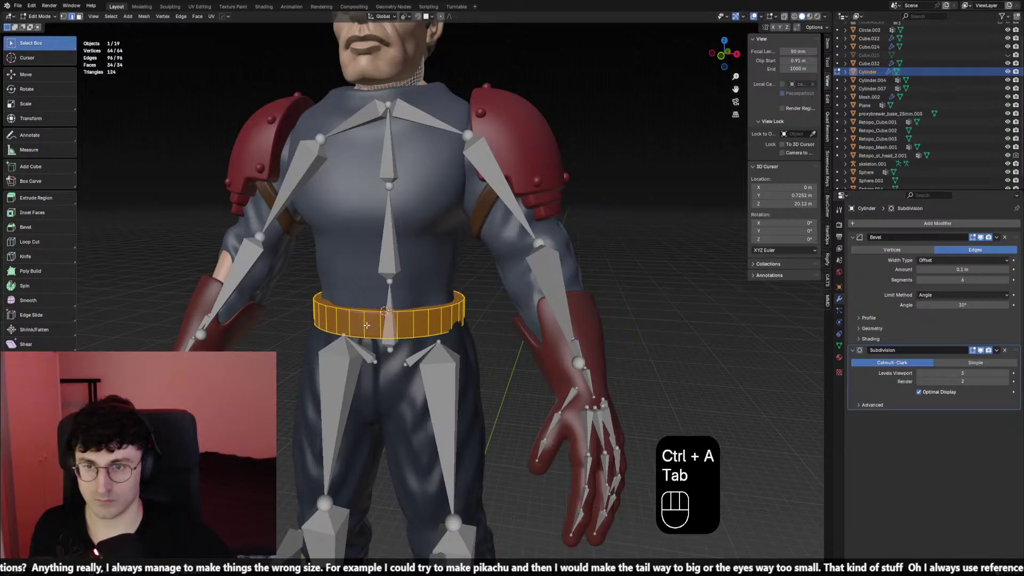
{"action": "key", "text": "alt+x"}
{"action": "left_click", "coordinate": [341, 311]}
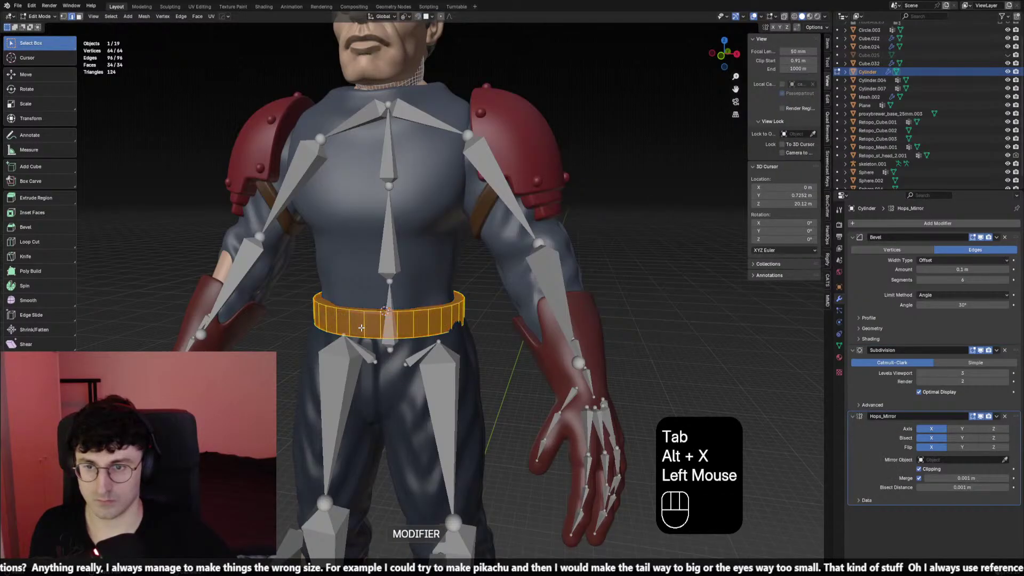
{"action": "key", "text": "ctrl+z"}
{"action": "key", "text": "alt+x"}
{"action": "left_click", "coordinate": [427, 314]}
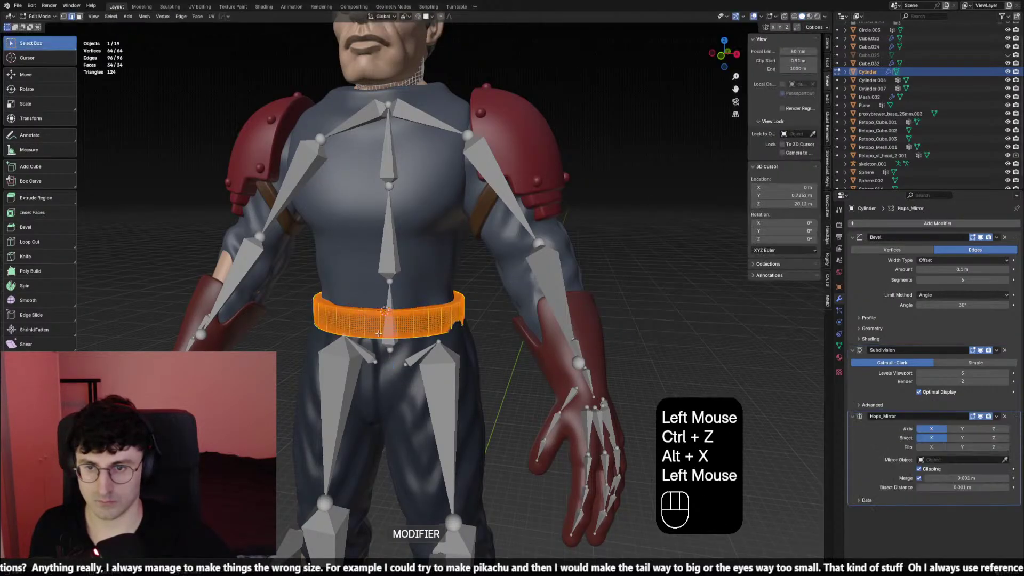
{"action": "double_click", "coordinate": [413, 324]}
{"action": "key", "text": "g"}
{"action": "key", "text": "z"}
{"action": "scroll", "coordinate": [446, 325], "scroll_direction": "down", "scroll_amount": 2}
{"action": "right_click", "coordinate": [446, 325]}
{"action": "left_click", "coordinate": [429, 7]}
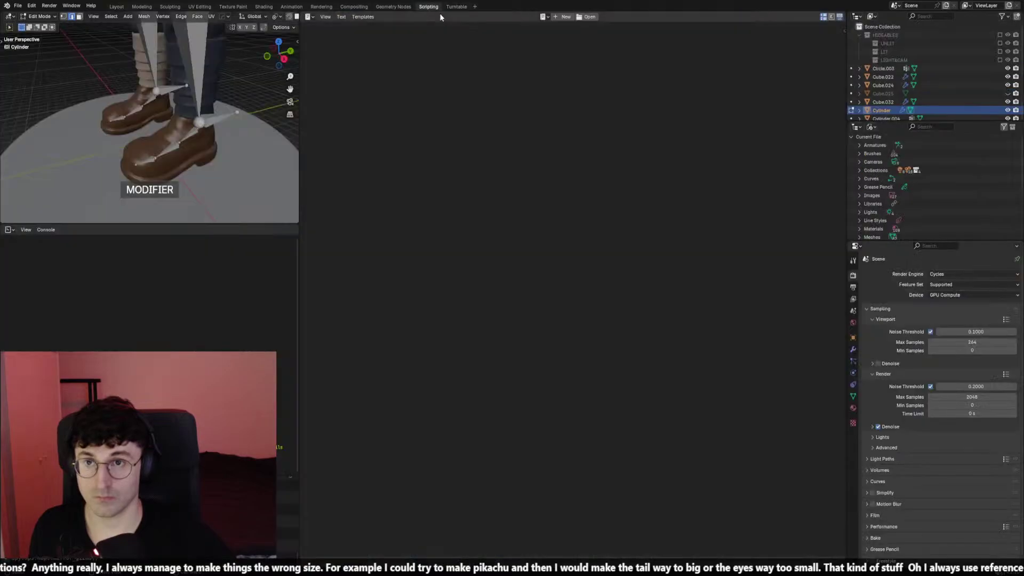
{"action": "left_click", "coordinate": [117, 6]}
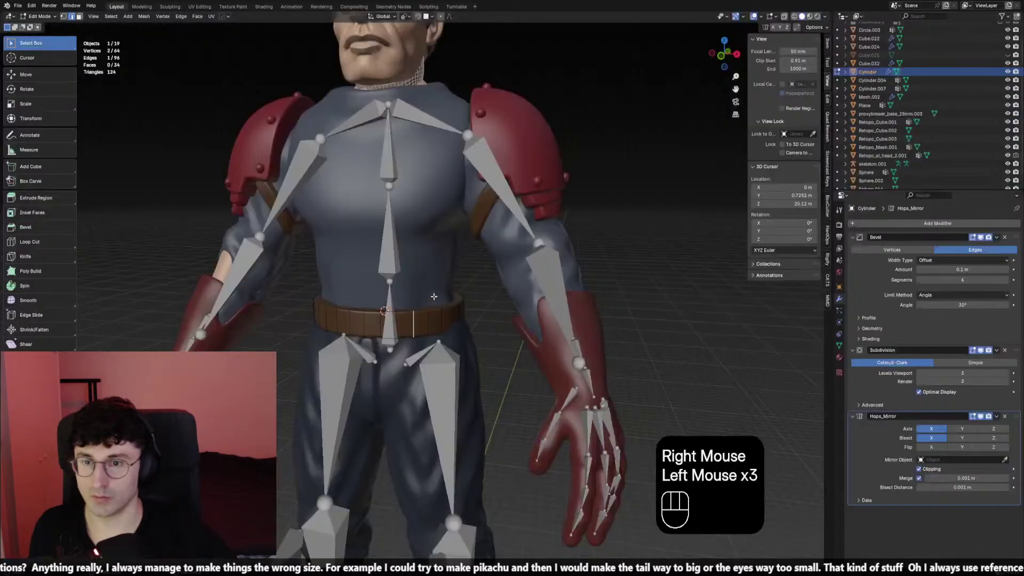
Try to lower a front edge of the belt along Z with a large proportional editing radius, and undo the move
{"action": "key", "text": "g"}
{"action": "key", "text": "z"}
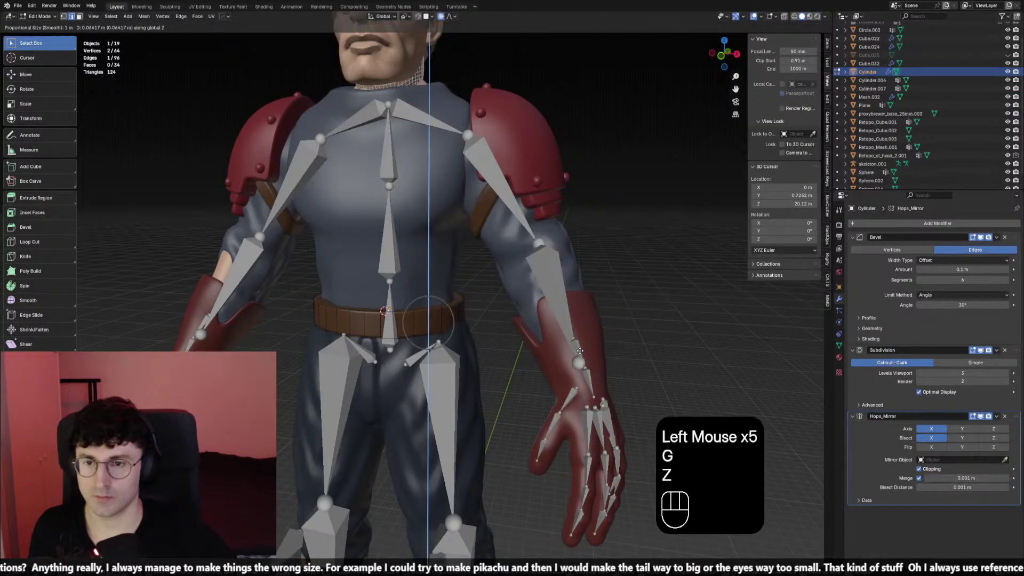
{"action": "scroll", "coordinate": [576, 350], "scroll_direction": "down", "scroll_amount": 3}
{"action": "scroll", "coordinate": [577, 355], "scroll_direction": "down", "scroll_amount": 5}
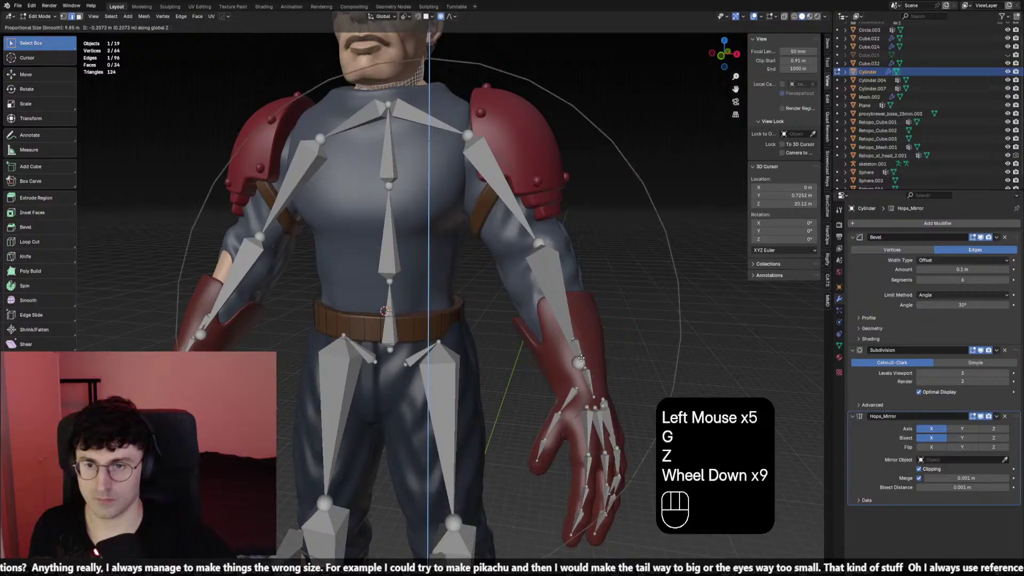
{"action": "left_click", "coordinate": [577, 354]}
{"action": "middle_click_drag", "start_coordinate": [577, 355], "coordinate": [482, 320]}
{"action": "key", "text": "ctrl+z"}
{"action": "key", "text": "alt+x"}
{"action": "right_click", "coordinate": [482, 356]}
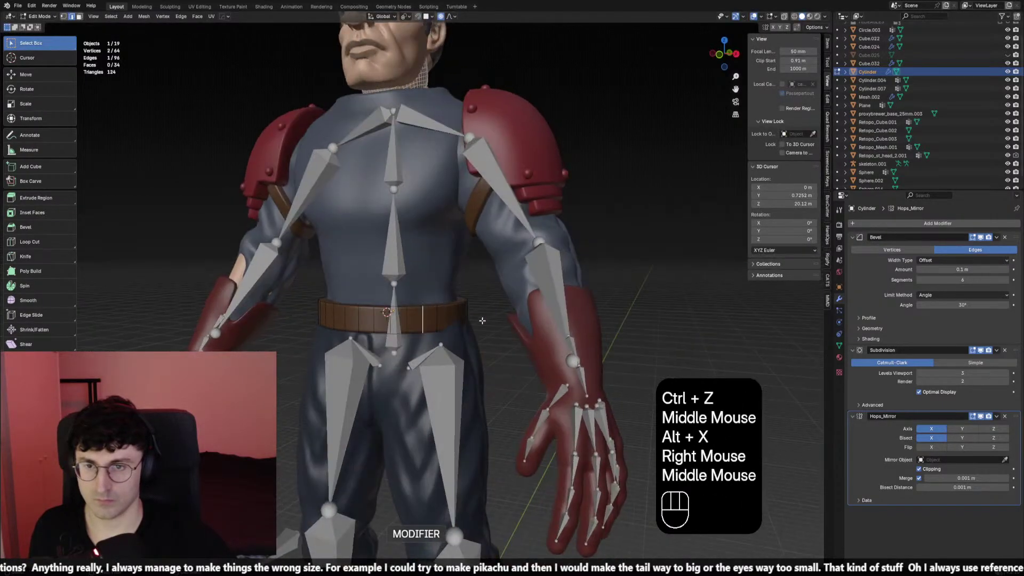
Adjust the belt's edge height along Z with proportional editing and select the edge at the character's hip
{"action": "key", "text": "g"}
{"action": "key", "text": "z"}
{"action": "scroll", "coordinate": [475, 318], "scroll_direction": "up", "scroll_amount": 2}
{"action": "scroll", "coordinate": [477, 319], "scroll_direction": "down", "scroll_amount": 1}
{"action": "left_click", "coordinate": [477, 318]}
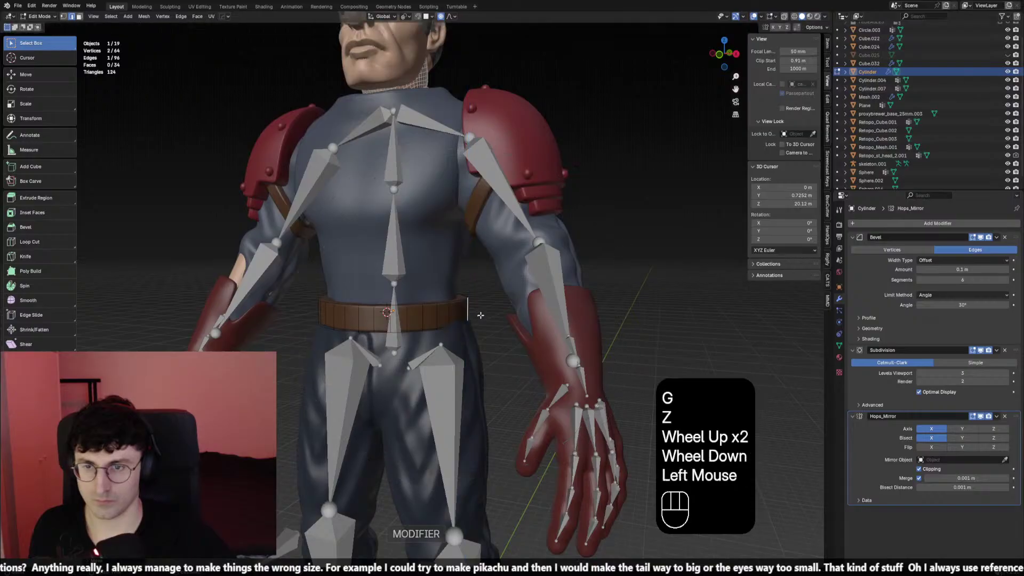
Check the belt's alignment from the front in X-ray, and hide the viewport overlays in Object Mode
{"action": "key", "text": "KP_1"}
{"action": "key", "text": "Tab"}
{"action": "scroll", "coordinate": [478, 320], "scroll_direction": "down", "scroll_amount": 2}
{"action": "key", "text": "Tab"}
{"action": "key", "text": "alt+z"}
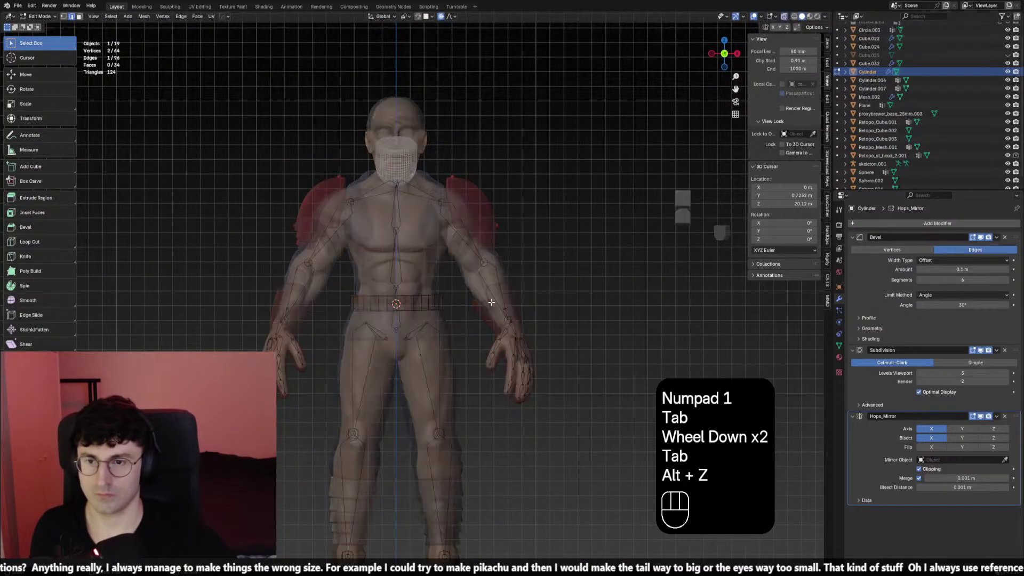
{"action": "key", "text": "alt+z"}
{"action": "key", "text": "Tab"}
{"action": "left_click", "coordinate": [523, 281]}
{"action": "scroll", "coordinate": [533, 285], "scroll_direction": "down", "scroll_amount": 1}
{"action": "key", "text": "shift+alt+z"}
{"action": "middle_click_drag", "start_coordinate": [533, 286], "coordinate": [480, 320]}
{"action": "scroll", "coordinate": [453, 311], "scroll_direction": "down", "scroll_amount": 1}
{"action": "scroll", "coordinate": [416, 308], "scroll_direction": "up", "scroll_amount": 1}
Scale the whole belt to fit the character's waist, refining the size from the front view
{"action": "left_click", "coordinate": [412, 307]}
{"action": "key", "text": "s"}
{"action": "right_click", "coordinate": [501, 302]}
{"action": "key", "text": "s"}
{"action": "left_click", "coordinate": [503, 302]}
{"action": "key", "text": "KP_1"}
{"action": "scroll", "coordinate": [424, 324], "scroll_direction": "down", "scroll_amount": 2}
{"action": "scroll", "coordinate": [494, 334], "scroll_direction": "up", "scroll_amount": 2}
{"action": "scroll", "coordinate": [480, 320], "scroll_direction": "down", "scroll_amount": 1}
{"action": "left_click", "coordinate": [459, 303]}
{"action": "key", "text": "s"}
{"action": "left_click", "coordinate": [537, 299]}
Enter Edit Mode on the belt and move its back edge along Y with proportional editing
{"action": "key", "text": "Tab"}
{"action": "left_click", "coordinate": [455, 320]}
{"action": "key", "text": "g"}
{"action": "key", "text": "y"}
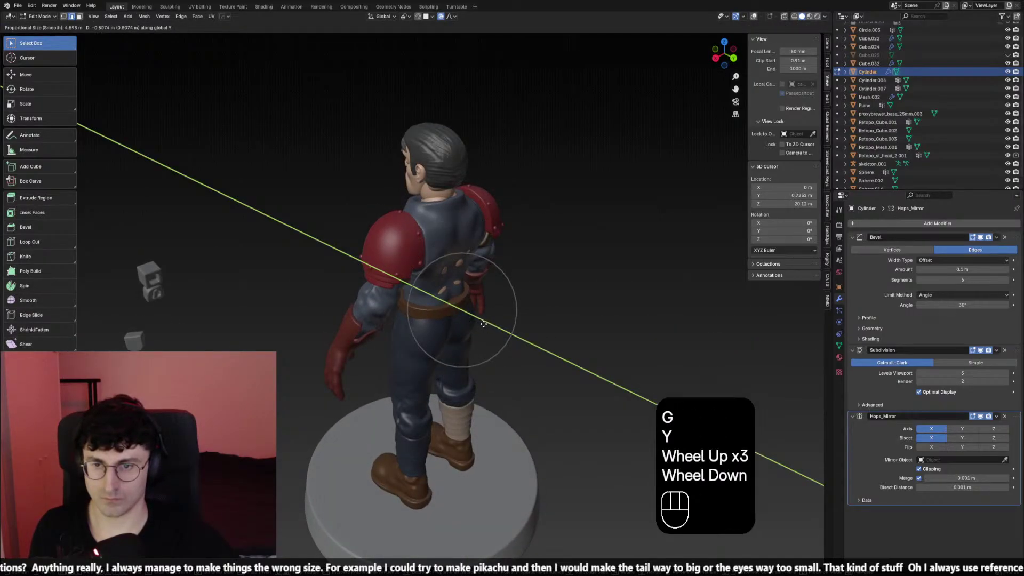
{"action": "left_click", "coordinate": [483, 324]}
Move further belt edges along X and Y with proportional editing so the band follows the waist
{"action": "left_click", "coordinate": [433, 317]}
{"action": "middle_click_drag", "start_coordinate": [432, 317], "coordinate": [576, 298]}
{"action": "key", "text": "g"}
{"action": "key", "text": "x"}
{"action": "right_click", "coordinate": [393, 324]}
{"action": "key", "text": "g"}
{"action": "key", "text": "x"}
{"action": "left_click", "coordinate": [404, 320]}
{"action": "left_click", "coordinate": [460, 302]}
{"action": "key", "text": "y"}
{"action": "left_click", "coordinate": [459, 309]}
Switch to the torso mesh Retopo_Cube.003 in Sculpt Mode and size the Elastic Deform brush to 40 px
{"action": "key", "text": "KP_1"}
{"action": "key", "text": "alt+q"}
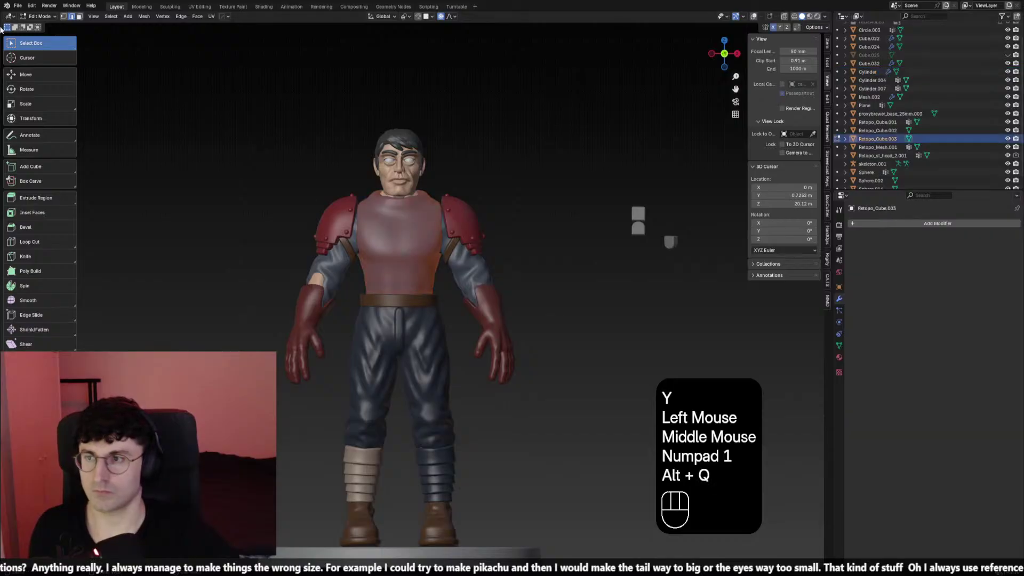
{"action": "left_click_drag", "start_coordinate": [42, 17], "coordinate": [43, 45]}
{"action": "middle_click_drag", "start_coordinate": [267, 213], "coordinate": [285, 275]}
{"action": "key", "text": "f"}
{"action": "left_click", "coordinate": [293, 278]}
{"action": "key", "text": "f"}
{"action": "left_click", "coordinate": [409, 313]}
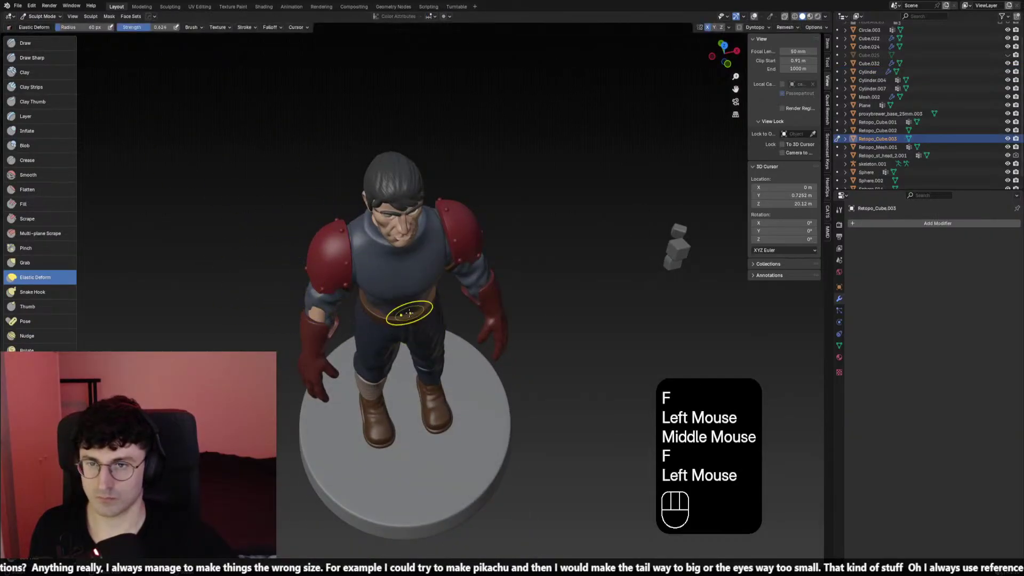
Reshape the front of the torso's waist with Elastic Deform strokes at varying brush sizes so it fits inside the belt
{"action": "key", "text": "f"}
{"action": "left_click", "coordinate": [373, 310]}
{"action": "left_click", "coordinate": [373, 310], "text": "shift"}
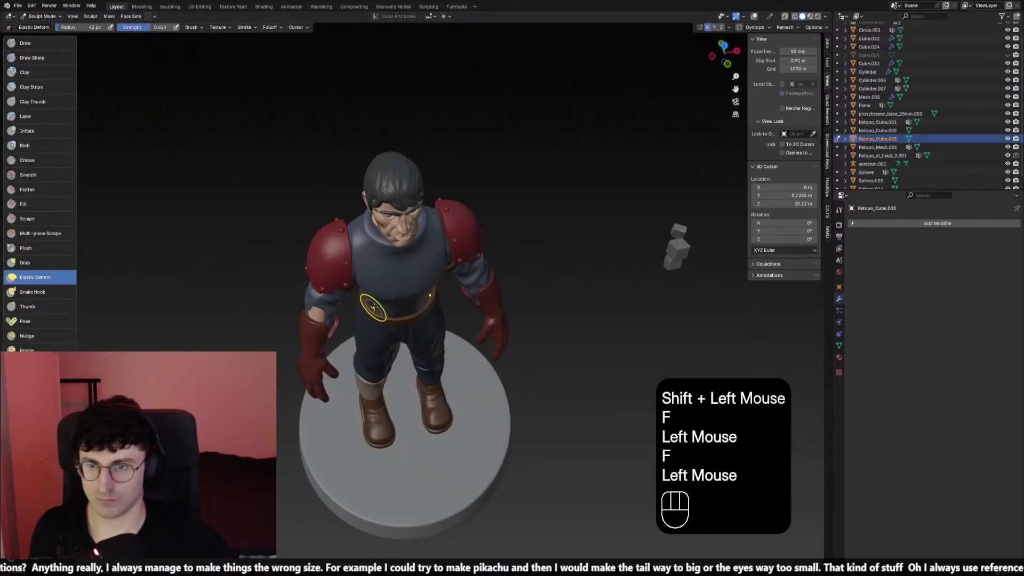
{"action": "left_click", "coordinate": [408, 316]}
{"action": "left_click", "coordinate": [408, 316]}
{"action": "key", "text": "f"}
{"action": "left_click", "coordinate": [390, 316]}
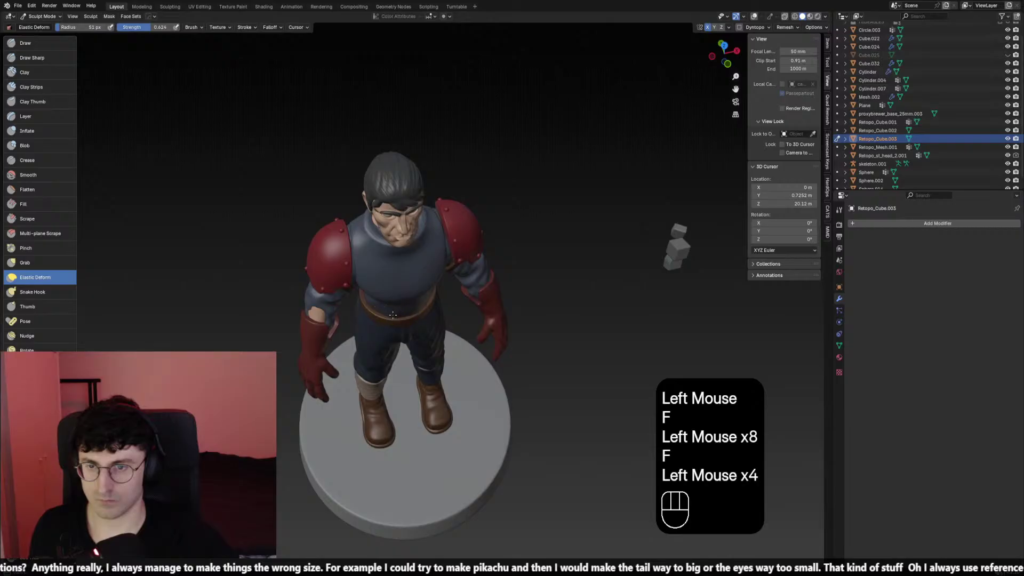
{"action": "left_click", "coordinate": [401, 316]}
{"action": "left_click", "coordinate": [401, 316]}
{"action": "key", "text": "f"}
{"action": "left_click", "coordinate": [411, 320]}
{"action": "left_click", "coordinate": [422, 310]}
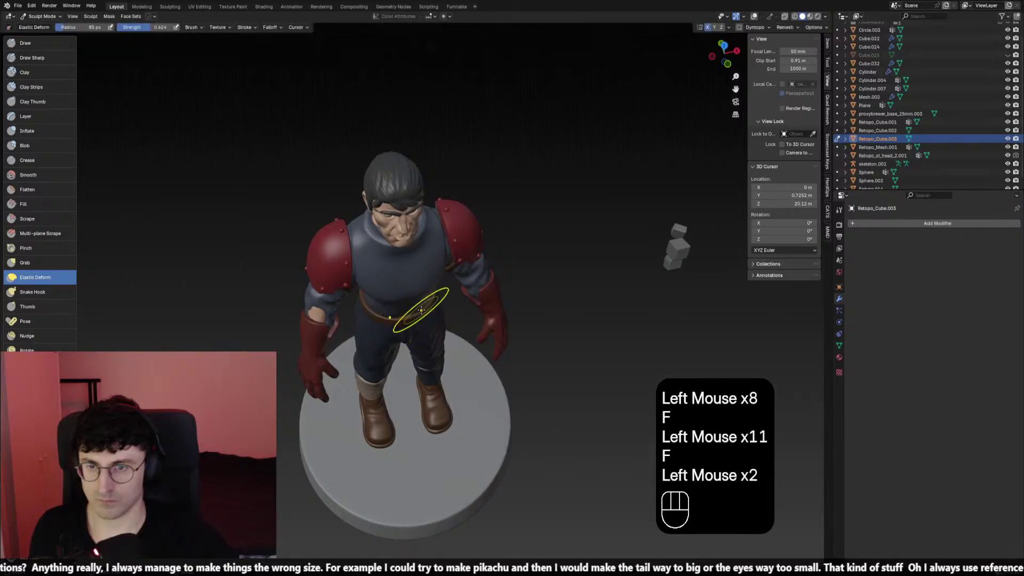
{"action": "left_click", "coordinate": [405, 308]}
{"action": "key", "text": "f"}
{"action": "left_click", "coordinate": [382, 314]}
{"action": "left_click", "coordinate": [382, 313]}
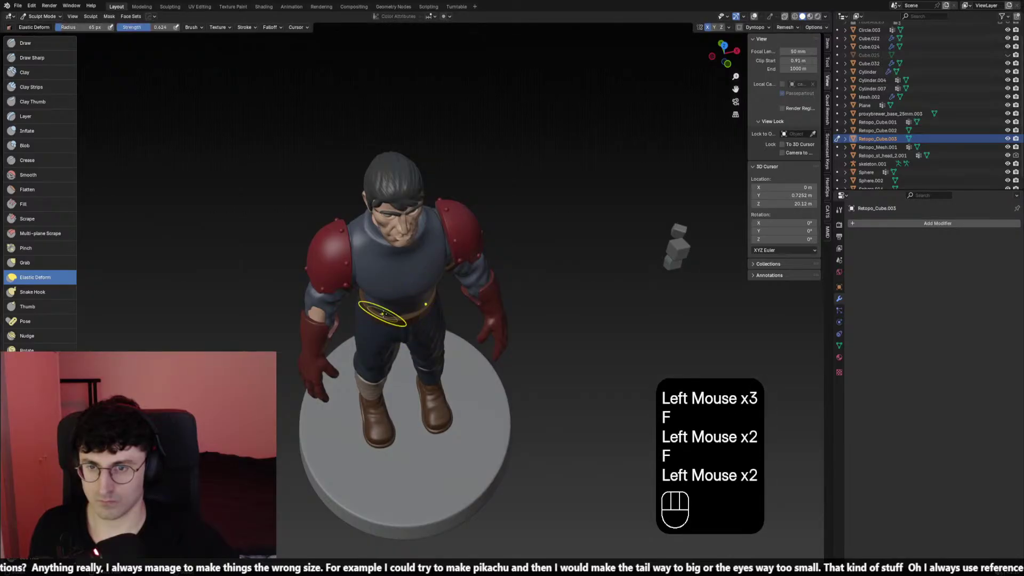
Reshape the side and back of the torso's waist with short Elastic Deform strokes along the belt
{"action": "middle_click_drag", "start_coordinate": [403, 317], "coordinate": [315, 293]}
{"action": "key", "text": "f"}
{"action": "left_click", "coordinate": [411, 322]}
{"action": "mouse_move", "coordinate": [470, 299]}
{"action": "middle_mouse_down"}
{"action": "mouse_move", "coordinate": [411, 320]}
{"action": "mouse_move", "coordinate": [414, 337]}
{"action": "mouse_move", "coordinate": [411, 320]}
{"action": "middle_mouse_up"}
{"action": "key", "text": "f"}
{"action": "left_click", "coordinate": [421, 323]}
{"action": "left_click_drag", "start_coordinate": [411, 320], "coordinate": [408, 316]}
{"action": "left_click_drag", "start_coordinate": [409, 319], "coordinate": [411, 315]}
{"action": "left_click_drag", "start_coordinate": [415, 322], "coordinate": [414, 318]}
{"action": "middle_click_drag", "start_coordinate": [417, 315], "coordinate": [432, 324]}
{"action": "key", "text": "f"}
{"action": "left_click", "coordinate": [433, 322]}
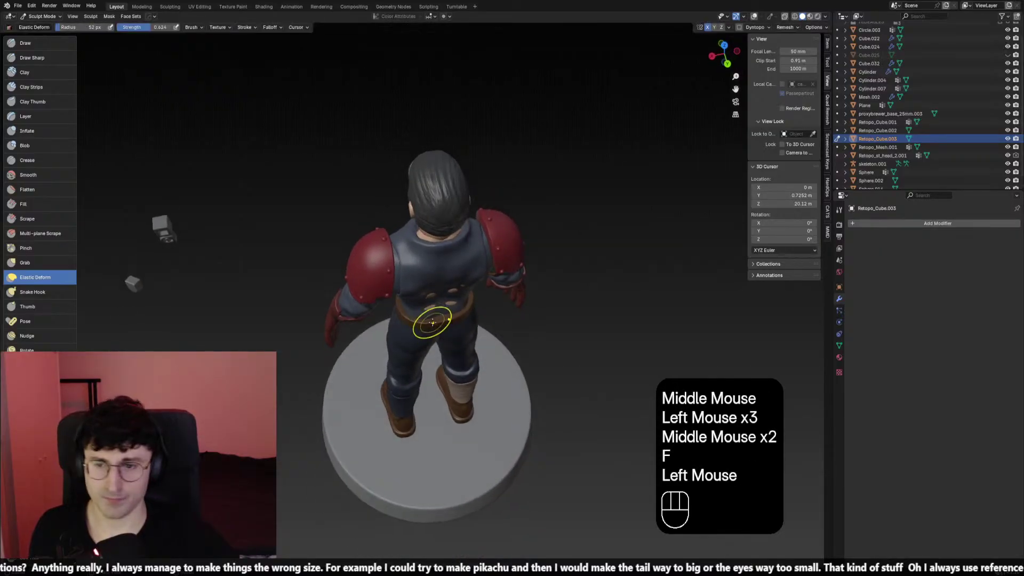
{"action": "left_click_drag", "start_coordinate": [443, 320], "coordinate": [447, 314]}
Pull the torso's back over the skin patches with Elastic Deform and smooth the area above the belt
{"action": "middle_click_drag", "start_coordinate": [447, 312], "coordinate": [472, 258]}
{"action": "key", "text": "f"}
{"action": "left_click", "coordinate": [465, 267]}
{"action": "left_click_drag", "start_coordinate": [454, 251], "coordinate": [465, 250]}
{"action": "middle_click_drag", "start_coordinate": [465, 250], "coordinate": [457, 263]}
{"action": "key", "text": "f"}
{"action": "left_click", "coordinate": [455, 291]}
{"action": "left_click_drag", "start_coordinate": [455, 293], "coordinate": [453, 288]}
{"action": "left_click_drag", "start_coordinate": [451, 294], "coordinate": [442, 291]}
{"action": "left_click_drag", "start_coordinate": [440, 296], "coordinate": [439, 293], "text": "shift"}
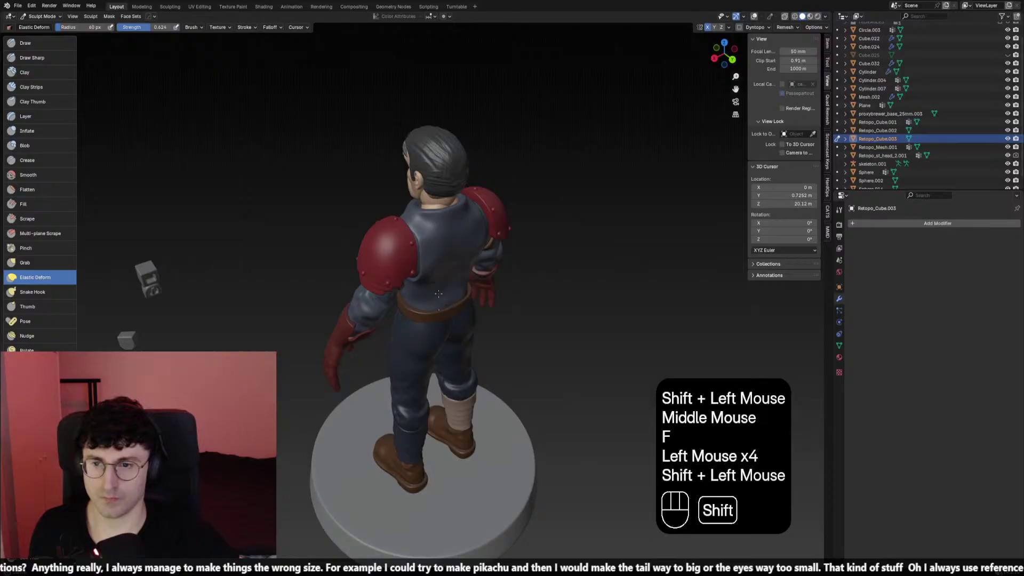
Try an Inflate stroke on the torso's back and undo it
{"action": "left_click", "coordinate": [27, 130]}
{"action": "key", "text": "f"}
{"action": "left_click", "coordinate": [453, 255]}
{"action": "left_click", "coordinate": [445, 263]}
{"action": "key", "text": "ctrl+z"}
Adjust the Inflate brush's strength, set its radius to 110 px and smooth the torso's lower back near the belt
{"action": "mouse_move", "coordinate": [446, 263]}
{"action": "middle_mouse_down"}
{"action": "mouse_move", "coordinate": [463, 234]}
{"action": "mouse_move", "coordinate": [418, 320]}
{"action": "middle_mouse_up"}
{"action": "key", "text": "shift+f"}
{"action": "left_click", "coordinate": [464, 229]}
{"action": "key", "text": "f"}
{"action": "left_click", "coordinate": [412, 315]}
{"action": "left_click", "coordinate": [406, 310], "text": "shift"}
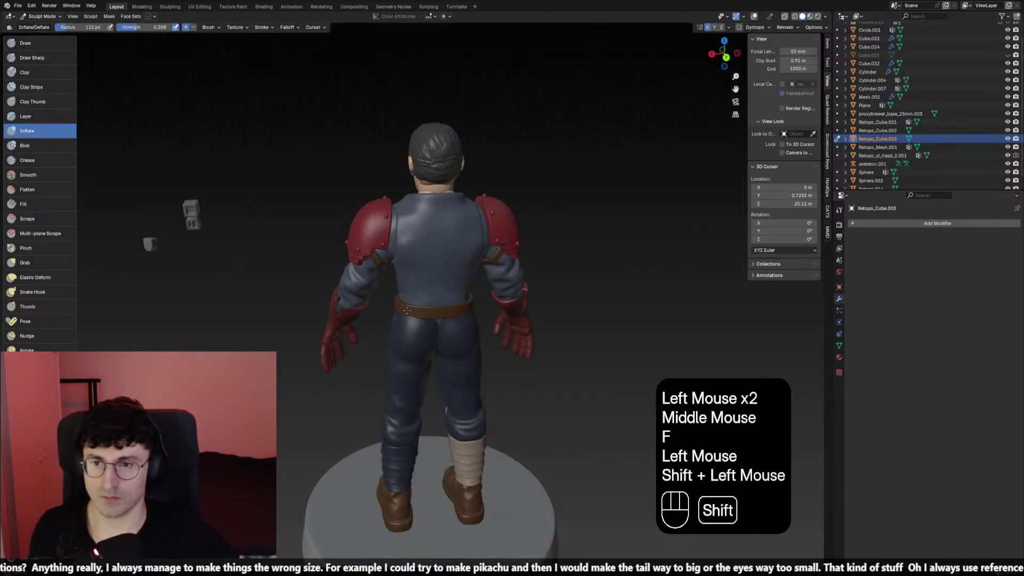
Pull the torso's upper back over the exposed skin patches beside the shoulder armor with Elastic Deform strokes
{"action": "left_click", "coordinate": [35, 278]}
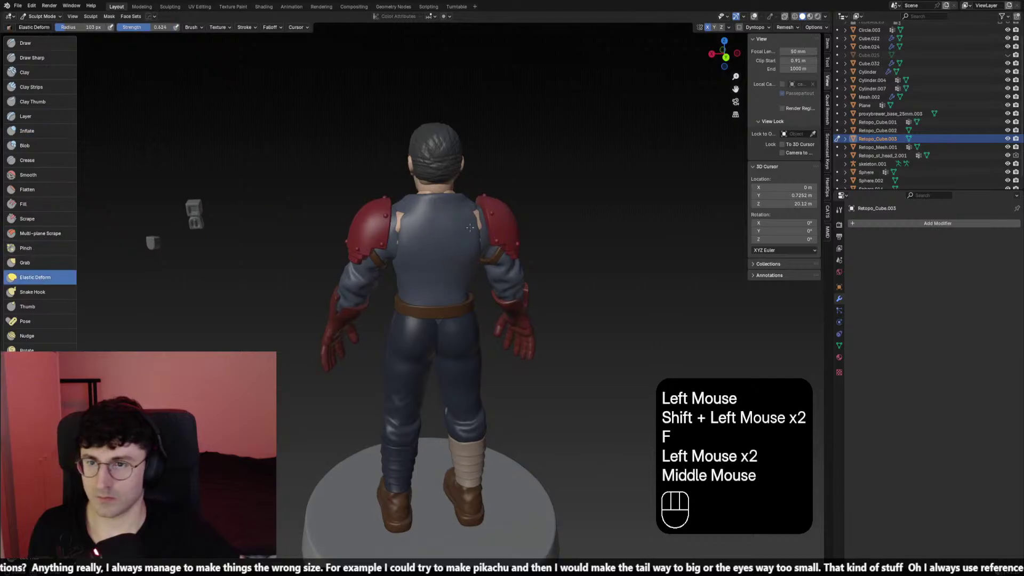
{"action": "key", "text": "f"}
{"action": "left_click", "coordinate": [405, 224]}
{"action": "mouse_move", "coordinate": [426, 239]}
{"action": "middle_mouse_down"}
{"action": "mouse_move", "coordinate": [411, 229]}
{"action": "mouse_move", "coordinate": [424, 233]}
{"action": "mouse_move", "coordinate": [414, 267]}
{"action": "mouse_move", "coordinate": [426, 327]}
{"action": "mouse_move", "coordinate": [526, 304]}
{"action": "middle_mouse_up"}
{"action": "left_click", "coordinate": [395, 219]}
{"action": "scroll", "coordinate": [424, 234], "scroll_direction": "down", "scroll_amount": 1}
{"action": "left_click", "coordinate": [398, 230]}
{"action": "key", "text": "KP_1"}
{"action": "scroll", "coordinate": [516, 219], "scroll_direction": "down", "scroll_amount": 1}
Reshape the torso's waist above the belt with resized Elastic Deform strokes and smooth the reshaped area
{"action": "mouse_move", "coordinate": [502, 235]}
{"action": "middle_mouse_down"}
{"action": "mouse_move", "coordinate": [434, 301]}
{"action": "mouse_move", "coordinate": [411, 292]}
{"action": "middle_mouse_up"}
{"action": "scroll", "coordinate": [471, 263], "scroll_direction": "up", "scroll_amount": 1}
{"action": "key", "text": "f"}
{"action": "key", "text": "f"}
{"action": "left_click", "coordinate": [422, 295]}
{"action": "left_click", "coordinate": [413, 293], "text": "shift"}
{"action": "key", "text": "f"}
{"action": "left_click", "coordinate": [407, 282]}
{"action": "left_click", "coordinate": [405, 278], "text": "shift"}
Set the Elastic Deform radius to 41 px and adjust the torso's lower front and side edge along the belt
{"action": "mouse_move", "coordinate": [411, 292]}
{"action": "middle_mouse_down"}
{"action": "mouse_move", "coordinate": [407, 304]}
{"action": "mouse_move", "coordinate": [421, 316]}
{"action": "middle_mouse_up"}
{"action": "scroll", "coordinate": [407, 304], "scroll_direction": "down", "scroll_amount": 1}
{"action": "key", "text": "f"}
{"action": "left_click", "coordinate": [401, 308]}
{"action": "scroll", "coordinate": [402, 308], "scroll_direction": "up", "scroll_amount": 1}
{"action": "middle_click_drag", "start_coordinate": [421, 316], "coordinate": [427, 317]}
{"action": "left_click", "coordinate": [429, 319]}
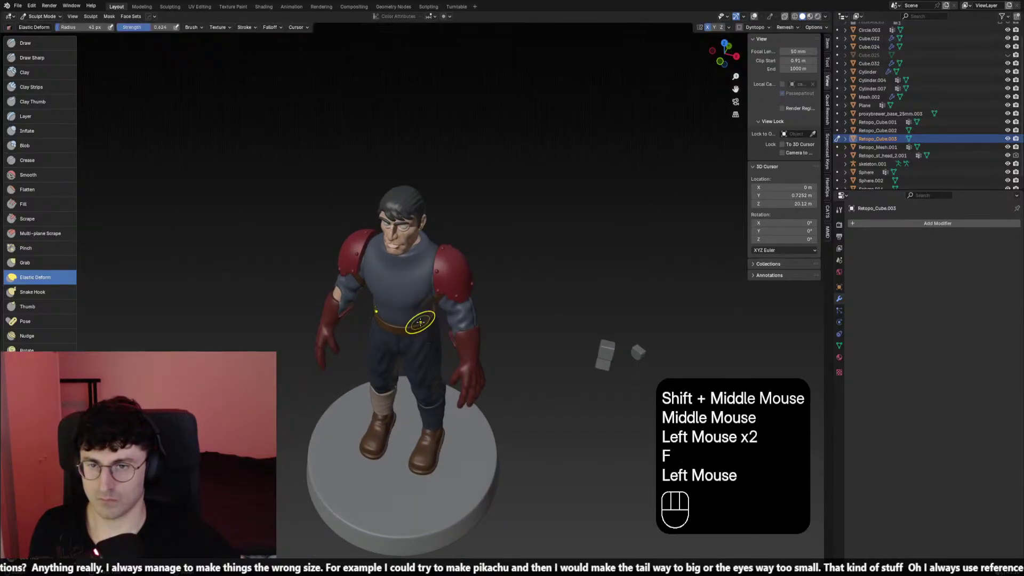
{"action": "middle_click", "coordinate": [437, 322]}
{"action": "left_click", "coordinate": [437, 322]}
{"action": "double_click", "coordinate": [429, 317]}
Switch to Object Mode, select the brown belt and scale it along the Z axis
{"action": "middle_click_drag", "start_coordinate": [429, 317], "coordinate": [451, 240]}
{"action": "scroll", "coordinate": [466, 297], "scroll_direction": "down", "scroll_amount": 1}
{"action": "key", "text": "KP_1"}
{"action": "scroll", "coordinate": [451, 240], "scroll_direction": "up", "scroll_amount": 2}
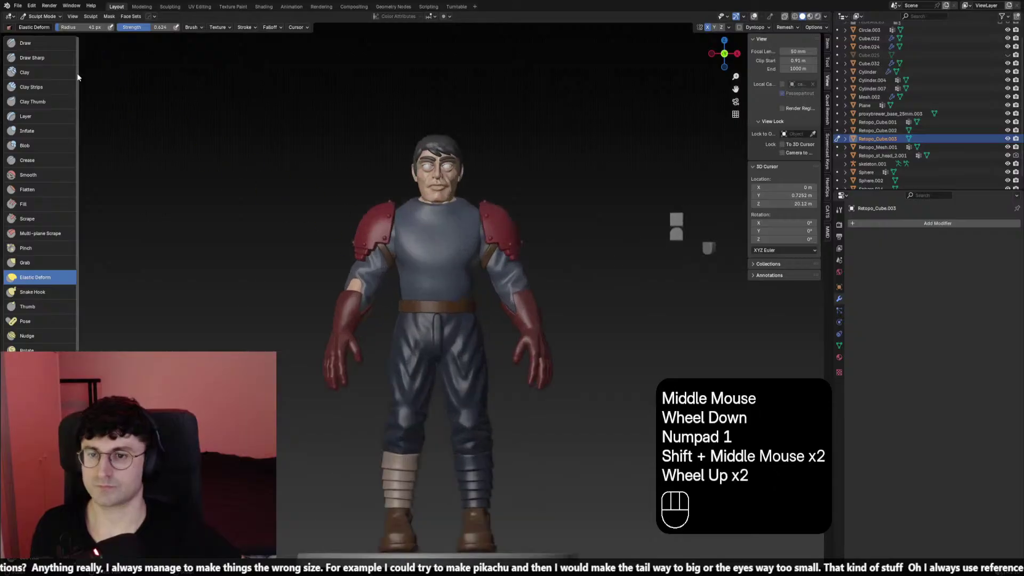
{"action": "left_click", "coordinate": [45, 26]}
{"action": "left_click", "coordinate": [438, 331]}
{"action": "key", "text": "s"}
{"action": "key", "text": "z"}
{"action": "right_click", "coordinate": [579, 329]}
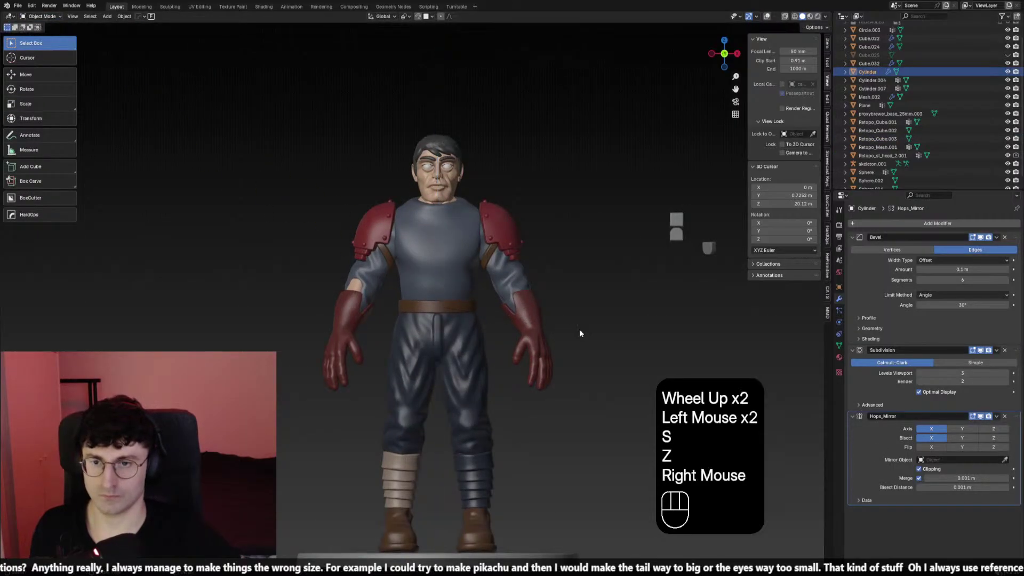
{"action": "key", "text": "s"}
{"action": "key", "text": "z"}
{"action": "left_click", "coordinate": [588, 333]}
{"action": "scroll", "coordinate": [581, 327], "scroll_direction": "down", "scroll_amount": 1}
{"action": "left_click", "coordinate": [573, 322]}
{"action": "middle_click_drag", "start_coordinate": [574, 322], "coordinate": [456, 326]}
{"action": "scroll", "coordinate": [456, 326], "scroll_direction": "up", "scroll_amount": 2}
{"action": "left_click", "coordinate": [444, 324]}
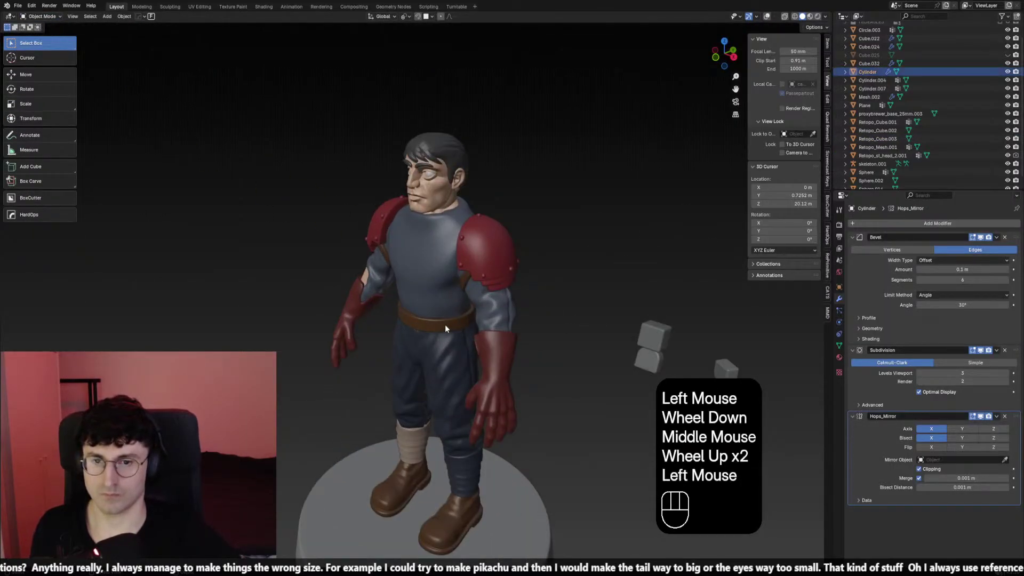
Show the viewport overlays, snap the 3D cursor to the belt and add a mesh cube there
{"action": "key", "text": "KP_1"}
{"action": "left_click", "coordinate": [767, 17]}
{"action": "scroll", "coordinate": [466, 331], "scroll_direction": "up", "scroll_amount": 2}
{"action": "key", "text": "shift+s"}
{"action": "key", "text": "shift+a"}
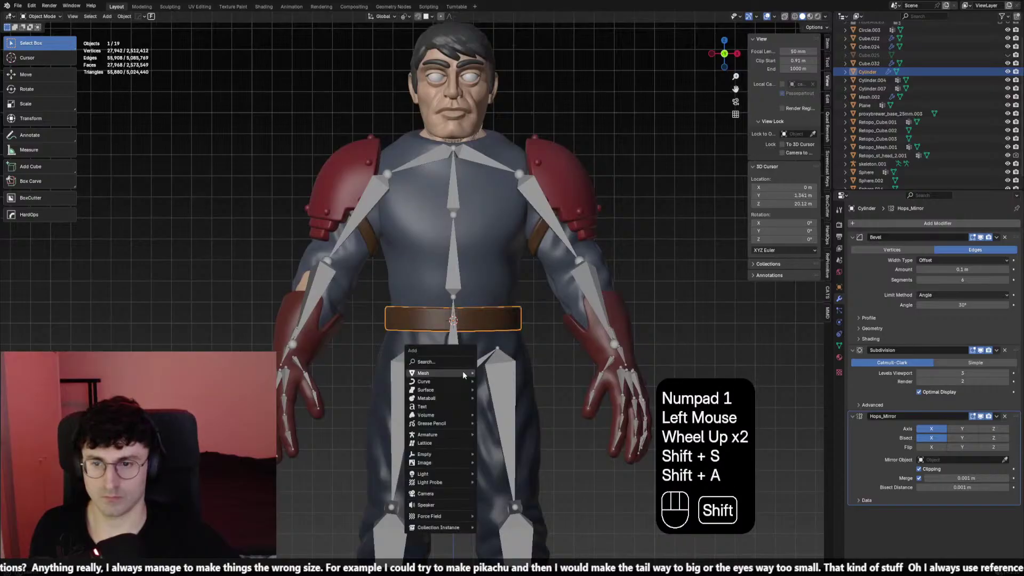
{"action": "mouse_move", "coordinate": [462, 373]}
{"action": "left_click", "coordinate": [501, 381]}
Move the cube along Y to the front of the belt and scale it along Y into a flat plate
{"action": "middle_click_drag", "start_coordinate": [552, 355], "coordinate": [673, 320]}
{"action": "key", "text": "g"}
{"action": "key", "text": "y"}
{"action": "left_click", "coordinate": [437, 377]}
{"action": "key", "text": "s"}
{"action": "right_click", "coordinate": [480, 373]}
{"action": "key", "text": "s"}
{"action": "key", "text": "y"}
{"action": "left_click", "coordinate": [602, 316]}
Scale the plate in height and overall to buckle size and move it along Y against the belt
{"action": "middle_click_drag", "start_coordinate": [602, 316], "coordinate": [502, 350]}
{"action": "key", "text": "s"}
{"action": "key", "text": "z"}
{"action": "left_click", "coordinate": [639, 318]}
{"action": "key", "text": "KP_1"}
{"action": "key", "text": "s"}
{"action": "left_click", "coordinate": [618, 317]}
{"action": "key", "text": "g"}
{"action": "key", "text": "y"}
{"action": "left_click", "coordinate": [556, 337]}
{"action": "key", "text": "s"}
{"action": "left_click", "coordinate": [590, 333]}
Fine-tune the buckle plate's height and its position along Y and Z so it sits centred on the belt
{"action": "key", "text": "g"}
{"action": "left_click", "coordinate": [537, 354], "text": "shift"}
{"action": "key", "text": "g"}
{"action": "key", "text": "y"}
{"action": "left_click", "coordinate": [557, 349], "text": "shift"}
{"action": "key", "text": "s"}
{"action": "key", "text": "z"}
{"action": "left_click", "coordinate": [564, 347]}
{"action": "key", "text": "g"}
{"action": "key", "text": "y"}
{"action": "key", "text": "g"}
{"action": "key", "text": "z"}
{"action": "left_click", "coordinate": [506, 295]}
Apply the buckle plate's scale, add a Bevel modifier and enter Edit Mode on the plate
{"action": "key", "text": "ctrl+a"}
{"action": "scroll", "coordinate": [693, 314], "scroll_direction": "up", "scroll_amount": 2}
{"action": "left_click", "coordinate": [937, 224]}
{"action": "type", "text": "b"}
{"action": "key", "text": "Return"}
{"action": "key", "text": "ctrl+a"}
{"action": "key", "text": "Tab"}
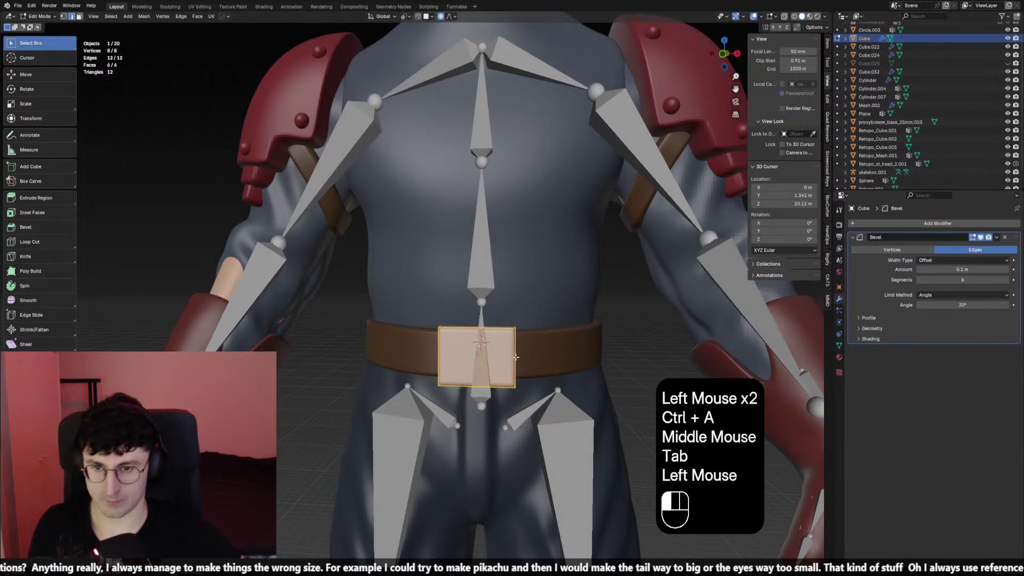
Inset the buckle plate's front face and extrude it inward to form a rectangular frame
{"action": "key", "text": "3"}
{"action": "left_click", "coordinate": [499, 357]}
{"action": "key", "text": "i"}
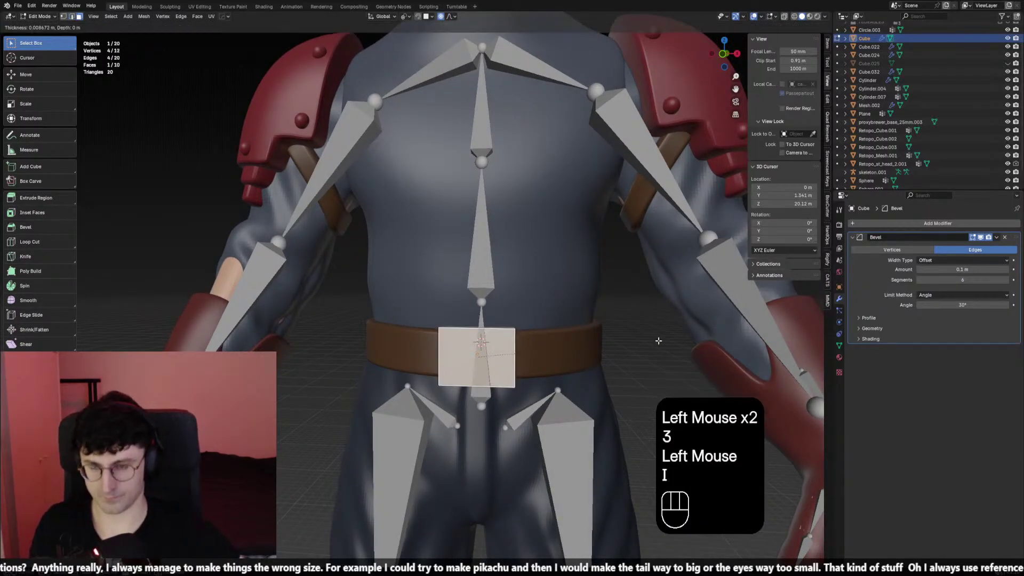
{"action": "left_click", "coordinate": [648, 341]}
{"action": "middle_click_drag", "start_coordinate": [647, 341], "coordinate": [863, 326]}
{"action": "key", "text": "e"}
{"action": "left_click", "coordinate": [558, 347]}
Return to Object Mode, set the Bevel's outer miter to Arc, then scale the buckle and apply its scale
{"action": "key", "text": "Tab"}
{"action": "key", "text": "ctrl+a"}
{"action": "left_click", "coordinate": [865, 328]}
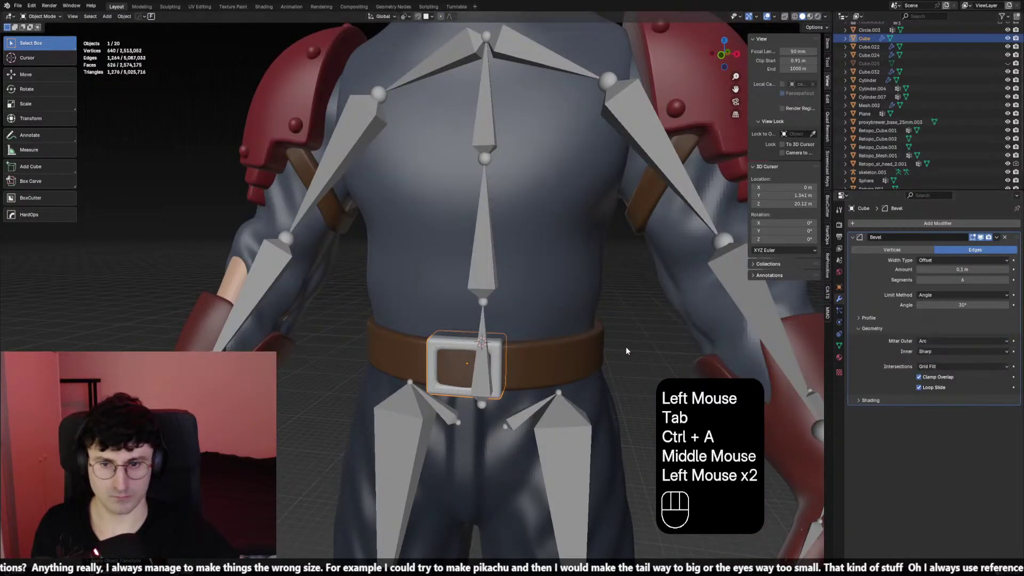
{"action": "key", "text": "s"}
{"action": "left_click", "coordinate": [644, 347]}
{"action": "key", "text": "ctrl+a"}
Hide the overlays and adjust the buckle's overall scale against the belt
{"action": "scroll", "coordinate": [644, 346], "scroll_direction": "down", "scroll_amount": 2}
{"action": "key", "text": "KP_1"}
{"action": "key", "text": "shift+alt+z"}
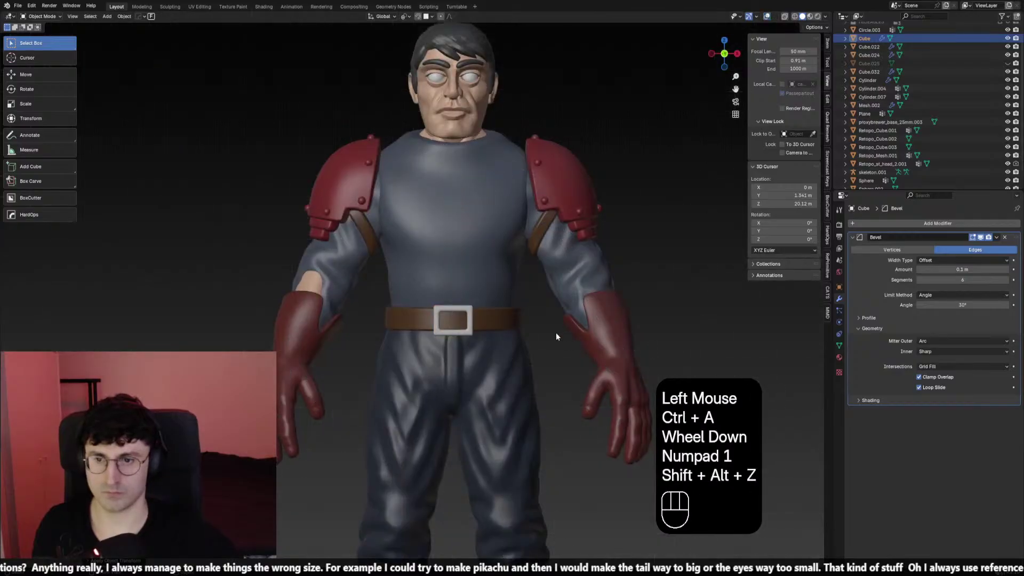
{"action": "mouse_move", "coordinate": [557, 335]}
{"action": "middle_mouse_down"}
{"action": "mouse_move", "coordinate": [603, 337]}
{"action": "mouse_move", "coordinate": [560, 331]}
{"action": "middle_mouse_up"}
{"action": "key", "text": "s"}
{"action": "left_click", "coordinate": [623, 337]}
{"action": "scroll", "coordinate": [623, 337], "scroll_direction": "down", "scroll_amount": 2}
{"action": "key", "text": "KP_1"}
{"action": "key", "text": "s"}
{"action": "left_click", "coordinate": [532, 337]}
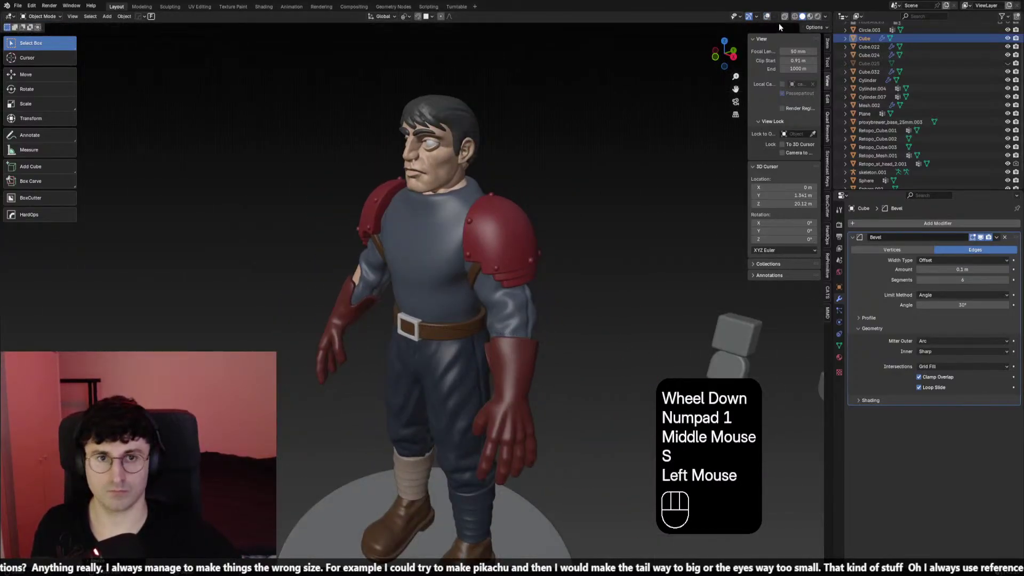
Move the buckle along Y to fit against the belt's front and check the fit without overlays
{"action": "left_click", "coordinate": [766, 16]}
{"action": "scroll", "coordinate": [610, 186], "scroll_direction": "up", "scroll_amount": 3}
{"action": "key", "text": "g"}
{"action": "middle_click_drag", "start_coordinate": [609, 186], "coordinate": [459, 303]}
{"action": "key", "text": "y"}
{"action": "right_click", "coordinate": [482, 265]}
{"action": "key", "text": "g"}
{"action": "key", "text": "y"}
{"action": "left_click", "coordinate": [510, 258], "text": "shift"}
{"action": "scroll", "coordinate": [517, 254], "scroll_direction": "down", "scroll_amount": 1}
{"action": "key", "text": "KP_1"}
{"action": "key", "text": "shift+alt+z"}
{"action": "scroll", "coordinate": [501, 283], "scroll_direction": "up", "scroll_amount": 2}
{"action": "scroll", "coordinate": [501, 284], "scroll_direction": "down", "scroll_amount": 3}
{"action": "scroll", "coordinate": [459, 304], "scroll_direction": "up", "scroll_amount": 1}
{"action": "left_click", "coordinate": [767, 16]}
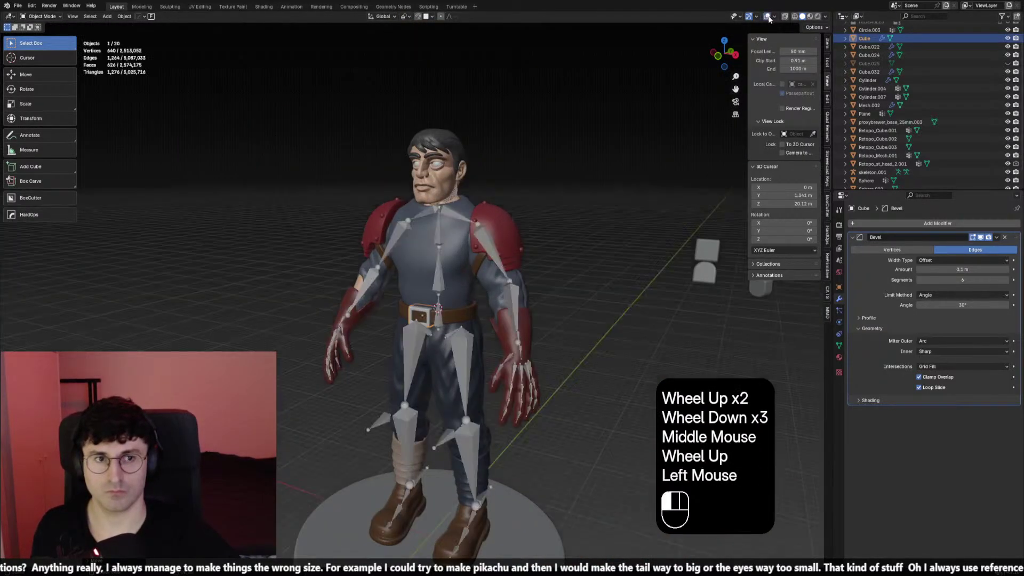
Delete the buckle and try adding a new mesh primitive at the waist
{"action": "scroll", "coordinate": [423, 291], "scroll_direction": "up", "scroll_amount": 1}
{"action": "left_click", "coordinate": [431, 304]}
{"action": "key", "text": "shift+a"}
{"action": "mouse_move", "coordinate": [471, 307]}
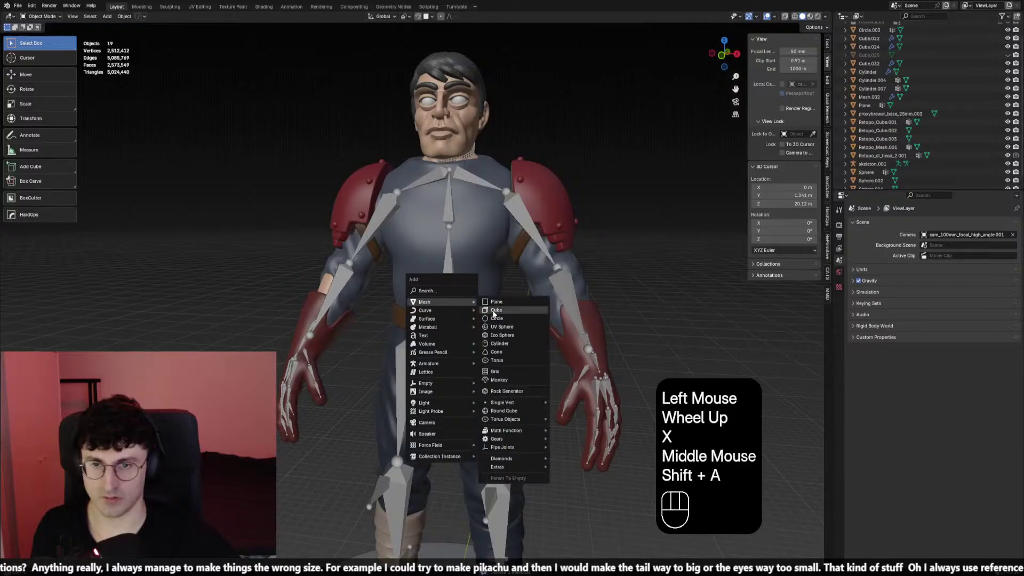
{"action": "left_click", "coordinate": [501, 319]}
{"action": "key", "text": "g"}
{"action": "right_click", "coordinate": [501, 321]}
Undo back to the plain beveled buckle plate before its front face was inset
{"action": "key", "text": "ctrl+z"}
{"action": "key", "text": "ctrl+z"}
{"action": "key", "text": "ctrl+z"}
{"action": "key", "text": "ctrl+z"}
{"action": "key", "text": "ctrl+z"}
{"action": "key", "text": "ctrl+z"}
{"action": "key", "text": "ctrl+z"}
{"action": "key", "text": "ctrl+z"}
{"action": "key", "text": "ctrl+z"}
{"action": "key", "text": "ctrl+z"}
{"action": "key", "text": "ctrl+z"}
{"action": "key", "text": "ctrl+z"}
{"action": "key", "text": "ctrl+z"}
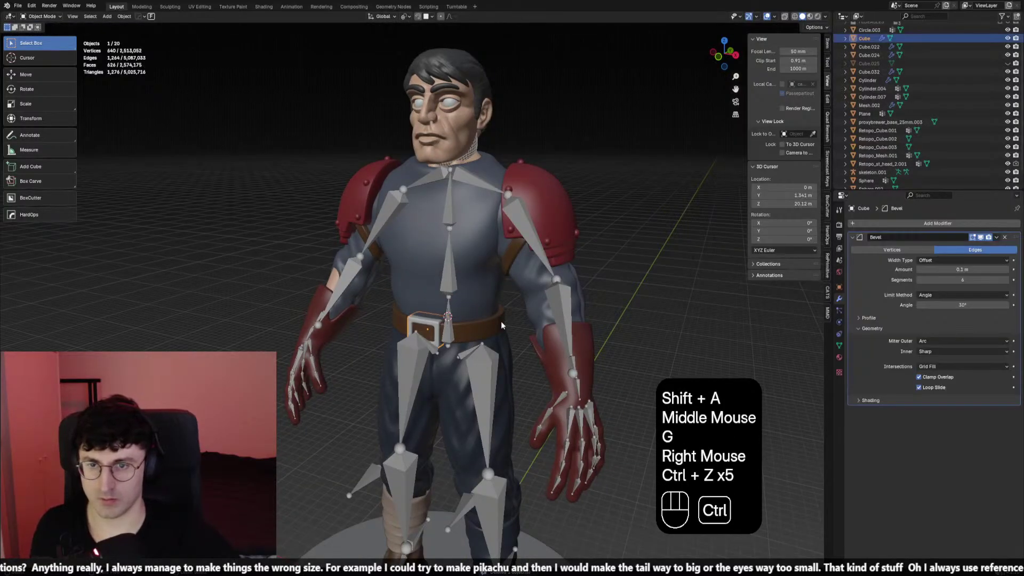
Inset the buckle plate's front face and extrude it inward to form a rectangular buckle frame
{"action": "scroll", "coordinate": [492, 333], "scroll_direction": "up", "scroll_amount": 1}
{"action": "middle_click_drag", "start_coordinate": [491, 331], "coordinate": [489, 329]}
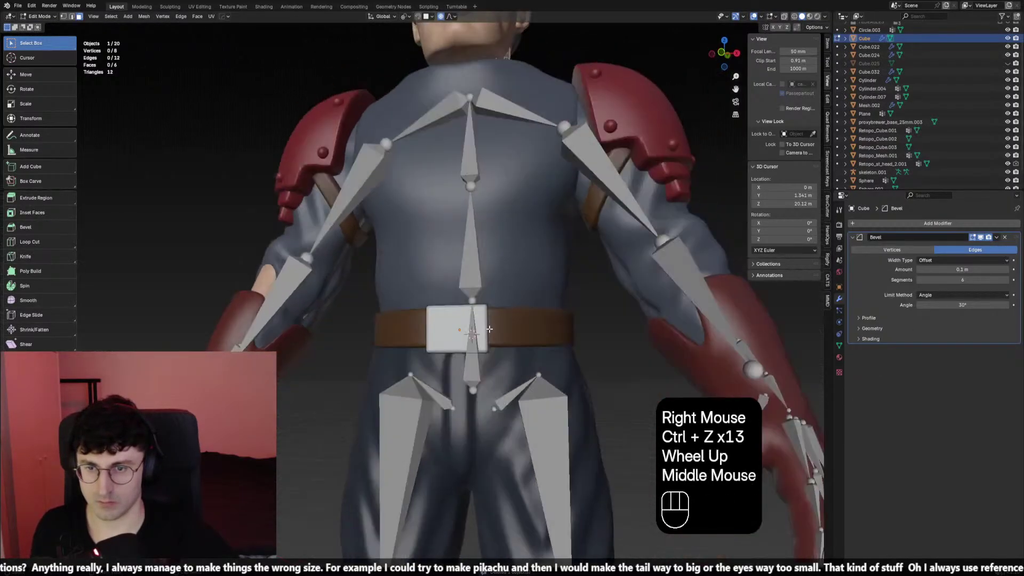
{"action": "key", "text": "i"}
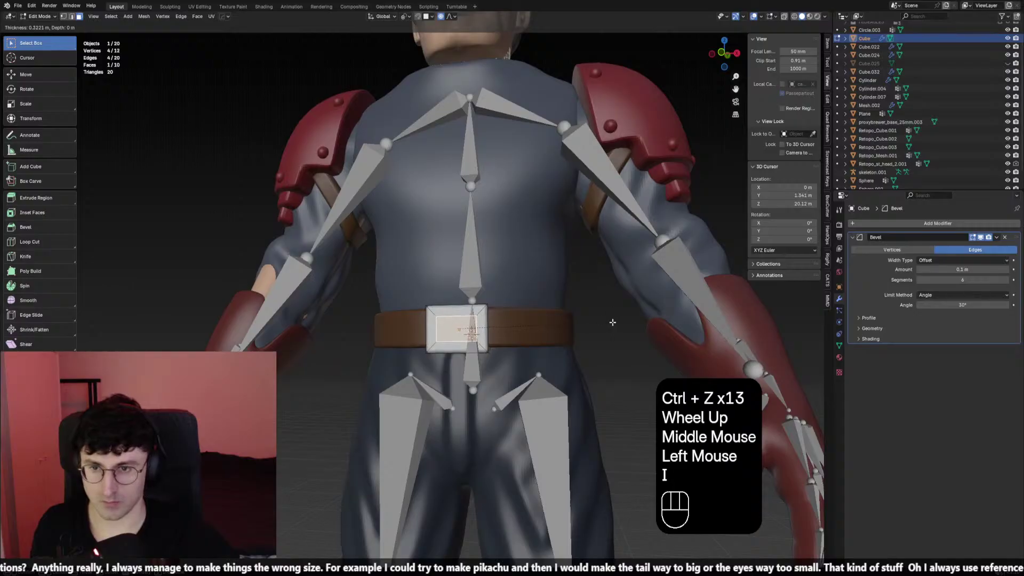
{"action": "left_click", "coordinate": [612, 322]}
{"action": "middle_click_drag", "start_coordinate": [612, 322], "coordinate": [534, 333]}
{"action": "key", "text": "e"}
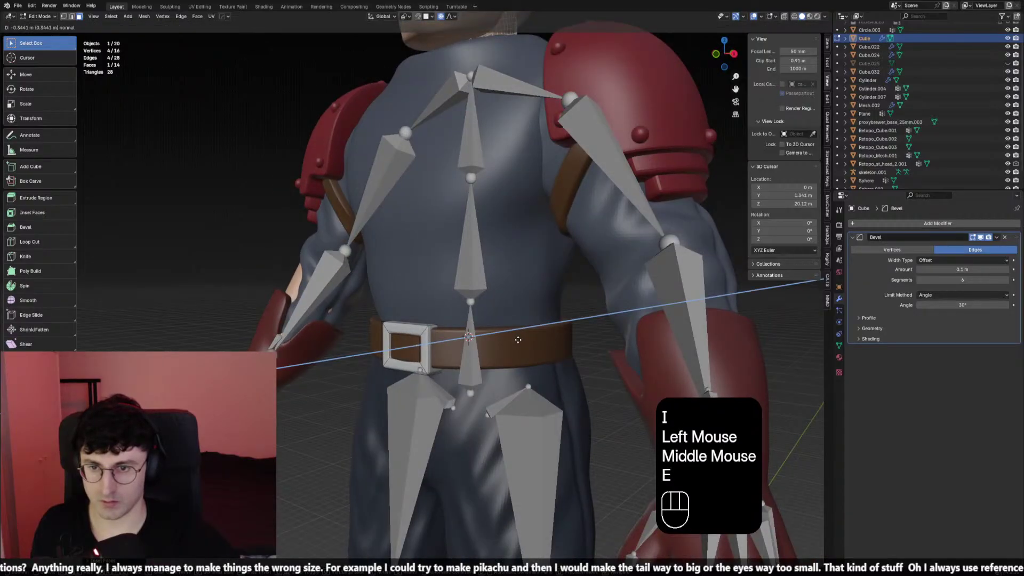
{"action": "left_click", "coordinate": [518, 339]}
Move the buckle frame along Y to sit against the belt, apply its transform, and hide the overlays
{"action": "key", "text": "Tab"}
{"action": "left_click", "coordinate": [517, 339]}
{"action": "left_click", "coordinate": [411, 344]}
{"action": "key", "text": "g"}
{"action": "key", "text": "y"}
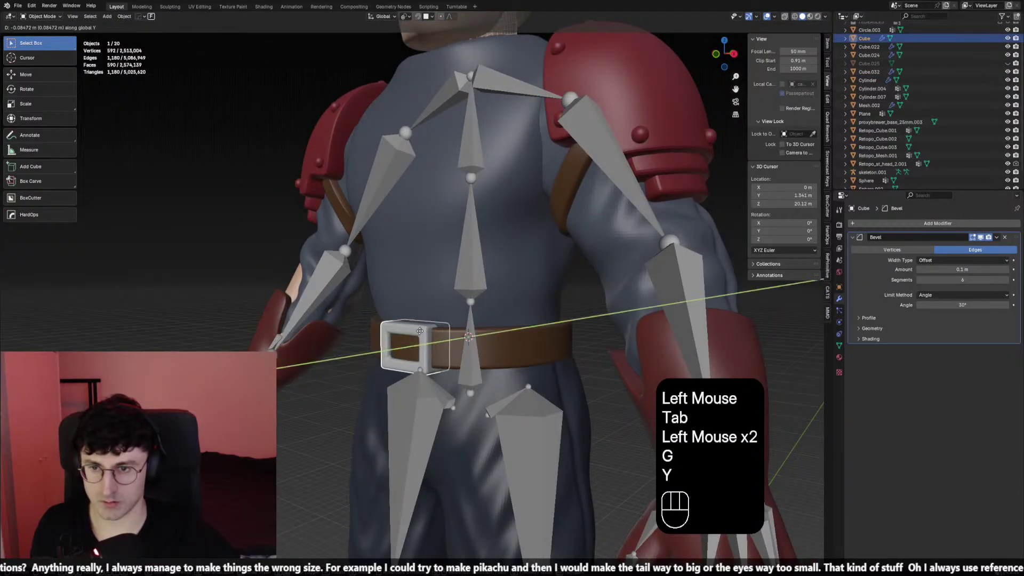
{"action": "left_click", "coordinate": [401, 331], "text": "shift"}
{"action": "key", "text": "ctrl+a"}
{"action": "key", "text": "shift+alt+z"}
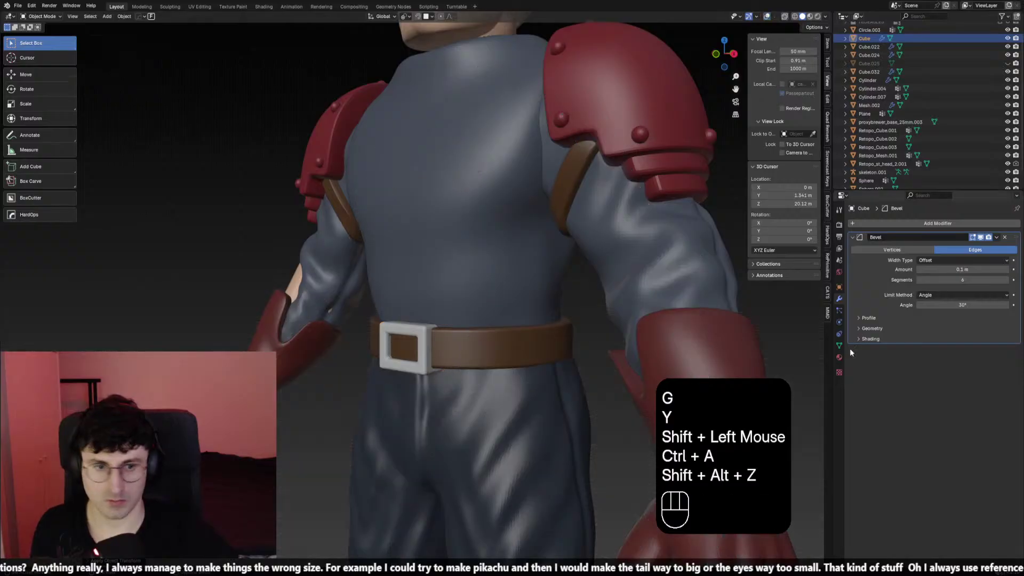
Set the outer miter of the buckle's Bevel modifier to Arc
{"action": "left_click", "coordinate": [880, 329]}
{"action": "left_click", "coordinate": [935, 369]}
{"action": "scroll", "coordinate": [588, 299], "scroll_direction": "down", "scroll_amount": 2}
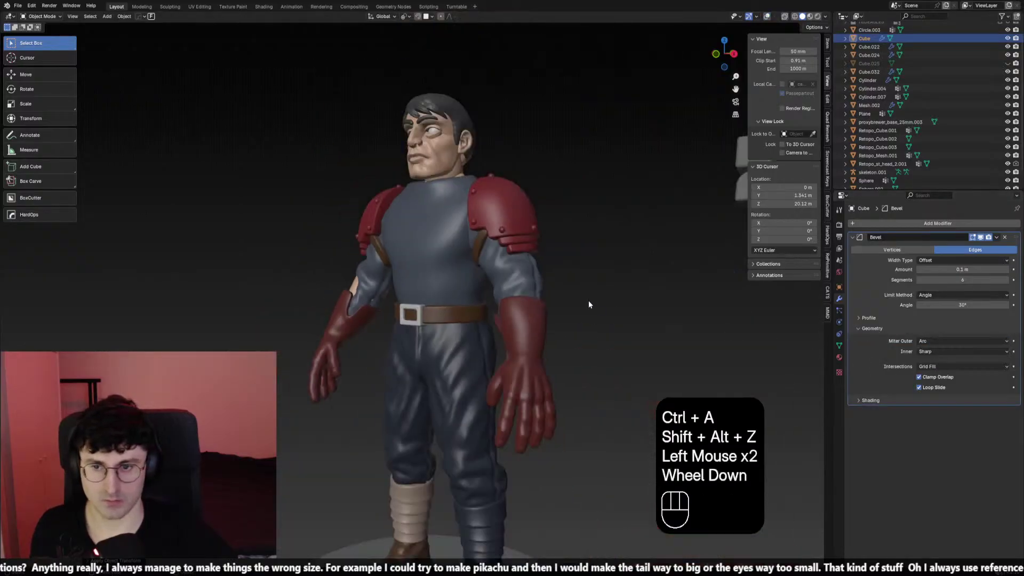
Scale the buckle in the front view, adjust its height along Z, and apply the transform
{"action": "key", "text": "KP_1"}
{"action": "scroll", "coordinate": [616, 312], "scroll_direction": "up", "scroll_amount": 3}
{"action": "key", "text": "s"}
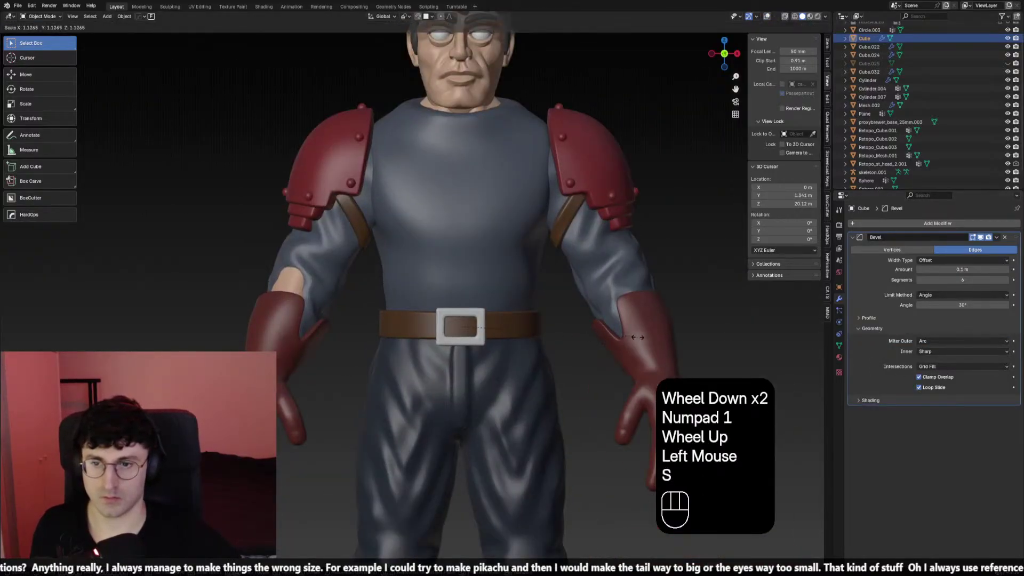
{"action": "left_click", "coordinate": [569, 334]}
{"action": "key", "text": "s"}
{"action": "key", "text": "z"}
{"action": "left_click", "coordinate": [583, 335]}
{"action": "scroll", "coordinate": [583, 335], "scroll_direction": "down", "scroll_amount": 1}
{"action": "key", "text": "s"}
{"action": "key", "text": "z"}
{"action": "left_click", "coordinate": [582, 334]}
{"action": "key", "text": "ctrl+a"}
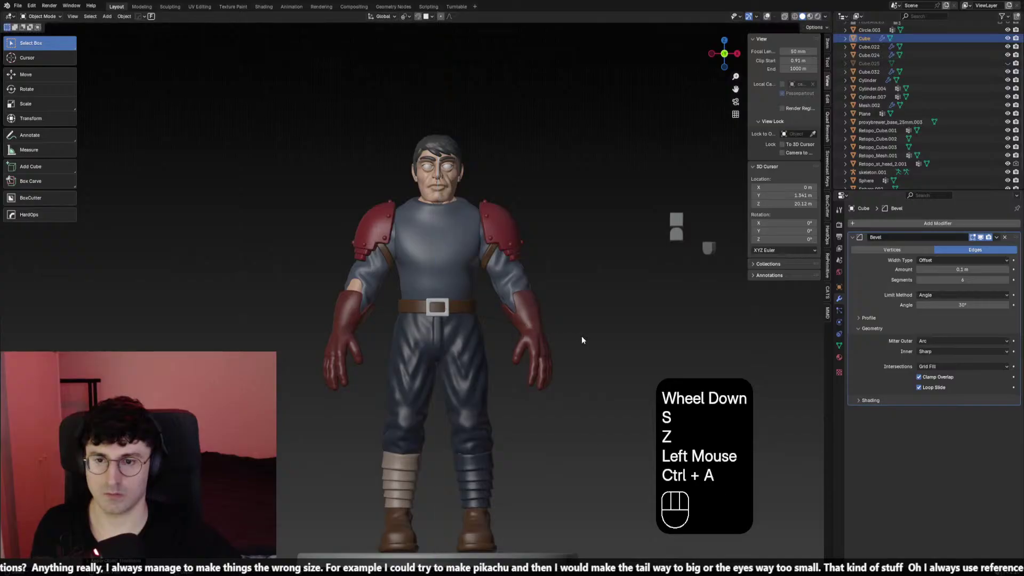
Link the grey material of the spare block beside the character to the belt buckle
{"action": "scroll", "coordinate": [581, 335], "scroll_direction": "down", "scroll_amount": 2}
{"action": "middle_click_drag", "start_coordinate": [581, 335], "coordinate": [562, 358]}
{"action": "scroll", "coordinate": [542, 336], "scroll_direction": "up", "scroll_amount": 1}
{"action": "left_click", "coordinate": [693, 296]}
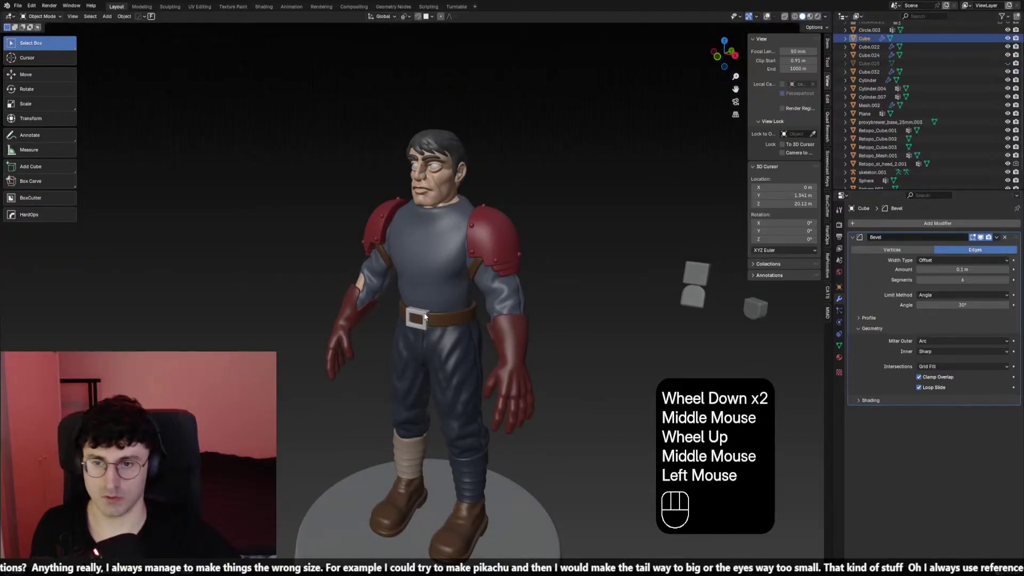
{"action": "left_click", "coordinate": [698, 277], "text": "shift"}
{"action": "key", "text": "ctrl+l"}
{"action": "left_click", "coordinate": [690, 296]}
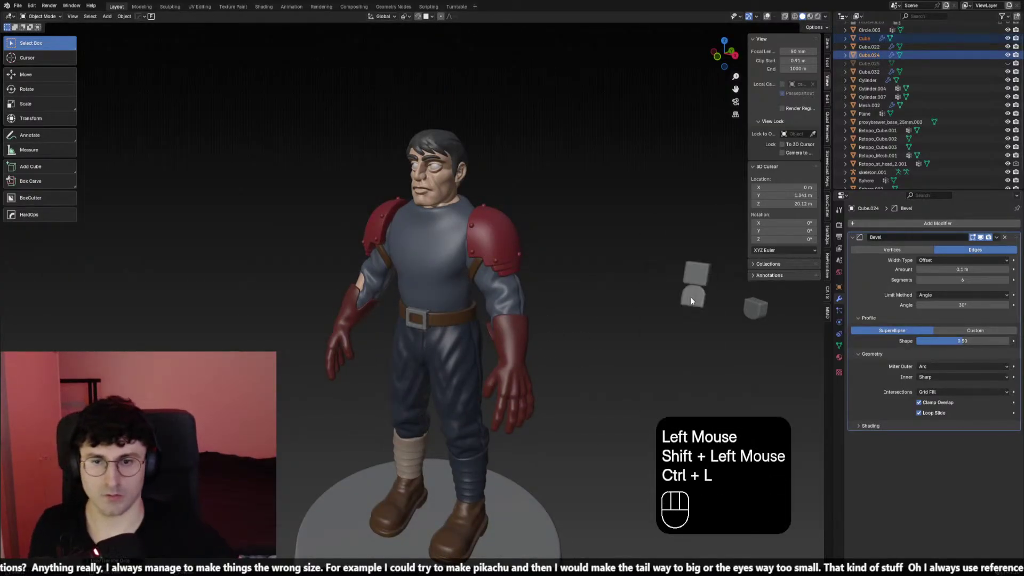
Check the buckle in front and side views and save the file
{"action": "key", "text": "KP_1"}
{"action": "key", "text": "KP_3"}
{"action": "key", "text": "KP_1"}
{"action": "key", "text": "shift+alt+z"}
{"action": "key", "text": "shift+alt+z"}
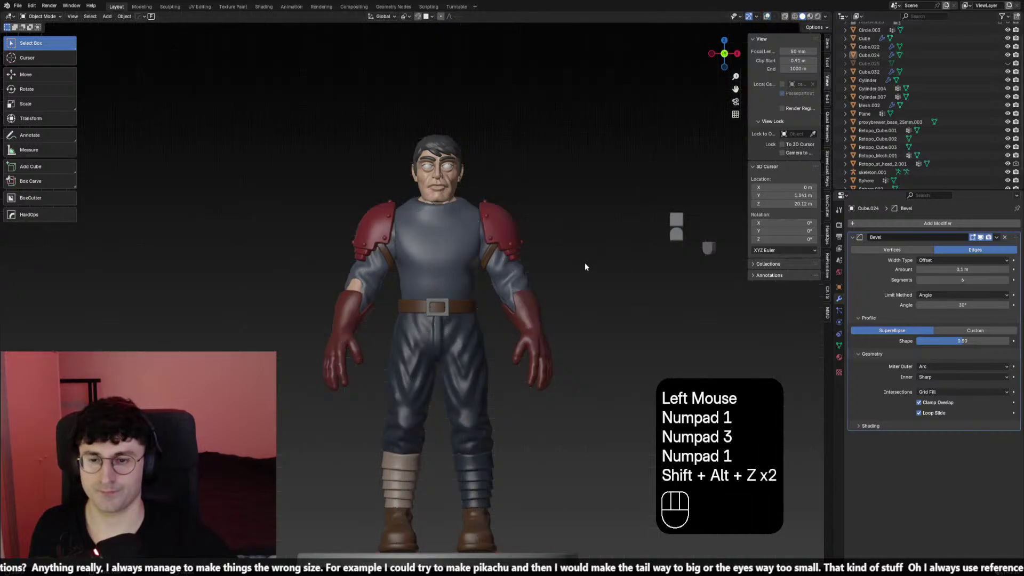
{"action": "key", "text": "ctrl+s"}
Link the beige material of the bandaged shin to the dark blue wraps on the other shin
{"action": "left_click", "coordinate": [525, 455]}
{"action": "key", "text": "g"}
{"action": "right_click", "coordinate": [578, 389]}
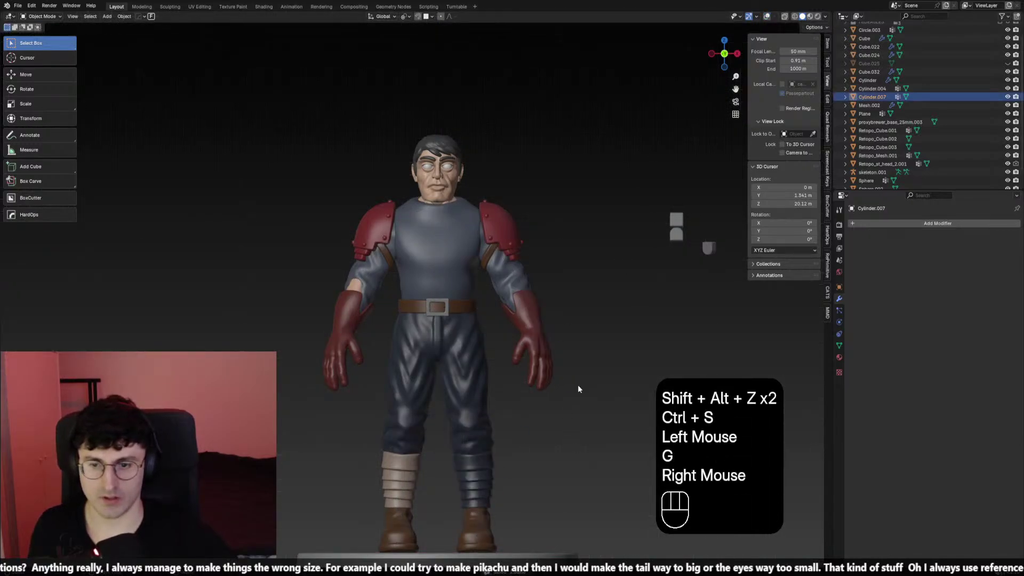
{"action": "left_click", "coordinate": [411, 464], "text": "shift"}
{"action": "key", "text": "ctrl+l"}
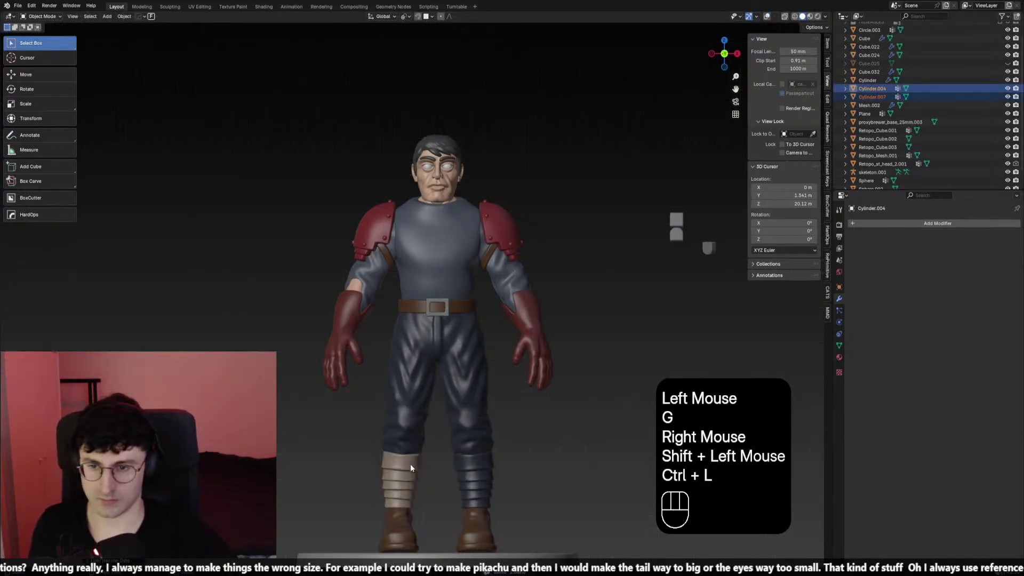
{"action": "key", "text": "ctrl+l"}
{"action": "left_click", "coordinate": [548, 454]}
Inspect the full figure on its base from the front and from above
{"action": "scroll", "coordinate": [522, 416], "scroll_direction": "down", "scroll_amount": 5}
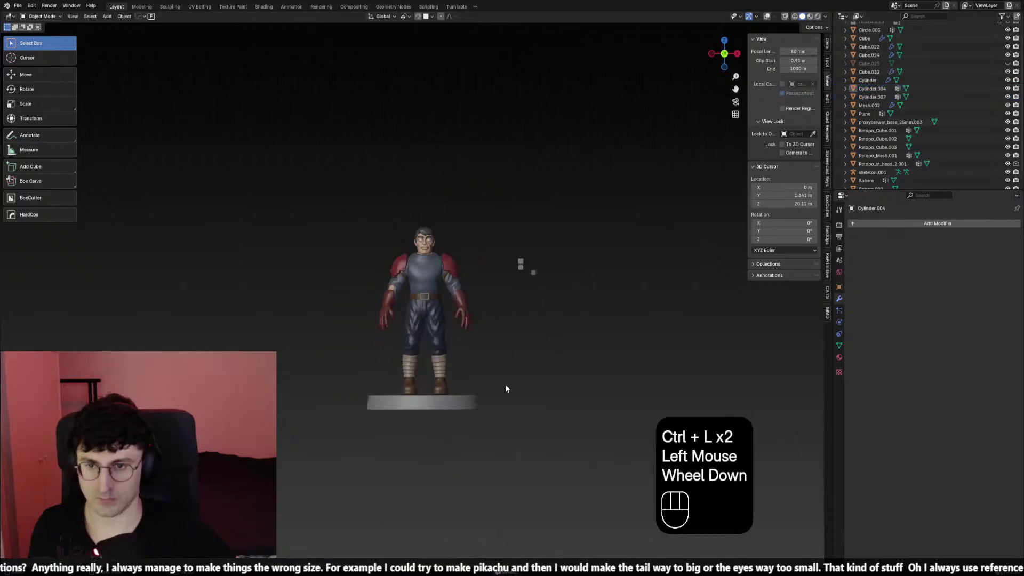
{"action": "key", "text": "shift+alt+z"}
{"action": "middle_click_drag", "start_coordinate": [504, 384], "coordinate": [480, 358]}
{"action": "key", "text": "shift+alt+z"}
{"action": "scroll", "coordinate": [477, 366], "scroll_direction": "up", "scroll_amount": 2}
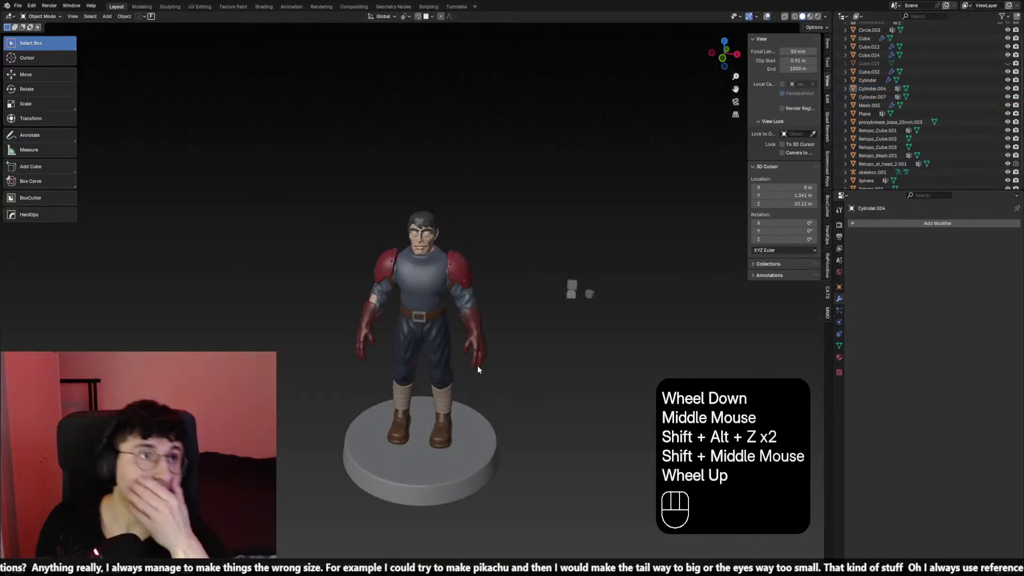
{"action": "scroll", "coordinate": [475, 353], "scroll_direction": "up", "scroll_amount": 1}
{"action": "middle_click_drag", "start_coordinate": [473, 351], "coordinate": [448, 338]}
{"action": "scroll", "coordinate": [514, 356], "scroll_direction": "down", "scroll_amount": 2}
{"action": "scroll", "coordinate": [501, 356], "scroll_direction": "up", "scroll_amount": 2}
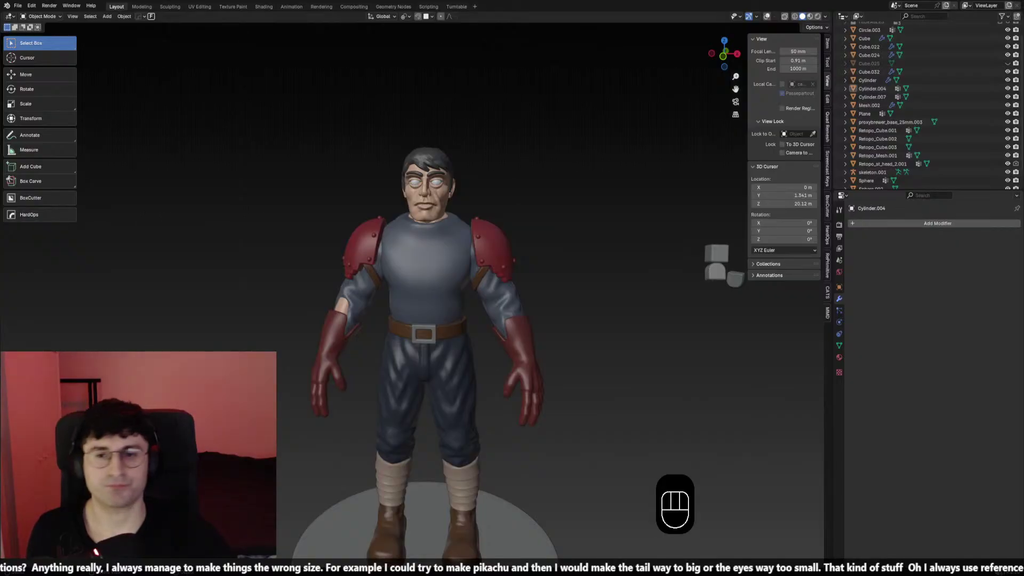
Review the character in front and side views and save the file
{"action": "middle_click", "coordinate": [620, 227]}
{"action": "key", "text": "KP_1"}
{"action": "key", "text": "KP_3"}
{"action": "key", "text": "KP_1"}
{"action": "scroll", "coordinate": [541, 226], "scroll_direction": "down", "scroll_amount": 2}
{"action": "middle_click_drag", "start_coordinate": [620, 226], "coordinate": [545, 250], "text": "shift"}
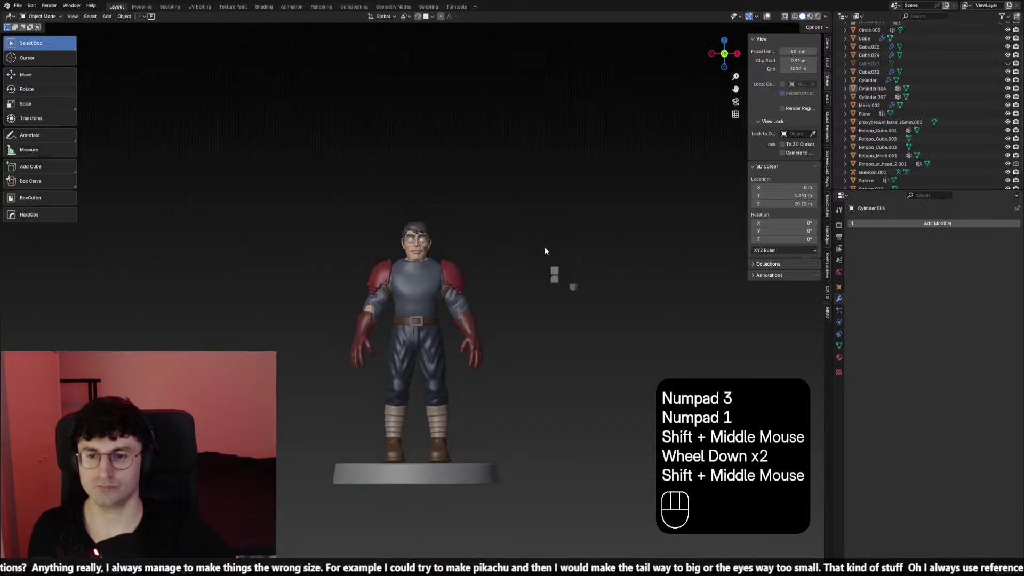
{"action": "key", "text": "ctrl+s"}
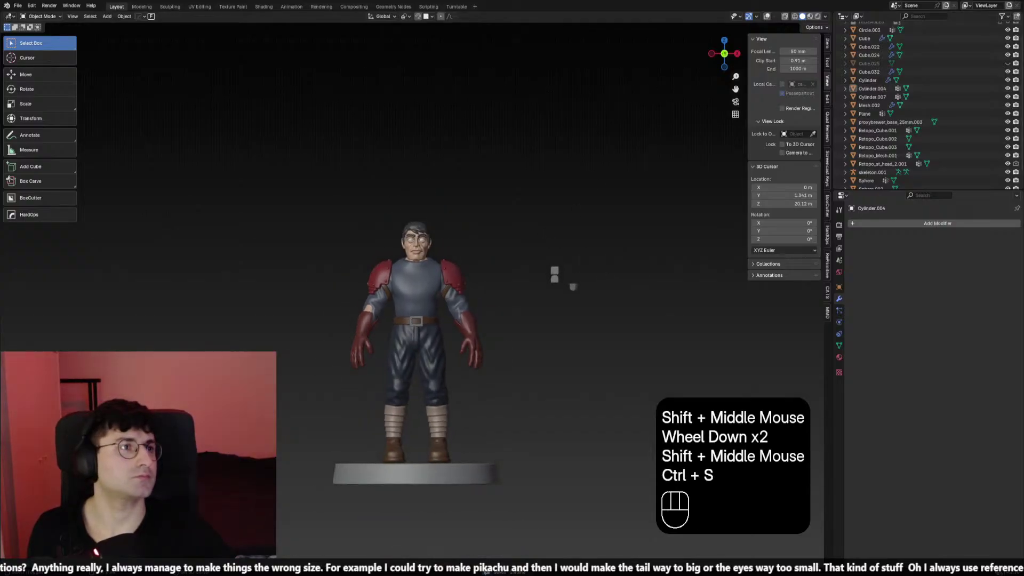
Show the viewport overlays with the character's head and torso framed from the front
{"action": "scroll", "coordinate": [545, 251], "scroll_direction": "up", "scroll_amount": 1}
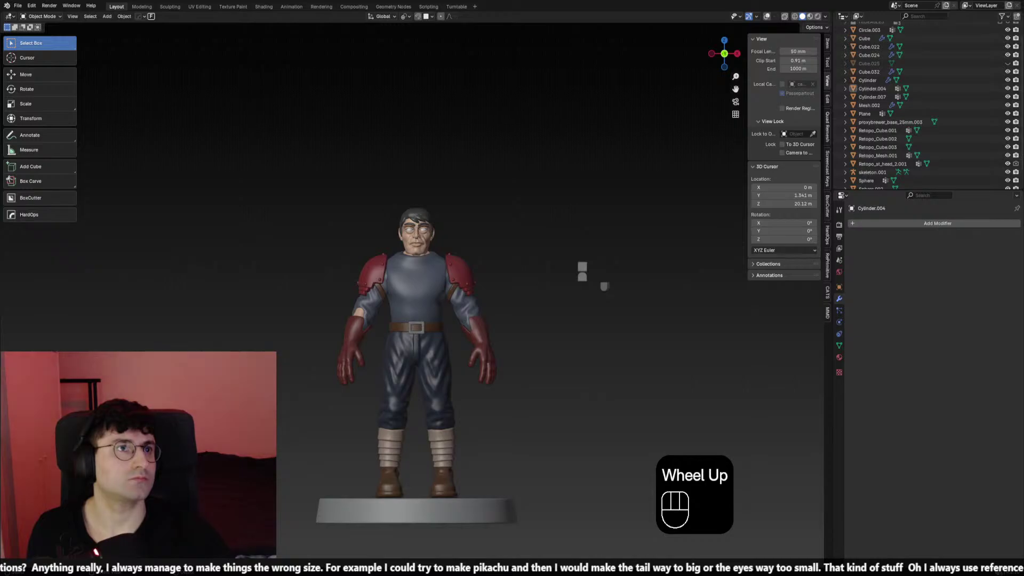
{"action": "scroll", "coordinate": [545, 251], "scroll_direction": "up", "scroll_amount": 2}
{"action": "middle_click_drag", "start_coordinate": [545, 251], "coordinate": [546, 331], "text": "shift"}
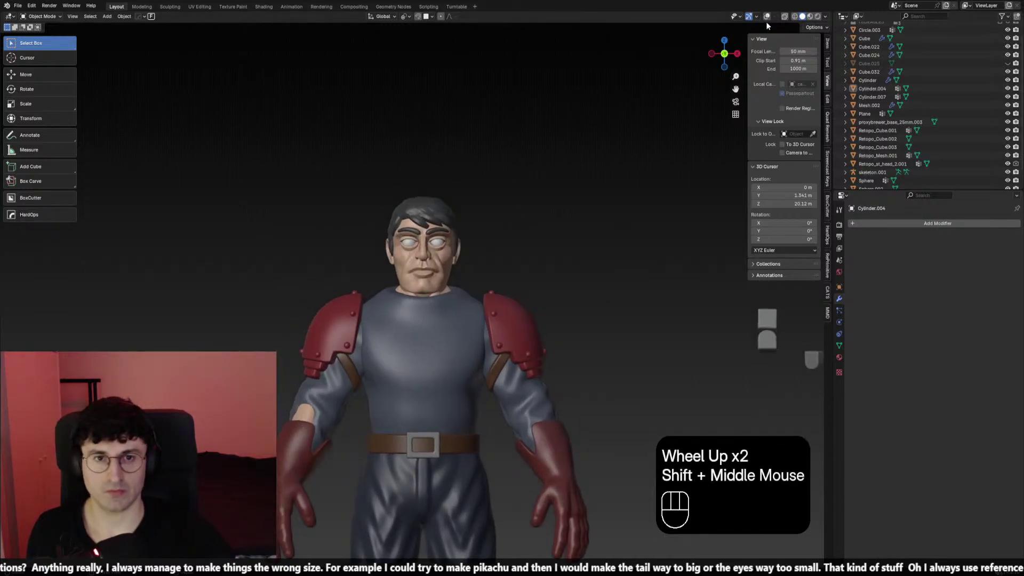
{"action": "left_click", "coordinate": [764, 19]}
{"action": "scroll", "coordinate": [744, 49], "scroll_direction": "up", "scroll_amount": 2}
{"action": "left_click", "coordinate": [766, 16]}
{"action": "left_click", "coordinate": [453, 219]}
{"action": "key", "text": "g"}
{"action": "right_click", "coordinate": [485, 193]}
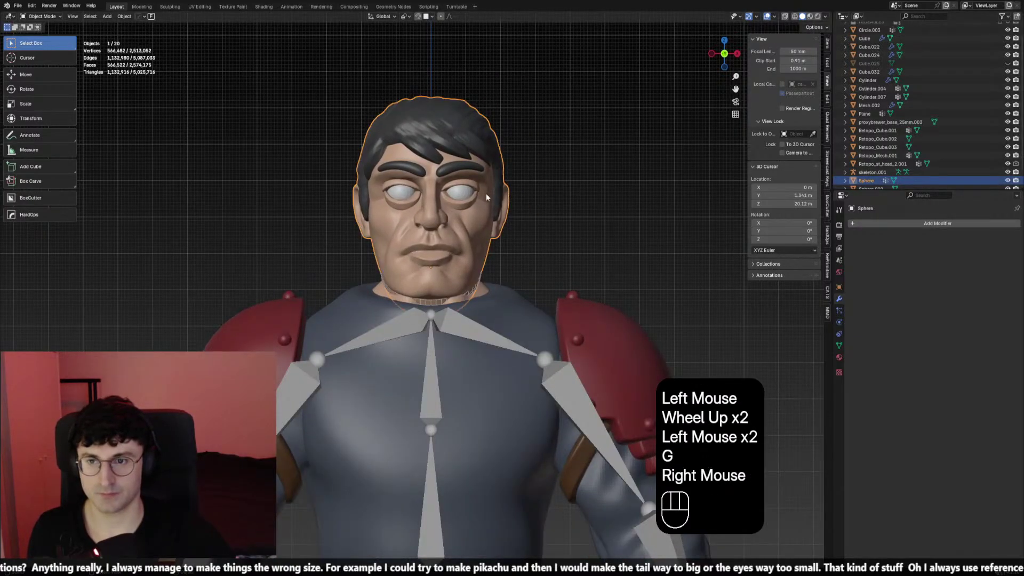
{"action": "key", "text": "Tab"}
{"action": "key", "text": "Tab"}
{"action": "left_click", "coordinate": [488, 193]}
{"action": "middle_click_drag", "start_coordinate": [488, 193], "coordinate": [488, 191]}
{"action": "left_click", "coordinate": [488, 191]}
{"action": "key", "text": "g"}
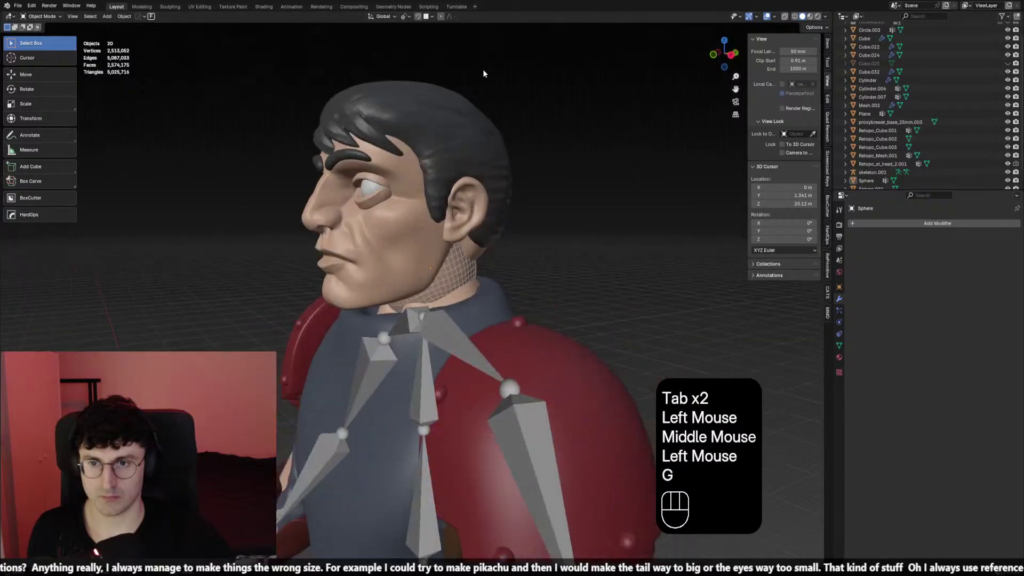
{"action": "left_click", "coordinate": [474, 133]}
{"action": "key", "text": "g"}
{"action": "right_click", "coordinate": [466, 73]}
{"action": "key", "text": "KP_1"}
{"action": "key", "text": "KP_3"}
{"action": "key", "text": "KP_1"}
{"action": "scroll", "coordinate": [480, 91], "scroll_direction": "down", "scroll_amount": 1}
{"action": "key", "text": "g"}
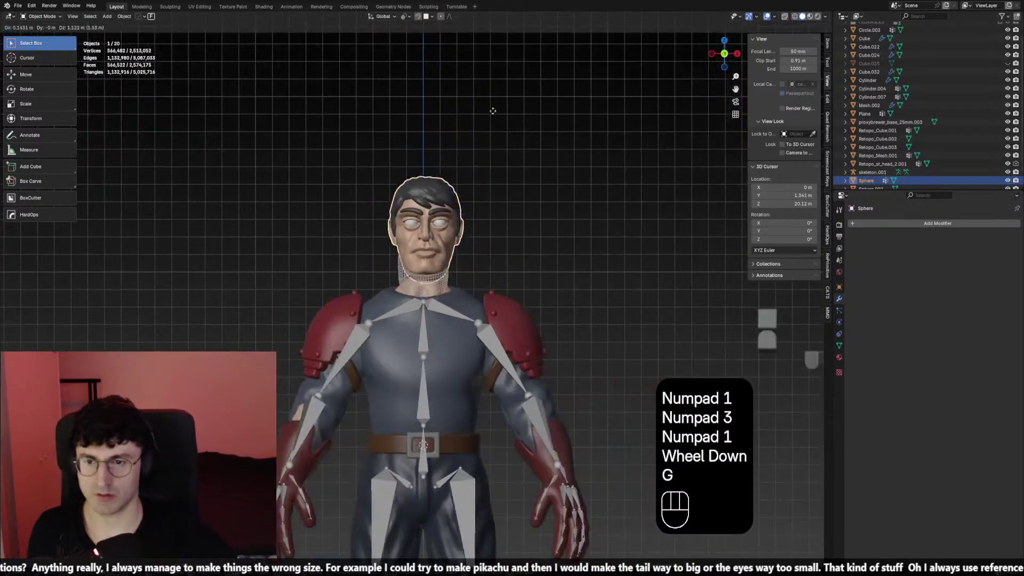
{"action": "right_click", "coordinate": [317, 181]}
{"action": "left_click", "coordinate": [318, 181]}
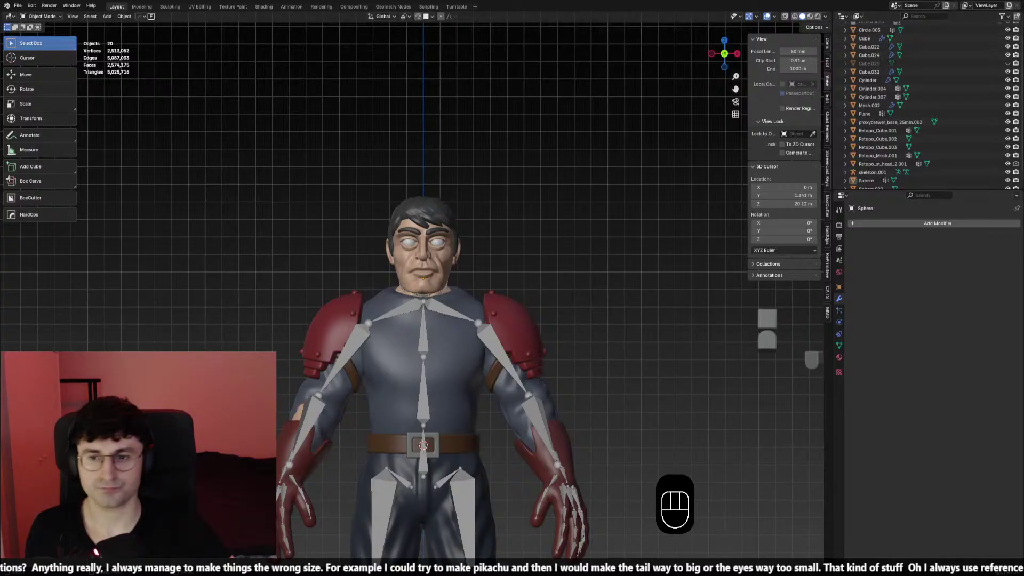
Paste the copied head with helmet, goggles and backpack parts onto the character
{"action": "scroll", "coordinate": [513, 240], "scroll_direction": "down", "scroll_amount": 1}
{"action": "left_click", "coordinate": [513, 240]}
{"action": "scroll", "coordinate": [513, 240], "scroll_direction": "up", "scroll_amount": 2}
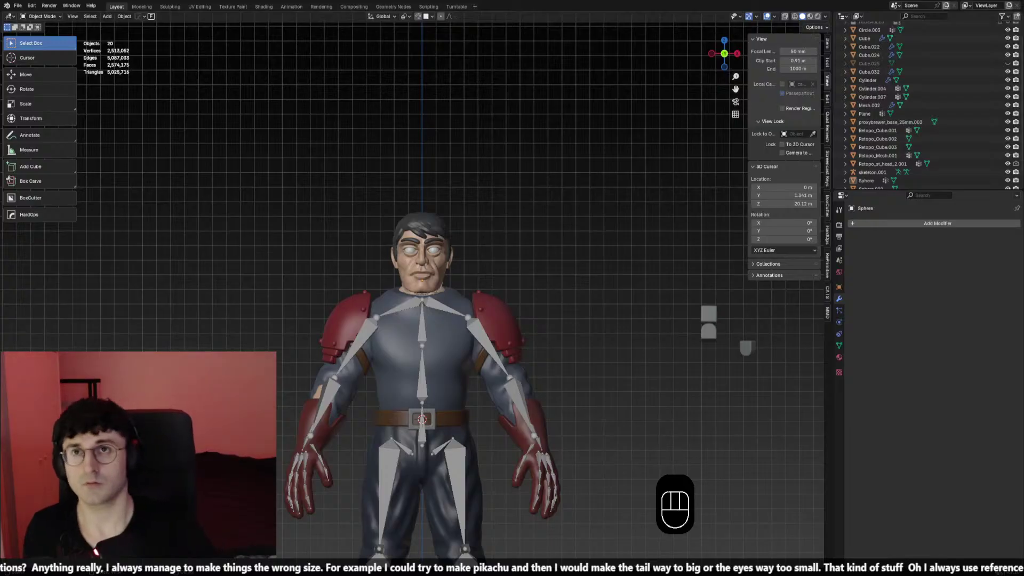
{"action": "left_click", "coordinate": [544, 227]}
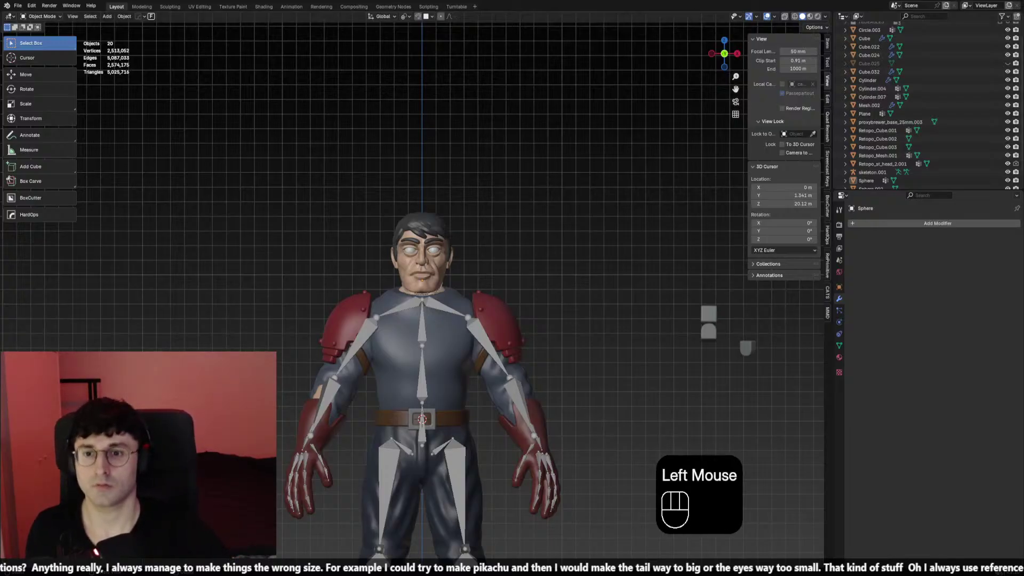
{"action": "scroll", "coordinate": [542, 227], "scroll_direction": "up", "scroll_amount": 2}
{"action": "key", "text": "ctrl+v"}
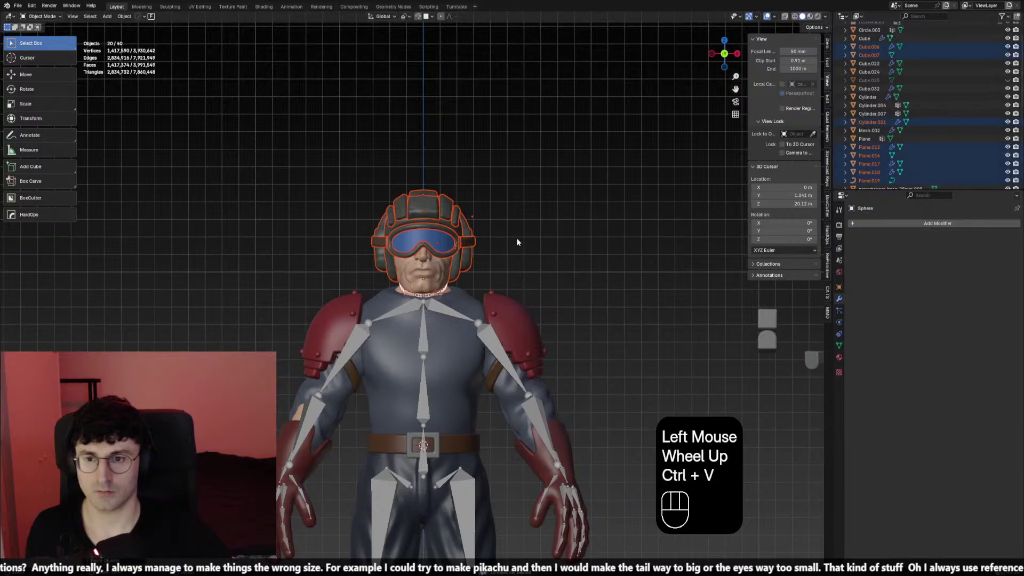
Delete the character's original head with the pasted parts hidden, and unhide all objects
{"action": "key", "text": "h"}
{"action": "left_click", "coordinate": [448, 235]}
{"action": "key", "text": "g"}
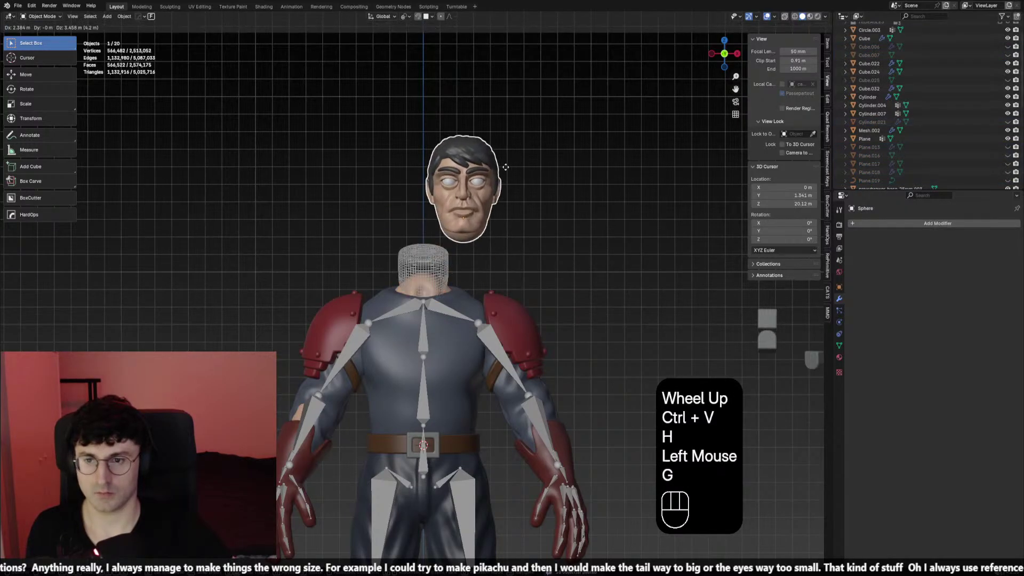
{"action": "right_click", "coordinate": [509, 170]}
{"action": "key", "text": "x"}
{"action": "left_click", "coordinate": [510, 167]}
{"action": "key", "text": "alt+h"}
{"action": "left_click", "coordinate": [524, 193]}
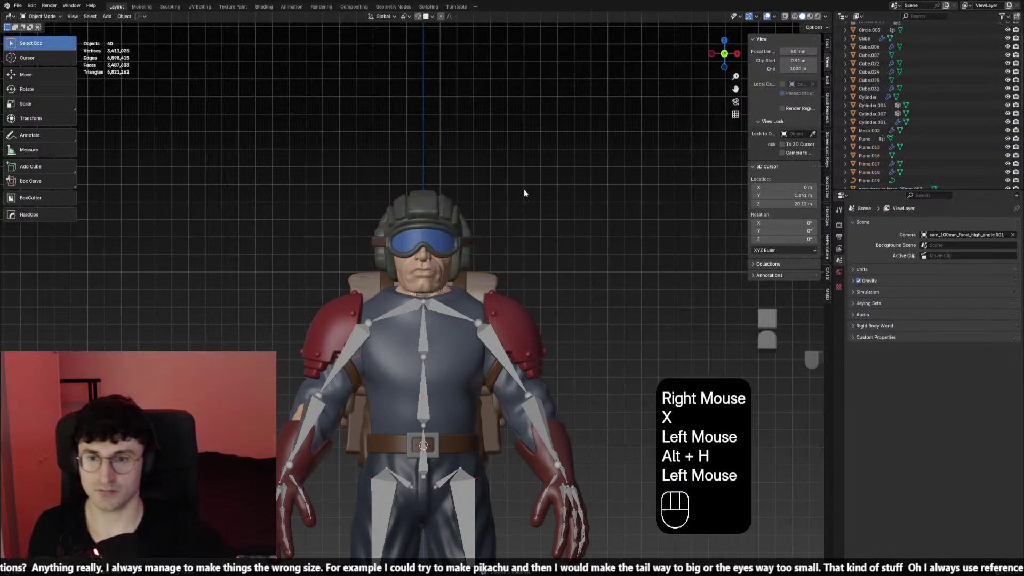
Delete the leftover wireframe neck mesh beneath the pasted head
{"action": "scroll", "coordinate": [524, 193], "scroll_direction": "up", "scroll_amount": 2}
{"action": "middle_click_drag", "start_coordinate": [524, 193], "coordinate": [469, 270]}
{"action": "double_click", "coordinate": [546, 216]}
{"action": "key", "text": "g"}
{"action": "right_click", "coordinate": [590, 216]}
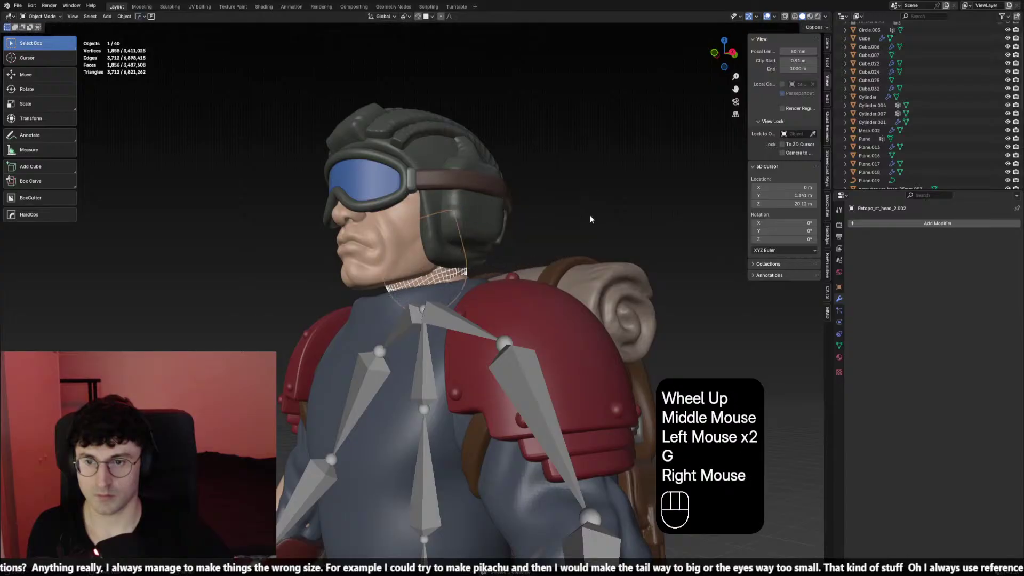
{"action": "key", "text": "x"}
{"action": "middle_click_drag", "start_coordinate": [590, 215], "coordinate": [601, 259]}
{"action": "key", "text": "KP_1"}
{"action": "scroll", "coordinate": [600, 256], "scroll_direction": "down", "scroll_amount": 2}
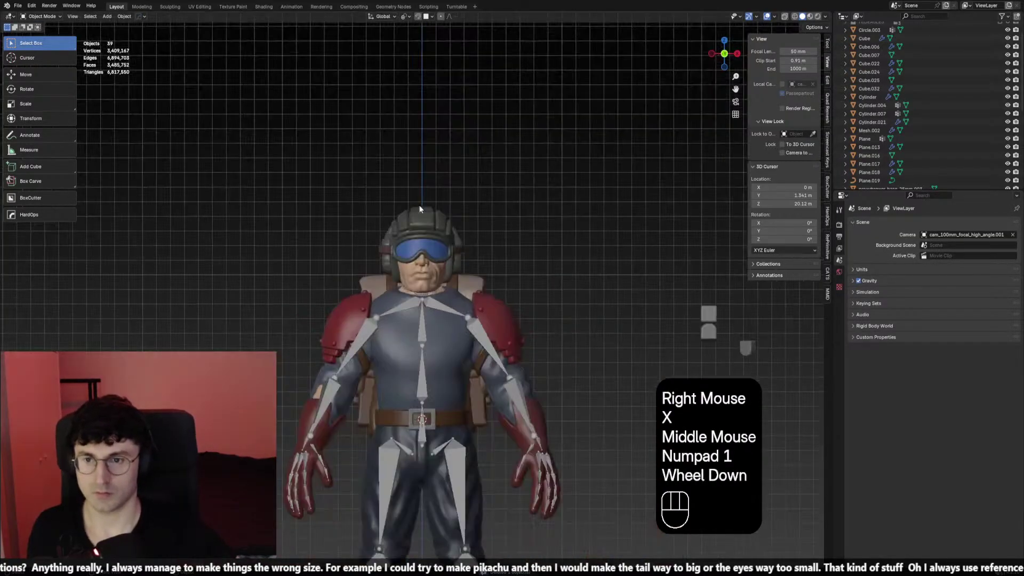
Delete the blue goggle lens and the goggle frame from the pasted head
{"action": "left_click", "coordinate": [439, 237]}
{"action": "key", "text": "x"}
{"action": "left_click", "coordinate": [440, 249]}
{"action": "key", "text": "x"}
{"action": "scroll", "coordinate": [440, 250], "scroll_direction": "up", "scroll_amount": 2}
{"action": "middle_click_drag", "start_coordinate": [440, 250], "coordinate": [449, 255]}
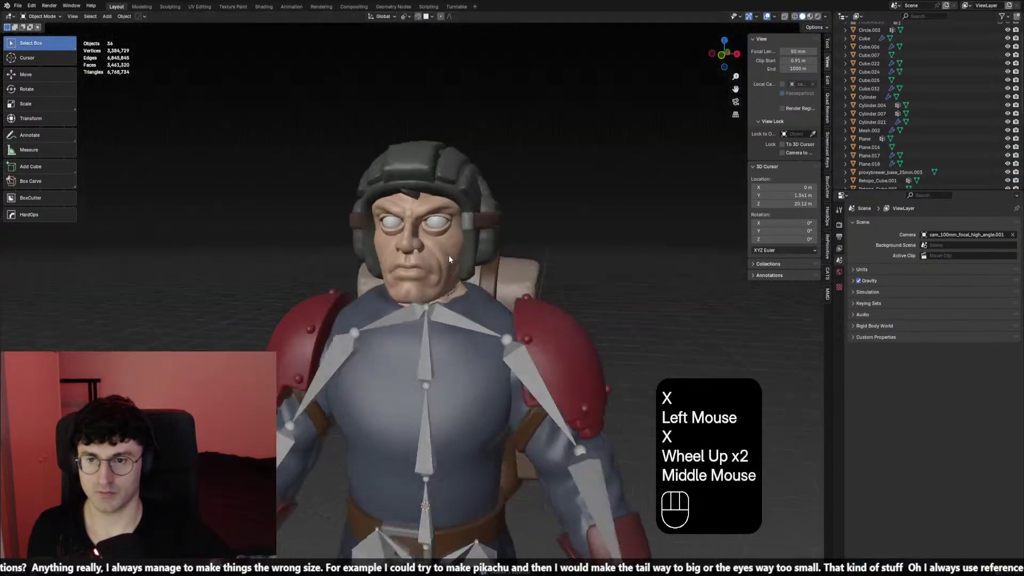
{"action": "left_click", "coordinate": [436, 187]}
{"action": "key", "text": "x"}
{"action": "key", "text": "ctrl+z"}
Delete the padded ridges from the top of the helmet
{"action": "middle_click_drag", "start_coordinate": [436, 187], "coordinate": [424, 165]}
{"action": "left_click", "coordinate": [421, 161]}
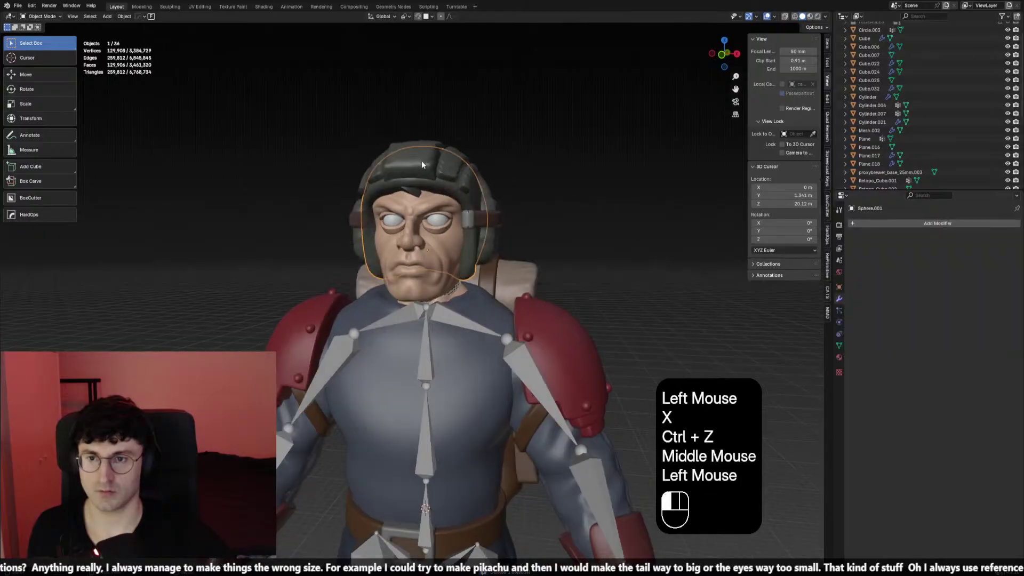
{"action": "key", "text": "x"}
{"action": "left_click", "coordinate": [422, 161]}
{"action": "key", "text": "x"}
{"action": "left_click", "coordinate": [419, 160]}
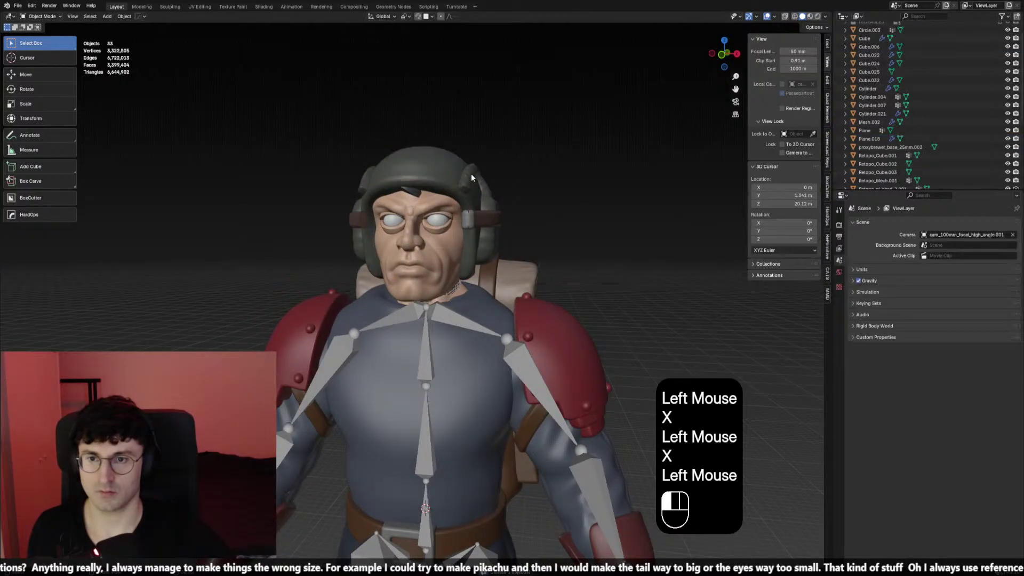
Delete the helmet shell and its side padding to expose the head's hair
{"action": "left_click", "coordinate": [471, 173]}
{"action": "key", "text": "x"}
{"action": "left_click", "coordinate": [471, 175]}
{"action": "left_click", "coordinate": [478, 188]}
{"action": "key", "text": "x"}
{"action": "left_click", "coordinate": [478, 189]}
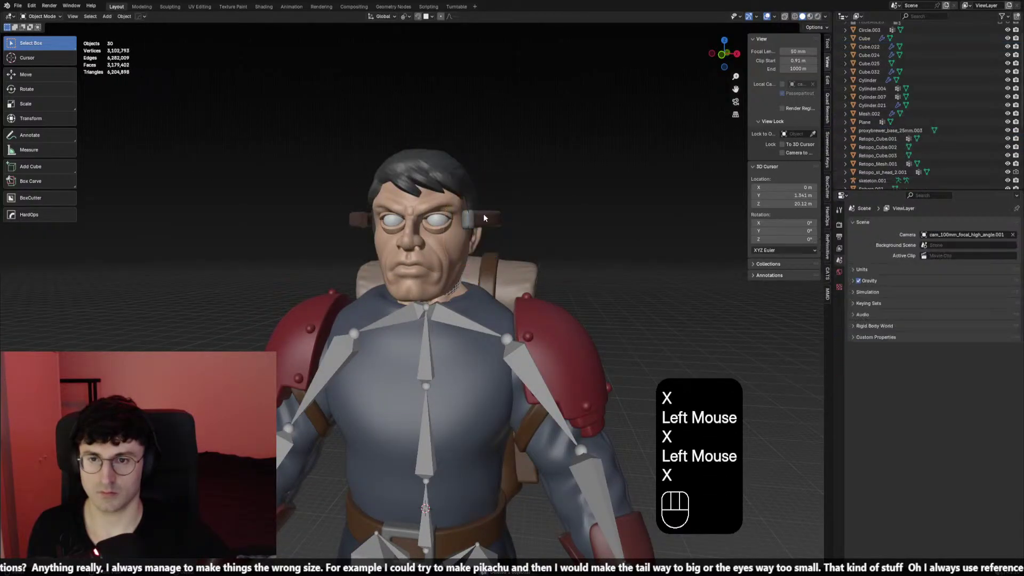
Delete the remaining strap pieces beside the head and hide the viewport overlays
{"action": "key", "text": "x"}
{"action": "scroll", "coordinate": [481, 243], "scroll_direction": "down", "scroll_amount": 2}
{"action": "middle_click_drag", "start_coordinate": [481, 243], "coordinate": [443, 285]}
{"action": "key", "text": "KP_1"}
{"action": "key", "text": "shift+alt+z"}
{"action": "scroll", "coordinate": [504, 245], "scroll_direction": "down", "scroll_amount": 1}
{"action": "scroll", "coordinate": [487, 250], "scroll_direction": "up", "scroll_amount": 2}
{"action": "scroll", "coordinate": [455, 282], "scroll_direction": "up", "scroll_amount": 2}
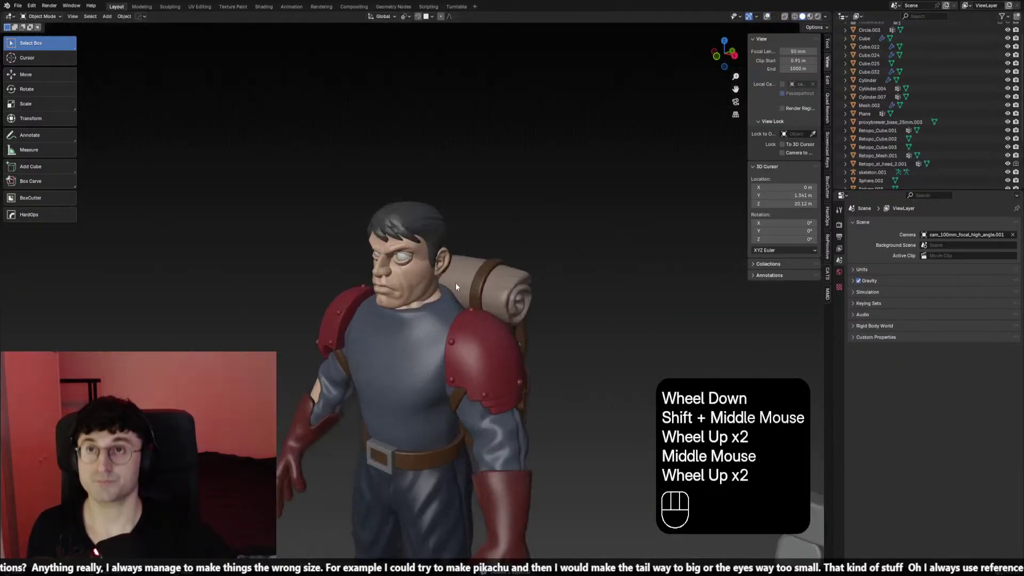
Examine the bare-headed character's proportions from the front and side views
{"action": "key", "text": "KP_1"}
{"action": "key", "text": "KP_3"}
{"action": "key", "text": "KP_1"}
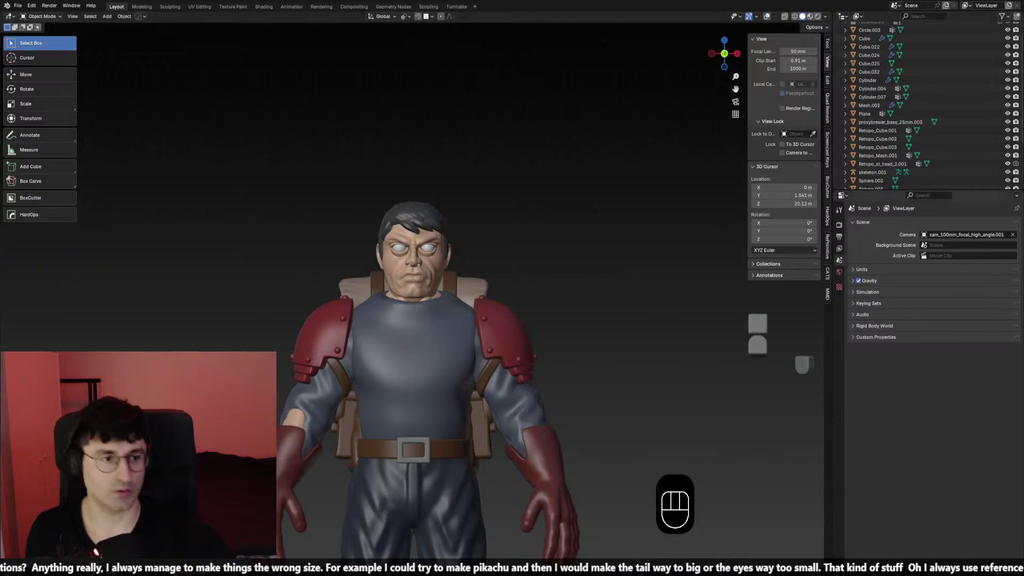
{"action": "scroll", "coordinate": [413, 347], "scroll_direction": "down", "scroll_amount": 2}
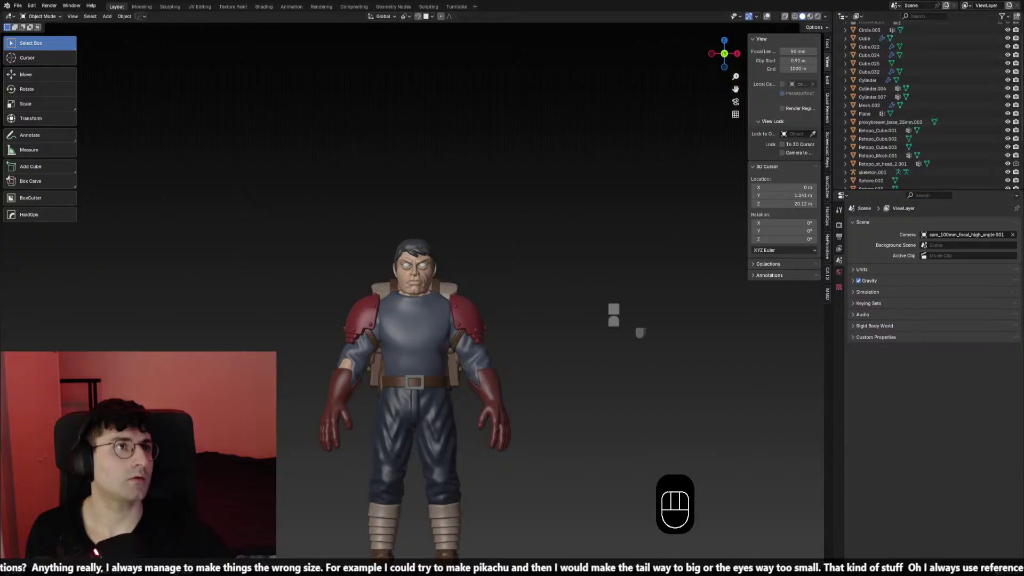
{"action": "scroll", "coordinate": [569, 340], "scroll_direction": "up", "scroll_amount": 1}
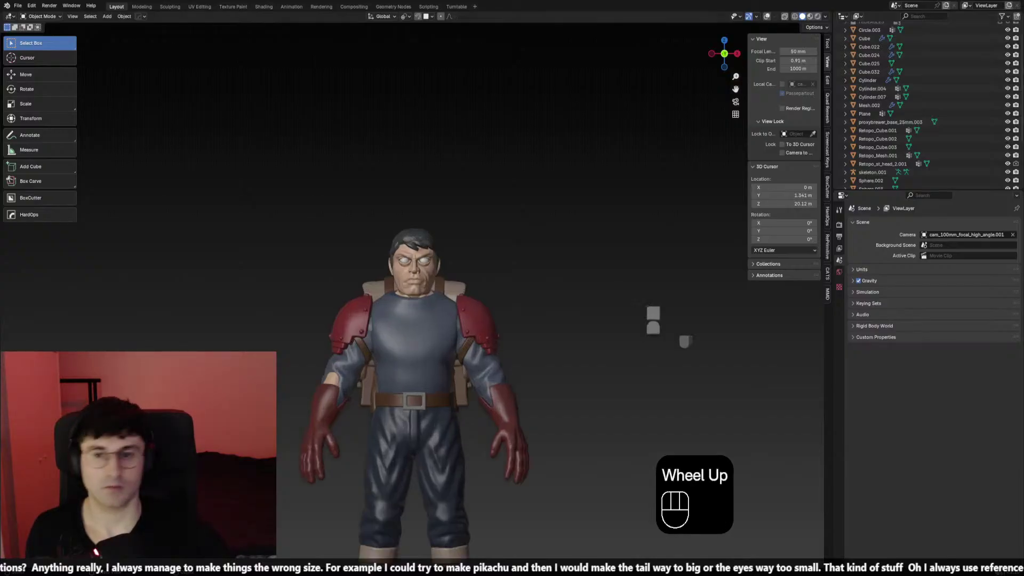
{"action": "middle_click_drag", "start_coordinate": [554, 341], "coordinate": [569, 341]}
{"action": "key", "text": "KP_1"}
{"action": "key", "text": "KP_3"}
{"action": "key", "text": "KP_1"}
{"action": "middle_click_drag", "start_coordinate": [552, 289], "coordinate": [538, 296], "text": "shift"}
{"action": "scroll", "coordinate": [539, 297], "scroll_direction": "up", "scroll_amount": 2}
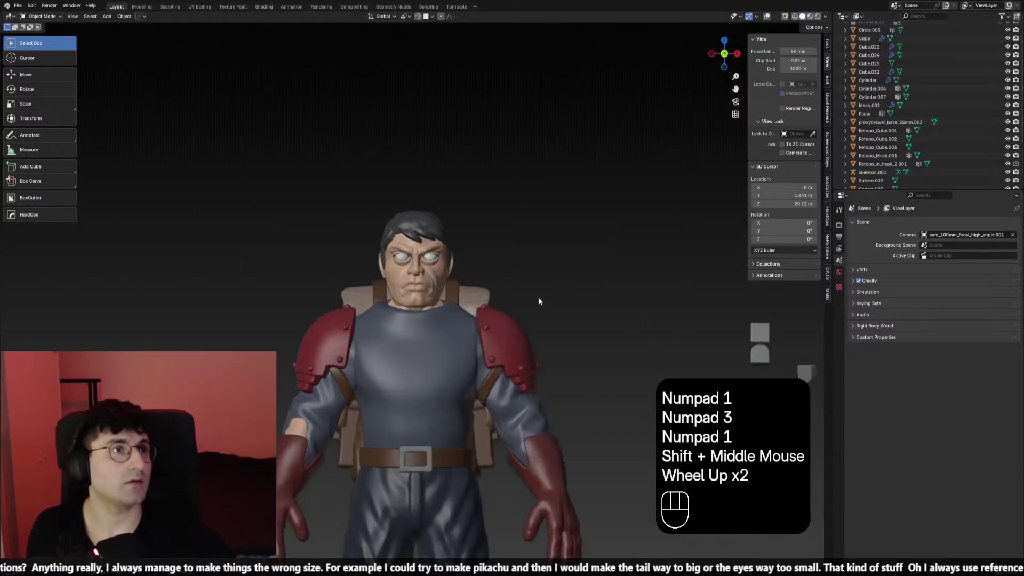
{"action": "left_click", "coordinate": [501, 245]}
{"action": "scroll", "coordinate": [502, 245], "scroll_direction": "up", "scroll_amount": 2}
{"action": "scroll", "coordinate": [510, 236], "scroll_direction": "down", "scroll_amount": 1}
{"action": "middle_click_drag", "start_coordinate": [510, 236], "coordinate": [515, 245], "text": "shift"}
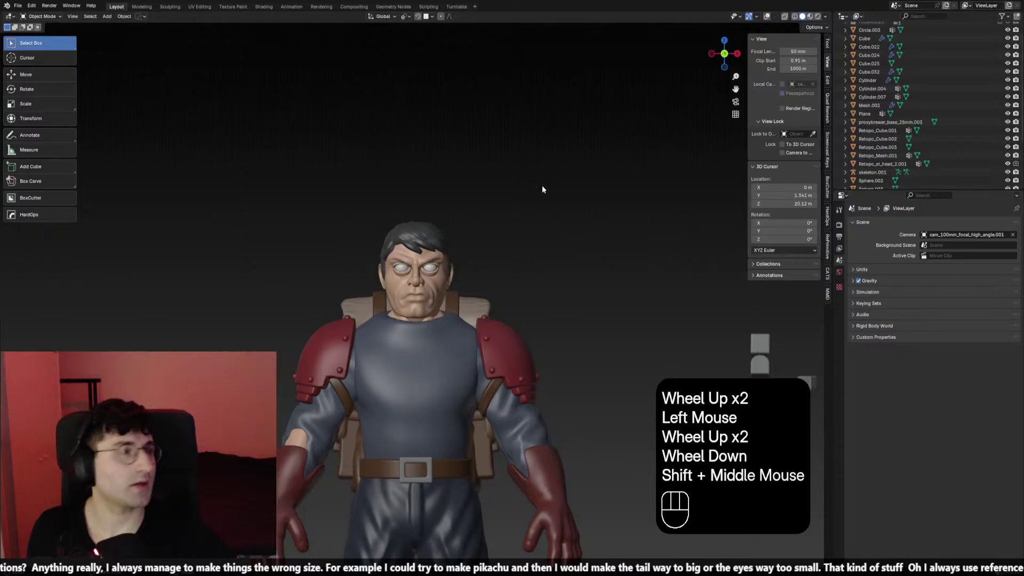
Add a cube mesh at the 3D cursor and turn the viewport overlays back on
{"action": "scroll", "coordinate": [538, 189], "scroll_direction": "up", "scroll_amount": 2}
{"action": "key", "text": "shift+a"}
{"action": "left_click", "coordinate": [603, 100]}
{"action": "scroll", "coordinate": [532, 195], "scroll_direction": "down", "scroll_amount": 1}
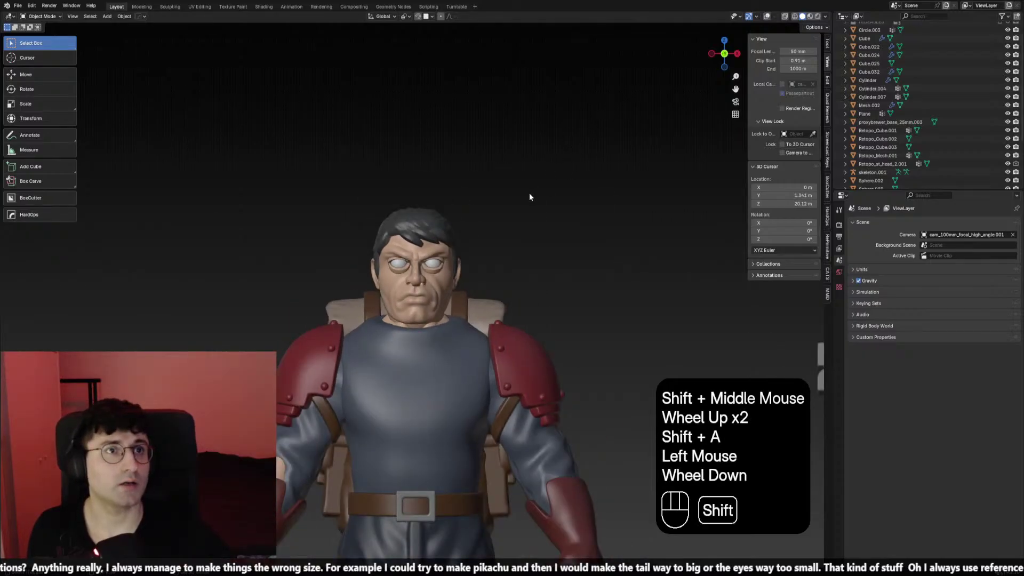
{"action": "key", "text": "shift+a"}
{"action": "mouse_move", "coordinate": [523, 196]}
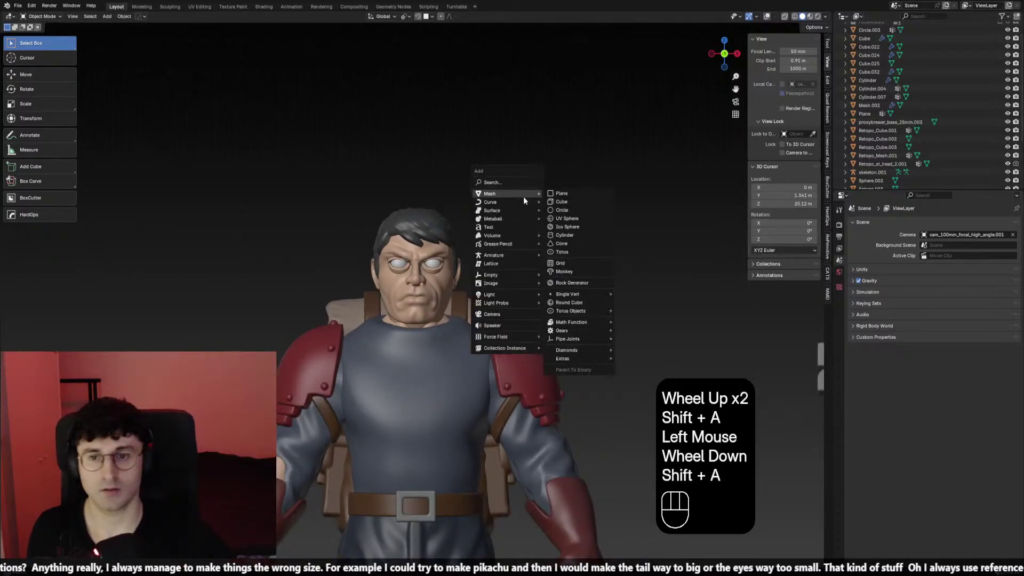
{"action": "left_click", "coordinate": [571, 200]}
{"action": "scroll", "coordinate": [533, 241], "scroll_direction": "down", "scroll_amount": 2}
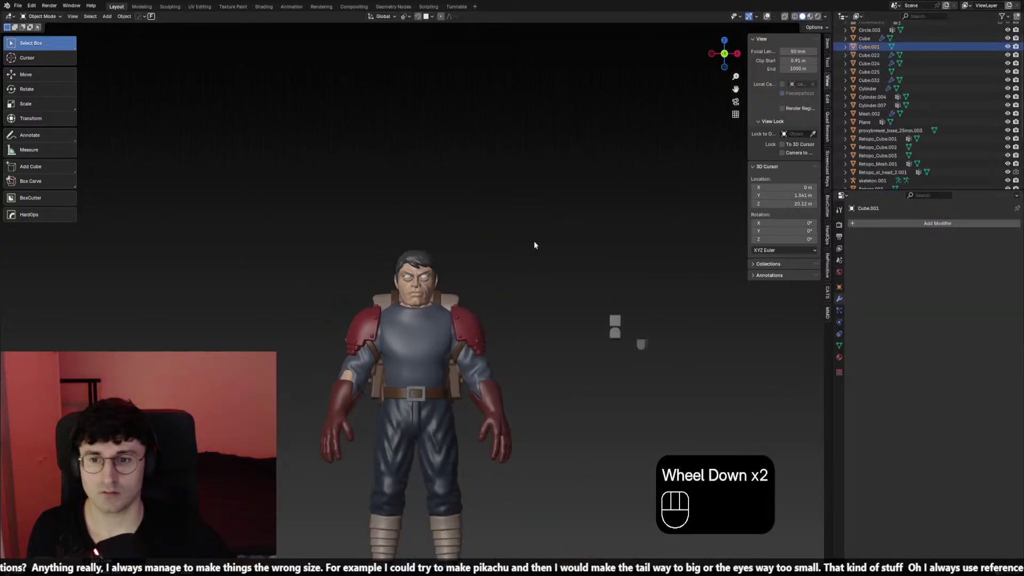
{"action": "left_click", "coordinate": [767, 17]}
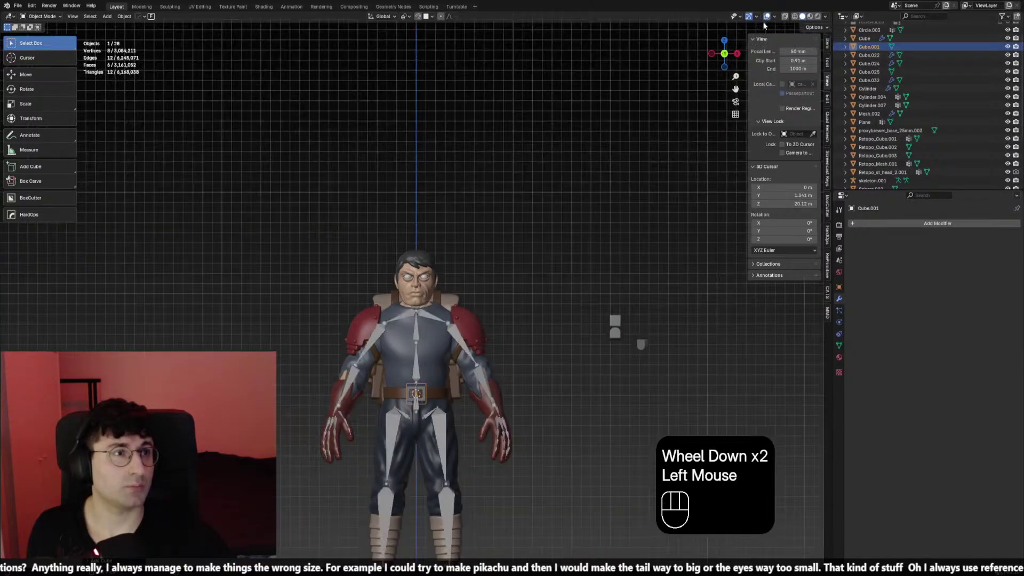
{"action": "scroll", "coordinate": [545, 214], "scroll_direction": "down", "scroll_amount": 3}
{"action": "scroll", "coordinate": [545, 242], "scroll_direction": "up", "scroll_amount": 2}
{"action": "scroll", "coordinate": [502, 286], "scroll_direction": "up", "scroll_amount": 1}
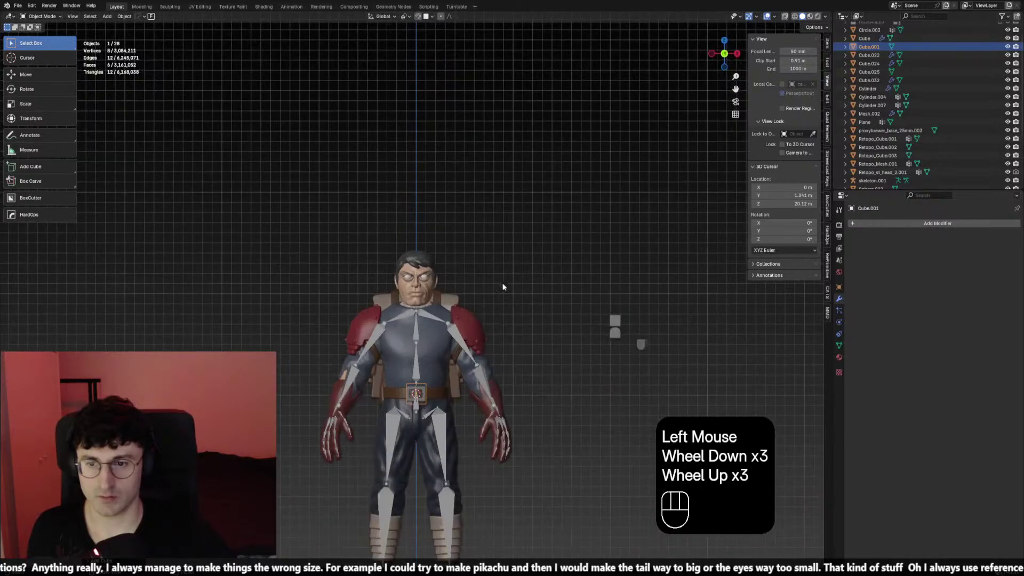
Move the cube straight up to the top of the head, enlarge it and subdivide it at level 3
{"action": "key", "text": "g"}
{"action": "key", "text": "z"}
{"action": "left_click", "coordinate": [540, 146]}
{"action": "scroll", "coordinate": [539, 146], "scroll_direction": "up", "scroll_amount": 2}
{"action": "key", "text": "s"}
{"action": "left_click", "coordinate": [784, 184]}
{"action": "key", "text": "ctrl+2"}
{"action": "key", "text": "ctrl+3"}
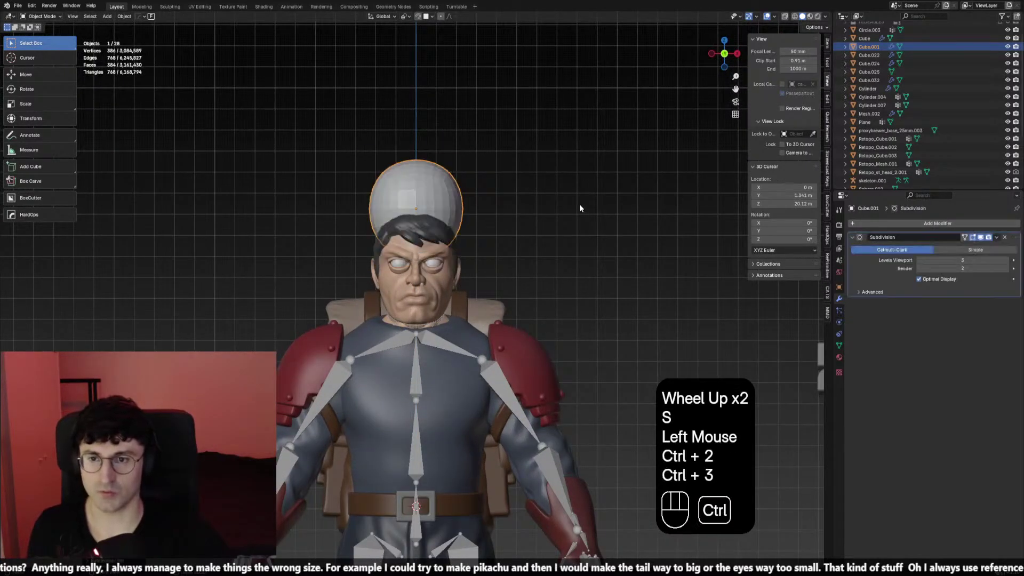
Raise and enlarge the rounded cube above the head and convert its visual geometry to mesh
{"action": "key", "text": "g"}
{"action": "key", "text": "z"}
{"action": "left_click", "coordinate": [533, 183]}
{"action": "key", "text": "s"}
{"action": "left_click", "coordinate": [526, 163]}
{"action": "middle_click_drag", "start_coordinate": [527, 163], "coordinate": [519, 211], "text": "shift"}
{"action": "key", "text": "ctrl+a"}
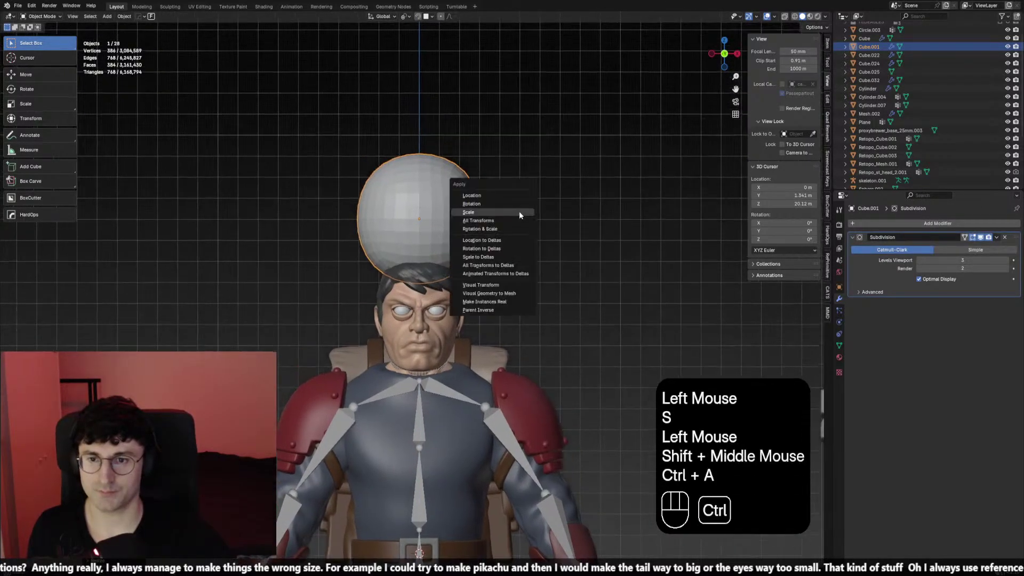
{"action": "left_click", "coordinate": [469, 293]}
Delete the lower half of the sphere's vertices to leave an open dome
{"action": "key", "text": "Tab"}
{"action": "key", "text": "alt+z"}
{"action": "left_click", "coordinate": [553, 235]}
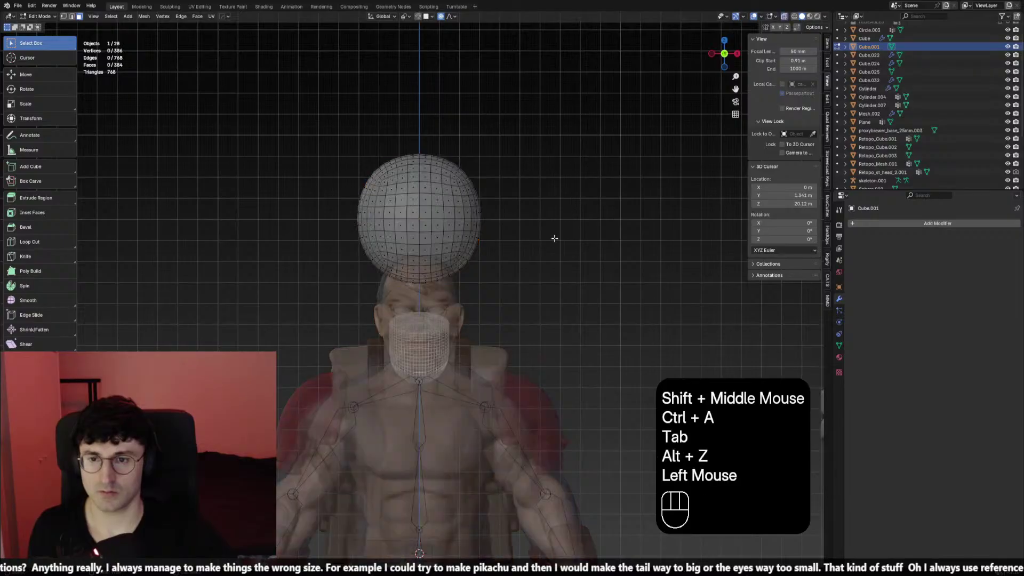
{"action": "key", "text": "1"}
{"action": "left_click", "coordinate": [532, 299]}
{"action": "left_click_drag", "start_coordinate": [533, 312], "coordinate": [274, 231], "text": "shift"}
{"action": "key", "text": "x"}
{"action": "left_click", "coordinate": [283, 223]}
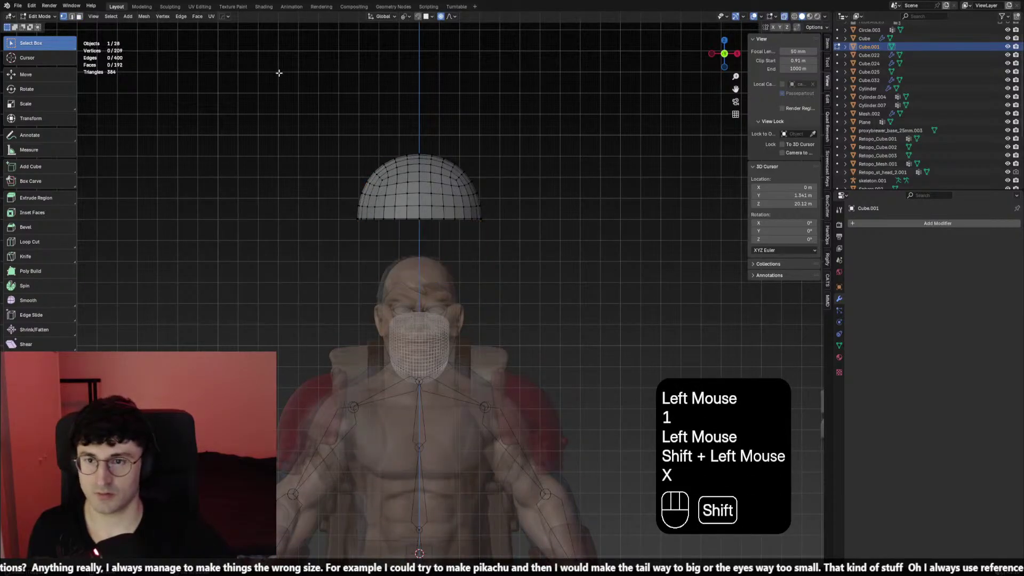
Delete one side of the dome and mirror the remaining half across the X axis
{"action": "left_click_drag", "start_coordinate": [275, 69], "coordinate": [413, 222], "text": "shift"}
{"action": "key", "text": "x"}
{"action": "left_click", "coordinate": [414, 222]}
{"action": "key", "text": "Tab"}
{"action": "key", "text": "alt+x"}
{"action": "left_click", "coordinate": [477, 219]}
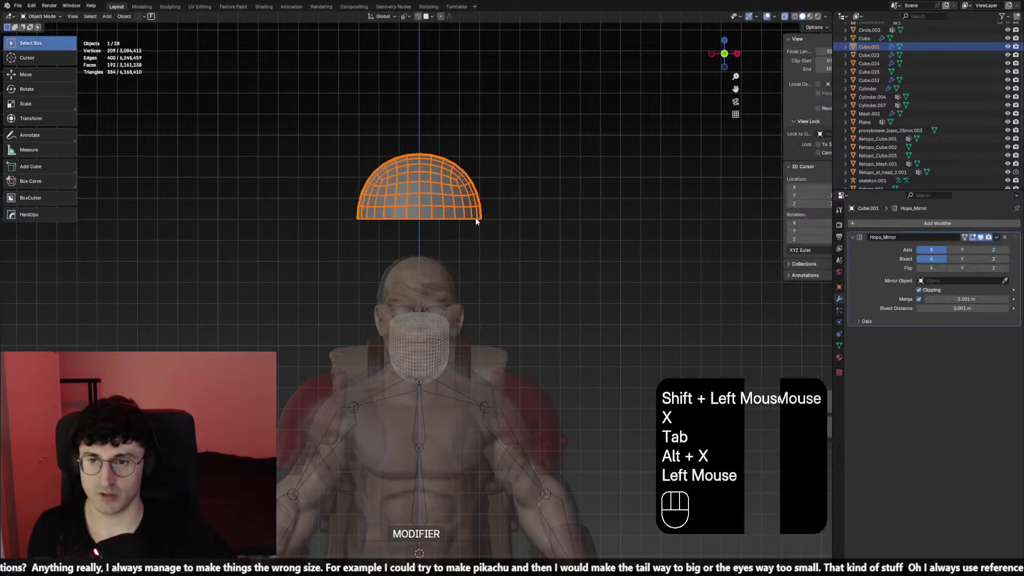
Lower the dome vertically onto the head and scale it down to about the head's width
{"action": "key", "text": "Tab"}
{"action": "key", "text": "Tab"}
{"action": "key", "text": "alt+z"}
{"action": "left_click", "coordinate": [468, 207]}
{"action": "key", "text": "g"}
{"action": "key", "text": "z"}
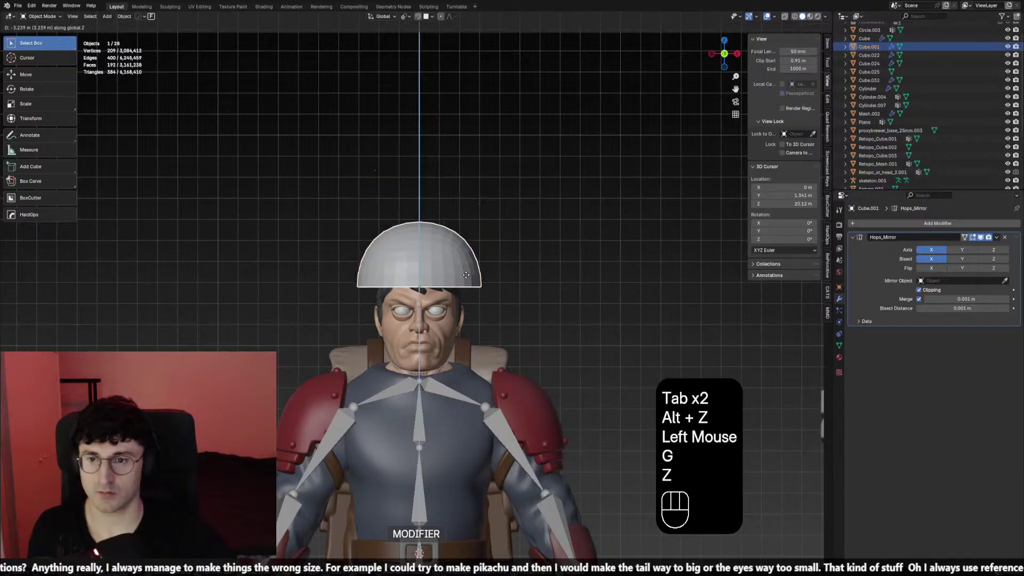
{"action": "left_click", "coordinate": [469, 299]}
{"action": "key", "text": "s"}
{"action": "left_click", "coordinate": [512, 256]}
Restore solid shading and raise the dome vertically so it sits clear of the hair
{"action": "key", "text": "g"}
{"action": "key", "text": "z"}
{"action": "right_click", "coordinate": [520, 239]}
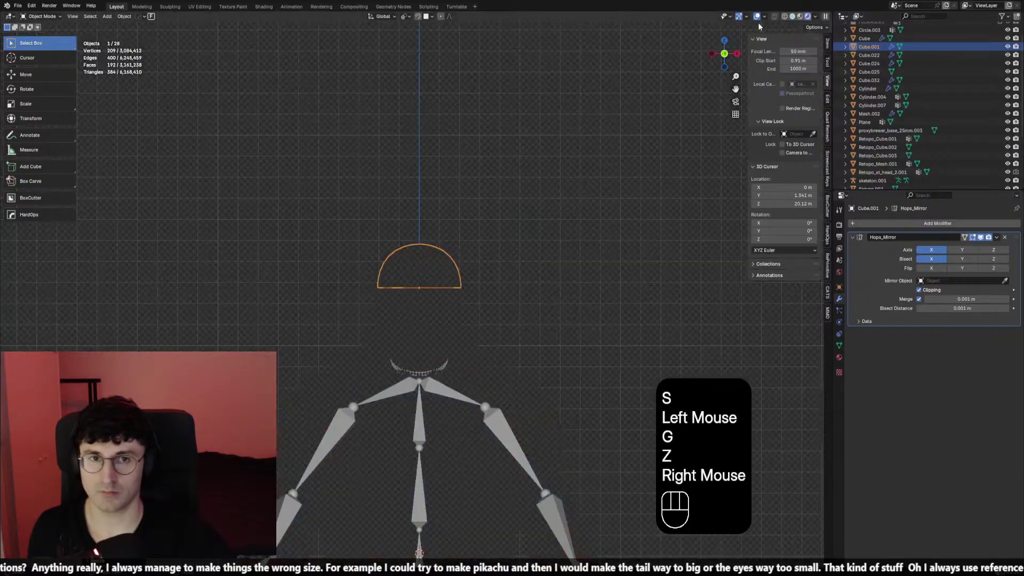
{"action": "left_click", "coordinate": [792, 16]}
{"action": "left_click", "coordinate": [427, 247]}
{"action": "key", "text": "g"}
{"action": "key", "text": "z"}
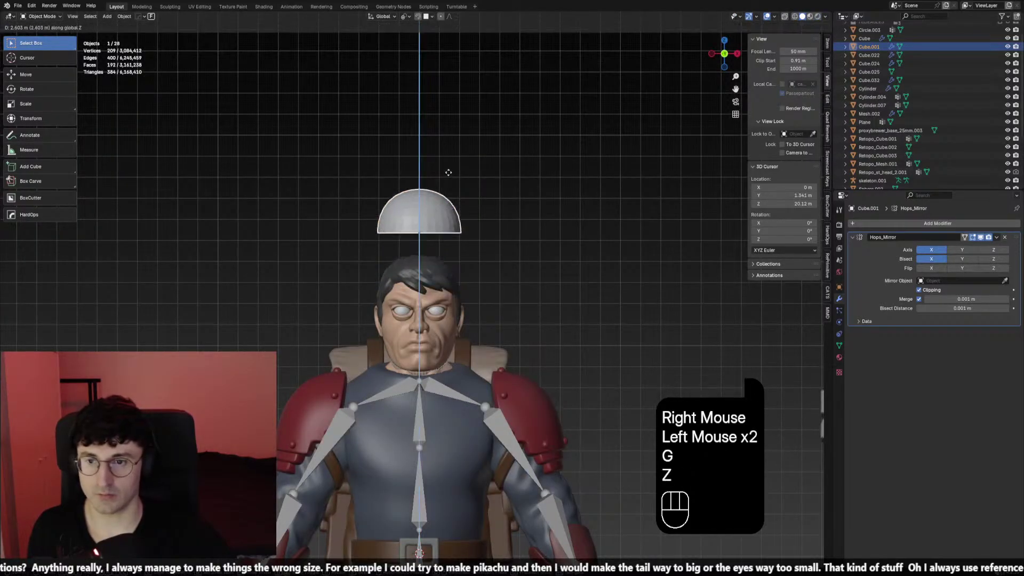
{"action": "left_click", "coordinate": [452, 161]}
Stretch the dome along Z into a taller egg shape and apply its scale
{"action": "key", "text": "s"}
{"action": "key", "text": "z"}
{"action": "right_click", "coordinate": [530, 210]}
{"action": "key", "text": "g"}
{"action": "key", "text": "z"}
{"action": "right_click", "coordinate": [532, 223]}
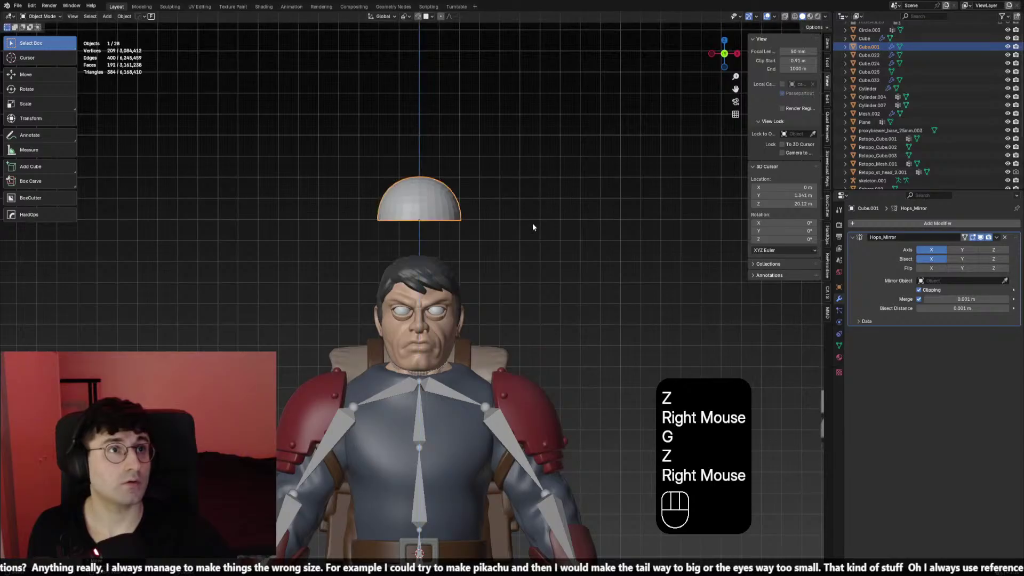
{"action": "key", "text": "s"}
{"action": "key", "text": "z"}
{"action": "left_click", "coordinate": [533, 218]}
{"action": "key", "text": "ctrl+a"}
{"action": "left_click", "coordinate": [560, 219]}
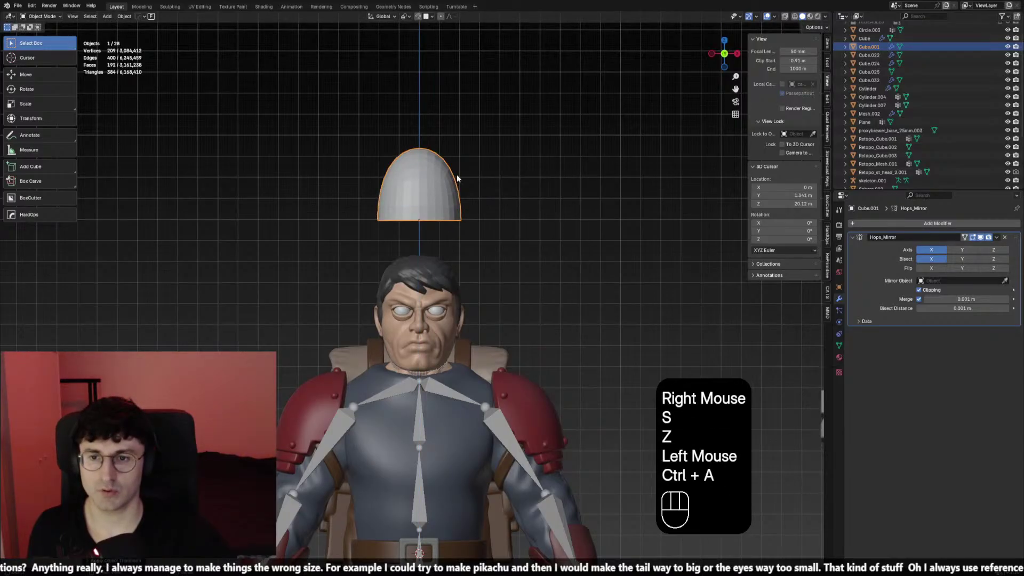
Lower the tall dome closer to the hair and smooth it with a level 1 Subdivision modifier
{"action": "key", "text": "g"}
{"action": "key", "text": "z"}
{"action": "left_click", "coordinate": [460, 195]}
{"action": "key", "text": "ctrl+1"}
Add a Solidify modifier to the dome with a thickness of 0.52 m
{"action": "left_click", "coordinate": [937, 222]}
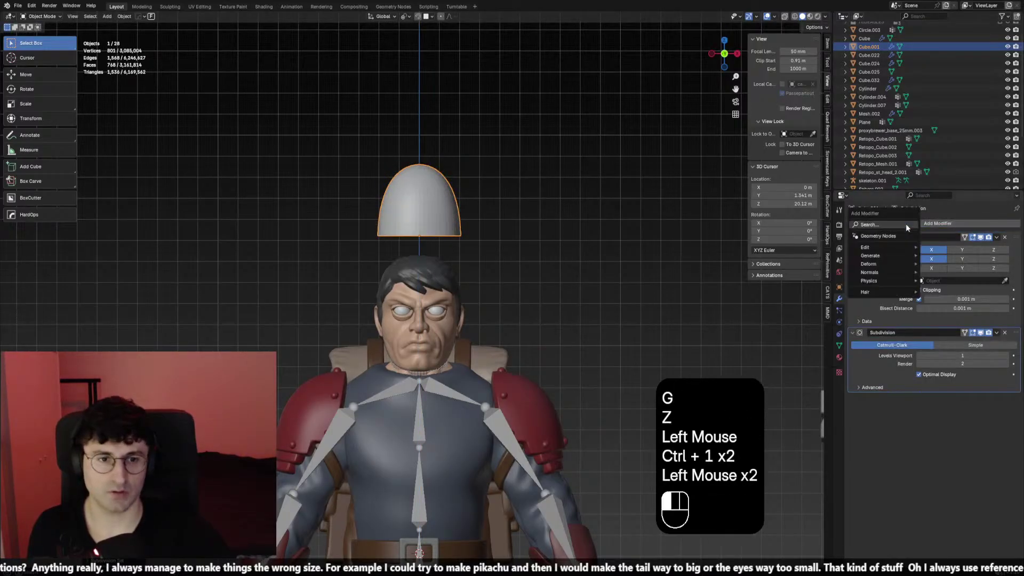
{"action": "left_click", "coordinate": [906, 264]}
{"action": "middle_click_drag", "start_coordinate": [667, 285], "coordinate": [669, 267]}
{"action": "left_click_drag", "start_coordinate": [974, 432], "coordinate": [1018, 431]}
{"action": "left_click", "coordinate": [611, 283]}
{"action": "middle_click_drag", "start_coordinate": [610, 282], "coordinate": [569, 300]}
{"action": "scroll", "coordinate": [569, 299], "scroll_direction": "down", "scroll_amount": 3}
{"action": "left_click", "coordinate": [416, 235]}
{"action": "middle_click_drag", "start_coordinate": [415, 235], "coordinate": [491, 229]}
{"action": "middle_click_drag", "start_coordinate": [490, 229], "coordinate": [567, 222]}
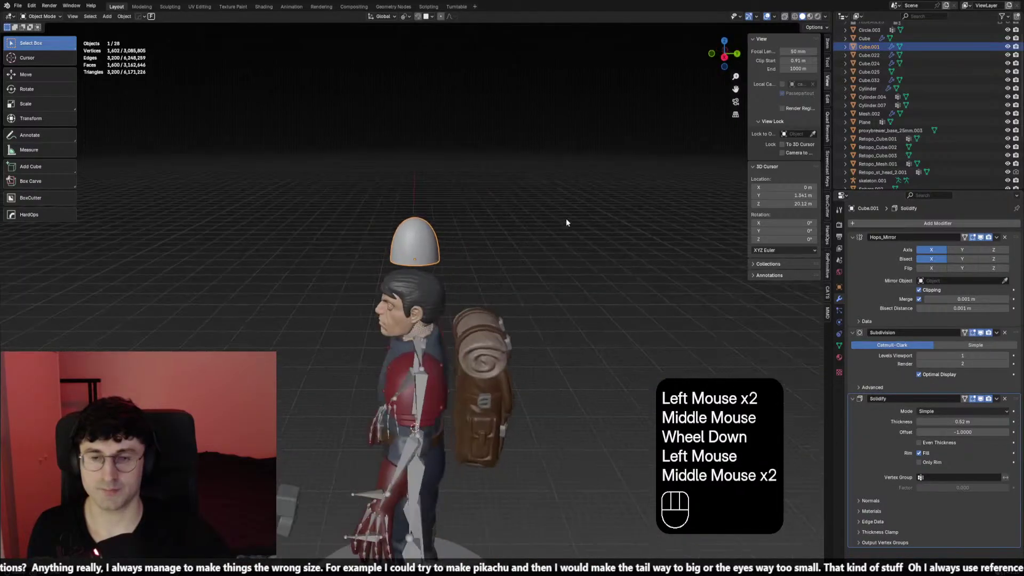
Hide the viewport overlays and lower the dome slightly towards the hair in front view
{"action": "scroll", "coordinate": [594, 224], "scroll_direction": "up", "scroll_amount": 2}
{"action": "key", "text": "KP_1"}
{"action": "key", "text": "KP_4"}
{"action": "key", "text": "KP_1"}
{"action": "key", "text": "shift+alt+z"}
{"action": "left_click", "coordinate": [564, 232]}
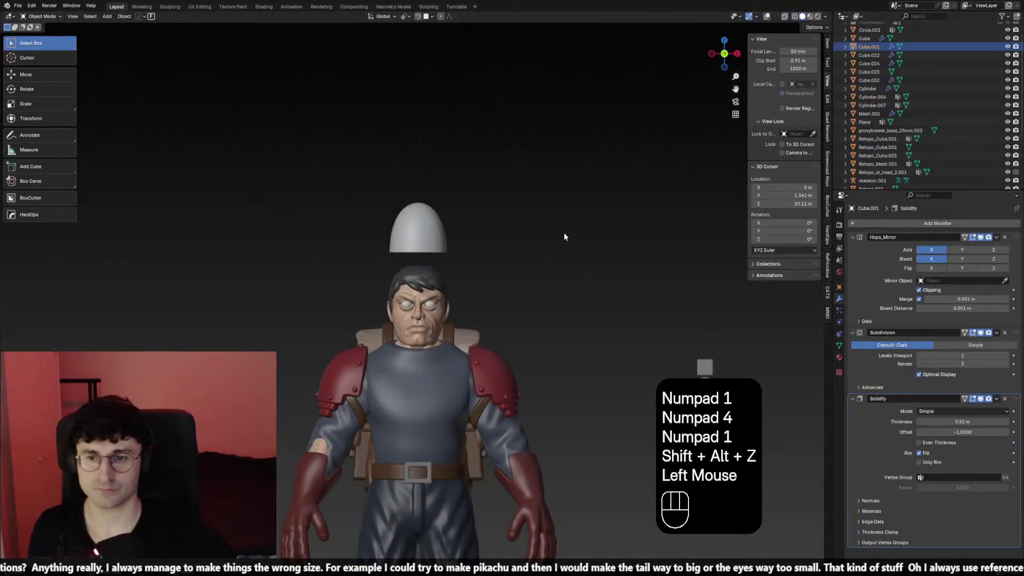
{"action": "key", "text": "g"}
{"action": "key", "text": "z"}
{"action": "left_click", "coordinate": [558, 238]}
{"action": "middle_click_drag", "start_coordinate": [558, 238], "coordinate": [536, 213], "text": "shift"}
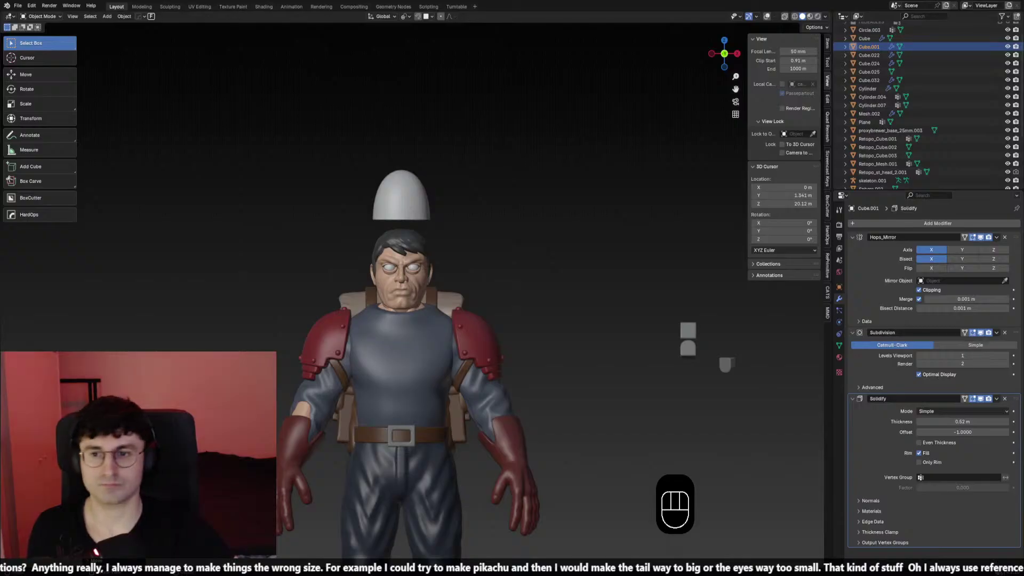
Flatten the dome along Z into a hemisphere, lower it to just above the hair and apply its scale
{"action": "left_click", "coordinate": [494, 189]}
{"action": "key", "text": "s"}
{"action": "key", "text": "z"}
{"action": "left_click", "coordinate": [475, 201]}
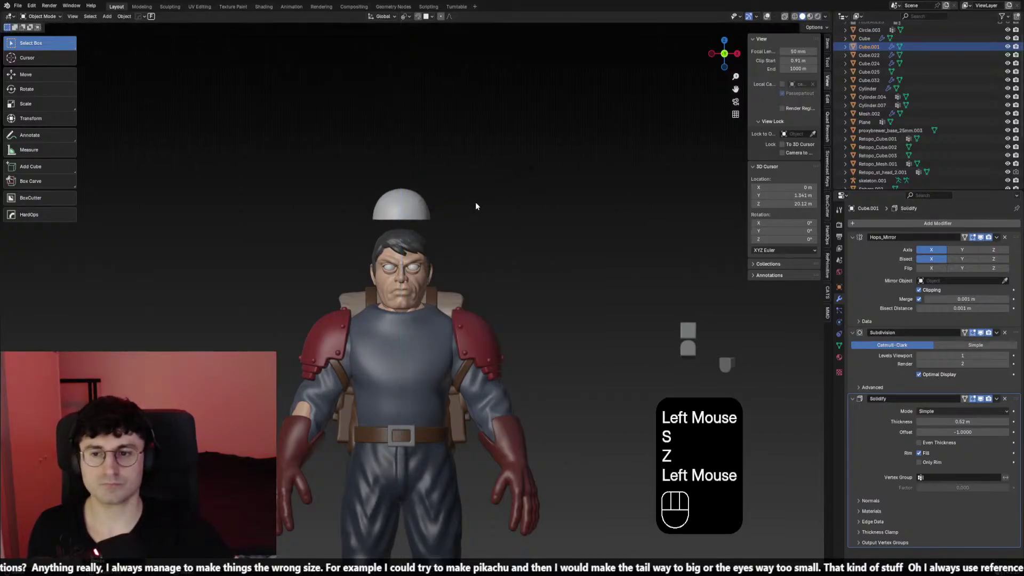
{"action": "key", "text": "g"}
{"action": "key", "text": "z"}
{"action": "left_click", "coordinate": [466, 213]}
{"action": "key", "text": "shift+alt+z"}
{"action": "key", "text": "ctrl+a"}
{"action": "left_click", "coordinate": [454, 216]}
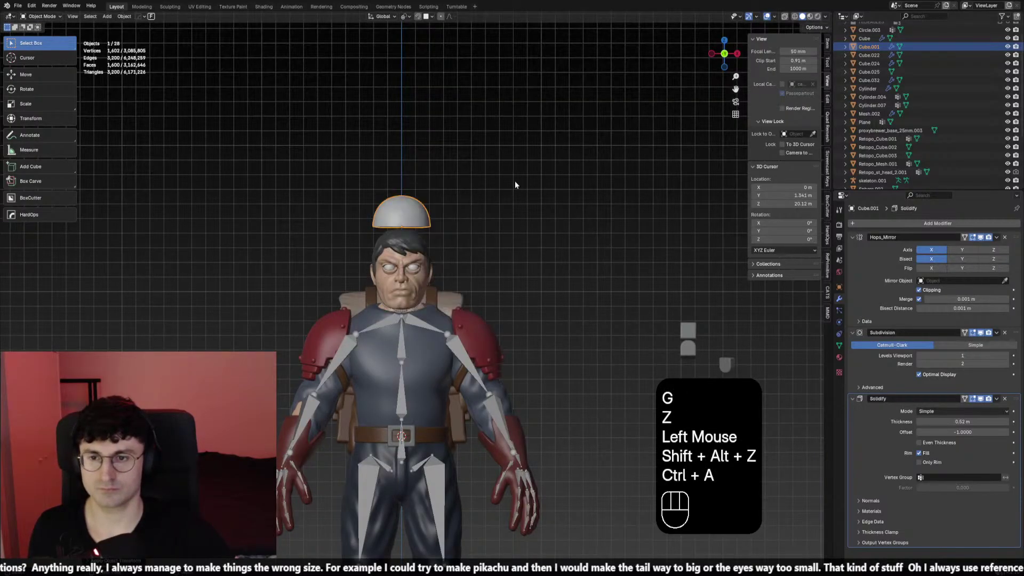
Link the red shoulder armor's material to the dome
{"action": "left_click", "coordinate": [514, 180]}
{"action": "left_click", "coordinate": [415, 214]}
{"action": "left_click", "coordinate": [481, 322], "text": "shift"}
{"action": "key", "text": "ctrl+l"}
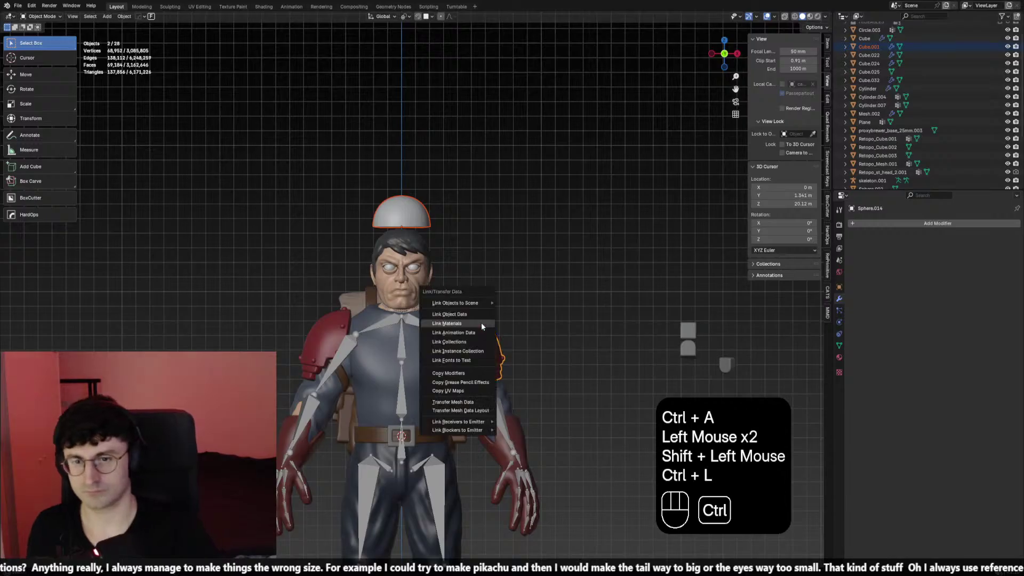
{"action": "left_click", "coordinate": [481, 322]}
{"action": "left_click", "coordinate": [473, 185]}
{"action": "key", "text": "shift+alt+z"}
{"action": "key", "text": "shift+alt+z"}
Try subdivision level 2 on the red dome and set it back to level 1
{"action": "left_click", "coordinate": [420, 210]}
{"action": "key", "text": "ctrl+2"}
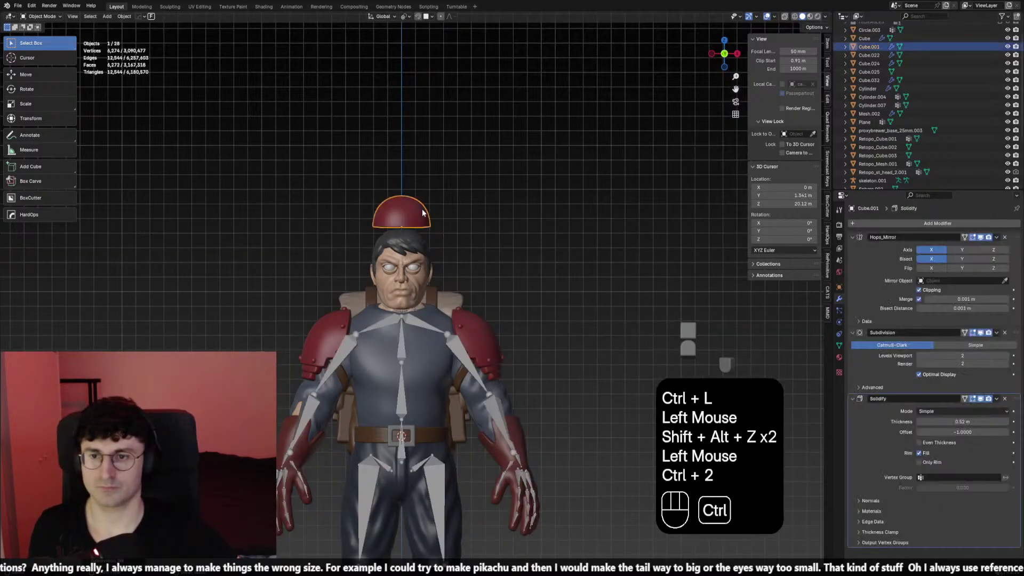
{"action": "left_click", "coordinate": [479, 202]}
{"action": "scroll", "coordinate": [447, 181], "scroll_direction": "up", "scroll_amount": 2}
{"action": "left_click", "coordinate": [415, 158]}
{"action": "key", "text": "ctrl+1"}
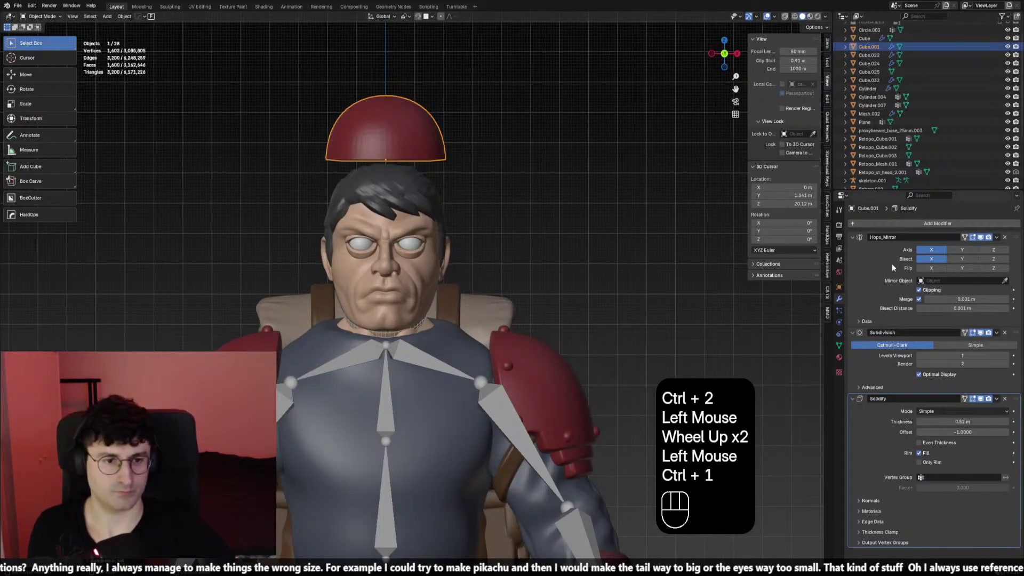
Add a second Subdivision modifier after Solidify to round the red dome's rim
{"action": "left_click", "coordinate": [908, 223]}
{"action": "left_click", "coordinate": [907, 224]}
{"action": "type", "text": "s"}
{"action": "left_click", "coordinate": [906, 256]}
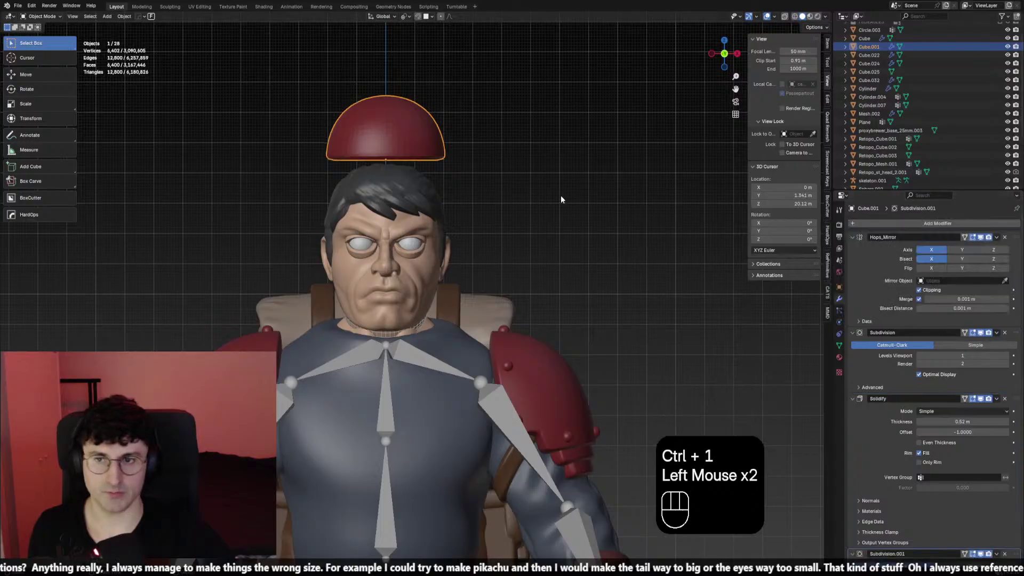
{"action": "left_click", "coordinate": [561, 195]}
{"action": "left_click", "coordinate": [402, 152]}
{"action": "key", "text": "ctrl+a"}
{"action": "scroll", "coordinate": [441, 159], "scroll_direction": "up", "scroll_amount": 1}
{"action": "left_click", "coordinate": [524, 172]}
{"action": "scroll", "coordinate": [524, 177], "scroll_direction": "down", "scroll_amount": 1}
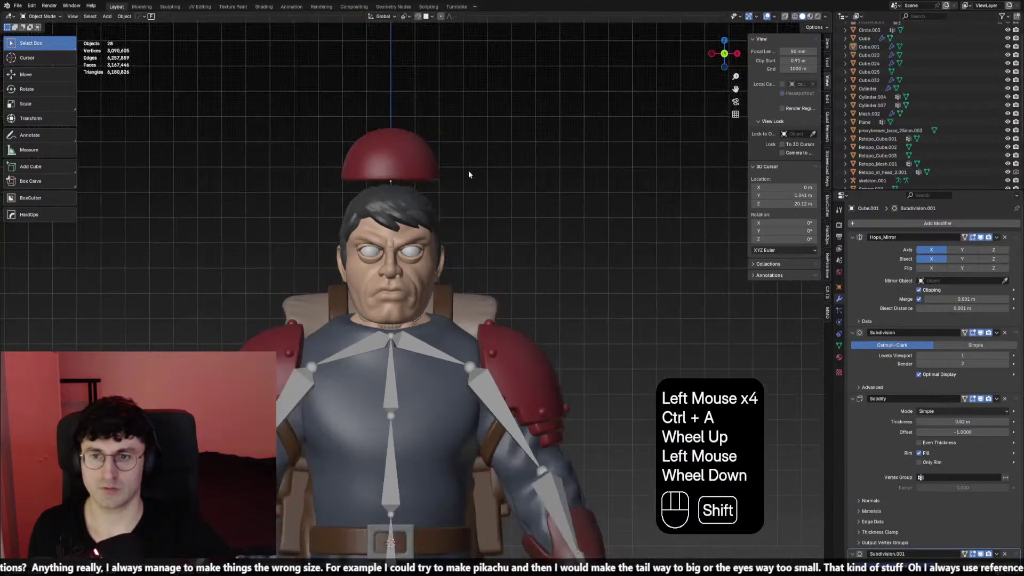
Snap the 3D cursor to the red dome, add a cylinder there and scale it up
{"action": "middle_click_drag", "start_coordinate": [469, 173], "coordinate": [540, 214], "text": "shift"}
{"action": "scroll", "coordinate": [541, 214], "scroll_direction": "down", "scroll_amount": 1}
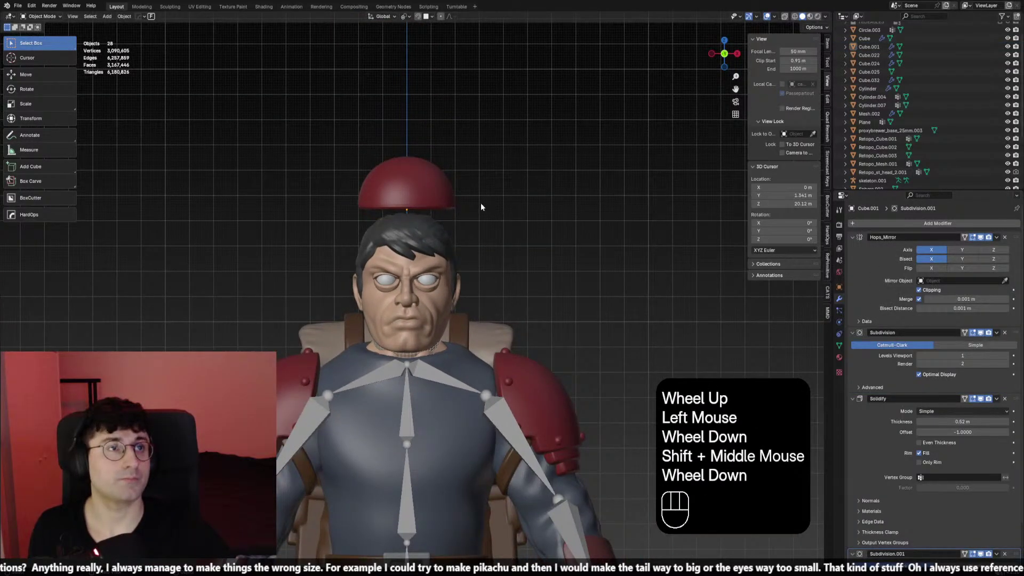
{"action": "left_click", "coordinate": [420, 207]}
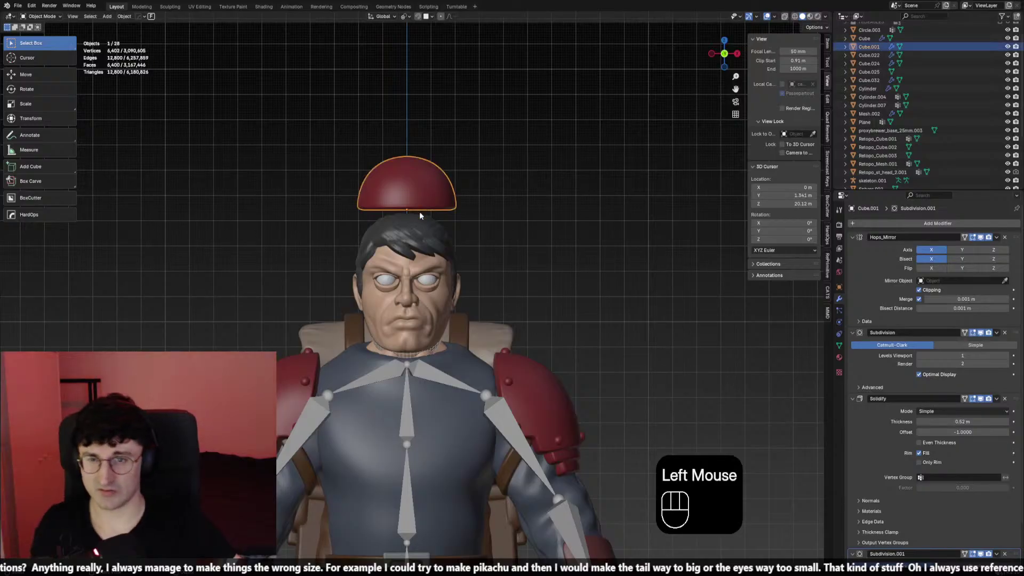
{"action": "key", "text": "shift+s"}
{"action": "key", "text": "shift+a"}
{"action": "mouse_move", "coordinate": [430, 251]}
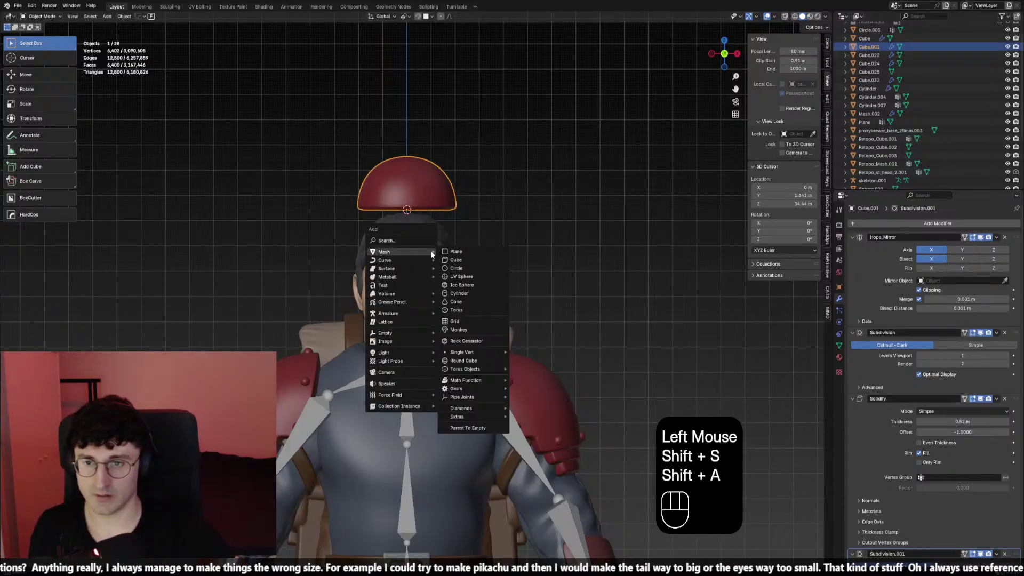
{"action": "left_click", "coordinate": [473, 292]}
{"action": "key", "text": "s"}
{"action": "left_click", "coordinate": [480, 250]}
Flatten and widen the cylinder into a helmet brim ring and lower it below the dome's rim
{"action": "key", "text": "s"}
{"action": "key", "text": "z"}
{"action": "left_click", "coordinate": [496, 229]}
{"action": "key", "text": "s"}
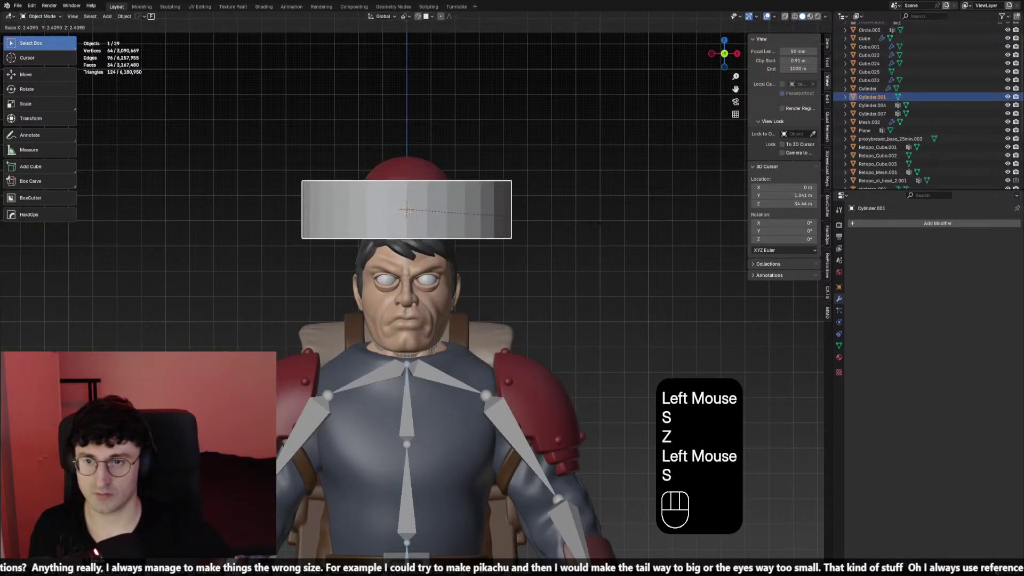
{"action": "key", "text": "z"}
{"action": "left_click", "coordinate": [536, 216]}
{"action": "key", "text": "g"}
{"action": "key", "text": "z"}
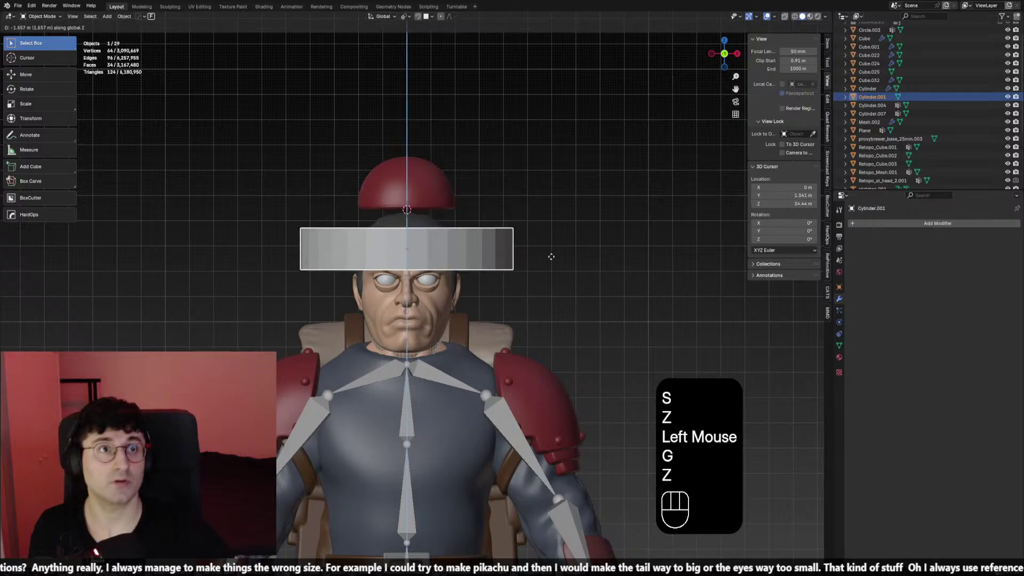
{"action": "left_click", "coordinate": [545, 234]}
{"action": "left_click", "coordinate": [543, 227]}
Hide the viewport overlays, reselect the brim ring and adjust its overall size from the front
{"action": "scroll", "coordinate": [528, 224], "scroll_direction": "down", "scroll_amount": 2}
{"action": "key", "text": "shift+alt+z"}
{"action": "middle_click_drag", "start_coordinate": [509, 222], "coordinate": [546, 265]}
{"action": "left_click", "coordinate": [430, 236]}
{"action": "left_click", "coordinate": [468, 228], "text": "shift"}
{"action": "left_click", "coordinate": [462, 258]}
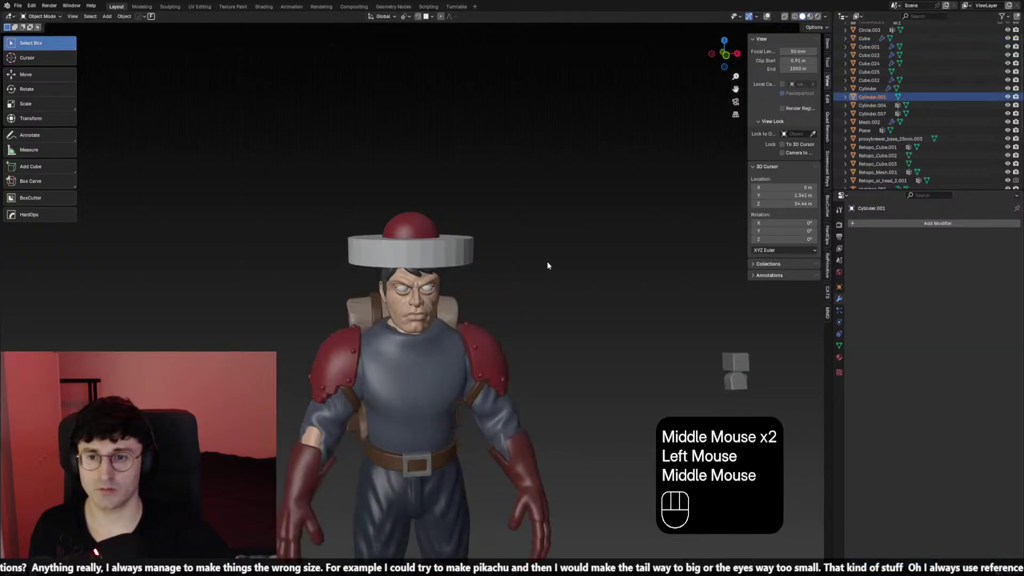
{"action": "key", "text": "KP_1"}
{"action": "scroll", "coordinate": [550, 263], "scroll_direction": "down", "scroll_amount": 2}
{"action": "key", "text": "s"}
{"action": "left_click", "coordinate": [578, 299]}
Adjust the brim ring's thickness along Z and lower it to just above the character's eyes
{"action": "key", "text": "s"}
{"action": "key", "text": "z"}
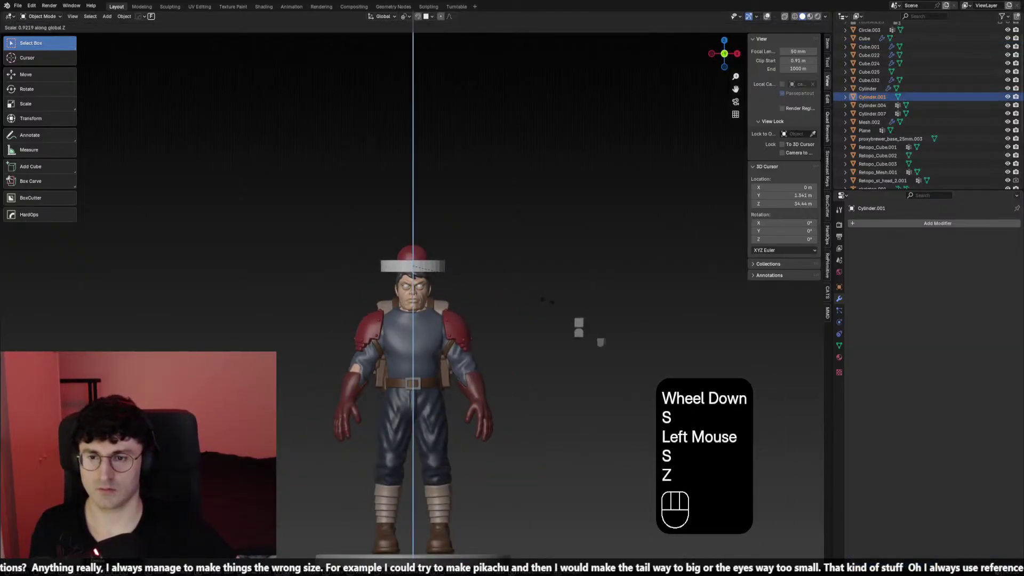
{"action": "left_click", "coordinate": [549, 302]}
{"action": "key", "text": "g"}
{"action": "key", "text": "z"}
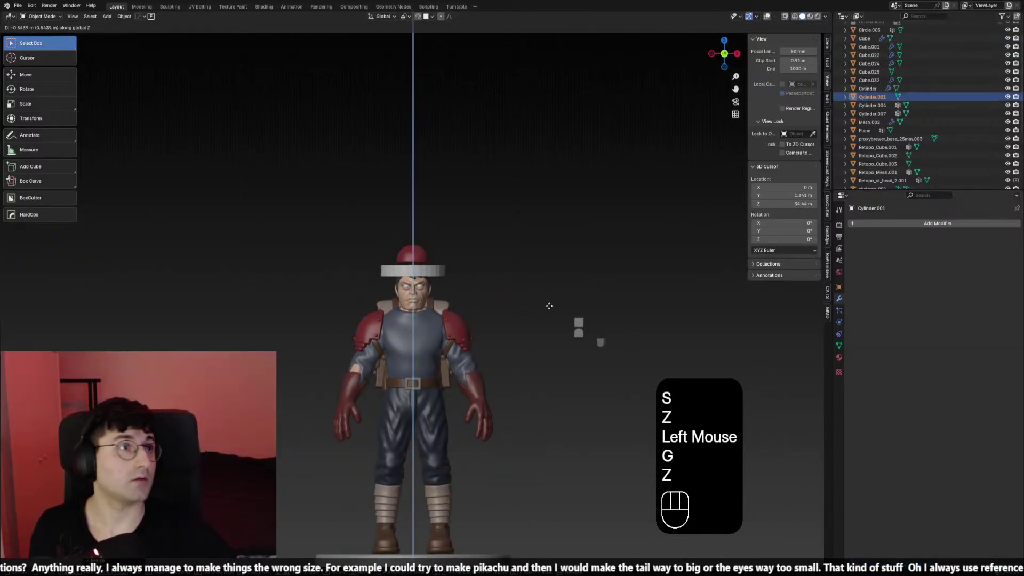
{"action": "left_click", "coordinate": [552, 310]}
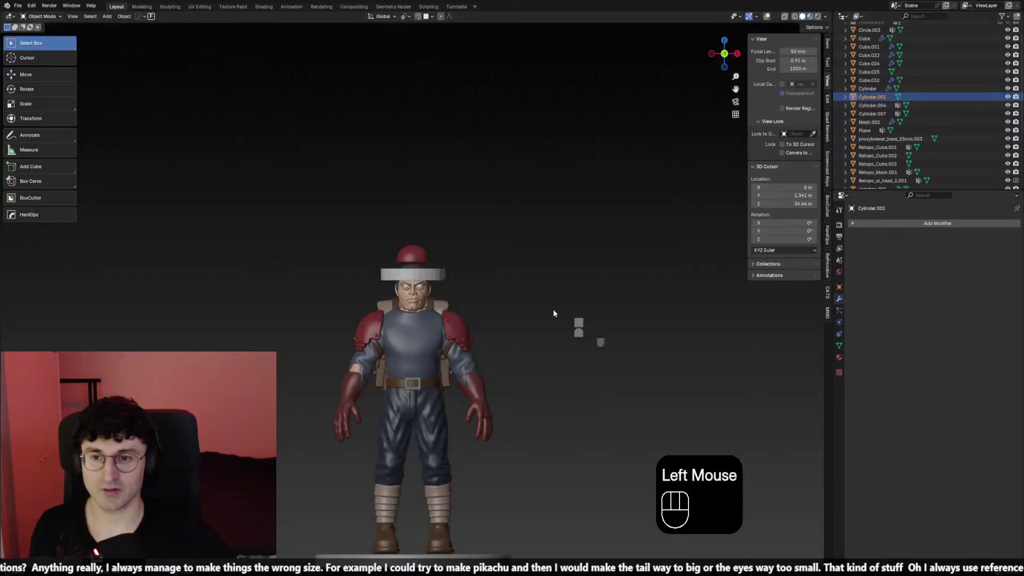
{"action": "key", "text": "s"}
{"action": "key", "text": "z"}
{"action": "left_click", "coordinate": [587, 316]}
{"action": "key", "text": "g"}
{"action": "key", "text": "z"}
{"action": "left_click", "coordinate": [588, 316]}
Lower the red dome along Z into the brim ring and adjust its overall scale
{"action": "left_click", "coordinate": [397, 252]}
{"action": "key", "text": "g"}
{"action": "key", "text": "z"}
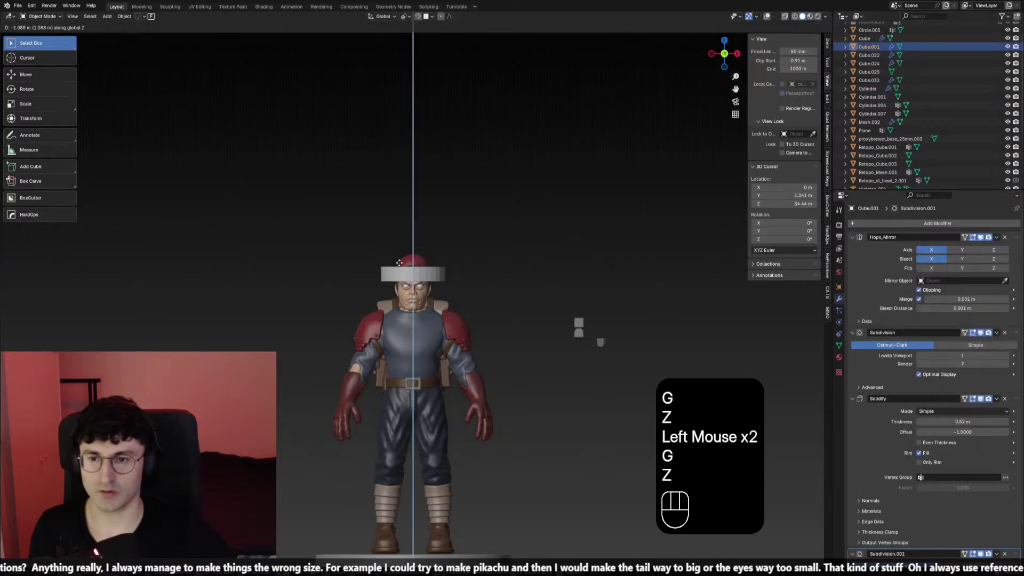
{"action": "left_click", "coordinate": [398, 266]}
{"action": "middle_click_drag", "start_coordinate": [398, 267], "coordinate": [526, 266]}
{"action": "key", "text": "s"}
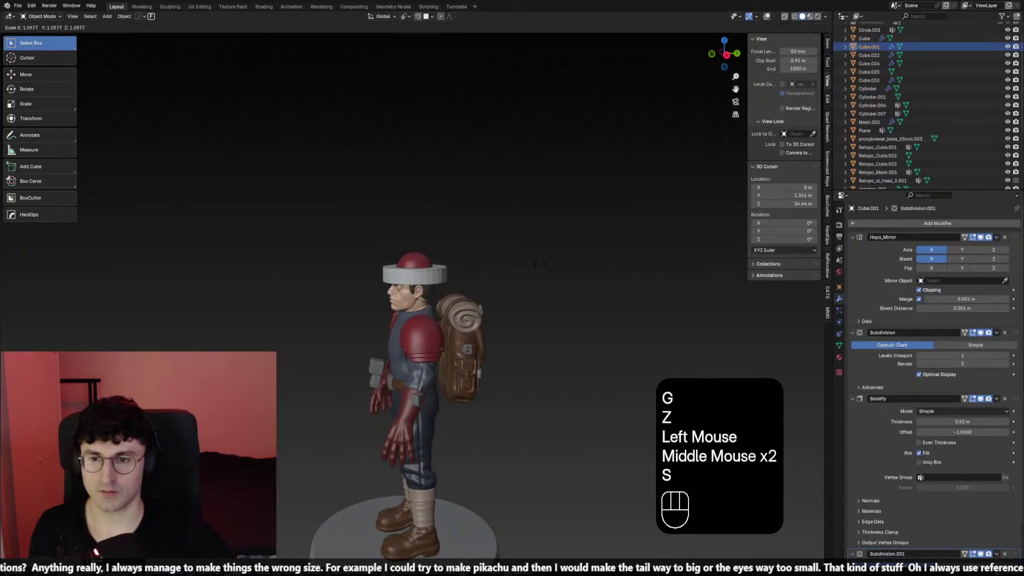
{"action": "left_click", "coordinate": [526, 267]}
{"action": "key", "text": "s"}
{"action": "left_click", "coordinate": [515, 268]}
{"action": "key", "text": "KP_1"}
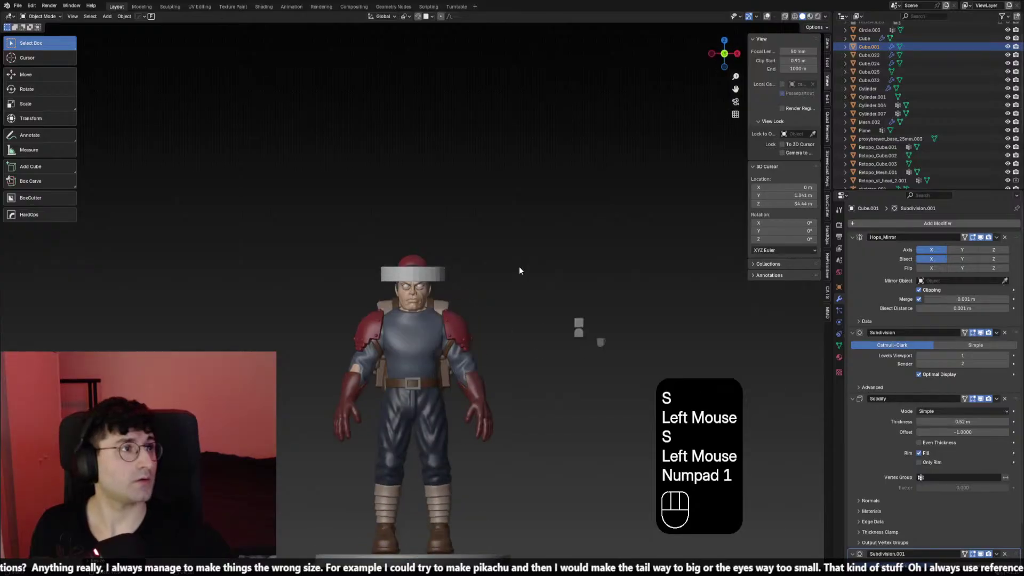
Thicken the brim ring along Z by a factor of about 1.1 and shift it slightly along Z
{"action": "scroll", "coordinate": [517, 268], "scroll_direction": "up", "scroll_amount": 1}
{"action": "middle_click_drag", "start_coordinate": [512, 265], "coordinate": [426, 269]}
{"action": "left_click", "coordinate": [426, 268]}
{"action": "key", "text": "s"}
{"action": "key", "text": "z"}
{"action": "right_click", "coordinate": [427, 269]}
{"action": "key", "text": "s"}
{"action": "key", "text": "z"}
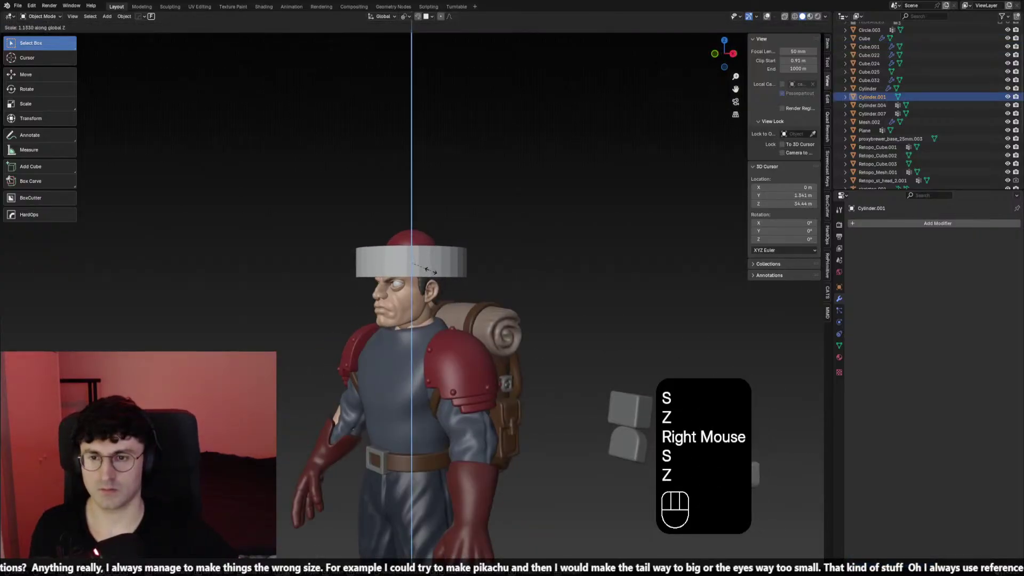
{"action": "left_click", "coordinate": [428, 270]}
{"action": "key", "text": "g"}
{"action": "key", "text": "z"}
{"action": "left_click", "coordinate": [431, 273], "text": "shift"}
Fine-tune the brim ring's Z thickness and nudge its height in front view
{"action": "key", "text": "s"}
{"action": "key", "text": "z"}
{"action": "left_click", "coordinate": [539, 274]}
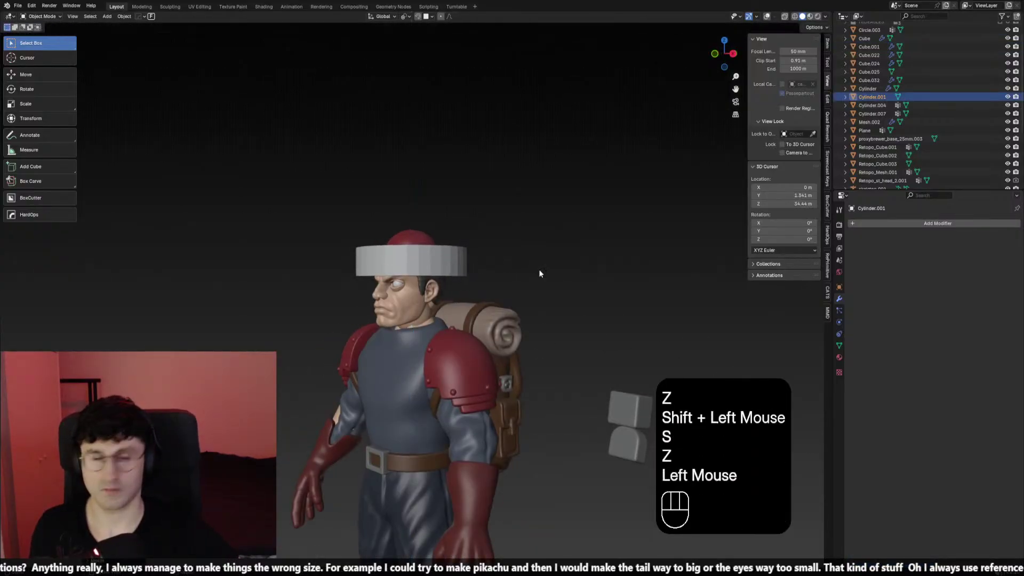
{"action": "key", "text": "KP_1"}
{"action": "key", "text": "g"}
{"action": "key", "text": "z"}
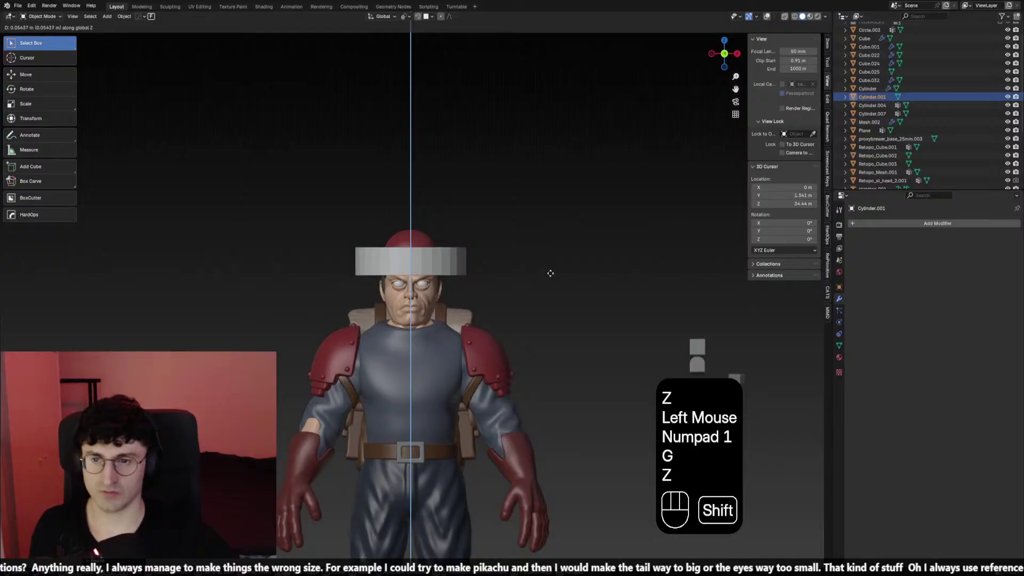
{"action": "left_click", "coordinate": [548, 274], "text": "shift"}
Stretch the red dome along Z so it rises taller above the brim ring
{"action": "left_click", "coordinate": [420, 241]}
{"action": "key", "text": "s"}
{"action": "key", "text": "z"}
{"action": "left_click", "coordinate": [459, 242]}
{"action": "scroll", "coordinate": [485, 241], "scroll_direction": "down", "scroll_amount": 1}
{"action": "left_click", "coordinate": [485, 241]}
{"action": "scroll", "coordinate": [385, 255], "scroll_direction": "down", "scroll_amount": 2}
{"action": "middle_click_drag", "start_coordinate": [485, 241], "coordinate": [551, 252]}
{"action": "key", "text": "KP_1"}
{"action": "scroll", "coordinate": [551, 252], "scroll_direction": "up", "scroll_amount": 2}
Add a Bevel modifier with 6 segments to the brim ring
{"action": "left_click", "coordinate": [409, 256]}
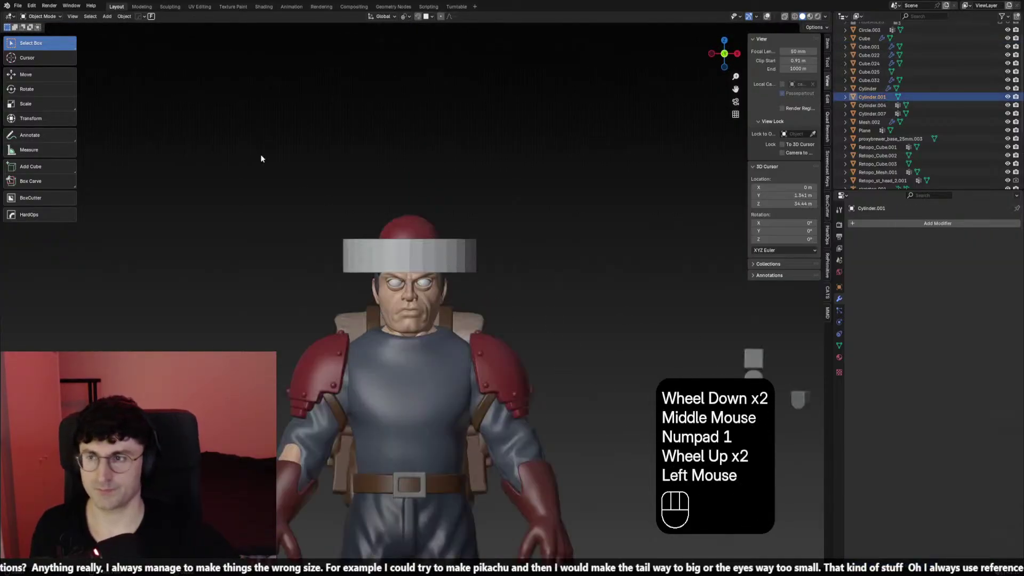
{"action": "middle_click_drag", "start_coordinate": [582, 157], "coordinate": [582, 162], "text": "shift"}
{"action": "left_click", "coordinate": [941, 224]}
{"action": "left_click", "coordinate": [906, 245]}
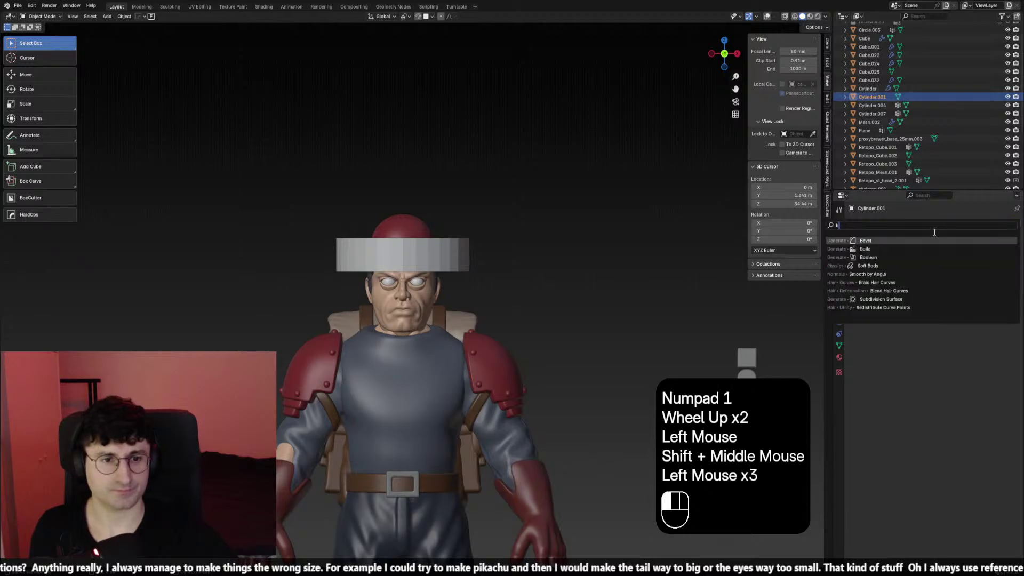
{"action": "left_click", "coordinate": [945, 253]}
{"action": "left_click", "coordinate": [962, 280]}
{"action": "type", "text": "6"}
{"action": "key", "text": "Return"}
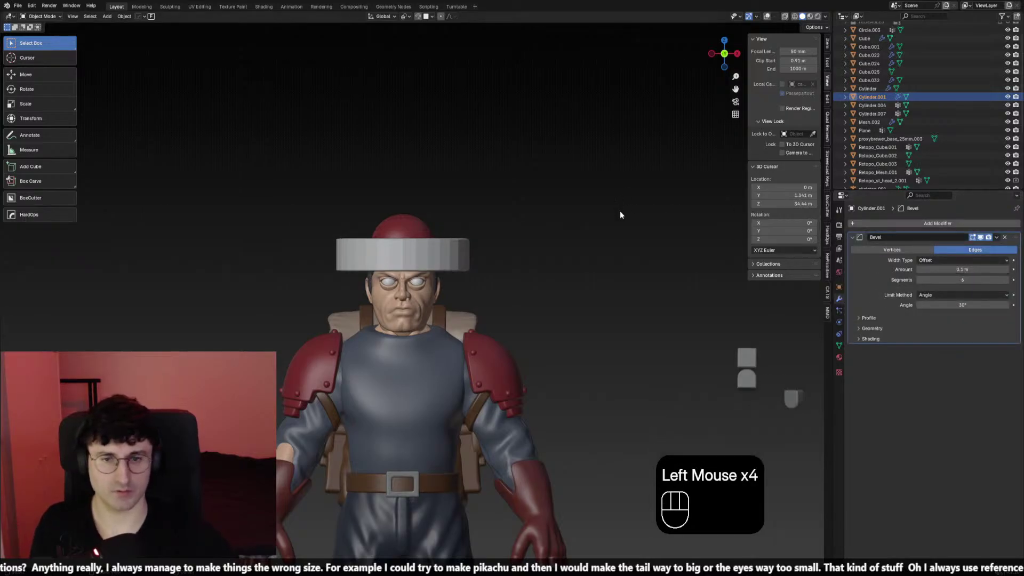
Apply the brim ring's scale and give it a Subdivision modifier at level 2
{"action": "key", "text": "ctrl+a"}
{"action": "key", "text": "ctrl+1"}
{"action": "key", "text": "ctrl+2"}
{"action": "left_click", "coordinate": [458, 252]}
Examine the helmet's dome and brim proportions on the character from the front and the side
{"action": "scroll", "coordinate": [458, 252], "scroll_direction": "down", "scroll_amount": 3}
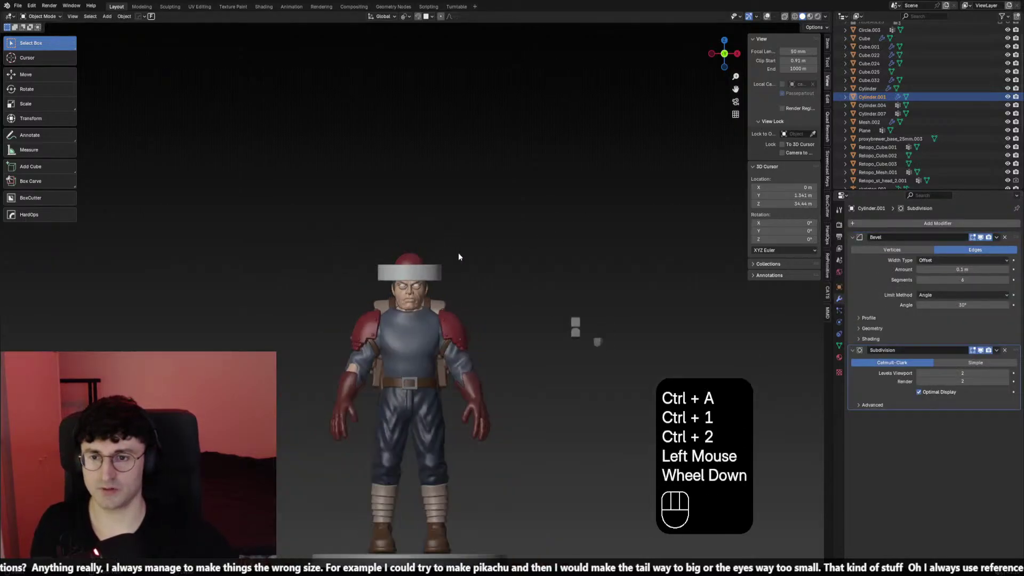
{"action": "middle_click_drag", "start_coordinate": [457, 255], "coordinate": [397, 248]}
{"action": "key", "text": "KP_1"}
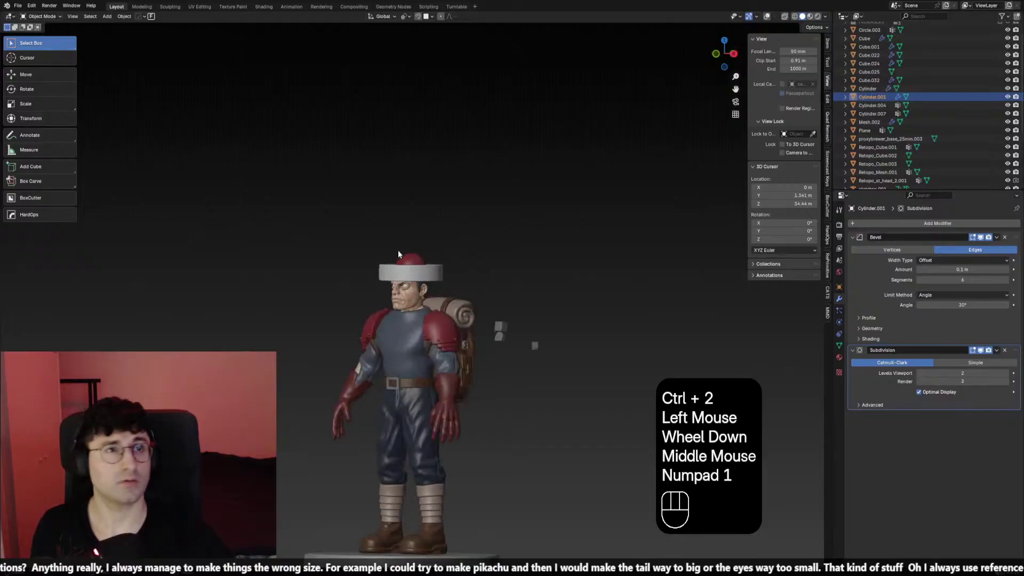
{"action": "key", "text": "KP_3"}
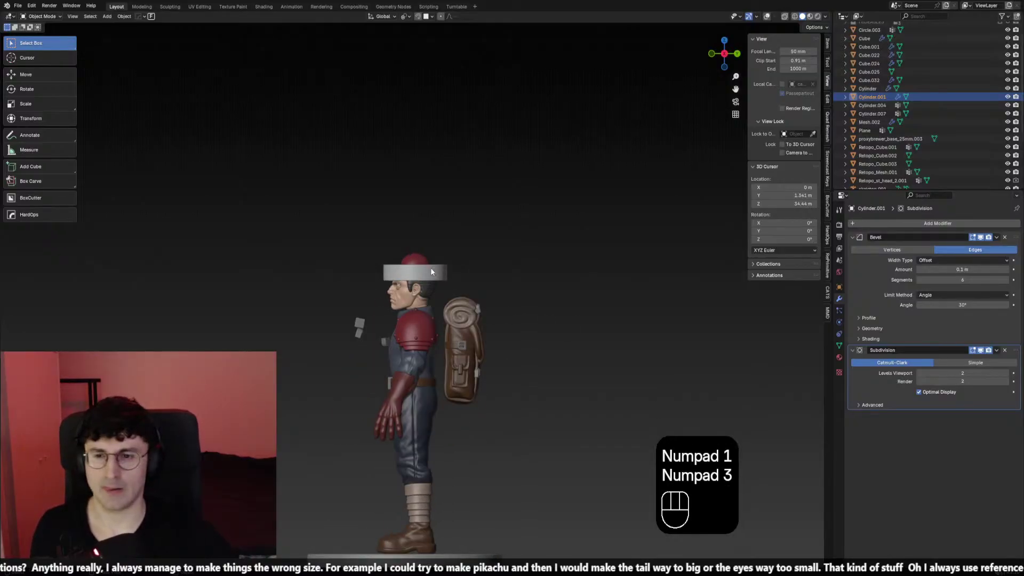
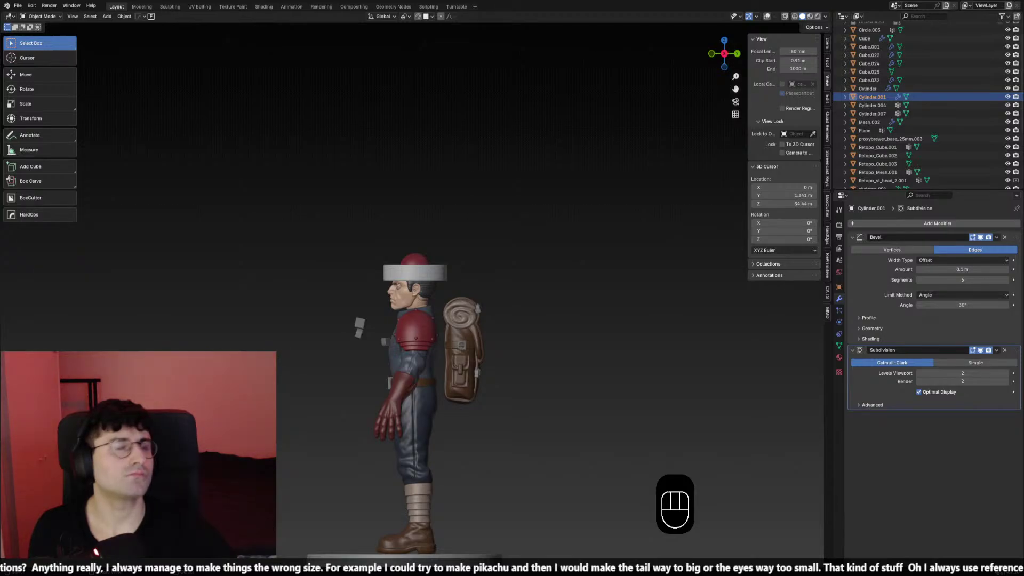
{"action": "scroll", "coordinate": [565, 277], "scroll_direction": "up", "scroll_amount": 2}
{"action": "middle_click_drag", "start_coordinate": [522, 277], "coordinate": [565, 278]}
{"action": "key", "text": "KP_1"}
{"action": "key", "text": "KP_3"}
{"action": "key", "text": "KP_1"}
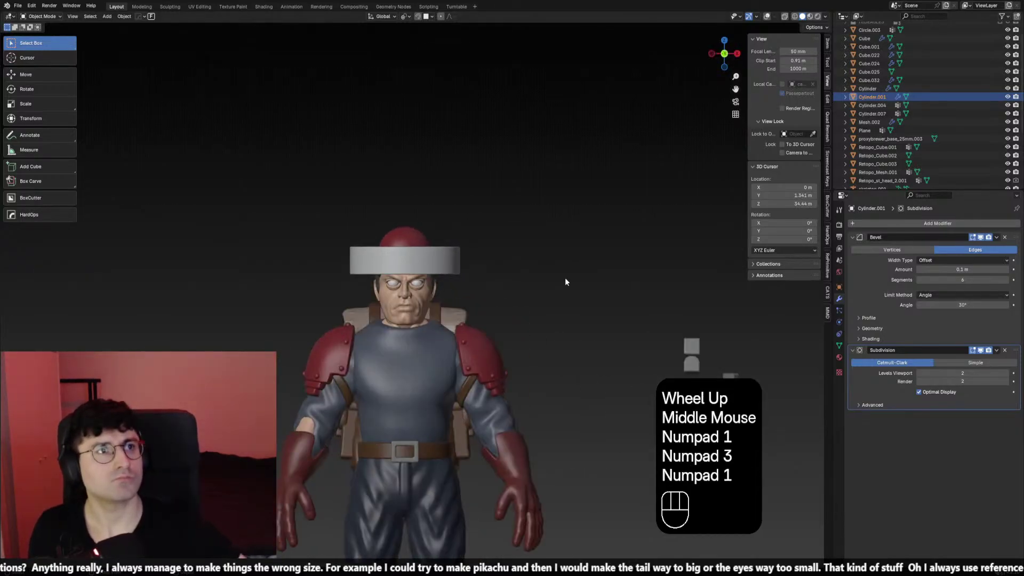
{"action": "middle_click_drag", "start_coordinate": [488, 301], "coordinate": [518, 280], "text": "shift"}
Show the overlays again, snap the 3D cursor to the head, and add and enlarge a UV sphere there
{"action": "left_click", "coordinate": [462, 289]}
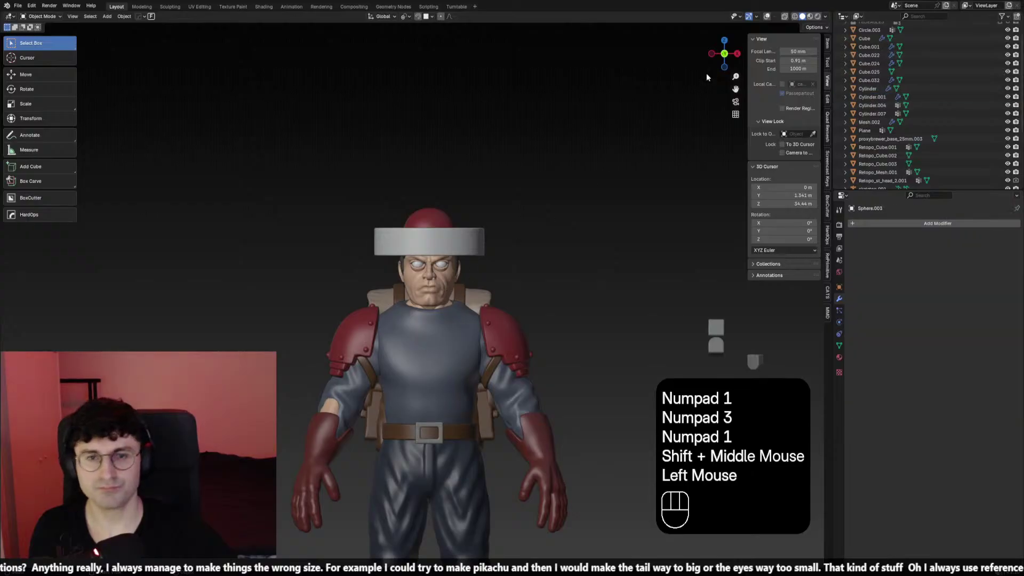
{"action": "left_click", "coordinate": [766, 16]}
{"action": "key", "text": "shift+s"}
{"action": "key", "text": "shift+a"}
{"action": "mouse_move", "coordinate": [458, 355]}
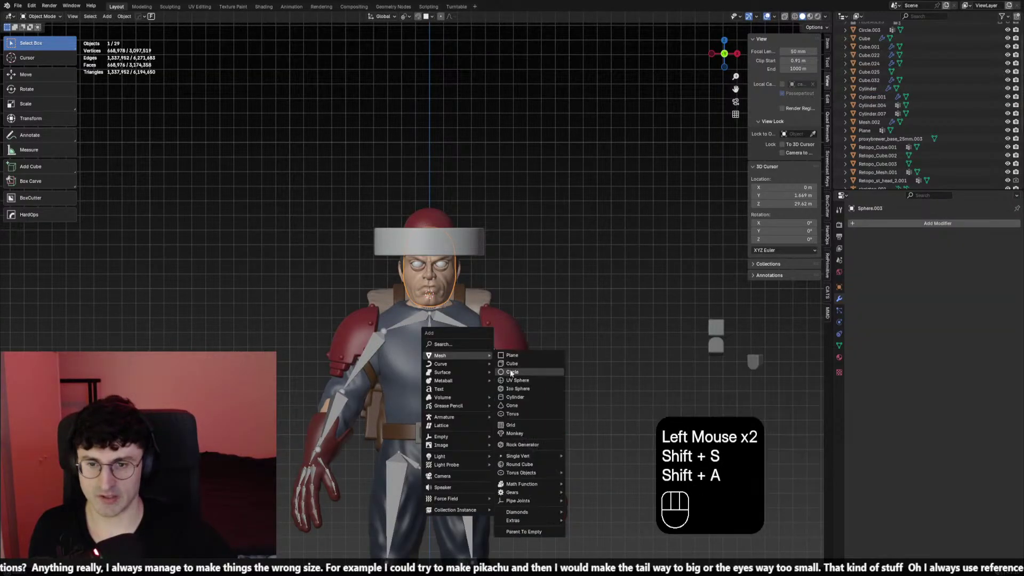
{"action": "left_click", "coordinate": [520, 380]}
{"action": "key", "text": "s"}
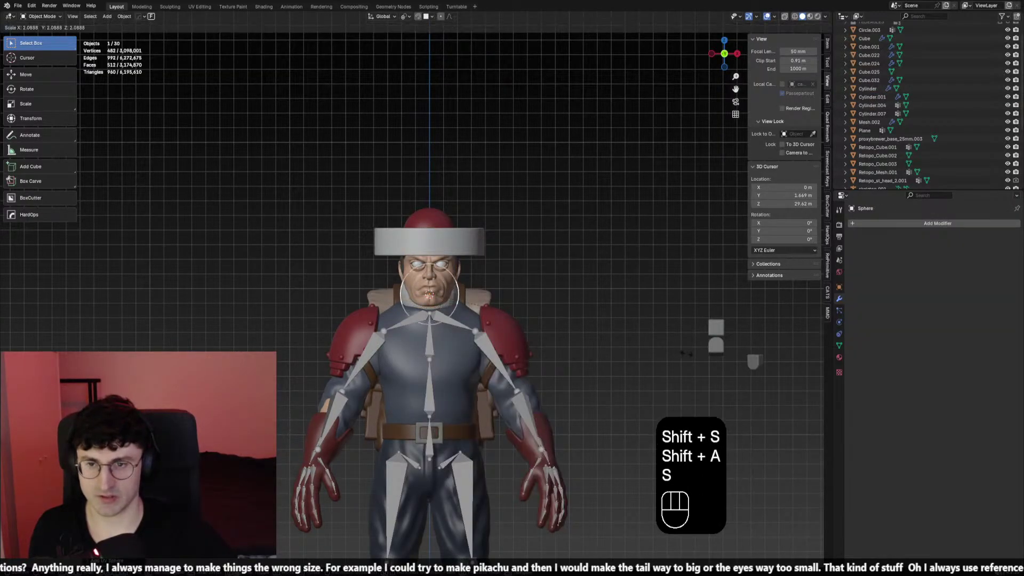
{"action": "left_click", "coordinate": [469, 291]}
Raise the sphere along Z and scale it until it encloses the whole head
{"action": "key", "text": "g"}
{"action": "key", "text": "z"}
{"action": "left_click", "coordinate": [470, 292]}
{"action": "key", "text": "s"}
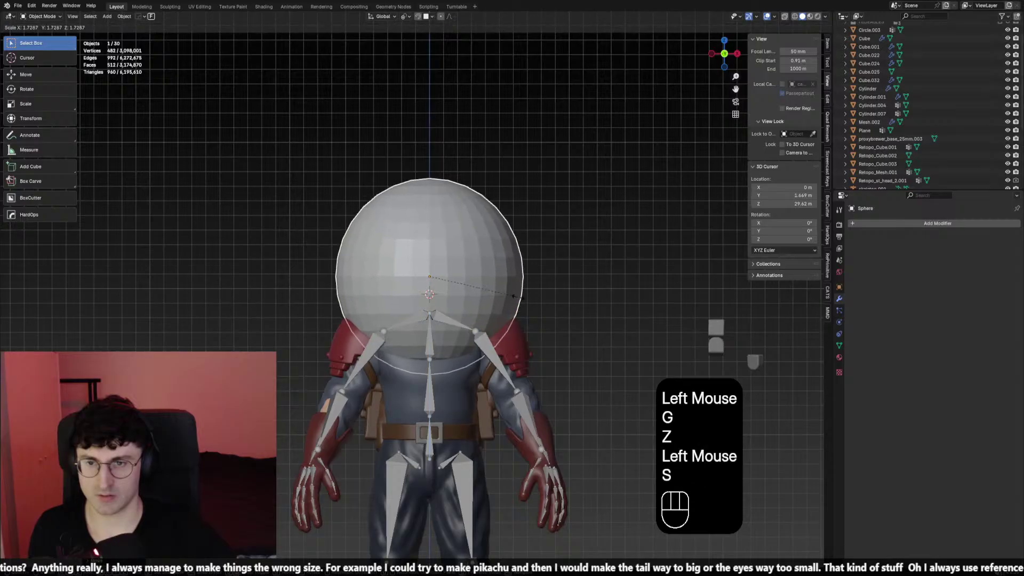
{"action": "left_click", "coordinate": [470, 291]}
{"action": "key", "text": "s"}
{"action": "left_click", "coordinate": [467, 291]}
Add a Shrinkwrap modifier to the sphere around the head
{"action": "middle_click_drag", "start_coordinate": [468, 291], "coordinate": [449, 288]}
{"action": "double_click", "coordinate": [946, 222]}
{"action": "type", "text": "s"}
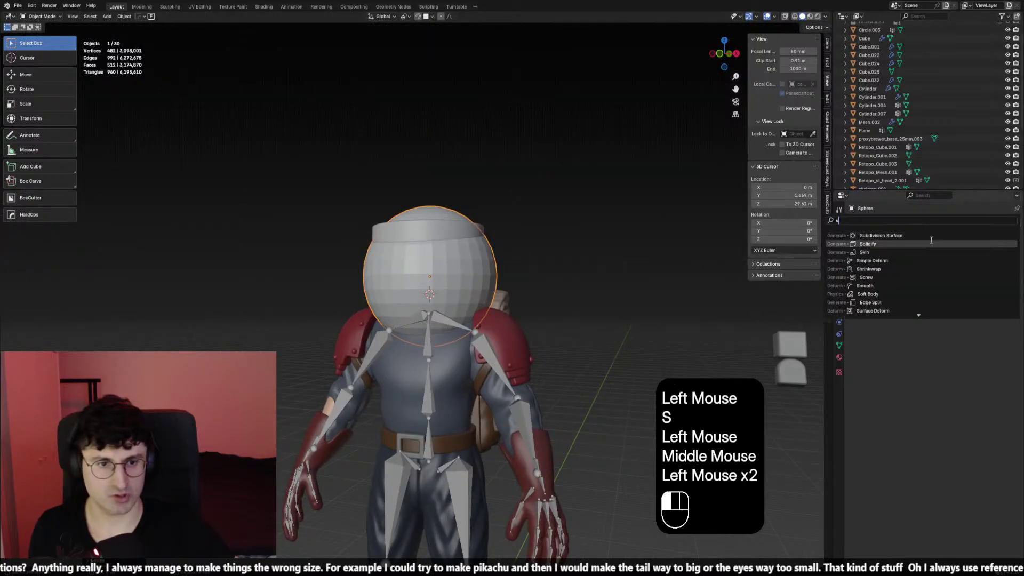
{"action": "left_click", "coordinate": [925, 269]}
Set the head mesh as the Shrinkwrap target, temporarily hiding the sphere to pick it, and use an offset of 0.11 m
{"action": "right_click", "coordinate": [443, 273]}
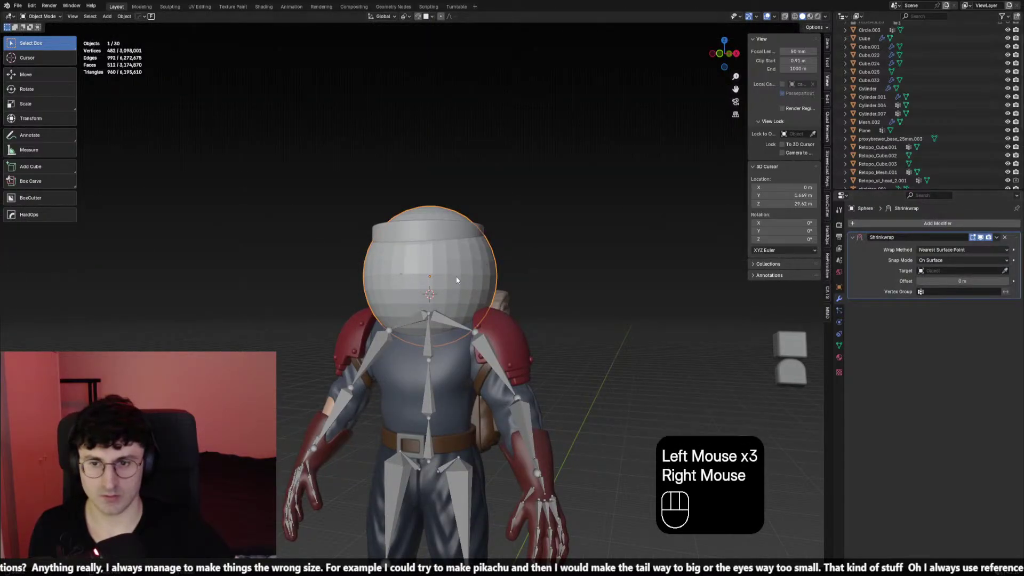
{"action": "key", "text": "h"}
{"action": "left_click", "coordinate": [1006, 272]}
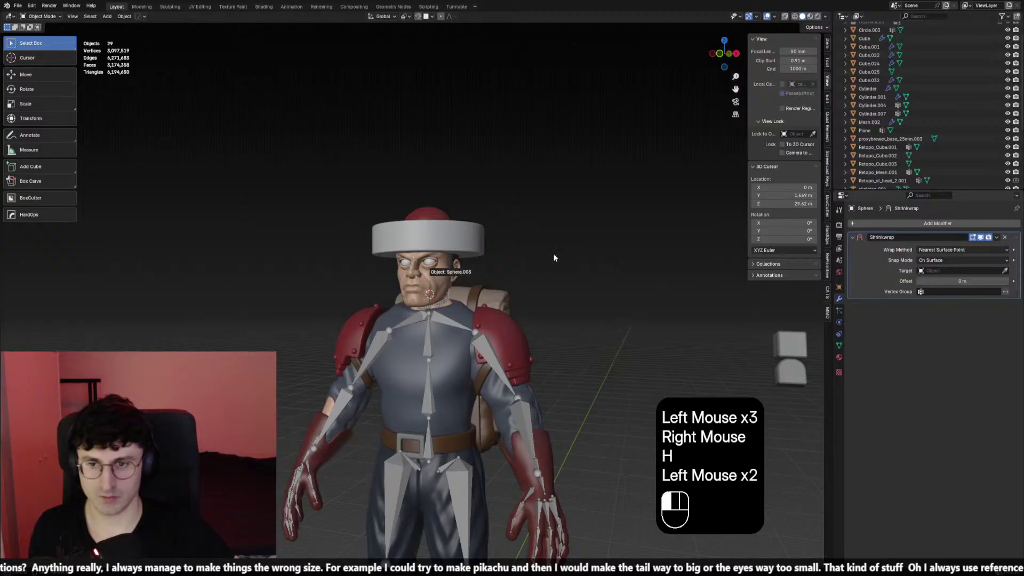
{"action": "left_click", "coordinate": [429, 269]}
{"action": "key", "text": "alt+h"}
{"action": "left_click", "coordinate": [424, 278]}
{"action": "left_click", "coordinate": [423, 278]}
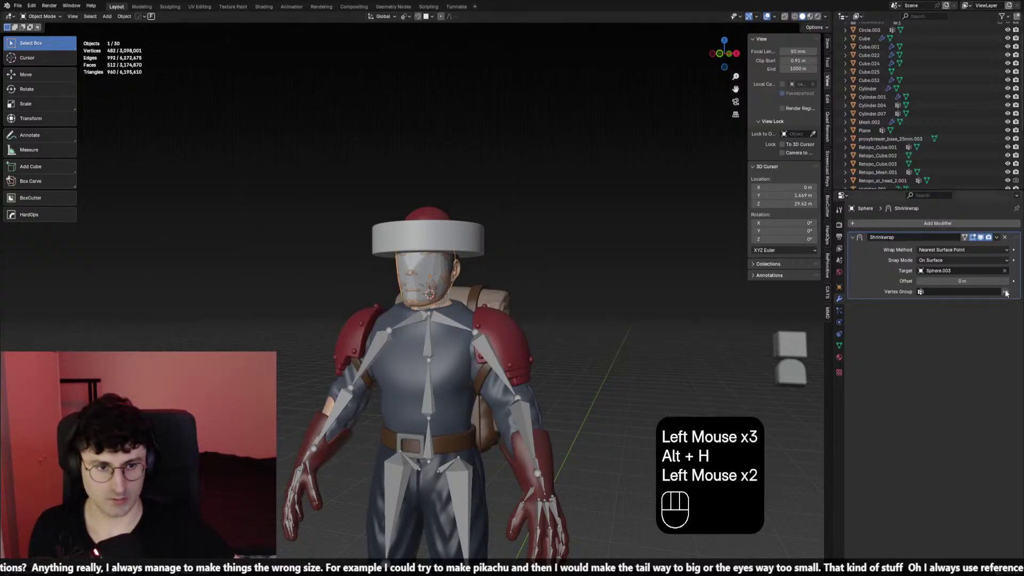
{"action": "left_click_drag", "start_coordinate": [957, 281], "coordinate": [986, 281]}
Add a Subdivision modifier to the shrinkwrapped sphere and set its viewport level to 2
{"action": "left_click", "coordinate": [453, 288]}
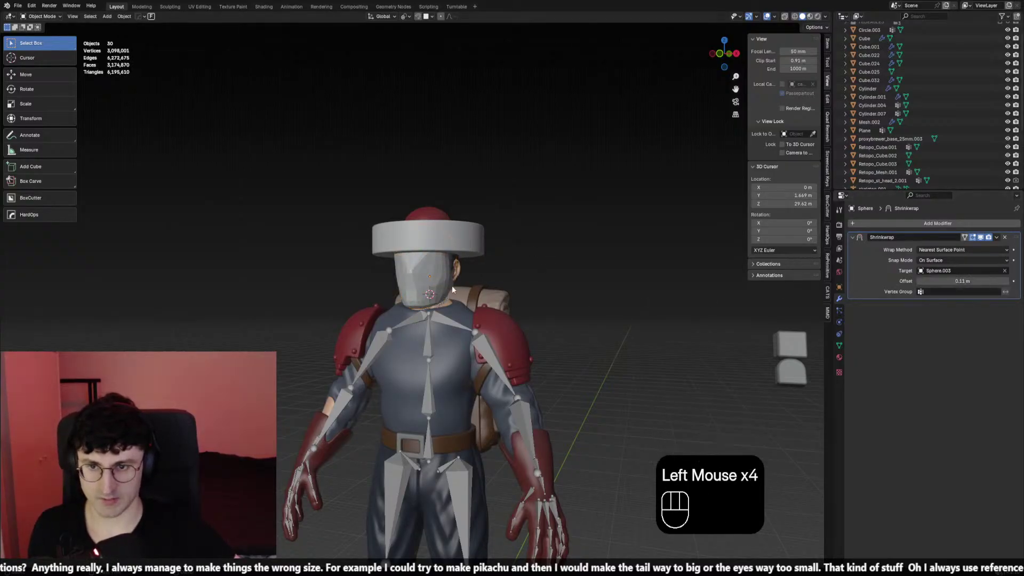
{"action": "left_click", "coordinate": [436, 280]}
{"action": "key", "text": "ctrl+1"}
{"action": "middle_click", "coordinate": [625, 280]}
{"action": "scroll", "coordinate": [619, 287], "scroll_direction": "up", "scroll_amount": 2}
{"action": "key", "text": "KP_1"}
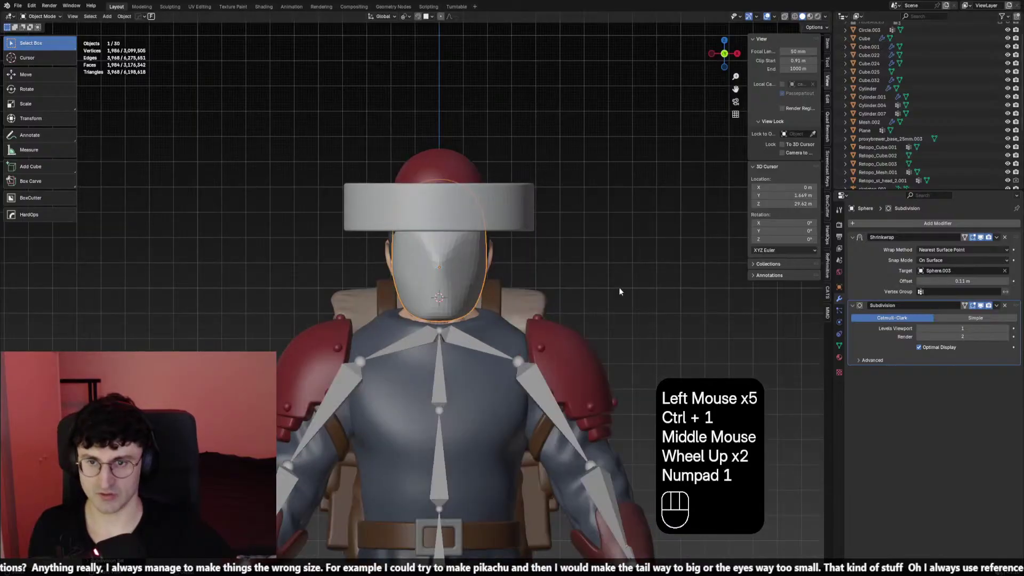
{"action": "middle_click_drag", "start_coordinate": [619, 291], "coordinate": [539, 286]}
{"action": "key", "text": "s"}
{"action": "right_click", "coordinate": [951, 313]}
{"action": "left_click", "coordinate": [1008, 328]}
{"action": "left_click", "coordinate": [479, 287]}
{"action": "key", "text": "s"}
{"action": "right_click", "coordinate": [752, 311]}
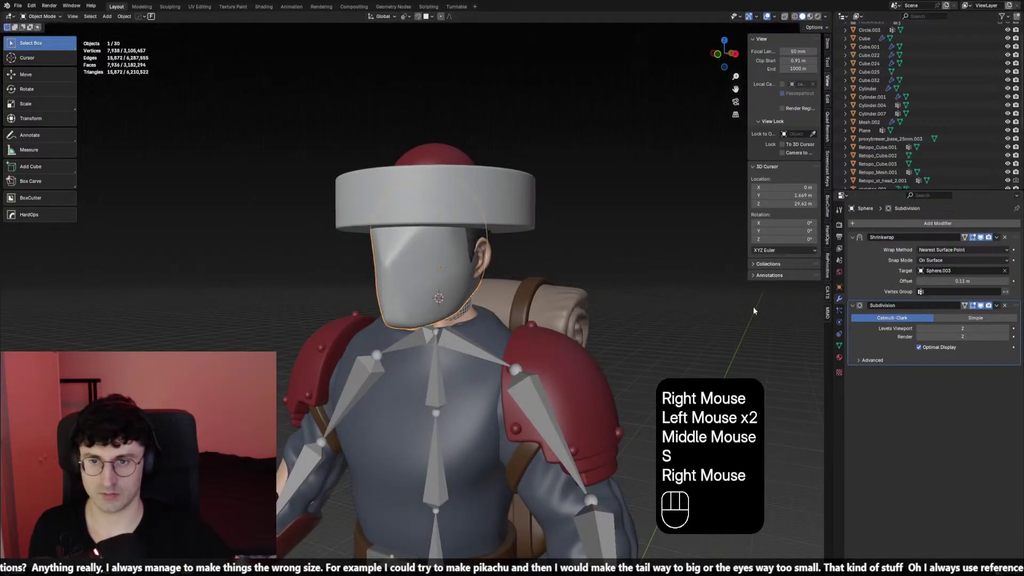
Set the Shrinkwrap offset to 0.19 m and convert the sphere's modifier result with Visual Geometry to Mesh
{"action": "double_click", "coordinate": [975, 281]}
{"action": "type", "text": "0.06"}
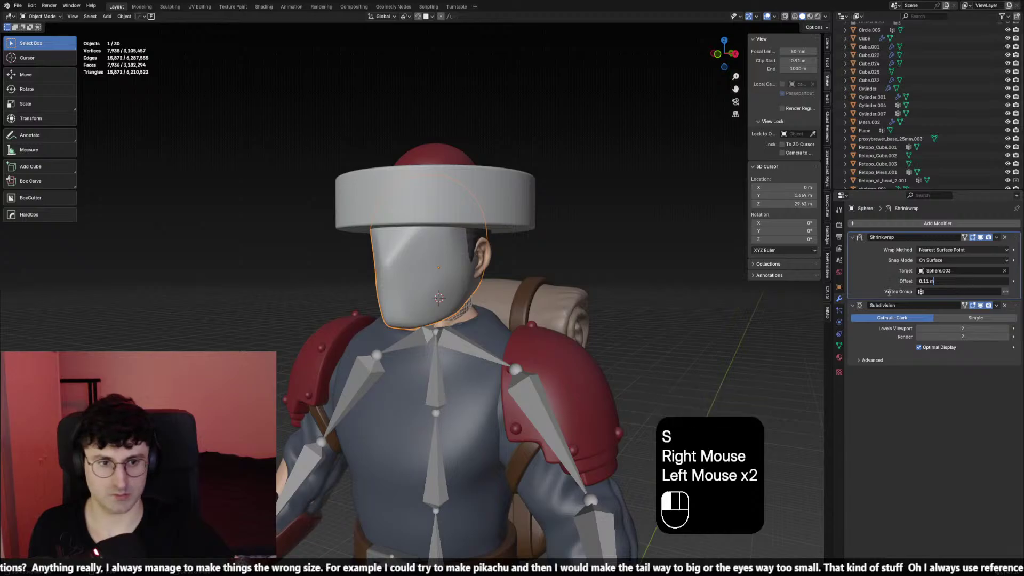
{"action": "left_click", "coordinate": [952, 288]}
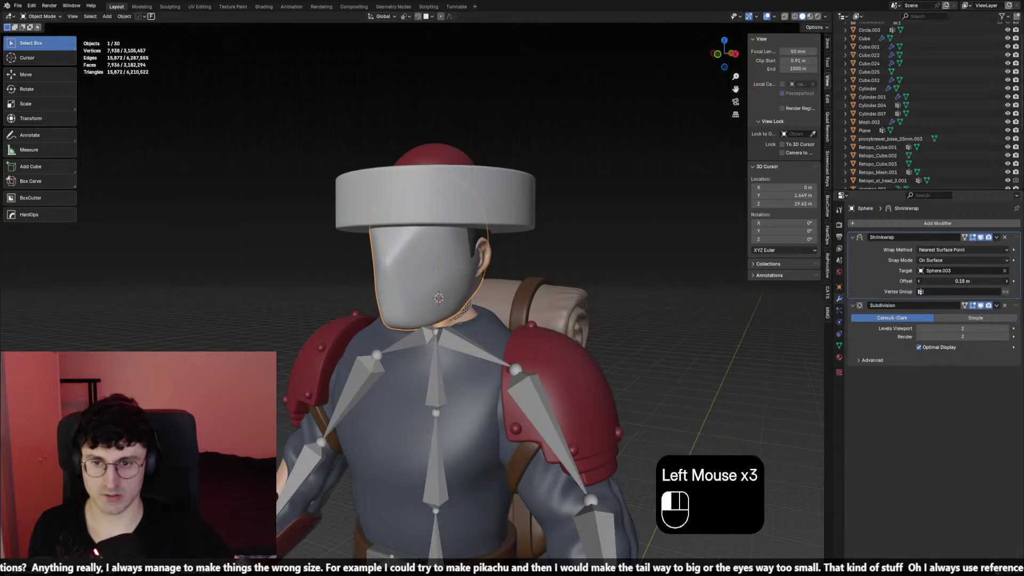
{"action": "middle_click_drag", "start_coordinate": [459, 267], "coordinate": [481, 268]}
{"action": "key", "text": "ctrl+a"}
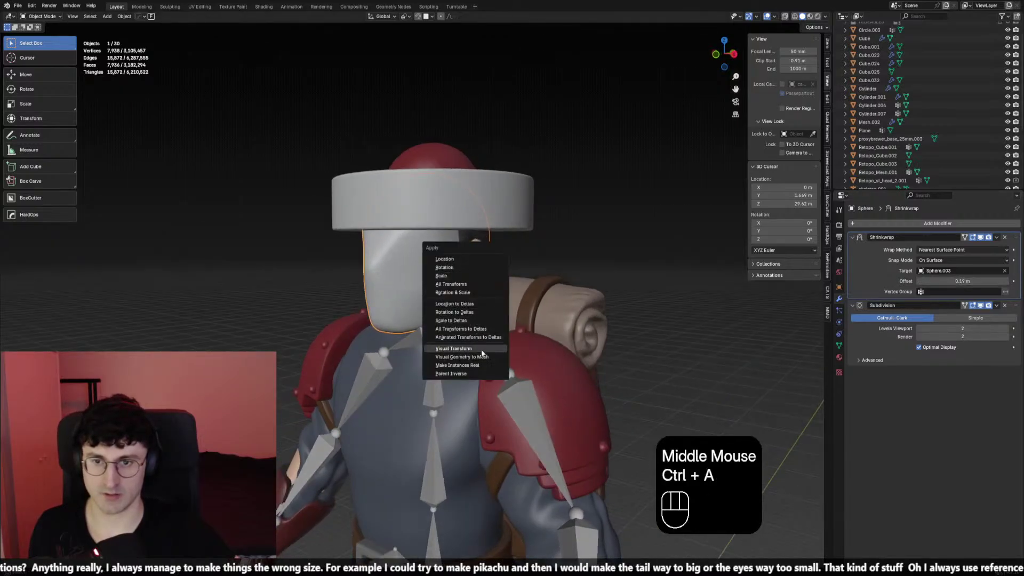
{"action": "left_click", "coordinate": [469, 352]}
Switch the face covering to Sculpt Mode and set X-axis mirroring for the brushes
{"action": "key", "text": "KP_1"}
{"action": "left_click", "coordinate": [43, 16]}
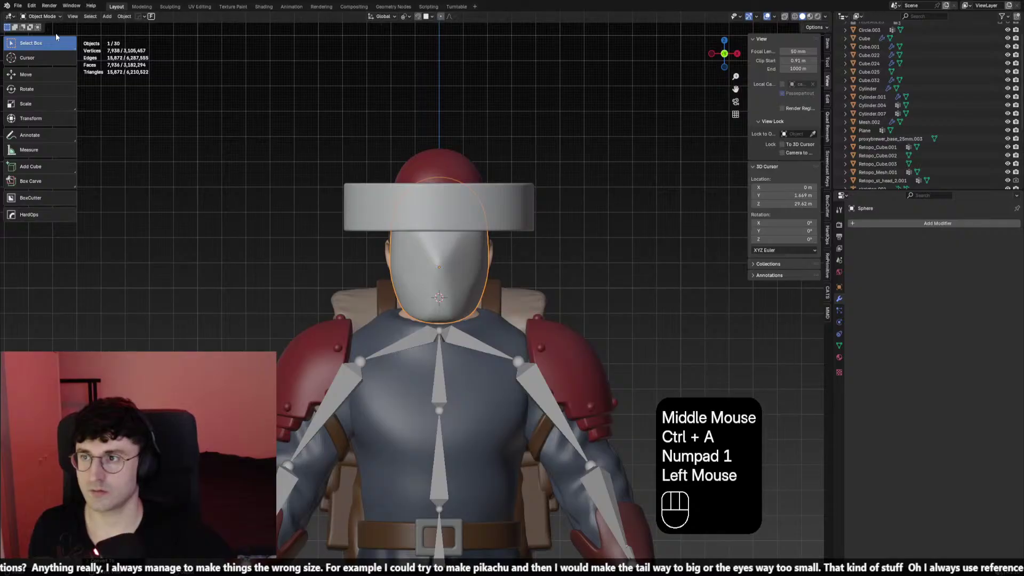
{"action": "left_click", "coordinate": [48, 45]}
{"action": "left_click", "coordinate": [706, 28]}
Try voxel remeshing the face covering at different voxel sizes, undoing each result
{"action": "middle_click_drag", "start_coordinate": [613, 251], "coordinate": [475, 253]}
{"action": "scroll", "coordinate": [606, 247], "scroll_direction": "down", "scroll_amount": 1}
{"action": "key", "text": "ctrl+r"}
{"action": "key", "text": "ctrl+z"}
{"action": "key", "text": "r"}
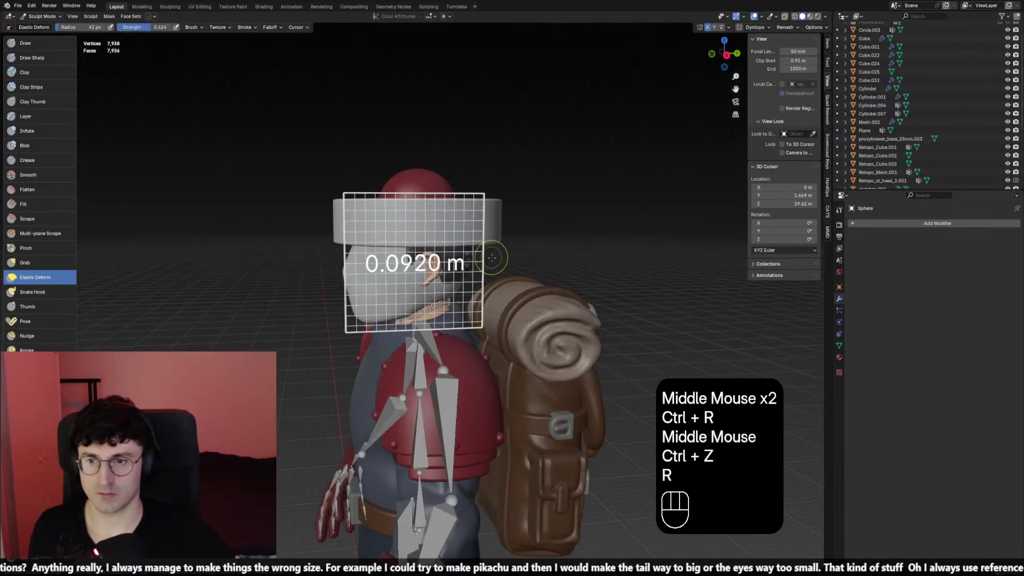
{"action": "left_click", "coordinate": [539, 266]}
{"action": "key", "text": "ctrl+r"}
{"action": "key", "text": "KP_1"}
{"action": "key", "text": "ctrl+z"}
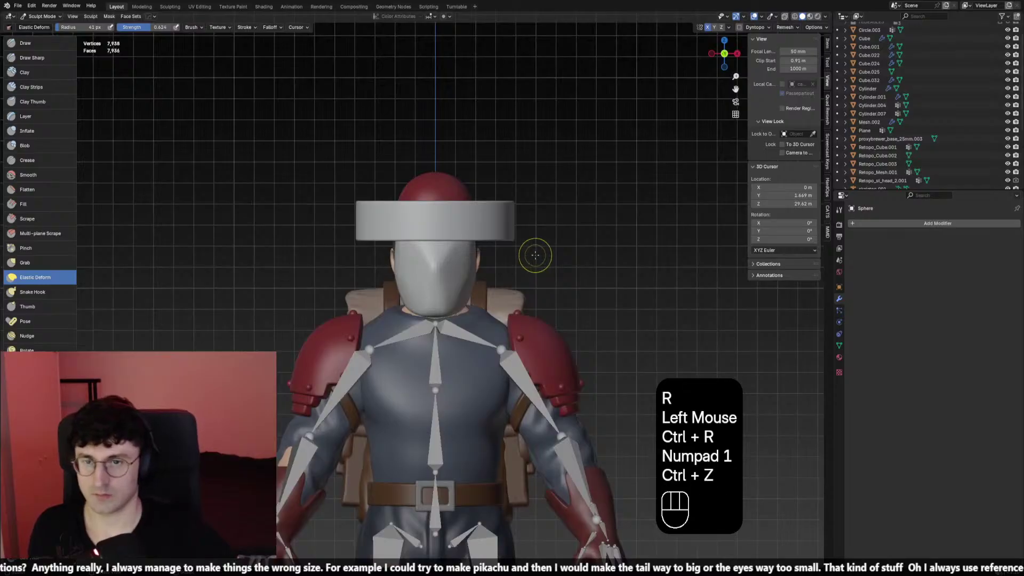
Reduce the voxel size and remesh the face covering into a denser mesh
{"action": "key", "text": "r"}
{"action": "left_click", "coordinate": [546, 256]}
{"action": "key", "text": "ctrl+r"}
Try to push the front of the face covering back with the Elastic Deform brush
{"action": "mouse_move", "coordinate": [546, 256]}
{"action": "middle_mouse_down"}
{"action": "mouse_move", "coordinate": [373, 266]}
{"action": "mouse_move", "coordinate": [405, 267]}
{"action": "mouse_move", "coordinate": [465, 318]}
{"action": "mouse_move", "coordinate": [364, 268]}
{"action": "middle_mouse_up"}
{"action": "key", "text": "f"}
{"action": "left_click", "coordinate": [426, 277]}
{"action": "key", "text": "f"}
{"action": "left_click", "coordinate": [458, 315]}
{"action": "key", "text": "f"}
{"action": "left_click", "coordinate": [363, 268]}
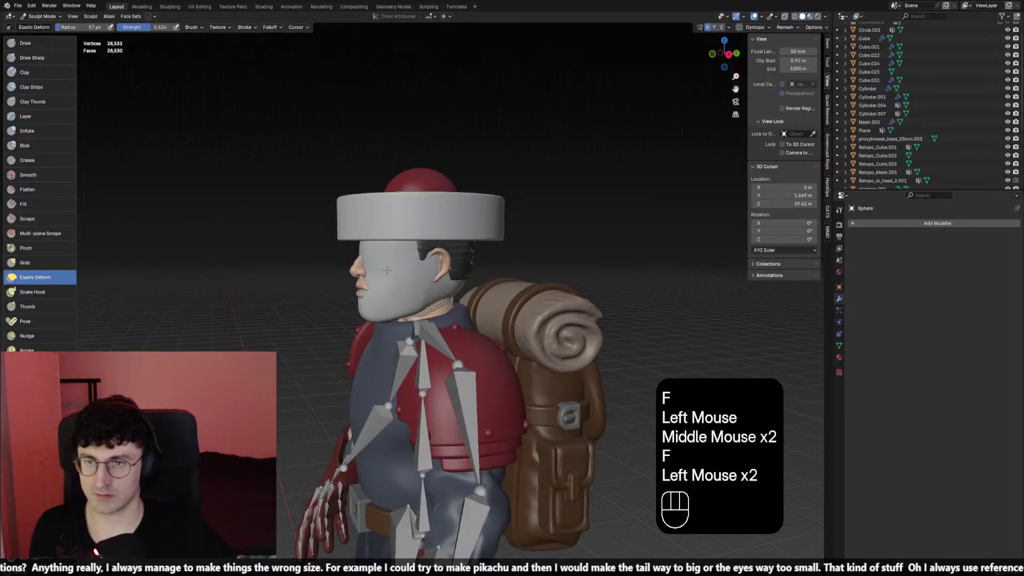
{"action": "key", "text": "ctrl+z"}
Carve the face covering inward over the nose and mouth with inverted Blob brush strokes
{"action": "middle_click_drag", "start_coordinate": [204, 229], "coordinate": [181, 224]}
{"action": "left_click", "coordinate": [33, 146]}
{"action": "mouse_move", "coordinate": [347, 266]}
{"action": "middle_mouse_down"}
{"action": "mouse_move", "coordinate": [374, 278]}
{"action": "mouse_move", "coordinate": [397, 271]}
{"action": "middle_mouse_up"}
{"action": "key", "text": "f"}
{"action": "left_click", "coordinate": [377, 281]}
{"action": "left_click", "coordinate": [377, 281], "text": "ctrl"}
{"action": "left_click", "coordinate": [399, 271], "text": "ctrl"}
{"action": "key", "text": "f"}
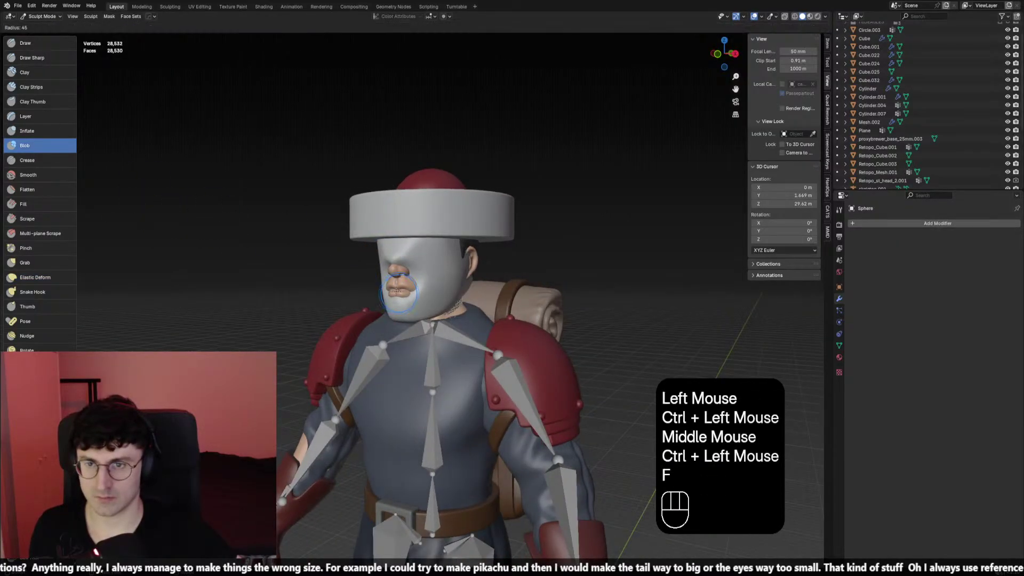
{"action": "left_click", "coordinate": [410, 294]}
{"action": "left_click", "coordinate": [417, 294], "text": "ctrl"}
{"action": "left_click", "coordinate": [398, 263], "text": "ctrl"}
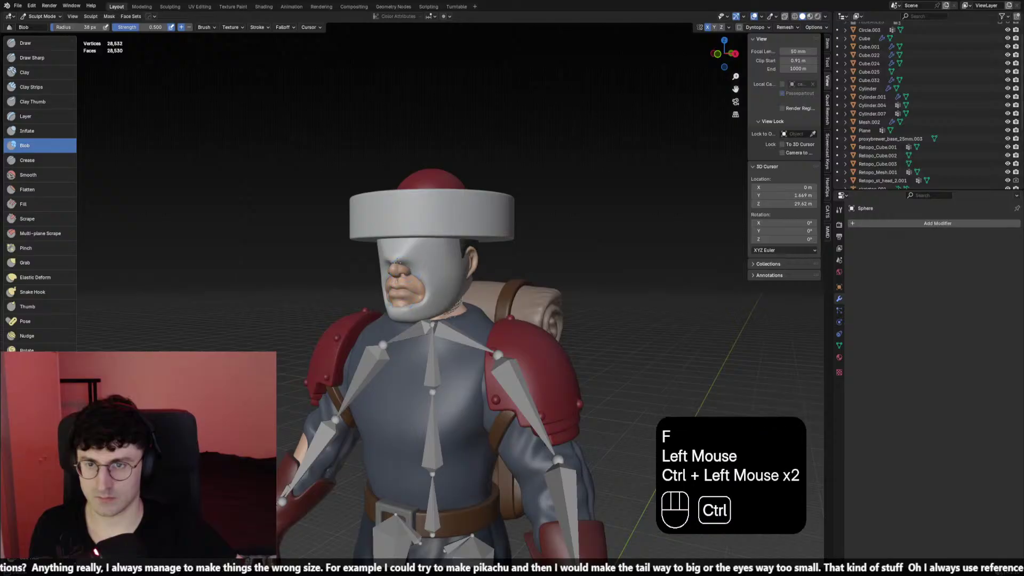
Raise the Blob brush strength to 0.624 and carve the covering away from the nose, eyes and brow
{"action": "key", "text": "shift+f"}
{"action": "middle_click_drag", "start_coordinate": [407, 259], "coordinate": [429, 262]}
{"action": "left_click", "coordinate": [421, 262]}
{"action": "left_click", "coordinate": [429, 262], "text": "ctrl"}
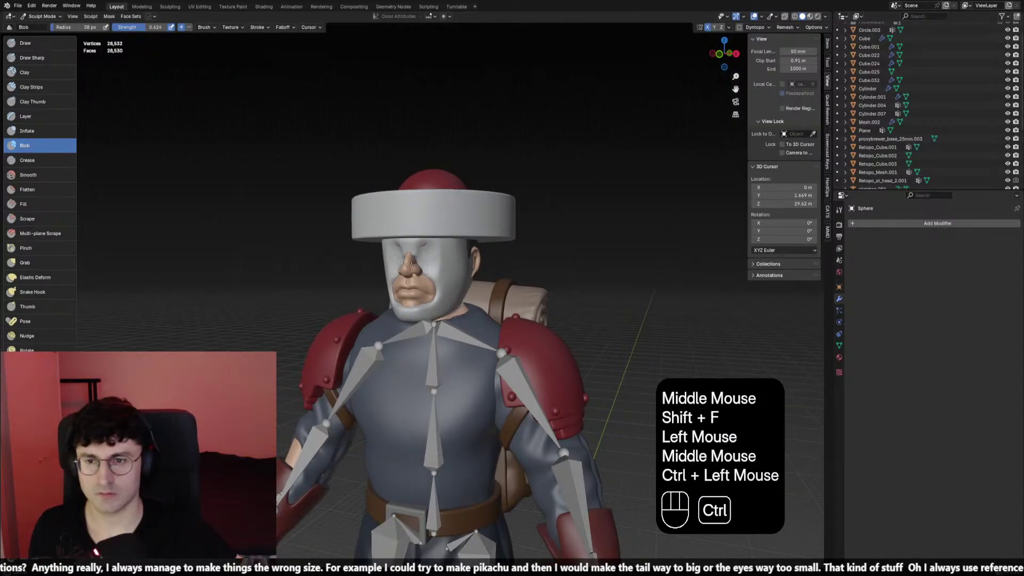
{"action": "left_click", "coordinate": [424, 244], "text": "ctrl"}
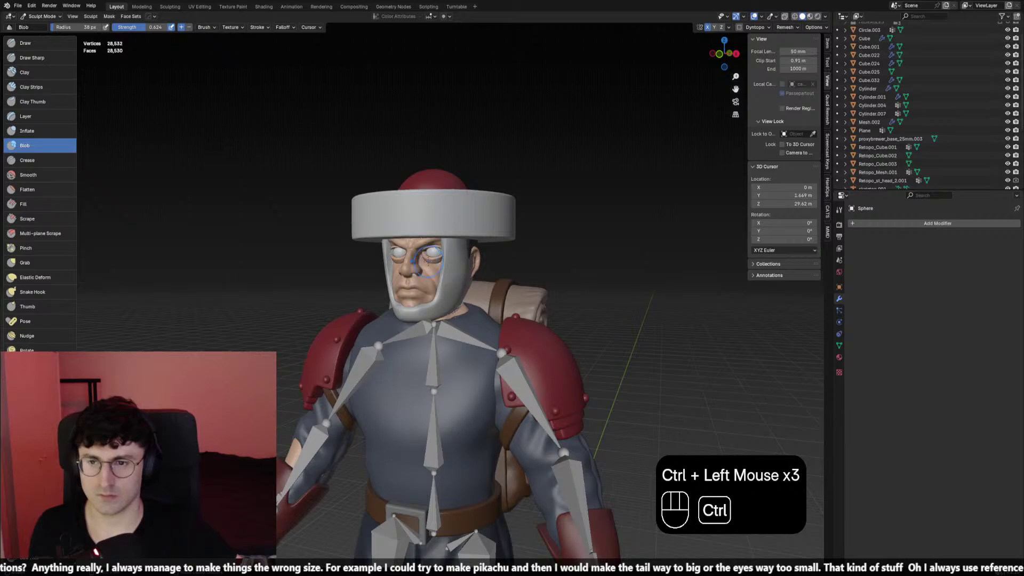
{"action": "left_click", "coordinate": [446, 243], "text": "ctrl"}
{"action": "mouse_move", "coordinate": [427, 261]}
{"action": "middle_mouse_down"}
{"action": "mouse_move", "coordinate": [448, 242]}
{"action": "mouse_move", "coordinate": [418, 250]}
{"action": "mouse_move", "coordinate": [504, 270]}
{"action": "mouse_move", "coordinate": [474, 265]}
{"action": "middle_mouse_up"}
{"action": "left_click", "coordinate": [448, 242], "text": "ctrl"}
{"action": "left_click", "coordinate": [416, 250], "text": "ctrl"}
Reshape the covering's edge beside the cheek and eye with the Elastic Deform brush
{"action": "left_click", "coordinate": [35, 277]}
{"action": "key", "text": "f"}
{"action": "left_click", "coordinate": [491, 270]}
{"action": "left_click_drag", "start_coordinate": [456, 270], "coordinate": [460, 265]}
{"action": "left_click_drag", "start_coordinate": [465, 260], "coordinate": [468, 257]}
{"action": "left_click", "coordinate": [469, 257]}
{"action": "middle_click_drag", "start_coordinate": [468, 257], "coordinate": [208, 242]}
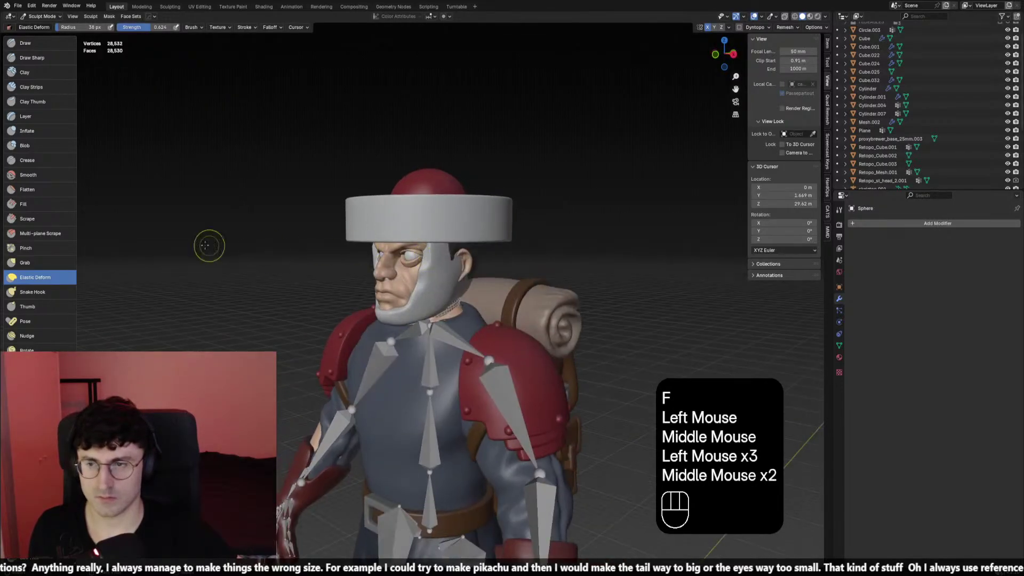
Build up a rim along the side of the face opening with inverted Crease strokes, undoing the first normal stroke
{"action": "left_click", "coordinate": [27, 160]}
{"action": "scroll", "coordinate": [428, 234], "scroll_direction": "up", "scroll_amount": 2}
{"action": "key", "text": "f"}
{"action": "left_click", "coordinate": [428, 235]}
{"action": "middle_click_drag", "start_coordinate": [428, 234], "coordinate": [411, 234]}
{"action": "left_click", "coordinate": [424, 230]}
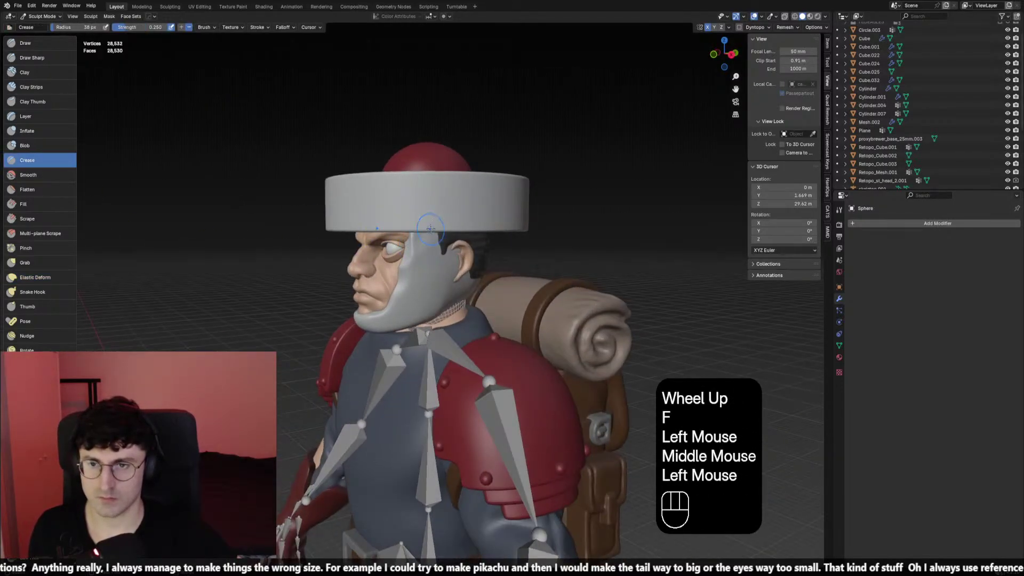
{"action": "key", "text": "ctrl+z"}
{"action": "left_click", "coordinate": [424, 229], "text": "ctrl"}
{"action": "scroll", "coordinate": [423, 230], "scroll_direction": "up", "scroll_amount": 1, "text": "ctrl"}
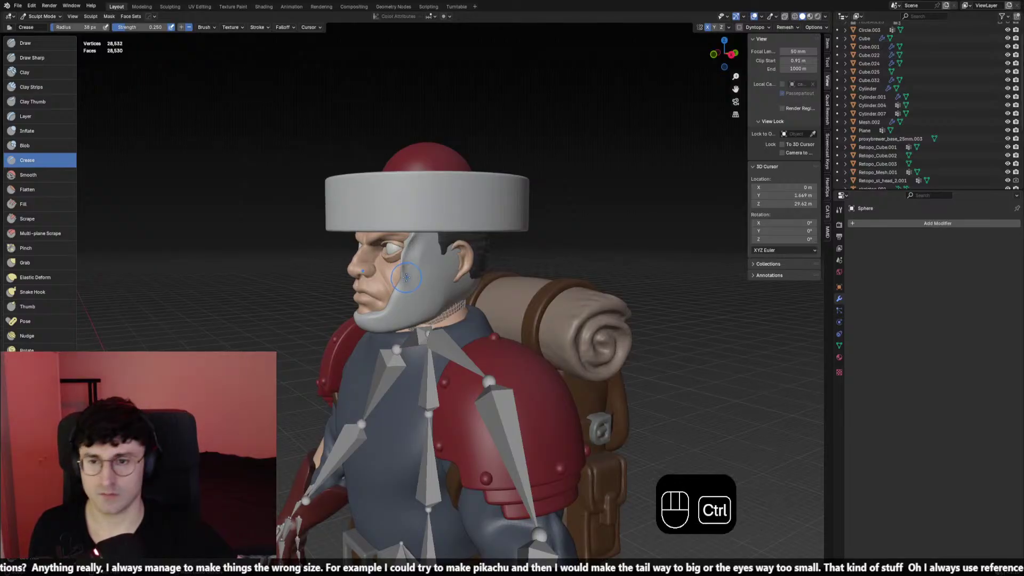
{"action": "left_click_drag", "start_coordinate": [419, 257], "coordinate": [414, 270], "text": "ctrl"}
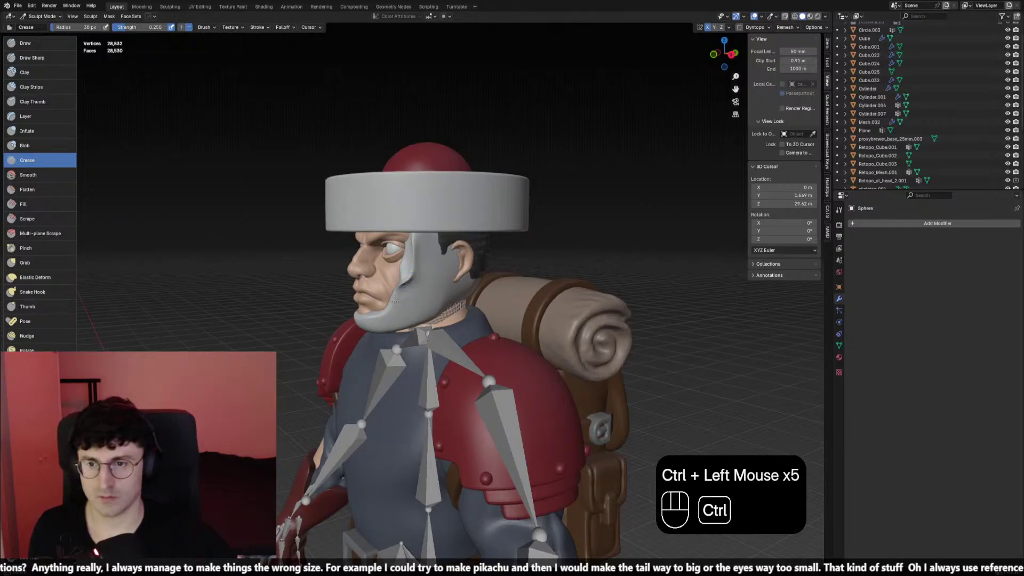
Continue the inverted Crease rim around the chin and smooth the rim along the jaw
{"action": "middle_click_drag", "start_coordinate": [355, 319], "coordinate": [400, 317]}
{"action": "left_click_drag", "start_coordinate": [393, 316], "coordinate": [415, 328], "text": "ctrl"}
{"action": "middle_click_drag", "start_coordinate": [415, 327], "coordinate": [450, 324]}
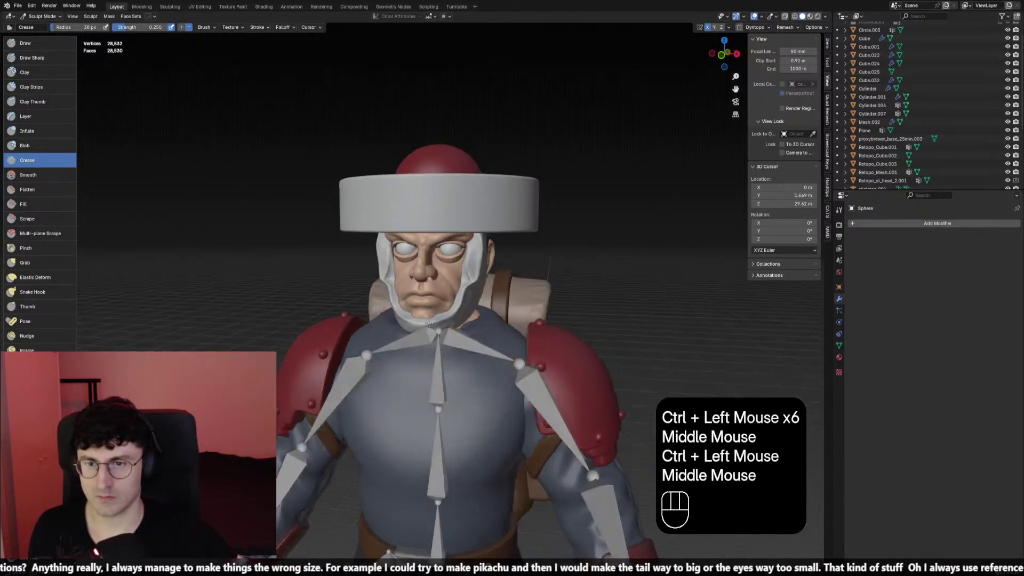
{"action": "key", "text": "f"}
{"action": "left_click", "coordinate": [465, 318]}
{"action": "mouse_move", "coordinate": [472, 306]}
{"action": "left_mouse_down", "text": "shift"}
{"action": "mouse_move", "coordinate": [475, 252]}
{"action": "mouse_move", "coordinate": [481, 286]}
{"action": "left_mouse_up", "text": "shift"}
{"action": "middle_click_drag", "start_coordinate": [470, 299], "coordinate": [373, 288]}
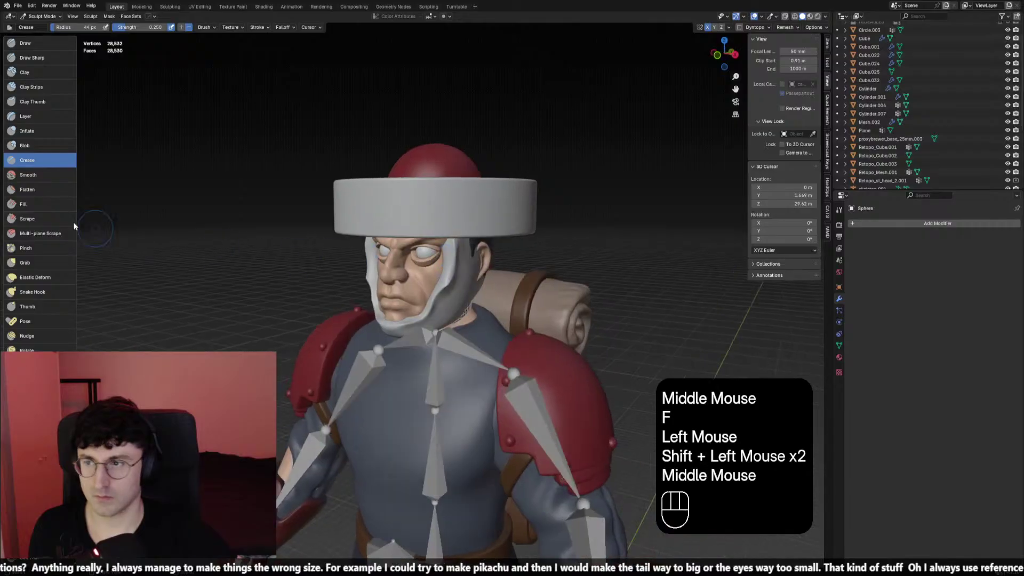
Flatten the rim of the face opening from temple to chin with the Scrape brush
{"action": "left_click", "coordinate": [50, 217]}
{"action": "middle_click_drag", "start_coordinate": [395, 248], "coordinate": [421, 245]}
{"action": "key", "text": "f"}
{"action": "left_click", "coordinate": [454, 245]}
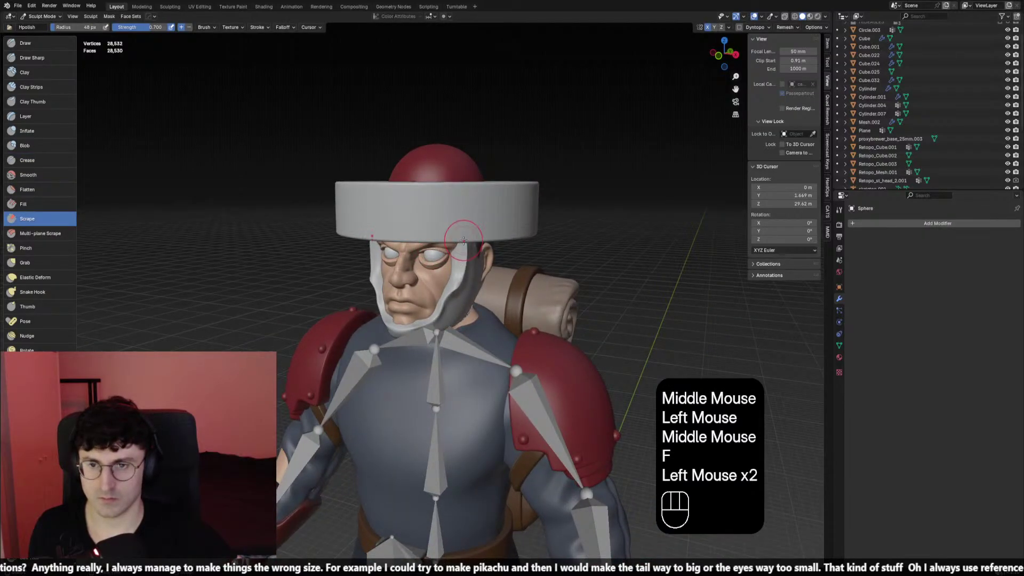
{"action": "left_click_drag", "start_coordinate": [460, 266], "coordinate": [437, 320]}
{"action": "mouse_move", "coordinate": [436, 320]}
{"action": "middle_mouse_down"}
{"action": "mouse_move", "coordinate": [466, 309]}
{"action": "mouse_move", "coordinate": [476, 221]}
{"action": "mouse_move", "coordinate": [504, 220]}
{"action": "mouse_move", "coordinate": [484, 216]}
{"action": "middle_mouse_up"}
{"action": "scroll", "coordinate": [466, 309], "scroll_direction": "down", "scroll_amount": 1}
{"action": "scroll", "coordinate": [467, 299], "scroll_direction": "up", "scroll_amount": 3}
{"action": "left_click", "coordinate": [473, 229]}
Adjust the covering's upper side near the temple with the Elastic Deform brush, undoing the first pull
{"action": "left_click", "coordinate": [64, 277]}
{"action": "key", "text": "f"}
{"action": "left_click", "coordinate": [487, 216]}
{"action": "left_click_drag", "start_coordinate": [489, 216], "coordinate": [492, 216]}
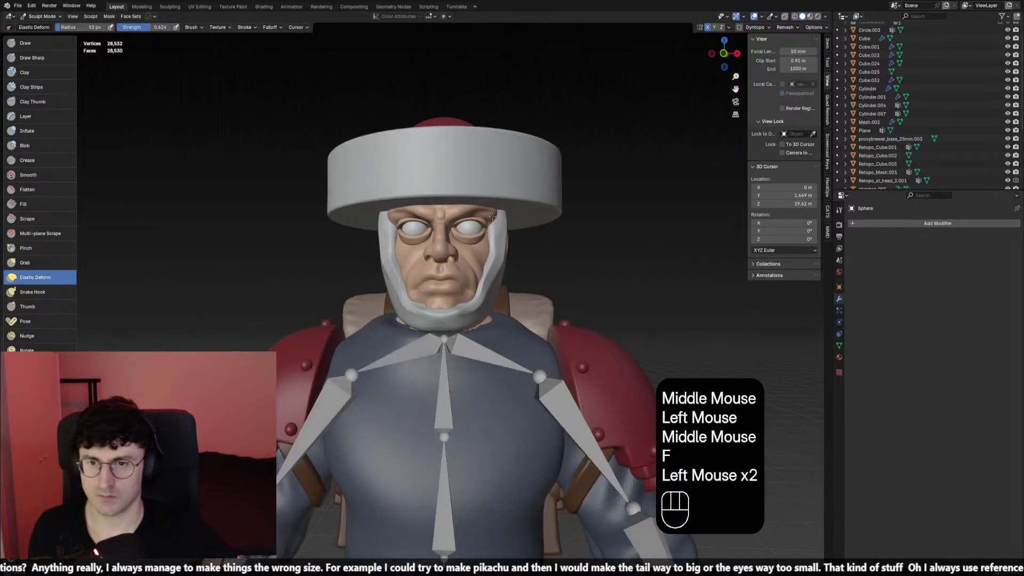
{"action": "key", "text": "ctrl+z"}
{"action": "mouse_move", "coordinate": [496, 244]}
{"action": "middle_mouse_down"}
{"action": "mouse_move", "coordinate": [426, 228]}
{"action": "mouse_move", "coordinate": [498, 266]}
{"action": "mouse_move", "coordinate": [531, 268]}
{"action": "mouse_move", "coordinate": [467, 207]}
{"action": "middle_mouse_up"}
{"action": "key", "text": "f"}
{"action": "left_click", "coordinate": [493, 242]}
{"action": "key", "text": "f"}
{"action": "left_click", "coordinate": [512, 249]}
{"action": "left_click", "coordinate": [518, 253]}
Pull the side of the covering out over the ear with Elastic Deform and smooth the surface there
{"action": "key", "text": "f"}
{"action": "left_click", "coordinate": [464, 230]}
{"action": "left_click", "coordinate": [453, 229]}
{"action": "left_click", "coordinate": [450, 228]}
{"action": "key", "text": "f"}
{"action": "left_click", "coordinate": [429, 228]}
{"action": "key", "text": "f"}
{"action": "left_click", "coordinate": [506, 267]}
{"action": "key", "text": "f"}
{"action": "left_click", "coordinate": [512, 251]}
{"action": "left_click", "coordinate": [506, 243], "text": "shift"}
{"action": "left_click", "coordinate": [502, 237], "text": "shift"}
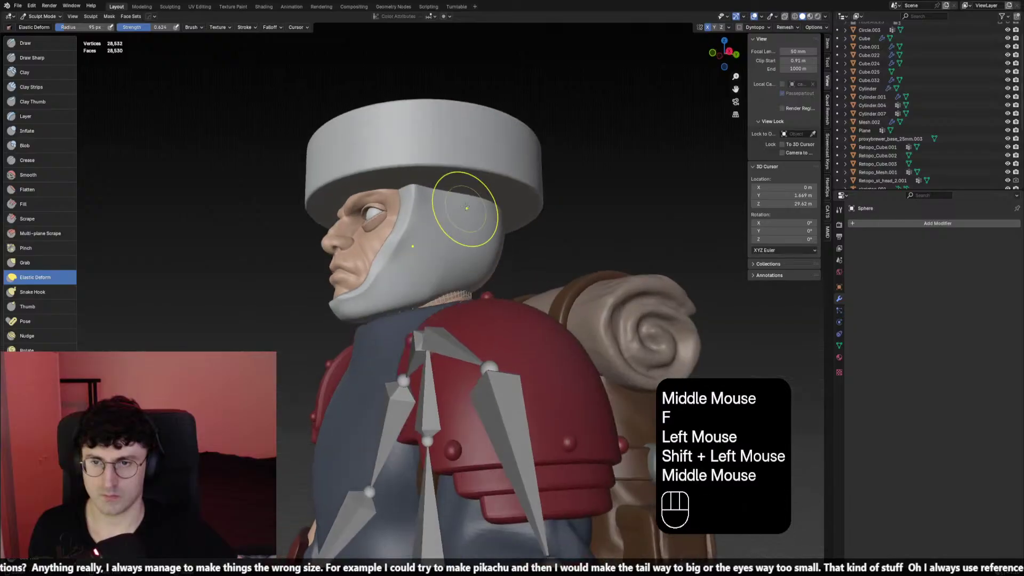
Push the sides of the covering inward in front view with a large Elastic Deform brush
{"action": "middle_click_drag", "start_coordinate": [478, 260], "coordinate": [531, 258]}
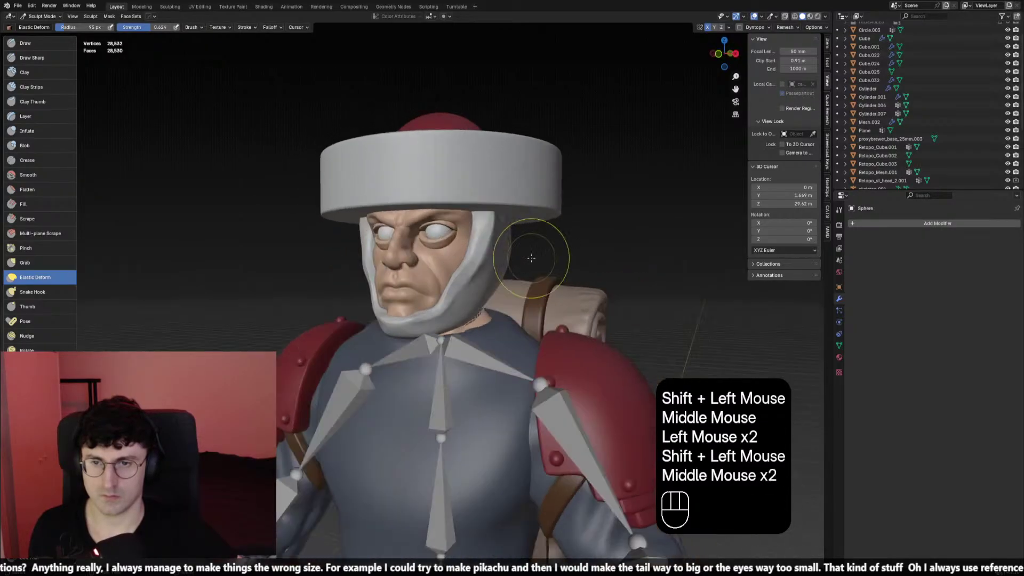
{"action": "key", "text": "KP_0"}
{"action": "key", "text": "KP_1"}
{"action": "key", "text": "KP_1"}
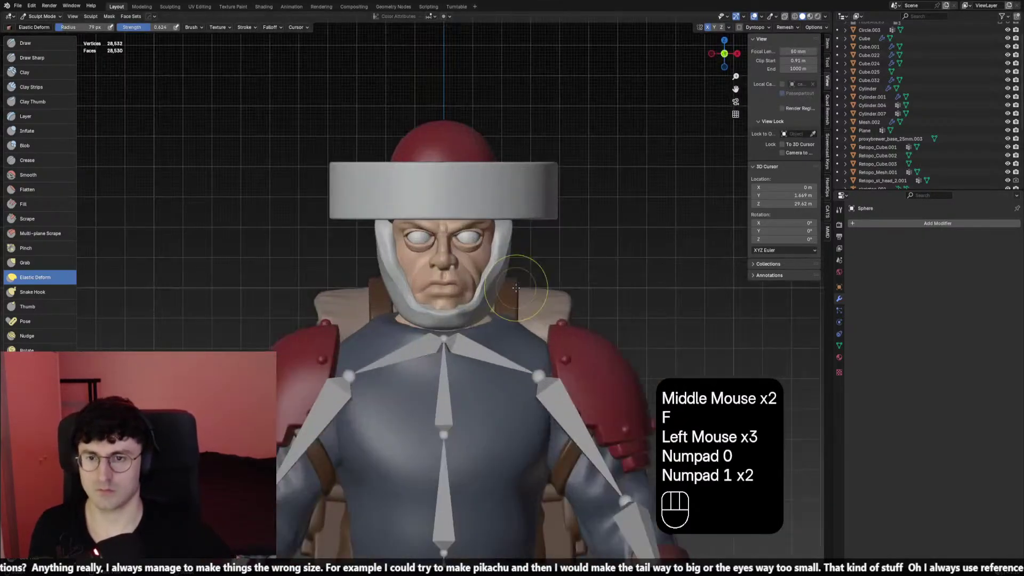
{"action": "key", "text": "f"}
{"action": "left_click", "coordinate": [512, 224]}
{"action": "key", "text": "f"}
{"action": "left_click", "coordinate": [528, 232]}
{"action": "key", "text": "f"}
{"action": "left_click", "coordinate": [514, 233]}
{"action": "left_click_drag", "start_coordinate": [504, 247], "coordinate": [497, 249]}
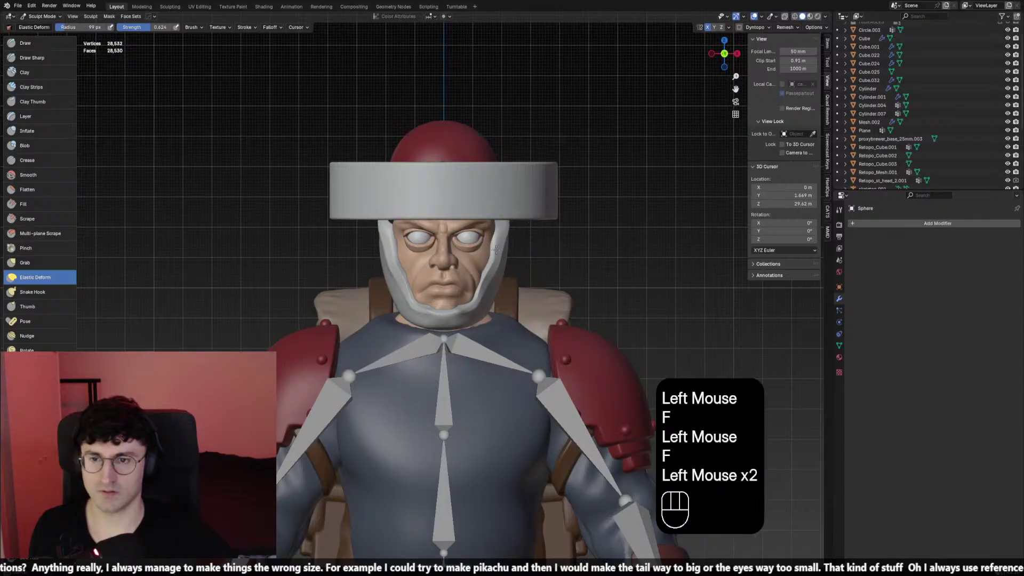
Refine the covering's side around the ear with Elastic Deform and return to Object Mode
{"action": "key", "text": "f"}
{"action": "left_click", "coordinate": [483, 246]}
{"action": "mouse_move", "coordinate": [483, 247]}
{"action": "middle_mouse_down"}
{"action": "mouse_move", "coordinate": [464, 243]}
{"action": "mouse_move", "coordinate": [560, 208]}
{"action": "mouse_move", "coordinate": [447, 204]}
{"action": "middle_mouse_up"}
{"action": "key", "text": "f"}
{"action": "left_click", "coordinate": [492, 226]}
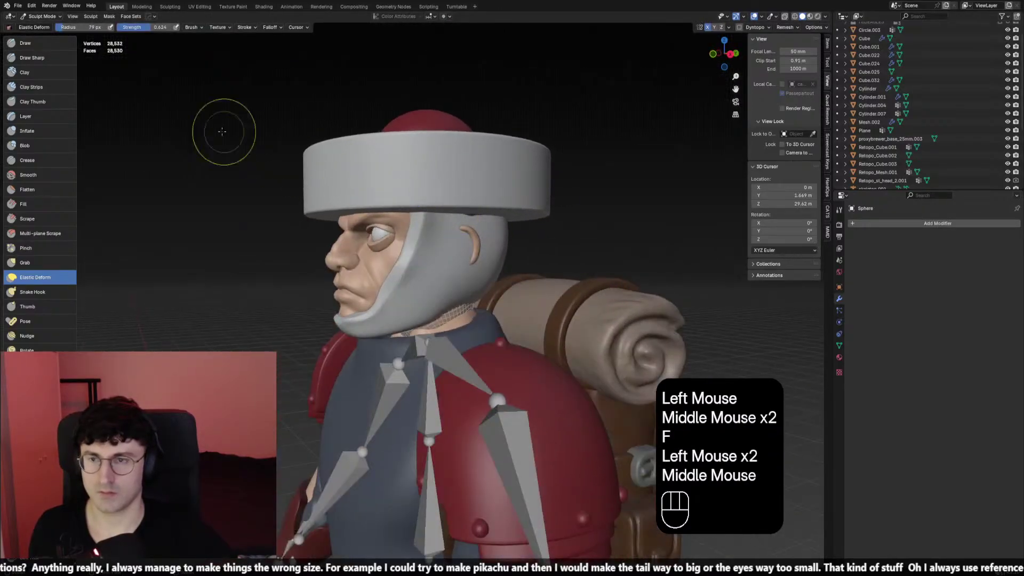
{"action": "left_click", "coordinate": [47, 16]}
{"action": "left_click", "coordinate": [54, 26]}
Try deleting the mirrored ear object and undo the deletion
{"action": "left_click", "coordinate": [479, 239]}
{"action": "left_click", "coordinate": [478, 239]}
{"action": "key", "text": "x"}
{"action": "key", "text": "KP_1"}
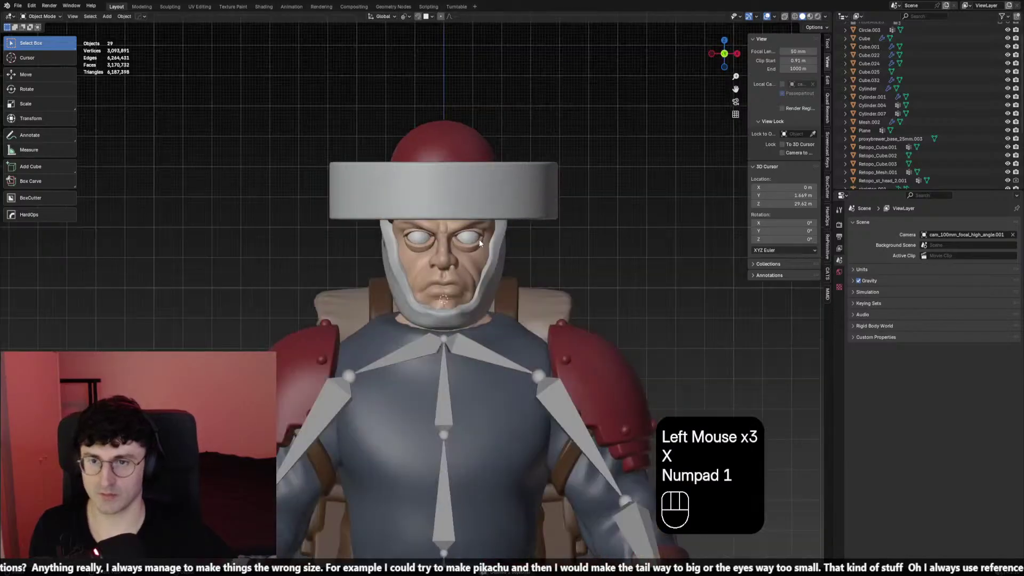
{"action": "left_click", "coordinate": [507, 252]}
{"action": "key", "text": "ctrl+z"}
{"action": "key", "text": "ctrl+z"}
{"action": "key", "text": "ctrl+z"}
Move the mirrored ear object into a new collection named "ears" and hide it
{"action": "middle_click_drag", "start_coordinate": [559, 267], "coordinate": [504, 244]}
{"action": "left_click", "coordinate": [504, 244]}
{"action": "left_click", "coordinate": [504, 237]}
{"action": "key", "text": "m"}
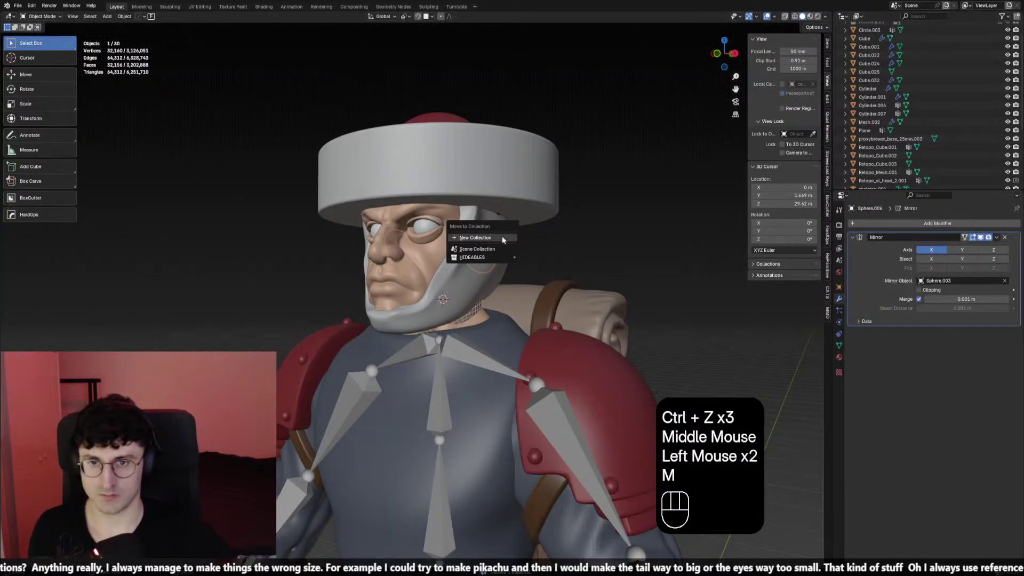
{"action": "left_click", "coordinate": [501, 240]}
{"action": "type", "text": "hied"}
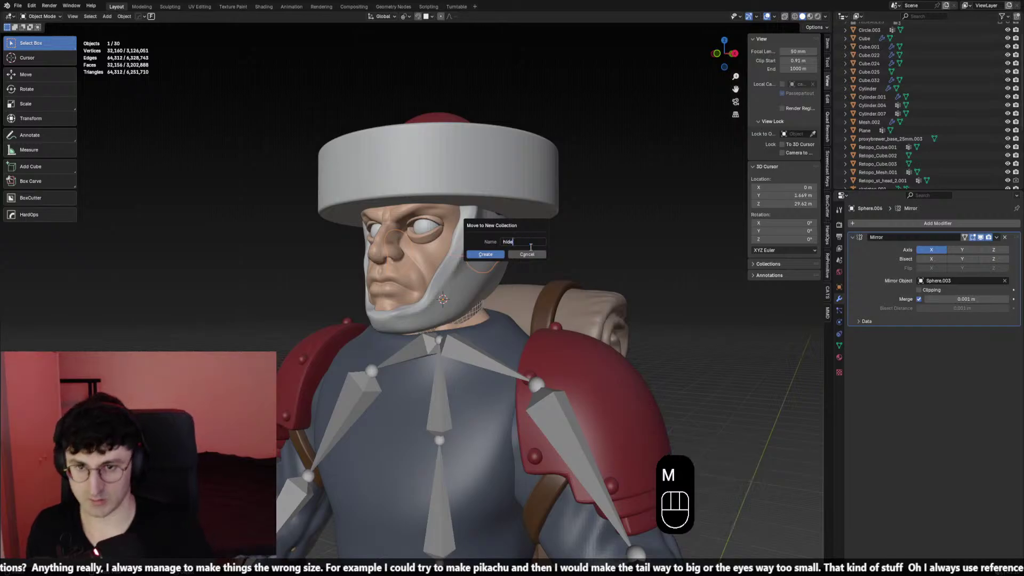
{"action": "key", "text": "BackSpace"}
{"action": "key", "text": "BackSpace"}
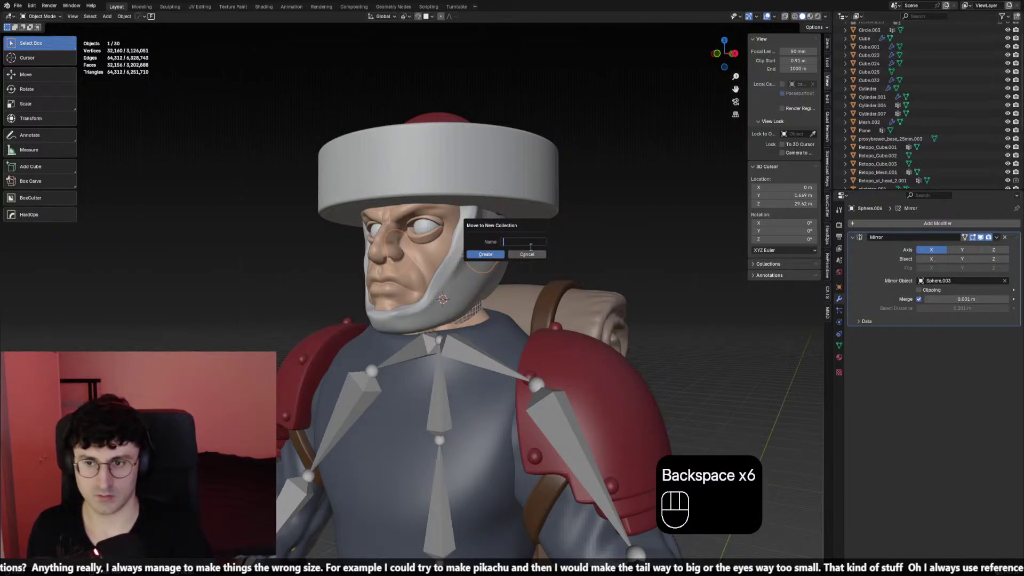
{"action": "type", "text": "ears"}
{"action": "key", "text": "Return"}
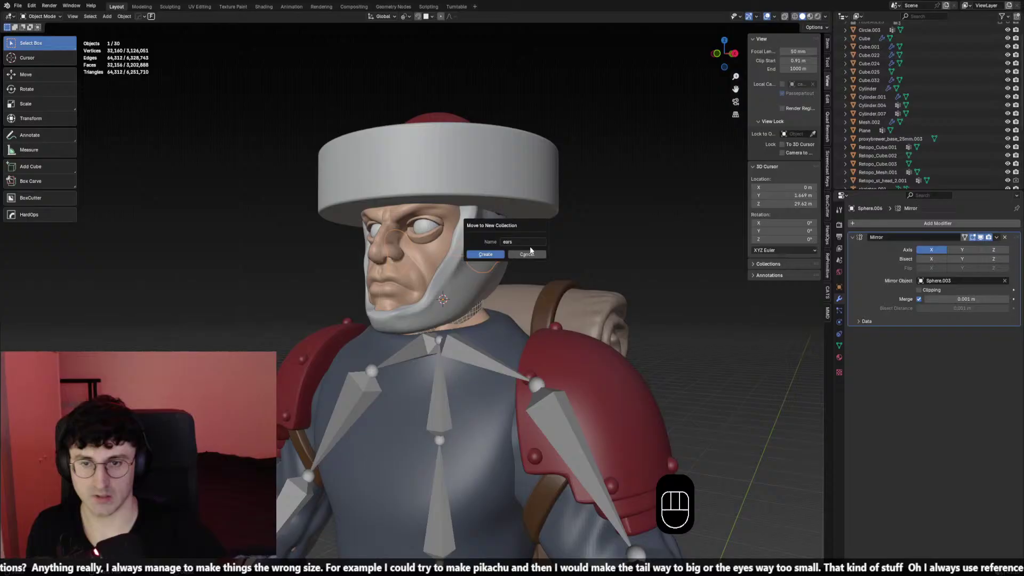
{"action": "left_click", "coordinate": [484, 255]}
{"action": "key", "text": "h"}
Select the face covering in front view and switch it back to Sculpt Mode
{"action": "key", "text": "KP_1"}
{"action": "left_click", "coordinate": [495, 243]}
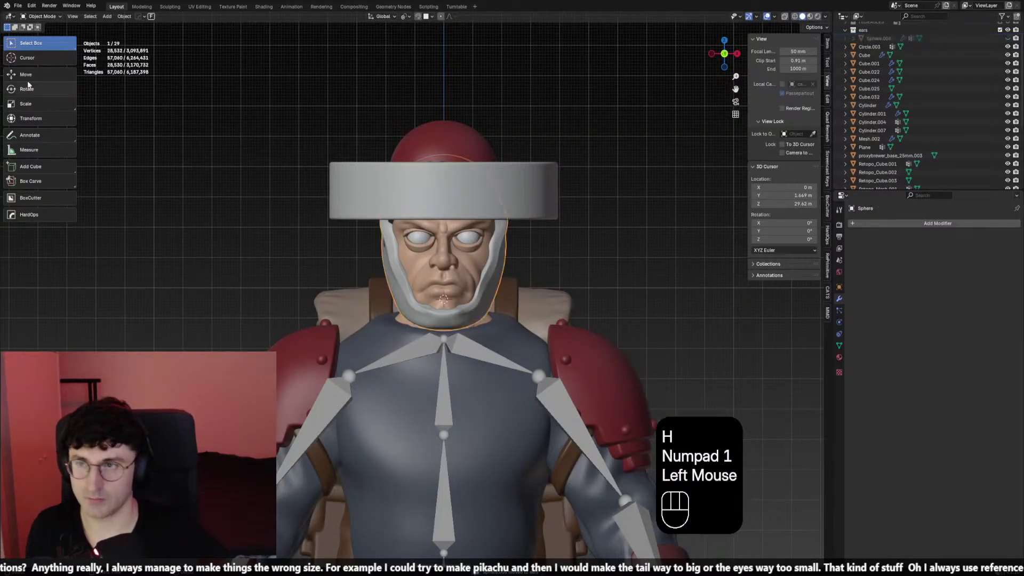
{"action": "left_click", "coordinate": [35, 17]}
{"action": "left_click", "coordinate": [40, 46]}
Reshape the face covering's edge beside the eye and jaw with Elastic Deform, adjusting the brush radius and smoothing the strokes
{"action": "scroll", "coordinate": [477, 330], "scroll_direction": "up", "scroll_amount": 1}
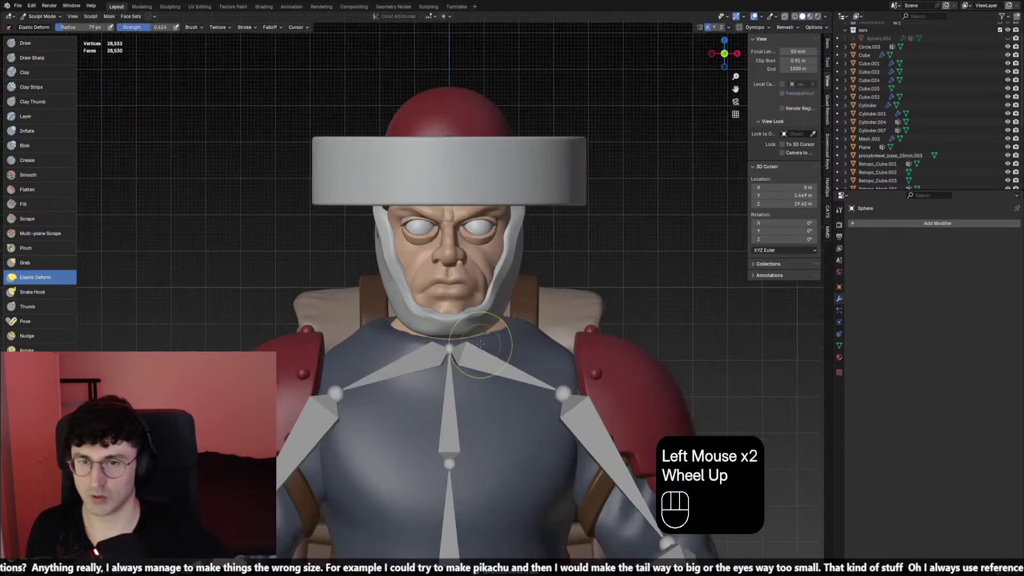
{"action": "key", "text": "f"}
{"action": "left_click", "coordinate": [477, 329]}
{"action": "key", "text": "f"}
{"action": "left_click", "coordinate": [477, 329]}
{"action": "middle_click_drag", "start_coordinate": [477, 329], "coordinate": [486, 347]}
{"action": "key", "text": "f"}
{"action": "left_click", "coordinate": [512, 274], "text": "shift"}
{"action": "key", "text": "f"}
{"action": "left_click", "coordinate": [528, 248]}
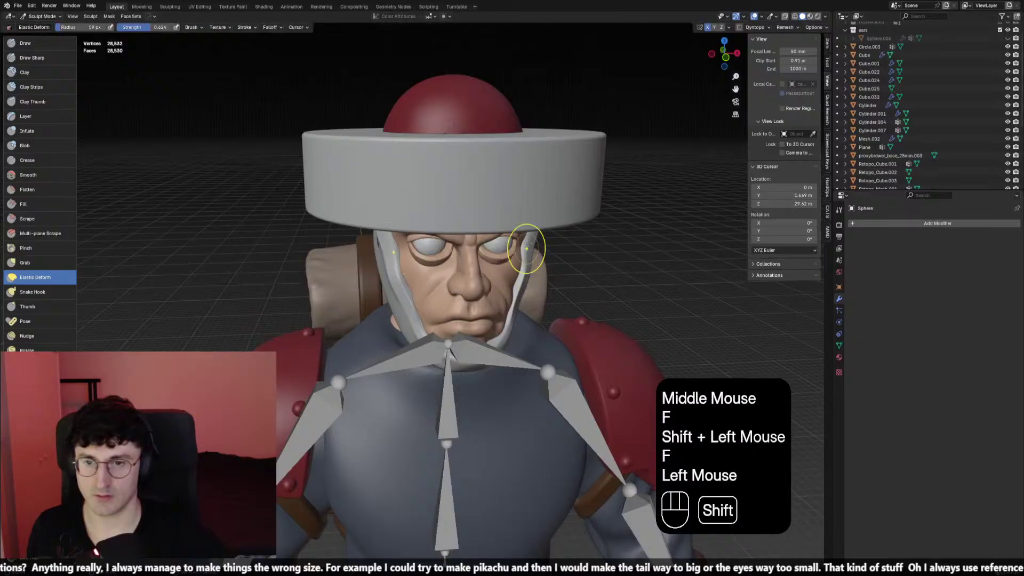
{"action": "left_click_drag", "start_coordinate": [527, 248], "coordinate": [508, 319], "text": "shift"}
Adjust the covering's cheek and chin edge from an angled view with a resized Elastic Deform brush
{"action": "mouse_move", "coordinate": [508, 318]}
{"action": "middle_mouse_down"}
{"action": "mouse_move", "coordinate": [461, 290]}
{"action": "mouse_move", "coordinate": [386, 304]}
{"action": "middle_mouse_up"}
{"action": "scroll", "coordinate": [491, 310], "scroll_direction": "down", "scroll_amount": 1}
{"action": "key", "text": "f"}
{"action": "left_click", "coordinate": [481, 304]}
{"action": "key", "text": "f"}
{"action": "left_click", "coordinate": [462, 291]}
{"action": "key", "text": "f"}
{"action": "left_click", "coordinate": [439, 289]}
{"action": "key", "text": "f"}
{"action": "key", "text": "f"}
{"action": "left_click_drag", "start_coordinate": [374, 310], "coordinate": [367, 312]}
Refine the covering's opening from temple to jaw in side view with Elastic Deform, reducing the brush radius to 29 px
{"action": "mouse_move", "coordinate": [367, 312]}
{"action": "middle_mouse_down"}
{"action": "mouse_move", "coordinate": [393, 258]}
{"action": "mouse_move", "coordinate": [393, 282]}
{"action": "mouse_move", "coordinate": [394, 243]}
{"action": "middle_mouse_up"}
{"action": "key", "text": "f"}
{"action": "left_click", "coordinate": [393, 258]}
{"action": "key", "text": "f"}
{"action": "left_click", "coordinate": [393, 282]}
{"action": "key", "text": "f"}
{"action": "left_click", "coordinate": [394, 243]}
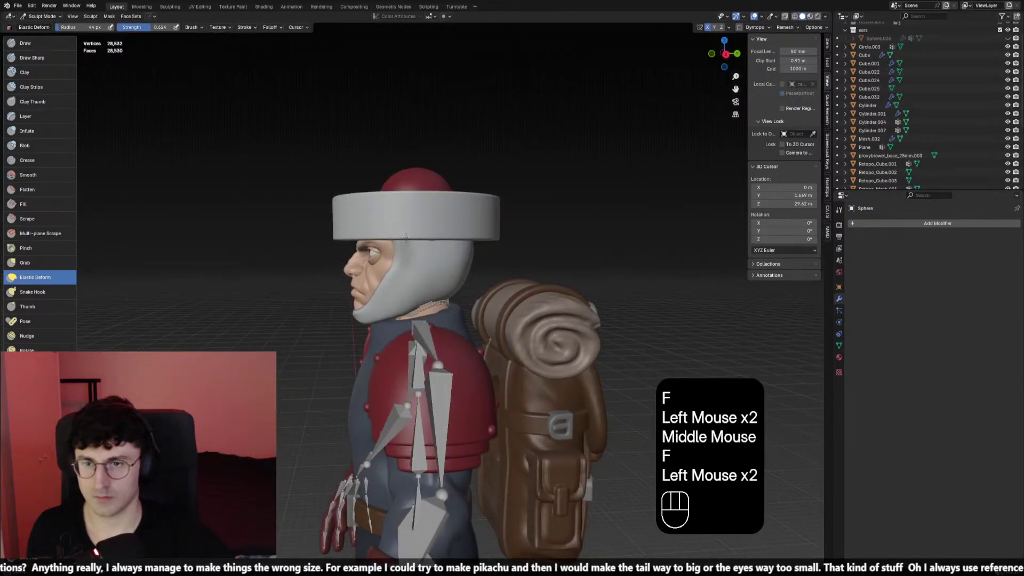
{"action": "key", "text": "f"}
{"action": "left_click", "coordinate": [394, 265]}
{"action": "key", "text": "f"}
{"action": "left_click", "coordinate": [372, 293]}
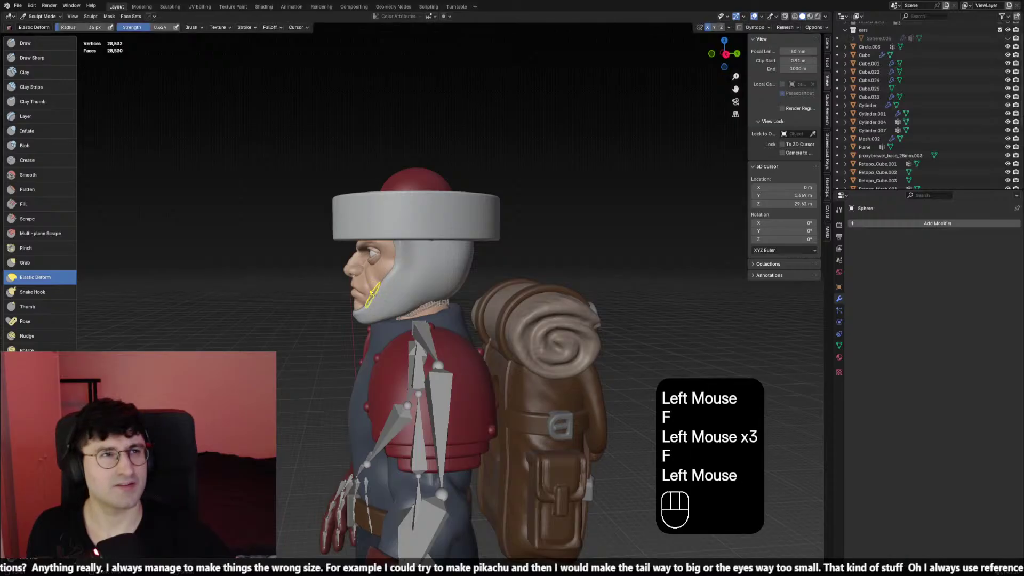
{"action": "key", "text": "f"}
{"action": "left_click", "coordinate": [372, 302]}
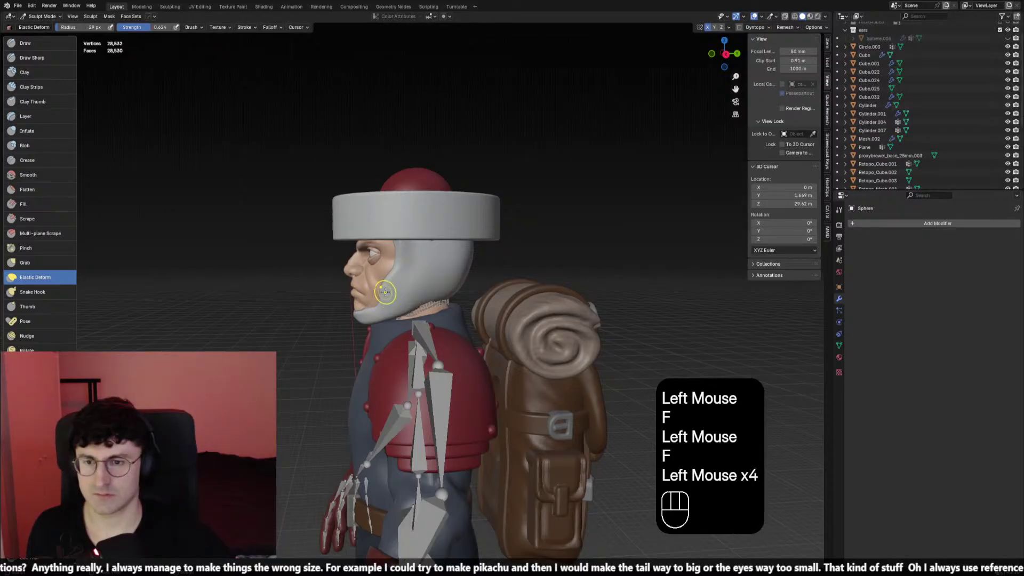
{"action": "left_click", "coordinate": [390, 278]}
Pull the covering's side edge into shape in front view with Elastic Deform and smooth it near the temple
{"action": "middle_click_drag", "start_coordinate": [389, 279], "coordinate": [438, 288]}
{"action": "key", "text": "KP_1"}
{"action": "key", "text": "f"}
{"action": "left_click", "coordinate": [473, 290]}
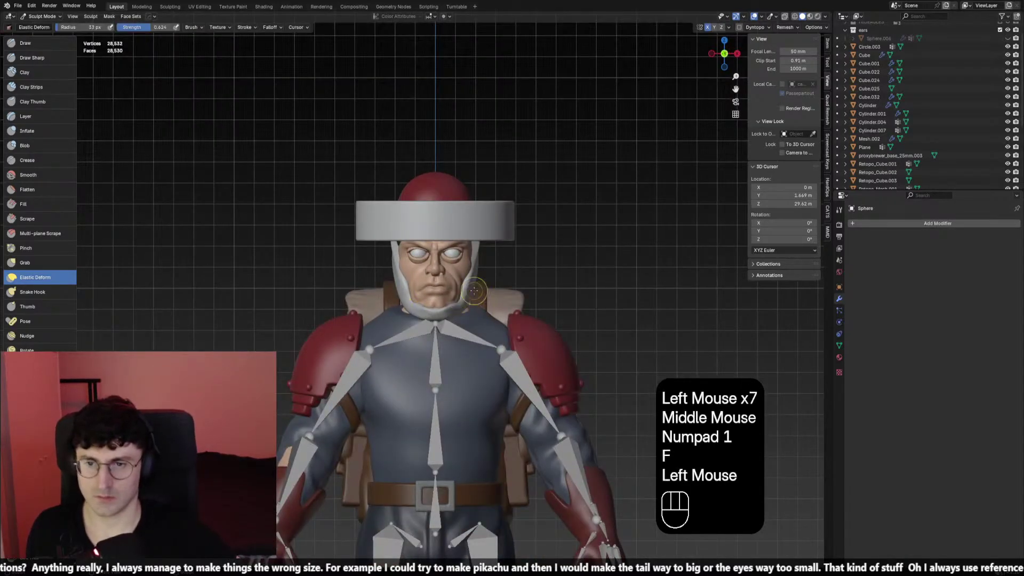
{"action": "key", "text": "f"}
{"action": "left_click", "coordinate": [473, 269]}
{"action": "left_click", "coordinate": [472, 264]}
{"action": "left_click", "coordinate": [469, 256], "text": "shift"}
{"action": "left_click", "coordinate": [469, 240], "text": "shift"}
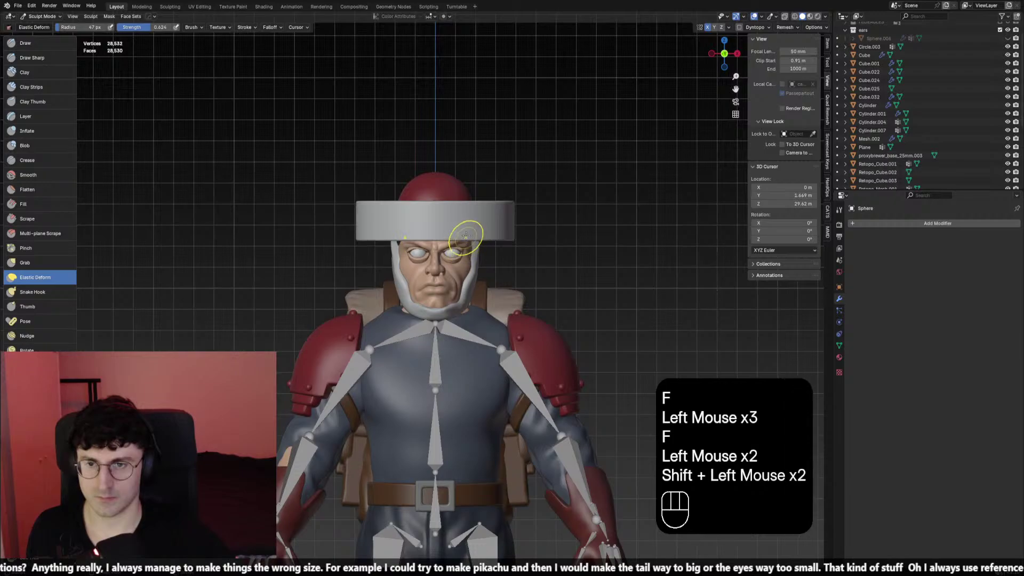
Sharpen the covering's front edge from temple to jaw in side view using the Pinch brush at 57 px radius
{"action": "middle_click_drag", "start_coordinate": [468, 238], "coordinate": [160, 232]}
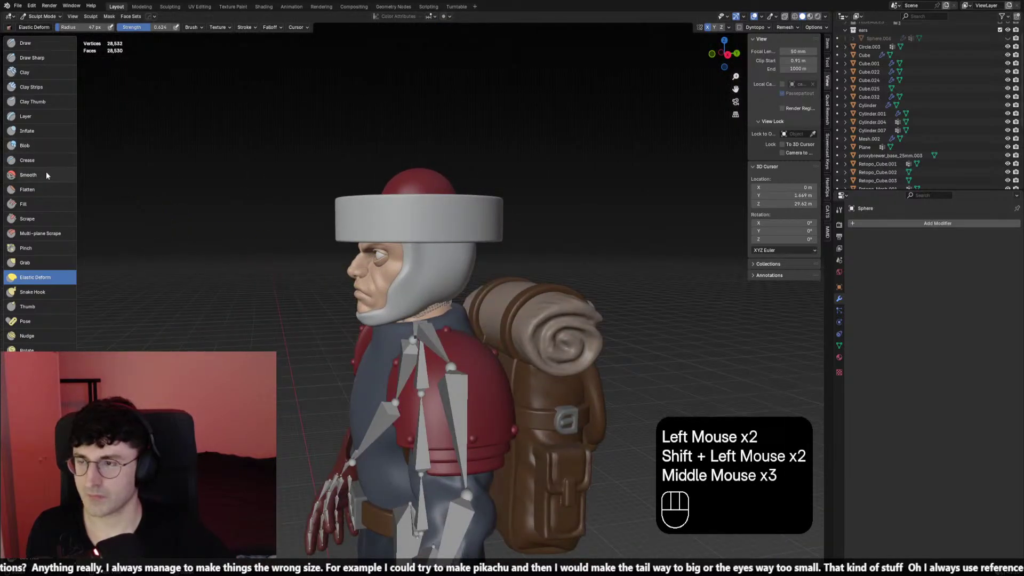
{"action": "scroll", "coordinate": [54, 223], "scroll_direction": "up", "scroll_amount": 2}
{"action": "left_click", "coordinate": [26, 248]}
{"action": "scroll", "coordinate": [404, 224], "scroll_direction": "up", "scroll_amount": 2}
{"action": "scroll", "coordinate": [404, 221], "scroll_direction": "down", "scroll_amount": 1}
{"action": "key", "text": "f"}
{"action": "left_click", "coordinate": [404, 224]}
{"action": "left_click", "coordinate": [404, 225]}
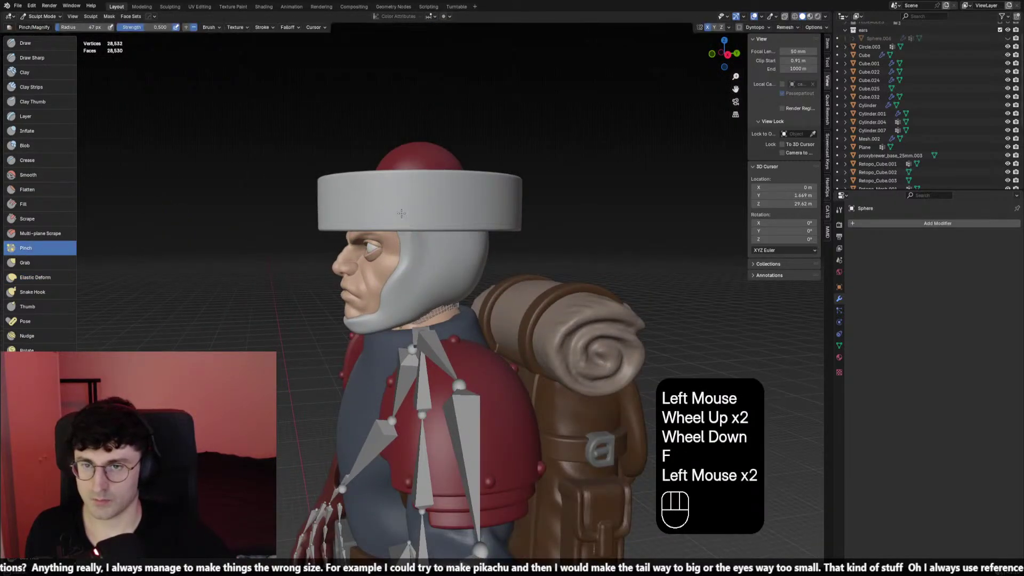
{"action": "scroll", "coordinate": [405, 228], "scroll_direction": "up", "scroll_amount": 1}
{"action": "scroll", "coordinate": [405, 228], "scroll_direction": "up", "scroll_amount": 1}
{"action": "left_click", "coordinate": [404, 211]}
{"action": "key", "text": "f"}
{"action": "left_click", "coordinate": [404, 205]}
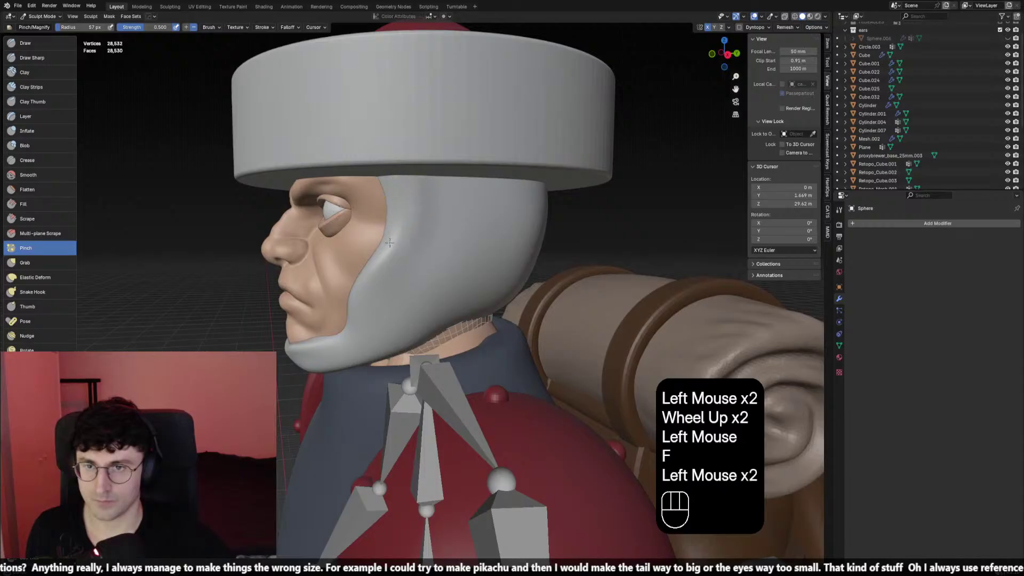
{"action": "left_click_drag", "start_coordinate": [340, 309], "coordinate": [348, 328]}
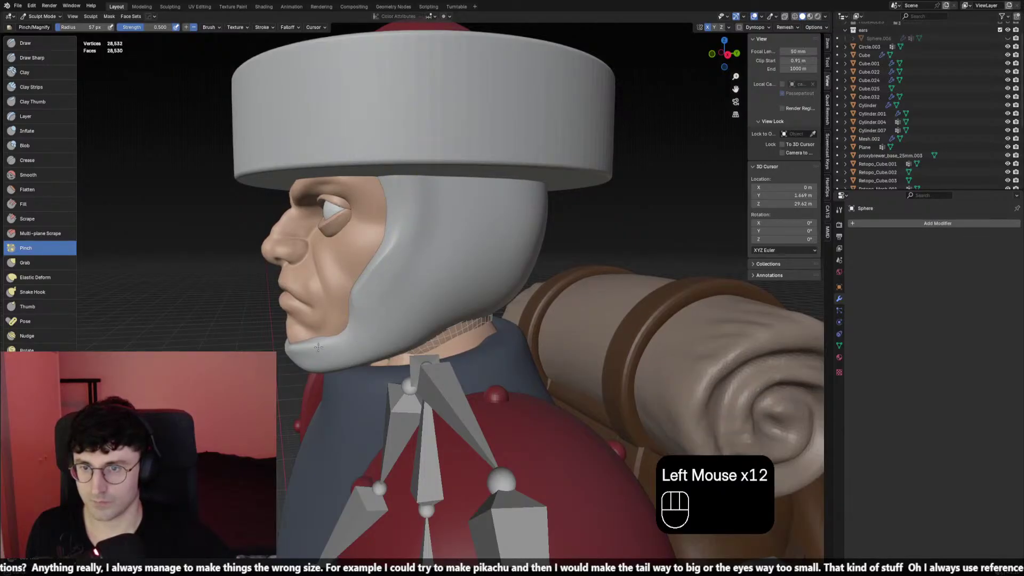
Pinch the covering's rim along the chin and smooth its surface around the jaw and temple
{"action": "middle_click_drag", "start_coordinate": [318, 347], "coordinate": [428, 342]}
{"action": "left_click", "coordinate": [384, 344]}
{"action": "left_click", "coordinate": [428, 342]}
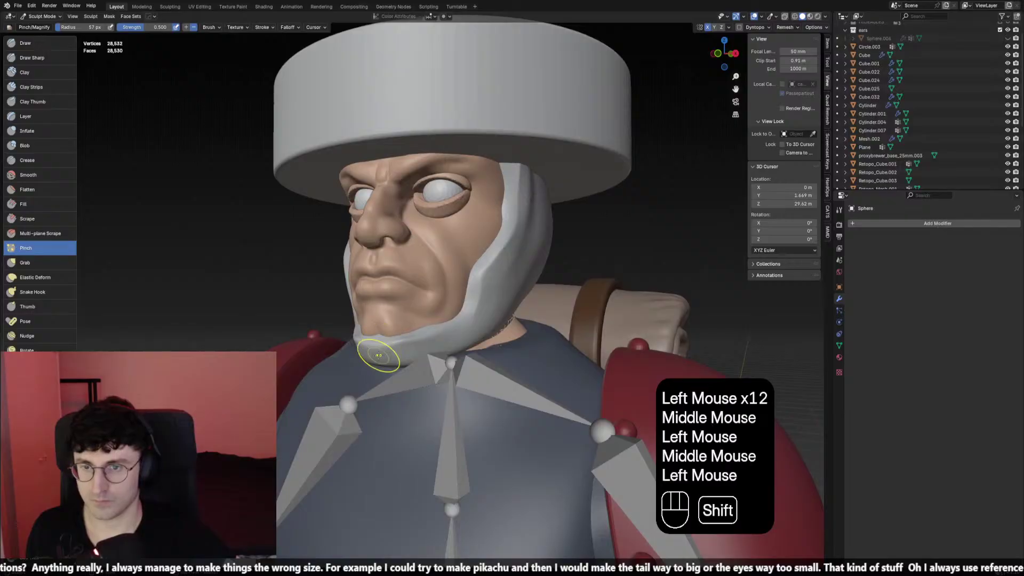
{"action": "left_click_drag", "start_coordinate": [378, 355], "coordinate": [473, 331], "text": "shift"}
{"action": "middle_click_drag", "start_coordinate": [511, 258], "coordinate": [487, 286]}
{"action": "left_click", "coordinate": [512, 197], "text": "shift"}
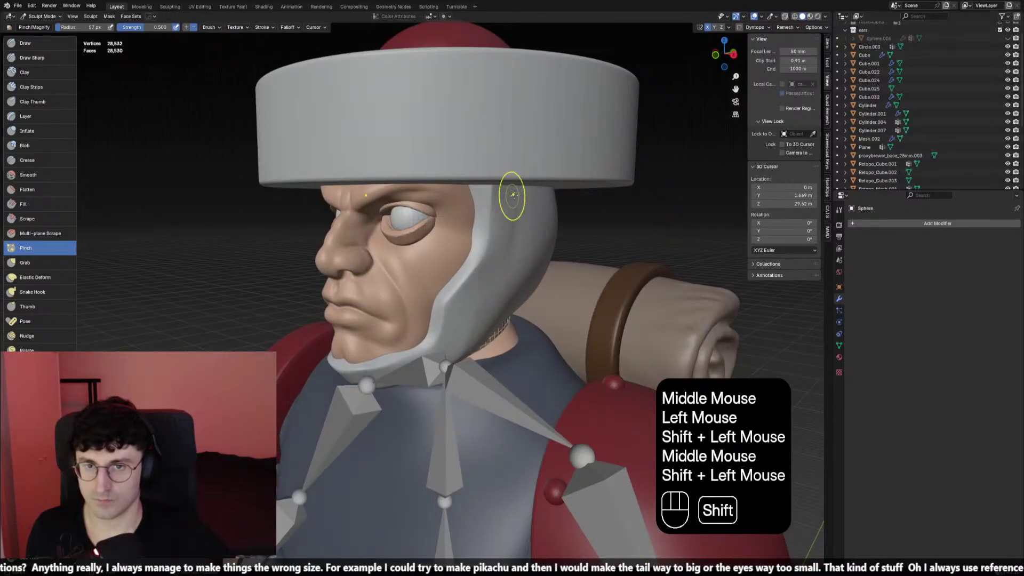
{"action": "left_click", "coordinate": [515, 295], "text": "shift"}
{"action": "left_click", "coordinate": [515, 295], "text": "shift"}
Adjust the covering's upper side under the brim in front view with Elastic Deform
{"action": "scroll", "coordinate": [517, 294], "scroll_direction": "down", "scroll_amount": 4}
{"action": "key", "text": "KP_1"}
{"action": "scroll", "coordinate": [496, 292], "scroll_direction": "up", "scroll_amount": 3}
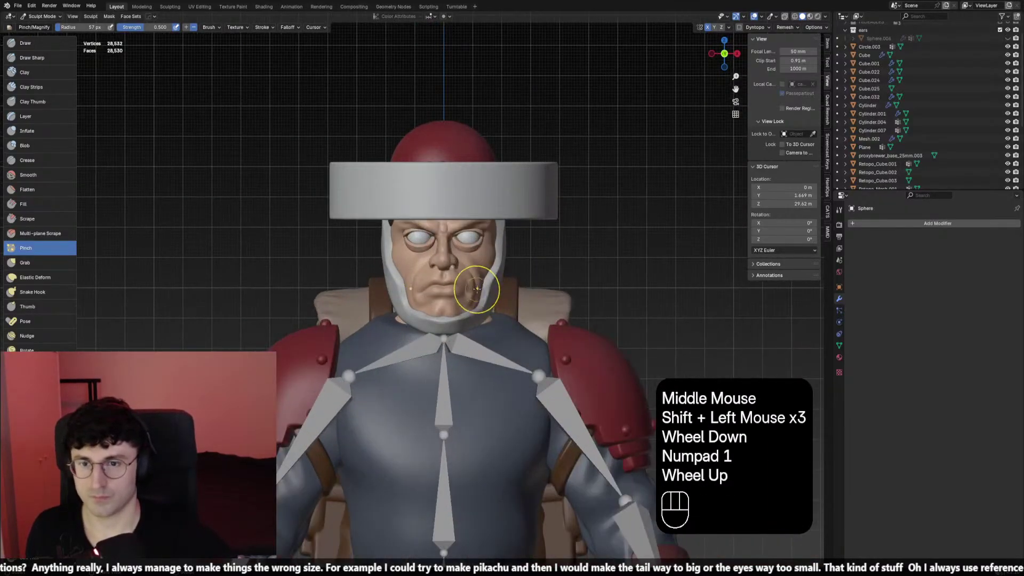
{"action": "left_click", "coordinate": [35, 277]}
{"action": "key", "text": "f"}
{"action": "left_click", "coordinate": [517, 233]}
{"action": "left_click", "coordinate": [516, 234]}
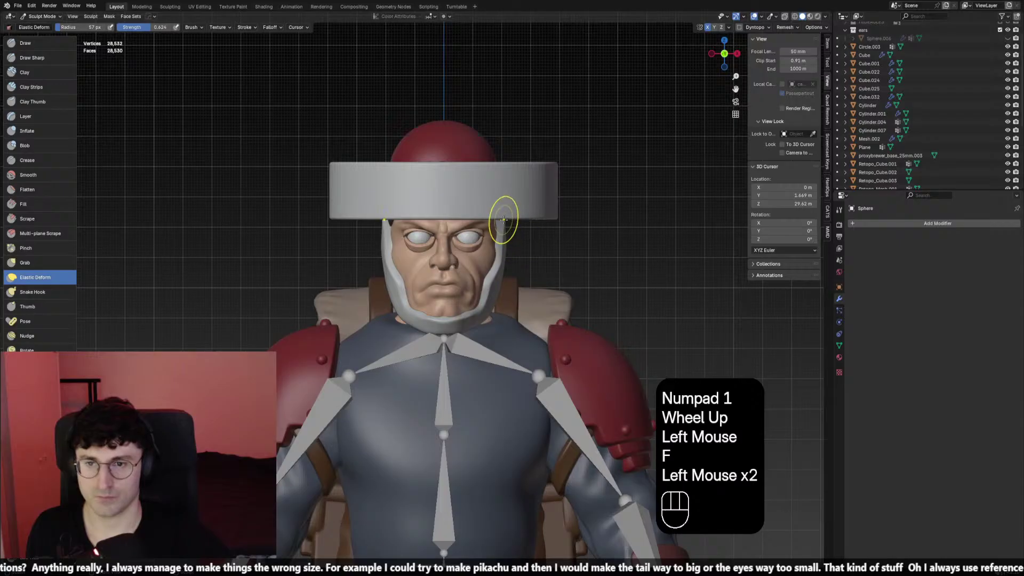
{"action": "left_click", "coordinate": [502, 220]}
Flatten the covering's rim along the cheek and jaw with the Scrape brush at 57 px radius
{"action": "left_click", "coordinate": [27, 219]}
{"action": "scroll", "coordinate": [590, 237], "scroll_direction": "up", "scroll_amount": 2}
{"action": "key", "text": "f"}
{"action": "left_click", "coordinate": [556, 185]}
{"action": "left_click", "coordinate": [556, 185]}
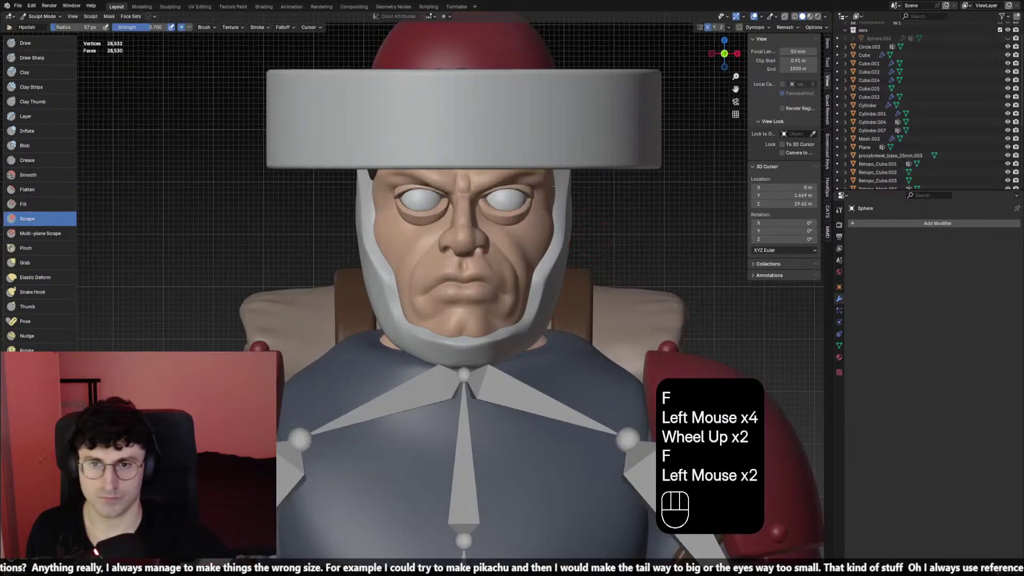
{"action": "middle_click_drag", "start_coordinate": [548, 258], "coordinate": [532, 351]}
{"action": "left_click", "coordinate": [552, 267]}
{"action": "left_click", "coordinate": [551, 266]}
{"action": "left_click", "coordinate": [553, 269]}
{"action": "left_click", "coordinate": [556, 277]}
{"action": "left_click", "coordinate": [532, 351]}
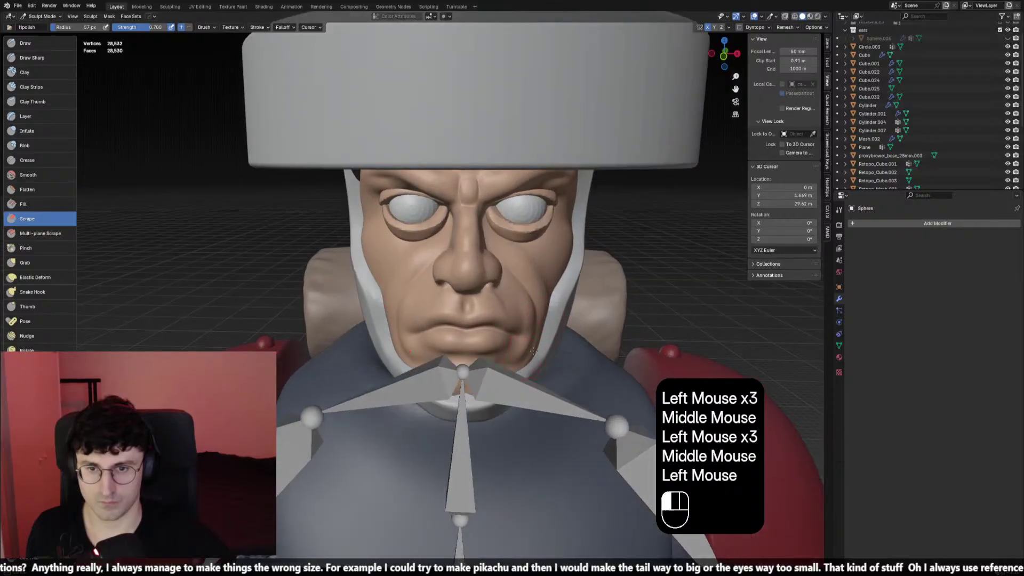
Hide the viewport overlays and continue scraping the covering's rim along the jaw and chin at 52 px radius
{"action": "scroll", "coordinate": [498, 376], "scroll_direction": "down", "scroll_amount": 2}
{"action": "key", "text": "shift+alt+z"}
{"action": "scroll", "coordinate": [533, 344], "scroll_direction": "up", "scroll_amount": 1}
{"action": "key", "text": "f"}
{"action": "left_click", "coordinate": [537, 340]}
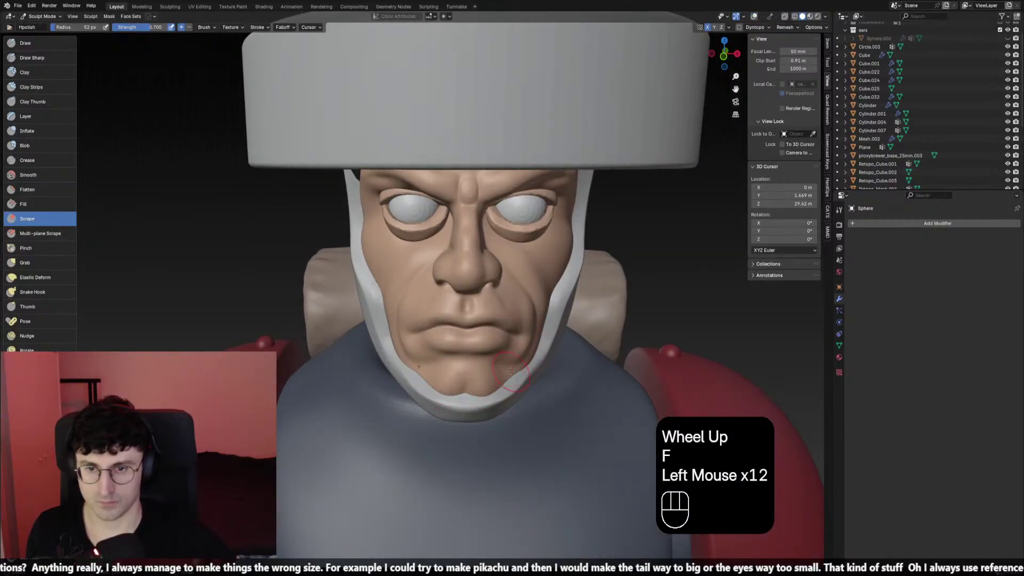
{"action": "left_click", "coordinate": [511, 370]}
{"action": "left_click", "coordinate": [511, 371]}
Switch to Elastic Deform and smooth the covering's side around the ear area
{"action": "scroll", "coordinate": [511, 370], "scroll_direction": "down", "scroll_amount": 2}
{"action": "scroll", "coordinate": [480, 347], "scroll_direction": "up", "scroll_amount": 2}
{"action": "left_click", "coordinate": [36, 277]}
{"action": "scroll", "coordinate": [499, 351], "scroll_direction": "down", "scroll_amount": 2}
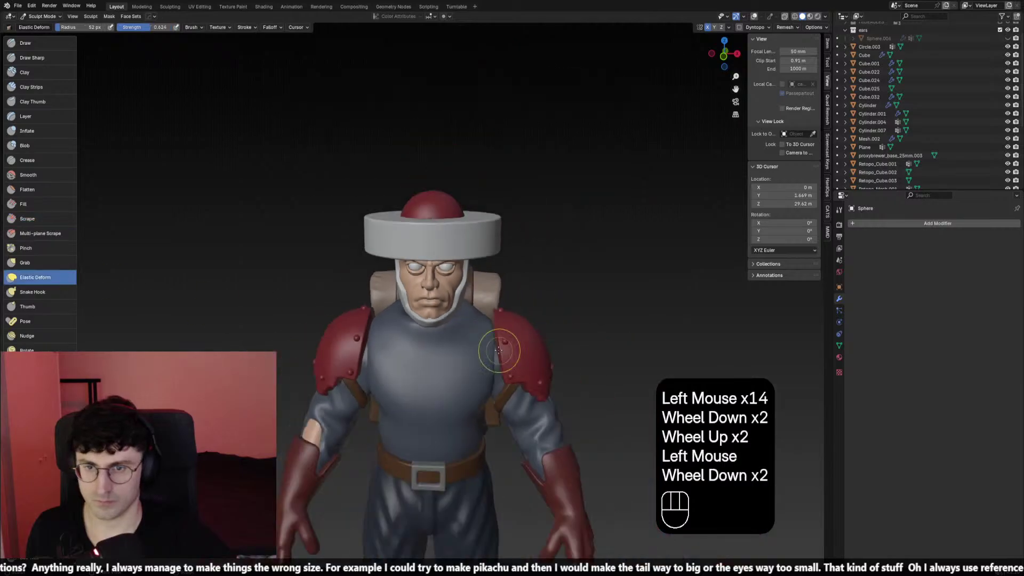
{"action": "key", "text": "KP_1"}
{"action": "scroll", "coordinate": [507, 309], "scroll_direction": "down", "scroll_amount": 2}
{"action": "middle_click_drag", "start_coordinate": [507, 309], "coordinate": [551, 400]}
{"action": "scroll", "coordinate": [424, 288], "scroll_direction": "up", "scroll_amount": 1}
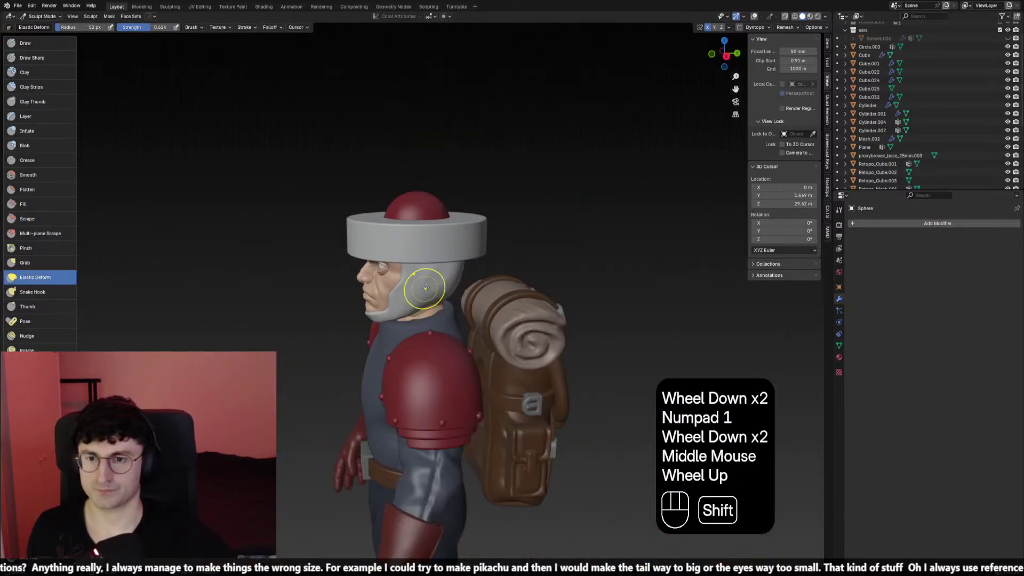
{"action": "left_click", "coordinate": [429, 283], "text": "shift"}
{"action": "left_click", "coordinate": [440, 280], "text": "shift"}
{"action": "left_click", "coordinate": [426, 283], "text": "shift"}
Reshape the covering's cheek and jaw area in side view with Elastic Deform and smooth the result
{"action": "mouse_move", "coordinate": [441, 280]}
{"action": "middle_mouse_down", "text": "shift"}
{"action": "mouse_move", "coordinate": [405, 290]}
{"action": "mouse_move", "coordinate": [413, 287]}
{"action": "middle_mouse_up", "text": "shift"}
{"action": "key", "text": "f"}
{"action": "left_click", "coordinate": [396, 293]}
{"action": "left_click", "coordinate": [397, 292]}
{"action": "key", "text": "f"}
{"action": "left_click", "coordinate": [410, 285]}
{"action": "middle_click_drag", "start_coordinate": [413, 287], "coordinate": [416, 288]}
{"action": "left_click", "coordinate": [415, 288]}
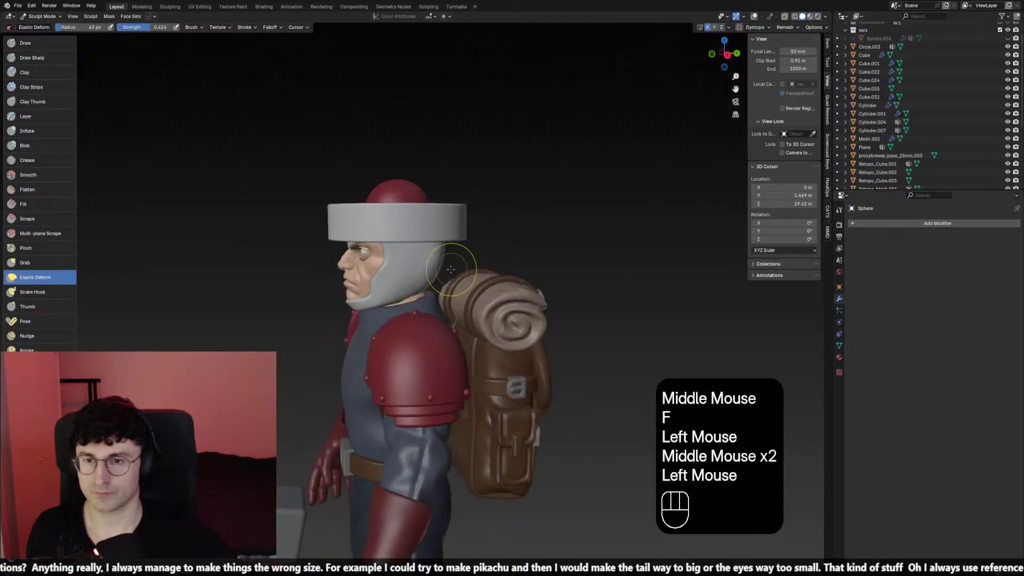
{"action": "left_click", "coordinate": [416, 288]}
{"action": "left_click", "coordinate": [415, 288], "text": "shift"}
Smooth the covering's rear side and adjust it below the brim with the Elastic Deform radius at 53 px
{"action": "middle_click_drag", "start_coordinate": [443, 249], "coordinate": [433, 247]}
{"action": "mouse_move", "coordinate": [433, 247]}
{"action": "middle_mouse_down"}
{"action": "mouse_move", "coordinate": [394, 227]}
{"action": "mouse_move", "coordinate": [423, 217]}
{"action": "mouse_move", "coordinate": [482, 243]}
{"action": "mouse_move", "coordinate": [84, 51]}
{"action": "middle_mouse_up"}
{"action": "left_click", "coordinate": [423, 245], "text": "shift"}
{"action": "key", "text": "f"}
{"action": "left_click", "coordinate": [425, 230]}
{"action": "left_click", "coordinate": [425, 230]}
{"action": "key", "text": "KP_1"}
{"action": "scroll", "coordinate": [421, 221], "scroll_direction": "up", "scroll_amount": 2}
{"action": "scroll", "coordinate": [483, 243], "scroll_direction": "down", "scroll_amount": 4}
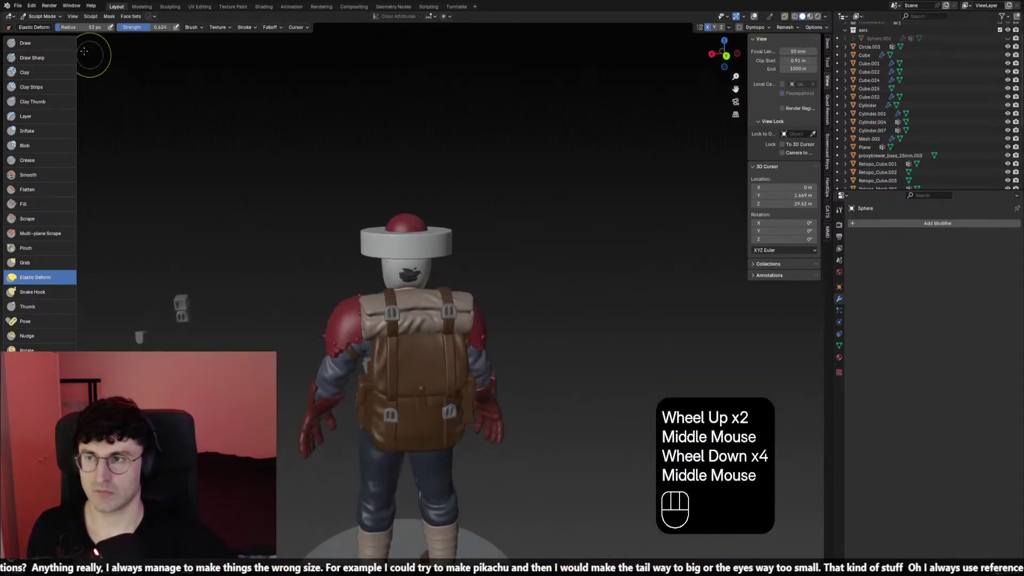
Reshape and smooth the back of the covering where the head pokes through, undoing a stray stroke
{"action": "mouse_move", "coordinate": [405, 256]}
{"action": "middle_mouse_down"}
{"action": "mouse_move", "coordinate": [434, 276]}
{"action": "mouse_move", "coordinate": [351, 269]}
{"action": "mouse_move", "coordinate": [437, 232]}
{"action": "middle_mouse_up"}
{"action": "left_click", "coordinate": [426, 274]}
{"action": "left_click", "coordinate": [421, 279], "text": "shift"}
{"action": "left_click", "coordinate": [423, 280], "text": "shift"}
{"action": "left_click", "coordinate": [423, 281], "text": "shift"}
{"action": "scroll", "coordinate": [352, 270], "scroll_direction": "up", "scroll_amount": 1}
{"action": "key", "text": "f"}
{"action": "left_click", "coordinate": [436, 232]}
{"action": "left_click", "coordinate": [438, 231], "text": "ctrl"}
{"action": "key", "text": "ctrl+z"}
{"action": "key", "text": "KP_1"}
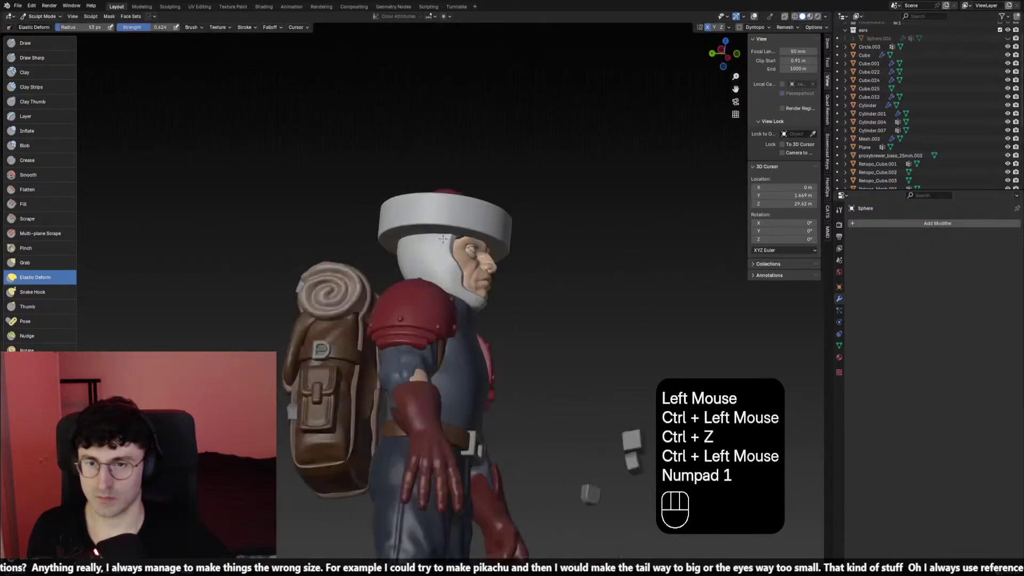
Adjust the covering's upper side below the brim with Elastic Deform at 45 px radius and inspect the whole figure
{"action": "key", "text": "f"}
{"action": "left_click", "coordinate": [443, 235]}
{"action": "scroll", "coordinate": [440, 250], "scroll_direction": "down", "scroll_amount": 1}
{"action": "middle_click_drag", "start_coordinate": [426, 273], "coordinate": [463, 278]}
{"action": "scroll", "coordinate": [448, 270], "scroll_direction": "up", "scroll_amount": 2}
{"action": "scroll", "coordinate": [463, 278], "scroll_direction": "down", "scroll_amount": 1}
{"action": "scroll", "coordinate": [464, 278], "scroll_direction": "down", "scroll_amount": 2}
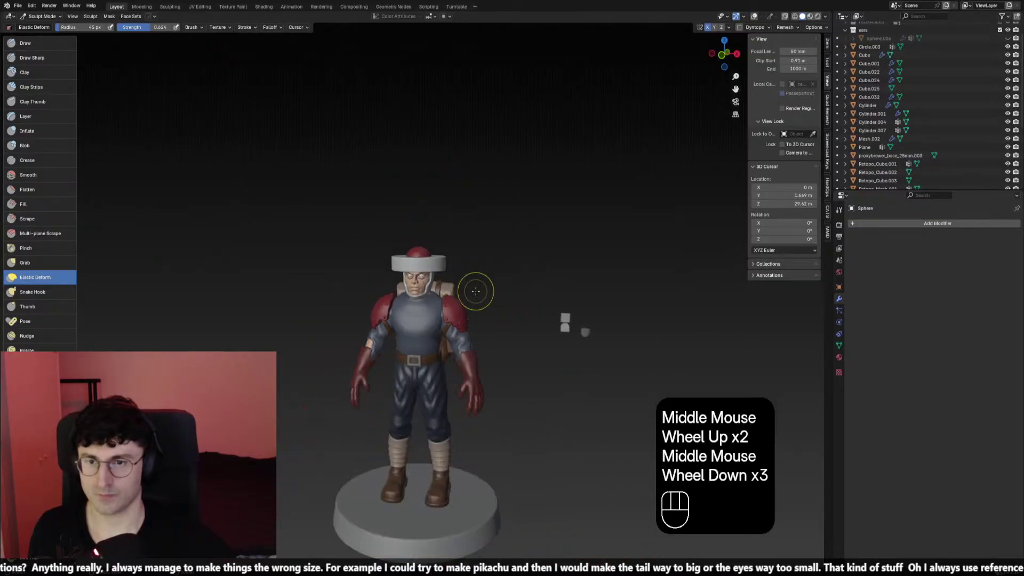
Return to Object Mode and link the red helmet dome's material to the face covering
{"action": "key", "text": "KP_1"}
{"action": "scroll", "coordinate": [475, 279], "scroll_direction": "up", "scroll_amount": 1}
{"action": "left_click", "coordinate": [42, 16]}
{"action": "left_click", "coordinate": [42, 26]}
{"action": "scroll", "coordinate": [383, 180], "scroll_direction": "up", "scroll_amount": 1}
{"action": "scroll", "coordinate": [383, 182], "scroll_direction": "up", "scroll_amount": 1}
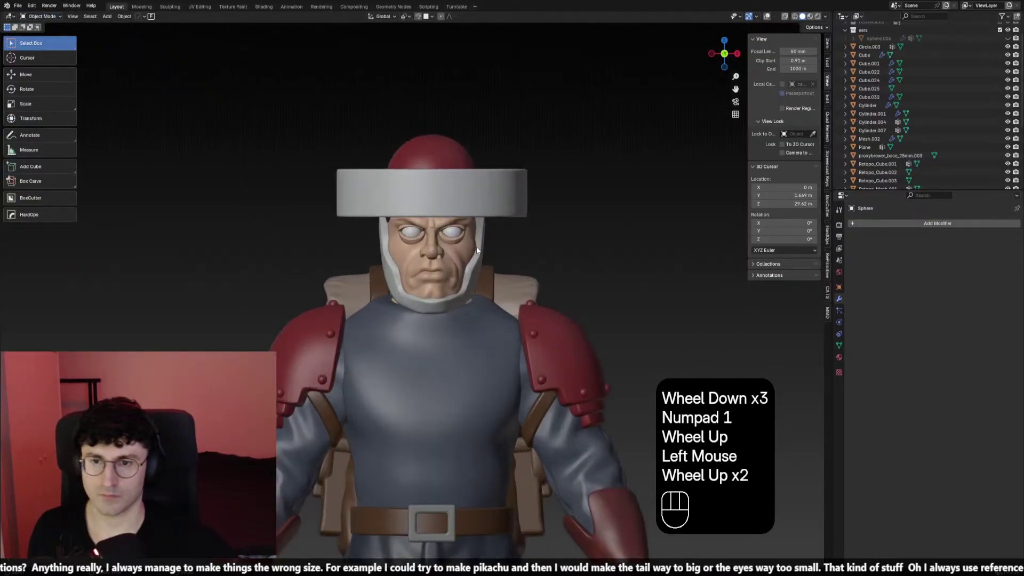
{"action": "left_click", "coordinate": [405, 205]}
{"action": "left_click", "coordinate": [441, 154], "text": "shift"}
{"action": "key", "text": "ctrl+l"}
{"action": "left_click", "coordinate": [441, 155]}
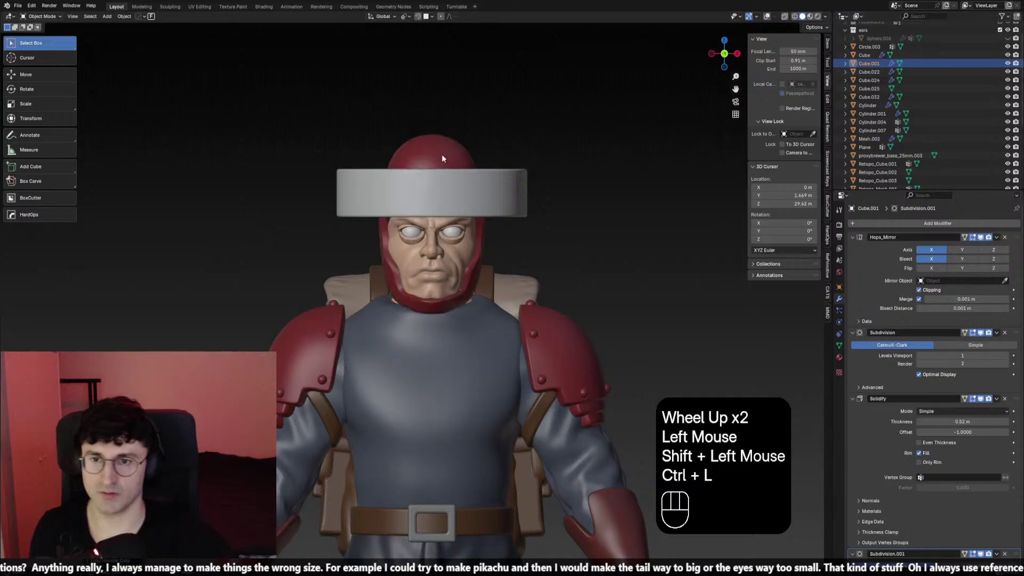
Select the helmet dome and brim together, nudge them slightly along Z, and save the file
{"action": "scroll", "coordinate": [524, 143], "scroll_direction": "down", "scroll_amount": 1}
{"action": "scroll", "coordinate": [493, 208], "scroll_direction": "up", "scroll_amount": 2}
{"action": "middle_click_drag", "start_coordinate": [523, 143], "coordinate": [428, 251]}
{"action": "scroll", "coordinate": [489, 212], "scroll_direction": "down", "scroll_amount": 1}
{"action": "key", "text": "KP_1"}
{"action": "scroll", "coordinate": [428, 252], "scroll_direction": "down", "scroll_amount": 1}
{"action": "left_click", "coordinate": [428, 251]}
{"action": "key", "text": "g"}
{"action": "key", "text": "z"}
{"action": "right_click", "coordinate": [428, 225]}
{"action": "left_click", "coordinate": [428, 225], "text": "shift"}
{"action": "key", "text": "g"}
{"action": "key", "text": "z"}
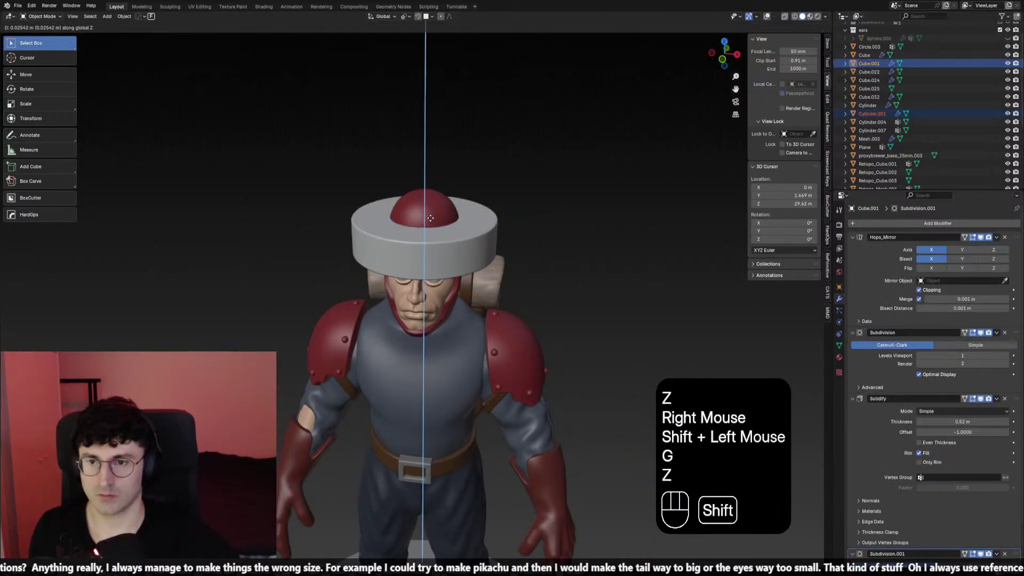
{"action": "left_click", "coordinate": [428, 224], "text": "shift"}
{"action": "key", "text": "KP_1"}
{"action": "scroll", "coordinate": [546, 190], "scroll_direction": "down", "scroll_amount": 1}
{"action": "left_click", "coordinate": [504, 246], "text": "shift"}
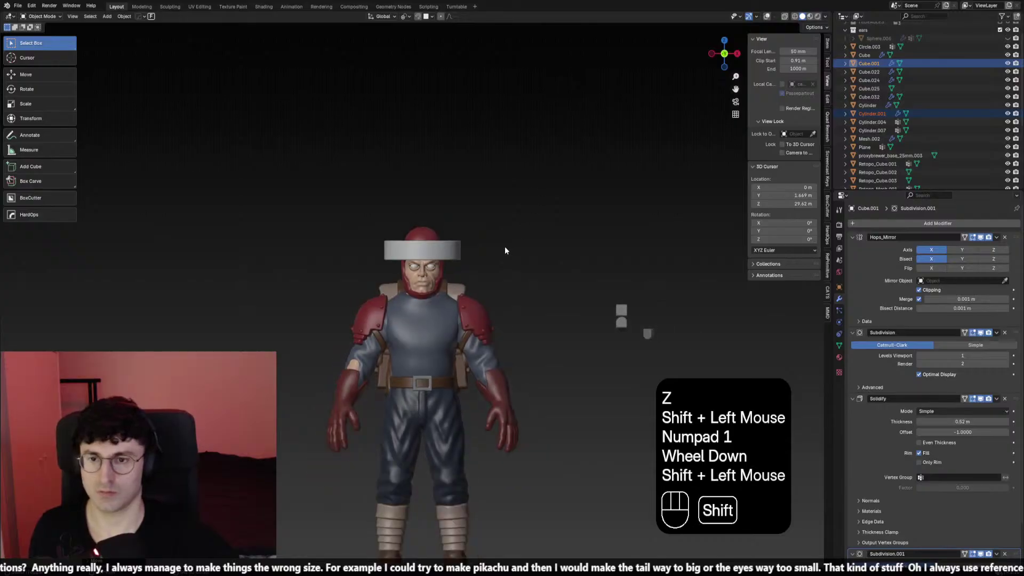
{"action": "middle_click_drag", "start_coordinate": [504, 246], "coordinate": [490, 254], "text": "shift"}
{"action": "middle_click_drag", "start_coordinate": [490, 254], "coordinate": [524, 283]}
{"action": "key", "text": "ctrl+s"}
Examine the whole figure's proportions and silhouette from the front and side
{"action": "scroll", "coordinate": [518, 270], "scroll_direction": "up", "scroll_amount": 1}
{"action": "scroll", "coordinate": [488, 281], "scroll_direction": "down", "scroll_amount": 1}
{"action": "scroll", "coordinate": [530, 283], "scroll_direction": "up", "scroll_amount": 1}
{"action": "key", "text": "KP_1"}
{"action": "key", "text": "KP_3"}
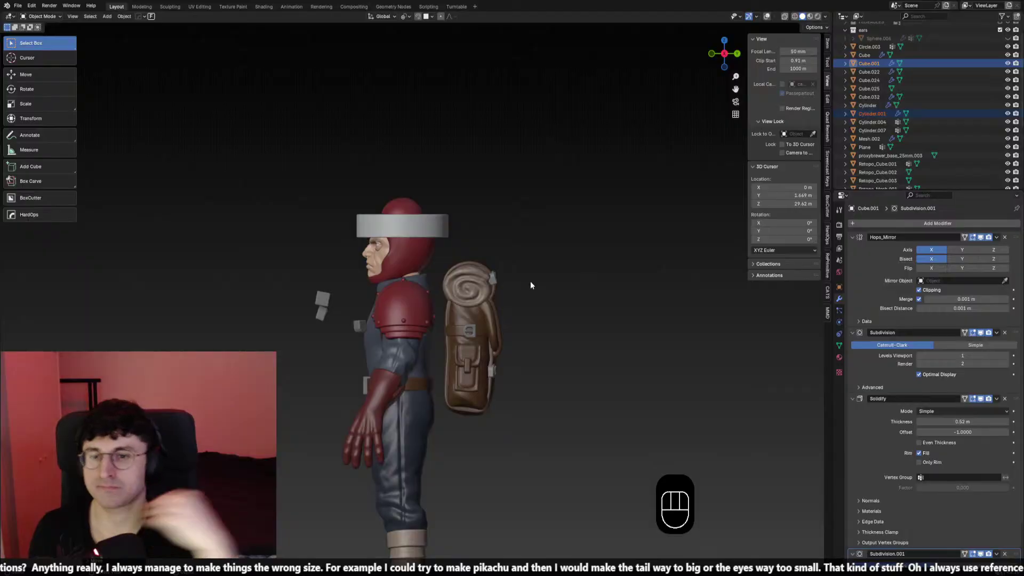
{"action": "scroll", "coordinate": [530, 281], "scroll_direction": "down", "scroll_amount": 1}
{"action": "middle_click_drag", "start_coordinate": [363, 273], "coordinate": [366, 300]}
{"action": "scroll", "coordinate": [530, 291], "scroll_direction": "down", "scroll_amount": 2}
{"action": "scroll", "coordinate": [530, 291], "scroll_direction": "down", "scroll_amount": 1}
{"action": "mouse_move", "coordinate": [349, 288]}
{"action": "middle_mouse_down"}
{"action": "mouse_move", "coordinate": [332, 283]}
{"action": "mouse_move", "coordinate": [350, 287]}
{"action": "middle_mouse_up"}
{"action": "scroll", "coordinate": [348, 292], "scroll_direction": "up", "scroll_amount": 1}
{"action": "key", "text": "KP_1"}
{"action": "key", "text": "KP_3"}
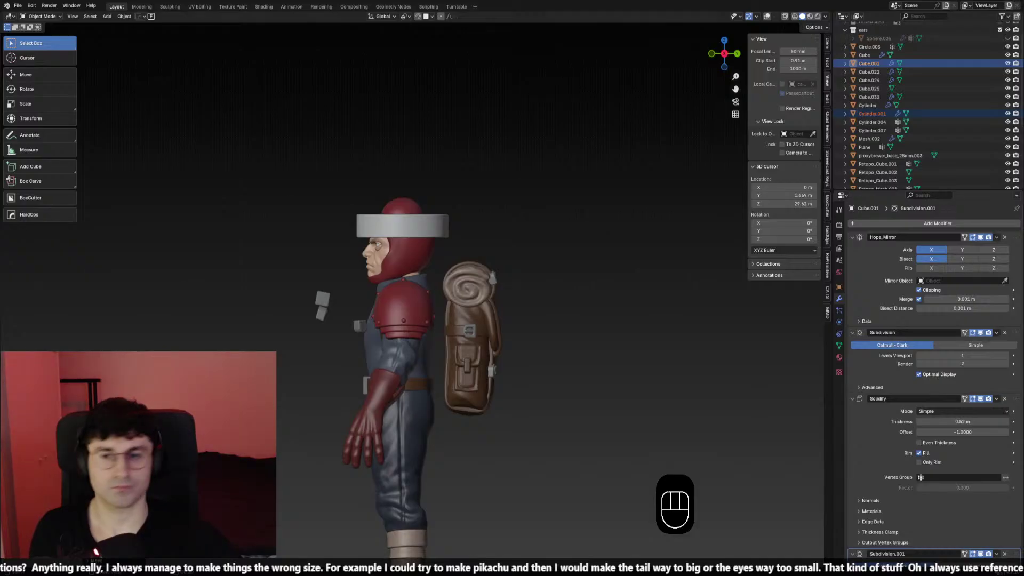
{"action": "middle_click_drag", "start_coordinate": [533, 347], "coordinate": [660, 355]}
{"action": "scroll", "coordinate": [660, 356], "scroll_direction": "down", "scroll_amount": 2}
{"action": "key", "text": "KP_1"}
{"action": "key", "text": "KP_3"}
{"action": "key", "text": "KP_1"}
{"action": "scroll", "coordinate": [645, 338], "scroll_direction": "up", "scroll_amount": 2}
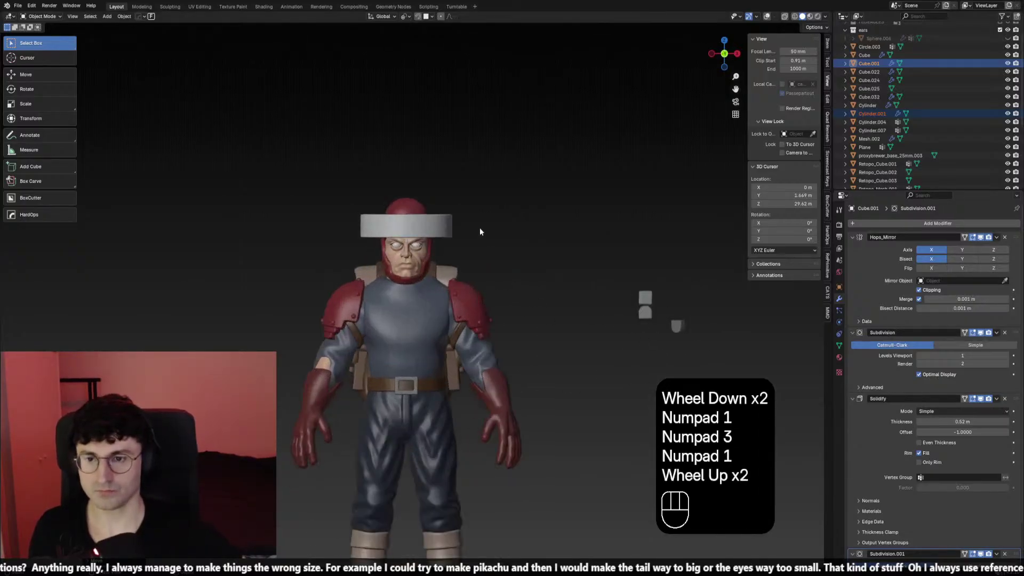
Enter Sculpt Mode on the torso and adjust its collar below the chin using Elastic Deform with a 54 px radius
{"action": "scroll", "coordinate": [485, 268], "scroll_direction": "up", "scroll_amount": 1}
{"action": "middle_click_drag", "start_coordinate": [479, 232], "coordinate": [401, 296], "text": "shift"}
{"action": "left_click", "coordinate": [372, 244]}
{"action": "middle_click_drag", "start_coordinate": [372, 244], "coordinate": [420, 250]}
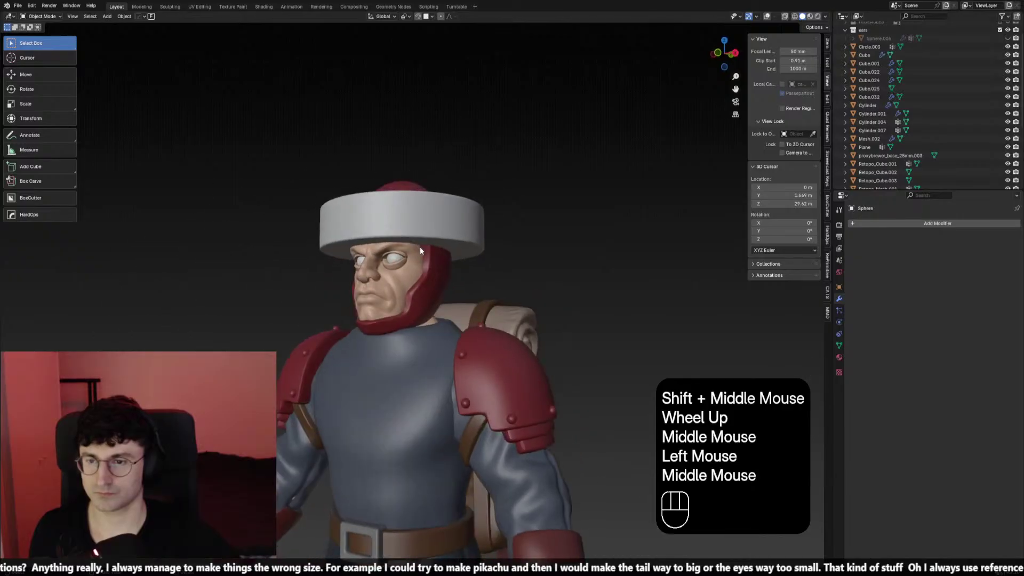
{"action": "left_click", "coordinate": [424, 351]}
{"action": "key", "text": "KP_1"}
{"action": "left_click", "coordinate": [60, 16]}
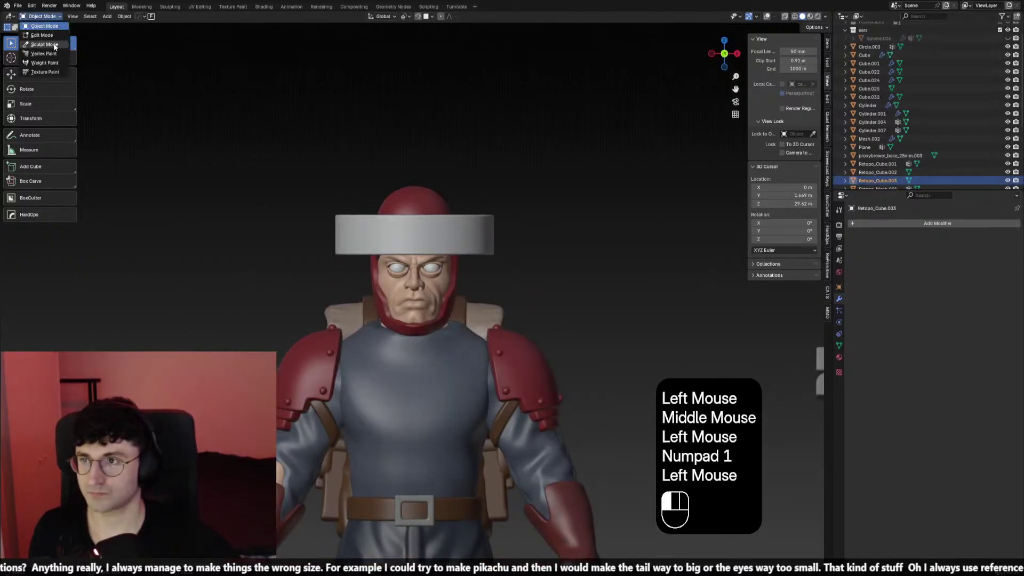
{"action": "left_click", "coordinate": [40, 45]}
{"action": "middle_click_drag", "start_coordinate": [106, 277], "coordinate": [91, 277], "text": "shift"}
{"action": "key", "text": "f"}
{"action": "left_click", "coordinate": [389, 292]}
{"action": "key", "text": "f"}
{"action": "left_click", "coordinate": [388, 293]}
{"action": "middle_click_drag", "start_coordinate": [388, 293], "coordinate": [366, 294]}
{"action": "left_click_drag", "start_coordinate": [372, 291], "coordinate": [376, 302]}
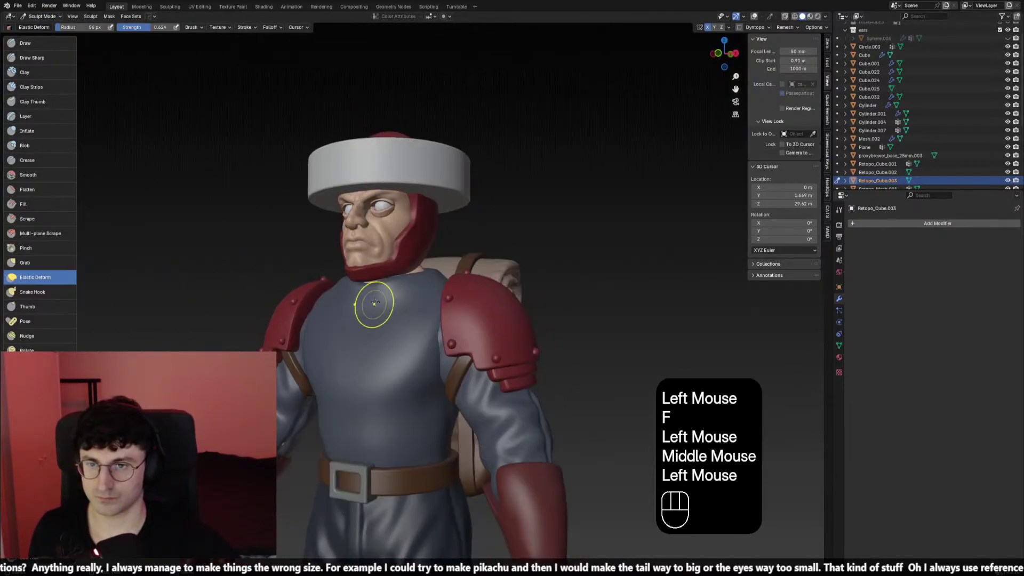
Refine the torso's collar with another Elastic Deform stroke and smooth the area around it
{"action": "key", "text": "f"}
{"action": "mouse_move", "coordinate": [389, 294]}
{"action": "middle_mouse_down"}
{"action": "mouse_move", "coordinate": [376, 288]}
{"action": "mouse_move", "coordinate": [398, 299]}
{"action": "middle_mouse_up"}
{"action": "left_click", "coordinate": [408, 288]}
{"action": "key", "text": "f"}
{"action": "left_click", "coordinate": [392, 292]}
{"action": "left_click_drag", "start_coordinate": [389, 287], "coordinate": [388, 291]}
{"action": "middle_click_drag", "start_coordinate": [388, 291], "coordinate": [490, 270], "text": "shift"}
{"action": "left_click", "coordinate": [392, 293], "text": "shift"}
{"action": "left_click", "coordinate": [407, 285], "text": "shift"}
{"action": "left_click", "coordinate": [400, 281], "text": "shift"}
Select the Crease brush and examine the whole figure from the front and side
{"action": "key", "text": "f"}
{"action": "left_click", "coordinate": [451, 271]}
{"action": "left_click", "coordinate": [27, 160]}
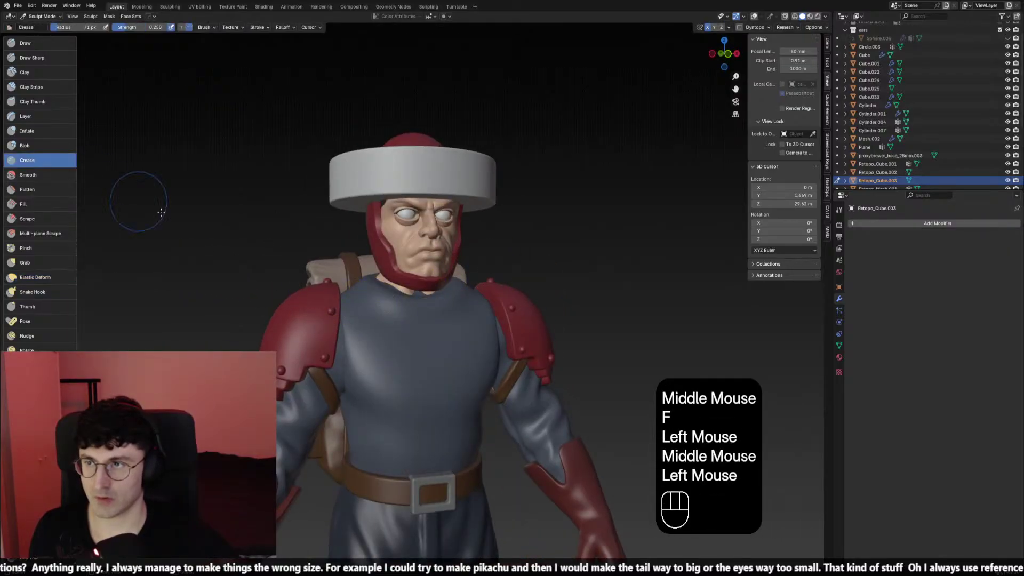
{"action": "scroll", "coordinate": [373, 278], "scroll_direction": "down", "scroll_amount": 2}
{"action": "key", "text": "KP_1"}
{"action": "scroll", "coordinate": [452, 300], "scroll_direction": "down", "scroll_amount": 1}
{"action": "mouse_move", "coordinate": [432, 291]}
{"action": "middle_mouse_down", "text": "shift"}
{"action": "mouse_move", "coordinate": [452, 300]}
{"action": "mouse_move", "coordinate": [459, 347]}
{"action": "mouse_move", "coordinate": [479, 367]}
{"action": "middle_mouse_up", "text": "shift"}
{"action": "scroll", "coordinate": [452, 301], "scroll_direction": "down", "scroll_amount": 2}
{"action": "scroll", "coordinate": [453, 320], "scroll_direction": "up", "scroll_amount": 1}
{"action": "scroll", "coordinate": [469, 358], "scroll_direction": "down", "scroll_amount": 1}
{"action": "scroll", "coordinate": [480, 365], "scroll_direction": "down", "scroll_amount": 1}
{"action": "key", "text": "KP_1"}
{"action": "key", "text": "KP_3"}
{"action": "key", "text": "KP_1"}
{"action": "scroll", "coordinate": [485, 327], "scroll_direction": "up", "scroll_amount": 1}
{"action": "middle_click_drag", "start_coordinate": [485, 327], "coordinate": [465, 349]}
Adjust the shape around the waist with Elastic Deform and return to Object Mode
{"action": "key", "text": "alt+q"}
{"action": "key", "text": "f"}
{"action": "left_click", "coordinate": [441, 302]}
{"action": "left_click", "coordinate": [441, 303]}
{"action": "middle_click_drag", "start_coordinate": [441, 302], "coordinate": [461, 314]}
{"action": "left_click", "coordinate": [35, 277]}
{"action": "left_click_drag", "start_coordinate": [445, 307], "coordinate": [449, 306]}
{"action": "middle_click_drag", "start_coordinate": [448, 308], "coordinate": [450, 306]}
{"action": "left_click_drag", "start_coordinate": [451, 305], "coordinate": [453, 302]}
{"action": "middle_click_drag", "start_coordinate": [453, 302], "coordinate": [455, 290]}
{"action": "left_click", "coordinate": [43, 16]}
{"action": "left_click", "coordinate": [45, 29]}
{"action": "scroll", "coordinate": [441, 331], "scroll_direction": "up", "scroll_amount": 2}
Select the belt and its buckle and scale them up slightly together
{"action": "left_click", "coordinate": [440, 331]}
{"action": "left_click", "coordinate": [555, 345], "text": "shift"}
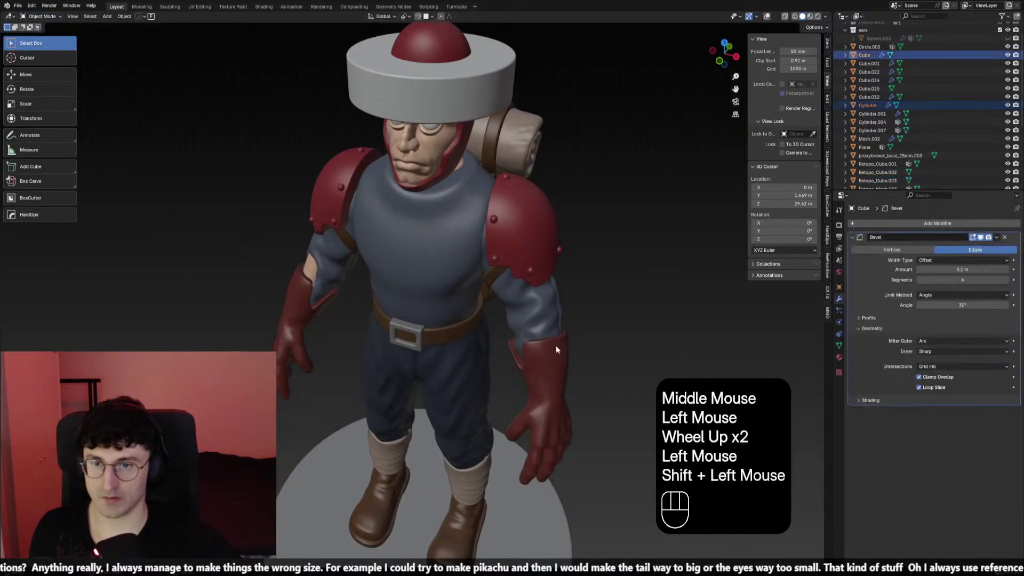
{"action": "key", "text": "s"}
{"action": "right_click", "coordinate": [516, 338]}
{"action": "left_click", "coordinate": [494, 334], "text": "shift"}
{"action": "key", "text": "s"}
{"action": "right_click", "coordinate": [494, 334]}
{"action": "key", "text": "s"}
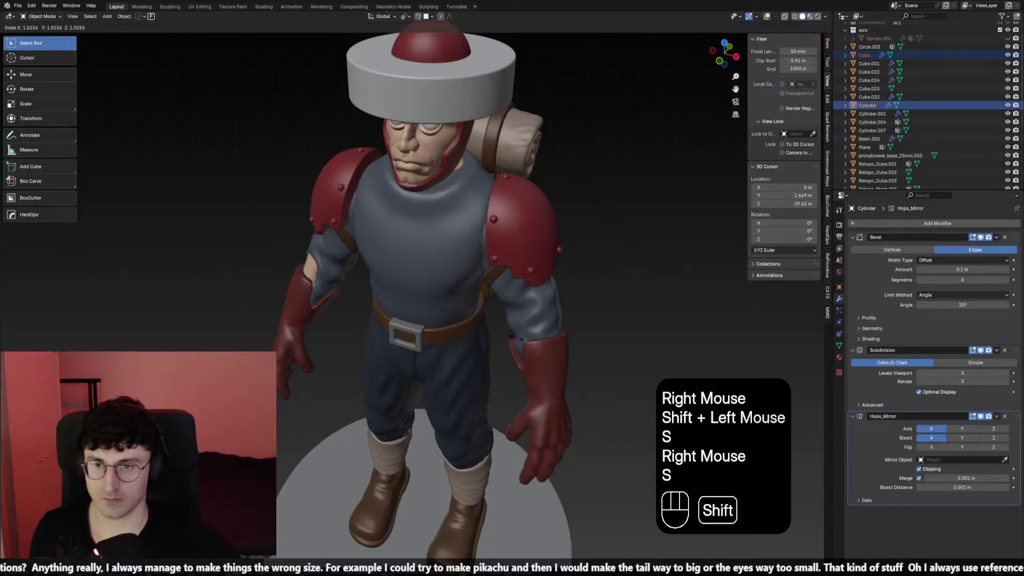
{"action": "left_click", "coordinate": [541, 408], "text": "shift"}
Move the belt and buckle along Y to fit the waist
{"action": "scroll", "coordinate": [544, 408], "scroll_direction": "down", "scroll_amount": 3}
{"action": "key", "text": "KP_1"}
{"action": "middle_click_drag", "start_coordinate": [543, 414], "coordinate": [513, 338]}
{"action": "key", "text": "g"}
{"action": "key", "text": "y"}
{"action": "left_click", "coordinate": [509, 339], "text": "shift"}
{"action": "key", "text": "y"}
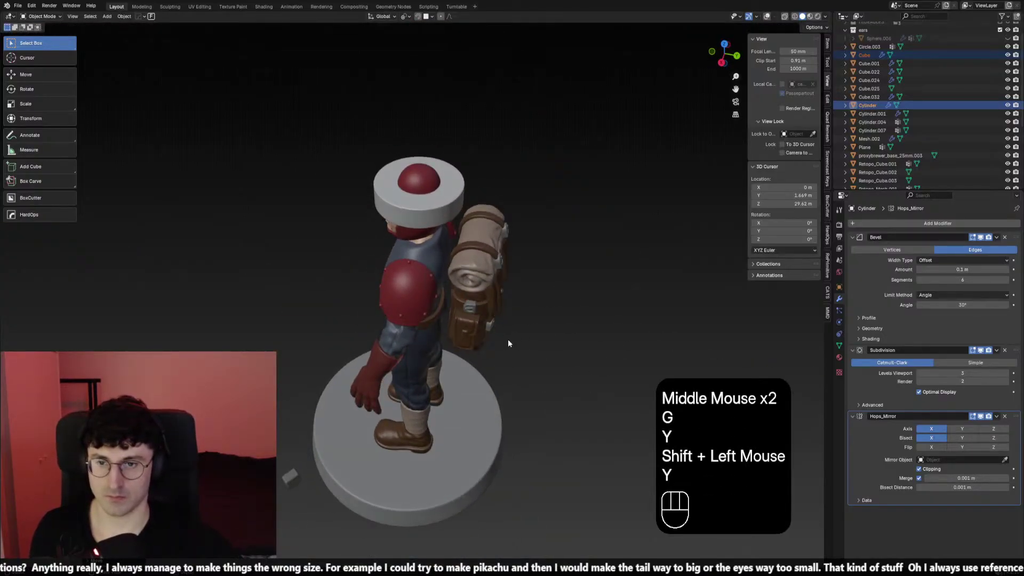
{"action": "key", "text": "g"}
{"action": "key", "text": "y"}
{"action": "left_click", "coordinate": [493, 340], "text": "shift"}
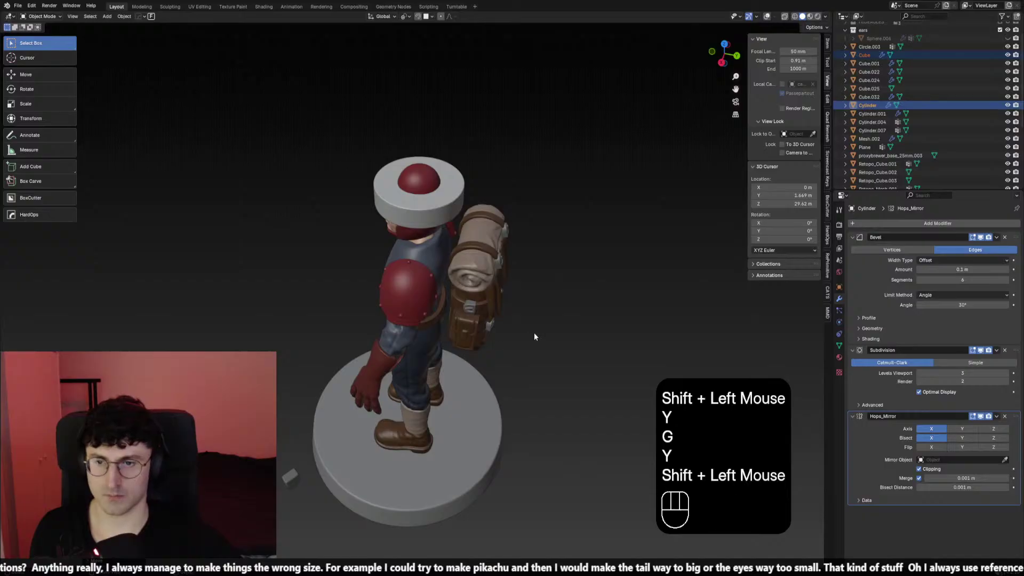
Scale the belt and buckle along Y in side view and apply their transforms
{"action": "key", "text": "KP_1"}
{"action": "key", "text": "KP_3"}
{"action": "middle_click_drag", "start_coordinate": [533, 332], "coordinate": [530, 328]}
{"action": "key", "text": "KP_1"}
{"action": "key", "text": "KP_3"}
{"action": "key", "text": "g"}
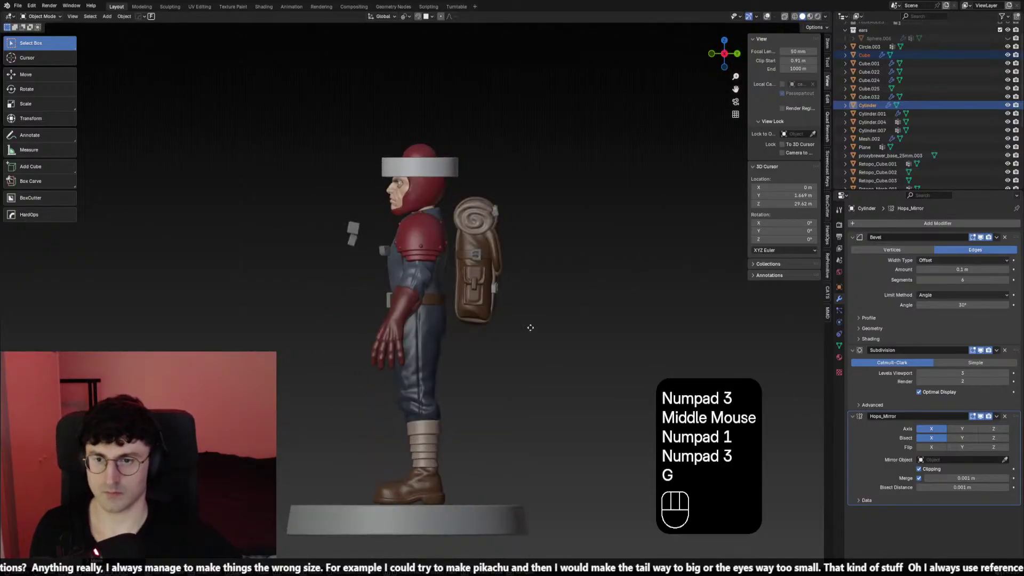
{"action": "key", "text": "y"}
{"action": "right_click", "coordinate": [530, 331], "text": "shift"}
{"action": "key", "text": "s"}
{"action": "key", "text": "y"}
{"action": "right_click", "coordinate": [532, 332]}
{"action": "key", "text": "s"}
{"action": "key", "text": "y"}
{"action": "left_click", "coordinate": [536, 326], "text": "shift"}
{"action": "key", "text": "ctrl+a"}
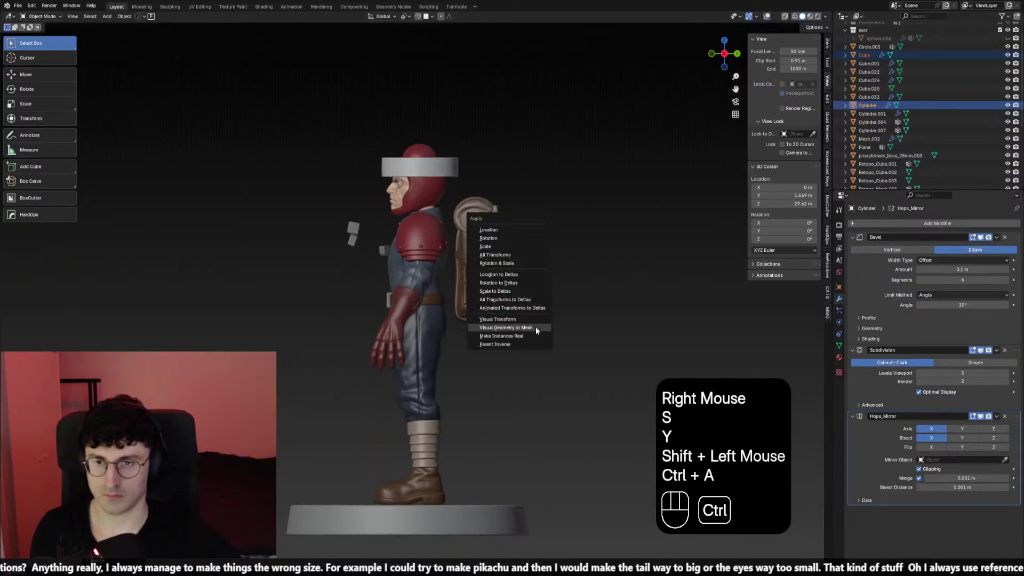
{"action": "left_click", "coordinate": [505, 251]}
Check the belt's fit on the figure, deselect everything and save the file
{"action": "key", "text": "KP_1"}
{"action": "scroll", "coordinate": [504, 247], "scroll_direction": "down", "scroll_amount": 1}
{"action": "middle_click_drag", "start_coordinate": [504, 251], "coordinate": [482, 318]}
{"action": "scroll", "coordinate": [497, 276], "scroll_direction": "up", "scroll_amount": 2}
{"action": "left_click", "coordinate": [526, 278]}
{"action": "scroll", "coordinate": [507, 315], "scroll_direction": "down", "scroll_amount": 1}
{"action": "scroll", "coordinate": [482, 318], "scroll_direction": "up", "scroll_amount": 1}
{"action": "key", "text": "KP_1"}
{"action": "key", "text": "ctrl+s"}
Examine the helmet, face covering and upper body from the front, side and at an angle
{"action": "middle_click_drag", "start_coordinate": [456, 231], "coordinate": [464, 225], "text": "shift"}
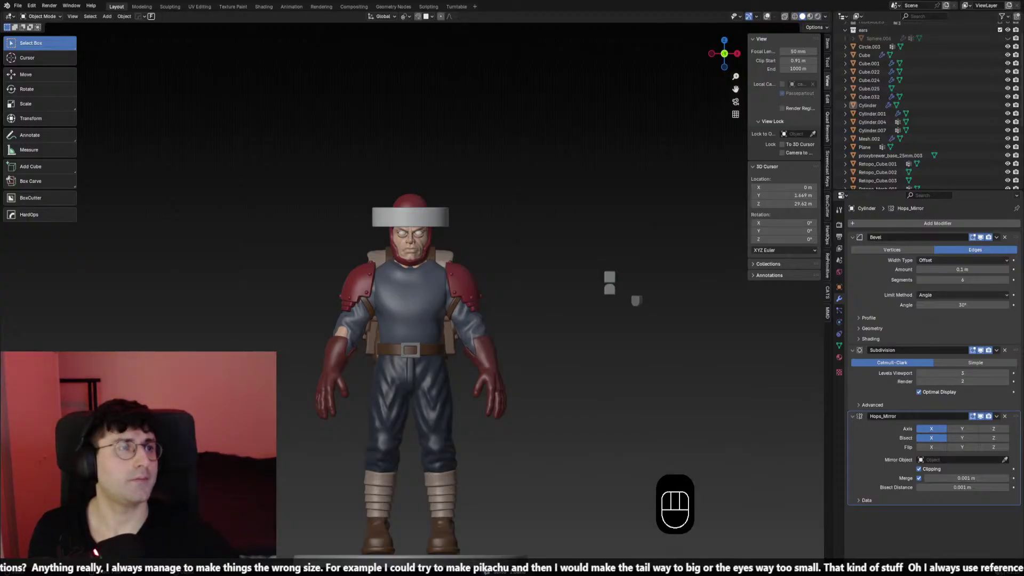
{"action": "scroll", "coordinate": [413, 294], "scroll_direction": "up", "scroll_amount": 2}
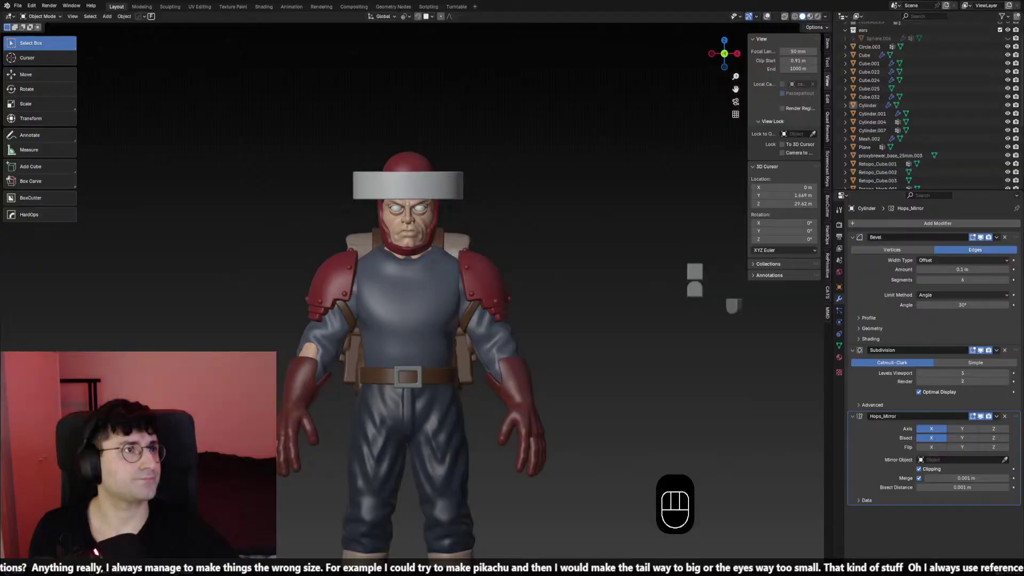
{"action": "scroll", "coordinate": [506, 256], "scroll_direction": "up", "scroll_amount": 2}
{"action": "middle_click_drag", "start_coordinate": [506, 256], "coordinate": [511, 253], "text": "shift"}
{"action": "mouse_move", "coordinate": [511, 253]}
{"action": "middle_mouse_down"}
{"action": "mouse_move", "coordinate": [501, 265]}
{"action": "mouse_move", "coordinate": [520, 269]}
{"action": "middle_mouse_up"}
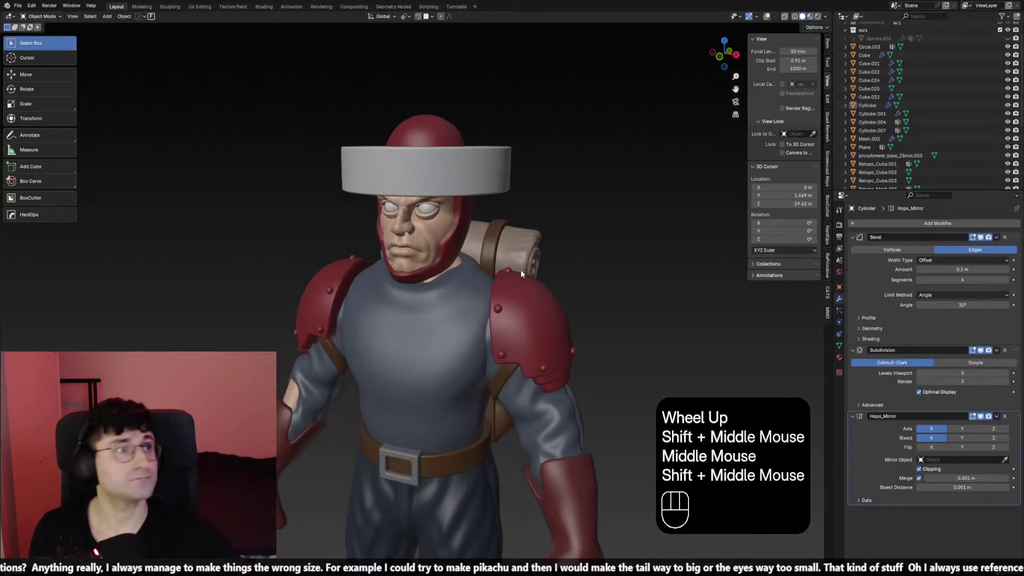
{"action": "scroll", "coordinate": [520, 270], "scroll_direction": "up", "scroll_amount": 1}
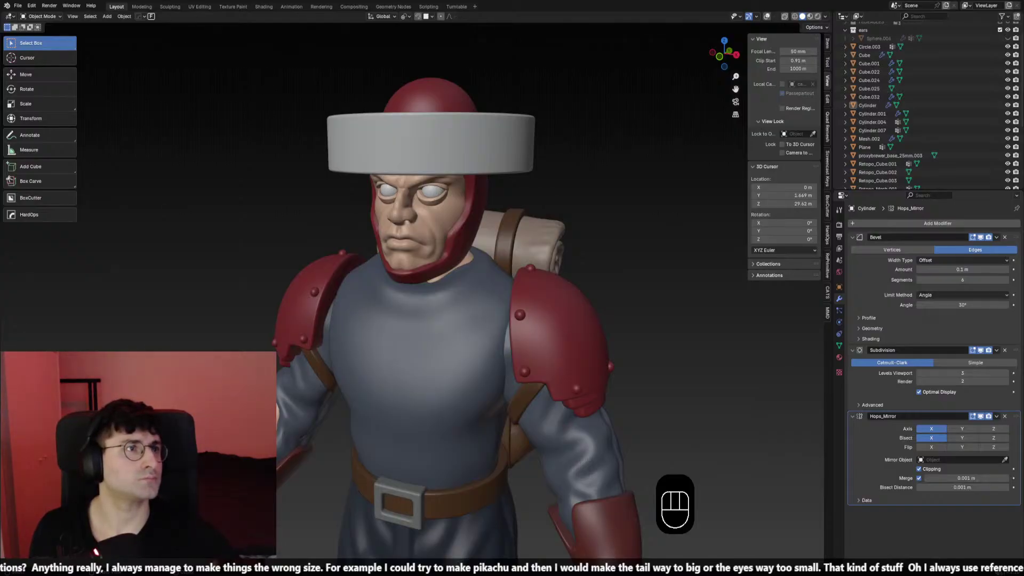
{"action": "middle_click_drag", "start_coordinate": [565, 107], "coordinate": [421, 292]}
{"action": "key", "text": "KP_1"}
{"action": "key", "text": "KP_3"}
{"action": "key", "text": "KP_1"}
{"action": "scroll", "coordinate": [573, 102], "scroll_direction": "up", "scroll_amount": 1, "text": "shift"}
{"action": "scroll", "coordinate": [584, 223], "scroll_direction": "down", "scroll_amount": 2}
{"action": "scroll", "coordinate": [466, 278], "scroll_direction": "up", "scroll_amount": 1}
Select the head and snap the 3D cursor to it
{"action": "left_click", "coordinate": [409, 283]}
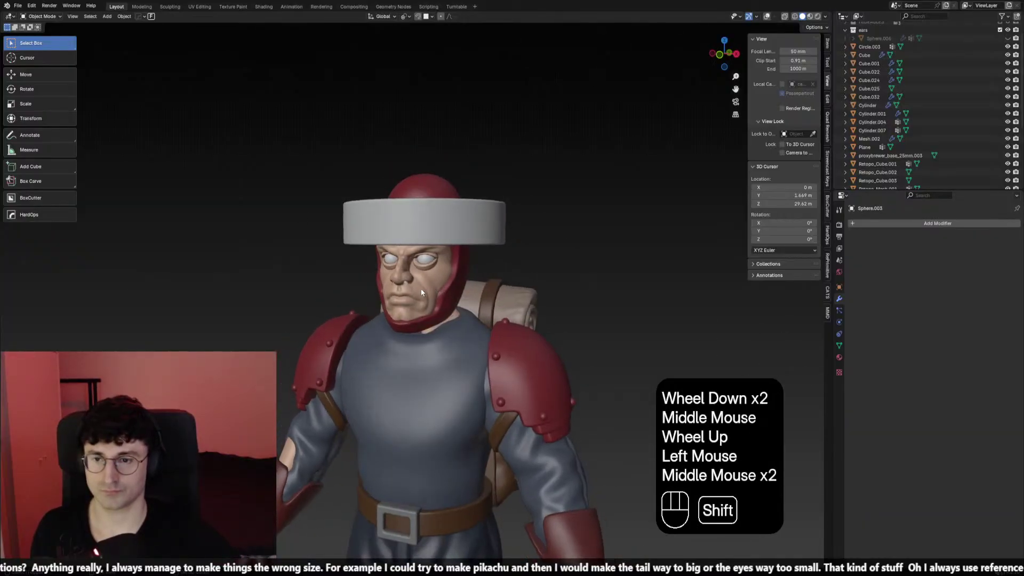
{"action": "left_click", "coordinate": [421, 292], "text": "shift"}
{"action": "key", "text": "shift+s"}
{"action": "middle_click_drag", "start_coordinate": [422, 337], "coordinate": [503, 200]}
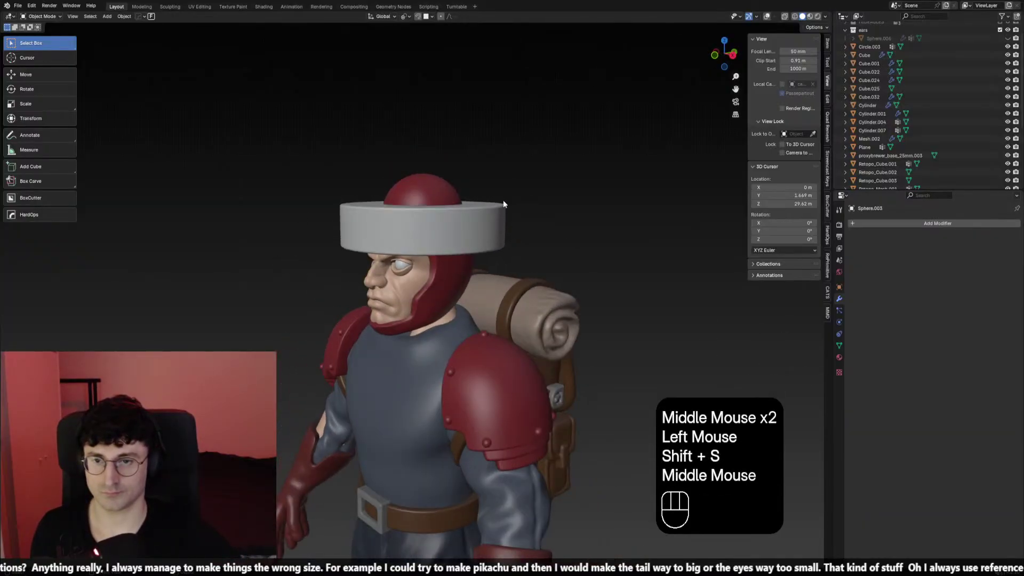
Turn the viewport overlays on, add a cube at the 3D cursor and move it forward along Y to the face
{"action": "left_click", "coordinate": [767, 17]}
{"action": "scroll", "coordinate": [480, 267], "scroll_direction": "up", "scroll_amount": 2}
{"action": "key", "text": "shift+a"}
{"action": "left_click", "coordinate": [539, 280]}
{"action": "key", "text": "g"}
{"action": "key", "text": "y"}
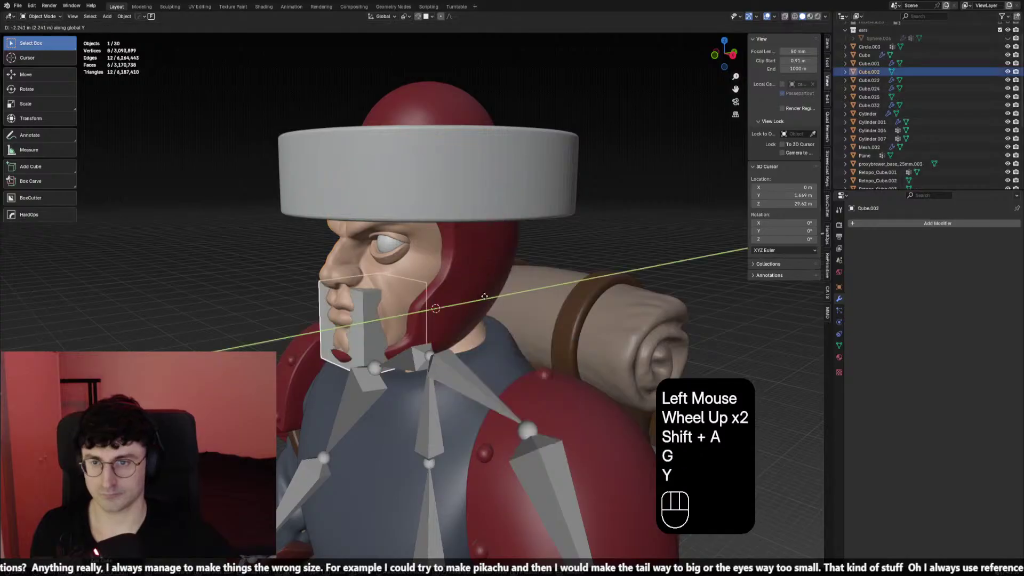
{"action": "left_click", "coordinate": [484, 296]}
Raise the cube to just below the nose, scale it down and flatten it along Z into a bar
{"action": "key", "text": "g"}
{"action": "key", "text": "z"}
{"action": "left_click", "coordinate": [421, 272]}
{"action": "key", "text": "s"}
{"action": "left_click", "coordinate": [417, 270]}
{"action": "key", "text": "s"}
{"action": "key", "text": "z"}
{"action": "middle_click_drag", "start_coordinate": [417, 270], "coordinate": [497, 283]}
{"action": "left_click", "coordinate": [436, 264]}
Scale the bar along X and shift it along Y so it sits in front of the upper lip
{"action": "key", "text": "g"}
{"action": "right_click", "coordinate": [444, 270]}
{"action": "key", "text": "s"}
{"action": "key", "text": "x"}
{"action": "left_click", "coordinate": [475, 278]}
{"action": "key", "text": "g"}
{"action": "key", "text": "y"}
{"action": "left_click", "coordinate": [462, 289], "text": "shift"}
Move the bar sideways off the face's centre in front view and apply its scale
{"action": "key", "text": "KP_1"}
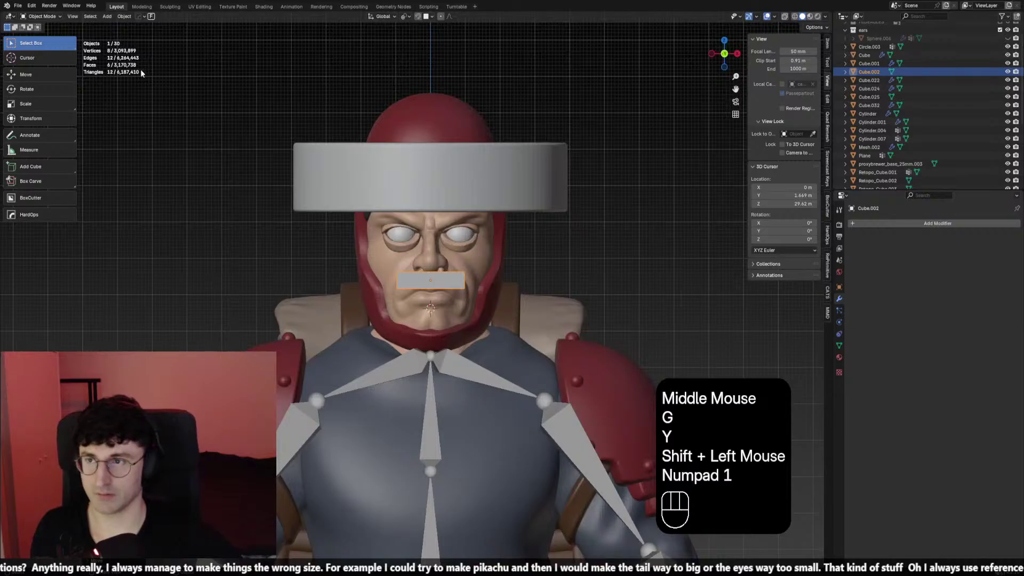
{"action": "left_click", "coordinate": [42, 16]}
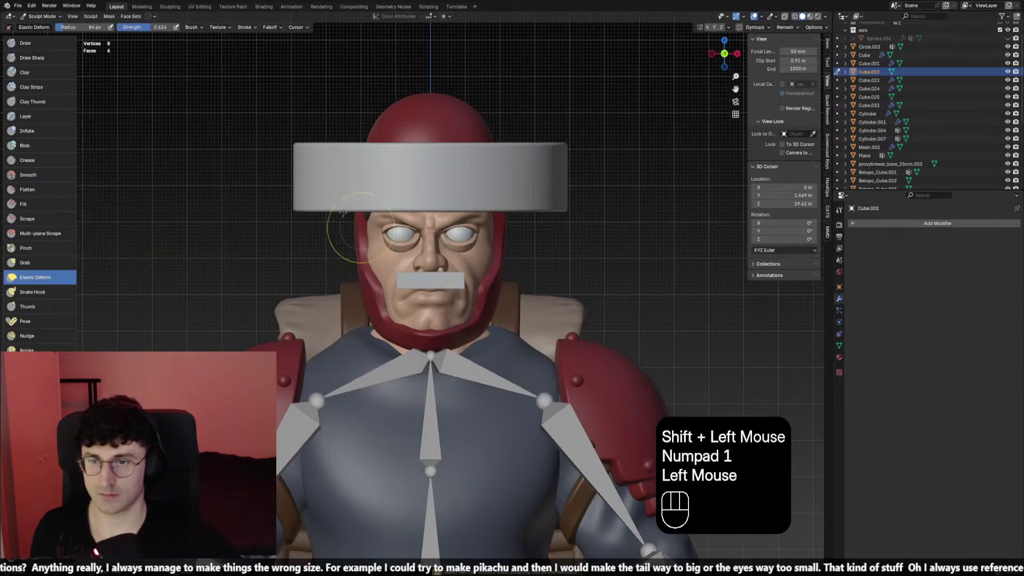
{"action": "left_click", "coordinate": [44, 25]}
{"action": "key", "text": "g"}
{"action": "left_click", "coordinate": [427, 229]}
{"action": "key", "text": "ctrl+a"}
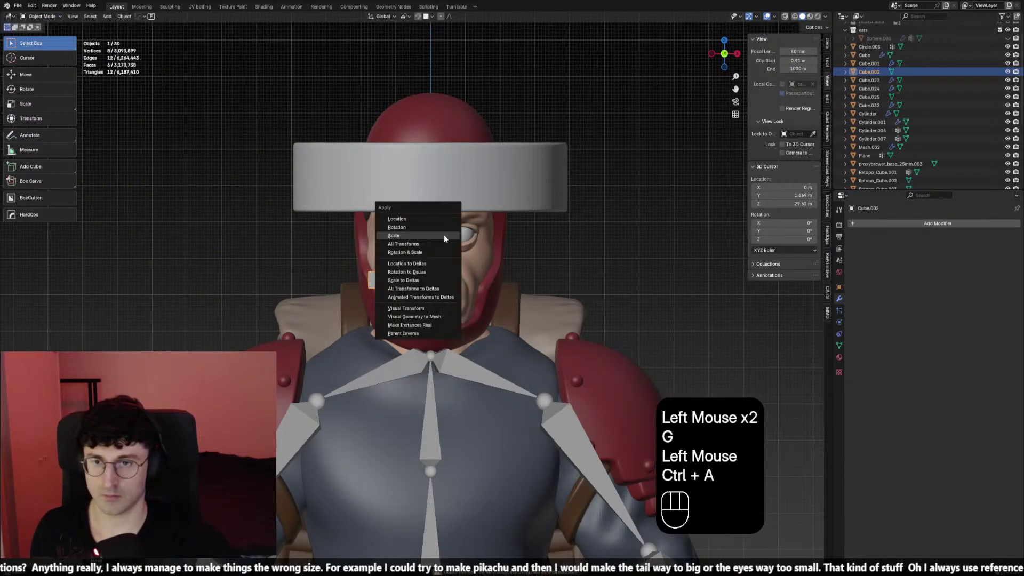
{"action": "left_click", "coordinate": [917, 222]}
Add an X-axis Mirror modifier with Sphere.003 as mirror object and move the bar to one side of the nose
{"action": "left_click", "coordinate": [918, 225]}
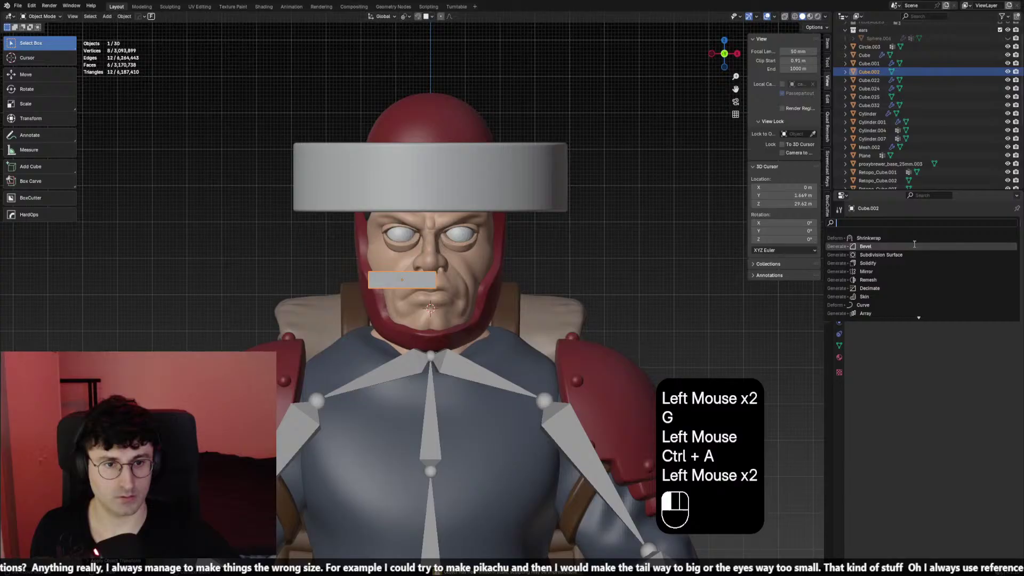
{"action": "left_click", "coordinate": [908, 270]}
{"action": "key", "text": "g"}
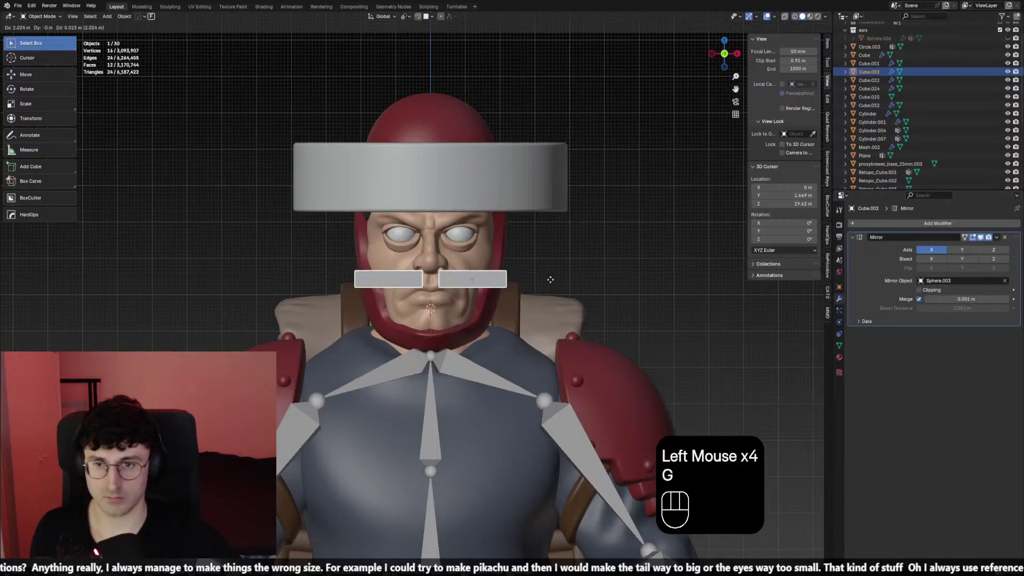
{"action": "left_click", "coordinate": [546, 280]}
Switch to Sculpt Mode, voxel-remesh the mirrored bar and try a first Elastic Deform stroke
{"action": "left_click", "coordinate": [51, 44]}
{"action": "scroll", "coordinate": [175, 213], "scroll_direction": "down", "scroll_amount": 1}
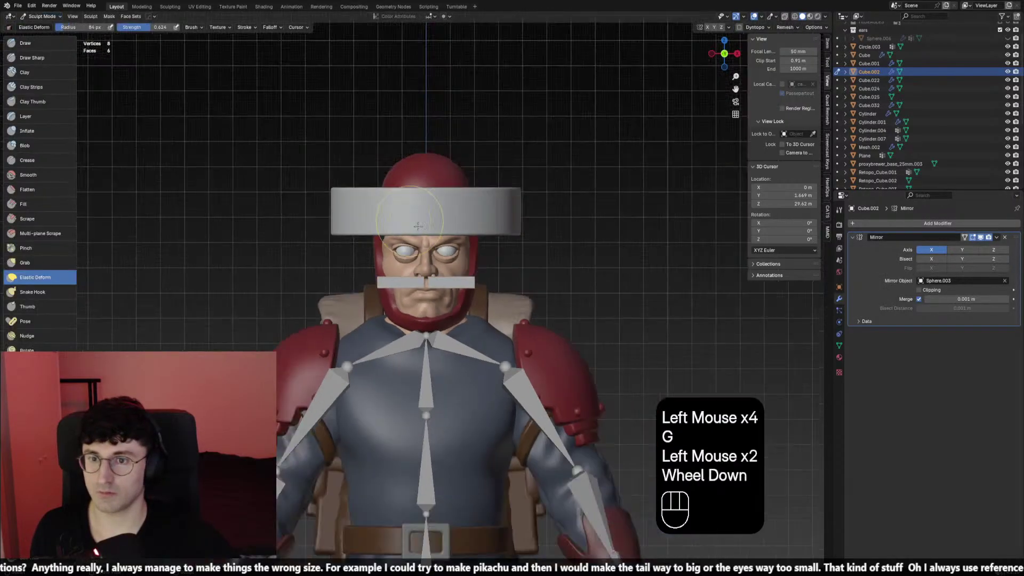
{"action": "key", "text": "ctrl+r"}
{"action": "mouse_move", "coordinate": [205, 246]}
{"action": "middle_mouse_down"}
{"action": "mouse_move", "coordinate": [171, 250]}
{"action": "mouse_move", "coordinate": [162, 272]}
{"action": "middle_mouse_up"}
{"action": "key", "text": "f"}
{"action": "left_click", "coordinate": [371, 313]}
{"action": "mouse_move", "coordinate": [406, 290]}
{"action": "middle_mouse_down"}
{"action": "mouse_move", "coordinate": [365, 313]}
{"action": "mouse_move", "coordinate": [405, 288]}
{"action": "middle_mouse_up"}
{"action": "key", "text": "ctrl+z"}
Pull the bar into a curved, drooping moustache half with the Snake Hook brush, undoing the misplaced stroke
{"action": "left_click", "coordinate": [32, 291]}
{"action": "key", "text": "f"}
{"action": "mouse_move", "coordinate": [320, 288]}
{"action": "middle_mouse_down"}
{"action": "mouse_move", "coordinate": [448, 283]}
{"action": "mouse_move", "coordinate": [427, 299]}
{"action": "mouse_move", "coordinate": [418, 287]}
{"action": "mouse_move", "coordinate": [463, 277]}
{"action": "middle_mouse_up"}
{"action": "left_click", "coordinate": [451, 286]}
{"action": "left_click", "coordinate": [473, 303]}
{"action": "key", "text": "ctrl+z"}
{"action": "key", "text": "f"}
{"action": "left_click", "coordinate": [489, 295]}
{"action": "left_click", "coordinate": [418, 286], "text": "shift"}
Smooth the moustache and refine its curve and tapered tip with Snake Hook at varying brush sizes
{"action": "key", "text": "ctrl+z"}
{"action": "left_click", "coordinate": [418, 286], "text": "shift"}
{"action": "key", "text": "f"}
{"action": "left_click", "coordinate": [421, 286]}
{"action": "key", "text": "f"}
{"action": "left_click", "coordinate": [459, 273]}
{"action": "left_click_drag", "start_coordinate": [458, 271], "coordinate": [458, 276]}
{"action": "key", "text": "f"}
{"action": "left_click", "coordinate": [450, 287]}
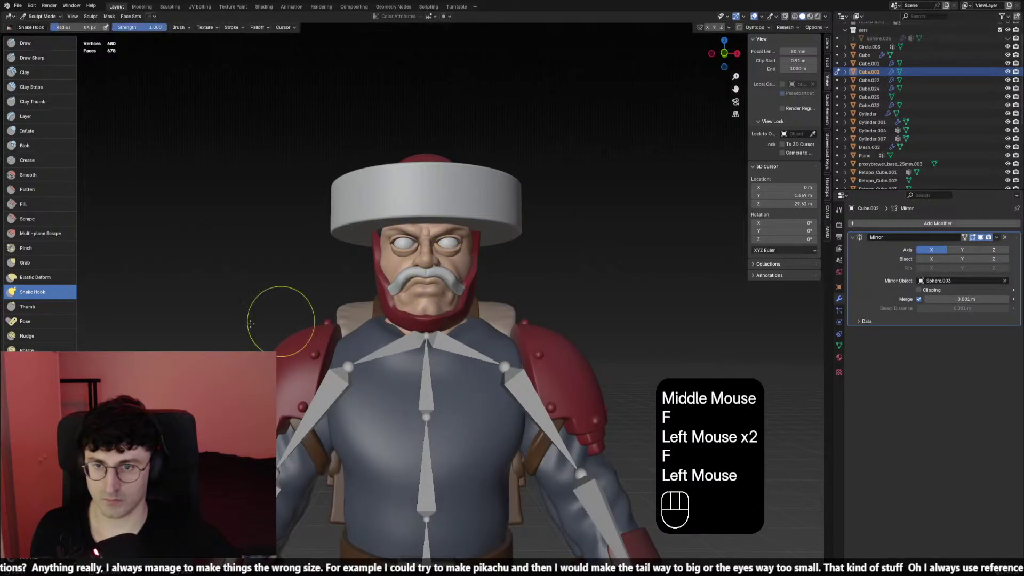
Bend the moustache around the upper lip with the Elastic Deform brush, working from the side and at an angle
{"action": "left_click", "coordinate": [71, 280]}
{"action": "middle_click_drag", "start_coordinate": [166, 262], "coordinate": [96, 279]}
{"action": "left_click", "coordinate": [72, 282]}
{"action": "key", "text": "f"}
{"action": "left_click", "coordinate": [387, 294]}
{"action": "mouse_move", "coordinate": [373, 291]}
{"action": "middle_mouse_down"}
{"action": "mouse_move", "coordinate": [423, 308]}
{"action": "mouse_move", "coordinate": [373, 340]}
{"action": "mouse_move", "coordinate": [362, 327]}
{"action": "middle_mouse_up"}
{"action": "key", "text": "f"}
{"action": "left_click", "coordinate": [411, 304]}
{"action": "scroll", "coordinate": [419, 306], "scroll_direction": "up", "scroll_amount": 1}
{"action": "key", "text": "f"}
{"action": "left_click", "coordinate": [423, 308]}
Smooth the moustache's surface and push its outer end against the cheek with Elastic Deform
{"action": "left_click", "coordinate": [406, 327], "text": "shift"}
{"action": "key", "text": "f"}
{"action": "left_click", "coordinate": [361, 340]}
{"action": "left_click", "coordinate": [362, 328]}
{"action": "middle_click_drag", "start_coordinate": [362, 328], "coordinate": [442, 320]}
{"action": "left_click", "coordinate": [384, 325]}
{"action": "left_click", "coordinate": [384, 326]}
{"action": "key", "text": "alt+q"}
{"action": "scroll", "coordinate": [441, 320], "scroll_direction": "down", "scroll_amount": 1}
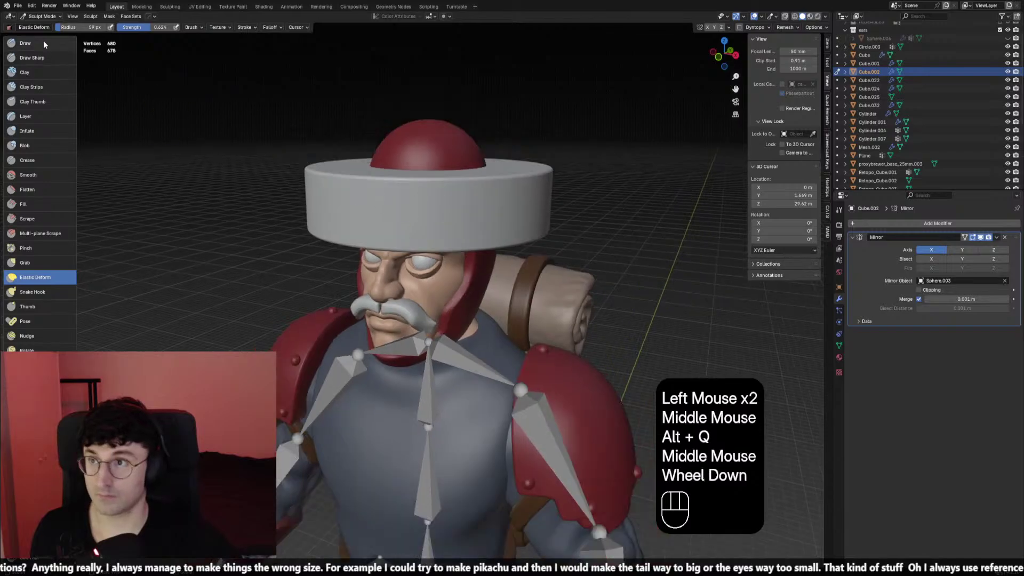
Set the moustache's voxel size to 0.0345 m and remesh it in Sculpt Mode
{"action": "left_click_drag", "start_coordinate": [41, 16], "coordinate": [44, 27]}
{"action": "scroll", "coordinate": [432, 350], "scroll_direction": "up", "scroll_amount": 2}
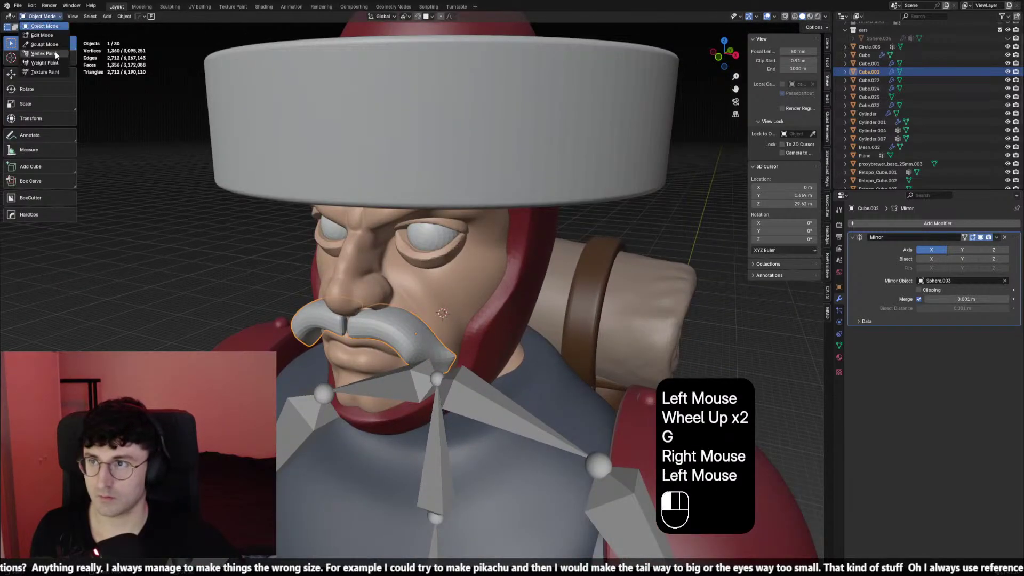
{"action": "left_click", "coordinate": [44, 45]}
{"action": "key", "text": "ctrl+r"}
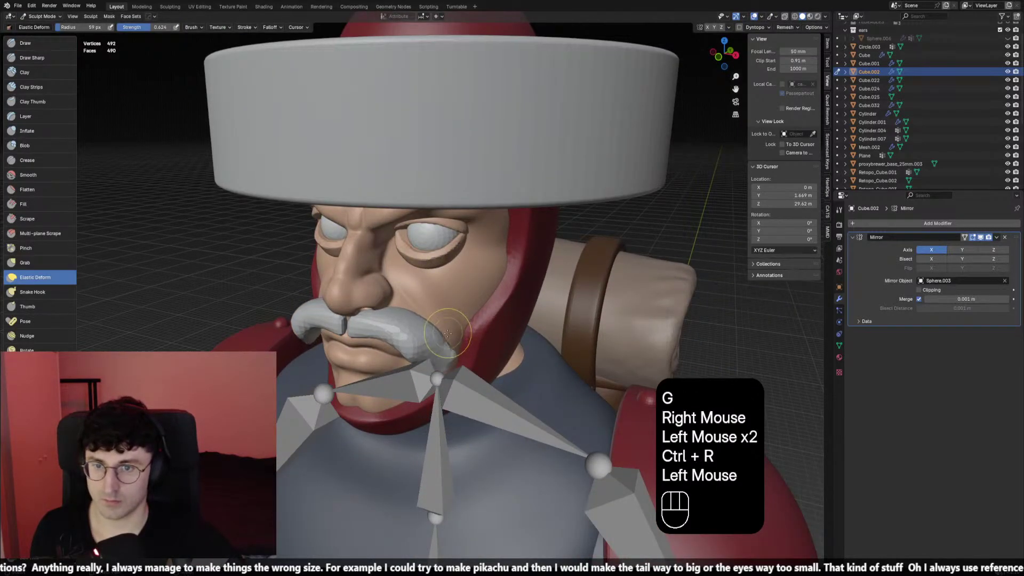
{"action": "key", "text": "r"}
{"action": "left_click", "coordinate": [521, 354]}
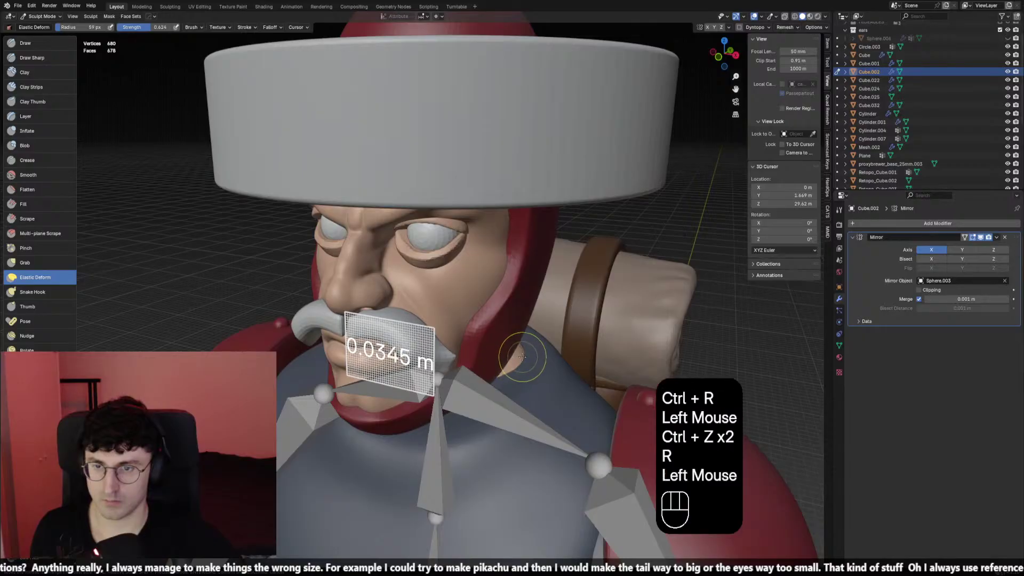
{"action": "key", "text": "ctrl+r"}
Reshape the remeshed moustache's thickness and ends with Elastic Deform, seen from the side and at an angle
{"action": "mouse_move", "coordinate": [521, 354]}
{"action": "middle_mouse_down", "text": "ctrl"}
{"action": "mouse_move", "coordinate": [382, 366]}
{"action": "mouse_move", "coordinate": [335, 353]}
{"action": "mouse_move", "coordinate": [315, 370]}
{"action": "middle_mouse_up", "text": "ctrl"}
{"action": "key", "text": "f"}
{"action": "left_click", "coordinate": [381, 365]}
{"action": "key", "text": "f"}
{"action": "left_click", "coordinate": [337, 365]}
{"action": "key", "text": "ctrl+z"}
{"action": "key", "text": "f"}
{"action": "left_click", "coordinate": [341, 349]}
{"action": "key", "text": "f"}
{"action": "left_click", "coordinate": [302, 365]}
{"action": "left_click_drag", "start_coordinate": [297, 364], "coordinate": [290, 358]}
{"action": "middle_click_drag", "start_coordinate": [331, 347], "coordinate": [362, 341]}
{"action": "key", "text": "f"}
{"action": "left_click", "coordinate": [352, 341]}
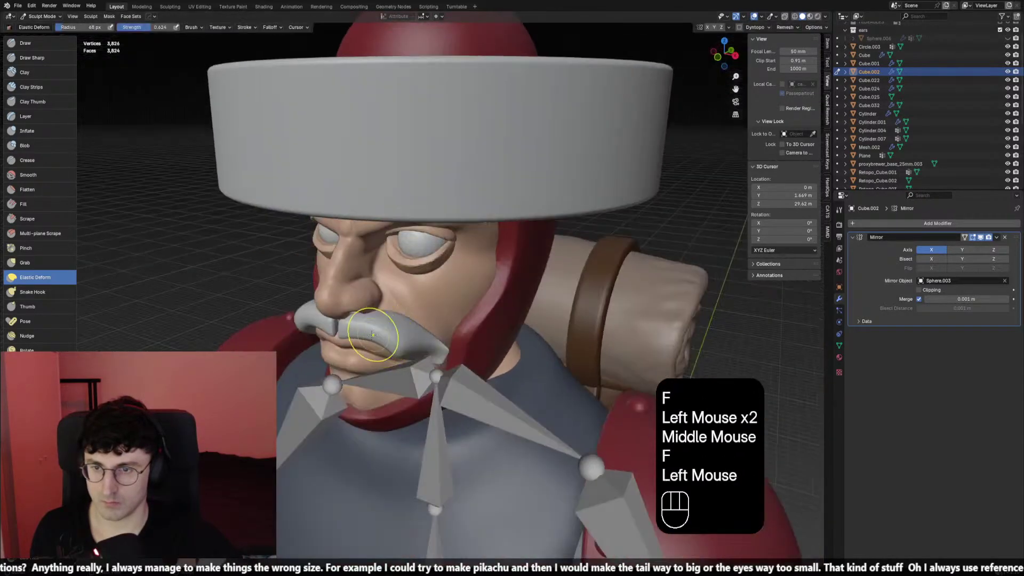
Try smoothing the moustache below the nose and undo the last two strokes
{"action": "left_click_drag", "start_coordinate": [363, 335], "coordinate": [373, 342], "text": "shift"}
{"action": "middle_click_drag", "start_coordinate": [373, 342], "coordinate": [368, 336]}
{"action": "left_click_drag", "start_coordinate": [368, 336], "coordinate": [373, 333], "text": "shift"}
{"action": "middle_click_drag", "start_coordinate": [373, 333], "coordinate": [370, 334]}
{"action": "middle_click_drag", "start_coordinate": [371, 334], "coordinate": [394, 390]}
{"action": "key", "text": "ctrl+z"}
{"action": "key", "text": "ctrl+z"}
Adjust the moustache's lower edge and its inner part near the nose with a resized Elastic Deform brush
{"action": "key", "text": "f"}
{"action": "left_click", "coordinate": [389, 368]}
{"action": "left_click_drag", "start_coordinate": [395, 389], "coordinate": [395, 390]}
{"action": "mouse_move", "coordinate": [395, 390]}
{"action": "middle_mouse_down"}
{"action": "mouse_move", "coordinate": [349, 341]}
{"action": "mouse_move", "coordinate": [507, 334]}
{"action": "mouse_move", "coordinate": [395, 155]}
{"action": "middle_mouse_up"}
{"action": "key", "text": "f"}
{"action": "left_click", "coordinate": [355, 347]}
{"action": "key", "text": "f"}
{"action": "left_click", "coordinate": [347, 340]}
{"action": "left_click", "coordinate": [338, 326]}
Deform the moustache's outer part with Elastic Deform, changing the brush size between strokes
{"action": "left_click", "coordinate": [533, 338]}
{"action": "key", "text": "f"}
{"action": "left_click", "coordinate": [541, 342]}
{"action": "left_click", "coordinate": [508, 332]}
{"action": "key", "text": "f"}
{"action": "left_click", "coordinate": [496, 326]}
Shape the moustache's inner end and arch from below with Elastic Deform so it follows the upper lip
{"action": "key", "text": "f"}
{"action": "left_click", "coordinate": [386, 143]}
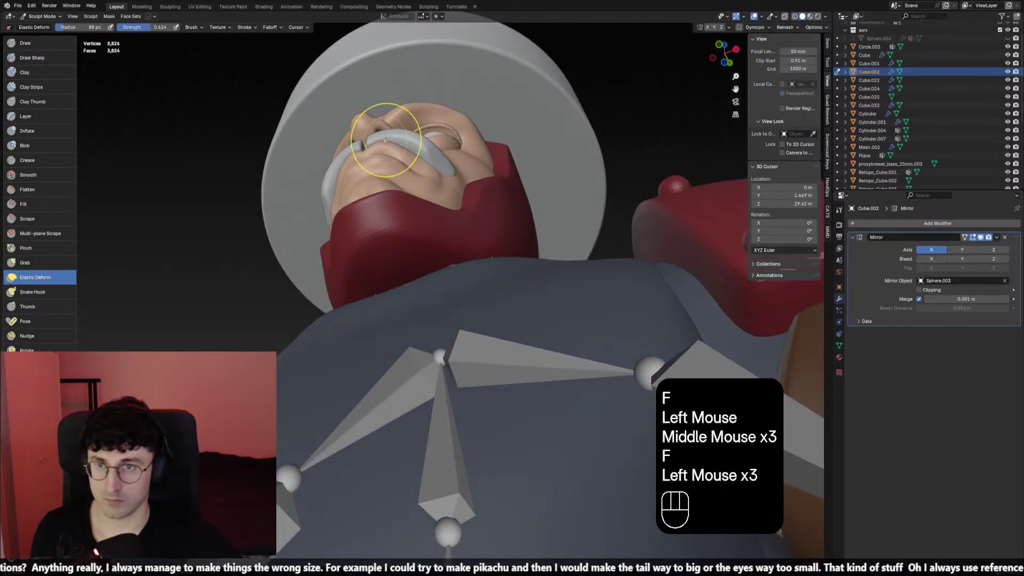
{"action": "left_click", "coordinate": [367, 138]}
{"action": "left_click", "coordinate": [367, 140]}
{"action": "key", "text": "f"}
{"action": "left_click", "coordinate": [371, 144]}
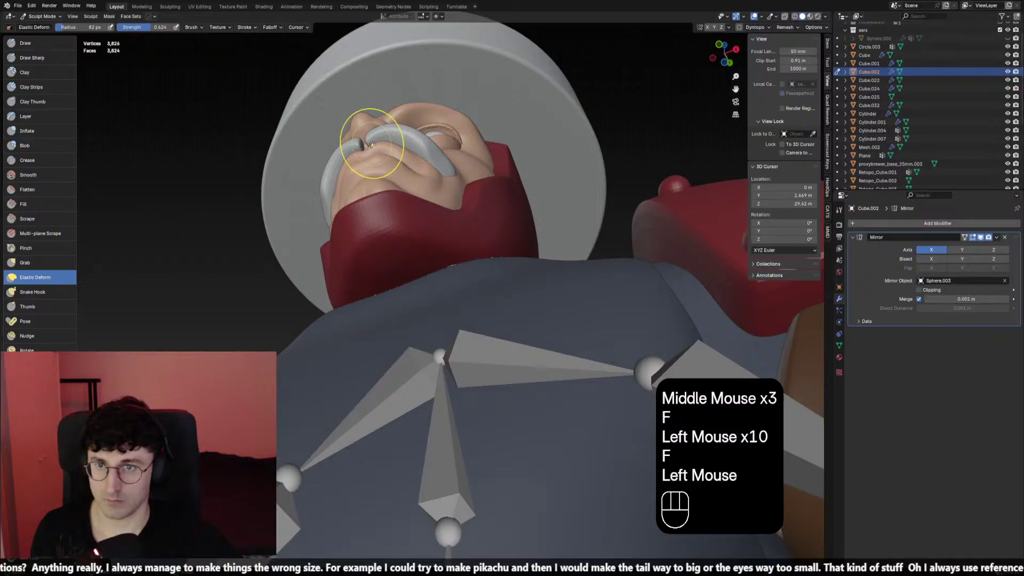
{"action": "left_click", "coordinate": [415, 131]}
{"action": "key", "text": "f"}
{"action": "left_click", "coordinate": [411, 136]}
{"action": "left_click", "coordinate": [412, 136]}
{"action": "left_click", "coordinate": [412, 137]}
{"action": "scroll", "coordinate": [413, 138], "scroll_direction": "down", "scroll_amount": 1}
{"action": "key", "text": "KP_1"}
{"action": "scroll", "coordinate": [490, 251], "scroll_direction": "up", "scroll_amount": 1}
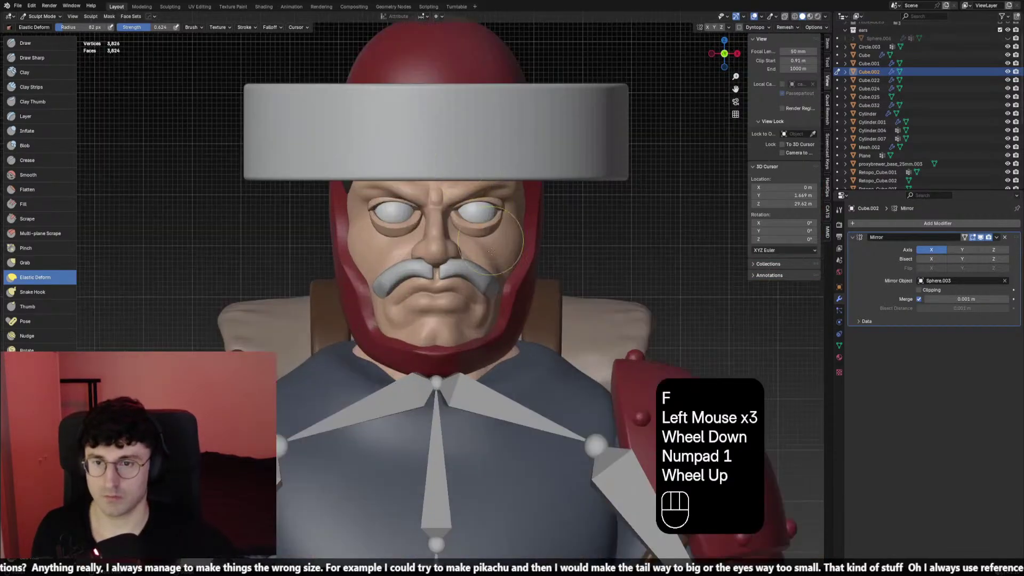
Pull the moustache's outer tips towards the cheeks from a low angle with Elastic Deform
{"action": "middle_click_drag", "start_coordinate": [490, 250], "coordinate": [526, 215]}
{"action": "key", "text": "f"}
{"action": "left_click", "coordinate": [515, 224]}
{"action": "key", "text": "f"}
{"action": "left_click", "coordinate": [527, 216]}
{"action": "left_click", "coordinate": [526, 216]}
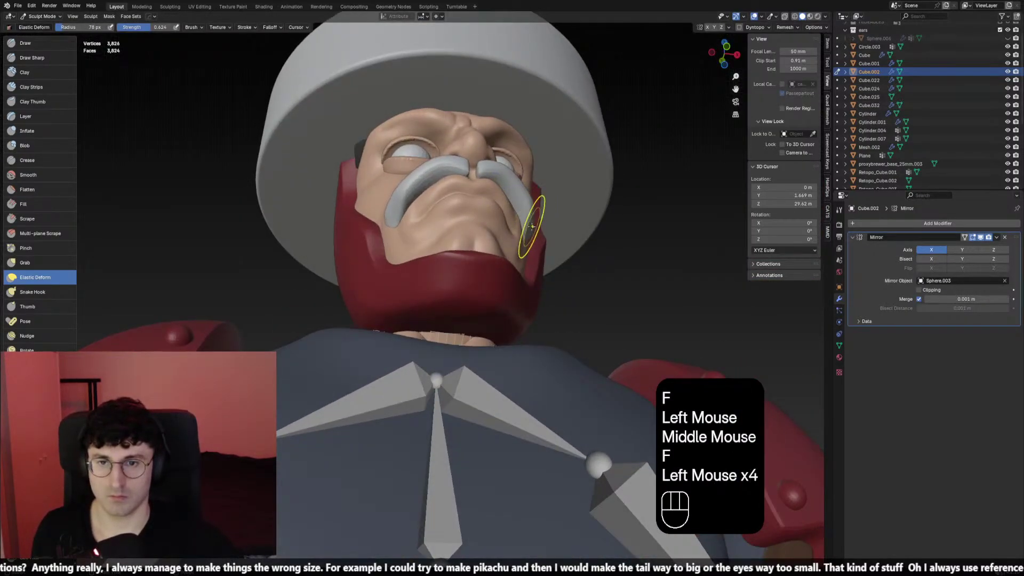
{"action": "scroll", "coordinate": [531, 226], "scroll_direction": "up", "scroll_amount": 1}
{"action": "left_click", "coordinate": [559, 191]}
{"action": "left_click", "coordinate": [564, 200]}
{"action": "left_click", "coordinate": [564, 200]}
{"action": "scroll", "coordinate": [576, 219], "scroll_direction": "down", "scroll_amount": 1}
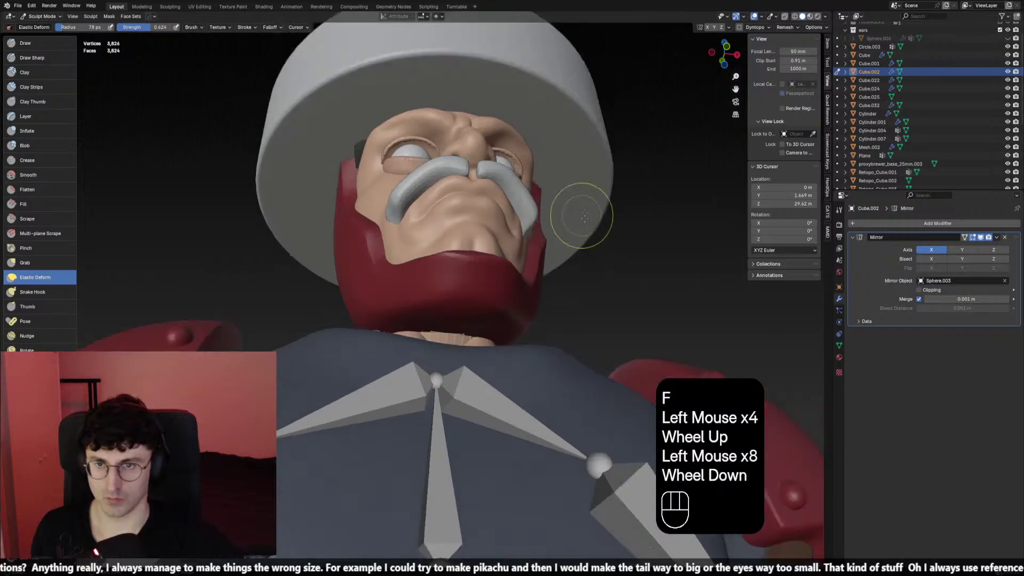
Bring the two moustache halves together beneath the nose in front view with Elastic Deform
{"action": "key", "text": "KP_1"}
{"action": "key", "text": "f"}
{"action": "left_click", "coordinate": [453, 260]}
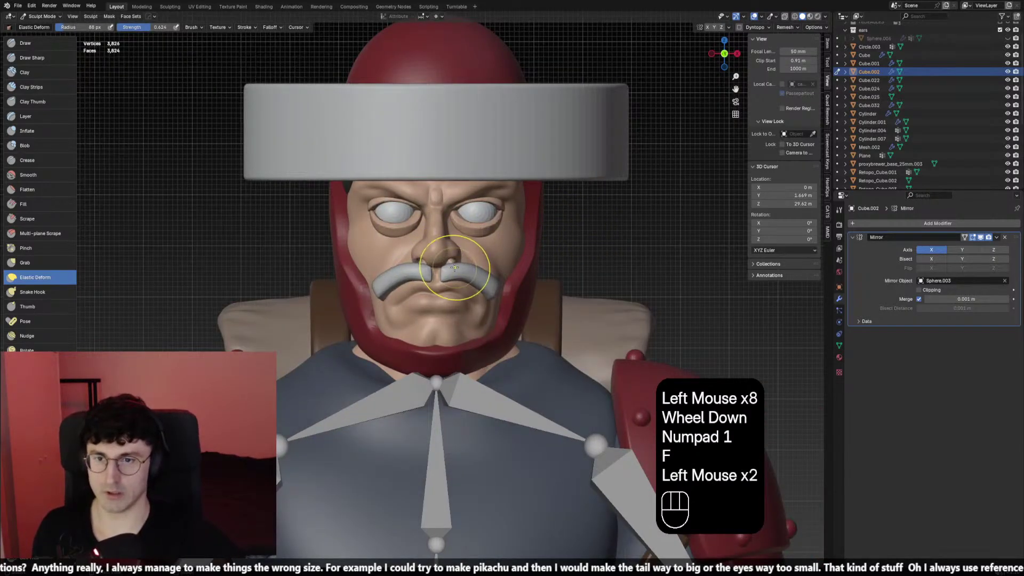
{"action": "key", "text": "f"}
{"action": "left_click", "coordinate": [420, 265]}
{"action": "left_click", "coordinate": [447, 278]}
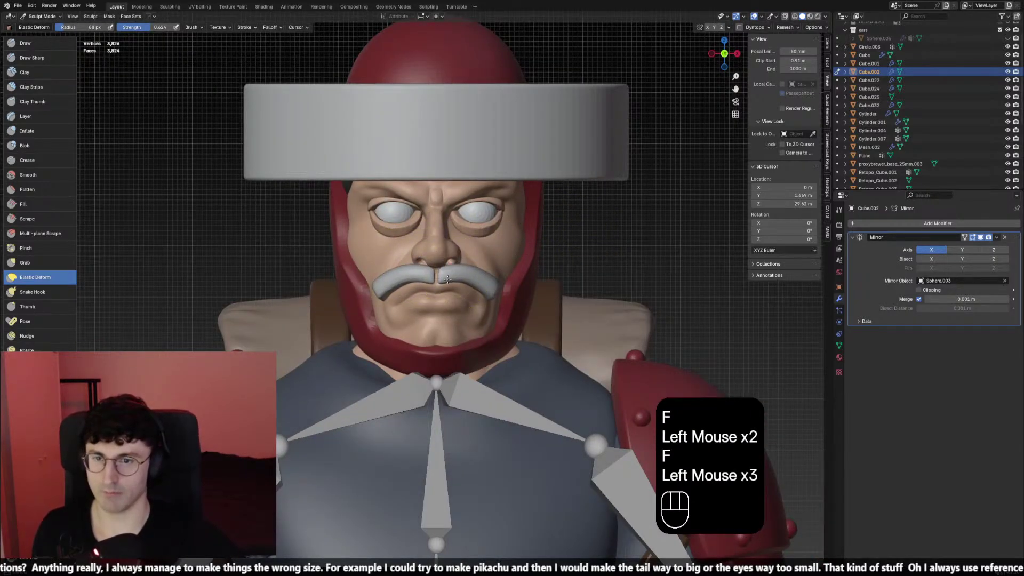
Exit sculpting and assign the existing material "black" to the moustache
{"action": "left_click", "coordinate": [42, 44]}
{"action": "left_click", "coordinate": [839, 357]}
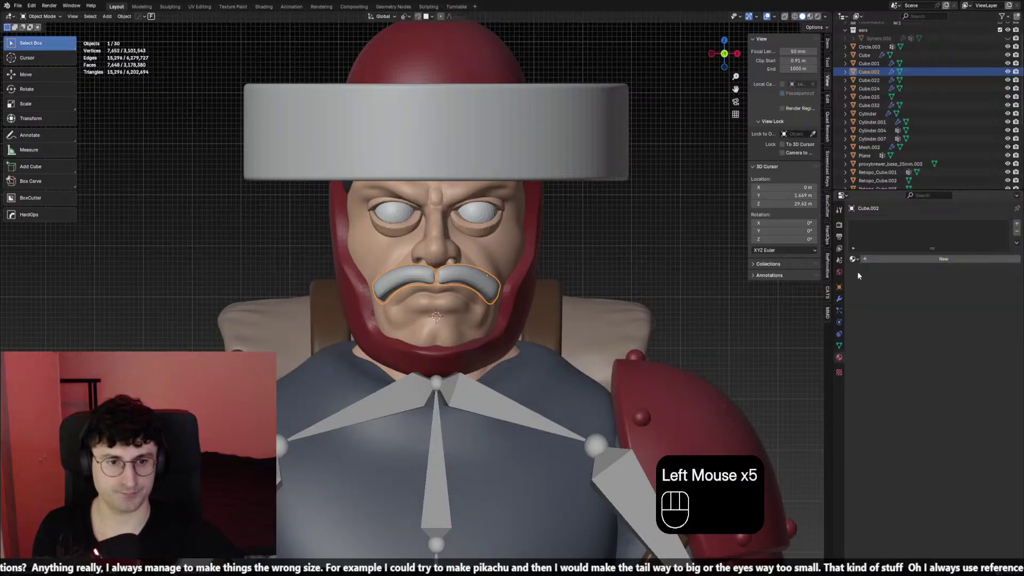
{"action": "left_click", "coordinate": [854, 259]}
{"action": "left_click", "coordinate": [492, 291]}
{"action": "scroll", "coordinate": [492, 291], "scroll_direction": "down", "scroll_amount": 2}
{"action": "scroll", "coordinate": [492, 291], "scroll_direction": "up", "scroll_amount": 2}
{"action": "left_click", "coordinate": [474, 288]}
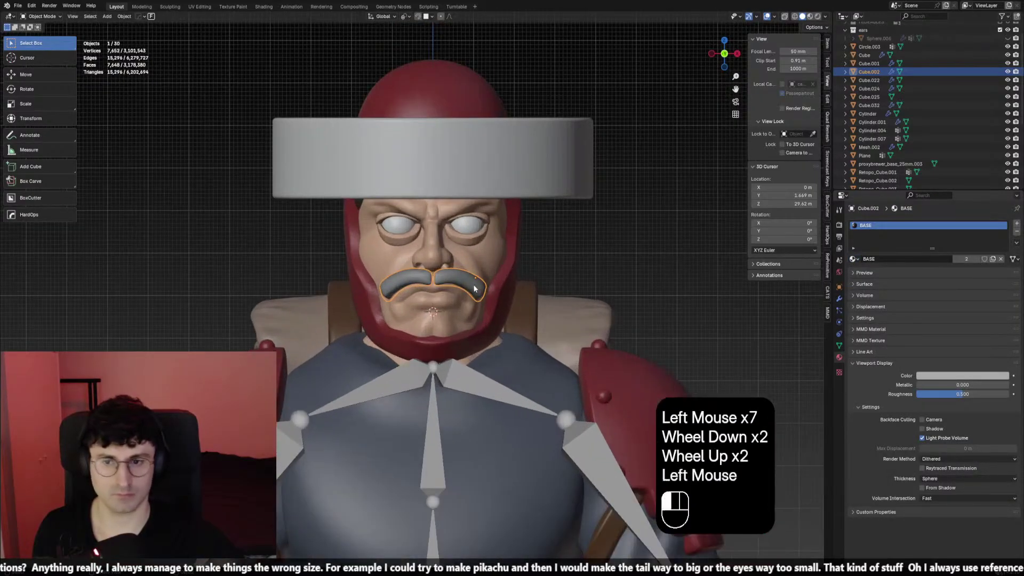
{"action": "left_click", "coordinate": [855, 259]}
{"action": "type", "text": "b"}
{"action": "left_click", "coordinate": [868, 288]}
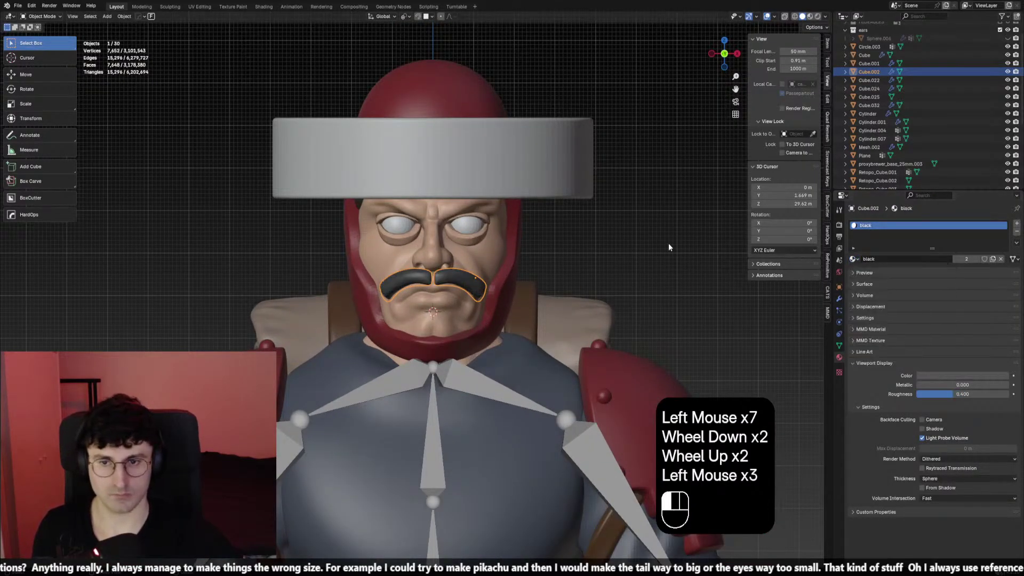
Hide the viewport overlays and put the moustache back into Sculpt Mode
{"action": "scroll", "coordinate": [443, 326], "scroll_direction": "down", "scroll_amount": 2}
{"action": "scroll", "coordinate": [512, 302], "scroll_direction": "up", "scroll_amount": 1}
{"action": "key", "text": "shift+alt+z"}
{"action": "scroll", "coordinate": [495, 295], "scroll_direction": "down", "scroll_amount": 2}
{"action": "mouse_move", "coordinate": [495, 295]}
{"action": "middle_mouse_down"}
{"action": "mouse_move", "coordinate": [440, 309]}
{"action": "mouse_move", "coordinate": [377, 293]}
{"action": "mouse_move", "coordinate": [347, 310]}
{"action": "middle_mouse_up"}
{"action": "scroll", "coordinate": [440, 309], "scroll_direction": "up", "scroll_amount": 1}
{"action": "scroll", "coordinate": [406, 299], "scroll_direction": "up", "scroll_amount": 2}
{"action": "left_click", "coordinate": [366, 276]}
{"action": "left_click", "coordinate": [346, 309]}
{"action": "left_click", "coordinate": [42, 16]}
{"action": "left_click", "coordinate": [42, 60]}
{"action": "left_click", "coordinate": [44, 16]}
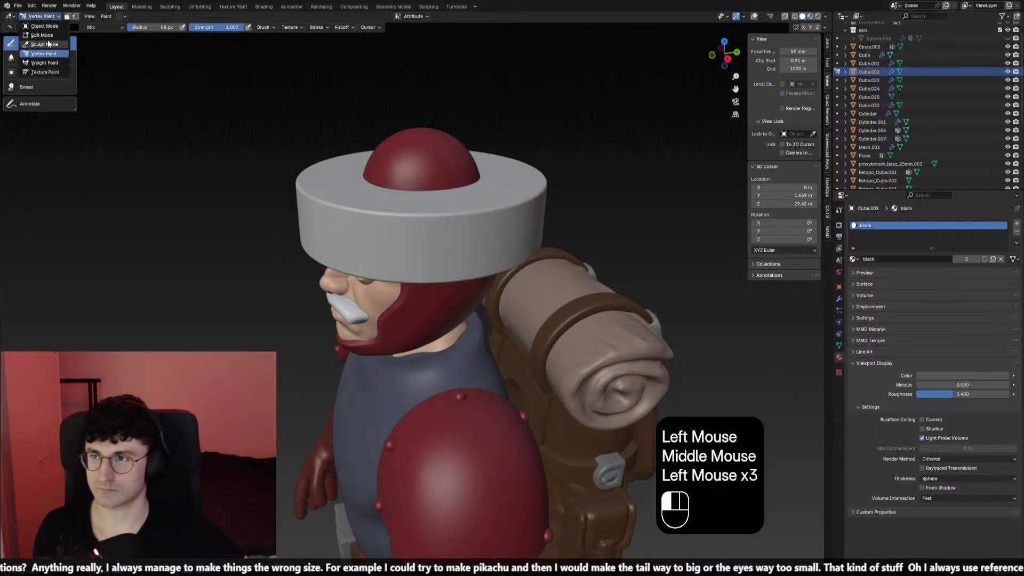
{"action": "left_click", "coordinate": [50, 44]}
Scrape the moustache's side surface, lowering the brush strength to about 0.41
{"action": "scroll", "coordinate": [133, 242], "scroll_direction": "up", "scroll_amount": 1}
{"action": "middle_click_drag", "start_coordinate": [133, 242], "coordinate": [147, 213]}
{"action": "left_click", "coordinate": [40, 218]}
{"action": "middle_click_drag", "start_coordinate": [379, 305], "coordinate": [388, 297]}
{"action": "left_click_drag", "start_coordinate": [387, 297], "coordinate": [373, 296]}
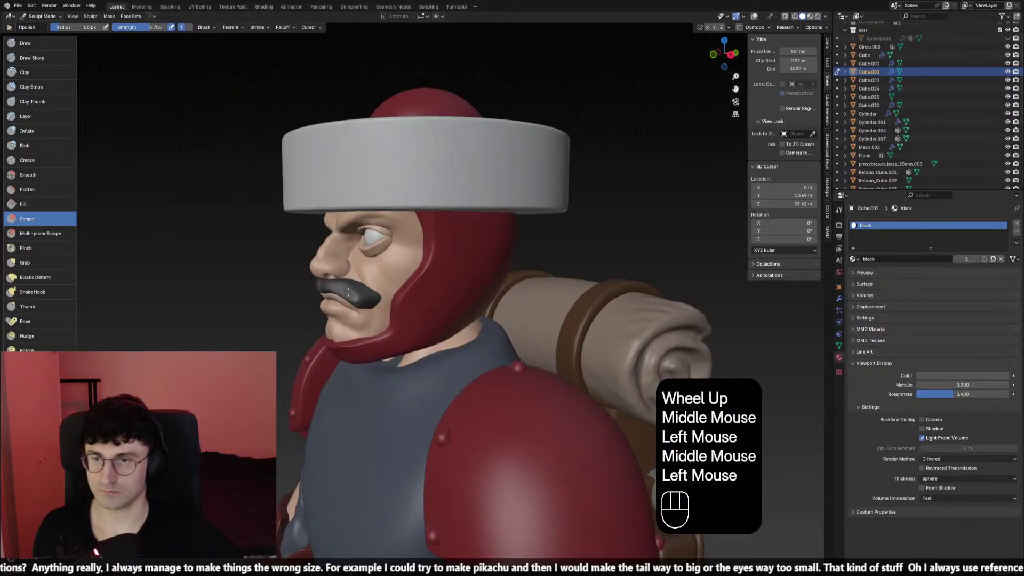
{"action": "key", "text": "ctrl+z"}
{"action": "key", "text": "shift+f"}
{"action": "left_click", "coordinate": [352, 297]}
{"action": "left_click", "coordinate": [352, 297]}
Flatten the moustache's outer part with Scrape at a 90 px radius, and remesh the moustache
{"action": "mouse_move", "coordinate": [354, 297]}
{"action": "middle_mouse_down"}
{"action": "mouse_move", "coordinate": [342, 304]}
{"action": "mouse_move", "coordinate": [384, 315]}
{"action": "middle_mouse_up"}
{"action": "left_click", "coordinate": [347, 301]}
{"action": "key", "text": "ctrl+z"}
{"action": "key", "text": "f"}
{"action": "left_click", "coordinate": [340, 305]}
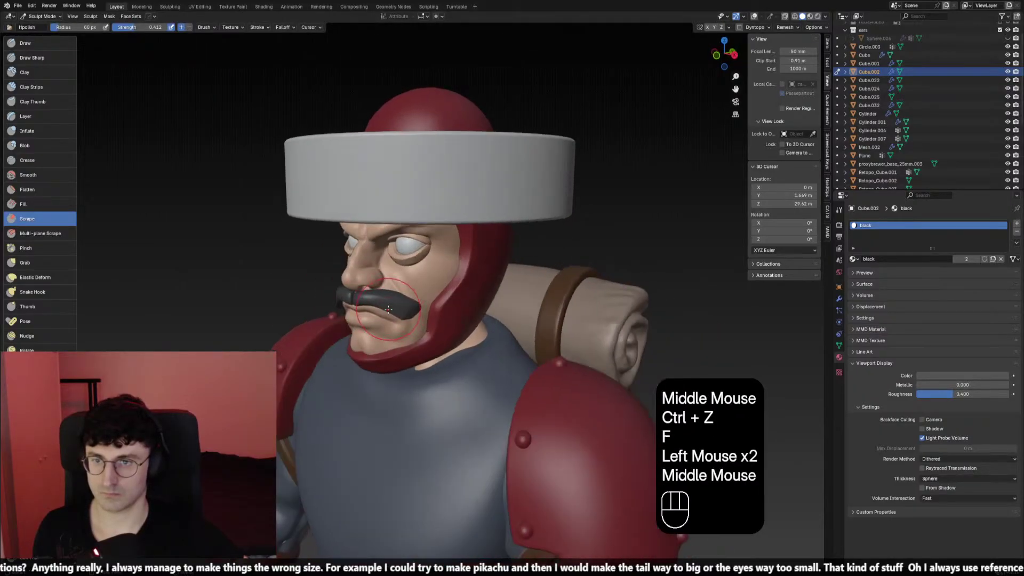
{"action": "double_click", "coordinate": [384, 314]}
{"action": "scroll", "coordinate": [384, 315], "scroll_direction": "down", "scroll_amount": 2}
{"action": "key", "text": "KP_1"}
{"action": "scroll", "coordinate": [448, 315], "scroll_direction": "up", "scroll_amount": 2}
{"action": "key", "text": "ctrl+r"}
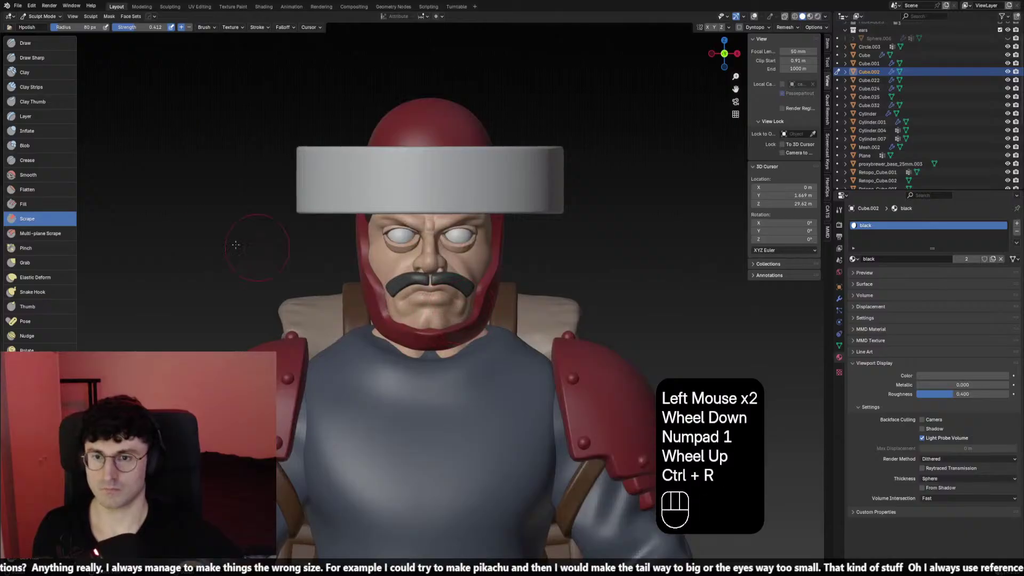
{"action": "scroll", "coordinate": [37, 254], "scroll_direction": "up", "scroll_amount": 1}
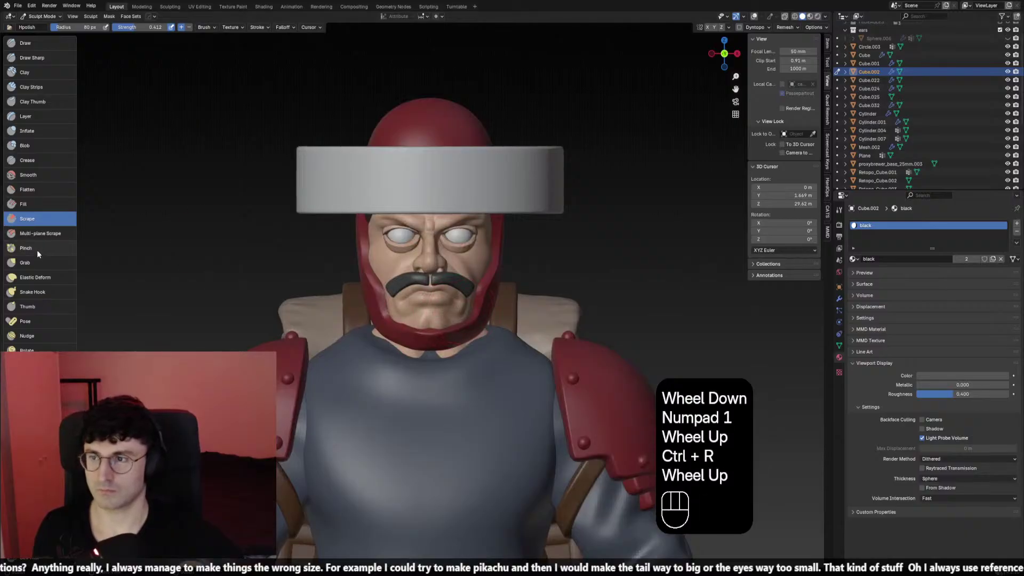
Bend the moustache around the upper lip from above using Elastic Deform with a smaller brush
{"action": "left_click", "coordinate": [42, 278]}
{"action": "middle_click_drag", "start_coordinate": [341, 299], "coordinate": [434, 354]}
{"action": "key", "text": "f"}
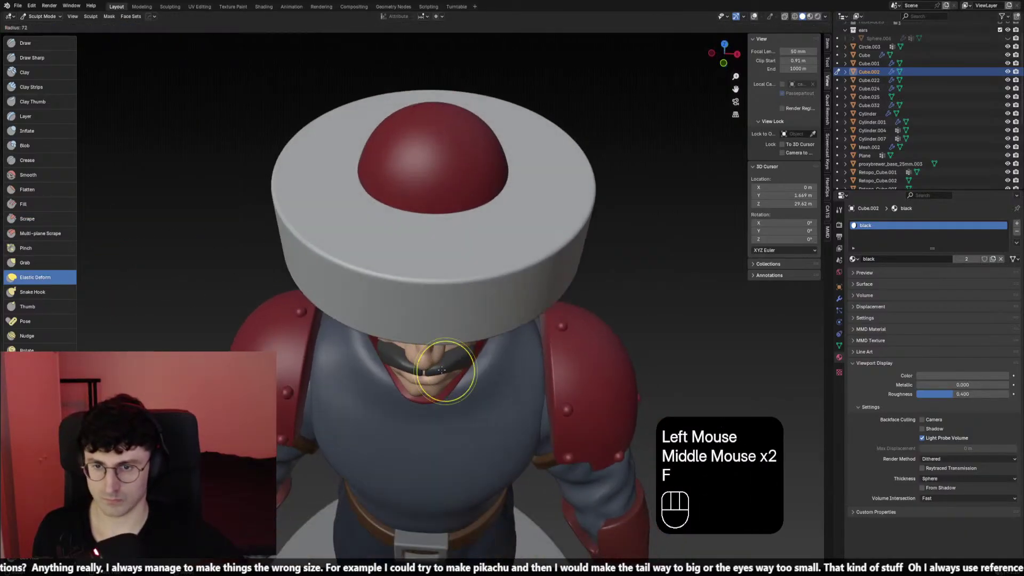
{"action": "double_click", "coordinate": [450, 365]}
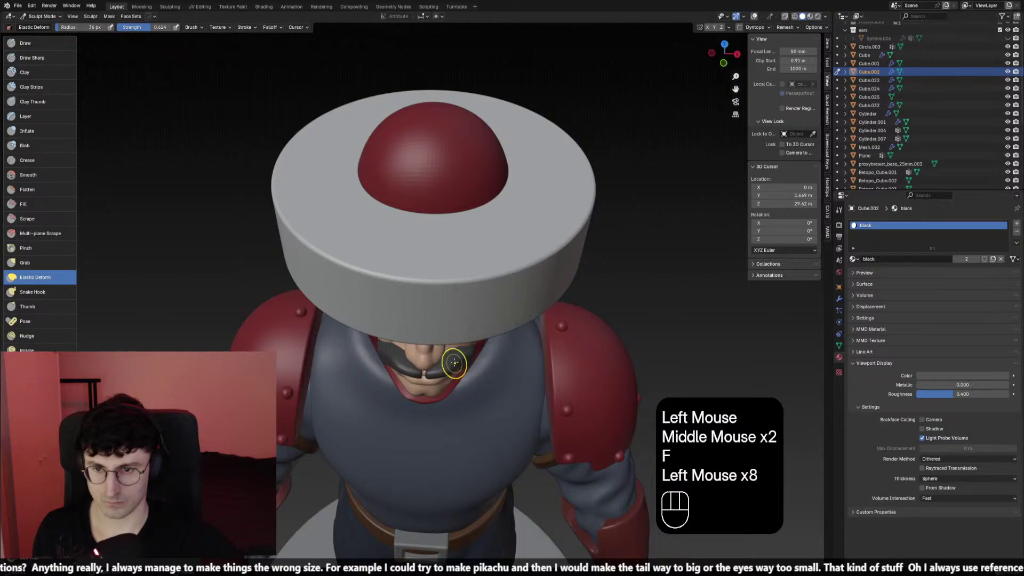
{"action": "left_click", "coordinate": [454, 364]}
{"action": "left_click", "coordinate": [454, 364]}
{"action": "left_click", "coordinate": [454, 363]}
{"action": "left_click", "coordinate": [440, 363]}
{"action": "left_click", "coordinate": [433, 362]}
{"action": "left_click", "coordinate": [430, 353]}
{"action": "mouse_move", "coordinate": [431, 353]}
{"action": "middle_mouse_down"}
{"action": "mouse_move", "coordinate": [319, 310]}
{"action": "mouse_move", "coordinate": [405, 320]}
{"action": "middle_mouse_up"}
{"action": "left_click", "coordinate": [320, 312]}
{"action": "left_click", "coordinate": [319, 310]}
{"action": "left_click", "coordinate": [305, 299]}
Pull a sharp ridge along the moustache from a high angle with the inverted Crease brush
{"action": "left_click", "coordinate": [26, 159]}
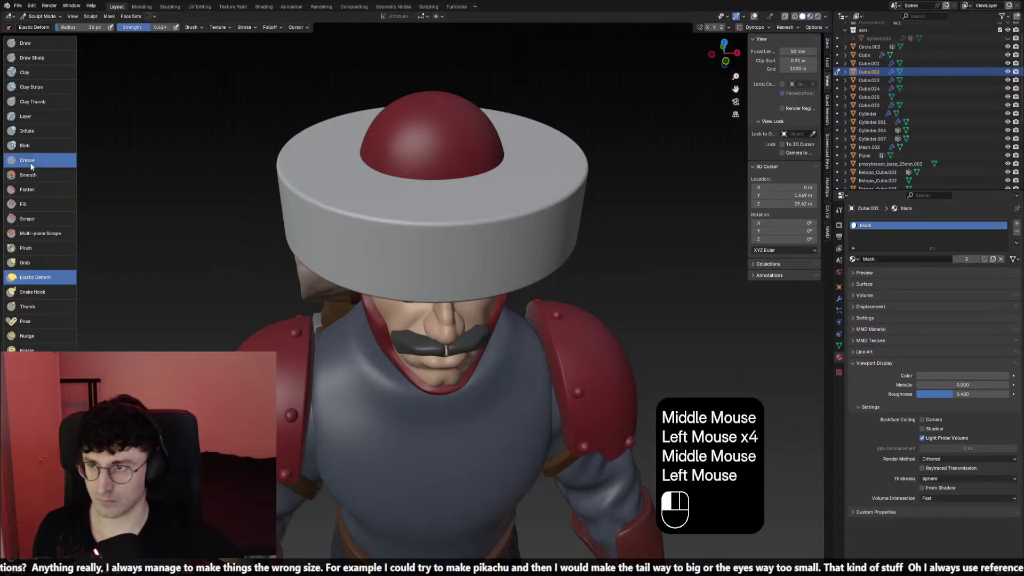
{"action": "scroll", "coordinate": [431, 375], "scroll_direction": "up", "scroll_amount": 2}
{"action": "middle_click_drag", "start_coordinate": [431, 375], "coordinate": [430, 375]}
{"action": "key", "text": "f"}
{"action": "left_click", "coordinate": [431, 375]}
{"action": "left_click_drag", "start_coordinate": [421, 376], "coordinate": [493, 363], "text": "ctrl"}
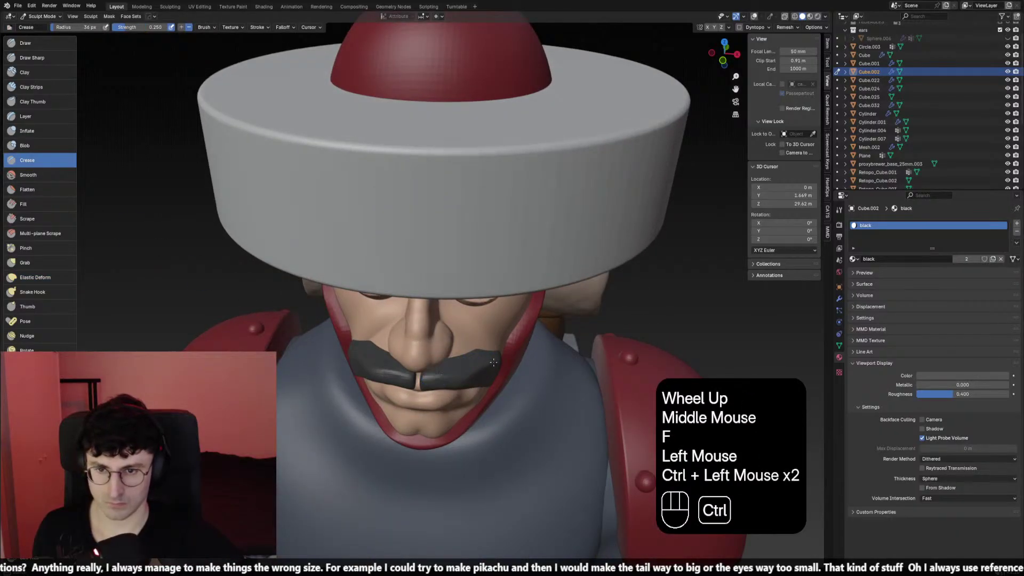
{"action": "middle_click_drag", "start_coordinate": [486, 375], "coordinate": [405, 320]}
{"action": "mouse_move", "coordinate": [395, 306]}
{"action": "left_mouse_down", "text": "ctrl"}
{"action": "mouse_move", "coordinate": [400, 323]}
{"action": "mouse_move", "coordinate": [481, 332]}
{"action": "left_mouse_up", "text": "ctrl"}
{"action": "key", "text": "ctrl+z"}
Sharpen the moustache's inner end from the side with inverted Crease, undoing the unwanted strokes
{"action": "middle_click_drag", "start_coordinate": [484, 327], "coordinate": [304, 308]}
{"action": "left_click", "coordinate": [345, 314], "text": "shift"}
{"action": "left_click", "coordinate": [345, 316], "text": "shift"}
{"action": "key", "text": "ctrl+z"}
{"action": "left_click_drag", "start_coordinate": [304, 307], "coordinate": [364, 320], "text": "ctrl"}
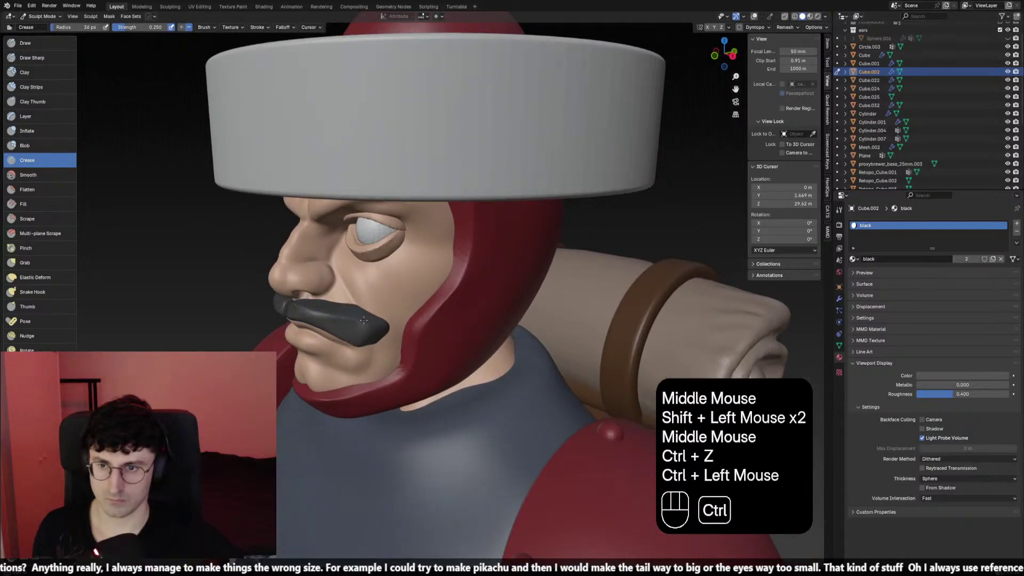
{"action": "key", "text": "ctrl+z"}
{"action": "mouse_move", "coordinate": [292, 313]}
{"action": "left_mouse_down", "text": "ctrl"}
{"action": "mouse_move", "coordinate": [342, 326]}
{"action": "mouse_move", "coordinate": [344, 336]}
{"action": "mouse_move", "coordinate": [306, 317]}
{"action": "left_mouse_up", "text": "ctrl"}
{"action": "middle_click_drag", "start_coordinate": [283, 302], "coordinate": [319, 298]}
{"action": "middle_click_drag", "start_coordinate": [267, 298], "coordinate": [313, 292]}
{"action": "middle_click_drag", "start_coordinate": [213, 283], "coordinate": [270, 270]}
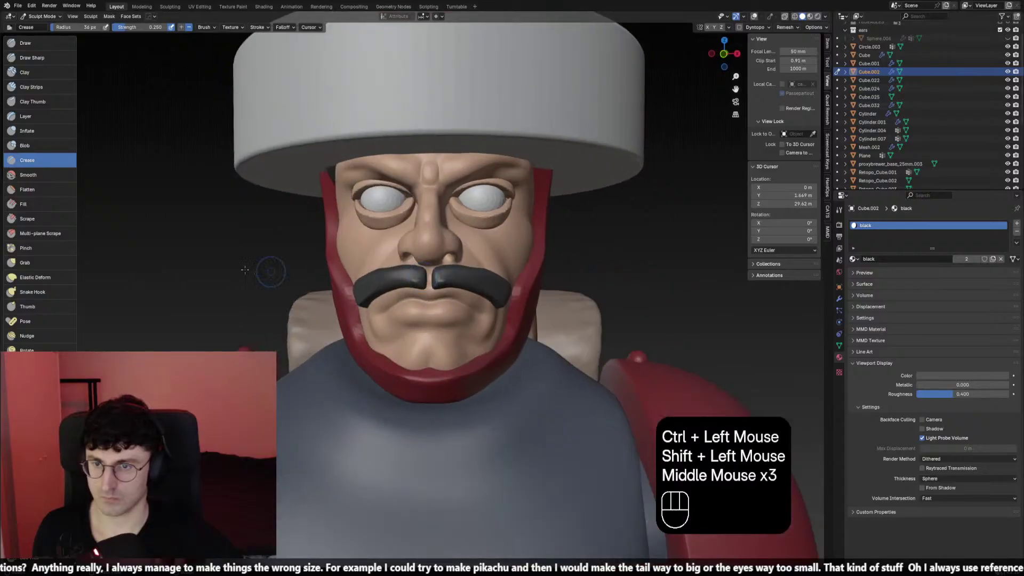
Adjust the moustache's inner curve below the nose in a front view with Elastic Deform
{"action": "left_click", "coordinate": [52, 277]}
{"action": "middle_click_drag", "start_coordinate": [453, 320], "coordinate": [428, 321]}
{"action": "key", "text": "f"}
{"action": "left_click", "coordinate": [428, 321]}
{"action": "left_click", "coordinate": [438, 294]}
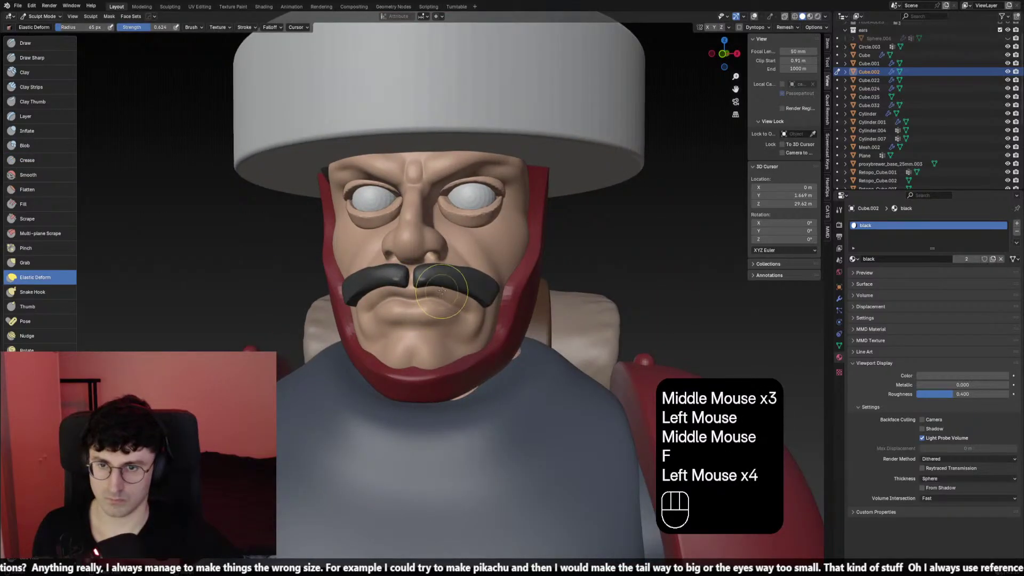
{"action": "mouse_move", "coordinate": [443, 286]}
{"action": "left_mouse_down"}
{"action": "mouse_move", "coordinate": [441, 272]}
{"action": "mouse_move", "coordinate": [458, 267]}
{"action": "left_mouse_up"}
Smooth the moustache from above and reshape its outer end with Elastic Deform, resizing the brush
{"action": "middle_click_drag", "start_coordinate": [458, 266], "coordinate": [397, 315]}
{"action": "mouse_move", "coordinate": [397, 314]}
{"action": "left_mouse_down", "text": "shift"}
{"action": "mouse_move", "coordinate": [386, 322]}
{"action": "mouse_move", "coordinate": [406, 328]}
{"action": "left_mouse_up", "text": "shift"}
{"action": "mouse_move", "coordinate": [414, 325]}
{"action": "middle_mouse_down"}
{"action": "mouse_move", "coordinate": [405, 350]}
{"action": "mouse_move", "coordinate": [320, 346]}
{"action": "middle_mouse_up"}
{"action": "left_click", "coordinate": [404, 349], "text": "shift"}
{"action": "key", "text": "f"}
{"action": "left_click", "coordinate": [293, 343]}
{"action": "key", "text": "f"}
{"action": "left_click", "coordinate": [297, 344]}
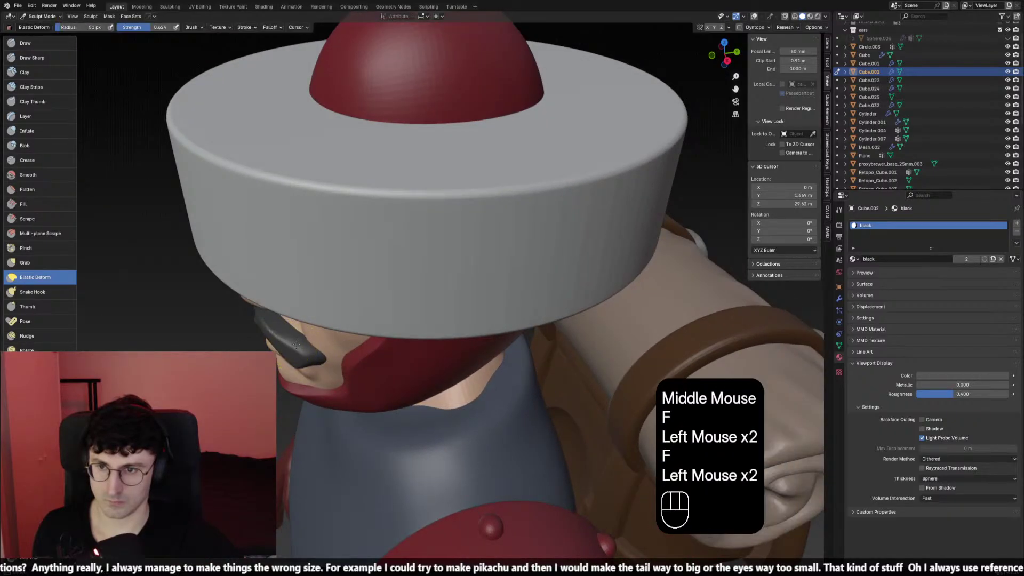
Flatten the moustache's outer tip with a resized Scrape brush and remesh the moustache
{"action": "right_click", "coordinate": [57, 228]}
{"action": "left_click", "coordinate": [63, 221]}
{"action": "middle_click_drag", "start_coordinate": [322, 371], "coordinate": [305, 355]}
{"action": "key", "text": "f"}
{"action": "left_click", "coordinate": [296, 339]}
{"action": "left_click", "coordinate": [293, 329]}
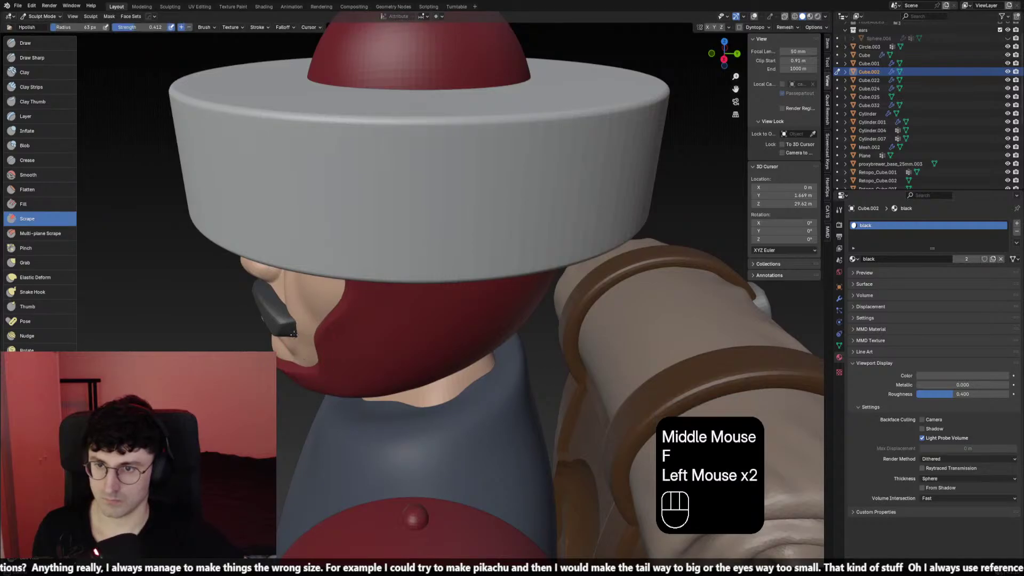
{"action": "key", "text": "KP_1"}
{"action": "scroll", "coordinate": [404, 367], "scroll_direction": "down", "scroll_amount": 3}
{"action": "key", "text": "ctrl+r"}
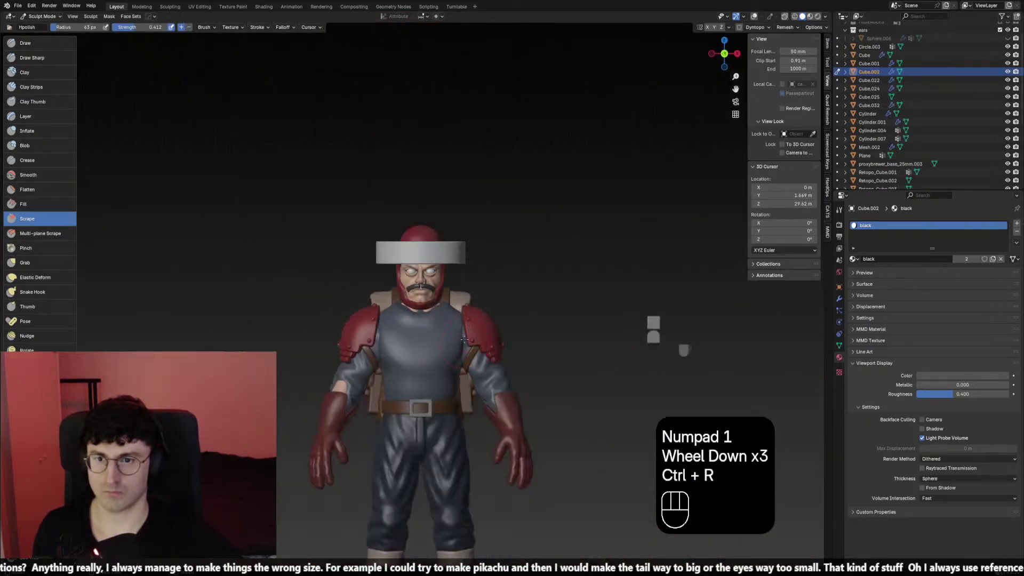
Leave Sculpt Mode and give the helmet brim a new material named "white"
{"action": "left_click", "coordinate": [42, 16]}
{"action": "left_click", "coordinate": [43, 26]}
{"action": "scroll", "coordinate": [501, 241], "scroll_direction": "down", "scroll_amount": 1}
{"action": "left_click", "coordinate": [513, 242]}
{"action": "scroll", "coordinate": [469, 239], "scroll_direction": "up", "scroll_amount": 2}
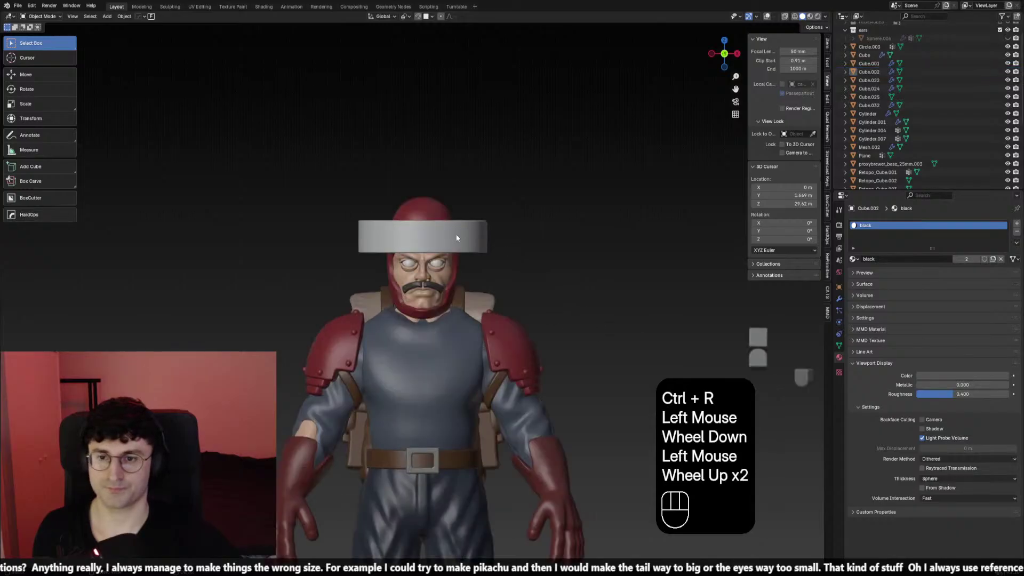
{"action": "left_click", "coordinate": [457, 237]}
{"action": "middle_click_drag", "start_coordinate": [547, 258], "coordinate": [547, 264], "text": "shift"}
{"action": "scroll", "coordinate": [547, 266], "scroll_direction": "up", "scroll_amount": 1}
{"action": "left_click", "coordinate": [852, 259]}
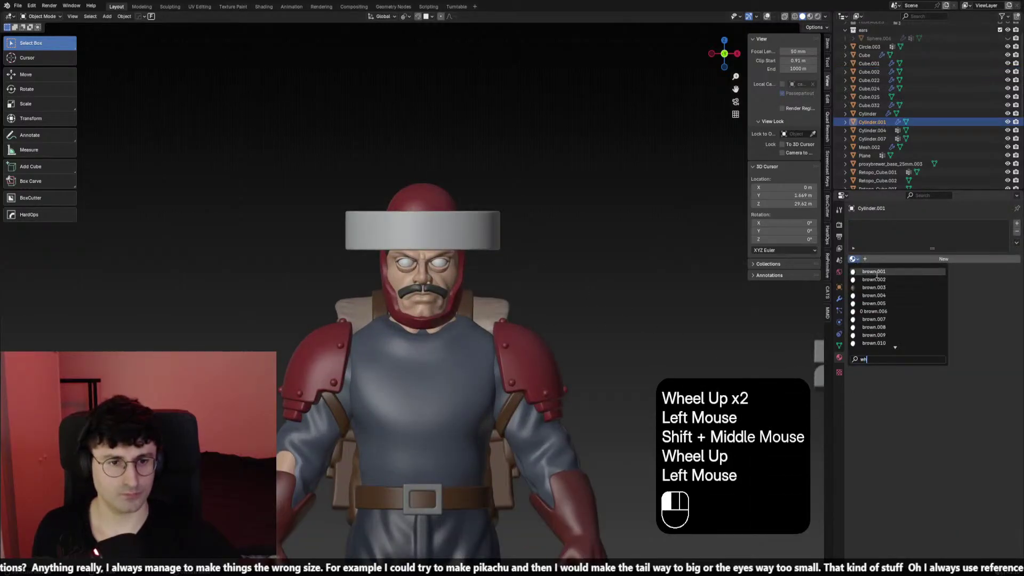
{"action": "left_click", "coordinate": [943, 258]}
{"action": "double_click", "coordinate": [896, 260]}
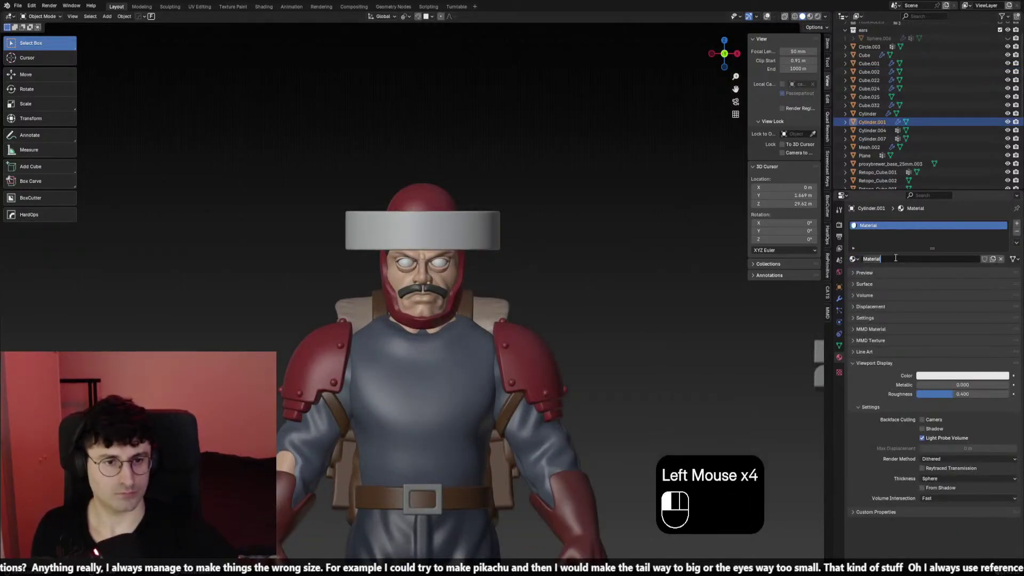
{"action": "type", "text": "white"}
{"action": "key", "text": "Return"}
Adjust the brightness of the white material's viewport colour on the brim
{"action": "left_click", "coordinate": [952, 376]}
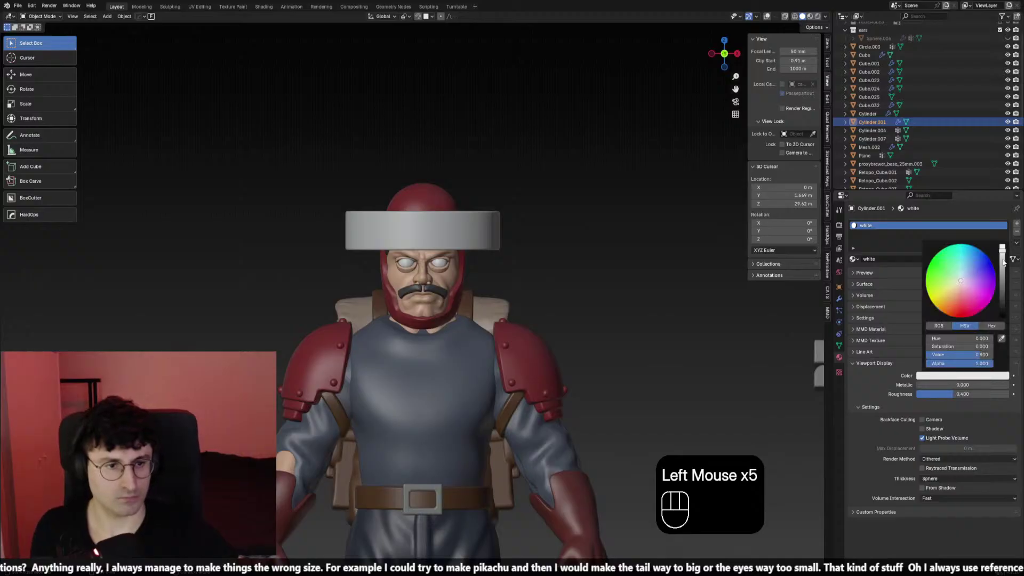
{"action": "left_click_drag", "start_coordinate": [1002, 264], "coordinate": [1002, 253]}
{"action": "scroll", "coordinate": [501, 262], "scroll_direction": "down", "scroll_amount": 3}
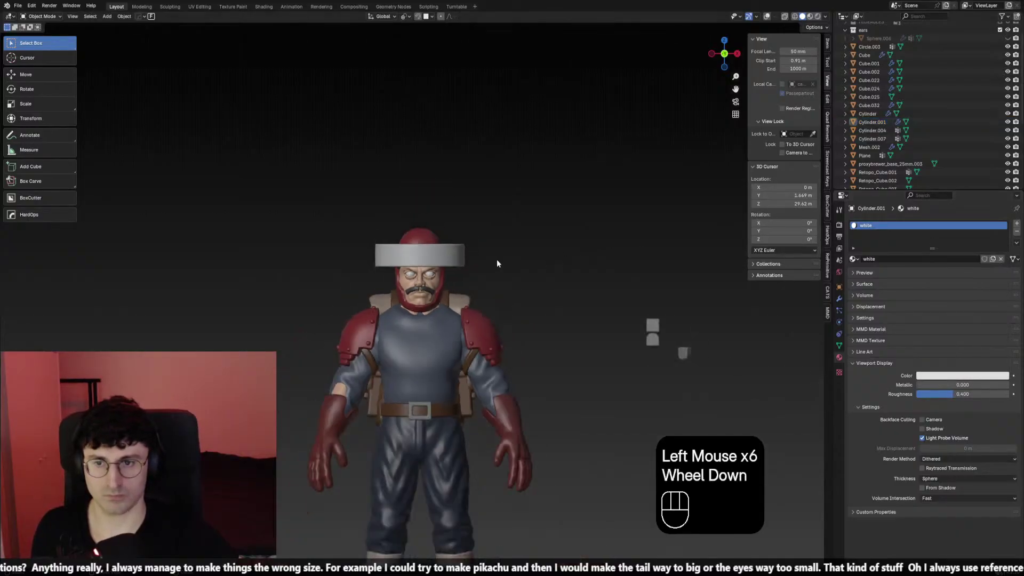
{"action": "left_click", "coordinate": [453, 253]}
{"action": "middle_click_drag", "start_coordinate": [683, 291], "coordinate": [627, 282], "text": "shift"}
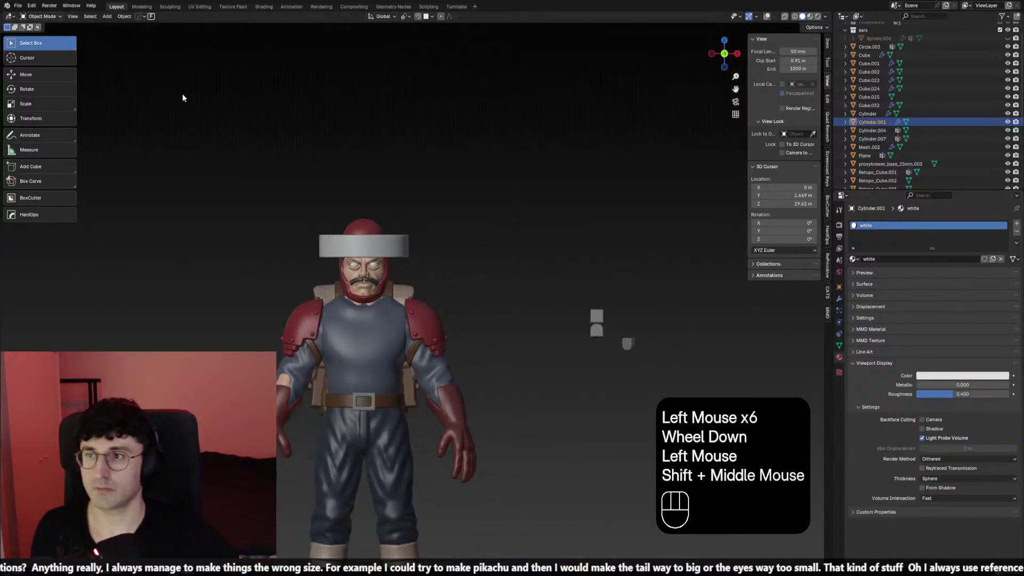
{"action": "middle_click_drag", "start_coordinate": [517, 228], "coordinate": [532, 228], "text": "shift"}
{"action": "scroll", "coordinate": [507, 237], "scroll_direction": "up", "scroll_amount": 2}
Lower the red hood slightly along Z, checking it from the front and side
{"action": "left_click", "coordinate": [350, 209]}
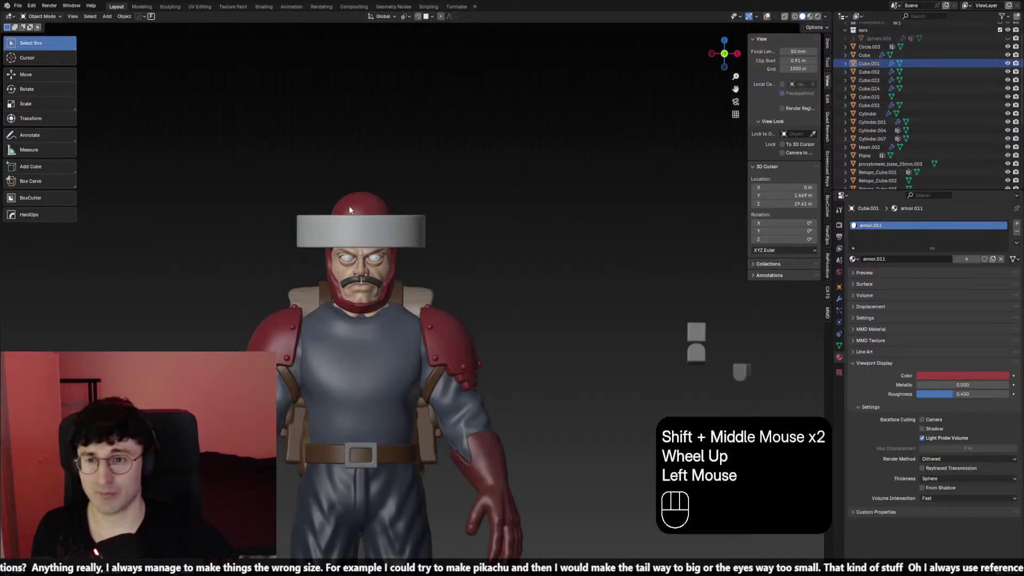
{"action": "key", "text": "g"}
{"action": "key", "text": "z"}
{"action": "left_click", "coordinate": [498, 263]}
{"action": "key", "text": "g"}
{"action": "mouse_move", "coordinate": [498, 263]}
{"action": "middle_mouse_down"}
{"action": "mouse_move", "coordinate": [416, 277]}
{"action": "mouse_move", "coordinate": [482, 264]}
{"action": "middle_mouse_up"}
{"action": "key", "text": "z"}
{"action": "left_click", "coordinate": [403, 282]}
{"action": "key", "text": "KP_1"}
{"action": "key", "text": "KP_3"}
{"action": "key", "text": "KP_1"}
{"action": "scroll", "coordinate": [528, 277], "scroll_direction": "down", "scroll_amount": 2}
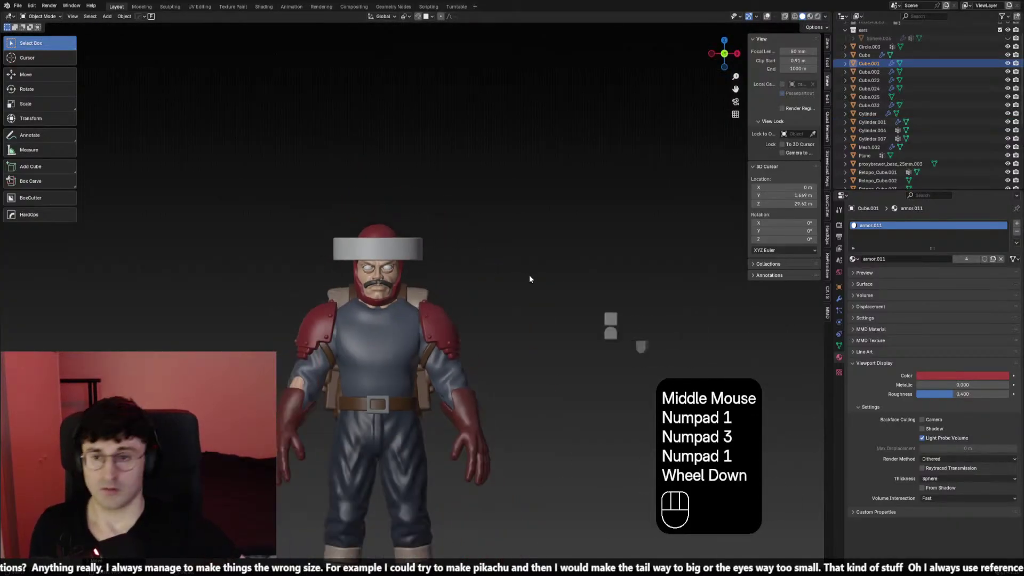
Resize the red hood uniformly and along Z, and adjust its height beneath the brim
{"action": "key", "text": "s"}
{"action": "left_click", "coordinate": [515, 270]}
{"action": "key", "text": "s"}
{"action": "key", "text": "z"}
{"action": "left_click", "coordinate": [516, 270]}
{"action": "key", "text": "g"}
{"action": "key", "text": "z"}
{"action": "left_click", "coordinate": [521, 274]}
{"action": "key", "text": "s"}
{"action": "middle_click_drag", "start_coordinate": [521, 274], "coordinate": [501, 297]}
{"action": "left_click", "coordinate": [490, 288]}
{"action": "key", "text": "KP_1"}
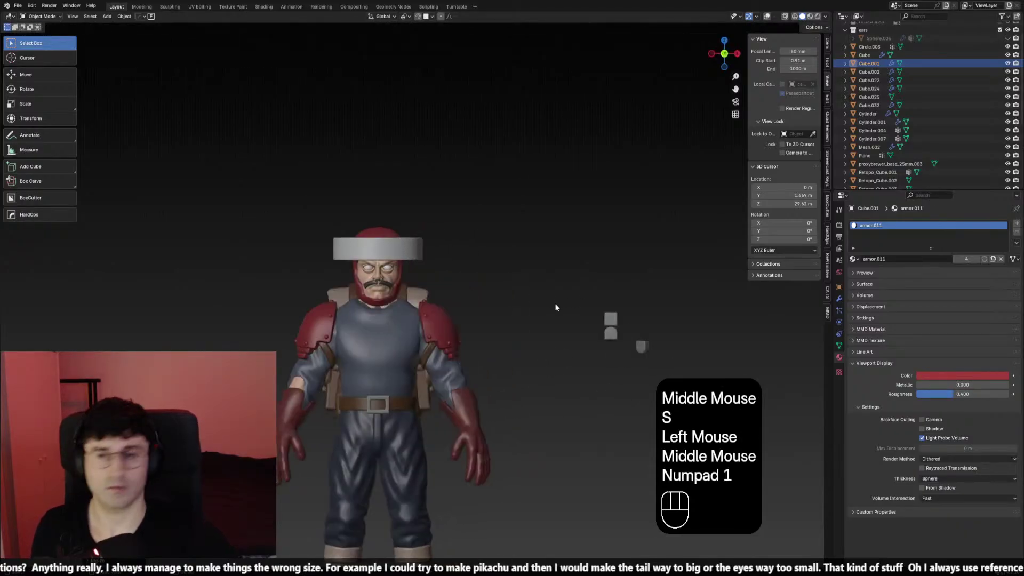
Hide the white helmet brim
{"action": "left_click", "coordinate": [456, 246]}
{"action": "left_click", "coordinate": [400, 251]}
{"action": "key", "text": "h"}
Refit the red hood over the hair by scaling it and moving it along Z
{"action": "double_click", "coordinate": [400, 249]}
{"action": "key", "text": "s"}
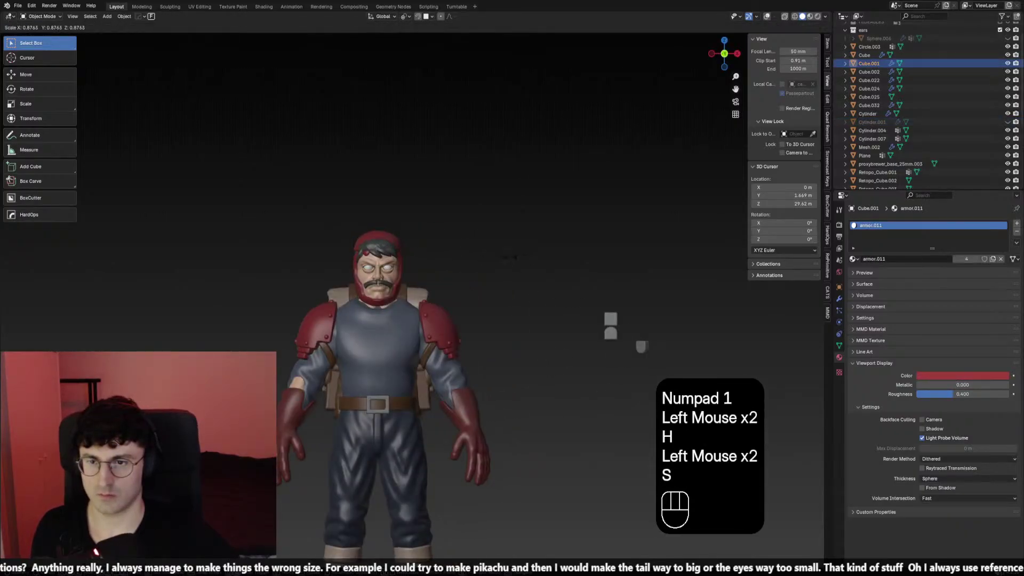
{"action": "left_click", "coordinate": [531, 270]}
{"action": "key", "text": "s"}
{"action": "key", "text": "z"}
{"action": "right_click", "coordinate": [532, 269]}
{"action": "key", "text": "g"}
{"action": "key", "text": "z"}
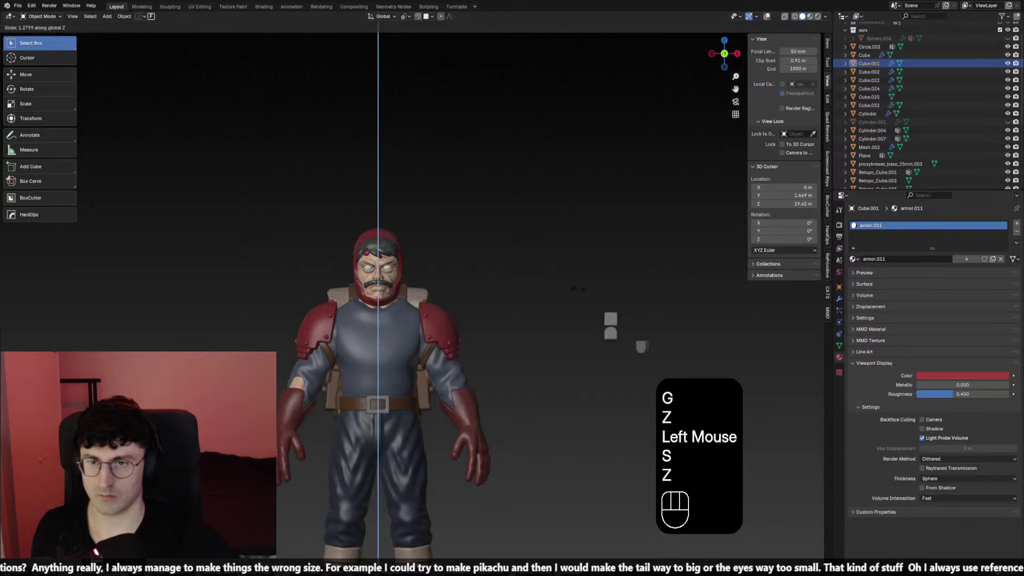
{"action": "left_click", "coordinate": [541, 279]}
Stretch the red hood along Y by a factor of about 1.12 to cover the back of the head
{"action": "middle_click_drag", "start_coordinate": [541, 279], "coordinate": [481, 284]}
{"action": "key", "text": "s"}
{"action": "right_click", "coordinate": [481, 284]}
{"action": "key", "text": "s"}
{"action": "key", "text": "y"}
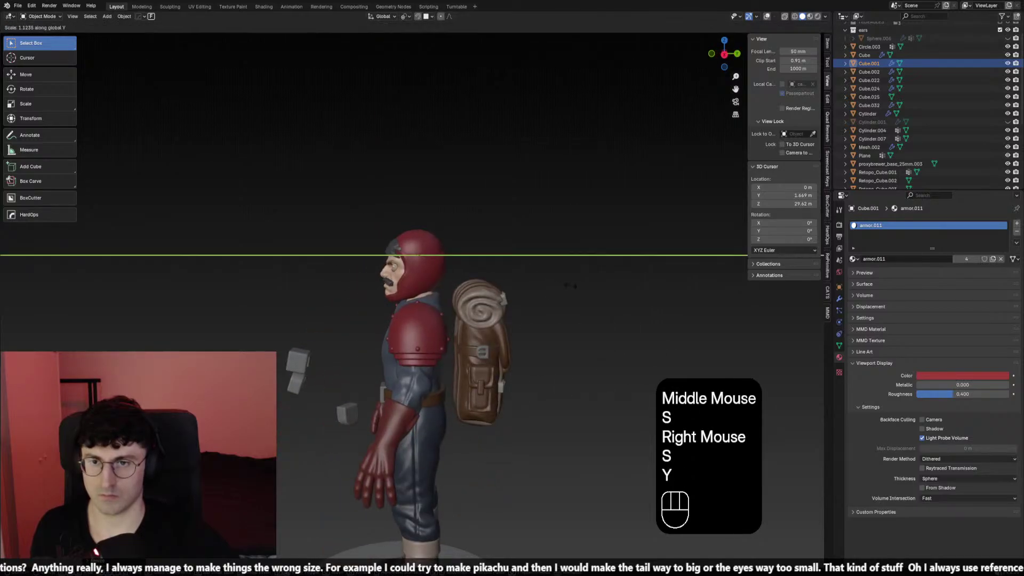
{"action": "left_click", "coordinate": [587, 287]}
{"action": "key", "text": "KP_1"}
{"action": "left_click", "coordinate": [587, 288]}
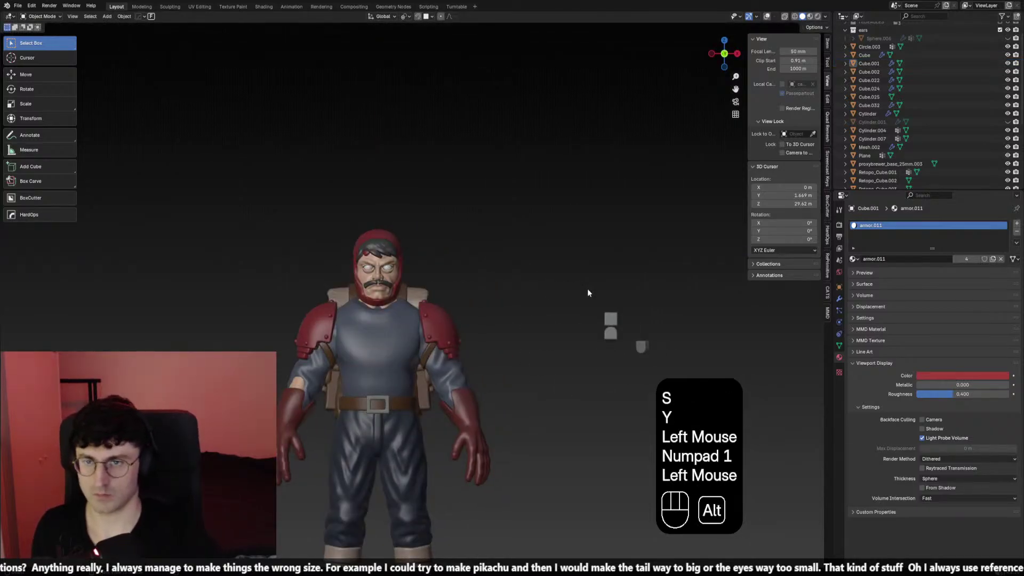
Unhide the white helmet brim and exclude the ears collection from the view layer
{"action": "key", "text": "alt+h"}
{"action": "middle_click_drag", "start_coordinate": [587, 289], "coordinate": [484, 253]}
{"action": "scroll", "coordinate": [430, 260], "scroll_direction": "up", "scroll_amount": 2}
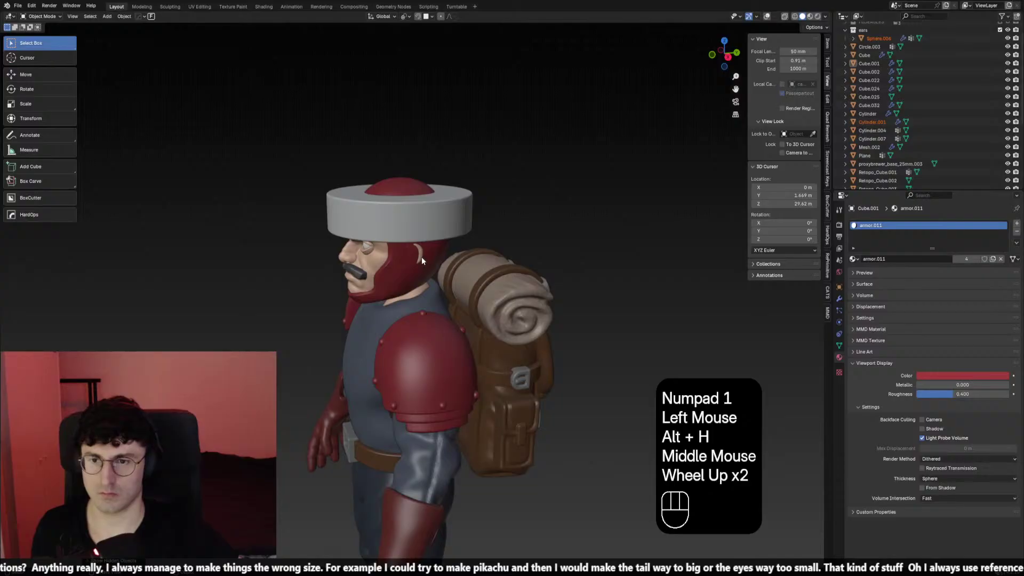
{"action": "left_click", "coordinate": [421, 257]}
{"action": "middle_click_drag", "start_coordinate": [951, 139], "coordinate": [952, 75]}
{"action": "middle_click_drag", "start_coordinate": [952, 75], "coordinate": [952, 155]}
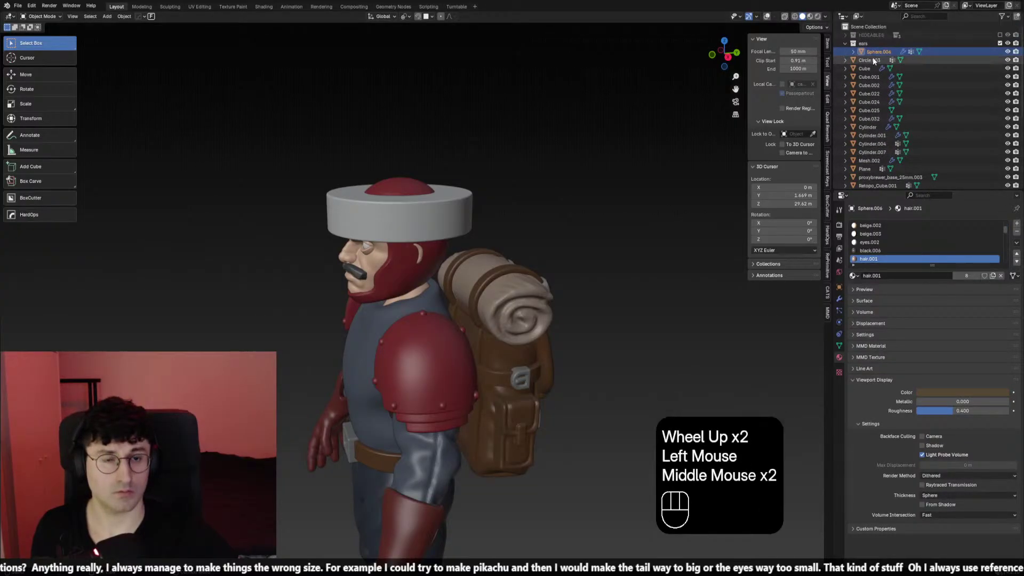
{"action": "left_click", "coordinate": [1000, 43]}
{"action": "left_click", "coordinate": [622, 134]}
{"action": "key", "text": "KP_1"}
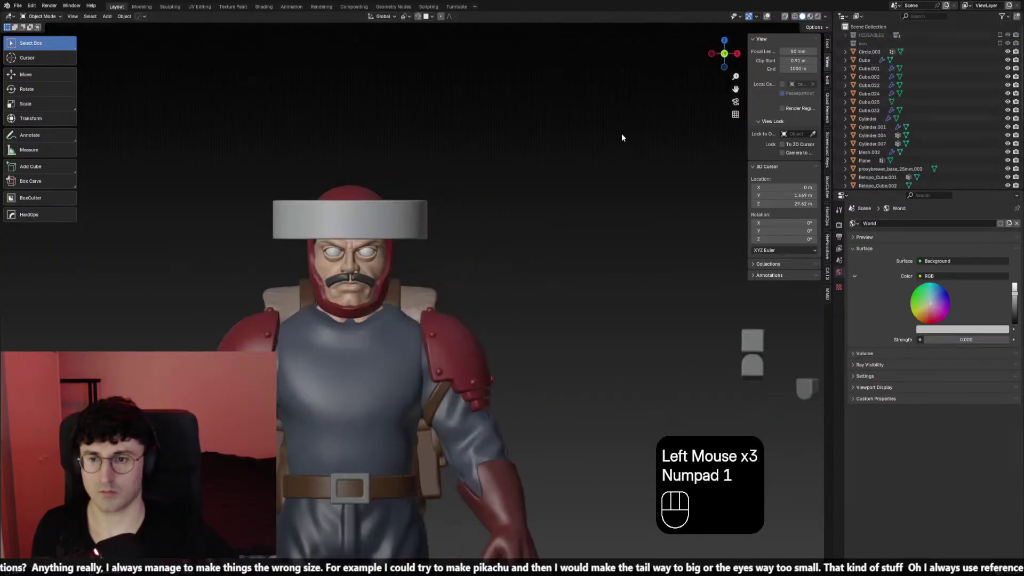
Scale the white helmet brim along Z and adjust its height on the head
{"action": "scroll", "coordinate": [473, 201], "scroll_direction": "down", "scroll_amount": 2}
{"action": "middle_click_drag", "start_coordinate": [472, 201], "coordinate": [490, 139], "text": "shift"}
{"action": "scroll", "coordinate": [490, 139], "scroll_direction": "up", "scroll_amount": 1}
{"action": "left_click", "coordinate": [466, 254]}
{"action": "key", "text": "g"}
{"action": "key", "text": "z"}
{"action": "right_click", "coordinate": [466, 254]}
{"action": "key", "text": "g"}
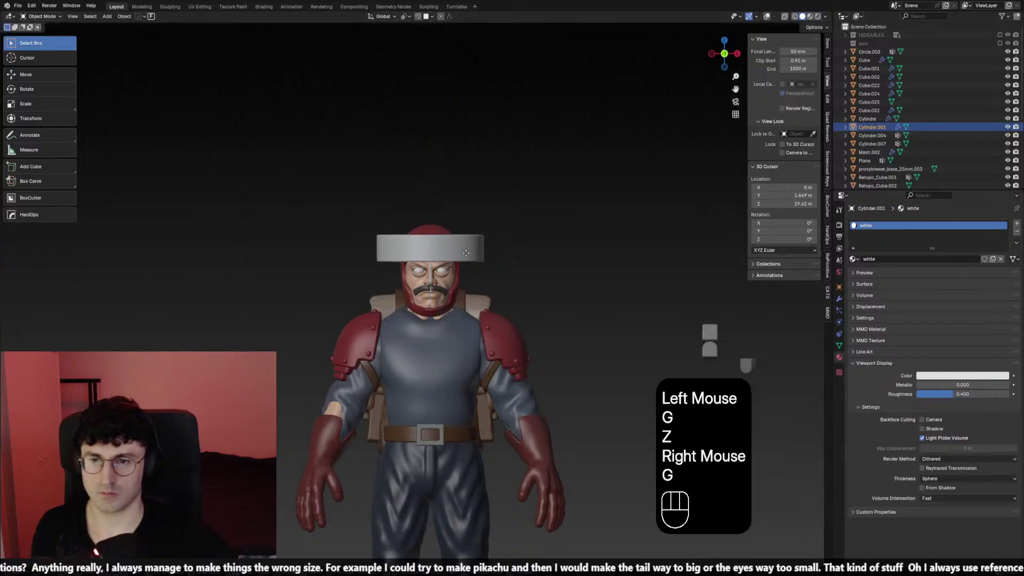
{"action": "right_click", "coordinate": [465, 254]}
{"action": "key", "text": "s"}
{"action": "key", "text": "z"}
{"action": "left_click", "coordinate": [533, 256]}
{"action": "key", "text": "g"}
{"action": "key", "text": "z"}
{"action": "left_click", "coordinate": [627, 258]}
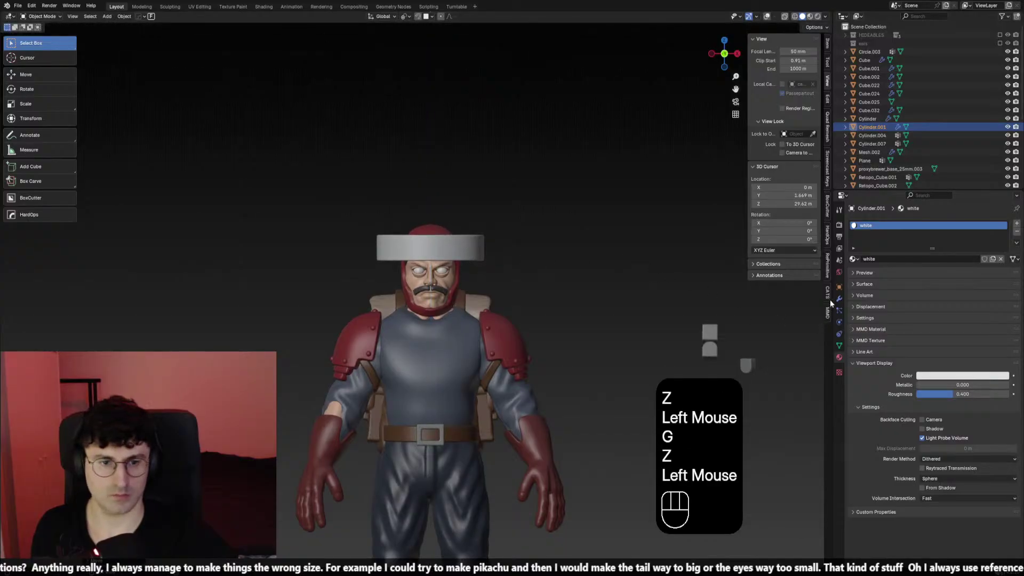
Apply the white brim's modifiers and fine-tune its thickness along Z
{"action": "left_click", "coordinate": [839, 298]}
{"action": "key", "text": "ctrl+a"}
{"action": "left_click", "coordinate": [528, 337]}
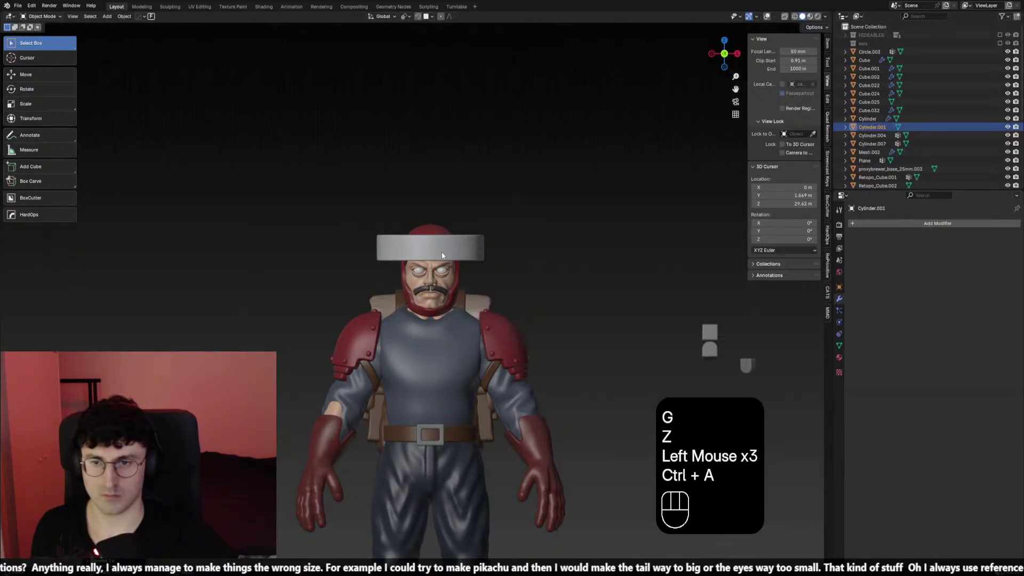
{"action": "key", "text": "s"}
{"action": "key", "text": "z"}
{"action": "scroll", "coordinate": [610, 280], "scroll_direction": "up", "scroll_amount": 1}
{"action": "left_click", "coordinate": [512, 268]}
{"action": "scroll", "coordinate": [511, 267], "scroll_direction": "down", "scroll_amount": 1}
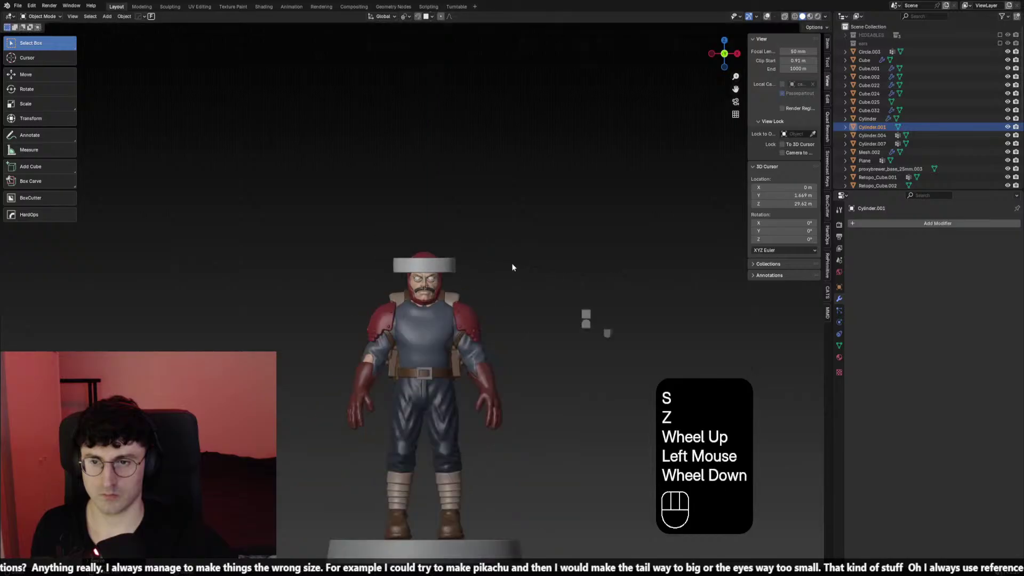
Rescale the red hood slightly along Z so its dome fits the brim
{"action": "middle_click_drag", "start_coordinate": [512, 267], "coordinate": [455, 280]}
{"action": "scroll", "coordinate": [456, 279], "scroll_direction": "up", "scroll_amount": 2}
{"action": "left_click", "coordinate": [455, 279]}
{"action": "key", "text": "ctrl+a"}
{"action": "double_click", "coordinate": [434, 237]}
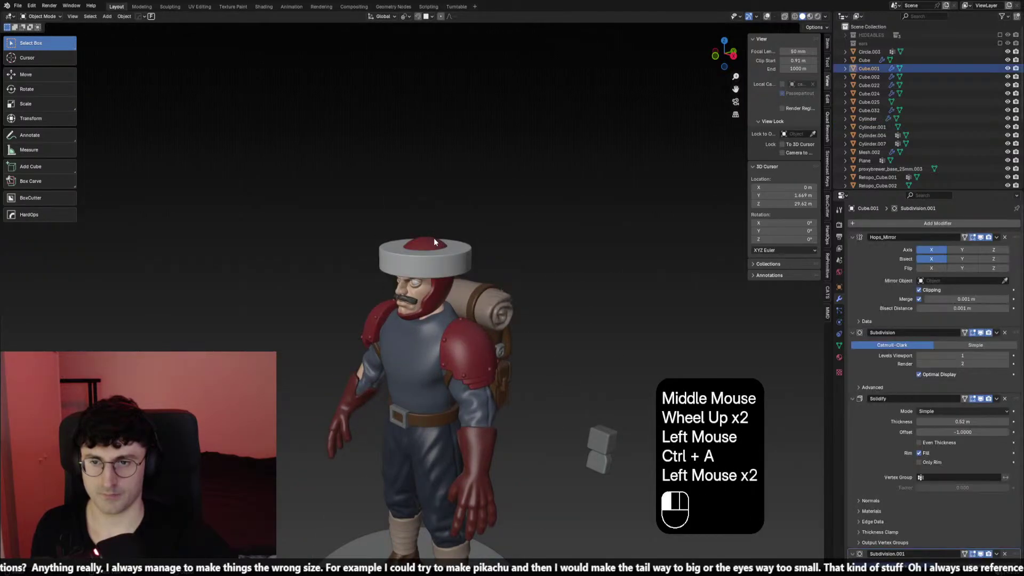
{"action": "key", "text": "s"}
{"action": "key", "text": "z"}
{"action": "right_click", "coordinate": [591, 267]}
{"action": "key", "text": "s"}
{"action": "key", "text": "z"}
{"action": "left_click", "coordinate": [596, 267]}
{"action": "scroll", "coordinate": [546, 248], "scroll_direction": "down", "scroll_amount": 1}
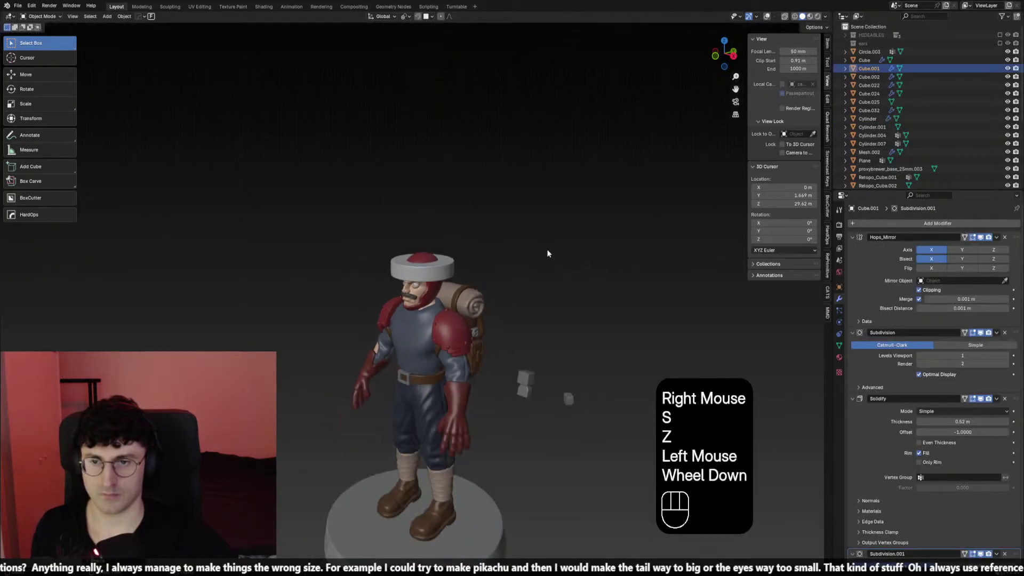
Switch the white brim to Sculpt Mode and save the file
{"action": "key", "text": "KP_1"}
{"action": "scroll", "coordinate": [546, 249], "scroll_direction": "up", "scroll_amount": 2}
{"action": "left_click", "coordinate": [478, 241]}
{"action": "left_click", "coordinate": [477, 241]}
{"action": "left_click", "coordinate": [42, 16]}
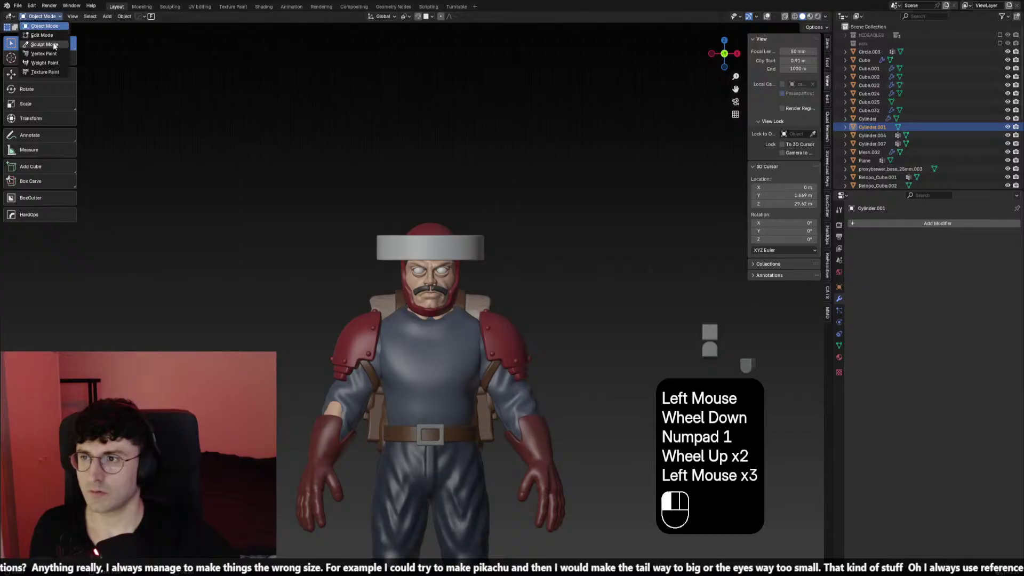
{"action": "left_click", "coordinate": [42, 45]}
{"action": "key", "text": "ctrl+s"}
{"action": "middle_click_drag", "start_coordinate": [560, 207], "coordinate": [511, 209], "text": "shift"}
{"action": "key", "text": "ctrl+s"}
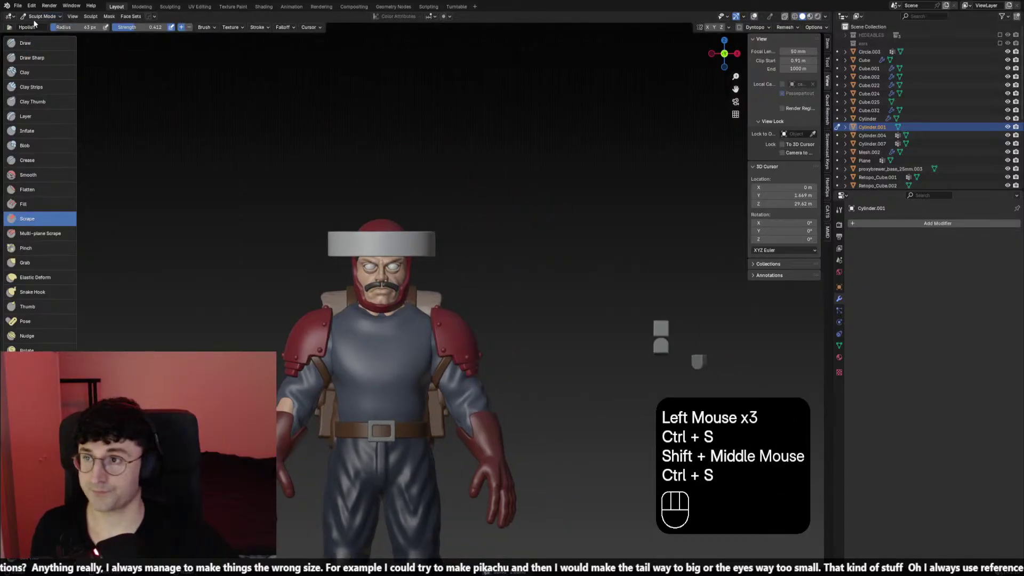
Return to Object Mode and apply the white brim's transforms
{"action": "left_click", "coordinate": [41, 16]}
{"action": "left_click", "coordinate": [42, 25]}
{"action": "left_click", "coordinate": [428, 235]}
{"action": "left_click", "coordinate": [427, 235]}
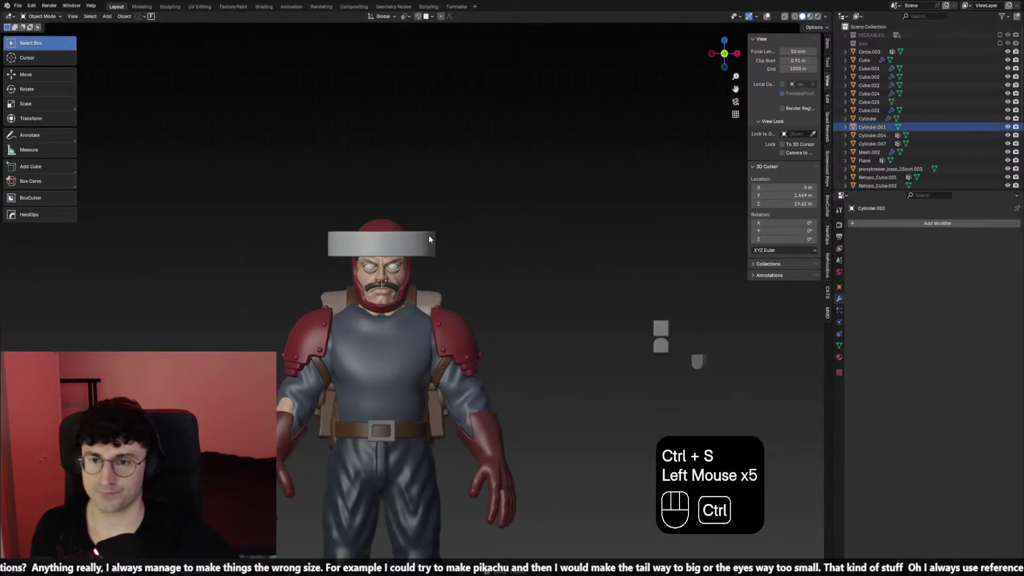
{"action": "key", "text": "ctrl+a"}
{"action": "left_click", "coordinate": [394, 151]}
{"action": "middle_click_drag", "start_coordinate": [429, 241], "coordinate": [466, 254], "text": "shift"}
{"action": "left_click", "coordinate": [466, 254]}
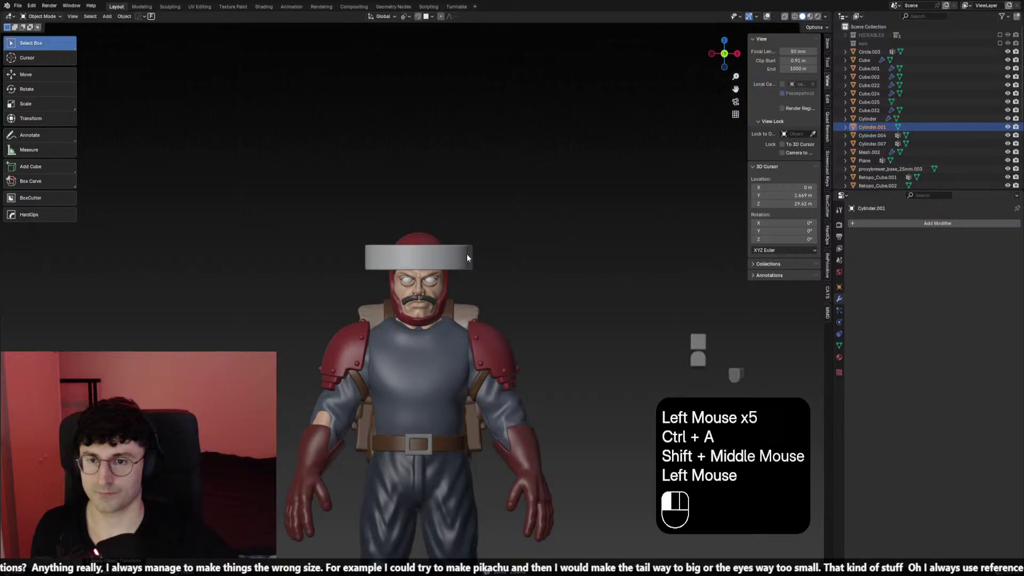
Enter Sculpt Mode on the white brim again and choose the Blob brush
{"action": "left_click", "coordinate": [42, 16]}
{"action": "left_click", "coordinate": [43, 45]}
{"action": "middle_click_drag", "start_coordinate": [224, 269], "coordinate": [246, 269]}
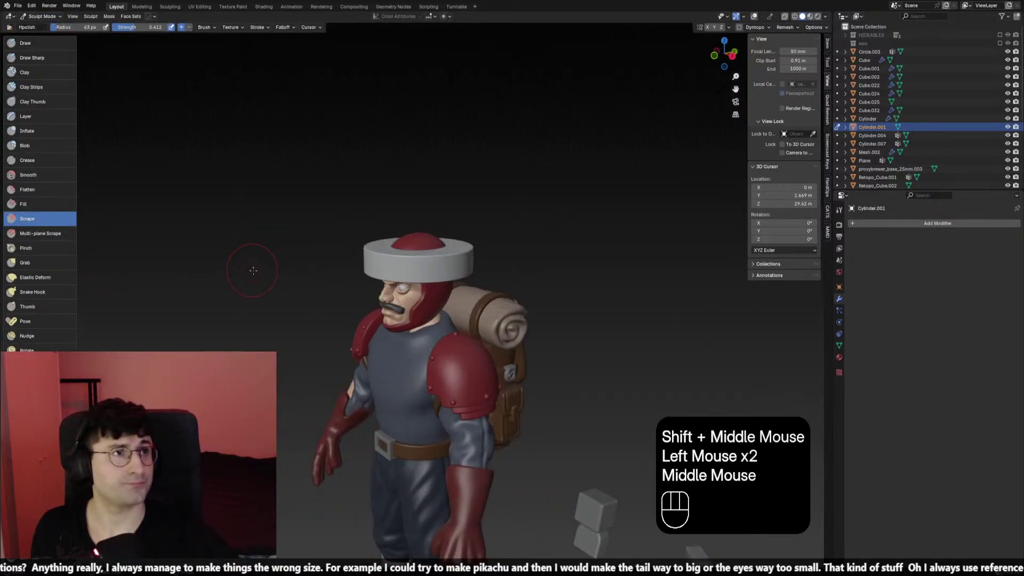
{"action": "key", "text": "f"}
{"action": "left_click", "coordinate": [278, 275]}
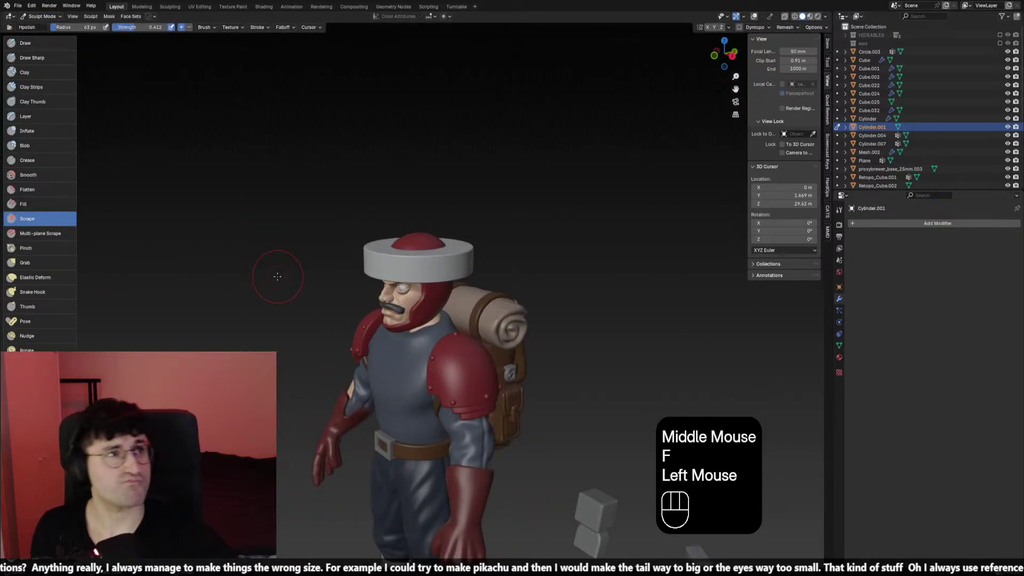
{"action": "middle_click_drag", "start_coordinate": [265, 273], "coordinate": [234, 275]}
{"action": "left_click", "coordinate": [29, 145]}
{"action": "scroll", "coordinate": [393, 297], "scroll_direction": "up", "scroll_amount": 2}
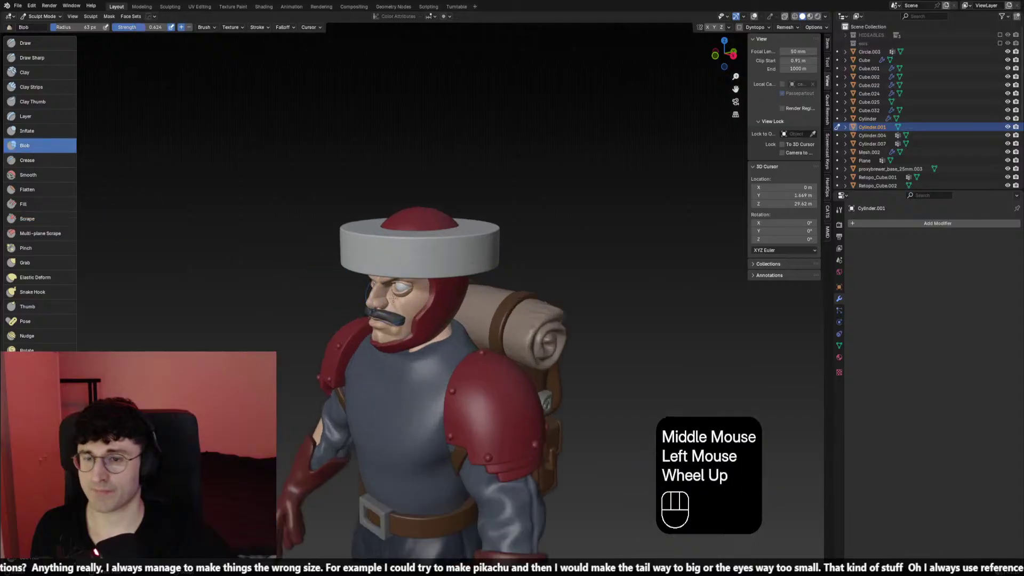
Voxel-remesh the white brim with a voxel size of about 0.06 m
{"action": "key", "text": "f"}
{"action": "left_click", "coordinate": [388, 299]}
{"action": "left_click", "coordinate": [405, 254]}
{"action": "key", "text": "ctrl+z"}
{"action": "right_click", "coordinate": [403, 250]}
{"action": "key", "text": "r"}
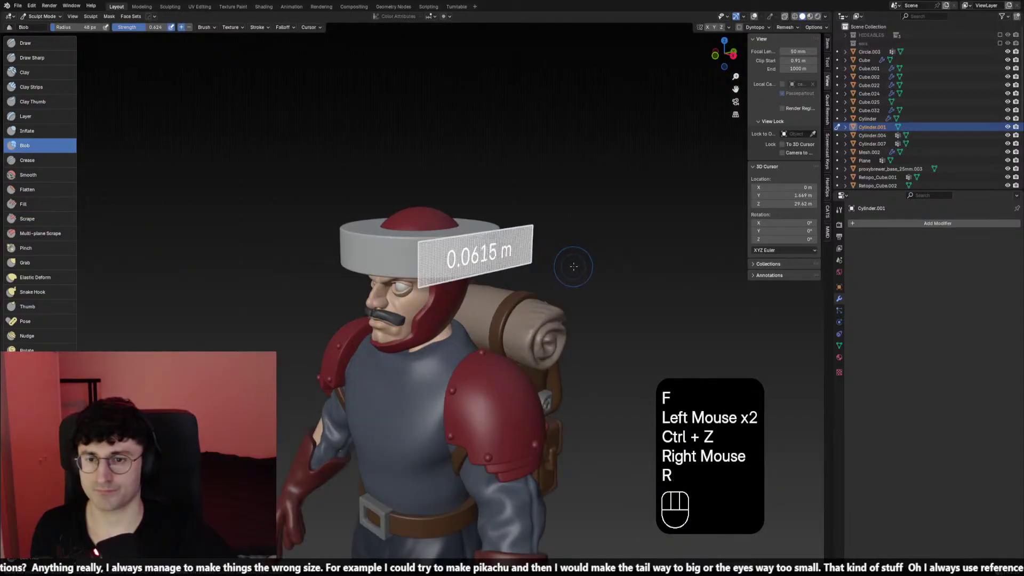
{"action": "left_click", "coordinate": [581, 267]}
{"action": "key", "text": "ctrl+r"}
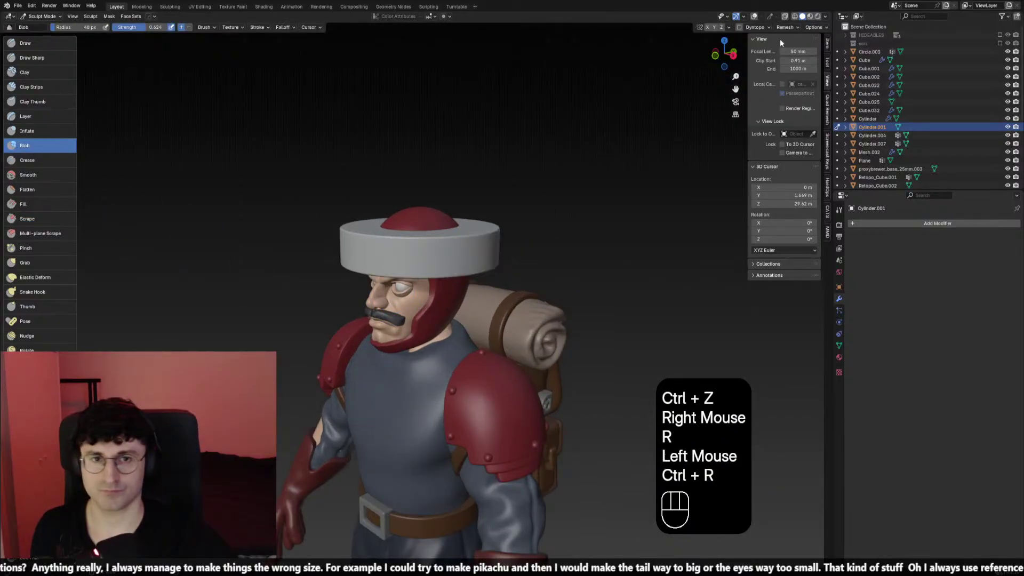
Enable sculpt symmetry on X and Y and reduce the Blob brush radius to 28 px
{"action": "left_click", "coordinate": [707, 27]}
{"action": "left_click", "coordinate": [714, 27]}
{"action": "key", "text": "f"}
{"action": "left_click", "coordinate": [409, 250]}
{"action": "left_click", "coordinate": [425, 244], "text": "ctrl"}
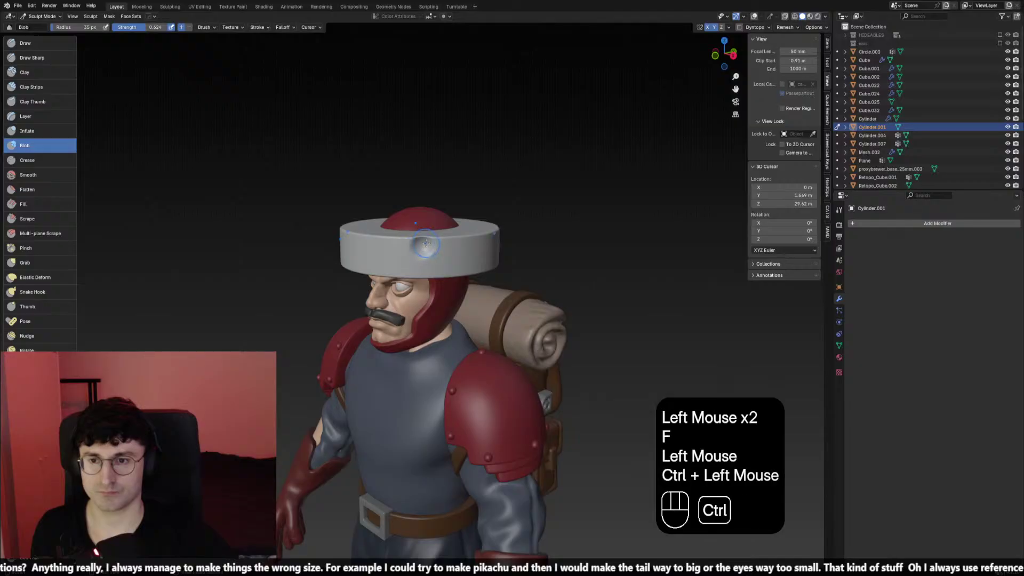
{"action": "key", "text": "ctrl+z"}
{"action": "left_click", "coordinate": [424, 246]}
{"action": "key", "text": "ctrl+z"}
{"action": "key", "text": "f"}
{"action": "left_click", "coordinate": [420, 253]}
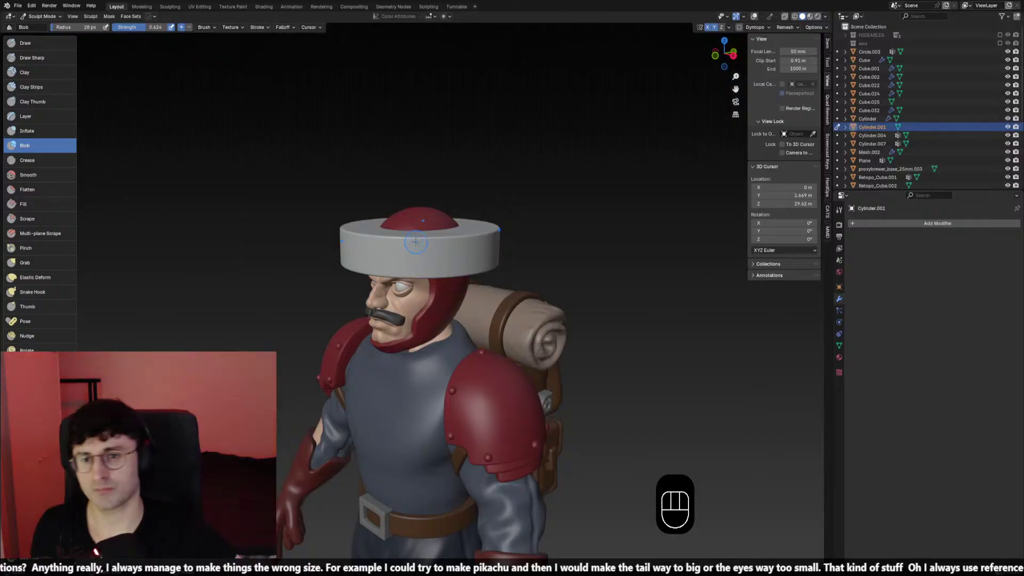
Raise the Blob brush strength to 1.000
{"action": "left_click", "coordinate": [422, 255]}
{"action": "key", "text": "shift+f"}
{"action": "left_click", "coordinate": [460, 256]}
Try covering the brim's outer side with small raised blobs, and undo the strokes
{"action": "left_click", "coordinate": [415, 239]}
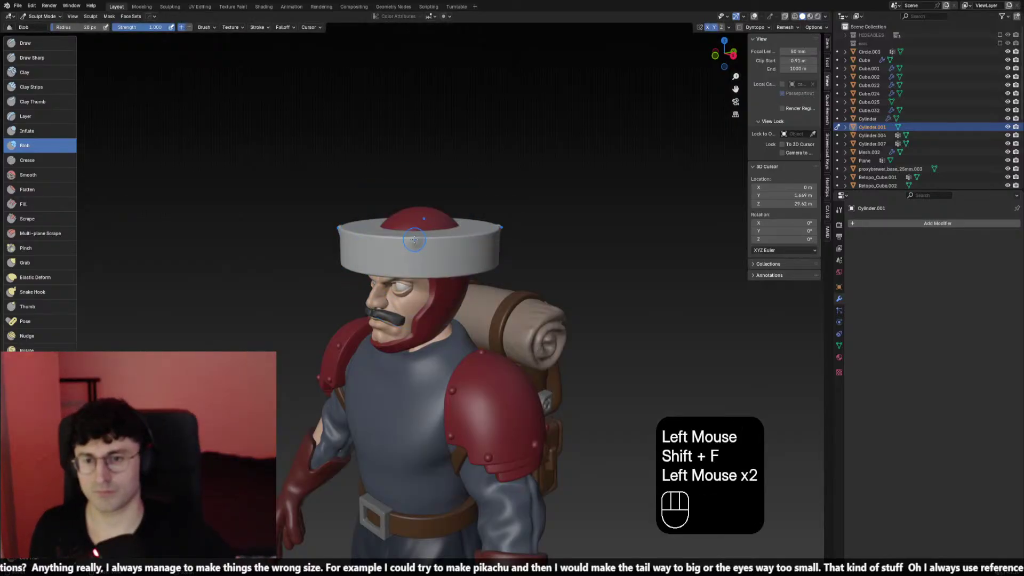
{"action": "left_click", "coordinate": [433, 264]}
{"action": "left_click", "coordinate": [416, 270]}
{"action": "left_click", "coordinate": [442, 246]}
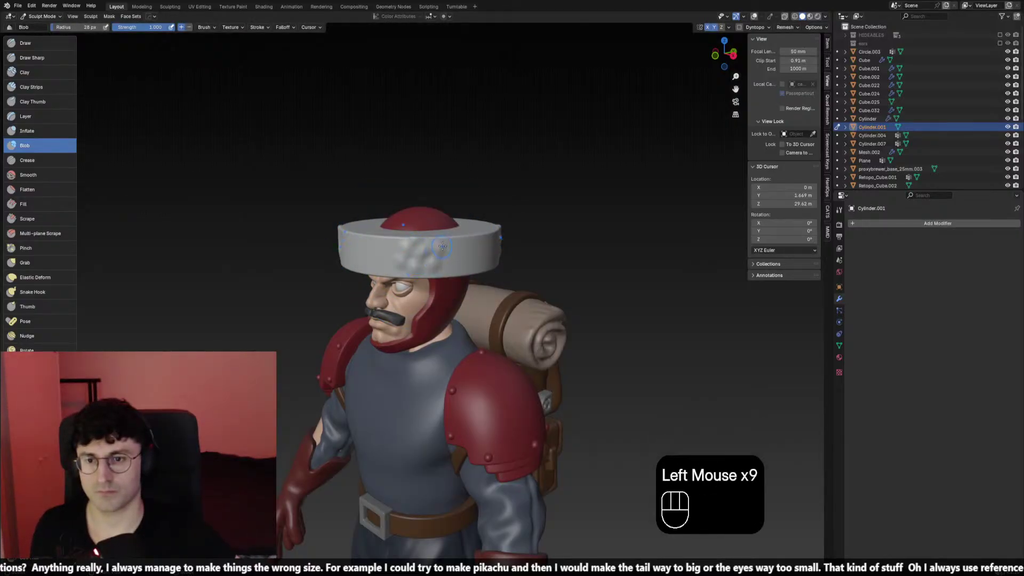
{"action": "key", "text": "ctrl+z"}
{"action": "key", "text": "ctrl+z"}
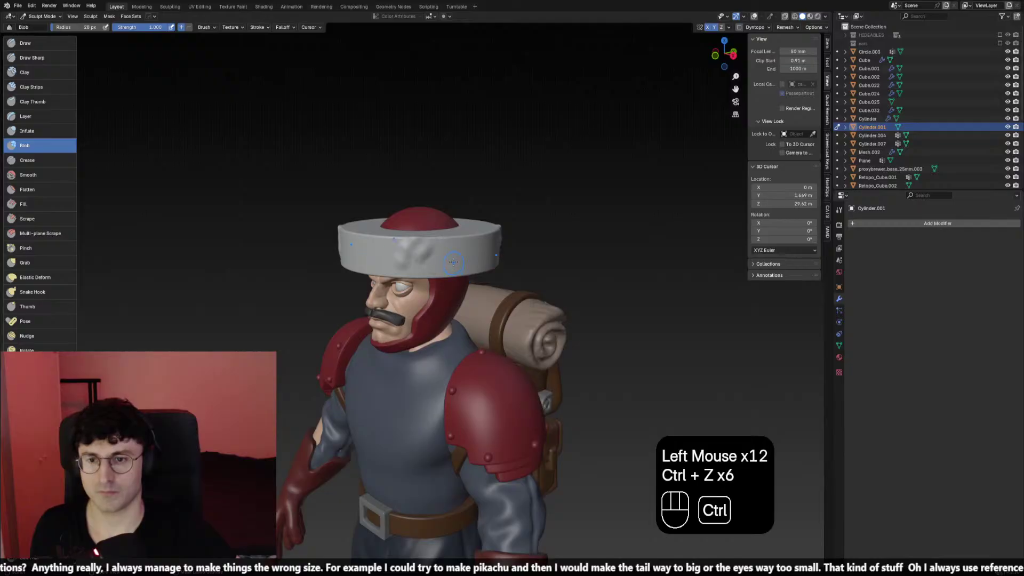
Try the Sharp and Inverse Square falloff curves for the Blob brush on the brim
{"action": "left_click", "coordinate": [262, 28]}
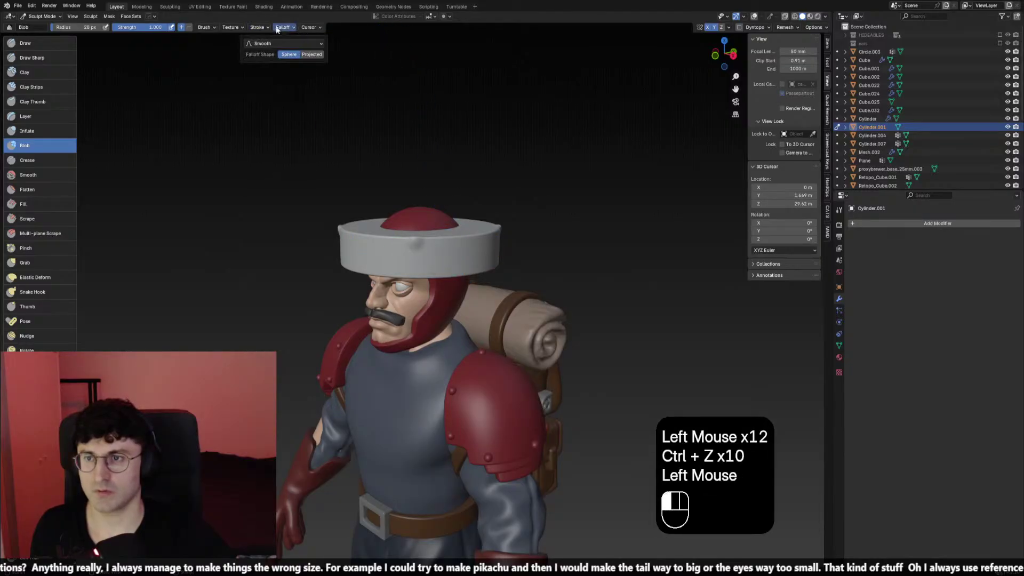
{"action": "left_click", "coordinate": [285, 43]}
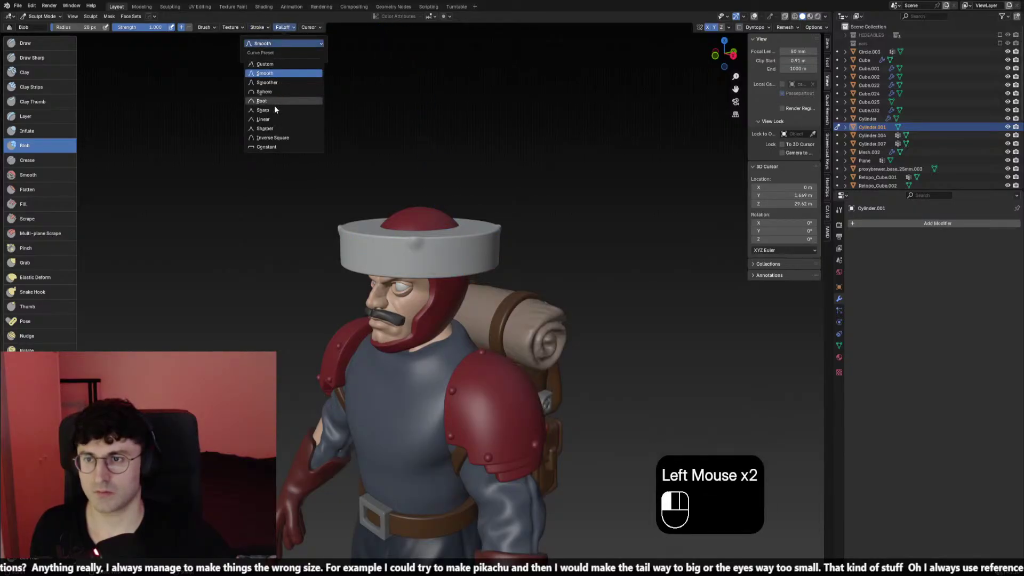
{"action": "key", "text": "ctrl+z"}
{"action": "key", "text": "ctrl+z"}
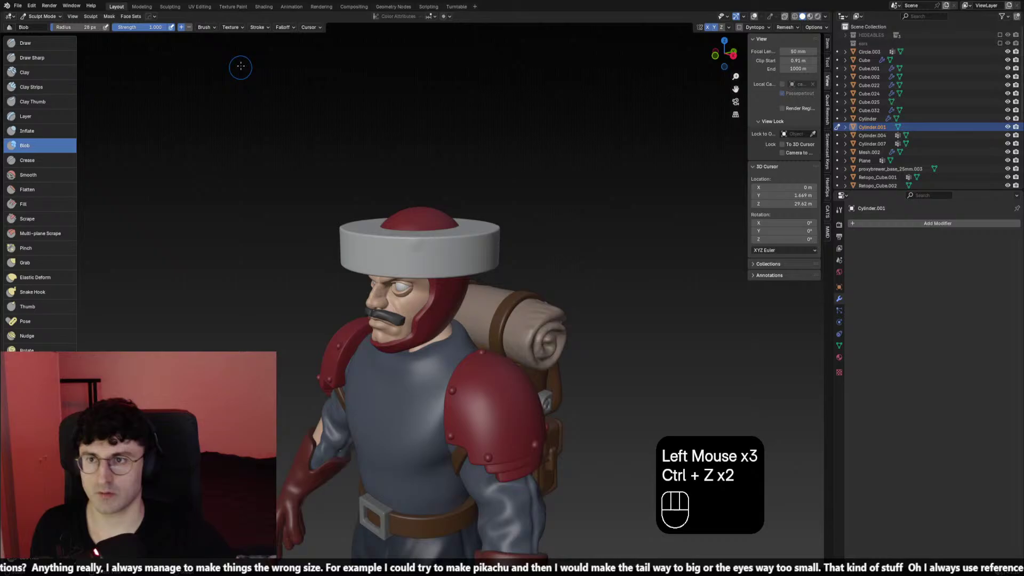
{"action": "left_click", "coordinate": [282, 27]}
{"action": "left_click", "coordinate": [285, 43]}
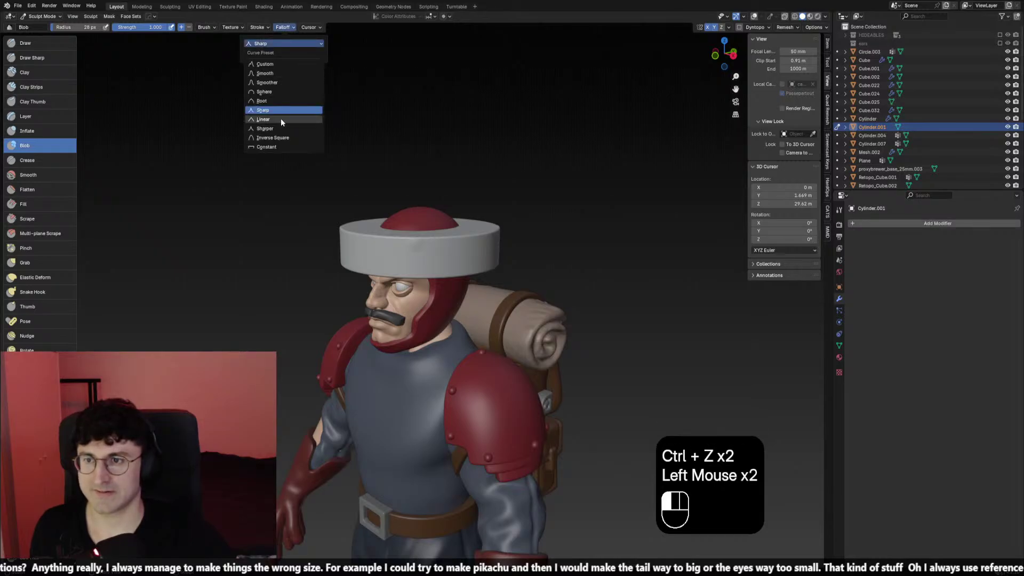
{"action": "left_click", "coordinate": [278, 138]}
{"action": "key", "text": "ctrl+z"}
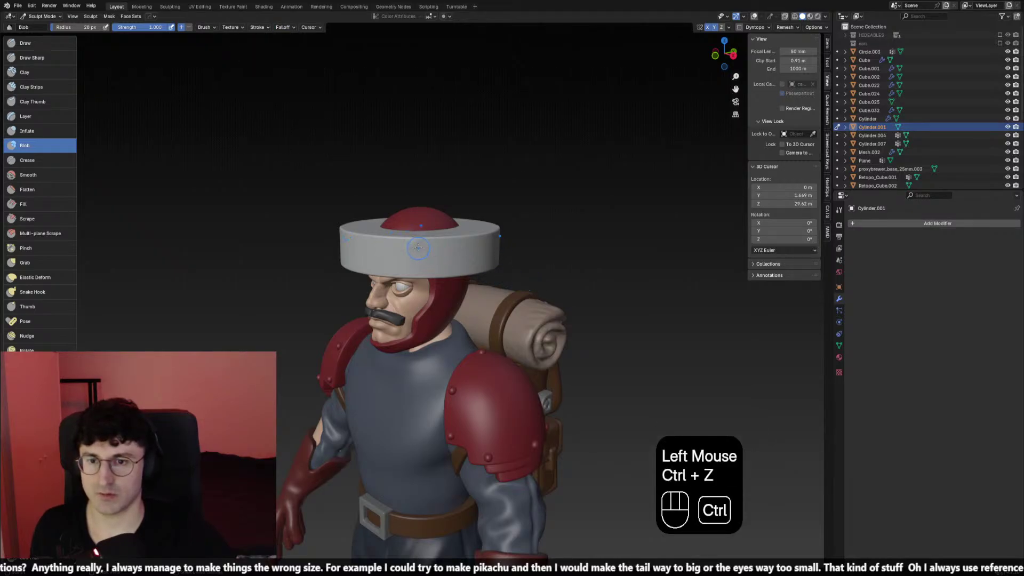
Try the Sphere falloff curve for the Blob brush on the brim
{"action": "left_click", "coordinate": [258, 27]}
{"action": "left_click", "coordinate": [282, 27]}
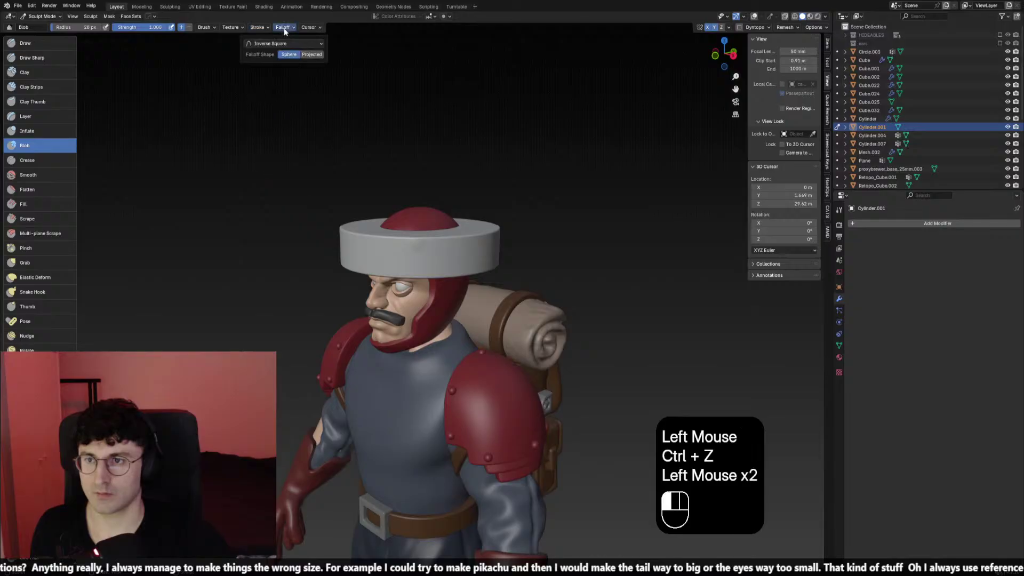
{"action": "left_click", "coordinate": [283, 43]}
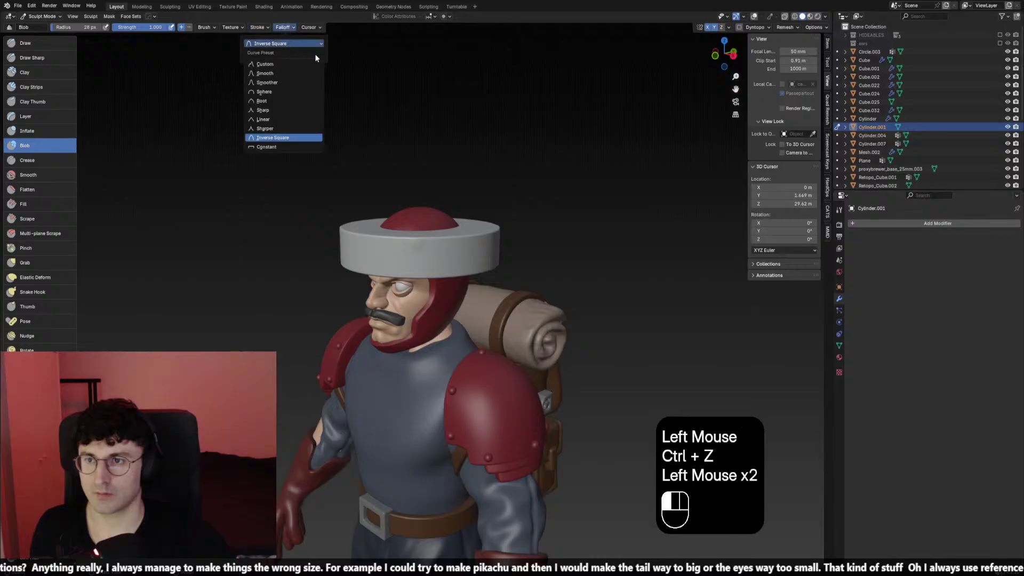
{"action": "left_click", "coordinate": [286, 92]}
{"action": "key", "text": "ctrl+z"}
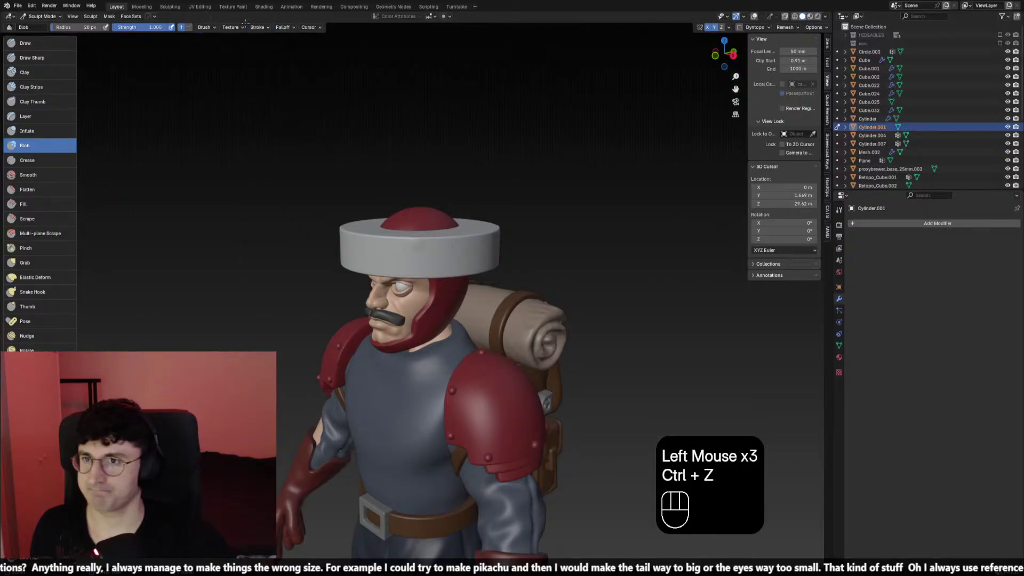
Set the Blob brush falloff curve to Constant
{"action": "left_click", "coordinate": [283, 27]}
{"action": "left_click", "coordinate": [282, 43]}
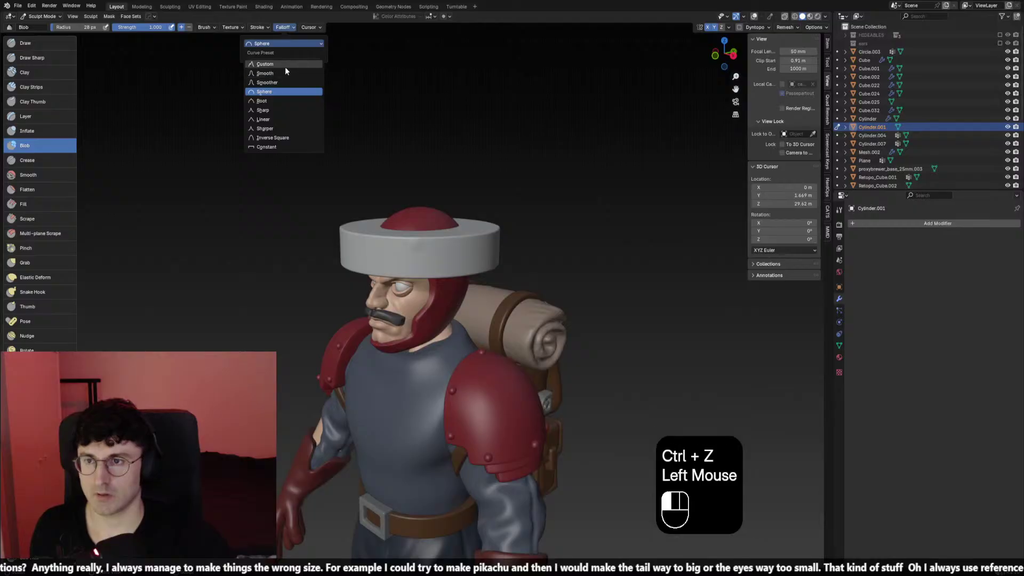
{"action": "left_click", "coordinate": [281, 146]}
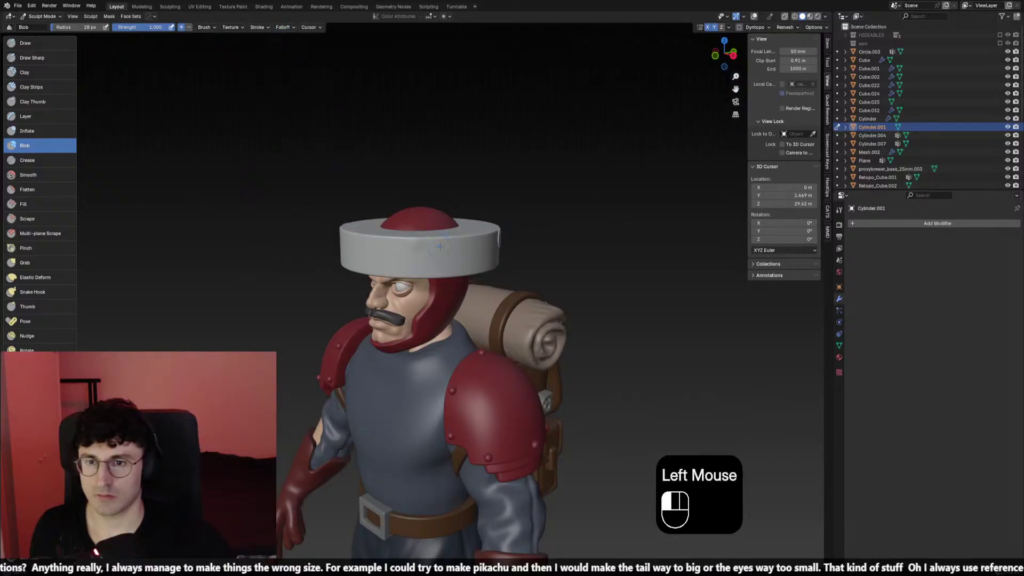
Undo the last blob and open the Blob brush's falloff curve presets to change the curve
{"action": "key", "text": "ctrl+z"}
{"action": "left_click", "coordinate": [258, 27]}
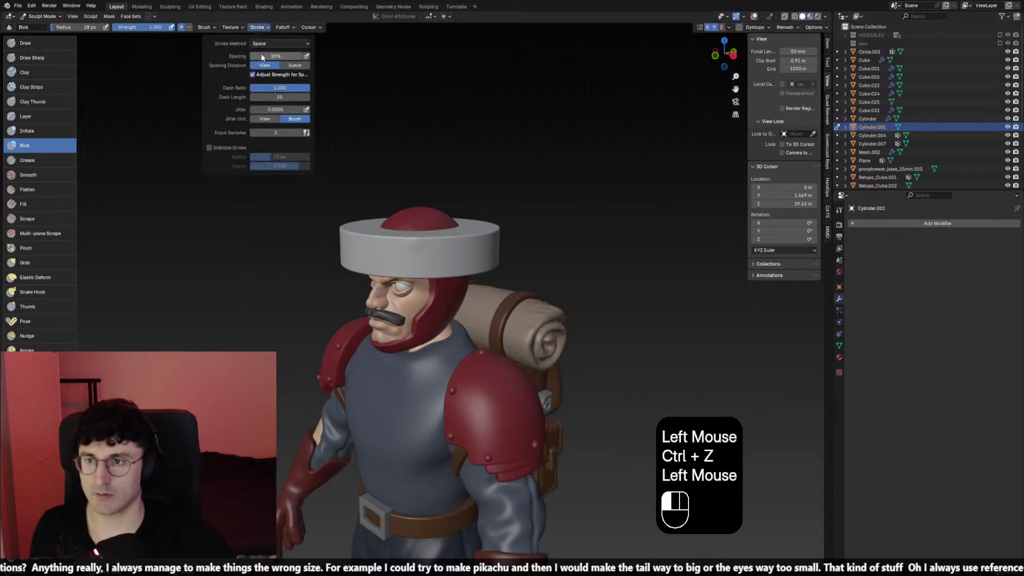
{"action": "mouse_move", "coordinate": [238, 30]}
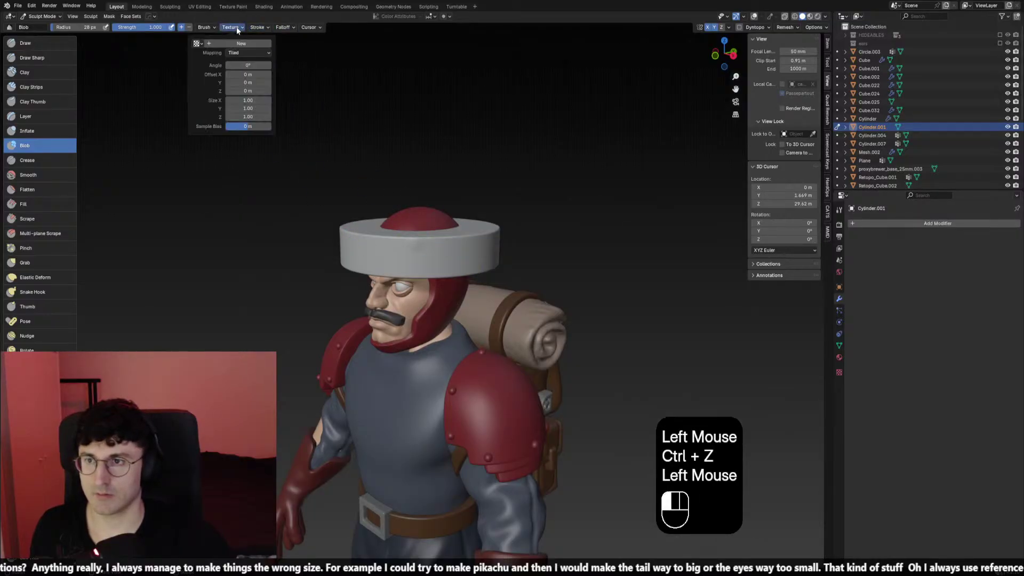
{"action": "left_click", "coordinate": [283, 27]}
{"action": "left_click", "coordinate": [283, 44]}
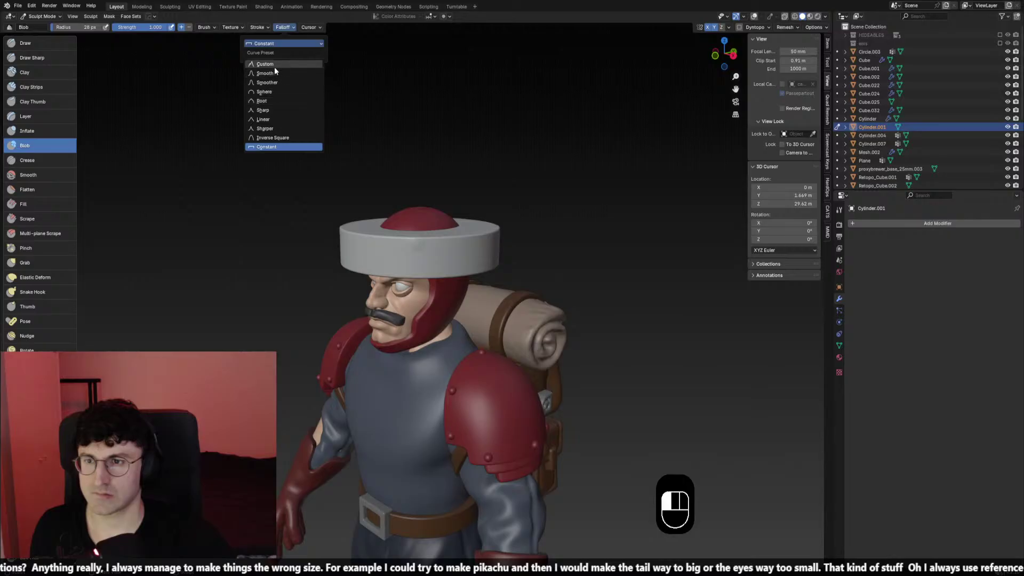
Try single raised blobs on the front of the brim's outer side, and undo them
{"action": "left_click", "coordinate": [414, 251]}
{"action": "key", "text": "ctrl+z"}
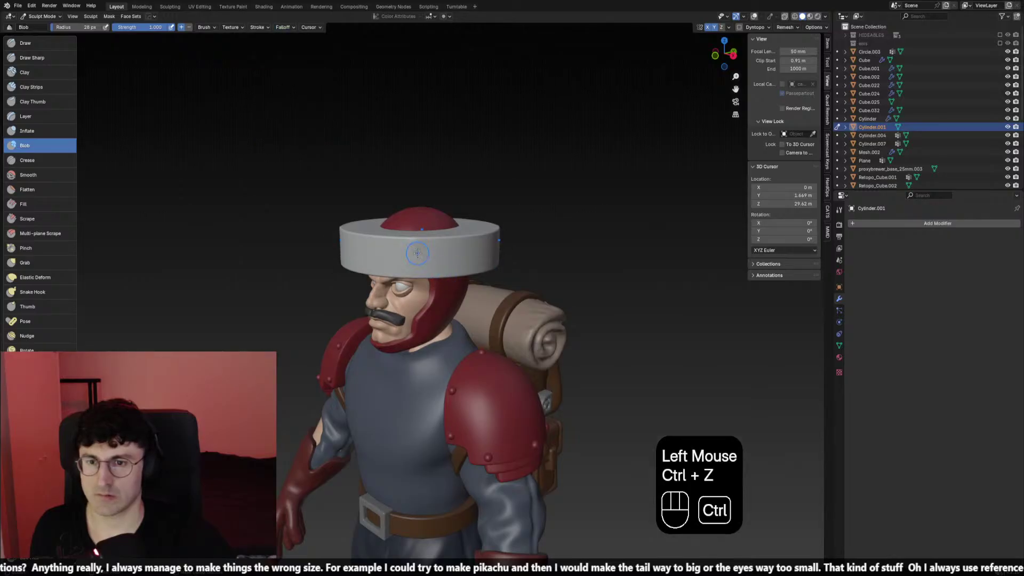
{"action": "left_click", "coordinate": [414, 251]}
{"action": "left_click", "coordinate": [402, 253]}
{"action": "key", "text": "ctrl+z"}
{"action": "key", "text": "ctrl+z"}
{"action": "left_click", "coordinate": [403, 255]}
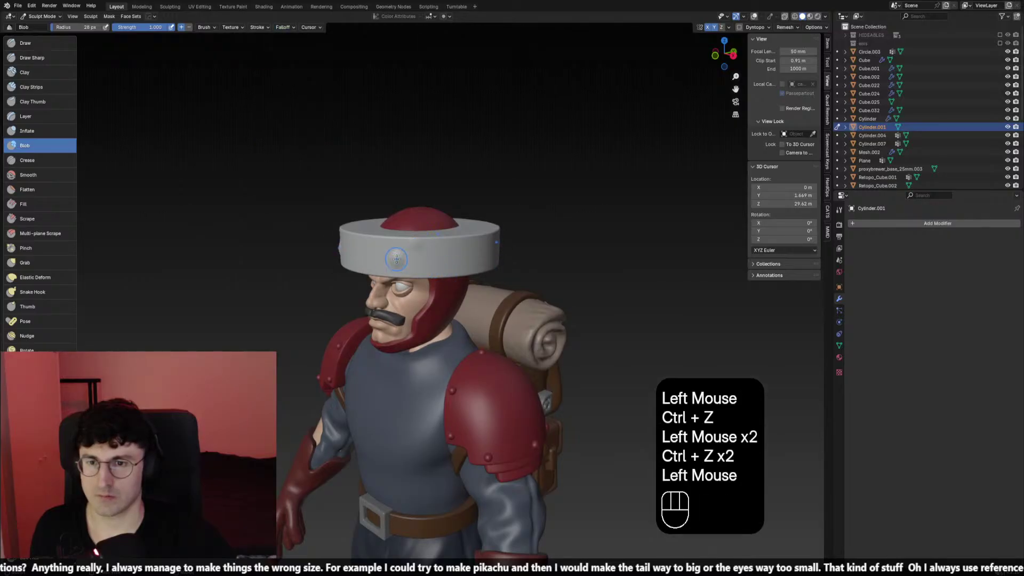
{"action": "left_click", "coordinate": [399, 253]}
{"action": "left_click", "coordinate": [398, 251]}
{"action": "left_click", "coordinate": [397, 252]}
{"action": "key", "text": "ctrl+z"}
{"action": "key", "text": "ctrl+z"}
{"action": "key", "text": "ctrl+z"}
{"action": "key", "text": "ctrl+z"}
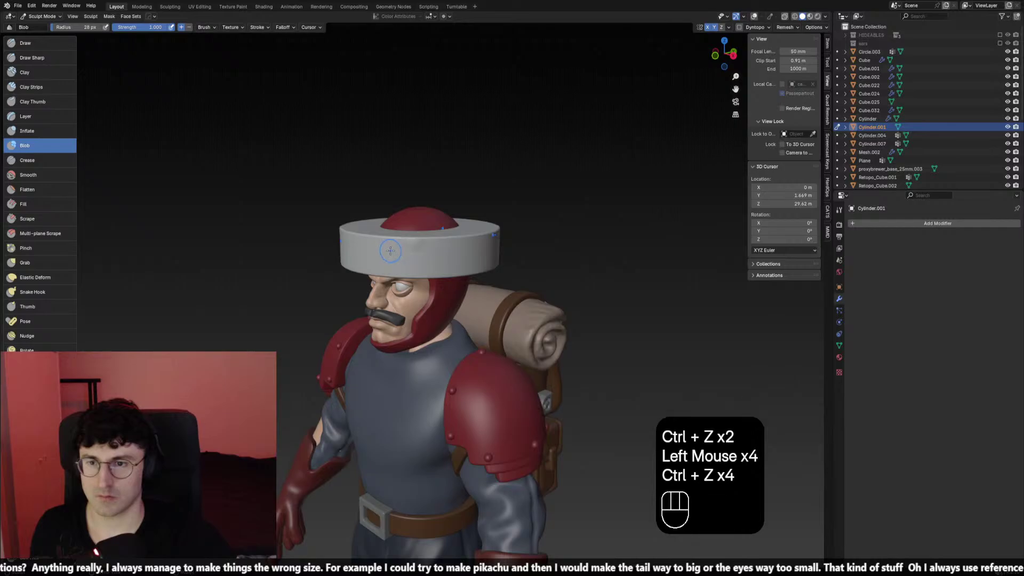
Cover the whole outer side of the white brim with closely spaced raised blobs
{"action": "left_click", "coordinate": [404, 252]}
{"action": "left_click", "coordinate": [406, 251]}
{"action": "left_click", "coordinate": [399, 253]}
{"action": "left_click", "coordinate": [408, 250]}
{"action": "left_click", "coordinate": [409, 247]}
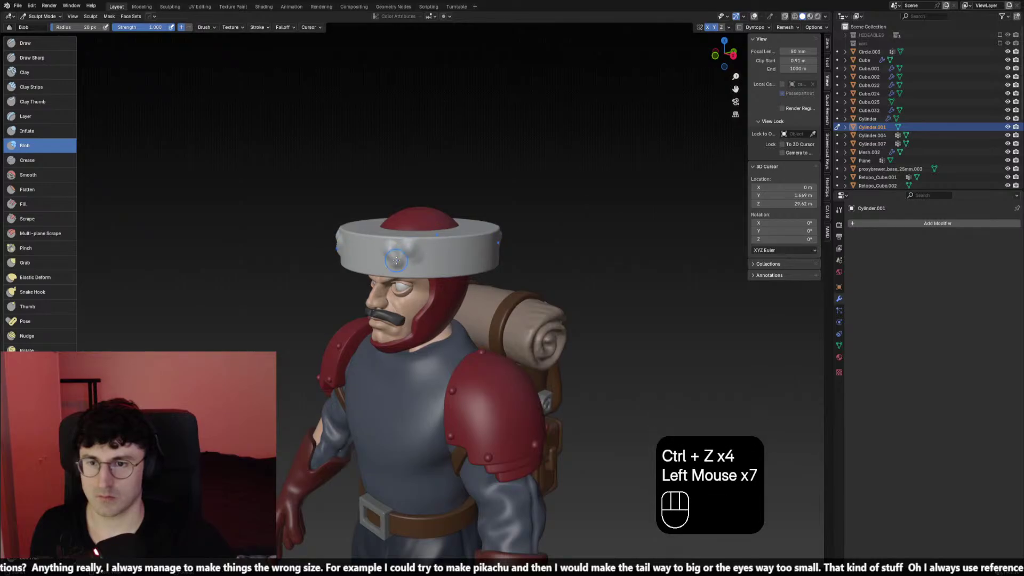
{"action": "left_click", "coordinate": [399, 258]}
{"action": "left_click", "coordinate": [405, 257]}
{"action": "left_click", "coordinate": [411, 255]}
{"action": "left_click", "coordinate": [421, 252]}
{"action": "left_click", "coordinate": [428, 250]}
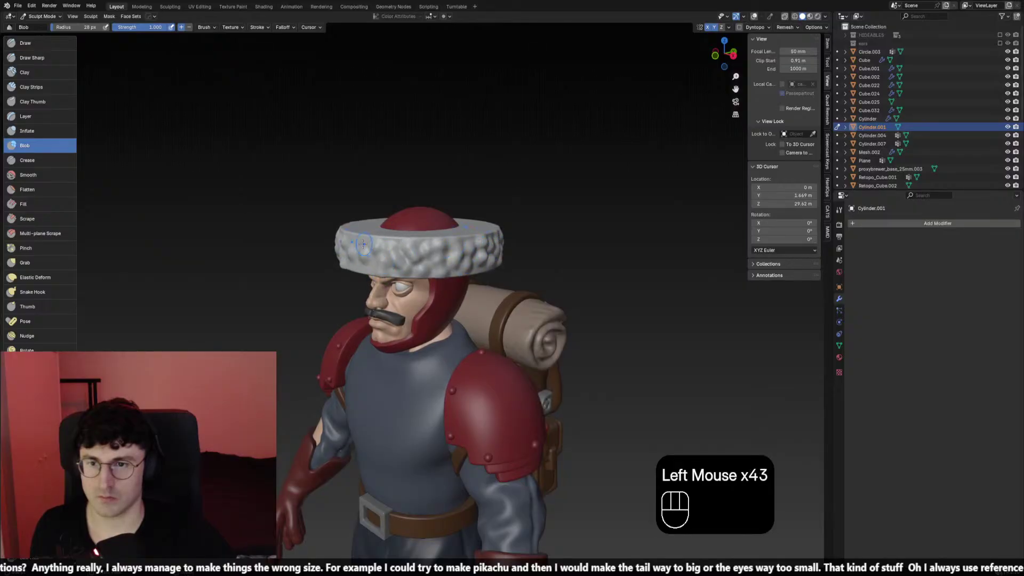
{"action": "middle_click_drag", "start_coordinate": [444, 262], "coordinate": [479, 245]}
{"action": "left_click", "coordinate": [423, 272]}
{"action": "left_click", "coordinate": [393, 274]}
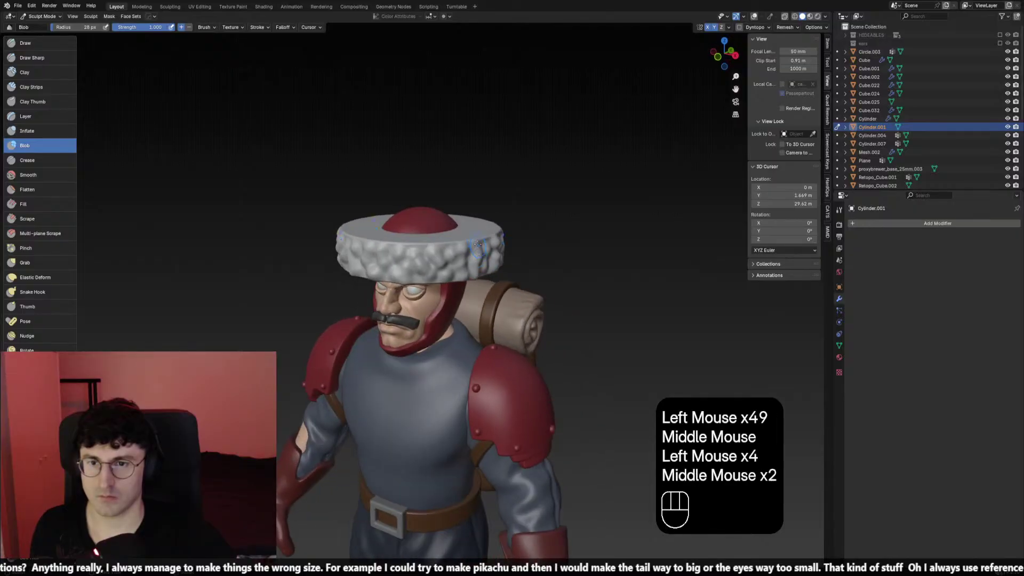
{"action": "left_click", "coordinate": [526, 235]}
Cover the brim's flat top surface with raised blobs all around the red dome
{"action": "scroll", "coordinate": [526, 235], "scroll_direction": "down", "scroll_amount": 1}
{"action": "key", "text": "KP_1"}
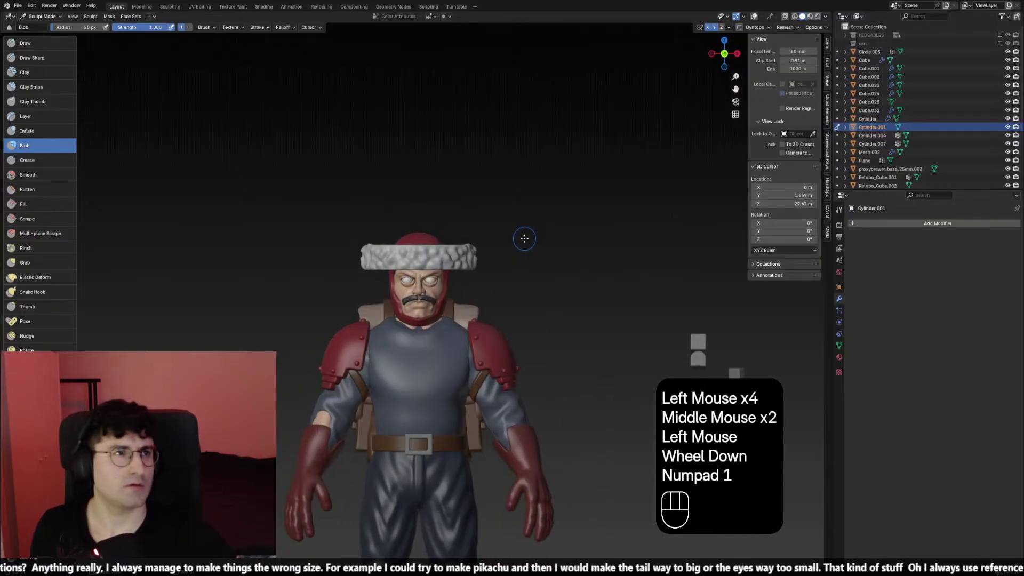
{"action": "scroll", "coordinate": [526, 235], "scroll_direction": "down", "scroll_amount": 1}
{"action": "middle_click_drag", "start_coordinate": [526, 235], "coordinate": [427, 284]}
{"action": "scroll", "coordinate": [426, 284], "scroll_direction": "up", "scroll_amount": 2}
{"action": "left_click", "coordinate": [427, 284]}
{"action": "left_click", "coordinate": [427, 284]}
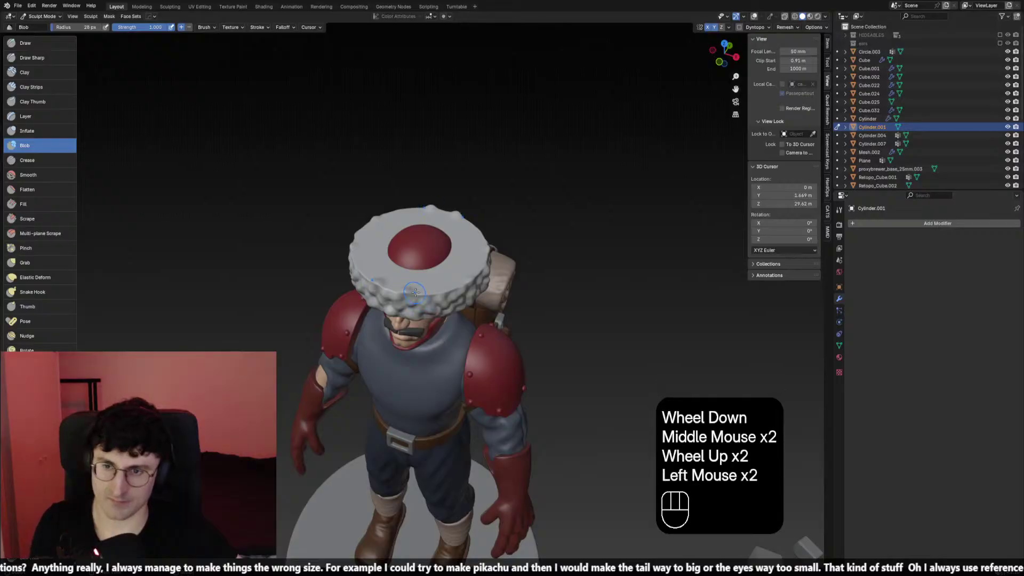
{"action": "left_click", "coordinate": [427, 284]}
{"action": "left_click", "coordinate": [426, 284]}
{"action": "left_click", "coordinate": [426, 284]}
{"action": "left_click", "coordinate": [426, 285]}
{"action": "left_click", "coordinate": [406, 280]}
{"action": "left_click", "coordinate": [414, 273]}
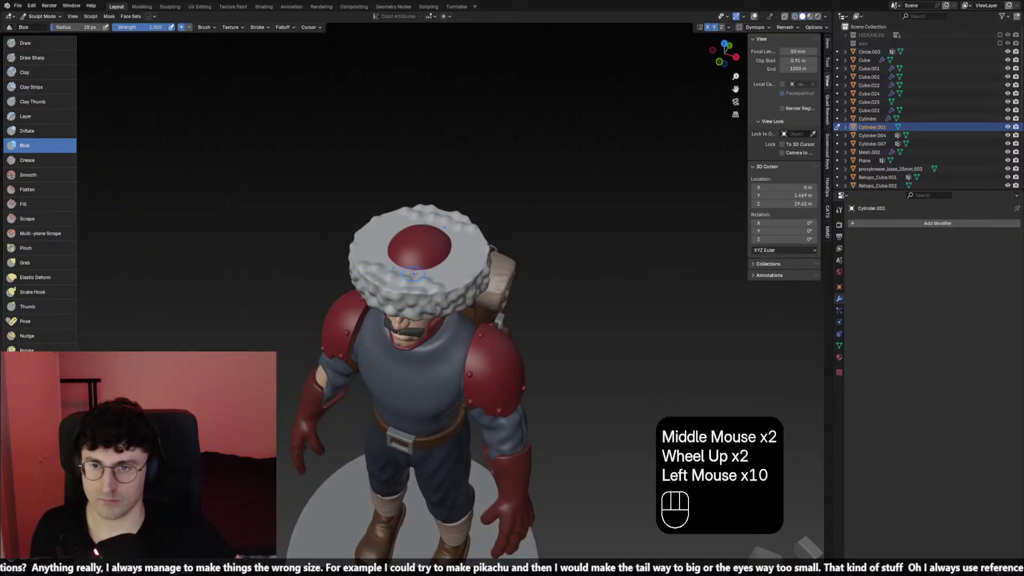
{"action": "left_click", "coordinate": [419, 272]}
{"action": "left_click", "coordinate": [425, 272]}
{"action": "left_click", "coordinate": [432, 272]}
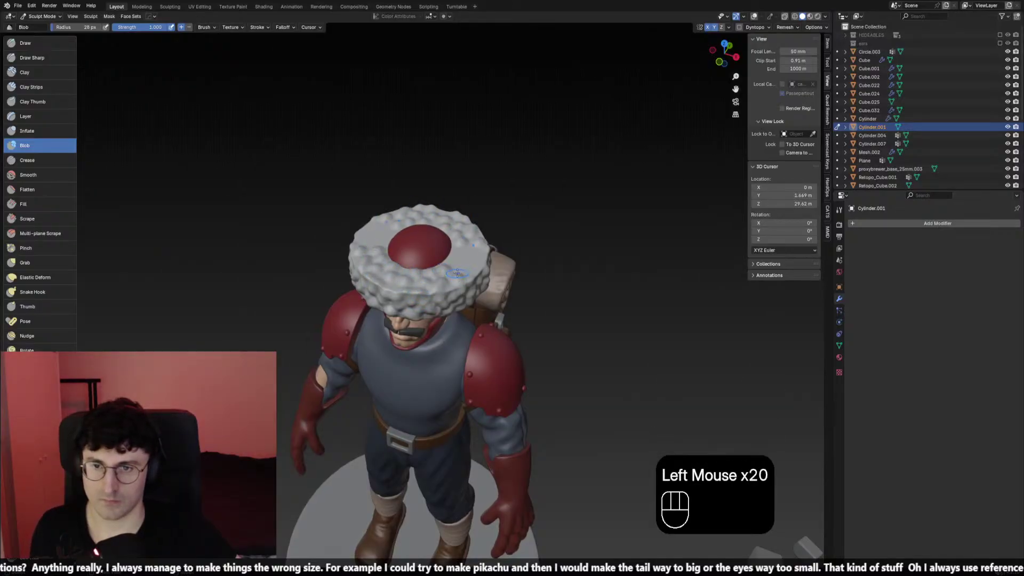
{"action": "left_click", "coordinate": [465, 258]}
Add raised blobs along the brim's lower edge above the face
{"action": "middle_click_drag", "start_coordinate": [466, 258], "coordinate": [419, 240]}
{"action": "left_click", "coordinate": [419, 240]}
{"action": "left_click", "coordinate": [419, 240]}
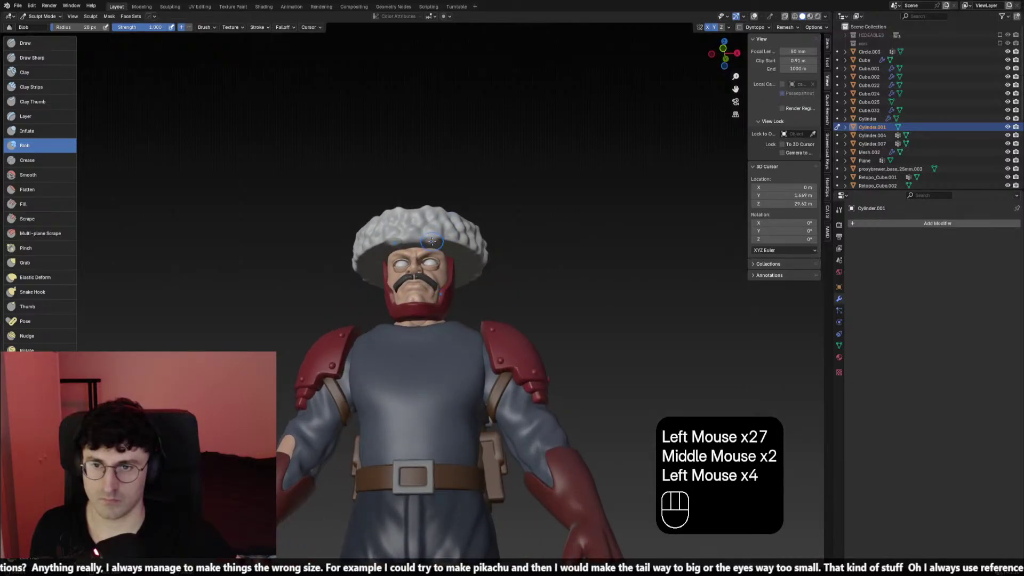
{"action": "left_click", "coordinate": [458, 254]}
{"action": "left_click", "coordinate": [464, 252]}
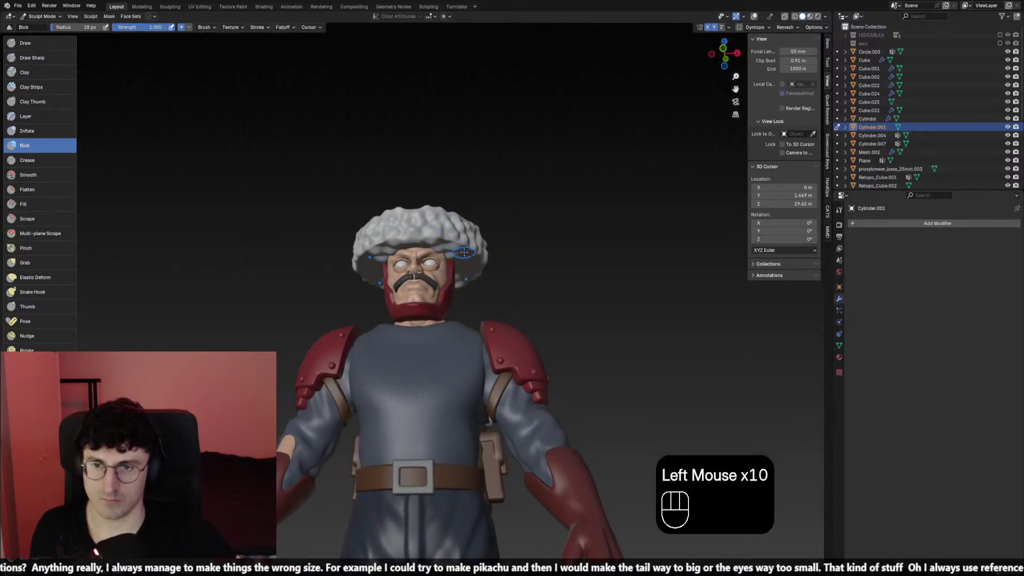
Fill the remaining smooth spots on the brim's front and side with more raised blobs
{"action": "scroll", "coordinate": [470, 266], "scroll_direction": "down", "scroll_amount": 1}
{"action": "scroll", "coordinate": [458, 235], "scroll_direction": "up", "scroll_amount": 4}
{"action": "mouse_move", "coordinate": [470, 266]}
{"action": "middle_mouse_down"}
{"action": "mouse_move", "coordinate": [459, 234]}
{"action": "mouse_move", "coordinate": [433, 216]}
{"action": "mouse_move", "coordinate": [440, 250]}
{"action": "middle_mouse_up"}
{"action": "left_click", "coordinate": [451, 227]}
{"action": "left_click", "coordinate": [451, 226]}
{"action": "left_click", "coordinate": [403, 204]}
{"action": "left_click", "coordinate": [403, 203]}
{"action": "left_click", "coordinate": [381, 222]}
{"action": "left_click", "coordinate": [381, 222]}
{"action": "left_click", "coordinate": [440, 254]}
{"action": "left_click", "coordinate": [440, 254]}
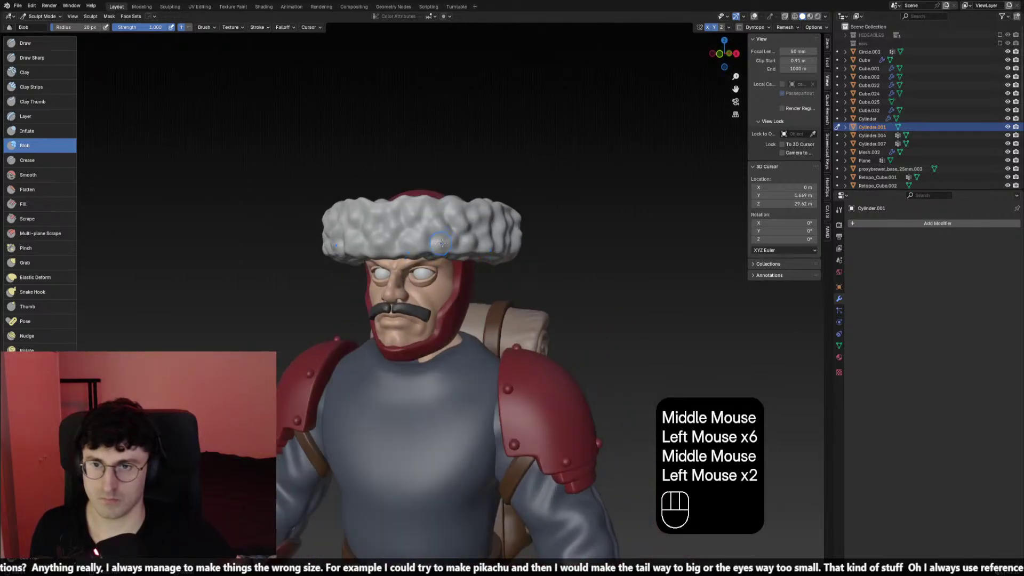
{"action": "left_click", "coordinate": [453, 231]}
{"action": "left_click", "coordinate": [452, 232]}
Set the brush radius to 71 px, and activate the mesh filter with the Smooth filter type
{"action": "scroll", "coordinate": [482, 263], "scroll_direction": "down", "scroll_amount": 2}
{"action": "key", "text": "KP_1"}
{"action": "mouse_move", "coordinate": [512, 258]}
{"action": "middle_mouse_down"}
{"action": "mouse_move", "coordinate": [436, 275]}
{"action": "mouse_move", "coordinate": [443, 270]}
{"action": "middle_mouse_up"}
{"action": "scroll", "coordinate": [436, 274], "scroll_direction": "up", "scroll_amount": 1}
{"action": "key", "text": "f"}
{"action": "left_click", "coordinate": [462, 269]}
{"action": "middle_click_drag", "start_coordinate": [37, 267], "coordinate": [38, 136]}
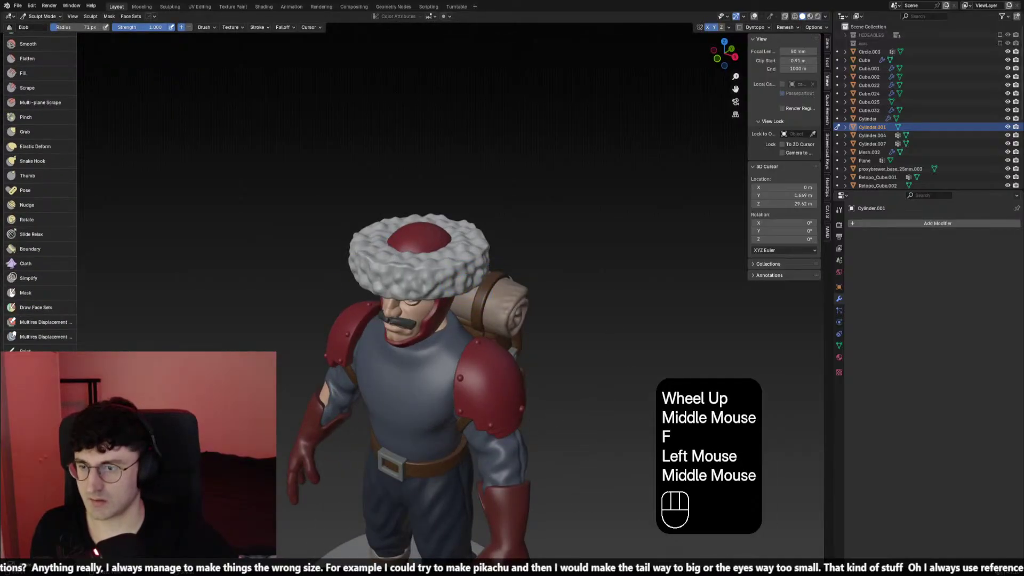
{"action": "left_click", "coordinate": [24, 454]}
{"action": "left_click", "coordinate": [51, 27]}
{"action": "left_click", "coordinate": [61, 37]}
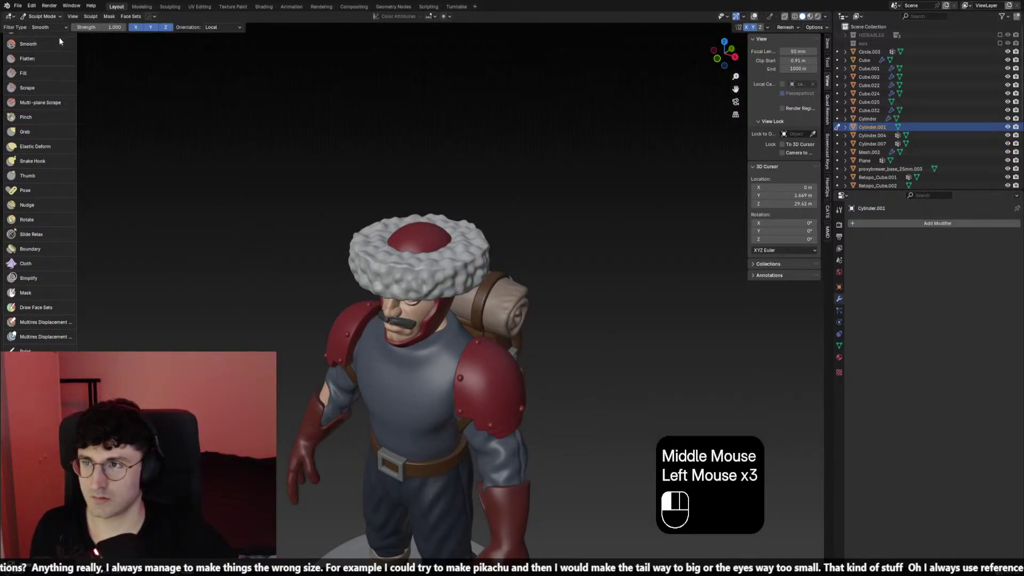
Soften the brim's lumps with the Smooth mesh filter, and inspect the whole figure from the front and side
{"action": "left_click", "coordinate": [608, 256]}
{"action": "middle_click_drag", "start_coordinate": [606, 255], "coordinate": [626, 222]}
{"action": "scroll", "coordinate": [686, 304], "scroll_direction": "down", "scroll_amount": 2}
{"action": "left_click", "coordinate": [685, 304]}
{"action": "scroll", "coordinate": [686, 304], "scroll_direction": "down", "scroll_amount": 1}
{"action": "middle_click_drag", "start_coordinate": [686, 304], "coordinate": [509, 304]}
{"action": "left_click", "coordinate": [640, 320]}
{"action": "scroll", "coordinate": [631, 317], "scroll_direction": "down", "scroll_amount": 1}
{"action": "left_click", "coordinate": [632, 308]}
{"action": "scroll", "coordinate": [613, 309], "scroll_direction": "down", "scroll_amount": 2}
{"action": "scroll", "coordinate": [516, 304], "scroll_direction": "up", "scroll_amount": 3}
{"action": "key", "text": "KP_1"}
{"action": "key", "text": "KP_3"}
{"action": "key", "text": "KP_1"}
{"action": "scroll", "coordinate": [506, 302], "scroll_direction": "up", "scroll_amount": 2}
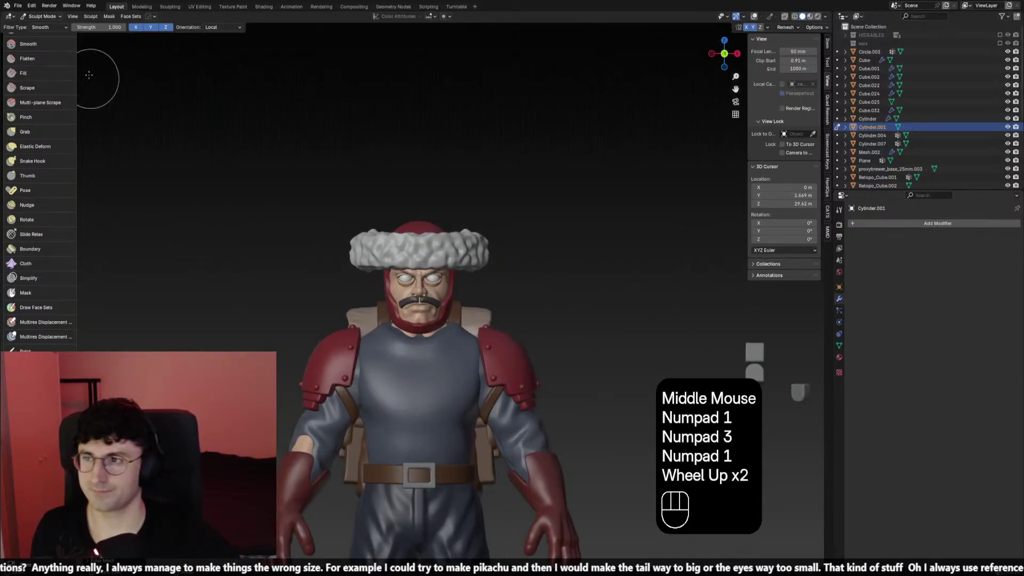
In Object Mode, scale the brim uniformly to about 0.91 and adjust its height along Z
{"action": "left_click", "coordinate": [41, 16]}
{"action": "left_click", "coordinate": [37, 28]}
{"action": "key", "text": "s"}
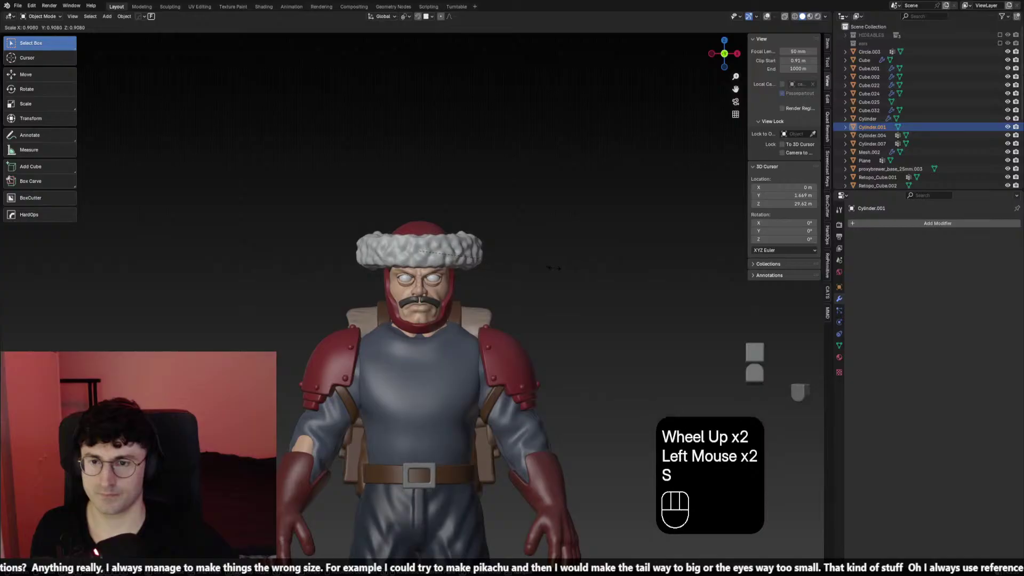
{"action": "left_click", "coordinate": [553, 268]}
{"action": "key", "text": "s"}
{"action": "key", "text": "z"}
{"action": "left_click", "coordinate": [554, 268]}
{"action": "key", "text": "s"}
{"action": "key", "text": "z"}
{"action": "left_click", "coordinate": [554, 268]}
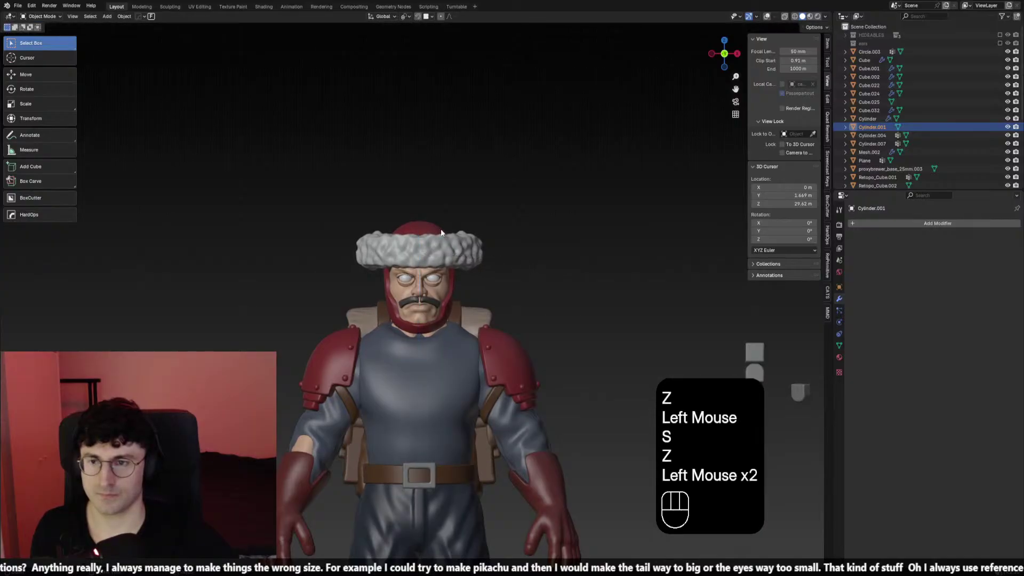
Apply the scaled brim's object transform in Object Mode
{"action": "left_click", "coordinate": [55, 17]}
{"action": "left_click", "coordinate": [46, 45]}
{"action": "mouse_move", "coordinate": [416, 298]}
{"action": "middle_mouse_down"}
{"action": "mouse_move", "coordinate": [427, 288]}
{"action": "mouse_move", "coordinate": [439, 304]}
{"action": "middle_mouse_up"}
{"action": "key", "text": "f"}
{"action": "left_click", "coordinate": [439, 304]}
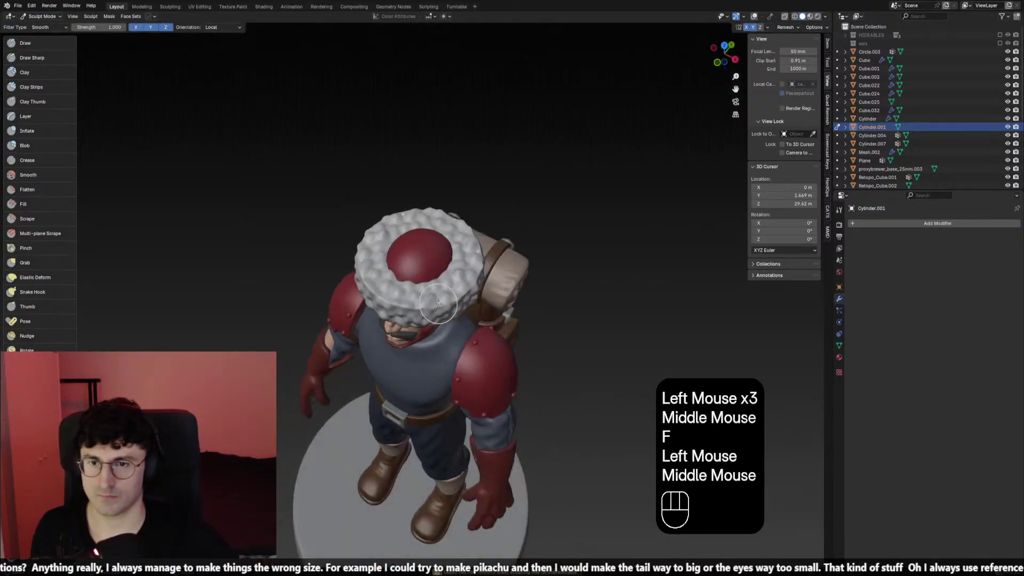
{"action": "left_click", "coordinate": [43, 16]}
{"action": "left_click", "coordinate": [47, 22]}
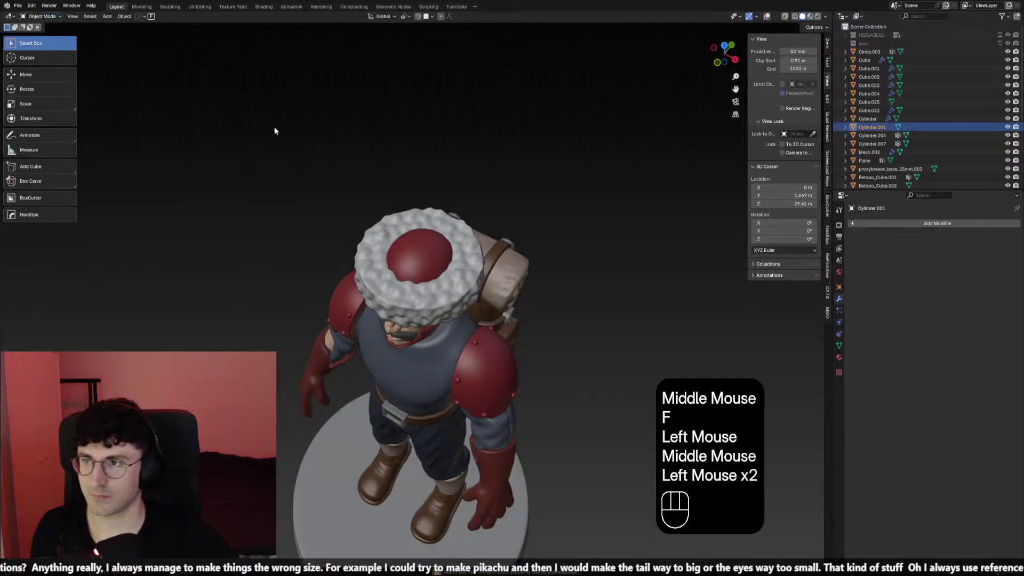
{"action": "key", "text": "ctrl+a"}
{"action": "left_click", "coordinate": [468, 257]}
Return to Sculpt Mode and set the Smooth brush to a 44 px radius and 0.455 strength
{"action": "left_click_drag", "start_coordinate": [43, 17], "coordinate": [58, 43]}
{"action": "middle_click_drag", "start_coordinate": [9, 224], "coordinate": [7, 208]}
{"action": "left_click", "coordinate": [28, 156]}
{"action": "middle_click_drag", "start_coordinate": [464, 298], "coordinate": [478, 301]}
{"action": "key", "text": "f"}
{"action": "left_click", "coordinate": [479, 300]}
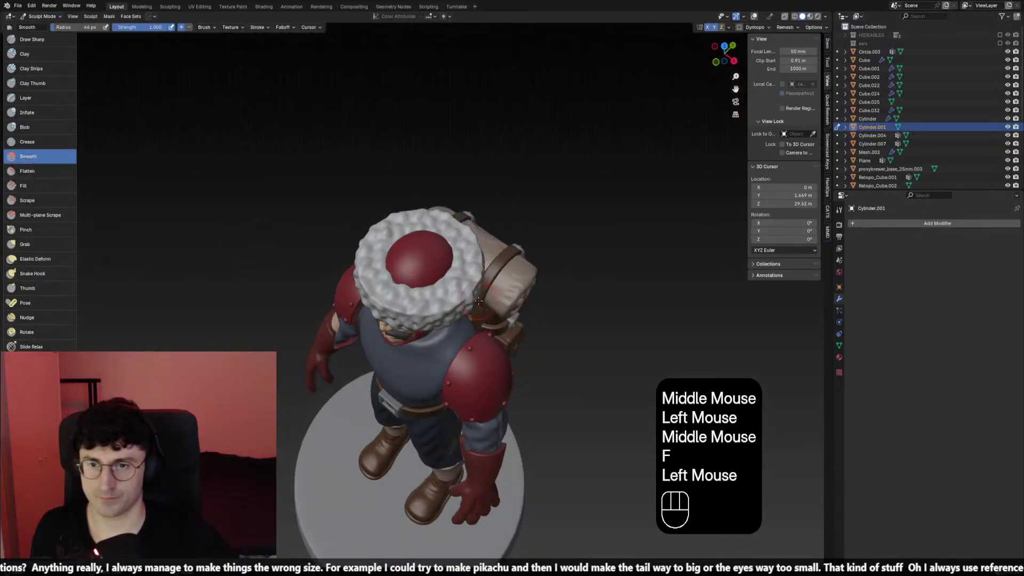
{"action": "key", "text": "ctrl+z"}
{"action": "key", "text": "shift+f"}
{"action": "left_click", "coordinate": [425, 260]}
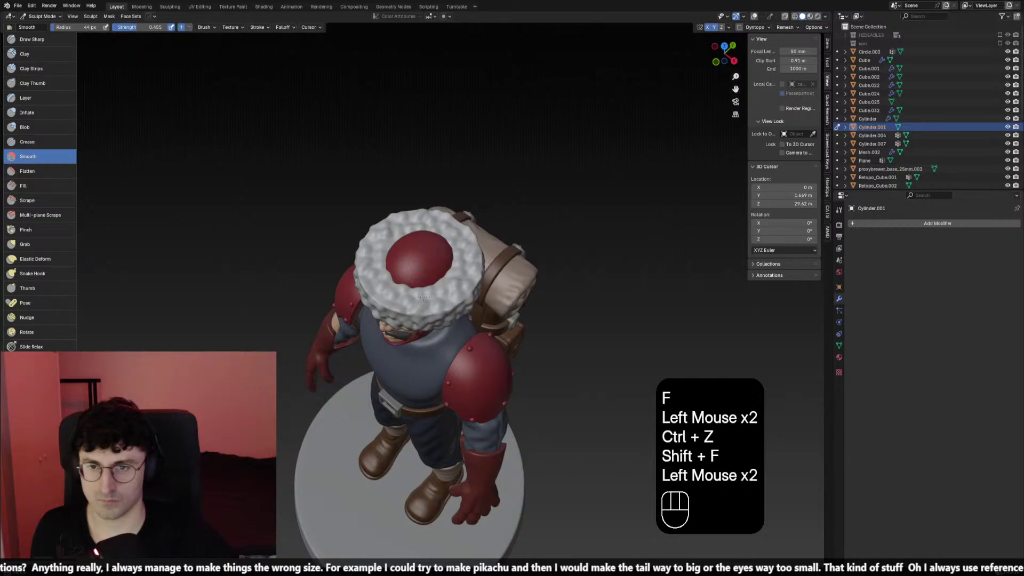
Lightly smooth the lumps on the brim, checking its shape from the front and side
{"action": "middle_click_drag", "start_coordinate": [425, 295], "coordinate": [489, 272]}
{"action": "scroll", "coordinate": [489, 271], "scroll_direction": "down", "scroll_amount": 1}
{"action": "mouse_move", "coordinate": [481, 269]}
{"action": "middle_mouse_down"}
{"action": "mouse_move", "coordinate": [493, 257]}
{"action": "mouse_move", "coordinate": [482, 243]}
{"action": "mouse_move", "coordinate": [483, 263]}
{"action": "middle_mouse_up"}
{"action": "left_click", "coordinate": [493, 257]}
{"action": "scroll", "coordinate": [443, 183], "scroll_direction": "down", "scroll_amount": 1}
{"action": "key", "text": "KP_1"}
{"action": "scroll", "coordinate": [486, 265], "scroll_direction": "down", "scroll_amount": 1}
{"action": "middle_click_drag", "start_coordinate": [483, 263], "coordinate": [320, 251]}
{"action": "scroll", "coordinate": [423, 254], "scroll_direction": "up", "scroll_amount": 1}
{"action": "left_click", "coordinate": [423, 254]}
{"action": "left_click", "coordinate": [432, 236]}
{"action": "scroll", "coordinate": [444, 257], "scroll_direction": "up", "scroll_amount": 1}
{"action": "scroll", "coordinate": [123, 242], "scroll_direction": "up", "scroll_amount": 1}
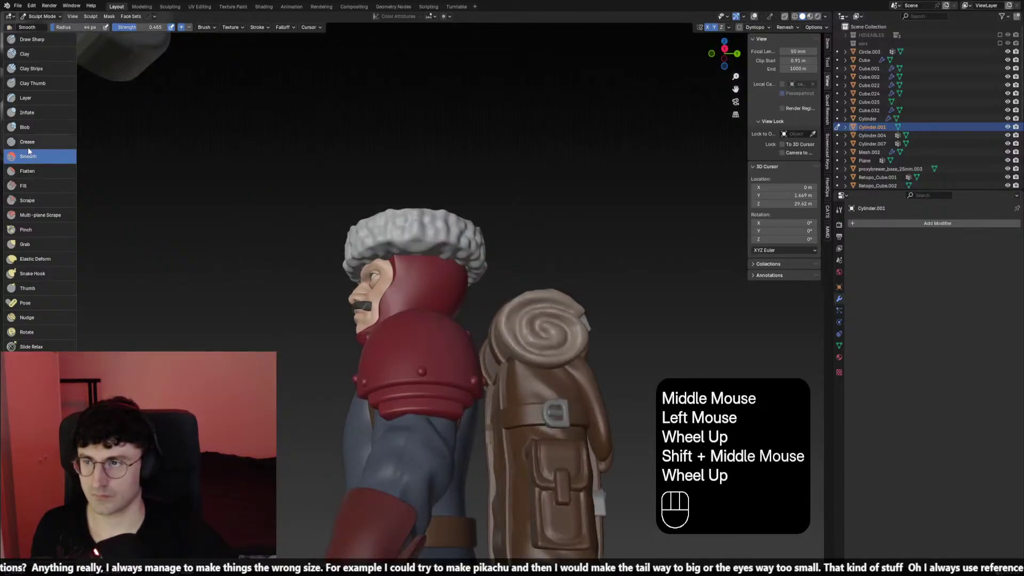
Examine the whole figure from the front and side, and look through the viewport shading options
{"action": "key", "text": "KP_1"}
{"action": "middle_click_drag", "start_coordinate": [285, 292], "coordinate": [399, 324]}
{"action": "scroll", "coordinate": [320, 299], "scroll_direction": "down", "scroll_amount": 3}
{"action": "scroll", "coordinate": [374, 320], "scroll_direction": "down", "scroll_amount": 1, "text": "shift"}
{"action": "left_click", "coordinate": [825, 16]}
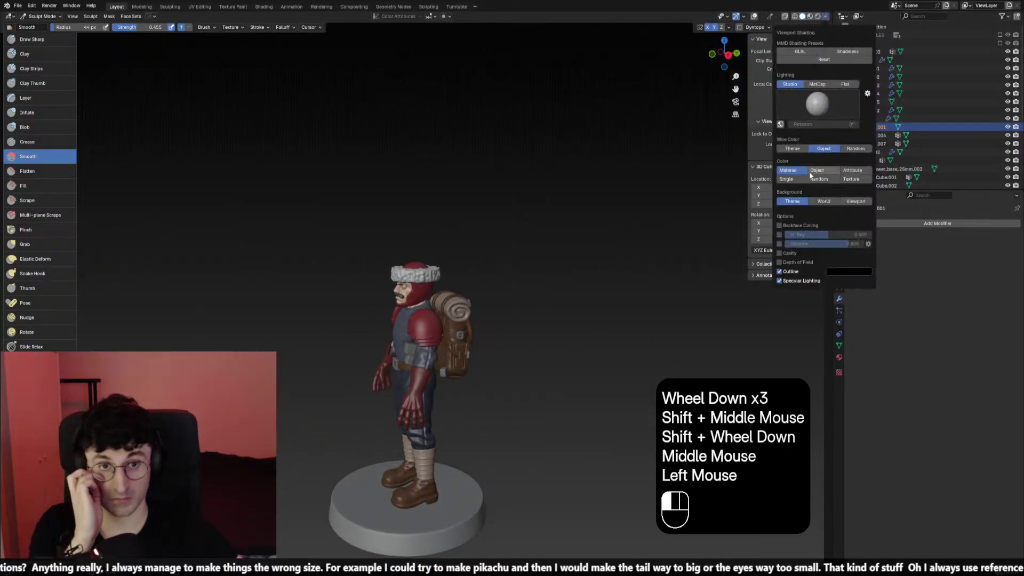
{"action": "mouse_move", "coordinate": [565, 242]}
{"action": "middle_mouse_down"}
{"action": "mouse_move", "coordinate": [507, 224]}
{"action": "mouse_move", "coordinate": [163, 211]}
{"action": "middle_mouse_up"}
{"action": "key", "text": "KP_1"}
{"action": "key", "text": "KP_3"}
{"action": "key", "text": "KP_1"}
{"action": "scroll", "coordinate": [534, 236], "scroll_direction": "up", "scroll_amount": 2}
Set the Crease brush's radius to 24 px and try a crease stroke on the brim's outer side
{"action": "left_click", "coordinate": [32, 141]}
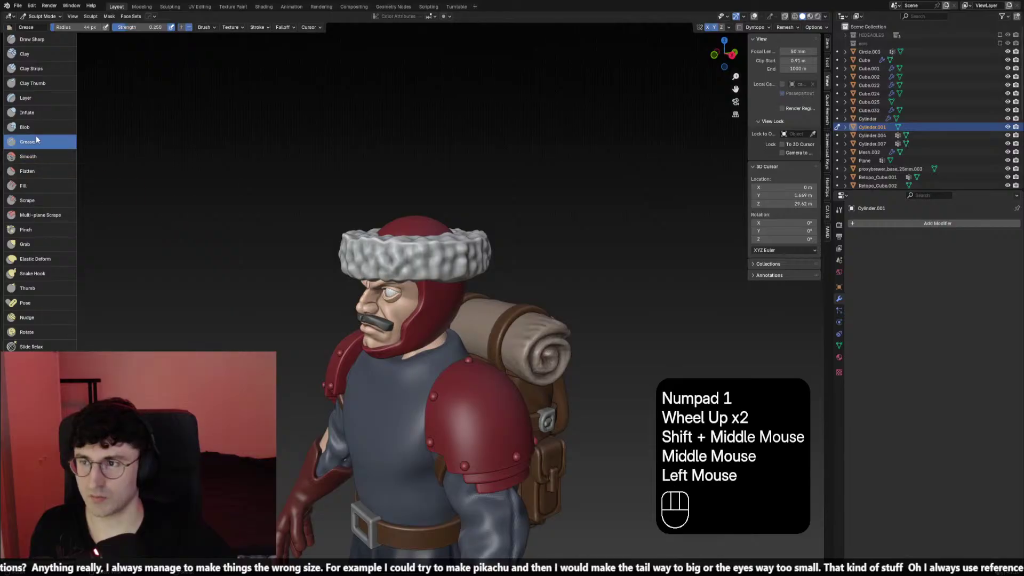
{"action": "scroll", "coordinate": [400, 213], "scroll_direction": "up", "scroll_amount": 2}
{"action": "key", "text": "f"}
{"action": "left_click", "coordinate": [400, 201]}
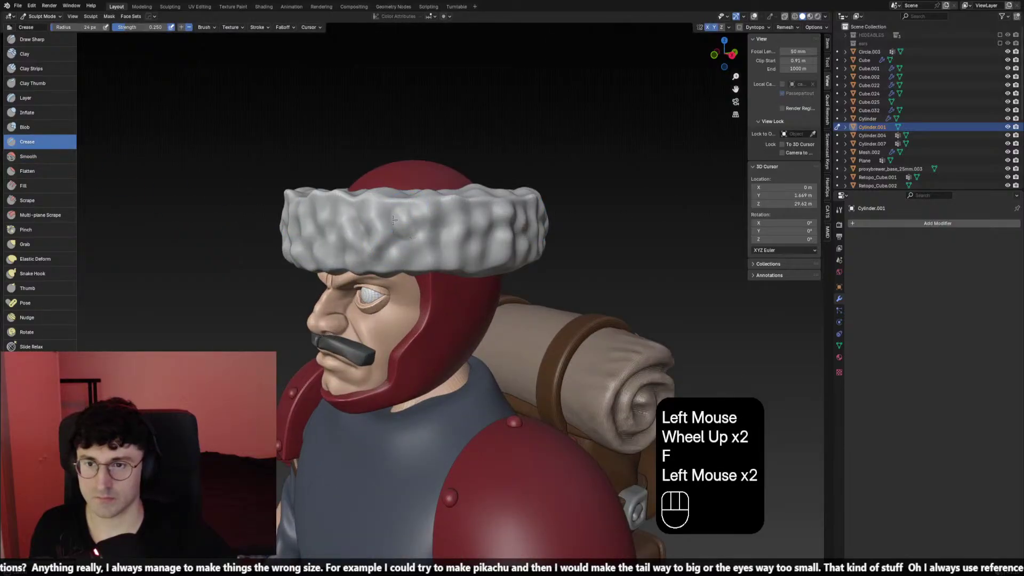
{"action": "key", "text": "ctrl+z"}
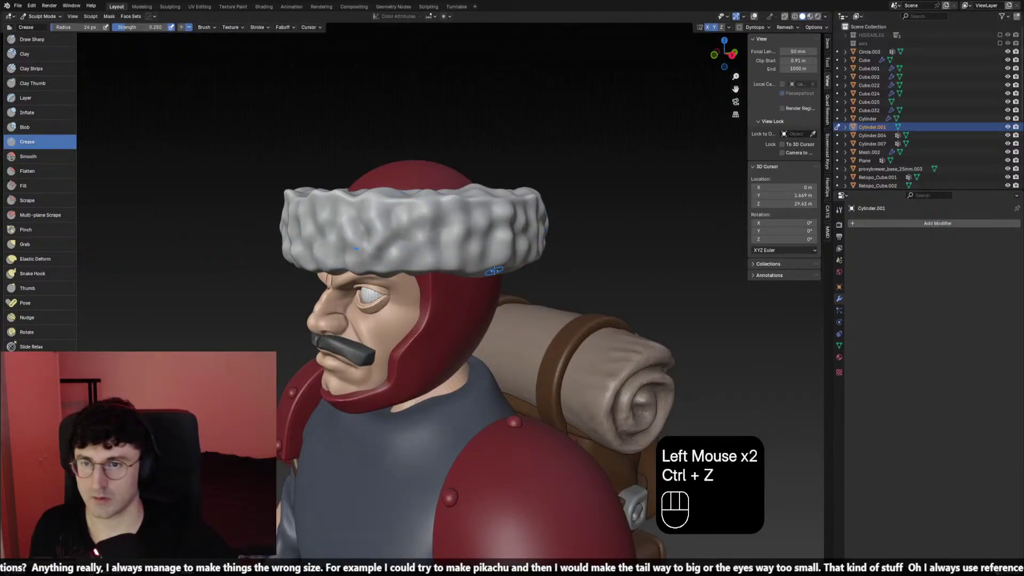
Browse the available brush presets for the Draw tool
{"action": "key", "text": "KP_1"}
{"action": "scroll", "coordinate": [38, 160], "scroll_direction": "up", "scroll_amount": 3}
{"action": "left_click", "coordinate": [29, 43]}
{"action": "left_click", "coordinate": [27, 27]}
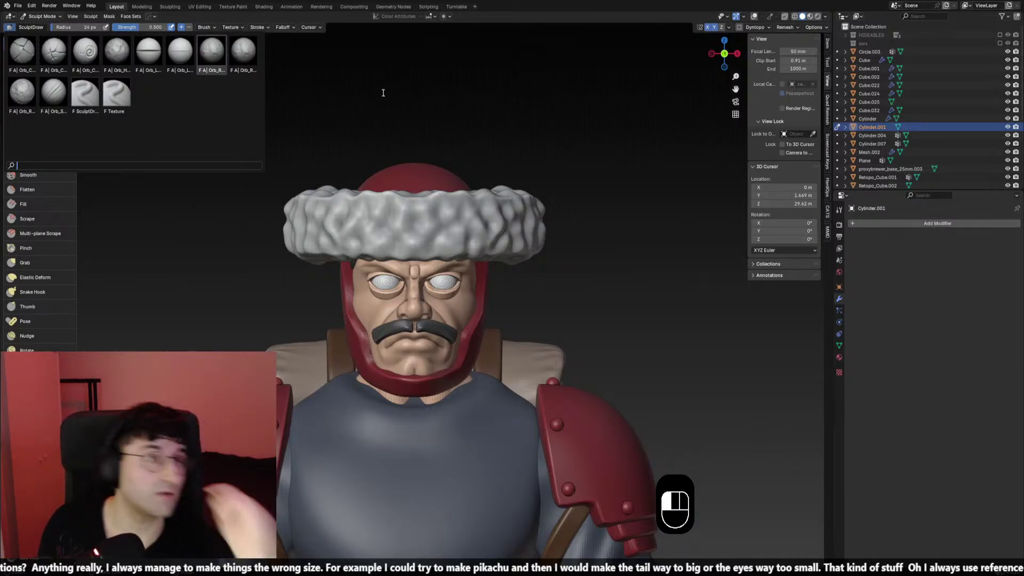
{"action": "middle_click_drag", "start_coordinate": [480, 71], "coordinate": [468, 173]}
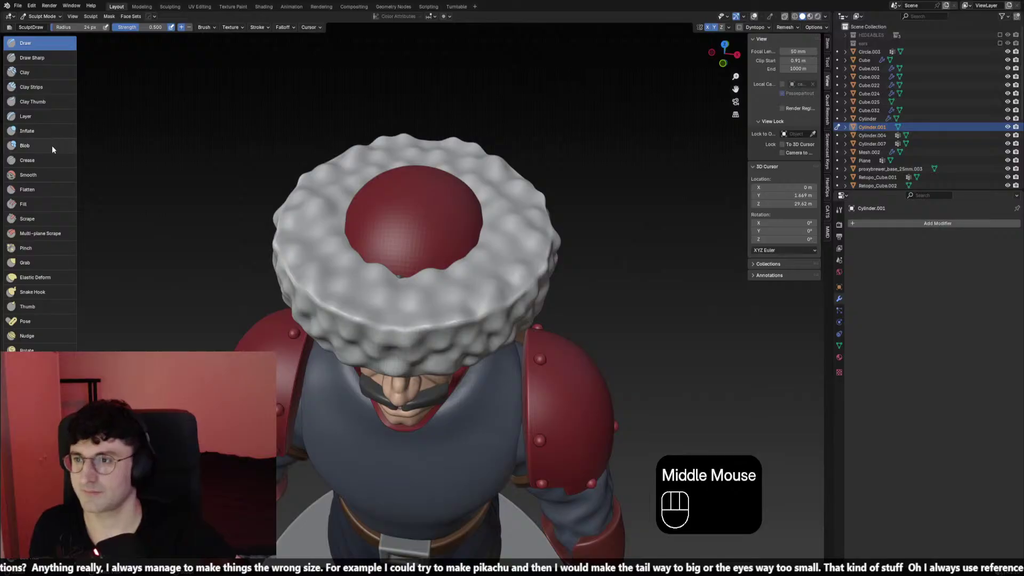
Try a crease stroke on the brim's top surface with the Crease brush, and undo it
{"action": "left_click", "coordinate": [27, 160]}
{"action": "scroll", "coordinate": [426, 298], "scroll_direction": "up", "scroll_amount": 1}
{"action": "left_click", "coordinate": [439, 301]}
{"action": "key", "text": "ctrl+z"}
{"action": "scroll", "coordinate": [427, 305], "scroll_direction": "down", "scroll_amount": 2}
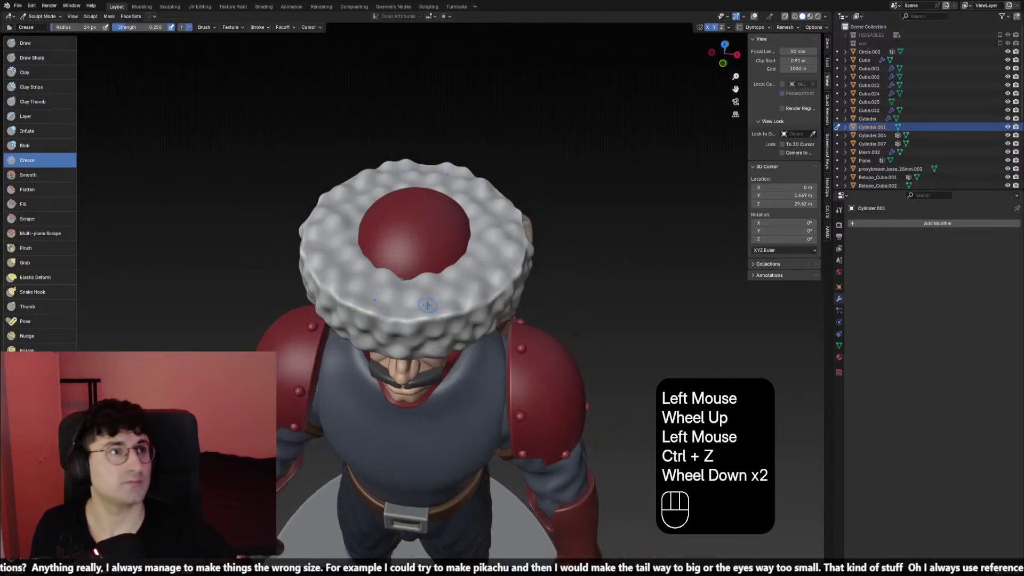
{"action": "scroll", "coordinate": [427, 305], "scroll_direction": "up", "scroll_amount": 1}
{"action": "middle_click_drag", "start_coordinate": [428, 306], "coordinate": [433, 333]}
{"action": "left_click", "coordinate": [433, 333]}
{"action": "key", "text": "ctrl+z"}
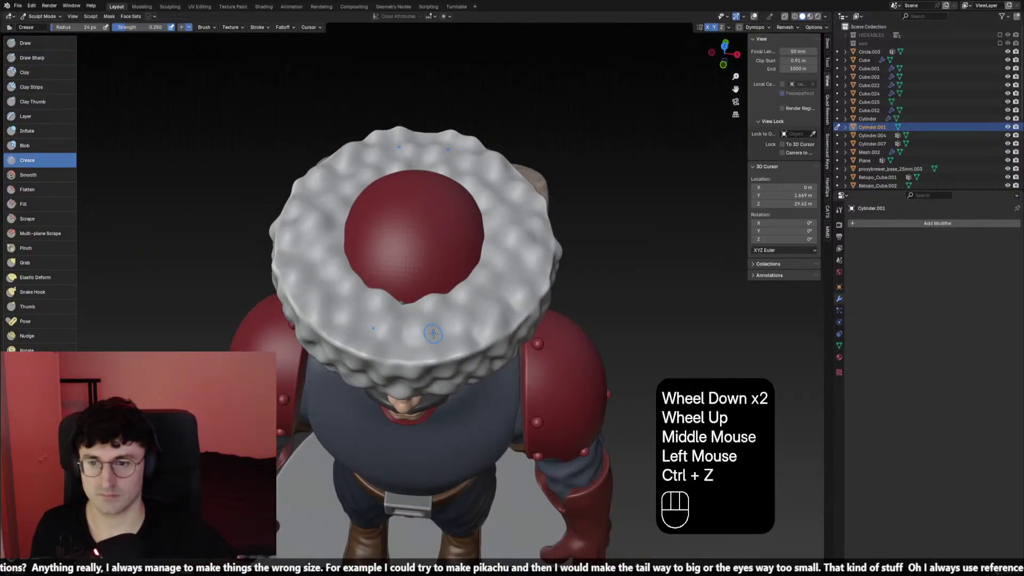
Set the Crease brush's strength to 0.352 and carve radial creases across the top surface of the white hat brim
{"action": "key", "text": "shift+f"}
{"action": "left_click", "coordinate": [426, 321]}
{"action": "key", "text": "ctrl+z"}
{"action": "left_click_drag", "start_coordinate": [413, 293], "coordinate": [445, 362]}
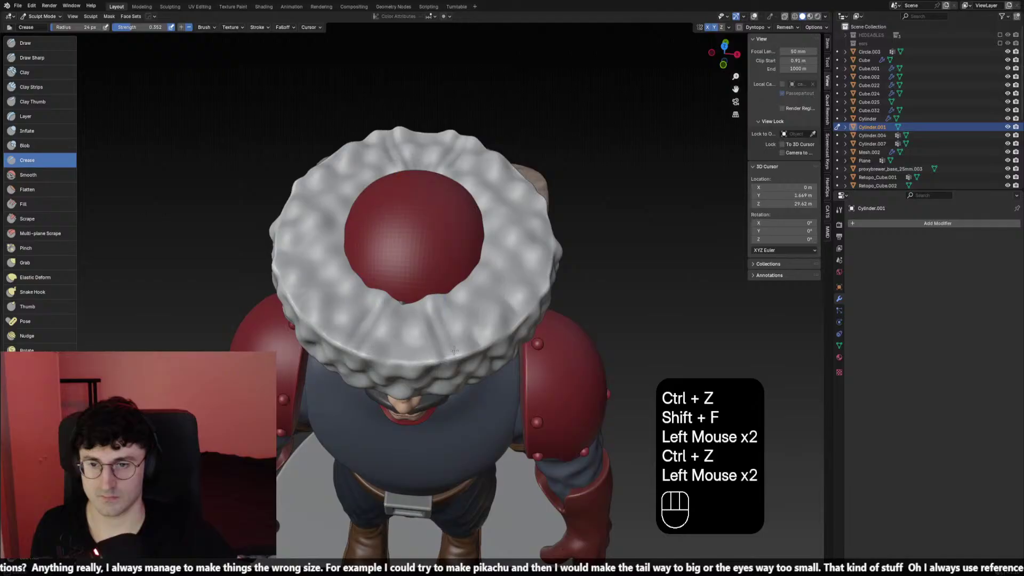
{"action": "left_click_drag", "start_coordinate": [438, 281], "coordinate": [481, 290]}
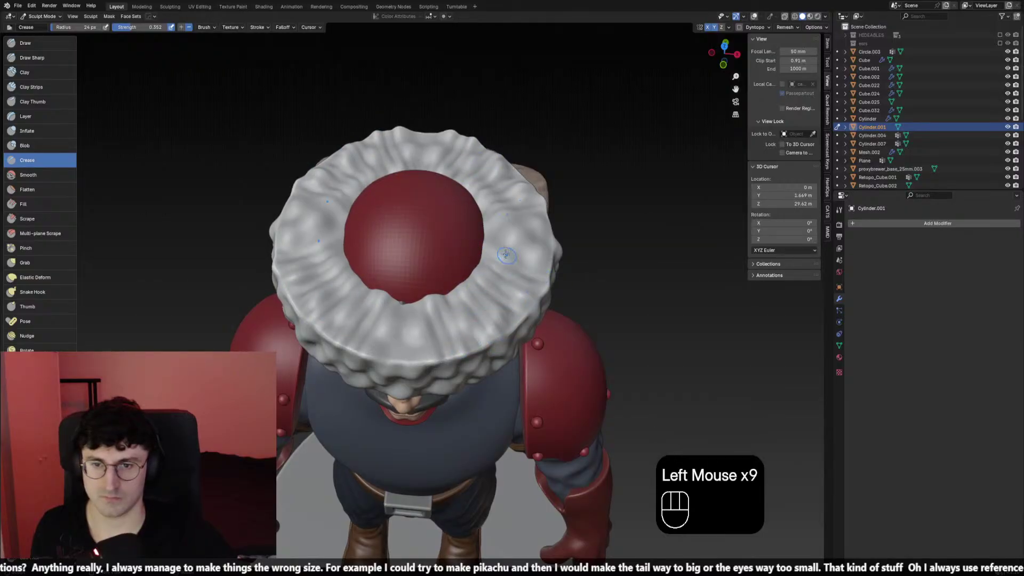
Carve and raise radial Crease strokes across the top face of the white fur brim using a 24 px brush
{"action": "left_click_drag", "start_coordinate": [506, 254], "coordinate": [514, 245]}
{"action": "left_click_drag", "start_coordinate": [431, 301], "coordinate": [445, 368]}
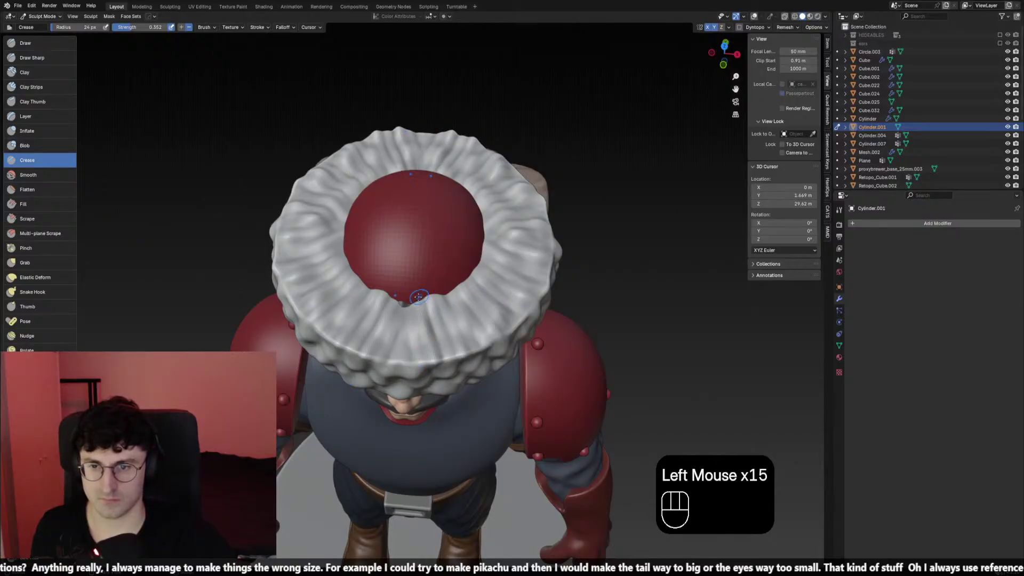
{"action": "mouse_move", "coordinate": [428, 317]}
{"action": "left_mouse_down"}
{"action": "mouse_move", "coordinate": [436, 294]}
{"action": "mouse_move", "coordinate": [455, 361]}
{"action": "left_mouse_up"}
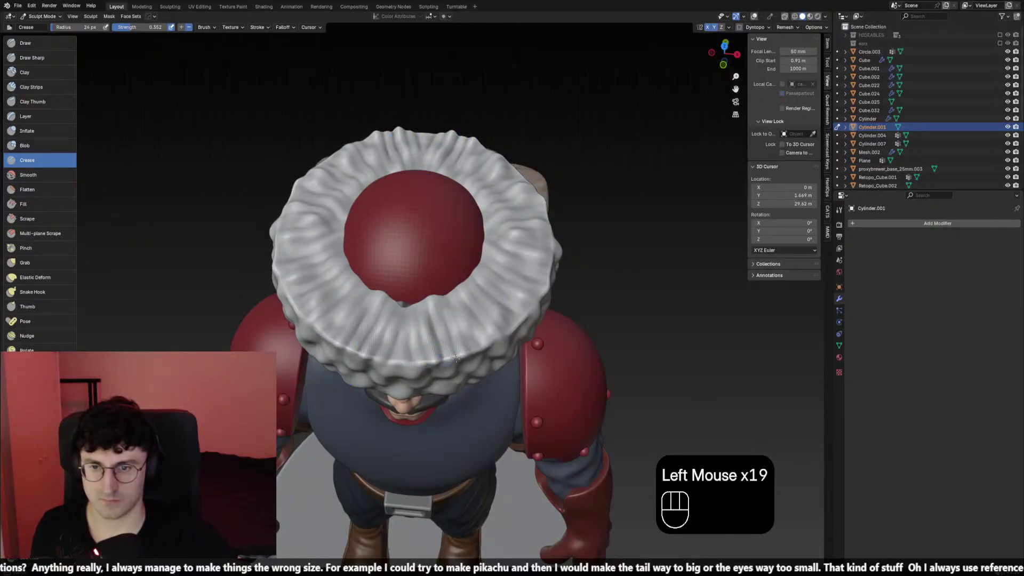
{"action": "left_click_drag", "start_coordinate": [440, 286], "coordinate": [461, 298]}
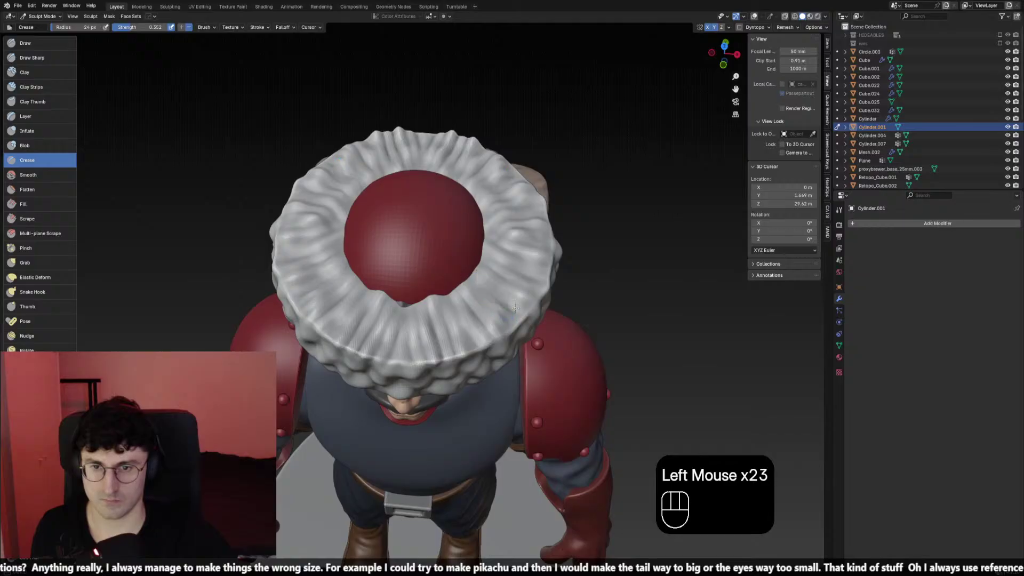
{"action": "left_click_drag", "start_coordinate": [499, 284], "coordinate": [434, 311], "text": "ctrl"}
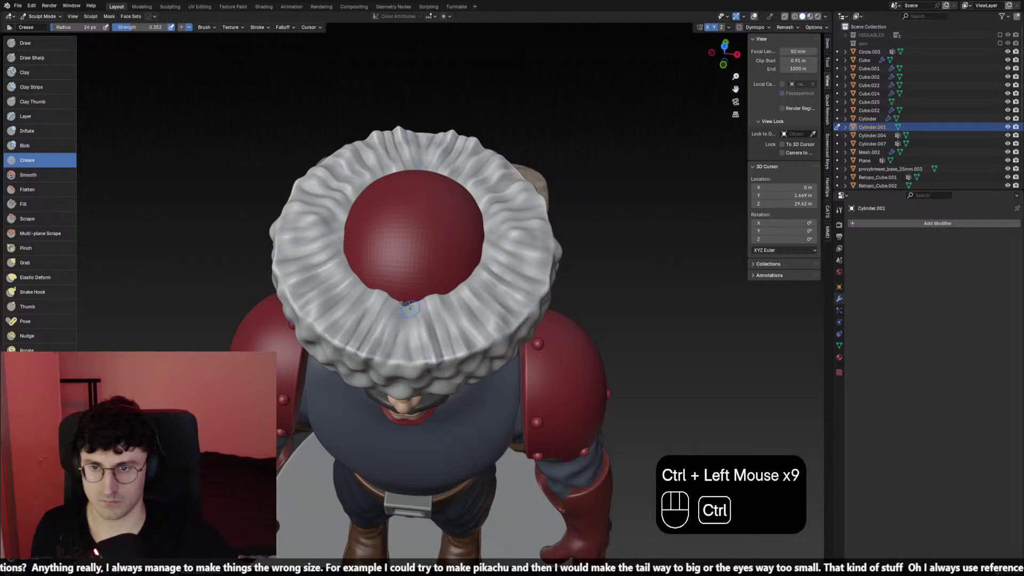
{"action": "left_click", "coordinate": [409, 307], "text": "ctrl"}
Sculpt alternating grooves and ridges with the Crease brush on the underside of the fur brim around the face
{"action": "key", "text": "KP_1"}
{"action": "scroll", "coordinate": [426, 240], "scroll_direction": "down", "scroll_amount": 2}
{"action": "scroll", "coordinate": [427, 240], "scroll_direction": "up", "scroll_amount": 1}
{"action": "middle_click_drag", "start_coordinate": [426, 240], "coordinate": [437, 213]}
{"action": "scroll", "coordinate": [437, 214], "scroll_direction": "up", "scroll_amount": 1}
{"action": "mouse_move", "coordinate": [438, 214]}
{"action": "middle_mouse_down"}
{"action": "mouse_move", "coordinate": [446, 198]}
{"action": "mouse_move", "coordinate": [420, 217]}
{"action": "middle_mouse_up"}
{"action": "left_click", "coordinate": [420, 217]}
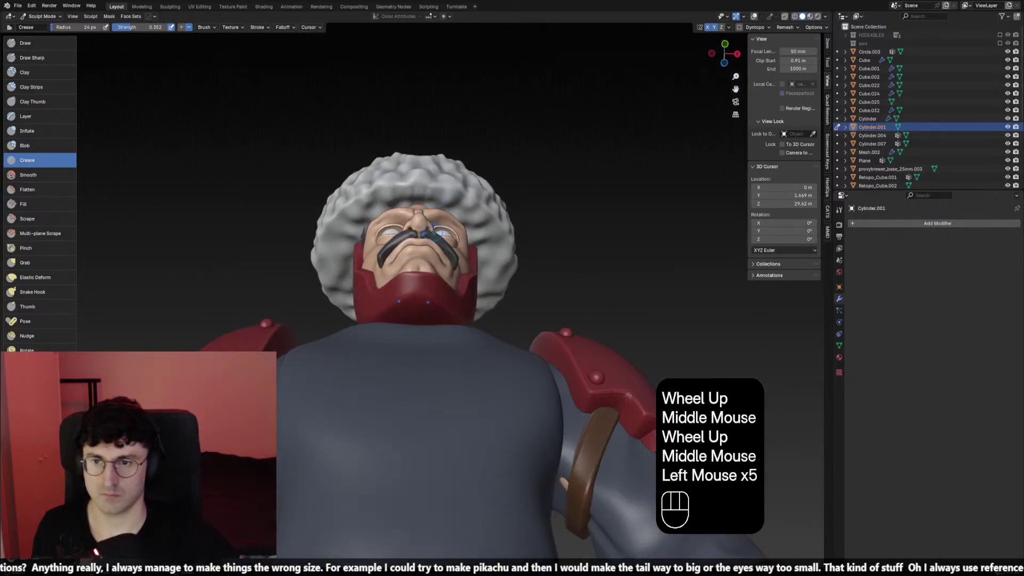
{"action": "left_click", "coordinate": [451, 201]}
{"action": "left_click", "coordinate": [459, 204]}
{"action": "left_click", "coordinate": [472, 207]}
{"action": "left_click", "coordinate": [489, 230]}
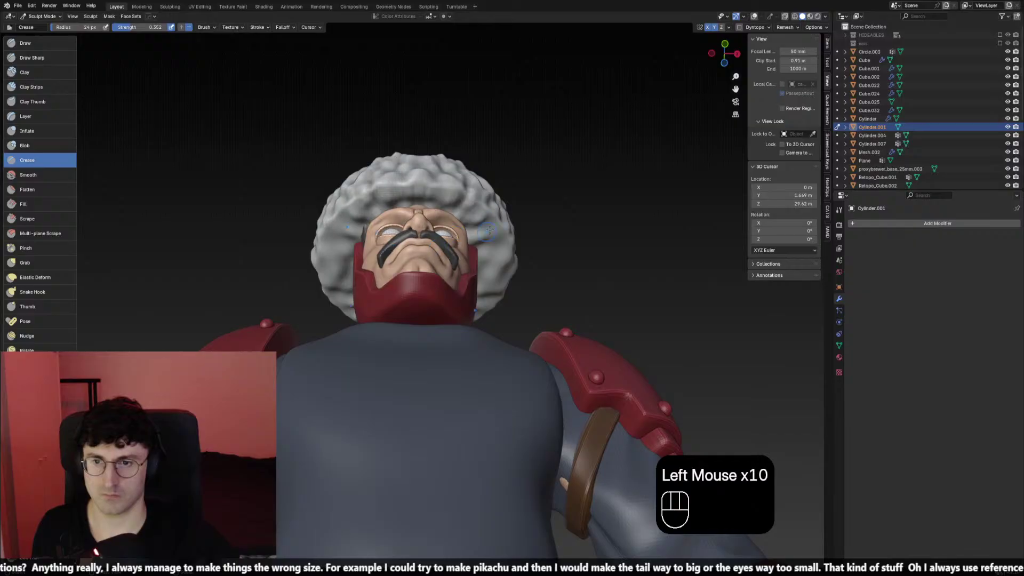
{"action": "left_click", "coordinate": [509, 227]}
{"action": "left_click", "coordinate": [493, 240]}
{"action": "left_click", "coordinate": [443, 262]}
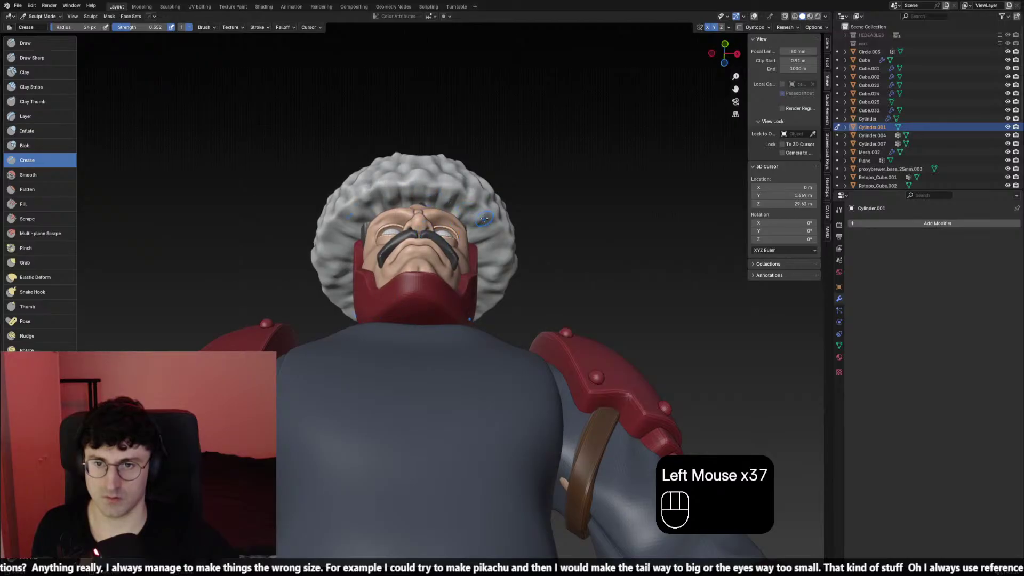
{"action": "mouse_move", "coordinate": [458, 256]}
{"action": "left_mouse_down"}
{"action": "mouse_move", "coordinate": [484, 260]}
{"action": "mouse_move", "coordinate": [478, 266]}
{"action": "mouse_move", "coordinate": [477, 224]}
{"action": "left_mouse_up"}
{"action": "mouse_move", "coordinate": [475, 221]}
{"action": "left_mouse_down", "text": "ctrl"}
{"action": "mouse_move", "coordinate": [484, 208]}
{"action": "mouse_move", "coordinate": [450, 206]}
{"action": "left_mouse_up", "text": "ctrl"}
{"action": "left_click_drag", "start_coordinate": [442, 229], "coordinate": [435, 225], "text": "ctrl"}
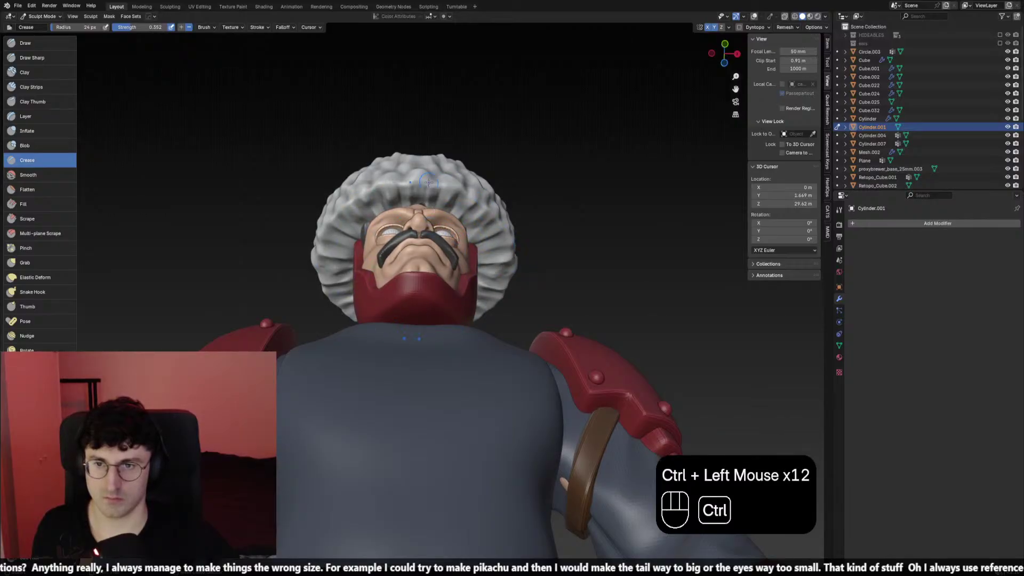
Smooth the creases all around the fur brim with the brush enlarged to a 124 px radius
{"action": "scroll", "coordinate": [428, 182], "scroll_direction": "down", "scroll_amount": 2}
{"action": "scroll", "coordinate": [430, 202], "scroll_direction": "down", "scroll_amount": 2}
{"action": "middle_click_drag", "start_coordinate": [428, 182], "coordinate": [433, 298]}
{"action": "key", "text": "KP_1"}
{"action": "mouse_move", "coordinate": [433, 299]}
{"action": "middle_mouse_down"}
{"action": "mouse_move", "coordinate": [437, 363]}
{"action": "mouse_move", "coordinate": [453, 333]}
{"action": "mouse_move", "coordinate": [476, 350]}
{"action": "middle_mouse_up"}
{"action": "key", "text": "KP_1"}
{"action": "key", "text": "KP_3"}
{"action": "key", "text": "KP_1"}
{"action": "key", "text": "f"}
{"action": "left_click", "coordinate": [453, 333]}
{"action": "key", "text": "f"}
{"action": "left_click", "coordinate": [527, 352], "text": "shift"}
{"action": "left_click_drag", "start_coordinate": [373, 292], "coordinate": [411, 277], "text": "shift"}
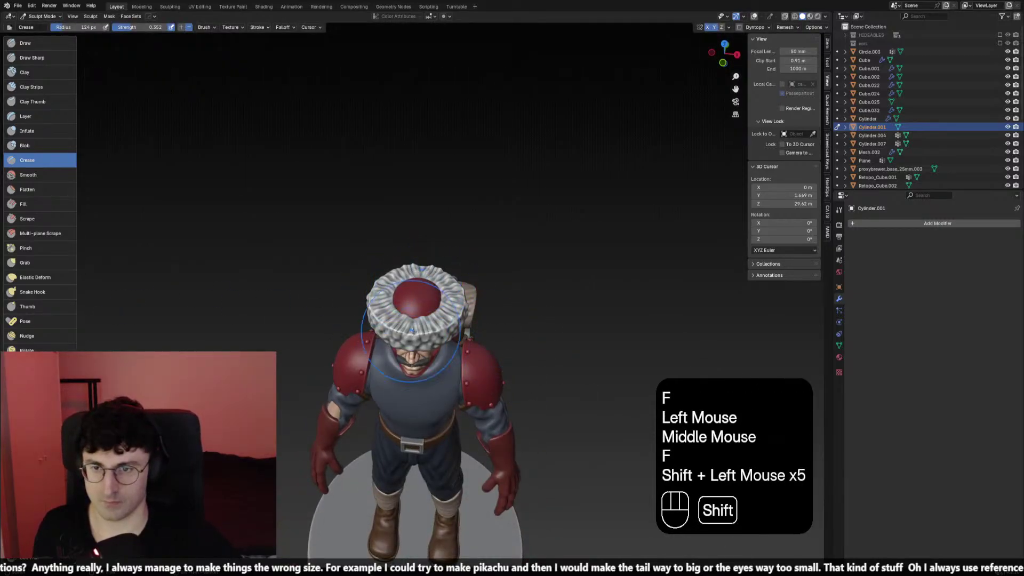
{"action": "middle_click_drag", "start_coordinate": [412, 329], "coordinate": [354, 287]}
{"action": "left_click", "coordinate": [384, 287], "text": "shift"}
{"action": "left_click", "coordinate": [416, 286], "text": "shift"}
{"action": "left_click", "coordinate": [445, 286], "text": "shift"}
{"action": "left_click", "coordinate": [465, 291], "text": "shift"}
{"action": "left_click", "coordinate": [485, 297], "text": "shift"}
{"action": "key", "text": "KP_1"}
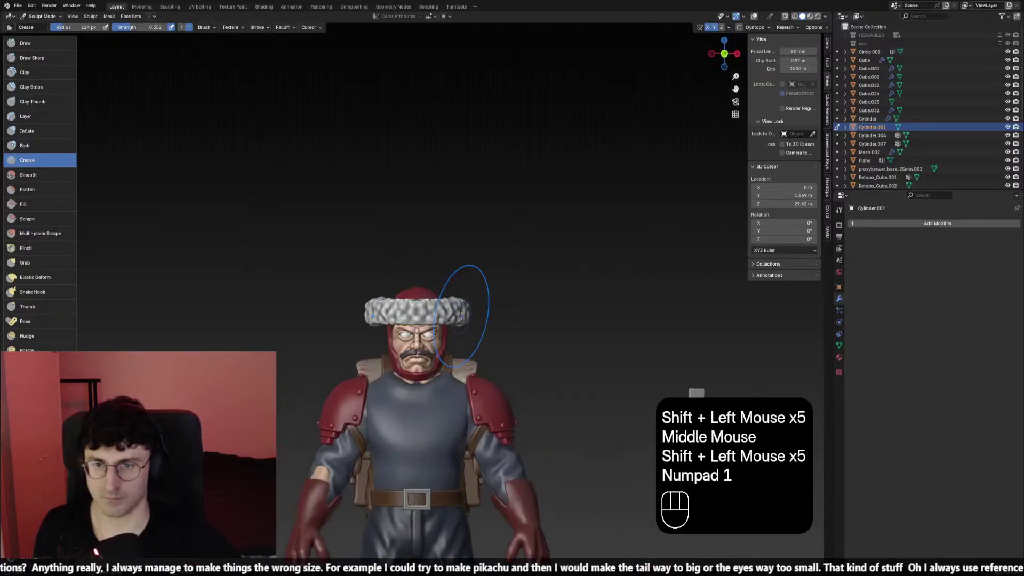
Reshape the fur brim's outer side next to the backpack with the Elastic Deform brush at a 98 px radius
{"action": "scroll", "coordinate": [461, 316], "scroll_direction": "down", "scroll_amount": 2}
{"action": "key", "text": "f"}
{"action": "left_click", "coordinate": [393, 358]}
{"action": "middle_click_drag", "start_coordinate": [393, 358], "coordinate": [405, 346], "text": "shift"}
{"action": "middle_click_drag", "start_coordinate": [405, 347], "coordinate": [428, 351]}
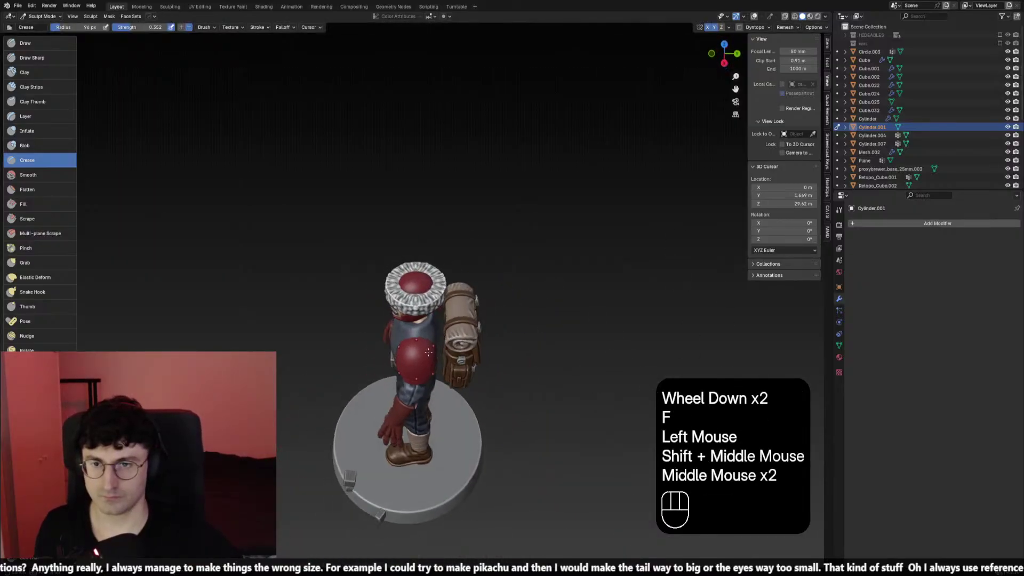
{"action": "scroll", "coordinate": [429, 352], "scroll_direction": "up", "scroll_amount": 1}
{"action": "left_click", "coordinate": [62, 278]}
{"action": "key", "text": "f"}
{"action": "left_click", "coordinate": [453, 315]}
{"action": "middle_click_drag", "start_coordinate": [457, 299], "coordinate": [456, 320]}
{"action": "key", "text": "f"}
{"action": "left_click", "coordinate": [460, 300]}
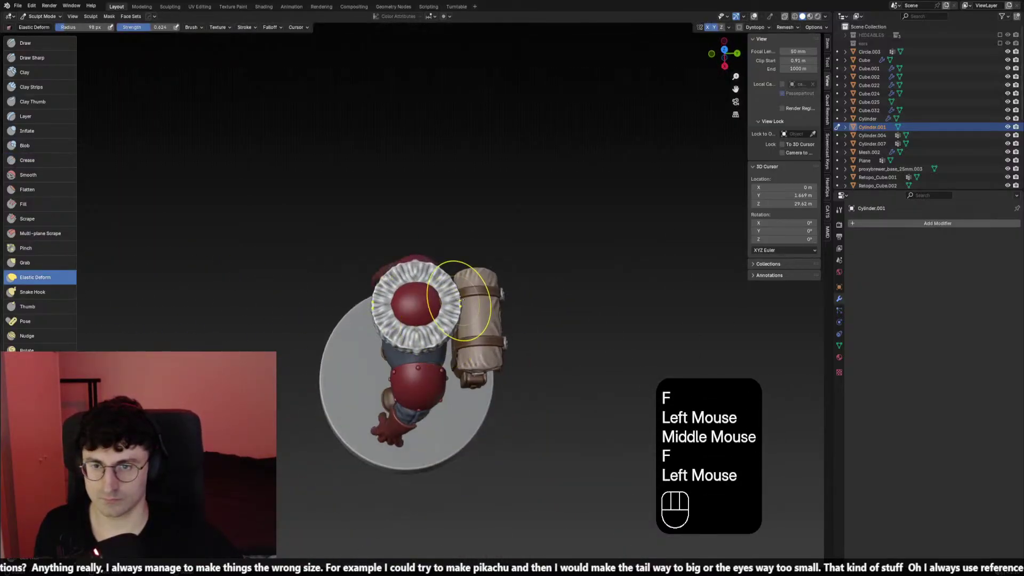
{"action": "left_click", "coordinate": [460, 300]}
{"action": "key", "text": "ctrl+z"}
{"action": "left_click", "coordinate": [472, 306]}
{"action": "key", "text": "KP_1"}
{"action": "scroll", "coordinate": [524, 287], "scroll_direction": "up", "scroll_amount": 1}
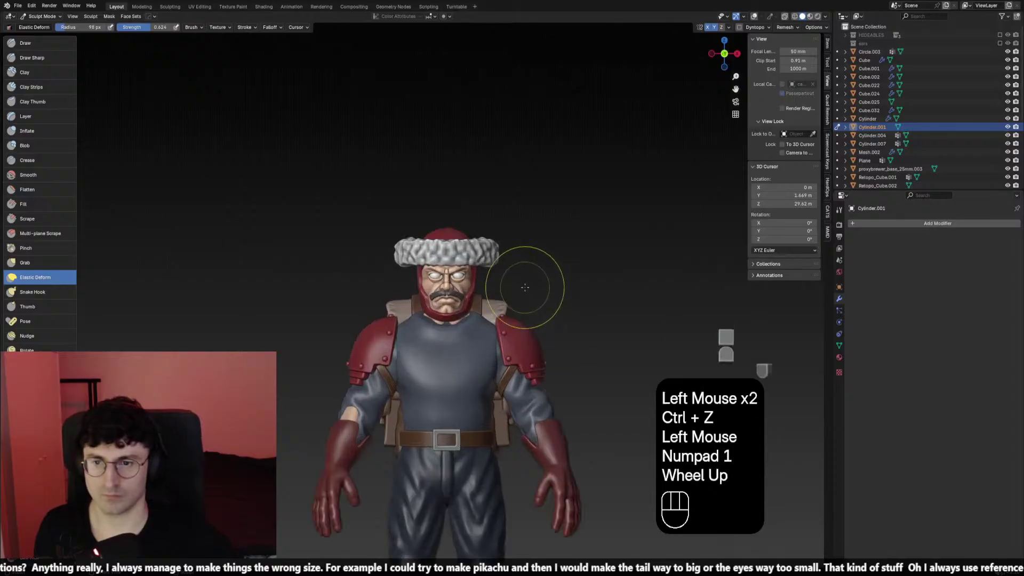
Try to reshape the brim's upper outer edge with Elastic Deform at a 47 px radius
{"action": "key", "text": "f"}
{"action": "left_click", "coordinate": [498, 251]}
{"action": "key", "text": "f"}
{"action": "left_click", "coordinate": [497, 237]}
{"action": "left_click", "coordinate": [496, 230]}
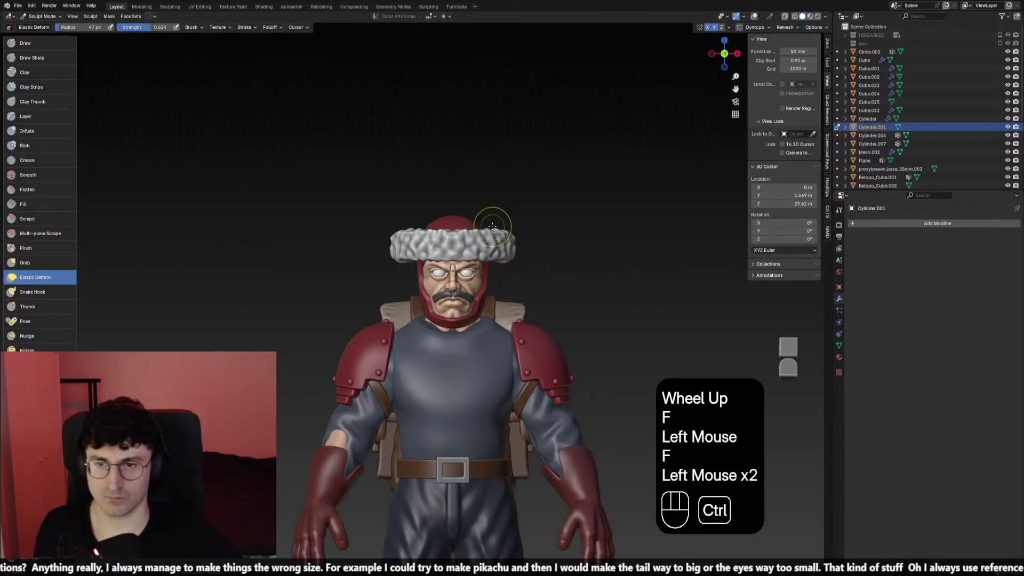
{"action": "key", "text": "ctrl+z"}
Nudge the brim's upper and lower outer edges with Elastic Deform at a 25 px radius in front view
{"action": "key", "text": "f"}
{"action": "left_click", "coordinate": [493, 228]}
{"action": "key", "text": "f"}
{"action": "left_click", "coordinate": [496, 230]}
{"action": "left_click", "coordinate": [495, 229]}
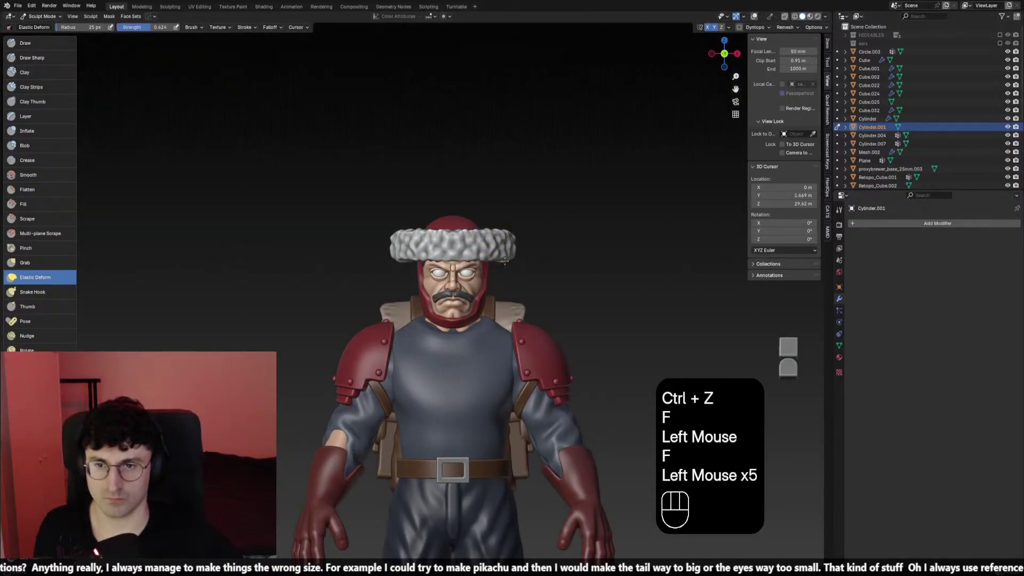
{"action": "left_click", "coordinate": [504, 262]}
{"action": "left_click", "coordinate": [504, 264]}
{"action": "left_click", "coordinate": [503, 267]}
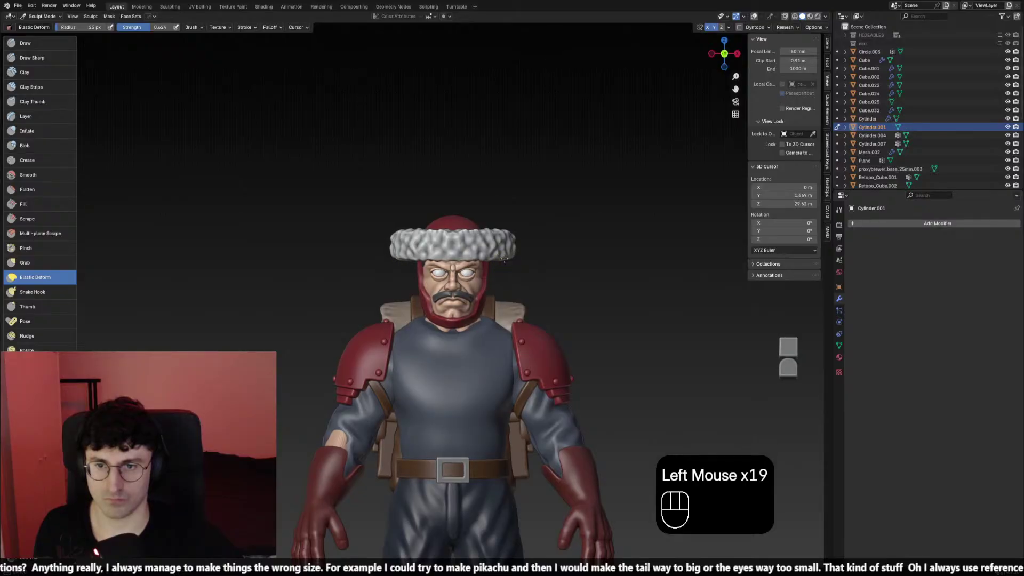
Adjust the upper and lower edges of the fur brim in side view with a larger Elastic Deform brush
{"action": "middle_click_drag", "start_coordinate": [504, 260], "coordinate": [437, 313]}
{"action": "scroll", "coordinate": [437, 313], "scroll_direction": "down", "scroll_amount": 2}
{"action": "key", "text": "KP_1"}
{"action": "key", "text": "KP_3"}
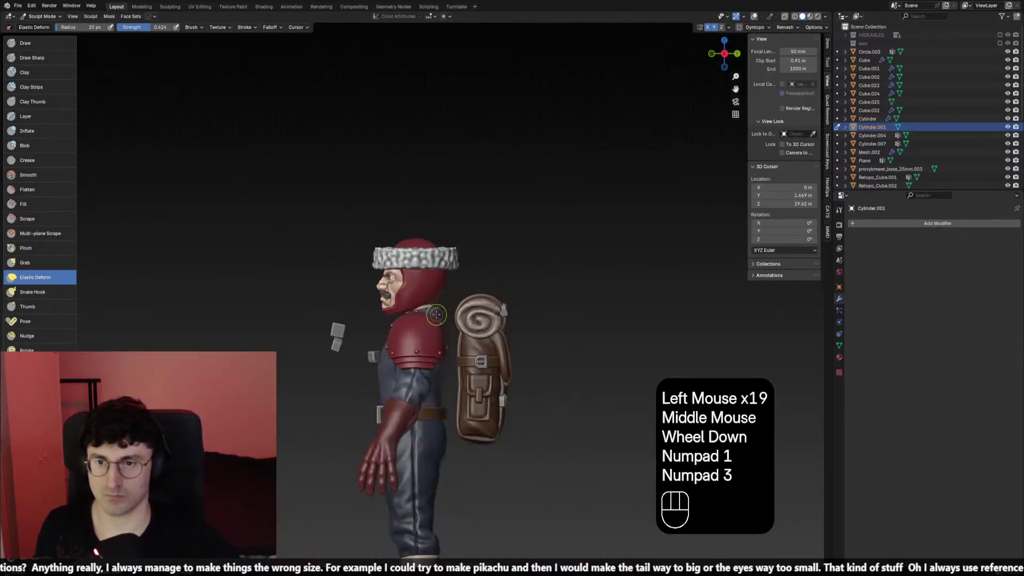
{"action": "key", "text": "f"}
{"action": "left_click", "coordinate": [465, 266]}
{"action": "key", "text": "f"}
{"action": "left_click", "coordinate": [420, 235]}
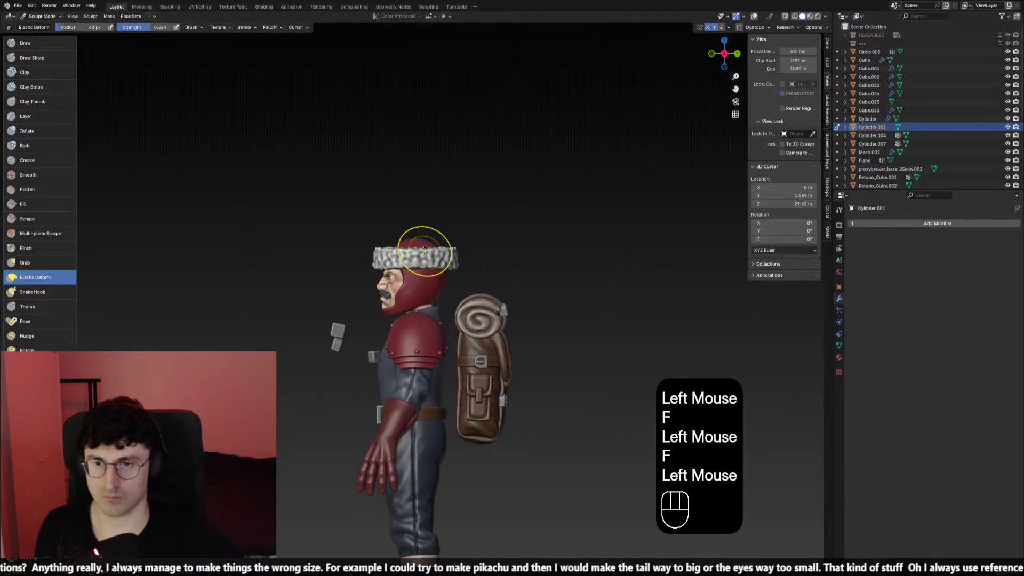
{"action": "left_click", "coordinate": [415, 247]}
{"action": "key", "text": "f"}
{"action": "left_click", "coordinate": [415, 267]}
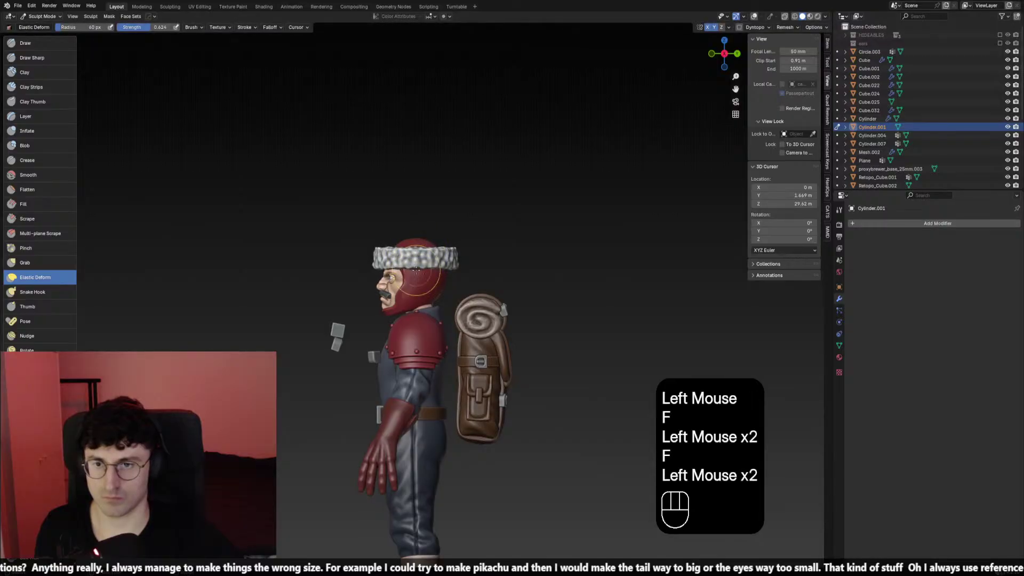
{"action": "left_click_drag", "start_coordinate": [430, 265], "coordinate": [430, 261]}
{"action": "left_click_drag", "start_coordinate": [432, 266], "coordinate": [432, 262]}
{"action": "left_click_drag", "start_coordinate": [433, 268], "coordinate": [433, 259]}
{"action": "left_click_drag", "start_coordinate": [433, 255], "coordinate": [435, 259]}
Try another Elastic Deform adjustment on the side of the fur brim and undo it
{"action": "left_click_drag", "start_coordinate": [434, 272], "coordinate": [482, 262]}
{"action": "key", "text": "KP_1"}
{"action": "key", "text": "ctrl+z"}
{"action": "key", "text": "f"}
{"action": "left_click", "coordinate": [471, 269]}
{"action": "key", "text": "ctrl+z"}
Check the fur brim from above, front and side, and save the file
{"action": "scroll", "coordinate": [512, 310], "scroll_direction": "down", "scroll_amount": 3}
{"action": "middle_click_drag", "start_coordinate": [512, 309], "coordinate": [407, 222]}
{"action": "key", "text": "KP_1"}
{"action": "key", "text": "KP_3"}
{"action": "scroll", "coordinate": [531, 304], "scroll_direction": "up", "scroll_amount": 1}
{"action": "key", "text": "KP_1"}
{"action": "key", "text": "ctrl+s"}
Inspect the hat from several angles and switch from Sculpt Mode to Object Mode
{"action": "scroll", "coordinate": [507, 235], "scroll_direction": "up", "scroll_amount": 2}
{"action": "scroll", "coordinate": [507, 286], "scroll_direction": "down", "scroll_amount": 1}
{"action": "scroll", "coordinate": [422, 311], "scroll_direction": "up", "scroll_amount": 1}
{"action": "scroll", "coordinate": [281, 201], "scroll_direction": "up", "scroll_amount": 2}
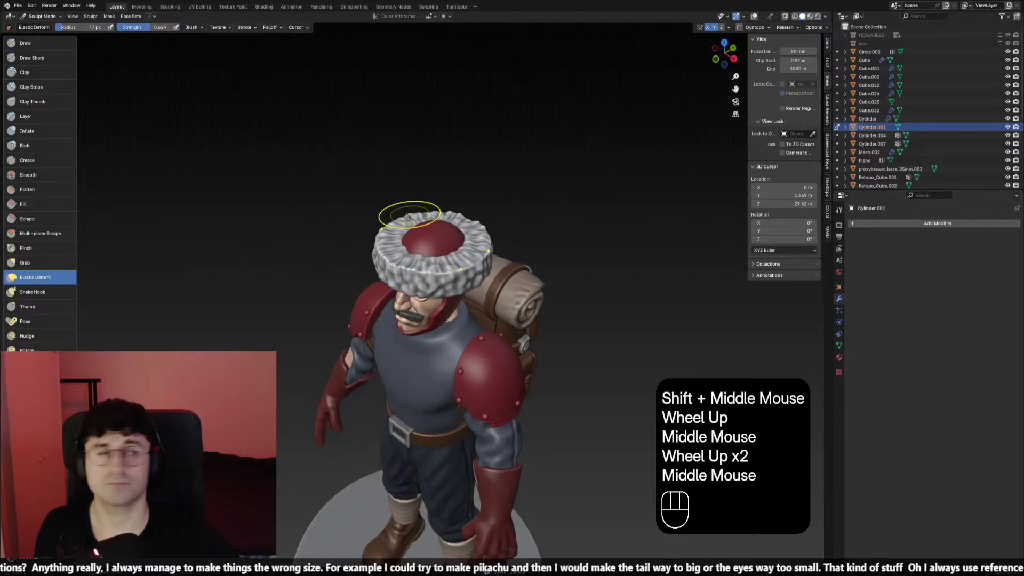
{"action": "key", "text": "KP_1"}
{"action": "key", "text": "KP_3"}
{"action": "mouse_move", "coordinate": [482, 213]}
{"action": "middle_mouse_down"}
{"action": "mouse_move", "coordinate": [457, 211]}
{"action": "mouse_move", "coordinate": [290, 137]}
{"action": "middle_mouse_up"}
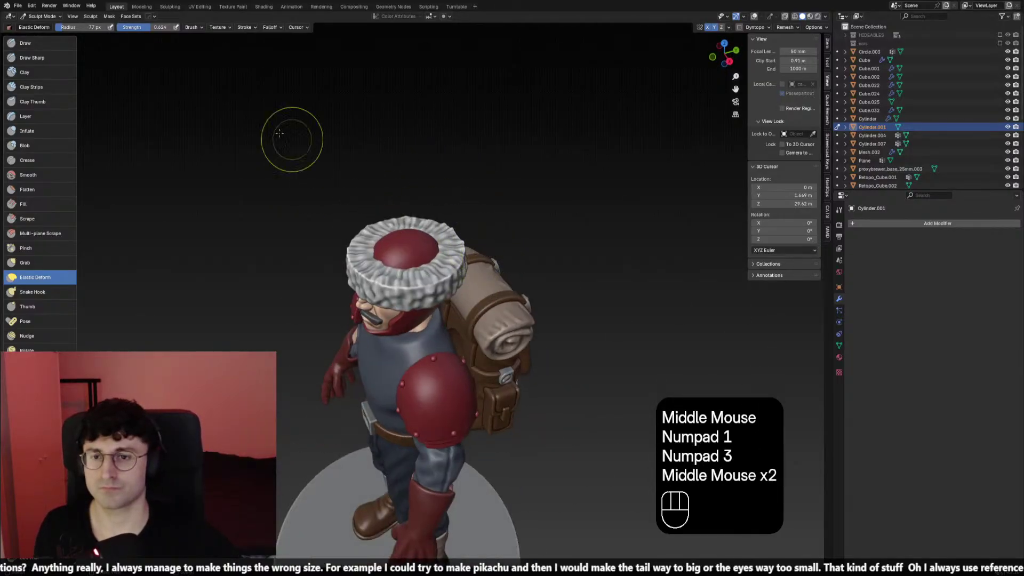
{"action": "left_click", "coordinate": [41, 16]}
{"action": "left_click", "coordinate": [37, 27]}
{"action": "scroll", "coordinate": [225, 130], "scroll_direction": "up", "scroll_amount": 1}
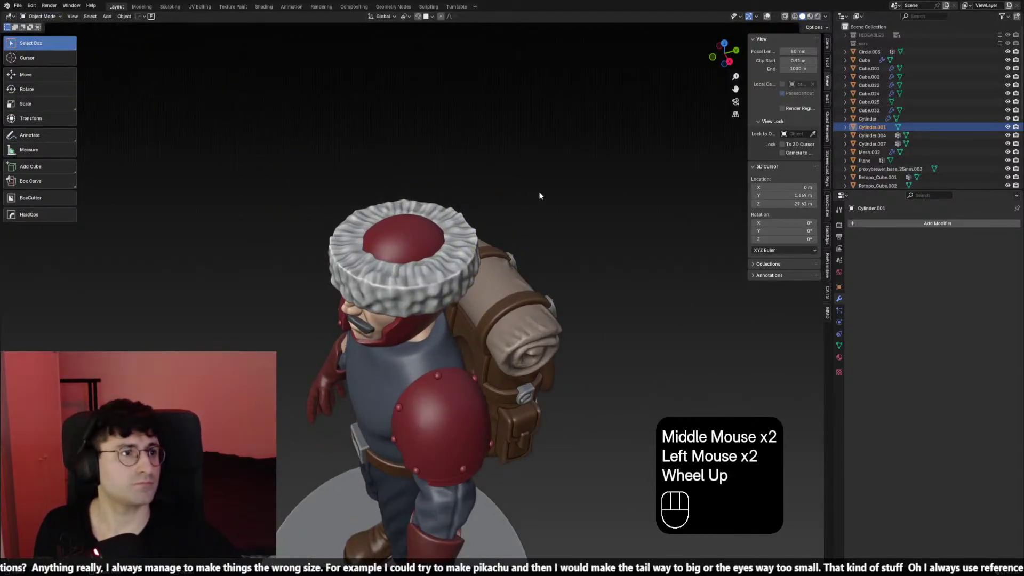
Select the red cap inside the fur brim and scale it slightly taller along the Z axis
{"action": "left_click", "coordinate": [421, 231]}
{"action": "left_click", "coordinate": [421, 232]}
{"action": "key", "text": "s"}
{"action": "key", "text": "z"}
{"action": "right_click", "coordinate": [548, 259]}
{"action": "key", "text": "KP_1"}
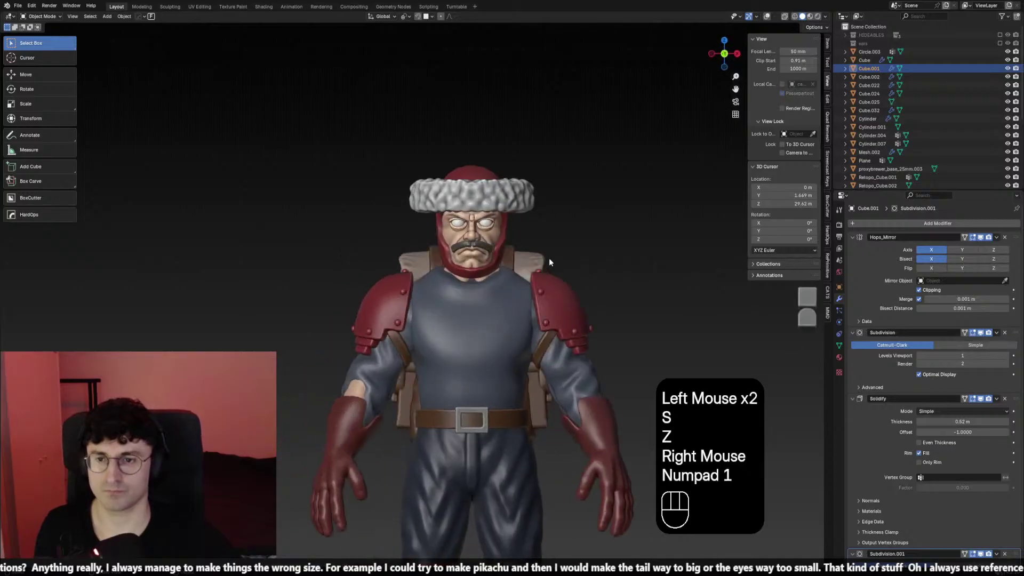
{"action": "key", "text": "s"}
{"action": "key", "text": "z"}
{"action": "right_click", "coordinate": [628, 275]}
{"action": "key", "text": "s"}
{"action": "key", "text": "z"}
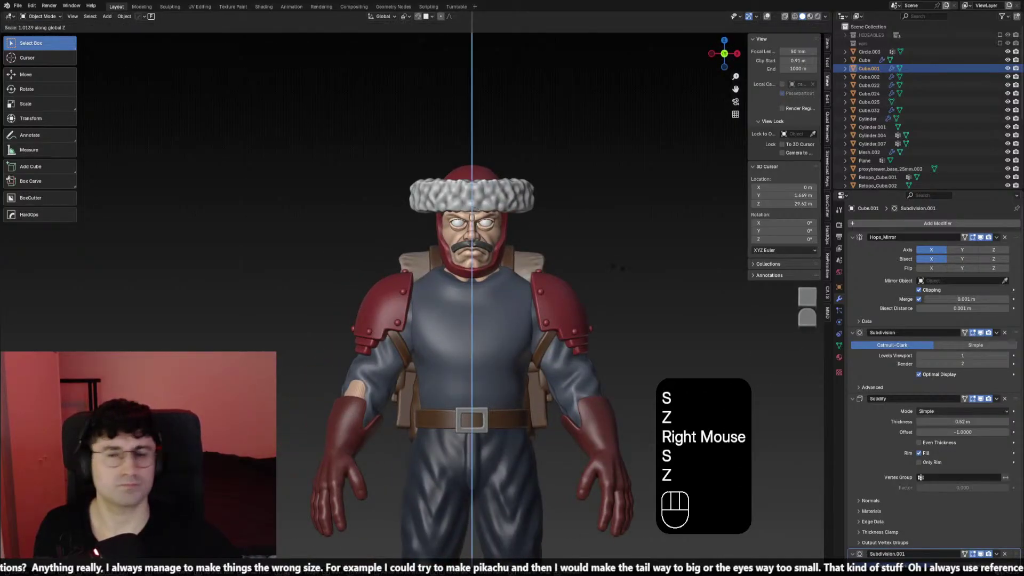
{"action": "left_click", "coordinate": [626, 279]}
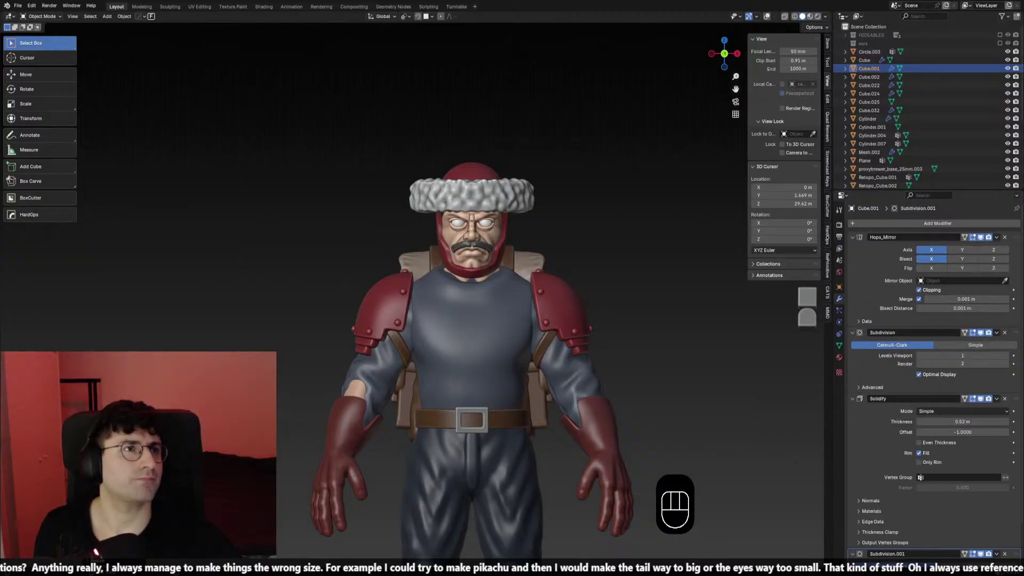
Edit the red cap's mesh in vertex selection mode and select the vertex at its crown
{"action": "middle_click_drag", "start_coordinate": [774, 5], "coordinate": [750, 18], "text": "shift"}
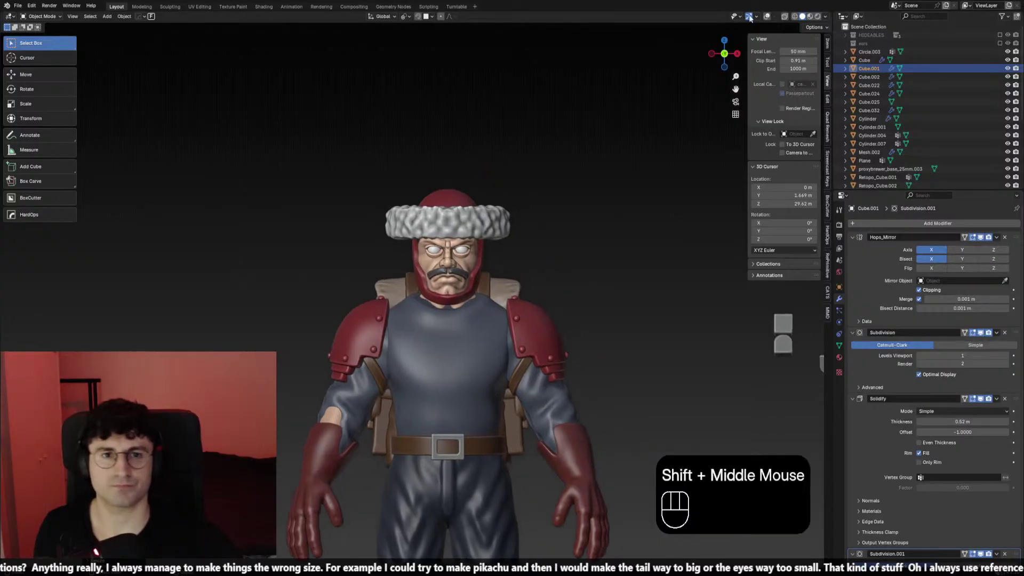
{"action": "left_click", "coordinate": [448, 201]}
{"action": "middle_click_drag", "start_coordinate": [448, 202], "coordinate": [480, 176]}
{"action": "key", "text": "Tab"}
{"action": "key", "text": "1"}
{"action": "scroll", "coordinate": [480, 187], "scroll_direction": "up", "scroll_amount": 2}
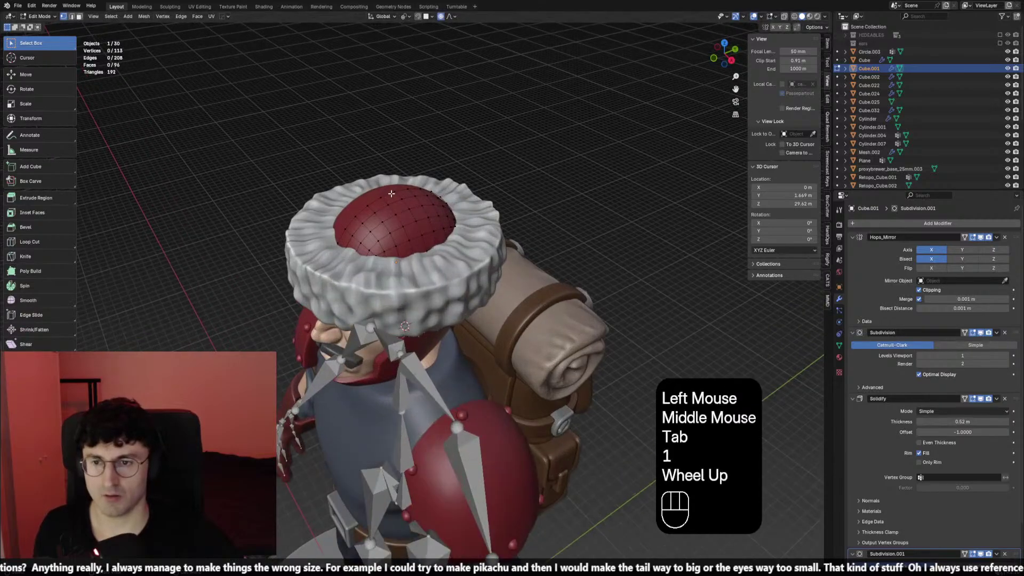
{"action": "left_click", "coordinate": [394, 191]}
{"action": "key", "text": "KP_1"}
Try raising the crown vertex along Z with smooth proportional editing, varying the influence radius
{"action": "key", "text": "g"}
{"action": "key", "text": "z"}
{"action": "scroll", "coordinate": [486, 85], "scroll_direction": "up", "scroll_amount": 6}
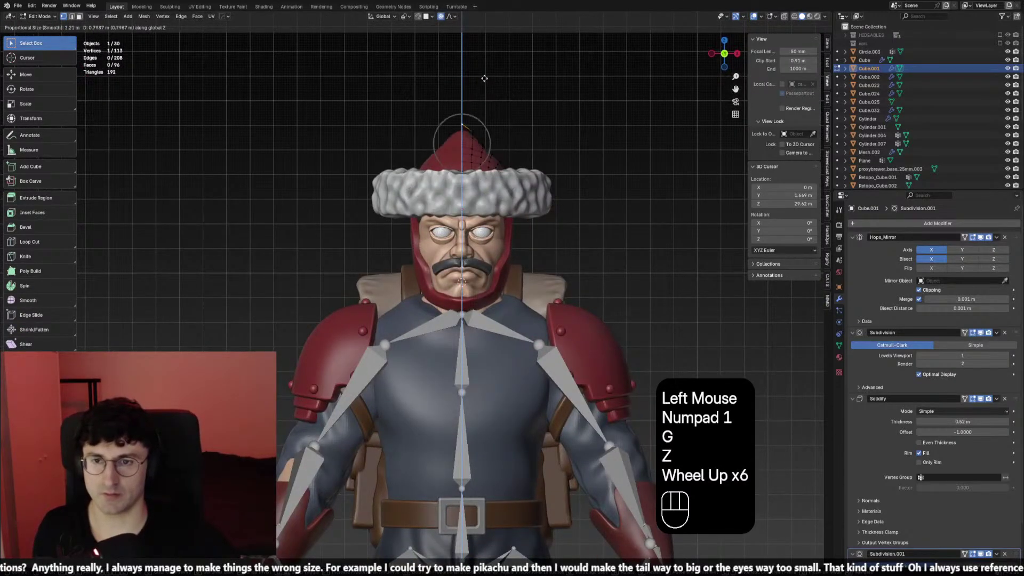
{"action": "scroll", "coordinate": [488, 84], "scroll_direction": "down", "scroll_amount": 2}
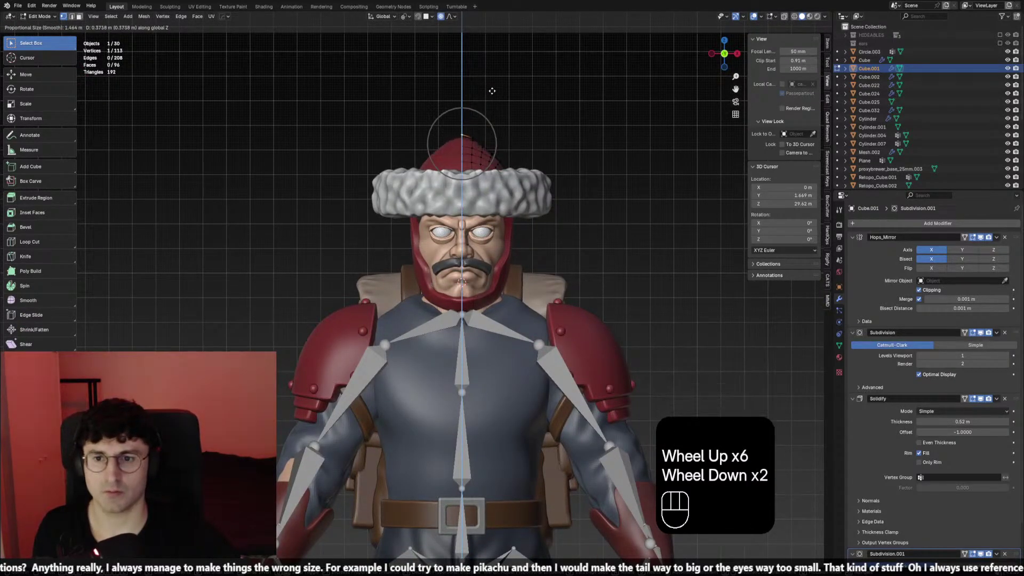
{"action": "scroll", "coordinate": [494, 86], "scroll_direction": "down", "scroll_amount": 3}
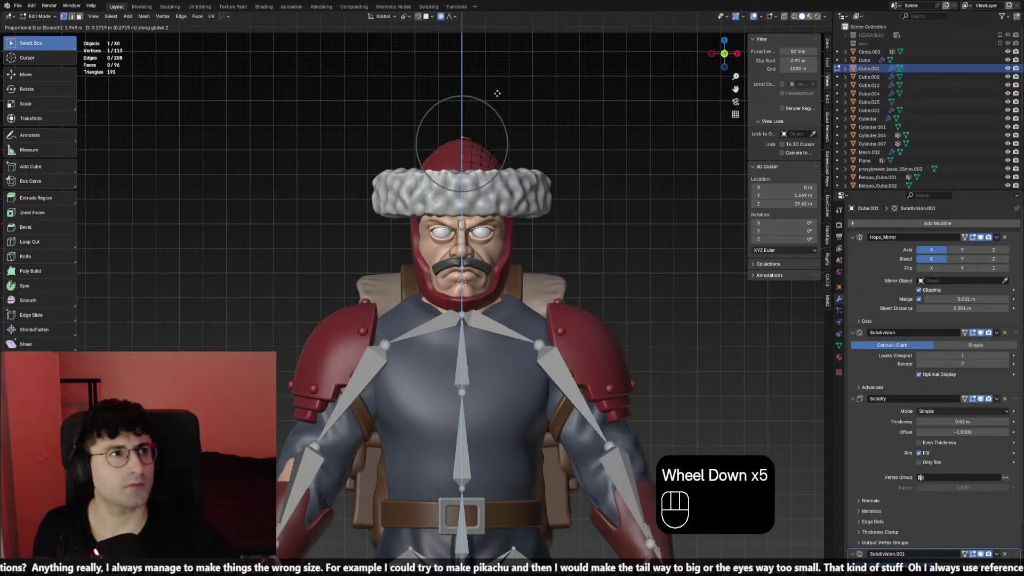
{"action": "left_click", "coordinate": [498, 85]}
{"action": "key", "text": "ctrl+z"}
Raise the cap's crown vertex along Z with a smaller proportional radius to form a soft peak, and leave mesh editing
{"action": "key", "text": "g"}
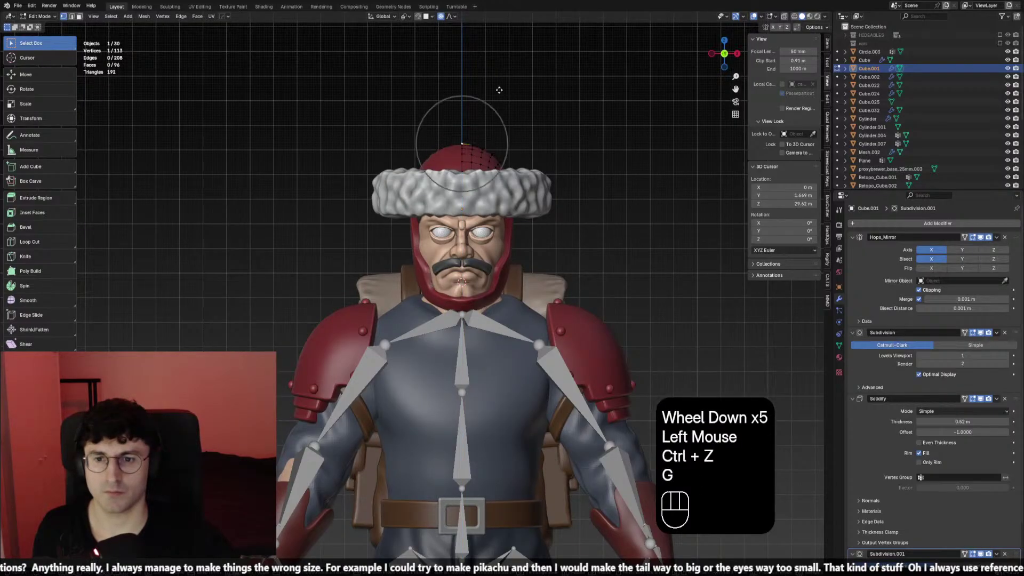
{"action": "key", "text": "z"}
{"action": "scroll", "coordinate": [500, 85], "scroll_direction": "up", "scroll_amount": 1}
{"action": "left_click", "coordinate": [501, 83]}
{"action": "key", "text": "Tab"}
{"action": "left_click", "coordinate": [521, 134]}
{"action": "scroll", "coordinate": [522, 133], "scroll_direction": "down", "scroll_amount": 1}
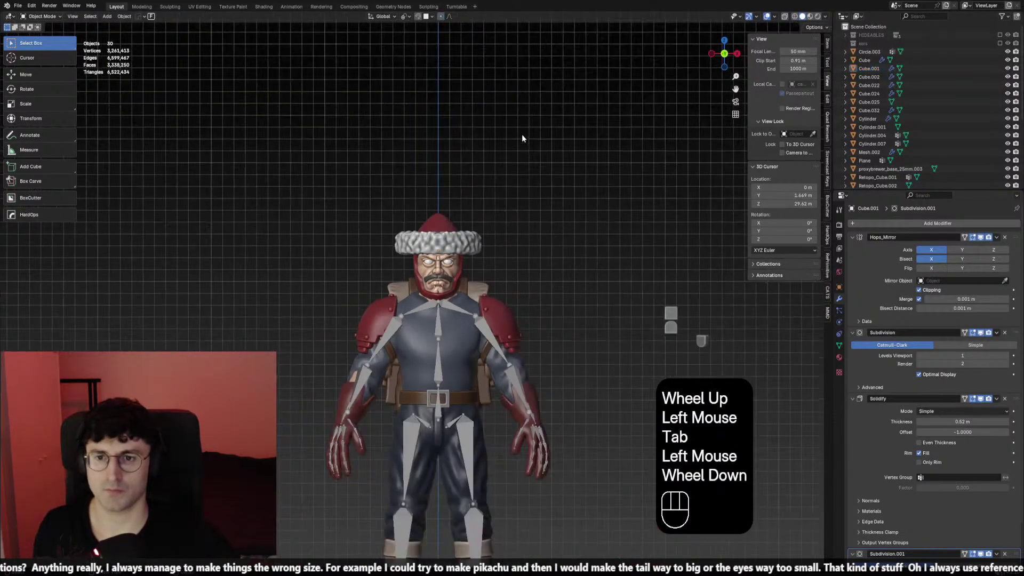
Hide the viewport overlays and scale the red cap slightly wider along the X axis
{"action": "key", "text": "shift+alt+z"}
{"action": "scroll", "coordinate": [508, 187], "scroll_direction": "down", "scroll_amount": 2}
{"action": "middle_click_drag", "start_coordinate": [508, 187], "coordinate": [520, 336]}
{"action": "left_click", "coordinate": [407, 264]}
{"action": "key", "text": "s"}
{"action": "key", "text": "x"}
{"action": "right_click", "coordinate": [529, 341]}
{"action": "key", "text": "s"}
{"action": "key", "text": "x"}
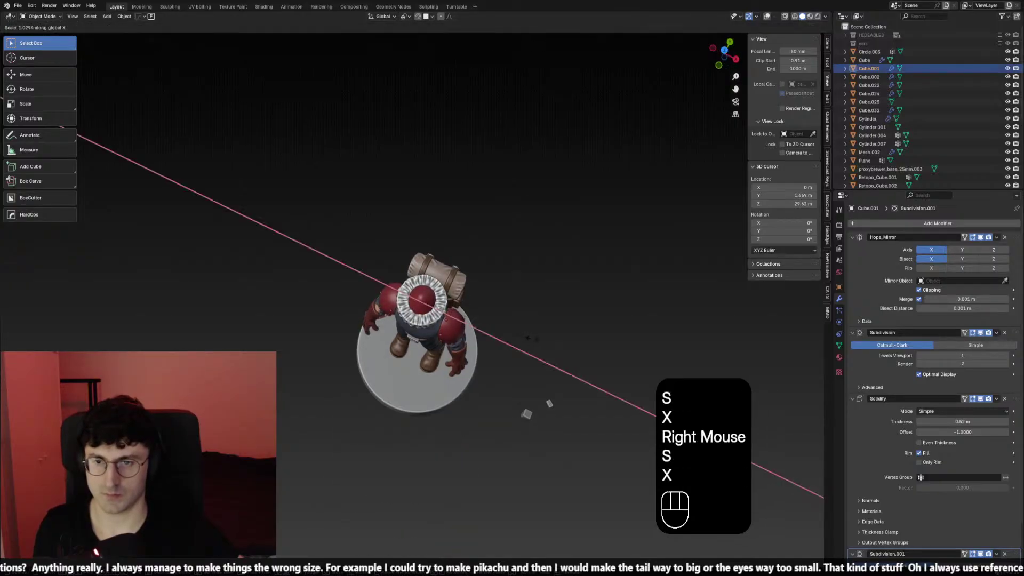
{"action": "left_click", "coordinate": [534, 340]}
{"action": "key", "text": "KP_1"}
{"action": "middle_click_drag", "start_coordinate": [511, 272], "coordinate": [514, 260], "text": "shift"}
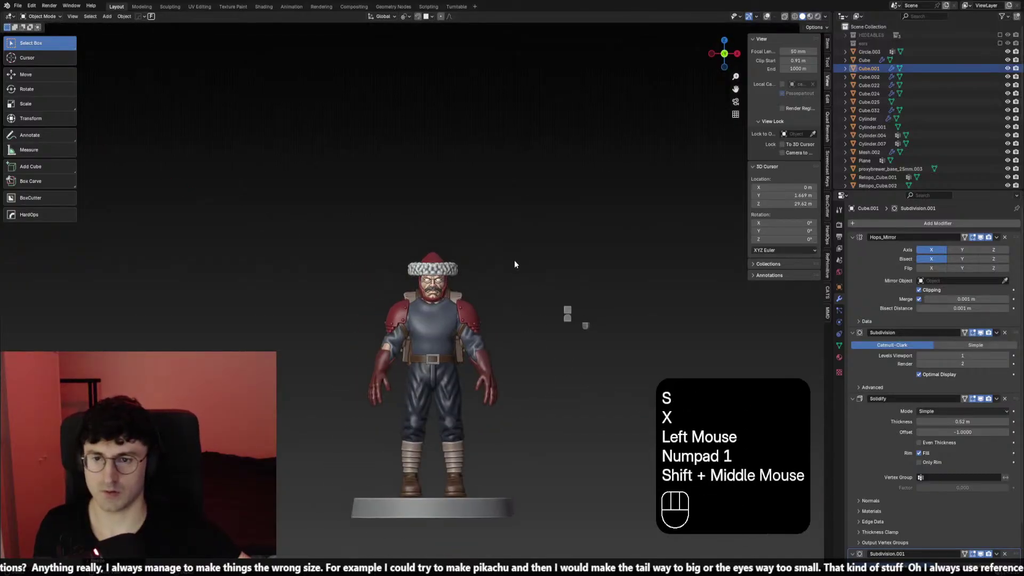
{"action": "scroll", "coordinate": [585, 258], "scroll_direction": "up", "scroll_amount": 3}
{"action": "key", "text": "g"}
{"action": "key", "text": "z"}
{"action": "right_click", "coordinate": [587, 255]}
{"action": "scroll", "coordinate": [587, 255], "scroll_direction": "down", "scroll_amount": 3}
Save the file and examine the figure with its reshaped hat from the front and side
{"action": "middle_click_drag", "start_coordinate": [586, 255], "coordinate": [454, 324]}
{"action": "key", "text": "ctrl+s"}
{"action": "scroll", "coordinate": [452, 324], "scroll_direction": "up", "scroll_amount": 2}
{"action": "key", "text": "KP_1"}
{"action": "key", "text": "KP_3"}
{"action": "key", "text": "KP_1"}
{"action": "mouse_move", "coordinate": [394, 309]}
{"action": "middle_mouse_down", "text": "shift"}
{"action": "mouse_move", "coordinate": [386, 299]}
{"action": "mouse_move", "coordinate": [414, 289]}
{"action": "mouse_move", "coordinate": [478, 288]}
{"action": "mouse_move", "coordinate": [507, 307]}
{"action": "mouse_move", "coordinate": [355, 309]}
{"action": "mouse_move", "coordinate": [300, 335]}
{"action": "mouse_move", "coordinate": [338, 322]}
{"action": "mouse_move", "coordinate": [347, 277]}
{"action": "mouse_move", "coordinate": [399, 279]}
{"action": "mouse_move", "coordinate": [308, 345]}
{"action": "mouse_move", "coordinate": [303, 373]}
{"action": "mouse_move", "coordinate": [419, 344]}
{"action": "mouse_move", "coordinate": [394, 320]}
{"action": "middle_mouse_up", "text": "shift"}
{"action": "key", "text": "shift+alt+z"}
{"action": "key", "text": "shift+alt+z"}
{"action": "left_click", "coordinate": [446, 272]}
{"action": "scroll", "coordinate": [481, 289], "scroll_direction": "down", "scroll_amount": 1}
{"action": "scroll", "coordinate": [481, 289], "scroll_direction": "up", "scroll_amount": 2}
{"action": "key", "text": "ctrl+s"}
Select the red gloves mesh and switch it to Sculpt Mode
{"action": "scroll", "coordinate": [430, 313], "scroll_direction": "down", "scroll_amount": 1}
{"action": "scroll", "coordinate": [399, 280], "scroll_direction": "up", "scroll_amount": 1}
{"action": "scroll", "coordinate": [419, 345], "scroll_direction": "up", "scroll_amount": 1}
{"action": "left_click", "coordinate": [376, 291]}
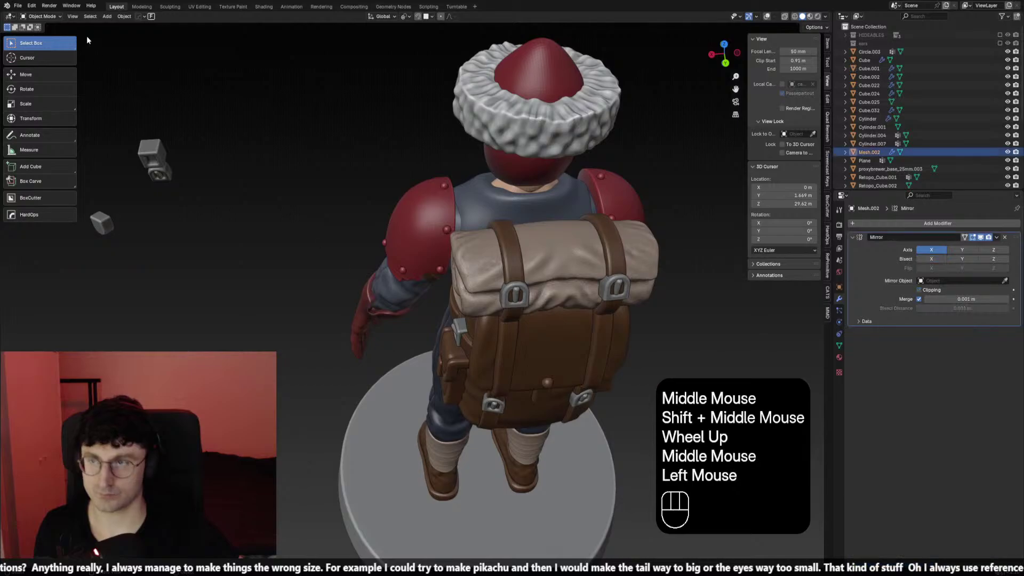
{"action": "left_click", "coordinate": [60, 19]}
{"action": "left_click", "coordinate": [54, 45]}
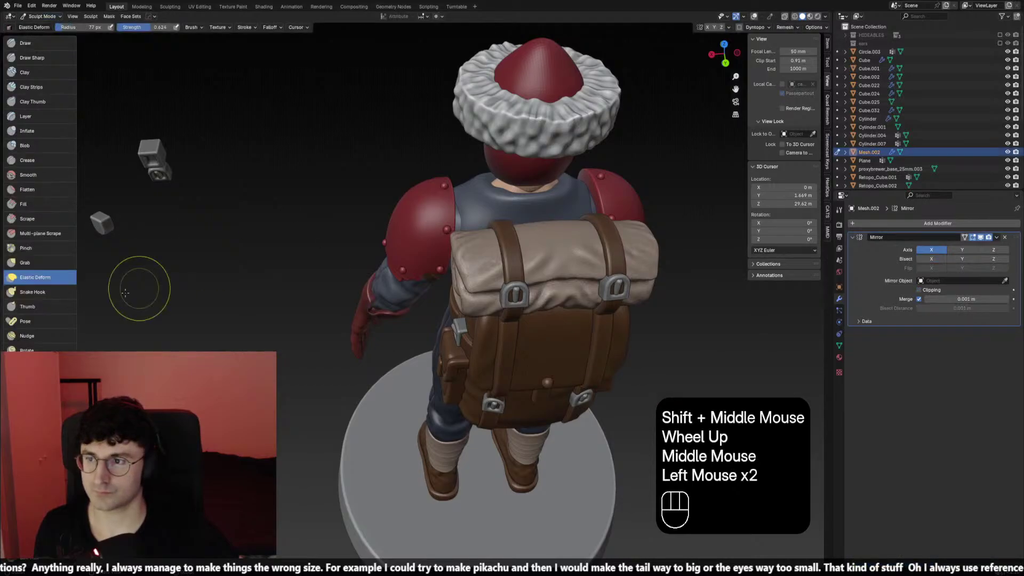
Try reshaping the glove's cuff with the Elastic Deform brush, adjusting the brush radius
{"action": "key", "text": "f"}
{"action": "left_click", "coordinate": [376, 273]}
{"action": "scroll", "coordinate": [377, 280], "scroll_direction": "down", "scroll_amount": 1}
{"action": "left_click", "coordinate": [403, 308]}
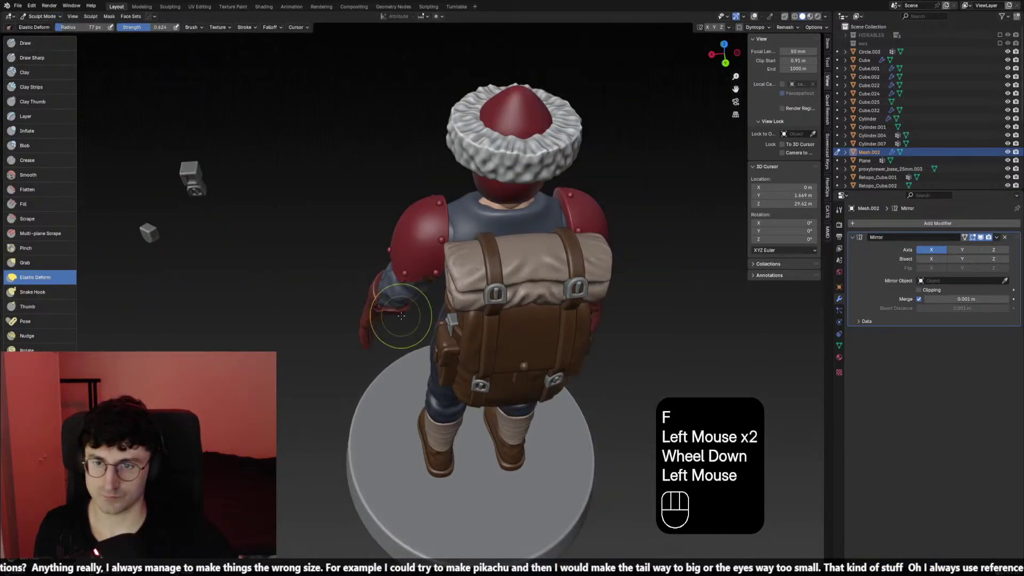
{"action": "mouse_move", "coordinate": [402, 308]}
{"action": "middle_mouse_down"}
{"action": "mouse_move", "coordinate": [384, 304]}
{"action": "mouse_move", "coordinate": [410, 311]}
{"action": "mouse_move", "coordinate": [418, 297]}
{"action": "middle_mouse_up"}
{"action": "key", "text": "ctrl+z"}
{"action": "key", "text": "f"}
{"action": "left_click", "coordinate": [409, 311]}
Thicken the rim of the glove's cuff from behind with the Inflate brush
{"action": "left_click", "coordinate": [27, 130]}
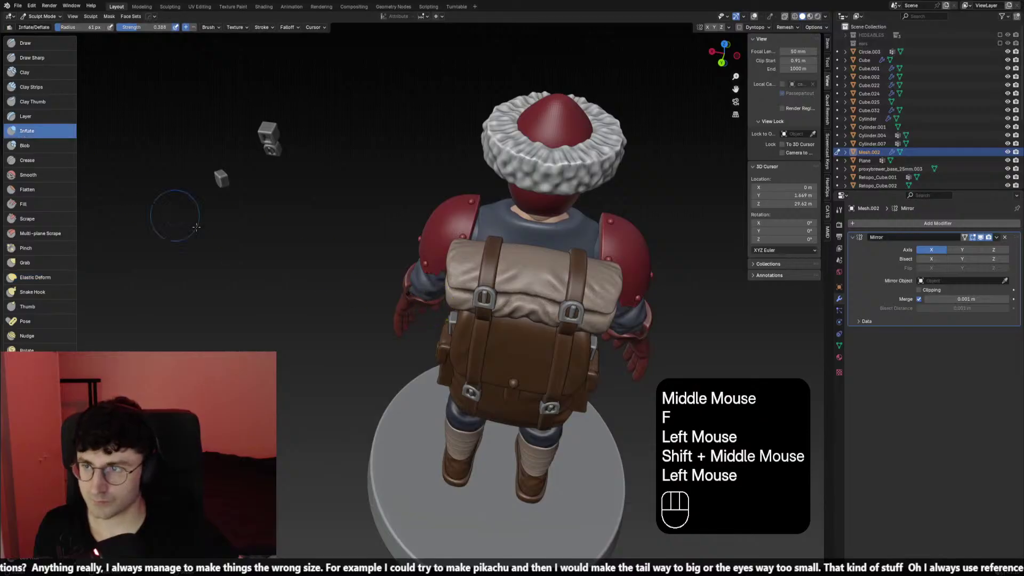
{"action": "scroll", "coordinate": [423, 297], "scroll_direction": "up", "scroll_amount": 1}
{"action": "left_click", "coordinate": [447, 299]}
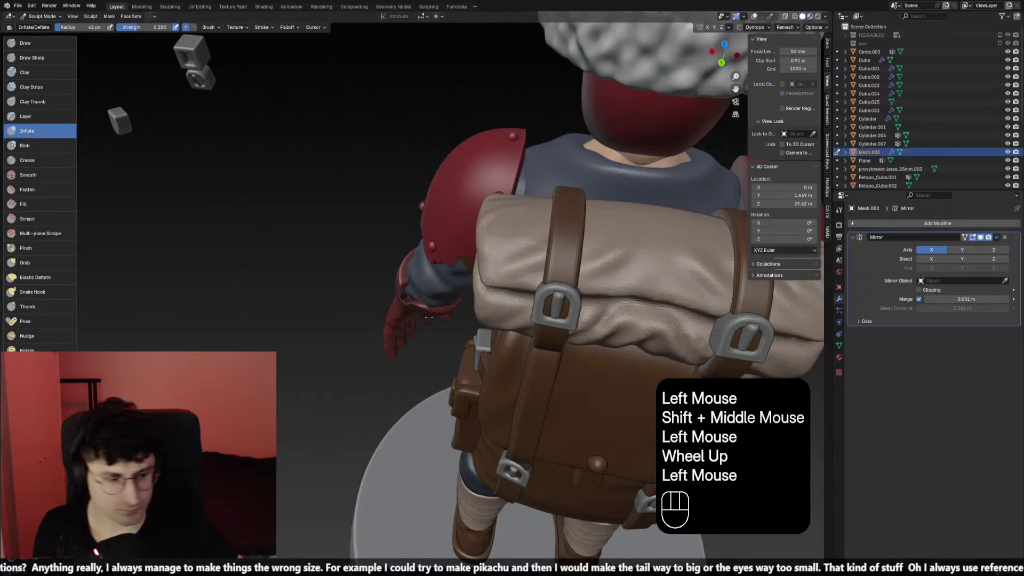
{"action": "middle_click_drag", "start_coordinate": [428, 317], "coordinate": [427, 307]}
{"action": "middle_click_drag", "start_coordinate": [427, 306], "coordinate": [426, 302]}
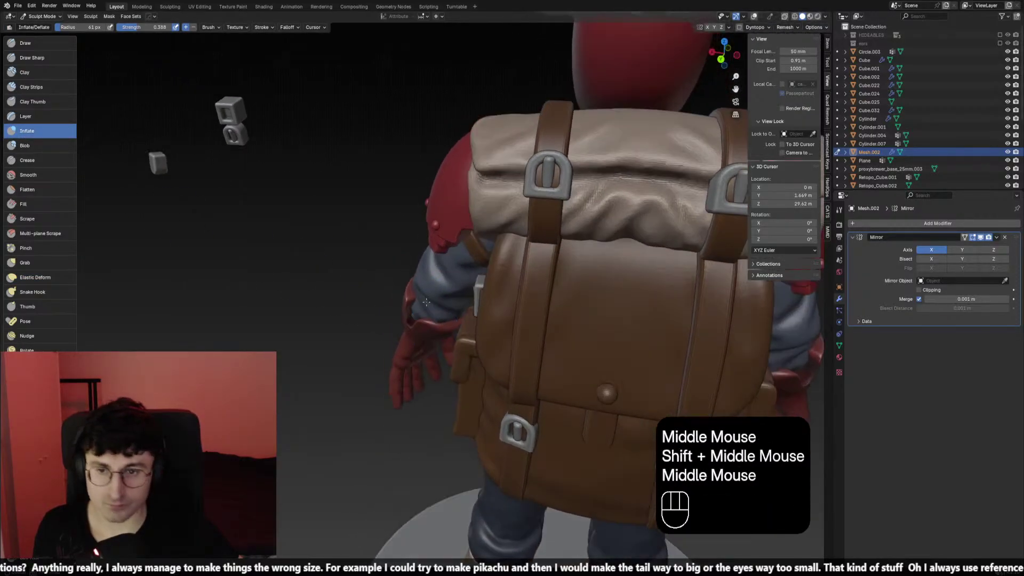
{"action": "left_click", "coordinate": [436, 333]}
{"action": "middle_click_drag", "start_coordinate": [487, 317], "coordinate": [479, 309]}
{"action": "middle_click_drag", "start_coordinate": [480, 310], "coordinate": [458, 299], "text": "shift"}
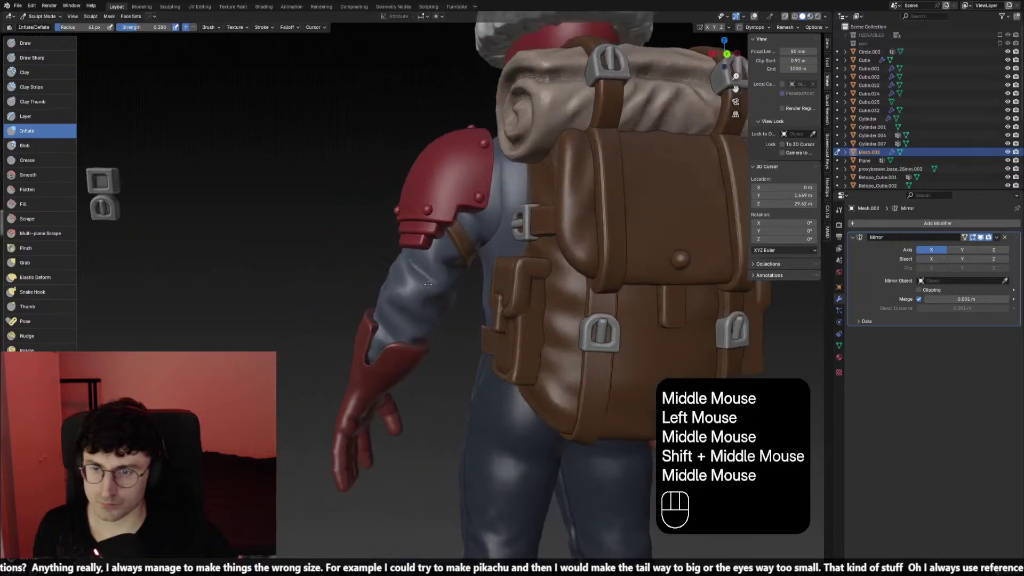
Try an inverted Crease stroke along the glove cuff's rim with a resized brush
{"action": "scroll", "coordinate": [149, 201], "scroll_direction": "up", "scroll_amount": 2}
{"action": "left_click", "coordinate": [41, 160]}
{"action": "scroll", "coordinate": [411, 330], "scroll_direction": "up", "scroll_amount": 2}
{"action": "key", "text": "f"}
{"action": "left_click", "coordinate": [411, 331]}
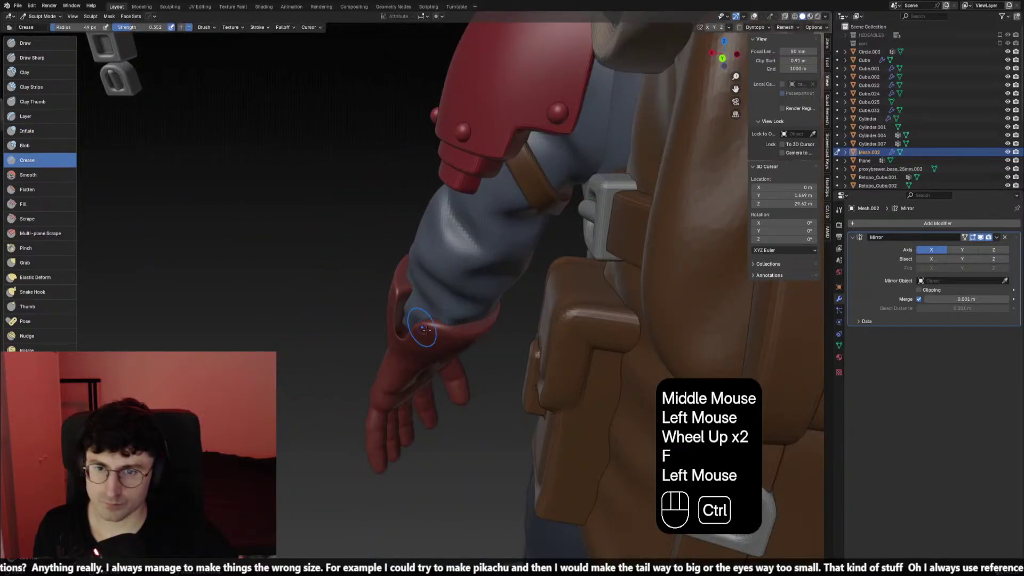
{"action": "left_click_drag", "start_coordinate": [427, 327], "coordinate": [467, 345], "text": "ctrl"}
{"action": "key", "text": "ctrl+z"}
{"action": "scroll", "coordinate": [425, 326], "scroll_direction": "down", "scroll_amount": 1, "text": "ctrl"}
Set the Crease brush strength to 0.176 and turn off the Mirror modifier's viewport display
{"action": "key", "text": "shift+f"}
{"action": "left_click", "coordinate": [435, 333]}
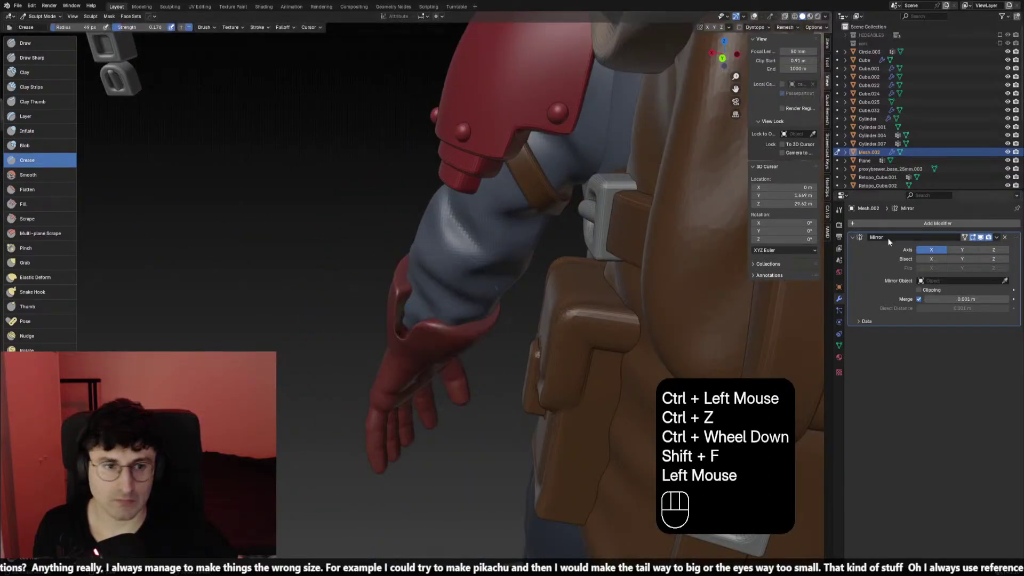
{"action": "left_click", "coordinate": [979, 237]}
Sharpen the glove cuff's back edge with light inverted Crease strokes, undoing the unwanted ones
{"action": "mouse_move", "coordinate": [461, 350]}
{"action": "left_mouse_down", "text": "ctrl"}
{"action": "mouse_move", "coordinate": [451, 324]}
{"action": "mouse_move", "coordinate": [441, 334]}
{"action": "left_mouse_up", "text": "ctrl"}
{"action": "key", "text": "ctrl+z"}
{"action": "middle_click_drag", "start_coordinate": [493, 328], "coordinate": [432, 359]}
{"action": "left_click_drag", "start_coordinate": [483, 368], "coordinate": [504, 375], "text": "ctrl"}
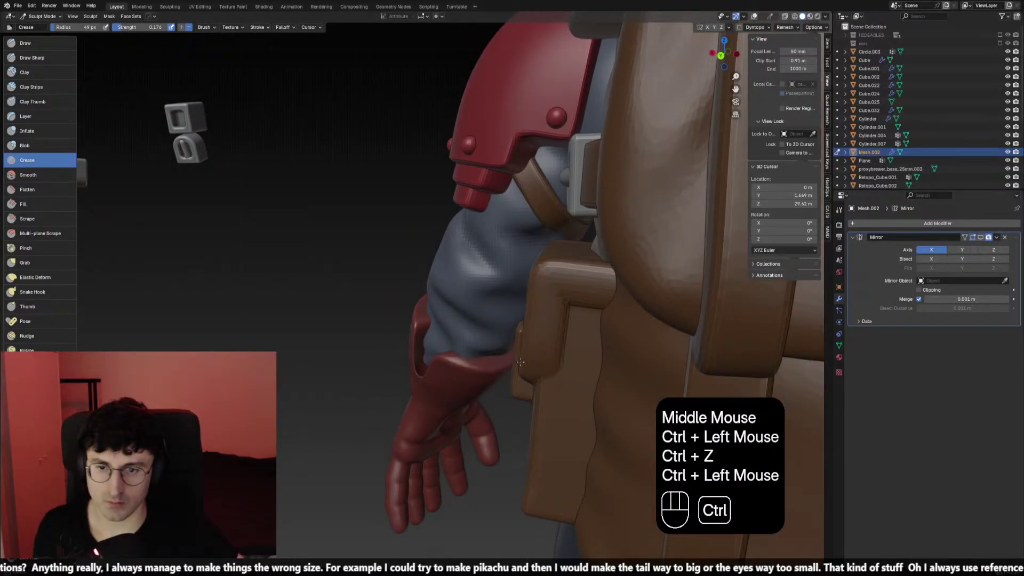
{"action": "middle_click_drag", "start_coordinate": [520, 362], "coordinate": [444, 350]}
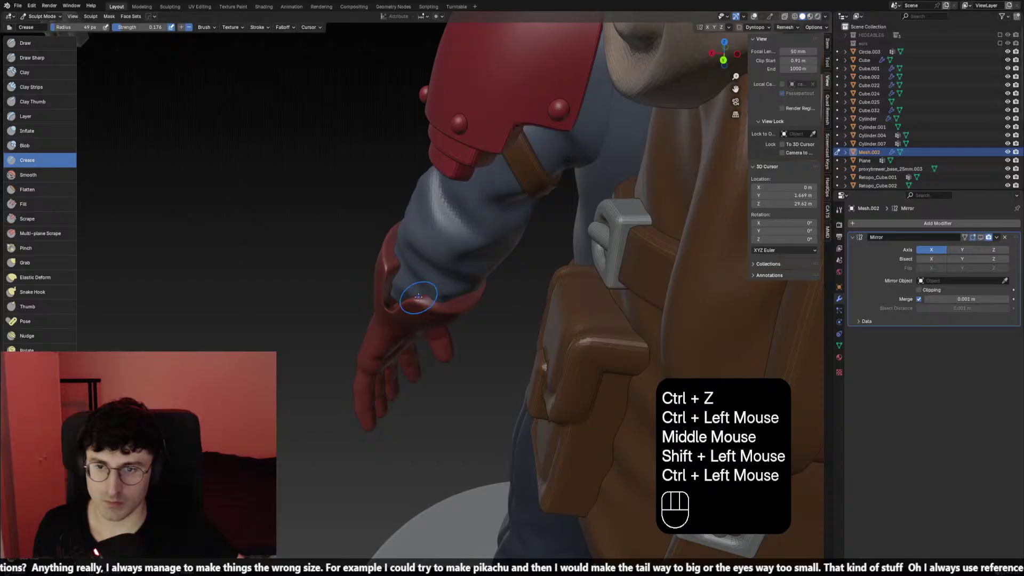
{"action": "key", "text": "ctrl+z"}
Smooth the back of the glove's cuff below its rim
{"action": "middle_click_drag", "start_coordinate": [418, 296], "coordinate": [411, 354]}
{"action": "left_click", "coordinate": [409, 347], "text": "shift"}
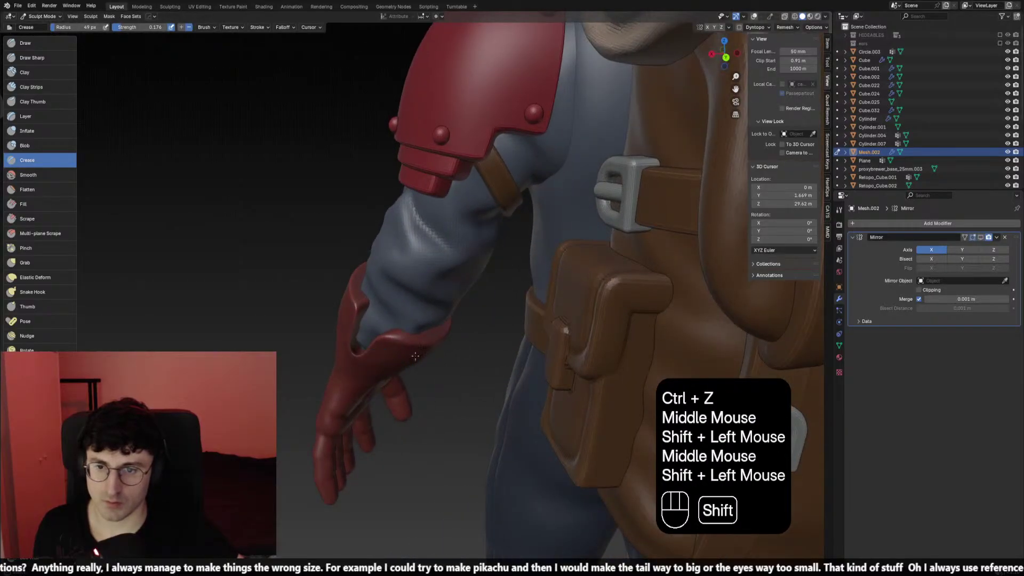
{"action": "left_click_drag", "start_coordinate": [415, 356], "coordinate": [401, 360], "text": "shift"}
{"action": "left_click_drag", "start_coordinate": [401, 361], "coordinate": [388, 364], "text": "shift"}
{"action": "mouse_move", "coordinate": [399, 355]}
{"action": "middle_mouse_down"}
{"action": "mouse_move", "coordinate": [374, 320]}
{"action": "mouse_move", "coordinate": [405, 328]}
{"action": "mouse_move", "coordinate": [414, 318]}
{"action": "mouse_move", "coordinate": [509, 315]}
{"action": "mouse_move", "coordinate": [474, 319]}
{"action": "middle_mouse_up"}
{"action": "scroll", "coordinate": [380, 328], "scroll_direction": "down", "scroll_amount": 2}
{"action": "left_click", "coordinate": [373, 319], "text": "shift"}
Resize the brush and smooth the glove's cuff from the front
{"action": "scroll", "coordinate": [384, 338], "scroll_direction": "down", "scroll_amount": 2}
{"action": "key", "text": "KP_1"}
{"action": "key", "text": "f"}
{"action": "left_click", "coordinate": [427, 320]}
{"action": "left_click", "coordinate": [469, 320], "text": "shift"}
{"action": "left_click", "coordinate": [474, 319], "text": "shift"}
{"action": "key", "text": "f"}
{"action": "left_click", "coordinate": [478, 313]}
{"action": "left_click", "coordinate": [479, 313], "text": "shift"}
Try inflating the front of the glove's cuff with the Inflate brush
{"action": "left_click", "coordinate": [38, 132]}
{"action": "left_click_drag", "start_coordinate": [472, 315], "coordinate": [474, 323]}
{"action": "mouse_move", "coordinate": [473, 321]}
{"action": "middle_mouse_down"}
{"action": "mouse_move", "coordinate": [436, 346]}
{"action": "mouse_move", "coordinate": [512, 340]}
{"action": "mouse_move", "coordinate": [480, 320]}
{"action": "middle_mouse_up"}
{"action": "key", "text": "ctrl+z"}
Resize the Inflate brush and add volume to the glove's cuff
{"action": "key", "text": "shift+alt+z"}
{"action": "key", "text": "shift+alt+z"}
{"action": "scroll", "coordinate": [514, 326], "scroll_direction": "up", "scroll_amount": 2}
{"action": "key", "text": "f"}
{"action": "left_click", "coordinate": [459, 311]}
{"action": "scroll", "coordinate": [460, 311], "scroll_direction": "up", "scroll_amount": 1}
{"action": "left_click", "coordinate": [459, 311]}
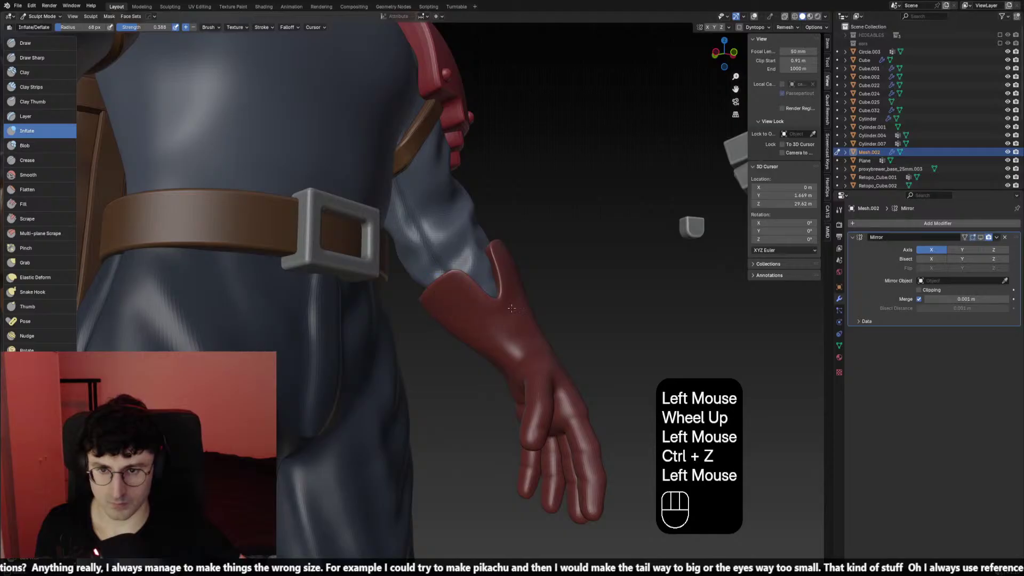
Smooth the glove's forearm surface around the cuff notch and along its outer side
{"action": "mouse_move", "coordinate": [512, 308]}
{"action": "left_mouse_down", "text": "shift"}
{"action": "mouse_move", "coordinate": [511, 282]}
{"action": "mouse_move", "coordinate": [522, 287]}
{"action": "left_mouse_up", "text": "shift"}
{"action": "left_click_drag", "start_coordinate": [522, 299], "coordinate": [520, 283], "text": "shift"}
{"action": "mouse_move", "coordinate": [520, 299]}
{"action": "middle_mouse_down"}
{"action": "mouse_move", "coordinate": [418, 338]}
{"action": "mouse_move", "coordinate": [378, 327]}
{"action": "middle_mouse_up"}
{"action": "scroll", "coordinate": [377, 328], "scroll_direction": "up", "scroll_amount": 1}
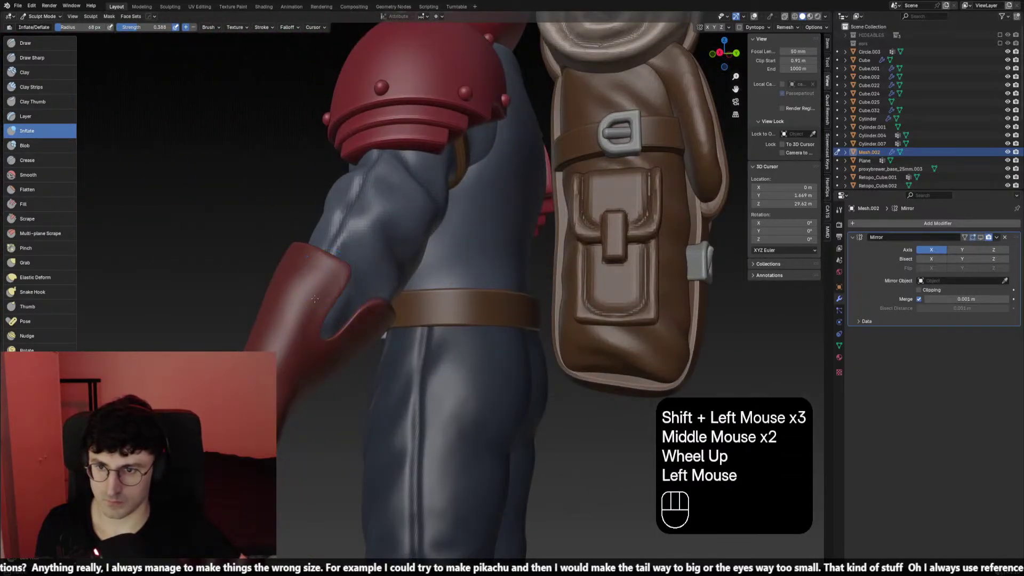
{"action": "middle_click_drag", "start_coordinate": [300, 348], "coordinate": [320, 352]}
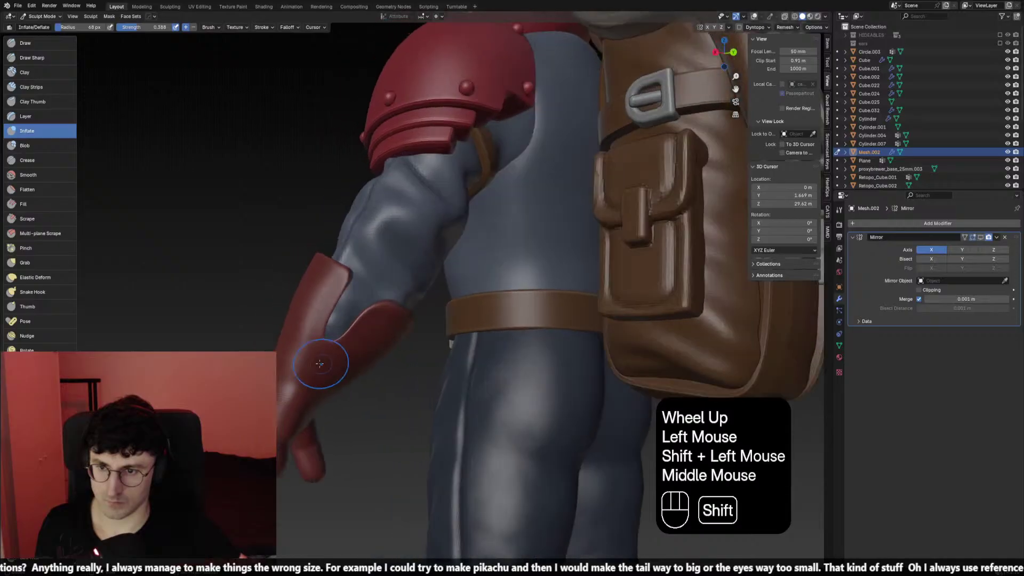
{"action": "left_click_drag", "start_coordinate": [320, 352], "coordinate": [322, 343], "text": "shift"}
Turn the gloves' Mirror modifier back on in the viewport and return to Object Mode
{"action": "scroll", "coordinate": [373, 344], "scroll_direction": "down", "scroll_amount": 2}
{"action": "key", "text": "KP_1"}
{"action": "scroll", "coordinate": [397, 343], "scroll_direction": "down", "scroll_amount": 2}
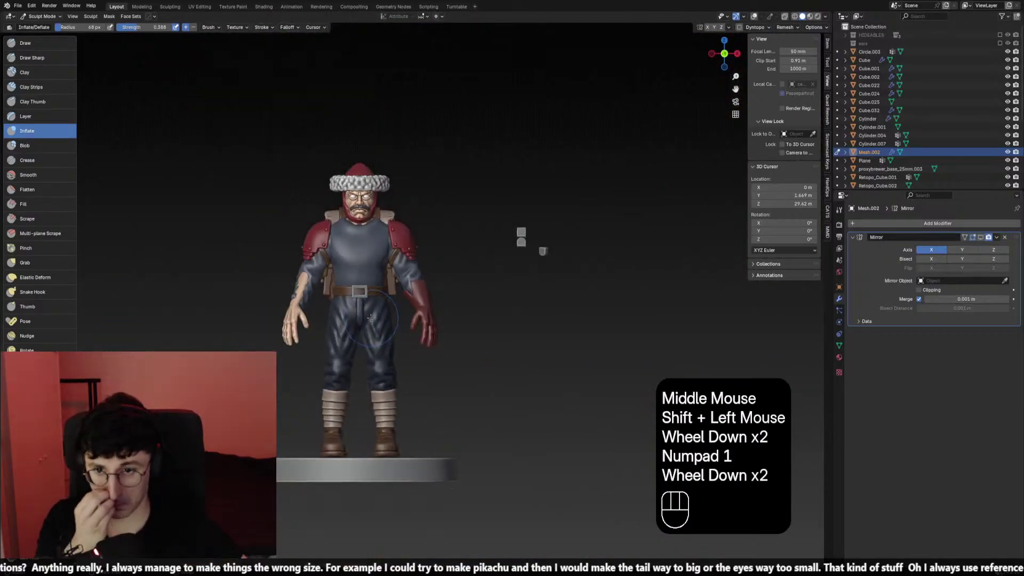
{"action": "middle_click_drag", "start_coordinate": [413, 307], "coordinate": [442, 312], "text": "shift"}
{"action": "key", "text": "shift+alt+z"}
{"action": "key", "text": "shift+alt+z"}
{"action": "middle_click_drag", "start_coordinate": [217, 166], "coordinate": [270, 176], "text": "shift"}
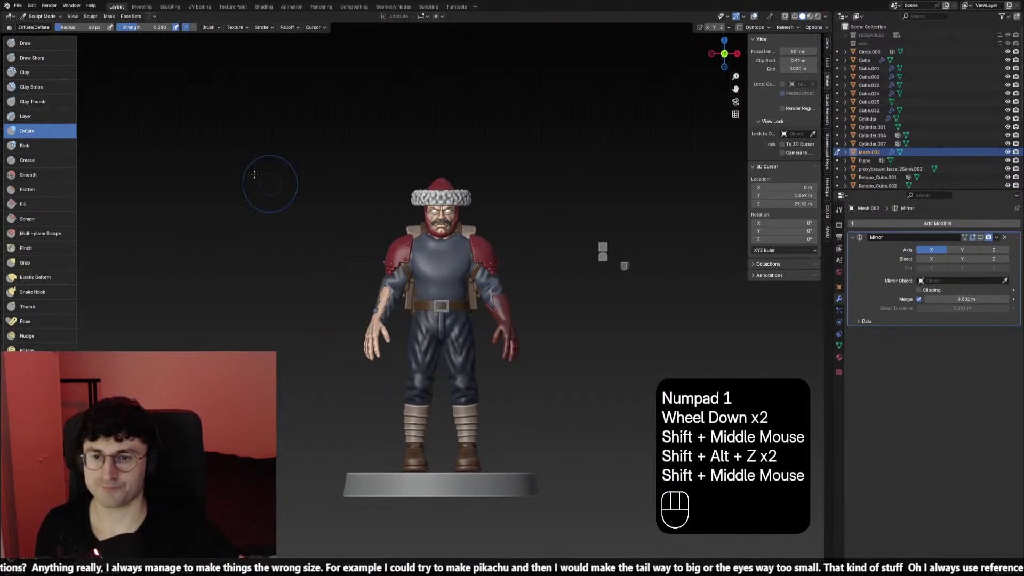
{"action": "left_click", "coordinate": [980, 237]}
{"action": "left_click", "coordinate": [41, 16]}
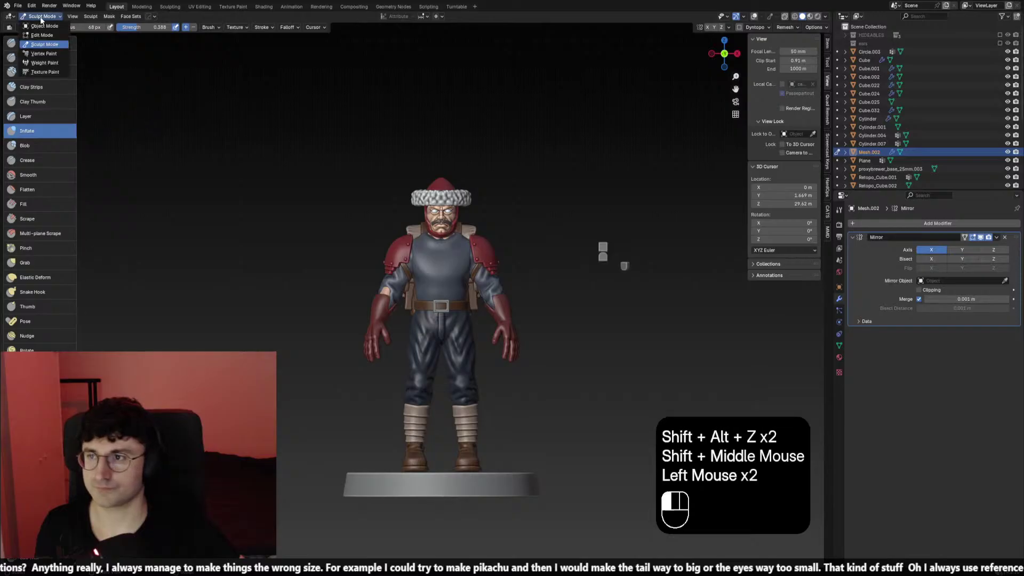
{"action": "left_click", "coordinate": [39, 27]}
Show the viewport overlays and delete the sleeve on the character's right arm from the blue sleeves mesh
{"action": "scroll", "coordinate": [443, 274], "scroll_direction": "up", "scroll_amount": 1}
{"action": "middle_click_drag", "start_coordinate": [251, 136], "coordinate": [365, 307], "text": "shift"}
{"action": "scroll", "coordinate": [365, 307], "scroll_direction": "up", "scroll_amount": 1}
{"action": "left_click", "coordinate": [406, 284]}
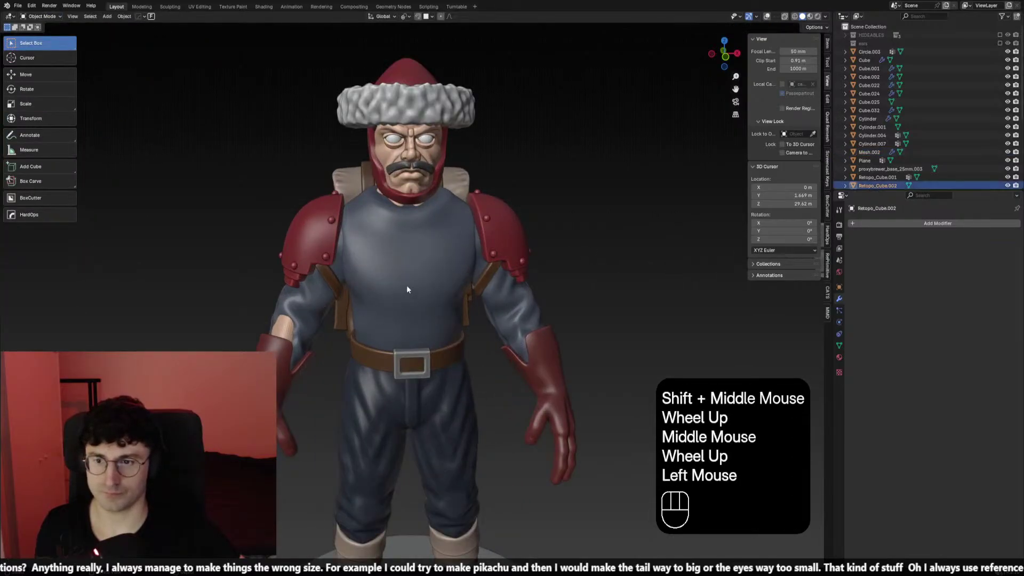
{"action": "key", "text": "g"}
{"action": "right_click", "coordinate": [548, 214]}
{"action": "left_click", "coordinate": [476, 304]}
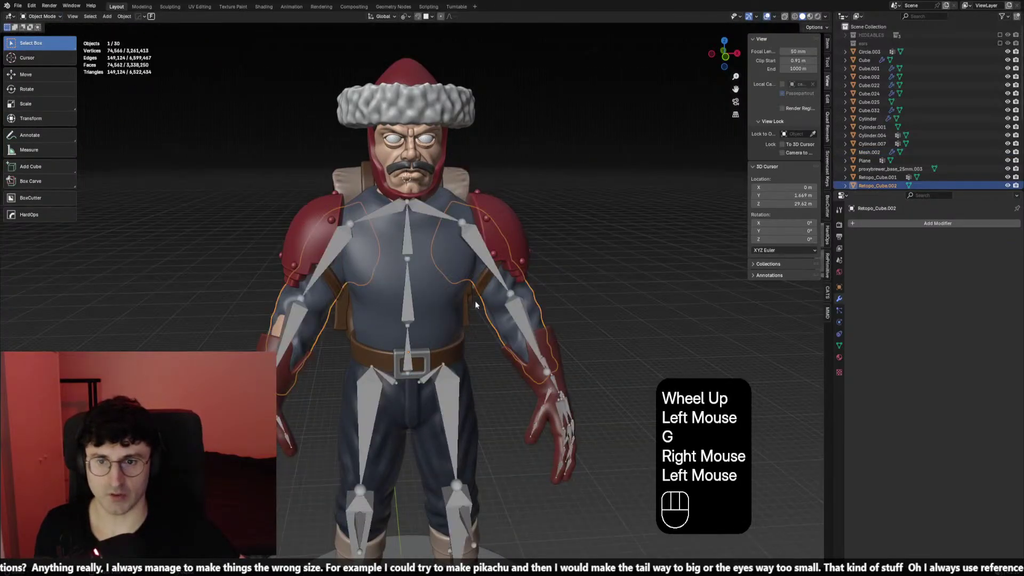
{"action": "key", "text": "Tab"}
{"action": "left_click", "coordinate": [316, 313]}
{"action": "key", "text": "l"}
{"action": "key", "text": "x"}
{"action": "key", "text": "Tab"}
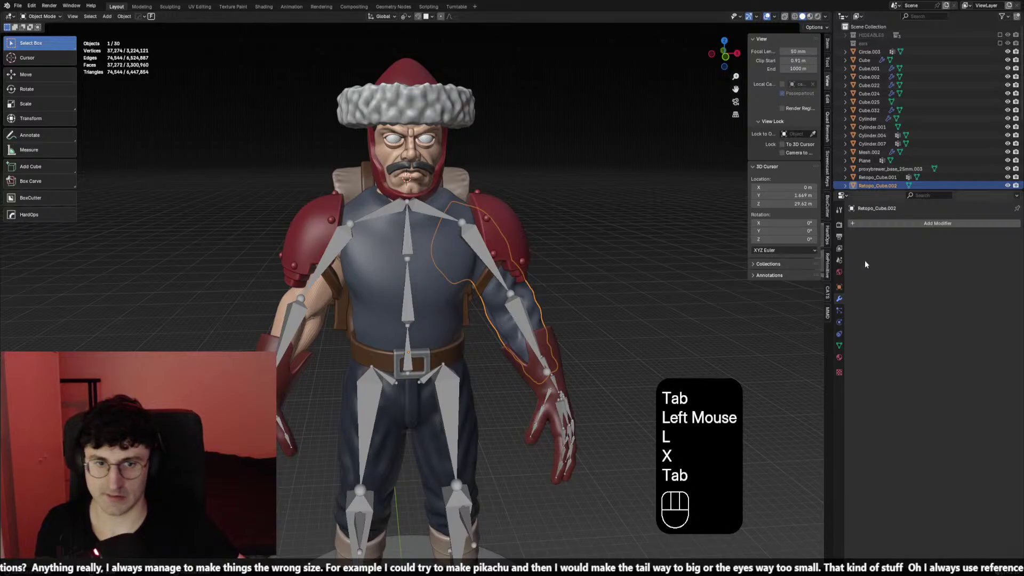
Add an X-axis Mirror modifier to the remaining sleeve with Cylinder as mirror object, and hide the viewport overlays
{"action": "left_click", "coordinate": [906, 223]}
{"action": "mouse_move", "coordinate": [895, 262]}
{"action": "left_click", "coordinate": [959, 277]}
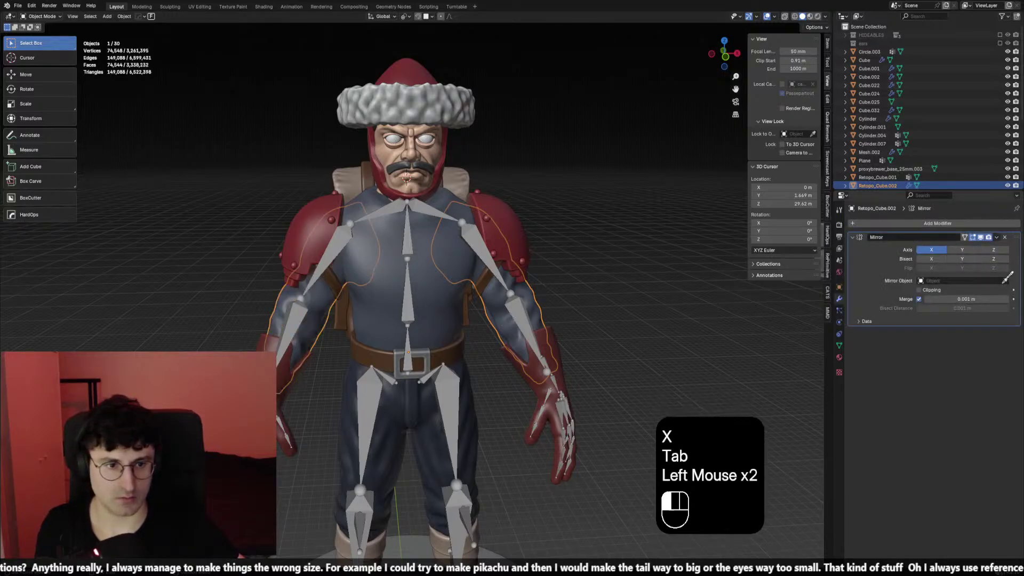
{"action": "left_click", "coordinate": [464, 347]}
{"action": "scroll", "coordinate": [632, 293], "scroll_direction": "down", "scroll_amount": 1}
{"action": "key", "text": "KP_1"}
{"action": "key", "text": "shift+alt+z"}
{"action": "scroll", "coordinate": [583, 299], "scroll_direction": "down", "scroll_amount": 2}
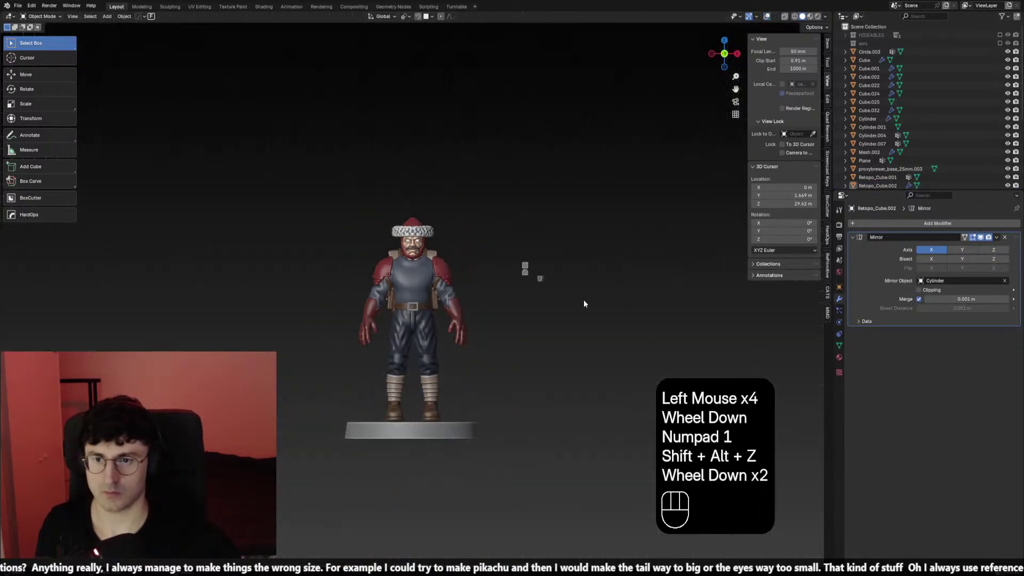
Save the file and examine the mirrored sleeves on the full figure from the front and side
{"action": "middle_click_drag", "start_coordinate": [499, 315], "coordinate": [509, 337]}
{"action": "scroll", "coordinate": [495, 330], "scroll_direction": "up", "scroll_amount": 1}
{"action": "key", "text": "ctrl+s"}
{"action": "key", "text": "KP_1"}
{"action": "key", "text": "KP_3"}
{"action": "key", "text": "KP_1"}
{"action": "scroll", "coordinate": [513, 185], "scroll_direction": "down", "scroll_amount": 1}
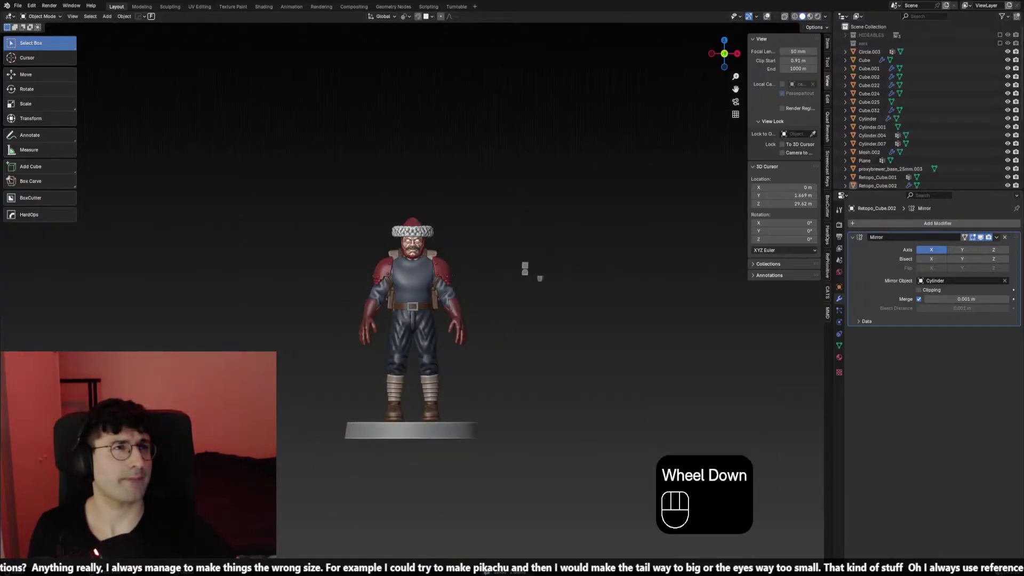
{"action": "scroll", "coordinate": [508, 275], "scroll_direction": "up", "scroll_amount": 2}
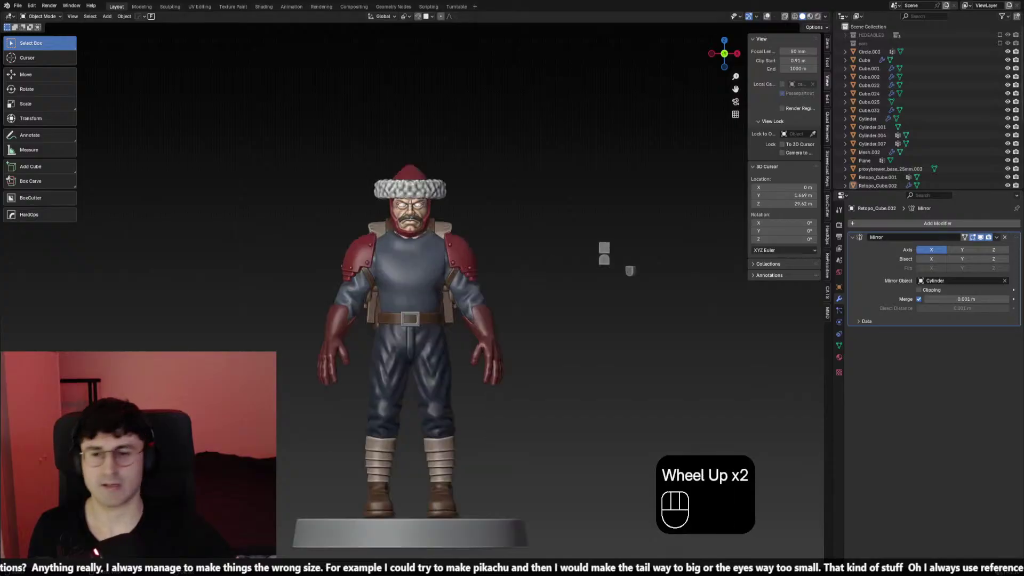
{"action": "mouse_move", "coordinate": [507, 274]}
{"action": "middle_mouse_down", "text": "shift"}
{"action": "mouse_move", "coordinate": [510, 230]}
{"action": "mouse_move", "coordinate": [464, 283]}
{"action": "mouse_move", "coordinate": [453, 262]}
{"action": "mouse_move", "coordinate": [493, 261]}
{"action": "mouse_move", "coordinate": [459, 255]}
{"action": "mouse_move", "coordinate": [480, 251]}
{"action": "mouse_move", "coordinate": [607, 256]}
{"action": "mouse_move", "coordinate": [462, 254]}
{"action": "mouse_move", "coordinate": [480, 267]}
{"action": "mouse_move", "coordinate": [431, 265]}
{"action": "mouse_move", "coordinate": [561, 272]}
{"action": "mouse_move", "coordinate": [442, 260]}
{"action": "mouse_move", "coordinate": [516, 260]}
{"action": "mouse_move", "coordinate": [491, 264]}
{"action": "middle_mouse_up", "text": "shift"}
{"action": "scroll", "coordinate": [509, 229], "scroll_direction": "down", "scroll_amount": 2}
{"action": "scroll", "coordinate": [464, 283], "scroll_direction": "up", "scroll_amount": 2}
{"action": "key", "text": "ctrl+s"}
Examine the figure's overall silhouette at several distances and angles, and save the file again
{"action": "scroll", "coordinate": [493, 261], "scroll_direction": "down", "scroll_amount": 1}
{"action": "scroll", "coordinate": [458, 256], "scroll_direction": "down", "scroll_amount": 2}
{"action": "scroll", "coordinate": [480, 252], "scroll_direction": "up", "scroll_amount": 1}
{"action": "scroll", "coordinate": [561, 272], "scroll_direction": "down", "scroll_amount": 3}
{"action": "scroll", "coordinate": [441, 261], "scroll_direction": "up", "scroll_amount": 1}
{"action": "scroll", "coordinate": [483, 264], "scroll_direction": "up", "scroll_amount": 1}
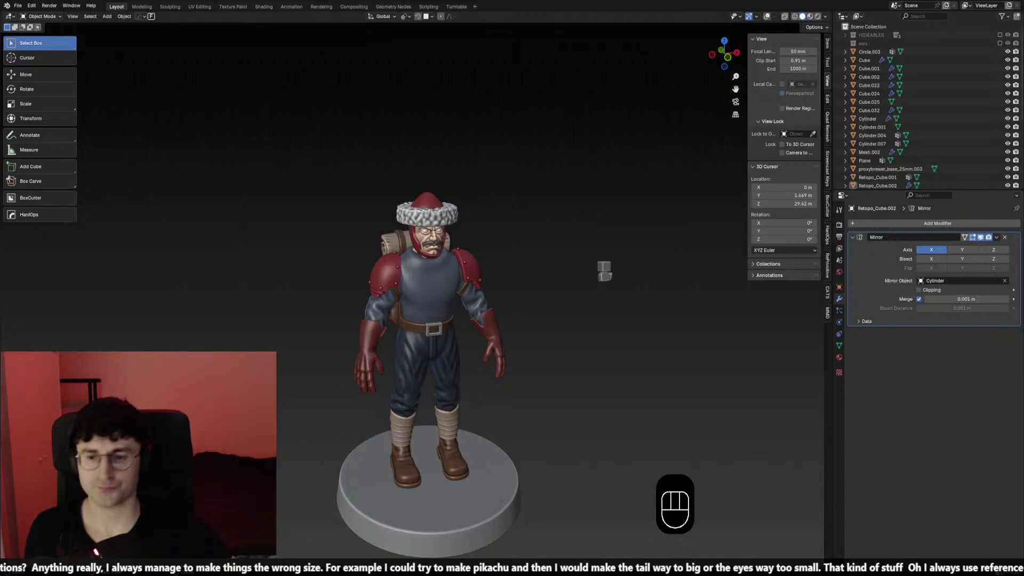
{"action": "scroll", "coordinate": [494, 224], "scroll_direction": "down", "scroll_amount": 2}
{"action": "scroll", "coordinate": [494, 224], "scroll_direction": "up", "scroll_amount": 1}
{"action": "middle_click_drag", "start_coordinate": [480, 235], "coordinate": [509, 260]}
{"action": "key", "text": "KP_1"}
{"action": "key", "text": "KP_3"}
{"action": "key", "text": "KP_1"}
{"action": "key", "text": "ctrl+s"}
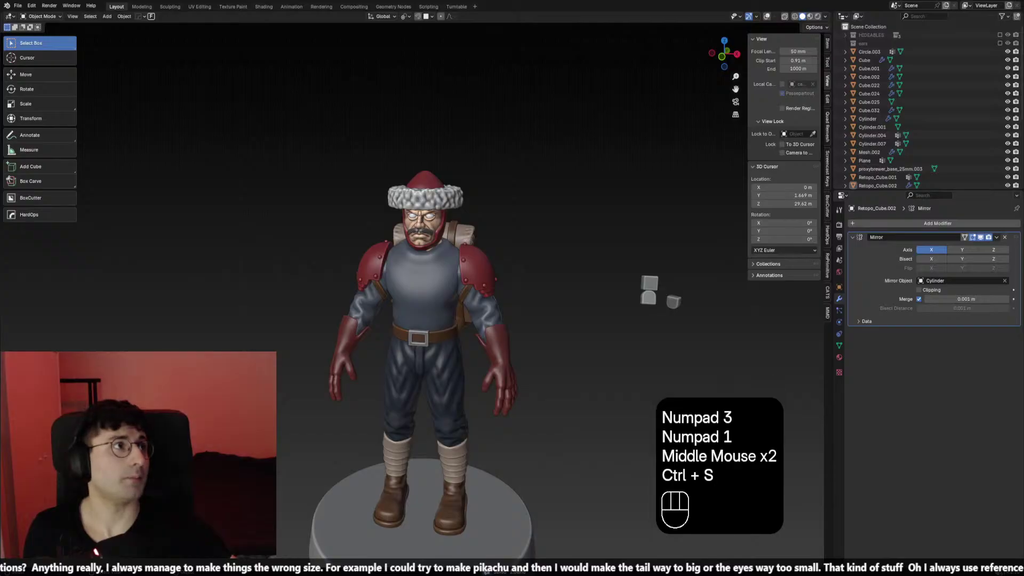
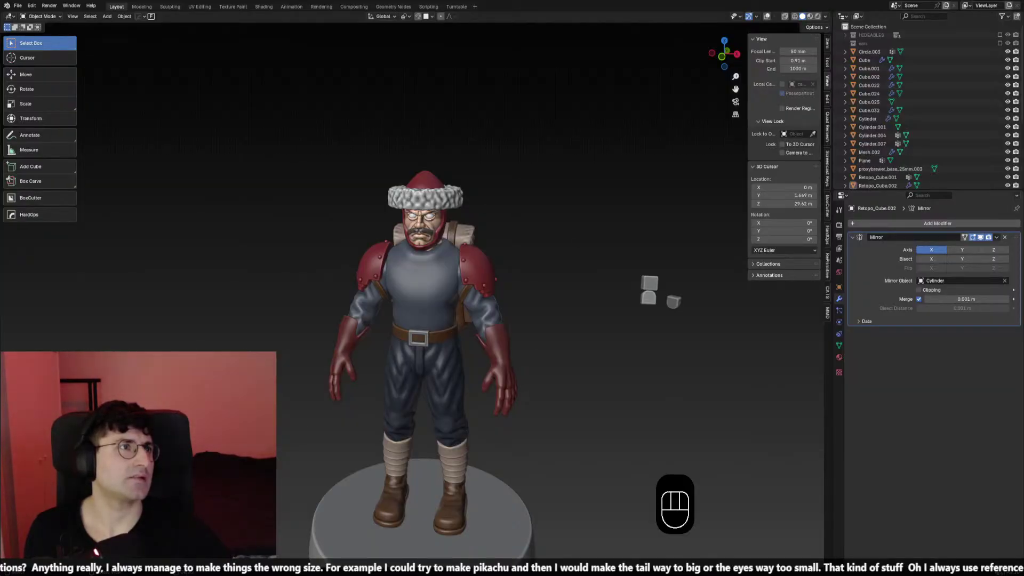
Select the red gloves mesh and turn the viewport overlays on to show the armature bones
{"action": "scroll", "coordinate": [467, 426], "scroll_direction": "up", "scroll_amount": 2}
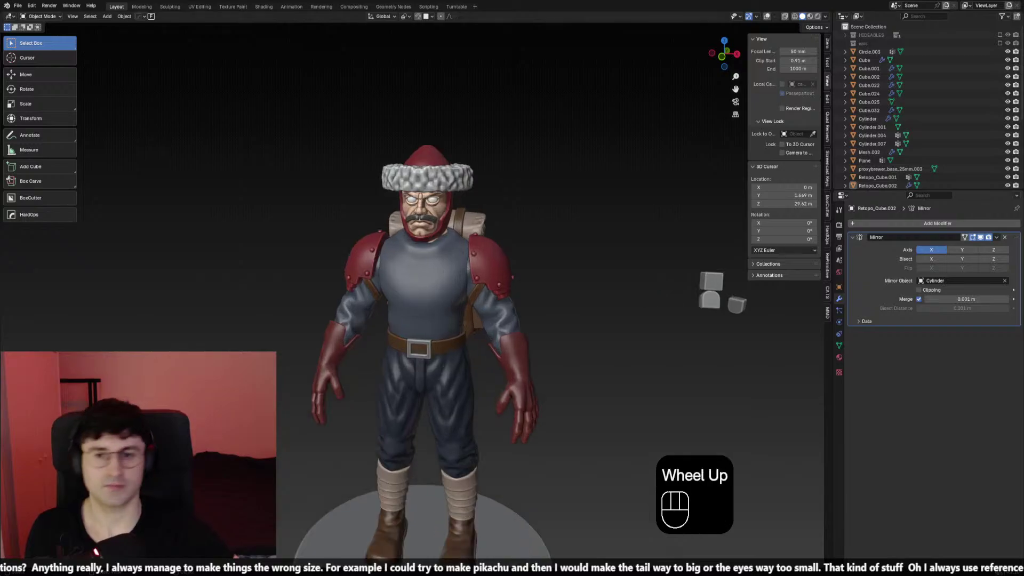
{"action": "middle_click", "coordinate": [466, 425]}
{"action": "key", "text": "KP_1"}
{"action": "scroll", "coordinate": [452, 385], "scroll_direction": "up", "scroll_amount": 4}
{"action": "middle_click_drag", "start_coordinate": [454, 411], "coordinate": [494, 366], "text": "shift"}
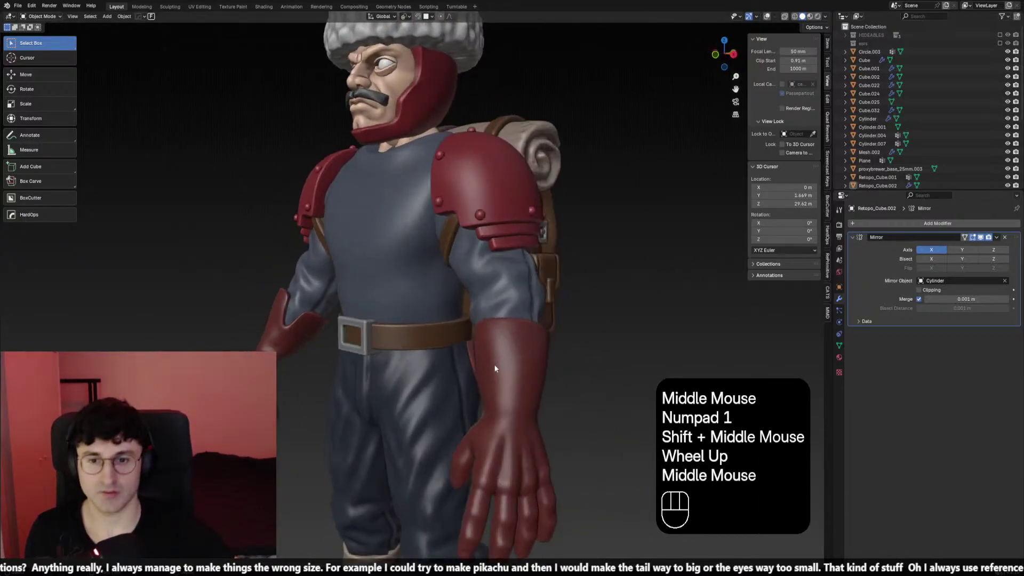
{"action": "left_click", "coordinate": [568, 402]}
{"action": "middle_click_drag", "start_coordinate": [568, 402], "coordinate": [578, 276], "text": "shift"}
{"action": "left_click", "coordinate": [766, 16]}
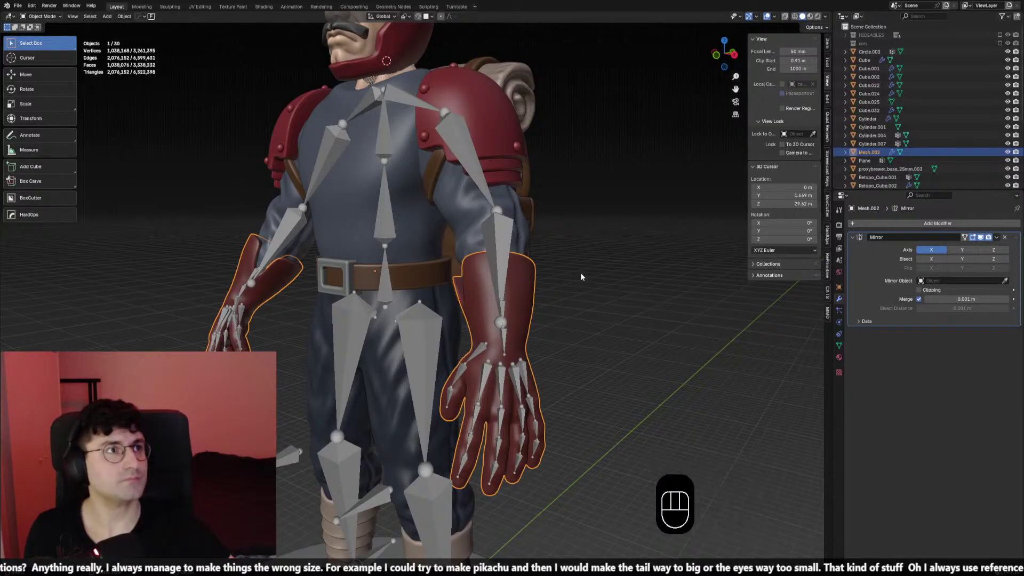
Examine the glove and its cuff opening with the viewport overlays on and off
{"action": "middle_click_drag", "start_coordinate": [580, 273], "coordinate": [621, 274]}
{"action": "left_click", "coordinate": [582, 285]}
{"action": "left_click", "coordinate": [767, 17]}
{"action": "middle_click_drag", "start_coordinate": [613, 155], "coordinate": [575, 144], "text": "shift"}
{"action": "left_click", "coordinate": [765, 17]}
{"action": "scroll", "coordinate": [542, 177], "scroll_direction": "up", "scroll_amount": 2}
{"action": "left_click", "coordinate": [499, 277]}
{"action": "left_click", "coordinate": [767, 17]}
{"action": "left_click", "coordinate": [767, 17]}
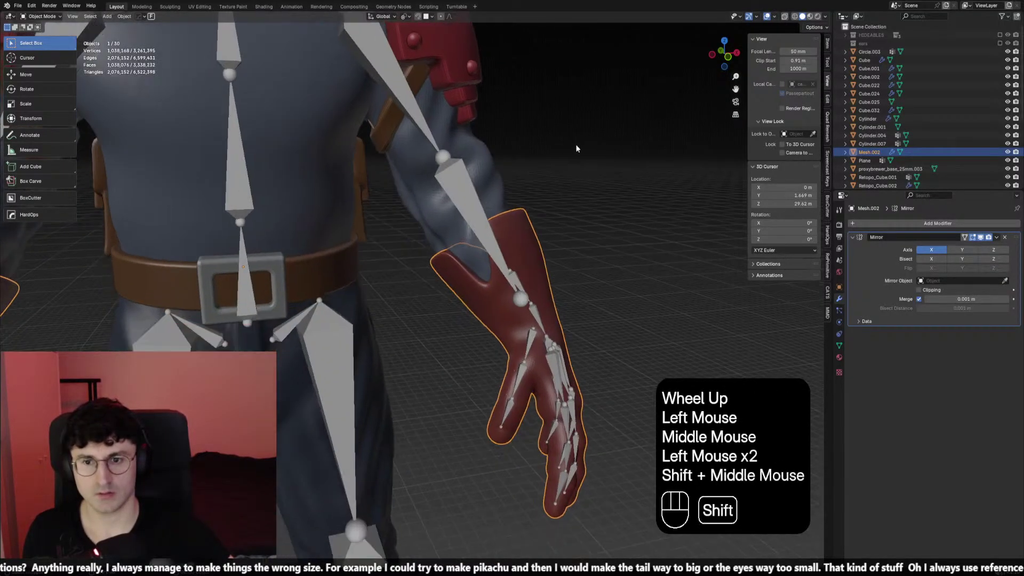
Hide the armature so only the character's meshes show, keeping the viewport overlays on
{"action": "left_click", "coordinate": [483, 228]}
{"action": "key", "text": "h"}
{"action": "middle_click_drag", "start_coordinate": [483, 228], "coordinate": [618, 140], "text": "shift"}
{"action": "scroll", "coordinate": [619, 144], "scroll_direction": "up", "scroll_amount": 1}
{"action": "left_click", "coordinate": [768, 17]}
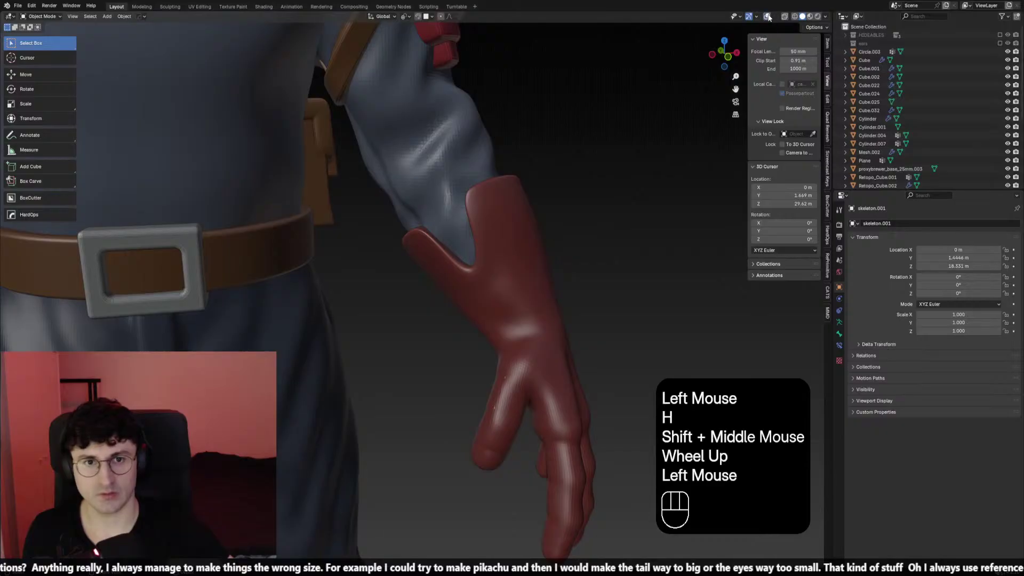
{"action": "left_click", "coordinate": [768, 17]}
Place the 3D cursor on the glove's surface at the tip of the cuff's front notch
{"action": "scroll", "coordinate": [518, 237], "scroll_direction": "up", "scroll_amount": 1}
{"action": "middle_click_drag", "start_coordinate": [496, 219], "coordinate": [518, 237]}
{"action": "right_click", "coordinate": [507, 250], "text": "shift"}
{"action": "key", "text": "shift+a"}
{"action": "mouse_move", "coordinate": [504, 250]}
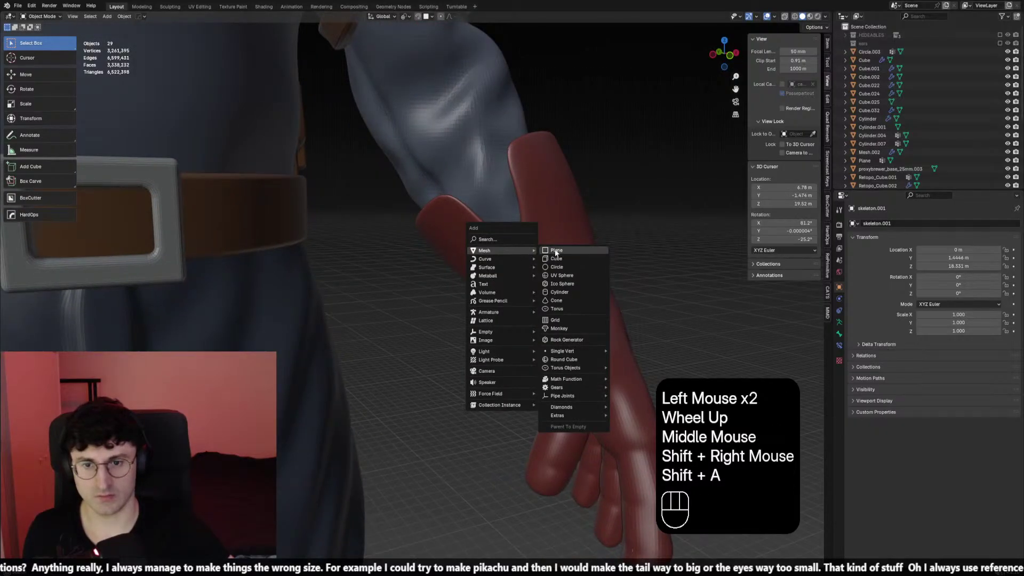
{"action": "left_click", "coordinate": [556, 251]}
{"action": "key", "text": "g"}
{"action": "left_click", "coordinate": [526, 250], "text": "ctrl"}
{"action": "key", "text": "s"}
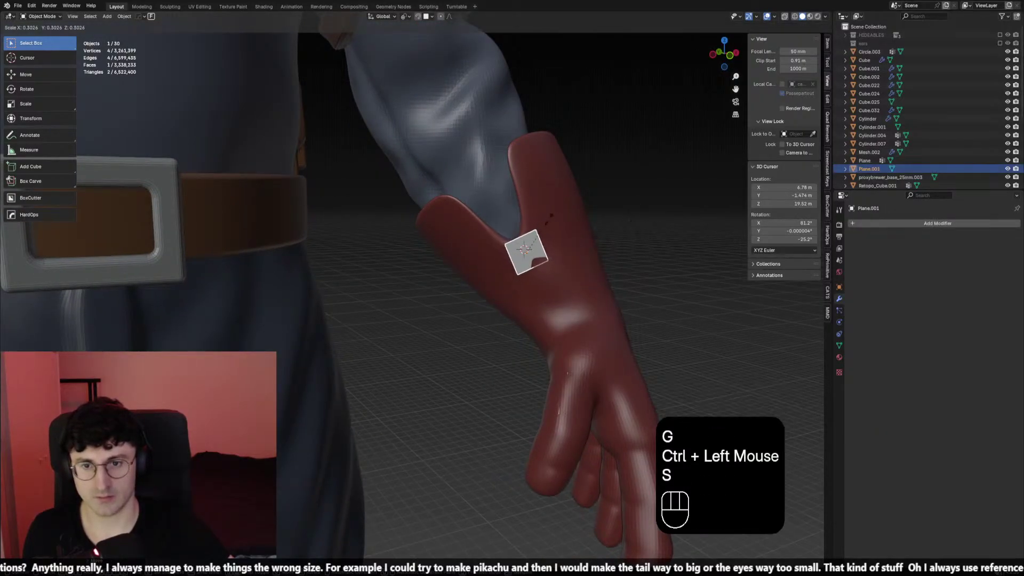
{"action": "left_click", "coordinate": [555, 214]}
{"action": "key", "text": "r"}
{"action": "left_click", "coordinate": [581, 213]}
{"action": "key", "text": "x"}
{"action": "left_click", "coordinate": [583, 213]}
Add a mesh circle at the 3D cursor, scale it to about the cuff's width and tilt it across the forearm
{"action": "key", "text": "shift+a"}
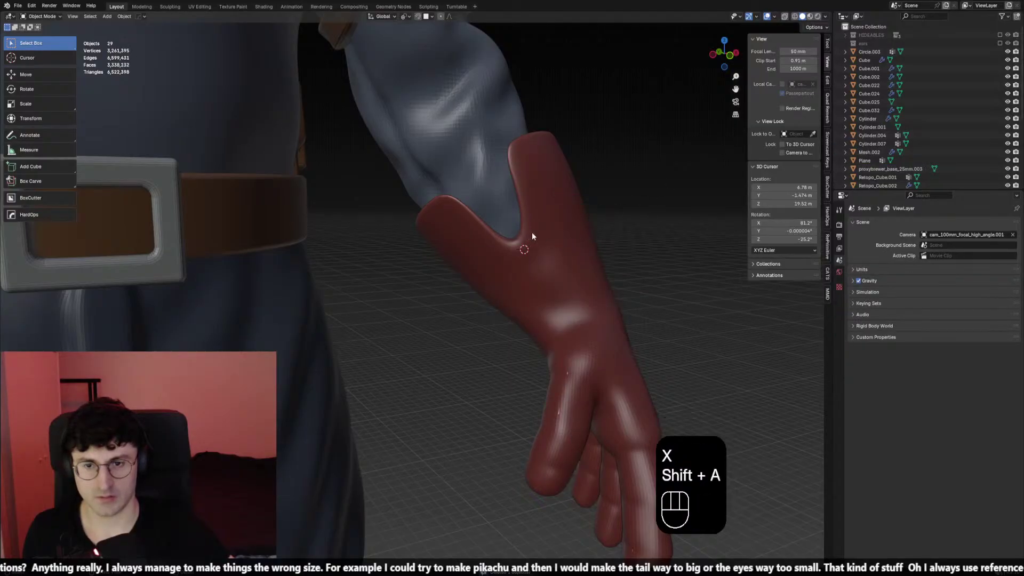
{"action": "key", "text": "shift+a"}
{"action": "mouse_move", "coordinate": [522, 233]}
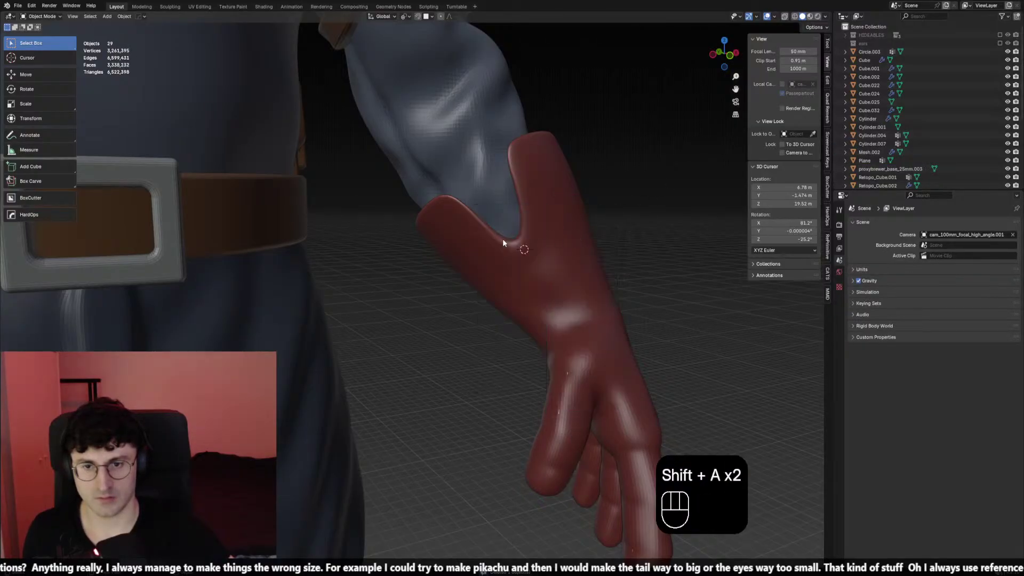
{"action": "key", "text": "shift+a"}
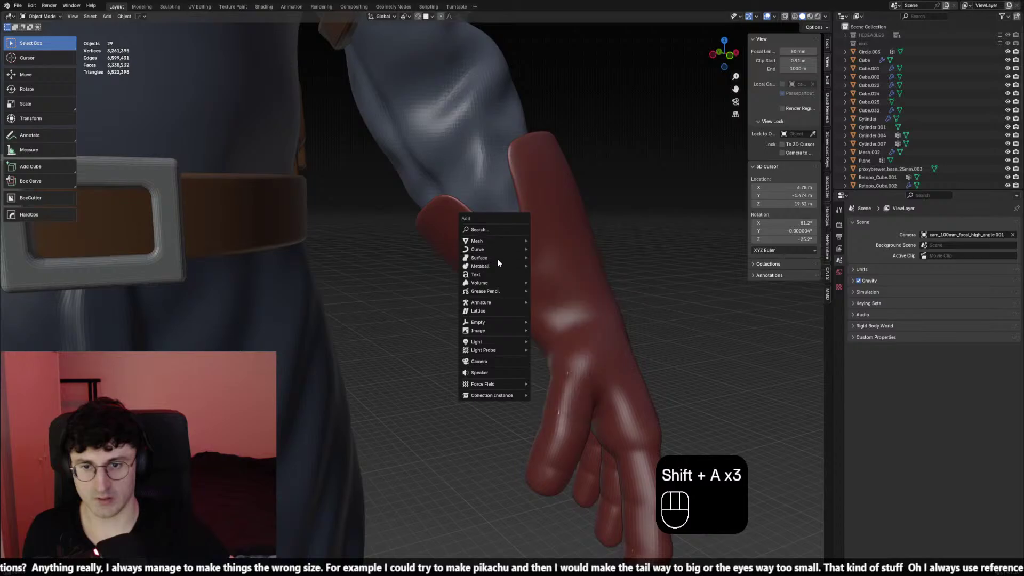
{"action": "mouse_move", "coordinate": [494, 241]}
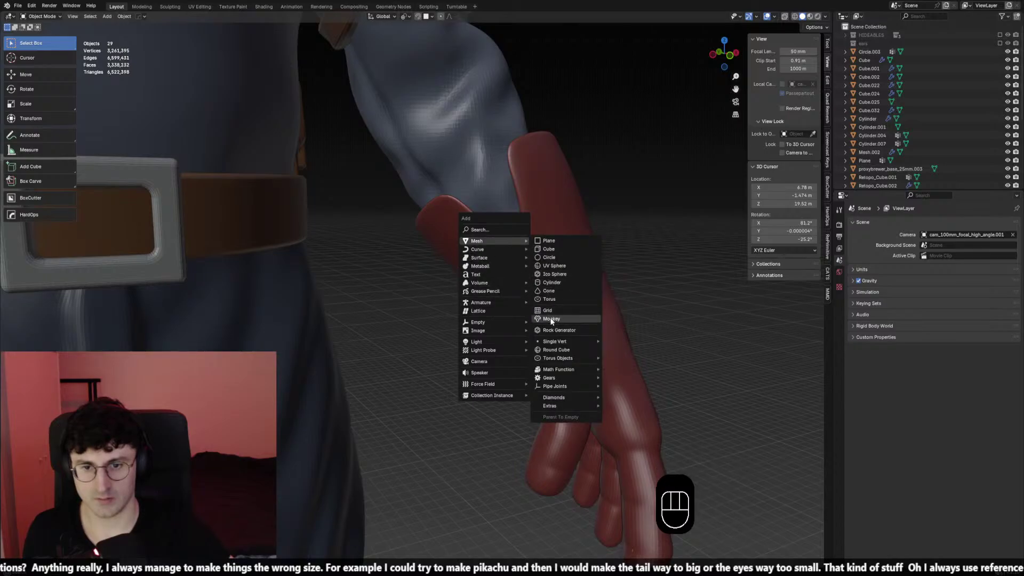
{"action": "left_click", "coordinate": [549, 257]}
{"action": "scroll", "coordinate": [613, 243], "scroll_direction": "down", "scroll_amount": 4}
{"action": "key", "text": "s"}
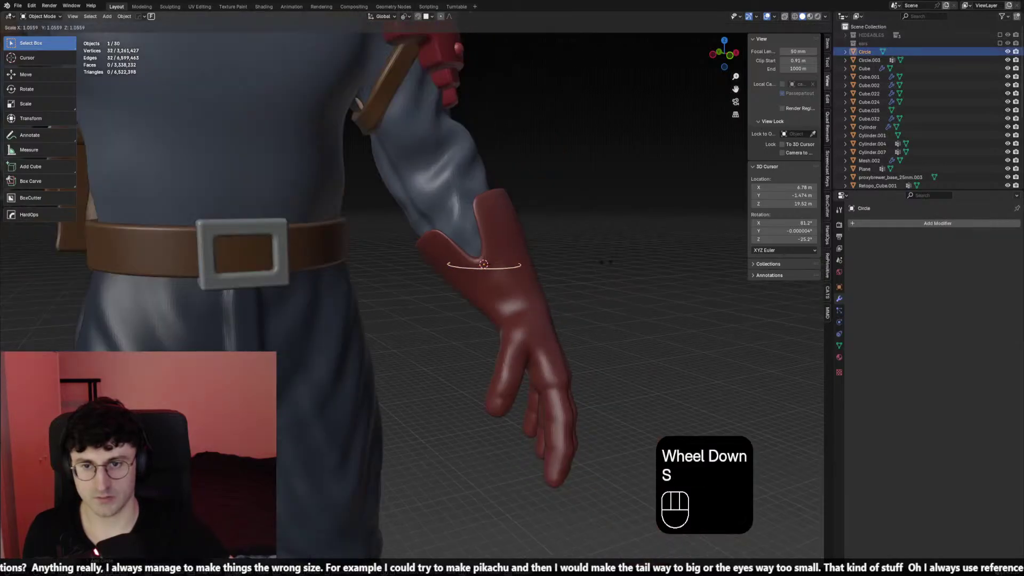
{"action": "left_click", "coordinate": [613, 243]}
{"action": "key", "text": "r"}
{"action": "left_click", "coordinate": [613, 243]}
{"action": "key", "text": "r"}
{"action": "left_click", "coordinate": [613, 147]}
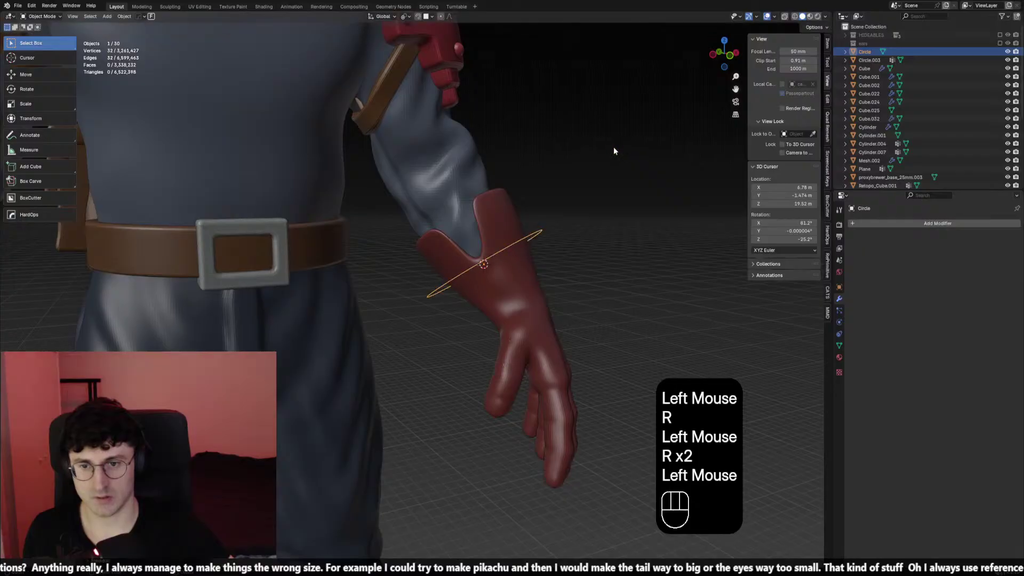
Move and resize the circle so it surrounds the opening of the glove cuff
{"action": "key", "text": "g"}
{"action": "left_click", "coordinate": [578, 115]}
{"action": "middle_click_drag", "start_coordinate": [579, 114], "coordinate": [661, 144]}
{"action": "key", "text": "g"}
{"action": "left_click", "coordinate": [587, 144]}
{"action": "key", "text": "s"}
{"action": "left_click", "coordinate": [613, 133]}
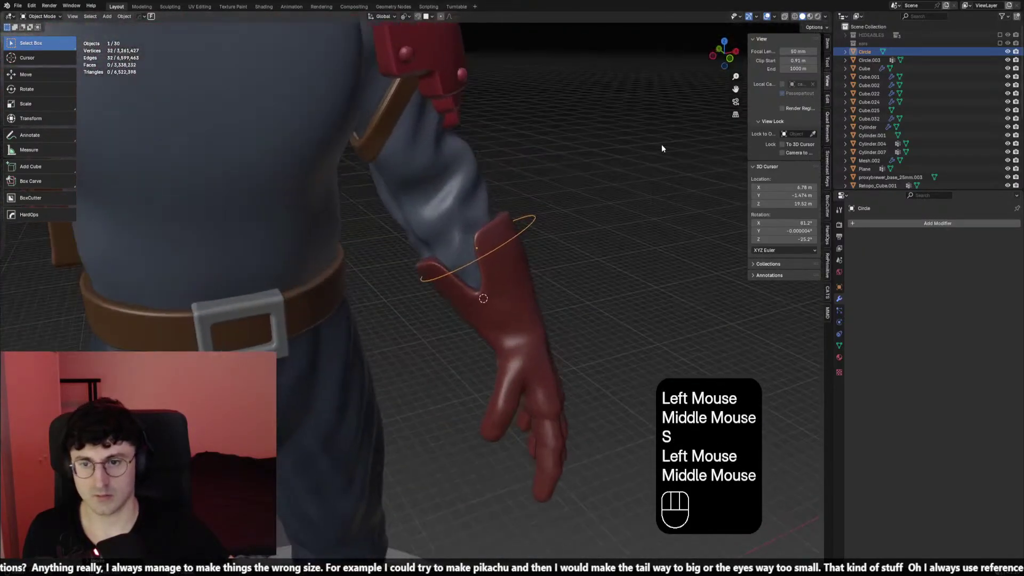
{"action": "key", "text": "g"}
{"action": "left_click", "coordinate": [643, 158], "text": "shift"}
Give the circle a Skin modifier and a Shrinkwrap modifier targeting the glove mesh, with Shrinkwrap placed above Skin
{"action": "left_click", "coordinate": [908, 224]}
{"action": "type", "text": "s"}
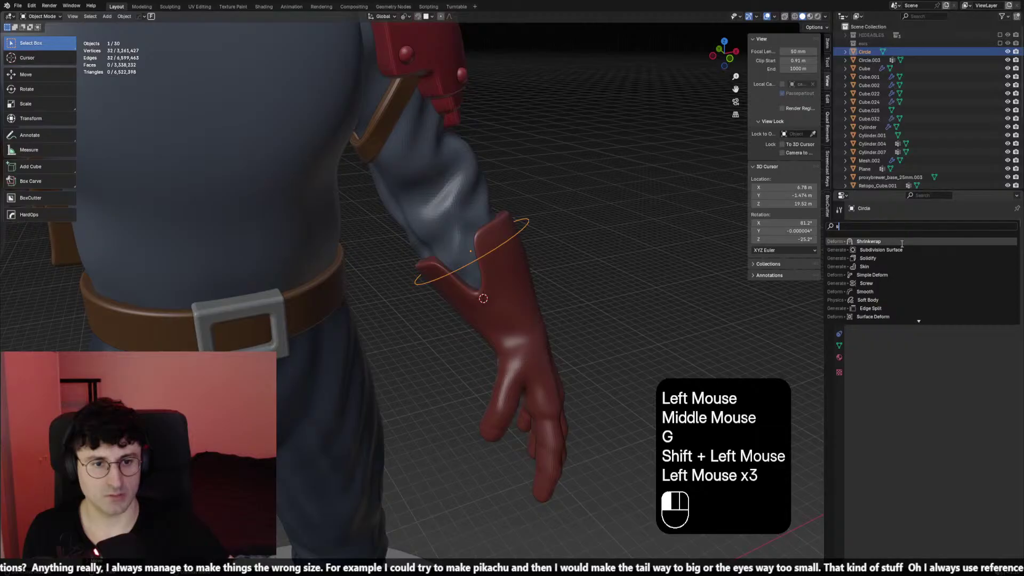
{"action": "left_click", "coordinate": [884, 265]}
{"action": "middle_click", "coordinate": [926, 207]}
{"action": "left_click", "coordinate": [912, 223]}
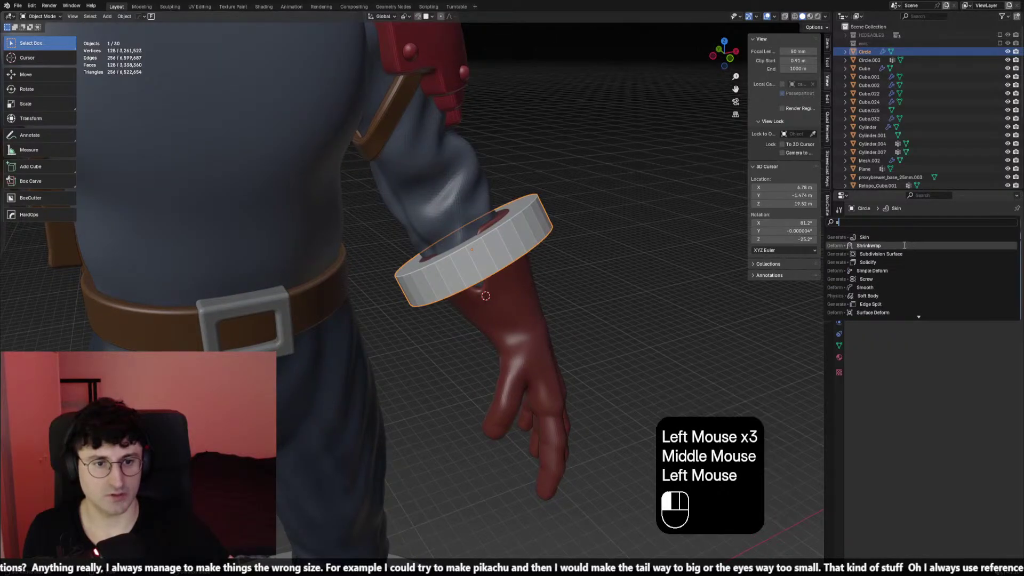
{"action": "left_click", "coordinate": [903, 245]}
{"action": "left_click", "coordinate": [522, 298]}
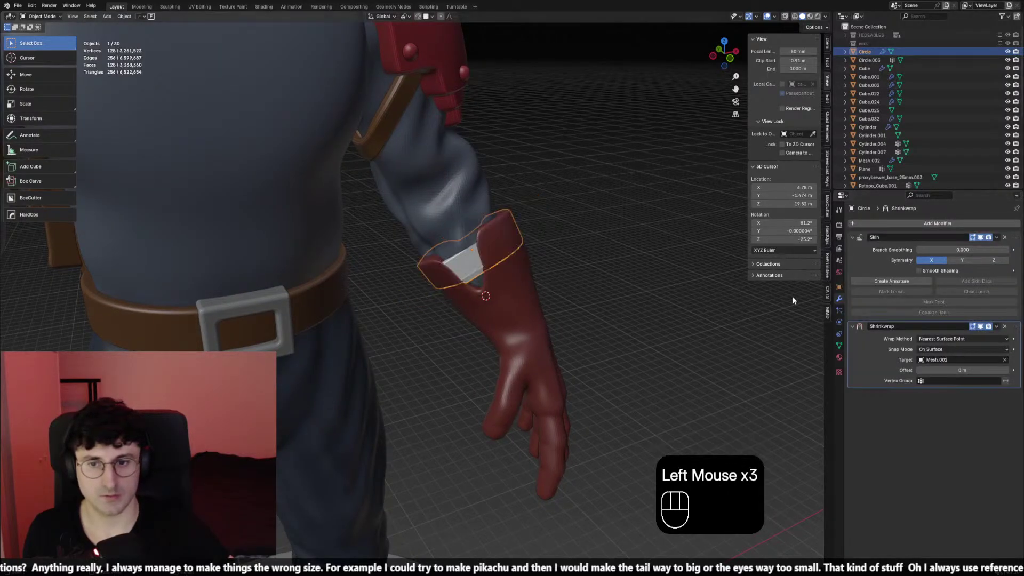
{"action": "left_click_drag", "start_coordinate": [996, 326], "coordinate": [981, 392]}
{"action": "middle_click_drag", "start_coordinate": [613, 240], "coordinate": [565, 234]}
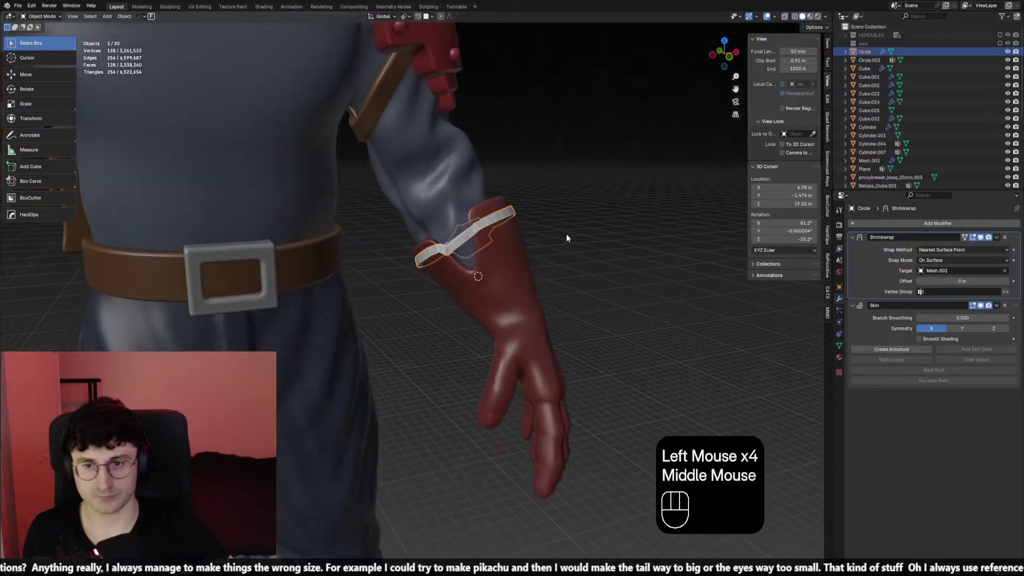
Set the transform orientation to Normal and move the circle along its Z axis over the cuff opening
{"action": "scroll", "coordinate": [533, 176], "scroll_direction": "up", "scroll_amount": 2}
{"action": "left_click", "coordinate": [534, 175]}
{"action": "key", "text": "g"}
{"action": "key", "text": "z"}
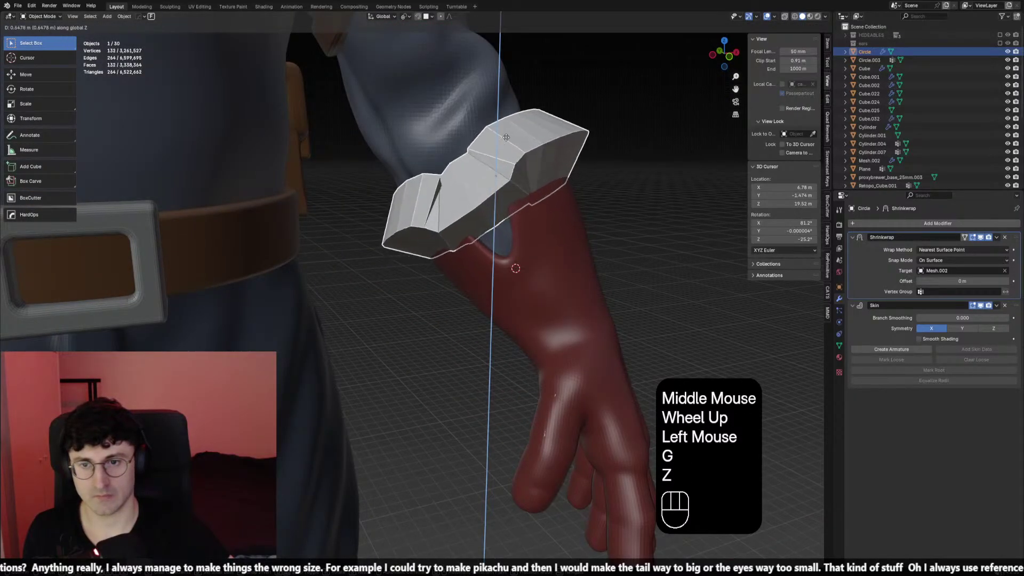
{"action": "right_click", "coordinate": [560, 181]}
{"action": "middle_click_drag", "start_coordinate": [560, 182], "coordinate": [554, 160]}
{"action": "left_click", "coordinate": [384, 17]}
{"action": "left_click", "coordinate": [376, 62]}
{"action": "key", "text": "g"}
{"action": "key", "text": "z"}
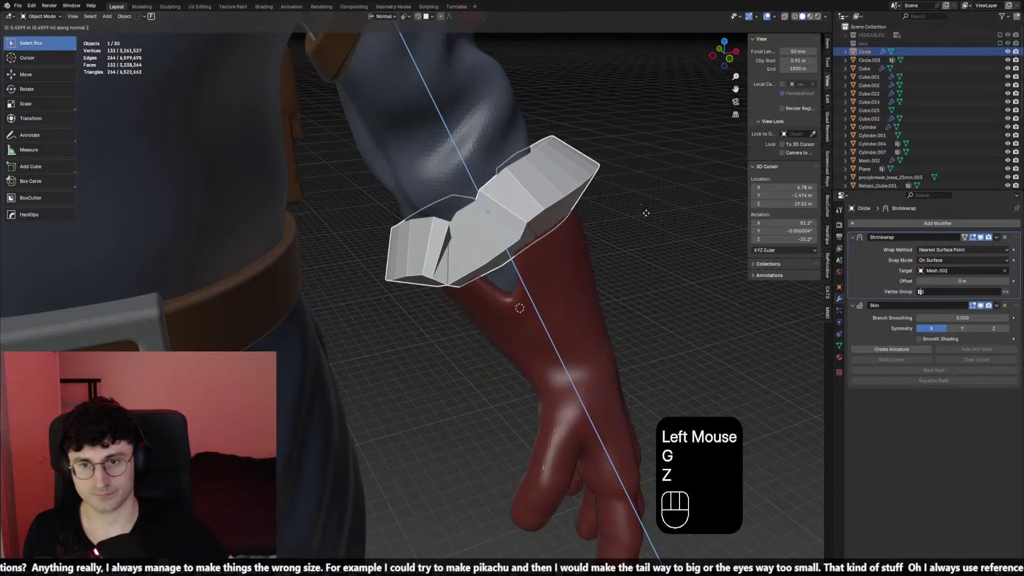
{"action": "left_click", "coordinate": [647, 217]}
Reduce the skin radius of all the circle's vertices to thin the band, and select the vertex above the cuff's front notch
{"action": "key", "text": "Tab"}
{"action": "key", "text": "ctrl+a"}
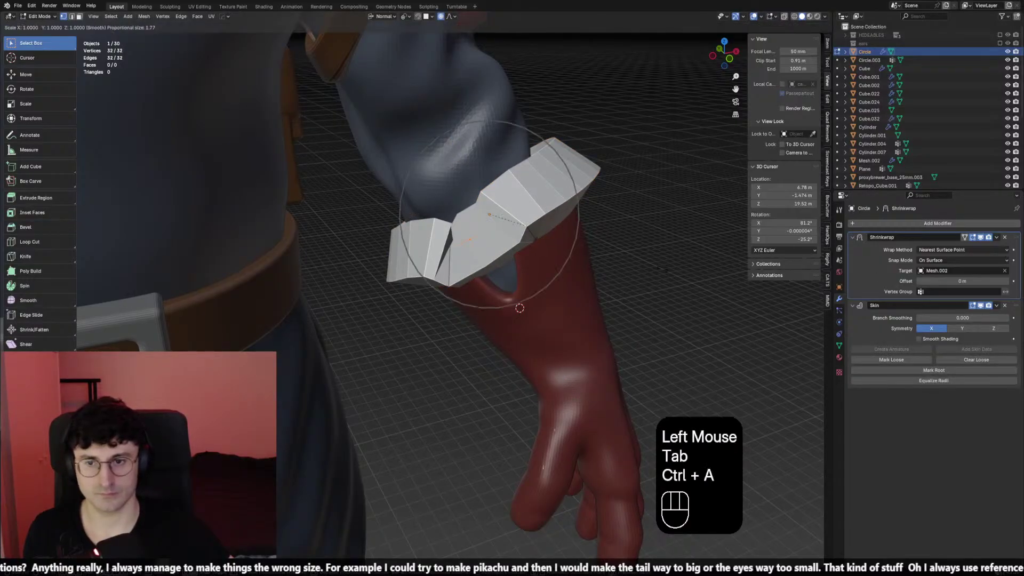
{"action": "left_click", "coordinate": [520, 309]}
{"action": "key", "text": "Tab"}
{"action": "middle_click_drag", "start_coordinate": [612, 213], "coordinate": [522, 251]}
{"action": "key", "text": "Tab"}
{"action": "left_click", "coordinate": [496, 218]}
{"action": "key", "text": "g"}
{"action": "key", "text": "z"}
{"action": "right_click", "coordinate": [533, 261]}
{"action": "key", "text": "g"}
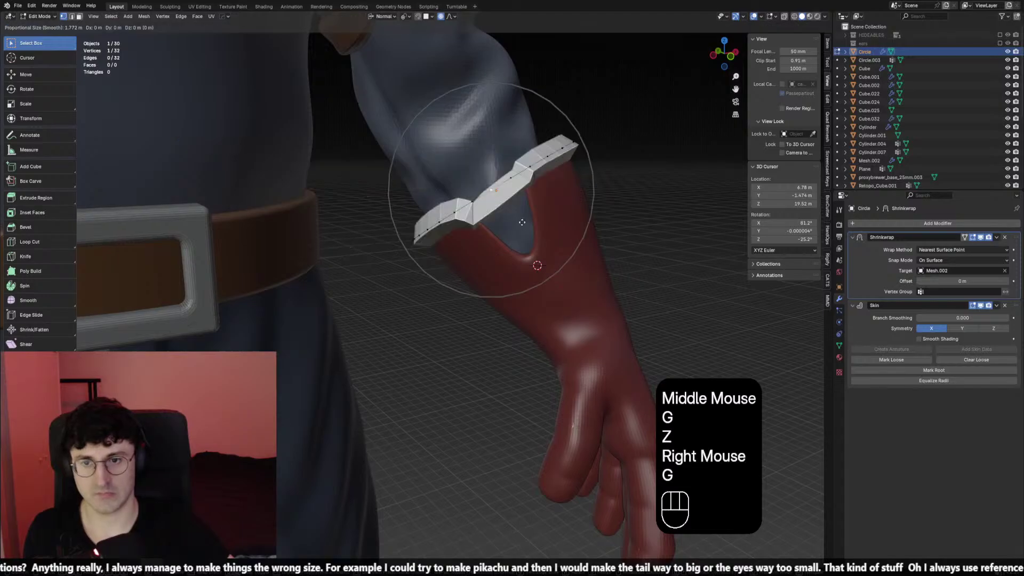
{"action": "key", "text": "y"}
{"action": "scroll", "coordinate": [590, 292], "scroll_direction": "up", "scroll_amount": 2}
{"action": "right_click", "coordinate": [590, 292]}
Set the orientation to Local and pull the vertex down along Z into the front notch with a proportional size of 1.949 m
{"action": "left_click_drag", "start_coordinate": [382, 16], "coordinate": [376, 52]}
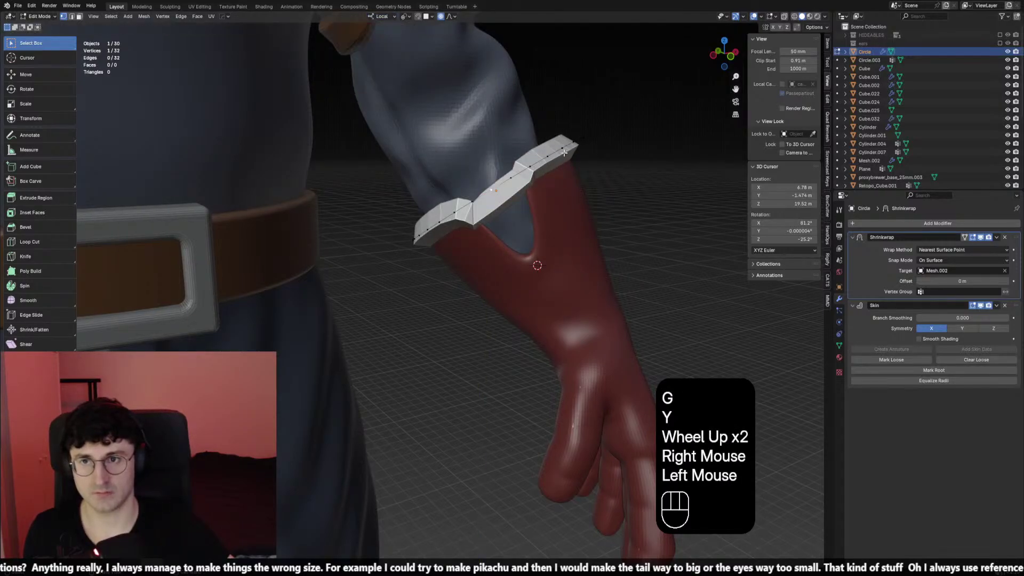
{"action": "key", "text": "g"}
{"action": "key", "text": "z"}
{"action": "scroll", "coordinate": [634, 232], "scroll_direction": "down", "scroll_amount": 4}
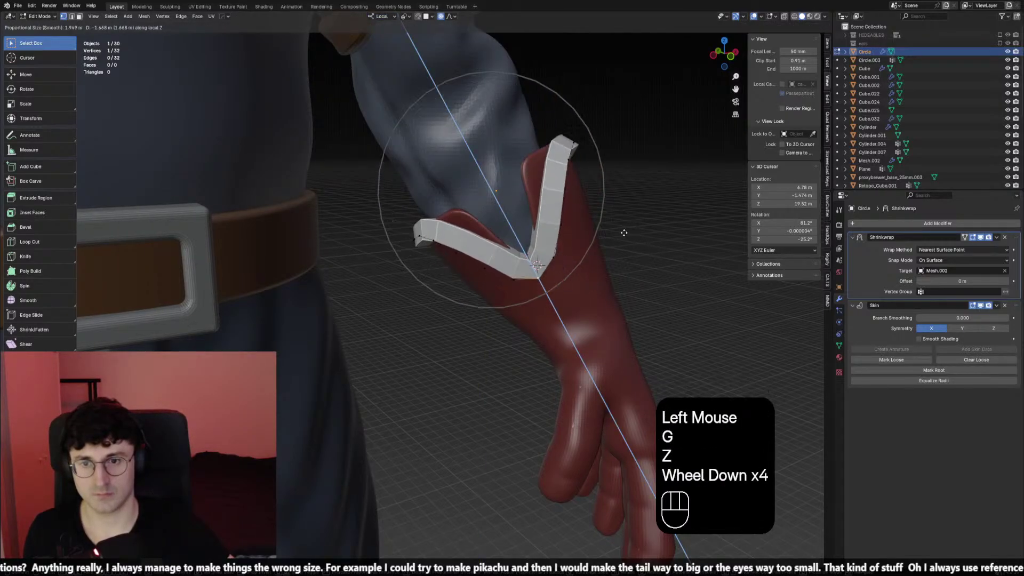
{"action": "left_click", "coordinate": [619, 229]}
Pull the vertex above the cuff's rear notch down along local Z so the band follows that notch
{"action": "middle_click_drag", "start_coordinate": [619, 229], "coordinate": [315, 239]}
{"action": "left_click", "coordinate": [343, 231]}
{"action": "key", "text": "g"}
{"action": "key", "text": "z"}
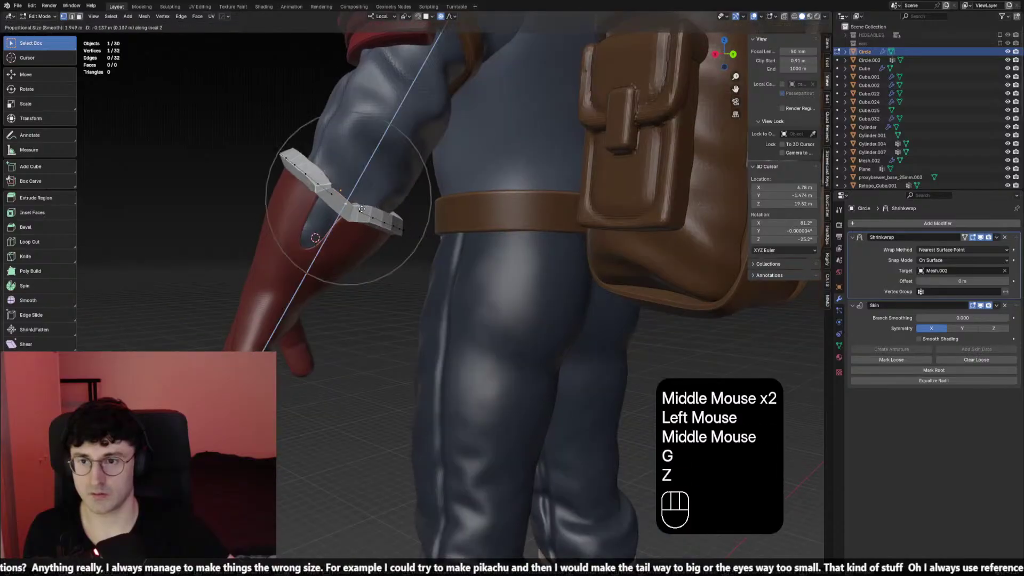
{"action": "right_click", "coordinate": [300, 254]}
{"action": "left_click", "coordinate": [299, 255]}
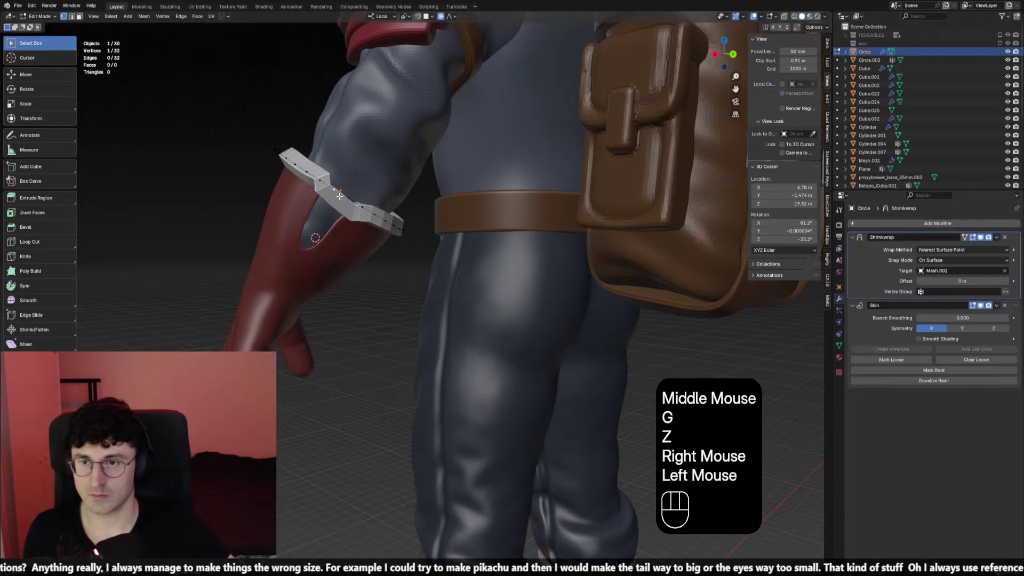
{"action": "key", "text": "g"}
{"action": "key", "text": "z"}
{"action": "left_click", "coordinate": [291, 271]}
{"action": "middle_click_drag", "start_coordinate": [291, 270], "coordinate": [538, 198]}
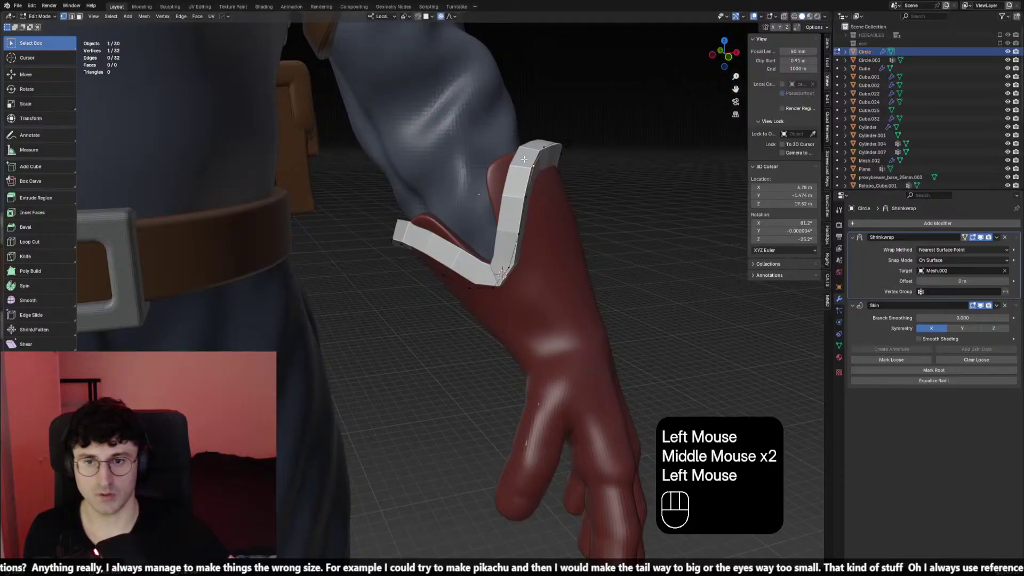
Nudge the selected band vertex on the cuff's outer flap along local X
{"action": "key", "text": "g"}
{"action": "key", "text": "x"}
{"action": "right_click", "coordinate": [524, 159]}
{"action": "key", "text": "g"}
{"action": "key", "text": "x"}
{"action": "left_click", "coordinate": [528, 160]}
Move the band vertex on the cuff's inner flap along local Y to fit the flap's edge
{"action": "middle_click_drag", "start_coordinate": [528, 160], "coordinate": [454, 199]}
{"action": "left_click", "coordinate": [452, 199]}
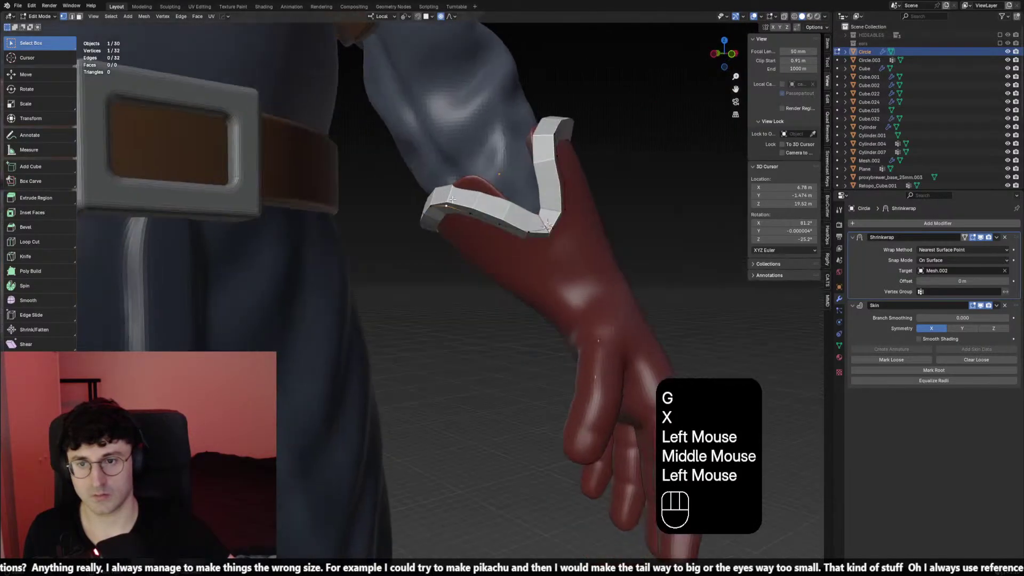
{"action": "key", "text": "g"}
{"action": "key", "text": "x"}
{"action": "right_click", "coordinate": [480, 181]}
{"action": "key", "text": "g"}
{"action": "key", "text": "y"}
{"action": "left_click", "coordinate": [505, 166]}
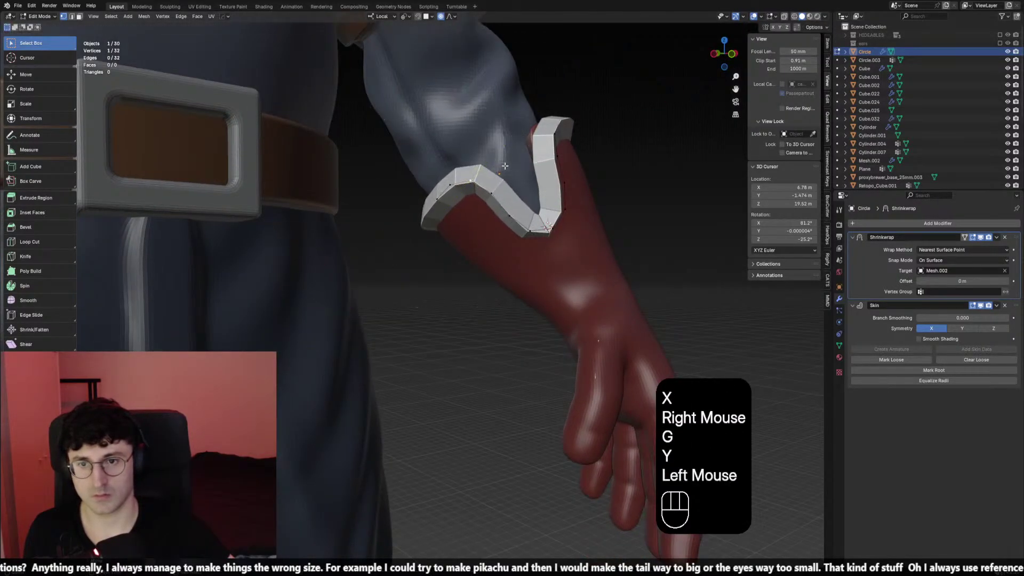
Reposition another band vertex freely so the trim follows the glove cuff's rim
{"action": "middle_click_drag", "start_coordinate": [505, 166], "coordinate": [379, 205]}
{"action": "left_click", "coordinate": [465, 178]}
{"action": "key", "text": "g"}
{"action": "key", "text": "x"}
{"action": "right_click", "coordinate": [446, 148]}
{"action": "key", "text": "g"}
{"action": "left_click", "coordinate": [444, 154]}
Try further proportional moves of the band's vertices around the cuff and undo the last one
{"action": "key", "text": "g"}
{"action": "right_click", "coordinate": [371, 173]}
{"action": "key", "text": "g"}
{"action": "right_click", "coordinate": [368, 181]}
{"action": "key", "text": "g"}
{"action": "left_click", "coordinate": [371, 196]}
{"action": "key", "text": "g"}
{"action": "right_click", "coordinate": [373, 202]}
{"action": "key", "text": "g"}
{"action": "left_click", "coordinate": [578, 170]}
{"action": "key", "text": "ctrl+z"}
Select a vertex on the outer flap's part of the band and move it with a larger proportional falloff
{"action": "middle_click_drag", "start_coordinate": [578, 170], "coordinate": [416, 166]}
{"action": "left_click", "coordinate": [412, 165]}
{"action": "key", "text": "g"}
{"action": "scroll", "coordinate": [491, 183], "scroll_direction": "down", "scroll_amount": 2}
{"action": "left_click", "coordinate": [491, 183]}
{"action": "middle_click_drag", "start_coordinate": [491, 183], "coordinate": [465, 194]}
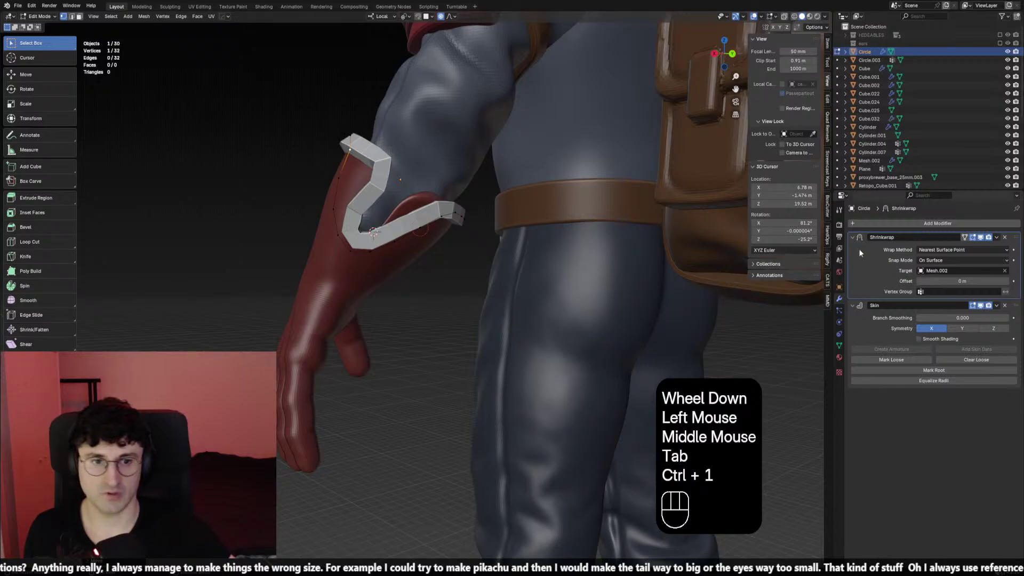
Add a level 1 Subdivision modifier to the band and move it above the Shrinkwrap and Skin modifiers
{"action": "key", "text": "Tab"}
{"action": "key", "text": "ctrl+1"}
{"action": "left_click_drag", "start_coordinate": [867, 394], "coordinate": [863, 228]}
Reshape the band over the outer flap by moving its upper vertex with a proportional size of 1.611 m
{"action": "scroll", "coordinate": [405, 213], "scroll_direction": "up", "scroll_amount": 3}
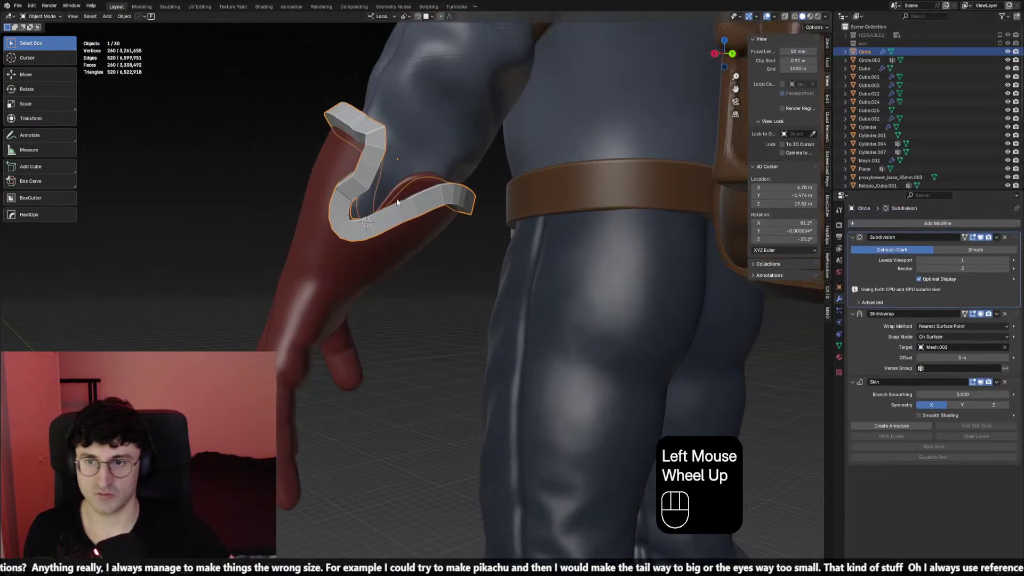
{"action": "middle_click_drag", "start_coordinate": [406, 213], "coordinate": [415, 246], "text": "shift"}
{"action": "key", "text": "Tab"}
{"action": "left_click", "coordinate": [374, 181]}
{"action": "left_click", "coordinate": [374, 181]}
{"action": "middle_click_drag", "start_coordinate": [373, 181], "coordinate": [382, 177]}
{"action": "key", "text": "g"}
{"action": "scroll", "coordinate": [382, 177], "scroll_direction": "up", "scroll_amount": 3}
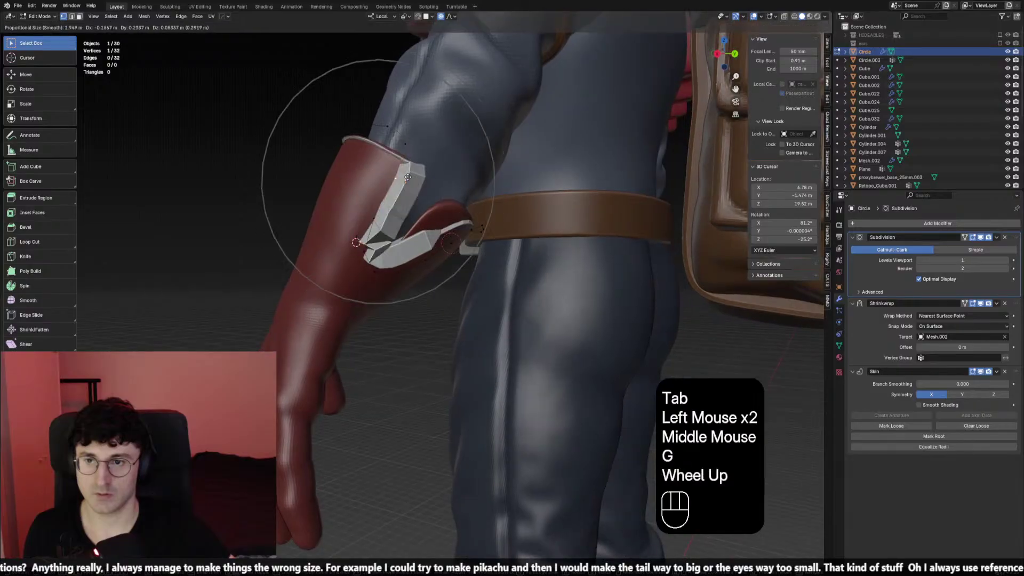
{"action": "right_click", "coordinate": [374, 149]}
{"action": "left_click", "coordinate": [368, 133]}
{"action": "key", "text": "g"}
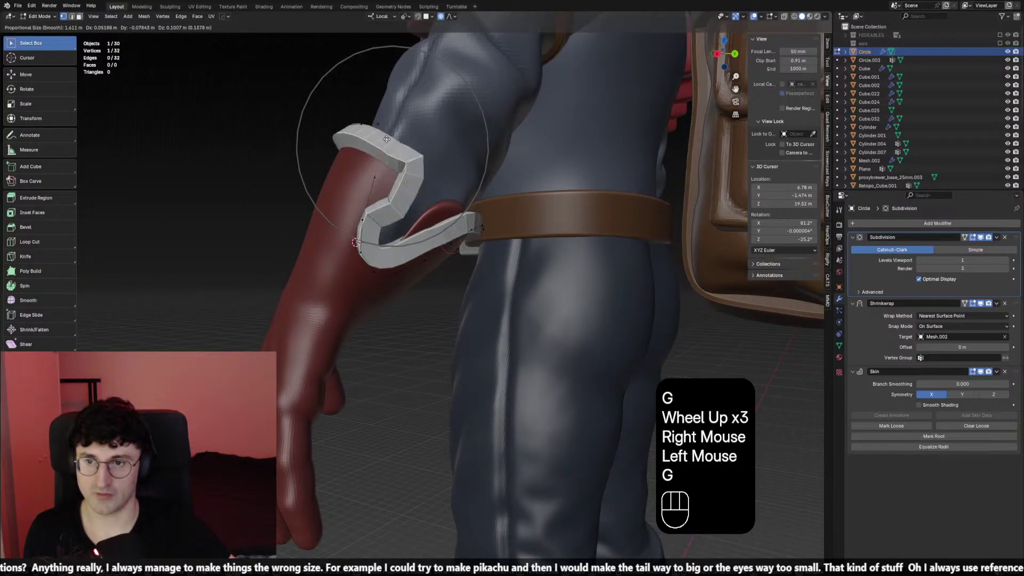
{"action": "left_click", "coordinate": [383, 140]}
Move the band's vertices at the outer and inner flaps with a proportional size of 1.611 m
{"action": "middle_click_drag", "start_coordinate": [383, 140], "coordinate": [459, 214]}
{"action": "left_click", "coordinate": [471, 223]}
{"action": "left_click", "coordinate": [460, 215]}
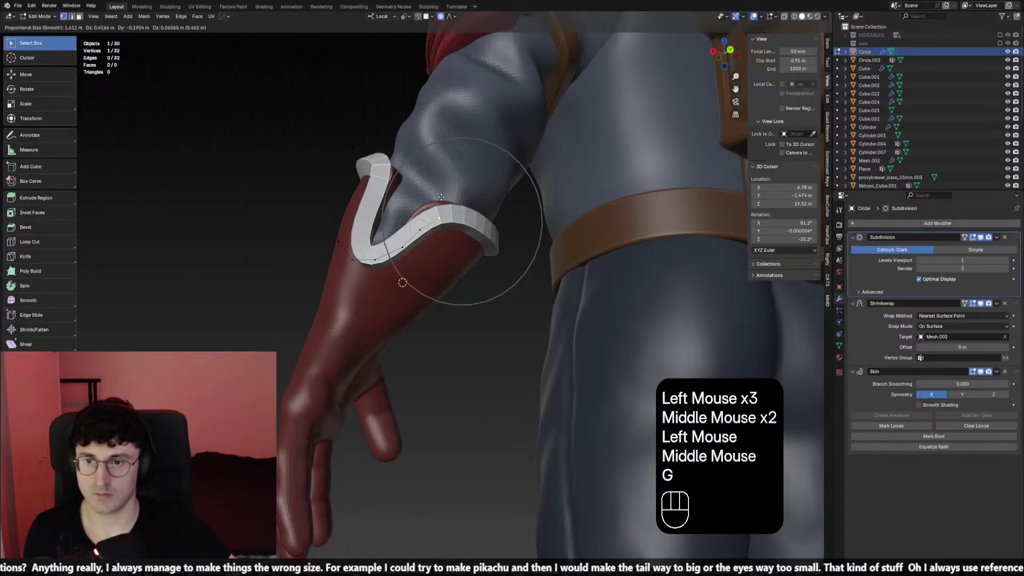
{"action": "left_click", "coordinate": [440, 188]}
Select the band's vertex at the rise of the inner flap and move it with proportional falloff to follow the rim
{"action": "middle_click_drag", "start_coordinate": [440, 187], "coordinate": [433, 223]}
{"action": "scroll", "coordinate": [462, 215], "scroll_direction": "down", "scroll_amount": 1}
{"action": "left_click", "coordinate": [451, 219]}
{"action": "left_click", "coordinate": [445, 220]}
{"action": "key", "text": "g"}
{"action": "right_click", "coordinate": [441, 214]}
{"action": "key", "text": "g"}
{"action": "left_click", "coordinate": [433, 222]}
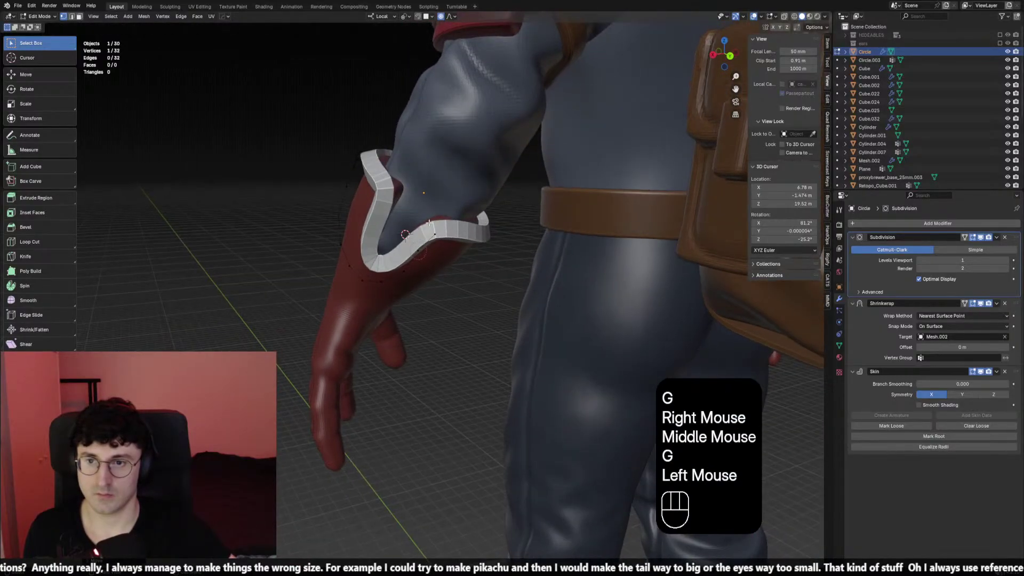
Nudge the inner flap's vertices into line with the cuff rim and leave the band's mesh editing
{"action": "left_click", "coordinate": [433, 224]}
{"action": "key", "text": "g"}
{"action": "left_click", "coordinate": [432, 224]}
{"action": "key", "text": "g"}
{"action": "left_click", "coordinate": [489, 241]}
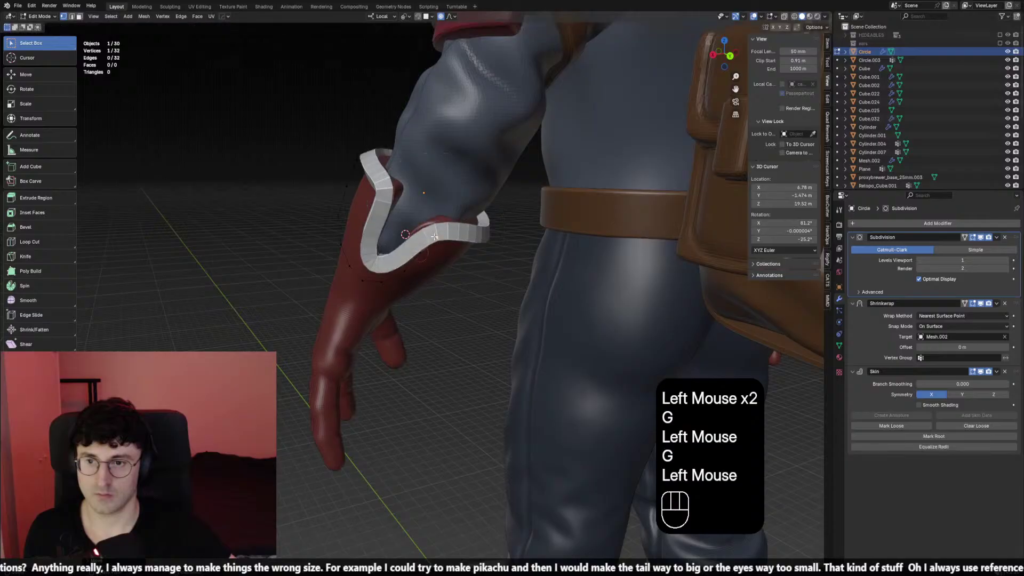
{"action": "middle_click_drag", "start_coordinate": [490, 241], "coordinate": [545, 251]}
{"action": "scroll", "coordinate": [491, 247], "scroll_direction": "down", "scroll_amount": 1}
{"action": "key", "text": "Tab"}
{"action": "left_click", "coordinate": [542, 250]}
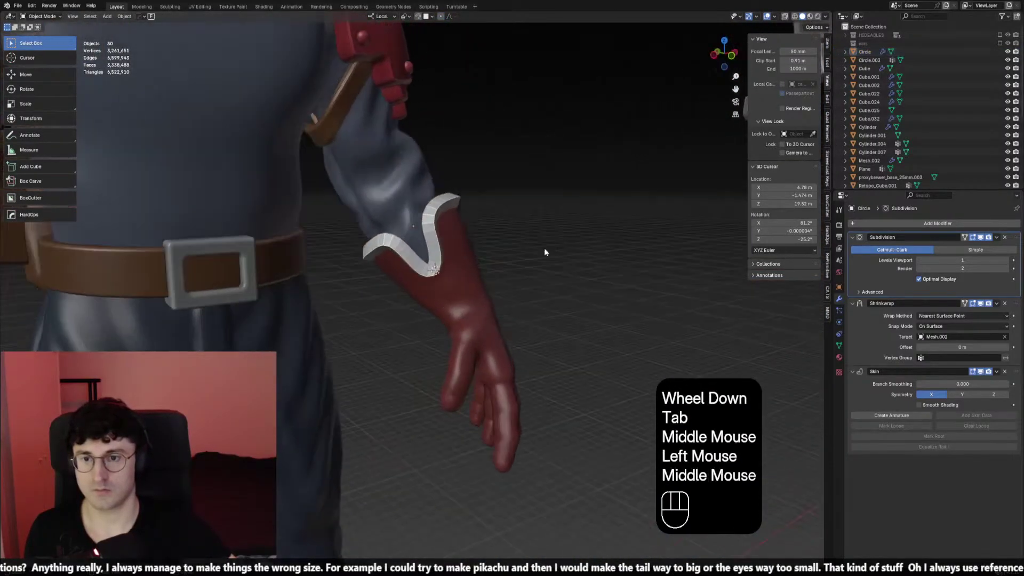
Add a second level 1 Subdivision modifier to the band, placed below the Skin modifier
{"action": "key", "text": "Tab"}
{"action": "key", "text": "Tab"}
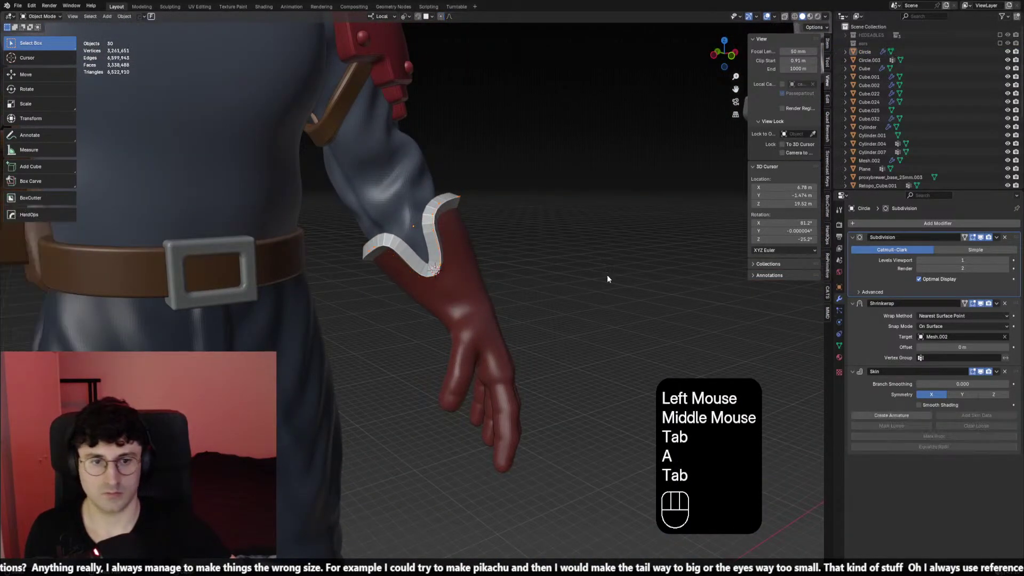
{"action": "key", "text": "ctrl+2"}
{"action": "key", "text": "ctrl+3"}
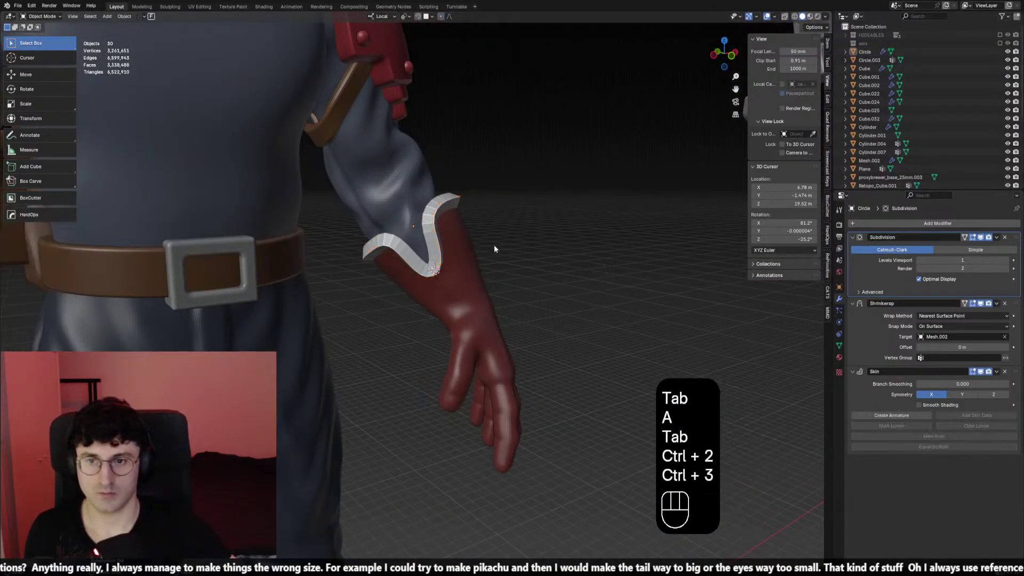
{"action": "left_click", "coordinate": [910, 225]}
{"action": "left_click", "coordinate": [899, 258]}
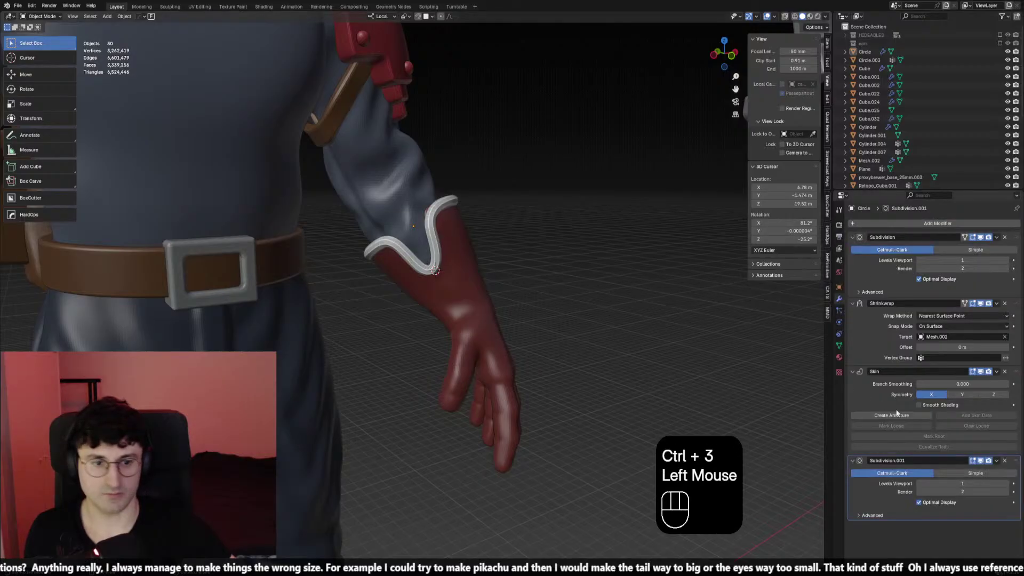
Enlarge the skin radius of all the band's vertices to thicken the trim
{"action": "left_click", "coordinate": [457, 246]}
{"action": "key", "text": "Tab"}
{"action": "key", "text": "ctrl+a"}
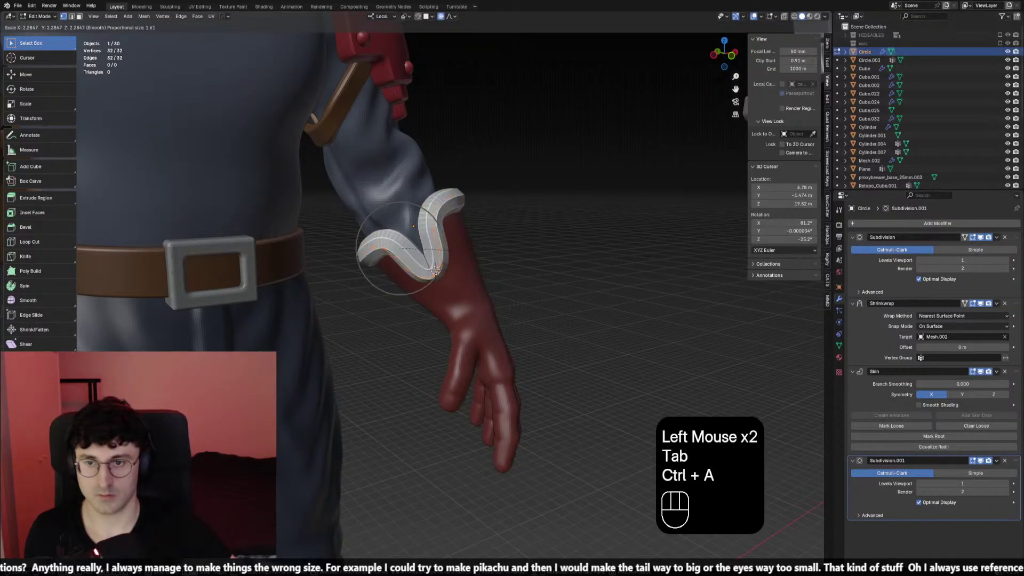
{"action": "left_click", "coordinate": [436, 270]}
{"action": "key", "text": "Tab"}
Hide the viewport overlays and examine the band's thickness against the whole figure from several angles
{"action": "left_click", "coordinate": [512, 231]}
{"action": "scroll", "coordinate": [511, 231], "scroll_direction": "down", "scroll_amount": 3}
{"action": "middle_click_drag", "start_coordinate": [512, 231], "coordinate": [562, 281]}
{"action": "key", "text": "shift+alt+z"}
{"action": "key", "text": "Tab"}
{"action": "left_click", "coordinate": [534, 276]}
{"action": "key", "text": "Tab"}
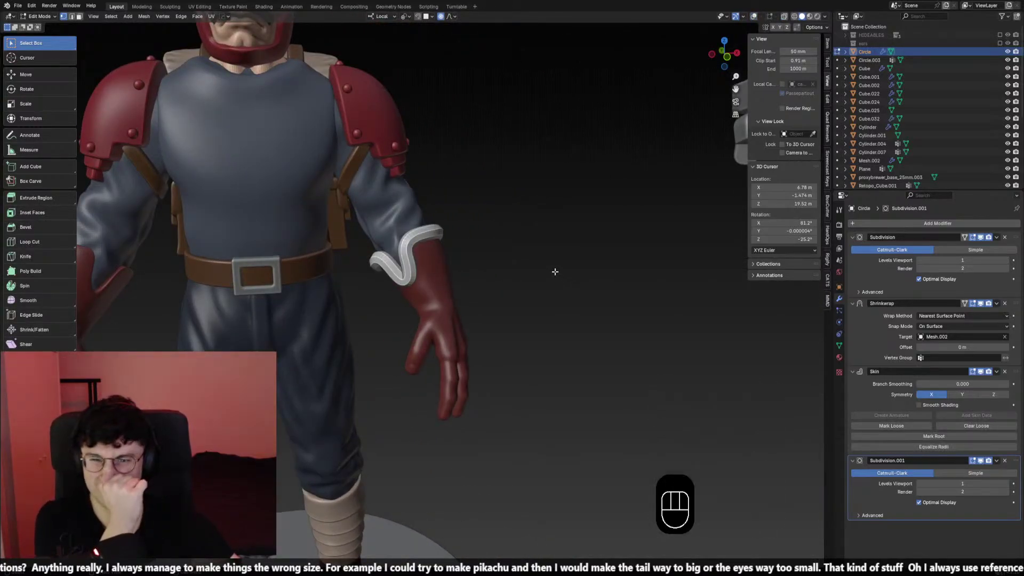
{"action": "middle_click_drag", "start_coordinate": [553, 272], "coordinate": [373, 309]}
{"action": "scroll", "coordinate": [544, 270], "scroll_direction": "down", "scroll_amount": 2}
{"action": "scroll", "coordinate": [432, 299], "scroll_direction": "up", "scroll_amount": 2}
{"action": "scroll", "coordinate": [373, 309], "scroll_direction": "down", "scroll_amount": 2}
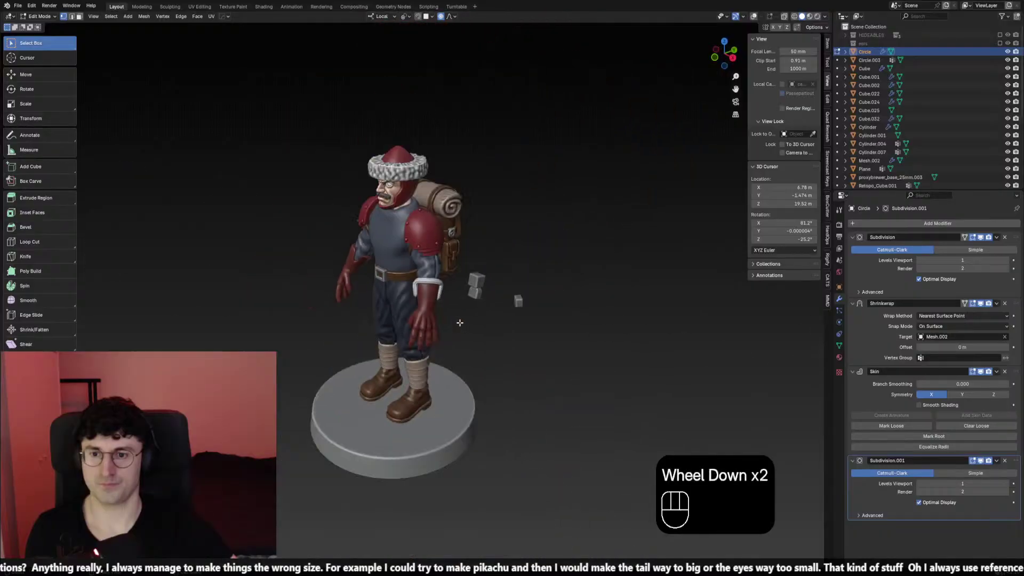
{"action": "middle_click_drag", "start_coordinate": [515, 299], "coordinate": [487, 299]}
{"action": "scroll", "coordinate": [487, 299], "scroll_direction": "up", "scroll_amount": 2}
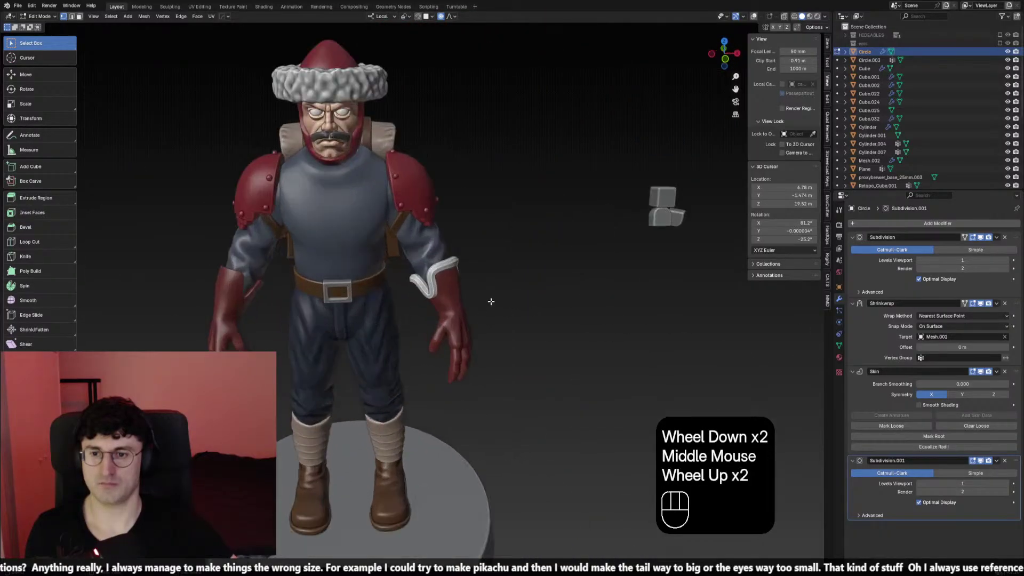
{"action": "key", "text": "Tab"}
{"action": "left_click", "coordinate": [487, 299]}
{"action": "key", "text": "Tab"}
{"action": "key", "text": "Tab"}
{"action": "scroll", "coordinate": [502, 284], "scroll_direction": "up", "scroll_amount": 1}
{"action": "key", "text": "Tab"}
{"action": "key", "text": "Tab"}
Select all of the band's vertices and reduce their skin radius to make the trim thinner
{"action": "middle_click_drag", "start_coordinate": [506, 256], "coordinate": [587, 282]}
{"action": "left_click", "coordinate": [470, 275]}
{"action": "key", "text": "Tab"}
{"action": "key", "text": "ctrl+a"}
{"action": "key", "text": "a"}
{"action": "key", "text": "ctrl+a"}
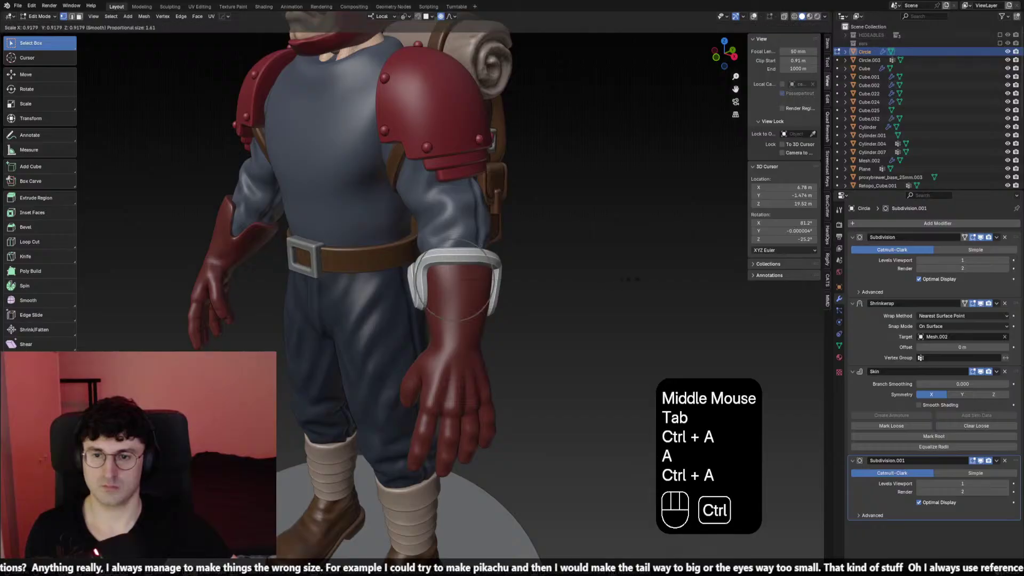
{"action": "left_click", "coordinate": [643, 285]}
{"action": "key", "text": "Tab"}
{"action": "left_click", "coordinate": [545, 287]}
{"action": "scroll", "coordinate": [545, 286], "scroll_direction": "down", "scroll_amount": 1}
{"action": "scroll", "coordinate": [545, 287], "scroll_direction": "down", "scroll_amount": 1}
{"action": "mouse_move", "coordinate": [545, 287]}
{"action": "middle_mouse_down"}
{"action": "mouse_move", "coordinate": [555, 277]}
{"action": "mouse_move", "coordinate": [462, 261]}
{"action": "mouse_move", "coordinate": [506, 297]}
{"action": "mouse_move", "coordinate": [539, 309]}
{"action": "mouse_move", "coordinate": [550, 297]}
{"action": "middle_mouse_up"}
{"action": "key", "text": "shift+alt+z"}
{"action": "key", "text": "shift+alt+z"}
{"action": "scroll", "coordinate": [493, 272], "scroll_direction": "up", "scroll_amount": 2}
{"action": "left_click", "coordinate": [462, 261]}
{"action": "key", "text": "s"}
{"action": "key", "text": "z"}
{"action": "right_click", "coordinate": [533, 318]}
{"action": "key", "text": "s"}
{"action": "key", "text": "z"}
{"action": "right_click", "coordinate": [533, 318]}
{"action": "key", "text": "s"}
{"action": "key", "text": "z"}
{"action": "right_click", "coordinate": [549, 297]}
Increase the skin radius of all the band's vertices to make the trim bulkier
{"action": "scroll", "coordinate": [554, 296], "scroll_direction": "up", "scroll_amount": 2}
{"action": "key", "text": "ctrl+a"}
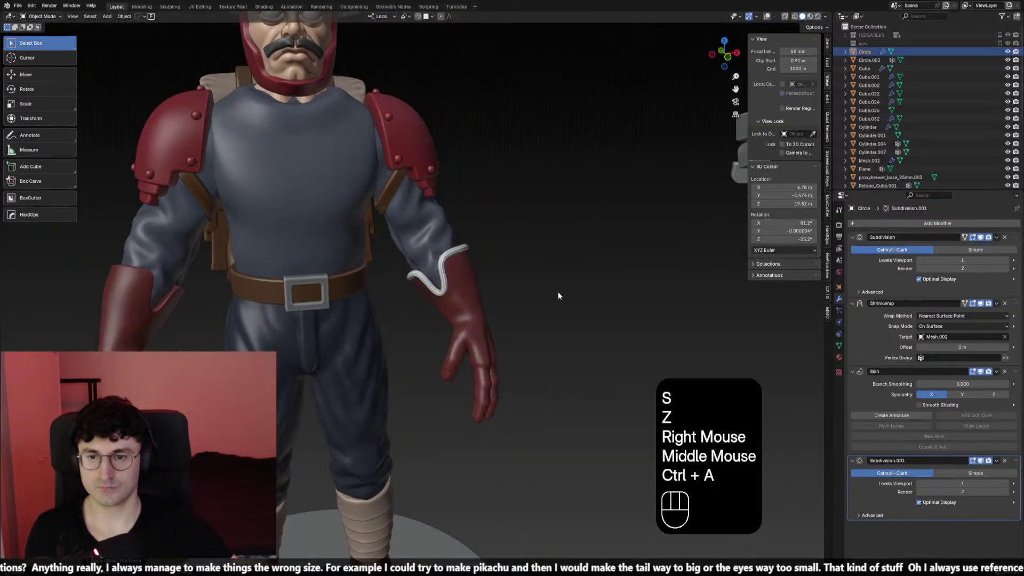
{"action": "key", "text": "Tab"}
{"action": "key", "text": "ctrl+a"}
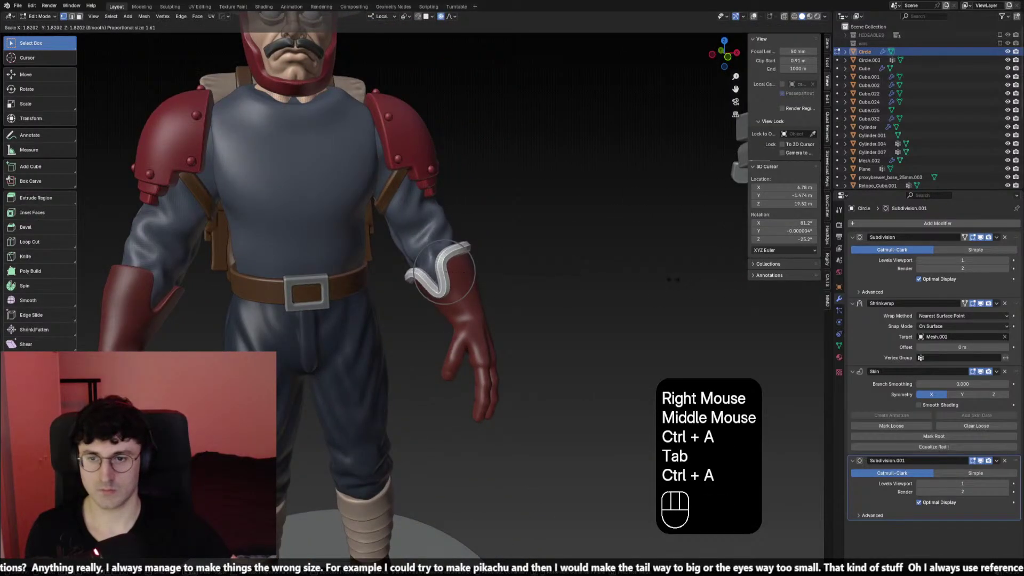
{"action": "left_click", "coordinate": [672, 278]}
{"action": "middle_click_drag", "start_coordinate": [672, 279], "coordinate": [560, 295]}
{"action": "key", "text": "ctrl+a"}
{"action": "left_click", "coordinate": [564, 281]}
Fine-tune the band's skin radius against the full figure and return to Object Mode
{"action": "scroll", "coordinate": [564, 281], "scroll_direction": "down", "scroll_amount": 3}
{"action": "scroll", "coordinate": [521, 288], "scroll_direction": "up", "scroll_amount": 1}
{"action": "scroll", "coordinate": [521, 299], "scroll_direction": "up", "scroll_amount": 2}
{"action": "key", "text": "ctrl+a"}
{"action": "left_click", "coordinate": [533, 303]}
{"action": "key", "text": "ctrl+a"}
{"action": "left_click", "coordinate": [555, 299]}
{"action": "key", "text": "Tab"}
{"action": "left_click", "coordinate": [553, 301]}
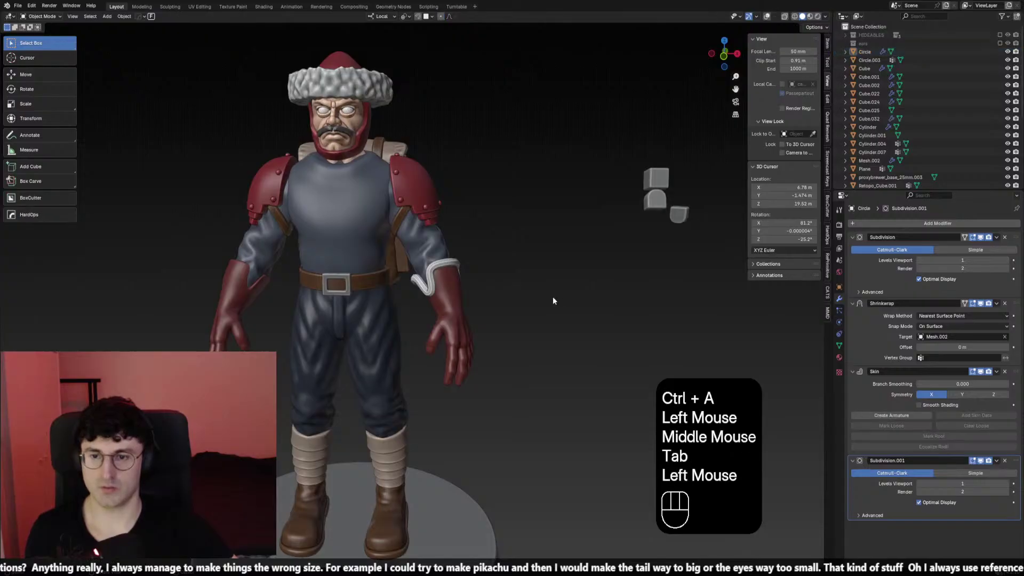
Reselect the band and slightly rescale its skin radius once more
{"action": "scroll", "coordinate": [470, 251], "scroll_direction": "up", "scroll_amount": 2}
{"action": "middle_click_drag", "start_coordinate": [512, 202], "coordinate": [494, 213]}
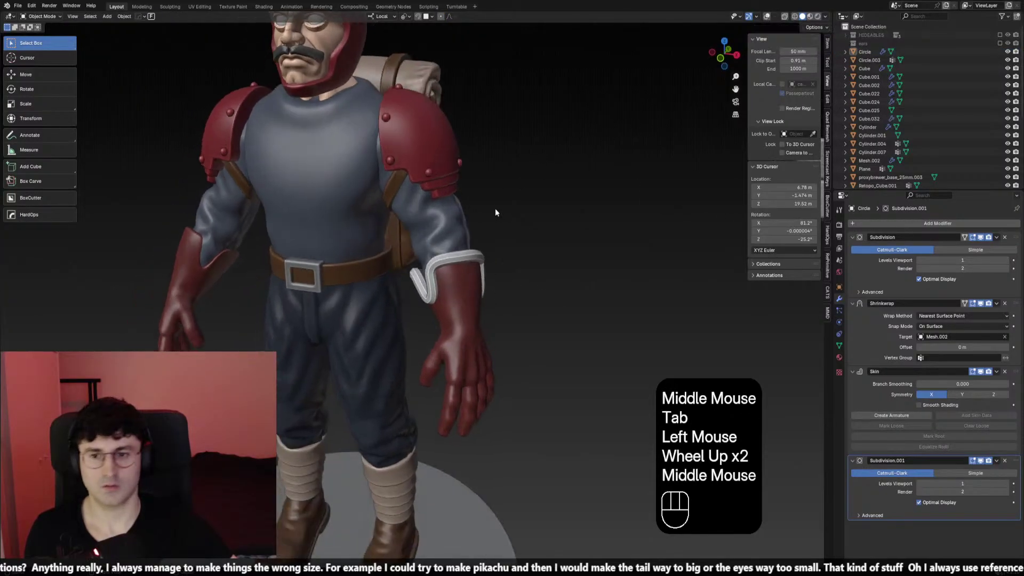
{"action": "left_click", "coordinate": [464, 266]}
{"action": "key", "text": "Tab"}
{"action": "key", "text": "ctrl+a"}
{"action": "right_click", "coordinate": [605, 265]}
{"action": "key", "text": "ctrl+a"}
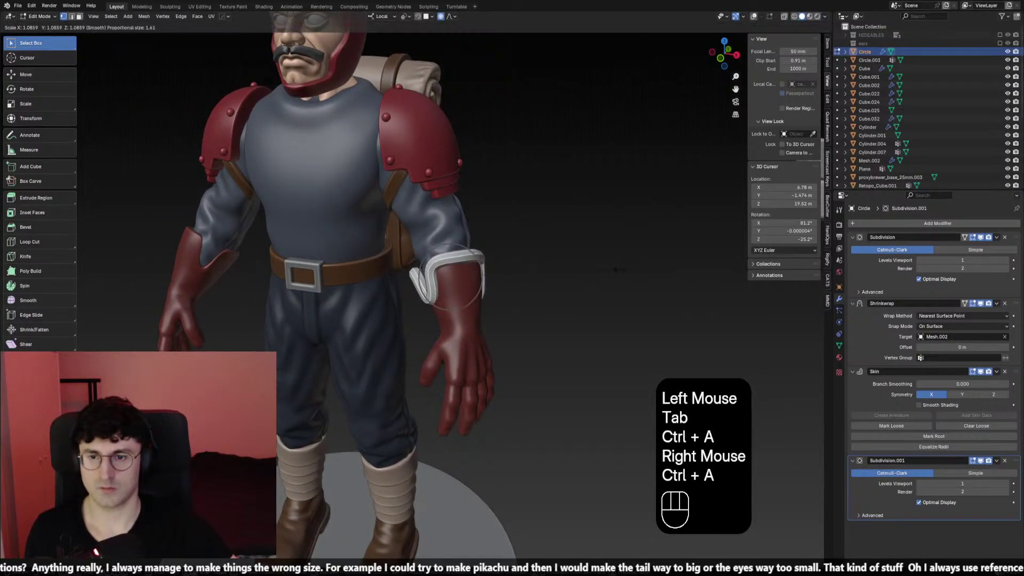
{"action": "left_click", "coordinate": [619, 270]}
{"action": "key", "text": "Tab"}
{"action": "left_click", "coordinate": [556, 256]}
Apply the band's modifiers by converting its visual geometry to mesh
{"action": "mouse_move", "coordinate": [555, 256]}
{"action": "middle_mouse_down"}
{"action": "mouse_move", "coordinate": [470, 261]}
{"action": "mouse_move", "coordinate": [544, 270]}
{"action": "middle_mouse_up"}
{"action": "left_click", "coordinate": [469, 262]}
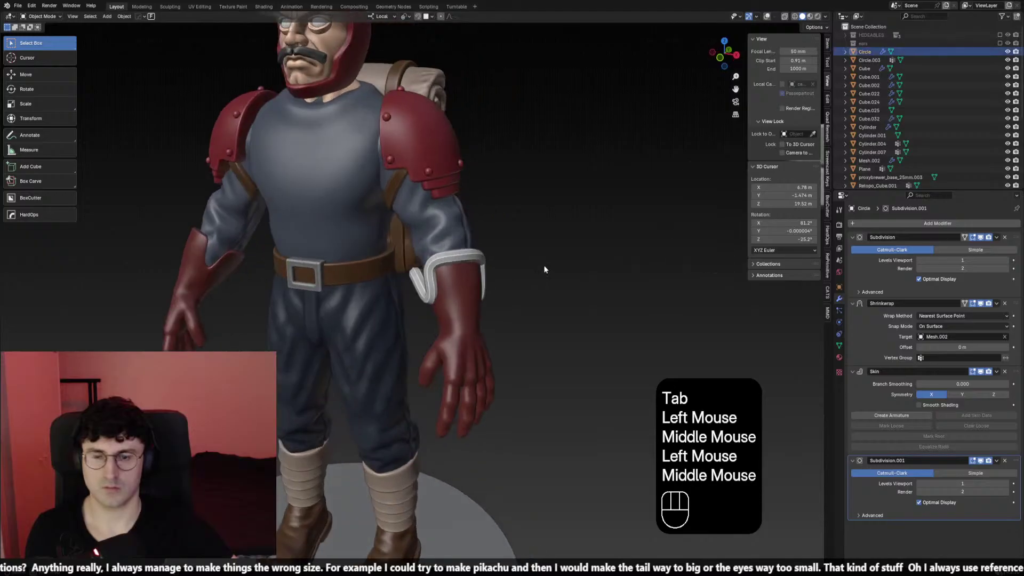
{"action": "key", "text": "ctrl+a"}
{"action": "left_click", "coordinate": [494, 261]}
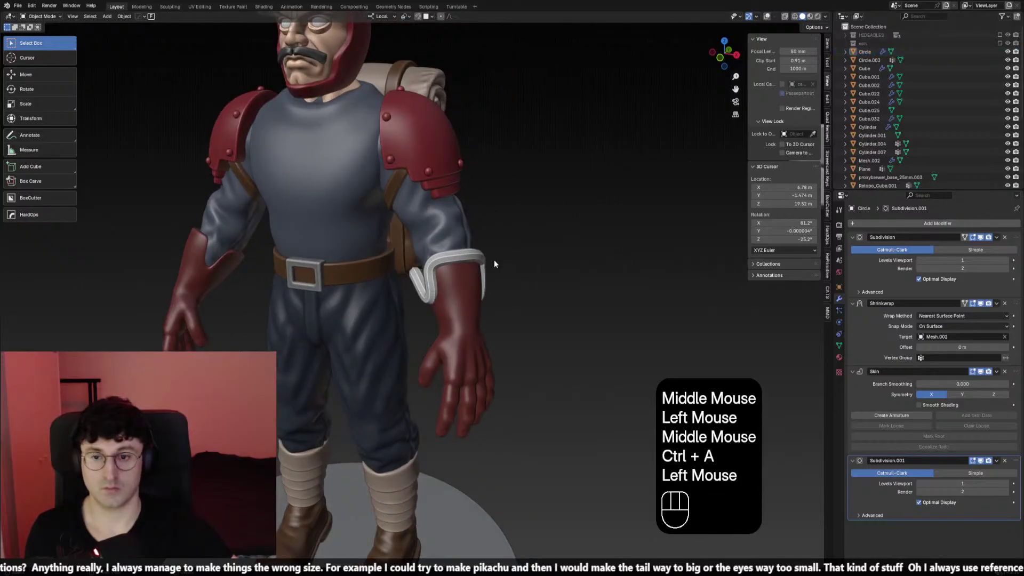
{"action": "middle_click_drag", "start_coordinate": [733, 45], "coordinate": [564, 193]}
{"action": "key", "text": "ctrl+a"}
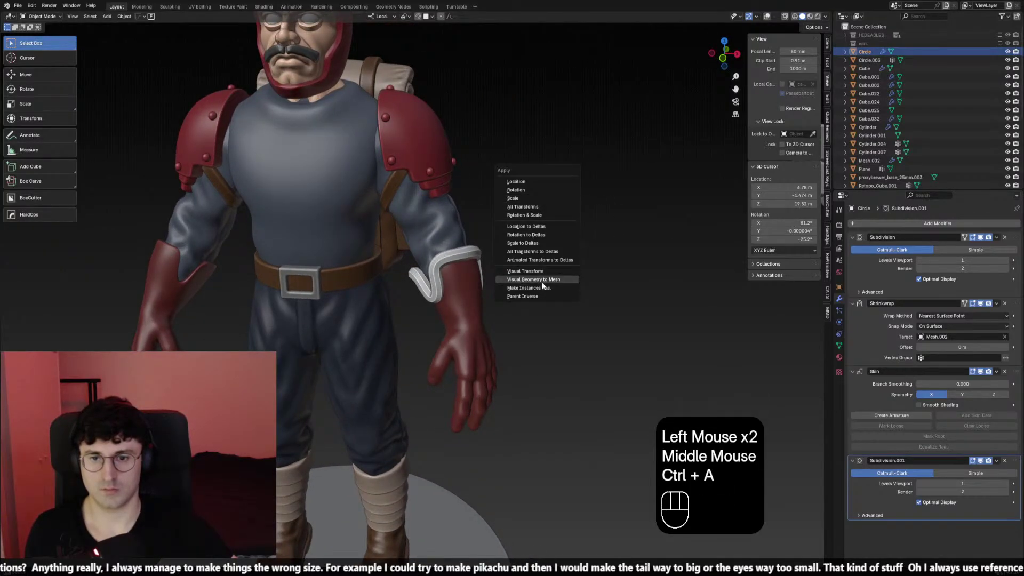
{"action": "left_click", "coordinate": [541, 282]}
Switch the band to Sculpt Mode, adjust its voxel size and voxel remesh it
{"action": "left_click", "coordinate": [45, 44]}
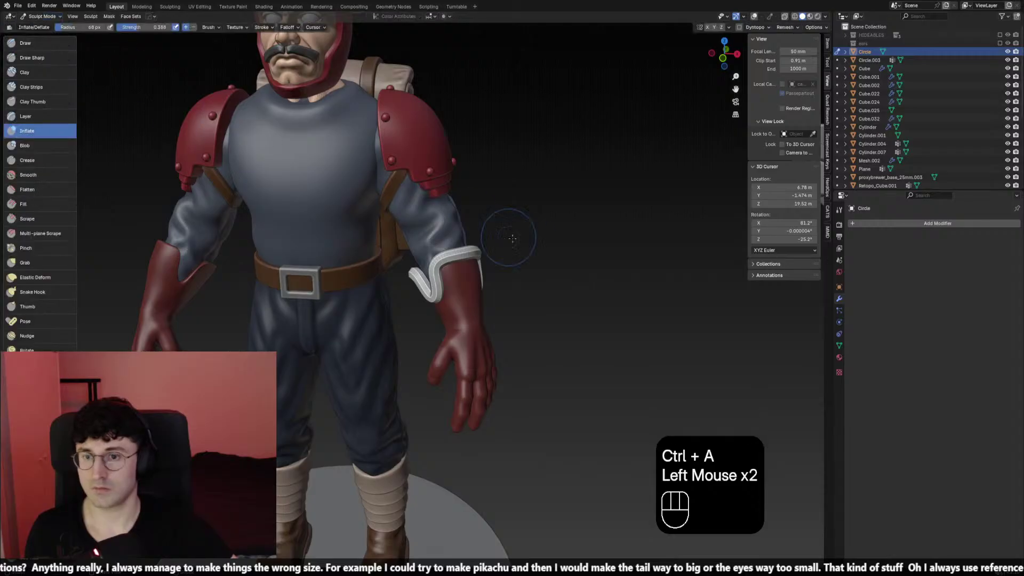
{"action": "key", "text": "r"}
{"action": "left_click", "coordinate": [582, 244]}
{"action": "key", "text": "ctrl+r"}
{"action": "middle_click_drag", "start_coordinate": [583, 245], "coordinate": [480, 266]}
{"action": "scroll", "coordinate": [527, 258], "scroll_direction": "up", "scroll_amount": 1}
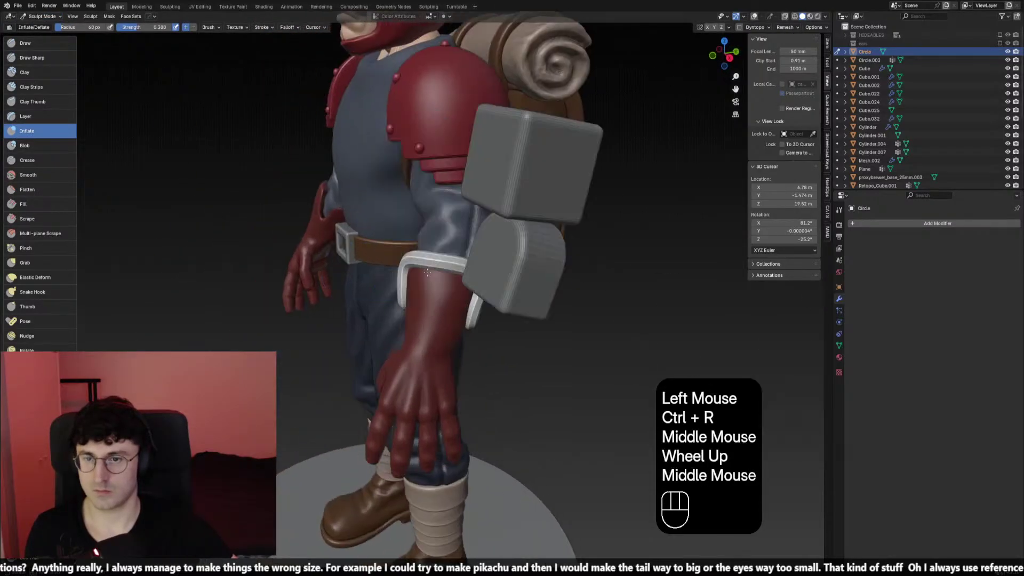
Choose the Mesh Filter tool with the Smooth type at strength 1.000
{"action": "middle_click_drag", "start_coordinate": [56, 447], "coordinate": [56, 351]}
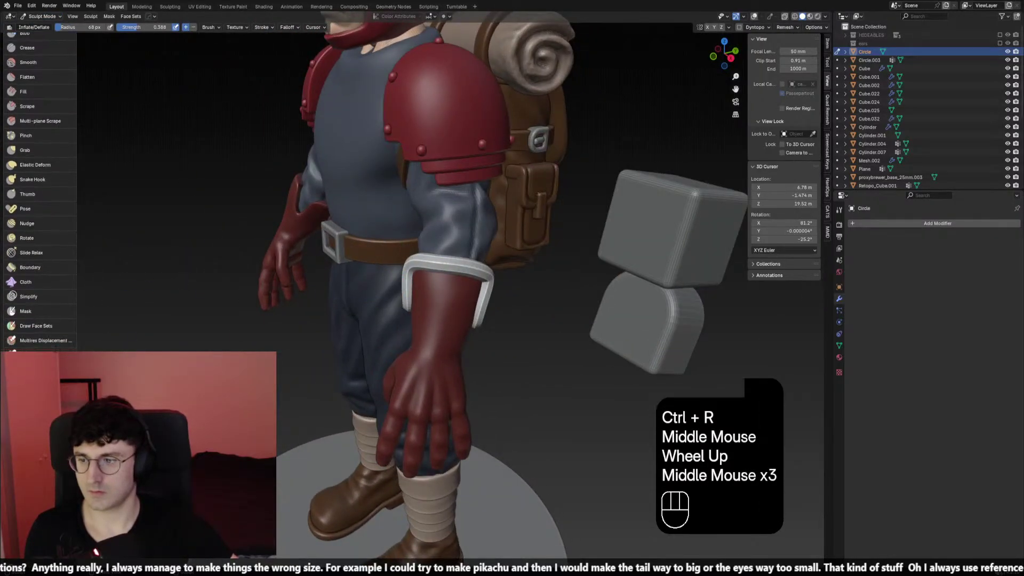
{"action": "left_click", "coordinate": [53, 476]}
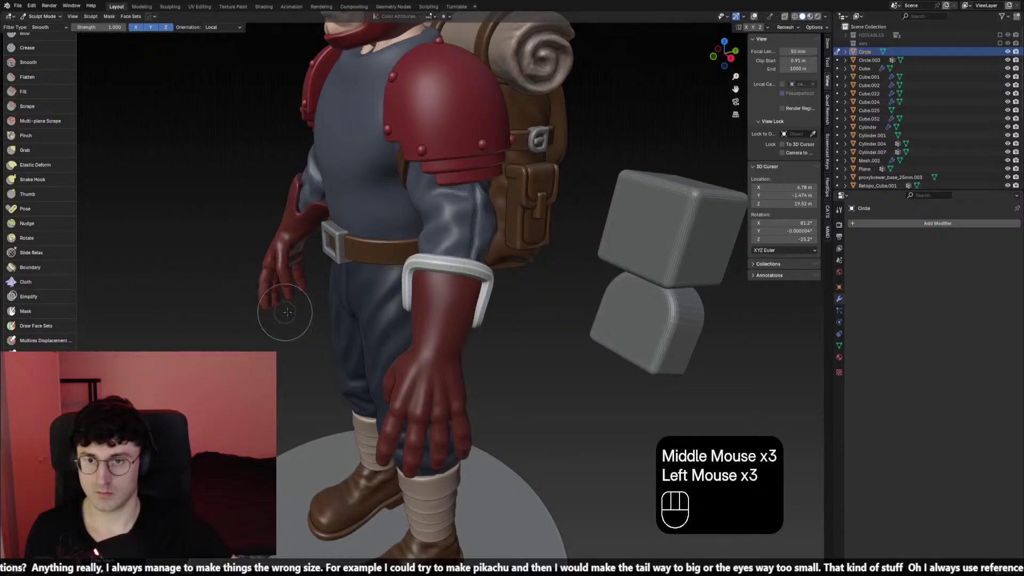
{"action": "middle_click_drag", "start_coordinate": [287, 312], "coordinate": [498, 292]}
Undo the last change, turn the overlays back on, and remesh the band with a new voxel size
{"action": "key", "text": "ctrl+z"}
{"action": "key", "text": "r"}
{"action": "left_click", "coordinate": [525, 301]}
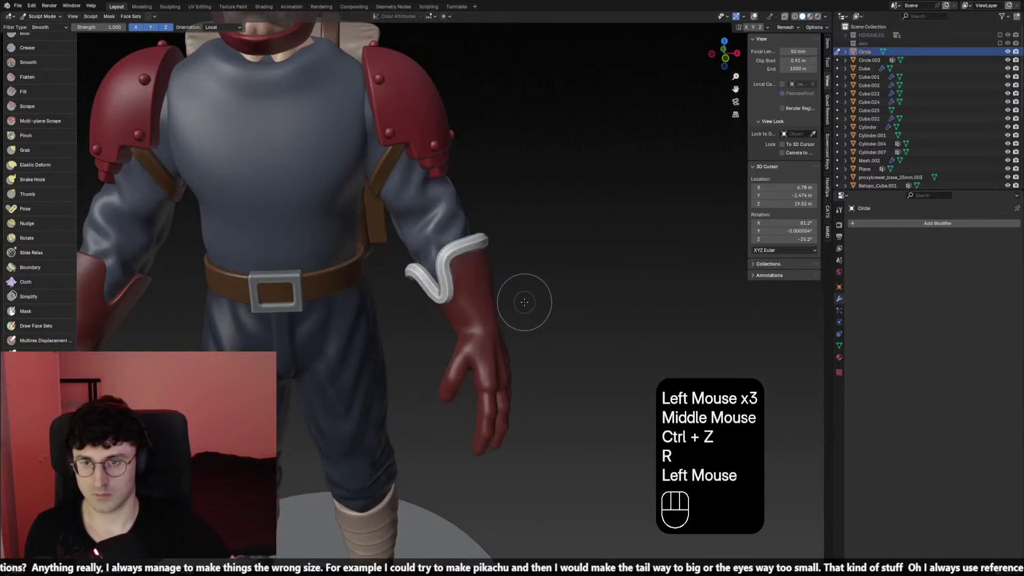
{"action": "left_click", "coordinate": [756, 17]}
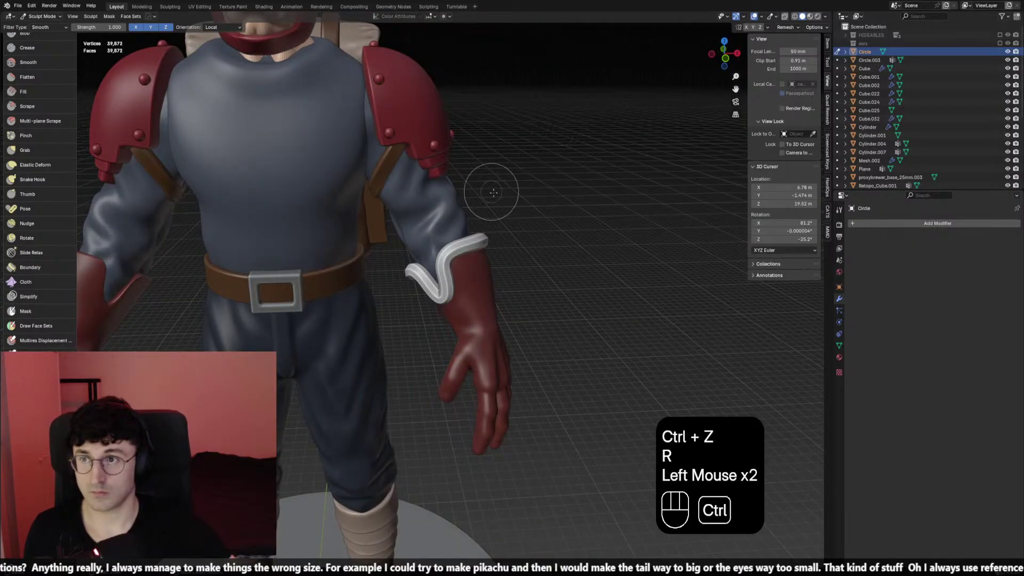
{"action": "key", "text": "ctrl+r"}
Readjust the band's voxel size and remesh it again until the mesh is denser
{"action": "key", "text": "r"}
{"action": "left_click", "coordinate": [523, 228]}
{"action": "key", "text": "ctrl+r"}
{"action": "middle_click_drag", "start_coordinate": [523, 228], "coordinate": [550, 245]}
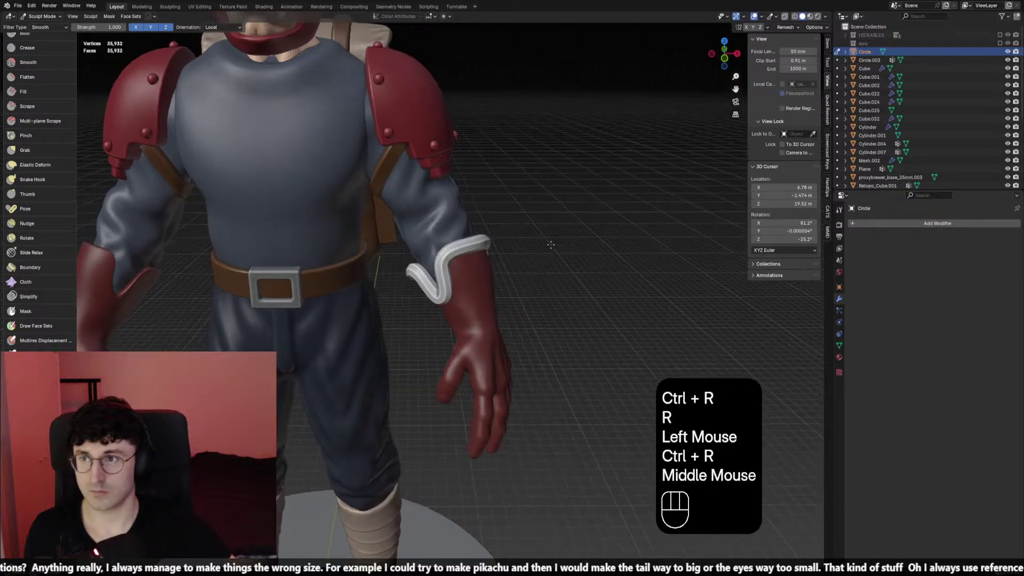
{"action": "key", "text": "r"}
{"action": "left_click", "coordinate": [525, 274]}
{"action": "key", "text": "ctrl+r"}
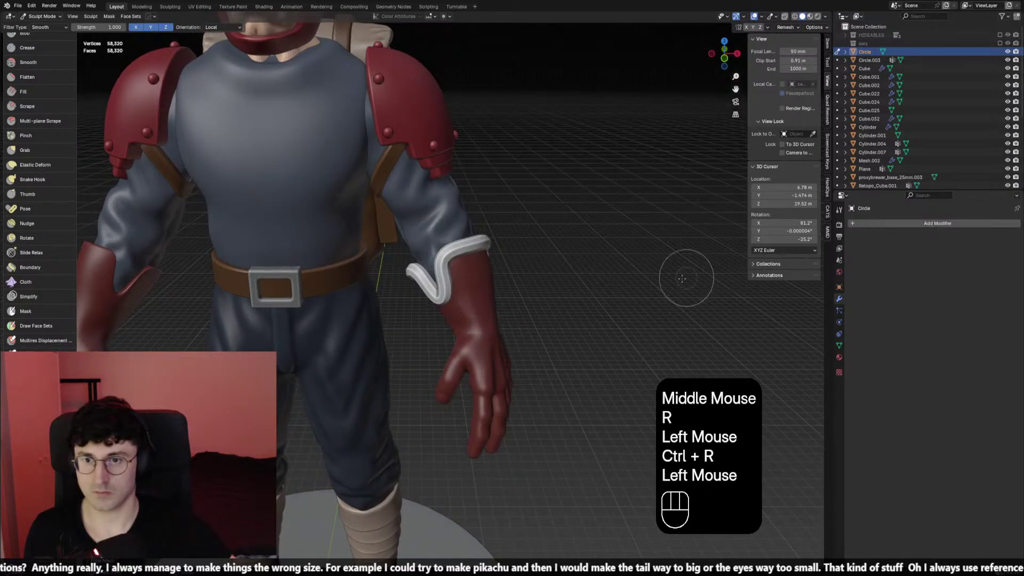
Smooth the entire band with repeated Smooth mesh filter passes until its ridges blend into a rounded tube
{"action": "middle_click_drag", "start_coordinate": [634, 264], "coordinate": [533, 261]}
{"action": "middle_click_drag", "start_coordinate": [525, 267], "coordinate": [491, 278]}
{"action": "left_click_drag", "start_coordinate": [491, 279], "coordinate": [501, 278]}
{"action": "left_click_drag", "start_coordinate": [491, 278], "coordinate": [501, 277]}
{"action": "middle_click_drag", "start_coordinate": [491, 278], "coordinate": [507, 274]}
{"action": "left_click_drag", "start_coordinate": [507, 274], "coordinate": [517, 275]}
{"action": "middle_click_drag", "start_coordinate": [515, 274], "coordinate": [393, 280]}
{"action": "left_click_drag", "start_coordinate": [397, 281], "coordinate": [427, 284]}
{"action": "left_click_drag", "start_coordinate": [431, 285], "coordinate": [565, 273]}
{"action": "middle_click_drag", "start_coordinate": [661, 273], "coordinate": [442, 267]}
{"action": "left_click_drag", "start_coordinate": [469, 266], "coordinate": [539, 265]}
Choose the Crease brush and reduce its radius to 29 px for detailing the band
{"action": "middle_click_drag", "start_coordinate": [170, 197], "coordinate": [330, 208]}
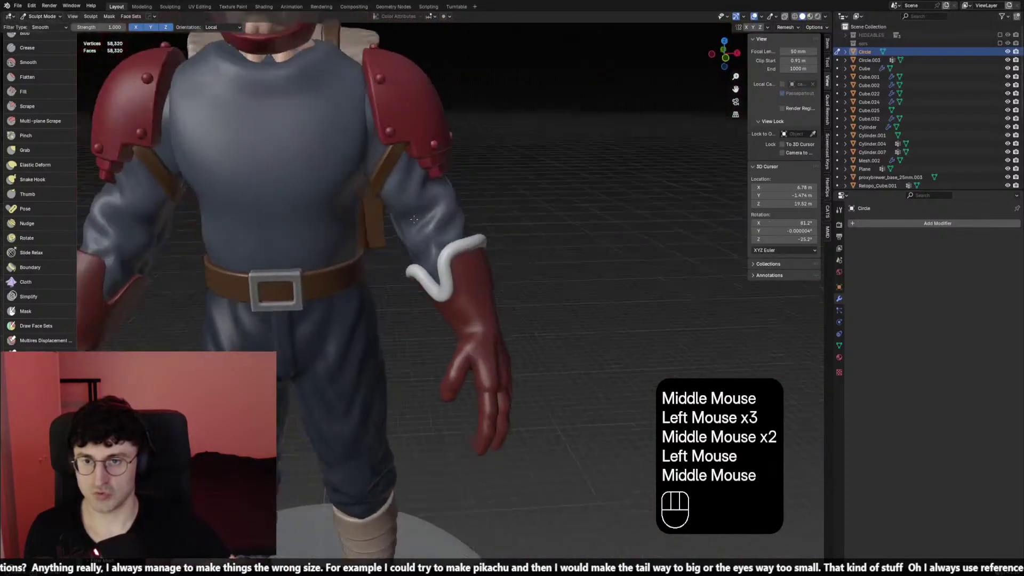
{"action": "scroll", "coordinate": [330, 208], "scroll_direction": "down", "scroll_amount": 2}
{"action": "scroll", "coordinate": [373, 266], "scroll_direction": "up", "scroll_amount": 2}
{"action": "middle_click_drag", "start_coordinate": [405, 299], "coordinate": [74, 340]}
{"action": "scroll", "coordinate": [581, 245], "scroll_direction": "up", "scroll_amount": 1}
{"action": "middle_click_drag", "start_coordinate": [613, 243], "coordinate": [553, 240]}
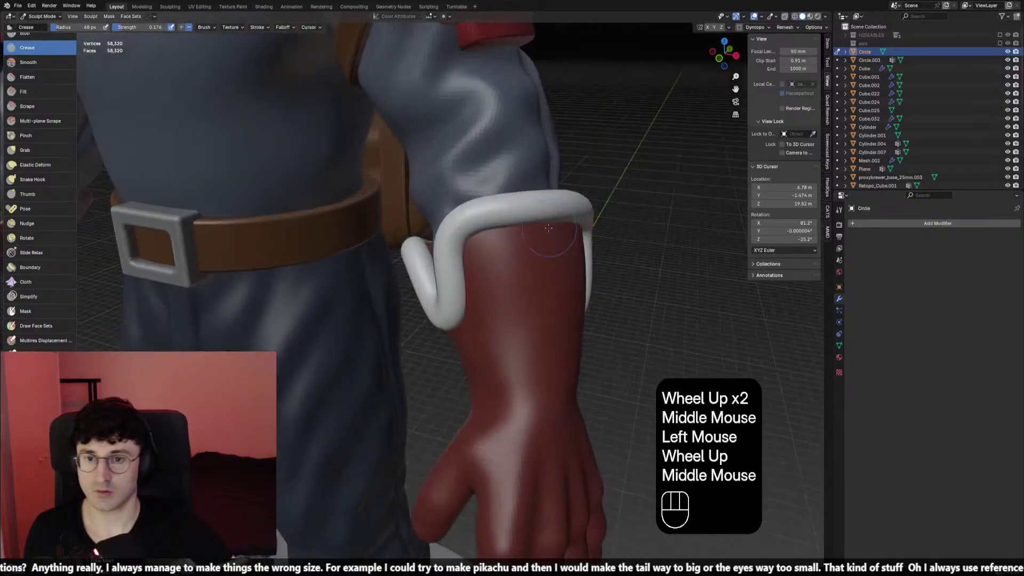
{"action": "key", "text": "f"}
{"action": "left_click", "coordinate": [534, 250]}
Set the Crease brush to strength 0.527 and radius 19 px for work at the band's upper bend
{"action": "scroll", "coordinate": [496, 247], "scroll_direction": "down", "scroll_amount": 1}
{"action": "middle_click_drag", "start_coordinate": [461, 248], "coordinate": [490, 254]}
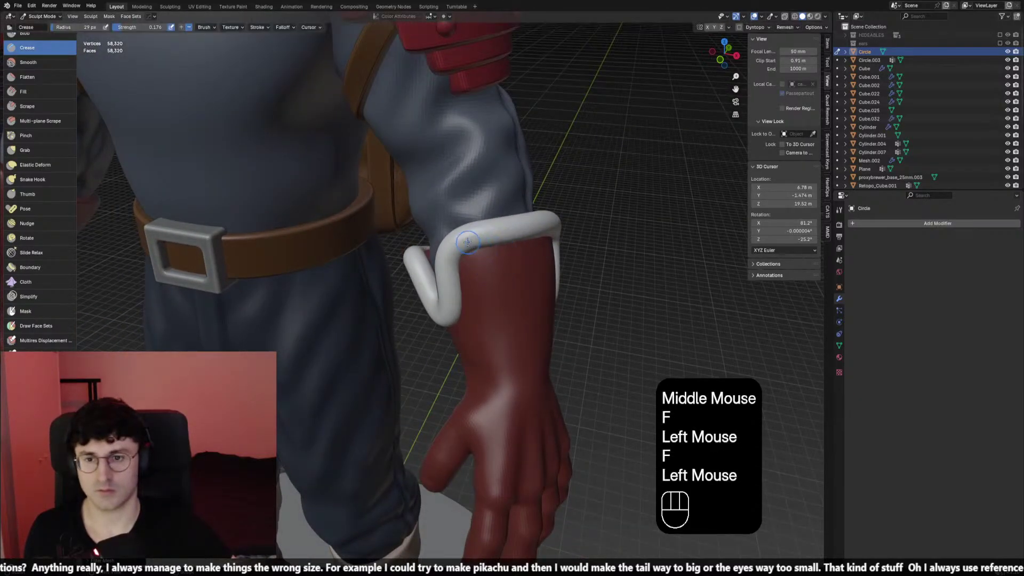
{"action": "key", "text": "shift+f"}
{"action": "left_click", "coordinate": [449, 215]}
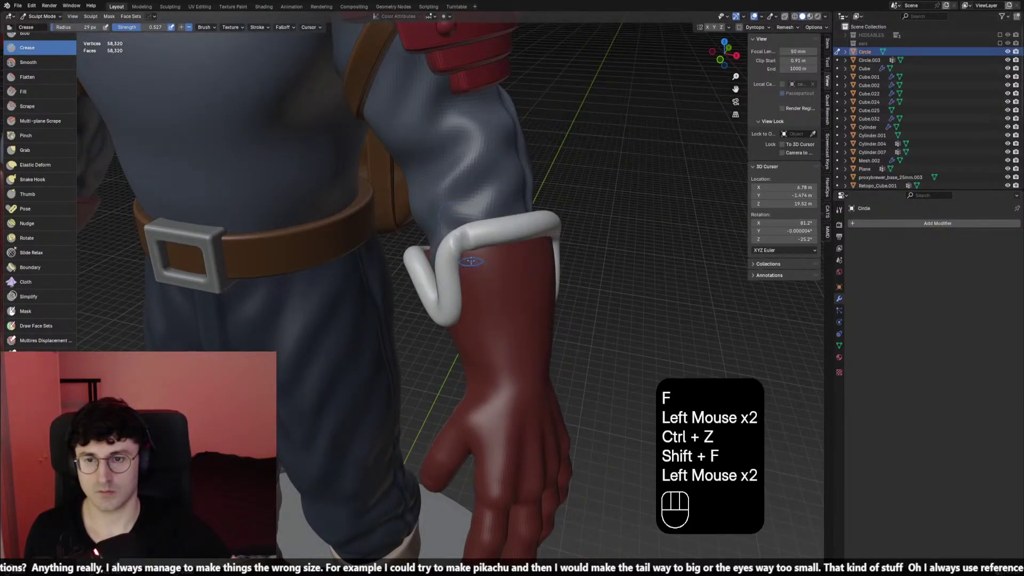
{"action": "key", "text": "shift+f"}
{"action": "right_click", "coordinate": [477, 261]}
{"action": "key", "text": "f"}
{"action": "left_click", "coordinate": [464, 257]}
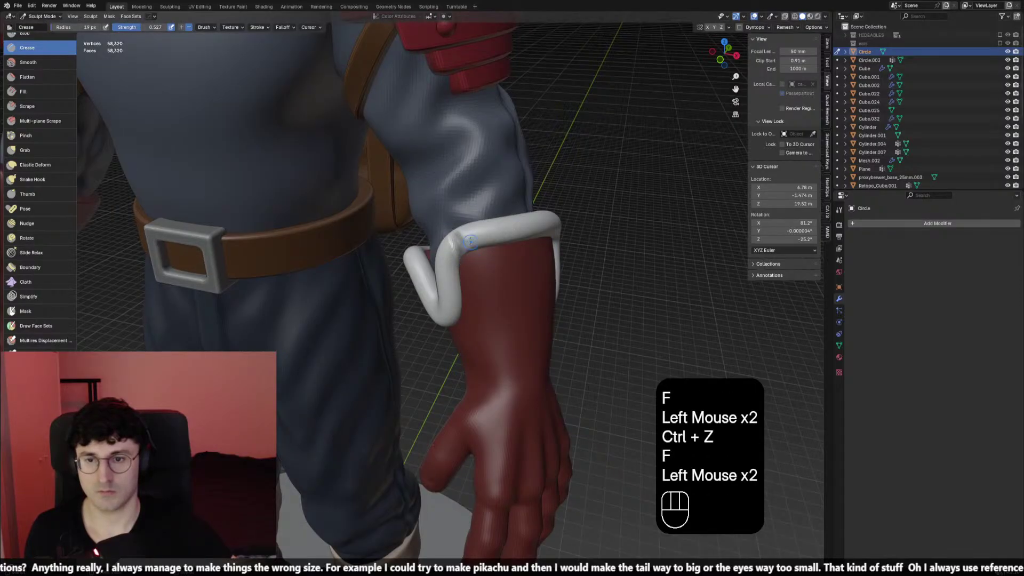
Carve a row of short diagonal creases across the glove band's upper section above the back of the hand
{"action": "mouse_move", "coordinate": [487, 258]}
{"action": "middle_mouse_down"}
{"action": "mouse_move", "coordinate": [475, 246]}
{"action": "mouse_move", "coordinate": [488, 242]}
{"action": "middle_mouse_up"}
{"action": "left_click_drag", "start_coordinate": [488, 242], "coordinate": [491, 246]}
{"action": "middle_click_drag", "start_coordinate": [492, 246], "coordinate": [496, 235]}
{"action": "left_click_drag", "start_coordinate": [497, 234], "coordinate": [504, 239]}
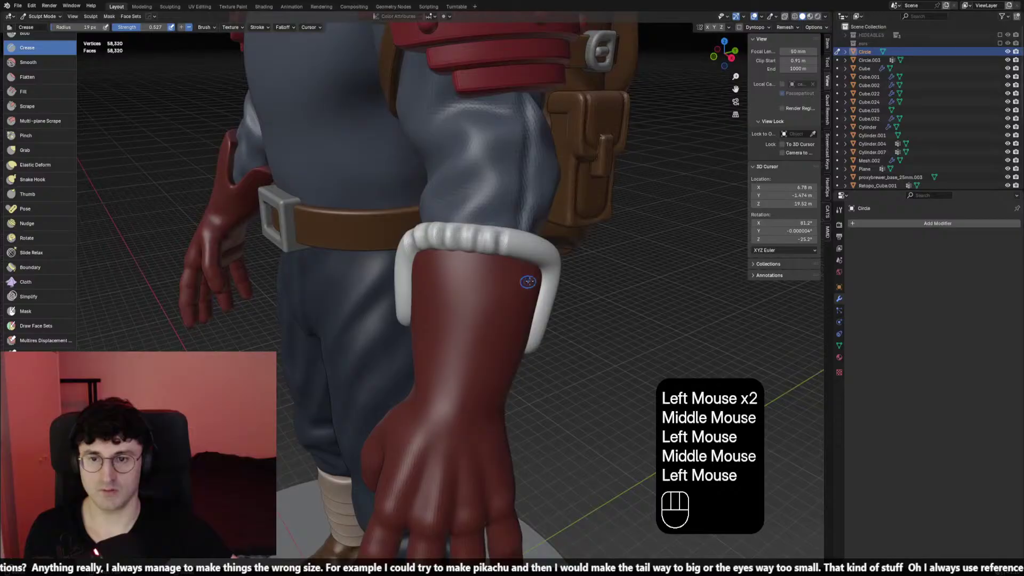
{"action": "middle_click_drag", "start_coordinate": [528, 281], "coordinate": [460, 225]}
{"action": "left_click", "coordinate": [460, 225]}
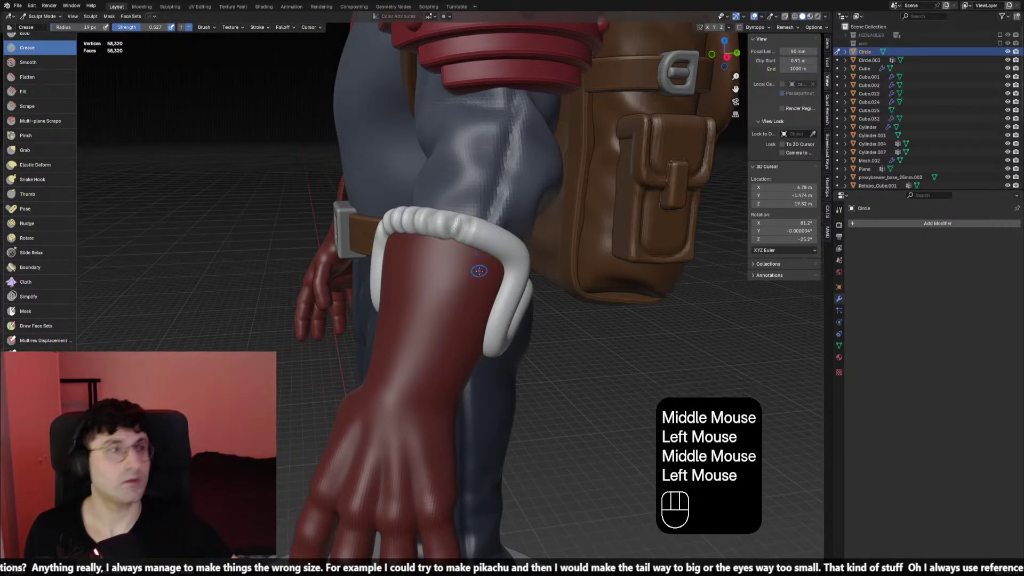
Continue the diagonal creases around the band's outer bend, undoing and redoing a misplaced stroke
{"action": "middle_click_drag", "start_coordinate": [521, 220], "coordinate": [422, 277]}
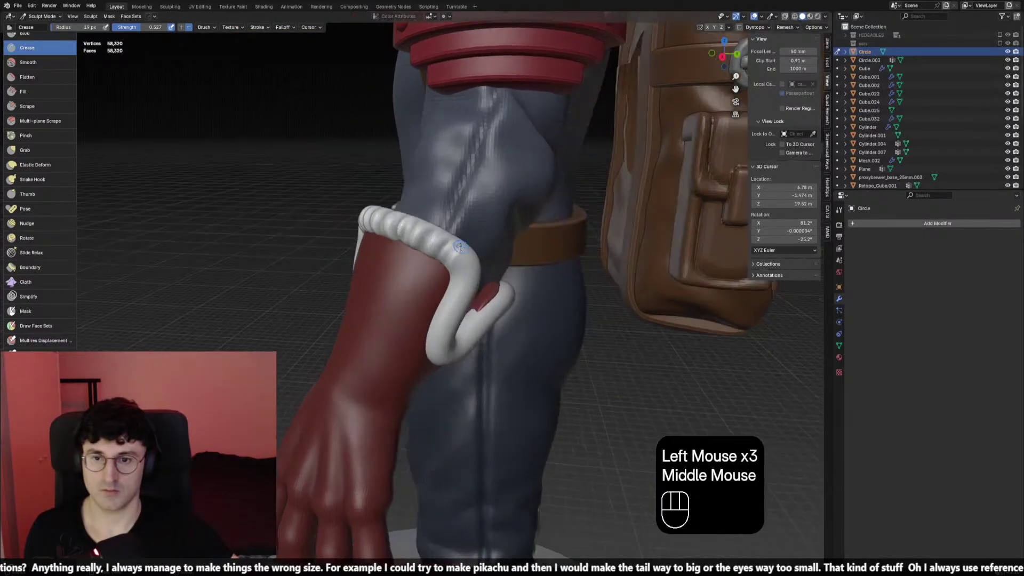
{"action": "key", "text": "ctrl+z"}
{"action": "left_click", "coordinate": [422, 278]}
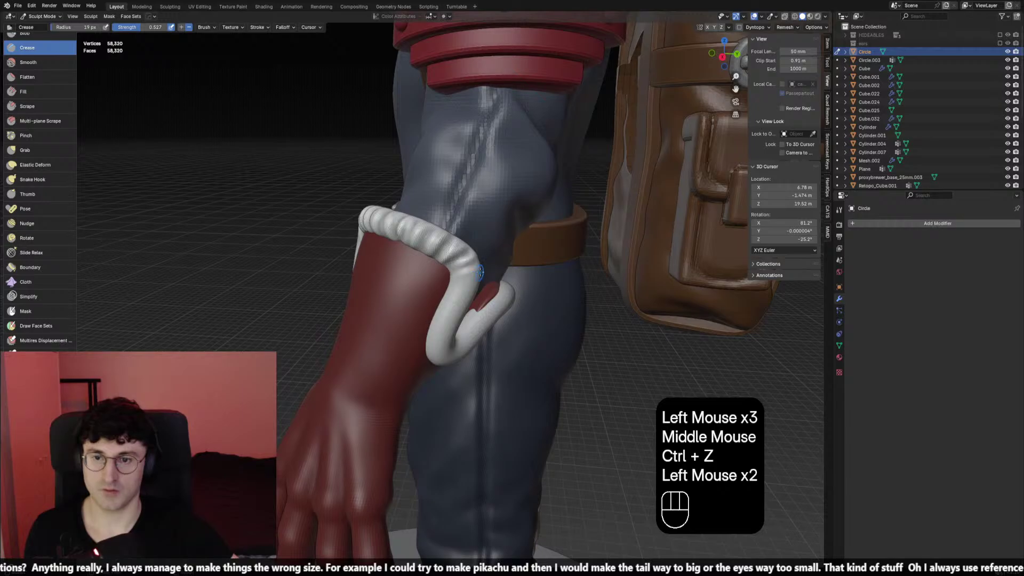
{"action": "middle_click_drag", "start_coordinate": [460, 271], "coordinate": [456, 253], "text": "shift"}
{"action": "left_click", "coordinate": [483, 264]}
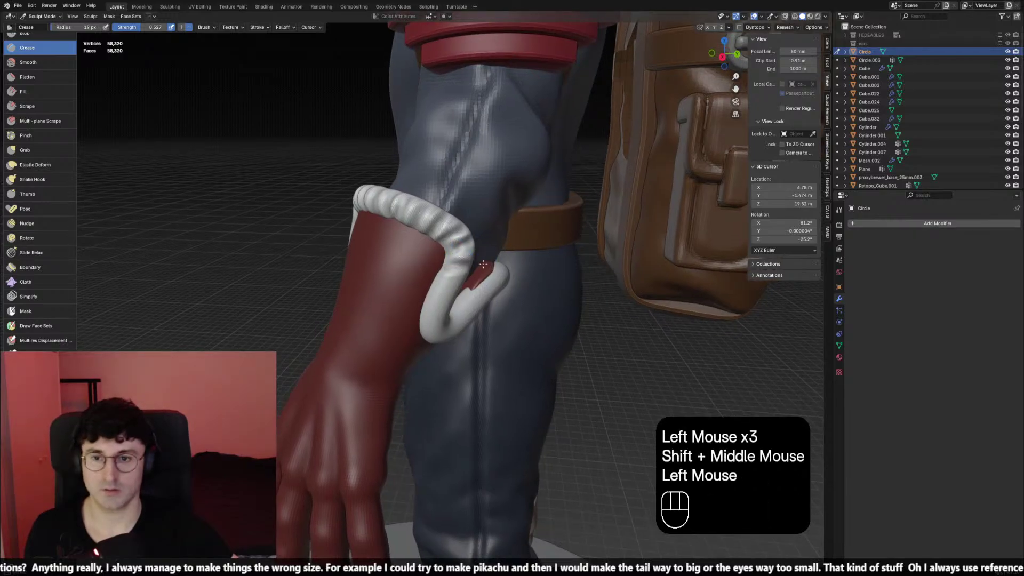
{"action": "left_click", "coordinate": [422, 294]}
Crease the band through its V-shaped dip and onto the rear section, redoing one stroke
{"action": "mouse_move", "coordinate": [422, 294]}
{"action": "middle_mouse_down"}
{"action": "mouse_move", "coordinate": [354, 286]}
{"action": "mouse_move", "coordinate": [323, 303]}
{"action": "middle_mouse_up"}
{"action": "left_click", "coordinate": [410, 290]}
{"action": "left_click", "coordinate": [354, 286]}
{"action": "key", "text": "ctrl+z"}
{"action": "left_click", "coordinate": [354, 283]}
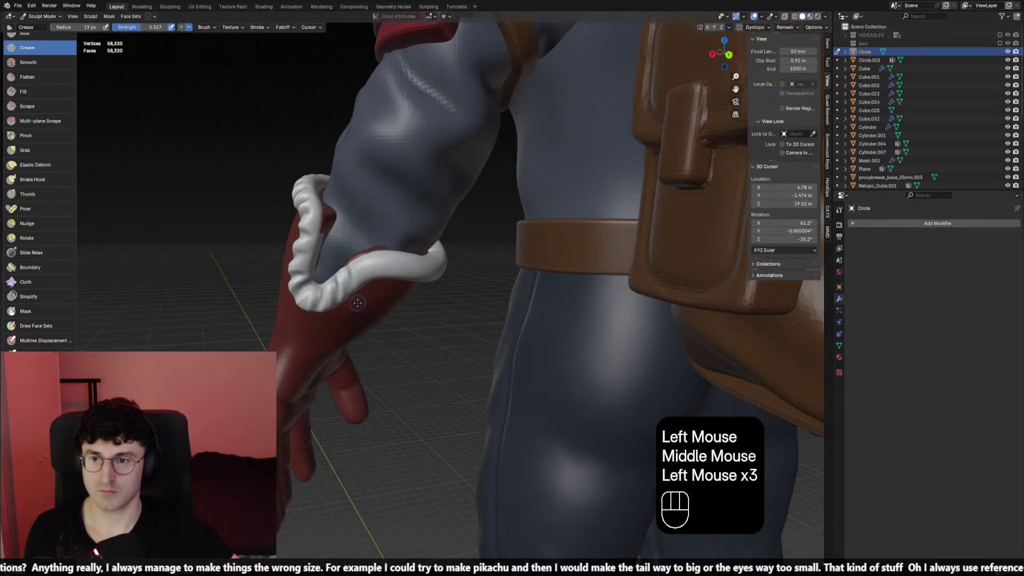
{"action": "middle_click_drag", "start_coordinate": [361, 241], "coordinate": [353, 246]}
{"action": "left_click", "coordinate": [353, 246]}
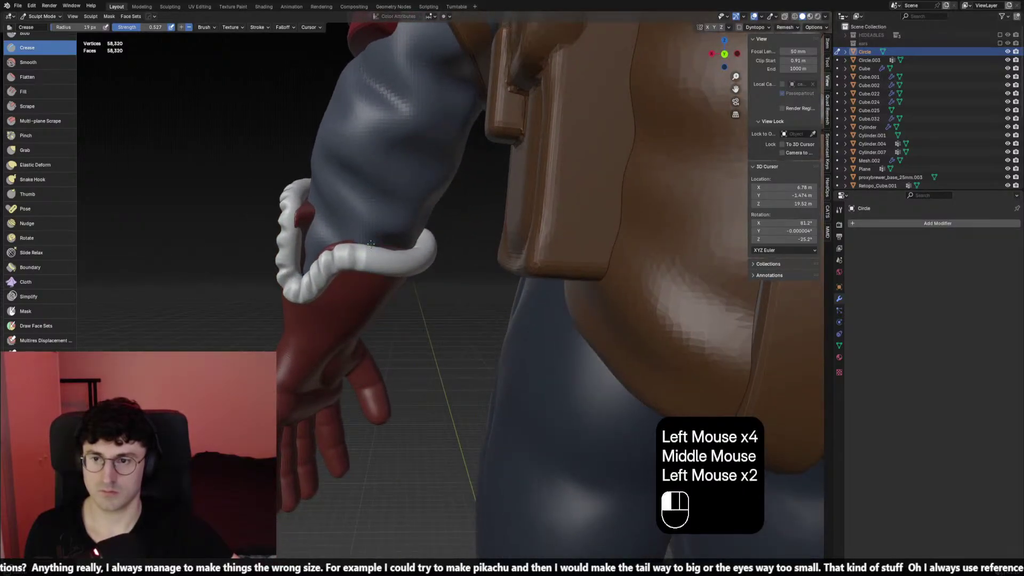
Carve matching creases across the band's palm-side section and around toward the side facing the body
{"action": "middle_click_drag", "start_coordinate": [418, 284], "coordinate": [387, 226]}
{"action": "left_click", "coordinate": [387, 226]}
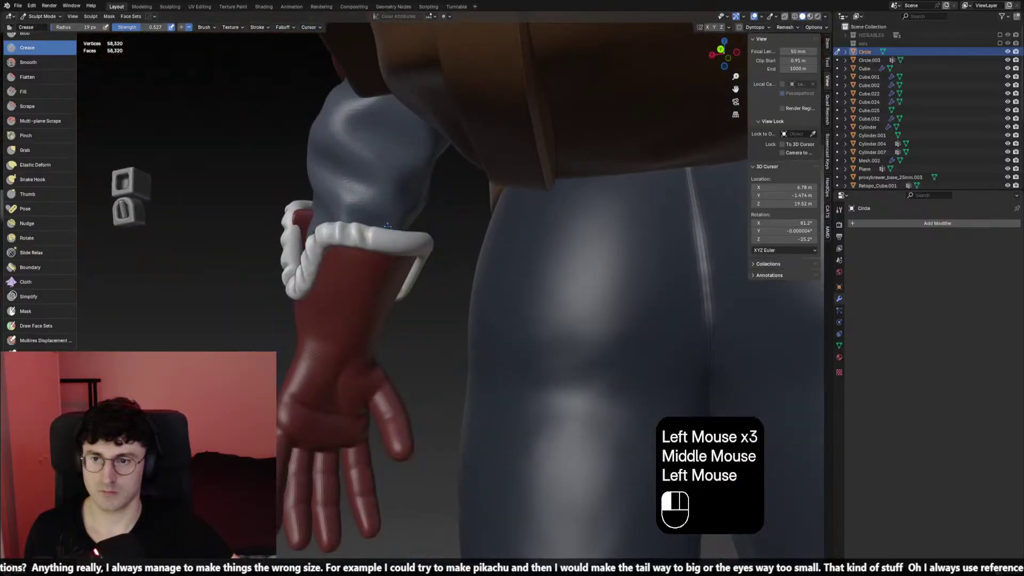
{"action": "mouse_move", "coordinate": [435, 196]}
{"action": "middle_mouse_down"}
{"action": "mouse_move", "coordinate": [437, 209]}
{"action": "mouse_move", "coordinate": [483, 246]}
{"action": "mouse_move", "coordinate": [458, 256]}
{"action": "mouse_move", "coordinate": [482, 277]}
{"action": "middle_mouse_up"}
{"action": "left_click", "coordinate": [482, 246]}
{"action": "left_click", "coordinate": [445, 238]}
{"action": "left_click", "coordinate": [474, 269]}
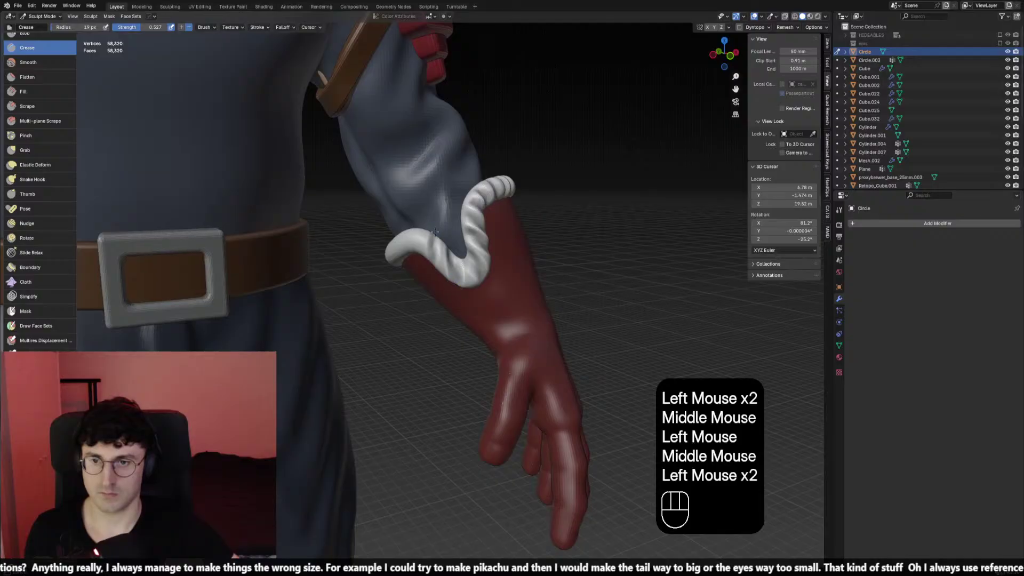
Crease the remaining smooth stretch of the band on the body-facing side to complete the rope-like pattern
{"action": "middle_click_drag", "start_coordinate": [436, 231], "coordinate": [309, 278]}
{"action": "left_click", "coordinate": [454, 245]}
{"action": "left_click", "coordinate": [480, 256]}
{"action": "mouse_move", "coordinate": [310, 277]}
{"action": "middle_mouse_down"}
{"action": "mouse_move", "coordinate": [342, 252]}
{"action": "mouse_move", "coordinate": [364, 271]}
{"action": "mouse_move", "coordinate": [457, 254]}
{"action": "middle_mouse_up"}
{"action": "left_click", "coordinate": [325, 267]}
{"action": "left_click", "coordinate": [349, 258]}
Switch to the Elastic Deform brush, set its radius, and reshape the band's front edge above the back of the hand
{"action": "scroll", "coordinate": [357, 265], "scroll_direction": "down", "scroll_amount": 1}
{"action": "scroll", "coordinate": [364, 271], "scroll_direction": "down", "scroll_amount": 1}
{"action": "scroll", "coordinate": [365, 271], "scroll_direction": "down", "scroll_amount": 1}
{"action": "left_click", "coordinate": [32, 164]}
{"action": "left_click", "coordinate": [32, 164]}
{"action": "key", "text": "f"}
{"action": "left_click", "coordinate": [453, 250]}
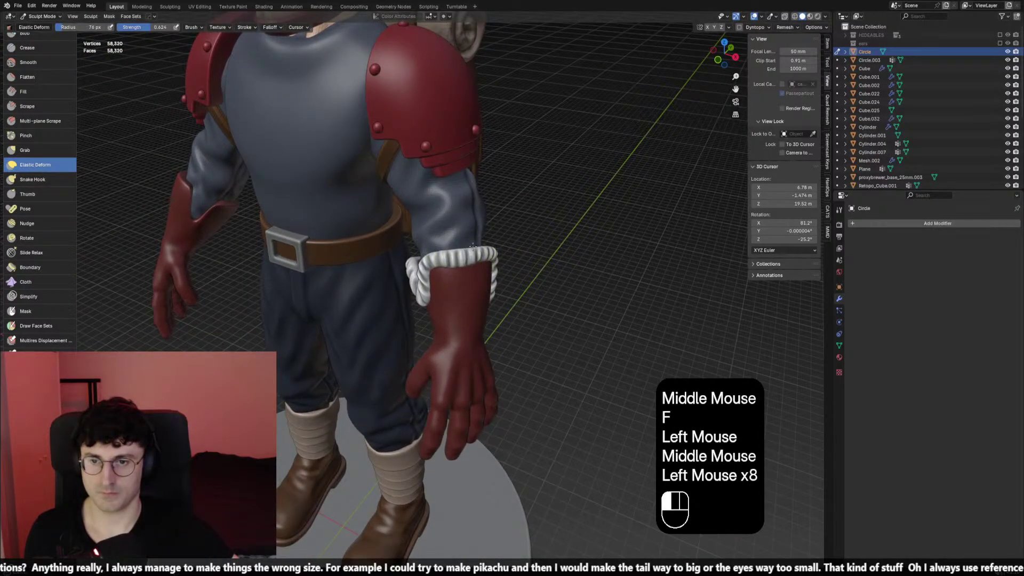
{"action": "triple_click", "coordinate": [470, 260]}
{"action": "mouse_move", "coordinate": [470, 260]}
{"action": "middle_mouse_down"}
{"action": "mouse_move", "coordinate": [470, 246]}
{"action": "mouse_move", "coordinate": [418, 304]}
{"action": "mouse_move", "coordinate": [457, 309]}
{"action": "mouse_move", "coordinate": [416, 277]}
{"action": "middle_mouse_up"}
Readjust the Elastic Deform radius and push the band's upper front section and inner corner into a less regular shape
{"action": "key", "text": "f"}
{"action": "left_click", "coordinate": [464, 254]}
{"action": "key", "text": "f"}
{"action": "double_click", "coordinate": [470, 247]}
{"action": "double_click", "coordinate": [463, 262]}
{"action": "left_click", "coordinate": [418, 304]}
{"action": "scroll", "coordinate": [457, 309], "scroll_direction": "down", "scroll_amount": 1}
{"action": "left_click", "coordinate": [457, 309]}
Deform the band's body-facing side from another angle with a readjusted Elastic Deform radius
{"action": "middle_click_drag", "start_coordinate": [416, 277], "coordinate": [374, 242]}
{"action": "mouse_move", "coordinate": [373, 243]}
{"action": "middle_mouse_down"}
{"action": "mouse_move", "coordinate": [377, 297]}
{"action": "mouse_move", "coordinate": [421, 257]}
{"action": "middle_mouse_up"}
{"action": "double_click", "coordinate": [377, 297]}
{"action": "key", "text": "f"}
{"action": "left_click", "coordinate": [411, 261]}
{"action": "left_click", "coordinate": [415, 253]}
Nudge the band's folds along the side of the wrist with short Elastic Deform strokes
{"action": "mouse_move", "coordinate": [422, 257]}
{"action": "middle_mouse_down"}
{"action": "mouse_move", "coordinate": [429, 260]}
{"action": "mouse_move", "coordinate": [406, 279]}
{"action": "middle_mouse_up"}
{"action": "double_click", "coordinate": [427, 259]}
{"action": "left_click", "coordinate": [429, 259]}
{"action": "left_click", "coordinate": [400, 276]}
{"action": "left_click", "coordinate": [401, 277]}
{"action": "middle_click_drag", "start_coordinate": [406, 279], "coordinate": [412, 280]}
Resize the Elastic Deform brush and rework the band's lower dip and adjoining edge
{"action": "mouse_move", "coordinate": [411, 280]}
{"action": "middle_mouse_down"}
{"action": "mouse_move", "coordinate": [433, 285]}
{"action": "mouse_move", "coordinate": [487, 235]}
{"action": "mouse_move", "coordinate": [407, 281]}
{"action": "mouse_move", "coordinate": [437, 277]}
{"action": "mouse_move", "coordinate": [414, 262]}
{"action": "mouse_move", "coordinate": [408, 273]}
{"action": "mouse_move", "coordinate": [453, 270]}
{"action": "mouse_move", "coordinate": [413, 274]}
{"action": "mouse_move", "coordinate": [393, 304]}
{"action": "mouse_move", "coordinate": [403, 299]}
{"action": "mouse_move", "coordinate": [380, 278]}
{"action": "mouse_move", "coordinate": [395, 264]}
{"action": "mouse_move", "coordinate": [416, 268]}
{"action": "mouse_move", "coordinate": [456, 248]}
{"action": "middle_mouse_up"}
{"action": "key", "text": "f"}
{"action": "double_click", "coordinate": [411, 286]}
{"action": "left_click", "coordinate": [411, 286]}
{"action": "left_click", "coordinate": [408, 273]}
{"action": "left_click", "coordinate": [408, 273]}
{"action": "left_click", "coordinate": [414, 274]}
Fine-tune the lowest part of the band's dip with Elastic Deform at readjusted radii
{"action": "key", "text": "f"}
{"action": "left_click", "coordinate": [402, 297]}
{"action": "key", "text": "f"}
{"action": "left_click", "coordinate": [393, 304]}
{"action": "left_click", "coordinate": [397, 301]}
{"action": "double_click", "coordinate": [405, 300]}
Switch to the Snake Hook brush, undo the first pulls, and reshape the band's outer upper section with a smaller radius
{"action": "left_click", "coordinate": [32, 180]}
{"action": "key", "text": "f"}
{"action": "left_click", "coordinate": [434, 272]}
{"action": "left_click", "coordinate": [434, 272]}
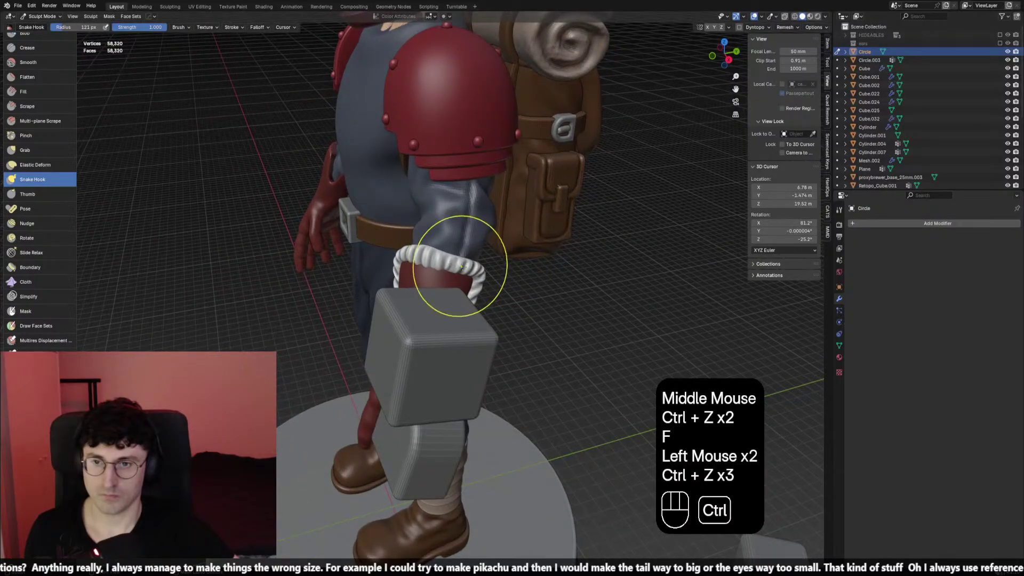
{"action": "key", "text": "ctrl+z"}
{"action": "key", "text": "ctrl+z"}
{"action": "key", "text": "f"}
{"action": "left_click", "coordinate": [457, 251]}
{"action": "left_click", "coordinate": [457, 250]}
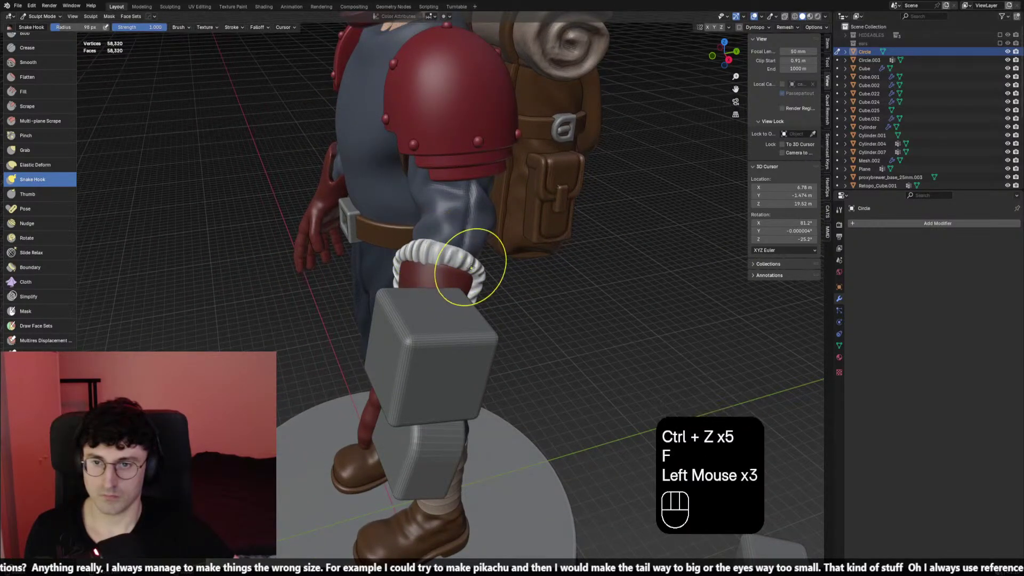
{"action": "key", "text": "f"}
{"action": "mouse_move", "coordinate": [429, 270]}
{"action": "middle_mouse_down"}
{"action": "mouse_move", "coordinate": [416, 273]}
{"action": "mouse_move", "coordinate": [419, 293]}
{"action": "mouse_move", "coordinate": [396, 257]}
{"action": "mouse_move", "coordinate": [416, 266]}
{"action": "middle_mouse_up"}
{"action": "left_click", "coordinate": [418, 274]}
{"action": "left_click", "coordinate": [418, 275]}
Return to the Elastic Deform brush and reshape the band's outer side with several radius adjustments
{"action": "left_click", "coordinate": [49, 166]}
{"action": "scroll", "coordinate": [419, 293], "scroll_direction": "up", "scroll_amount": 2}
{"action": "scroll", "coordinate": [418, 293], "scroll_direction": "down", "scroll_amount": 1}
{"action": "key", "text": "f"}
{"action": "left_click", "coordinate": [419, 293]}
{"action": "key", "text": "f"}
{"action": "key", "text": "f"}
{"action": "left_click", "coordinate": [396, 257]}
{"action": "middle_click_drag", "start_coordinate": [415, 267], "coordinate": [424, 262]}
{"action": "left_click", "coordinate": [427, 269]}
{"action": "left_click", "coordinate": [426, 270]}
Deform the band's upper edge and outer corner with Elastic Deform, varying the brush radius between strokes
{"action": "mouse_move", "coordinate": [424, 261]}
{"action": "middle_mouse_down"}
{"action": "mouse_move", "coordinate": [423, 250]}
{"action": "mouse_move", "coordinate": [510, 258]}
{"action": "mouse_move", "coordinate": [448, 248]}
{"action": "mouse_move", "coordinate": [471, 235]}
{"action": "middle_mouse_up"}
{"action": "left_click", "coordinate": [423, 254]}
{"action": "left_click", "coordinate": [481, 262]}
{"action": "left_click", "coordinate": [475, 256]}
{"action": "key", "text": "f"}
{"action": "left_click", "coordinate": [488, 261]}
{"action": "key", "text": "f"}
{"action": "left_click", "coordinate": [440, 244]}
{"action": "key", "text": "f"}
{"action": "left_click", "coordinate": [475, 240]}
Try Elastic Deform strokes on the band's rear section with a readjusted radius, undoing the last two
{"action": "mouse_move", "coordinate": [471, 235]}
{"action": "middle_mouse_down"}
{"action": "mouse_move", "coordinate": [460, 212]}
{"action": "mouse_move", "coordinate": [475, 227]}
{"action": "middle_mouse_up"}
{"action": "key", "text": "f"}
{"action": "mouse_move", "coordinate": [475, 227]}
{"action": "middle_mouse_down"}
{"action": "mouse_move", "coordinate": [448, 204]}
{"action": "mouse_move", "coordinate": [451, 224]}
{"action": "mouse_move", "coordinate": [416, 246]}
{"action": "mouse_move", "coordinate": [445, 274]}
{"action": "mouse_move", "coordinate": [384, 263]}
{"action": "mouse_move", "coordinate": [393, 279]}
{"action": "mouse_move", "coordinate": [389, 257]}
{"action": "mouse_move", "coordinate": [370, 262]}
{"action": "middle_mouse_up"}
{"action": "left_click", "coordinate": [458, 219]}
{"action": "left_click", "coordinate": [453, 214]}
{"action": "left_click", "coordinate": [450, 208]}
{"action": "key", "text": "ctrl+z"}
{"action": "key", "text": "ctrl+z"}
Switch to the Snake Hook brush, enlarge its radius, and pull the band's palm-side section outward
{"action": "scroll", "coordinate": [416, 246], "scroll_direction": "down", "scroll_amount": 2}
{"action": "scroll", "coordinate": [445, 275], "scroll_direction": "up", "scroll_amount": 1}
{"action": "scroll", "coordinate": [445, 274], "scroll_direction": "up", "scroll_amount": 1}
{"action": "key", "text": "f"}
{"action": "left_click", "coordinate": [389, 256]}
{"action": "left_click", "coordinate": [48, 184]}
{"action": "scroll", "coordinate": [389, 315], "scroll_direction": "up", "scroll_amount": 1}
{"action": "key", "text": "f"}
{"action": "left_click", "coordinate": [393, 258]}
{"action": "key", "text": "f"}
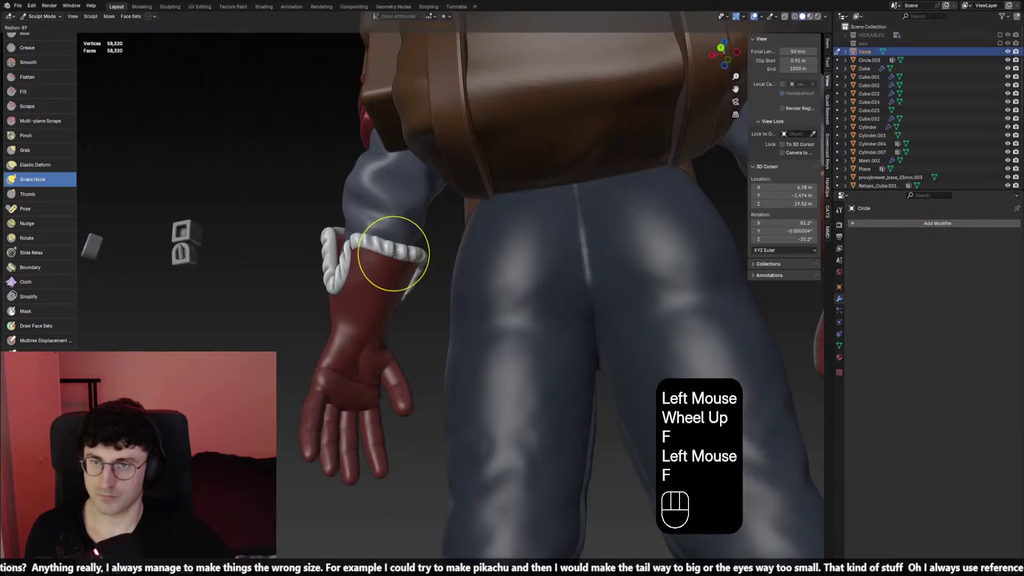
{"action": "left_click", "coordinate": [377, 263]}
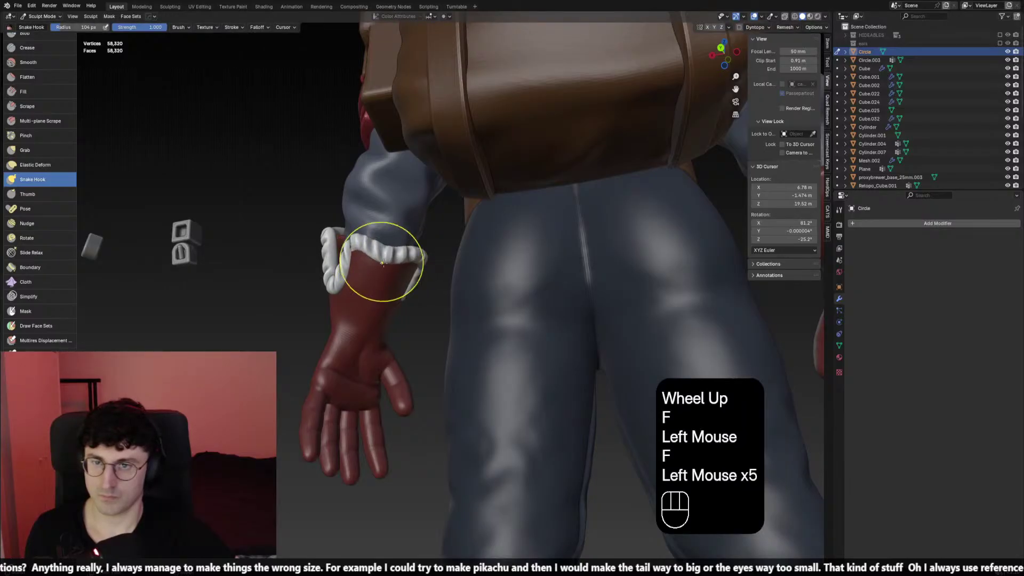
{"action": "left_click", "coordinate": [409, 264]}
Pull more of the palm-side edge into shape with Snake Hook from a lower angle and readjust the radius
{"action": "mouse_move", "coordinate": [382, 263]}
{"action": "middle_mouse_down"}
{"action": "mouse_move", "coordinate": [408, 264]}
{"action": "mouse_move", "coordinate": [354, 228]}
{"action": "middle_mouse_up"}
{"action": "left_click", "coordinate": [418, 261]}
{"action": "left_click", "coordinate": [381, 252]}
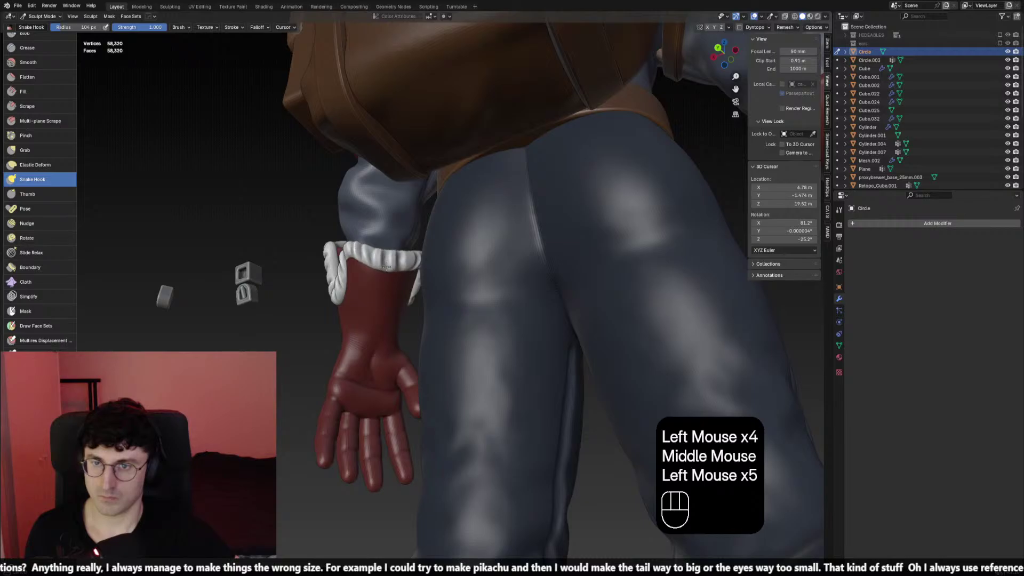
{"action": "key", "text": "f"}
{"action": "left_click", "coordinate": [418, 270]}
Set the Snake Hook radius to 81 px and pull the palm-side folds upward to widen the band
{"action": "middle_click_drag", "start_coordinate": [418, 269], "coordinate": [421, 268]}
{"action": "key", "text": "f"}
{"action": "middle_click_drag", "start_coordinate": [371, 272], "coordinate": [386, 268]}
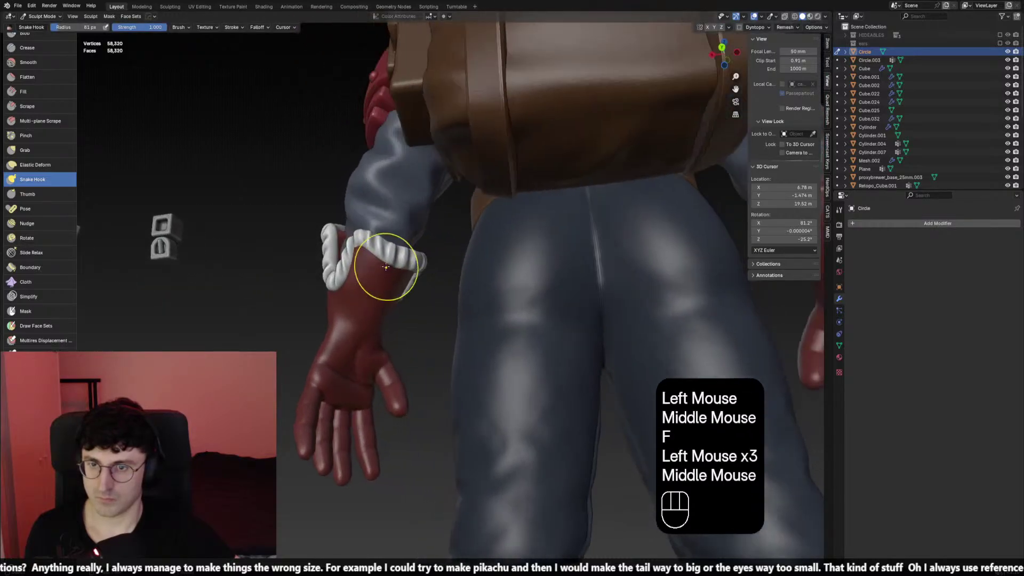
{"action": "left_click_drag", "start_coordinate": [385, 263], "coordinate": [382, 256]}
{"action": "left_click_drag", "start_coordinate": [368, 256], "coordinate": [384, 240]}
{"action": "middle_click_drag", "start_coordinate": [393, 250], "coordinate": [402, 253]}
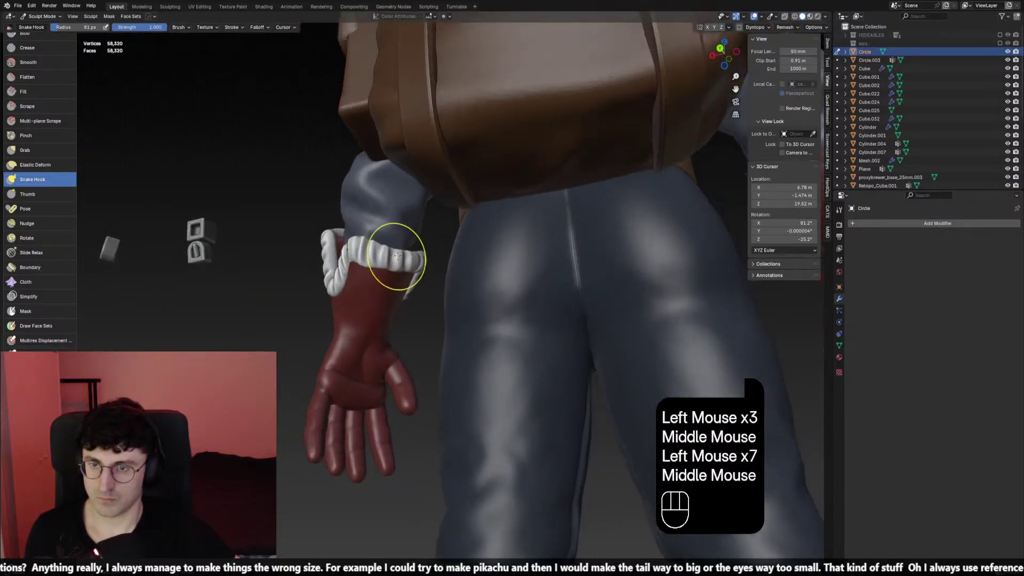
{"action": "left_click_drag", "start_coordinate": [402, 254], "coordinate": [401, 250]}
{"action": "left_click_drag", "start_coordinate": [406, 257], "coordinate": [405, 253]}
Pull the folds at the band's rear corner and side outward with Snake Hook
{"action": "middle_click_drag", "start_coordinate": [448, 256], "coordinate": [352, 261]}
{"action": "mouse_move", "coordinate": [416, 262]}
{"action": "middle_mouse_down"}
{"action": "mouse_move", "coordinate": [354, 269]}
{"action": "mouse_move", "coordinate": [352, 291]}
{"action": "middle_mouse_up"}
{"action": "left_click_drag", "start_coordinate": [389, 273], "coordinate": [408, 266]}
{"action": "left_click_drag", "start_coordinate": [424, 288], "coordinate": [430, 286]}
{"action": "scroll", "coordinate": [500, 256], "scroll_direction": "up", "scroll_amount": 2}
{"action": "mouse_move", "coordinate": [429, 286]}
{"action": "middle_mouse_down"}
{"action": "mouse_move", "coordinate": [500, 256]}
{"action": "mouse_move", "coordinate": [476, 247]}
{"action": "middle_mouse_up"}
{"action": "scroll", "coordinate": [476, 247], "scroll_direction": "up", "scroll_amount": 2}
Reduce the Snake Hook radius to 50 px, undo a trial pull on the band's front edge, and remesh the band
{"action": "key", "text": "f"}
{"action": "left_click", "coordinate": [476, 247]}
{"action": "key", "text": "f"}
{"action": "left_click", "coordinate": [509, 229]}
{"action": "mouse_move", "coordinate": [509, 230]}
{"action": "left_mouse_down"}
{"action": "mouse_move", "coordinate": [475, 224]}
{"action": "mouse_move", "coordinate": [494, 210]}
{"action": "left_mouse_up"}
{"action": "key", "text": "ctrl+z"}
{"action": "key", "text": "ctrl+r"}
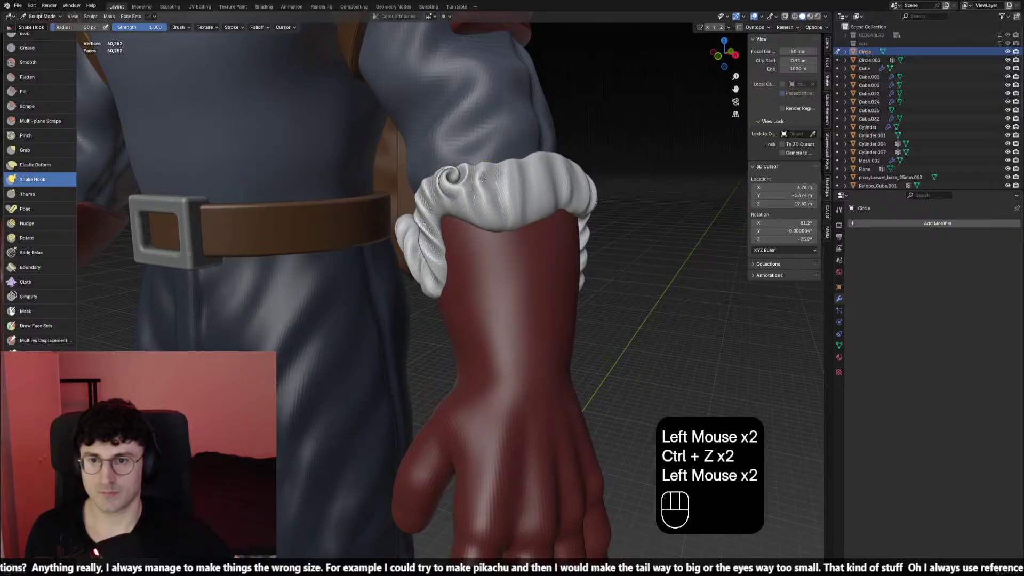
Try twisting the folds on the front of the cuff band into swirls with Snake Hook, and undo the pulls
{"action": "left_click_drag", "start_coordinate": [513, 178], "coordinate": [520, 177]}
{"action": "left_click_drag", "start_coordinate": [520, 177], "coordinate": [530, 178]}
{"action": "scroll", "coordinate": [530, 178], "scroll_direction": "down", "scroll_amount": 1}
{"action": "mouse_move", "coordinate": [530, 179]}
{"action": "middle_mouse_down"}
{"action": "mouse_move", "coordinate": [469, 250]}
{"action": "mouse_move", "coordinate": [460, 238]}
{"action": "middle_mouse_up"}
{"action": "scroll", "coordinate": [469, 251], "scroll_direction": "up", "scroll_amount": 1}
{"action": "key", "text": "ctrl+z"}
{"action": "key", "text": "ctrl+z"}
{"action": "key", "text": "ctrl+z"}
Reduce the Snake Hook radius to 35 px, try smaller curls on the band's front folds and undo them
{"action": "key", "text": "f"}
{"action": "left_click", "coordinate": [459, 229]}
{"action": "left_click", "coordinate": [459, 229]}
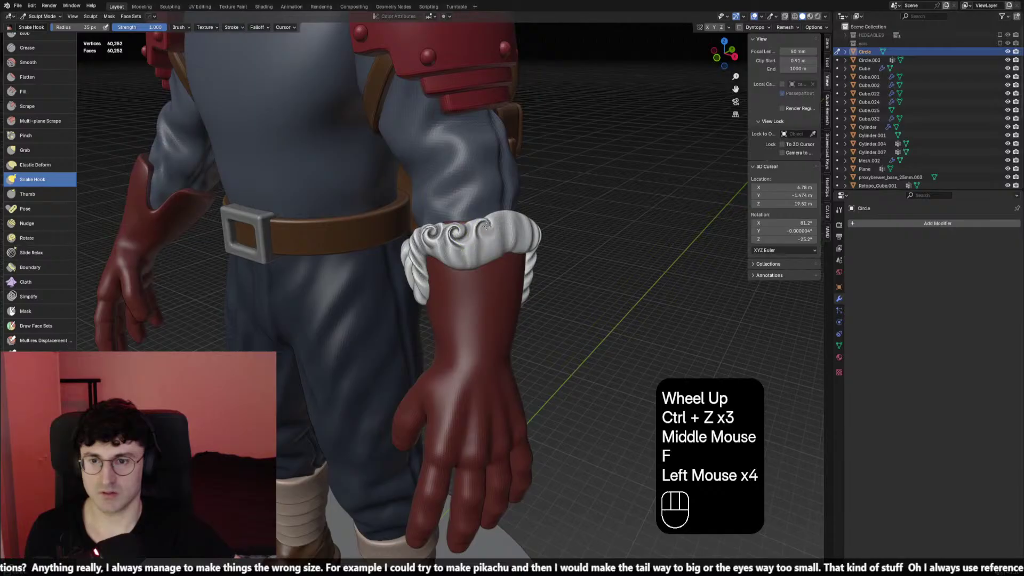
{"action": "key", "text": "ctrl+z"}
{"action": "key", "text": "ctrl+z"}
Try another set of small Snake Hook curls across the band's front from a new angle, and undo them
{"action": "left_click", "coordinate": [487, 227]}
{"action": "mouse_move", "coordinate": [486, 227]}
{"action": "middle_mouse_down"}
{"action": "mouse_move", "coordinate": [467, 223]}
{"action": "mouse_move", "coordinate": [481, 247]}
{"action": "mouse_move", "coordinate": [589, 276]}
{"action": "mouse_move", "coordinate": [469, 256]}
{"action": "middle_mouse_up"}
{"action": "left_click", "coordinate": [466, 222]}
{"action": "left_click", "coordinate": [469, 235]}
{"action": "left_click", "coordinate": [481, 247]}
{"action": "scroll", "coordinate": [496, 253], "scroll_direction": "down", "scroll_amount": 4}
{"action": "scroll", "coordinate": [581, 280], "scroll_direction": "up", "scroll_amount": 2}
{"action": "scroll", "coordinate": [480, 240], "scroll_direction": "up", "scroll_amount": 2}
{"action": "key", "text": "ctrl+z"}
{"action": "key", "text": "ctrl+z"}
{"action": "key", "text": "ctrl+z"}
{"action": "key", "text": "ctrl+z"}
{"action": "key", "text": "ctrl+z"}
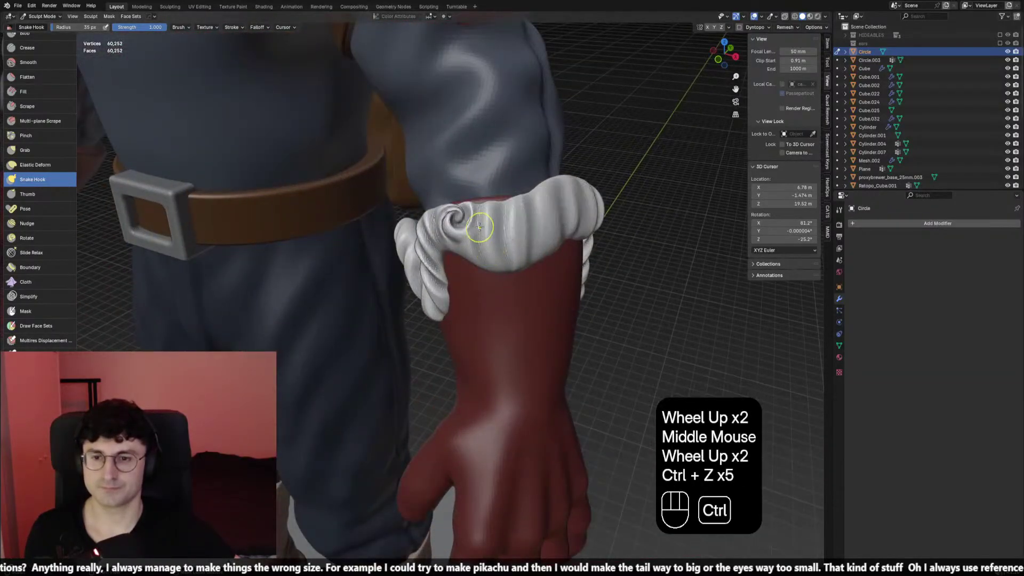
Try swirling single folds at the band's front corner, then undo all remaining curls
{"action": "key", "text": "ctrl+z"}
{"action": "left_click", "coordinate": [453, 222]}
{"action": "key", "text": "ctrl+z"}
{"action": "left_click_drag", "start_coordinate": [461, 220], "coordinate": [485, 223]}
{"action": "key", "text": "ctrl+z"}
{"action": "key", "text": "ctrl+z"}
{"action": "key", "text": "ctrl+z"}
{"action": "key", "text": "ctrl+z"}
{"action": "key", "text": "ctrl+z"}
{"action": "key", "text": "ctrl+z"}
Try a remesh of the band with a trial pair of swirls, cancel the voxel size change and undo
{"action": "key", "text": "ctrl+r"}
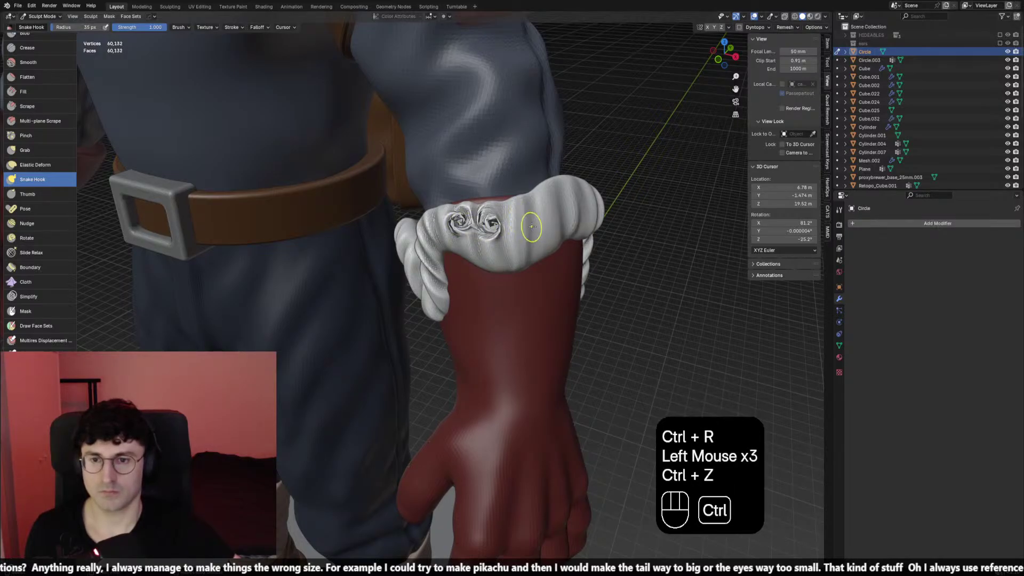
{"action": "key", "text": "r"}
{"action": "right_click", "coordinate": [534, 233]}
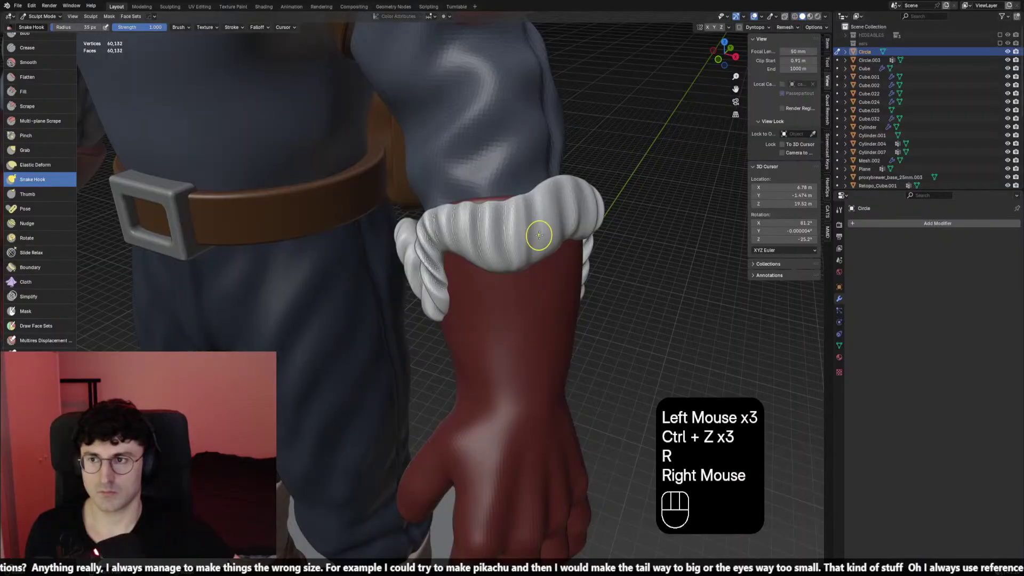
{"action": "key", "text": "ctrl+z"}
Remesh the cuff band, set the Snake Hook radius to 43 px and undo a trial pull on the front folds
{"action": "scroll", "coordinate": [536, 235], "scroll_direction": "down", "scroll_amount": 2}
{"action": "middle_click_drag", "start_coordinate": [536, 235], "coordinate": [469, 250]}
{"action": "key", "text": "ctrl+r"}
{"action": "scroll", "coordinate": [464, 251], "scroll_direction": "up", "scroll_amount": 1}
{"action": "key", "text": "f"}
{"action": "left_click", "coordinate": [460, 253]}
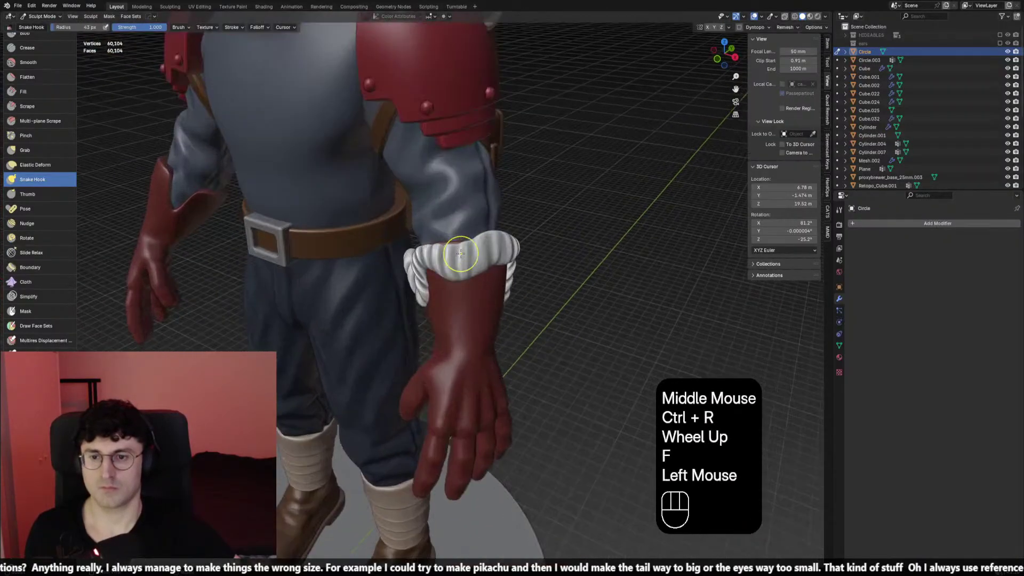
{"action": "left_click", "coordinate": [448, 253]}
{"action": "key", "text": "ctrl+z"}
{"action": "key", "text": "ctrl+z"}
Twist the folds along the front of the cuff band into a row of small curls with Snake Hook
{"action": "scroll", "coordinate": [451, 234], "scroll_direction": "up", "scroll_amount": 2}
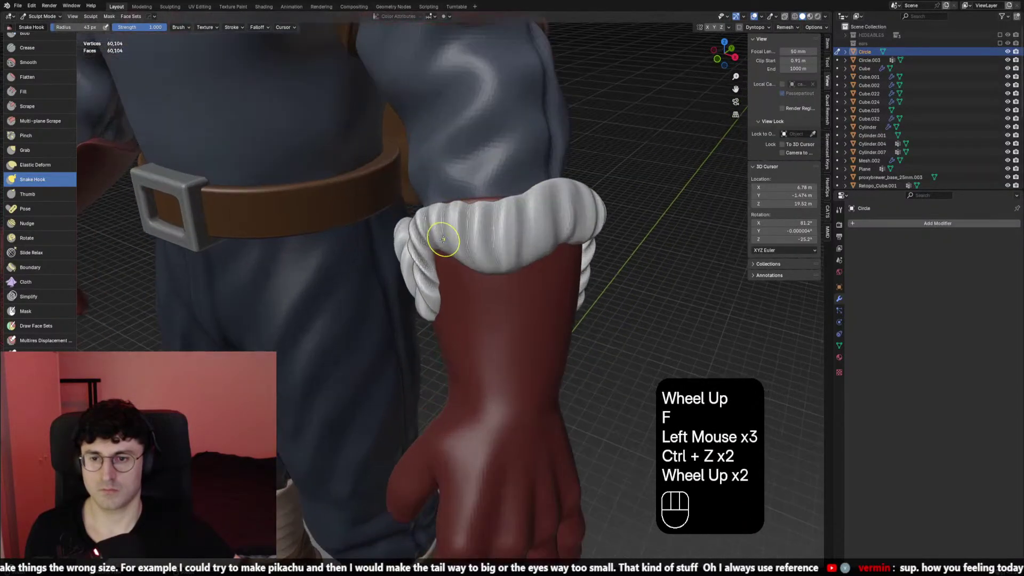
{"action": "left_click", "coordinate": [454, 222]}
{"action": "scroll", "coordinate": [493, 230], "scroll_direction": "down", "scroll_amount": 1}
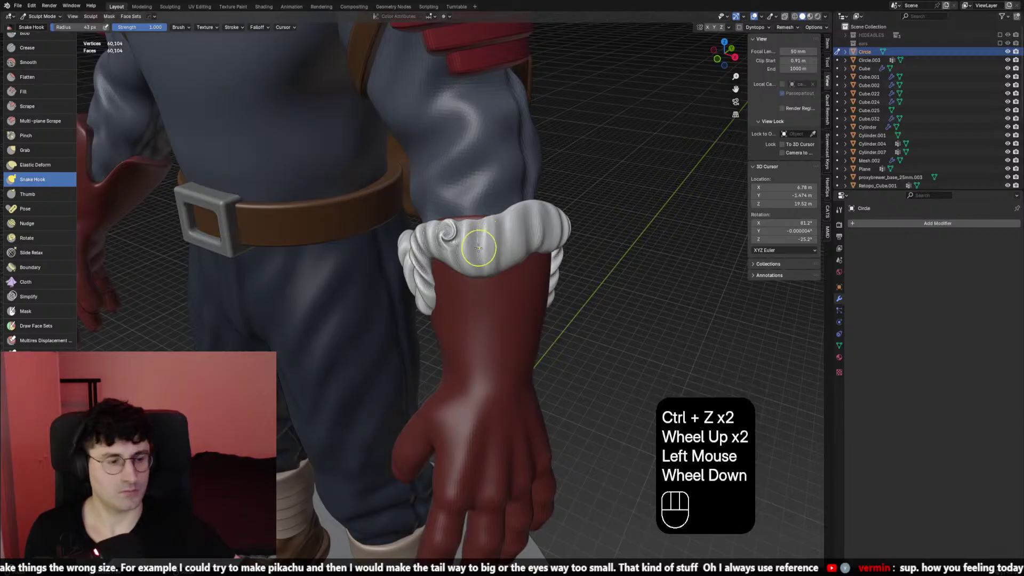
{"action": "left_click", "coordinate": [468, 243]}
{"action": "left_click_drag", "start_coordinate": [494, 244], "coordinate": [508, 241]}
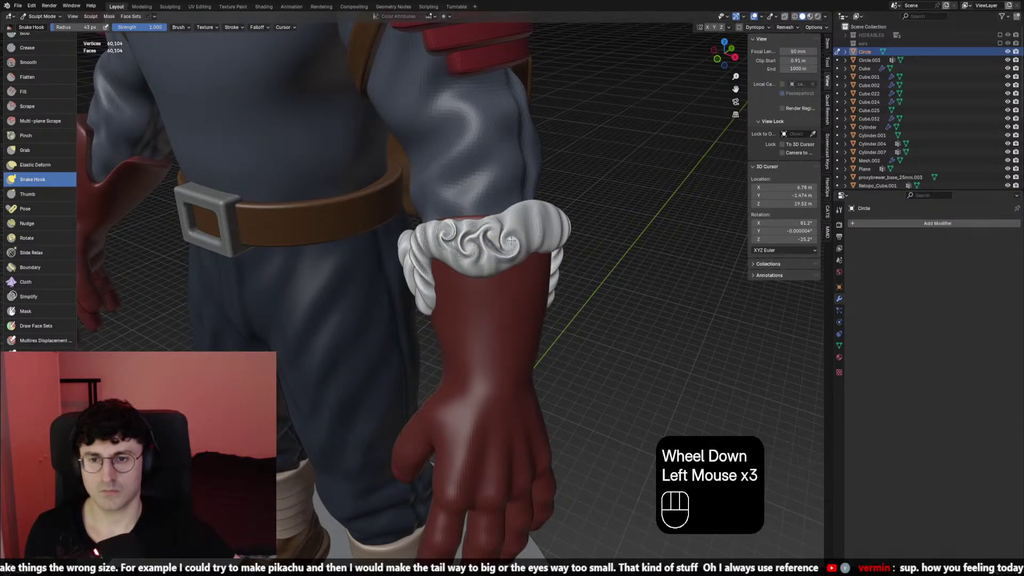
Continue the Snake Hook curls along the band's outer side and down around its rear corner
{"action": "mouse_move", "coordinate": [511, 241]}
{"action": "middle_mouse_down"}
{"action": "mouse_move", "coordinate": [494, 249]}
{"action": "mouse_move", "coordinate": [506, 251]}
{"action": "mouse_move", "coordinate": [469, 235]}
{"action": "middle_mouse_up"}
{"action": "left_click", "coordinate": [498, 252]}
{"action": "left_click", "coordinate": [506, 251]}
{"action": "left_click_drag", "start_coordinate": [470, 235], "coordinate": [480, 258]}
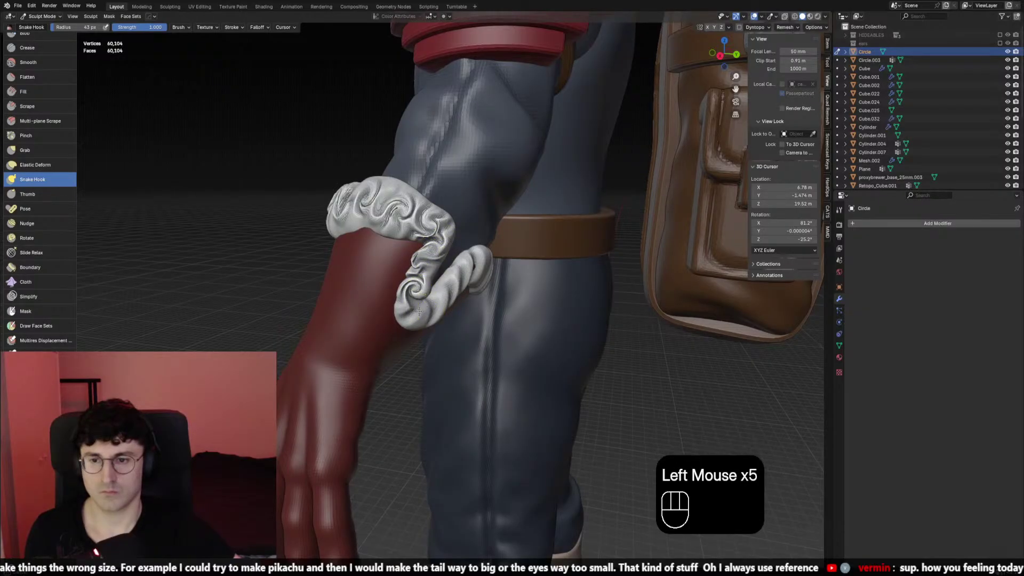
{"action": "mouse_move", "coordinate": [419, 312]}
{"action": "middle_mouse_down"}
{"action": "mouse_move", "coordinate": [388, 284]}
{"action": "mouse_move", "coordinate": [416, 251]}
{"action": "mouse_move", "coordinate": [501, 267]}
{"action": "mouse_move", "coordinate": [562, 263]}
{"action": "middle_mouse_up"}
{"action": "left_click", "coordinate": [388, 283]}
{"action": "left_click", "coordinate": [432, 261]}
{"action": "left_click", "coordinate": [416, 251]}
{"action": "left_click", "coordinate": [416, 251]}
Pull curls into the band's thumb-side corner with Snake Hook, undoing one unsuitable pull
{"action": "scroll", "coordinate": [502, 267], "scroll_direction": "down", "scroll_amount": 3}
{"action": "scroll", "coordinate": [491, 278], "scroll_direction": "up", "scroll_amount": 1}
{"action": "scroll", "coordinate": [491, 279], "scroll_direction": "down", "scroll_amount": 2}
{"action": "middle_click_drag", "start_coordinate": [491, 279], "coordinate": [457, 287]}
{"action": "scroll", "coordinate": [457, 287], "scroll_direction": "up", "scroll_amount": 3}
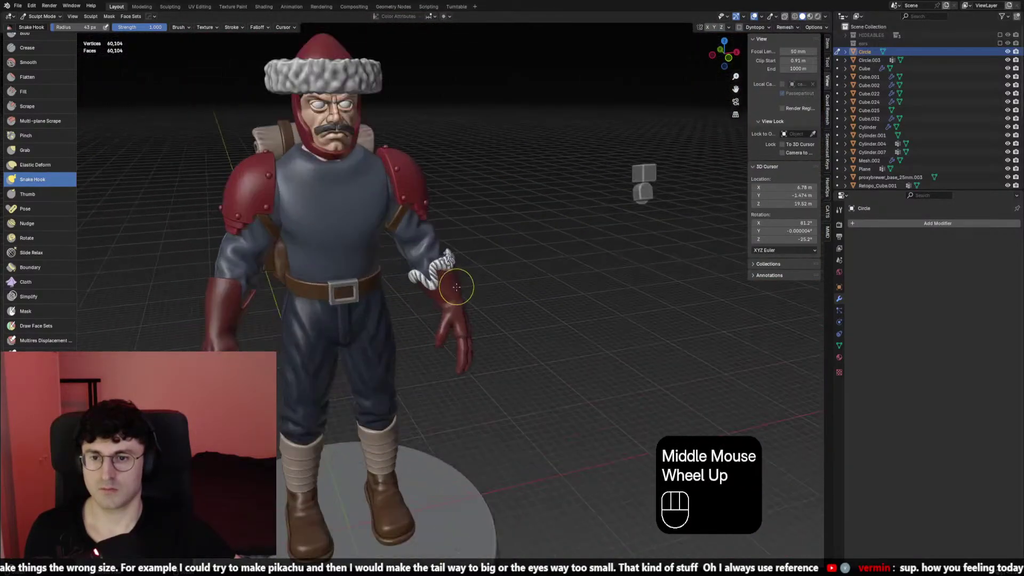
{"action": "scroll", "coordinate": [456, 287], "scroll_direction": "up", "scroll_amount": 2}
{"action": "left_click_drag", "start_coordinate": [464, 236], "coordinate": [473, 223]}
{"action": "middle_click_drag", "start_coordinate": [473, 223], "coordinate": [456, 232]}
{"action": "scroll", "coordinate": [456, 233], "scroll_direction": "up", "scroll_amount": 2}
{"action": "key", "text": "ctrl+z"}
{"action": "left_click_drag", "start_coordinate": [458, 235], "coordinate": [466, 221]}
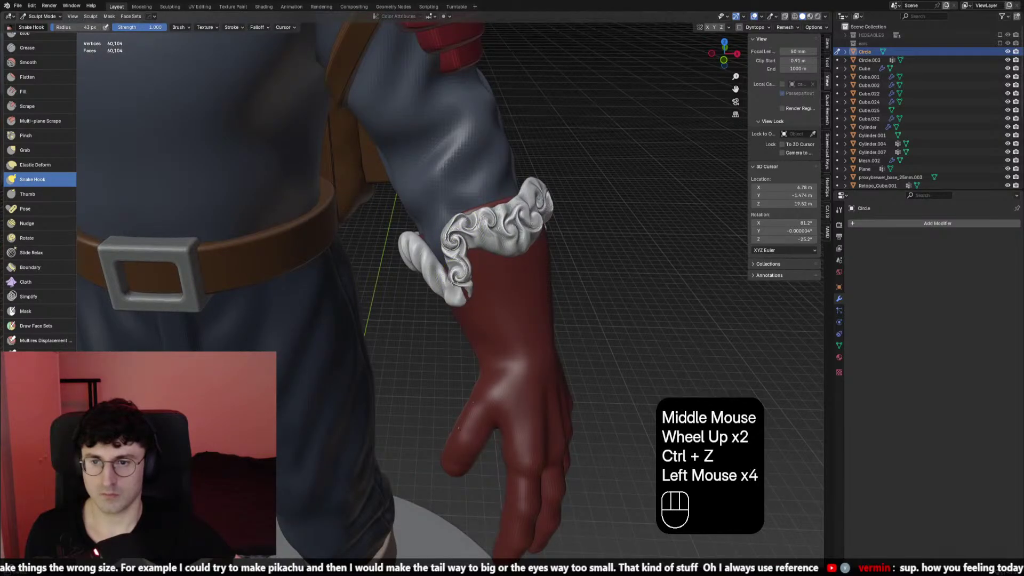
Curl the remaining smooth areas across the back-of-hand side of the band with Snake Hook and remesh it
{"action": "scroll", "coordinate": [456, 274], "scroll_direction": "down", "scroll_amount": 2}
{"action": "middle_click_drag", "start_coordinate": [457, 275], "coordinate": [469, 272]}
{"action": "scroll", "coordinate": [470, 272], "scroll_direction": "down", "scroll_amount": 1}
{"action": "scroll", "coordinate": [457, 275], "scroll_direction": "up", "scroll_amount": 2}
{"action": "left_click", "coordinate": [456, 274]}
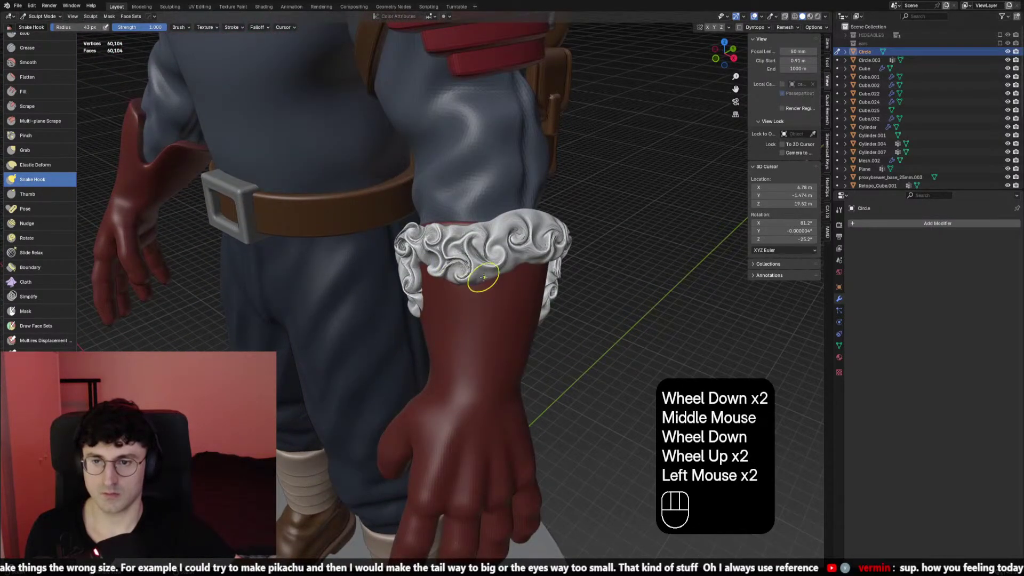
{"action": "left_click_drag", "start_coordinate": [501, 227], "coordinate": [508, 218]}
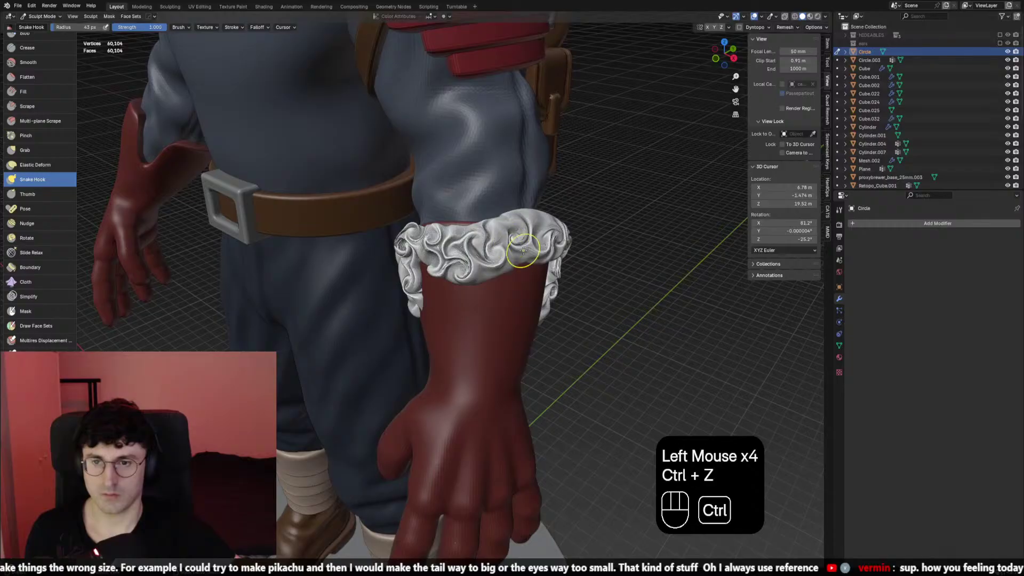
{"action": "key", "text": "ctrl+r"}
Examine the curled cuff trim from several angles and compare it with the whole figure and the fur hat brim
{"action": "scroll", "coordinate": [506, 280], "scroll_direction": "down", "scroll_amount": 3}
{"action": "middle_click_drag", "start_coordinate": [491, 293], "coordinate": [453, 277]}
{"action": "scroll", "coordinate": [469, 286], "scroll_direction": "up", "scroll_amount": 2}
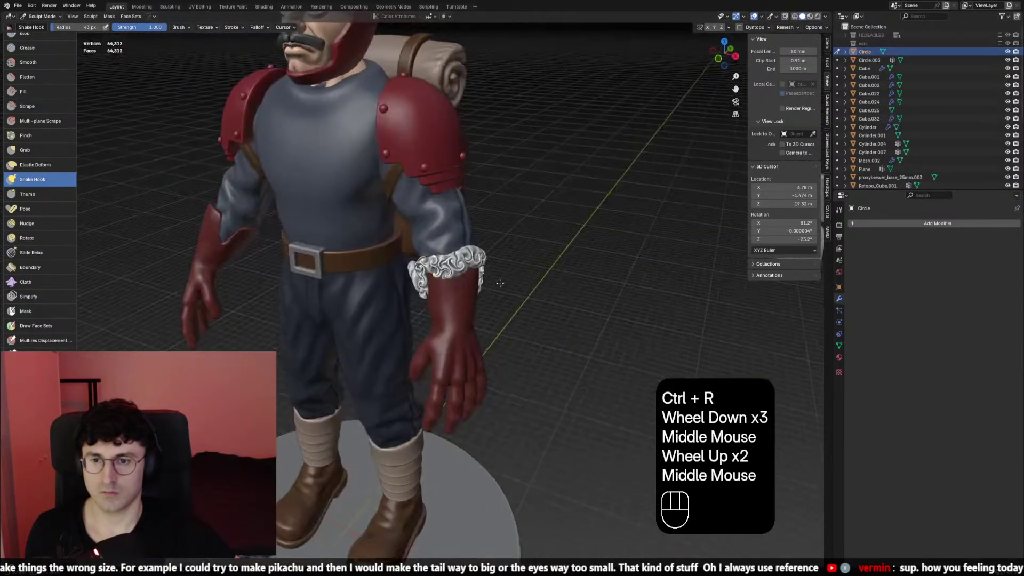
{"action": "left_click", "coordinate": [32, 252]}
{"action": "left_click", "coordinate": [32, 164]}
{"action": "scroll", "coordinate": [455, 213], "scroll_direction": "down", "scroll_amount": 2}
{"action": "middle_click_drag", "start_coordinate": [448, 224], "coordinate": [456, 212]}
{"action": "scroll", "coordinate": [455, 214], "scroll_direction": "down", "scroll_amount": 1, "text": "shift"}
{"action": "middle_click_drag", "start_coordinate": [456, 211], "coordinate": [488, 190]}
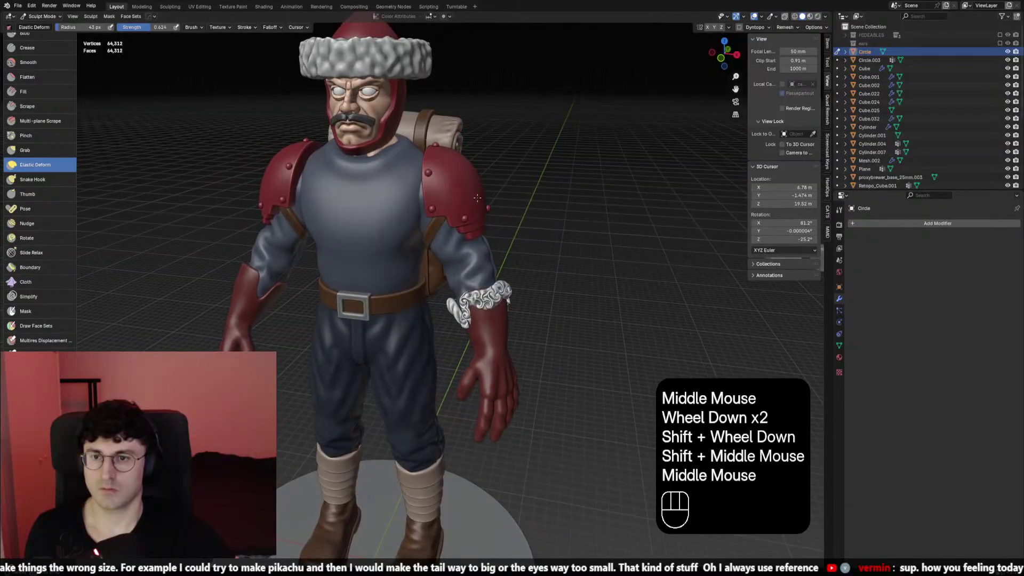
{"action": "left_click", "coordinate": [826, 16]}
{"action": "left_click", "coordinate": [803, 116]}
{"action": "middle_click_drag", "start_coordinate": [454, 256], "coordinate": [135, 273]}
{"action": "scroll", "coordinate": [440, 253], "scroll_direction": "down", "scroll_amount": 1}
{"action": "scroll", "coordinate": [440, 252], "scroll_direction": "down", "scroll_amount": 2}
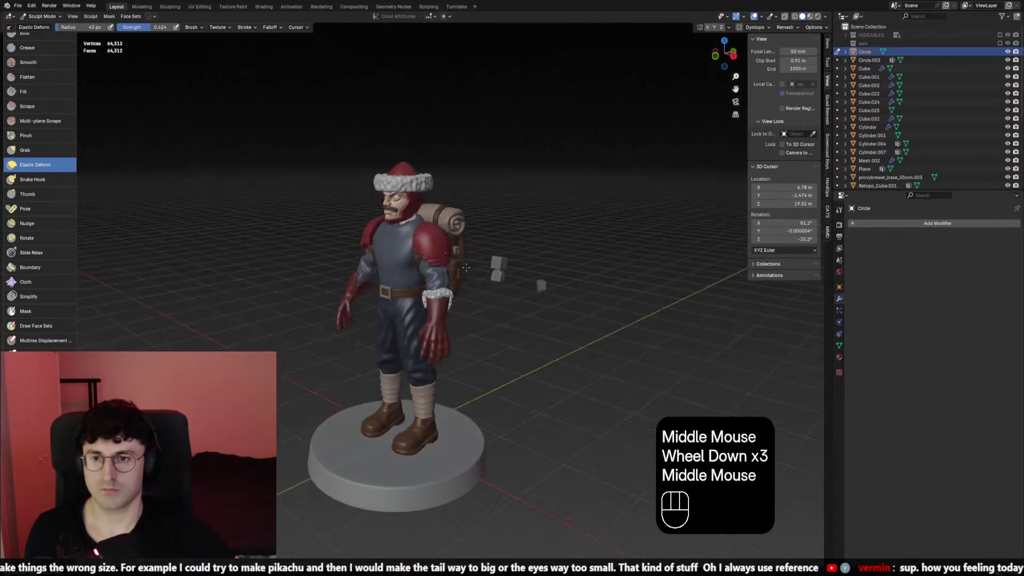
Use Elastic Deform with a 97 px radius to adjust the outline and lower edge of the band's outer side
{"action": "scroll", "coordinate": [136, 274], "scroll_direction": "up", "scroll_amount": 2}
{"action": "left_click", "coordinate": [38, 180]}
{"action": "scroll", "coordinate": [89, 176], "scroll_direction": "up", "scroll_amount": 2}
{"action": "left_click", "coordinate": [48, 166]}
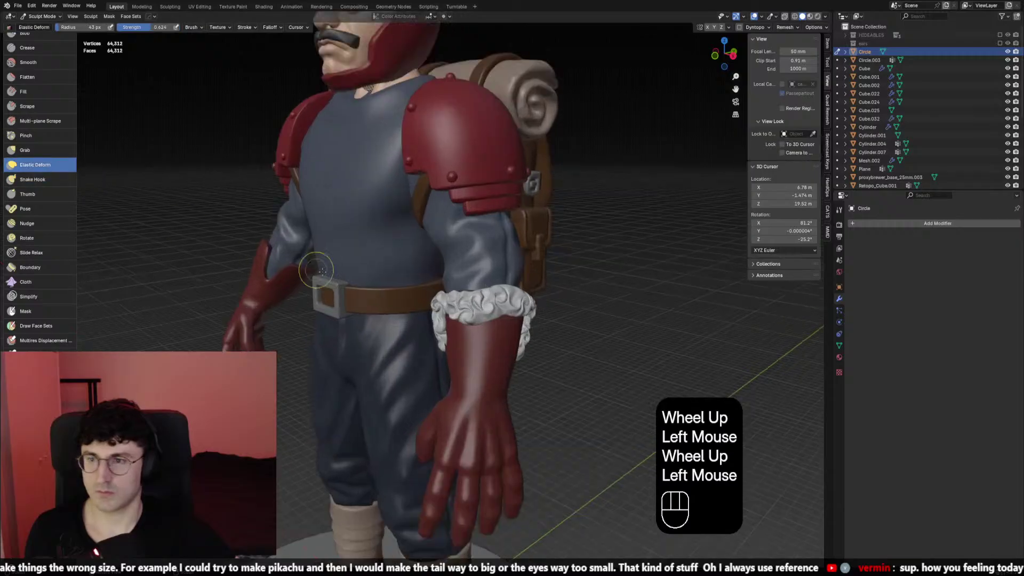
{"action": "scroll", "coordinate": [406, 274], "scroll_direction": "up", "scroll_amount": 3}
{"action": "key", "text": "f"}
{"action": "left_click", "coordinate": [453, 299]}
{"action": "key", "text": "f"}
{"action": "mouse_move", "coordinate": [469, 315]}
{"action": "middle_mouse_down"}
{"action": "mouse_move", "coordinate": [482, 330]}
{"action": "mouse_move", "coordinate": [431, 365]}
{"action": "middle_mouse_up"}
{"action": "left_click", "coordinate": [516, 339]}
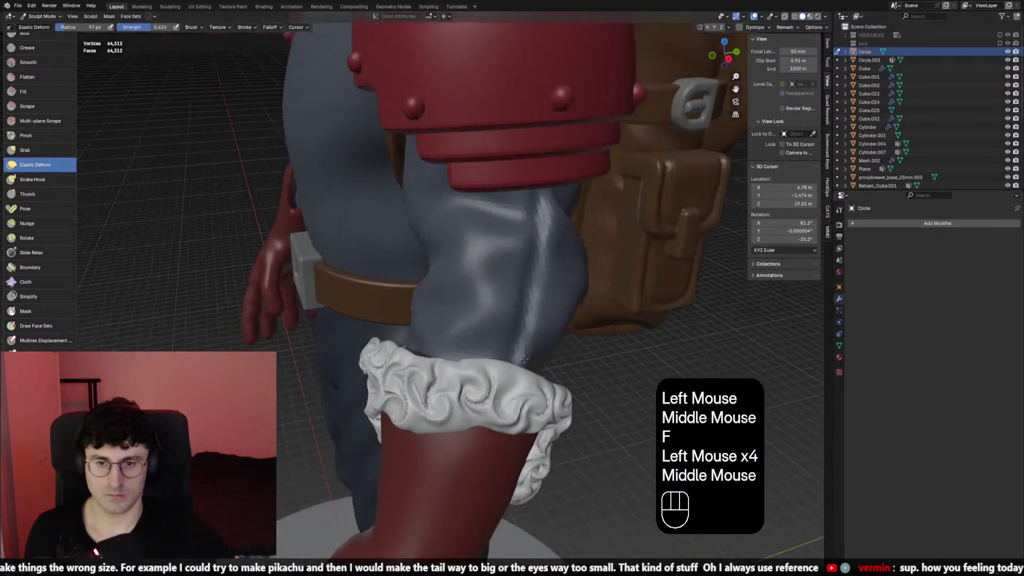
{"action": "left_click", "coordinate": [431, 365]}
{"action": "left_click", "coordinate": [431, 366]}
{"action": "left_click", "coordinate": [464, 422]}
{"action": "left_click", "coordinate": [411, 422]}
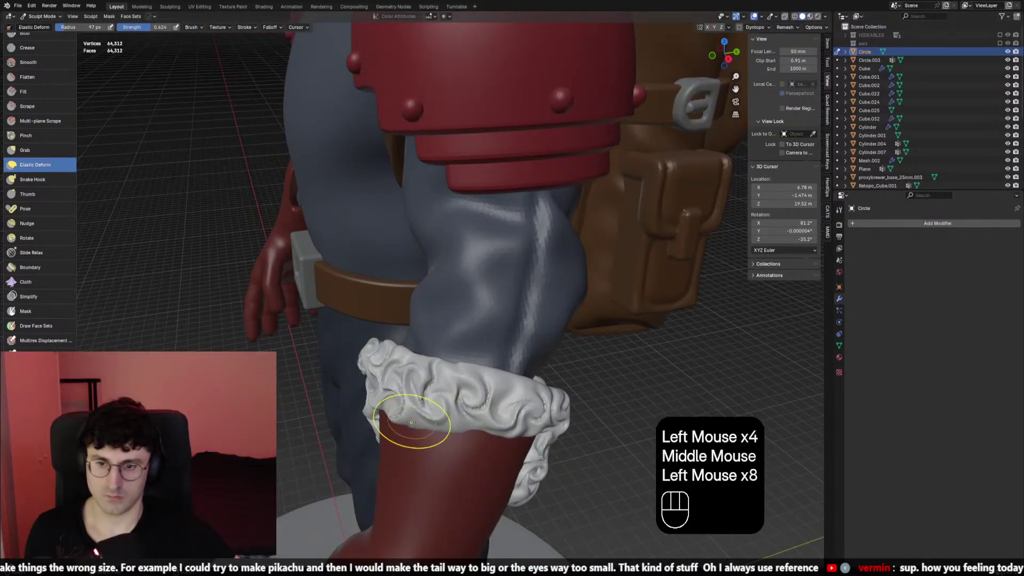
Switch to the Crease brush, resize it and undo a trial stroke on the band's lower edge
{"action": "middle_click_drag", "start_coordinate": [42, 68], "coordinate": [43, 78]}
{"action": "left_click", "coordinate": [32, 57]}
{"action": "middle_click_drag", "start_coordinate": [453, 373], "coordinate": [443, 384]}
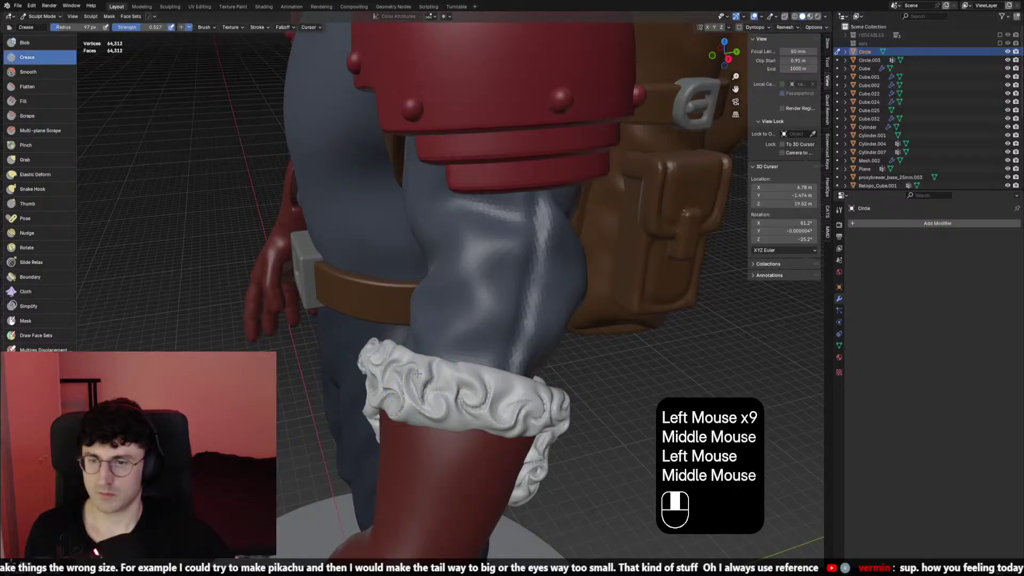
{"action": "key", "text": "f"}
{"action": "left_click", "coordinate": [436, 424]}
{"action": "left_click", "coordinate": [436, 423]}
{"action": "key", "text": "ctrl+z"}
Set the Crease radius to 57 px and deepen the grooves between curls along the band's outer side and rear corner
{"action": "mouse_move", "coordinate": [436, 424]}
{"action": "middle_mouse_down"}
{"action": "mouse_move", "coordinate": [472, 414]}
{"action": "mouse_move", "coordinate": [554, 350]}
{"action": "mouse_move", "coordinate": [499, 378]}
{"action": "mouse_move", "coordinate": [453, 376]}
{"action": "middle_mouse_up"}
{"action": "key", "text": "f"}
{"action": "left_click", "coordinate": [475, 412]}
{"action": "left_click", "coordinate": [474, 413]}
{"action": "left_click", "coordinate": [432, 407]}
{"action": "left_click", "coordinate": [497, 379]}
{"action": "left_click", "coordinate": [497, 378]}
{"action": "left_click", "coordinate": [493, 380]}
{"action": "left_click", "coordinate": [491, 380]}
{"action": "left_click_drag", "start_coordinate": [454, 376], "coordinate": [451, 363]}
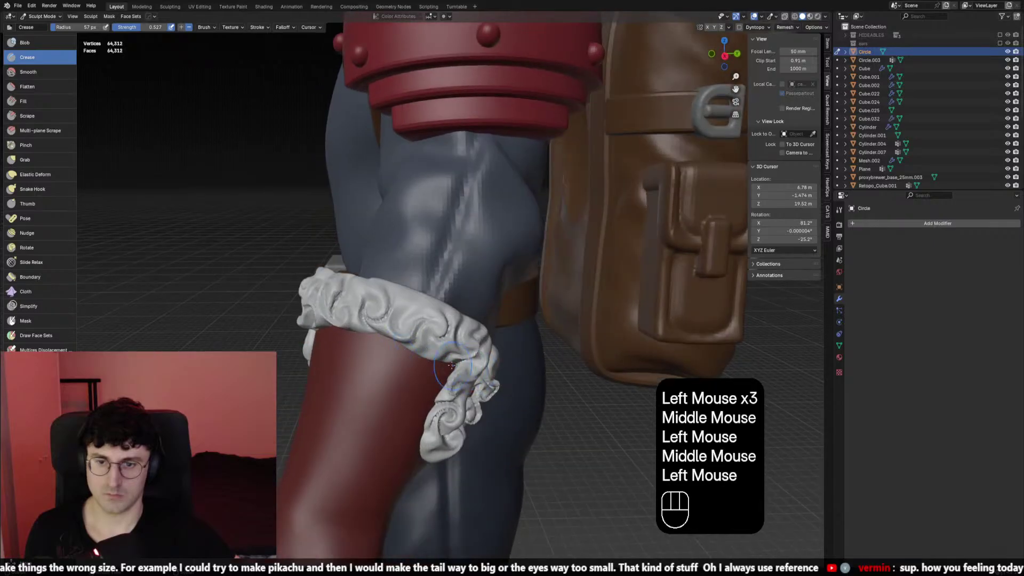
Crease more grooves on the side of the band and undo a trial stroke on its front
{"action": "middle_click_drag", "start_coordinate": [451, 362], "coordinate": [480, 344]}
{"action": "left_click_drag", "start_coordinate": [480, 342], "coordinate": [482, 326]}
{"action": "left_click_drag", "start_coordinate": [483, 336], "coordinate": [485, 323]}
{"action": "mouse_move", "coordinate": [485, 326]}
{"action": "middle_mouse_down"}
{"action": "mouse_move", "coordinate": [555, 335]}
{"action": "mouse_move", "coordinate": [548, 349]}
{"action": "middle_mouse_up"}
{"action": "left_click", "coordinate": [554, 335]}
{"action": "key", "text": "ctrl+z"}
Set the brush radius to 56 px and smooth the curls on the front of the band
{"action": "key", "text": "f"}
{"action": "left_click", "coordinate": [548, 349]}
{"action": "left_click", "coordinate": [546, 350], "text": "shift"}
{"action": "left_click_drag", "start_coordinate": [548, 352], "coordinate": [538, 335], "text": "shift"}
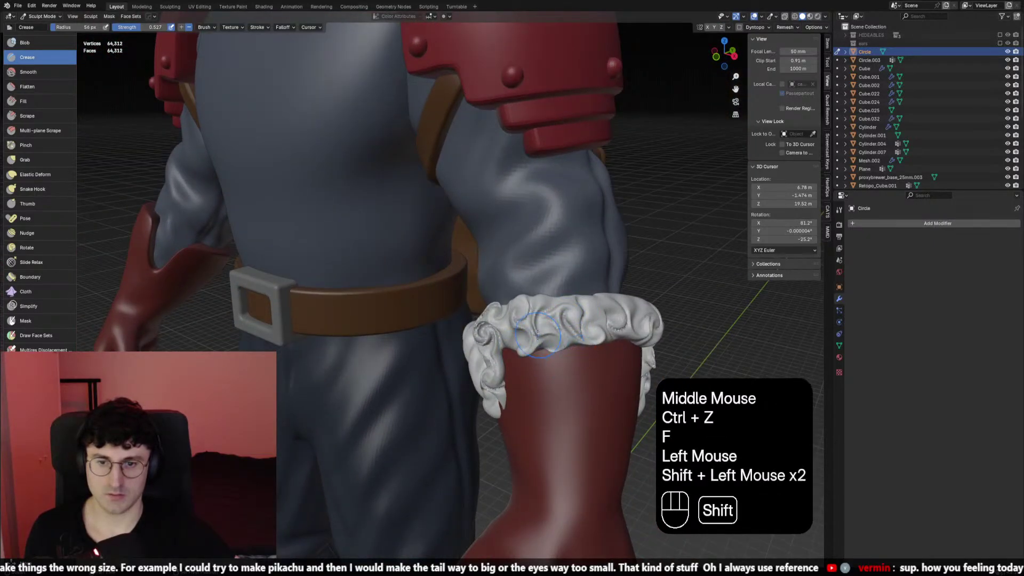
{"action": "scroll", "coordinate": [590, 322], "scroll_direction": "down", "scroll_amount": 2}
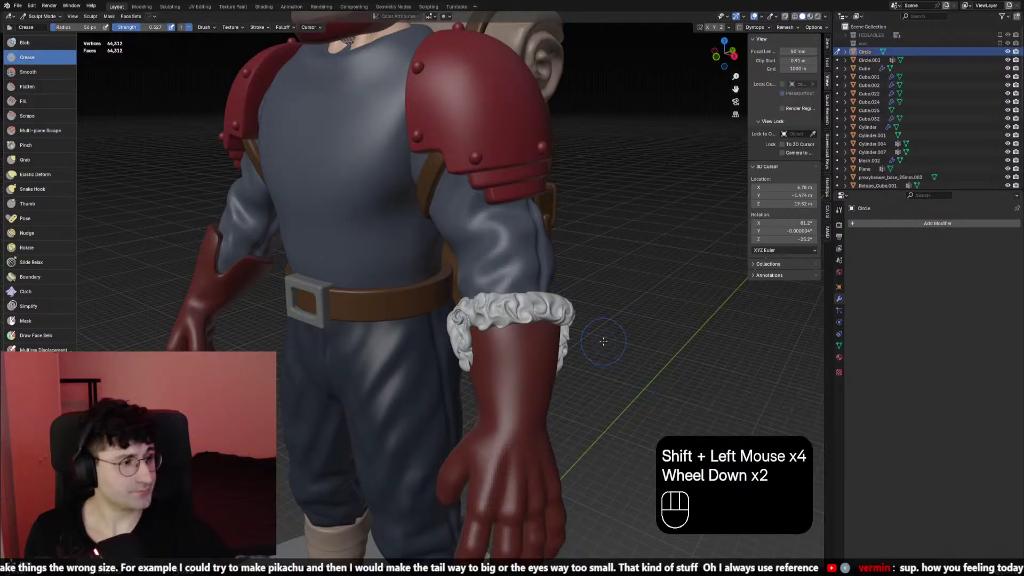
Readjust the brush radius and smooth the harsh creases around the band from a closer view
{"action": "mouse_move", "coordinate": [608, 338]}
{"action": "middle_mouse_down", "text": "shift"}
{"action": "mouse_move", "coordinate": [579, 326]}
{"action": "mouse_move", "coordinate": [462, 361]}
{"action": "mouse_move", "coordinate": [488, 357]}
{"action": "middle_mouse_up", "text": "shift"}
{"action": "scroll", "coordinate": [579, 326], "scroll_direction": "up", "scroll_amount": 1}
{"action": "mouse_move", "coordinate": [488, 357]}
{"action": "middle_mouse_down", "text": "shift"}
{"action": "mouse_move", "coordinate": [475, 335]}
{"action": "mouse_move", "coordinate": [394, 309]}
{"action": "middle_mouse_up", "text": "shift"}
{"action": "scroll", "coordinate": [480, 352], "scroll_direction": "up", "scroll_amount": 1}
{"action": "key", "text": "f"}
{"action": "left_click", "coordinate": [480, 354]}
{"action": "scroll", "coordinate": [480, 354], "scroll_direction": "down", "scroll_amount": 2}
{"action": "scroll", "coordinate": [475, 334], "scroll_direction": "up", "scroll_amount": 1}
{"action": "key", "text": "f"}
{"action": "left_click", "coordinate": [476, 335]}
{"action": "left_click_drag", "start_coordinate": [395, 309], "coordinate": [391, 308], "text": "shift"}
{"action": "left_click_drag", "start_coordinate": [392, 308], "coordinate": [392, 307], "text": "shift"}
Smooth the curls on the band's outer side with an 89 px brush, then readjust the radius to 88 px
{"action": "middle_click_drag", "start_coordinate": [409, 314], "coordinate": [422, 312]}
{"action": "key", "text": "f"}
{"action": "left_click", "coordinate": [424, 311]}
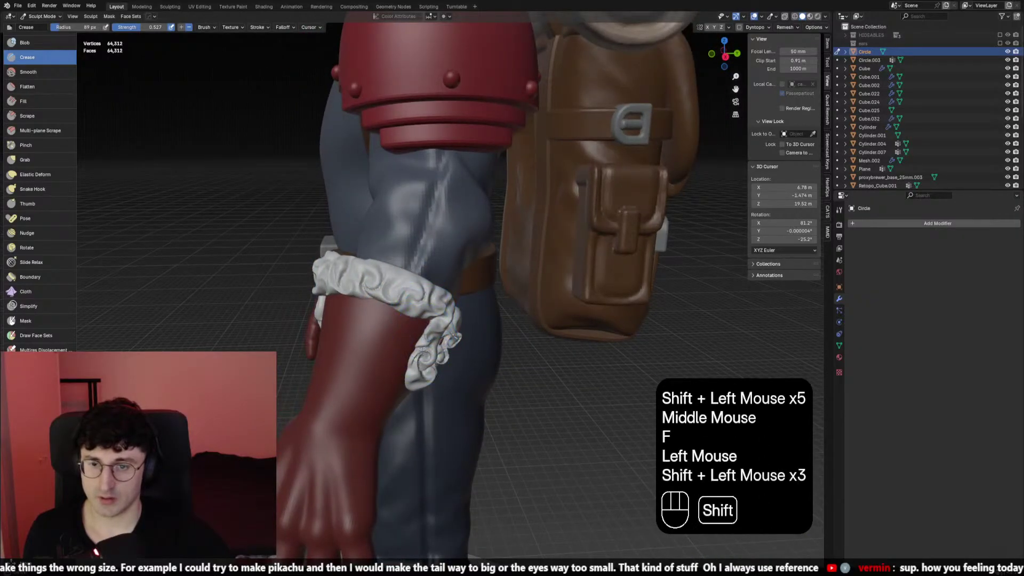
{"action": "middle_click_drag", "start_coordinate": [429, 371], "coordinate": [517, 326]}
{"action": "key", "text": "f"}
{"action": "left_click", "coordinate": [502, 333]}
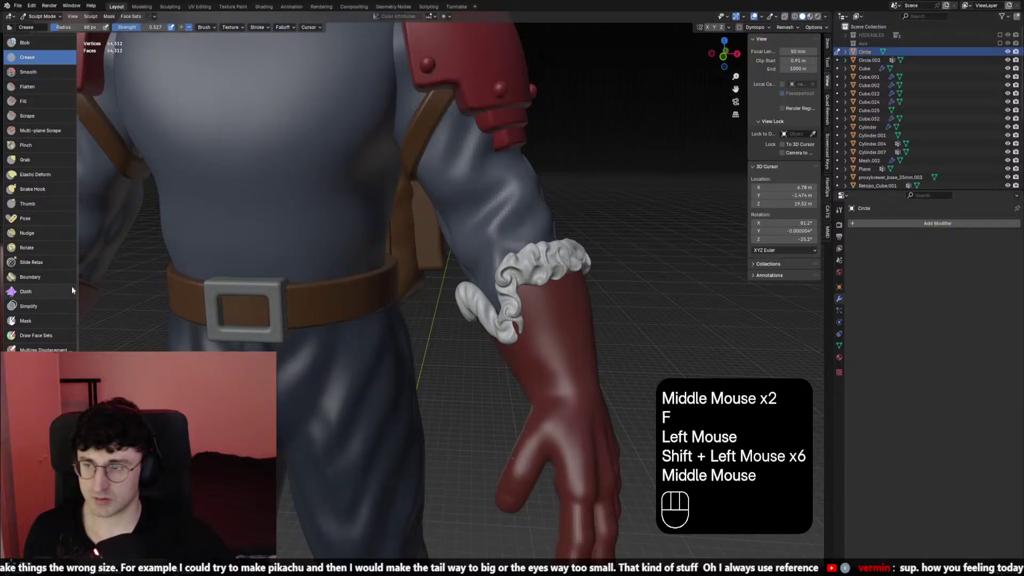
Reshape the front lower tip of the cuff band with Elastic Deform, using brush radii of 93 px and 62 px
{"action": "left_click", "coordinate": [39, 177]}
{"action": "scroll", "coordinate": [554, 410], "scroll_direction": "up", "scroll_amount": 1}
{"action": "key", "text": "f"}
{"action": "left_click", "coordinate": [506, 391]}
{"action": "mouse_move", "coordinate": [554, 411]}
{"action": "middle_mouse_down"}
{"action": "mouse_move", "coordinate": [512, 395]}
{"action": "mouse_move", "coordinate": [581, 360]}
{"action": "middle_mouse_up"}
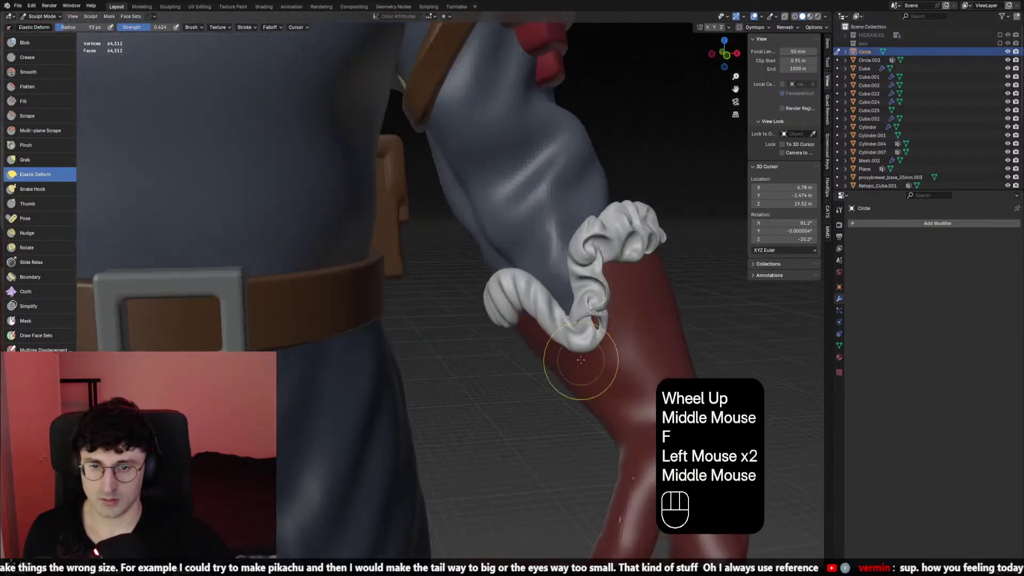
{"action": "key", "text": "f"}
{"action": "left_click", "coordinate": [575, 299]}
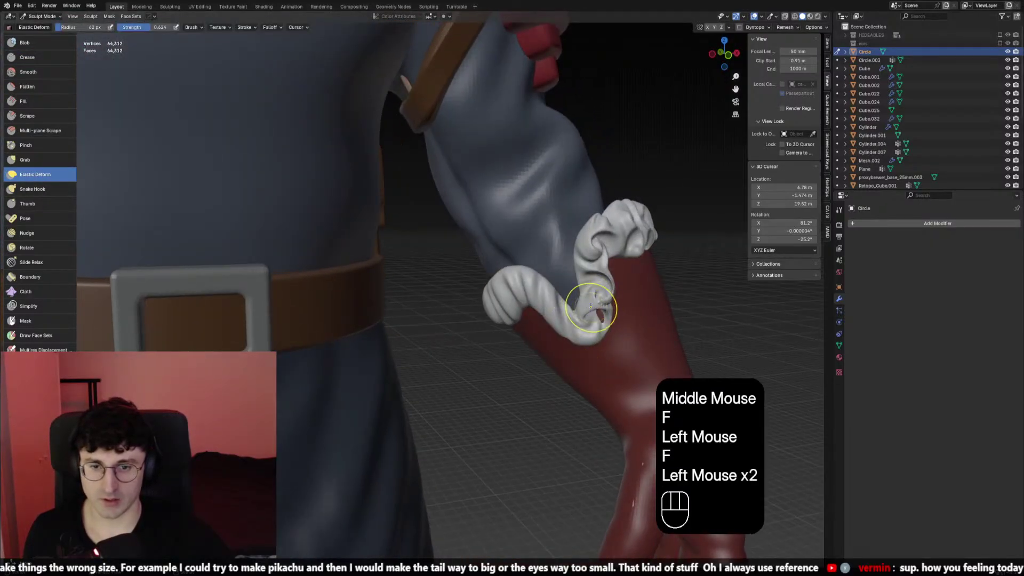
Readjust the brush radius, nudge the front of the band into place and smooth its tip
{"action": "scroll", "coordinate": [579, 307], "scroll_direction": "down", "scroll_amount": 2}
{"action": "scroll", "coordinate": [564, 305], "scroll_direction": "up", "scroll_amount": 1}
{"action": "key", "text": "f"}
{"action": "left_click", "coordinate": [560, 300]}
{"action": "left_click", "coordinate": [560, 300]}
{"action": "mouse_move", "coordinate": [560, 300]}
{"action": "middle_mouse_down"}
{"action": "mouse_move", "coordinate": [441, 354]}
{"action": "mouse_move", "coordinate": [456, 332]}
{"action": "mouse_move", "coordinate": [480, 334]}
{"action": "mouse_move", "coordinate": [496, 313]}
{"action": "mouse_move", "coordinate": [496, 352]}
{"action": "middle_mouse_up"}
{"action": "left_click", "coordinate": [564, 299], "text": "shift"}
{"action": "left_click", "coordinate": [564, 300], "text": "shift"}
{"action": "left_click", "coordinate": [564, 299], "text": "shift"}
Set the Elastic Deform radius to 43 px and adjust the curls on the side of the band
{"action": "key", "text": "f"}
{"action": "left_click", "coordinate": [442, 354]}
{"action": "key", "text": "f"}
{"action": "double_click", "coordinate": [407, 347]}
{"action": "left_click", "coordinate": [407, 341], "text": "shift"}
{"action": "scroll", "coordinate": [418, 343], "scroll_direction": "down", "scroll_amount": 1}
{"action": "scroll", "coordinate": [465, 342], "scroll_direction": "up", "scroll_amount": 1}
{"action": "scroll", "coordinate": [521, 327], "scroll_direction": "down", "scroll_amount": 2}
{"action": "scroll", "coordinate": [496, 313], "scroll_direction": "up", "scroll_amount": 2}
Smooth the curls along the outer side and edge of the band
{"action": "left_click", "coordinate": [410, 290], "text": "shift"}
{"action": "left_click", "coordinate": [410, 291], "text": "shift"}
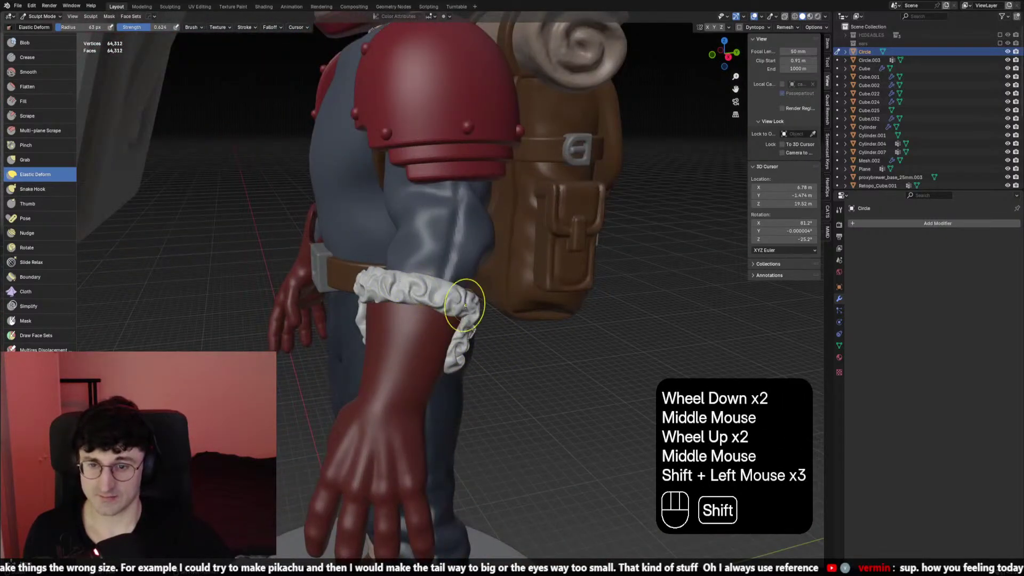
{"action": "left_click", "coordinate": [450, 299], "text": "shift"}
{"action": "mouse_move", "coordinate": [465, 305]}
{"action": "middle_mouse_down", "text": "shift"}
{"action": "mouse_move", "coordinate": [318, 310]}
{"action": "mouse_move", "coordinate": [392, 310]}
{"action": "mouse_move", "coordinate": [526, 331]}
{"action": "mouse_move", "coordinate": [403, 331]}
{"action": "middle_mouse_up", "text": "shift"}
{"action": "left_click", "coordinate": [317, 311], "text": "shift"}
{"action": "left_click", "coordinate": [352, 307], "text": "shift"}
{"action": "left_click", "coordinate": [355, 307], "text": "shift"}
Enlarge the Elastic Deform brush and push the outer section of the band into shape
{"action": "key", "text": "KP_1"}
{"action": "scroll", "coordinate": [526, 330], "scroll_direction": "down", "scroll_amount": 2}
{"action": "scroll", "coordinate": [479, 331], "scroll_direction": "up", "scroll_amount": 3}
{"action": "key", "text": "f"}
{"action": "left_click", "coordinate": [404, 332]}
{"action": "left_click", "coordinate": [367, 307]}
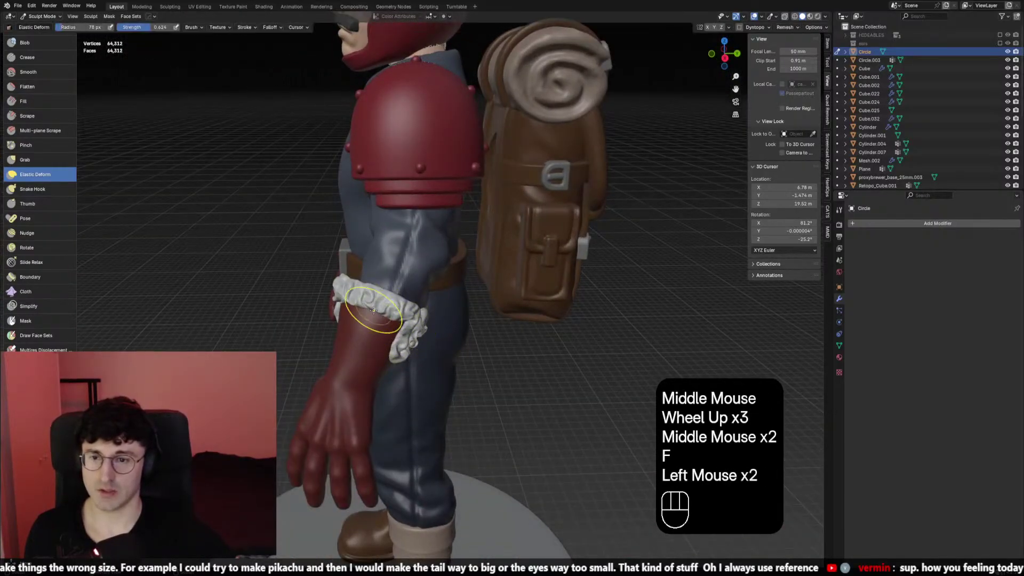
{"action": "left_click", "coordinate": [354, 308]}
Select the Snake Hook brush, try a stroke on the band's front lower tip and undo it
{"action": "mouse_move", "coordinate": [354, 309]}
{"action": "middle_mouse_down"}
{"action": "mouse_move", "coordinate": [434, 298]}
{"action": "mouse_move", "coordinate": [511, 308]}
{"action": "mouse_move", "coordinate": [147, 170]}
{"action": "mouse_move", "coordinate": [68, 117]}
{"action": "mouse_move", "coordinate": [57, 88]}
{"action": "mouse_move", "coordinate": [71, 226]}
{"action": "middle_mouse_up"}
{"action": "key", "text": "f"}
{"action": "left_click", "coordinate": [506, 308]}
{"action": "scroll", "coordinate": [147, 170], "scroll_direction": "up", "scroll_amount": 1}
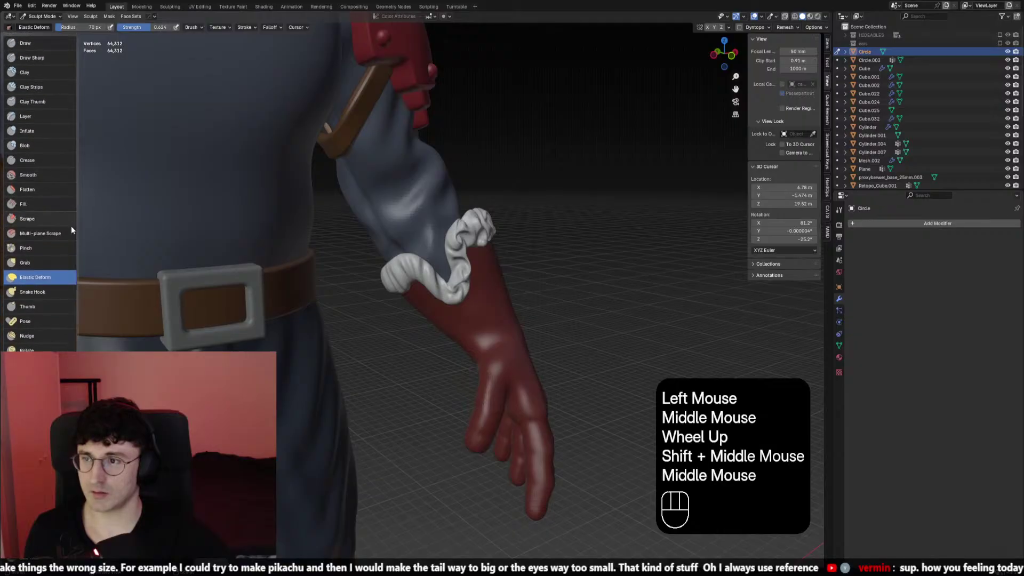
{"action": "left_click", "coordinate": [56, 292]}
{"action": "scroll", "coordinate": [445, 299], "scroll_direction": "up", "scroll_amount": 2}
{"action": "key", "text": "f"}
{"action": "left_click", "coordinate": [470, 299]}
{"action": "left_click", "coordinate": [495, 295]}
{"action": "key", "text": "ctrl+z"}
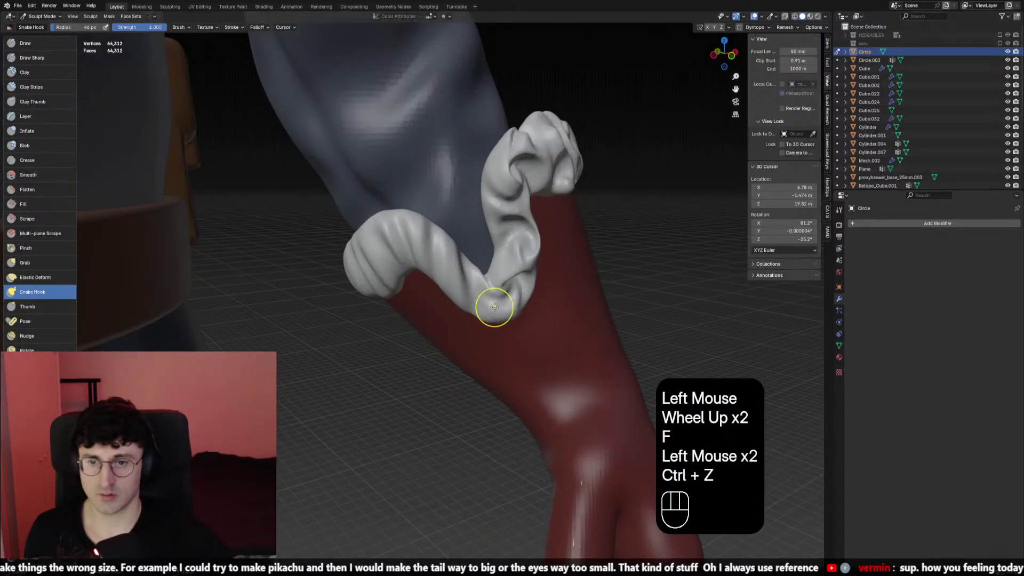
Set the brush radius to 63 px, twist a spiral curl into the band's front lower tip and undo the extra stroke
{"action": "key", "text": "f"}
{"action": "left_click", "coordinate": [504, 299]}
{"action": "left_click", "coordinate": [501, 300]}
{"action": "key", "text": "ctrl+z"}
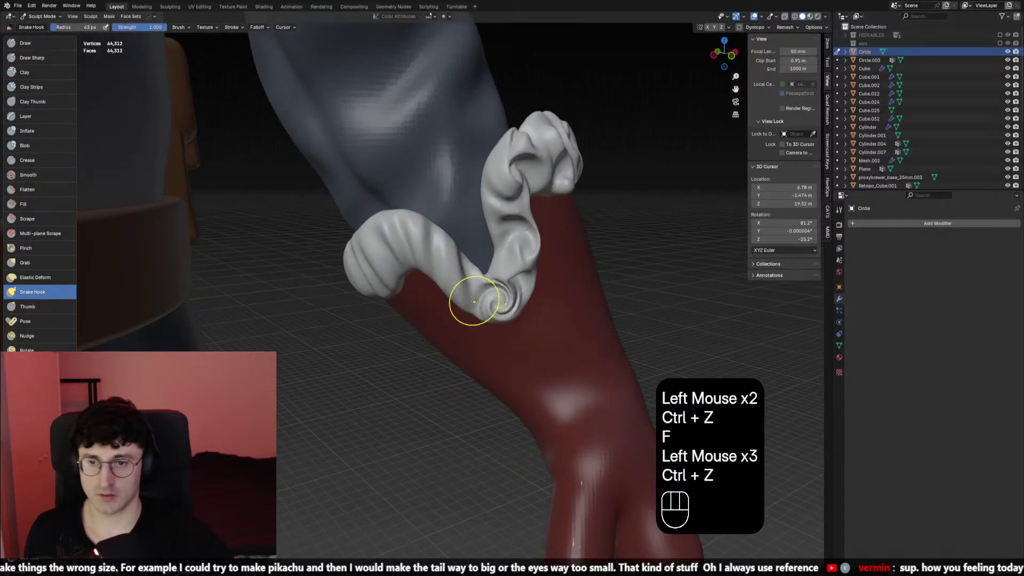
Set the Snake Hook radius to 51 px and twist more curls along the front of the band beside the tip
{"action": "key", "text": "f"}
{"action": "left_click", "coordinate": [467, 291]}
{"action": "left_click", "coordinate": [459, 286]}
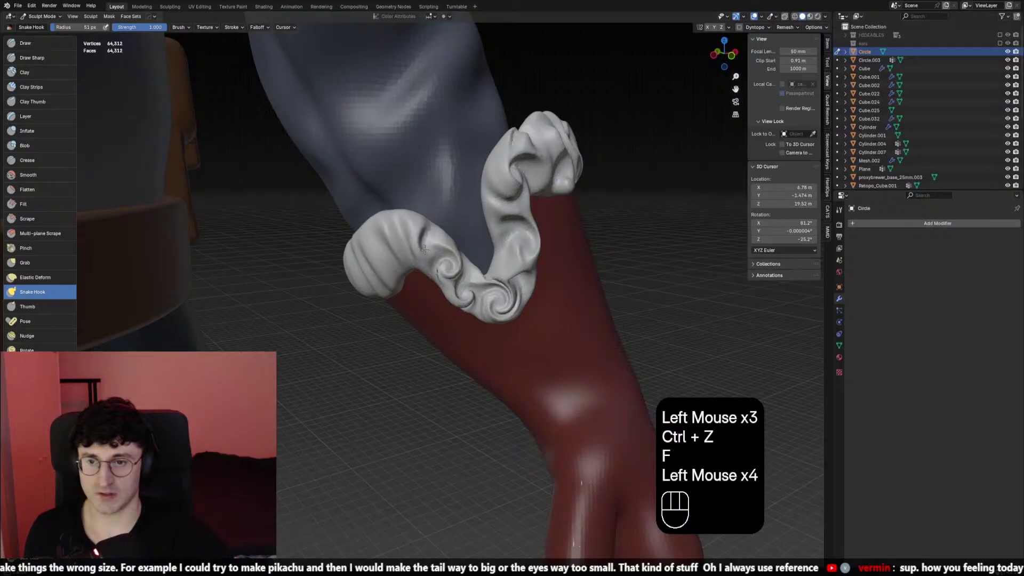
Twist spiral curls over the arch on the inner front of the band, redoing one stroke
{"action": "mouse_move", "coordinate": [381, 266]}
{"action": "middle_mouse_down"}
{"action": "mouse_move", "coordinate": [372, 235]}
{"action": "mouse_move", "coordinate": [392, 256]}
{"action": "middle_mouse_up"}
{"action": "left_click", "coordinate": [372, 235]}
{"action": "key", "text": "ctrl+z"}
{"action": "left_click", "coordinate": [375, 236]}
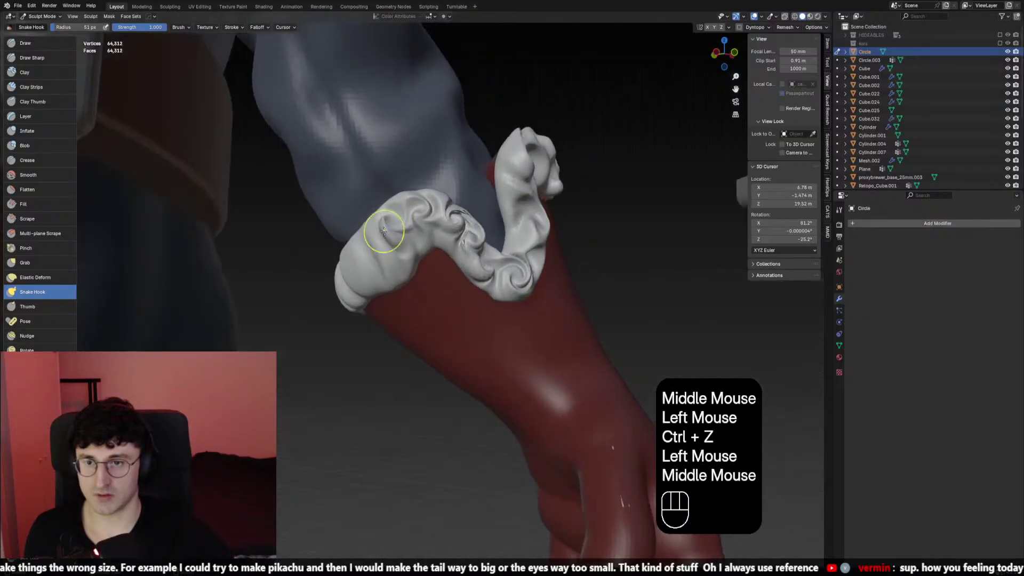
{"action": "left_click", "coordinate": [397, 261]}
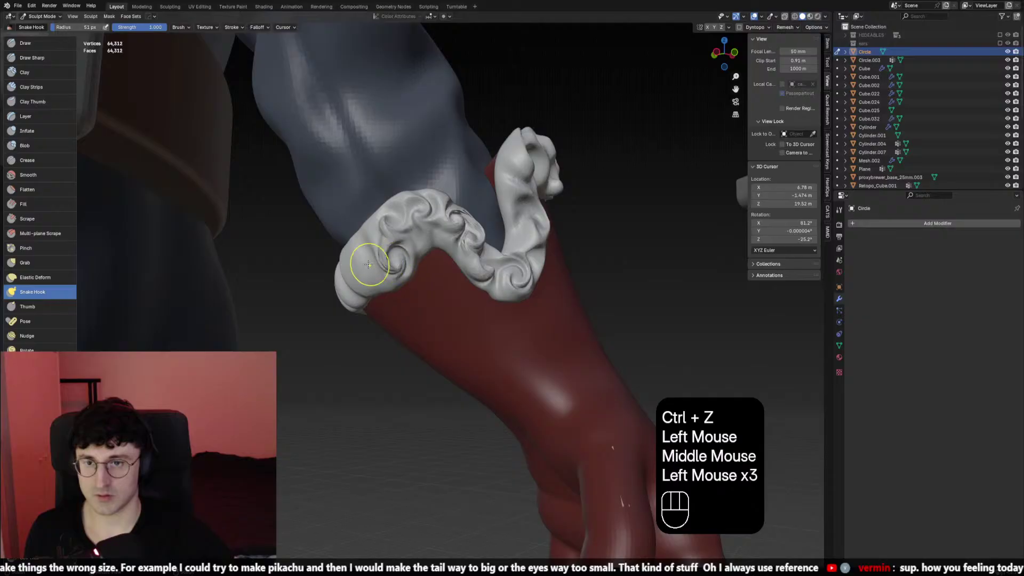
{"action": "left_click", "coordinate": [368, 265]}
{"action": "left_click", "coordinate": [369, 265]}
Undo a trial stroke on the inner side of the band and swirl a row of curls across that section
{"action": "middle_click_drag", "start_coordinate": [369, 265], "coordinate": [457, 247]}
{"action": "left_click", "coordinate": [457, 247]}
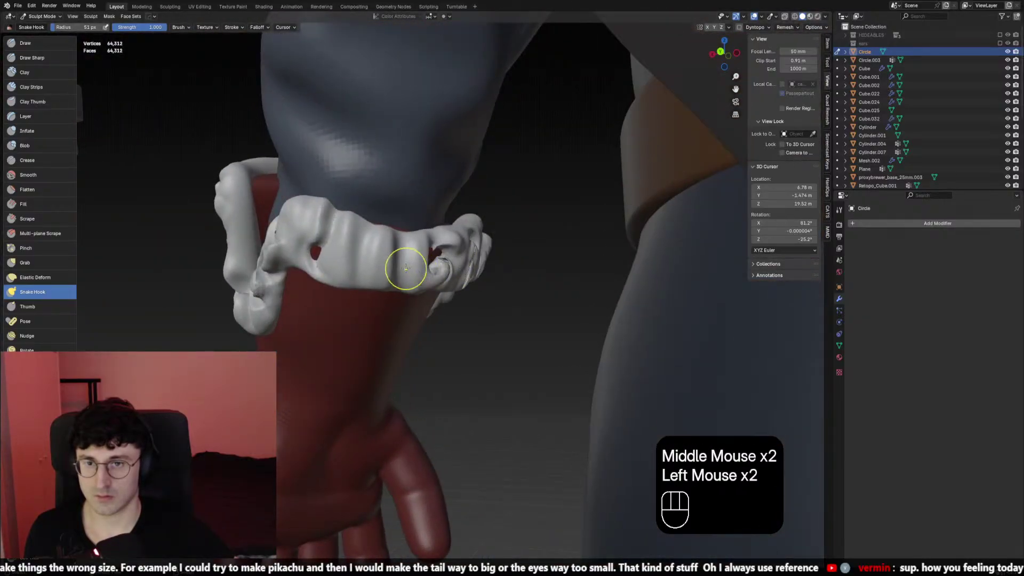
{"action": "key", "text": "ctrl+z"}
{"action": "mouse_move", "coordinate": [450, 244]}
{"action": "left_mouse_down"}
{"action": "mouse_move", "coordinate": [448, 254]}
{"action": "mouse_move", "coordinate": [392, 251]}
{"action": "mouse_move", "coordinate": [361, 268]}
{"action": "left_mouse_up"}
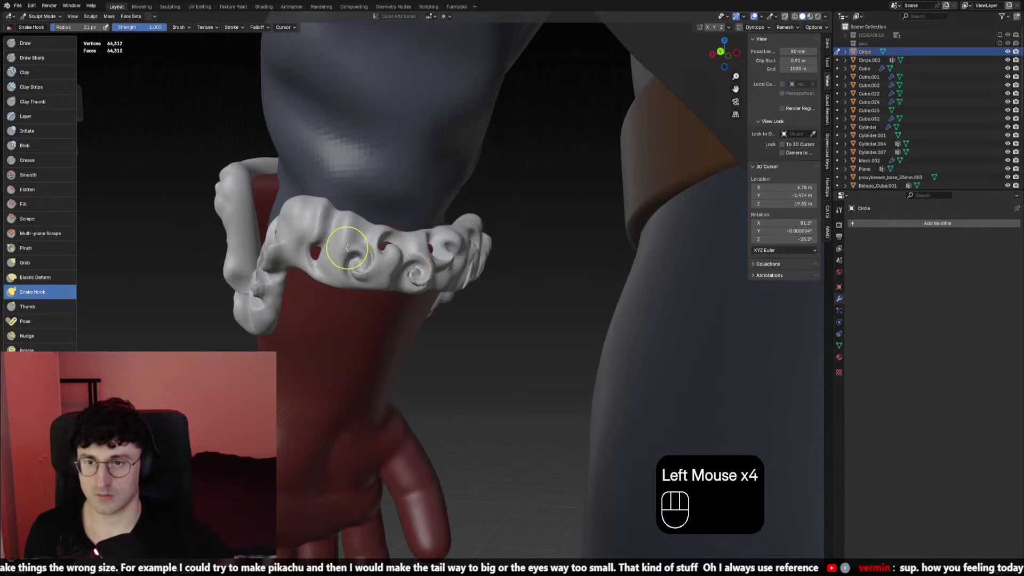
{"action": "left_click_drag", "start_coordinate": [315, 223], "coordinate": [317, 224]}
Swirl curls into the back of the band, around its lower bend and up the rising section
{"action": "middle_click_drag", "start_coordinate": [316, 224], "coordinate": [375, 231]}
{"action": "left_click", "coordinate": [369, 227]}
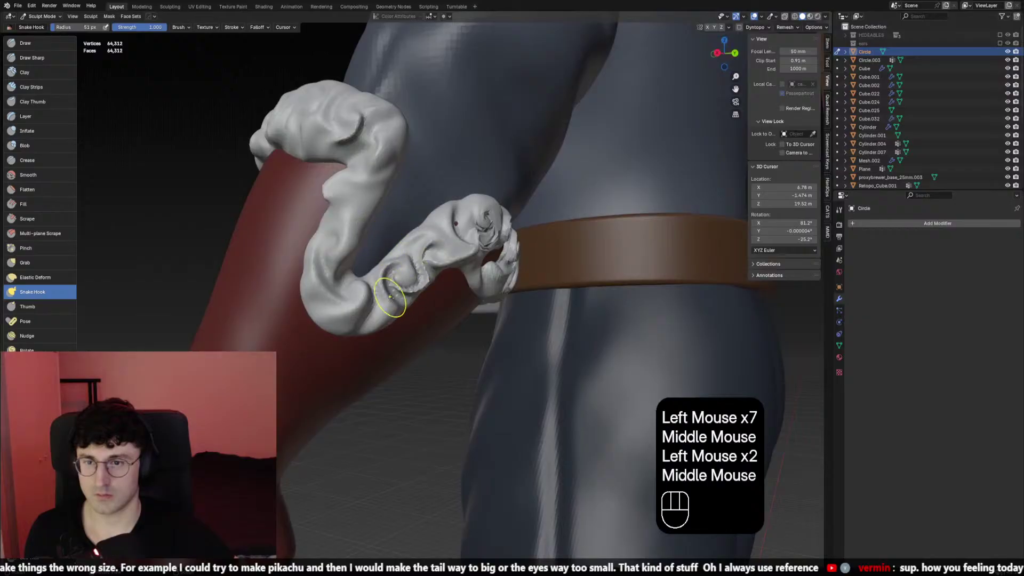
{"action": "mouse_move", "coordinate": [390, 297]}
{"action": "left_mouse_down"}
{"action": "mouse_move", "coordinate": [374, 314]}
{"action": "mouse_move", "coordinate": [339, 299]}
{"action": "left_mouse_up"}
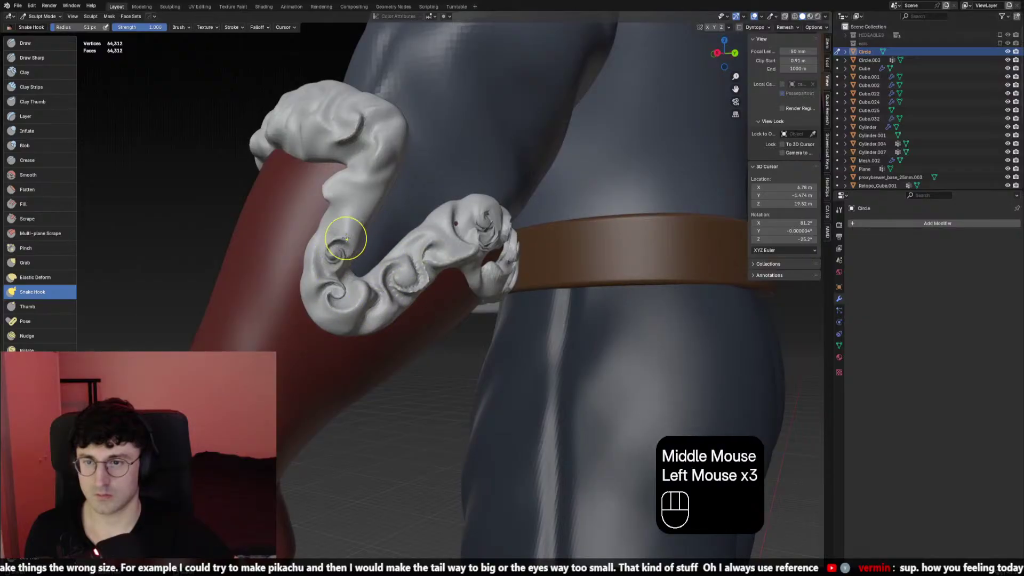
{"action": "left_click_drag", "start_coordinate": [342, 240], "coordinate": [340, 221]}
Continue twisting Snake Hook curls around the rear upper bend and across the outer side of the band
{"action": "middle_click_drag", "start_coordinate": [366, 162], "coordinate": [413, 164]}
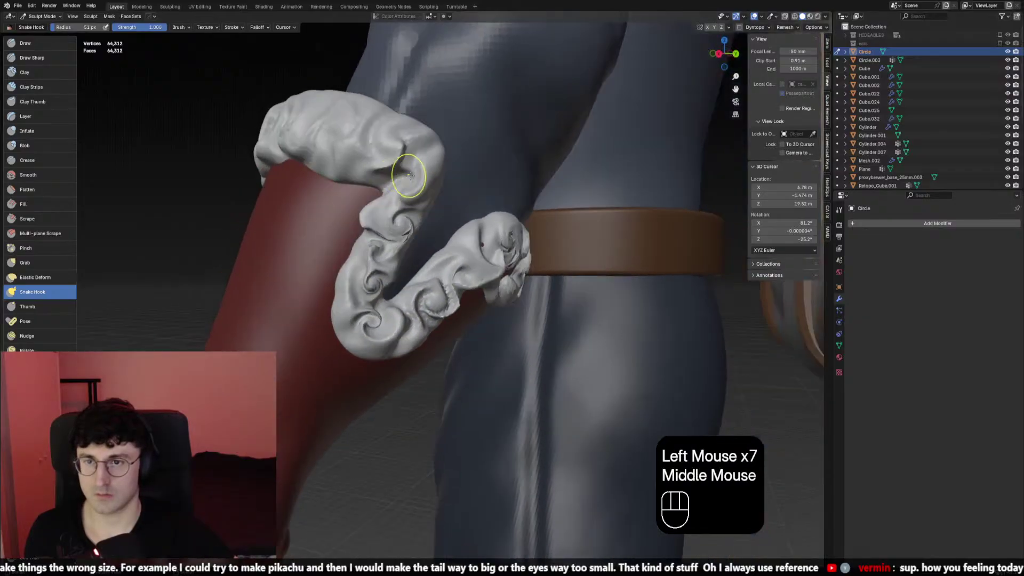
{"action": "left_click_drag", "start_coordinate": [413, 164], "coordinate": [411, 160]}
{"action": "middle_click_drag", "start_coordinate": [411, 159], "coordinate": [484, 178]}
{"action": "left_click_drag", "start_coordinate": [486, 180], "coordinate": [495, 186]}
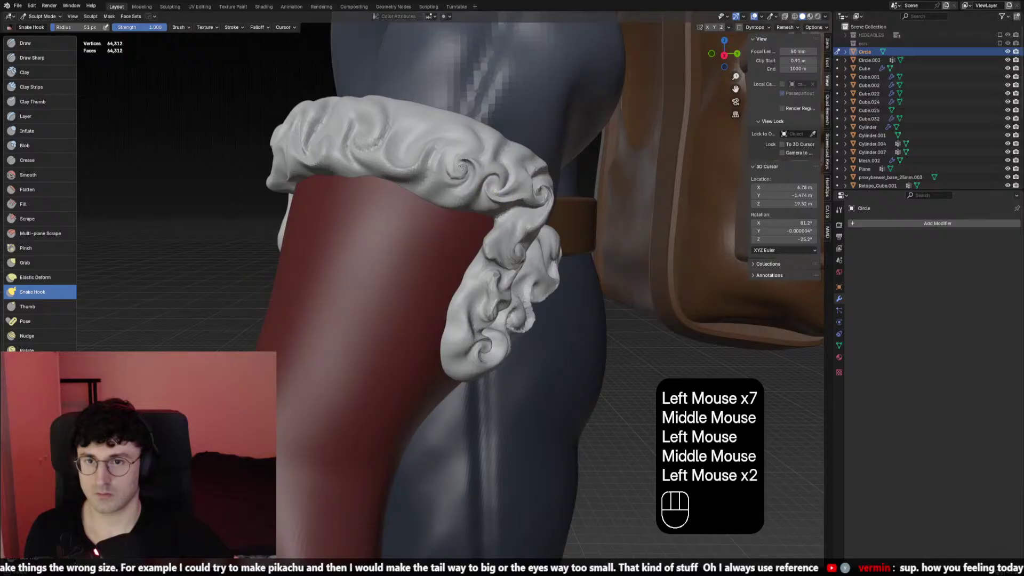
{"action": "left_click_drag", "start_coordinate": [421, 134], "coordinate": [464, 160]}
Remesh the curled cuff band and view the figure from the front
{"action": "scroll", "coordinate": [464, 160], "scroll_direction": "down", "scroll_amount": 3}
{"action": "key", "text": "ctrl+r"}
{"action": "key", "text": "KP_1"}
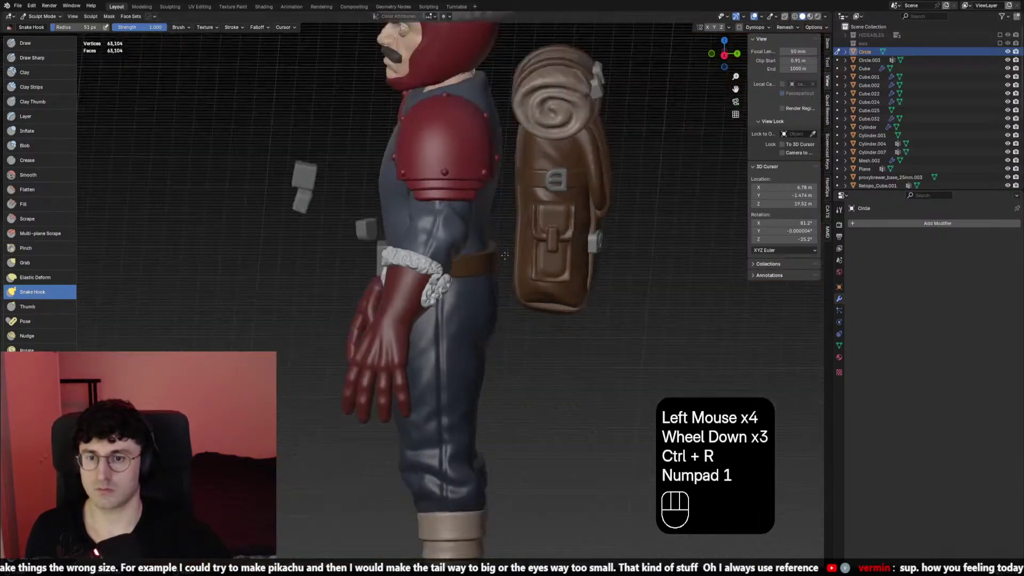
{"action": "scroll", "coordinate": [320, 363], "scroll_direction": "down", "scroll_amount": 1}
Apply the Smooth mesh filter at strength 1.000 to the whole cuff band and check it around the figure
{"action": "middle_click_drag", "start_coordinate": [15, 361], "coordinate": [15, 320]}
{"action": "left_click", "coordinate": [15, 539]}
{"action": "middle_click_drag", "start_coordinate": [373, 320], "coordinate": [435, 320]}
{"action": "left_click", "coordinate": [405, 320]}
{"action": "scroll", "coordinate": [474, 331], "scroll_direction": "up", "scroll_amount": 2}
{"action": "left_click", "coordinate": [474, 330]}
{"action": "scroll", "coordinate": [448, 323], "scroll_direction": "down", "scroll_amount": 1}
{"action": "scroll", "coordinate": [442, 320], "scroll_direction": "down", "scroll_amount": 2}
{"action": "scroll", "coordinate": [441, 320], "scroll_direction": "up", "scroll_amount": 2}
{"action": "scroll", "coordinate": [441, 315], "scroll_direction": "down", "scroll_amount": 2}
{"action": "scroll", "coordinate": [435, 320], "scroll_direction": "up", "scroll_amount": 4}
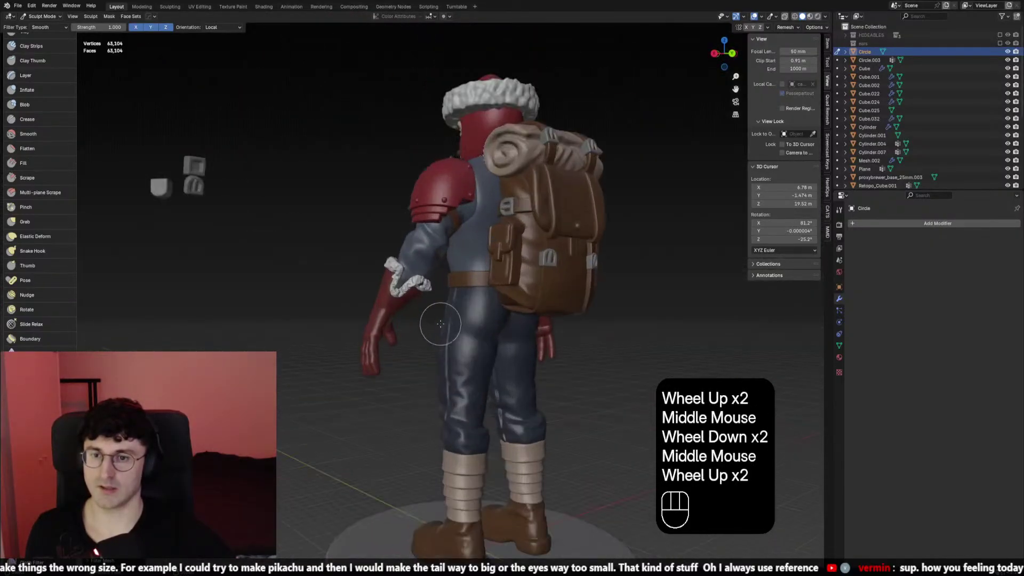
Try inflating the back of the band with the Inflate brush and undo the stroke
{"action": "left_click", "coordinate": [27, 90]}
{"action": "scroll", "coordinate": [403, 306], "scroll_direction": "up", "scroll_amount": 2}
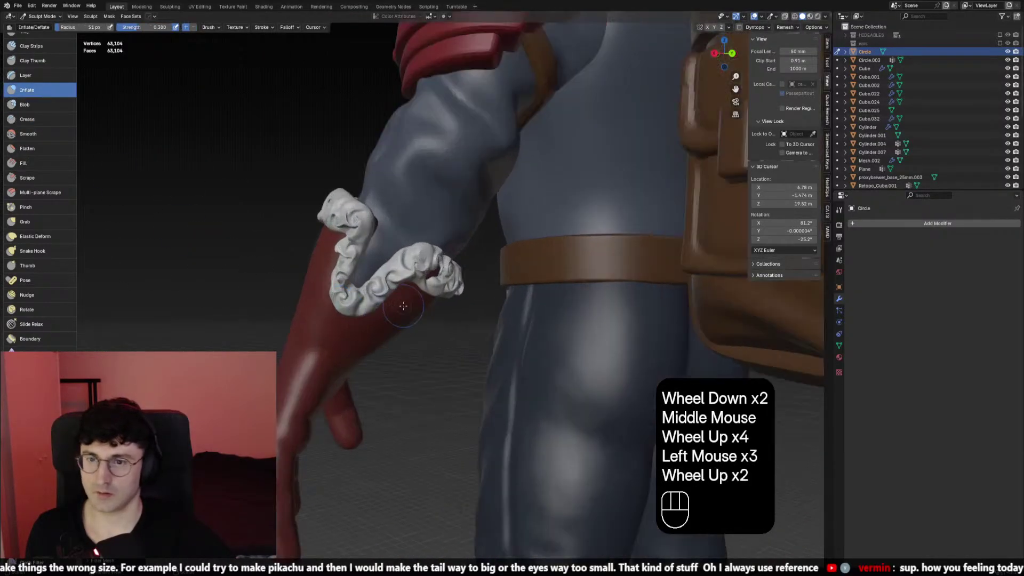
{"action": "key", "text": "f"}
{"action": "left_click", "coordinate": [457, 285]}
{"action": "key", "text": "ctrl+z"}
Smooth the rough curls on the back inner part of the band
{"action": "mouse_move", "coordinate": [457, 286]}
{"action": "middle_mouse_down"}
{"action": "mouse_move", "coordinate": [448, 282]}
{"action": "mouse_move", "coordinate": [439, 311]}
{"action": "mouse_move", "coordinate": [373, 333]}
{"action": "middle_mouse_up"}
{"action": "left_click", "coordinate": [429, 280], "text": "shift"}
{"action": "left_click", "coordinate": [429, 280], "text": "shift"}
{"action": "left_click", "coordinate": [435, 283], "text": "shift"}
Reshape the back of the band with Elastic Deform at a 91 px radius so it follows the glove cuff
{"action": "left_click", "coordinate": [403, 316]}
{"action": "key", "text": "f"}
{"action": "left_click", "coordinate": [363, 323]}
{"action": "left_click", "coordinate": [364, 324]}
{"action": "left_click", "coordinate": [364, 324]}
{"action": "middle_click_drag", "start_coordinate": [454, 324], "coordinate": [440, 320]}
{"action": "middle_click_drag", "start_coordinate": [440, 320], "coordinate": [448, 297]}
{"action": "left_click", "coordinate": [439, 288]}
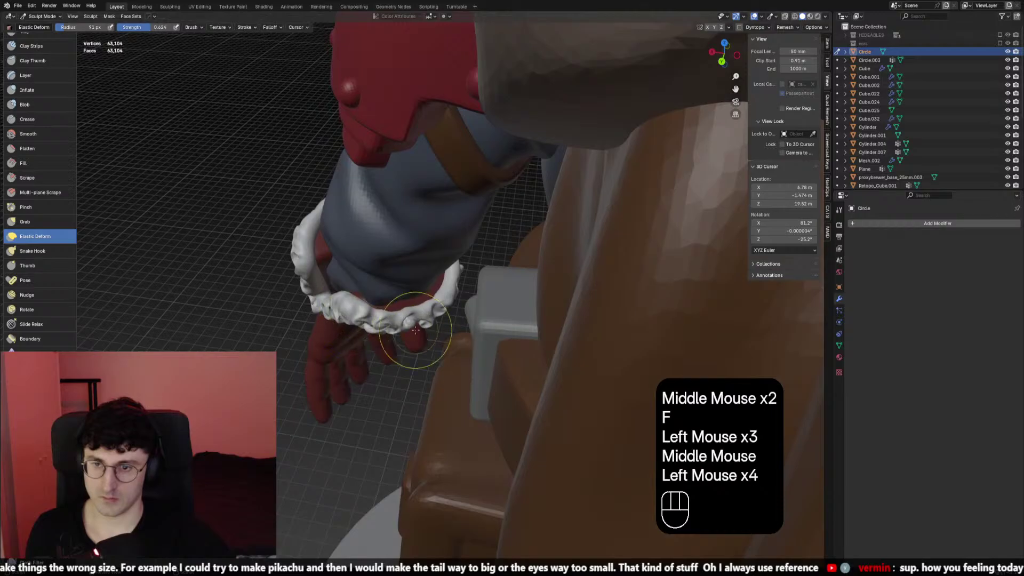
Smooth the curls along the rear of the band
{"action": "left_click", "coordinate": [432, 323], "text": "shift"}
{"action": "left_click", "coordinate": [408, 320], "text": "shift"}
{"action": "left_click", "coordinate": [384, 318], "text": "shift"}
{"action": "left_click", "coordinate": [384, 318], "text": "shift"}
{"action": "left_click", "coordinate": [394, 315], "text": "shift"}
Adjust the curls on the outer front of the band with Elastic Deform at 40 px and 49 px radii
{"action": "mouse_move", "coordinate": [395, 314]}
{"action": "middle_mouse_down"}
{"action": "mouse_move", "coordinate": [421, 309]}
{"action": "mouse_move", "coordinate": [388, 240]}
{"action": "mouse_move", "coordinate": [423, 297]}
{"action": "mouse_move", "coordinate": [418, 279]}
{"action": "mouse_move", "coordinate": [469, 280]}
{"action": "middle_mouse_up"}
{"action": "scroll", "coordinate": [389, 240], "scroll_direction": "down", "scroll_amount": 2}
{"action": "scroll", "coordinate": [418, 279], "scroll_direction": "up", "scroll_amount": 1}
{"action": "key", "text": "f"}
{"action": "left_click", "coordinate": [430, 280]}
{"action": "scroll", "coordinate": [430, 280], "scroll_direction": "up", "scroll_amount": 2}
{"action": "scroll", "coordinate": [409, 274], "scroll_direction": "down", "scroll_amount": 1}
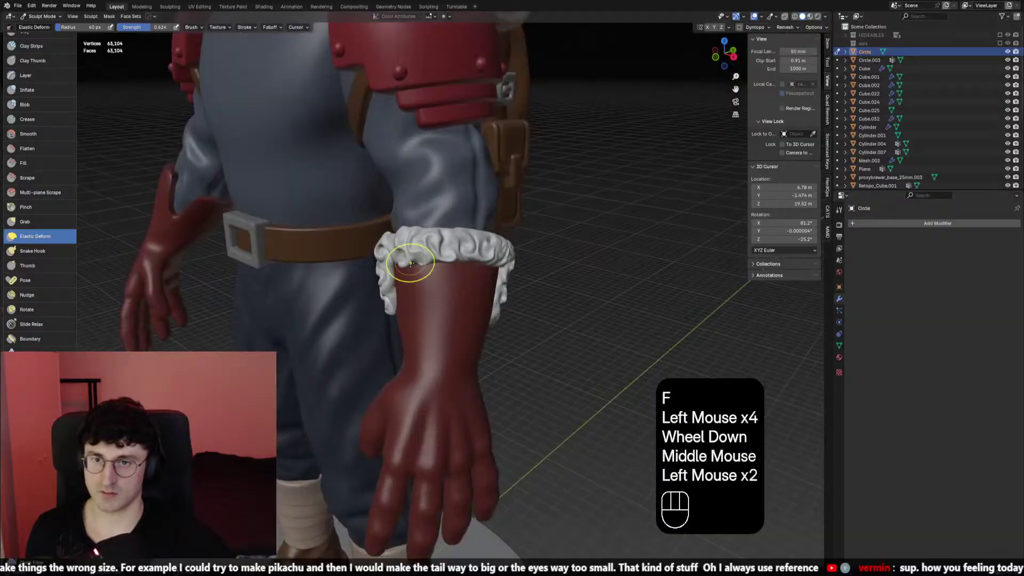
{"action": "middle_click_drag", "start_coordinate": [403, 260], "coordinate": [431, 264]}
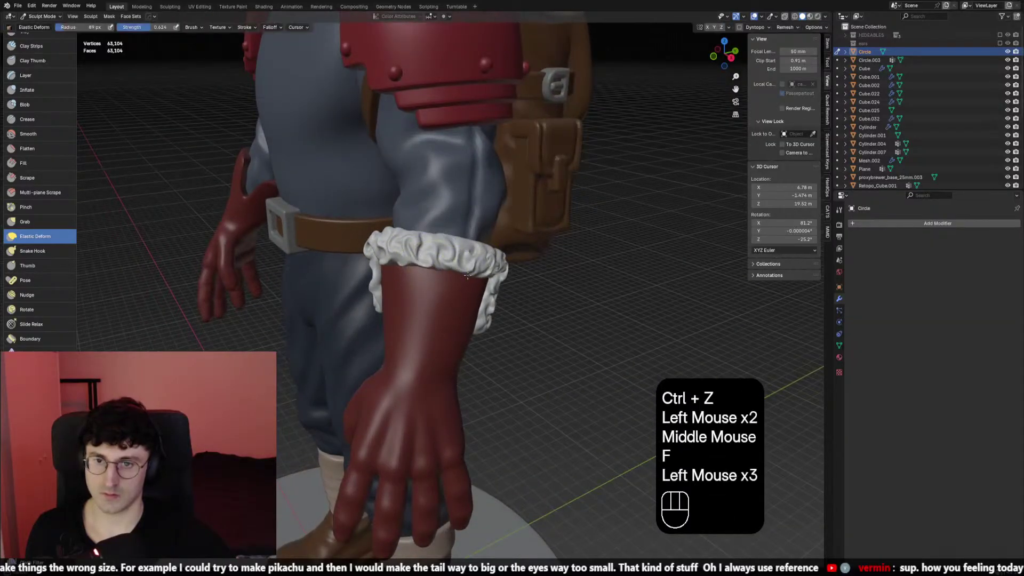
{"action": "left_click", "coordinate": [467, 275]}
Smooth the remaining harsh curls around the outer side of the band and return to the front view
{"action": "scroll", "coordinate": [467, 275], "scroll_direction": "down", "scroll_amount": 2}
{"action": "mouse_move", "coordinate": [506, 296]}
{"action": "middle_mouse_down"}
{"action": "mouse_move", "coordinate": [441, 271]}
{"action": "mouse_move", "coordinate": [421, 277]}
{"action": "mouse_move", "coordinate": [446, 274]}
{"action": "mouse_move", "coordinate": [421, 298]}
{"action": "mouse_move", "coordinate": [389, 299]}
{"action": "middle_mouse_up"}
{"action": "left_click", "coordinate": [444, 286], "text": "shift"}
{"action": "left_click", "coordinate": [441, 284], "text": "shift"}
{"action": "left_click", "coordinate": [437, 281], "text": "shift"}
{"action": "left_click", "coordinate": [441, 271], "text": "shift"}
{"action": "left_click", "coordinate": [442, 269], "text": "shift"}
{"action": "left_click", "coordinate": [442, 270], "text": "shift"}
{"action": "left_click", "coordinate": [422, 274], "text": "shift"}
{"action": "left_click", "coordinate": [423, 274], "text": "shift"}
{"action": "scroll", "coordinate": [445, 274], "scroll_direction": "down", "scroll_amount": 1}
{"action": "left_click", "coordinate": [438, 273], "text": "shift"}
{"action": "scroll", "coordinate": [421, 299], "scroll_direction": "down", "scroll_amount": 1}
{"action": "left_click", "coordinate": [418, 311], "text": "shift"}
{"action": "scroll", "coordinate": [418, 310], "scroll_direction": "down", "scroll_amount": 1}
{"action": "key", "text": "KP_1"}
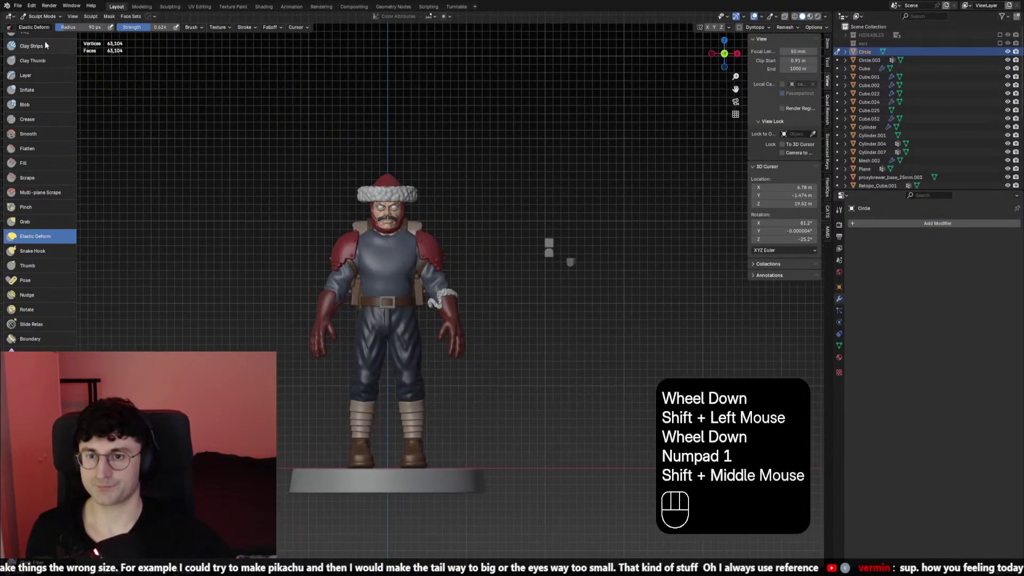
Switch from Sculpt Mode to Object Mode
{"action": "left_click", "coordinate": [43, 27]}
{"action": "scroll", "coordinate": [486, 264], "scroll_direction": "up", "scroll_amount": 2}
{"action": "left_click", "coordinate": [505, 295]}
Add a Mirror modifier on the X axis to the fur band with Cylinder as the mirror object
{"action": "left_click", "coordinate": [857, 225]}
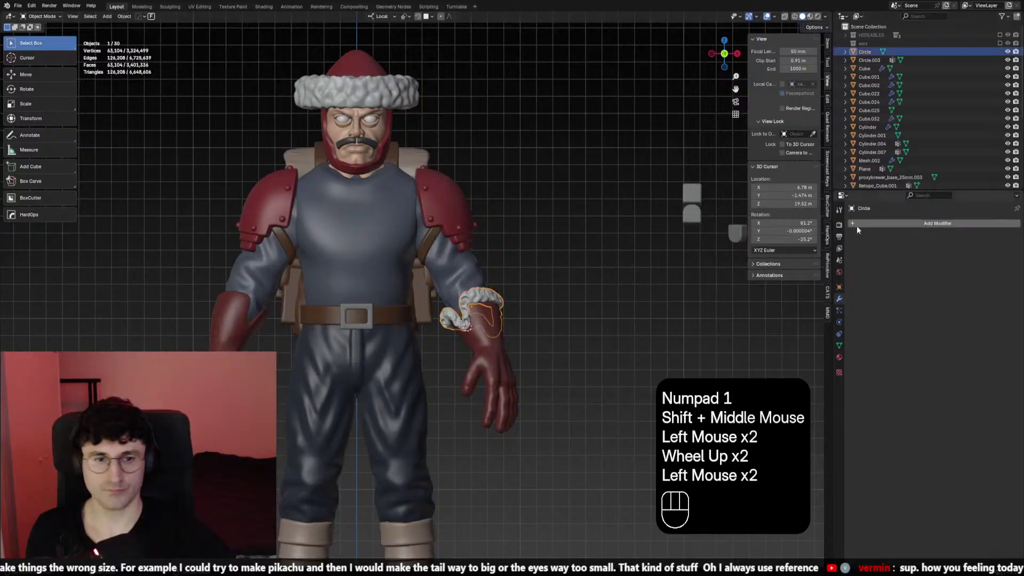
{"action": "double_click", "coordinate": [877, 224]}
{"action": "left_click", "coordinate": [866, 262]}
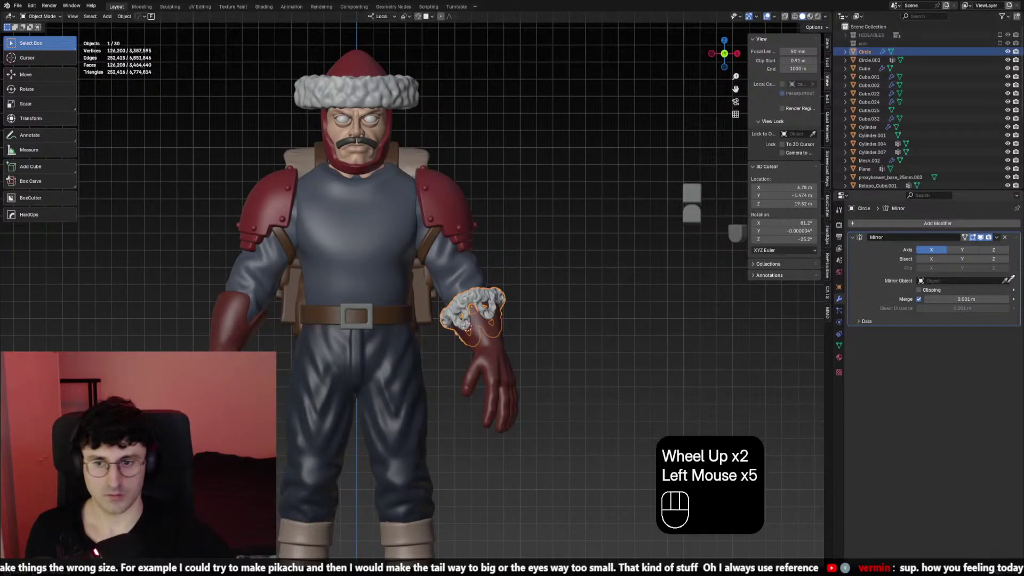
{"action": "left_click", "coordinate": [451, 301]}
{"action": "scroll", "coordinate": [556, 319], "scroll_direction": "down", "scroll_amount": 2}
{"action": "left_click", "coordinate": [537, 326]}
Examine the mirrored fur cuffs on both gloves from the front, side and angled views
{"action": "scroll", "coordinate": [541, 370], "scroll_direction": "up", "scroll_amount": 2}
{"action": "middle_click_drag", "start_coordinate": [536, 326], "coordinate": [490, 381], "text": "shift"}
{"action": "middle_click_drag", "start_coordinate": [490, 381], "coordinate": [464, 368], "text": "shift"}
{"action": "scroll", "coordinate": [476, 345], "scroll_direction": "down", "scroll_amount": 1}
{"action": "scroll", "coordinate": [501, 377], "scroll_direction": "up", "scroll_amount": 1}
{"action": "key", "text": "KP_1"}
{"action": "key", "text": "KP_3"}
{"action": "key", "text": "KP_1"}
{"action": "scroll", "coordinate": [500, 375], "scroll_direction": "up", "scroll_amount": 1}
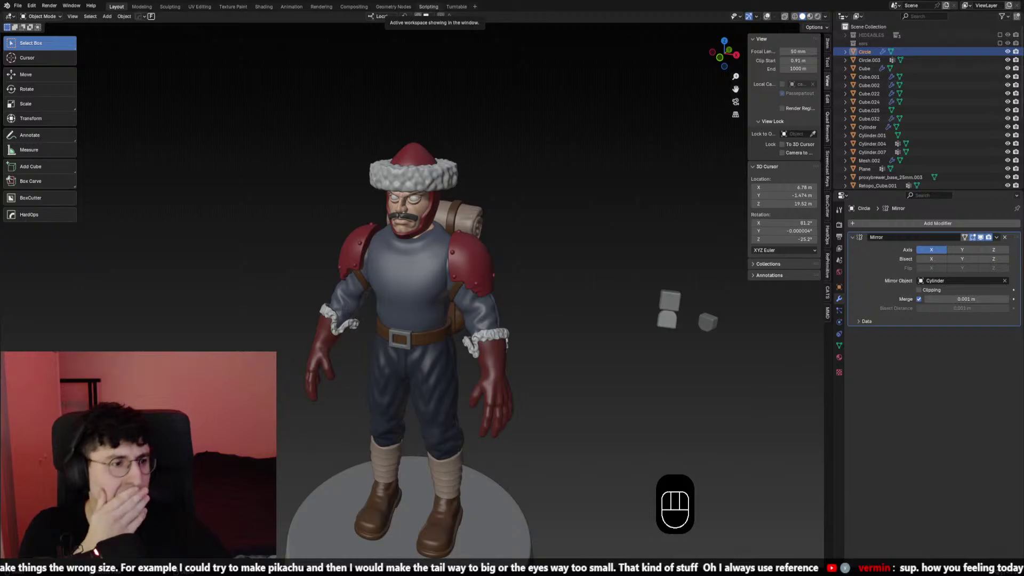
Select the red glove mesh and switch it from Object Mode to Sculpt Mode
{"action": "scroll", "coordinate": [584, 231], "scroll_direction": "up", "scroll_amount": 2}
{"action": "scroll", "coordinate": [585, 232], "scroll_direction": "down", "scroll_amount": 1}
{"action": "middle_click_drag", "start_coordinate": [581, 235], "coordinate": [517, 359]}
{"action": "key", "text": "KP_0"}
{"action": "key", "text": "KP_0"}
{"action": "key", "text": "KP_1"}
{"action": "key", "text": "KP_3"}
{"action": "key", "text": "KP_1"}
{"action": "scroll", "coordinate": [574, 201], "scroll_direction": "up", "scroll_amount": 1}
{"action": "left_click", "coordinate": [516, 358]}
{"action": "left_click", "coordinate": [54, 16]}
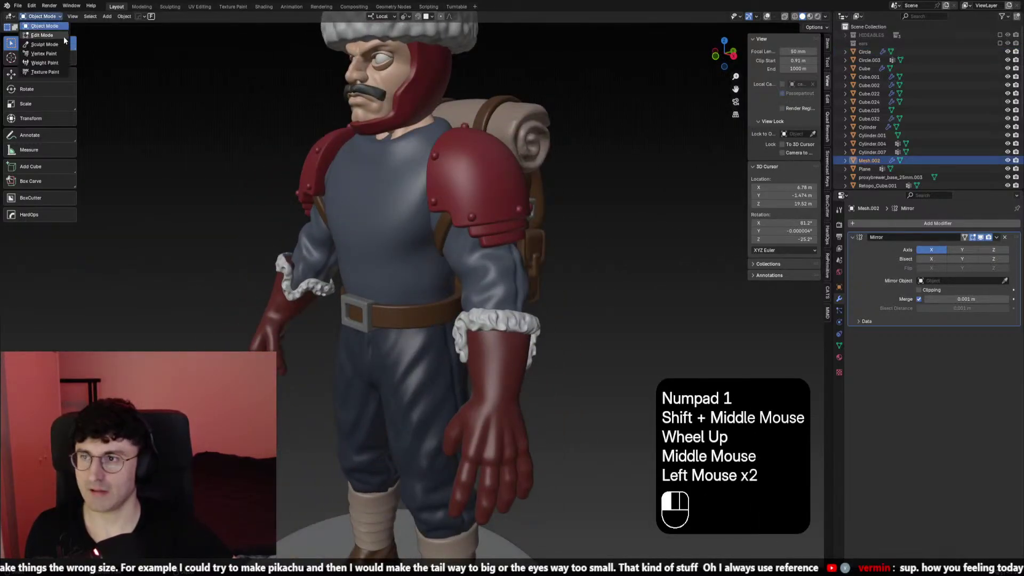
{"action": "middle_click_drag", "start_coordinate": [667, 222], "coordinate": [669, 176], "text": "shift"}
Disable the glove's Mirror modifier in the viewport and turn on the viewport overlays to show the mask
{"action": "left_click", "coordinate": [980, 237]}
{"action": "middle_click_drag", "start_coordinate": [667, 277], "coordinate": [659, 197], "text": "shift"}
{"action": "scroll", "coordinate": [659, 197], "scroll_direction": "up", "scroll_amount": 2}
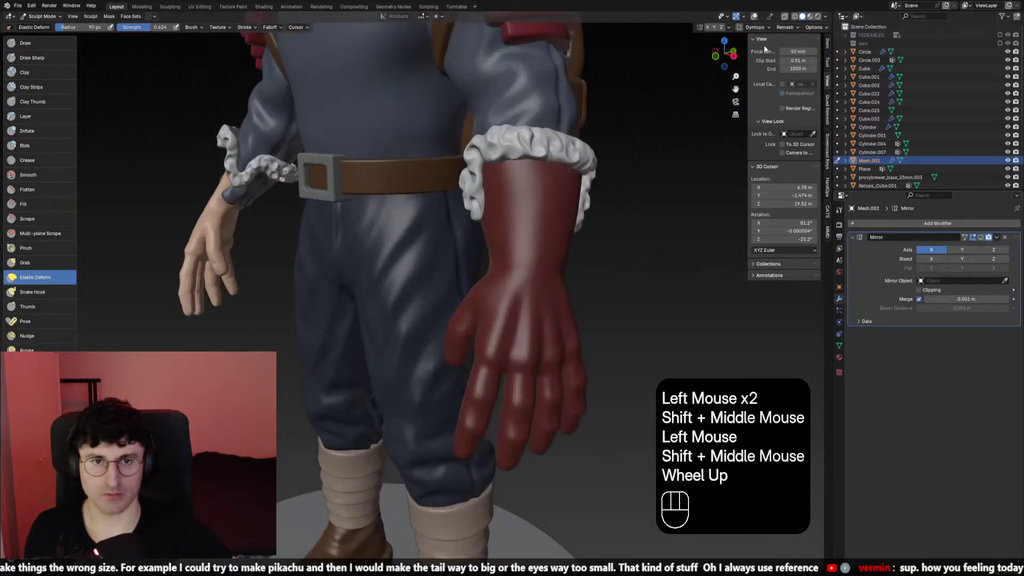
{"action": "left_click", "coordinate": [753, 16]}
{"action": "middle_click_drag", "start_coordinate": [594, 288], "coordinate": [543, 279], "text": "shift"}
{"action": "key", "text": "shift+alt+z"}
{"action": "key", "text": "shift+alt+z"}
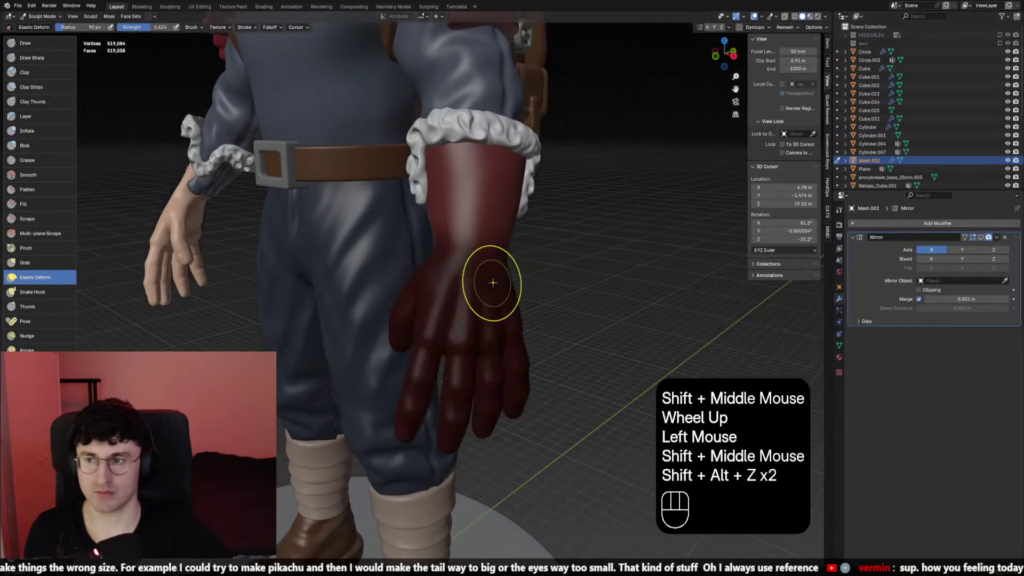
Erase the mask around the glove's wrist with the Mask brush at 62 px, leaving only the hand and fingers masked
{"action": "key", "text": "m"}
{"action": "key", "text": "f"}
{"action": "left_click", "coordinate": [454, 264]}
{"action": "left_click", "coordinate": [392, 225], "text": "ctrl"}
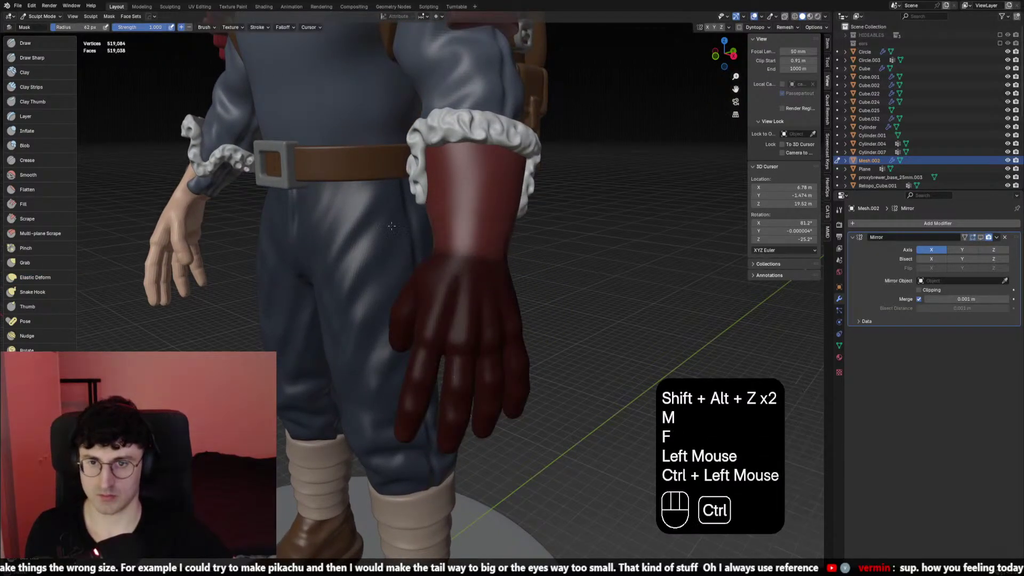
{"action": "middle_click_drag", "start_coordinate": [544, 250], "coordinate": [373, 245]}
{"action": "left_click", "coordinate": [224, 187], "text": "ctrl"}
{"action": "middle_click_drag", "start_coordinate": [230, 192], "coordinate": [279, 206]}
{"action": "scroll", "coordinate": [224, 187], "scroll_direction": "down", "scroll_amount": 1}
{"action": "left_click", "coordinate": [366, 221], "text": "ctrl"}
{"action": "scroll", "coordinate": [245, 201], "scroll_direction": "up", "scroll_amount": 2}
{"action": "middle_click_drag", "start_coordinate": [366, 221], "coordinate": [528, 261]}
{"action": "left_click", "coordinate": [288, 218], "text": "ctrl"}
{"action": "left_click", "coordinate": [347, 236], "text": "ctrl"}
{"action": "scroll", "coordinate": [530, 263], "scroll_direction": "down", "scroll_amount": 2}
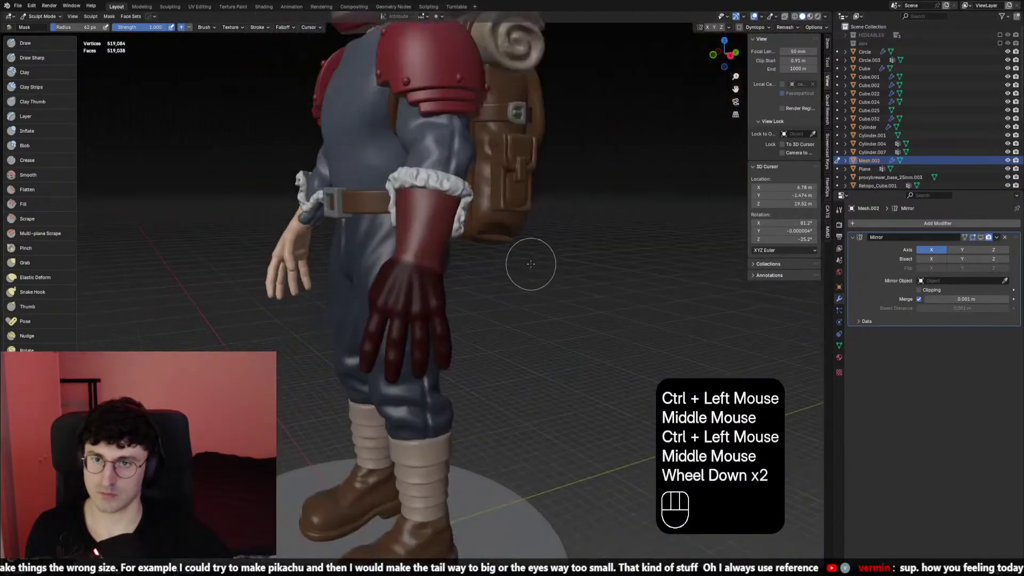
Choose the Draw brush, adjust its size and try a first stroke across the glove above the wrist
{"action": "left_click", "coordinate": [25, 43]}
{"action": "scroll", "coordinate": [427, 299], "scroll_direction": "up", "scroll_amount": 1}
{"action": "key", "text": "f"}
{"action": "left_click", "coordinate": [457, 331]}
{"action": "scroll", "coordinate": [414, 299], "scroll_direction": "up", "scroll_amount": 2}
{"action": "scroll", "coordinate": [414, 299], "scroll_direction": "down", "scroll_amount": 1}
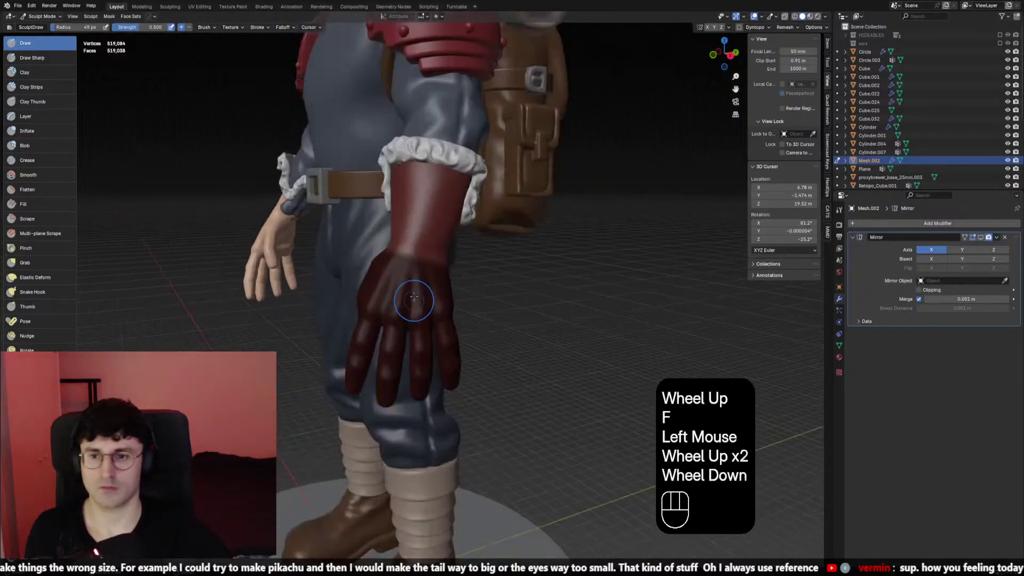
{"action": "key", "text": "f"}
{"action": "mouse_move", "coordinate": [414, 299]}
{"action": "middle_mouse_down"}
{"action": "mouse_move", "coordinate": [417, 272]}
{"action": "mouse_move", "coordinate": [498, 256]}
{"action": "mouse_move", "coordinate": [377, 244]}
{"action": "middle_mouse_up"}
{"action": "left_click", "coordinate": [417, 272]}
{"action": "left_click", "coordinate": [421, 270]}
{"action": "key", "text": "ctrl+z"}
Set the Draw brush to strength 0.174 and radius 31 px
{"action": "key", "text": "shift+f"}
{"action": "left_click", "coordinate": [430, 270]}
{"action": "left_click", "coordinate": [498, 256]}
{"action": "key", "text": "ctrl+z"}
{"action": "key", "text": "f"}
{"action": "left_click", "coordinate": [501, 263]}
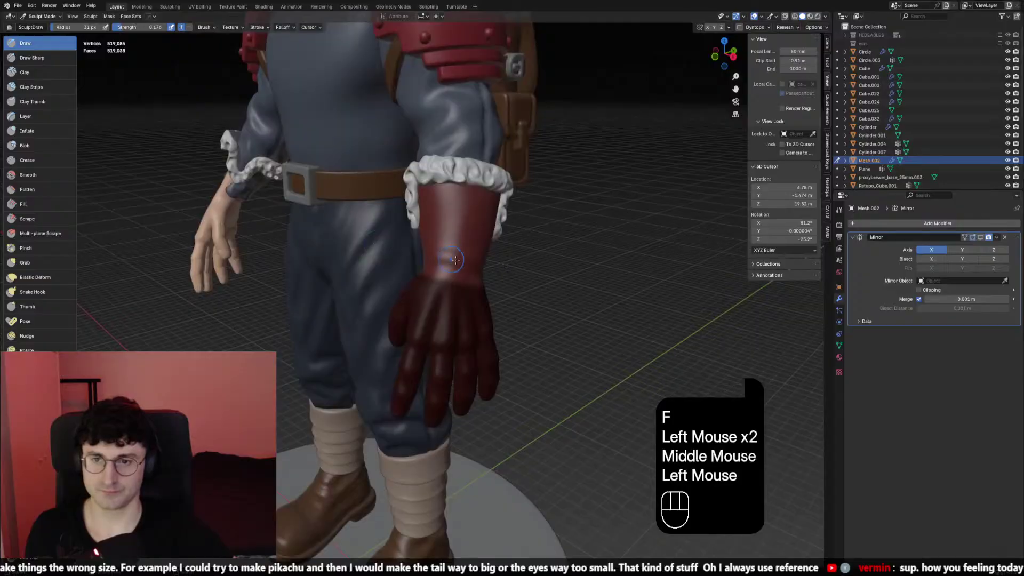
Try soft fold strokes across the glove's forearm just above the wrist, undoing the unwanted ones
{"action": "left_click", "coordinate": [384, 250]}
{"action": "mouse_move", "coordinate": [453, 260]}
{"action": "middle_mouse_down"}
{"action": "mouse_move", "coordinate": [298, 234]}
{"action": "mouse_move", "coordinate": [502, 280]}
{"action": "mouse_move", "coordinate": [465, 248]}
{"action": "mouse_move", "coordinate": [489, 265]}
{"action": "mouse_move", "coordinate": [410, 257]}
{"action": "mouse_move", "coordinate": [555, 246]}
{"action": "mouse_move", "coordinate": [453, 240]}
{"action": "middle_mouse_up"}
{"action": "left_click", "coordinate": [306, 239]}
{"action": "left_click", "coordinate": [483, 264]}
{"action": "left_click", "coordinate": [469, 253]}
{"action": "key", "text": "ctrl+z"}
{"action": "scroll", "coordinate": [467, 258], "scroll_direction": "up", "scroll_amount": 2}
{"action": "scroll", "coordinate": [467, 258], "scroll_direction": "down", "scroll_amount": 1}
{"action": "scroll", "coordinate": [459, 256], "scroll_direction": "up", "scroll_amount": 1}
{"action": "key", "text": "ctrl+z"}
Sculpt a shallow horizontal groove and raised fold across the front of the glove above the wrist
{"action": "left_click", "coordinate": [556, 243], "text": "ctrl"}
{"action": "left_click_drag", "start_coordinate": [457, 235], "coordinate": [463, 243]}
{"action": "mouse_move", "coordinate": [463, 242]}
{"action": "middle_mouse_down"}
{"action": "mouse_move", "coordinate": [547, 246]}
{"action": "mouse_move", "coordinate": [504, 237]}
{"action": "mouse_move", "coordinate": [536, 247]}
{"action": "middle_mouse_up"}
{"action": "key", "text": "ctrl+z"}
{"action": "key", "text": "ctrl+z"}
{"action": "key", "text": "ctrl+z"}
{"action": "key", "text": "ctrl+shift+z"}
{"action": "left_click", "coordinate": [500, 236]}
Switch to the Draw Sharp brush and try a thin crease across the wrist fold
{"action": "key", "text": "f"}
{"action": "right_click", "coordinate": [531, 245]}
{"action": "left_click", "coordinate": [33, 57]}
{"action": "left_click", "coordinate": [33, 58]}
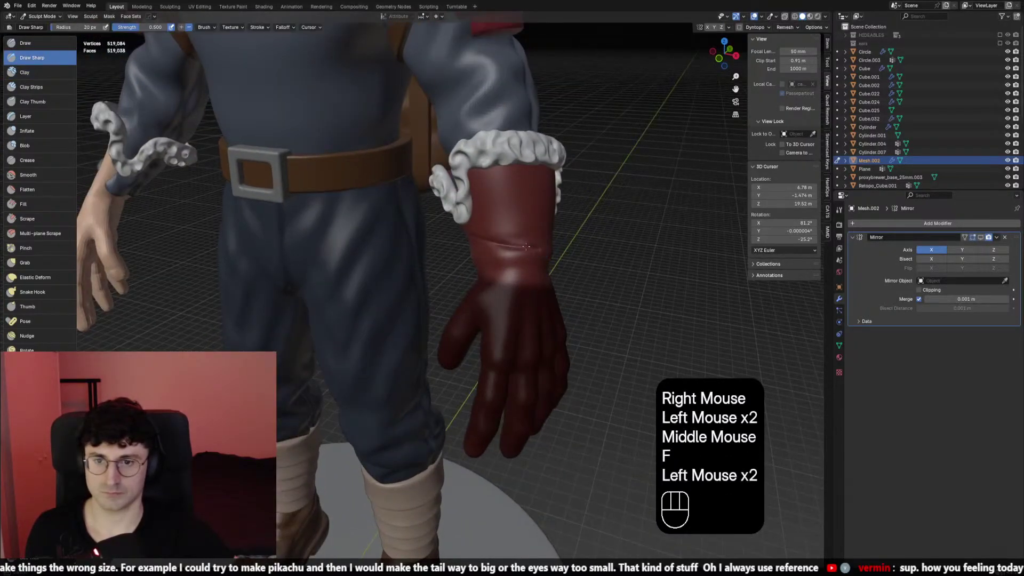
{"action": "right_click", "coordinate": [512, 248]}
{"action": "right_click", "coordinate": [559, 246]}
{"action": "key", "text": "f"}
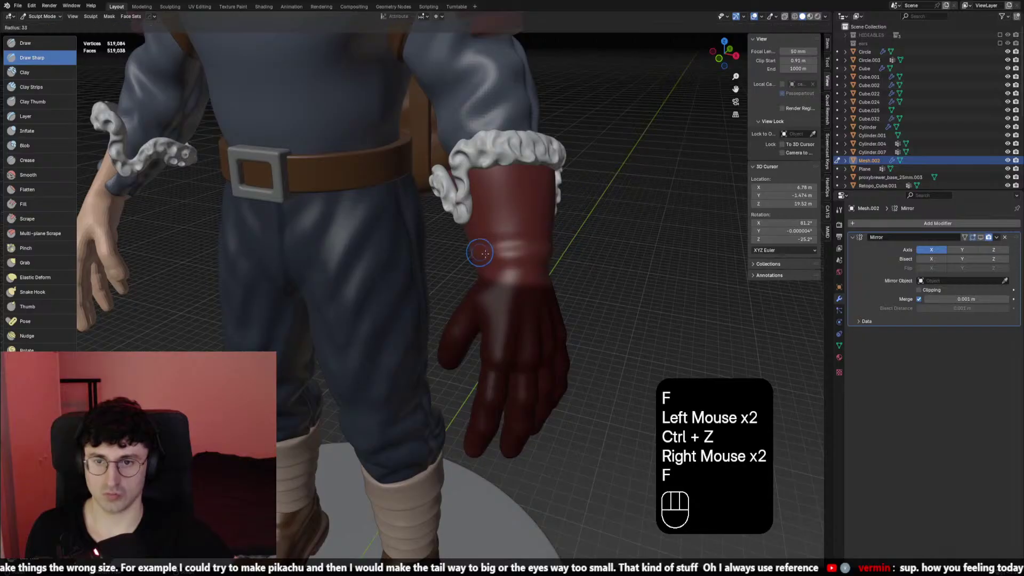
Set the Draw Sharp brush to strength 0.182 and radius 31 px, undoing the test strokes on the glove
{"action": "left_click", "coordinate": [541, 253]}
{"action": "key", "text": "shift+f"}
{"action": "left_click", "coordinate": [496, 254]}
{"action": "left_click", "coordinate": [501, 251]}
{"action": "key", "text": "ctrl+z"}
{"action": "key", "text": "f"}
{"action": "left_click", "coordinate": [528, 251]}
{"action": "left_click", "coordinate": [535, 252]}
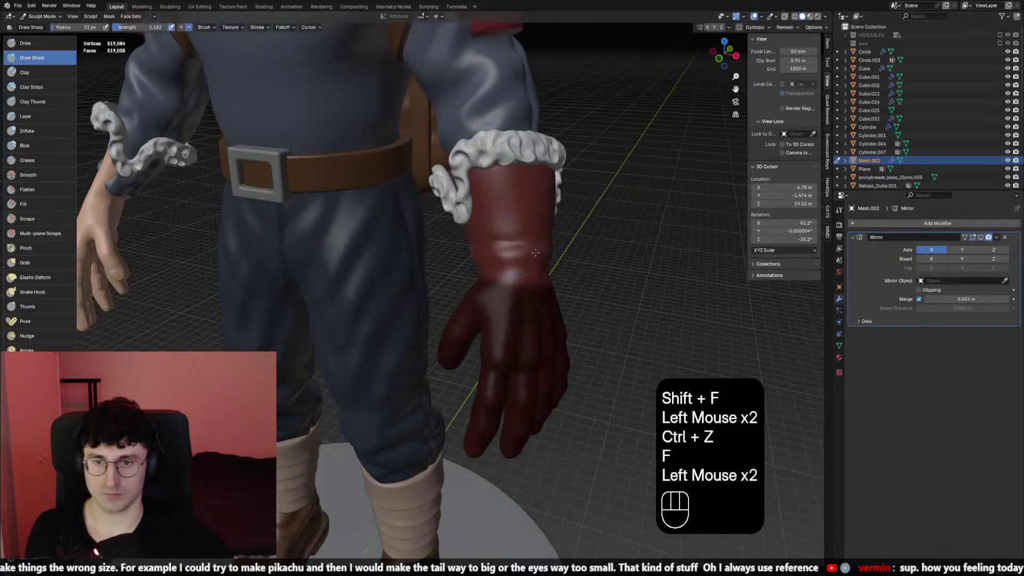
{"action": "key", "text": "ctrl+z"}
Sharpen the fold above the wrist on the front of the glove with inverted Draw Sharp strokes and smooth it
{"action": "left_click_drag", "start_coordinate": [526, 251], "coordinate": [472, 238], "text": "ctrl"}
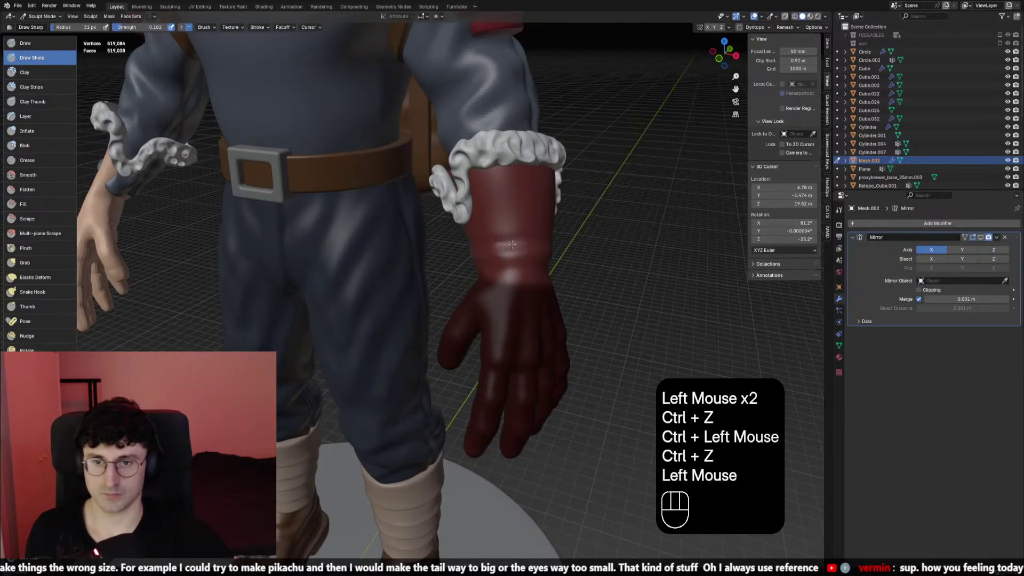
{"action": "mouse_move", "coordinate": [512, 245]}
{"action": "middle_mouse_down"}
{"action": "mouse_move", "coordinate": [471, 249]}
{"action": "mouse_move", "coordinate": [559, 264]}
{"action": "middle_mouse_up"}
{"action": "left_click", "coordinate": [471, 249], "text": "ctrl"}
{"action": "left_click", "coordinate": [520, 262], "text": "ctrl"}
{"action": "key", "text": "ctrl+z"}
{"action": "key", "text": "f"}
{"action": "left_click", "coordinate": [525, 264], "text": "shift"}
{"action": "left_click", "coordinate": [517, 267], "text": "shift"}
{"action": "key", "text": "f"}
{"action": "left_click", "coordinate": [515, 268], "text": "shift"}
{"action": "left_click", "coordinate": [507, 270], "text": "shift"}
Extend the wrist fold onto the outer side of the glove and smooth it
{"action": "mouse_move", "coordinate": [510, 236]}
{"action": "middle_mouse_down"}
{"action": "mouse_move", "coordinate": [461, 251]}
{"action": "mouse_move", "coordinate": [383, 251]}
{"action": "middle_mouse_up"}
{"action": "key", "text": "f"}
{"action": "key", "text": "f"}
{"action": "left_click", "coordinate": [461, 256]}
{"action": "left_click", "coordinate": [457, 270], "text": "shift"}
{"action": "key", "text": "f"}
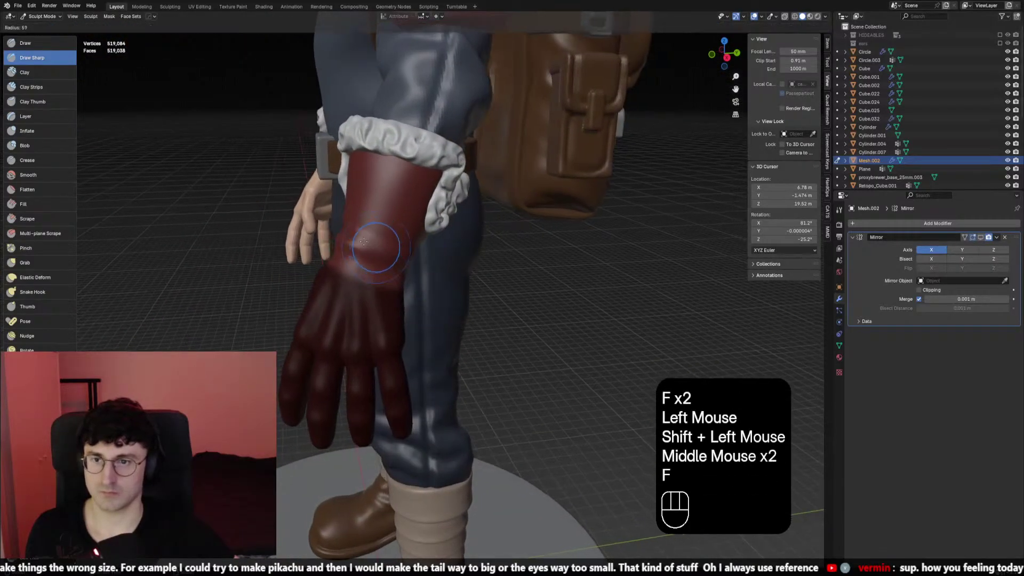
Set the Draw Sharp radius to 35 px and try crease strokes on the outer side of the wrist
{"action": "left_click", "coordinate": [349, 230]}
{"action": "key", "text": "f"}
{"action": "left_click", "coordinate": [347, 232]}
{"action": "left_click", "coordinate": [341, 235]}
{"action": "key", "text": "ctrl+z"}
{"action": "key", "text": "f"}
{"action": "left_click", "coordinate": [348, 227]}
{"action": "left_click", "coordinate": [357, 233], "text": "ctrl"}
{"action": "key", "text": "ctrl+z"}
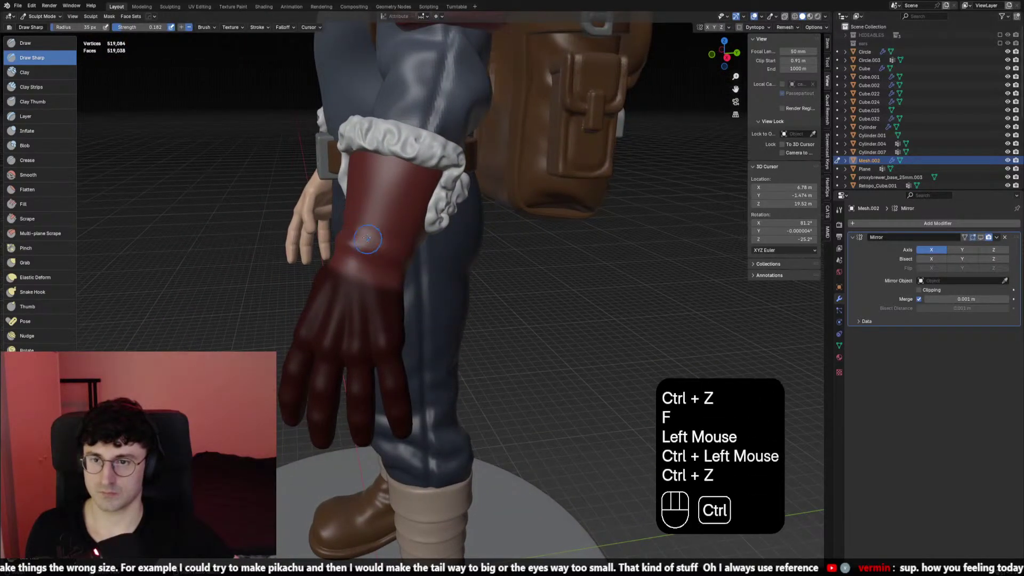
Raise sharper fold ridges along the outer side of the wrist with inverted strokes and smooth them
{"action": "left_click", "coordinate": [362, 246], "text": "ctrl"}
{"action": "mouse_move", "coordinate": [363, 247]}
{"action": "middle_mouse_down"}
{"action": "mouse_move", "coordinate": [314, 233]}
{"action": "mouse_move", "coordinate": [357, 250]}
{"action": "mouse_move", "coordinate": [313, 243]}
{"action": "mouse_move", "coordinate": [416, 250]}
{"action": "mouse_move", "coordinate": [277, 222]}
{"action": "middle_mouse_up"}
{"action": "key", "text": "ctrl+z"}
{"action": "left_click", "coordinate": [327, 238], "text": "ctrl"}
{"action": "key", "text": "ctrl+z"}
{"action": "left_click", "coordinate": [347, 249], "text": "ctrl"}
{"action": "key", "text": "f"}
{"action": "left_click", "coordinate": [379, 250]}
{"action": "left_click", "coordinate": [380, 250], "text": "shift"}
{"action": "key", "text": "f"}
{"action": "left_click", "coordinate": [420, 252]}
Smooth the fold at the rear of the wrist and try 38 px Draw Sharp creases there, undoing the unwanted ones
{"action": "scroll", "coordinate": [447, 249], "scroll_direction": "down", "scroll_amount": 3}
{"action": "scroll", "coordinate": [277, 221], "scroll_direction": "up", "scroll_amount": 3}
{"action": "left_click_drag", "start_coordinate": [276, 222], "coordinate": [285, 220], "text": "shift"}
{"action": "mouse_move", "coordinate": [283, 221]}
{"action": "middle_mouse_down"}
{"action": "mouse_move", "coordinate": [306, 224]}
{"action": "mouse_move", "coordinate": [270, 213]}
{"action": "mouse_move", "coordinate": [277, 192]}
{"action": "mouse_move", "coordinate": [260, 191]}
{"action": "middle_mouse_up"}
{"action": "key", "text": "f"}
{"action": "left_click", "coordinate": [299, 224]}
{"action": "scroll", "coordinate": [288, 213], "scroll_direction": "up", "scroll_amount": 2}
{"action": "left_click", "coordinate": [270, 213]}
{"action": "key", "text": "ctrl+z"}
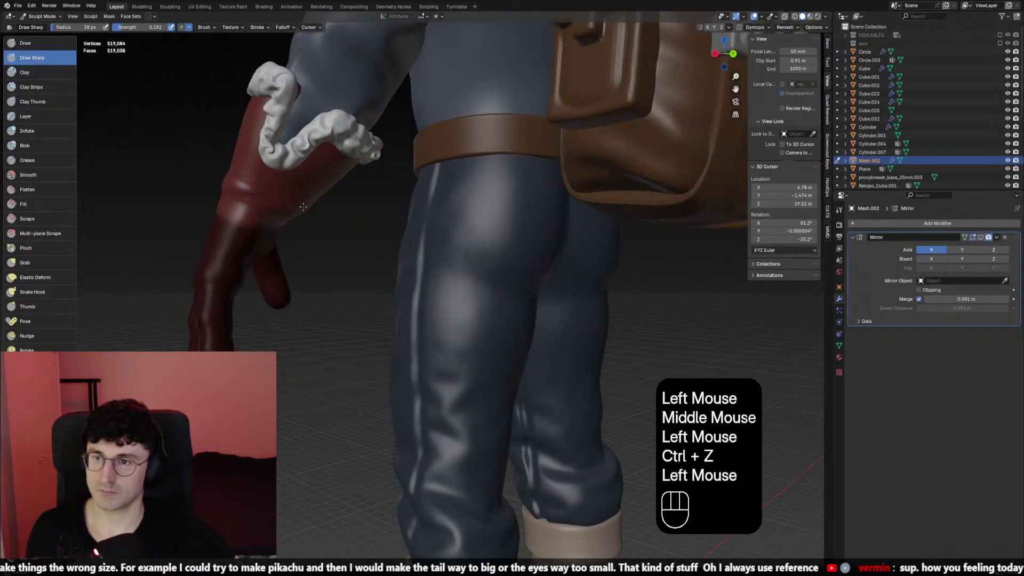
{"action": "left_click", "coordinate": [234, 195], "text": "ctrl"}
{"action": "key", "text": "ctrl+z"}
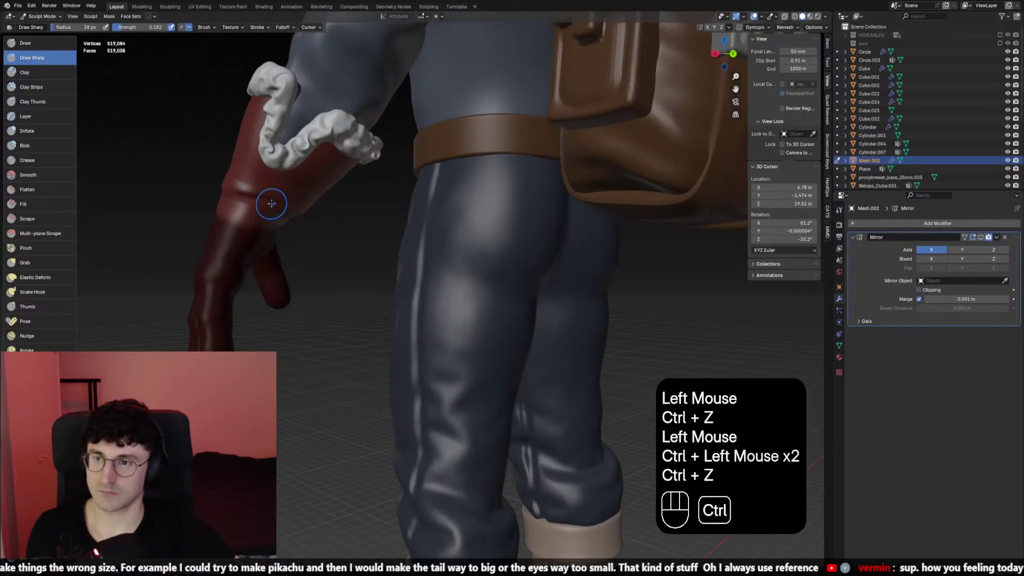
Smooth the wrist fold along the outer rear of the glove with larger smoothing strokes
{"action": "mouse_move", "coordinate": [272, 204]}
{"action": "middle_mouse_down"}
{"action": "mouse_move", "coordinate": [290, 201]}
{"action": "mouse_move", "coordinate": [235, 187]}
{"action": "mouse_move", "coordinate": [394, 214]}
{"action": "middle_mouse_up"}
{"action": "key", "text": "f"}
{"action": "left_click", "coordinate": [255, 186]}
{"action": "left_click", "coordinate": [254, 185], "text": "shift"}
{"action": "left_click", "coordinate": [240, 195], "text": "shift"}
{"action": "key", "text": "f"}
{"action": "left_click", "coordinate": [245, 197]}
{"action": "left_click", "coordinate": [250, 202], "text": "shift"}
Check the whole figure from the front and smooth the fold on the inner side of the wrist
{"action": "scroll", "coordinate": [394, 215], "scroll_direction": "down", "scroll_amount": 4}
{"action": "key", "text": "KP_1"}
{"action": "scroll", "coordinate": [530, 229], "scroll_direction": "down", "scroll_amount": 3}
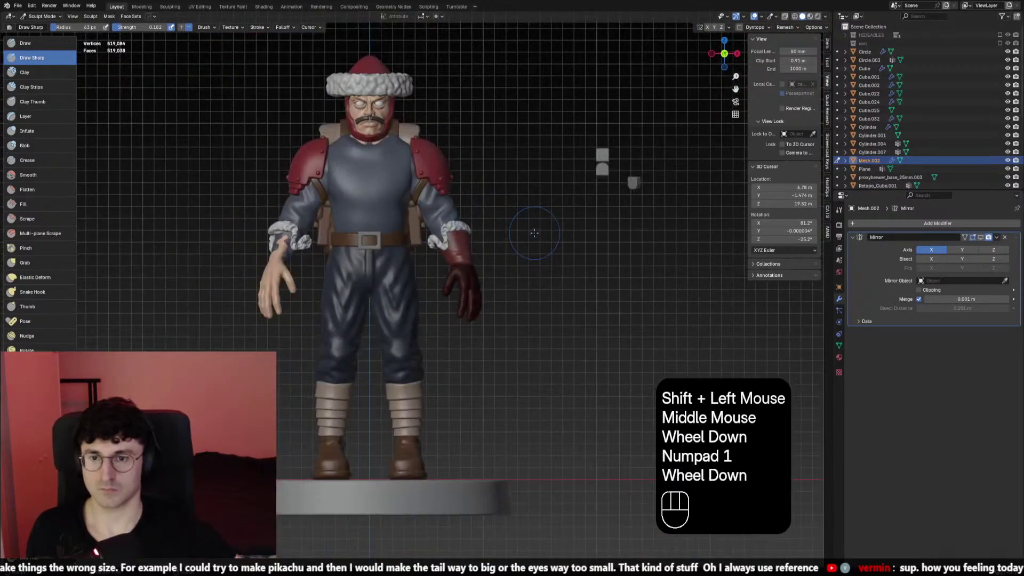
{"action": "scroll", "coordinate": [468, 289], "scroll_direction": "up", "scroll_amount": 4}
{"action": "middle_click_drag", "start_coordinate": [530, 228], "coordinate": [469, 282]}
{"action": "left_click", "coordinate": [468, 270], "text": "shift"}
{"action": "scroll", "coordinate": [507, 221], "scroll_direction": "up", "scroll_amount": 2}
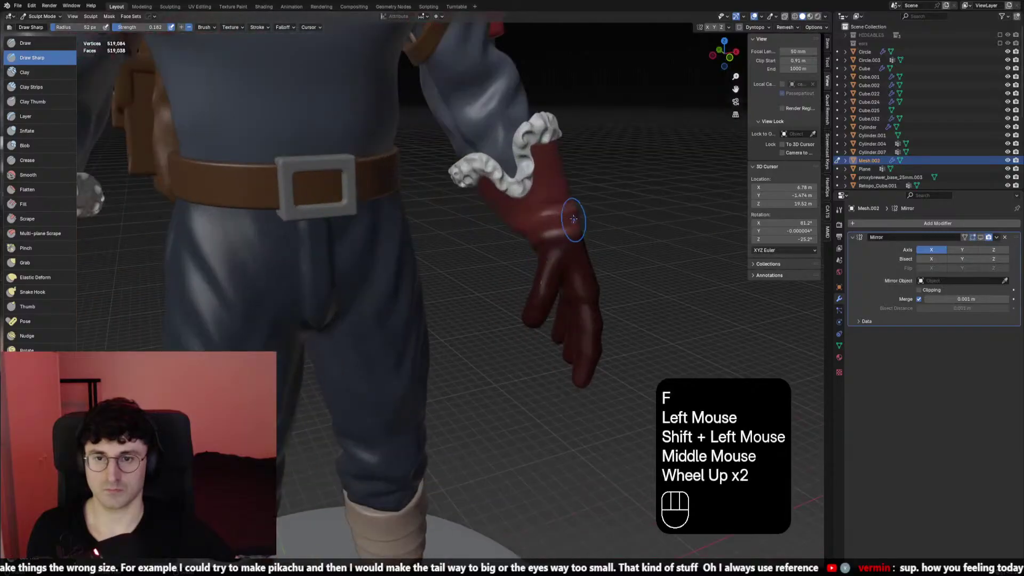
Try inverted Draw Sharp strokes on the inner wrist, undo them and set the brush radius to 44 px
{"action": "left_click_drag", "start_coordinate": [549, 224], "coordinate": [565, 214], "text": "ctrl"}
{"action": "key", "text": "ctrl+z"}
{"action": "middle_click_drag", "start_coordinate": [555, 219], "coordinate": [531, 223]}
{"action": "left_click", "coordinate": [539, 229], "text": "ctrl"}
{"action": "key", "text": "ctrl+z"}
{"action": "key", "text": "f"}
{"action": "left_click", "coordinate": [518, 235]}
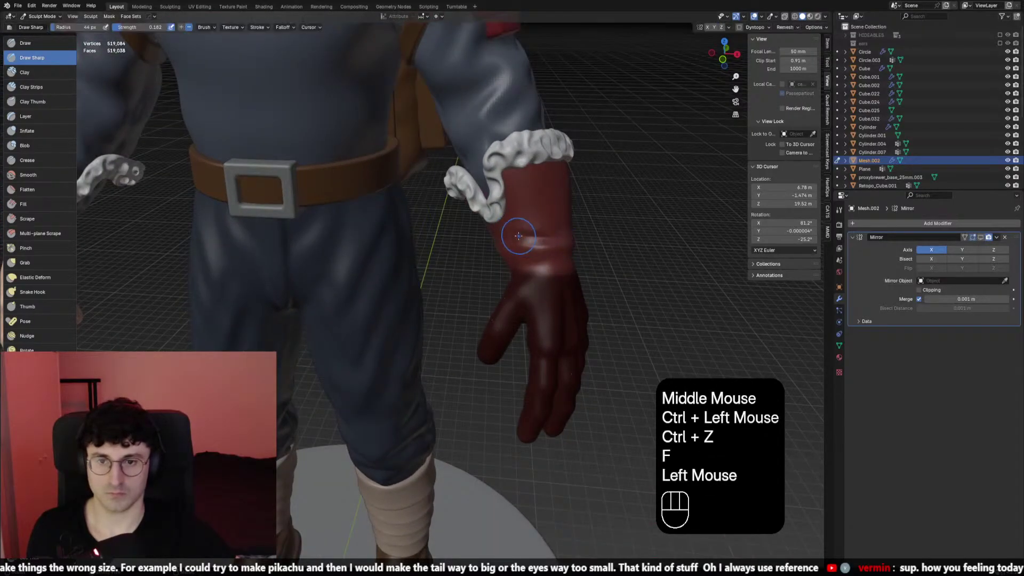
Sculpt a crease and raised ridge across the inner front of the glove's wrist and smooth the area above it
{"action": "left_click", "coordinate": [526, 233]}
{"action": "left_click", "coordinate": [542, 235], "text": "ctrl"}
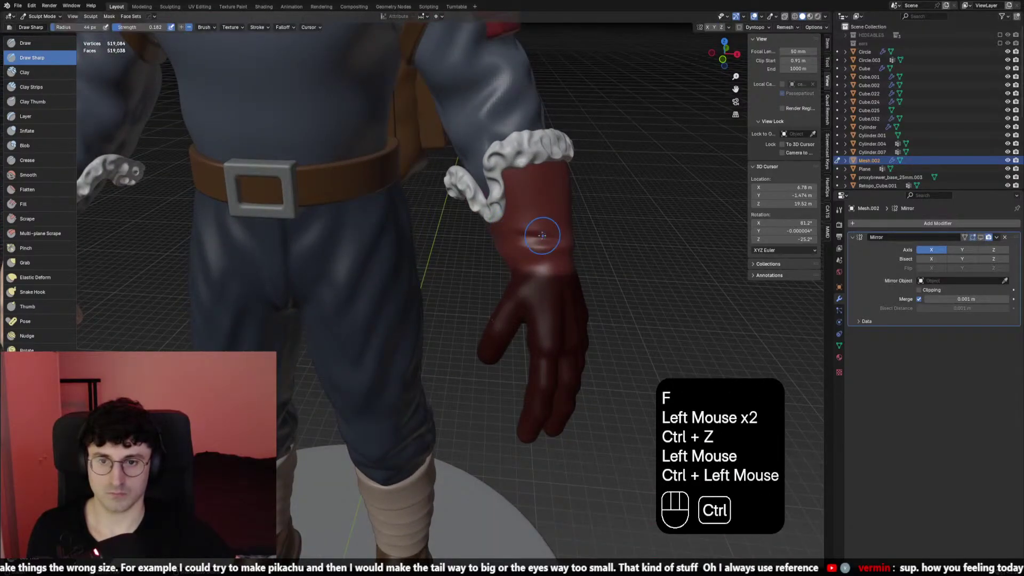
{"action": "left_click", "coordinate": [575, 242], "text": "ctrl"}
{"action": "middle_click_drag", "start_coordinate": [575, 242], "coordinate": [545, 235]}
{"action": "left_click_drag", "start_coordinate": [522, 222], "coordinate": [559, 208], "text": "shift"}
{"action": "middle_click_drag", "start_coordinate": [560, 208], "coordinate": [511, 213]}
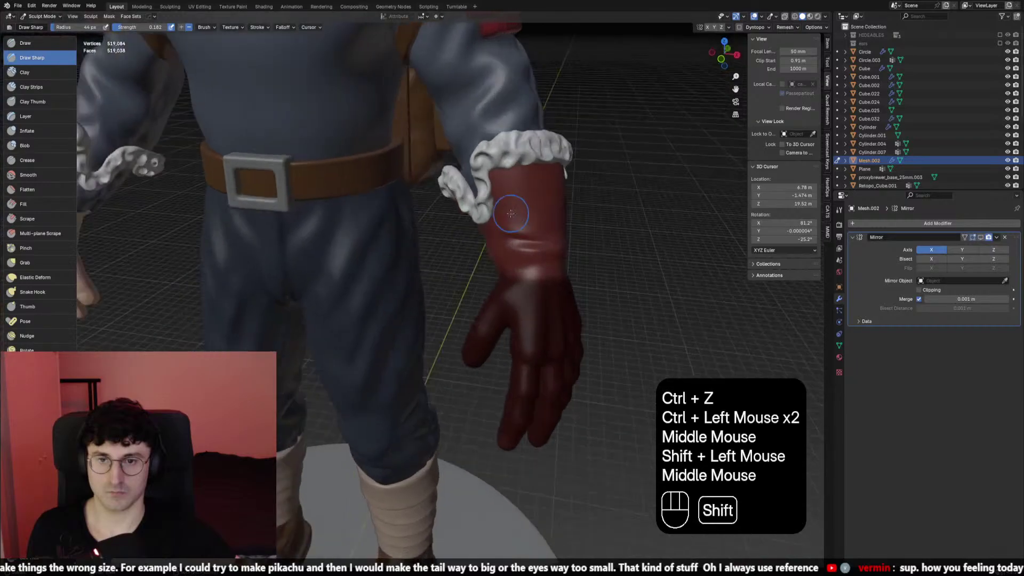
Smooth the fold across the inner and front sides of the glove's wrist
{"action": "left_click_drag", "start_coordinate": [511, 212], "coordinate": [491, 230], "text": "shift"}
{"action": "middle_click_drag", "start_coordinate": [491, 229], "coordinate": [420, 241]}
{"action": "left_click_drag", "start_coordinate": [420, 241], "coordinate": [435, 262], "text": "shift"}
{"action": "scroll", "coordinate": [447, 272], "scroll_direction": "down", "scroll_amount": 1, "text": "shift"}
{"action": "scroll", "coordinate": [446, 273], "scroll_direction": "down", "scroll_amount": 1}
{"action": "scroll", "coordinate": [447, 273], "scroll_direction": "up", "scroll_amount": 1}
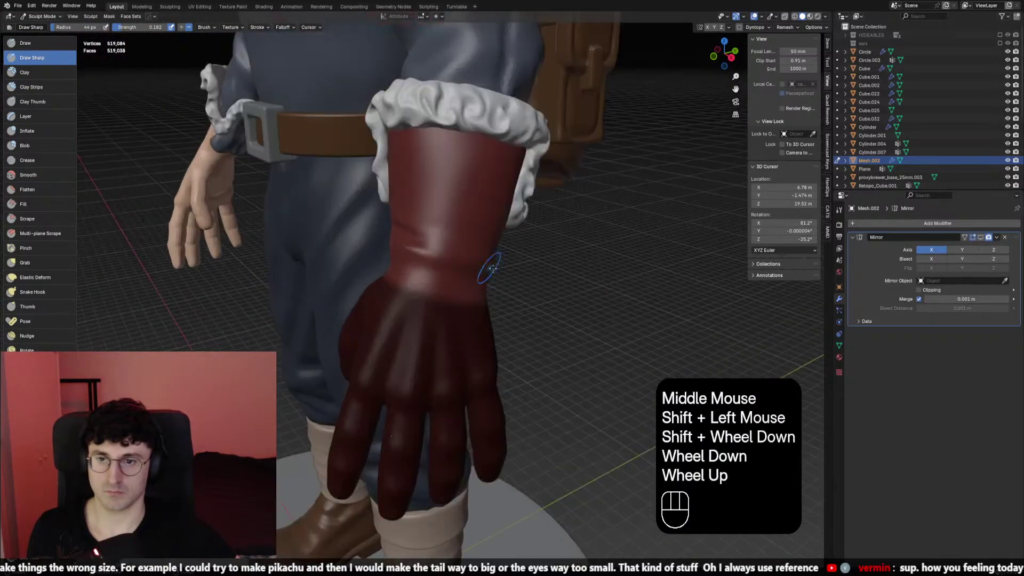
Try inverted Draw Sharp strokes along the outer side of the glove's wrist, undo the first and repeat them
{"action": "middle_click_drag", "start_coordinate": [447, 272], "coordinate": [413, 270]}
{"action": "left_click", "coordinate": [341, 222], "text": "ctrl"}
{"action": "mouse_move", "coordinate": [342, 222]}
{"action": "middle_mouse_down"}
{"action": "mouse_move", "coordinate": [449, 271]}
{"action": "mouse_move", "coordinate": [413, 270]}
{"action": "middle_mouse_up"}
{"action": "key", "text": "ctrl+z"}
{"action": "left_click", "coordinate": [449, 271], "text": "ctrl"}
{"action": "left_click", "coordinate": [453, 275], "text": "ctrl"}
{"action": "scroll", "coordinate": [411, 268], "scroll_direction": "down", "scroll_amount": 1}
{"action": "scroll", "coordinate": [411, 267], "scroll_direction": "up", "scroll_amount": 1}
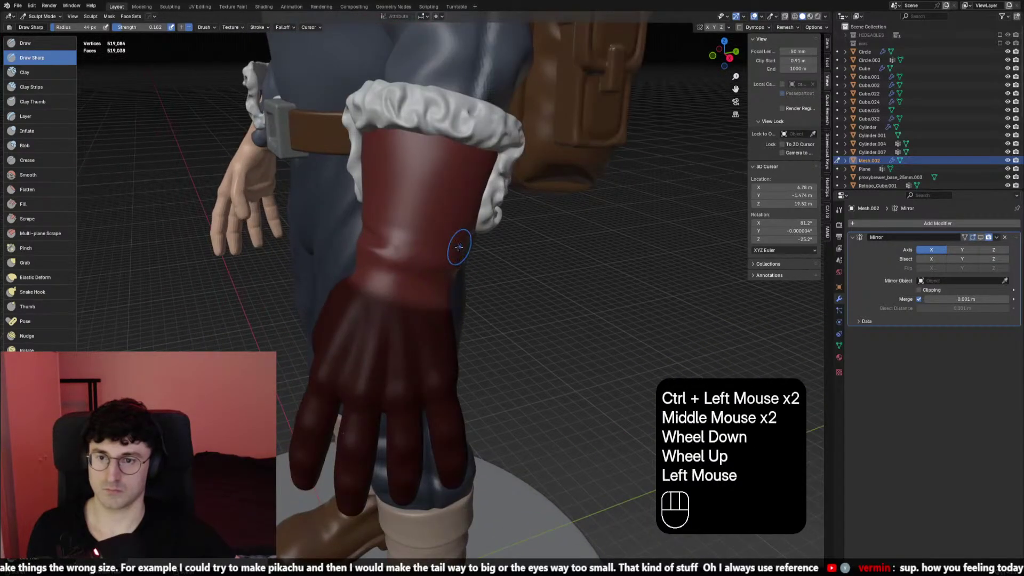
Undo the last wrist strokes and sculpt a sharper crease with a raised ridge across the back of the wrist
{"action": "key", "text": "ctrl+z"}
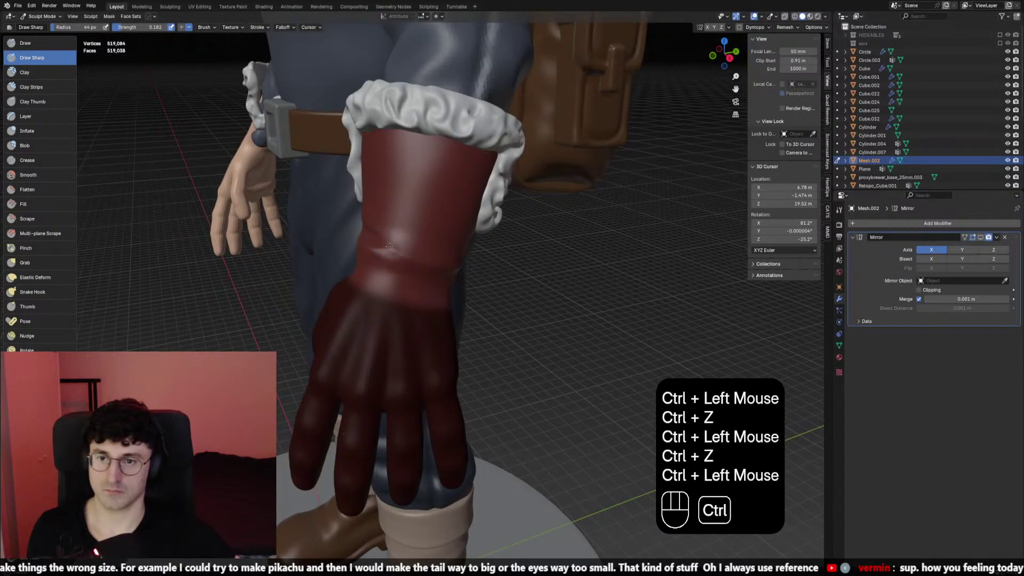
{"action": "key", "text": "ctrl+z"}
{"action": "left_click", "coordinate": [415, 277]}
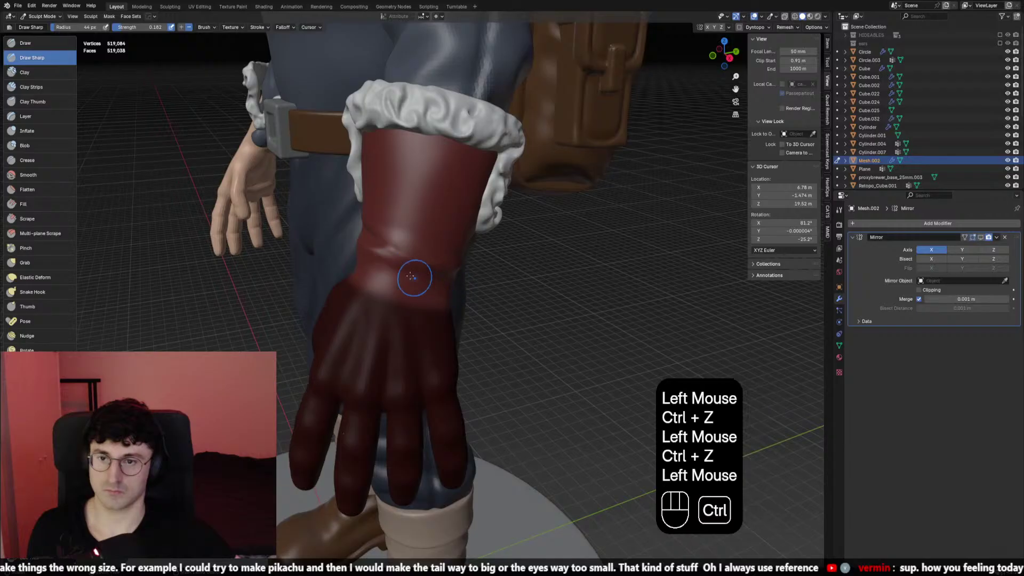
{"action": "left_click", "coordinate": [424, 280], "text": "ctrl"}
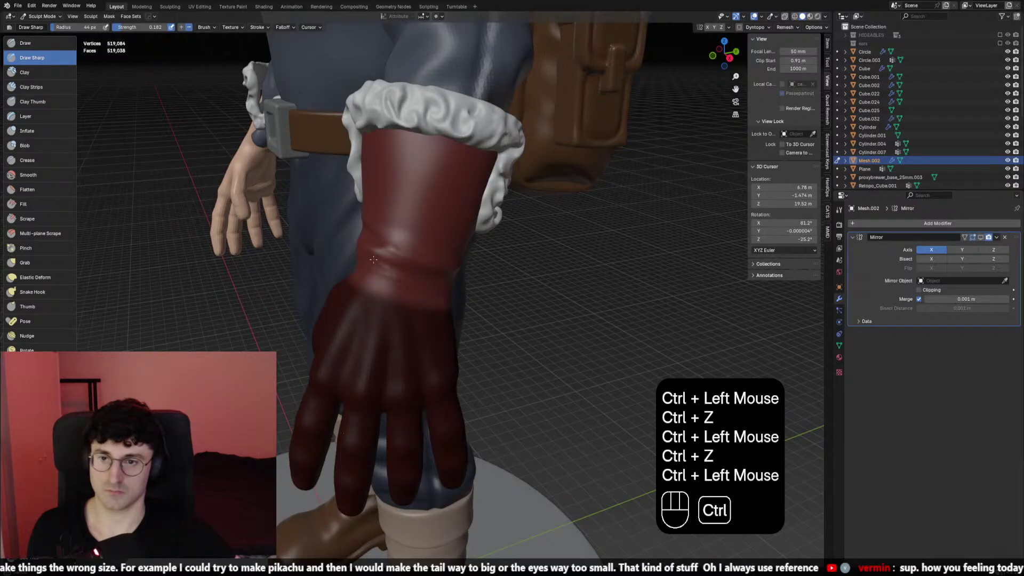
{"action": "middle_click_drag", "start_coordinate": [465, 297], "coordinate": [439, 278]}
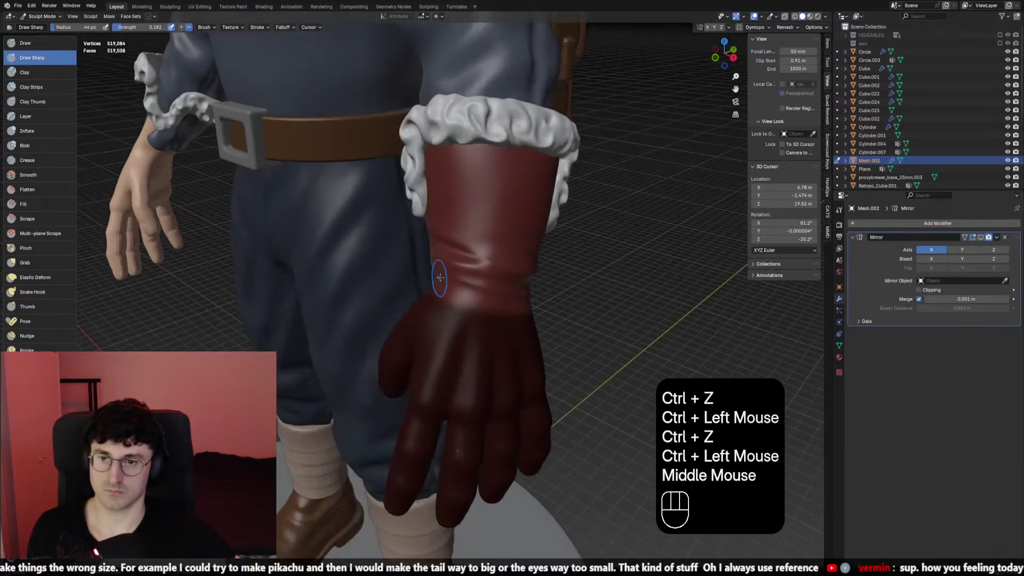
Smooth the wrist folds, show the figure from the front and hide the viewport overlays
{"action": "scroll", "coordinate": [500, 264], "scroll_direction": "down", "scroll_amount": 2}
{"action": "mouse_move", "coordinate": [499, 265]}
{"action": "middle_mouse_down"}
{"action": "mouse_move", "coordinate": [335, 243]}
{"action": "mouse_move", "coordinate": [484, 269]}
{"action": "middle_mouse_up"}
{"action": "left_click", "coordinate": [328, 258], "text": "shift"}
{"action": "scroll", "coordinate": [329, 259], "scroll_direction": "down", "scroll_amount": 1}
{"action": "key", "text": "KP_1"}
{"action": "key", "text": "shift+alt+z"}
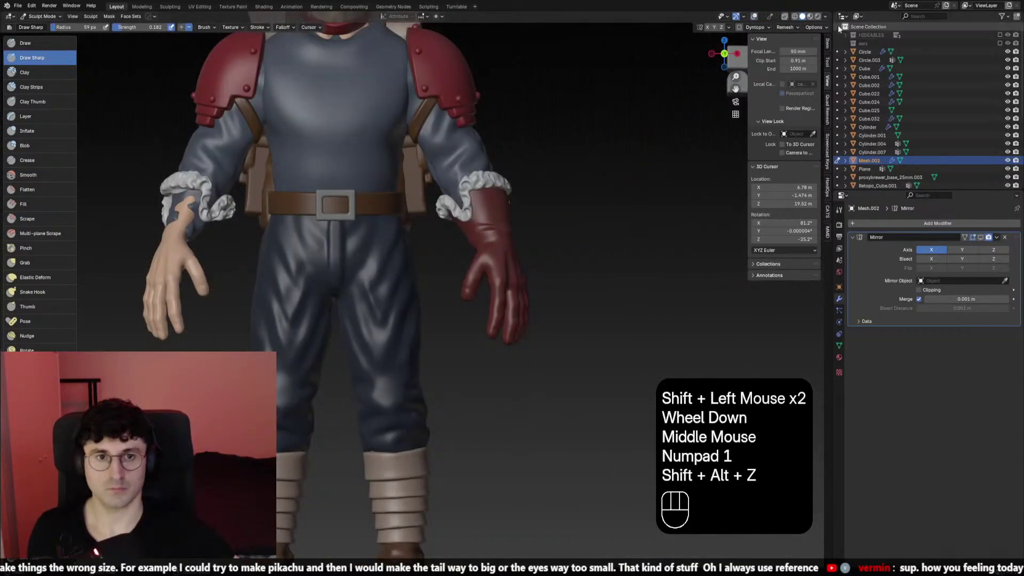
Resize the brush, undo the last stroke and smooth the fold on the rear side of the glove's wrist
{"action": "left_click", "coordinate": [826, 16]}
{"action": "scroll", "coordinate": [514, 222], "scroll_direction": "down", "scroll_amount": 1}
{"action": "key", "text": "f"}
{"action": "left_click", "coordinate": [352, 266]}
{"action": "mouse_move", "coordinate": [514, 222]}
{"action": "middle_mouse_down"}
{"action": "mouse_move", "coordinate": [352, 266]}
{"action": "mouse_move", "coordinate": [292, 238]}
{"action": "mouse_move", "coordinate": [267, 207]}
{"action": "mouse_move", "coordinate": [303, 218]}
{"action": "middle_mouse_up"}
{"action": "scroll", "coordinate": [352, 266], "scroll_direction": "up", "scroll_amount": 2}
{"action": "scroll", "coordinate": [352, 266], "scroll_direction": "up", "scroll_amount": 1}
{"action": "key", "text": "ctrl+z"}
{"action": "left_click", "coordinate": [317, 248], "text": "shift"}
{"action": "left_click", "coordinate": [317, 248], "text": "shift"}
Set the brush radius to 41 px and sculpt a crease with raised edges across the rear of the wrist
{"action": "scroll", "coordinate": [292, 238], "scroll_direction": "up", "scroll_amount": 1}
{"action": "left_click", "coordinate": [244, 208], "text": "ctrl"}
{"action": "key", "text": "ctrl+z"}
{"action": "key", "text": "f"}
{"action": "left_click", "coordinate": [267, 209]}
{"action": "left_click", "coordinate": [317, 214]}
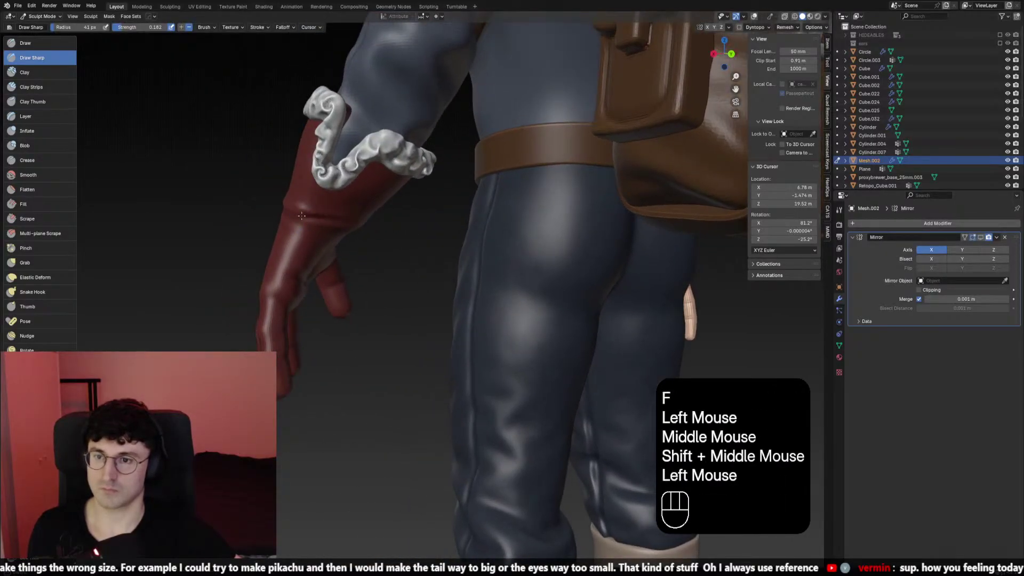
{"action": "key", "text": "ctrl+z"}
{"action": "left_click", "coordinate": [317, 213]}
{"action": "left_click", "coordinate": [344, 218], "text": "ctrl"}
{"action": "left_click", "coordinate": [302, 213], "text": "ctrl"}
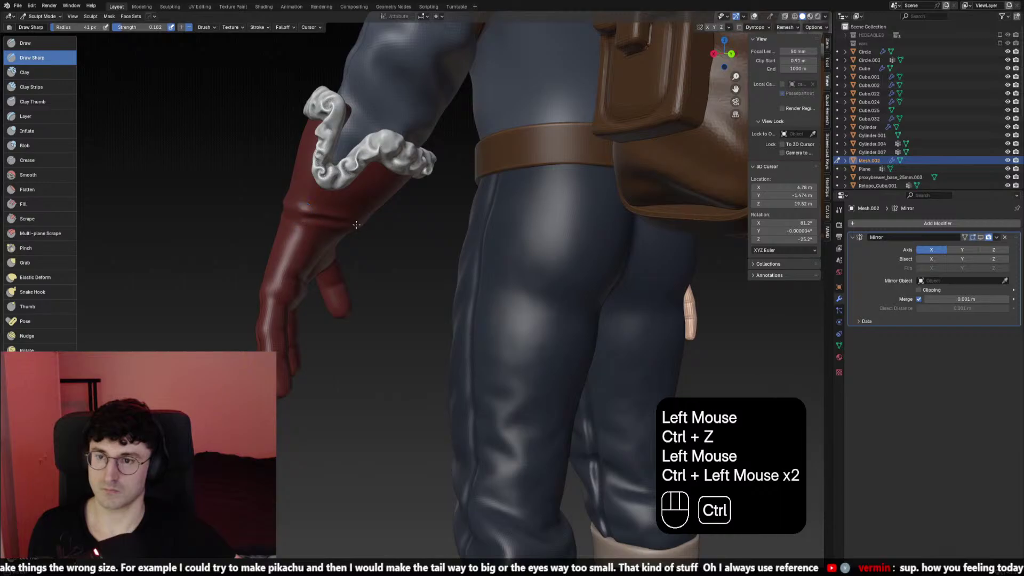
Resize the brush and smooth the new crease around the rear of the glove's wrist
{"action": "key", "text": "f"}
{"action": "left_click", "coordinate": [314, 221]}
{"action": "left_click", "coordinate": [315, 221], "text": "shift"}
{"action": "mouse_move", "coordinate": [315, 222]}
{"action": "middle_mouse_down"}
{"action": "mouse_move", "coordinate": [351, 231]}
{"action": "mouse_move", "coordinate": [325, 230]}
{"action": "mouse_move", "coordinate": [476, 219]}
{"action": "middle_mouse_up"}
{"action": "left_click", "coordinate": [350, 231], "text": "shift"}
{"action": "left_click", "coordinate": [360, 229], "text": "shift"}
Set the brush radius to 54 px and build up the inner wrist below the fur cuff with inverted Draw Sharp strokes
{"action": "key", "text": "f"}
{"action": "left_click", "coordinate": [326, 229]}
{"action": "left_click", "coordinate": [454, 223]}
{"action": "key", "text": "ctrl+z"}
{"action": "left_click", "coordinate": [464, 222]}
{"action": "key", "text": "ctrl+z"}
{"action": "left_click", "coordinate": [458, 217], "text": "ctrl"}
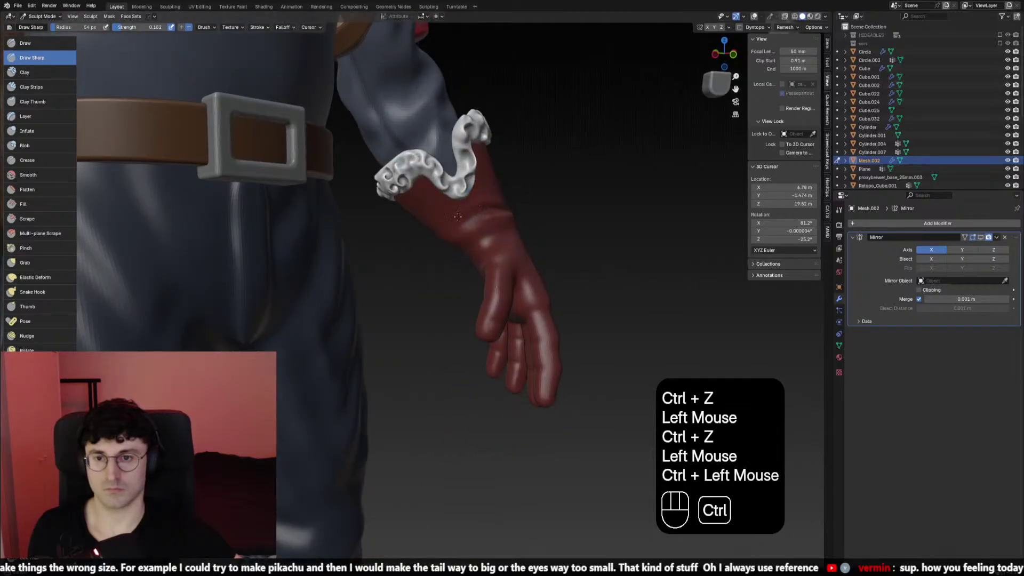
{"action": "left_click", "coordinate": [472, 219], "text": "ctrl"}
{"action": "left_click", "coordinate": [461, 227], "text": "ctrl"}
{"action": "left_click", "coordinate": [448, 228], "text": "ctrl"}
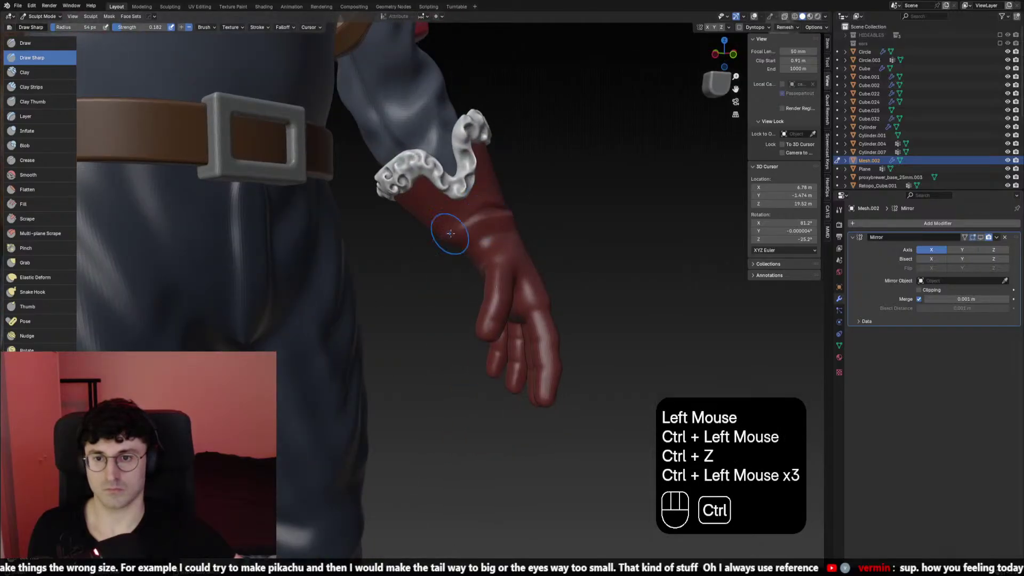
Resize the brush and smooth the raised strokes on the inner side of the glove's wrist
{"action": "middle_click_drag", "start_coordinate": [448, 228], "coordinate": [441, 235]}
{"action": "key", "text": "f"}
{"action": "left_click", "coordinate": [442, 237]}
{"action": "left_click", "coordinate": [445, 240], "text": "shift"}
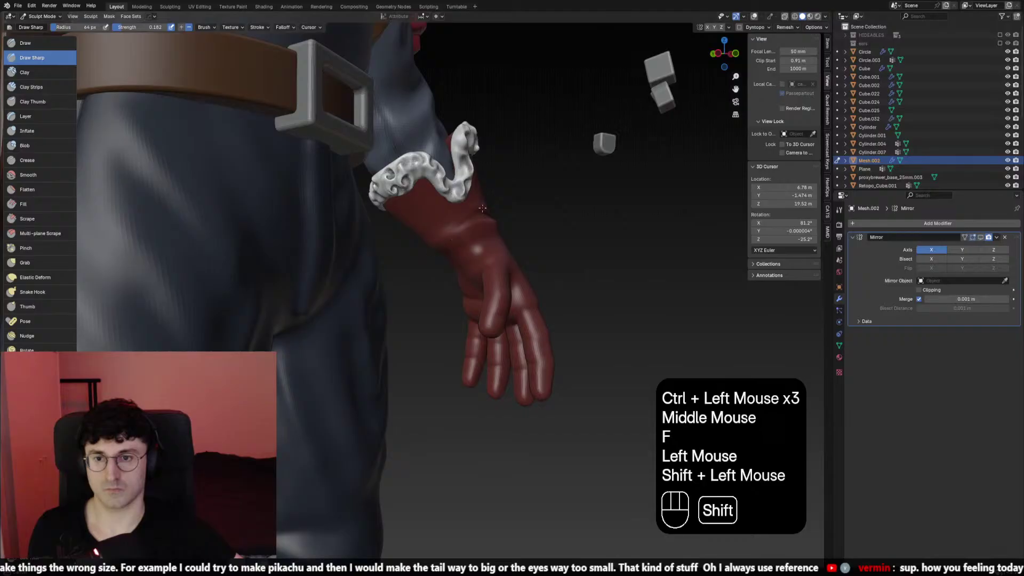
{"action": "middle_click_drag", "start_coordinate": [482, 208], "coordinate": [485, 213]}
{"action": "left_click", "coordinate": [507, 231], "text": "shift"}
Set the brush radius to 55 px, try a Draw Sharp stroke on the outer wrist and undo it
{"action": "scroll", "coordinate": [508, 231], "scroll_direction": "down", "scroll_amount": 2}
{"action": "key", "text": "f"}
{"action": "left_click", "coordinate": [480, 235]}
{"action": "scroll", "coordinate": [480, 235], "scroll_direction": "up", "scroll_amount": 2}
{"action": "middle_click_drag", "start_coordinate": [459, 251], "coordinate": [442, 266]}
{"action": "scroll", "coordinate": [442, 266], "scroll_direction": "down", "scroll_amount": 1}
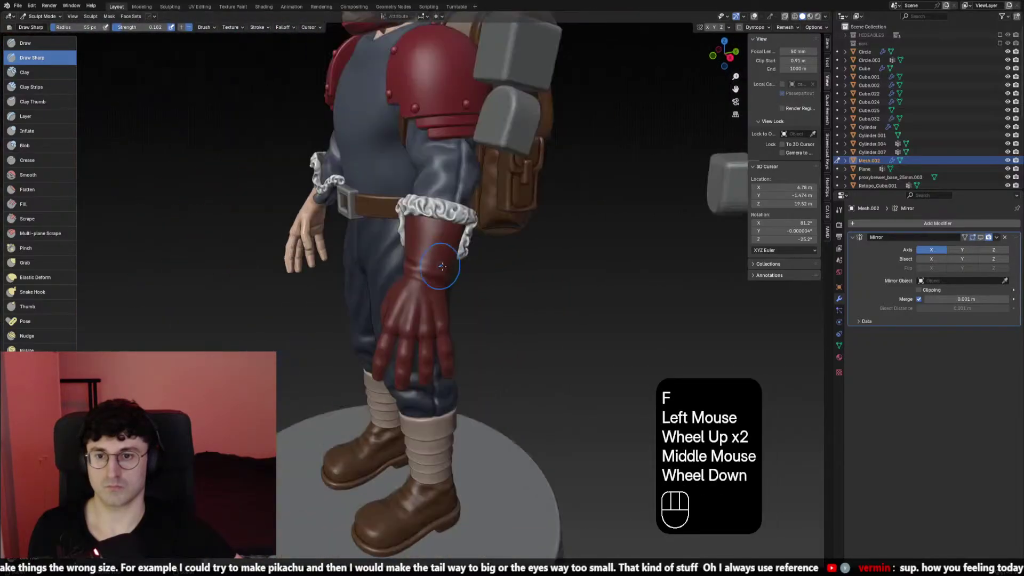
{"action": "scroll", "coordinate": [442, 266], "scroll_direction": "down", "scroll_amount": 1}
{"action": "scroll", "coordinate": [453, 269], "scroll_direction": "up", "scroll_amount": 2}
{"action": "left_click", "coordinate": [451, 266]}
{"action": "scroll", "coordinate": [448, 250], "scroll_direction": "up", "scroll_amount": 1}
{"action": "key", "text": "ctrl+z"}
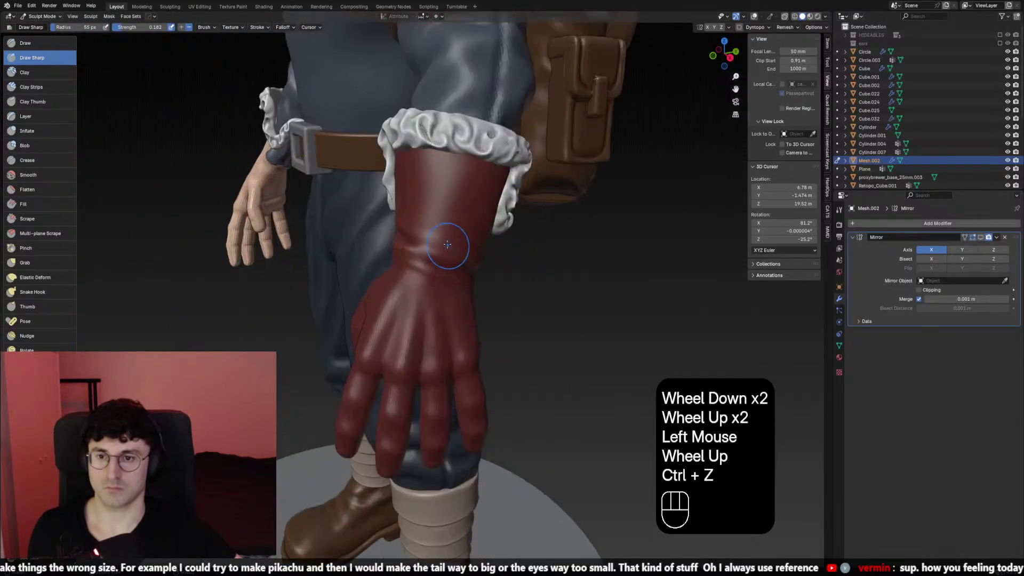
Sculpt regular and inverted Draw Sharp strokes above the crease on the back of the wrist, undoing unwanted ones
{"action": "left_click_drag", "start_coordinate": [447, 244], "coordinate": [467, 243], "text": "ctrl"}
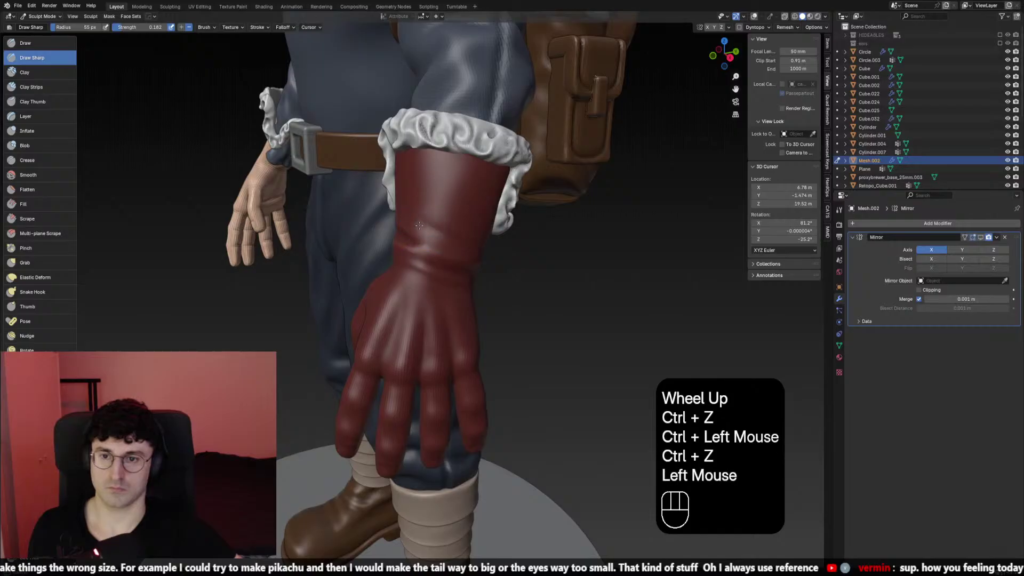
{"action": "left_click_drag", "start_coordinate": [479, 244], "coordinate": [442, 230]}
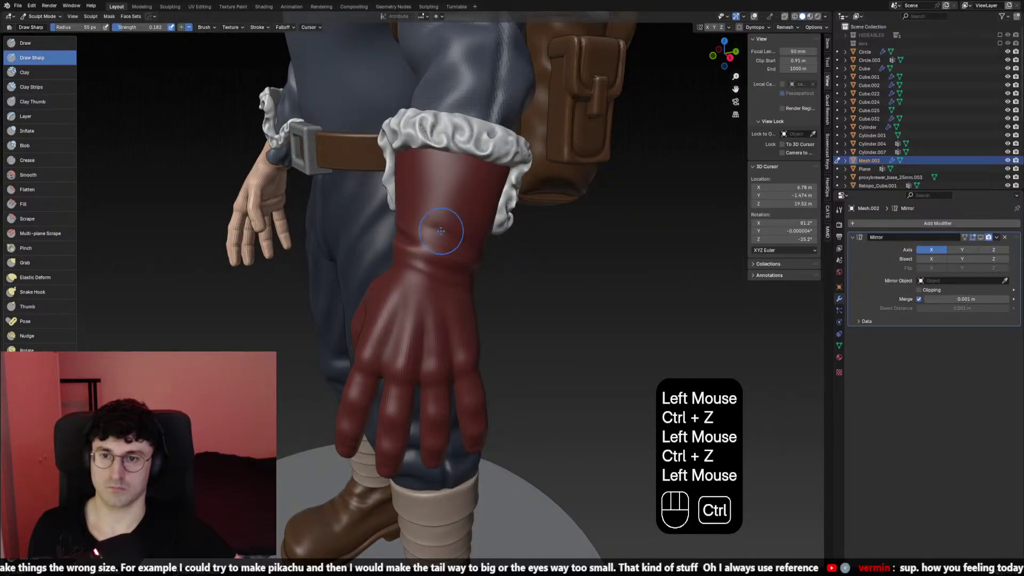
{"action": "left_click", "coordinate": [480, 245], "text": "ctrl"}
{"action": "key", "text": "ctrl+z"}
{"action": "mouse_move", "coordinate": [480, 246]}
{"action": "middle_mouse_down"}
{"action": "mouse_move", "coordinate": [432, 224]}
{"action": "mouse_move", "coordinate": [478, 231]}
{"action": "mouse_move", "coordinate": [389, 251]}
{"action": "mouse_move", "coordinate": [526, 228]}
{"action": "middle_mouse_up"}
{"action": "left_click", "coordinate": [430, 229], "text": "ctrl"}
{"action": "left_click", "coordinate": [385, 220], "text": "ctrl"}
Enlarge the brush and smooth the new fold strokes on the glove above the wrist
{"action": "key", "text": "f"}
{"action": "left_click", "coordinate": [478, 230]}
{"action": "scroll", "coordinate": [487, 221], "scroll_direction": "down", "scroll_amount": 2}
{"action": "scroll", "coordinate": [437, 234], "scroll_direction": "up", "scroll_amount": 1}
{"action": "left_click", "coordinate": [389, 251], "text": "shift"}
{"action": "left_click", "coordinate": [372, 249], "text": "shift"}
{"action": "left_click", "coordinate": [372, 249], "text": "shift"}
Check the whole figure from the front and smooth the glove's forearm just below the fur cuff
{"action": "scroll", "coordinate": [372, 249], "scroll_direction": "down", "scroll_amount": 2}
{"action": "scroll", "coordinate": [526, 228], "scroll_direction": "up", "scroll_amount": 1}
{"action": "key", "text": "KP_1"}
{"action": "scroll", "coordinate": [522, 182], "scroll_direction": "down", "scroll_amount": 2}
{"action": "scroll", "coordinate": [522, 183], "scroll_direction": "up", "scroll_amount": 2}
{"action": "middle_click_drag", "start_coordinate": [522, 183], "coordinate": [490, 297]}
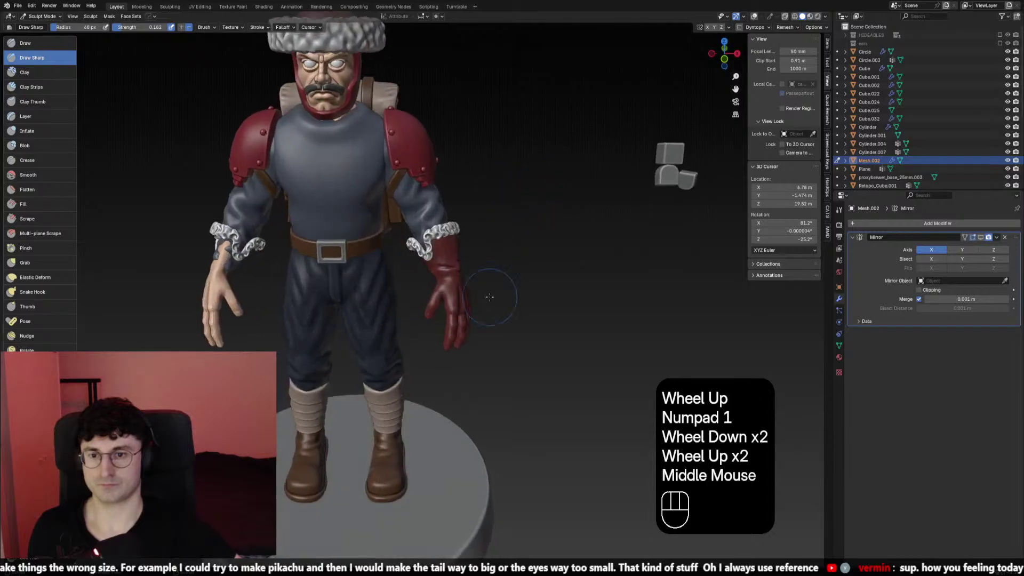
{"action": "scroll", "coordinate": [468, 251], "scroll_direction": "up", "scroll_amount": 1}
{"action": "mouse_move", "coordinate": [442, 264]}
{"action": "middle_mouse_down"}
{"action": "mouse_move", "coordinate": [467, 252]}
{"action": "mouse_move", "coordinate": [450, 309]}
{"action": "middle_mouse_up"}
{"action": "left_click", "coordinate": [467, 252], "text": "shift"}
{"action": "left_click", "coordinate": [469, 252], "text": "shift"}
Switch to Elastic Deform, set the radius to 58 px and nudge the shape of the gloved hand
{"action": "scroll", "coordinate": [504, 265], "scroll_direction": "down", "scroll_amount": 2}
{"action": "scroll", "coordinate": [450, 309], "scroll_direction": "down", "scroll_amount": 1}
{"action": "scroll", "coordinate": [450, 309], "scroll_direction": "up", "scroll_amount": 2}
{"action": "key", "text": "KP_1"}
{"action": "mouse_move", "coordinate": [494, 265]}
{"action": "middle_mouse_down", "text": "shift"}
{"action": "mouse_move", "coordinate": [477, 235]}
{"action": "mouse_move", "coordinate": [459, 250]}
{"action": "middle_mouse_up", "text": "shift"}
{"action": "scroll", "coordinate": [459, 251], "scroll_direction": "down", "scroll_amount": 1}
{"action": "scroll", "coordinate": [458, 251], "scroll_direction": "up", "scroll_amount": 1}
{"action": "left_click", "coordinate": [35, 277]}
{"action": "scroll", "coordinate": [453, 331], "scroll_direction": "up", "scroll_amount": 3}
{"action": "mouse_move", "coordinate": [453, 331]}
{"action": "middle_mouse_down"}
{"action": "mouse_move", "coordinate": [421, 348]}
{"action": "mouse_move", "coordinate": [379, 331]}
{"action": "mouse_move", "coordinate": [477, 354]}
{"action": "mouse_move", "coordinate": [473, 343]}
{"action": "mouse_move", "coordinate": [532, 295]}
{"action": "mouse_move", "coordinate": [480, 286]}
{"action": "middle_mouse_up"}
{"action": "key", "text": "f"}
{"action": "left_click", "coordinate": [408, 345]}
{"action": "key", "text": "f"}
{"action": "left_click", "coordinate": [411, 347]}
{"action": "left_click", "coordinate": [406, 344]}
Switch back to Draw Sharp, try strokes on the glove's forearm below the fur cuff and undo them
{"action": "scroll", "coordinate": [477, 354], "scroll_direction": "down", "scroll_amount": 2}
{"action": "key", "text": "KP_1"}
{"action": "scroll", "coordinate": [473, 343], "scroll_direction": "up", "scroll_amount": 1}
{"action": "scroll", "coordinate": [539, 296], "scroll_direction": "down", "scroll_amount": 2}
{"action": "scroll", "coordinate": [468, 286], "scroll_direction": "up", "scroll_amount": 4}
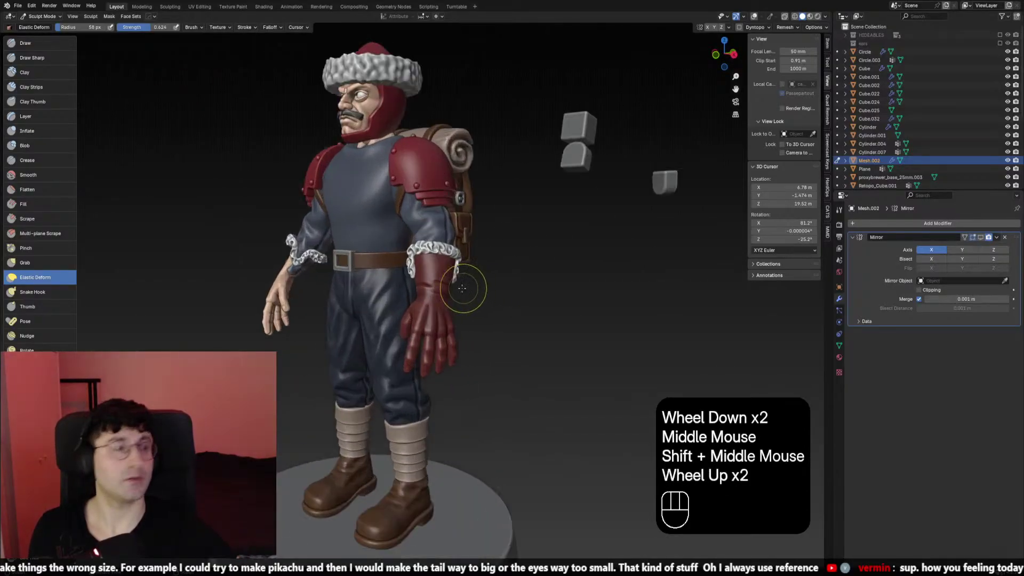
{"action": "key", "text": "alt+q"}
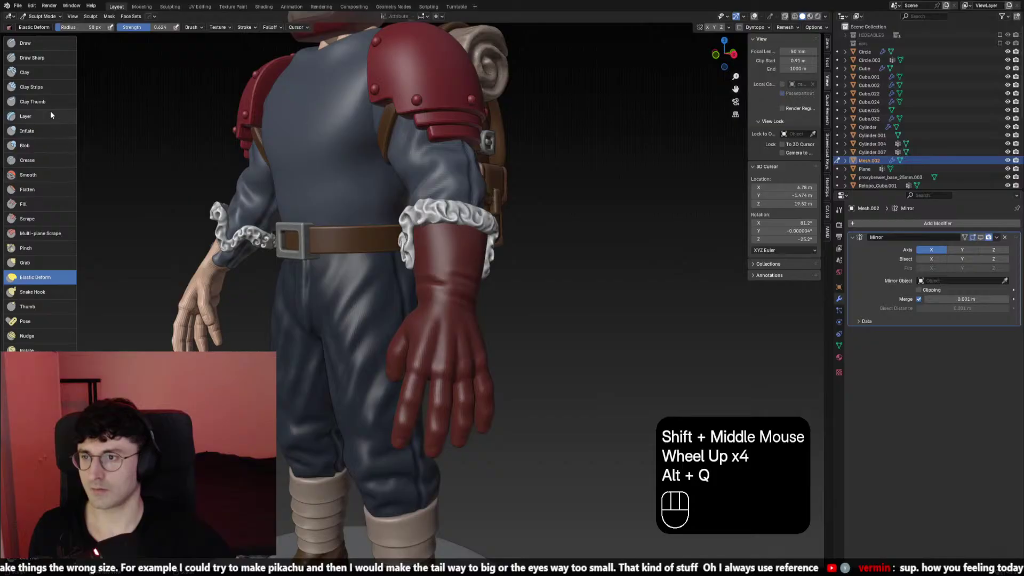
{"action": "left_click", "coordinate": [47, 57]}
{"action": "middle_click_drag", "start_coordinate": [429, 293], "coordinate": [442, 291]}
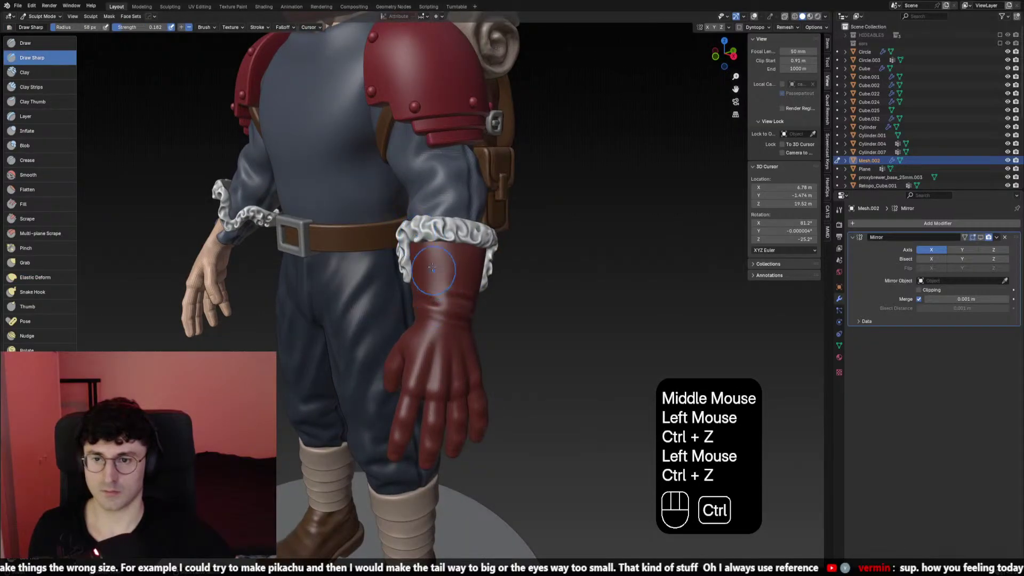
{"action": "left_click_drag", "start_coordinate": [420, 238], "coordinate": [434, 254], "text": "ctrl"}
{"action": "key", "text": "ctrl+z"}
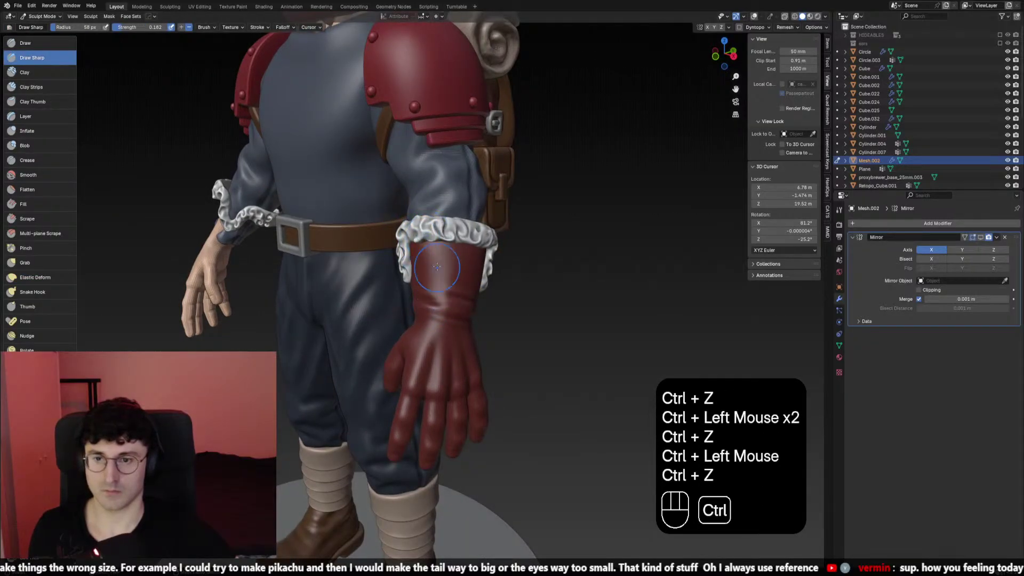
Smooth the upper part of the glove below the fur cuff and view the whole figure from the side
{"action": "middle_click_drag", "start_coordinate": [436, 267], "coordinate": [482, 293]}
{"action": "left_click", "coordinate": [436, 248], "text": "shift"}
{"action": "scroll", "coordinate": [509, 289], "scroll_direction": "down", "scroll_amount": 2}
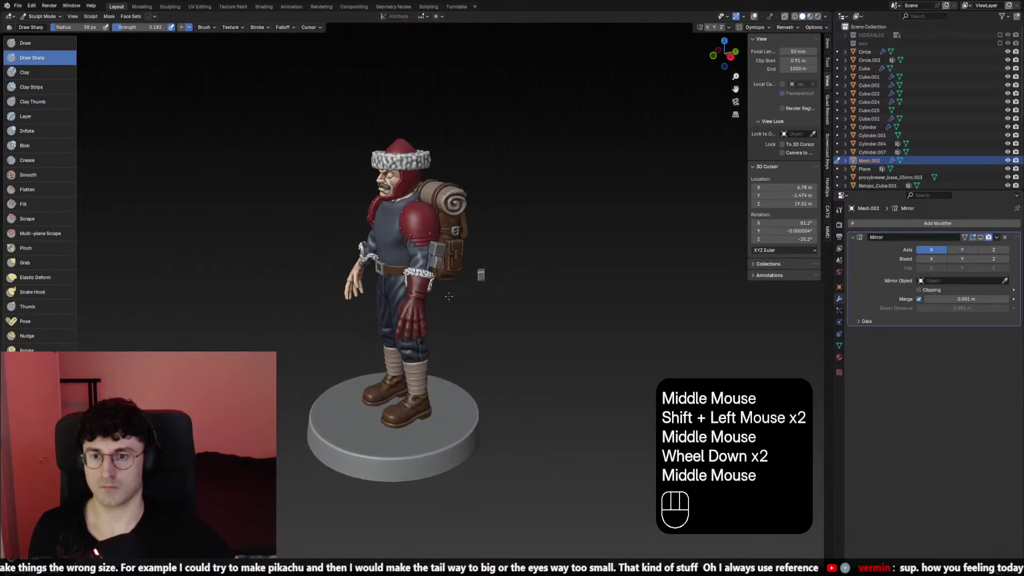
Undo the recent strokes on the glove and cancel a brush radius change
{"action": "key", "text": "ctrl+z"}
{"action": "scroll", "coordinate": [482, 293], "scroll_direction": "up", "scroll_amount": 1, "text": "ctrl"}
{"action": "key", "text": "ctrl+z"}
{"action": "key", "text": "ctrl+z"}
{"action": "scroll", "coordinate": [482, 293], "scroll_direction": "up", "scroll_amount": 1}
{"action": "scroll", "coordinate": [481, 302], "scroll_direction": "up", "scroll_amount": 1}
{"action": "key", "text": "ctrl+z"}
{"action": "key", "text": "f"}
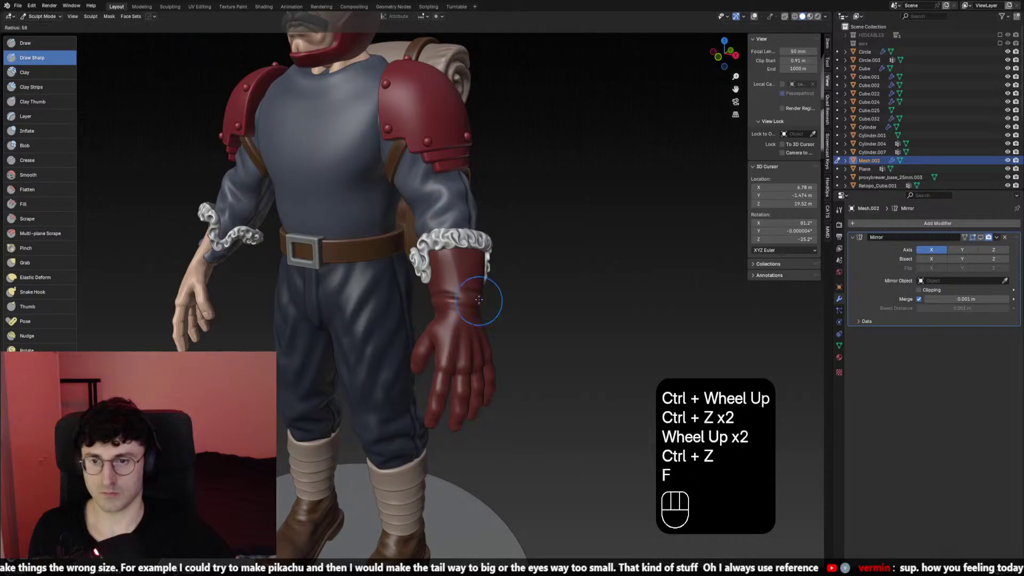
{"action": "right_click", "coordinate": [480, 299]}
{"action": "key", "text": "ctrl+z"}
Set the Draw Sharp radius to 50 px and carve inverted strokes into the glove's forearm below the fur cuff, undoing the first
{"action": "key", "text": "f"}
{"action": "left_click", "coordinate": [464, 277]}
{"action": "left_click", "coordinate": [446, 251], "text": "ctrl"}
{"action": "key", "text": "ctrl+z"}
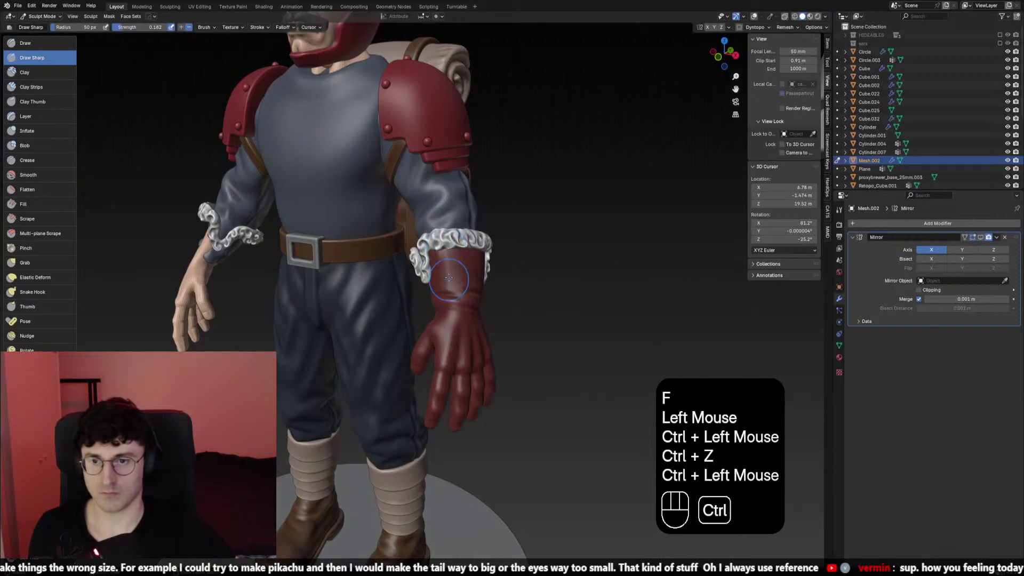
{"action": "mouse_move", "coordinate": [453, 292]}
{"action": "middle_mouse_down"}
{"action": "mouse_move", "coordinate": [389, 281]}
{"action": "mouse_move", "coordinate": [421, 274]}
{"action": "mouse_move", "coordinate": [426, 261]}
{"action": "mouse_move", "coordinate": [498, 256]}
{"action": "mouse_move", "coordinate": [519, 276]}
{"action": "mouse_move", "coordinate": [427, 286]}
{"action": "mouse_move", "coordinate": [480, 293]}
{"action": "middle_mouse_up"}
{"action": "left_click", "coordinate": [389, 281], "text": "ctrl"}
Resize the brush and smooth the carved area across the glove's forearm just below the fur cuff
{"action": "key", "text": "f"}
{"action": "left_click", "coordinate": [427, 267]}
{"action": "left_click", "coordinate": [425, 262], "text": "shift"}
{"action": "left_click", "coordinate": [426, 261], "text": "shift"}
{"action": "left_click", "coordinate": [458, 264], "text": "shift"}
{"action": "left_click", "coordinate": [498, 256], "text": "shift"}
Set the brush radius to 52 px and smooth the outer side of the glove's forearm
{"action": "scroll", "coordinate": [512, 280], "scroll_direction": "down", "scroll_amount": 2}
{"action": "key", "text": "f"}
{"action": "left_click", "coordinate": [480, 284]}
{"action": "key", "text": "f"}
{"action": "left_click", "coordinate": [418, 287]}
{"action": "scroll", "coordinate": [418, 286], "scroll_direction": "up", "scroll_amount": 2}
{"action": "scroll", "coordinate": [480, 293], "scroll_direction": "down", "scroll_amount": 1}
{"action": "left_click", "coordinate": [491, 297], "text": "shift"}
{"action": "scroll", "coordinate": [491, 297], "scroll_direction": "down", "scroll_amount": 1}
Return to Object Mode, enable the glove's Mirror modifier in the viewport and deselect everything
{"action": "key", "text": "KP_1"}
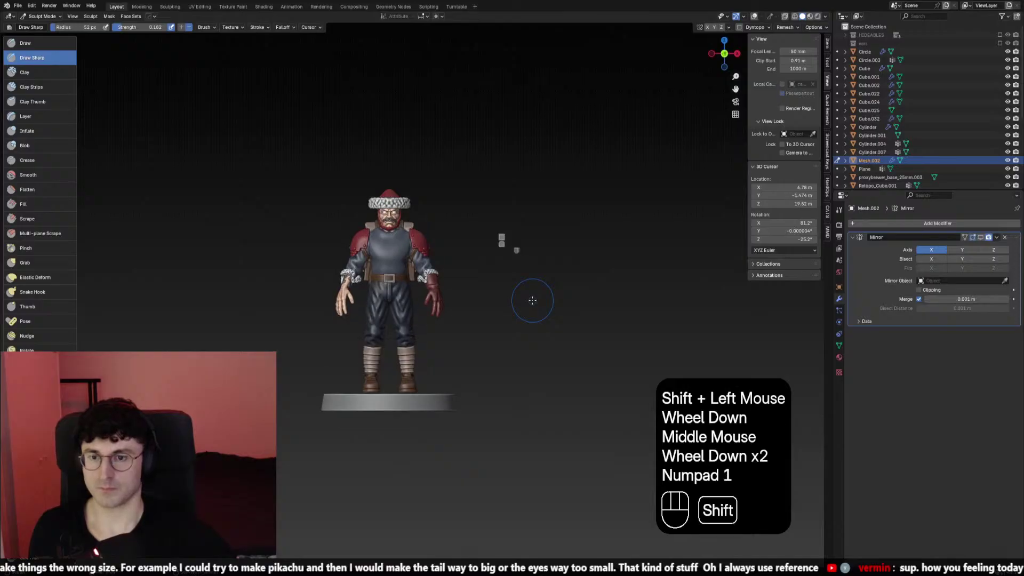
{"action": "scroll", "coordinate": [528, 290], "scroll_direction": "up", "scroll_amount": 1}
{"action": "middle_click_drag", "start_coordinate": [530, 297], "coordinate": [525, 282], "text": "shift"}
{"action": "left_click", "coordinate": [41, 16]}
{"action": "left_click", "coordinate": [43, 26]}
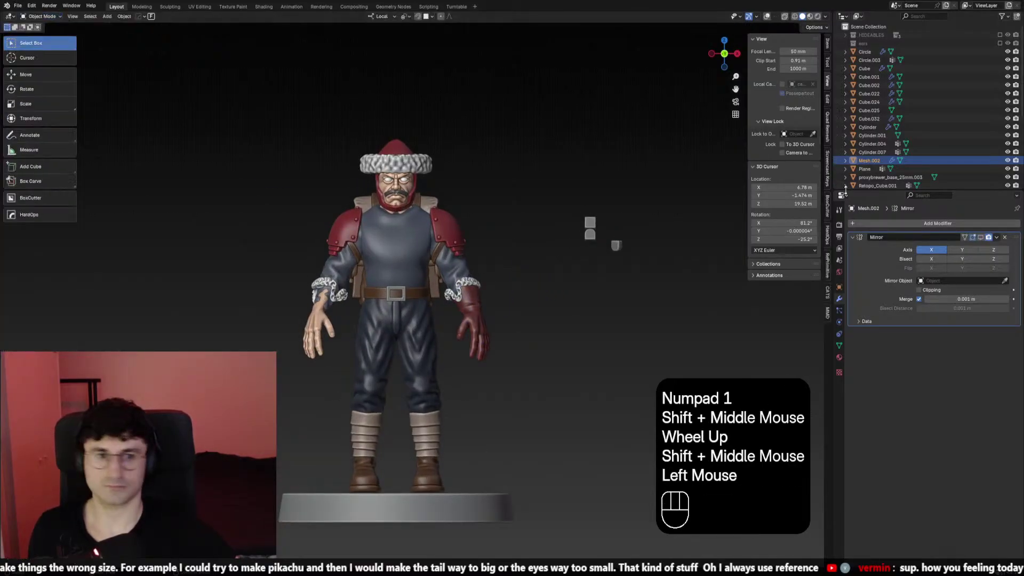
{"action": "left_click", "coordinate": [981, 238]}
{"action": "left_click", "coordinate": [603, 267]}
{"action": "key", "text": "shift+alt+z"}
{"action": "scroll", "coordinate": [560, 294], "scroll_direction": "down", "scroll_amount": 2}
{"action": "key", "text": "shift+alt+z"}
{"action": "left_click", "coordinate": [546, 296], "text": "shift"}
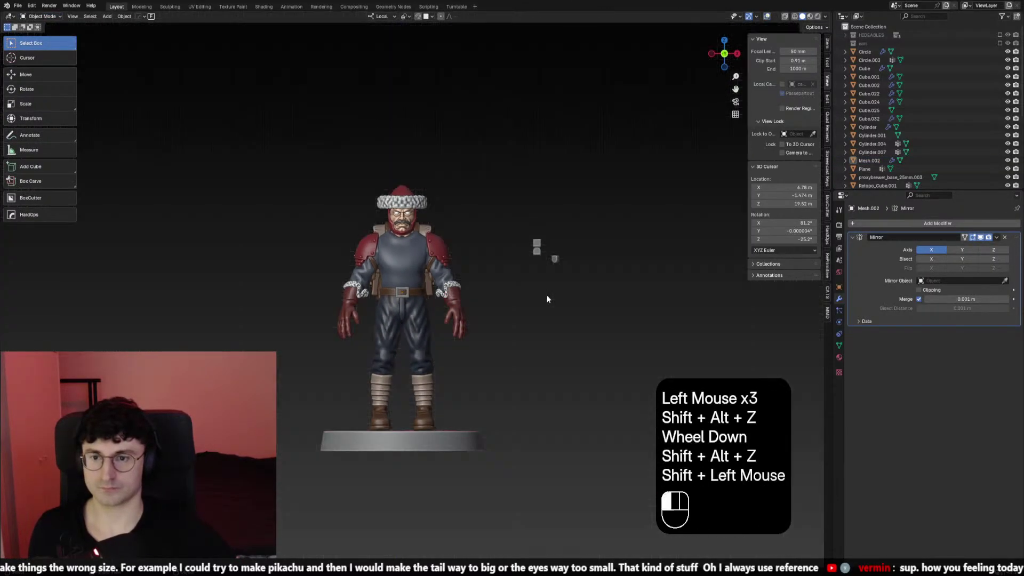
Check the figure with both gloves from the front and side and save the file
{"action": "scroll", "coordinate": [496, 319], "scroll_direction": "up", "scroll_amount": 2}
{"action": "middle_click_drag", "start_coordinate": [546, 296], "coordinate": [460, 359]}
{"action": "key", "text": "ctrl+s"}
{"action": "key", "text": "KP_1"}
{"action": "key", "text": "KP_3"}
{"action": "key", "text": "KP_1"}
{"action": "key", "text": "ctrl+s"}
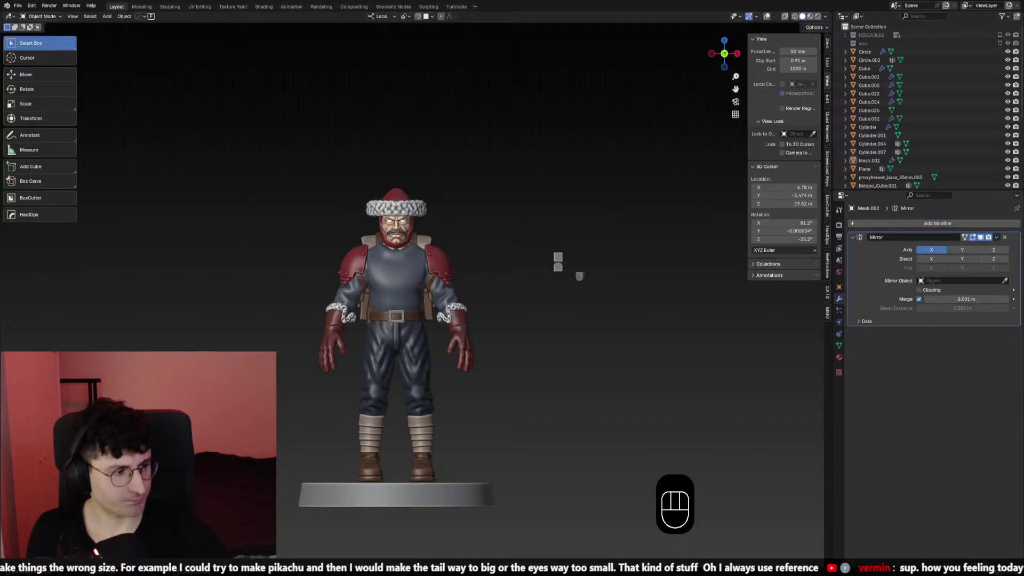
Examine the whole figure's proportions and both gloves from the front and side views
{"action": "middle_click_drag", "start_coordinate": [491, 374], "coordinate": [555, 276], "text": "shift"}
{"action": "left_click", "coordinate": [507, 384]}
{"action": "scroll", "coordinate": [435, 393], "scroll_direction": "up", "scroll_amount": 2}
{"action": "key", "text": "KP_1"}
{"action": "key", "text": "KP_2"}
{"action": "key", "text": "KP_3"}
{"action": "key", "text": "KP_1"}
{"action": "scroll", "coordinate": [495, 290], "scroll_direction": "up", "scroll_amount": 3}
{"action": "scroll", "coordinate": [522, 240], "scroll_direction": "down", "scroll_amount": 2}
{"action": "scroll", "coordinate": [408, 290], "scroll_direction": "up", "scroll_amount": 1}
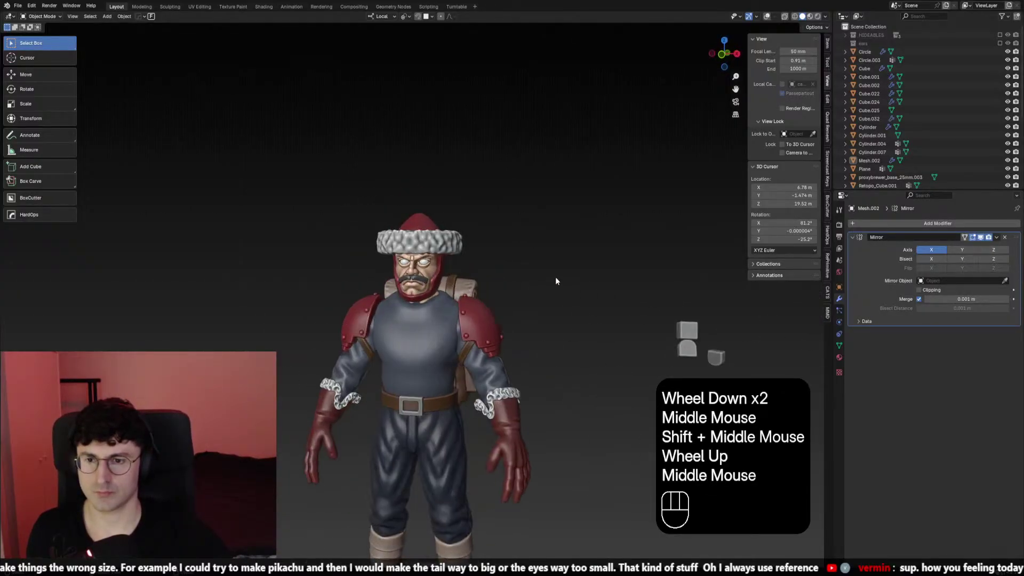
{"action": "key", "text": "KP_1"}
{"action": "key", "text": "KP_3"}
{"action": "key", "text": "KP_1"}
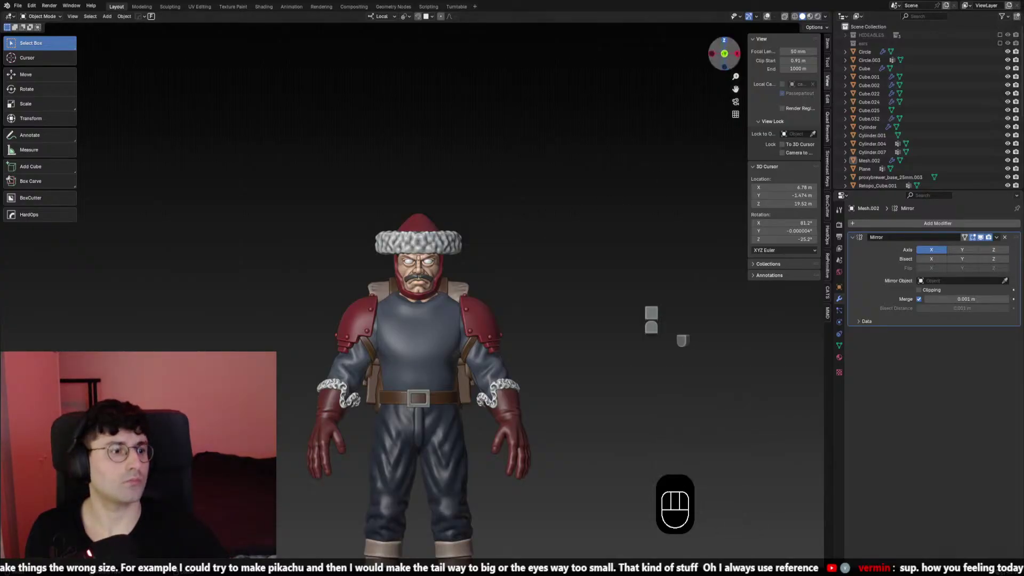
Open the red hat crown in Edit Mode and select its top vertex
{"action": "scroll", "coordinate": [507, 211], "scroll_direction": "up", "scroll_amount": 1}
{"action": "middle_click_drag", "start_coordinate": [507, 211], "coordinate": [471, 213]}
{"action": "left_click", "coordinate": [431, 220]}
{"action": "key", "text": "Tab"}
{"action": "left_click", "coordinate": [421, 203]}
{"action": "key", "text": "g"}
{"action": "key", "text": "z"}
{"action": "right_click", "coordinate": [440, 200]}
{"action": "key", "text": "g"}
{"action": "key", "text": "z"}
{"action": "scroll", "coordinate": [478, 219], "scroll_direction": "down", "scroll_amount": 3}
{"action": "right_click", "coordinate": [480, 216]}
{"action": "left_click", "coordinate": [483, 214]}
{"action": "key", "text": "g"}
{"action": "key", "text": "z"}
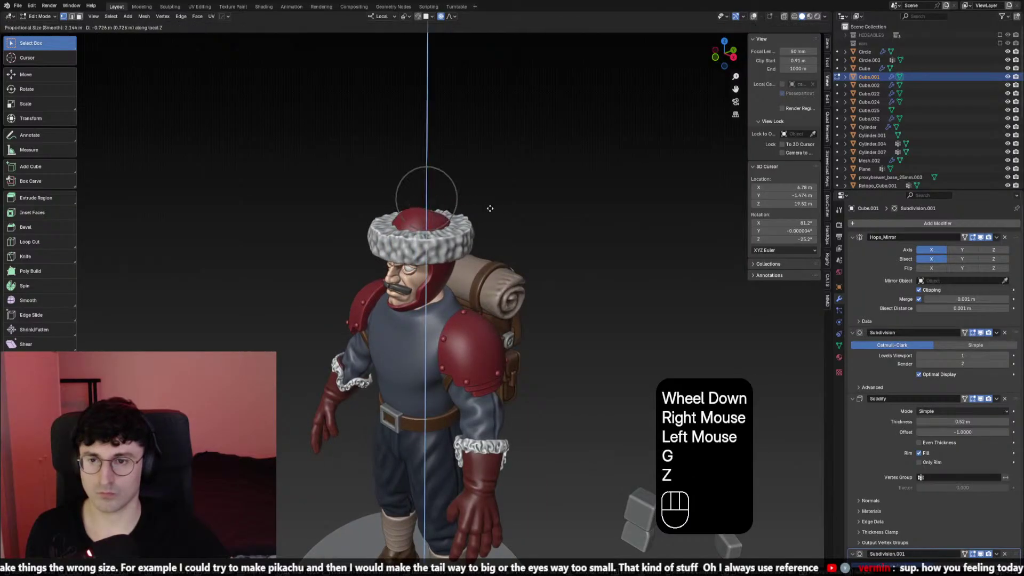
{"action": "right_click", "coordinate": [490, 209]}
{"action": "key", "text": "g"}
{"action": "key", "text": "z"}
{"action": "right_click", "coordinate": [534, 214]}
Show the viewport overlays and move the hat's top vertex along Z with proportional editing to reshape the crown
{"action": "left_click", "coordinate": [754, 16]}
{"action": "scroll", "coordinate": [528, 135], "scroll_direction": "down", "scroll_amount": 1, "text": "shift"}
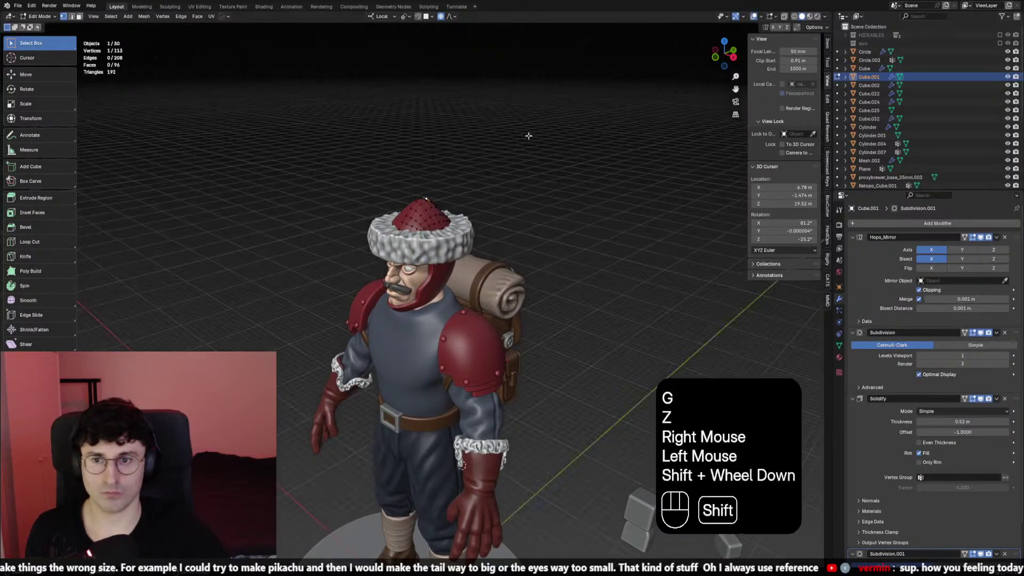
{"action": "middle_click_drag", "start_coordinate": [527, 135], "coordinate": [526, 172], "text": "shift"}
{"action": "scroll", "coordinate": [525, 172], "scroll_direction": "up", "scroll_amount": 2}
{"action": "left_click", "coordinate": [419, 179]}
{"action": "middle_click_drag", "start_coordinate": [426, 179], "coordinate": [499, 225]}
{"action": "key", "text": "g"}
{"action": "scroll", "coordinate": [521, 170], "scroll_direction": "down", "scroll_amount": 1}
{"action": "key", "text": "z"}
{"action": "scroll", "coordinate": [521, 170], "scroll_direction": "down", "scroll_amount": 1}
{"action": "left_click", "coordinate": [522, 169]}
Fine-tune the height of the hat's tip along Z, adjusting the proportional editing falloff for a gently pointed crown
{"action": "key", "text": "g"}
{"action": "key", "text": "z"}
{"action": "scroll", "coordinate": [499, 225], "scroll_direction": "up", "scroll_amount": 2}
{"action": "left_click", "coordinate": [498, 226]}
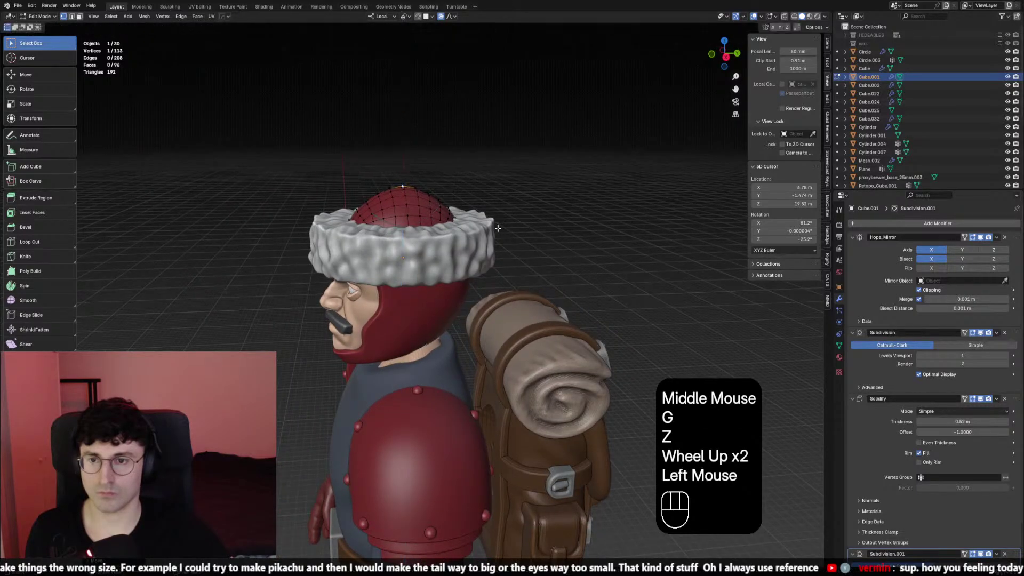
{"action": "key", "text": "g"}
{"action": "key", "text": "z"}
{"action": "scroll", "coordinate": [507, 227], "scroll_direction": "down", "scroll_amount": 3}
{"action": "left_click", "coordinate": [513, 230]}
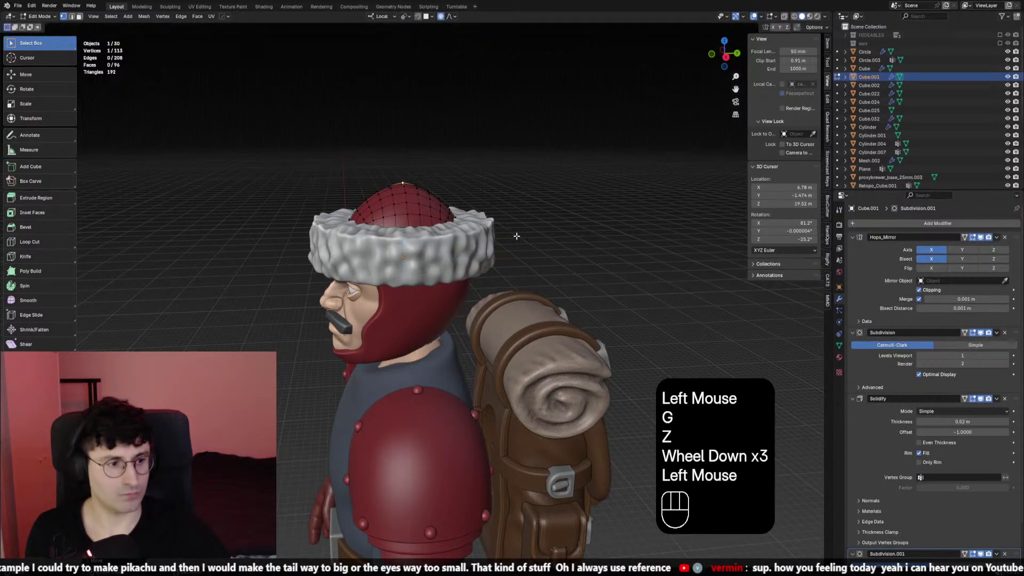
Return to Object Mode, deselect the hat and view the figure from the front
{"action": "key", "text": "KP_1"}
{"action": "scroll", "coordinate": [545, 233], "scroll_direction": "down", "scroll_amount": 1}
{"action": "key", "text": "Tab"}
{"action": "left_click", "coordinate": [547, 233]}
{"action": "scroll", "coordinate": [526, 280], "scroll_direction": "up", "scroll_amount": 1}
{"action": "scroll", "coordinate": [526, 279], "scroll_direction": "down", "scroll_amount": 1}
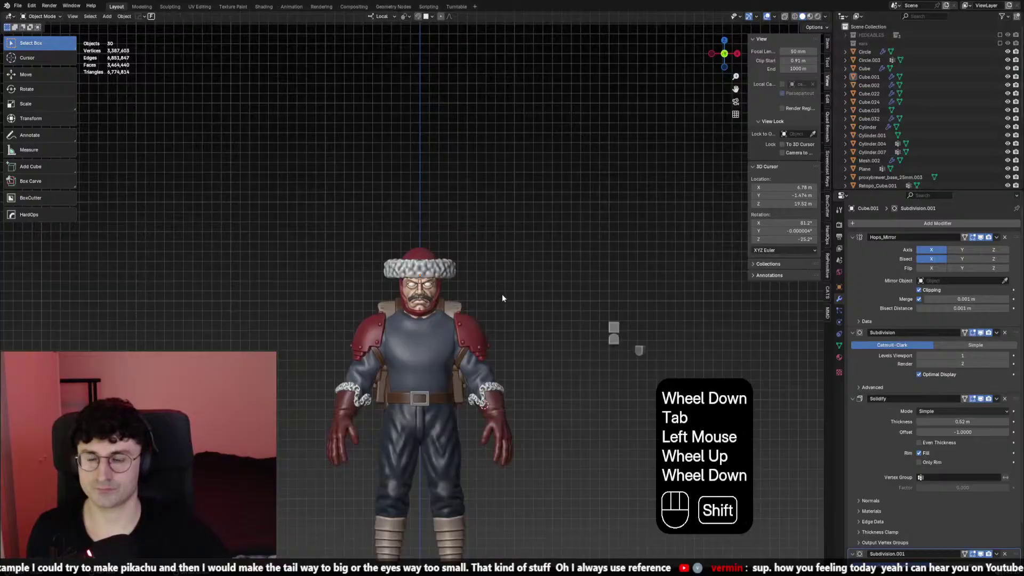
Hide the viewport overlays and save the file
{"action": "key", "text": "shift+alt+z"}
{"action": "middle_click_drag", "start_coordinate": [502, 298], "coordinate": [496, 362], "text": "shift"}
{"action": "key", "text": "ctrl+s"}
Select the sleeve's fur cuff, enter Sculpt Mode and choose the Elastic Deform brush
{"action": "scroll", "coordinate": [500, 286], "scroll_direction": "down", "scroll_amount": 1}
{"action": "scroll", "coordinate": [458, 331], "scroll_direction": "up", "scroll_amount": 2}
{"action": "key", "text": "KP_1"}
{"action": "key", "text": "KP_3"}
{"action": "key", "text": "KP_1"}
{"action": "middle_click_drag", "start_coordinate": [522, 285], "coordinate": [462, 259]}
{"action": "scroll", "coordinate": [462, 259], "scroll_direction": "up", "scroll_amount": 3}
{"action": "left_click", "coordinate": [440, 170]}
{"action": "left_click", "coordinate": [41, 17]}
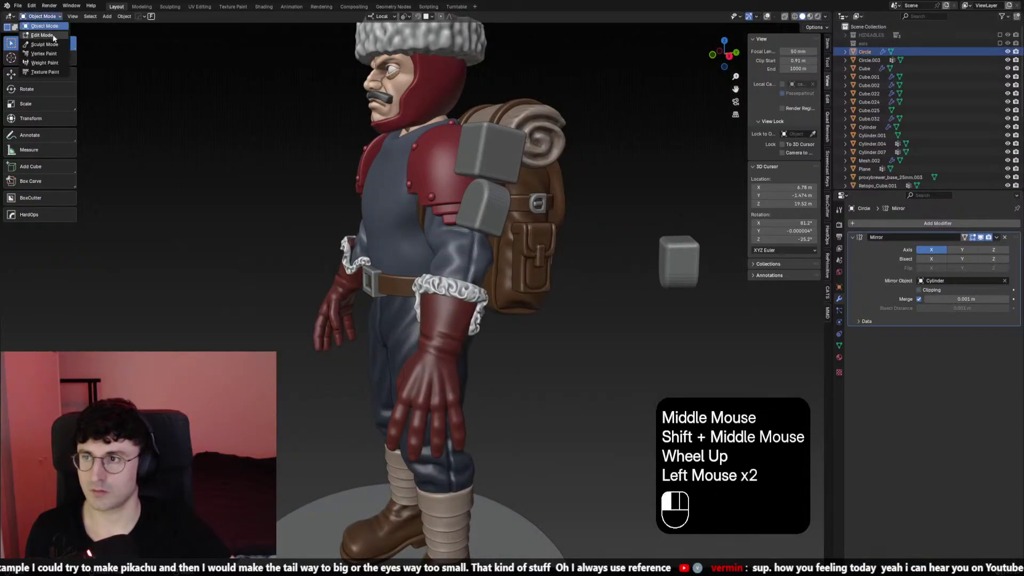
{"action": "left_click", "coordinate": [44, 45]}
{"action": "scroll", "coordinate": [95, 206], "scroll_direction": "up", "scroll_amount": 1}
{"action": "left_click", "coordinate": [61, 279]}
Set the Elastic Deform radius to 62 px and pull the fur cuff's edge into shape from above
{"action": "key", "text": "f"}
{"action": "left_click", "coordinate": [366, 294]}
{"action": "mouse_move", "coordinate": [347, 291]}
{"action": "middle_mouse_down"}
{"action": "mouse_move", "coordinate": [320, 327]}
{"action": "mouse_move", "coordinate": [304, 310]}
{"action": "mouse_move", "coordinate": [286, 359]}
{"action": "mouse_move", "coordinate": [328, 385]}
{"action": "mouse_move", "coordinate": [326, 396]}
{"action": "mouse_move", "coordinate": [318, 369]}
{"action": "middle_mouse_up"}
{"action": "key", "text": "f"}
{"action": "left_click", "coordinate": [298, 319]}
{"action": "key", "text": "f"}
{"action": "left_click", "coordinate": [317, 381]}
{"action": "key", "text": "f"}
{"action": "left_click", "coordinate": [315, 359]}
{"action": "left_click_drag", "start_coordinate": [317, 359], "coordinate": [312, 356]}
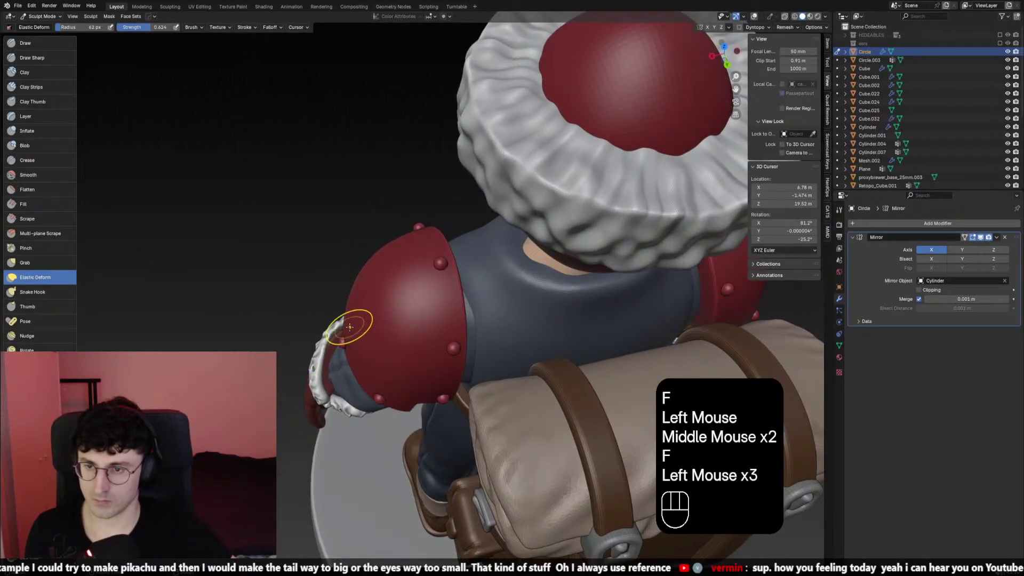
Nudge several spots around the fur cuff's rim from above to adjust its fit around the arm
{"action": "mouse_move", "coordinate": [348, 331]}
{"action": "middle_mouse_down"}
{"action": "mouse_move", "coordinate": [320, 368]}
{"action": "mouse_move", "coordinate": [361, 354]}
{"action": "mouse_move", "coordinate": [312, 344]}
{"action": "mouse_move", "coordinate": [341, 339]}
{"action": "middle_mouse_up"}
{"action": "left_click", "coordinate": [319, 368]}
{"action": "left_click", "coordinate": [319, 368]}
{"action": "left_click", "coordinate": [320, 368]}
{"action": "left_click", "coordinate": [368, 353]}
{"action": "left_click", "coordinate": [371, 351]}
{"action": "left_click", "coordinate": [309, 343]}
{"action": "left_click", "coordinate": [309, 343]}
Set the brush radius to 58 px and reshape both sides of the fur cuff from below the hand
{"action": "mouse_move", "coordinate": [342, 339]}
{"action": "middle_mouse_down"}
{"action": "mouse_move", "coordinate": [454, 332]}
{"action": "mouse_move", "coordinate": [447, 271]}
{"action": "middle_mouse_up"}
{"action": "middle_click_drag", "start_coordinate": [525, 279], "coordinate": [506, 250]}
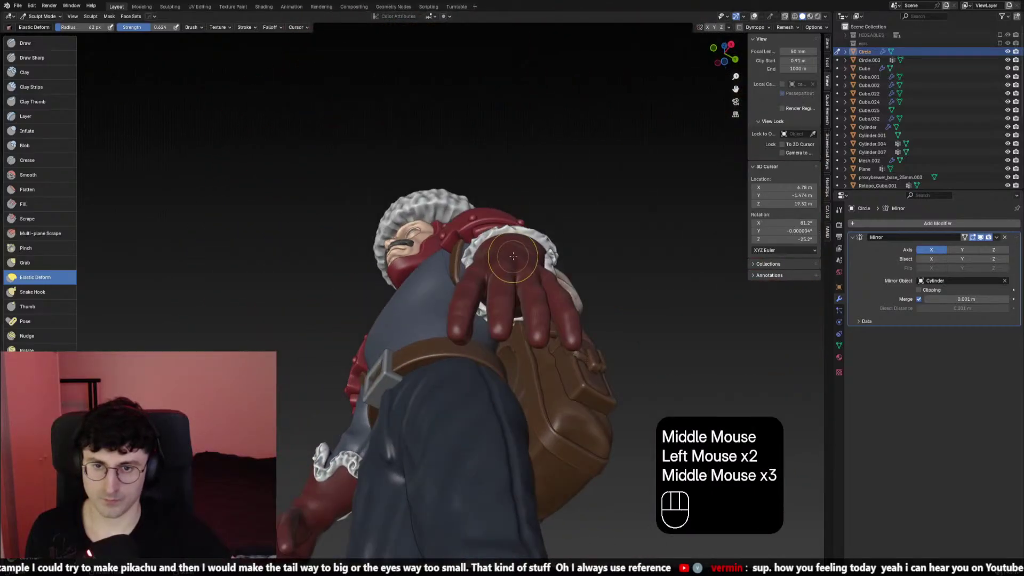
{"action": "key", "text": "f"}
{"action": "left_click", "coordinate": [477, 240]}
{"action": "left_click", "coordinate": [477, 240]}
{"action": "left_click", "coordinate": [477, 239]}
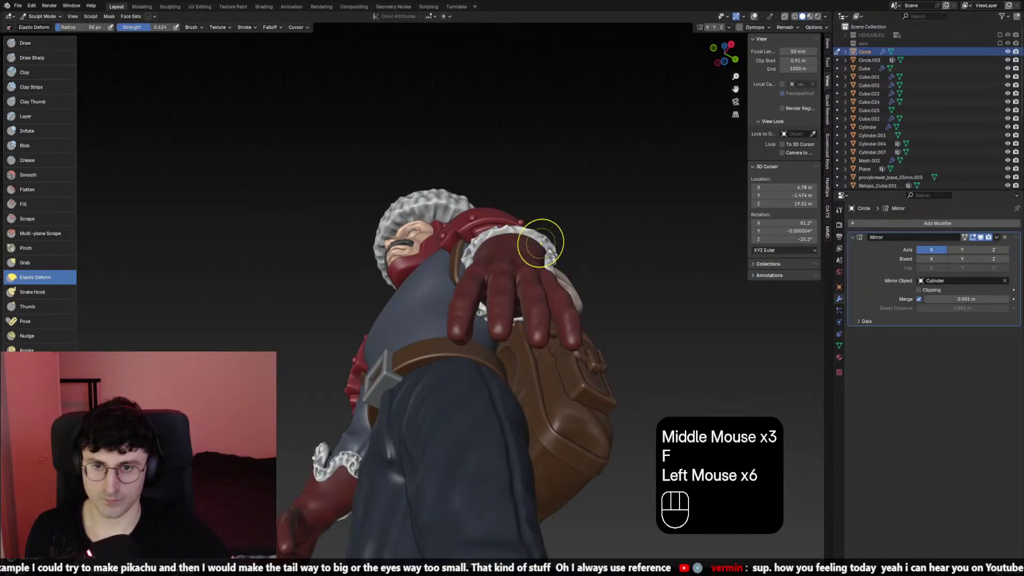
{"action": "left_click", "coordinate": [542, 240]}
{"action": "left_click", "coordinate": [543, 238]}
{"action": "left_click", "coordinate": [549, 246]}
Nudge the lower rim of the fur cuff from several angles below the glove
{"action": "middle_click_drag", "start_coordinate": [544, 235], "coordinate": [555, 280]}
{"action": "left_click", "coordinate": [555, 253]}
{"action": "scroll", "coordinate": [558, 258], "scroll_direction": "down", "scroll_amount": 1}
{"action": "middle_click_drag", "start_coordinate": [554, 280], "coordinate": [545, 308]}
{"action": "middle_click_drag", "start_coordinate": [544, 308], "coordinate": [531, 327]}
{"action": "scroll", "coordinate": [540, 314], "scroll_direction": "up", "scroll_amount": 2}
{"action": "middle_click_drag", "start_coordinate": [531, 328], "coordinate": [523, 270]}
{"action": "left_click", "coordinate": [491, 302]}
{"action": "left_click", "coordinate": [496, 309]}
{"action": "left_click", "coordinate": [483, 308]}
{"action": "left_click", "coordinate": [483, 309]}
{"action": "left_click", "coordinate": [495, 314]}
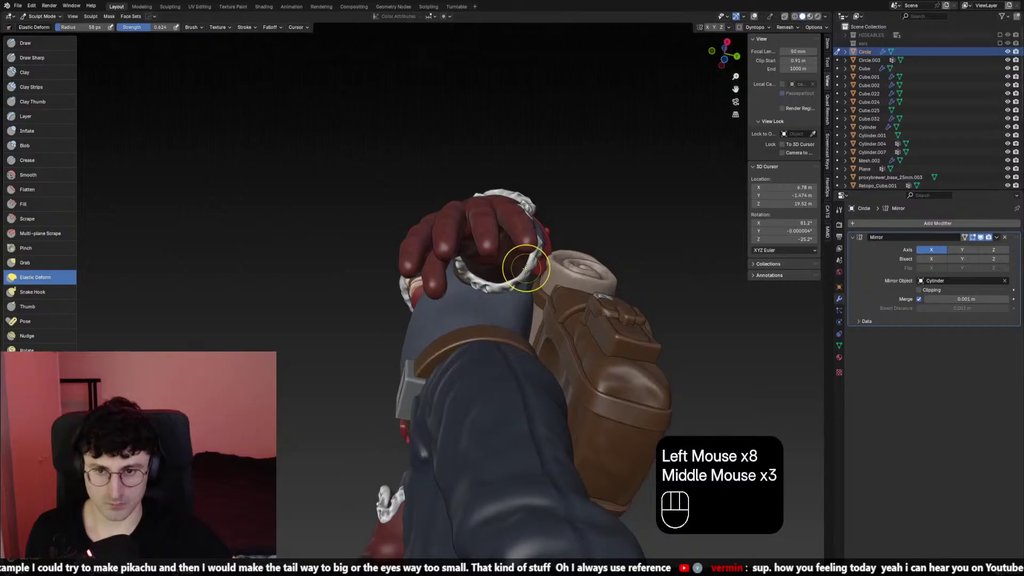
Nudge the fur cuff's lower rim on the backpack side and underneath, seen from below the hand
{"action": "left_click", "coordinate": [519, 286]}
{"action": "left_click", "coordinate": [518, 286]}
{"action": "left_click", "coordinate": [523, 284]}
{"action": "left_click", "coordinate": [524, 284]}
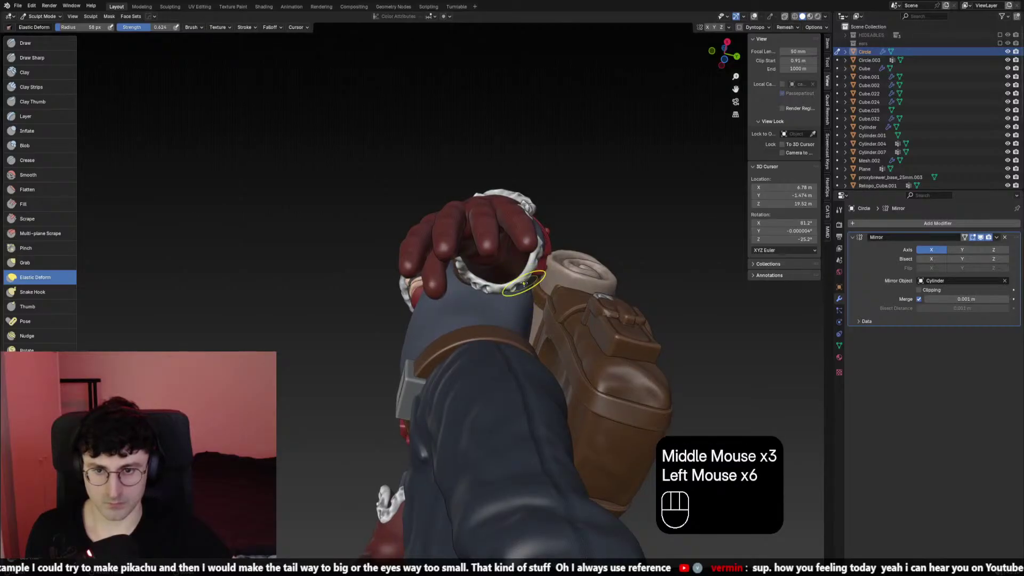
{"action": "left_click", "coordinate": [496, 292]}
{"action": "left_click", "coordinate": [496, 292]}
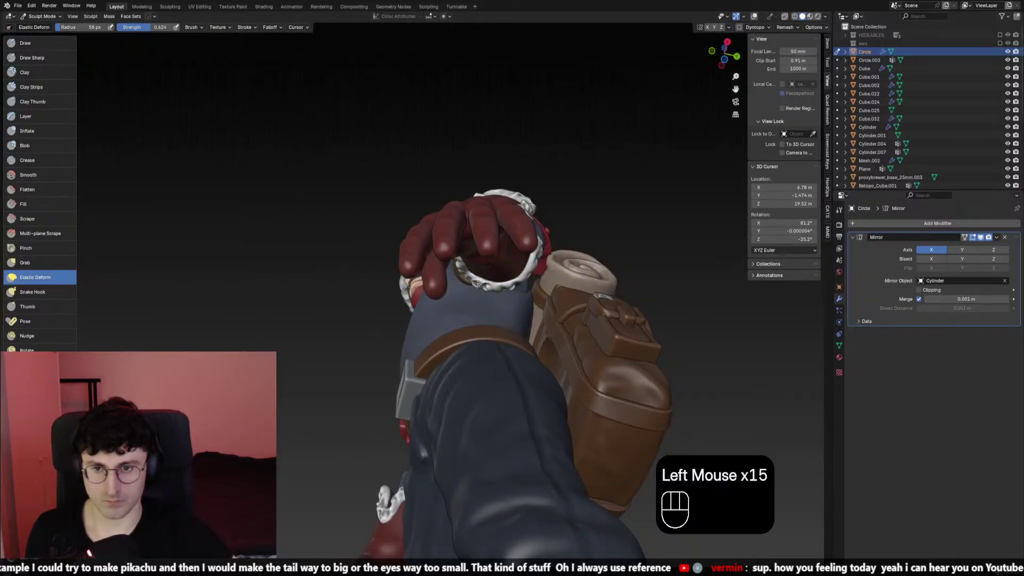
Pull the cuff's edge nearest the backpack into shape from a rotated low angle, undoing the last stroke
{"action": "middle_click_drag", "start_coordinate": [532, 278], "coordinate": [529, 240]}
{"action": "left_click", "coordinate": [529, 240]}
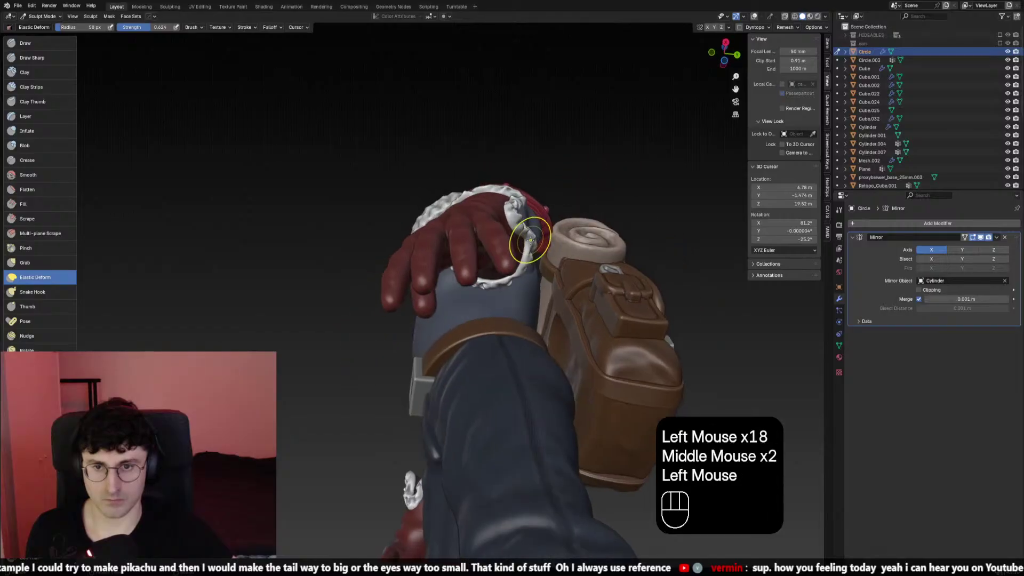
{"action": "left_click_drag", "start_coordinate": [530, 229], "coordinate": [527, 225]}
{"action": "left_click_drag", "start_coordinate": [525, 221], "coordinate": [524, 216]}
{"action": "key", "text": "ctrl+z"}
Undo the stray strokes and nudge the near arm's fur cuff on its outer and lower edges from the side
{"action": "mouse_move", "coordinate": [528, 219]}
{"action": "middle_mouse_down"}
{"action": "mouse_move", "coordinate": [569, 254]}
{"action": "mouse_move", "coordinate": [425, 284]}
{"action": "mouse_move", "coordinate": [352, 315]}
{"action": "middle_mouse_up"}
{"action": "mouse_move", "coordinate": [352, 314]}
{"action": "middle_mouse_down"}
{"action": "mouse_move", "coordinate": [279, 335]}
{"action": "mouse_move", "coordinate": [370, 340]}
{"action": "mouse_move", "coordinate": [514, 327]}
{"action": "mouse_move", "coordinate": [534, 351]}
{"action": "mouse_move", "coordinate": [469, 347]}
{"action": "middle_mouse_up"}
{"action": "left_click", "coordinate": [279, 334]}
{"action": "key", "text": "ctrl+z"}
{"action": "left_click", "coordinate": [279, 334]}
{"action": "key", "text": "ctrl+z"}
{"action": "left_click", "coordinate": [535, 355]}
{"action": "left_click", "coordinate": [546, 335]}
{"action": "key", "text": "f"}
{"action": "left_click", "coordinate": [506, 369]}
{"action": "left_click", "coordinate": [506, 370]}
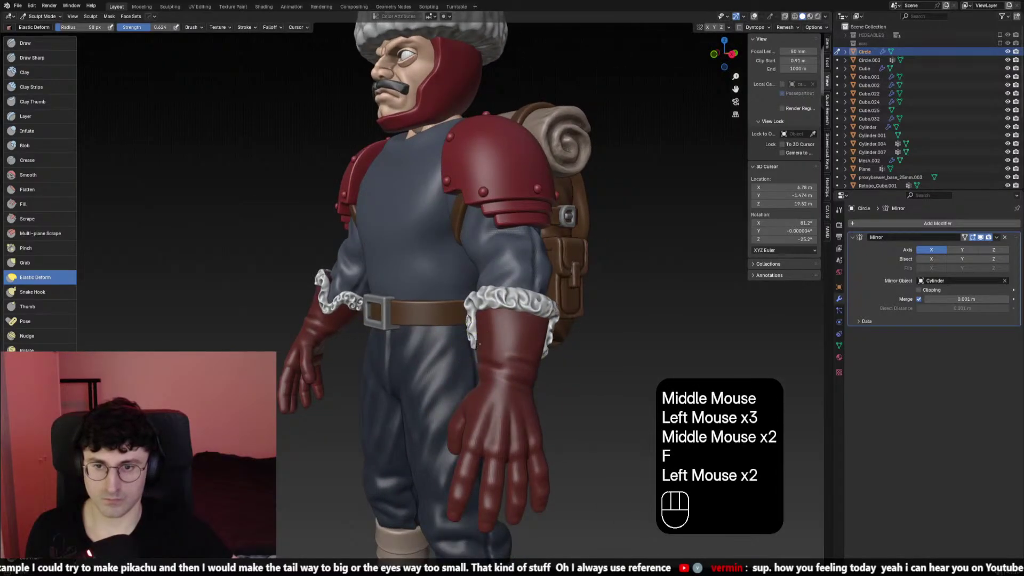
Save the file and check the whole figure from the front with overlays toggled and the viewport shading options opened
{"action": "scroll", "coordinate": [506, 369], "scroll_direction": "down", "scroll_amount": 2}
{"action": "scroll", "coordinate": [506, 369], "scroll_direction": "down", "scroll_amount": 1}
{"action": "key", "text": "KP_1"}
{"action": "scroll", "coordinate": [539, 361], "scroll_direction": "down", "scroll_amount": 1}
{"action": "middle_click_drag", "start_coordinate": [539, 361], "coordinate": [511, 364], "text": "shift"}
{"action": "scroll", "coordinate": [480, 359], "scroll_direction": "up", "scroll_amount": 3}
{"action": "key", "text": "ctrl+s"}
{"action": "scroll", "coordinate": [471, 354], "scroll_direction": "down", "scroll_amount": 2}
{"action": "scroll", "coordinate": [471, 354], "scroll_direction": "up", "scroll_amount": 2}
{"action": "key", "text": "KP_1"}
{"action": "key", "text": "shift+alt+z"}
{"action": "scroll", "coordinate": [507, 293], "scroll_direction": "down", "scroll_amount": 2}
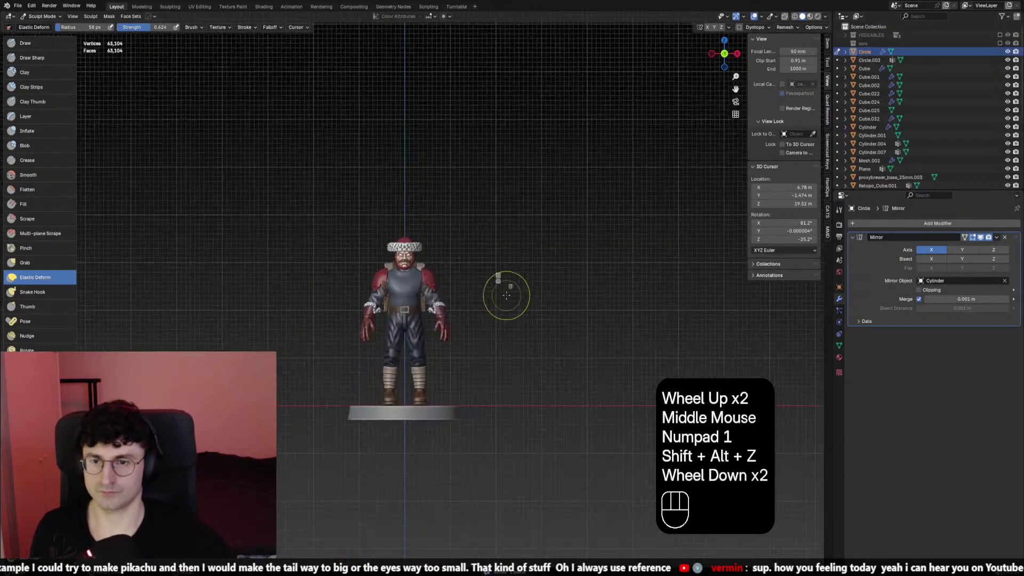
{"action": "key", "text": "shift+alt+z"}
{"action": "scroll", "coordinate": [508, 293], "scroll_direction": "up", "scroll_amount": 1}
{"action": "middle_click_drag", "start_coordinate": [507, 293], "coordinate": [539, 291]}
{"action": "left_click", "coordinate": [826, 17]}
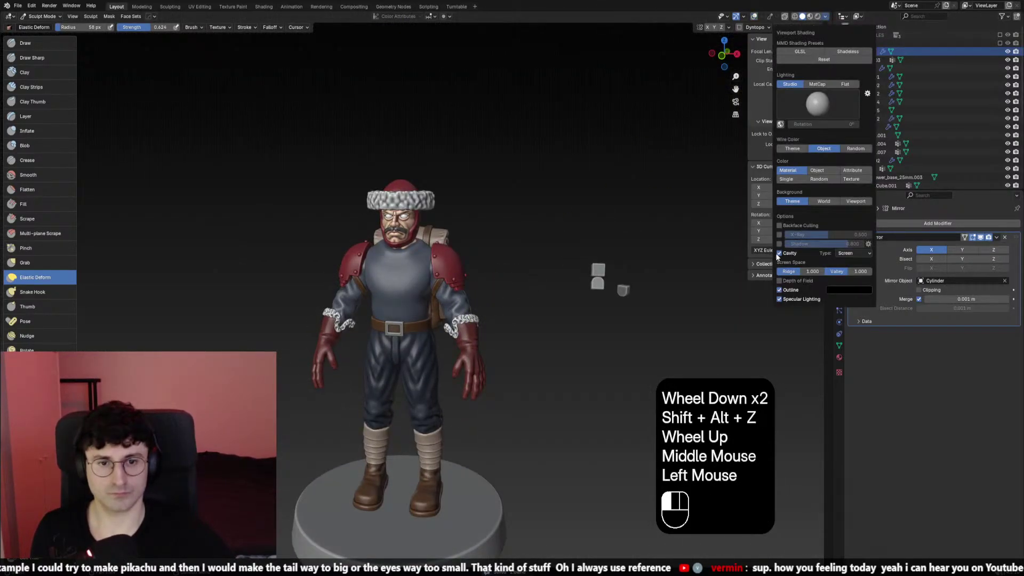
{"action": "scroll", "coordinate": [567, 287], "scroll_direction": "down", "scroll_amount": 1}
{"action": "scroll", "coordinate": [567, 288], "scroll_direction": "up", "scroll_amount": 2}
Undo the first trial strokes and reshape the top and lower edges of the fur cuff from a three-quarter front view
{"action": "mouse_move", "coordinate": [567, 288]}
{"action": "middle_mouse_down"}
{"action": "mouse_move", "coordinate": [535, 343]}
{"action": "mouse_move", "coordinate": [475, 347]}
{"action": "middle_mouse_up"}
{"action": "scroll", "coordinate": [536, 343], "scroll_direction": "down", "scroll_amount": 1, "text": "shift"}
{"action": "scroll", "coordinate": [475, 347], "scroll_direction": "up", "scroll_amount": 2}
{"action": "left_click_drag", "start_coordinate": [475, 347], "coordinate": [484, 339], "text": "ctrl"}
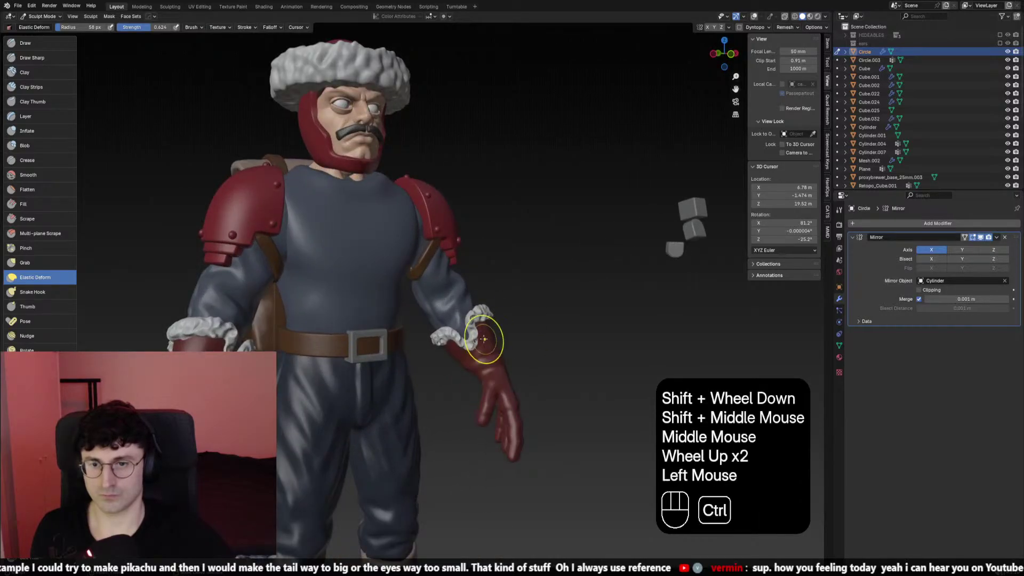
{"action": "key", "text": "ctrl+z"}
{"action": "left_click", "coordinate": [483, 338]}
{"action": "key", "text": "ctrl+z"}
{"action": "left_click", "coordinate": [468, 318]}
{"action": "left_click", "coordinate": [475, 343]}
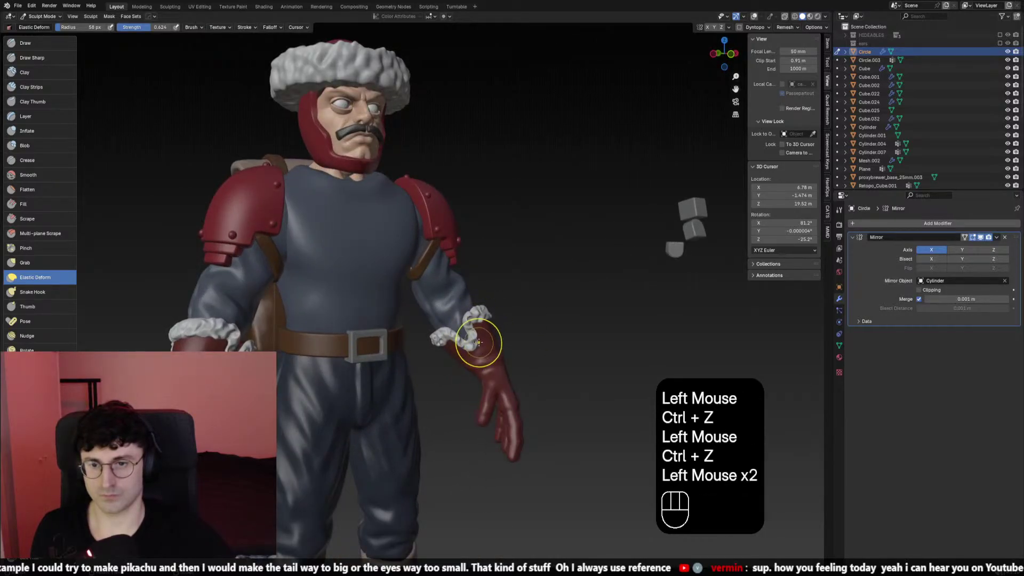
{"action": "left_click", "coordinate": [464, 347]}
{"action": "middle_click_drag", "start_coordinate": [476, 343], "coordinate": [420, 353]}
{"action": "left_click", "coordinate": [459, 349]}
Pull the upper rim of the fur cuff into shape from behind the figure
{"action": "middle_click_drag", "start_coordinate": [421, 353], "coordinate": [387, 332]}
{"action": "scroll", "coordinate": [393, 347], "scroll_direction": "down", "scroll_amount": 2}
{"action": "scroll", "coordinate": [393, 344], "scroll_direction": "down", "scroll_amount": 1}
{"action": "scroll", "coordinate": [393, 343], "scroll_direction": "up", "scroll_amount": 1}
{"action": "left_click_drag", "start_coordinate": [387, 331], "coordinate": [363, 314]}
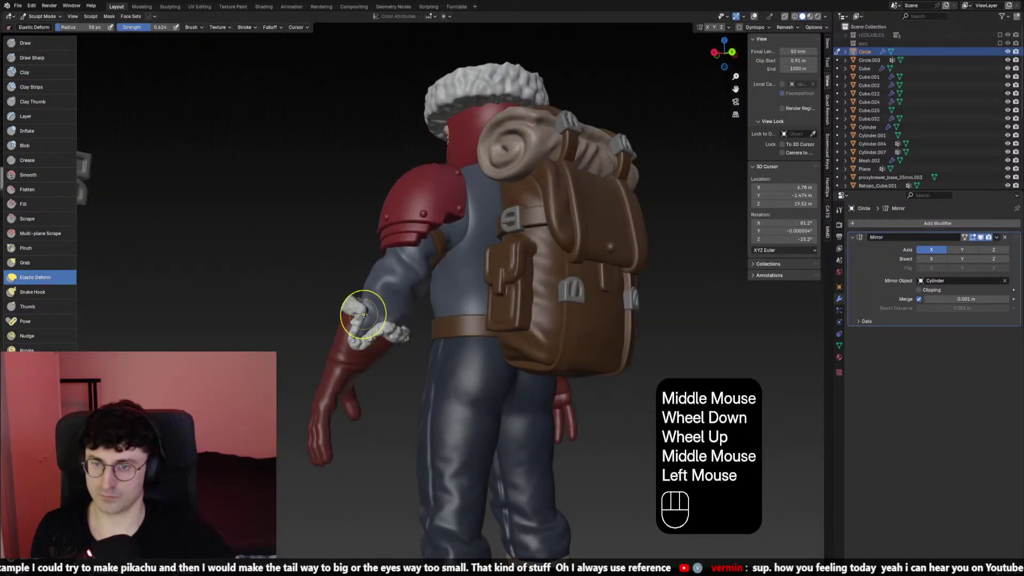
Undo the trial pull, set the brush radius to 55 px and nudge the fur cuff from above and behind
{"action": "scroll", "coordinate": [365, 326], "scroll_direction": "down", "scroll_amount": 3}
{"action": "mouse_move", "coordinate": [365, 327]}
{"action": "middle_mouse_down"}
{"action": "mouse_move", "coordinate": [332, 406]}
{"action": "mouse_move", "coordinate": [305, 358]}
{"action": "middle_mouse_up"}
{"action": "scroll", "coordinate": [350, 368], "scroll_direction": "up", "scroll_amount": 2}
{"action": "left_click_drag", "start_coordinate": [305, 359], "coordinate": [323, 357]}
{"action": "key", "text": "ctrl+z"}
{"action": "key", "text": "f"}
{"action": "left_click", "coordinate": [320, 357]}
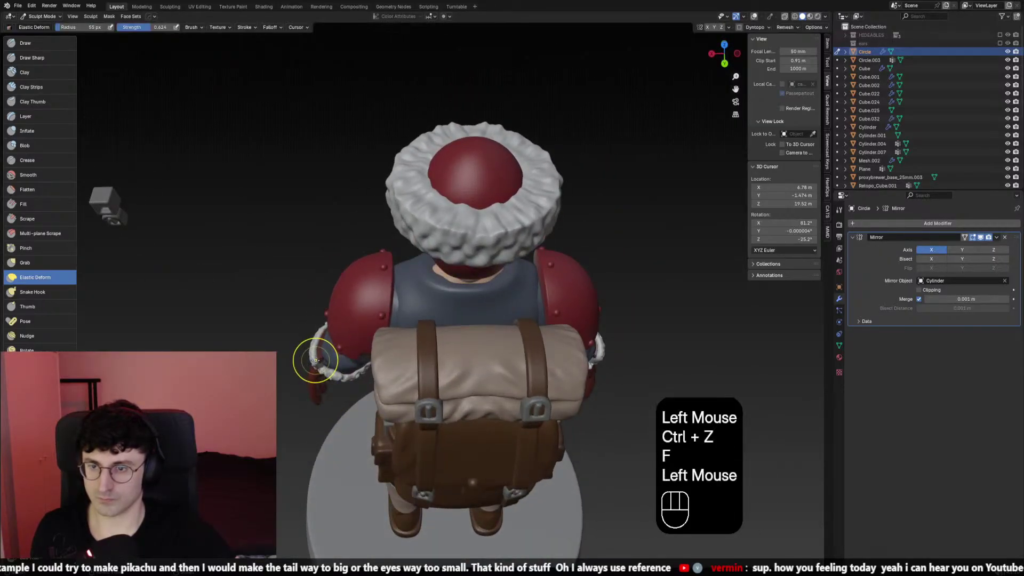
{"action": "left_click", "coordinate": [320, 358]}
{"action": "middle_click_drag", "start_coordinate": [328, 372], "coordinate": [341, 298]}
Set the brush radius to 50 px and adjust the fur cuffs from elevated side angles
{"action": "key", "text": "KP_1"}
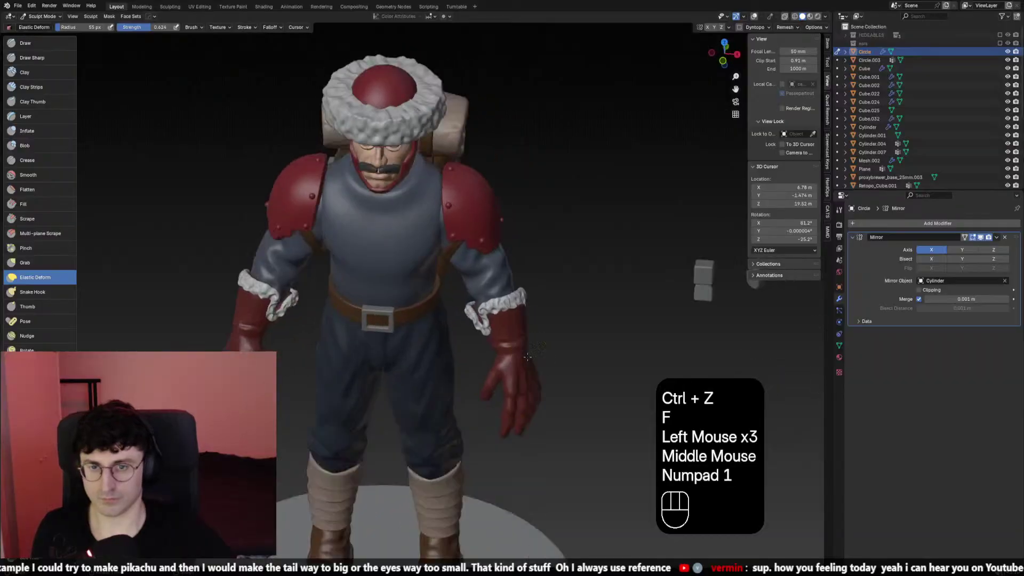
{"action": "scroll", "coordinate": [366, 360], "scroll_direction": "down", "scroll_amount": 1}
{"action": "mouse_move", "coordinate": [426, 237]}
{"action": "middle_mouse_down"}
{"action": "mouse_move", "coordinate": [366, 360]}
{"action": "mouse_move", "coordinate": [256, 308]}
{"action": "middle_mouse_up"}
{"action": "key", "text": "f"}
{"action": "left_click", "coordinate": [330, 367]}
{"action": "left_click", "coordinate": [330, 367]}
{"action": "middle_click_drag", "start_coordinate": [331, 366], "coordinate": [423, 286]}
{"action": "left_click", "coordinate": [423, 279]}
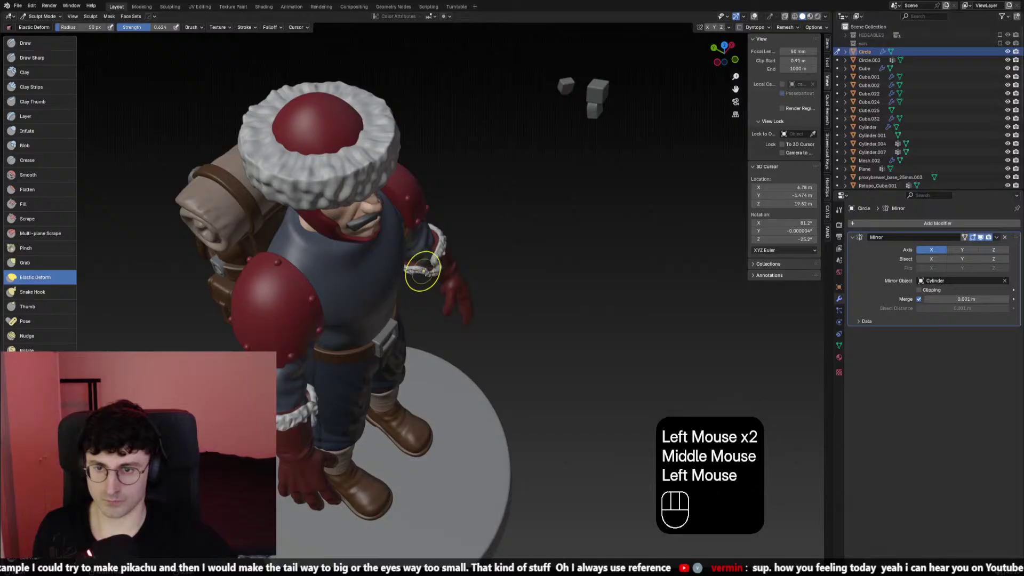
Save the adjusted cuffs and review the figure's silhouette from the front and side
{"action": "scroll", "coordinate": [472, 299], "scroll_direction": "down", "scroll_amount": 1}
{"action": "key", "text": "KP_1"}
{"action": "scroll", "coordinate": [473, 303], "scroll_direction": "down", "scroll_amount": 2}
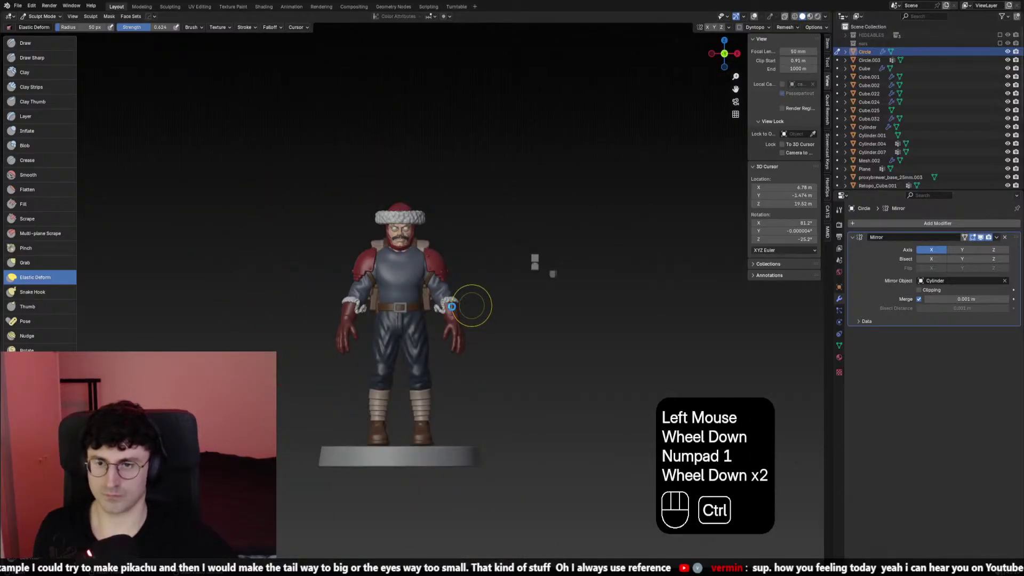
{"action": "key", "text": "ctrl+s"}
{"action": "scroll", "coordinate": [459, 320], "scroll_direction": "up", "scroll_amount": 2}
{"action": "middle_click_drag", "start_coordinate": [452, 306], "coordinate": [491, 258], "text": "shift"}
{"action": "key", "text": "shift+alt+z"}
{"action": "key", "text": "shift+alt+z"}
{"action": "scroll", "coordinate": [468, 331], "scroll_direction": "down", "scroll_amount": 2}
{"action": "scroll", "coordinate": [407, 343], "scroll_direction": "up", "scroll_amount": 2}
{"action": "key", "text": "KP_1"}
{"action": "key", "text": "KP_3"}
Switch to Object Mode, select the hat's fur brim and scale it up uniformly to about 1.03
{"action": "left_click", "coordinate": [40, 16]}
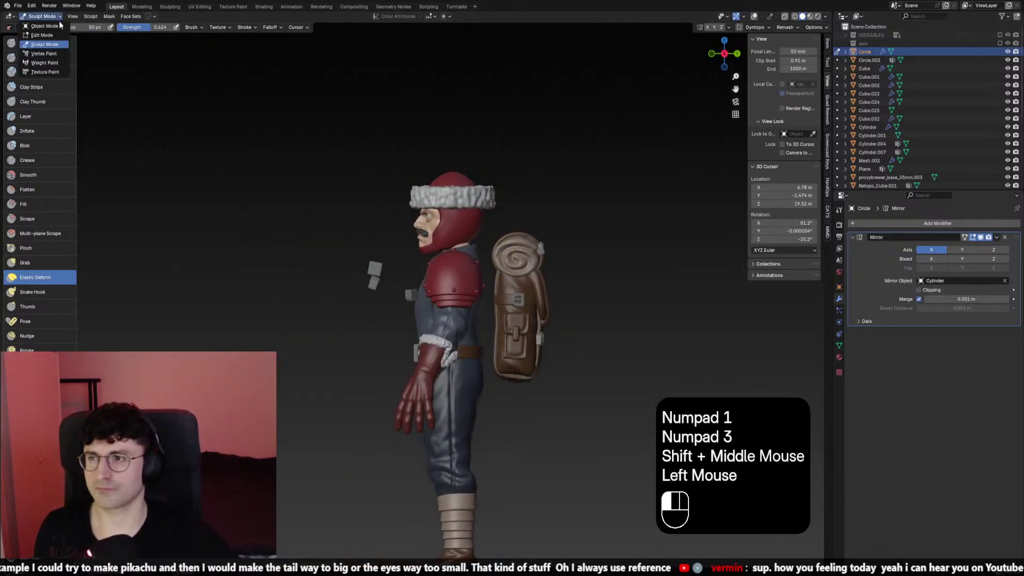
{"action": "left_click", "coordinate": [40, 28]}
{"action": "scroll", "coordinate": [475, 209], "scroll_direction": "down", "scroll_amount": 1, "text": "shift"}
{"action": "middle_click_drag", "start_coordinate": [475, 209], "coordinate": [477, 224], "text": "shift"}
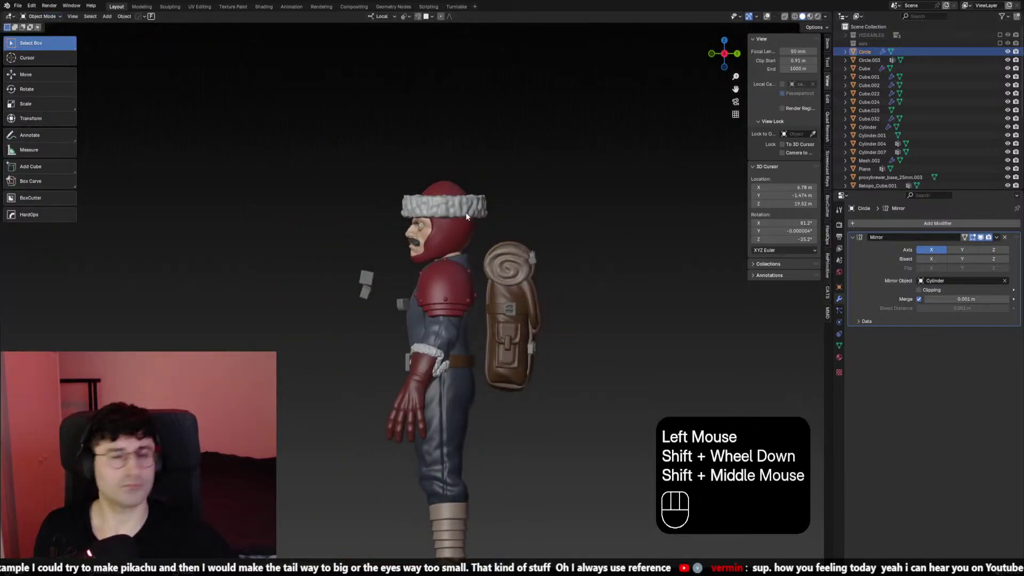
{"action": "left_click", "coordinate": [465, 212]}
{"action": "key", "text": "s"}
{"action": "right_click", "coordinate": [553, 226]}
{"action": "key", "text": "s"}
{"action": "right_click", "coordinate": [560, 226]}
{"action": "key", "text": "s"}
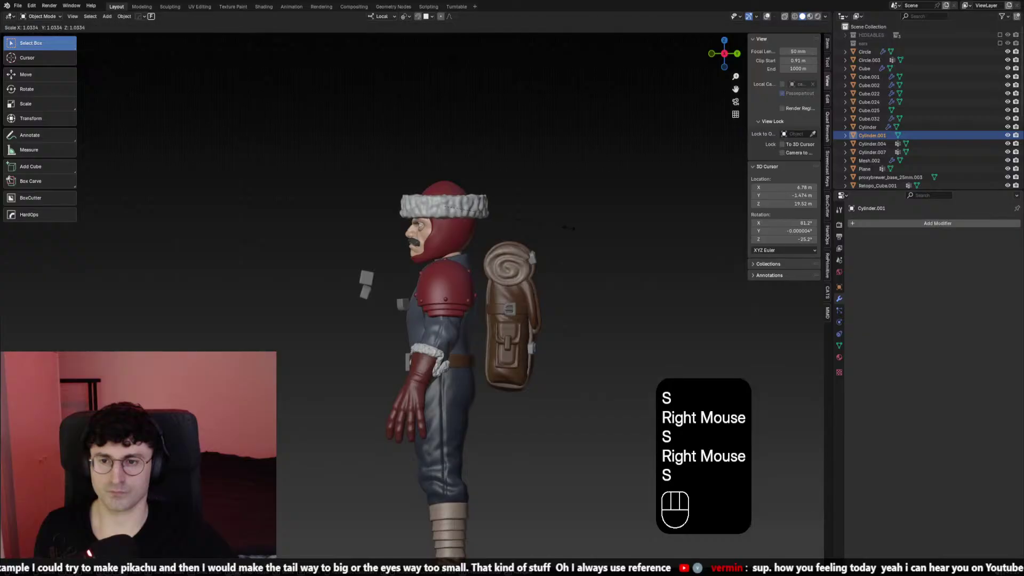
{"action": "left_click", "coordinate": [569, 228]}
Adjust the fur brim's height by scaling it along Z, checking it from the side and front
{"action": "key", "text": "s"}
{"action": "key", "text": "z"}
{"action": "left_click", "coordinate": [567, 226]}
{"action": "key", "text": "ctrl+KP_1"}
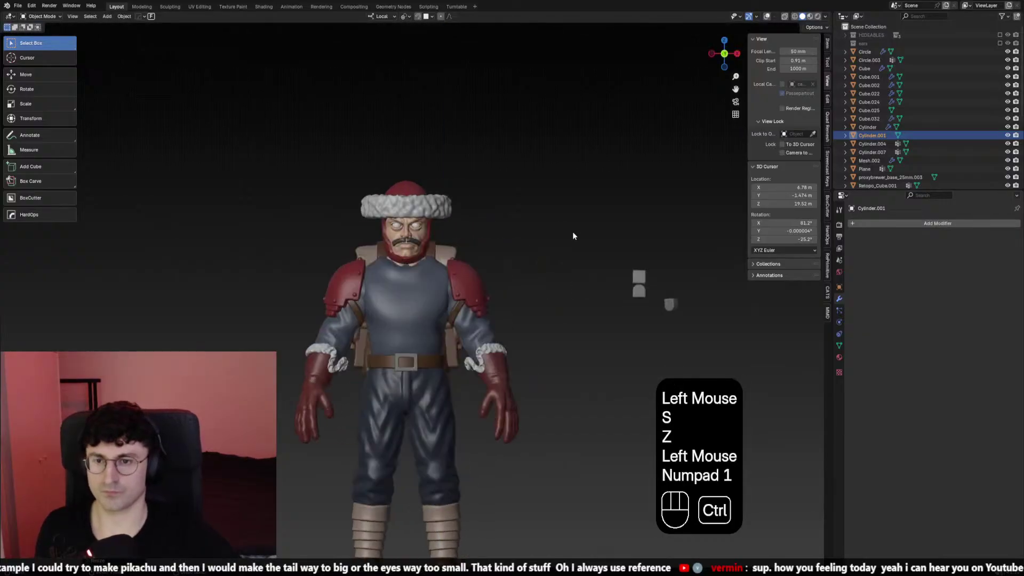
{"action": "key", "text": "s"}
{"action": "key", "text": "z"}
{"action": "left_click", "coordinate": [571, 235]}
Scale the hat's fur brim uniformly in two small passes, finishing at about 1.01
{"action": "scroll", "coordinate": [571, 235], "scroll_direction": "down", "scroll_amount": 1}
{"action": "middle_click_drag", "start_coordinate": [572, 235], "coordinate": [545, 279]}
{"action": "scroll", "coordinate": [500, 265], "scroll_direction": "up", "scroll_amount": 2}
{"action": "key", "text": "s"}
{"action": "left_click", "coordinate": [545, 279]}
{"action": "key", "text": "s"}
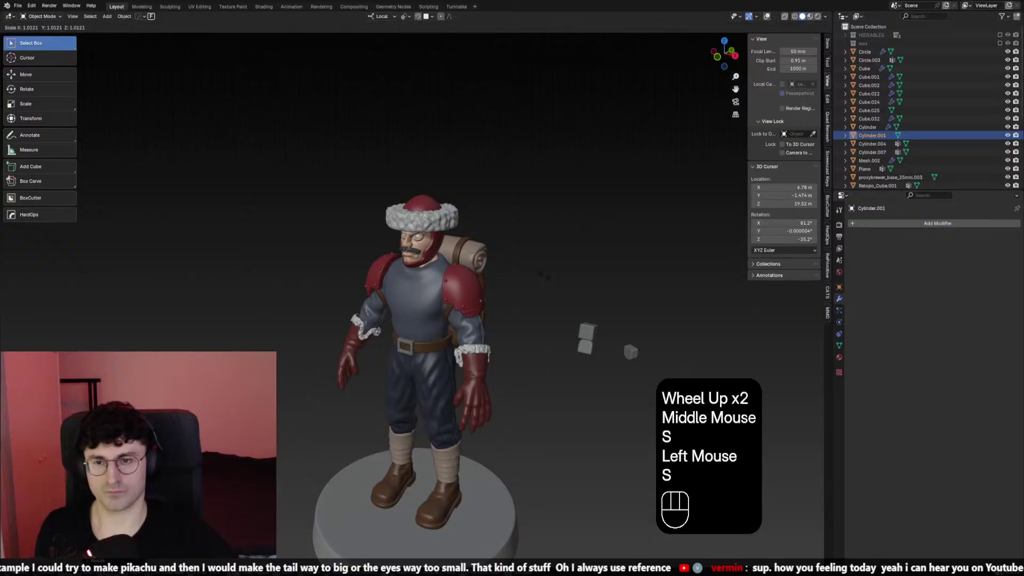
{"action": "left_click", "coordinate": [545, 279]}
{"action": "key", "text": "ctrl+a"}
Deselect the fur brim, save the file and view the figure at an angle
{"action": "middle_click_drag", "start_coordinate": [545, 277], "coordinate": [466, 265], "text": "shift"}
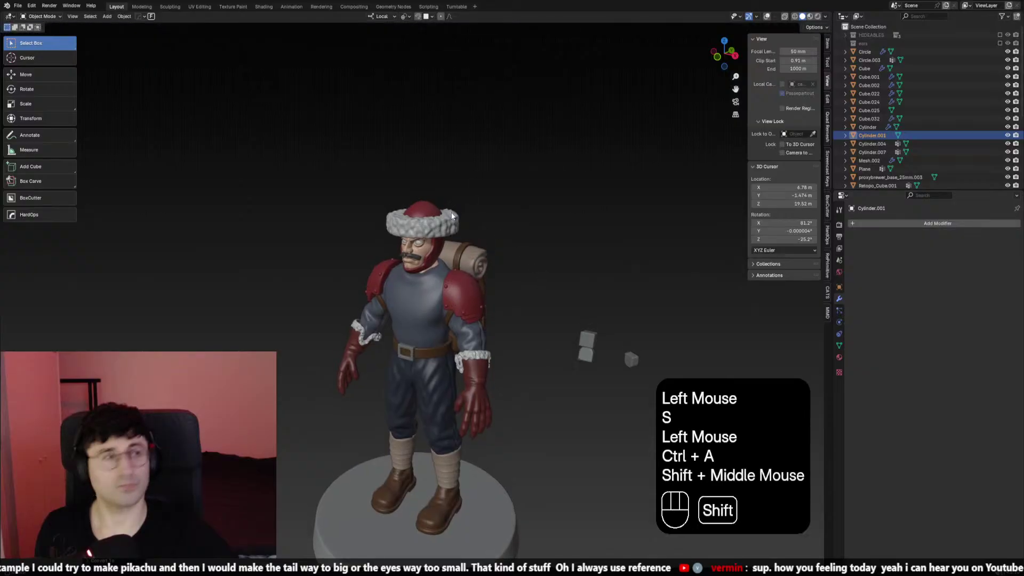
{"action": "key", "text": "KP_1"}
{"action": "left_click", "coordinate": [466, 261]}
{"action": "scroll", "coordinate": [465, 261], "scroll_direction": "down", "scroll_amount": 2}
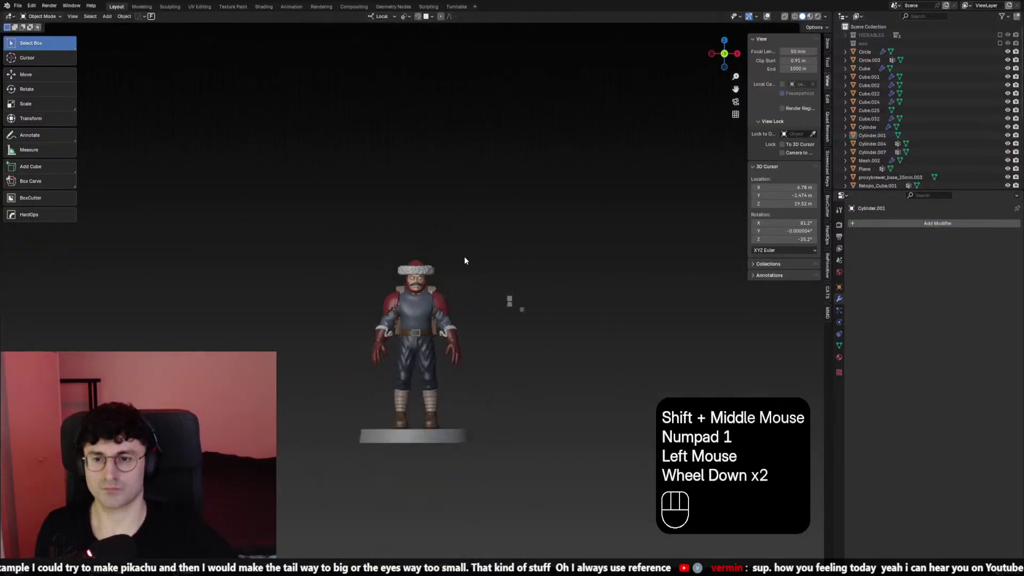
{"action": "key", "text": "ctrl+s"}
{"action": "scroll", "coordinate": [494, 261], "scroll_direction": "up", "scroll_amount": 1}
{"action": "middle_click_drag", "start_coordinate": [467, 238], "coordinate": [462, 281], "text": "shift"}
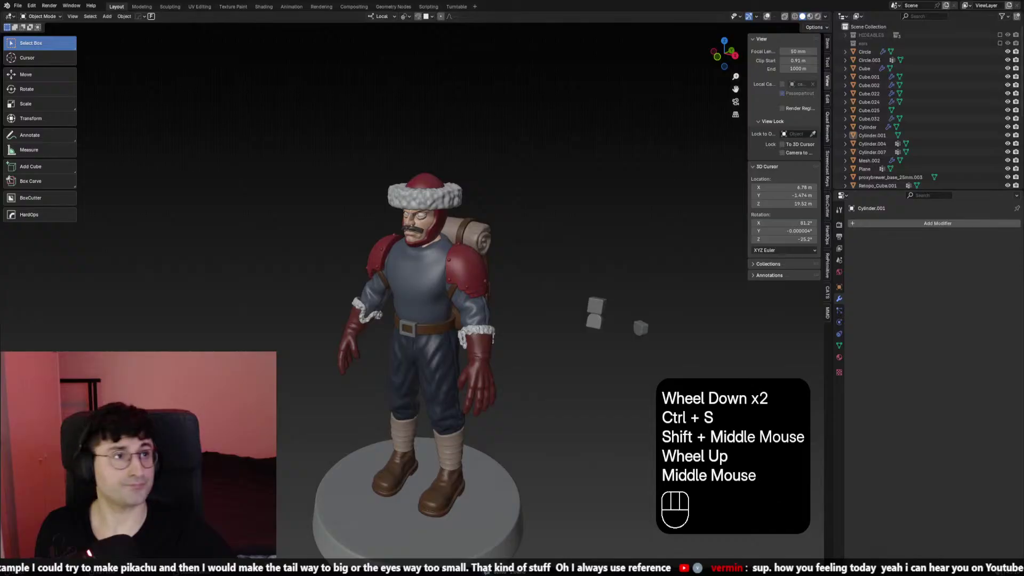
{"action": "scroll", "coordinate": [461, 281], "scroll_direction": "down", "scroll_amount": 1}
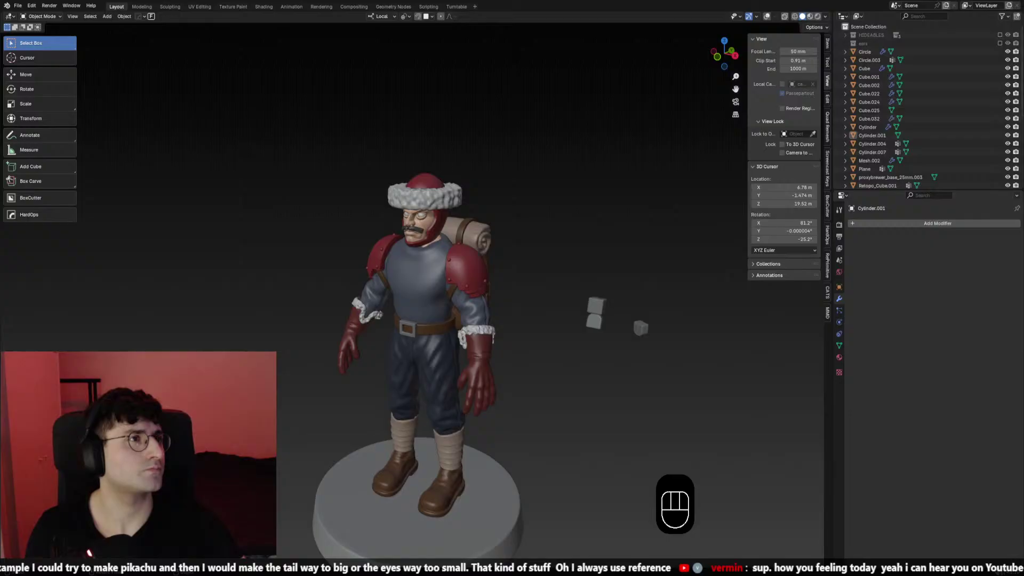
Save the file again and examine the character's overall proportions from three-quarter, front and side views
{"action": "middle_click_drag", "start_coordinate": [566, 358], "coordinate": [596, 358]}
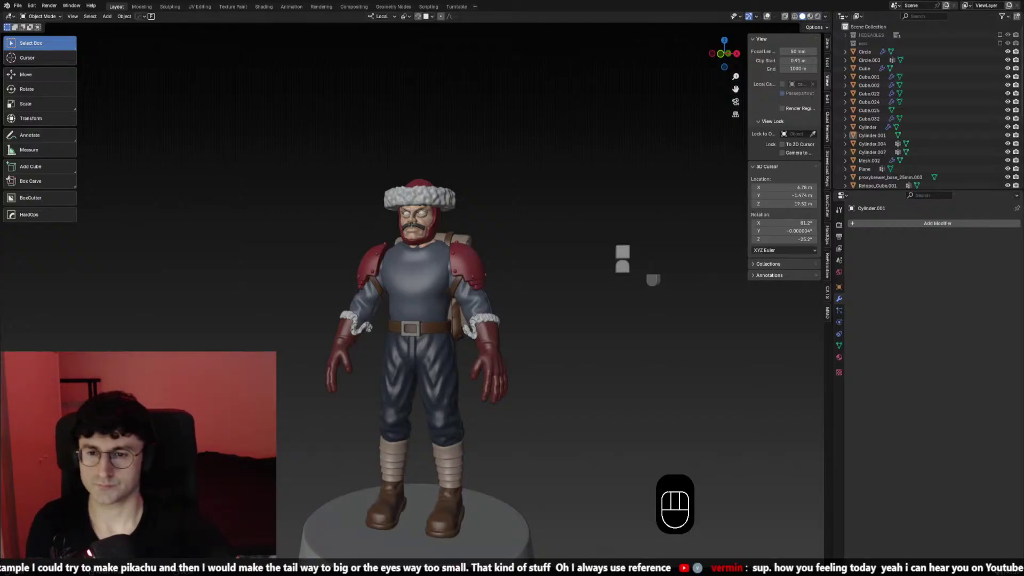
{"action": "middle_click_drag", "start_coordinate": [320, 235], "coordinate": [370, 245]}
{"action": "key", "text": "ctrl+s"}
{"action": "middle_click_drag", "start_coordinate": [457, 245], "coordinate": [510, 267], "text": "shift"}
{"action": "key", "text": "KP_1"}
{"action": "key", "text": "KP_3"}
{"action": "key", "text": "KP_1"}
{"action": "scroll", "coordinate": [508, 258], "scroll_direction": "up", "scroll_amount": 2}
{"action": "scroll", "coordinate": [520, 271], "scroll_direction": "down", "scroll_amount": 1}
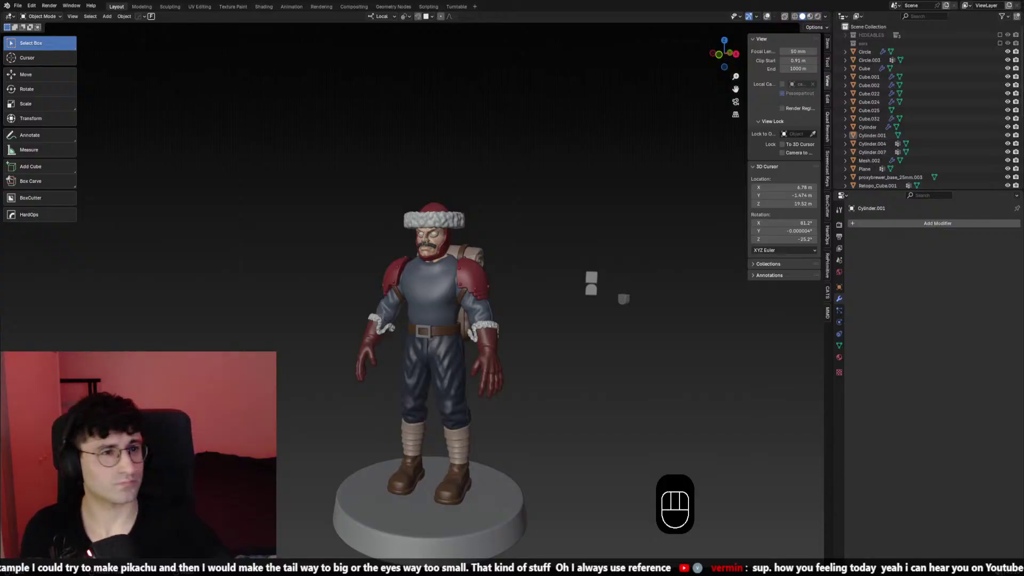
{"action": "scroll", "coordinate": [524, 252], "scroll_direction": "down", "scroll_amount": 2}
{"action": "middle_click_drag", "start_coordinate": [512, 245], "coordinate": [523, 252]}
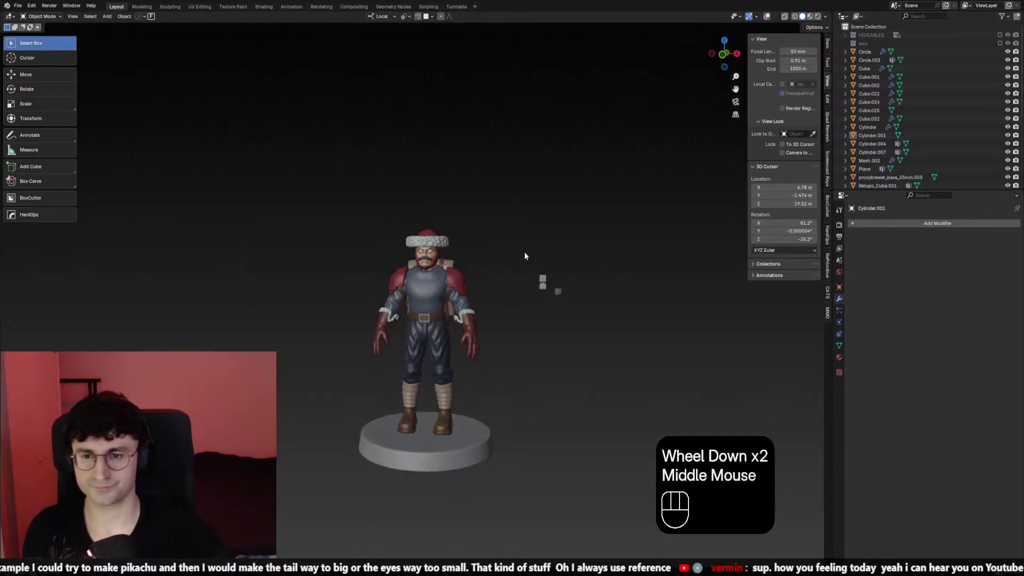
{"action": "key", "text": "KP_1"}
{"action": "key", "text": "KP_3"}
{"action": "key", "text": "KP_1"}
{"action": "scroll", "coordinate": [506, 341], "scroll_direction": "up", "scroll_amount": 2}
Select the belt together with its buckle and try several uniform scale adjustments on both
{"action": "left_click", "coordinate": [479, 366]}
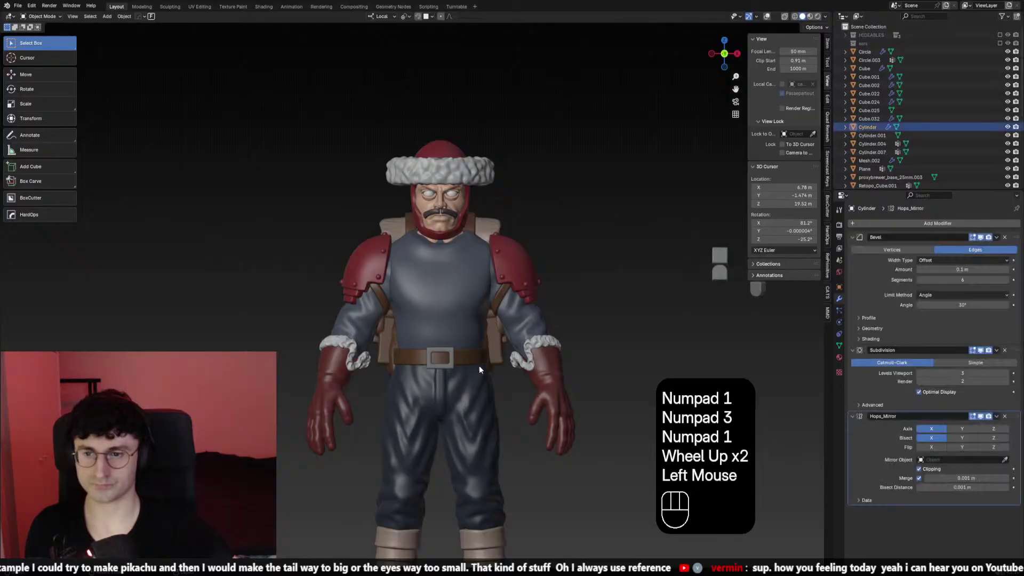
{"action": "left_click", "coordinate": [453, 359], "text": "shift"}
{"action": "scroll", "coordinate": [453, 360], "scroll_direction": "down", "scroll_amount": 1}
{"action": "key", "text": "s"}
{"action": "right_click", "coordinate": [454, 327]}
{"action": "left_click", "coordinate": [455, 327], "text": "shift"}
{"action": "key", "text": "s"}
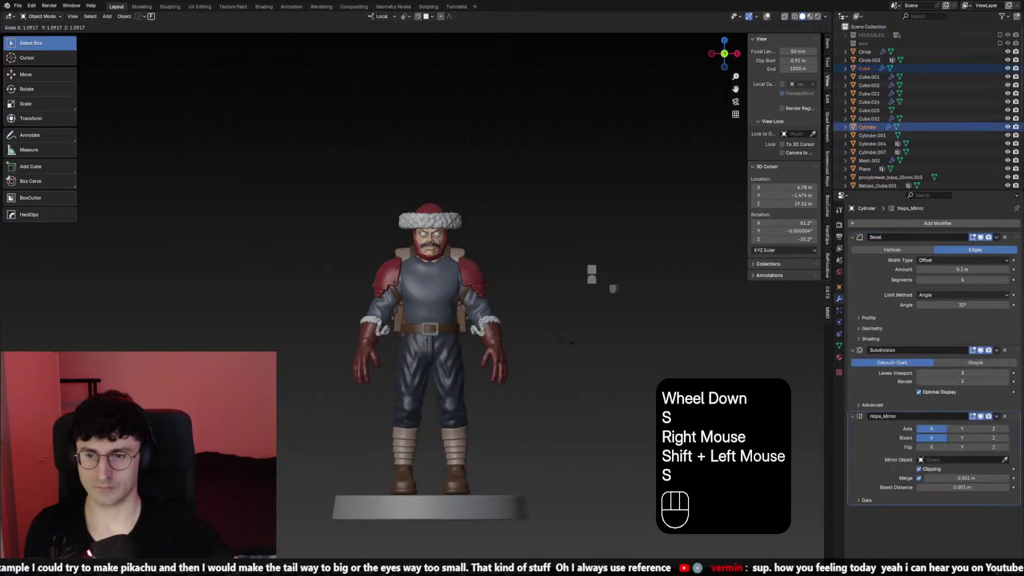
{"action": "right_click", "coordinate": [533, 338]}
{"action": "key", "text": "s"}
{"action": "right_click", "coordinate": [565, 342]}
{"action": "key", "text": "s"}
{"action": "right_click", "coordinate": [581, 345]}
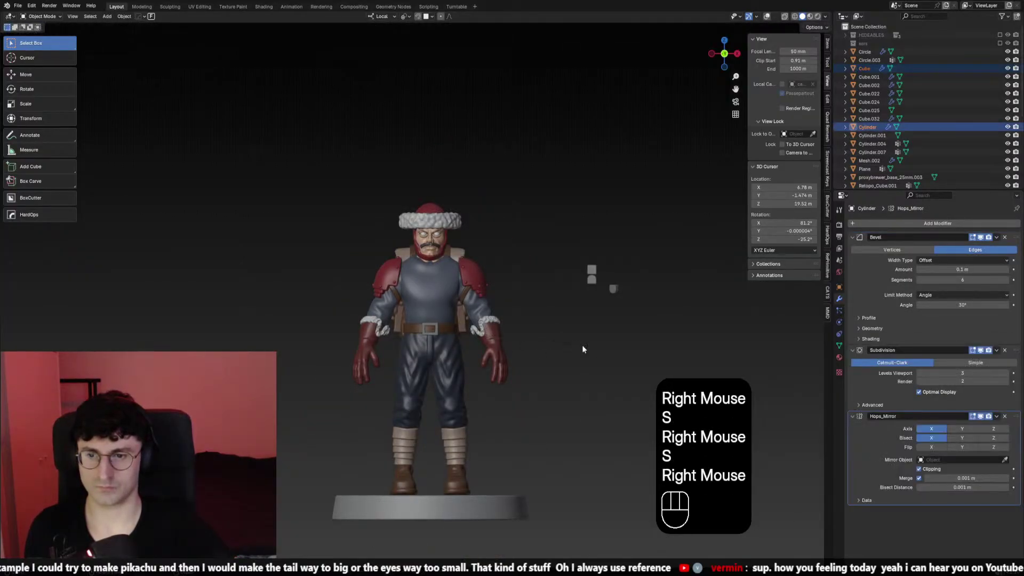
{"action": "key", "text": "s"}
{"action": "right_click", "coordinate": [549, 342], "text": "shift"}
{"action": "key", "text": "s"}
{"action": "left_click", "coordinate": [519, 340], "text": "shift"}
Save the file with the belt adjustment and check the figure from angled, front and side views
{"action": "scroll", "coordinate": [518, 340], "scroll_direction": "down", "scroll_amount": 1}
{"action": "scroll", "coordinate": [517, 341], "scroll_direction": "up", "scroll_amount": 2}
{"action": "middle_click_drag", "start_coordinate": [517, 341], "coordinate": [560, 354]}
{"action": "scroll", "coordinate": [507, 395], "scroll_direction": "up", "scroll_amount": 2}
{"action": "scroll", "coordinate": [501, 379], "scroll_direction": "down", "scroll_amount": 2}
{"action": "key", "text": "ctrl"}
{"action": "key", "text": "ctrl+s"}
{"action": "key", "text": "KP_1"}
{"action": "key", "text": "KP_3"}
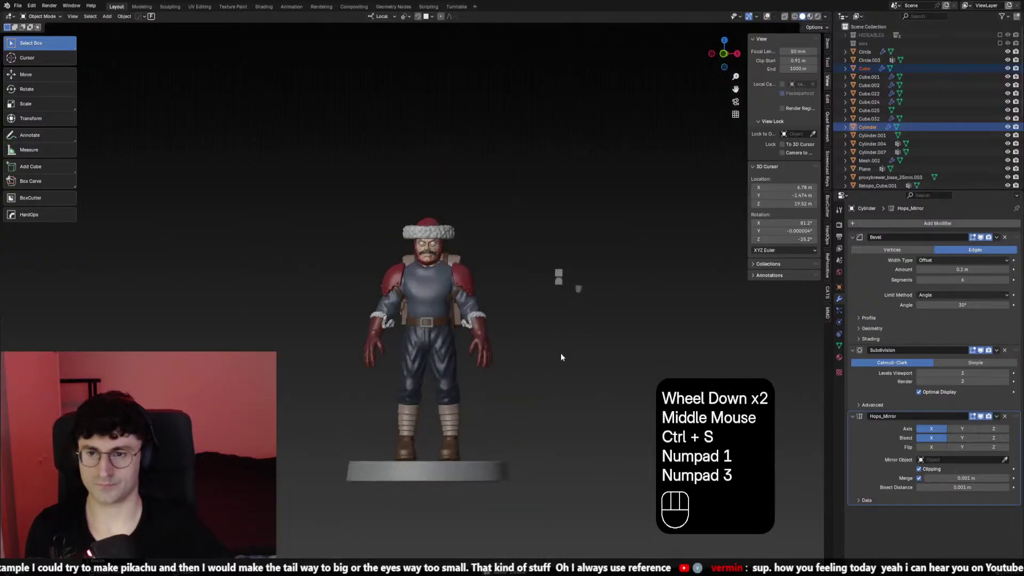
Examine the whole figure's proportions from front and three-quarter views
{"action": "key", "text": "KP_1"}
{"action": "scroll", "coordinate": [537, 308], "scroll_direction": "down", "scroll_amount": 2}
{"action": "middle_click_drag", "start_coordinate": [537, 308], "coordinate": [464, 386]}
{"action": "scroll", "coordinate": [437, 336], "scroll_direction": "up", "scroll_amount": 1}
{"action": "scroll", "coordinate": [535, 322], "scroll_direction": "up", "scroll_amount": 2}
{"action": "key", "text": "KP_1"}
{"action": "scroll", "coordinate": [494, 385], "scroll_direction": "up", "scroll_amount": 1}
{"action": "scroll", "coordinate": [463, 386], "scroll_direction": "up", "scroll_amount": 1, "text": "shift"}
{"action": "middle_click_drag", "start_coordinate": [464, 386], "coordinate": [431, 387]}
Select both leg wraps and try moving them off the lower legs to judge the figure without them
{"action": "left_click", "coordinate": [427, 381]}
{"action": "key", "text": "g"}
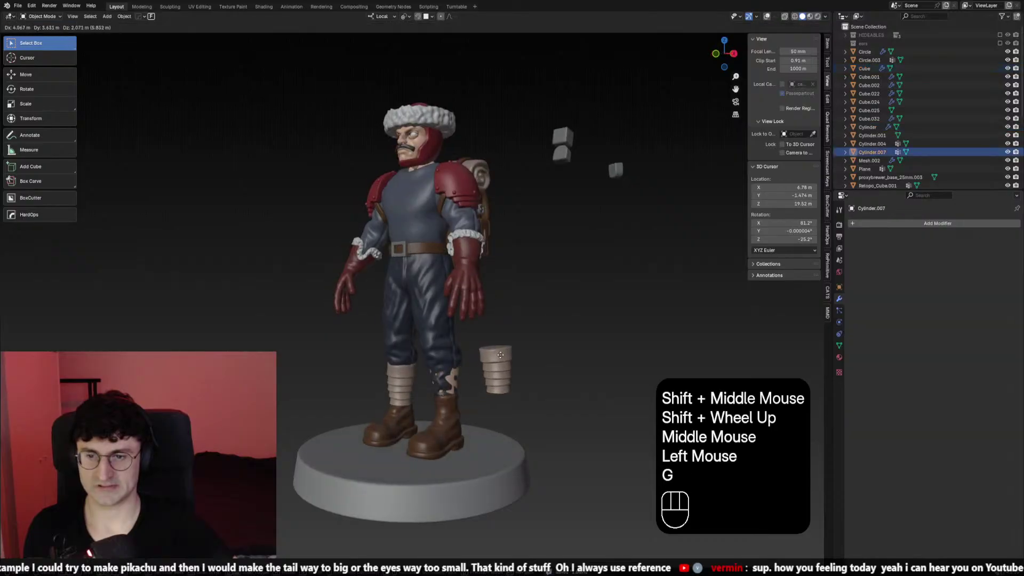
{"action": "right_click", "coordinate": [419, 379]}
{"action": "key", "text": "g"}
{"action": "right_click", "coordinate": [413, 377]}
{"action": "left_click", "coordinate": [409, 375], "text": "shift"}
{"action": "key", "text": "g"}
{"action": "right_click", "coordinate": [388, 331]}
{"action": "key", "text": "KP_1"}
{"action": "key", "text": "KP_3"}
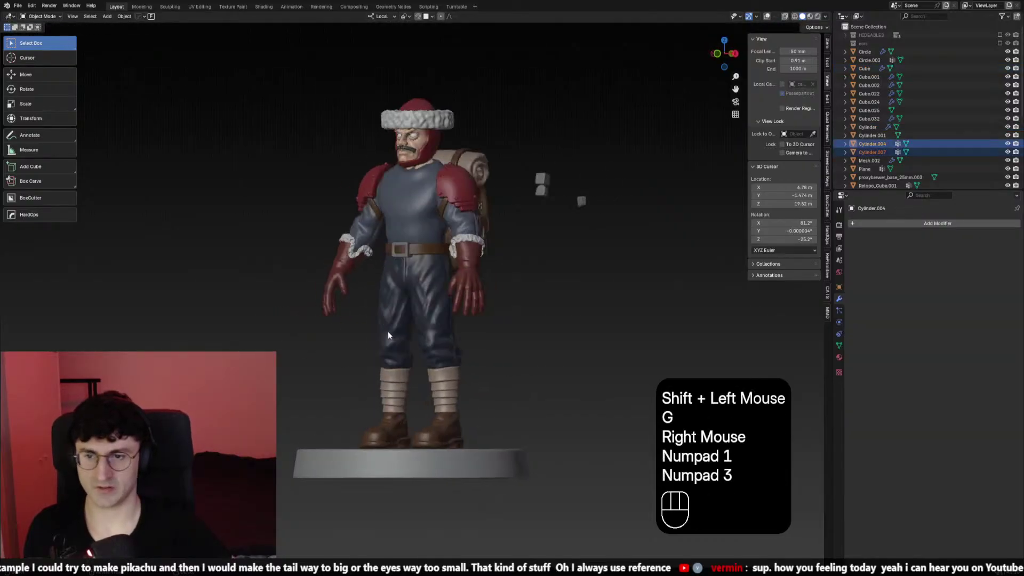
Try moving the selected leg wraps away again and compare the figure from angled, front and side views
{"action": "key", "text": "KP_1"}
{"action": "key", "text": "g"}
{"action": "right_click", "coordinate": [613, 297]}
{"action": "middle_click_drag", "start_coordinate": [613, 297], "coordinate": [580, 328]}
{"action": "key", "text": "g"}
{"action": "right_click", "coordinate": [581, 220]}
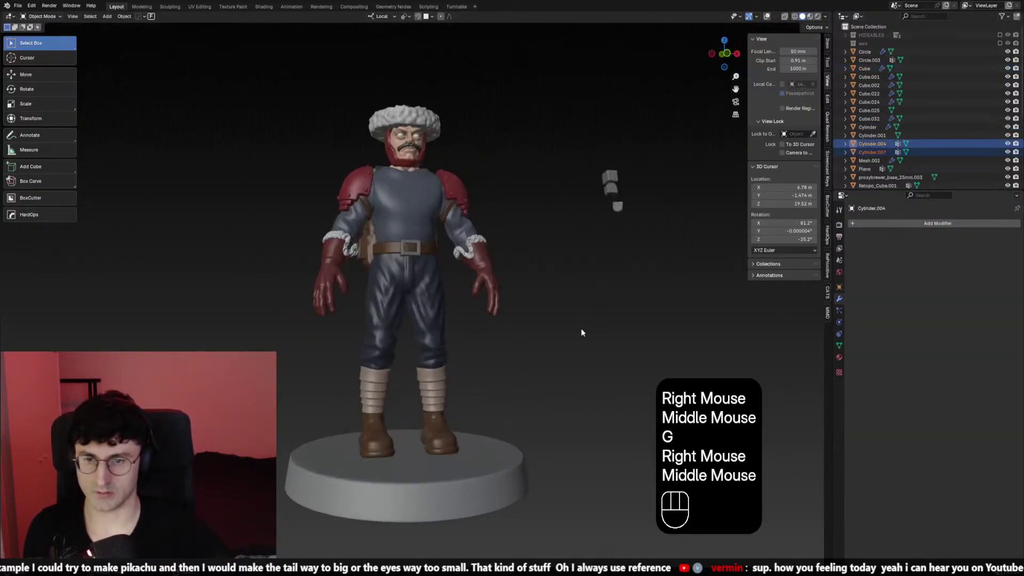
{"action": "key", "text": "KP_1"}
{"action": "key", "text": "KP_3"}
{"action": "key", "text": "KP_1"}
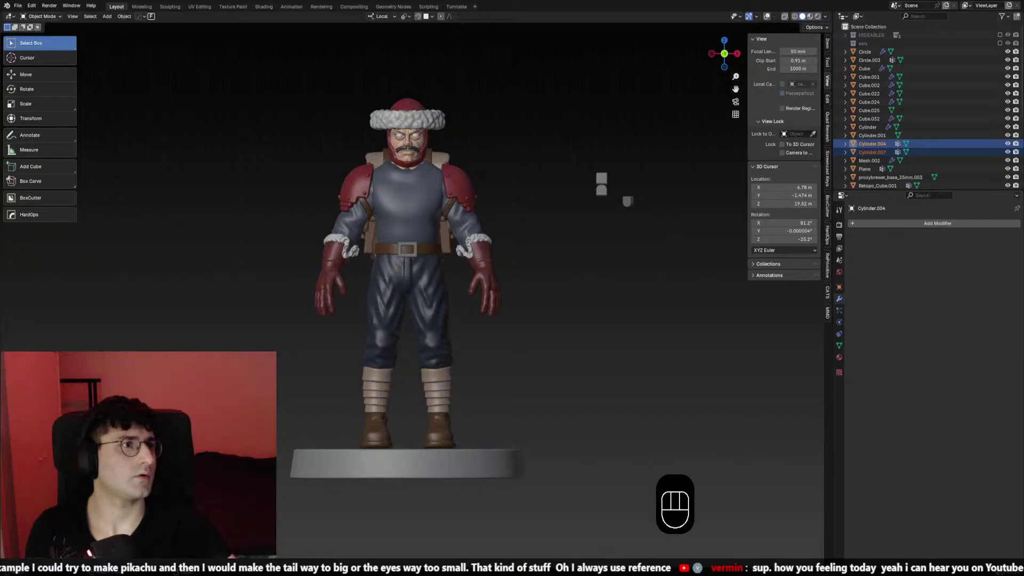
Delete both leg wraps and turn the viewport overlays on
{"action": "scroll", "coordinate": [525, 290], "scroll_direction": "up", "scroll_amount": 2}
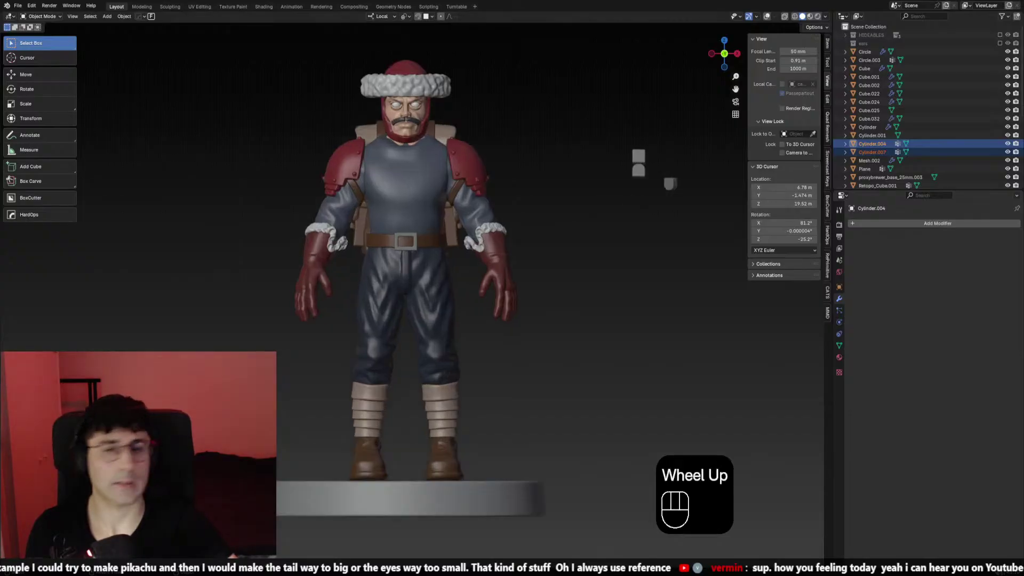
{"action": "middle_click_drag", "start_coordinate": [480, 293], "coordinate": [576, 104]}
{"action": "key", "text": "x"}
{"action": "left_click", "coordinate": [763, 21]}
{"action": "left_click", "coordinate": [766, 17]}
Select the boots, switch to Sculpt Mode and activate the Mask brush
{"action": "middle_click_drag", "start_coordinate": [715, 96], "coordinate": [533, 299], "text": "shift"}
{"action": "scroll", "coordinate": [533, 299], "scroll_direction": "up", "scroll_amount": 1}
{"action": "left_click", "coordinate": [453, 347]}
{"action": "left_click", "coordinate": [47, 16]}
{"action": "left_click", "coordinate": [40, 43]}
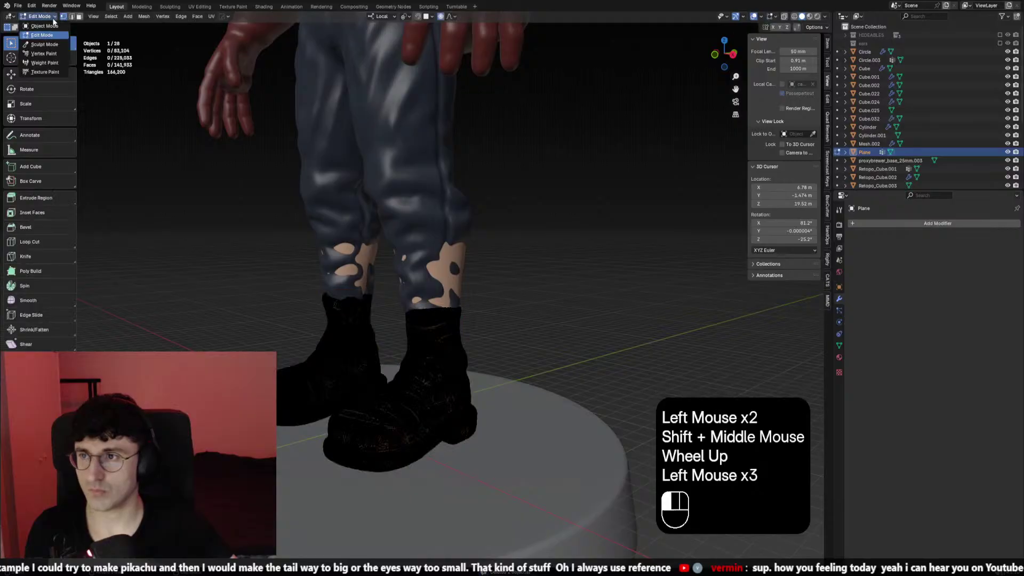
{"action": "mouse_move", "coordinate": [188, 153]}
{"action": "middle_mouse_down"}
{"action": "mouse_move", "coordinate": [461, 328]}
{"action": "mouse_move", "coordinate": [441, 292]}
{"action": "mouse_move", "coordinate": [451, 333]}
{"action": "middle_mouse_up"}
{"action": "key", "text": "m"}
Try masking the nearer boot's upper edge with several brush sizes and undo the strokes
{"action": "key", "text": "KP_1"}
{"action": "left_click", "coordinate": [457, 336]}
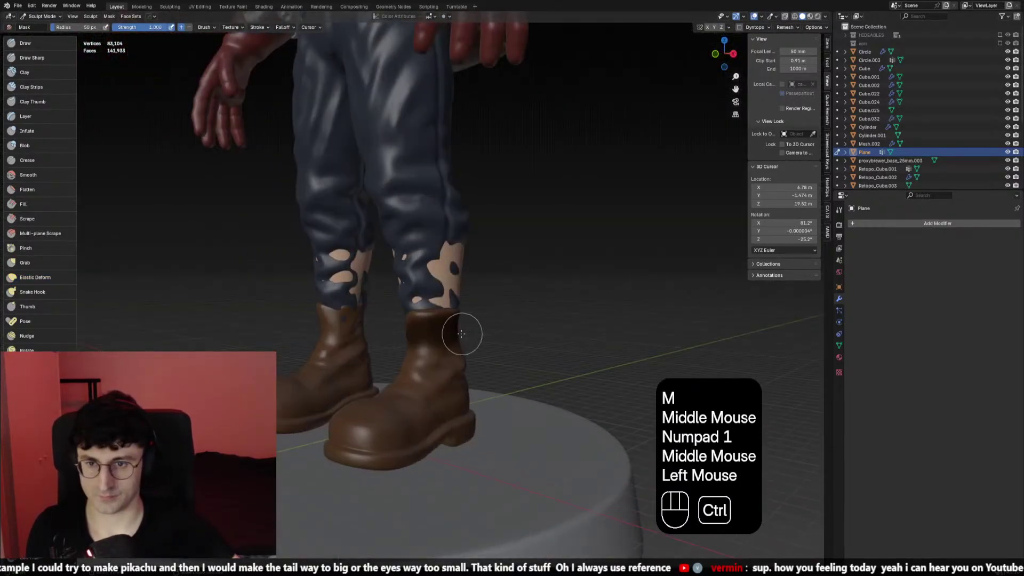
{"action": "key", "text": "ctrl+z"}
{"action": "key", "text": "f"}
{"action": "left_click", "coordinate": [475, 377]}
{"action": "key", "text": "f"}
{"action": "left_click", "coordinate": [482, 377]}
{"action": "middle_click_drag", "start_coordinate": [482, 377], "coordinate": [491, 387]}
{"action": "key", "text": "f"}
{"action": "left_click", "coordinate": [470, 357]}
{"action": "left_click", "coordinate": [448, 320], "text": "ctrl"}
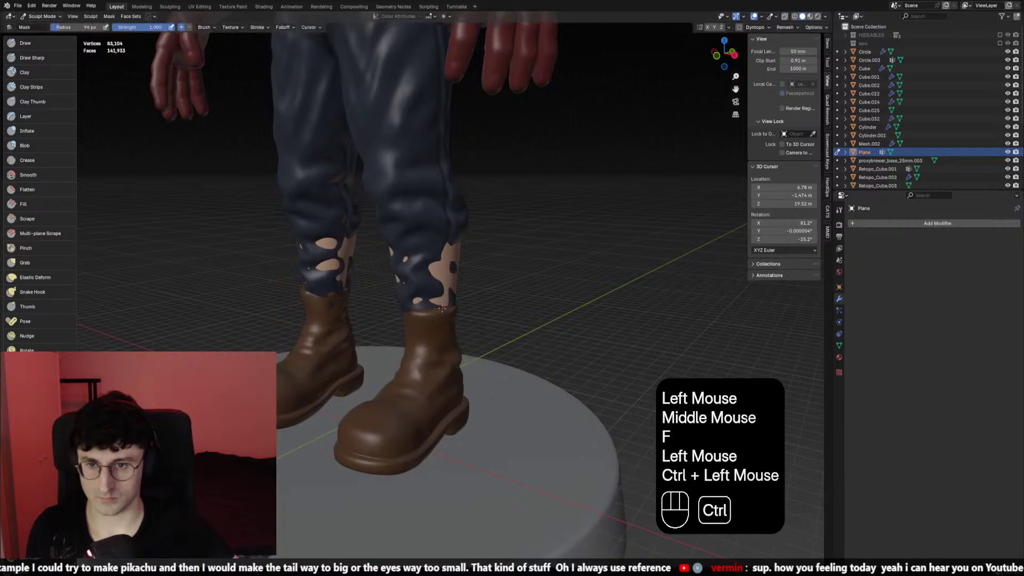
{"action": "key", "text": "f"}
{"action": "left_click", "coordinate": [425, 313]}
{"action": "left_click", "coordinate": [428, 313]}
{"action": "middle_click_drag", "start_coordinate": [436, 305], "coordinate": [419, 310]}
{"action": "key", "text": "ctrl+z"}
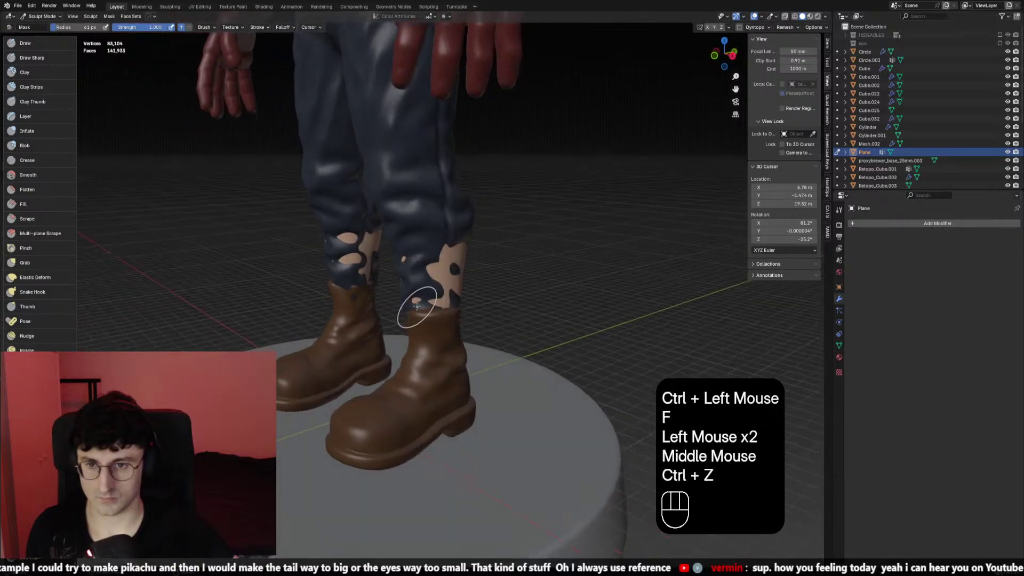
Mask a band around the nearer boot's upper edge with a resized brush and invert the mask
{"action": "key", "text": "f"}
{"action": "left_click", "coordinate": [433, 309]}
{"action": "left_click_drag", "start_coordinate": [441, 312], "coordinate": [426, 310]}
{"action": "middle_click_drag", "start_coordinate": [426, 309], "coordinate": [452, 313]}
{"action": "left_click_drag", "start_coordinate": [433, 314], "coordinate": [414, 312]}
{"action": "middle_click_drag", "start_coordinate": [414, 312], "coordinate": [429, 316]}
{"action": "left_click_drag", "start_coordinate": [429, 315], "coordinate": [416, 315]}
{"action": "mouse_move", "coordinate": [418, 314]}
{"action": "middle_mouse_down"}
{"action": "mouse_move", "coordinate": [477, 312]}
{"action": "mouse_move", "coordinate": [443, 320]}
{"action": "middle_mouse_up"}
{"action": "left_click_drag", "start_coordinate": [437, 326], "coordinate": [381, 327]}
{"action": "middle_click_drag", "start_coordinate": [381, 327], "coordinate": [432, 325]}
{"action": "left_click_drag", "start_coordinate": [443, 329], "coordinate": [397, 327]}
{"action": "middle_click_drag", "start_coordinate": [397, 326], "coordinate": [445, 324]}
{"action": "left_click_drag", "start_coordinate": [448, 328], "coordinate": [396, 319]}
{"action": "middle_click_drag", "start_coordinate": [404, 327], "coordinate": [410, 325]}
{"action": "left_click_drag", "start_coordinate": [414, 324], "coordinate": [400, 321]}
{"action": "middle_click_drag", "start_coordinate": [400, 321], "coordinate": [589, 317]}
{"action": "left_click_drag", "start_coordinate": [451, 315], "coordinate": [416, 315]}
{"action": "key", "text": "ctrl+i"}
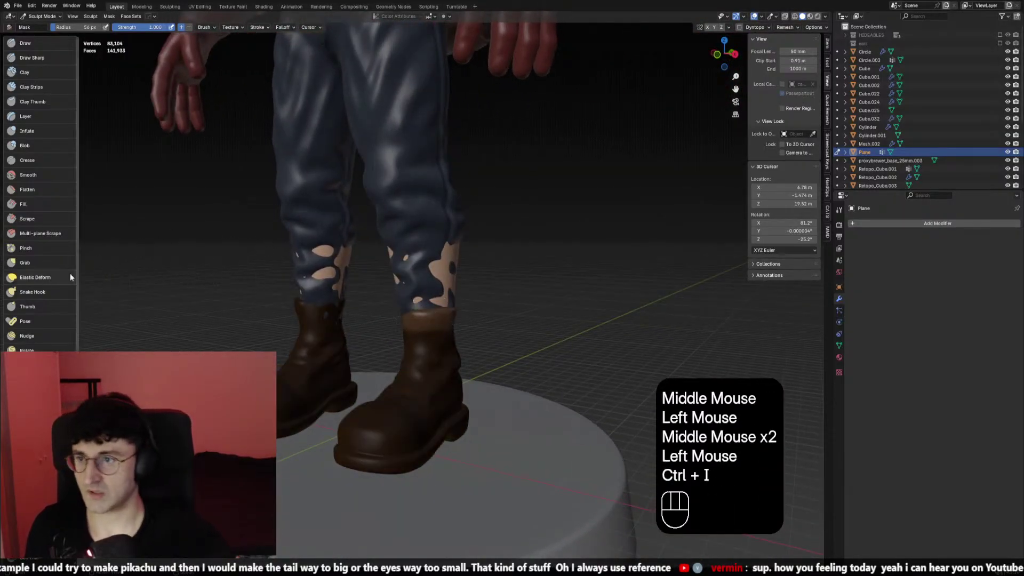
Try stretching the boot's unmasked rim up the leg with a large Elastic Deform brush
{"action": "left_click", "coordinate": [35, 278]}
{"action": "key", "text": "f"}
{"action": "left_click", "coordinate": [447, 307]}
{"action": "middle_click_drag", "start_coordinate": [447, 307], "coordinate": [448, 309]}
{"action": "key", "text": "f"}
{"action": "left_click", "coordinate": [446, 312]}
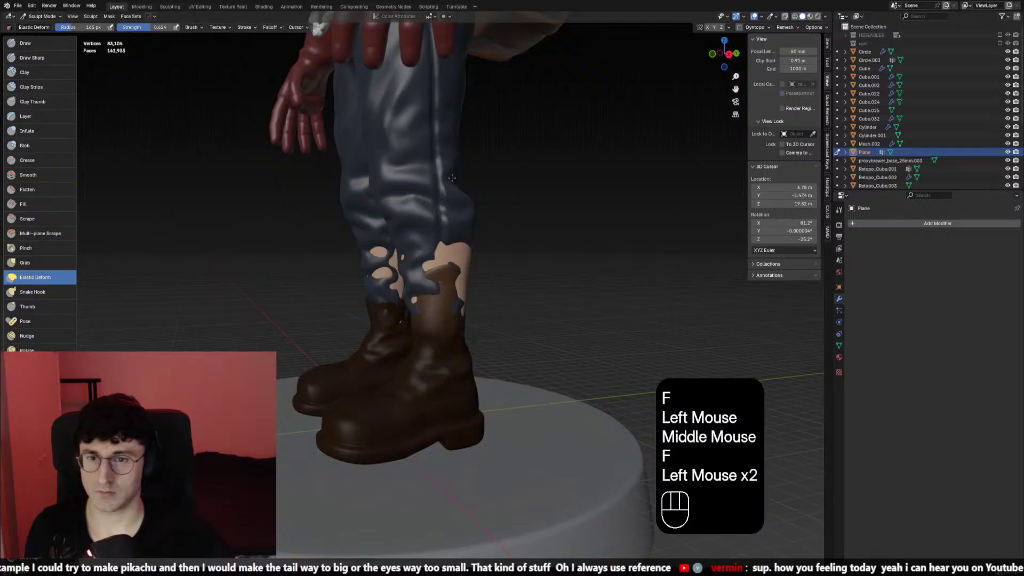
{"action": "key", "text": "ctrl+z"}
Try extending the boot's rim upward with the Snake Hook brush and undo the last stroke
{"action": "middle_click_drag", "start_coordinate": [451, 178], "coordinate": [418, 294]}
{"action": "left_click", "coordinate": [33, 292]}
{"action": "scroll", "coordinate": [366, 366], "scroll_direction": "down", "scroll_amount": 2}
{"action": "key", "text": "f"}
{"action": "left_click", "coordinate": [430, 309]}
{"action": "left_click", "coordinate": [421, 278]}
{"action": "key", "text": "f"}
{"action": "left_click", "coordinate": [373, 278]}
{"action": "left_click", "coordinate": [373, 278]}
{"action": "key", "text": "ctrl+z"}
Extend the boot's shaft up the lower leg with a resized Elastic Deform brush
{"action": "left_click", "coordinate": [35, 277]}
{"action": "key", "text": "f"}
{"action": "left_click", "coordinate": [374, 309]}
{"action": "key", "text": "f"}
{"action": "left_click", "coordinate": [453, 286]}
{"action": "left_click", "coordinate": [410, 271]}
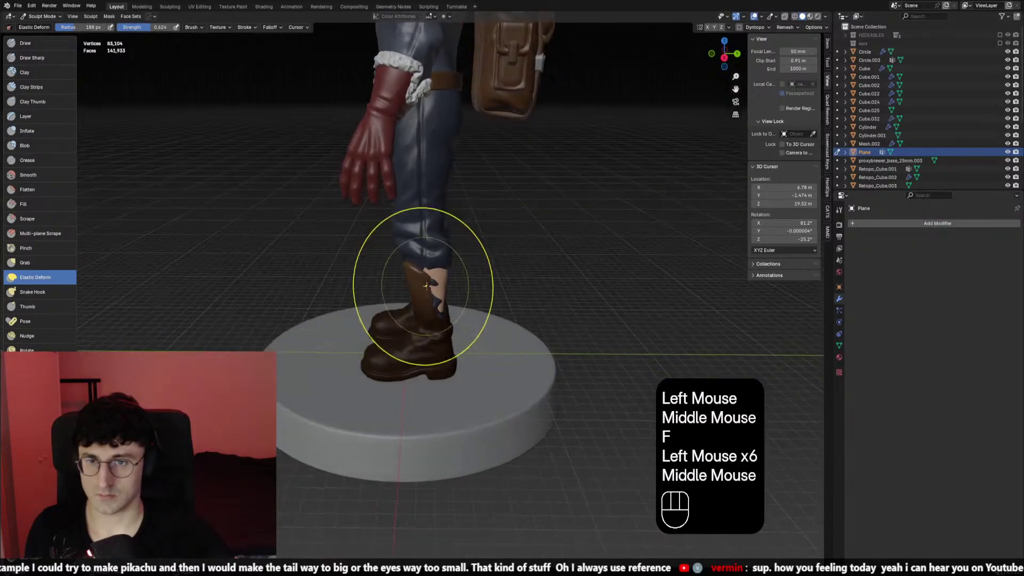
Adjust the extended boot shaft's front and back edges with smaller Elastic Deform strokes in a side view
{"action": "key", "text": "f"}
{"action": "left_click", "coordinate": [458, 272]}
{"action": "left_click", "coordinate": [458, 272]}
{"action": "left_click_drag", "start_coordinate": [428, 269], "coordinate": [401, 276]}
{"action": "left_click", "coordinate": [401, 275]}
{"action": "left_click", "coordinate": [401, 276]}
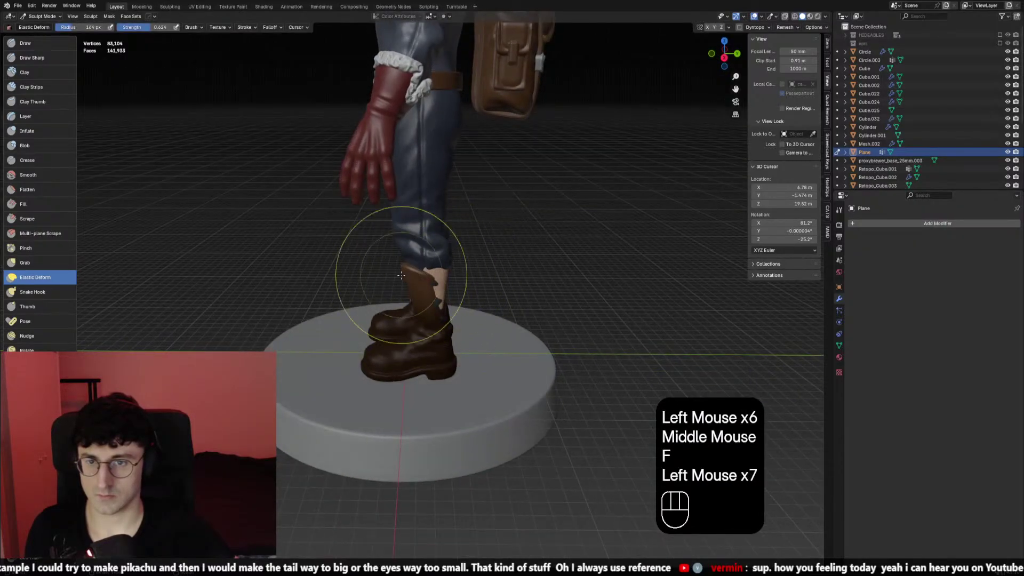
{"action": "left_click", "coordinate": [436, 276]}
{"action": "left_click", "coordinate": [436, 277]}
{"action": "left_click", "coordinate": [436, 277]}
{"action": "left_click", "coordinate": [416, 269]}
Pull the boot's upper rim outward around the lower leg with large Elastic Deform strokes in a front view
{"action": "middle_click_drag", "start_coordinate": [416, 269], "coordinate": [395, 270]}
{"action": "key", "text": "f"}
{"action": "left_click", "coordinate": [392, 269]}
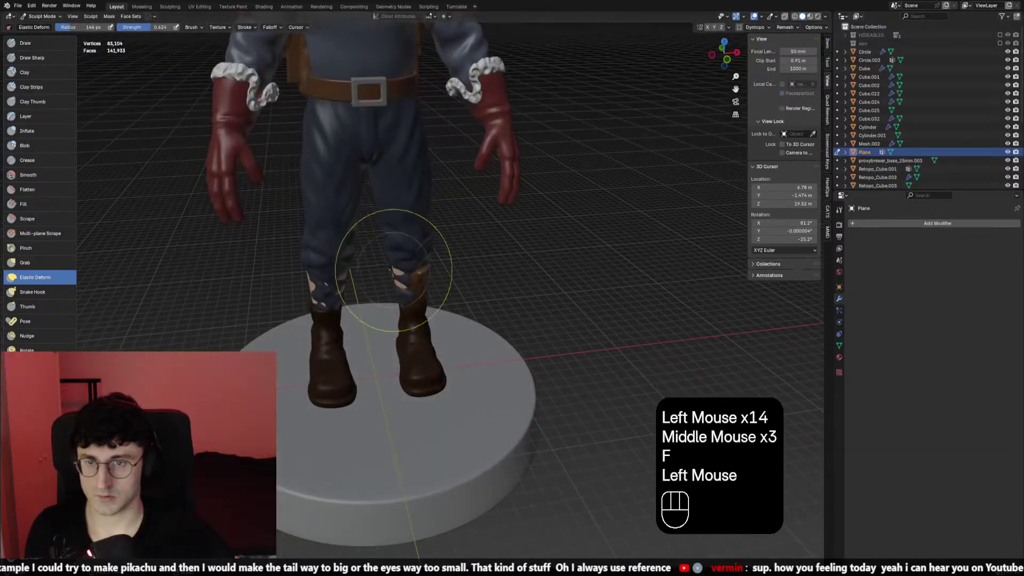
{"action": "left_click", "coordinate": [435, 271]}
{"action": "left_click", "coordinate": [435, 272]}
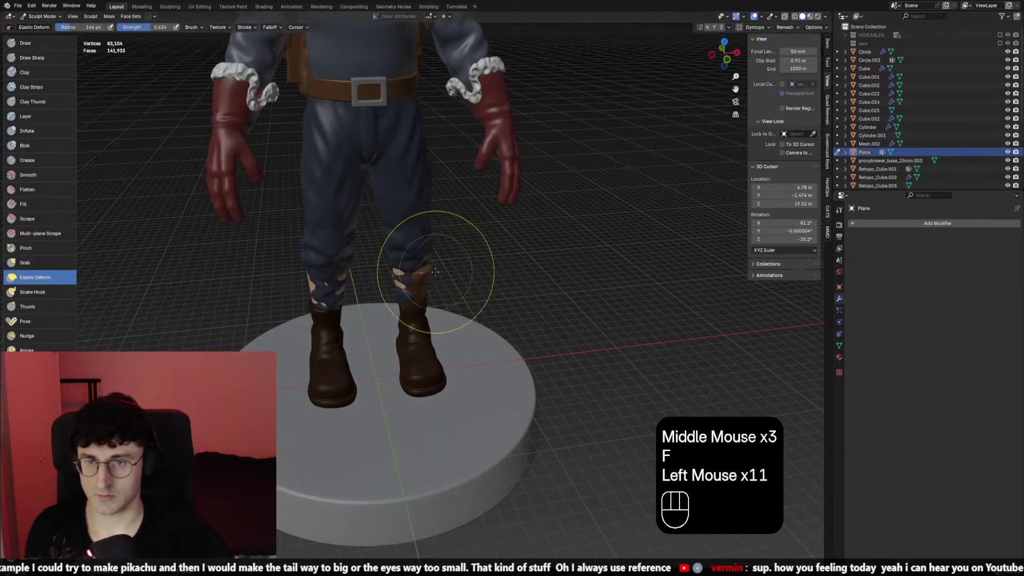
{"action": "left_click", "coordinate": [393, 272]}
{"action": "left_click", "coordinate": [412, 269]}
{"action": "left_click", "coordinate": [430, 265]}
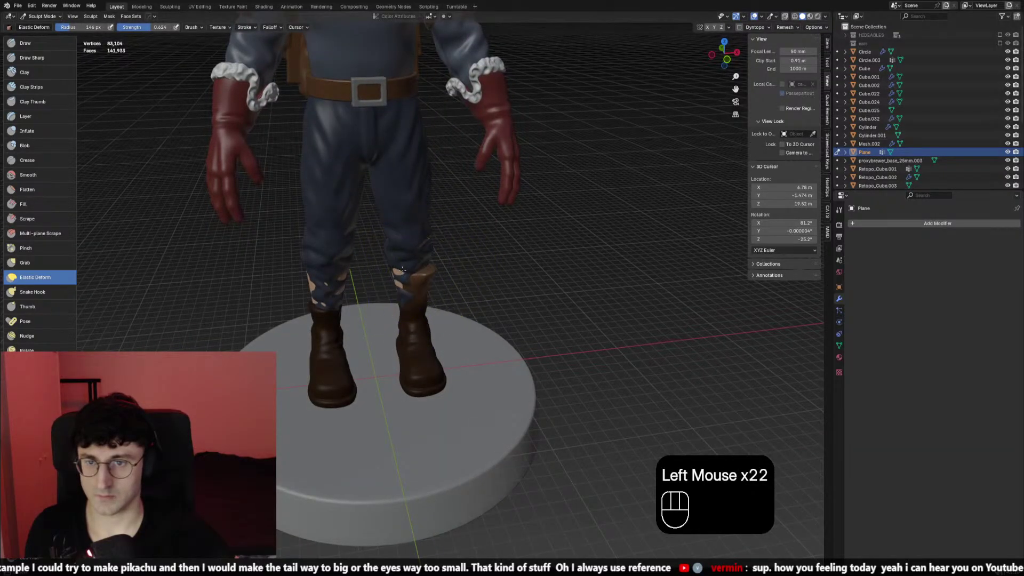
{"action": "left_click", "coordinate": [430, 272]}
{"action": "left_click", "coordinate": [430, 273]}
Wrap the boot's upper shaft around the trouser leg with resized Elastic Deform strokes and smooth its surface
{"action": "mouse_move", "coordinate": [429, 273]}
{"action": "middle_mouse_down"}
{"action": "mouse_move", "coordinate": [394, 296]}
{"action": "mouse_move", "coordinate": [400, 304]}
{"action": "mouse_move", "coordinate": [421, 286]}
{"action": "mouse_move", "coordinate": [413, 279]}
{"action": "mouse_move", "coordinate": [501, 272]}
{"action": "mouse_move", "coordinate": [403, 284]}
{"action": "mouse_move", "coordinate": [413, 300]}
{"action": "mouse_move", "coordinate": [431, 283]}
{"action": "middle_mouse_up"}
{"action": "key", "text": "f"}
{"action": "left_click", "coordinate": [400, 290]}
{"action": "key", "text": "f"}
{"action": "left_click", "coordinate": [394, 298]}
{"action": "key", "text": "f"}
{"action": "left_click", "coordinate": [407, 302]}
{"action": "left_click", "coordinate": [407, 302]}
{"action": "key", "text": "f"}
{"action": "left_click", "coordinate": [416, 282]}
{"action": "left_click", "coordinate": [415, 283]}
{"action": "left_click", "coordinate": [414, 279]}
{"action": "left_click", "coordinate": [403, 283], "text": "shift"}
Work around the boot shaft with Elastic Deform to cover more of the leg, smoothing the stretched areas
{"action": "key", "text": "f"}
{"action": "left_click", "coordinate": [404, 283]}
{"action": "left_click", "coordinate": [403, 283]}
{"action": "key", "text": "f"}
{"action": "left_click", "coordinate": [415, 302]}
{"action": "left_click", "coordinate": [432, 283], "text": "shift"}
{"action": "mouse_move", "coordinate": [431, 283]}
{"action": "middle_mouse_down"}
{"action": "mouse_move", "coordinate": [389, 296]}
{"action": "mouse_move", "coordinate": [415, 285]}
{"action": "mouse_move", "coordinate": [434, 299]}
{"action": "mouse_move", "coordinate": [413, 306]}
{"action": "mouse_move", "coordinate": [411, 293]}
{"action": "mouse_move", "coordinate": [421, 304]}
{"action": "middle_mouse_up"}
{"action": "key", "text": "f"}
{"action": "left_click", "coordinate": [430, 280]}
{"action": "left_click", "coordinate": [431, 278]}
{"action": "left_click", "coordinate": [431, 278]}
{"action": "left_click", "coordinate": [411, 293]}
{"action": "left_click", "coordinate": [411, 293]}
{"action": "left_click", "coordinate": [403, 285]}
{"action": "left_click", "coordinate": [448, 292], "text": "shift"}
Push the boot shaft's rim and sides clear of the trouser leg with repeated Elastic Deform strokes and light smoothing
{"action": "key", "text": "f"}
{"action": "left_click", "coordinate": [416, 285]}
{"action": "left_click", "coordinate": [416, 285]}
{"action": "left_click", "coordinate": [416, 285]}
{"action": "double_click", "coordinate": [434, 302]}
{"action": "left_click", "coordinate": [434, 299]}
{"action": "left_click", "coordinate": [434, 299]}
{"action": "left_click", "coordinate": [434, 299]}
{"action": "left_click", "coordinate": [434, 299]}
{"action": "key", "text": "f"}
{"action": "left_click", "coordinate": [411, 303]}
{"action": "left_click", "coordinate": [411, 303]}
{"action": "left_click", "coordinate": [411, 304]}
{"action": "mouse_move", "coordinate": [421, 304]}
{"action": "middle_mouse_down"}
{"action": "mouse_move", "coordinate": [434, 305]}
{"action": "mouse_move", "coordinate": [393, 279]}
{"action": "mouse_move", "coordinate": [419, 286]}
{"action": "mouse_move", "coordinate": [432, 274]}
{"action": "mouse_move", "coordinate": [423, 288]}
{"action": "mouse_move", "coordinate": [424, 272]}
{"action": "mouse_move", "coordinate": [451, 293]}
{"action": "middle_mouse_up"}
{"action": "left_click", "coordinate": [434, 305], "text": "shift"}
Even out the boot's collar around the leg by smoothing it and reshaping it with a resized Elastic Deform brush
{"action": "left_click", "coordinate": [393, 279]}
{"action": "left_click", "coordinate": [426, 285]}
{"action": "left_click", "coordinate": [426, 285], "text": "shift"}
{"action": "key", "text": "f"}
{"action": "left_click", "coordinate": [390, 283]}
{"action": "left_click", "coordinate": [389, 284]}
{"action": "left_click", "coordinate": [410, 296]}
{"action": "left_click", "coordinate": [431, 274]}
{"action": "left_click", "coordinate": [432, 274]}
{"action": "left_click", "coordinate": [415, 300]}
{"action": "triple_click", "coordinate": [421, 277]}
Shape the boot's top edge and inner side in the front view with a smaller Elastic Deform brush
{"action": "scroll", "coordinate": [424, 272], "scroll_direction": "down", "scroll_amount": 1}
{"action": "key", "text": "KP_1"}
{"action": "scroll", "coordinate": [428, 272], "scroll_direction": "up", "scroll_amount": 3}
{"action": "key", "text": "f"}
{"action": "left_click", "coordinate": [455, 297]}
{"action": "right_click", "coordinate": [453, 293]}
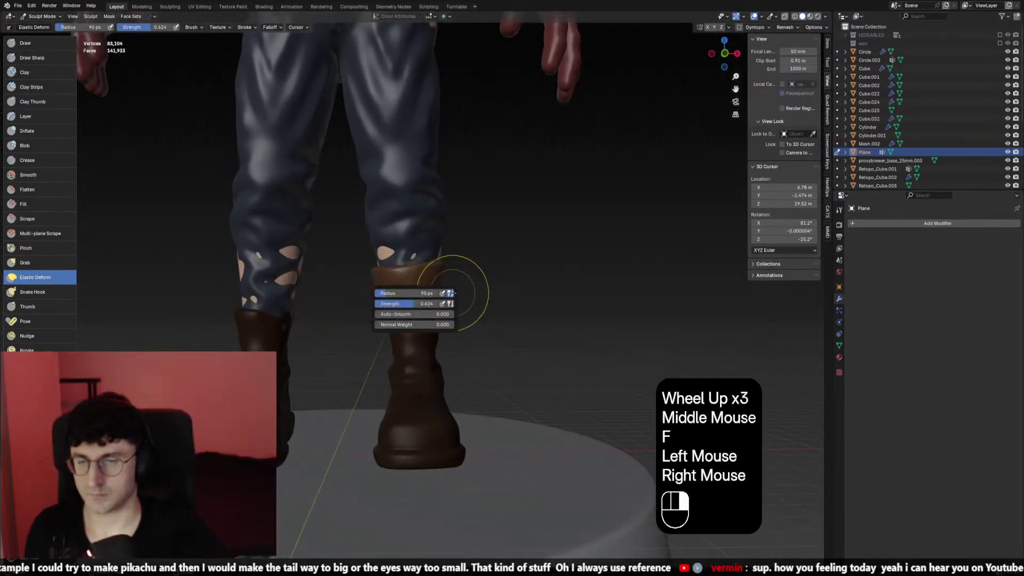
{"action": "scroll", "coordinate": [517, 217], "scroll_direction": "down", "scroll_amount": 1}
{"action": "middle_click_drag", "start_coordinate": [516, 217], "coordinate": [533, 240]}
{"action": "scroll", "coordinate": [532, 240], "scroll_direction": "down", "scroll_amount": 1}
{"action": "key", "text": "KP_1"}
{"action": "key", "text": "KP_3"}
{"action": "key", "text": "KP_1"}
{"action": "key", "text": "f"}
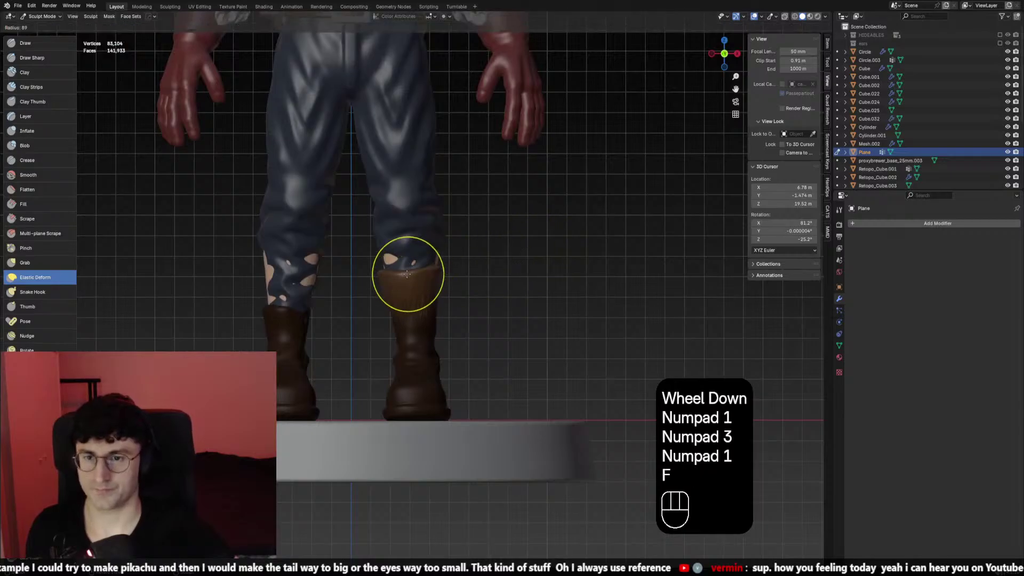
{"action": "left_click", "coordinate": [407, 273]}
{"action": "left_click", "coordinate": [399, 269]}
{"action": "double_click", "coordinate": [389, 270]}
{"action": "left_click", "coordinate": [391, 288]}
{"action": "key", "text": "f"}
{"action": "left_click", "coordinate": [393, 297]}
Refine the inner side of the boot's shaft with Elastic Deform at an 86 px radius and compare its outline from the front
{"action": "middle_click_drag", "start_coordinate": [393, 297], "coordinate": [398, 320]}
{"action": "key", "text": "f"}
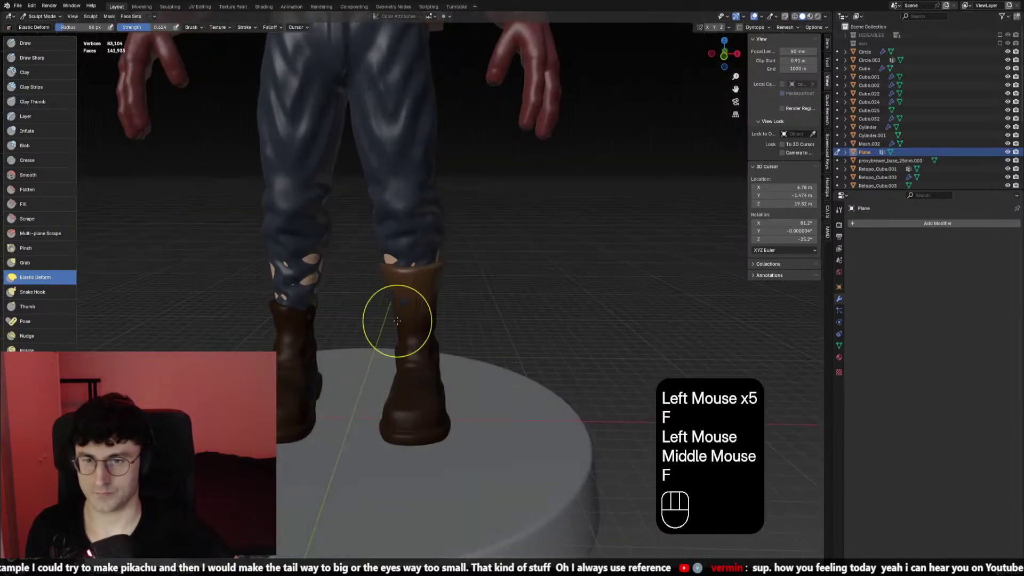
{"action": "left_click", "coordinate": [397, 320]}
{"action": "double_click", "coordinate": [400, 297]}
{"action": "left_click", "coordinate": [400, 297]}
{"action": "scroll", "coordinate": [456, 302], "scroll_direction": "down", "scroll_amount": 1}
{"action": "key", "text": "KP_1"}
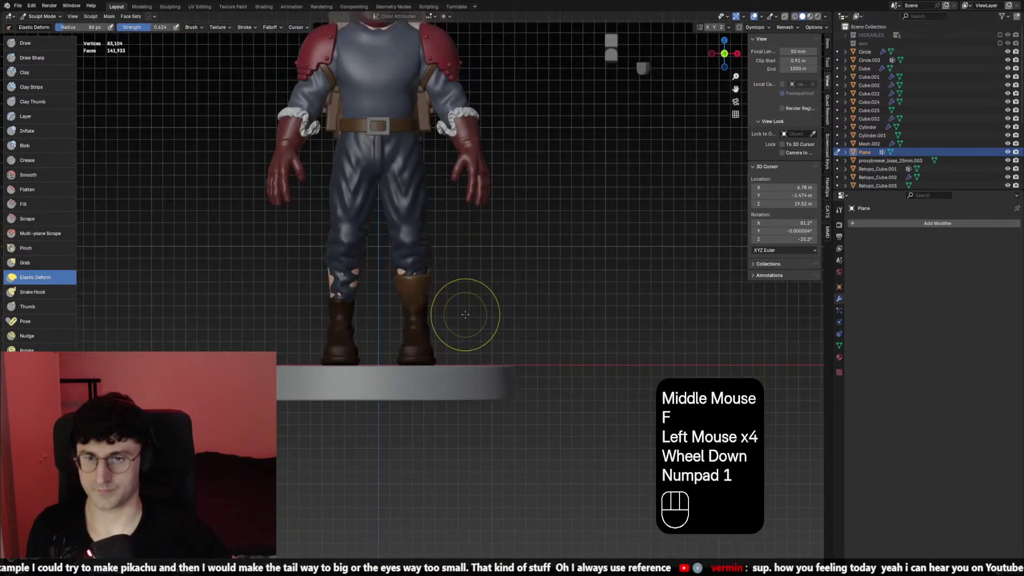
{"action": "key", "text": "f"}
{"action": "left_click", "coordinate": [420, 262]}
Isolate the boots in local view and look straight down on their openings
{"action": "key", "text": "KP_3"}
{"action": "key", "text": "slash"}
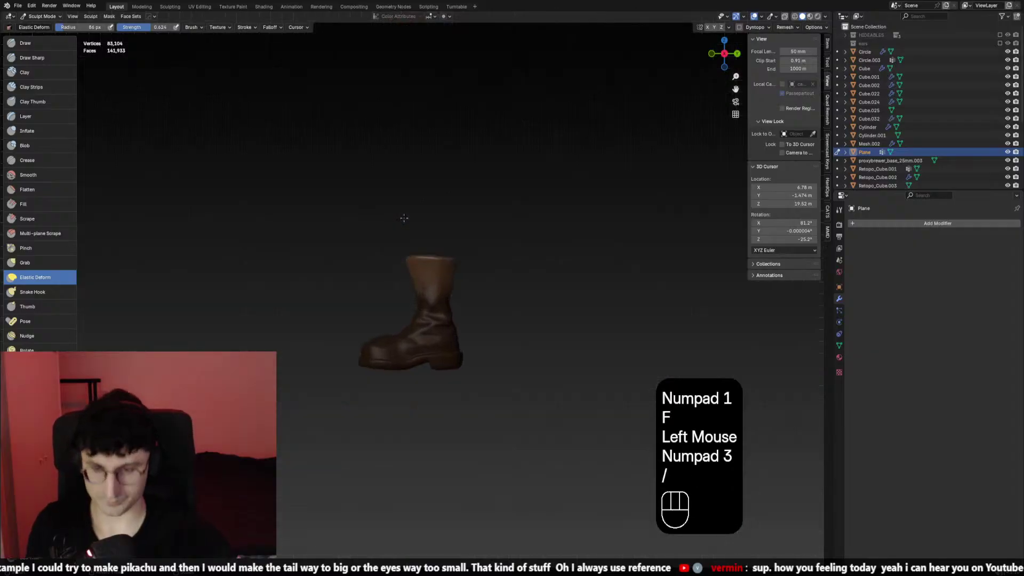
{"action": "middle_click_drag", "start_coordinate": [422, 267], "coordinate": [418, 361]}
{"action": "scroll", "coordinate": [457, 411], "scroll_direction": "down", "scroll_amount": 1}
{"action": "key", "text": "KP_7"}
Round the back corners of the extended boot's opening from above with small Elastic Deform strokes and smooth its edge
{"action": "left_click_drag", "start_coordinate": [478, 251], "coordinate": [487, 245], "text": "shift"}
{"action": "key", "text": "f"}
{"action": "left_click", "coordinate": [487, 245]}
{"action": "key", "text": "f"}
{"action": "left_click", "coordinate": [468, 213]}
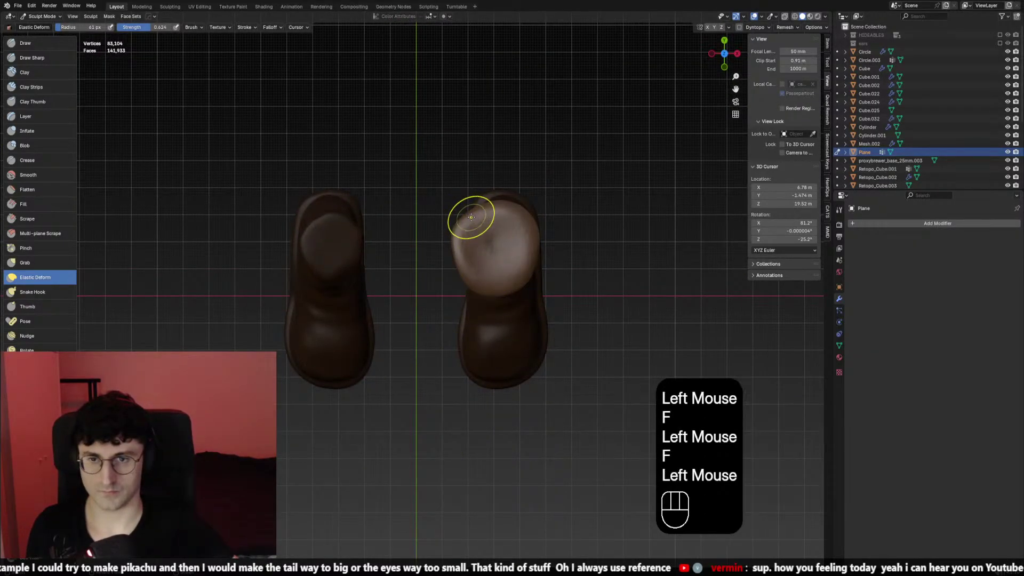
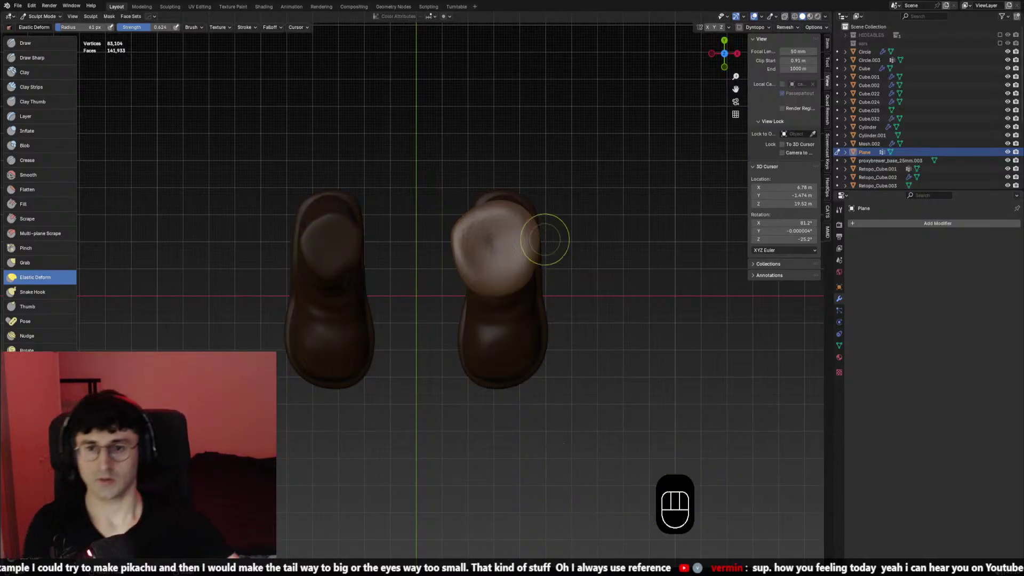
{"action": "left_click", "coordinate": [467, 225]}
{"action": "left_click", "coordinate": [469, 222]}
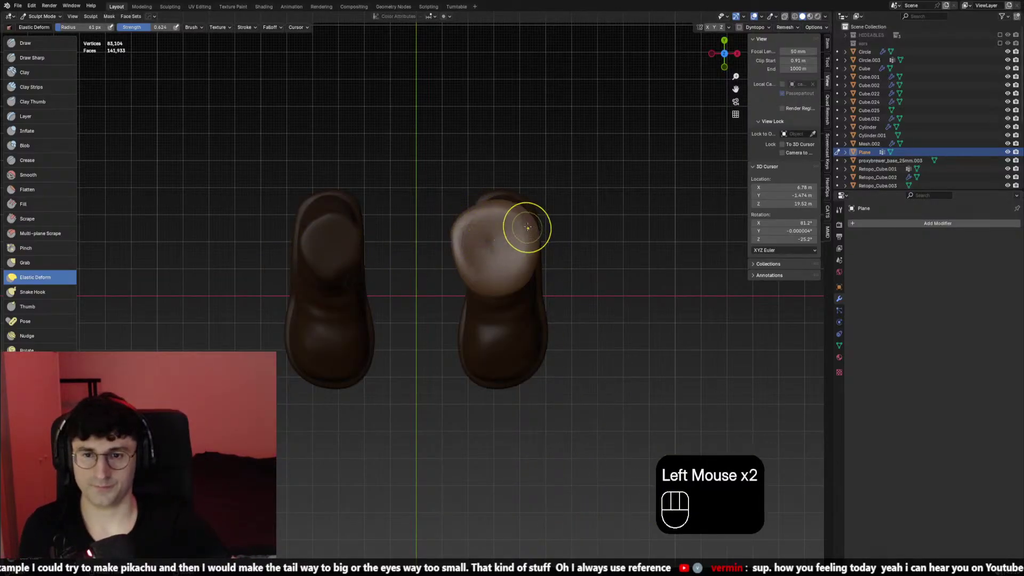
{"action": "left_click_drag", "start_coordinate": [528, 227], "coordinate": [531, 228]}
{"action": "left_click_drag", "start_coordinate": [495, 216], "coordinate": [478, 216]}
{"action": "left_click_drag", "start_coordinate": [468, 234], "coordinate": [464, 244], "text": "shift"}
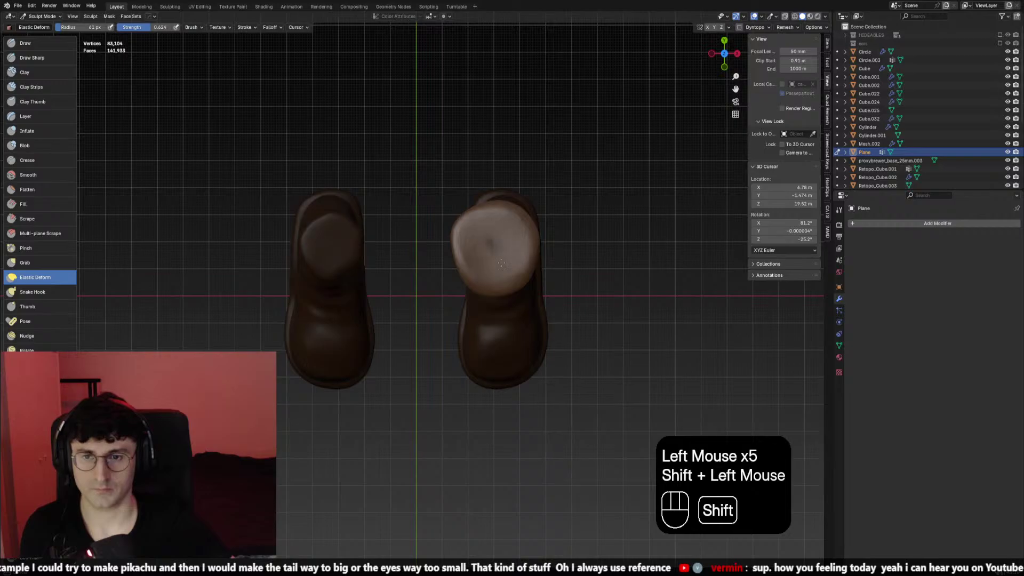
Adjust the back edge of the boot's opening from above with Elastic Deform at a 59 px radius
{"action": "key", "text": "f"}
{"action": "left_click", "coordinate": [509, 222]}
{"action": "left_click", "coordinate": [473, 210]}
{"action": "left_click", "coordinate": [480, 211]}
{"action": "left_click", "coordinate": [512, 210]}
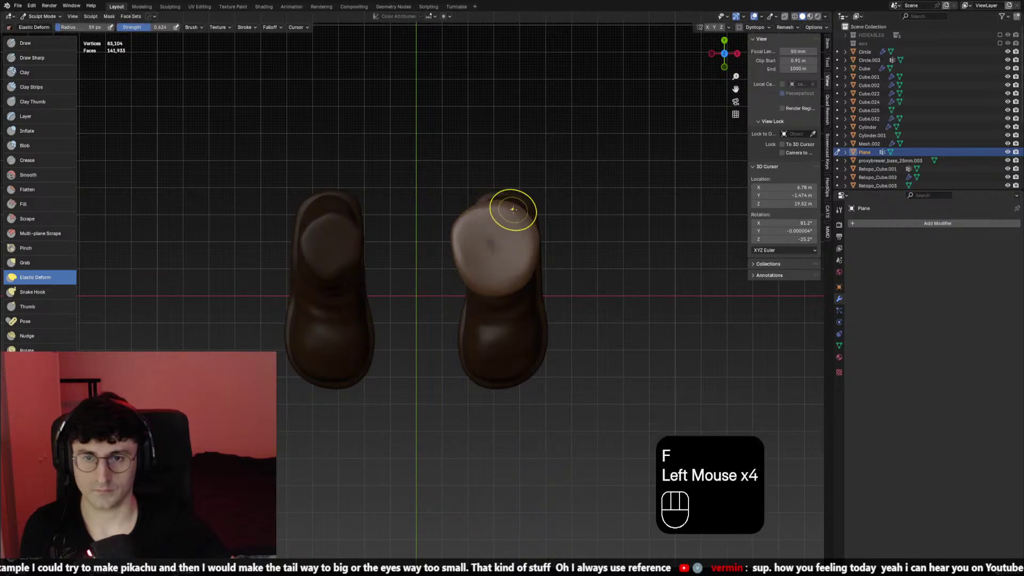
{"action": "left_click", "coordinate": [506, 213]}
{"action": "left_click", "coordinate": [471, 218]}
Even out the sides and front of the boot's opening with Elastic Deform at an 81 px radius, smoothing its top surface
{"action": "key", "text": "f"}
{"action": "left_click", "coordinate": [470, 219]}
{"action": "left_click", "coordinate": [468, 210]}
{"action": "left_click", "coordinate": [459, 229]}
{"action": "left_click", "coordinate": [450, 247]}
{"action": "left_click", "coordinate": [502, 224]}
{"action": "left_click", "coordinate": [523, 233]}
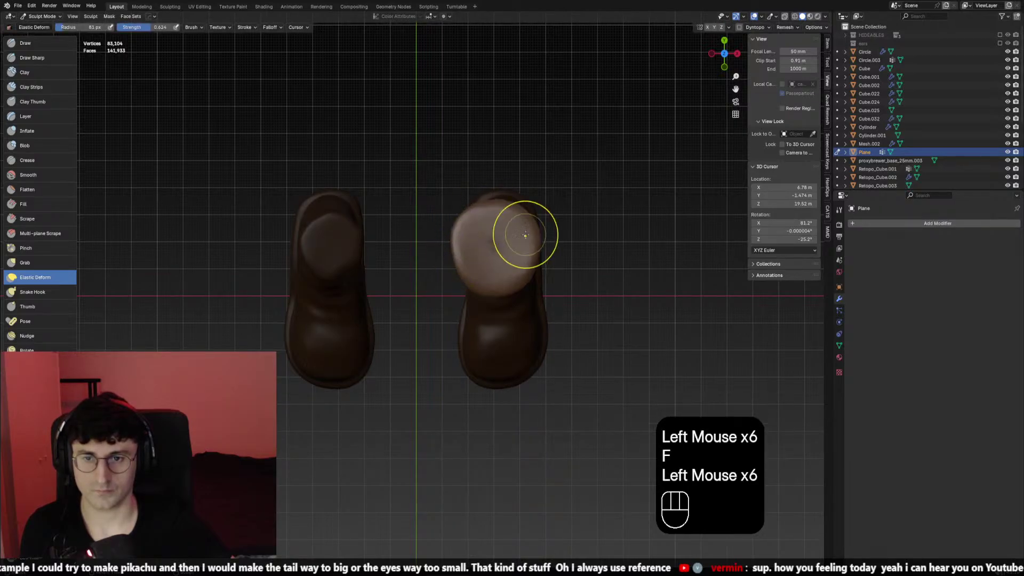
{"action": "left_click", "coordinate": [510, 267]}
{"action": "left_click", "coordinate": [511, 267]}
{"action": "left_click", "coordinate": [522, 272]}
{"action": "left_click", "coordinate": [502, 238], "text": "shift"}
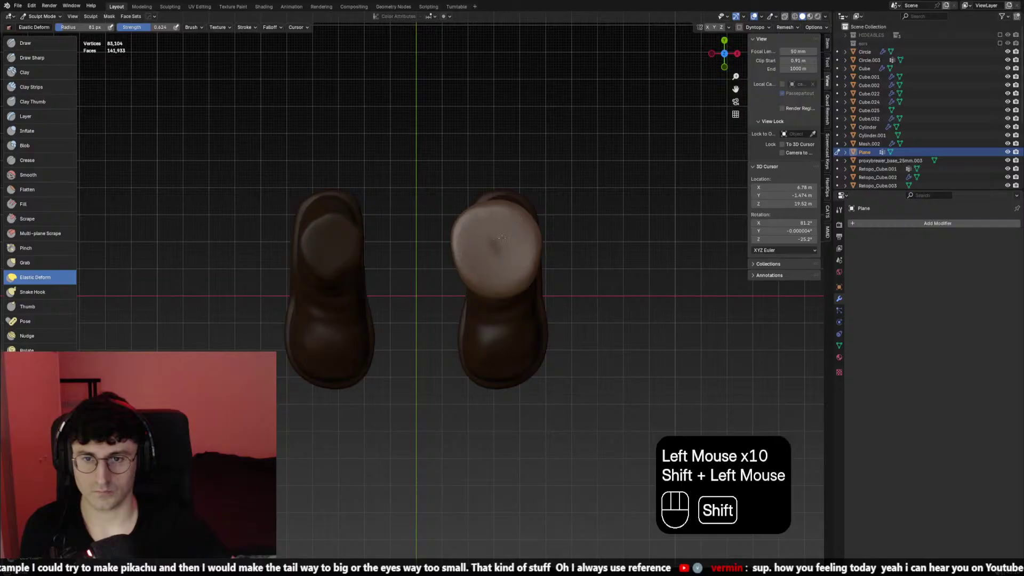
{"action": "key", "text": "f"}
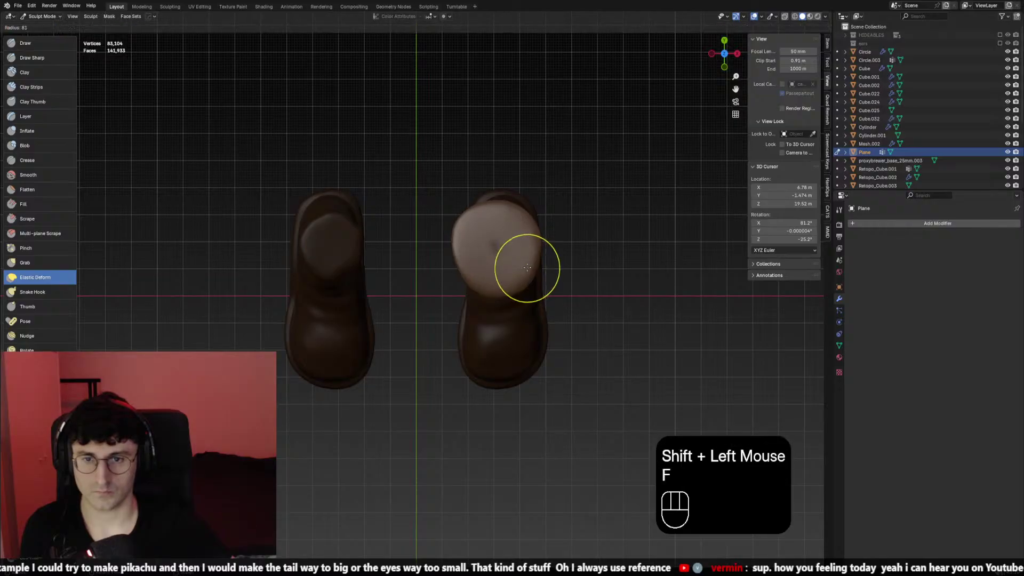
{"action": "left_click", "coordinate": [527, 261]}
{"action": "left_click", "coordinate": [530, 257]}
Level the top rim of the extended boot in the front view with small Elastic Deform strokes
{"action": "key", "text": "KP_1"}
{"action": "middle_click_drag", "start_coordinate": [529, 220], "coordinate": [518, 240], "text": "shift"}
{"action": "key", "text": "f"}
{"action": "left_click", "coordinate": [486, 199]}
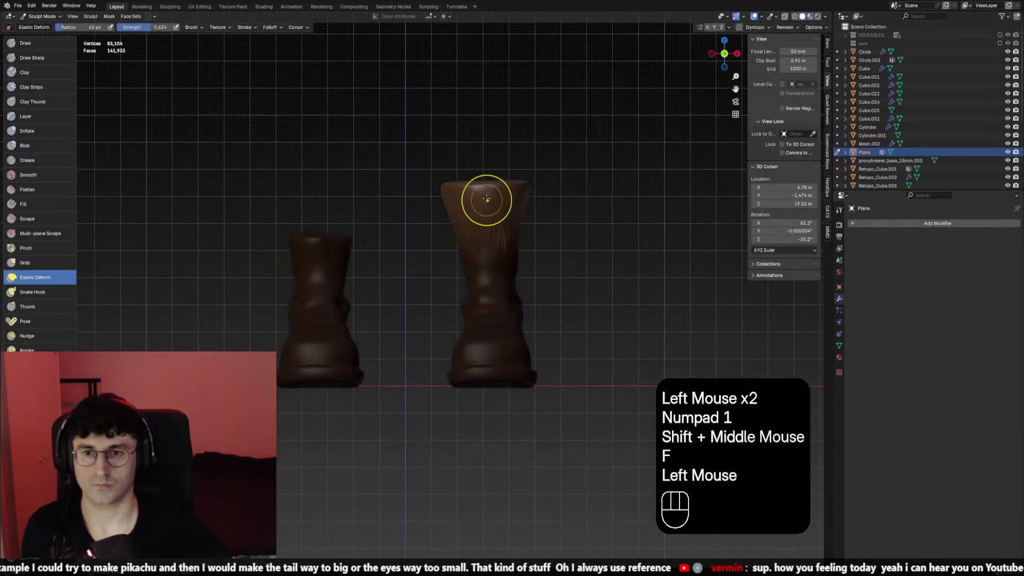
{"action": "left_click", "coordinate": [487, 182]}
{"action": "left_click", "coordinate": [487, 176]}
{"action": "left_click", "coordinate": [493, 179]}
{"action": "left_click", "coordinate": [496, 178]}
{"action": "double_click", "coordinate": [462, 185]}
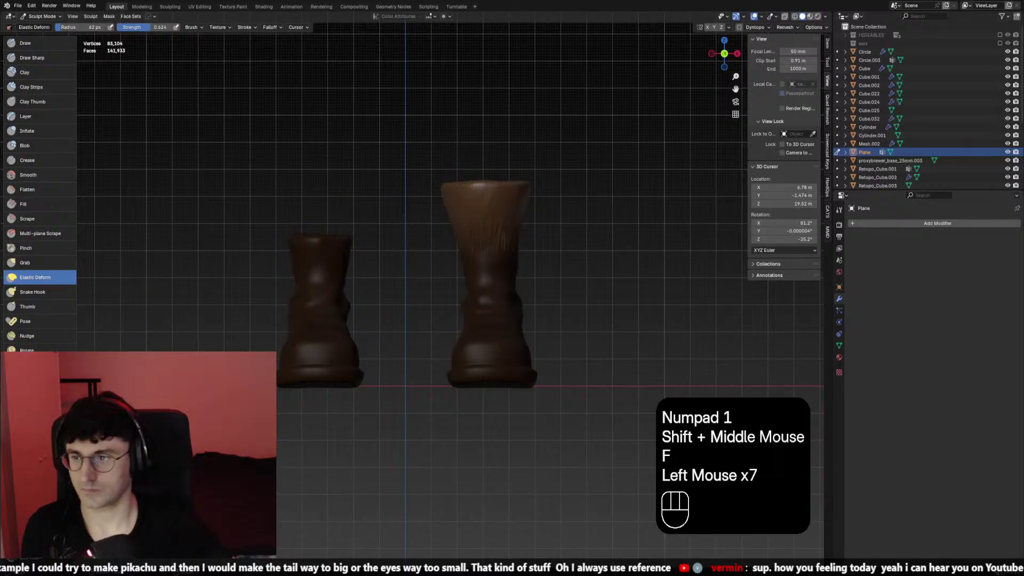
Voxel-remesh the boots and smooth the stretched surface of the extended shaft
{"action": "key", "text": "ctrl+r"}
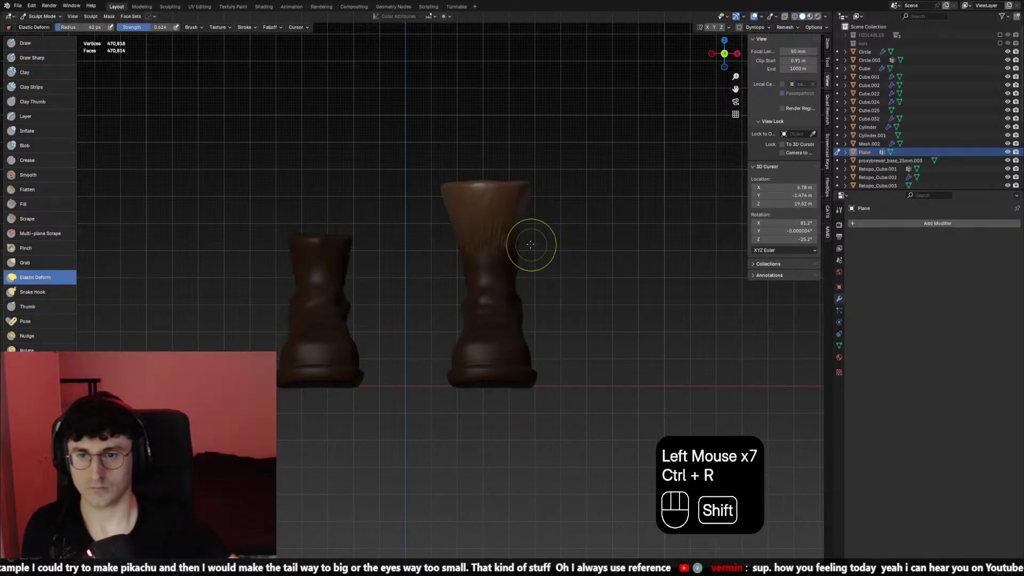
{"action": "left_click", "coordinate": [526, 238], "text": "shift"}
{"action": "middle_click_drag", "start_coordinate": [525, 235], "coordinate": [476, 246]}
{"action": "left_click", "coordinate": [526, 231], "text": "shift"}
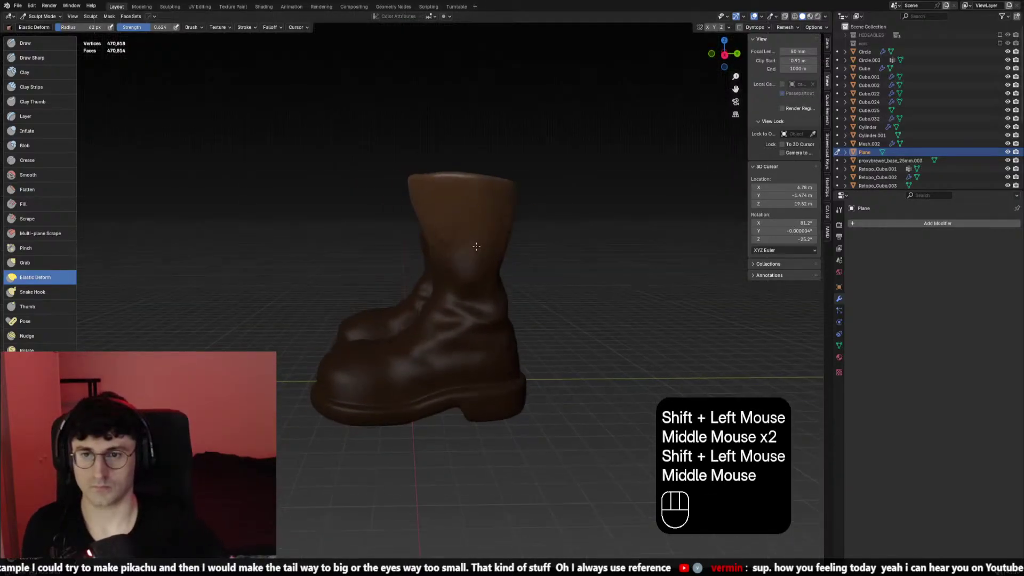
Tighten the boot shaft's back edge and level its rim in the side view with resized Elastic Deform strokes
{"action": "key", "text": "KP_1"}
{"action": "key", "text": "KP_3"}
{"action": "key", "text": "f"}
{"action": "left_click", "coordinate": [482, 238]}
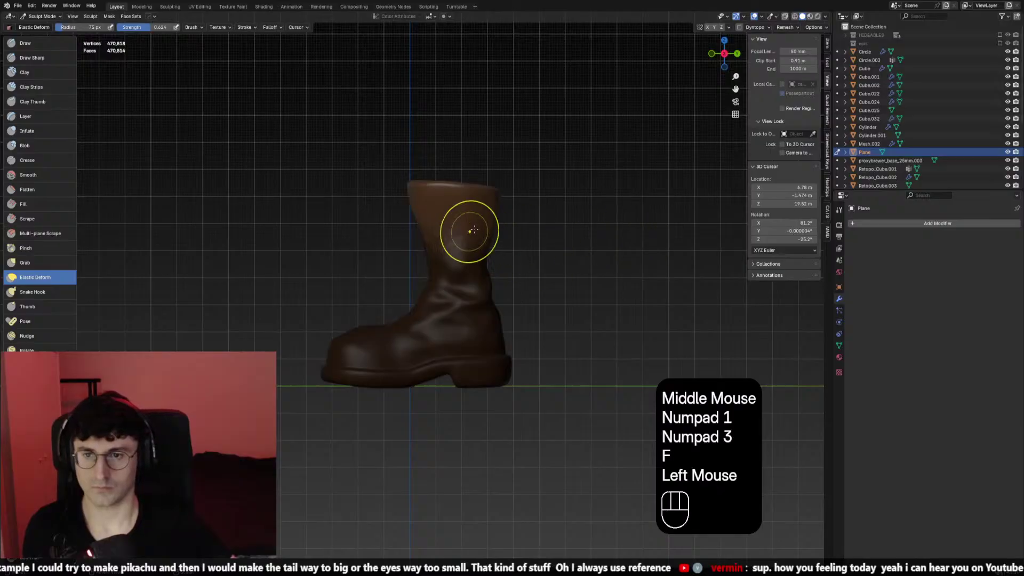
{"action": "left_click", "coordinate": [501, 208]}
{"action": "key", "text": "f"}
{"action": "left_click", "coordinate": [482, 190]}
{"action": "left_click", "coordinate": [475, 179]}
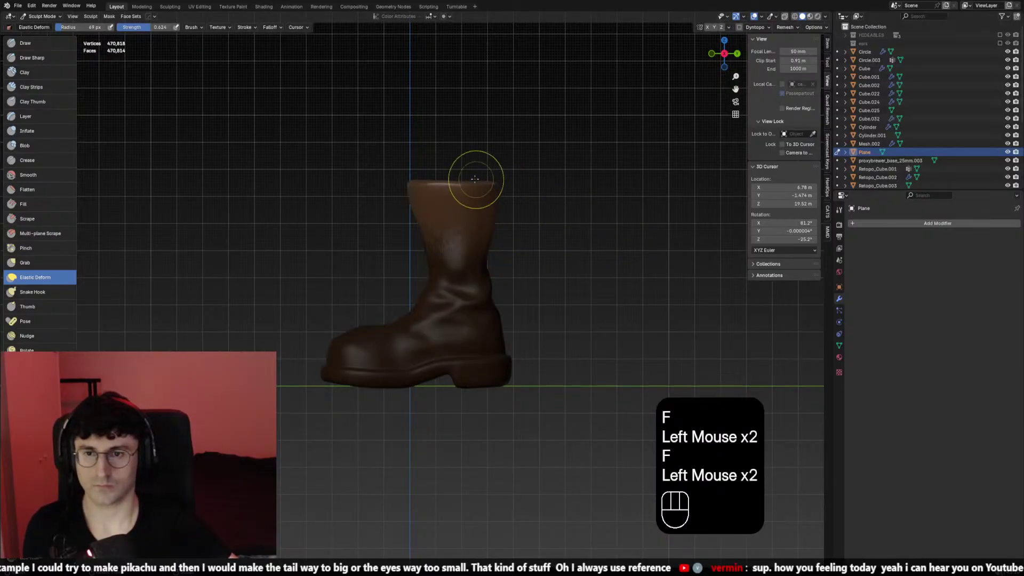
{"action": "left_click", "coordinate": [474, 179]}
{"action": "left_click", "coordinate": [473, 190]}
{"action": "left_click", "coordinate": [469, 187]}
{"action": "left_click", "coordinate": [462, 184]}
{"action": "left_click", "coordinate": [456, 181]}
{"action": "key", "text": "ctrl+KP_1"}
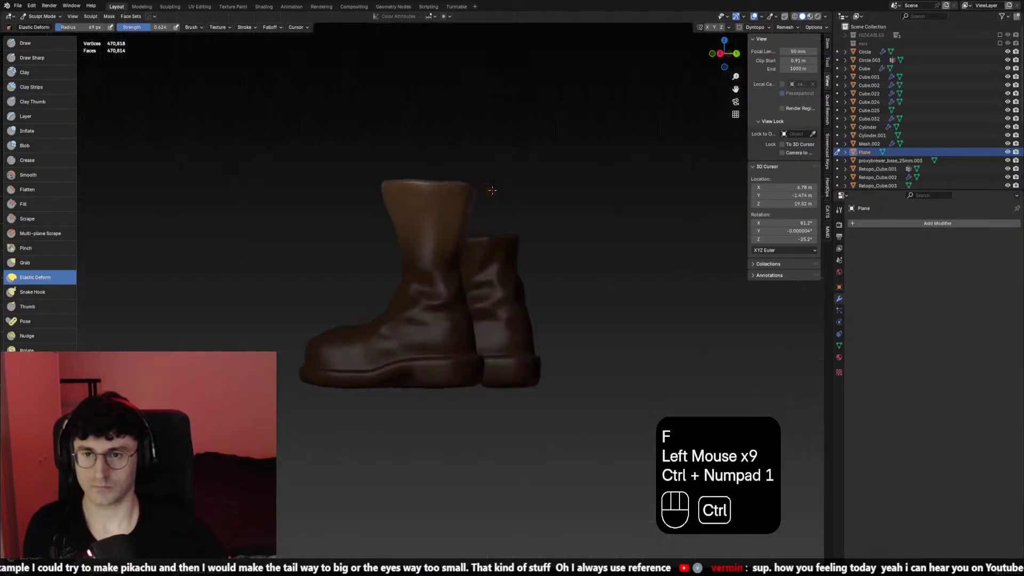
Level the tall boot's top rim in the left side view with short Elastic Deform strokes at a 49 px radius
{"action": "key", "text": "ctrl+KP_3"}
{"action": "left_click", "coordinate": [352, 182]}
{"action": "left_click", "coordinate": [351, 182]}
{"action": "left_click", "coordinate": [350, 181]}
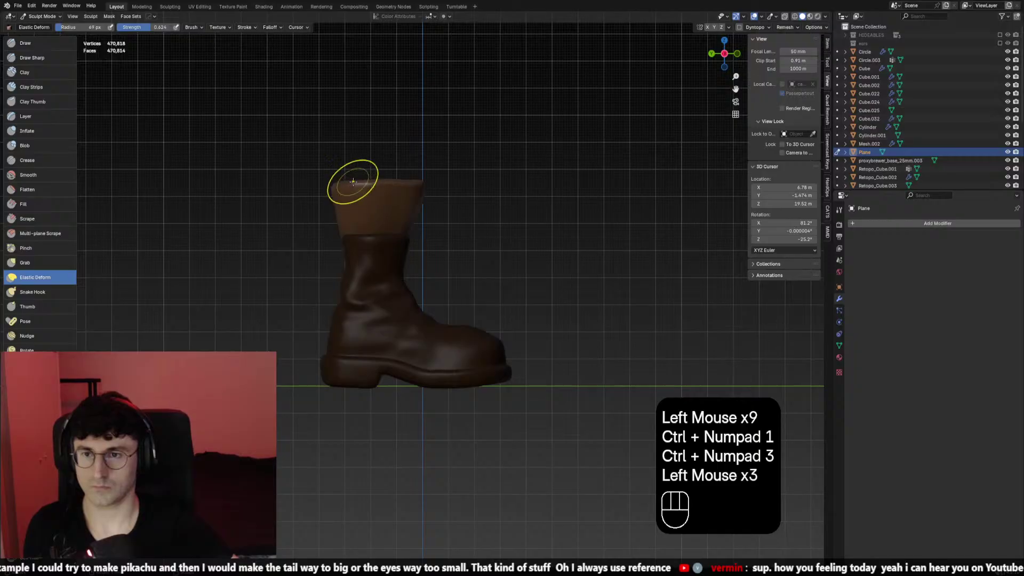
{"action": "left_click", "coordinate": [344, 181]}
{"action": "left_click", "coordinate": [338, 182]}
{"action": "left_click", "coordinate": [357, 178]}
{"action": "left_click", "coordinate": [365, 176]}
Even out the boot's rim and outer edge in the back view with Elastic Deform at 59 and 54 px, adding light smoothing
{"action": "key", "text": "ctrl+KP_1"}
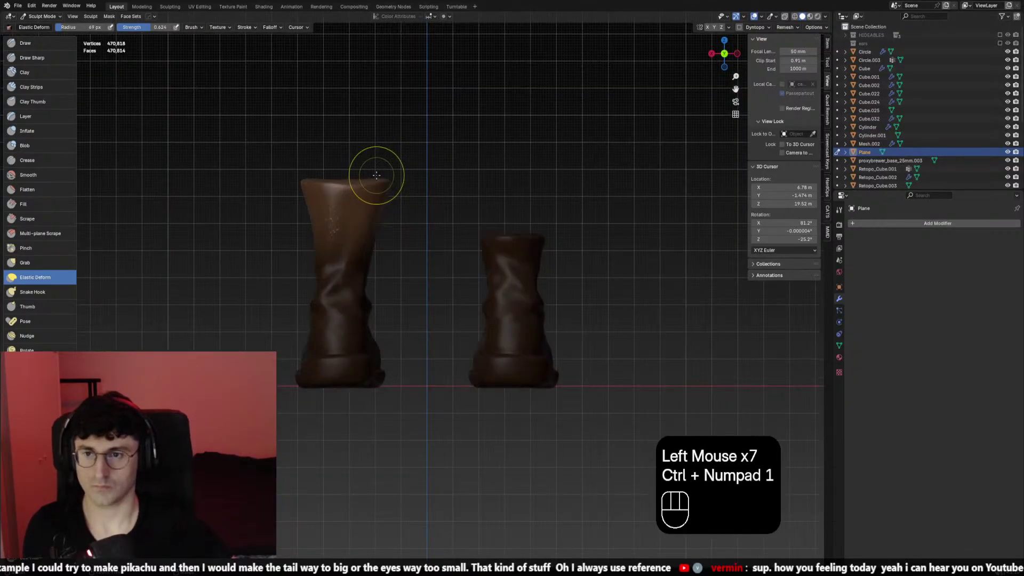
{"action": "key", "text": "f"}
{"action": "left_click", "coordinate": [359, 189]}
{"action": "left_click", "coordinate": [353, 188]}
{"action": "left_click", "coordinate": [349, 185]}
{"action": "left_click_drag", "start_coordinate": [398, 206], "coordinate": [385, 208]}
{"action": "left_click", "coordinate": [380, 208], "text": "shift"}
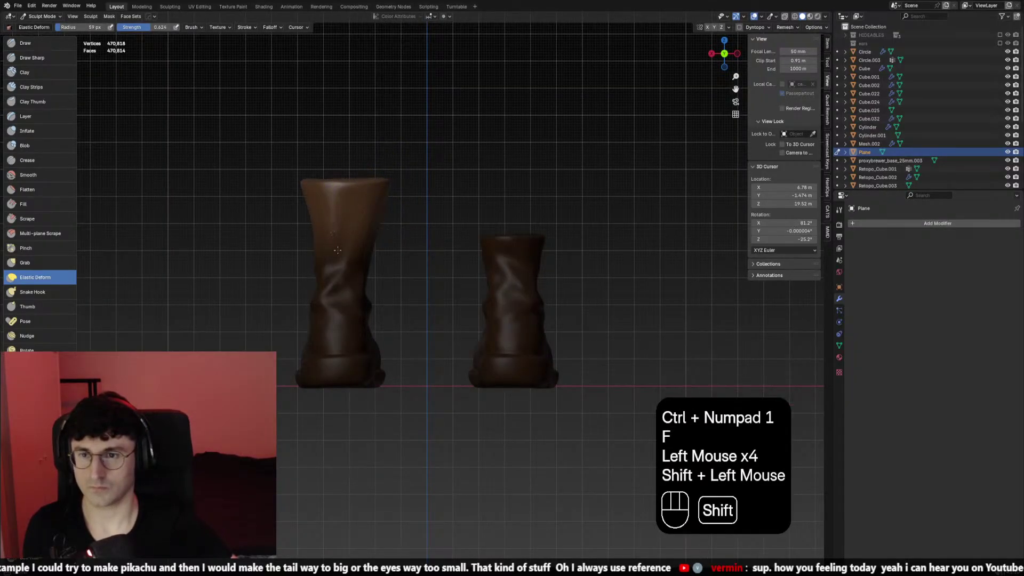
{"action": "key", "text": "f"}
{"action": "left_click", "coordinate": [341, 187]}
{"action": "left_click", "coordinate": [339, 187]}
{"action": "left_click", "coordinate": [338, 187]}
{"action": "left_click", "coordinate": [338, 186]}
{"action": "left_click", "coordinate": [338, 186], "text": "shift"}
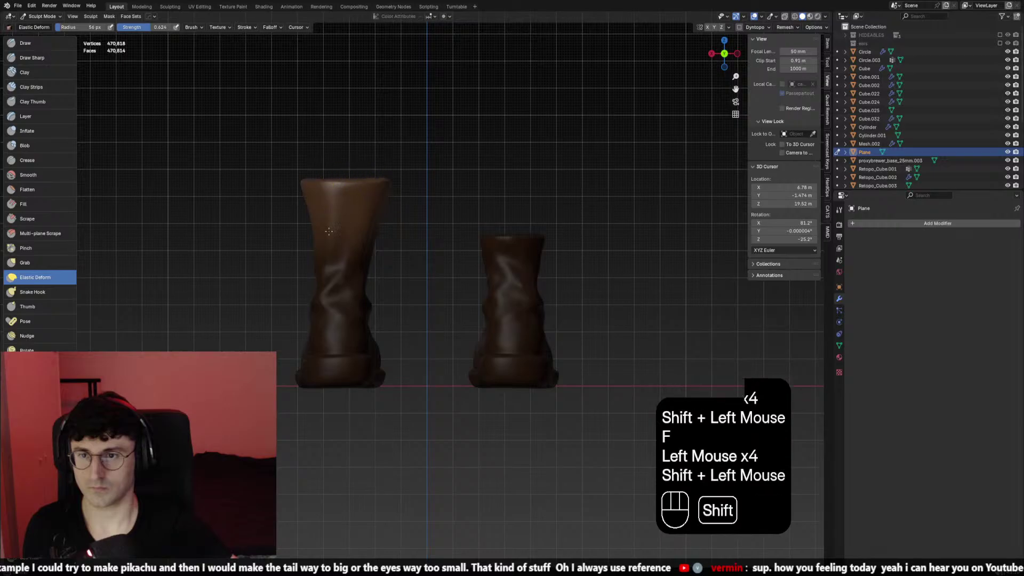
Refine both sides of the boot shaft and its rim in the back view with a 73 px Elastic Deform brush
{"action": "key", "text": "f"}
{"action": "left_click", "coordinate": [314, 231]}
{"action": "key", "text": "f"}
{"action": "left_click", "coordinate": [322, 231]}
{"action": "left_click", "coordinate": [305, 228]}
{"action": "left_click_drag", "start_coordinate": [305, 228], "coordinate": [310, 220]}
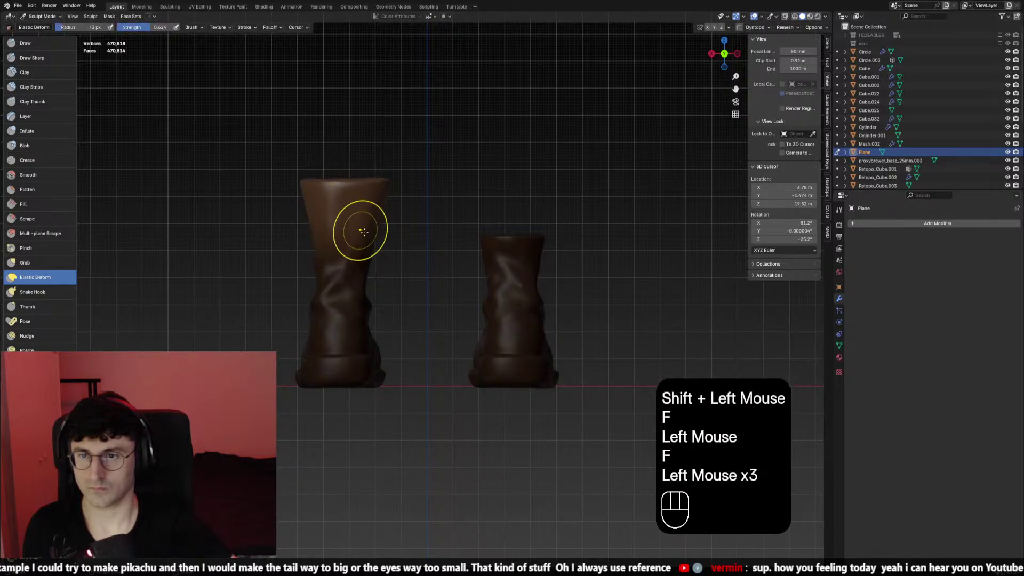
{"action": "left_click_drag", "start_coordinate": [395, 214], "coordinate": [390, 212]}
{"action": "left_click_drag", "start_coordinate": [391, 195], "coordinate": [386, 194]}
{"action": "left_click", "coordinate": [386, 194]}
{"action": "left_click", "coordinate": [320, 184]}
{"action": "left_click", "coordinate": [319, 184]}
{"action": "left_click", "coordinate": [320, 184]}
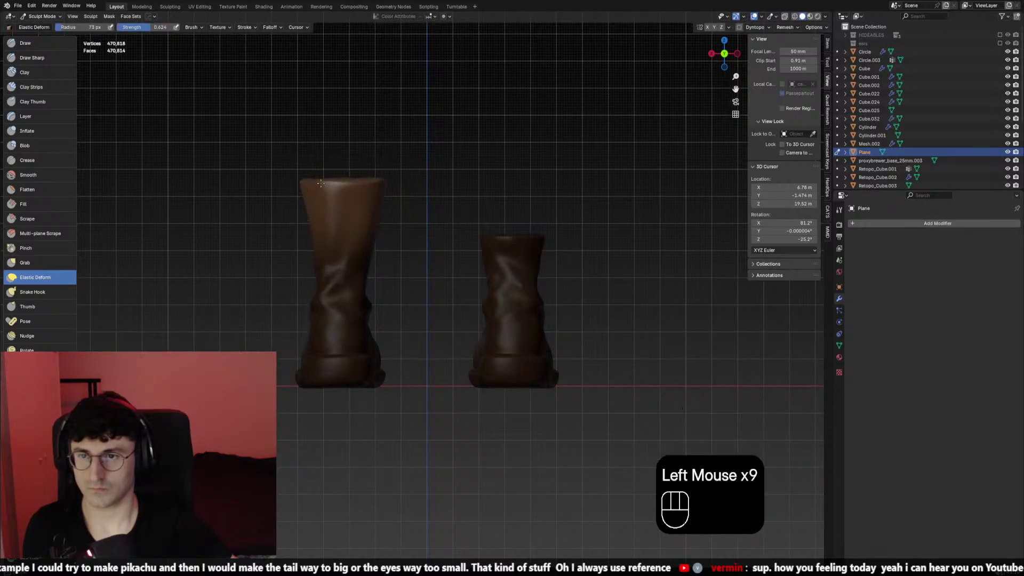
{"action": "left_click", "coordinate": [333, 186]}
{"action": "left_click", "coordinate": [387, 188]}
Clear the boots' sculpt mask and bring back the whole character in the front view
{"action": "key", "text": "alt+m"}
{"action": "key", "text": "slash"}
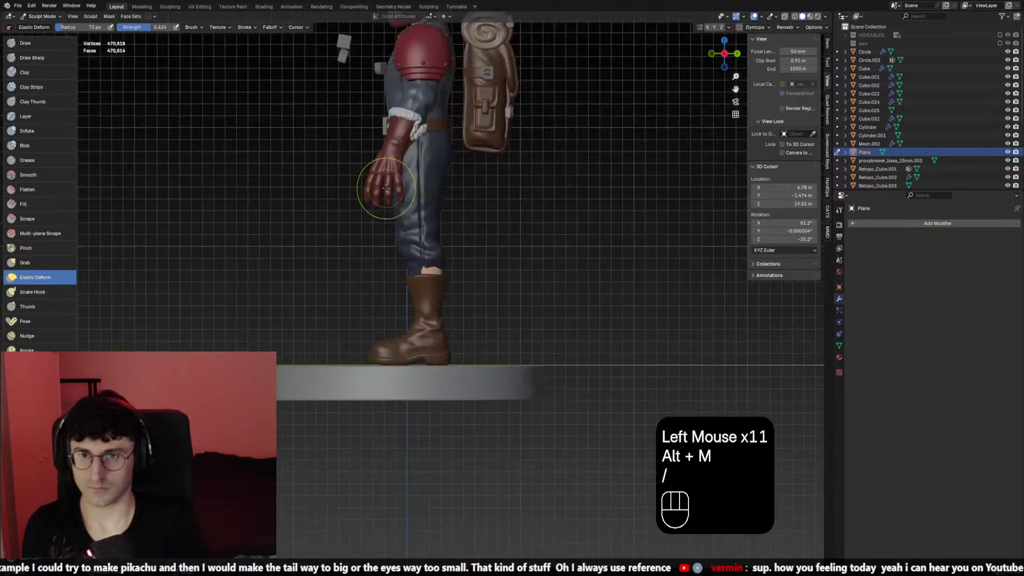
{"action": "key", "text": "KP_1"}
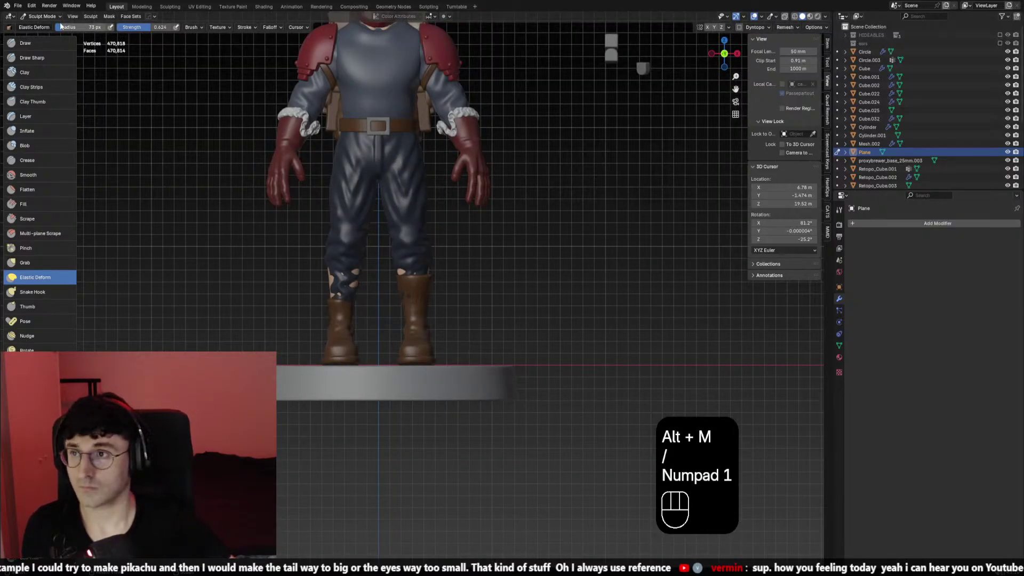
Delete the linked geometry of the short boot in Edit Mode, keeping only the tall boot
{"action": "left_click", "coordinate": [41, 16]}
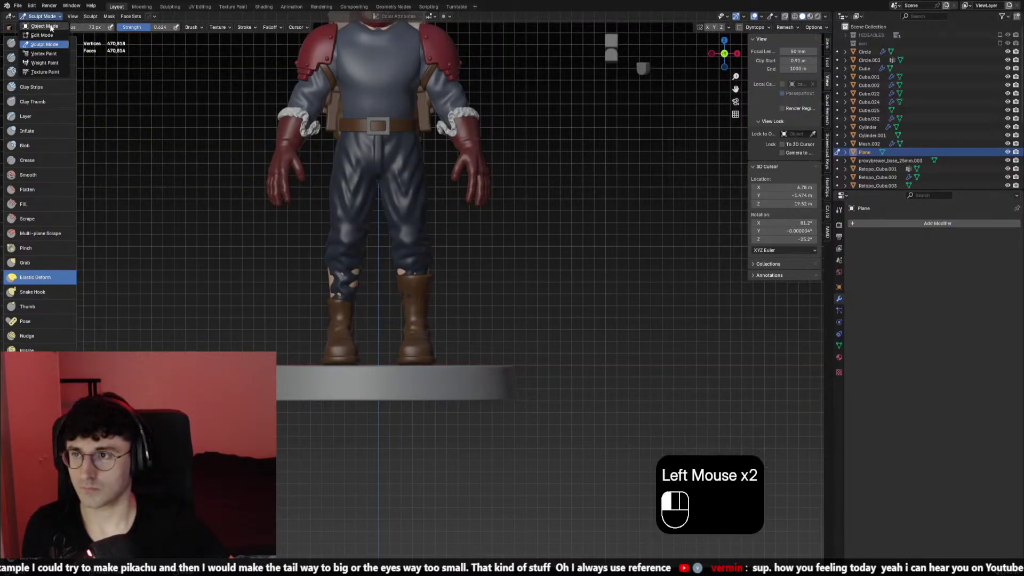
{"action": "left_click", "coordinate": [48, 27]}
{"action": "key", "text": "Tab"}
{"action": "left_click", "coordinate": [341, 335]}
{"action": "key", "text": "l"}
{"action": "key", "text": "x"}
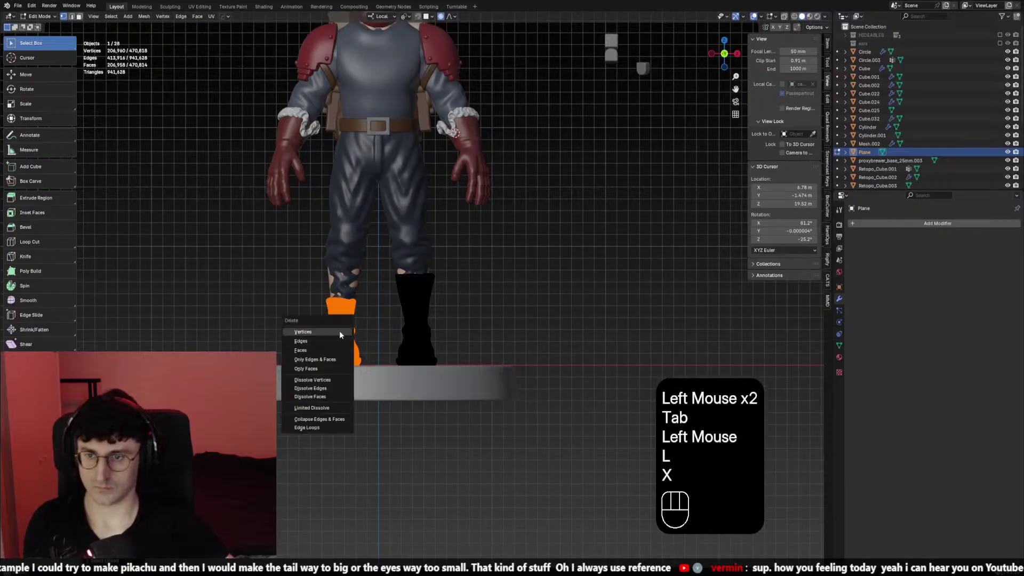
{"action": "left_click", "coordinate": [306, 343]}
{"action": "key", "text": "Tab"}
Add an X-axis Mirror modifier to the tall boot with the Cylinder as its mirror object
{"action": "left_click", "coordinate": [433, 317]}
{"action": "left_click", "coordinate": [433, 316]}
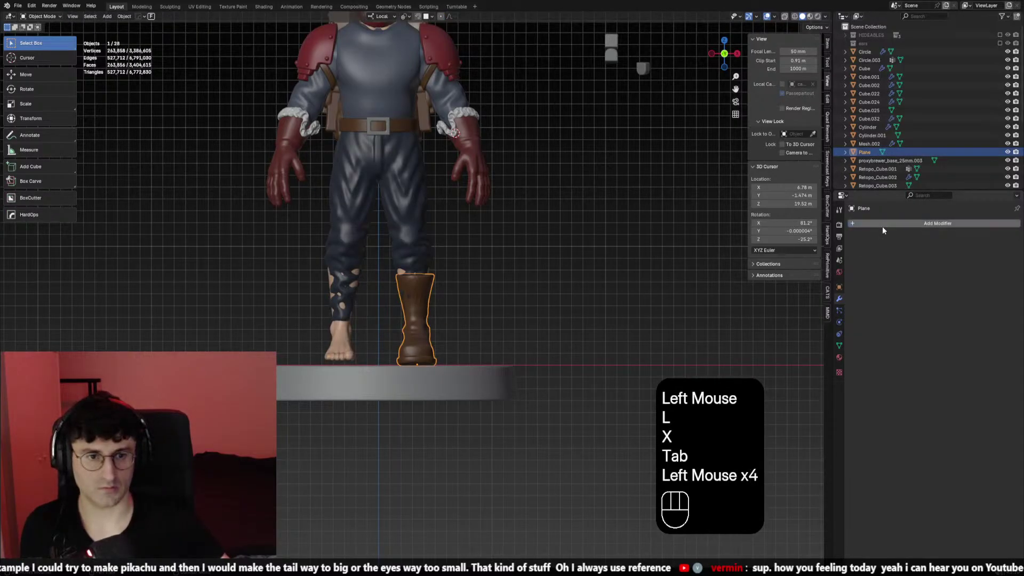
{"action": "left_click", "coordinate": [938, 222]}
{"action": "left_click", "coordinate": [866, 242]}
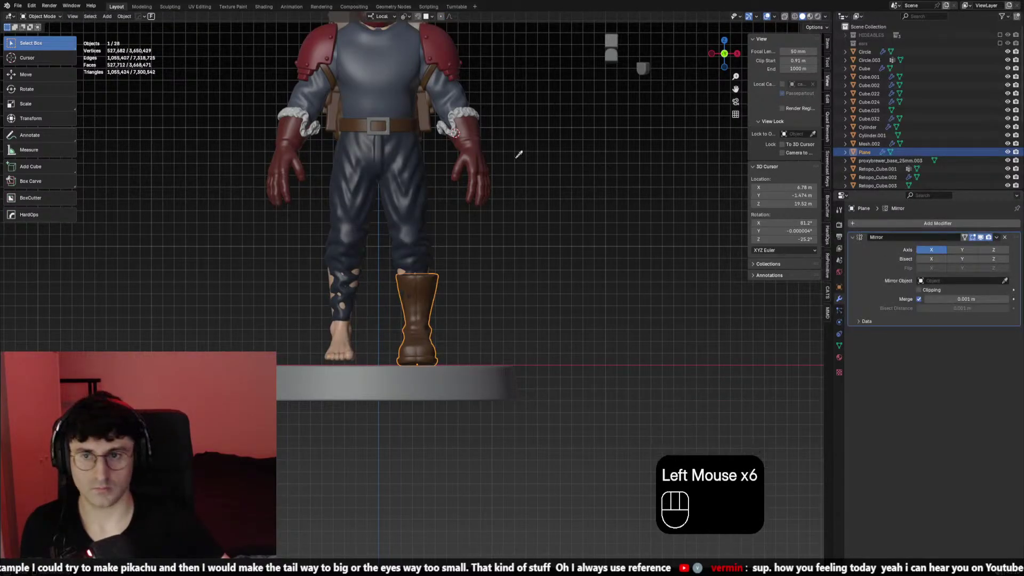
{"action": "left_click", "coordinate": [409, 131]}
{"action": "left_click", "coordinate": [428, 295]}
Return the boots to Sculpt Mode and smooth the shaft surface from the front and side
{"action": "middle_click_drag", "start_coordinate": [428, 296], "coordinate": [548, 302], "text": "shift"}
{"action": "scroll", "coordinate": [548, 302], "scroll_direction": "up", "scroll_amount": 2}
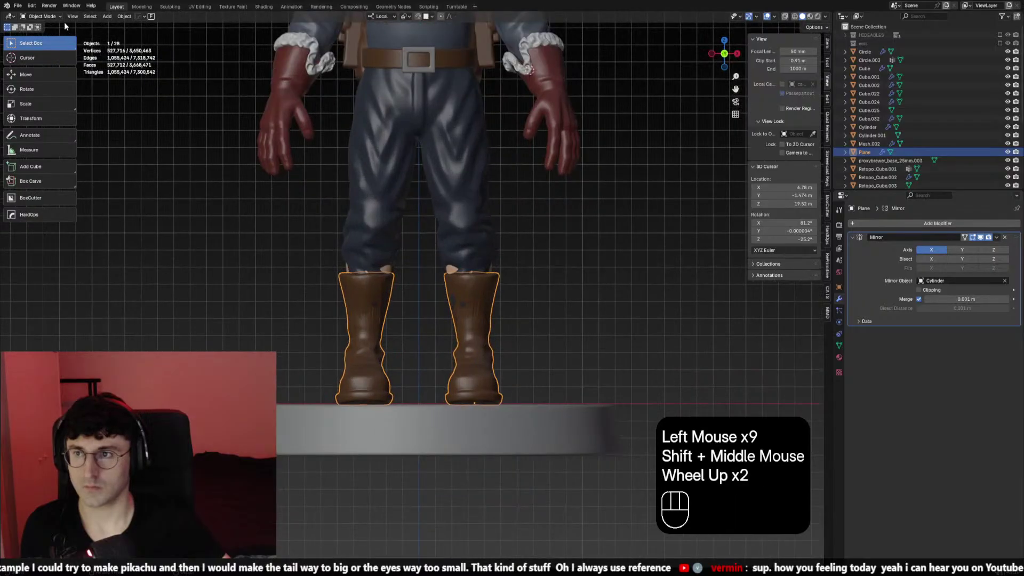
{"action": "left_click", "coordinate": [48, 16]}
{"action": "left_click", "coordinate": [44, 44]}
{"action": "scroll", "coordinate": [697, 319], "scroll_direction": "up", "scroll_amount": 1}
{"action": "middle_click_drag", "start_coordinate": [697, 320], "coordinate": [450, 350], "text": "shift"}
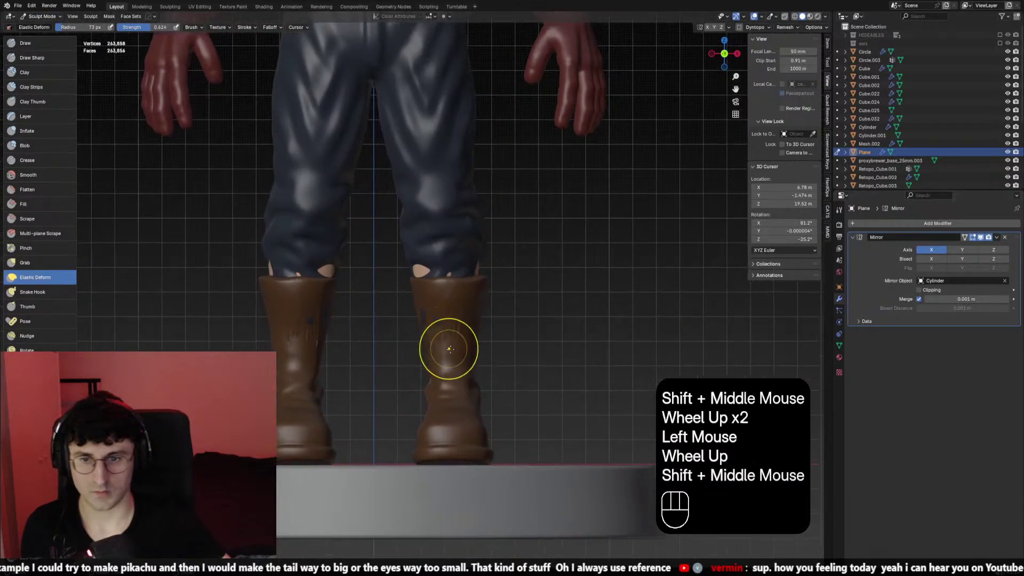
{"action": "left_click_drag", "start_coordinate": [450, 349], "coordinate": [495, 313], "text": "shift"}
{"action": "middle_click_drag", "start_coordinate": [496, 313], "coordinate": [447, 327]}
{"action": "left_click_drag", "start_coordinate": [469, 312], "coordinate": [507, 322], "text": "shift"}
{"action": "middle_click_drag", "start_coordinate": [507, 322], "coordinate": [443, 323]}
{"action": "left_click_drag", "start_coordinate": [442, 323], "coordinate": [461, 326], "text": "shift"}
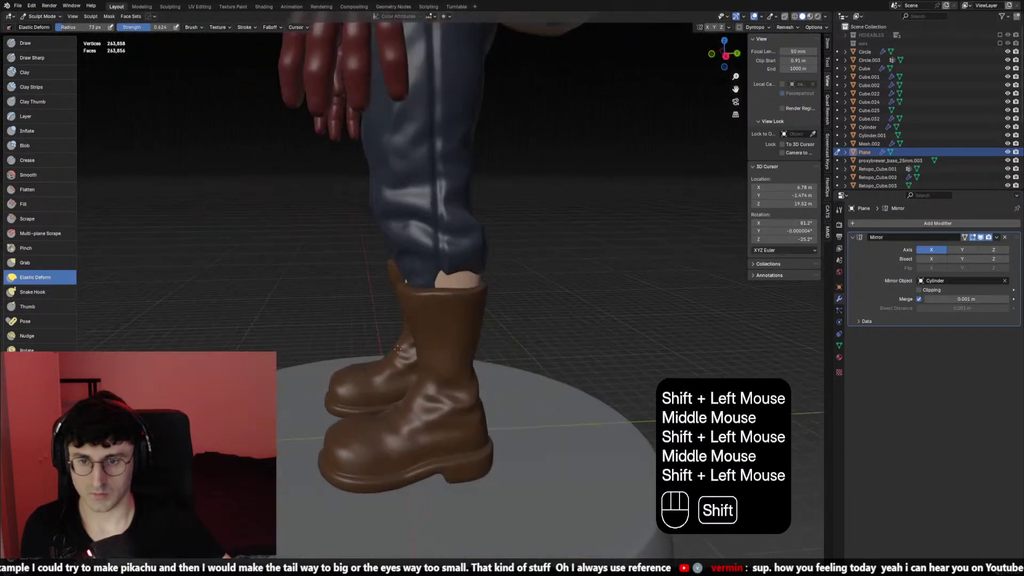
{"action": "middle_click_drag", "start_coordinate": [480, 331], "coordinate": [414, 339]}
{"action": "left_click_drag", "start_coordinate": [414, 339], "coordinate": [429, 342], "text": "shift"}
{"action": "middle_click_drag", "start_coordinate": [429, 341], "coordinate": [720, 320]}
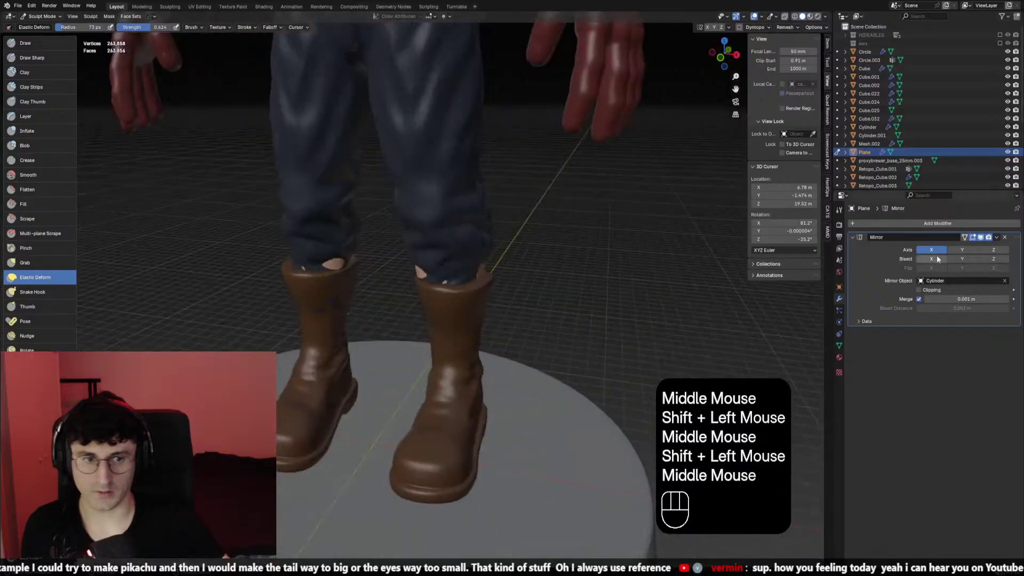
Hide the boot's Mirror modifier in the viewport and smooth the remaining unevenness around the shaft
{"action": "left_click", "coordinate": [980, 237]}
{"action": "middle_click_drag", "start_coordinate": [512, 320], "coordinate": [537, 325]}
{"action": "left_click_drag", "start_coordinate": [482, 315], "coordinate": [464, 309], "text": "shift"}
{"action": "middle_click_drag", "start_coordinate": [464, 309], "coordinate": [476, 306]}
{"action": "left_click_drag", "start_coordinate": [476, 306], "coordinate": [480, 298], "text": "shift"}
{"action": "middle_click_drag", "start_coordinate": [523, 301], "coordinate": [443, 312]}
{"action": "left_click_drag", "start_coordinate": [469, 314], "coordinate": [492, 319], "text": "shift"}
{"action": "middle_click_drag", "start_coordinate": [485, 318], "coordinate": [443, 335]}
{"action": "middle_click_drag", "start_coordinate": [442, 336], "coordinate": [393, 361]}
Reshape the back of the boot's opening around the trouser leg with resized Elastic Deform strokes from behind
{"action": "key", "text": "f"}
{"action": "left_click", "coordinate": [397, 356]}
{"action": "key", "text": "f"}
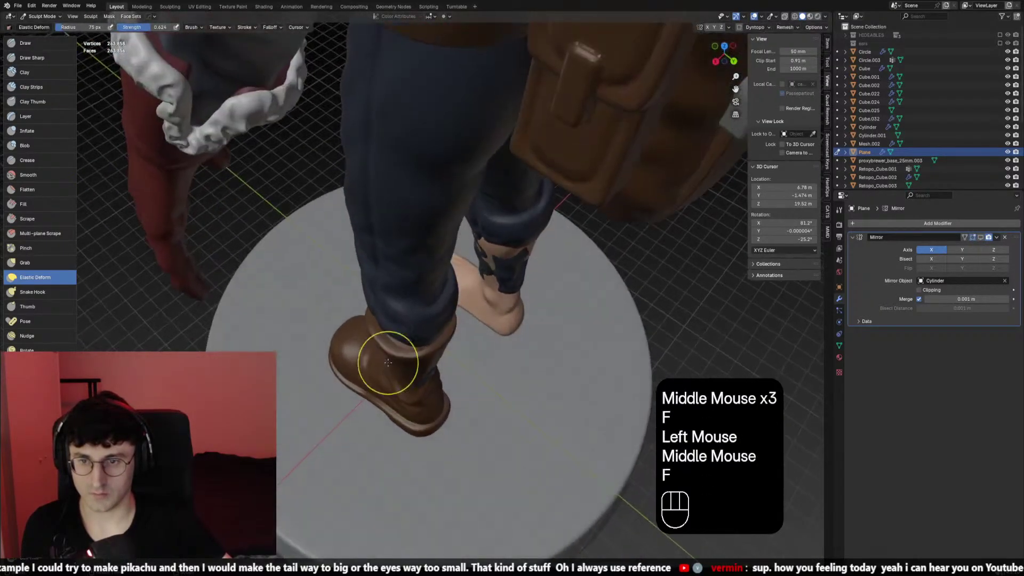
{"action": "left_click", "coordinate": [374, 337]}
{"action": "left_click_drag", "start_coordinate": [374, 337], "coordinate": [414, 347]}
{"action": "left_click", "coordinate": [414, 347]}
{"action": "middle_click_drag", "start_coordinate": [413, 347], "coordinate": [544, 384]}
{"action": "key", "text": "KP_1"}
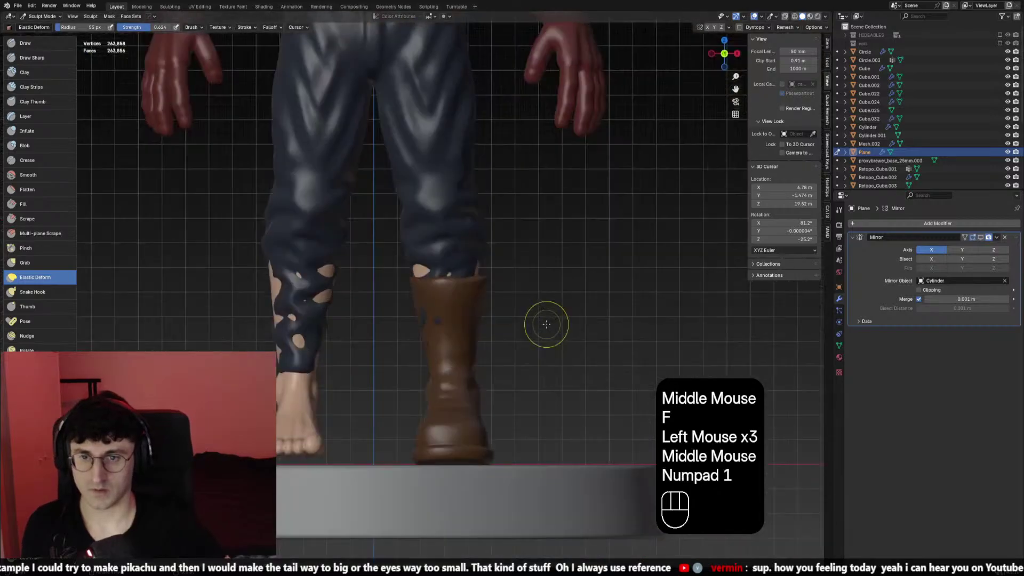
Adjust the front and outer edge of the boot's opening from above with a larger Elastic Deform brush
{"action": "mouse_move", "coordinate": [543, 322]}
{"action": "middle_mouse_down"}
{"action": "mouse_move", "coordinate": [503, 297]}
{"action": "mouse_move", "coordinate": [457, 320]}
{"action": "middle_mouse_up"}
{"action": "key", "text": "f"}
{"action": "left_click", "coordinate": [462, 312]}
{"action": "left_click", "coordinate": [469, 304]}
{"action": "key", "text": "f"}
{"action": "left_click", "coordinate": [491, 286]}
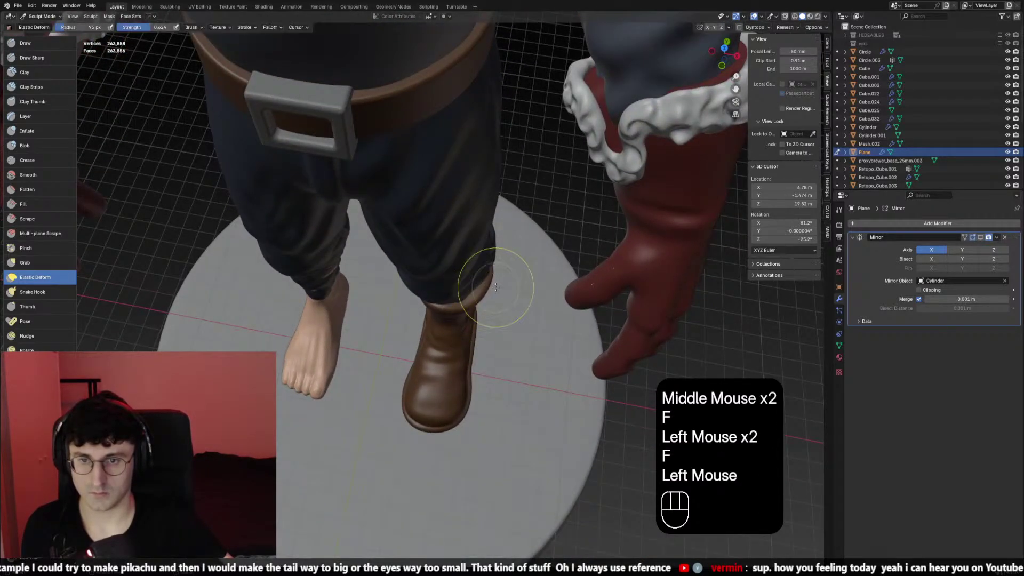
{"action": "left_click", "coordinate": [491, 285]}
{"action": "middle_click_drag", "start_coordinate": [491, 285], "coordinate": [480, 263]}
{"action": "key", "text": "KP_1"}
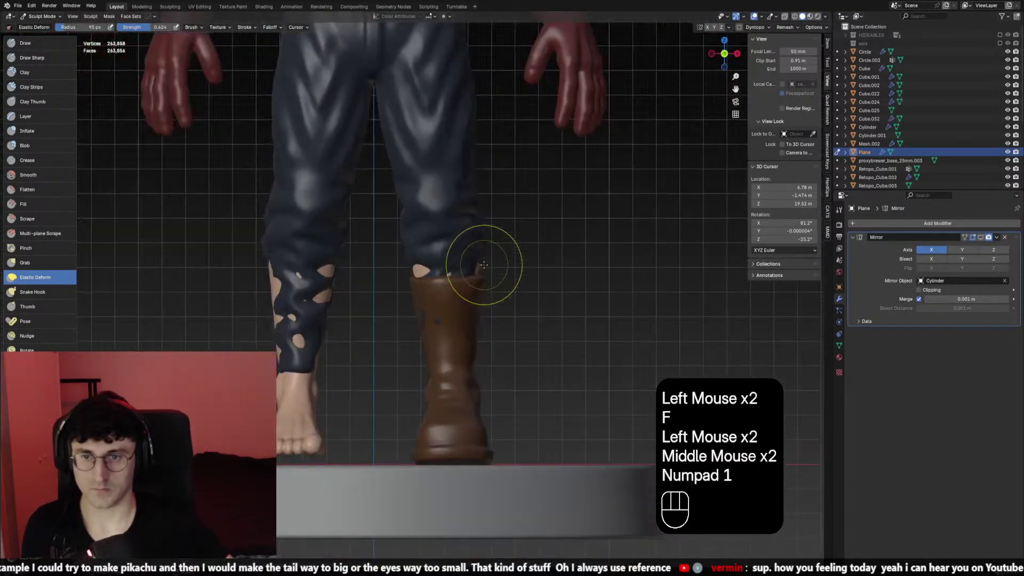
Fine-tune the inner and outer corners of the boot's rim in the front view with resized Elastic Deform strokes
{"action": "key", "text": "f"}
{"action": "left_click", "coordinate": [484, 277]}
{"action": "key", "text": "ctrl+z"}
{"action": "key", "text": "f"}
{"action": "left_click", "coordinate": [417, 274]}
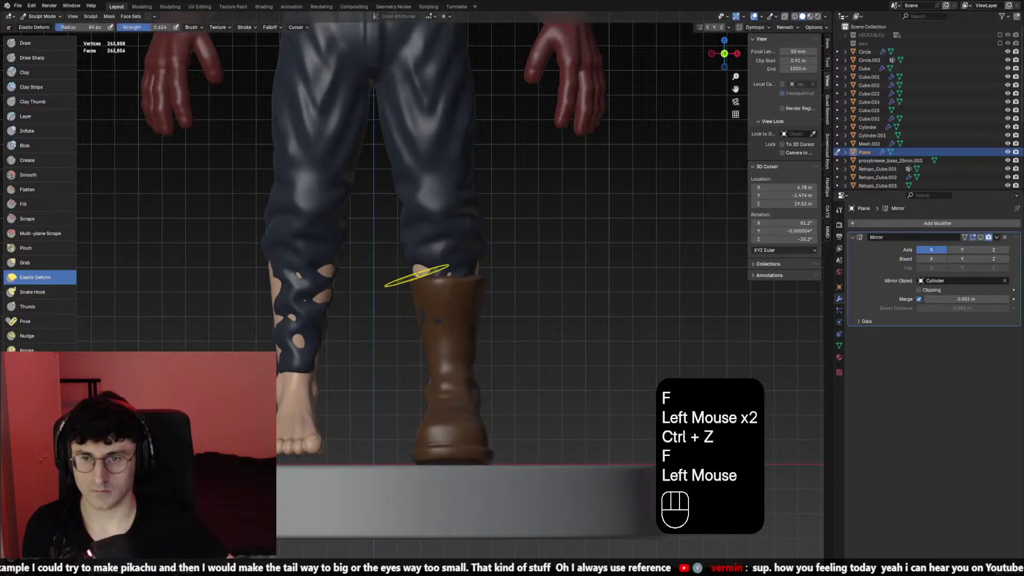
{"action": "double_click", "coordinate": [482, 276]}
Set the brush radius to 59 px and smooth small areas of the boot shaft from an angled view
{"action": "scroll", "coordinate": [488, 299], "scroll_direction": "down", "scroll_amount": 2}
{"action": "key", "text": "f"}
{"action": "left_click", "coordinate": [493, 320]}
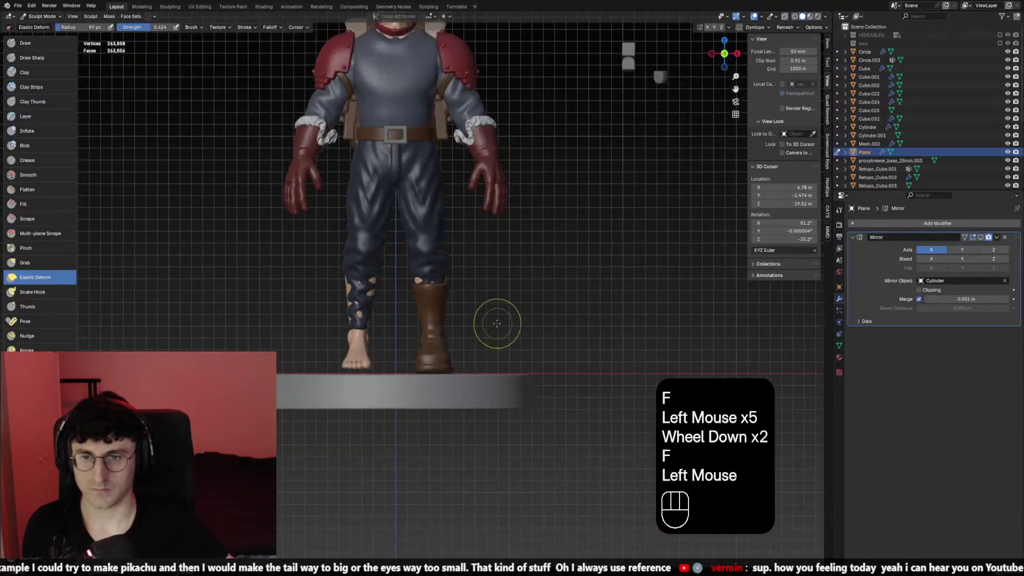
{"action": "scroll", "coordinate": [416, 309], "scroll_direction": "up", "scroll_amount": 2}
{"action": "mouse_move", "coordinate": [493, 320]}
{"action": "middle_mouse_down"}
{"action": "mouse_move", "coordinate": [416, 309]}
{"action": "mouse_move", "coordinate": [440, 295]}
{"action": "mouse_move", "coordinate": [419, 269]}
{"action": "mouse_move", "coordinate": [376, 281]}
{"action": "mouse_move", "coordinate": [392, 265]}
{"action": "mouse_move", "coordinate": [396, 278]}
{"action": "mouse_move", "coordinate": [377, 291]}
{"action": "middle_mouse_up"}
{"action": "left_click", "coordinate": [416, 308], "text": "shift"}
{"action": "left_click", "coordinate": [440, 295], "text": "shift"}
{"action": "middle_click", "coordinate": [419, 267]}
Switch sculpting to the trousers and activate the Line Project tool
{"action": "key", "text": "alt+q"}
{"action": "scroll", "coordinate": [405, 251], "scroll_direction": "down", "scroll_amount": 1}
{"action": "key", "text": "f"}
{"action": "left_click", "coordinate": [377, 322]}
{"action": "left_click_drag", "start_coordinate": [377, 323], "coordinate": [378, 330]}
{"action": "middle_click_drag", "start_coordinate": [106, 256], "coordinate": [123, 266]}
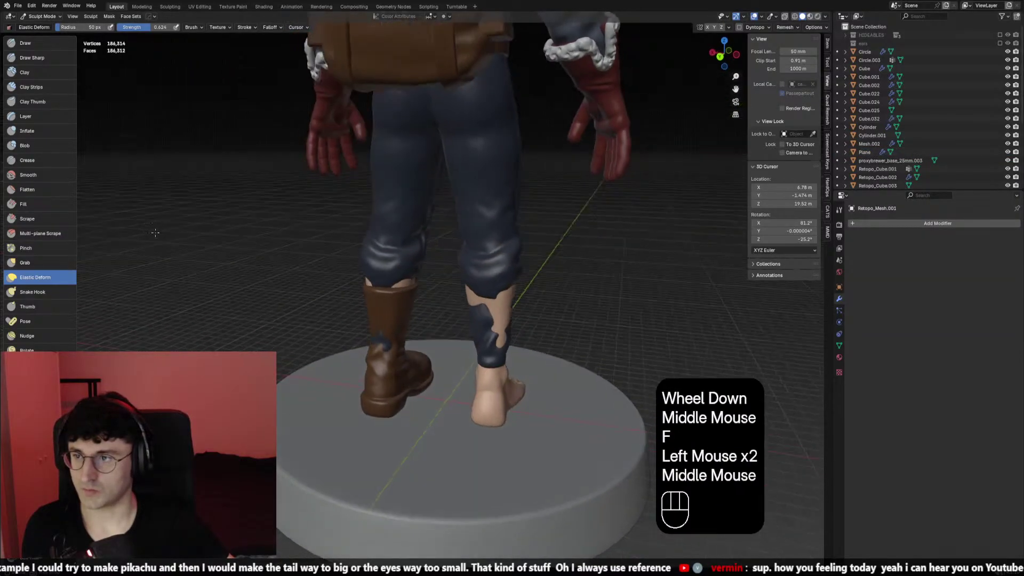
{"action": "middle_click_drag", "start_coordinate": [74, 373], "coordinate": [74, 304]}
{"action": "middle_click_drag", "start_coordinate": [40, 469], "coordinate": [40, 432]}
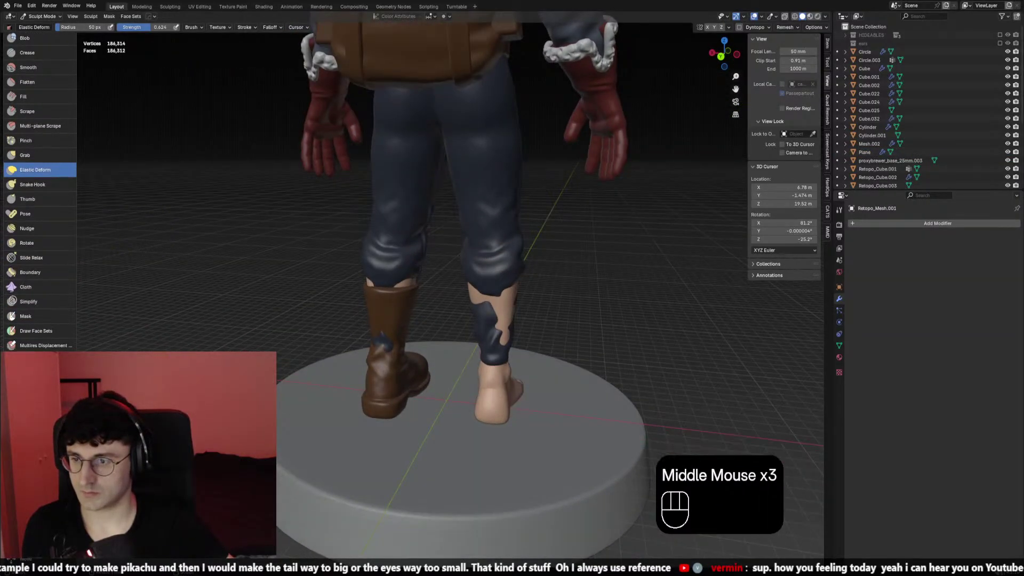
{"action": "left_click", "coordinate": [32, 464]}
Try to remove the ragged lower trouser legs with Line Project cuts below the knees from behind
{"action": "middle_click_drag", "start_coordinate": [358, 357], "coordinate": [373, 346]}
{"action": "left_click_drag", "start_coordinate": [372, 344], "coordinate": [451, 317]}
{"action": "right_click", "coordinate": [451, 317]}
{"action": "left_click_drag", "start_coordinate": [341, 283], "coordinate": [488, 282]}
{"action": "middle_click_drag", "start_coordinate": [488, 282], "coordinate": [361, 297]}
{"action": "key", "text": "ctrl+z"}
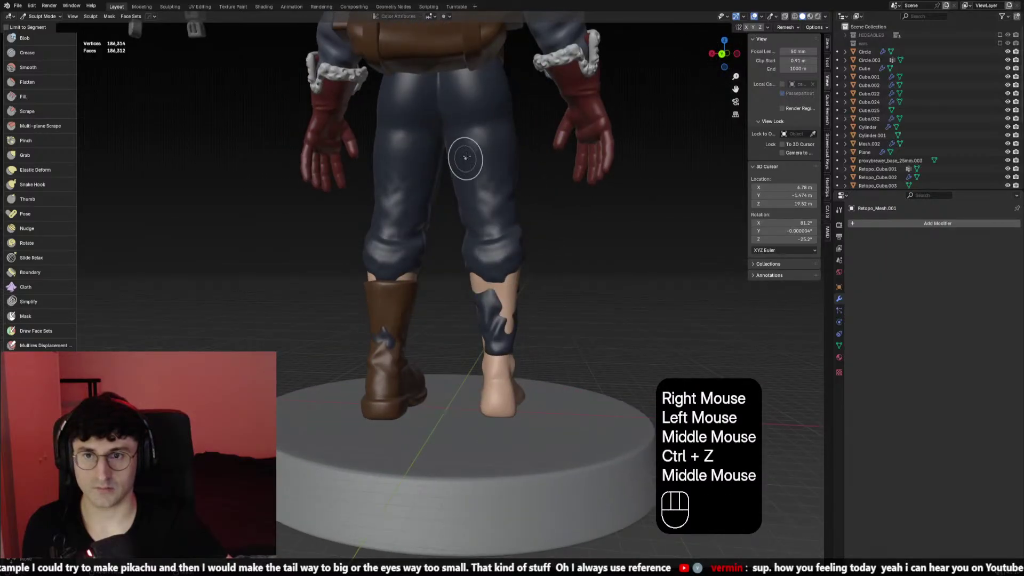
{"action": "left_click_drag", "start_coordinate": [315, 299], "coordinate": [466, 299]}
{"action": "middle_click_drag", "start_coordinate": [466, 299], "coordinate": [407, 302]}
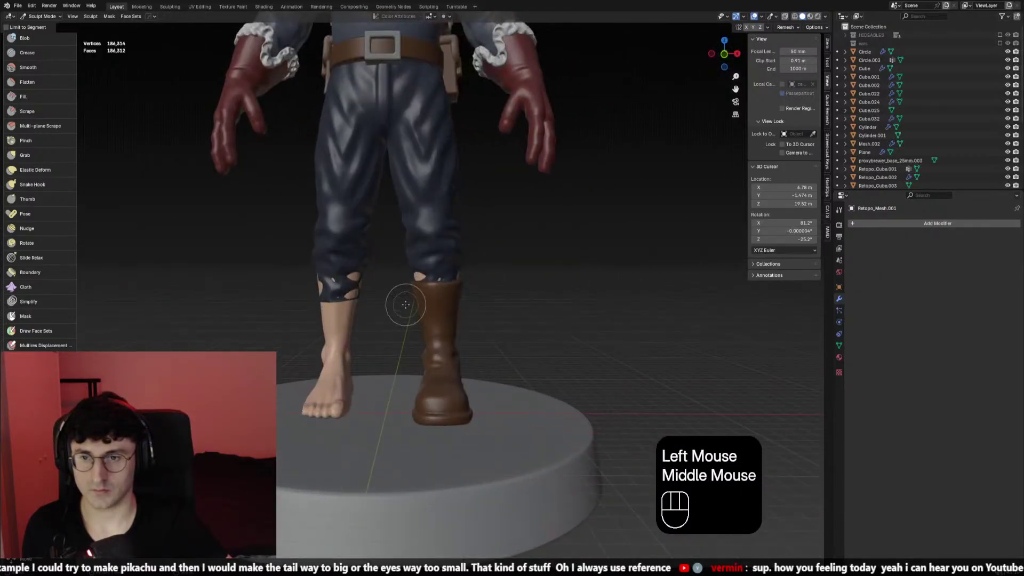
{"action": "key", "text": "ctrl+z"}
Enable X symmetry and flatten away the ragged trouser legs just below the boot tops with Line Project
{"action": "left_click", "coordinate": [747, 27]}
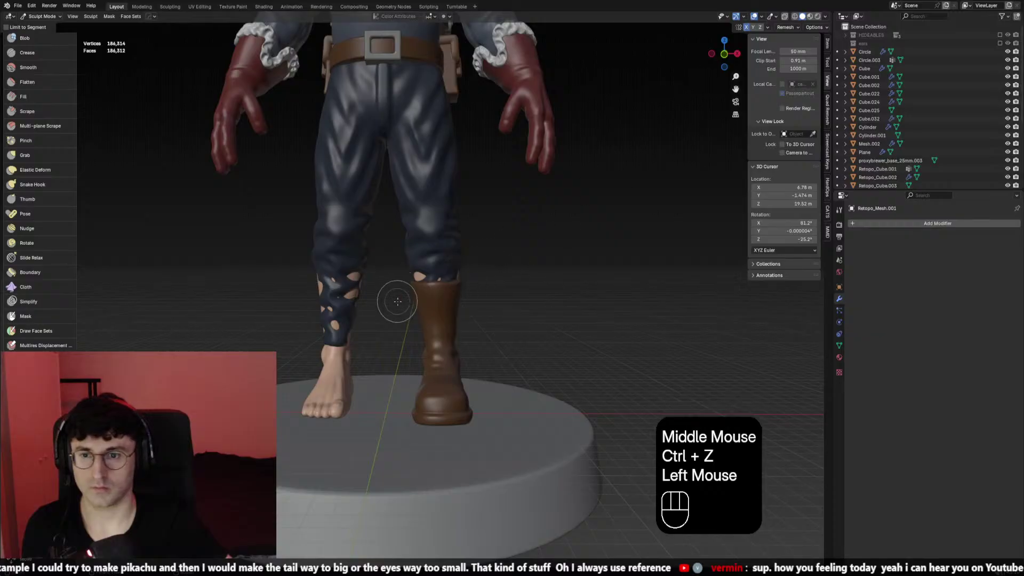
{"action": "left_click_drag", "start_coordinate": [400, 297], "coordinate": [507, 292]}
{"action": "key", "text": "ctrl+z"}
{"action": "left_click_drag", "start_coordinate": [419, 296], "coordinate": [523, 283]}
{"action": "scroll", "coordinate": [523, 283], "scroll_direction": "down", "scroll_amount": 1}
{"action": "middle_click_drag", "start_coordinate": [523, 283], "coordinate": [651, 313]}
{"action": "left_click", "coordinate": [521, 289]}
{"action": "key", "text": "KP_1"}
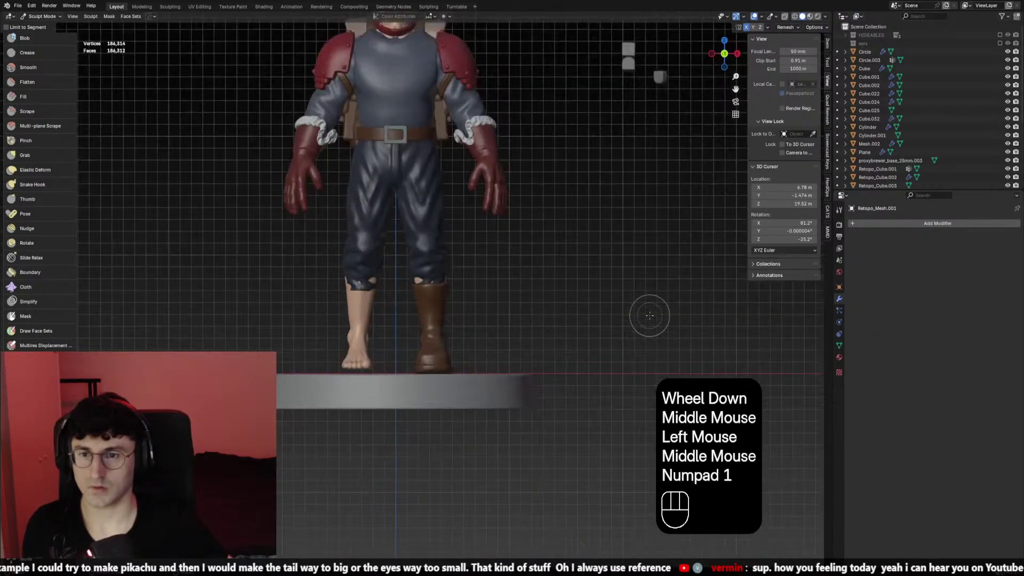
Try voxel-remeshing the trousers at different voxel sizes, undoing each result
{"action": "middle_click_drag", "start_coordinate": [539, 298], "coordinate": [553, 330], "text": "shift"}
{"action": "key", "text": "ctrl+r"}
{"action": "scroll", "coordinate": [553, 330], "scroll_direction": "up", "scroll_amount": 2}
{"action": "key", "text": "ctrl+z"}
{"action": "key", "text": "r"}
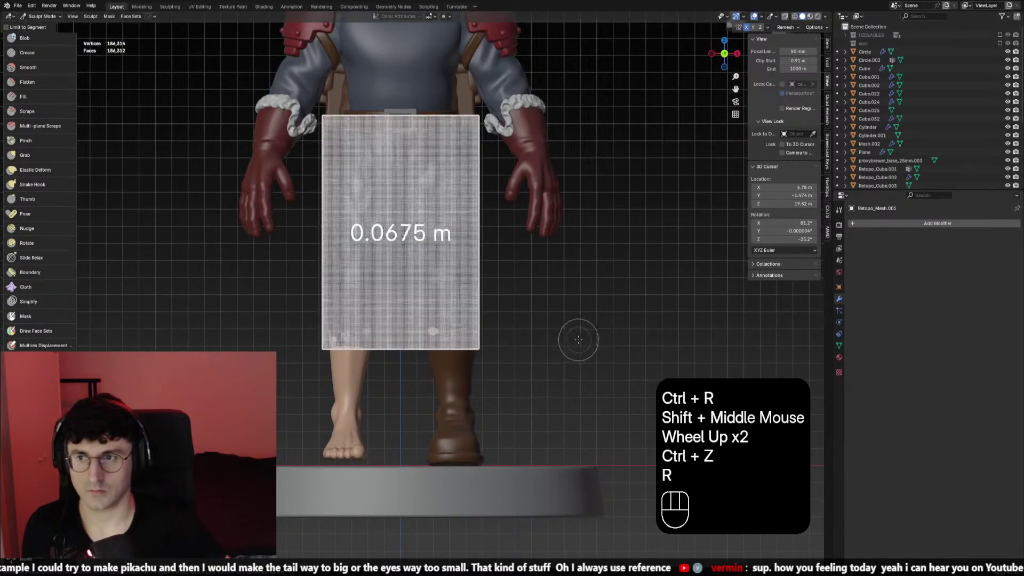
{"action": "left_click", "coordinate": [579, 332]}
{"action": "key", "text": "ctrl+r"}
{"action": "scroll", "coordinate": [579, 316], "scroll_direction": "up", "scroll_amount": 1}
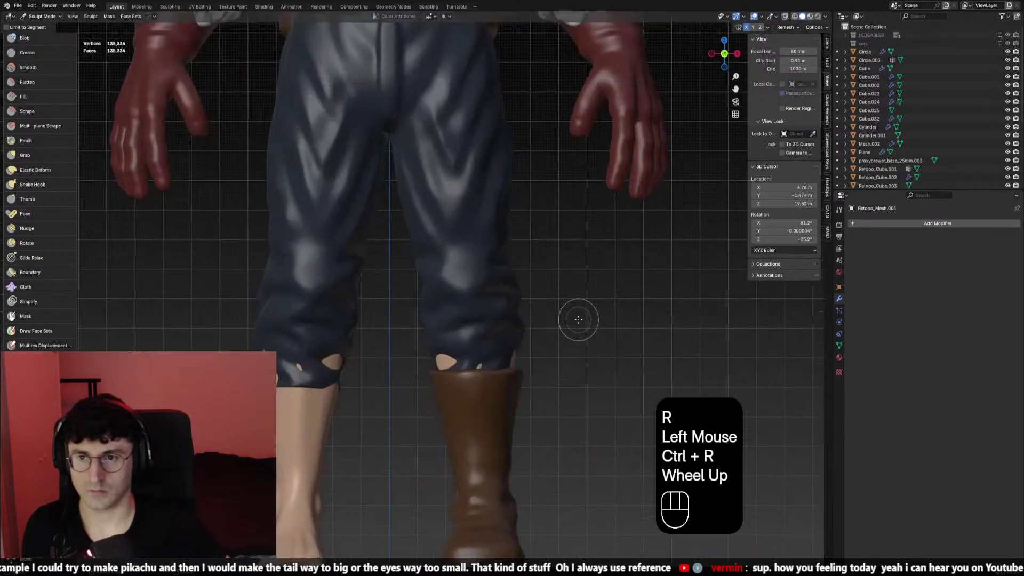
{"action": "key", "text": "ctrl+z"}
Adjust the trousers' voxel size again and remesh them
{"action": "key", "text": "r"}
{"action": "left_click", "coordinate": [585, 323]}
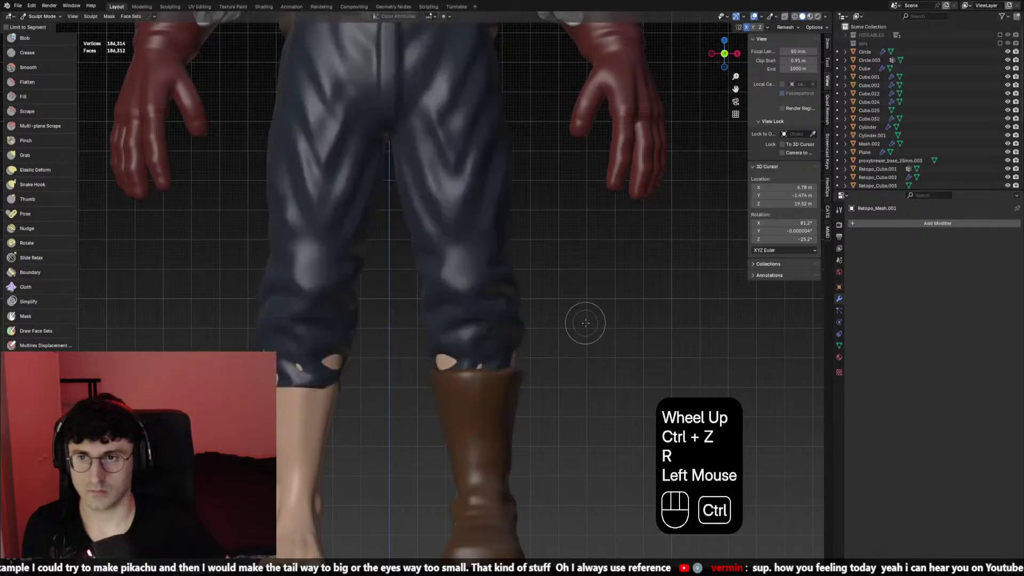
{"action": "key", "text": "ctrl+r"}
{"action": "scroll", "coordinate": [585, 323], "scroll_direction": "down", "scroll_amount": 2}
Return to Object Mode, select the tall boot, and hide the viewport overlays in the front view
{"action": "left_click_drag", "start_coordinate": [41, 16], "coordinate": [33, 22]}
{"action": "scroll", "coordinate": [529, 318], "scroll_direction": "up", "scroll_amount": 2}
{"action": "left_click", "coordinate": [529, 317]}
{"action": "left_click", "coordinate": [481, 368]}
{"action": "middle_click_drag", "start_coordinate": [481, 368], "coordinate": [519, 323]}
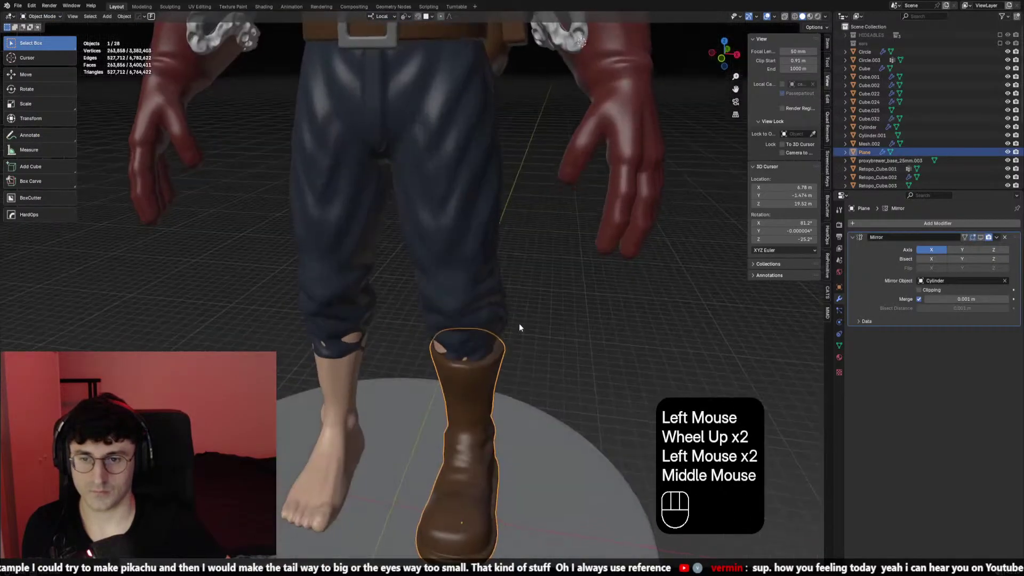
{"action": "key", "text": "KP_1"}
{"action": "key", "text": "shift+alt+z"}
{"action": "scroll", "coordinate": [554, 321], "scroll_direction": "down", "scroll_amount": 2}
Show the boot's Mirror modifier in the viewport again and frame the whole character from the front
{"action": "left_click", "coordinate": [554, 322]}
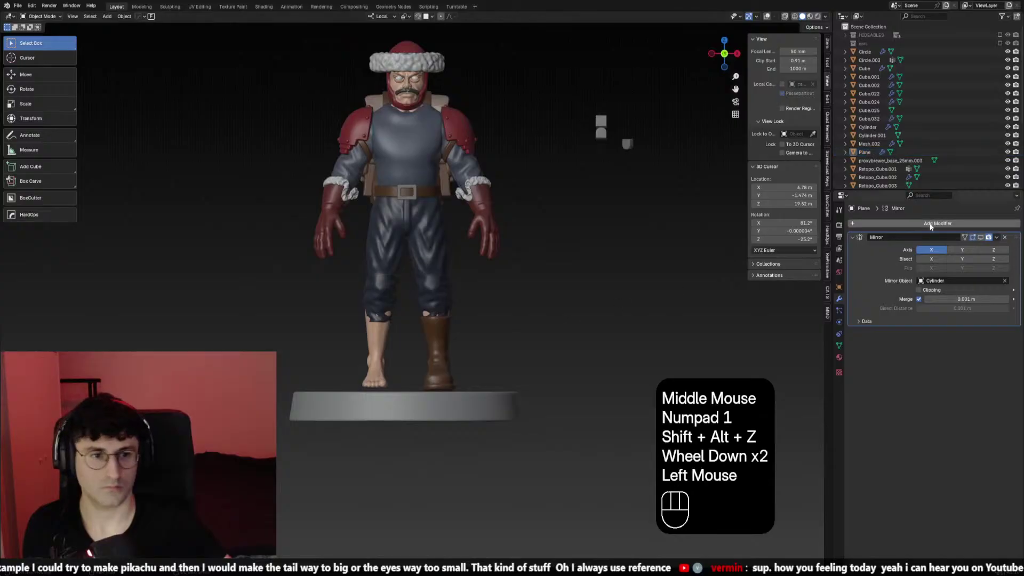
{"action": "left_click", "coordinate": [699, 307]}
{"action": "scroll", "coordinate": [590, 328], "scroll_direction": "up", "scroll_amount": 2}
{"action": "left_click", "coordinate": [591, 328]}
{"action": "scroll", "coordinate": [592, 333], "scroll_direction": "down", "scroll_amount": 2}
{"action": "middle_click_drag", "start_coordinate": [592, 333], "coordinate": [473, 304], "text": "shift"}
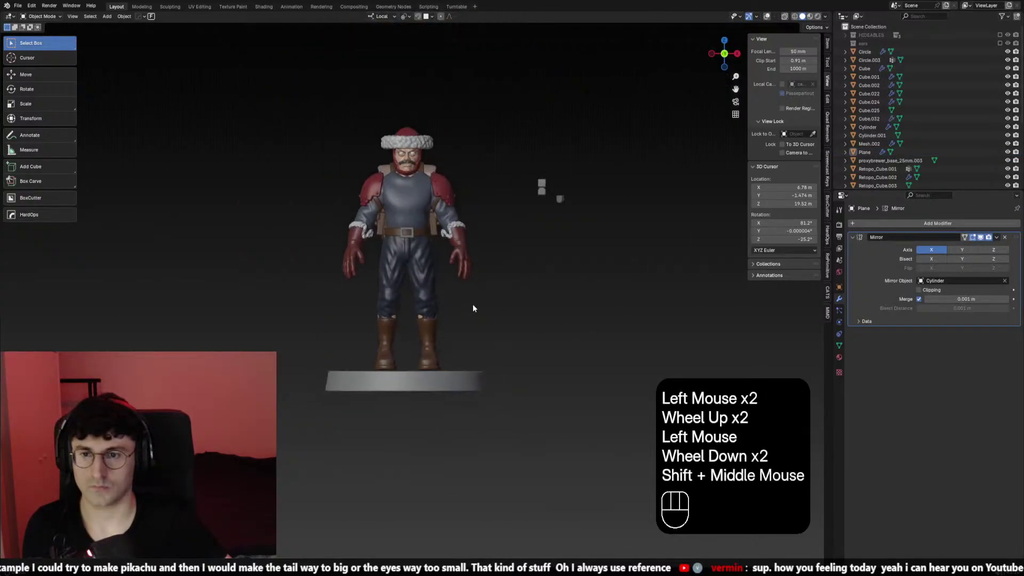
Select the trousers, switch them to Sculpt Mode, and choose the Elastic Deform brush
{"action": "scroll", "coordinate": [398, 300], "scroll_direction": "up", "scroll_amount": 1}
{"action": "left_click", "coordinate": [398, 300]}
{"action": "left_click_drag", "start_coordinate": [41, 16], "coordinate": [37, 46]}
{"action": "middle_click_drag", "start_coordinate": [247, 251], "coordinate": [250, 160], "text": "shift"}
{"action": "scroll", "coordinate": [250, 160], "scroll_direction": "up", "scroll_amount": 1}
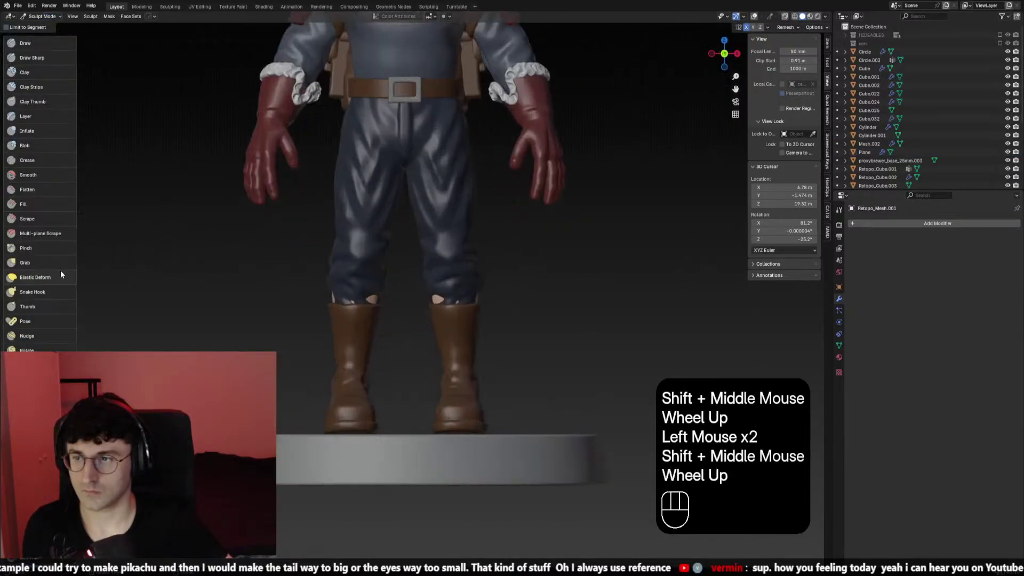
{"action": "left_click", "coordinate": [35, 277]}
Stretch the trouser hems down over the boot tops with Elastic Deform, varying the brush radius to close the gaps
{"action": "mouse_move", "coordinate": [469, 373]}
{"action": "middle_mouse_down"}
{"action": "mouse_move", "coordinate": [486, 327]}
{"action": "mouse_move", "coordinate": [474, 288]}
{"action": "mouse_move", "coordinate": [427, 325]}
{"action": "mouse_move", "coordinate": [418, 351]}
{"action": "mouse_move", "coordinate": [357, 303]}
{"action": "mouse_move", "coordinate": [376, 292]}
{"action": "mouse_move", "coordinate": [377, 309]}
{"action": "mouse_move", "coordinate": [450, 299]}
{"action": "middle_mouse_up"}
{"action": "key", "text": "f"}
{"action": "left_click", "coordinate": [439, 301]}
{"action": "left_click", "coordinate": [469, 296]}
{"action": "left_click", "coordinate": [469, 296]}
{"action": "left_click", "coordinate": [412, 346]}
{"action": "key", "text": "f"}
{"action": "left_click", "coordinate": [417, 353]}
{"action": "double_click", "coordinate": [405, 341]}
{"action": "key", "text": "f"}
{"action": "double_click", "coordinate": [392, 333]}
{"action": "double_click", "coordinate": [391, 331]}
{"action": "key", "text": "f"}
{"action": "left_click", "coordinate": [366, 320]}
{"action": "left_click", "coordinate": [369, 320]}
{"action": "key", "text": "f"}
{"action": "double_click", "coordinate": [367, 315]}
{"action": "key", "text": "f"}
{"action": "left_click", "coordinate": [377, 290]}
{"action": "double_click", "coordinate": [376, 290]}
{"action": "key", "text": "f"}
{"action": "double_click", "coordinate": [372, 315]}
{"action": "left_click", "coordinate": [357, 308]}
{"action": "left_click", "coordinate": [384, 342], "text": "shift"}
{"action": "left_click", "coordinate": [392, 342]}
Reshape the sides of the trouser cuffs just above the boots with Elastic Deform, using a brush radius of about 42 to 54 px
{"action": "middle_click_drag", "start_coordinate": [384, 343], "coordinate": [446, 331]}
{"action": "key", "text": "KP_1"}
{"action": "scroll", "coordinate": [441, 331], "scroll_direction": "down", "scroll_amount": 2}
{"action": "scroll", "coordinate": [445, 331], "scroll_direction": "up", "scroll_amount": 2}
{"action": "key", "text": "f"}
{"action": "left_click", "coordinate": [450, 330]}
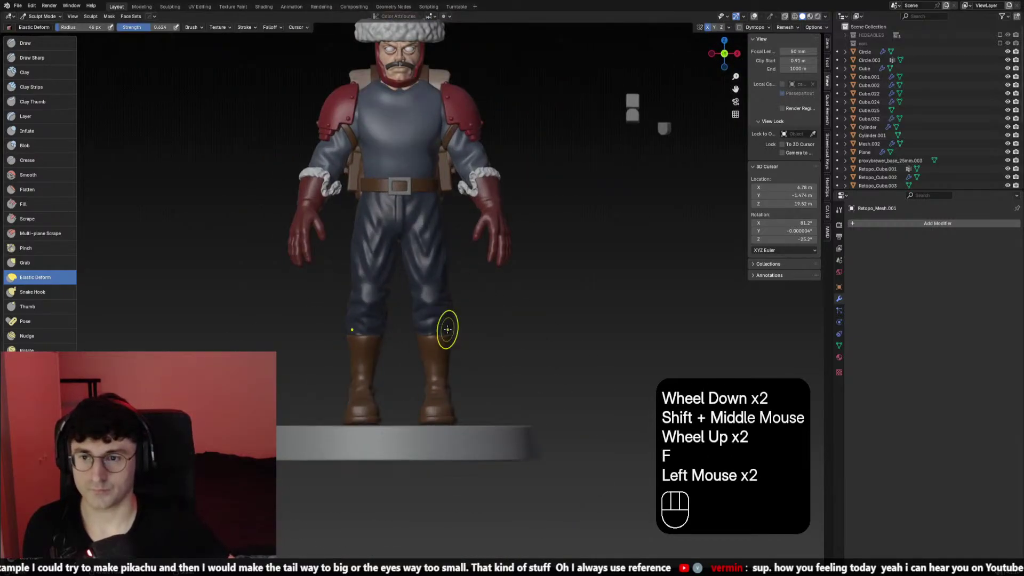
{"action": "left_click", "coordinate": [460, 327]}
{"action": "key", "text": "f"}
{"action": "left_click", "coordinate": [451, 324]}
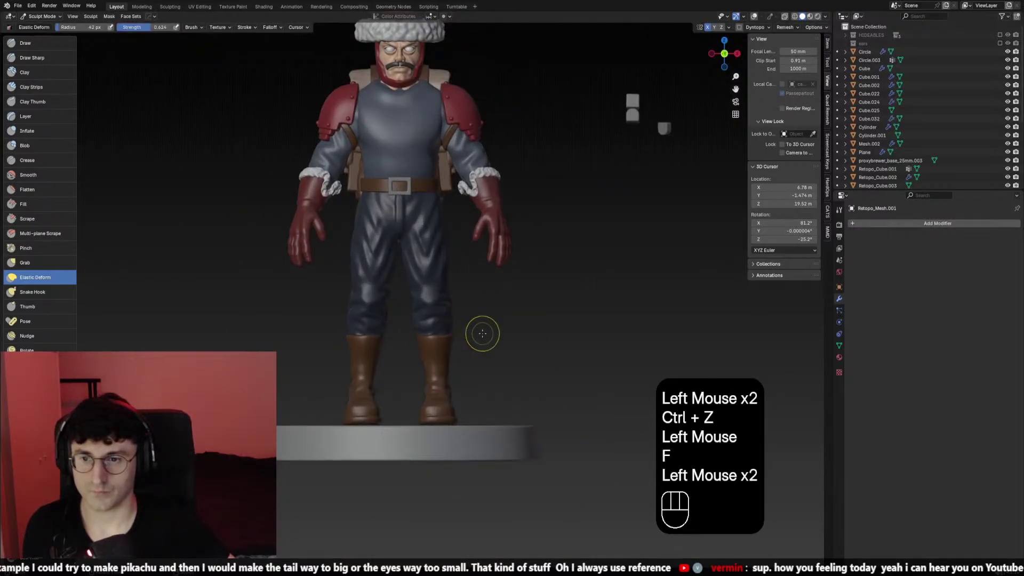
{"action": "middle_click_drag", "start_coordinate": [482, 334], "coordinate": [421, 331]}
{"action": "key", "text": "KP_1"}
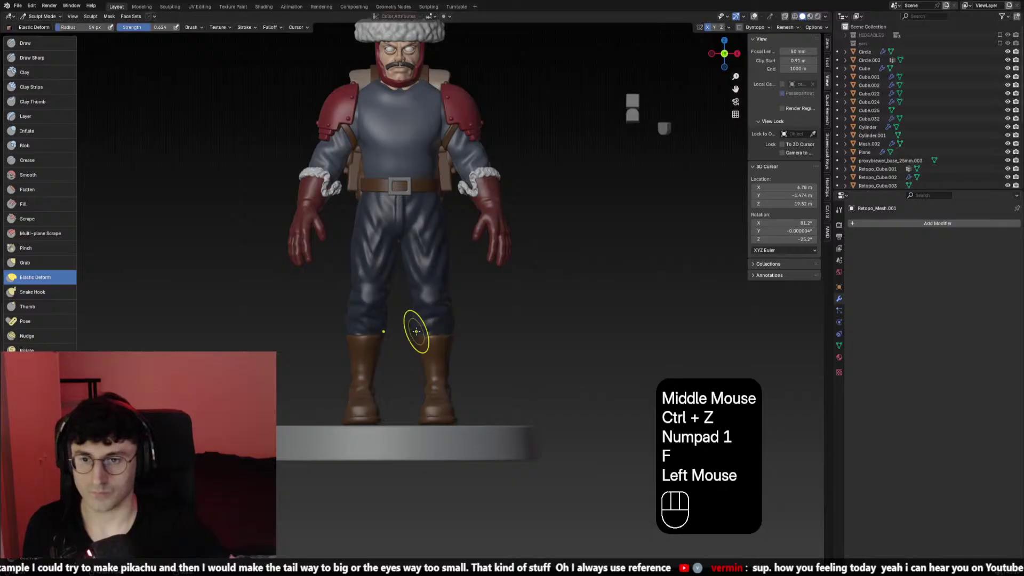
{"action": "key", "text": "f"}
{"action": "left_click", "coordinate": [456, 324]}
{"action": "key", "text": "f"}
{"action": "left_click", "coordinate": [455, 323]}
{"action": "left_click", "coordinate": [455, 324]}
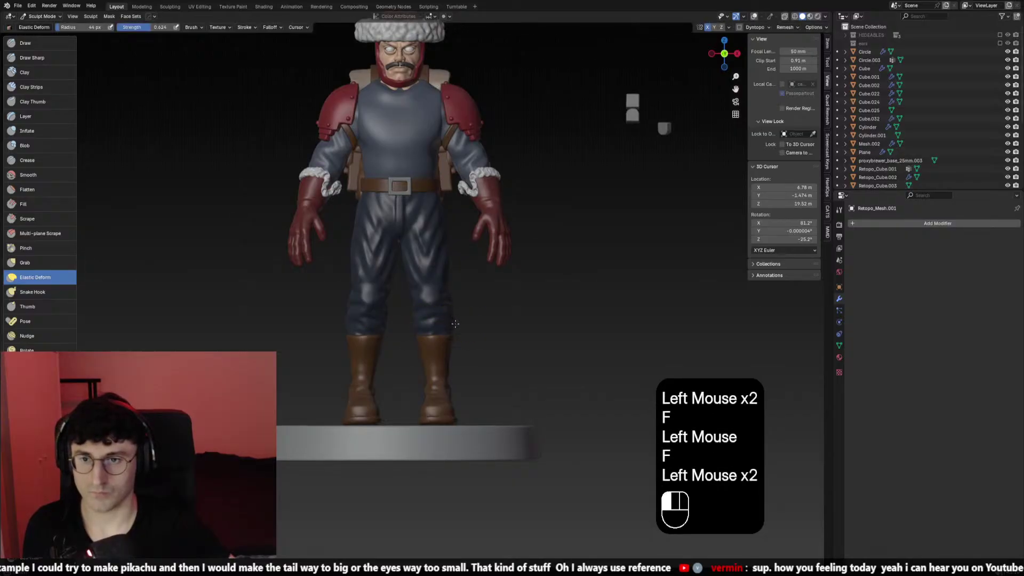
Touch up the trouser cuffs from other angles with Elastic Deform and save the file
{"action": "scroll", "coordinate": [451, 324], "scroll_direction": "down", "scroll_amount": 1}
{"action": "middle_click_drag", "start_coordinate": [452, 324], "coordinate": [320, 322]}
{"action": "scroll", "coordinate": [405, 323], "scroll_direction": "up", "scroll_amount": 2}
{"action": "scroll", "coordinate": [372, 379], "scroll_direction": "up", "scroll_amount": 1}
{"action": "mouse_move", "coordinate": [389, 370]}
{"action": "middle_mouse_down"}
{"action": "mouse_move", "coordinate": [405, 355]}
{"action": "mouse_move", "coordinate": [574, 390]}
{"action": "mouse_move", "coordinate": [502, 361]}
{"action": "mouse_move", "coordinate": [544, 382]}
{"action": "mouse_move", "coordinate": [568, 359]}
{"action": "middle_mouse_up"}
{"action": "left_click", "coordinate": [405, 354]}
{"action": "left_click", "coordinate": [405, 355]}
{"action": "key", "text": "KP_1"}
{"action": "scroll", "coordinate": [555, 370], "scroll_direction": "down", "scroll_amount": 2}
{"action": "scroll", "coordinate": [503, 361], "scroll_direction": "up", "scroll_amount": 1}
{"action": "key", "text": "ctrl+s"}
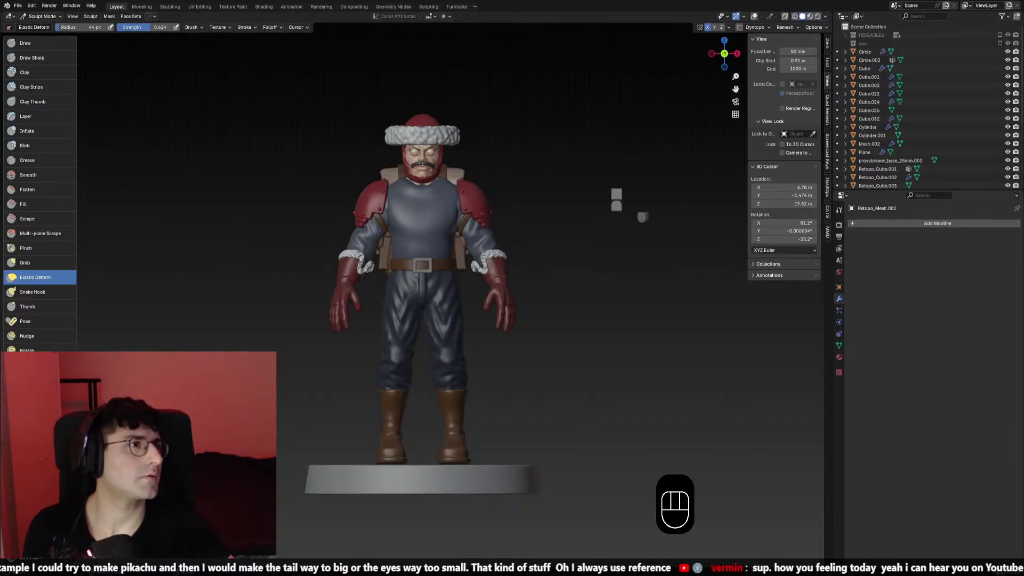
Check the character from the front and side, then return to Object Mode and show the viewport overlays again
{"action": "middle_click_drag", "start_coordinate": [587, 293], "coordinate": [619, 293]}
{"action": "key", "text": "KP_1"}
{"action": "key", "text": "KP_3"}
{"action": "key", "text": "KP_1"}
{"action": "left_click", "coordinate": [31, 18]}
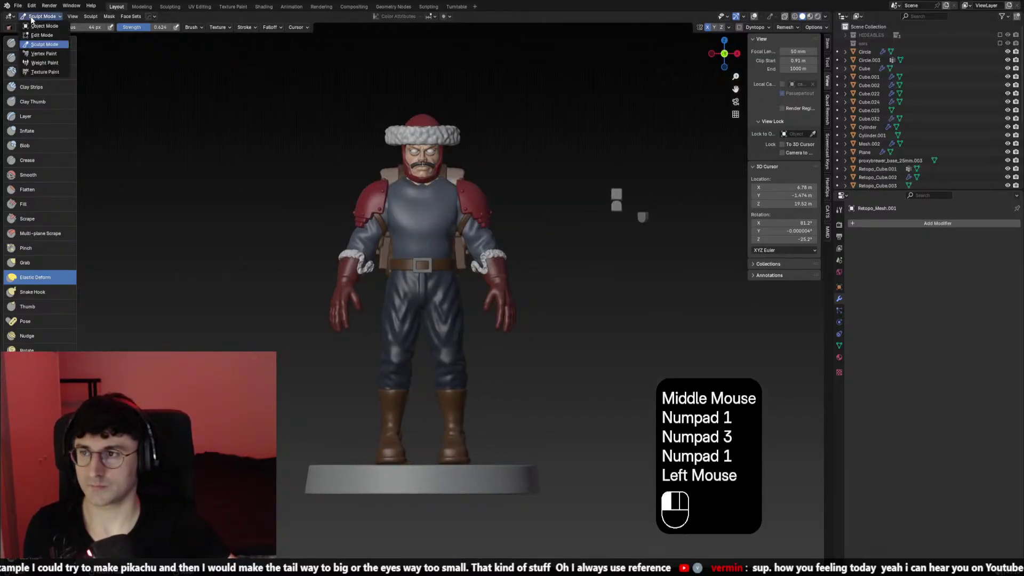
{"action": "left_click", "coordinate": [38, 26]}
{"action": "left_click", "coordinate": [766, 16]}
Select the boots, snap the 3D cursor to their origin, and start adding a new object there
{"action": "middle_click_drag", "start_coordinate": [618, 160], "coordinate": [596, 180], "text": "shift"}
{"action": "scroll", "coordinate": [478, 392], "scroll_direction": "up", "scroll_amount": 2}
{"action": "left_click", "coordinate": [478, 392]}
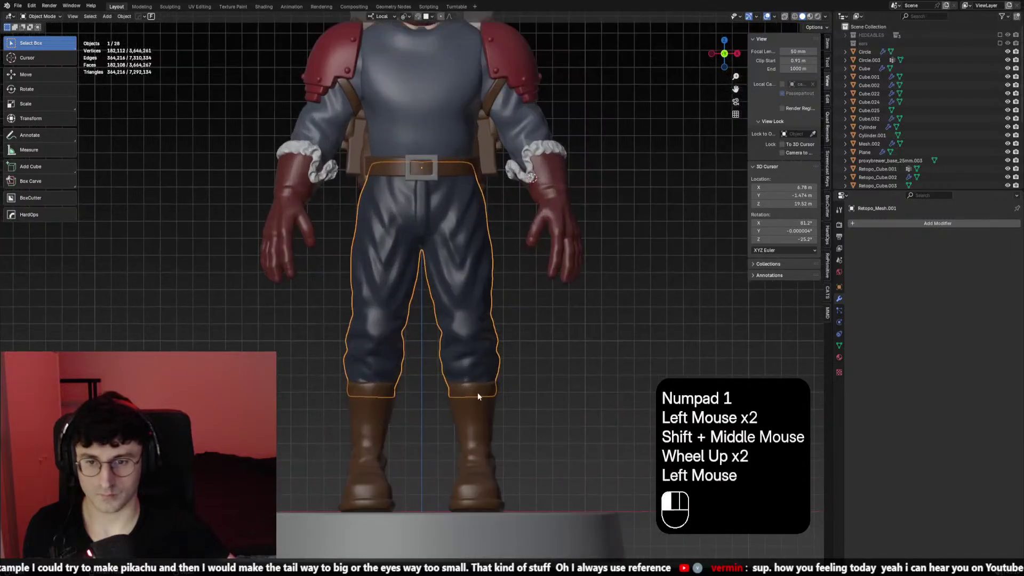
{"action": "key", "text": "shift+s"}
{"action": "key", "text": "shift+a"}
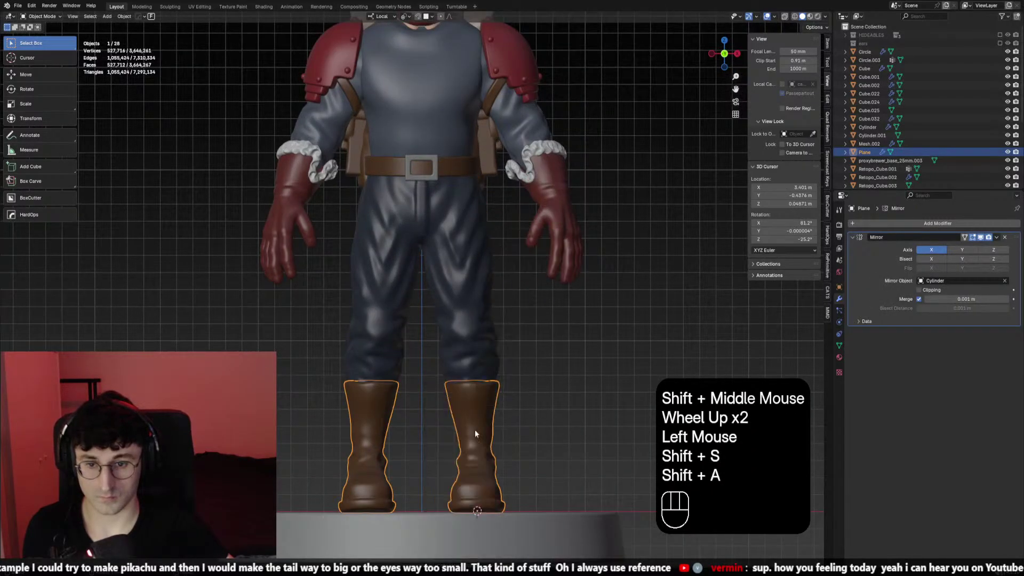
{"action": "key", "text": "shift+a"}
{"action": "mouse_move", "coordinate": [466, 410]}
{"action": "left_click", "coordinate": [511, 243]}
{"action": "key", "text": "g"}
{"action": "key", "text": "z"}
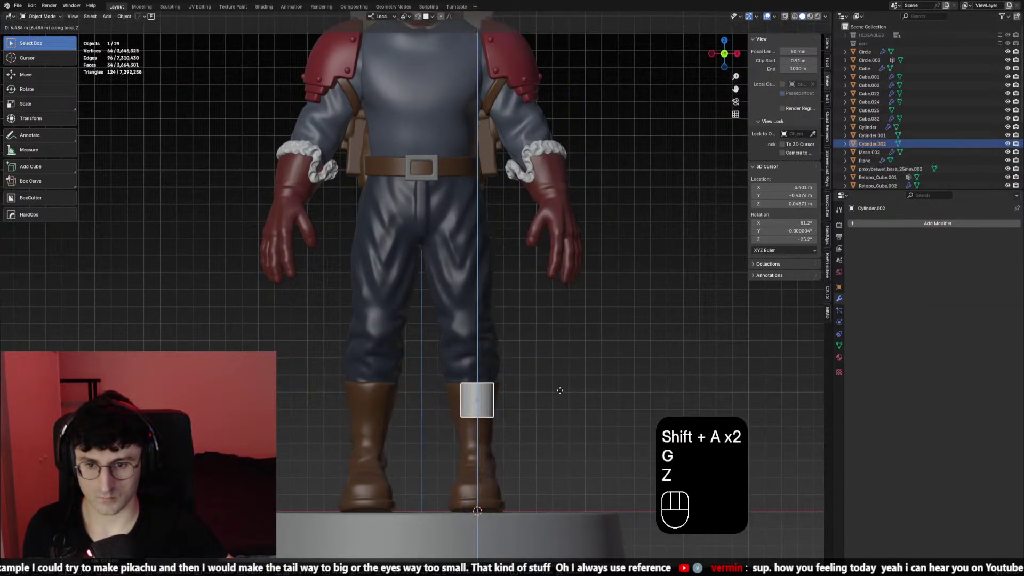
{"action": "left_click", "coordinate": [557, 390]}
{"action": "key", "text": "s"}
{"action": "right_click", "coordinate": [557, 390]}
{"action": "key", "text": "x"}
Duplicate the hat's fur trim onto the top of the character's left boot and scale it to roughly half size
{"action": "scroll", "coordinate": [482, 139], "scroll_direction": "down", "scroll_amount": 2}
{"action": "scroll", "coordinate": [481, 139], "scroll_direction": "down", "scroll_amount": 1, "text": "shift"}
{"action": "middle_click_drag", "start_coordinate": [481, 138], "coordinate": [475, 202], "text": "shift"}
{"action": "scroll", "coordinate": [475, 202], "scroll_direction": "up", "scroll_amount": 2}
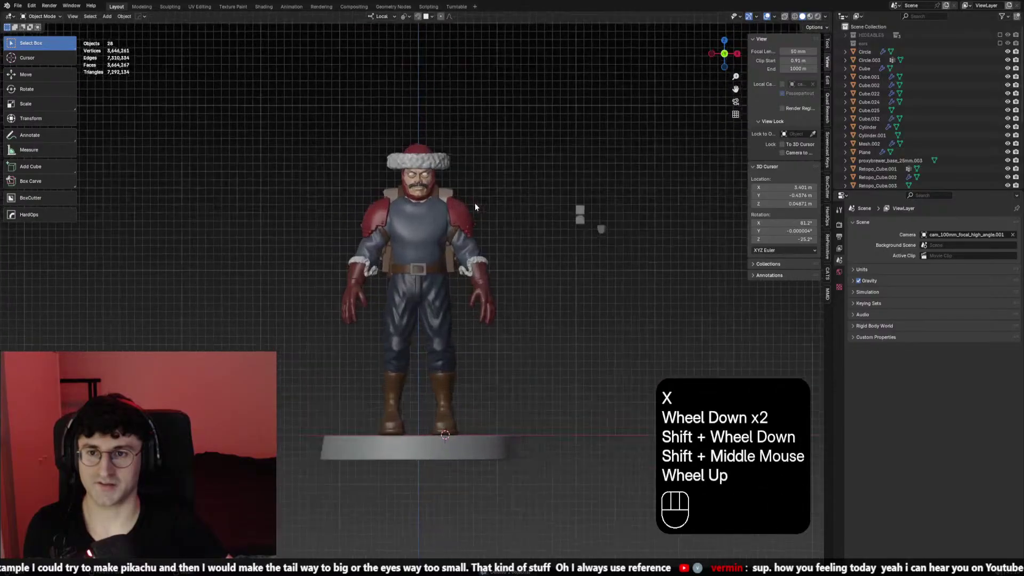
{"action": "left_click", "coordinate": [438, 113]}
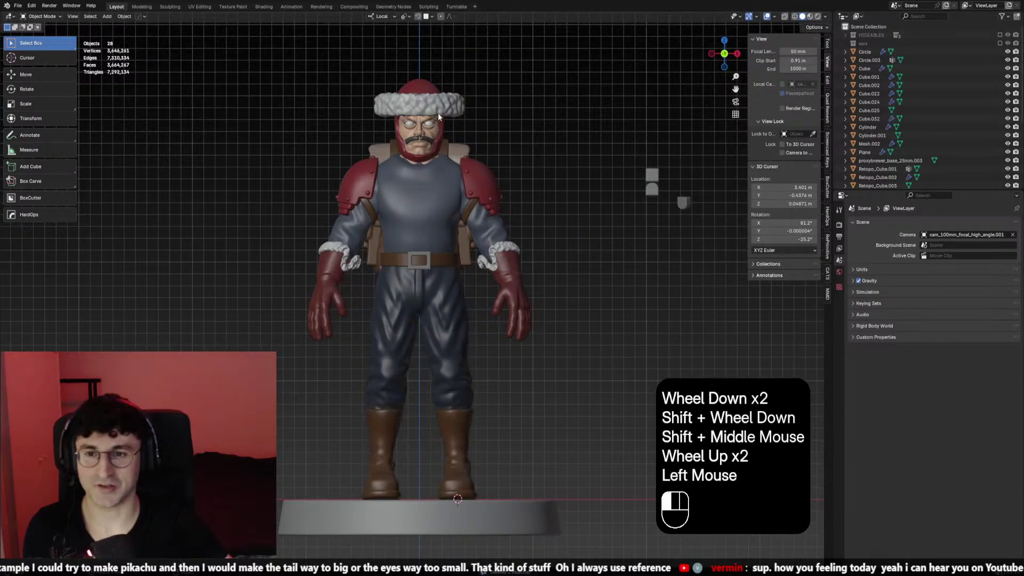
{"action": "key", "text": "shift+d"}
{"action": "left_click", "coordinate": [450, 433]}
{"action": "middle_click_drag", "start_coordinate": [583, 445], "coordinate": [552, 445]}
{"action": "key", "text": "s"}
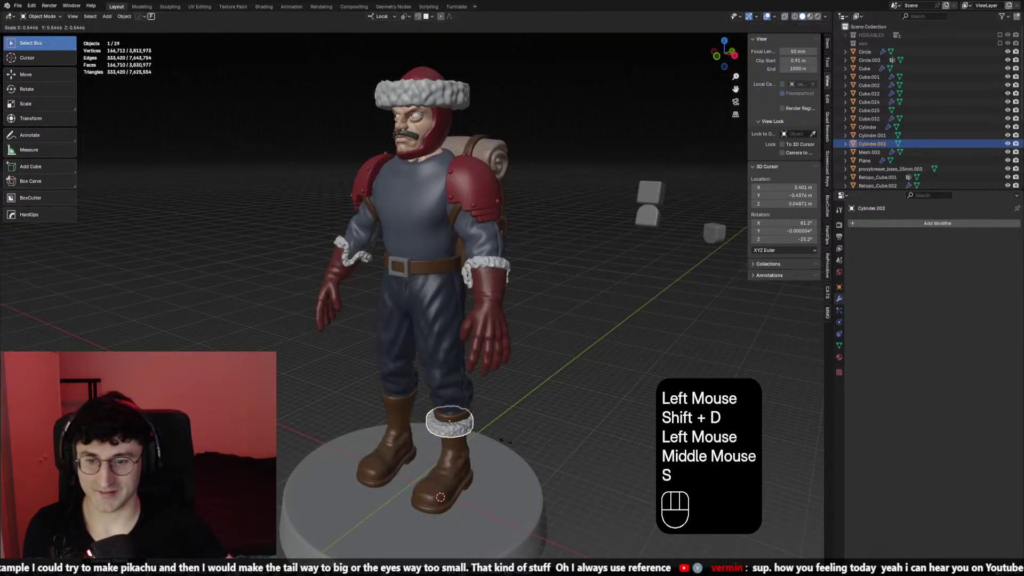
{"action": "left_click", "coordinate": [504, 440]}
In front view, scale the duplicated fur cuff along local Z and move it over the boot top
{"action": "key", "text": "KP_1"}
{"action": "key", "text": "s"}
{"action": "key", "text": "z"}
{"action": "left_click", "coordinate": [546, 467]}
{"action": "key", "text": "g"}
{"action": "left_click", "coordinate": [546, 467]}
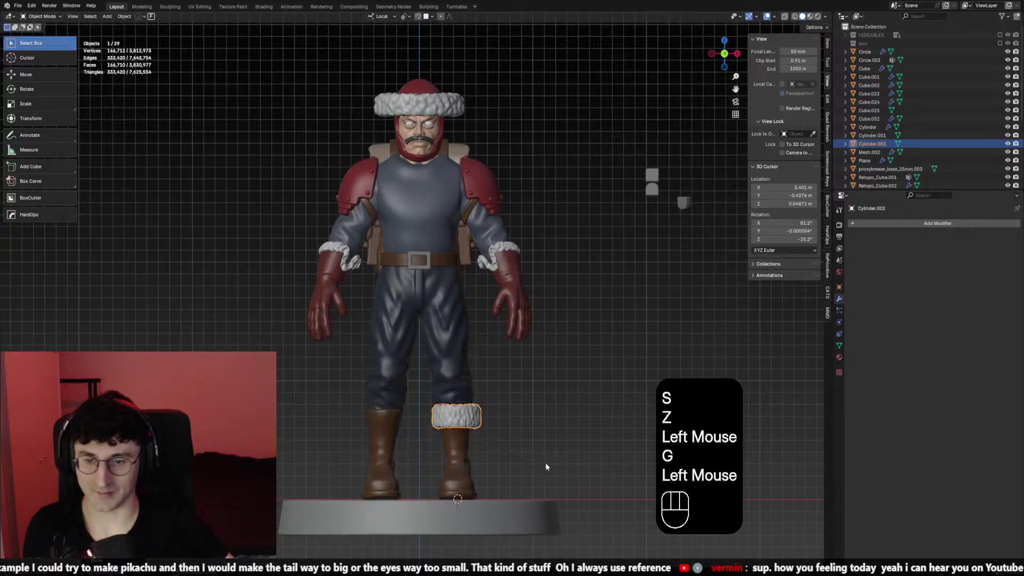
Tilt the fur cuff to follow the leg's angle and nudge it into place at the boot top
{"action": "key", "text": "r"}
{"action": "left_click", "coordinate": [541, 458]}
{"action": "key", "text": "g"}
{"action": "left_click", "coordinate": [530, 434], "text": "shift"}
{"action": "scroll", "coordinate": [525, 428], "scroll_direction": "down", "scroll_amount": 1}
In side view, move the fur cuff so that it is centred front to back around the leg
{"action": "key", "text": "KP_1"}
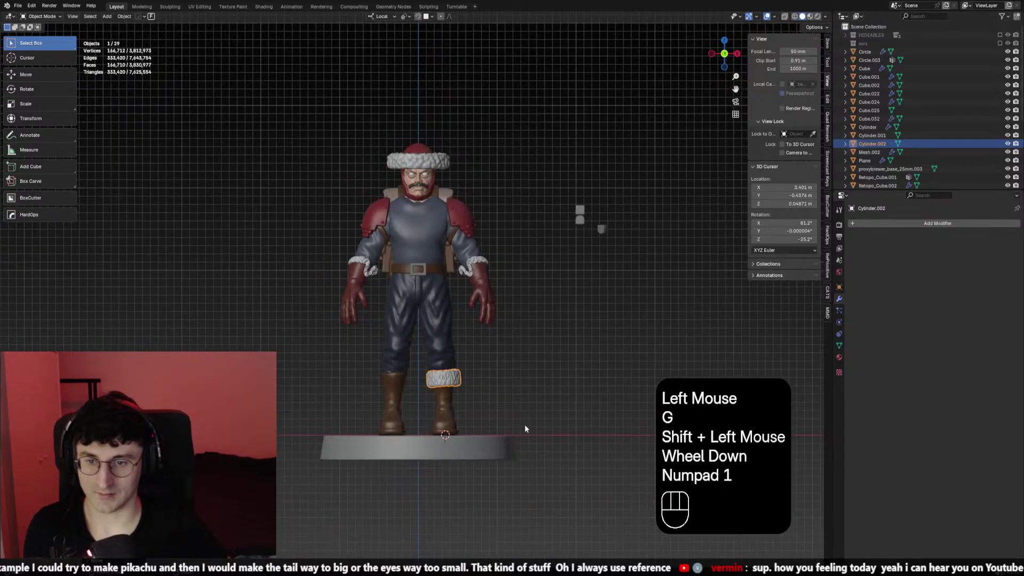
{"action": "key", "text": "KP_3"}
{"action": "scroll", "coordinate": [523, 424], "scroll_direction": "down", "scroll_amount": 1}
{"action": "scroll", "coordinate": [524, 424], "scroll_direction": "up", "scroll_amount": 2}
{"action": "key", "text": "g"}
{"action": "left_click", "coordinate": [602, 419], "text": "shift"}
{"action": "key", "text": "g"}
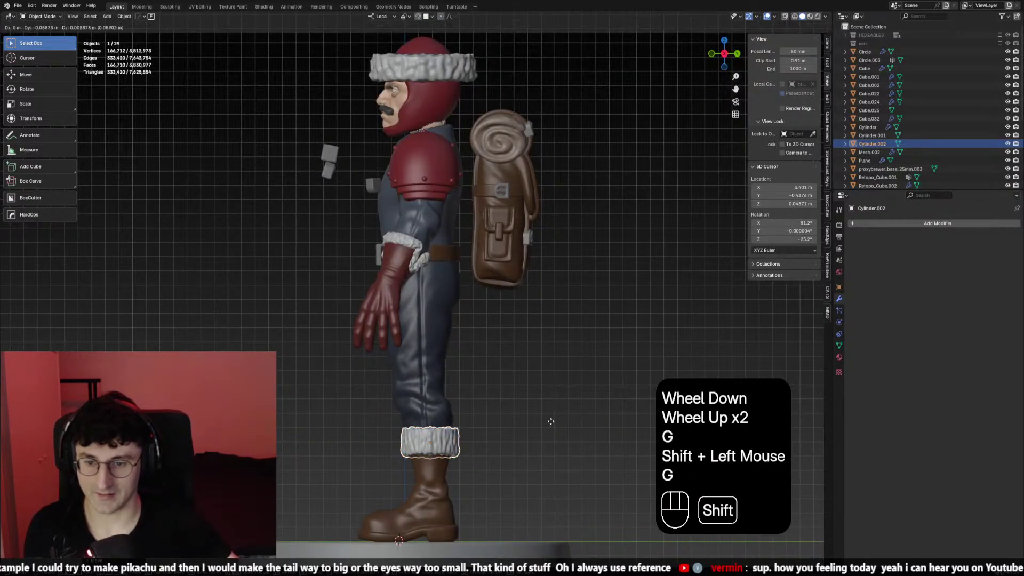
{"action": "left_click", "coordinate": [550, 420], "text": "shift"}
{"action": "left_click", "coordinate": [550, 420]}
In front view, trackball-rotate the fur cuff slightly and shift it to fit the leg
{"action": "key", "text": "KP_1"}
{"action": "key", "text": "r"}
{"action": "key", "text": "r"}
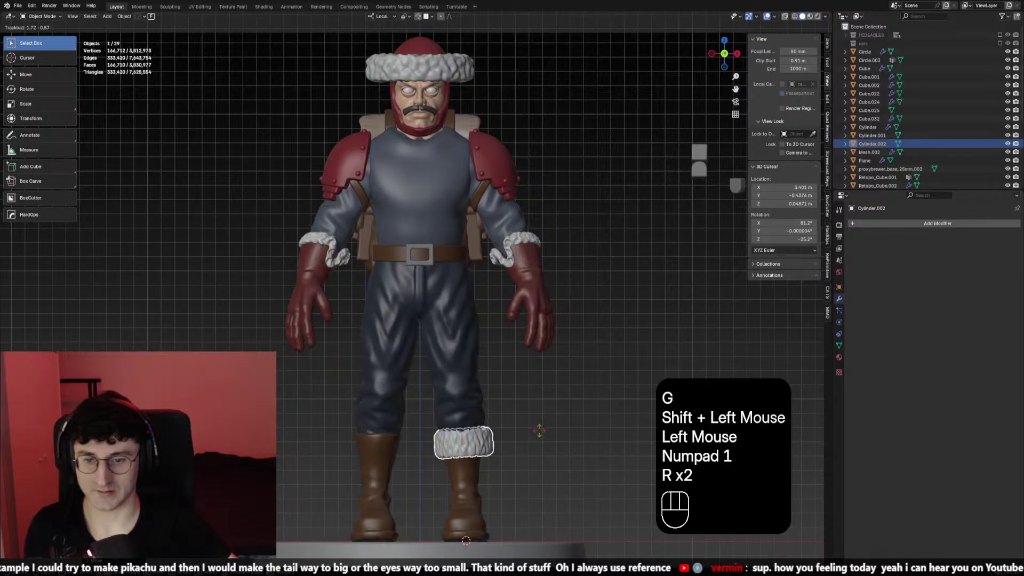
{"action": "left_click", "coordinate": [539, 431]}
{"action": "key", "text": "g"}
{"action": "left_click", "coordinate": [536, 427], "text": "shift"}
{"action": "left_click", "coordinate": [536, 426]}
Rotate the fur cuff slightly in side view to match the slope of the boot top
{"action": "scroll", "coordinate": [536, 426], "scroll_direction": "down", "scroll_amount": 1}
{"action": "middle_click_drag", "start_coordinate": [536, 426], "coordinate": [437, 427]}
{"action": "key", "text": "KP_1"}
{"action": "key", "text": "KP_3"}
{"action": "scroll", "coordinate": [425, 420], "scroll_direction": "up", "scroll_amount": 1}
{"action": "left_click", "coordinate": [426, 395]}
{"action": "key", "text": "r"}
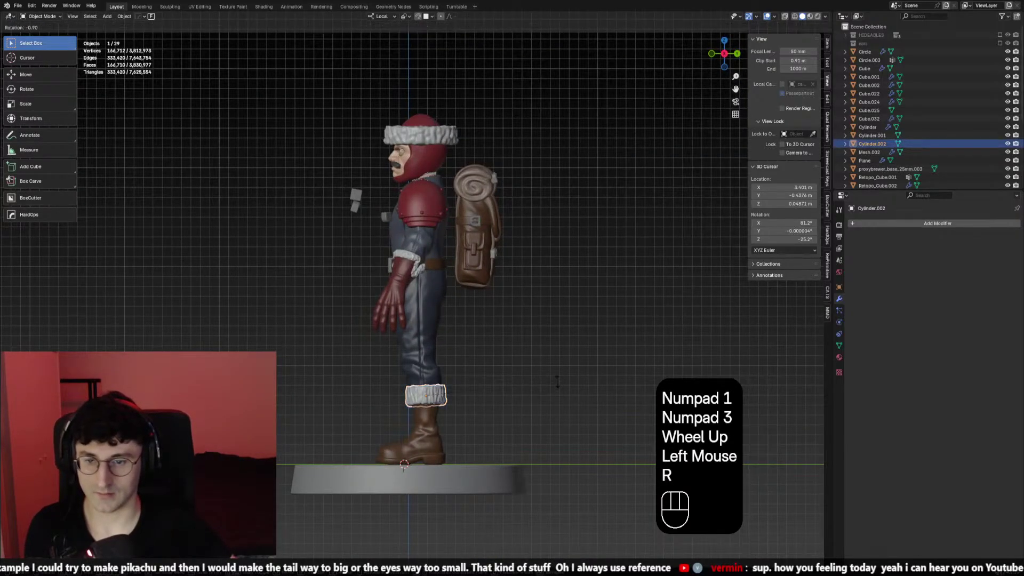
{"action": "left_click", "coordinate": [556, 380]}
Stretch the fur cuff taller along local Z and lower it along that axis over the boot
{"action": "key", "text": "KP_1"}
{"action": "left_click", "coordinate": [489, 393]}
{"action": "left_click", "coordinate": [448, 395]}
{"action": "key", "text": "s"}
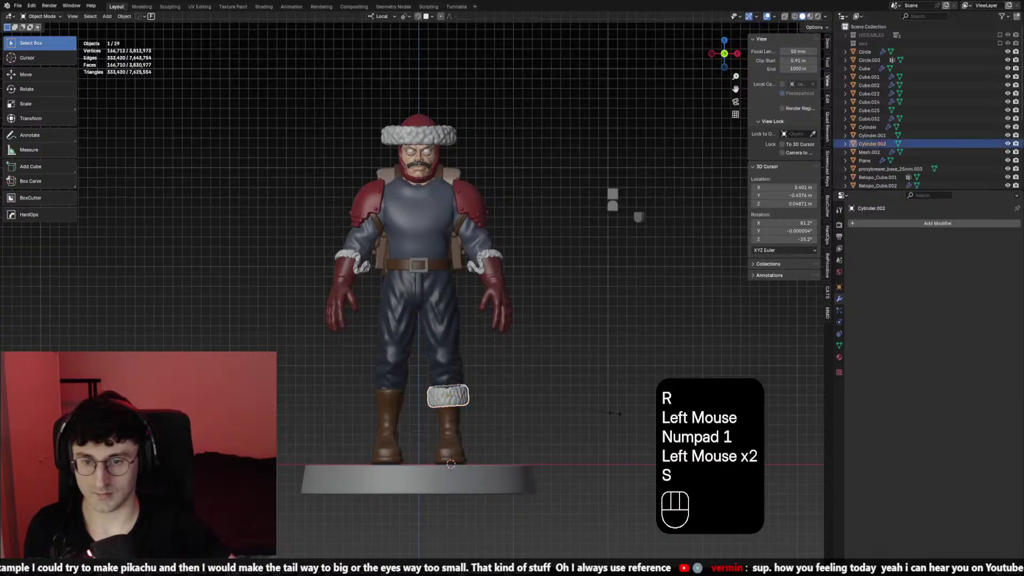
{"action": "key", "text": "z"}
{"action": "left_click", "coordinate": [623, 477]}
{"action": "key", "text": "g"}
{"action": "key", "text": "z"}
{"action": "left_click", "coordinate": [579, 448]}
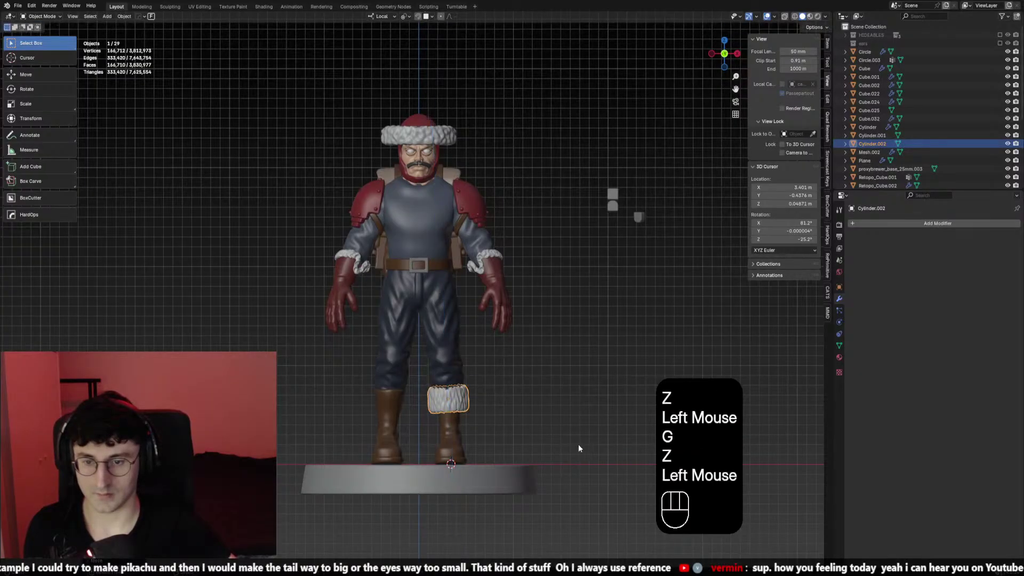
Adjust the cuff's overall size, scale it slightly along local Z, and reposition it along that axis
{"action": "key", "text": "ctrl+a"}
{"action": "scroll", "coordinate": [551, 372], "scroll_direction": "up", "scroll_amount": 2}
{"action": "key", "text": "s"}
{"action": "left_click", "coordinate": [635, 427]}
{"action": "key", "text": "s"}
{"action": "key", "text": "z"}
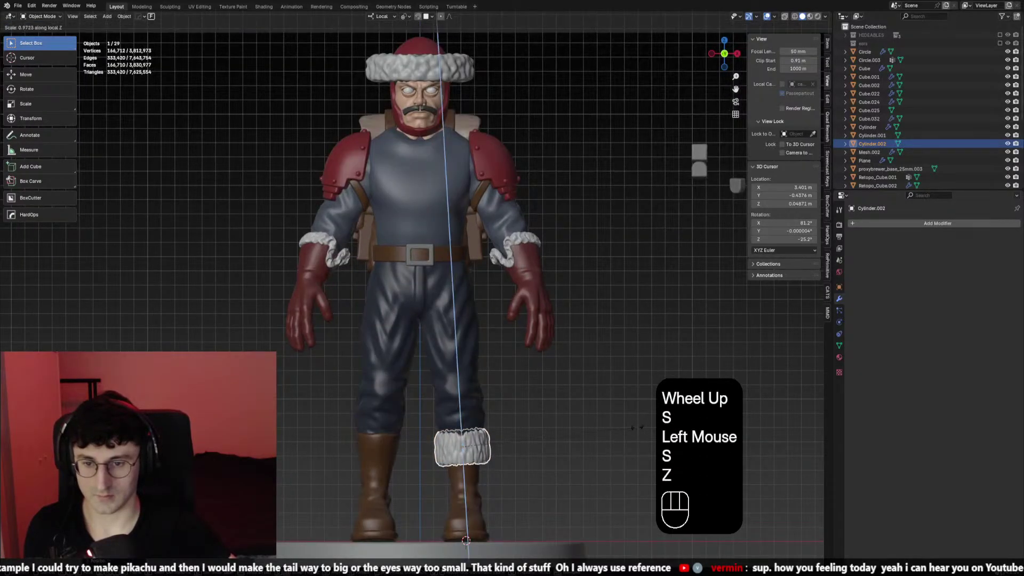
{"action": "left_click", "coordinate": [628, 425]}
{"action": "key", "text": "g"}
{"action": "key", "text": "z"}
{"action": "left_click", "coordinate": [599, 422]}
Fine-tune the overall scale of the fur cuff while viewing the leg from the side
{"action": "left_click", "coordinate": [587, 421]}
{"action": "scroll", "coordinate": [482, 422], "scroll_direction": "down", "scroll_amount": 3}
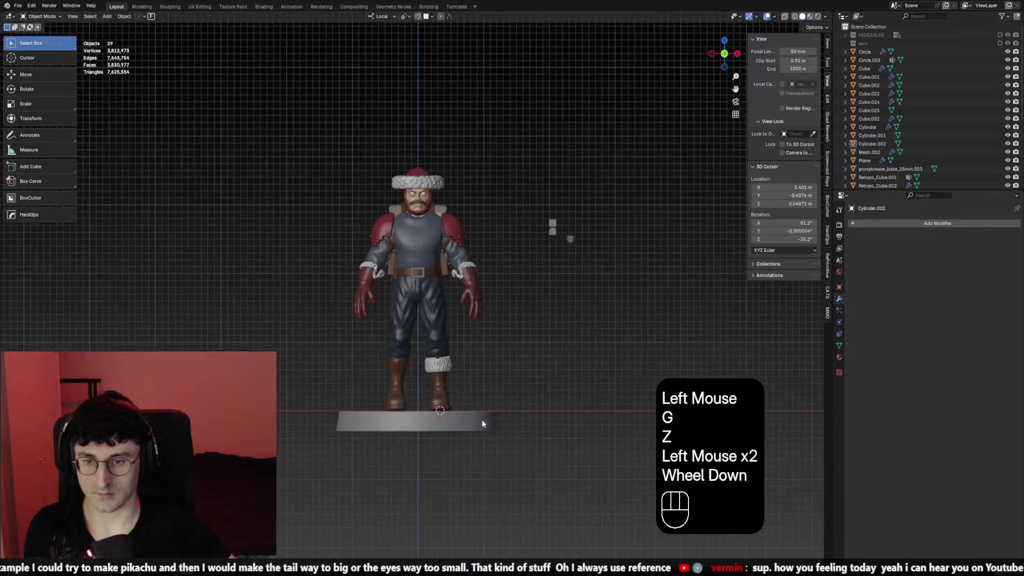
{"action": "middle_click_drag", "start_coordinate": [481, 423], "coordinate": [389, 379], "text": "shift"}
{"action": "scroll", "coordinate": [388, 379], "scroll_direction": "up", "scroll_amount": 2}
{"action": "left_click", "coordinate": [422, 397]}
{"action": "key", "text": "s"}
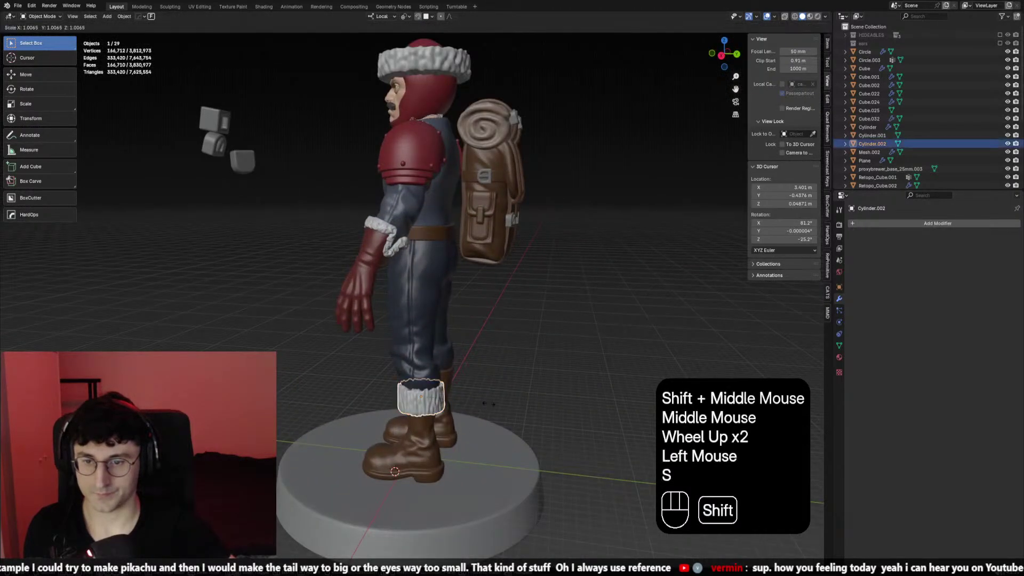
{"action": "left_click", "coordinate": [494, 404], "text": "shift"}
Hide the viewport overlays and rotate the fur cuff slightly to refine its tilt around the leg
{"action": "key", "text": "KP_1"}
{"action": "key", "text": "shift+alt+z"}
{"action": "scroll", "coordinate": [480, 368], "scroll_direction": "down", "scroll_amount": 2}
{"action": "middle_click_drag", "start_coordinate": [481, 368], "coordinate": [446, 379]}
{"action": "scroll", "coordinate": [354, 381], "scroll_direction": "up", "scroll_amount": 1}
{"action": "left_click", "coordinate": [427, 368]}
{"action": "key", "text": "r"}
{"action": "left_click", "coordinate": [558, 363]}
Add a Mirror modifier on the X axis to the fur cuff, using Cylinder as the mirror object
{"action": "key", "text": "KP_1"}
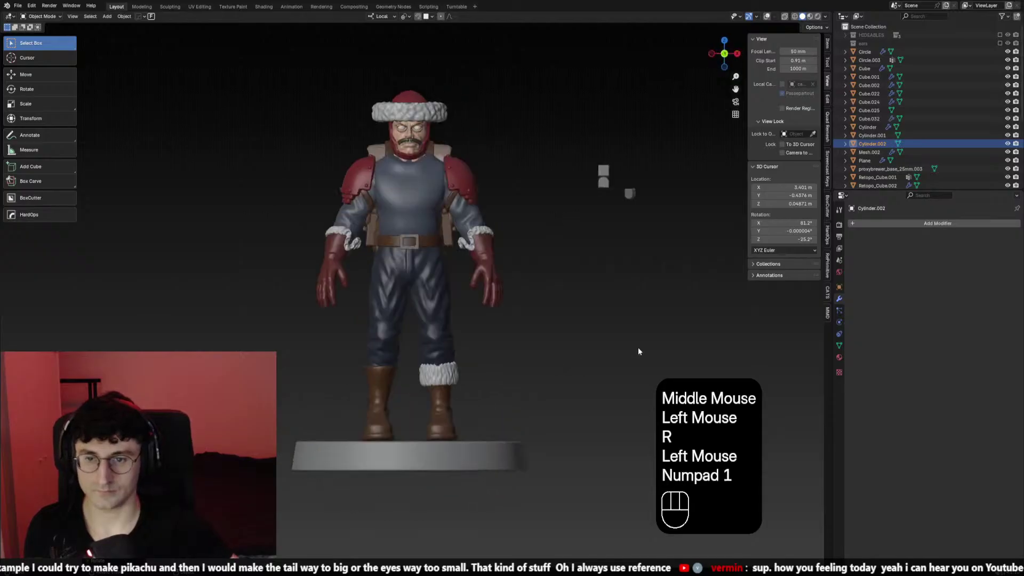
{"action": "left_click", "coordinate": [888, 230]}
{"action": "left_click", "coordinate": [888, 224]}
{"action": "left_click", "coordinate": [888, 225]}
{"action": "left_click", "coordinate": [890, 239]}
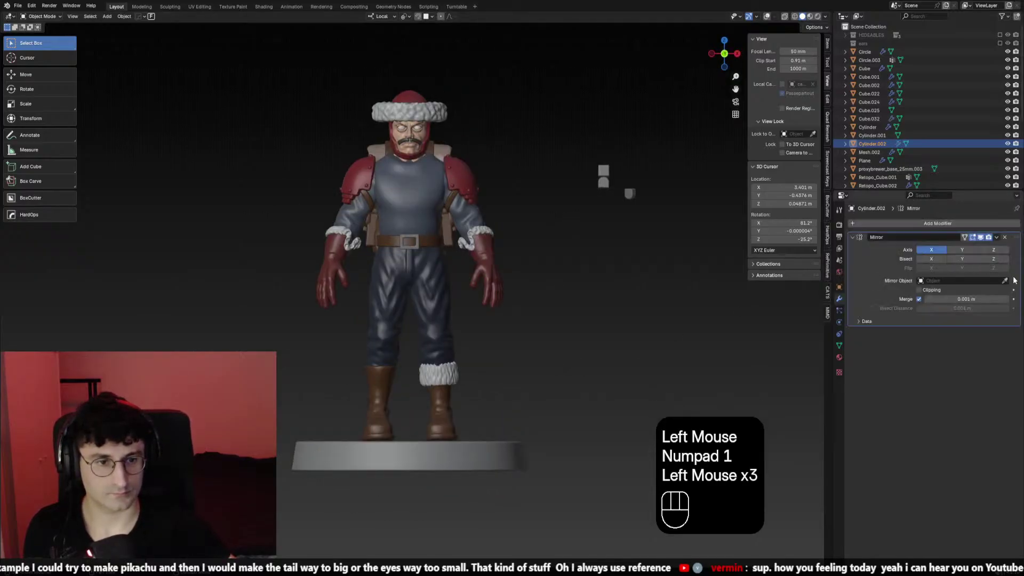
{"action": "left_click", "coordinate": [631, 286]}
Turn the viewport overlays back on and examine both fur cuffs from an angled view of the boots
{"action": "scroll", "coordinate": [631, 286], "scroll_direction": "down", "scroll_amount": 3}
{"action": "middle_click_drag", "start_coordinate": [498, 310], "coordinate": [469, 341]}
{"action": "middle_click_drag", "start_coordinate": [469, 341], "coordinate": [440, 344]}
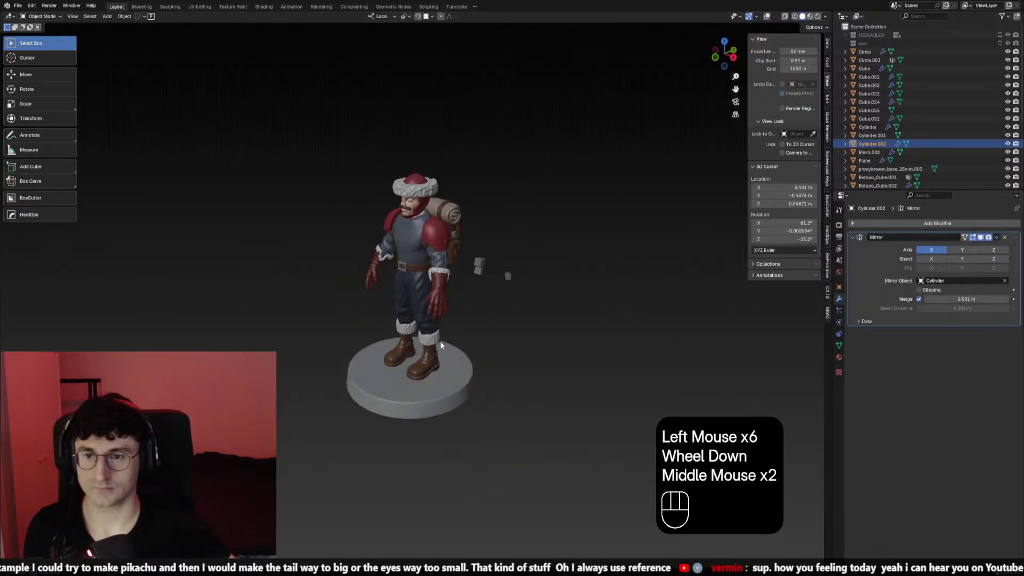
{"action": "scroll", "coordinate": [440, 344], "scroll_direction": "up", "scroll_amount": 3}
{"action": "left_click", "coordinate": [687, 187]}
{"action": "middle_click_drag", "start_coordinate": [687, 187], "coordinate": [705, 112], "text": "shift"}
{"action": "left_click", "coordinate": [767, 17]}
{"action": "scroll", "coordinate": [640, 320], "scroll_direction": "up", "scroll_amount": 1}
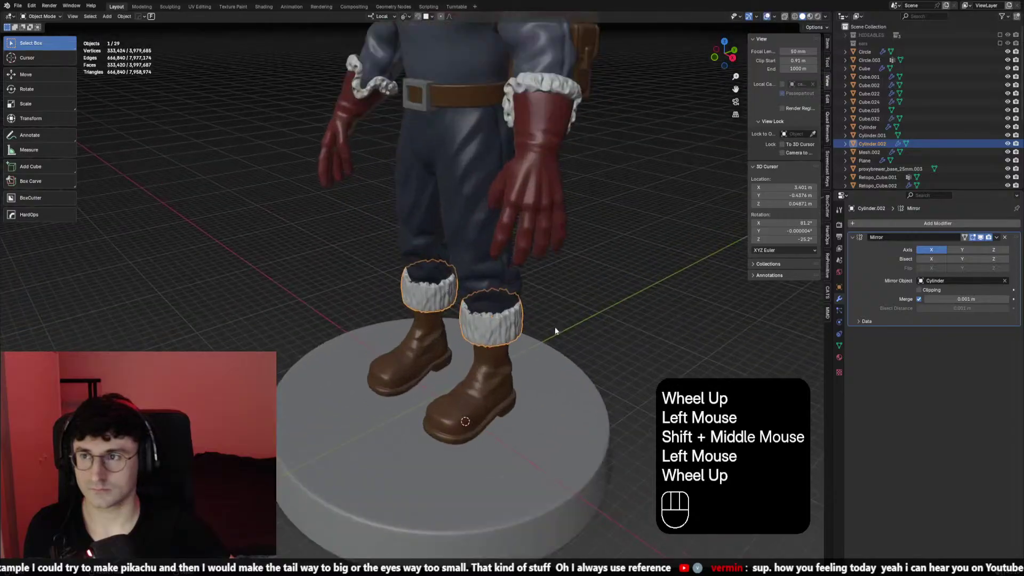
Scale the fur cuffs along local Y to adjust their front-to-back depth around the legs
{"action": "middle_click_drag", "start_coordinate": [640, 320], "coordinate": [654, 352]}
{"action": "key", "text": "s"}
{"action": "key", "text": "y"}
{"action": "right_click", "coordinate": [658, 368]}
{"action": "key", "text": "s"}
{"action": "key", "text": "y"}
{"action": "left_click", "coordinate": [640, 360]}
{"action": "key", "text": "g"}
{"action": "right_click", "coordinate": [654, 353], "text": "shift"}
Hide the viewport overlays and shift the fur cuffs along local Z at the trouser hems
{"action": "key", "text": "KP_1"}
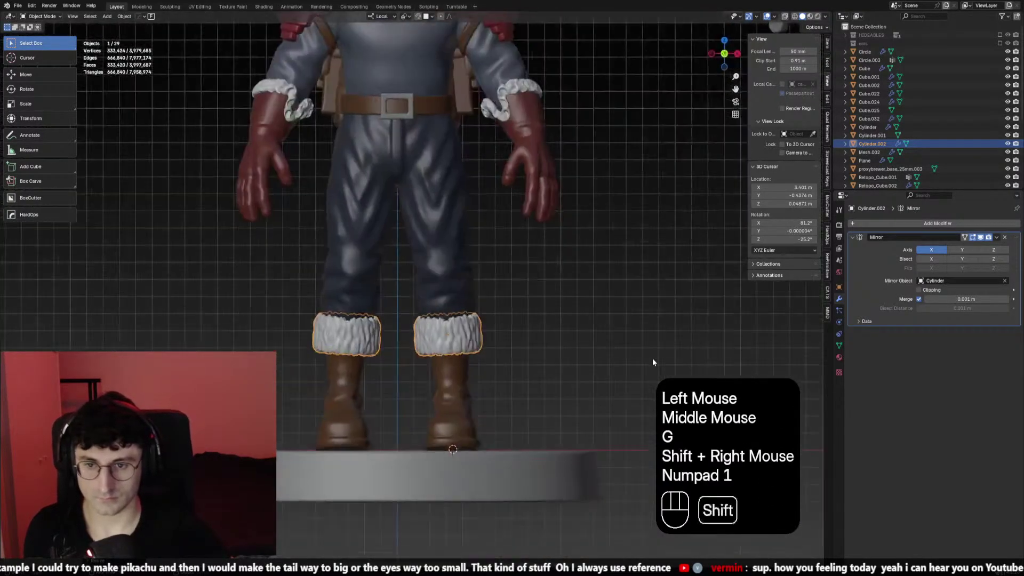
{"action": "key", "text": "shift+alt+z"}
{"action": "scroll", "coordinate": [555, 343], "scroll_direction": "up", "scroll_amount": 2}
{"action": "middle_click_drag", "start_coordinate": [555, 343], "coordinate": [580, 274]}
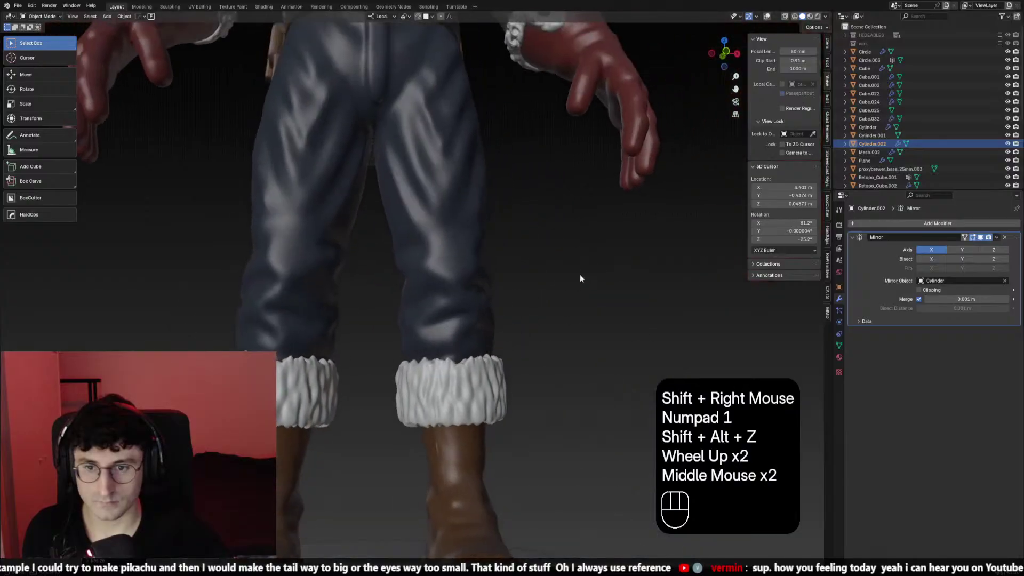
{"action": "key", "text": "g"}
{"action": "key", "text": "z"}
{"action": "left_click", "coordinate": [580, 274]}
{"action": "key", "text": "KP_1"}
Apply the fur cuff's scale and put the object into Sculpt Mode
{"action": "scroll", "coordinate": [583, 279], "scroll_direction": "down", "scroll_amount": 2}
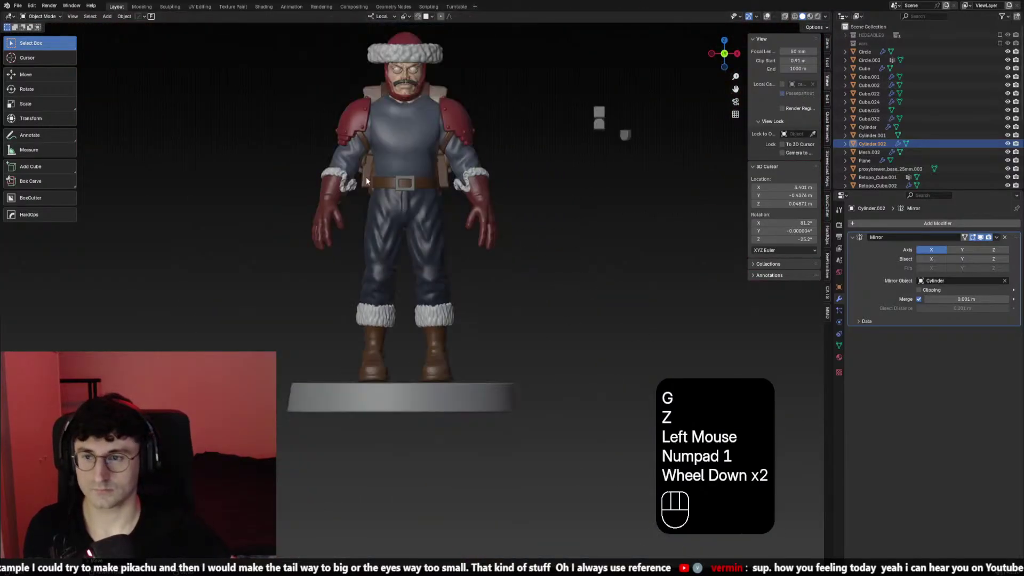
{"action": "left_click", "coordinate": [52, 47]}
{"action": "scroll", "coordinate": [407, 370], "scroll_direction": "up", "scroll_amount": 1}
{"action": "key", "text": "f"}
{"action": "left_click", "coordinate": [404, 368]}
{"action": "mouse_move", "coordinate": [404, 364]}
{"action": "middle_mouse_down"}
{"action": "mouse_move", "coordinate": [402, 384]}
{"action": "mouse_move", "coordinate": [392, 375]}
{"action": "middle_mouse_up"}
{"action": "left_click", "coordinate": [47, 16]}
{"action": "left_click", "coordinate": [47, 26]}
{"action": "key", "text": "ctrl+a"}
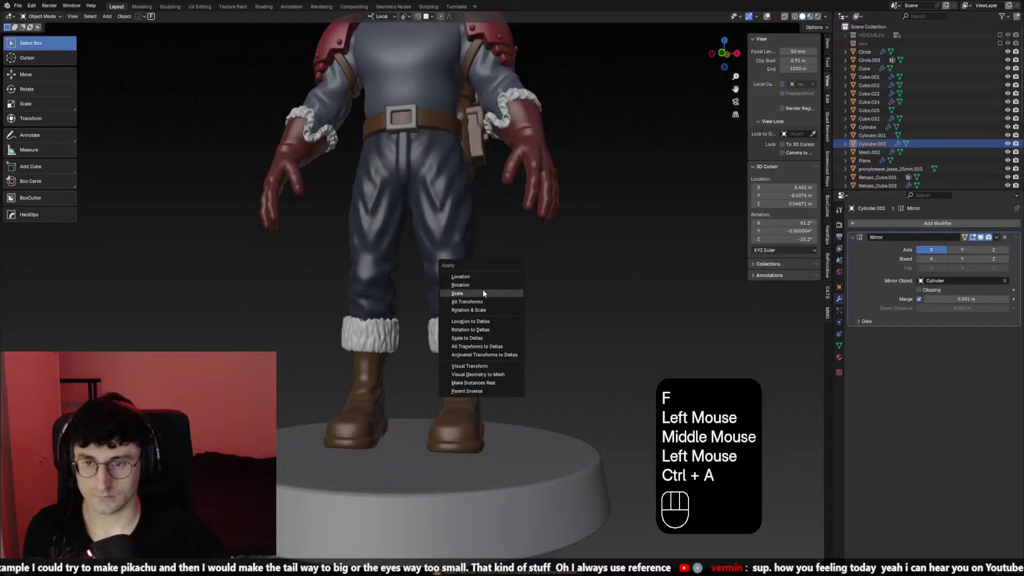
{"action": "left_click", "coordinate": [482, 289]}
{"action": "left_click", "coordinate": [45, 45]}
Choose the Smooth brush for sculpting the fur cuff and frame the boots from an angle
{"action": "scroll", "coordinate": [172, 222], "scroll_direction": "up", "scroll_amount": 1}
{"action": "scroll", "coordinate": [43, 90], "scroll_direction": "down", "scroll_amount": 1}
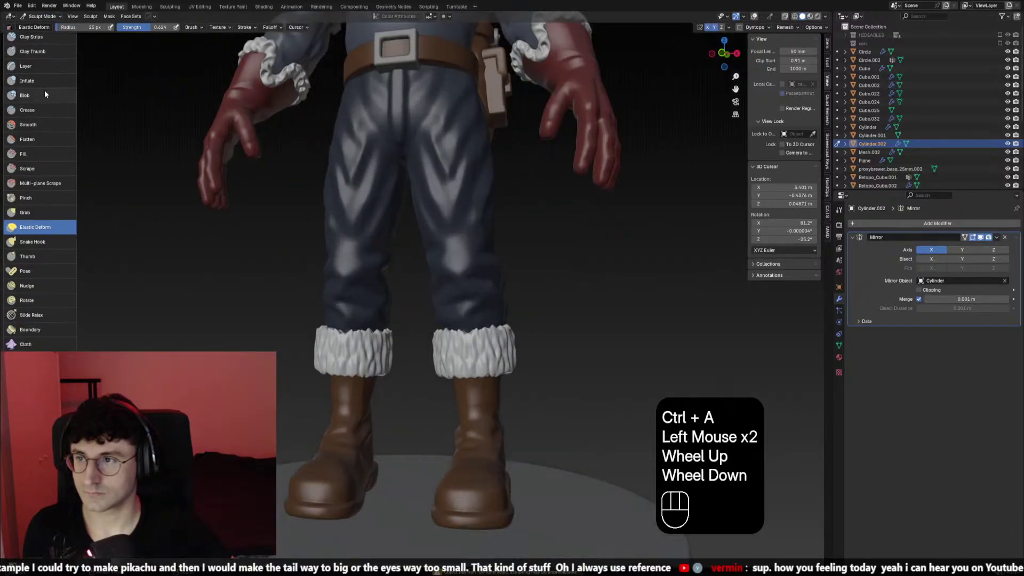
{"action": "scroll", "coordinate": [43, 88], "scroll_direction": "up", "scroll_amount": 3}
{"action": "left_click", "coordinate": [37, 145]}
{"action": "scroll", "coordinate": [486, 353], "scroll_direction": "up", "scroll_amount": 1}
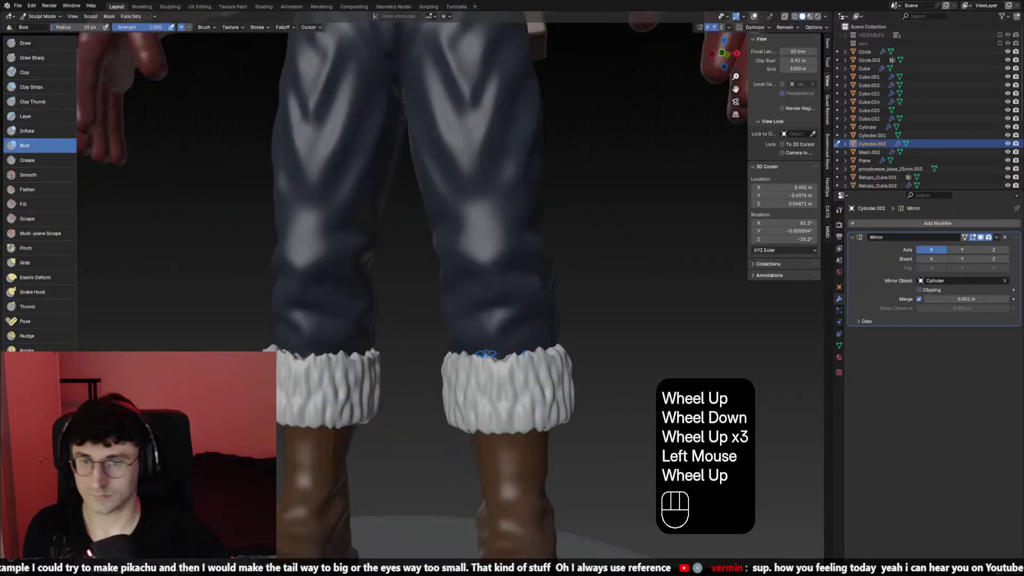
{"action": "left_click", "coordinate": [18, 278]}
{"action": "scroll", "coordinate": [250, 318], "scroll_direction": "down", "scroll_amount": 1}
{"action": "middle_click_drag", "start_coordinate": [306, 329], "coordinate": [299, 314]}
{"action": "left_click", "coordinate": [28, 174]}
{"action": "middle_click_drag", "start_coordinate": [470, 352], "coordinate": [491, 364]}
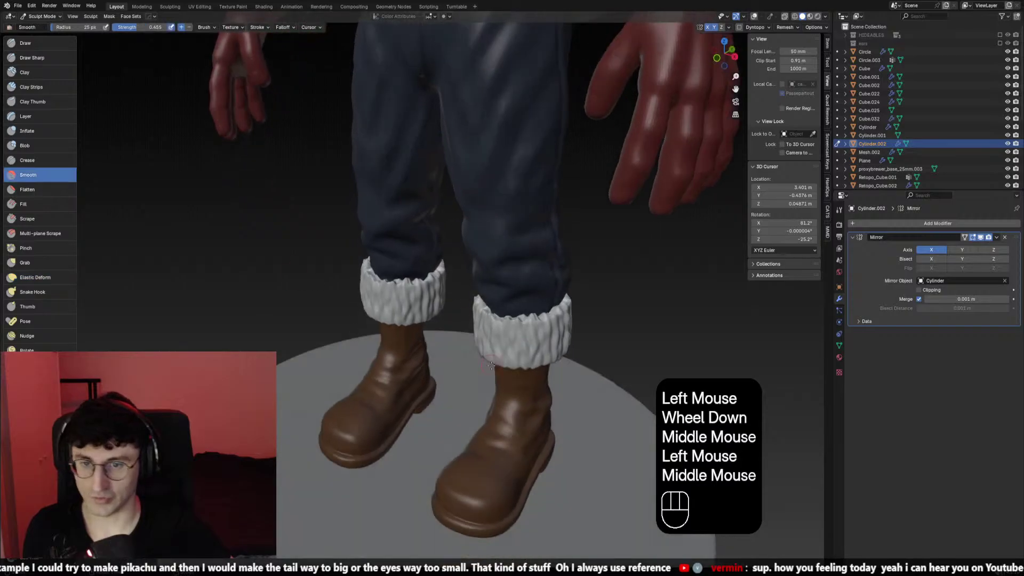
Smooth the fur cuff's surface around the leg, setting the brush strength to 0.533
{"action": "mouse_move", "coordinate": [509, 305]}
{"action": "middle_mouse_down"}
{"action": "mouse_move", "coordinate": [469, 283]}
{"action": "mouse_move", "coordinate": [536, 293]}
{"action": "mouse_move", "coordinate": [557, 275]}
{"action": "middle_mouse_up"}
{"action": "left_click", "coordinate": [467, 282]}
{"action": "left_click", "coordinate": [501, 290]}
{"action": "key", "text": "shift+f"}
{"action": "left_click", "coordinate": [551, 275]}
{"action": "mouse_move", "coordinate": [506, 251]}
{"action": "middle_mouse_down"}
{"action": "mouse_move", "coordinate": [469, 293]}
{"action": "mouse_move", "coordinate": [513, 176]}
{"action": "middle_mouse_up"}
{"action": "middle_click_drag", "start_coordinate": [512, 234], "coordinate": [488, 277]}
{"action": "middle_click_drag", "start_coordinate": [506, 363], "coordinate": [512, 314]}
Adjust the remesh voxel size and voxel-remesh the fur cuff
{"action": "key", "text": "r"}
{"action": "left_click", "coordinate": [517, 427]}
{"action": "key", "text": "r"}
{"action": "left_click", "coordinate": [515, 426]}
{"action": "key", "text": "ctrl+r"}
{"action": "left_click", "coordinate": [576, 382]}
{"action": "scroll", "coordinate": [611, 357], "scroll_direction": "down", "scroll_amount": 2}
{"action": "key", "text": "KP_1"}
{"action": "scroll", "coordinate": [587, 360], "scroll_direction": "down", "scroll_amount": 2}
{"action": "scroll", "coordinate": [539, 352], "scroll_direction": "up", "scroll_amount": 2}
{"action": "scroll", "coordinate": [524, 364], "scroll_direction": "up", "scroll_amount": 3}
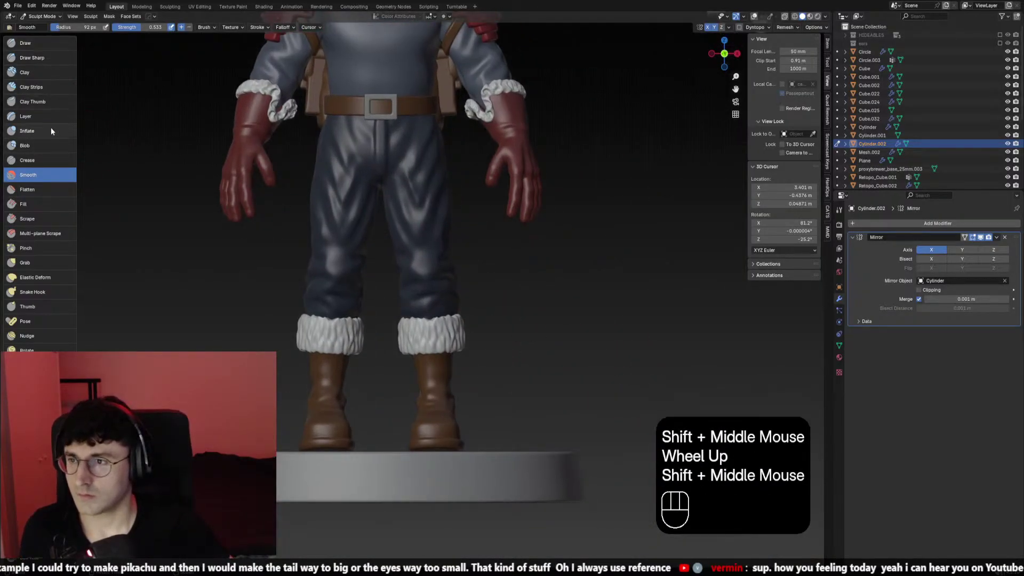
Choose the Snake Hook brush, adjust its radius and frame one boot's fur cuff from the front
{"action": "left_click", "coordinate": [52, 291]}
{"action": "scroll", "coordinate": [421, 352], "scroll_direction": "up", "scroll_amount": 3}
{"action": "key", "text": "f"}
{"action": "left_click", "coordinate": [415, 349]}
{"action": "key", "text": "f"}
{"action": "left_click", "coordinate": [418, 347]}
{"action": "middle_click_drag", "start_coordinate": [415, 349], "coordinate": [482, 353]}
{"action": "key", "text": "KP_1"}
{"action": "scroll", "coordinate": [482, 353], "scroll_direction": "up", "scroll_amount": 2}
Try Snake Hook strokes on the upper front of the fur cuff with a brush radius of 49 px
{"action": "left_click", "coordinate": [482, 354]}
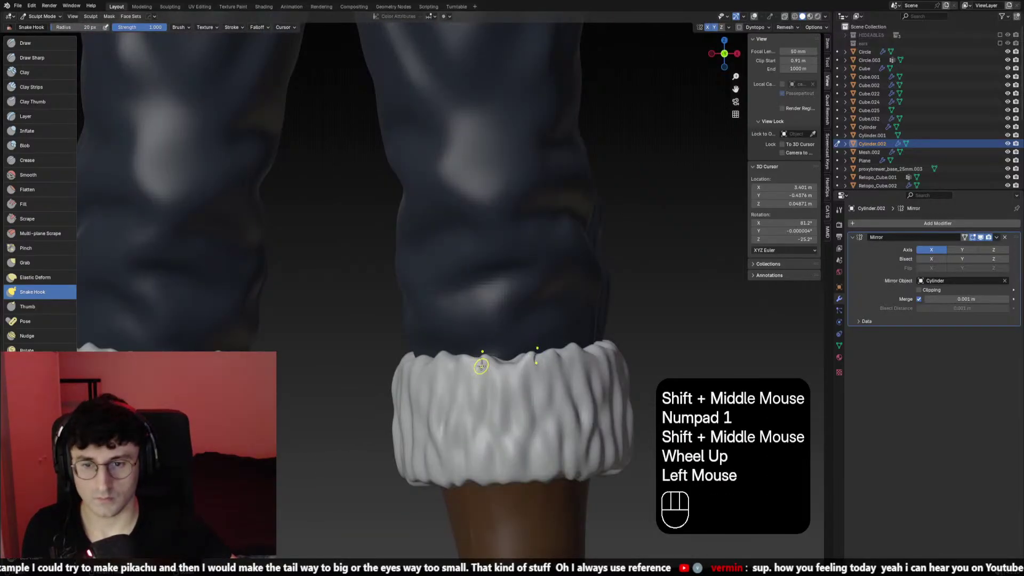
{"action": "key", "text": "ctrl+z"}
{"action": "key", "text": "f"}
{"action": "left_click", "coordinate": [491, 373]}
{"action": "left_click", "coordinate": [482, 373]}
{"action": "key", "text": "ctrl+z"}
{"action": "left_click", "coordinate": [483, 373]}
{"action": "left_click", "coordinate": [483, 372]}
{"action": "key", "text": "ctrl+z"}
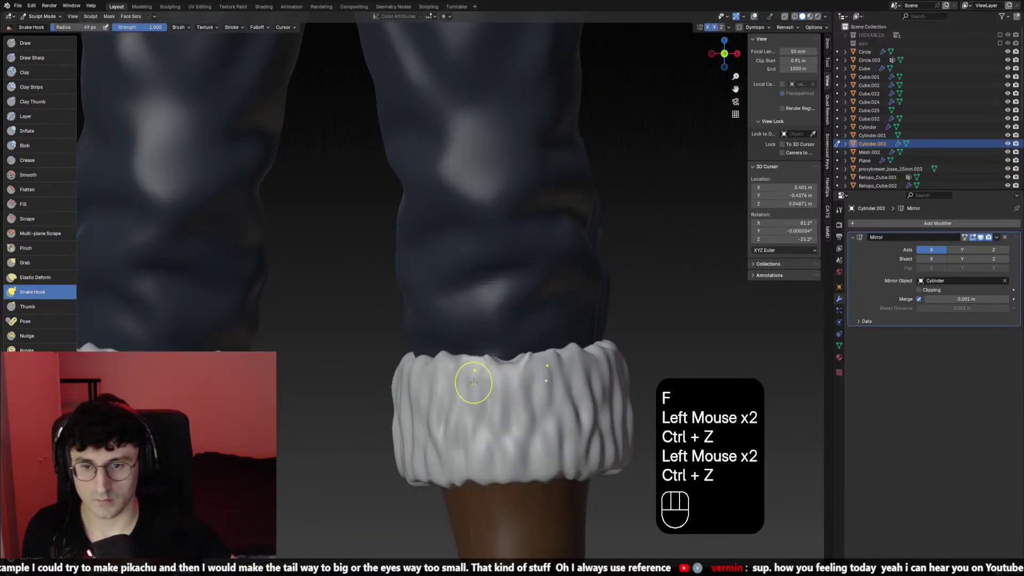
{"action": "left_click_drag", "start_coordinate": [469, 376], "coordinate": [467, 373]}
{"action": "key", "text": "ctrl+z"}
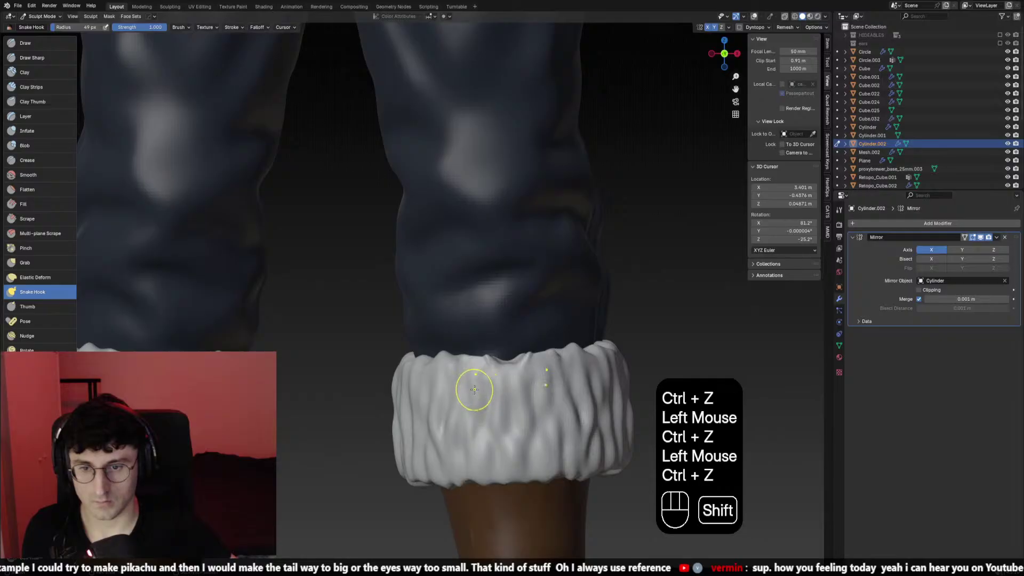
Readjust the remesh voxel size and voxel-remesh the fur cuff for Snake Hook detailing
{"action": "key", "text": "r"}
{"action": "left_click", "coordinate": [475, 388]}
{"action": "key", "text": "ctrl+r"}
{"action": "key", "text": "ctrl+z"}
{"action": "key", "text": "r"}
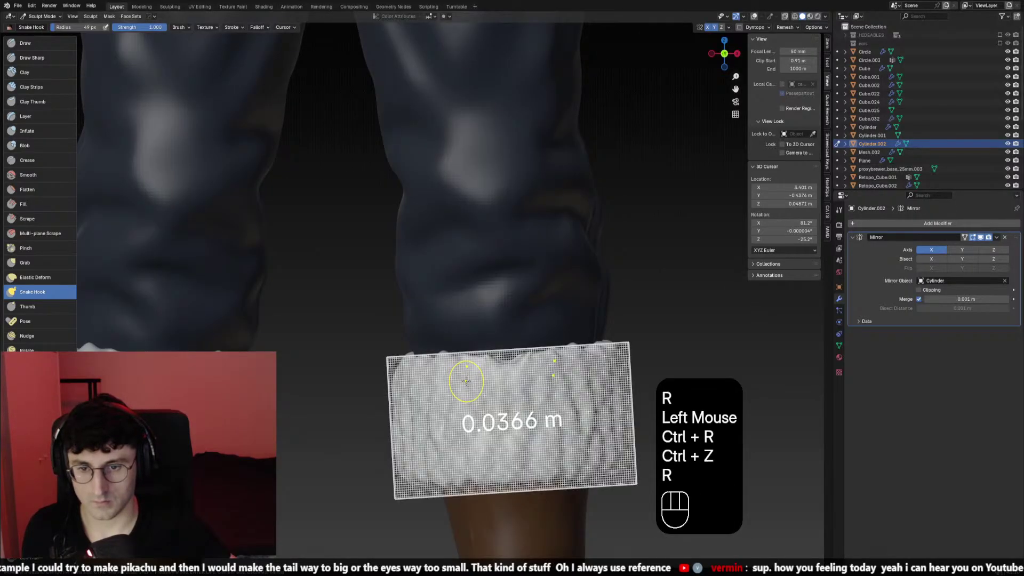
{"action": "left_click", "coordinate": [473, 379], "text": "ctrl"}
{"action": "key", "text": "r"}
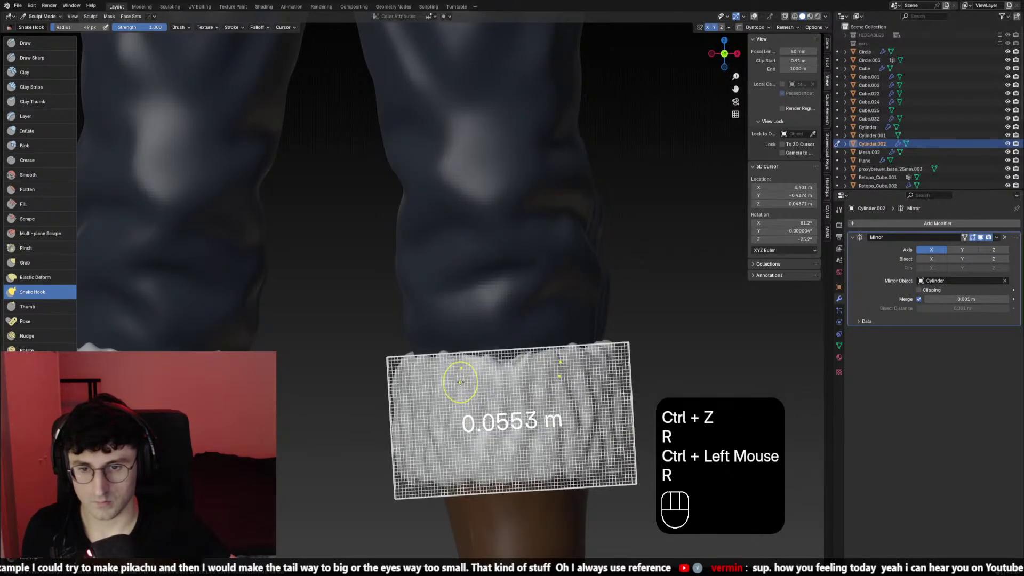
{"action": "left_click", "coordinate": [475, 381]}
{"action": "key", "text": "ctrl+r"}
Set the Snake Hook radius to 43 px and swirl a symmetrical pair of curls into the cuff's upper front
{"action": "key", "text": "f"}
{"action": "double_click", "coordinate": [475, 381]}
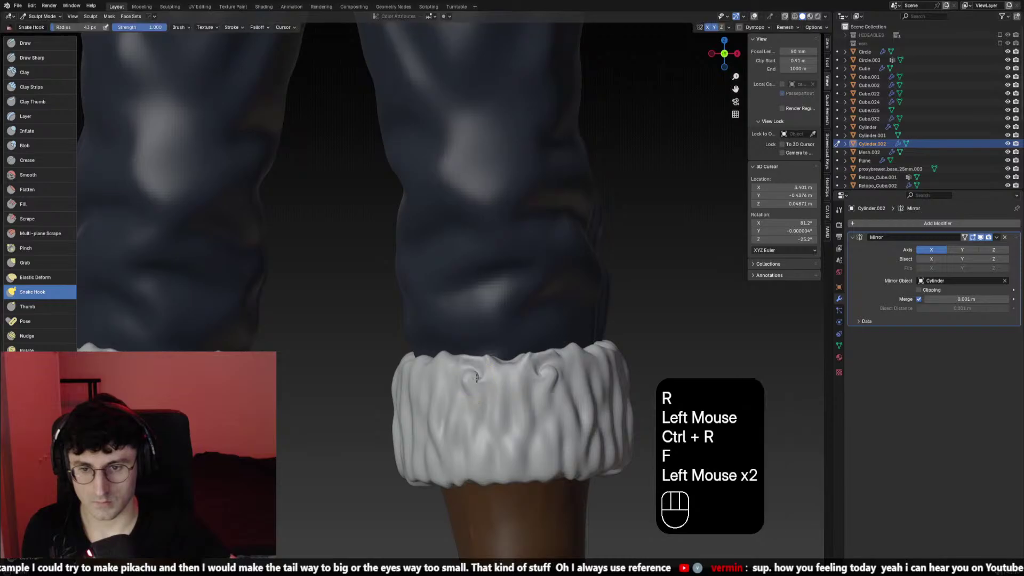
{"action": "key", "text": "ctrl+z"}
{"action": "left_click_drag", "start_coordinate": [474, 382], "coordinate": [479, 387]}
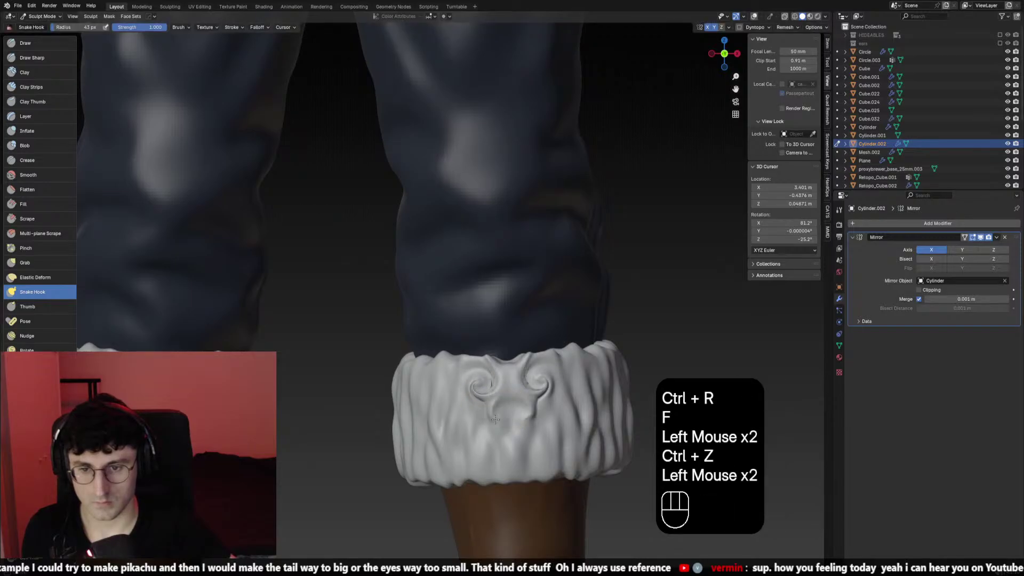
{"action": "key", "text": "ctrl+z"}
Try further Snake Hook strokes below and beside the front curls, undoing each one
{"action": "left_click", "coordinate": [507, 399]}
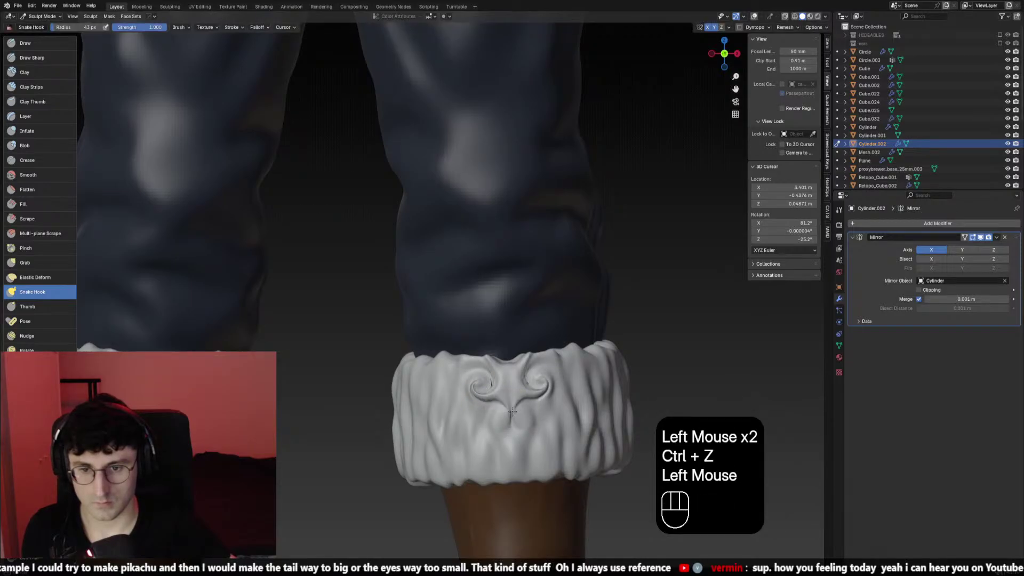
{"action": "key", "text": "ctrl+z"}
{"action": "left_click", "coordinate": [512, 411]}
{"action": "key", "text": "ctrl+z"}
{"action": "left_click", "coordinate": [475, 424]}
{"action": "key", "text": "ctrl+z"}
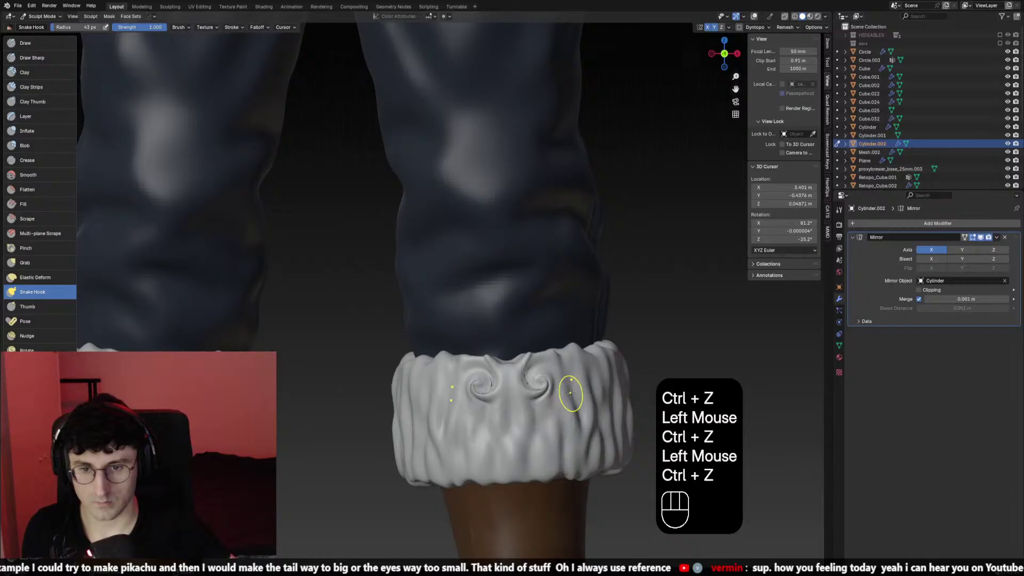
{"action": "left_click", "coordinate": [570, 393]}
{"action": "key", "text": "ctrl+z"}
{"action": "left_click", "coordinate": [566, 385]}
{"action": "key", "text": "ctrl+z"}
Swirl more Snake Hook curls down the front of the fur cuff and voxel-remesh it
{"action": "mouse_move", "coordinate": [562, 381]}
{"action": "left_mouse_down"}
{"action": "mouse_move", "coordinate": [571, 396]}
{"action": "mouse_move", "coordinate": [551, 423]}
{"action": "left_mouse_up"}
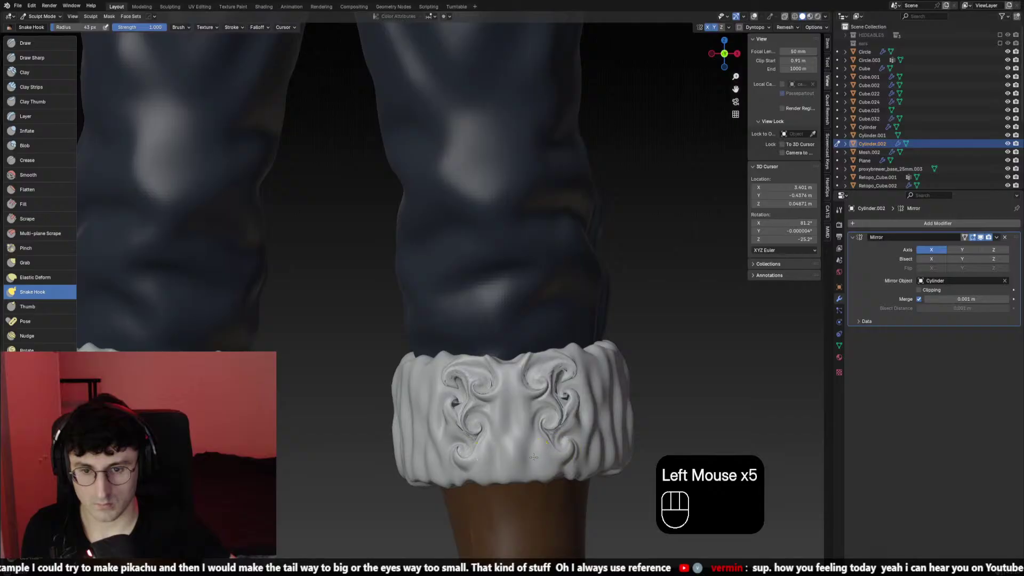
{"action": "scroll", "coordinate": [543, 414], "scroll_direction": "down", "scroll_amount": 5}
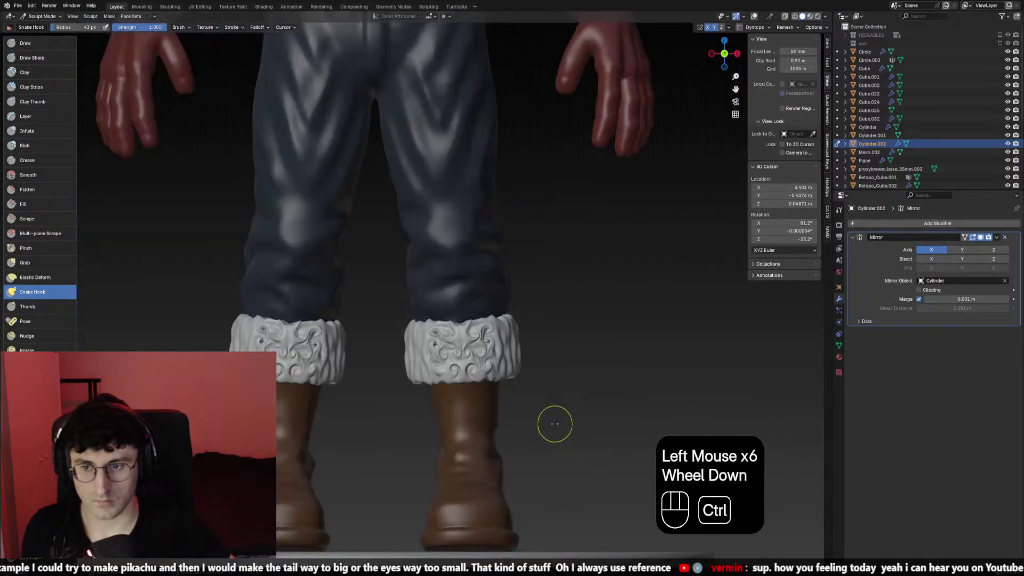
{"action": "key", "text": "ctrl+r"}
Set the Snake Hook radius to 54 px and swirl curls from the cuff's front toward its outer side
{"action": "scroll", "coordinate": [493, 331], "scroll_direction": "down", "scroll_amount": 2}
{"action": "middle_click_drag", "start_coordinate": [528, 361], "coordinate": [435, 349]}
{"action": "scroll", "coordinate": [435, 350], "scroll_direction": "up", "scroll_amount": 3}
{"action": "scroll", "coordinate": [435, 350], "scroll_direction": "up", "scroll_amount": 1}
{"action": "scroll", "coordinate": [521, 361], "scroll_direction": "up", "scroll_amount": 1, "text": "shift"}
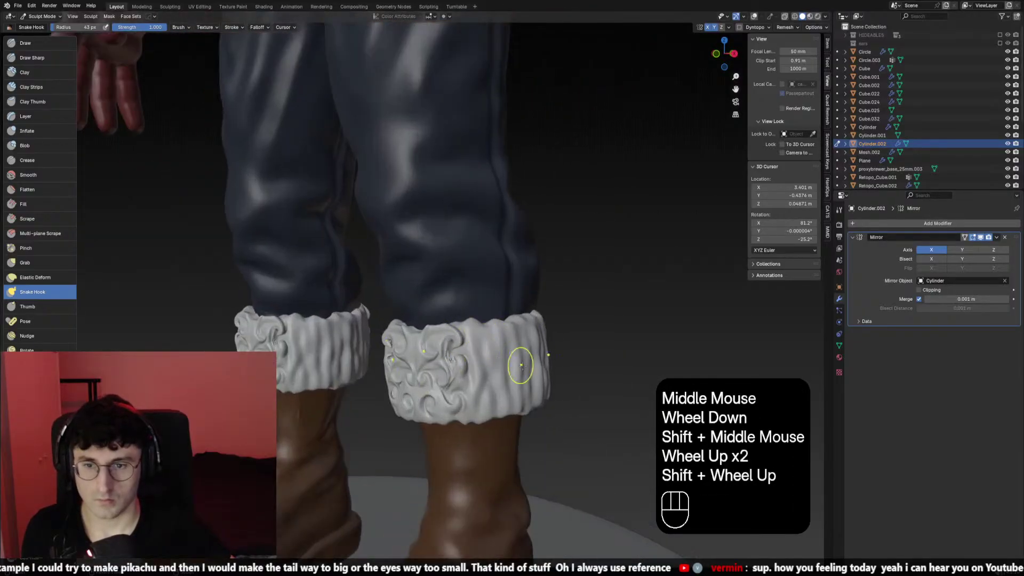
{"action": "middle_click_drag", "start_coordinate": [521, 361], "coordinate": [441, 347], "text": "shift"}
{"action": "scroll", "coordinate": [441, 347], "scroll_direction": "up", "scroll_amount": 1}
{"action": "mouse_move", "coordinate": [442, 344]}
{"action": "left_mouse_down"}
{"action": "mouse_move", "coordinate": [445, 352]}
{"action": "mouse_move", "coordinate": [431, 337]}
{"action": "left_mouse_up"}
{"action": "key", "text": "ctrl+z"}
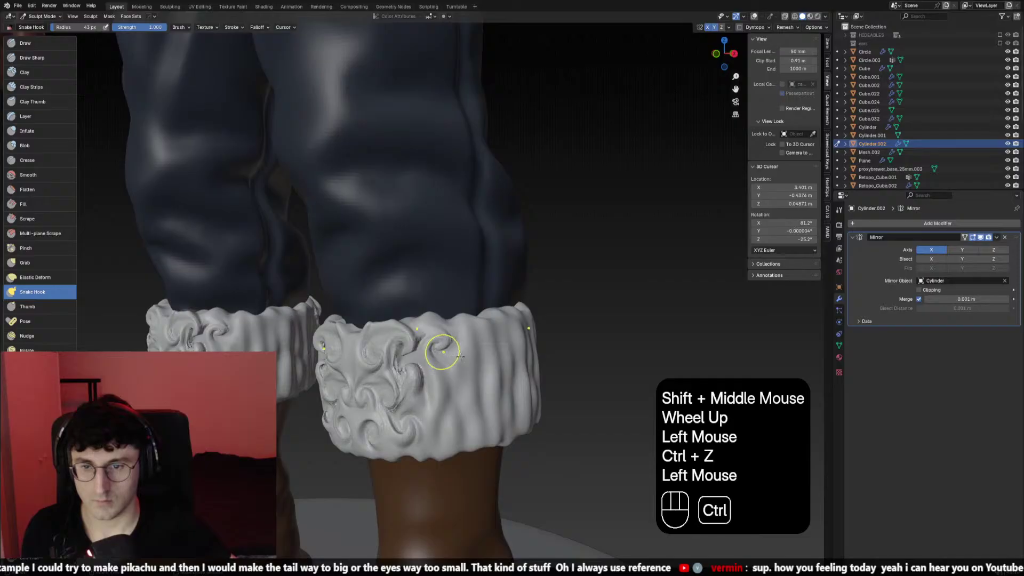
{"action": "key", "text": "ctrl+z"}
{"action": "key", "text": "f"}
{"action": "left_click", "coordinate": [435, 343]}
{"action": "left_click", "coordinate": [427, 338]}
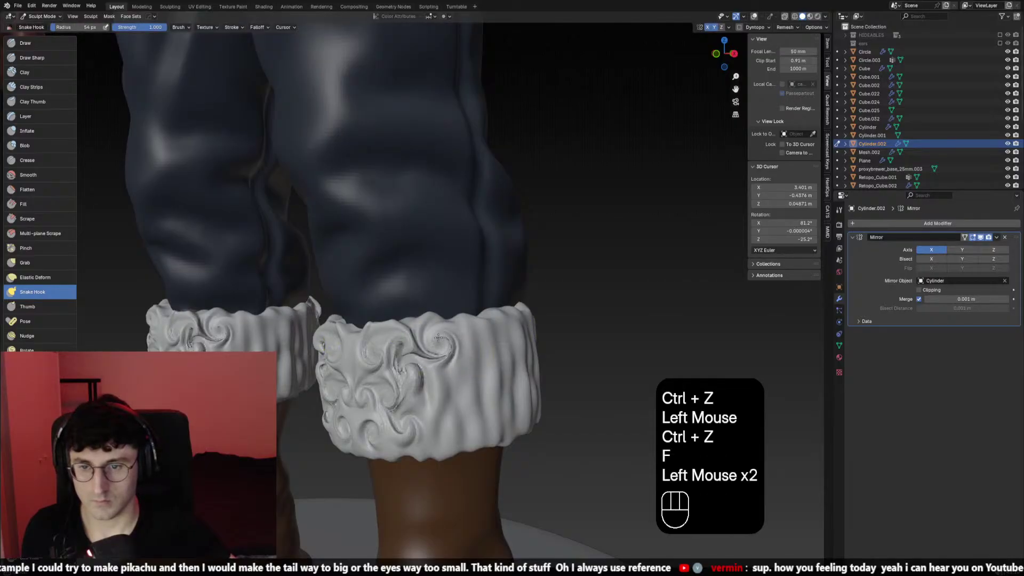
{"action": "left_click_drag", "start_coordinate": [438, 337], "coordinate": [446, 388]}
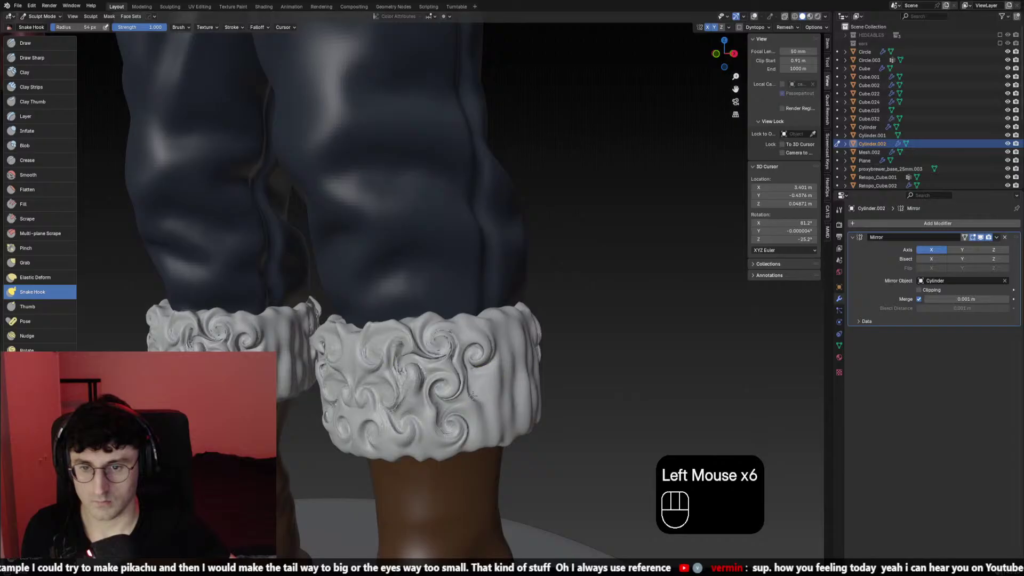
Continue the Snake Hook curls around the cuff's outer side and voxel-remesh it
{"action": "middle_click_drag", "start_coordinate": [474, 392], "coordinate": [457, 377]}
{"action": "left_click", "coordinate": [526, 368]}
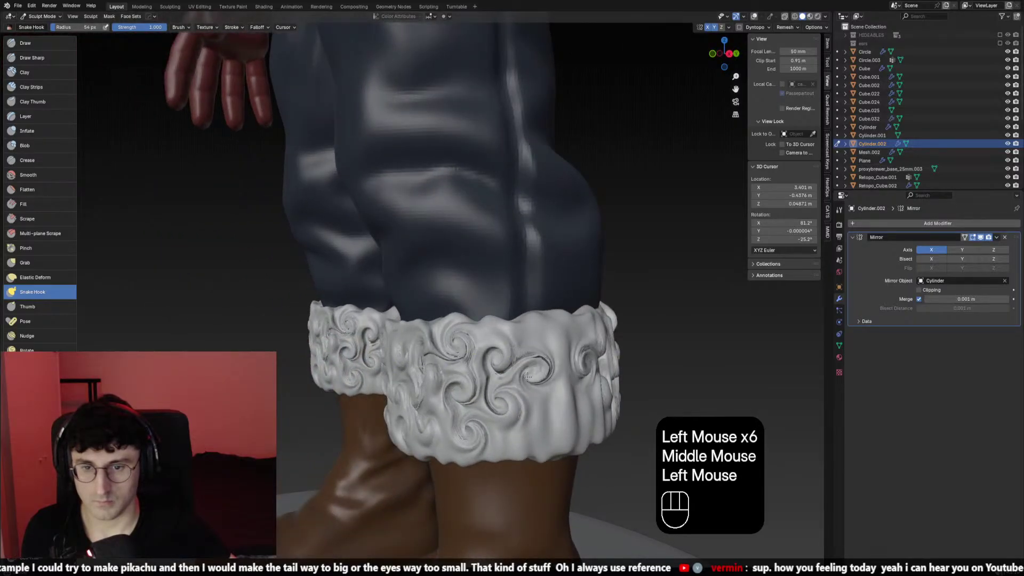
{"action": "key", "text": "ctrl+z"}
{"action": "left_click_drag", "start_coordinate": [551, 331], "coordinate": [535, 339]}
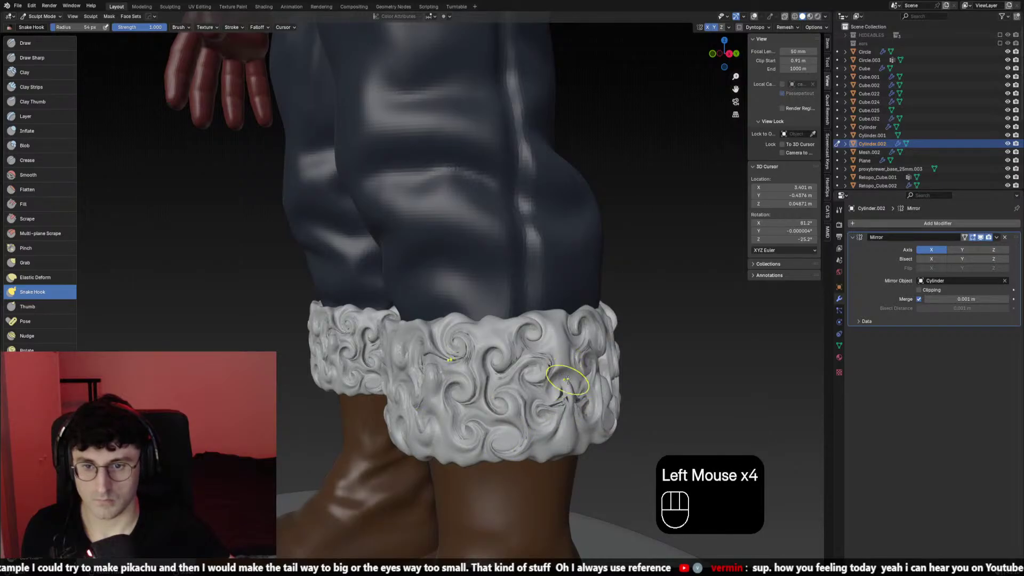
{"action": "scroll", "coordinate": [567, 379], "scroll_direction": "down", "scroll_amount": 2}
{"action": "key", "text": "KP_1"}
{"action": "key", "text": "ctrl+r"}
Choose the Smooth brush and resize it for the fur cuff, undoing the stray stroke
{"action": "scroll", "coordinate": [566, 388], "scroll_direction": "down", "scroll_amount": 1}
{"action": "scroll", "coordinate": [494, 304], "scroll_direction": "down", "scroll_amount": 1, "text": "shift"}
{"action": "mouse_move", "coordinate": [567, 388]}
{"action": "middle_mouse_down", "text": "shift"}
{"action": "mouse_move", "coordinate": [493, 304]}
{"action": "mouse_move", "coordinate": [438, 305]}
{"action": "middle_mouse_up", "text": "shift"}
{"action": "scroll", "coordinate": [512, 304], "scroll_direction": "down", "scroll_amount": 2}
{"action": "left_click", "coordinate": [32, 175]}
{"action": "scroll", "coordinate": [469, 343], "scroll_direction": "up", "scroll_amount": 2}
{"action": "key", "text": "f"}
{"action": "left_click", "coordinate": [470, 343]}
{"action": "key", "text": "ctrl+z"}
Soften the sculpted curls all around the fur cuff with Smooth strokes
{"action": "left_click_drag", "start_coordinate": [436, 302], "coordinate": [458, 309]}
{"action": "left_click_drag", "start_coordinate": [469, 306], "coordinate": [485, 309]}
{"action": "middle_click_drag", "start_coordinate": [486, 309], "coordinate": [453, 307]}
{"action": "mouse_move", "coordinate": [479, 307]}
{"action": "left_mouse_down"}
{"action": "mouse_move", "coordinate": [501, 300]}
{"action": "mouse_move", "coordinate": [453, 310]}
{"action": "left_mouse_up"}
{"action": "mouse_move", "coordinate": [444, 311]}
{"action": "middle_mouse_down"}
{"action": "mouse_move", "coordinate": [478, 311]}
{"action": "mouse_move", "coordinate": [405, 298]}
{"action": "mouse_move", "coordinate": [462, 386]}
{"action": "middle_mouse_up"}
{"action": "left_click", "coordinate": [479, 311]}
{"action": "left_click", "coordinate": [472, 309]}
{"action": "left_click", "coordinate": [469, 309]}
{"action": "left_click", "coordinate": [464, 309]}
{"action": "scroll", "coordinate": [459, 309], "scroll_direction": "down", "scroll_amount": 2}
{"action": "left_click", "coordinate": [441, 308]}
{"action": "left_click", "coordinate": [442, 308]}
{"action": "left_click", "coordinate": [441, 308]}
Choose the Mesh Filter tool and set its filter type to Random
{"action": "scroll", "coordinate": [405, 298], "scroll_direction": "down", "scroll_amount": 1}
{"action": "key", "text": "KP_1"}
{"action": "key", "text": "f"}
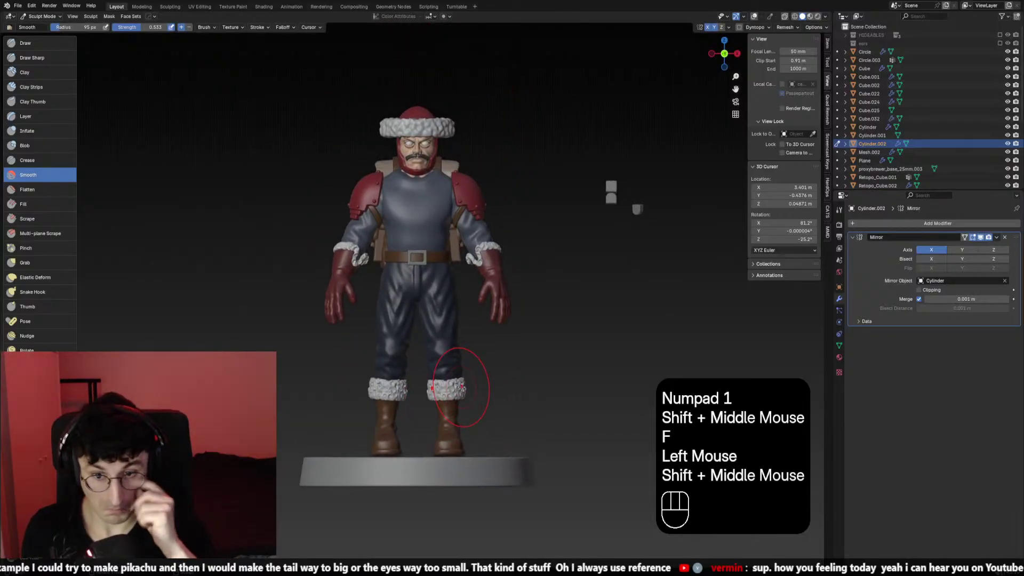
{"action": "scroll", "coordinate": [434, 419], "scroll_direction": "up", "scroll_amount": 2}
{"action": "middle_click_drag", "start_coordinate": [462, 388], "coordinate": [475, 320], "text": "shift"}
{"action": "scroll", "coordinate": [464, 301], "scroll_direction": "up", "scroll_amount": 1}
{"action": "scroll", "coordinate": [464, 300], "scroll_direction": "up", "scroll_amount": 1}
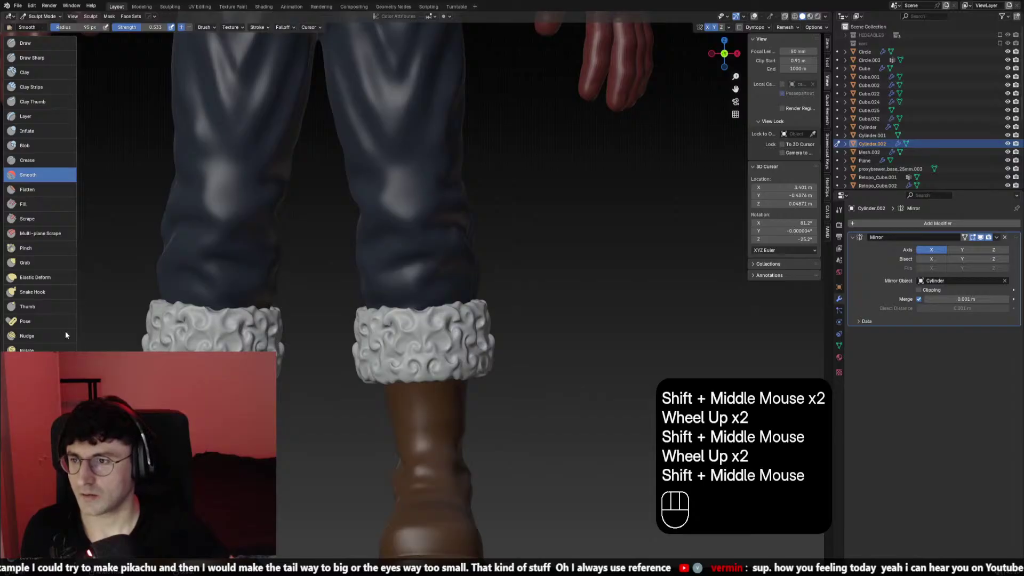
{"action": "middle_click_drag", "start_coordinate": [67, 334], "coordinate": [66, 198]}
{"action": "left_click", "coordinate": [27, 447]}
{"action": "left_click", "coordinate": [48, 27]}
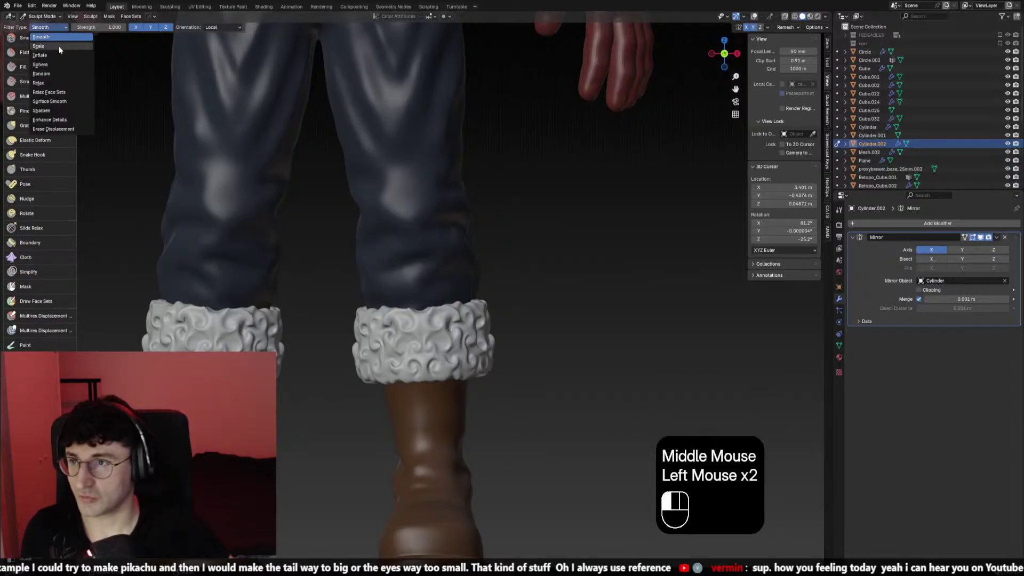
{"action": "left_click", "coordinate": [61, 77]}
Try roughening the fur cuff with the Random mesh filter and voxel-remesh the result
{"action": "left_click_drag", "start_coordinate": [526, 320], "coordinate": [567, 325]}
{"action": "key", "text": "ctrl+z"}
{"action": "left_click", "coordinate": [582, 329]}
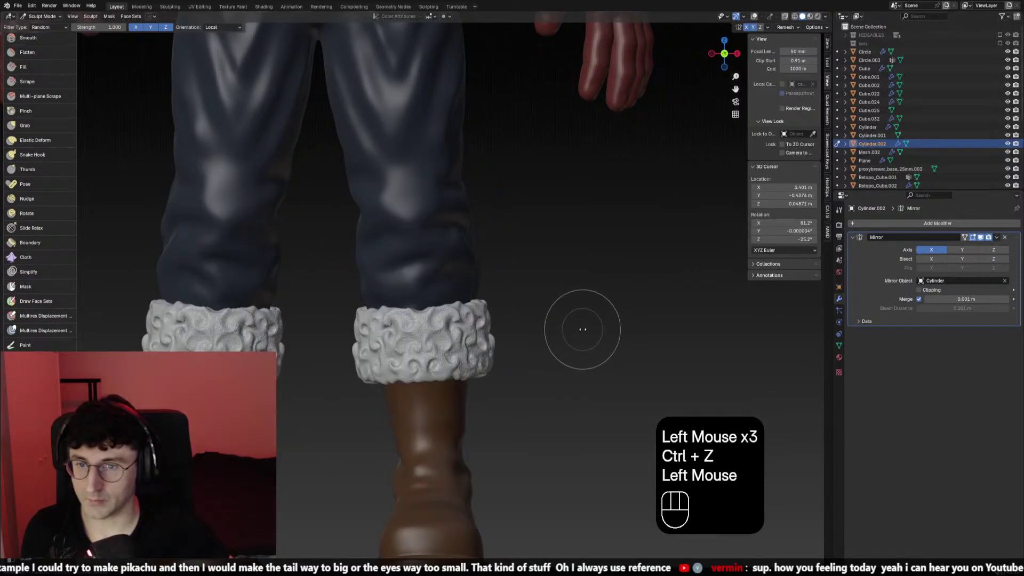
{"action": "scroll", "coordinate": [589, 331], "scroll_direction": "down", "scroll_amount": 1}
{"action": "middle_click_drag", "start_coordinate": [594, 331], "coordinate": [537, 332]}
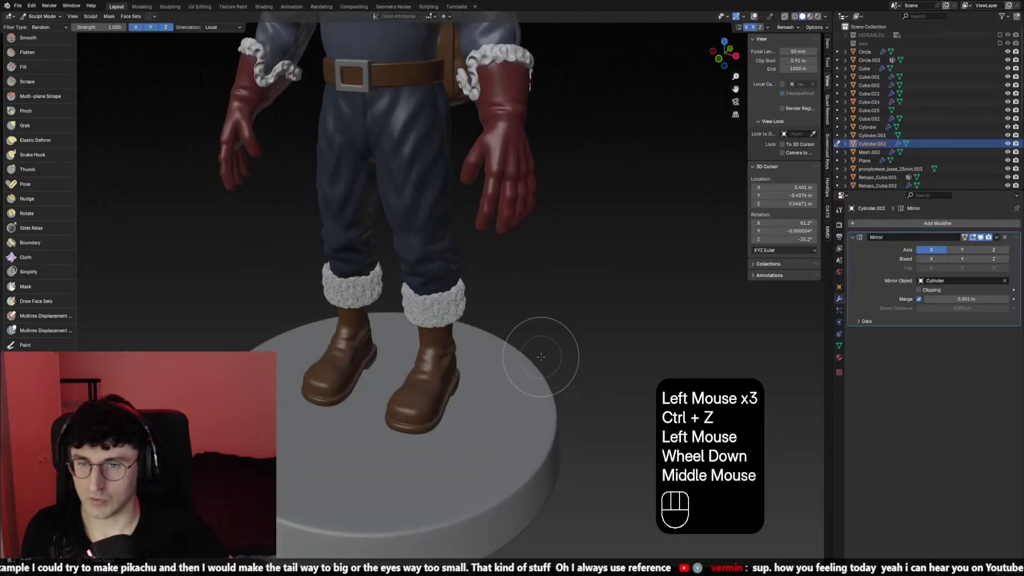
{"action": "key", "text": "ctrl+z"}
{"action": "left_click", "coordinate": [568, 351]}
{"action": "scroll", "coordinate": [583, 350], "scroll_direction": "up", "scroll_amount": 2}
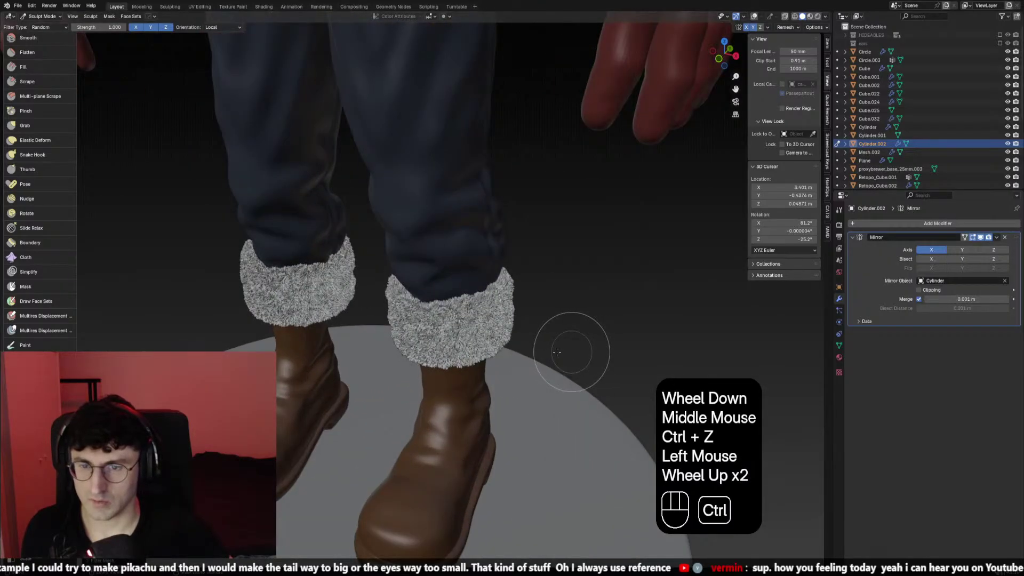
{"action": "key", "text": "ctrl+r"}
Set the mesh filter type to Smooth and apply it to the roughened fur cuff
{"action": "middle_click_drag", "start_coordinate": [593, 379], "coordinate": [176, 342]}
{"action": "left_click", "coordinate": [39, 28]}
{"action": "left_click", "coordinate": [45, 47]}
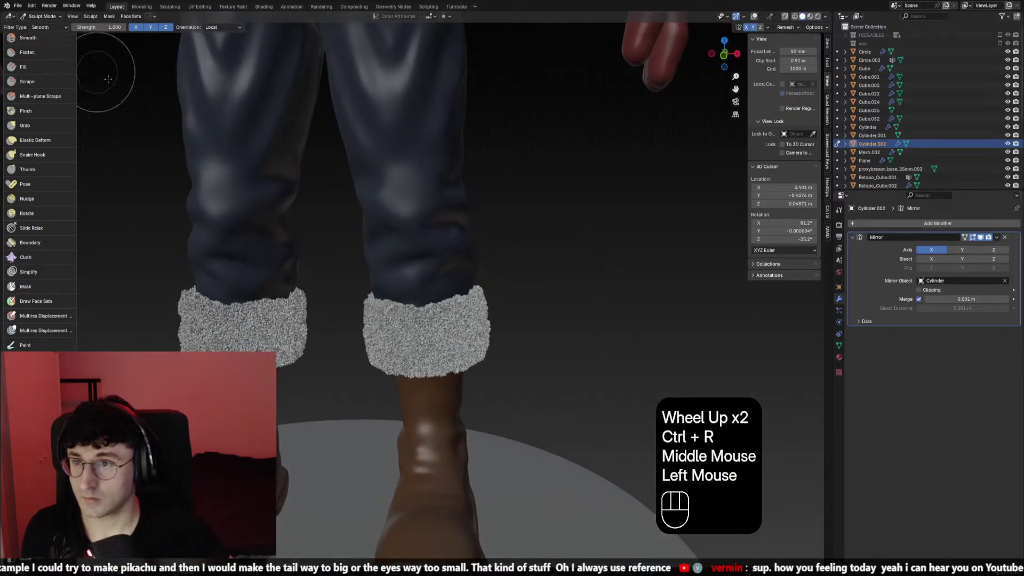
{"action": "left_click_drag", "start_coordinate": [640, 304], "coordinate": [286, 326]}
{"action": "left_click_drag", "start_coordinate": [597, 317], "coordinate": [761, 319]}
Check the filtered cuffs on the whole figure and undo the mesh filter passes
{"action": "scroll", "coordinate": [642, 299], "scroll_direction": "down", "scroll_amount": 3}
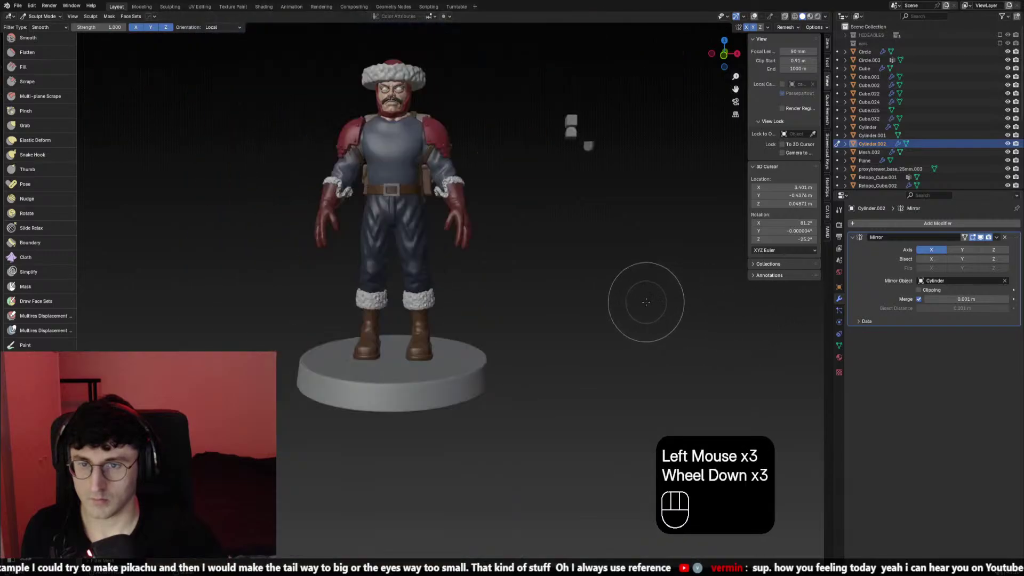
{"action": "scroll", "coordinate": [642, 300], "scroll_direction": "up", "scroll_amount": 3}
{"action": "middle_click_drag", "start_coordinate": [586, 315], "coordinate": [469, 331]}
{"action": "scroll", "coordinate": [413, 313], "scroll_direction": "down", "scroll_amount": 1}
{"action": "scroll", "coordinate": [354, 240], "scroll_direction": "down", "scroll_amount": 2}
{"action": "left_click", "coordinate": [354, 240]}
{"action": "scroll", "coordinate": [571, 319], "scroll_direction": "up", "scroll_amount": 1}
{"action": "scroll", "coordinate": [544, 317], "scroll_direction": "up", "scroll_amount": 1}
{"action": "key", "text": "KP_1"}
{"action": "scroll", "coordinate": [544, 306], "scroll_direction": "down", "scroll_amount": 2}
{"action": "key", "text": "ctrl+z"}
{"action": "key", "text": "ctrl+z"}
{"action": "key", "text": "ctrl+z"}
Choose the Snake Hook brush again and set its radius to 74 px over the fur cuff
{"action": "scroll", "coordinate": [520, 340], "scroll_direction": "up", "scroll_amount": 2}
{"action": "key", "text": "alt+q"}
{"action": "scroll", "coordinate": [432, 327], "scroll_direction": "up", "scroll_amount": 2}
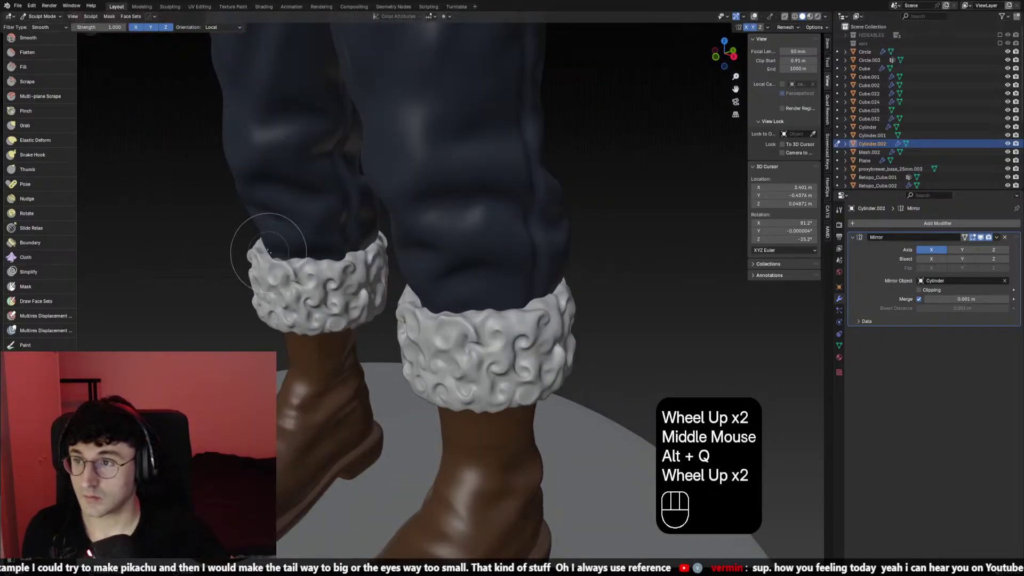
{"action": "left_click", "coordinate": [22, 140]}
{"action": "left_click", "coordinate": [32, 155]}
{"action": "scroll", "coordinate": [411, 320], "scroll_direction": "up", "scroll_amount": 1}
{"action": "key", "text": "f"}
{"action": "left_click", "coordinate": [411, 320]}
{"action": "key", "text": "f"}
{"action": "left_click", "coordinate": [456, 366]}
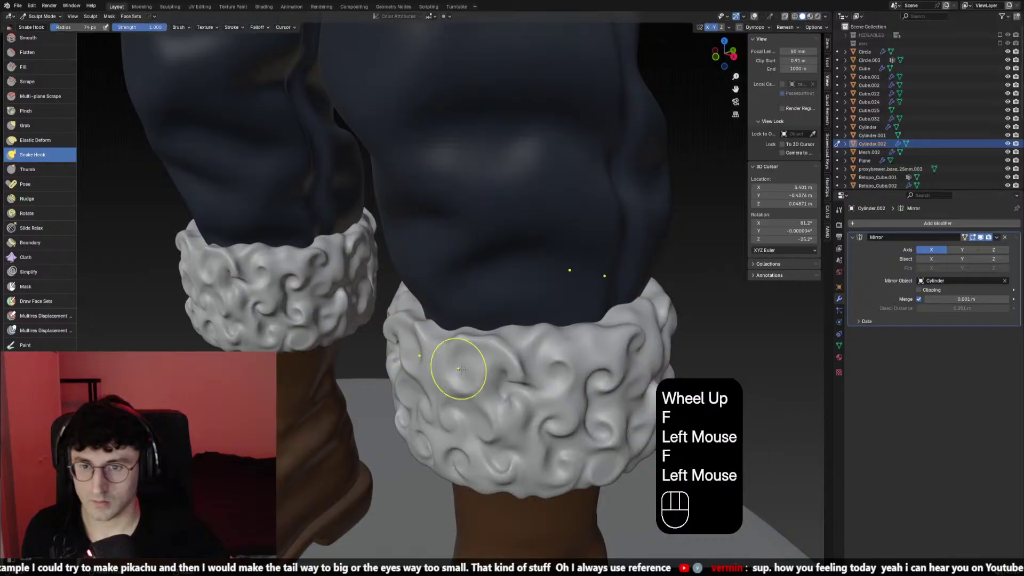
Try swirling larger Snake Hook curls into the cuff's front and voxel-remesh it
{"action": "mouse_move", "coordinate": [457, 366]}
{"action": "left_mouse_down"}
{"action": "mouse_move", "coordinate": [447, 361]}
{"action": "mouse_move", "coordinate": [450, 382]}
{"action": "left_mouse_up"}
{"action": "mouse_move", "coordinate": [444, 375]}
{"action": "middle_mouse_down"}
{"action": "mouse_move", "coordinate": [468, 229]}
{"action": "mouse_move", "coordinate": [446, 377]}
{"action": "middle_mouse_up"}
{"action": "key", "text": "ctrl+z"}
{"action": "left_click_drag", "start_coordinate": [445, 377], "coordinate": [447, 385]}
{"action": "key", "text": "ctrl+z"}
{"action": "left_click", "coordinate": [446, 384]}
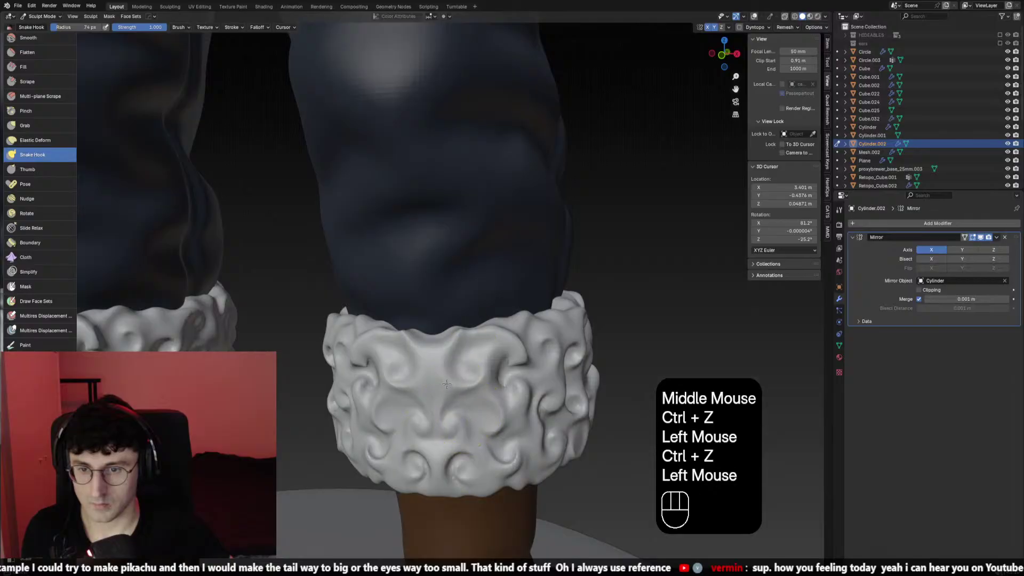
{"action": "scroll", "coordinate": [427, 392], "scroll_direction": "down", "scroll_amount": 2}
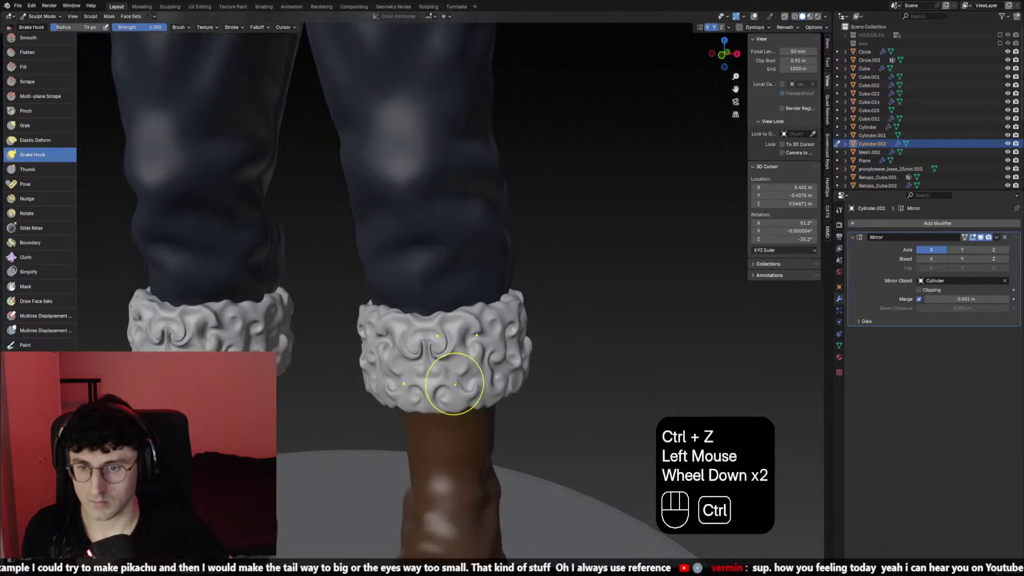
{"action": "key", "text": "ctrl+r"}
Undo the latest remesh and the larger Snake Hook curls on the fur cuff
{"action": "scroll", "coordinate": [489, 366], "scroll_direction": "down", "scroll_amount": 2}
{"action": "scroll", "coordinate": [479, 365], "scroll_direction": "up", "scroll_amount": 1}
{"action": "scroll", "coordinate": [479, 365], "scroll_direction": "up", "scroll_amount": 1, "text": "ctrl"}
{"action": "key", "text": "ctrl+z"}
{"action": "scroll", "coordinate": [464, 304], "scroll_direction": "down", "scroll_amount": 1}
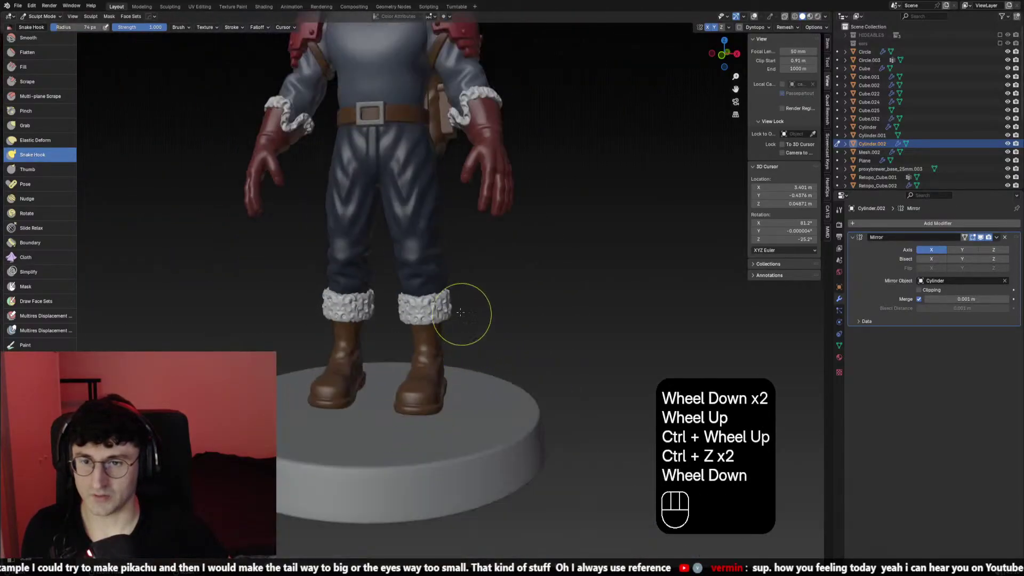
{"action": "middle_click_drag", "start_coordinate": [464, 304], "coordinate": [523, 299], "text": "shift"}
{"action": "key", "text": "ctrl+z"}
{"action": "key", "text": "ctrl+z"}
{"action": "scroll", "coordinate": [480, 338], "scroll_direction": "up", "scroll_amount": 2}
{"action": "key", "text": "ctrl+z"}
{"action": "key", "text": "ctrl+z"}
{"action": "key", "text": "ctrl+z"}
{"action": "scroll", "coordinate": [544, 186], "scroll_direction": "up", "scroll_amount": 1}
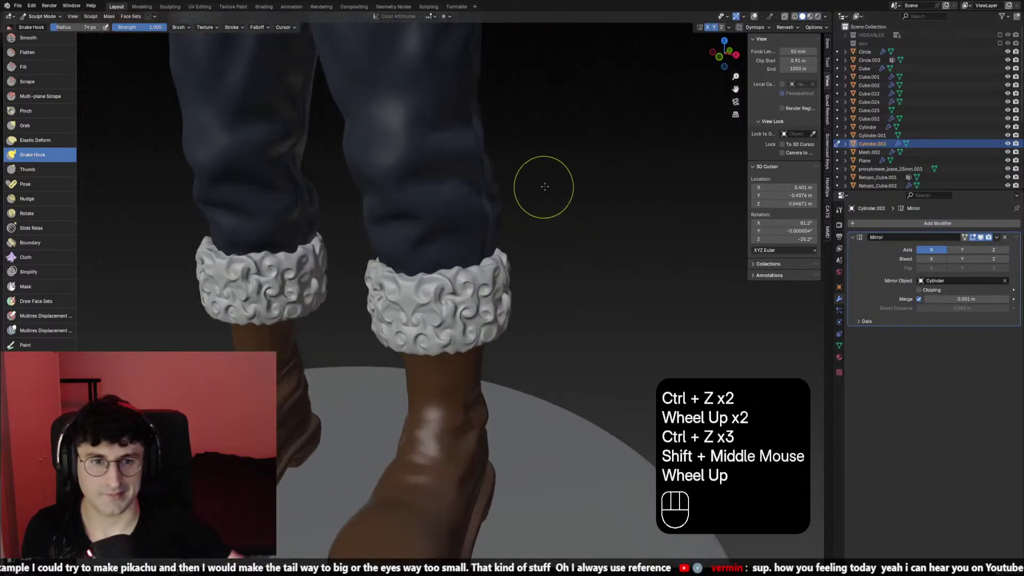
{"action": "left_click", "coordinate": [996, 236]}
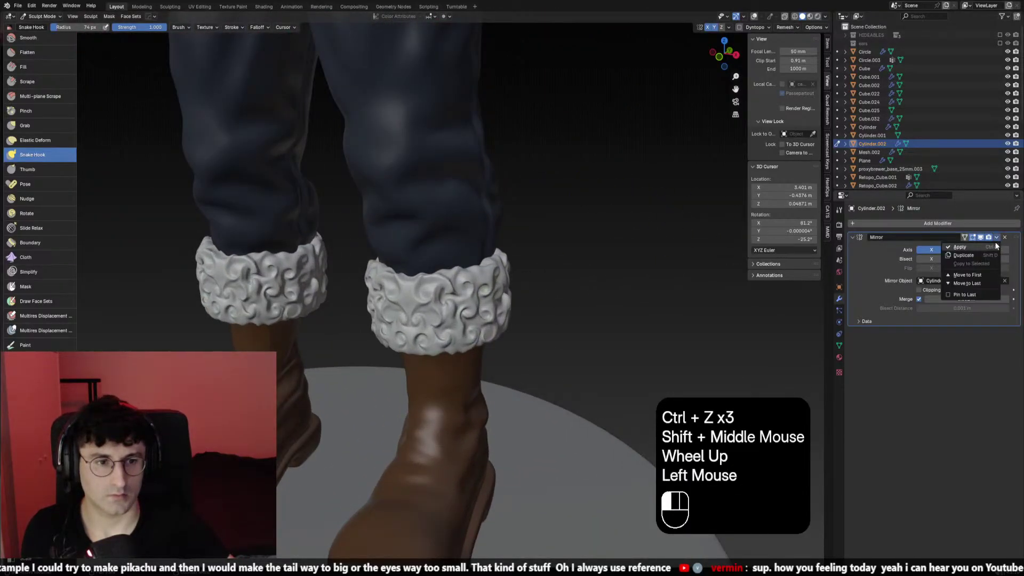
{"action": "left_click", "coordinate": [929, 248]}
{"action": "left_click", "coordinate": [557, 302]}
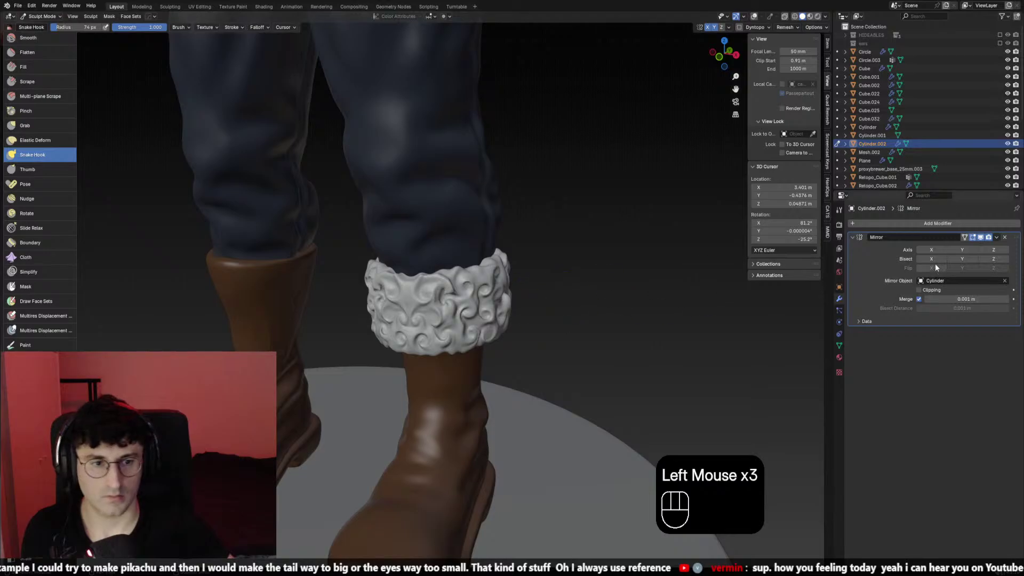
{"action": "left_click", "coordinate": [933, 250]}
{"action": "left_click_drag", "start_coordinate": [486, 309], "coordinate": [510, 285]}
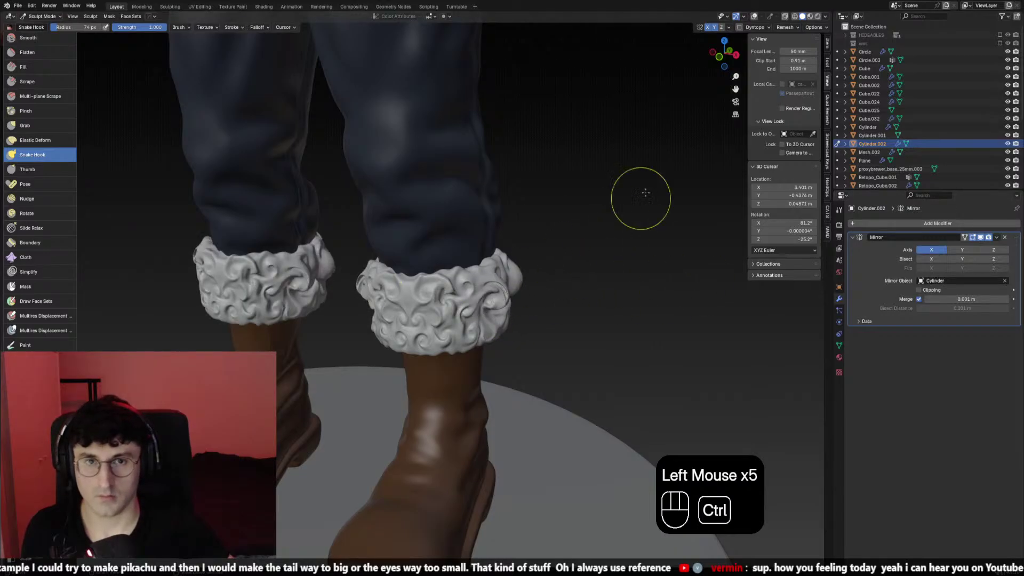
{"action": "key", "text": "ctrl+z"}
Turn off the X and Y sculpt symmetry and set the Snake Hook radius to 48 px
{"action": "left_click", "coordinate": [708, 28]}
{"action": "left_click", "coordinate": [714, 28]}
{"action": "scroll", "coordinate": [447, 321], "scroll_direction": "up", "scroll_amount": 1}
{"action": "key", "text": "f"}
{"action": "left_click", "coordinate": [422, 310]}
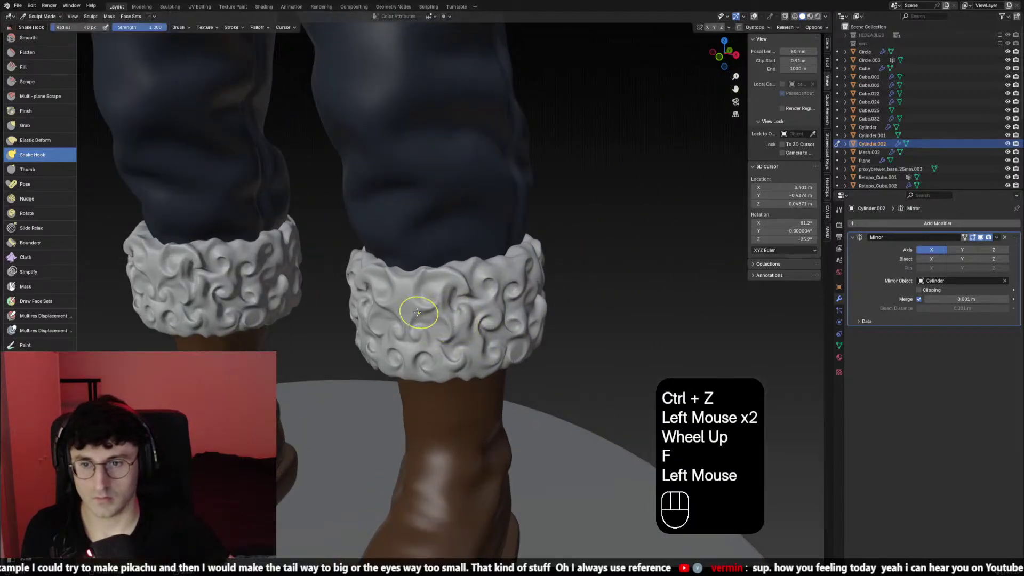
{"action": "left_click_drag", "start_coordinate": [419, 308], "coordinate": [425, 303]}
{"action": "key", "text": "ctrl+z"}
{"action": "key", "text": "ctrl+z"}
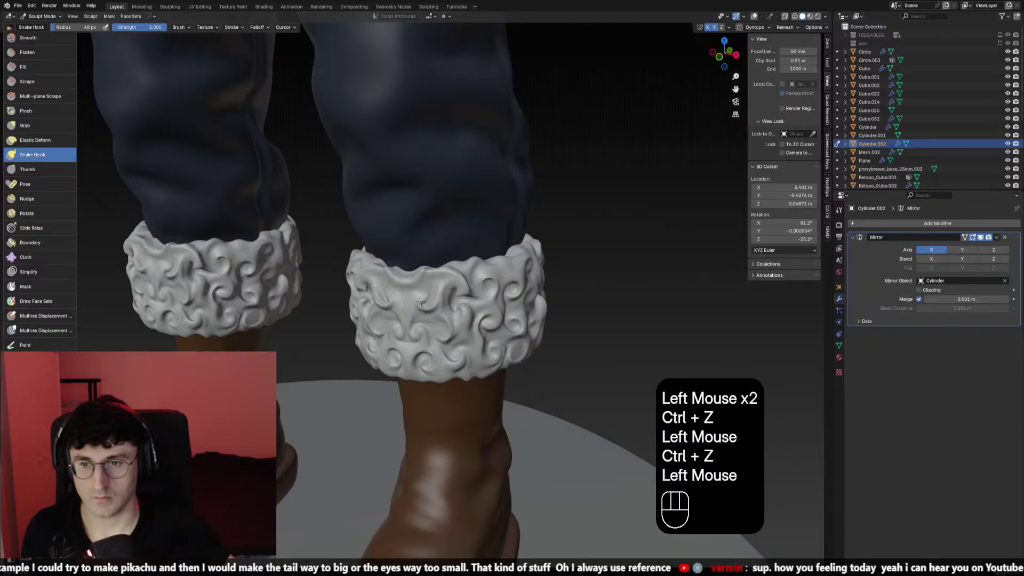
{"action": "key", "text": "ctrl+z"}
{"action": "left_click", "coordinate": [707, 27]}
{"action": "left_click", "coordinate": [714, 27]}
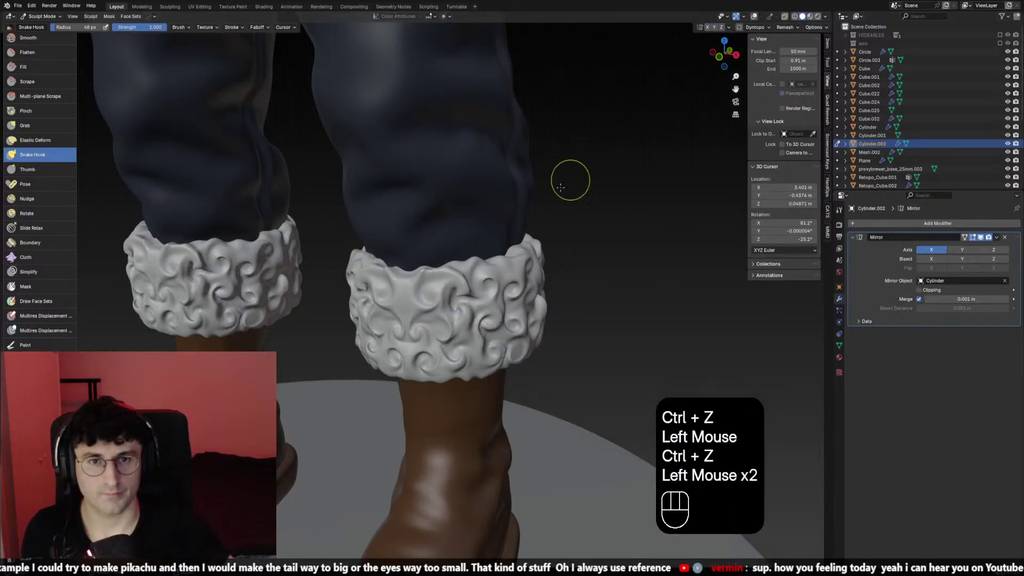
Swirl irregular Snake Hook curls over the front of the fur cuff to break up its symmetrical pattern
{"action": "mouse_move", "coordinate": [435, 306]}
{"action": "left_mouse_down"}
{"action": "mouse_move", "coordinate": [413, 292]}
{"action": "mouse_move", "coordinate": [416, 322]}
{"action": "mouse_move", "coordinate": [395, 351]}
{"action": "mouse_move", "coordinate": [456, 354]}
{"action": "mouse_move", "coordinate": [429, 368]}
{"action": "left_mouse_up"}
{"action": "key", "text": "ctrl+z"}
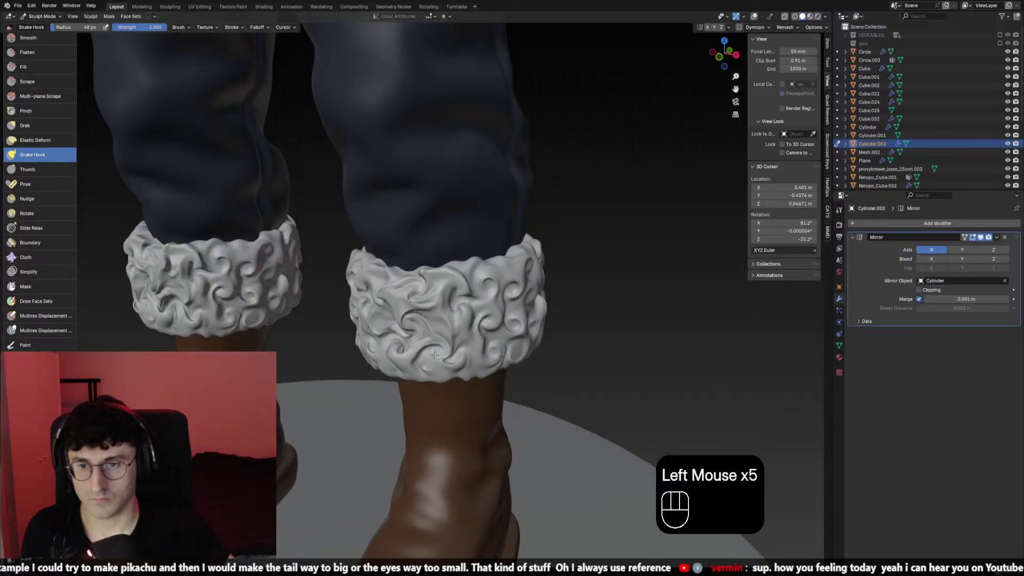
{"action": "mouse_move", "coordinate": [472, 307]}
{"action": "left_mouse_down"}
{"action": "mouse_move", "coordinate": [451, 333]}
{"action": "mouse_move", "coordinate": [482, 292]}
{"action": "mouse_move", "coordinate": [470, 336]}
{"action": "mouse_move", "coordinate": [483, 337]}
{"action": "mouse_move", "coordinate": [480, 358]}
{"action": "left_mouse_up"}
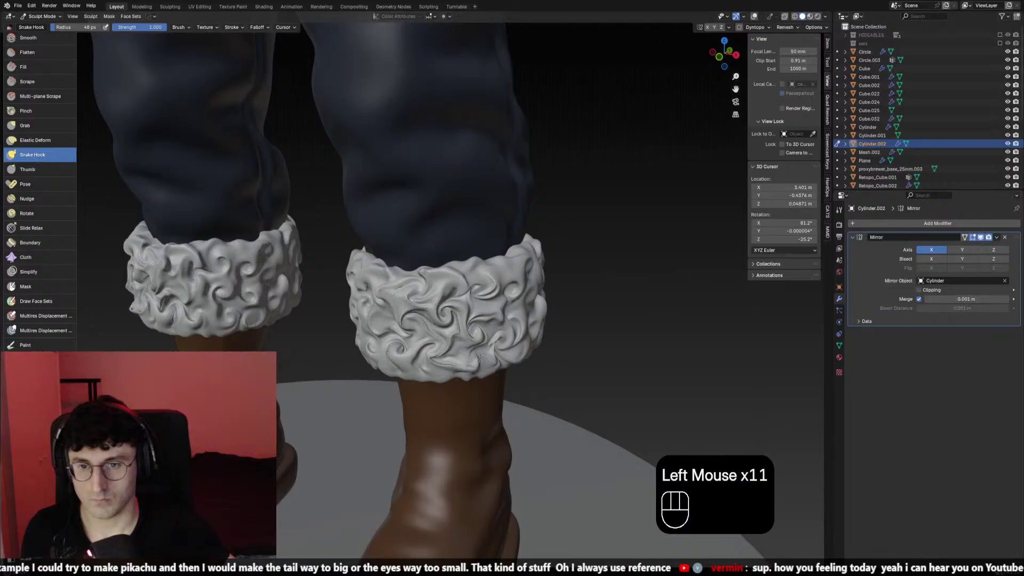
Swirl irregular Snake Hook curls across the outer side of the fur cuff, undoing the unwanted strokes
{"action": "middle_click_drag", "start_coordinate": [505, 281], "coordinate": [548, 355]}
{"action": "left_click_drag", "start_coordinate": [549, 354], "coordinate": [551, 352]}
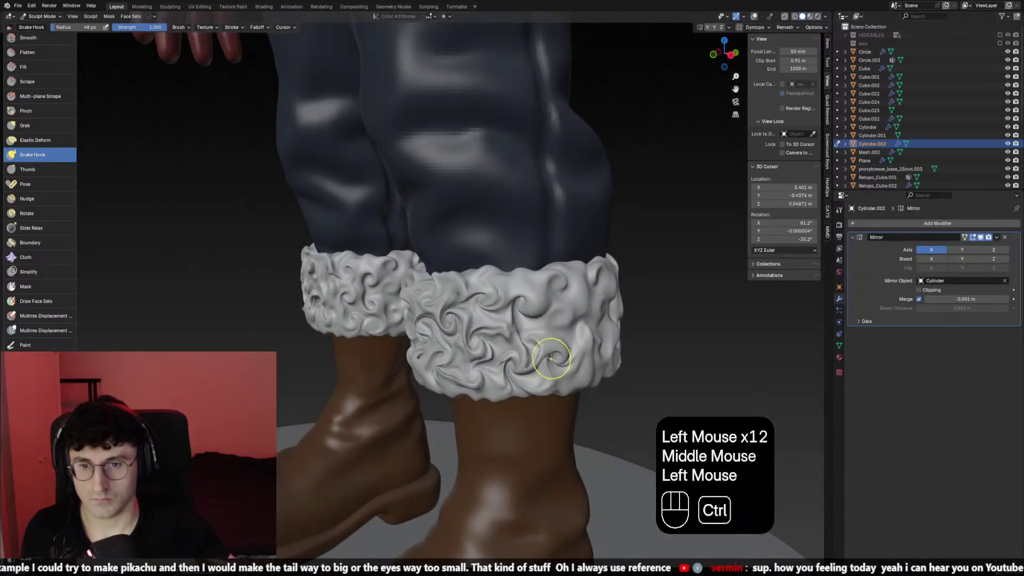
{"action": "key", "text": "ctrl+z"}
{"action": "key", "text": "ctrl+z"}
{"action": "mouse_move", "coordinate": [491, 382]}
{"action": "left_mouse_down"}
{"action": "mouse_move", "coordinate": [480, 376]}
{"action": "mouse_move", "coordinate": [521, 362]}
{"action": "mouse_move", "coordinate": [527, 344]}
{"action": "left_mouse_up"}
{"action": "key", "text": "ctrl+z"}
{"action": "mouse_move", "coordinate": [531, 347]}
{"action": "left_mouse_down"}
{"action": "mouse_move", "coordinate": [528, 331]}
{"action": "mouse_move", "coordinate": [499, 312]}
{"action": "mouse_move", "coordinate": [548, 294]}
{"action": "mouse_move", "coordinate": [538, 303]}
{"action": "mouse_move", "coordinate": [571, 311]}
{"action": "left_mouse_up"}
{"action": "key", "text": "ctrl+z"}
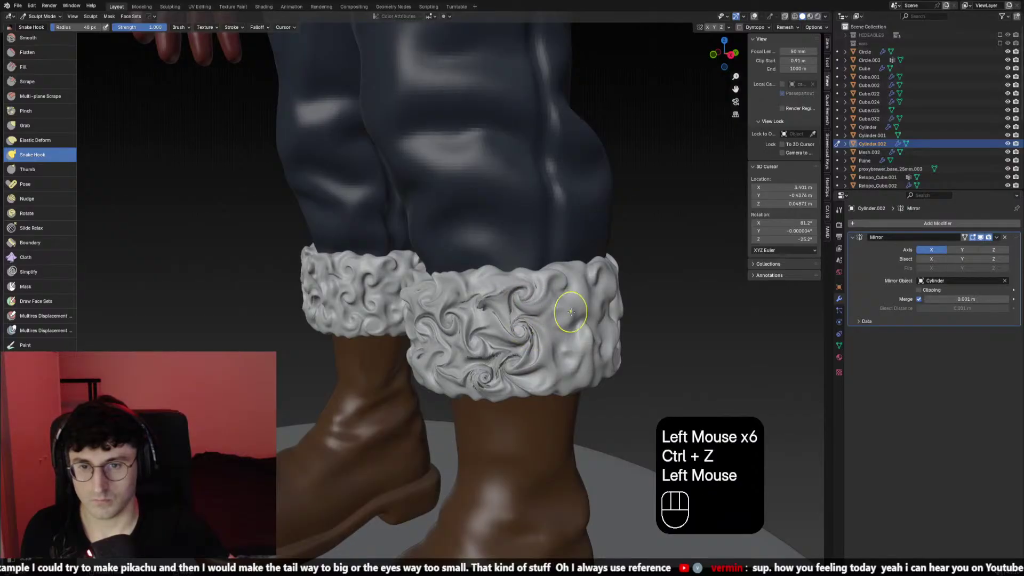
{"action": "left_click_drag", "start_coordinate": [558, 349], "coordinate": [539, 381]}
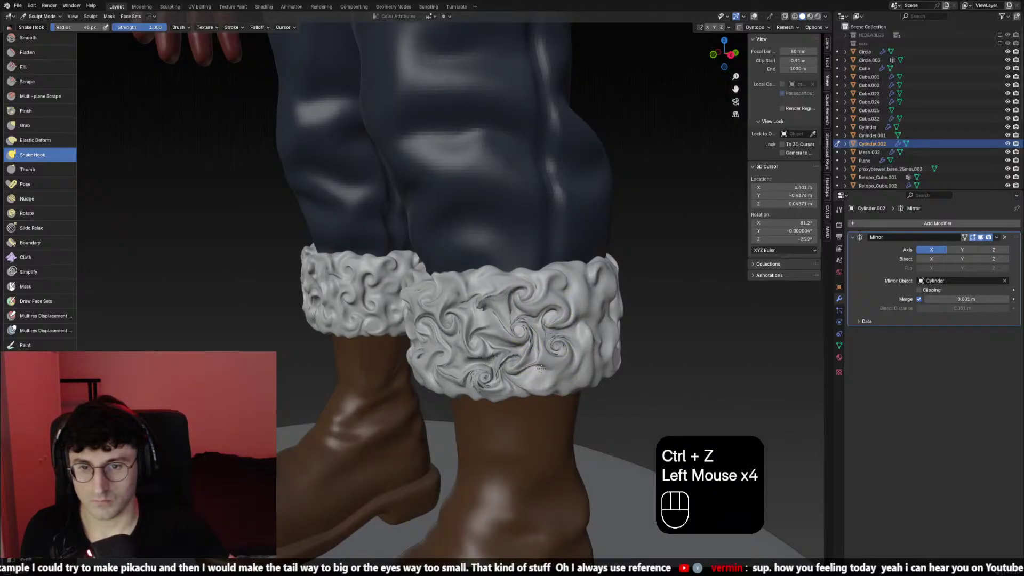
{"action": "left_click_drag", "start_coordinate": [585, 325], "coordinate": [579, 329]}
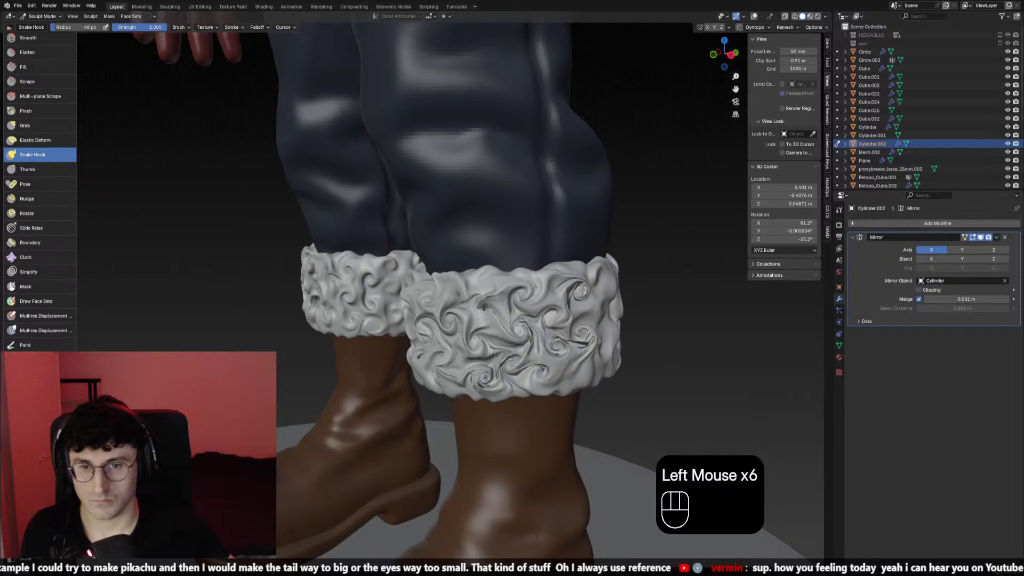
Add irregular Snake Hook swirls to the inner front of the fur cuff, undoing the strokes that distort it
{"action": "middle_click_drag", "start_coordinate": [474, 359], "coordinate": [377, 373]}
{"action": "left_click", "coordinate": [378, 373]}
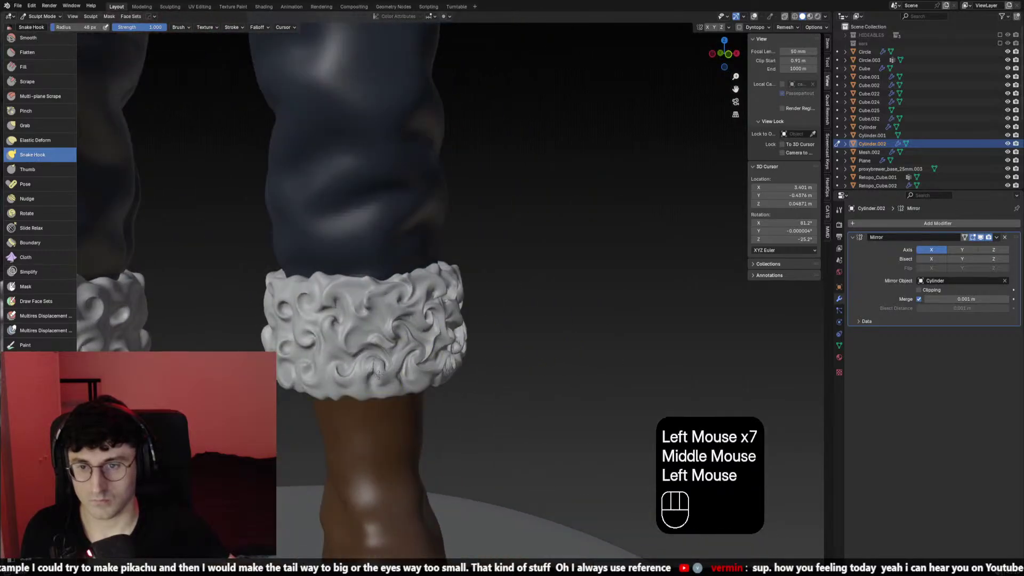
{"action": "left_click_drag", "start_coordinate": [360, 327], "coordinate": [320, 364]}
{"action": "key", "text": "ctrl+z"}
{"action": "mouse_move", "coordinate": [344, 328]}
{"action": "left_mouse_down"}
{"action": "mouse_move", "coordinate": [322, 360]}
{"action": "mouse_move", "coordinate": [335, 332]}
{"action": "mouse_move", "coordinate": [333, 361]}
{"action": "mouse_move", "coordinate": [320, 341]}
{"action": "left_mouse_up"}
{"action": "key", "text": "ctrl+z"}
{"action": "key", "text": "ctrl+z"}
{"action": "key", "text": "ctrl+z"}
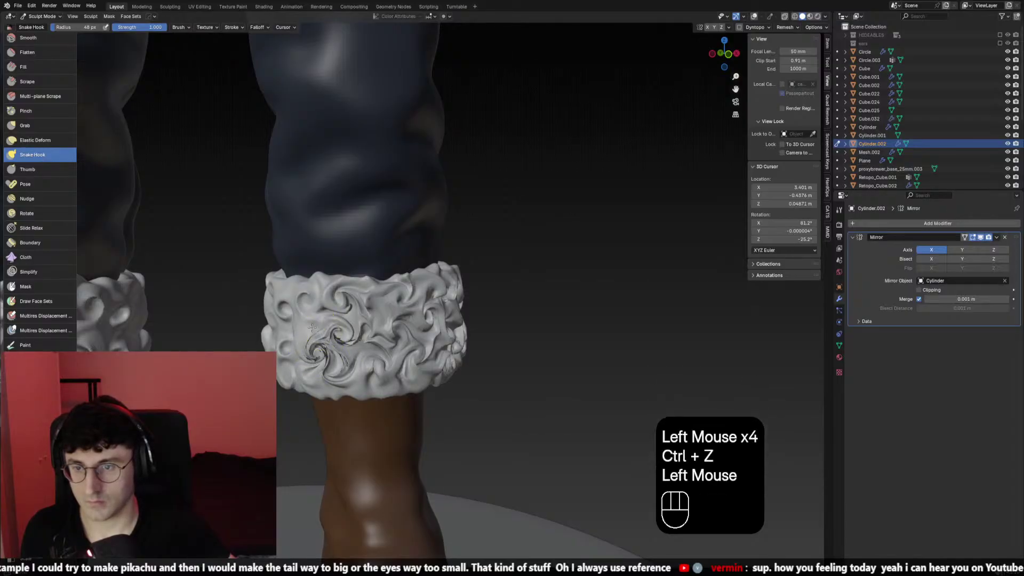
Voxel-remesh the fur cuff, enlarge the brush radius and soften the swirls on its front with smoothing dabs
{"action": "middle_click_drag", "start_coordinate": [320, 341], "coordinate": [347, 324]}
{"action": "key", "text": "ctrl+r"}
{"action": "scroll", "coordinate": [338, 365], "scroll_direction": "down", "scroll_amount": 3}
{"action": "key", "text": "f"}
{"action": "left_click", "coordinate": [349, 320]}
{"action": "left_click", "coordinate": [344, 331], "text": "shift"}
{"action": "left_click", "coordinate": [344, 332], "text": "shift"}
{"action": "left_click", "coordinate": [345, 334], "text": "shift"}
{"action": "left_click", "coordinate": [345, 335], "text": "shift"}
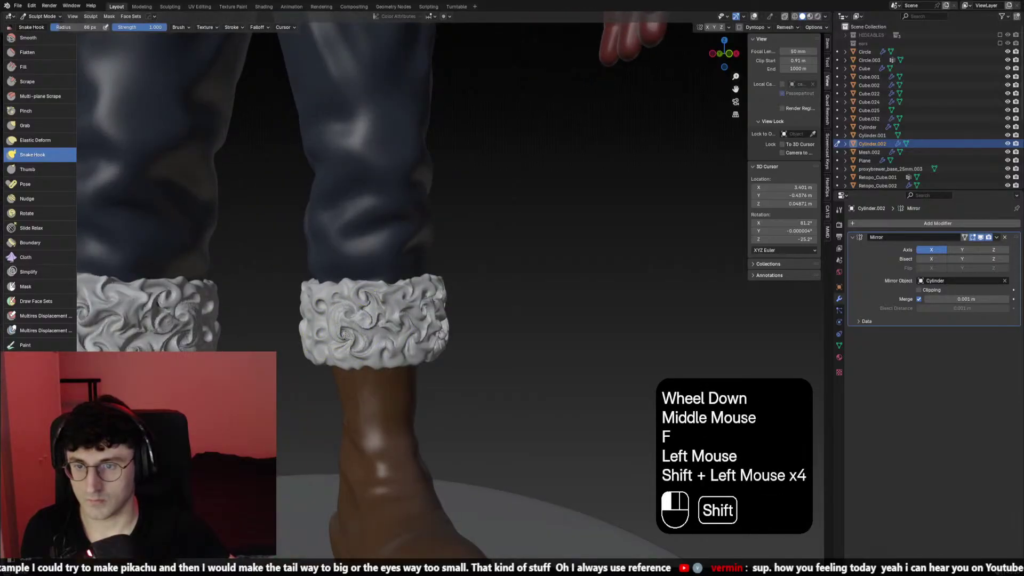
Lightly smooth the remaining sharp curls all around the fur cuff
{"action": "left_click", "coordinate": [436, 312], "text": "shift"}
{"action": "left_click", "coordinate": [469, 326], "text": "shift"}
{"action": "mouse_move", "coordinate": [437, 314]}
{"action": "middle_mouse_down"}
{"action": "mouse_move", "coordinate": [469, 320]}
{"action": "mouse_move", "coordinate": [502, 308]}
{"action": "mouse_move", "coordinate": [375, 302]}
{"action": "mouse_move", "coordinate": [415, 297]}
{"action": "mouse_move", "coordinate": [387, 299]}
{"action": "middle_mouse_up"}
{"action": "scroll", "coordinate": [490, 312], "scroll_direction": "down", "scroll_amount": 2}
{"action": "left_click", "coordinate": [491, 316], "text": "shift"}
{"action": "scroll", "coordinate": [491, 314], "scroll_direction": "down", "scroll_amount": 2}
{"action": "left_click", "coordinate": [376, 303], "text": "shift"}
{"action": "left_click", "coordinate": [376, 303], "text": "shift"}
{"action": "left_click", "coordinate": [377, 304], "text": "shift"}
{"action": "left_click", "coordinate": [394, 301], "text": "shift"}
{"action": "left_click", "coordinate": [406, 299]}
{"action": "left_click", "coordinate": [482, 296], "text": "shift"}
{"action": "left_click", "coordinate": [450, 308], "text": "shift"}
{"action": "mouse_move", "coordinate": [486, 296]}
{"action": "middle_mouse_down"}
{"action": "mouse_move", "coordinate": [408, 310]}
{"action": "mouse_move", "coordinate": [658, 304]}
{"action": "mouse_move", "coordinate": [510, 322]}
{"action": "mouse_move", "coordinate": [526, 308]}
{"action": "mouse_move", "coordinate": [480, 293]}
{"action": "mouse_move", "coordinate": [458, 229]}
{"action": "mouse_move", "coordinate": [365, 206]}
{"action": "mouse_move", "coordinate": [432, 328]}
{"action": "middle_mouse_up"}
{"action": "left_click", "coordinate": [422, 311], "text": "shift"}
{"action": "left_click", "coordinate": [426, 312], "text": "shift"}
Examine the curly cuffs on both legs from the front
{"action": "scroll", "coordinate": [657, 304], "scroll_direction": "down", "scroll_amount": 2}
{"action": "scroll", "coordinate": [586, 314], "scroll_direction": "up", "scroll_amount": 2}
{"action": "scroll", "coordinate": [534, 320], "scroll_direction": "down", "scroll_amount": 1, "text": "shift"}
{"action": "scroll", "coordinate": [510, 322], "scroll_direction": "down", "scroll_amount": 2}
{"action": "scroll", "coordinate": [517, 315], "scroll_direction": "down", "scroll_amount": 1, "text": "shift"}
{"action": "scroll", "coordinate": [518, 314], "scroll_direction": "down", "scroll_amount": 1}
{"action": "key", "text": "KP_1"}
{"action": "scroll", "coordinate": [481, 293], "scroll_direction": "up", "scroll_amount": 1}
{"action": "scroll", "coordinate": [366, 206], "scroll_direction": "up", "scroll_amount": 2}
{"action": "scroll", "coordinate": [433, 327], "scroll_direction": "down", "scroll_amount": 2}
{"action": "scroll", "coordinate": [457, 183], "scroll_direction": "down", "scroll_amount": 1, "text": "shift"}
{"action": "middle_click_drag", "start_coordinate": [456, 183], "coordinate": [459, 229], "text": "shift"}
{"action": "mouse_move", "coordinate": [458, 229]}
{"action": "middle_mouse_down"}
{"action": "mouse_move", "coordinate": [467, 269]}
{"action": "mouse_move", "coordinate": [457, 201]}
{"action": "mouse_move", "coordinate": [470, 161]}
{"action": "mouse_move", "coordinate": [448, 258]}
{"action": "middle_mouse_up"}
{"action": "key", "text": "KP_1"}
{"action": "scroll", "coordinate": [471, 161], "scroll_direction": "up", "scroll_amount": 1}
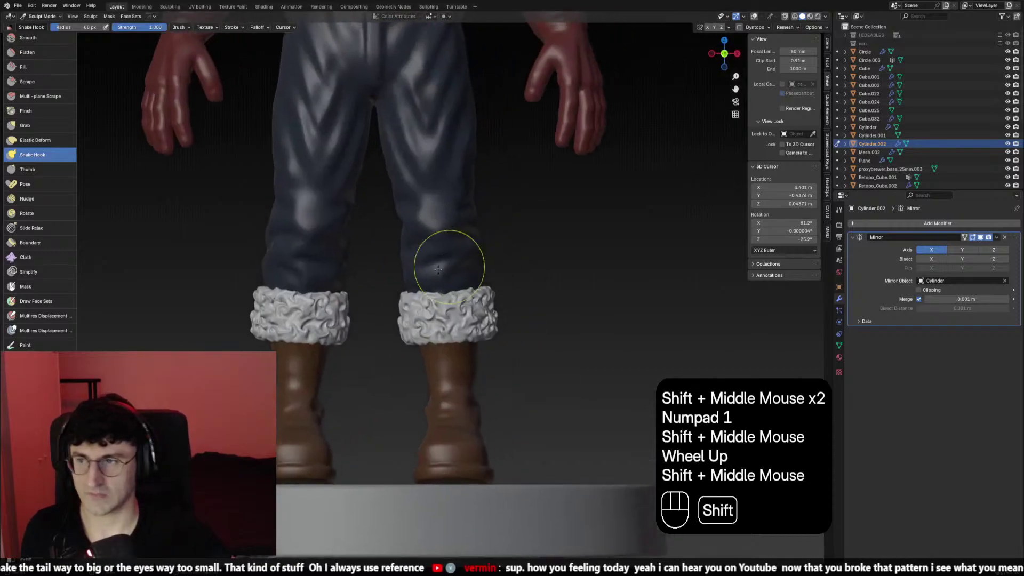
Choose the Smooth brush and set its strength to 1.000
{"action": "left_click", "coordinate": [34, 76]}
{"action": "scroll", "coordinate": [311, 254], "scroll_direction": "up", "scroll_amount": 1}
{"action": "scroll", "coordinate": [311, 255], "scroll_direction": "up", "scroll_amount": 1}
{"action": "left_click", "coordinate": [502, 322]}
{"action": "left_click", "coordinate": [43, 38]}
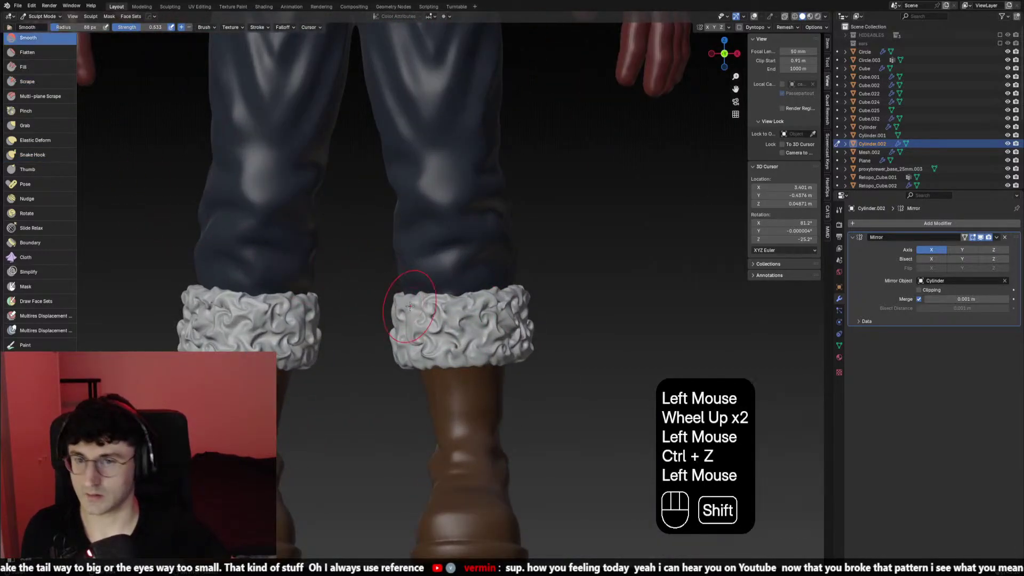
{"action": "key", "text": "shift+f"}
{"action": "left_click", "coordinate": [477, 315]}
Smooth away the curls on all sides of the fur cuff, leaving a soft, mostly even surface
{"action": "left_click_drag", "start_coordinate": [477, 315], "coordinate": [419, 336]}
{"action": "middle_click_drag", "start_coordinate": [581, 319], "coordinate": [516, 323]}
{"action": "left_click_drag", "start_coordinate": [516, 323], "coordinate": [526, 319]}
{"action": "middle_click_drag", "start_coordinate": [527, 319], "coordinate": [469, 320]}
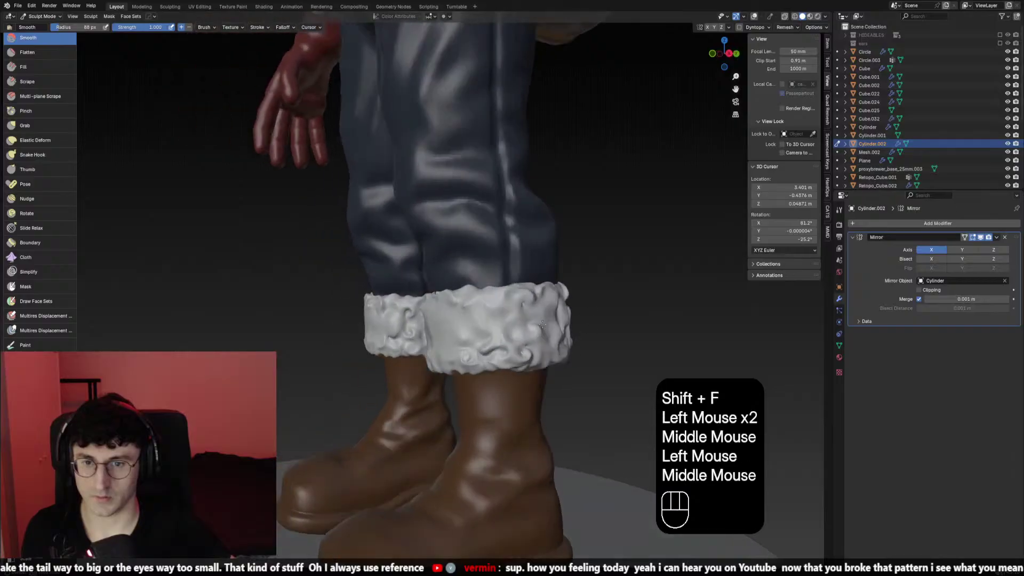
{"action": "left_click_drag", "start_coordinate": [541, 326], "coordinate": [549, 344]}
{"action": "middle_click_drag", "start_coordinate": [549, 344], "coordinate": [407, 326]}
{"action": "left_click_drag", "start_coordinate": [426, 309], "coordinate": [516, 333]}
{"action": "middle_click_drag", "start_coordinate": [517, 332], "coordinate": [405, 331]}
{"action": "left_click_drag", "start_coordinate": [400, 330], "coordinate": [405, 357]}
{"action": "middle_click_drag", "start_coordinate": [483, 336], "coordinate": [389, 325]}
{"action": "left_click_drag", "start_coordinate": [389, 325], "coordinate": [387, 344]}
{"action": "left_click_drag", "start_coordinate": [400, 309], "coordinate": [396, 321]}
{"action": "middle_click_drag", "start_coordinate": [397, 320], "coordinate": [525, 343]}
{"action": "left_click", "coordinate": [521, 338]}
{"action": "key", "text": "KP_1"}
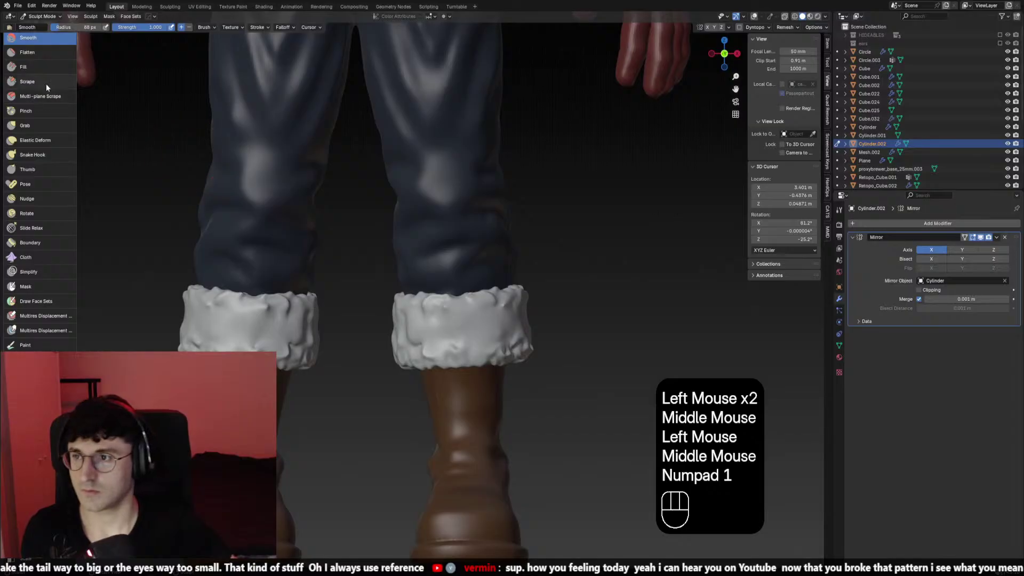
Choose the Blob brush and set its radius to 45 px over the cuff, undoing the test dabs
{"action": "middle_click_drag", "start_coordinate": [46, 84], "coordinate": [46, 221]}
{"action": "left_click", "coordinate": [37, 144]}
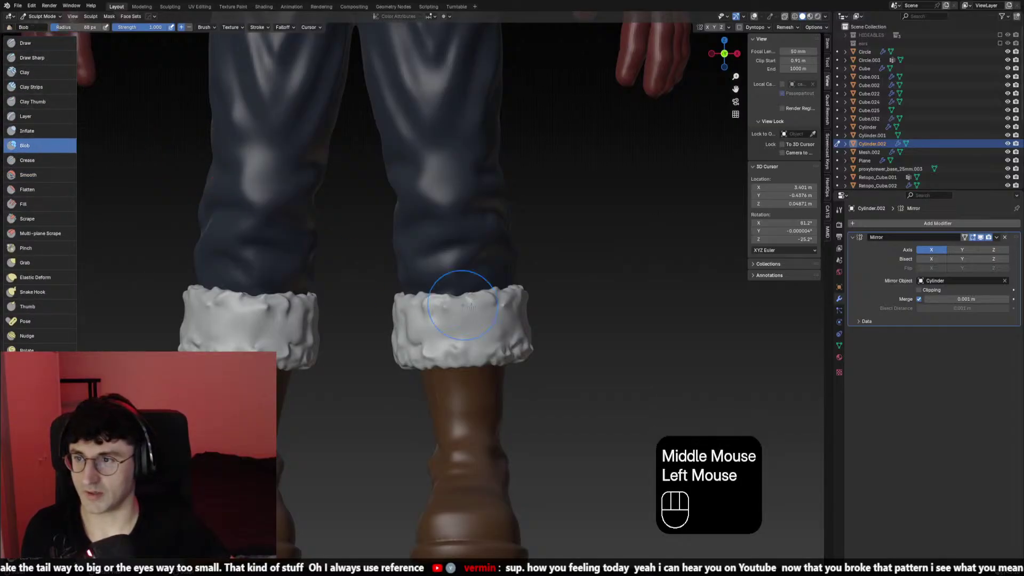
{"action": "scroll", "coordinate": [469, 306], "scroll_direction": "up", "scroll_amount": 2}
{"action": "key", "text": "f"}
{"action": "left_click", "coordinate": [477, 320]}
{"action": "double_click", "coordinate": [479, 322]}
{"action": "key", "text": "ctrl+z"}
{"action": "key", "text": "f"}
{"action": "left_click", "coordinate": [480, 324]}
{"action": "left_click", "coordinate": [480, 325]}
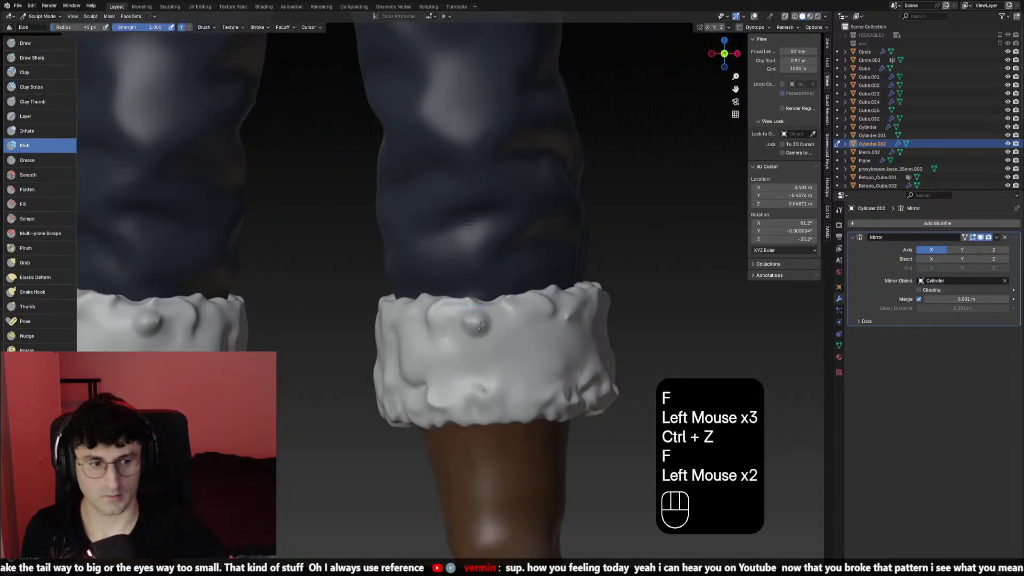
{"action": "key", "text": "ctrl+z"}
Try Blob bumps down the cuff's front without symmetry and undo them
{"action": "left_click", "coordinate": [475, 322]}
{"action": "left_click", "coordinate": [474, 321]}
{"action": "left_click", "coordinate": [474, 321]}
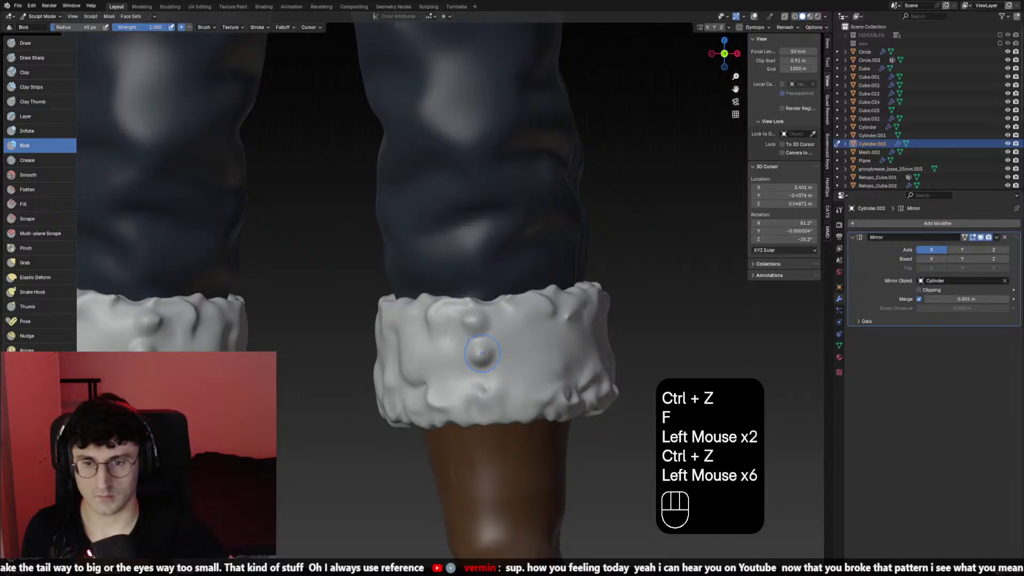
{"action": "key", "text": "ctrl+z"}
{"action": "key", "text": "ctrl+z"}
{"action": "key", "text": "ctrl+z"}
Turn the X and Y sculpt symmetry back on and undo the trial Blob dabs near the cuff's upper edge
{"action": "left_click", "coordinate": [708, 28]}
{"action": "left_click", "coordinate": [529, 289]}
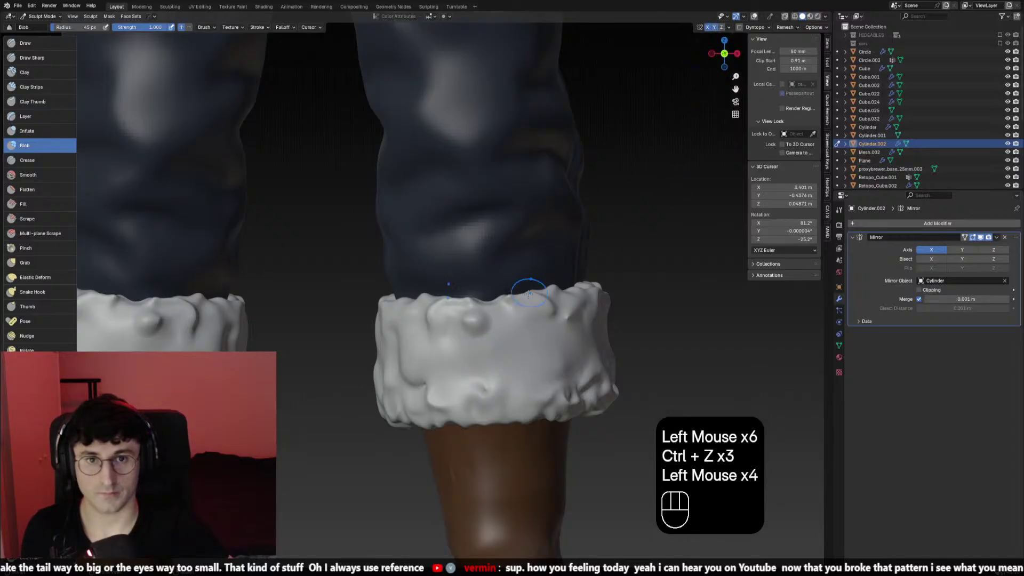
{"action": "left_click", "coordinate": [528, 290]}
{"action": "left_click", "coordinate": [528, 291]}
{"action": "key", "text": "ctrl+z"}
{"action": "key", "text": "ctrl+z"}
{"action": "key", "text": "ctrl+z"}
{"action": "key", "text": "ctrl+z"}
{"action": "key", "text": "ctrl+z"}
{"action": "key", "text": "ctrl+z"}
{"action": "key", "text": "ctrl+z"}
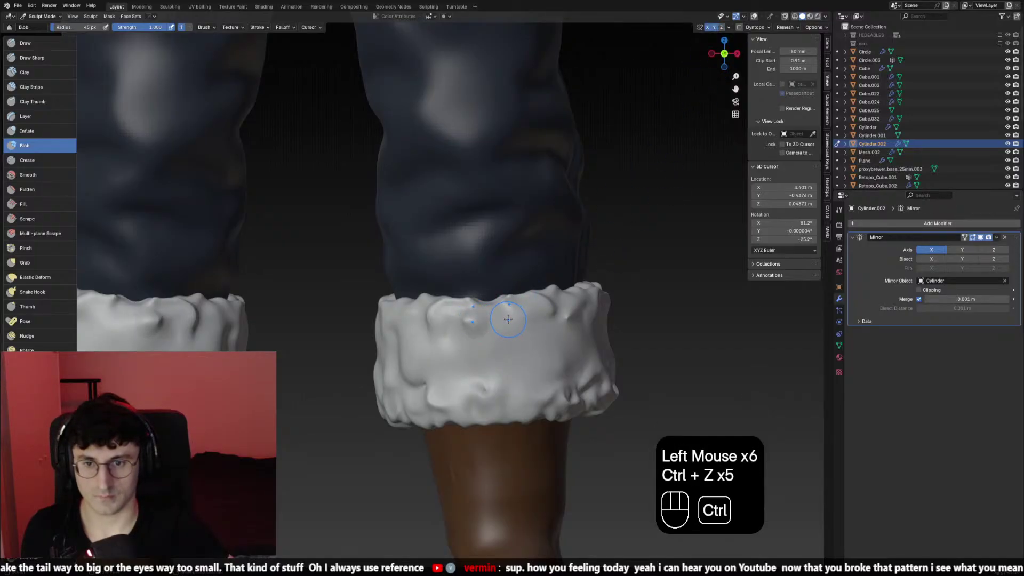
{"action": "key", "text": "ctrl+shift+z"}
Dab symmetrical rows of Blob bumps across the upper and middle front of the fur cuff
{"action": "left_click", "coordinate": [509, 319]}
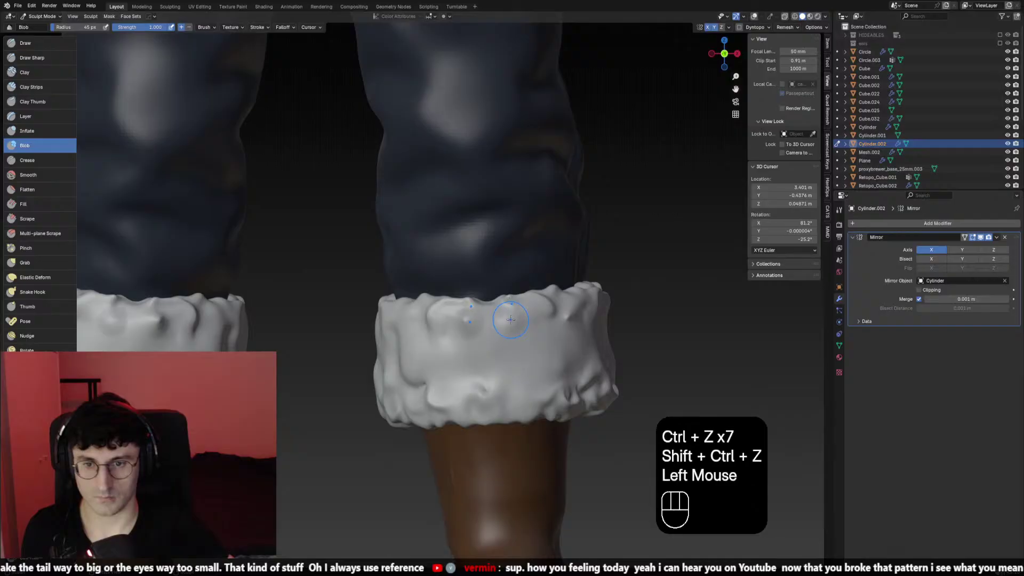
{"action": "left_click", "coordinate": [501, 320]}
{"action": "left_click", "coordinate": [492, 344]}
{"action": "left_click", "coordinate": [514, 341]}
{"action": "left_click", "coordinate": [536, 338]}
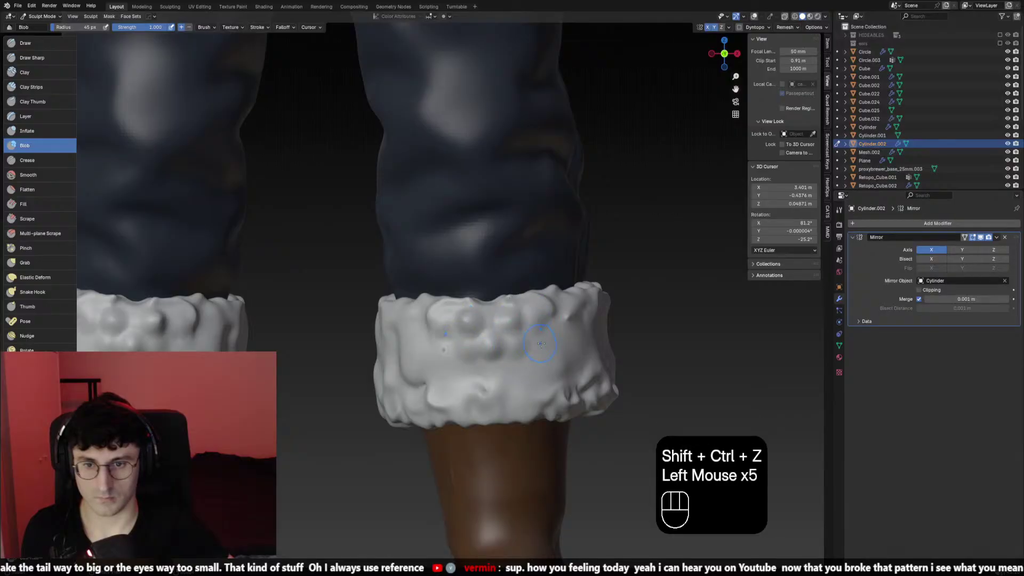
{"action": "left_click", "coordinate": [548, 346]}
{"action": "left_click", "coordinate": [540, 341]}
{"action": "left_click", "coordinate": [443, 346]}
{"action": "left_click", "coordinate": [536, 328]}
{"action": "left_click", "coordinate": [514, 343]}
{"action": "left_click", "coordinate": [516, 342]}
{"action": "left_click", "coordinate": [533, 375]}
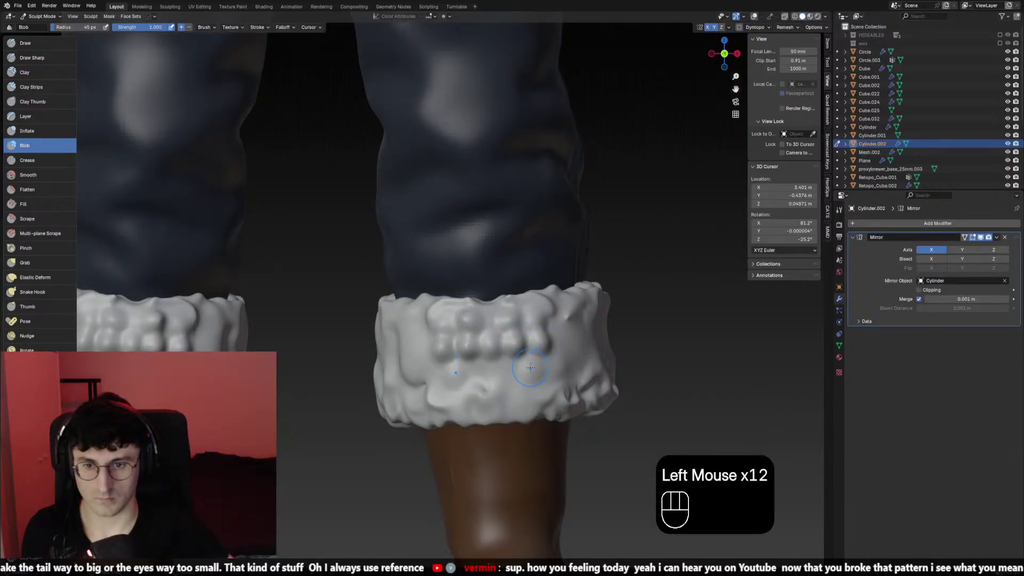
Continue the Blob bumps in rows down the lower front of the fur cuff
{"action": "left_click", "coordinate": [530, 367]}
{"action": "left_click", "coordinate": [510, 368]}
{"action": "left_click", "coordinate": [499, 368]}
{"action": "left_click", "coordinate": [532, 388]}
{"action": "left_click", "coordinate": [532, 389]}
{"action": "left_click", "coordinate": [515, 394]}
{"action": "left_click", "coordinate": [488, 391]}
{"action": "left_click", "coordinate": [496, 400]}
{"action": "left_click", "coordinate": [503, 408]}
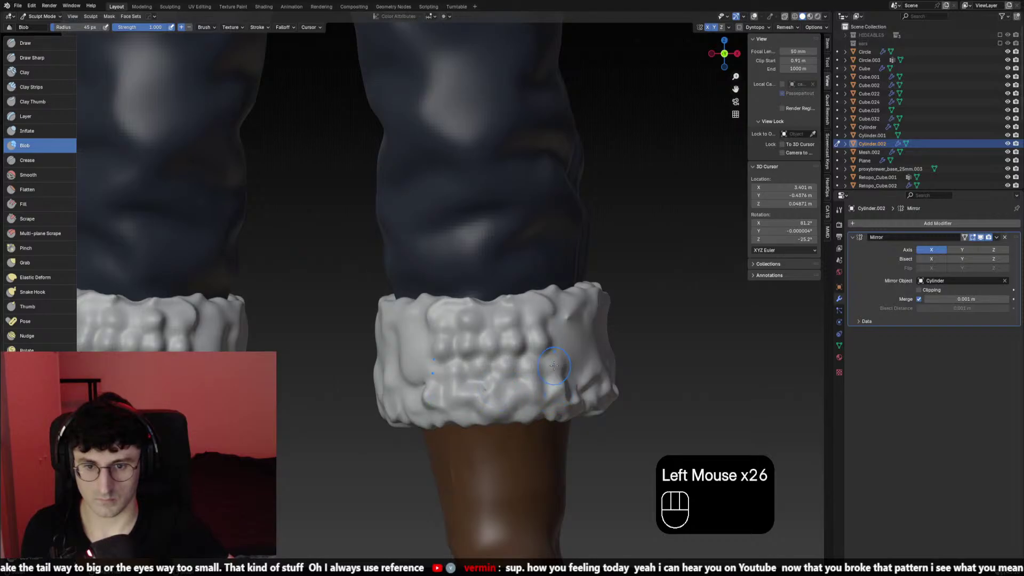
Dab Blob bumps from the front rows outward across the upper and middle outer front of the fur cuff
{"action": "left_click", "coordinate": [556, 328]}
{"action": "left_click", "coordinate": [569, 366]}
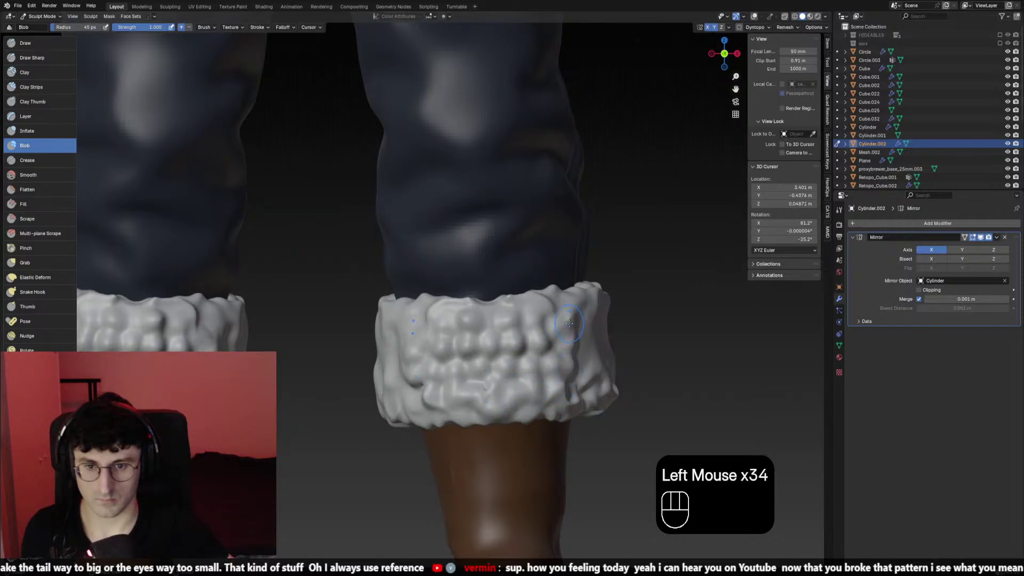
{"action": "left_click", "coordinate": [564, 296]}
{"action": "left_click", "coordinate": [592, 339]}
{"action": "left_click", "coordinate": [589, 342]}
{"action": "left_click", "coordinate": [584, 333]}
{"action": "left_click", "coordinate": [583, 325]}
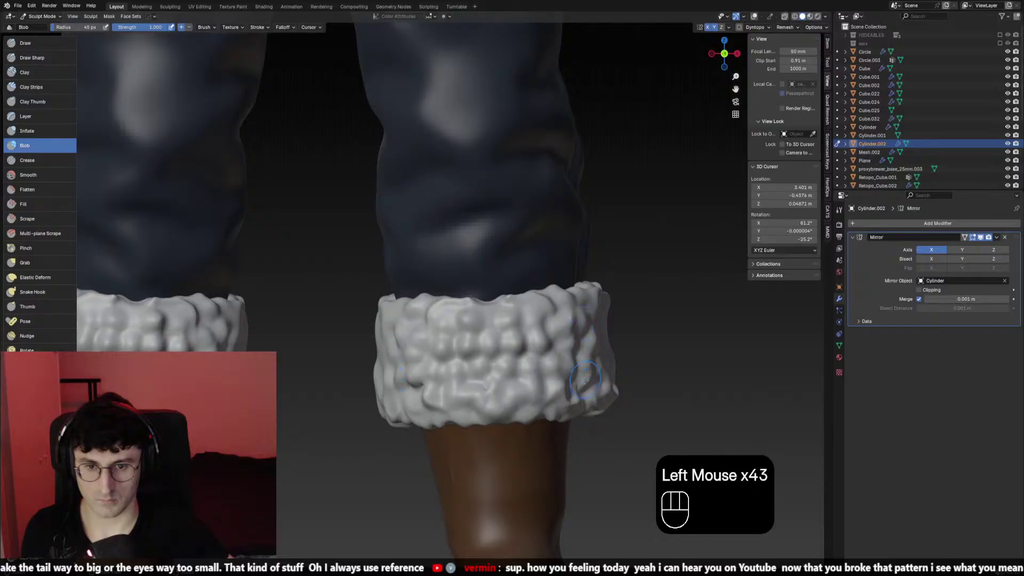
Continue the Blob bumps around the corner onto the middle of the cuff's outer side
{"action": "scroll", "coordinate": [599, 380], "scroll_direction": "down", "scroll_amount": 2}
{"action": "middle_click_drag", "start_coordinate": [598, 380], "coordinate": [495, 337]}
{"action": "scroll", "coordinate": [496, 337], "scroll_direction": "down", "scroll_amount": 2}
{"action": "scroll", "coordinate": [519, 302], "scroll_direction": "up", "scroll_amount": 2}
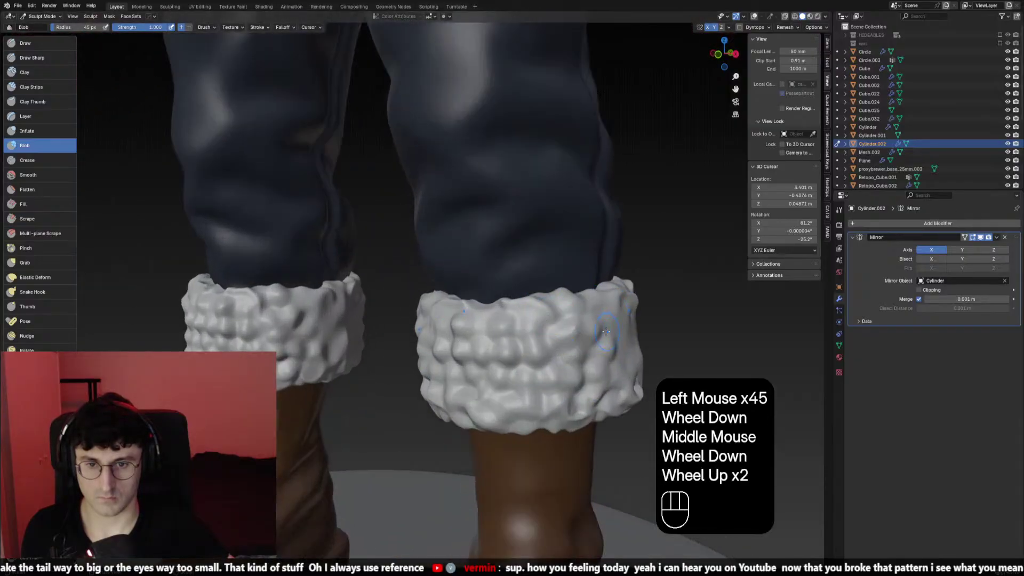
{"action": "middle_click_drag", "start_coordinate": [520, 302], "coordinate": [549, 317]}
{"action": "left_click", "coordinate": [555, 320]}
{"action": "left_click", "coordinate": [579, 335]}
{"action": "left_click", "coordinate": [561, 363]}
{"action": "left_click", "coordinate": [564, 374]}
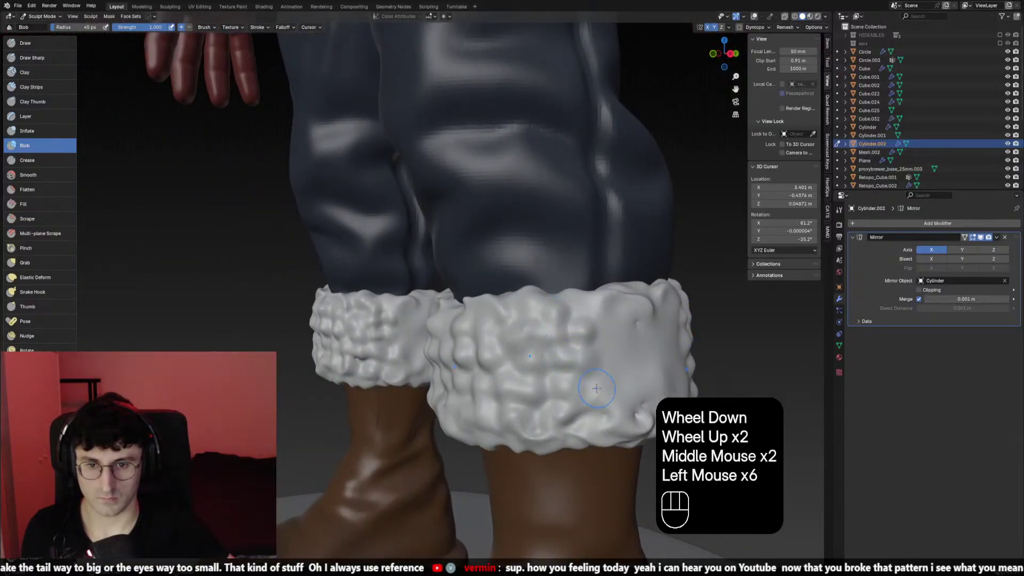
Dab Blob bumps along the lower edge of the cuff's outer side
{"action": "left_click", "coordinate": [592, 389]}
{"action": "left_click", "coordinate": [547, 428]}
{"action": "left_click", "coordinate": [584, 433]}
{"action": "left_click", "coordinate": [592, 426]}
{"action": "left_click", "coordinate": [600, 422]}
{"action": "left_click", "coordinate": [607, 412]}
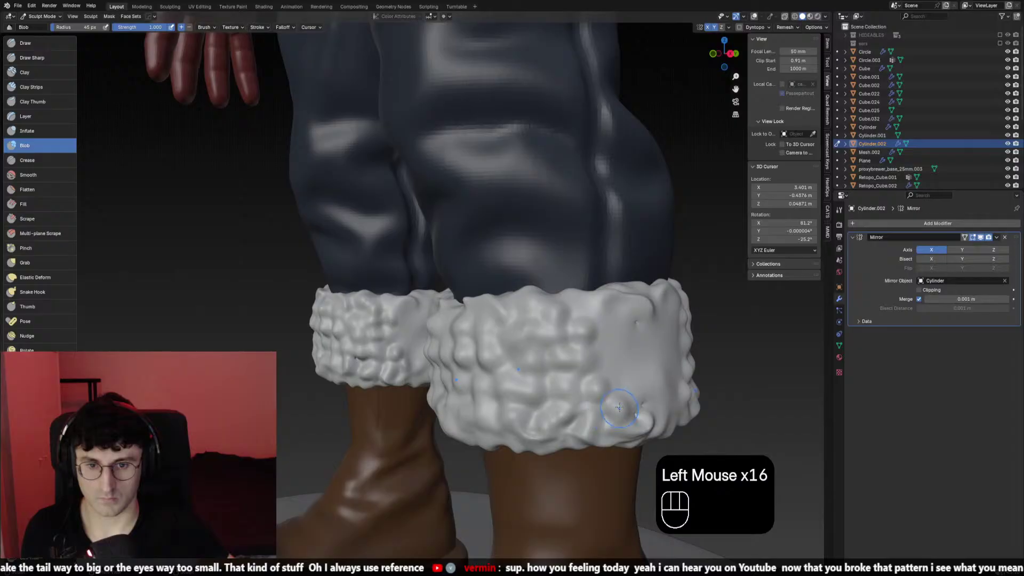
Dab Blob bumps up the smooth middle and upper area of the cuff's outer side
{"action": "left_click", "coordinate": [629, 353]}
{"action": "left_click", "coordinate": [619, 347]}
{"action": "left_click", "coordinate": [607, 343]}
{"action": "left_click", "coordinate": [612, 335]}
{"action": "left_click", "coordinate": [623, 327]}
{"action": "left_click", "coordinate": [620, 322]}
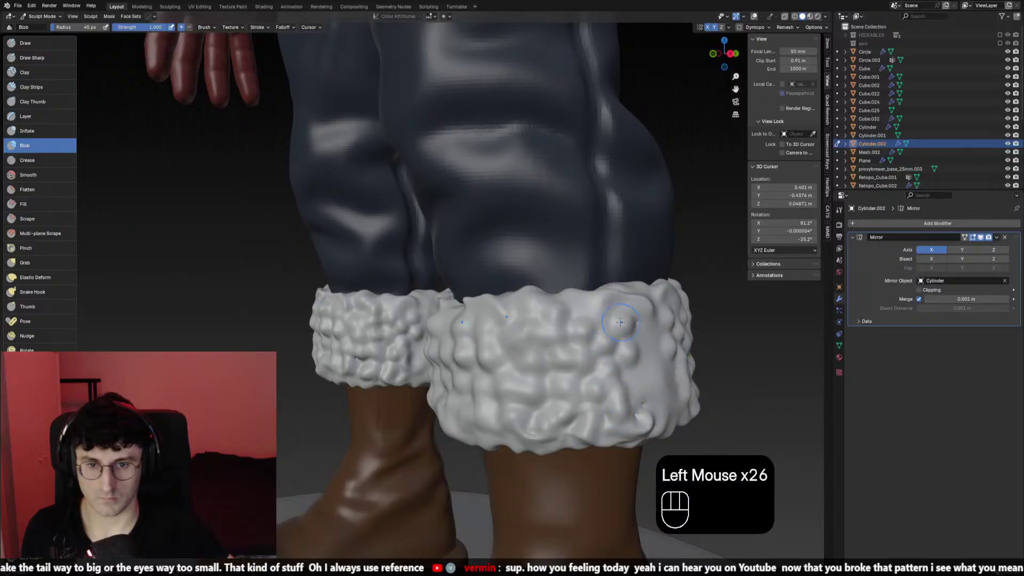
Fill the remaining smooth gap on the outer side toward the back with Blob bumps, up to the rim
{"action": "left_click", "coordinate": [637, 377]}
{"action": "left_click", "coordinate": [649, 410]}
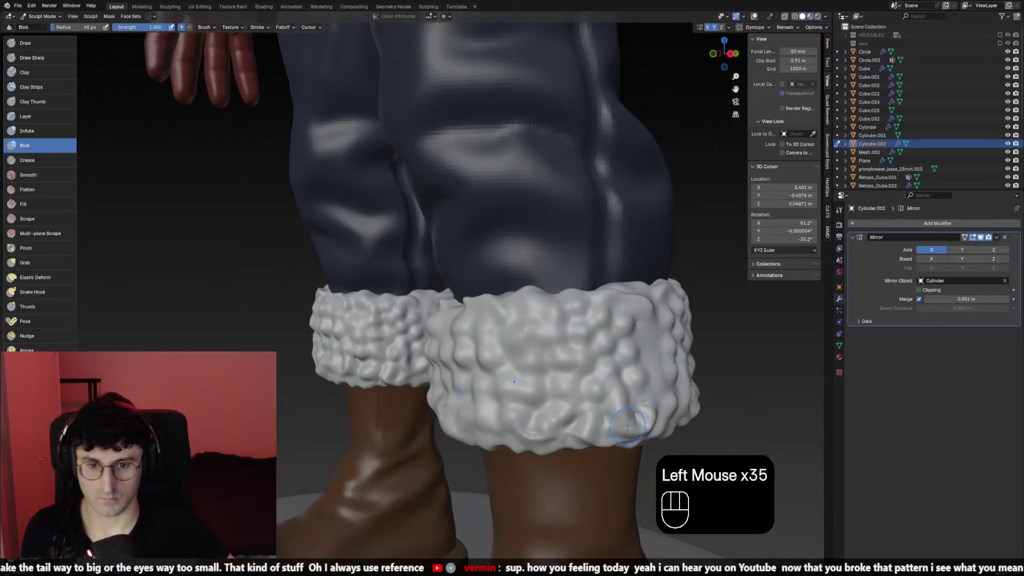
{"action": "left_click", "coordinate": [655, 380]}
{"action": "left_click", "coordinate": [668, 373]}
{"action": "left_click", "coordinate": [641, 344]}
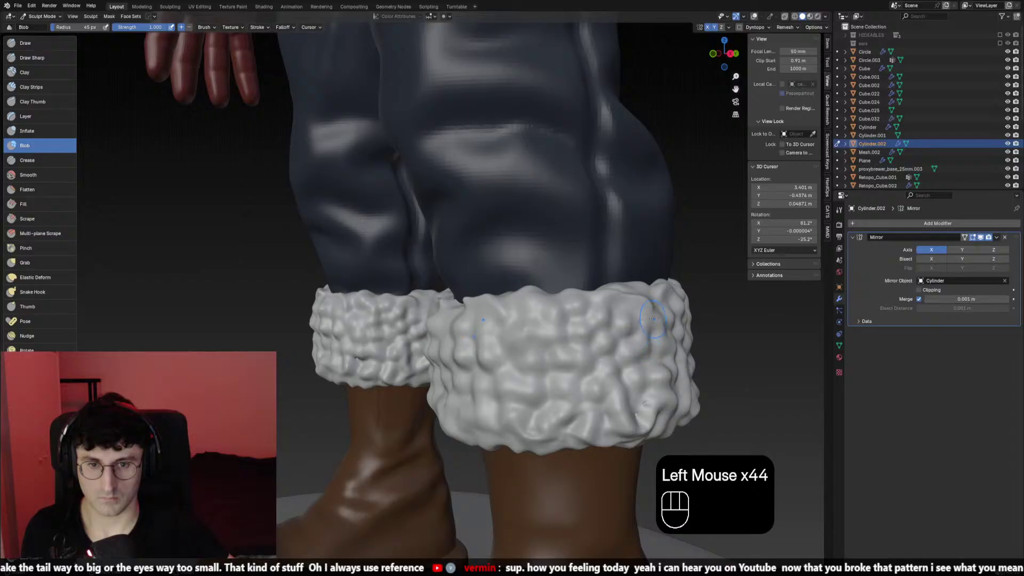
{"action": "left_click", "coordinate": [630, 289]}
Smooth the fur bumps around the cuff's upper rim
{"action": "scroll", "coordinate": [501, 336], "scroll_direction": "down", "scroll_amount": 1}
{"action": "middle_click_drag", "start_coordinate": [501, 336], "coordinate": [506, 344]}
{"action": "scroll", "coordinate": [507, 344], "scroll_direction": "up", "scroll_amount": 1}
{"action": "left_click", "coordinate": [515, 354]}
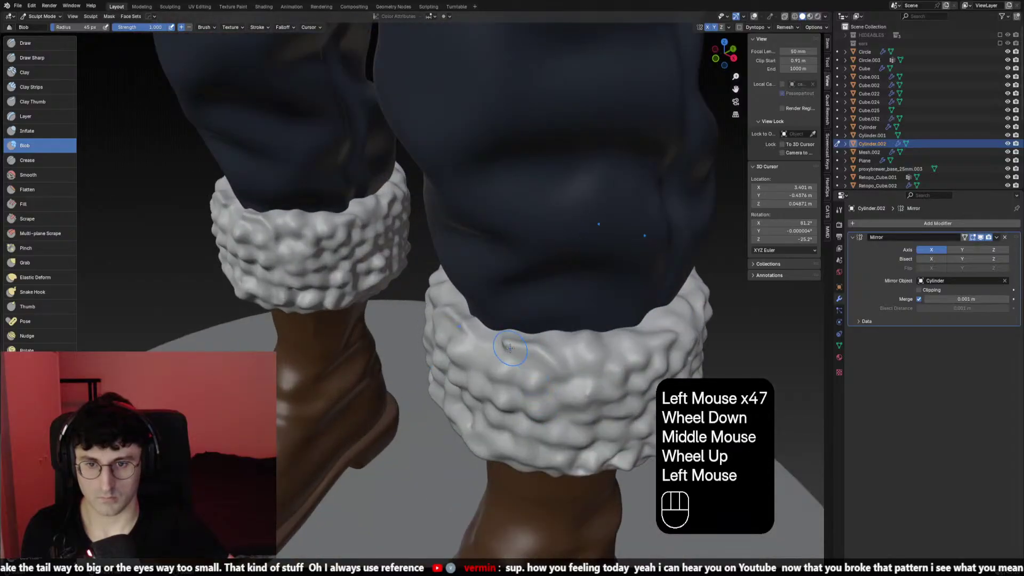
{"action": "left_click", "coordinate": [505, 346], "text": "shift"}
{"action": "middle_click_drag", "start_coordinate": [636, 324], "coordinate": [673, 300]}
{"action": "left_click", "coordinate": [619, 282], "text": "shift"}
{"action": "scroll", "coordinate": [560, 331], "scroll_direction": "down", "scroll_amount": 3}
{"action": "scroll", "coordinate": [497, 373], "scroll_direction": "up", "scroll_amount": 1}
{"action": "mouse_move", "coordinate": [487, 431]}
{"action": "middle_mouse_down"}
{"action": "mouse_move", "coordinate": [498, 346]}
{"action": "mouse_move", "coordinate": [551, 389]}
{"action": "middle_mouse_up"}
{"action": "left_click", "coordinate": [498, 346], "text": "shift"}
From the full front view, smooth the bumps at the front of the cuff's upper edge
{"action": "scroll", "coordinate": [523, 354], "scroll_direction": "down", "scroll_amount": 1}
{"action": "key", "text": "KP_1"}
{"action": "scroll", "coordinate": [457, 229], "scroll_direction": "down", "scroll_amount": 1}
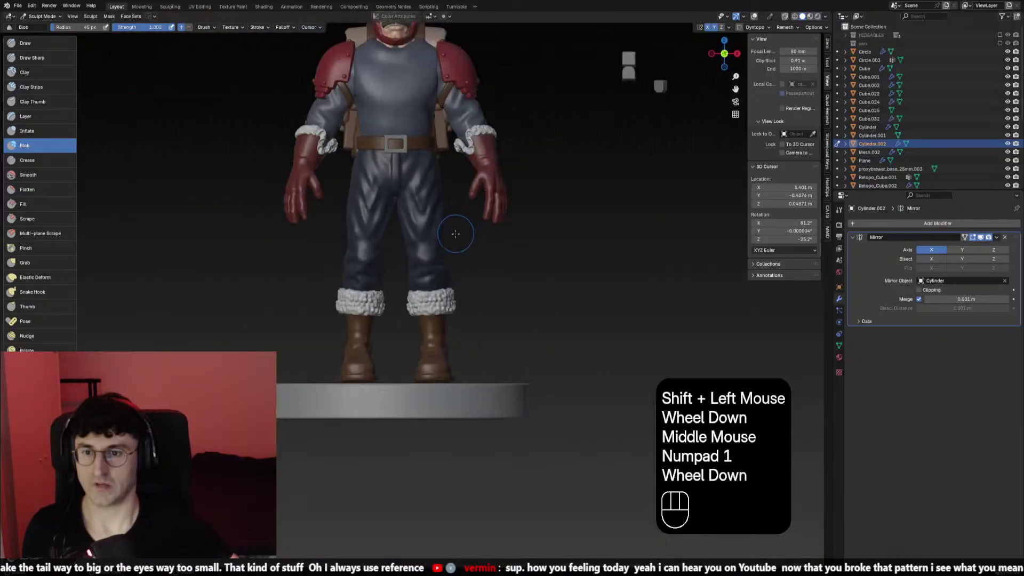
{"action": "key", "text": "f"}
{"action": "mouse_move", "coordinate": [457, 228]}
{"action": "middle_mouse_down"}
{"action": "mouse_move", "coordinate": [436, 301]}
{"action": "mouse_move", "coordinate": [512, 336]}
{"action": "mouse_move", "coordinate": [466, 342]}
{"action": "mouse_move", "coordinate": [453, 309]}
{"action": "middle_mouse_up"}
{"action": "left_click", "coordinate": [437, 301]}
{"action": "left_click", "coordinate": [431, 293], "text": "shift"}
{"action": "left_click", "coordinate": [436, 290], "text": "shift"}
{"action": "left_click", "coordinate": [439, 291], "text": "shift"}
Reduce the brush radius to 40 px and smooth the rows of bumps on the cuff's upper front
{"action": "scroll", "coordinate": [443, 305], "scroll_direction": "up", "scroll_amount": 1}
{"action": "scroll", "coordinate": [512, 335], "scroll_direction": "down", "scroll_amount": 2}
{"action": "scroll", "coordinate": [512, 335], "scroll_direction": "down", "scroll_amount": 1}
{"action": "scroll", "coordinate": [465, 341], "scroll_direction": "up", "scroll_amount": 1}
{"action": "scroll", "coordinate": [468, 337], "scroll_direction": "up", "scroll_amount": 4}
{"action": "scroll", "coordinate": [456, 316], "scroll_direction": "up", "scroll_amount": 2}
{"action": "key", "text": "f"}
{"action": "left_click", "coordinate": [453, 309]}
{"action": "scroll", "coordinate": [453, 309], "scroll_direction": "up", "scroll_amount": 1}
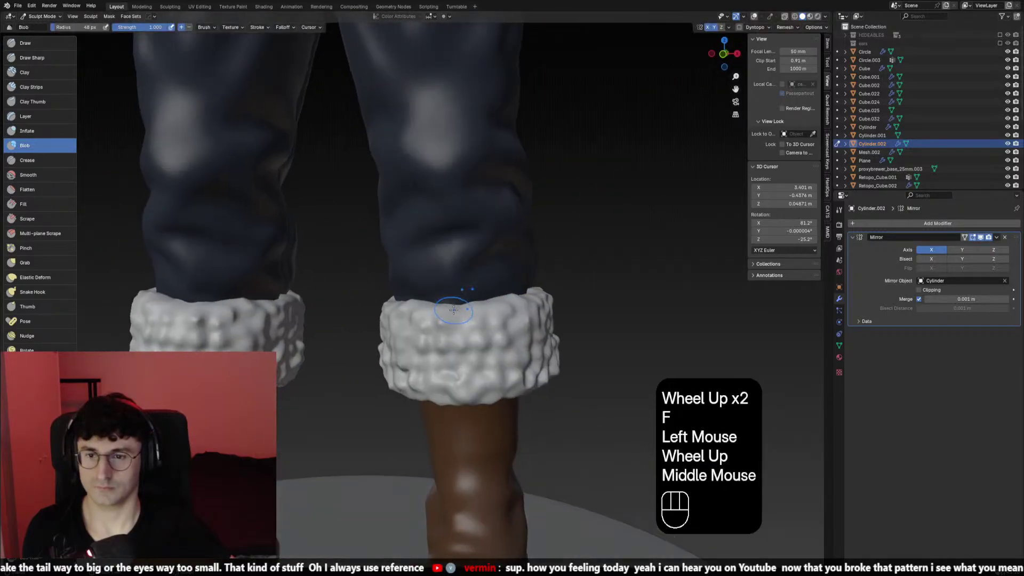
{"action": "key", "text": "f"}
{"action": "left_click", "coordinate": [451, 311]}
{"action": "left_click", "coordinate": [441, 347], "text": "shift"}
Try two Blob dabs on the cuff's smoothed upper front and undo them
{"action": "left_click", "coordinate": [442, 333]}
{"action": "left_click", "coordinate": [482, 330]}
{"action": "key", "text": "ctrl+z"}
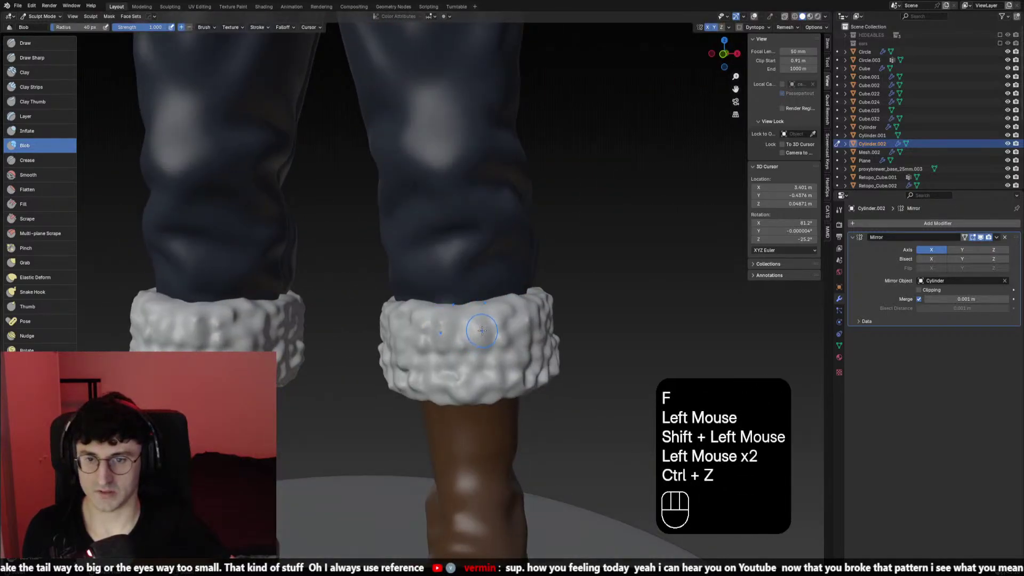
{"action": "key", "text": "ctrl+z"}
Set the brush radius to about 39 px and dab a staggered cluster of round Blob bumps down the cuff's front center
{"action": "key", "text": "f"}
{"action": "left_click", "coordinate": [454, 320]}
{"action": "key", "text": "f"}
{"action": "left_click", "coordinate": [421, 320]}
{"action": "left_click", "coordinate": [445, 322]}
{"action": "left_click", "coordinate": [476, 321]}
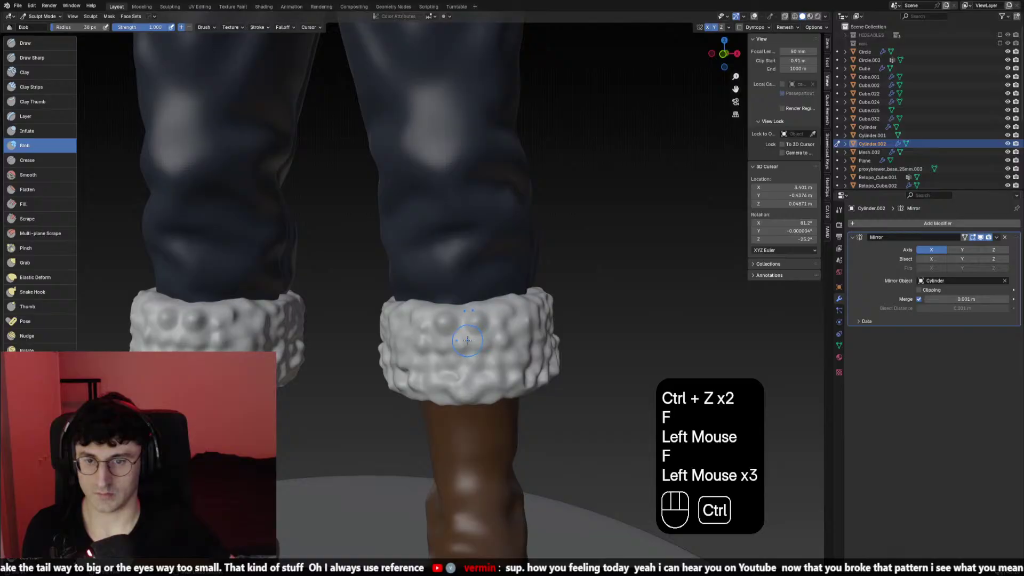
{"action": "left_click", "coordinate": [467, 341]}
{"action": "left_click", "coordinate": [462, 340]}
{"action": "left_click", "coordinate": [480, 341]}
{"action": "left_click", "coordinate": [476, 354]}
{"action": "left_click", "coordinate": [474, 361]}
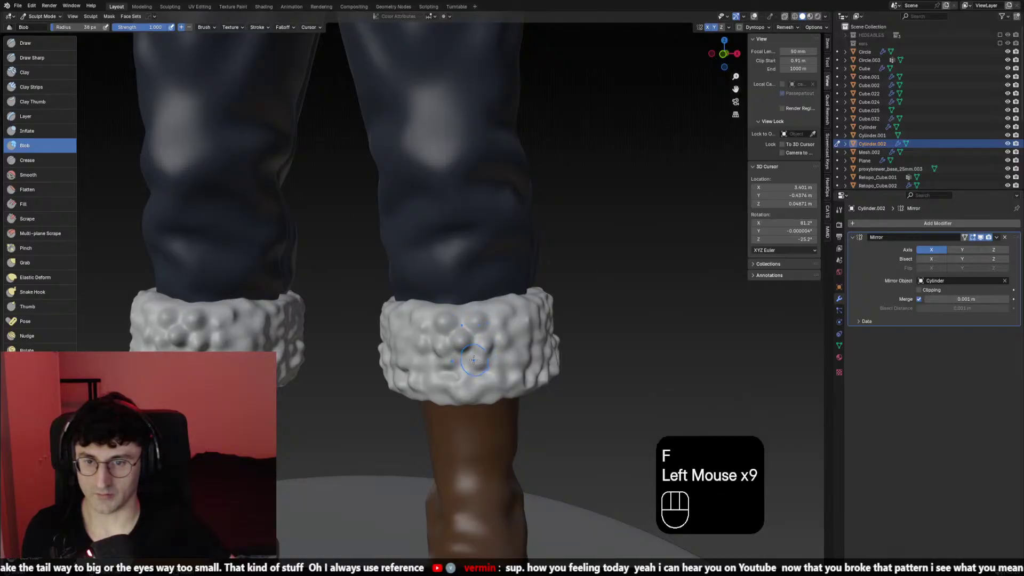
{"action": "left_click", "coordinate": [467, 368]}
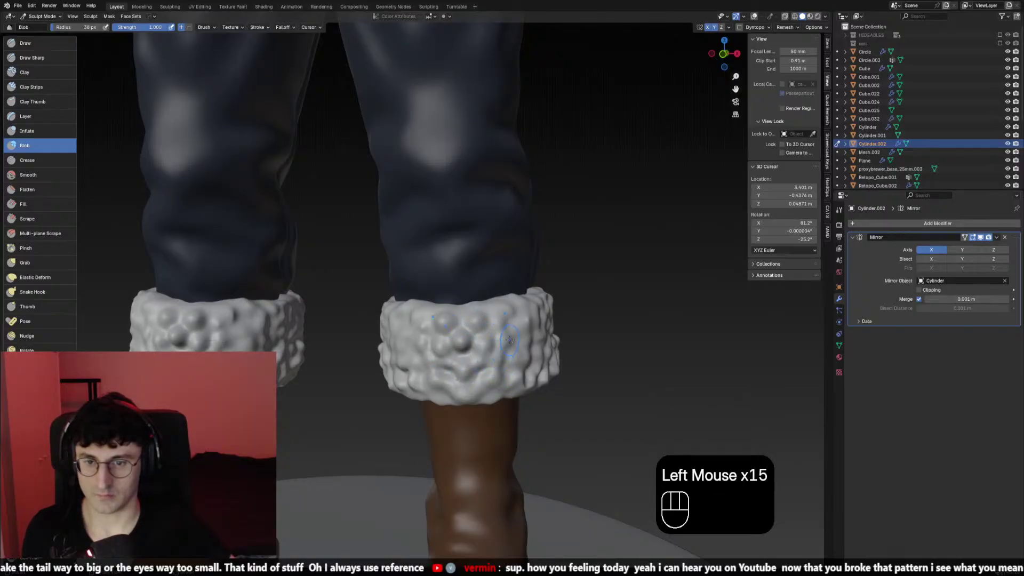
Undo the trial dabs on the outer side of the front cluster and carve the surface there with inverted Blob dabs
{"action": "key", "text": "ctrl+z"}
{"action": "left_click", "coordinate": [504, 326]}
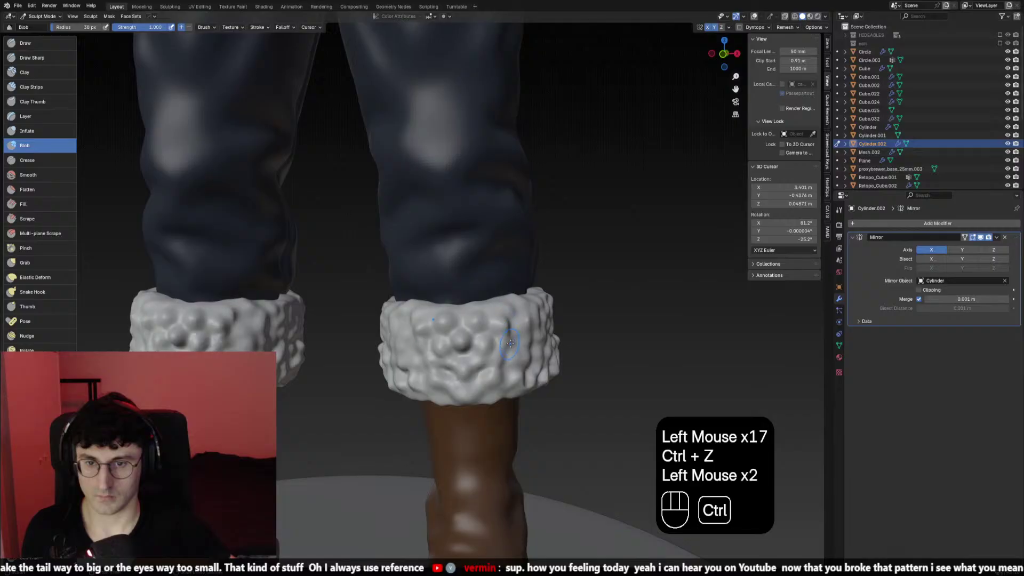
{"action": "key", "text": "ctrl+z"}
{"action": "key", "text": "ctrl+z"}
{"action": "left_click", "coordinate": [496, 320], "text": "ctrl"}
{"action": "left_click", "coordinate": [500, 323], "text": "ctrl"}
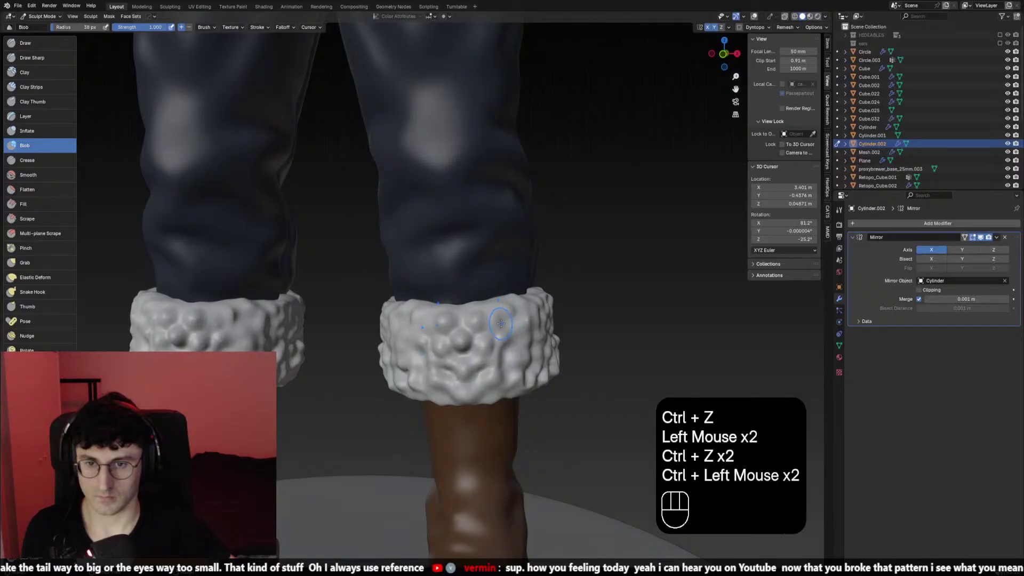
Dab staggered Blob bumps down the outer side of the front cluster and undo the last dab
{"action": "left_click", "coordinate": [501, 323]}
{"action": "left_click", "coordinate": [503, 328]}
{"action": "left_click", "coordinate": [506, 349]}
{"action": "left_click", "coordinate": [509, 359]}
{"action": "left_click", "coordinate": [517, 375]}
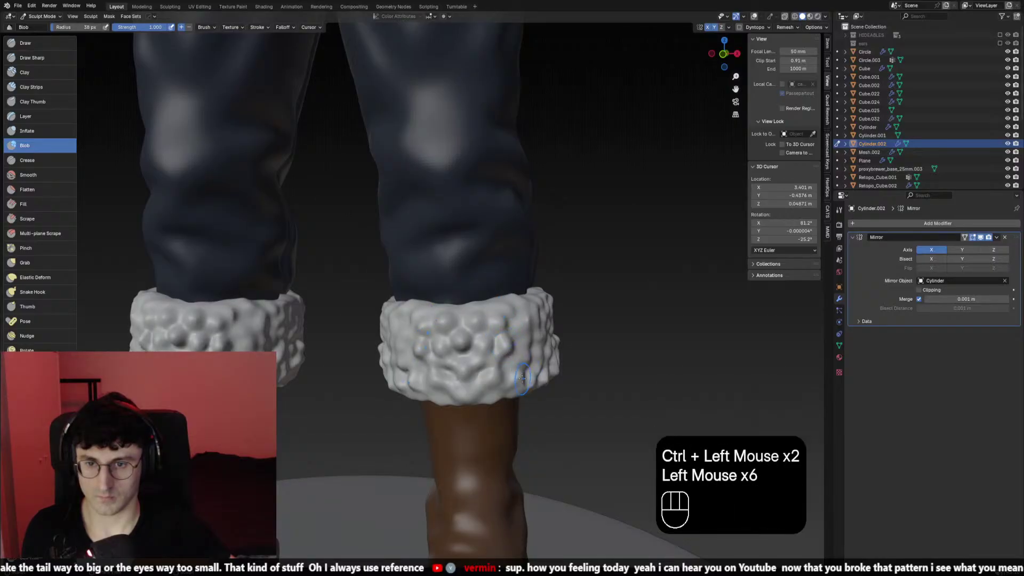
{"action": "left_click", "coordinate": [507, 392]}
{"action": "left_click", "coordinate": [506, 376]}
{"action": "key", "text": "ctrl+z"}
Build up a Blob bump on the cuff's lower front beside the cluster, undoing the first attempt
{"action": "middle_click_drag", "start_coordinate": [502, 368], "coordinate": [505, 371]}
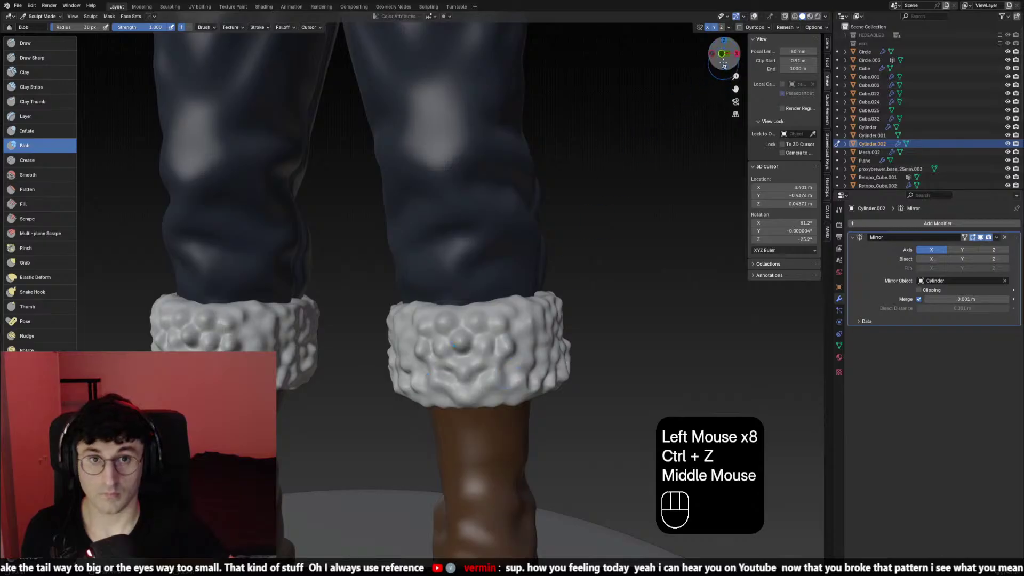
{"action": "left_click", "coordinate": [505, 371]}
{"action": "key", "text": "ctrl+z"}
{"action": "left_click", "coordinate": [506, 369]}
{"action": "left_click", "coordinate": [506, 368]}
{"action": "left_click", "coordinate": [505, 368]}
{"action": "left_click", "coordinate": [507, 374]}
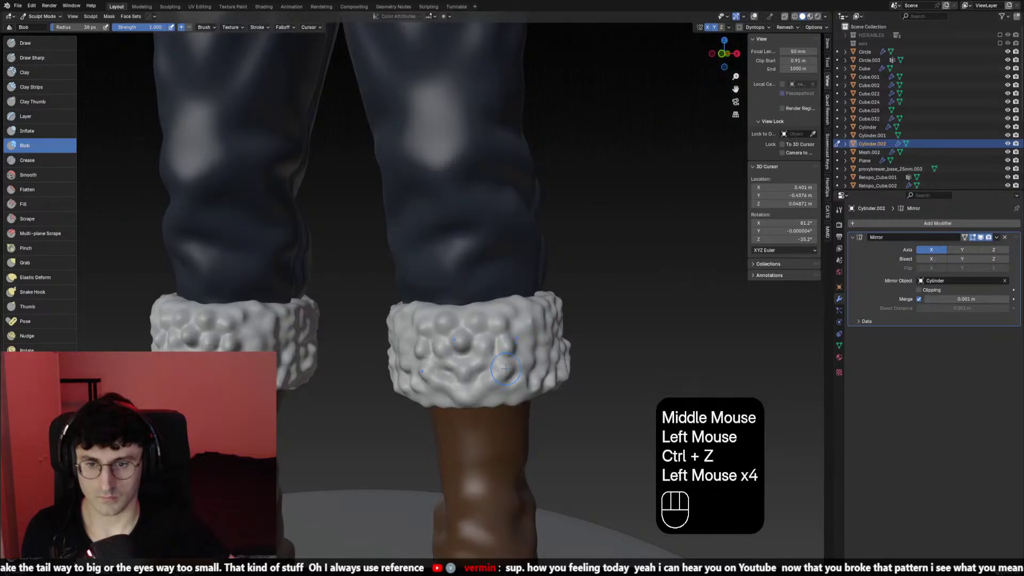
Add Blob bumps on the cuff's lower outer front, smooth the area above them, and undo the excess dabs
{"action": "middle_click_drag", "start_coordinate": [506, 373], "coordinate": [513, 396]}
{"action": "left_click", "coordinate": [514, 397]}
{"action": "left_click", "coordinate": [514, 397]}
{"action": "left_click", "coordinate": [509, 391]}
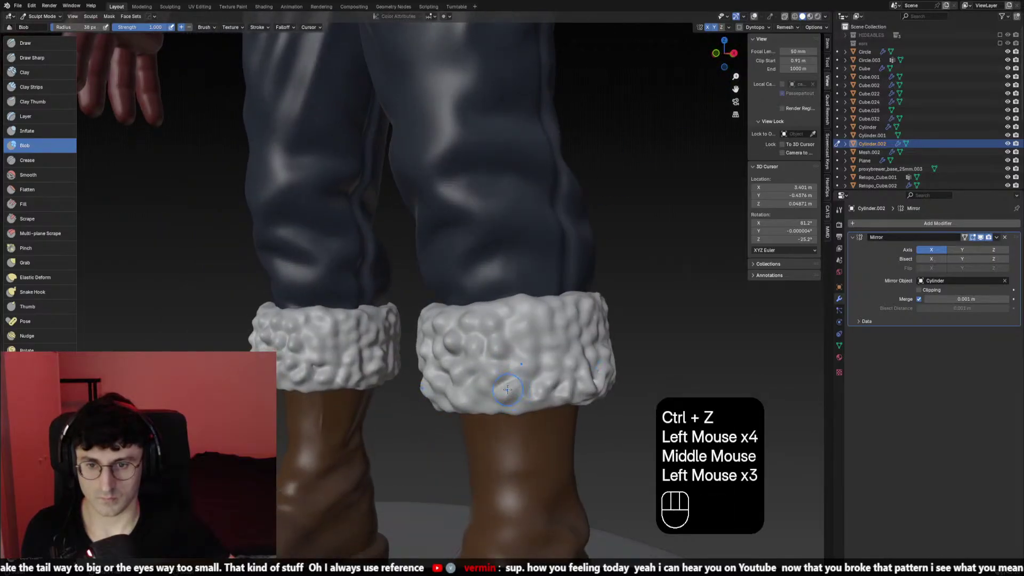
{"action": "left_click", "coordinate": [516, 376], "text": "shift"}
{"action": "left_click", "coordinate": [518, 364]}
{"action": "left_click", "coordinate": [519, 365]}
{"action": "left_click", "coordinate": [519, 364]}
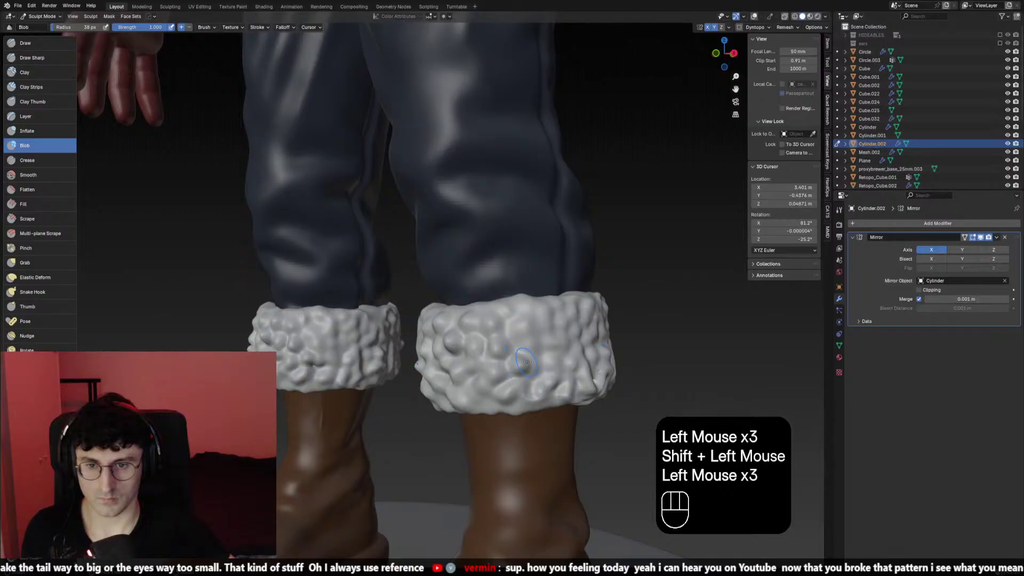
{"action": "key", "text": "ctrl+z"}
{"action": "left_click", "coordinate": [519, 364]}
{"action": "left_click", "coordinate": [519, 365]}
{"action": "key", "text": "ctrl+z"}
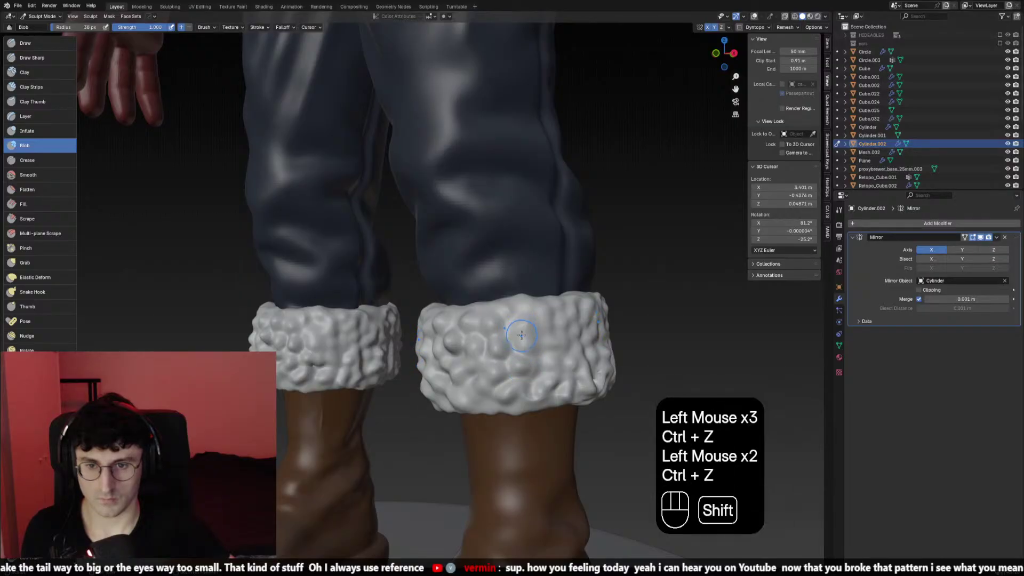
Smooth the cuff's upper outer front and dab Blob bumps there and just below, undoing the excess dabs
{"action": "left_click", "coordinate": [516, 327], "text": "shift"}
{"action": "left_click", "coordinate": [512, 330]}
{"action": "left_click", "coordinate": [512, 329]}
{"action": "key", "text": "ctrl+z"}
{"action": "left_click", "coordinate": [509, 333]}
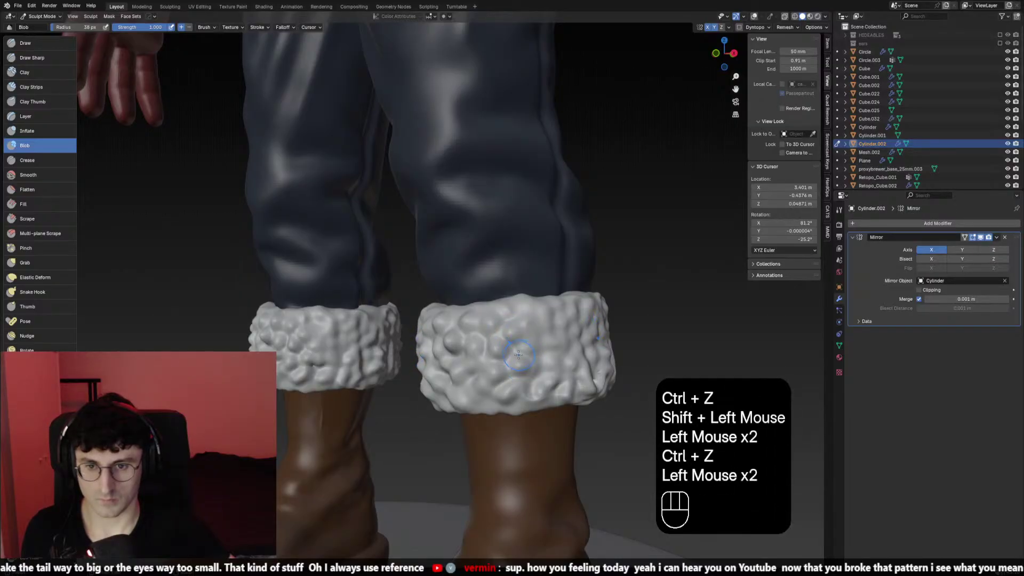
{"action": "left_click", "coordinate": [518, 354]}
{"action": "left_click", "coordinate": [517, 354]}
{"action": "key", "text": "ctrl+z"}
Dab round Blob bumps from the middle up toward the rim on the cuff's outer front
{"action": "left_click", "coordinate": [530, 346]}
{"action": "left_click", "coordinate": [533, 345]}
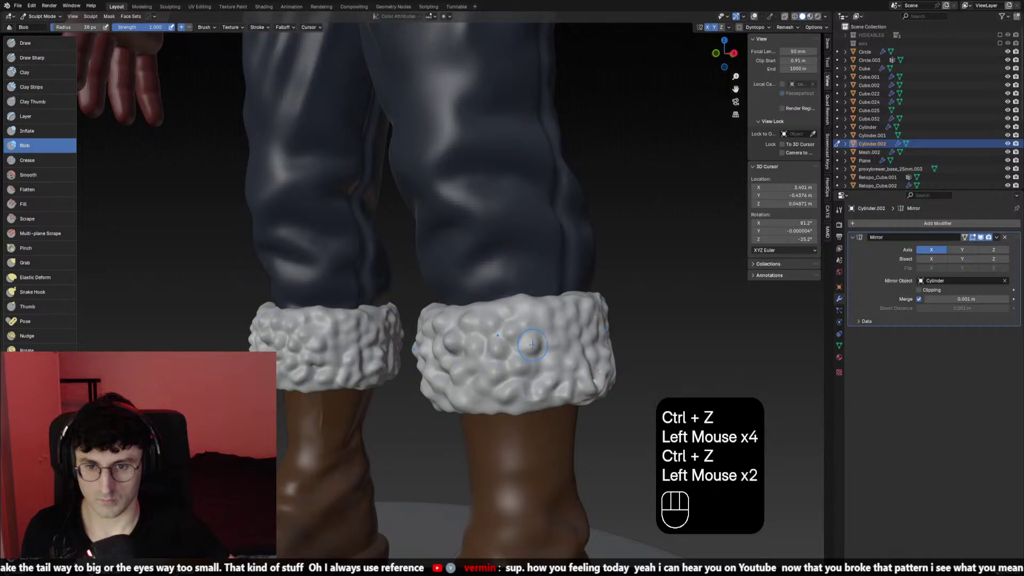
{"action": "left_click", "coordinate": [533, 332]}
{"action": "left_click", "coordinate": [534, 321]}
Try Blob bumps along the lower edge of the cuff's outer front and undo them
{"action": "left_click", "coordinate": [539, 376]}
{"action": "left_click", "coordinate": [533, 386]}
{"action": "left_click", "coordinate": [525, 392]}
{"action": "left_click", "coordinate": [519, 393]}
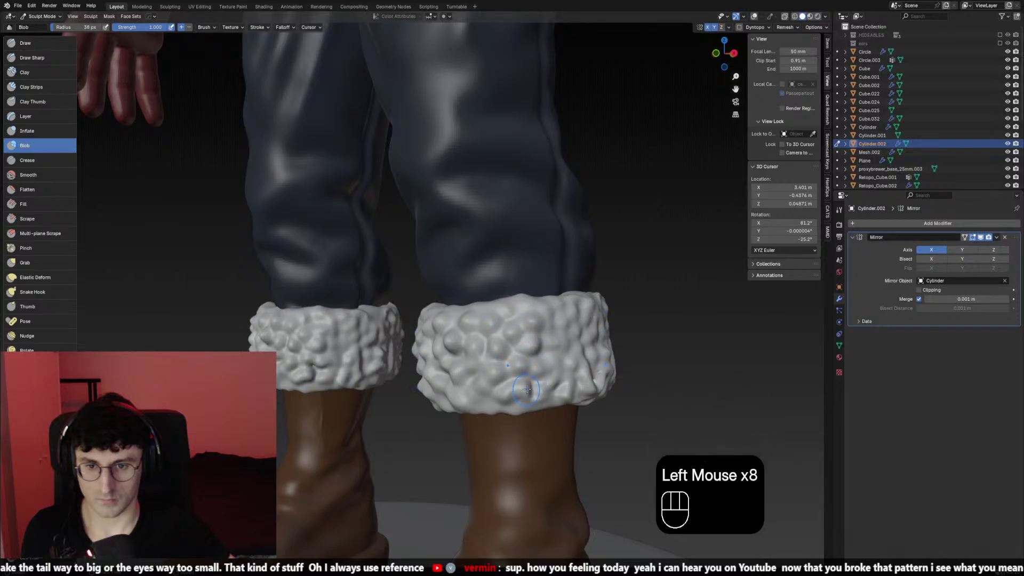
{"action": "key", "text": "ctrl+z"}
{"action": "key", "text": "ctrl+z"}
{"action": "key", "text": "ctrl+z"}
{"action": "key", "text": "ctrl+z"}
Redo the Blob bumps on the lower and middle outer front, undoing the misplaced dabs
{"action": "left_click", "coordinate": [535, 377]}
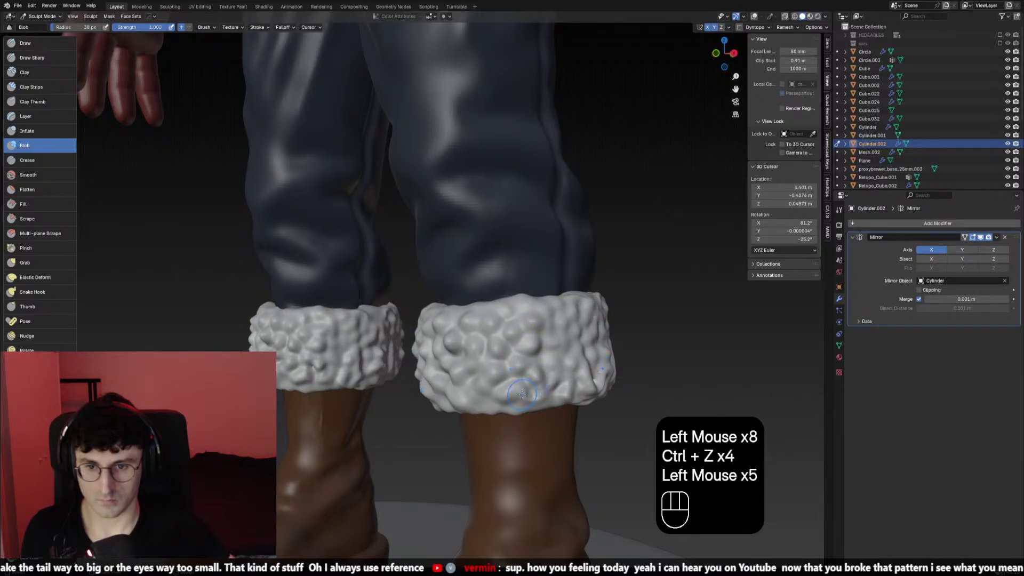
{"action": "key", "text": "ctrl+z"}
{"action": "left_click", "coordinate": [550, 370]}
{"action": "key", "text": "ctrl+z"}
{"action": "left_click", "coordinate": [547, 361]}
{"action": "left_click", "coordinate": [547, 359]}
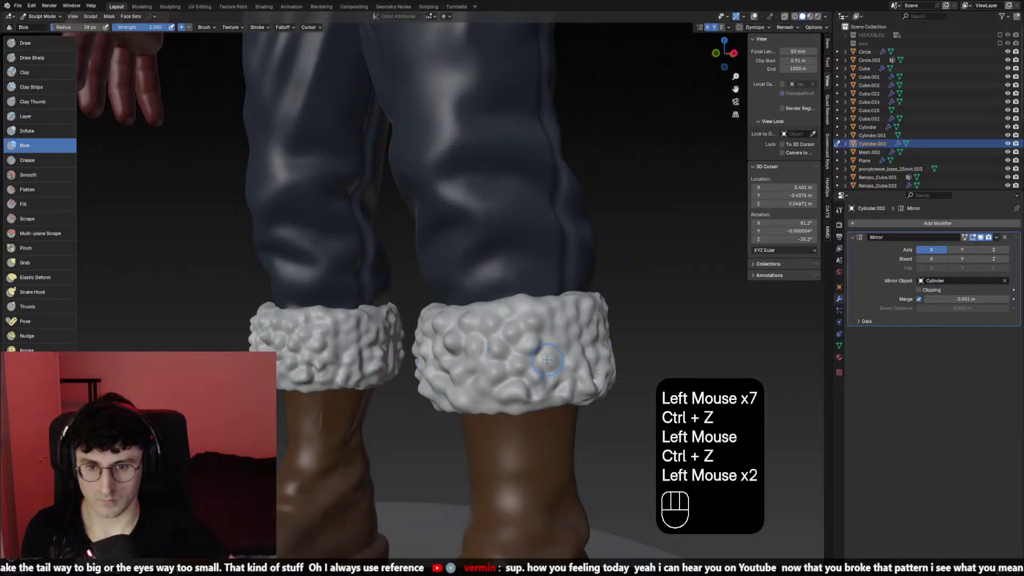
Add irregular Blob bumps from the middle up to the rim where the cuff turns to its outer side
{"action": "left_click", "coordinate": [566, 366]}
{"action": "left_click", "coordinate": [565, 363]}
{"action": "left_click", "coordinate": [570, 345]}
{"action": "left_click", "coordinate": [571, 343]}
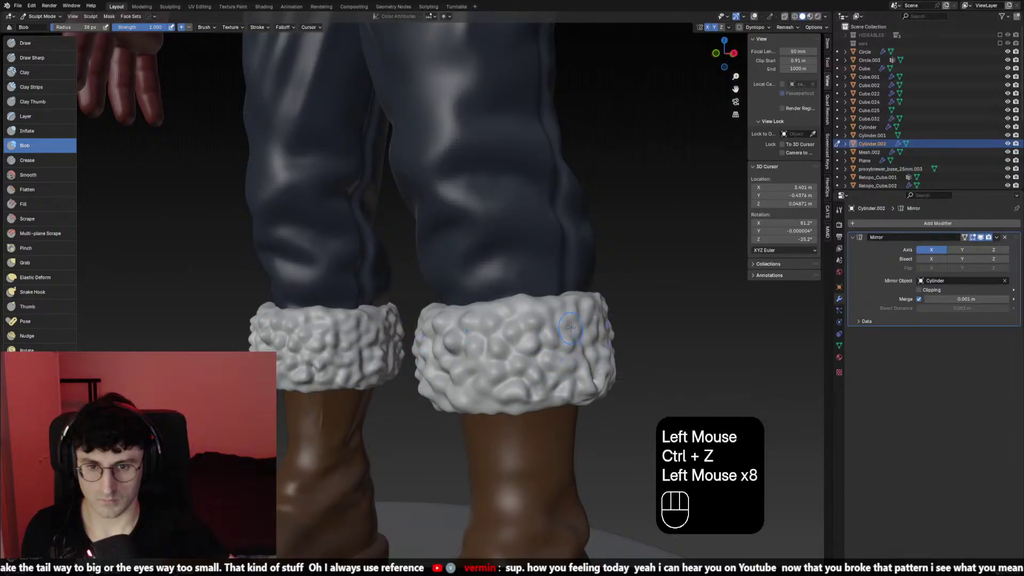
{"action": "left_click", "coordinate": [571, 328]}
{"action": "left_click", "coordinate": [569, 325]}
Break up the rows on the cuff's outer side with irregular Blob bumps and return to the front view
{"action": "middle_click_drag", "start_coordinate": [569, 325], "coordinate": [560, 331]}
{"action": "left_click", "coordinate": [560, 331]}
{"action": "left_click", "coordinate": [562, 335]}
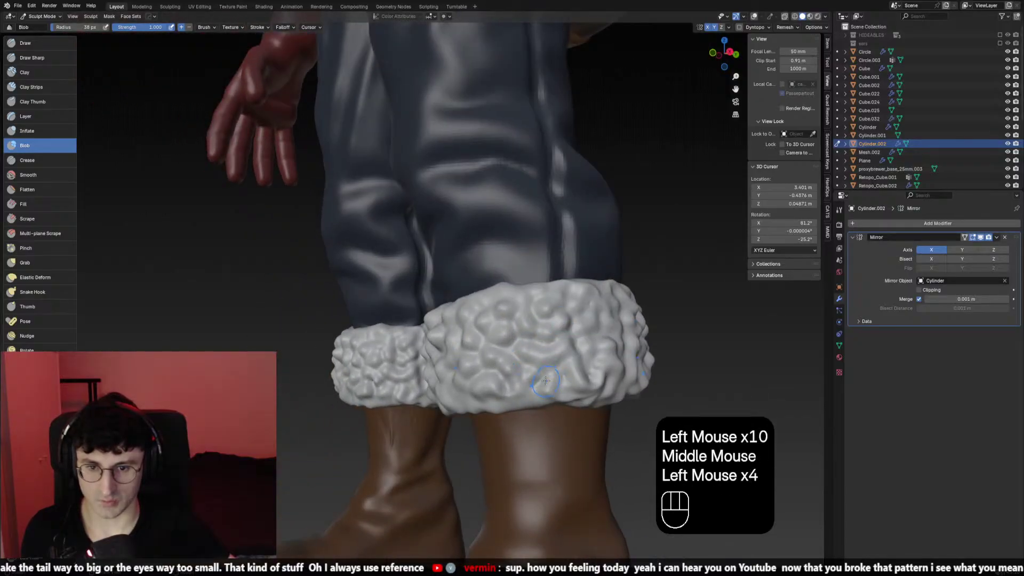
{"action": "left_click", "coordinate": [586, 353]}
{"action": "left_click", "coordinate": [587, 344]}
{"action": "left_click", "coordinate": [586, 323]}
{"action": "left_click", "coordinate": [584, 308]}
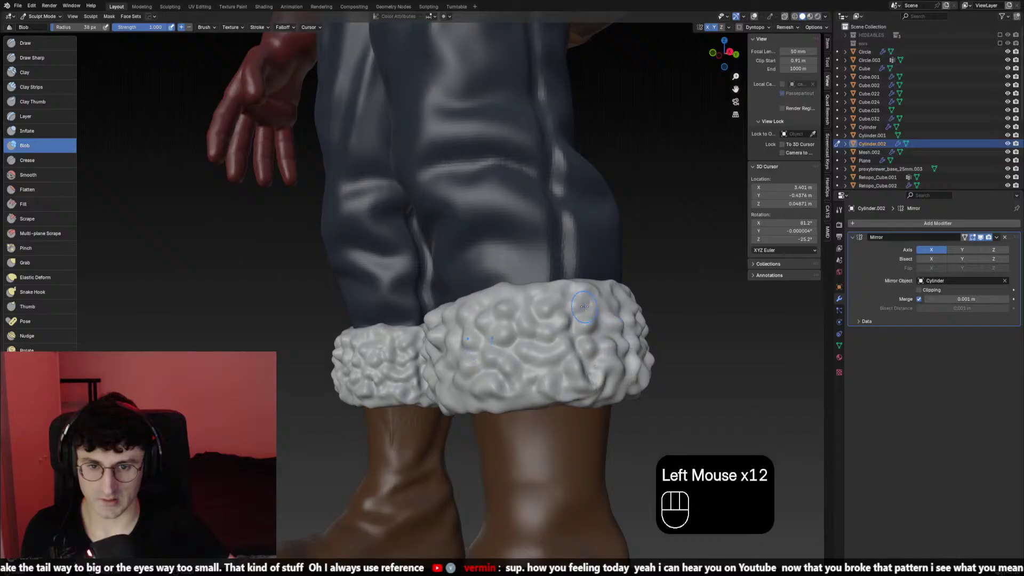
{"action": "left_click", "coordinate": [601, 309]}
{"action": "left_click", "coordinate": [601, 312]}
{"action": "scroll", "coordinate": [619, 359], "scroll_direction": "down", "scroll_amount": 1}
{"action": "key", "text": "KP_1"}
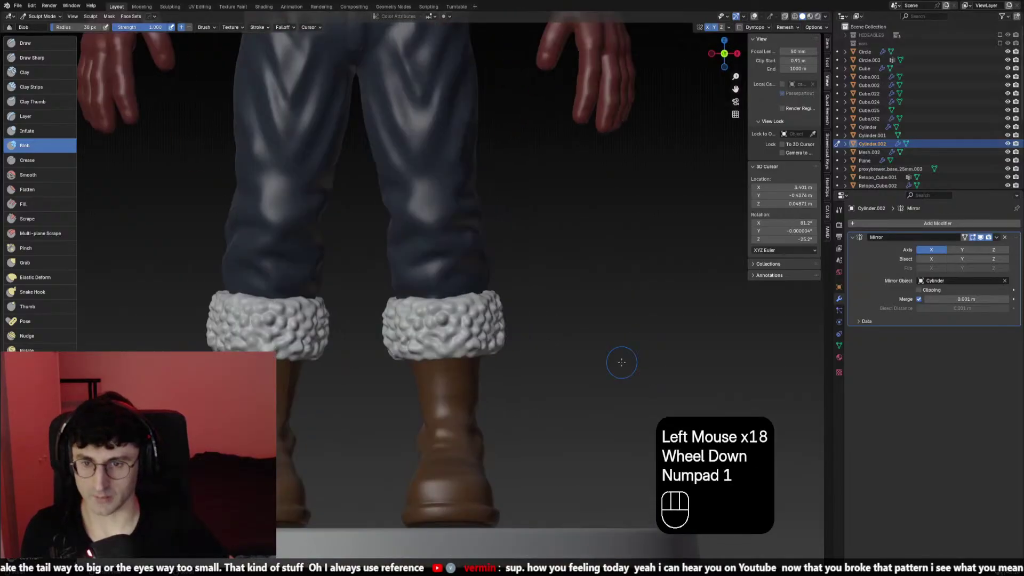
Resize the sculpting brush and lightly smooth the front of the boot cuff near its upper rim
{"action": "scroll", "coordinate": [619, 359], "scroll_direction": "down", "scroll_amount": 2}
{"action": "key", "text": "f"}
{"action": "left_click", "coordinate": [469, 314]}
{"action": "left_click", "coordinate": [438, 303], "text": "shift"}
{"action": "triple_click", "coordinate": [440, 304], "text": "shift"}
Readjust the brush size and soften the boot cuff's front rim again from a higher angle
{"action": "key", "text": "f"}
{"action": "mouse_move", "coordinate": [439, 304]}
{"action": "middle_mouse_down"}
{"action": "mouse_move", "coordinate": [459, 310]}
{"action": "mouse_move", "coordinate": [448, 314]}
{"action": "mouse_move", "coordinate": [427, 298]}
{"action": "mouse_move", "coordinate": [425, 263]}
{"action": "middle_mouse_up"}
{"action": "left_click", "coordinate": [456, 310]}
{"action": "scroll", "coordinate": [456, 311], "scroll_direction": "up", "scroll_amount": 2}
{"action": "key", "text": "f"}
{"action": "left_click", "coordinate": [438, 315]}
{"action": "left_click", "coordinate": [439, 315], "text": "shift"}
{"action": "left_click", "coordinate": [439, 316], "text": "shift"}
{"action": "scroll", "coordinate": [448, 314], "scroll_direction": "down", "scroll_amount": 3}
{"action": "scroll", "coordinate": [426, 299], "scroll_direction": "up", "scroll_amount": 2}
{"action": "scroll", "coordinate": [427, 298], "scroll_direction": "down", "scroll_amount": 2}
Switch to the Draw Sharp brush at about 30 px, undo a test stroke on the rim, and adjust its strength
{"action": "double_click", "coordinate": [68, 59]}
{"action": "scroll", "coordinate": [405, 278], "scroll_direction": "up", "scroll_amount": 1}
{"action": "key", "text": "f"}
{"action": "left_click", "coordinate": [425, 263]}
{"action": "scroll", "coordinate": [426, 263], "scroll_direction": "up", "scroll_amount": 2}
{"action": "left_click_drag", "start_coordinate": [426, 263], "coordinate": [451, 275]}
{"action": "key", "text": "ctrl+z"}
{"action": "key", "text": "shift+f"}
{"action": "left_click", "coordinate": [463, 272]}
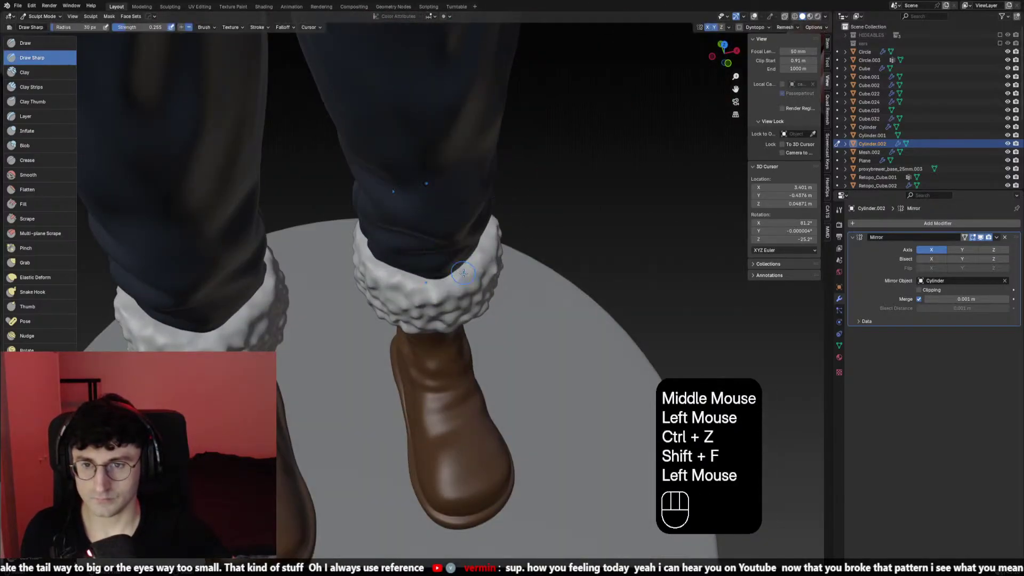
Carve first Draw Sharp grooves on the boot cuff's upper rim, set the strength to about 0.36, and undo the last stroke
{"action": "mouse_move", "coordinate": [435, 250]}
{"action": "middle_mouse_down"}
{"action": "mouse_move", "coordinate": [469, 275]}
{"action": "mouse_move", "coordinate": [474, 261]}
{"action": "mouse_move", "coordinate": [501, 291]}
{"action": "middle_mouse_up"}
{"action": "left_click", "coordinate": [478, 283]}
{"action": "left_click", "coordinate": [475, 261]}
{"action": "left_click", "coordinate": [501, 290]}
{"action": "key", "text": "shift+f"}
{"action": "left_click", "coordinate": [513, 303]}
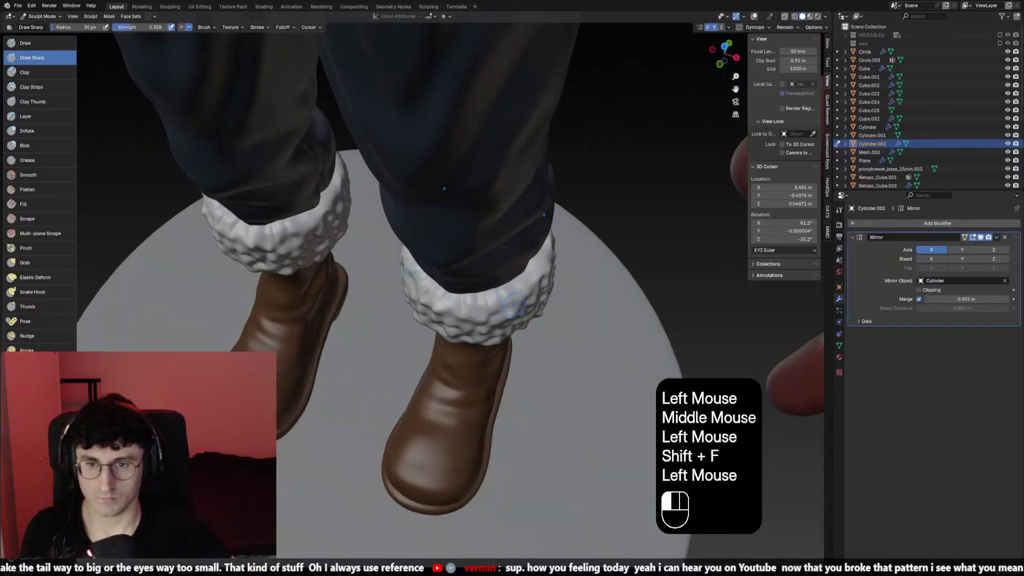
{"action": "key", "text": "ctrl+z"}
Carve short Draw Sharp grooves across the boot cuff's upper rim around its front and outer side
{"action": "left_click", "coordinate": [498, 256]}
{"action": "middle_click_drag", "start_coordinate": [498, 256], "coordinate": [535, 297]}
{"action": "left_click", "coordinate": [535, 297]}
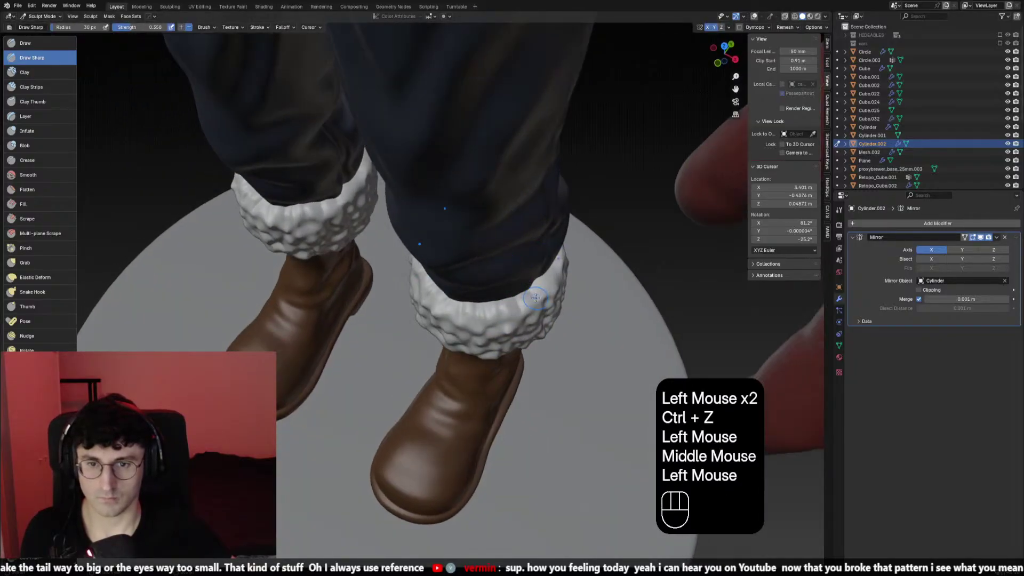
{"action": "left_click", "coordinate": [526, 263]}
{"action": "left_click", "coordinate": [527, 259]}
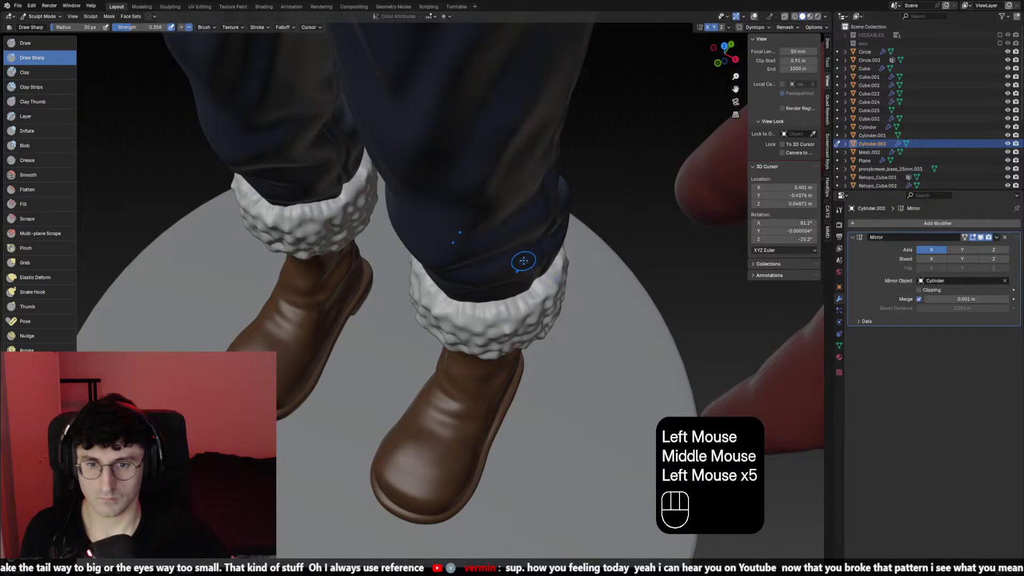
{"action": "left_click", "coordinate": [502, 271]}
{"action": "left_click", "coordinate": [510, 294]}
{"action": "left_click", "coordinate": [518, 321]}
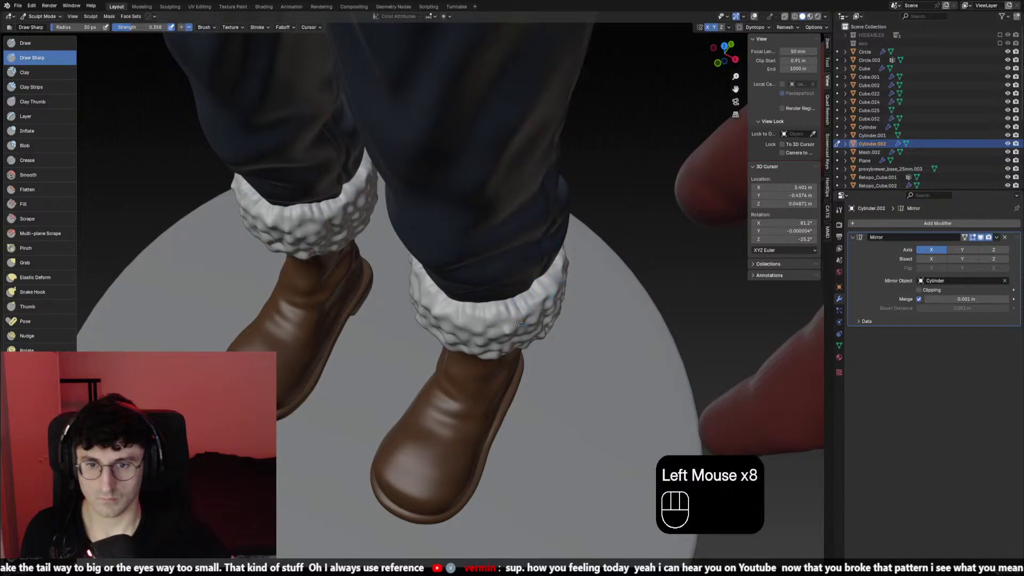
{"action": "left_click", "coordinate": [470, 286]}
Carve short Draw Sharp grooves into the boot cuff's lower edge where it meets the boot
{"action": "scroll", "coordinate": [470, 286], "scroll_direction": "down", "scroll_amount": 1}
{"action": "scroll", "coordinate": [485, 315], "scroll_direction": "up", "scroll_amount": 1}
{"action": "middle_click_drag", "start_coordinate": [471, 286], "coordinate": [504, 355]}
{"action": "scroll", "coordinate": [485, 314], "scroll_direction": "up", "scroll_amount": 1}
{"action": "left_click", "coordinate": [505, 355]}
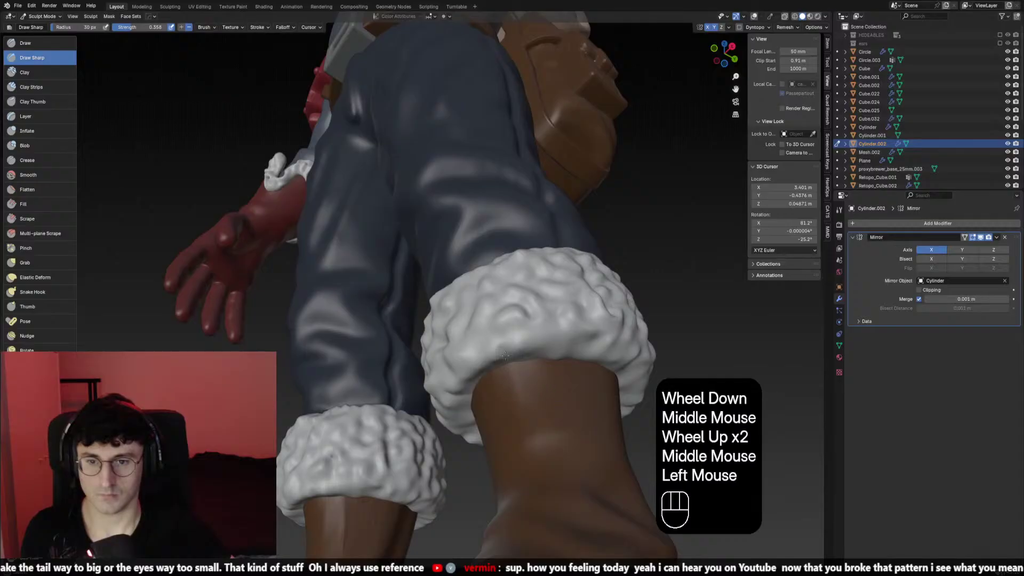
{"action": "left_click", "coordinate": [476, 362]}
{"action": "left_click", "coordinate": [478, 360]}
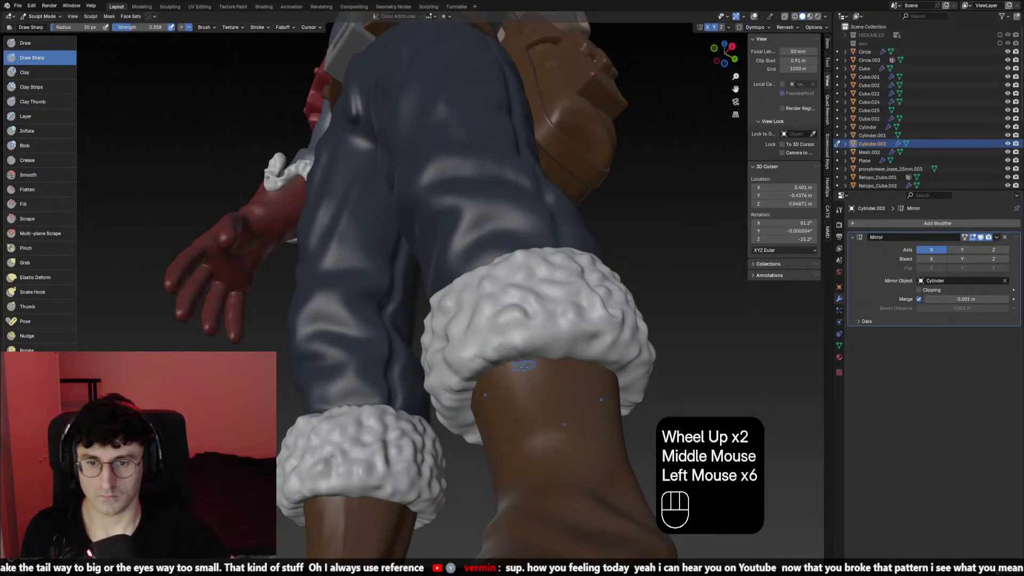
{"action": "left_click", "coordinate": [514, 348]}
{"action": "left_click", "coordinate": [528, 352]}
{"action": "left_click", "coordinate": [538, 351]}
{"action": "left_click", "coordinate": [533, 326]}
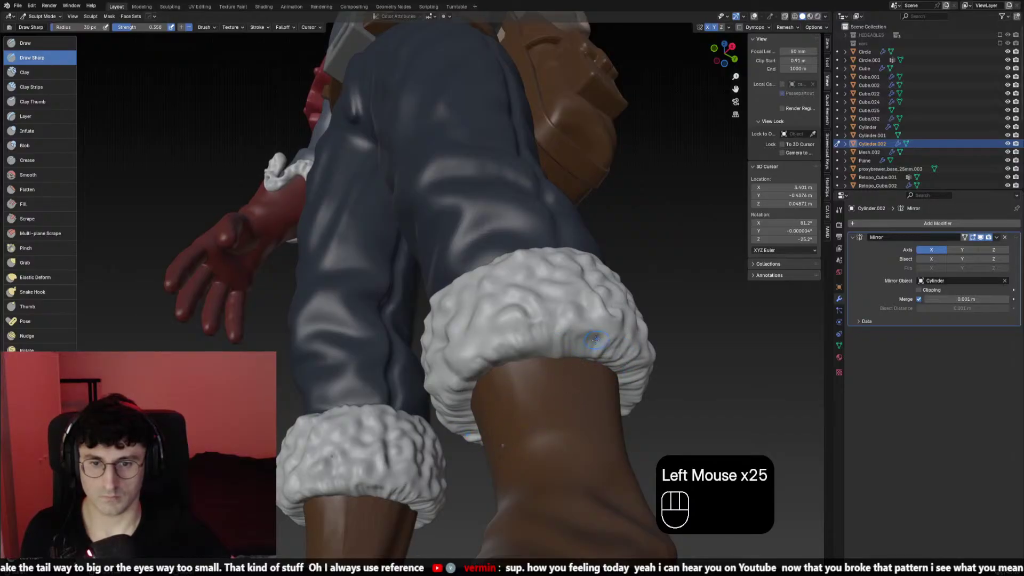
{"action": "left_click", "coordinate": [580, 369]}
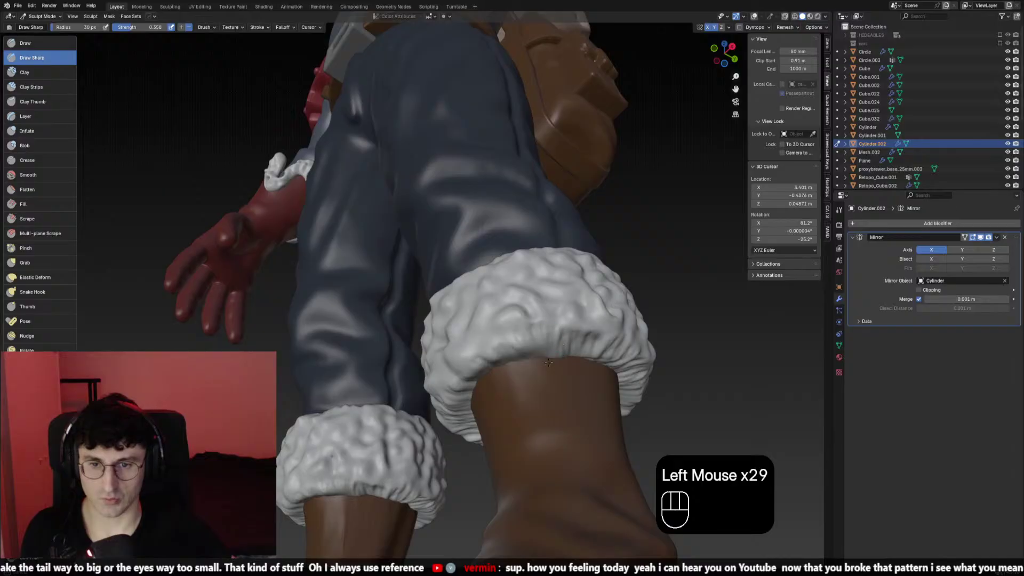
{"action": "left_click", "coordinate": [508, 367]}
Lightly smooth the boot cuff's grooves with a 71 px brush and return to a full front view of the character
{"action": "scroll", "coordinate": [509, 366], "scroll_direction": "down", "scroll_amount": 3}
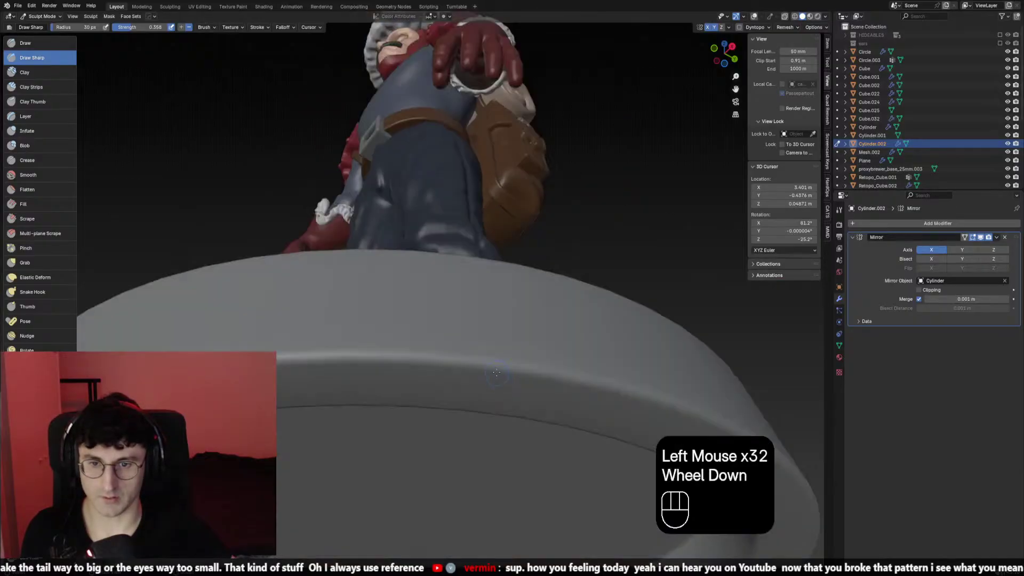
{"action": "scroll", "coordinate": [469, 341], "scroll_direction": "down", "scroll_amount": 3}
{"action": "middle_click_drag", "start_coordinate": [501, 363], "coordinate": [448, 331]}
{"action": "key", "text": "f"}
{"action": "left_click", "coordinate": [433, 269], "text": "shift"}
{"action": "left_click", "coordinate": [433, 270], "text": "shift"}
{"action": "left_click", "coordinate": [433, 269], "text": "shift"}
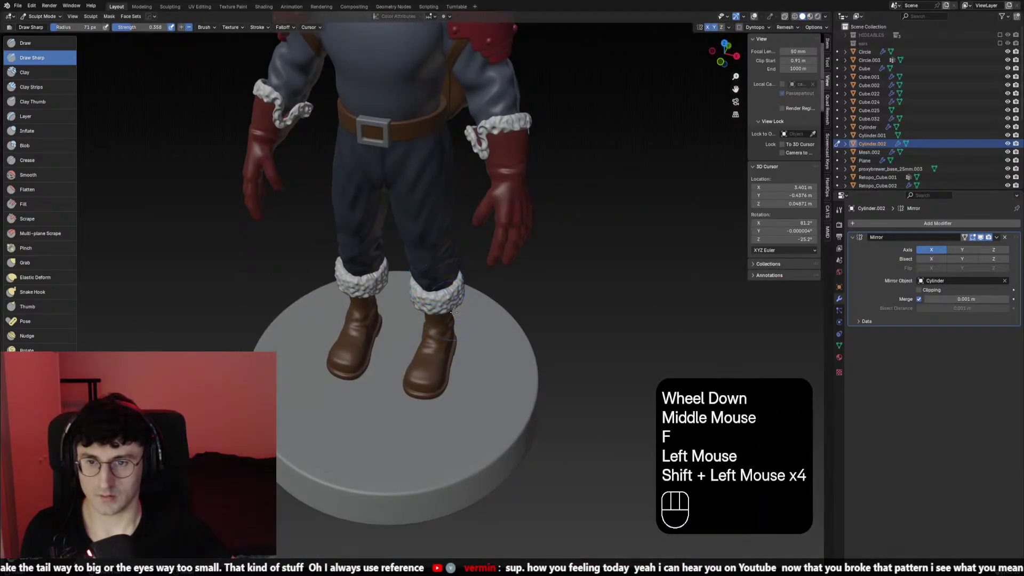
{"action": "middle_click_drag", "start_coordinate": [433, 270], "coordinate": [451, 299]}
{"action": "mouse_move", "coordinate": [451, 299]}
{"action": "middle_mouse_down"}
{"action": "mouse_move", "coordinate": [468, 333]}
{"action": "mouse_move", "coordinate": [480, 320]}
{"action": "mouse_move", "coordinate": [505, 394]}
{"action": "middle_mouse_up"}
{"action": "scroll", "coordinate": [467, 333], "scroll_direction": "up", "scroll_amount": 2}
{"action": "left_click", "coordinate": [468, 333], "text": "shift"}
{"action": "left_click", "coordinate": [456, 332], "text": "shift"}
{"action": "key", "text": "KP_1"}
{"action": "scroll", "coordinate": [498, 308], "scroll_direction": "down", "scroll_amount": 2}
{"action": "scroll", "coordinate": [506, 394], "scroll_direction": "up", "scroll_amount": 1}
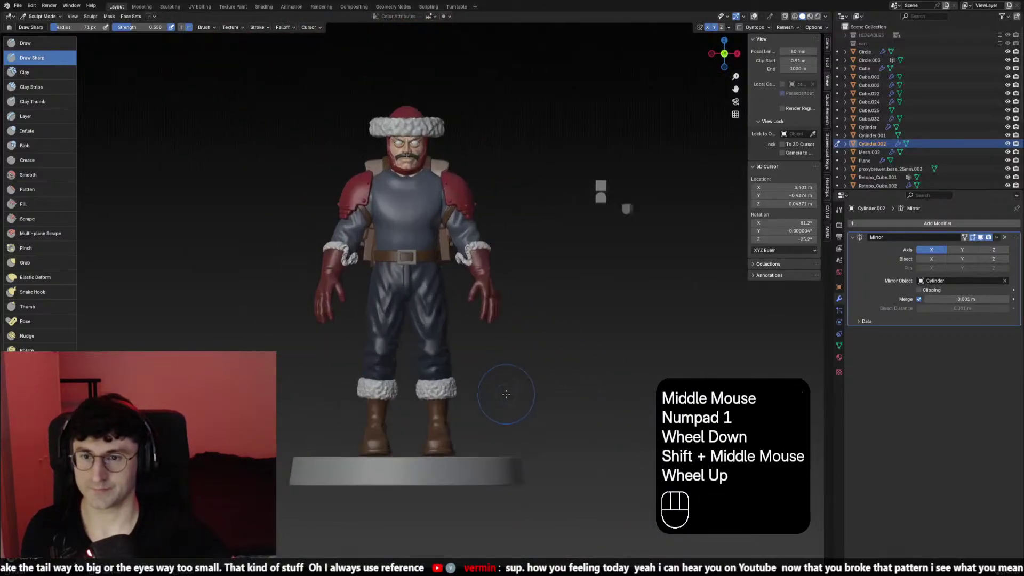
Switch sculpting from the boot cuff to the fur trim on the glove
{"action": "left_click", "coordinate": [824, 16]}
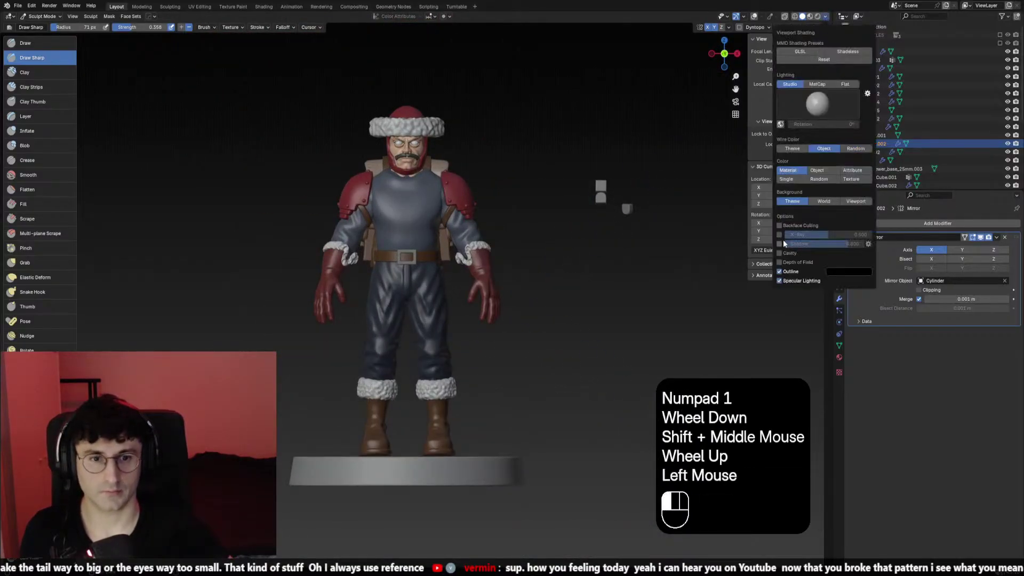
{"action": "mouse_move", "coordinate": [605, 274]}
{"action": "middle_mouse_down"}
{"action": "mouse_move", "coordinate": [502, 294]}
{"action": "mouse_move", "coordinate": [489, 320]}
{"action": "mouse_move", "coordinate": [486, 286]}
{"action": "mouse_move", "coordinate": [501, 279]}
{"action": "mouse_move", "coordinate": [453, 275]}
{"action": "mouse_move", "coordinate": [206, 201]}
{"action": "middle_mouse_up"}
{"action": "key", "text": "f"}
{"action": "left_click", "coordinate": [482, 311]}
{"action": "scroll", "coordinate": [500, 279], "scroll_direction": "up", "scroll_amount": 1}
{"action": "scroll", "coordinate": [453, 275], "scroll_direction": "up", "scroll_amount": 2}
{"action": "key", "text": "alt+q"}
{"action": "scroll", "coordinate": [453, 276], "scroll_direction": "up", "scroll_amount": 1}
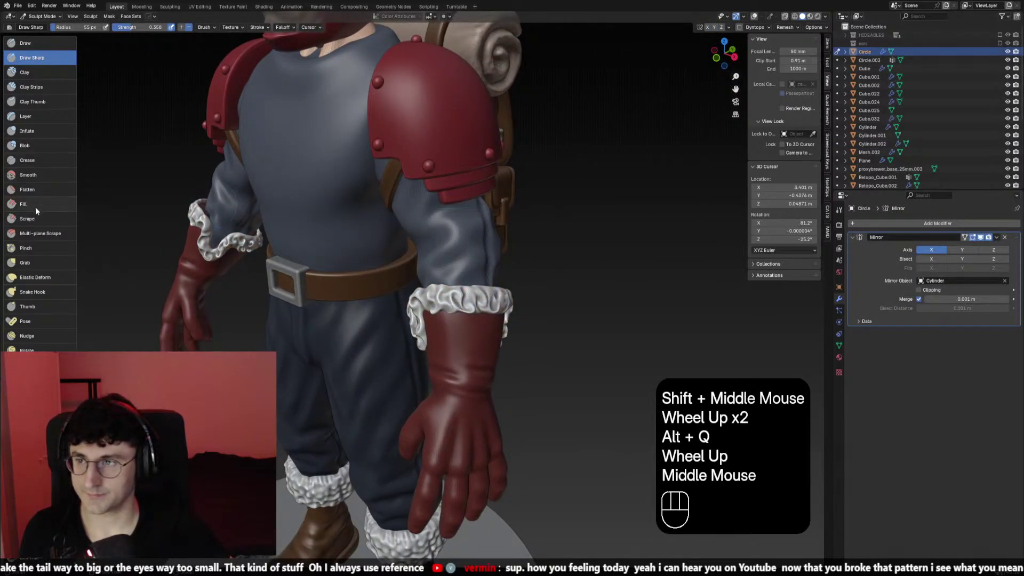
Build up Blob bumps along the outer front of the glove's fur trim with a 43 px brush, undoing a misplaced dab
{"action": "left_click", "coordinate": [43, 150]}
{"action": "scroll", "coordinate": [464, 312], "scroll_direction": "up", "scroll_amount": 2}
{"action": "key", "text": "f"}
{"action": "key", "text": "d"}
{"action": "left_click", "coordinate": [468, 309]}
{"action": "key", "text": "f"}
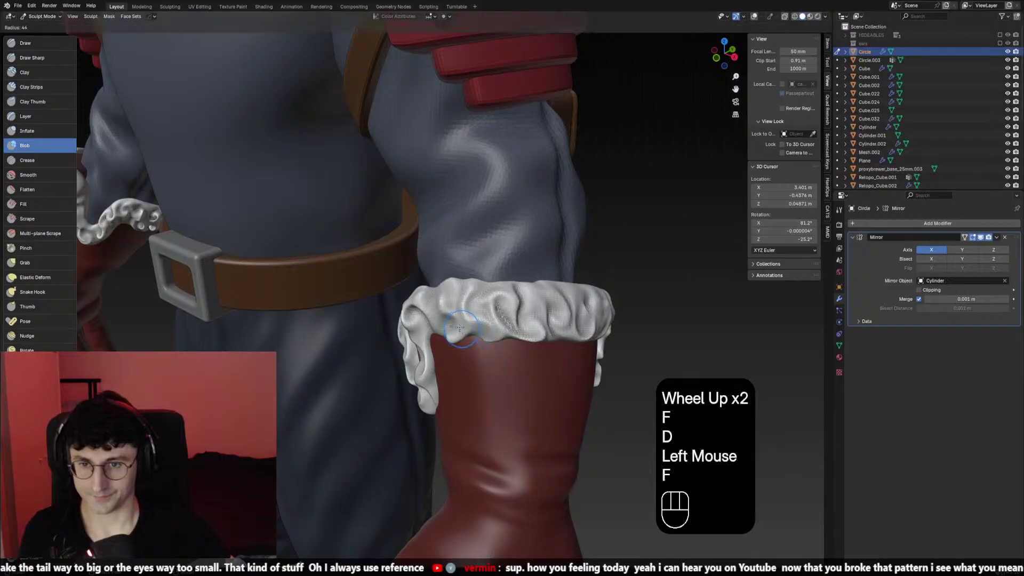
{"action": "left_click", "coordinate": [468, 309]}
{"action": "left_click", "coordinate": [468, 309]}
{"action": "left_click", "coordinate": [468, 310]}
{"action": "key", "text": "ctrl+z"}
{"action": "left_click", "coordinate": [479, 302]}
{"action": "left_click", "coordinate": [479, 301]}
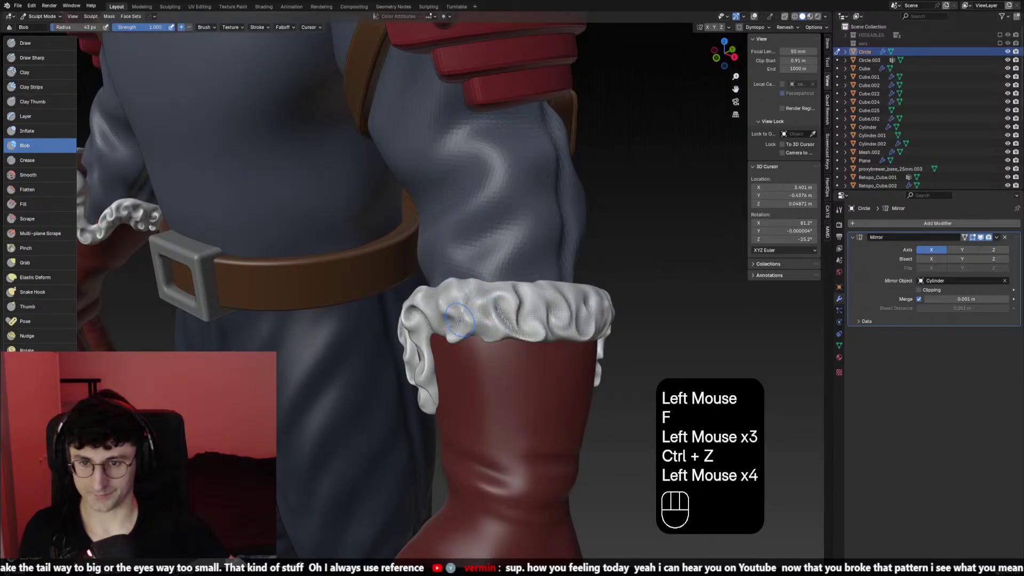
{"action": "left_click", "coordinate": [495, 319]}
{"action": "left_click", "coordinate": [513, 296]}
{"action": "left_click", "coordinate": [517, 328]}
{"action": "left_click", "coordinate": [526, 320]}
{"action": "left_click", "coordinate": [531, 303]}
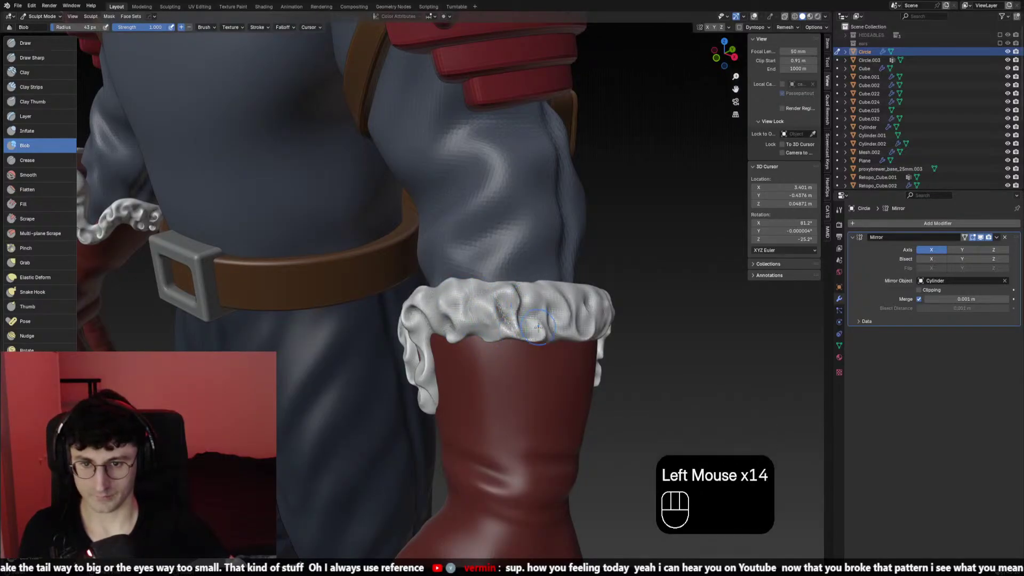
Smooth out the folds along the outer and front parts of the glove trim with a 155 px brush
{"action": "key", "text": "f"}
{"action": "left_click", "coordinate": [619, 313]}
{"action": "left_click", "coordinate": [618, 313], "text": "shift"}
{"action": "left_click_drag", "start_coordinate": [619, 314], "coordinate": [446, 342], "text": "shift"}
{"action": "middle_click_drag", "start_coordinate": [446, 343], "coordinate": [507, 267]}
{"action": "left_click_drag", "start_coordinate": [560, 277], "coordinate": [582, 309], "text": "shift"}
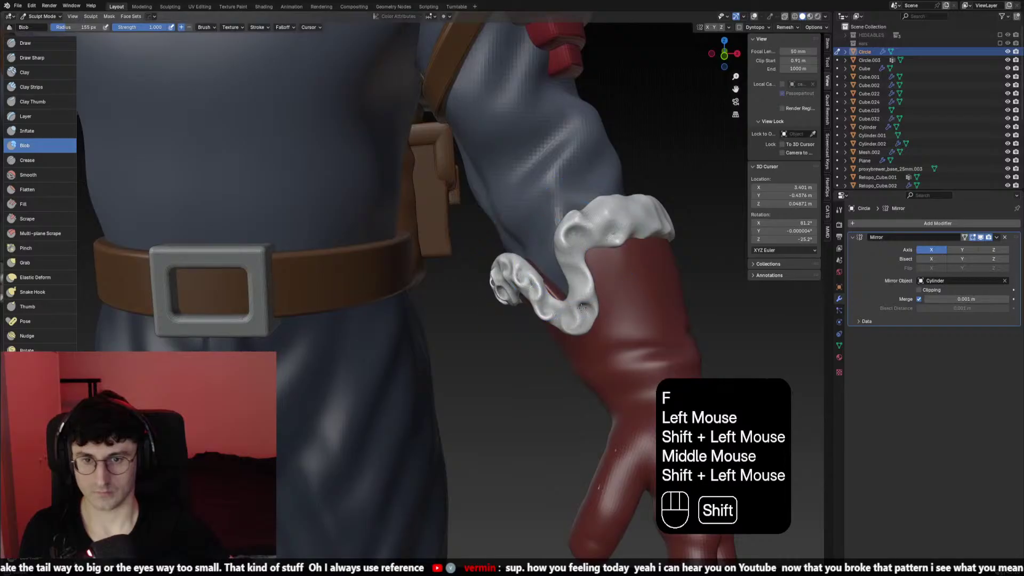
{"action": "middle_click_drag", "start_coordinate": [493, 291], "coordinate": [426, 277]}
{"action": "left_click_drag", "start_coordinate": [426, 278], "coordinate": [405, 299], "text": "shift"}
Smooth the folds around the side and back of the glove trim with a 123 px brush
{"action": "key", "text": "f"}
{"action": "mouse_move", "coordinate": [405, 299]}
{"action": "middle_mouse_down"}
{"action": "mouse_move", "coordinate": [320, 266]}
{"action": "mouse_move", "coordinate": [280, 218]}
{"action": "middle_mouse_up"}
{"action": "left_click", "coordinate": [320, 267]}
{"action": "key", "text": "f"}
{"action": "left_click", "coordinate": [272, 219]}
{"action": "left_click_drag", "start_coordinate": [250, 213], "coordinate": [239, 264], "text": "shift"}
{"action": "middle_click_drag", "start_coordinate": [343, 276], "coordinate": [347, 266]}
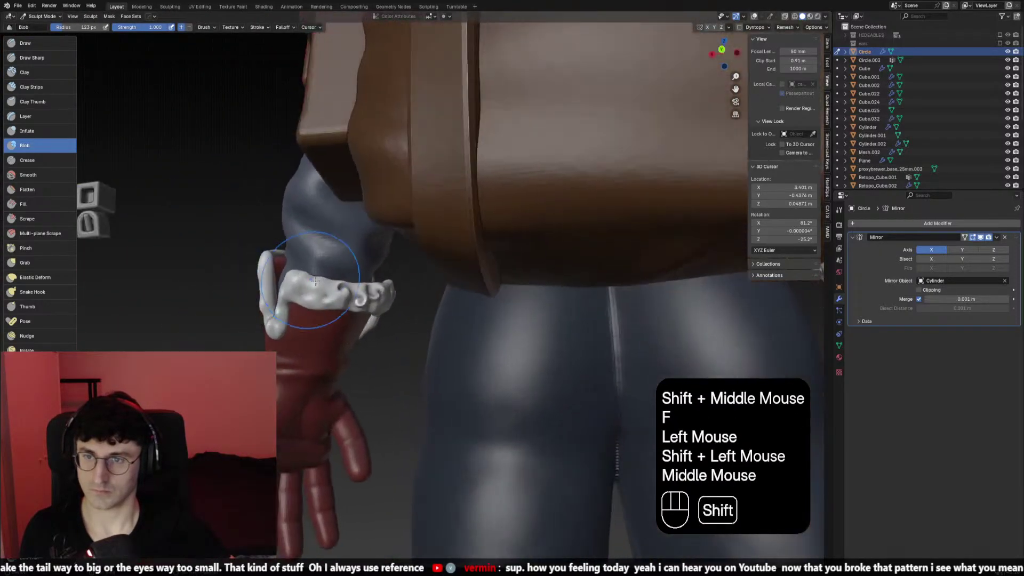
{"action": "left_click_drag", "start_coordinate": [336, 266], "coordinate": [346, 296], "text": "shift"}
{"action": "mouse_move", "coordinate": [347, 296]}
{"action": "middle_mouse_down"}
{"action": "mouse_move", "coordinate": [297, 297]}
{"action": "mouse_move", "coordinate": [469, 272]}
{"action": "middle_mouse_up"}
{"action": "left_click_drag", "start_coordinate": [469, 272], "coordinate": [474, 277], "text": "shift"}
{"action": "middle_click_drag", "start_coordinate": [514, 275], "coordinate": [482, 293]}
Thicken the glove trim with the Mesh Filter set to Inflate, undoing and redoing the first attempt
{"action": "middle_click_drag", "start_coordinate": [51, 176], "coordinate": [47, 93]}
{"action": "left_click", "coordinate": [43, 17]}
{"action": "scroll", "coordinate": [36, 305], "scroll_direction": "down", "scroll_amount": 1}
{"action": "middle_click_drag", "start_coordinate": [35, 305], "coordinate": [35, 246]}
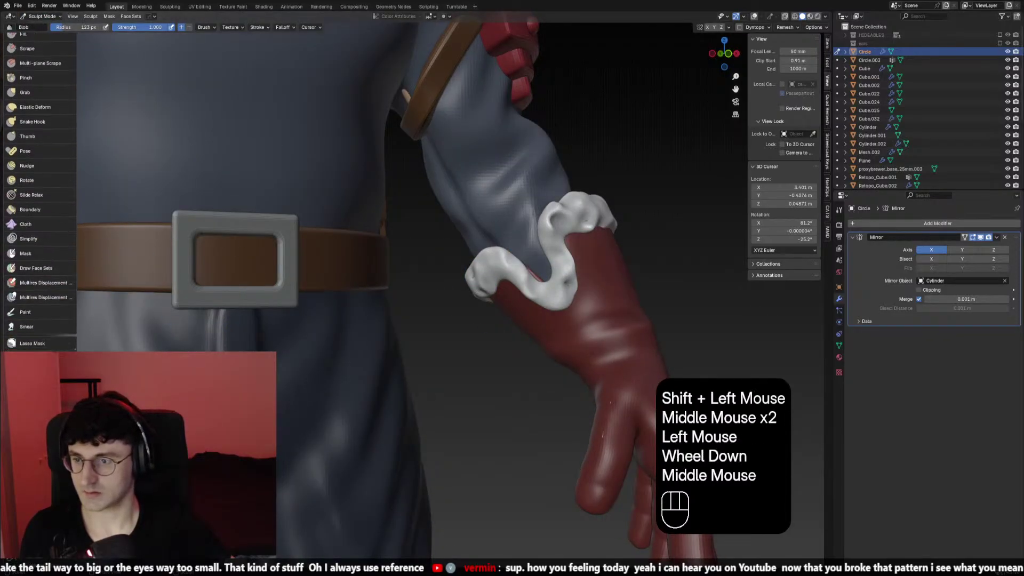
{"action": "left_click", "coordinate": [33, 419]}
{"action": "left_click", "coordinate": [54, 27]}
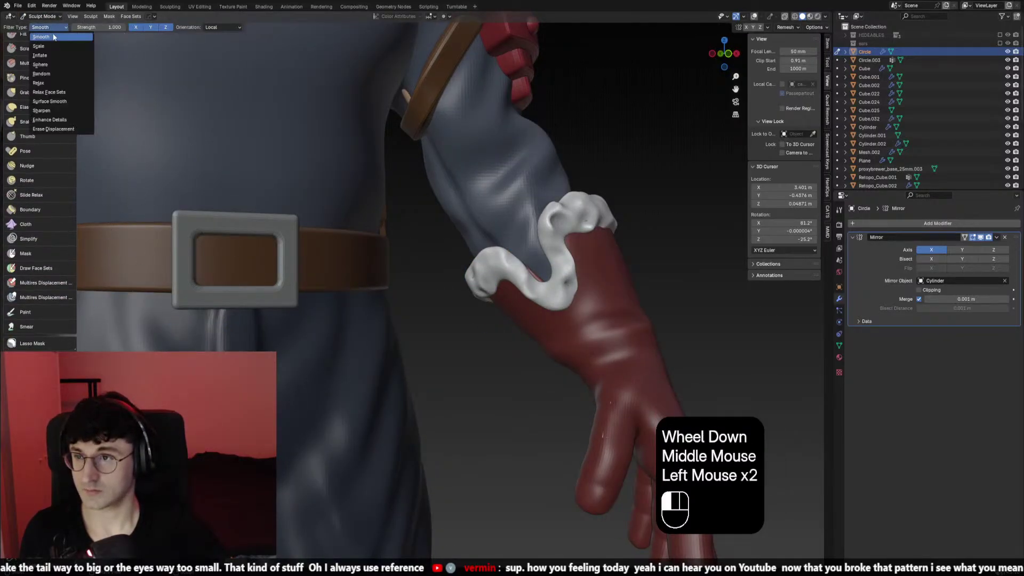
{"action": "left_click", "coordinate": [55, 58]}
{"action": "left_click_drag", "start_coordinate": [653, 351], "coordinate": [672, 348]}
{"action": "key", "text": "ctrl+z"}
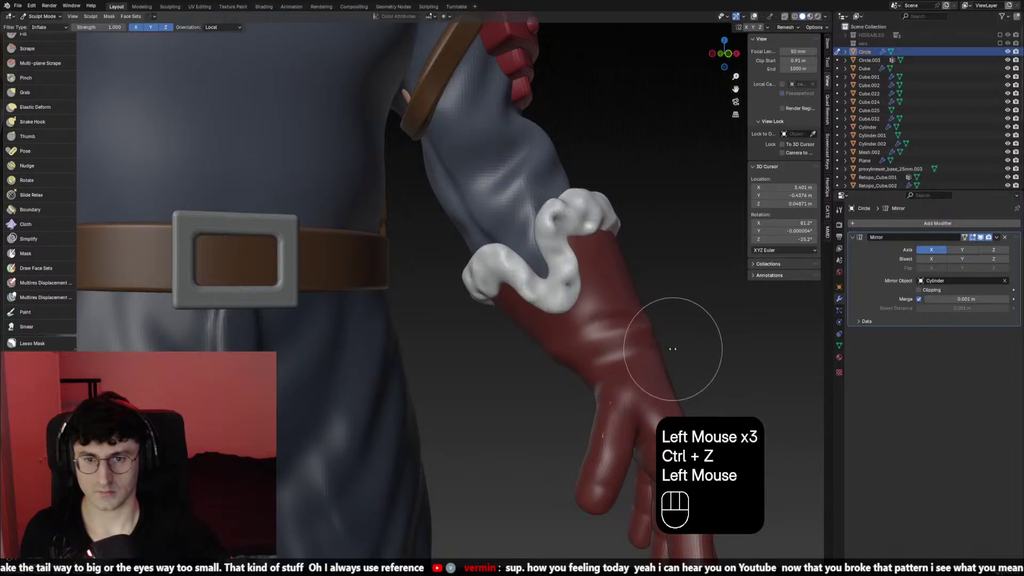
Switch back to the Blob brush, test a dab on the inflated glove trim, and undo it
{"action": "middle_click_drag", "start_coordinate": [672, 348], "coordinate": [580, 371]}
{"action": "middle_click_drag", "start_coordinate": [29, 150], "coordinate": [32, 234]}
{"action": "middle_click_drag", "start_coordinate": [35, 80], "coordinate": [40, 168]}
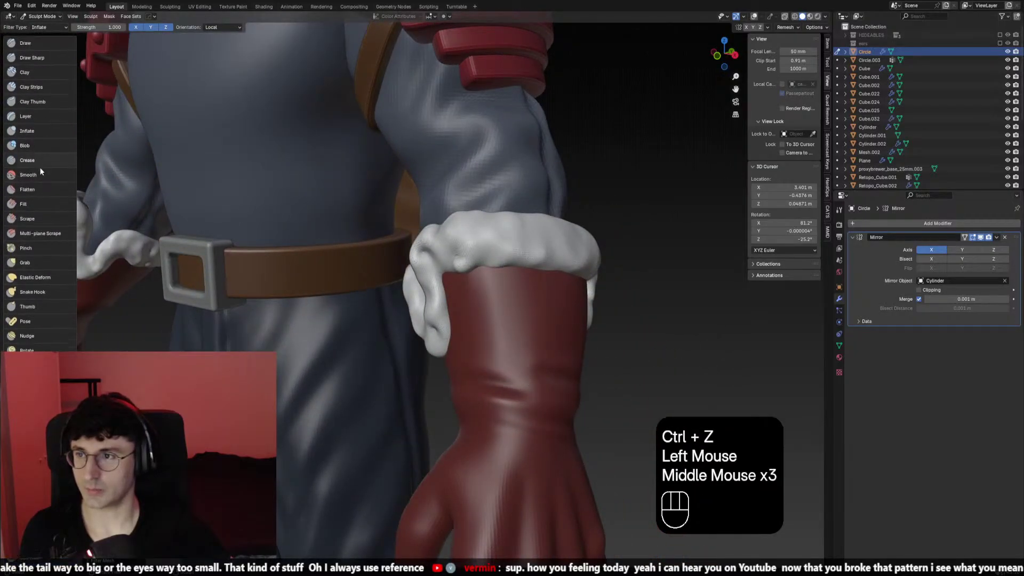
{"action": "left_click", "coordinate": [38, 146]}
{"action": "scroll", "coordinate": [463, 243], "scroll_direction": "up", "scroll_amount": 1}
{"action": "key", "text": "f"}
{"action": "left_click", "coordinate": [462, 244]}
{"action": "left_click", "coordinate": [490, 240]}
{"action": "scroll", "coordinate": [480, 266], "scroll_direction": "down", "scroll_amount": 2}
{"action": "mouse_move", "coordinate": [490, 240]}
{"action": "middle_mouse_down"}
{"action": "mouse_move", "coordinate": [469, 278]}
{"action": "mouse_move", "coordinate": [477, 275]}
{"action": "middle_mouse_up"}
{"action": "key", "text": "ctrl+z"}
Smooth the front and inner curve of the inflated glove trim with a 73 px brush
{"action": "key", "text": "f"}
{"action": "left_click", "coordinate": [478, 275]}
{"action": "mouse_move", "coordinate": [477, 276]}
{"action": "left_mouse_down", "text": "shift"}
{"action": "mouse_move", "coordinate": [488, 281]}
{"action": "mouse_move", "coordinate": [440, 259]}
{"action": "left_mouse_up", "text": "shift"}
{"action": "middle_click_drag", "start_coordinate": [440, 258], "coordinate": [491, 251]}
{"action": "left_click_drag", "start_coordinate": [491, 250], "coordinate": [500, 291], "text": "shift"}
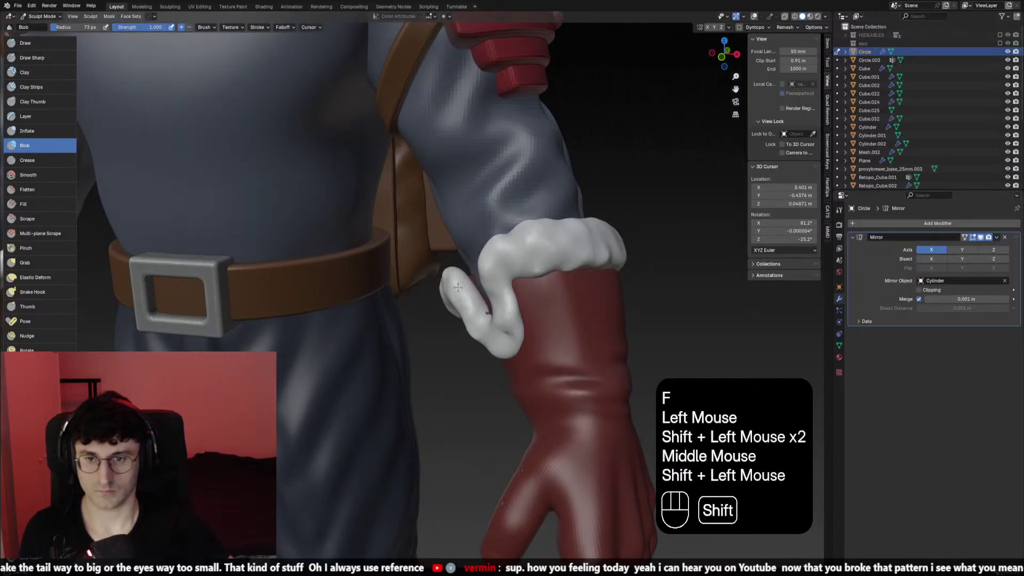
{"action": "middle_click_drag", "start_coordinate": [458, 287], "coordinate": [416, 283]}
{"action": "left_click_drag", "start_coordinate": [422, 283], "coordinate": [445, 280], "text": "shift"}
Smooth the remaining unevenness around the side and back of the inflated glove trim
{"action": "middle_click_drag", "start_coordinate": [445, 280], "coordinate": [383, 274]}
{"action": "left_click_drag", "start_coordinate": [384, 274], "coordinate": [368, 269], "text": "shift"}
{"action": "middle_click_drag", "start_coordinate": [368, 270], "coordinate": [307, 246]}
{"action": "left_click_drag", "start_coordinate": [306, 246], "coordinate": [294, 237], "text": "shift"}
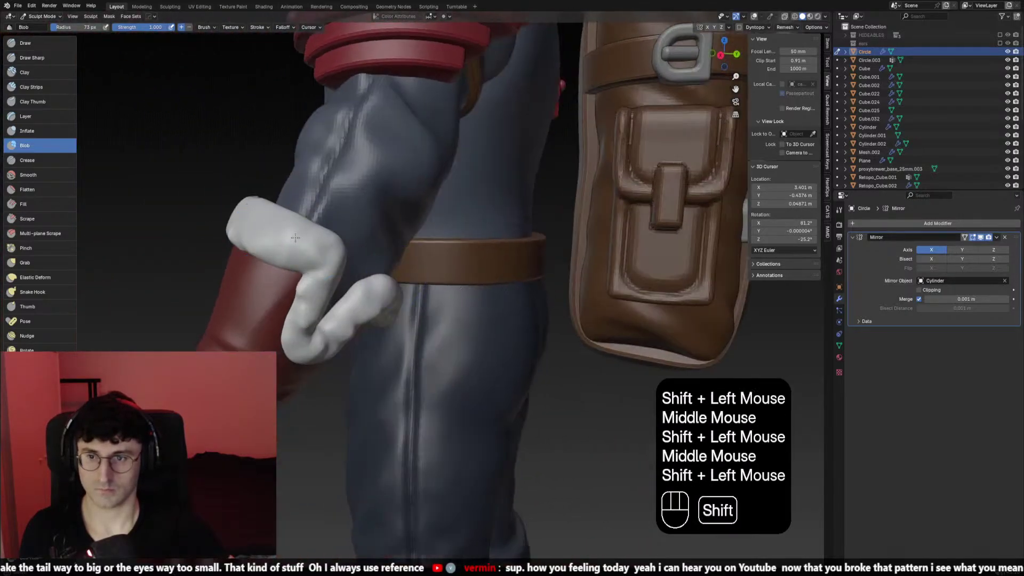
{"action": "middle_click_drag", "start_coordinate": [303, 330], "coordinate": [298, 277]}
{"action": "left_click_drag", "start_coordinate": [299, 277], "coordinate": [312, 282], "text": "shift"}
{"action": "middle_click_drag", "start_coordinate": [312, 282], "coordinate": [445, 307]}
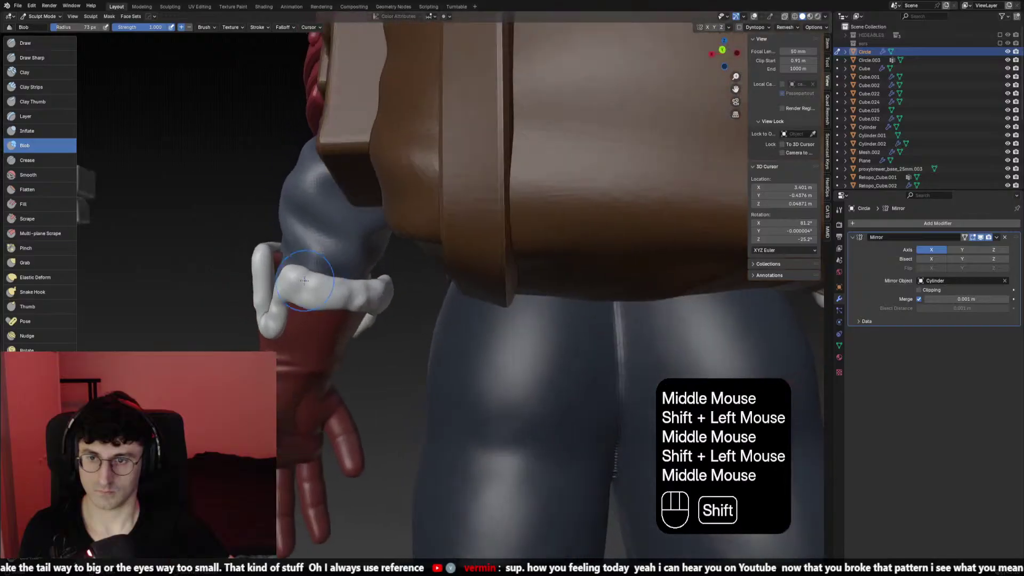
{"action": "left_click_drag", "start_coordinate": [445, 307], "coordinate": [449, 309], "text": "shift"}
{"action": "middle_click_drag", "start_coordinate": [448, 308], "coordinate": [480, 277]}
{"action": "left_click_drag", "start_coordinate": [480, 277], "coordinate": [496, 272], "text": "shift"}
{"action": "middle_click_drag", "start_coordinate": [496, 272], "coordinate": [448, 292], "text": "shift"}
{"action": "key", "text": "f"}
{"action": "left_click", "coordinate": [491, 280]}
{"action": "left_click", "coordinate": [435, 311]}
{"action": "left_click", "coordinate": [435, 311]}
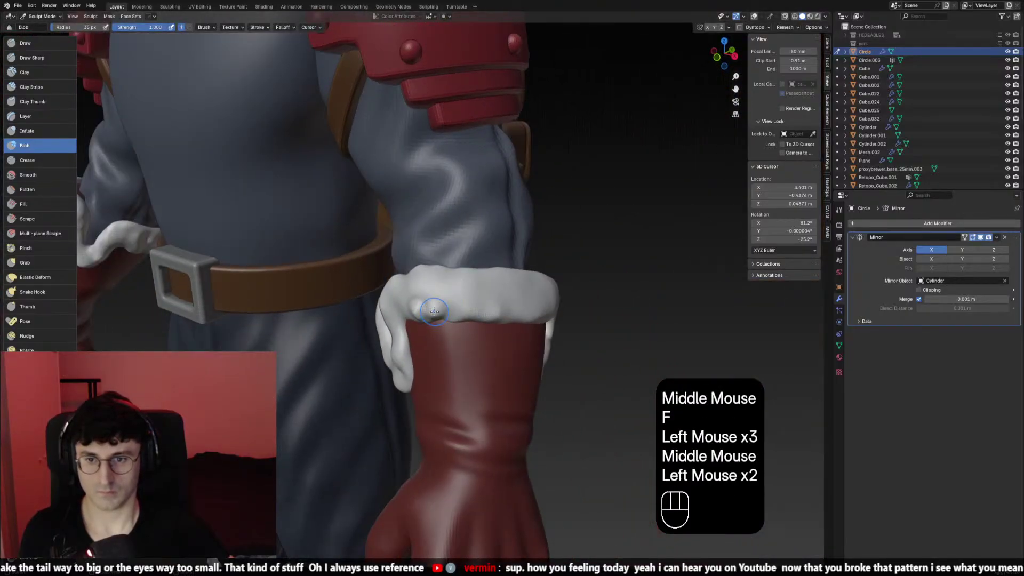
{"action": "left_click", "coordinate": [424, 294]}
{"action": "key", "text": "ctrl+z"}
{"action": "key", "text": "ctrl+z"}
{"action": "key", "text": "ctrl+z"}
{"action": "key", "text": "ctrl+z"}
{"action": "key", "text": "ctrl+z"}
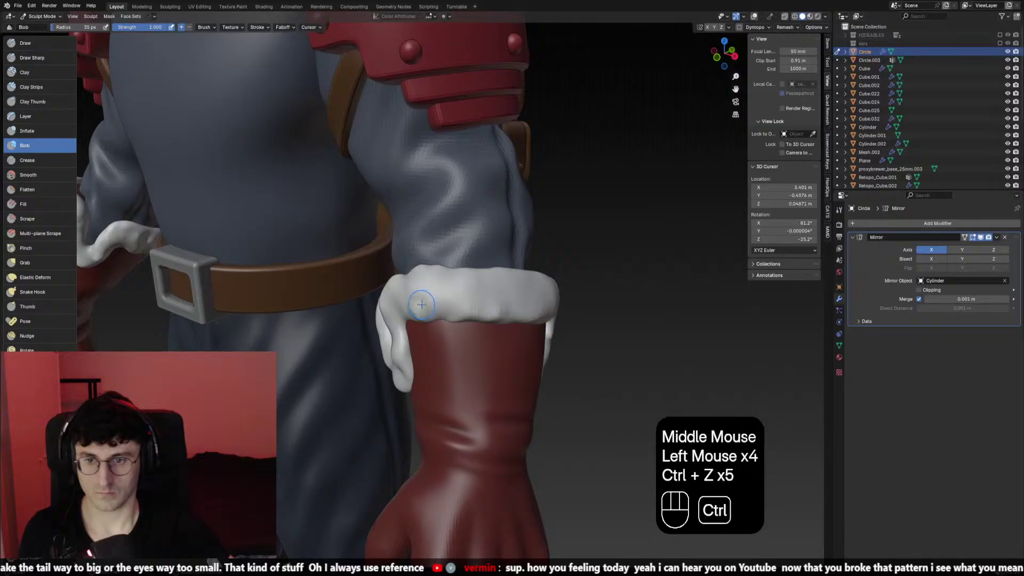
{"action": "key", "text": "ctrl+z"}
Set the Blob brush radius to 41 px and add rows of clustered bumps across the front of the glove trim
{"action": "key", "text": "f"}
{"action": "left_click", "coordinate": [425, 305]}
{"action": "left_click", "coordinate": [434, 305]}
{"action": "left_click", "coordinate": [445, 292]}
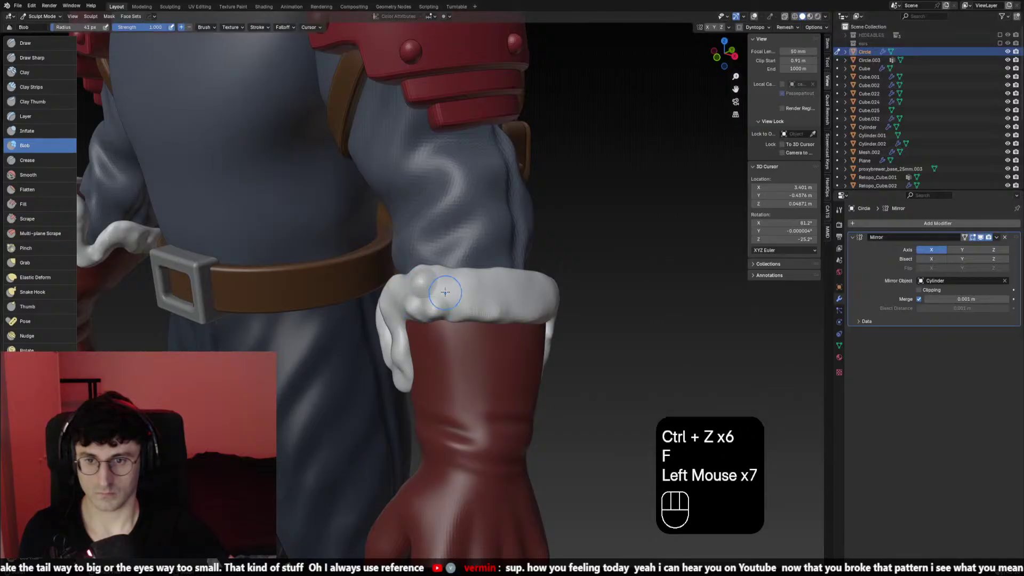
{"action": "left_click", "coordinate": [456, 309]}
{"action": "left_click", "coordinate": [448, 308]}
{"action": "left_click", "coordinate": [472, 289]}
{"action": "left_click", "coordinate": [477, 299]}
{"action": "left_click", "coordinate": [481, 311]}
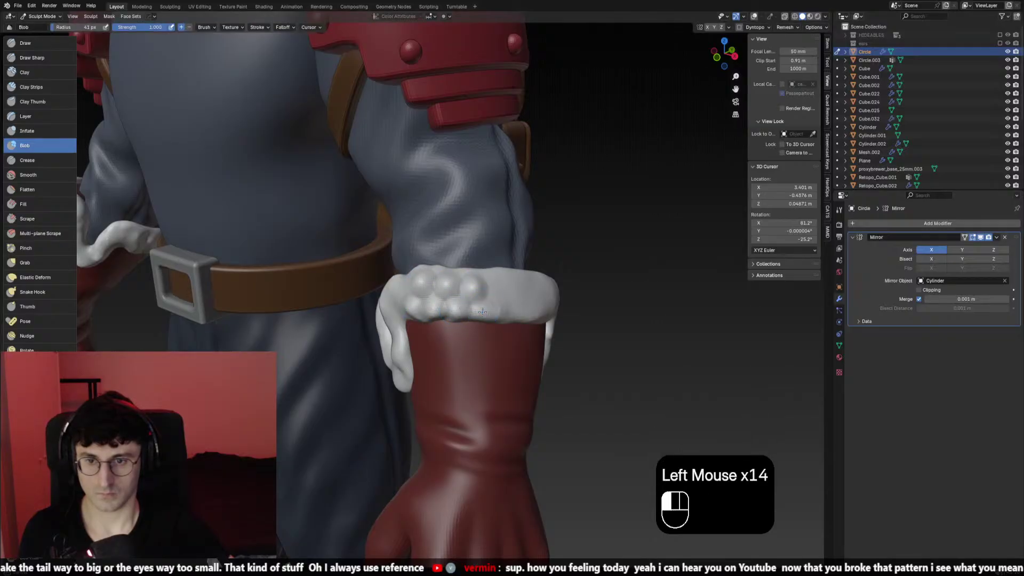
{"action": "left_click", "coordinate": [499, 286]}
Continue the clustered bumps toward the outer side of the glove trim and undo the last uneven dabs
{"action": "middle_click_drag", "start_coordinate": [499, 286], "coordinate": [429, 285]}
{"action": "left_click", "coordinate": [432, 278]}
{"action": "left_click", "coordinate": [427, 286]}
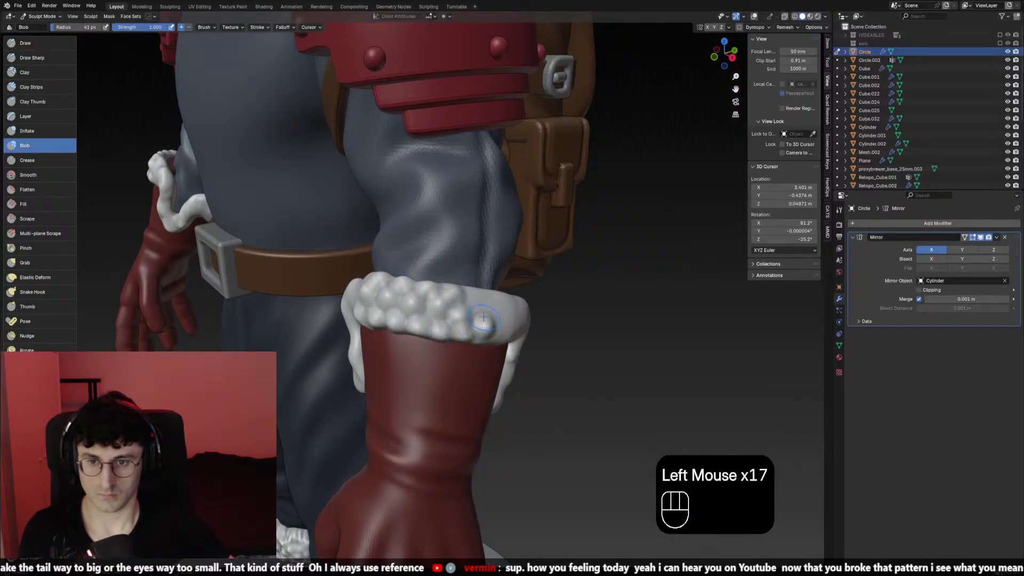
{"action": "middle_click_drag", "start_coordinate": [479, 304], "coordinate": [435, 322]}
{"action": "key", "text": "ctrl+z"}
{"action": "key", "text": "ctrl+z"}
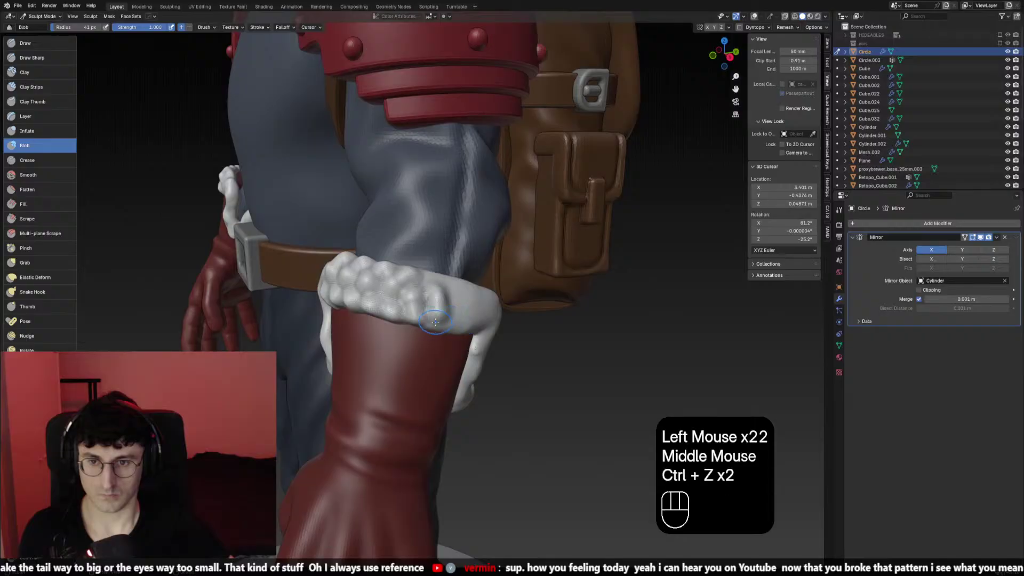
Replace the undone bumps and cover the rest of the glove trim's outer side, including its upper and lower edges
{"action": "left_click", "coordinate": [438, 289]}
{"action": "left_click", "coordinate": [440, 290]}
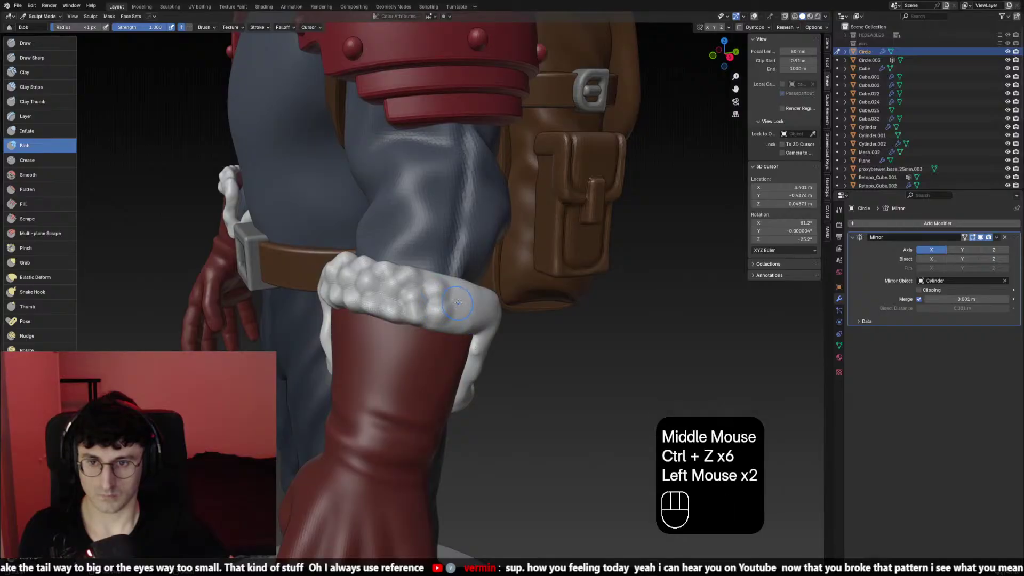
{"action": "left_click", "coordinate": [451, 296]}
{"action": "left_click", "coordinate": [459, 303]}
{"action": "left_click", "coordinate": [460, 325]}
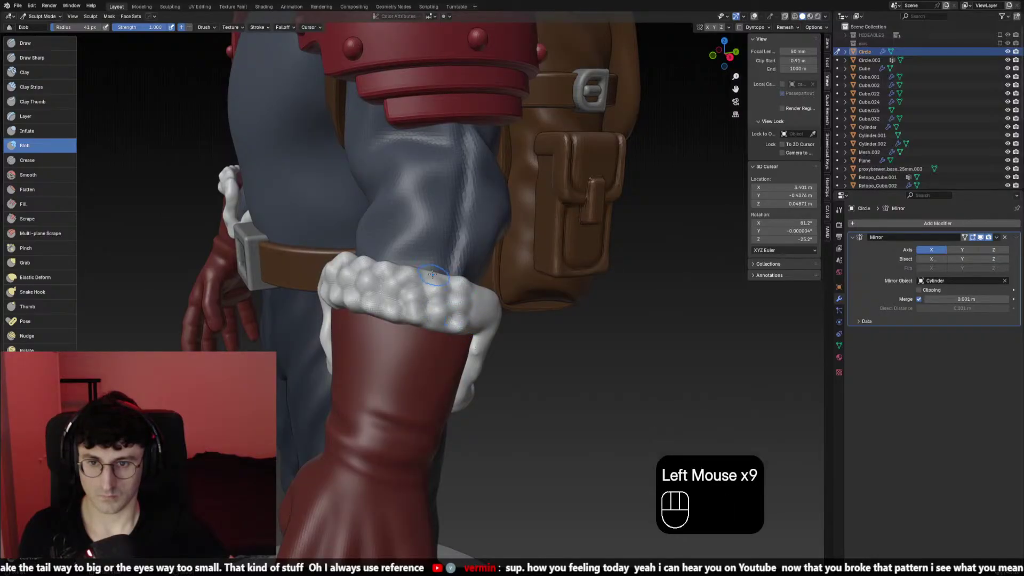
{"action": "left_click", "coordinate": [435, 276]}
{"action": "left_click", "coordinate": [437, 275]}
{"action": "middle_click_drag", "start_coordinate": [437, 278], "coordinate": [389, 285]}
{"action": "left_click", "coordinate": [373, 326]}
{"action": "left_click", "coordinate": [376, 324]}
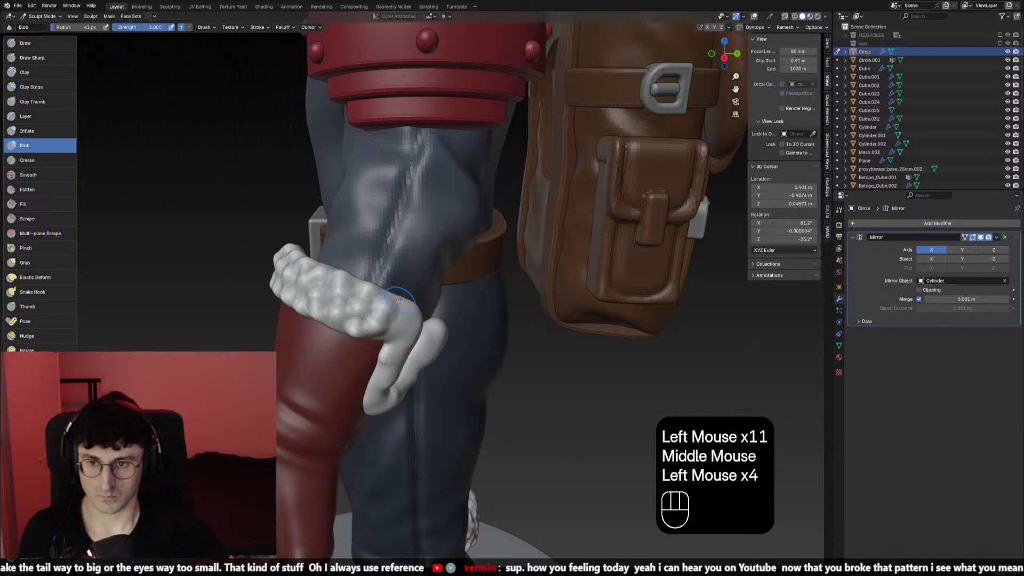
Reduce the Blob radius to 37 px and add smaller bumps where the glove trim's outer band starts turning downward
{"action": "key", "text": "f"}
{"action": "left_click", "coordinate": [398, 335]}
{"action": "left_click", "coordinate": [396, 331]}
{"action": "left_click", "coordinate": [396, 331]}
{"action": "middle_click_drag", "start_coordinate": [395, 330], "coordinate": [419, 305]}
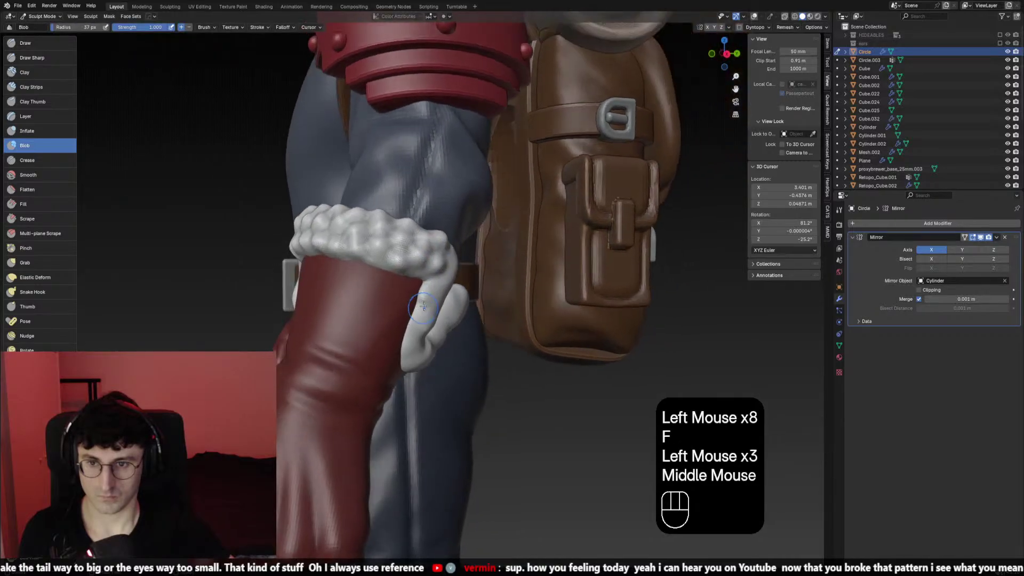
{"action": "left_click", "coordinate": [419, 306]}
{"action": "left_click", "coordinate": [421, 266]}
{"action": "middle_click_drag", "start_coordinate": [422, 266], "coordinate": [395, 286]}
Undo the latest dabs at the trim's outer corner and redo them as bumps running into the narrow descending strand
{"action": "left_click", "coordinate": [336, 278]}
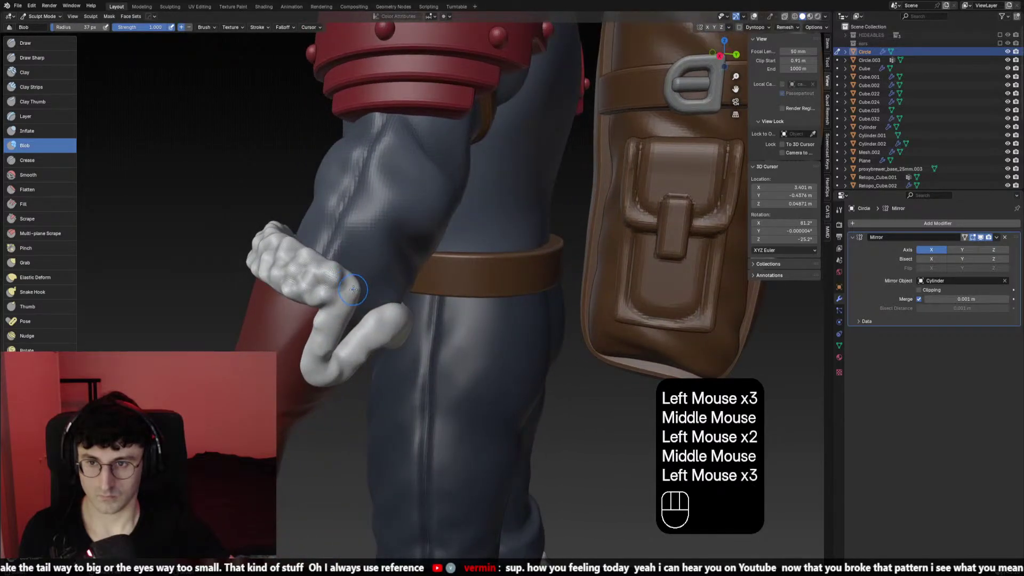
{"action": "key", "text": "ctrl+z"}
{"action": "key", "text": "ctrl+z"}
{"action": "key", "text": "ctrl+z"}
{"action": "left_click", "coordinate": [350, 289]}
{"action": "left_click", "coordinate": [348, 290]}
{"action": "left_click", "coordinate": [329, 315]}
{"action": "left_click", "coordinate": [332, 315]}
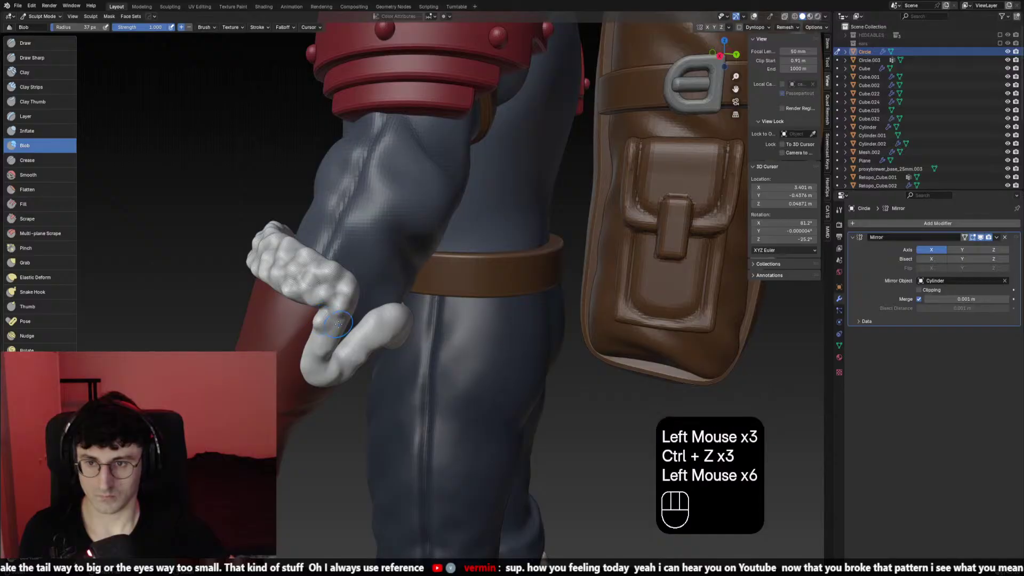
{"action": "left_click", "coordinate": [335, 319]}
{"action": "left_click", "coordinate": [339, 321]}
{"action": "middle_click_drag", "start_coordinate": [339, 321], "coordinate": [378, 335]}
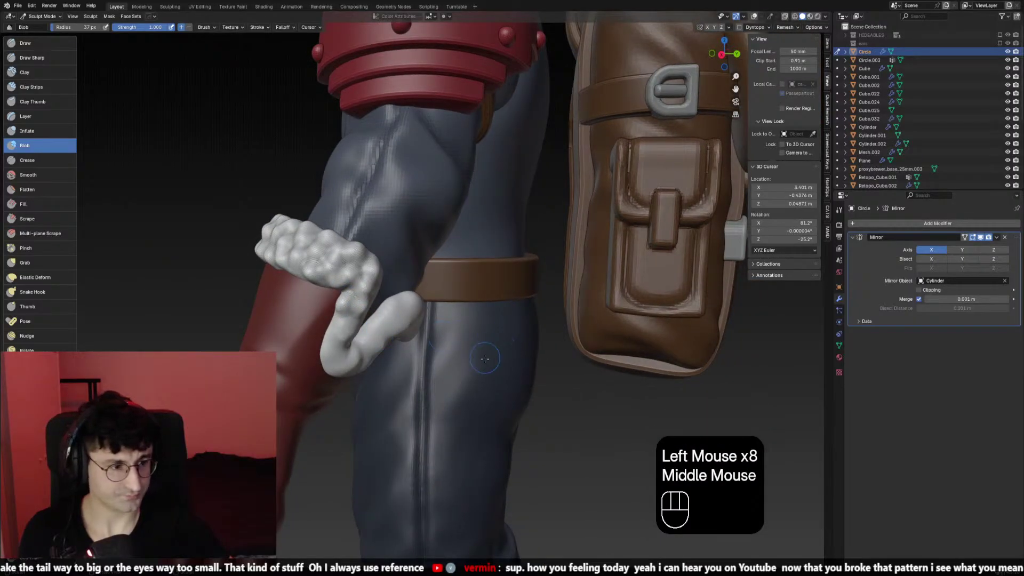
Add bumps down the narrow outer strand to the low point of the trim's V shape
{"action": "middle_click_drag", "start_coordinate": [445, 334], "coordinate": [443, 321], "text": "shift"}
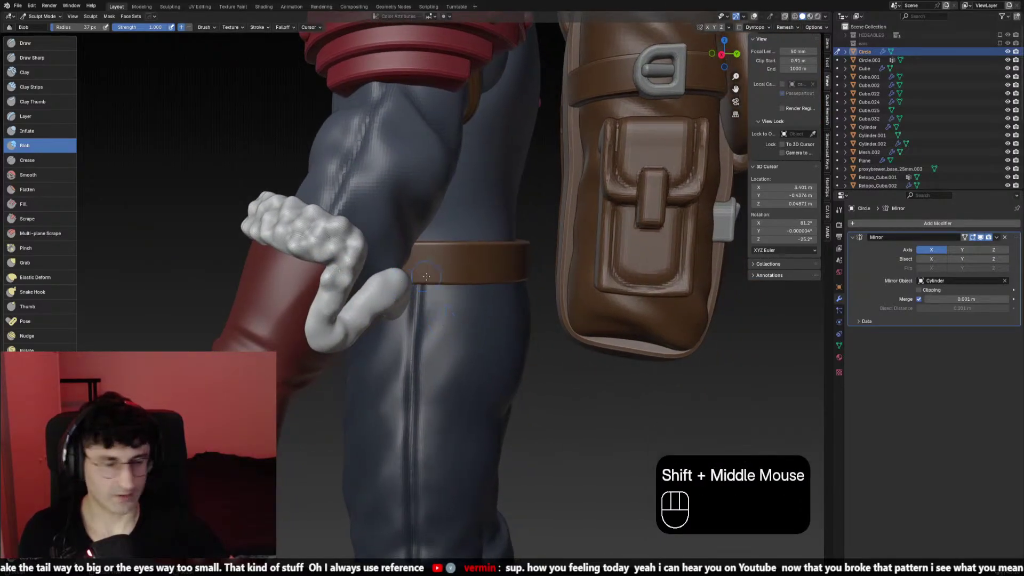
{"action": "left_click", "coordinate": [328, 291]}
{"action": "left_click", "coordinate": [326, 297]}
{"action": "left_click", "coordinate": [323, 305]}
{"action": "left_click", "coordinate": [321, 314]}
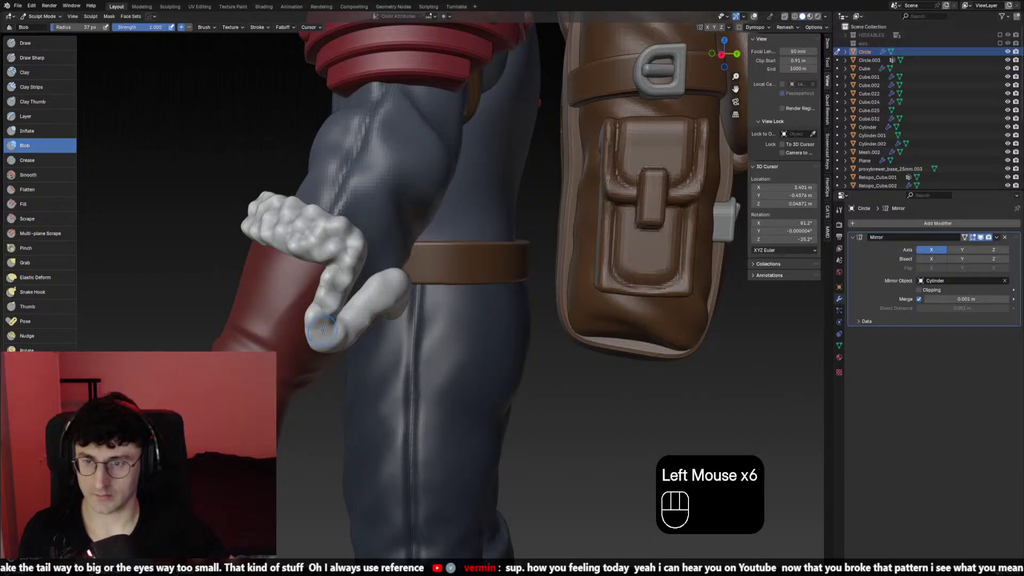
{"action": "mouse_move", "coordinate": [313, 342]}
{"action": "middle_mouse_down"}
{"action": "mouse_move", "coordinate": [305, 320]}
{"action": "mouse_move", "coordinate": [341, 285]}
{"action": "middle_mouse_up"}
{"action": "left_click", "coordinate": [307, 318]}
{"action": "left_click", "coordinate": [304, 318]}
Bump the strand rising from the V's low point, undoing and replacing the last dabs at its crest
{"action": "left_click", "coordinate": [318, 296]}
{"action": "left_click", "coordinate": [320, 296]}
{"action": "left_click", "coordinate": [323, 293]}
{"action": "left_click", "coordinate": [323, 293]}
{"action": "left_click", "coordinate": [342, 285]}
{"action": "left_click", "coordinate": [341, 285]}
{"action": "scroll", "coordinate": [320, 277], "scroll_direction": "up", "scroll_amount": 2}
{"action": "key", "text": "ctrl+z"}
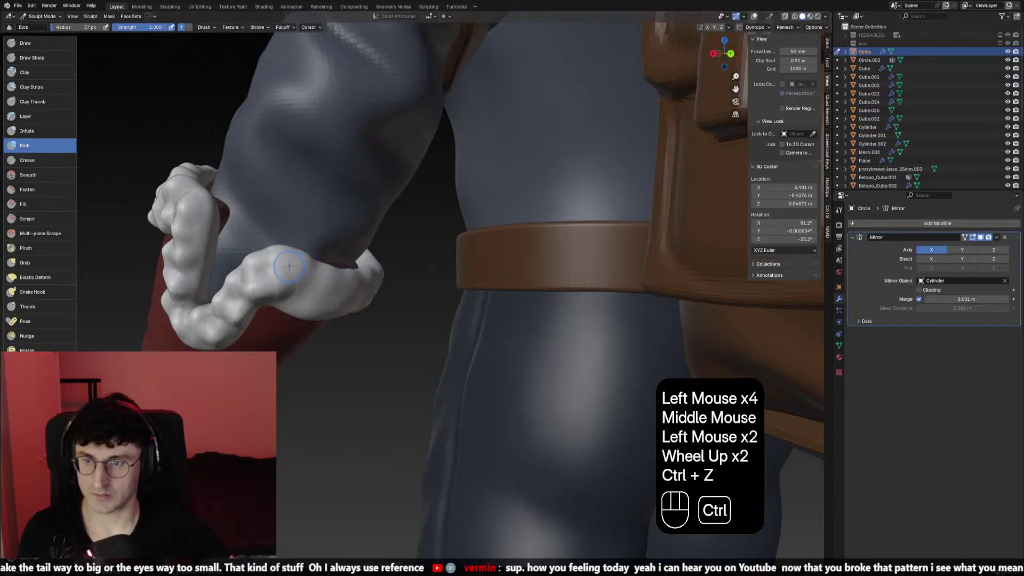
{"action": "key", "text": "ctrl+z"}
{"action": "left_click", "coordinate": [287, 266]}
{"action": "left_click", "coordinate": [287, 266]}
Enlarge the Blob radius to 50 px and add bigger bumps where the strand widens into the back of the trim
{"action": "key", "text": "f"}
{"action": "left_click", "coordinate": [303, 271]}
{"action": "left_click", "coordinate": [306, 265]}
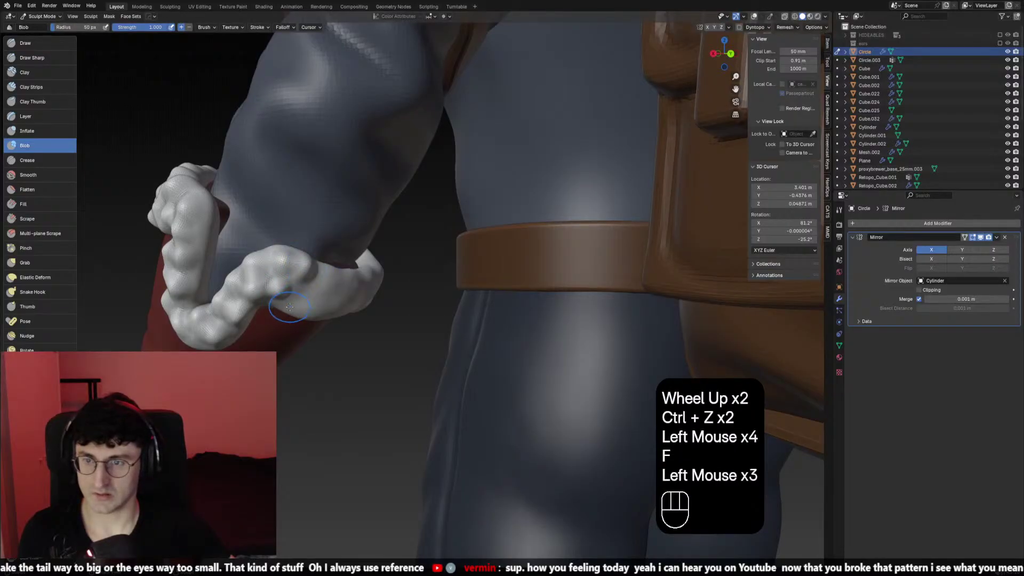
{"action": "left_click", "coordinate": [296, 291]}
{"action": "left_click", "coordinate": [298, 288]}
{"action": "left_click", "coordinate": [299, 287]}
Set the Blob radius to 45 px and spread bumps along the back of the glove trim
{"action": "key", "text": "f"}
{"action": "left_click", "coordinate": [326, 273]}
{"action": "key", "text": "f"}
{"action": "left_click", "coordinate": [325, 287]}
{"action": "middle_click_drag", "start_coordinate": [325, 274], "coordinate": [334, 304]}
{"action": "left_click", "coordinate": [340, 279]}
{"action": "left_click", "coordinate": [341, 279]}
{"action": "left_click", "coordinate": [334, 303]}
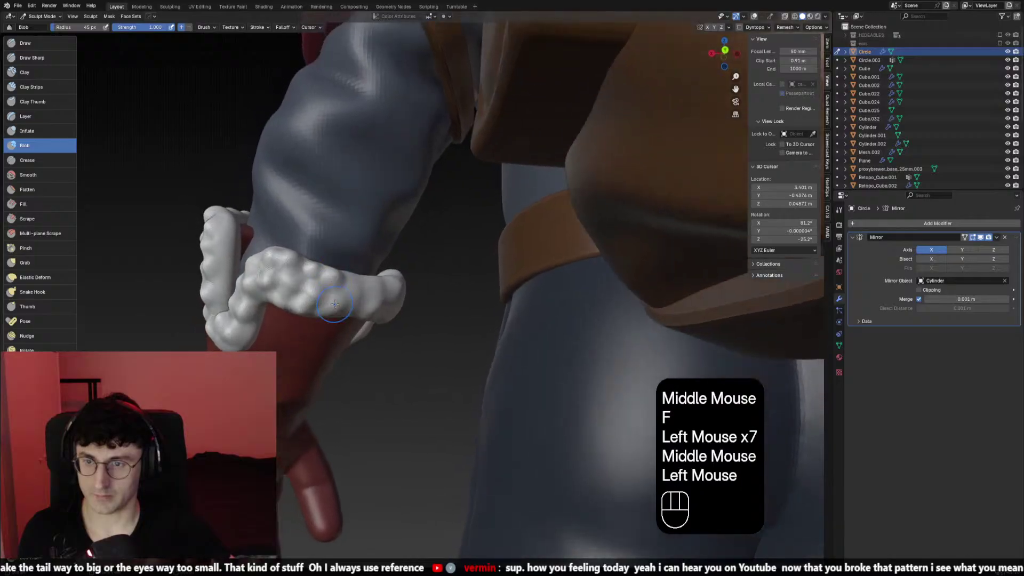
{"action": "left_click", "coordinate": [358, 285]}
{"action": "left_click", "coordinate": [357, 285]}
Fill the upper and lower edges of the glove trim's back with more bumps toward the inner side
{"action": "scroll", "coordinate": [357, 285], "scroll_direction": "up", "scroll_amount": 1}
{"action": "left_click", "coordinate": [321, 319]}
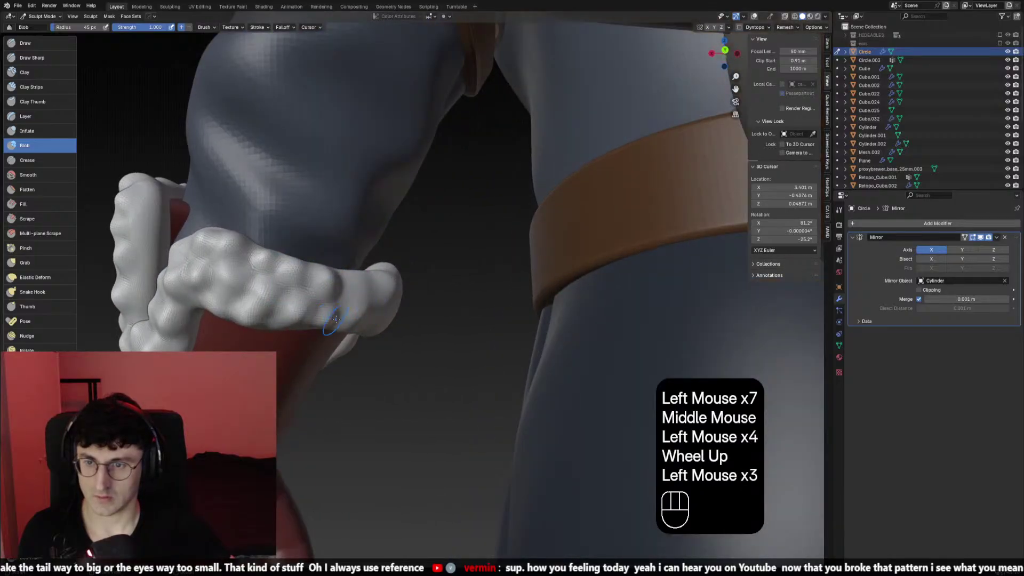
{"action": "middle_click_drag", "start_coordinate": [336, 319], "coordinate": [355, 277]}
{"action": "left_click", "coordinate": [354, 277]}
{"action": "left_click", "coordinate": [355, 277]}
{"action": "left_click", "coordinate": [355, 277]}
{"action": "left_click", "coordinate": [356, 319]}
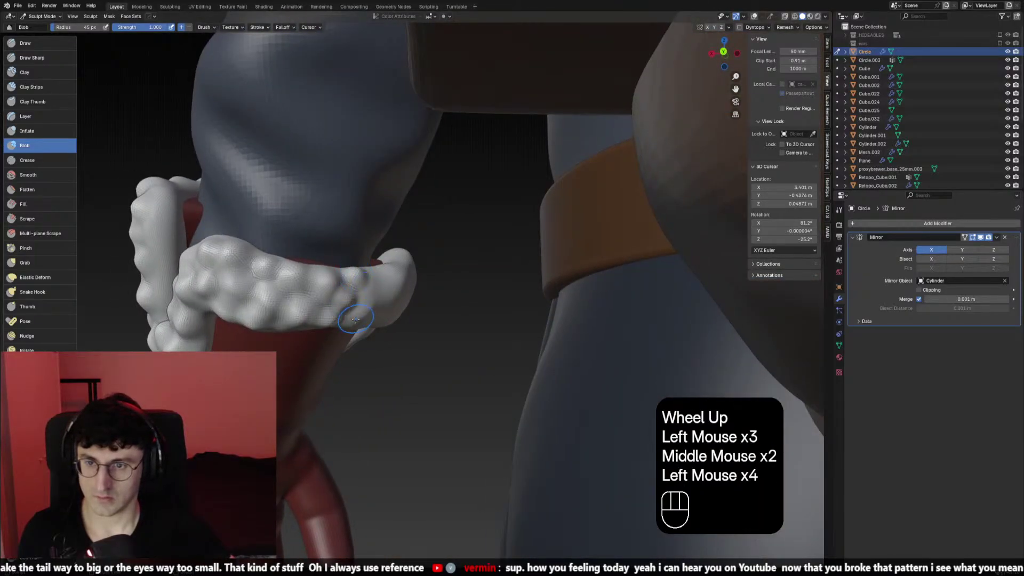
{"action": "left_click", "coordinate": [356, 319]}
{"action": "left_click", "coordinate": [363, 307]}
Bump the inner end of the trim's back, undoing and replacing one misplaced dab
{"action": "left_click", "coordinate": [368, 295]}
{"action": "left_click", "coordinate": [371, 282]}
{"action": "left_click", "coordinate": [375, 266]}
{"action": "key", "text": "ctrl+z"}
{"action": "left_click", "coordinate": [383, 285]}
{"action": "left_click", "coordinate": [378, 278]}
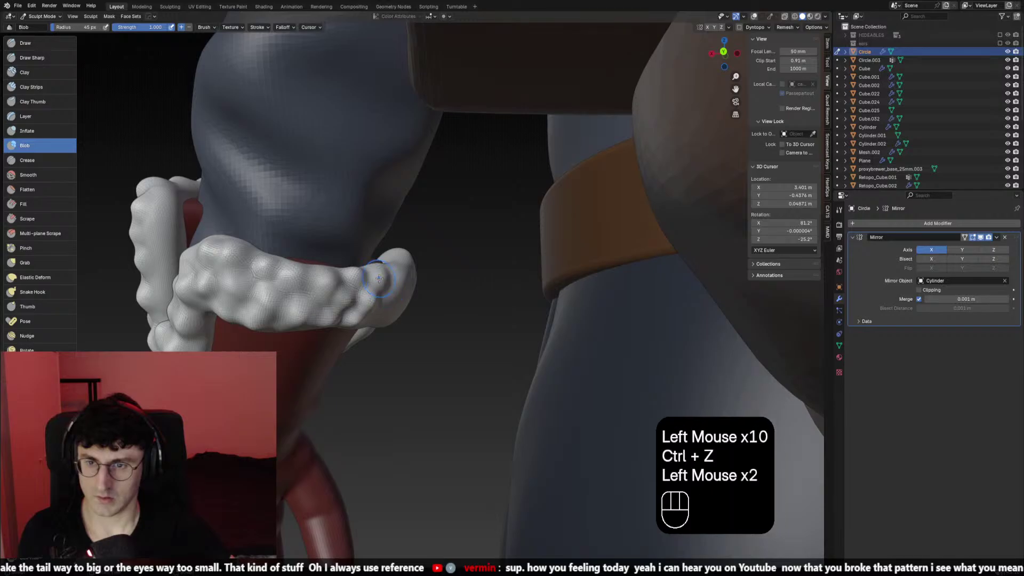
{"action": "left_click", "coordinate": [377, 318]}
Add the first bumps around the corner where the trim's back meets its inner side
{"action": "middle_click_drag", "start_coordinate": [423, 317], "coordinate": [240, 307]}
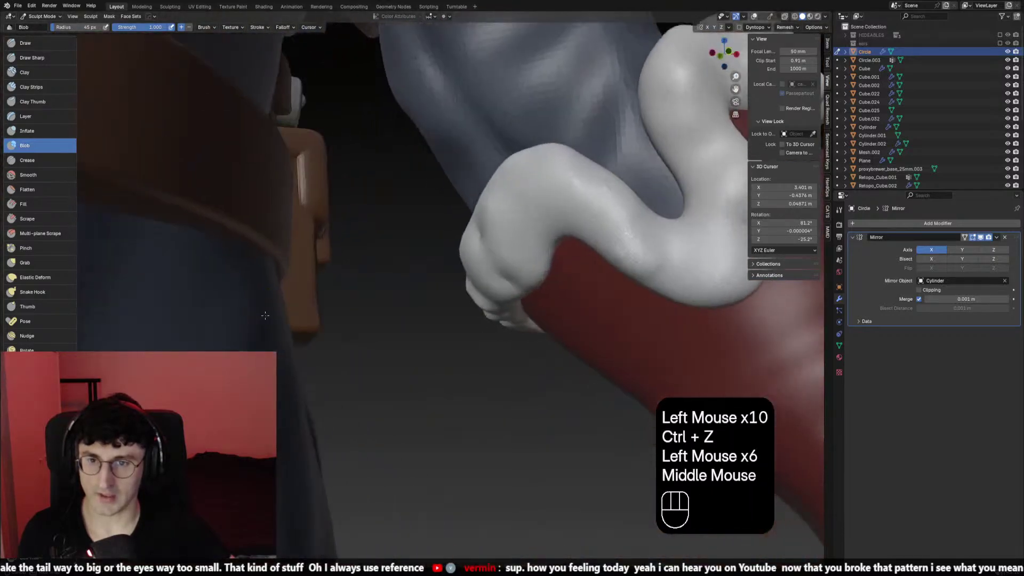
{"action": "mouse_move", "coordinate": [480, 272]}
{"action": "middle_mouse_down"}
{"action": "mouse_move", "coordinate": [495, 273]}
{"action": "mouse_move", "coordinate": [491, 254]}
{"action": "mouse_move", "coordinate": [475, 269]}
{"action": "mouse_move", "coordinate": [463, 255]}
{"action": "middle_mouse_up"}
{"action": "scroll", "coordinate": [496, 273], "scroll_direction": "down", "scroll_amount": 1}
{"action": "left_click", "coordinate": [475, 270]}
{"action": "left_click", "coordinate": [476, 261]}
{"action": "left_click", "coordinate": [480, 251]}
{"action": "left_click", "coordinate": [470, 245]}
{"action": "left_click", "coordinate": [463, 255]}
{"action": "left_click", "coordinate": [467, 248]}
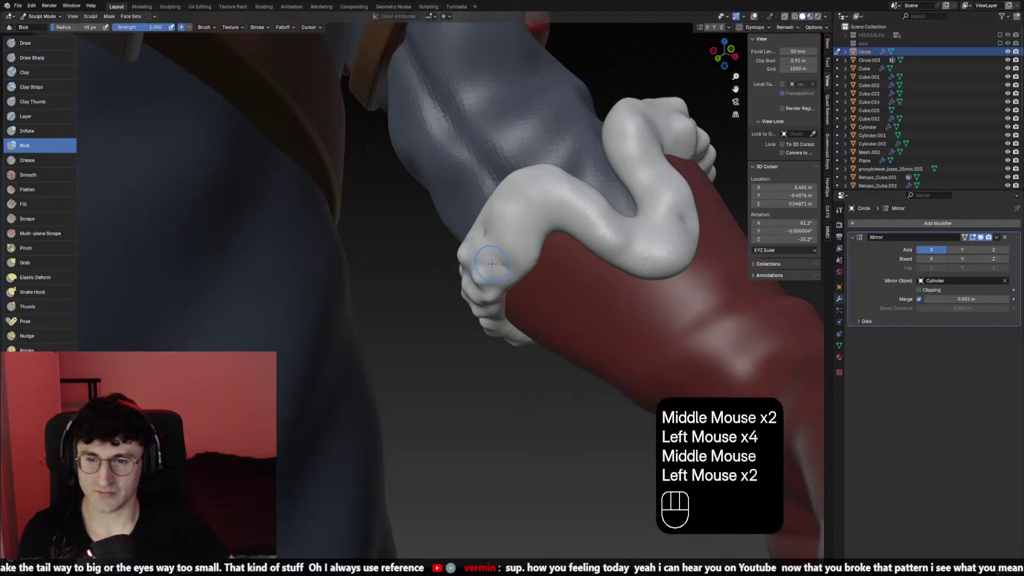
Undo the last dab at the inner corner and add bumps along the lower edge there
{"action": "left_click", "coordinate": [478, 245]}
{"action": "key", "text": "ctrl+z"}
{"action": "left_click", "coordinate": [488, 259]}
{"action": "left_click", "coordinate": [495, 265]}
{"action": "left_click", "coordinate": [495, 265]}
{"action": "left_click", "coordinate": [499, 268]}
{"action": "middle_click_drag", "start_coordinate": [499, 268], "coordinate": [510, 272]}
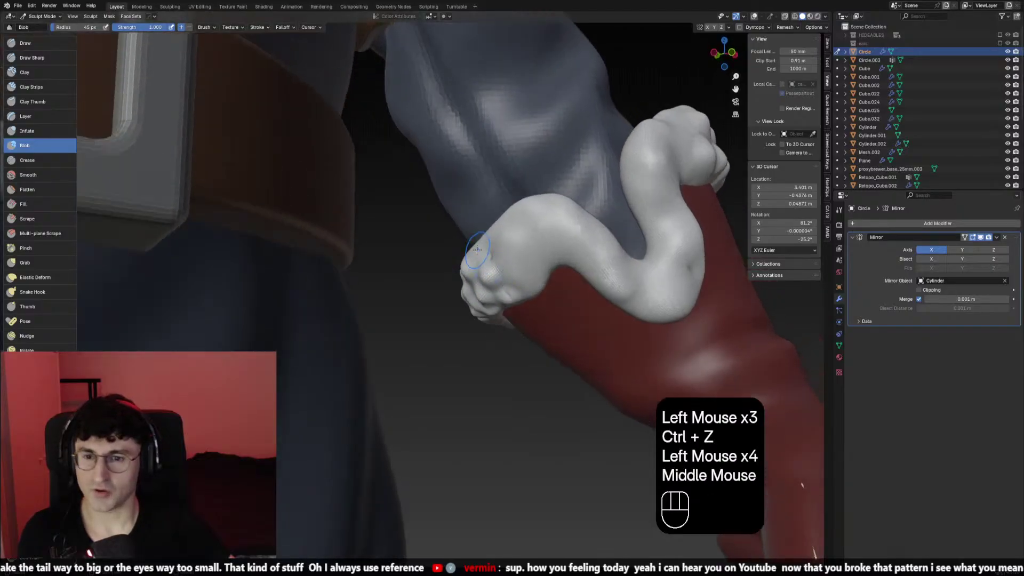
Cover the raised hump on the inner side of the glove trim with clustered bumps
{"action": "left_click", "coordinate": [509, 271]}
{"action": "left_click", "coordinate": [513, 273]}
{"action": "left_click", "coordinate": [507, 262]}
{"action": "left_click", "coordinate": [517, 265]}
{"action": "left_click", "coordinate": [528, 262]}
{"action": "left_click", "coordinate": [536, 257]}
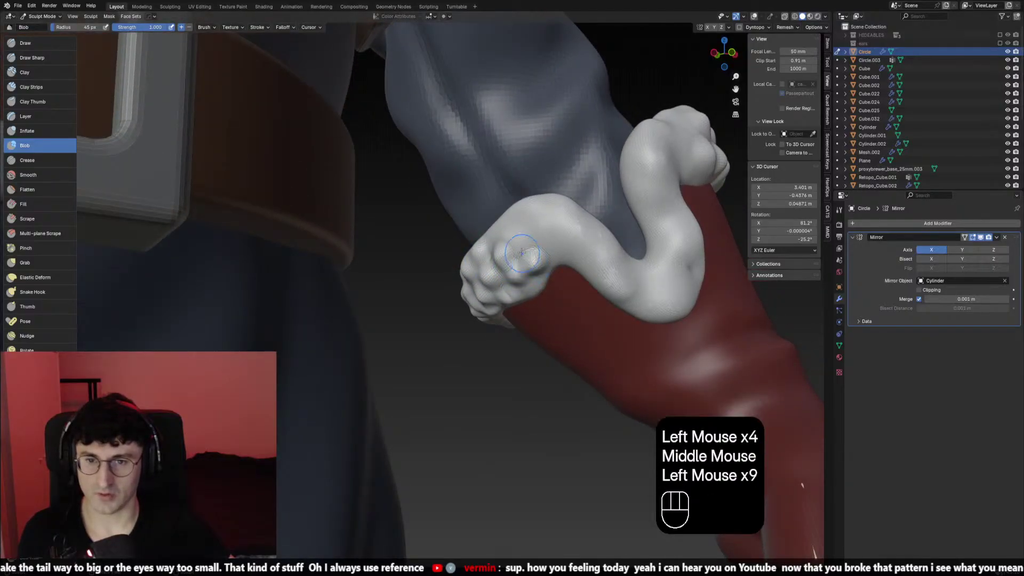
{"action": "left_click", "coordinate": [522, 246]}
{"action": "left_click", "coordinate": [513, 229]}
{"action": "left_click", "coordinate": [520, 219]}
{"action": "left_click", "coordinate": [528, 208]}
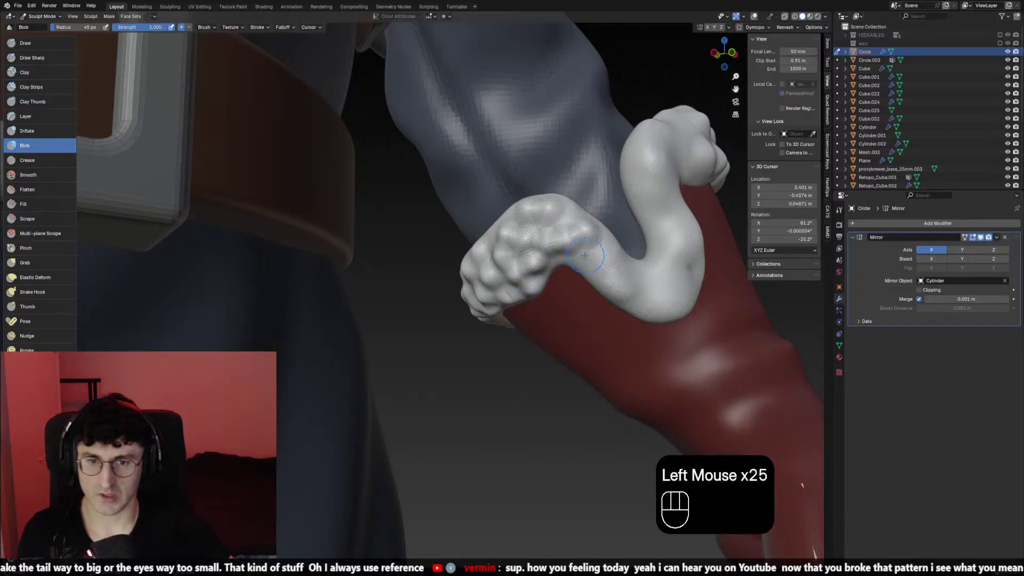
Add rows of bumps down the inner descending strand and around the low point of its curve
{"action": "mouse_move", "coordinate": [664, 284]}
{"action": "middle_mouse_down"}
{"action": "mouse_move", "coordinate": [637, 307]}
{"action": "mouse_move", "coordinate": [538, 306]}
{"action": "middle_mouse_up"}
{"action": "left_click", "coordinate": [637, 313]}
{"action": "left_click", "coordinate": [630, 306]}
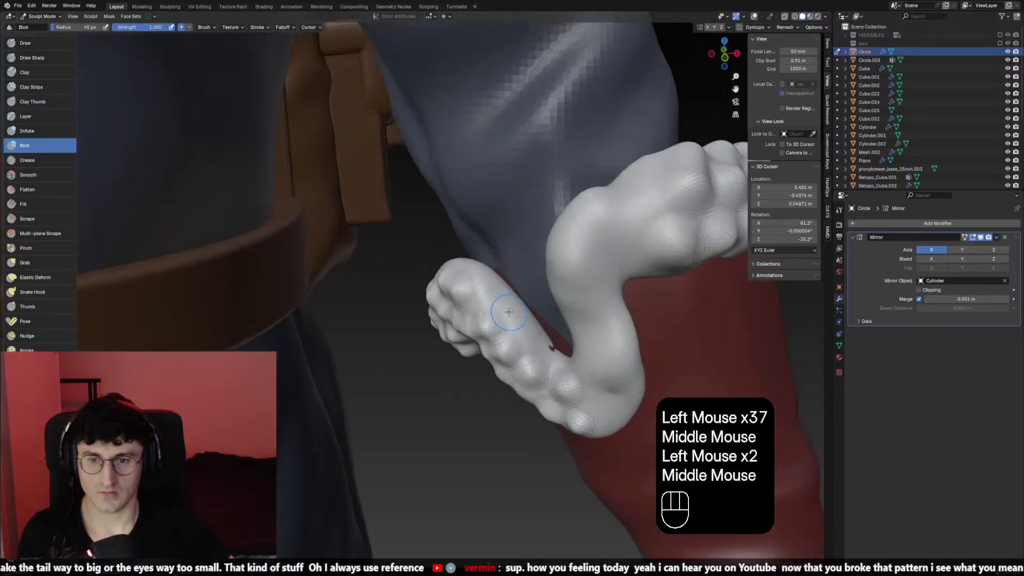
{"action": "left_click", "coordinate": [504, 311]}
{"action": "left_click", "coordinate": [493, 301]}
{"action": "left_click", "coordinate": [480, 290]}
{"action": "left_click", "coordinate": [532, 334]}
{"action": "left_click", "coordinate": [535, 341]}
{"action": "left_click", "coordinate": [606, 420]}
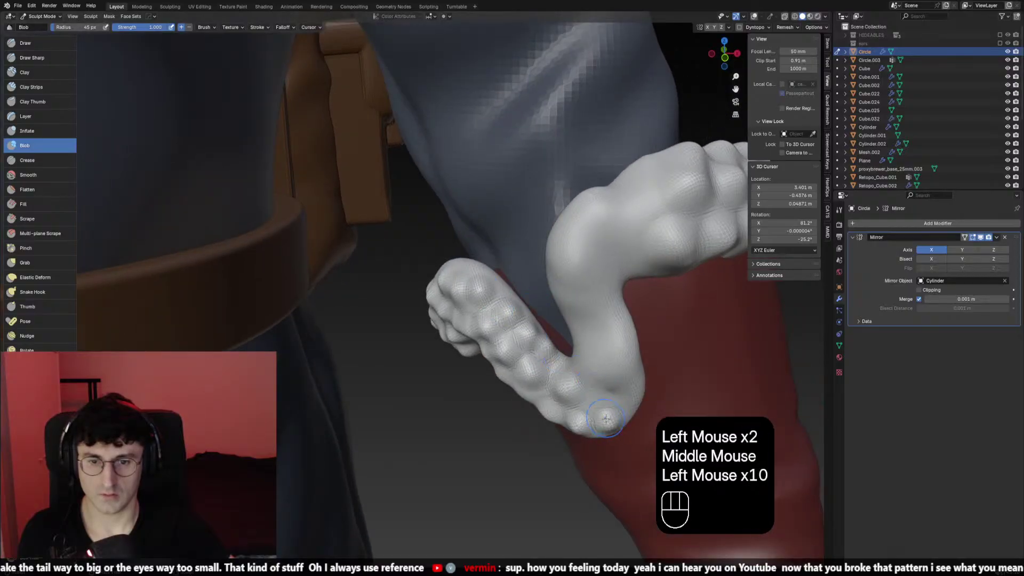
{"action": "left_click", "coordinate": [591, 408]}
{"action": "left_click", "coordinate": [590, 399]}
{"action": "left_click", "coordinate": [631, 397]}
Resize the Blob brush to 43 px and add rows of bumps up the ascending strand from the curve's low point
{"action": "key", "text": "f"}
{"action": "left_click", "coordinate": [625, 391]}
{"action": "left_click", "coordinate": [623, 392]}
{"action": "left_click", "coordinate": [623, 393]}
{"action": "key", "text": "f"}
{"action": "left_click", "coordinate": [587, 374]}
{"action": "left_click", "coordinate": [582, 365]}
{"action": "left_click", "coordinate": [579, 362]}
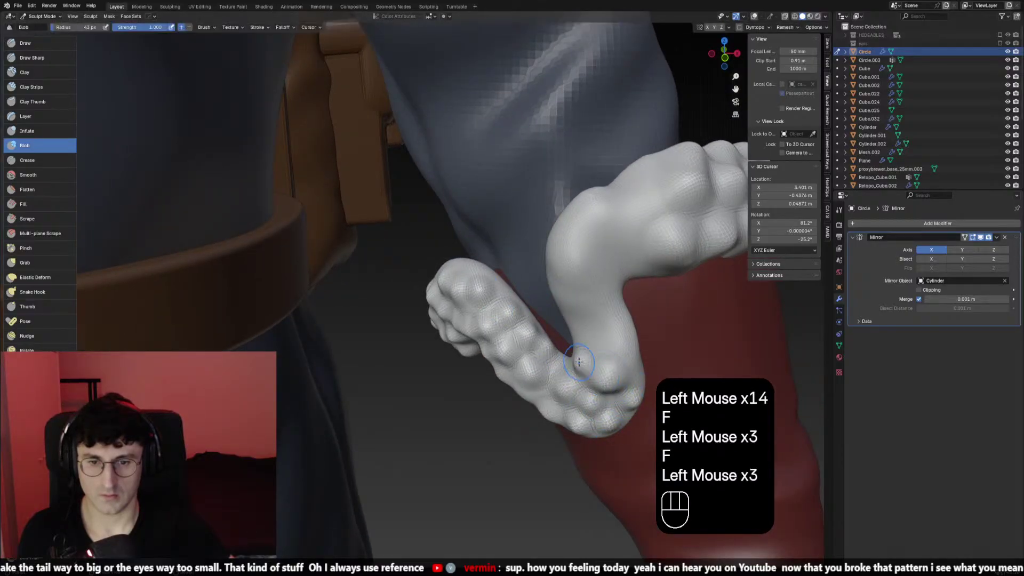
{"action": "left_click", "coordinate": [585, 332]}
{"action": "left_click", "coordinate": [608, 319]}
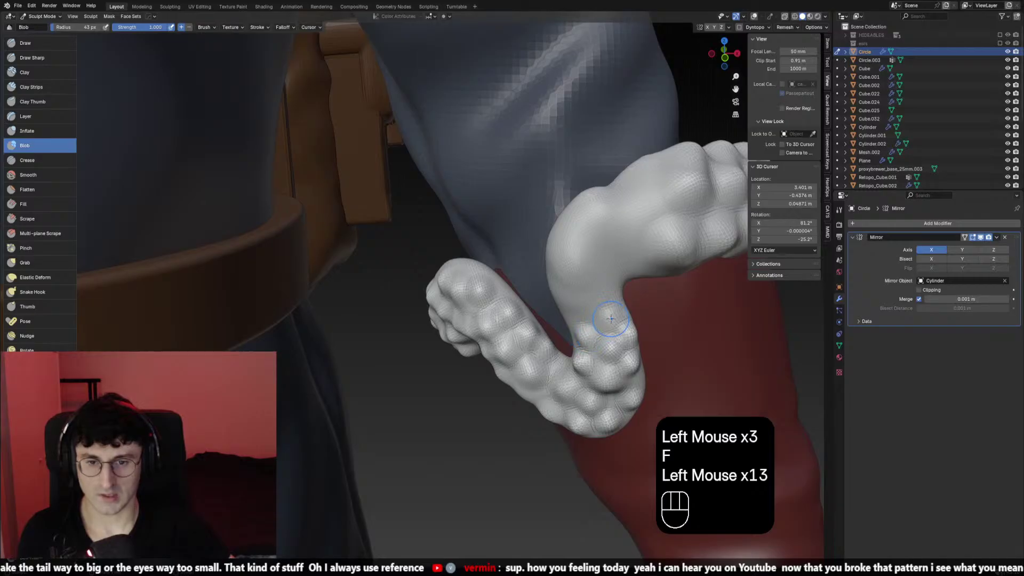
{"action": "left_click", "coordinate": [570, 309]}
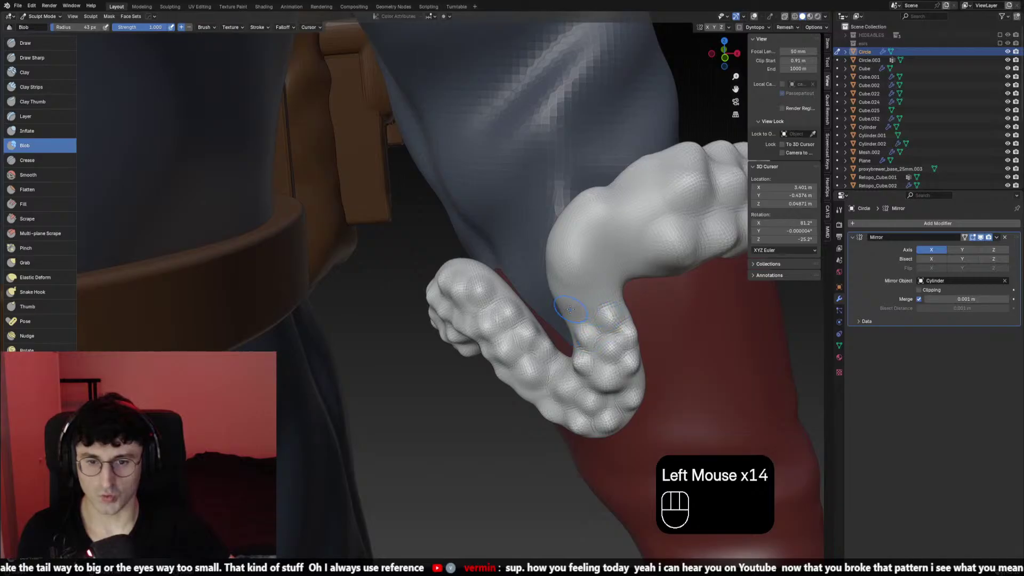
Cover the bend at the top of the ascending strand with clustered bumps
{"action": "middle_click_drag", "start_coordinate": [549, 284], "coordinate": [648, 258]}
{"action": "left_click", "coordinate": [601, 275]}
{"action": "left_click", "coordinate": [604, 273]}
{"action": "left_click", "coordinate": [663, 252]}
{"action": "left_click", "coordinate": [621, 305]}
{"action": "scroll", "coordinate": [621, 305], "scroll_direction": "down", "scroll_amount": 1}
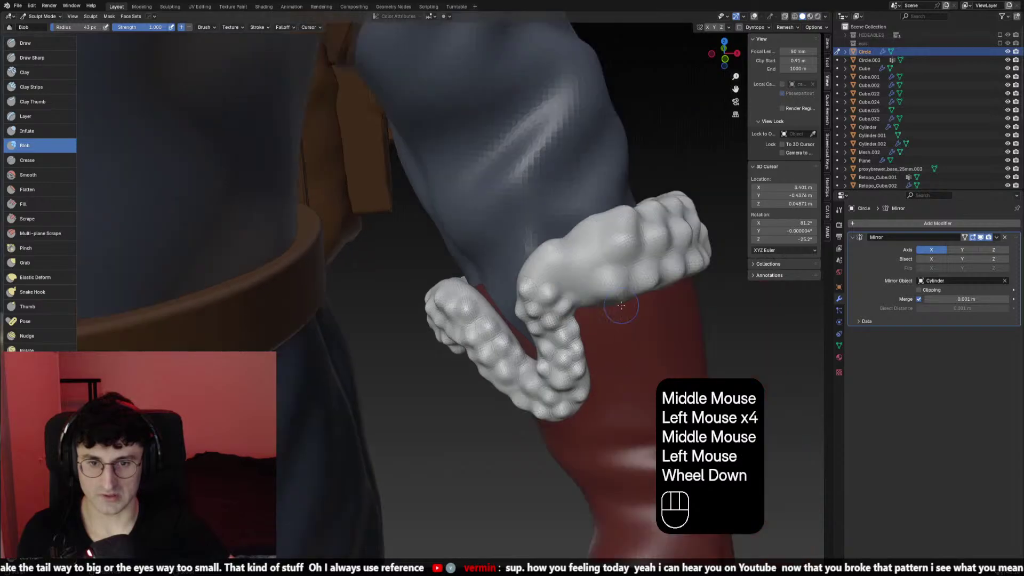
Fill the remaining smooth stretch between the bend and the bumpy front of the trim with clustered bumps
{"action": "left_click", "coordinate": [589, 289]}
{"action": "left_click", "coordinate": [581, 285]}
{"action": "left_click", "coordinate": [573, 278]}
{"action": "left_click", "coordinate": [592, 251]}
{"action": "left_click", "coordinate": [582, 241]}
{"action": "left_click", "coordinate": [570, 235]}
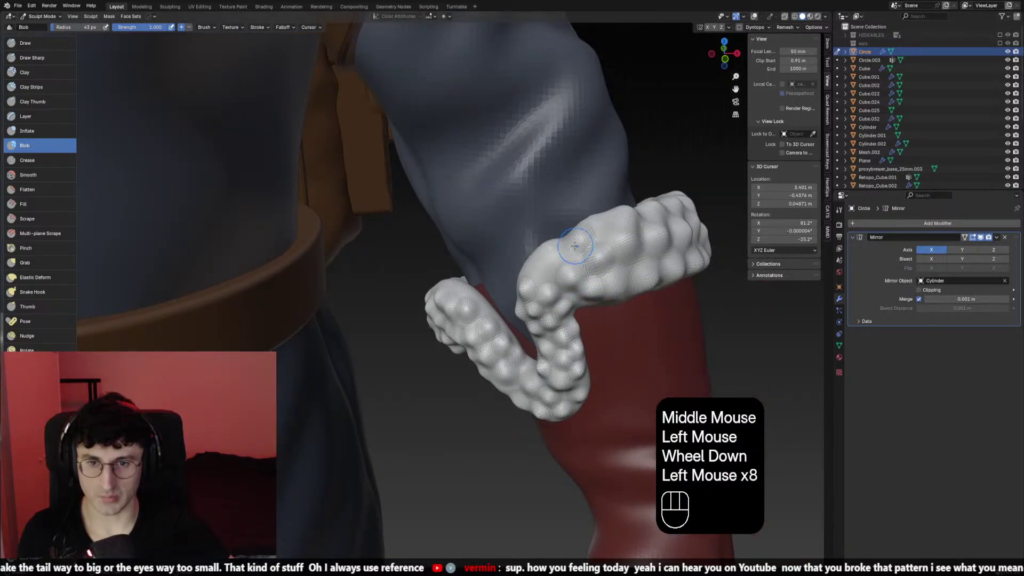
{"action": "left_click", "coordinate": [555, 250]}
{"action": "left_click", "coordinate": [540, 261]}
{"action": "left_click", "coordinate": [533, 275]}
{"action": "left_click", "coordinate": [545, 283]}
Enlarge the brush radius to 141 px and smooth the new bumps on the front inner part of the glove trim
{"action": "scroll", "coordinate": [554, 327], "scroll_direction": "down", "scroll_amount": 3}
{"action": "mouse_move", "coordinate": [554, 327]}
{"action": "middle_mouse_down"}
{"action": "mouse_move", "coordinate": [362, 308]}
{"action": "mouse_move", "coordinate": [534, 277]}
{"action": "middle_mouse_up"}
{"action": "key", "text": "f"}
{"action": "left_click", "coordinate": [373, 312]}
{"action": "scroll", "coordinate": [353, 304], "scroll_direction": "up", "scroll_amount": 2}
{"action": "key", "text": "f"}
{"action": "left_click", "coordinate": [353, 304]}
{"action": "key", "text": "f"}
{"action": "left_click", "coordinate": [353, 304]}
{"action": "key", "text": "f"}
{"action": "left_click", "coordinate": [576, 300]}
{"action": "key", "text": "f"}
{"action": "left_click", "coordinate": [577, 300]}
{"action": "left_click", "coordinate": [533, 298], "text": "shift"}
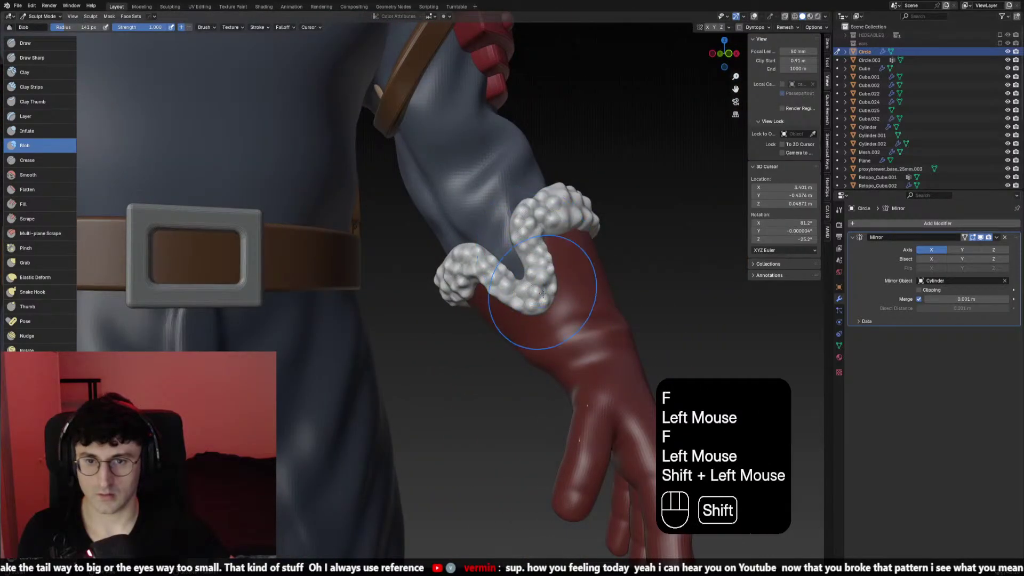
{"action": "left_click", "coordinate": [533, 283], "text": "shift"}
Continue smoothing the bumps around another side of the glove trim
{"action": "scroll", "coordinate": [583, 434], "scroll_direction": "down", "scroll_amount": 1}
{"action": "middle_click_drag", "start_coordinate": [583, 434], "coordinate": [479, 373]}
{"action": "scroll", "coordinate": [480, 373], "scroll_direction": "down", "scroll_amount": 1}
{"action": "left_click", "coordinate": [406, 298], "text": "shift"}
{"action": "scroll", "coordinate": [405, 298], "scroll_direction": "down", "scroll_amount": 2}
{"action": "mouse_move", "coordinate": [405, 298]}
{"action": "middle_mouse_down"}
{"action": "mouse_move", "coordinate": [390, 297]}
{"action": "mouse_move", "coordinate": [489, 290]}
{"action": "mouse_move", "coordinate": [512, 320]}
{"action": "mouse_move", "coordinate": [405, 320]}
{"action": "mouse_move", "coordinate": [355, 339]}
{"action": "mouse_move", "coordinate": [385, 294]}
{"action": "middle_mouse_up"}
{"action": "left_click", "coordinate": [389, 299], "text": "shift"}
{"action": "left_click", "coordinate": [389, 315], "text": "shift"}
{"action": "left_click", "coordinate": [389, 317], "text": "shift"}
Set the brush radius to 95 px and soften the trim's bumps from the front round to the back
{"action": "key", "text": "KP_1"}
{"action": "scroll", "coordinate": [427, 271], "scroll_direction": "down", "scroll_amount": 2}
{"action": "key", "text": "f"}
{"action": "left_click", "coordinate": [457, 297]}
{"action": "scroll", "coordinate": [457, 297], "scroll_direction": "up", "scroll_amount": 2}
{"action": "scroll", "coordinate": [512, 320], "scroll_direction": "up", "scroll_amount": 1}
{"action": "key", "text": "f"}
{"action": "left_click", "coordinate": [515, 320]}
{"action": "left_click", "coordinate": [514, 281], "text": "shift"}
{"action": "left_click", "coordinate": [512, 291], "text": "shift"}
{"action": "left_click", "coordinate": [509, 302], "text": "shift"}
{"action": "left_click", "coordinate": [406, 320], "text": "shift"}
{"action": "left_click", "coordinate": [354, 338], "text": "shift"}
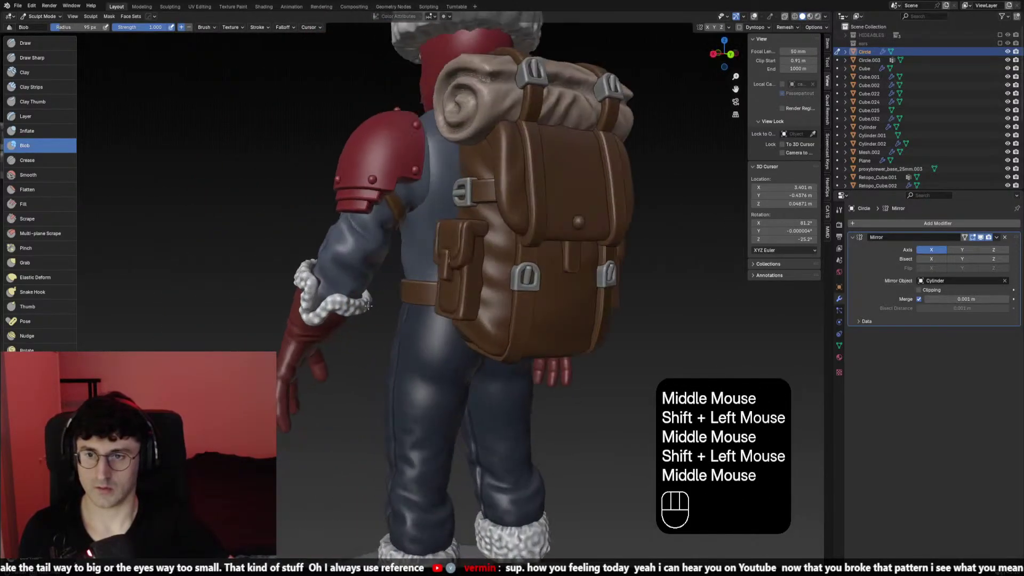
Switch to the Draw Sharp brush at 45 px and carve notches between the bumps along the trim's front lower edge
{"action": "scroll", "coordinate": [385, 294], "scroll_direction": "down", "scroll_amount": 1}
{"action": "key", "text": "KP_1"}
{"action": "scroll", "coordinate": [482, 265], "scroll_direction": "down", "scroll_amount": 2}
{"action": "scroll", "coordinate": [457, 338], "scroll_direction": "up", "scroll_amount": 2}
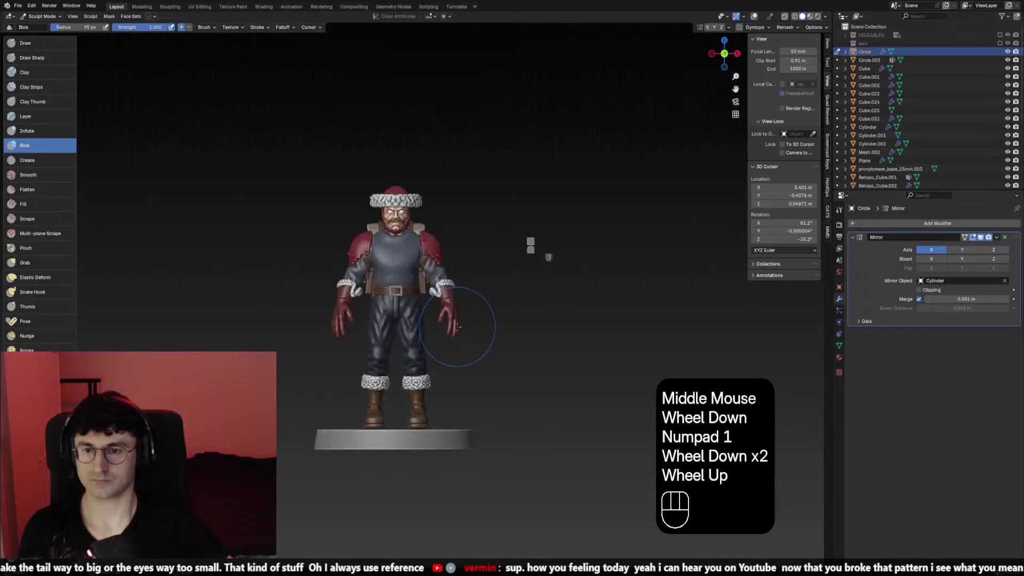
{"action": "middle_click_drag", "start_coordinate": [457, 338], "coordinate": [517, 334], "text": "shift"}
{"action": "scroll", "coordinate": [517, 334], "scroll_direction": "up", "scroll_amount": 2}
{"action": "left_click", "coordinate": [40, 57]}
{"action": "scroll", "coordinate": [459, 320], "scroll_direction": "up", "scroll_amount": 2}
{"action": "key", "text": "f"}
{"action": "left_click", "coordinate": [448, 298]}
{"action": "scroll", "coordinate": [447, 299], "scroll_direction": "up", "scroll_amount": 2}
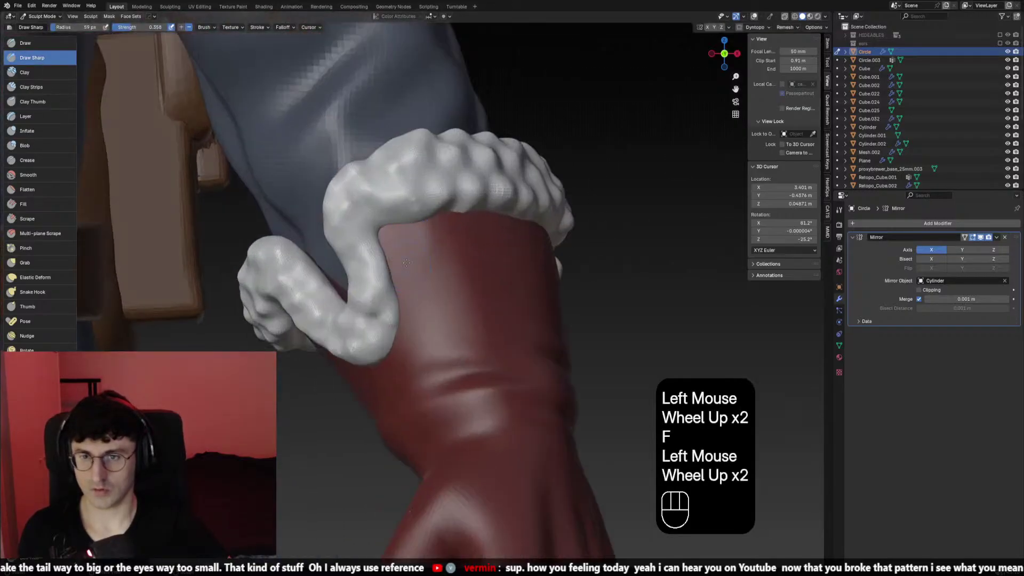
{"action": "mouse_move", "coordinate": [448, 299]}
{"action": "middle_mouse_down"}
{"action": "mouse_move", "coordinate": [382, 155]}
{"action": "mouse_move", "coordinate": [351, 182]}
{"action": "middle_mouse_up"}
{"action": "scroll", "coordinate": [383, 156], "scroll_direction": "down", "scroll_amount": 1}
{"action": "key", "text": "f"}
{"action": "left_click", "coordinate": [380, 182]}
{"action": "left_click", "coordinate": [351, 182]}
{"action": "left_click", "coordinate": [379, 185]}
{"action": "left_click", "coordinate": [394, 187]}
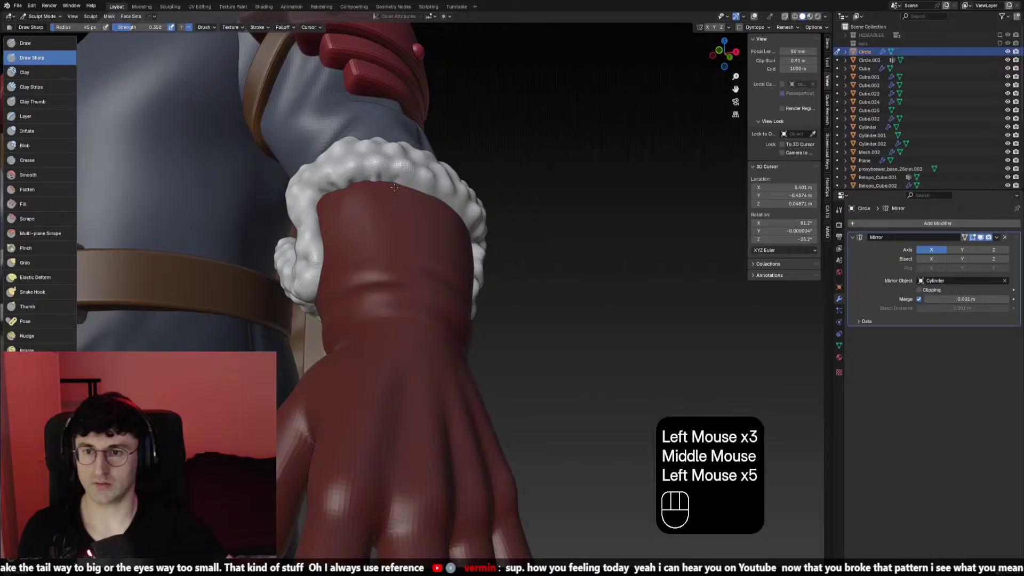
{"action": "left_click", "coordinate": [430, 195]}
{"action": "left_click", "coordinate": [421, 211]}
Carve sharp notches along the trim's lower edge towards the outer side of the glove
{"action": "mouse_move", "coordinate": [418, 212]}
{"action": "middle_mouse_down"}
{"action": "mouse_move", "coordinate": [406, 203]}
{"action": "mouse_move", "coordinate": [426, 219]}
{"action": "mouse_move", "coordinate": [403, 266]}
{"action": "middle_mouse_up"}
{"action": "left_click", "coordinate": [409, 197]}
{"action": "left_click", "coordinate": [413, 208]}
{"action": "left_click", "coordinate": [426, 221]}
{"action": "left_click", "coordinate": [428, 223]}
Carve notches down the glove-side edge of the outer descending strand and back over it
{"action": "left_click", "coordinate": [402, 267]}
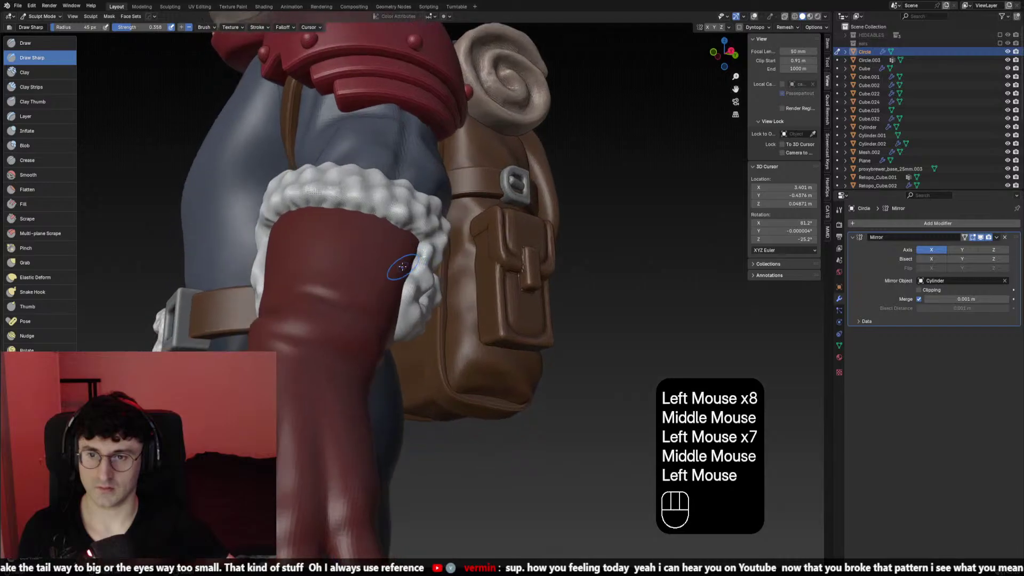
{"action": "left_click", "coordinate": [398, 288]}
{"action": "left_click", "coordinate": [398, 303]}
{"action": "left_click", "coordinate": [396, 318]}
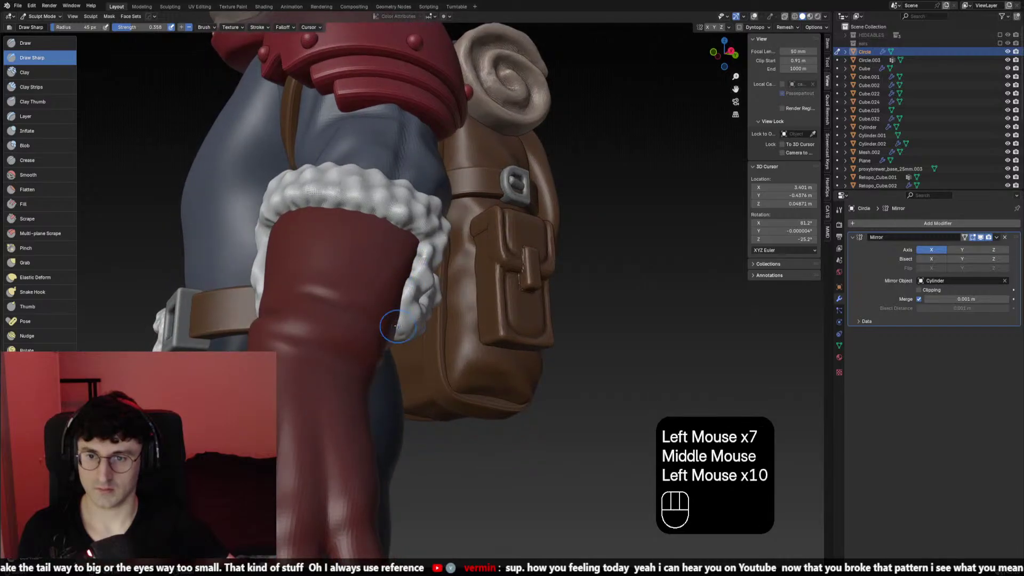
{"action": "left_click", "coordinate": [398, 315]}
{"action": "left_click", "coordinate": [400, 299]}
{"action": "left_click", "coordinate": [401, 290]}
Carve sharp notches around the low tip of the trim on the outer side
{"action": "mouse_move", "coordinate": [401, 291]}
{"action": "middle_mouse_down"}
{"action": "mouse_move", "coordinate": [341, 341]}
{"action": "mouse_move", "coordinate": [375, 335]}
{"action": "middle_mouse_up"}
{"action": "left_click", "coordinate": [336, 334]}
{"action": "left_click", "coordinate": [339, 337]}
{"action": "left_click", "coordinate": [341, 341]}
{"action": "scroll", "coordinate": [368, 331], "scroll_direction": "down", "scroll_amount": 1}
{"action": "left_click", "coordinate": [375, 334]}
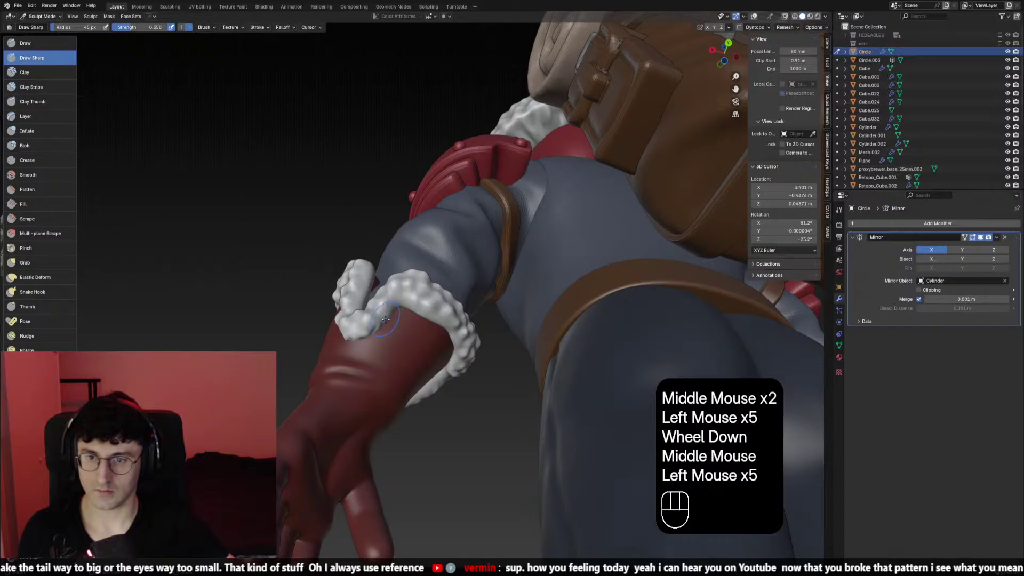
Carve notches from the low tip up the rising strand and along the arch at the trim's back
{"action": "scroll", "coordinate": [385, 319], "scroll_direction": "up", "scroll_amount": 2}
{"action": "left_click", "coordinate": [356, 346]}
{"action": "left_click", "coordinate": [355, 349]}
{"action": "left_click", "coordinate": [353, 352]}
{"action": "left_click", "coordinate": [371, 338]}
{"action": "left_click", "coordinate": [369, 325]}
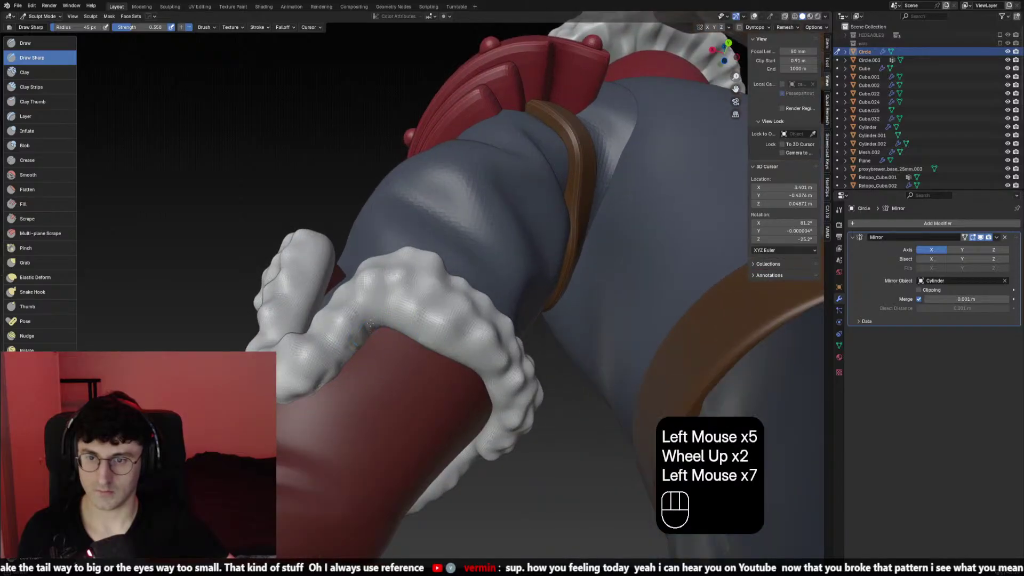
{"action": "left_click", "coordinate": [395, 320]}
{"action": "left_click", "coordinate": [414, 328]}
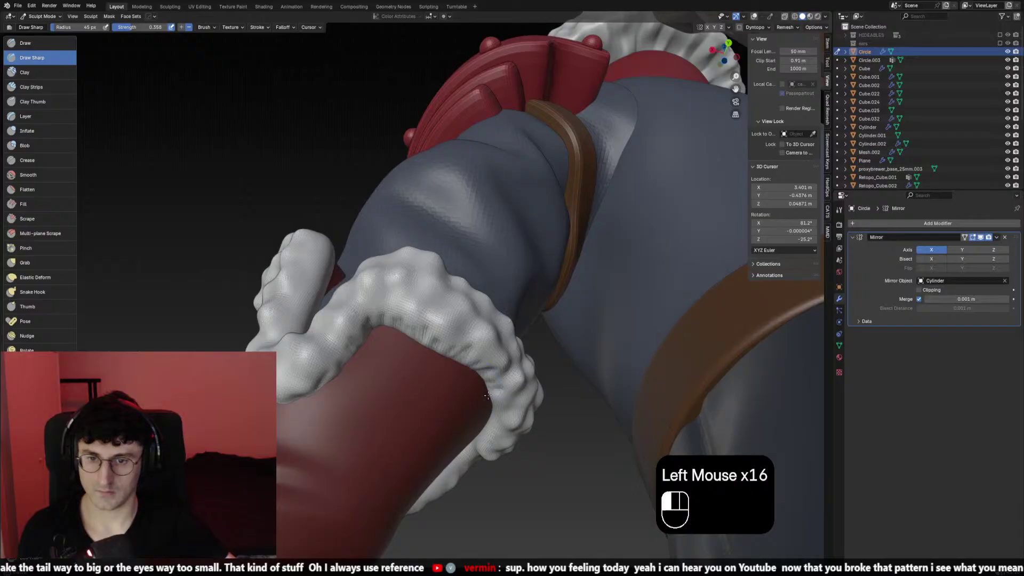
Undo the last dabs at the back inner corner and carve the notches there again
{"action": "mouse_move", "coordinate": [483, 405]}
{"action": "middle_mouse_down"}
{"action": "mouse_move", "coordinate": [493, 410]}
{"action": "mouse_move", "coordinate": [470, 414]}
{"action": "middle_mouse_up"}
{"action": "scroll", "coordinate": [493, 410], "scroll_direction": "down", "scroll_amount": 1}
{"action": "key", "text": "ctrl+z"}
{"action": "left_click", "coordinate": [496, 412]}
{"action": "key", "text": "ctrl+z"}
{"action": "left_click", "coordinate": [472, 417]}
{"action": "left_click", "coordinate": [470, 413]}
{"action": "left_click", "coordinate": [468, 414]}
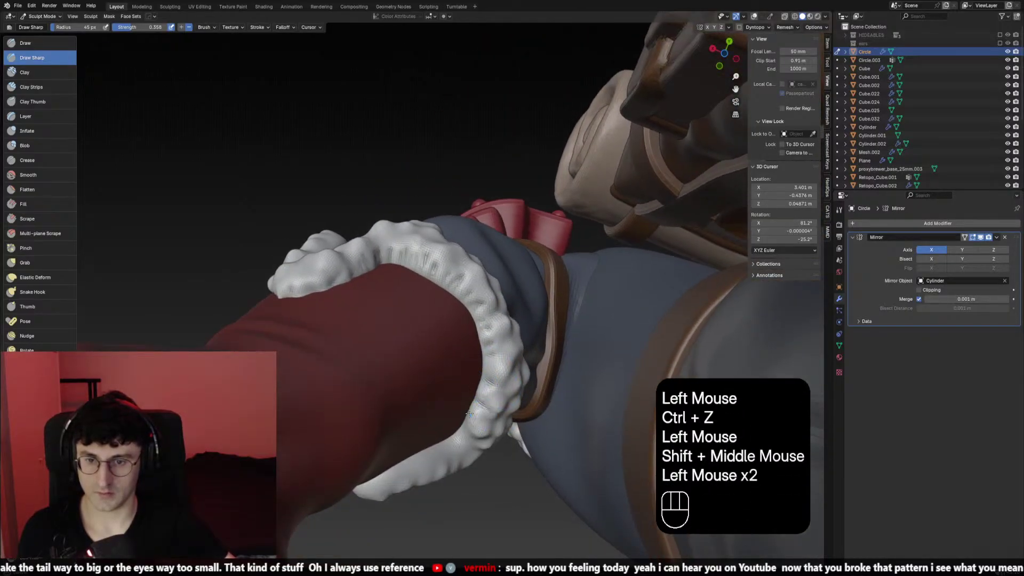
Carve notches along the trim's glove-side edge from the back corner onto the inner descending strand
{"action": "left_click", "coordinate": [451, 436]}
{"action": "left_click", "coordinate": [435, 447]}
{"action": "left_click", "coordinate": [426, 450]}
{"action": "left_click", "coordinate": [421, 456]}
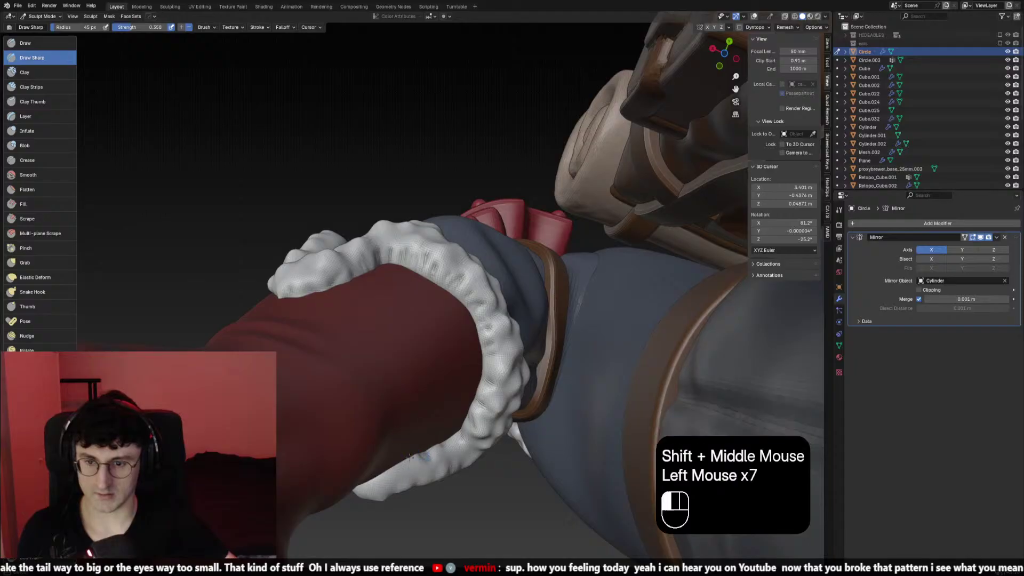
{"action": "left_click", "coordinate": [395, 463]}
{"action": "left_click", "coordinate": [391, 465]}
{"action": "left_click", "coordinate": [390, 465]}
{"action": "scroll", "coordinate": [391, 465], "scroll_direction": "down", "scroll_amount": 1}
Carve sharp notches into the edge of the inner strand near its low end
{"action": "middle_click_drag", "start_coordinate": [391, 465], "coordinate": [418, 147]}
{"action": "scroll", "coordinate": [570, 335], "scroll_direction": "down", "scroll_amount": 1}
{"action": "scroll", "coordinate": [571, 335], "scroll_direction": "up", "scroll_amount": 1}
{"action": "scroll", "coordinate": [500, 409], "scroll_direction": "up", "scroll_amount": 2}
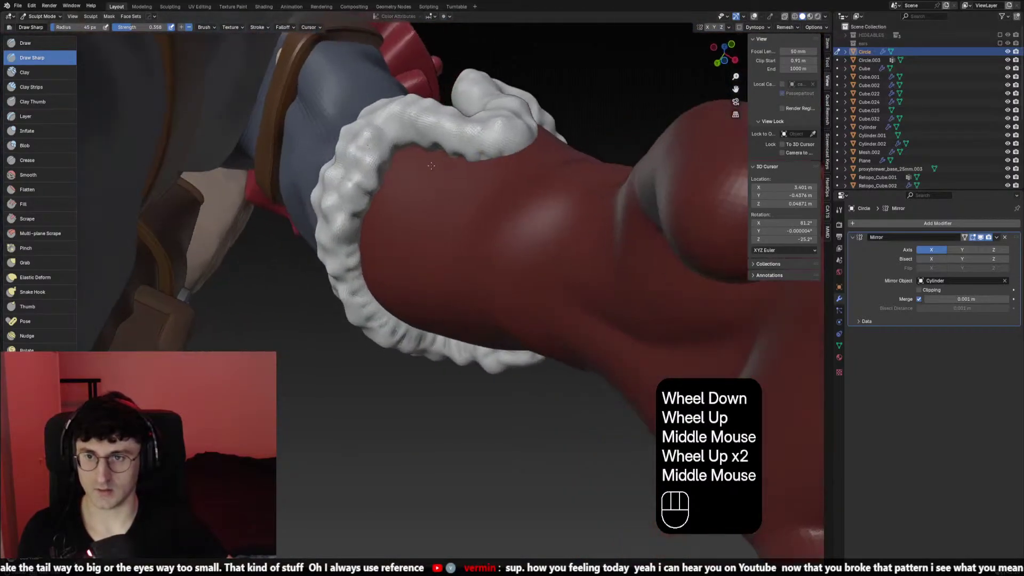
{"action": "left_click", "coordinate": [418, 148]}
{"action": "double_click", "coordinate": [481, 166]}
Carve the last notches around the inner low tip and up the neighbouring strand of the trim
{"action": "middle_click_drag", "start_coordinate": [482, 166], "coordinate": [304, 309]}
{"action": "left_click", "coordinate": [462, 170]}
{"action": "left_click", "coordinate": [462, 170]}
{"action": "left_click", "coordinate": [461, 172]}
{"action": "left_click", "coordinate": [402, 233]}
{"action": "left_click", "coordinate": [300, 303]}
{"action": "mouse_move", "coordinate": [311, 286]}
{"action": "left_mouse_down"}
{"action": "mouse_move", "coordinate": [294, 214]}
{"action": "mouse_move", "coordinate": [304, 197]}
{"action": "left_mouse_up"}
{"action": "left_click_drag", "start_coordinate": [290, 209], "coordinate": [298, 193]}
Examine the whole figure from several sides, toggling the viewport overlays to judge the new glove trim
{"action": "scroll", "coordinate": [304, 202], "scroll_direction": "down", "scroll_amount": 2}
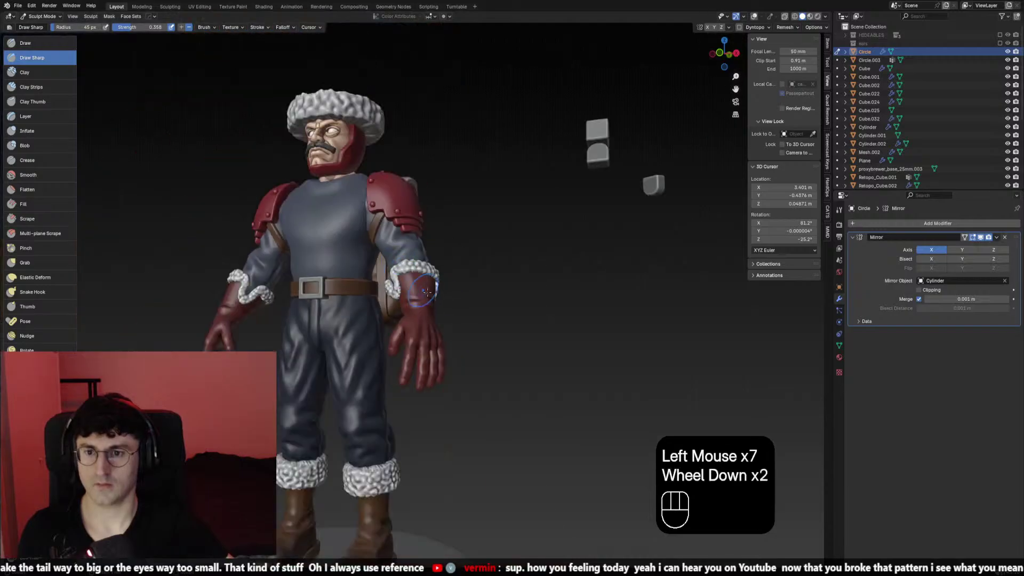
{"action": "mouse_move", "coordinate": [341, 299]}
{"action": "middle_mouse_down"}
{"action": "mouse_move", "coordinate": [384, 319]}
{"action": "mouse_move", "coordinate": [490, 319]}
{"action": "middle_mouse_up"}
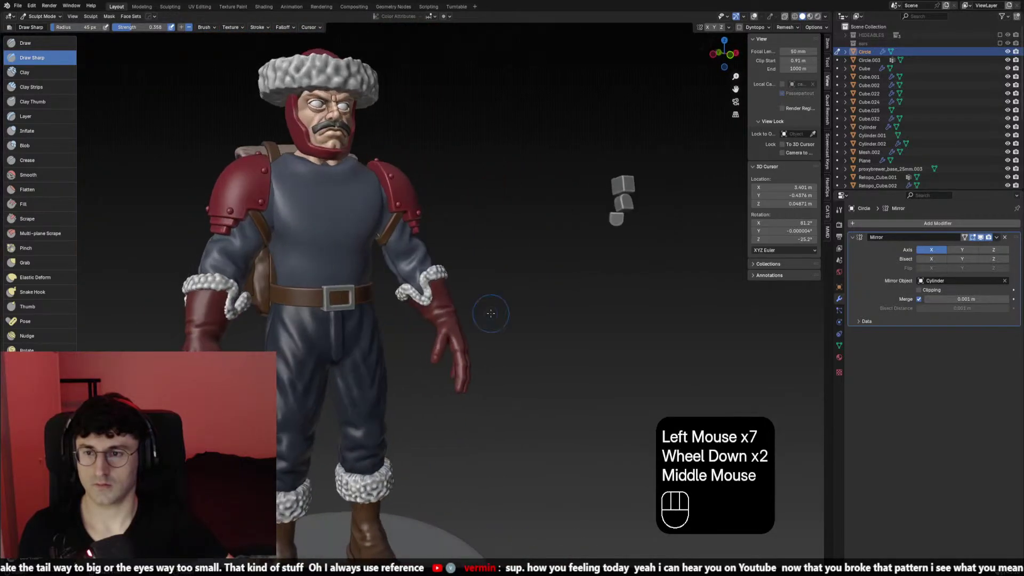
{"action": "key", "text": "KP_1"}
{"action": "scroll", "coordinate": [494, 321], "scroll_direction": "down", "scroll_amount": 2}
{"action": "scroll", "coordinate": [530, 270], "scroll_direction": "up", "scroll_amount": 2}
{"action": "mouse_move", "coordinate": [486, 176]}
{"action": "middle_mouse_down", "text": "shift"}
{"action": "mouse_move", "coordinate": [530, 270]}
{"action": "mouse_move", "coordinate": [503, 258]}
{"action": "mouse_move", "coordinate": [479, 291]}
{"action": "mouse_move", "coordinate": [464, 283]}
{"action": "middle_mouse_up", "text": "shift"}
{"action": "scroll", "coordinate": [530, 270], "scroll_direction": "up", "scroll_amount": 1}
{"action": "scroll", "coordinate": [503, 258], "scroll_direction": "down", "scroll_amount": 1}
{"action": "key", "text": "shift+alt+z"}
{"action": "key", "text": "shift+alt+z"}
Return to Object Mode and save the file
{"action": "left_click", "coordinate": [42, 16]}
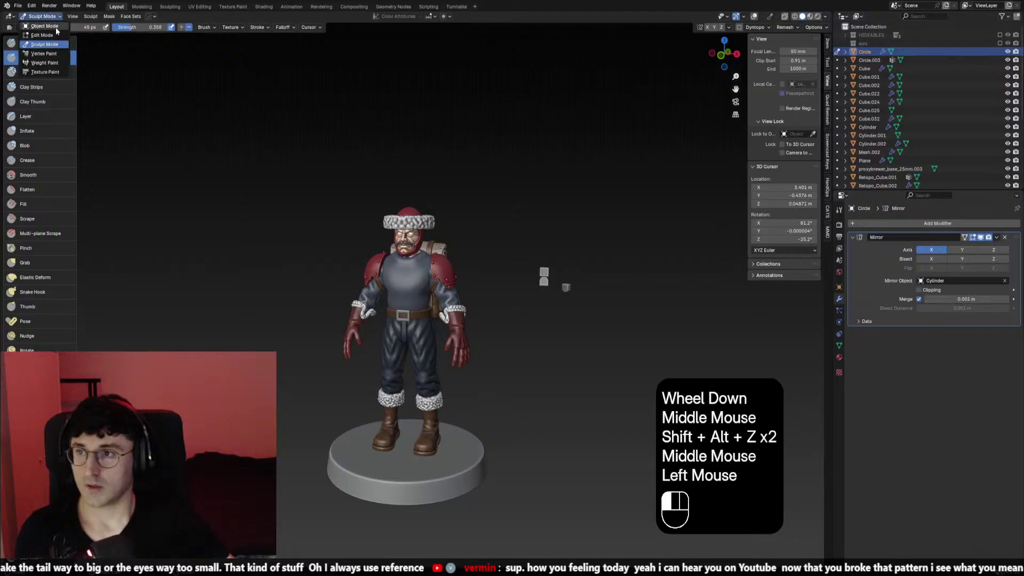
{"action": "left_click", "coordinate": [53, 28]}
{"action": "middle_click_drag", "start_coordinate": [480, 160], "coordinate": [500, 168]}
{"action": "key", "text": "ctrl+s"}
Turn off cavity shading in the viewport, save the file and check the figure from the front and side
{"action": "middle_click_drag", "start_coordinate": [645, 171], "coordinate": [704, 171]}
{"action": "left_click", "coordinate": [825, 16]}
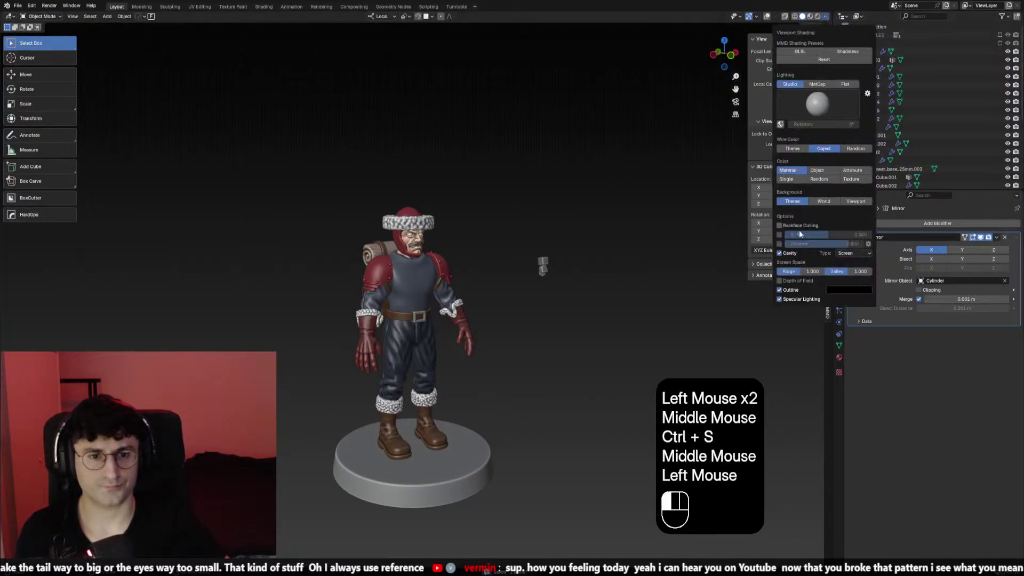
{"action": "scroll", "coordinate": [512, 267], "scroll_direction": "down", "scroll_amount": 1}
{"action": "mouse_move", "coordinate": [512, 266]}
{"action": "middle_mouse_down"}
{"action": "mouse_move", "coordinate": [503, 267]}
{"action": "mouse_move", "coordinate": [598, 293]}
{"action": "middle_mouse_up"}
{"action": "scroll", "coordinate": [503, 266], "scroll_direction": "up", "scroll_amount": 2}
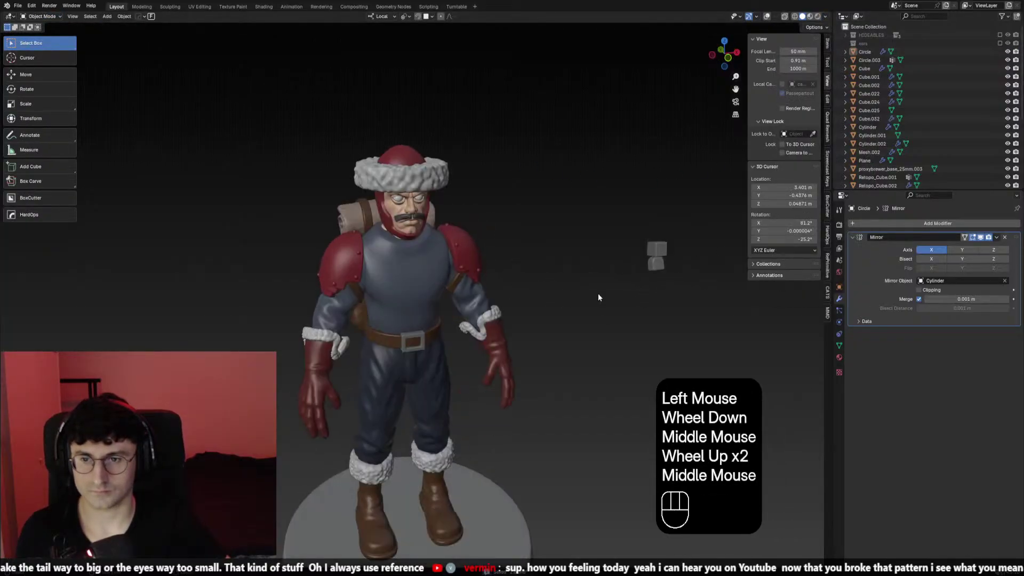
{"action": "key", "text": "ctrl+s"}
{"action": "scroll", "coordinate": [606, 256], "scroll_direction": "down", "scroll_amount": 1}
{"action": "key", "text": "KP_1"}
{"action": "key", "text": "KP_3"}
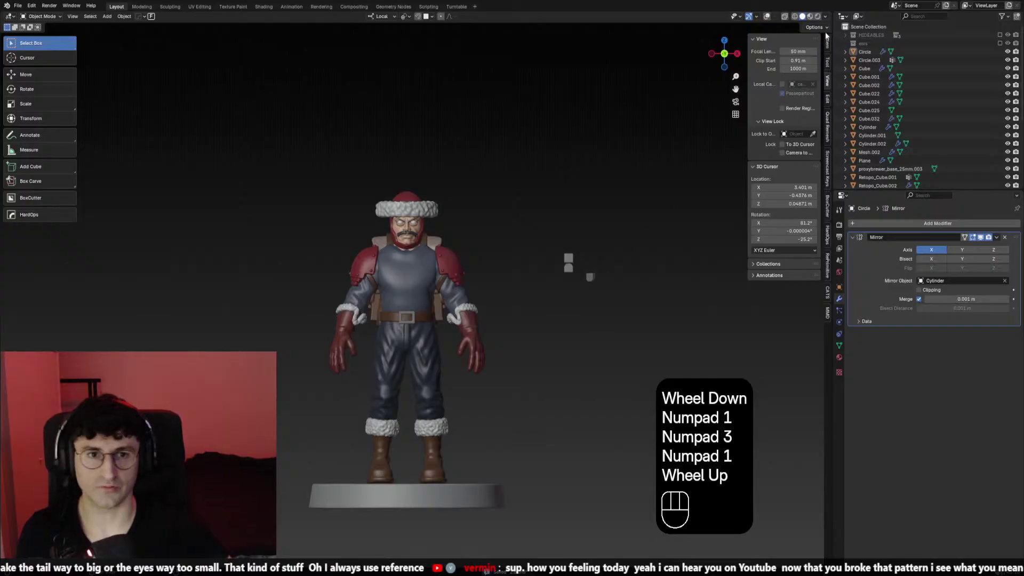
Turn on viewport shadows, examine the figure from several sides and save the file
{"action": "left_click", "coordinate": [825, 16]}
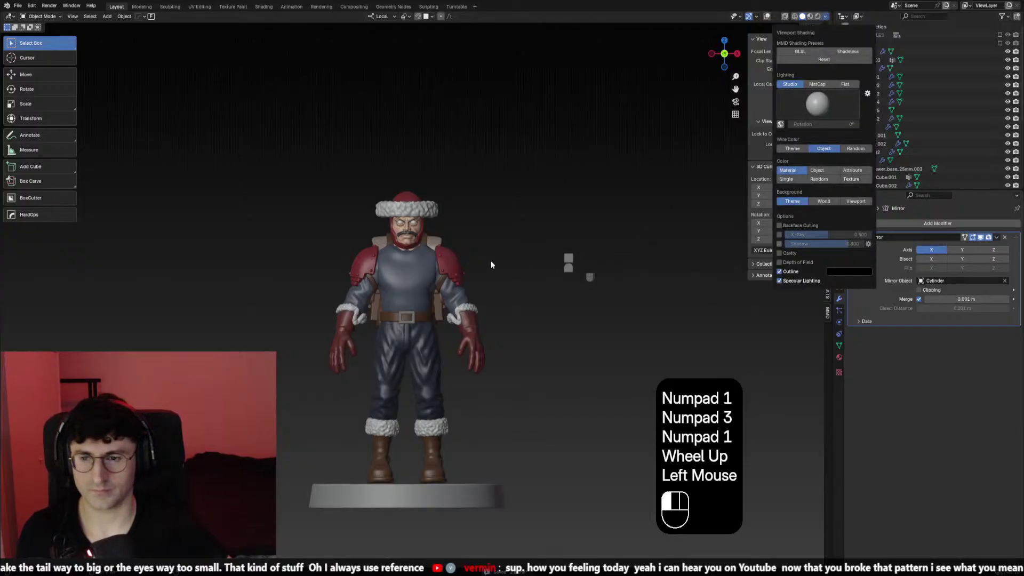
{"action": "mouse_move", "coordinate": [532, 269]}
{"action": "middle_mouse_down"}
{"action": "mouse_move", "coordinate": [505, 279]}
{"action": "mouse_move", "coordinate": [545, 271]}
{"action": "mouse_move", "coordinate": [494, 273]}
{"action": "mouse_move", "coordinate": [546, 281]}
{"action": "mouse_move", "coordinate": [490, 256]}
{"action": "mouse_move", "coordinate": [383, 241]}
{"action": "mouse_move", "coordinate": [373, 258]}
{"action": "mouse_move", "coordinate": [499, 277]}
{"action": "mouse_move", "coordinate": [394, 273]}
{"action": "middle_mouse_up"}
{"action": "scroll", "coordinate": [514, 280], "scroll_direction": "down", "scroll_amount": 2}
{"action": "scroll", "coordinate": [546, 281], "scroll_direction": "up", "scroll_amount": 3}
{"action": "scroll", "coordinate": [489, 257], "scroll_direction": "down", "scroll_amount": 1}
{"action": "scroll", "coordinate": [499, 276], "scroll_direction": "down", "scroll_amount": 2}
{"action": "scroll", "coordinate": [482, 277], "scroll_direction": "up", "scroll_amount": 1}
{"action": "key", "text": "ctrl+s"}
{"action": "scroll", "coordinate": [551, 145], "scroll_direction": "down", "scroll_amount": 1}
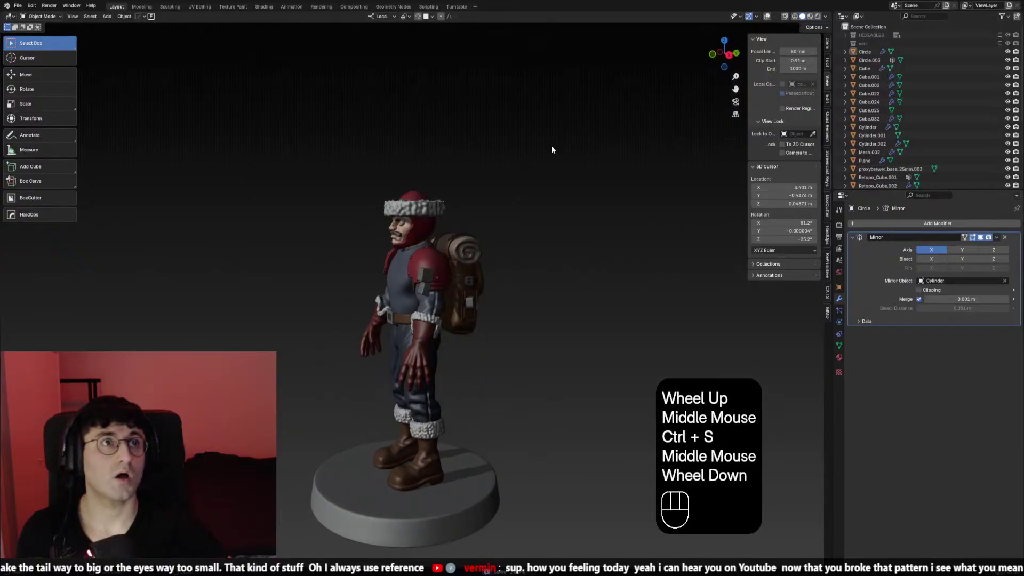
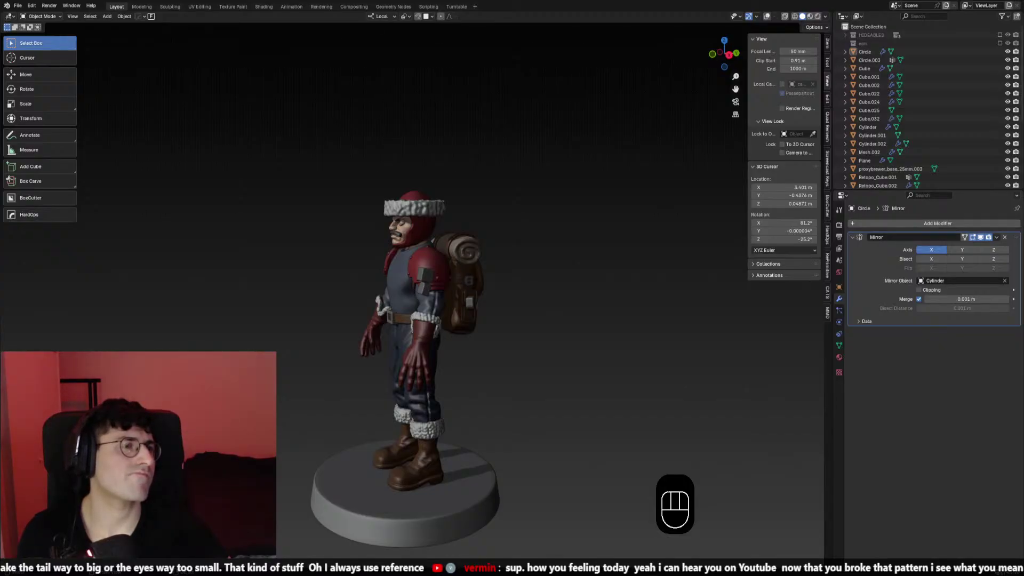
Examine the shadowed figure in front and side views, close up and from a distance
{"action": "middle_click_drag", "start_coordinate": [480, 315], "coordinate": [520, 303]}
{"action": "key", "text": "KP_1"}
{"action": "key", "text": "KP_3"}
{"action": "key", "text": "KP_1"}
{"action": "scroll", "coordinate": [520, 303], "scroll_direction": "up", "scroll_amount": 2}
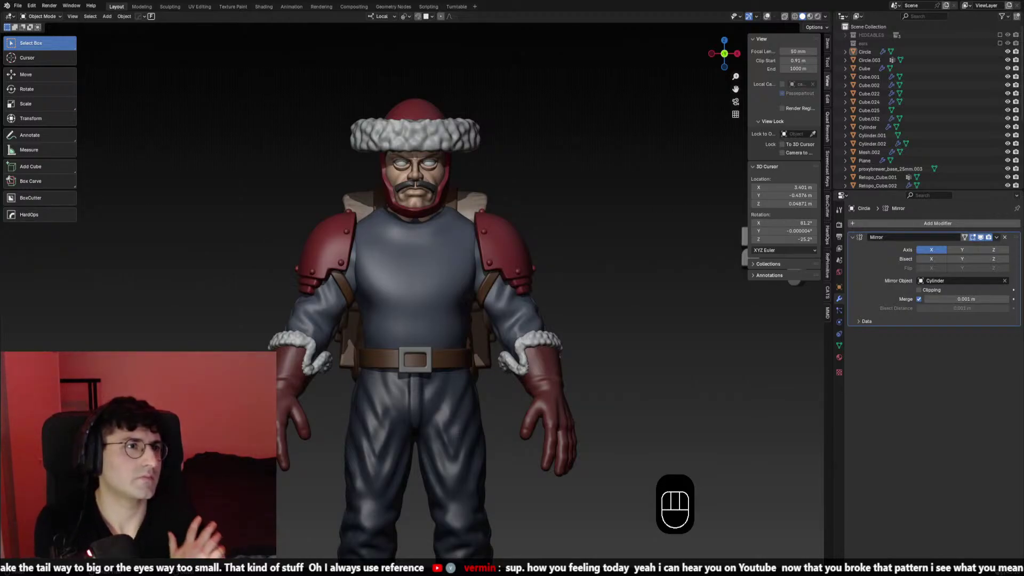
{"action": "scroll", "coordinate": [700, 162], "scroll_direction": "down", "scroll_amount": 2}
{"action": "middle_click_drag", "start_coordinate": [693, 141], "coordinate": [700, 161], "text": "shift"}
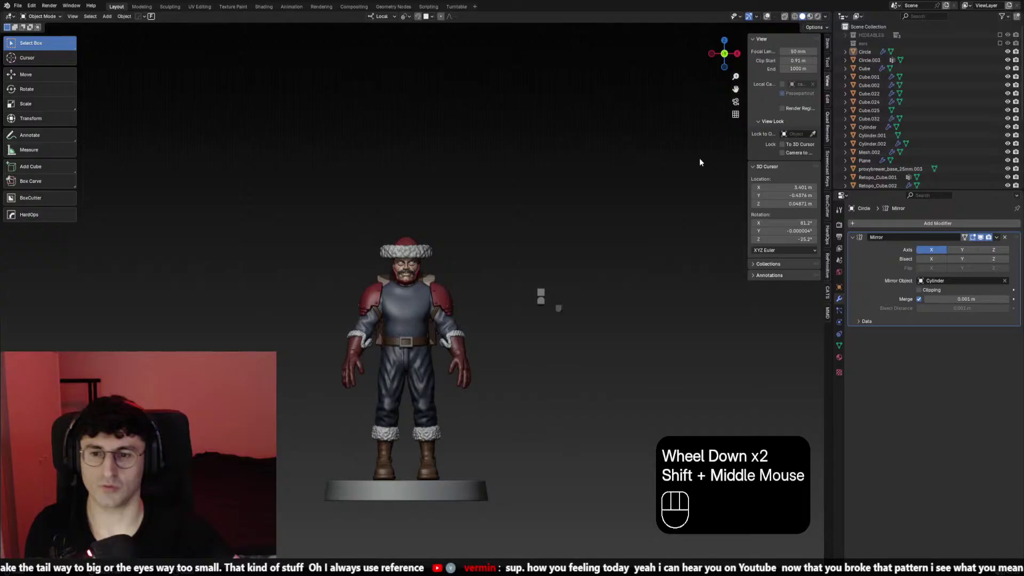
Save the file and turn off shadows in the solid viewport shading
{"action": "left_click", "coordinate": [818, 16]}
{"action": "left_click", "coordinate": [802, 17]}
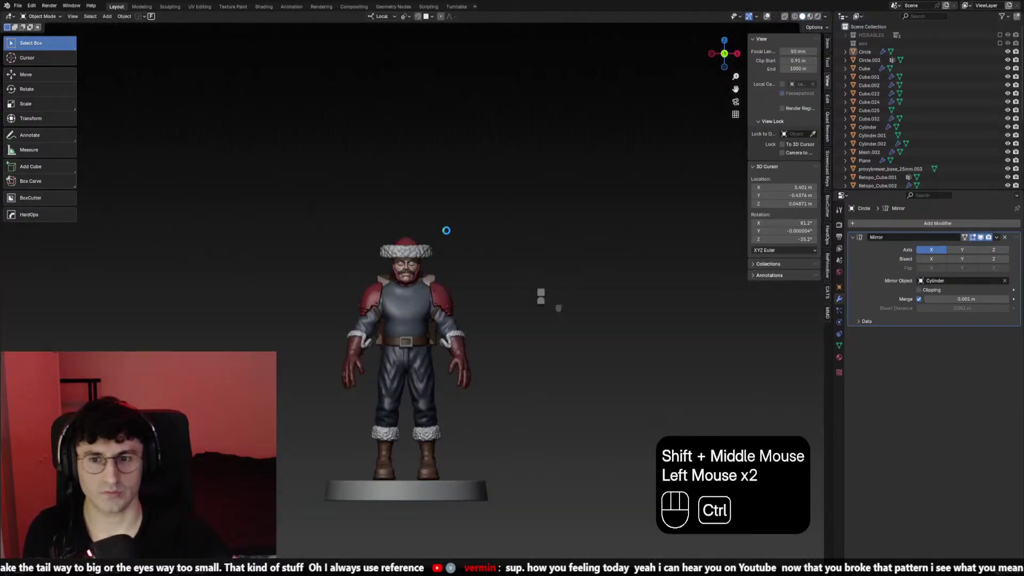
{"action": "key", "text": "ctrl+s"}
{"action": "left_click", "coordinate": [826, 16]}
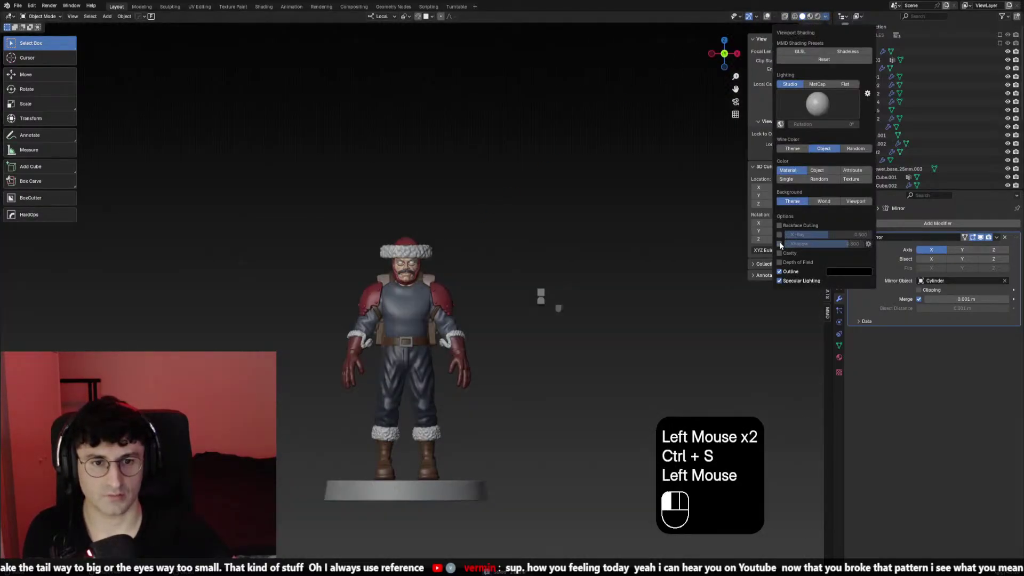
Snap the 3D cursor to the torso and add a mesh circle there, with the viewport overlays shown
{"action": "mouse_move", "coordinate": [465, 273]}
{"action": "middle_mouse_down", "text": "shift"}
{"action": "mouse_move", "coordinate": [477, 287]}
{"action": "mouse_move", "coordinate": [410, 306]}
{"action": "middle_mouse_up", "text": "shift"}
{"action": "scroll", "coordinate": [477, 287], "scroll_direction": "up", "scroll_amount": 2}
{"action": "left_click", "coordinate": [431, 293]}
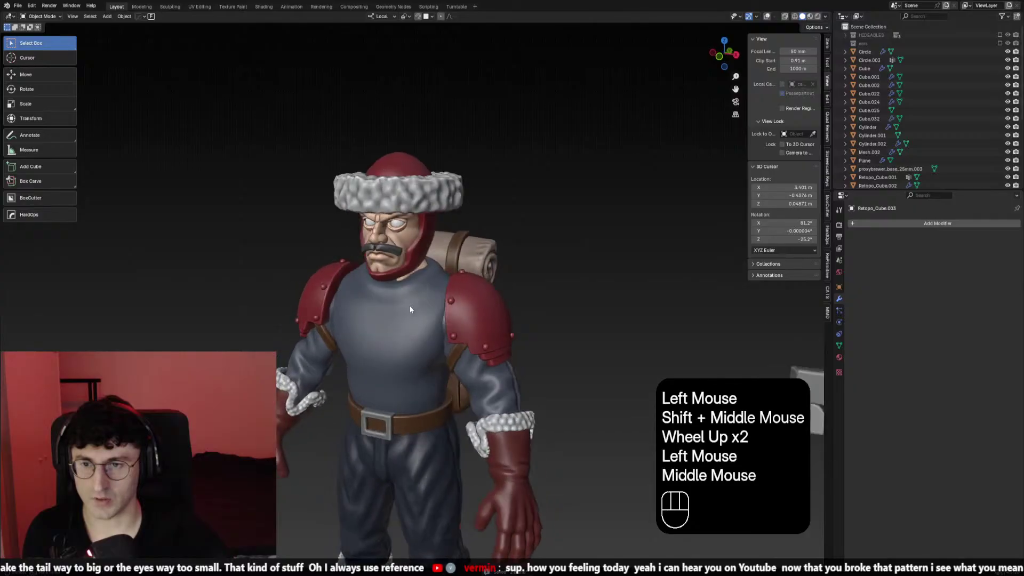
{"action": "key", "text": "shift+s"}
{"action": "key", "text": "shift+a"}
{"action": "mouse_move", "coordinate": [430, 362]}
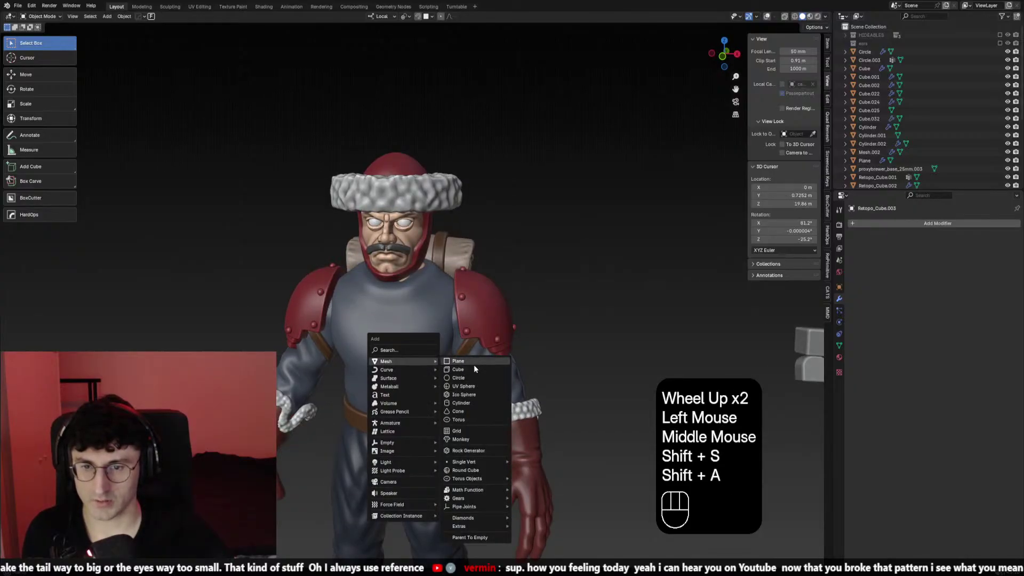
{"action": "left_click", "coordinate": [767, 16]}
{"action": "key", "text": "shift+a"}
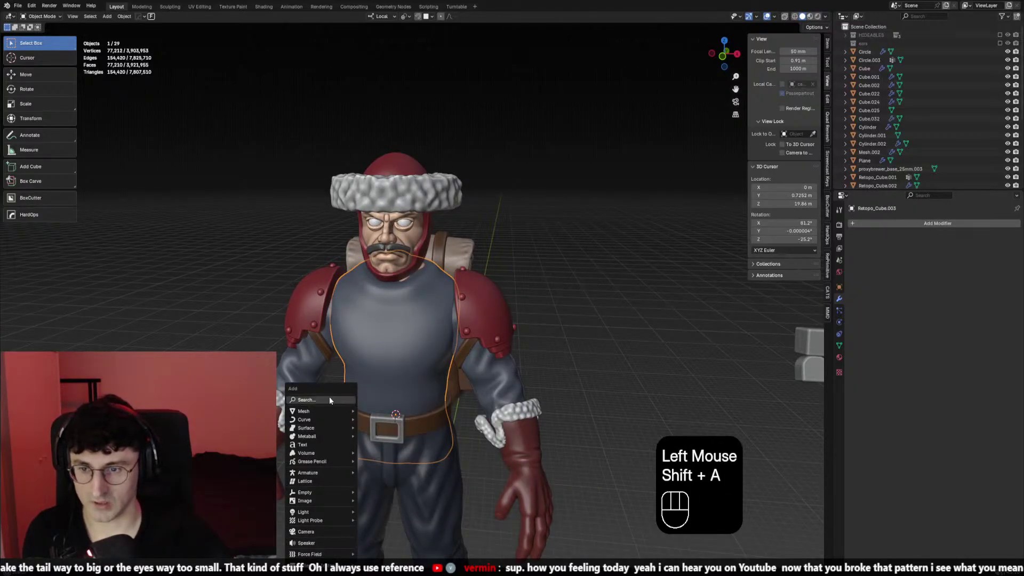
{"action": "mouse_move", "coordinate": [326, 411]}
{"action": "left_click", "coordinate": [391, 250]}
Raise the new circle along Z to the neck and scale it to ring the neck
{"action": "key", "text": "g"}
{"action": "key", "text": "z"}
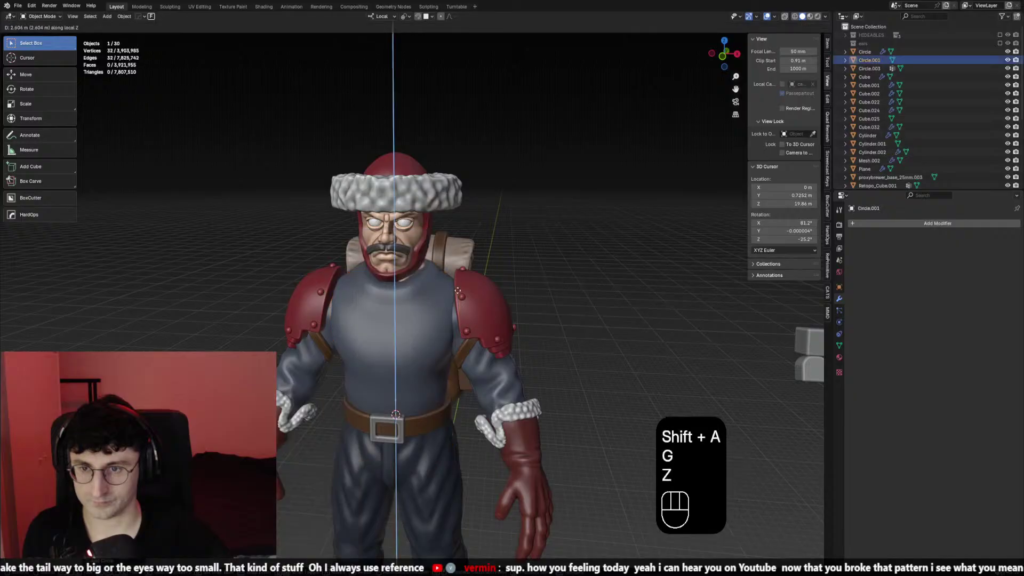
{"action": "left_click", "coordinate": [493, 227]}
{"action": "key", "text": "s"}
{"action": "left_click", "coordinate": [725, 268]}
{"action": "key", "text": "g"}
{"action": "key", "text": "z"}
{"action": "left_click", "coordinate": [713, 248]}
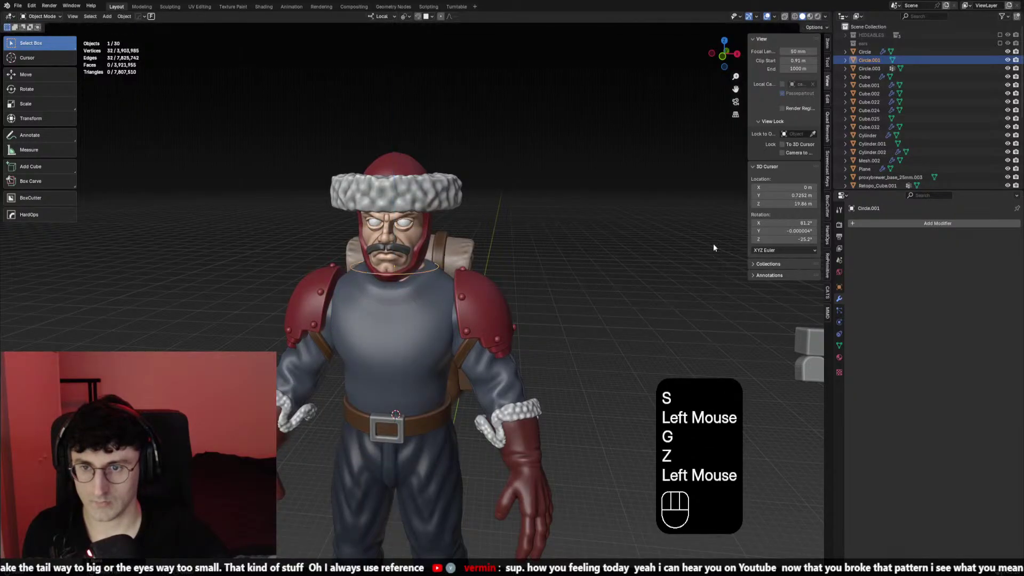
Refine the circle's size and its height along Z around the neck
{"action": "middle_click_drag", "start_coordinate": [714, 248], "coordinate": [437, 276]}
{"action": "key", "text": "s"}
{"action": "left_click", "coordinate": [635, 240]}
{"action": "key", "text": "g"}
{"action": "key", "text": "z"}
{"action": "left_click", "coordinate": [636, 242]}
Extrude the circle along Z into an upright band and delete its front centre section to leave a gap
{"action": "key", "text": "Tab"}
{"action": "key", "text": "e"}
{"action": "key", "text": "z"}
{"action": "left_click", "coordinate": [633, 233]}
{"action": "scroll", "coordinate": [373, 255], "scroll_direction": "up", "scroll_amount": 2}
{"action": "left_click", "coordinate": [371, 255]}
{"action": "key", "text": "x"}
{"action": "left_click", "coordinate": [363, 249]}
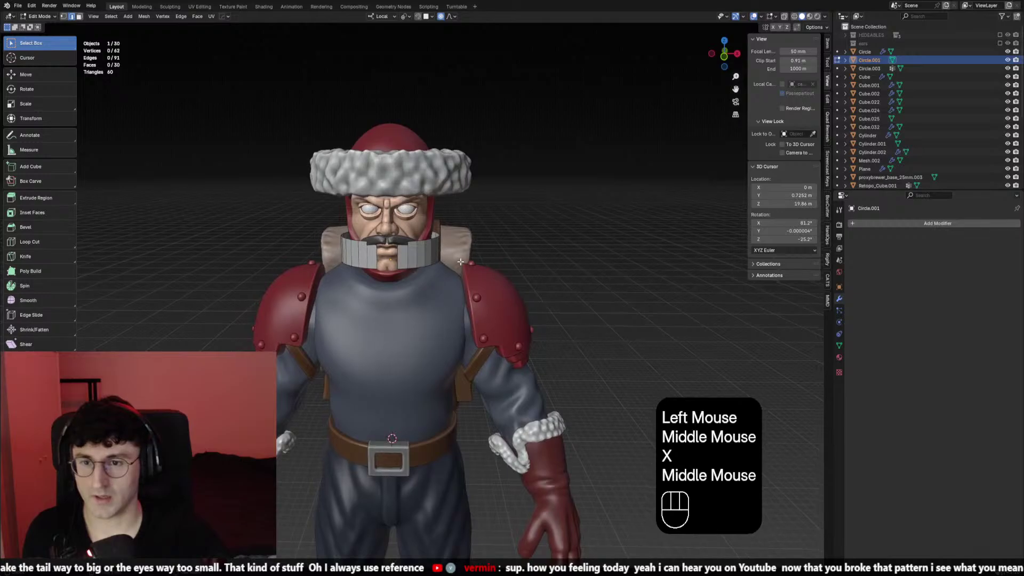
Add a Solidify modifier to the collar band with a thickness of -0.24 m
{"action": "key", "text": "Tab"}
{"action": "left_click", "coordinate": [870, 224]}
{"action": "left_click", "coordinate": [870, 225]}
{"action": "left_click", "coordinate": [871, 267]}
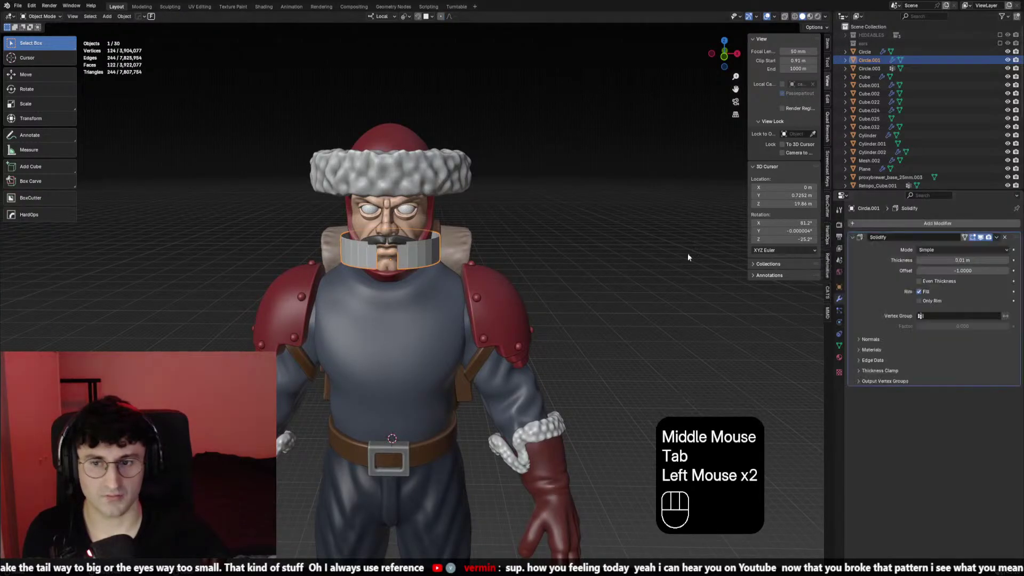
{"action": "middle_click_drag", "start_coordinate": [688, 257], "coordinate": [703, 261]}
{"action": "mouse_move", "coordinate": [963, 260]}
{"action": "left_mouse_down"}
{"action": "mouse_move", "coordinate": [941, 259]}
{"action": "mouse_move", "coordinate": [957, 259]}
{"action": "left_mouse_up"}
Lower the collar band along Z so it sits around the neck below the chin
{"action": "middle_click_drag", "start_coordinate": [627, 266], "coordinate": [197, 344]}
{"action": "key", "text": "g"}
{"action": "key", "text": "z"}
{"action": "left_click", "coordinate": [638, 273]}
{"action": "key", "text": "g"}
{"action": "key", "text": "z"}
{"action": "left_click", "coordinate": [578, 276]}
Move the three loose objects beside the figure into the existing hidden collection listed below HIDEABLES
{"action": "key", "text": "KP_1"}
{"action": "key", "text": "KP_3"}
{"action": "scroll", "coordinate": [578, 275], "scroll_direction": "down", "scroll_amount": 2}
{"action": "left_click", "coordinate": [196, 344]}
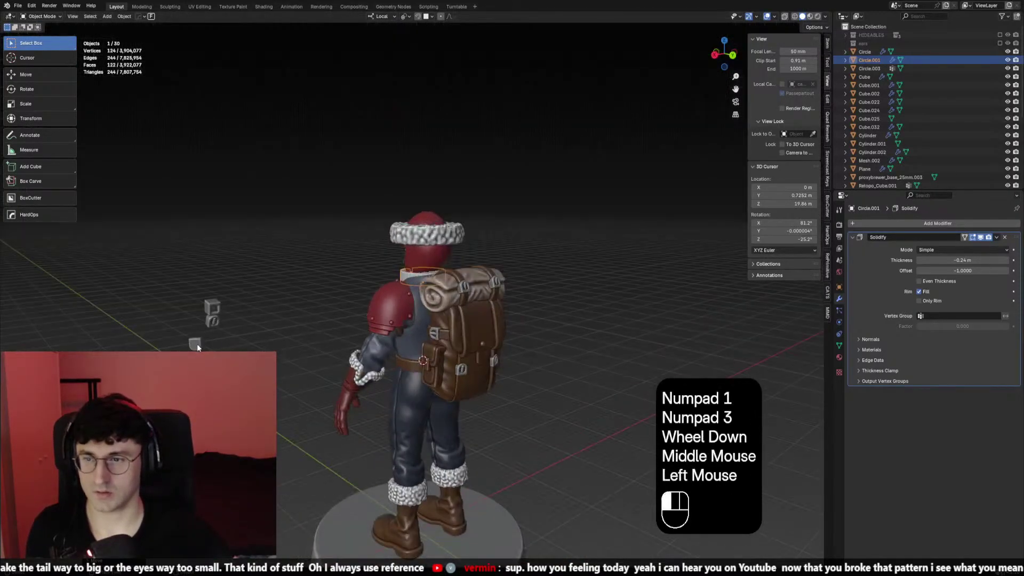
{"action": "left_click_drag", "start_coordinate": [201, 297], "coordinate": [284, 333], "text": "shift"}
{"action": "key", "text": "m"}
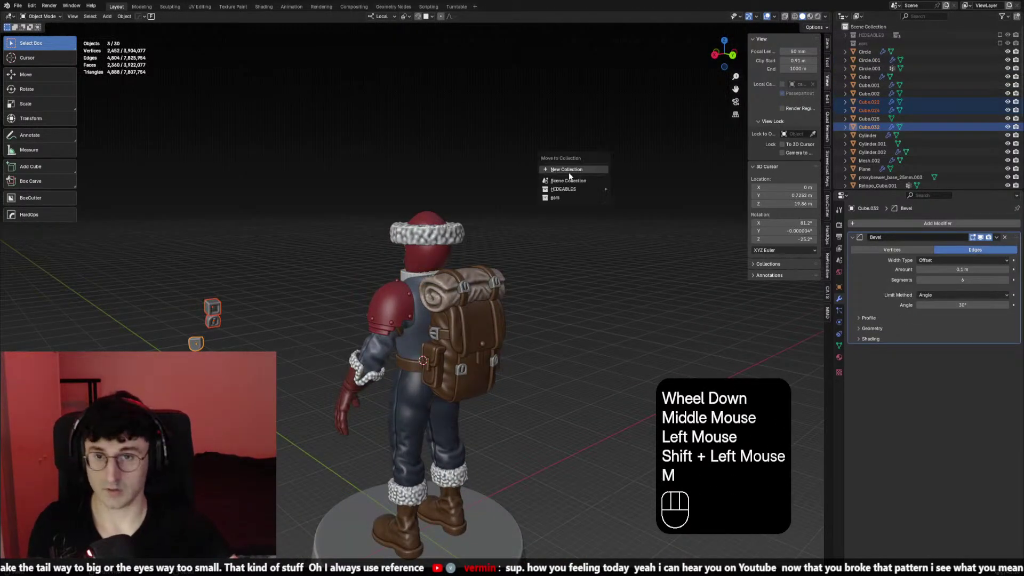
{"action": "left_click", "coordinate": [564, 196]}
In side view, tilt the collar so its front sits lower and move it onto the neck
{"action": "middle_click_drag", "start_coordinate": [565, 197], "coordinate": [394, 206]}
{"action": "key", "text": "KP_1"}
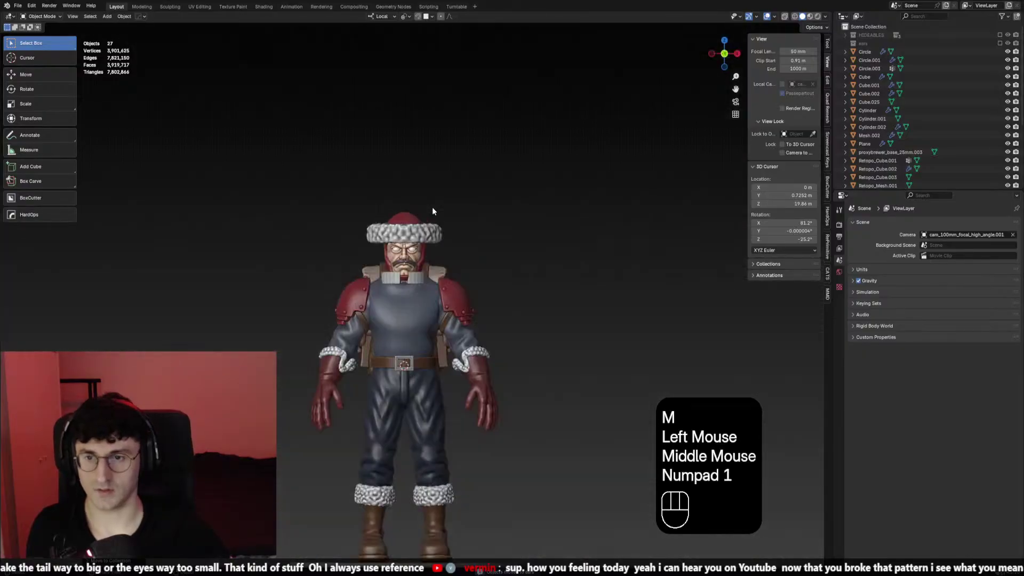
{"action": "scroll", "coordinate": [434, 210], "scroll_direction": "up", "scroll_amount": 3}
{"action": "left_click", "coordinate": [424, 265]}
{"action": "key", "text": "KP_3"}
{"action": "scroll", "coordinate": [424, 264], "scroll_direction": "down", "scroll_amount": 2}
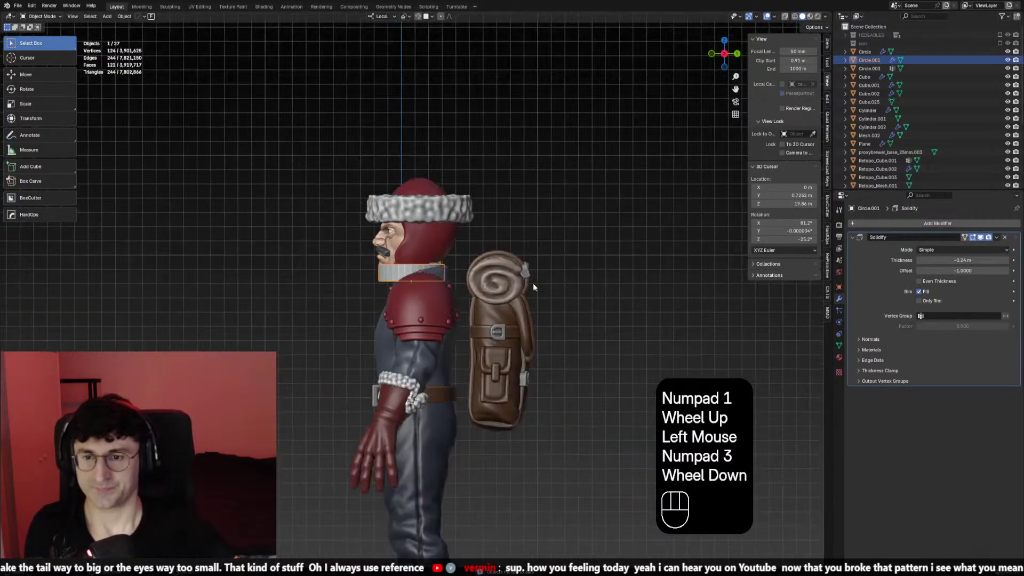
{"action": "key", "text": "r"}
{"action": "left_click", "coordinate": [544, 252]}
{"action": "key", "text": "g"}
{"action": "left_click", "coordinate": [610, 265], "text": "shift"}
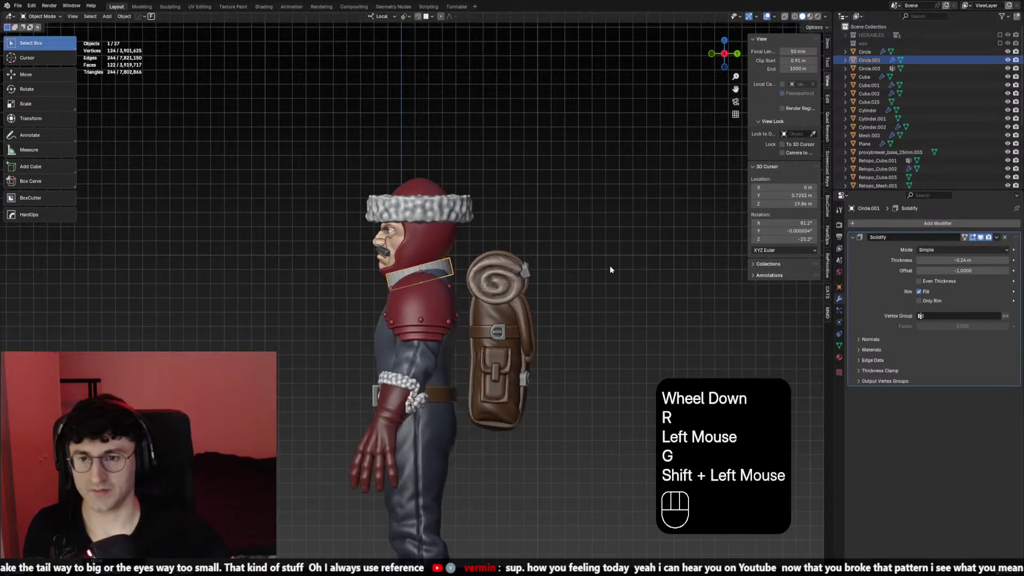
Resize the collar overall and along X to fit the neck, and adjust its height along Z
{"action": "middle_click", "coordinate": [656, 273]}
{"action": "key", "text": "KP_1"}
{"action": "key", "text": "s"}
{"action": "left_click", "coordinate": [677, 291]}
{"action": "scroll", "coordinate": [597, 307], "scroll_direction": "up", "scroll_amount": 2}
{"action": "mouse_move", "coordinate": [533, 317]}
{"action": "middle_mouse_down"}
{"action": "mouse_move", "coordinate": [445, 322]}
{"action": "mouse_move", "coordinate": [568, 317]}
{"action": "mouse_move", "coordinate": [394, 330]}
{"action": "mouse_move", "coordinate": [548, 306]}
{"action": "middle_mouse_up"}
{"action": "key", "text": "s"}
{"action": "key", "text": "x"}
{"action": "left_click", "coordinate": [519, 320]}
{"action": "key", "text": "g"}
{"action": "key", "text": "z"}
{"action": "left_click", "coordinate": [488, 323]}
Link the torso's blue material to the collar
{"action": "scroll", "coordinate": [408, 306], "scroll_direction": "down", "scroll_amount": 1}
{"action": "left_click", "coordinate": [408, 306], "text": "shift"}
{"action": "key", "text": "ctrl+l"}
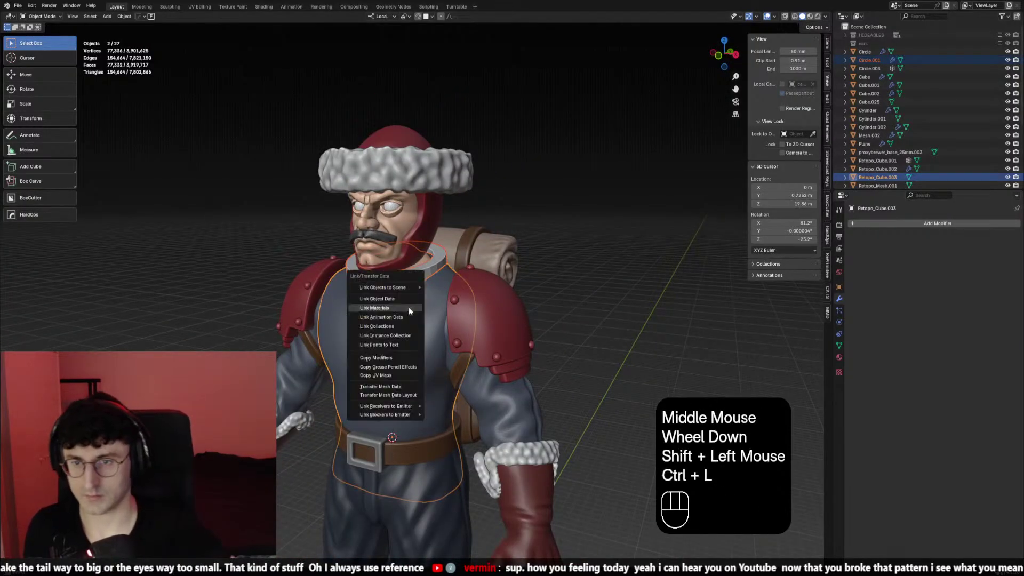
{"action": "left_click", "coordinate": [409, 306]}
Add two Subdivision modifiers to the collar and place the first one above the Solidify modifier
{"action": "left_click", "coordinate": [419, 274]}
{"action": "left_click", "coordinate": [890, 221]}
{"action": "left_click", "coordinate": [755, 306]}
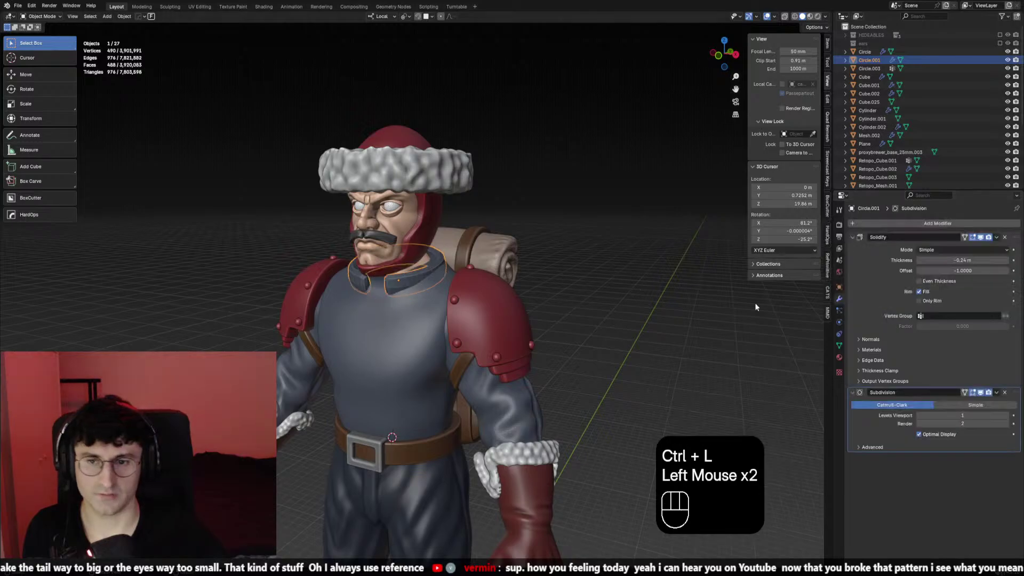
{"action": "left_click", "coordinate": [935, 224]}
{"action": "left_click", "coordinate": [935, 224]}
{"action": "left_click", "coordinate": [919, 248]}
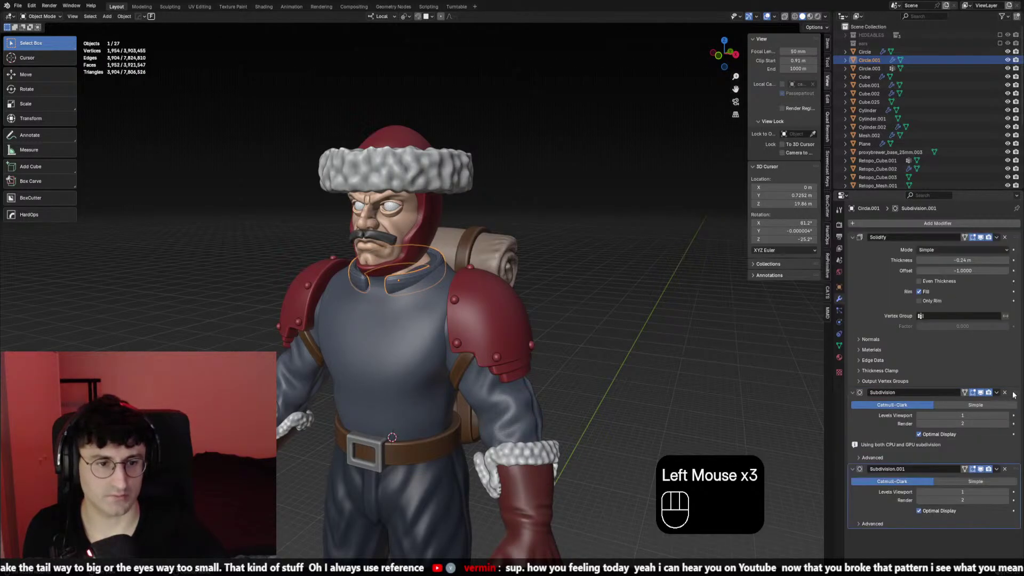
{"action": "left_click_drag", "start_coordinate": [1013, 394], "coordinate": [1013, 236]}
{"action": "left_click", "coordinate": [417, 264]}
{"action": "left_click", "coordinate": [416, 272]}
{"action": "key", "text": "ctrl+a"}
{"action": "scroll", "coordinate": [418, 289], "scroll_direction": "up", "scroll_amount": 2}
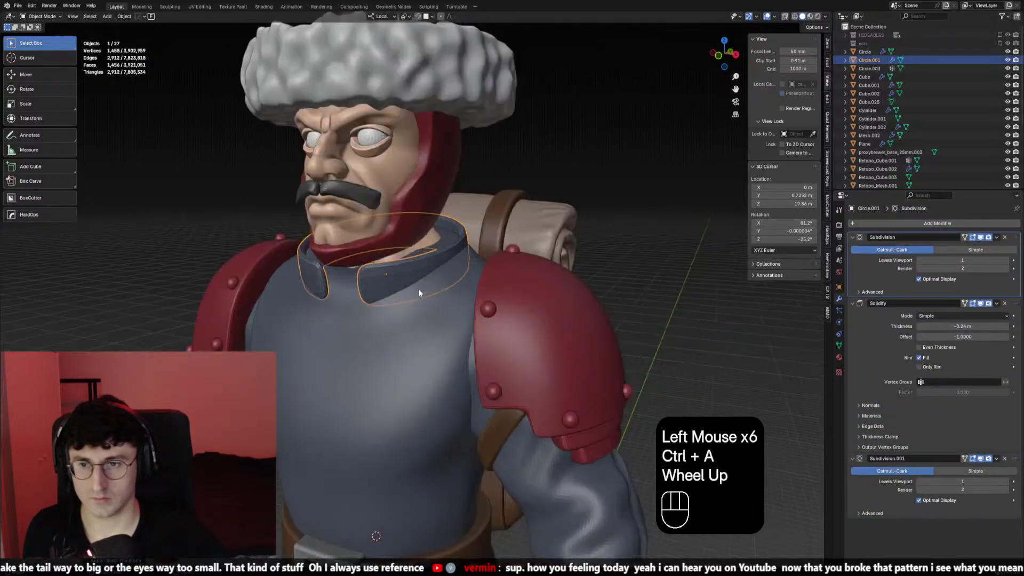
Select the collar's bottom edge loop in Edit Mode
{"action": "middle_click_drag", "start_coordinate": [420, 293], "coordinate": [531, 289]}
{"action": "key", "text": "Tab"}
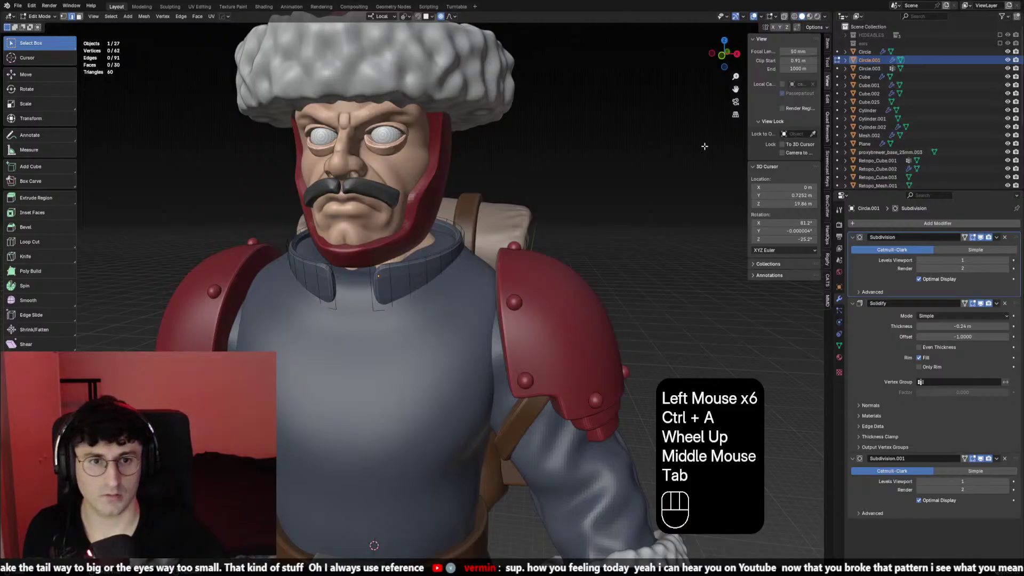
{"action": "scroll", "coordinate": [420, 272], "scroll_direction": "down", "scroll_amount": 1}
{"action": "scroll", "coordinate": [419, 272], "scroll_direction": "up", "scroll_amount": 2}
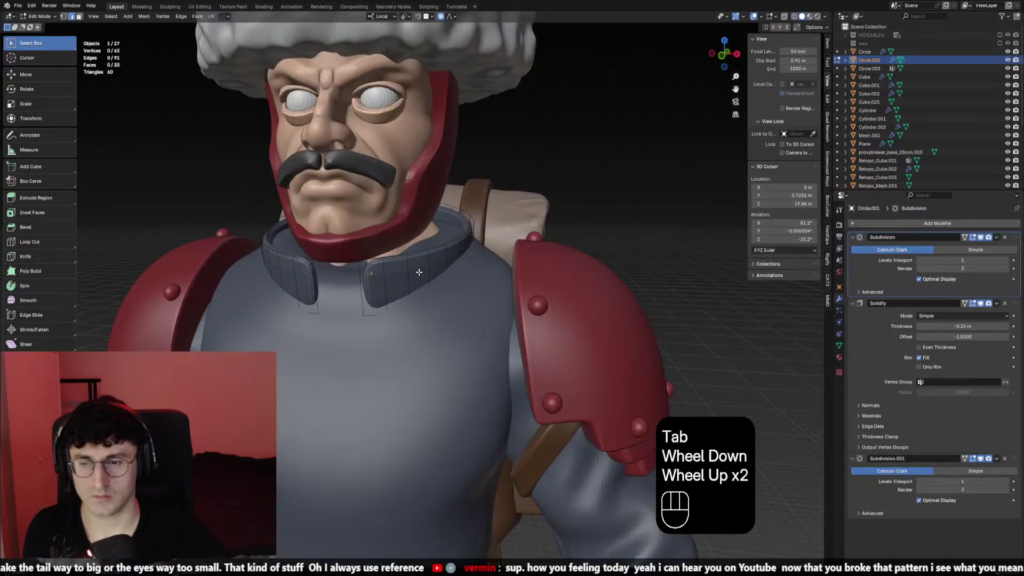
{"action": "key", "text": "Tab"}
{"action": "scroll", "coordinate": [419, 261], "scroll_direction": "up", "scroll_amount": 1}
{"action": "key", "text": "Tab"}
{"action": "scroll", "coordinate": [418, 261], "scroll_direction": "down", "scroll_amount": 1}
{"action": "left_click", "coordinate": [406, 314]}
{"action": "left_click", "coordinate": [406, 314], "text": "alt"}
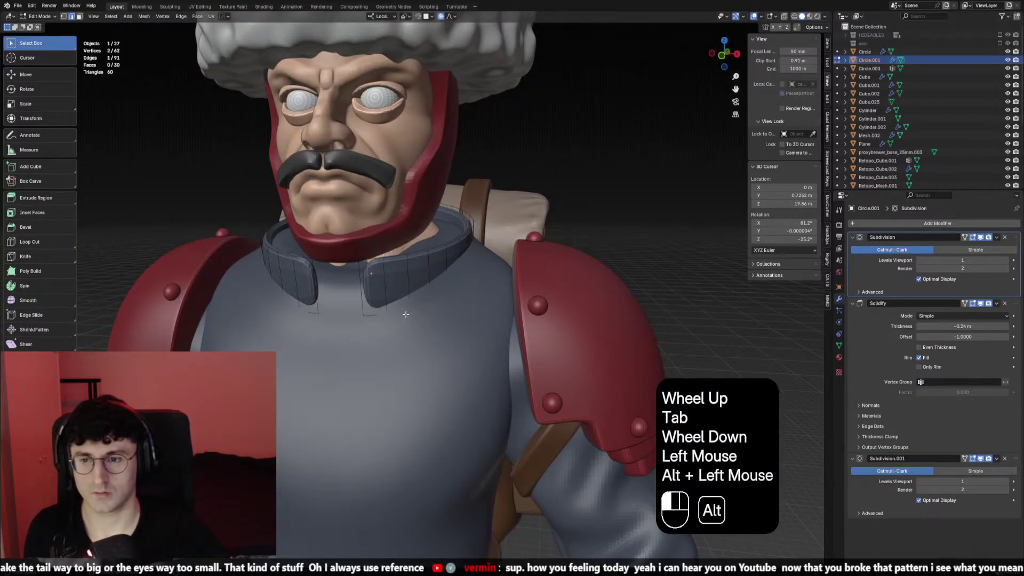
Set the pivot point to Bounding Box Center, flare the collar's bottom loop to about 1.3 times its size and raise it along Z
{"action": "key", "text": "s"}
{"action": "right_click", "coordinate": [509, 43]}
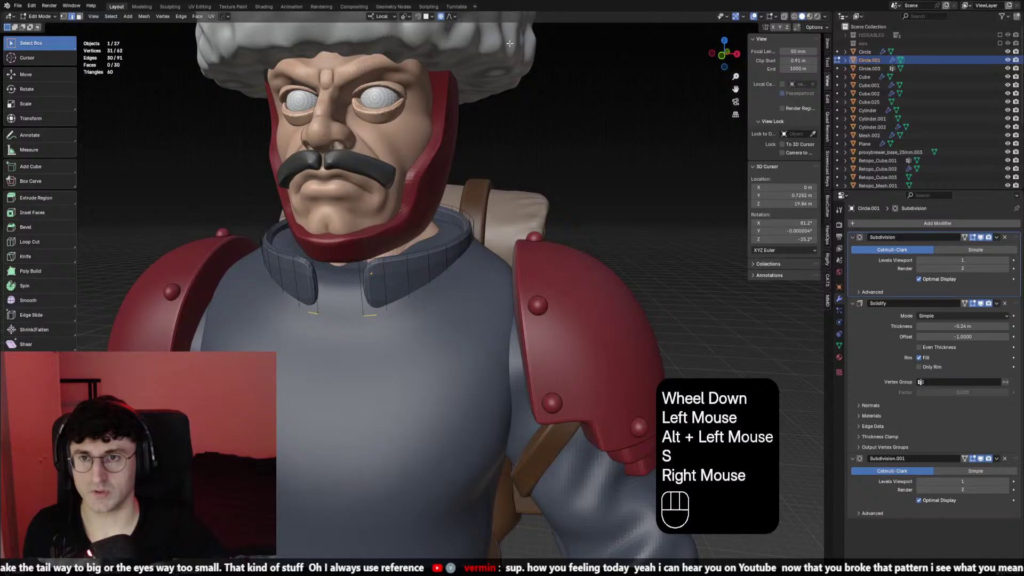
{"action": "left_click", "coordinate": [411, 18]}
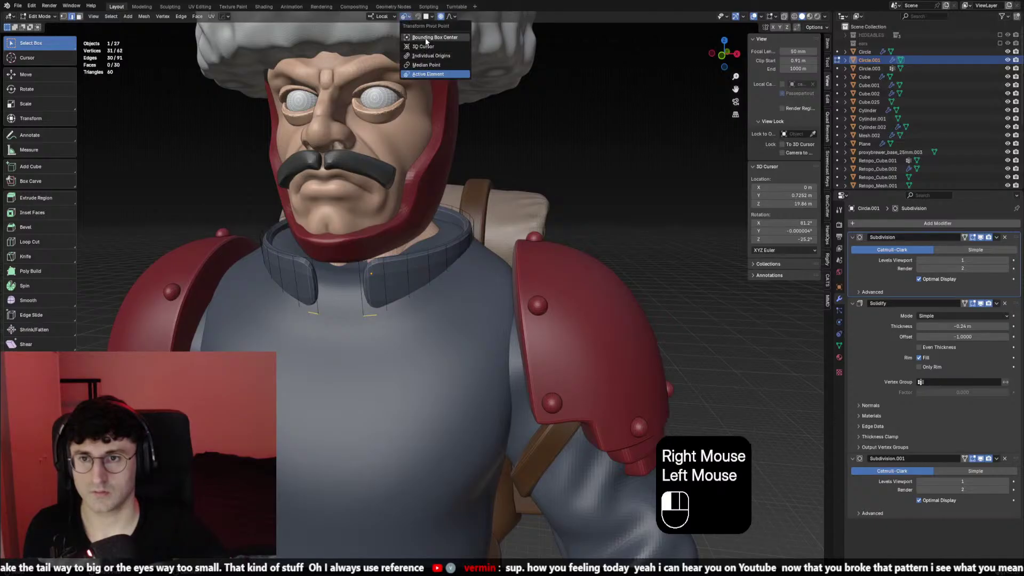
{"action": "left_click", "coordinate": [426, 38]}
{"action": "key", "text": "s"}
{"action": "scroll", "coordinate": [611, 275], "scroll_direction": "up", "scroll_amount": 5}
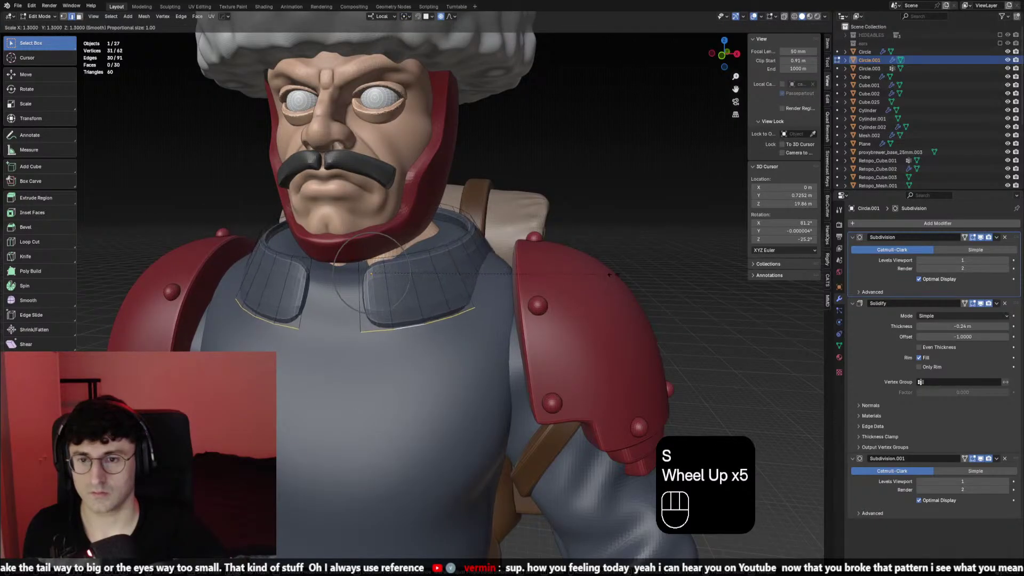
{"action": "left_click", "coordinate": [610, 274]}
{"action": "key", "text": "g"}
{"action": "key", "text": "z"}
{"action": "left_click", "coordinate": [619, 262]}
In front view, scale the collar's bottom loop slightly inward
{"action": "key", "text": "KP_1"}
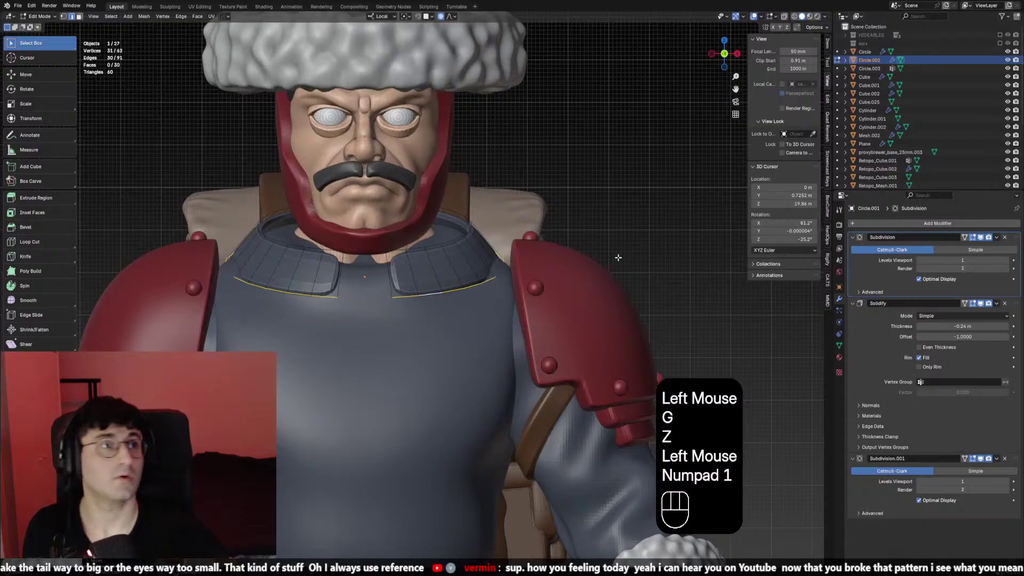
{"action": "key", "text": "s"}
{"action": "left_click", "coordinate": [609, 293]}
{"action": "key", "text": "g"}
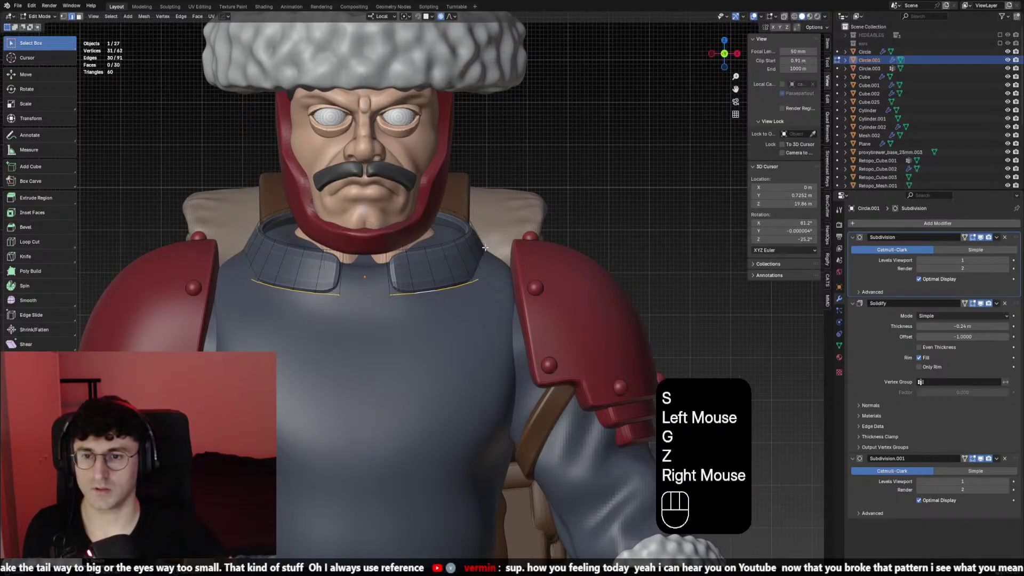
{"action": "left_click", "coordinate": [485, 247]}
{"action": "left_click", "coordinate": [484, 247], "text": "alt"}
{"action": "middle_click_drag", "start_coordinate": [484, 247], "coordinate": [406, 237]}
{"action": "left_click", "coordinate": [399, 236]}
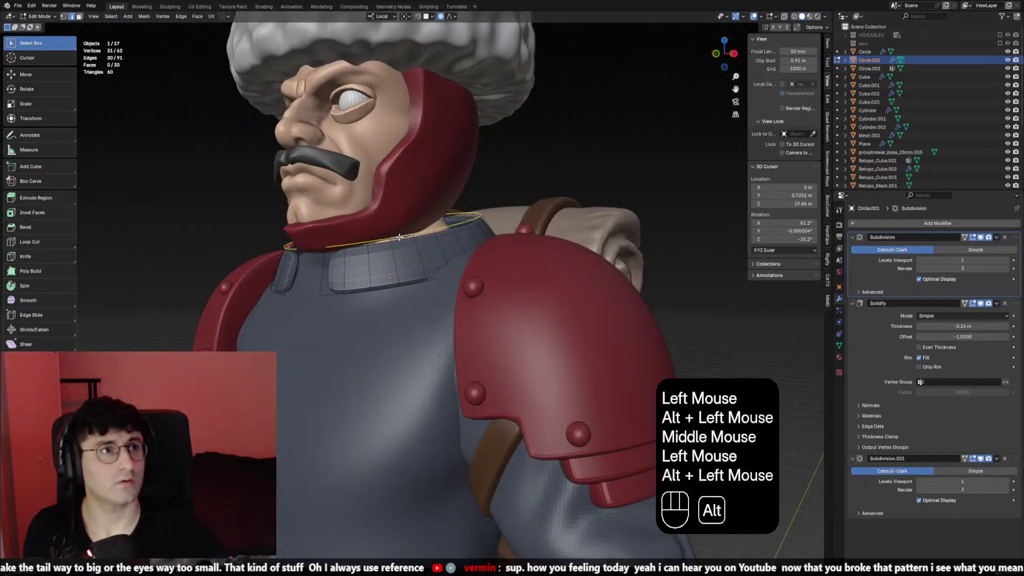
{"action": "scroll", "coordinate": [504, 256], "scroll_direction": "down", "scroll_amount": 1}
{"action": "left_click", "coordinate": [351, 279]}
{"action": "middle_click_drag", "start_coordinate": [350, 279], "coordinate": [373, 283]}
{"action": "key", "text": "g"}
{"action": "key", "text": "z"}
{"action": "right_click", "coordinate": [405, 288]}
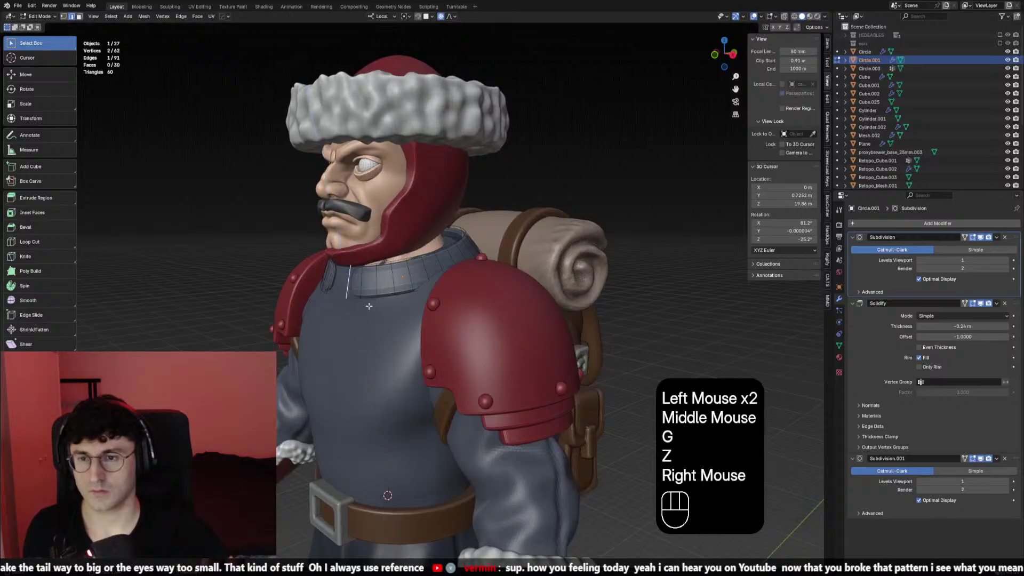
{"action": "key", "text": "g"}
{"action": "key", "text": "x"}
{"action": "right_click", "coordinate": [437, 293]}
Add a HardOps mirror with bisect along the X axis to the collar
{"action": "key", "text": "Tab"}
{"action": "middle_click_drag", "start_coordinate": [437, 293], "coordinate": [469, 328]}
{"action": "key", "text": "alt+x"}
{"action": "left_click", "coordinate": [480, 303]}
Reposition the edge at the collar's front opening in Edit Mode using a widened proportional editing radius
{"action": "key", "text": "Tab"}
{"action": "left_click", "coordinate": [368, 298]}
{"action": "key", "text": "g"}
{"action": "key", "text": "z"}
{"action": "scroll", "coordinate": [353, 326], "scroll_direction": "down", "scroll_amount": 1}
{"action": "right_click", "coordinate": [353, 326]}
{"action": "key", "text": "g"}
{"action": "scroll", "coordinate": [349, 341], "scroll_direction": "down", "scroll_amount": 5}
{"action": "left_click", "coordinate": [349, 344]}
{"action": "scroll", "coordinate": [349, 344], "scroll_direction": "down", "scroll_amount": 1}
{"action": "key", "text": "Tab"}
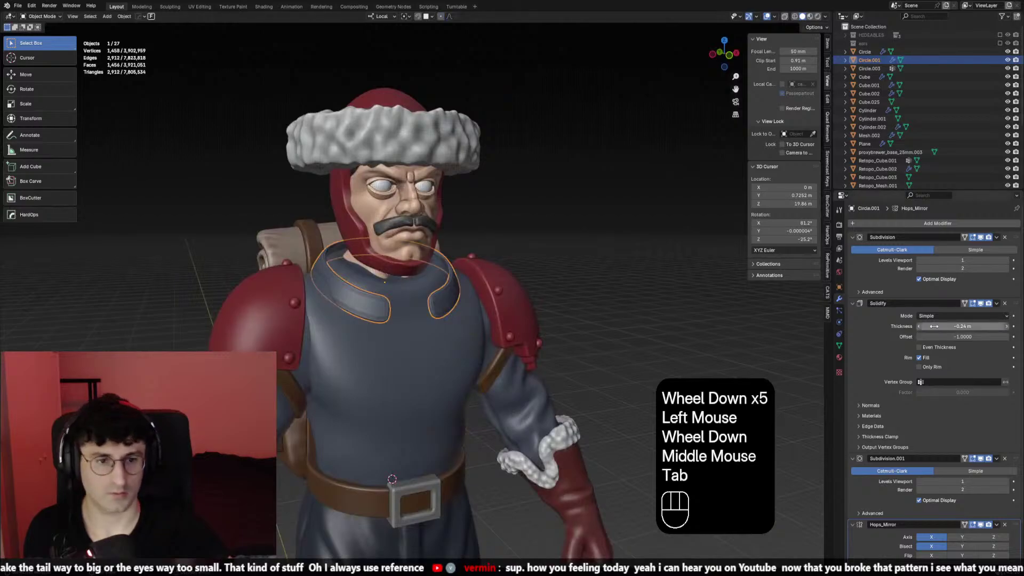
Set the collar's Solidify thickness to -0.53 m and the viewport levels of both Subdivision modifiers to 2
{"action": "left_click_drag", "start_coordinate": [934, 326], "coordinate": [949, 326]}
{"action": "key", "text": "ctrl+a"}
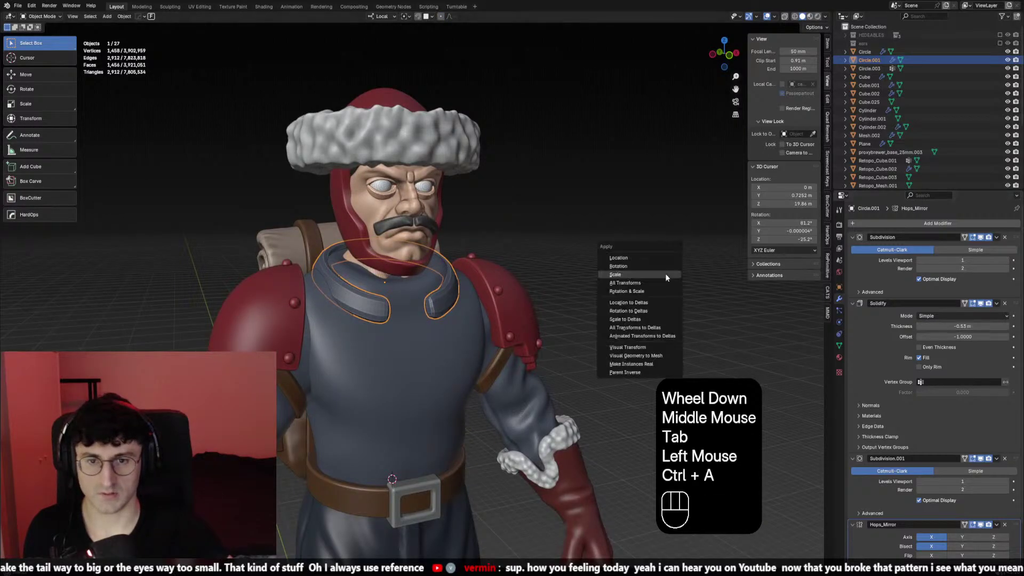
{"action": "left_click", "coordinate": [1008, 259]}
{"action": "scroll", "coordinate": [954, 396], "scroll_direction": "down", "scroll_amount": 2}
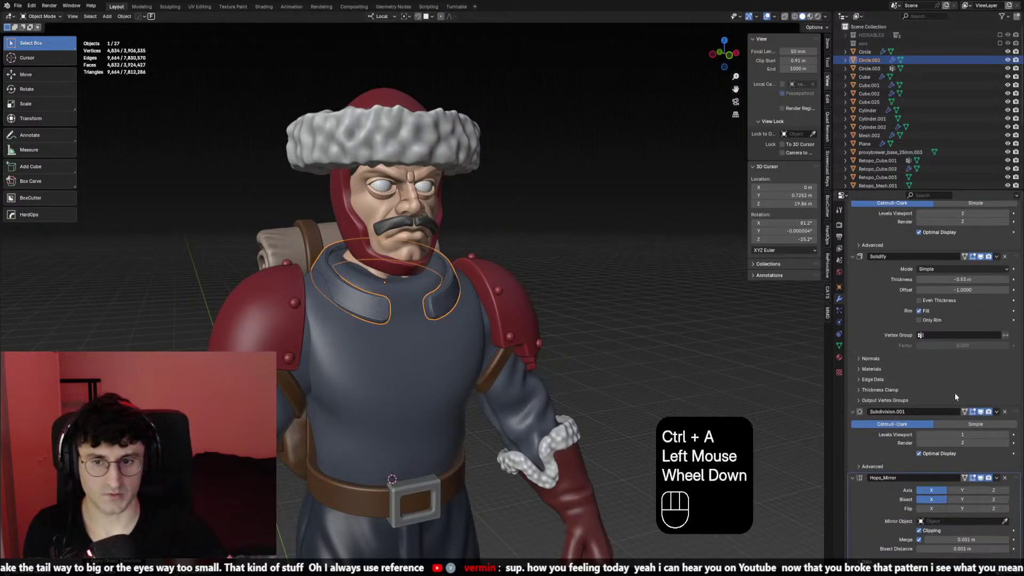
{"action": "left_click", "coordinate": [1005, 435]}
Select the collar's upper edge loop and raise it along local Z with a small proportional editing radius
{"action": "middle_click_drag", "start_coordinate": [522, 277], "coordinate": [469, 266]}
{"action": "left_click", "coordinate": [469, 267]}
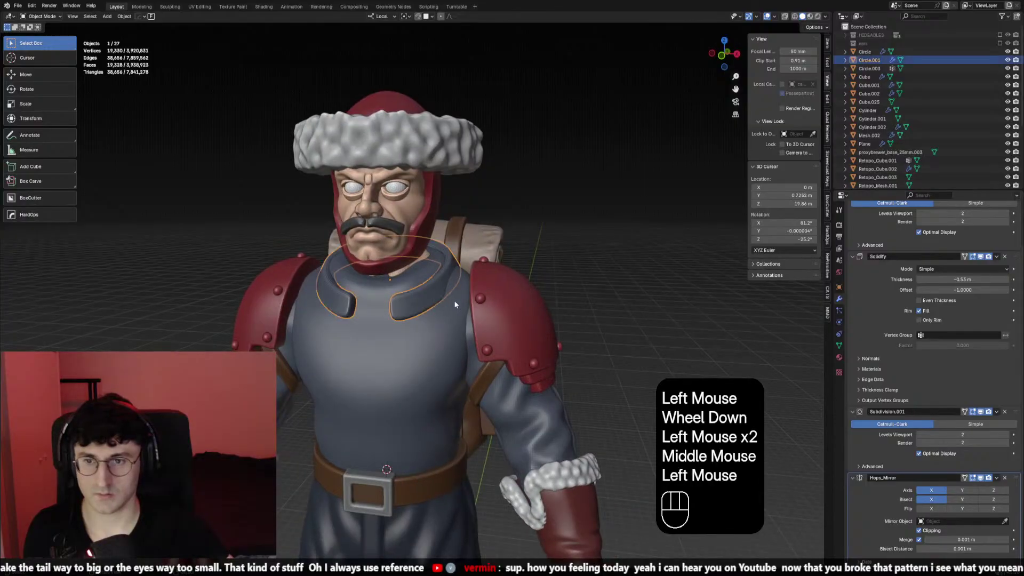
{"action": "scroll", "coordinate": [453, 260], "scroll_direction": "up", "scroll_amount": 2}
{"action": "key", "text": "Tab"}
{"action": "left_click", "coordinate": [453, 260]}
{"action": "middle_click", "coordinate": [480, 259]}
{"action": "key", "text": "g"}
{"action": "key", "text": "z"}
{"action": "scroll", "coordinate": [474, 251], "scroll_direction": "up", "scroll_amount": 3}
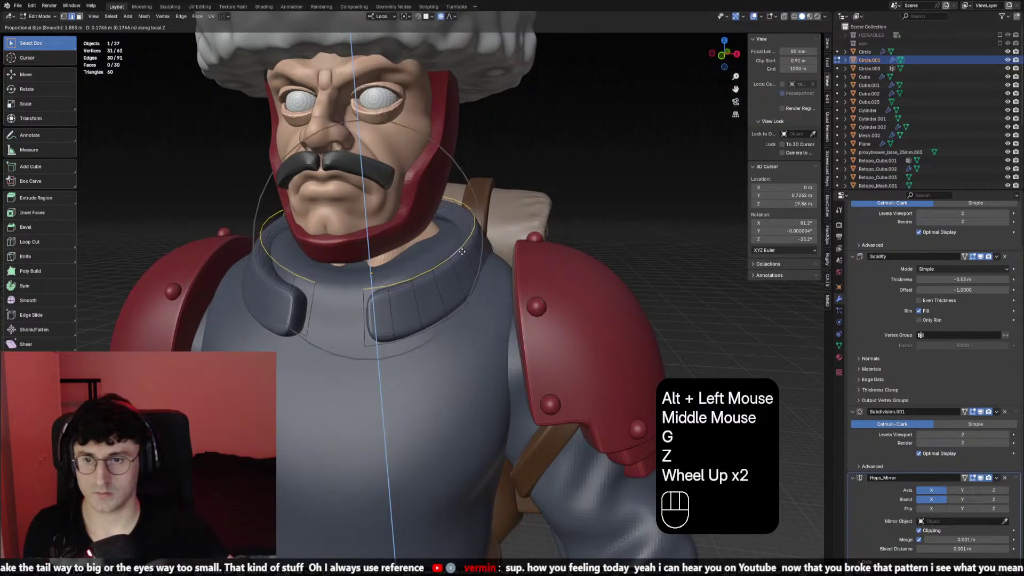
{"action": "right_click", "coordinate": [472, 244]}
{"action": "key", "text": "s"}
{"action": "right_click", "coordinate": [471, 243]}
{"action": "key", "text": "g"}
{"action": "key", "text": "z"}
{"action": "scroll", "coordinate": [472, 243], "scroll_direction": "up", "scroll_amount": 5}
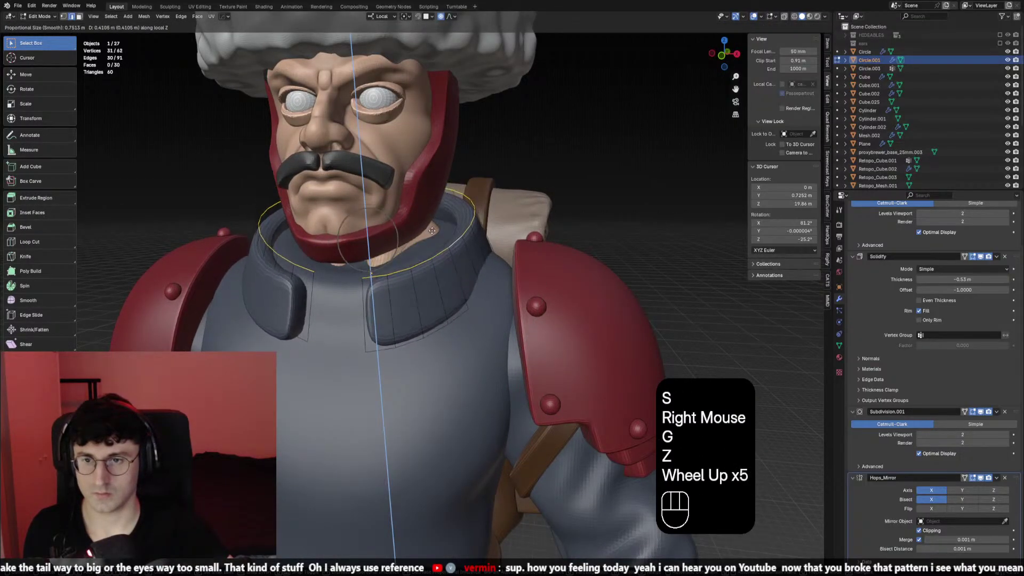
{"action": "left_click", "coordinate": [475, 240]}
Scale the collar's upper edge loop inward, closer to the neck
{"action": "middle_click_drag", "start_coordinate": [475, 240], "coordinate": [482, 221]}
{"action": "scroll", "coordinate": [482, 221], "scroll_direction": "up", "scroll_amount": 1}
{"action": "key", "text": "s"}
{"action": "left_click", "coordinate": [453, 230]}
{"action": "key", "text": "KP_1"}
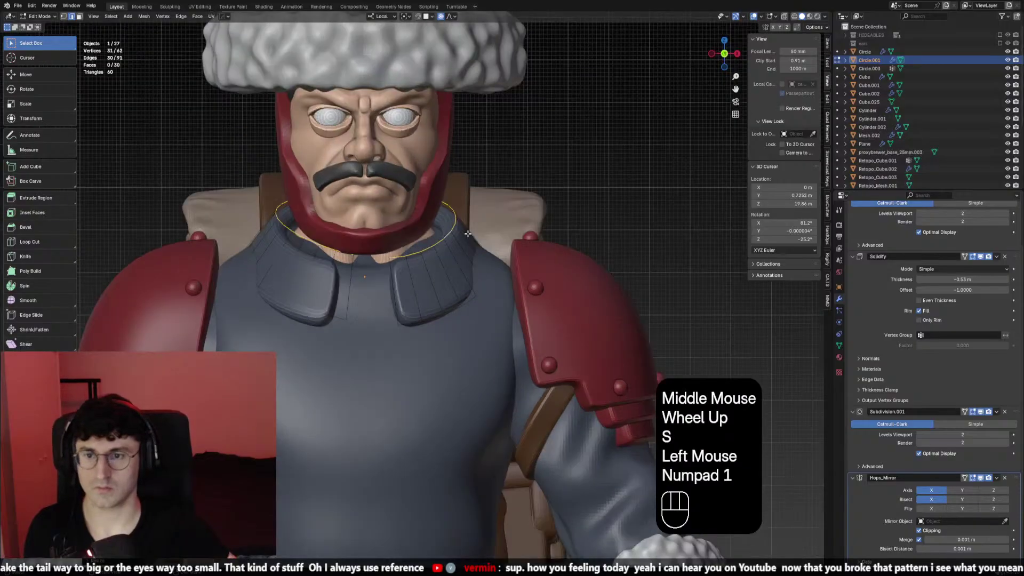
Raise the collar's bottom edge loop about 0.3 m along local Z with proportional editing
{"action": "scroll", "coordinate": [449, 286], "scroll_direction": "down", "scroll_amount": 2}
{"action": "key", "text": "g"}
{"action": "key", "text": "z"}
{"action": "right_click", "coordinate": [487, 287]}
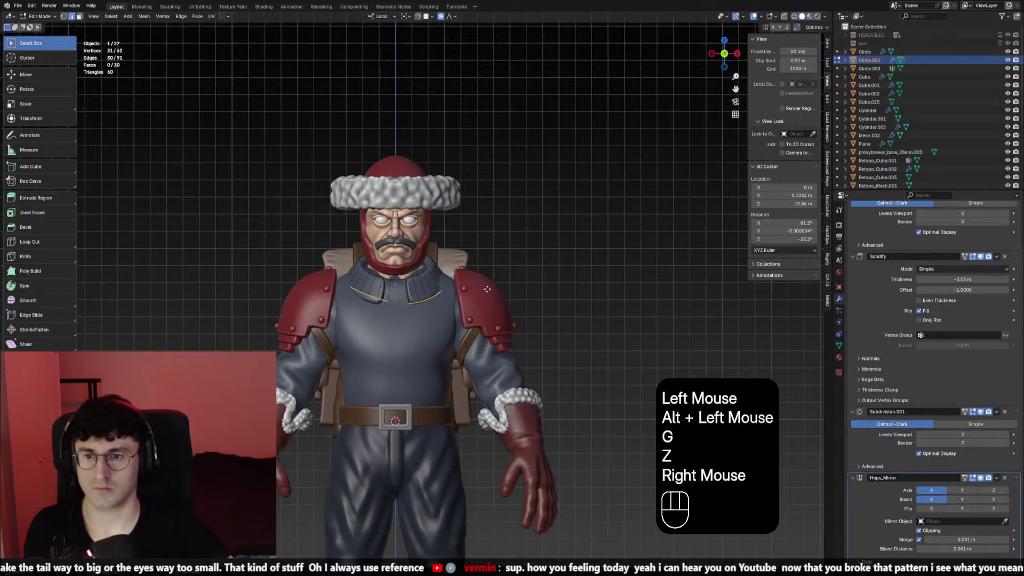
{"action": "key", "text": "g"}
{"action": "key", "text": "z"}
{"action": "scroll", "coordinate": [495, 276], "scroll_direction": "down", "scroll_amount": 1}
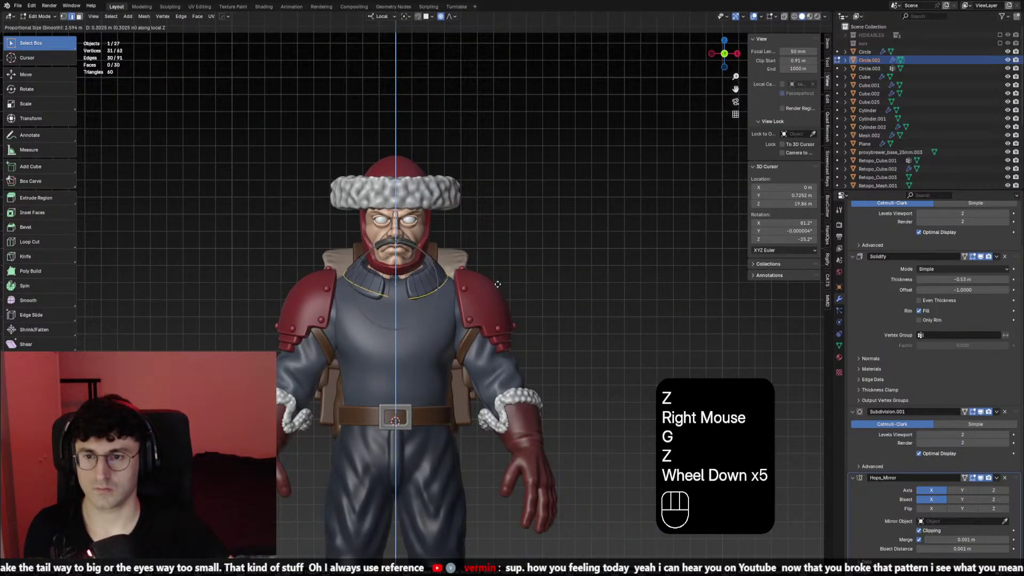
{"action": "left_click", "coordinate": [497, 284]}
Move a vertex at the back of the collar's upper edge about 0.58 m along Y with proportional editing
{"action": "scroll", "coordinate": [496, 291], "scroll_direction": "up", "scroll_amount": 2}
{"action": "middle_click_drag", "start_coordinate": [496, 291], "coordinate": [515, 221]}
{"action": "key", "text": "Tab"}
{"action": "key", "text": "Tab"}
{"action": "key", "text": "1"}
{"action": "left_click", "coordinate": [470, 267]}
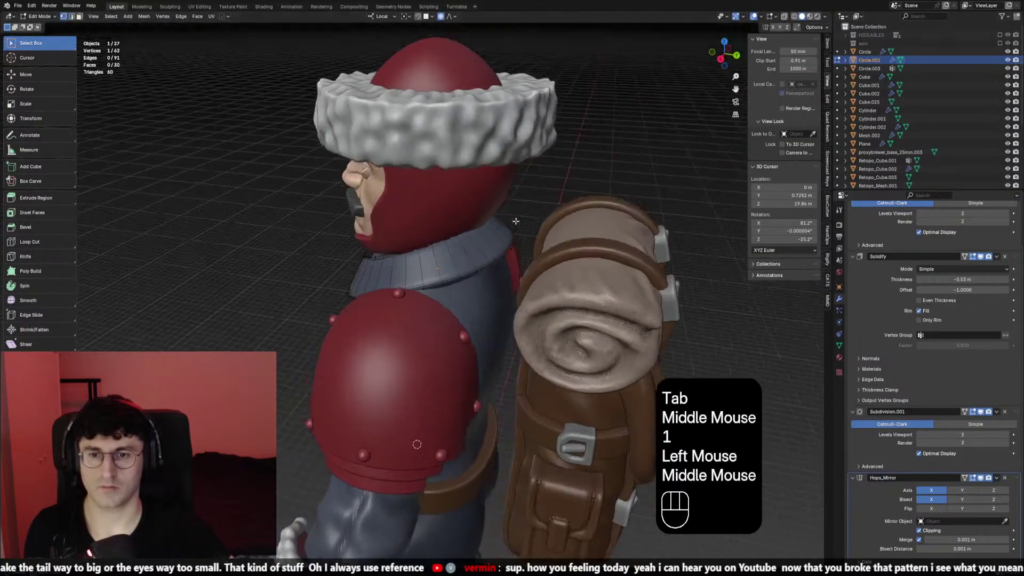
{"action": "key", "text": "g"}
{"action": "key", "text": "y"}
{"action": "right_click", "coordinate": [544, 227]}
{"action": "left_click", "coordinate": [455, 218]}
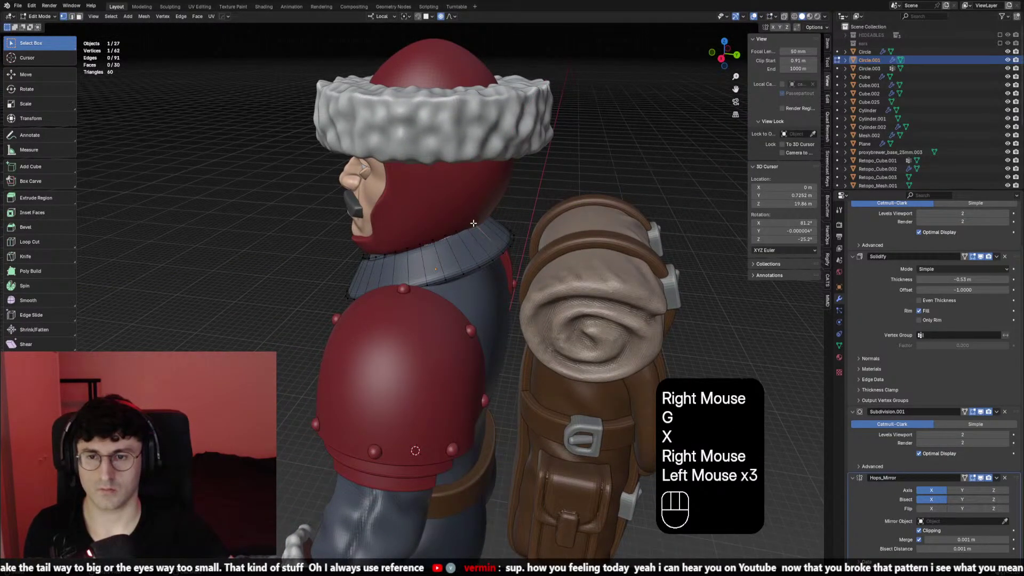
{"action": "key", "text": "y"}
{"action": "right_click", "coordinate": [512, 228]}
{"action": "key", "text": "g"}
{"action": "key", "text": "y"}
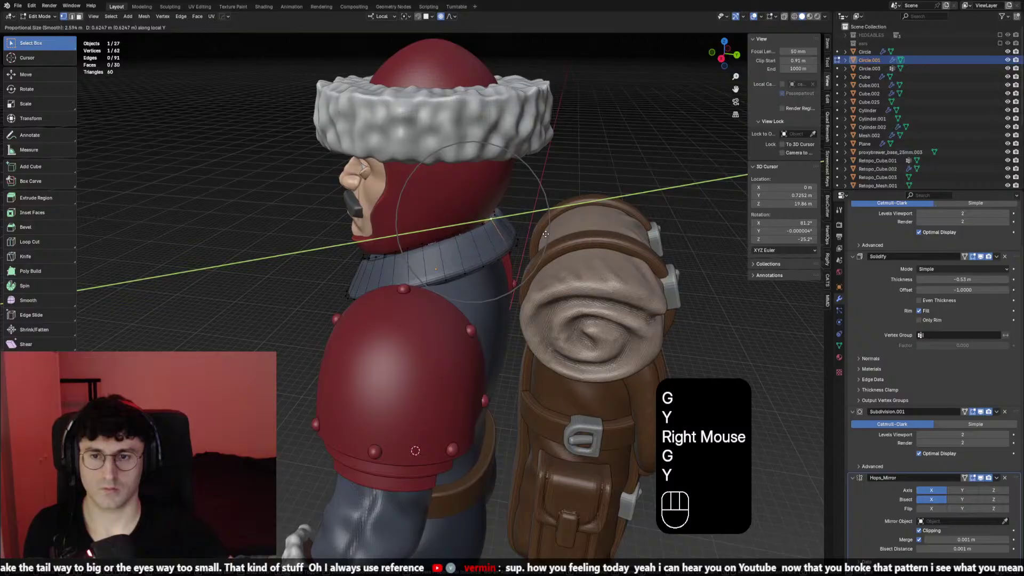
{"action": "scroll", "coordinate": [546, 234], "scroll_direction": "down", "scroll_amount": 2}
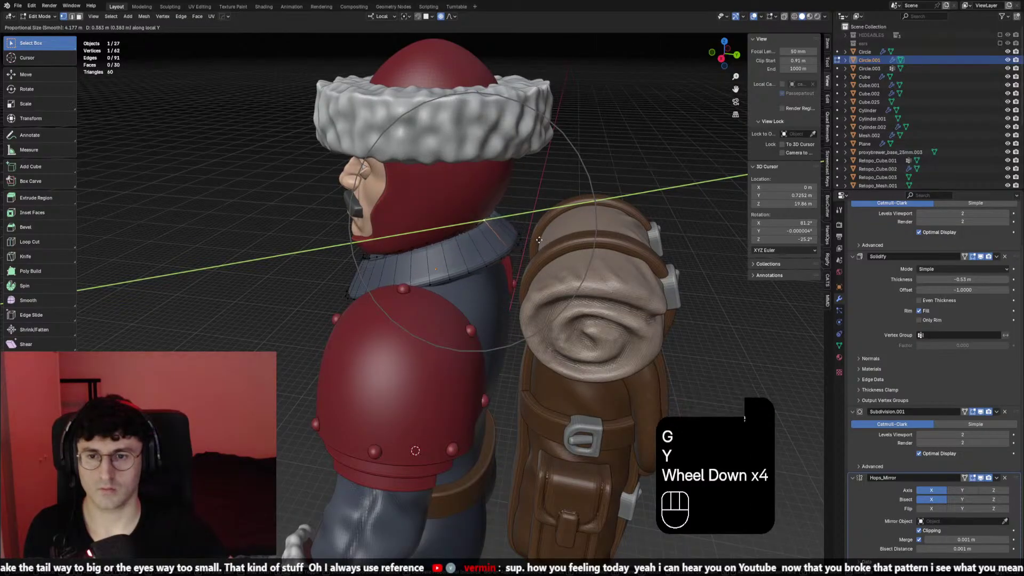
{"action": "left_click", "coordinate": [539, 240]}
Adjust the height of the vertex at the collar's lower back edge along Z with a larger proportional editing radius
{"action": "middle_click_drag", "start_coordinate": [539, 240], "coordinate": [481, 233]}
{"action": "left_click", "coordinate": [529, 263]}
{"action": "key", "text": "g"}
{"action": "key", "text": "z"}
{"action": "scroll", "coordinate": [530, 266], "scroll_direction": "down", "scroll_amount": 3}
{"action": "scroll", "coordinate": [530, 266], "scroll_direction": "down", "scroll_amount": 1}
{"action": "left_click", "coordinate": [530, 266]}
{"action": "scroll", "coordinate": [512, 250], "scroll_direction": "down", "scroll_amount": 1}
Move the vertex at the collar's upper back edge forward along Y, toward the neck
{"action": "left_click", "coordinate": [481, 234]}
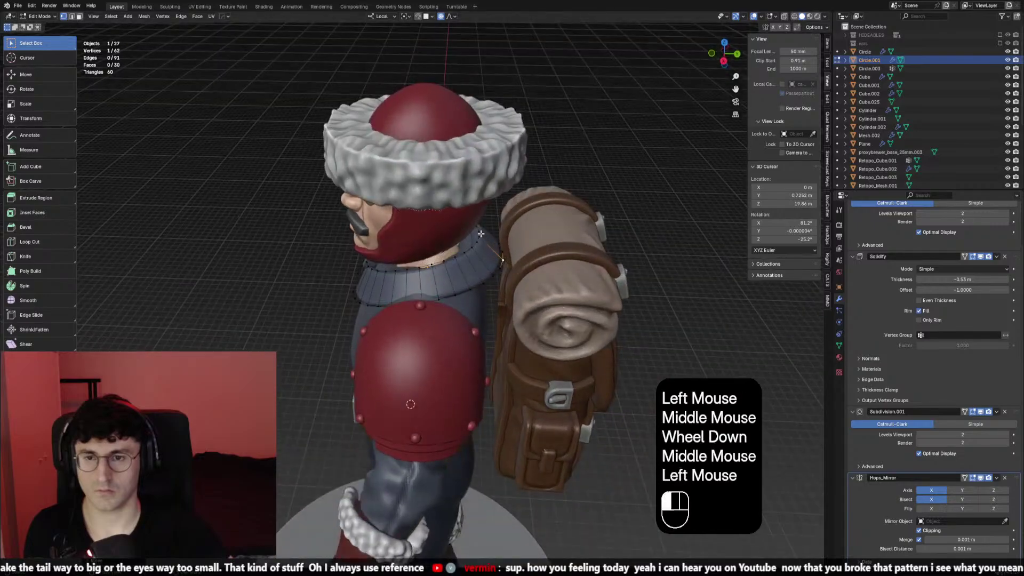
{"action": "key", "text": "g"}
{"action": "key", "text": "y"}
{"action": "right_click", "coordinate": [475, 233]}
{"action": "key", "text": "g"}
{"action": "key", "text": "y"}
{"action": "key", "text": "y"}
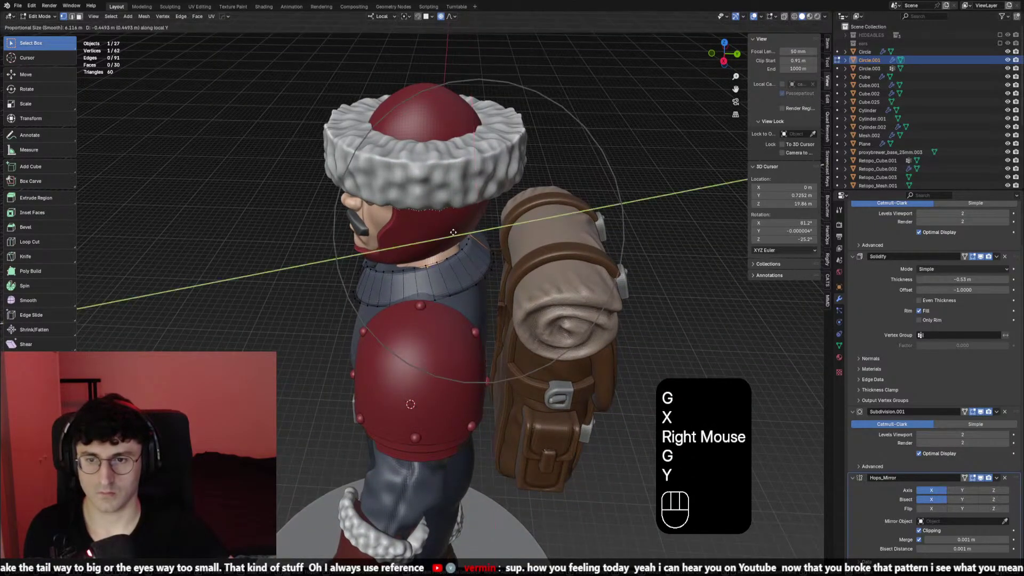
{"action": "left_click", "coordinate": [467, 233]}
Shift a vertex at the side of the collar's upper edge along X with proportional editing
{"action": "scroll", "coordinate": [496, 237], "scroll_direction": "up", "scroll_amount": 2}
{"action": "middle_click_drag", "start_coordinate": [467, 233], "coordinate": [421, 304]}
{"action": "scroll", "coordinate": [480, 208], "scroll_direction": "down", "scroll_amount": 1}
{"action": "key", "text": "KP_1"}
{"action": "double_click", "coordinate": [445, 234]}
{"action": "key", "text": "g"}
{"action": "key", "text": "x"}
{"action": "scroll", "coordinate": [479, 238], "scroll_direction": "down", "scroll_amount": 1}
{"action": "left_click", "coordinate": [479, 238]}
Adjust a vertex at the side of the collar's outer edge along Z with proportional editing
{"action": "scroll", "coordinate": [479, 238], "scroll_direction": "down", "scroll_amount": 1}
{"action": "left_click", "coordinate": [463, 262]}
{"action": "key", "text": "g"}
{"action": "key", "text": "z"}
{"action": "scroll", "coordinate": [466, 265], "scroll_direction": "up", "scroll_amount": 1}
{"action": "left_click", "coordinate": [465, 265]}
{"action": "left_click", "coordinate": [393, 278]}
{"action": "key", "text": "g"}
{"action": "key", "text": "z"}
{"action": "right_click", "coordinate": [393, 279]}
{"action": "left_click", "coordinate": [393, 279]}
{"action": "key", "text": "KP_1"}
{"action": "key", "text": "g"}
{"action": "scroll", "coordinate": [479, 304], "scroll_direction": "up", "scroll_amount": 2}
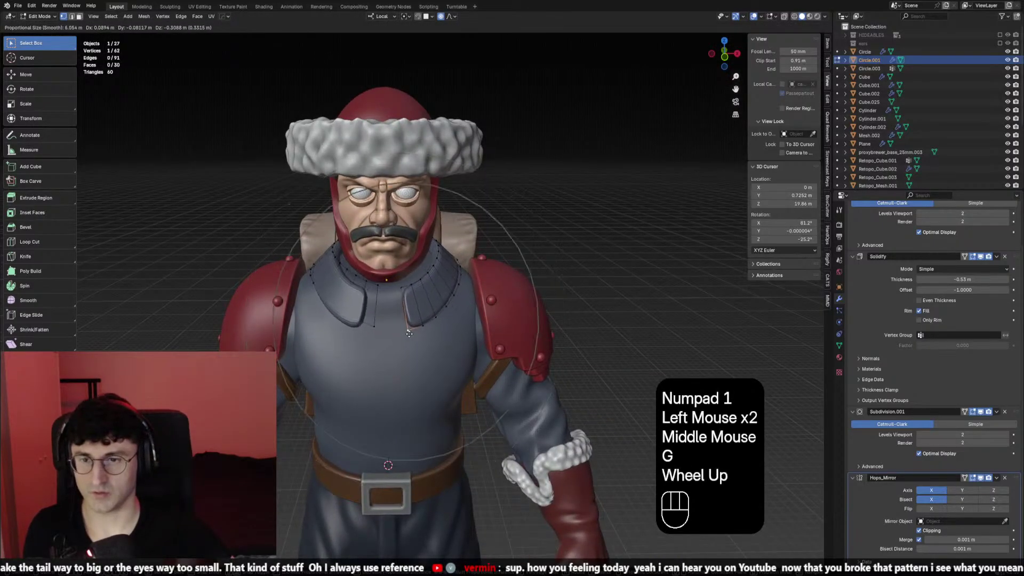
{"action": "right_click", "coordinate": [575, 305]}
{"action": "key", "text": "r"}
{"action": "right_click", "coordinate": [568, 282]}
Select the edge at the collar's front opening and rotate it -7° with proportional editing
{"action": "key", "text": "2"}
{"action": "left_click", "coordinate": [402, 300]}
{"action": "key", "text": "r"}
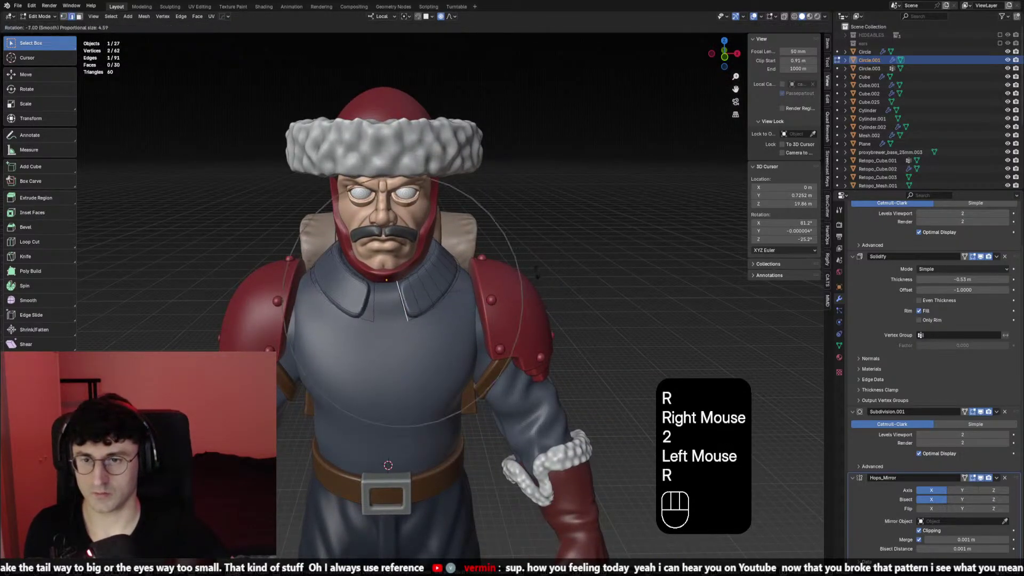
{"action": "left_click", "coordinate": [537, 269]}
Move the collar's front edge slightly to refine the opening, using a reduced proportional editing radius
{"action": "key", "text": "g"}
{"action": "scroll", "coordinate": [537, 272], "scroll_direction": "up", "scroll_amount": 4}
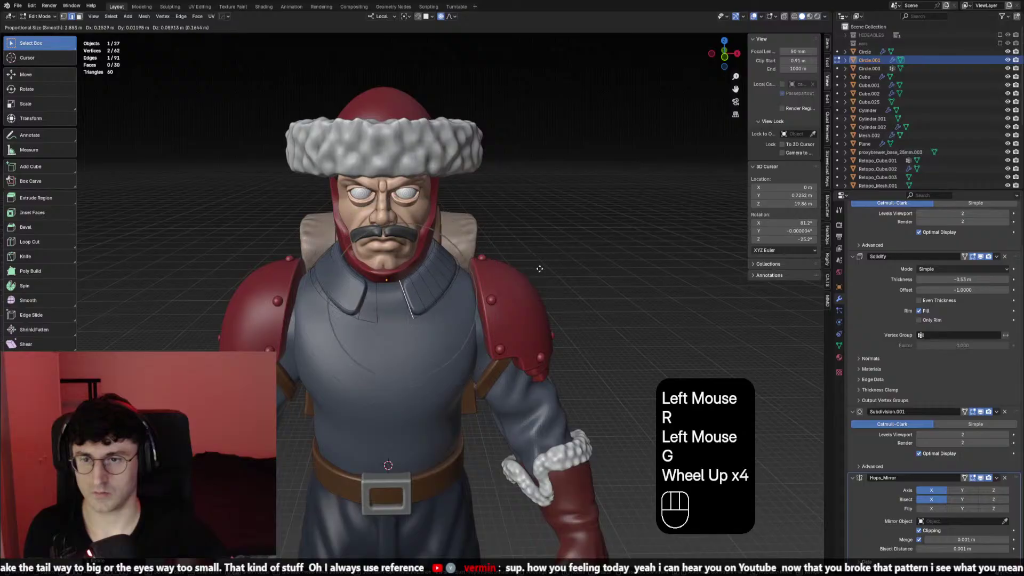
{"action": "scroll", "coordinate": [538, 272], "scroll_direction": "down", "scroll_amount": 1}
{"action": "right_click", "coordinate": [538, 273]}
{"action": "key", "text": "g"}
{"action": "left_click", "coordinate": [536, 276]}
{"action": "scroll", "coordinate": [537, 277], "scroll_direction": "down", "scroll_amount": 1}
{"action": "middle_click", "coordinate": [538, 275]}
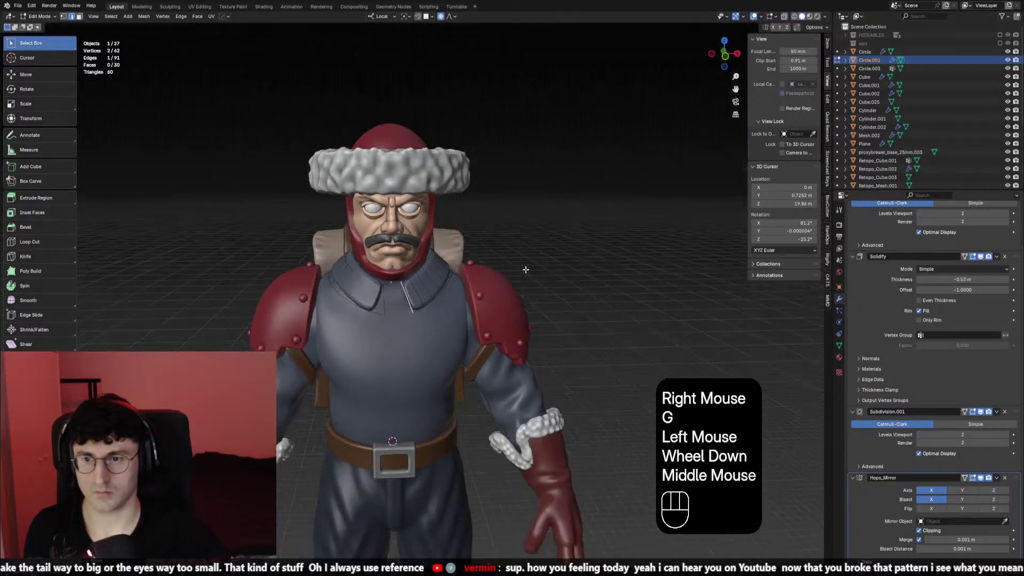
Examine the collar's shape around the neck from the front and side, with and without its editable mesh
{"action": "key", "text": "KP_1"}
{"action": "key", "text": "Tab"}
{"action": "left_click", "coordinate": [545, 271]}
{"action": "scroll", "coordinate": [455, 255], "scroll_direction": "up", "scroll_amount": 2}
{"action": "middle_click_drag", "start_coordinate": [456, 254], "coordinate": [411, 280]}
{"action": "left_click", "coordinate": [410, 280]}
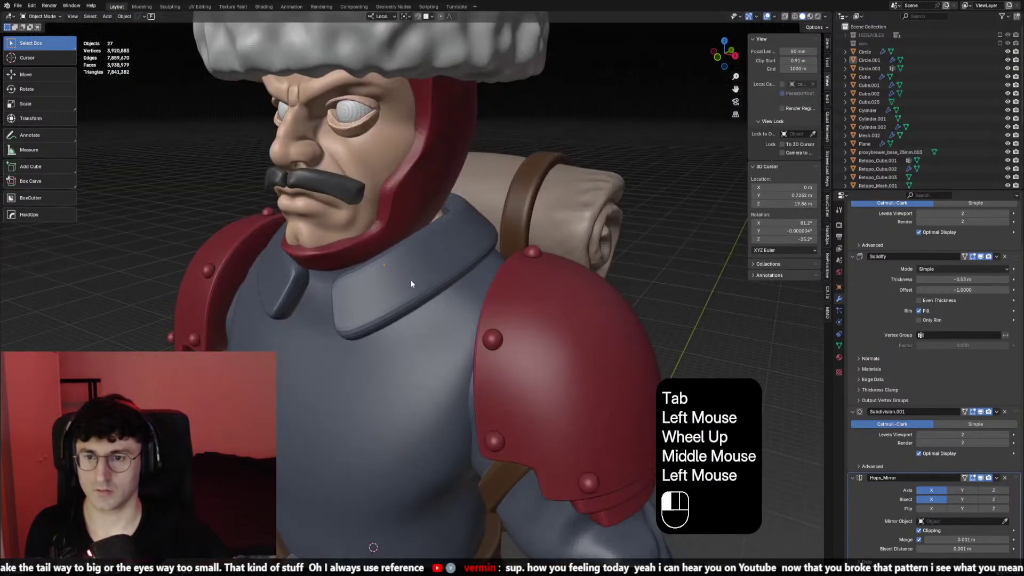
{"action": "key", "text": "Tab"}
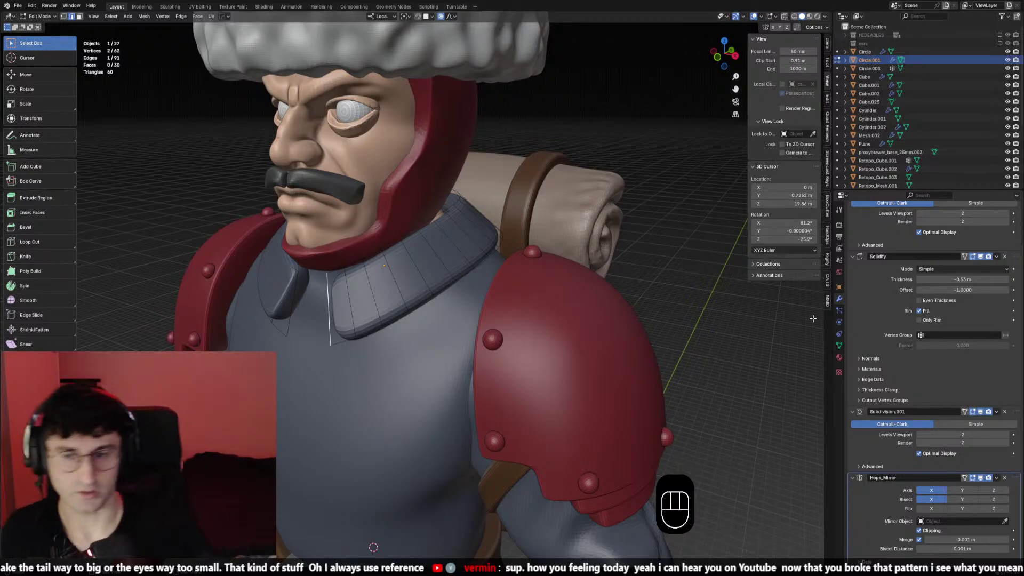
{"action": "scroll", "coordinate": [751, 391], "scroll_direction": "down", "scroll_amount": 3}
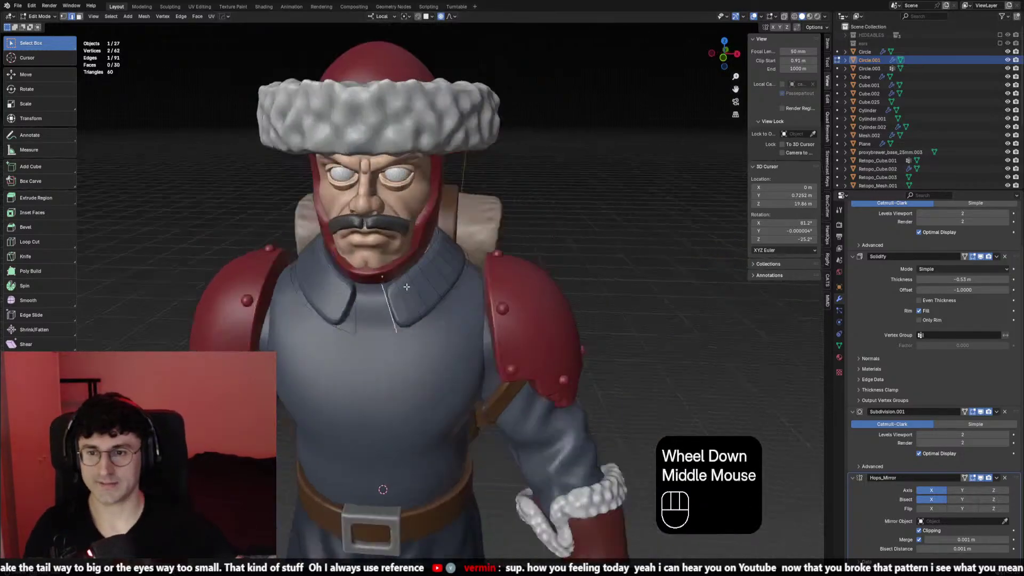
{"action": "middle_click_drag", "start_coordinate": [752, 391], "coordinate": [693, 373]}
{"action": "key", "text": "KP_1"}
{"action": "middle_click_drag", "start_coordinate": [395, 299], "coordinate": [421, 291]}
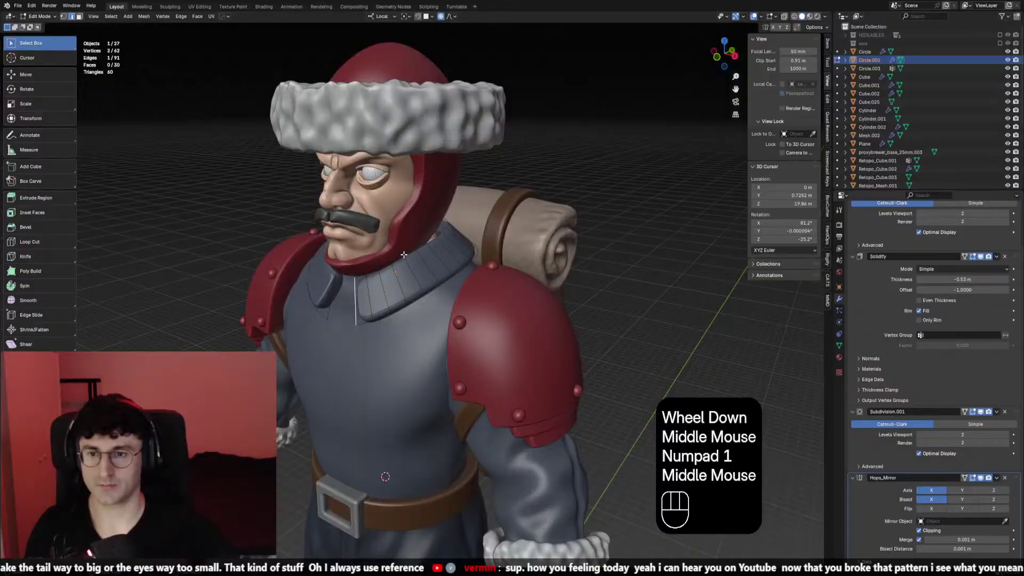
Move a vertex at the side of the collar's lower edge with proportional editing to fit the shoulder
{"action": "key", "text": "1"}
{"action": "left_click", "coordinate": [404, 255]}
{"action": "middle_click_drag", "start_coordinate": [414, 254], "coordinate": [414, 313]}
{"action": "left_click", "coordinate": [433, 295]}
{"action": "middle_click", "coordinate": [433, 295]}
{"action": "key", "text": "g"}
{"action": "right_click", "coordinate": [419, 310]}
{"action": "key", "text": "g"}
{"action": "scroll", "coordinate": [413, 313], "scroll_direction": "down", "scroll_amount": 2}
{"action": "left_click", "coordinate": [412, 313]}
{"action": "key", "text": "KP_1"}
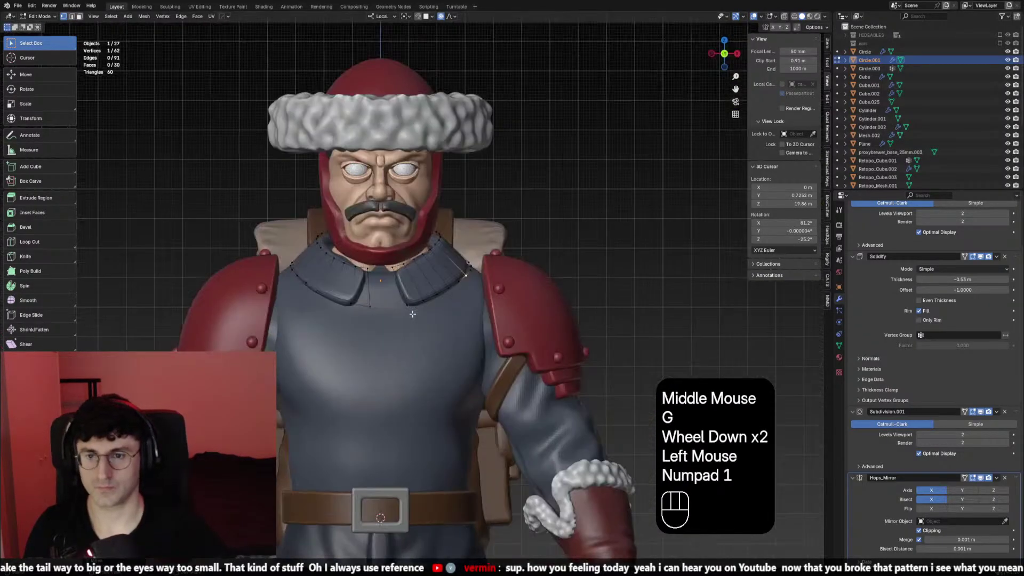
Finish editing the collar mesh, select the shirt torso and switch it to Sculpt Mode
{"action": "key", "text": "Tab"}
{"action": "scroll", "coordinate": [427, 312], "scroll_direction": "down", "scroll_amount": 2}
{"action": "left_click", "coordinate": [437, 312]}
{"action": "scroll", "coordinate": [438, 312], "scroll_direction": "up", "scroll_amount": 1}
{"action": "left_click", "coordinate": [41, 16]}
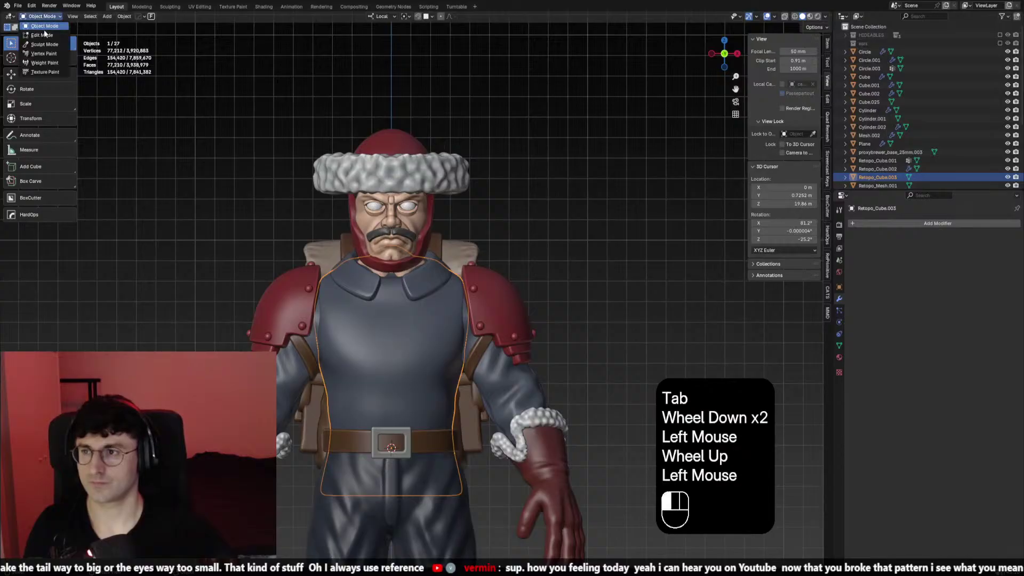
{"action": "left_click", "coordinate": [45, 44]}
{"action": "scroll", "coordinate": [61, 235], "scroll_direction": "up", "scroll_amount": 1}
Pull in the shirt's shoulder beside the collar with the Elastic Deform brush, undoing the first stroke
{"action": "left_click", "coordinate": [53, 278]}
{"action": "middle_click_drag", "start_coordinate": [478, 288], "coordinate": [451, 299]}
{"action": "key", "text": "f"}
{"action": "left_click", "coordinate": [450, 298]}
{"action": "left_click_drag", "start_coordinate": [450, 298], "coordinate": [455, 289]}
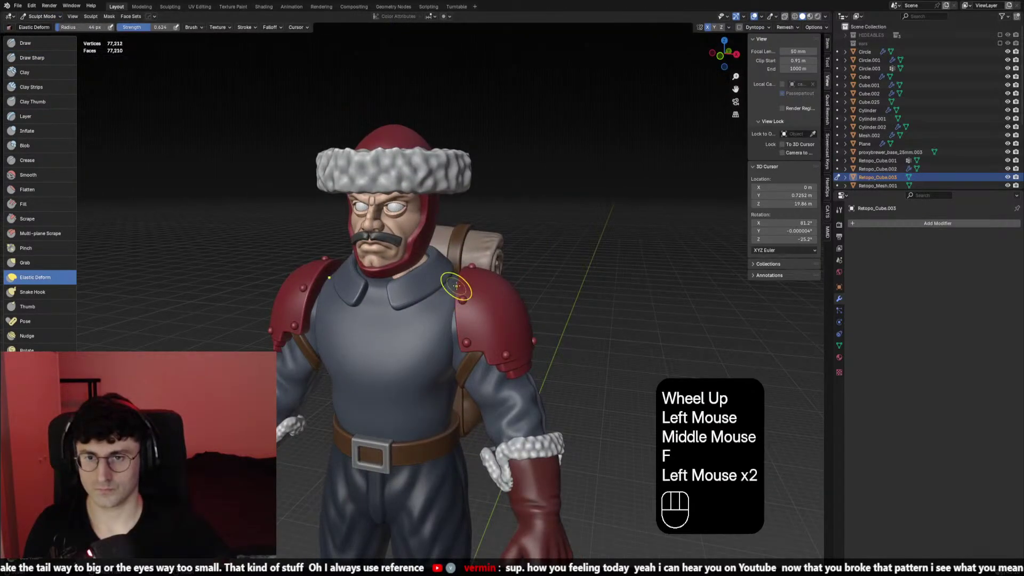
{"action": "key", "text": "ctrl+z"}
{"action": "key", "text": "f"}
{"action": "left_click", "coordinate": [468, 278]}
{"action": "middle_click_drag", "start_coordinate": [456, 286], "coordinate": [464, 277]}
{"action": "left_click_drag", "start_coordinate": [460, 279], "coordinate": [451, 280]}
Adjust the shirt's rear shoulder between the collar and the shoulder plate with Elastic Deform at a 49 px radius
{"action": "mouse_move", "coordinate": [451, 283]}
{"action": "middle_mouse_down"}
{"action": "mouse_move", "coordinate": [318, 288]}
{"action": "mouse_move", "coordinate": [377, 309]}
{"action": "middle_mouse_up"}
{"action": "key", "text": "f"}
{"action": "left_click", "coordinate": [377, 309]}
{"action": "left_click_drag", "start_coordinate": [377, 309], "coordinate": [375, 303]}
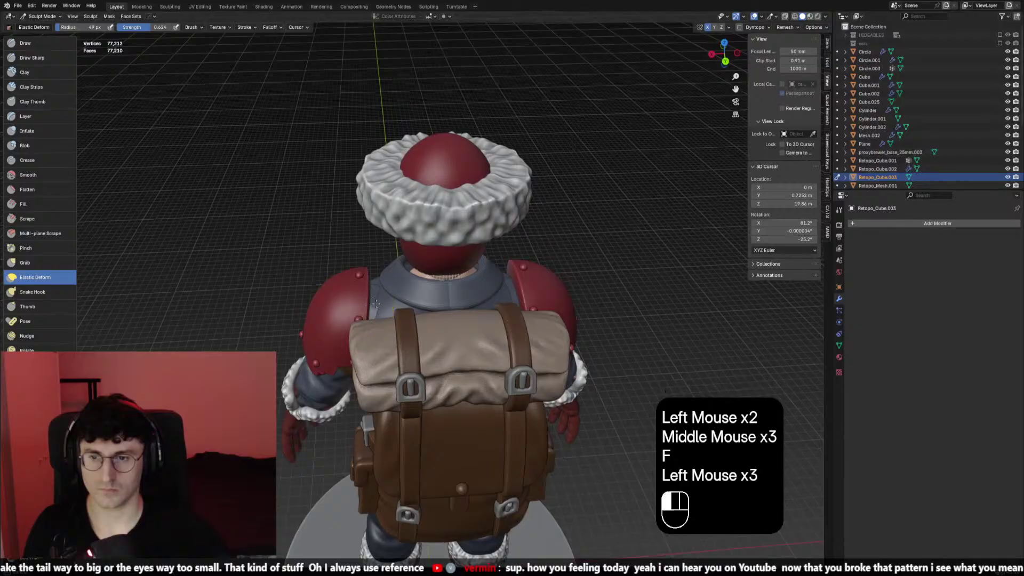
{"action": "left_click", "coordinate": [376, 303]}
{"action": "middle_click_drag", "start_coordinate": [376, 303], "coordinate": [493, 297]}
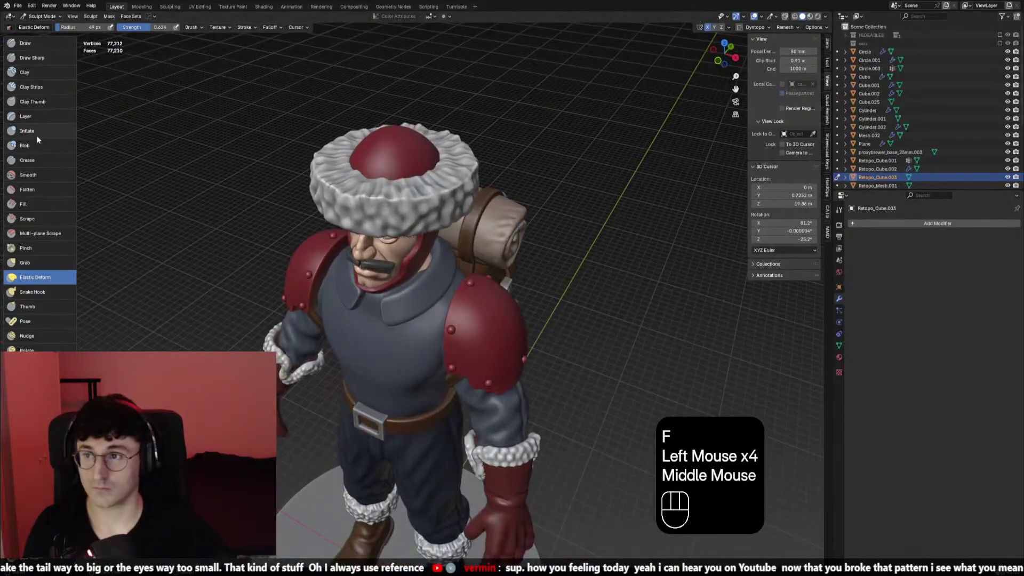
Switch to the Crease brush with strength 0.345 and smooth the shirt's back beside the shoulder plate
{"action": "left_click", "coordinate": [35, 160]}
{"action": "mouse_move", "coordinate": [277, 304]}
{"action": "middle_mouse_down"}
{"action": "mouse_move", "coordinate": [372, 310]}
{"action": "mouse_move", "coordinate": [397, 325]}
{"action": "mouse_move", "coordinate": [411, 317]}
{"action": "middle_mouse_up"}
{"action": "key", "text": "ctrl+z"}
{"action": "key", "text": "shift+f"}
{"action": "left_click", "coordinate": [374, 305]}
{"action": "left_click", "coordinate": [411, 317], "text": "ctrl"}
{"action": "key", "text": "ctrl+z"}
{"action": "left_click", "coordinate": [412, 317], "text": "shift"}
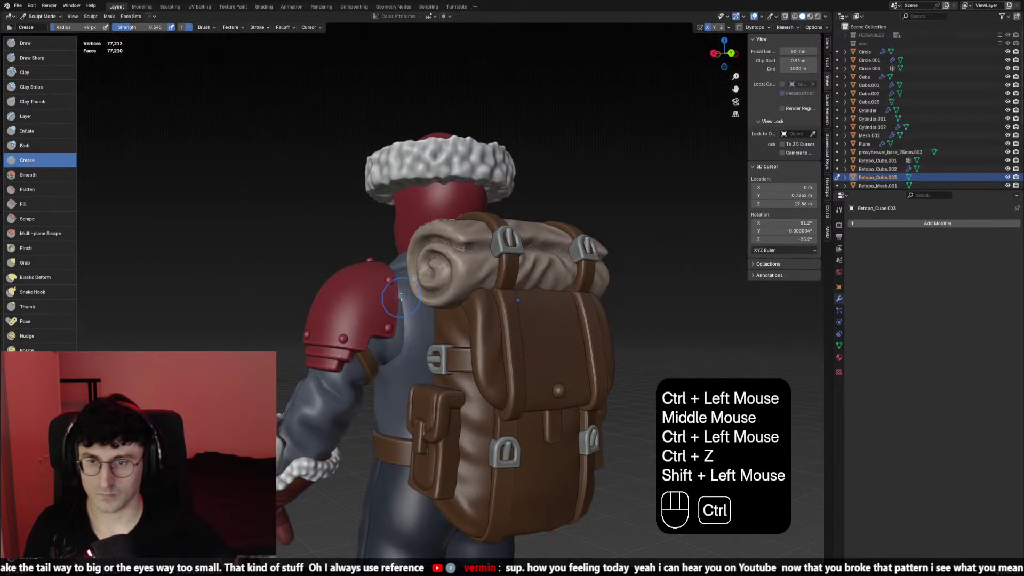
Raise a crease along the shirt's rear armhole edge with the inverted Crease brush at 54 px and smooth beside it
{"action": "left_click", "coordinate": [400, 349], "text": "ctrl"}
{"action": "key", "text": "ctrl+z"}
{"action": "left_click", "coordinate": [394, 356], "text": "ctrl"}
{"action": "key", "text": "ctrl+z"}
{"action": "key", "text": "f"}
{"action": "left_click", "coordinate": [395, 360]}
{"action": "left_click", "coordinate": [391, 363], "text": "ctrl"}
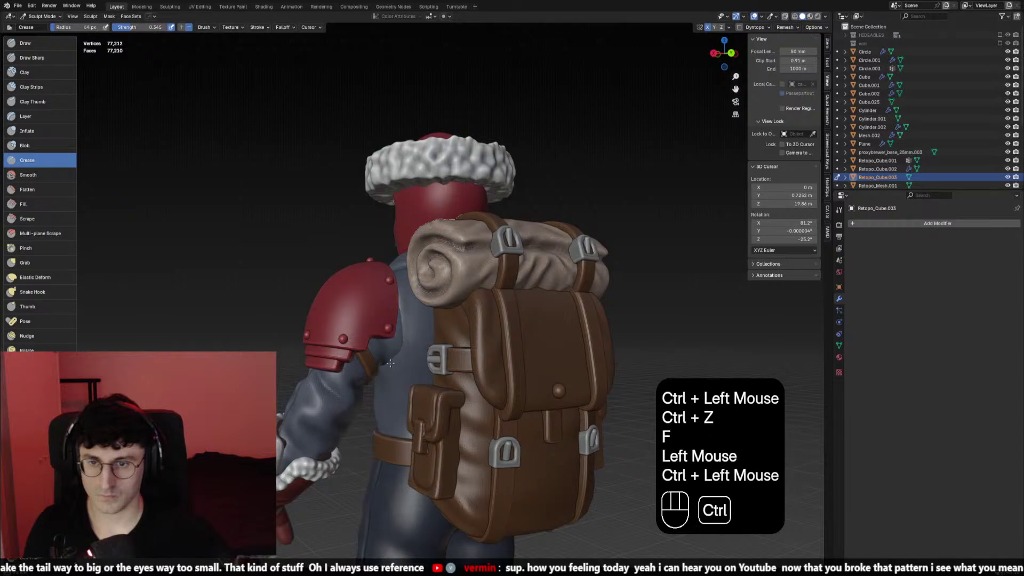
{"action": "key", "text": "ctrl+z"}
{"action": "left_click_drag", "start_coordinate": [396, 288], "coordinate": [398, 347], "text": "ctrl"}
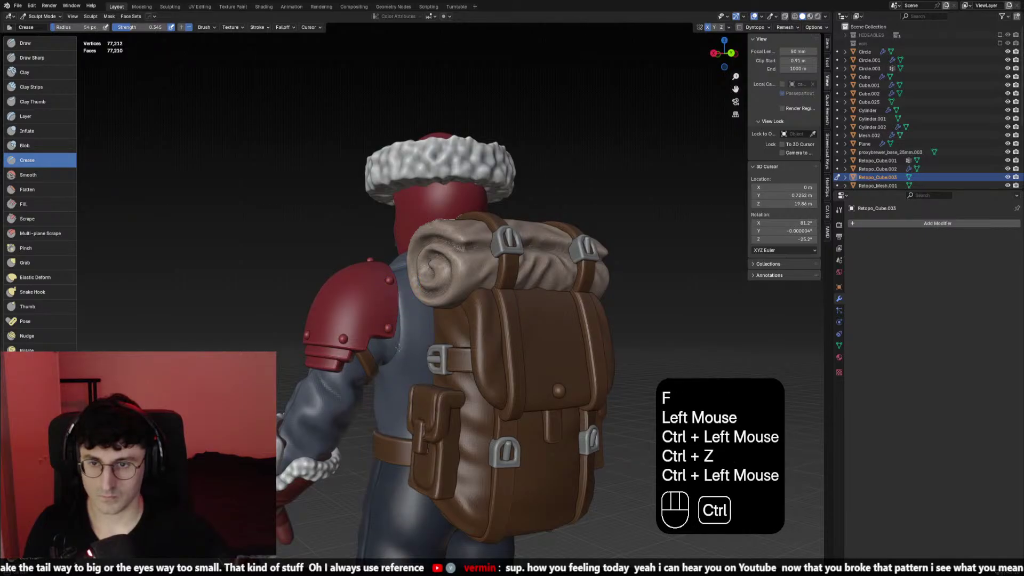
{"action": "left_click", "coordinate": [413, 301], "text": "shift"}
Try to smooth and crease the shirt's front armhole edge beside the shoulder plate
{"action": "middle_click_drag", "start_coordinate": [413, 302], "coordinate": [450, 318]}
{"action": "key", "text": "f"}
{"action": "left_click", "coordinate": [451, 318]}
{"action": "left_click", "coordinate": [451, 317], "text": "shift"}
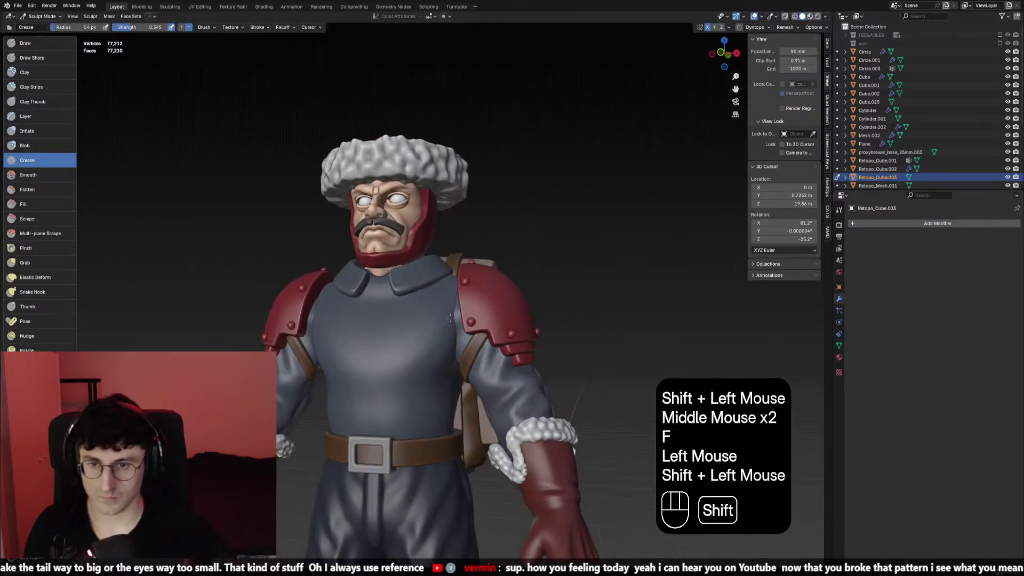
{"action": "key", "text": "ctrl+z"}
{"action": "left_click_drag", "start_coordinate": [451, 302], "coordinate": [452, 391], "text": "ctrl"}
{"action": "key", "text": "ctrl+z"}
Smooth the shirt's front armhole edge where it meets the shoulder plate
{"action": "middle_click_drag", "start_coordinate": [450, 320], "coordinate": [446, 310]}
{"action": "left_click", "coordinate": [446, 309], "text": "shift"}
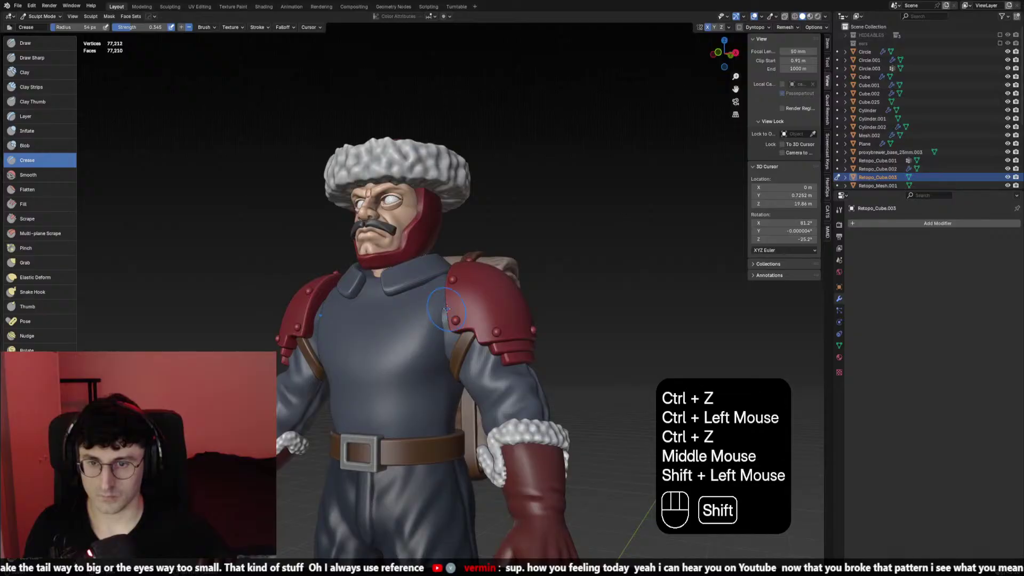
{"action": "left_click", "coordinate": [447, 310], "text": "shift"}
In front view, raise a crease down the shirt's front armhole edge with the inverted Crease brush, redoing the stroke until it fits
{"action": "scroll", "coordinate": [446, 310], "scroll_direction": "down", "scroll_amount": 1, "text": "shift"}
{"action": "scroll", "coordinate": [446, 309], "scroll_direction": "down", "scroll_amount": 1}
{"action": "key", "text": "KP_1"}
{"action": "scroll", "coordinate": [469, 348], "scroll_direction": "up", "scroll_amount": 2}
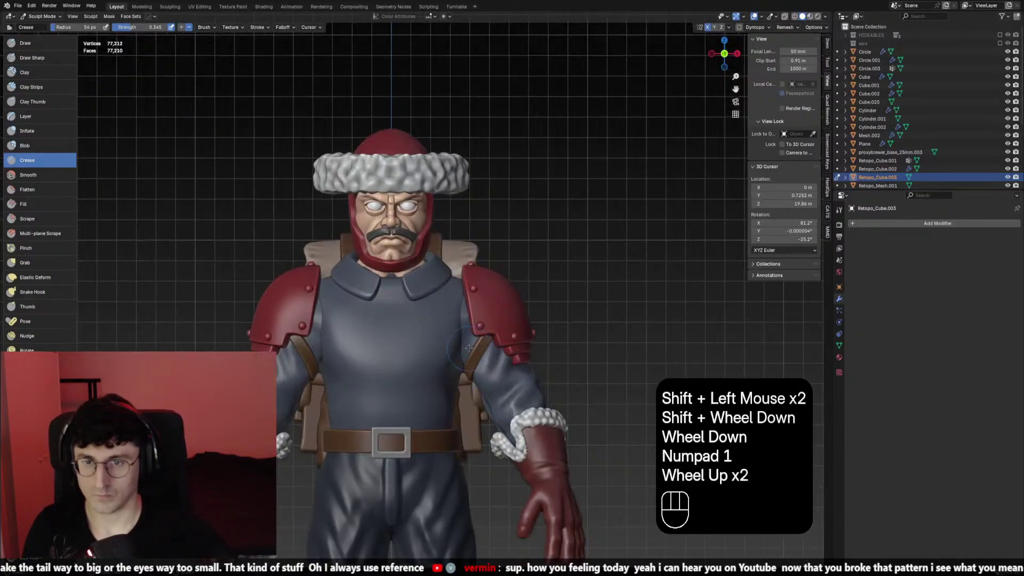
{"action": "key", "text": "f"}
{"action": "left_click", "coordinate": [460, 295]}
{"action": "left_click_drag", "start_coordinate": [461, 299], "coordinate": [455, 352], "text": "ctrl"}
{"action": "key", "text": "ctrl+z"}
{"action": "left_click_drag", "start_coordinate": [462, 301], "coordinate": [456, 347], "text": "ctrl"}
{"action": "key", "text": "ctrl+z"}
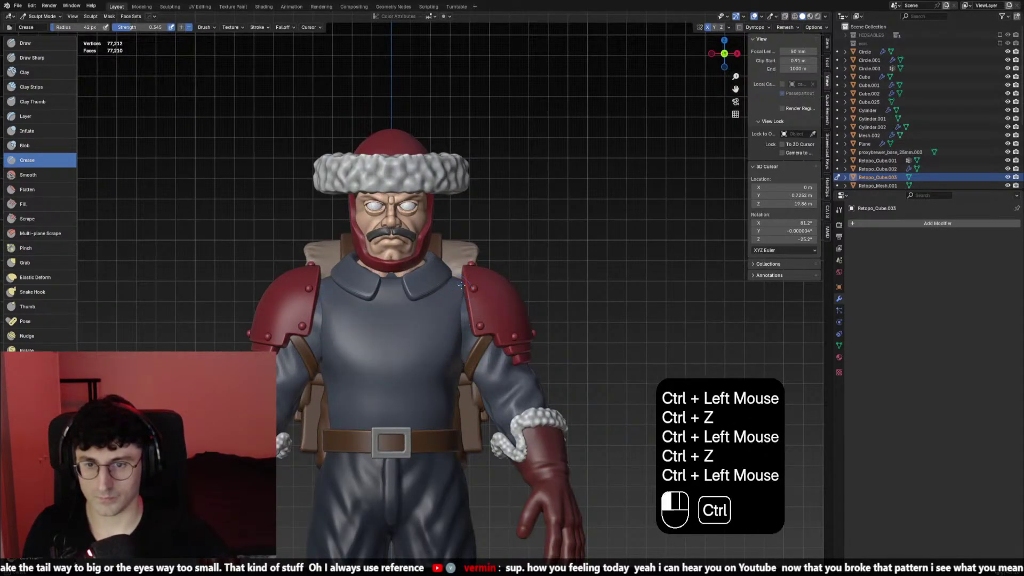
{"action": "left_click", "coordinate": [466, 287], "text": "shift"}
{"action": "left_click_drag", "start_coordinate": [464, 292], "coordinate": [458, 352], "text": "ctrl"}
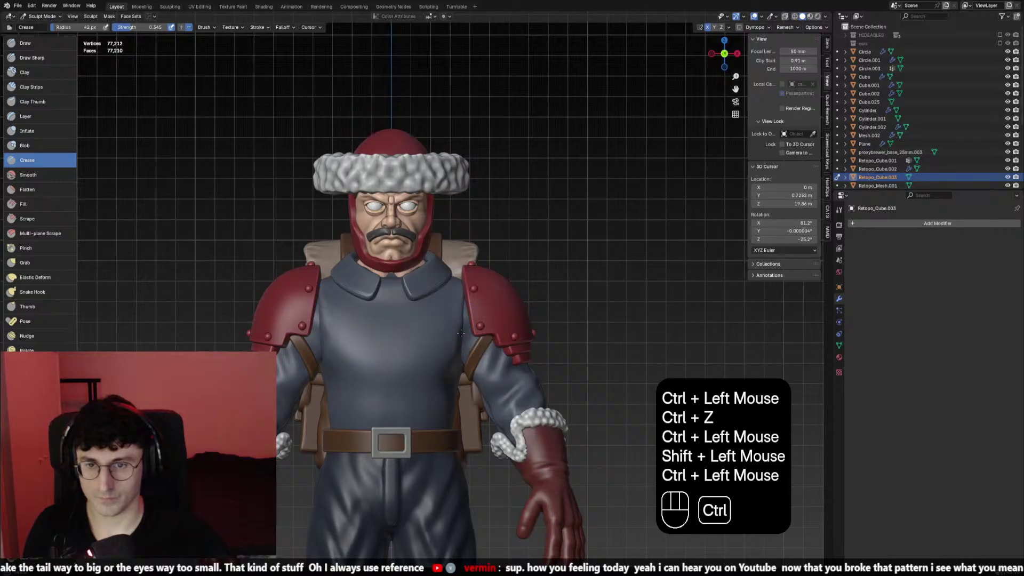
{"action": "key", "text": "ctrl+z"}
{"action": "left_click_drag", "start_coordinate": [466, 299], "coordinate": [462, 379], "text": "ctrl"}
Adjust the shirt's armhole edge and shoulder top against the shoulder plate with Elastic Deform
{"action": "left_click", "coordinate": [36, 277]}
{"action": "middle_click_drag", "start_coordinate": [464, 331], "coordinate": [476, 348]}
{"action": "key", "text": "f"}
{"action": "left_click", "coordinate": [459, 311]}
{"action": "left_click", "coordinate": [467, 330]}
{"action": "key", "text": "f"}
{"action": "left_click", "coordinate": [461, 348]}
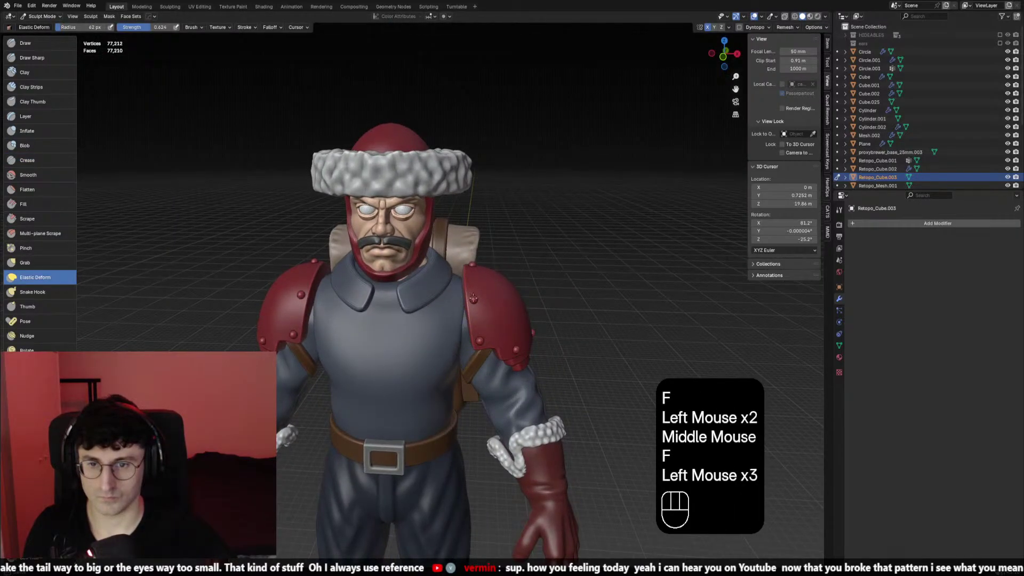
{"action": "middle_click_drag", "start_coordinate": [466, 296], "coordinate": [463, 286]}
{"action": "key", "text": "f"}
{"action": "left_click", "coordinate": [469, 270]}
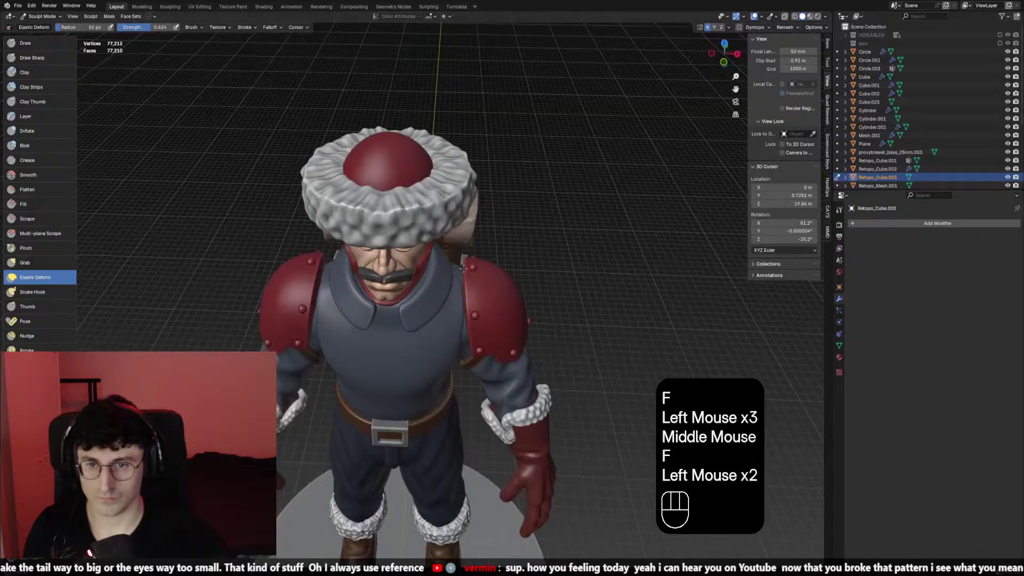
Isolate the shirt torso in local view and smooth the side surface at its armhole
{"action": "key", "text": "KP_1"}
{"action": "key", "text": "KP_Divide"}
{"action": "scroll", "coordinate": [470, 270], "scroll_direction": "down", "scroll_amount": 2}
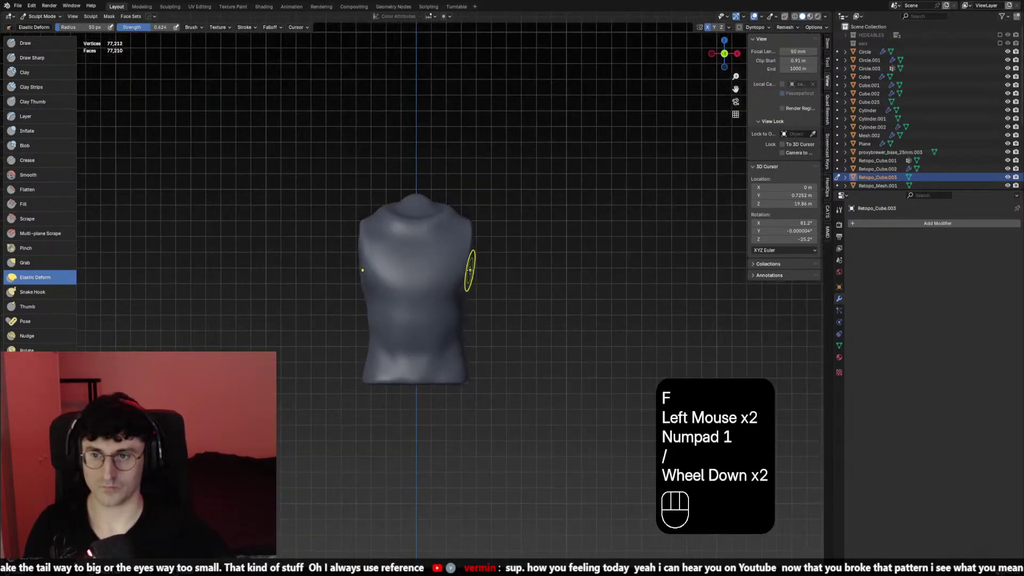
{"action": "middle_click_drag", "start_coordinate": [119, 290], "coordinate": [160, 283], "text": "shift"}
{"action": "middle_click_drag", "start_coordinate": [160, 282], "coordinate": [424, 261]}
{"action": "left_click", "coordinate": [423, 260], "text": "shift"}
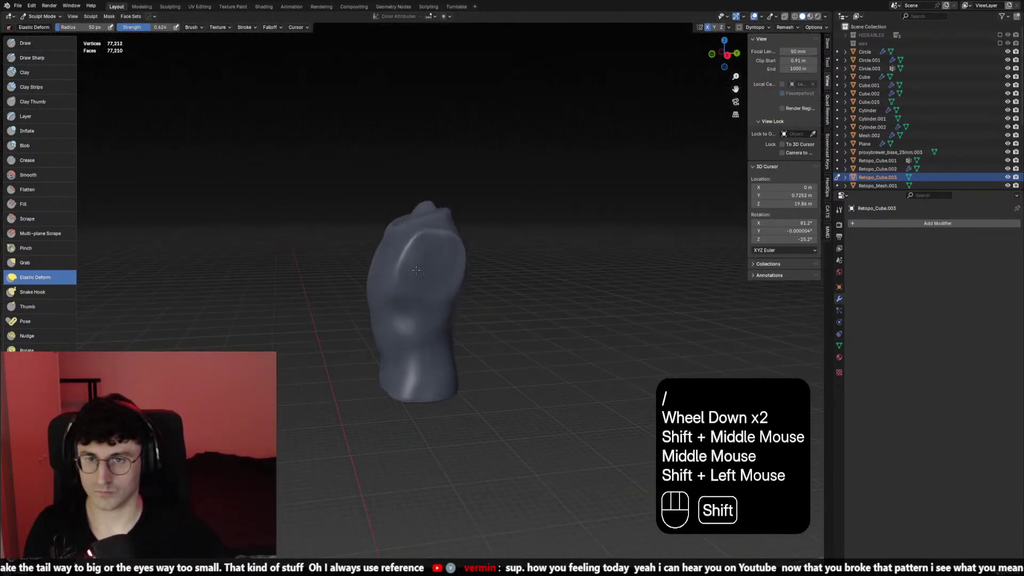
Set the Crease brush strength to 0.242 and try raising a ridge along the armhole's rim
{"action": "left_click", "coordinate": [8, 159]}
{"action": "scroll", "coordinate": [514, 206], "scroll_direction": "up", "scroll_amount": 1}
{"action": "middle_click_drag", "start_coordinate": [514, 206], "coordinate": [469, 198]}
{"action": "mouse_move", "coordinate": [427, 187]}
{"action": "left_mouse_down", "text": "ctrl"}
{"action": "mouse_move", "coordinate": [448, 190]}
{"action": "mouse_move", "coordinate": [421, 192]}
{"action": "left_mouse_up", "text": "ctrl"}
{"action": "key", "text": "ctrl+z"}
{"action": "key", "text": "shift+f"}
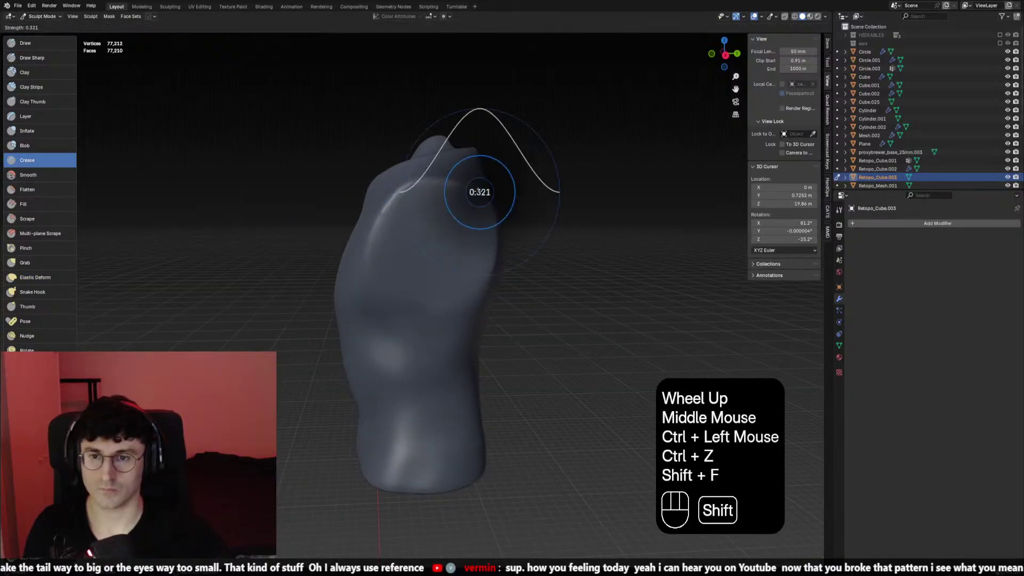
{"action": "left_click", "coordinate": [474, 189]}
{"action": "left_click", "coordinate": [453, 184], "text": "ctrl"}
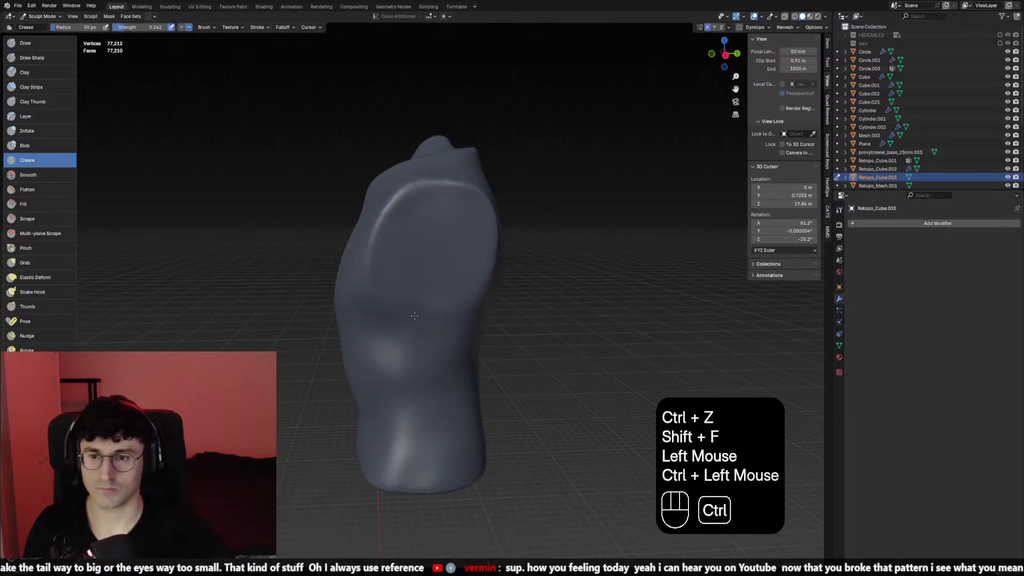
{"action": "key", "text": "ctrl+z"}
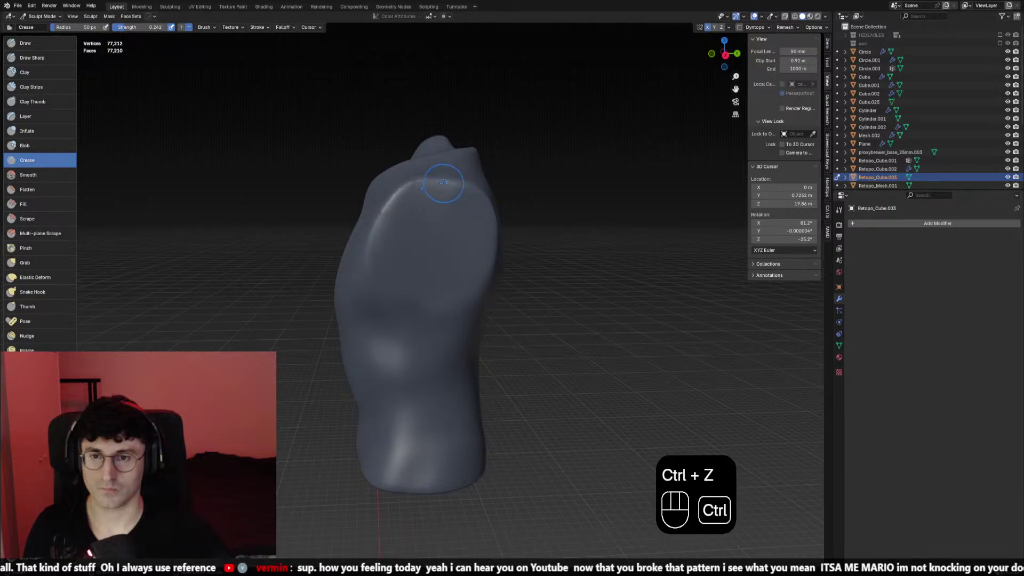
Raise a ridge around the armhole's outline with the inverted Crease brush, and smooth the face inside it at 77 px
{"action": "left_click", "coordinate": [385, 211], "text": "ctrl"}
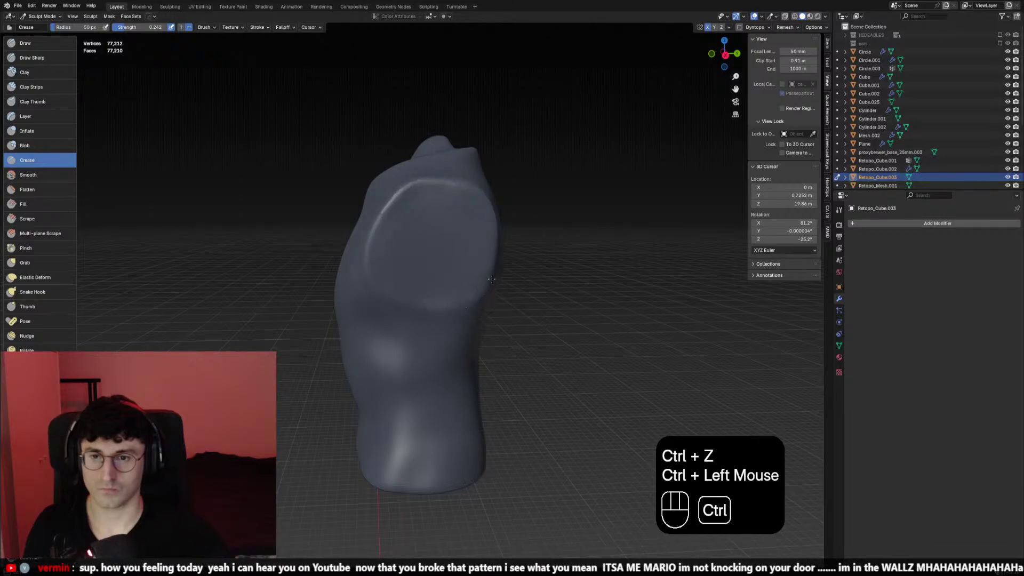
{"action": "left_click_drag", "start_coordinate": [491, 279], "coordinate": [484, 203], "text": "ctrl"}
{"action": "key", "text": "f"}
{"action": "left_click", "coordinate": [488, 196]}
{"action": "left_click_drag", "start_coordinate": [419, 235], "coordinate": [409, 247], "text": "shift"}
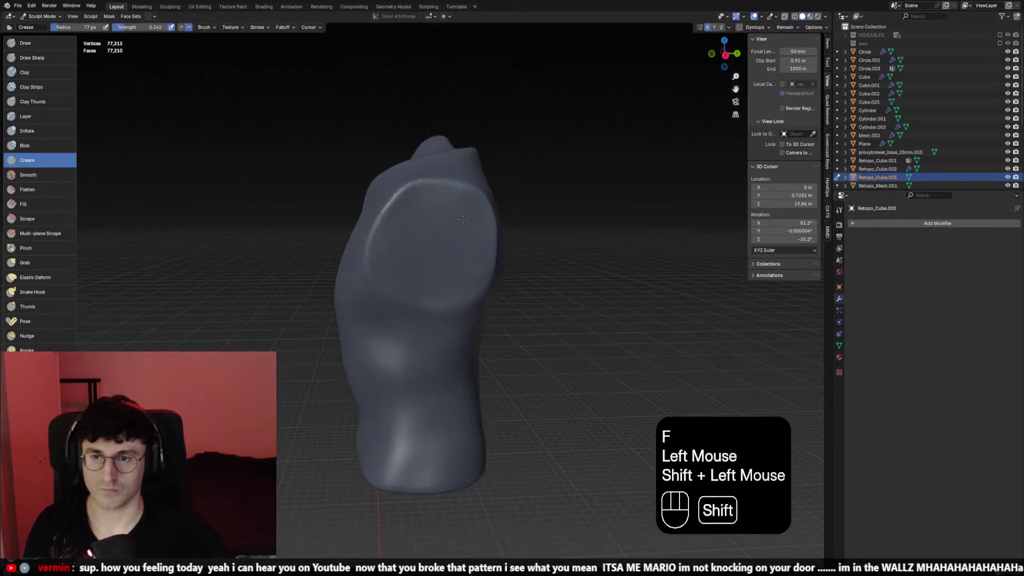
Reshape the armhole's front and upper rim with Elastic Deform at a 73 px radius
{"action": "left_click", "coordinate": [35, 278]}
{"action": "key", "text": "f"}
{"action": "left_click", "coordinate": [373, 216]}
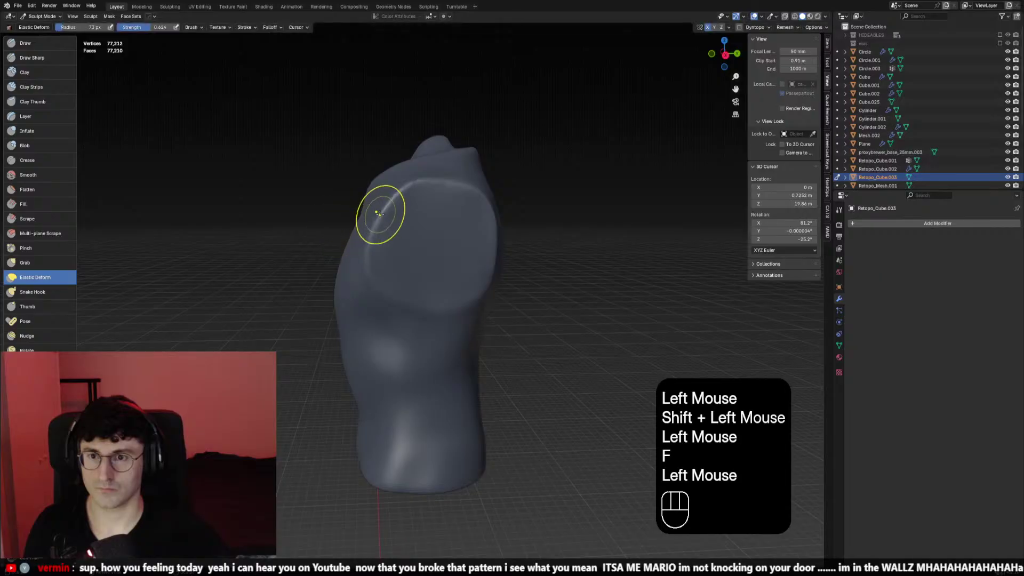
{"action": "left_click", "coordinate": [394, 202]}
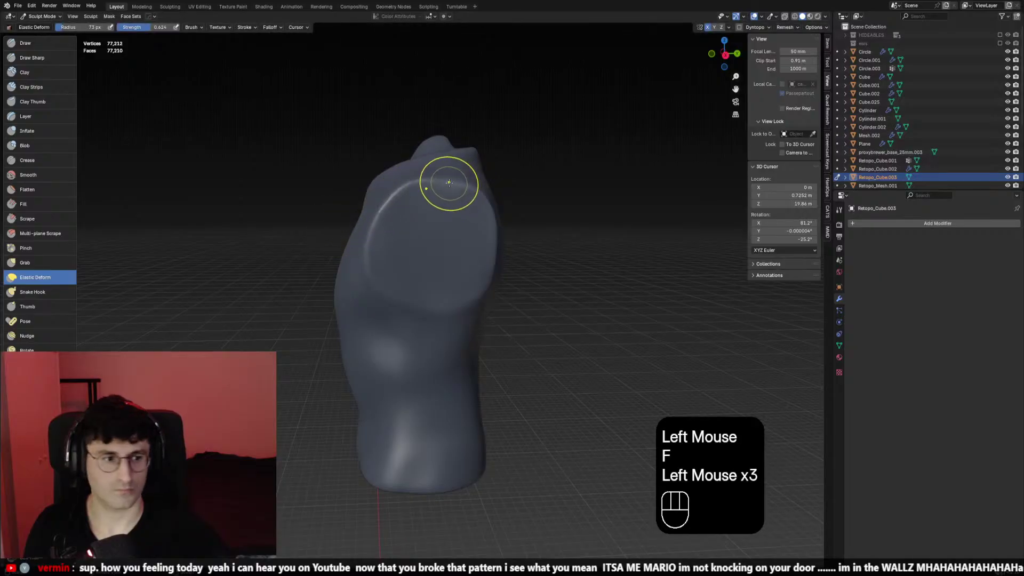
{"action": "key", "text": "f"}
{"action": "left_click", "coordinate": [480, 196]}
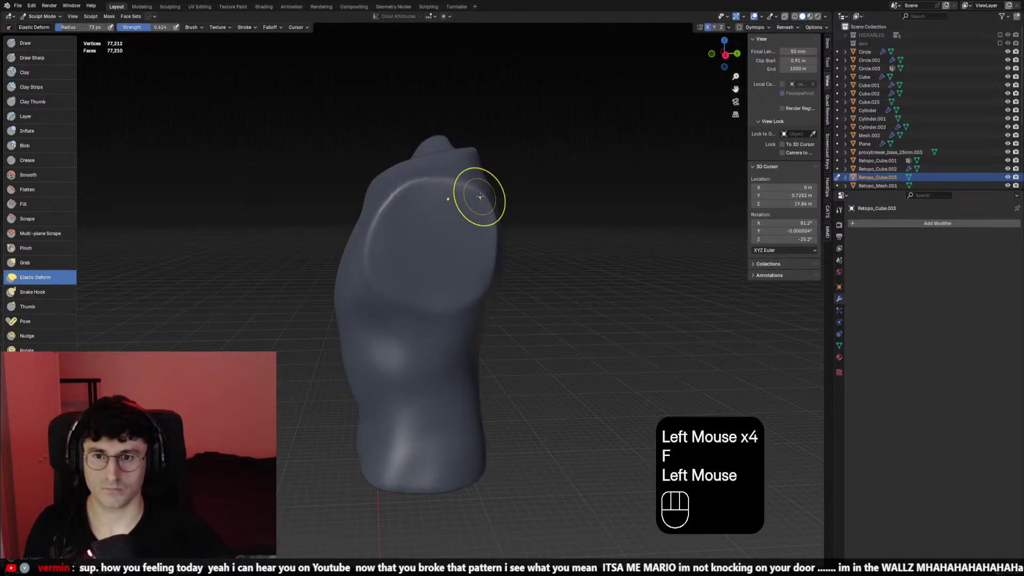
Smooth the flat face inside the armhole's rim and reduce the brush radius to 44 px
{"action": "left_click_drag", "start_coordinate": [437, 198], "coordinate": [384, 229], "text": "shift"}
{"action": "key", "text": "ctrl+z"}
{"action": "left_click_drag", "start_coordinate": [450, 201], "coordinate": [395, 267], "text": "shift"}
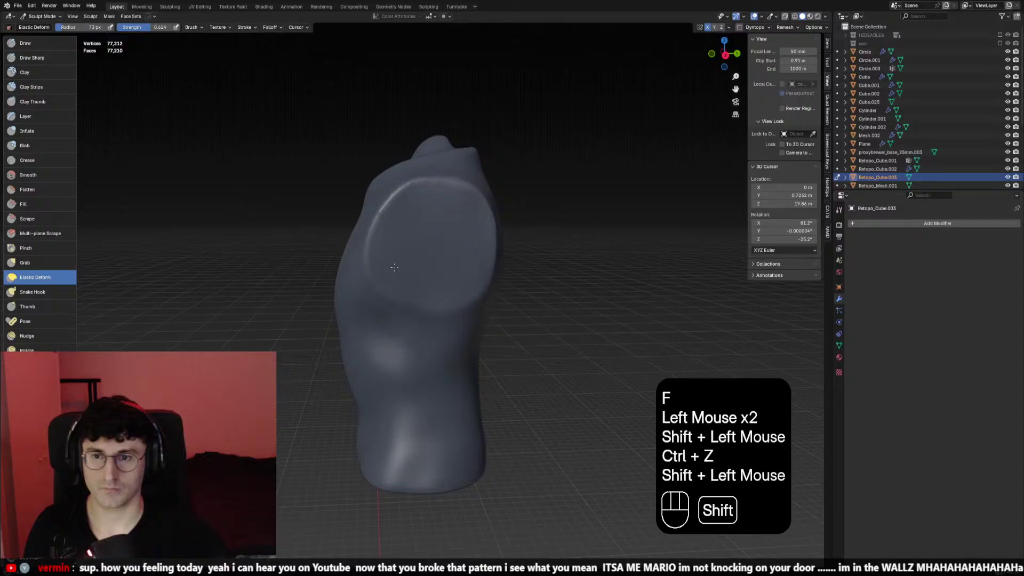
{"action": "key", "text": "f"}
{"action": "left_click", "coordinate": [291, 264]}
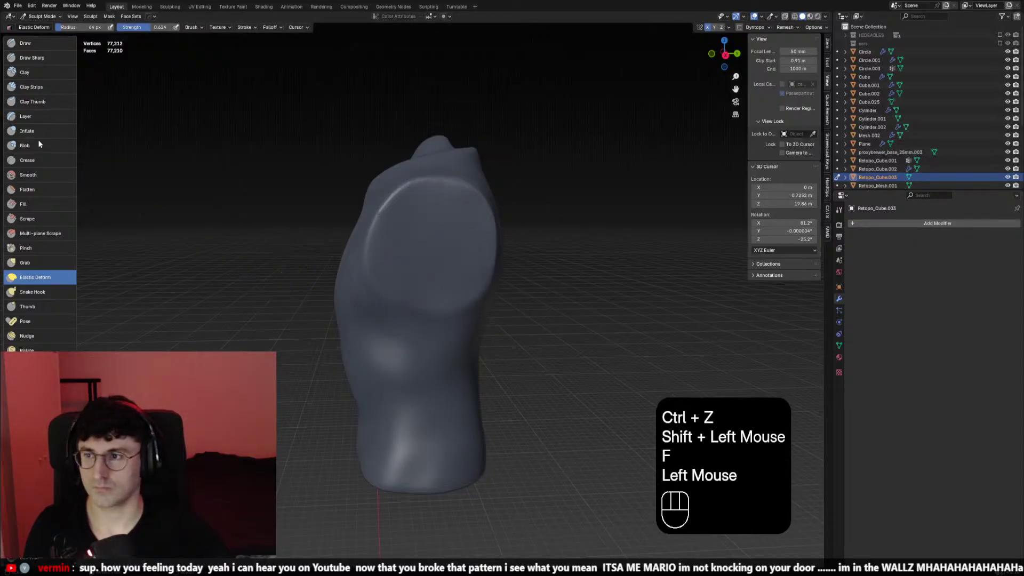
Sharpen the armhole's lower rim with the inverted Crease brush at 57 px and smooth the face's lower corner
{"action": "left_click", "coordinate": [27, 160]}
{"action": "scroll", "coordinate": [414, 327], "scroll_direction": "up", "scroll_amount": 1}
{"action": "key", "text": "f"}
{"action": "left_click", "coordinate": [402, 322]}
{"action": "left_click_drag", "start_coordinate": [402, 322], "coordinate": [365, 288], "text": "ctrl"}
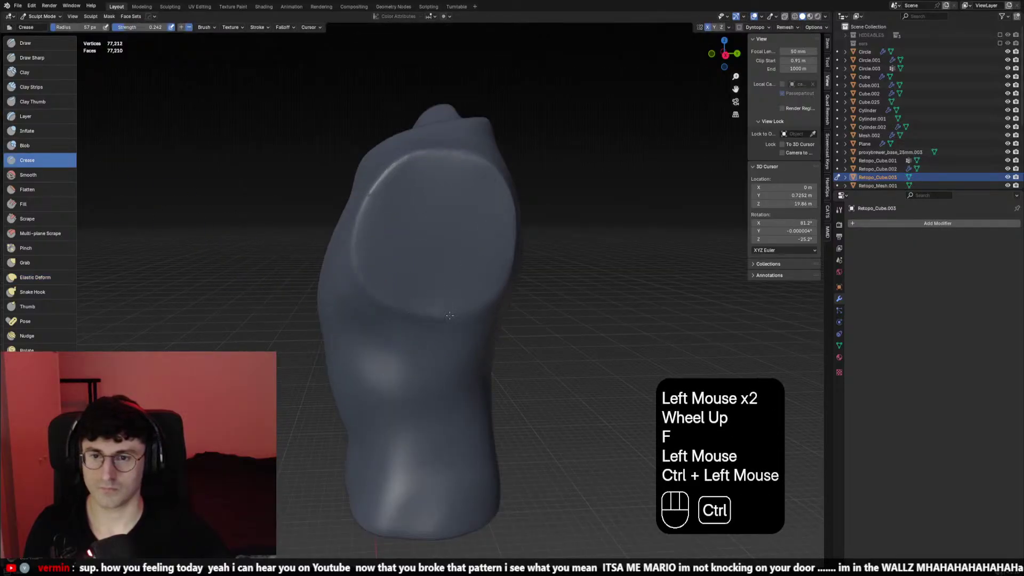
{"action": "middle_click_drag", "start_coordinate": [505, 286], "coordinate": [482, 277]}
{"action": "left_click_drag", "start_coordinate": [483, 277], "coordinate": [464, 294], "text": "shift"}
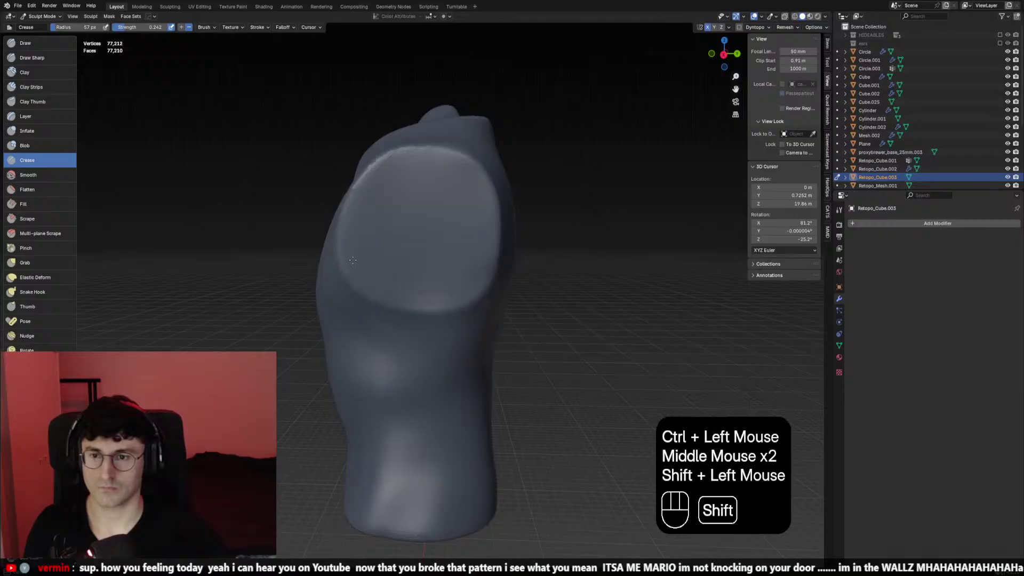
Adjust the torso's armhole silhouette in front view using Elastic Deform with a reduced radius, undoing the trial strokes
{"action": "scroll", "coordinate": [400, 270], "scroll_direction": "down", "scroll_amount": 2}
{"action": "left_click", "coordinate": [35, 277]}
{"action": "middle_click_drag", "start_coordinate": [341, 315], "coordinate": [320, 320]}
{"action": "key", "text": "KP_1"}
{"action": "key", "text": "KP_3"}
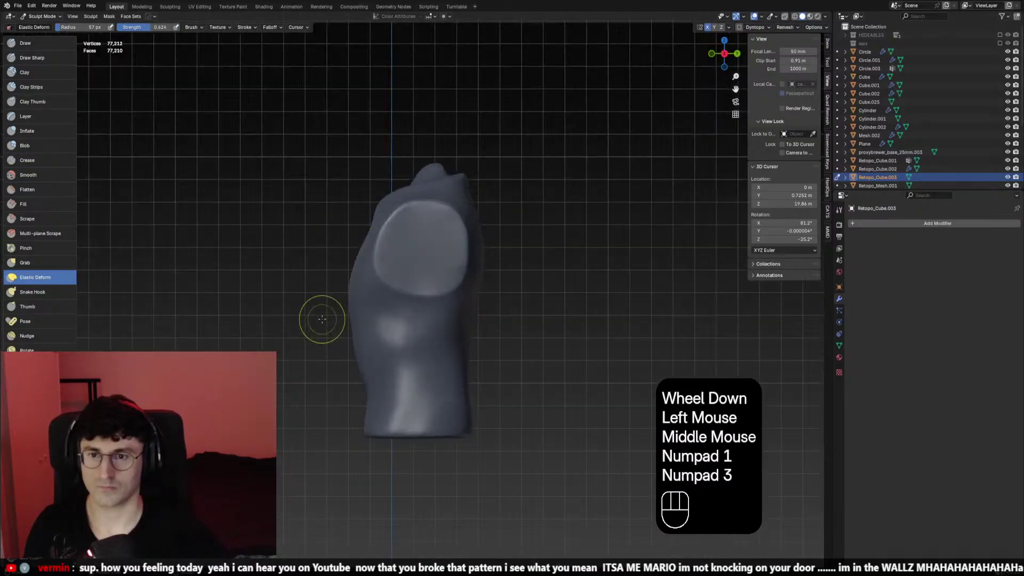
{"action": "scroll", "coordinate": [398, 240], "scroll_direction": "up", "scroll_amount": 1}
{"action": "middle_click_drag", "start_coordinate": [398, 240], "coordinate": [445, 247]}
{"action": "key", "text": "KP_1"}
{"action": "left_click_drag", "start_coordinate": [457, 235], "coordinate": [496, 205]}
{"action": "key", "text": "ctrl+z"}
{"action": "left_click", "coordinate": [488, 260]}
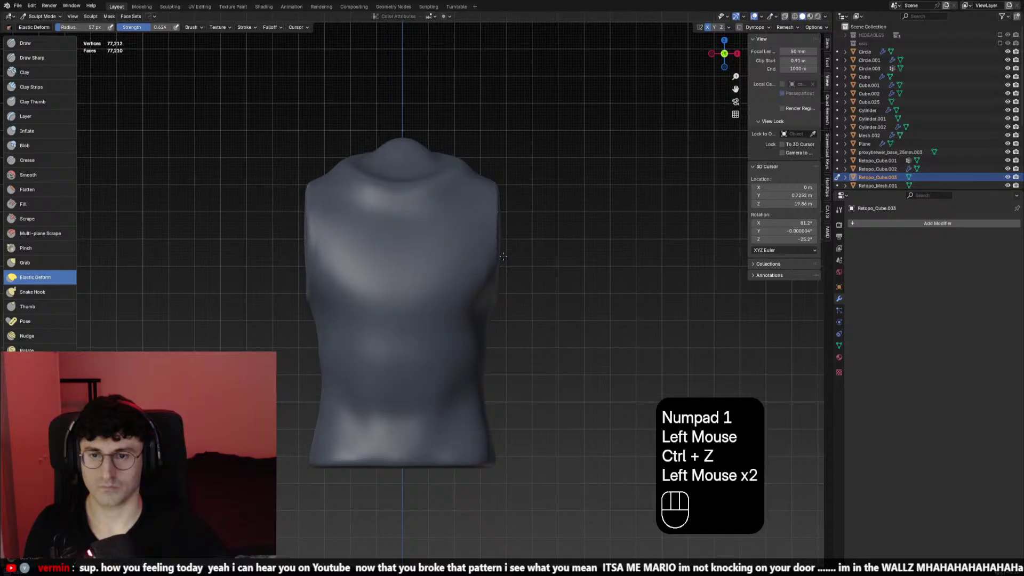
{"action": "key", "text": "ctrl+z"}
{"action": "key", "text": "f"}
{"action": "left_click", "coordinate": [504, 254]}
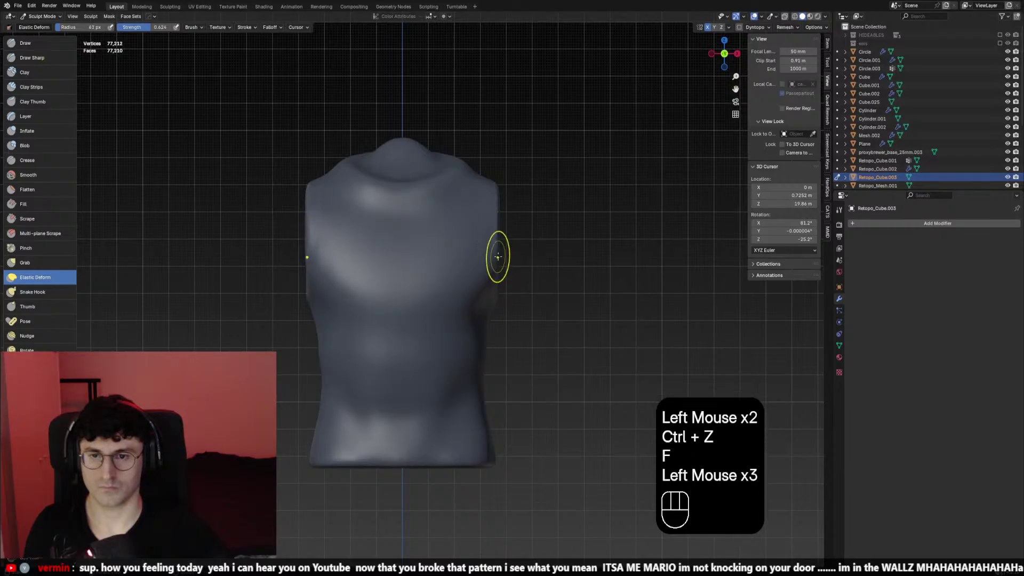
{"action": "left_click", "coordinate": [496, 269]}
Smooth the armhole's lower edge and the middle of its side face
{"action": "mouse_move", "coordinate": [496, 268]}
{"action": "middle_mouse_down"}
{"action": "mouse_move", "coordinate": [475, 297]}
{"action": "mouse_move", "coordinate": [414, 251]}
{"action": "mouse_move", "coordinate": [453, 227]}
{"action": "middle_mouse_up"}
{"action": "left_click", "coordinate": [486, 270], "text": "shift"}
{"action": "left_click", "coordinate": [414, 251], "text": "shift"}
Refine the armhole's upper and lower contour with Elastic Deform strokes at a 41 px radius
{"action": "key", "text": "f"}
{"action": "left_click", "coordinate": [454, 228]}
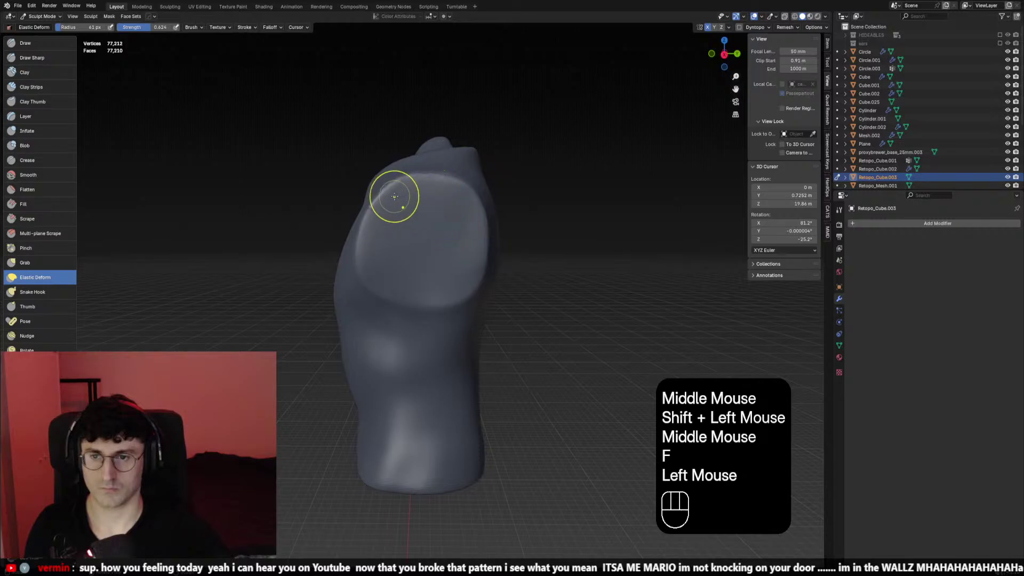
{"action": "left_click", "coordinate": [407, 202]}
{"action": "left_click", "coordinate": [423, 210]}
{"action": "left_click", "coordinate": [434, 268]}
{"action": "left_click", "coordinate": [373, 279]}
{"action": "left_click", "coordinate": [373, 279]}
{"action": "left_click", "coordinate": [394, 279]}
{"action": "middle_click_drag", "start_coordinate": [394, 280], "coordinate": [401, 280]}
Enlarge the brush radius to 71 px and smooth the lower part of the armhole's face
{"action": "key", "text": "f"}
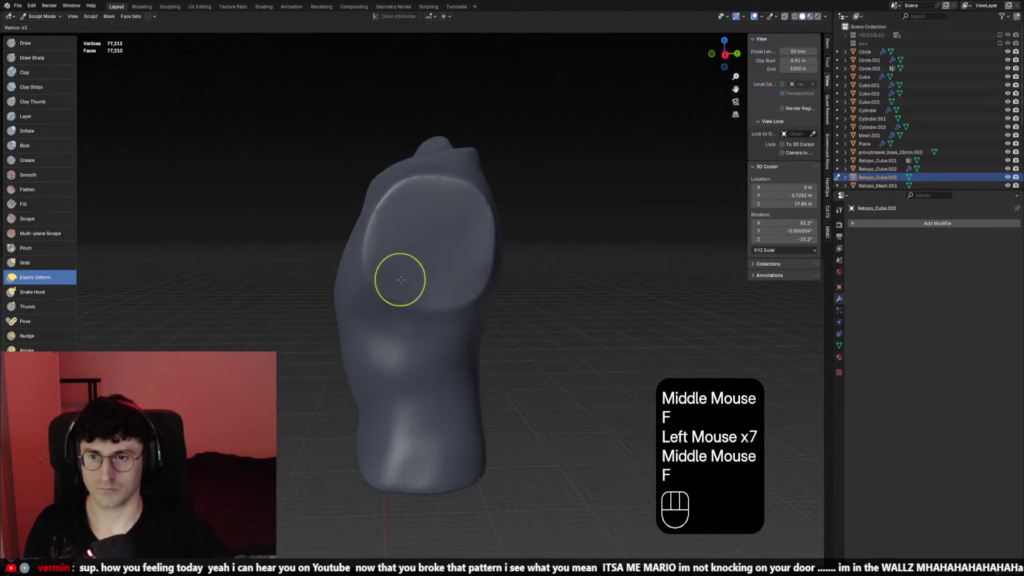
{"action": "left_click", "coordinate": [462, 276]}
{"action": "left_click", "coordinate": [462, 276], "text": "shift"}
{"action": "key", "text": "ctrl+z"}
{"action": "key", "text": "f"}
{"action": "left_click", "coordinate": [453, 205]}
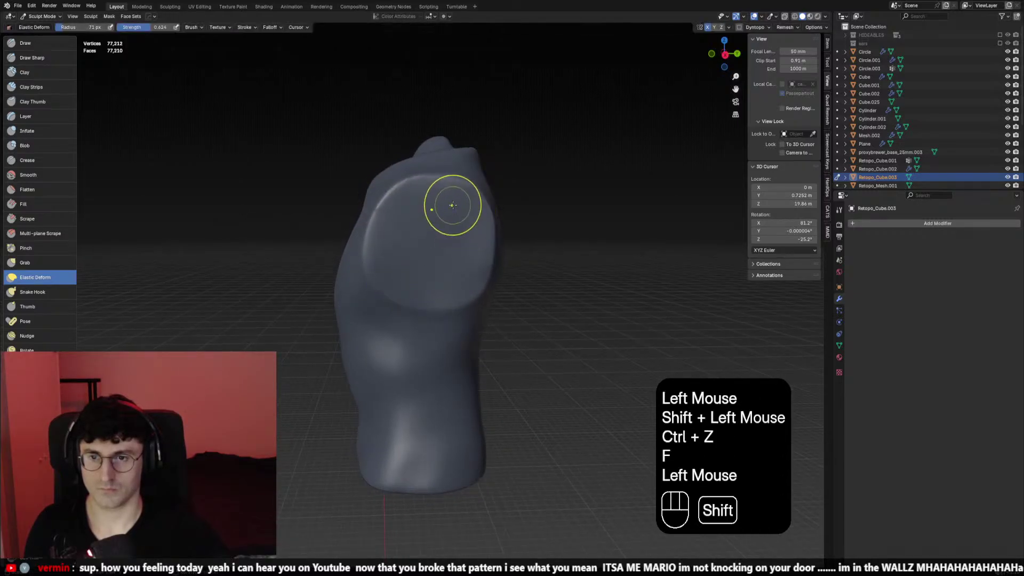
{"action": "left_click", "coordinate": [468, 277], "text": "shift"}
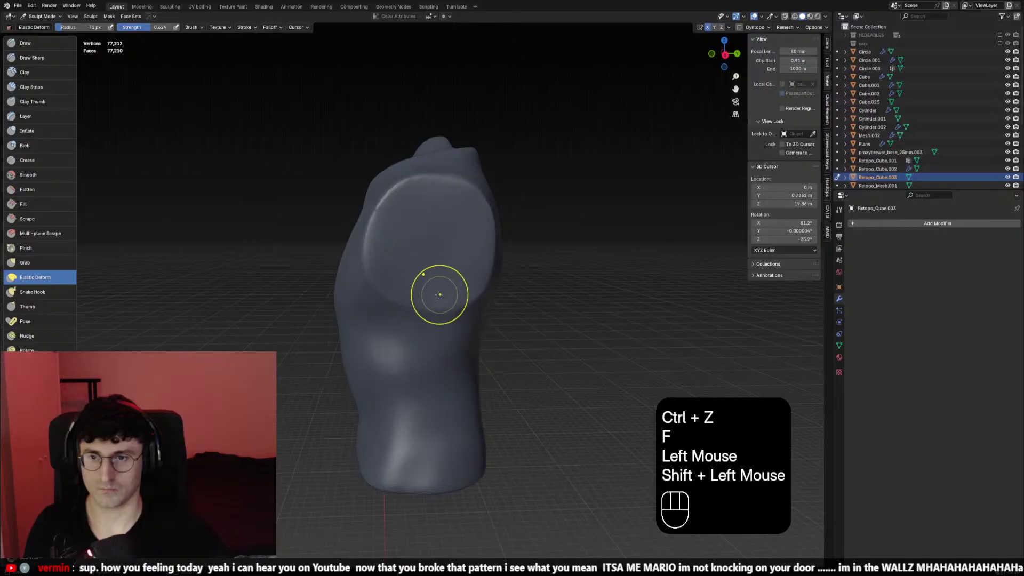
Adjust the torso's armhole silhouette in front view with Elastic Deform strokes, undoing one trial and reducing the radius to 58 px
{"action": "middle_click_drag", "start_coordinate": [439, 293], "coordinate": [544, 304]}
{"action": "key", "text": "KP_1"}
{"action": "left_click", "coordinate": [500, 199]}
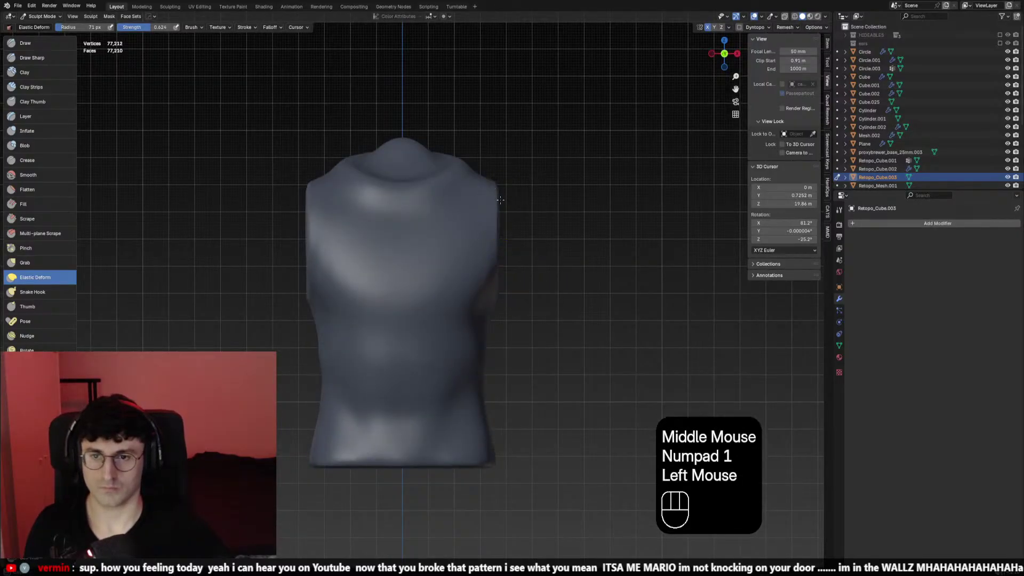
{"action": "key", "text": "f"}
{"action": "left_click", "coordinate": [491, 263]}
{"action": "left_click", "coordinate": [493, 267]}
{"action": "key", "text": "ctrl+z"}
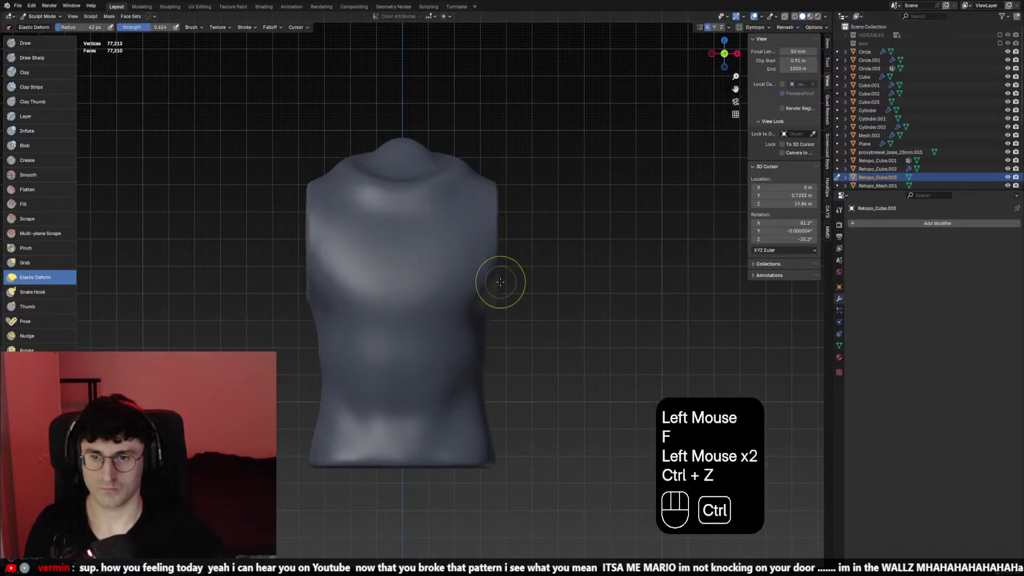
{"action": "key", "text": "f"}
{"action": "left_click", "coordinate": [497, 295]}
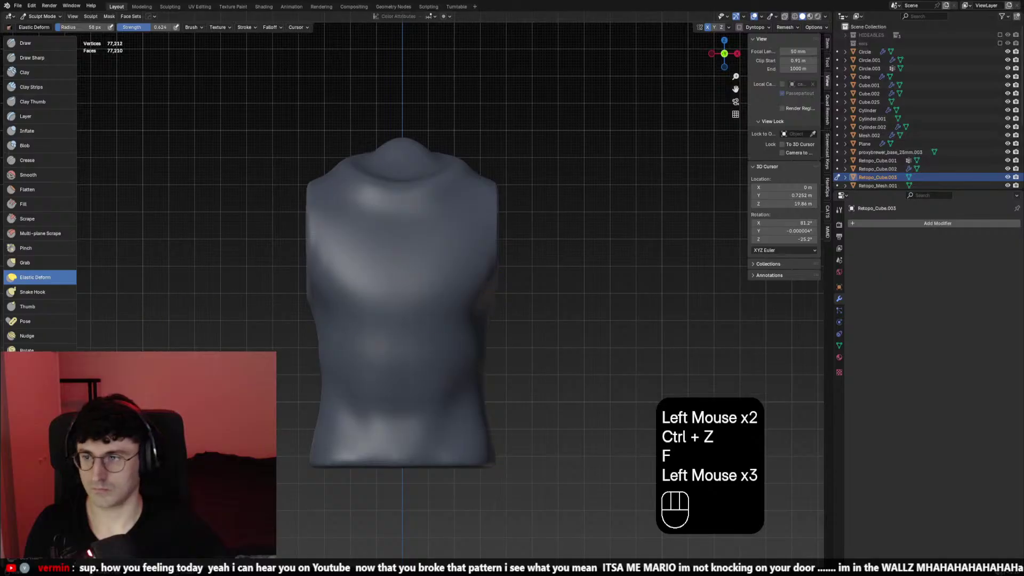
Flatten the torso's armhole side to a straight vertical plane using Line Project in front view, and remesh the torso
{"action": "middle_click_drag", "start_coordinate": [40, 277], "coordinate": [40, 158]}
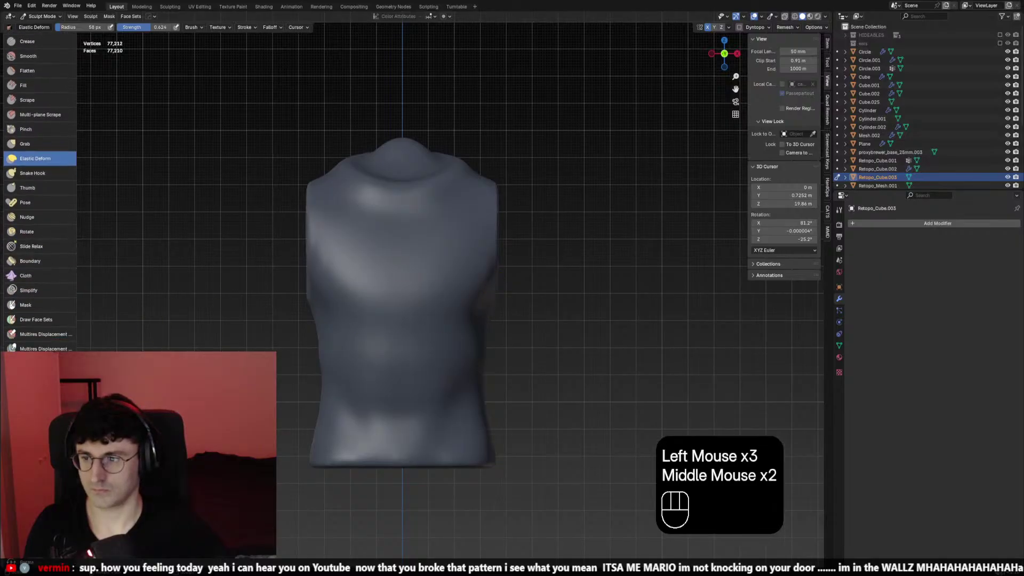
{"action": "left_click", "coordinate": [38, 368]}
{"action": "left_click_drag", "start_coordinate": [487, 342], "coordinate": [494, 155]}
{"action": "right_click", "coordinate": [493, 156]}
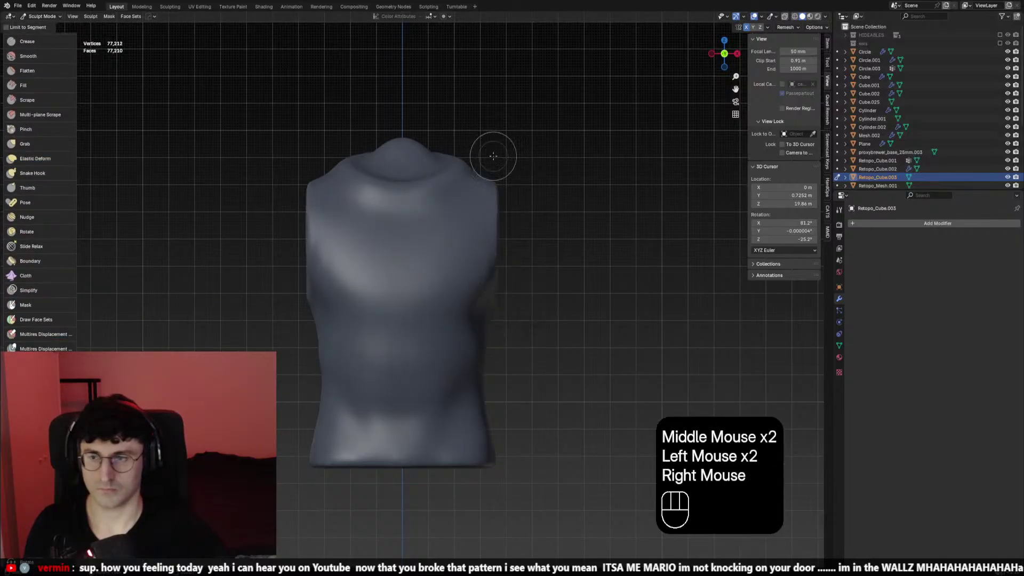
{"action": "left_click_drag", "start_coordinate": [307, 163], "coordinate": [308, 344]}
{"action": "right_click", "coordinate": [309, 183]}
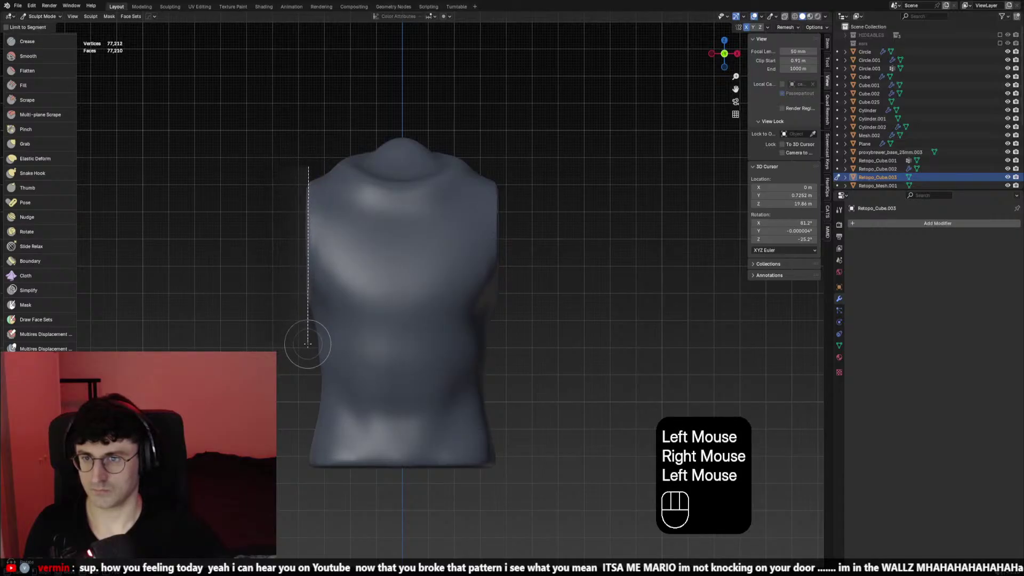
{"action": "key", "text": "ctrl+r"}
Examine the flattened armhole in front, side and angled views, with Elastic Deform reactivated
{"action": "key", "text": "ctrl+KP_1"}
{"action": "key", "text": "ctrl+KP_3"}
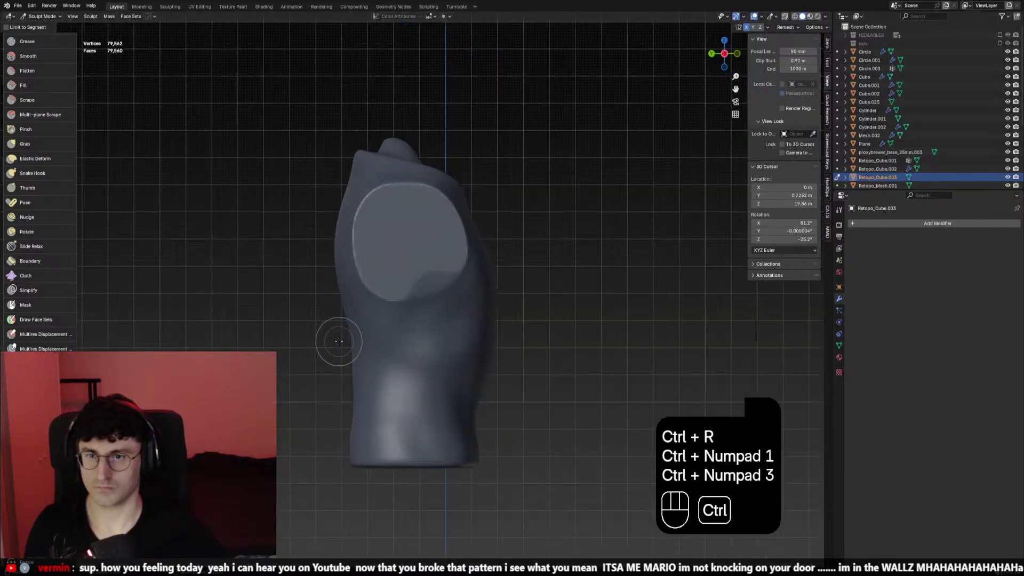
{"action": "key", "text": "KP_1"}
{"action": "key", "text": "KP_3"}
{"action": "key", "text": "KP_1"}
{"action": "scroll", "coordinate": [213, 293], "scroll_direction": "down", "scroll_amount": 2}
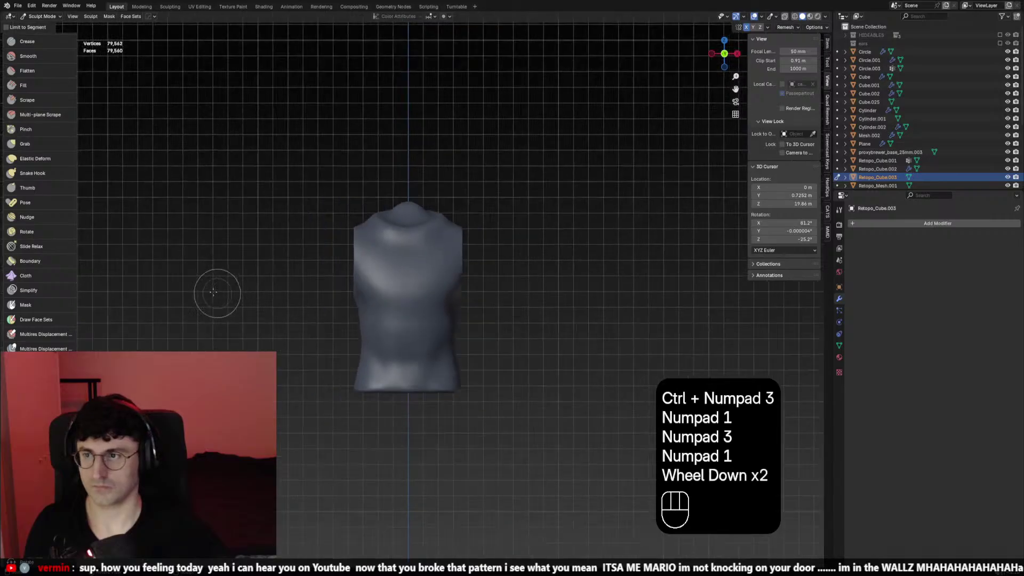
{"action": "left_click", "coordinate": [43, 162]}
{"action": "scroll", "coordinate": [453, 299], "scroll_direction": "up", "scroll_amount": 1}
{"action": "middle_click_drag", "start_coordinate": [453, 299], "coordinate": [485, 306]}
{"action": "scroll", "coordinate": [472, 306], "scroll_direction": "up", "scroll_amount": 2}
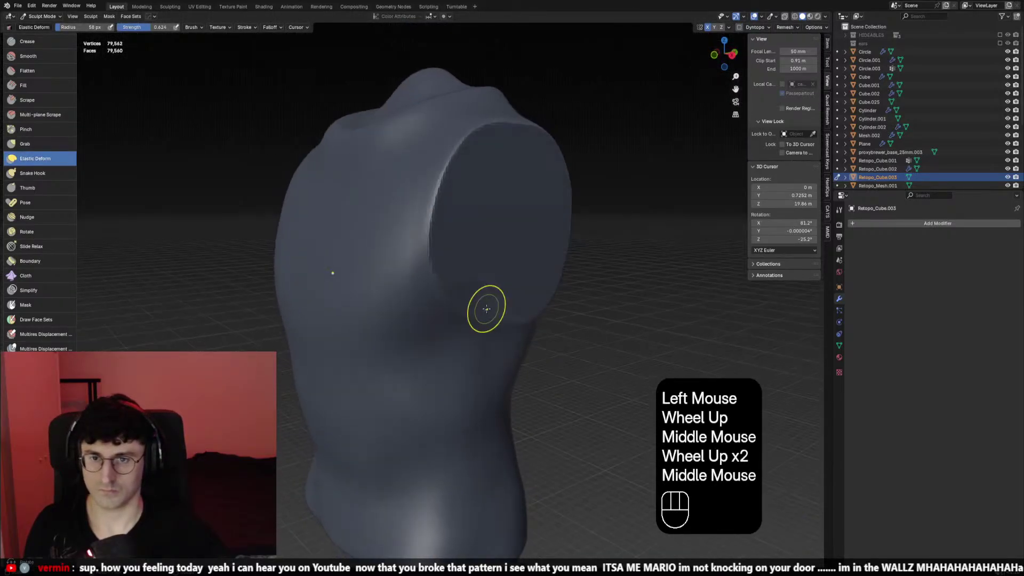
Leave the isolated view and show the complete figure in front view with overlays hidden, keeping the shirt as the sculpting target
{"action": "scroll", "coordinate": [511, 294], "scroll_direction": "down", "scroll_amount": 1}
{"action": "key", "text": "slash"}
{"action": "key", "text": "KP_1"}
{"action": "key", "text": "shift+alt+z"}
{"action": "scroll", "coordinate": [507, 297], "scroll_direction": "down", "scroll_amount": 2}
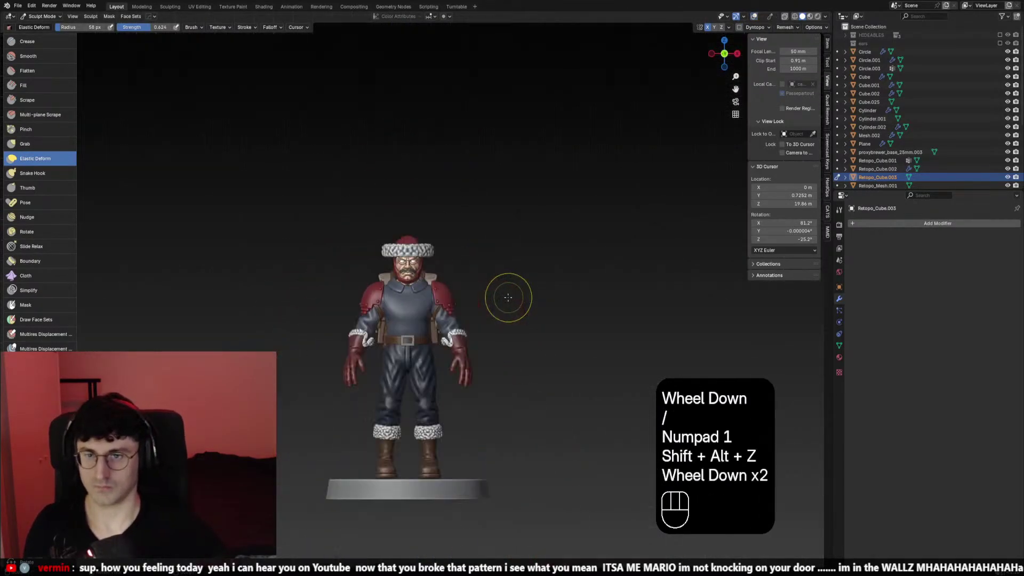
{"action": "key", "text": "shift+alt+z"}
{"action": "key", "text": "shift+alt+z"}
{"action": "scroll", "coordinate": [482, 307], "scroll_direction": "up", "scroll_amount": 1}
{"action": "key", "text": "alt+q"}
Adjust the shirt beneath the shoulder plate from behind using Elastic Deform with a 55 px radius, undoing the trial stroke
{"action": "mouse_move", "coordinate": [482, 307]}
{"action": "middle_mouse_down"}
{"action": "mouse_move", "coordinate": [389, 361]}
{"action": "mouse_move", "coordinate": [427, 358]}
{"action": "mouse_move", "coordinate": [373, 389]}
{"action": "mouse_move", "coordinate": [412, 399]}
{"action": "mouse_move", "coordinate": [407, 379]}
{"action": "middle_mouse_up"}
{"action": "key", "text": "f"}
{"action": "left_click", "coordinate": [378, 357]}
{"action": "key", "text": "f"}
{"action": "left_click", "coordinate": [403, 350]}
{"action": "key", "text": "ctrl+z"}
{"action": "key", "text": "f"}
{"action": "left_click", "coordinate": [406, 381]}
{"action": "key", "text": "f"}
{"action": "left_click", "coordinate": [407, 377]}
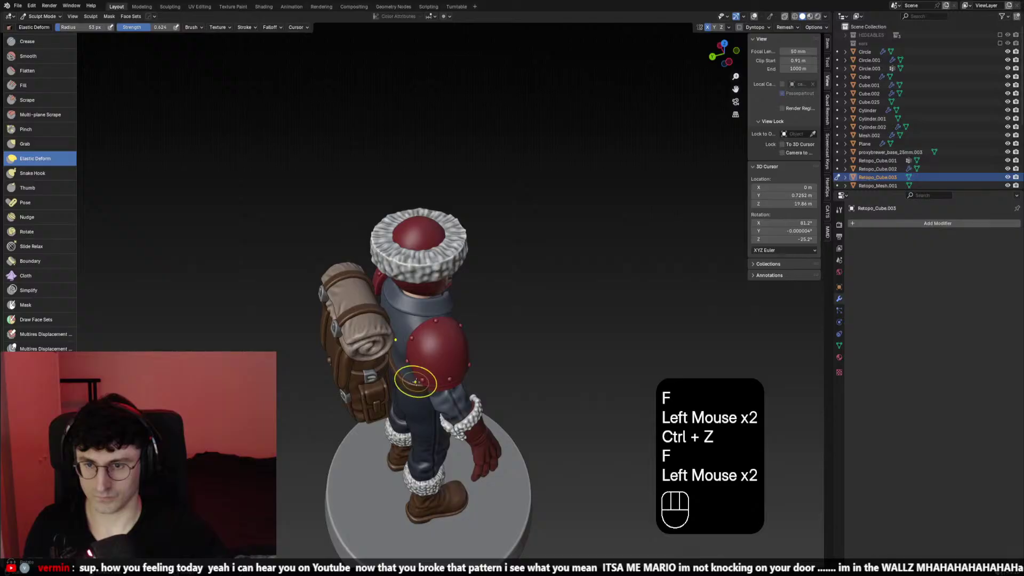
{"action": "left_click", "coordinate": [417, 380]}
Smooth the shirt's side around the shoulder plate from the angled and front views
{"action": "mouse_move", "coordinate": [417, 380]}
{"action": "middle_mouse_down"}
{"action": "mouse_move", "coordinate": [453, 363]}
{"action": "mouse_move", "coordinate": [407, 331]}
{"action": "mouse_move", "coordinate": [413, 341]}
{"action": "mouse_move", "coordinate": [422, 323]}
{"action": "mouse_move", "coordinate": [380, 298]}
{"action": "mouse_move", "coordinate": [371, 272]}
{"action": "middle_mouse_up"}
{"action": "left_click", "coordinate": [448, 360], "text": "shift"}
{"action": "scroll", "coordinate": [426, 346], "scroll_direction": "down", "scroll_amount": 2}
{"action": "key", "text": "KP_1"}
{"action": "scroll", "coordinate": [442, 346], "scroll_direction": "up", "scroll_amount": 2}
{"action": "left_click", "coordinate": [437, 336], "text": "shift"}
Try to reshape the shirt's neckline beneath the chin with Elastic Deform and smoothing strokes
{"action": "key", "text": "f"}
{"action": "left_click", "coordinate": [390, 304]}
{"action": "scroll", "coordinate": [376, 288], "scroll_direction": "up", "scroll_amount": 1}
{"action": "key", "text": "f"}
{"action": "left_click", "coordinate": [366, 265]}
{"action": "left_click", "coordinate": [373, 266], "text": "shift"}
{"action": "key", "text": "ctrl+z"}
{"action": "key", "text": "f"}
{"action": "left_click", "coordinate": [385, 267]}
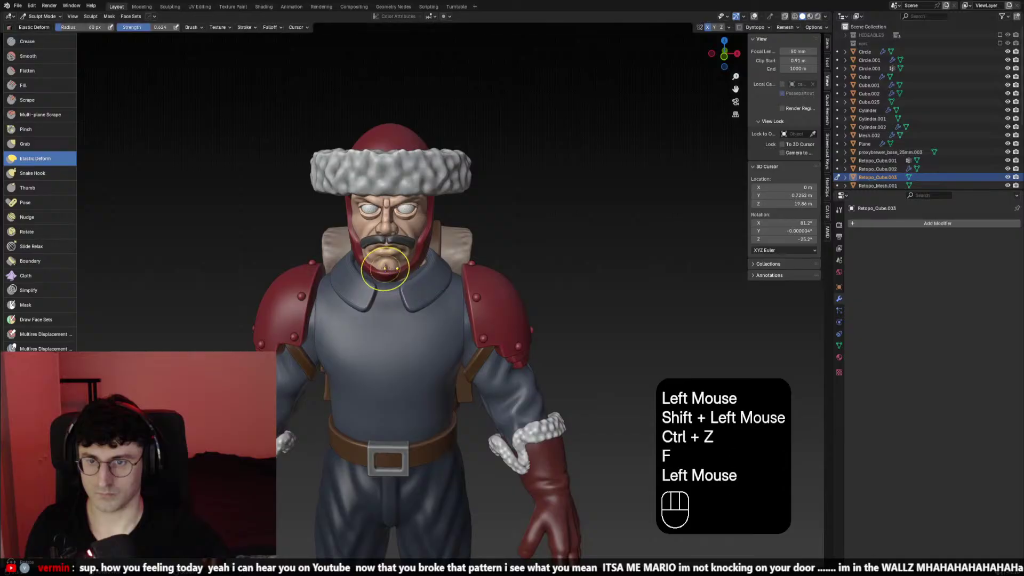
{"action": "key", "text": "ctrl+z"}
Carve the shirt's neckline inward beneath the chin using the Blob brush with a 42 px radius and 0.248 strength
{"action": "left_click", "coordinate": [44, 139]}
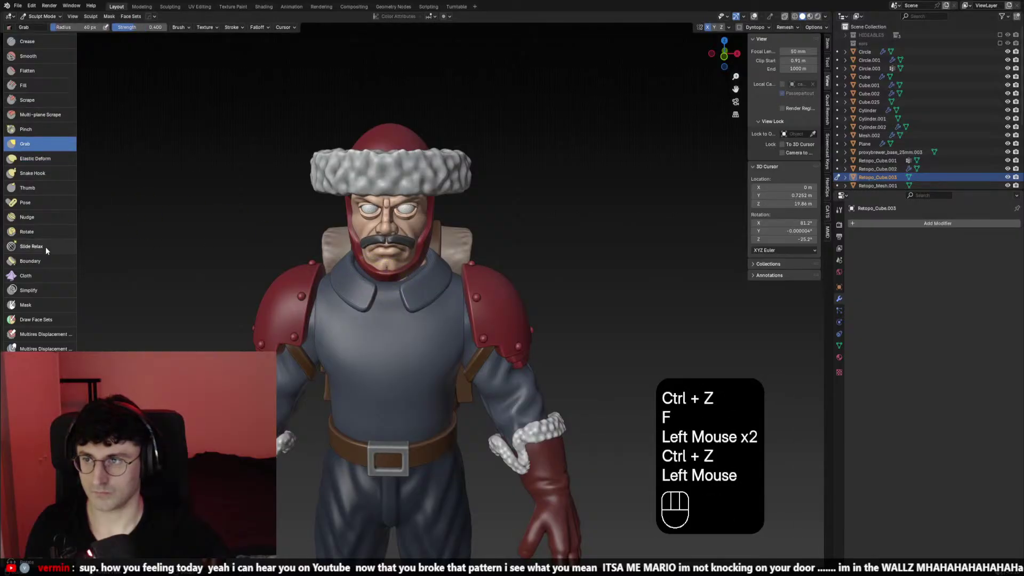
{"action": "middle_click_drag", "start_coordinate": [46, 246], "coordinate": [45, 357]}
{"action": "left_click", "coordinate": [25, 136]}
{"action": "scroll", "coordinate": [384, 320], "scroll_direction": "up", "scroll_amount": 1}
{"action": "middle_click_drag", "start_coordinate": [383, 320], "coordinate": [383, 320]}
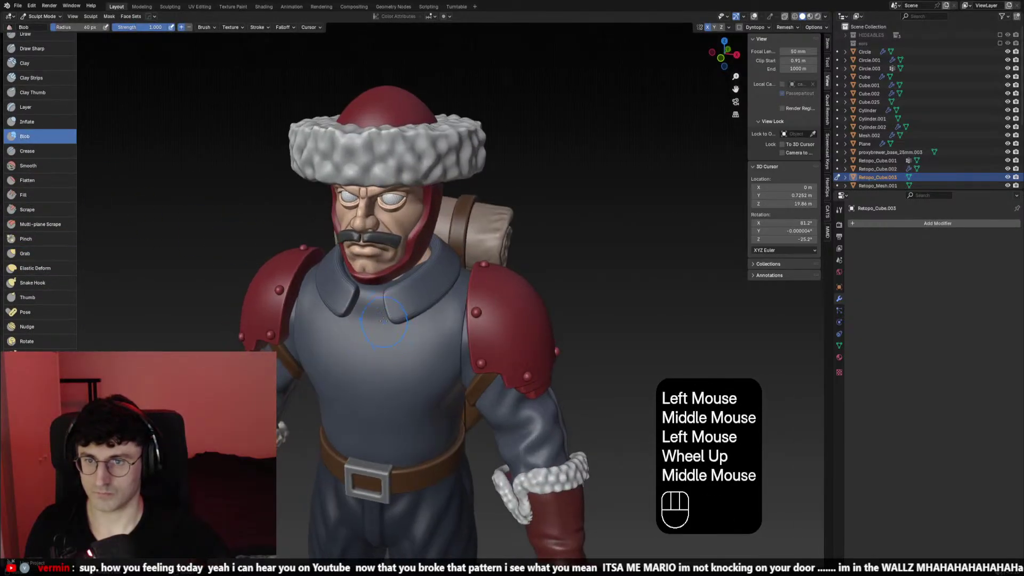
{"action": "key", "text": "f"}
{"action": "left_click", "coordinate": [382, 320]}
{"action": "left_click", "coordinate": [381, 267], "text": "ctrl"}
{"action": "key", "text": "ctrl+z"}
{"action": "key", "text": "shift+f"}
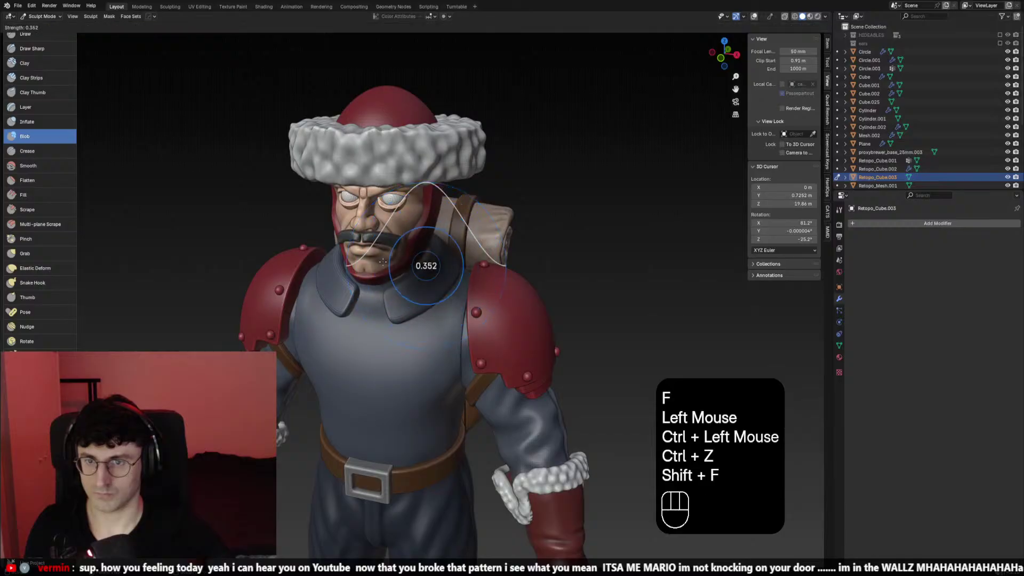
{"action": "left_click", "coordinate": [405, 260]}
{"action": "left_click", "coordinate": [413, 259], "text": "ctrl"}
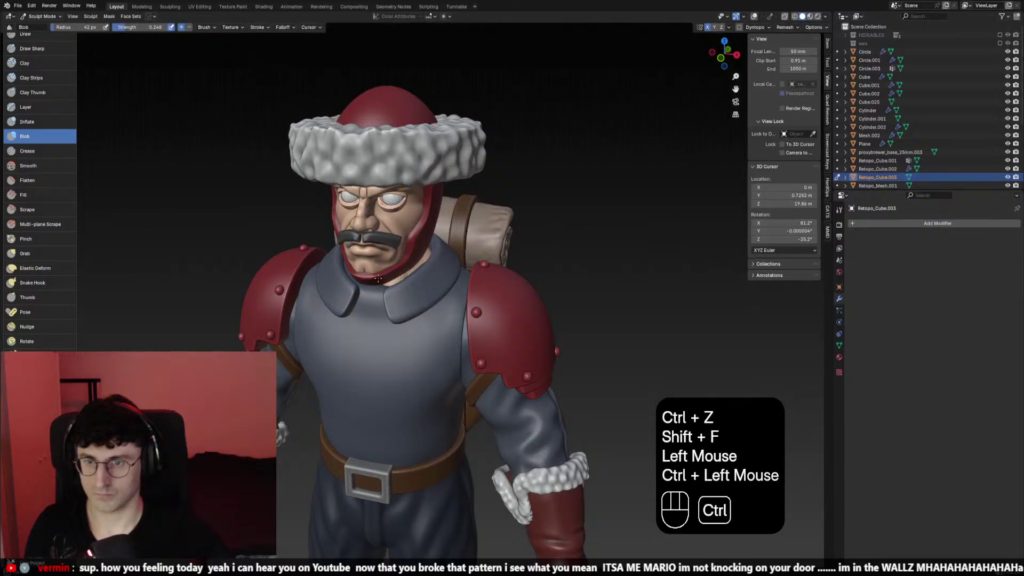
Carve further along the shirt's neckline inside the collar opening and smooth the carved area
{"action": "mouse_move", "coordinate": [354, 276]}
{"action": "middle_mouse_down"}
{"action": "mouse_move", "coordinate": [351, 267]}
{"action": "mouse_move", "coordinate": [361, 287]}
{"action": "middle_mouse_up"}
{"action": "left_click", "coordinate": [351, 266], "text": "ctrl"}
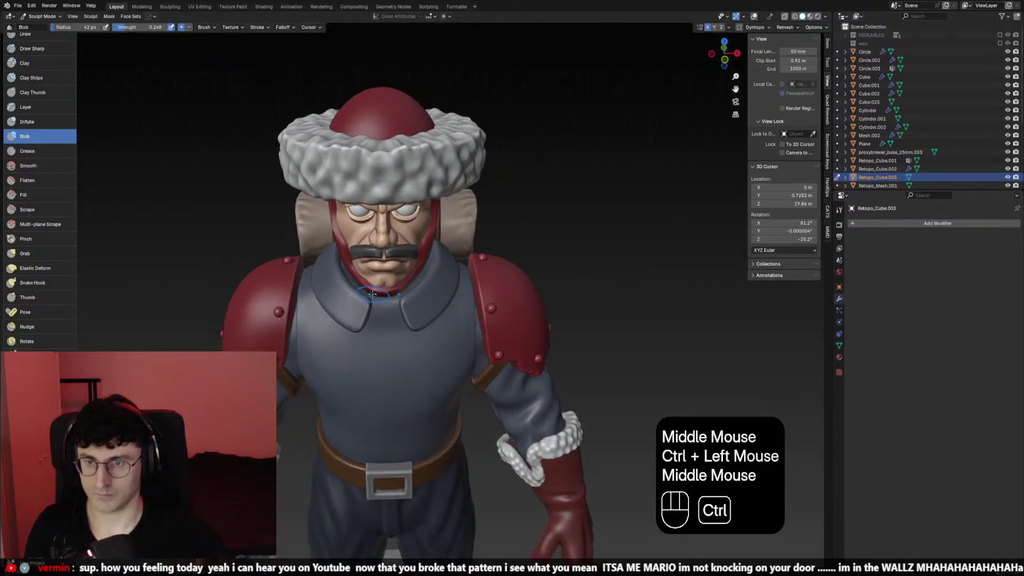
{"action": "left_click", "coordinate": [361, 287], "text": "ctrl"}
{"action": "left_click", "coordinate": [355, 277], "text": "ctrl"}
{"action": "left_click", "coordinate": [356, 277], "text": "shift"}
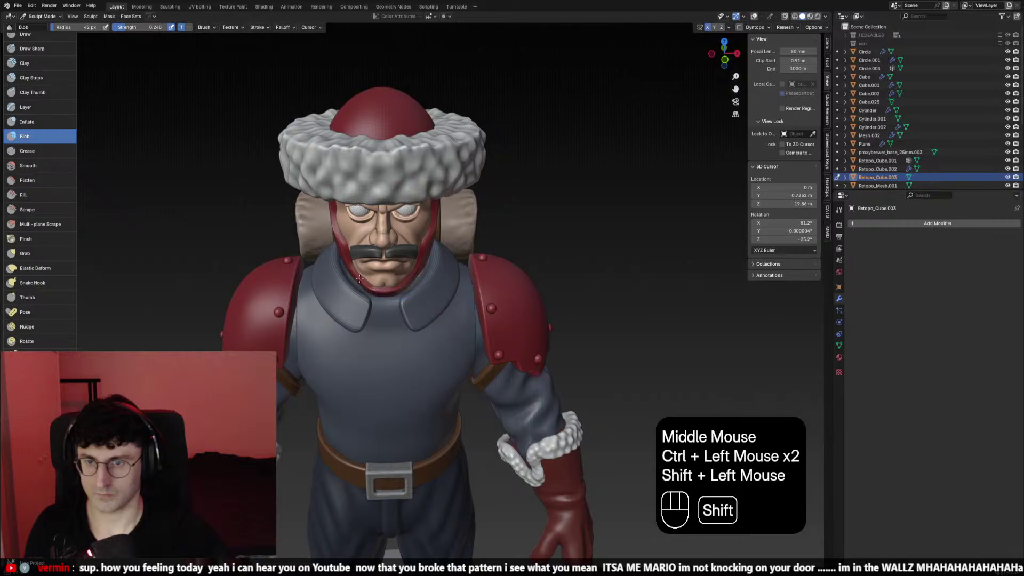
{"action": "left_click", "coordinate": [355, 278], "text": "shift"}
{"action": "middle_click_drag", "start_coordinate": [355, 278], "coordinate": [397, 247]}
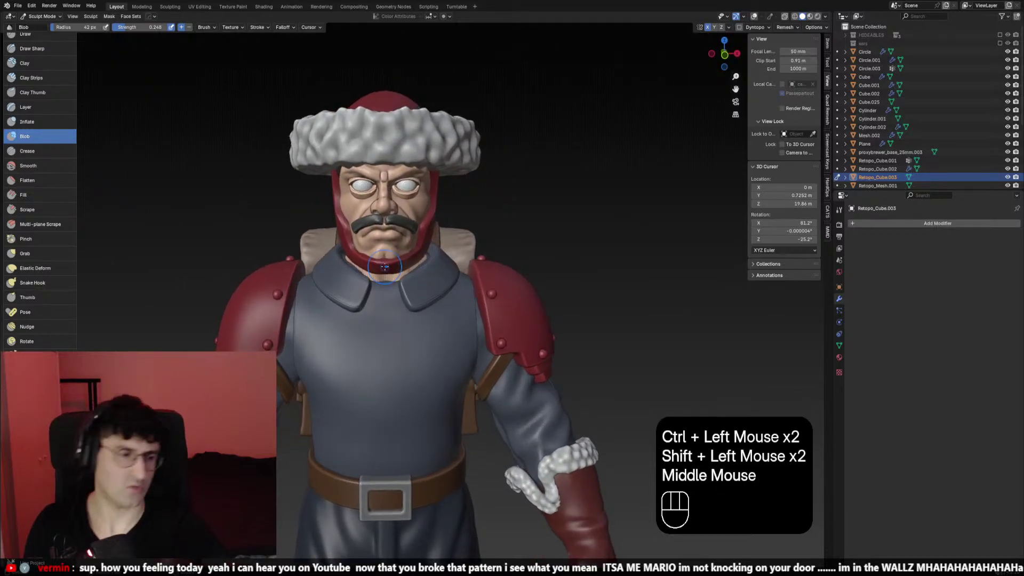
{"action": "scroll", "coordinate": [587, 352], "scroll_direction": "up", "scroll_amount": 1}
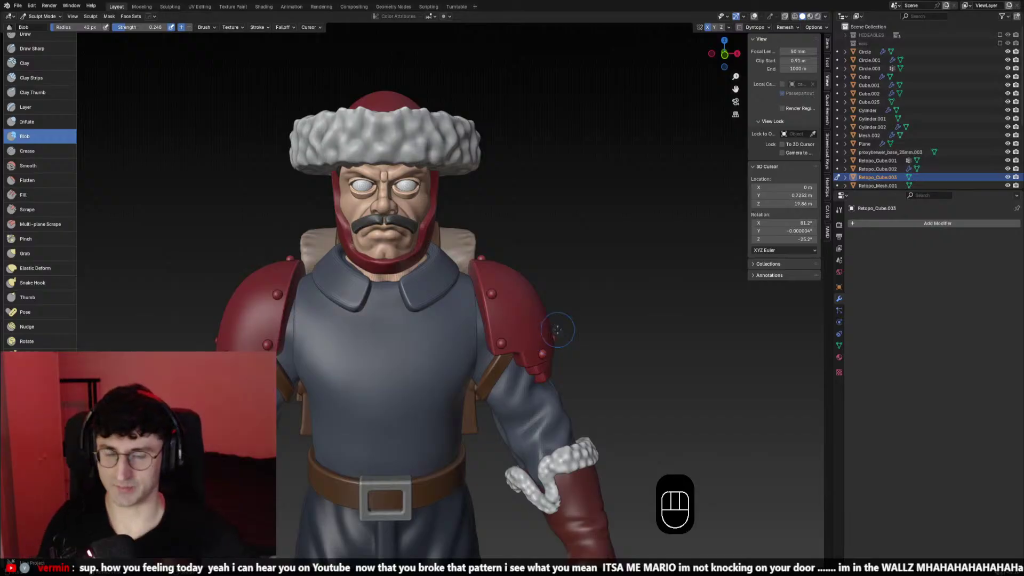
Switch the shirt from Sculpt Mode to Object Mode and select the collar in front view
{"action": "mouse_move", "coordinate": [424, 254]}
{"action": "middle_mouse_down"}
{"action": "mouse_move", "coordinate": [487, 238]}
{"action": "mouse_move", "coordinate": [586, 253]}
{"action": "mouse_move", "coordinate": [504, 274]}
{"action": "mouse_move", "coordinate": [475, 316]}
{"action": "mouse_move", "coordinate": [465, 303]}
{"action": "middle_mouse_up"}
{"action": "key", "text": "KP_1"}
{"action": "key", "text": "KP_3"}
{"action": "key", "text": "KP_1"}
{"action": "left_click", "coordinate": [42, 17]}
{"action": "left_click", "coordinate": [43, 25]}
{"action": "scroll", "coordinate": [586, 253], "scroll_direction": "up", "scroll_amount": 2}
{"action": "left_click", "coordinate": [586, 253]}
{"action": "scroll", "coordinate": [534, 267], "scroll_direction": "down", "scroll_amount": 2}
{"action": "scroll", "coordinate": [475, 315], "scroll_direction": "up", "scroll_amount": 1}
{"action": "left_click", "coordinate": [475, 315]}
{"action": "key", "text": "KP_1"}
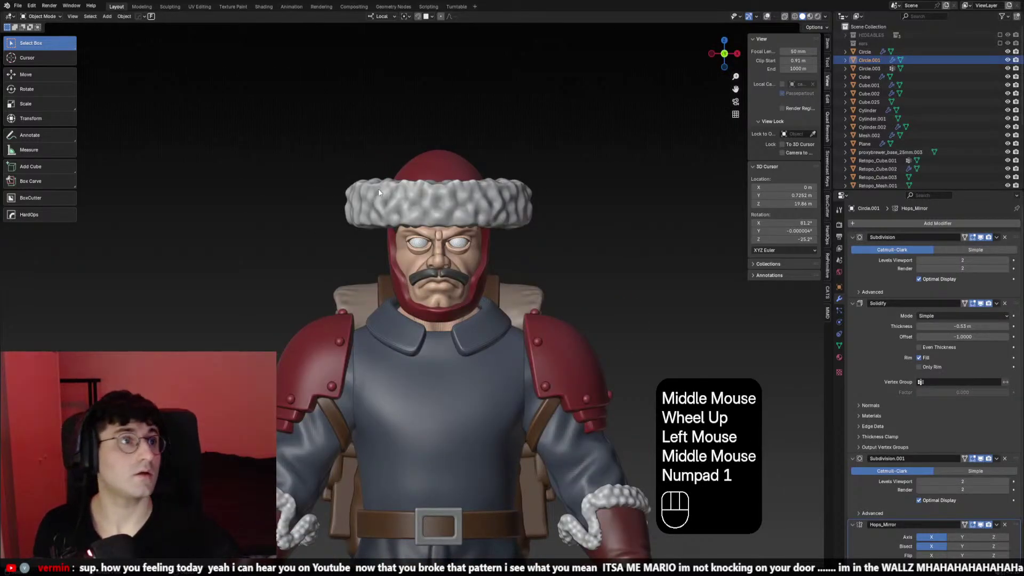
Try to scale the collar and move it along the Z axis
{"action": "scroll", "coordinate": [527, 240], "scroll_direction": "up", "scroll_amount": 1}
{"action": "scroll", "coordinate": [526, 283], "scroll_direction": "down", "scroll_amount": 2}
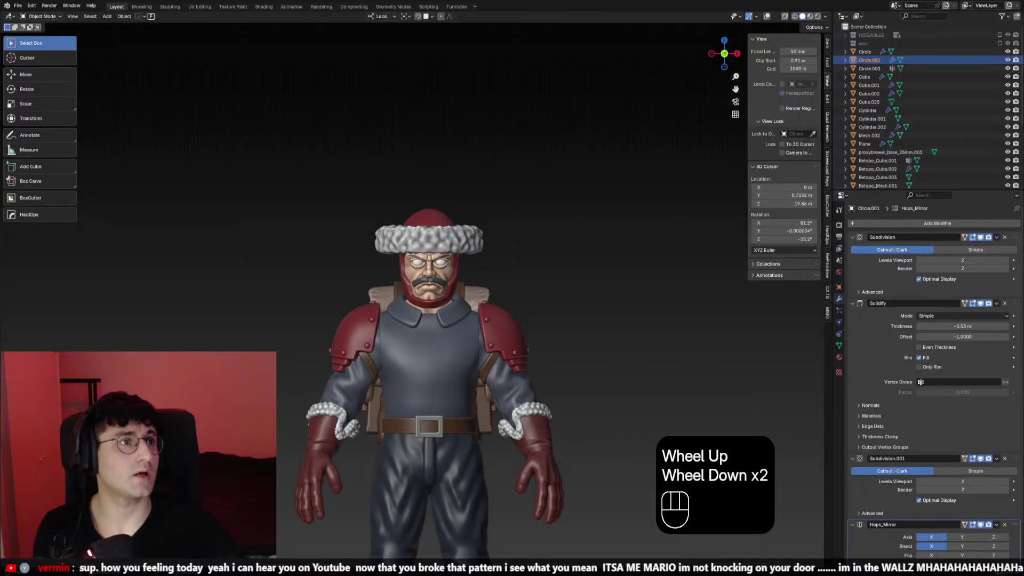
{"action": "left_click", "coordinate": [647, 348]}
{"action": "key", "text": "s"}
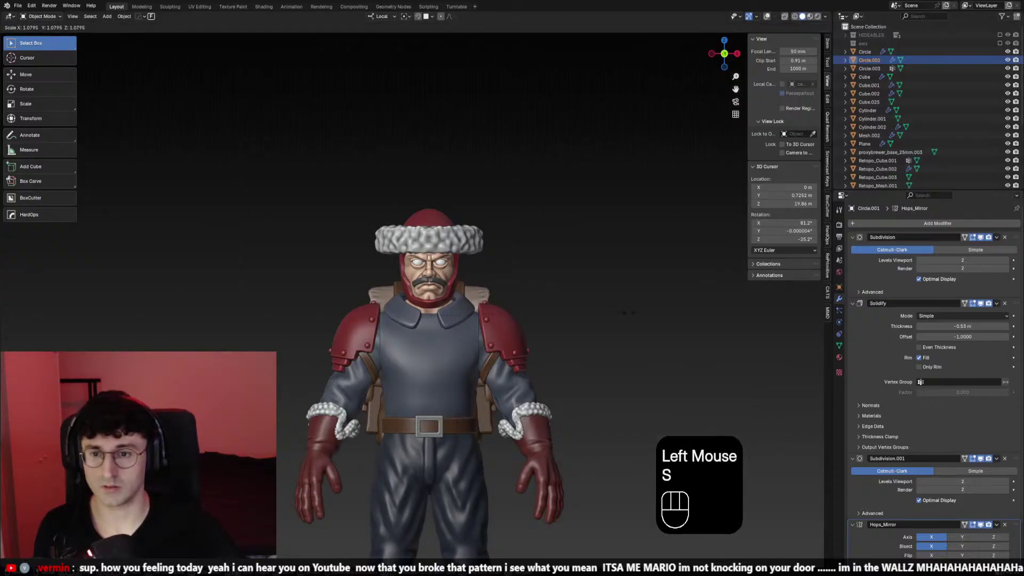
{"action": "right_click", "coordinate": [647, 347]}
{"action": "key", "text": "s"}
{"action": "key", "text": "z"}
{"action": "left_click", "coordinate": [647, 347]}
{"action": "key", "text": "g"}
{"action": "key", "text": "z"}
{"action": "right_click", "coordinate": [618, 336]}
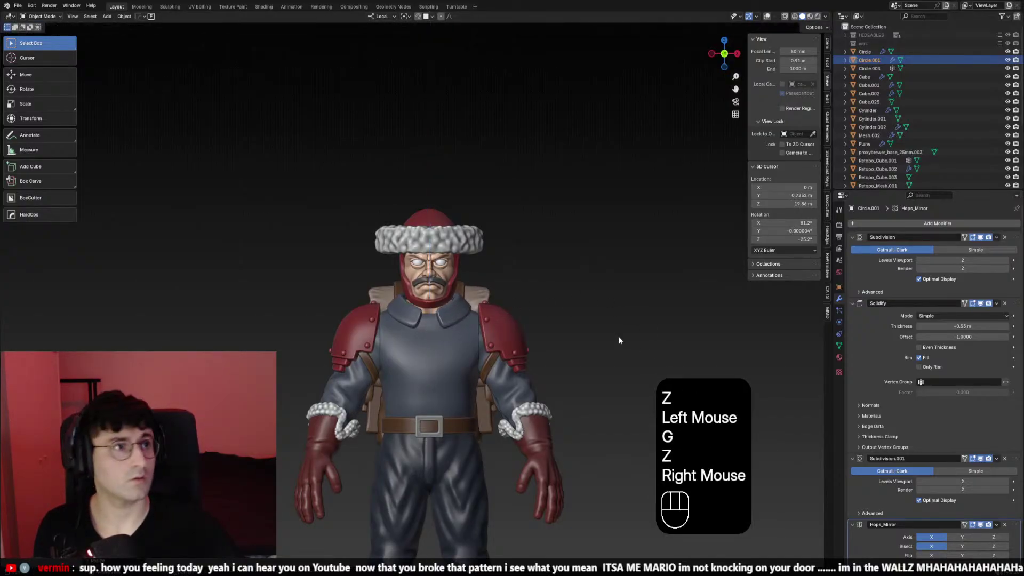
{"action": "key", "text": "g"}
{"action": "key", "text": "z"}
{"action": "right_click", "coordinate": [616, 331]}
Examine the whole figure's proportions in front view with the collar deselected
{"action": "middle_click_drag", "start_coordinate": [616, 330], "coordinate": [516, 269]}
{"action": "key", "text": "ctrl+a"}
{"action": "scroll", "coordinate": [410, 360], "scroll_direction": "up", "scroll_amount": 2}
{"action": "key", "text": "KP_1"}
{"action": "scroll", "coordinate": [557, 314], "scroll_direction": "down", "scroll_amount": 1}
{"action": "left_click", "coordinate": [494, 299]}
{"action": "scroll", "coordinate": [527, 296], "scroll_direction": "down", "scroll_amount": 1}
{"action": "scroll", "coordinate": [516, 269], "scroll_direction": "up", "scroll_amount": 4}
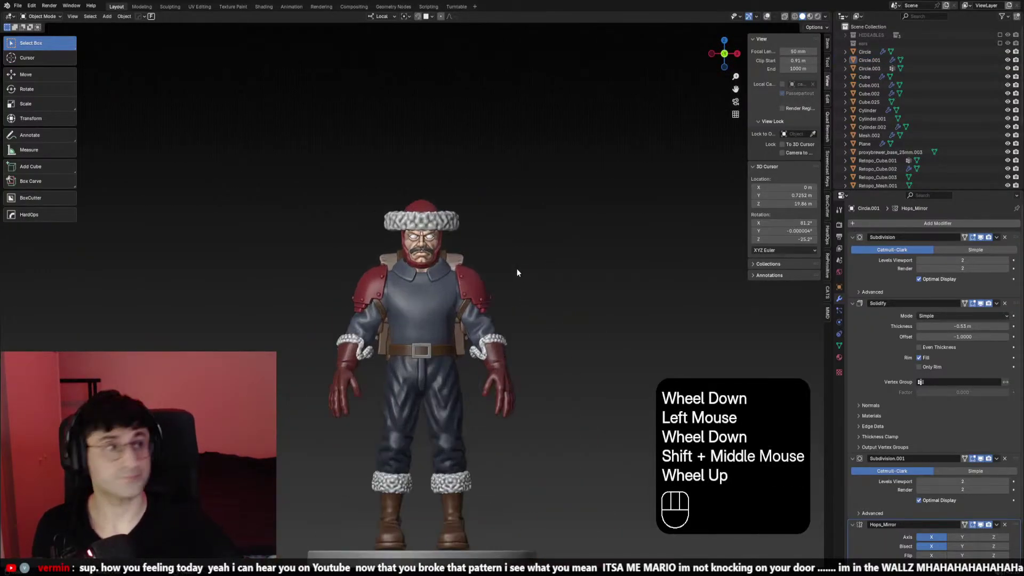
Open the collar for mesh editing in front view with overlays shown, and select all its geometry
{"action": "left_click", "coordinate": [466, 256]}
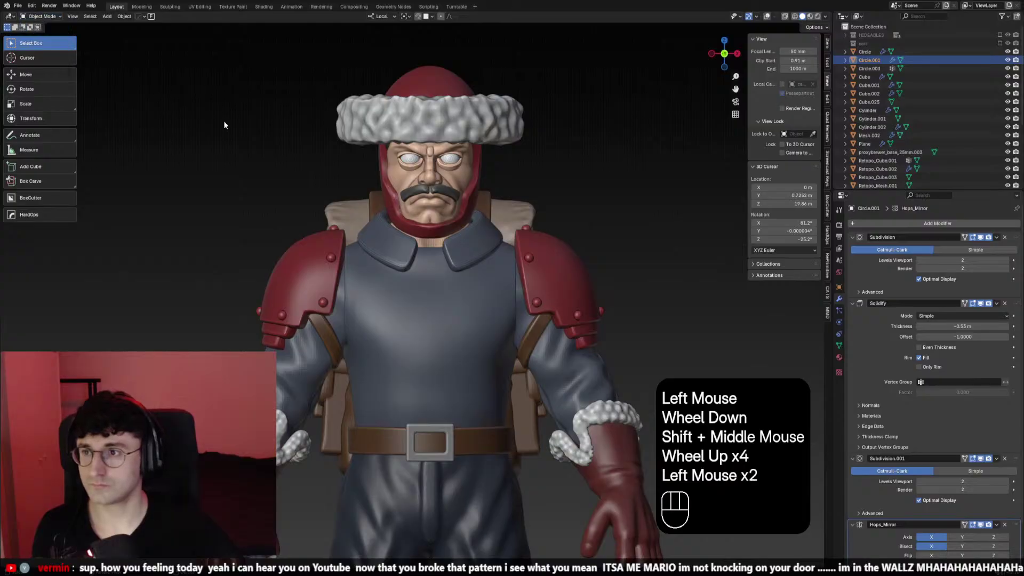
{"action": "key", "text": "Tab"}
{"action": "left_click", "coordinate": [756, 17]}
{"action": "middle_click_drag", "start_coordinate": [523, 240], "coordinate": [567, 238]}
{"action": "scroll", "coordinate": [567, 239], "scroll_direction": "up", "scroll_amount": 1}
{"action": "key", "text": "KP_1"}
{"action": "key", "text": "a"}
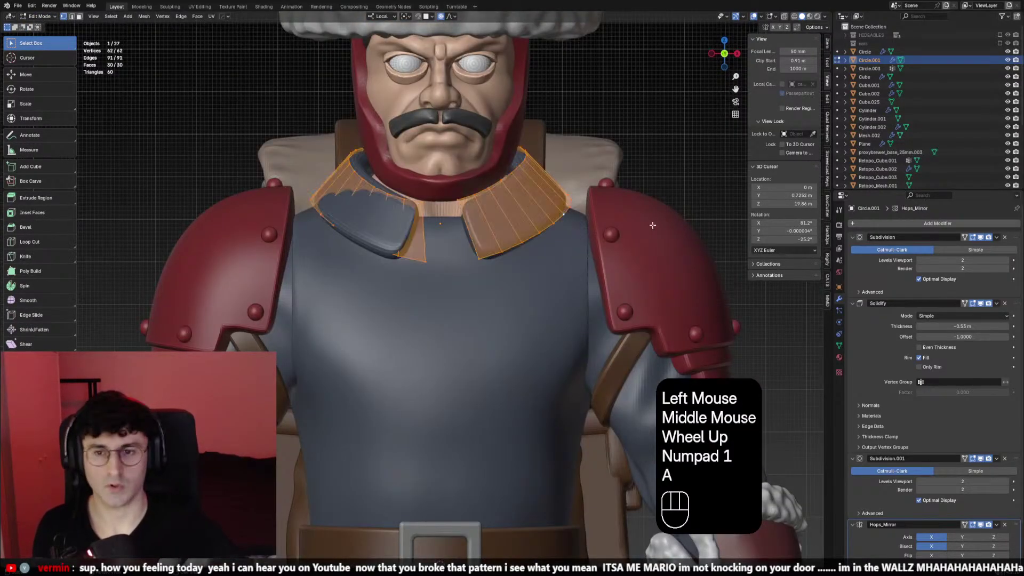
Select the collar's outer and inner boundary edge loops and set their mean crease to 1.00
{"action": "left_click", "coordinate": [591, 217]}
{"action": "key", "text": "2"}
{"action": "left_click", "coordinate": [495, 255]}
{"action": "key", "text": "shift+alt+z"}
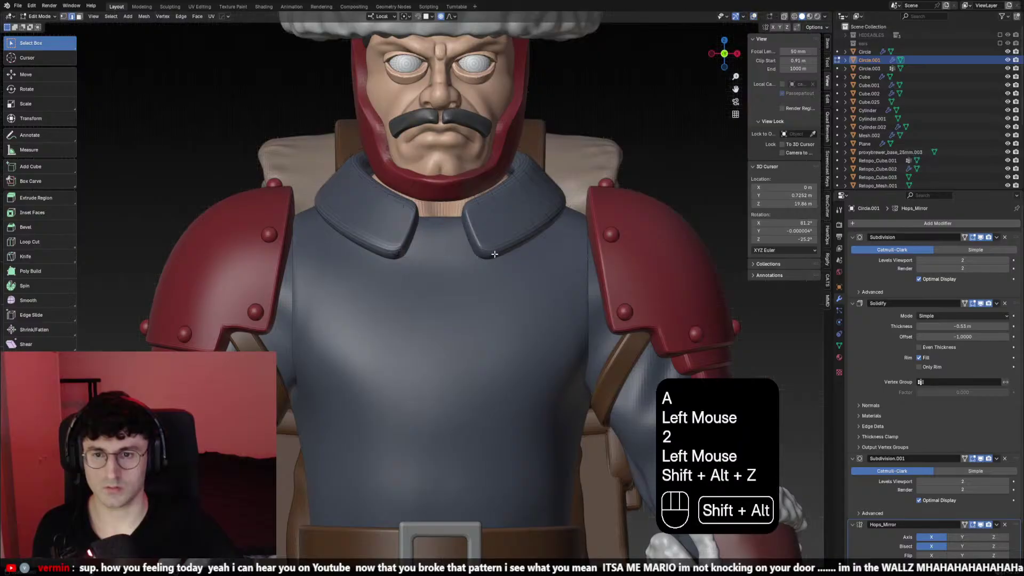
{"action": "key", "text": "ctrl+alt+z"}
{"action": "key", "text": "shift+alt+z"}
{"action": "left_click", "coordinate": [494, 254]}
{"action": "left_click", "coordinate": [494, 255], "text": "alt+shift"}
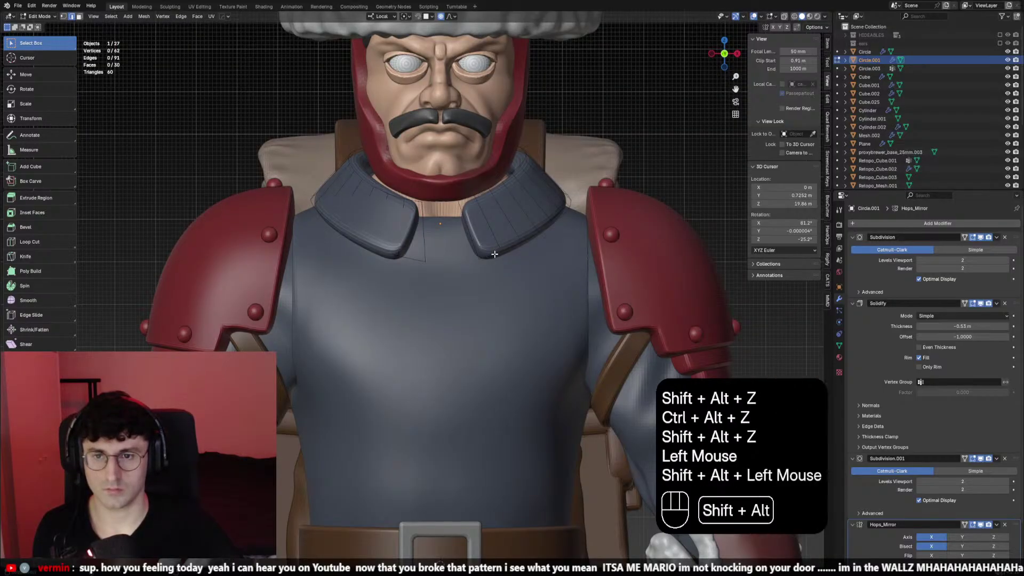
{"action": "left_click", "coordinate": [471, 207], "text": "alt+shift"}
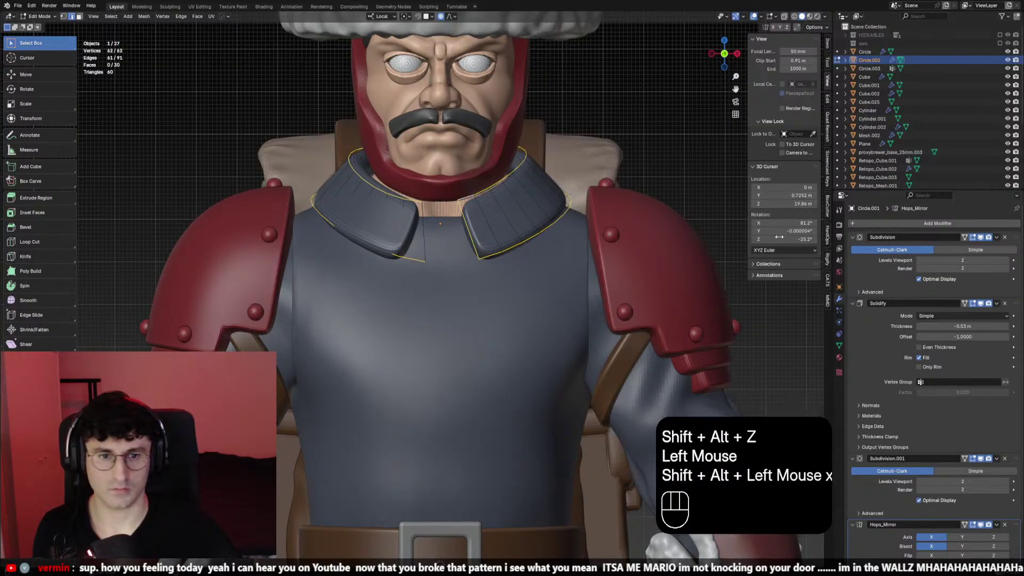
{"action": "middle_click_drag", "start_coordinate": [514, 212], "coordinate": [693, 117]}
{"action": "key", "text": "KP_1"}
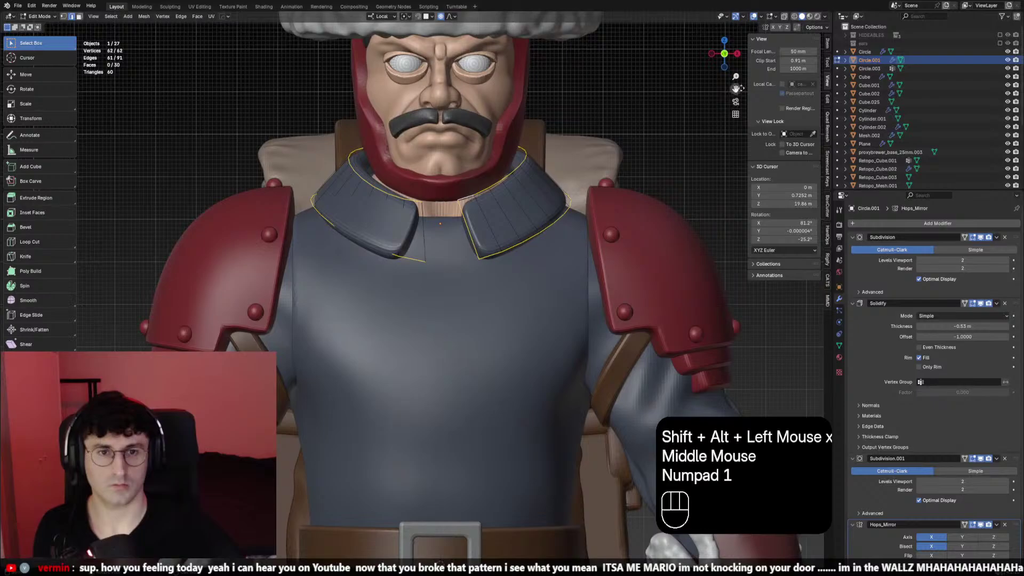
{"action": "left_click", "coordinate": [827, 46]}
{"action": "left_click_drag", "start_coordinate": [786, 141], "coordinate": [986, 141]}
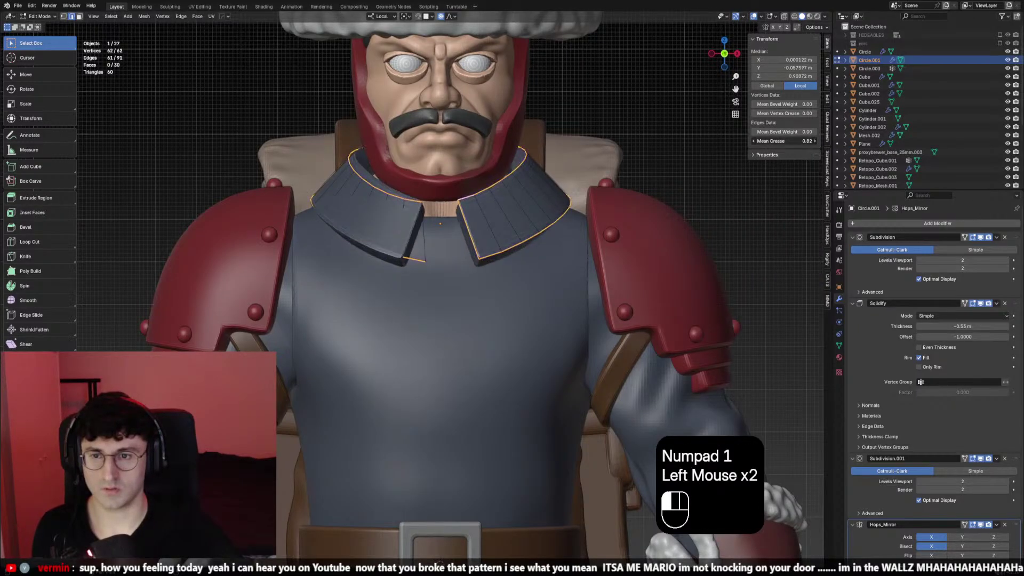
Return to Object Mode and try moving the collar vertically along the Z axis
{"action": "scroll", "coordinate": [568, 173], "scroll_direction": "down", "scroll_amount": 6}
{"action": "key", "text": "Tab"}
{"action": "left_click", "coordinate": [542, 196]}
{"action": "scroll", "coordinate": [502, 240], "scroll_direction": "up", "scroll_amount": 4}
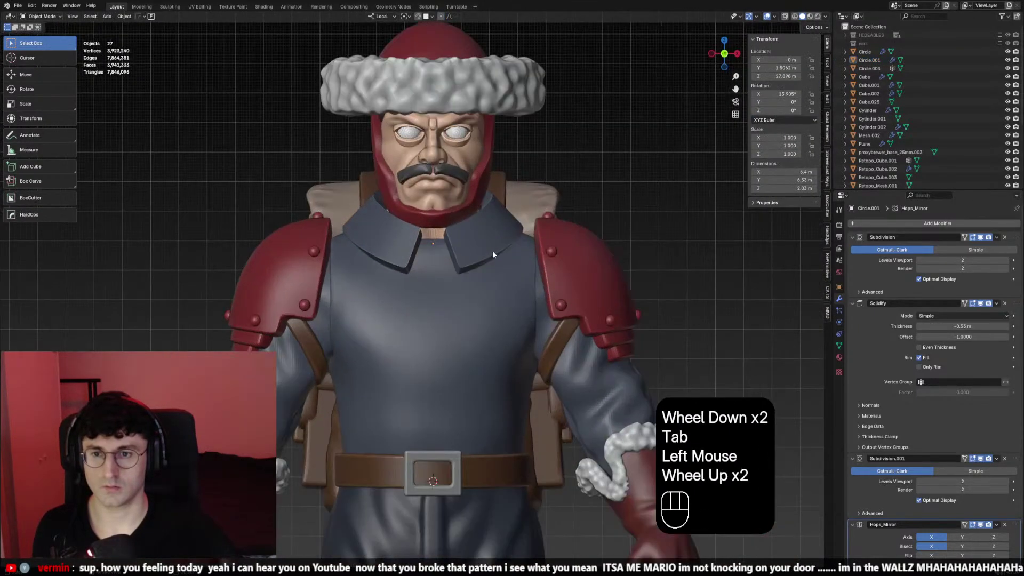
{"action": "left_click", "coordinate": [492, 251]}
{"action": "key", "text": "g"}
{"action": "key", "text": "z"}
{"action": "right_click", "coordinate": [493, 257]}
Open the collar in Edit Mode, select its inner edge loop at the neck and slide the loop slightly toward the outer edge
{"action": "key", "text": "Tab"}
{"action": "left_click", "coordinate": [478, 210], "text": "alt"}
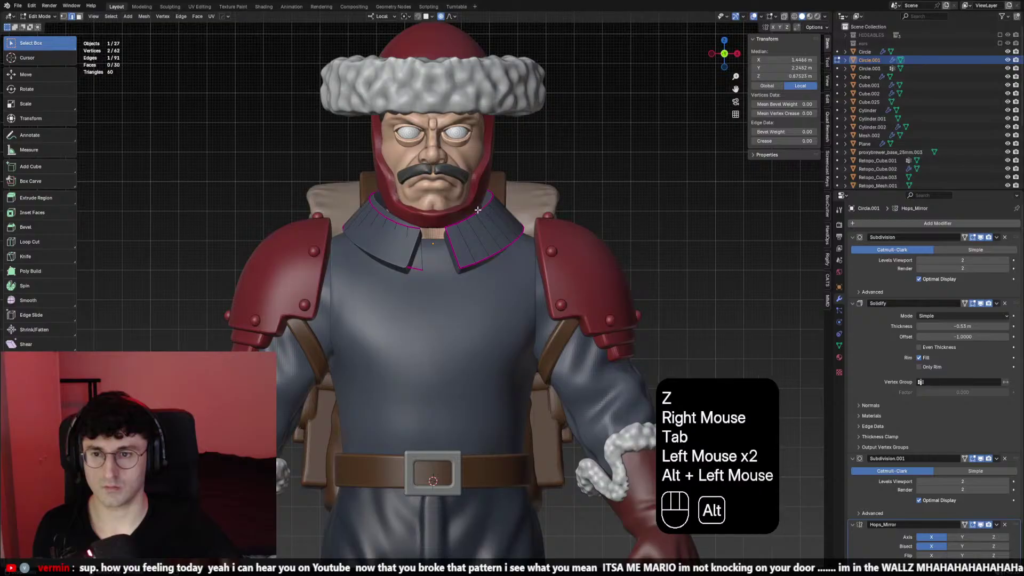
{"action": "left_click", "coordinate": [478, 210], "text": "alt"}
{"action": "left_click", "coordinate": [479, 211], "text": "alt"}
{"action": "key", "text": "g"}
{"action": "key", "text": "g"}
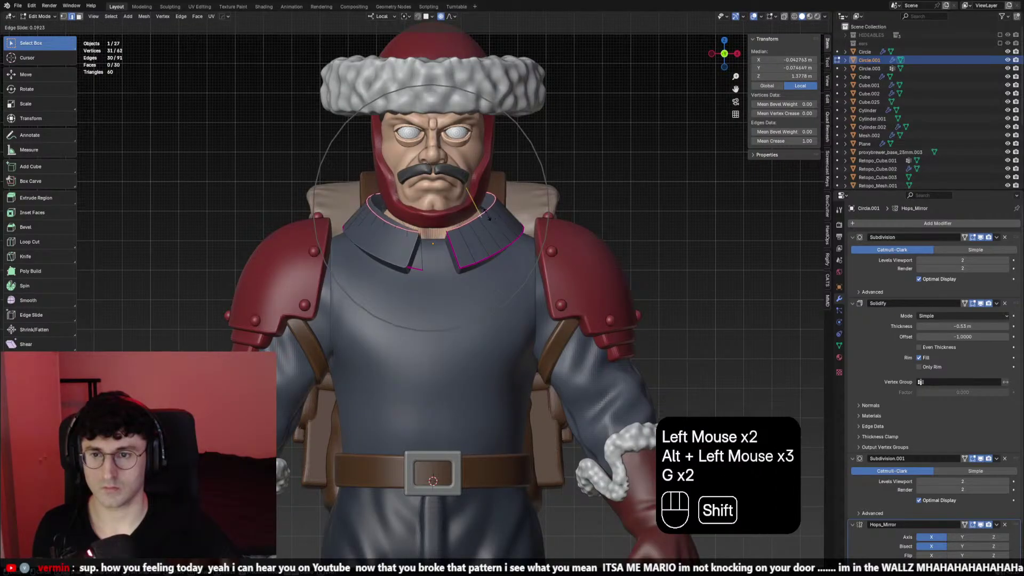
{"action": "left_click", "coordinate": [489, 218], "text": "shift"}
Hide the overlays, slide the collar's inner edge loop slightly further outward and return to Object Mode in front view
{"action": "key", "text": "shift+alt+z"}
{"action": "scroll", "coordinate": [489, 221], "scroll_direction": "down", "scroll_amount": 2}
{"action": "key", "text": "g"}
{"action": "key", "text": "g"}
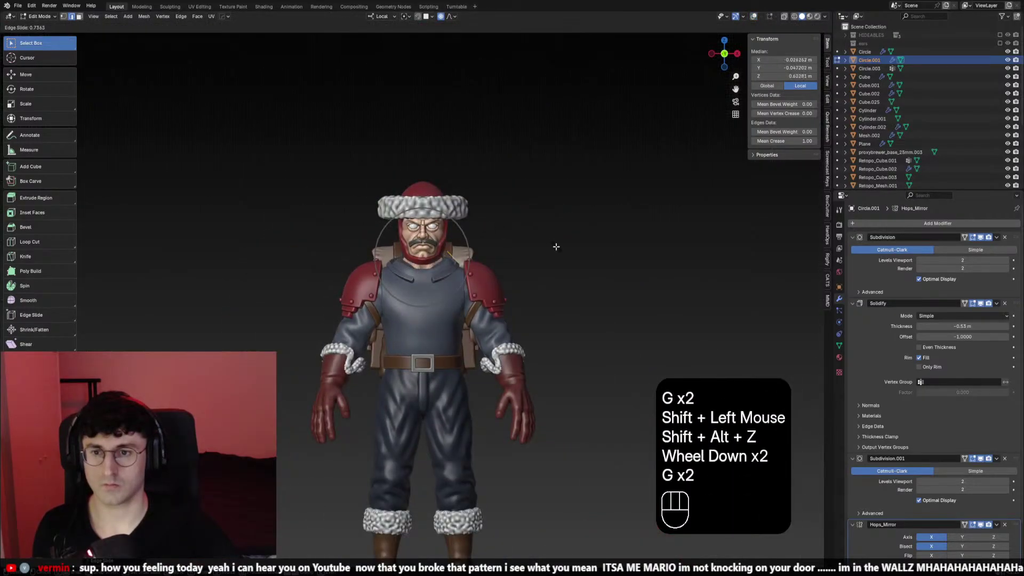
{"action": "right_click", "coordinate": [556, 247]}
{"action": "key", "text": "g"}
{"action": "key", "text": "g"}
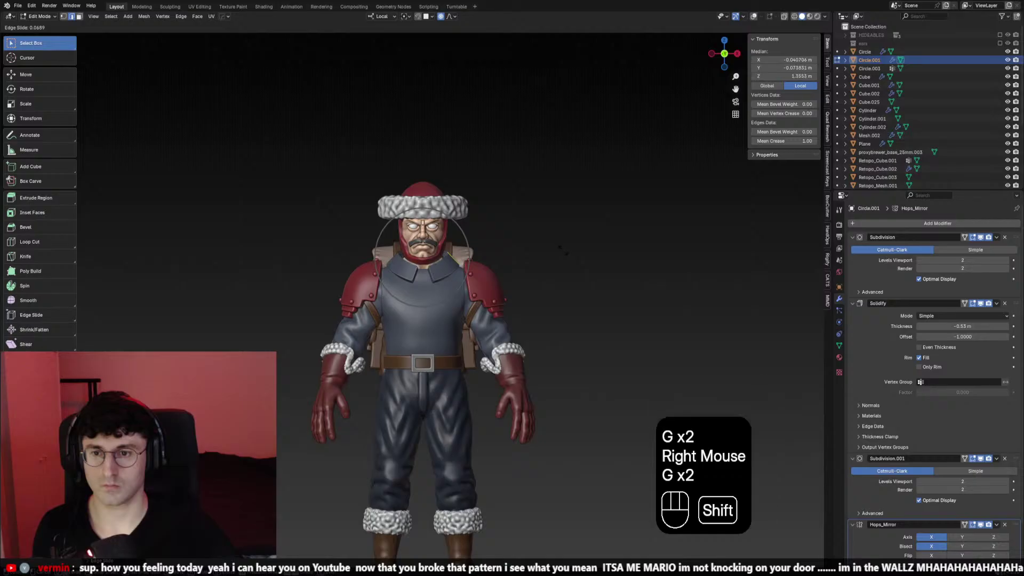
{"action": "left_click", "coordinate": [560, 247], "text": "shift"}
{"action": "key", "text": "Tab"}
{"action": "left_click", "coordinate": [549, 261]}
{"action": "middle_click", "coordinate": [542, 274]}
{"action": "scroll", "coordinate": [531, 285], "scroll_direction": "up", "scroll_amount": 2}
{"action": "key", "text": "KP_1"}
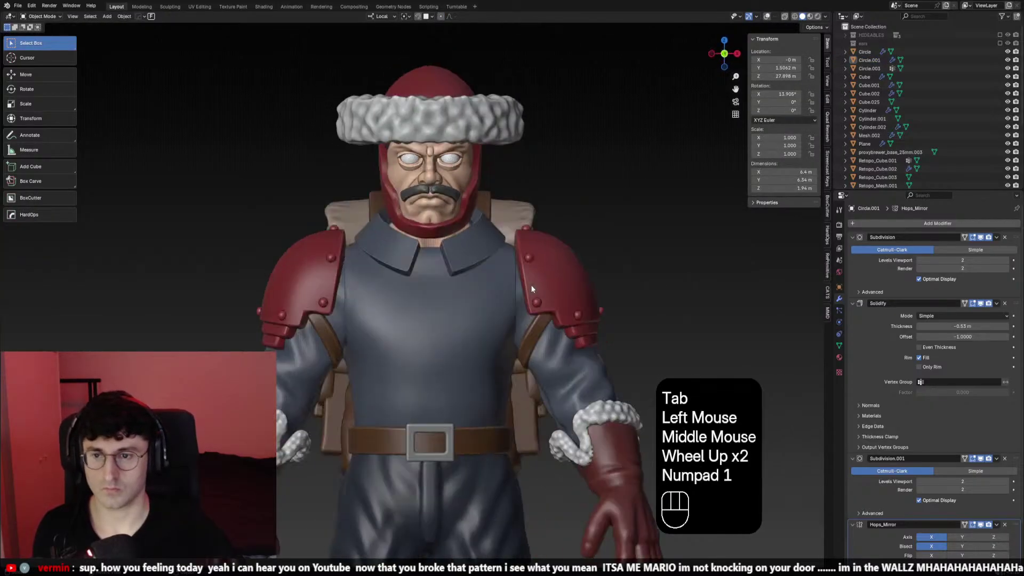
Open the collar for mesh editing in edge select mode and select an edge on its shoulder side
{"action": "key", "text": "shift+alt+z"}
{"action": "key", "text": "shift+alt+z"}
{"action": "scroll", "coordinate": [457, 273], "scroll_direction": "down", "scroll_amount": 1}
{"action": "middle_click_drag", "start_coordinate": [456, 273], "coordinate": [440, 298]}
{"action": "scroll", "coordinate": [492, 280], "scroll_direction": "up", "scroll_amount": 2}
{"action": "key", "text": "Tab"}
{"action": "left_click", "coordinate": [489, 269]}
{"action": "key", "text": "2"}
{"action": "left_click", "coordinate": [484, 263]}
{"action": "key", "text": "g"}
{"action": "key", "text": "y"}
{"action": "right_click", "coordinate": [484, 263]}
{"action": "key", "text": "g"}
{"action": "right_click", "coordinate": [491, 284]}
{"action": "key", "text": "g"}
{"action": "right_click", "coordinate": [496, 291]}
{"action": "key", "text": "g"}
{"action": "key", "text": "g"}
{"action": "right_click", "coordinate": [497, 297]}
Reposition the selected collar edge freehand and adjust the collar's front flap along the Z axis
{"action": "key", "text": "g"}
{"action": "left_click", "coordinate": [481, 287]}
{"action": "key", "text": "g"}
{"action": "key", "text": "z"}
{"action": "left_click", "coordinate": [408, 310]}
{"action": "left_click", "coordinate": [411, 262]}
{"action": "key", "text": "g"}
{"action": "key", "text": "z"}
{"action": "left_click", "coordinate": [412, 262]}
{"action": "left_click", "coordinate": [412, 261]}
{"action": "key", "text": "g"}
{"action": "key", "text": "y"}
{"action": "right_click", "coordinate": [504, 280]}
{"action": "key", "text": "g"}
{"action": "right_click", "coordinate": [509, 279]}
{"action": "key", "text": "g"}
{"action": "right_click", "coordinate": [520, 275]}
{"action": "key", "text": "g"}
{"action": "right_click", "coordinate": [525, 273]}
Select another edge near the collar's front opening and move it freehand with proportional editing
{"action": "left_click", "coordinate": [431, 241]}
{"action": "key", "text": "g"}
{"action": "middle_click_drag", "start_coordinate": [431, 241], "coordinate": [520, 245]}
{"action": "left_click", "coordinate": [400, 258]}
{"action": "left_click", "coordinate": [500, 249]}
In side view, rotate the collar's rear edge with proportional editing and move it to fit the upper back
{"action": "key", "text": "KP_1"}
{"action": "key", "text": "KP_3"}
{"action": "left_click", "coordinate": [491, 238]}
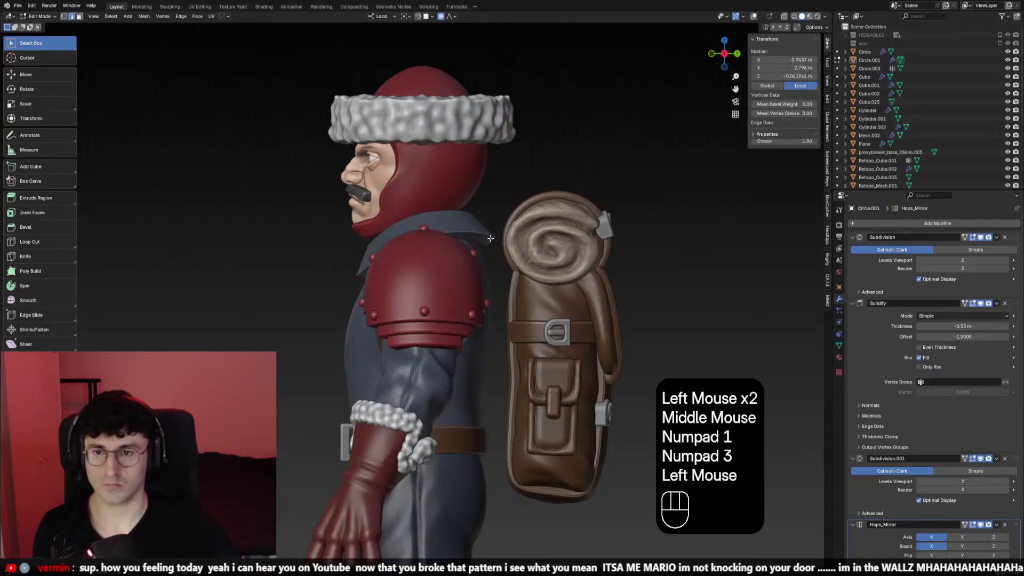
{"action": "key", "text": "g"}
{"action": "right_click", "coordinate": [494, 249]}
{"action": "key", "text": "g"}
{"action": "right_click", "coordinate": [493, 251]}
{"action": "key", "text": "r"}
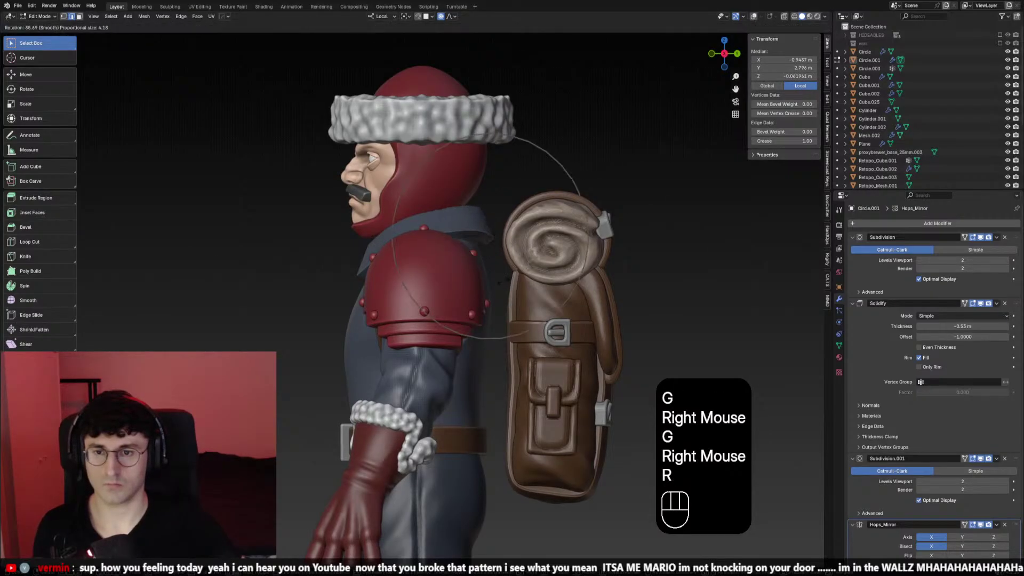
{"action": "left_click", "coordinate": [491, 282]}
{"action": "middle_click_drag", "start_coordinate": [491, 281], "coordinate": [514, 291]}
{"action": "key", "text": "g"}
{"action": "left_click", "coordinate": [404, 312]}
Return to Object Mode in front view, deselect the collar and save the file
{"action": "scroll", "coordinate": [507, 309], "scroll_direction": "down", "scroll_amount": 1}
{"action": "key", "text": "KP_1"}
{"action": "key", "text": "Tab"}
{"action": "scroll", "coordinate": [526, 308], "scroll_direction": "down", "scroll_amount": 1}
{"action": "left_click", "coordinate": [552, 274]}
{"action": "scroll", "coordinate": [544, 280], "scroll_direction": "down", "scroll_amount": 2}
{"action": "key", "text": "ctrl+s"}
{"action": "scroll", "coordinate": [528, 287], "scroll_direction": "up", "scroll_amount": 2}
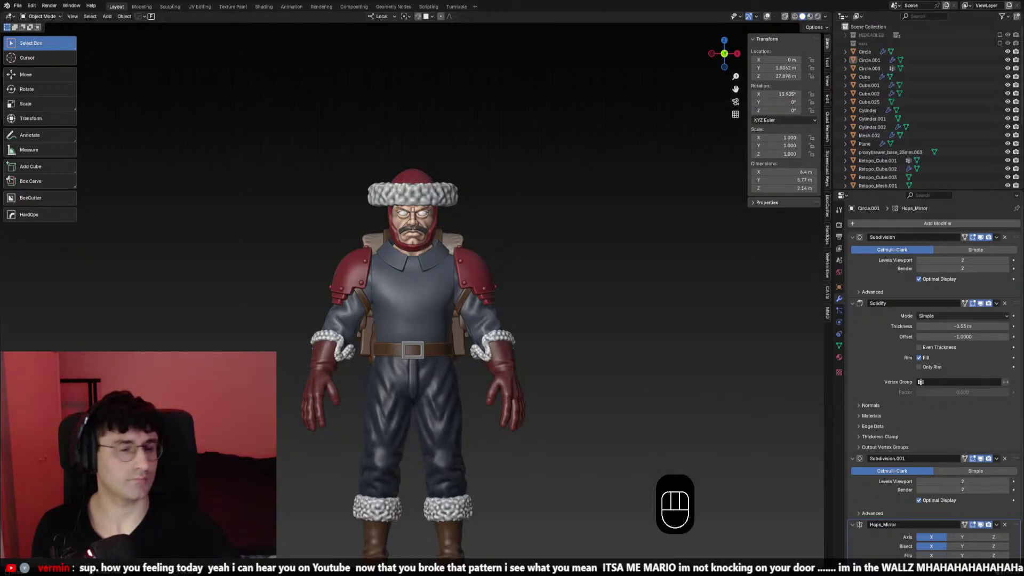
Examine the collar's fit around the neck from the front, side and back
{"action": "scroll", "coordinate": [559, 329], "scroll_direction": "up", "scroll_amount": 1}
{"action": "middle_click_drag", "start_coordinate": [565, 326], "coordinate": [405, 274]}
{"action": "key", "text": "KP_1"}
{"action": "key", "text": "KP_3"}
{"action": "key", "text": "KP_2"}
{"action": "key", "text": "KP_1"}
{"action": "key", "text": "KP_1"}
{"action": "scroll", "coordinate": [603, 373], "scroll_direction": "down", "scroll_amount": 1}
{"action": "scroll", "coordinate": [533, 341], "scroll_direction": "up", "scroll_amount": 2}
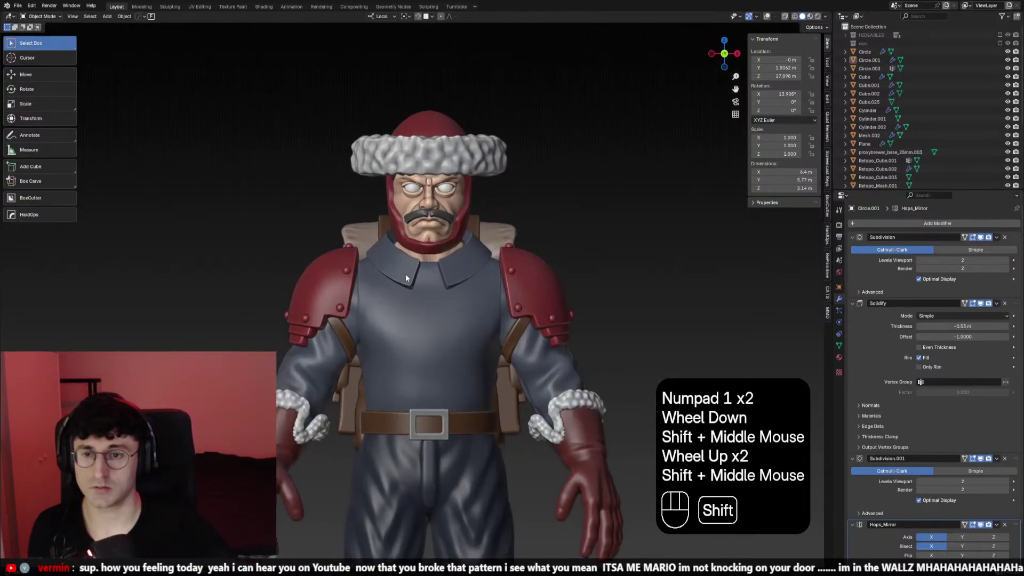
{"action": "middle_click_drag", "start_coordinate": [482, 258], "coordinate": [300, 289]}
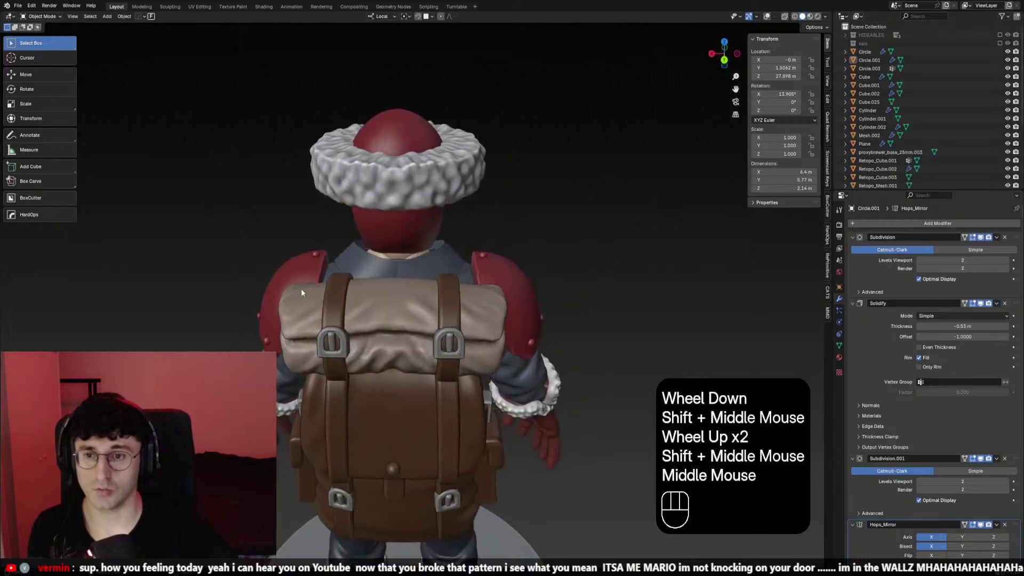
{"action": "scroll", "coordinate": [301, 289], "scroll_direction": "down", "scroll_amount": 1}
{"action": "scroll", "coordinate": [342, 273], "scroll_direction": "up", "scroll_amount": 1}
{"action": "middle_click_drag", "start_coordinate": [373, 261], "coordinate": [529, 226]}
Open the collar for mesh editing and select the centre edge at the back of the neck
{"action": "left_click", "coordinate": [429, 331]}
{"action": "key", "text": "Tab"}
{"action": "left_click", "coordinate": [430, 331]}
{"action": "key", "text": "g"}
{"action": "right_click", "coordinate": [412, 325]}
{"action": "key", "text": "g"}
{"action": "scroll", "coordinate": [395, 298], "scroll_direction": "up", "scroll_amount": 2}
{"action": "right_click", "coordinate": [401, 268]}
{"action": "key", "text": "g"}
{"action": "key", "text": "z"}
{"action": "right_click", "coordinate": [299, 250]}
Move the collar's rear centre edge along the Z axis with proportional editing
{"action": "key", "text": "g"}
{"action": "key", "text": "z"}
{"action": "left_click", "coordinate": [303, 254]}
{"action": "key", "text": "g"}
{"action": "scroll", "coordinate": [330, 245], "scroll_direction": "up", "scroll_amount": 1}
{"action": "right_click", "coordinate": [331, 246]}
Move the collar's Hops_Mirror modifier to the first position in the stack, before the Subdivision modifier
{"action": "scroll", "coordinate": [373, 230], "scroll_direction": "up", "scroll_amount": 1}
{"action": "scroll", "coordinate": [972, 459], "scroll_direction": "down", "scroll_amount": 2}
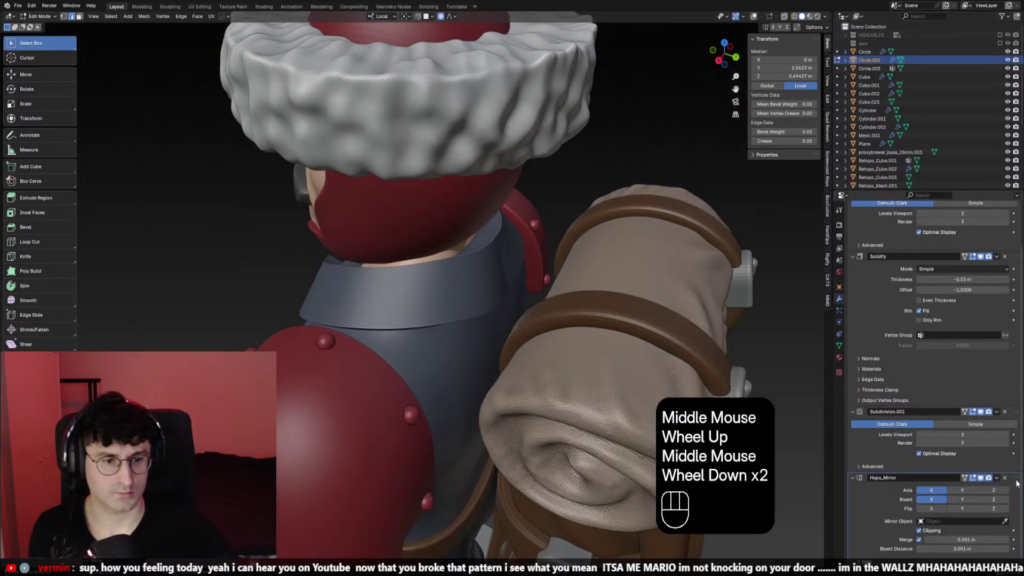
{"action": "left_click_drag", "start_coordinate": [1016, 478], "coordinate": [996, 194]}
{"action": "scroll", "coordinate": [968, 207], "scroll_direction": "up", "scroll_amount": 4}
{"action": "left_click", "coordinate": [1004, 209]}
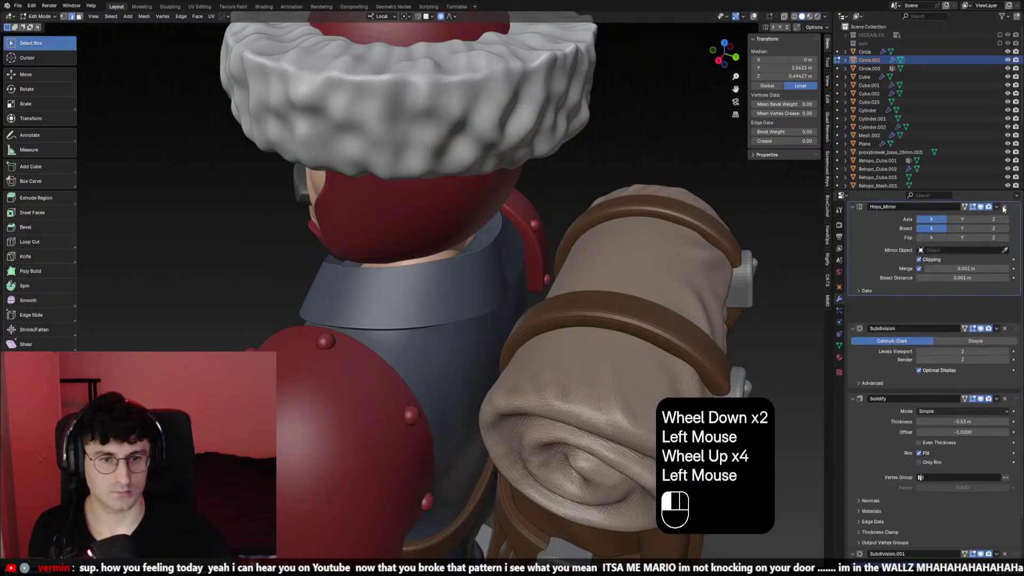
From the back view, nudge the collar's rear centre edge into place with proportional editing
{"action": "middle_click_drag", "start_coordinate": [458, 224], "coordinate": [396, 232]}
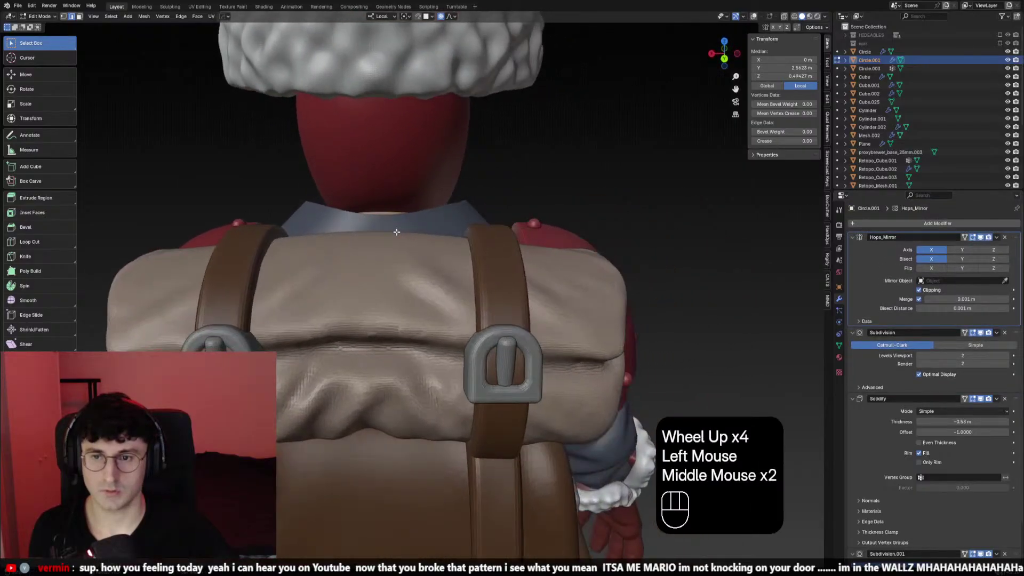
{"action": "key", "text": "g"}
{"action": "right_click", "coordinate": [331, 218]}
{"action": "key", "text": "g"}
{"action": "left_click", "coordinate": [332, 218]}
{"action": "left_click", "coordinate": [381, 217]}
{"action": "key", "text": "g"}
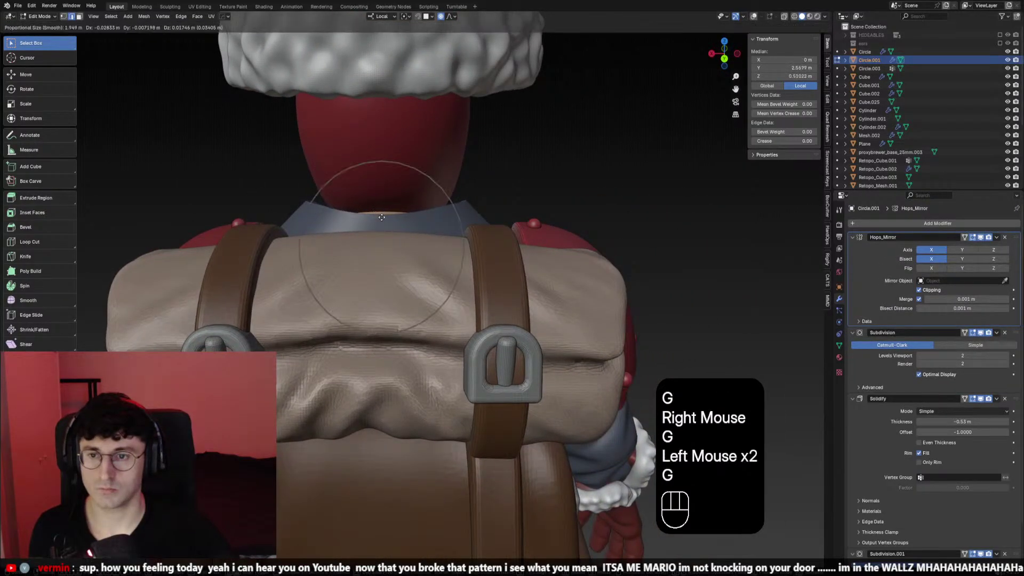
{"action": "left_click", "coordinate": [381, 217]}
Try to move an edge on the side of the collar
{"action": "middle_click_drag", "start_coordinate": [382, 217], "coordinate": [649, 238]}
{"action": "left_click", "coordinate": [442, 229]}
{"action": "key", "text": "g"}
{"action": "right_click", "coordinate": [443, 230]}
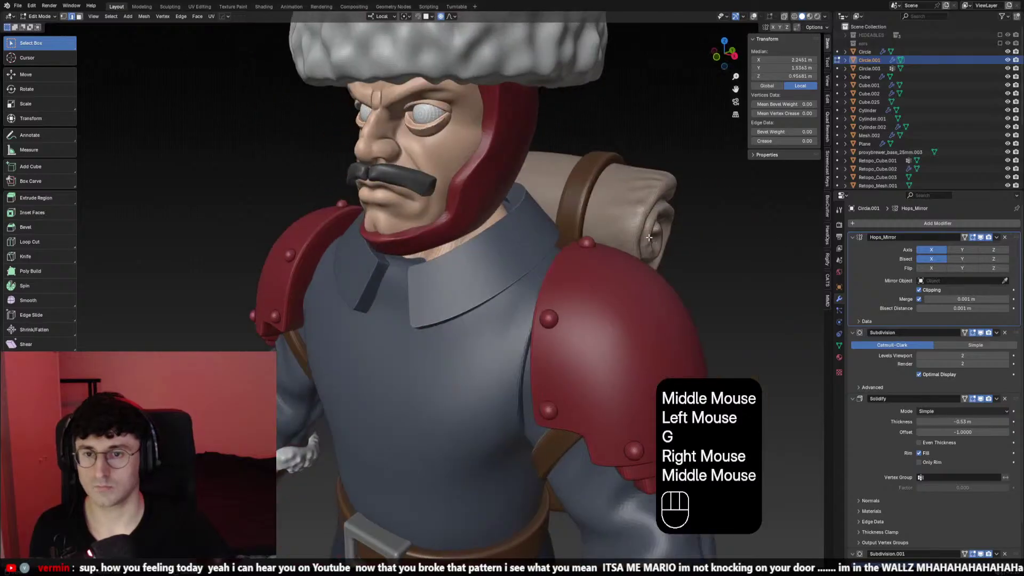
Check the whole figure from the front and side, and return to Object Mode with the collar deselected
{"action": "key", "text": "KP_1"}
{"action": "scroll", "coordinate": [469, 280], "scroll_direction": "down", "scroll_amount": 2}
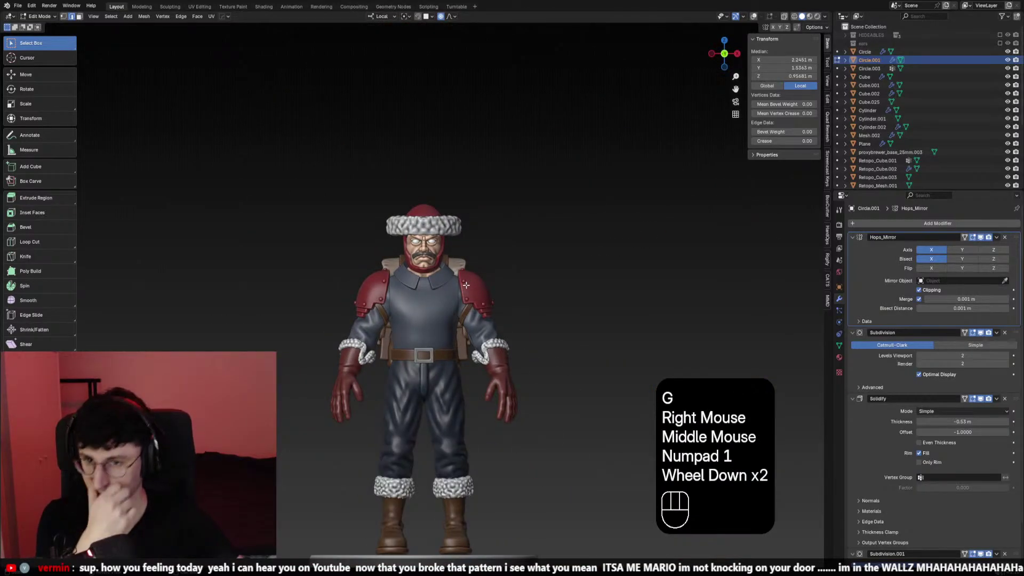
{"action": "scroll", "coordinate": [466, 285], "scroll_direction": "up", "scroll_amount": 2}
{"action": "middle_click_drag", "start_coordinate": [466, 285], "coordinate": [427, 277]}
{"action": "scroll", "coordinate": [428, 277], "scroll_direction": "down", "scroll_amount": 1}
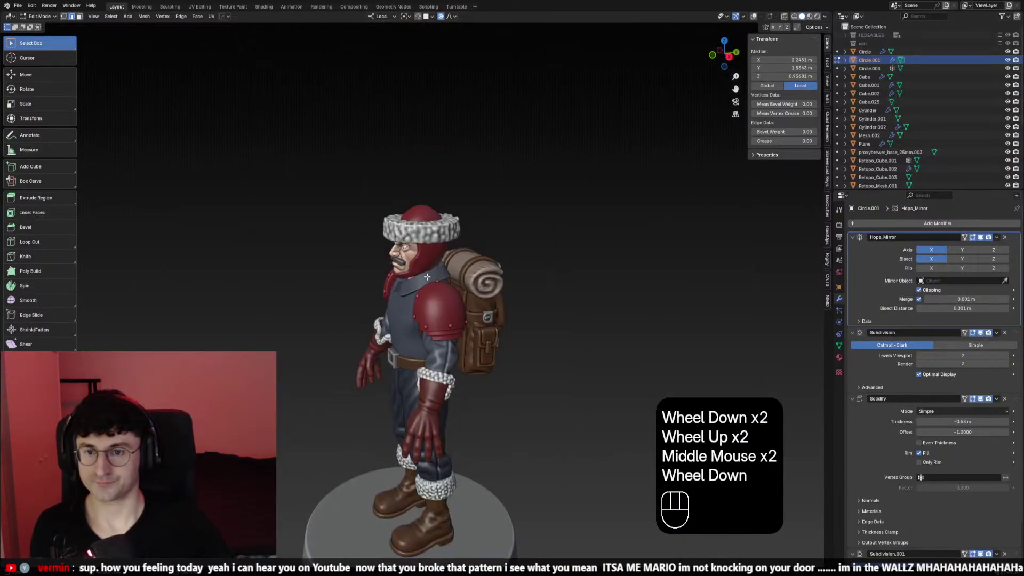
{"action": "key", "text": "KP_1"}
{"action": "key", "text": "Tab"}
{"action": "left_click", "coordinate": [482, 270]}
{"action": "scroll", "coordinate": [482, 270], "scroll_direction": "up", "scroll_amount": 1}
Inspect the collar close up in front view without overlays and save the file
{"action": "left_click", "coordinate": [767, 18]}
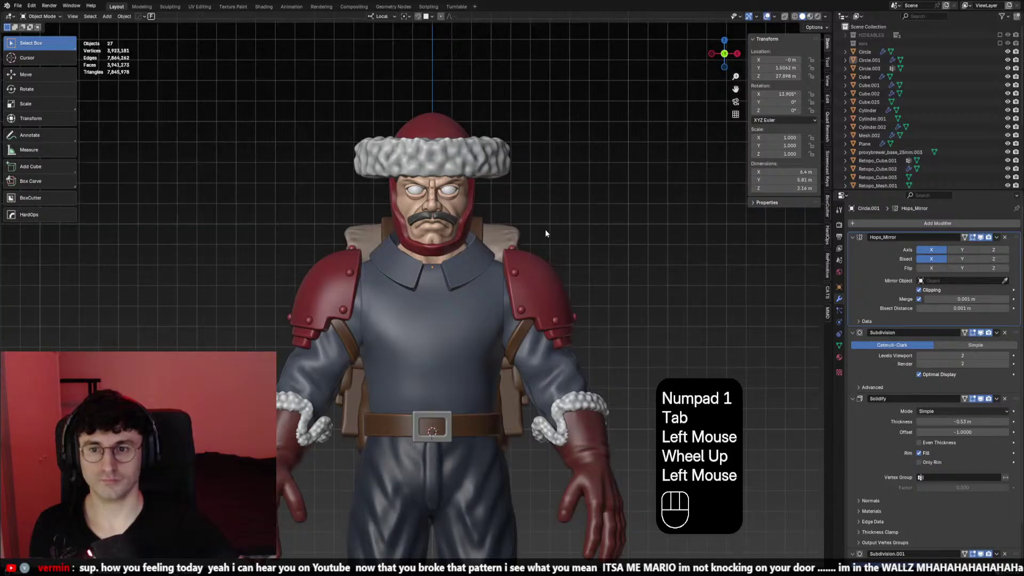
{"action": "left_click", "coordinate": [767, 18]}
{"action": "middle_click_drag", "start_coordinate": [629, 138], "coordinate": [639, 130], "text": "shift"}
{"action": "scroll", "coordinate": [640, 130], "scroll_direction": "up", "scroll_amount": 2}
{"action": "left_click", "coordinate": [618, 166]}
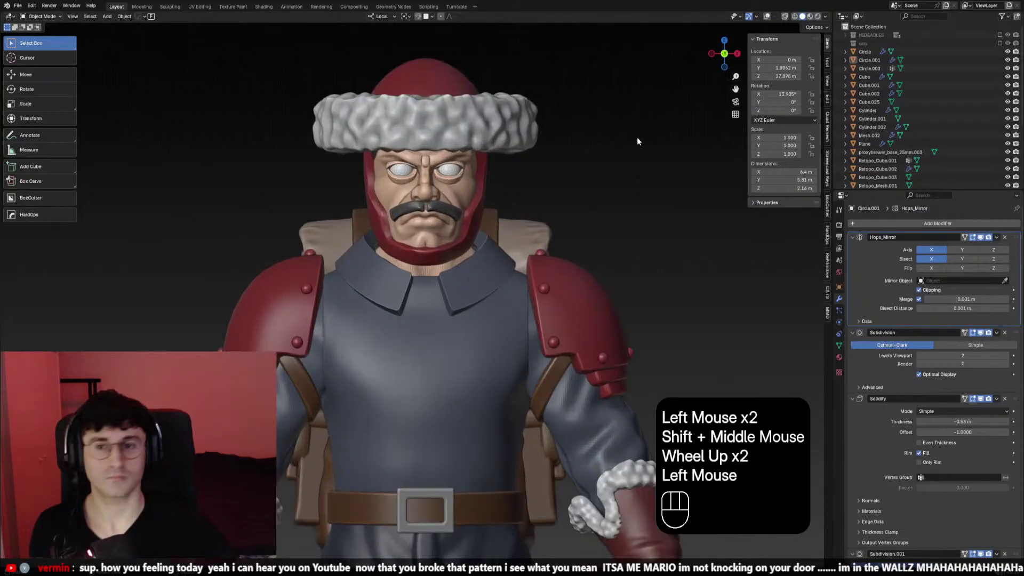
{"action": "scroll", "coordinate": [618, 166], "scroll_direction": "down", "scroll_amount": 1, "text": "ctrl"}
{"action": "key", "text": "ctrl+s"}
{"action": "scroll", "coordinate": [549, 206], "scroll_direction": "down", "scroll_amount": 4}
{"action": "middle_click_drag", "start_coordinate": [513, 238], "coordinate": [510, 259]}
{"action": "key", "text": "KP_1"}
{"action": "scroll", "coordinate": [493, 264], "scroll_direction": "up", "scroll_amount": 2}
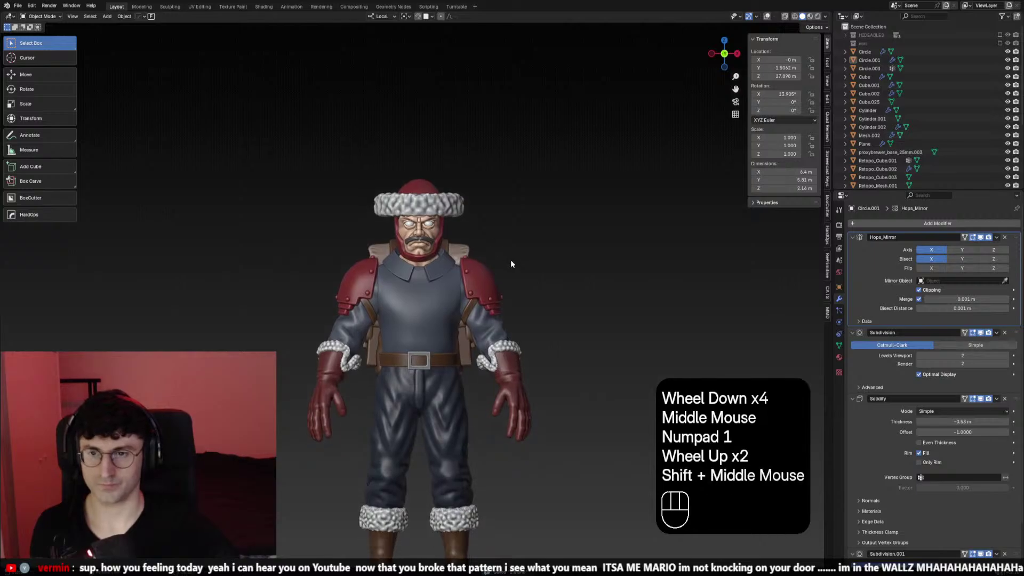
Check the figure from the front and at full height, look over the viewport shading options, and save the file
{"action": "key", "text": "shift+alt+z"}
{"action": "key", "text": "shift+alt+z"}
{"action": "left_click", "coordinate": [825, 16]}
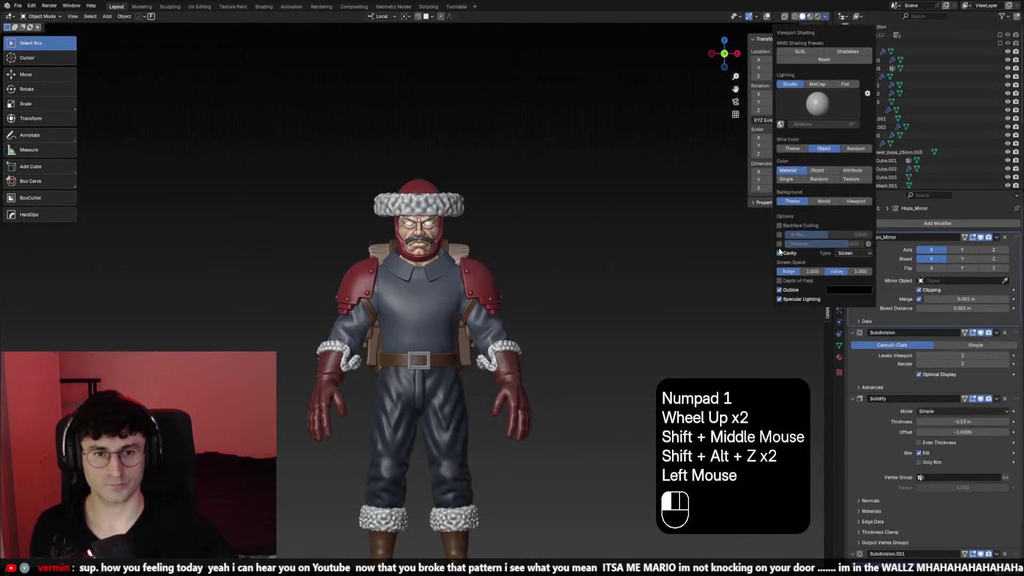
{"action": "scroll", "coordinate": [586, 196], "scroll_direction": "down", "scroll_amount": 1}
{"action": "mouse_move", "coordinate": [667, 219]}
{"action": "middle_mouse_down", "text": "shift"}
{"action": "mouse_move", "coordinate": [613, 203]}
{"action": "mouse_move", "coordinate": [566, 228]}
{"action": "mouse_move", "coordinate": [568, 267]}
{"action": "mouse_move", "coordinate": [481, 277]}
{"action": "mouse_move", "coordinate": [543, 261]}
{"action": "middle_mouse_up", "text": "shift"}
{"action": "key", "text": "ctrl+s"}
{"action": "key", "text": "KP_1"}
{"action": "key", "text": "KP_0"}
{"action": "key", "text": "KP_1"}
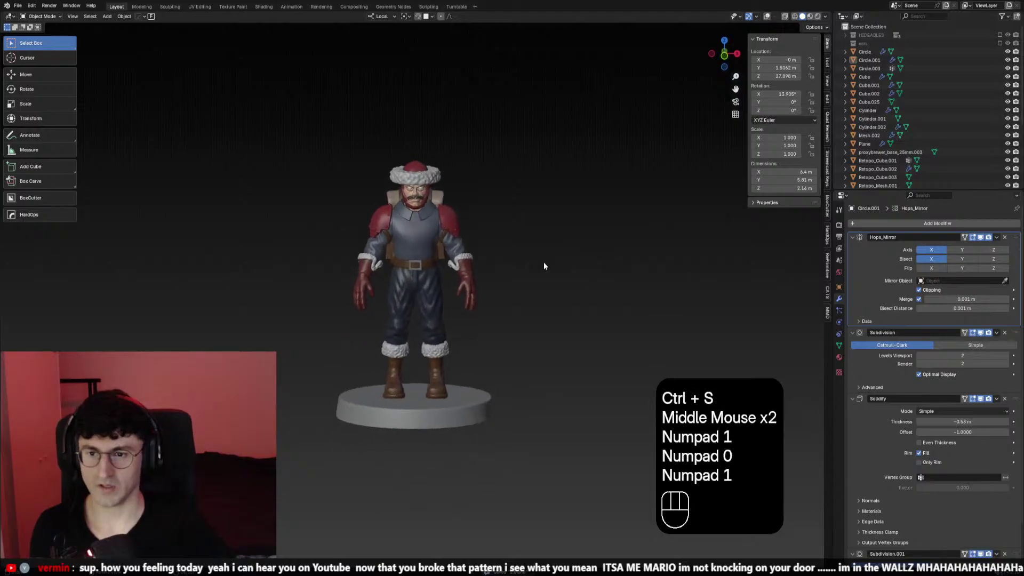
Select the trousers and start sculpting them in Sculpt Mode with the Elastic Deform brush
{"action": "scroll", "coordinate": [543, 261], "scroll_direction": "up", "scroll_amount": 2}
{"action": "middle_click_drag", "start_coordinate": [492, 290], "coordinate": [495, 269], "text": "shift"}
{"action": "middle_click_drag", "start_coordinate": [494, 270], "coordinate": [533, 313]}
{"action": "left_click", "coordinate": [449, 290]}
{"action": "key", "text": "KP_1"}
{"action": "key", "text": "KP_3"}
{"action": "key", "text": "KP_1"}
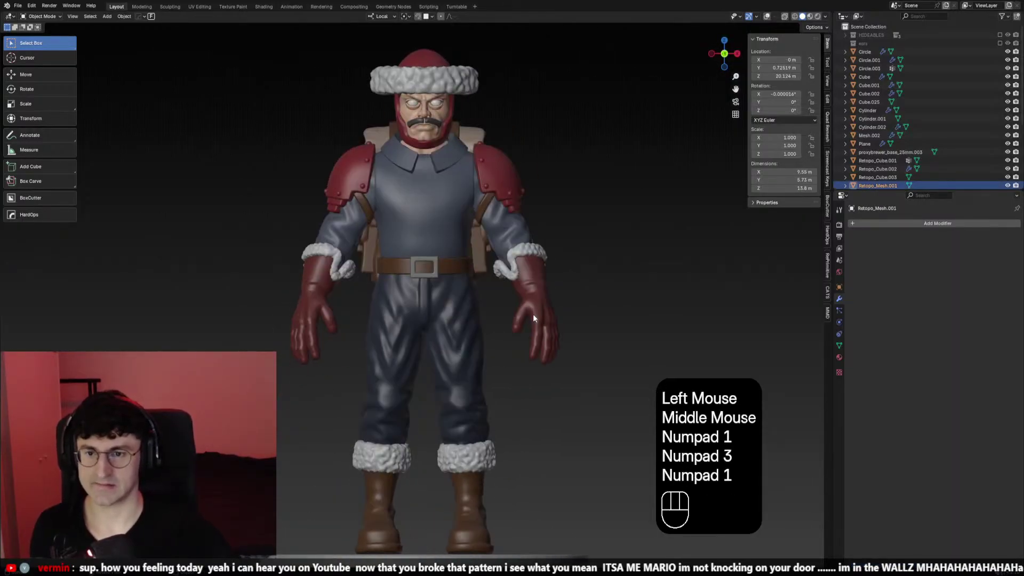
{"action": "scroll", "coordinate": [533, 314], "scroll_direction": "down", "scroll_amount": 3}
{"action": "left_click", "coordinate": [446, 307]}
{"action": "left_click_drag", "start_coordinate": [53, 18], "coordinate": [42, 47]}
{"action": "scroll", "coordinate": [37, 240], "scroll_direction": "up", "scroll_amount": 1}
{"action": "left_click", "coordinate": [35, 277]}
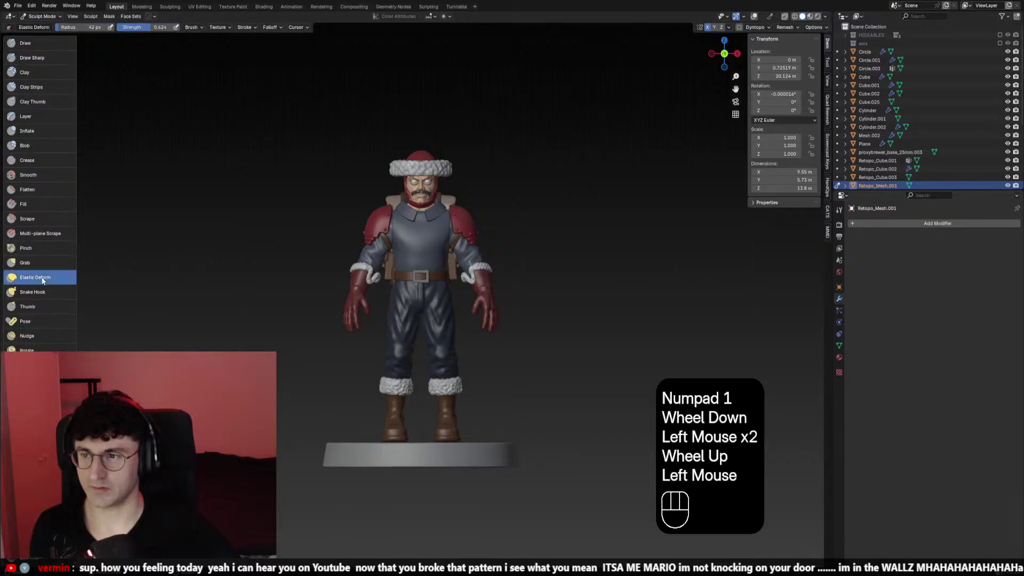
Try to reshape the trousers' upper hip from the front with Elastic Deform at a 73 px radius
{"action": "scroll", "coordinate": [434, 315], "scroll_direction": "up", "scroll_amount": 1}
{"action": "key", "text": "f"}
{"action": "left_click", "coordinate": [454, 301]}
{"action": "left_click", "coordinate": [454, 302]}
{"action": "key", "text": "ctrl+z"}
{"action": "key", "text": "ctrl+f"}
{"action": "left_click", "coordinate": [475, 301]}
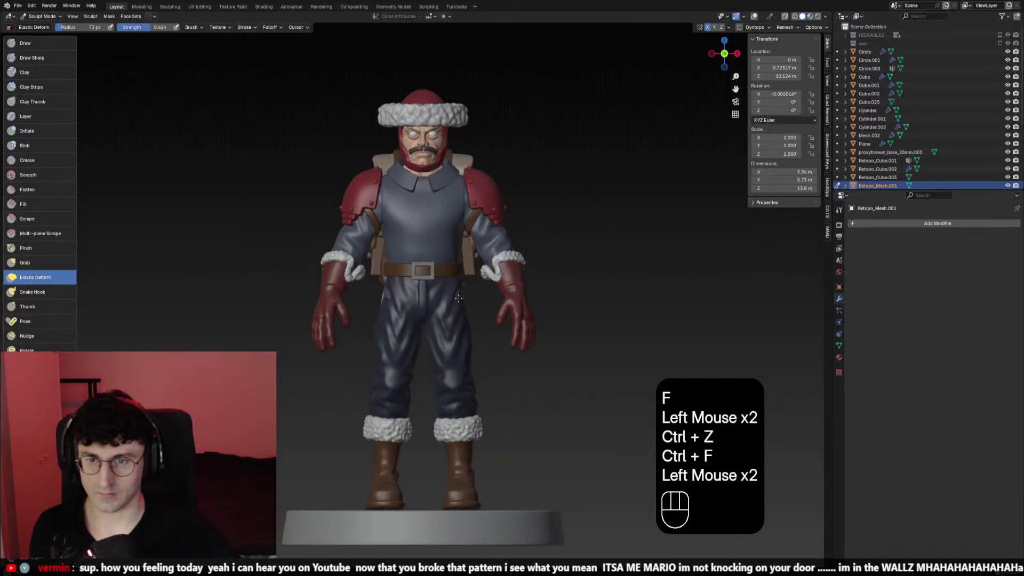
{"action": "key", "text": "ctrl+z"}
{"action": "key", "text": "f"}
{"action": "left_click", "coordinate": [460, 298]}
Try to pull the back of the trousers' waist into shape below the backpack
{"action": "middle_click_drag", "start_coordinate": [459, 299], "coordinate": [384, 265]}
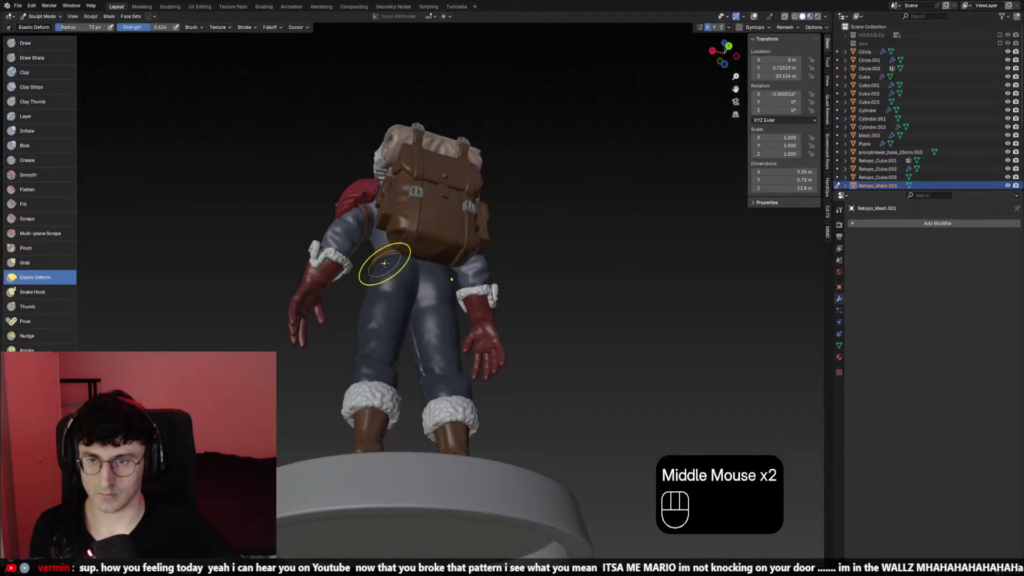
{"action": "left_click", "coordinate": [388, 267]}
{"action": "key", "text": "ctrl+z"}
{"action": "left_click", "coordinate": [402, 260]}
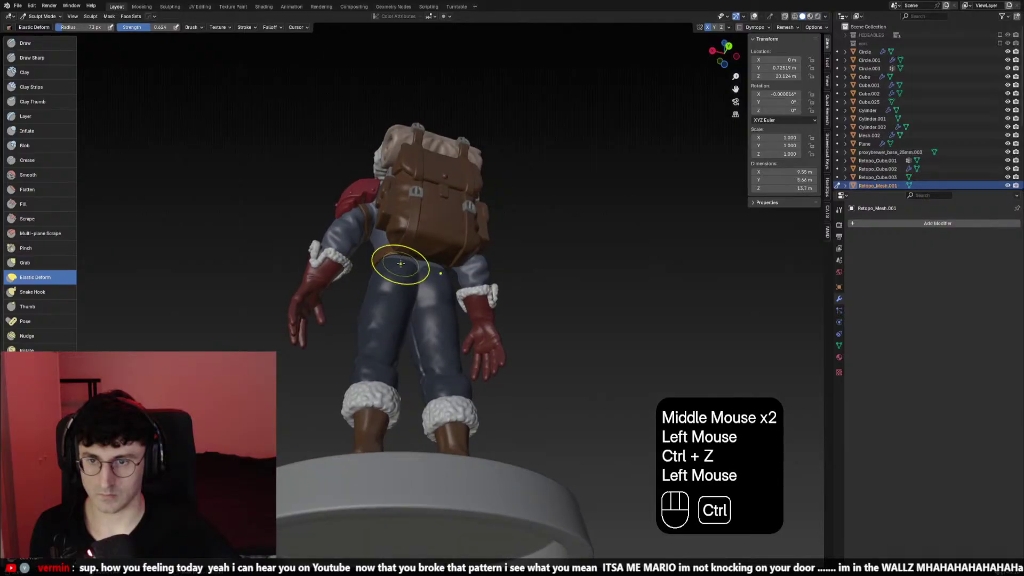
{"action": "key", "text": "ctrl+z"}
{"action": "left_click", "coordinate": [394, 260]}
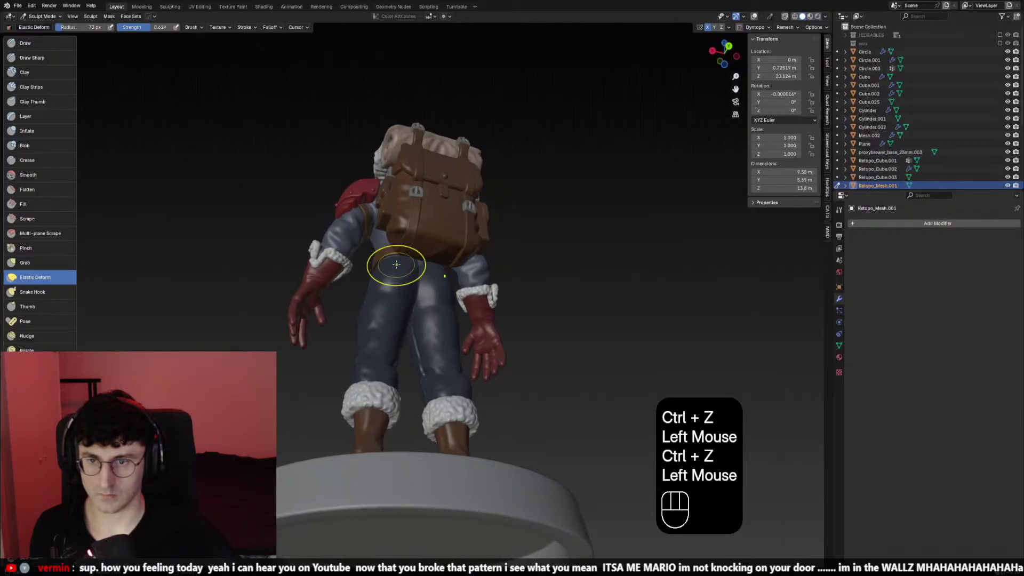
{"action": "mouse_move", "coordinate": [396, 264]}
{"action": "middle_mouse_down"}
{"action": "mouse_move", "coordinate": [453, 266]}
{"action": "mouse_move", "coordinate": [567, 297]}
{"action": "mouse_move", "coordinate": [464, 313]}
{"action": "mouse_move", "coordinate": [467, 290]}
{"action": "mouse_move", "coordinate": [437, 277]}
{"action": "middle_mouse_up"}
{"action": "key", "text": "ctrl+z"}
Try to nudge the trousers' waist from another angle with a resized Elastic Deform brush
{"action": "scroll", "coordinate": [468, 269], "scroll_direction": "up", "scroll_amount": 2}
{"action": "scroll", "coordinate": [437, 278], "scroll_direction": "down", "scroll_amount": 2}
{"action": "mouse_move", "coordinate": [437, 277]}
{"action": "middle_mouse_down"}
{"action": "mouse_move", "coordinate": [426, 280]}
{"action": "mouse_move", "coordinate": [407, 239]}
{"action": "mouse_move", "coordinate": [392, 299]}
{"action": "middle_mouse_up"}
{"action": "key", "text": "f"}
{"action": "scroll", "coordinate": [427, 280], "scroll_direction": "up", "scroll_amount": 2}
{"action": "left_click", "coordinate": [378, 281]}
{"action": "key", "text": "ctrl+z"}
{"action": "left_click", "coordinate": [387, 286]}
{"action": "key", "text": "ctrl+z"}
Switch sculpting to the shirt body and isolate it in front view
{"action": "key", "text": "alt+q"}
{"action": "key", "text": "f"}
{"action": "left_click", "coordinate": [389, 303]}
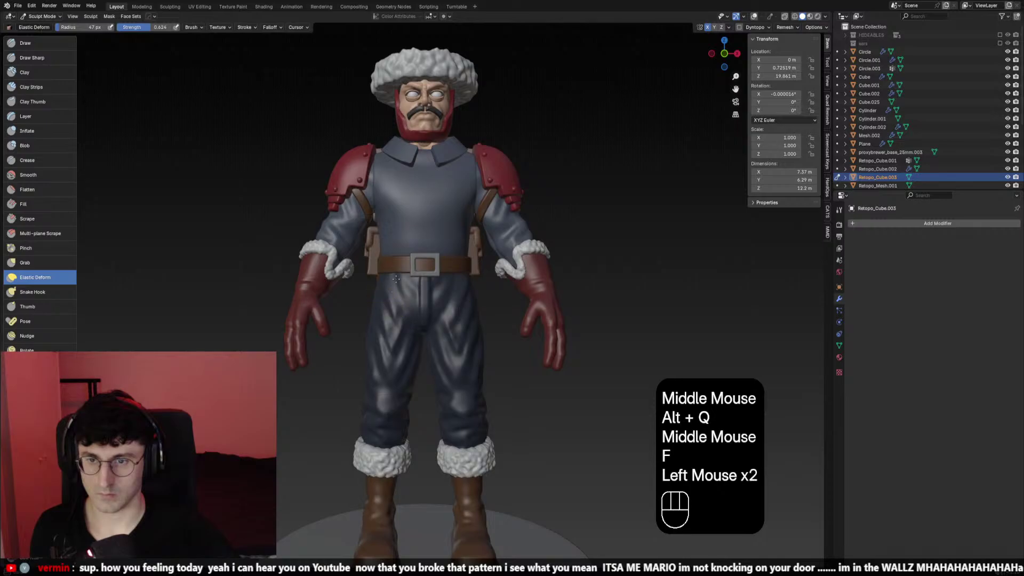
{"action": "key", "text": "slash"}
{"action": "scroll", "coordinate": [430, 331], "scroll_direction": "down", "scroll_amount": 1}
{"action": "key", "text": "KP_1"}
{"action": "key", "text": "f"}
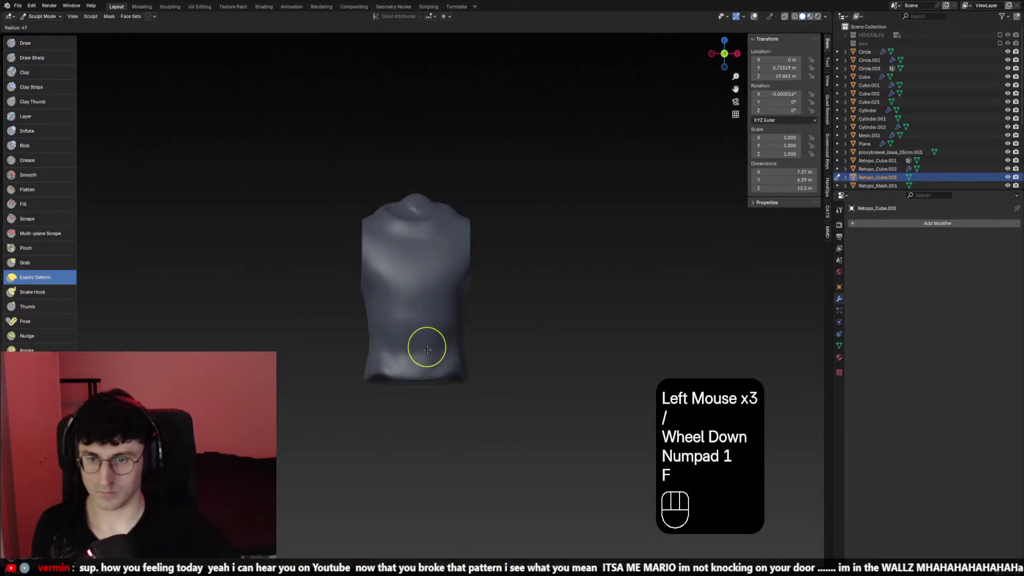
Pull the lower corners of the isolated shirt into shape with Elastic Deform and smooth its hem
{"action": "double_click", "coordinate": [459, 374]}
{"action": "left_click", "coordinate": [447, 374]}
{"action": "left_click", "coordinate": [454, 375], "text": "shift"}
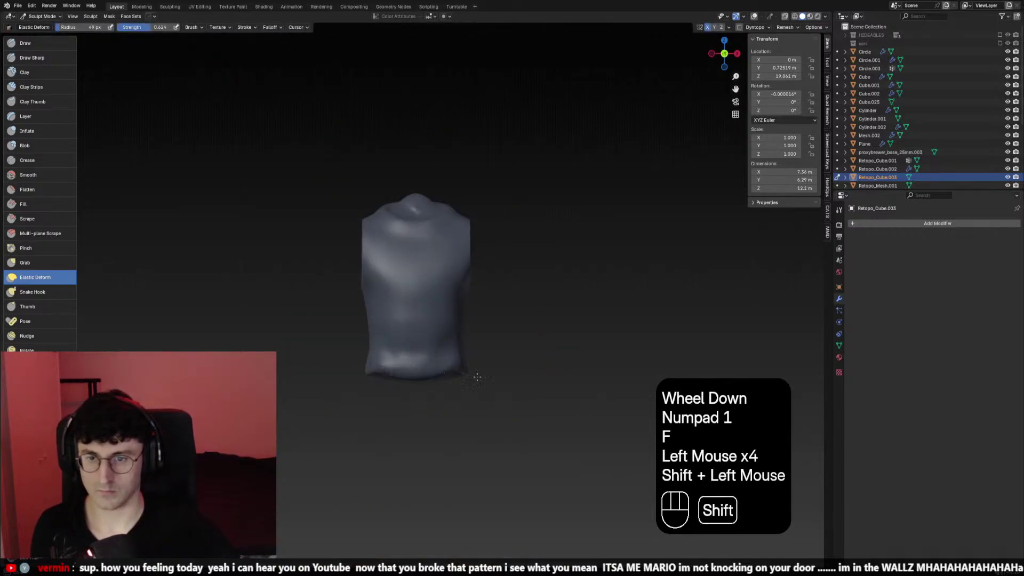
{"action": "left_click", "coordinate": [465, 385], "text": "shift"}
{"action": "mouse_move", "coordinate": [477, 377]}
{"action": "middle_mouse_down"}
{"action": "mouse_move", "coordinate": [465, 385]}
{"action": "mouse_move", "coordinate": [399, 374]}
{"action": "middle_mouse_up"}
{"action": "left_click", "coordinate": [449, 376], "text": "shift"}
Raise the rest of the shirt's lower hem with a 44 px brush and show the whole figure again
{"action": "key", "text": "f"}
{"action": "double_click", "coordinate": [416, 377]}
{"action": "key", "text": "f"}
{"action": "double_click", "coordinate": [391, 375]}
{"action": "key", "text": "KP_1"}
{"action": "key", "text": "KP_Divide"}
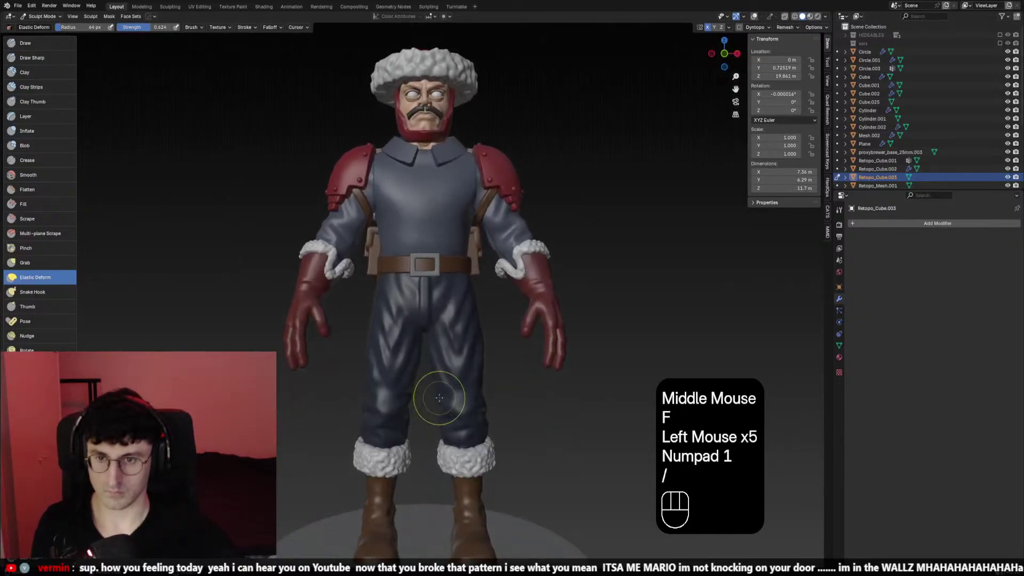
Switch sculpting from the shirt back to the trousers, viewing the waist from an angle
{"action": "scroll", "coordinate": [427, 320], "scroll_direction": "up", "scroll_amount": 1}
{"action": "key", "text": "f"}
{"action": "left_click", "coordinate": [425, 285]}
{"action": "middle_click_drag", "start_coordinate": [425, 285], "coordinate": [392, 285]}
{"action": "scroll", "coordinate": [349, 263], "scroll_direction": "down", "scroll_amount": 2}
{"action": "key", "text": "alt+q"}
{"action": "mouse_move", "coordinate": [349, 263]}
{"action": "middle_mouse_down"}
{"action": "mouse_move", "coordinate": [457, 293]}
{"action": "mouse_move", "coordinate": [320, 275]}
{"action": "mouse_move", "coordinate": [278, 253]}
{"action": "middle_mouse_up"}
Nudge the trousers' waist near the belt with Elastic Deform, undoing the unwanted strokes
{"action": "key", "text": "f"}
{"action": "left_click", "coordinate": [469, 280]}
{"action": "left_click", "coordinate": [469, 280]}
{"action": "key", "text": "ctrl+z"}
{"action": "left_click", "coordinate": [468, 275]}
{"action": "left_click_drag", "start_coordinate": [433, 261], "coordinate": [424, 259]}
{"action": "key", "text": "ctrl+z"}
Adjust the trousers' waistline from another angle with a 54 px Elastic Deform brush, undoing the unwanted strokes
{"action": "mouse_move", "coordinate": [423, 258]}
{"action": "middle_mouse_down"}
{"action": "mouse_move", "coordinate": [432, 253]}
{"action": "mouse_move", "coordinate": [373, 283]}
{"action": "mouse_move", "coordinate": [446, 263]}
{"action": "mouse_move", "coordinate": [464, 335]}
{"action": "middle_mouse_up"}
{"action": "key", "text": "f"}
{"action": "left_click", "coordinate": [432, 253]}
{"action": "left_click", "coordinate": [432, 253]}
{"action": "key", "text": "ctrl+z"}
{"action": "left_click", "coordinate": [428, 257]}
{"action": "key", "text": "ctrl+z"}
{"action": "scroll", "coordinate": [427, 254], "scroll_direction": "up", "scroll_amount": 1}
{"action": "key", "text": "f"}
{"action": "left_click", "coordinate": [364, 262]}
{"action": "left_click", "coordinate": [365, 261]}
Save the file and check the figure from the front and side
{"action": "key", "text": "KP_1"}
{"action": "scroll", "coordinate": [445, 263], "scroll_direction": "down", "scroll_amount": 2}
{"action": "key", "text": "ctrl+s"}
{"action": "scroll", "coordinate": [452, 302], "scroll_direction": "up", "scroll_amount": 1}
{"action": "scroll", "coordinate": [452, 302], "scroll_direction": "down", "scroll_amount": 1}
{"action": "scroll", "coordinate": [464, 335], "scroll_direction": "up", "scroll_amount": 2}
{"action": "key", "text": "KP_1"}
{"action": "key", "text": "KP_3"}
{"action": "key", "text": "KP_1"}
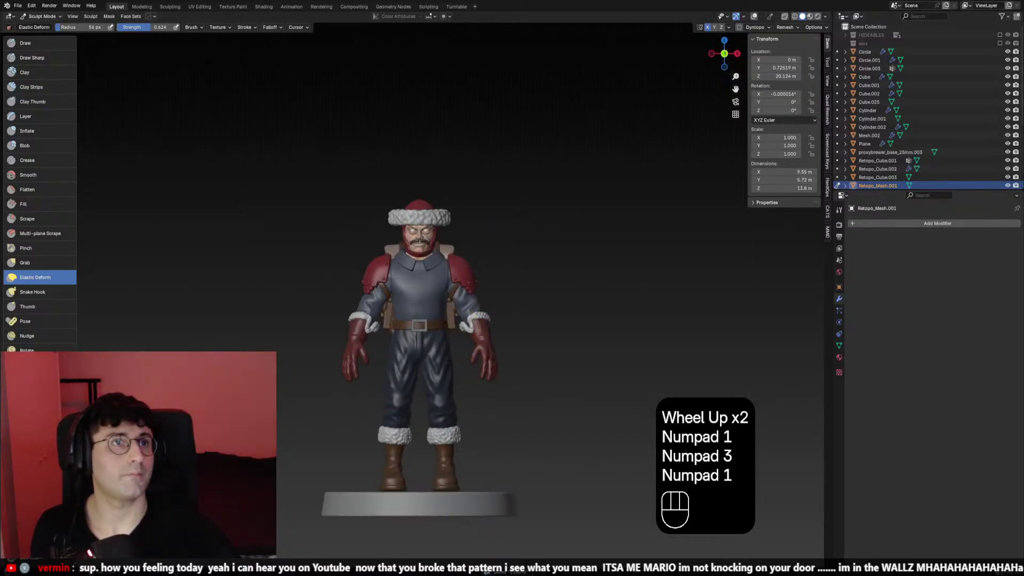
Examine the figure's overall proportions and silhouette from near and far, from the front, side and three-quarter angles
{"action": "scroll", "coordinate": [630, 249], "scroll_direction": "up", "scroll_amount": 2}
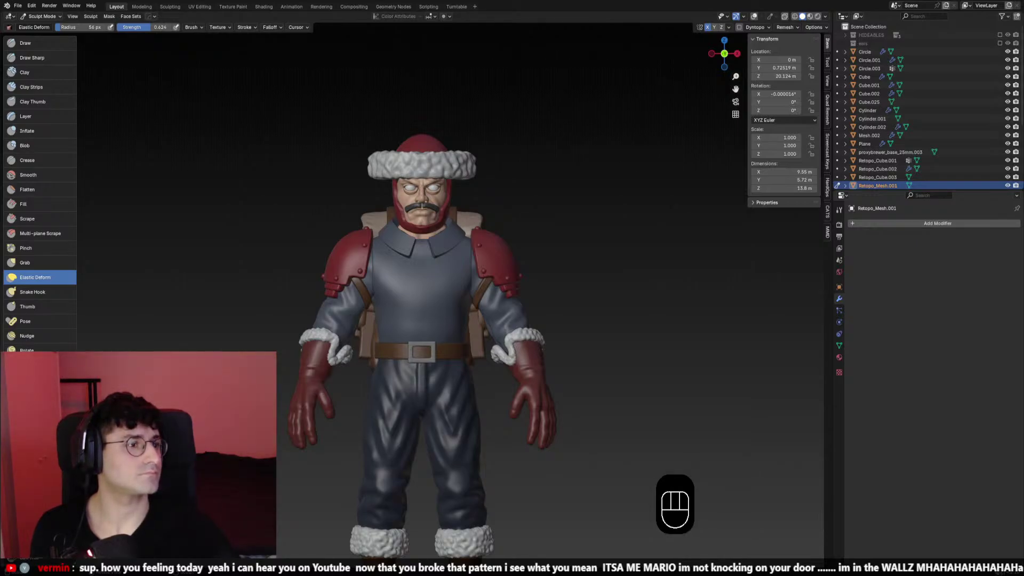
{"action": "scroll", "coordinate": [503, 279], "scroll_direction": "down", "scroll_amount": 3}
{"action": "middle_click_drag", "start_coordinate": [469, 270], "coordinate": [475, 285], "text": "shift"}
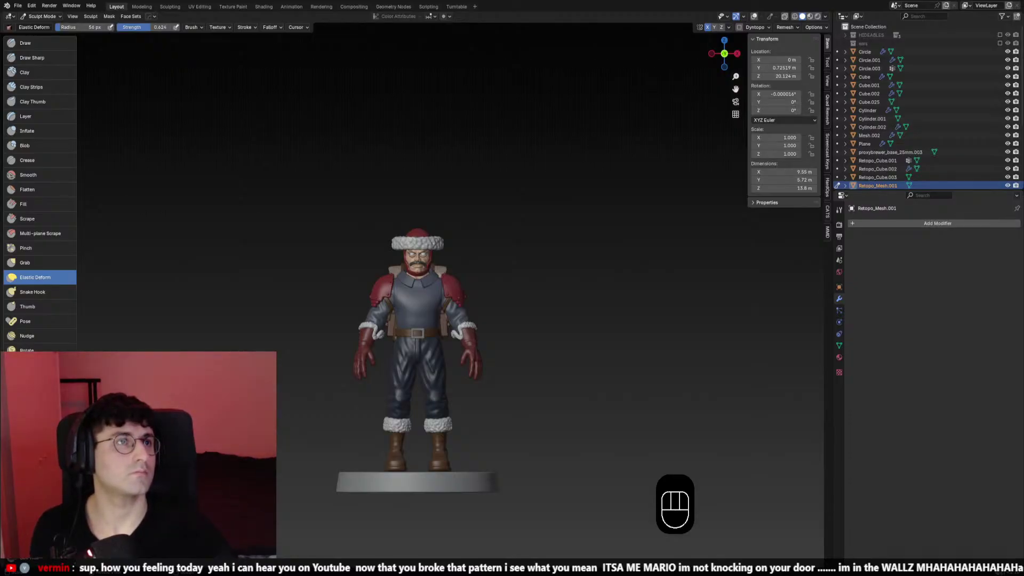
{"action": "scroll", "coordinate": [530, 245], "scroll_direction": "down", "scroll_amount": 2}
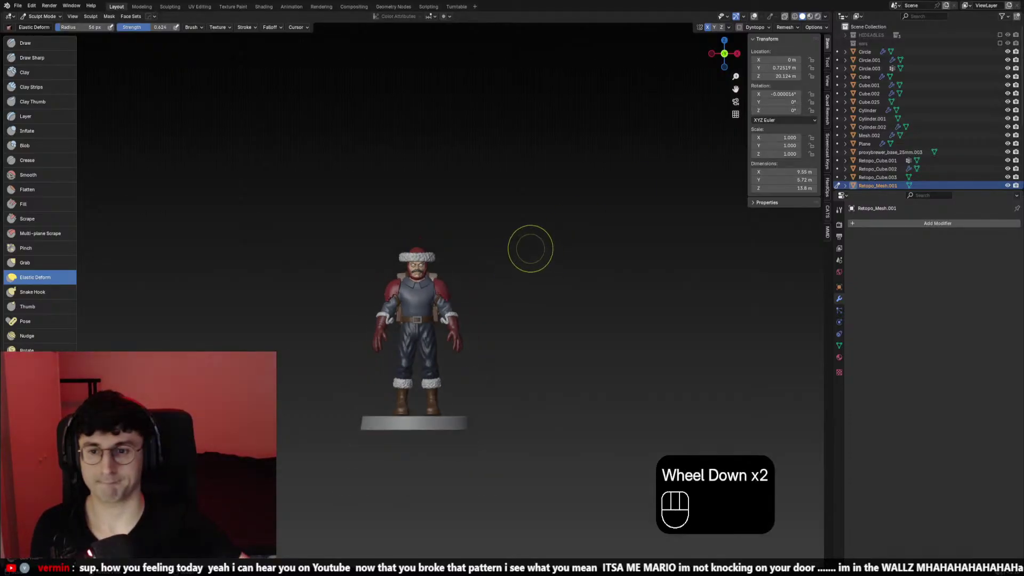
{"action": "scroll", "coordinate": [530, 244], "scroll_direction": "up", "scroll_amount": 2}
{"action": "middle_click_drag", "start_coordinate": [530, 244], "coordinate": [437, 255]}
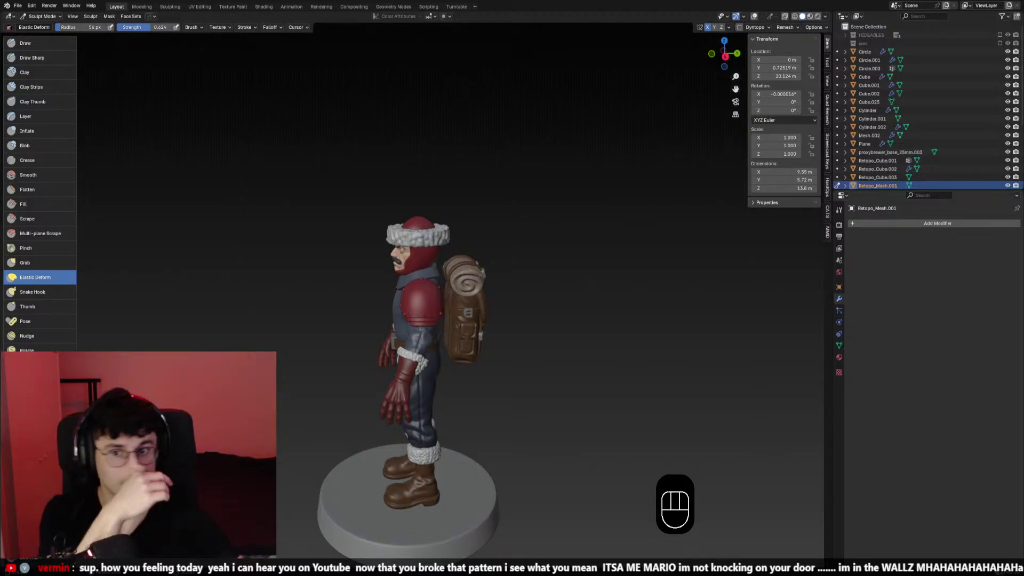
{"action": "middle_click_drag", "start_coordinate": [587, 201], "coordinate": [539, 338]}
{"action": "key", "text": "KP_1"}
{"action": "scroll", "coordinate": [507, 346], "scroll_direction": "up", "scroll_amount": 2}
{"action": "scroll", "coordinate": [507, 342], "scroll_direction": "up", "scroll_amount": 1}
{"action": "key", "text": "KP_1"}
{"action": "scroll", "coordinate": [470, 303], "scroll_direction": "down", "scroll_amount": 1}
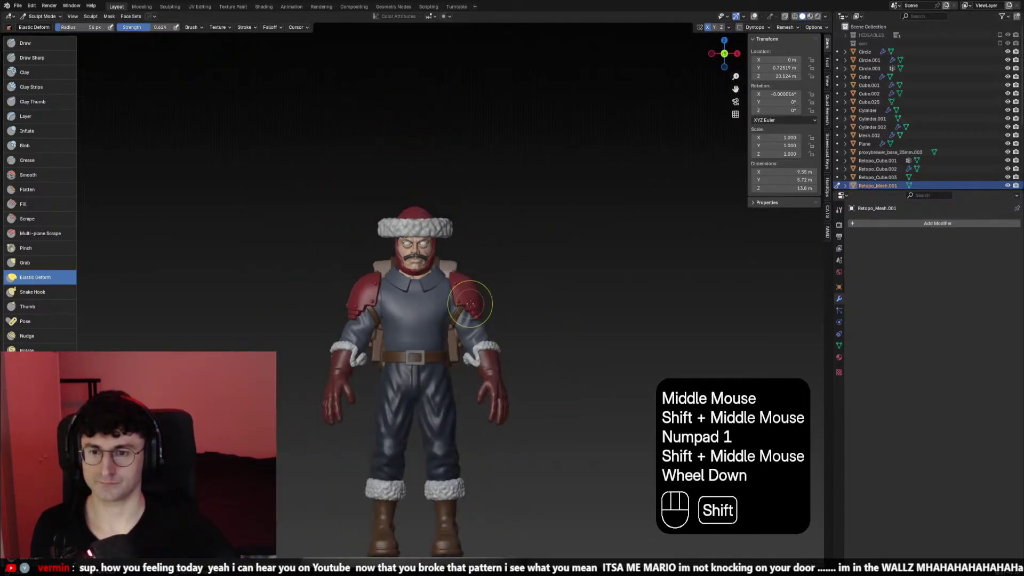
{"action": "middle_click_drag", "start_coordinate": [470, 304], "coordinate": [480, 298], "text": "shift"}
{"action": "middle_click_drag", "start_coordinate": [480, 299], "coordinate": [734, 12]}
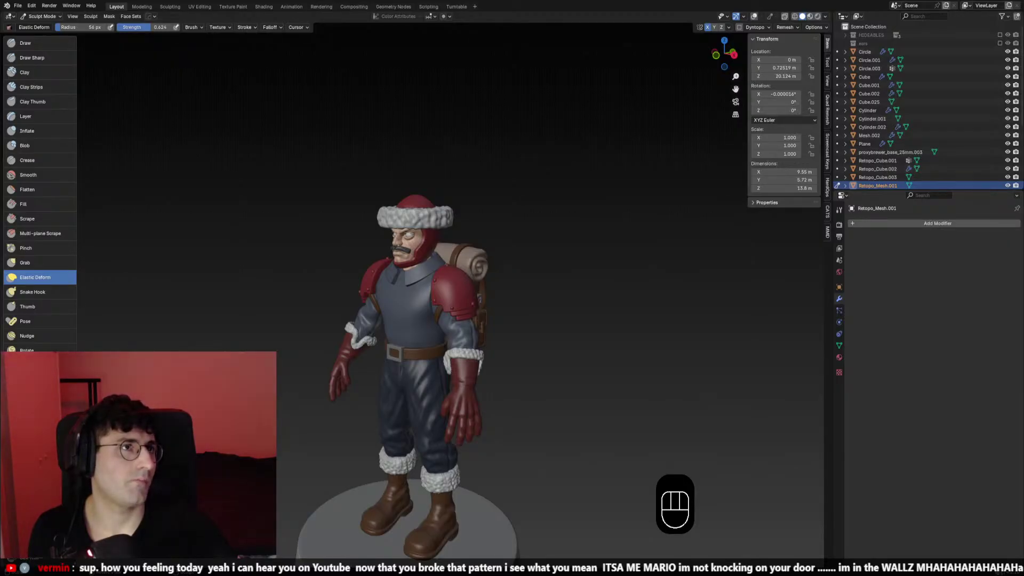
{"action": "mouse_move", "coordinate": [587, 251]}
{"action": "middle_mouse_down"}
{"action": "mouse_move", "coordinate": [672, 269]}
{"action": "mouse_move", "coordinate": [521, 242]}
{"action": "mouse_move", "coordinate": [441, 264]}
{"action": "mouse_move", "coordinate": [533, 261]}
{"action": "middle_mouse_up"}
Return to Object Mode and compare the figure in front and side views
{"action": "key", "text": "KP_1"}
{"action": "left_click", "coordinate": [41, 16]}
{"action": "left_click", "coordinate": [38, 25]}
{"action": "scroll", "coordinate": [672, 270], "scroll_direction": "up", "scroll_amount": 2}
{"action": "key", "text": "KP_1"}
{"action": "key", "text": "KP_3"}
{"action": "key", "text": "KP_1"}
{"action": "scroll", "coordinate": [533, 262], "scroll_direction": "down", "scroll_amount": 1, "text": "shift"}
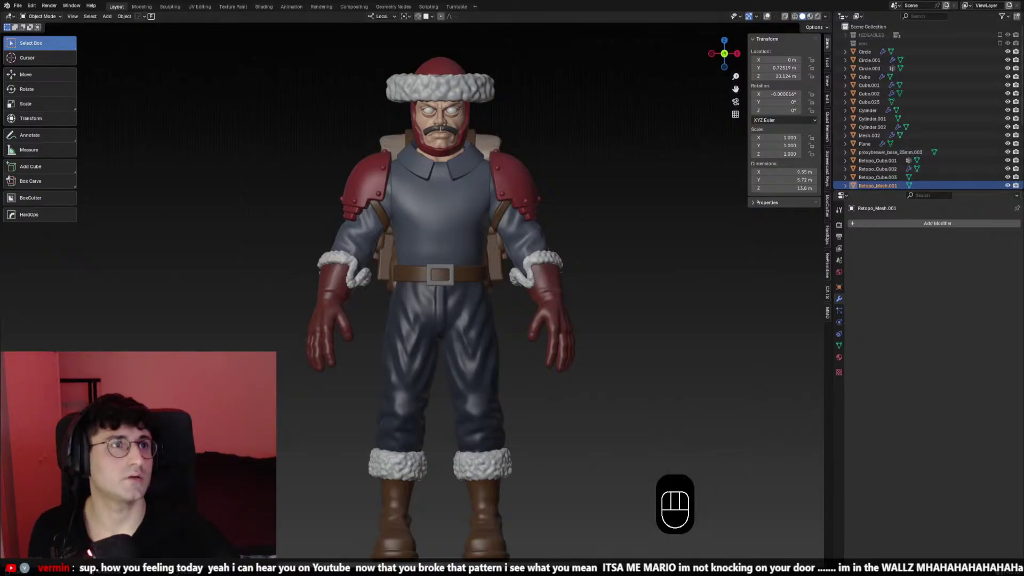
Show the viewport overlays, deselect the trousers, and bring up the mesh primitives for adding
{"action": "middle_click_drag", "start_coordinate": [637, 258], "coordinate": [626, 232], "text": "shift"}
{"action": "scroll", "coordinate": [626, 231], "scroll_direction": "up", "scroll_amount": 1}
{"action": "left_click", "coordinate": [766, 16]}
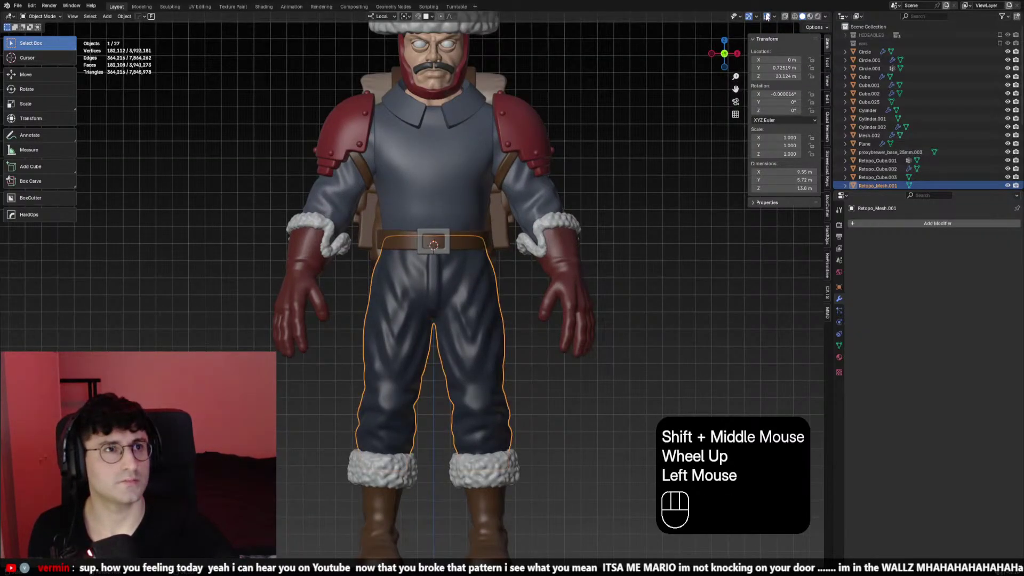
{"action": "left_click", "coordinate": [536, 243]}
{"action": "key", "text": "shift+a"}
{"action": "mouse_move", "coordinate": [479, 264]}
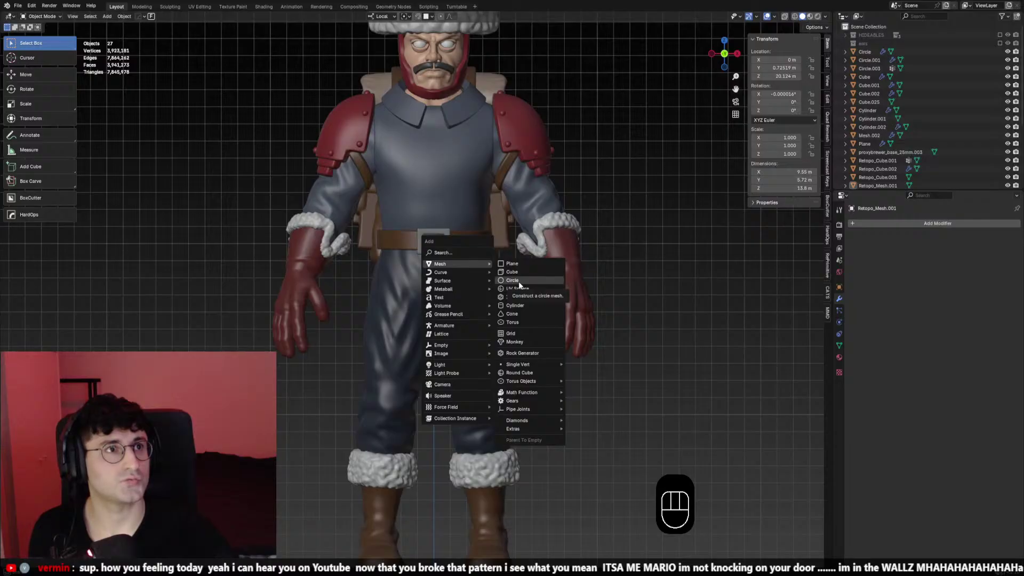
Review the whole figure once more from the front and side with the overlays shown
{"action": "scroll", "coordinate": [519, 281], "scroll_direction": "up", "scroll_amount": 1}
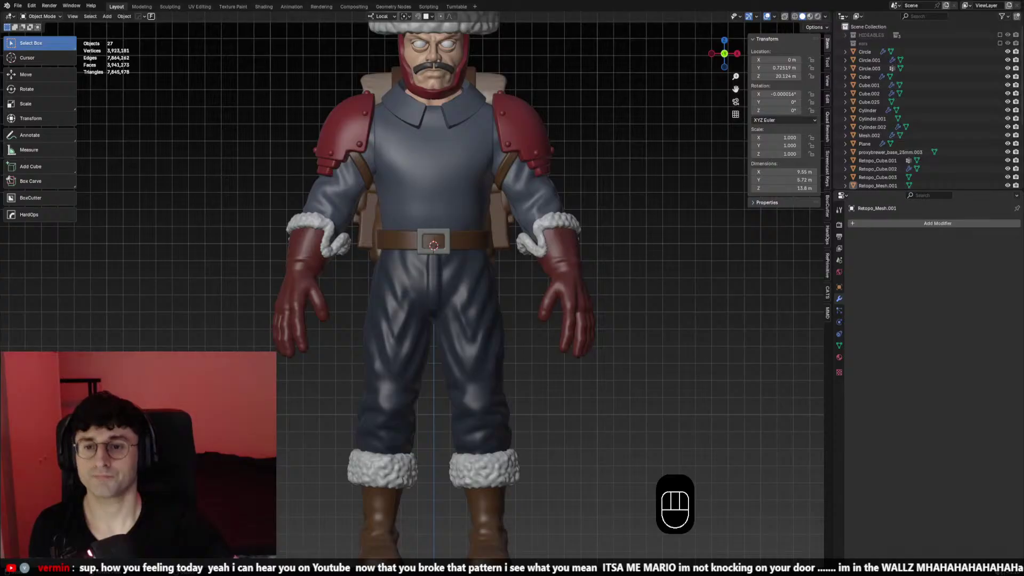
{"action": "scroll", "coordinate": [545, 322], "scroll_direction": "up", "scroll_amount": 1}
{"action": "middle_click_drag", "start_coordinate": [539, 315], "coordinate": [589, 315]}
{"action": "scroll", "coordinate": [545, 322], "scroll_direction": "down", "scroll_amount": 2}
{"action": "key", "text": "KP_1"}
{"action": "key", "text": "KP_3"}
{"action": "key", "text": "KP_1"}
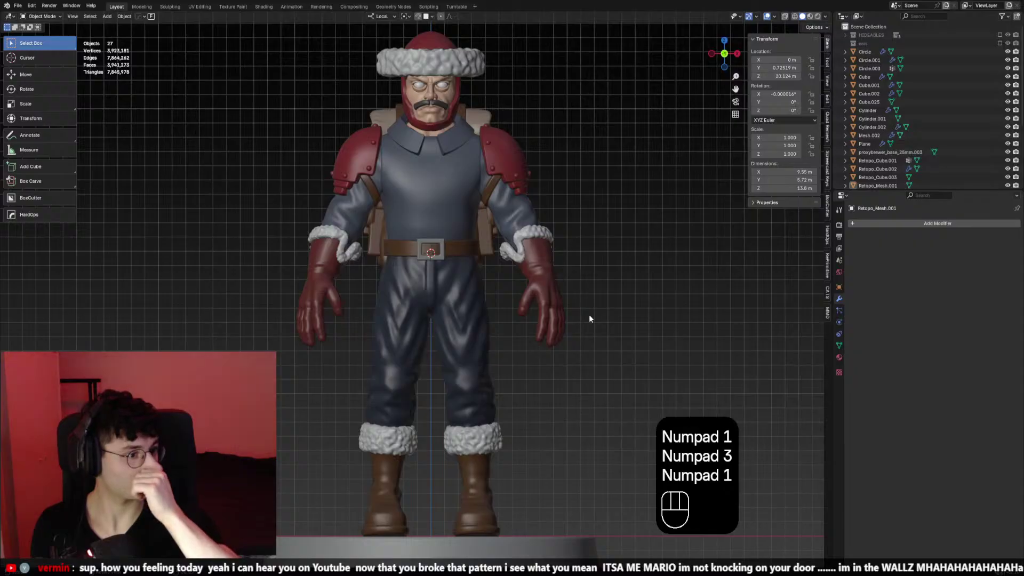
{"action": "middle_click_drag", "start_coordinate": [578, 327], "coordinate": [564, 324], "text": "shift"}
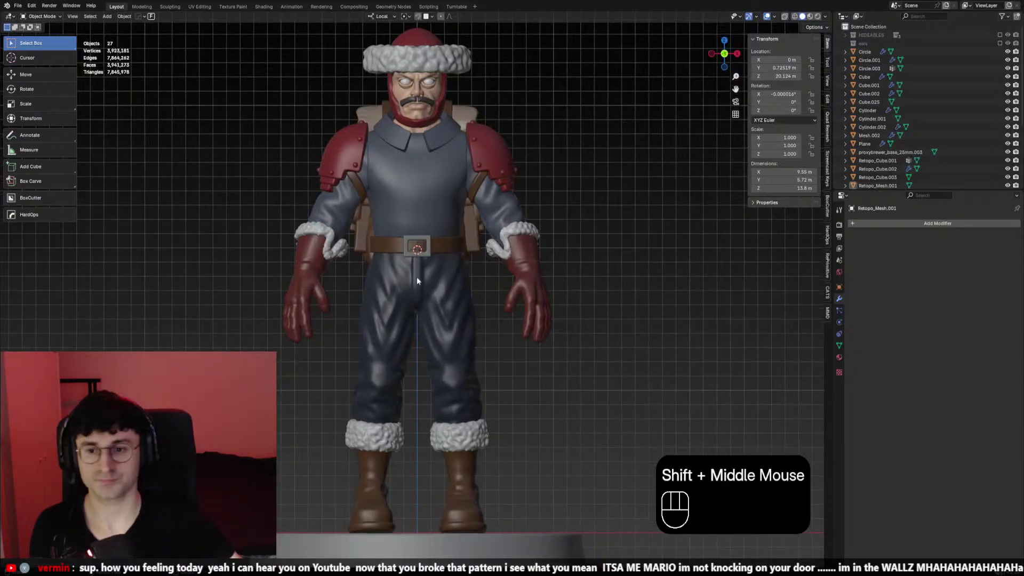
{"action": "double_click", "coordinate": [769, 18]}
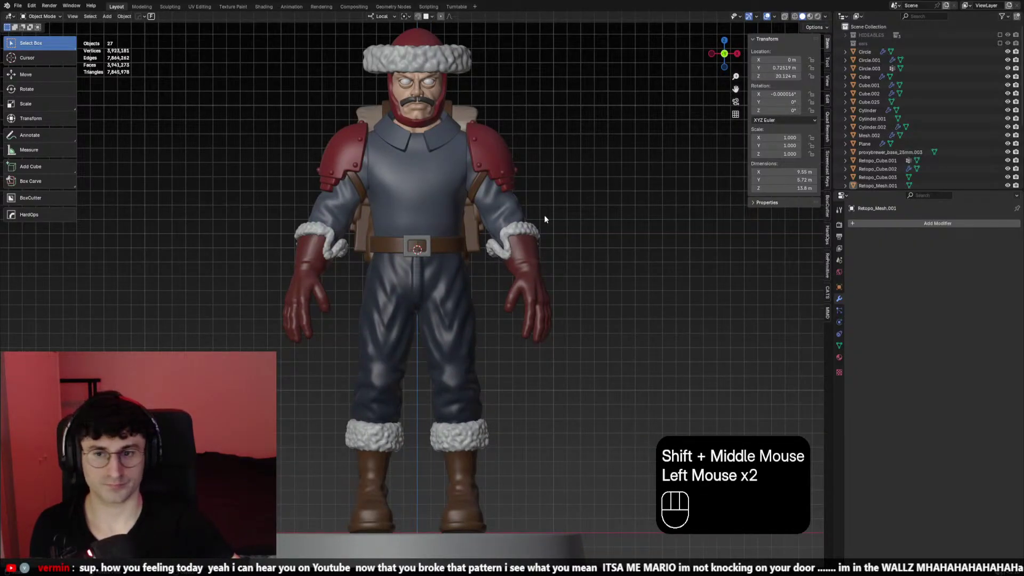
{"action": "key", "text": "ctrl+z"}
{"action": "left_click", "coordinate": [432, 256]}
{"action": "left_click", "coordinate": [449, 268]}
{"action": "key", "text": "shift+s"}
{"action": "key", "text": "shift+a"}
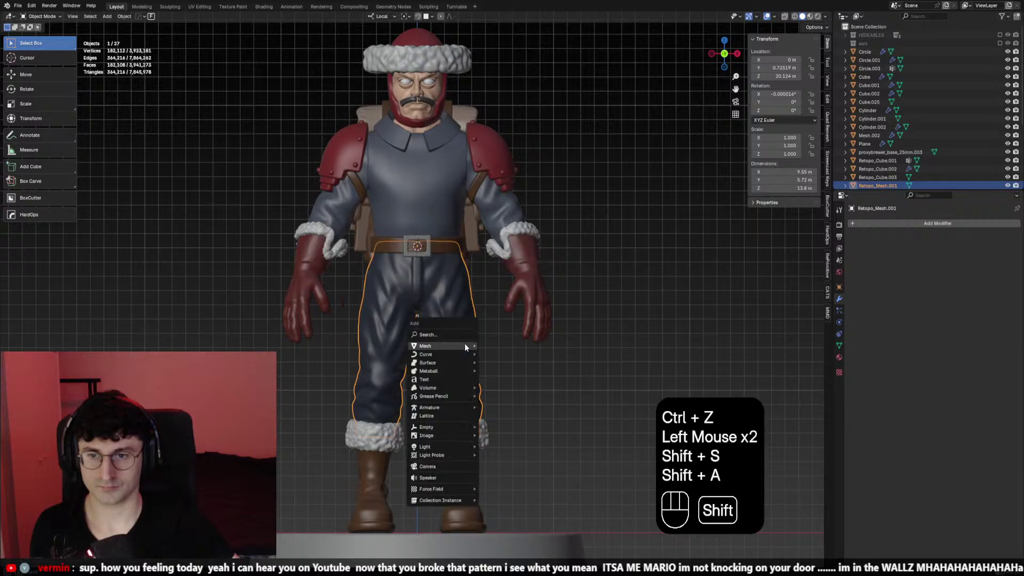
{"action": "key", "text": "shift+a"}
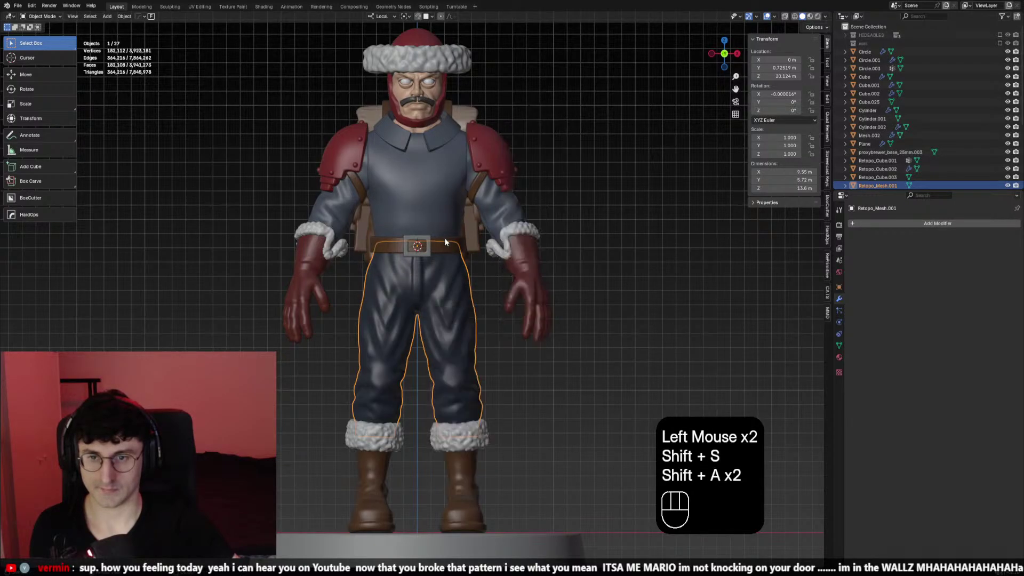
Snap the 3D cursor to the belt and add a mesh circle there
{"action": "left_click", "coordinate": [446, 244]}
{"action": "key", "text": "shift+s"}
{"action": "key", "text": "shift+a"}
{"action": "mouse_move", "coordinate": [446, 280]}
{"action": "left_click", "coordinate": [478, 297]}
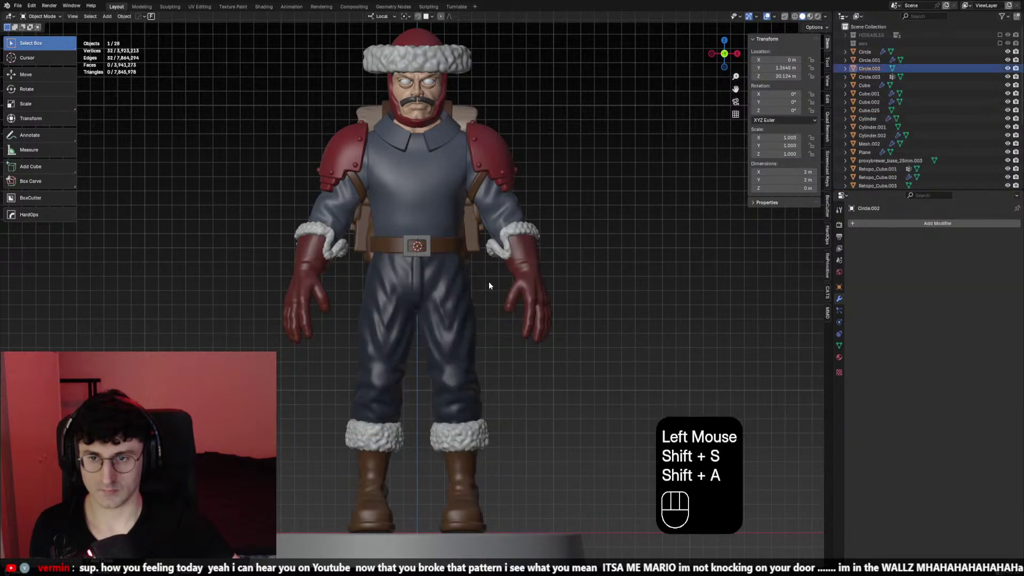
Enlarge the circle to about 6.77 m across and lower it below the belt to about Z 18.45 m
{"action": "key", "text": "g"}
{"action": "key", "text": "z"}
{"action": "right_click", "coordinate": [491, 328]}
{"action": "key", "text": "s"}
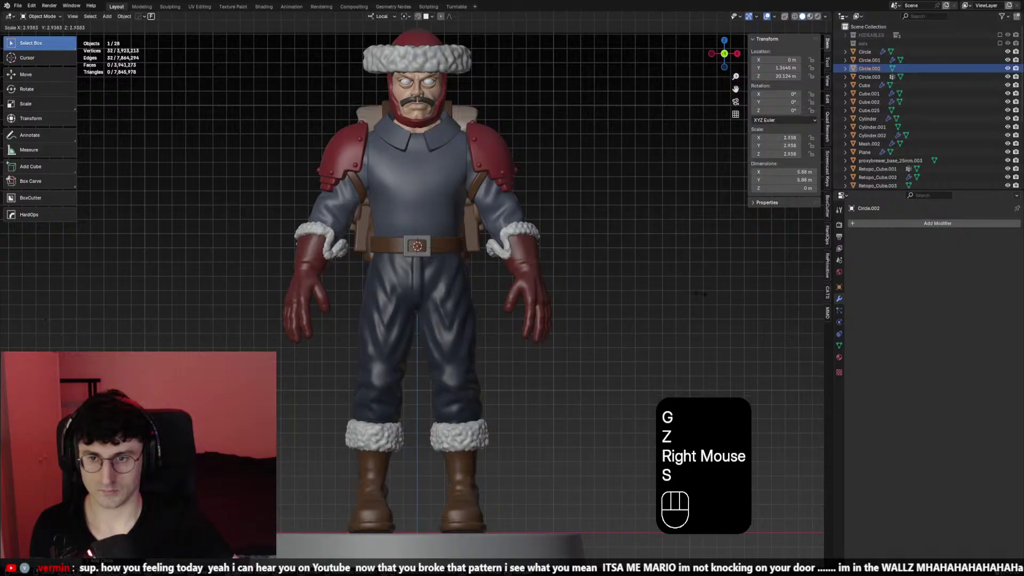
{"action": "left_click", "coordinate": [747, 298]}
{"action": "key", "text": "g"}
{"action": "key", "text": "z"}
{"action": "left_click", "coordinate": [731, 322]}
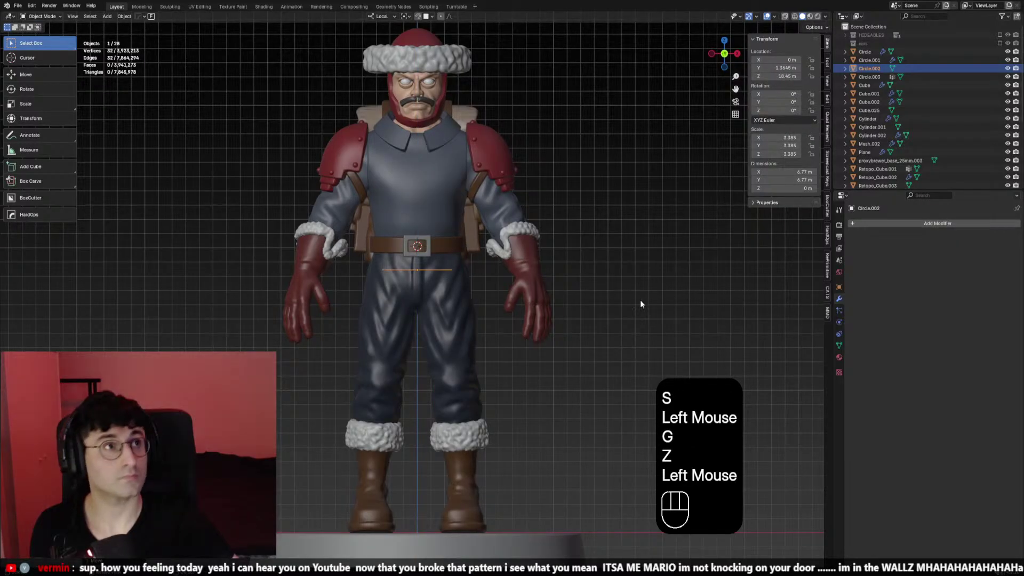
Raise the circle vertically to just beneath the belt, at about Z 19.32 m
{"action": "scroll", "coordinate": [613, 303], "scroll_direction": "up", "scroll_amount": 1}
{"action": "scroll", "coordinate": [578, 304], "scroll_direction": "down", "scroll_amount": 1}
{"action": "middle_click_drag", "start_coordinate": [571, 304], "coordinate": [536, 293]}
{"action": "key", "text": "g"}
{"action": "key", "text": "z"}
{"action": "left_click", "coordinate": [569, 290]}
{"action": "key", "text": "s"}
{"action": "right_click", "coordinate": [538, 300]}
Extrude the circle straight down to the fur cuffs and widen the lower edge into a flared skirt
{"action": "key", "text": "Tab"}
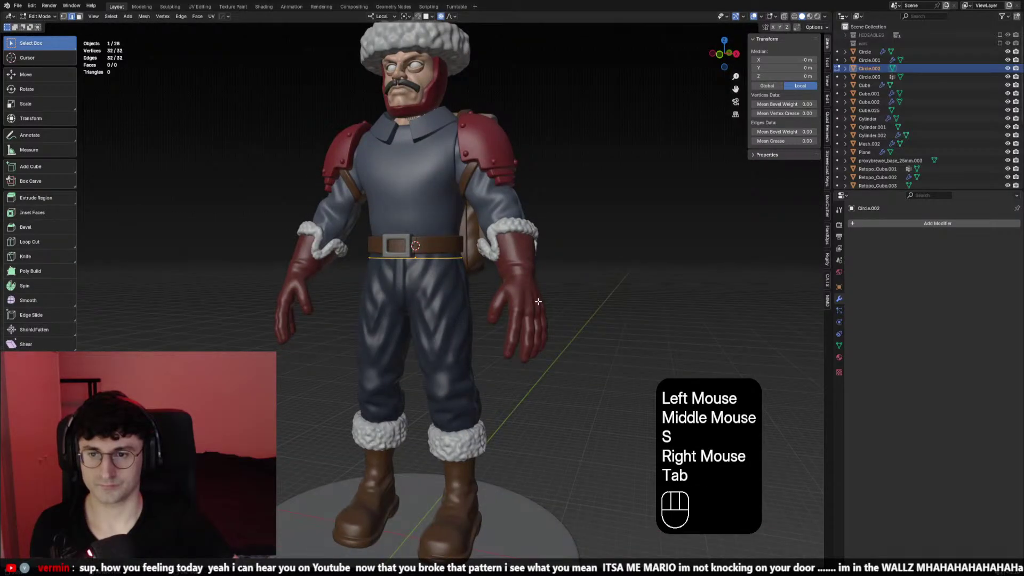
{"action": "key", "text": "e"}
{"action": "key", "text": "z"}
{"action": "left_click", "coordinate": [591, 408]}
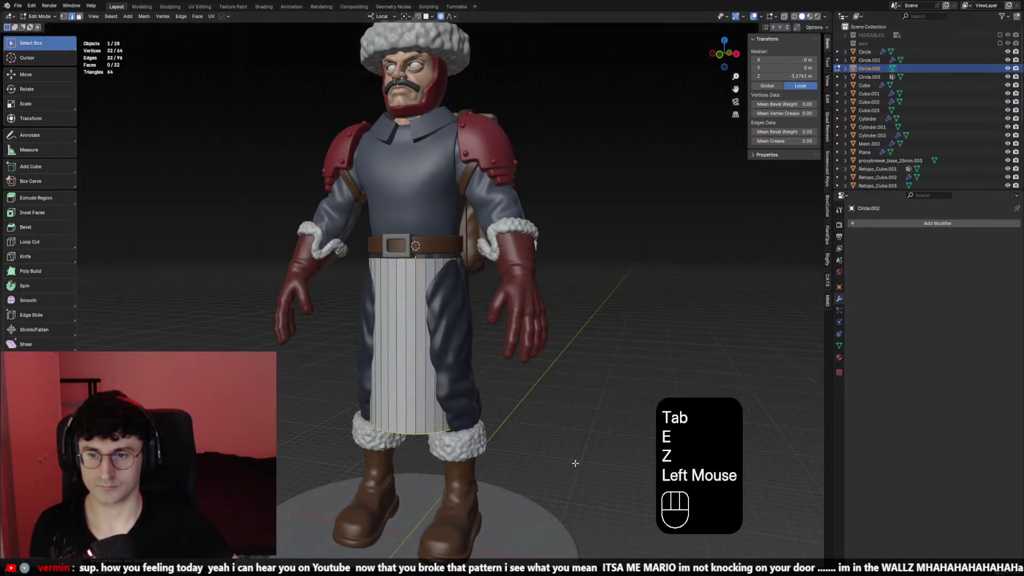
{"action": "key", "text": "s"}
{"action": "left_click", "coordinate": [598, 403]}
Raise the skirt's top edge loop behind the belt and resize it to fit the waist
{"action": "scroll", "coordinate": [597, 403], "scroll_direction": "down", "scroll_amount": 2}
{"action": "scroll", "coordinate": [597, 403], "scroll_direction": "up", "scroll_amount": 2}
{"action": "left_click", "coordinate": [421, 250]}
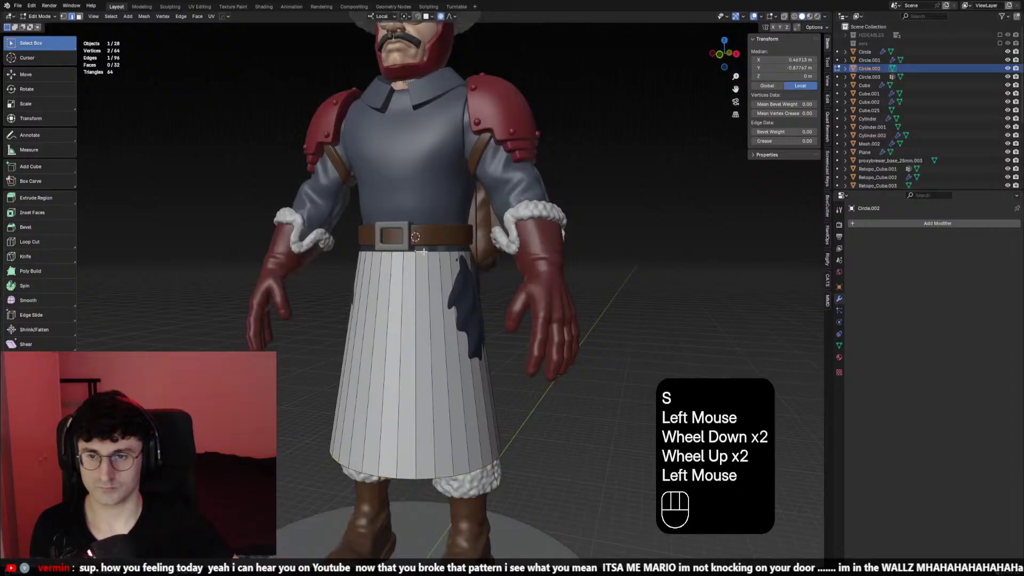
{"action": "key", "text": "g"}
{"action": "key", "text": "z"}
{"action": "right_click", "coordinate": [421, 251]}
{"action": "left_click", "coordinate": [422, 250], "text": "alt"}
{"action": "key", "text": "KP_1"}
{"action": "key", "text": "g"}
{"action": "key", "text": "z"}
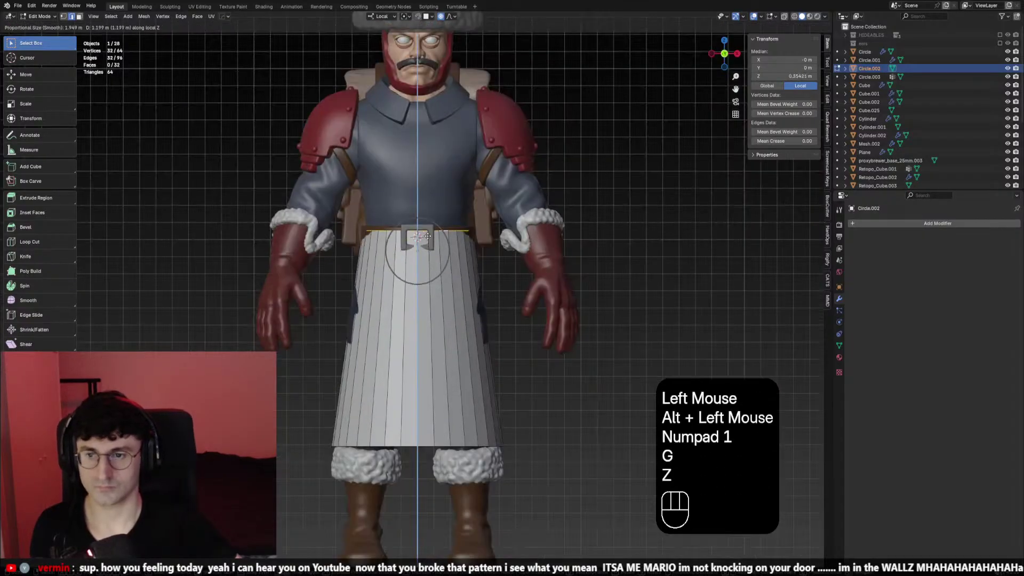
{"action": "left_click", "coordinate": [432, 246]}
{"action": "key", "text": "s"}
{"action": "left_click", "coordinate": [606, 252]}
{"action": "middle_click_drag", "start_coordinate": [606, 251], "coordinate": [525, 304]}
{"action": "key", "text": "1"}
{"action": "left_click", "coordinate": [476, 253]}
{"action": "key", "text": "g"}
{"action": "key", "text": "y"}
{"action": "right_click", "coordinate": [480, 255]}
Mirror the skirt across the X axis with a bisecting, clipped mirror modifier
{"action": "key", "text": "Tab"}
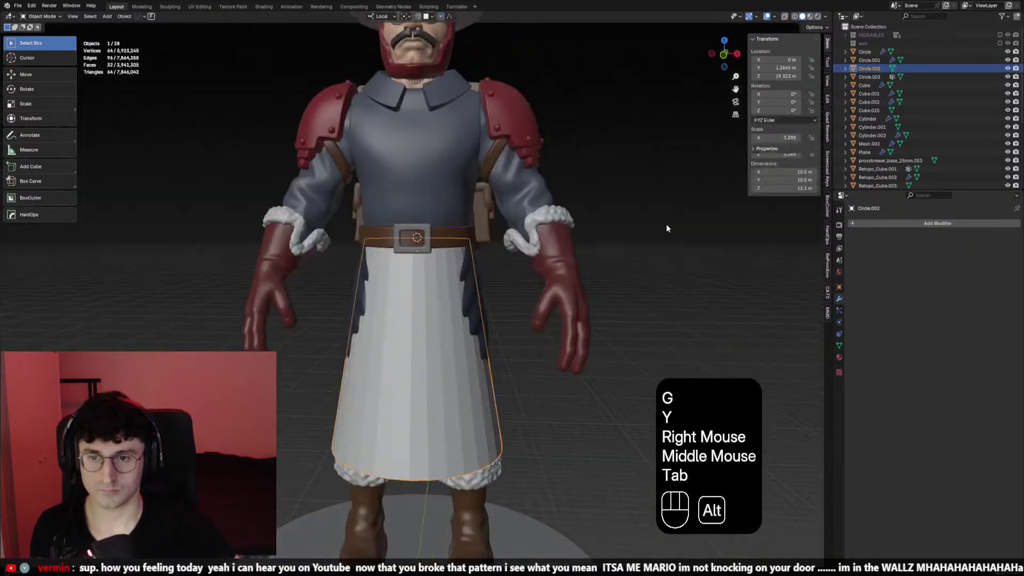
{"action": "key", "text": "alt+x"}
{"action": "left_click", "coordinate": [479, 248]}
Shift the skirt's side waist vertex along the Y axis with proportional editing
{"action": "middle_click_drag", "start_coordinate": [479, 248], "coordinate": [536, 227]}
{"action": "key", "text": "Tab"}
{"action": "key", "text": "g"}
{"action": "key", "text": "y"}
{"action": "left_click", "coordinate": [475, 260]}
Move the skirt's centre-front waist vertex along Y to about -0.89 m so it sits behind the belt buckle
{"action": "left_click", "coordinate": [419, 235]}
{"action": "middle_click_drag", "start_coordinate": [418, 235], "coordinate": [368, 228]}
{"action": "key", "text": "g"}
{"action": "key", "text": "y"}
{"action": "right_click", "coordinate": [362, 219]}
{"action": "left_click", "coordinate": [364, 221]}
{"action": "key", "text": "g"}
{"action": "key", "text": "y"}
{"action": "left_click", "coordinate": [366, 225]}
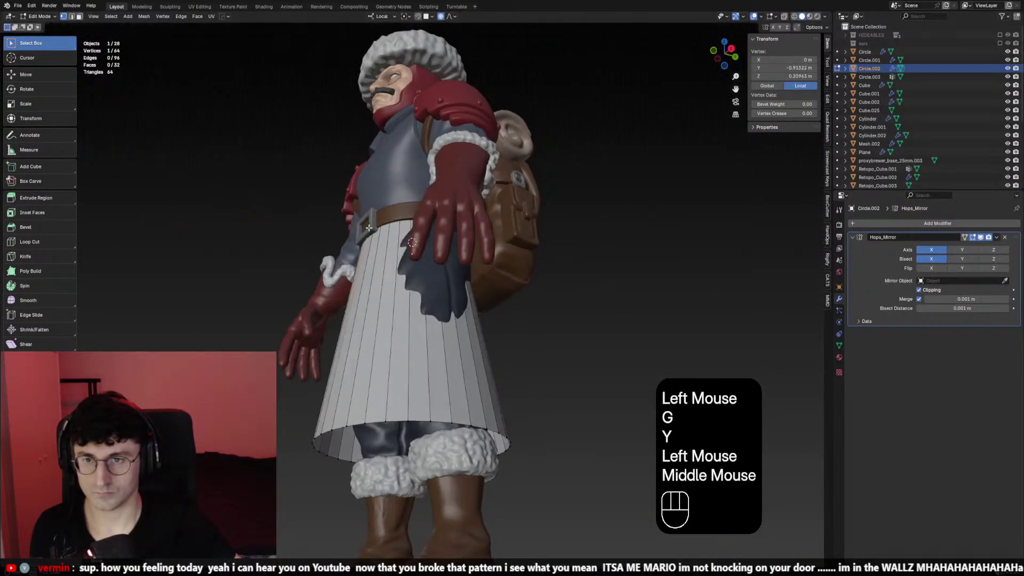
{"action": "key", "text": "g"}
{"action": "key", "text": "y"}
{"action": "left_click", "coordinate": [370, 228], "text": "shift"}
Add 17 evenly spaced horizontal loop cuts down the skirt
{"action": "key", "text": "KP_1"}
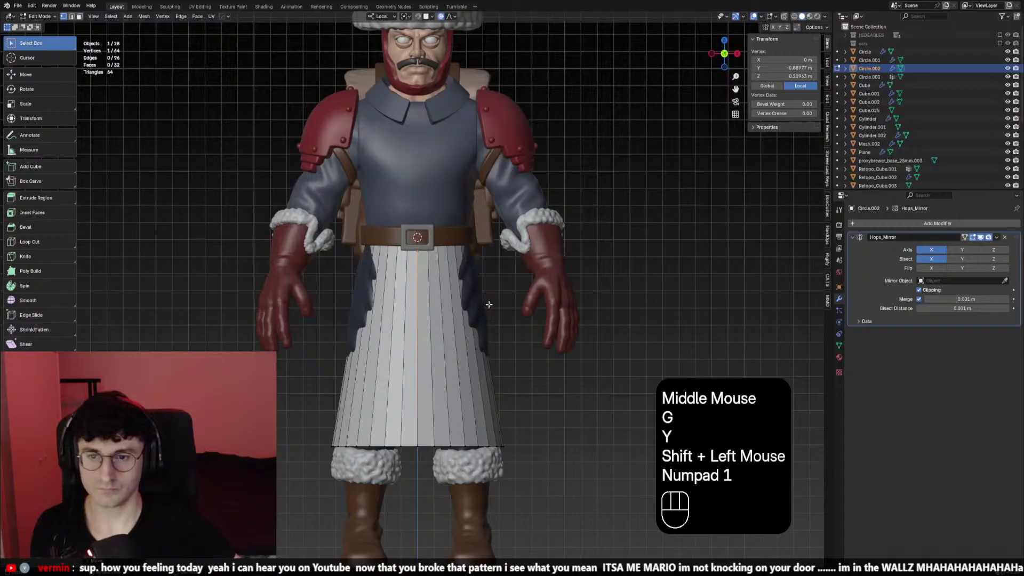
{"action": "key", "text": "ctrl+r"}
{"action": "scroll", "coordinate": [476, 326], "scroll_direction": "up", "scroll_amount": 2}
{"action": "scroll", "coordinate": [476, 327], "scroll_direction": "down", "scroll_amount": 1}
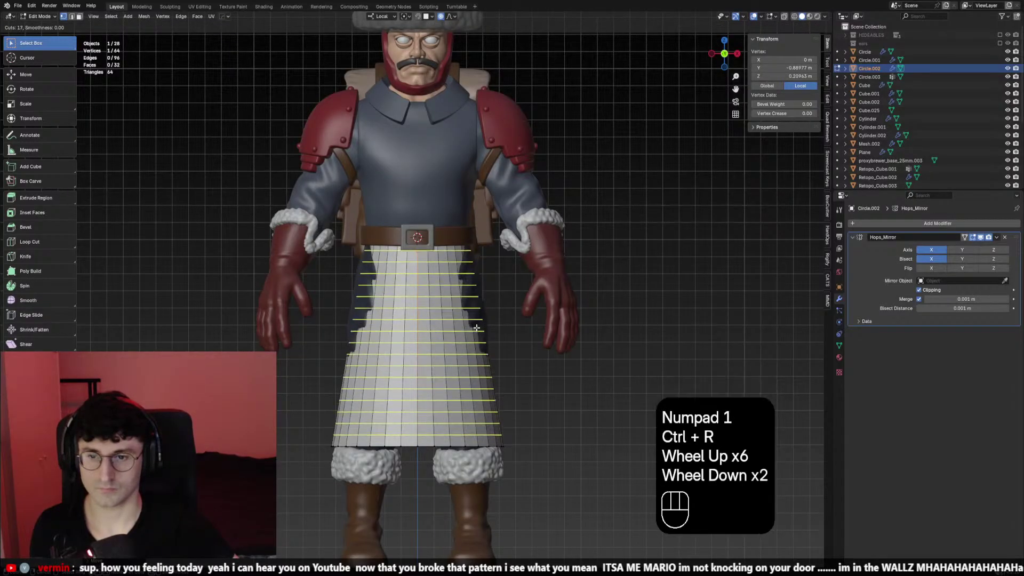
{"action": "left_click", "coordinate": [476, 327]}
{"action": "right_click", "coordinate": [476, 327]}
Push the skirt's side outward along X at hip height with a large proportional editing radius to cover the trousers
{"action": "middle_click_drag", "start_coordinate": [476, 327], "coordinate": [469, 309]}
{"action": "key", "text": "2"}
{"action": "left_click", "coordinate": [416, 251]}
{"action": "middle_click_drag", "start_coordinate": [416, 251], "coordinate": [476, 299]}
{"action": "key", "text": "1"}
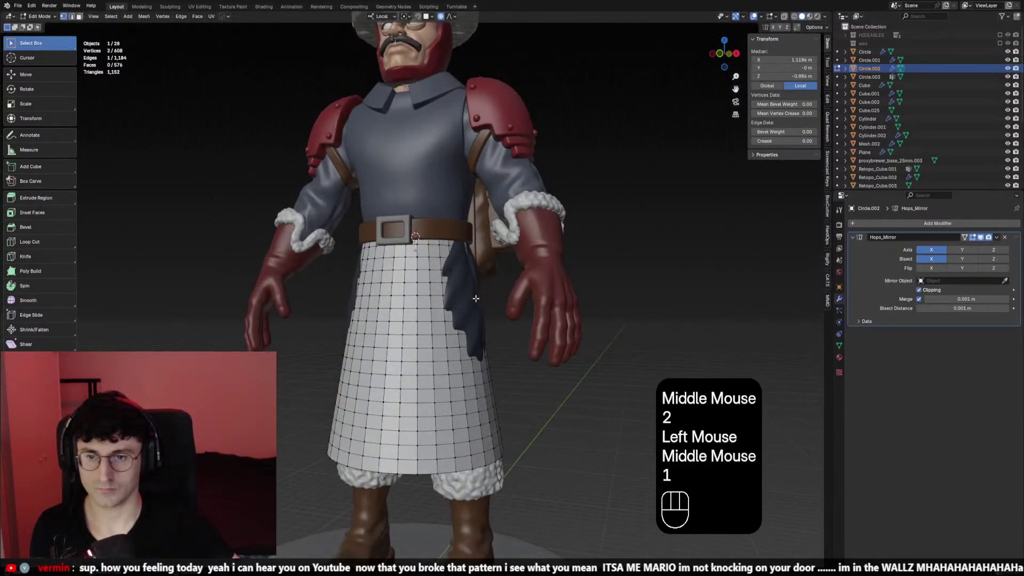
{"action": "key", "text": "KP_1"}
{"action": "key", "text": "g"}
{"action": "key", "text": "x"}
{"action": "scroll", "coordinate": [483, 292], "scroll_direction": "down", "scroll_amount": 4}
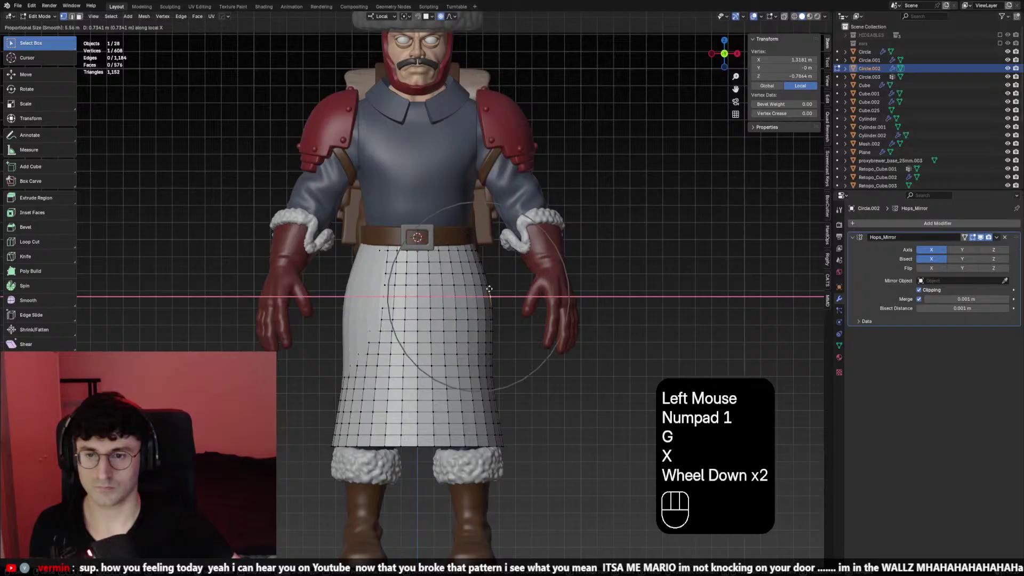
{"action": "scroll", "coordinate": [483, 293], "scroll_direction": "down", "scroll_amount": 2}
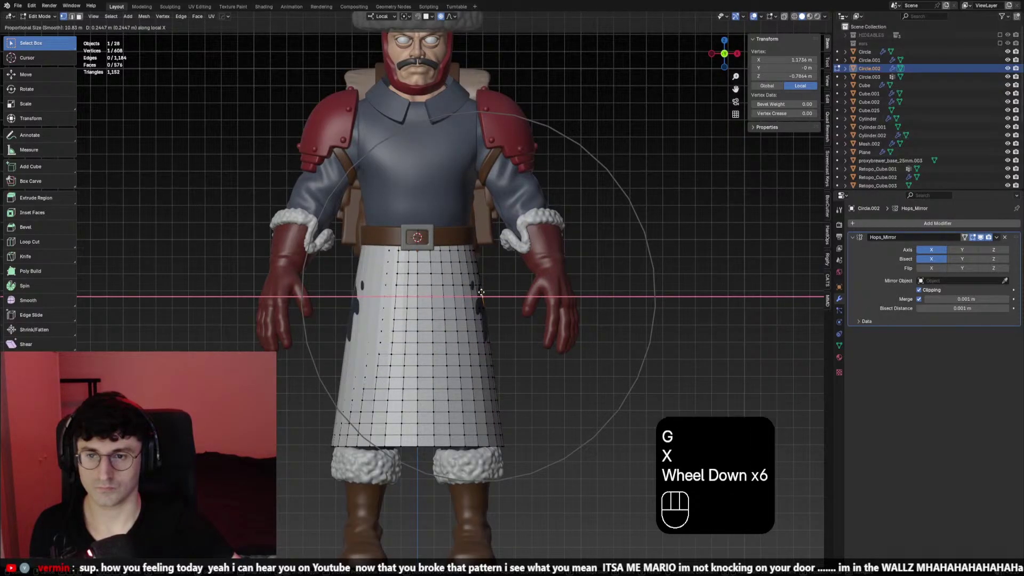
{"action": "left_click", "coordinate": [486, 290], "text": "shift"}
{"action": "middle_click_drag", "start_coordinate": [485, 291], "coordinate": [480, 224]}
{"action": "left_click", "coordinate": [368, 242]}
{"action": "key", "text": "g"}
{"action": "key", "text": "x"}
{"action": "key", "text": "shift+x"}
{"action": "right_click", "coordinate": [368, 237], "text": "shift"}
{"action": "left_click", "coordinate": [424, 229]}
{"action": "key", "text": "g"}
{"action": "right_click", "coordinate": [418, 213], "text": "shift"}
Leave mesh editing and examine the skirt's silhouette on the figure from the front
{"action": "scroll", "coordinate": [480, 224], "scroll_direction": "down", "scroll_amount": 1}
{"action": "key", "text": "KP_1"}
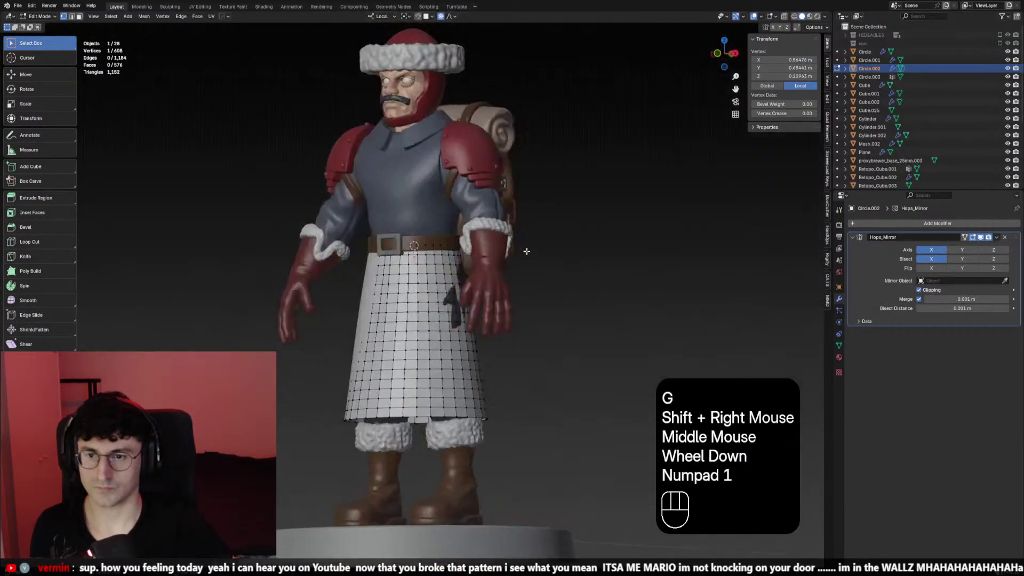
{"action": "key", "text": "Tab"}
{"action": "left_click", "coordinate": [416, 330]}
{"action": "scroll", "coordinate": [580, 245], "scroll_direction": "down", "scroll_amount": 1}
{"action": "key", "text": "shift+alt+z"}
{"action": "key", "text": "shift+alt+z"}
{"action": "left_click", "coordinate": [405, 319]}
{"action": "scroll", "coordinate": [558, 283], "scroll_direction": "up", "scroll_amount": 1}
{"action": "scroll", "coordinate": [557, 283], "scroll_direction": "up", "scroll_amount": 1, "text": "shift"}
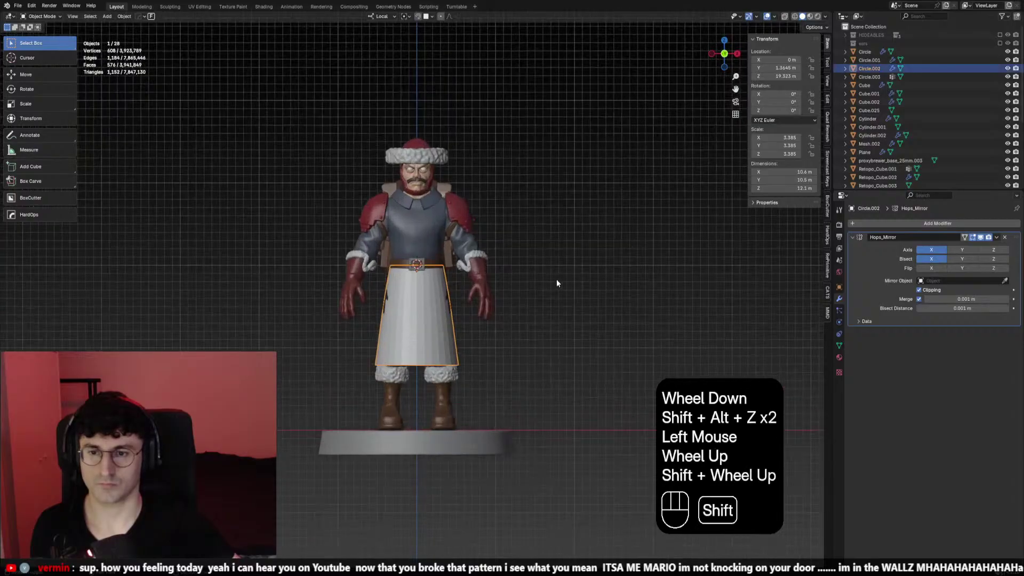
{"action": "scroll", "coordinate": [558, 283], "scroll_direction": "up", "scroll_amount": 1}
Add a Solidify modifier to the skirt with a thickness of -0.2 m
{"action": "left_click", "coordinate": [909, 224]}
{"action": "type", "text": "s"}
{"action": "left_click", "coordinate": [896, 245]}
{"action": "middle_click_drag", "start_coordinate": [762, 277], "coordinate": [808, 270]}
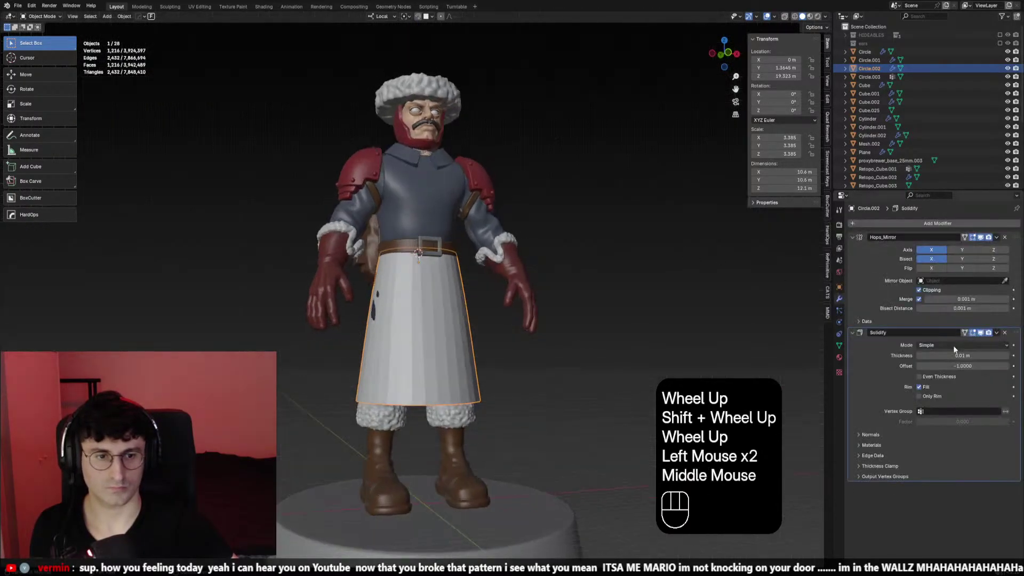
{"action": "middle_click_drag", "start_coordinate": [704, 282], "coordinate": [693, 257]}
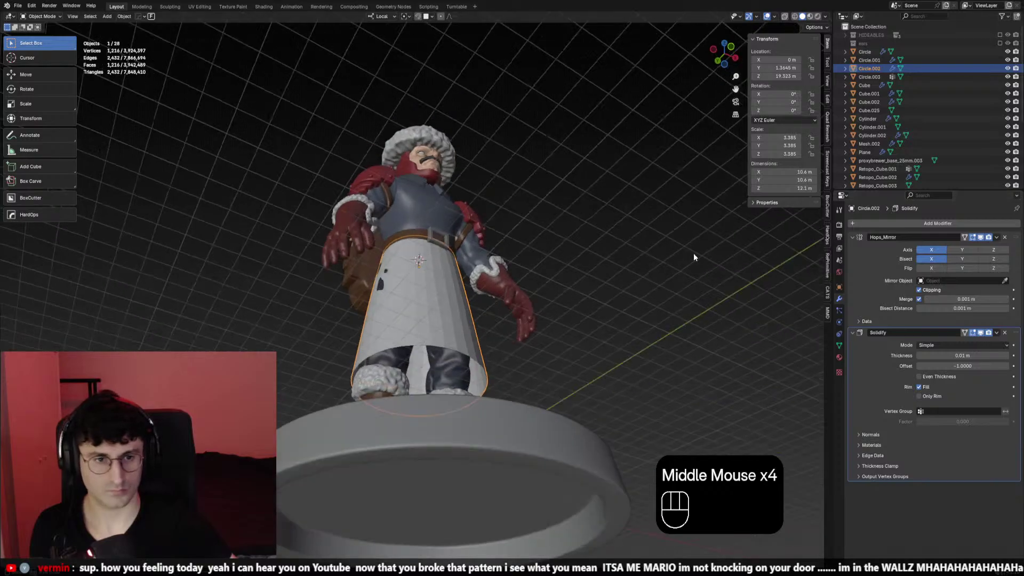
{"action": "left_click_drag", "start_coordinate": [966, 355], "coordinate": [922, 355]}
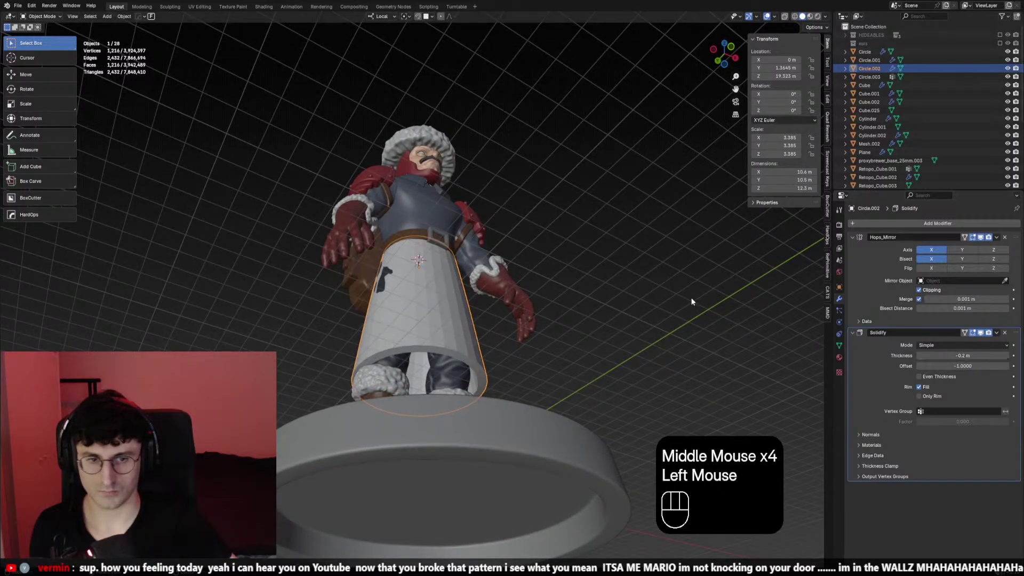
Add a Subdivision Surface modifier placed above Solidify and a second one below it
{"action": "middle_click_drag", "start_coordinate": [691, 302], "coordinate": [515, 321]}
{"action": "left_click_drag", "start_coordinate": [899, 227], "coordinate": [1009, 395]}
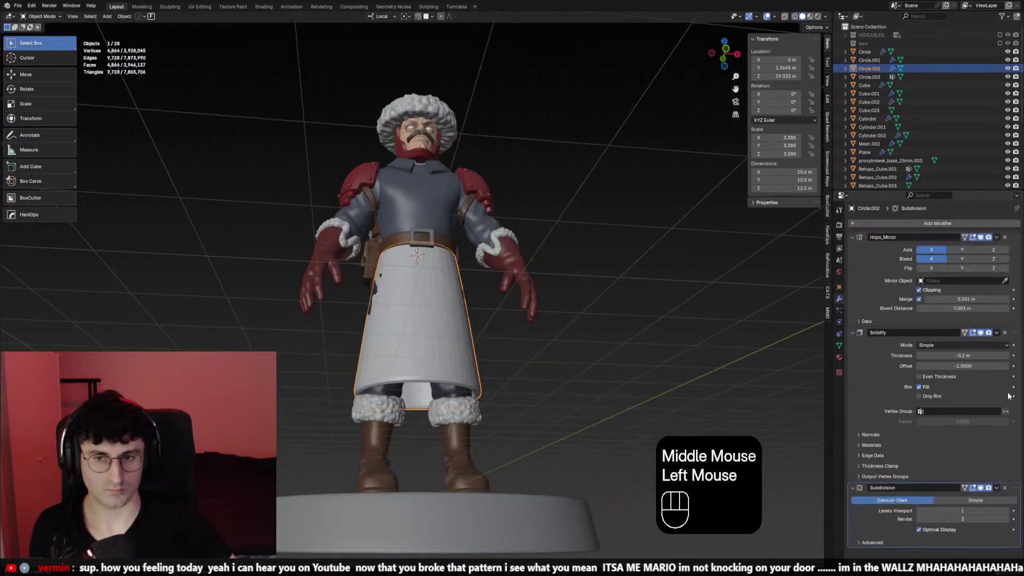
{"action": "left_click_drag", "start_coordinate": [1017, 489], "coordinate": [1015, 335]}
{"action": "left_click", "coordinate": [926, 226]}
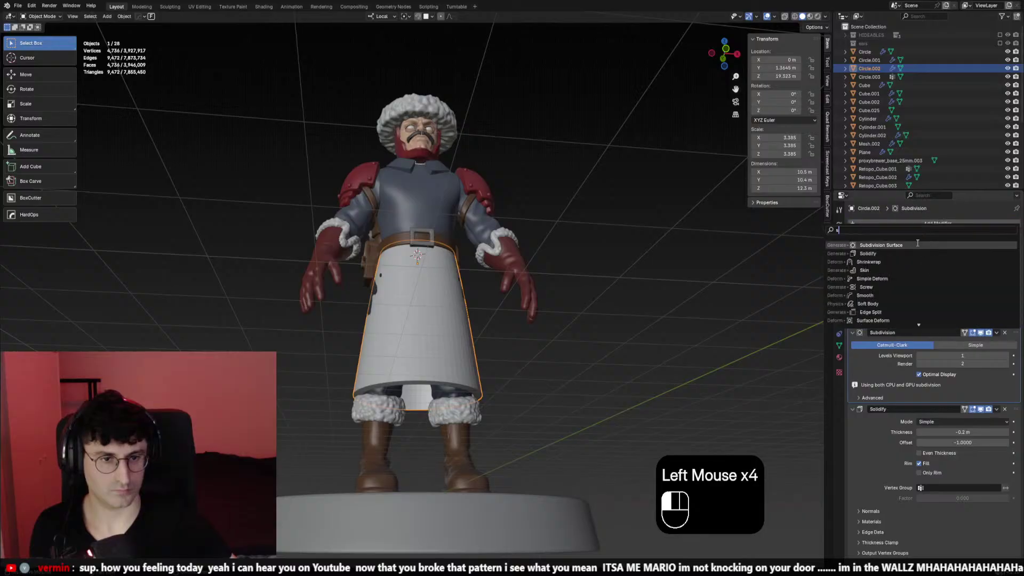
{"action": "type", "text": "s"}
{"action": "left_click", "coordinate": [917, 243]}
Apply the skirt's scale
{"action": "key", "text": "ctrl+a"}
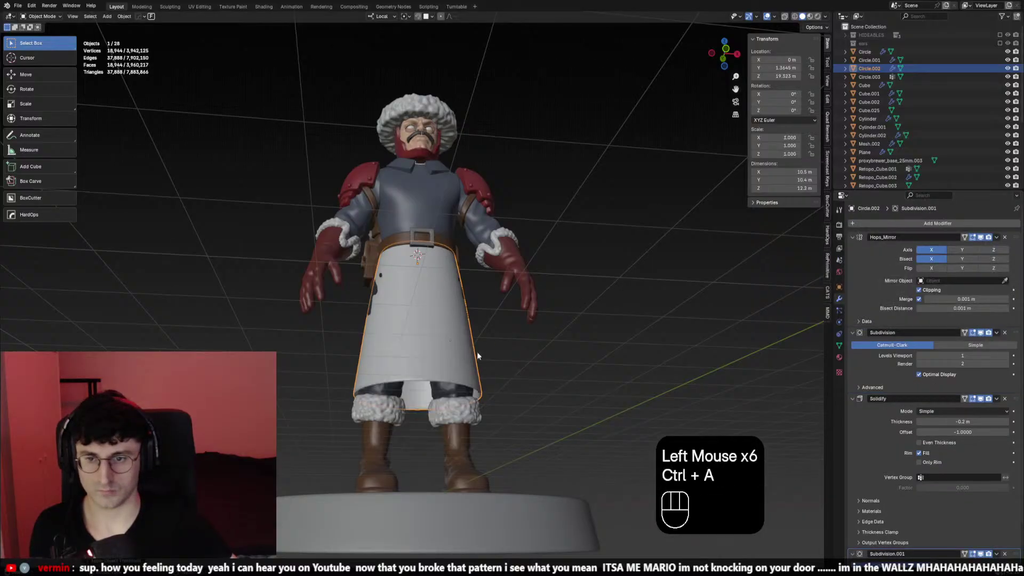
{"action": "left_click", "coordinate": [505, 369]}
{"action": "left_click", "coordinate": [476, 360]}
{"action": "key", "text": "ctrl+a"}
{"action": "left_click", "coordinate": [476, 359]}
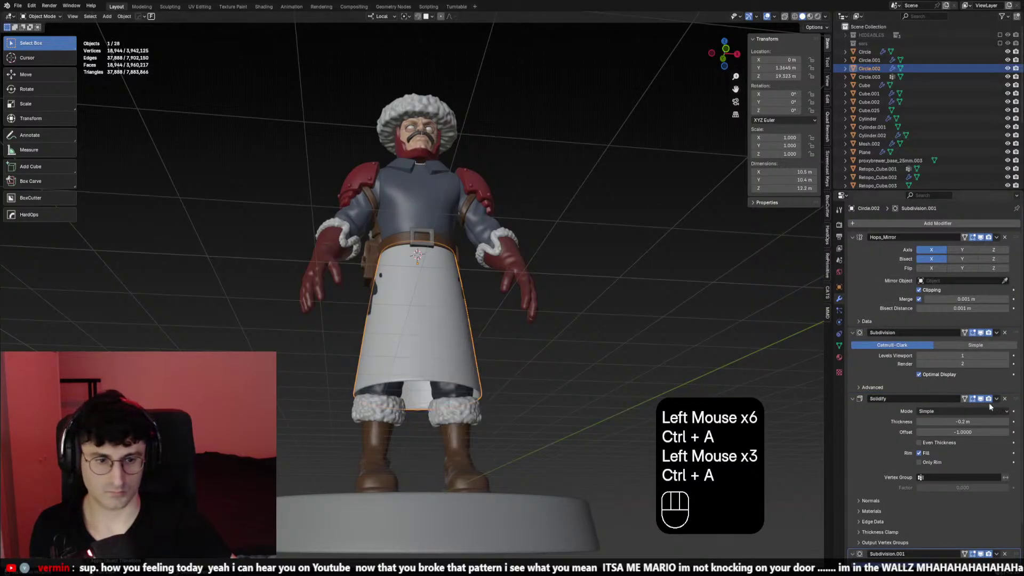
Set the Solidify thickness to -0.5 m and the viewport levels of both Subdivision modifiers to 2
{"action": "mouse_move", "coordinate": [974, 421]}
{"action": "left_mouse_down"}
{"action": "mouse_move", "coordinate": [985, 422]}
{"action": "mouse_move", "coordinate": [958, 421]}
{"action": "left_mouse_up"}
{"action": "middle_click_drag", "start_coordinate": [525, 341], "coordinate": [591, 319]}
{"action": "scroll", "coordinate": [590, 319], "scroll_direction": "up", "scroll_amount": 1}
{"action": "left_click", "coordinate": [1006, 356]}
{"action": "scroll", "coordinate": [1008, 478], "scroll_direction": "down", "scroll_amount": 2}
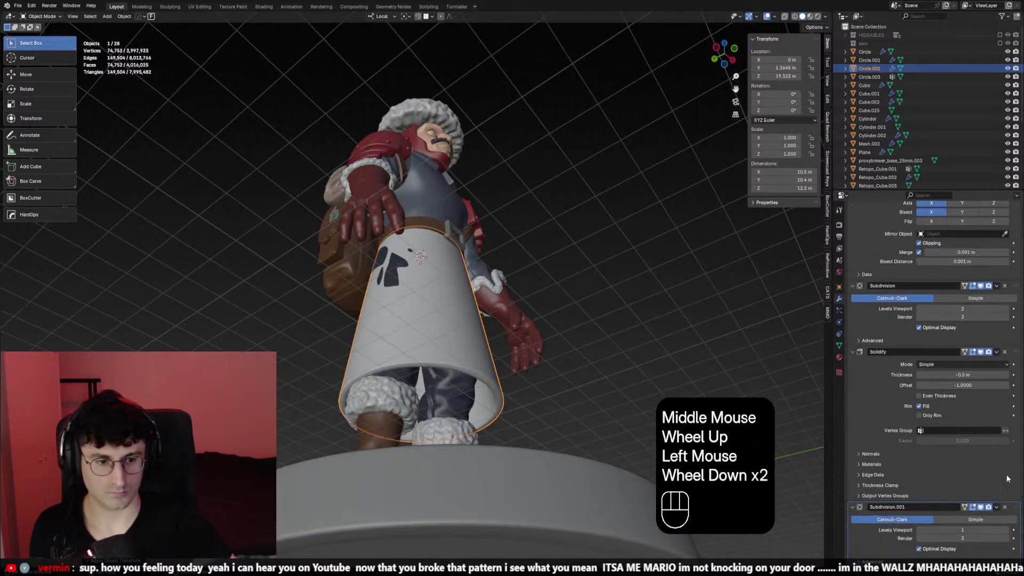
{"action": "left_click", "coordinate": [1008, 531]}
Link the blue-grey shirt's material to the skirt
{"action": "middle_click_drag", "start_coordinate": [639, 328], "coordinate": [629, 348]}
{"action": "scroll", "coordinate": [628, 348], "scroll_direction": "down", "scroll_amount": 1}
{"action": "key", "text": "KP_1"}
{"action": "left_click", "coordinate": [629, 348]}
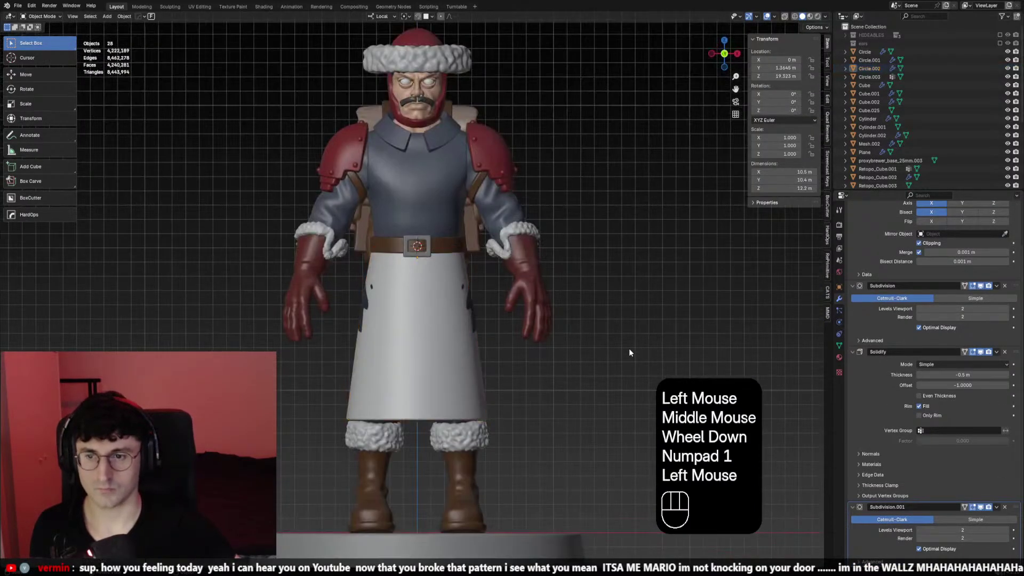
{"action": "left_click", "coordinate": [386, 287]}
{"action": "left_click", "coordinate": [418, 182], "text": "shift"}
{"action": "key", "text": "ctrl+l"}
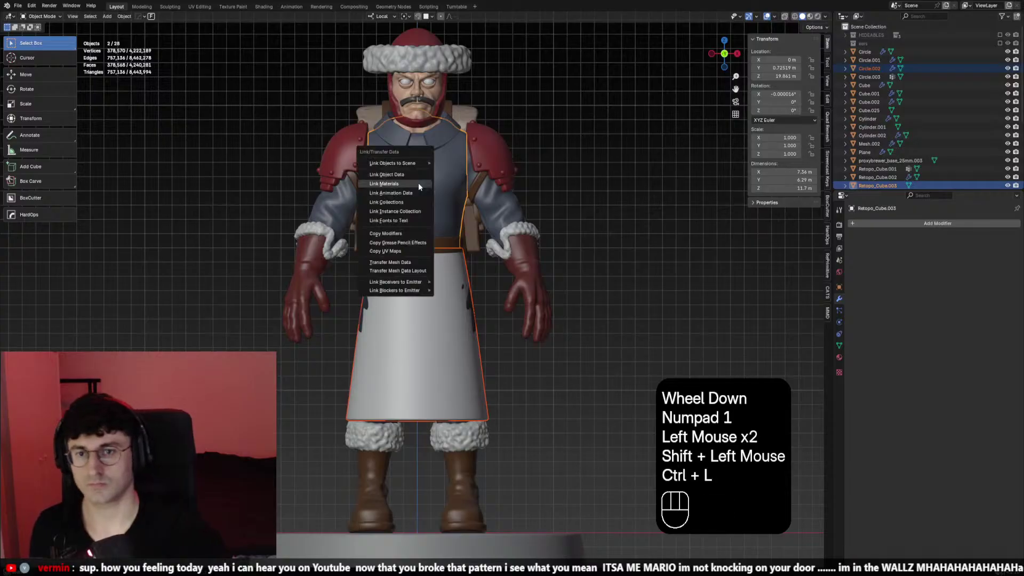
{"action": "left_click", "coordinate": [418, 182]}
Examine the coloured skirt on the whole figure from the front with viewport overlays hidden
{"action": "scroll", "coordinate": [538, 232], "scroll_direction": "down", "scroll_amount": 1}
{"action": "middle_click_drag", "start_coordinate": [552, 172], "coordinate": [466, 283], "text": "shift"}
{"action": "scroll", "coordinate": [433, 314], "scroll_direction": "up", "scroll_amount": 2}
{"action": "left_click", "coordinate": [433, 315]}
{"action": "scroll", "coordinate": [421, 273], "scroll_direction": "up", "scroll_amount": 1}
{"action": "scroll", "coordinate": [450, 275], "scroll_direction": "down", "scroll_amount": 2}
{"action": "key", "text": "KP_1"}
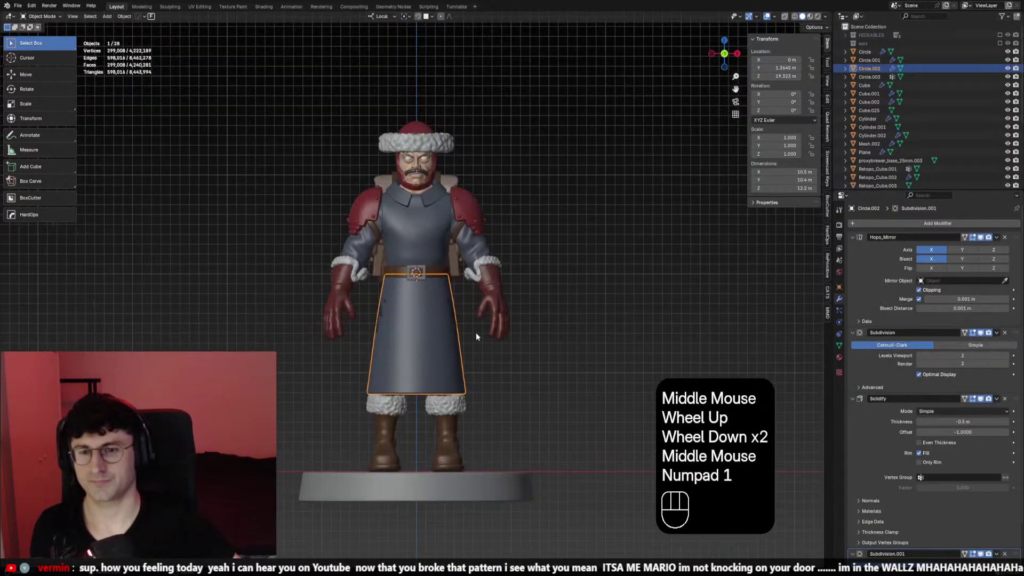
{"action": "scroll", "coordinate": [591, 241], "scroll_direction": "down", "scroll_amount": 1, "text": "shift"}
{"action": "middle_click_drag", "start_coordinate": [591, 241], "coordinate": [590, 262], "text": "shift"}
{"action": "left_click", "coordinate": [590, 262]}
{"action": "key", "text": "shift+alt+z"}
{"action": "scroll", "coordinate": [590, 262], "scroll_direction": "down", "scroll_amount": 1}
{"action": "scroll", "coordinate": [492, 303], "scroll_direction": "up", "scroll_amount": 1}
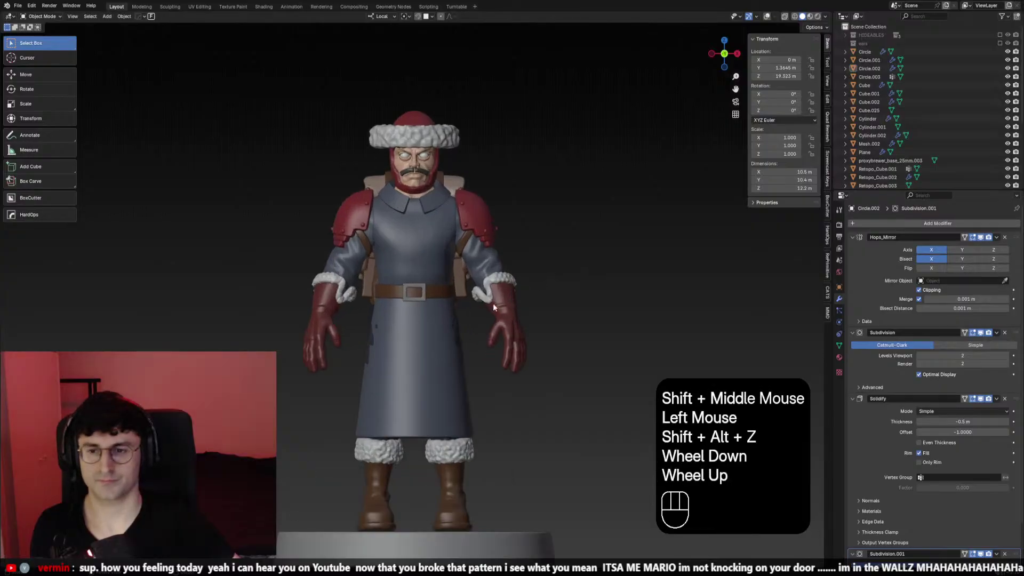
Select the belt and its buckle together
{"action": "middle_click_drag", "start_coordinate": [492, 303], "coordinate": [424, 300]}
{"action": "left_click", "coordinate": [424, 299]}
{"action": "left_click", "coordinate": [411, 301], "text": "shift"}
{"action": "left_click", "coordinate": [413, 300], "text": "shift"}
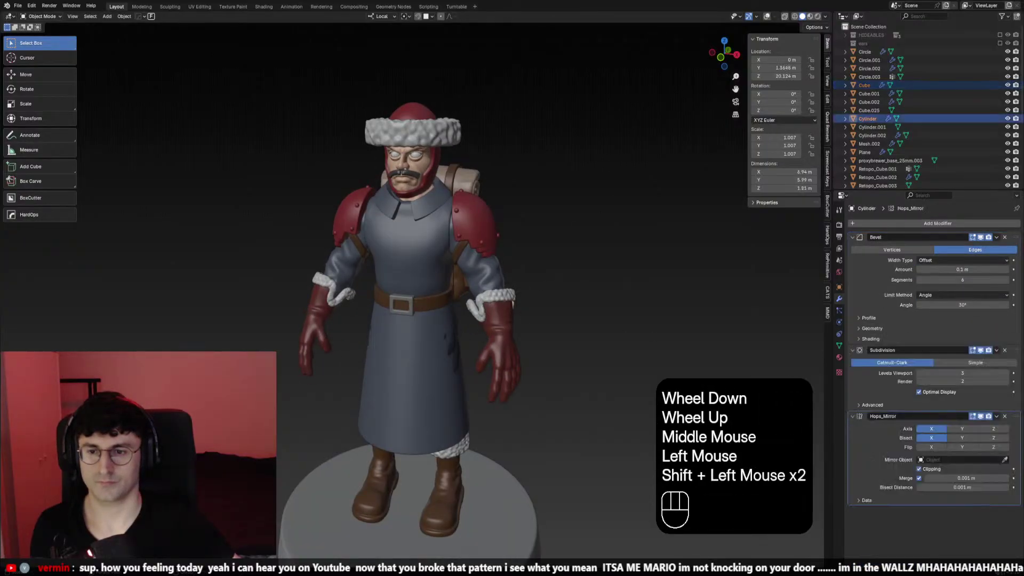
{"action": "key", "text": "s"}
{"action": "right_click", "coordinate": [516, 268]}
{"action": "key", "text": "s"}
{"action": "middle_click_drag", "start_coordinate": [516, 268], "coordinate": [470, 294]}
{"action": "right_click", "coordinate": [541, 294]}
{"action": "scroll", "coordinate": [545, 286], "scroll_direction": "down", "scroll_amount": 2}
{"action": "scroll", "coordinate": [564, 301], "scroll_direction": "up", "scroll_amount": 2}
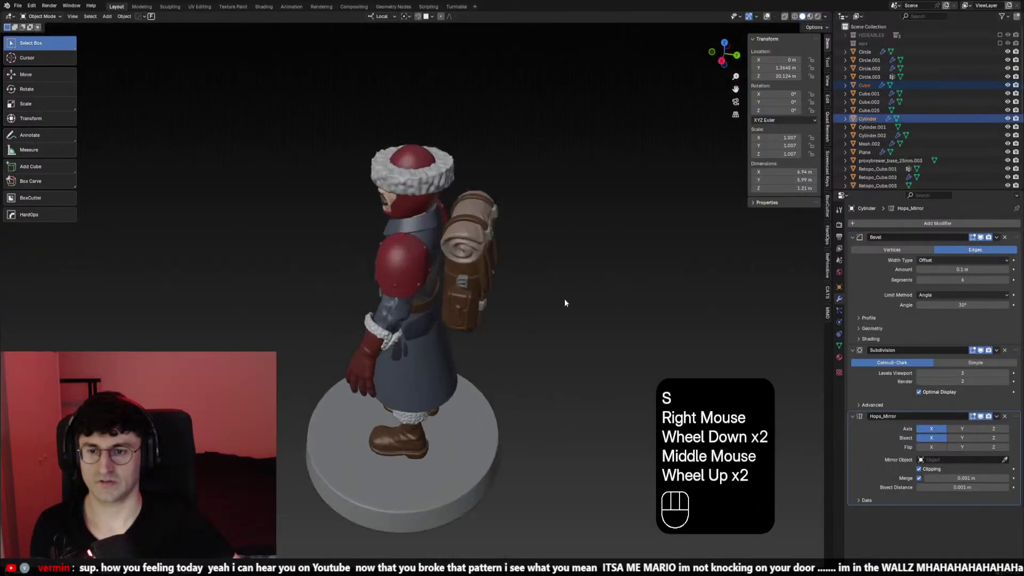
{"action": "key", "text": "s"}
{"action": "right_click", "coordinate": [483, 242]}
{"action": "middle_click_drag", "start_coordinate": [533, 266], "coordinate": [604, 320]}
{"action": "key", "text": "s"}
{"action": "right_click", "coordinate": [590, 300]}
Scale up the belt and buckle slightly, bringing the belt's scale to 1.030 on all axes
{"action": "key", "text": "s"}
{"action": "left_click", "coordinate": [641, 331], "text": "shift"}
{"action": "key", "text": "KP_1"}
{"action": "scroll", "coordinate": [591, 312], "scroll_direction": "up", "scroll_amount": 2}
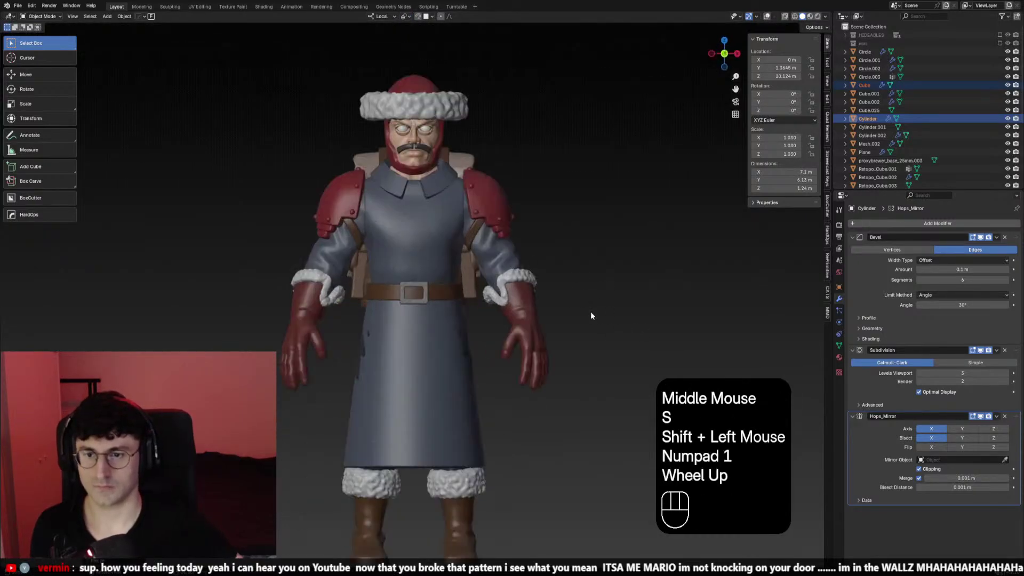
Hide the coat skirt below the belt
{"action": "middle_click_drag", "start_coordinate": [501, 270], "coordinate": [462, 334]}
{"action": "scroll", "coordinate": [503, 228], "scroll_direction": "down", "scroll_amount": 1}
{"action": "left_click", "coordinate": [454, 328]}
{"action": "key", "text": "KP_1"}
{"action": "scroll", "coordinate": [461, 334], "scroll_direction": "up", "scroll_amount": 2}
{"action": "left_click", "coordinate": [330, 216]}
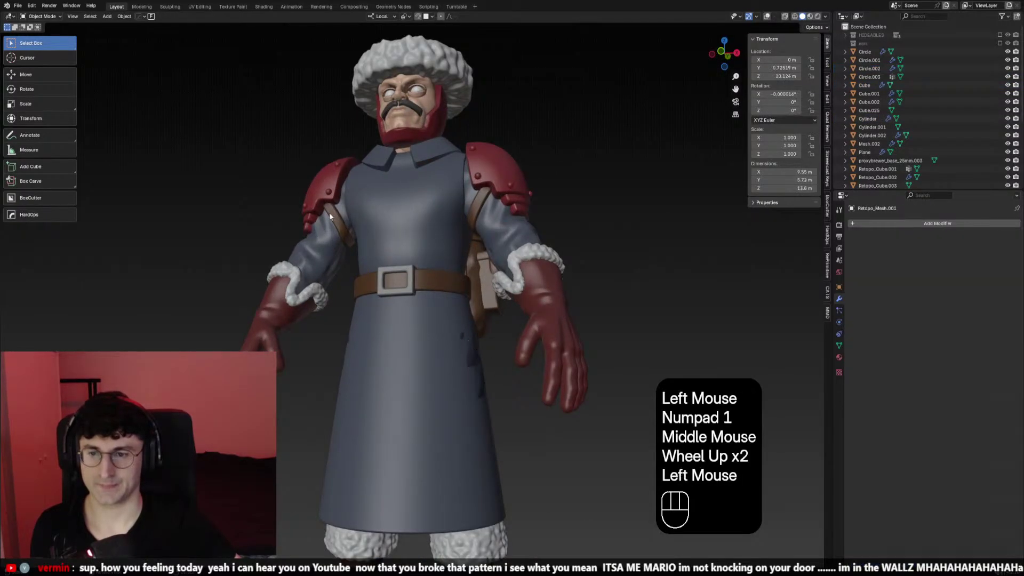
{"action": "left_click", "coordinate": [45, 44]}
{"action": "left_click_drag", "start_coordinate": [43, 16], "coordinate": [44, 27]}
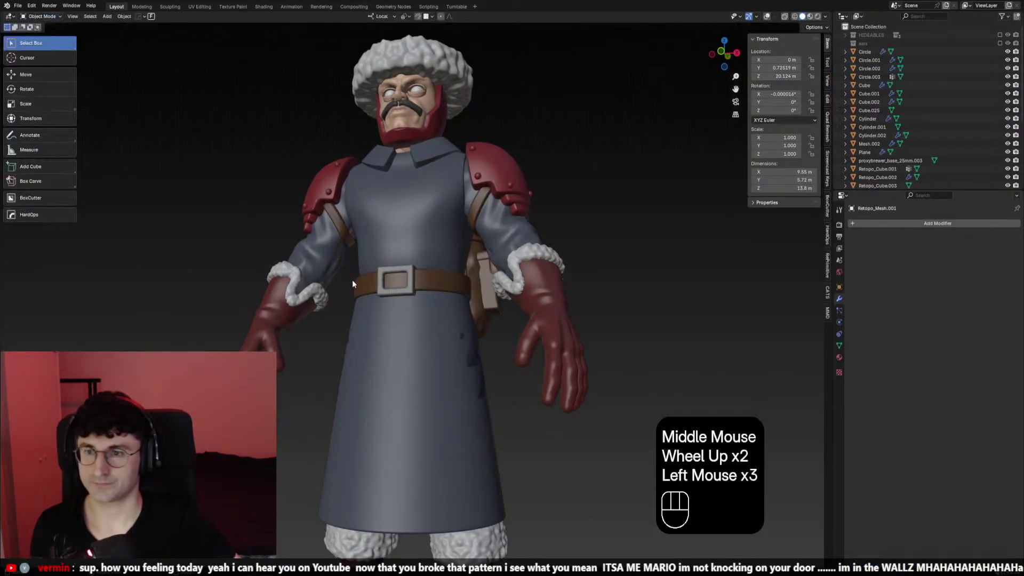
{"action": "left_click", "coordinate": [354, 288]}
{"action": "key", "text": "h"}
Switch the trousers to Sculpt Mode and try reshaping the outer thighs with the Elastic Deform brush at a 73 px radius
{"action": "left_click", "coordinate": [496, 369]}
{"action": "left_click", "coordinate": [47, 45]}
{"action": "scroll", "coordinate": [316, 217], "scroll_direction": "down", "scroll_amount": 1}
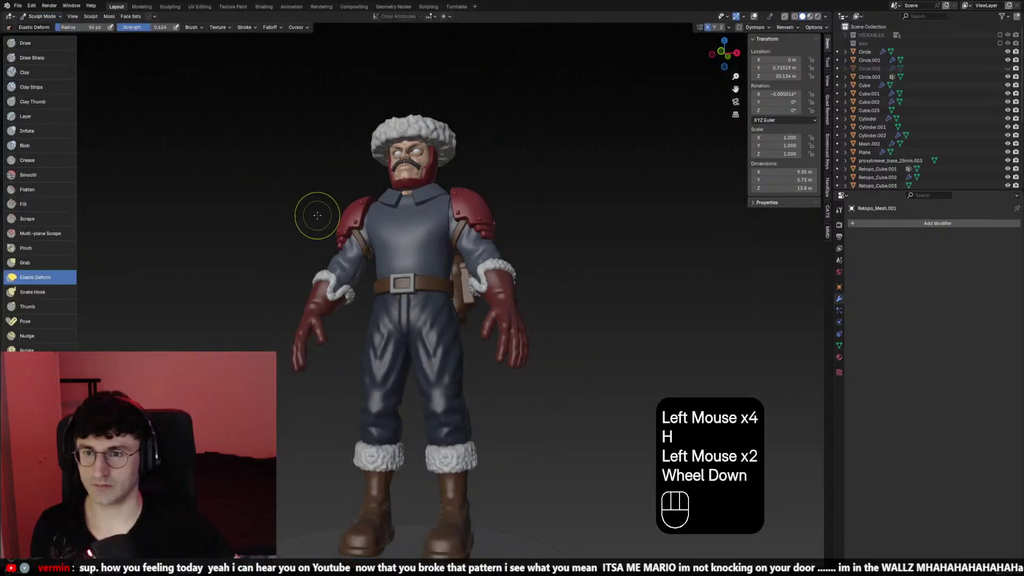
{"action": "key", "text": "KP_1"}
{"action": "key", "text": "f"}
{"action": "left_click", "coordinate": [508, 360]}
{"action": "key", "text": "f"}
{"action": "left_click", "coordinate": [466, 346]}
{"action": "left_click", "coordinate": [466, 346]}
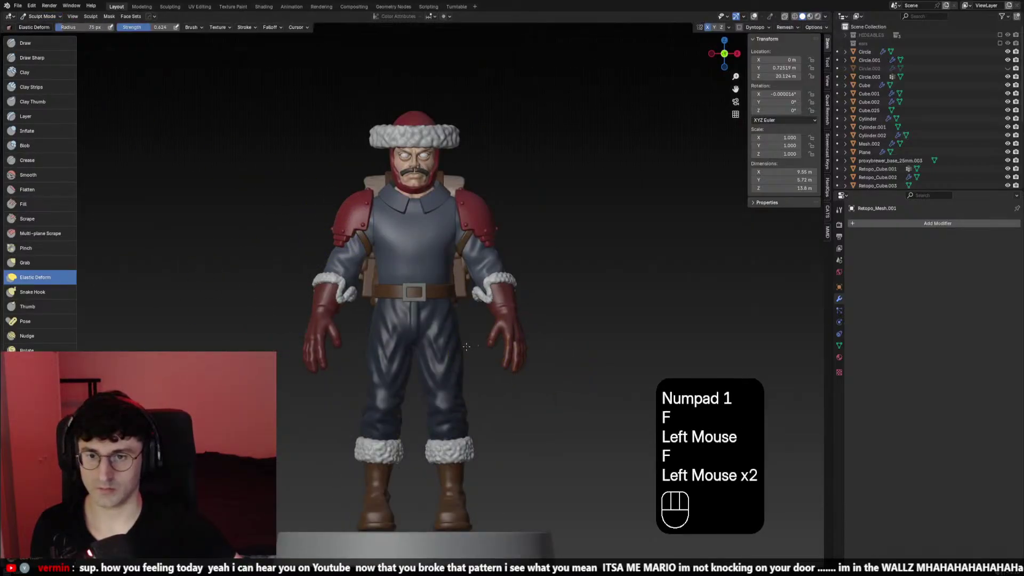
{"action": "key", "text": "ctrl+z"}
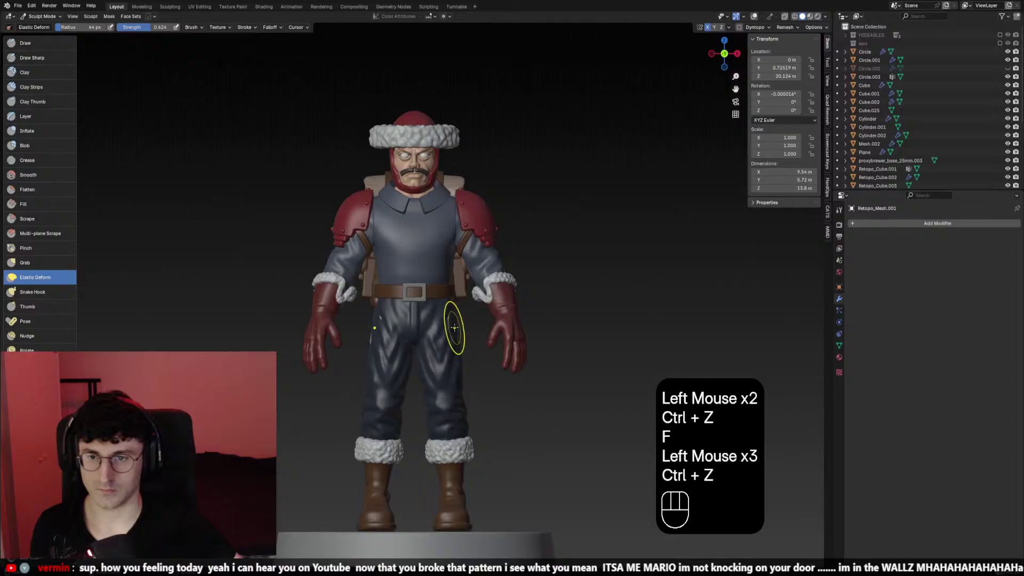
Resize the Elastic Deform brush, try another stroke on the side of the trousers and undo it
{"action": "scroll", "coordinate": [457, 333], "scroll_direction": "down", "scroll_amount": 1}
{"action": "mouse_move", "coordinate": [457, 334]}
{"action": "middle_mouse_down"}
{"action": "mouse_move", "coordinate": [350, 336]}
{"action": "mouse_move", "coordinate": [358, 360]}
{"action": "mouse_move", "coordinate": [465, 350]}
{"action": "middle_mouse_up"}
{"action": "scroll", "coordinate": [361, 359], "scroll_direction": "up", "scroll_amount": 2}
{"action": "key", "text": "f"}
{"action": "left_click", "coordinate": [363, 360]}
{"action": "key", "text": "f"}
{"action": "left_click", "coordinate": [357, 361]}
{"action": "key", "text": "ctrl+z"}
Return to Object Mode and hide the trousers
{"action": "left_click_drag", "start_coordinate": [48, 16], "coordinate": [47, 25]}
{"action": "middle_click_drag", "start_coordinate": [315, 224], "coordinate": [352, 229]}
{"action": "left_click", "coordinate": [440, 332]}
{"action": "key", "text": "h"}
{"action": "scroll", "coordinate": [441, 332], "scroll_direction": "down", "scroll_amount": 2}
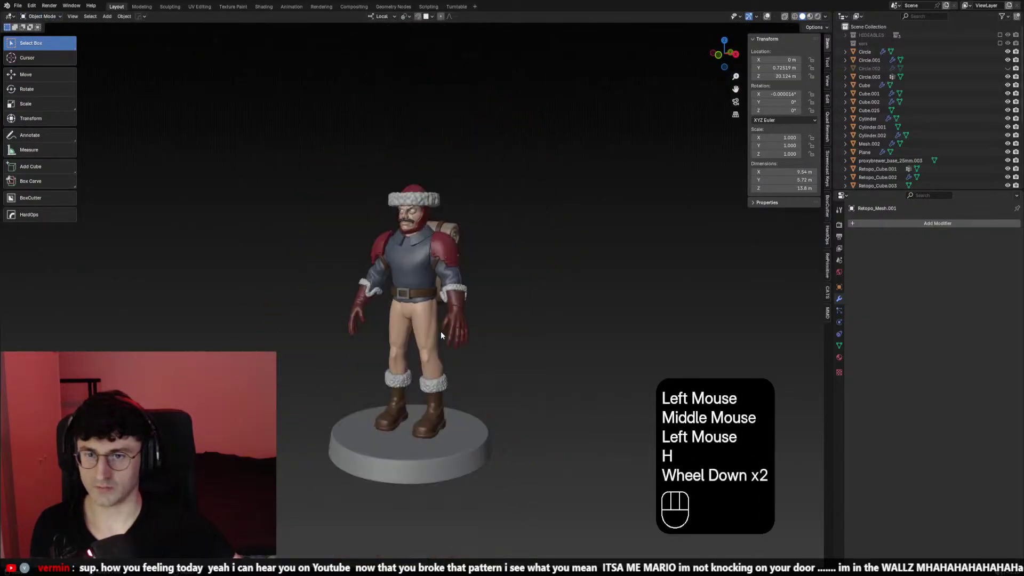
Hide the blue-grey shirt pieces covering the torso and arms
{"action": "key", "text": "KP_1"}
{"action": "scroll", "coordinate": [441, 332], "scroll_direction": "up", "scroll_amount": 2}
{"action": "left_click", "coordinate": [389, 235]}
{"action": "key", "text": "h"}
{"action": "left_click", "coordinate": [388, 242]}
{"action": "key", "text": "h"}
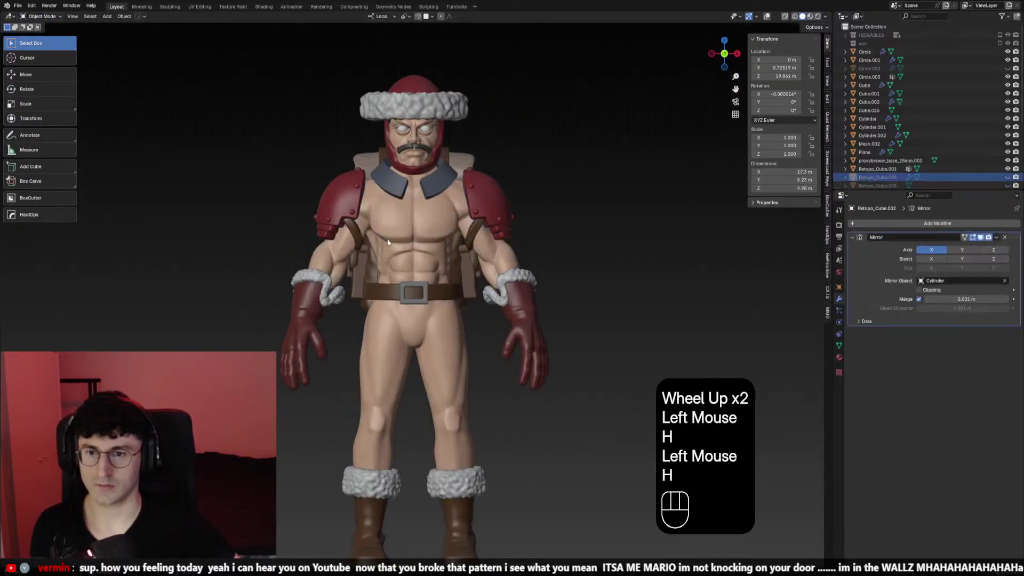
Select the bare body and switch it to Sculpt Mode
{"action": "scroll", "coordinate": [430, 310], "scroll_direction": "down", "scroll_amount": 3}
{"action": "scroll", "coordinate": [436, 312], "scroll_direction": "up", "scroll_amount": 2}
{"action": "left_click", "coordinate": [435, 316]}
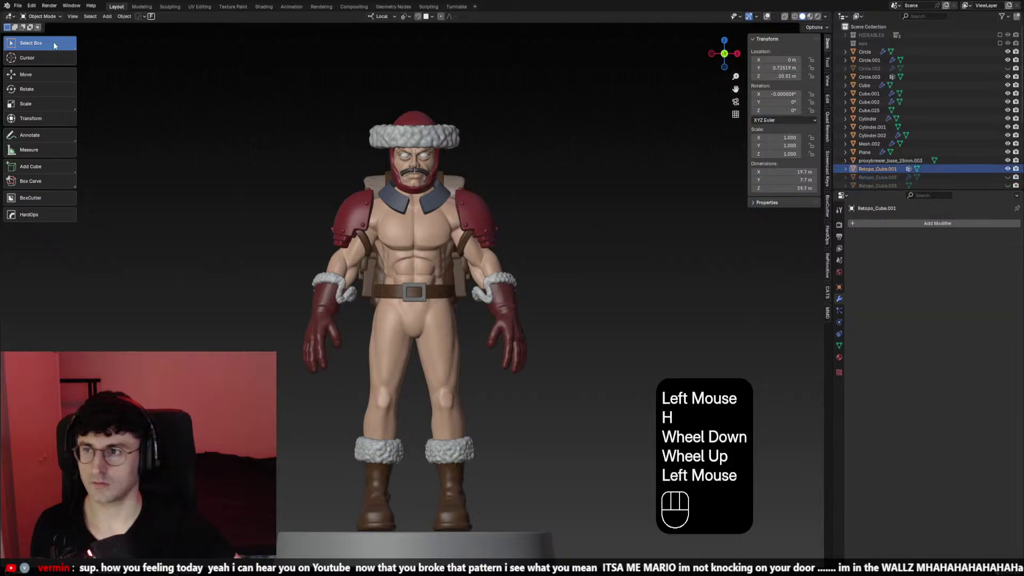
{"action": "left_click", "coordinate": [44, 44]}
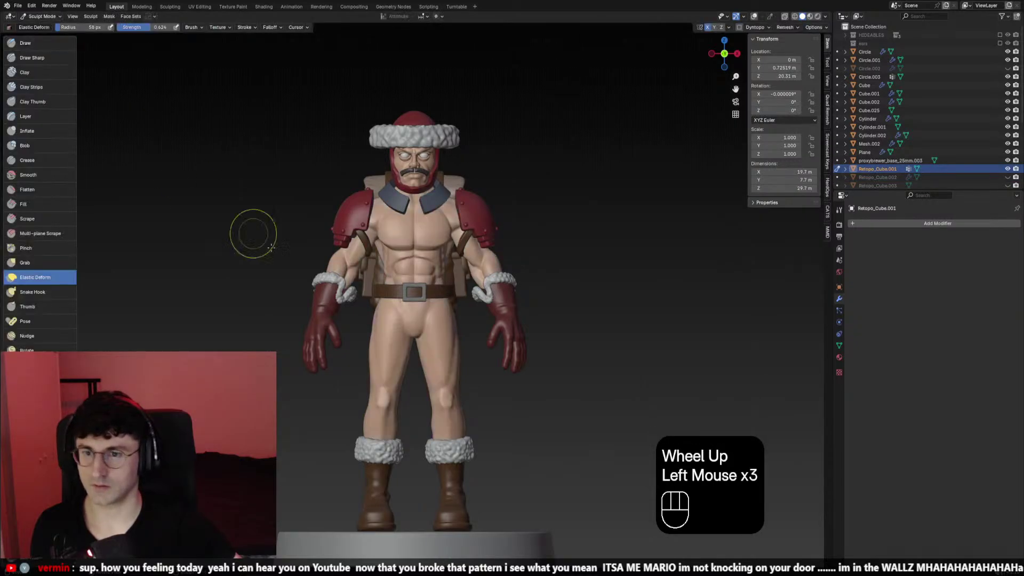
{"action": "scroll", "coordinate": [251, 228], "scroll_direction": "up", "scroll_amount": 2}
{"action": "scroll", "coordinate": [24, 288], "scroll_direction": "down", "scroll_amount": 1}
{"action": "scroll", "coordinate": [176, 293], "scroll_direction": "down", "scroll_amount": 2}
{"action": "scroll", "coordinate": [395, 342], "scroll_direction": "up", "scroll_amount": 2}
{"action": "scroll", "coordinate": [395, 342], "scroll_direction": "down", "scroll_amount": 1}
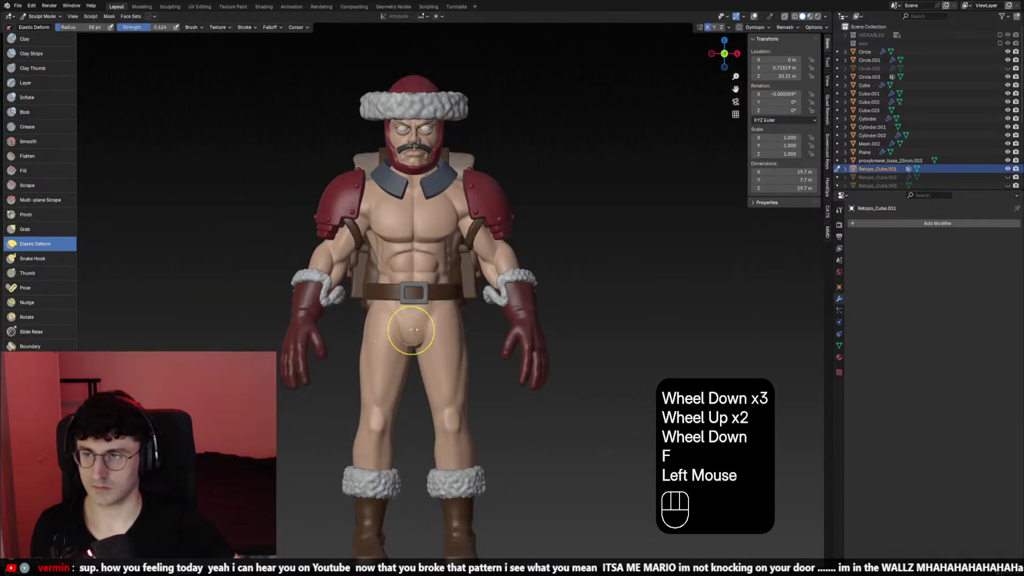
Try reshaping the body's outer thighs with Elastic Deform strokes, reducing the radius to 48 px, and undo each attempt
{"action": "key", "text": "ctrl+z"}
{"action": "key", "text": "f"}
{"action": "double_click", "coordinate": [469, 337]}
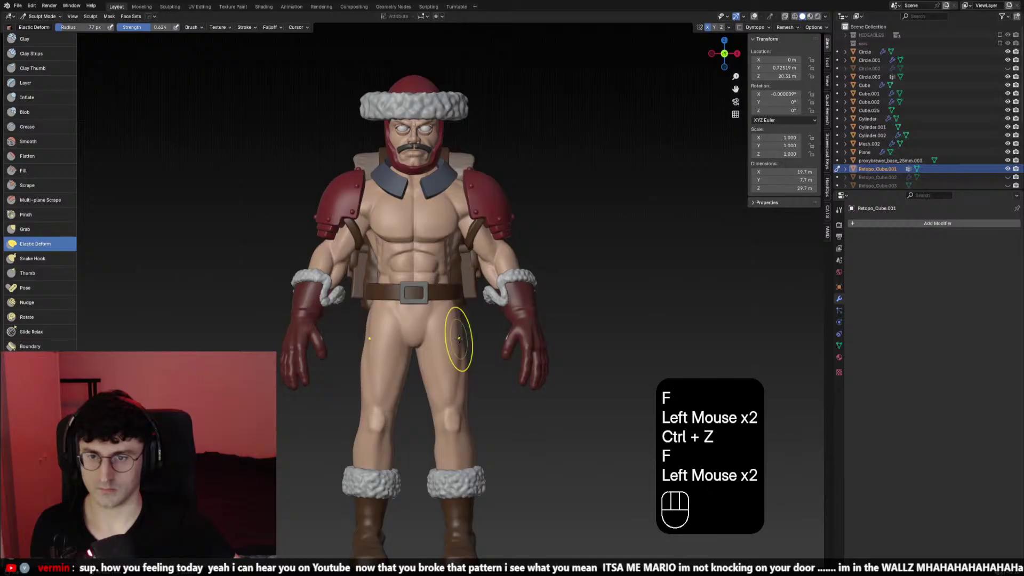
{"action": "key", "text": "ctrl+z"}
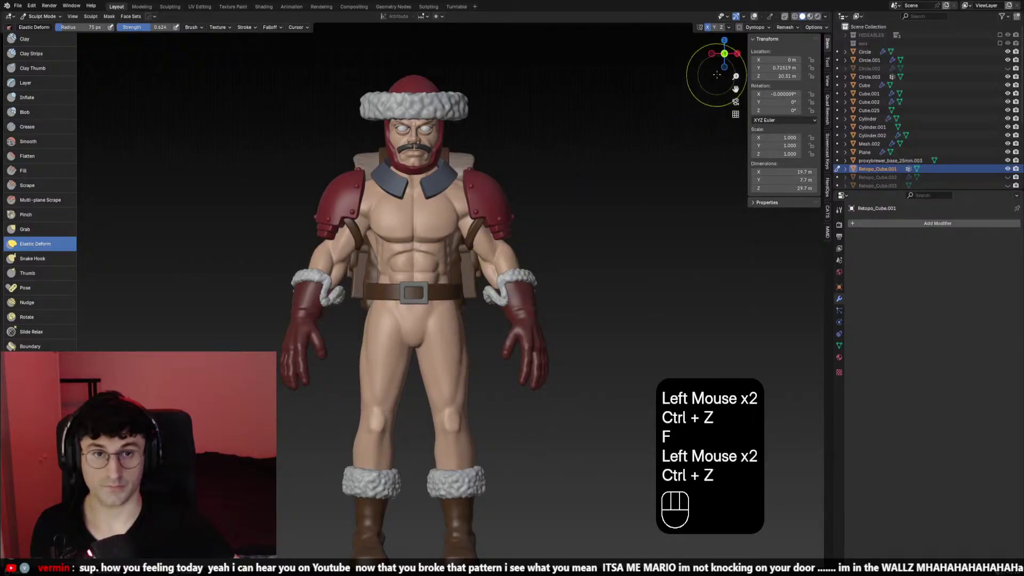
{"action": "key", "text": "f"}
{"action": "left_click", "coordinate": [458, 328]}
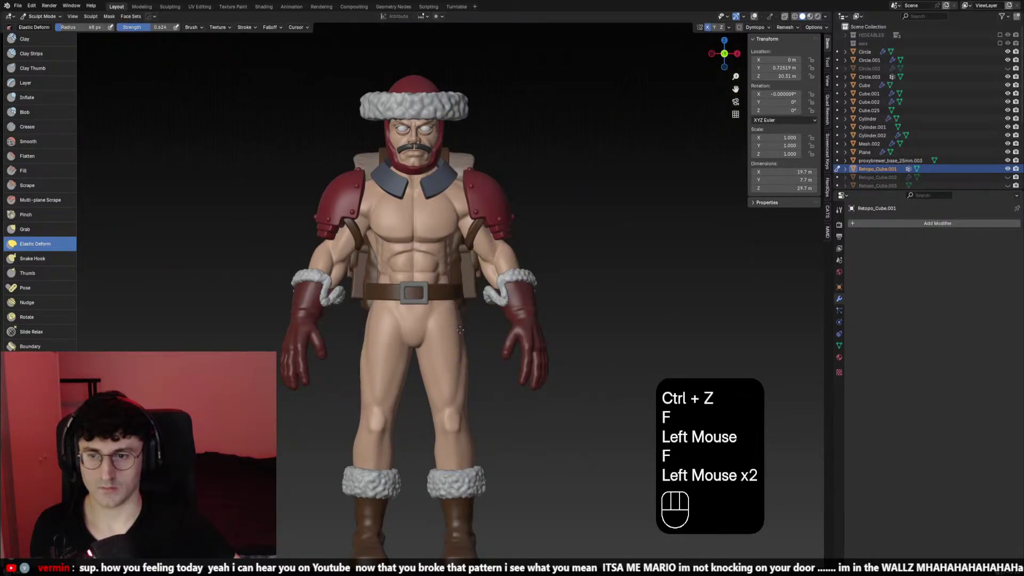
{"action": "key", "text": "ctrl+z"}
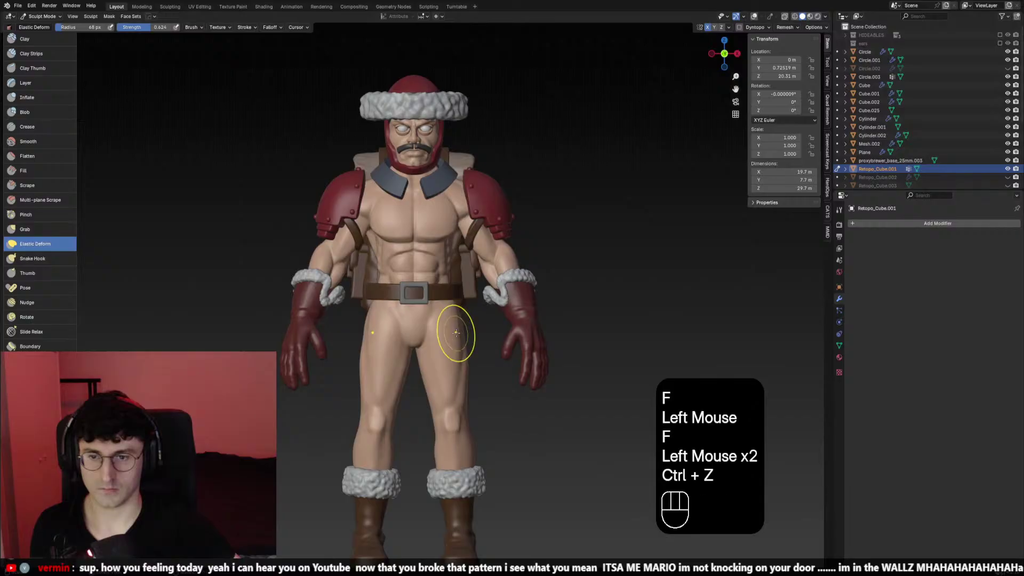
Switch to the Mask brush, resize it, try a mask stroke on the legs and undo it
{"action": "key", "text": "m"}
{"action": "key", "text": "f"}
{"action": "left_click", "coordinate": [493, 358]}
{"action": "scroll", "coordinate": [498, 357], "scroll_direction": "down", "scroll_amount": 2}
{"action": "key", "text": "f"}
{"action": "left_click", "coordinate": [489, 361]}
{"action": "key", "text": "f"}
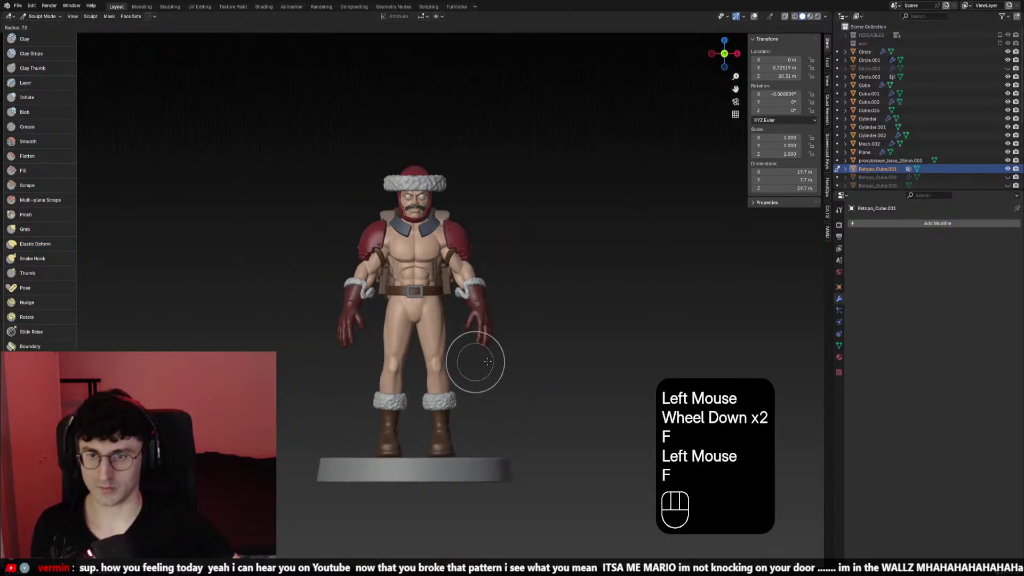
{"action": "left_click", "coordinate": [487, 361]}
{"action": "left_click", "coordinate": [427, 335], "text": "ctrl"}
{"action": "key", "text": "ctrl+z"}
Show the viewport overlays, try a mask stroke near the knee and undo it
{"action": "key", "text": "shift+alt+z"}
{"action": "left_click", "coordinate": [398, 370]}
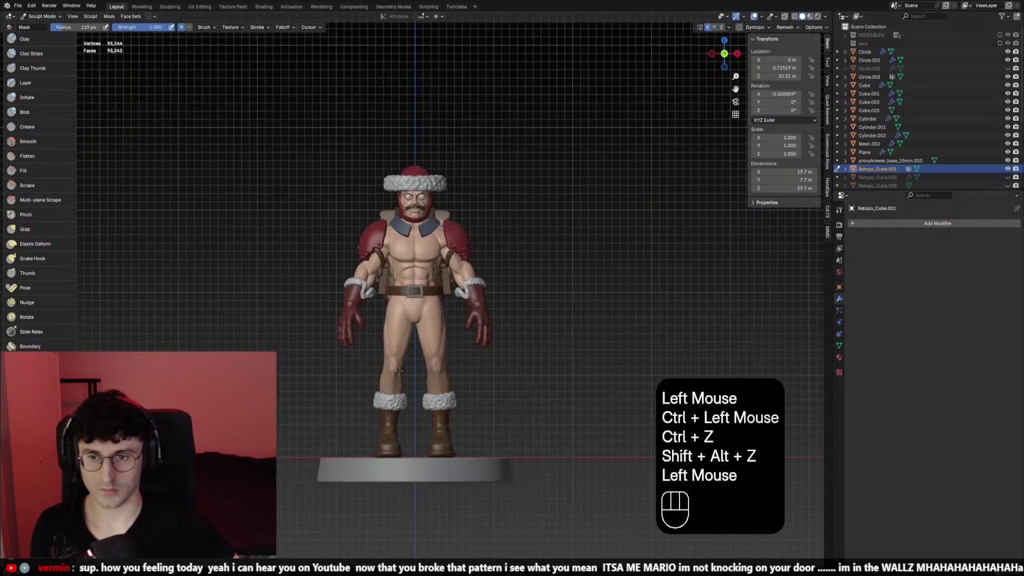
{"action": "key", "text": "ctrl+z"}
{"action": "key", "text": "f"}
{"action": "right_click", "coordinate": [398, 370]}
Try masking both legs with the Mask brush at strength 1.000 and a 78 px radius, and undo the mask
{"action": "scroll", "coordinate": [411, 342], "scroll_direction": "up", "scroll_amount": 2}
{"action": "key", "text": "shift+f"}
{"action": "left_click", "coordinate": [409, 339]}
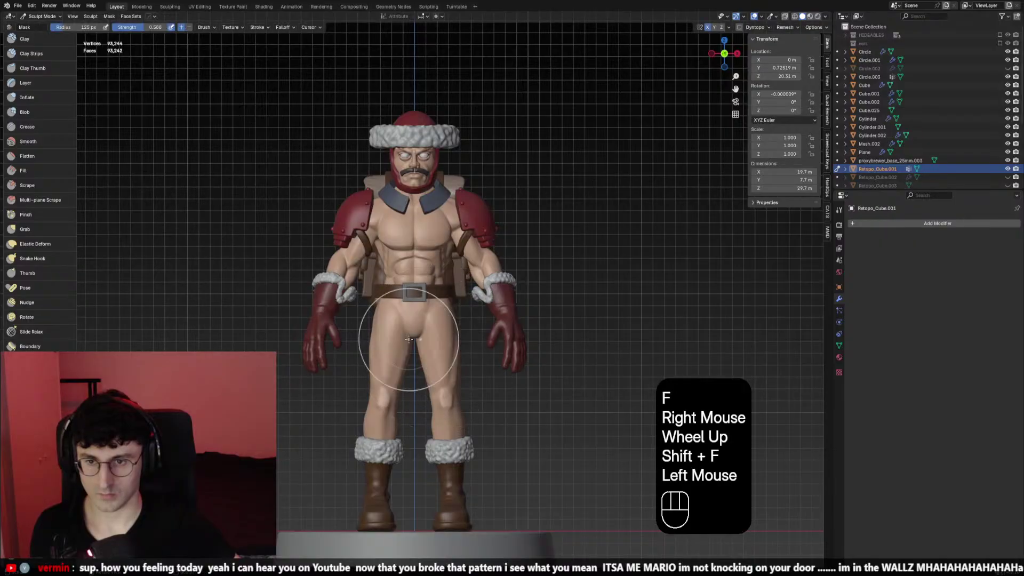
{"action": "key", "text": "shift+f"}
{"action": "left_click", "coordinate": [457, 337]}
{"action": "key", "text": "f"}
{"action": "left_click", "coordinate": [457, 337]}
{"action": "left_click", "coordinate": [432, 304]}
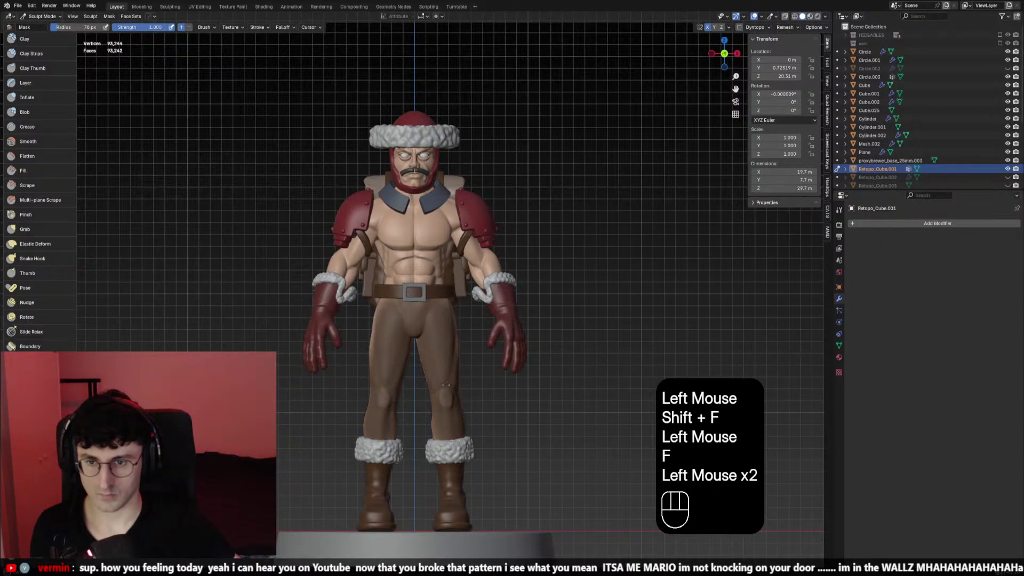
{"action": "key", "text": "ctrl+z"}
Lasso-mask the body below the belt and invert the mask so that it covers the upper body
{"action": "middle_click_drag", "start_coordinate": [37, 240], "coordinate": [38, 144]}
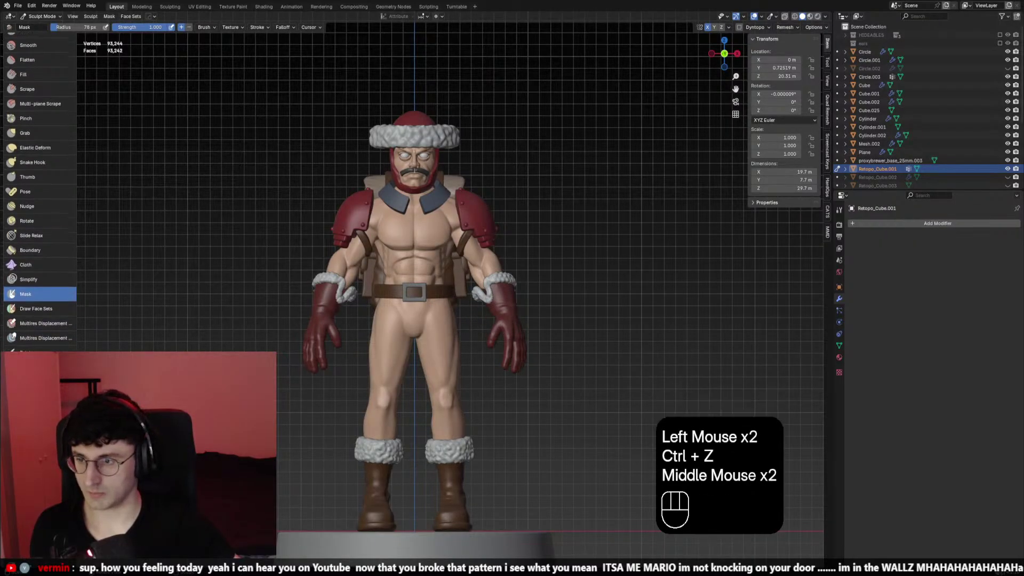
{"action": "left_click", "coordinate": [27, 384]}
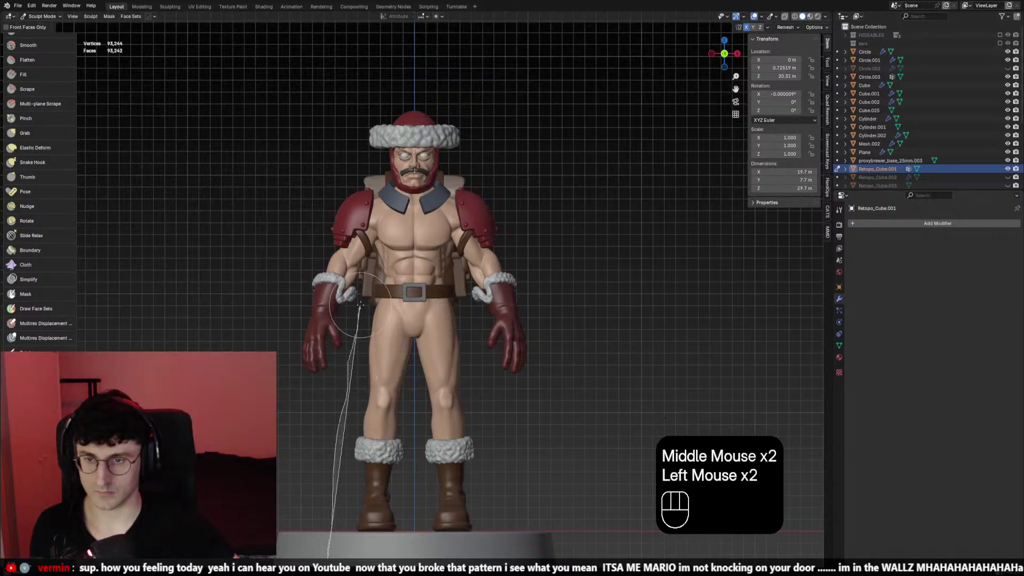
{"action": "mouse_move", "coordinate": [360, 305]}
{"action": "left_mouse_down"}
{"action": "mouse_move", "coordinate": [437, 269]}
{"action": "mouse_move", "coordinate": [495, 320]}
{"action": "mouse_move", "coordinate": [525, 557]}
{"action": "mouse_move", "coordinate": [421, 500]}
{"action": "left_mouse_up"}
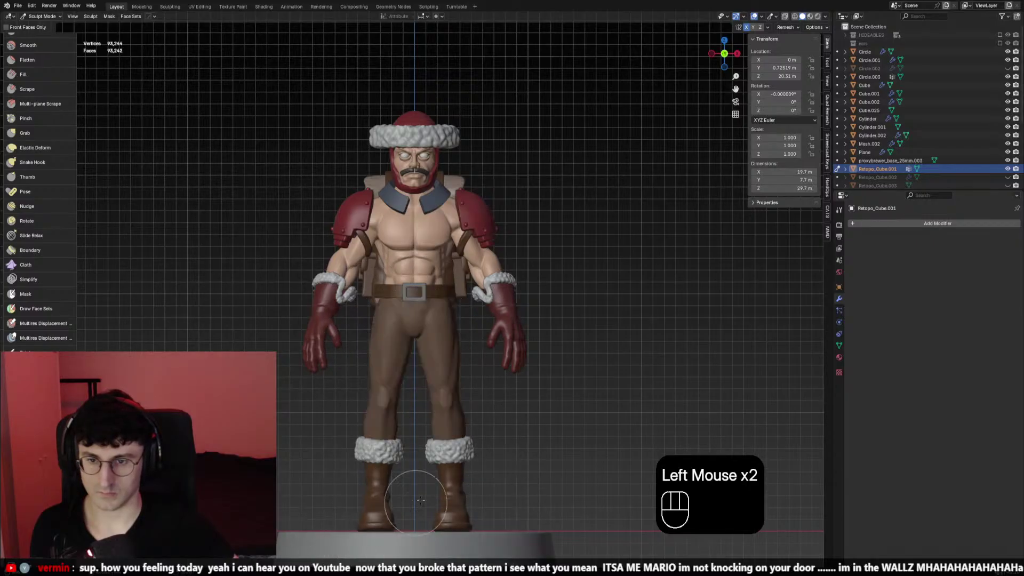
{"action": "key", "text": "ctrl+i"}
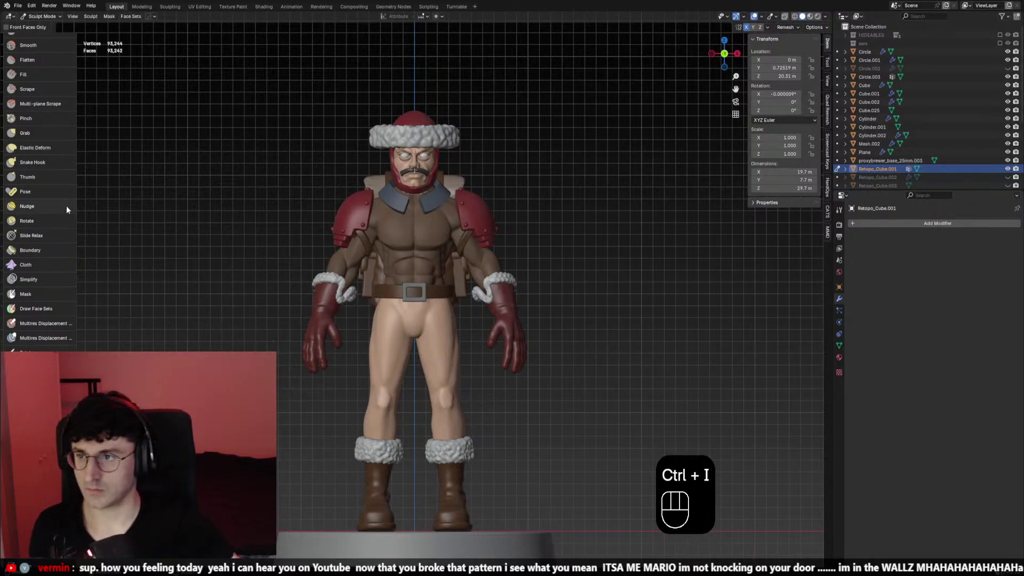
Switch to the Elastic Deform brush, undo a trial stroke on the thighs and set the radius to 101 px
{"action": "left_click", "coordinate": [32, 147]}
{"action": "scroll", "coordinate": [474, 357], "scroll_direction": "up", "scroll_amount": 2}
{"action": "key", "text": "f"}
{"action": "left_click", "coordinate": [475, 357]}
{"action": "left_click", "coordinate": [344, 374]}
{"action": "key", "text": "ctrl+z"}
{"action": "key", "text": "f"}
{"action": "left_click", "coordinate": [475, 357]}
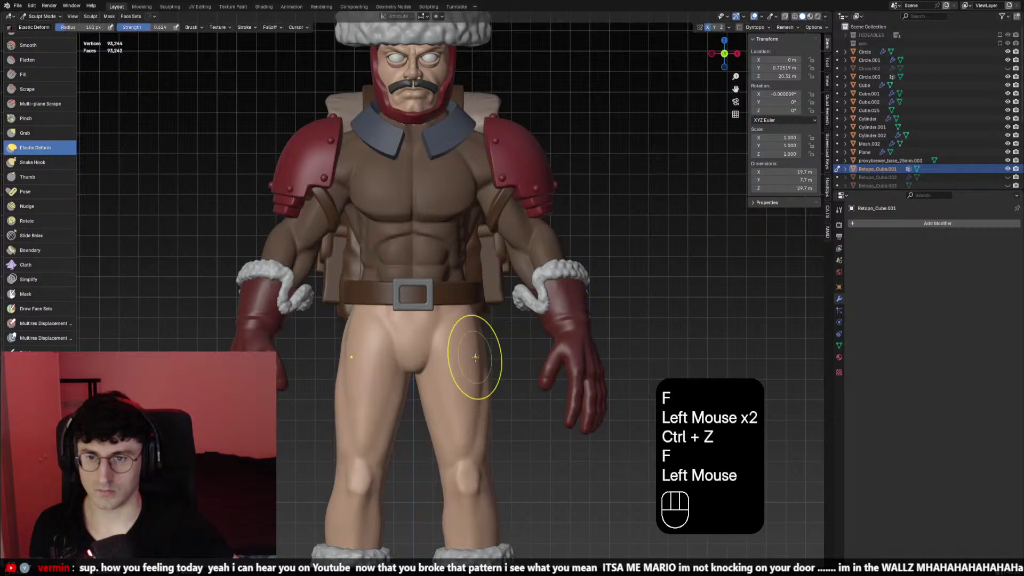
Try reshaping the outer thighs with an Elastic Deform radius of about 107 px and undo the stroke
{"action": "key", "text": "f"}
{"action": "left_click", "coordinate": [480, 366]}
{"action": "scroll", "coordinate": [503, 374], "scroll_direction": "up", "scroll_amount": 1}
{"action": "scroll", "coordinate": [503, 374], "scroll_direction": "down", "scroll_amount": 2}
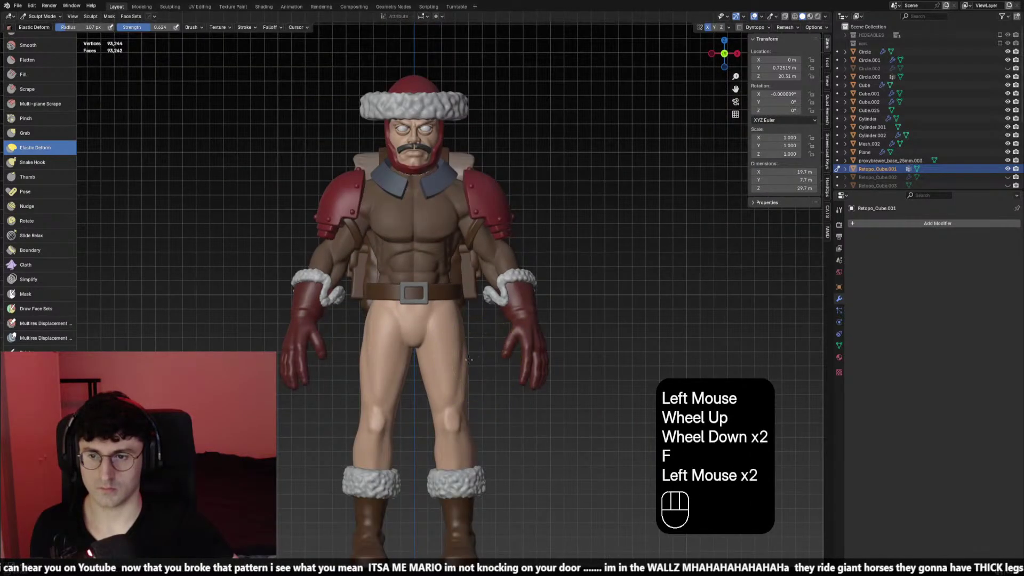
{"action": "left_click", "coordinate": [489, 338]}
{"action": "scroll", "coordinate": [482, 341], "scroll_direction": "up", "scroll_amount": 1}
{"action": "scroll", "coordinate": [478, 345], "scroll_direction": "down", "scroll_amount": 1}
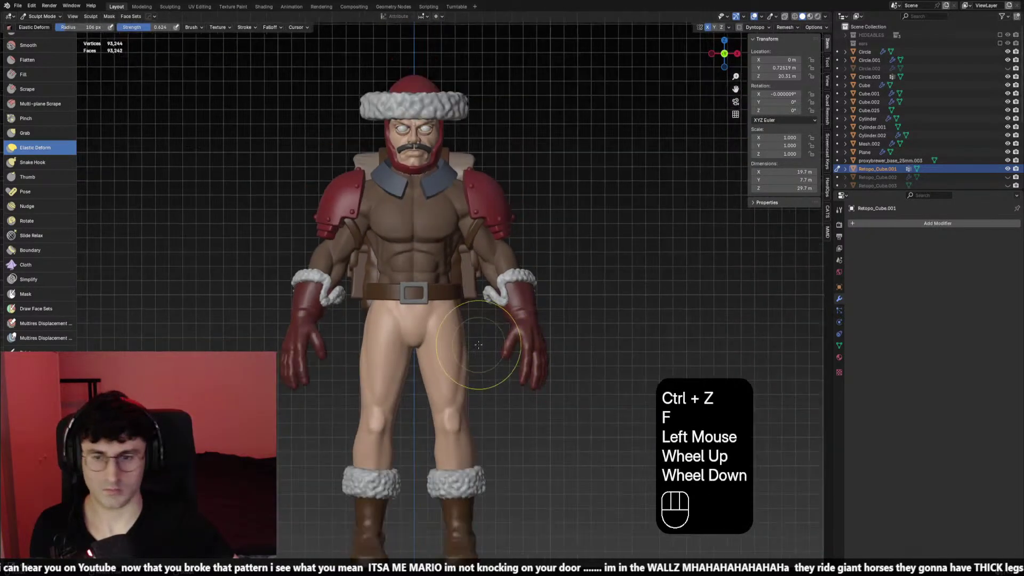
{"action": "key", "text": "ctrl+z"}
Reshape the outer thighs with Elastic Deform strokes, reducing the brush radius to 48 px
{"action": "key", "text": "f"}
{"action": "left_click", "coordinate": [470, 351]}
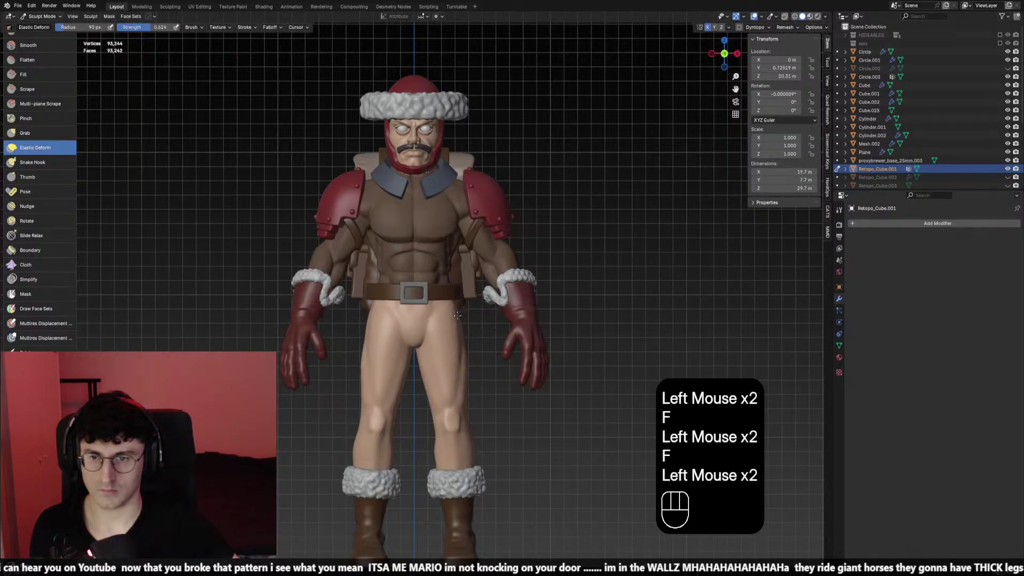
{"action": "scroll", "coordinate": [461, 331], "scroll_direction": "down", "scroll_amount": 3}
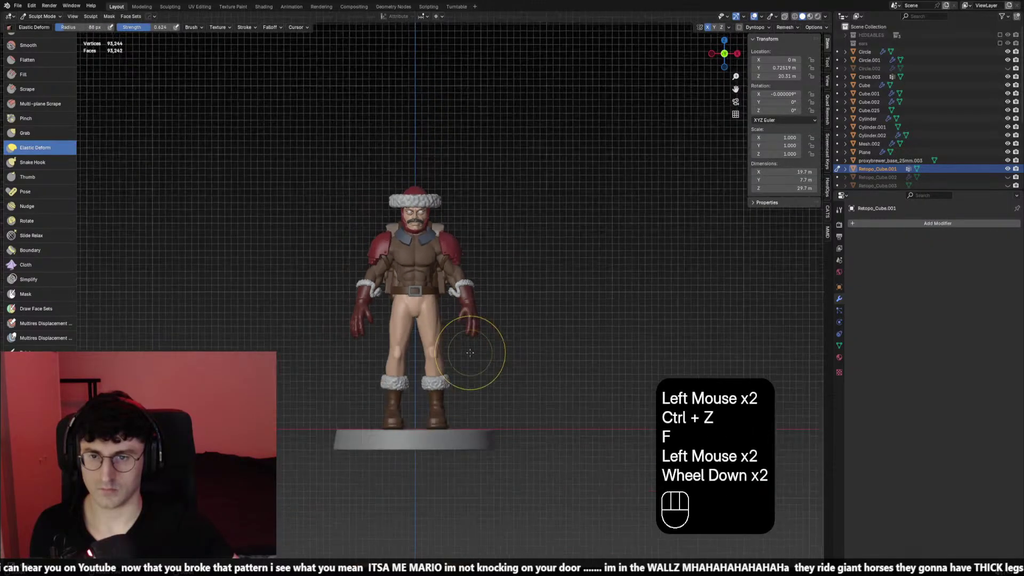
{"action": "scroll", "coordinate": [465, 354], "scroll_direction": "up", "scroll_amount": 2}
{"action": "left_click", "coordinate": [458, 352]}
{"action": "key", "text": "f"}
{"action": "left_click", "coordinate": [459, 347]}
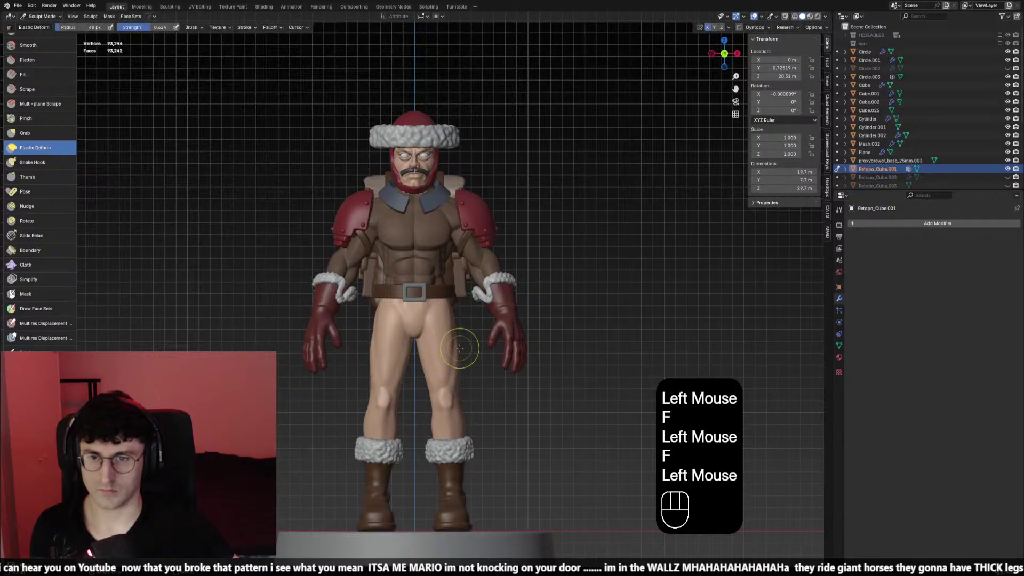
Rework the outer thigh at an angle, compare the legs from the front and undo the last strokes
{"action": "middle_click_drag", "start_coordinate": [459, 347], "coordinate": [482, 357]}
{"action": "triple_click", "coordinate": [468, 348], "text": "shift"}
{"action": "left_click", "coordinate": [464, 346]}
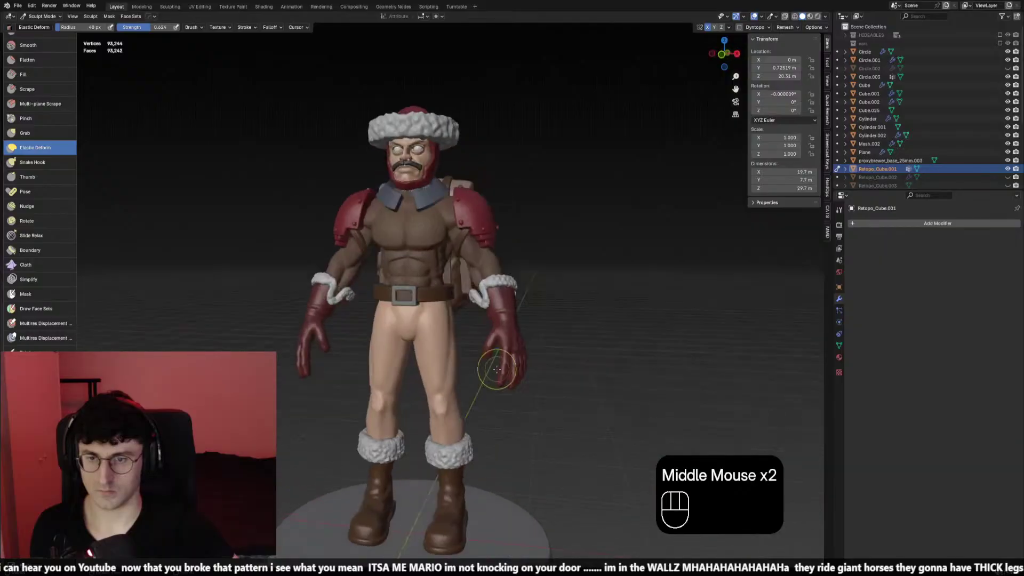
{"action": "key", "text": "KP_1"}
{"action": "scroll", "coordinate": [480, 348], "scroll_direction": "down", "scroll_amount": 2}
{"action": "scroll", "coordinate": [475, 346], "scroll_direction": "down", "scroll_amount": 1}
{"action": "scroll", "coordinate": [475, 347], "scroll_direction": "up", "scroll_amount": 2}
{"action": "scroll", "coordinate": [475, 346], "scroll_direction": "up", "scroll_amount": 2}
{"action": "key", "text": "ctrl+z"}
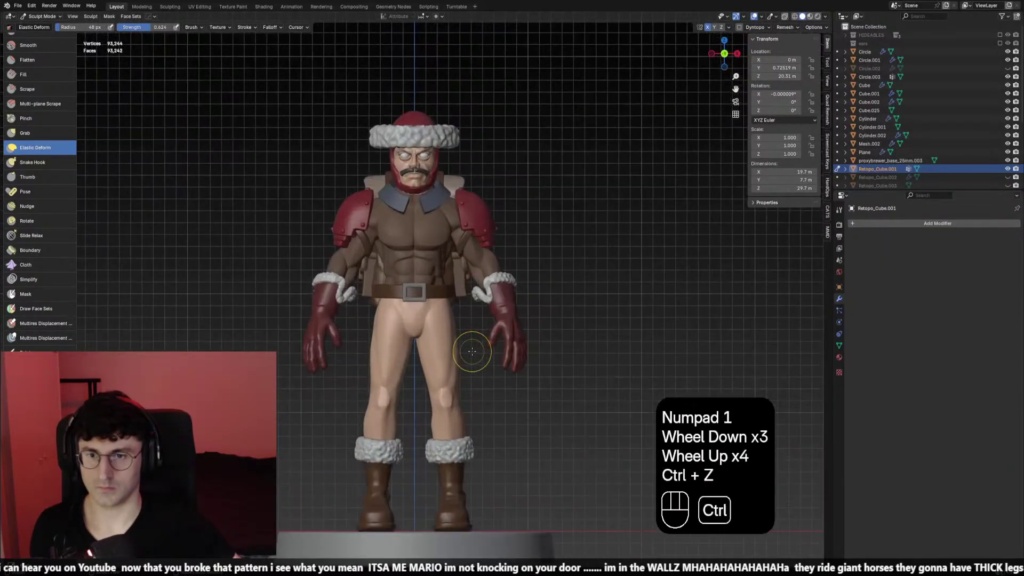
{"action": "scroll", "coordinate": [454, 349], "scroll_direction": "down", "scroll_amount": 2}
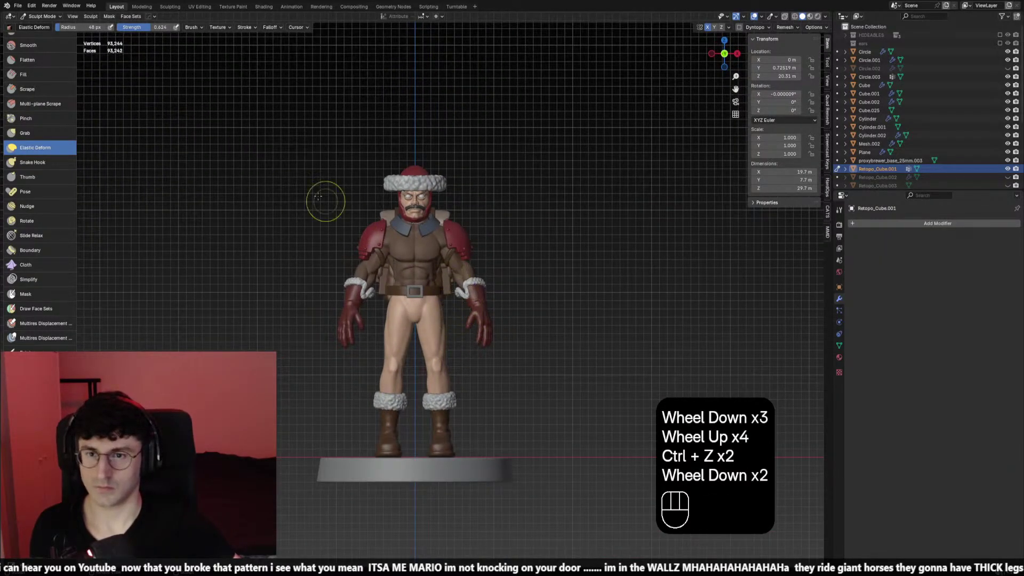
Examine the body in isolation with the viewport overlays hidden, and return to the whole figure in front view
{"action": "key", "text": "slash"}
{"action": "scroll", "coordinate": [450, 292], "scroll_direction": "down", "scroll_amount": 1}
{"action": "mouse_move", "coordinate": [450, 292]}
{"action": "middle_mouse_down"}
{"action": "mouse_move", "coordinate": [481, 320]}
{"action": "mouse_move", "coordinate": [469, 321]}
{"action": "mouse_move", "coordinate": [560, 322]}
{"action": "mouse_move", "coordinate": [440, 325]}
{"action": "middle_mouse_up"}
{"action": "key", "text": "shift+alt+z"}
{"action": "scroll", "coordinate": [481, 320], "scroll_direction": "down", "scroll_amount": 1}
{"action": "key", "text": "KP_1"}
{"action": "key", "text": "slash"}
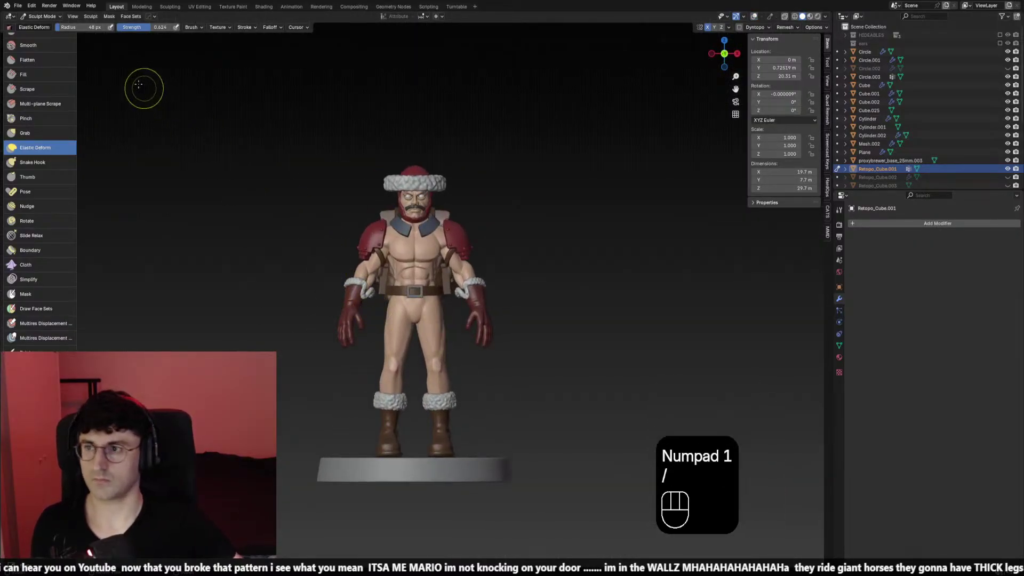
Return to Object Mode, reveal the hidden coat pieces and check the figure from a closer, slightly turned view
{"action": "left_click", "coordinate": [42, 16]}
{"action": "left_click", "coordinate": [45, 26]}
{"action": "key", "text": "alt+h"}
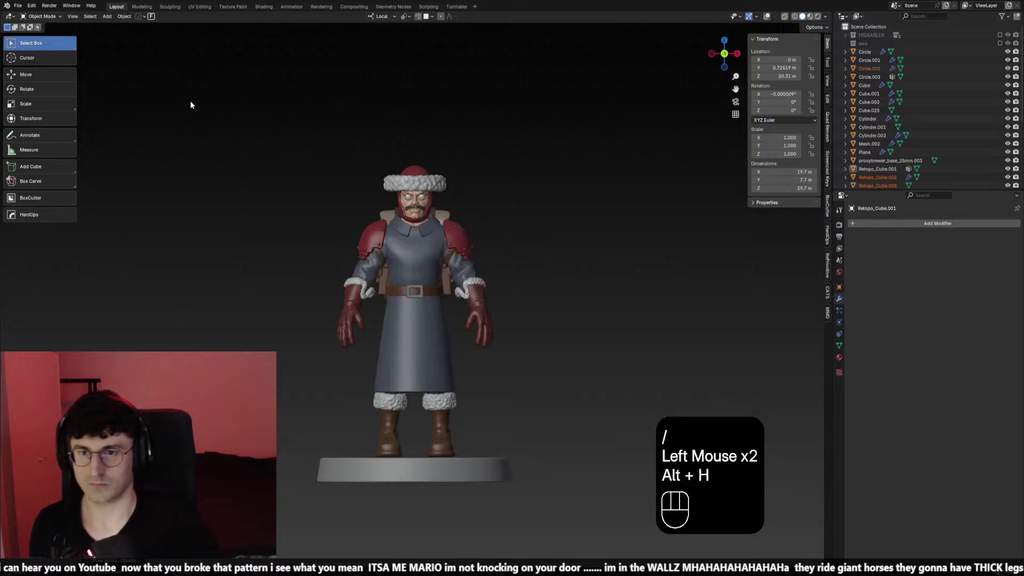
{"action": "scroll", "coordinate": [345, 202], "scroll_direction": "up", "scroll_amount": 2}
{"action": "scroll", "coordinate": [436, 276], "scroll_direction": "down", "scroll_amount": 2}
{"action": "middle_click_drag", "start_coordinate": [437, 276], "coordinate": [426, 315], "text": "shift"}
{"action": "scroll", "coordinate": [426, 315], "scroll_direction": "up", "scroll_amount": 1}
{"action": "mouse_move", "coordinate": [426, 315]}
{"action": "middle_mouse_down"}
{"action": "mouse_move", "coordinate": [417, 359]}
{"action": "mouse_move", "coordinate": [427, 359]}
{"action": "mouse_move", "coordinate": [405, 303]}
{"action": "mouse_move", "coordinate": [487, 321]}
{"action": "middle_mouse_up"}
Hide the coat skirt and select the trousers underneath
{"action": "left_click", "coordinate": [427, 360]}
{"action": "left_click", "coordinate": [405, 303]}
{"action": "left_click", "coordinate": [46, 44]}
{"action": "left_click_drag", "start_coordinate": [42, 16], "coordinate": [46, 27]}
{"action": "middle_click_drag", "start_coordinate": [437, 320], "coordinate": [457, 334]}
{"action": "left_click", "coordinate": [447, 325]}
{"action": "key", "text": "h"}
{"action": "left_click", "coordinate": [457, 334]}
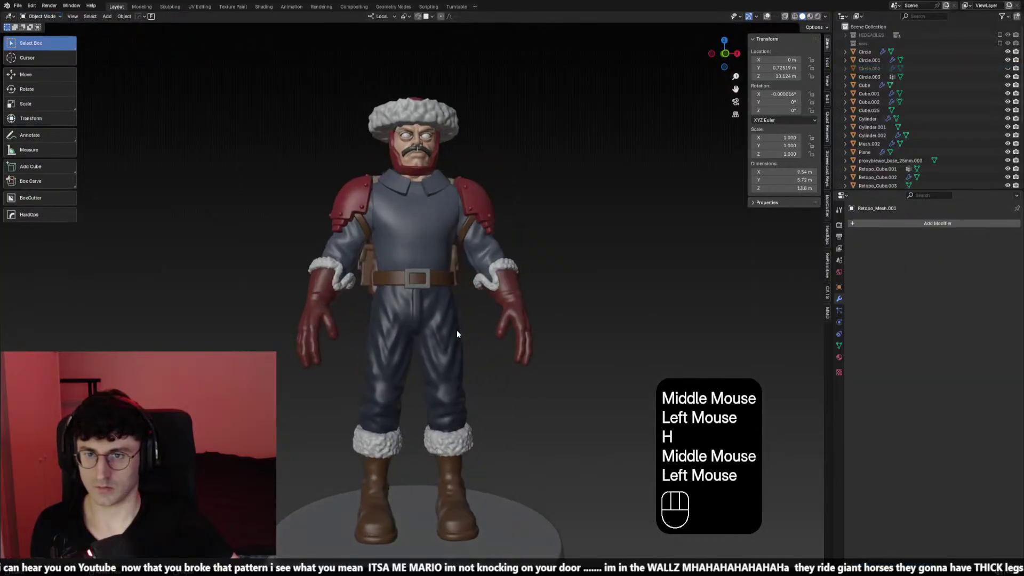
Open the trousers for sculpting, try an Elastic Deform radius of 62 px on the outer hip and undo the stroke
{"action": "left_click", "coordinate": [51, 44]}
{"action": "key", "text": "KP_1"}
{"action": "key", "text": "f"}
{"action": "left_click", "coordinate": [474, 312]}
{"action": "left_click", "coordinate": [454, 310]}
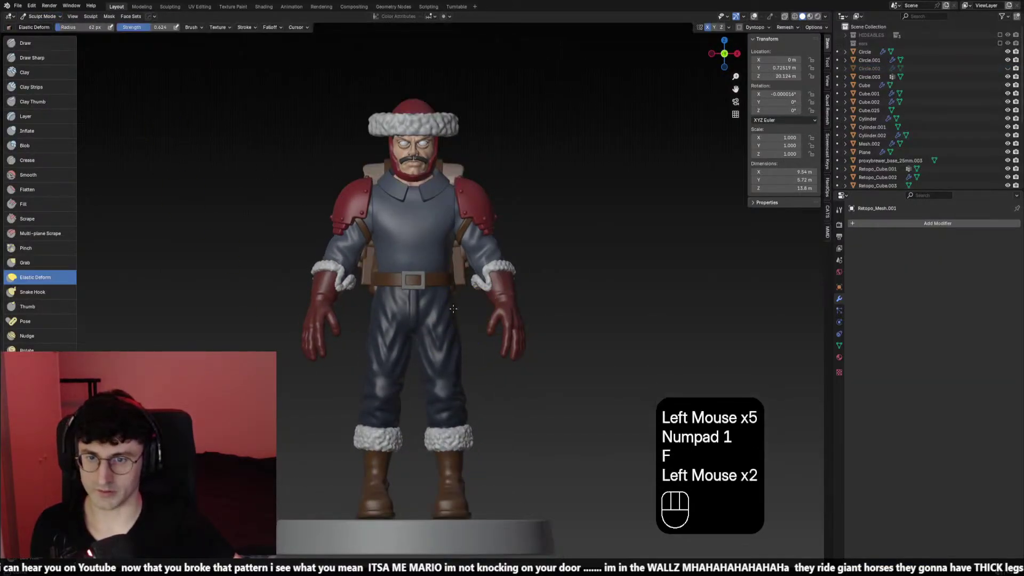
{"action": "key", "text": "ctrl+z"}
Reshape the outer thigh of the trousers with Elastic Deform, adjusting the brush radius and comparing side and front views
{"action": "key", "text": "f"}
{"action": "left_click", "coordinate": [456, 310]}
{"action": "mouse_move", "coordinate": [457, 310]}
{"action": "middle_mouse_down"}
{"action": "mouse_move", "coordinate": [343, 333]}
{"action": "mouse_move", "coordinate": [358, 326]}
{"action": "mouse_move", "coordinate": [359, 343]}
{"action": "mouse_move", "coordinate": [425, 343]}
{"action": "mouse_move", "coordinate": [400, 304]}
{"action": "mouse_move", "coordinate": [332, 281]}
{"action": "middle_mouse_up"}
{"action": "key", "text": "f"}
{"action": "left_click", "coordinate": [363, 338]}
{"action": "scroll", "coordinate": [364, 338], "scroll_direction": "up", "scroll_amount": 1}
{"action": "left_click", "coordinate": [359, 343], "text": "ctrl"}
{"action": "key", "text": "KP_1"}
{"action": "scroll", "coordinate": [469, 327], "scroll_direction": "down", "scroll_amount": 2}
{"action": "scroll", "coordinate": [332, 281], "scroll_direction": "up", "scroll_amount": 2}
Rework the trouser hip just below the belt with an Elastic Deform radius of 58 px, undoing the first stroke
{"action": "key", "text": "f"}
{"action": "left_click", "coordinate": [392, 259]}
{"action": "left_click", "coordinate": [392, 259]}
{"action": "key", "text": "ctrl+z"}
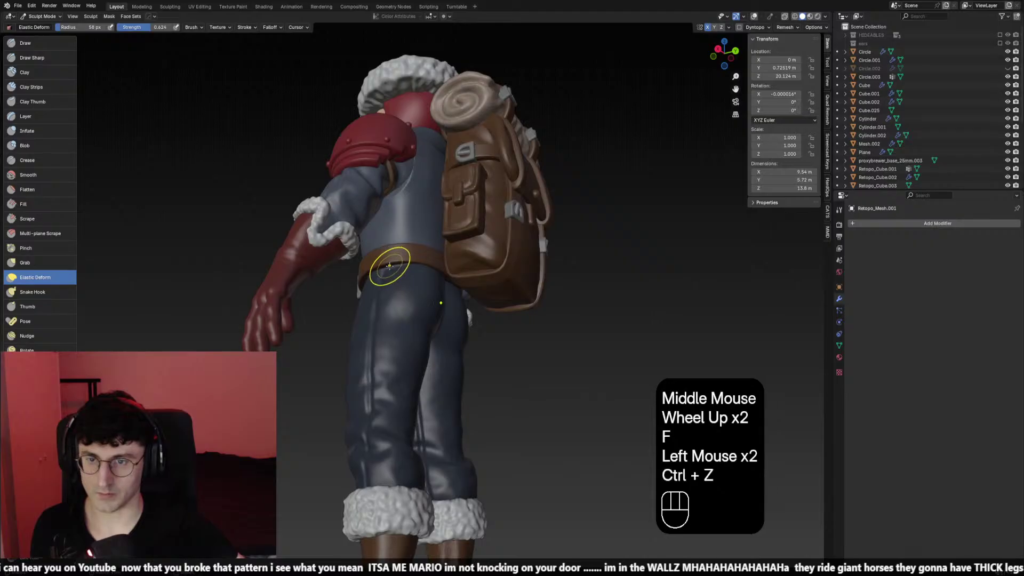
{"action": "left_click", "coordinate": [384, 264]}
{"action": "scroll", "coordinate": [385, 265], "scroll_direction": "down", "scroll_amount": 1}
{"action": "key", "text": "KP_1"}
{"action": "scroll", "coordinate": [180, 152], "scroll_direction": "down", "scroll_amount": 2}
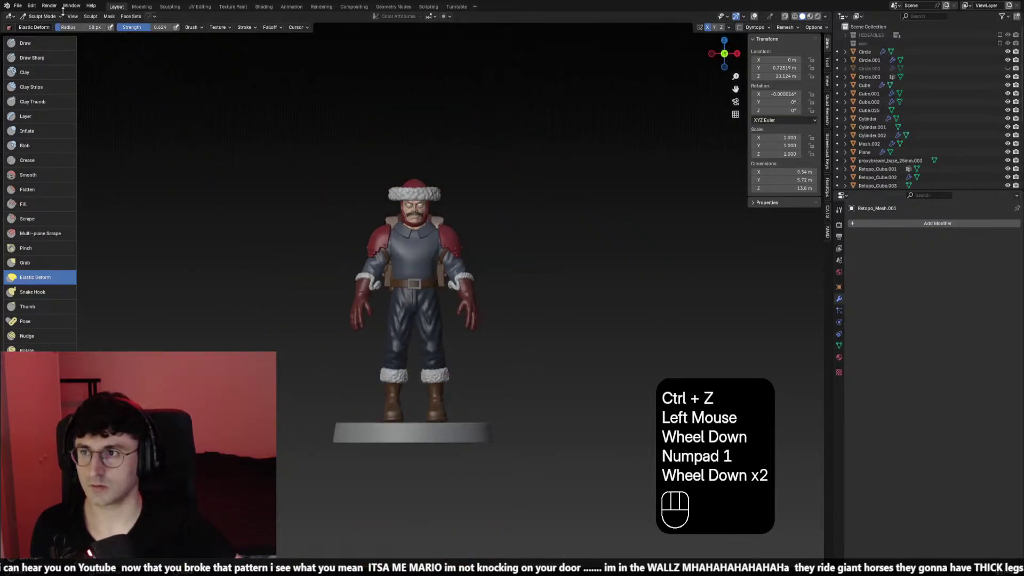
Return to Object Mode with the coat skirt unhidden and examine its fit from the front and at an angle
{"action": "left_click", "coordinate": [41, 16]}
{"action": "left_click", "coordinate": [40, 27]}
{"action": "scroll", "coordinate": [337, 174], "scroll_direction": "up", "scroll_amount": 2}
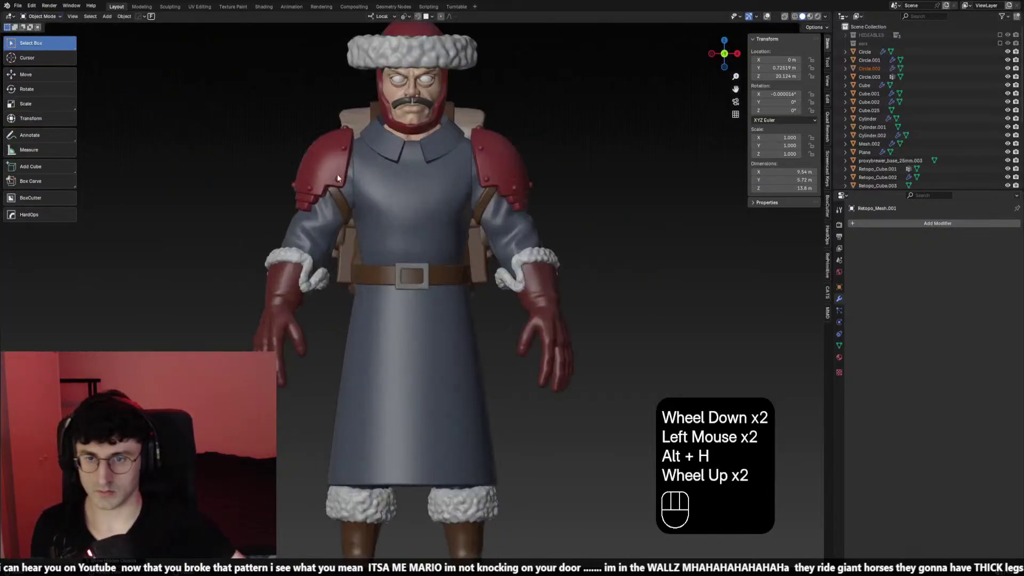
{"action": "middle_click_drag", "start_coordinate": [337, 174], "coordinate": [523, 313]}
{"action": "scroll", "coordinate": [346, 277], "scroll_direction": "down", "scroll_amount": 2}
{"action": "scroll", "coordinate": [392, 321], "scroll_direction": "up", "scroll_amount": 1}
Open the coat skirt's mesh for editing and try moving vertices below the belt
{"action": "left_click", "coordinate": [433, 296]}
{"action": "key", "text": "Tab"}
{"action": "left_click", "coordinate": [431, 307]}
{"action": "key", "text": "g"}
{"action": "right_click", "coordinate": [427, 312]}
{"action": "scroll", "coordinate": [422, 346], "scroll_direction": "up", "scroll_amount": 2}
{"action": "left_click", "coordinate": [419, 356]}
{"action": "key", "text": "g"}
{"action": "scroll", "coordinate": [420, 365], "scroll_direction": "up", "scroll_amount": 4}
{"action": "right_click", "coordinate": [417, 366]}
Adjust the vertices at the side of the coat skirt, return to Object Mode and deselect it
{"action": "key", "text": "g"}
{"action": "right_click", "coordinate": [469, 352]}
{"action": "key", "text": "g"}
{"action": "left_click", "coordinate": [499, 346], "text": "shift"}
{"action": "scroll", "coordinate": [500, 346], "scroll_direction": "down", "scroll_amount": 1}
{"action": "scroll", "coordinate": [474, 306], "scroll_direction": "up", "scroll_amount": 1}
{"action": "scroll", "coordinate": [506, 312], "scroll_direction": "down", "scroll_amount": 2}
{"action": "key", "text": "Tab"}
{"action": "left_click", "coordinate": [585, 322]}
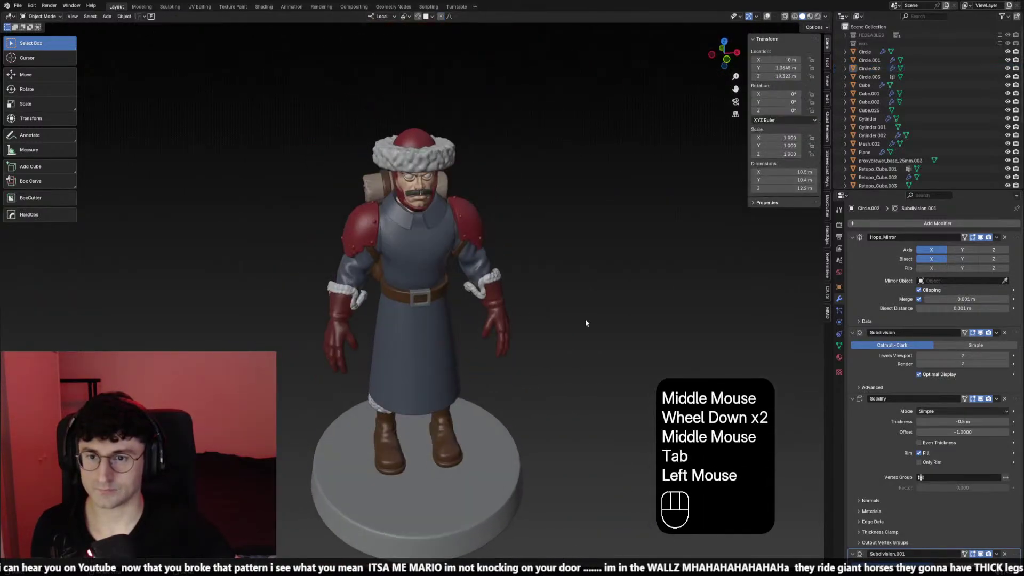
Review the coat with the viewport overlays toggled, and try rescaling the belt
{"action": "key", "text": "KP_1"}
{"action": "key", "text": "shift+alt+z"}
{"action": "key", "text": "shift+alt+z"}
{"action": "middle_click_drag", "start_coordinate": [423, 316], "coordinate": [550, 384]}
{"action": "scroll", "coordinate": [431, 267], "scroll_direction": "up", "scroll_amount": 2}
{"action": "double_click", "coordinate": [512, 218]}
{"action": "left_click", "coordinate": [770, 18]}
{"action": "key", "text": "s"}
{"action": "right_click", "coordinate": [479, 276]}
{"action": "key", "text": "shift+alt+z"}
Try scaling the belt around the waist again, comparing the front and angled views
{"action": "scroll", "coordinate": [459, 287], "scroll_direction": "down", "scroll_amount": 1, "text": "shift"}
{"action": "scroll", "coordinate": [459, 286], "scroll_direction": "down", "scroll_amount": 1}
{"action": "scroll", "coordinate": [417, 273], "scroll_direction": "up", "scroll_amount": 1}
{"action": "key", "text": "s"}
{"action": "right_click", "coordinate": [512, 347]}
{"action": "scroll", "coordinate": [652, 302], "scroll_direction": "down", "scroll_amount": 1}
{"action": "key", "text": "KP_1"}
{"action": "scroll", "coordinate": [652, 302], "scroll_direction": "up", "scroll_amount": 1}
{"action": "key", "text": "s"}
{"action": "right_click", "coordinate": [549, 383], "text": "shift"}
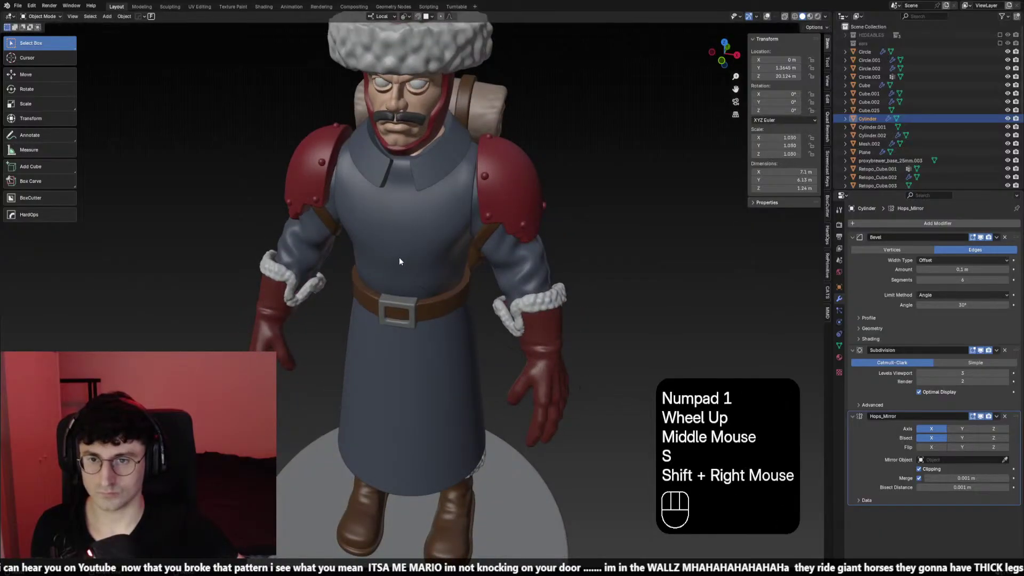
Hide the belt and open the upper part of the coat for sculpting in front view
{"action": "left_click", "coordinate": [550, 383]}
{"action": "left_click", "coordinate": [59, 46]}
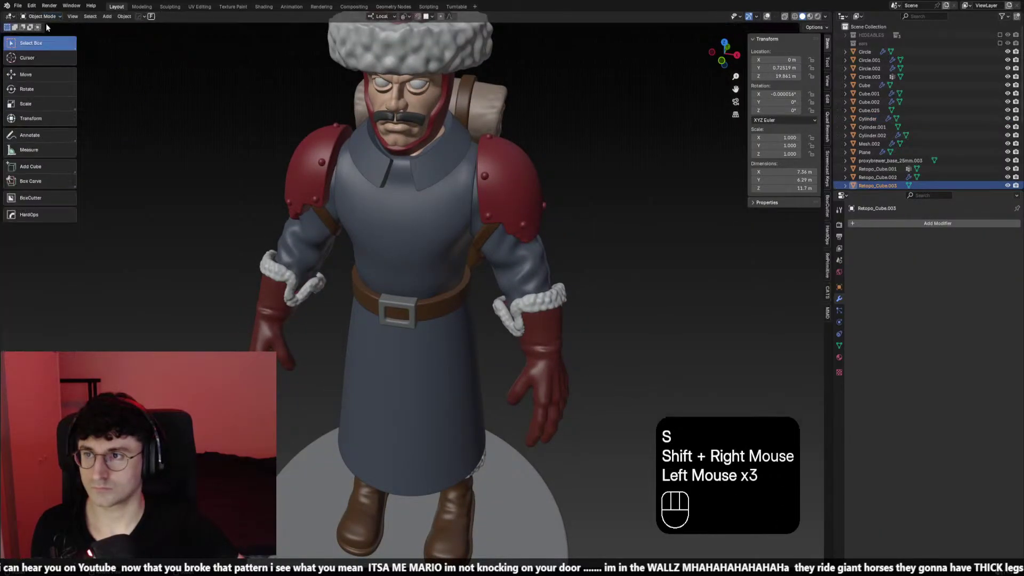
{"action": "key", "text": "h"}
{"action": "middle_click_drag", "start_coordinate": [442, 315], "coordinate": [451, 288]}
{"action": "key", "text": "KP_1"}
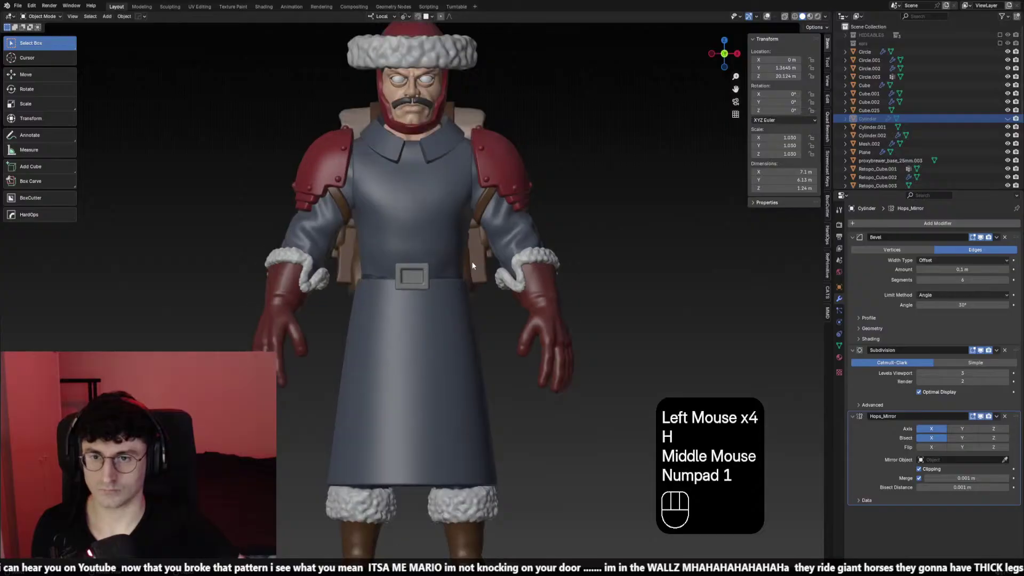
{"action": "left_click", "coordinate": [447, 289]}
{"action": "left_click", "coordinate": [456, 211]}
{"action": "left_click", "coordinate": [47, 16]}
{"action": "left_click", "coordinate": [43, 52]}
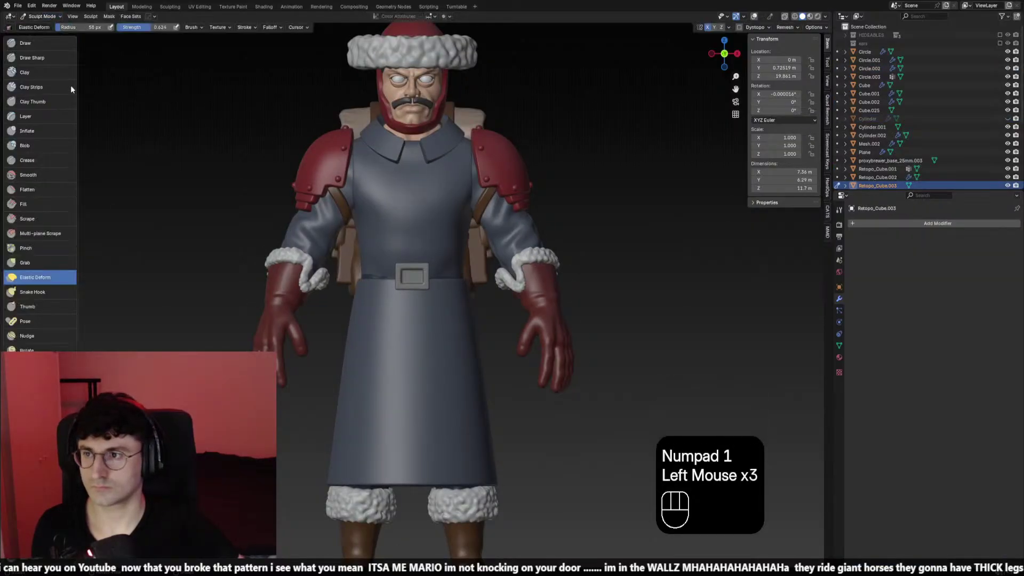
Reshape the lower edge of the upper coat at the waist with Elastic Deform, reducing the brush radius to 48 px
{"action": "mouse_move", "coordinate": [374, 266]}
{"action": "middle_mouse_down"}
{"action": "mouse_move", "coordinate": [415, 288]}
{"action": "mouse_move", "coordinate": [421, 306]}
{"action": "mouse_move", "coordinate": [405, 304]}
{"action": "mouse_move", "coordinate": [427, 303]}
{"action": "mouse_move", "coordinate": [400, 306]}
{"action": "mouse_move", "coordinate": [541, 297]}
{"action": "middle_mouse_up"}
{"action": "scroll", "coordinate": [421, 306], "scroll_direction": "down", "scroll_amount": 1}
{"action": "key", "text": "f"}
{"action": "left_click", "coordinate": [421, 306]}
{"action": "key", "text": "f"}
{"action": "left_click", "coordinate": [405, 304]}
{"action": "key", "text": "ctrl+z"}
{"action": "left_click", "coordinate": [432, 299]}
{"action": "key", "text": "f"}
{"action": "left_click", "coordinate": [450, 293]}
{"action": "left_click", "coordinate": [447, 292]}
{"action": "left_click", "coordinate": [443, 295]}
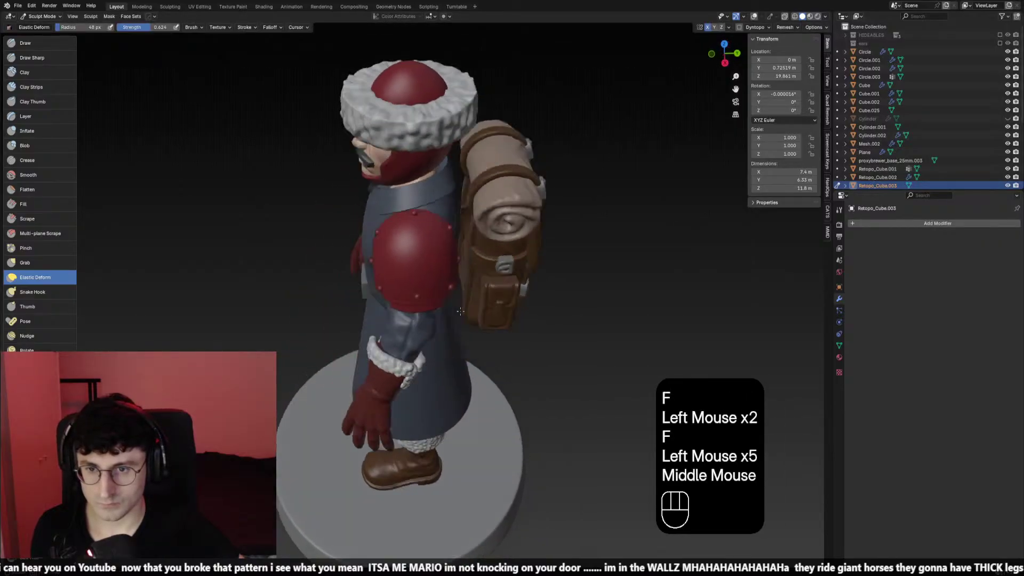
Refine the coat's waist from the front with Elastic Deform and smooth the reworked surface
{"action": "key", "text": "KP_1"}
{"action": "scroll", "coordinate": [541, 297], "scroll_direction": "down", "scroll_amount": 5}
{"action": "scroll", "coordinate": [441, 297], "scroll_direction": "up", "scroll_amount": 2}
{"action": "key", "text": "f"}
{"action": "mouse_move", "coordinate": [442, 297]}
{"action": "middle_mouse_down"}
{"action": "mouse_move", "coordinate": [433, 290]}
{"action": "mouse_move", "coordinate": [436, 313]}
{"action": "middle_mouse_up"}
{"action": "left_click", "coordinate": [441, 297]}
{"action": "scroll", "coordinate": [436, 313], "scroll_direction": "up", "scroll_amount": 2}
{"action": "left_click_drag", "start_coordinate": [409, 318], "coordinate": [406, 312], "text": "shift"}
{"action": "mouse_move", "coordinate": [458, 315]}
{"action": "middle_mouse_down"}
{"action": "mouse_move", "coordinate": [433, 326]}
{"action": "mouse_move", "coordinate": [438, 290]}
{"action": "middle_mouse_up"}
{"action": "left_click_drag", "start_coordinate": [437, 291], "coordinate": [411, 280], "text": "shift"}
Reshape the coat's waist in side view with Elastic Deform and smooth the result
{"action": "mouse_move", "coordinate": [384, 275]}
{"action": "middle_mouse_down"}
{"action": "mouse_move", "coordinate": [454, 269]}
{"action": "mouse_move", "coordinate": [416, 278]}
{"action": "mouse_move", "coordinate": [445, 306]}
{"action": "middle_mouse_up"}
{"action": "key", "text": "KP_1"}
{"action": "key", "text": "KP_3"}
{"action": "key", "text": "f"}
{"action": "left_click", "coordinate": [426, 282]}
{"action": "left_click", "coordinate": [435, 293]}
{"action": "left_click_drag", "start_coordinate": [445, 307], "coordinate": [449, 313], "text": "shift"}
{"action": "middle_click_drag", "start_coordinate": [448, 313], "coordinate": [539, 306]}
{"action": "left_click", "coordinate": [453, 319]}
Adjust the coat's side and back beside the backpack with an Elastic Deform radius of 50 px
{"action": "key", "text": "KP_1"}
{"action": "mouse_move", "coordinate": [463, 258]}
{"action": "middle_mouse_down", "text": "shift"}
{"action": "mouse_move", "coordinate": [390, 334]}
{"action": "mouse_move", "coordinate": [464, 312]}
{"action": "middle_mouse_up", "text": "shift"}
{"action": "scroll", "coordinate": [397, 333], "scroll_direction": "up", "scroll_amount": 2}
{"action": "left_click", "coordinate": [373, 329]}
{"action": "middle_click_drag", "start_coordinate": [463, 312], "coordinate": [483, 306], "text": "shift"}
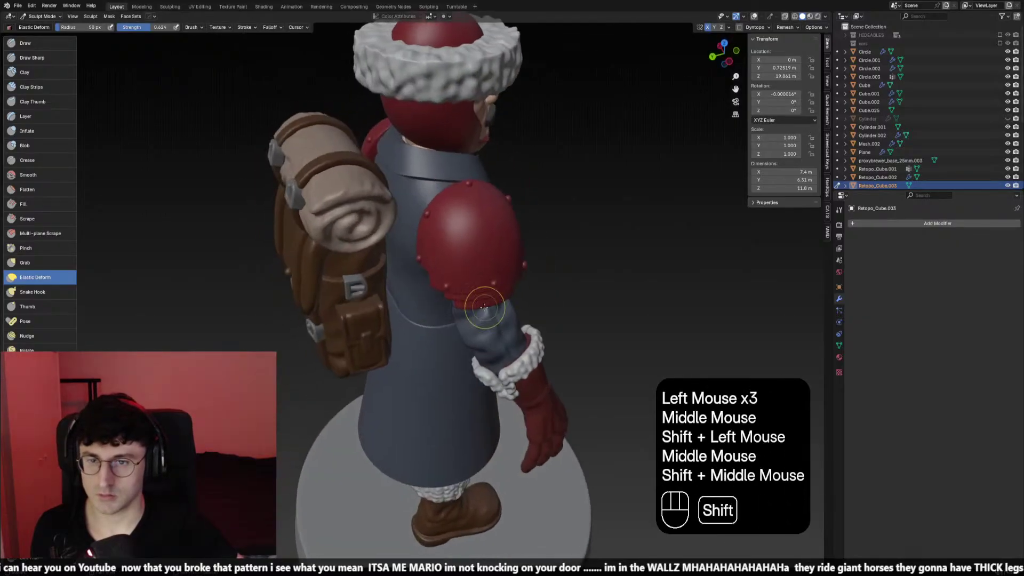
{"action": "middle_click_drag", "start_coordinate": [396, 297], "coordinate": [398, 301]}
{"action": "key", "text": "f"}
{"action": "left_click", "coordinate": [398, 302]}
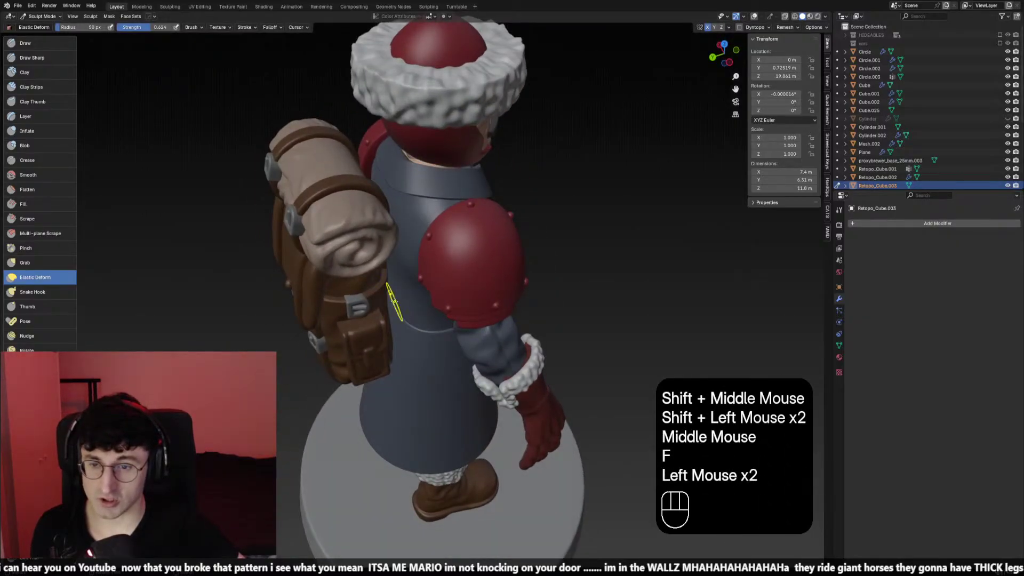
Refine the coat torso with Elastic Deform in front and angled views, smoothing the reworked area
{"action": "middle_click_drag", "start_coordinate": [442, 340], "coordinate": [368, 304]}
{"action": "scroll", "coordinate": [359, 306], "scroll_direction": "down", "scroll_amount": 2}
{"action": "key", "text": "KP_1"}
{"action": "scroll", "coordinate": [443, 308], "scroll_direction": "up", "scroll_amount": 2}
{"action": "key", "text": "f"}
{"action": "left_click", "coordinate": [444, 309]}
{"action": "mouse_move", "coordinate": [443, 308]}
{"action": "middle_mouse_down", "text": "shift"}
{"action": "mouse_move", "coordinate": [475, 313]}
{"action": "mouse_move", "coordinate": [422, 297]}
{"action": "mouse_move", "coordinate": [414, 272]}
{"action": "mouse_move", "coordinate": [389, 288]}
{"action": "middle_mouse_up", "text": "shift"}
{"action": "scroll", "coordinate": [475, 313], "scroll_direction": "down", "scroll_amount": 1}
{"action": "left_click", "coordinate": [415, 272], "text": "shift"}
{"action": "left_click", "coordinate": [426, 263]}
Reshape the coat's chest from the side with an Elastic Deform radius of 58 px
{"action": "key", "text": "f"}
{"action": "left_click", "coordinate": [387, 291]}
{"action": "left_click", "coordinate": [387, 291]}
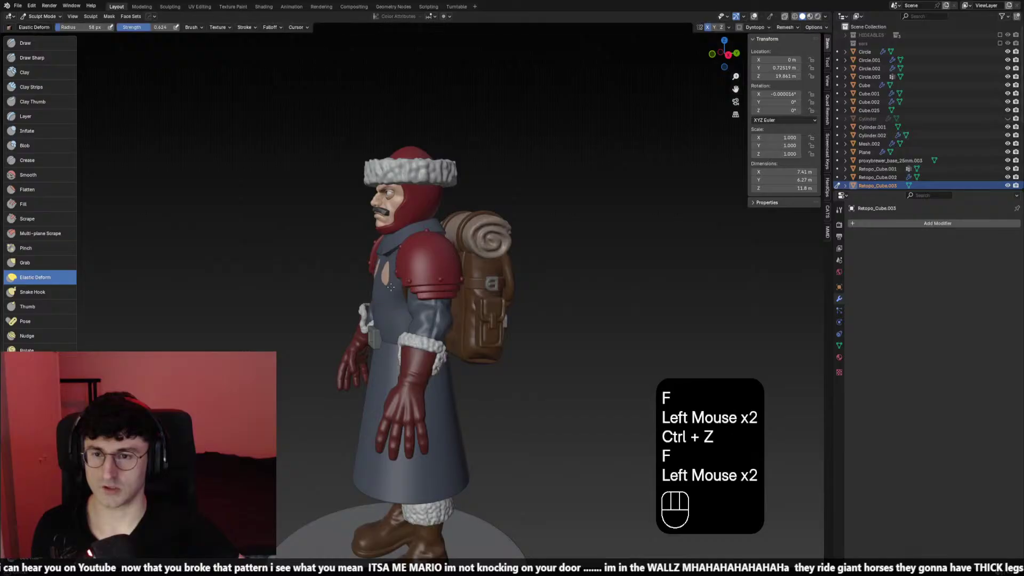
Switch to the Crease brush and undo the last two changes on the coat torso
{"action": "left_click", "coordinate": [48, 160]}
{"action": "mouse_move", "coordinate": [341, 283]}
{"action": "middle_mouse_down"}
{"action": "mouse_move", "coordinate": [456, 302]}
{"action": "mouse_move", "coordinate": [456, 313]}
{"action": "mouse_move", "coordinate": [408, 299]}
{"action": "middle_mouse_up"}
{"action": "key", "text": "ctrl+z"}
{"action": "key", "text": "ctrl+z"}
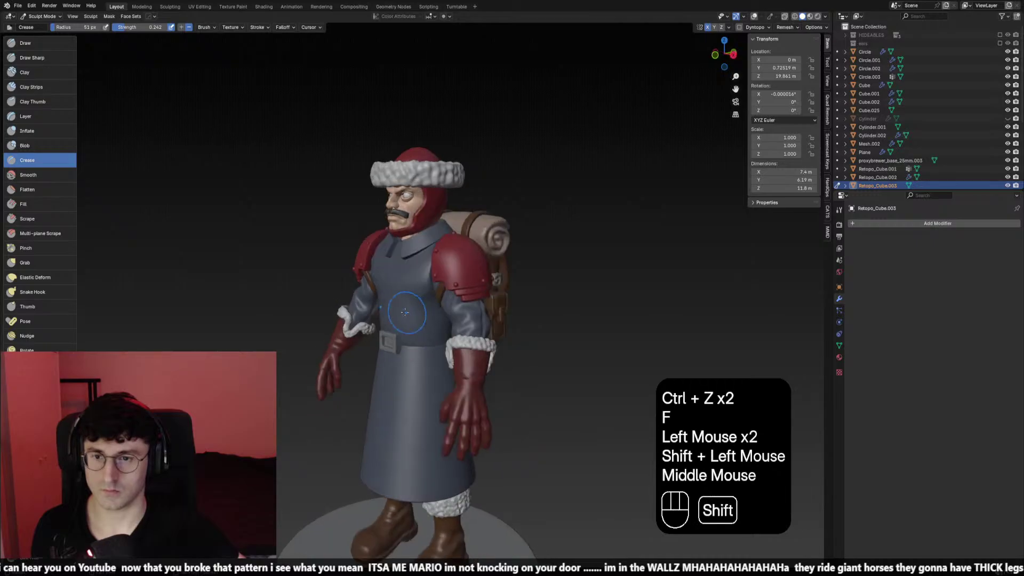
Smooth the coat's torso around the chest and side, and undo the last smoothing stroke
{"action": "left_click_drag", "start_coordinate": [408, 299], "coordinate": [405, 309], "text": "shift"}
{"action": "mouse_move", "coordinate": [405, 309]}
{"action": "middle_mouse_down"}
{"action": "mouse_move", "coordinate": [413, 339]}
{"action": "mouse_move", "coordinate": [451, 330]}
{"action": "mouse_move", "coordinate": [486, 293]}
{"action": "mouse_move", "coordinate": [463, 291]}
{"action": "mouse_move", "coordinate": [470, 320]}
{"action": "mouse_move", "coordinate": [459, 308]}
{"action": "middle_mouse_up"}
{"action": "left_click", "coordinate": [486, 293], "text": "shift"}
{"action": "left_click", "coordinate": [469, 292], "text": "shift"}
{"action": "left_click", "coordinate": [466, 291], "text": "shift"}
{"action": "scroll", "coordinate": [465, 292], "scroll_direction": "down", "scroll_amount": 1}
{"action": "left_click", "coordinate": [465, 292], "text": "shift"}
{"action": "left_click", "coordinate": [467, 293], "text": "shift"}
{"action": "scroll", "coordinate": [467, 293], "scroll_direction": "down", "scroll_amount": 1}
{"action": "scroll", "coordinate": [469, 295], "scroll_direction": "up", "scroll_amount": 2}
{"action": "key", "text": "ctrl+z"}
{"action": "scroll", "coordinate": [470, 326], "scroll_direction": "up", "scroll_amount": 1}
Set the brush radius to 45 px and smooth the coat's waist further, checking the silhouette from front and side
{"action": "key", "text": "f"}
{"action": "left_click", "coordinate": [463, 309]}
{"action": "key", "text": "KP_1"}
{"action": "scroll", "coordinate": [457, 308], "scroll_direction": "down", "scroll_amount": 2}
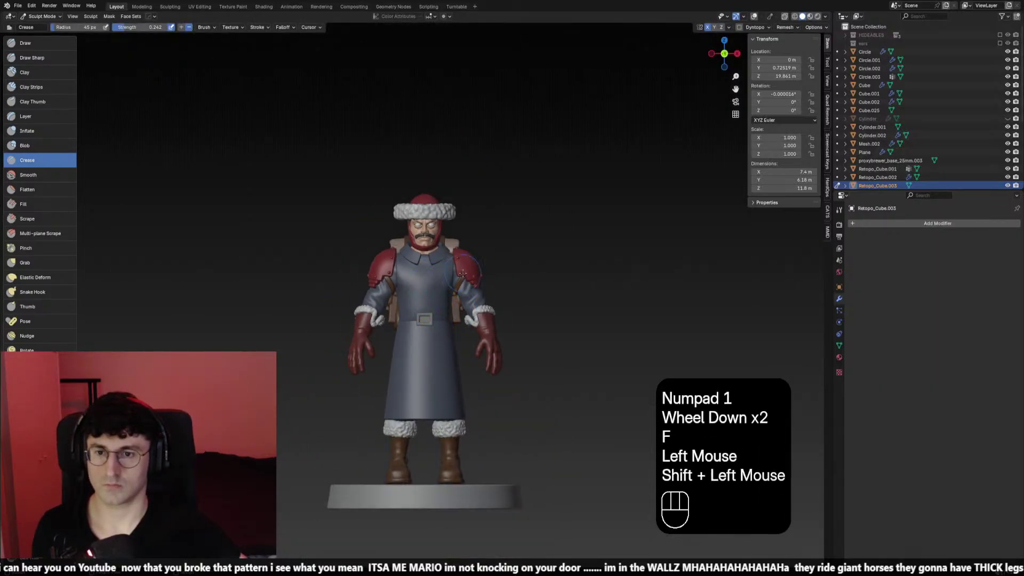
{"action": "scroll", "coordinate": [462, 273], "scroll_direction": "down", "scroll_amount": 2}
{"action": "middle_click_drag", "start_coordinate": [462, 273], "coordinate": [443, 308]}
{"action": "scroll", "coordinate": [436, 305], "scroll_direction": "up", "scroll_amount": 1}
{"action": "key", "text": "KP_1"}
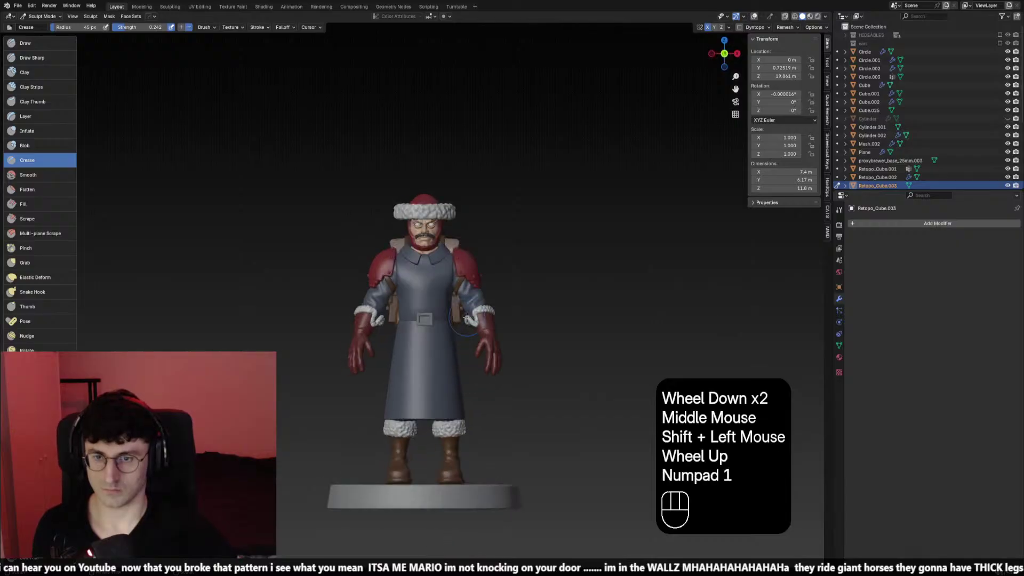
{"action": "key", "text": "KP_3"}
{"action": "key", "text": "KP_1"}
Leave Sculpt Mode for Object Mode and reveal the hidden belt
{"action": "key", "text": "alt+h"}
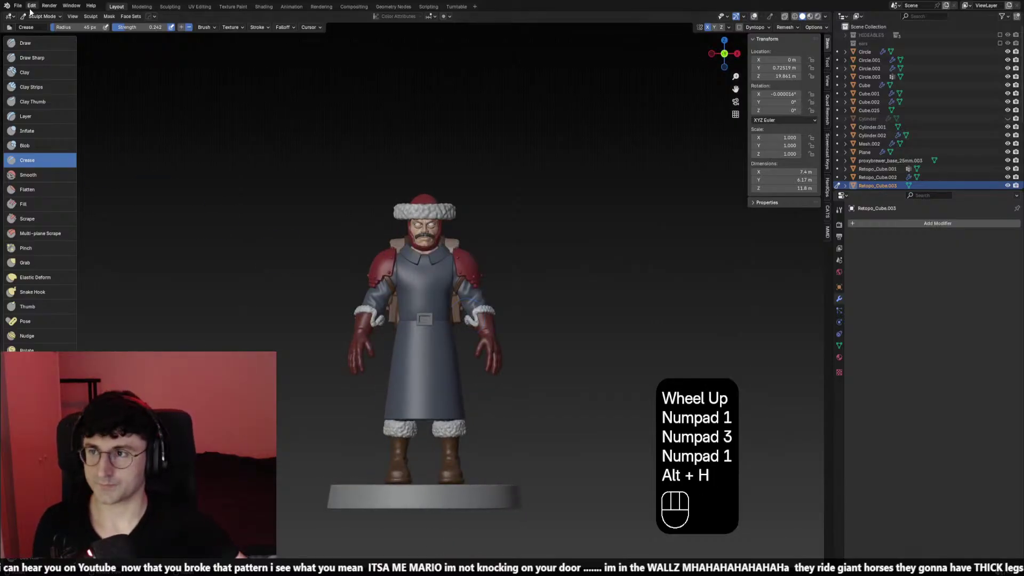
{"action": "left_click_drag", "start_coordinate": [38, 16], "coordinate": [43, 27]}
{"action": "scroll", "coordinate": [405, 233], "scroll_direction": "up", "scroll_amount": 2}
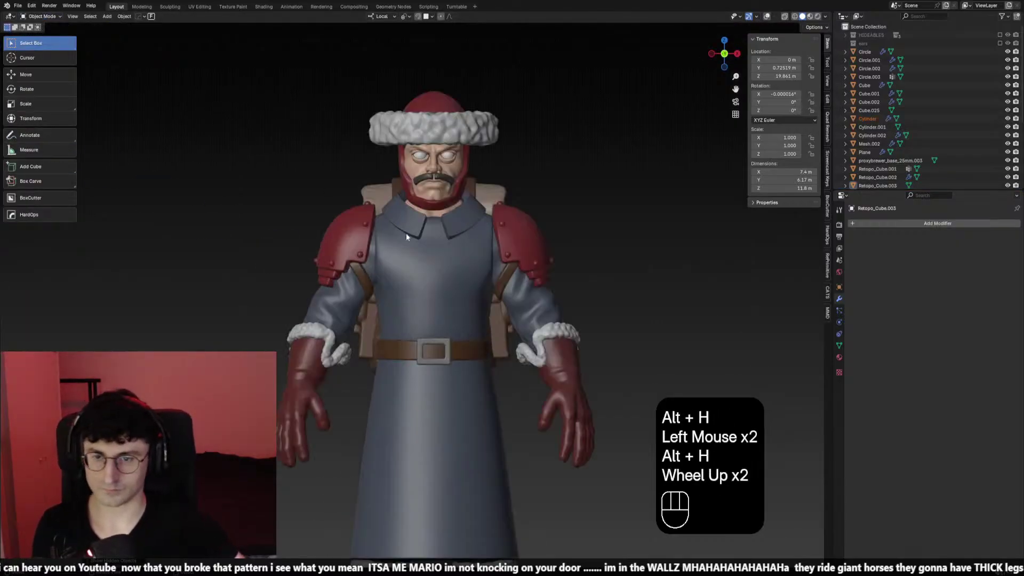
Select the belt and enlarge it uniformly to a scale of about 1.062
{"action": "middle_click_drag", "start_coordinate": [405, 232], "coordinate": [468, 372]}
{"action": "left_click", "coordinate": [547, 374]}
{"action": "middle_click_drag", "start_coordinate": [547, 373], "coordinate": [523, 251]}
{"action": "key", "text": "s"}
{"action": "right_click", "coordinate": [517, 252]}
{"action": "key", "text": "s"}
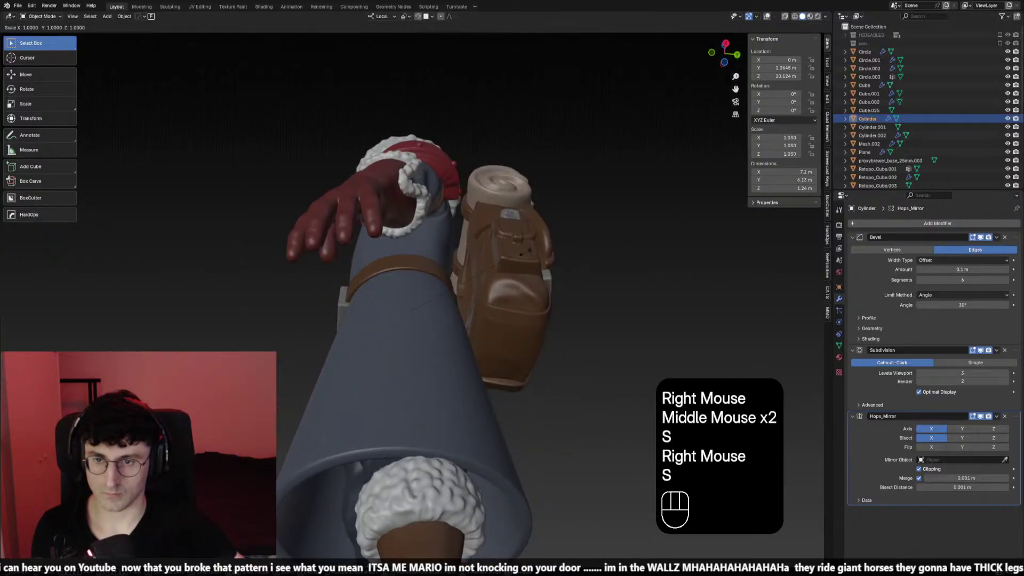
{"action": "right_click", "coordinate": [531, 252]}
{"action": "key", "text": "s"}
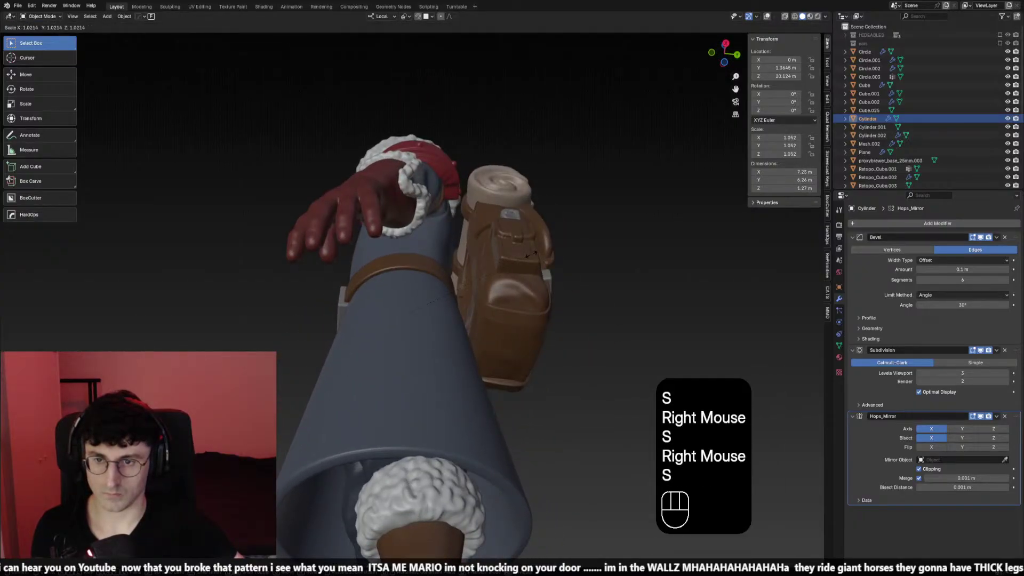
{"action": "left_click", "coordinate": [532, 255]}
Shift the belt slightly along Y to fit the waist and enlarge it uniformly to a scale of about 1.068
{"action": "middle_click_drag", "start_coordinate": [532, 255], "coordinate": [528, 276]}
{"action": "key", "text": "g"}
{"action": "key", "text": "y"}
{"action": "right_click", "coordinate": [529, 276]}
{"action": "key", "text": "g"}
{"action": "key", "text": "y"}
{"action": "left_click", "coordinate": [570, 349], "text": "shift"}
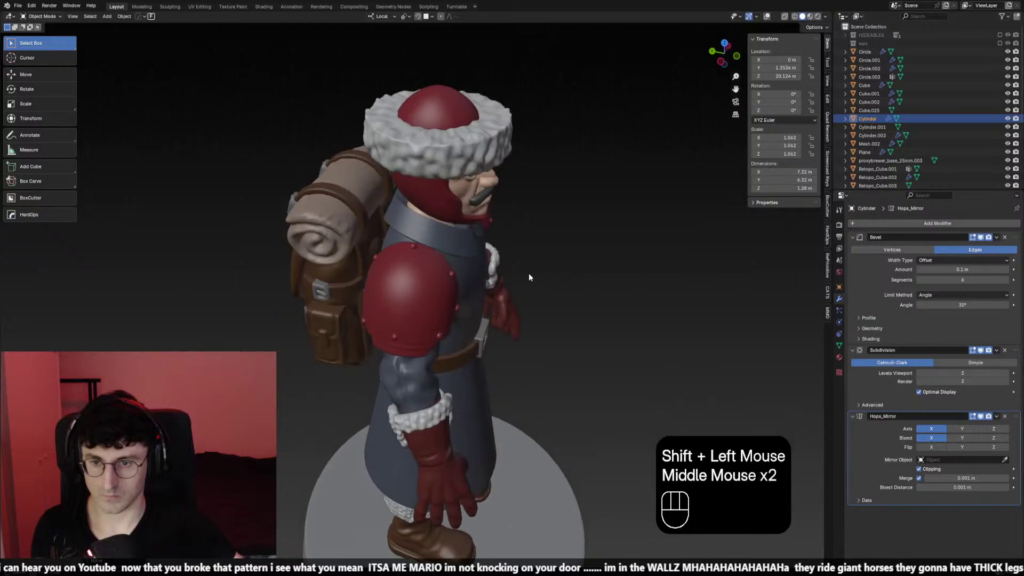
{"action": "key", "text": "s"}
{"action": "left_click", "coordinate": [589, 287], "text": "shift"}
{"action": "middle_click_drag", "start_coordinate": [589, 287], "coordinate": [497, 257]}
{"action": "scroll", "coordinate": [497, 257], "scroll_direction": "down", "scroll_amount": 1}
{"action": "scroll", "coordinate": [461, 315], "scroll_direction": "up", "scroll_amount": 1}
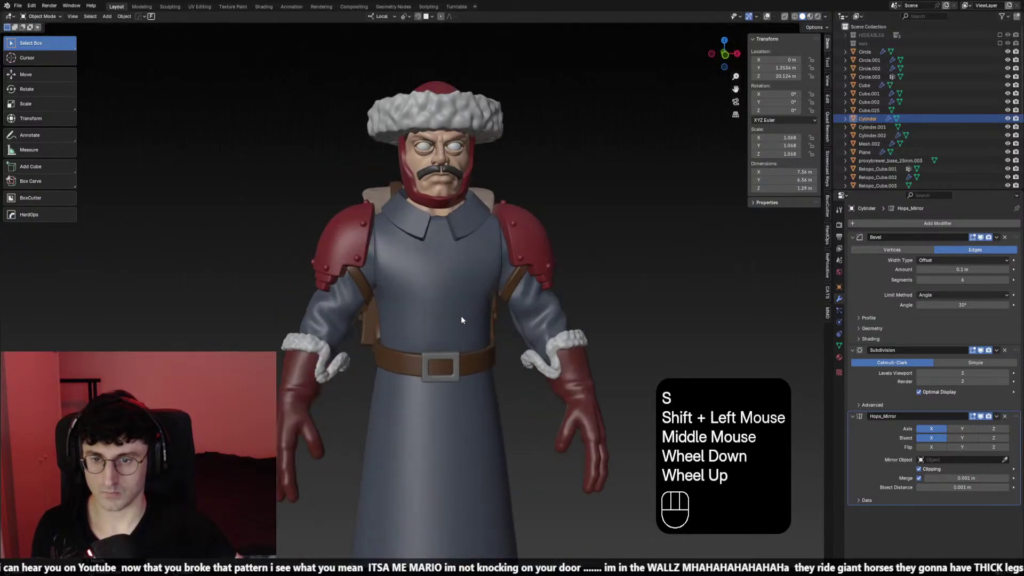
Flatten the belt slightly along its local Z axis in front view
{"action": "key", "text": "KP_1"}
{"action": "scroll", "coordinate": [461, 316], "scroll_direction": "down", "scroll_amount": 2}
{"action": "middle_click_drag", "start_coordinate": [461, 316], "coordinate": [419, 352]}
{"action": "scroll", "coordinate": [418, 348], "scroll_direction": "up", "scroll_amount": 1}
{"action": "left_click", "coordinate": [449, 358]}
{"action": "key", "text": "KP_1"}
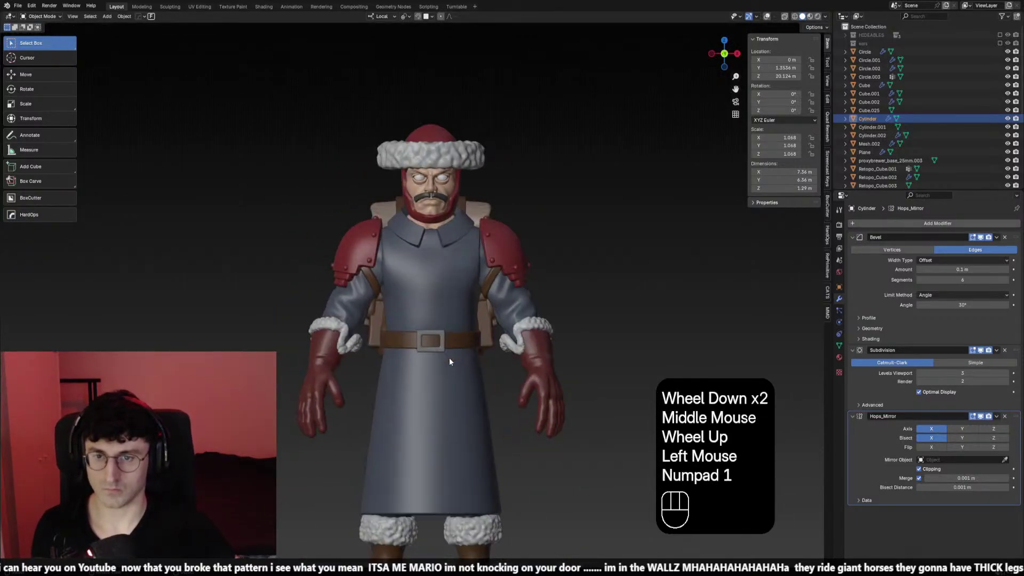
{"action": "scroll", "coordinate": [449, 357], "scroll_direction": "down", "scroll_amount": 1}
{"action": "key", "text": "s"}
{"action": "key", "text": "z"}
{"action": "right_click", "coordinate": [519, 354]}
{"action": "key", "text": "s"}
{"action": "key", "text": "z"}
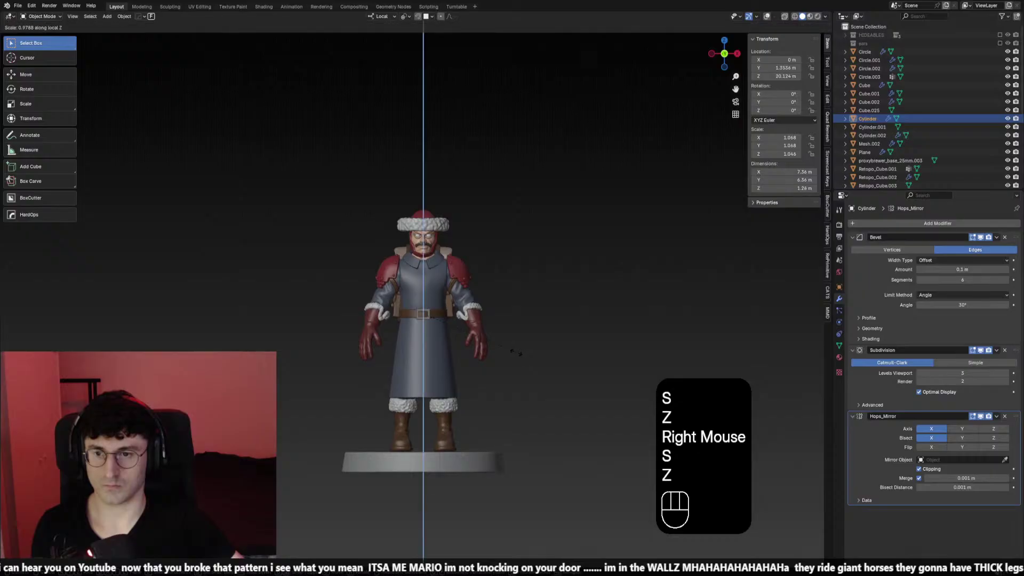
{"action": "left_click", "coordinate": [520, 353]}
Flatten the belt further along Z to a scale of about 0.986
{"action": "scroll", "coordinate": [520, 354], "scroll_direction": "up", "scroll_amount": 1}
{"action": "middle_click_drag", "start_coordinate": [520, 354], "coordinate": [560, 401]}
{"action": "key", "text": "s"}
{"action": "left_click", "coordinate": [559, 401]}
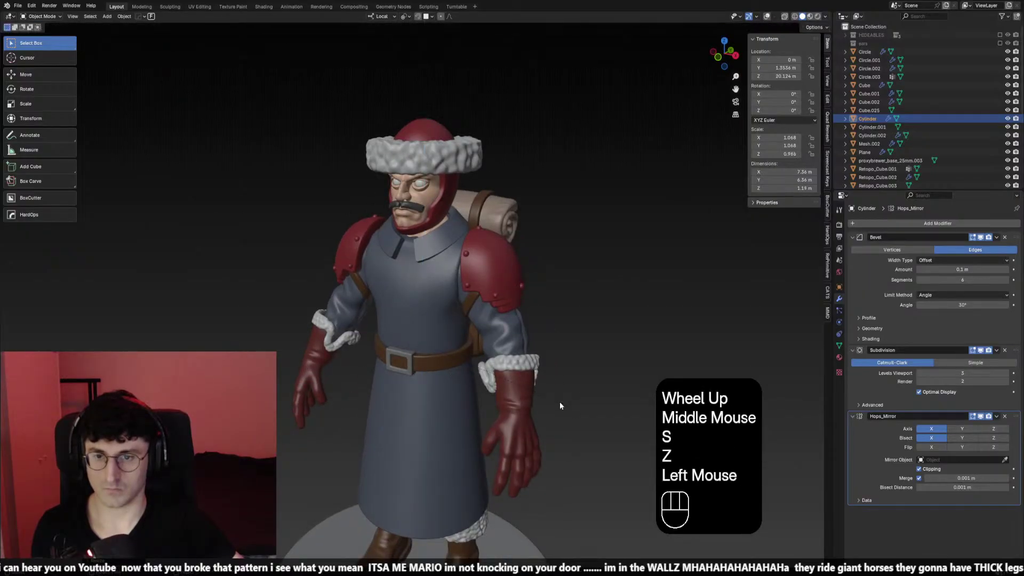
{"action": "key", "text": "KP_1"}
{"action": "scroll", "coordinate": [558, 400], "scroll_direction": "down", "scroll_amount": 1}
{"action": "scroll", "coordinate": [446, 345], "scroll_direction": "up", "scroll_amount": 3}
Select the buckle together with the belt and raise both by about 0.08 m along Z
{"action": "left_click", "coordinate": [446, 346]}
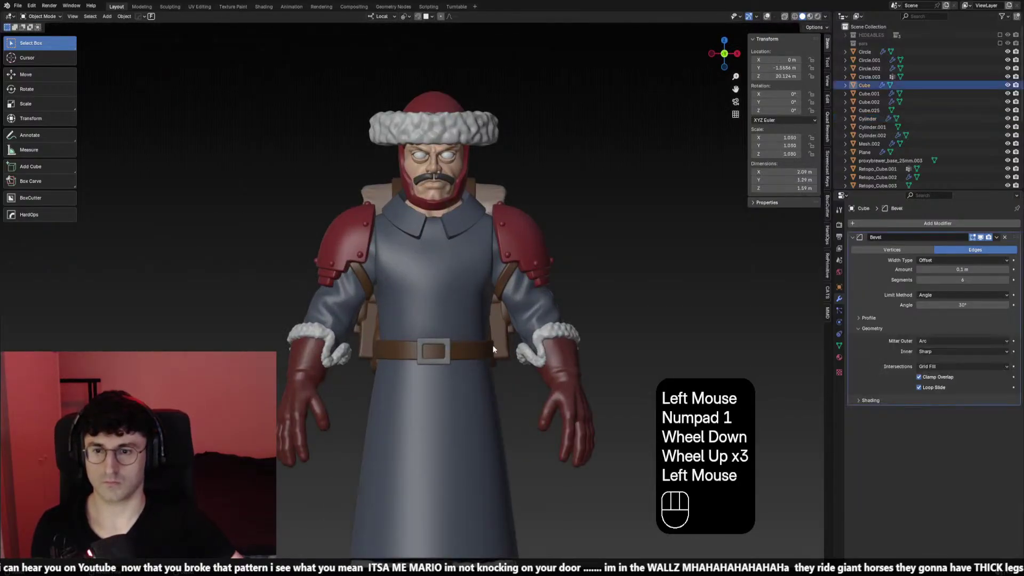
{"action": "scroll", "coordinate": [447, 320], "scroll_direction": "down", "scroll_amount": 1}
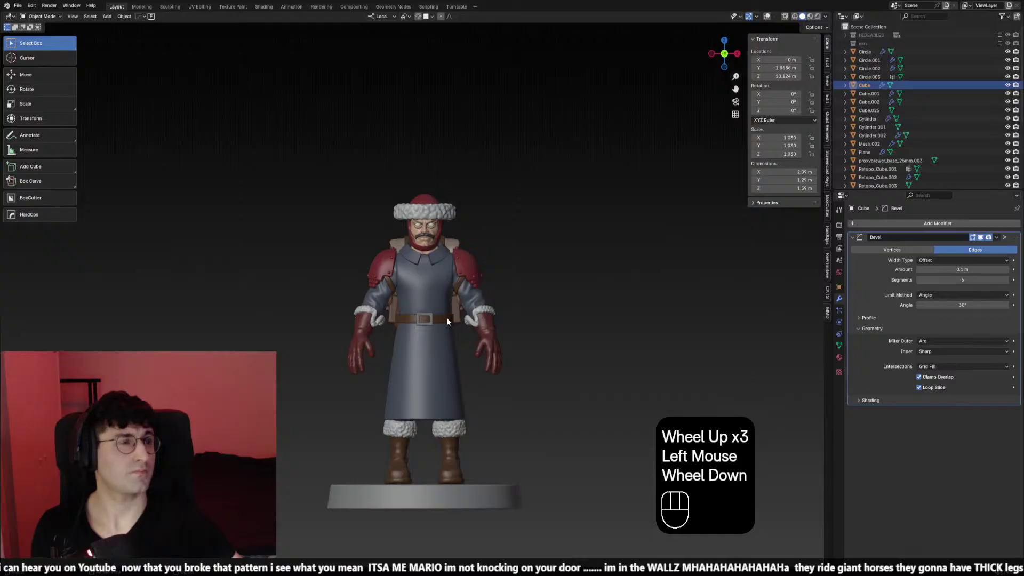
{"action": "left_click", "coordinate": [439, 316]}
{"action": "left_click", "coordinate": [440, 316], "text": "shift"}
{"action": "key", "text": "g"}
{"action": "key", "text": "z"}
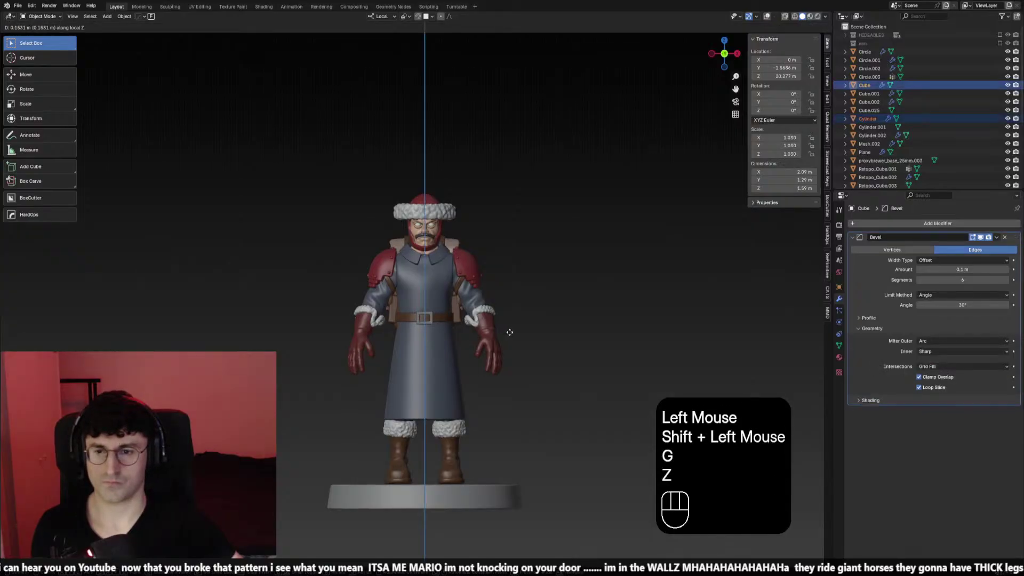
{"action": "right_click", "coordinate": [510, 332]}
{"action": "key", "text": "g"}
{"action": "key", "text": "z"}
{"action": "left_click", "coordinate": [512, 328], "text": "shift"}
Stretch the buckle and belt along Z by a factor of about 1.07, deselect them and save the file
{"action": "key", "text": "s"}
{"action": "key", "text": "z"}
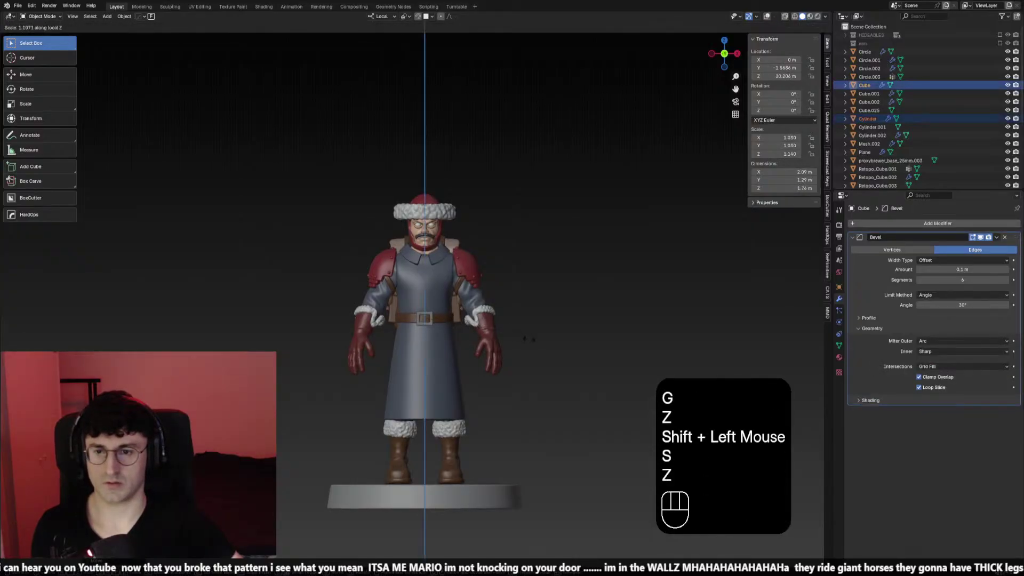
{"action": "left_click", "coordinate": [524, 335]}
{"action": "scroll", "coordinate": [507, 334], "scroll_direction": "down", "scroll_amount": 2}
{"action": "middle_click_drag", "start_coordinate": [507, 333], "coordinate": [561, 285]}
{"action": "scroll", "coordinate": [434, 347], "scroll_direction": "up", "scroll_amount": 2}
{"action": "key", "text": "KP_1"}
{"action": "scroll", "coordinate": [557, 351], "scroll_direction": "up", "scroll_amount": 1}
{"action": "left_click", "coordinate": [564, 338]}
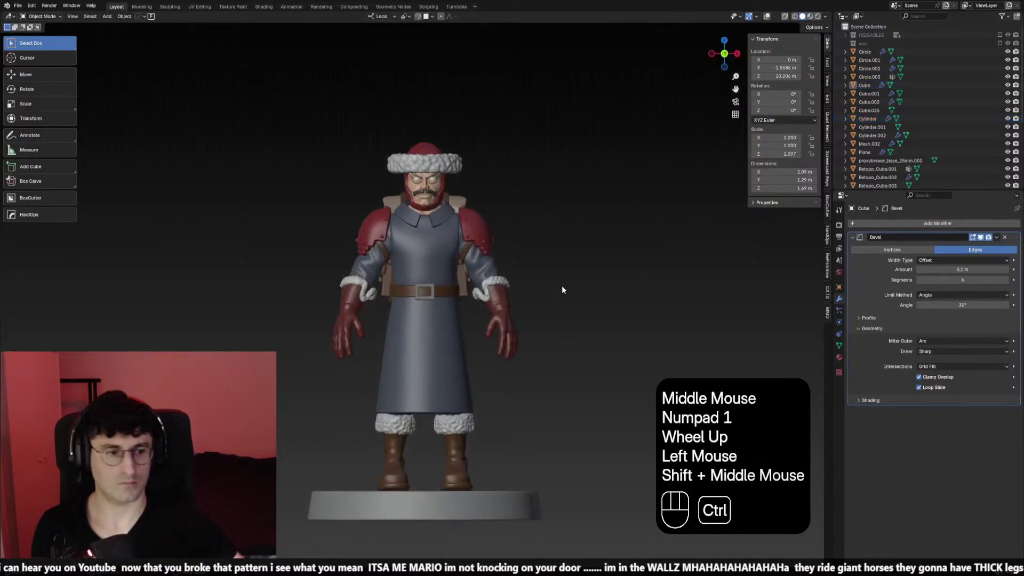
{"action": "key", "text": "ctrl+s"}
Select the coat skirt and lower it along Z to a location of about 19.32 m
{"action": "scroll", "coordinate": [509, 291], "scroll_direction": "up", "scroll_amount": 2}
{"action": "left_click", "coordinate": [443, 313]}
{"action": "key", "text": "g"}
{"action": "right_click", "coordinate": [455, 342]}
{"action": "key", "text": "g"}
{"action": "key", "text": "z"}
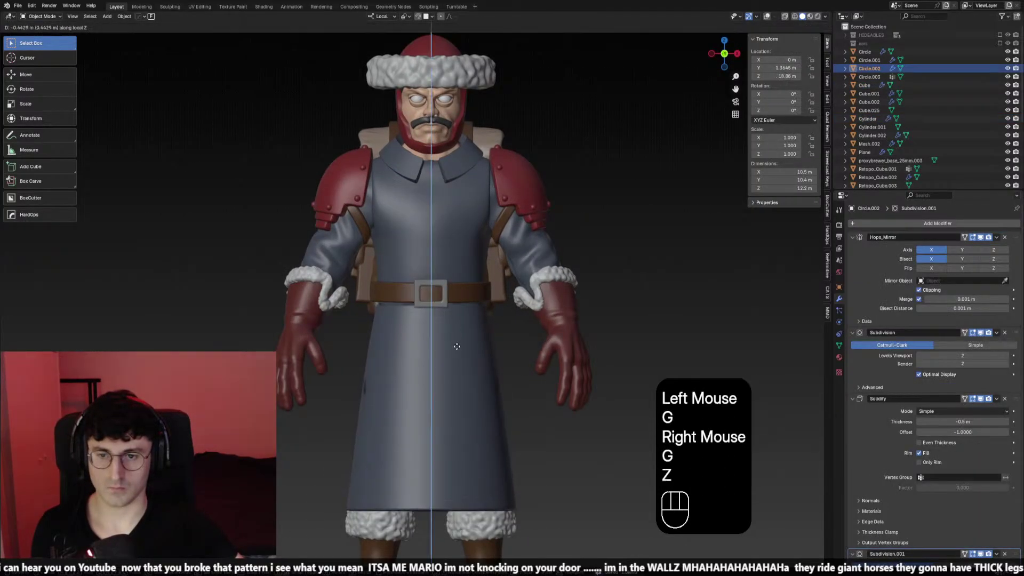
{"action": "right_click", "coordinate": [457, 350]}
Stretch the skirt along Z to a height of about 13.7 m and apply its scale
{"action": "key", "text": "s"}
{"action": "key", "text": "z"}
{"action": "right_click", "coordinate": [536, 353]}
{"action": "key", "text": "s"}
{"action": "key", "text": "z"}
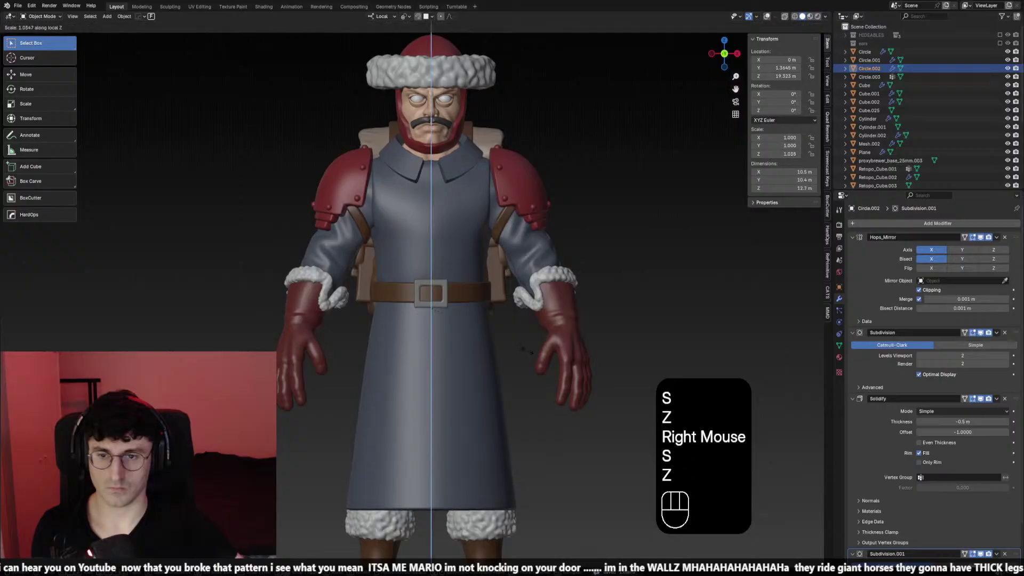
{"action": "left_click", "coordinate": [527, 352]}
{"action": "key", "text": "ctrl+a"}
{"action": "left_click", "coordinate": [527, 351]}
{"action": "scroll", "coordinate": [496, 344], "scroll_direction": "down", "scroll_amount": 2}
{"action": "middle_click_drag", "start_coordinate": [496, 344], "coordinate": [491, 336]}
{"action": "scroll", "coordinate": [496, 343], "scroll_direction": "down", "scroll_amount": 1}
{"action": "key", "text": "KP_1"}
{"action": "key", "text": "KP_3"}
{"action": "key", "text": "KP_1"}
{"action": "scroll", "coordinate": [492, 336], "scroll_direction": "down", "scroll_amount": 1, "text": "shift"}
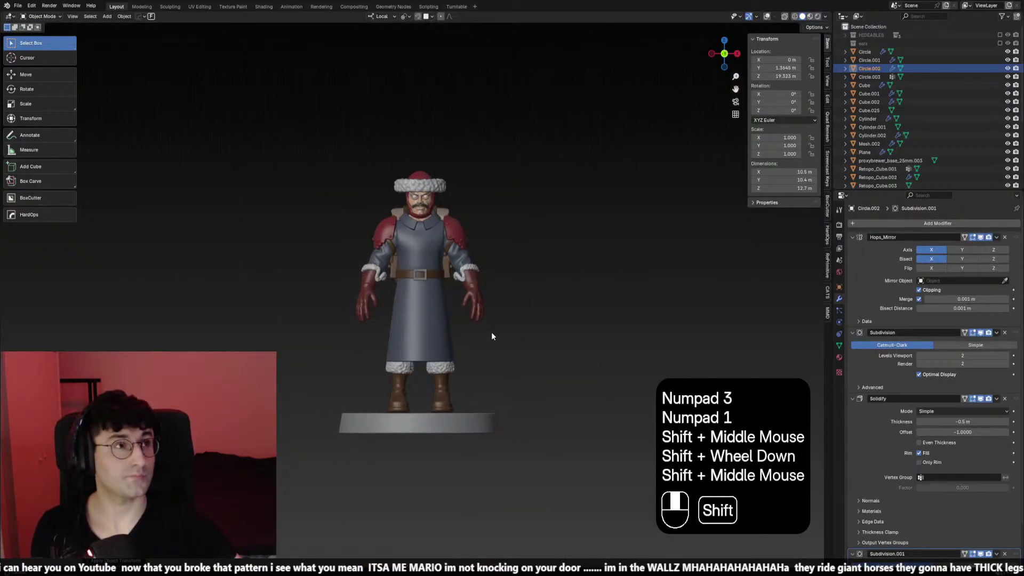
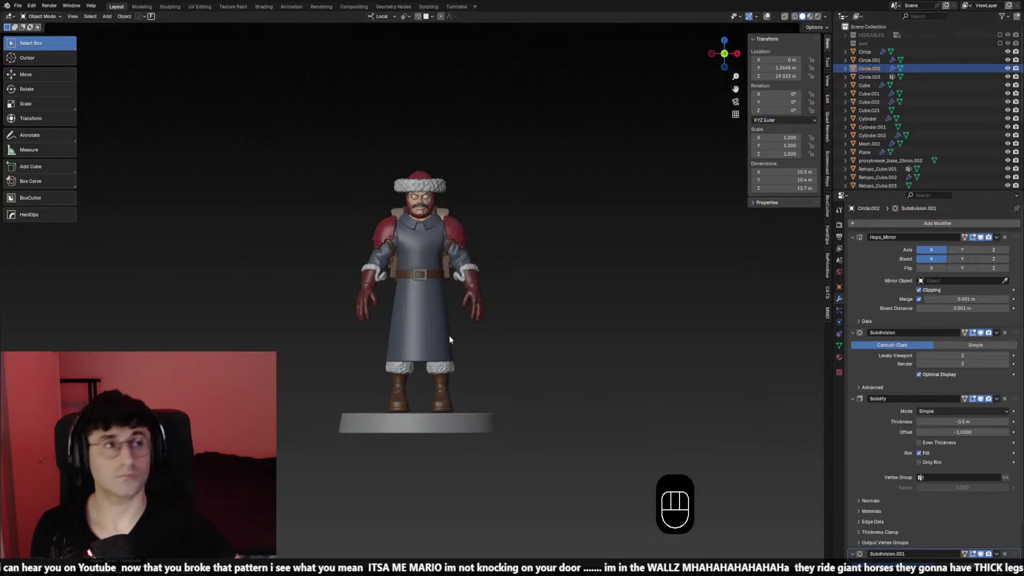
Enter Edit Mode on the skirt, select its bottom edge loop and hide the viewport overlays
{"action": "left_click", "coordinate": [767, 16]}
{"action": "key", "text": "Tab"}
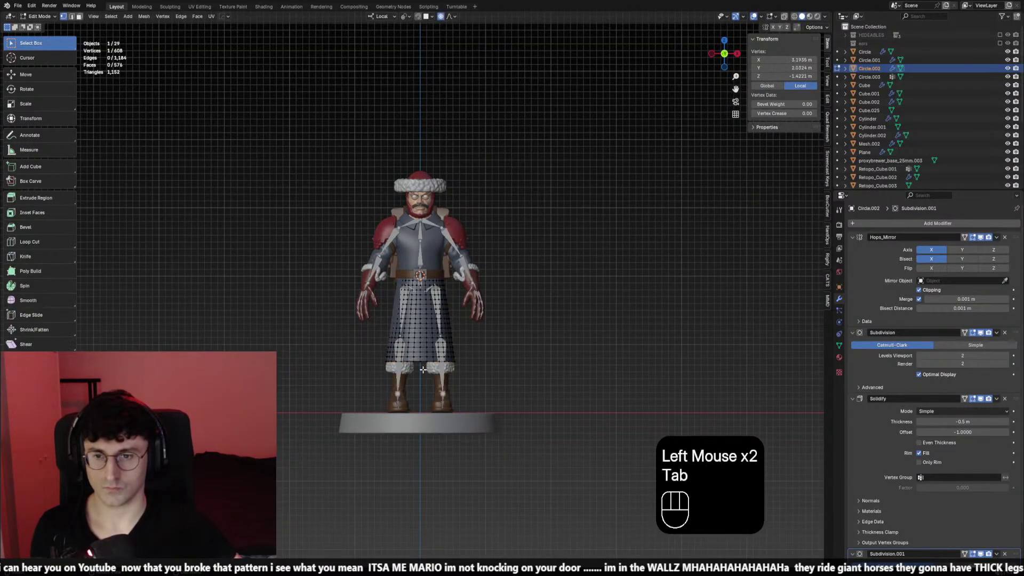
{"action": "left_click", "coordinate": [427, 361]}
{"action": "left_click", "coordinate": [426, 361]}
{"action": "left_click", "coordinate": [429, 361]}
{"action": "left_click", "coordinate": [431, 361], "text": "alt"}
{"action": "key", "text": "s"}
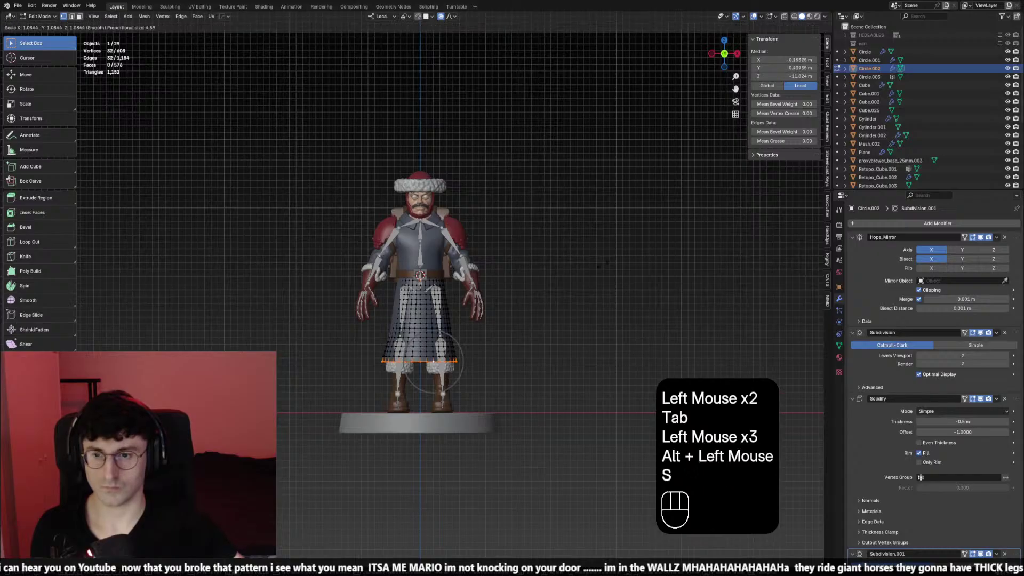
{"action": "right_click", "coordinate": [589, 282]}
{"action": "key", "text": "shift+alt+z"}
Try flaring the skirt's hem by scaling it with a proportional size of about 11.92, and undo the change
{"action": "key", "text": "s"}
{"action": "scroll", "coordinate": [605, 293], "scroll_direction": "down", "scroll_amount": 3}
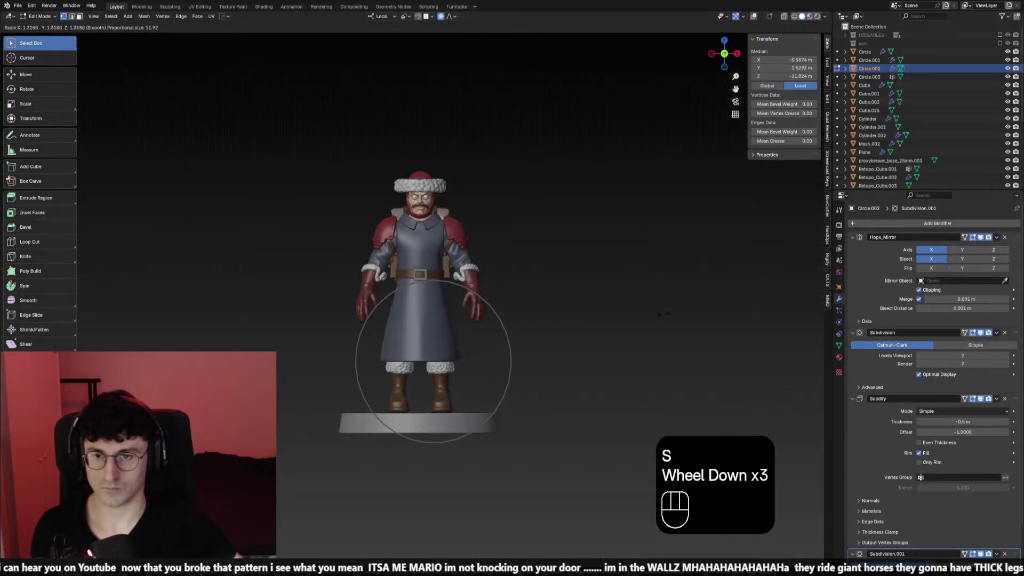
{"action": "left_click", "coordinate": [634, 314]}
{"action": "middle_click_drag", "start_coordinate": [642, 313], "coordinate": [498, 297]}
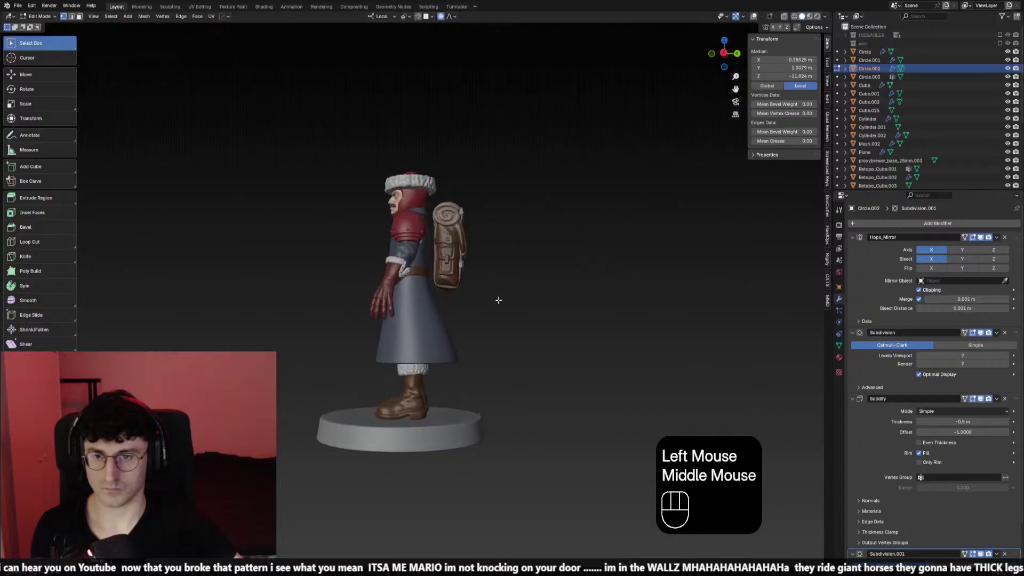
{"action": "key", "text": "ctrl+z"}
Change the transform pivot point so scaling is centred on the whole hem loop, testing it in side and front views
{"action": "key", "text": "KP_1"}
{"action": "key", "text": "KP_3"}
{"action": "key", "text": "s"}
{"action": "right_click", "coordinate": [496, 302]}
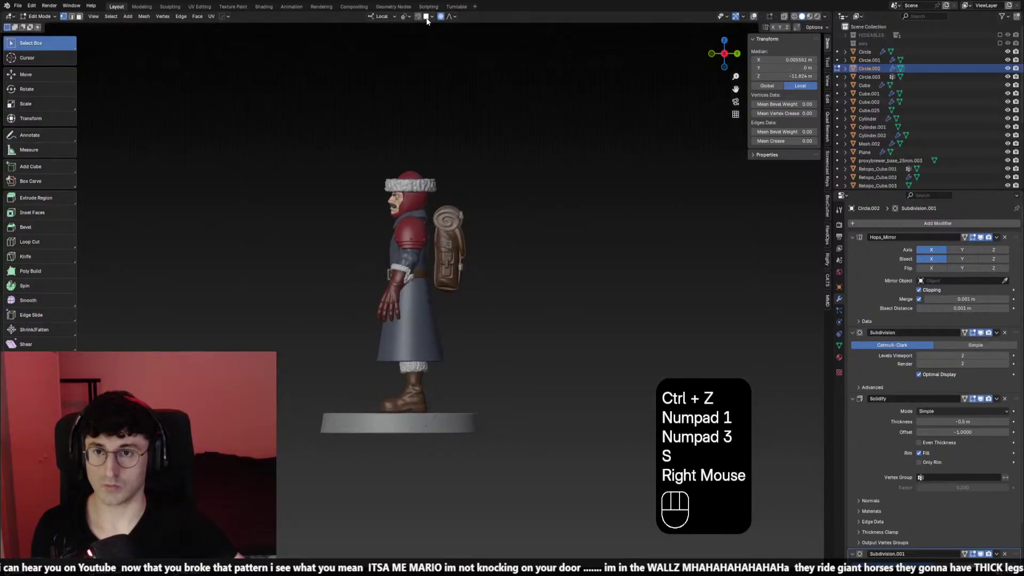
{"action": "left_click", "coordinate": [405, 16]}
{"action": "left_click", "coordinate": [414, 35]}
{"action": "key", "text": "s"}
{"action": "right_click", "coordinate": [627, 212]}
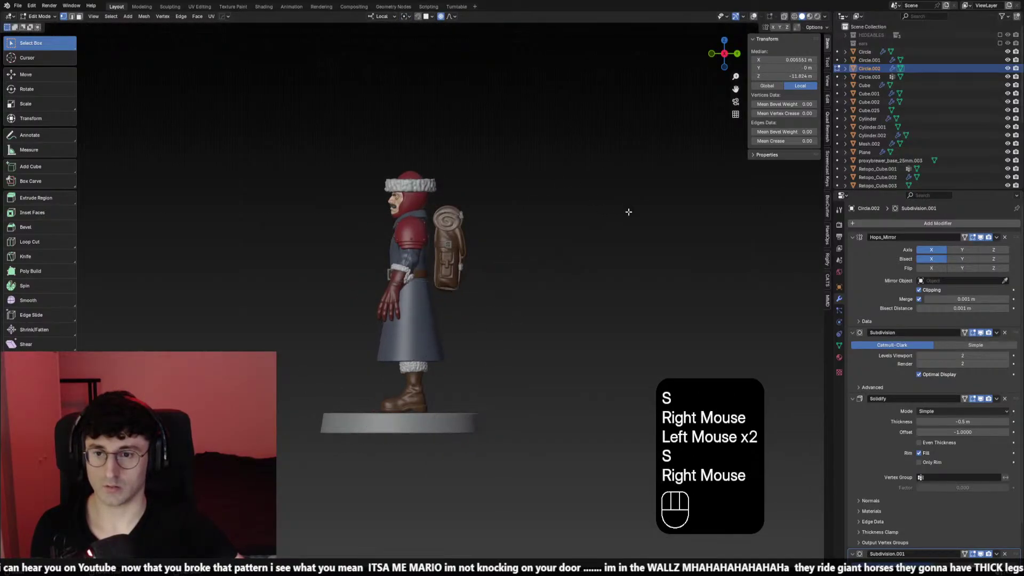
{"action": "key", "text": "KP_1"}
{"action": "key", "text": "s"}
{"action": "right_click", "coordinate": [639, 216]}
Widen the skirt's hem along X with proportional editing and check the flare from front and side
{"action": "key", "text": "s"}
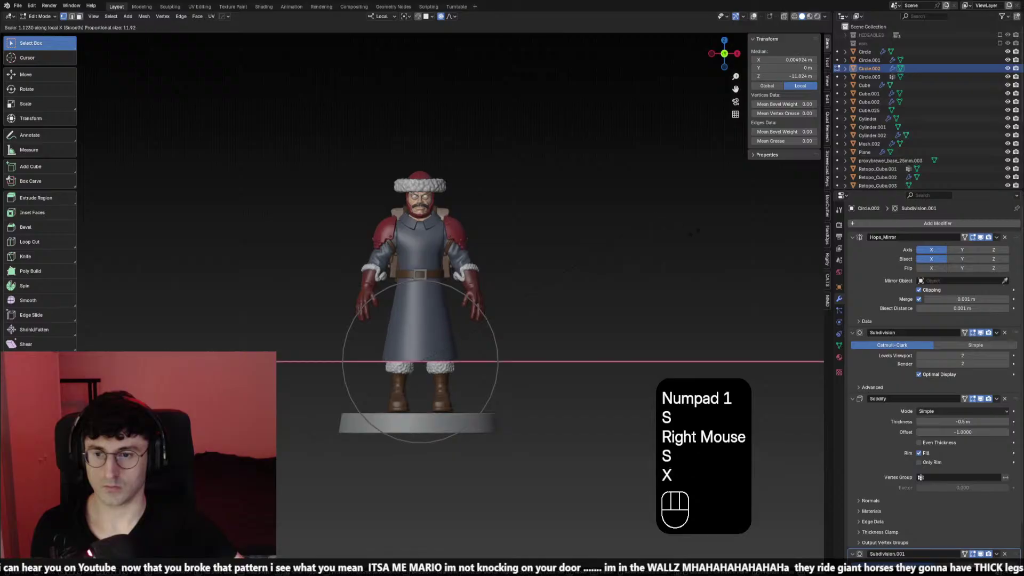
{"action": "right_click", "coordinate": [640, 215]}
{"action": "key", "text": "s"}
{"action": "key", "text": "x"}
{"action": "left_click", "coordinate": [650, 272]}
{"action": "key", "text": "s"}
{"action": "key", "text": "x"}
{"action": "left_click", "coordinate": [652, 273]}
{"action": "scroll", "coordinate": [653, 274], "scroll_direction": "down", "scroll_amount": 1}
{"action": "middle_click", "coordinate": [654, 274]}
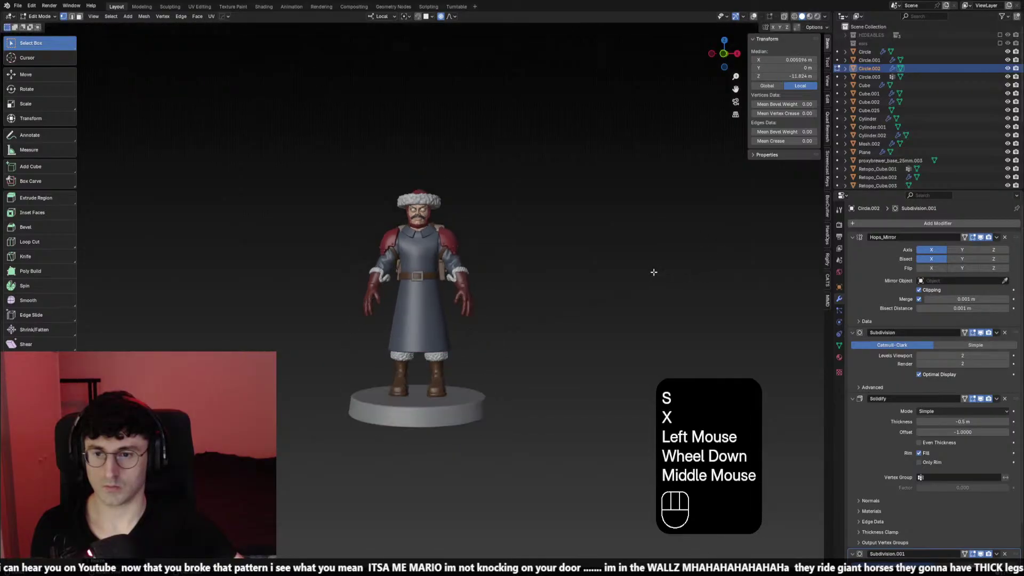
{"action": "key", "text": "KP_1"}
{"action": "key", "text": "KP_2"}
{"action": "key", "text": "KP_3"}
{"action": "scroll", "coordinate": [646, 311], "scroll_direction": "up", "scroll_amount": 2}
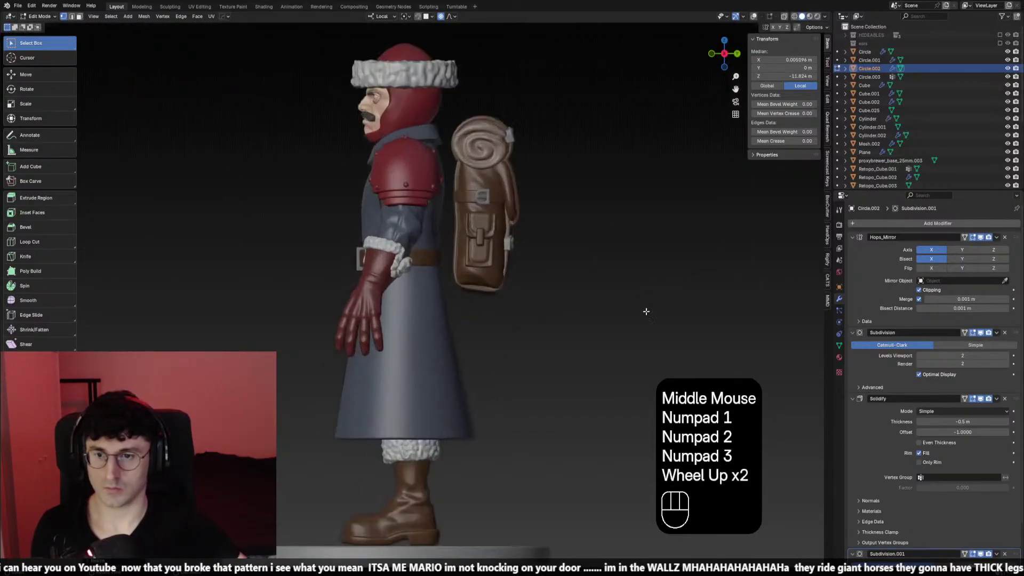
{"action": "left_click", "coordinate": [329, 438]}
{"action": "key", "text": "g"}
{"action": "scroll", "coordinate": [376, 437], "scroll_direction": "down", "scroll_amount": 3}
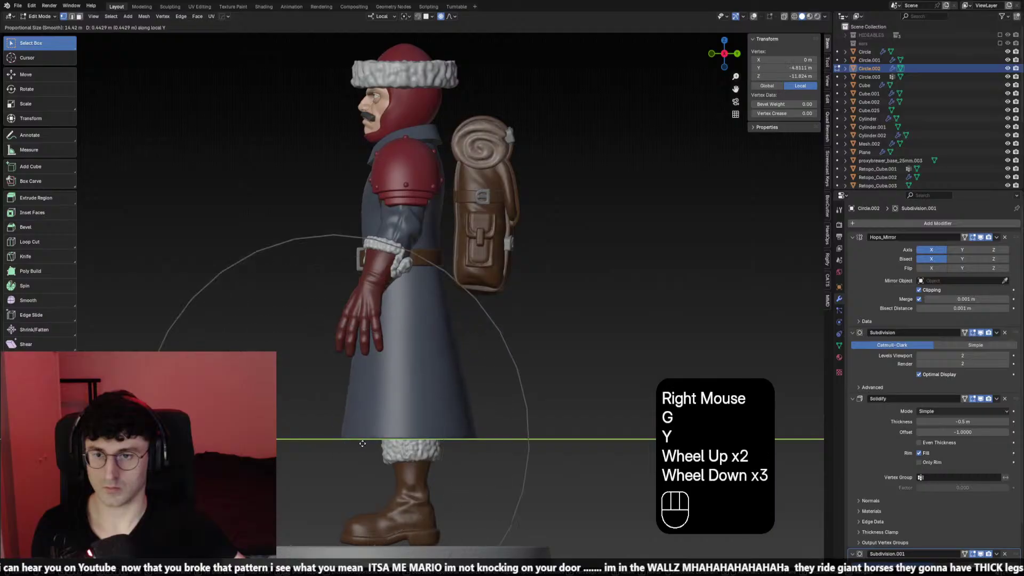
{"action": "scroll", "coordinate": [368, 440], "scroll_direction": "up", "scroll_amount": 2}
{"action": "right_click", "coordinate": [363, 441]}
Move the skirt's front hem vertex and the front vertex above it along Y with proportional editing
{"action": "left_click", "coordinate": [334, 443]}
{"action": "key", "text": "g"}
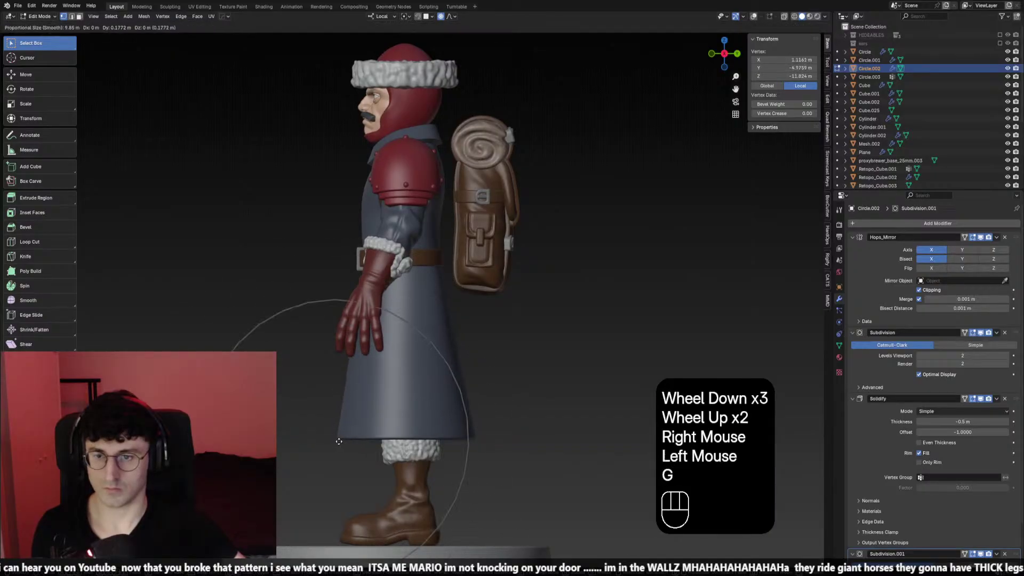
{"action": "left_click", "coordinate": [349, 441]}
{"action": "left_click", "coordinate": [347, 398]}
{"action": "key", "text": "g"}
{"action": "key", "text": "y"}
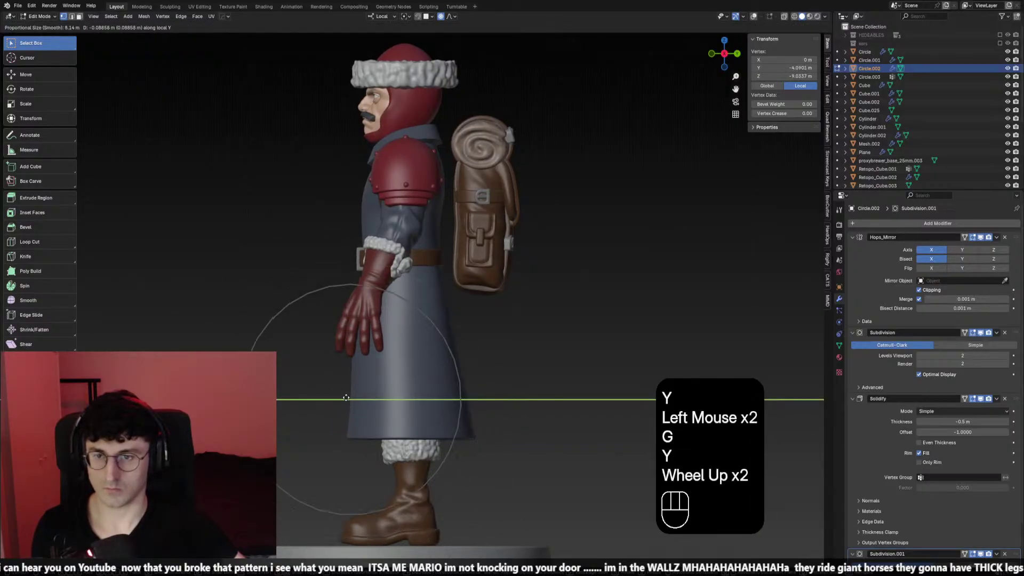
{"action": "left_click", "coordinate": [346, 397]}
Shift a vertex just above the skirt's front hem, beside the centre line, along Y with proportional editing
{"action": "left_click", "coordinate": [357, 434]}
{"action": "key", "text": "g"}
{"action": "key", "text": "y"}
{"action": "left_click", "coordinate": [350, 439]}
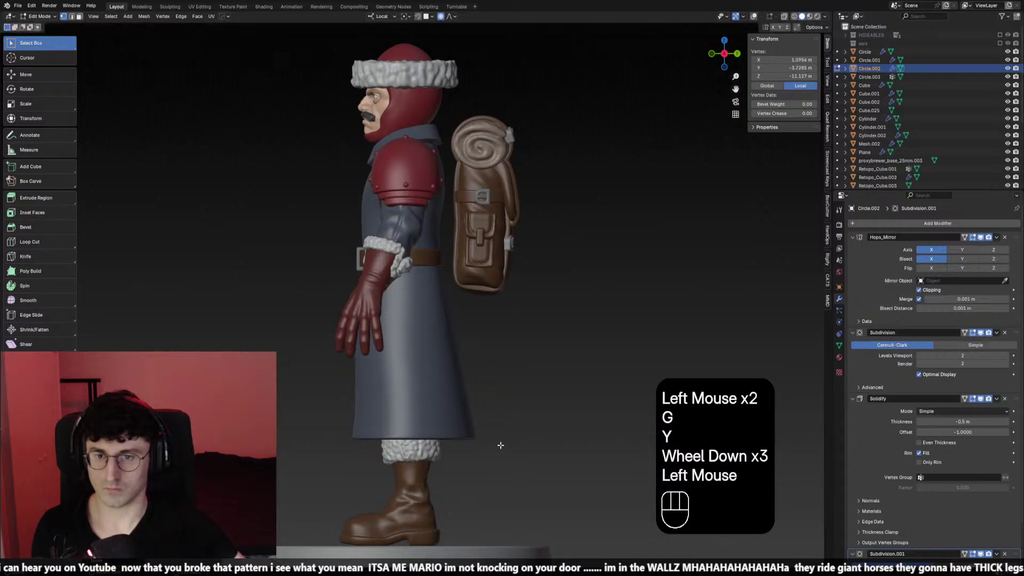
Adjust the skirt's back centre hem vertex along Y and check the silhouette in front and side views
{"action": "left_click", "coordinate": [471, 439]}
{"action": "key", "text": "g"}
{"action": "key", "text": "y"}
{"action": "left_click", "coordinate": [473, 440]}
{"action": "scroll", "coordinate": [489, 395], "scroll_direction": "down", "scroll_amount": 1}
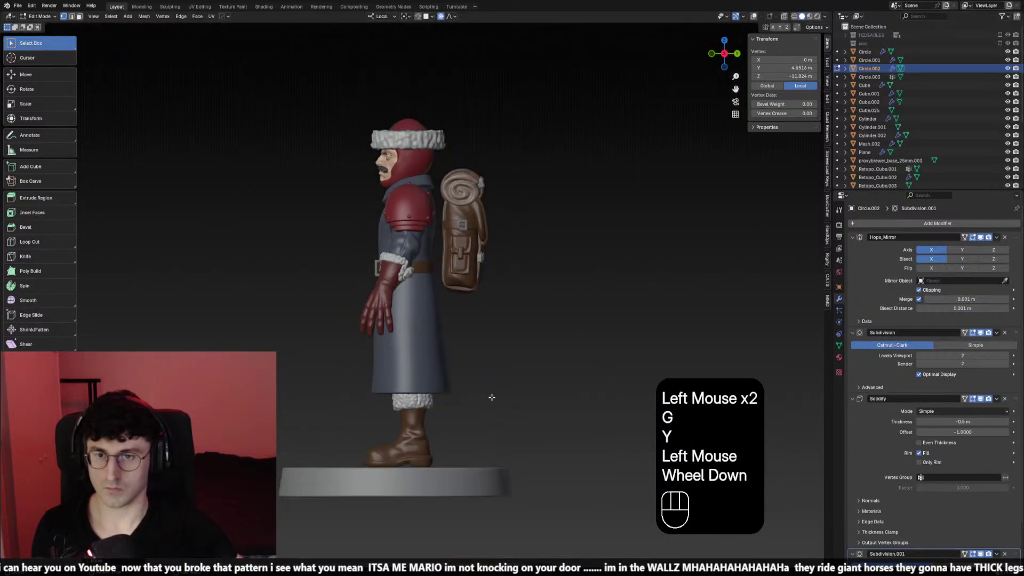
{"action": "key", "text": "KP_1"}
{"action": "scroll", "coordinate": [451, 336], "scroll_direction": "down", "scroll_amount": 1}
{"action": "key", "text": "KP_3"}
{"action": "scroll", "coordinate": [449, 337], "scroll_direction": "up", "scroll_amount": 2}
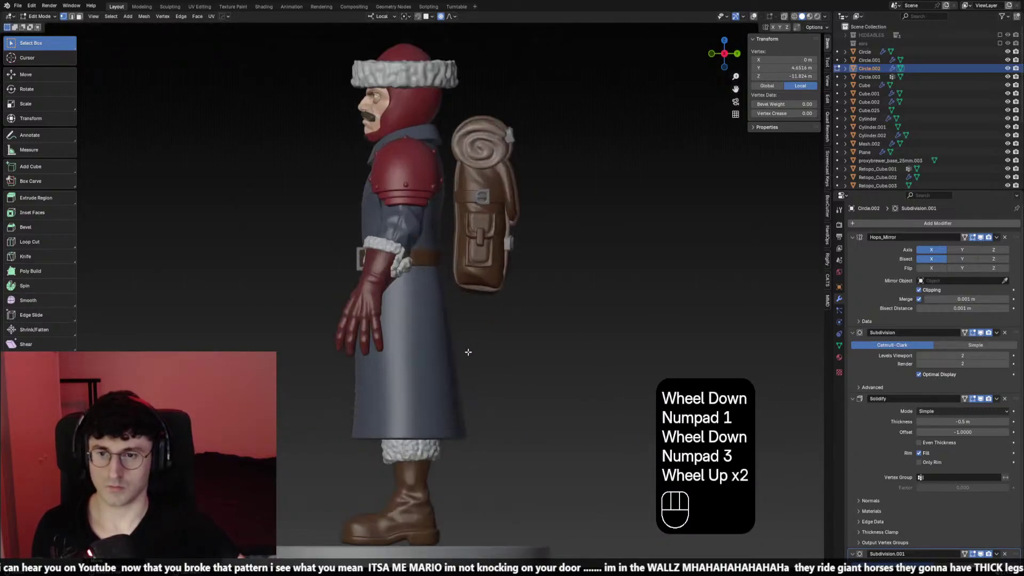
{"action": "middle_click_drag", "start_coordinate": [449, 337], "coordinate": [444, 315]}
{"action": "left_click", "coordinate": [416, 251]}
{"action": "key", "text": "g"}
{"action": "key", "text": "y"}
{"action": "right_click", "coordinate": [416, 251]}
Switch from the skirt to editing the belt's edges and move its back centre edge along Y with proportional editing
{"action": "key", "text": "Tab"}
{"action": "left_click", "coordinate": [424, 256]}
{"action": "key", "text": "Tab"}
{"action": "key", "text": "2"}
{"action": "left_click", "coordinate": [442, 307]}
{"action": "key", "text": "g"}
{"action": "key", "text": "y"}
{"action": "right_click", "coordinate": [444, 315]}
{"action": "key", "text": "g"}
{"action": "key", "text": "y"}
{"action": "scroll", "coordinate": [445, 312], "scroll_direction": "up", "scroll_amount": 2}
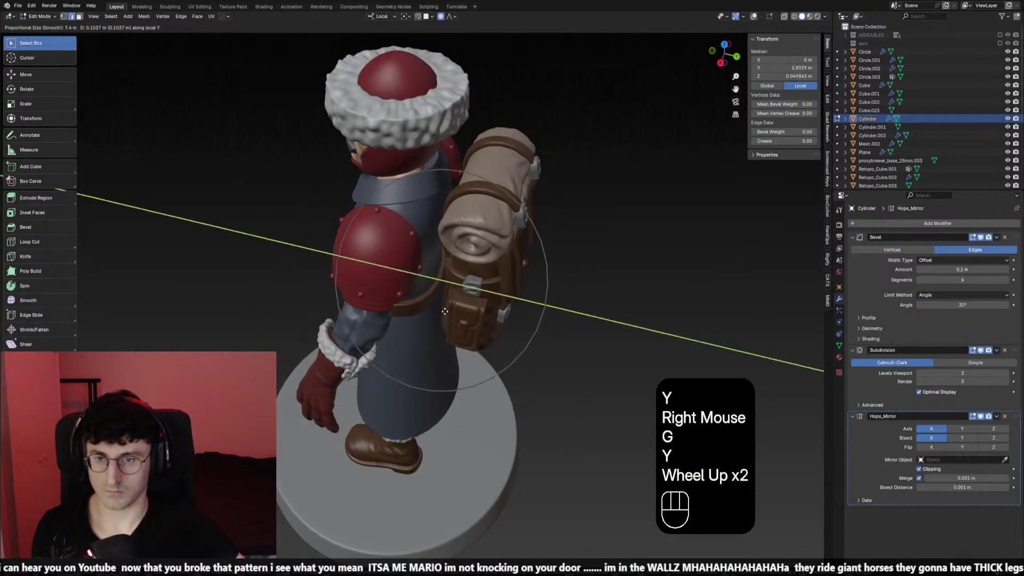
{"action": "left_click", "coordinate": [443, 311]}
Refine the belt's back along Y so it follows the coat, checking it from another angle
{"action": "key", "text": "g"}
{"action": "middle_click_drag", "start_coordinate": [442, 311], "coordinate": [384, 193]}
{"action": "right_click", "coordinate": [435, 332], "text": "shift"}
{"action": "key", "text": "g"}
{"action": "key", "text": "y"}
{"action": "left_click", "coordinate": [477, 324], "text": "shift"}
Try moving the belt's side edge along X with proportional editing, and undo the move
{"action": "left_click", "coordinate": [400, 301]}
{"action": "key", "text": "g"}
{"action": "key", "text": "x"}
{"action": "left_click", "coordinate": [395, 314], "text": "shift"}
{"action": "key", "text": "ctrl+z"}
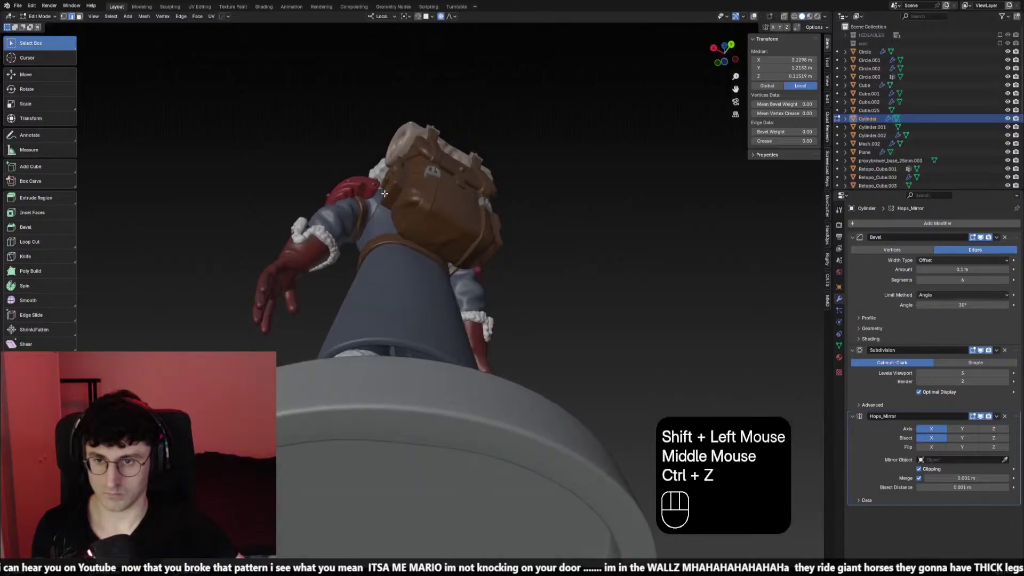
Show the viewport overlays again and bring the belt into view from below
{"action": "left_click", "coordinate": [754, 16]}
{"action": "middle_click_drag", "start_coordinate": [618, 202], "coordinate": [476, 199]}
{"action": "scroll", "coordinate": [597, 187], "scroll_direction": "up", "scroll_amount": 2}
{"action": "key", "text": "g"}
{"action": "key", "text": "y"}
{"action": "right_click", "coordinate": [456, 179], "text": "shift"}
{"action": "key", "text": "g"}
{"action": "key", "text": "x"}
{"action": "right_click", "coordinate": [451, 181]}
Select another belt edge and nudge it along Y with proportional editing to fit the coat
{"action": "left_click", "coordinate": [434, 185]}
{"action": "left_click", "coordinate": [433, 186]}
{"action": "key", "text": "g"}
{"action": "key", "text": "y"}
{"action": "right_click", "coordinate": [432, 186], "text": "shift"}
{"action": "key", "text": "g"}
{"action": "key", "text": "y"}
{"action": "left_click", "coordinate": [433, 186], "text": "shift"}
Move the belt's front centre edge behind the buckle along Y, using a proportional size of about 4.2 m
{"action": "left_click", "coordinate": [361, 176]}
{"action": "middle_click_drag", "start_coordinate": [361, 176], "coordinate": [355, 179]}
{"action": "key", "text": "g"}
{"action": "key", "text": "y"}
{"action": "key", "text": "y"}
{"action": "left_click", "coordinate": [352, 180], "text": "shift"}
{"action": "middle_click_drag", "start_coordinate": [355, 179], "coordinate": [356, 178]}
{"action": "left_click", "coordinate": [356, 179]}
{"action": "left_click", "coordinate": [356, 178]}
{"action": "key", "text": "g"}
{"action": "key", "text": "y"}
{"action": "scroll", "coordinate": [357, 187], "scroll_direction": "up", "scroll_amount": 2}
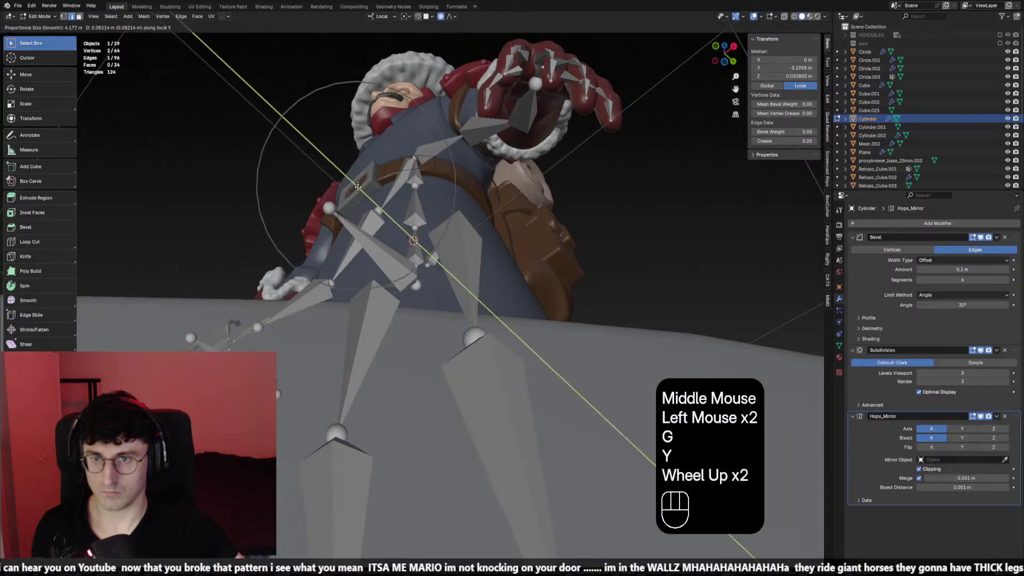
{"action": "left_click", "coordinate": [359, 187]}
Nudge the selected belt edge along Y once more, leave Edit Mode and hide the overlays in front view
{"action": "middle_click_drag", "start_coordinate": [358, 187], "coordinate": [533, 235]}
{"action": "key", "text": "g"}
{"action": "key", "text": "y"}
{"action": "left_click", "coordinate": [406, 214], "text": "shift"}
{"action": "scroll", "coordinate": [533, 234], "scroll_direction": "down", "scroll_amount": 1}
{"action": "key", "text": "Tab"}
{"action": "left_click", "coordinate": [634, 248]}
{"action": "key", "text": "KP_1"}
{"action": "key", "text": "shift+alt+z"}
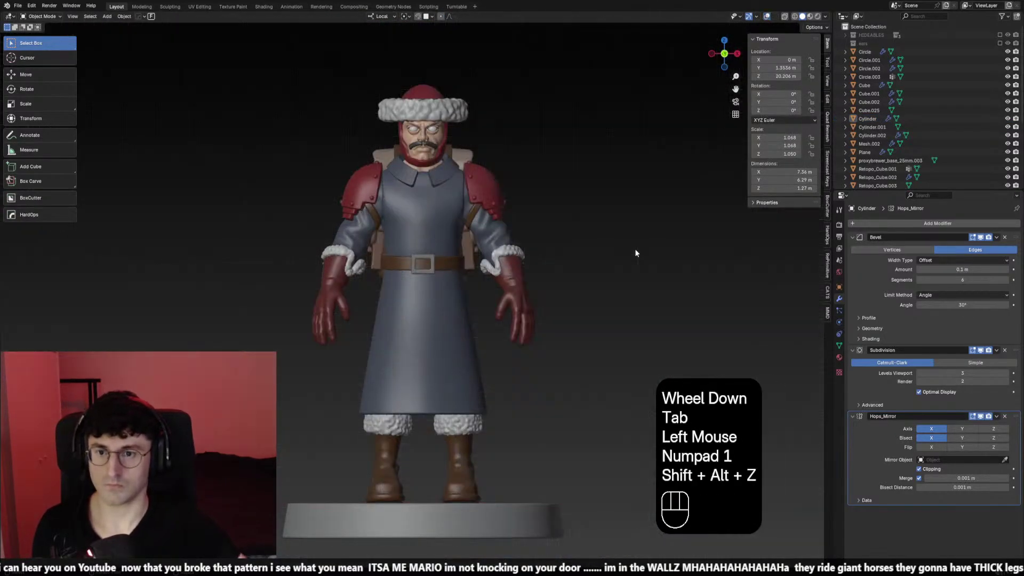
Scale the whole belt slightly along Y to about 6.3 m and apply its scale
{"action": "scroll", "coordinate": [634, 248], "scroll_direction": "down", "scroll_amount": 2}
{"action": "middle_click_drag", "start_coordinate": [634, 248], "coordinate": [553, 316]}
{"action": "scroll", "coordinate": [420, 315], "scroll_direction": "up", "scroll_amount": 2}
{"action": "left_click", "coordinate": [420, 315]}
{"action": "scroll", "coordinate": [608, 347], "scroll_direction": "up", "scroll_amount": 2}
{"action": "key", "text": "s"}
{"action": "key", "text": "y"}
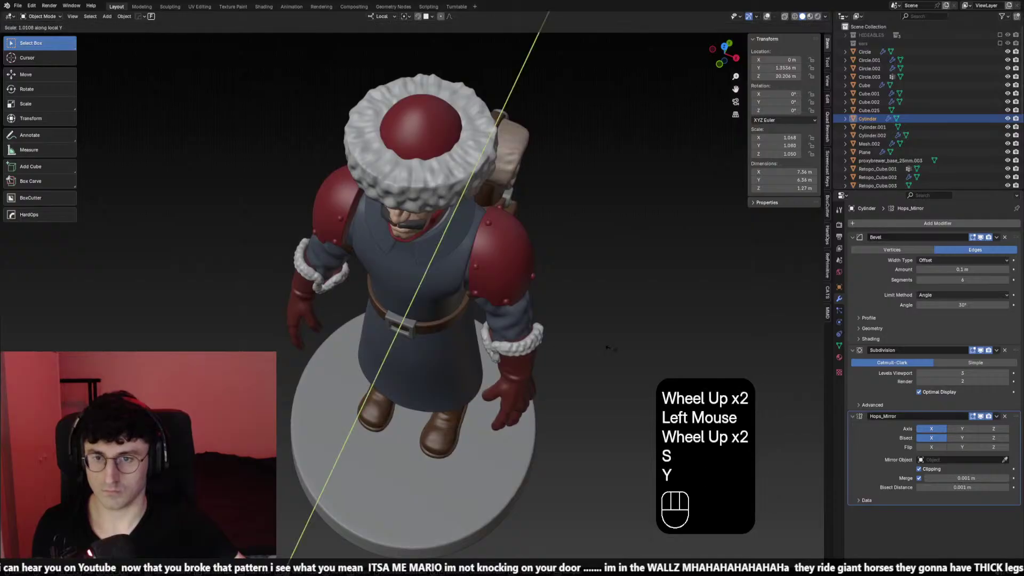
{"action": "right_click", "coordinate": [611, 348]}
{"action": "key", "text": "s"}
{"action": "key", "text": "y"}
{"action": "left_click", "coordinate": [610, 348], "text": "shift"}
{"action": "scroll", "coordinate": [539, 316], "scroll_direction": "down", "scroll_amount": 1}
{"action": "middle_click_drag", "start_coordinate": [539, 315], "coordinate": [560, 309]}
{"action": "key", "text": "ctrl+a"}
{"action": "key", "text": "KP_1"}
{"action": "scroll", "coordinate": [479, 306], "scroll_direction": "up", "scroll_amount": 2}
{"action": "left_click", "coordinate": [442, 262]}
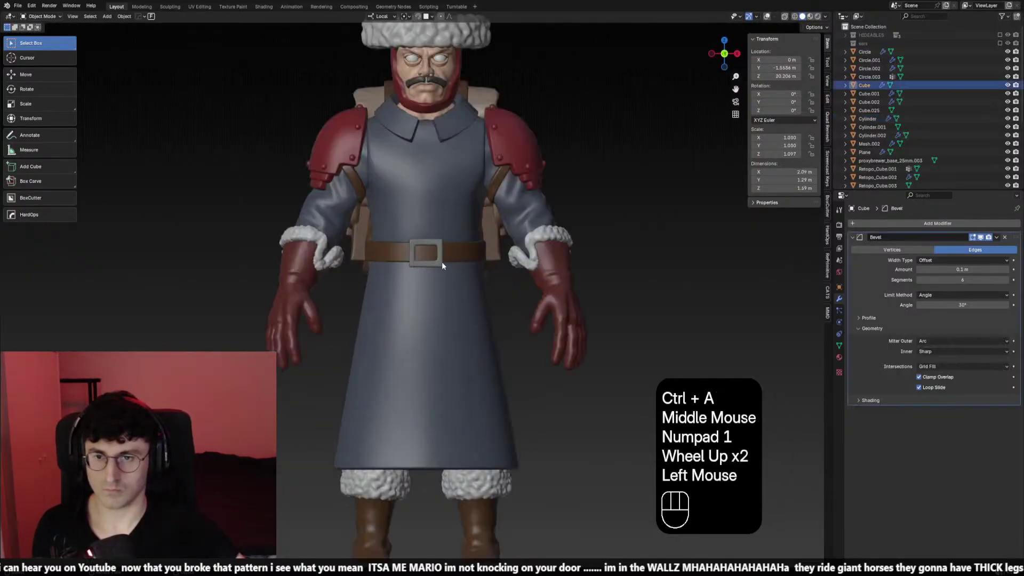
{"action": "left_click", "coordinate": [449, 260]}
{"action": "key", "text": "s"}
{"action": "right_click", "coordinate": [554, 283]}
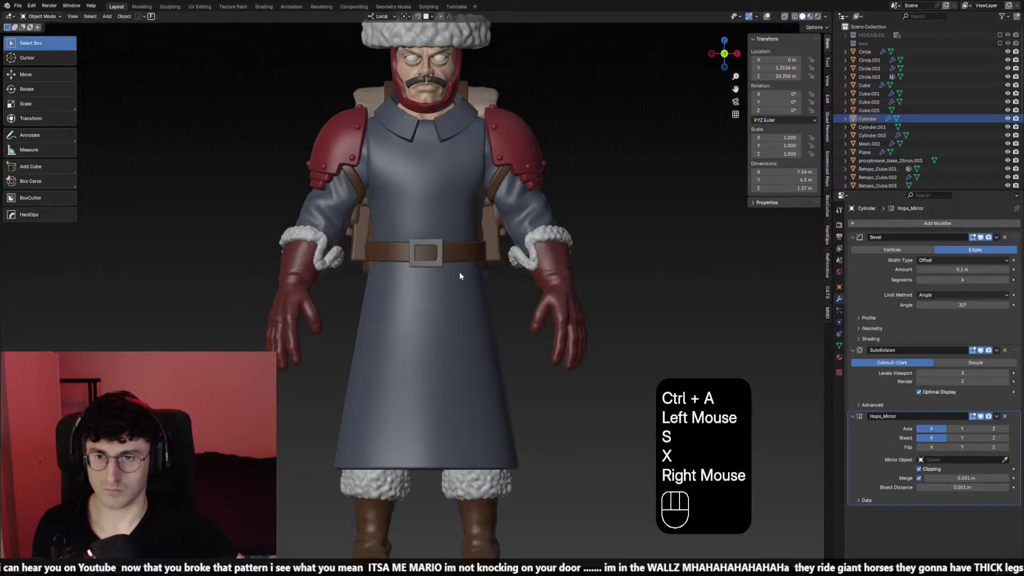
Scale the belt buckle to 1.060 along X and 0.966 along Z, and apply its scale
{"action": "left_click", "coordinate": [453, 273]}
{"action": "key", "text": "s"}
{"action": "key", "text": "x"}
{"action": "right_click", "coordinate": [453, 270]}
{"action": "key", "text": "s"}
{"action": "key", "text": "x"}
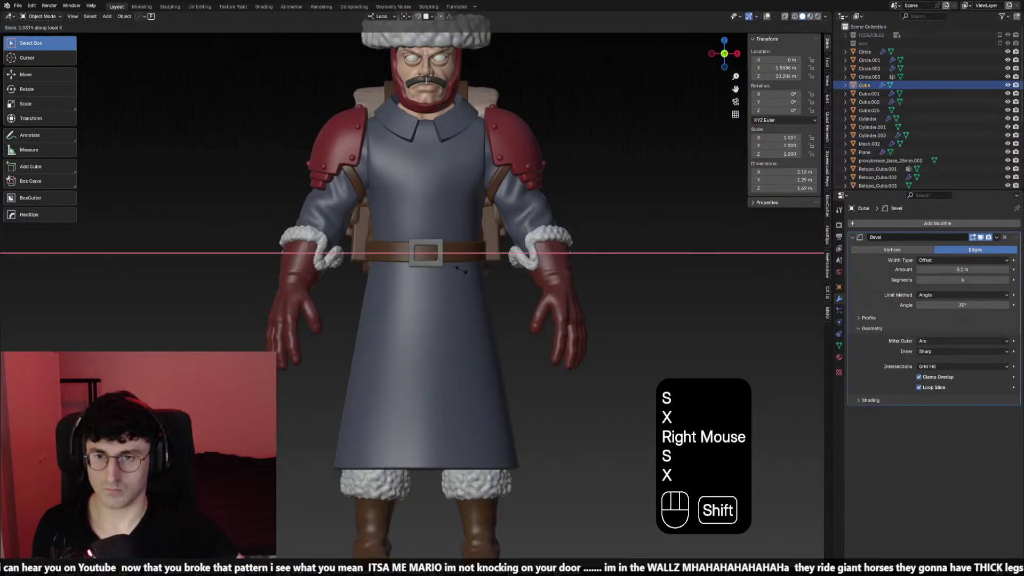
{"action": "left_click", "coordinate": [460, 269]}
{"action": "key", "text": "s"}
{"action": "key", "text": "z"}
{"action": "left_click", "coordinate": [491, 275]}
{"action": "key", "text": "ctrl+a"}
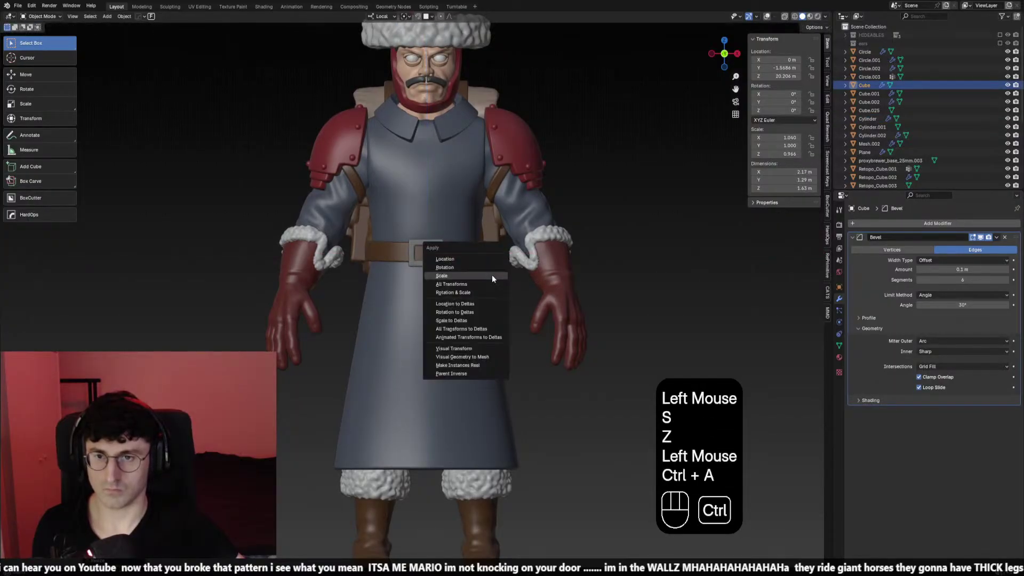
{"action": "left_click", "coordinate": [491, 274]}
Deselect the buckle, look over the whole figure and save the file
{"action": "scroll", "coordinate": [491, 274], "scroll_direction": "down", "scroll_amount": 3}
{"action": "key", "text": "shift+alt+z"}
{"action": "key", "text": "shift+alt+z"}
{"action": "left_click", "coordinate": [531, 287]}
{"action": "middle_click_drag", "start_coordinate": [531, 287], "coordinate": [491, 391]}
{"action": "scroll", "coordinate": [507, 322], "scroll_direction": "down", "scroll_amount": 2}
{"action": "key", "text": "ctrl+s"}
Examine the coat's proportions on the whole figure from the front, the side and a raised angle
{"action": "key", "text": "KP_1"}
{"action": "key", "text": "KP_3"}
{"action": "key", "text": "KP_1"}
{"action": "scroll", "coordinate": [491, 335], "scroll_direction": "up", "scroll_amount": 1}
{"action": "scroll", "coordinate": [491, 335], "scroll_direction": "up", "scroll_amount": 1, "text": "shift"}
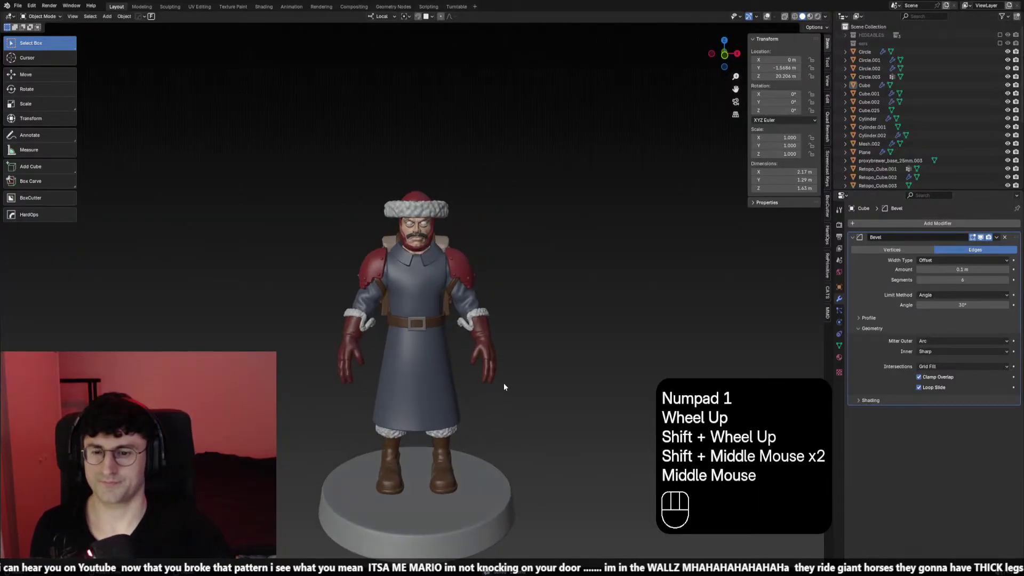
{"action": "key", "text": "KP_1"}
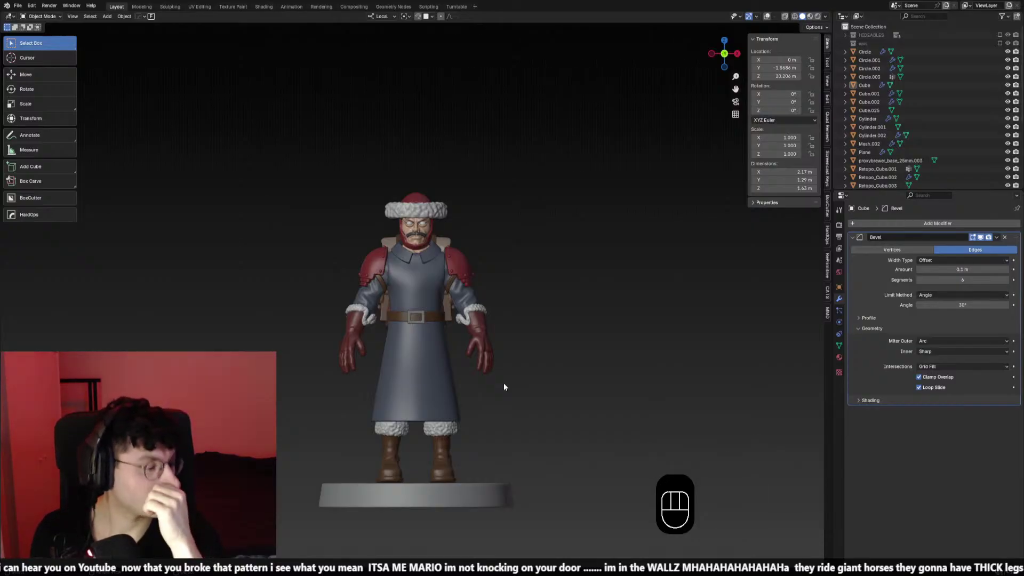
{"action": "middle_click_drag", "start_coordinate": [504, 383], "coordinate": [430, 379], "text": "shift"}
{"action": "key", "text": "KP_1"}
{"action": "key", "text": "KP_3"}
{"action": "key", "text": "KP_1"}
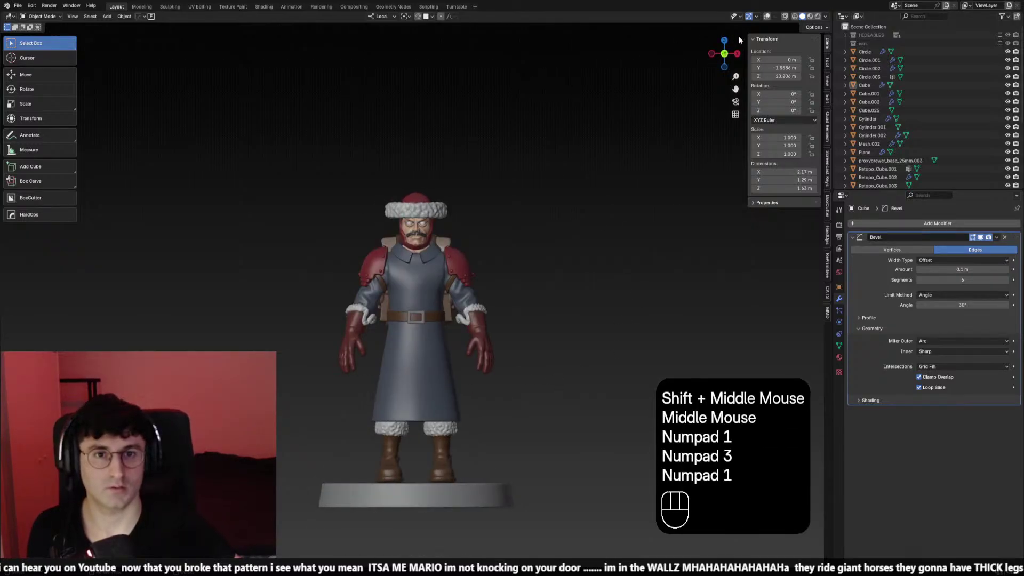
Show the viewport overlays, select the skirt and inspect its mesh in Edit Mode from the front
{"action": "left_click", "coordinate": [766, 17]}
{"action": "scroll", "coordinate": [496, 293], "scroll_direction": "down", "scroll_amount": 1, "text": "shift"}
{"action": "scroll", "coordinate": [480, 310], "scroll_direction": "up", "scroll_amount": 1}
{"action": "left_click", "coordinate": [433, 353]}
{"action": "middle_click_drag", "start_coordinate": [496, 314], "coordinate": [527, 325], "text": "shift"}
{"action": "key", "text": "Tab"}
{"action": "scroll", "coordinate": [527, 325], "scroll_direction": "up", "scroll_amount": 2}
{"action": "key", "text": "KP_1"}
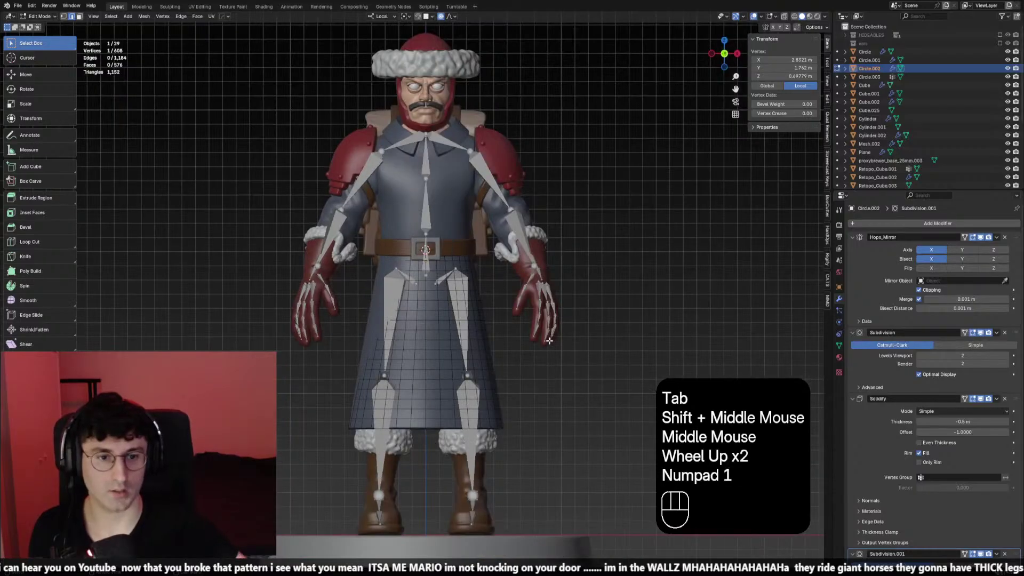
Return the skirt to Object Mode, deselect it and view the full figure from the front
{"action": "key", "text": "Tab"}
{"action": "left_click", "coordinate": [432, 361]}
{"action": "left_click", "coordinate": [432, 361]}
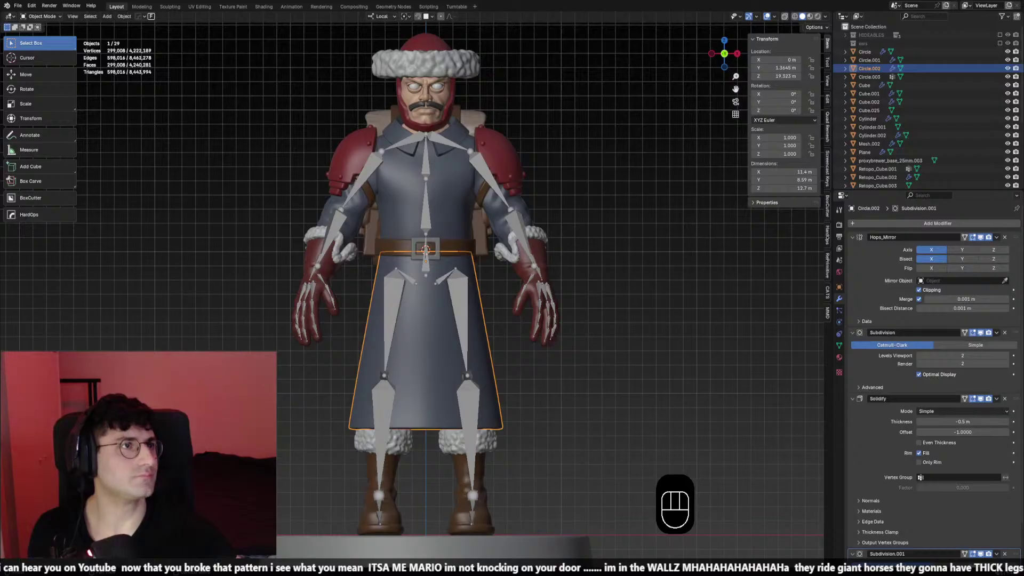
{"action": "scroll", "coordinate": [509, 280], "scroll_direction": "down", "scroll_amount": 2}
{"action": "left_click", "coordinate": [518, 281]}
{"action": "middle_click_drag", "start_coordinate": [520, 281], "coordinate": [514, 296]}
{"action": "scroll", "coordinate": [514, 296], "scroll_direction": "up", "scroll_amount": 2}
{"action": "key", "text": "KP_1"}
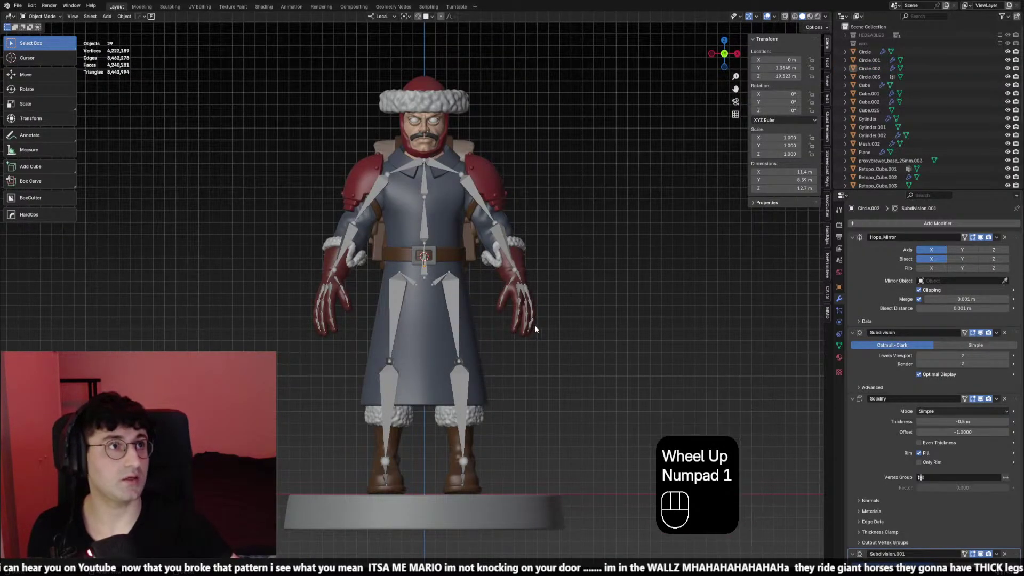
{"action": "scroll", "coordinate": [527, 293], "scroll_direction": "down", "scroll_amount": 2}
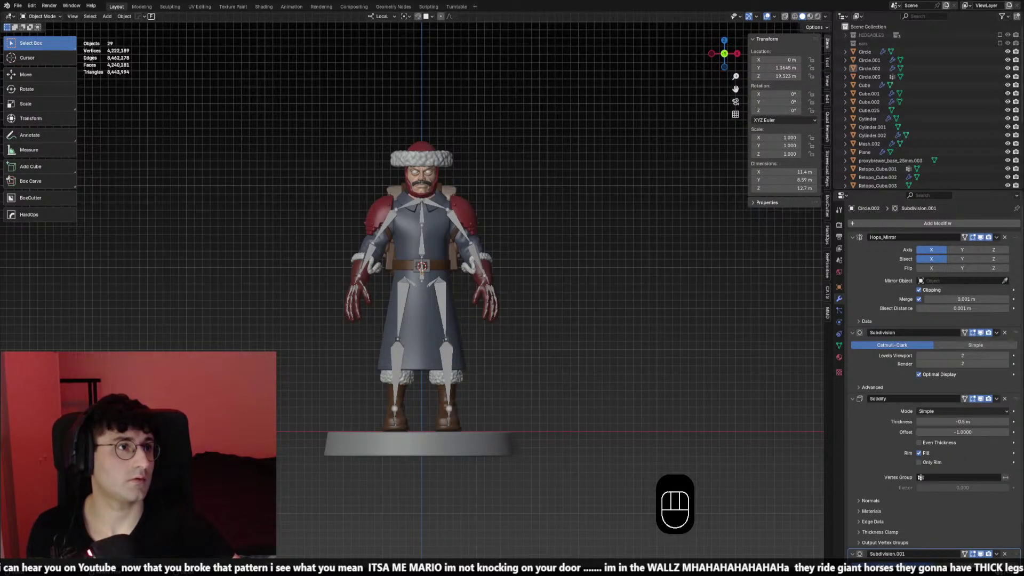
Inspect the figure from the front and side, hide the viewport overlays and save the file
{"action": "middle_click_drag", "start_coordinate": [587, 256], "coordinate": [576, 347]}
{"action": "left_click", "coordinate": [626, 248]}
{"action": "key", "text": "KP_1"}
{"action": "key", "text": "KP_3"}
{"action": "key", "text": "KP_1"}
{"action": "key", "text": "shift+alt+z"}
{"action": "scroll", "coordinate": [626, 247], "scroll_direction": "down", "scroll_amount": 1, "text": "shift"}
{"action": "key", "text": "ctrl+s"}
Adjust the belt's fit around the waist by moving one of its front side edges along X
{"action": "scroll", "coordinate": [485, 340], "scroll_direction": "up", "scroll_amount": 1}
{"action": "scroll", "coordinate": [455, 366], "scroll_direction": "up", "scroll_amount": 1}
{"action": "left_click", "coordinate": [457, 377]}
{"action": "key", "text": "Tab"}
{"action": "left_click", "coordinate": [457, 378]}
{"action": "key", "text": "2"}
{"action": "key", "text": "g"}
{"action": "key", "text": "x"}
{"action": "right_click", "coordinate": [496, 382]}
{"action": "key", "text": "g"}
{"action": "key", "text": "x"}
{"action": "right_click", "coordinate": [517, 399], "text": "shift"}
{"action": "key", "text": "g"}
{"action": "key", "text": "x"}
{"action": "left_click", "coordinate": [528, 401], "text": "shift"}
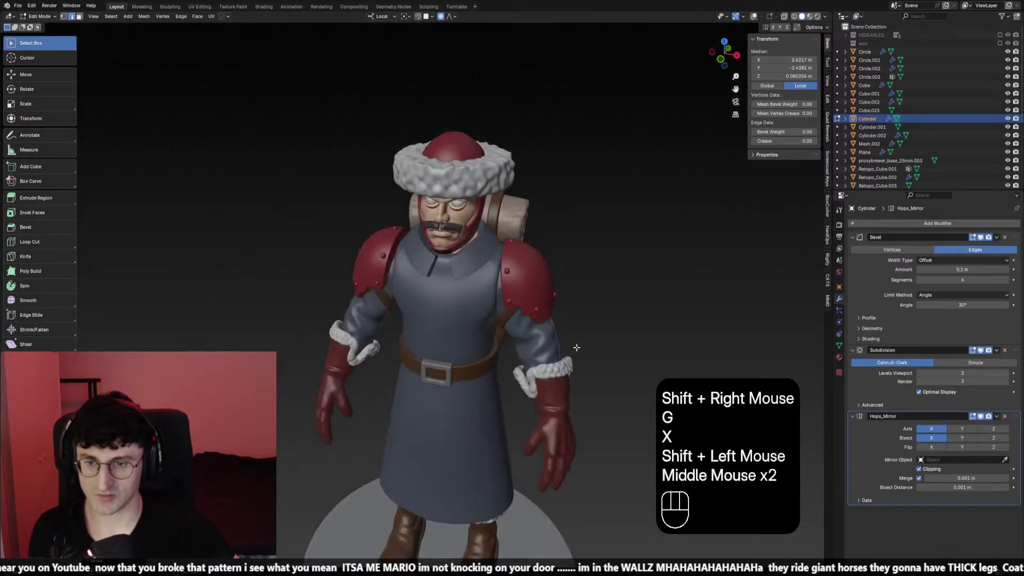
Return the belt to Object Mode, deselect it and save the file
{"action": "key", "text": "KP_1"}
{"action": "key", "text": "shift+alt+z"}
{"action": "key", "text": "shift+alt+z"}
{"action": "key", "text": "Tab"}
{"action": "left_click", "coordinate": [628, 317]}
{"action": "scroll", "coordinate": [542, 328], "scroll_direction": "down", "scroll_amount": 2}
{"action": "middle_click_drag", "start_coordinate": [628, 318], "coordinate": [482, 332], "text": "shift"}
{"action": "key", "text": "ctrl+s"}
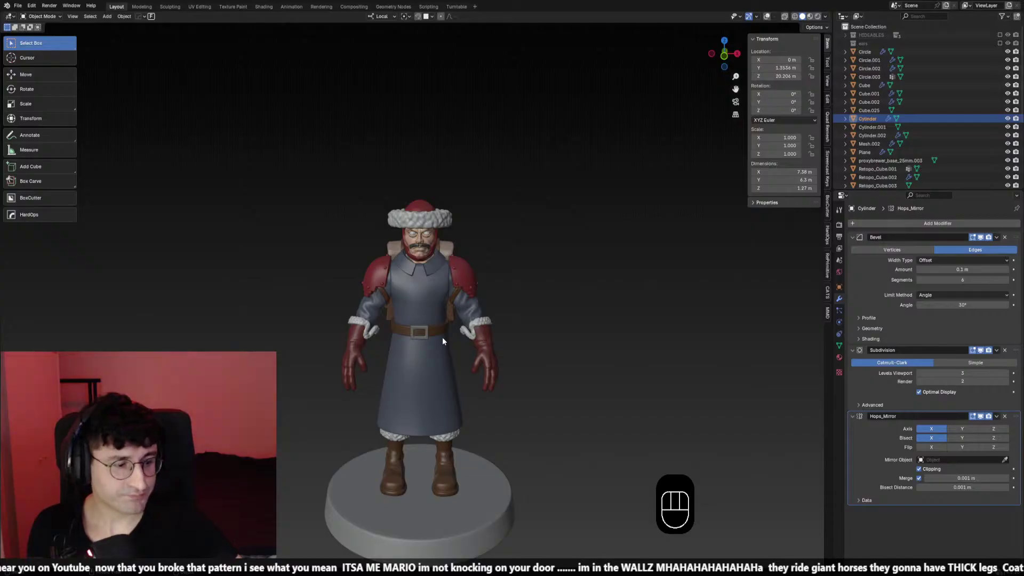
In side view, move a front edge of the lower skirt slightly forward along Y with proportional editing
{"action": "scroll", "coordinate": [442, 337], "scroll_direction": "up", "scroll_amount": 2}
{"action": "middle_click_drag", "start_coordinate": [443, 337], "coordinate": [412, 417]}
{"action": "key", "text": "KP_1"}
{"action": "key", "text": "KP_3"}
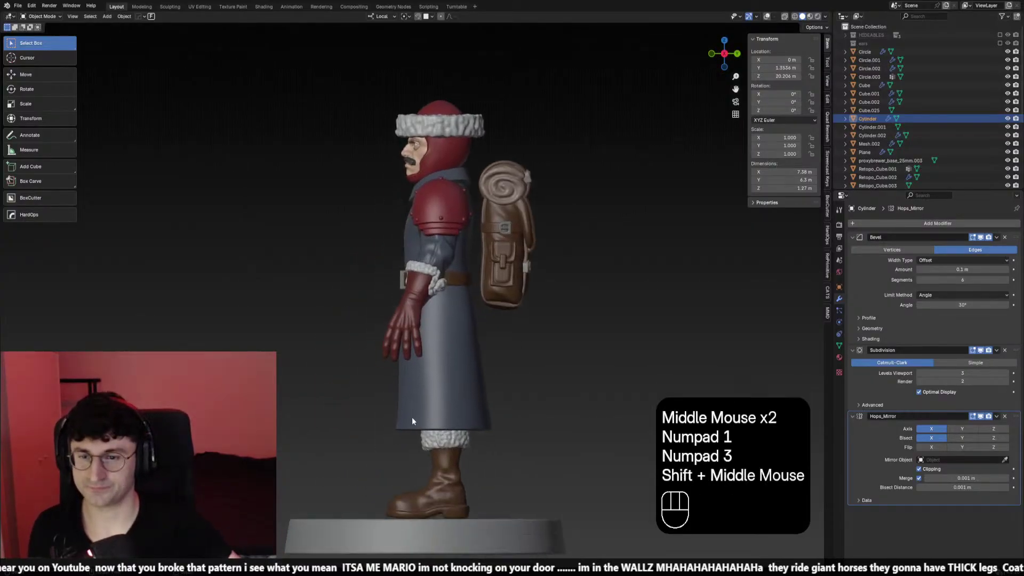
{"action": "left_click", "coordinate": [412, 417]}
{"action": "key", "text": "Tab"}
{"action": "left_click", "coordinate": [394, 388]}
{"action": "key", "text": "g"}
{"action": "right_click", "coordinate": [394, 388]}
{"action": "key", "text": "g"}
{"action": "right_click", "coordinate": [395, 387]}
{"action": "key", "text": "g"}
{"action": "key", "text": "y"}
{"action": "scroll", "coordinate": [394, 388], "scroll_direction": "down", "scroll_amount": 3}
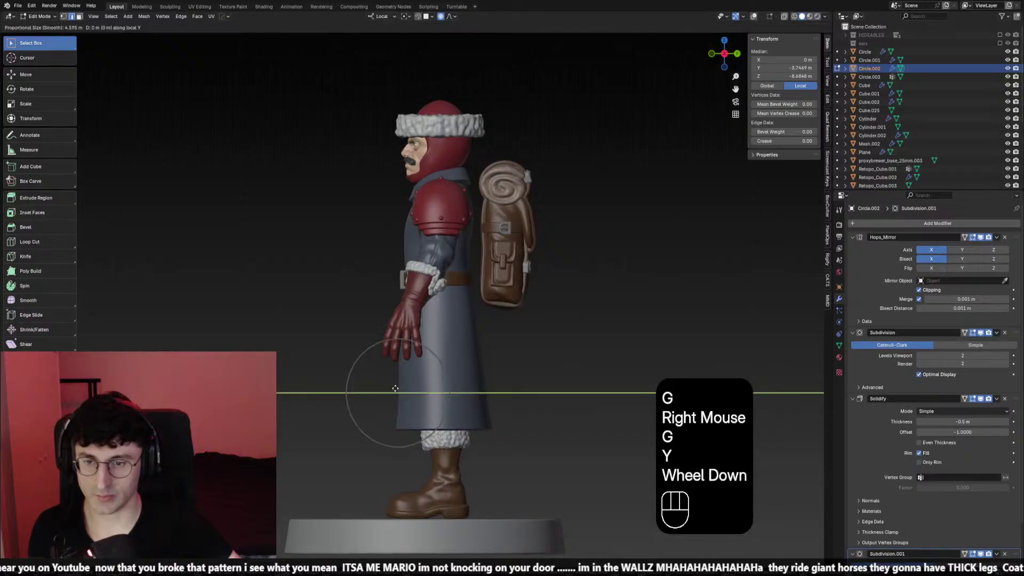
{"action": "right_click", "coordinate": [393, 388]}
{"action": "key", "text": "g"}
{"action": "key", "text": "y"}
{"action": "left_click", "coordinate": [394, 403]}
Adjust the skirt's front hem edge along Y with proportional editing
{"action": "double_click", "coordinate": [400, 427]}
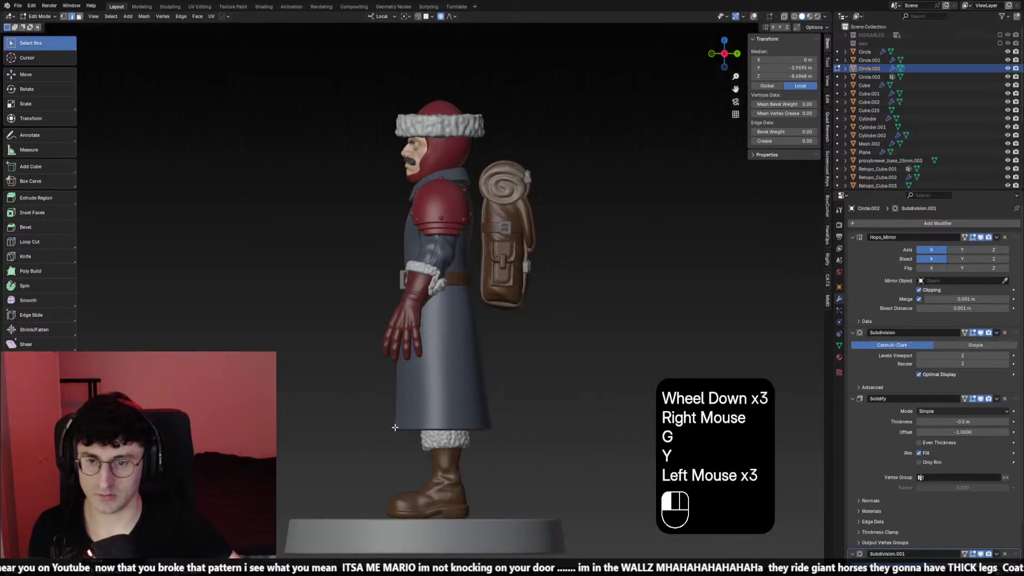
{"action": "key", "text": "g"}
{"action": "key", "text": "y"}
{"action": "left_click", "coordinate": [396, 427]}
Adjust the skirt's rear hem edge along Y in side view with proportional editing
{"action": "left_click", "coordinate": [459, 424]}
{"action": "scroll", "coordinate": [486, 430], "scroll_direction": "down", "scroll_amount": 2}
{"action": "middle_click_drag", "start_coordinate": [486, 429], "coordinate": [580, 345]}
{"action": "scroll", "coordinate": [633, 448], "scroll_direction": "up", "scroll_amount": 2}
{"action": "scroll", "coordinate": [580, 347], "scroll_direction": "down", "scroll_amount": 1}
{"action": "key", "text": "KP_1"}
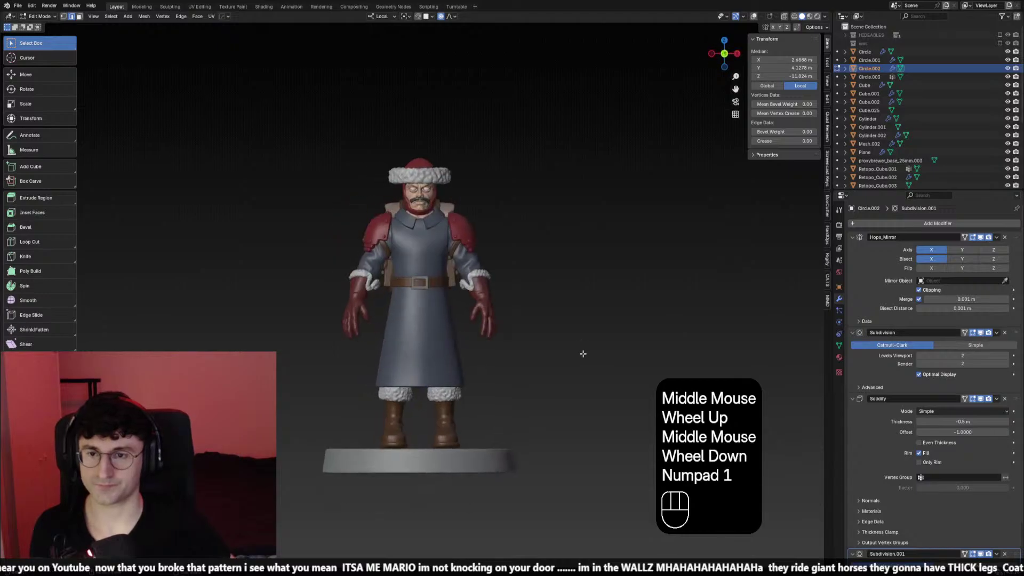
{"action": "key", "text": "KP_3"}
{"action": "left_click", "coordinate": [470, 387]}
{"action": "key", "text": "g"}
{"action": "key", "text": "y"}
{"action": "right_click", "coordinate": [471, 388]}
{"action": "key", "text": "g"}
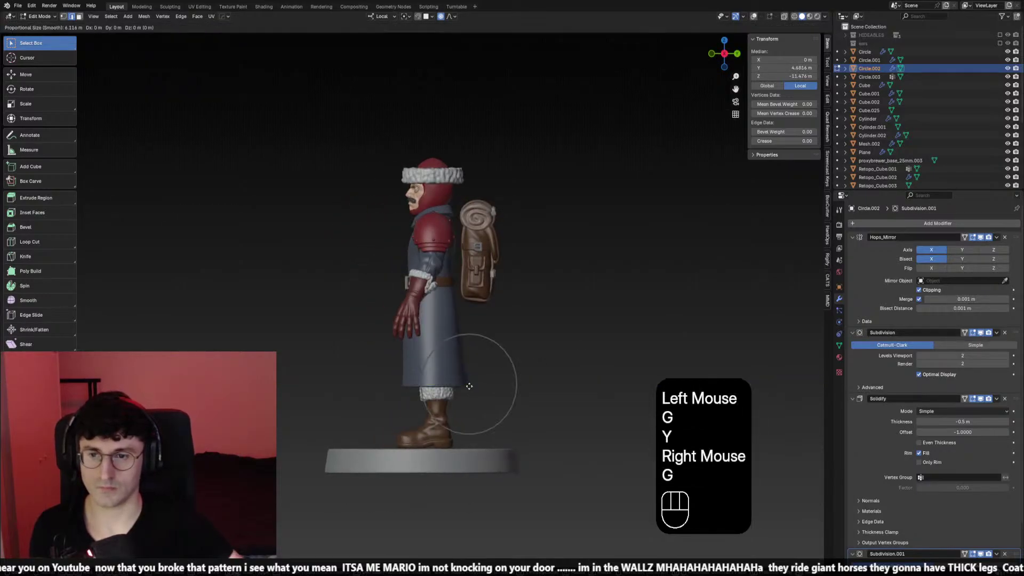
{"action": "key", "text": "y"}
{"action": "left_click", "coordinate": [474, 379], "text": "shift"}
Return the skirt to Object Mode, deselect it and save the file from the front view
{"action": "middle_click_drag", "start_coordinate": [482, 359], "coordinate": [587, 392]}
{"action": "key", "text": "KP_1"}
{"action": "key", "text": "Tab"}
{"action": "left_click", "coordinate": [552, 318]}
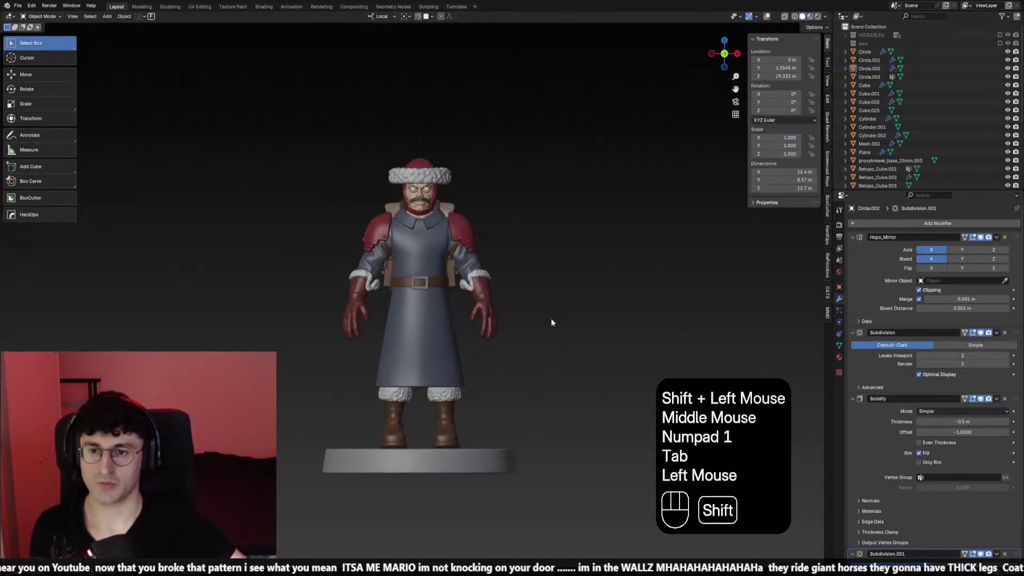
{"action": "middle_click_drag", "start_coordinate": [551, 318], "coordinate": [547, 378], "text": "shift"}
{"action": "scroll", "coordinate": [546, 377], "scroll_direction": "up", "scroll_amount": 2}
{"action": "key", "text": "ctrl+s"}
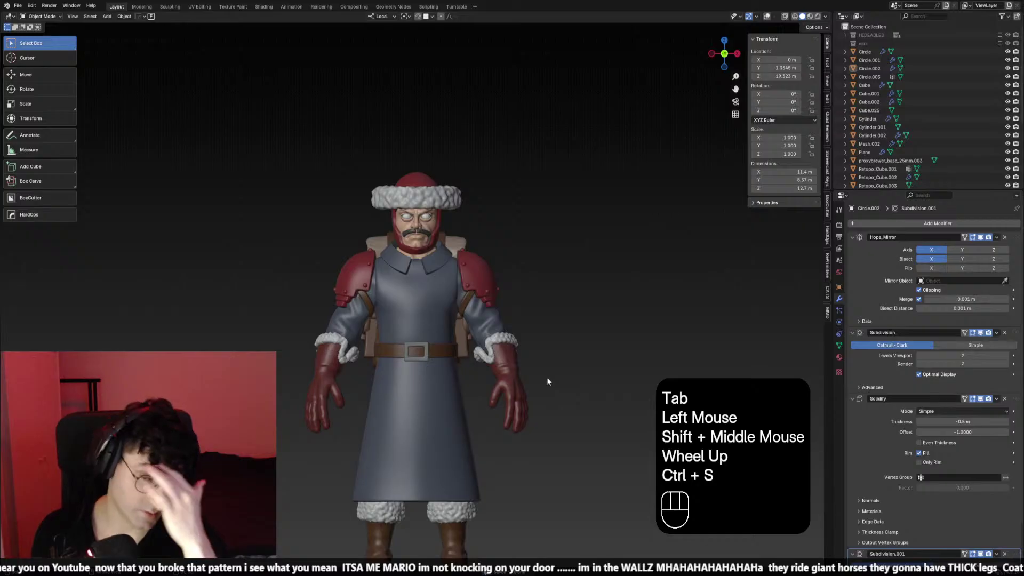
Examine the coat's silhouette on the full figure from the front, the side and raised angles
{"action": "scroll", "coordinate": [546, 284], "scroll_direction": "down", "scroll_amount": 2}
{"action": "middle_click_drag", "start_coordinate": [546, 376], "coordinate": [545, 267], "text": "shift"}
{"action": "scroll", "coordinate": [526, 336], "scroll_direction": "down", "scroll_amount": 1}
{"action": "key", "text": "KP_1"}
{"action": "key", "text": "KP_3"}
{"action": "key", "text": "KP_1"}
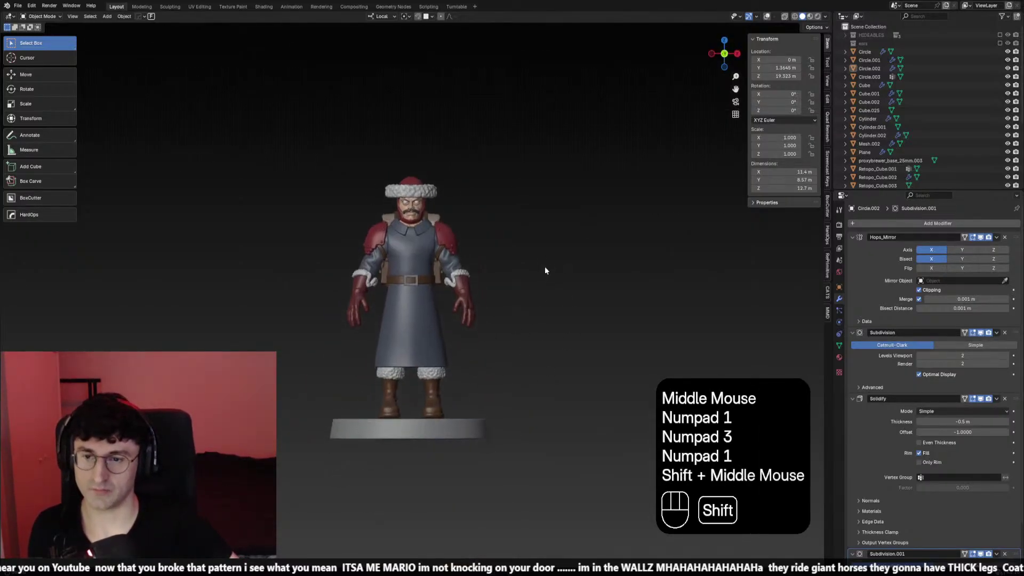
{"action": "scroll", "coordinate": [404, 376], "scroll_direction": "up", "scroll_amount": 3}
{"action": "middle_click_drag", "start_coordinate": [404, 376], "coordinate": [481, 387], "text": "shift"}
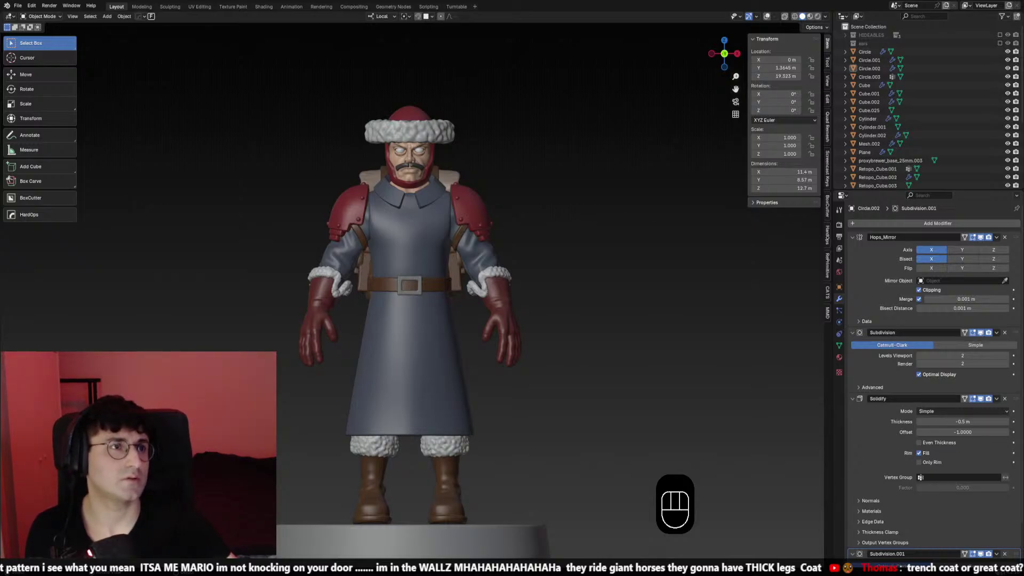
{"action": "middle_click_drag", "start_coordinate": [406, 229], "coordinate": [408, 257]}
{"action": "scroll", "coordinate": [422, 280], "scroll_direction": "down", "scroll_amount": 2}
{"action": "scroll", "coordinate": [519, 270], "scroll_direction": "up", "scroll_amount": 2}
{"action": "key", "text": "KP_1"}
{"action": "key", "text": "KP_3"}
{"action": "key", "text": "KP_1"}
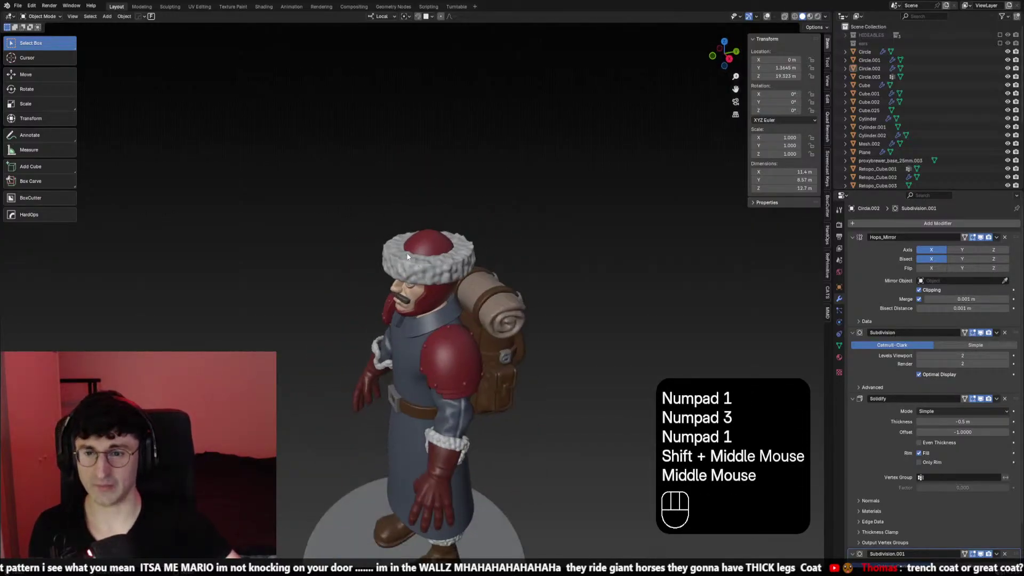
{"action": "scroll", "coordinate": [415, 234], "scroll_direction": "down", "scroll_amount": 1}
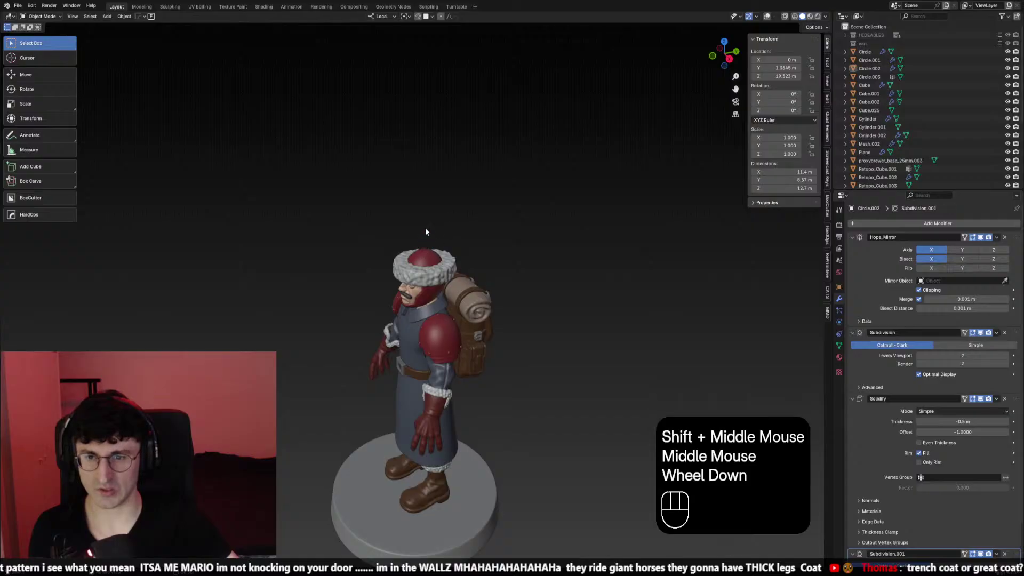
{"action": "middle_click_drag", "start_coordinate": [432, 246], "coordinate": [485, 212]}
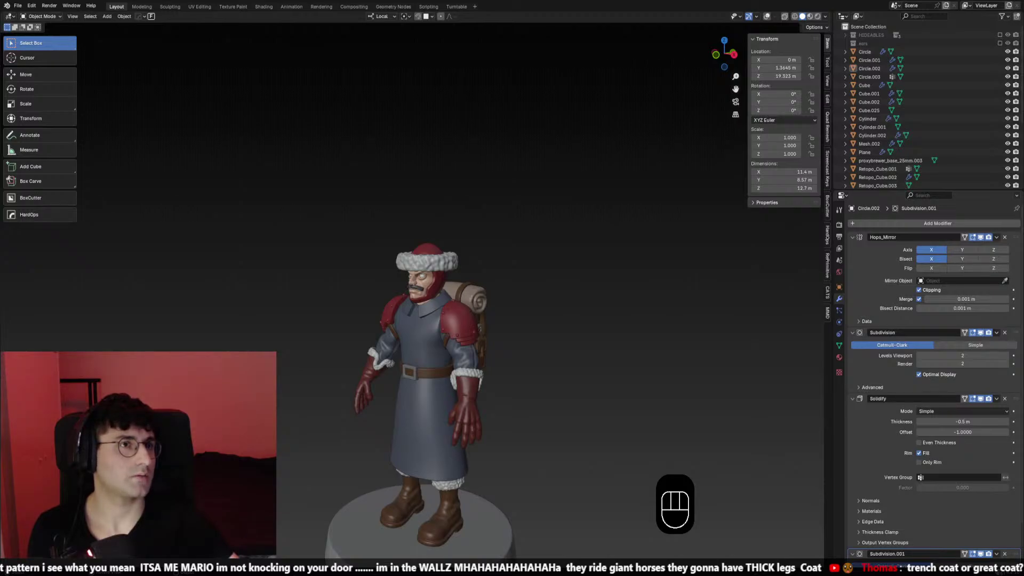
Compare the figure's front and side profiles once more and save the file
{"action": "mouse_move", "coordinate": [549, 307]}
{"action": "middle_mouse_down"}
{"action": "mouse_move", "coordinate": [578, 306]}
{"action": "mouse_move", "coordinate": [549, 231]}
{"action": "mouse_move", "coordinate": [615, 245]}
{"action": "mouse_move", "coordinate": [538, 299]}
{"action": "middle_mouse_up"}
{"action": "key", "text": "KP_1"}
{"action": "key", "text": "KP_3"}
{"action": "key", "text": "KP_1"}
{"action": "scroll", "coordinate": [579, 309], "scroll_direction": "down", "scroll_amount": 1}
{"action": "middle_click_drag", "start_coordinate": [538, 299], "coordinate": [516, 327], "text": "shift"}
{"action": "key", "text": "KP_1"}
{"action": "key", "text": "KP_3"}
{"action": "key", "text": "KP_1"}
{"action": "scroll", "coordinate": [504, 307], "scroll_direction": "up", "scroll_amount": 1}
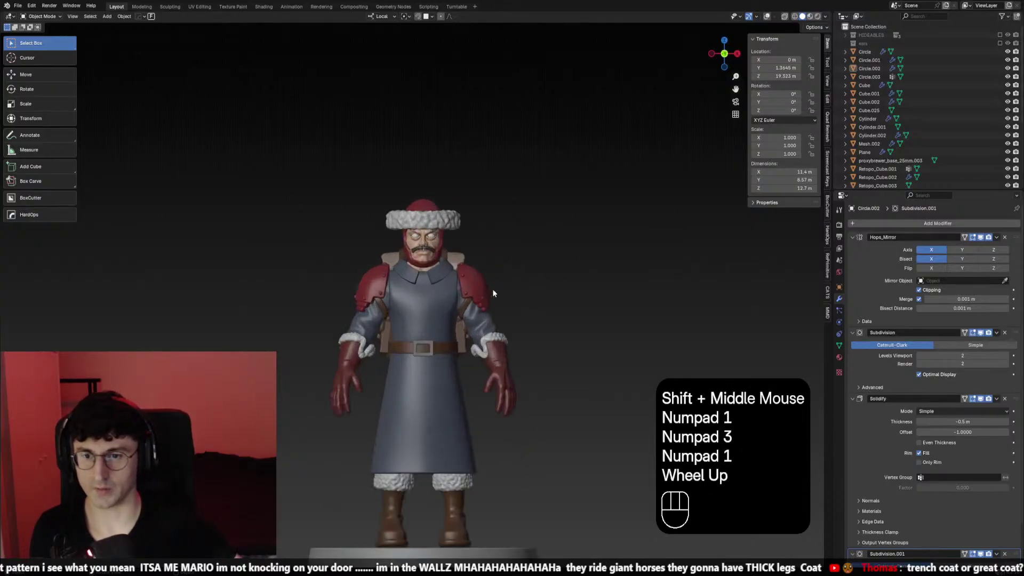
{"action": "middle_click_drag", "start_coordinate": [492, 289], "coordinate": [475, 382], "text": "shift"}
{"action": "key", "text": "ctrl+s"}
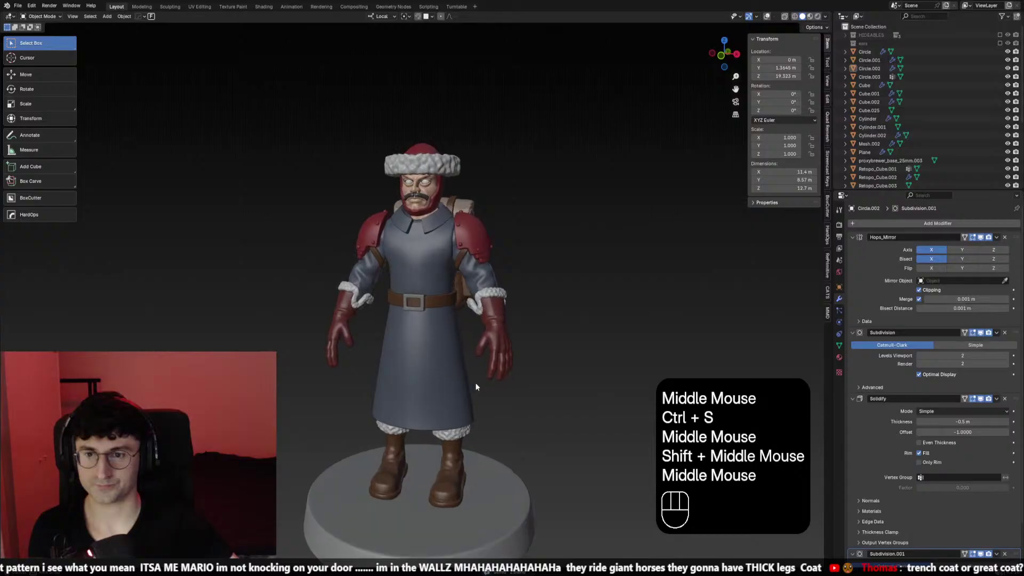
Try to link the belt's brown material to the gloves
{"action": "scroll", "coordinate": [469, 363], "scroll_direction": "down", "scroll_amount": 1}
{"action": "scroll", "coordinate": [448, 320], "scroll_direction": "up", "scroll_amount": 3}
{"action": "middle_click_drag", "start_coordinate": [496, 327], "coordinate": [534, 344]}
{"action": "left_click", "coordinate": [535, 343]}
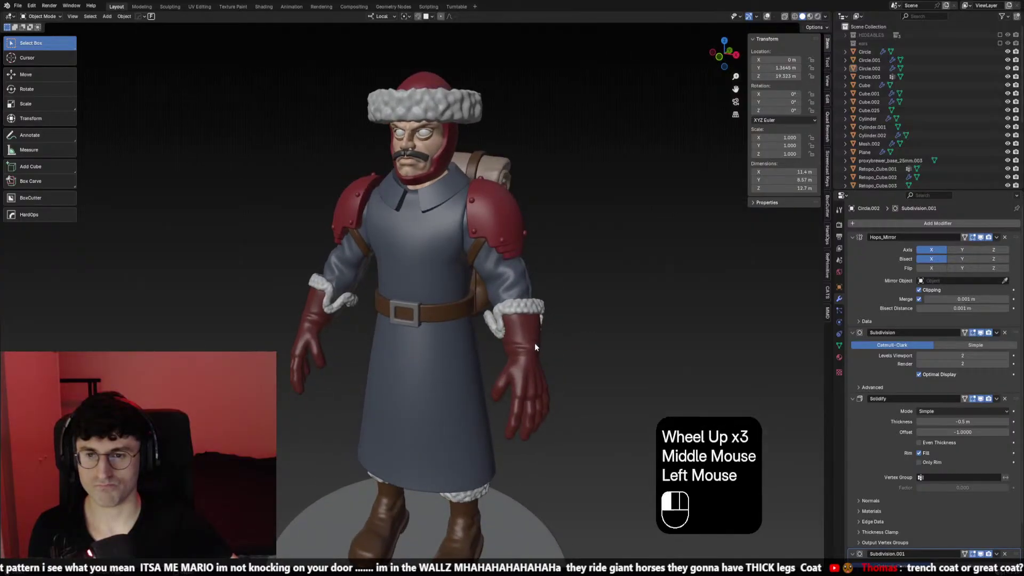
{"action": "left_click", "coordinate": [458, 317], "text": "shift"}
{"action": "key", "text": "ctrl+l"}
{"action": "scroll", "coordinate": [464, 317], "scroll_direction": "down", "scroll_amount": 3}
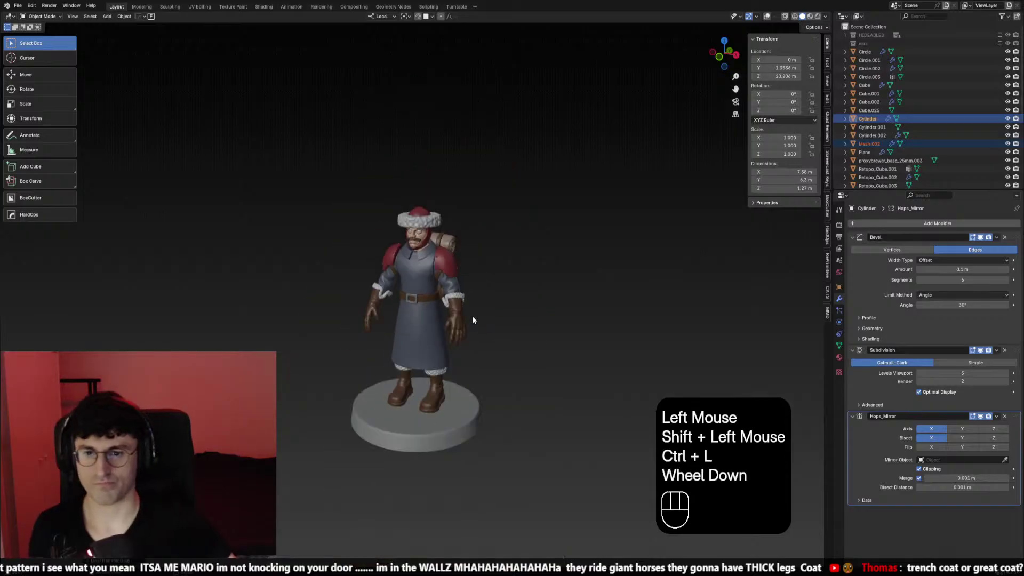
{"action": "middle_click_drag", "start_coordinate": [472, 315], "coordinate": [494, 317]}
{"action": "scroll", "coordinate": [505, 315], "scroll_direction": "up", "scroll_amount": 2}
{"action": "key", "text": "ctrl+z"}
Link the gloves' red material to the belt
{"action": "scroll", "coordinate": [511, 317], "scroll_direction": "up", "scroll_amount": 1}
{"action": "scroll", "coordinate": [530, 303], "scroll_direction": "down", "scroll_amount": 1}
{"action": "scroll", "coordinate": [581, 318], "scroll_direction": "up", "scroll_amount": 1}
{"action": "left_click", "coordinate": [454, 306]}
{"action": "left_click", "coordinate": [537, 323], "text": "shift"}
{"action": "key", "text": "ctrl+l"}
{"action": "left_click", "coordinate": [536, 322]}
Link the gloves' red material to the backpack's shoulder straps
{"action": "scroll", "coordinate": [536, 322], "scroll_direction": "down", "scroll_amount": 1}
{"action": "scroll", "coordinate": [491, 288], "scroll_direction": "up", "scroll_amount": 1}
{"action": "left_click", "coordinate": [483, 245]}
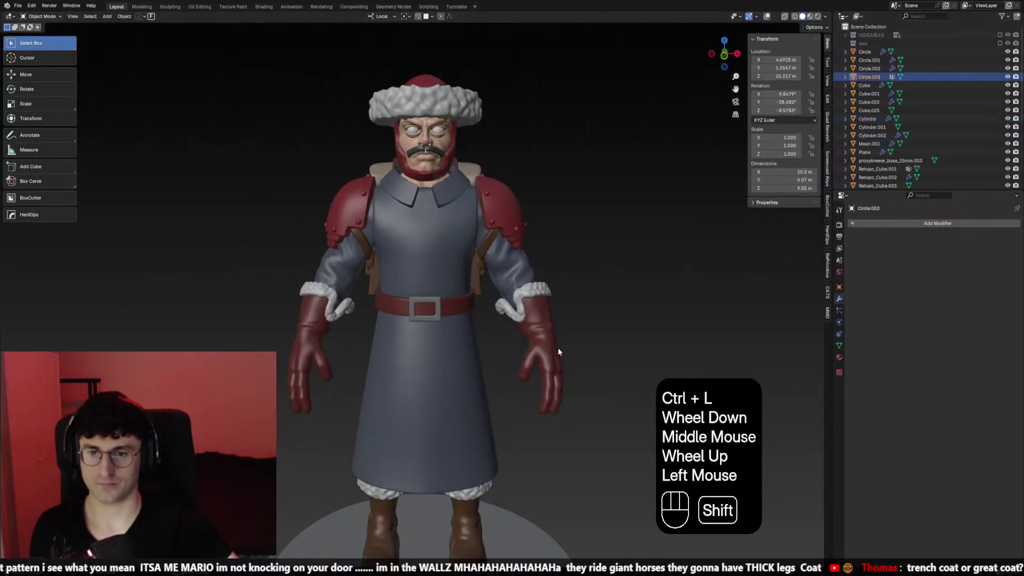
{"action": "left_click", "coordinate": [547, 338], "text": "shift"}
{"action": "key", "text": "ctrl+l"}
{"action": "scroll", "coordinate": [549, 335], "scroll_direction": "down", "scroll_amount": 2}
{"action": "left_click", "coordinate": [552, 331]}
Link the gloves' red material to the boots
{"action": "middle_click_drag", "start_coordinate": [551, 331], "coordinate": [511, 355]}
{"action": "left_click", "coordinate": [468, 376]}
{"action": "left_click", "coordinate": [472, 316], "text": "shift"}
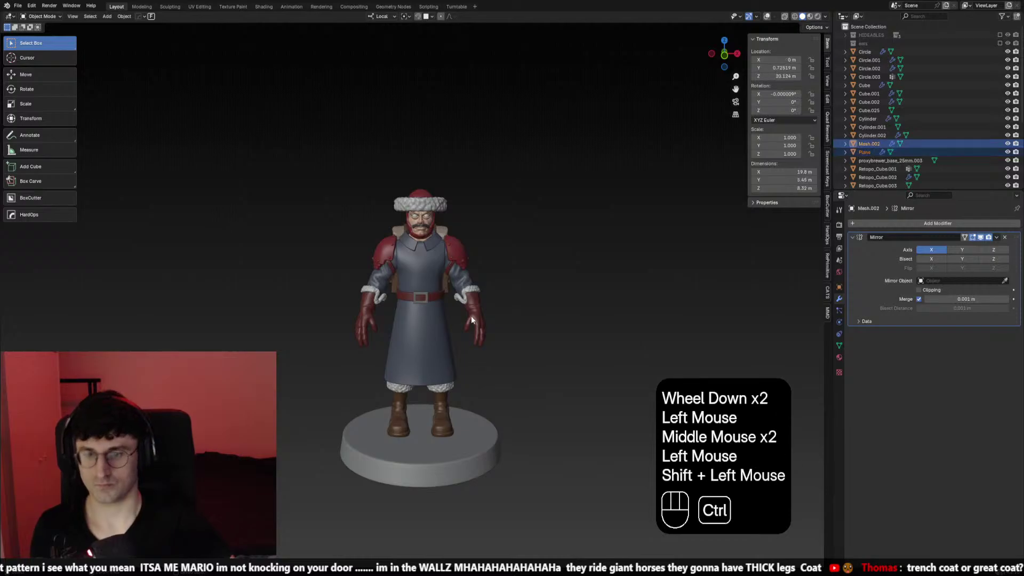
{"action": "key", "text": "ctrl+l"}
{"action": "left_click", "coordinate": [471, 316]}
{"action": "middle_click_drag", "start_coordinate": [443, 316], "coordinate": [449, 398]}
{"action": "left_click", "coordinate": [439, 431]}
{"action": "left_click", "coordinate": [449, 399], "text": "shift"}
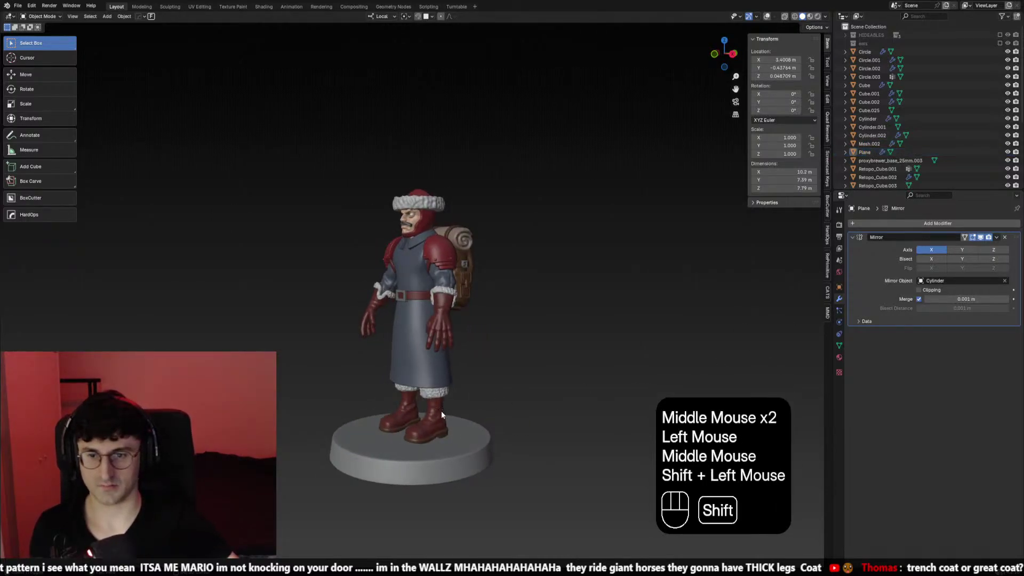
{"action": "key", "text": "ctrl+l"}
{"action": "left_click", "coordinate": [440, 411]}
{"action": "middle_click_drag", "start_coordinate": [498, 413], "coordinate": [441, 421]}
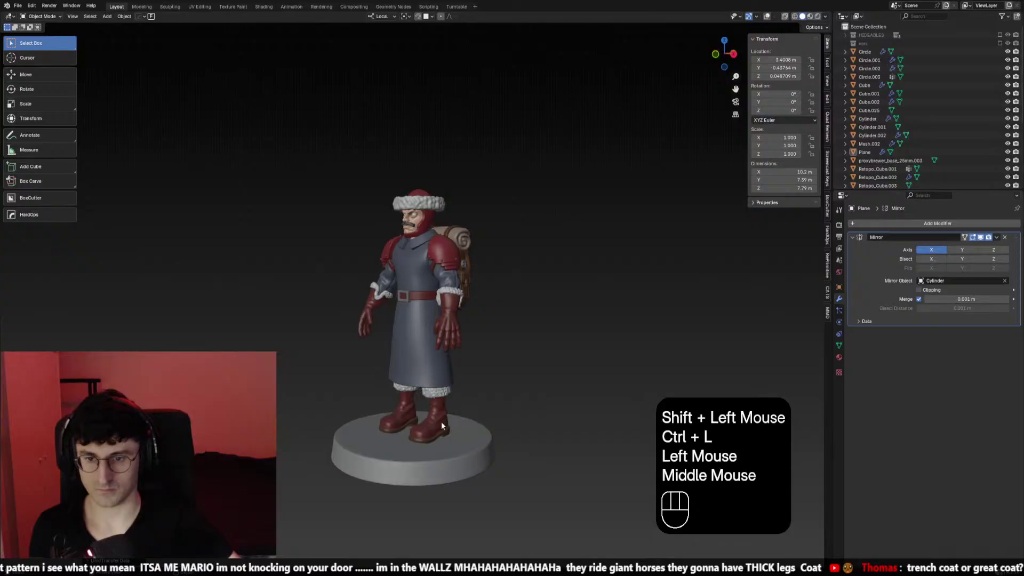
Remove the brown.017 material slot from the boots and deselect them
{"action": "left_click", "coordinate": [864, 152]}
{"action": "left_click", "coordinate": [869, 299]}
{"action": "left_click", "coordinate": [839, 358]}
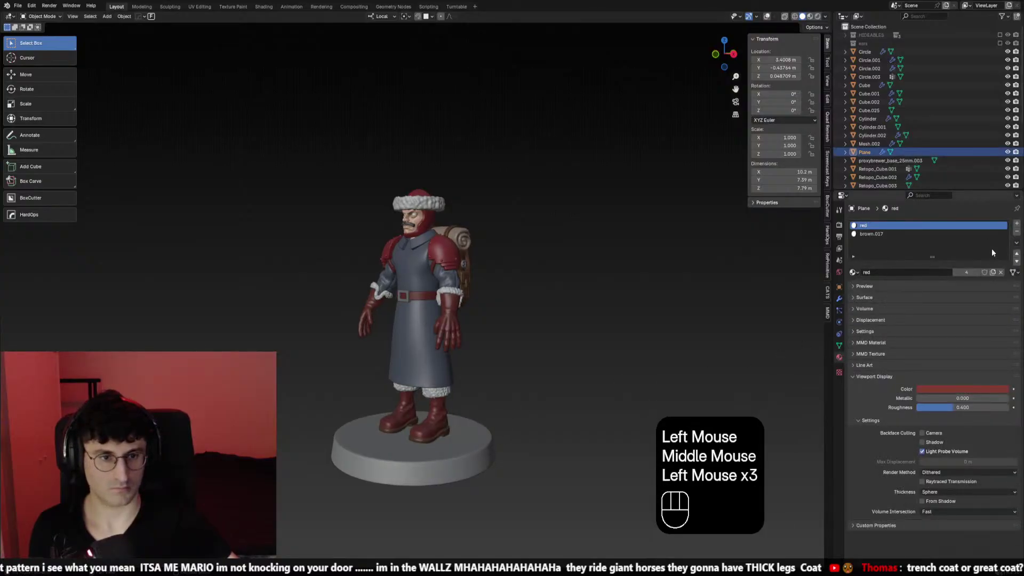
{"action": "left_click", "coordinate": [907, 233]}
{"action": "left_click", "coordinate": [1016, 232]}
{"action": "middle_click_drag", "start_coordinate": [506, 368], "coordinate": [506, 414]}
{"action": "left_click", "coordinate": [522, 367]}
Assign the existing brown.003 material to the belt
{"action": "scroll", "coordinate": [555, 379], "scroll_direction": "up", "scroll_amount": 2}
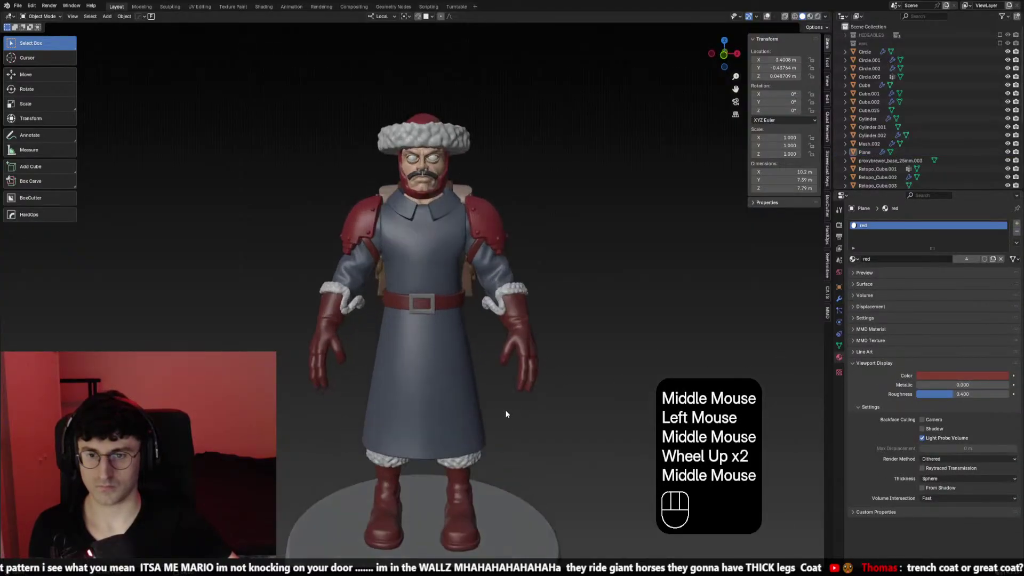
{"action": "left_click", "coordinate": [446, 308]}
{"action": "left_click", "coordinate": [854, 258]}
{"action": "type", "text": "bro"}
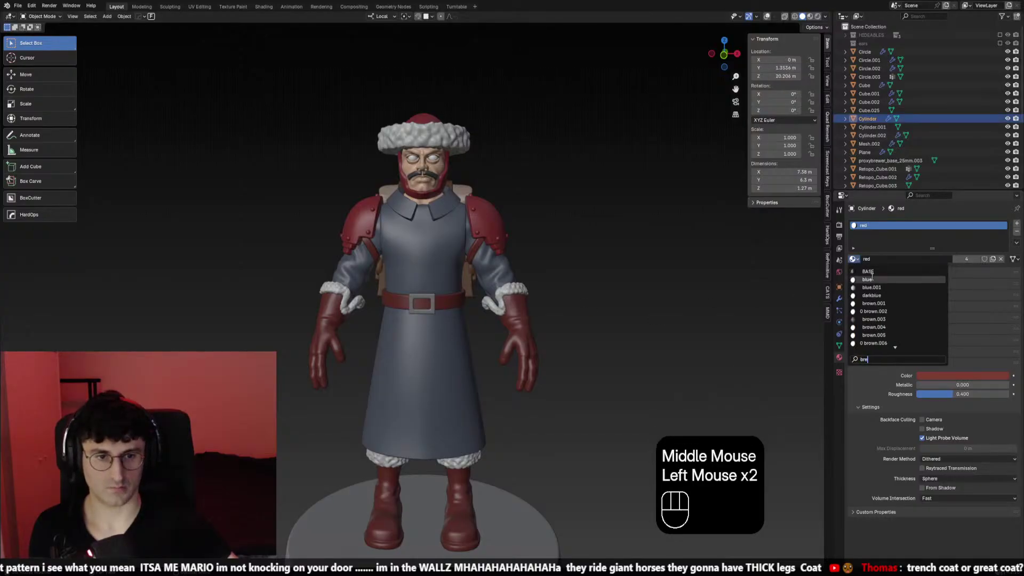
{"action": "left_click", "coordinate": [874, 319]}
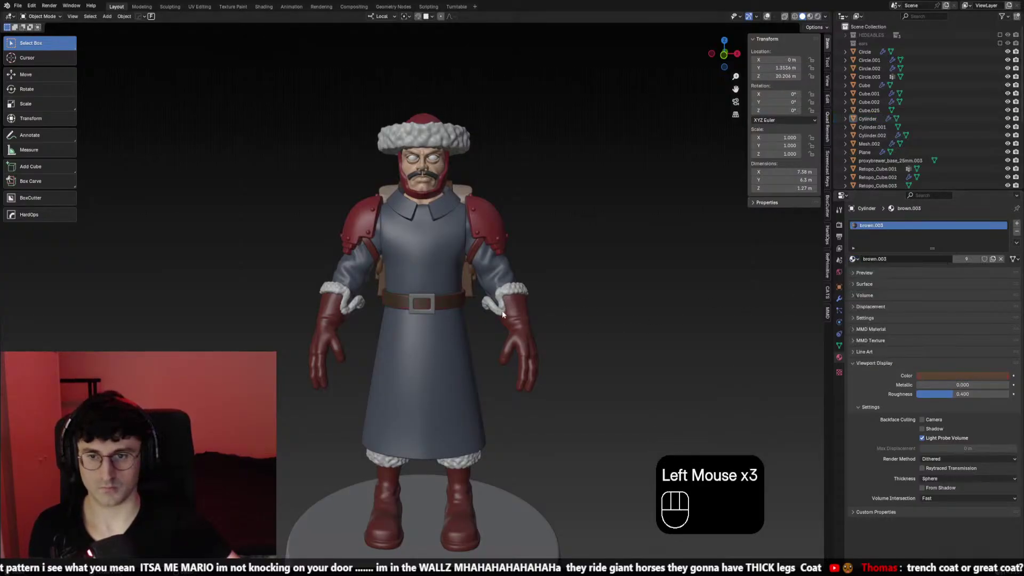
Assign the existing brown.001 material to the belt and deselect it
{"action": "middle_click_drag", "start_coordinate": [502, 315], "coordinate": [494, 299]}
{"action": "left_click", "coordinate": [452, 297]}
{"action": "left_click", "coordinate": [853, 260]}
{"action": "type", "text": "brow"}
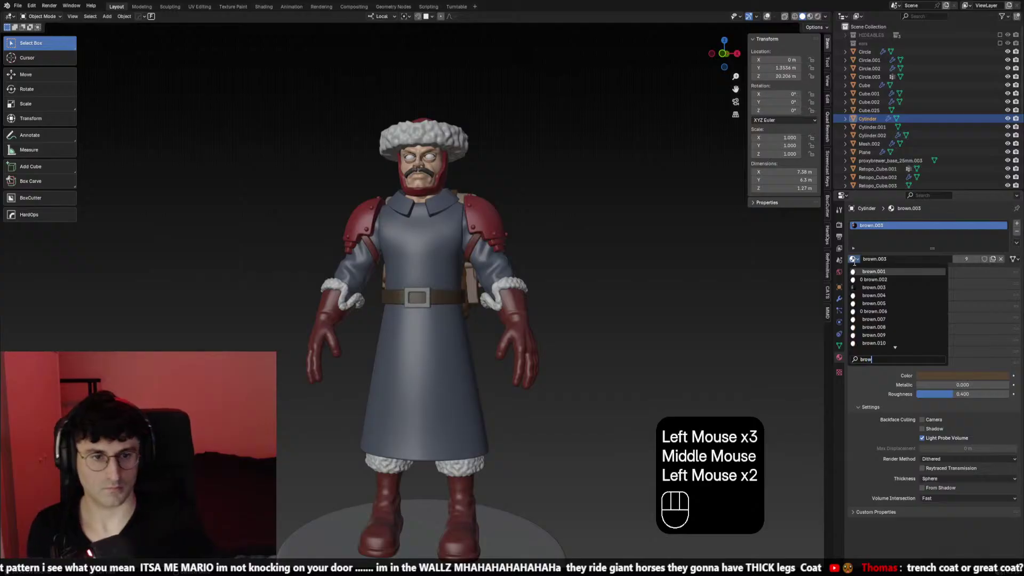
{"action": "type", "text": "n"}
{"action": "left_click", "coordinate": [873, 272]}
{"action": "left_click", "coordinate": [603, 287]}
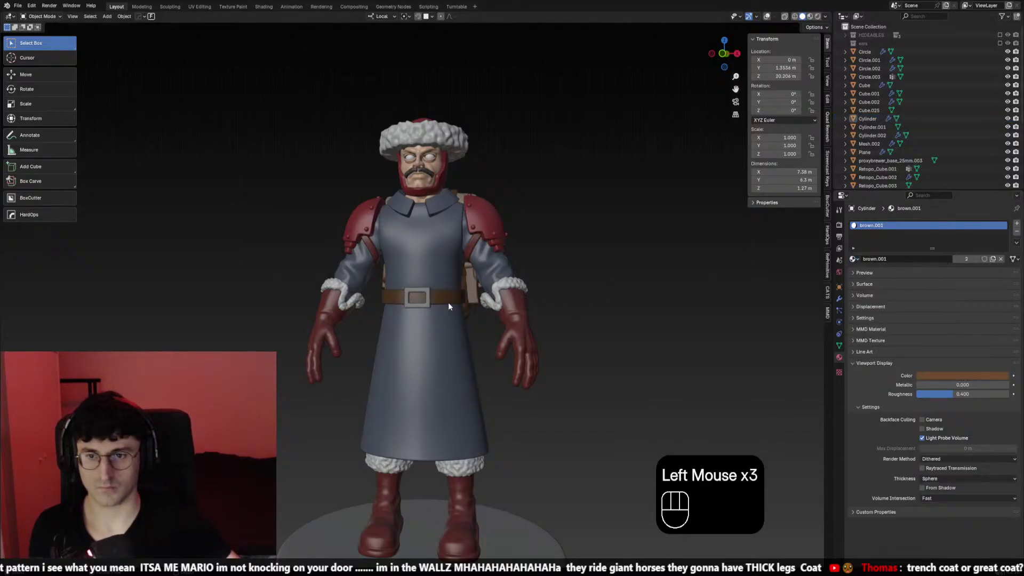
Link the belt's brown.001 material to the boots and save the file
{"action": "left_click", "coordinate": [448, 302]}
{"action": "left_click", "coordinate": [466, 491]}
{"action": "left_click", "coordinate": [449, 293], "text": "shift"}
{"action": "key", "text": "ctrl+l"}
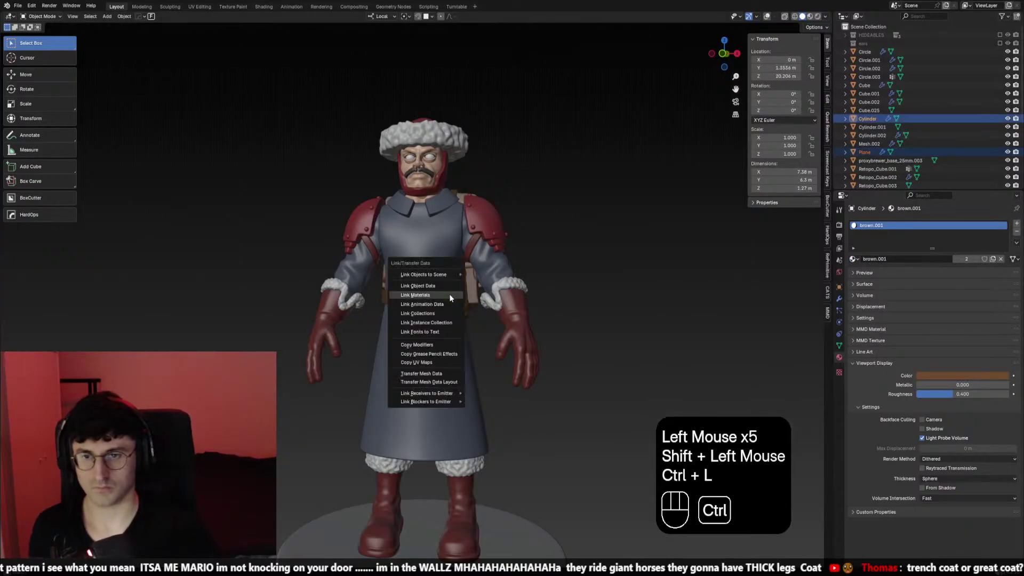
{"action": "left_click", "coordinate": [449, 295]}
{"action": "key", "text": "KP_4"}
{"action": "key", "text": "KP_1"}
{"action": "key", "text": "KP_1"}
{"action": "key", "text": "KP_3"}
{"action": "key", "text": "KP_1"}
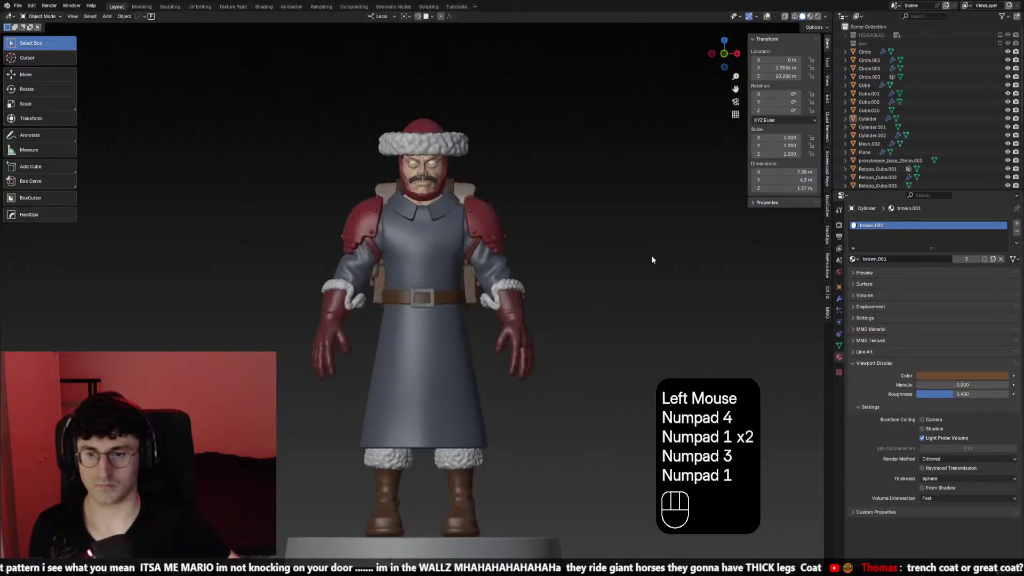
{"action": "middle_click_drag", "start_coordinate": [651, 255], "coordinate": [562, 259]}
{"action": "key", "text": "ctrl+s"}
Link the belt's brown.001 material to the straps under the shoulder armour, deselect everything and save the file
{"action": "scroll", "coordinate": [554, 278], "scroll_direction": "down", "scroll_amount": 1}
{"action": "scroll", "coordinate": [512, 262], "scroll_direction": "down", "scroll_amount": 1}
{"action": "scroll", "coordinate": [474, 266], "scroll_direction": "up", "scroll_amount": 2}
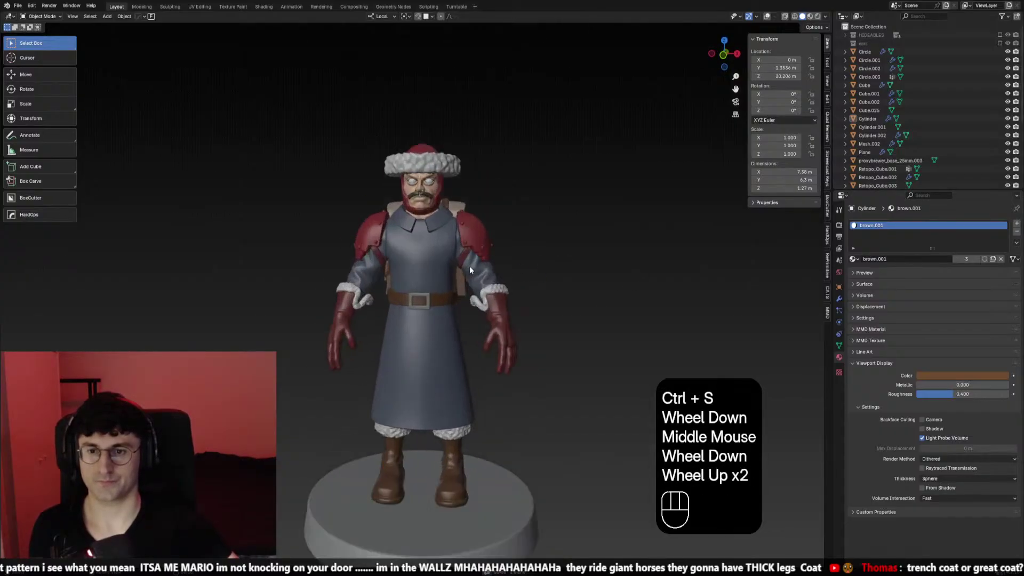
{"action": "left_click", "coordinate": [449, 287], "text": "shift"}
{"action": "left_click", "coordinate": [444, 298], "text": "shift"}
{"action": "key", "text": "ctrl+l"}
{"action": "left_click", "coordinate": [444, 298]}
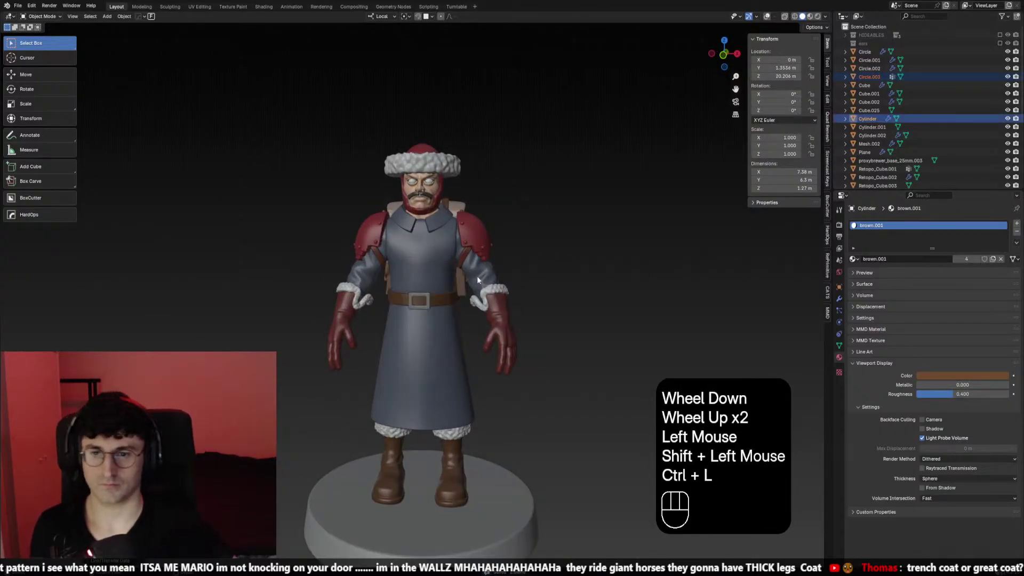
{"action": "left_click", "coordinate": [576, 243]}
{"action": "middle_click_drag", "start_coordinate": [565, 246], "coordinate": [479, 240]}
{"action": "key", "text": "ctrl+s"}
Examine the recoloured figure from the front, the side and an angle, saving the file along the way
{"action": "scroll", "coordinate": [506, 255], "scroll_direction": "down", "scroll_amount": 1}
{"action": "key", "text": "KP_1"}
{"action": "key", "text": "KP_3"}
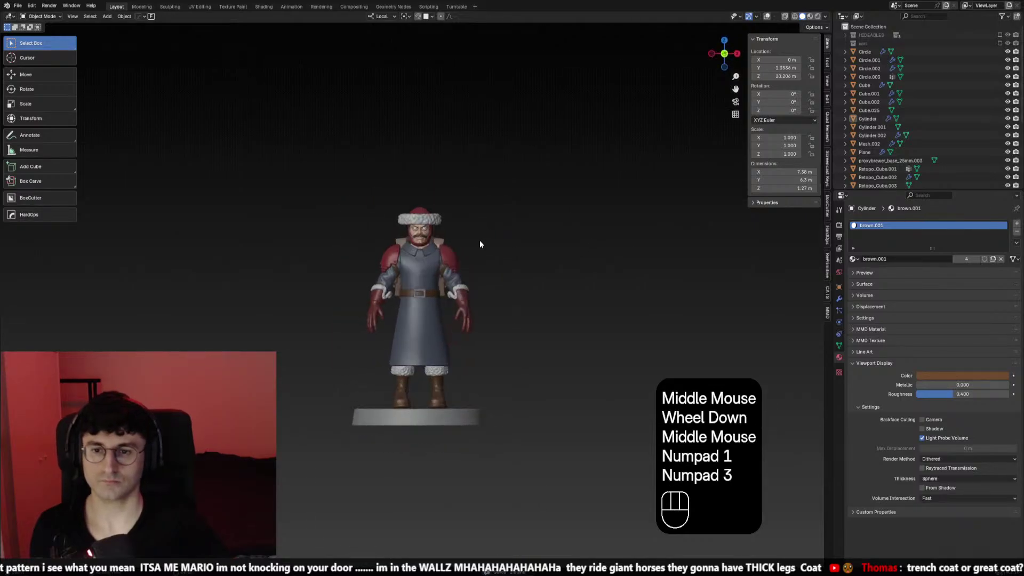
{"action": "key", "text": "KP_1"}
{"action": "key", "text": "ctrl+s"}
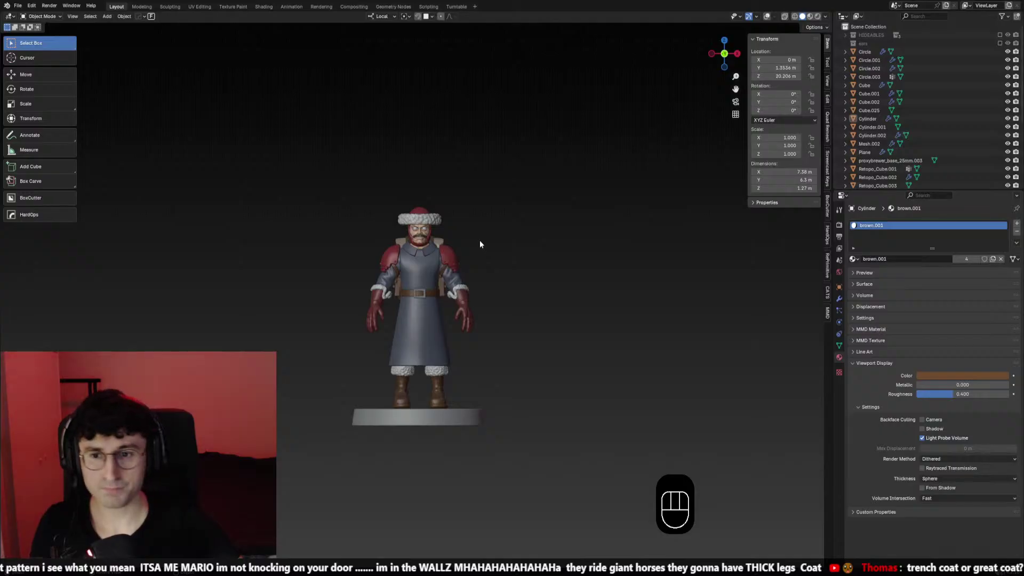
{"action": "scroll", "coordinate": [479, 240], "scroll_direction": "up", "scroll_amount": 2}
{"action": "middle_click_drag", "start_coordinate": [463, 281], "coordinate": [415, 344], "text": "shift"}
{"action": "scroll", "coordinate": [466, 324], "scroll_direction": "down", "scroll_amount": 2}
{"action": "scroll", "coordinate": [412, 341], "scroll_direction": "up", "scroll_amount": 2}
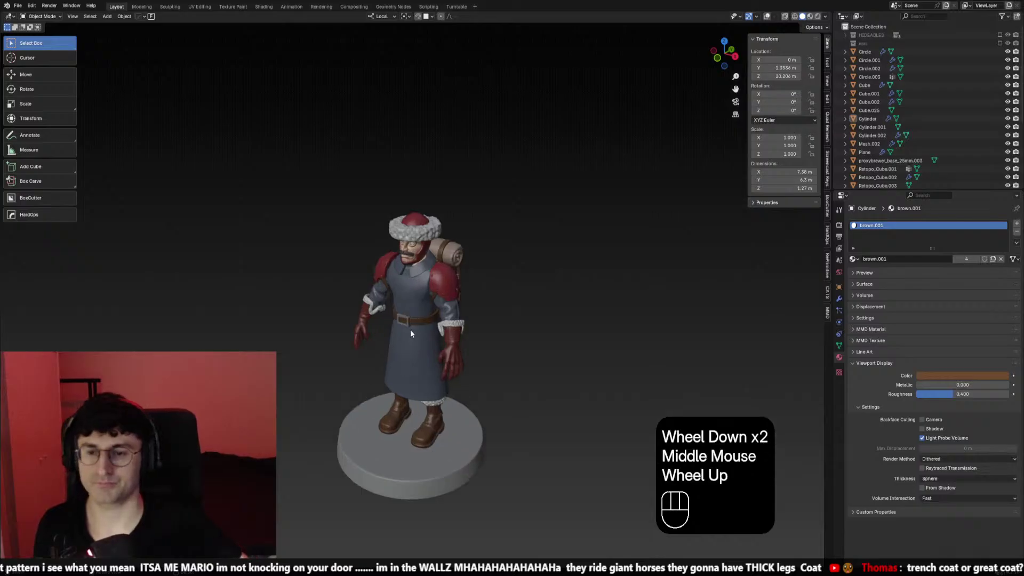
{"action": "key", "text": "KP_1"}
{"action": "key", "text": "KP_0"}
{"action": "key", "text": "KP_1"}
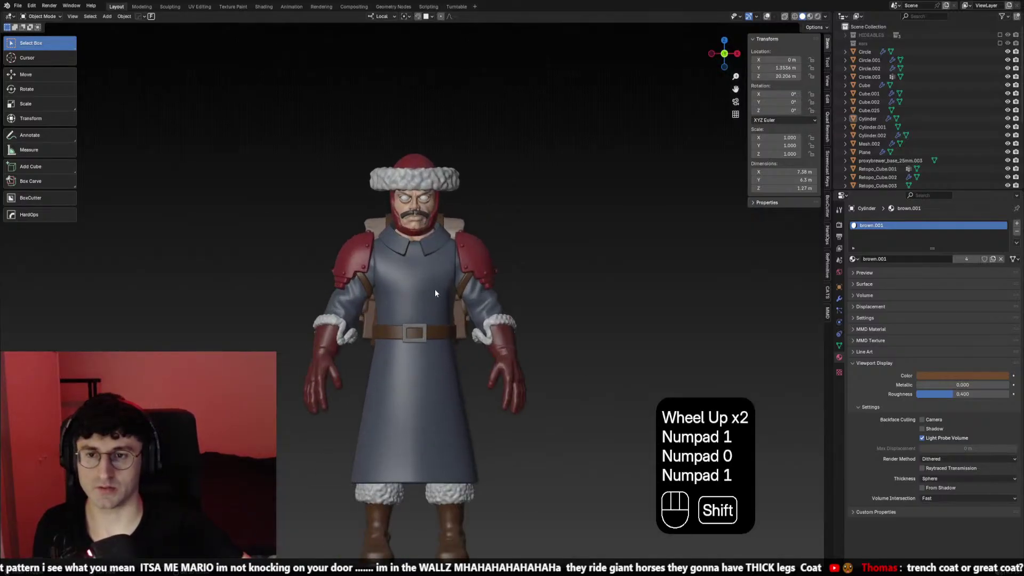
{"action": "middle_click_drag", "start_coordinate": [434, 289], "coordinate": [434, 224], "text": "shift"}
{"action": "scroll", "coordinate": [434, 224], "scroll_direction": "up", "scroll_amount": 1, "text": "shift"}
{"action": "key", "text": "ctrl+s"}
Turn the viewport overlays back on and select the coat's skirt
{"action": "left_click", "coordinate": [766, 16]}
{"action": "middle_click_drag", "start_coordinate": [547, 243], "coordinate": [570, 209], "text": "shift"}
{"action": "scroll", "coordinate": [570, 208], "scroll_direction": "down", "scroll_amount": 1, "text": "shift"}
{"action": "left_click", "coordinate": [443, 287]}
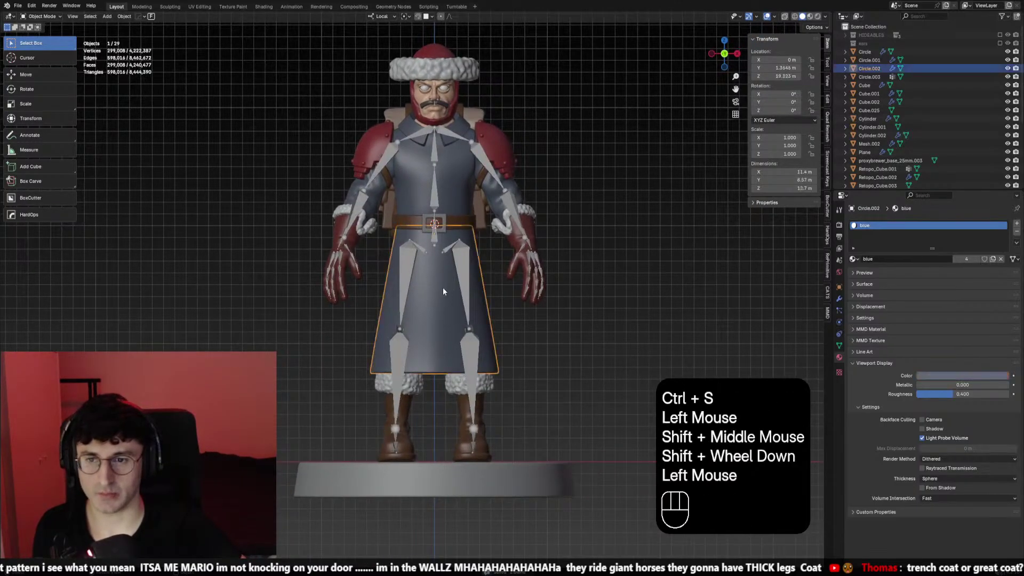
{"action": "key", "text": "Tab"}
{"action": "middle_click_drag", "start_coordinate": [442, 287], "coordinate": [446, 309], "text": "shift"}
{"action": "scroll", "coordinate": [446, 309], "scroll_direction": "up", "scroll_amount": 1, "text": "shift"}
{"action": "scroll", "coordinate": [446, 310], "scroll_direction": "down", "scroll_amount": 1}
{"action": "scroll", "coordinate": [447, 312], "scroll_direction": "up", "scroll_amount": 1}
{"action": "key", "text": "Tab"}
{"action": "key", "text": "g"}
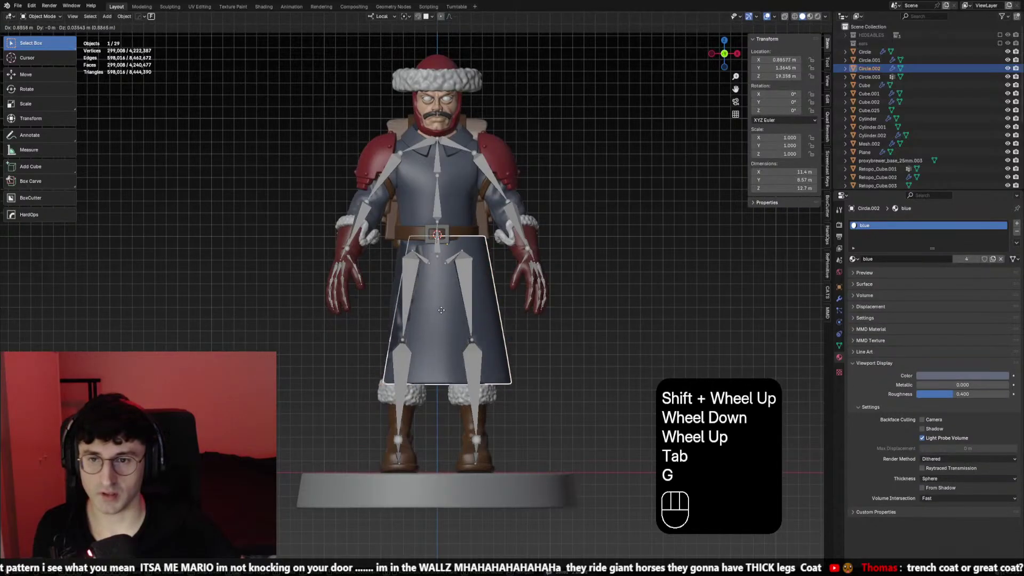
{"action": "right_click", "coordinate": [446, 305]}
Duplicate the coat's skirt in place and hide the copy
{"action": "key", "text": "shift+d"}
{"action": "right_click", "coordinate": [444, 298]}
{"action": "key", "text": "h"}
Try to split the skirt's front by deleting the vertices of a vertical edge loop over the figure's right leg
{"action": "left_click", "coordinate": [395, 247]}
{"action": "key", "text": "Tab"}
{"action": "middle_click_drag", "start_coordinate": [395, 247], "coordinate": [407, 292]}
{"action": "scroll", "coordinate": [419, 288], "scroll_direction": "up", "scroll_amount": 1}
{"action": "left_click", "coordinate": [418, 296]}
{"action": "key", "text": "2"}
{"action": "left_click", "coordinate": [419, 295]}
{"action": "left_click", "coordinate": [419, 296]}
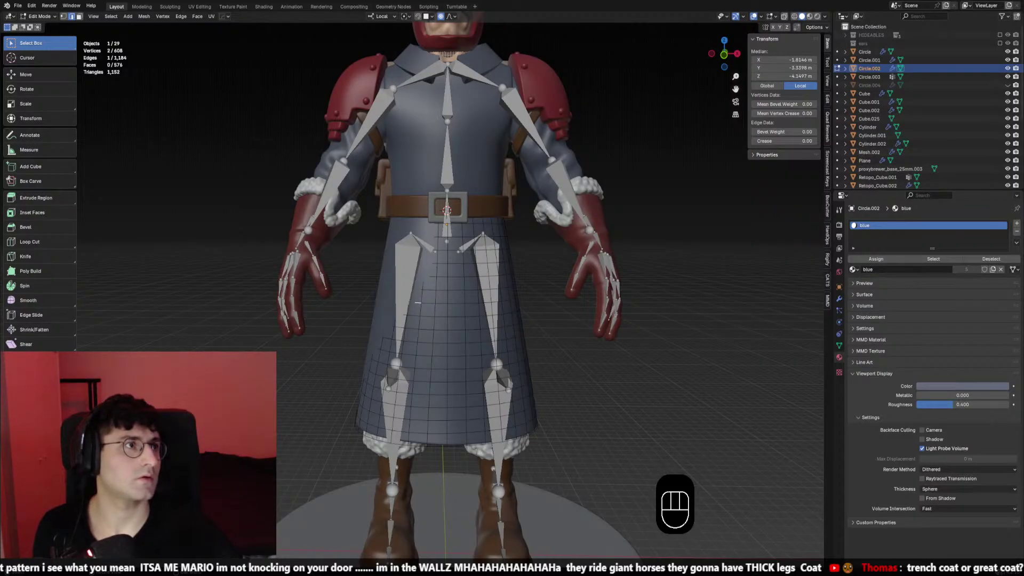
{"action": "scroll", "coordinate": [417, 302], "scroll_direction": "up", "scroll_amount": 1}
{"action": "double_click", "coordinate": [417, 302]}
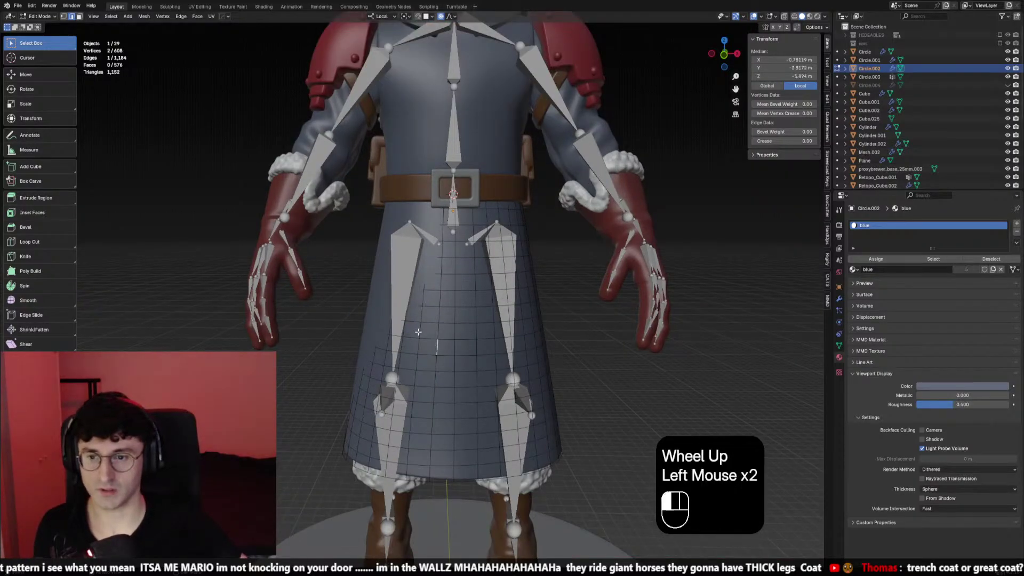
{"action": "left_click", "coordinate": [407, 334], "text": "alt"}
{"action": "left_click", "coordinate": [404, 332]}
{"action": "left_click", "coordinate": [401, 332], "text": "alt"}
{"action": "key", "text": "x"}
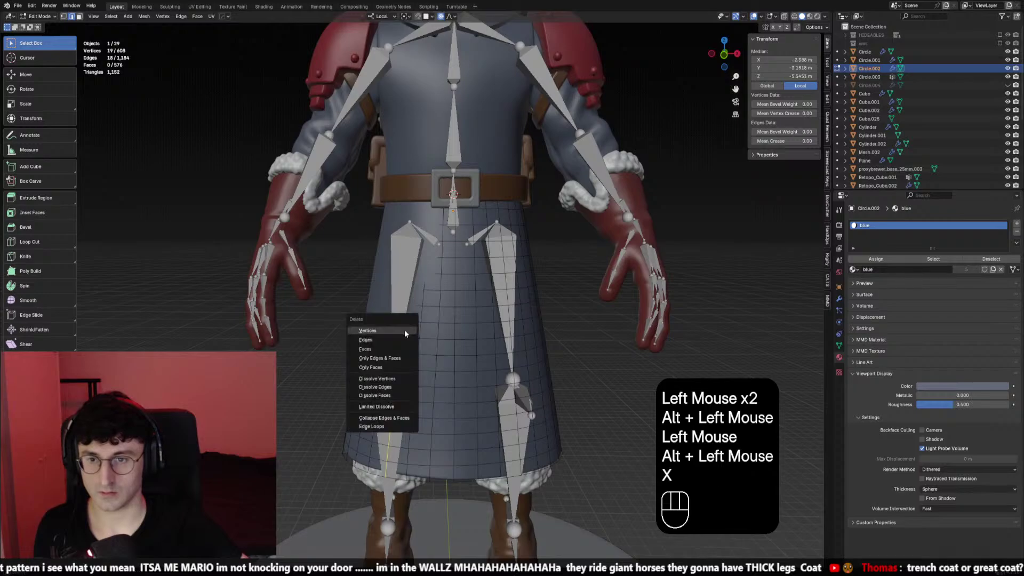
{"action": "left_click", "coordinate": [401, 331]}
Apply the skirt's Hops_Mirror modifier in Object Mode
{"action": "left_click", "coordinate": [390, 337]}
{"action": "middle_click_drag", "start_coordinate": [390, 337], "coordinate": [582, 328]}
{"action": "middle_click_drag", "start_coordinate": [392, 277], "coordinate": [378, 274]}
{"action": "left_click", "coordinate": [839, 299]}
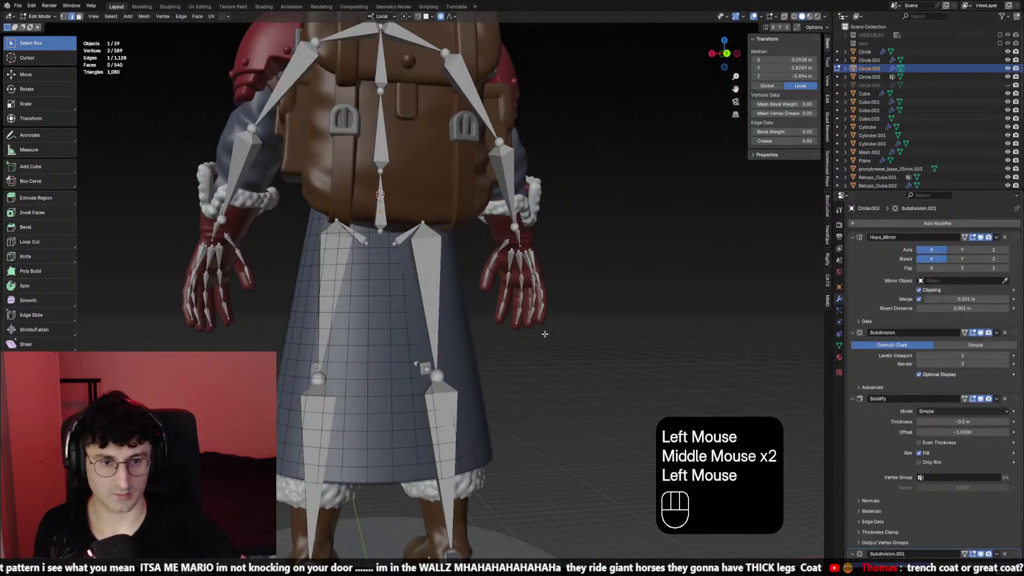
{"action": "key", "text": "Tab"}
{"action": "left_click", "coordinate": [996, 237]}
{"action": "left_click", "coordinate": [983, 247]}
Split the skirt's front by deleting the vertices of the vertical edge loop over the figure's right leg
{"action": "middle_click_drag", "start_coordinate": [480, 299], "coordinate": [405, 258]}
{"action": "key", "text": "Tab"}
{"action": "left_click", "coordinate": [408, 283]}
{"action": "left_click", "coordinate": [407, 285]}
{"action": "left_click", "coordinate": [408, 285], "text": "alt"}
{"action": "left_click", "coordinate": [408, 285]}
{"action": "left_click", "coordinate": [409, 285], "text": "alt"}
{"action": "key", "text": "x"}
{"action": "left_click", "coordinate": [405, 282]}
{"action": "left_click", "coordinate": [438, 272]}
Delete the vertices of a vertical edge loop on the skirt's back, and delete the detached panel on the figure's right side
{"action": "left_click", "coordinate": [403, 257]}
{"action": "left_click", "coordinate": [403, 257], "text": "alt"}
{"action": "key", "text": "x"}
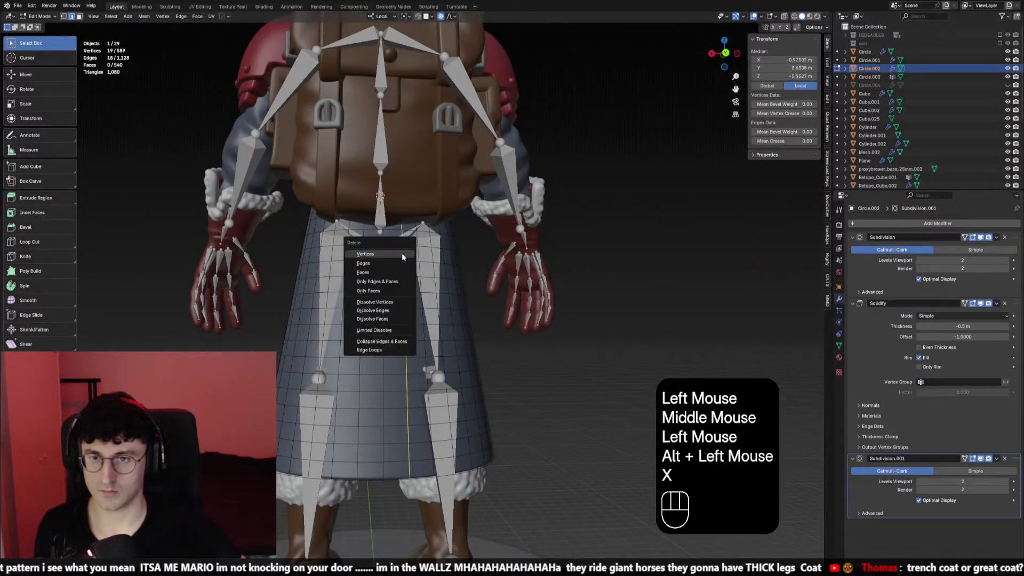
{"action": "left_click", "coordinate": [402, 257]}
{"action": "key", "text": "l"}
{"action": "key", "text": "x"}
{"action": "left_click", "coordinate": [421, 258]}
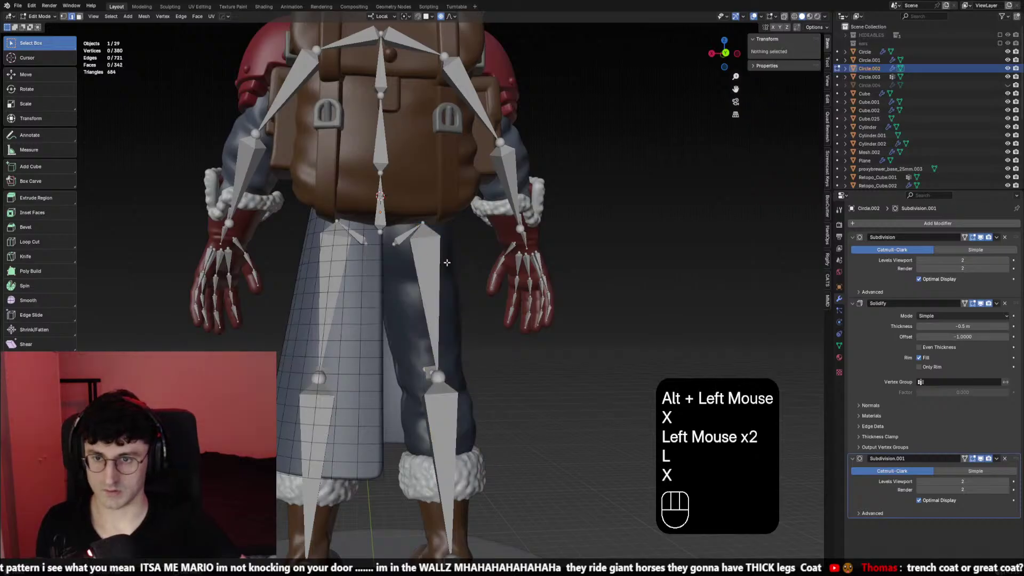
Try to lift the lower corner vertex of the skirt's front edge with proportional editing
{"action": "middle_click_drag", "start_coordinate": [421, 259], "coordinate": [342, 267]}
{"action": "key", "text": "KP_1"}
{"action": "key", "text": "1"}
{"action": "left_click", "coordinate": [400, 449]}
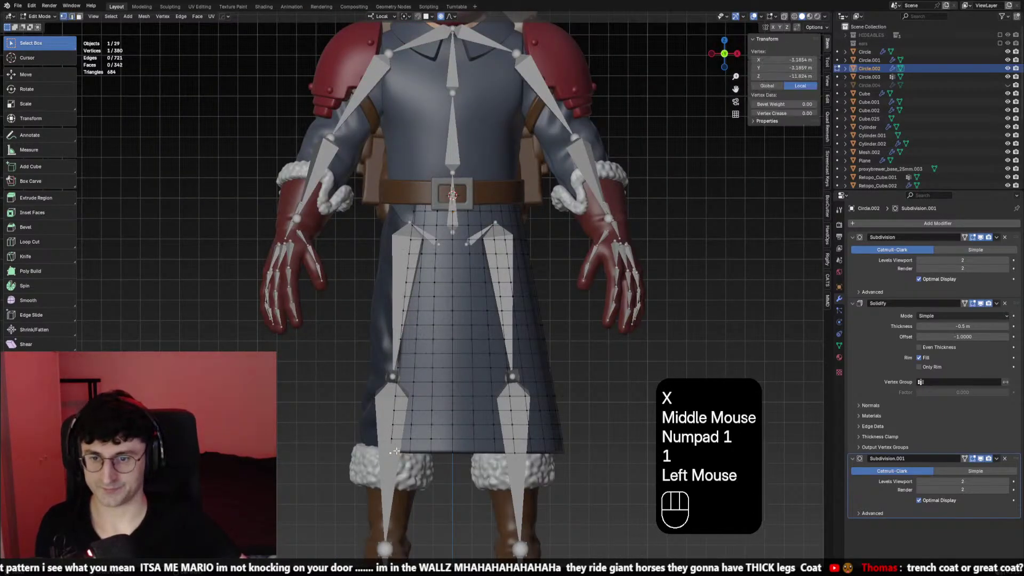
{"action": "key", "text": "g"}
{"action": "middle_click_drag", "start_coordinate": [400, 450], "coordinate": [560, 410]}
{"action": "right_click", "coordinate": [480, 427]}
{"action": "key", "text": "g"}
{"action": "right_click", "coordinate": [584, 402]}
{"action": "key", "text": "g"}
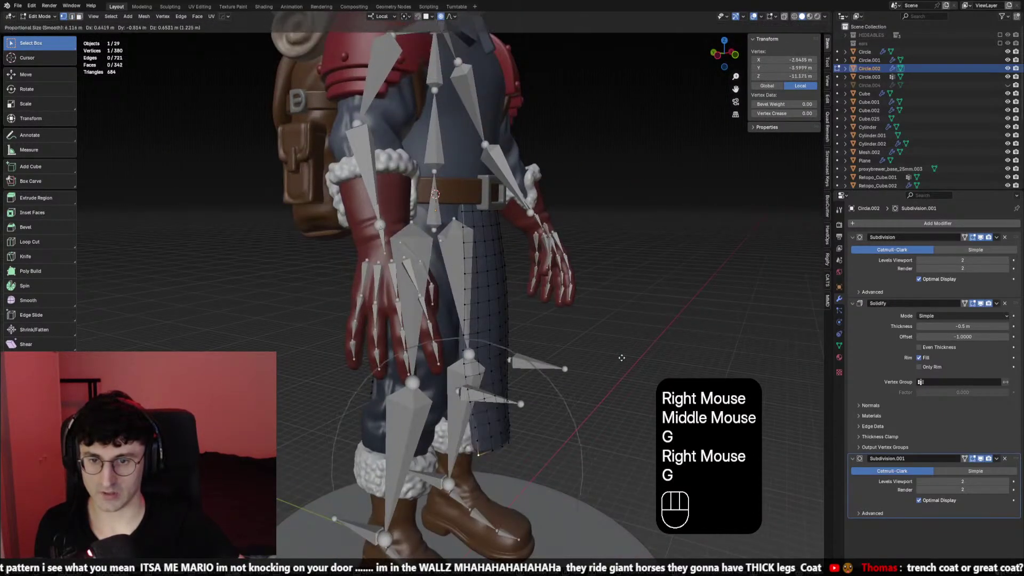
{"action": "scroll", "coordinate": [614, 315], "scroll_direction": "up", "scroll_amount": 4}
{"action": "scroll", "coordinate": [614, 315], "scroll_direction": "down", "scroll_amount": 1}
{"action": "scroll", "coordinate": [614, 315], "scroll_direction": "down", "scroll_amount": 3}
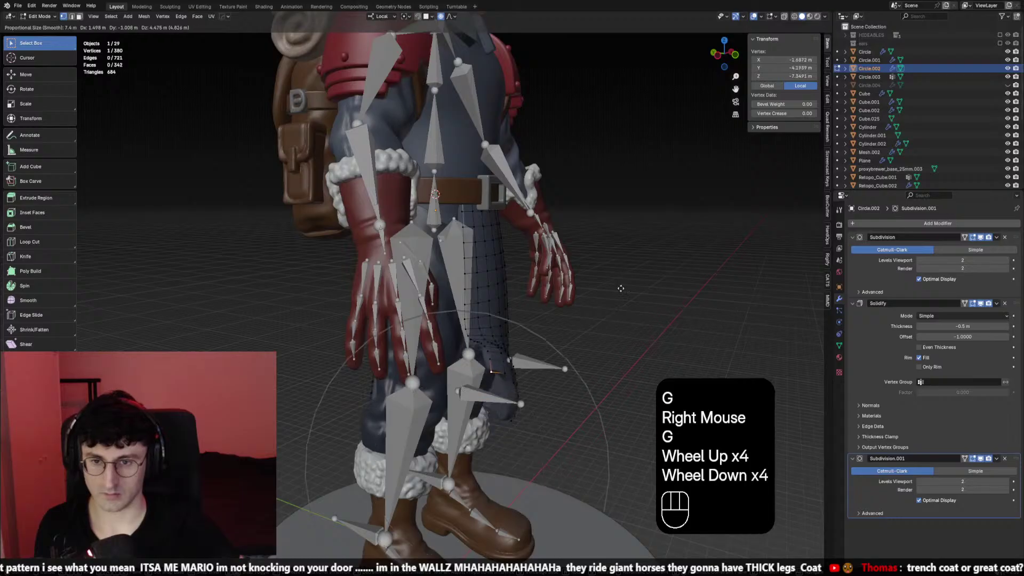
{"action": "right_click", "coordinate": [597, 322]}
Examine the split skirt from the front and at an angle with the overlays hidden, and restore the overlays
{"action": "scroll", "coordinate": [587, 328], "scroll_direction": "down", "scroll_amount": 1}
{"action": "key", "text": "KP_1"}
{"action": "key", "text": "shift+alt+z"}
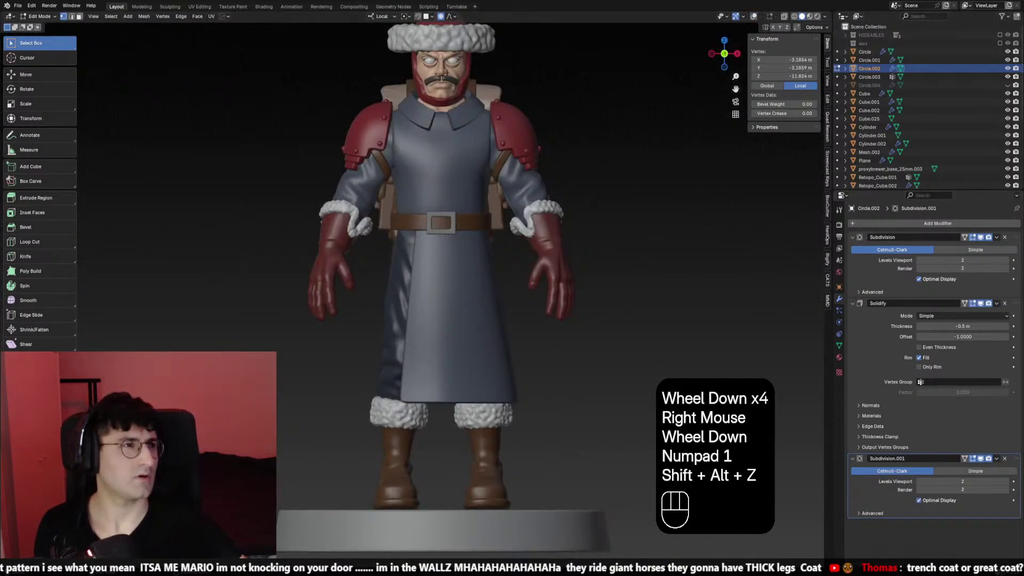
{"action": "middle_click_drag", "start_coordinate": [587, 327], "coordinate": [608, 320]}
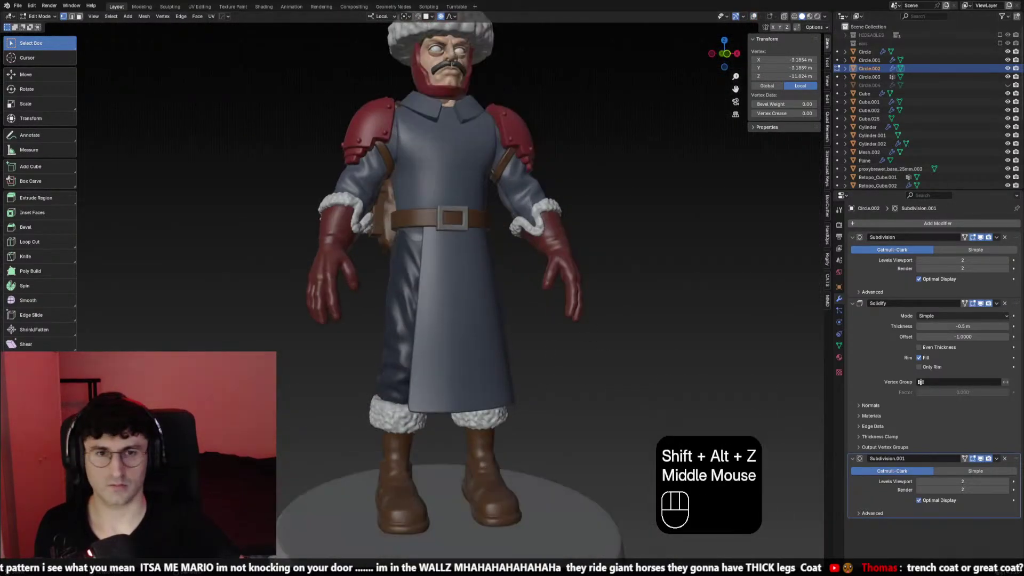
{"action": "left_click", "coordinate": [754, 16]}
{"action": "key", "text": "KP_0"}
{"action": "key", "text": "KP_0"}
{"action": "key", "text": "KP_1"}
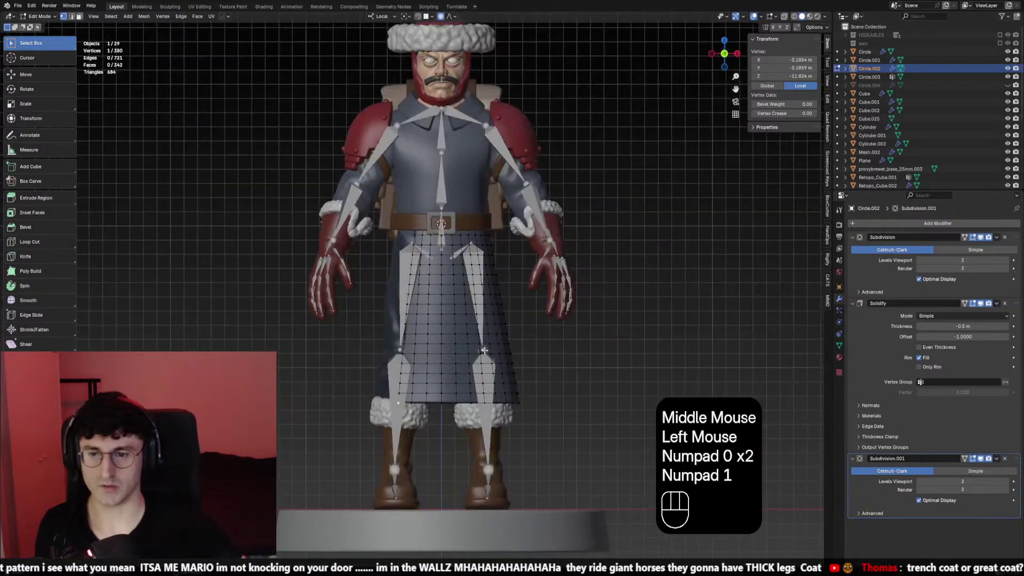
{"action": "left_click", "coordinate": [409, 401]}
{"action": "left_click", "coordinate": [399, 403]}
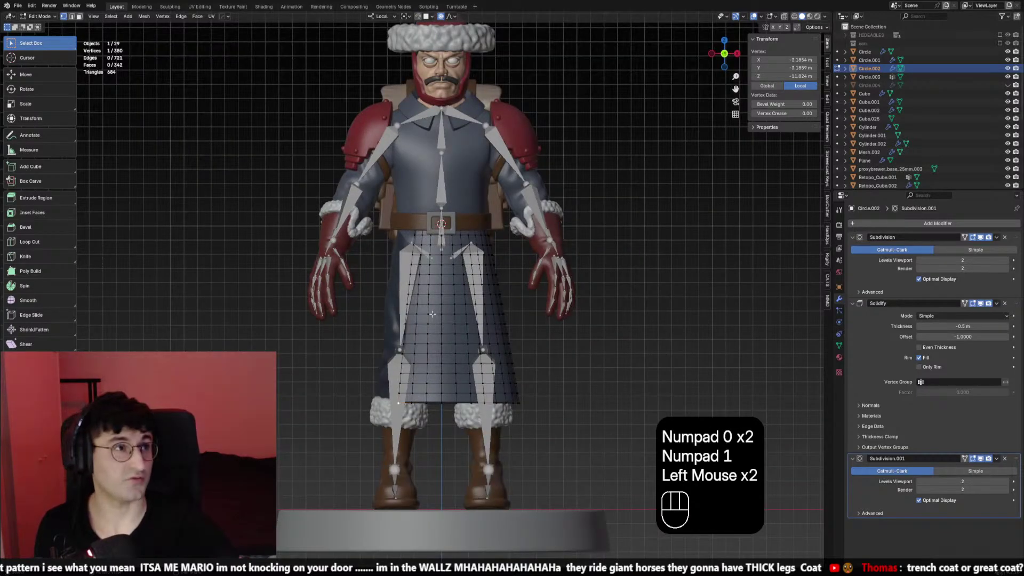
{"action": "middle_click_drag", "start_coordinate": [432, 314], "coordinate": [444, 302], "text": "shift"}
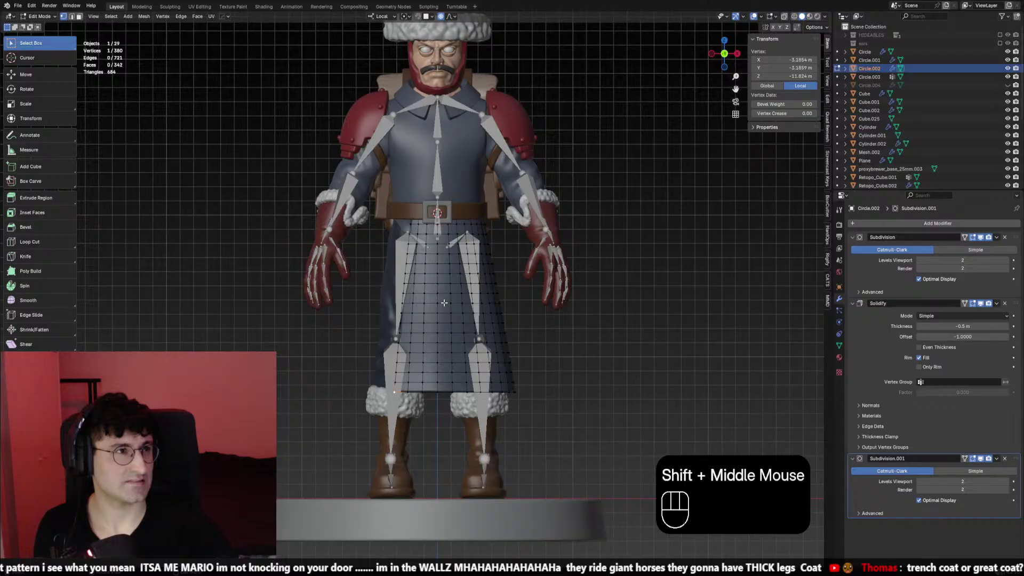
{"action": "left_click", "coordinate": [395, 387]}
{"action": "scroll", "coordinate": [458, 374], "scroll_direction": "down", "scroll_amount": 1}
{"action": "middle_click_drag", "start_coordinate": [395, 388], "coordinate": [469, 304]}
{"action": "key", "text": "r"}
{"action": "right_click", "coordinate": [459, 373]}
{"action": "key", "text": "r"}
{"action": "right_click", "coordinate": [459, 322]}
{"action": "key", "text": "r"}
{"action": "right_click", "coordinate": [440, 327]}
Try folding up the skirt's lower front corner with a proportional move, and undo the move
{"action": "key", "text": "g"}
{"action": "key", "text": "g"}
{"action": "scroll", "coordinate": [532, 255], "scroll_direction": "up", "scroll_amount": 4}
{"action": "scroll", "coordinate": [531, 256], "scroll_direction": "up", "scroll_amount": 2}
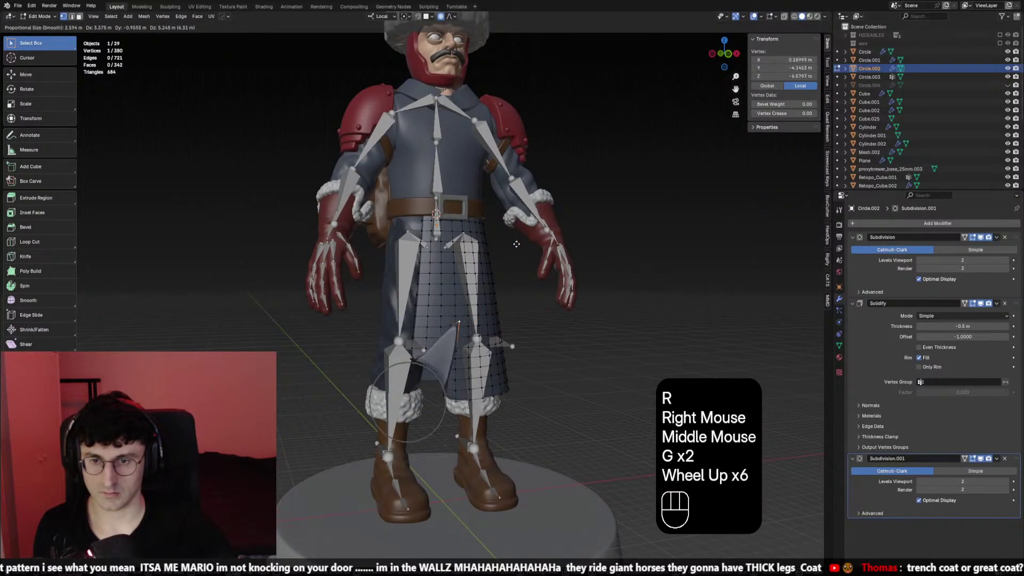
{"action": "scroll", "coordinate": [531, 256], "scroll_direction": "down", "scroll_amount": 3}
{"action": "left_click", "coordinate": [527, 254]}
{"action": "middle_click_drag", "start_coordinate": [528, 254], "coordinate": [486, 271]}
{"action": "key", "text": "ctrl+z"}
{"action": "scroll", "coordinate": [486, 271], "scroll_direction": "down", "scroll_amount": 1}
{"action": "key", "text": "KP_1"}
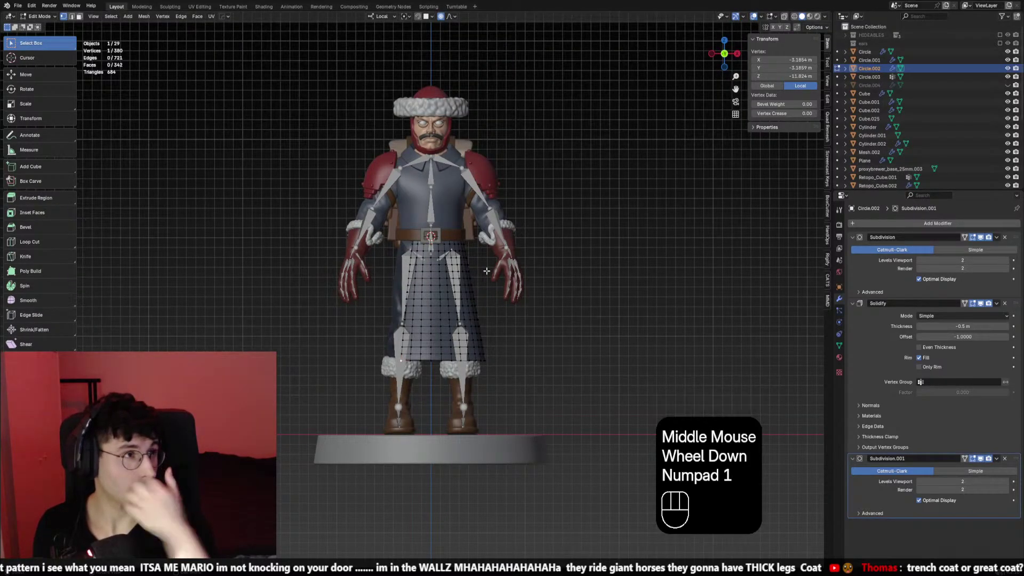
{"action": "scroll", "coordinate": [503, 428], "scroll_direction": "up", "scroll_amount": 2}
{"action": "middle_click_drag", "start_coordinate": [440, 343], "coordinate": [445, 335], "text": "shift"}
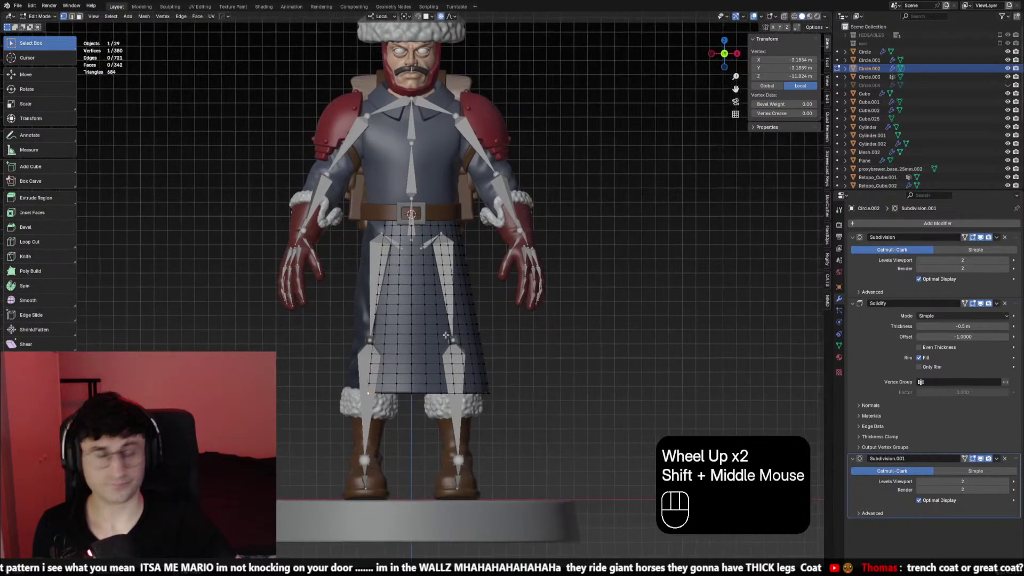
{"action": "middle_click", "coordinate": [514, 338], "text": "shift"}
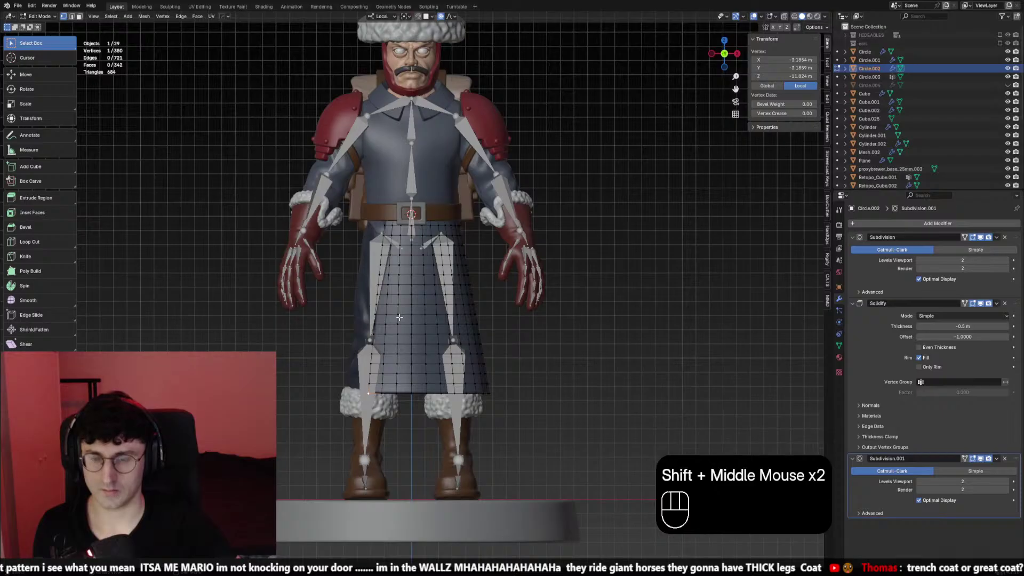
{"action": "key", "text": "k"}
{"action": "scroll", "coordinate": [412, 319], "scroll_direction": "up", "scroll_amount": 1}
{"action": "key", "text": "shift"}
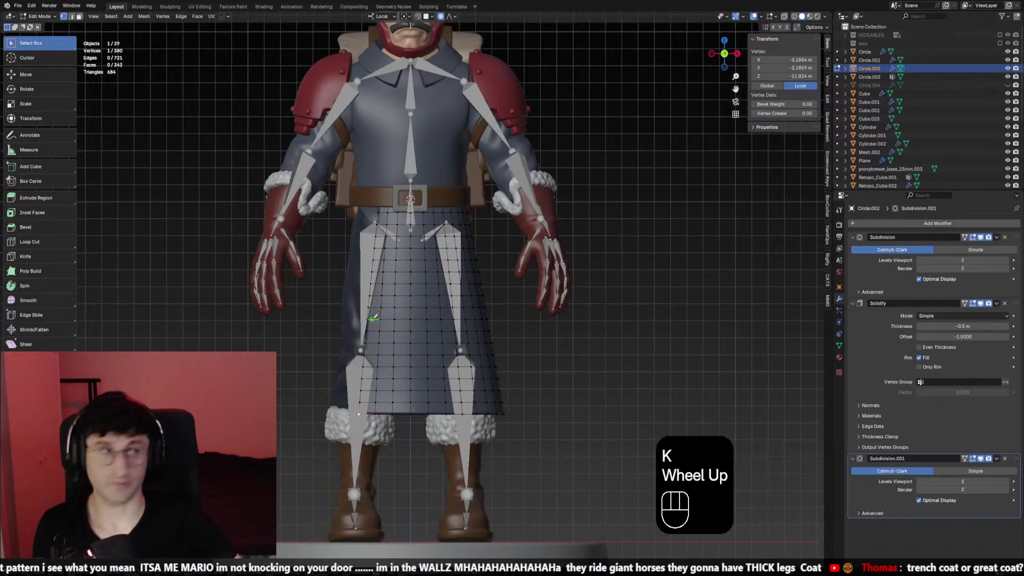
{"action": "middle_click_drag", "start_coordinate": [421, 315], "coordinate": [350, 306], "text": "shift"}
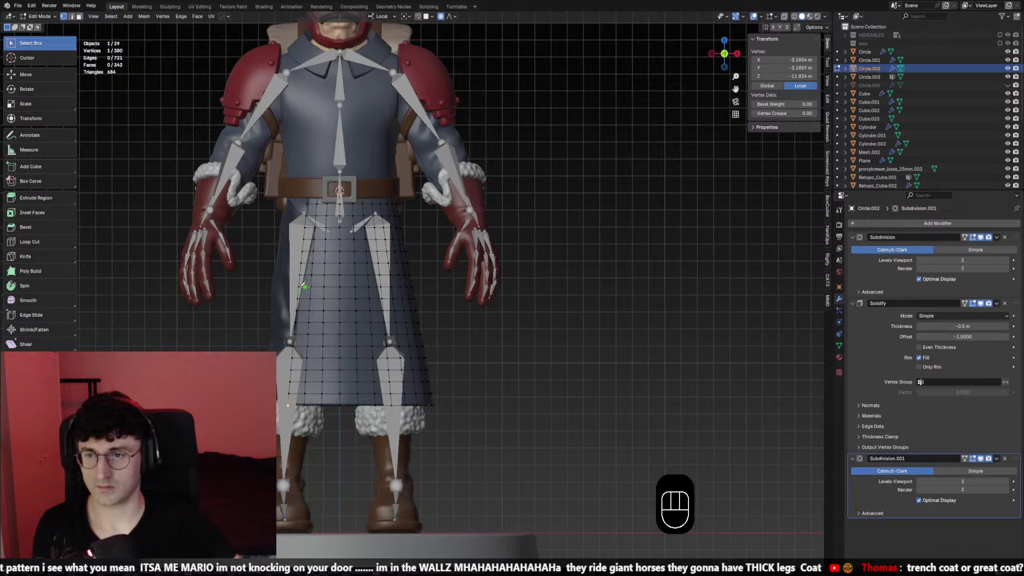
{"action": "middle_click_drag", "start_coordinate": [301, 279], "coordinate": [381, 274]}
{"action": "key", "text": "1"}
{"action": "scroll", "coordinate": [350, 272], "scroll_direction": "up", "scroll_amount": 1}
{"action": "scroll", "coordinate": [358, 266], "scroll_direction": "up", "scroll_amount": 2}
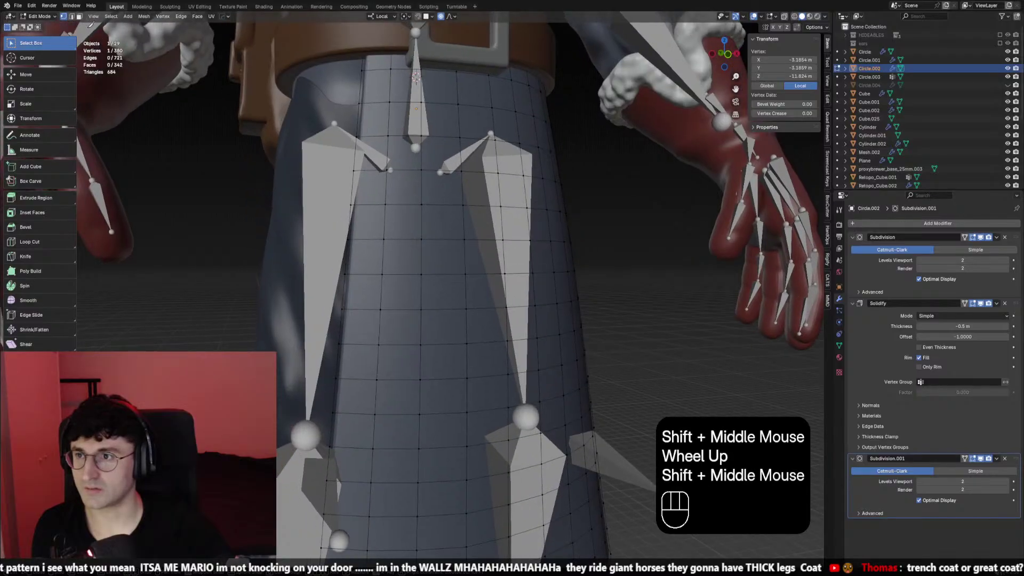
{"action": "left_click", "coordinate": [445, 11]}
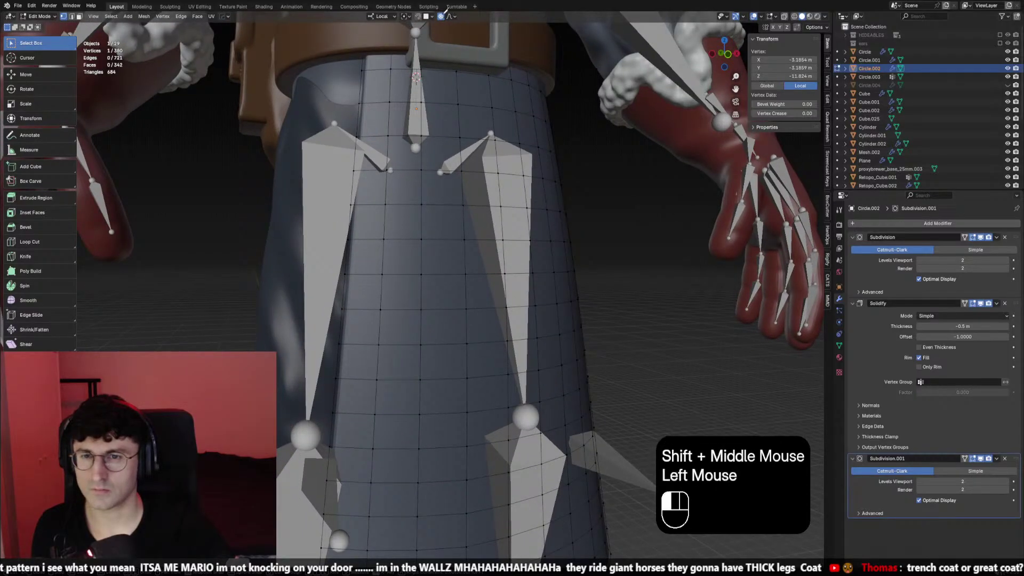
{"action": "right_click", "coordinate": [405, 243]}
{"action": "key", "text": "Escape"}
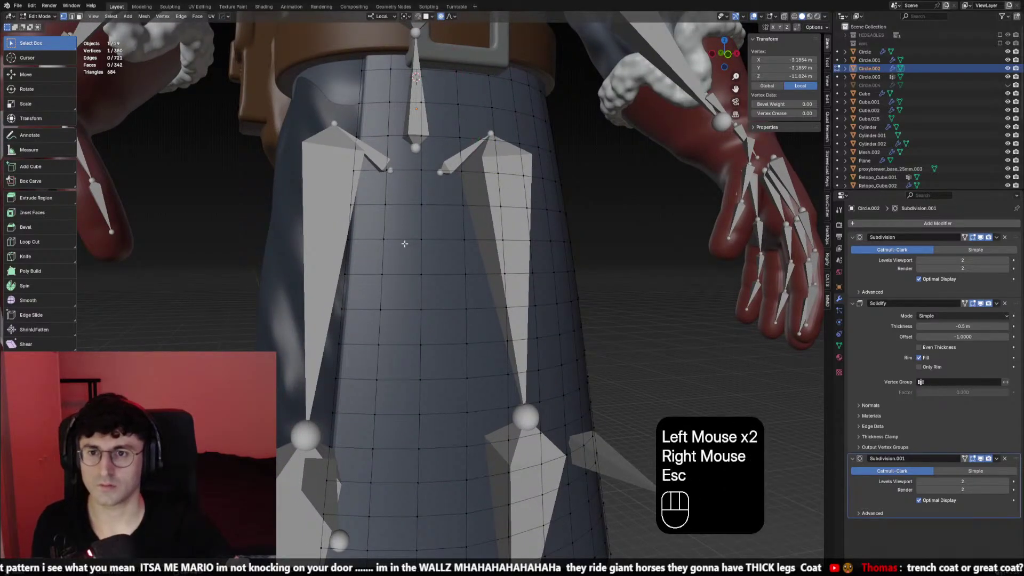
Knife a diagonal cut across the skirt's front, from halfway down the open front edge to the opposite lower corner
{"action": "left_click", "coordinate": [447, 3]}
{"action": "key", "text": "k"}
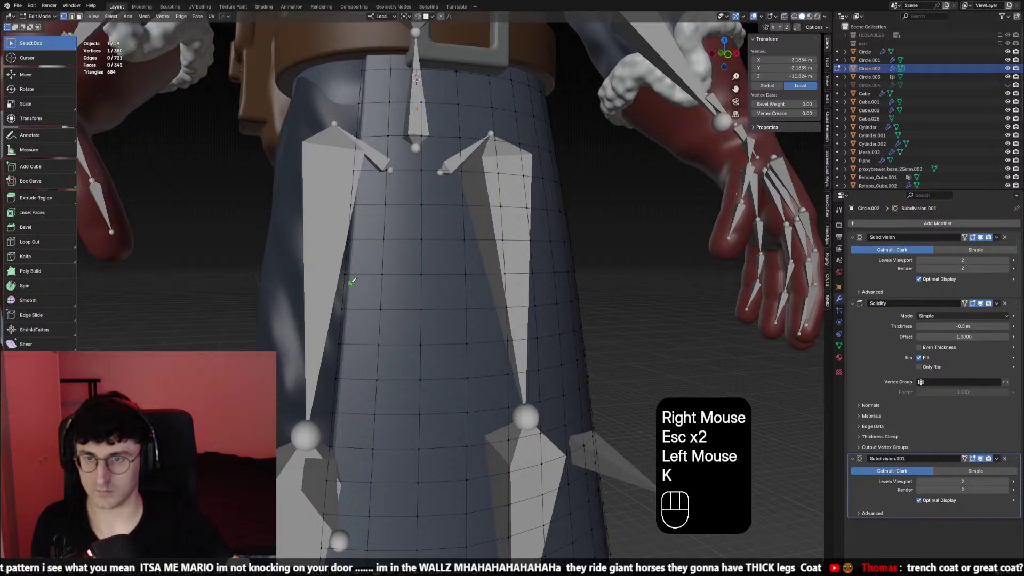
{"action": "scroll", "coordinate": [347, 273], "scroll_direction": "down", "scroll_amount": 3}
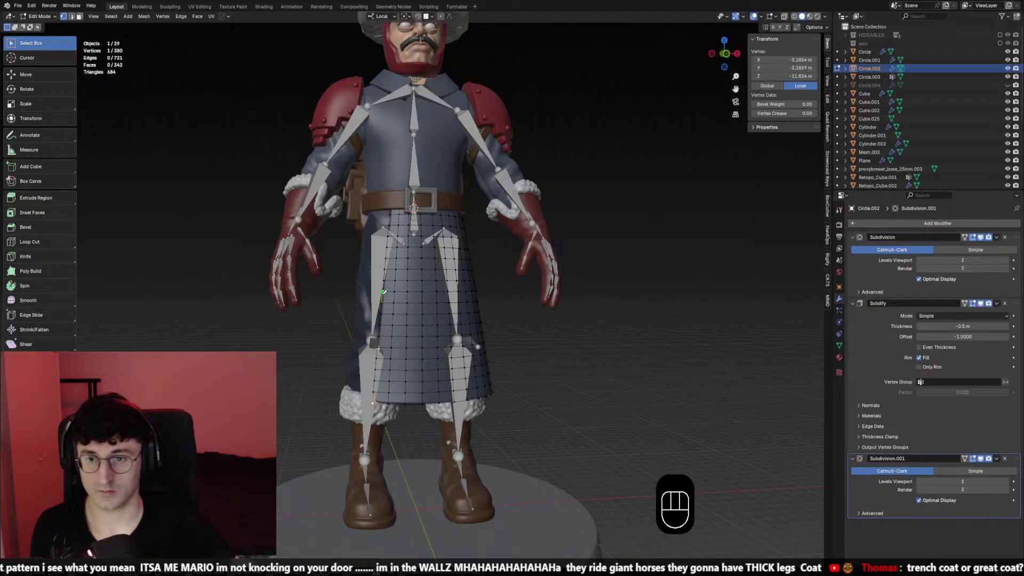
{"action": "left_click", "coordinate": [382, 291]}
{"action": "middle_click_drag", "start_coordinate": [383, 291], "coordinate": [442, 376]}
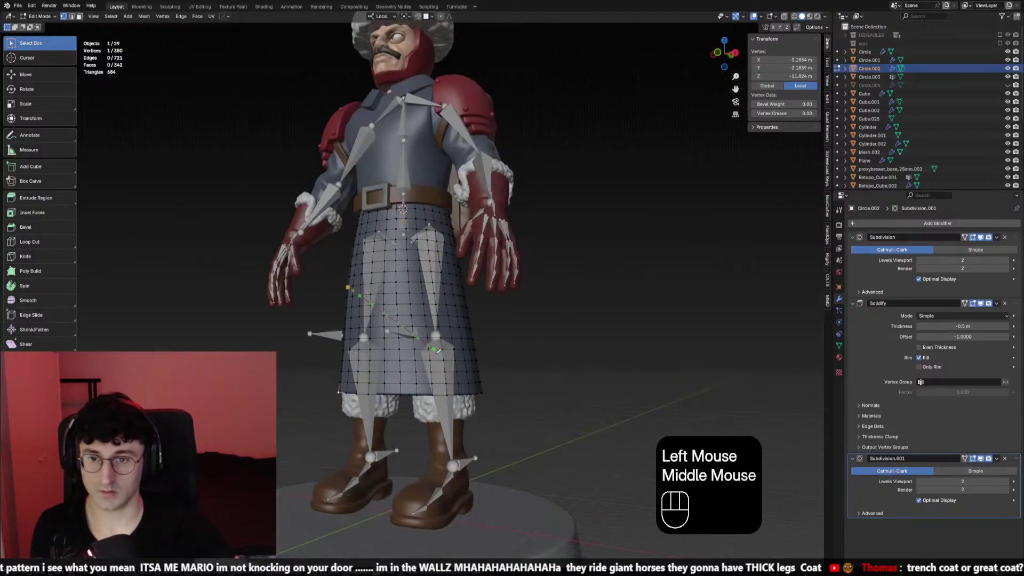
{"action": "left_click", "coordinate": [467, 395]}
{"action": "middle_click_drag", "start_coordinate": [466, 395], "coordinate": [396, 334]}
{"action": "key", "text": "Return"}
{"action": "scroll", "coordinate": [429, 331], "scroll_direction": "up", "scroll_amount": 2}
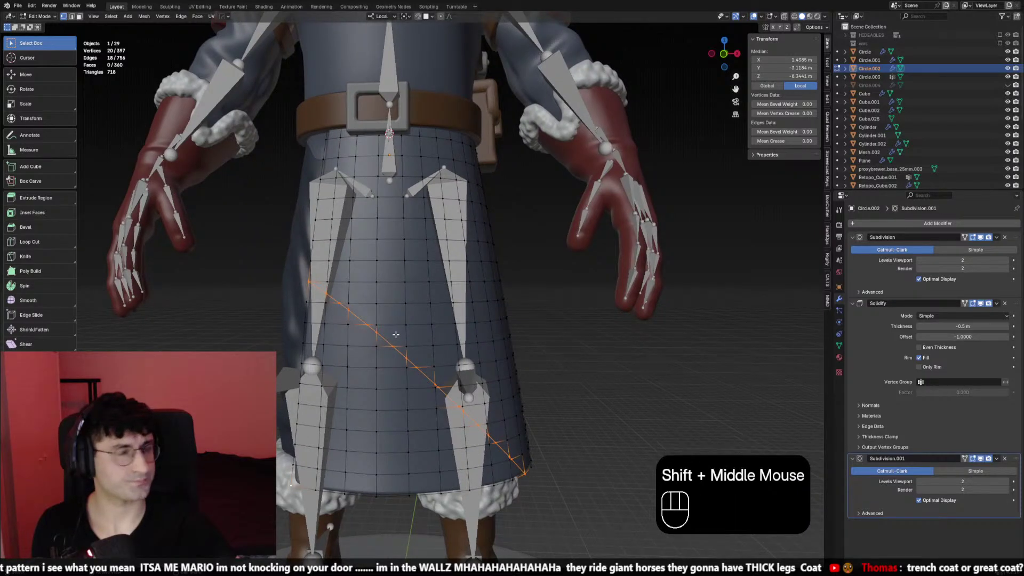
Knife a second diagonal cut just below the first one, ending near the same lower corner of the skirt
{"action": "middle_click_drag", "start_coordinate": [431, 350], "coordinate": [447, 348], "text": "shift"}
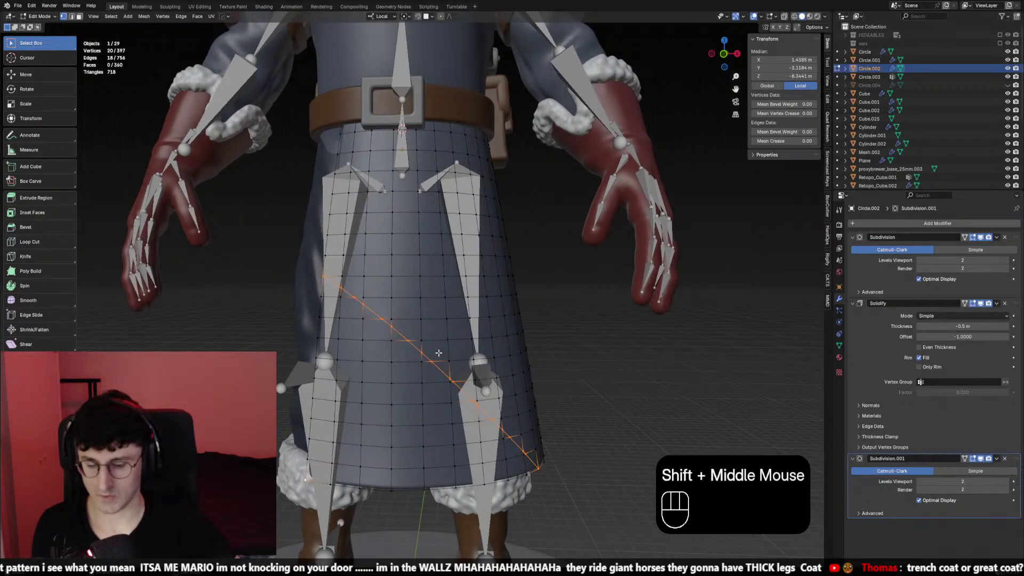
{"action": "scroll", "coordinate": [371, 307], "scroll_direction": "down", "scroll_amount": 1}
{"action": "scroll", "coordinate": [368, 292], "scroll_direction": "up", "scroll_amount": 1}
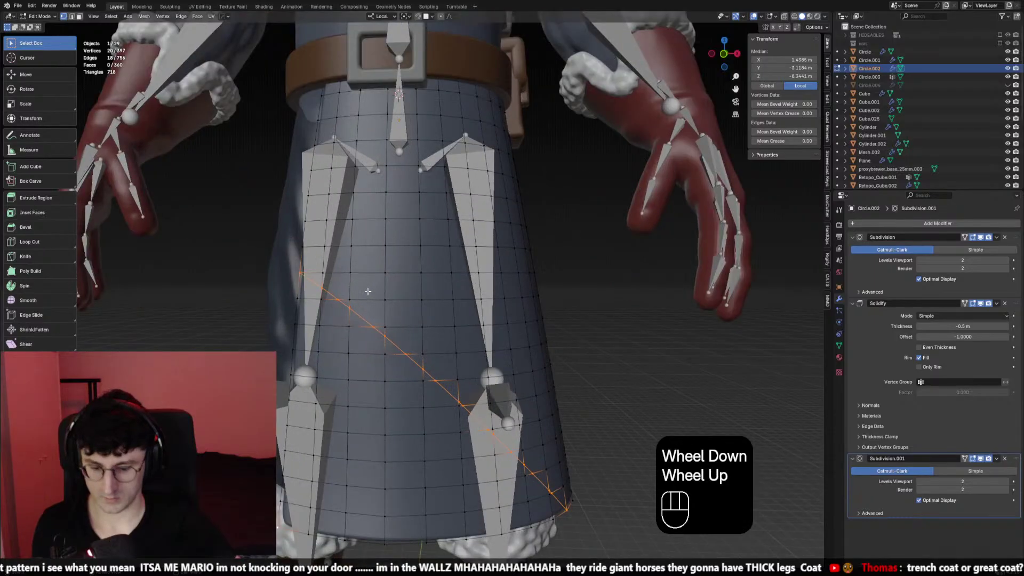
{"action": "key", "text": "k"}
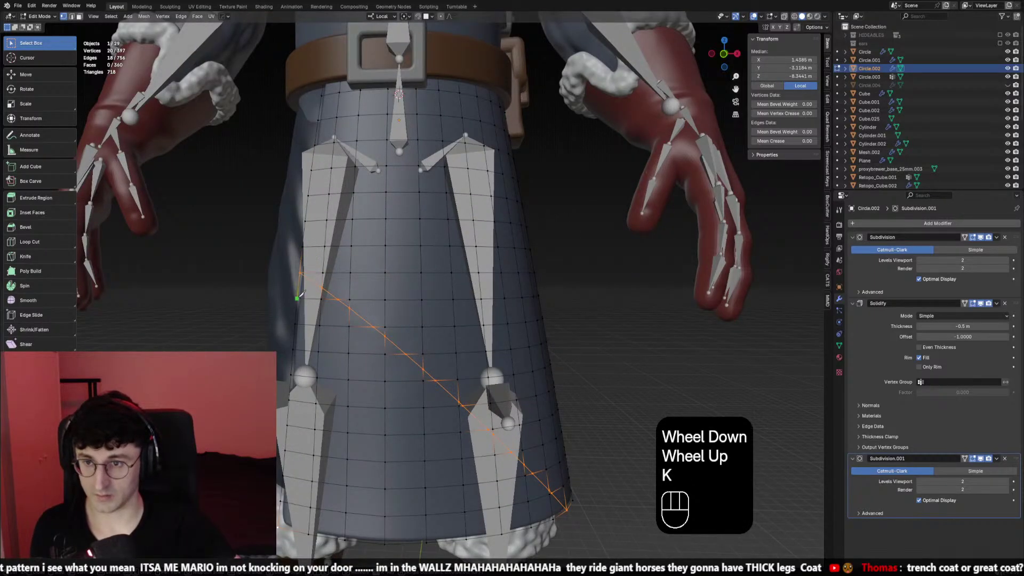
{"action": "left_click", "coordinate": [299, 280]}
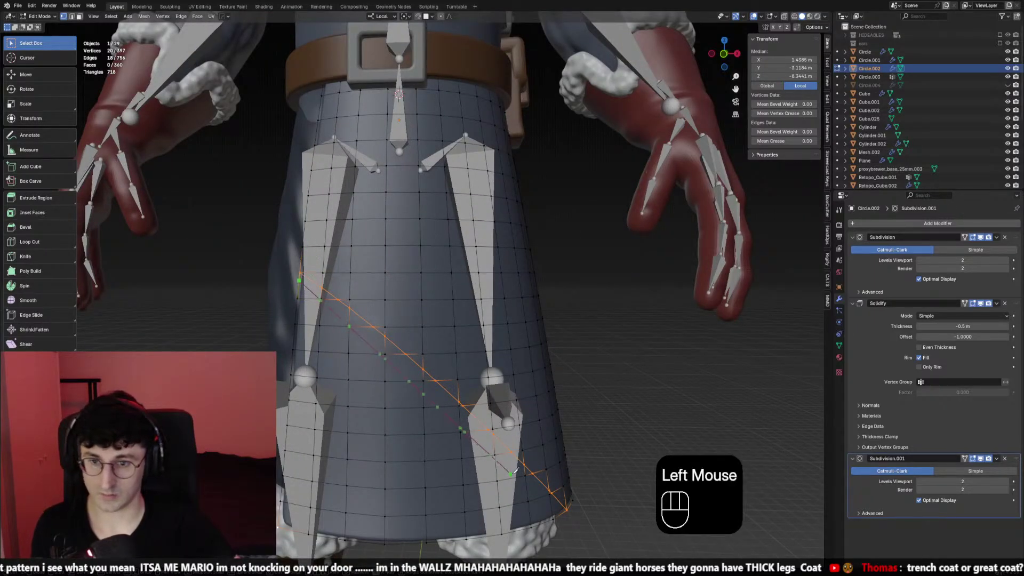
{"action": "left_click", "coordinate": [564, 513]}
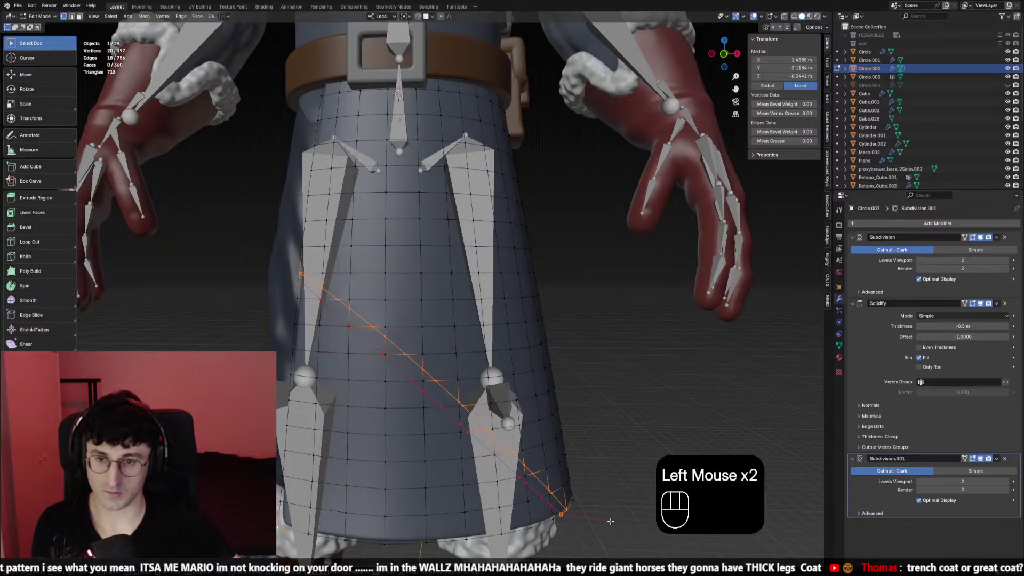
{"action": "key", "text": "Return"}
Select the upper of the two diagonal edge loops, try deleting it, and undo the deletion
{"action": "left_click", "coordinate": [349, 306]}
{"action": "left_click", "coordinate": [349, 307]}
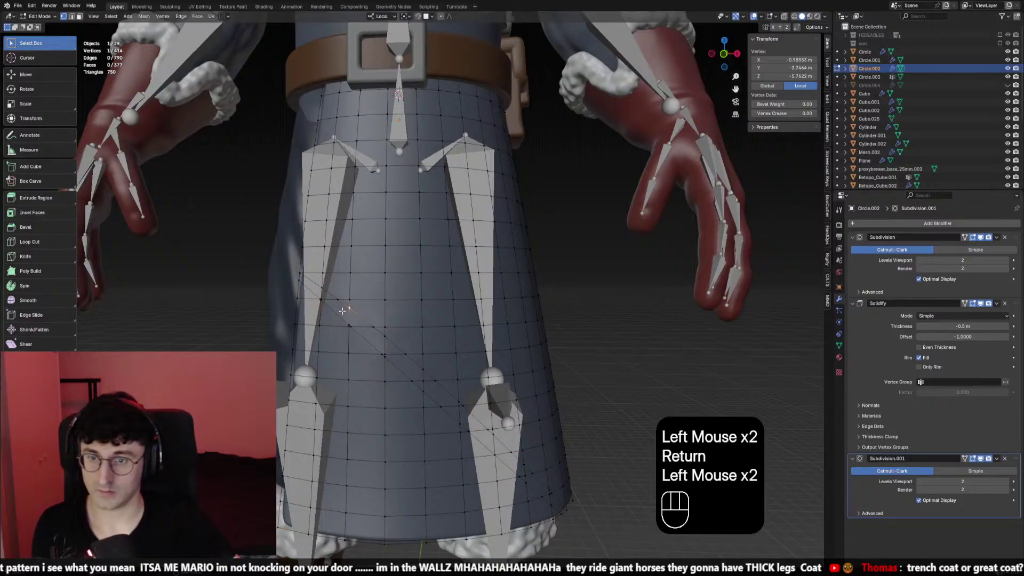
{"action": "left_click", "coordinate": [507, 389]}
{"action": "left_click", "coordinate": [441, 406]}
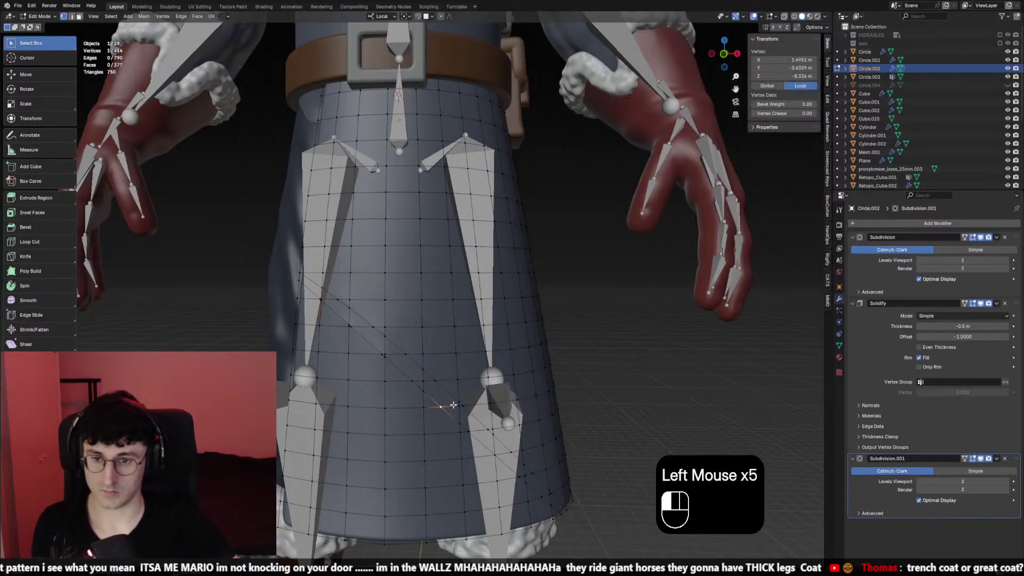
{"action": "left_click", "coordinate": [453, 400]}
{"action": "left_click", "coordinate": [455, 400], "text": "alt"}
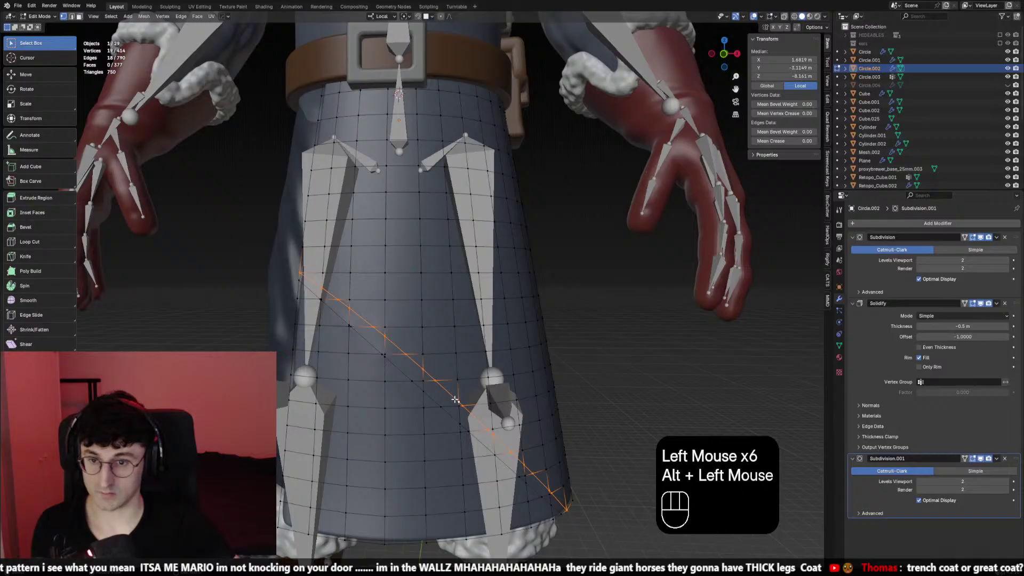
{"action": "key", "text": "x"}
{"action": "left_click", "coordinate": [456, 399]}
{"action": "scroll", "coordinate": [454, 399], "scroll_direction": "down", "scroll_amount": 3}
{"action": "key", "text": "ctrl+z"}
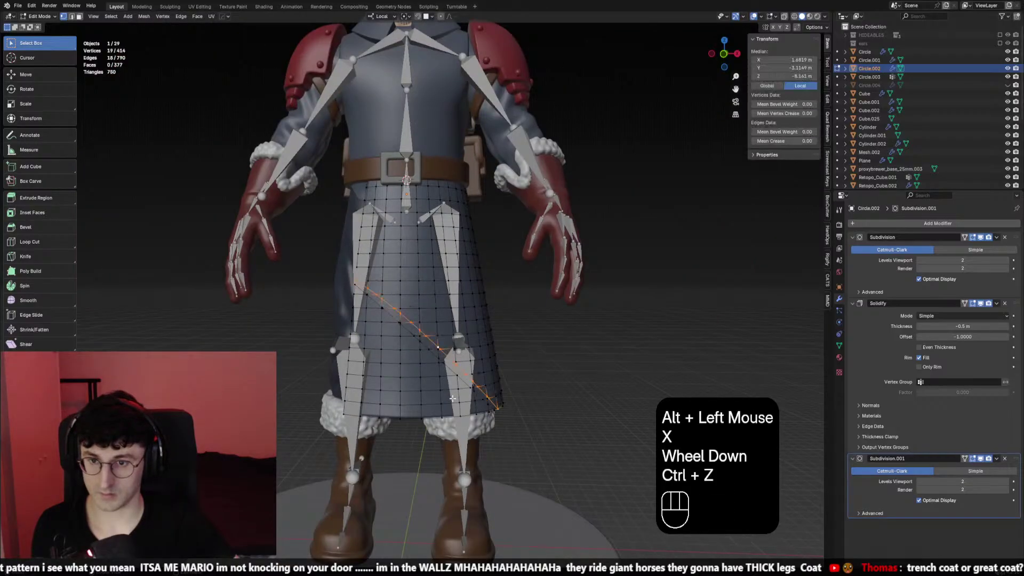
Knife one more diagonal line along the double cut on the skirt and delete the resulting edges
{"action": "scroll", "coordinate": [452, 399], "scroll_direction": "up", "scroll_amount": 2}
{"action": "left_click", "coordinate": [660, 338]}
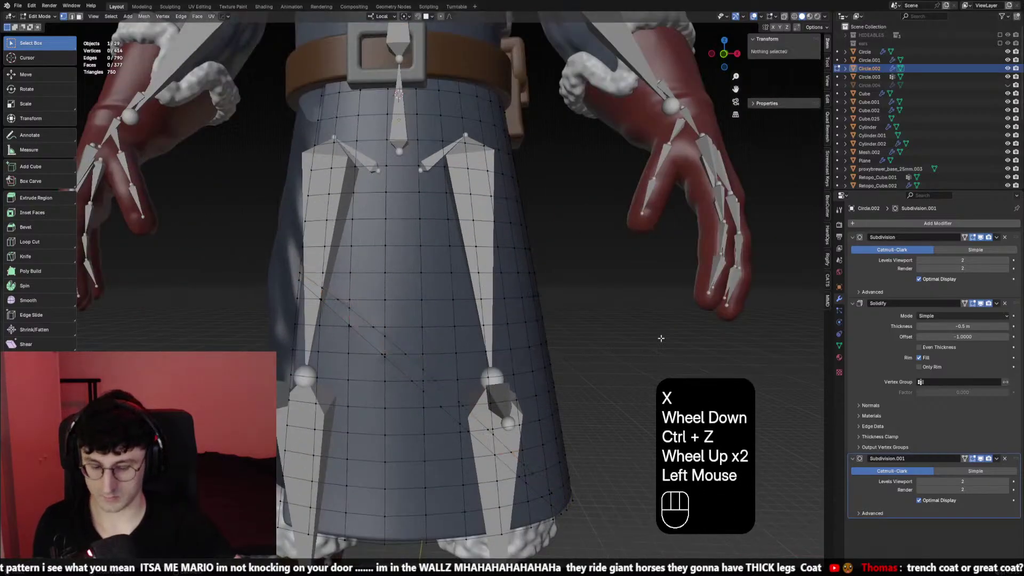
{"action": "left_click", "coordinate": [301, 275]}
{"action": "key", "text": "shift"}
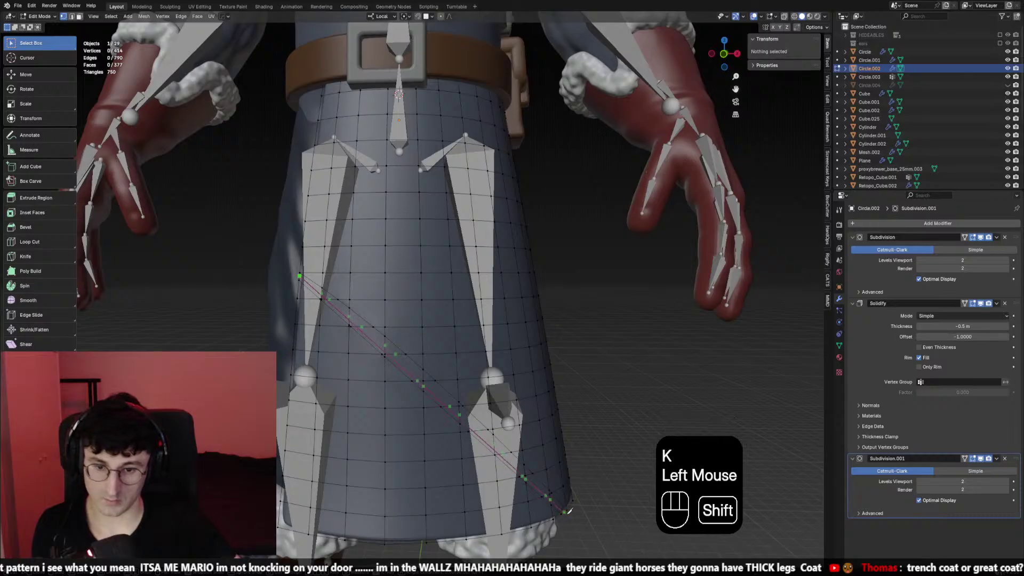
{"action": "left_click", "coordinate": [569, 510], "text": "shift"}
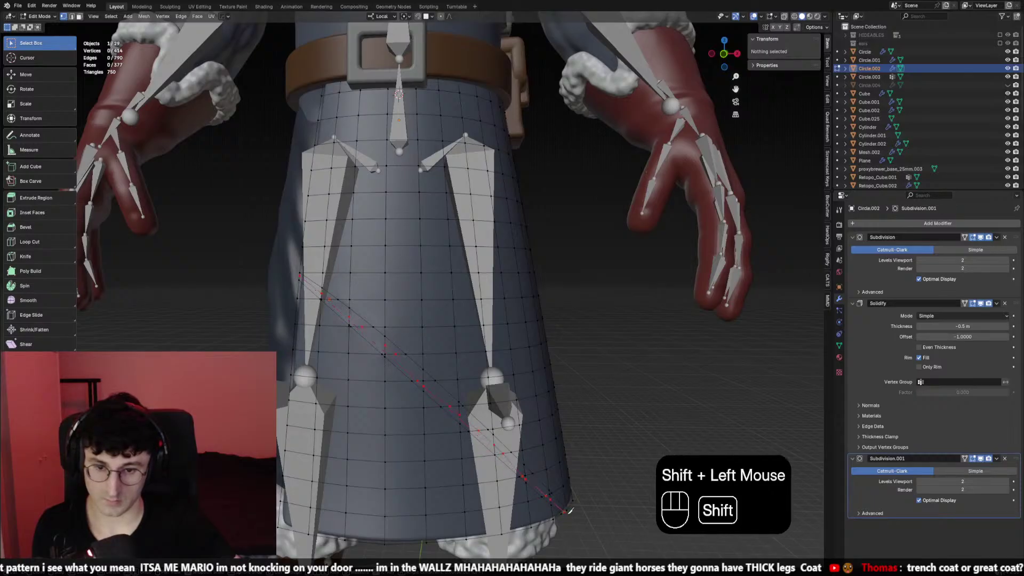
{"action": "key", "text": "Return"}
{"action": "key", "text": "x"}
{"action": "left_click", "coordinate": [493, 410]}
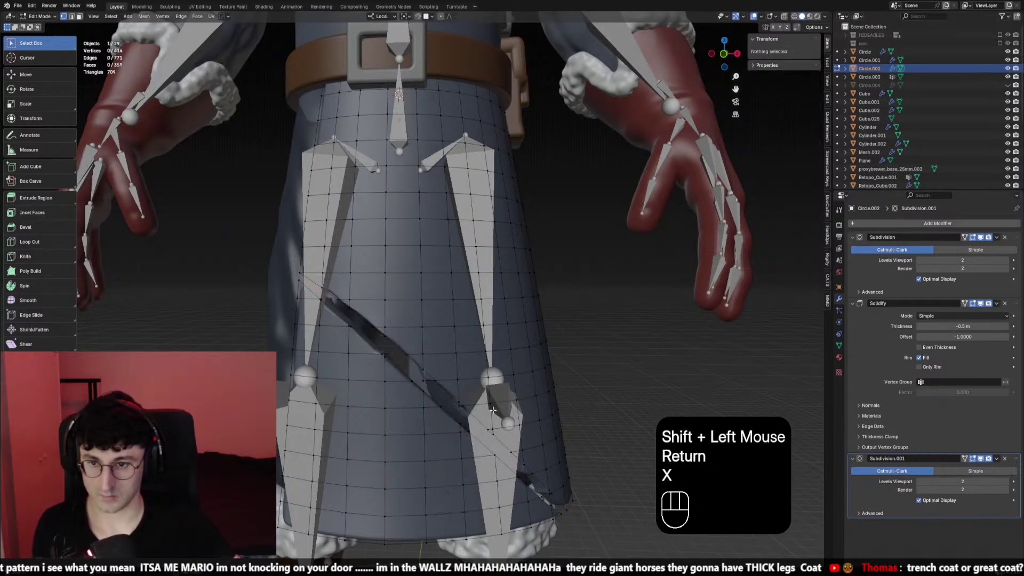
Examine the diagonal split with overlays hidden, undo all the diagonal cuts on the skirt, and restore the overlays
{"action": "key", "text": "shift+alt+z"}
{"action": "scroll", "coordinate": [480, 405], "scroll_direction": "down", "scroll_amount": 3, "text": "shift"}
{"action": "scroll", "coordinate": [468, 400], "scroll_direction": "down", "scroll_amount": 3}
{"action": "mouse_move", "coordinate": [469, 401]}
{"action": "middle_mouse_down"}
{"action": "mouse_move", "coordinate": [439, 402]}
{"action": "mouse_move", "coordinate": [466, 403]}
{"action": "middle_mouse_up"}
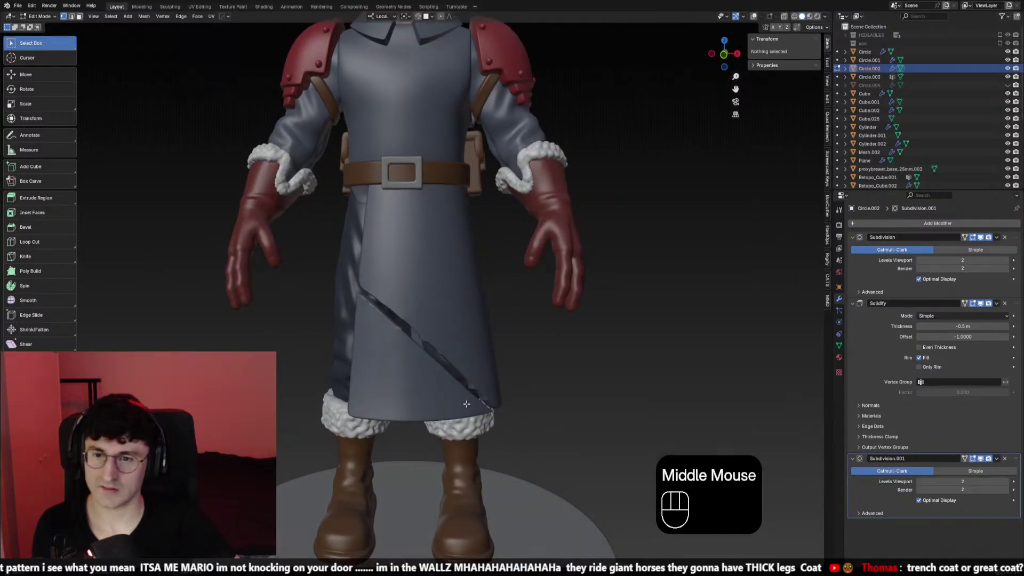
{"action": "key", "text": "ctrl+z"}
{"action": "key", "text": "ctrl+z"}
{"action": "key", "text": "ctrl+z"}
{"action": "key", "text": "ctrl+z"}
{"action": "key", "text": "ctrl+z"}
{"action": "key", "text": "ctrl+z"}
{"action": "key", "text": "ctrl+z"}
{"action": "key", "text": "ctrl+z"}
{"action": "key", "text": "ctrl+z"}
{"action": "key", "text": "ctrl+z"}
{"action": "key", "text": "ctrl+z"}
{"action": "key", "text": "ctrl+z"}
{"action": "key", "text": "ctrl+z"}
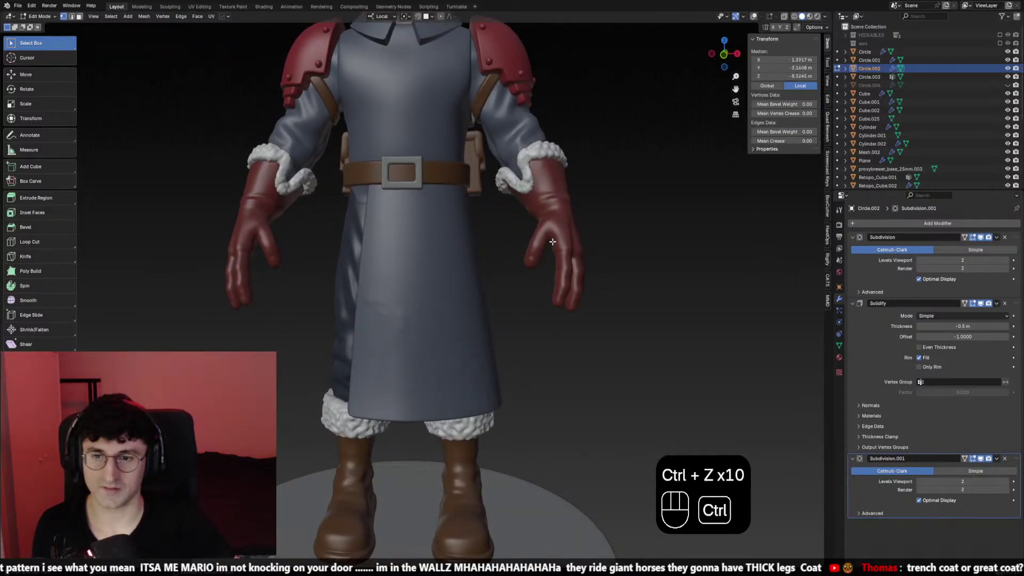
{"action": "left_click", "coordinate": [754, 17]}
Knife a single diagonal cut from midway down the skirt's open front edge to the hem on the opposite side
{"action": "middle_click_drag", "start_coordinate": [520, 293], "coordinate": [399, 371]}
{"action": "scroll", "coordinate": [399, 371], "scroll_direction": "up", "scroll_amount": 2}
{"action": "scroll", "coordinate": [399, 370], "scroll_direction": "down", "scroll_amount": 1}
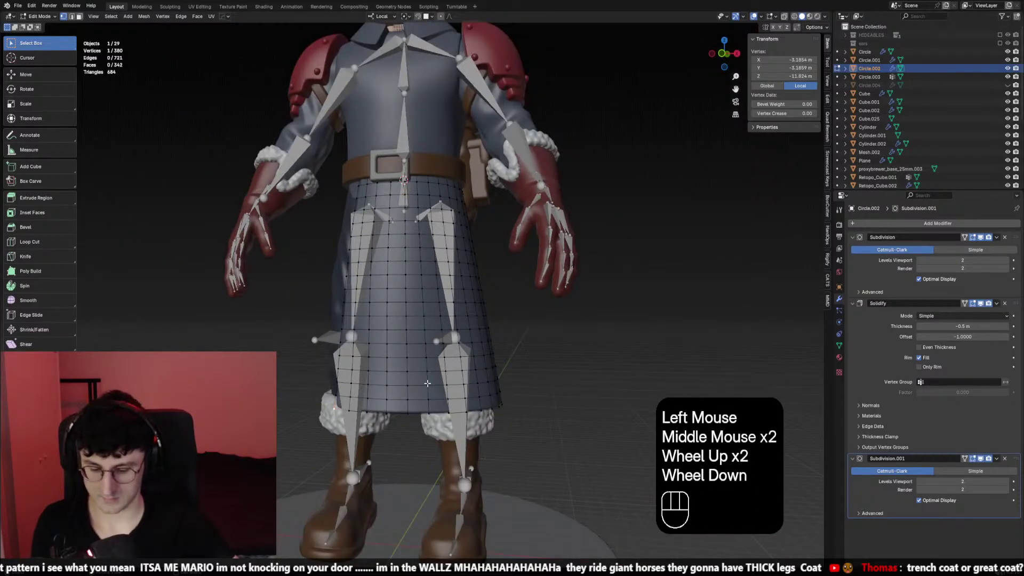
{"action": "key", "text": "k"}
{"action": "middle_click_drag", "start_coordinate": [358, 288], "coordinate": [465, 369]}
{"action": "left_click", "coordinate": [351, 281]}
{"action": "left_click", "coordinate": [461, 412]}
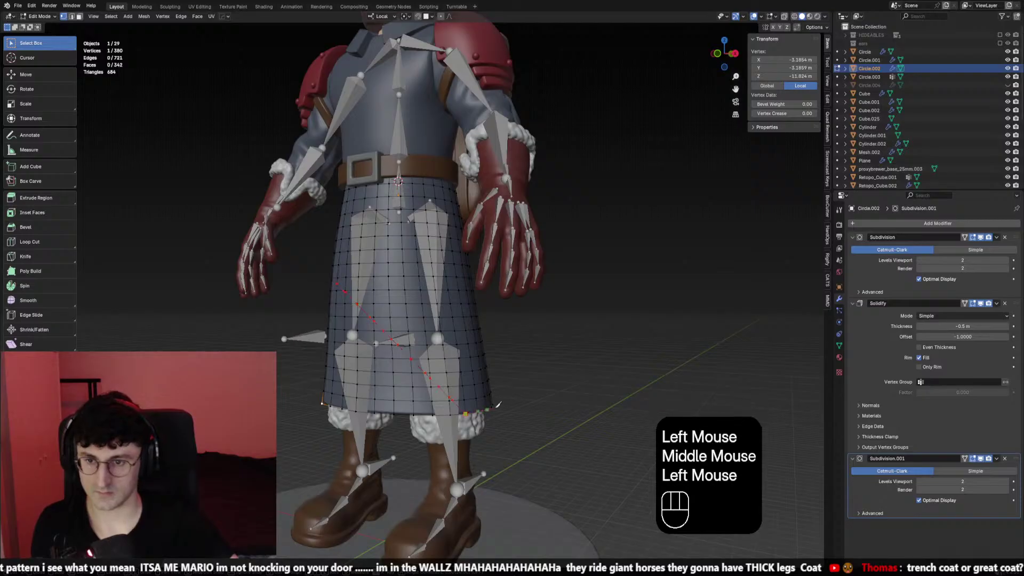
{"action": "key", "text": "Return"}
Try selecting the skirt's linked geometry, and undo back to the diagonal cut's selection
{"action": "scroll", "coordinate": [448, 408], "scroll_direction": "down", "scroll_amount": 1}
{"action": "middle_click_drag", "start_coordinate": [448, 408], "coordinate": [433, 400]}
{"action": "key", "text": "1"}
{"action": "left_click", "coordinate": [413, 319]}
{"action": "middle_click_drag", "start_coordinate": [413, 319], "coordinate": [437, 318]}
{"action": "key", "text": "ctrl+z"}
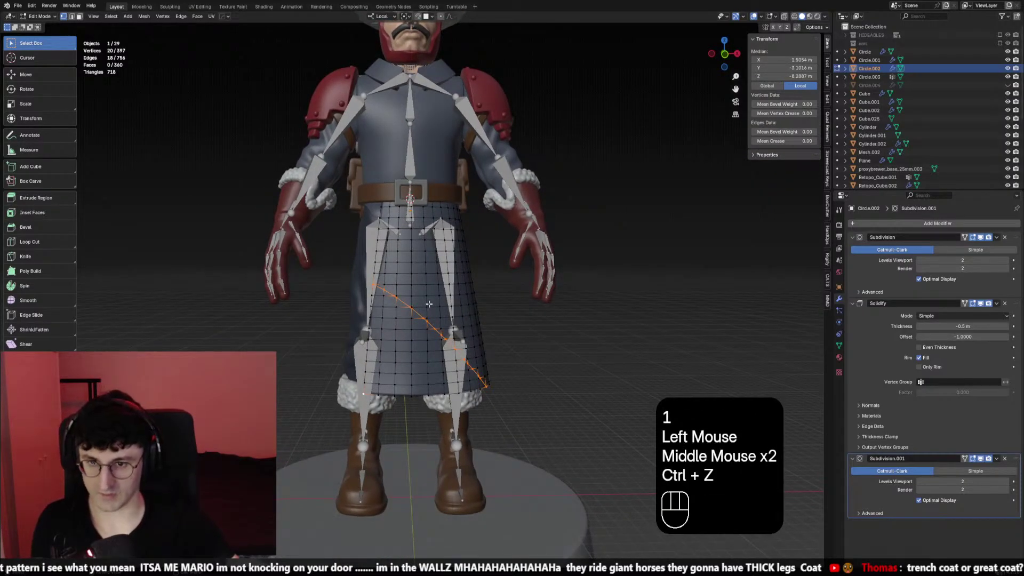
{"action": "key", "text": "l"}
{"action": "key", "text": "ctrl+z"}
{"action": "middle_click_drag", "start_coordinate": [429, 304], "coordinate": [424, 300]}
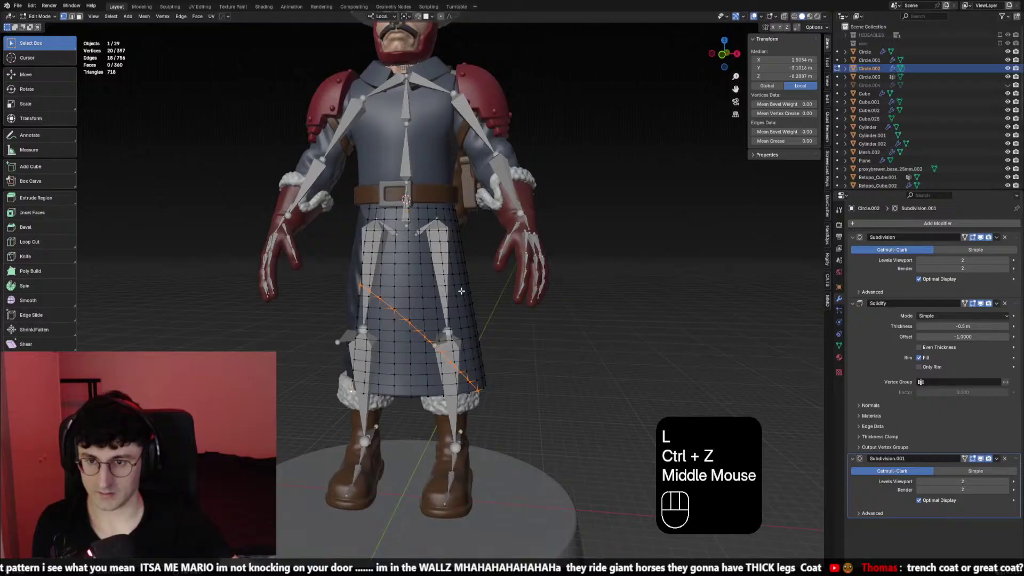
Lasso-select the skirt area above the diagonal cut from the front view, using X-ray to include hidden geometry
{"action": "key", "text": "KP_0"}
{"action": "key", "text": "KP_1"}
{"action": "key", "text": "w"}
{"action": "mouse_move", "coordinate": [421, 226]}
{"action": "left_mouse_down"}
{"action": "mouse_move", "coordinate": [462, 258]}
{"action": "mouse_move", "coordinate": [427, 203]}
{"action": "left_mouse_up"}
{"action": "key", "text": "w"}
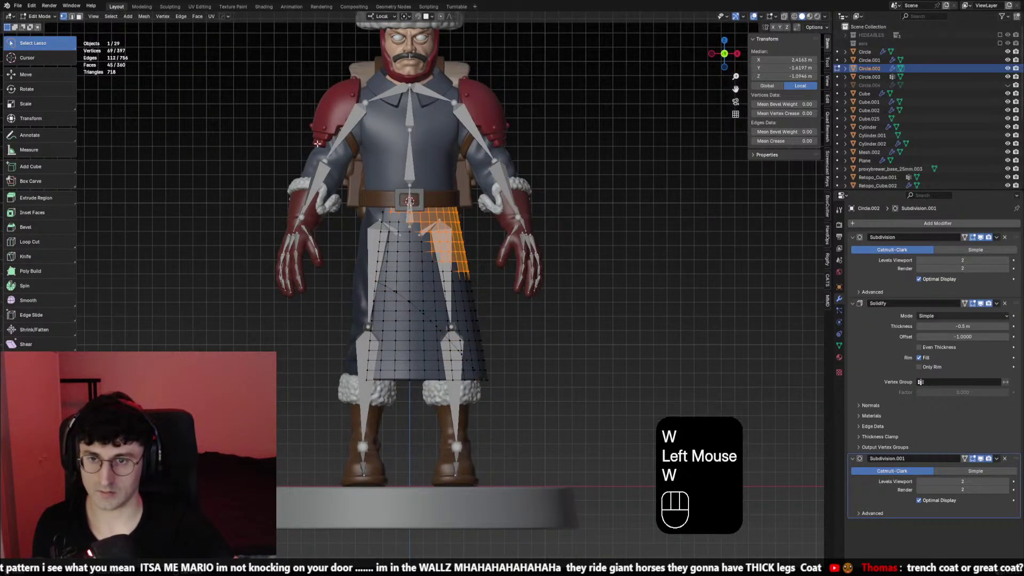
{"action": "left_click_drag", "start_coordinate": [338, 151], "coordinate": [541, 248]}
{"action": "left_click", "coordinate": [403, 137]}
{"action": "mouse_move", "coordinate": [403, 138]}
{"action": "left_mouse_down"}
{"action": "mouse_move", "coordinate": [370, 276]}
{"action": "mouse_move", "coordinate": [432, 312]}
{"action": "mouse_move", "coordinate": [491, 376]}
{"action": "mouse_move", "coordinate": [581, 224]}
{"action": "mouse_move", "coordinate": [573, 303]}
{"action": "left_mouse_up"}
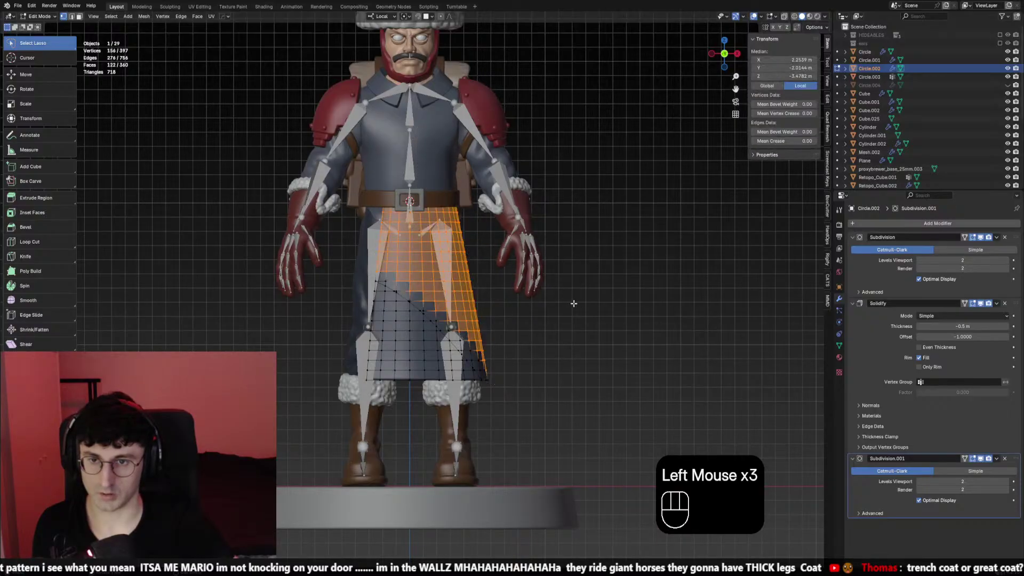
{"action": "key", "text": "shift+alt+z"}
{"action": "key", "text": "shift+alt+z"}
{"action": "key", "text": "alt+z"}
{"action": "double_click", "coordinate": [348, 239]}
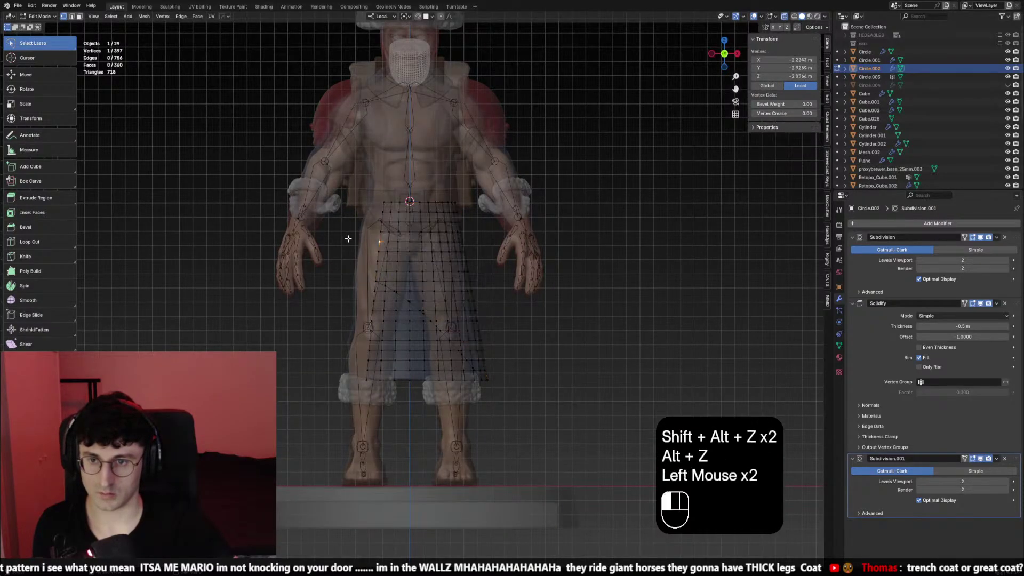
{"action": "mouse_move", "coordinate": [471, 355]}
{"action": "left_mouse_down"}
{"action": "mouse_move", "coordinate": [526, 382]}
{"action": "mouse_move", "coordinate": [344, 160]}
{"action": "mouse_move", "coordinate": [349, 235]}
{"action": "left_mouse_up"}
{"action": "key", "text": "alt+z"}
Add the remaining vertices around the skirt's back and side to the lasso selection
{"action": "mouse_move", "coordinate": [422, 298]}
{"action": "middle_mouse_down"}
{"action": "mouse_move", "coordinate": [444, 305]}
{"action": "mouse_move", "coordinate": [246, 299]}
{"action": "mouse_move", "coordinate": [284, 316]}
{"action": "mouse_move", "coordinate": [320, 299]}
{"action": "mouse_move", "coordinate": [327, 272]}
{"action": "middle_mouse_up"}
{"action": "scroll", "coordinate": [283, 316], "scroll_direction": "down", "scroll_amount": 3}
{"action": "left_click_drag", "start_coordinate": [325, 268], "coordinate": [397, 377], "text": "shift"}
{"action": "mouse_move", "coordinate": [397, 376]}
{"action": "middle_mouse_down"}
{"action": "mouse_move", "coordinate": [373, 373]}
{"action": "mouse_move", "coordinate": [469, 384]}
{"action": "middle_mouse_up"}
{"action": "mouse_move", "coordinate": [489, 394]}
{"action": "left_mouse_down", "text": "shift"}
{"action": "mouse_move", "coordinate": [438, 374]}
{"action": "mouse_move", "coordinate": [452, 351]}
{"action": "mouse_move", "coordinate": [400, 343]}
{"action": "left_mouse_up", "text": "shift"}
Add the unselected faces bordering the upper side of the diagonal cut to the selection in face mode
{"action": "scroll", "coordinate": [400, 344], "scroll_direction": "up", "scroll_amount": 1}
{"action": "middle_click_drag", "start_coordinate": [400, 344], "coordinate": [373, 239]}
{"action": "scroll", "coordinate": [387, 319], "scroll_direction": "up", "scroll_amount": 2}
{"action": "key", "text": "3"}
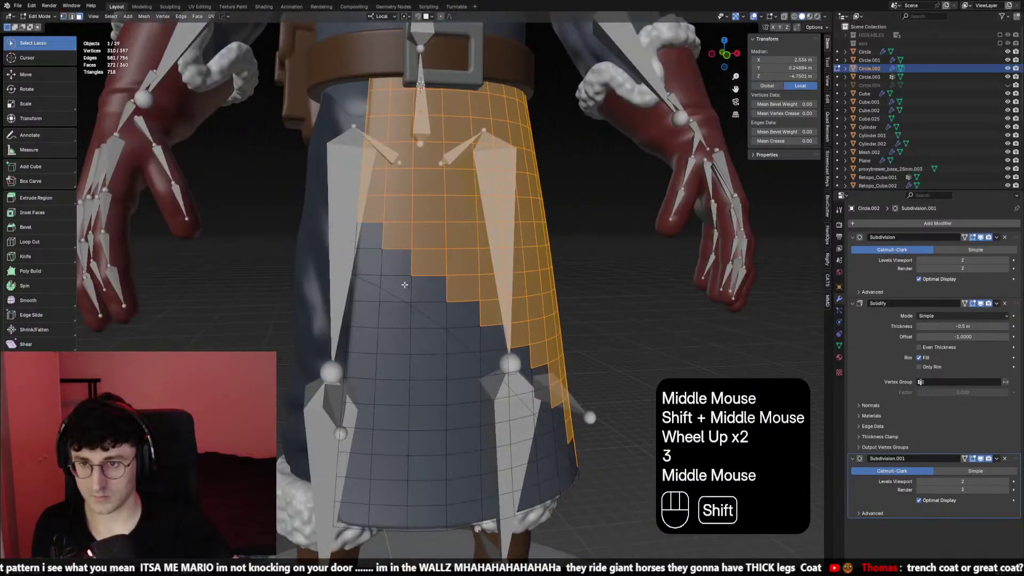
{"action": "left_click", "coordinate": [368, 236], "text": "shift"}
{"action": "left_click", "coordinate": [368, 261], "text": "shift"}
{"action": "left_click", "coordinate": [396, 262], "text": "shift"}
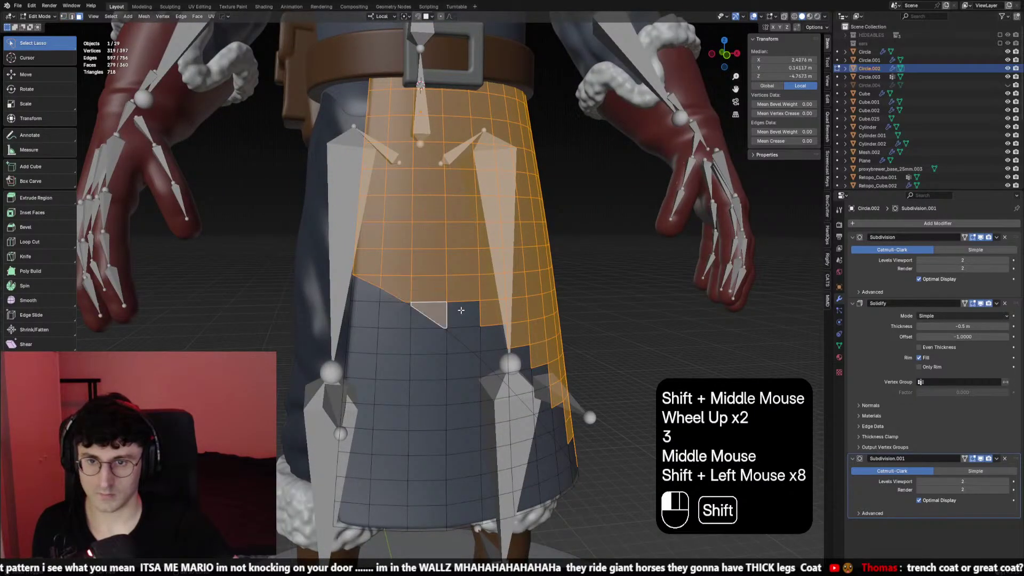
{"action": "left_click", "coordinate": [460, 310], "text": "shift"}
{"action": "left_click", "coordinate": [465, 352], "text": "shift"}
{"action": "middle_click_drag", "start_coordinate": [461, 310], "coordinate": [472, 391]}
{"action": "left_click", "coordinate": [473, 373], "text": "shift"}
{"action": "left_click", "coordinate": [471, 391], "text": "shift"}
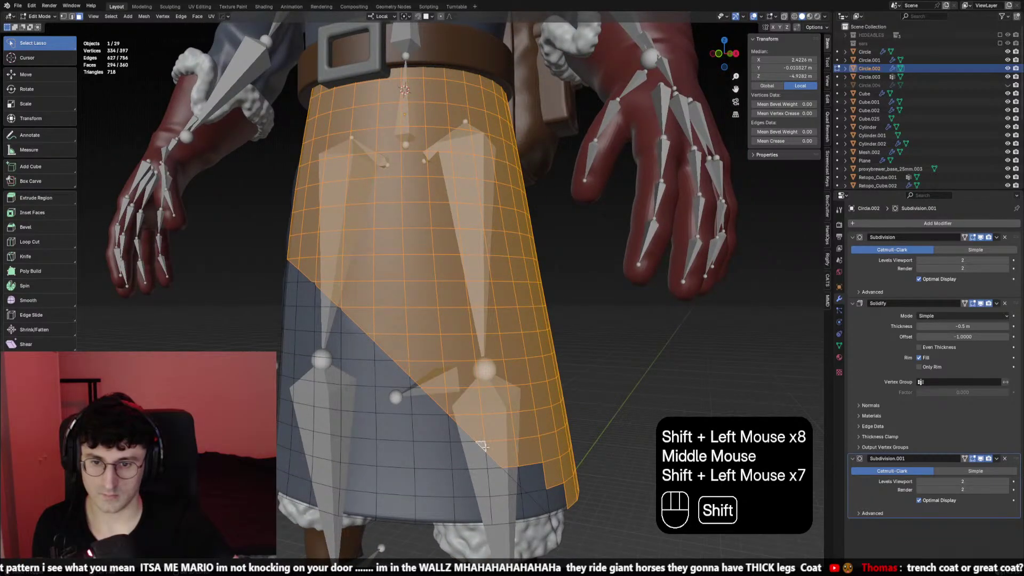
{"action": "left_click", "coordinate": [533, 477], "text": "shift"}
{"action": "left_click", "coordinate": [511, 474], "text": "shift"}
Hide the selected faces above the diagonal cut and return to vertex selection
{"action": "scroll", "coordinate": [406, 373], "scroll_direction": "down", "scroll_amount": 3}
{"action": "middle_click_drag", "start_coordinate": [538, 475], "coordinate": [387, 373]}
{"action": "key", "text": "h"}
{"action": "scroll", "coordinate": [387, 373], "scroll_direction": "down", "scroll_amount": 1}
{"action": "key", "text": "1"}
Switch to the Select Box tool and select the free lower front corner vertex of the remaining panel
{"action": "left_click", "coordinate": [387, 372]}
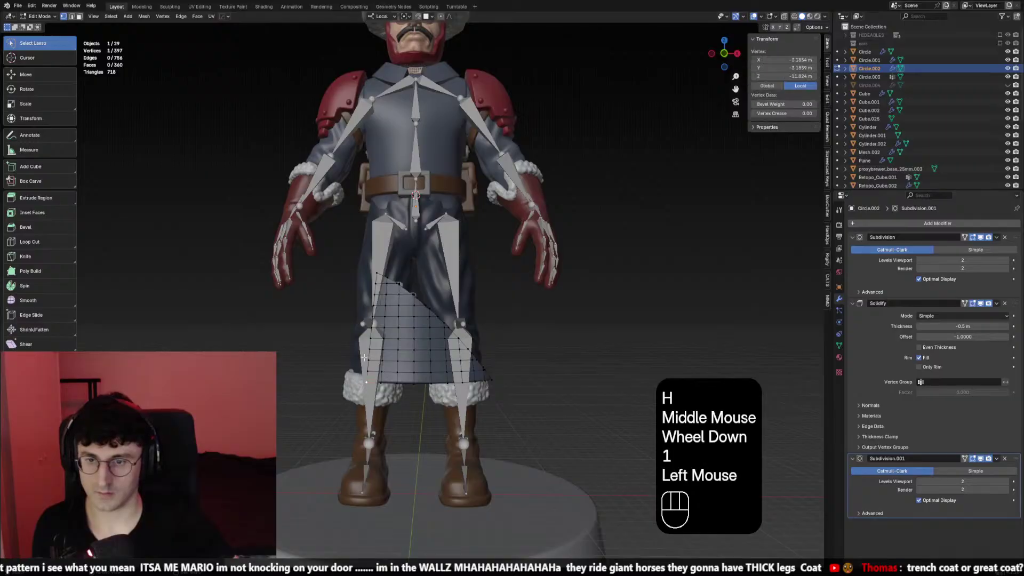
{"action": "left_click", "coordinate": [386, 389], "text": "shift"}
{"action": "left_click", "coordinate": [384, 408]}
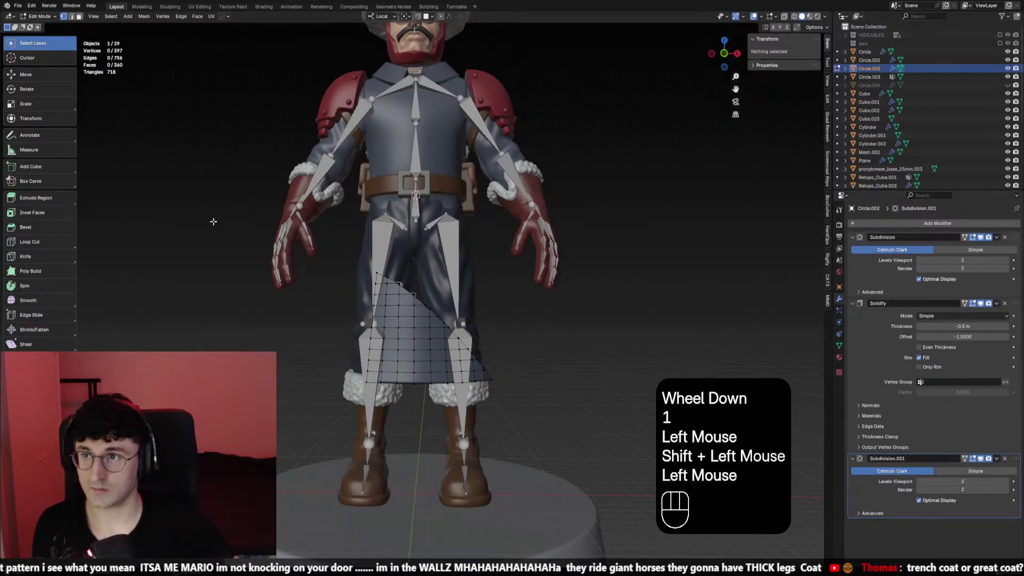
{"action": "key", "text": "w"}
{"action": "key", "text": "w"}
{"action": "left_click", "coordinate": [370, 395]}
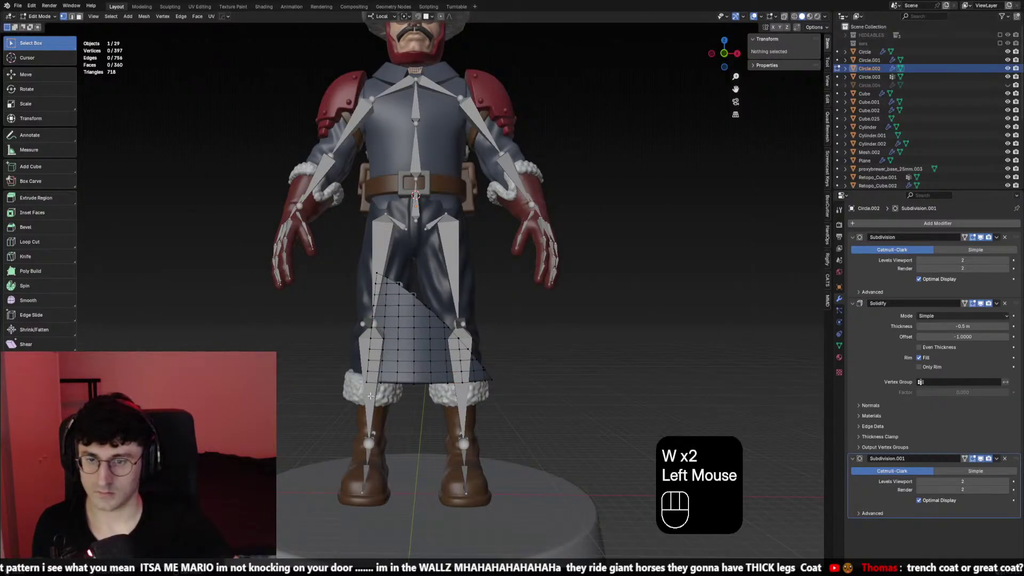
{"action": "left_click", "coordinate": [368, 388]}
Turn on proportional editing and try moving the panel's lower corner vertex with an adjusted falloff size
{"action": "middle_click_drag", "start_coordinate": [369, 388], "coordinate": [457, 386]}
{"action": "key", "text": "g"}
{"action": "right_click", "coordinate": [522, 356]}
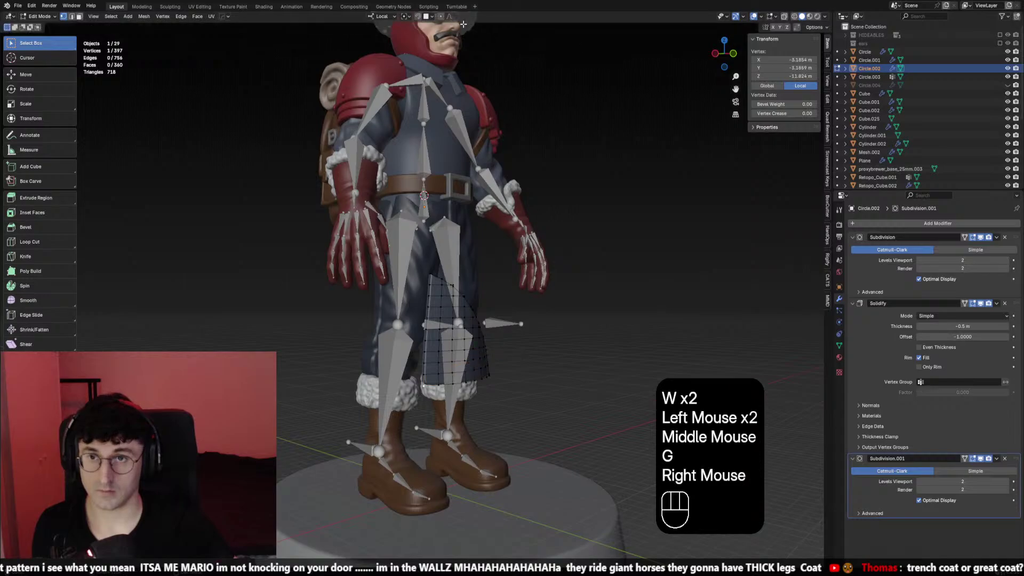
{"action": "left_click", "coordinate": [440, 16]}
{"action": "key", "text": "g"}
{"action": "scroll", "coordinate": [572, 260], "scroll_direction": "down", "scroll_amount": 4}
{"action": "right_click", "coordinate": [545, 268]}
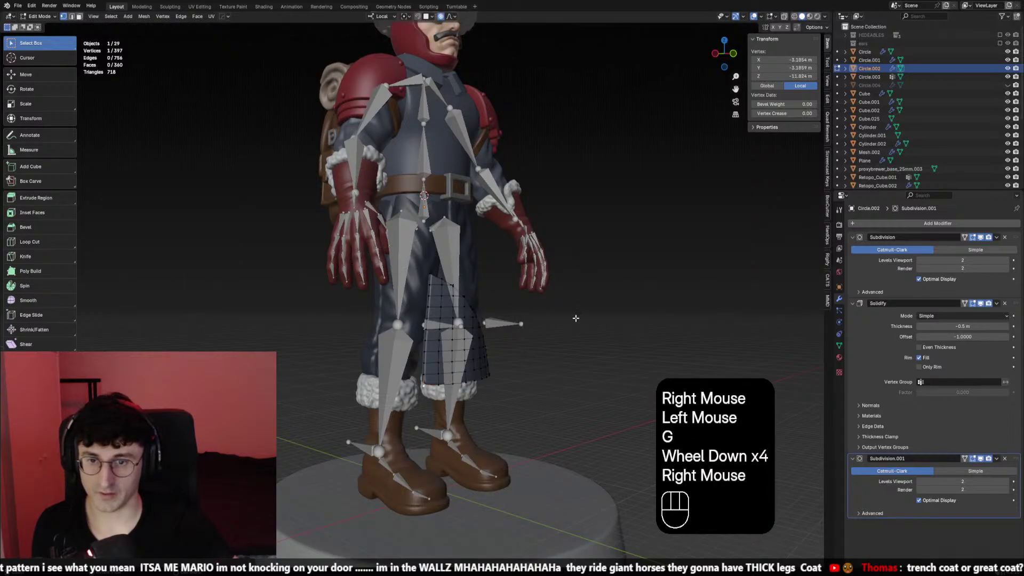
Select the panel's diagonal edge loop and try rotating it freely with proportional editing
{"action": "scroll", "coordinate": [575, 318], "scroll_direction": "up", "scroll_amount": 1}
{"action": "middle_click_drag", "start_coordinate": [571, 319], "coordinate": [538, 320]}
{"action": "left_click", "coordinate": [490, 334]}
{"action": "left_click", "coordinate": [488, 335], "text": "alt"}
{"action": "key", "text": "r"}
{"action": "key", "text": "r"}
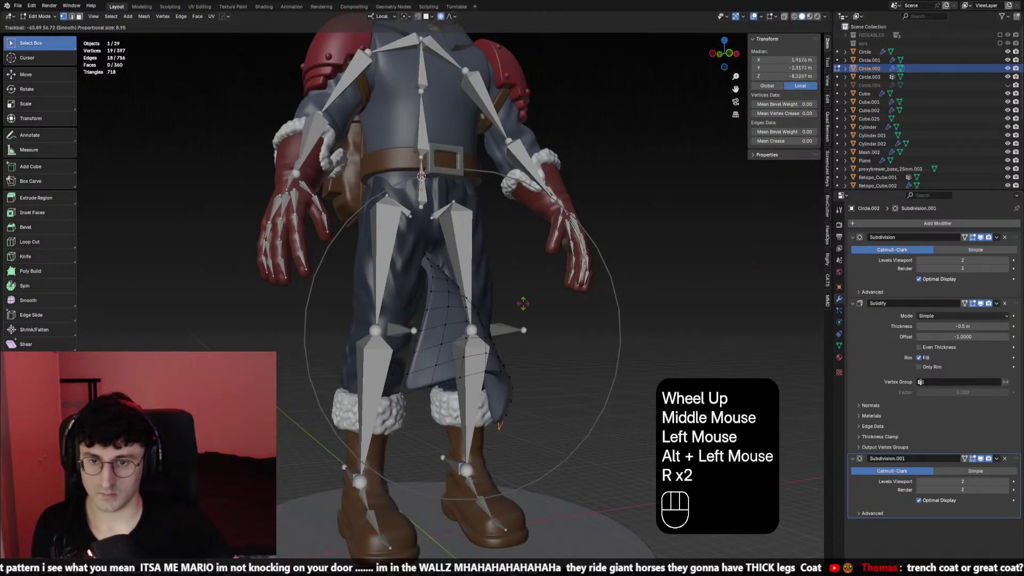
{"action": "right_click", "coordinate": [512, 320]}
Select the panel's bottom and free side edge loops and try moving them with a smaller proportional falloff
{"action": "left_click", "coordinate": [392, 405]}
{"action": "left_click", "coordinate": [392, 404]}
{"action": "left_click", "coordinate": [392, 404], "text": "alt"}
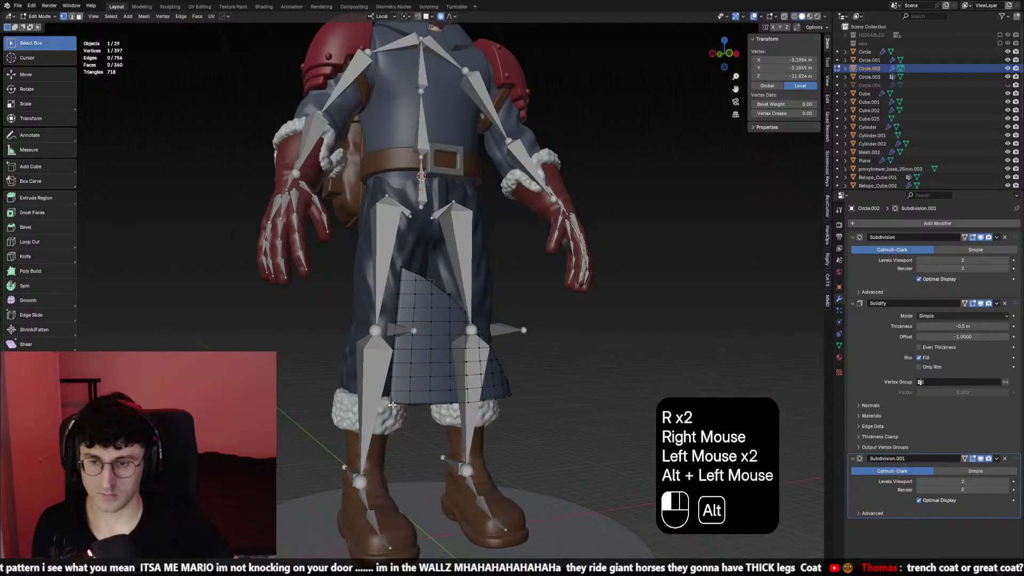
{"action": "left_click", "coordinate": [393, 397], "text": "alt+shift"}
{"action": "key", "text": "g"}
{"action": "scroll", "coordinate": [473, 370], "scroll_direction": "up", "scroll_amount": 3}
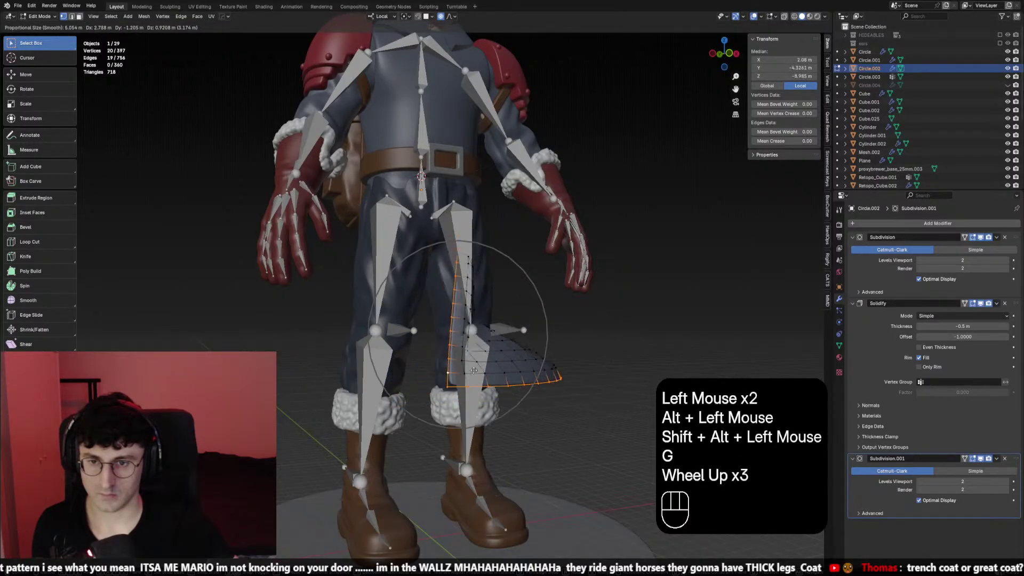
{"action": "scroll", "coordinate": [474, 370], "scroll_direction": "up", "scroll_amount": 3}
{"action": "right_click", "coordinate": [474, 370]}
{"action": "middle_click_drag", "start_coordinate": [473, 370], "coordinate": [440, 337]}
{"action": "key", "text": "ctrl+z"}
Select all visible panel geometry and try rotating it freely in the local orientation
{"action": "left_click", "coordinate": [449, 323]}
{"action": "key", "text": "a"}
{"action": "key", "text": "r"}
{"action": "key", "text": "r"}
{"action": "right_click", "coordinate": [448, 328]}
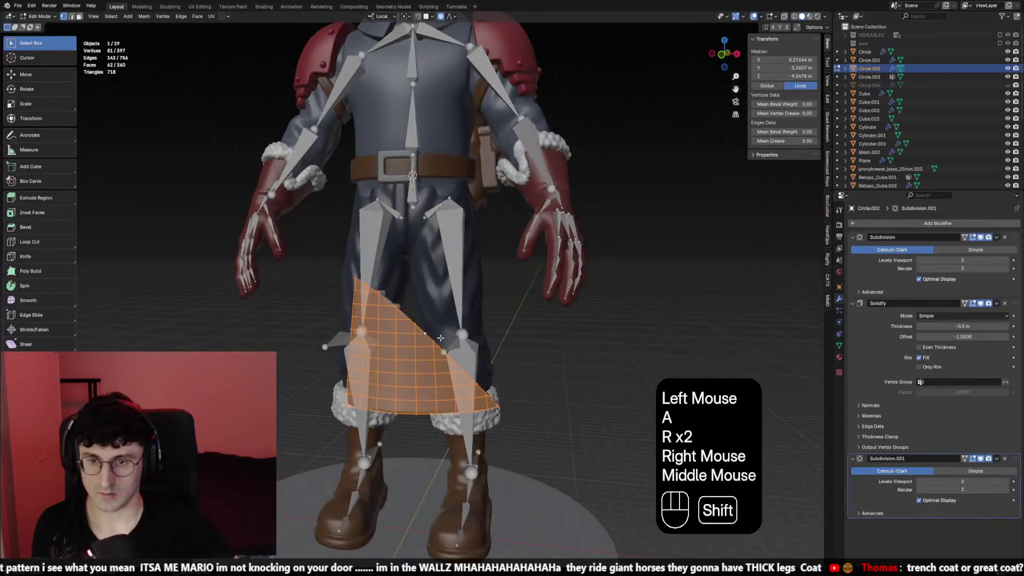
Place the 3D cursor on the middle of the diagonal cut and set the transform orientation to Cursor
{"action": "right_click", "coordinate": [427, 333], "text": "shift"}
{"action": "right_click", "coordinate": [427, 333], "text": "shift"}
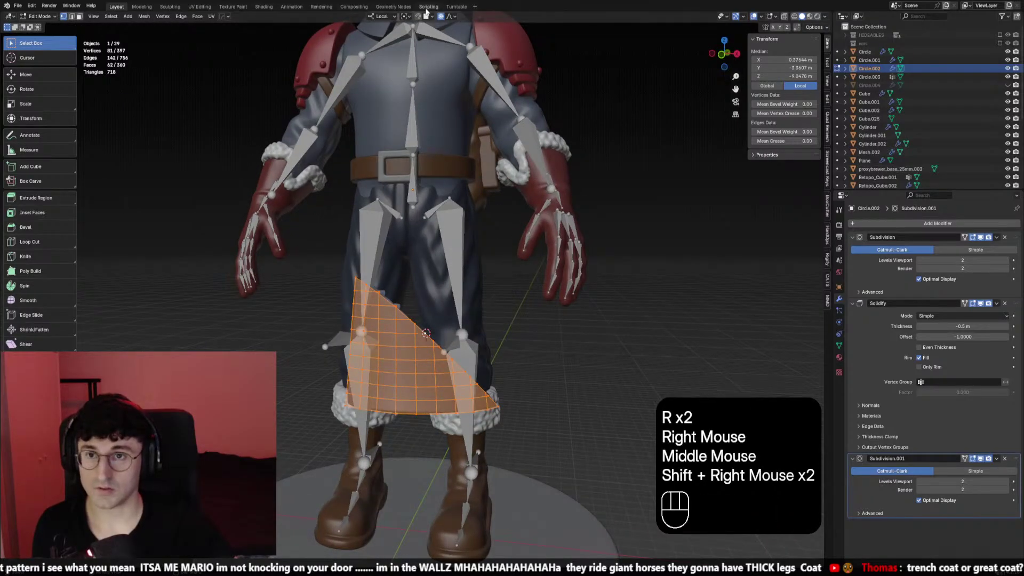
{"action": "left_click", "coordinate": [395, 17]}
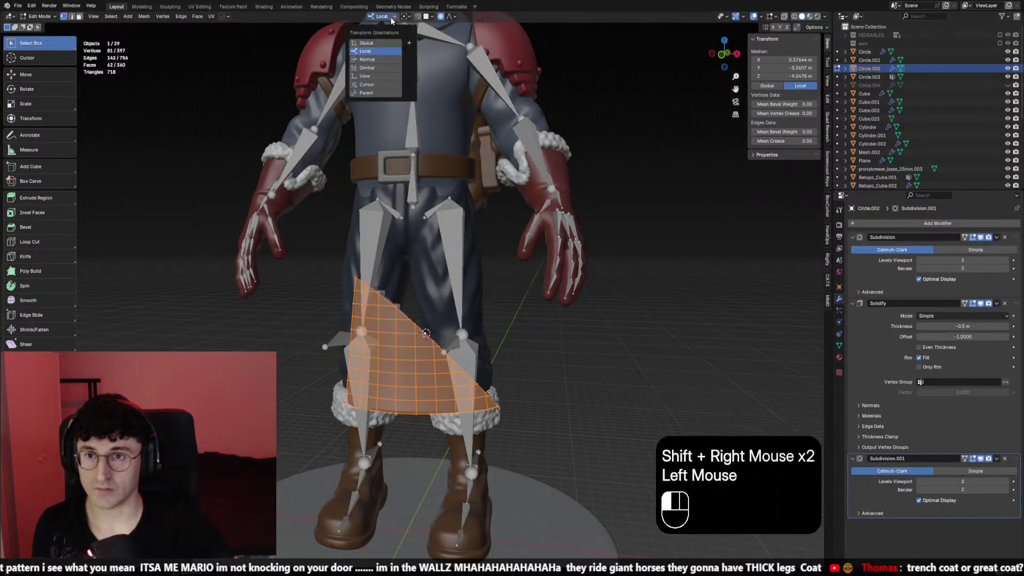
{"action": "left_click", "coordinate": [377, 84]}
Try rotating the selected panel in the Cursor orientation, both freely and in the view plane
{"action": "key", "text": "r"}
{"action": "key", "text": "r"}
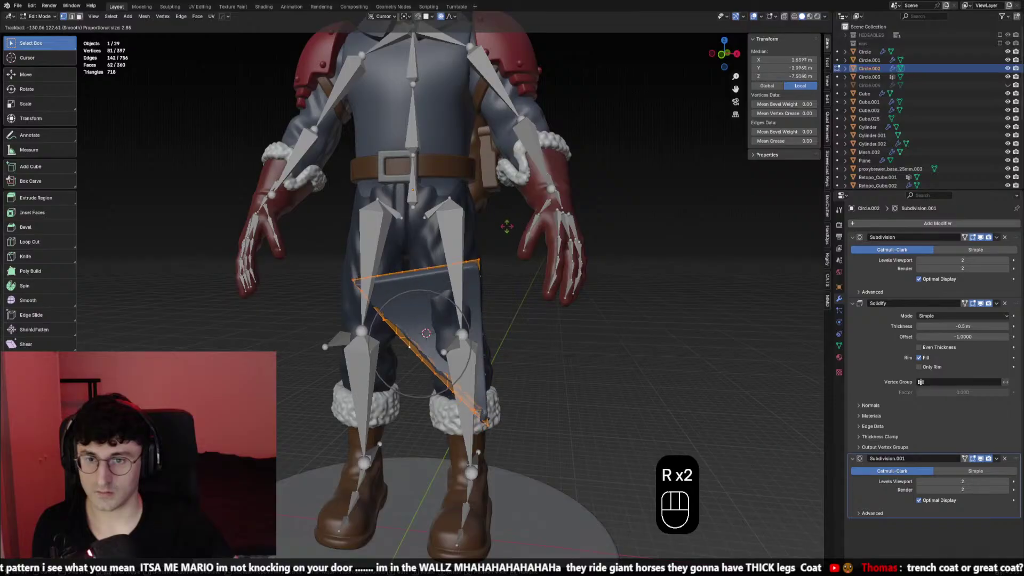
{"action": "right_click", "coordinate": [437, 289]}
{"action": "key", "text": "r"}
{"action": "key", "text": "r"}
{"action": "right_click", "coordinate": [576, 322]}
{"action": "key", "text": "r"}
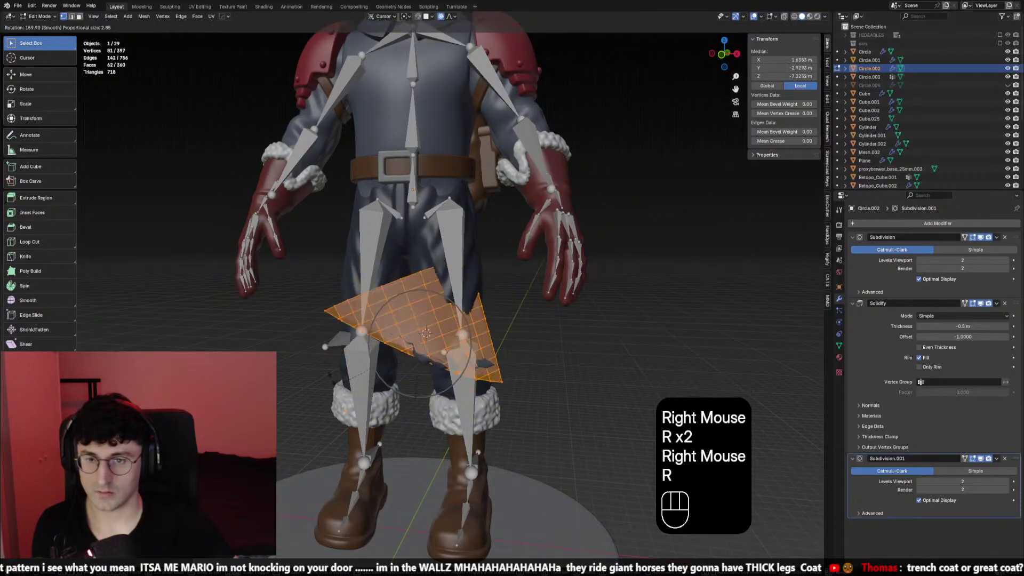
{"action": "right_click", "coordinate": [569, 261]}
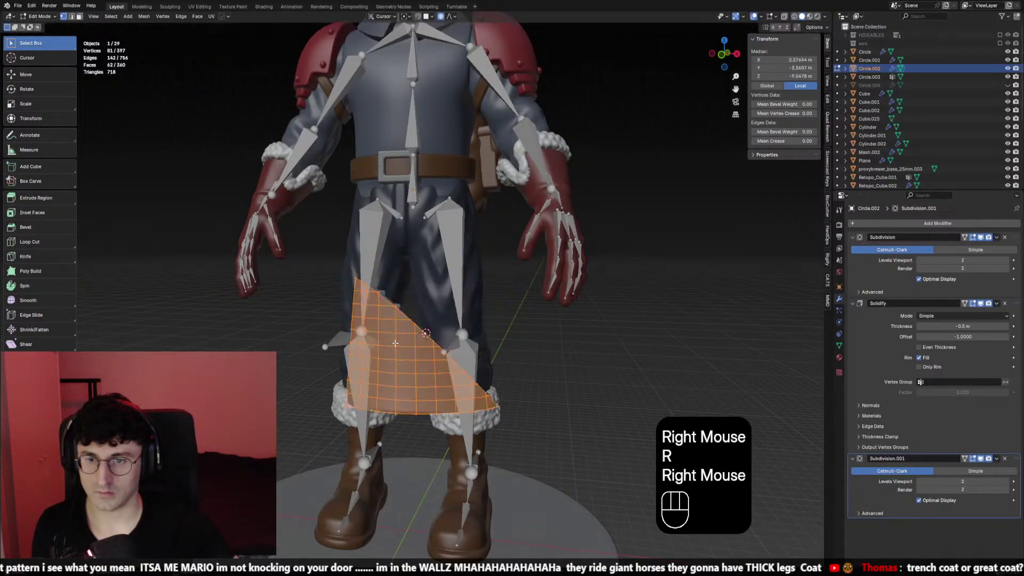
Reveal the hidden skirt faces, undo that and the recent selection changes, and compare the panel with overlays toggled
{"action": "key", "text": "alt+h"}
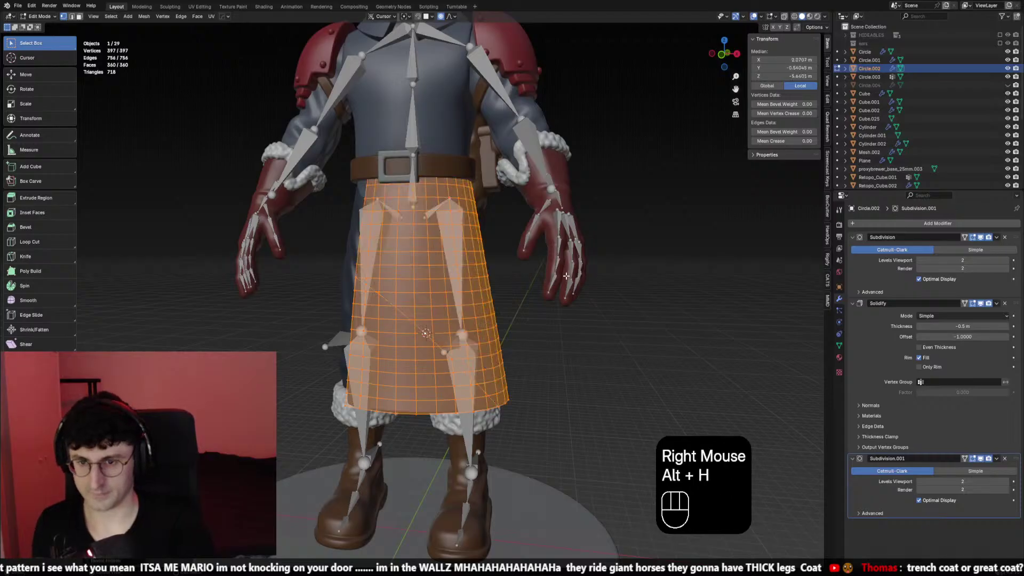
{"action": "key", "text": "ctrl+z"}
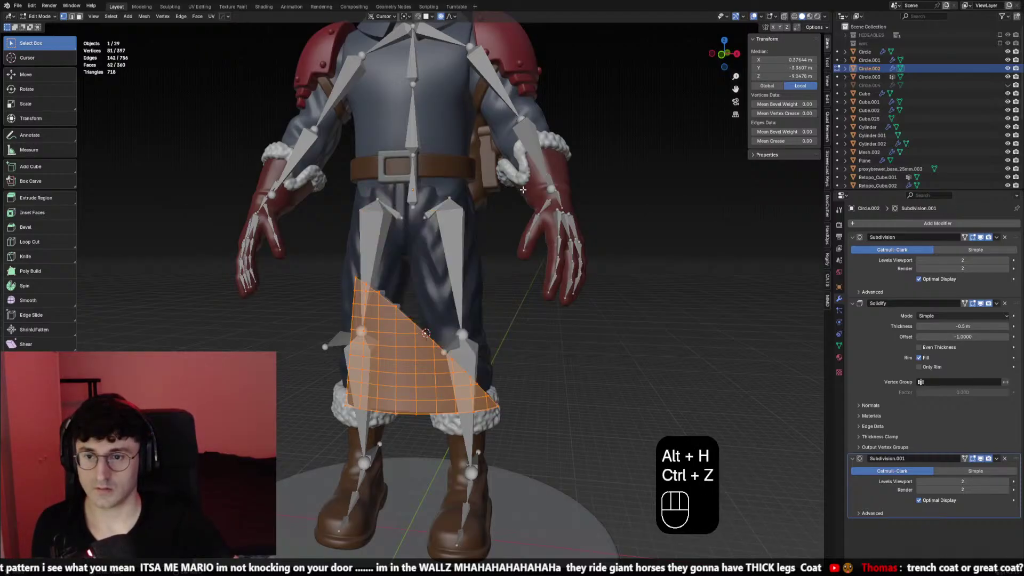
{"action": "key", "text": "shift+alt+z"}
{"action": "key", "text": "ctrl+alt+z"}
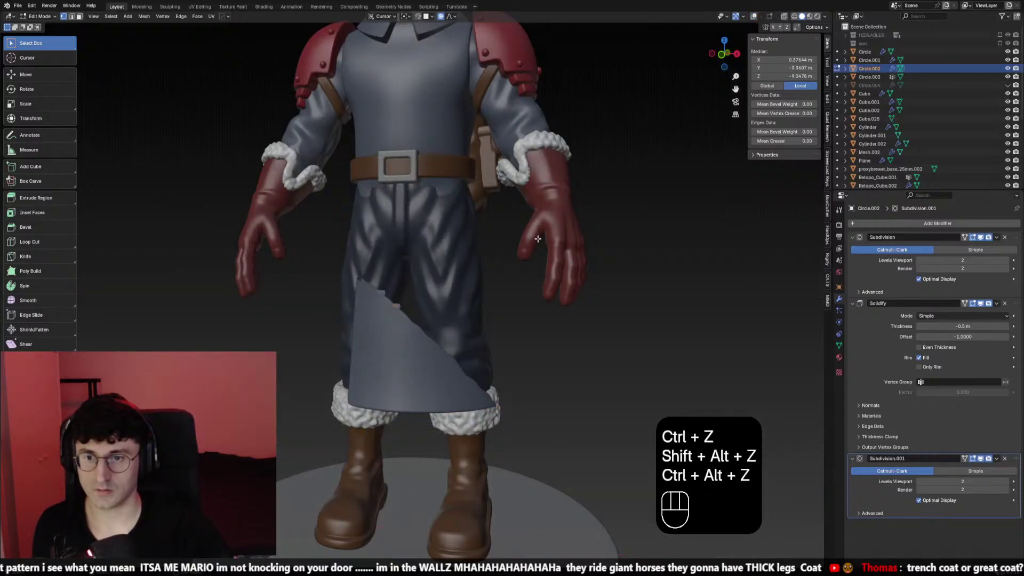
{"action": "key", "text": "shift+alt+z"}
{"action": "key", "text": "ctrl+z"}
{"action": "key", "text": "ctrl+z"}
{"action": "key", "text": "shift+alt+z"}
{"action": "key", "text": "shift+alt+z"}
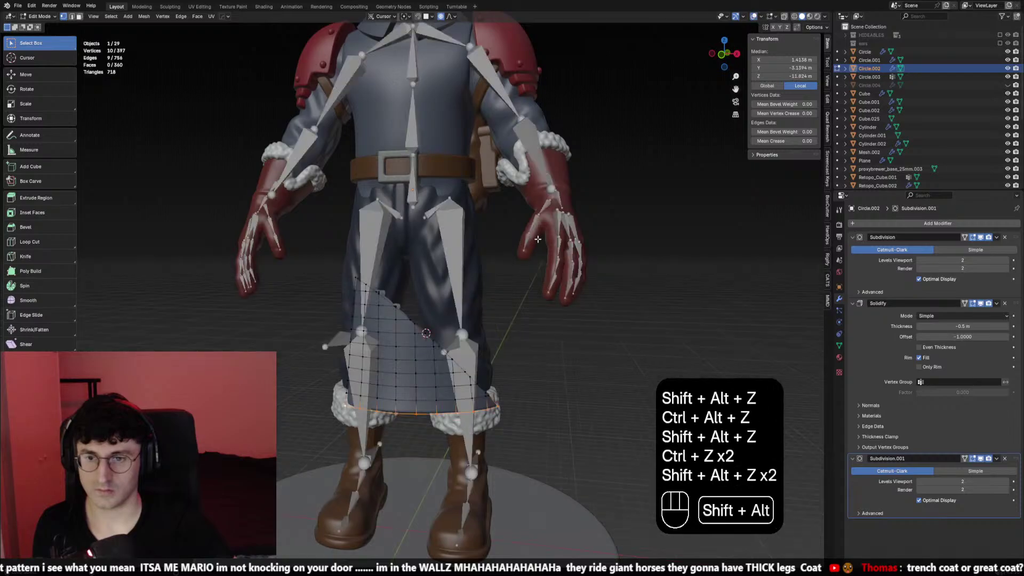
{"action": "key", "text": "ctrl+z"}
{"action": "key", "text": "ctrl+z"}
{"action": "key", "text": "ctrl+z"}
{"action": "key", "text": "ctrl+z"}
{"action": "key", "text": "shift+alt+z"}
{"action": "key", "text": "shift+alt+z"}
{"action": "key", "text": "shift+alt+z"}
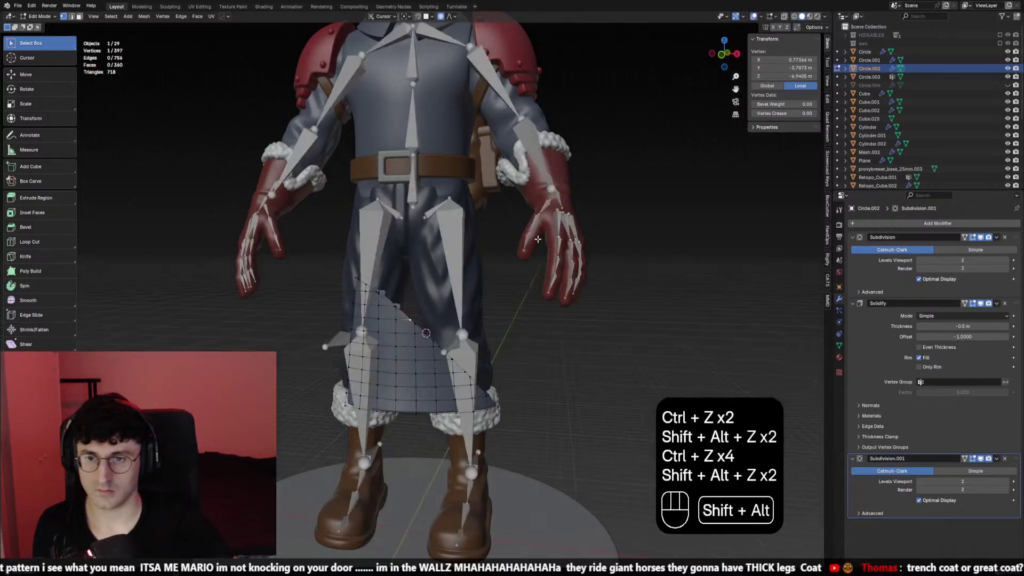
{"action": "key", "text": "shift+alt+z"}
Reselect the whole remaining panel and try another free rotation
{"action": "key", "text": "a"}
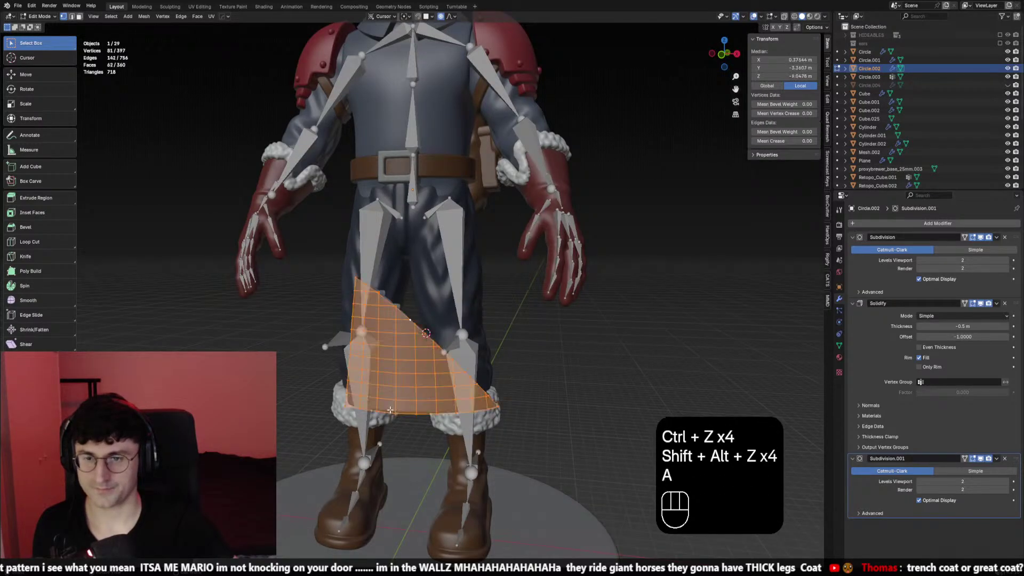
{"action": "key", "text": "r"}
{"action": "key", "text": "r"}
{"action": "right_click", "coordinate": [421, 328]}
Try pulling the panel's free lower corner vertex upward with the proportional falloff enlarged to 8.14 m
{"action": "left_click", "coordinate": [413, 320]}
{"action": "key", "text": "g"}
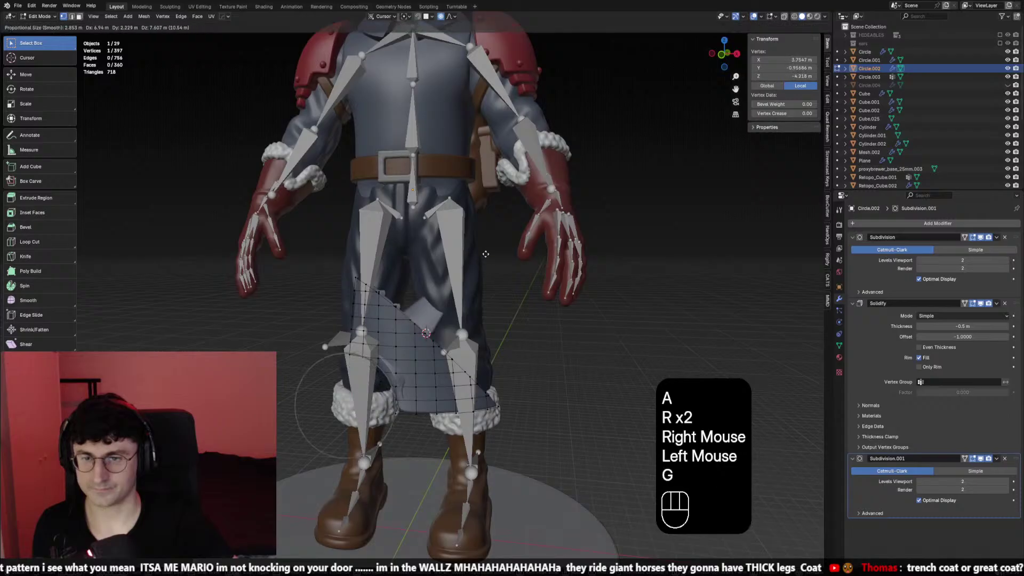
{"action": "right_click", "coordinate": [413, 326]}
{"action": "scroll", "coordinate": [413, 328], "scroll_direction": "up", "scroll_amount": 1}
{"action": "key", "text": "g"}
{"action": "scroll", "coordinate": [413, 334], "scroll_direction": "down", "scroll_amount": 1}
{"action": "scroll", "coordinate": [416, 333], "scroll_direction": "down", "scroll_amount": 4}
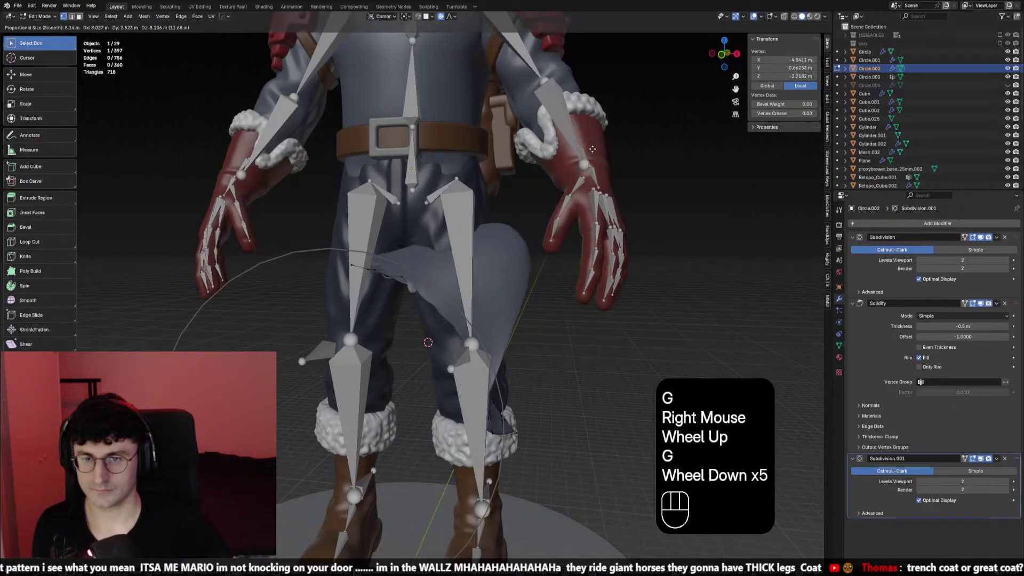
{"action": "right_click", "coordinate": [576, 179]}
{"action": "scroll", "coordinate": [575, 179], "scroll_direction": "down", "scroll_amount": 1}
{"action": "middle_click_drag", "start_coordinate": [555, 203], "coordinate": [482, 279]}
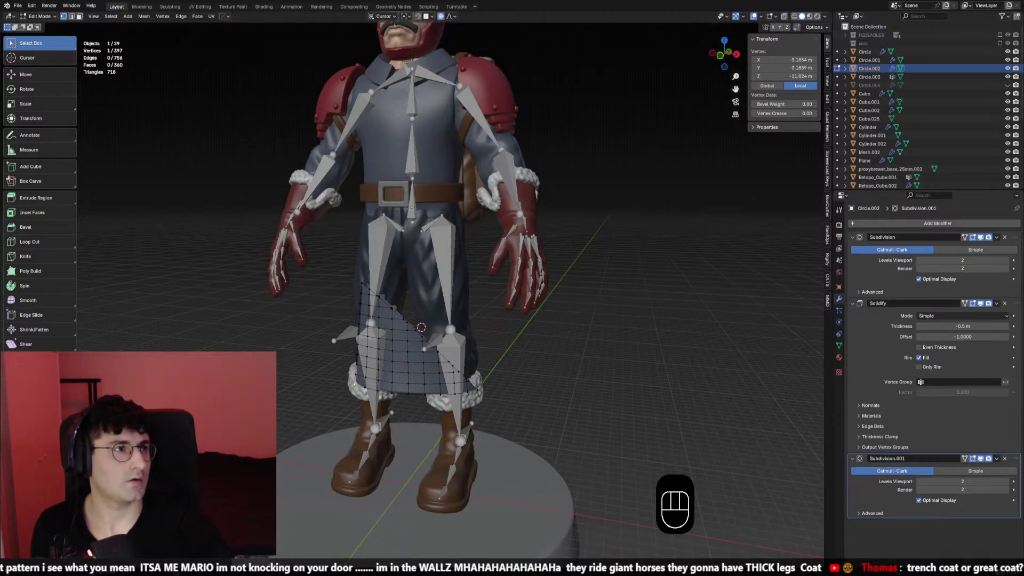
Try folding the lower corner vertex from a side angle while varying the proportional falloff size
{"action": "left_click", "coordinate": [421, 327]}
{"action": "middle_click_drag", "start_coordinate": [421, 327], "coordinate": [480, 320]}
{"action": "key", "text": "g"}
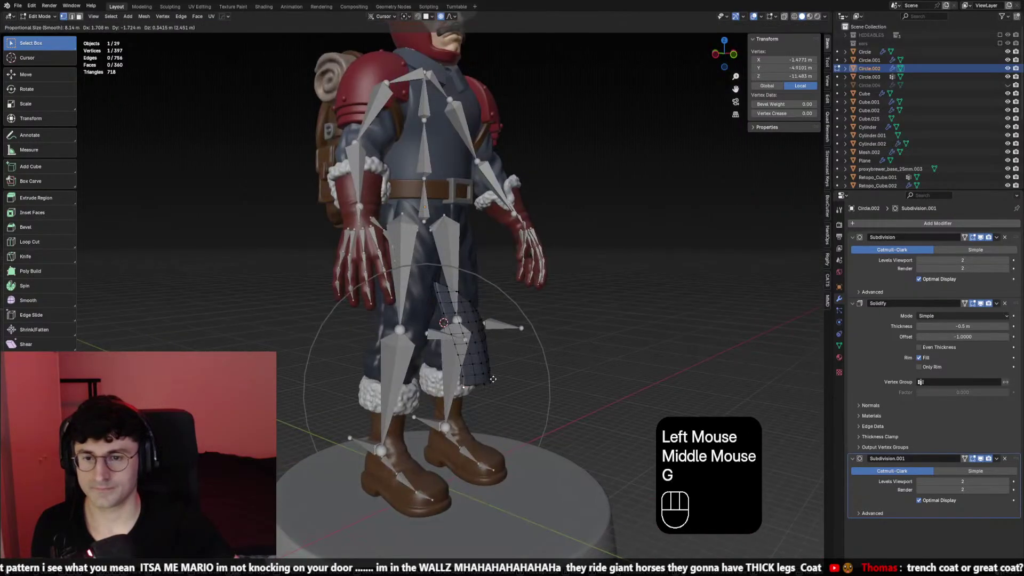
{"action": "scroll", "coordinate": [512, 301], "scroll_direction": "up", "scroll_amount": 4}
{"action": "scroll", "coordinate": [532, 288], "scroll_direction": "down", "scroll_amount": 3}
{"action": "scroll", "coordinate": [532, 288], "scroll_direction": "down", "scroll_amount": 1}
{"action": "right_click", "coordinate": [532, 287]}
{"action": "middle_click_drag", "start_coordinate": [533, 288], "coordinate": [436, 394]}
{"action": "left_click", "coordinate": [436, 330]}
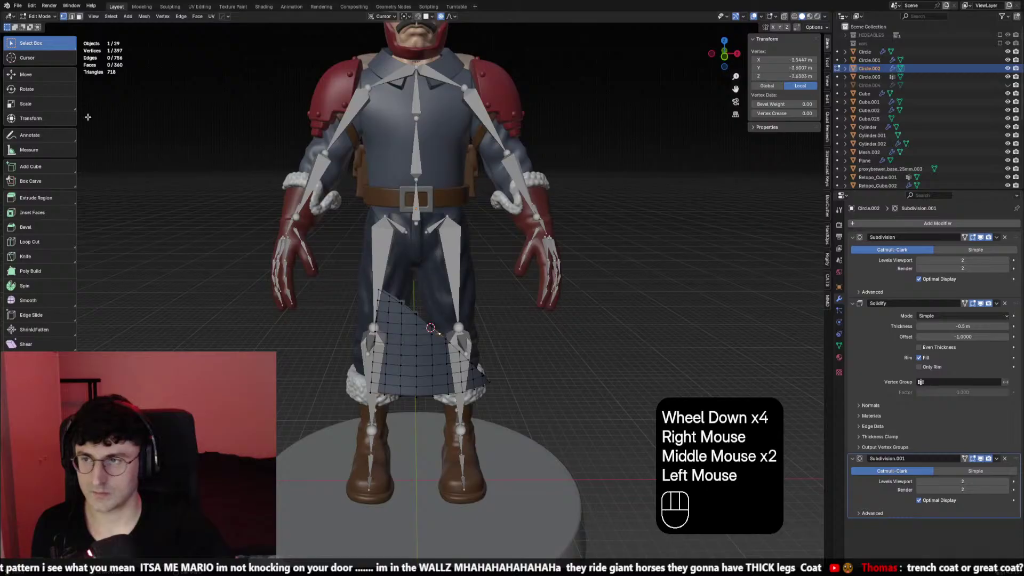
Switch the panel to Sculpt Mode, choose the Pose brush and adjust its radius
{"action": "left_click", "coordinate": [43, 17]}
{"action": "left_click", "coordinate": [45, 44]}
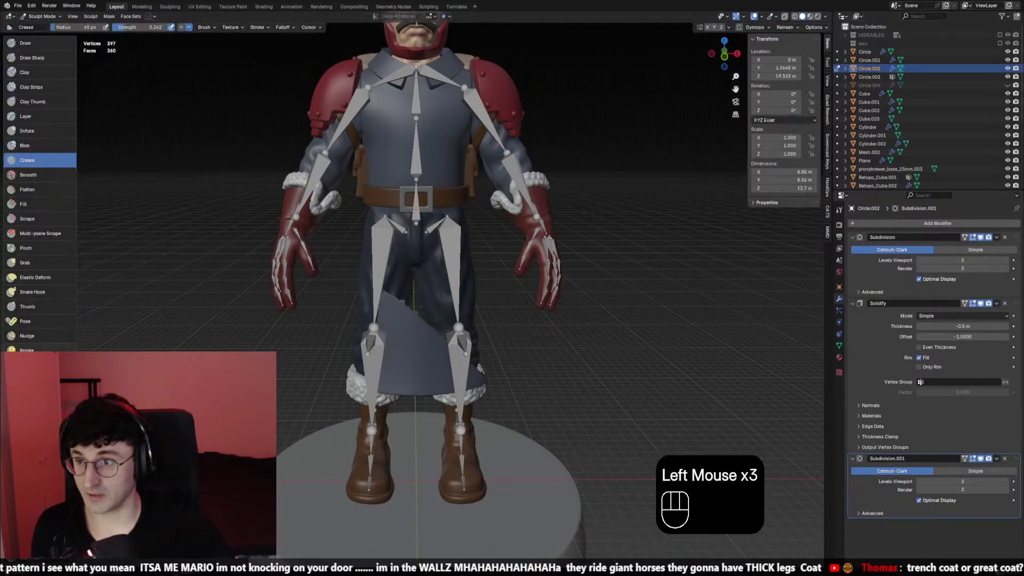
{"action": "left_click", "coordinate": [55, 319]}
{"action": "key", "text": "f"}
{"action": "left_click", "coordinate": [317, 359]}
Try bending the panel's lower corner with the Pose brush from two angles, undoing each stroke
{"action": "mouse_move", "coordinate": [318, 358]}
{"action": "left_mouse_down"}
{"action": "mouse_move", "coordinate": [292, 425]}
{"action": "mouse_move", "coordinate": [304, 417]}
{"action": "left_mouse_up"}
{"action": "key", "text": "ctrl+z"}
{"action": "middle_click_drag", "start_coordinate": [428, 336], "coordinate": [483, 352]}
{"action": "key", "text": "f"}
{"action": "left_click", "coordinate": [481, 363]}
{"action": "left_click_drag", "start_coordinate": [477, 373], "coordinate": [552, 172]}
{"action": "key", "text": "ctrl+z"}
Set the Pose brush radius to 153 px and try folding the panel again
{"action": "key", "text": "f"}
{"action": "left_click", "coordinate": [426, 400]}
{"action": "left_click", "coordinate": [458, 331]}
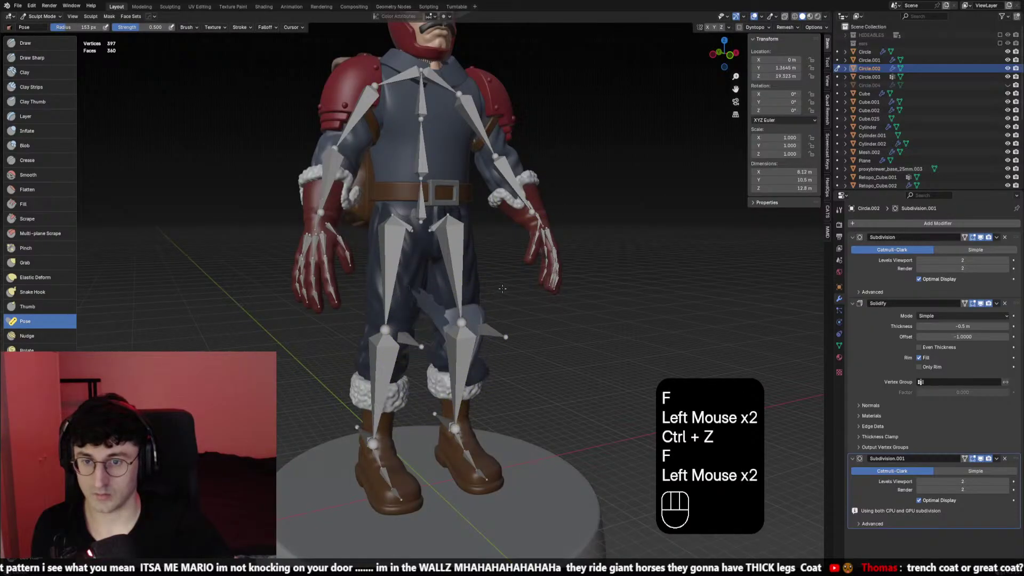
{"action": "key", "text": "ctrl+z"}
Reveal all hidden parts of the coat skirt in Sculpt Mode and check the full skirt
{"action": "key", "text": "alt+h"}
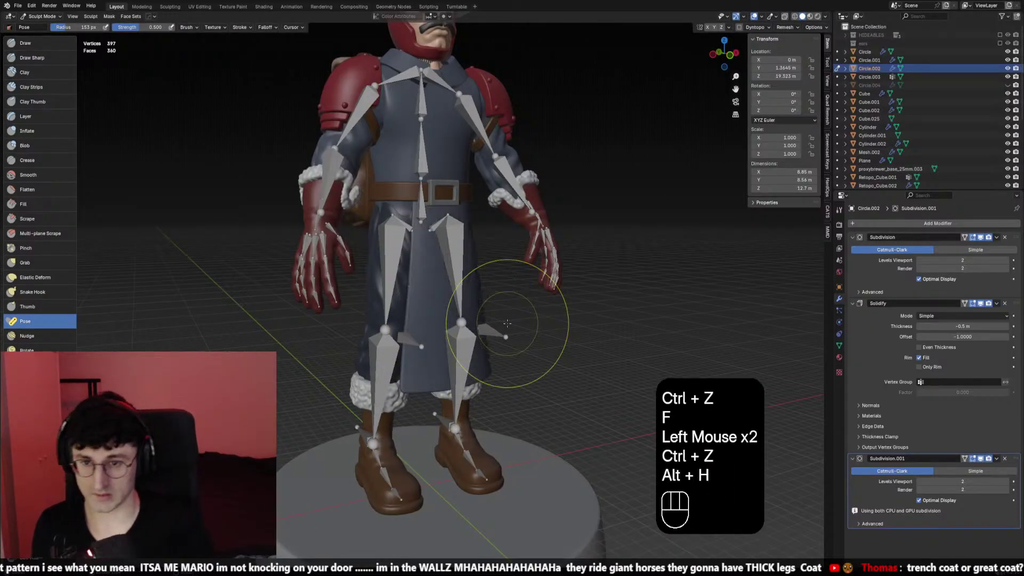
{"action": "left_click", "coordinate": [589, 237]}
{"action": "middle_click", "coordinate": [588, 237]}
{"action": "key", "text": "shift+alt+z"}
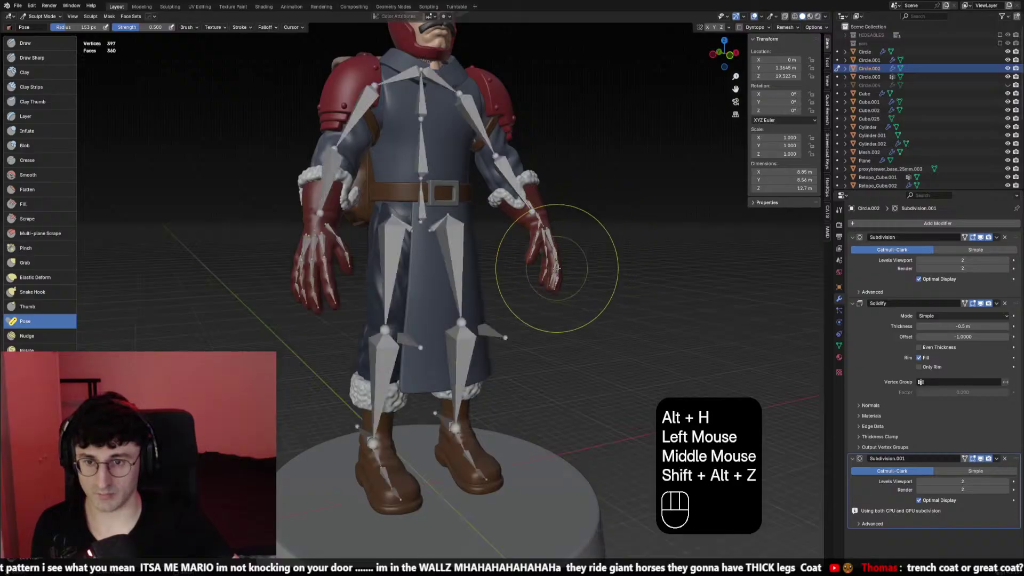
{"action": "middle_click_drag", "start_coordinate": [584, 250], "coordinate": [533, 256]}
{"action": "left_click", "coordinate": [242, 170]}
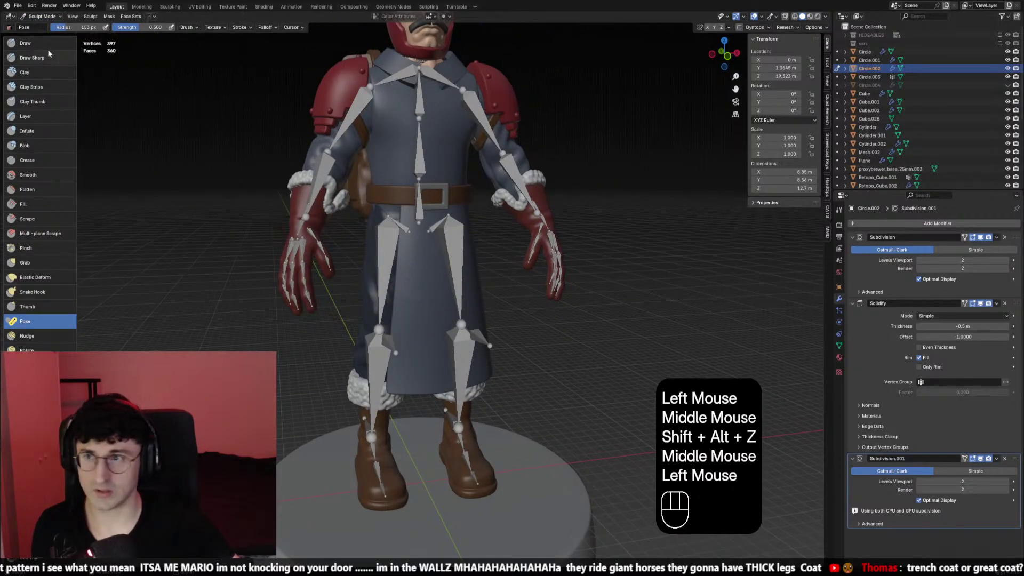
Return to Edit Mode, select the diagonal cut's edge loop on the skirt and dissolve its vertices
{"action": "key", "text": "Tab"}
{"action": "key", "text": "Tab"}
{"action": "scroll", "coordinate": [437, 331], "scroll_direction": "up", "scroll_amount": 2}
{"action": "left_click", "coordinate": [440, 328]}
{"action": "middle_click_drag", "start_coordinate": [440, 328], "coordinate": [441, 324]}
{"action": "left_click", "coordinate": [437, 337]}
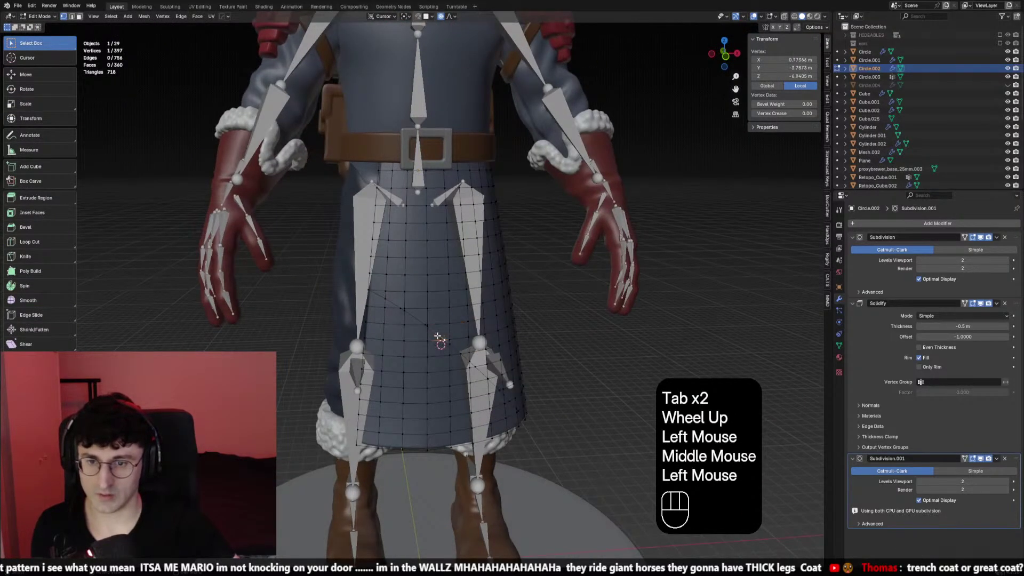
{"action": "scroll", "coordinate": [438, 337], "scroll_direction": "up", "scroll_amount": 1}
{"action": "left_click", "coordinate": [416, 329]}
{"action": "left_click", "coordinate": [397, 322], "text": "alt"}
{"action": "key", "text": "x"}
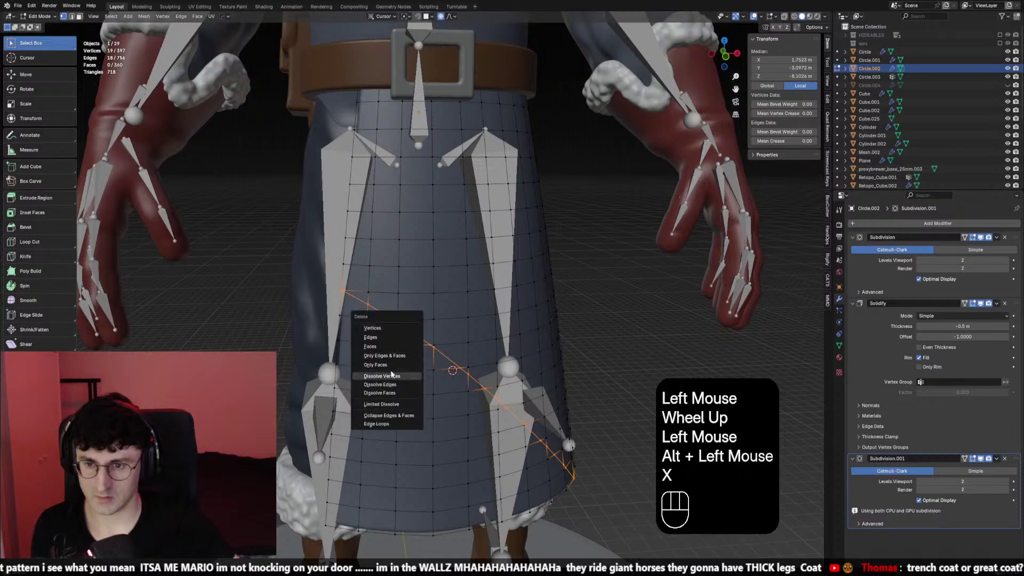
{"action": "left_click", "coordinate": [373, 376]}
Check the cleaned skirt grid, return to Sculpt Mode in front view and switch to the Mask brush
{"action": "mouse_move", "coordinate": [373, 376]}
{"action": "middle_mouse_down"}
{"action": "mouse_move", "coordinate": [400, 364]}
{"action": "mouse_move", "coordinate": [487, 389]}
{"action": "middle_mouse_up"}
{"action": "scroll", "coordinate": [400, 364], "scroll_direction": "down", "scroll_amount": 2}
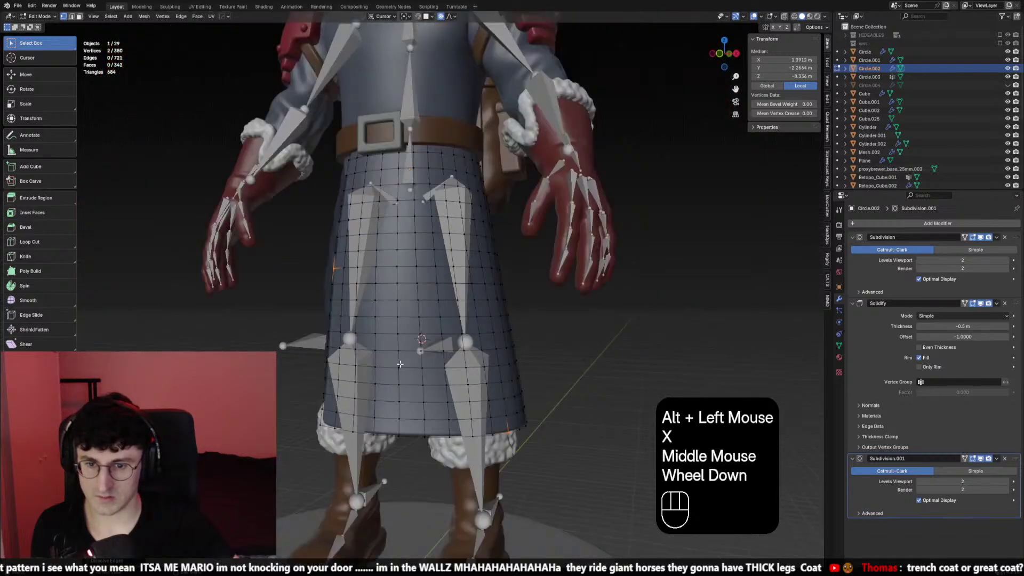
{"action": "left_click", "coordinate": [400, 364]}
{"action": "key", "text": "Tab"}
{"action": "scroll", "coordinate": [411, 422], "scroll_direction": "down", "scroll_amount": 2}
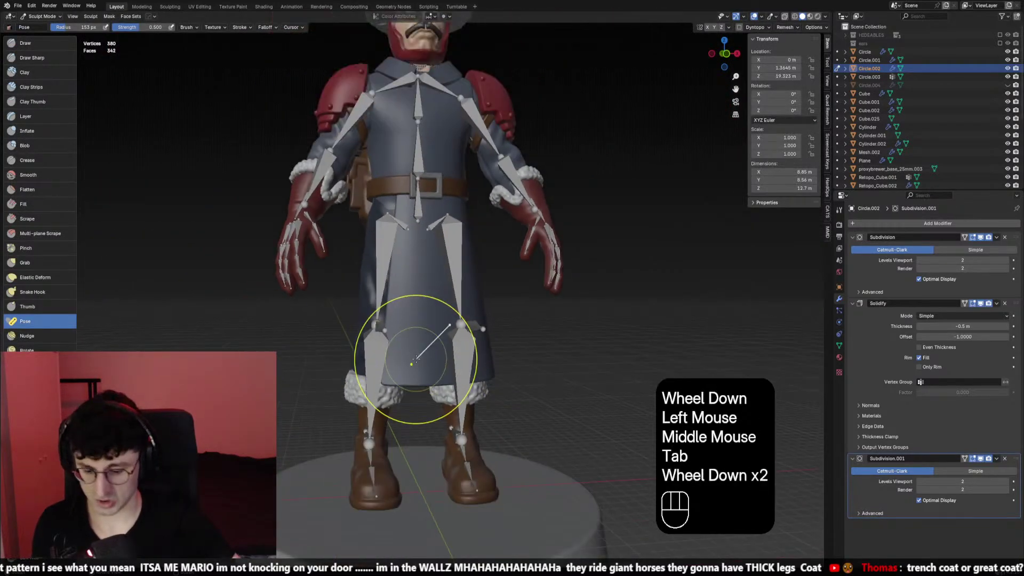
{"action": "key", "text": "KP_1"}
{"action": "key", "text": "m"}
Adjust the Mask brush radius and try a first mask stroke on the skirt's front
{"action": "key", "text": "f"}
{"action": "left_click", "coordinate": [409, 310]}
{"action": "mouse_move", "coordinate": [505, 298]}
{"action": "middle_mouse_down"}
{"action": "mouse_move", "coordinate": [445, 297]}
{"action": "mouse_move", "coordinate": [458, 267]}
{"action": "mouse_move", "coordinate": [384, 224]}
{"action": "mouse_move", "coordinate": [505, 310]}
{"action": "mouse_move", "coordinate": [462, 271]}
{"action": "middle_mouse_up"}
{"action": "key", "text": "f"}
{"action": "left_click", "coordinate": [446, 297]}
{"action": "key", "text": "ctrl+z"}
Resize the Mask brush to 94 px and paint a mask on the upper front of the coat skirt
{"action": "key", "text": "f"}
{"action": "left_click", "coordinate": [406, 240]}
{"action": "left_click", "coordinate": [388, 169]}
{"action": "left_click", "coordinate": [459, 266]}
{"action": "left_click", "coordinate": [405, 240]}
{"action": "left_click", "coordinate": [384, 224]}
{"action": "left_click", "coordinate": [448, 266]}
{"action": "left_click", "coordinate": [462, 271]}
{"action": "key", "text": "f"}
{"action": "left_click", "coordinate": [405, 230]}
{"action": "mouse_move", "coordinate": [395, 221]}
{"action": "middle_mouse_down"}
{"action": "mouse_move", "coordinate": [437, 250]}
{"action": "mouse_move", "coordinate": [421, 239]}
{"action": "mouse_move", "coordinate": [430, 243]}
{"action": "mouse_move", "coordinate": [421, 251]}
{"action": "middle_mouse_up"}
{"action": "left_click", "coordinate": [410, 232]}
{"action": "left_click", "coordinate": [421, 240]}
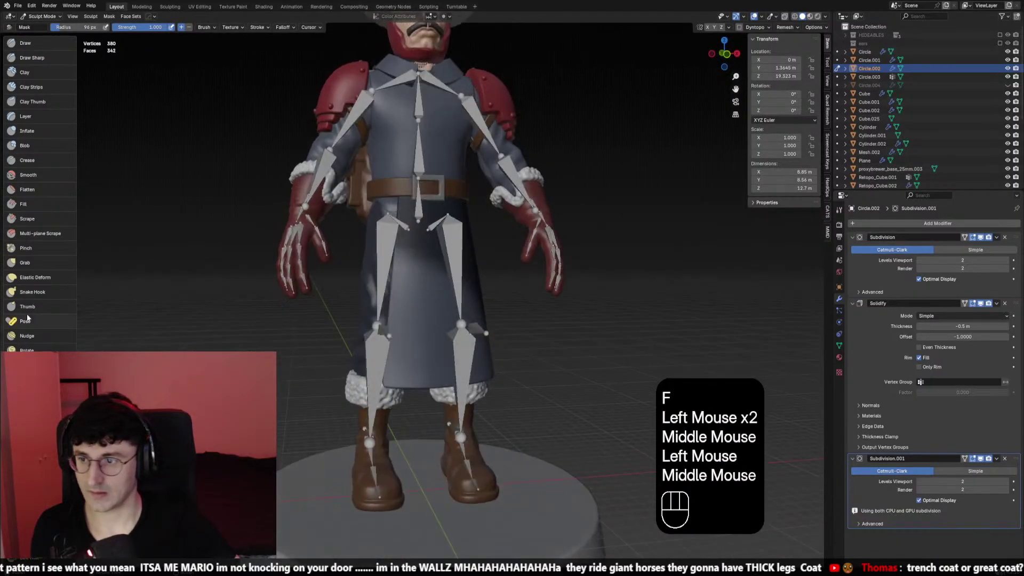
Extend the mask across the skirt with further strokes from other angles
{"action": "left_click_drag", "start_coordinate": [431, 240], "coordinate": [419, 250]}
{"action": "mouse_move", "coordinate": [427, 246]}
{"action": "middle_mouse_down"}
{"action": "mouse_move", "coordinate": [373, 242]}
{"action": "mouse_move", "coordinate": [416, 243]}
{"action": "mouse_move", "coordinate": [395, 240]}
{"action": "middle_mouse_up"}
{"action": "scroll", "coordinate": [384, 243], "scroll_direction": "down", "scroll_amount": 1}
{"action": "left_click", "coordinate": [416, 240]}
{"action": "left_click", "coordinate": [381, 241]}
{"action": "left_click", "coordinate": [416, 243]}
Switch to the Pose brush and try bending the skirt's lower corner from the front view
{"action": "key", "text": "KP_1"}
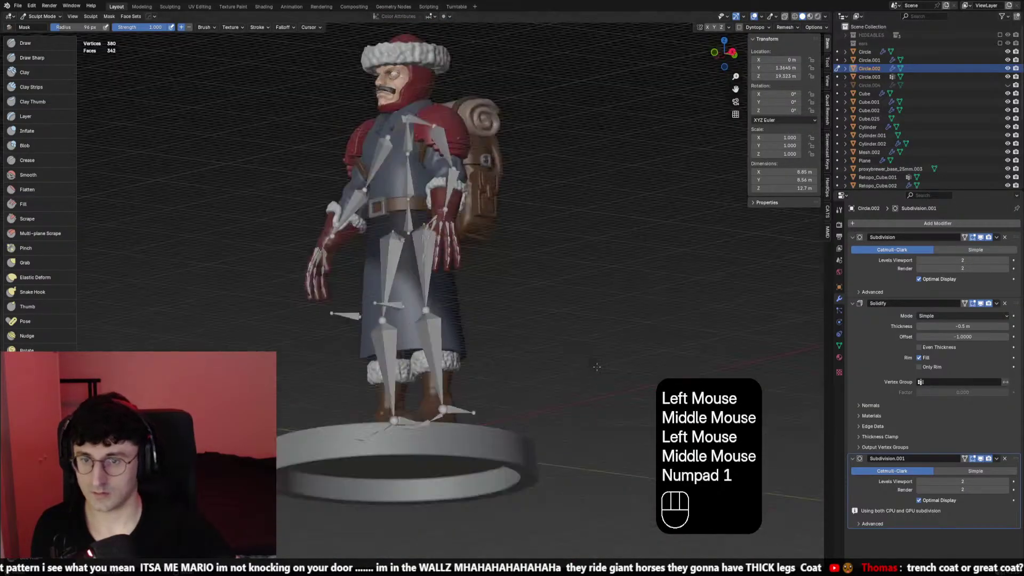
{"action": "left_click", "coordinate": [41, 321]}
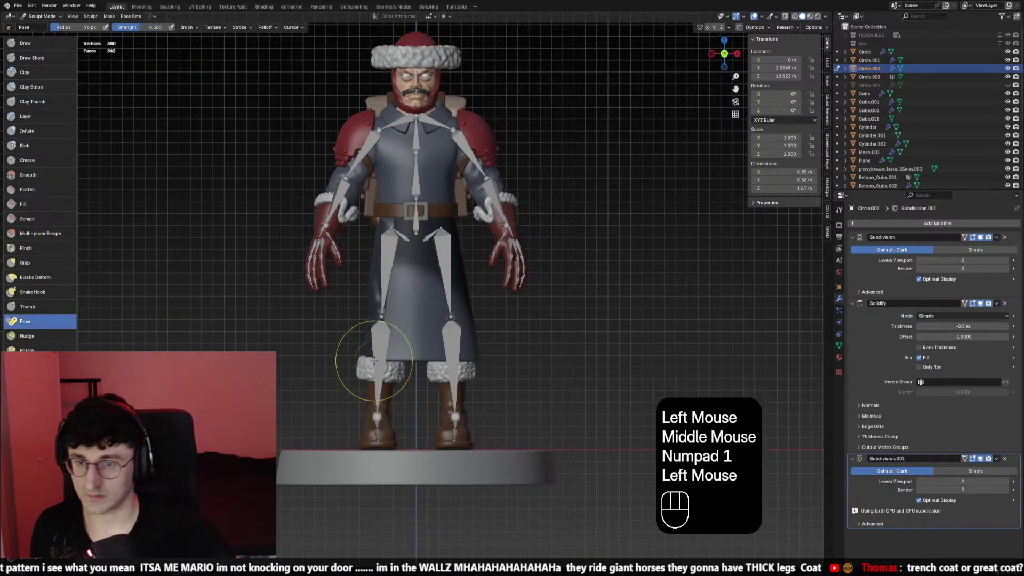
{"action": "left_click", "coordinate": [366, 354]}
{"action": "middle_click_drag", "start_coordinate": [366, 355], "coordinate": [566, 146]}
{"action": "left_click", "coordinate": [566, 145]}
{"action": "key", "text": "ctrl+z"}
Enlarge the Pose brush radius and try folding the skirt corner once more, undoing the stroke
{"action": "key", "text": "f"}
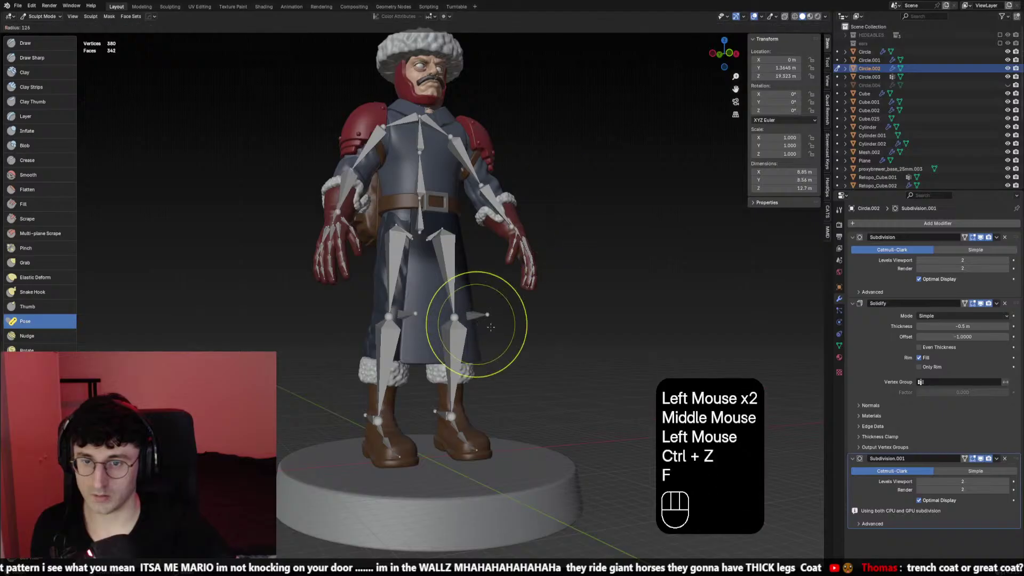
{"action": "left_click", "coordinate": [457, 333]}
{"action": "left_click", "coordinate": [458, 333]}
{"action": "key", "text": "ctrl+z"}
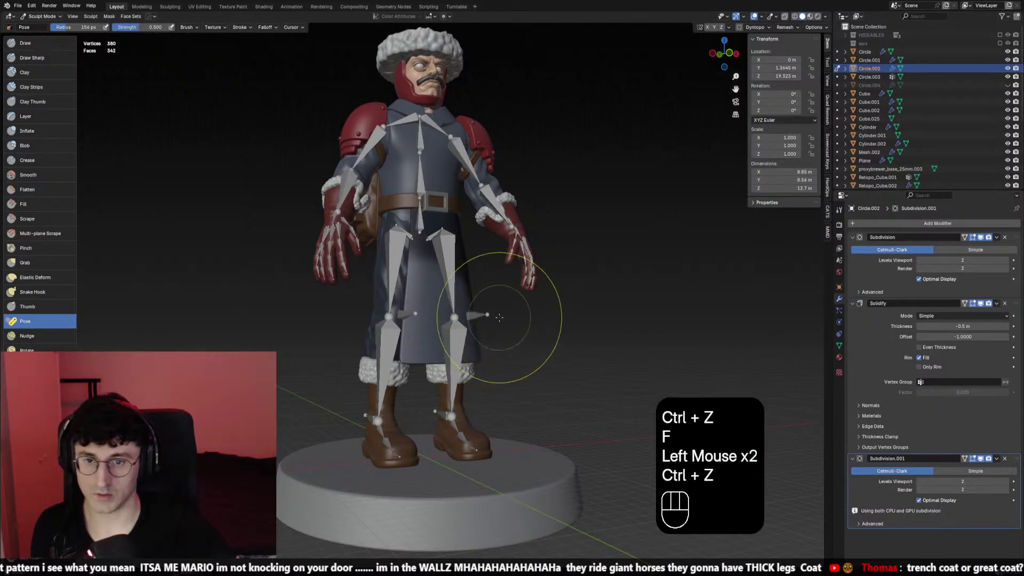
Raise the Pose brush strength to 1.000 and try bending the skirt's lower corner, undoing the strokes
{"action": "key", "text": "shift+f"}
{"action": "left_click", "coordinate": [470, 322]}
{"action": "left_click", "coordinate": [470, 322]}
{"action": "mouse_move", "coordinate": [471, 322]}
{"action": "left_mouse_down"}
{"action": "mouse_move", "coordinate": [520, 256]}
{"action": "mouse_move", "coordinate": [560, 274]}
{"action": "left_mouse_up"}
{"action": "middle_click_drag", "start_coordinate": [558, 251], "coordinate": [485, 332]}
{"action": "left_click", "coordinate": [417, 324]}
{"action": "left_click", "coordinate": [457, 283]}
{"action": "left_click", "coordinate": [477, 283]}
{"action": "key", "text": "KP_1"}
{"action": "key", "text": "ctrl+z"}
{"action": "key", "text": "ctrl+z"}
{"action": "key", "text": "ctrl+z"}
Hide the armature in Object Mode, then reselect the front coat panel and return it to Sculpt Mode
{"action": "key", "text": "shift+alt+z"}
{"action": "key", "text": "KP_1"}
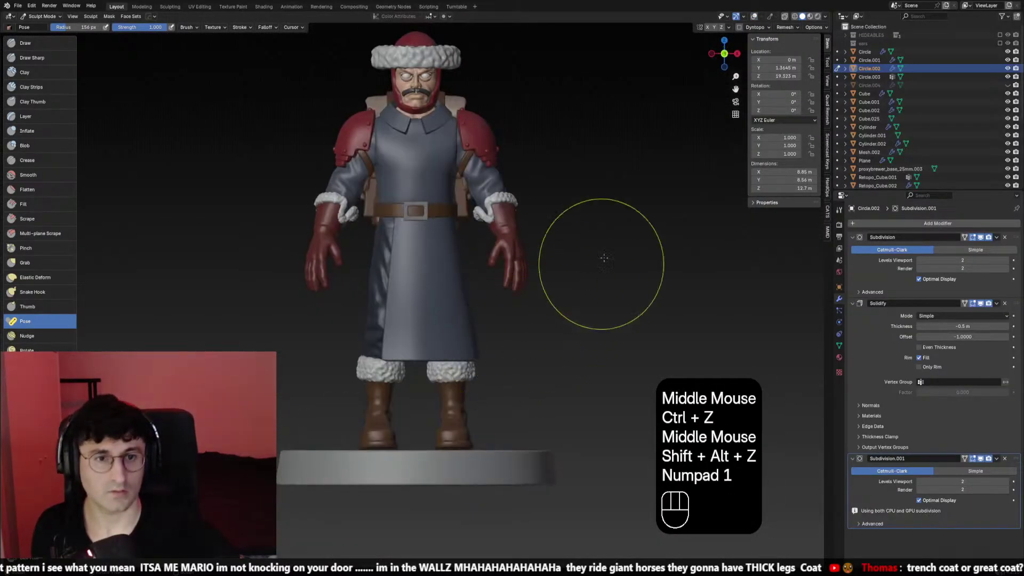
{"action": "left_click", "coordinate": [827, 61]}
{"action": "key", "text": "shift+alt+z"}
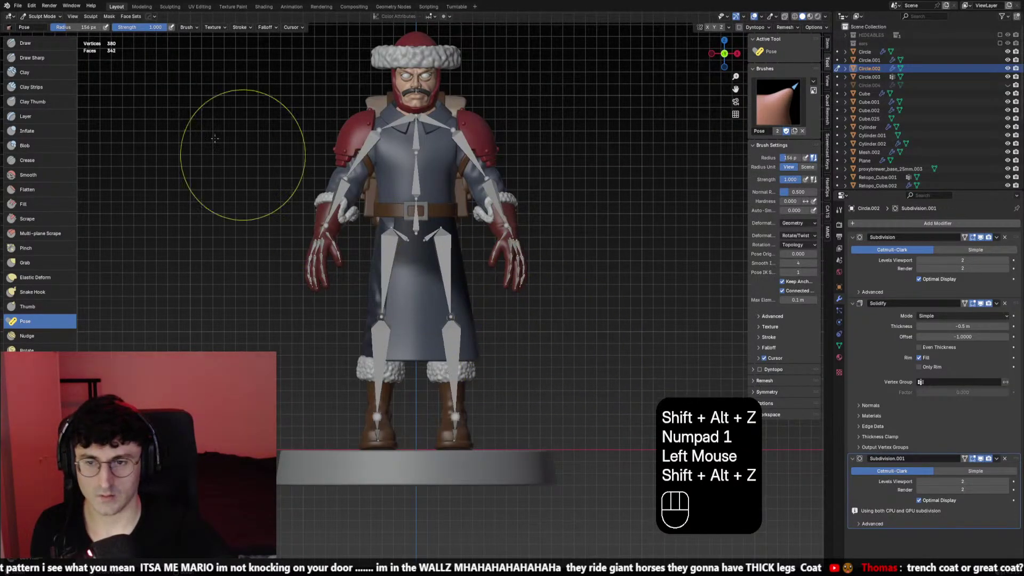
{"action": "left_click", "coordinate": [48, 6]}
{"action": "left_click", "coordinate": [42, 17]}
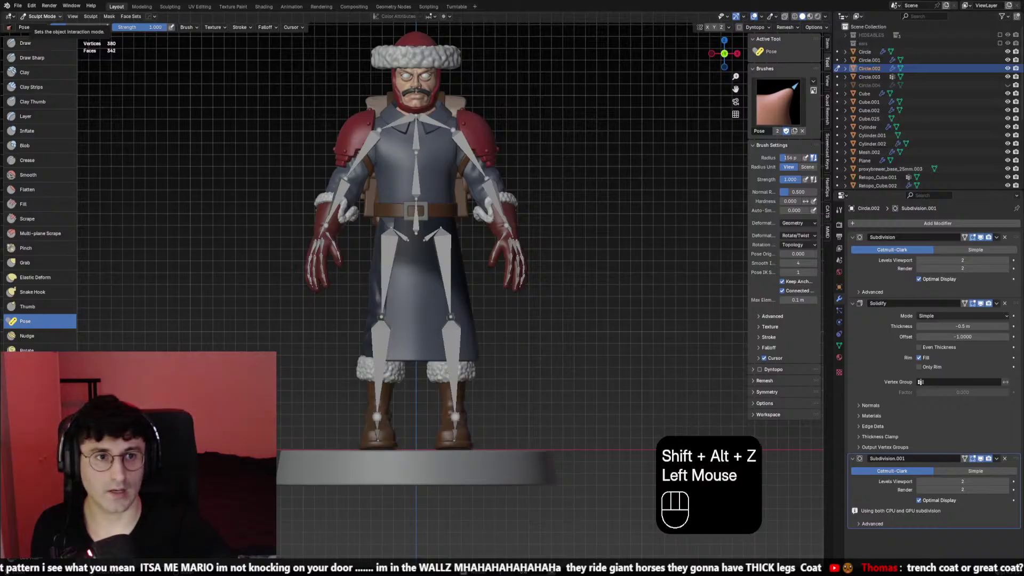
{"action": "left_click", "coordinate": [42, 25]}
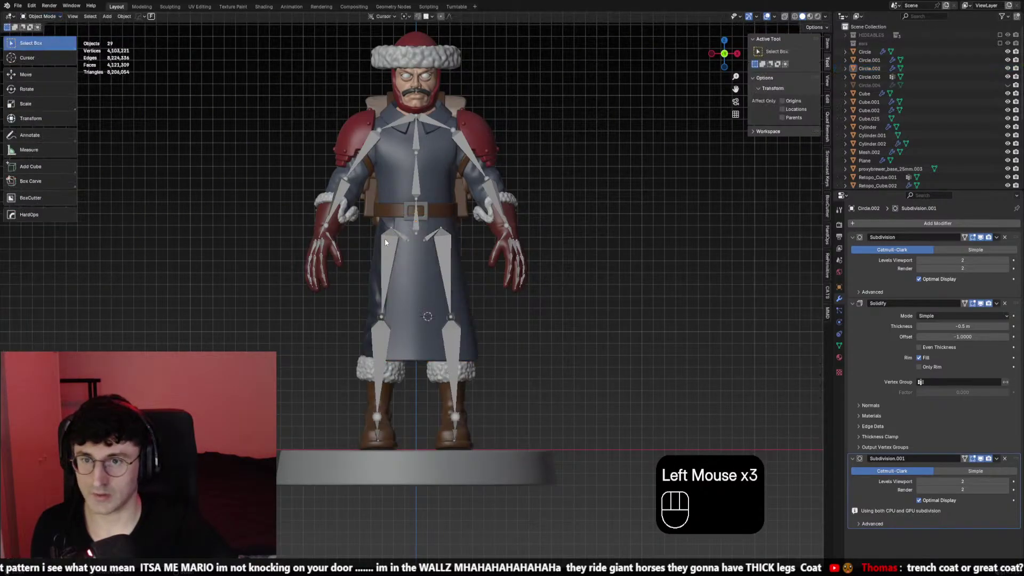
{"action": "left_click", "coordinate": [385, 238]}
{"action": "key", "text": "h"}
{"action": "left_click", "coordinate": [443, 256]}
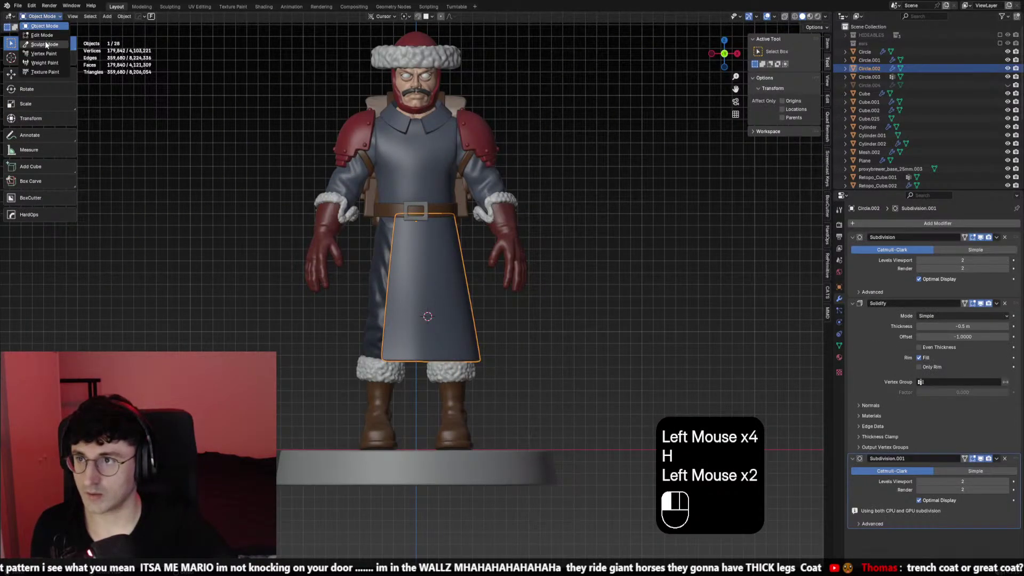
{"action": "left_click", "coordinate": [45, 45]}
Fold the skirt's lower front corner up across the leg with the Pose brush at 144 px radius, then reduce the radius to 118 px
{"action": "mouse_move", "coordinate": [421, 296]}
{"action": "middle_mouse_down"}
{"action": "mouse_move", "coordinate": [410, 373]}
{"action": "mouse_move", "coordinate": [390, 348]}
{"action": "mouse_move", "coordinate": [377, 366]}
{"action": "middle_mouse_up"}
{"action": "key", "text": "f"}
{"action": "left_click", "coordinate": [410, 373]}
{"action": "key", "text": "f"}
{"action": "left_click", "coordinate": [389, 347]}
{"action": "mouse_move", "coordinate": [377, 365]}
{"action": "left_mouse_down"}
{"action": "mouse_move", "coordinate": [471, 272]}
{"action": "mouse_move", "coordinate": [484, 277]}
{"action": "mouse_move", "coordinate": [477, 267]}
{"action": "left_mouse_up"}
{"action": "key", "text": "ctrl+z"}
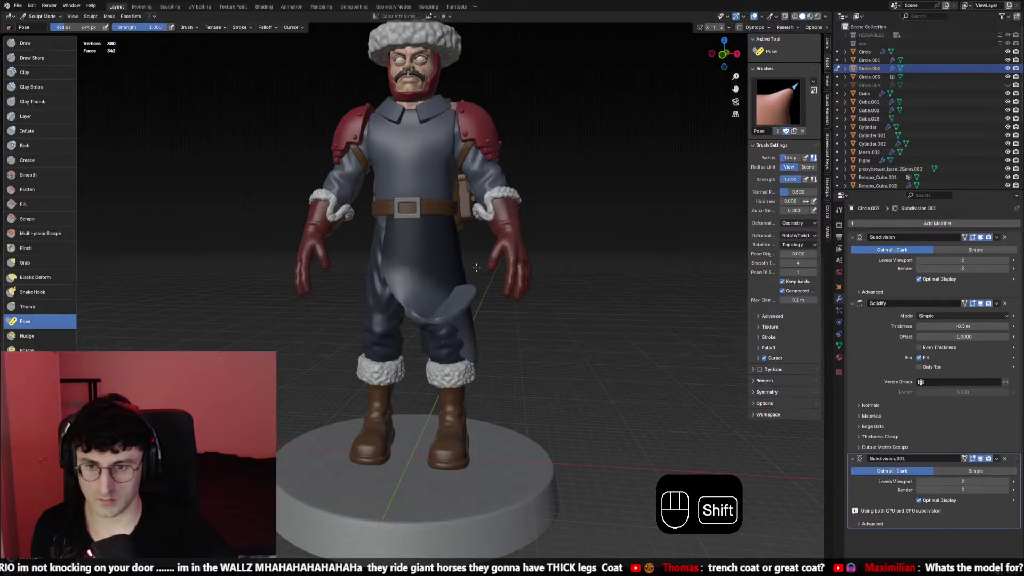
{"action": "mouse_move", "coordinate": [479, 271]}
{"action": "middle_mouse_down"}
{"action": "mouse_move", "coordinate": [363, 280]}
{"action": "mouse_move", "coordinate": [503, 307]}
{"action": "middle_mouse_up"}
{"action": "key", "text": "f"}
{"action": "left_click", "coordinate": [349, 281]}
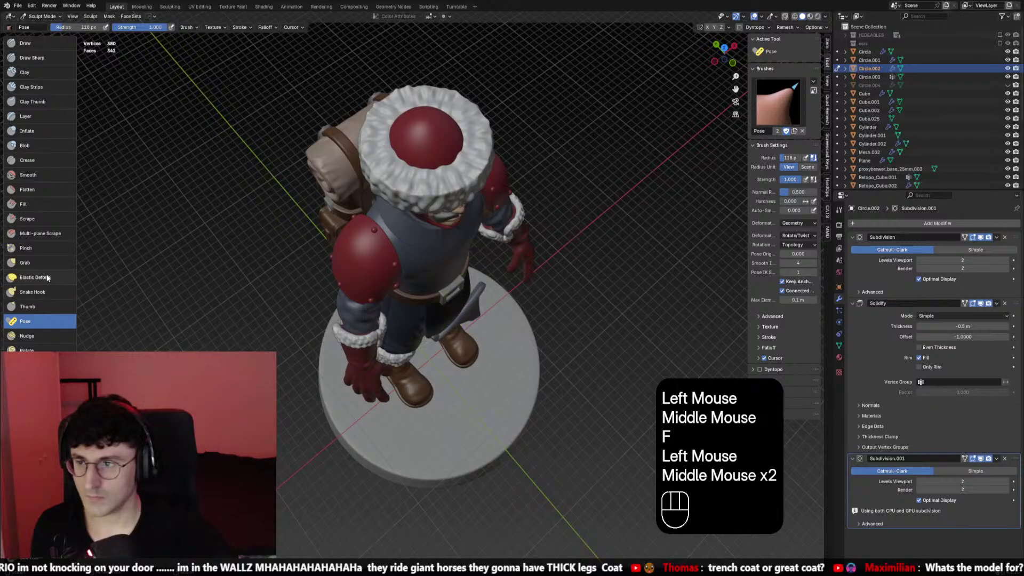
Switch to the Elastic Deform brush, resize it and start reshaping the folded skirt corner from above
{"action": "left_click", "coordinate": [46, 277]}
{"action": "scroll", "coordinate": [480, 331], "scroll_direction": "up", "scroll_amount": 2}
{"action": "middle_click_drag", "start_coordinate": [512, 394], "coordinate": [464, 347]}
{"action": "key", "text": "f"}
{"action": "left_click", "coordinate": [450, 349]}
{"action": "left_click_drag", "start_coordinate": [450, 350], "coordinate": [446, 363]}
{"action": "mouse_move", "coordinate": [445, 363]}
{"action": "middle_mouse_down"}
{"action": "mouse_move", "coordinate": [373, 359]}
{"action": "mouse_move", "coordinate": [369, 371]}
{"action": "mouse_move", "coordinate": [368, 354]}
{"action": "middle_mouse_up"}
{"action": "key", "text": "f"}
{"action": "key", "text": "ctrl+z"}
{"action": "key", "text": "f"}
{"action": "left_click", "coordinate": [369, 372]}
{"action": "left_click", "coordinate": [369, 371]}
Reshape the folded flap from several angles with Elastic Deform at 77 px radius, pulling its lower tip outward
{"action": "mouse_move", "coordinate": [368, 355]}
{"action": "middle_mouse_down"}
{"action": "mouse_move", "coordinate": [348, 320]}
{"action": "mouse_move", "coordinate": [448, 309]}
{"action": "mouse_move", "coordinate": [426, 324]}
{"action": "mouse_move", "coordinate": [430, 352]}
{"action": "middle_mouse_up"}
{"action": "left_click", "coordinate": [347, 320]}
{"action": "left_click", "coordinate": [347, 320]}
{"action": "left_click", "coordinate": [448, 309]}
{"action": "middle_click_drag", "start_coordinate": [429, 352], "coordinate": [439, 384]}
{"action": "left_click_drag", "start_coordinate": [439, 384], "coordinate": [452, 385]}
{"action": "mouse_move", "coordinate": [452, 385]}
{"action": "middle_mouse_down"}
{"action": "mouse_move", "coordinate": [474, 349]}
{"action": "mouse_move", "coordinate": [495, 355]}
{"action": "middle_mouse_up"}
{"action": "left_click_drag", "start_coordinate": [495, 368], "coordinate": [507, 375]}
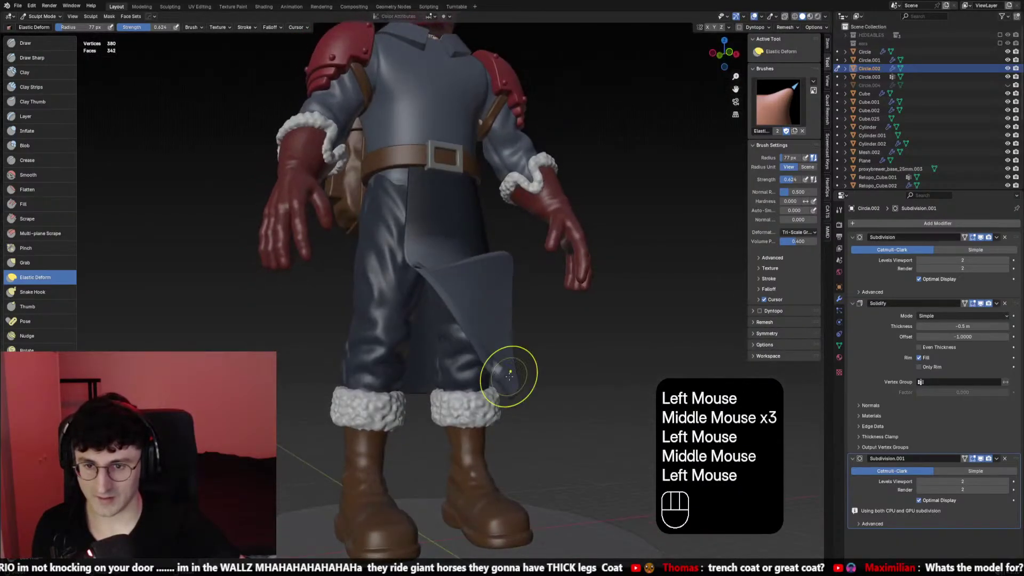
Pull the flap's lower tip and outer edge into line with the skirt behind it
{"action": "middle_click_drag", "start_coordinate": [507, 375], "coordinate": [479, 371]}
{"action": "left_click_drag", "start_coordinate": [479, 371], "coordinate": [472, 366]}
{"action": "left_click_drag", "start_coordinate": [480, 363], "coordinate": [470, 356]}
{"action": "middle_click_drag", "start_coordinate": [470, 356], "coordinate": [506, 342]}
{"action": "left_click_drag", "start_coordinate": [506, 331], "coordinate": [496, 315]}
{"action": "mouse_move", "coordinate": [494, 288]}
{"action": "middle_mouse_down"}
{"action": "mouse_move", "coordinate": [537, 245]}
{"action": "mouse_move", "coordinate": [510, 286]}
{"action": "mouse_move", "coordinate": [472, 264]}
{"action": "middle_mouse_up"}
Reduce the Elastic Deform radius to 42 px and pull the flap's edge forward in side view
{"action": "middle_click_drag", "start_coordinate": [471, 264], "coordinate": [365, 288]}
{"action": "key", "text": "f"}
{"action": "left_click", "coordinate": [358, 288]}
{"action": "left_click_drag", "start_coordinate": [327, 284], "coordinate": [322, 285]}
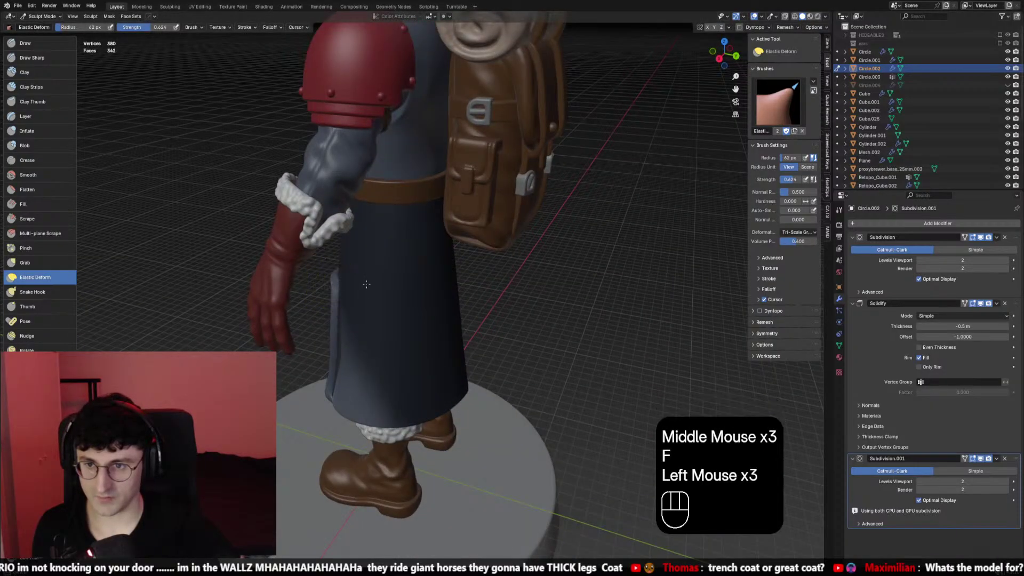
{"action": "middle_click_drag", "start_coordinate": [366, 284], "coordinate": [344, 314]}
{"action": "left_click_drag", "start_coordinate": [341, 315], "coordinate": [334, 315]}
{"action": "mouse_move", "coordinate": [336, 315]}
{"action": "middle_mouse_down"}
{"action": "mouse_move", "coordinate": [484, 293]}
{"action": "mouse_move", "coordinate": [529, 300]}
{"action": "mouse_move", "coordinate": [464, 293]}
{"action": "middle_mouse_up"}
{"action": "scroll", "coordinate": [529, 300], "scroll_direction": "down", "scroll_amount": 3}
{"action": "key", "text": "KP_1"}
{"action": "key", "text": "KP_1"}
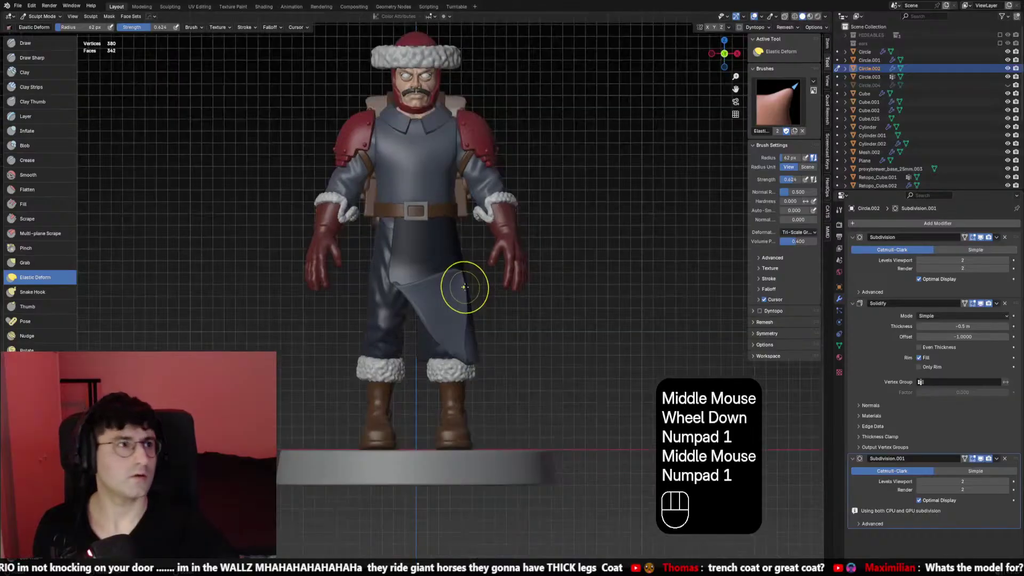
Set the Elastic Deform radius to 60 px and lower the flap's upper outer corner from the front view
{"action": "key", "text": "f"}
{"action": "left_click", "coordinate": [465, 287]}
{"action": "left_click", "coordinate": [465, 279]}
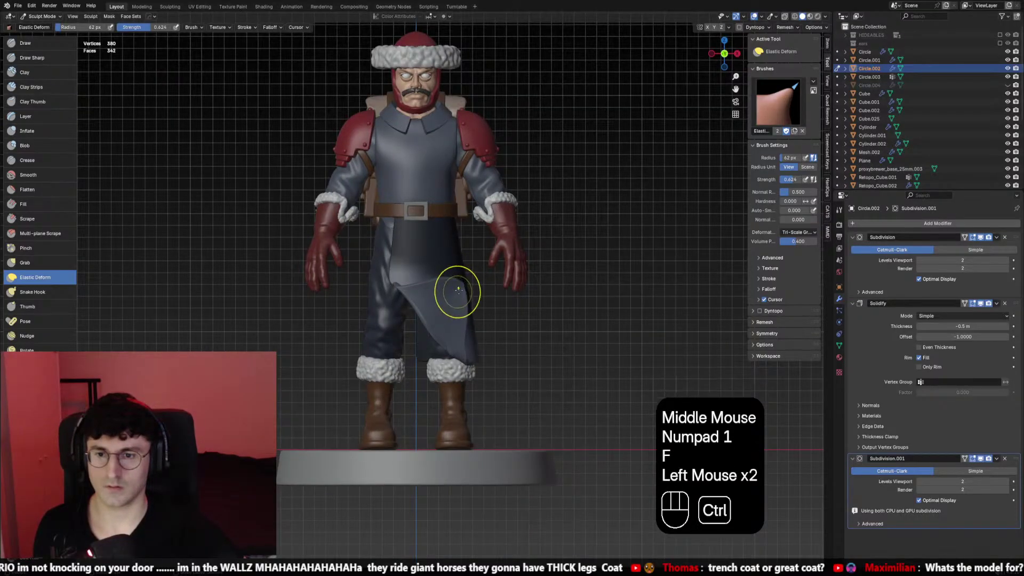
{"action": "key", "text": "ctrl+z"}
{"action": "key", "text": "f"}
{"action": "left_click", "coordinate": [459, 273]}
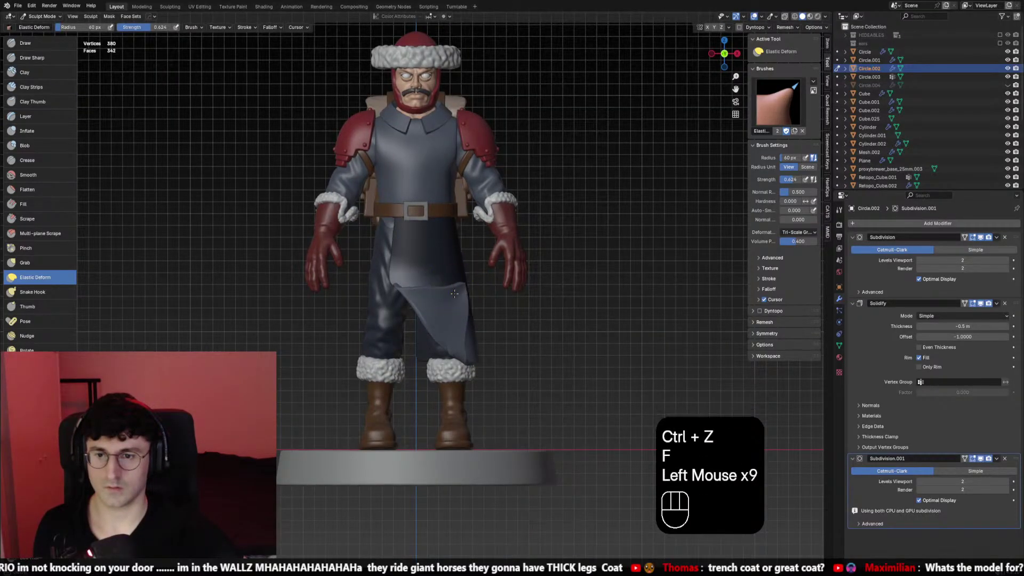
{"action": "left_click", "coordinate": [452, 293]}
{"action": "middle_click_drag", "start_coordinate": [452, 292], "coordinate": [438, 354]}
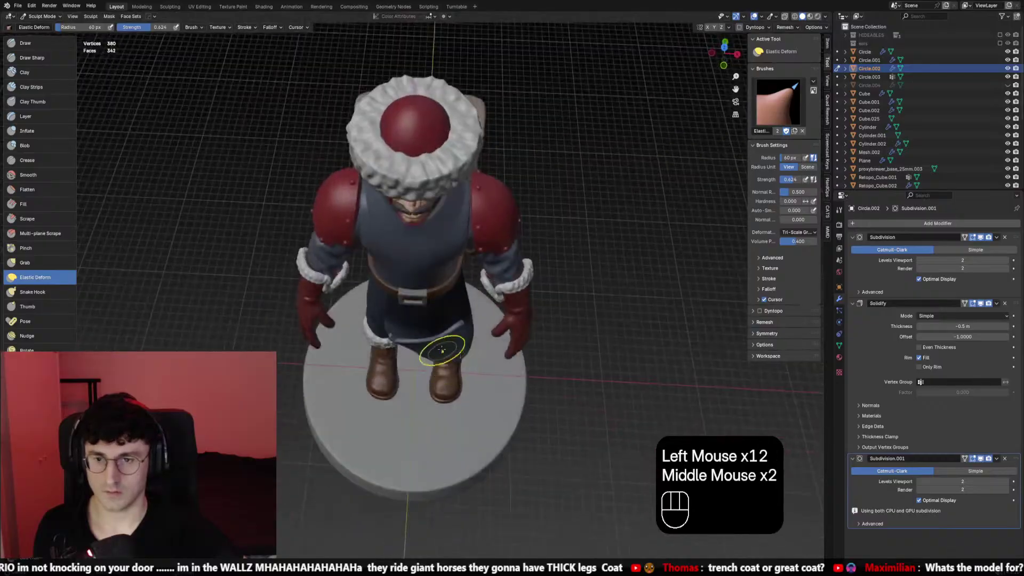
Reduce the Elastic Deform radius to 53 px and shape the flap's top fold and upper corner from above and the front
{"action": "key", "text": "f"}
{"action": "left_click", "coordinate": [457, 320]}
{"action": "left_click", "coordinate": [456, 320]}
{"action": "mouse_move", "coordinate": [457, 320]}
{"action": "middle_mouse_down"}
{"action": "mouse_move", "coordinate": [448, 332]}
{"action": "mouse_move", "coordinate": [440, 275]}
{"action": "middle_mouse_up"}
{"action": "left_click", "coordinate": [448, 332]}
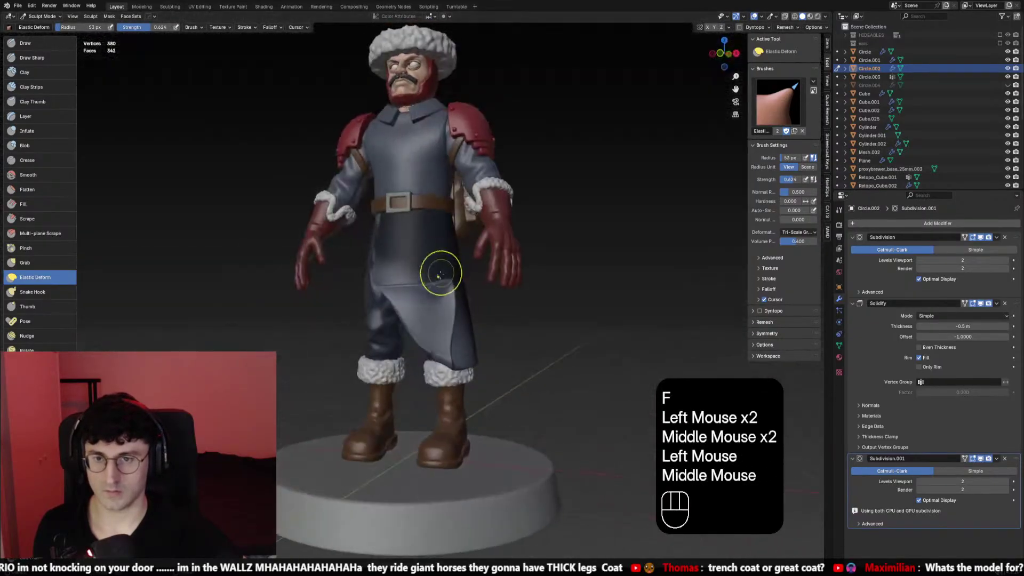
{"action": "left_click_drag", "start_coordinate": [429, 285], "coordinate": [425, 278]}
{"action": "left_click_drag", "start_coordinate": [448, 282], "coordinate": [449, 279]}
{"action": "middle_click_drag", "start_coordinate": [453, 280], "coordinate": [437, 280]}
{"action": "left_click_drag", "start_coordinate": [437, 283], "coordinate": [446, 282]}
{"action": "middle_click_drag", "start_coordinate": [445, 283], "coordinate": [413, 304]}
{"action": "middle_click_drag", "start_coordinate": [421, 320], "coordinate": [404, 342]}
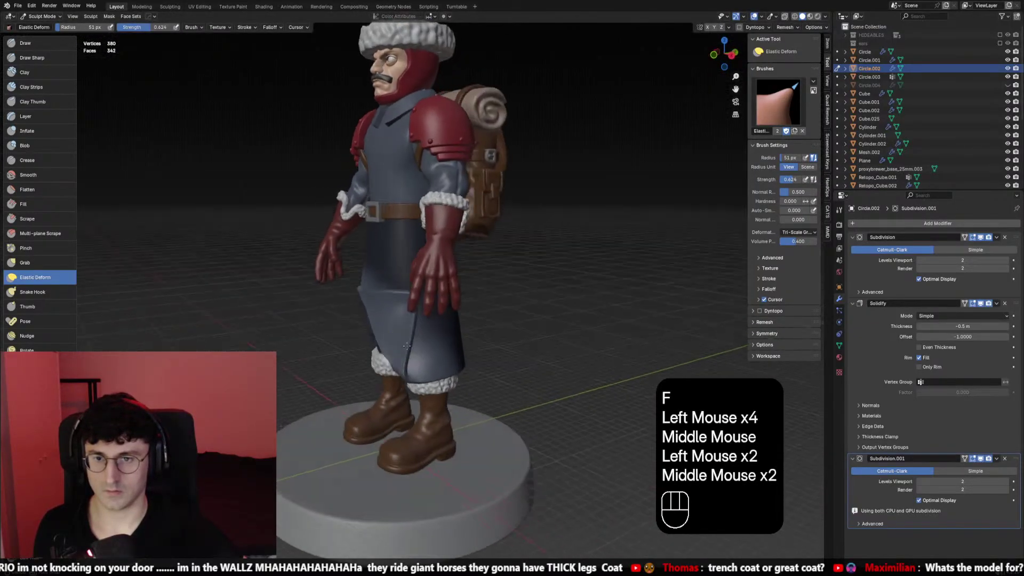
Adjust the flap's bottom tip and hem from the side with Elastic Deform at 51 px radius
{"action": "left_click_drag", "start_coordinate": [406, 368], "coordinate": [403, 372]}
{"action": "middle_click_drag", "start_coordinate": [403, 371], "coordinate": [374, 383]}
{"action": "left_click", "coordinate": [354, 422]}
{"action": "left_click", "coordinate": [354, 423]}
{"action": "middle_click_drag", "start_coordinate": [354, 422], "coordinate": [357, 341]}
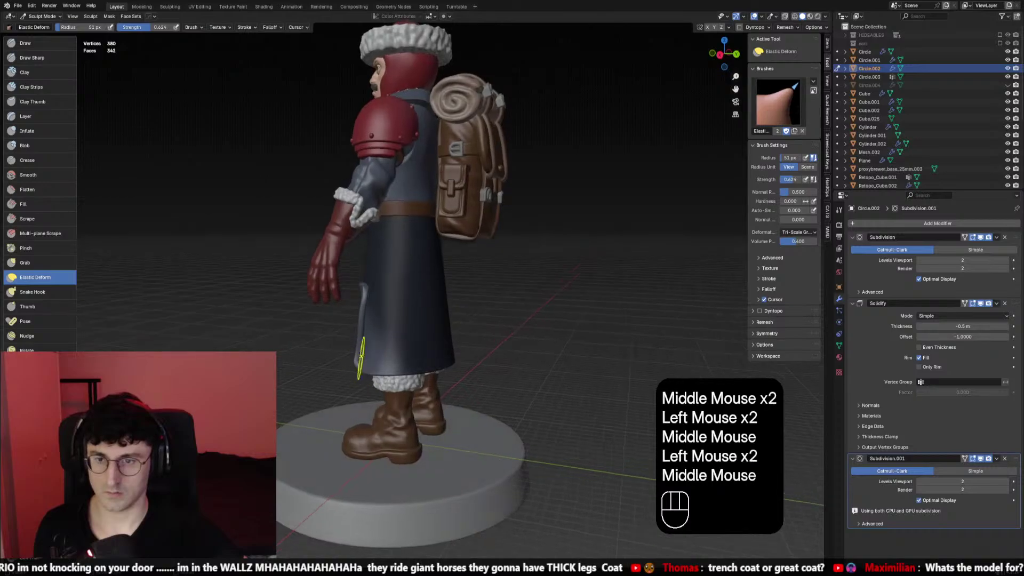
Enlarge the Elastic Deform radius to 71 px and try adjusting the flap's side profile, undoing the strokes
{"action": "key", "text": "f"}
{"action": "left_click", "coordinate": [358, 332]}
{"action": "left_click", "coordinate": [357, 332]}
{"action": "key", "text": "ctrl+z"}
{"action": "key", "text": "f"}
{"action": "left_click", "coordinate": [363, 329]}
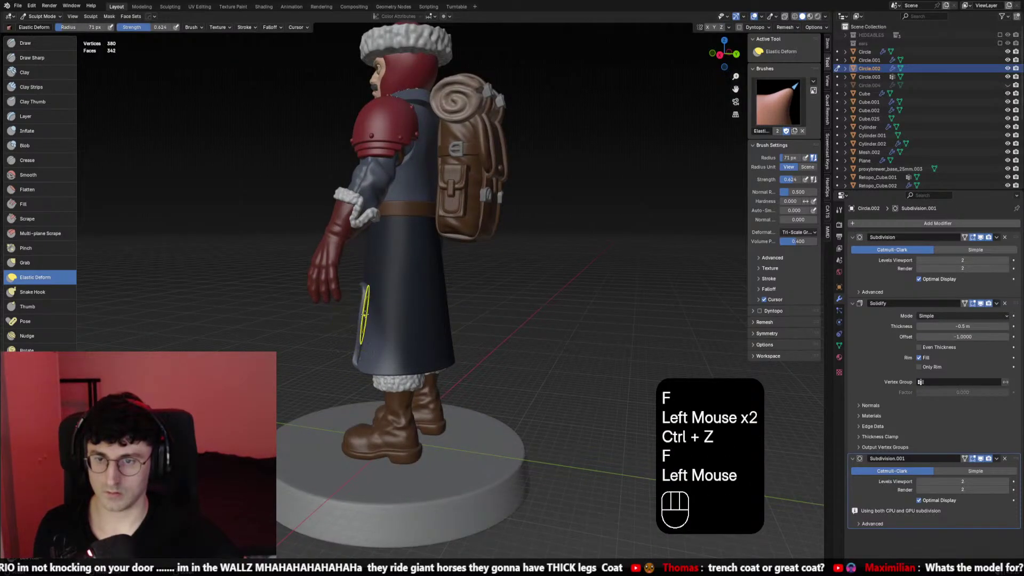
{"action": "middle_click_drag", "start_coordinate": [362, 340], "coordinate": [469, 317]}
{"action": "key", "text": "KP_1"}
{"action": "key", "text": "ctrl+z"}
Pull the flap's upper outer corner sideways from above with Elastic Deform at 71 px radius
{"action": "middle_click_drag", "start_coordinate": [469, 318], "coordinate": [419, 347]}
{"action": "left_click_drag", "start_coordinate": [463, 328], "coordinate": [472, 328]}
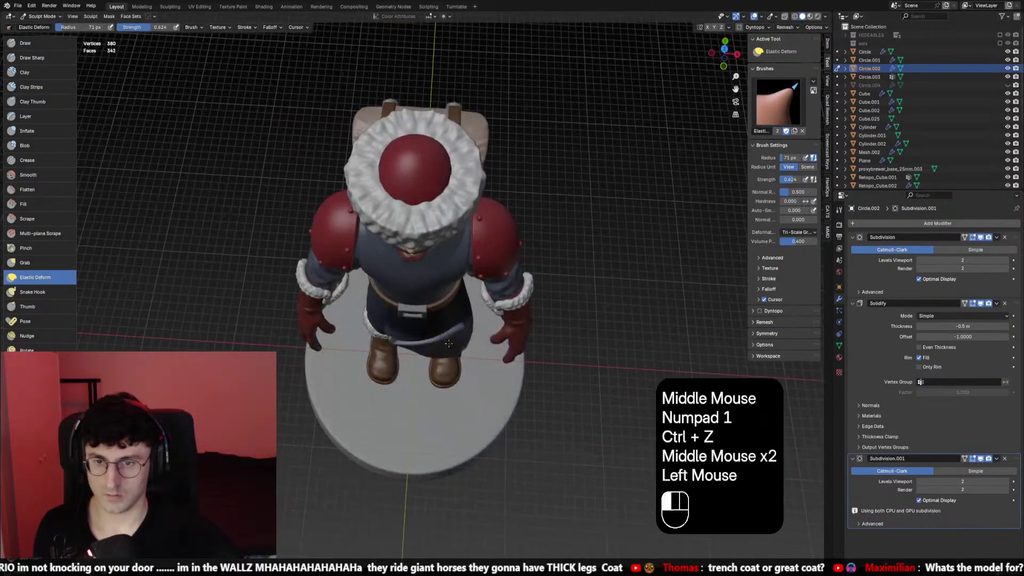
{"action": "key", "text": "f"}
{"action": "left_click", "coordinate": [472, 328]}
{"action": "middle_click_drag", "start_coordinate": [472, 328], "coordinate": [473, 283]}
{"action": "key", "text": "KP_1"}
{"action": "scroll", "coordinate": [471, 284], "scroll_direction": "down", "scroll_amount": 2}
{"action": "scroll", "coordinate": [472, 285], "scroll_direction": "up", "scroll_amount": 2}
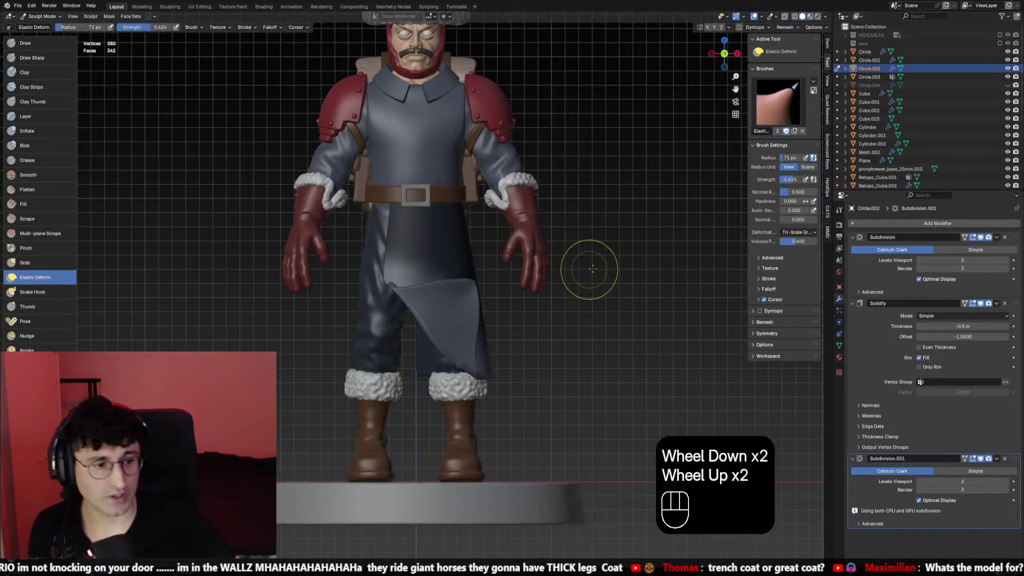
{"action": "scroll", "coordinate": [517, 274], "scroll_direction": "up", "scroll_amount": 1}
{"action": "middle_click_drag", "start_coordinate": [517, 274], "coordinate": [444, 289]}
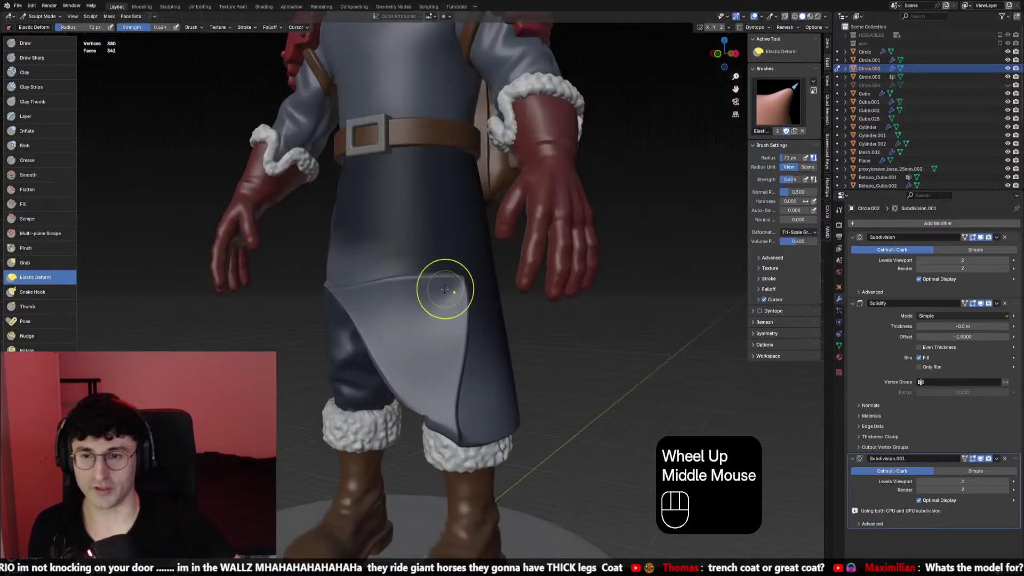
Undo the last pull on the flap's corner and reshape the top fold with an 86 px Elastic Deform radius
{"action": "key", "text": "f"}
{"action": "left_click", "coordinate": [457, 274]}
{"action": "left_click_drag", "start_coordinate": [457, 274], "coordinate": [469, 282]}
{"action": "middle_click_drag", "start_coordinate": [469, 283], "coordinate": [484, 290]}
{"action": "key", "text": "ctrl+z"}
{"action": "key", "text": "f"}
{"action": "left_click", "coordinate": [437, 287]}
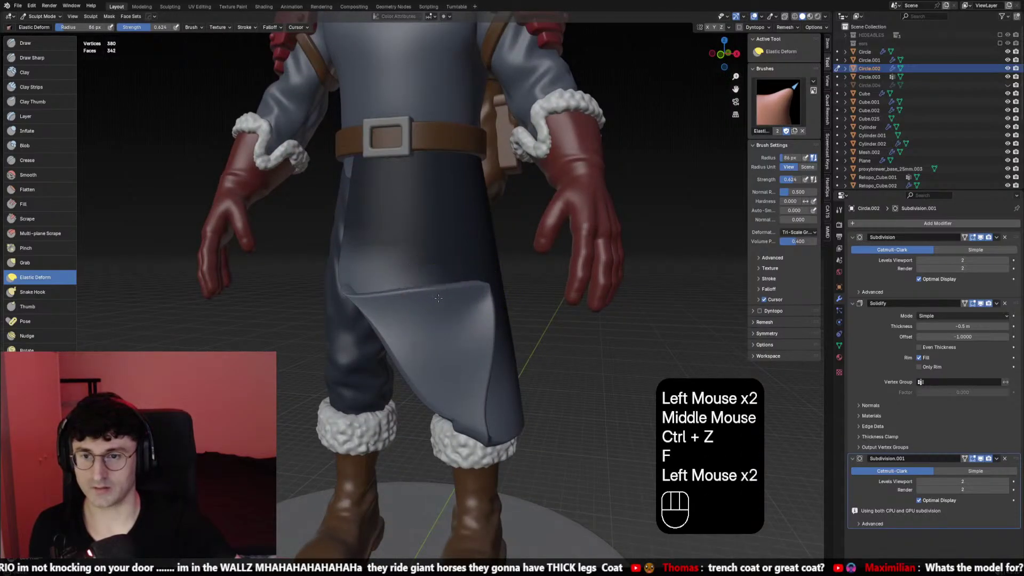
Resize the brush and smooth the folded flap's surface and outer edge
{"action": "mouse_move", "coordinate": [449, 291]}
{"action": "middle_mouse_down"}
{"action": "mouse_move", "coordinate": [433, 296]}
{"action": "mouse_move", "coordinate": [468, 320]}
{"action": "mouse_move", "coordinate": [434, 360]}
{"action": "mouse_move", "coordinate": [451, 333]}
{"action": "middle_mouse_up"}
{"action": "key", "text": "f"}
{"action": "left_click", "coordinate": [423, 286]}
{"action": "scroll", "coordinate": [423, 286], "scroll_direction": "down", "scroll_amount": 1}
{"action": "key", "text": "f"}
{"action": "left_click", "coordinate": [446, 297]}
{"action": "left_click", "coordinate": [469, 320], "text": "shift"}
{"action": "left_click", "coordinate": [469, 320], "text": "shift"}
{"action": "left_click", "coordinate": [469, 320], "text": "shift"}
{"action": "left_click", "coordinate": [433, 361], "text": "shift"}
Set the Elastic Deform radius to 54 px and rework the flap's lower outer edge, undoing the first stroke
{"action": "key", "text": "f"}
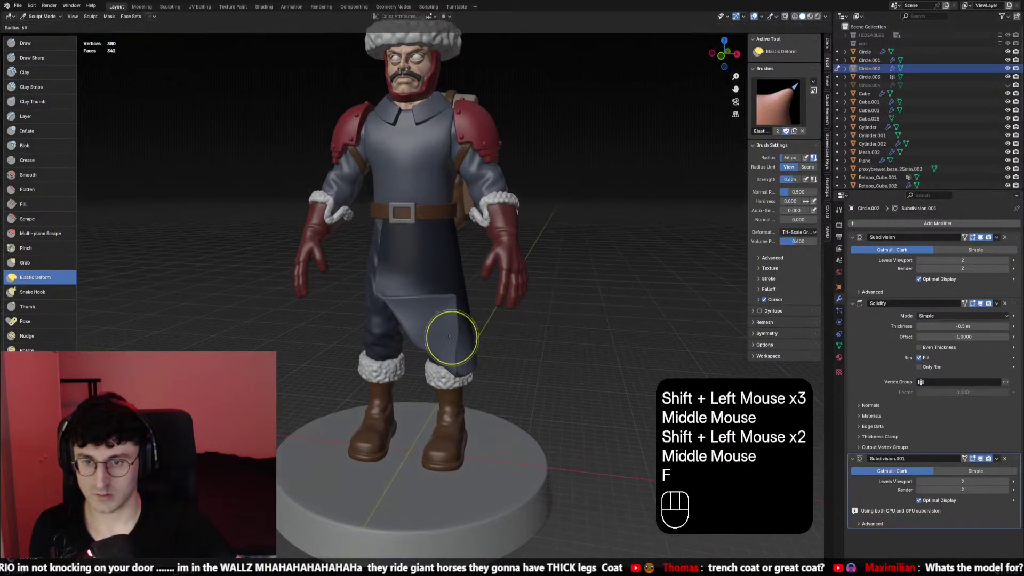
{"action": "left_click", "coordinate": [458, 349]}
{"action": "key", "text": "ctrl+z"}
{"action": "key", "text": "f"}
{"action": "left_click", "coordinate": [453, 347]}
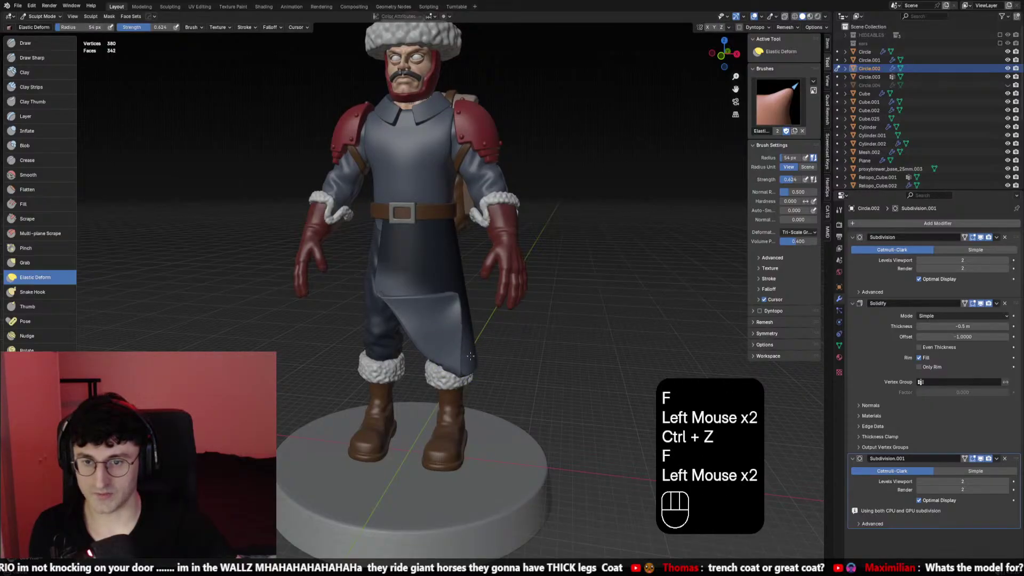
Try pulling the flap's upper corner forward from the side with a 72 px Elastic Deform radius
{"action": "mouse_move", "coordinate": [471, 356]}
{"action": "middle_mouse_down"}
{"action": "mouse_move", "coordinate": [371, 347]}
{"action": "mouse_move", "coordinate": [388, 317]}
{"action": "middle_mouse_up"}
{"action": "key", "text": "f"}
{"action": "left_click", "coordinate": [397, 315]}
{"action": "left_click_drag", "start_coordinate": [366, 302], "coordinate": [357, 297]}
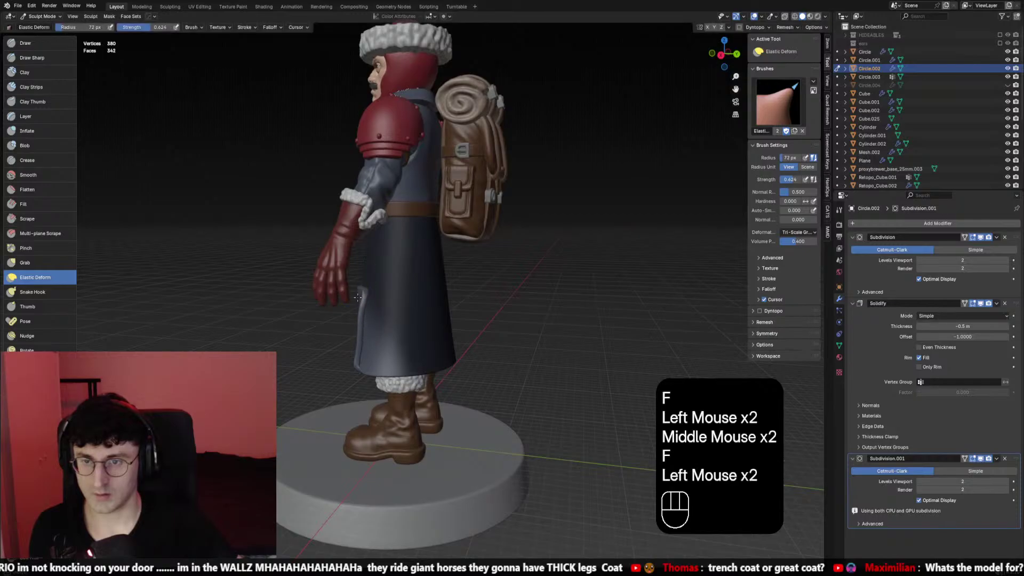
{"action": "mouse_move", "coordinate": [358, 297]}
{"action": "middle_mouse_down"}
{"action": "mouse_move", "coordinate": [470, 358]}
{"action": "mouse_move", "coordinate": [480, 323]}
{"action": "mouse_move", "coordinate": [445, 275]}
{"action": "mouse_move", "coordinate": [406, 347]}
{"action": "mouse_move", "coordinate": [416, 278]}
{"action": "middle_mouse_up"}
{"action": "key", "text": "ctrl+z"}
Reduce the Elastic Deform radius to 39 px and adjust the flap's outer edge
{"action": "key", "text": "f"}
{"action": "left_click", "coordinate": [481, 360]}
{"action": "key", "text": "f"}
{"action": "left_click", "coordinate": [469, 313]}
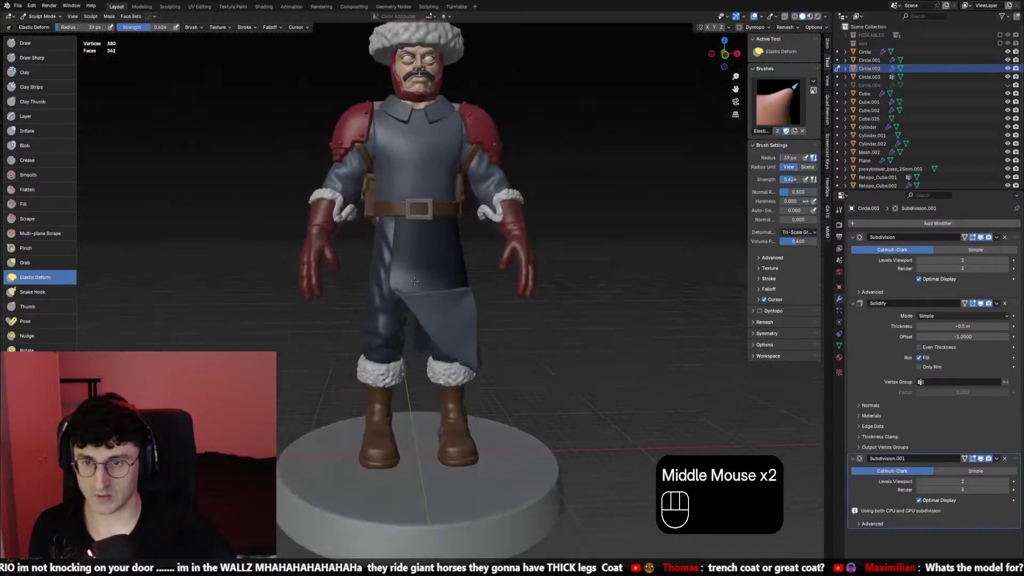
Enlarge the Elastic Deform radius to 72 px and reshape the fold's inner corner from the front view
{"action": "key", "text": "KP_1"}
{"action": "scroll", "coordinate": [384, 281], "scroll_direction": "down", "scroll_amount": 1}
{"action": "scroll", "coordinate": [410, 294], "scroll_direction": "up", "scroll_amount": 2}
{"action": "key", "text": "f"}
{"action": "double_click", "coordinate": [388, 292]}
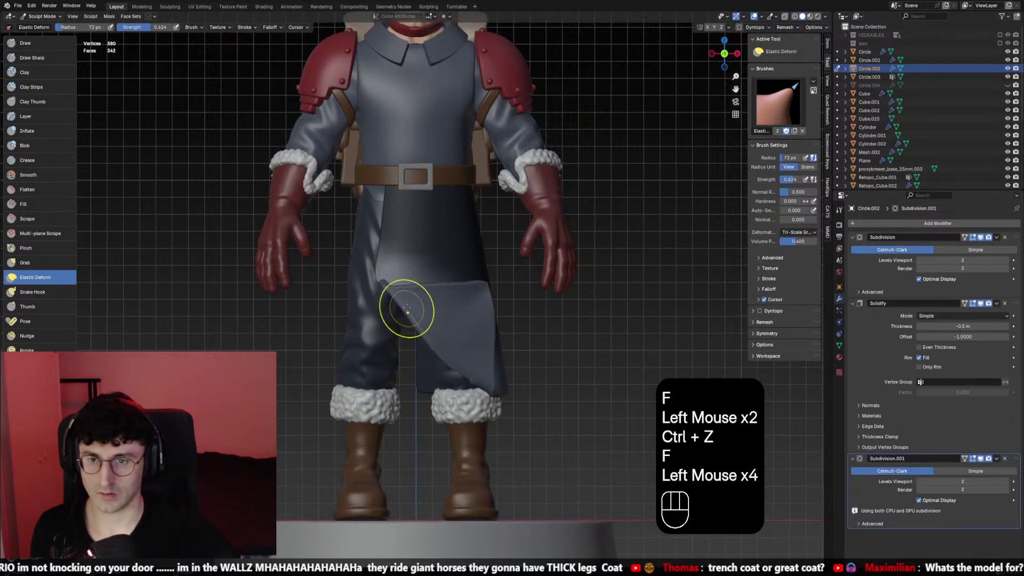
Reduce the Elastic Deform radius to 48 px and refine the flap's lower tip and hem from several angles
{"action": "key", "text": "f"}
{"action": "left_click", "coordinate": [474, 383]}
{"action": "mouse_move", "coordinate": [474, 383]}
{"action": "middle_mouse_down"}
{"action": "mouse_move", "coordinate": [467, 351]}
{"action": "mouse_move", "coordinate": [354, 324]}
{"action": "mouse_move", "coordinate": [346, 368]}
{"action": "mouse_move", "coordinate": [331, 359]}
{"action": "mouse_move", "coordinate": [338, 343]}
{"action": "mouse_move", "coordinate": [331, 397]}
{"action": "mouse_move", "coordinate": [346, 411]}
{"action": "mouse_move", "coordinate": [473, 402]}
{"action": "middle_mouse_up"}
{"action": "scroll", "coordinate": [464, 368], "scroll_direction": "down", "scroll_amount": 2}
{"action": "scroll", "coordinate": [466, 352], "scroll_direction": "up", "scroll_amount": 1}
{"action": "scroll", "coordinate": [354, 325], "scroll_direction": "up", "scroll_amount": 1}
{"action": "scroll", "coordinate": [367, 360], "scroll_direction": "down", "scroll_amount": 1}
{"action": "left_click", "coordinate": [339, 343]}
{"action": "left_click", "coordinate": [346, 410]}
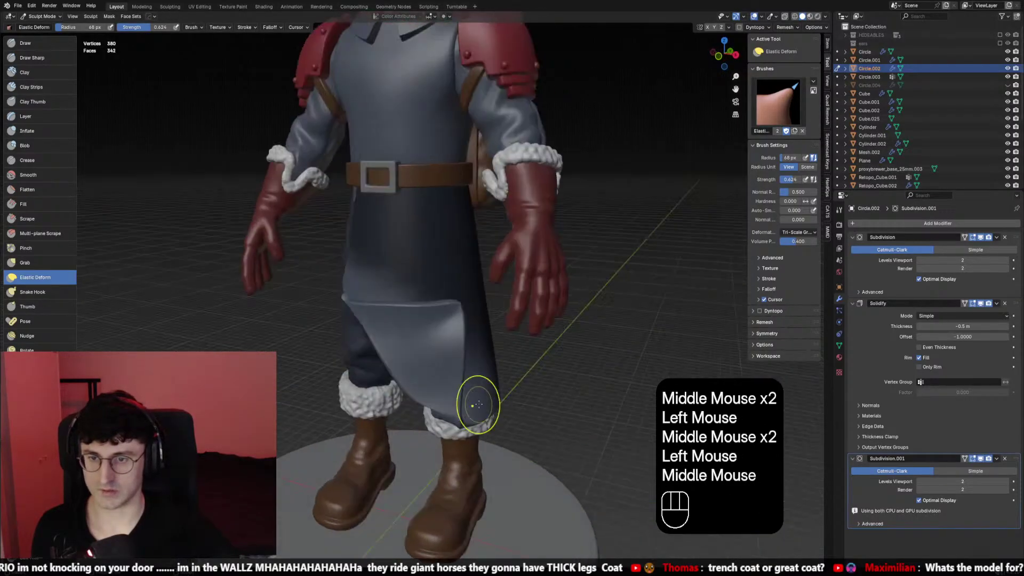
Reshape the folded flap's front edge with the 48 px Elastic Deform brush while viewing the figure from above
{"action": "key", "text": "KP_1"}
{"action": "scroll", "coordinate": [473, 366], "scroll_direction": "down", "scroll_amount": 2}
{"action": "middle_click_drag", "start_coordinate": [473, 366], "coordinate": [448, 401]}
{"action": "scroll", "coordinate": [449, 401], "scroll_direction": "up", "scroll_amount": 2}
{"action": "left_click_drag", "start_coordinate": [447, 354], "coordinate": [464, 353]}
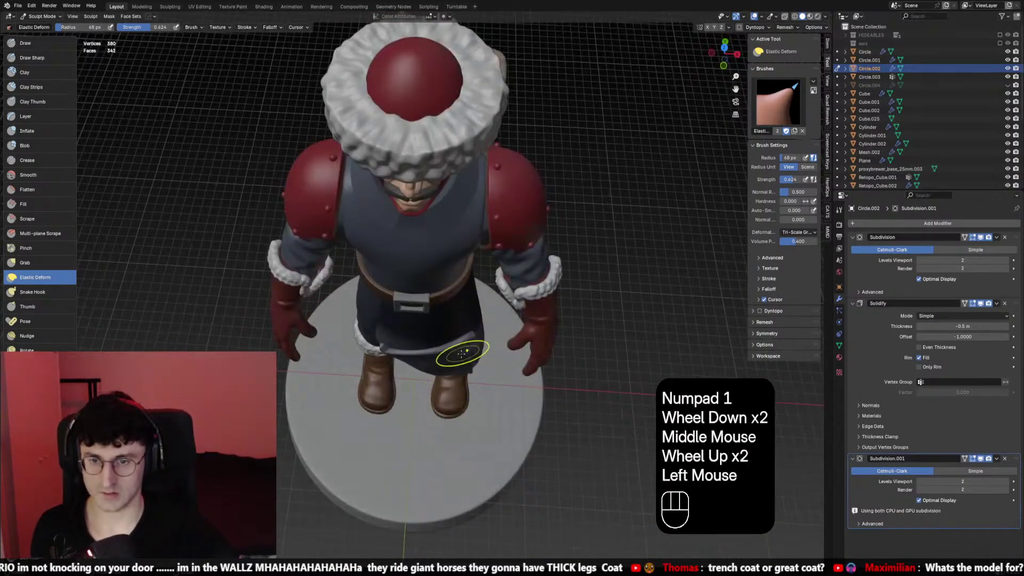
{"action": "mouse_move", "coordinate": [464, 353]}
{"action": "middle_mouse_down"}
{"action": "mouse_move", "coordinate": [437, 378]}
{"action": "mouse_move", "coordinate": [435, 331]}
{"action": "middle_mouse_up"}
{"action": "scroll", "coordinate": [435, 331], "scroll_direction": "up", "scroll_amount": 1}
{"action": "mouse_move", "coordinate": [434, 331]}
{"action": "middle_mouse_down"}
{"action": "mouse_move", "coordinate": [406, 277]}
{"action": "mouse_move", "coordinate": [407, 331]}
{"action": "mouse_move", "coordinate": [341, 362]}
{"action": "mouse_move", "coordinate": [405, 373]}
{"action": "mouse_move", "coordinate": [452, 418]}
{"action": "mouse_move", "coordinate": [521, 434]}
{"action": "middle_mouse_up"}
{"action": "scroll", "coordinate": [427, 304], "scroll_direction": "down", "scroll_amount": 1}
{"action": "scroll", "coordinate": [405, 277], "scroll_direction": "up", "scroll_amount": 1}
{"action": "scroll", "coordinate": [341, 361], "scroll_direction": "down", "scroll_amount": 1}
Resize the Elastic Deform brush and adjust the skirt flap's shape from the turned view
{"action": "key", "text": "f"}
{"action": "left_click", "coordinate": [350, 362]}
{"action": "left_click", "coordinate": [329, 335]}
{"action": "left_click", "coordinate": [497, 435]}
{"action": "left_click", "coordinate": [521, 434]}
Try pulling the flap's outer edge from the front view with an 89 px Elastic Deform radius
{"action": "key", "text": "KP_1"}
{"action": "scroll", "coordinate": [507, 320], "scroll_direction": "down", "scroll_amount": 1}
{"action": "scroll", "coordinate": [503, 325], "scroll_direction": "up", "scroll_amount": 2}
{"action": "key", "text": "f"}
{"action": "left_click", "coordinate": [502, 325]}
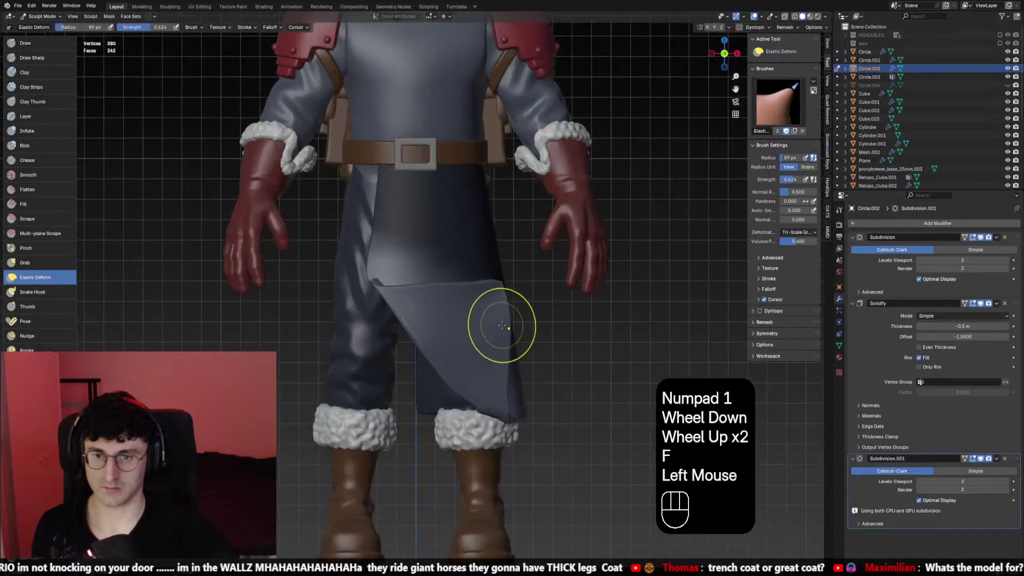
{"action": "key", "text": "ctrl+z"}
Set the Elastic Deform radius to 84 px, adjust the flap's outer edge, and reduce the radius to 66 px
{"action": "key", "text": "f"}
{"action": "left_click", "coordinate": [496, 335]}
{"action": "scroll", "coordinate": [501, 339], "scroll_direction": "down", "scroll_amount": 2}
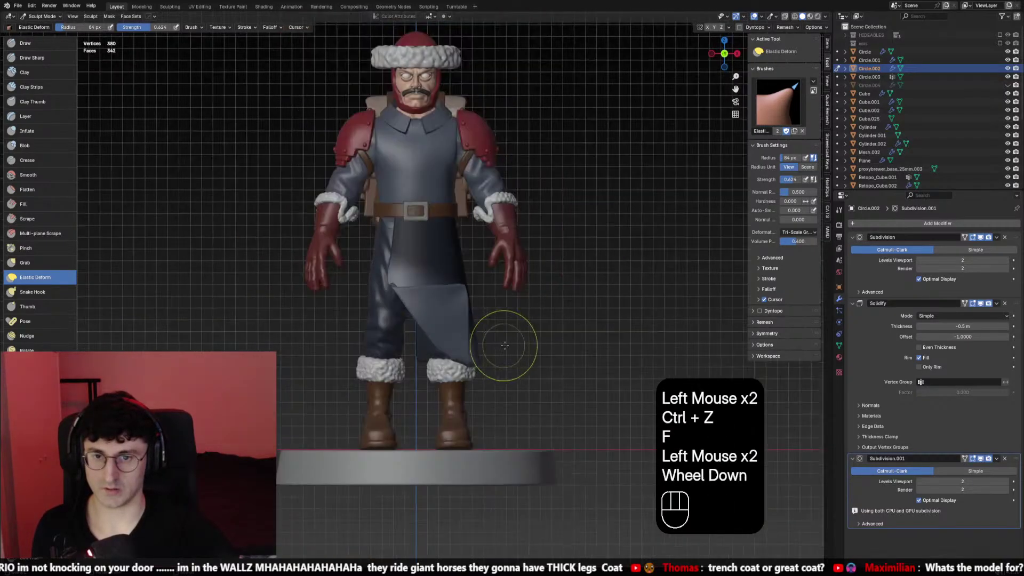
{"action": "middle_click_drag", "start_coordinate": [504, 341], "coordinate": [539, 342]}
{"action": "key", "text": "f"}
{"action": "left_click", "coordinate": [361, 314]}
{"action": "key", "text": "KP_1"}
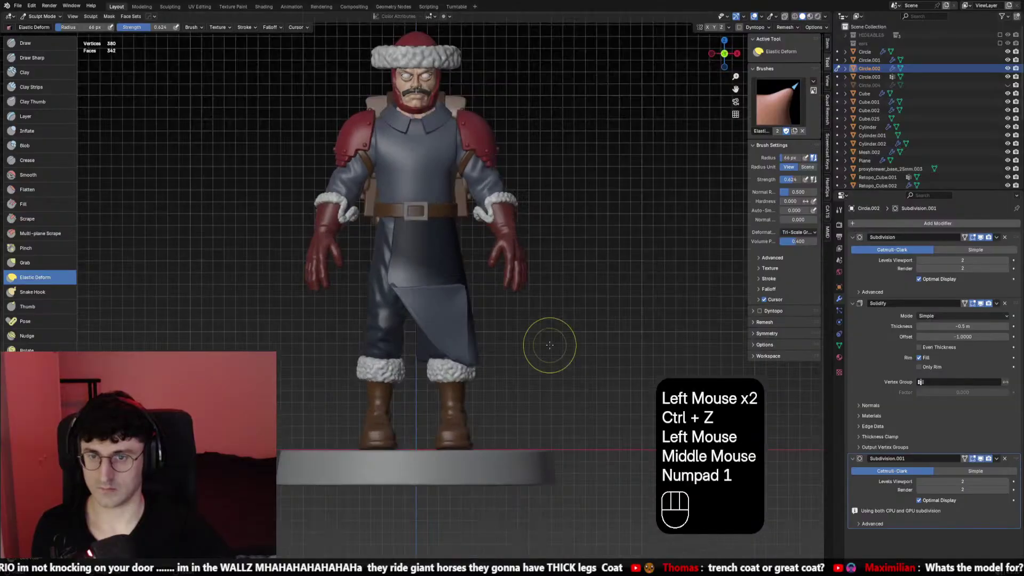
Try swinging the flap's lower corner with the Pose brush at a 66 px radius
{"action": "scroll", "coordinate": [540, 320], "scroll_direction": "down", "scroll_amount": 2}
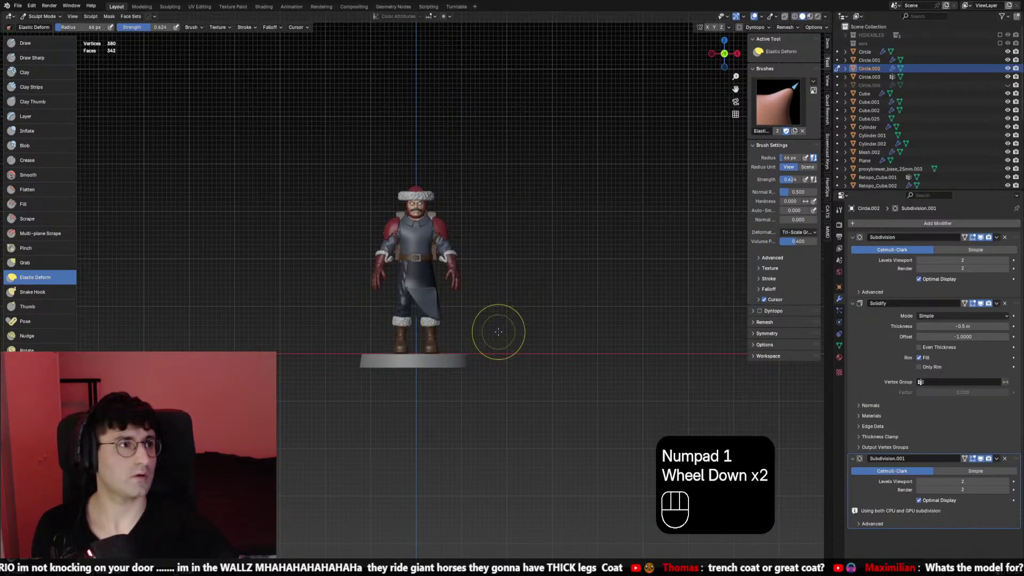
{"action": "middle_click_drag", "start_coordinate": [498, 331], "coordinate": [178, 276]}
{"action": "scroll", "coordinate": [373, 314], "scroll_direction": "up", "scroll_amount": 2}
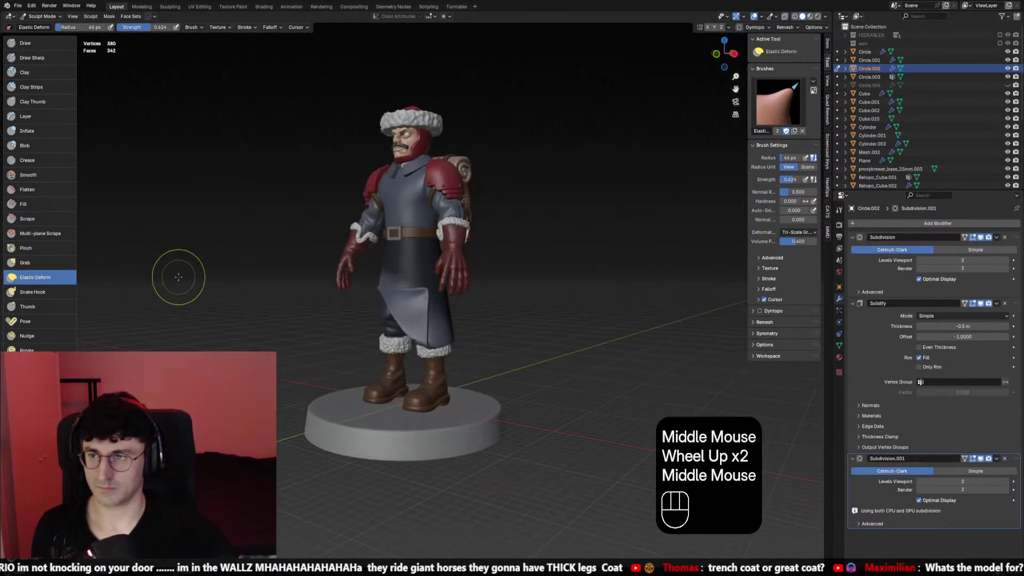
{"action": "left_click", "coordinate": [27, 321]}
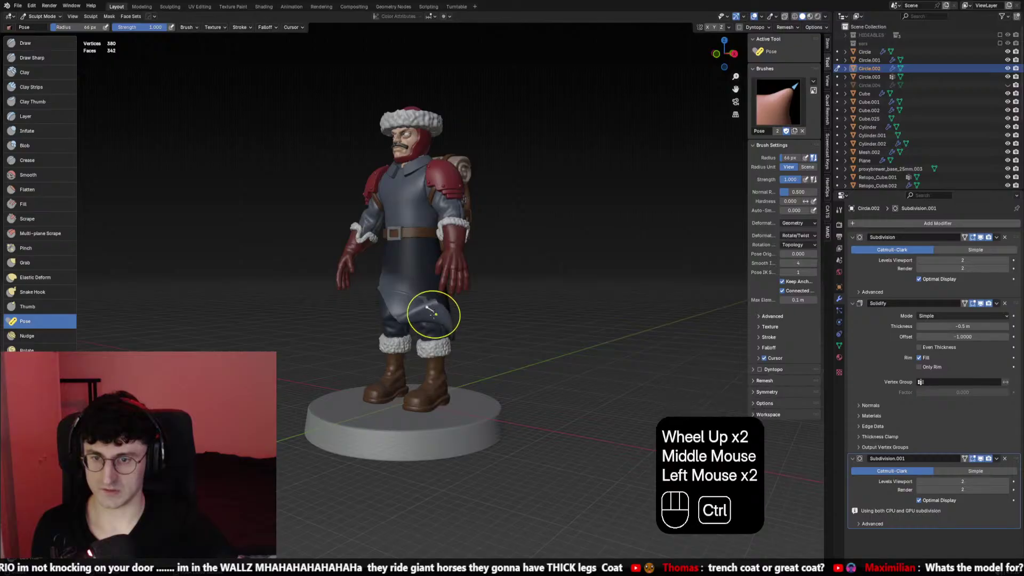
{"action": "key", "text": "ctrl+z"}
{"action": "left_click_drag", "start_coordinate": [435, 327], "coordinate": [427, 320]}
{"action": "key", "text": "ctrl+z"}
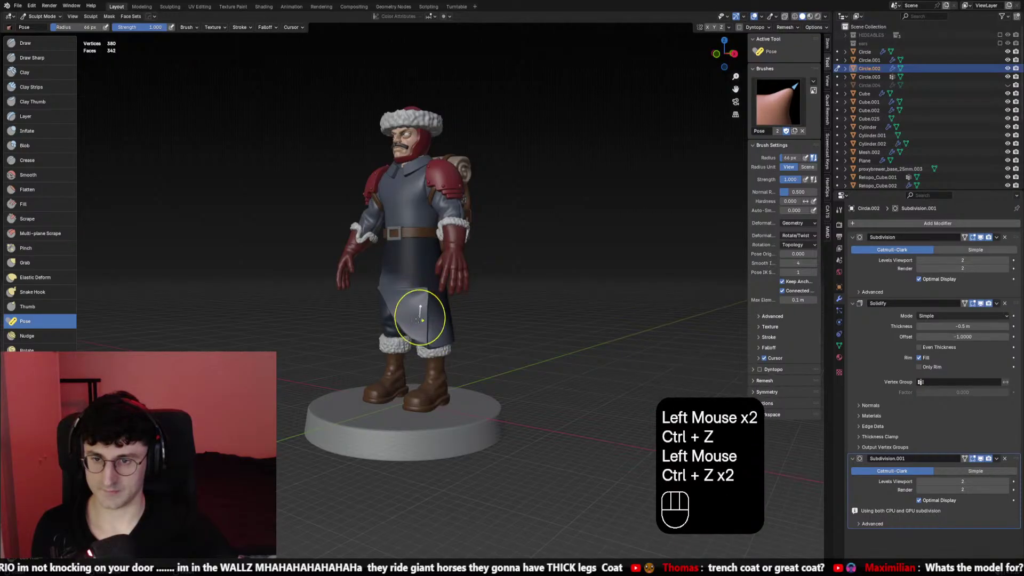
Step back through the flap's sculpting history and redo the undone strokes
{"action": "key", "text": "ctrl+z"}
{"action": "key", "text": "ctrl+z"}
{"action": "key", "text": "ctrl+shift+z"}
{"action": "key", "text": "ctrl+shift+z"}
{"action": "key", "text": "ctrl+shift+z"}
{"action": "mouse_move", "coordinate": [472, 343]}
{"action": "middle_mouse_down"}
{"action": "mouse_move", "coordinate": [458, 339]}
{"action": "mouse_move", "coordinate": [478, 343]}
{"action": "middle_mouse_up"}
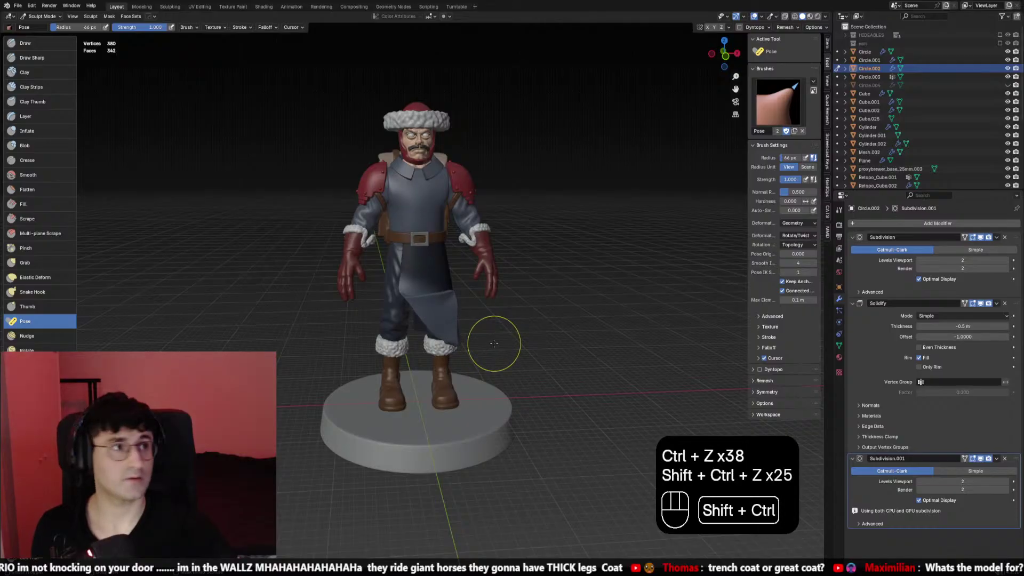
{"action": "key", "text": "ctrl+shift+z"}
{"action": "key", "text": "ctrl+shift+z"}
{"action": "key", "text": "ctrl+shift+z"}
{"action": "key", "text": "ctrl+shift+z"}
{"action": "key", "text": "ctrl+shift+z"}
Return to the Elastic Deform brush and reshape the flap's outer side from front and angled views, varying the radius
{"action": "mouse_move", "coordinate": [494, 343]}
{"action": "middle_mouse_down"}
{"action": "mouse_move", "coordinate": [398, 342]}
{"action": "mouse_move", "coordinate": [497, 351]}
{"action": "middle_mouse_up"}
{"action": "scroll", "coordinate": [397, 341], "scroll_direction": "up", "scroll_amount": 2}
{"action": "key", "text": "KP_1"}
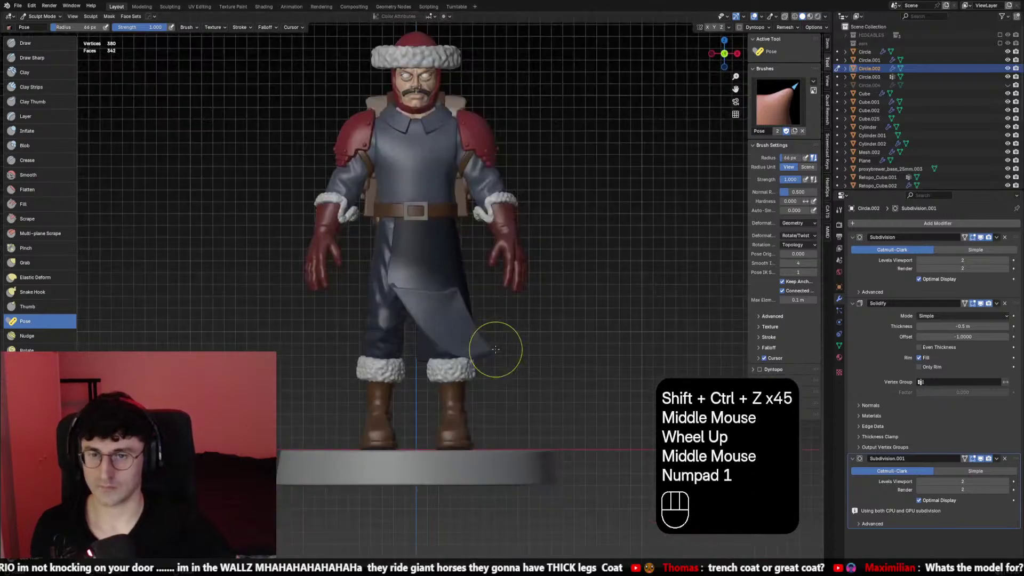
{"action": "left_click", "coordinate": [54, 278]}
{"action": "scroll", "coordinate": [373, 320], "scroll_direction": "up", "scroll_amount": 1}
{"action": "mouse_move", "coordinate": [373, 320]}
{"action": "middle_mouse_down"}
{"action": "mouse_move", "coordinate": [480, 319]}
{"action": "mouse_move", "coordinate": [320, 346]}
{"action": "mouse_move", "coordinate": [462, 368]}
{"action": "mouse_move", "coordinate": [503, 392]}
{"action": "mouse_move", "coordinate": [320, 352]}
{"action": "mouse_move", "coordinate": [491, 354]}
{"action": "mouse_move", "coordinate": [453, 318]}
{"action": "mouse_move", "coordinate": [478, 316]}
{"action": "mouse_move", "coordinate": [469, 343]}
{"action": "mouse_move", "coordinate": [445, 322]}
{"action": "mouse_move", "coordinate": [445, 337]}
{"action": "mouse_move", "coordinate": [366, 331]}
{"action": "mouse_move", "coordinate": [393, 338]}
{"action": "mouse_move", "coordinate": [491, 434]}
{"action": "middle_mouse_up"}
{"action": "key", "text": "f"}
{"action": "left_click", "coordinate": [299, 373]}
{"action": "key", "text": "f"}
{"action": "left_click", "coordinate": [486, 372]}
{"action": "key", "text": "ctrl+z"}
{"action": "key", "text": "f"}
{"action": "left_click", "coordinate": [314, 346]}
Refine the flap's lower tip and outer edge from the front view with resized Elastic Deform strokes
{"action": "key", "text": "KP_1"}
{"action": "scroll", "coordinate": [484, 347], "scroll_direction": "down", "scroll_amount": 2}
{"action": "key", "text": "f"}
{"action": "left_click", "coordinate": [465, 341]}
{"action": "left_click", "coordinate": [365, 331]}
{"action": "key", "text": "f"}
{"action": "left_click", "coordinate": [393, 338]}
{"action": "key", "text": "KP_1"}
{"action": "key", "text": "f"}
{"action": "left_click", "coordinate": [478, 344]}
{"action": "mouse_move", "coordinate": [477, 344]}
{"action": "middle_mouse_down"}
{"action": "mouse_move", "coordinate": [452, 355]}
{"action": "mouse_move", "coordinate": [437, 341]}
{"action": "mouse_move", "coordinate": [424, 395]}
{"action": "middle_mouse_up"}
Set the Elastic Deform radius to 86 px and pull down the notch in the skirt's side hem
{"action": "key", "text": "f"}
{"action": "left_click", "coordinate": [437, 341]}
{"action": "scroll", "coordinate": [437, 346], "scroll_direction": "up", "scroll_amount": 3}
{"action": "key", "text": "f"}
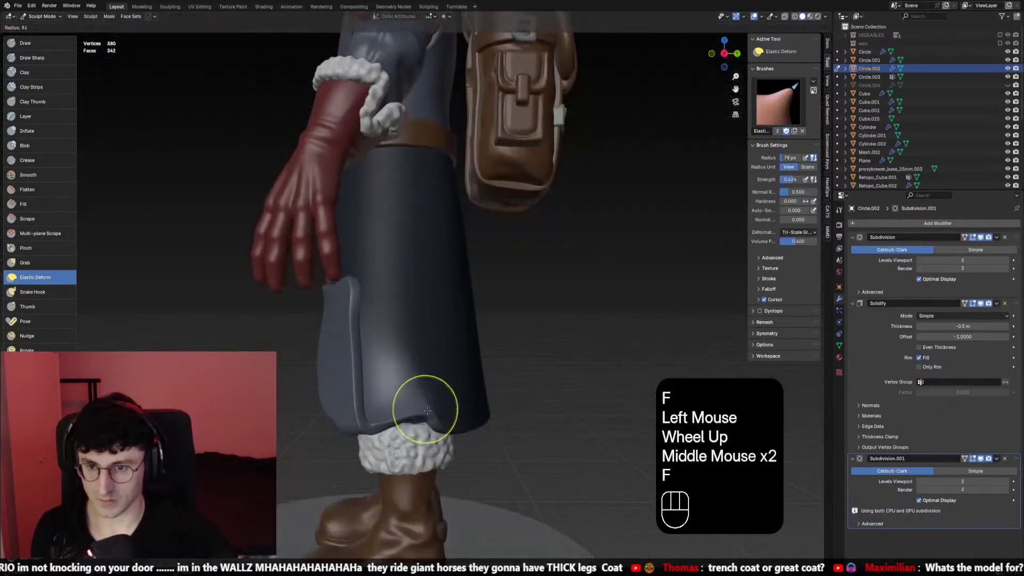
{"action": "left_click", "coordinate": [419, 453]}
{"action": "left_click", "coordinate": [419, 452]}
Try smoothing the skirt's side hem above the fur cuff with the Smooth brush
{"action": "left_click", "coordinate": [425, 425], "text": "shift"}
{"action": "left_click", "coordinate": [425, 425], "text": "shift"}
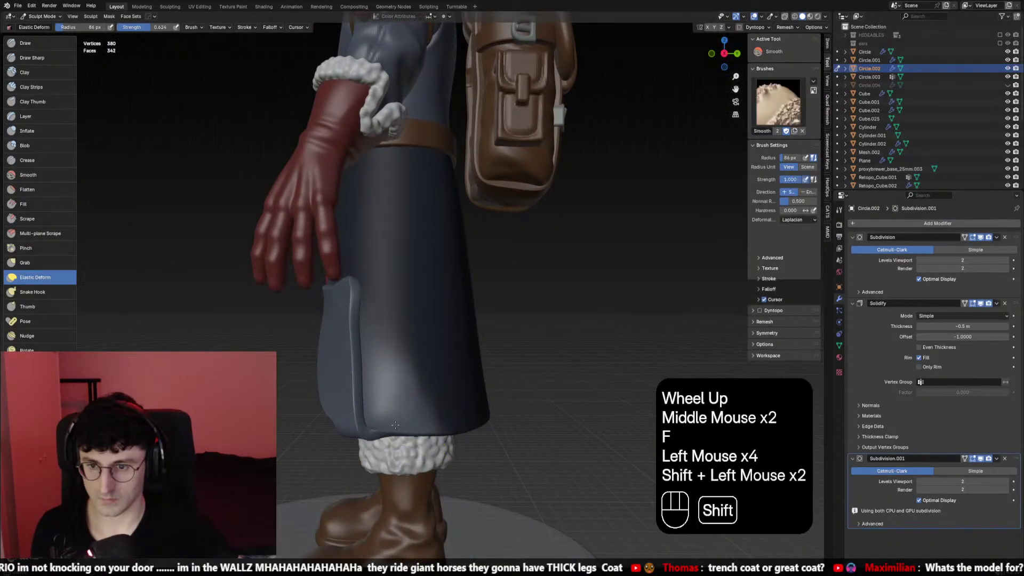
{"action": "left_click", "coordinate": [427, 423], "text": "shift"}
{"action": "key", "text": "ctrl+z"}
{"action": "key", "text": "ctrl+z"}
{"action": "key", "text": "ctrl+z"}
Even out the side hem and push the flap's protruding edge toward the skirt with an 89 px Elastic Deform radius
{"action": "key", "text": "f"}
{"action": "left_click", "coordinate": [421, 419]}
{"action": "mouse_move", "coordinate": [422, 419]}
{"action": "middle_mouse_down"}
{"action": "mouse_move", "coordinate": [332, 407]}
{"action": "mouse_move", "coordinate": [307, 341]}
{"action": "middle_mouse_up"}
{"action": "left_click", "coordinate": [332, 407]}
{"action": "left_click", "coordinate": [305, 336]}
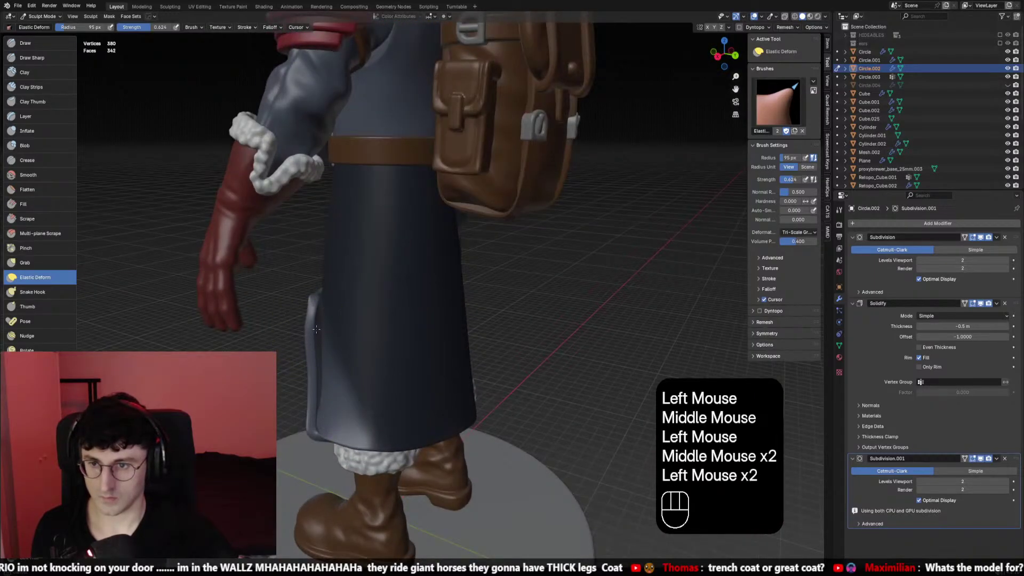
{"action": "key", "text": "ctrl+z"}
{"action": "key", "text": "f"}
{"action": "left_click", "coordinate": [311, 326]}
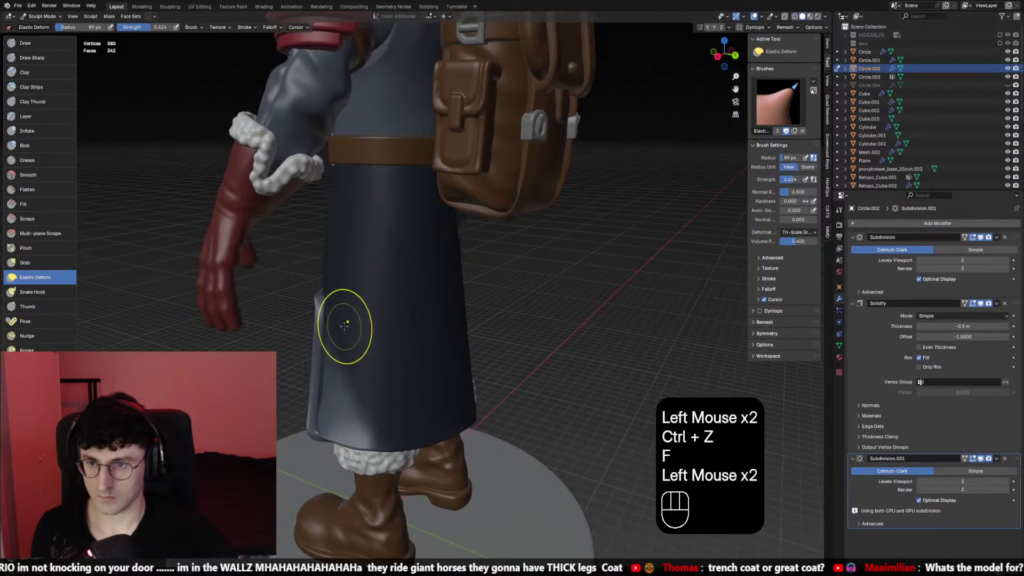
Curve the flap around the front of the leg from above with Elastic Deform, then resize the brush
{"action": "middle_click_drag", "start_coordinate": [342, 332], "coordinate": [516, 315]}
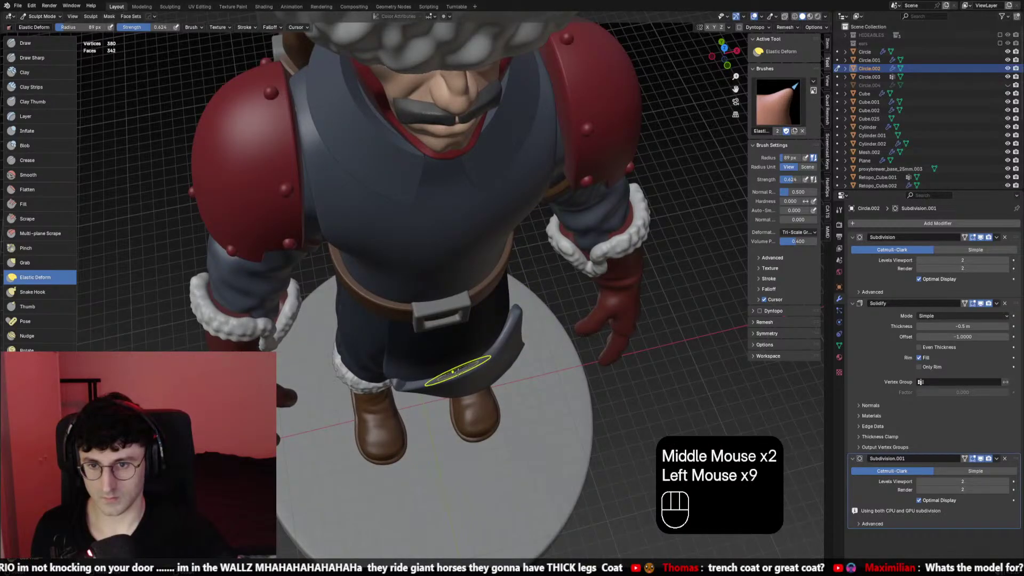
{"action": "middle_click", "coordinate": [496, 353]}
{"action": "mouse_move", "coordinate": [457, 371]}
{"action": "left_mouse_down"}
{"action": "mouse_move", "coordinate": [497, 353]}
{"action": "mouse_move", "coordinate": [509, 333]}
{"action": "left_mouse_up"}
{"action": "left_click", "coordinate": [512, 326]}
{"action": "mouse_move", "coordinate": [512, 325]}
{"action": "middle_mouse_down"}
{"action": "mouse_move", "coordinate": [520, 291]}
{"action": "mouse_move", "coordinate": [458, 320]}
{"action": "mouse_move", "coordinate": [308, 341]}
{"action": "middle_mouse_up"}
{"action": "key", "text": "f"}
{"action": "left_click", "coordinate": [519, 288]}
Set the Elastic Deform radius to 80 px and reshape the fold's upper edge from the front view
{"action": "middle_click_drag", "start_coordinate": [304, 386], "coordinate": [448, 389]}
{"action": "scroll", "coordinate": [479, 387], "scroll_direction": "down", "scroll_amount": 1}
{"action": "key", "text": "KP_1"}
{"action": "key", "text": "f"}
{"action": "left_click", "coordinate": [450, 279]}
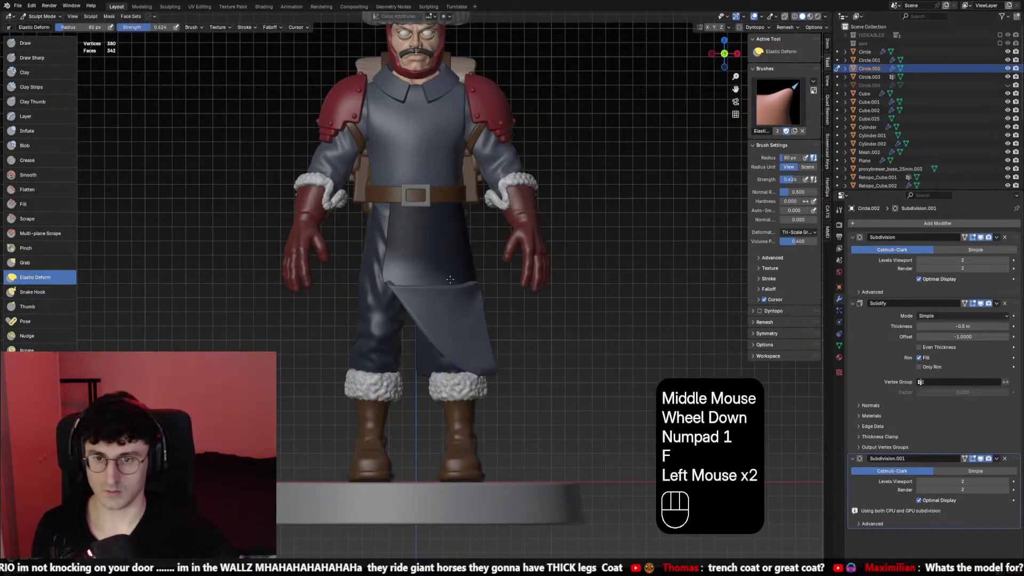
{"action": "left_click", "coordinate": [450, 284]}
{"action": "left_click", "coordinate": [450, 284]}
Undo the last flap stroke and try adjusting the fold with a 66 px Elastic Deform radius
{"action": "scroll", "coordinate": [469, 299], "scroll_direction": "down", "scroll_amount": 2}
{"action": "middle_click_drag", "start_coordinate": [469, 299], "coordinate": [434, 343]}
{"action": "scroll", "coordinate": [427, 320], "scroll_direction": "up", "scroll_amount": 2}
{"action": "key", "text": "KP_1"}
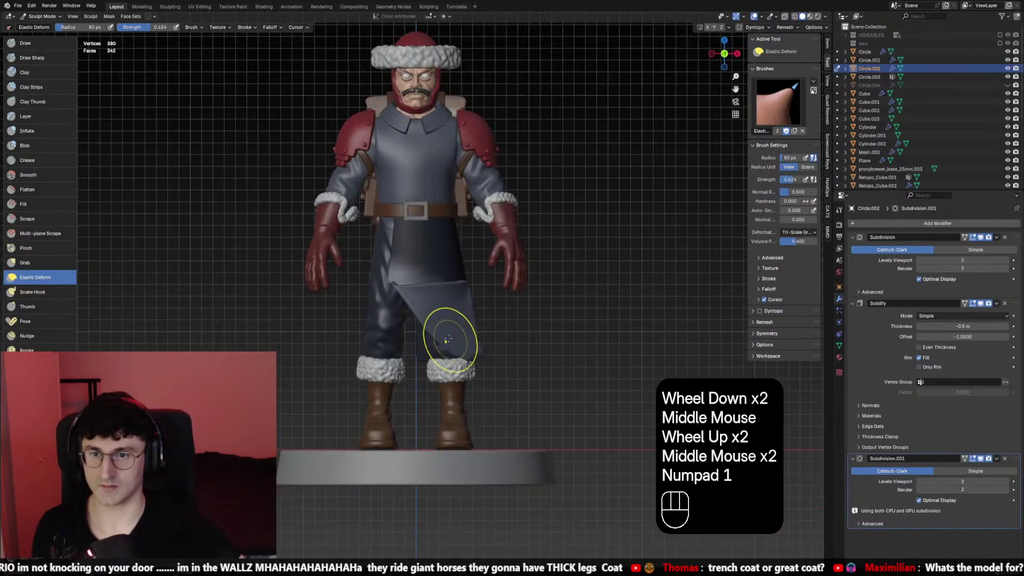
{"action": "key", "text": "ctrl+z"}
{"action": "key", "text": "f"}
{"action": "left_click", "coordinate": [387, 278]}
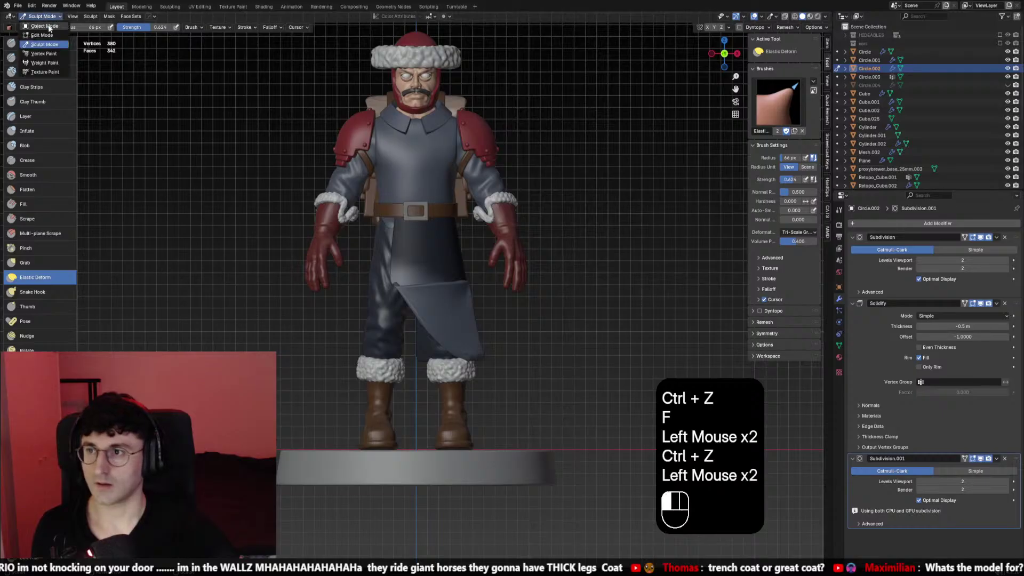
Leave Sculpt Mode and open the coat skirt's mesh in Edit Mode
{"action": "left_click", "coordinate": [45, 26]}
{"action": "scroll", "coordinate": [489, 263], "scroll_direction": "up", "scroll_amount": 2}
{"action": "key", "text": "Tab"}
{"action": "mouse_move", "coordinate": [489, 264]}
{"action": "middle_mouse_down"}
{"action": "mouse_move", "coordinate": [506, 265]}
{"action": "mouse_move", "coordinate": [519, 224]}
{"action": "mouse_move", "coordinate": [416, 197]}
{"action": "middle_mouse_up"}
Try a Knife cut along the flap's folded edge from its inner corner to the lower tip
{"action": "scroll", "coordinate": [493, 265], "scroll_direction": "up", "scroll_amount": 1}
{"action": "scroll", "coordinate": [402, 190], "scroll_direction": "up", "scroll_amount": 1}
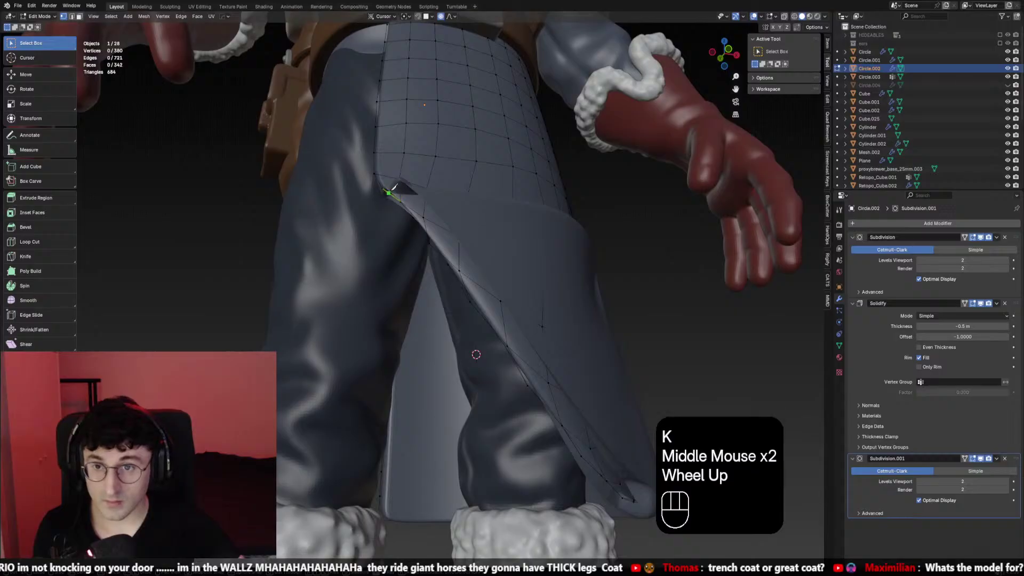
{"action": "left_click", "coordinate": [390, 193]}
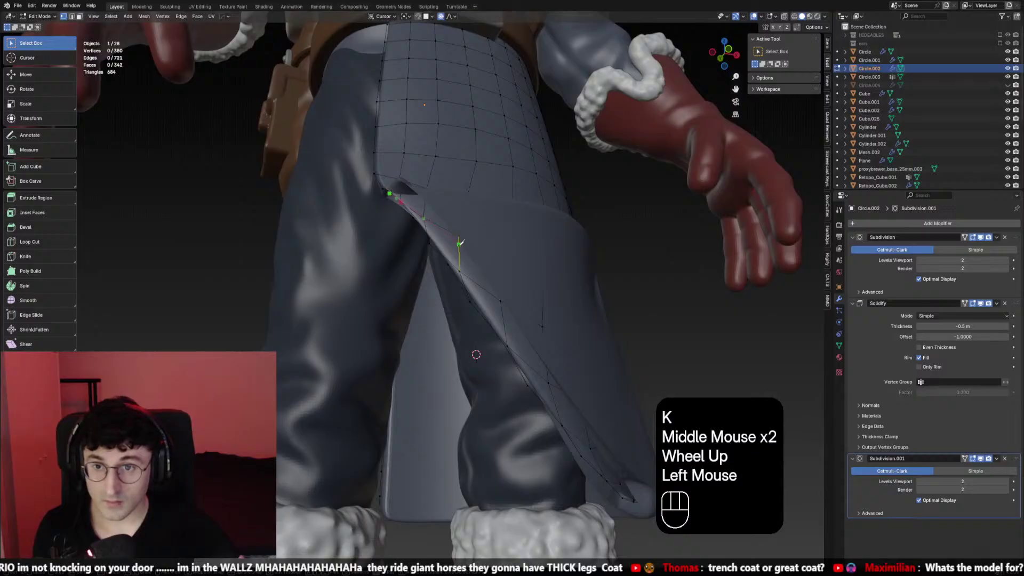
{"action": "left_click", "coordinate": [646, 501]}
{"action": "key", "text": "Return"}
{"action": "scroll", "coordinate": [542, 374], "scroll_direction": "down", "scroll_amount": 2}
{"action": "key", "text": "ctrl+z"}
Set the skirt's Solidify thickness to -0.56 m and inspect the folded edge
{"action": "scroll", "coordinate": [552, 362], "scroll_direction": "up", "scroll_amount": 1}
{"action": "middle_click_drag", "start_coordinate": [542, 374], "coordinate": [617, 317]}
{"action": "scroll", "coordinate": [558, 353], "scroll_direction": "up", "scroll_amount": 1}
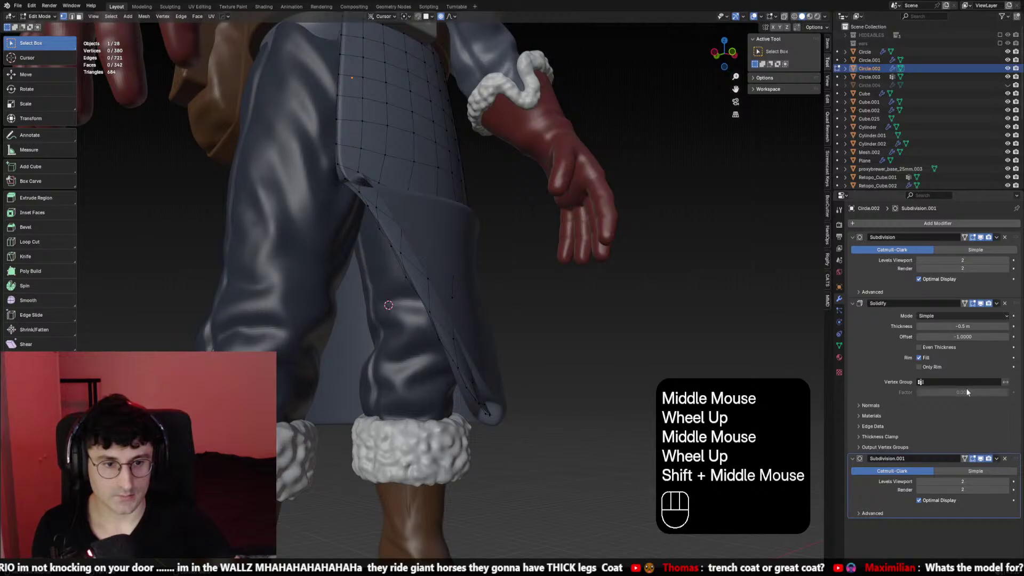
{"action": "left_click_drag", "start_coordinate": [970, 326], "coordinate": [964, 325]}
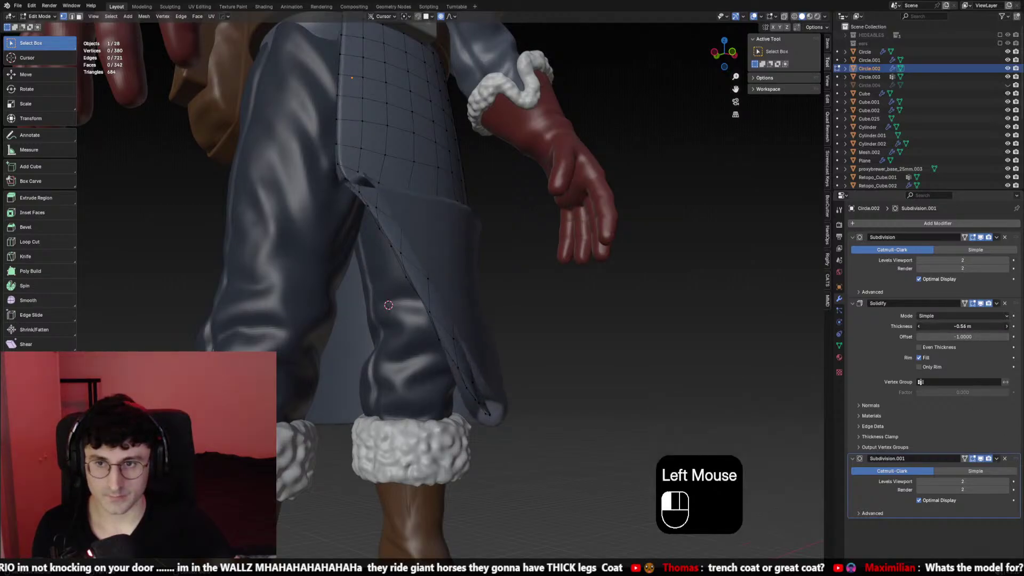
{"action": "key", "text": "ctrl+z"}
{"action": "middle_click_drag", "start_coordinate": [495, 313], "coordinate": [536, 294]}
{"action": "key", "text": "Tab"}
{"action": "key", "text": "Tab"}
Try Even Thickness on the Solidify modifier, toggling it repeatedly to compare the flap's tip
{"action": "left_click", "coordinate": [953, 347]}
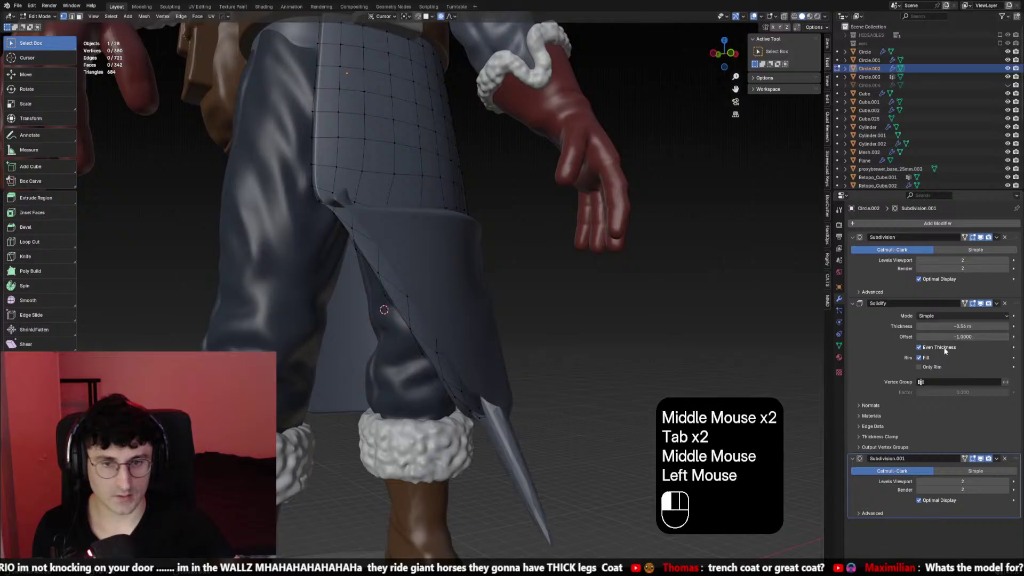
{"action": "left_click", "coordinate": [949, 347]}
{"action": "left_click", "coordinate": [947, 348]}
{"action": "left_click", "coordinate": [945, 349]}
{"action": "left_click", "coordinate": [944, 348]}
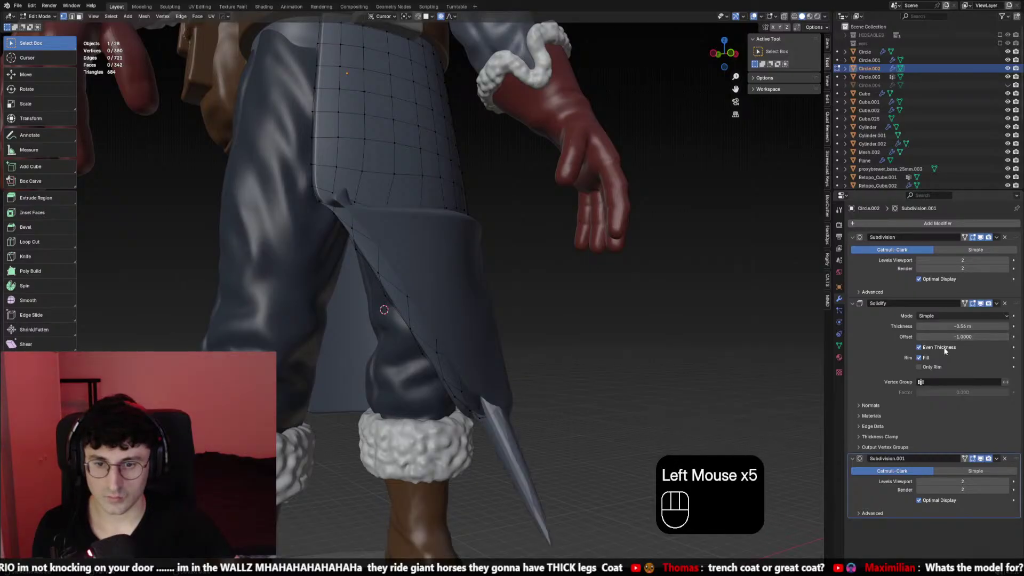
{"action": "left_click", "coordinate": [942, 348]}
{"action": "left_click", "coordinate": [939, 347]}
{"action": "left_click", "coordinate": [935, 346]}
Try to move the vertex at the flap's lower tip, varying the proportional editing radius
{"action": "middle_click_drag", "start_coordinate": [709, 349], "coordinate": [629, 320]}
{"action": "left_click", "coordinate": [484, 377]}
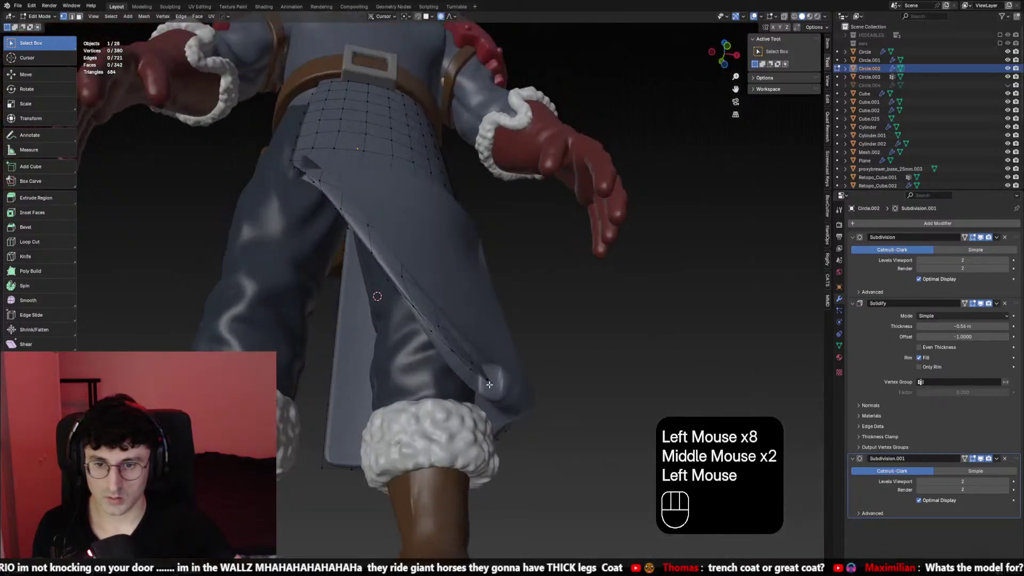
{"action": "left_click", "coordinate": [484, 376]}
{"action": "key", "text": "g"}
{"action": "right_click", "coordinate": [478, 365]}
{"action": "middle_click_drag", "start_coordinate": [479, 368], "coordinate": [317, 333]}
{"action": "key", "text": "g"}
{"action": "scroll", "coordinate": [496, 440], "scroll_direction": "up", "scroll_amount": 5}
{"action": "scroll", "coordinate": [500, 447], "scroll_direction": "up", "scroll_amount": 1}
{"action": "right_click", "coordinate": [498, 421]}
Try to shift single vertices on the flap's folded edge with a smaller proportional editing radius
{"action": "middle_click_drag", "start_coordinate": [306, 317], "coordinate": [367, 300], "text": "shift"}
{"action": "mouse_move", "coordinate": [384, 303]}
{"action": "middle_mouse_down"}
{"action": "mouse_move", "coordinate": [341, 332]}
{"action": "mouse_move", "coordinate": [352, 307]}
{"action": "mouse_move", "coordinate": [408, 294]}
{"action": "mouse_move", "coordinate": [354, 329]}
{"action": "mouse_move", "coordinate": [347, 373]}
{"action": "mouse_move", "coordinate": [542, 329]}
{"action": "mouse_move", "coordinate": [459, 230]}
{"action": "mouse_move", "coordinate": [414, 329]}
{"action": "mouse_move", "coordinate": [338, 323]}
{"action": "mouse_move", "coordinate": [327, 336]}
{"action": "mouse_move", "coordinate": [343, 309]}
{"action": "mouse_move", "coordinate": [380, 314]}
{"action": "middle_mouse_up"}
{"action": "left_click", "coordinate": [352, 306]}
{"action": "key", "text": "g"}
{"action": "scroll", "coordinate": [345, 289], "scroll_direction": "down", "scroll_amount": 4}
{"action": "scroll", "coordinate": [346, 289], "scroll_direction": "down", "scroll_amount": 2}
{"action": "right_click", "coordinate": [352, 290]}
{"action": "left_click", "coordinate": [409, 295]}
{"action": "left_click", "coordinate": [400, 307]}
{"action": "key", "text": "g"}
{"action": "right_click", "coordinate": [377, 325]}
Try to reposition further individual vertices around the folded edge to test how each one affects the flap
{"action": "left_click", "coordinate": [349, 368]}
{"action": "key", "text": "g"}
{"action": "right_click", "coordinate": [349, 368]}
{"action": "key", "text": "g"}
{"action": "right_click", "coordinate": [348, 373]}
{"action": "left_click", "coordinate": [347, 373]}
{"action": "key", "text": "g"}
{"action": "scroll", "coordinate": [347, 372], "scroll_direction": "up", "scroll_amount": 2}
{"action": "right_click", "coordinate": [342, 374]}
{"action": "scroll", "coordinate": [541, 329], "scroll_direction": "up", "scroll_amount": 2}
{"action": "left_click", "coordinate": [455, 211]}
{"action": "key", "text": "g"}
{"action": "scroll", "coordinate": [453, 247], "scroll_direction": "up", "scroll_amount": 5}
{"action": "right_click", "coordinate": [455, 248]}
Select a folded-edge vertex through X-Ray and try to move it in solid view
{"action": "key", "text": "alt+z"}
{"action": "scroll", "coordinate": [454, 248], "scroll_direction": "up", "scroll_amount": 2}
{"action": "scroll", "coordinate": [414, 329], "scroll_direction": "up", "scroll_amount": 1}
{"action": "left_click", "coordinate": [302, 327]}
{"action": "left_click", "coordinate": [302, 326]}
{"action": "key", "text": "alt+z"}
{"action": "middle_click_drag", "start_coordinate": [526, 320], "coordinate": [555, 331]}
{"action": "key", "text": "g"}
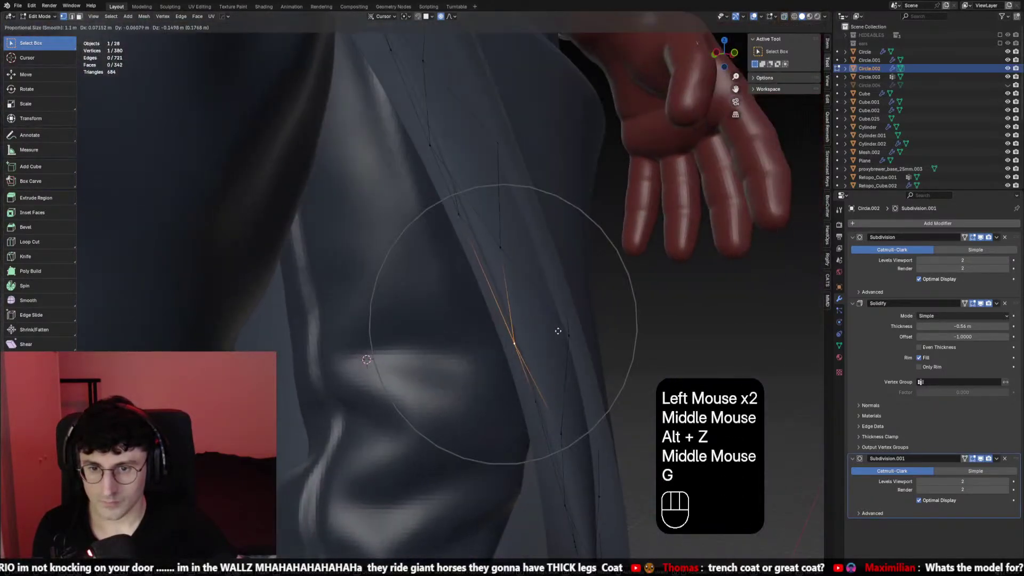
{"action": "right_click", "coordinate": [551, 389]}
{"action": "scroll", "coordinate": [492, 343], "scroll_direction": "down", "scroll_amount": 3}
{"action": "middle_click_drag", "start_coordinate": [492, 343], "coordinate": [480, 325]}
{"action": "scroll", "coordinate": [480, 326], "scroll_direction": "up", "scroll_amount": 3}
Select the whole skirt mesh and try a higher mean edge crease, then undo it
{"action": "key", "text": "a"}
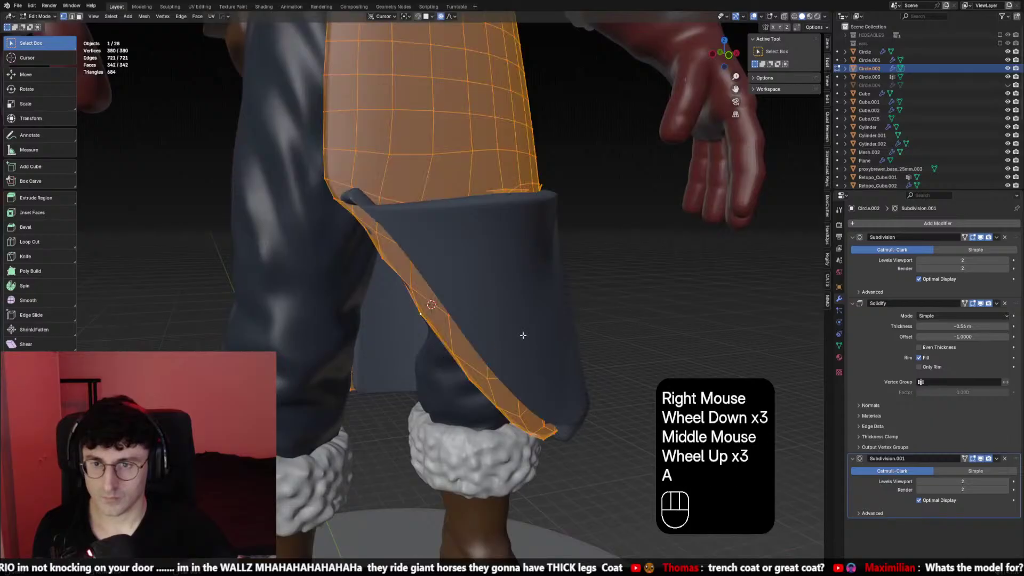
{"action": "left_click", "coordinate": [784, 154]}
{"action": "left_click_drag", "start_coordinate": [779, 141], "coordinate": [813, 141]}
{"action": "key", "text": "ctrl+z"}
{"action": "middle_click_drag", "start_coordinate": [635, 222], "coordinate": [618, 230]}
{"action": "scroll", "coordinate": [619, 229], "scroll_direction": "up", "scroll_amount": 2}
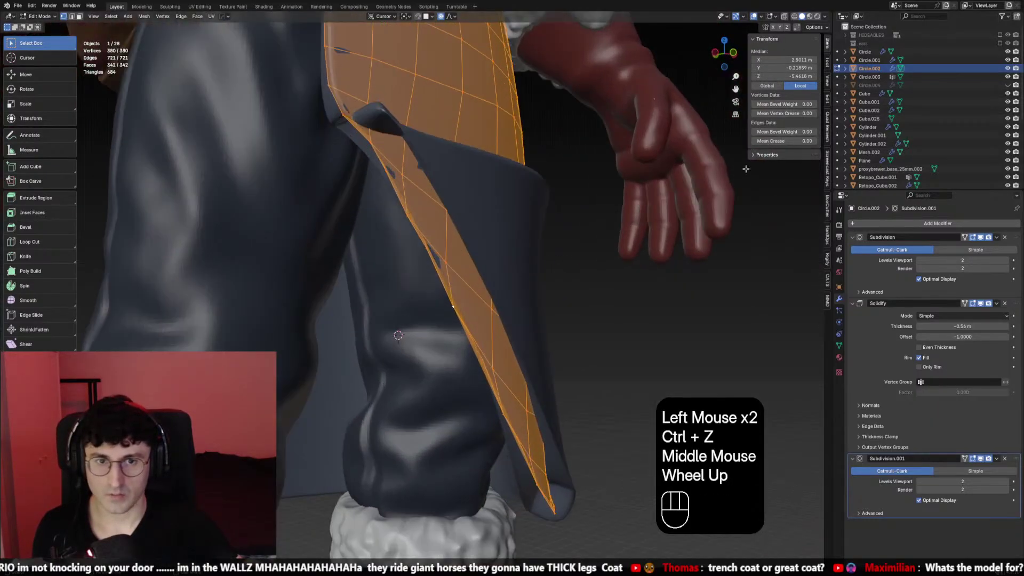
{"action": "mouse_move", "coordinate": [772, 132]}
{"action": "left_mouse_down"}
{"action": "mouse_move", "coordinate": [800, 132]}
{"action": "mouse_move", "coordinate": [768, 133]}
{"action": "left_mouse_up"}
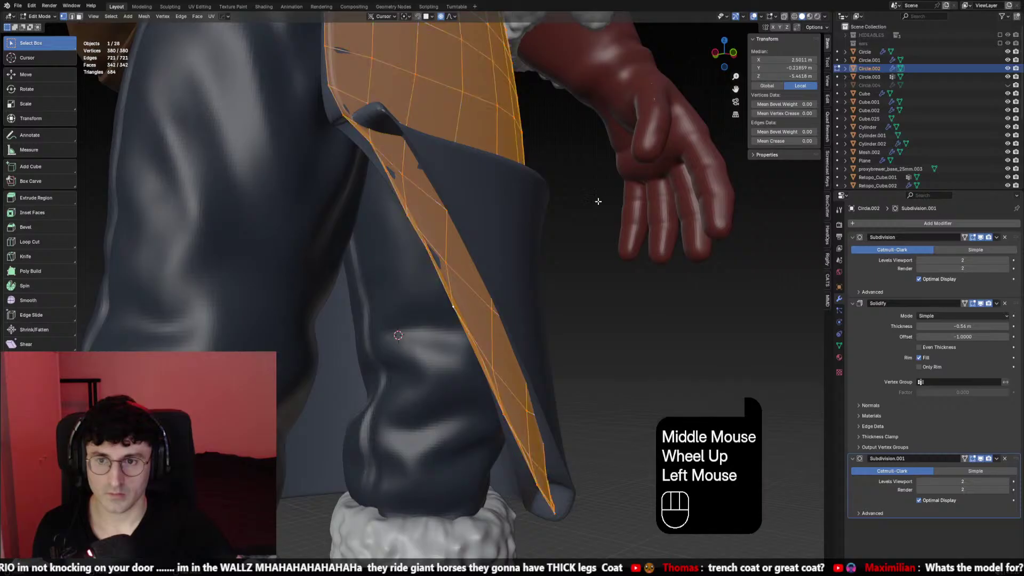
Try to move a vertex halfway down the folded edge while viewing the flap from the side
{"action": "scroll", "coordinate": [594, 205], "scroll_direction": "down", "scroll_amount": 2}
{"action": "left_click", "coordinate": [446, 290]}
{"action": "left_click", "coordinate": [449, 288]}
{"action": "middle_click_drag", "start_coordinate": [459, 285], "coordinate": [505, 258]}
{"action": "key", "text": "g"}
{"action": "right_click", "coordinate": [514, 283]}
{"action": "key", "text": "g"}
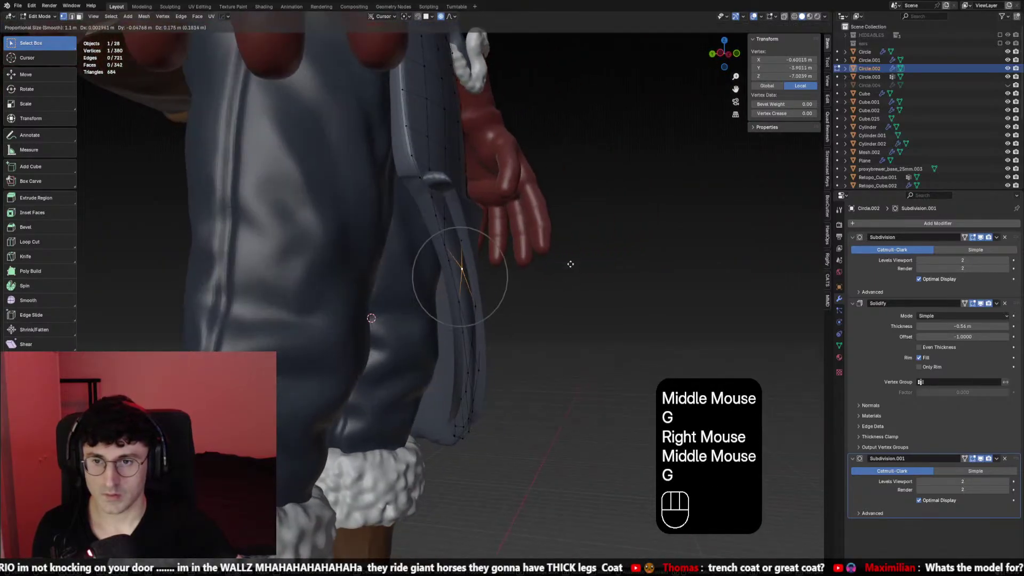
{"action": "right_click", "coordinate": [505, 258]}
Try a Solidify thickness of -0.29 m on the skirt, then set it to -0.45 m
{"action": "left_click", "coordinate": [445, 178]}
{"action": "left_click_drag", "start_coordinate": [962, 326], "coordinate": [992, 326]}
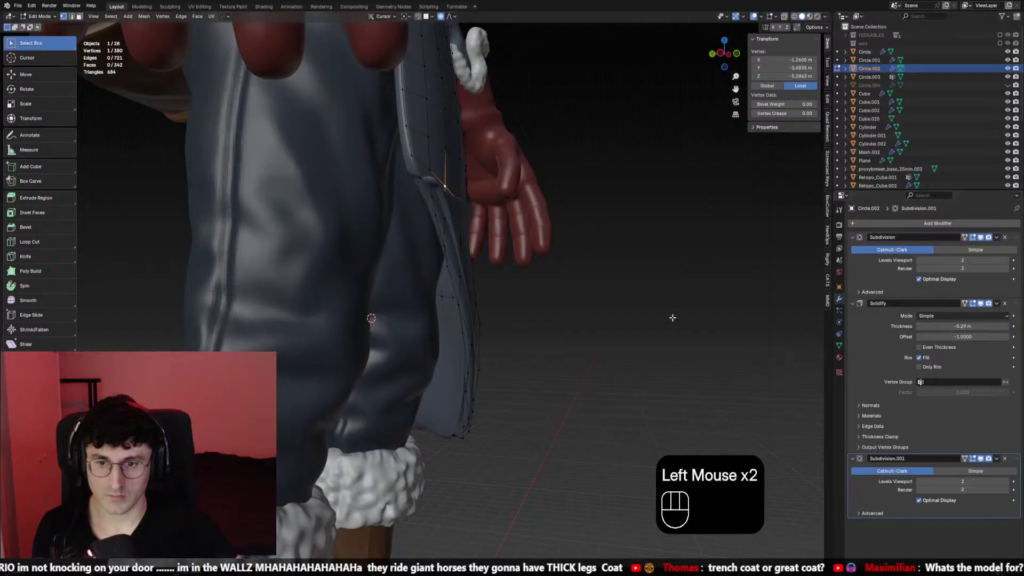
{"action": "middle_click_drag", "start_coordinate": [667, 224], "coordinate": [728, 168]}
{"action": "key", "text": "ctrl+z"}
{"action": "key", "text": "ctrl+z"}
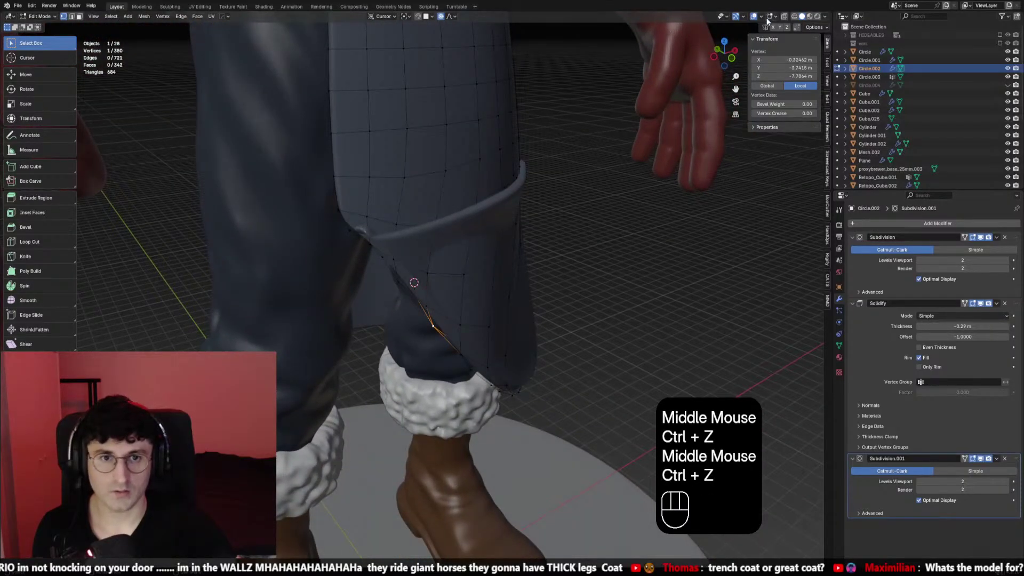
{"action": "middle_click_drag", "start_coordinate": [605, 228], "coordinate": [659, 202]}
{"action": "mouse_move", "coordinate": [967, 325]}
{"action": "left_mouse_down"}
{"action": "mouse_move", "coordinate": [981, 325]}
{"action": "mouse_move", "coordinate": [959, 325]}
{"action": "left_mouse_up"}
{"action": "middle_click_drag", "start_coordinate": [784, 272], "coordinate": [709, 240]}
{"action": "scroll", "coordinate": [642, 254], "scroll_direction": "down", "scroll_amount": 2}
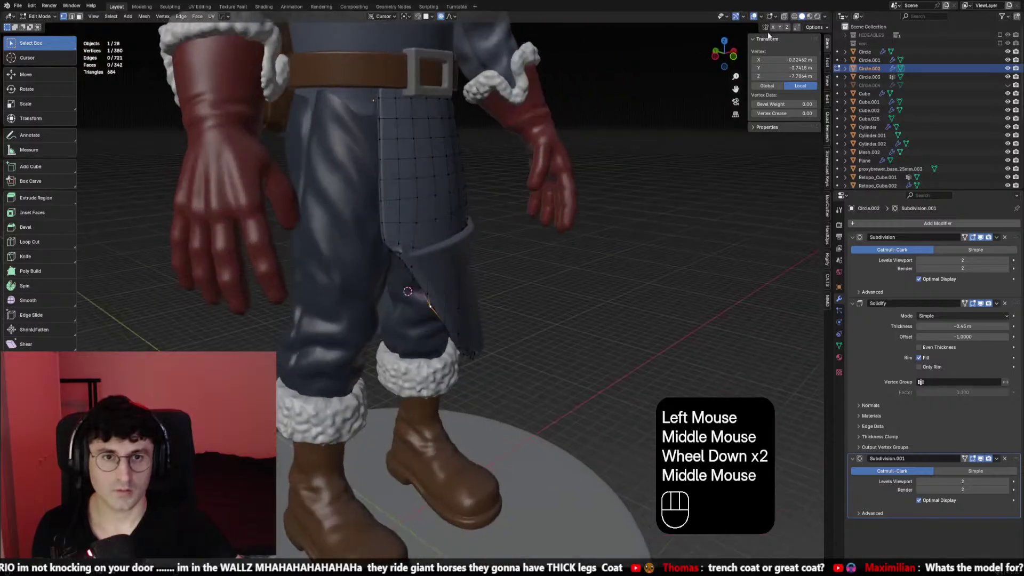
Turn on the Face Orientation overlay and bring the flap's folded inner corner into close view
{"action": "left_click", "coordinate": [761, 16]}
{"action": "left_click", "coordinate": [723, 178]}
{"action": "middle_click_drag", "start_coordinate": [661, 181], "coordinate": [414, 279]}
{"action": "scroll", "coordinate": [464, 258], "scroll_direction": "up", "scroll_amount": 2}
{"action": "scroll", "coordinate": [414, 279], "scroll_direction": "up", "scroll_amount": 1}
Try to pull individual vertices at the flap's folded inner corner downward
{"action": "left_click", "coordinate": [360, 268]}
{"action": "left_click", "coordinate": [360, 268]}
{"action": "key", "text": "g"}
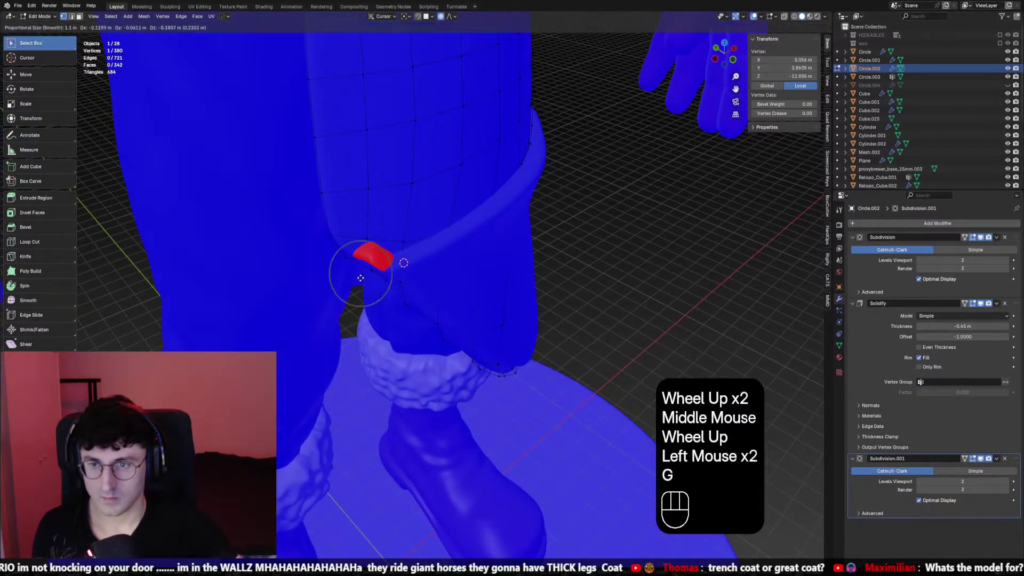
{"action": "right_click", "coordinate": [357, 275]}
{"action": "left_click", "coordinate": [356, 291]}
{"action": "key", "text": "g"}
{"action": "right_click", "coordinate": [365, 333]}
{"action": "scroll", "coordinate": [364, 333], "scroll_direction": "down", "scroll_amount": 1}
Move the flap's inner-corner vertex along the cursor's Z axis while adjusting the proportional editing radius
{"action": "key", "text": "g"}
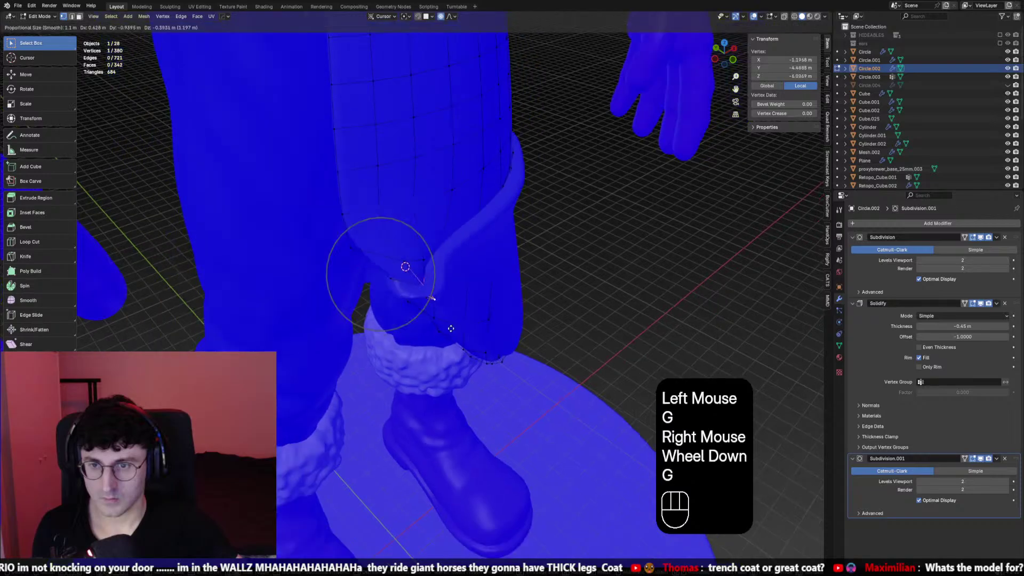
{"action": "middle_click", "coordinate": [373, 319]}
{"action": "scroll", "coordinate": [374, 317], "scroll_direction": "down", "scroll_amount": 9}
{"action": "scroll", "coordinate": [373, 317], "scroll_direction": "up", "scroll_amount": 11}
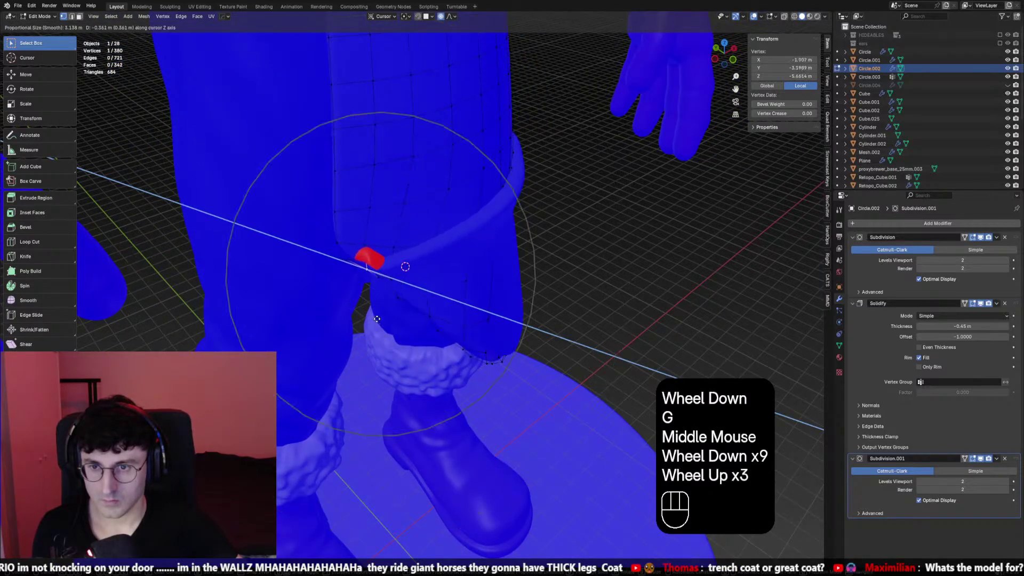
{"action": "left_click", "coordinate": [371, 274]}
Try small moves of several vertices on the upper folded edge from the side
{"action": "middle_click_drag", "start_coordinate": [374, 275], "coordinate": [443, 245]}
{"action": "left_click", "coordinate": [444, 248]}
{"action": "key", "text": "g"}
{"action": "right_click", "coordinate": [443, 248]}
{"action": "left_click", "coordinate": [444, 248]}
{"action": "key", "text": "g"}
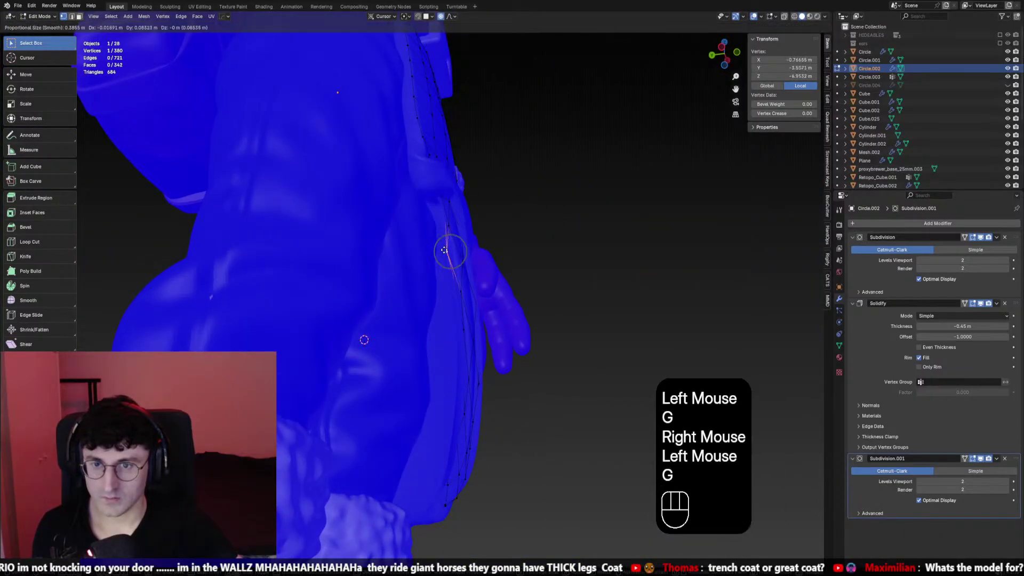
{"action": "right_click", "coordinate": [438, 241]}
{"action": "left_click", "coordinate": [446, 224]}
{"action": "key", "text": "g"}
{"action": "right_click", "coordinate": [448, 216]}
{"action": "left_click", "coordinate": [453, 228]}
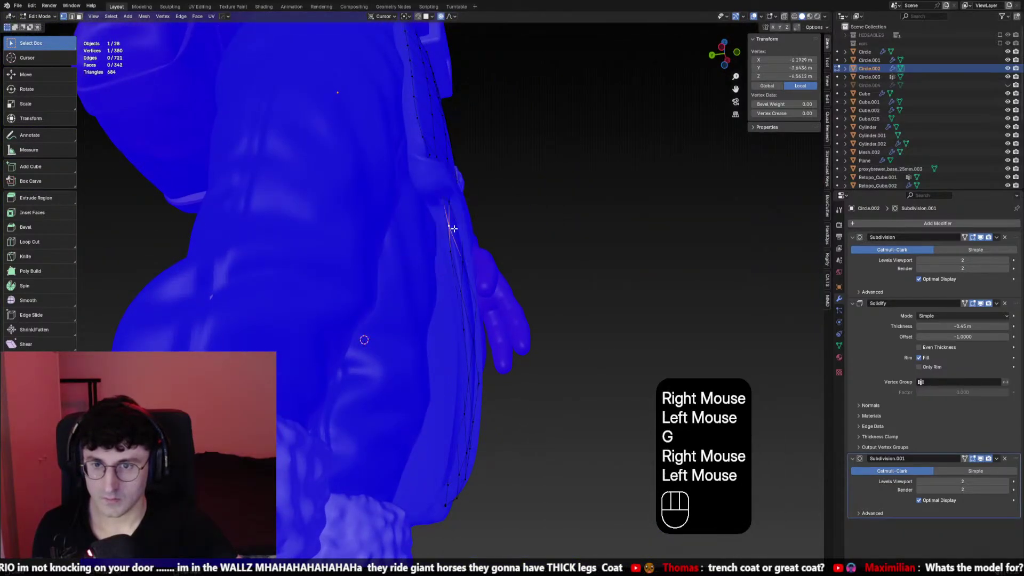
{"action": "key", "text": "g"}
{"action": "right_click", "coordinate": [430, 233]}
Try to drop the vertex just below the flap's inner corner, testing the move from several angles
{"action": "middle_click_drag", "start_coordinate": [429, 234], "coordinate": [419, 246]}
{"action": "left_click", "coordinate": [418, 246]}
{"action": "key", "text": "g"}
{"action": "right_click", "coordinate": [406, 229]}
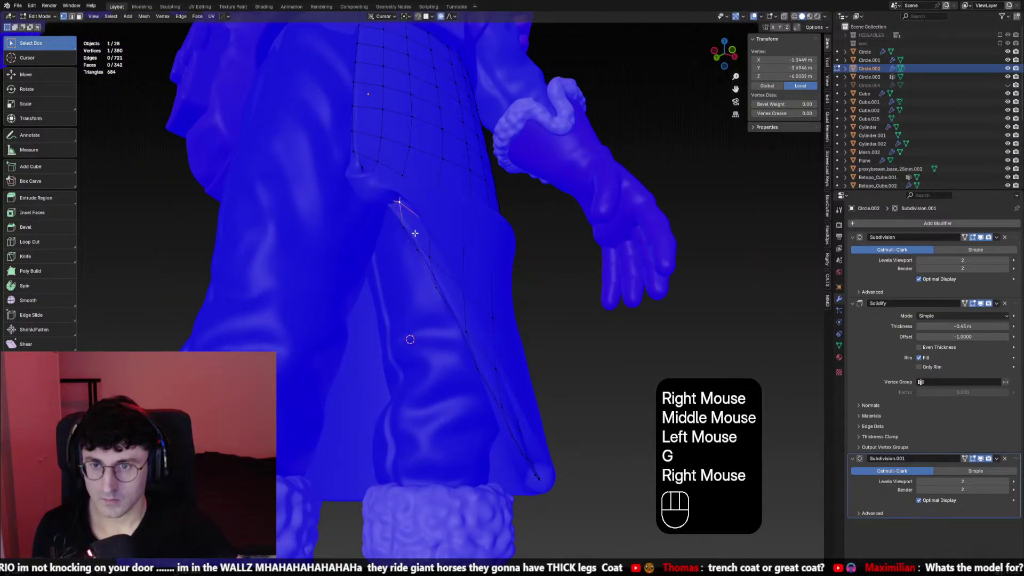
{"action": "middle_click_drag", "start_coordinate": [395, 213], "coordinate": [425, 329]}
{"action": "key", "text": "g"}
{"action": "right_click", "coordinate": [395, 277]}
{"action": "middle_click_drag", "start_coordinate": [395, 277], "coordinate": [376, 309]}
{"action": "key", "text": "g"}
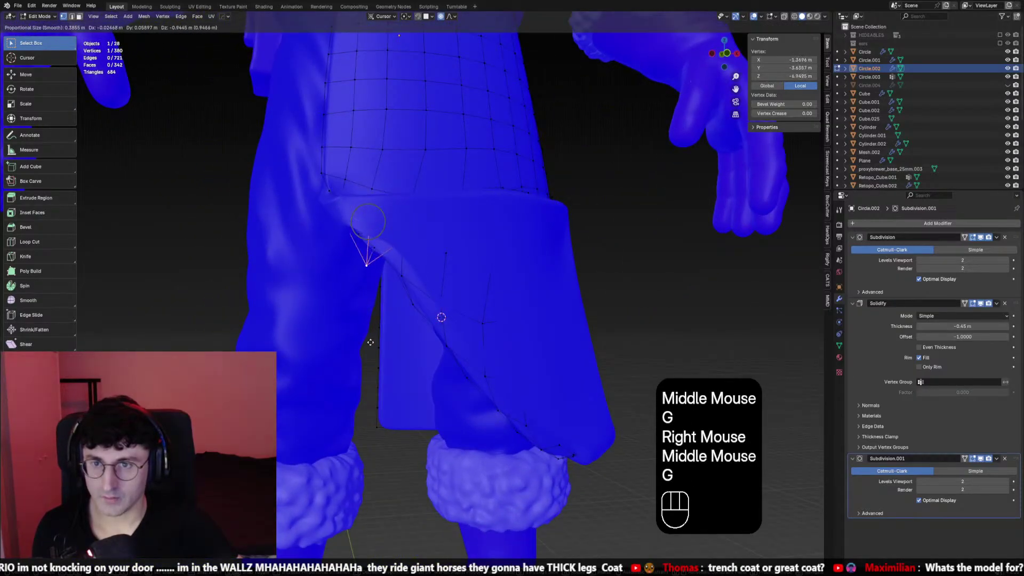
{"action": "right_click", "coordinate": [393, 309]}
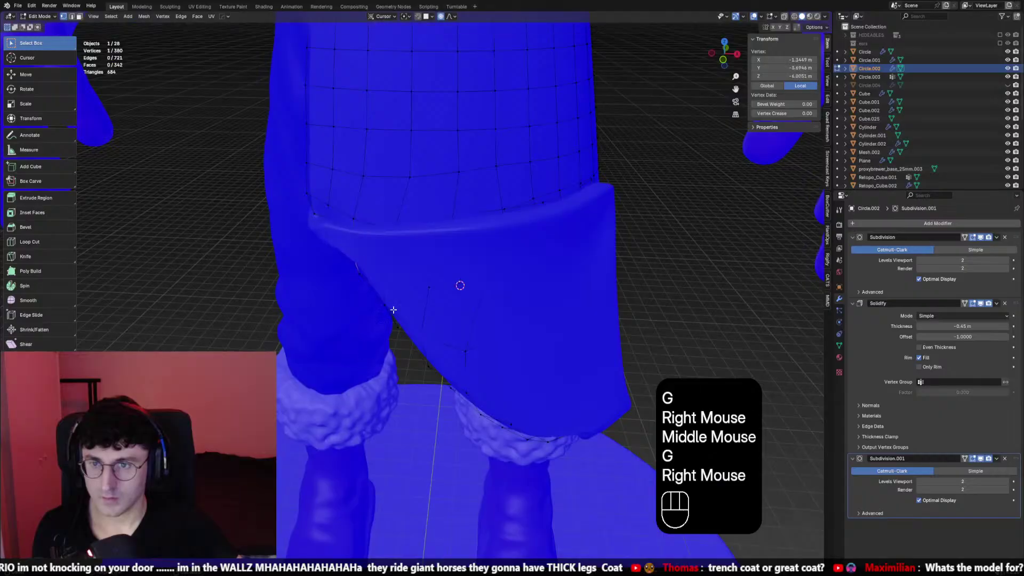
Pull two vertices on the upper inner folded edge down to lengthen the flap between the legs
{"action": "middle_click_drag", "start_coordinate": [393, 308], "coordinate": [416, 288]}
{"action": "key", "text": "g"}
{"action": "left_click", "coordinate": [411, 269]}
{"action": "left_click", "coordinate": [404, 253]}
{"action": "key", "text": "g"}
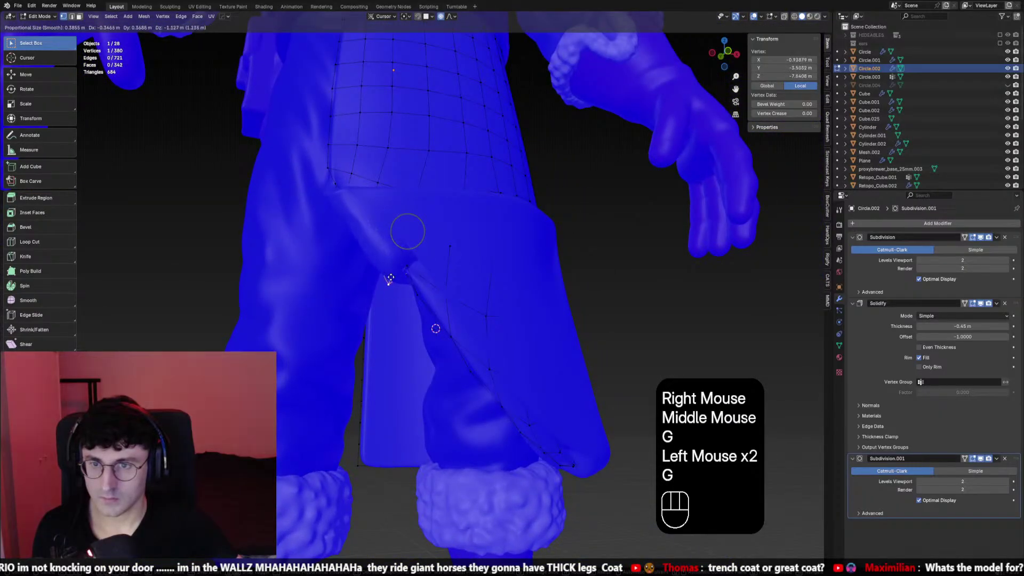
{"action": "left_click", "coordinate": [391, 285]}
Try to pull a neighbouring vertex on the flap's surface down and outward from front and side views
{"action": "left_click", "coordinate": [440, 264]}
{"action": "key", "text": "g"}
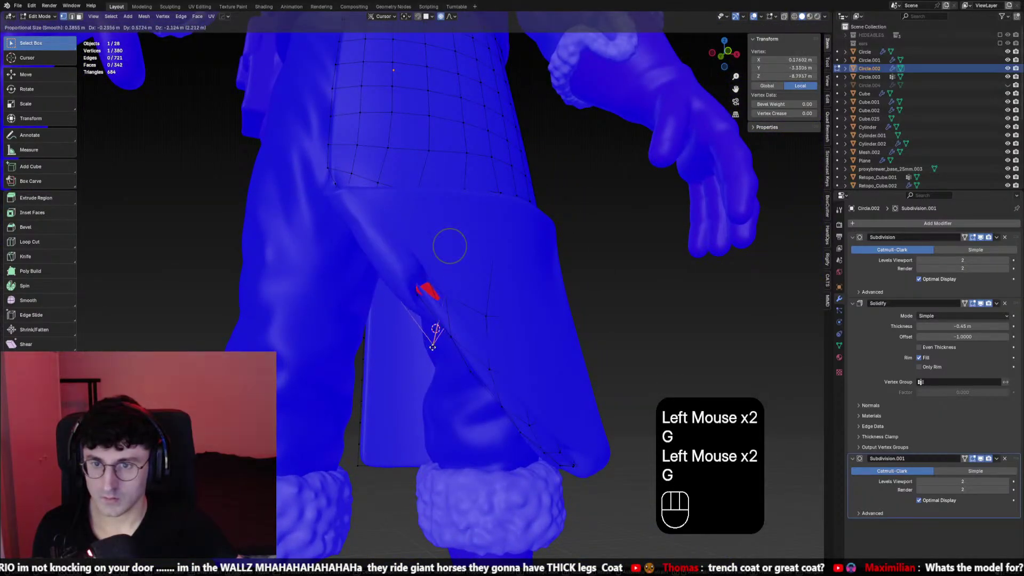
{"action": "right_click", "coordinate": [434, 290]}
{"action": "middle_click_drag", "start_coordinate": [434, 291], "coordinate": [471, 253]}
{"action": "key", "text": "g"}
{"action": "right_click", "coordinate": [443, 275]}
{"action": "key", "text": "g"}
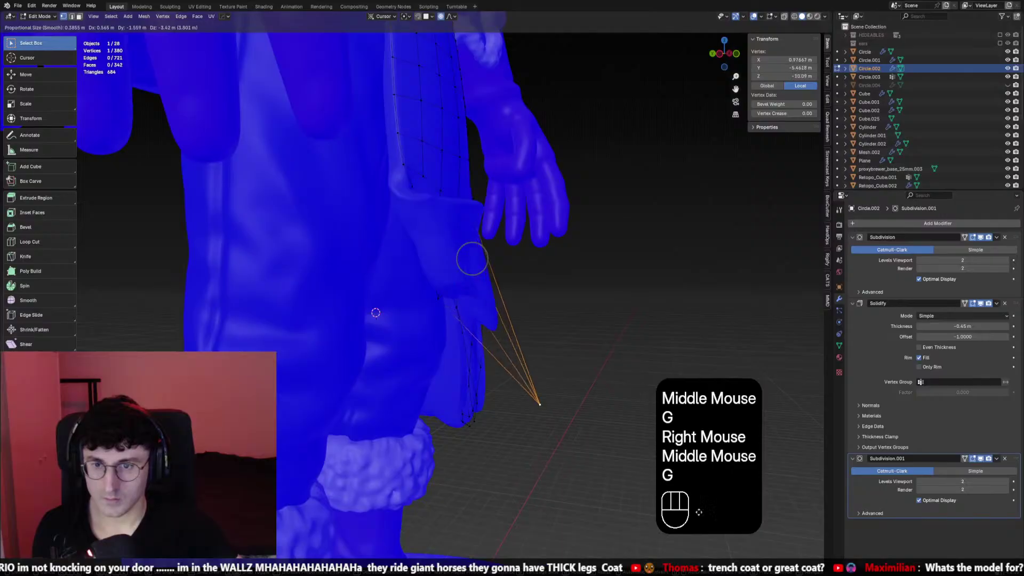
{"action": "right_click", "coordinate": [475, 346]}
{"action": "key", "text": "g"}
{"action": "middle_click_drag", "start_coordinate": [475, 345], "coordinate": [400, 275]}
{"action": "right_click", "coordinate": [469, 315]}
Use X-Ray to select vertices along the inner folded edge and try moving them down
{"action": "key", "text": "alt+z"}
{"action": "left_click", "coordinate": [400, 275]}
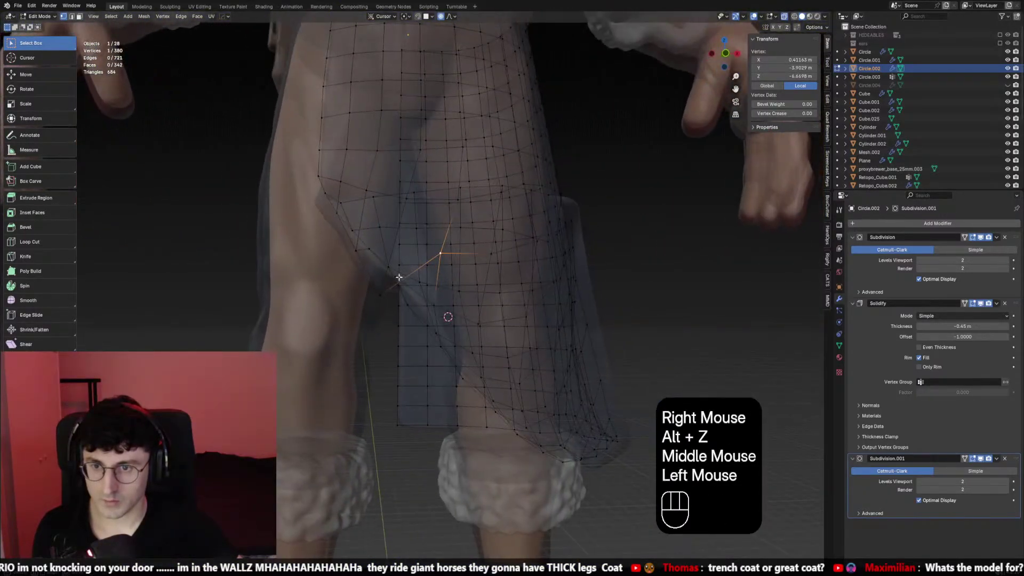
{"action": "left_click", "coordinate": [399, 278]}
{"action": "key", "text": "alt+z"}
{"action": "key", "text": "g"}
{"action": "right_click", "coordinate": [395, 330]}
{"action": "key", "text": "alt+z"}
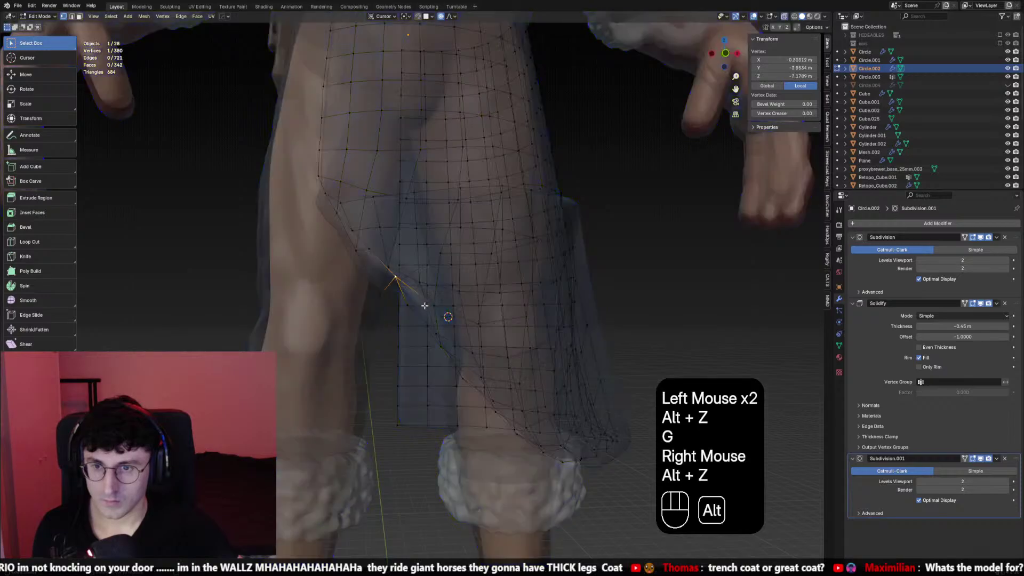
{"action": "key", "text": "g"}
{"action": "right_click", "coordinate": [442, 264]}
{"action": "mouse_move", "coordinate": [442, 263]}
{"action": "middle_mouse_down"}
{"action": "mouse_move", "coordinate": [384, 347]}
{"action": "mouse_move", "coordinate": [427, 373]}
{"action": "mouse_move", "coordinate": [419, 350]}
{"action": "mouse_move", "coordinate": [426, 368]}
{"action": "middle_mouse_up"}
{"action": "left_click", "coordinate": [373, 347]}
{"action": "key", "text": "g"}
{"action": "right_click", "coordinate": [379, 360]}
Turn off X-Ray and pull the selected inner-edge vertex of the flap down between the legs
{"action": "key", "text": "alt+z"}
{"action": "key", "text": "g"}
{"action": "key", "text": "f"}
{"action": "right_click", "coordinate": [438, 407]}
{"action": "scroll", "coordinate": [438, 406], "scroll_direction": "down", "scroll_amount": 3}
{"action": "key", "text": "g"}
{"action": "left_click", "coordinate": [414, 379]}
{"action": "scroll", "coordinate": [414, 378], "scroll_direction": "up", "scroll_amount": 2}
Try to pull single vertices on the flap's lower inner edge down between the legs with proportional editing
{"action": "left_click", "coordinate": [431, 363]}
{"action": "key", "text": "g"}
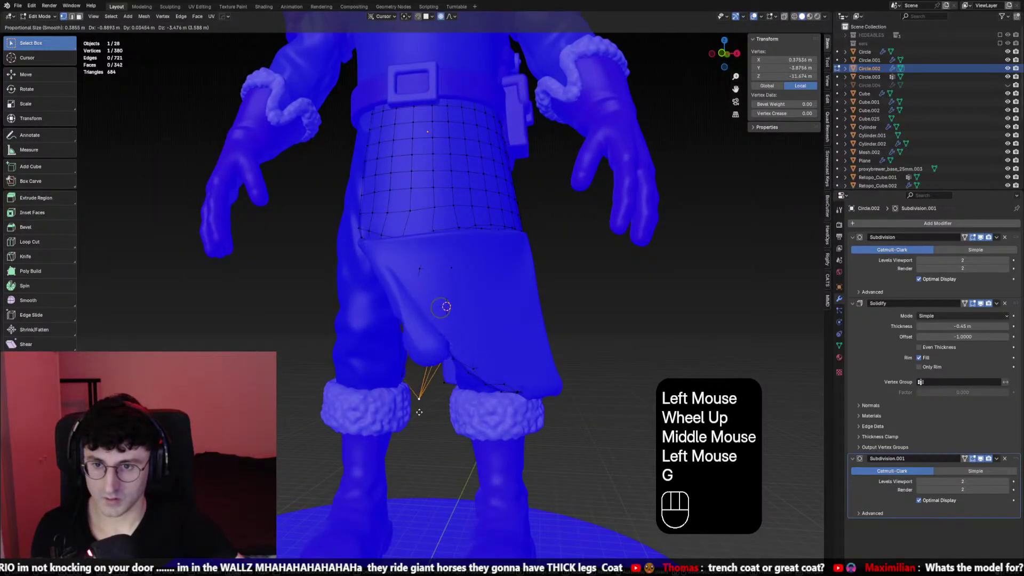
{"action": "right_click", "coordinate": [420, 411]}
{"action": "middle_click_drag", "start_coordinate": [419, 412], "coordinate": [429, 449]}
{"action": "key", "text": "g"}
{"action": "right_click", "coordinate": [429, 449]}
{"action": "key", "text": "g"}
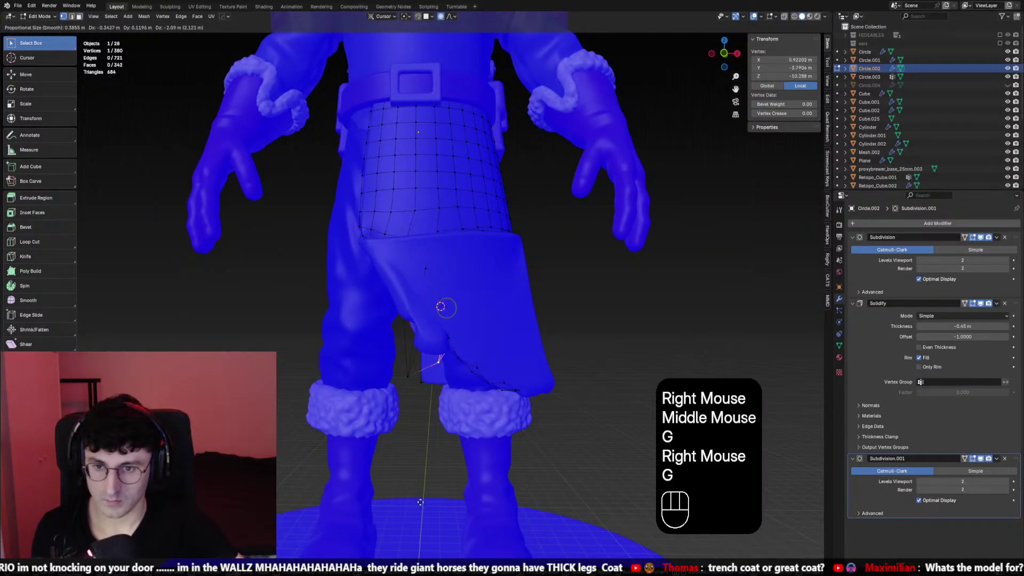
{"action": "left_click", "coordinate": [420, 502]}
{"action": "middle_click_drag", "start_coordinate": [420, 502], "coordinate": [445, 342]}
Toggle X-Ray and try to move another vertex at the flap's lower inner corner
{"action": "key", "text": "alt+z"}
{"action": "key", "text": "alt+z"}
{"action": "key", "text": "alt+z"}
{"action": "left_click", "coordinate": [421, 373]}
{"action": "key", "text": "g"}
{"action": "key", "text": "f"}
{"action": "right_click", "coordinate": [415, 382]}
{"action": "key", "text": "alt+z"}
{"action": "scroll", "coordinate": [448, 330], "scroll_direction": "down", "scroll_amount": 2}
{"action": "key", "text": "alt+z"}
{"action": "key", "text": "alt+z"}
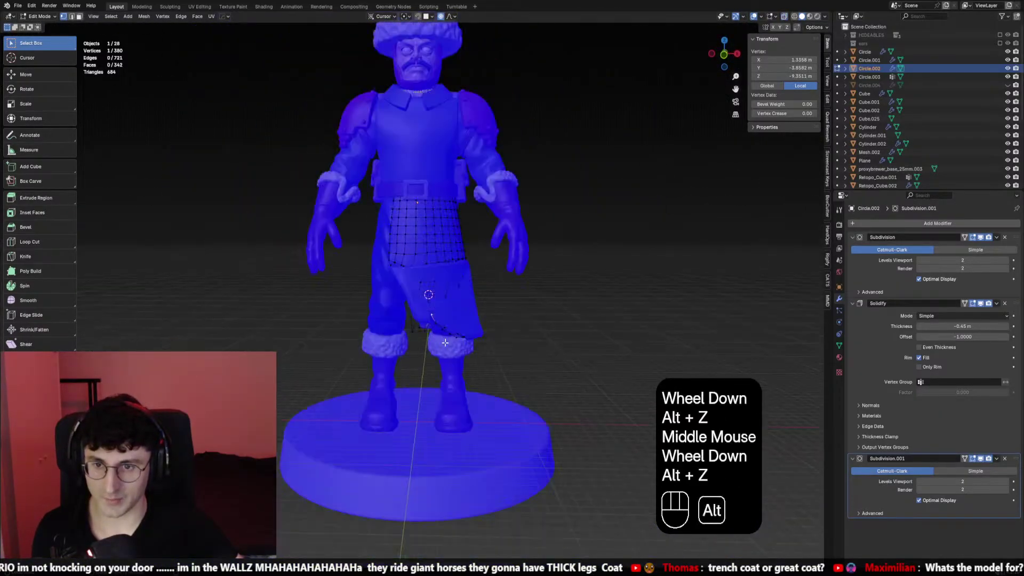
Hide the viewport overlays and undo the recent vertex moves along the flap's inner edge
{"action": "scroll", "coordinate": [450, 343], "scroll_direction": "up", "scroll_amount": 1}
{"action": "key", "text": "shift+alt+z"}
{"action": "scroll", "coordinate": [469, 344], "scroll_direction": "down", "scroll_amount": 1}
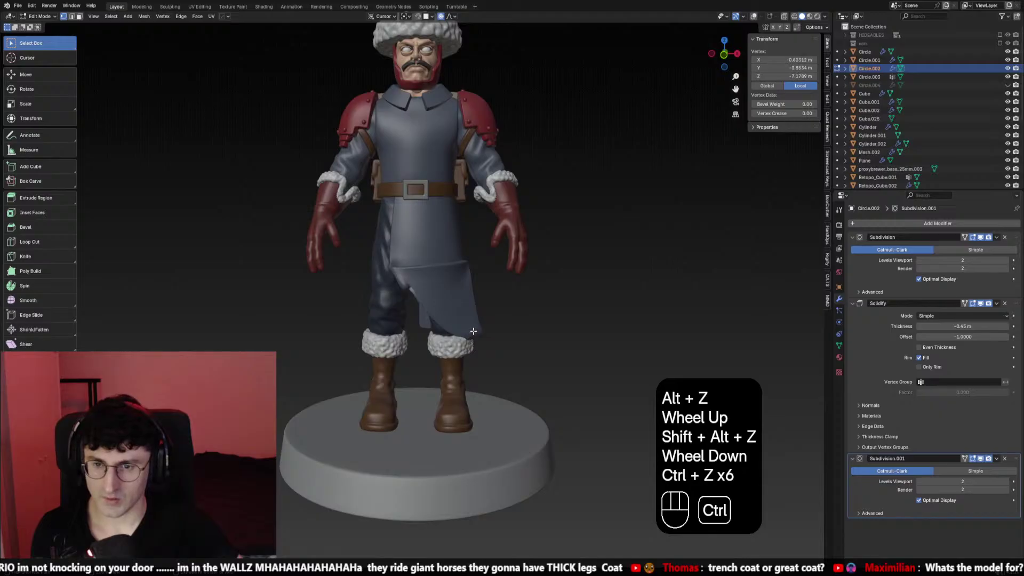
{"action": "key", "text": "ctrl+z"}
{"action": "key", "text": "ctrl+z"}
{"action": "key", "text": "ctrl+z"}
{"action": "mouse_move", "coordinate": [444, 307]}
{"action": "middle_mouse_down"}
{"action": "mouse_move", "coordinate": [528, 306]}
{"action": "mouse_move", "coordinate": [447, 315]}
{"action": "middle_mouse_up"}
{"action": "key", "text": "KP_1"}
{"action": "scroll", "coordinate": [447, 316], "scroll_direction": "up", "scroll_amount": 2}
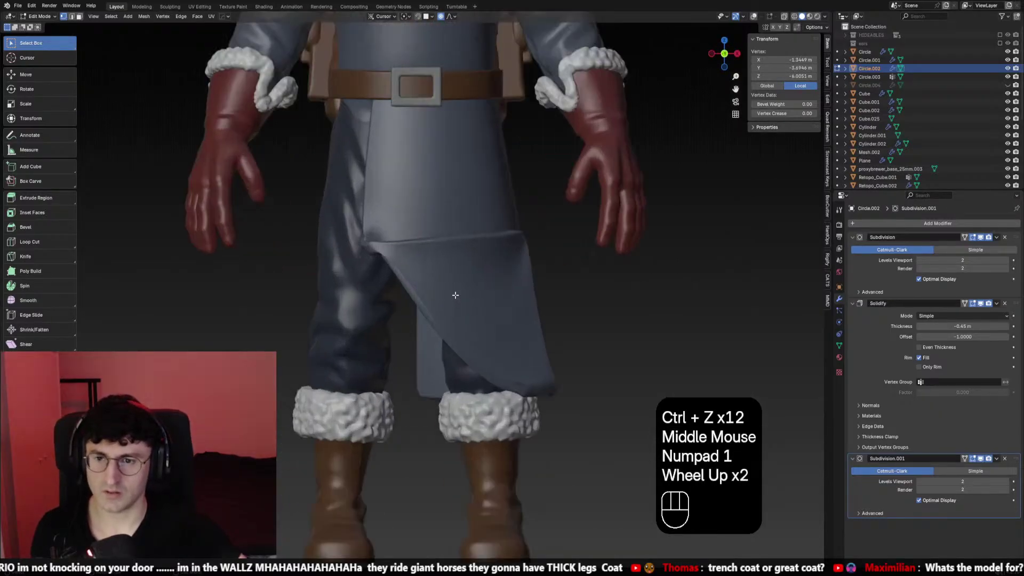
Show the overlays again and try to move an edge loop on the front skirt flap
{"action": "scroll", "coordinate": [448, 315], "scroll_direction": "down", "scroll_amount": 2}
{"action": "left_click", "coordinate": [755, 19]}
{"action": "middle_click_drag", "start_coordinate": [520, 242], "coordinate": [427, 320]}
{"action": "scroll", "coordinate": [458, 298], "scroll_direction": "up", "scroll_amount": 1}
{"action": "left_click", "coordinate": [457, 290]}
{"action": "left_click", "coordinate": [459, 282], "text": "alt"}
{"action": "key", "text": "g"}
{"action": "right_click", "coordinate": [515, 284]}
{"action": "key", "text": "alt+z"}
{"action": "key", "text": "alt+z"}
Select other edge loops of the skirt flap in turn and try to move each one
{"action": "double_click", "coordinate": [497, 229]}
{"action": "left_click", "coordinate": [497, 229], "text": "alt"}
{"action": "key", "text": "g"}
{"action": "right_click", "coordinate": [469, 224]}
{"action": "left_click", "coordinate": [346, 280]}
{"action": "left_click", "coordinate": [346, 280]}
{"action": "left_click", "coordinate": [346, 280], "text": "alt"}
{"action": "key", "text": "g"}
{"action": "right_click", "coordinate": [384, 275]}
{"action": "key", "text": "g"}
{"action": "right_click", "coordinate": [459, 359]}
{"action": "middle_click_drag", "start_coordinate": [459, 359], "coordinate": [519, 283]}
{"action": "scroll", "coordinate": [474, 308], "scroll_direction": "up", "scroll_amount": 1}
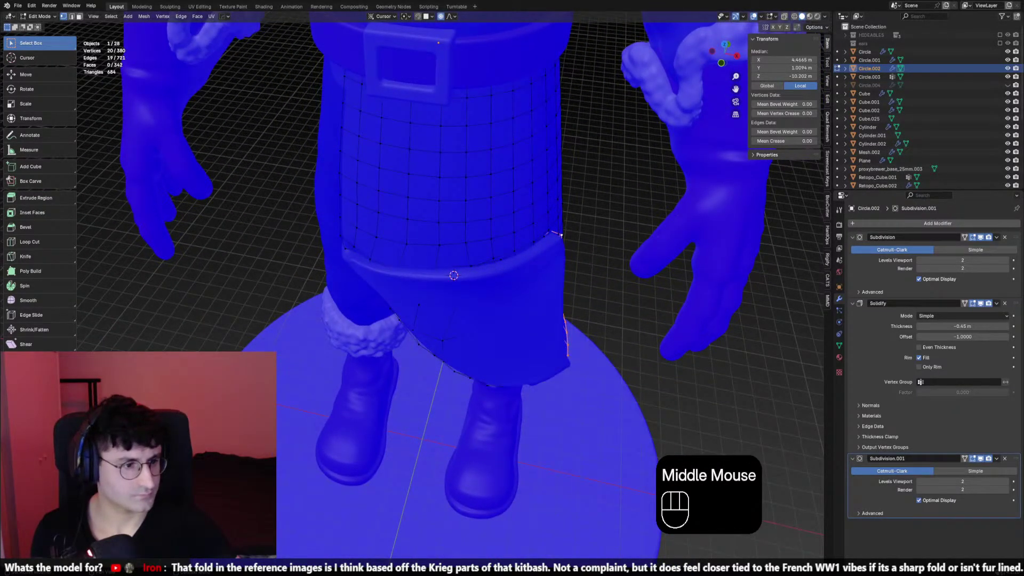
{"action": "scroll", "coordinate": [560, 260], "scroll_direction": "up", "scroll_amount": 1}
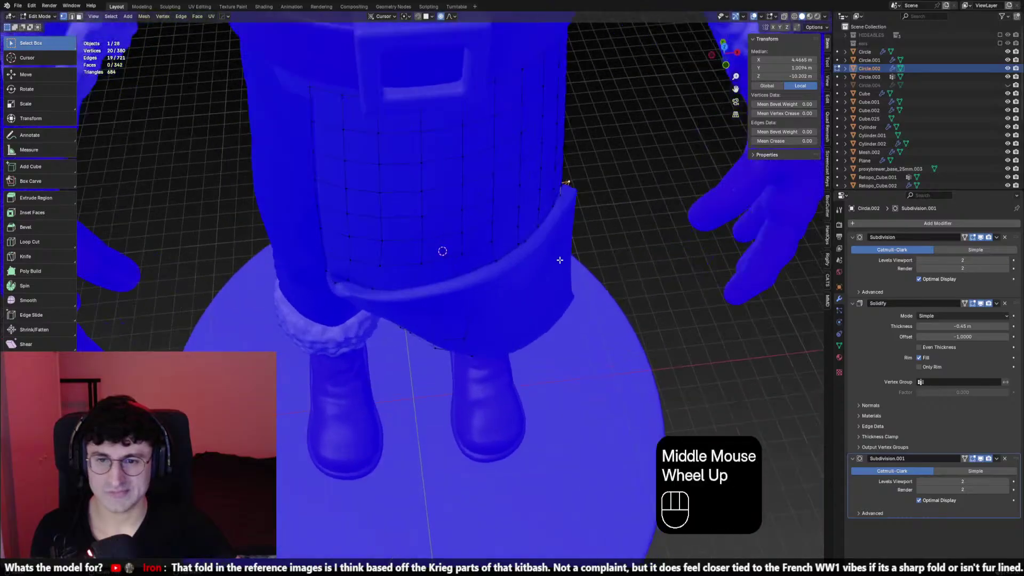
Pick single vertices along the flap's fold line and examine the fold from above
{"action": "left_click", "coordinate": [509, 256]}
{"action": "middle_click_drag", "start_coordinate": [510, 258], "coordinate": [671, 295]}
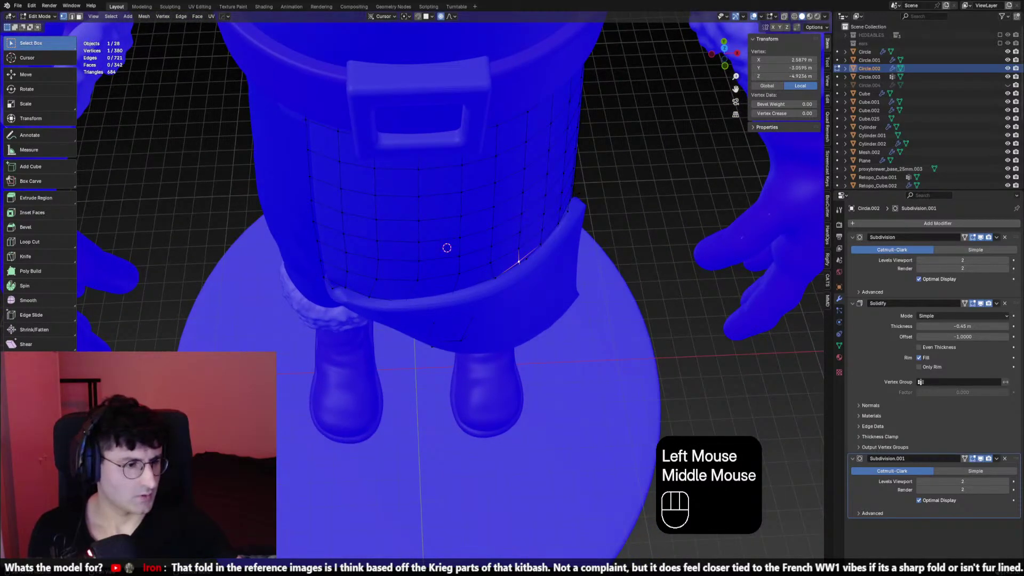
{"action": "left_click", "coordinate": [518, 261]}
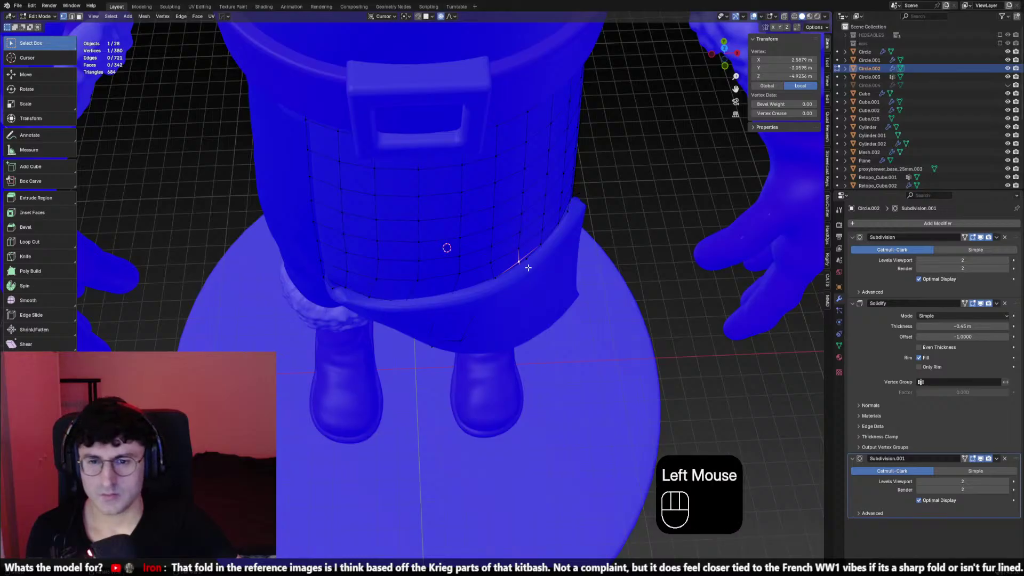
{"action": "middle_click_drag", "start_coordinate": [520, 262], "coordinate": [528, 245]}
{"action": "left_click", "coordinate": [528, 245]}
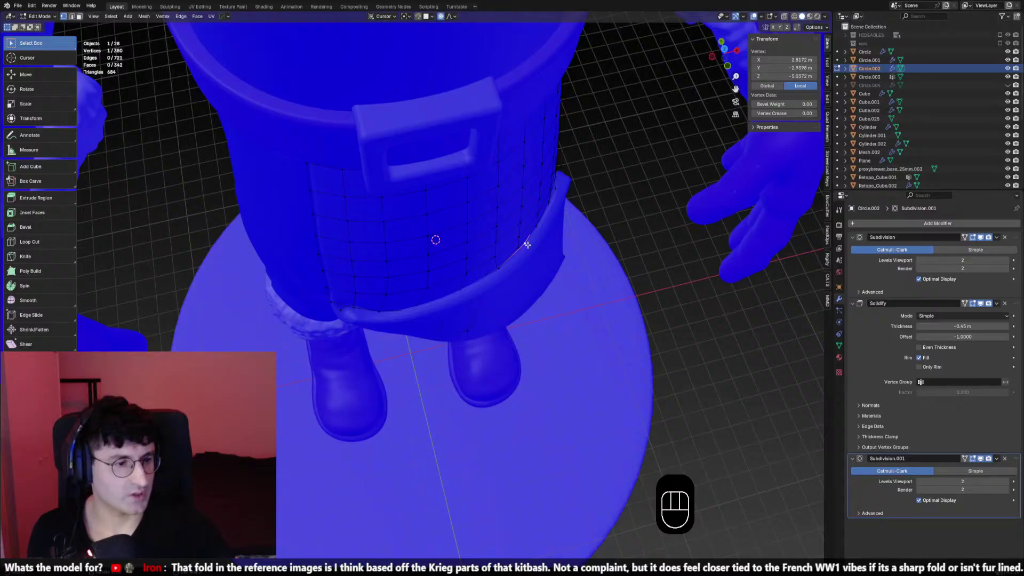
{"action": "key", "text": "shift"}
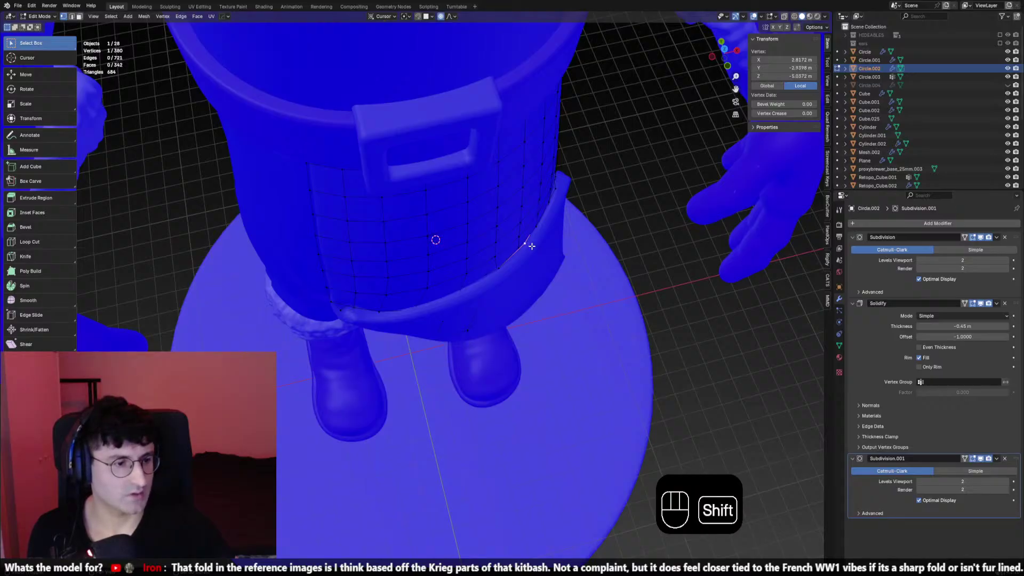
{"action": "middle_click_drag", "start_coordinate": [532, 246], "coordinate": [529, 257], "text": "shift"}
{"action": "scroll", "coordinate": [529, 257], "scroll_direction": "down", "scroll_amount": 2}
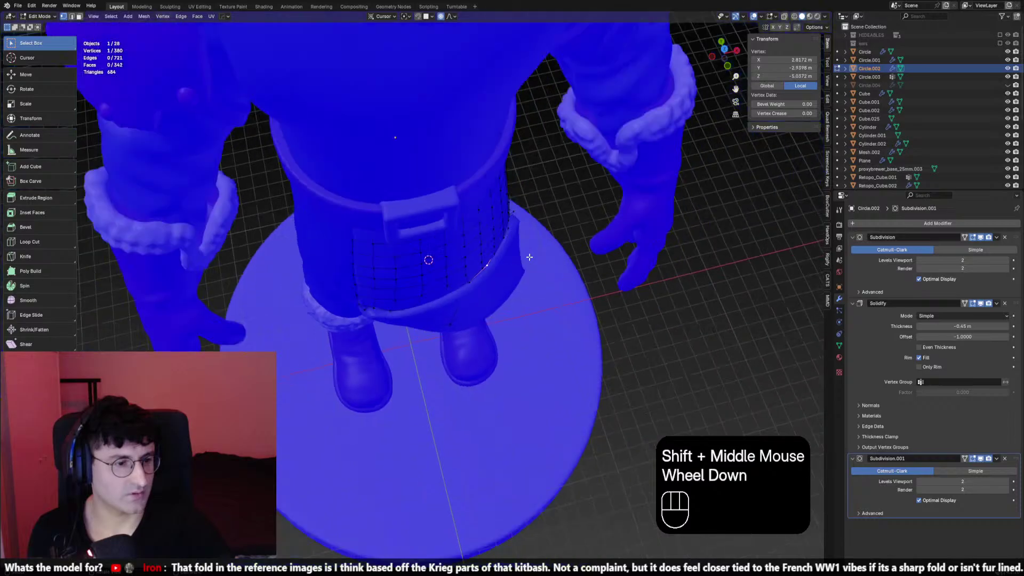
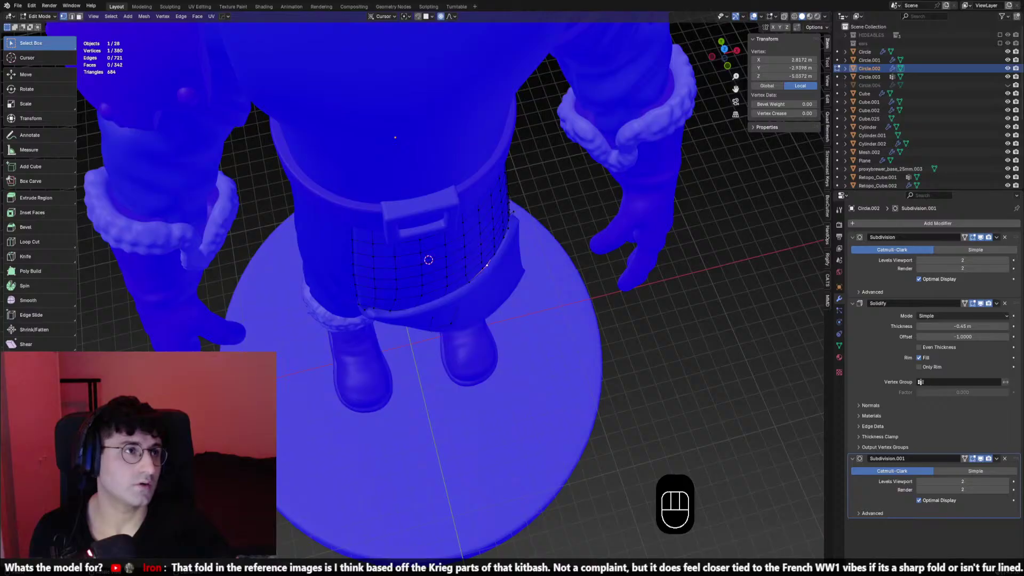
Check the flap's mesh from the front in X-Ray and hide the overlays for a clean view
{"action": "scroll", "coordinate": [486, 265], "scroll_direction": "down", "scroll_amount": 3}
{"action": "middle_click_drag", "start_coordinate": [486, 265], "coordinate": [516, 297]}
{"action": "key", "text": "KP_1"}
{"action": "key", "text": "alt+z"}
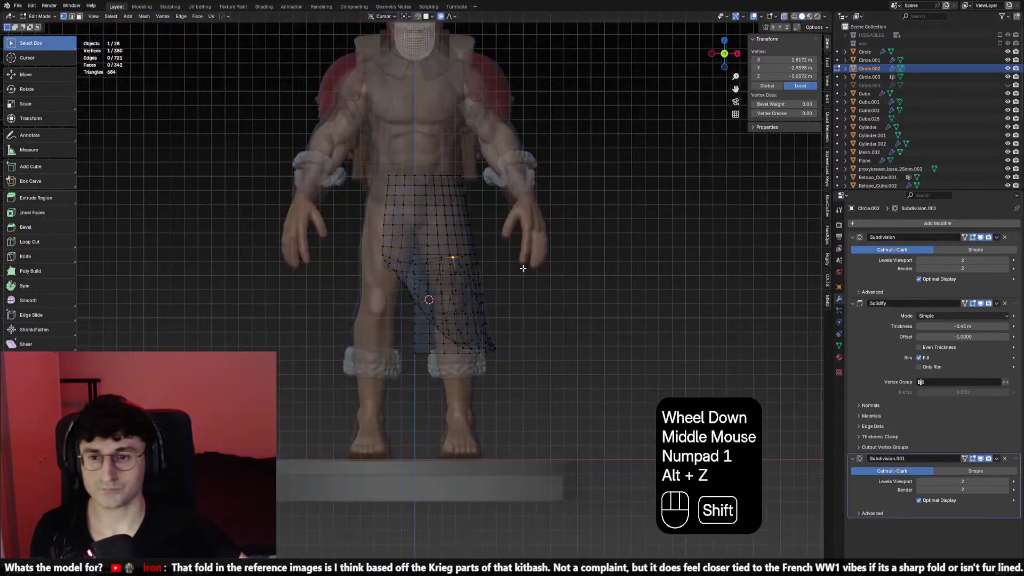
{"action": "key", "text": "alt+z"}
{"action": "middle_click_drag", "start_coordinate": [528, 251], "coordinate": [757, 51], "text": "shift"}
{"action": "left_click", "coordinate": [753, 17]}
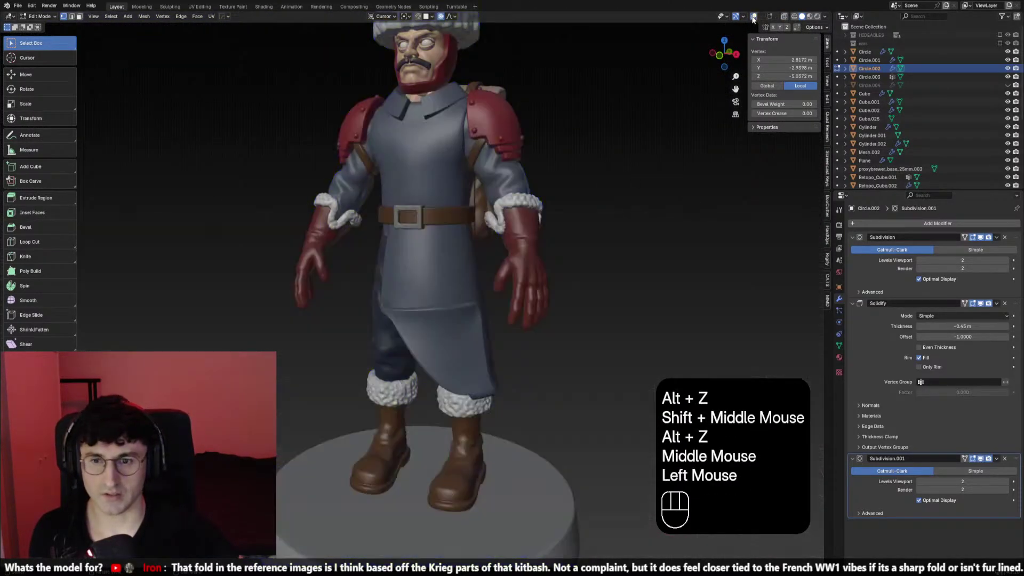
Examine the skirt flap and the whole figure's proportions without overlays from several angles
{"action": "scroll", "coordinate": [432, 314], "scroll_direction": "up", "scroll_amount": 2}
{"action": "mouse_move", "coordinate": [433, 314]}
{"action": "middle_mouse_down"}
{"action": "mouse_move", "coordinate": [412, 320]}
{"action": "mouse_move", "coordinate": [448, 338]}
{"action": "mouse_move", "coordinate": [512, 327]}
{"action": "mouse_move", "coordinate": [526, 247]}
{"action": "mouse_move", "coordinate": [613, 214]}
{"action": "middle_mouse_up"}
{"action": "scroll", "coordinate": [711, 63], "scroll_direction": "down", "scroll_amount": 2}
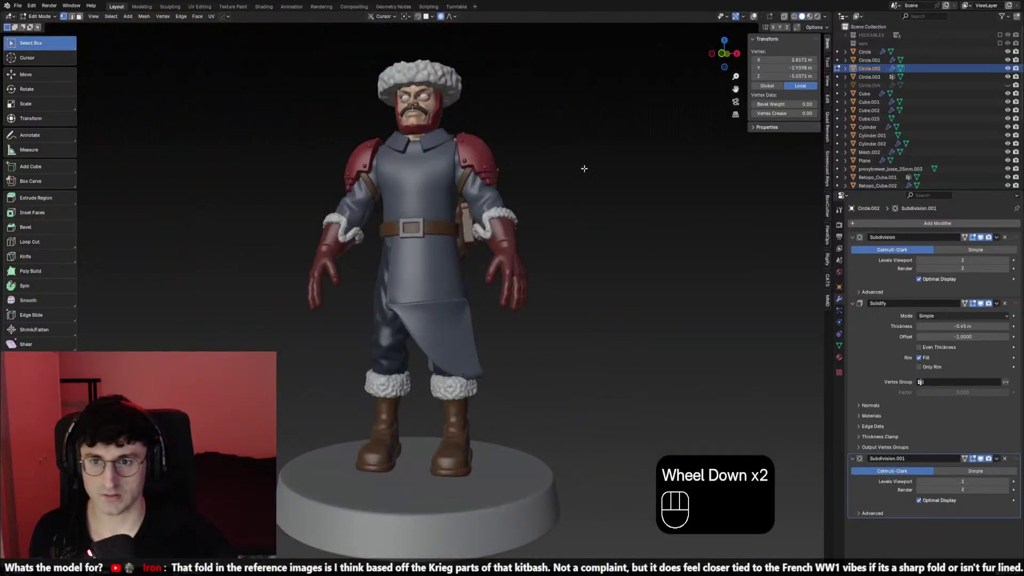
{"action": "scroll", "coordinate": [533, 231], "scroll_direction": "down", "scroll_amount": 1}
{"action": "key", "text": "KP_1"}
{"action": "scroll", "coordinate": [528, 304], "scroll_direction": "up", "scroll_amount": 2}
{"action": "middle_click_drag", "start_coordinate": [525, 231], "coordinate": [521, 293], "text": "shift"}
{"action": "scroll", "coordinate": [533, 293], "scroll_direction": "down", "scroll_amount": 1}
{"action": "scroll", "coordinate": [522, 292], "scroll_direction": "down", "scroll_amount": 1}
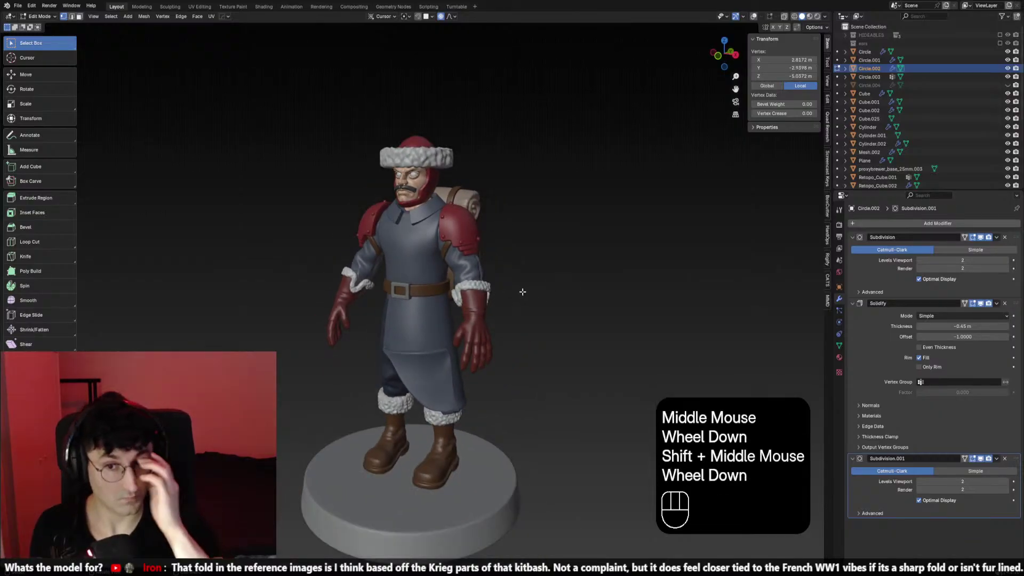
{"action": "scroll", "coordinate": [522, 292], "scroll_direction": "up", "scroll_amount": 1}
{"action": "scroll", "coordinate": [523, 292], "scroll_direction": "up", "scroll_amount": 1, "text": "shift"}
{"action": "middle_click_drag", "start_coordinate": [522, 292], "coordinate": [467, 192], "text": "shift"}
{"action": "scroll", "coordinate": [467, 192], "scroll_direction": "up", "scroll_amount": 1}
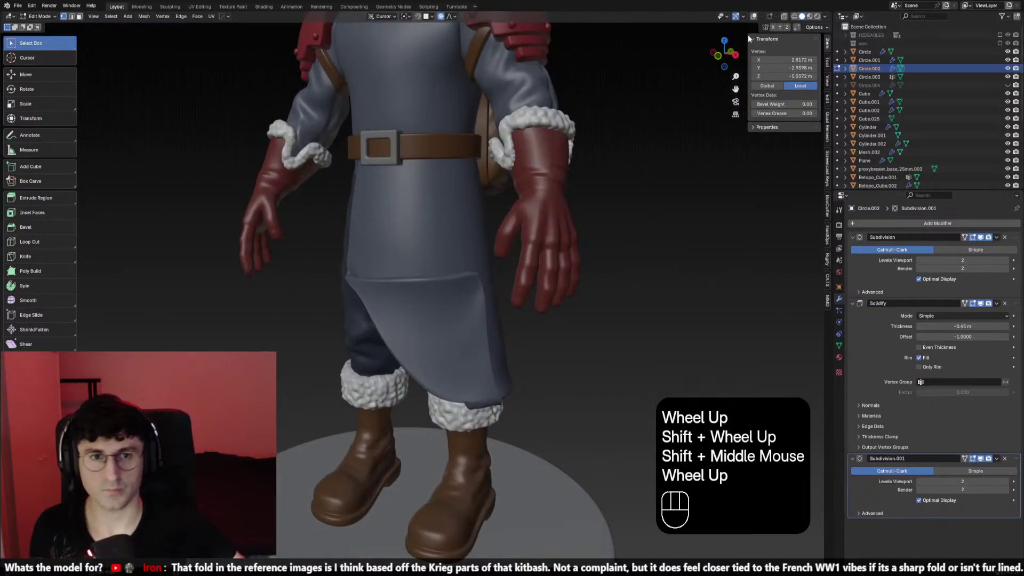
Show the overlays and try to move a vertex on the front of the skirt flap
{"action": "left_click", "coordinate": [753, 17]}
{"action": "scroll", "coordinate": [512, 256], "scroll_direction": "up", "scroll_amount": 2}
{"action": "mouse_move", "coordinate": [512, 256]}
{"action": "middle_mouse_down"}
{"action": "mouse_move", "coordinate": [523, 260]}
{"action": "mouse_move", "coordinate": [485, 276]}
{"action": "mouse_move", "coordinate": [480, 295]}
{"action": "mouse_move", "coordinate": [557, 288]}
{"action": "middle_mouse_up"}
{"action": "scroll", "coordinate": [520, 261], "scroll_direction": "up", "scroll_amount": 1}
{"action": "left_click", "coordinate": [484, 283]}
{"action": "key", "text": "g"}
{"action": "right_click", "coordinate": [485, 276]}
{"action": "scroll", "coordinate": [485, 277], "scroll_direction": "down", "scroll_amount": 1}
{"action": "key", "text": "g"}
{"action": "right_click", "coordinate": [532, 296]}
Enlarge the proportional editing radius to 5.56 m and try to move the loop along the skirt's open edge
{"action": "key", "text": "shift+alt+z"}
{"action": "key", "text": "shift+alt+z"}
{"action": "key", "text": "g"}
{"action": "scroll", "coordinate": [585, 299], "scroll_direction": "down", "scroll_amount": 3}
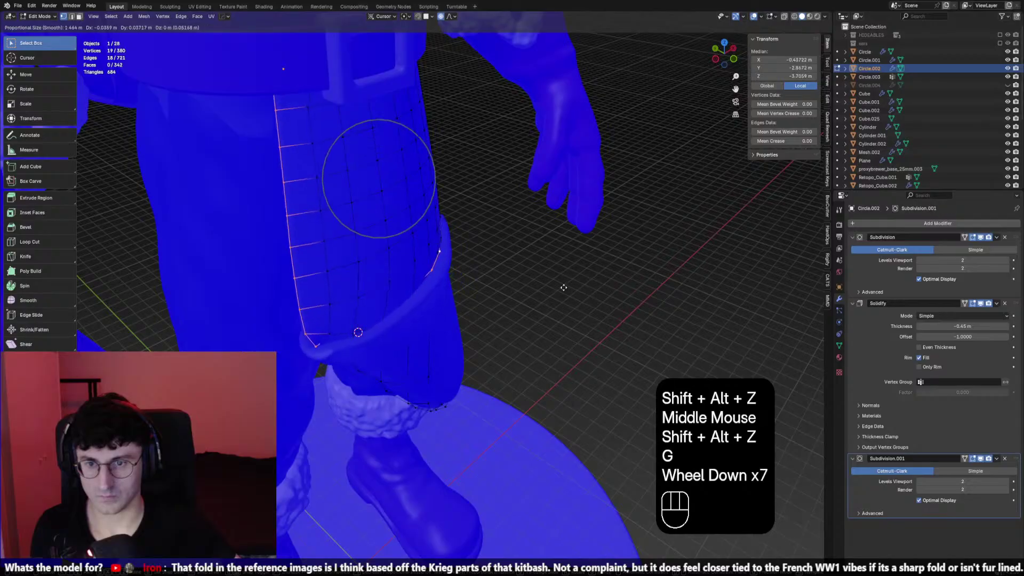
{"action": "scroll", "coordinate": [564, 287], "scroll_direction": "down", "scroll_amount": 7}
{"action": "right_click", "coordinate": [563, 287]}
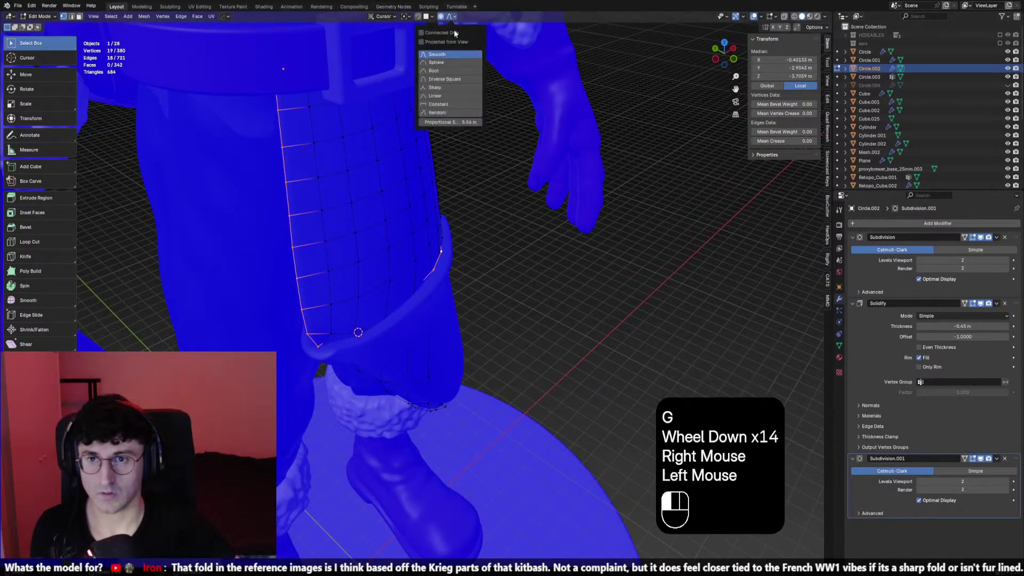
{"action": "key", "text": "g"}
{"action": "right_click", "coordinate": [491, 213]}
{"action": "key", "text": "g"}
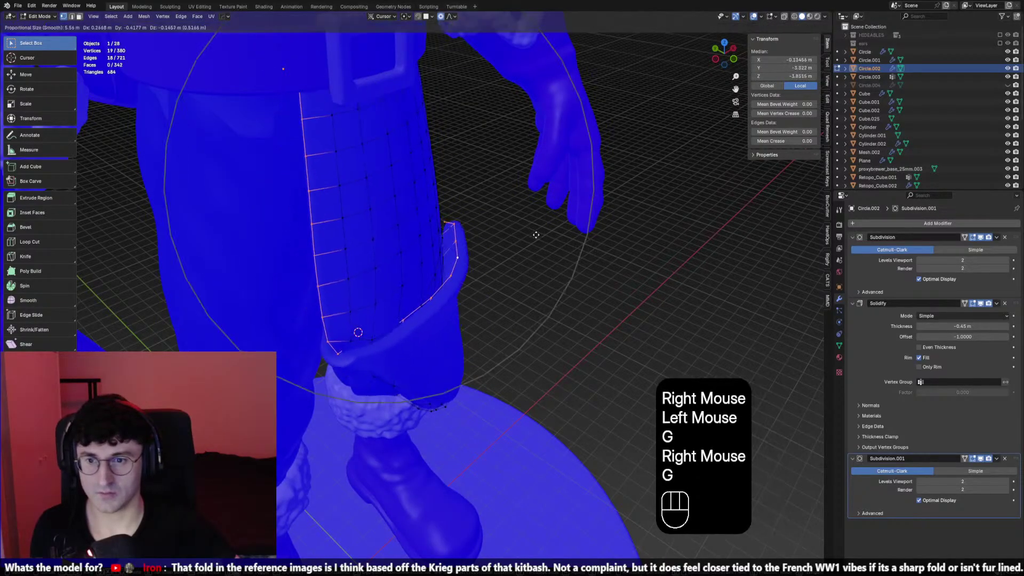
{"action": "right_click", "coordinate": [480, 229]}
Hide the overlays and try shifting the selected skirt edge in several directions from different views
{"action": "key", "text": "shift+alt+z"}
{"action": "key", "text": "g"}
{"action": "mouse_move", "coordinate": [477, 230]}
{"action": "middle_mouse_down"}
{"action": "mouse_move", "coordinate": [606, 288]}
{"action": "mouse_move", "coordinate": [585, 206]}
{"action": "mouse_move", "coordinate": [576, 259]}
{"action": "mouse_move", "coordinate": [594, 329]}
{"action": "mouse_move", "coordinate": [494, 290]}
{"action": "mouse_move", "coordinate": [481, 373]}
{"action": "mouse_move", "coordinate": [571, 271]}
{"action": "mouse_move", "coordinate": [435, 281]}
{"action": "middle_mouse_up"}
{"action": "right_click", "coordinate": [588, 272]}
{"action": "key", "text": "g"}
{"action": "right_click", "coordinate": [606, 288]}
{"action": "key", "text": "g"}
{"action": "right_click", "coordinate": [628, 217]}
{"action": "key", "text": "g"}
{"action": "scroll", "coordinate": [594, 329], "scroll_direction": "up", "scroll_amount": 2}
{"action": "right_click", "coordinate": [576, 329]}
{"action": "scroll", "coordinate": [494, 290], "scroll_direction": "down", "scroll_amount": 2}
{"action": "key", "text": "g"}
{"action": "right_click", "coordinate": [483, 325]}
Test further proportional moves of the selected skirt edge from other viewing angles
{"action": "scroll", "coordinate": [482, 326], "scroll_direction": "down", "scroll_amount": 1}
{"action": "key", "text": "g"}
{"action": "right_click", "coordinate": [480, 373]}
{"action": "key", "text": "g"}
{"action": "right_click", "coordinate": [569, 317], "text": "shift"}
{"action": "key", "text": "g"}
{"action": "right_click", "coordinate": [573, 268], "text": "shift"}
{"action": "key", "text": "g"}
{"action": "right_click", "coordinate": [453, 281], "text": "shift"}
{"action": "right_click", "coordinate": [353, 278], "text": "shift"}
{"action": "middle_click_drag", "start_coordinate": [353, 278], "coordinate": [611, 179]}
{"action": "right_click", "coordinate": [348, 307], "text": "shift"}
Check the coat from the front, show the overlays and examine the flap's fold up close
{"action": "scroll", "coordinate": [555, 295], "scroll_direction": "down", "scroll_amount": 1}
{"action": "key", "text": "KP_1"}
{"action": "scroll", "coordinate": [544, 293], "scroll_direction": "up", "scroll_amount": 2}
{"action": "scroll", "coordinate": [544, 292], "scroll_direction": "down", "scroll_amount": 1}
{"action": "scroll", "coordinate": [571, 274], "scroll_direction": "up", "scroll_amount": 1}
{"action": "scroll", "coordinate": [571, 274], "scroll_direction": "up", "scroll_amount": 2}
{"action": "left_click", "coordinate": [752, 16]}
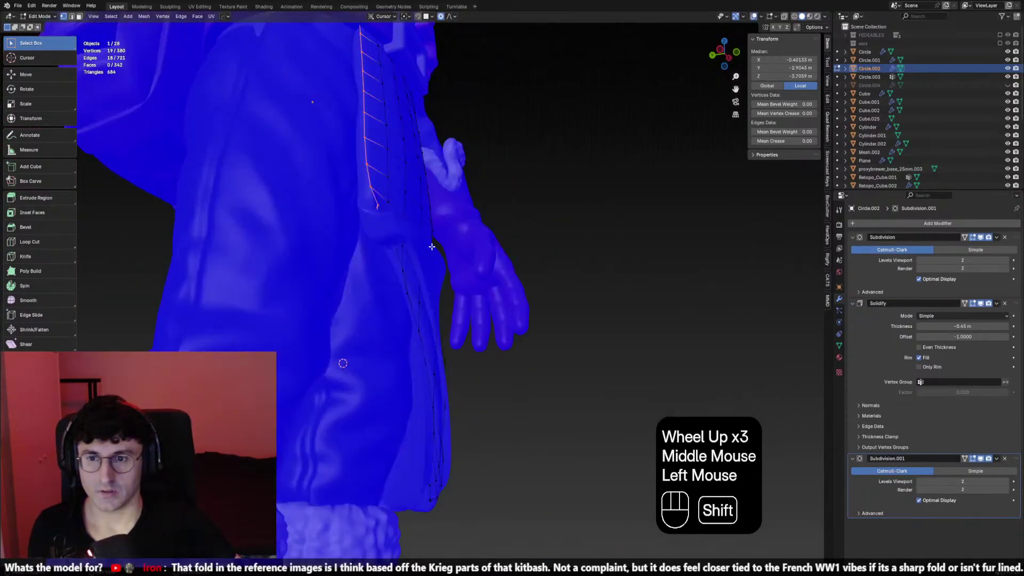
{"action": "middle_click_drag", "start_coordinate": [434, 245], "coordinate": [421, 241], "text": "shift"}
{"action": "scroll", "coordinate": [421, 241], "scroll_direction": "up", "scroll_amount": 1}
{"action": "middle_click_drag", "start_coordinate": [421, 241], "coordinate": [362, 280]}
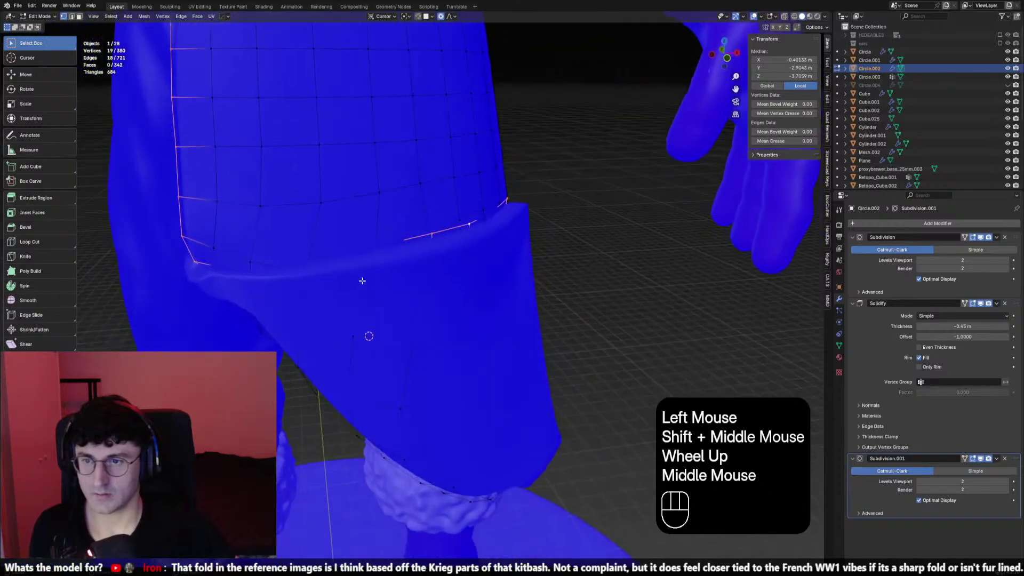
Try moving the selected edge loop above the flap's fold with different proportional radii, from the front and the side
{"action": "key", "text": "g"}
{"action": "scroll", "coordinate": [293, 258], "scroll_direction": "up", "scroll_amount": 2}
{"action": "right_click", "coordinate": [293, 258]}
{"action": "key", "text": "g"}
{"action": "middle_click_drag", "start_coordinate": [294, 259], "coordinate": [459, 286]}
{"action": "scroll", "coordinate": [420, 251], "scroll_direction": "down", "scroll_amount": 6}
{"action": "right_click", "coordinate": [420, 251]}
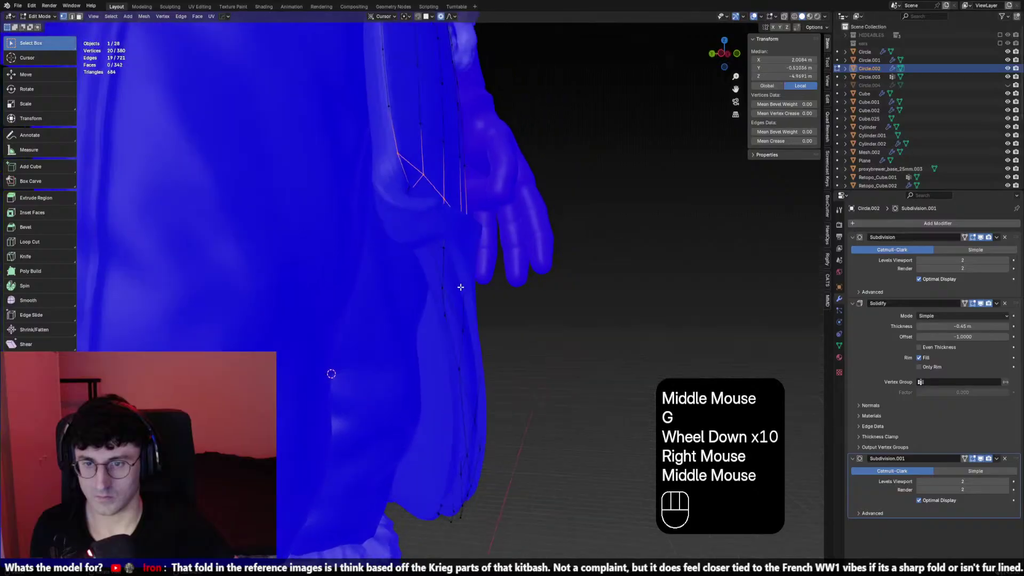
{"action": "key", "text": "g"}
{"action": "right_click", "coordinate": [469, 321]}
Select a single vertex on the folded flap and try moving it with a proportional radius of 3.797 m
{"action": "left_click", "coordinate": [452, 361]}
{"action": "key", "text": "g"}
{"action": "scroll", "coordinate": [454, 368], "scroll_direction": "up", "scroll_amount": 2}
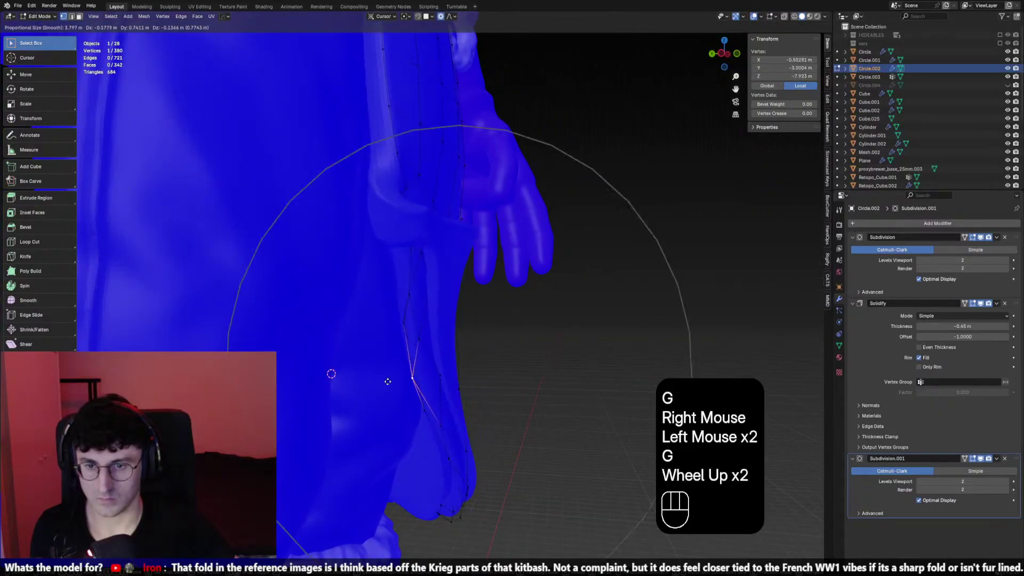
{"action": "right_click", "coordinate": [568, 385]}
{"action": "key", "text": "g"}
{"action": "right_click", "coordinate": [458, 367]}
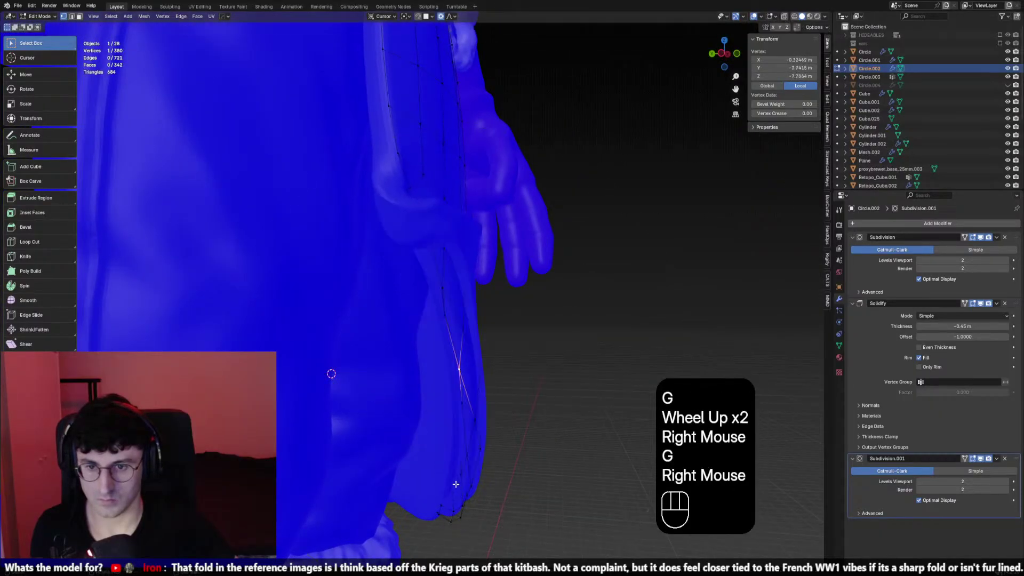
Try proportional moves of single vertices on the flap's face from the front
{"action": "middle_click_drag", "start_coordinate": [459, 368], "coordinate": [396, 386]}
{"action": "key", "text": "g"}
{"action": "right_click", "coordinate": [396, 386]}
{"action": "left_click", "coordinate": [395, 387]}
{"action": "key", "text": "g"}
{"action": "right_click", "coordinate": [400, 422]}
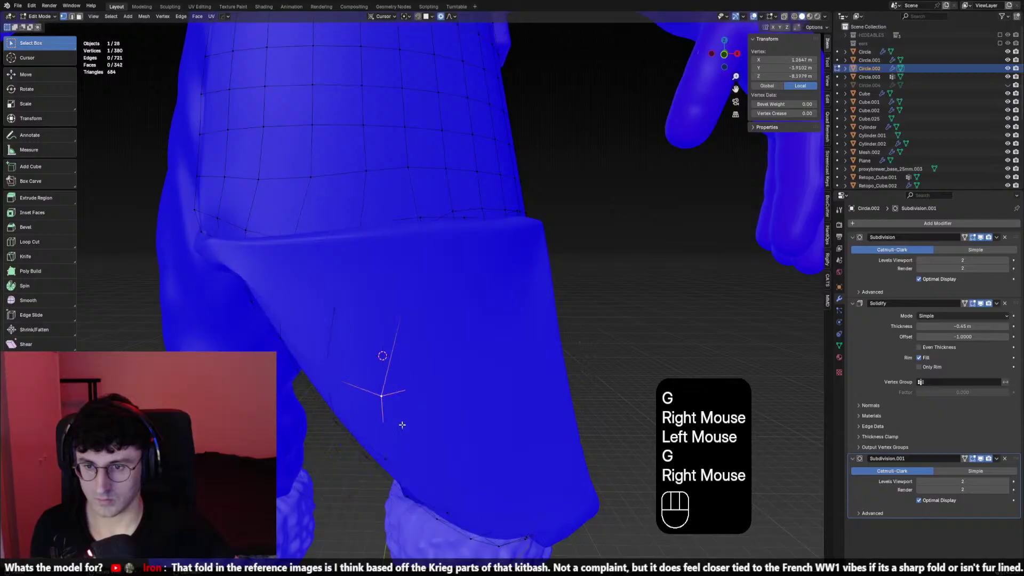
Reposition a single vertex on the flap's face with proportional editing, and test a further downward pull
{"action": "middle_click_drag", "start_coordinate": [400, 421], "coordinate": [320, 352]}
{"action": "left_click", "coordinate": [320, 352]}
{"action": "key", "text": "g"}
{"action": "left_click", "coordinate": [337, 308]}
{"action": "key", "text": "g"}
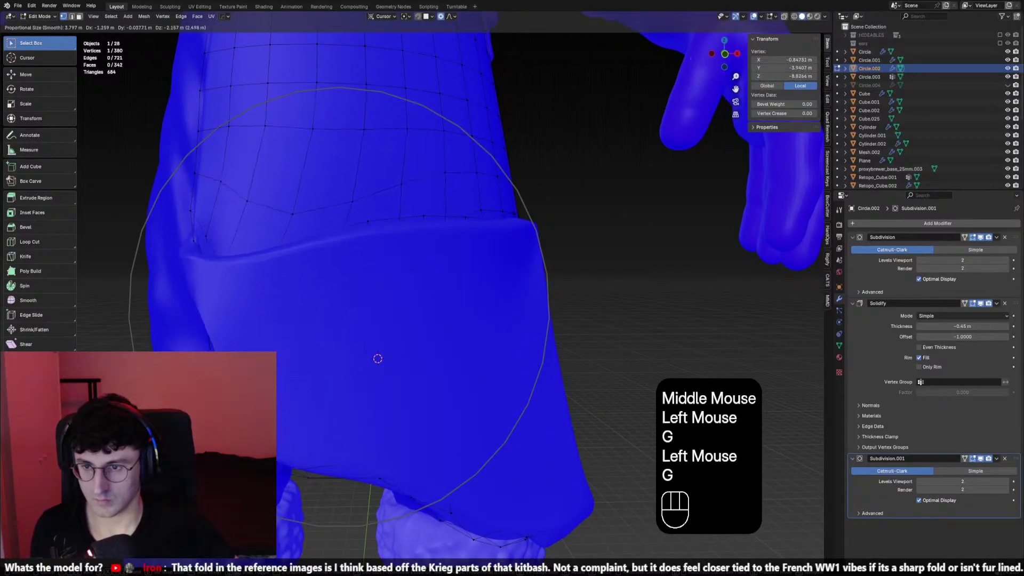
{"action": "right_click", "coordinate": [290, 448]}
Try pulling the flap's selected vertex outward with proportional editing from the side
{"action": "middle_click_drag", "start_coordinate": [290, 447], "coordinate": [326, 464]}
{"action": "key", "text": "g"}
{"action": "right_click", "coordinate": [437, 442]}
{"action": "key", "text": "g"}
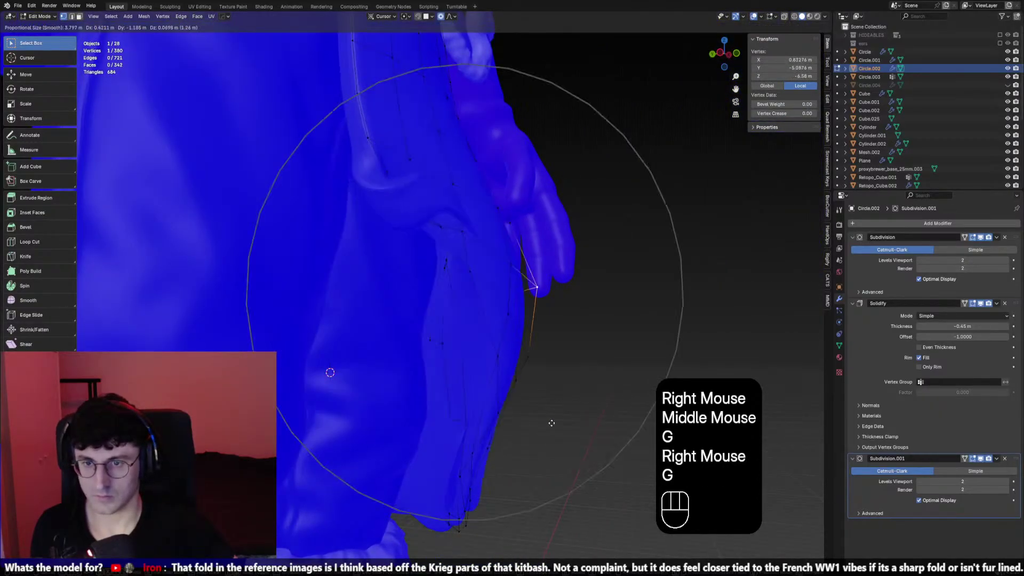
{"action": "right_click", "coordinate": [580, 413]}
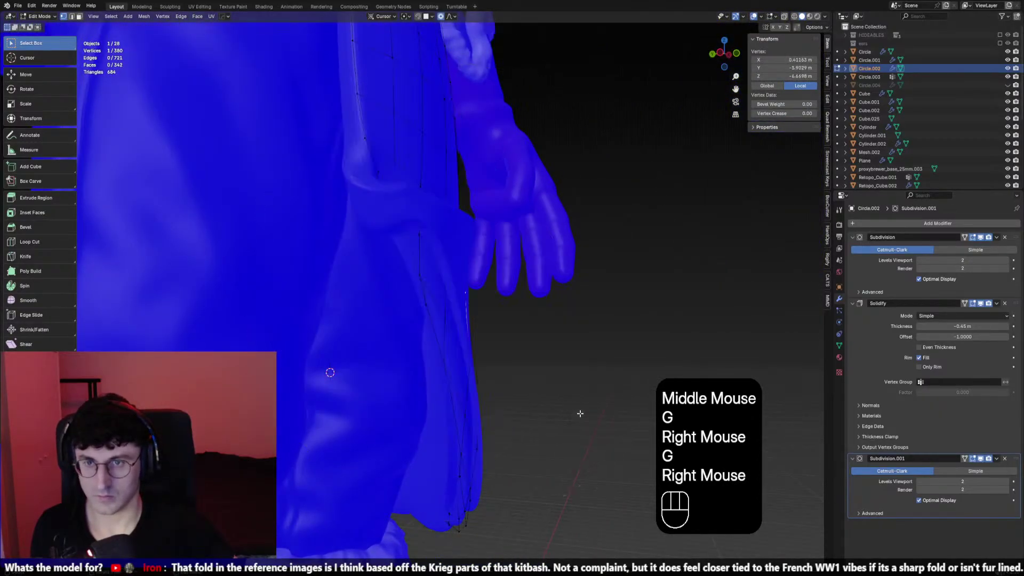
Turn off proportional editing and start moving a single skirt vertex
{"action": "left_click", "coordinate": [442, 17]}
{"action": "middle_click_drag", "start_coordinate": [514, 160], "coordinate": [406, 186]}
{"action": "key", "text": "g"}
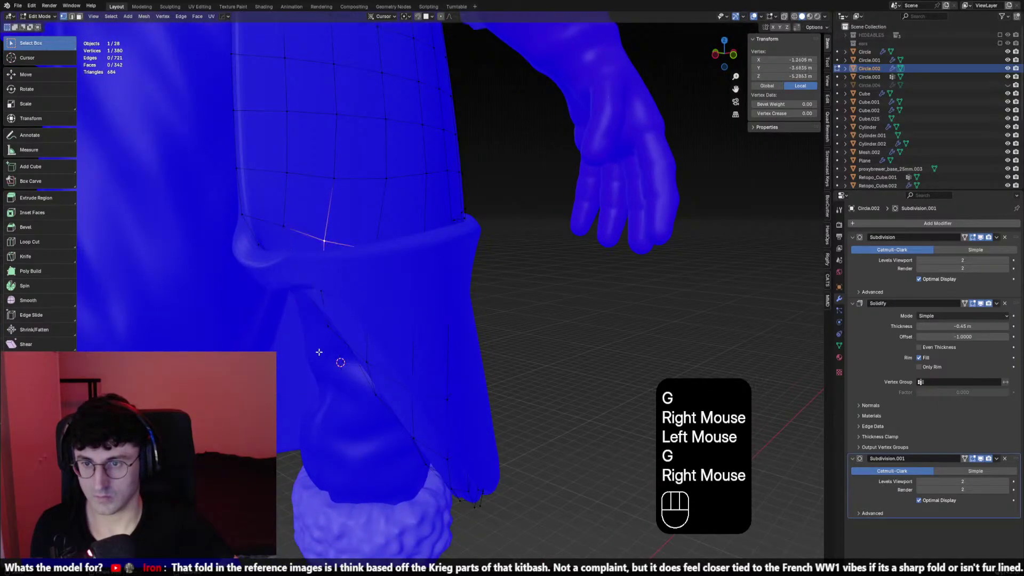
Select a face inside the folded flap at its diagonal edge and test how it moves
{"action": "key", "text": "alt+z"}
{"action": "middle_click_drag", "start_coordinate": [319, 352], "coordinate": [274, 235]}
{"action": "scroll", "coordinate": [281, 304], "scroll_direction": "down", "scroll_amount": 2}
{"action": "scroll", "coordinate": [491, 317], "scroll_direction": "up", "scroll_amount": 3}
{"action": "middle_click_drag", "start_coordinate": [281, 304], "coordinate": [407, 298], "text": "shift"}
{"action": "key", "text": "3"}
{"action": "left_click", "coordinate": [369, 279]}
{"action": "left_click", "coordinate": [365, 274]}
{"action": "key", "text": "alt+z"}
{"action": "key", "text": "g"}
{"action": "right_click", "coordinate": [381, 288]}
{"action": "right_click", "coordinate": [378, 359]}
Try several moves of faces along the flap's diagonal edge while checking them from the front
{"action": "middle_click_drag", "start_coordinate": [378, 359], "coordinate": [425, 361]}
{"action": "key", "text": "g"}
{"action": "right_click", "coordinate": [459, 324]}
{"action": "key", "text": "g"}
{"action": "scroll", "coordinate": [469, 332], "scroll_direction": "down", "scroll_amount": 2}
{"action": "right_click", "coordinate": [470, 332]}
{"action": "key", "text": "g"}
{"action": "right_click", "coordinate": [354, 356]}
{"action": "key", "text": "g"}
{"action": "right_click", "coordinate": [361, 409]}
{"action": "middle_click_drag", "start_coordinate": [361, 409], "coordinate": [459, 366]}
{"action": "key", "text": "g"}
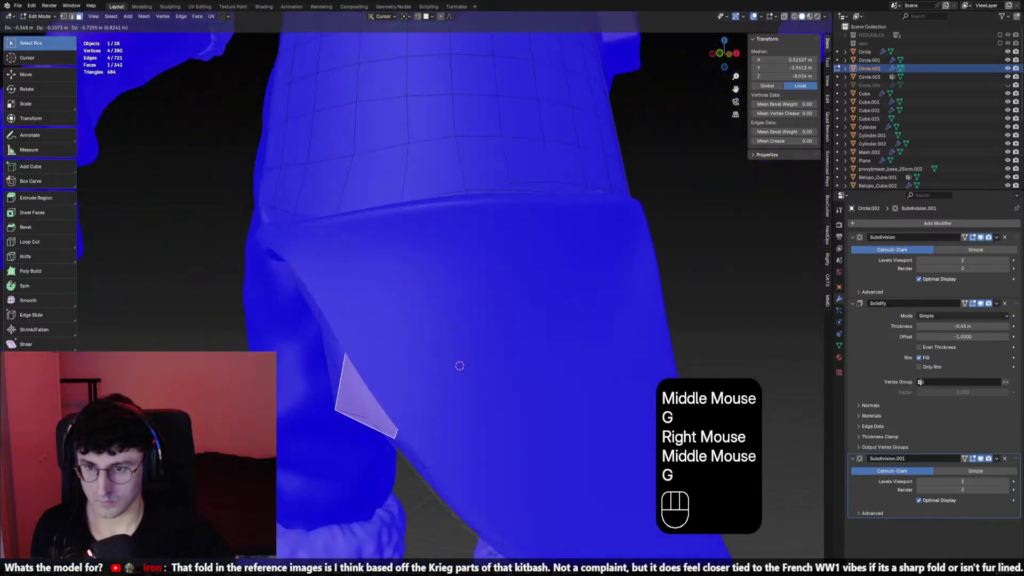
{"action": "scroll", "coordinate": [353, 377], "scroll_direction": "down", "scroll_amount": 2}
{"action": "middle_click_drag", "start_coordinate": [353, 377], "coordinate": [384, 381]}
{"action": "key", "text": "g"}
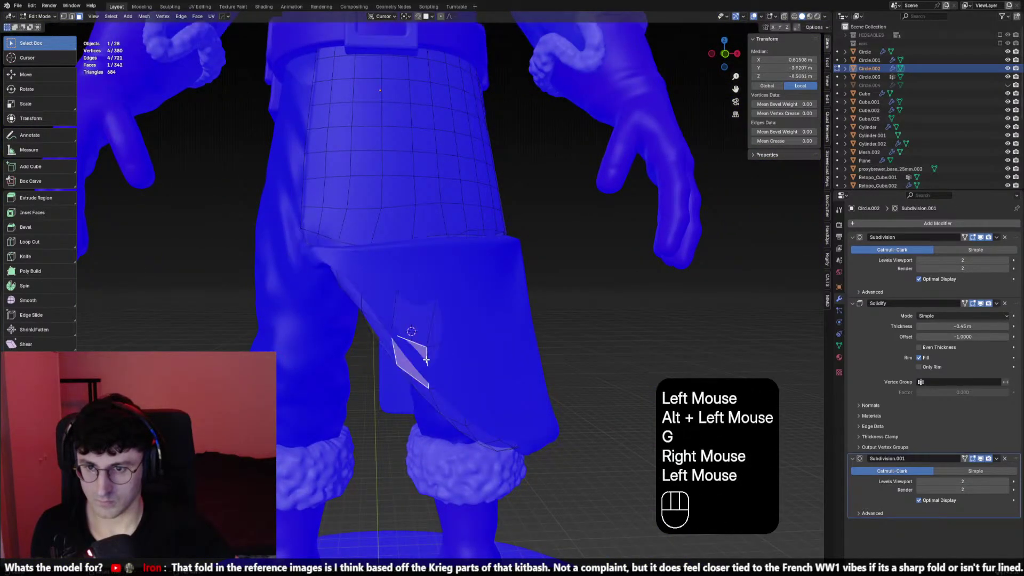
Select a face loop along the flap's diagonal edge and try to move it
{"action": "left_click", "coordinate": [404, 360], "text": "alt"}
{"action": "left_click", "coordinate": [404, 352]}
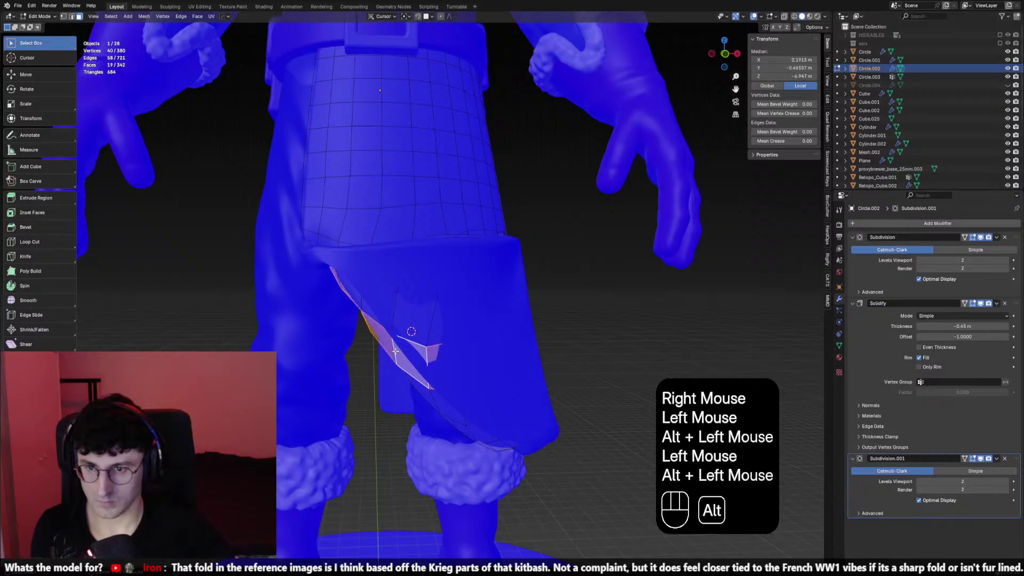
{"action": "right_click", "coordinate": [386, 379]}
{"action": "middle_click_drag", "start_coordinate": [386, 380], "coordinate": [512, 329]}
{"action": "right_click", "coordinate": [381, 380]}
{"action": "key", "text": "g"}
{"action": "right_click", "coordinate": [503, 379]}
{"action": "key", "text": "g"}
{"action": "right_click", "coordinate": [567, 368]}
Check the flap with see-through display and try moving a single face near its diagonal edge
{"action": "key", "text": "alt+z"}
{"action": "key", "text": "alt+z"}
{"action": "left_click", "coordinate": [391, 355]}
{"action": "key", "text": "g"}
{"action": "right_click", "coordinate": [393, 356]}
{"action": "key", "text": "g"}
{"action": "right_click", "coordinate": [532, 372]}
{"action": "key", "text": "alt+z"}
{"action": "key", "text": "alt+z"}
Return to Object Mode and remove the flap's Subdivision modifier that precedes Solidify
{"action": "key", "text": "Tab"}
{"action": "left_click", "coordinate": [570, 336]}
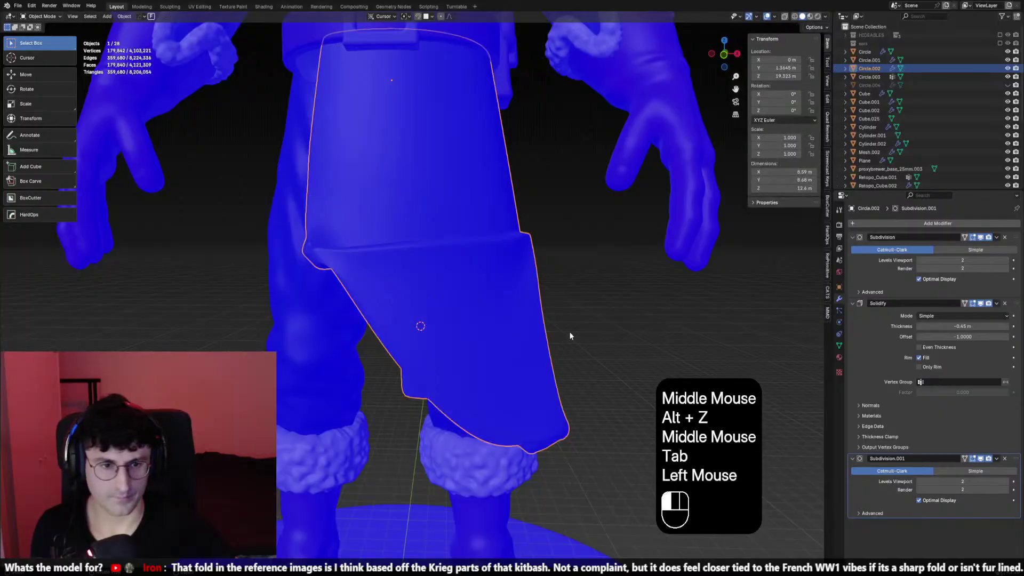
{"action": "left_click", "coordinate": [1004, 236]}
{"action": "middle_click_drag", "start_coordinate": [733, 276], "coordinate": [826, 317]}
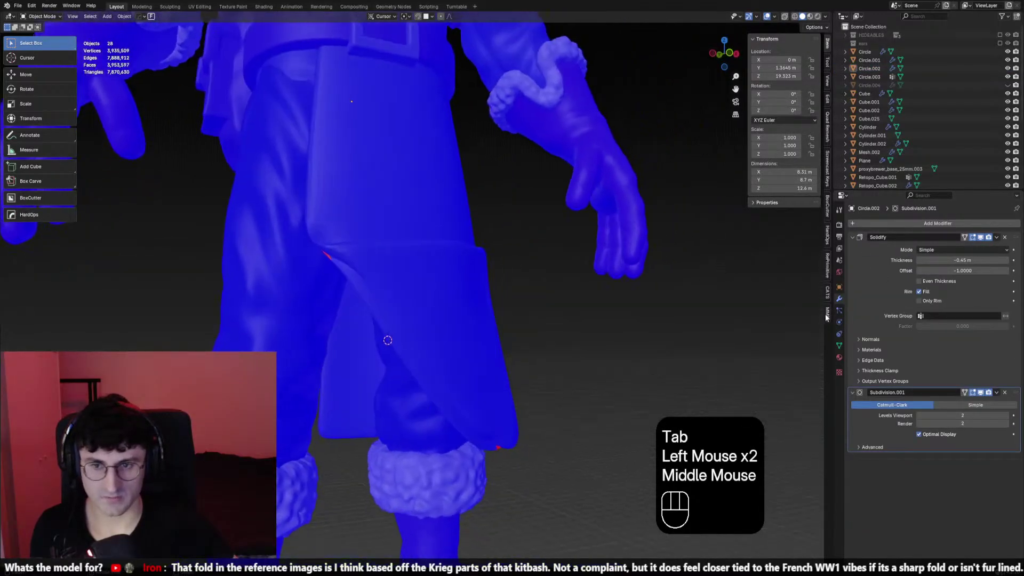
Remove the Subdivision.001 modifier after Solidify and add a new subdivision with one viewport level
{"action": "left_click", "coordinate": [1004, 392]}
{"action": "middle_click_drag", "start_coordinate": [747, 309], "coordinate": [581, 249]}
{"action": "scroll", "coordinate": [645, 300], "scroll_direction": "down", "scroll_amount": 1}
{"action": "left_click", "coordinate": [435, 238]}
{"action": "key", "text": "ctrl+1"}
Deselect the flap and turn off the Face Orientation overlay
{"action": "scroll", "coordinate": [548, 290], "scroll_direction": "up", "scroll_amount": 1}
{"action": "left_click", "coordinate": [553, 288]}
{"action": "key", "text": "alt+z"}
{"action": "key", "text": "alt+z"}
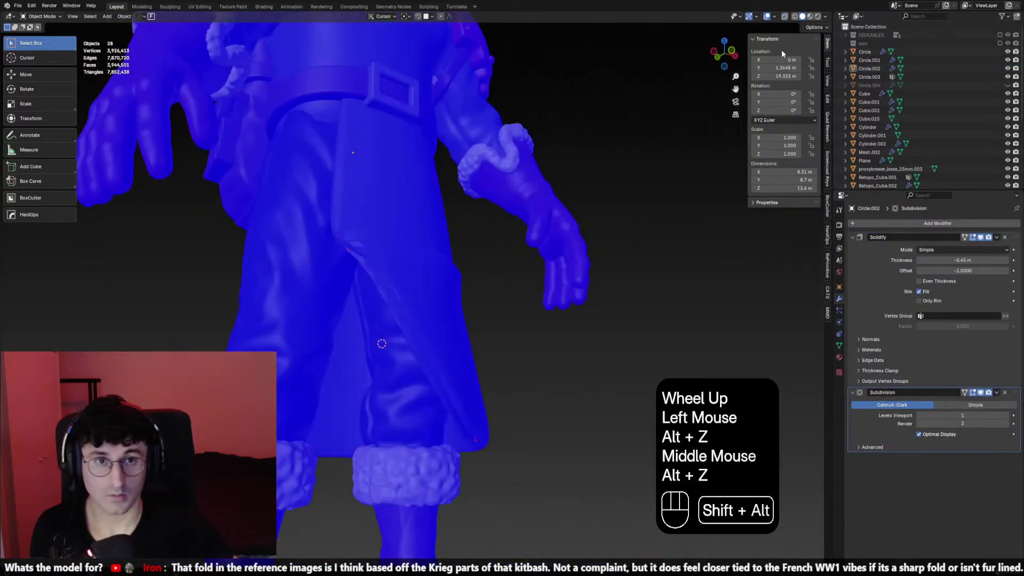
{"action": "key", "text": "shift+alt+z"}
{"action": "left_click", "coordinate": [774, 16]}
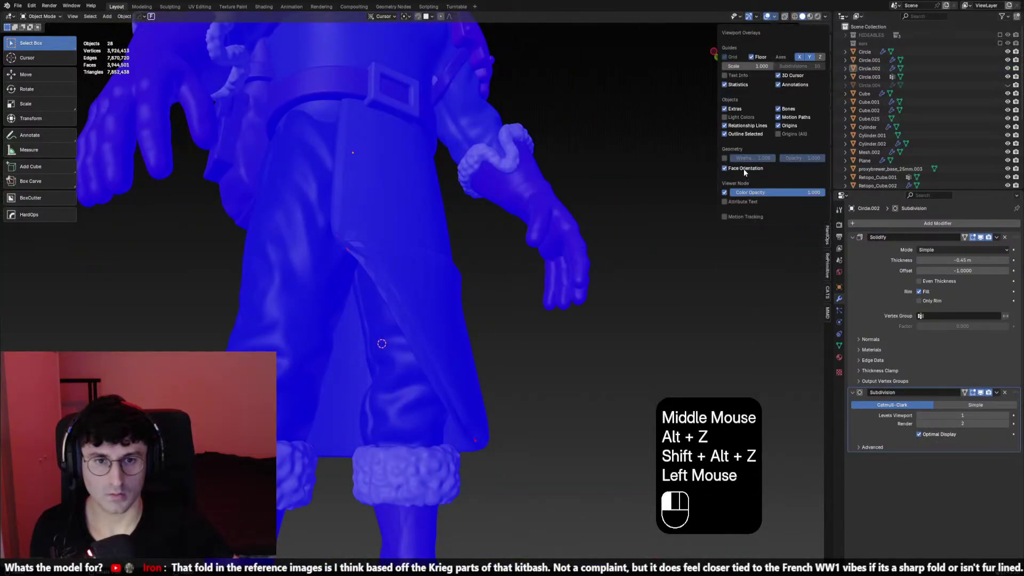
{"action": "left_click", "coordinate": [745, 170]}
Inspect the coat flap in shaded view and raise its viewport subdivision to level 3
{"action": "middle_click_drag", "start_coordinate": [485, 264], "coordinate": [354, 298]}
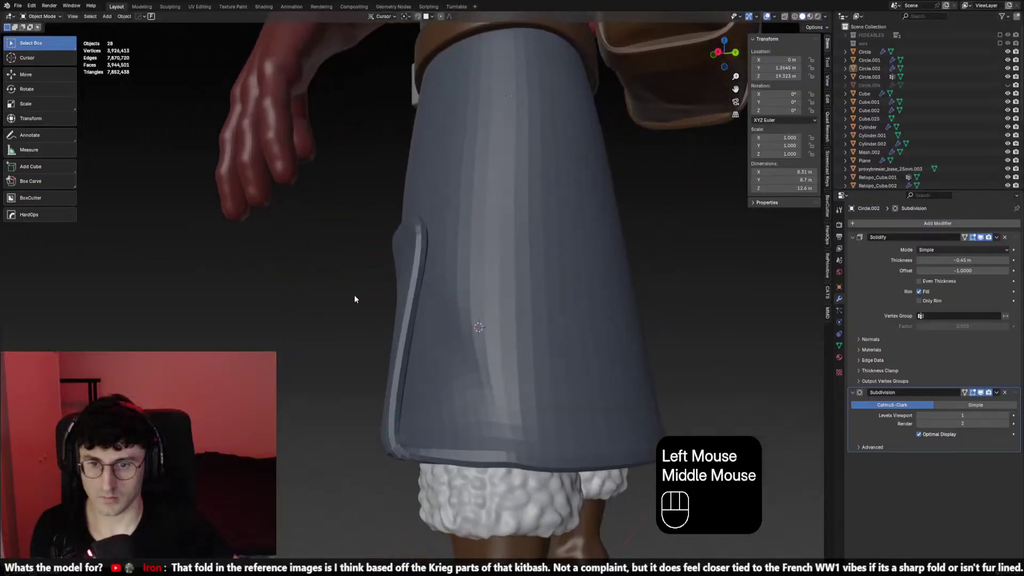
{"action": "scroll", "coordinate": [440, 286], "scroll_direction": "down", "scroll_amount": 1}
{"action": "scroll", "coordinate": [439, 286], "scroll_direction": "down", "scroll_amount": 1}
{"action": "middle_click_drag", "start_coordinate": [440, 286], "coordinate": [507, 287]}
{"action": "scroll", "coordinate": [599, 298], "scroll_direction": "up", "scroll_amount": 2}
{"action": "left_click", "coordinate": [478, 284]}
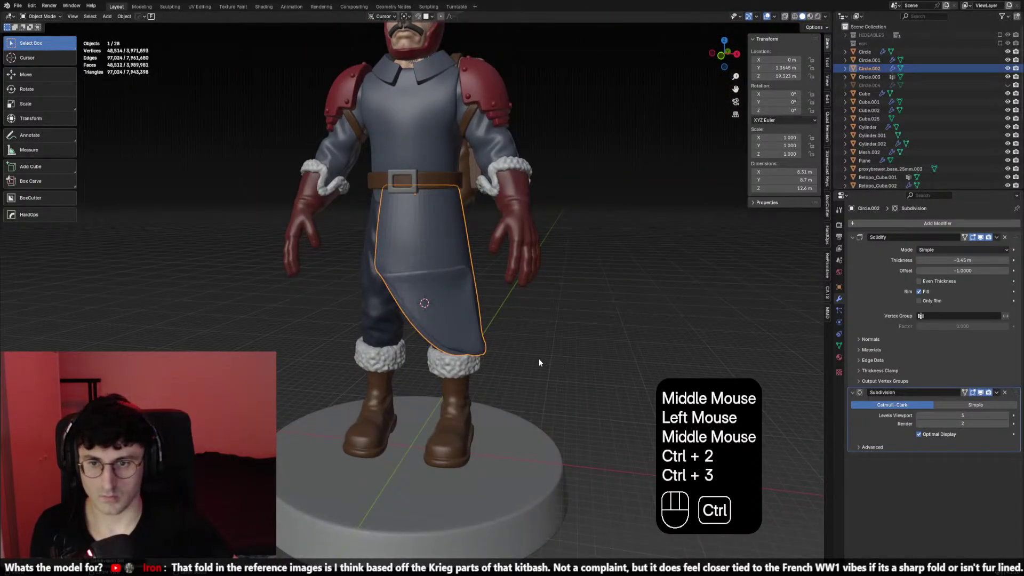
{"action": "middle_click_drag", "start_coordinate": [538, 358], "coordinate": [618, 315]}
{"action": "left_click", "coordinate": [616, 318]}
Check the figure from the front and remove the Solidify modifier from the coat flap
{"action": "scroll", "coordinate": [555, 323], "scroll_direction": "up", "scroll_amount": 2}
{"action": "middle_click_drag", "start_coordinate": [555, 323], "coordinate": [501, 309]}
{"action": "scroll", "coordinate": [506, 331], "scroll_direction": "down", "scroll_amount": 1}
{"action": "key", "text": "KP_1"}
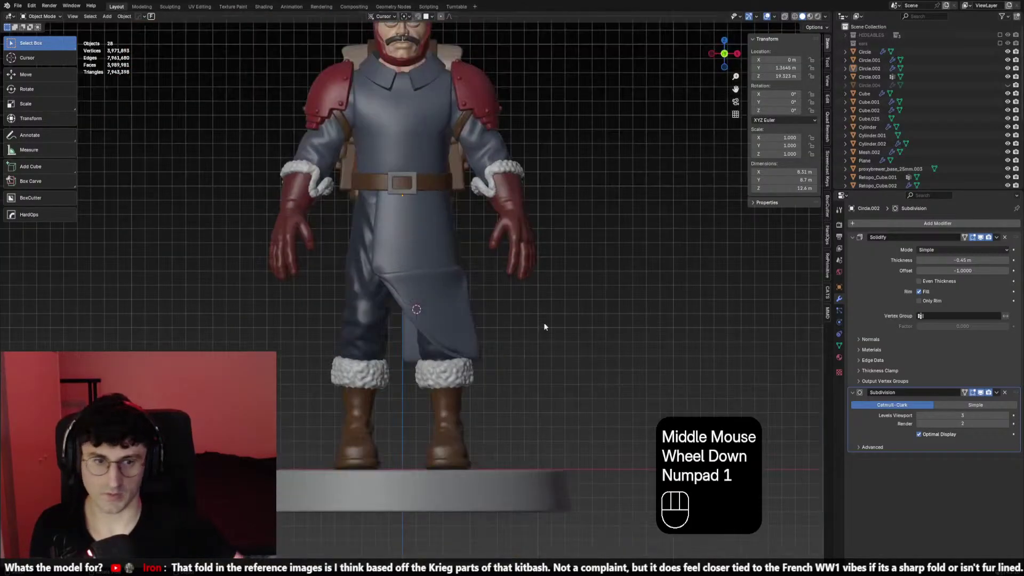
{"action": "left_click", "coordinate": [1005, 238]}
{"action": "scroll", "coordinate": [594, 337], "scroll_direction": "up", "scroll_amount": 2}
{"action": "middle_click_drag", "start_coordinate": [593, 334], "coordinate": [453, 352]}
Select the coat flap and open its mesh in Edit Mode
{"action": "left_click", "coordinate": [404, 316]}
{"action": "middle_click_drag", "start_coordinate": [404, 316], "coordinate": [539, 319]}
{"action": "left_click", "coordinate": [491, 235]}
{"action": "left_click", "coordinate": [735, 12]}
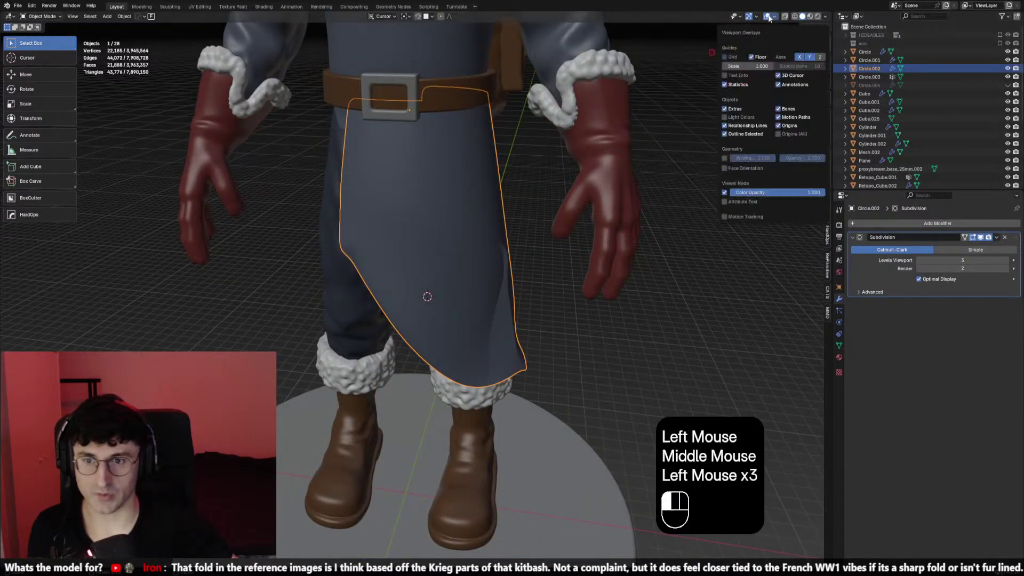
{"action": "scroll", "coordinate": [445, 229], "scroll_direction": "up", "scroll_amount": 2}
{"action": "left_click", "coordinate": [491, 235]}
{"action": "key", "text": "Tab"}
Switch to edge selection and reposition an edge on the flap's fold line
{"action": "middle_click_drag", "start_coordinate": [491, 235], "coordinate": [385, 235]}
{"action": "left_click", "coordinate": [479, 230]}
{"action": "key", "text": "2"}
{"action": "key", "text": "g"}
{"action": "right_click", "coordinate": [478, 230]}
{"action": "key", "text": "g"}
{"action": "right_click", "coordinate": [442, 228]}
{"action": "left_click", "coordinate": [443, 228]}
{"action": "key", "text": "g"}
{"action": "right_click", "coordinate": [434, 229]}
{"action": "key", "text": "g"}
{"action": "left_click", "coordinate": [486, 252]}
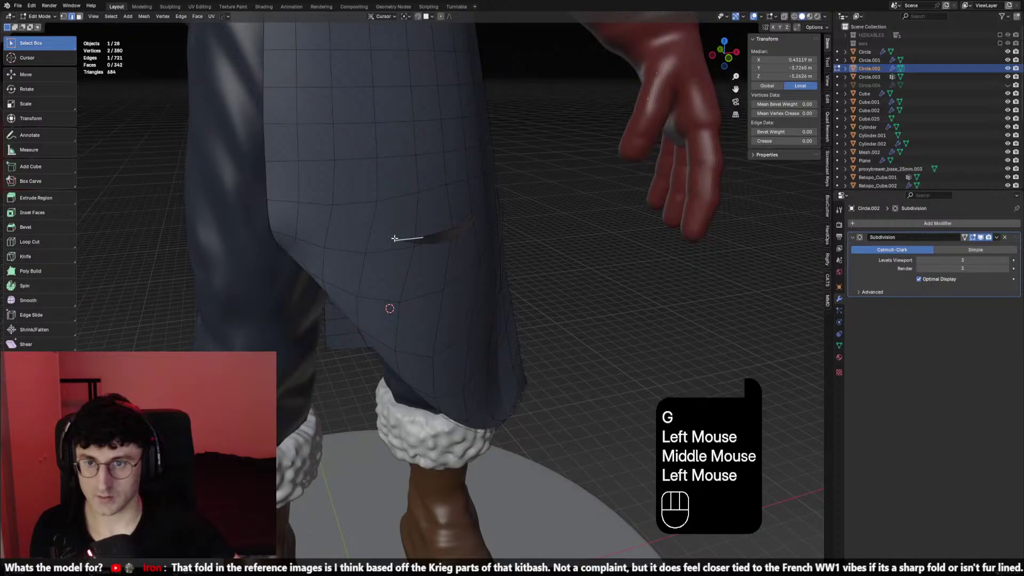
Select the horizontal face loop just above the flap's fold and hide it
{"action": "key", "text": "3"}
{"action": "left_click", "coordinate": [400, 226]}
{"action": "left_click", "coordinate": [402, 227], "text": "alt"}
{"action": "key", "text": "h"}
Select and hide a second face loop at the flap's fold
{"action": "middle_click_drag", "start_coordinate": [403, 227], "coordinate": [498, 224]}
{"action": "left_click", "coordinate": [432, 273]}
{"action": "left_click", "coordinate": [431, 272], "text": "alt"}
{"action": "key", "text": "h"}
Select a face loop lower on the folded flap and hide it
{"action": "left_click", "coordinate": [457, 311]}
{"action": "left_click", "coordinate": [456, 311], "text": "alt"}
{"action": "left_click", "coordinate": [442, 305], "text": "alt"}
{"action": "left_click", "coordinate": [437, 304]}
{"action": "left_click", "coordinate": [436, 304], "text": "alt"}
{"action": "key", "text": "h"}
{"action": "key", "text": "ctrl+z"}
{"action": "key", "text": "h"}
{"action": "key", "text": "ctrl+z"}
{"action": "key", "text": "h"}
{"action": "key", "text": "ctrl+z"}
{"action": "key", "text": "h"}
{"action": "left_click", "coordinate": [379, 253]}
{"action": "scroll", "coordinate": [453, 248], "scroll_direction": "down", "scroll_amount": 1}
Check edges at the fold and try to move a face on the lower flap
{"action": "key", "text": "2"}
{"action": "left_click", "coordinate": [529, 245]}
{"action": "left_click", "coordinate": [493, 228]}
{"action": "key", "text": "3"}
{"action": "left_click", "coordinate": [437, 306]}
{"action": "middle_click_drag", "start_coordinate": [437, 306], "coordinate": [501, 360]}
{"action": "key", "text": "g"}
{"action": "right_click", "coordinate": [407, 308]}
Select a face on the lower flap and move it to a new position
{"action": "middle_click_drag", "start_coordinate": [513, 315], "coordinate": [429, 264]}
{"action": "left_click", "coordinate": [480, 304]}
{"action": "left_click", "coordinate": [464, 307]}
{"action": "left_click", "coordinate": [422, 309]}
{"action": "key", "text": "g"}
{"action": "right_click", "coordinate": [389, 343]}
{"action": "left_click", "coordinate": [396, 318]}
{"action": "key", "text": "g"}
{"action": "left_click", "coordinate": [350, 331]}
Try moving faces near the lower flap's upper rim, undoing the first move
{"action": "left_click", "coordinate": [384, 286]}
{"action": "key", "text": "g"}
{"action": "key", "text": "ctrl+z"}
{"action": "left_click", "coordinate": [431, 261]}
{"action": "left_click", "coordinate": [432, 260], "text": "alt"}
{"action": "left_click", "coordinate": [434, 257]}
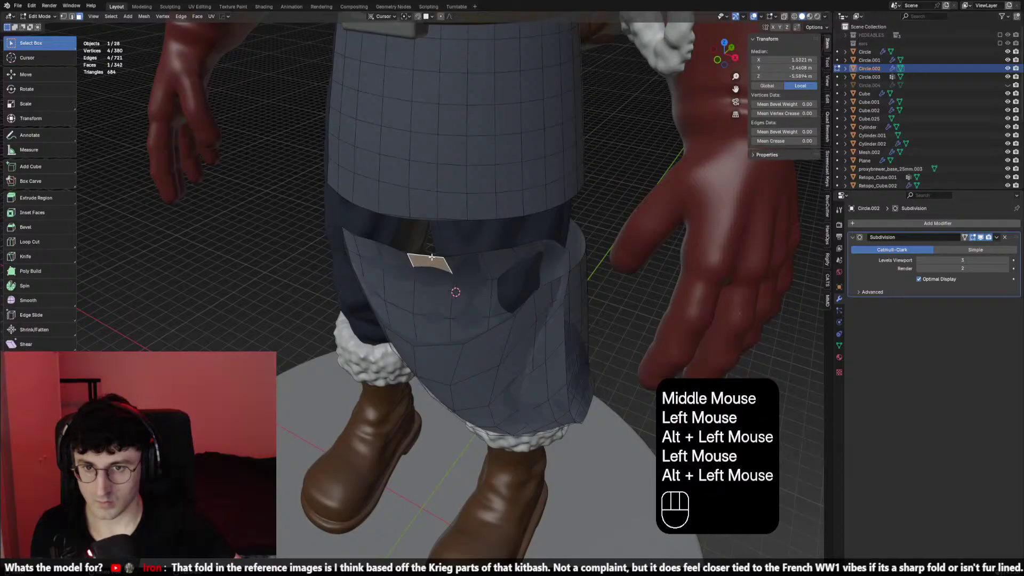
{"action": "middle_click_drag", "start_coordinate": [468, 253], "coordinate": [541, 277]}
{"action": "left_click", "coordinate": [472, 251], "text": "ctrl"}
{"action": "key", "text": "g"}
{"action": "right_click", "coordinate": [466, 261]}
Enable proportional editing and move the selected faces at the lower flap's upper rim
{"action": "left_click", "coordinate": [431, 17]}
{"action": "left_click", "coordinate": [441, 17]}
{"action": "key", "text": "g"}
{"action": "middle_click_drag", "start_coordinate": [516, 166], "coordinate": [437, 347]}
{"action": "right_click", "coordinate": [497, 214]}
{"action": "key", "text": "g"}
{"action": "left_click", "coordinate": [603, 253]}
Select a face lower on the flap and move it with proportional editing to smooth the surface
{"action": "key", "text": "3"}
{"action": "left_click", "coordinate": [555, 352]}
{"action": "key", "text": "g"}
{"action": "right_click", "coordinate": [531, 368]}
{"action": "key", "text": "g"}
{"action": "left_click", "coordinate": [392, 350]}
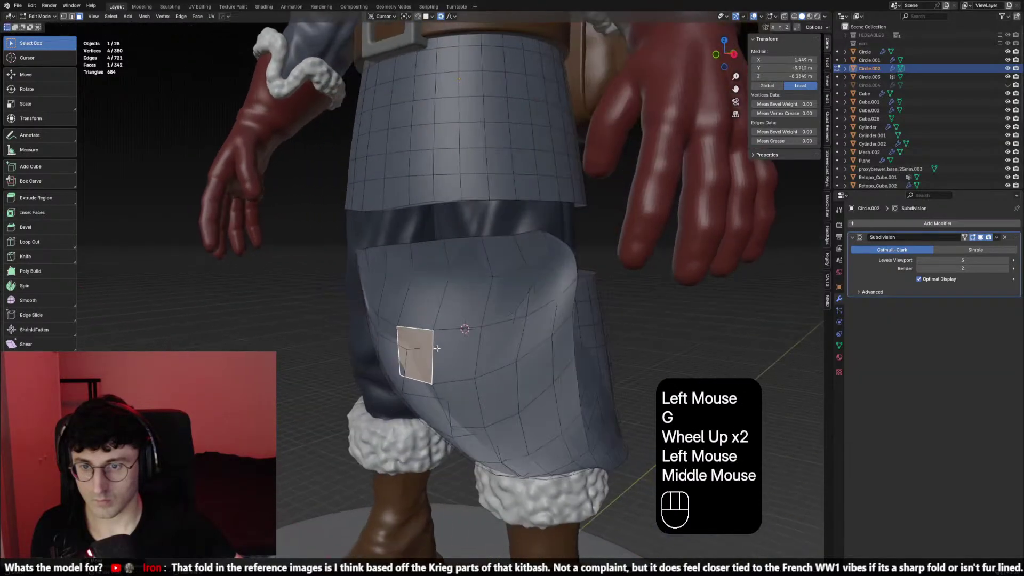
Move the selected face beside the diagonal edge of the lower flap with proportional editing
{"action": "middle_click_drag", "start_coordinate": [371, 313], "coordinate": [448, 343]}
{"action": "key", "text": "g"}
{"action": "left_click", "coordinate": [417, 312]}
{"action": "middle_click_drag", "start_coordinate": [418, 312], "coordinate": [449, 315]}
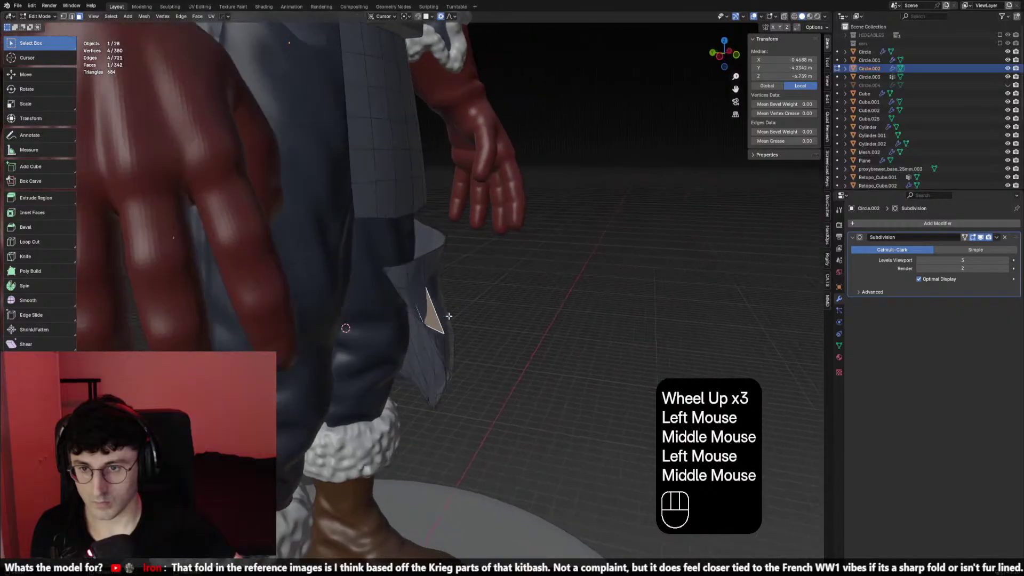
Adjust the lower flap's profile from the side by moving a front face and one near the upper rim
{"action": "left_click", "coordinate": [433, 311]}
{"action": "key", "text": "g"}
{"action": "left_click", "coordinate": [430, 309]}
{"action": "key", "text": "g"}
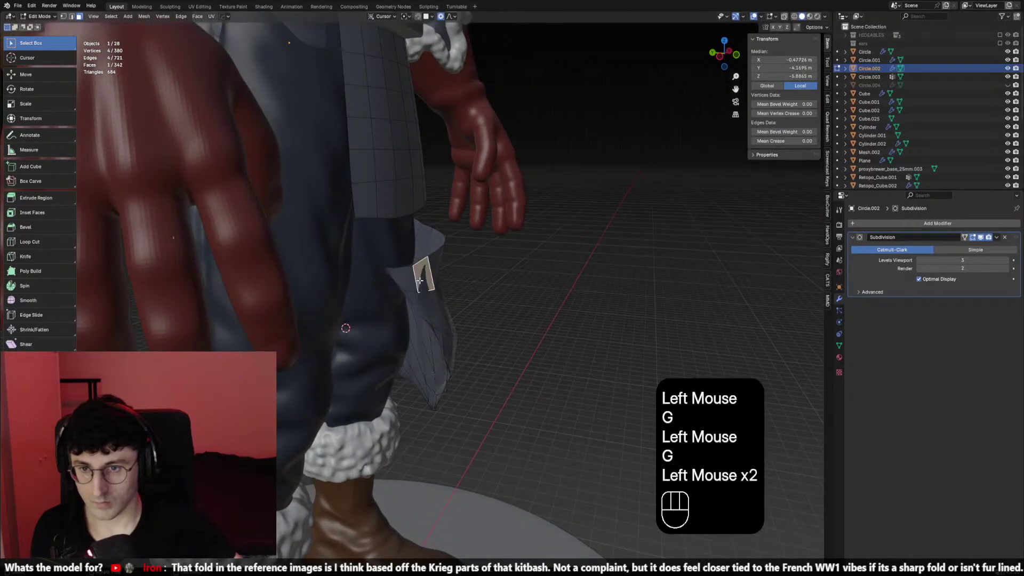
{"action": "left_click", "coordinate": [432, 274]}
{"action": "middle_click_drag", "start_coordinate": [431, 273], "coordinate": [507, 363]}
Reposition faces in the middle of the lower flap to even out its curved surface
{"action": "left_click", "coordinate": [384, 280]}
{"action": "key", "text": "g"}
{"action": "left_click", "coordinate": [365, 277]}
{"action": "left_click", "coordinate": [380, 307]}
{"action": "key", "text": "g"}
{"action": "left_click", "coordinate": [523, 368]}
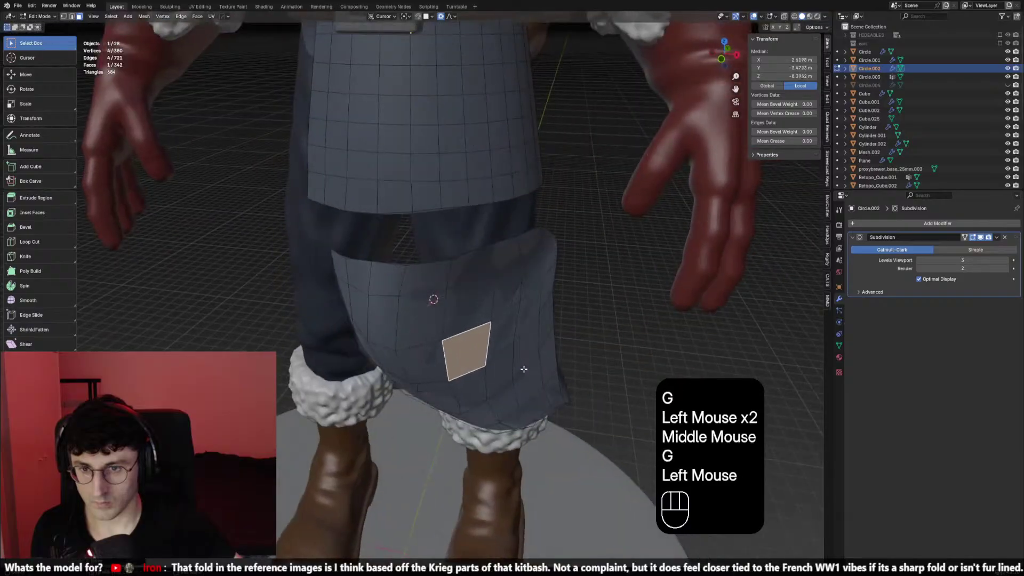
Move one face near the center of the lower flap and another just above its bottom hem
{"action": "left_click", "coordinate": [470, 302]}
{"action": "middle_click_drag", "start_coordinate": [470, 302], "coordinate": [501, 317]}
{"action": "left_click", "coordinate": [503, 316]}
{"action": "key", "text": "g"}
{"action": "left_click", "coordinate": [513, 323]}
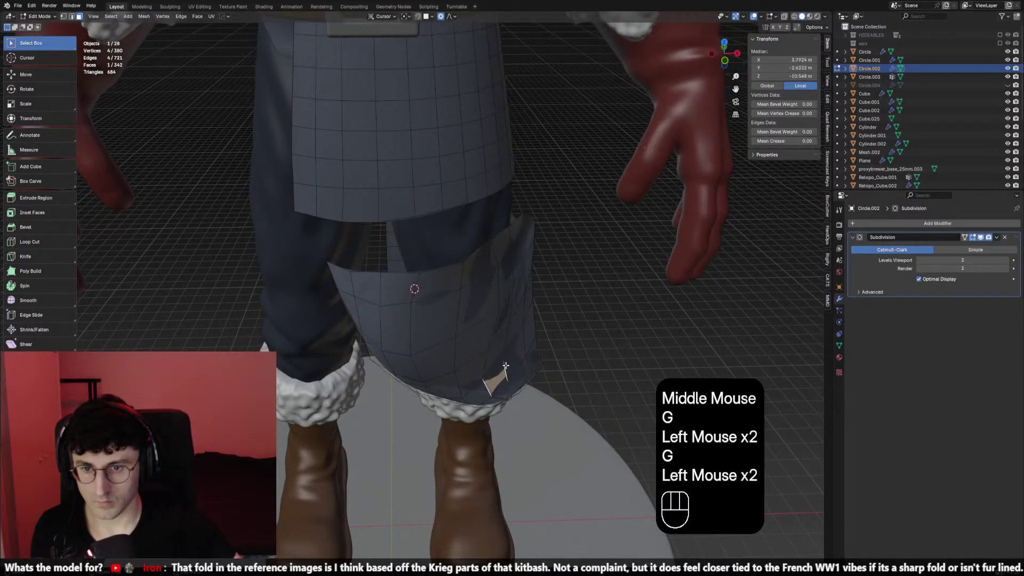
{"action": "key", "text": "g"}
{"action": "middle_click_drag", "start_coordinate": [516, 363], "coordinate": [612, 314]}
{"action": "left_click", "coordinate": [499, 371]}
Select a face at the lower flap's bottom hem and nudge it into a smoother position
{"action": "left_click", "coordinate": [479, 397]}
{"action": "scroll", "coordinate": [479, 397], "scroll_direction": "down", "scroll_amount": 1}
{"action": "key", "text": "g"}
{"action": "right_click", "coordinate": [437, 383]}
{"action": "key", "text": "g"}
{"action": "left_click", "coordinate": [413, 378]}
{"action": "key", "text": "g"}
{"action": "left_click", "coordinate": [411, 378]}
Shift faces on the outer side and lower corner of the flap with proportional editing
{"action": "left_click", "coordinate": [512, 320]}
{"action": "key", "text": "g"}
{"action": "double_click", "coordinate": [539, 418]}
{"action": "key", "text": "g"}
{"action": "right_click", "coordinate": [512, 394]}
{"action": "key", "text": "g"}
{"action": "scroll", "coordinate": [495, 378], "scroll_direction": "up", "scroll_amount": 1}
{"action": "left_click", "coordinate": [495, 378]}
Leave mesh editing and reveal the hidden outer coat skirt to check the flap against it
{"action": "key", "text": "Tab"}
{"action": "left_click", "coordinate": [565, 350]}
{"action": "key", "text": "alt+h"}
{"action": "left_click", "coordinate": [613, 314]}
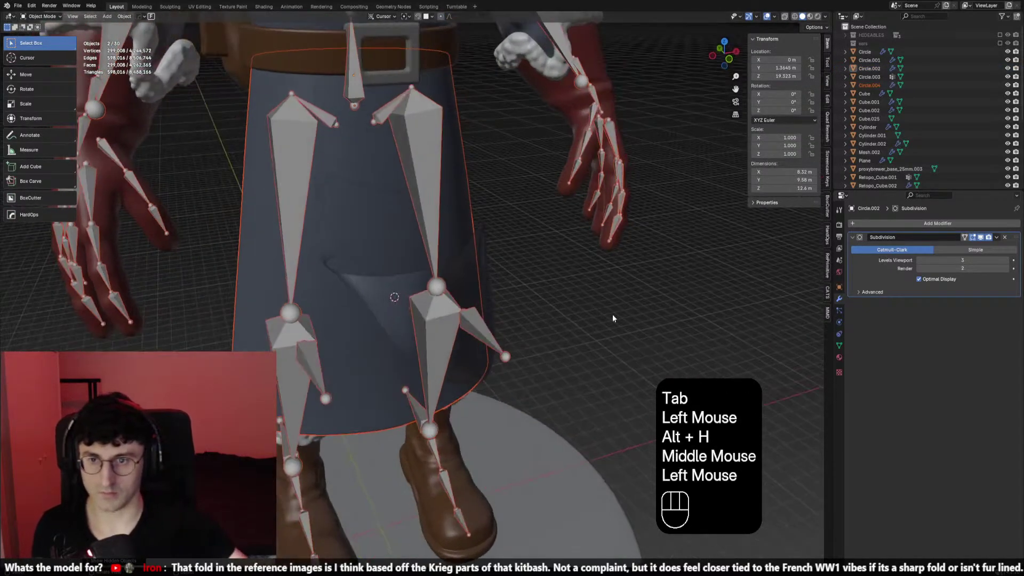
{"action": "key", "text": "KP_1"}
{"action": "key", "text": "Tab"}
{"action": "key", "text": "Tab"}
{"action": "key", "text": "alt+z"}
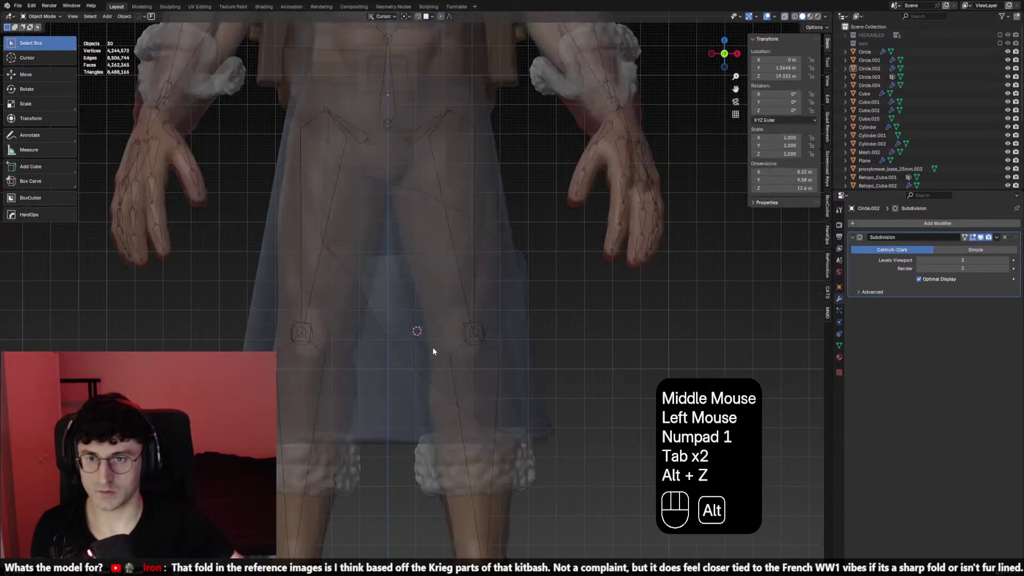
{"action": "key", "text": "alt+z"}
{"action": "left_click", "coordinate": [369, 355]}
{"action": "key", "text": "g"}
{"action": "right_click", "coordinate": [369, 357]}
{"action": "key", "text": "ctrl+z"}
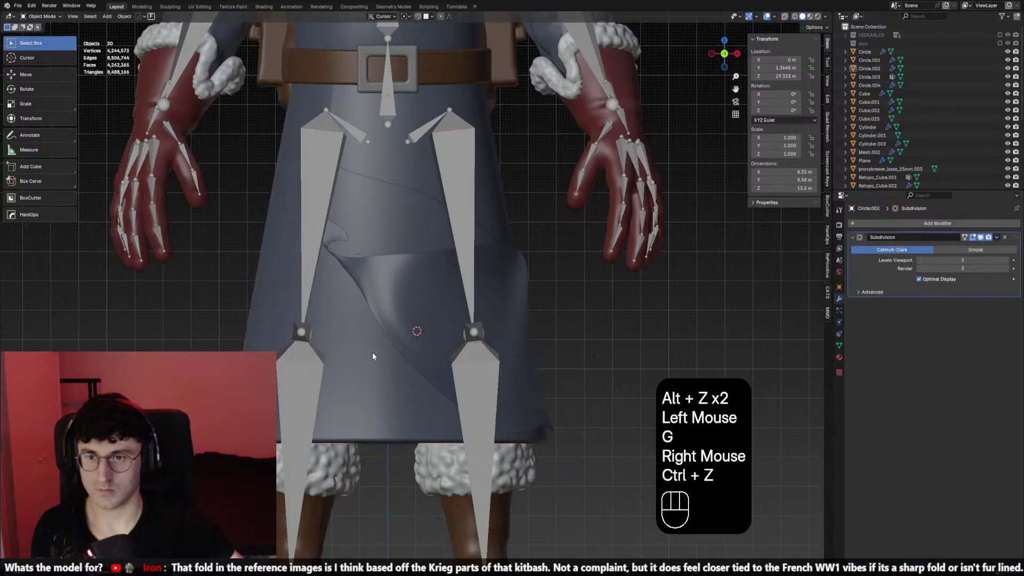
Hide the outer coat skirt and select the folded flap
{"action": "key", "text": "h"}
{"action": "left_click", "coordinate": [367, 362]}
{"action": "key", "text": "h"}
{"action": "left_click", "coordinate": [394, 329]}
{"action": "left_click", "coordinate": [393, 330]}
{"action": "left_click", "coordinate": [526, 308]}
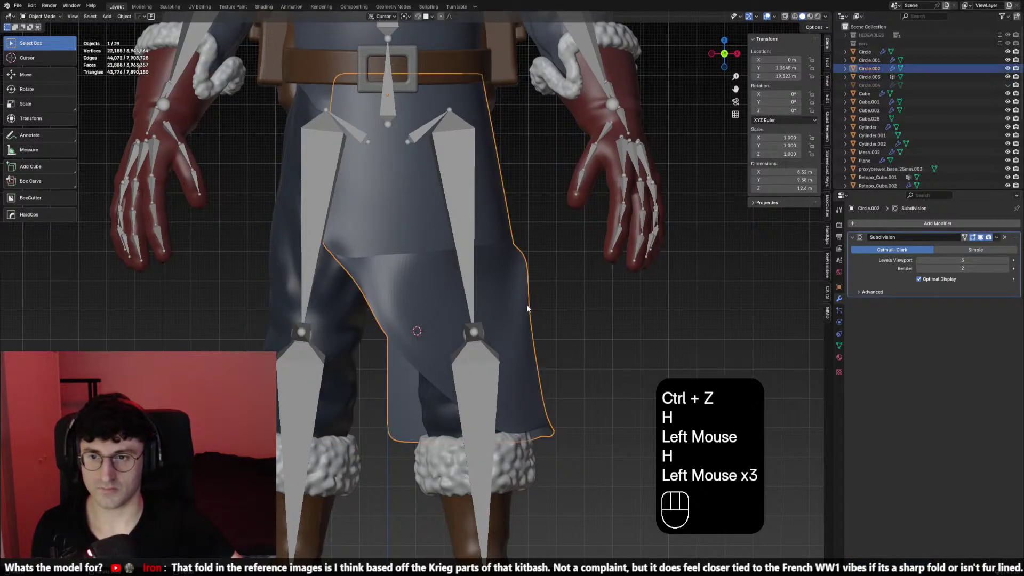
Add a Solidify modifier to the folded flap and set its thickness to -0.39 m
{"action": "key", "text": "s"}
{"action": "left_click", "coordinate": [920, 222]}
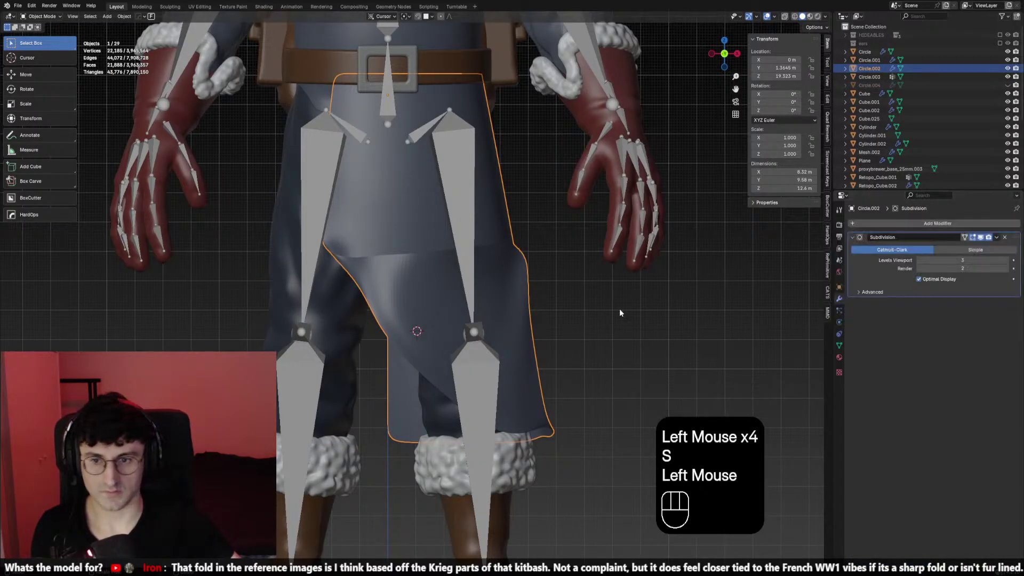
{"action": "middle_click_drag", "start_coordinate": [619, 308], "coordinate": [795, 265]}
{"action": "key", "text": "s"}
{"action": "right_click", "coordinate": [800, 256]}
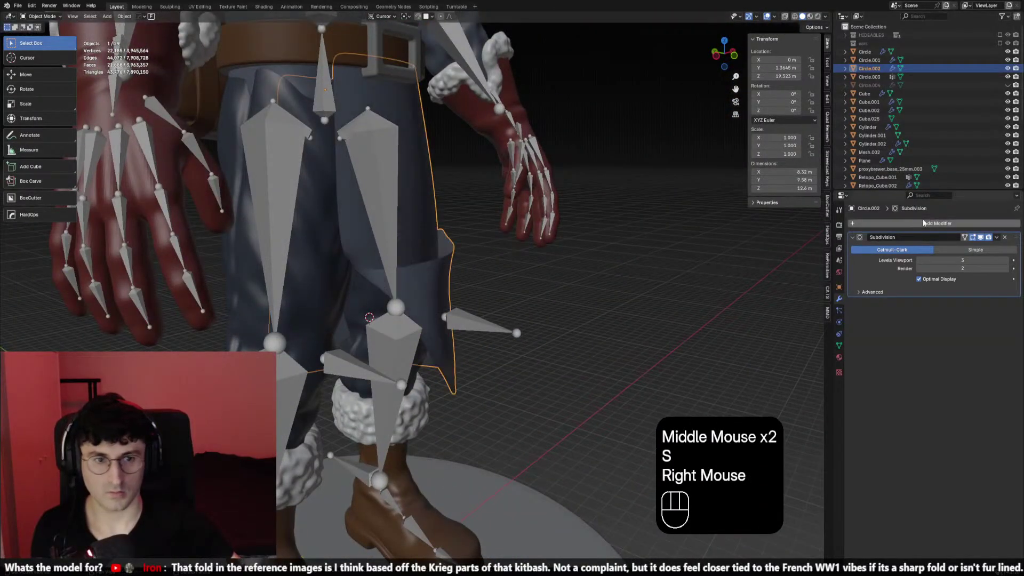
{"action": "left_click_drag", "start_coordinate": [938, 222], "coordinate": [762, 292]}
{"action": "middle_click_drag", "start_coordinate": [762, 293], "coordinate": [746, 298]}
{"action": "left_click_drag", "start_coordinate": [962, 337], "coordinate": [923, 336]}
{"action": "middle_click_drag", "start_coordinate": [667, 297], "coordinate": [765, 337]}
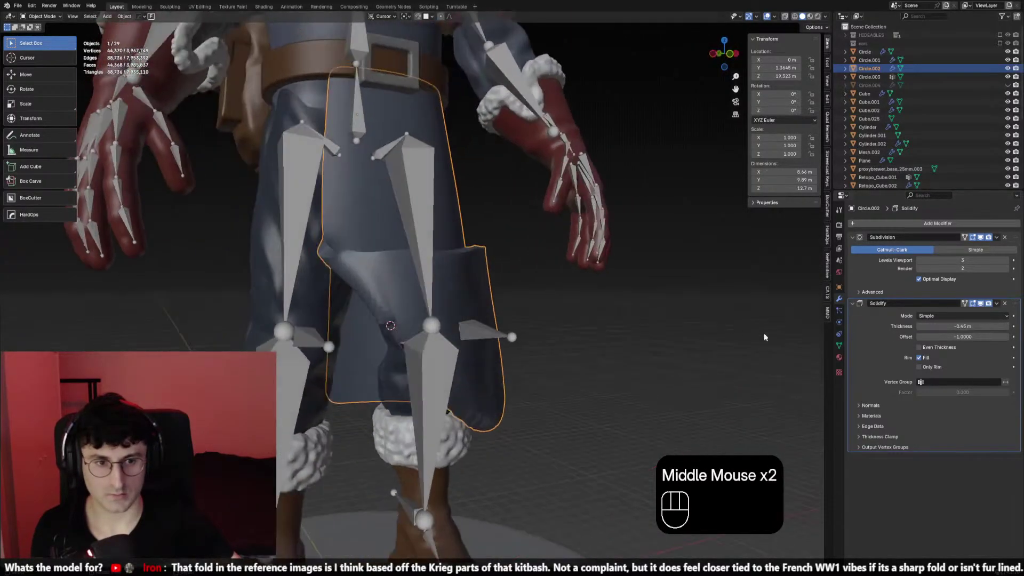
{"action": "left_click_drag", "start_coordinate": [957, 326], "coordinate": [976, 326]}
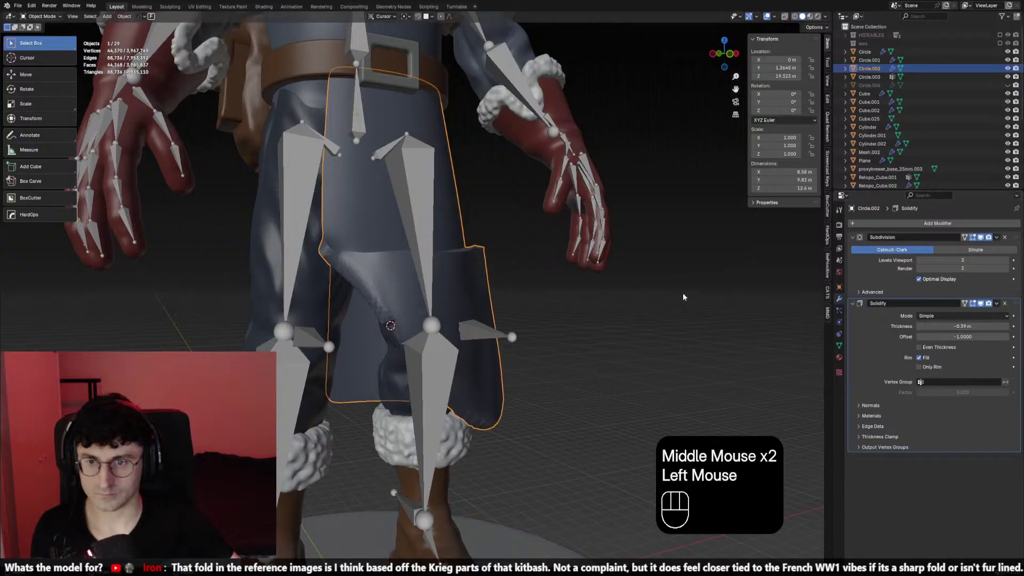
Edit the flap mesh and move a face in the middle of the thickened lower flap
{"action": "key", "text": "Tab"}
{"action": "middle_click_drag", "start_coordinate": [683, 297], "coordinate": [357, 341]}
{"action": "left_click", "coordinate": [437, 301]}
{"action": "key", "text": "g"}
{"action": "right_click", "coordinate": [443, 302]}
{"action": "middle_click", "coordinate": [444, 304]}
{"action": "key", "text": "g"}
{"action": "left_click", "coordinate": [442, 316]}
{"action": "key", "text": "g"}
{"action": "left_click", "coordinate": [442, 319]}
{"action": "left_click", "coordinate": [442, 404]}
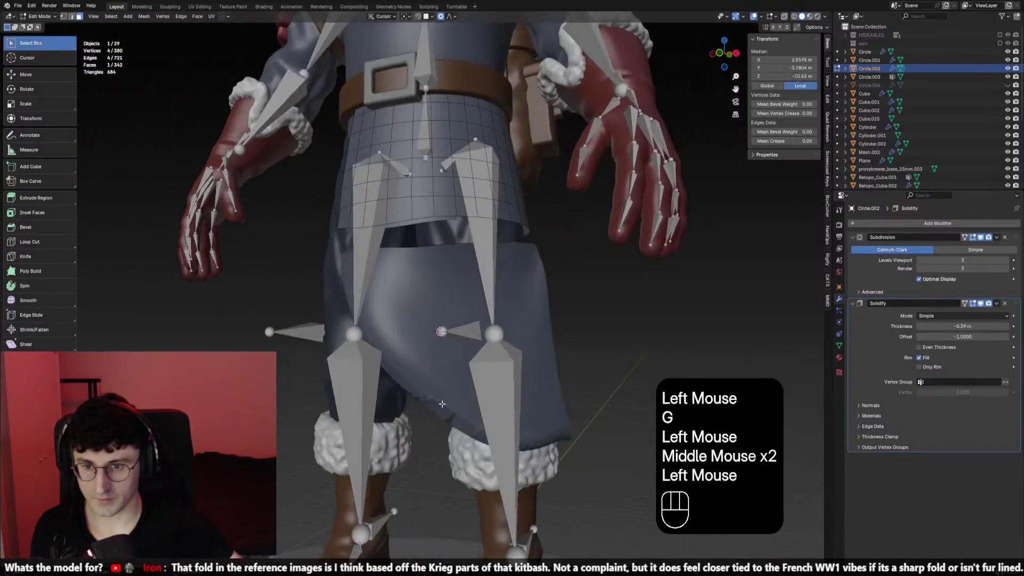
{"action": "key", "text": "g"}
{"action": "middle_click_drag", "start_coordinate": [442, 404], "coordinate": [539, 394]}
{"action": "right_click", "coordinate": [458, 395]}
{"action": "key", "text": "g"}
{"action": "right_click", "coordinate": [541, 395]}
{"action": "double_click", "coordinate": [462, 396]}
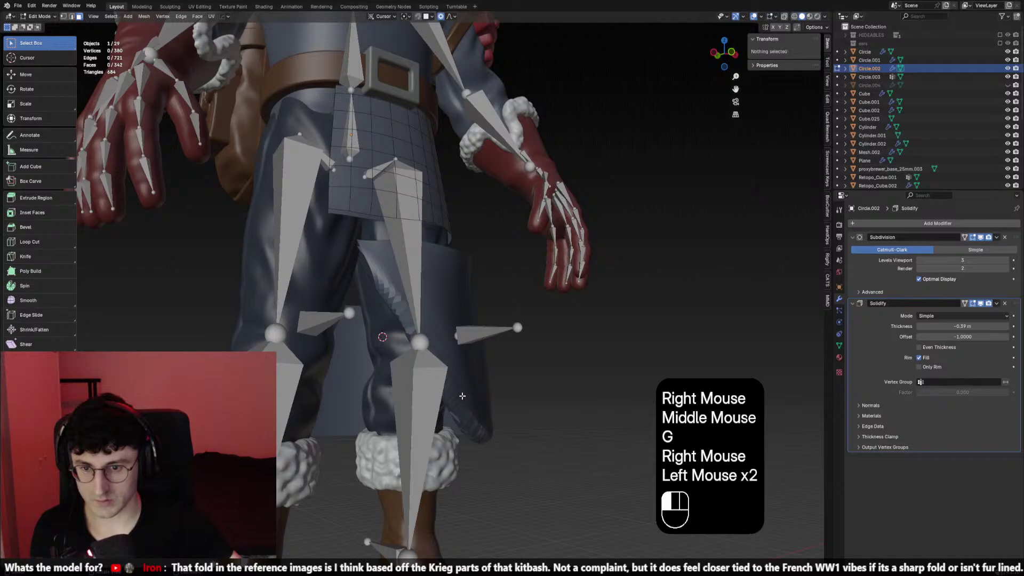
{"action": "key", "text": "g"}
{"action": "right_click", "coordinate": [461, 396]}
Move faces around the lower outer corner of the flap to clean up the thickened hem
{"action": "key", "text": "g"}
{"action": "left_click", "coordinate": [469, 397]}
{"action": "middle_click_drag", "start_coordinate": [469, 397], "coordinate": [565, 392]}
{"action": "left_click", "coordinate": [472, 403]}
{"action": "key", "text": "g"}
{"action": "right_click", "coordinate": [544, 397]}
{"action": "left_click", "coordinate": [596, 392]}
{"action": "left_click", "coordinate": [481, 387]}
{"action": "key", "text": "g"}
{"action": "left_click", "coordinate": [483, 387]}
Select a face on the upper part of the lower flap and shift it slightly
{"action": "scroll", "coordinate": [482, 387], "scroll_direction": "down", "scroll_amount": 1}
{"action": "middle_click_drag", "start_coordinate": [482, 387], "coordinate": [395, 306]}
{"action": "left_click", "coordinate": [389, 382]}
{"action": "key", "text": "g"}
{"action": "right_click", "coordinate": [388, 352]}
{"action": "left_click", "coordinate": [419, 324]}
{"action": "key", "text": "g"}
{"action": "left_click", "coordinate": [418, 323]}
Adjust a face just below the fold on the lower flap's inner side
{"action": "left_click", "coordinate": [458, 308]}
{"action": "left_click", "coordinate": [489, 303]}
{"action": "key", "text": "g"}
{"action": "right_click", "coordinate": [488, 304]}
{"action": "left_click", "coordinate": [390, 295]}
{"action": "key", "text": "g"}
{"action": "left_click", "coordinate": [389, 294]}
Fine-tune the surface near the flap's diagonal edge with two small face moves
{"action": "left_click", "coordinate": [376, 310]}
{"action": "key", "text": "g"}
{"action": "left_click", "coordinate": [376, 310]}
{"action": "left_click", "coordinate": [376, 311]}
{"action": "key", "text": "g"}
{"action": "left_click", "coordinate": [375, 310]}
{"action": "scroll", "coordinate": [395, 306], "scroll_direction": "down", "scroll_amount": 5}
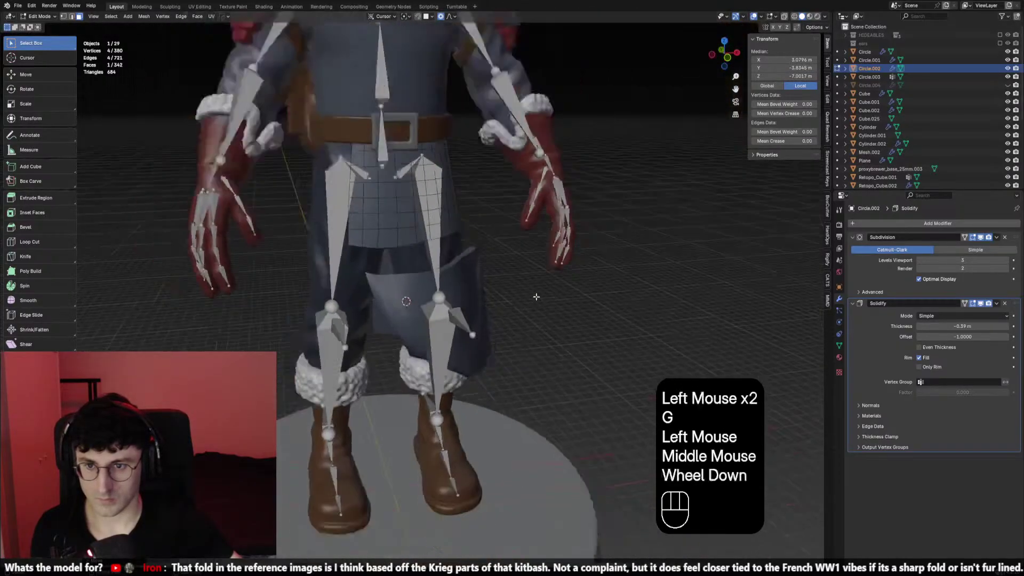
Reveal the outer coat skirt, compare it with the flap in front view, and hide the skirt again
{"action": "key", "text": "Tab"}
{"action": "key", "text": "alt+h"}
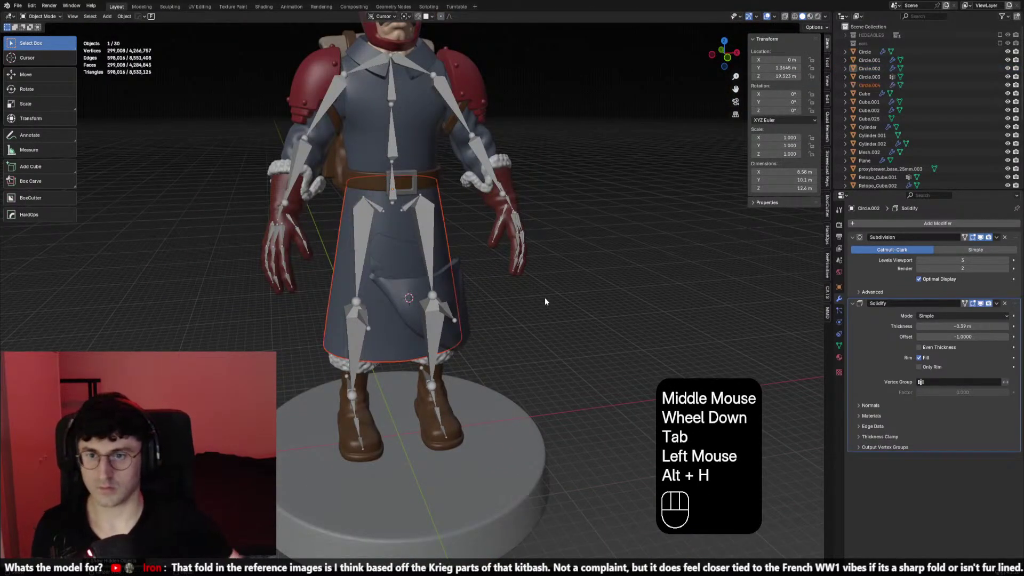
{"action": "key", "text": "KP_1"}
{"action": "left_click", "coordinate": [384, 332]}
{"action": "left_click", "coordinate": [454, 293]}
{"action": "key", "text": "h"}
{"action": "left_click", "coordinate": [424, 292]}
Reveal all hidden faces of the flap mesh, return to Object Mode and clear the selection
{"action": "key", "text": "Tab"}
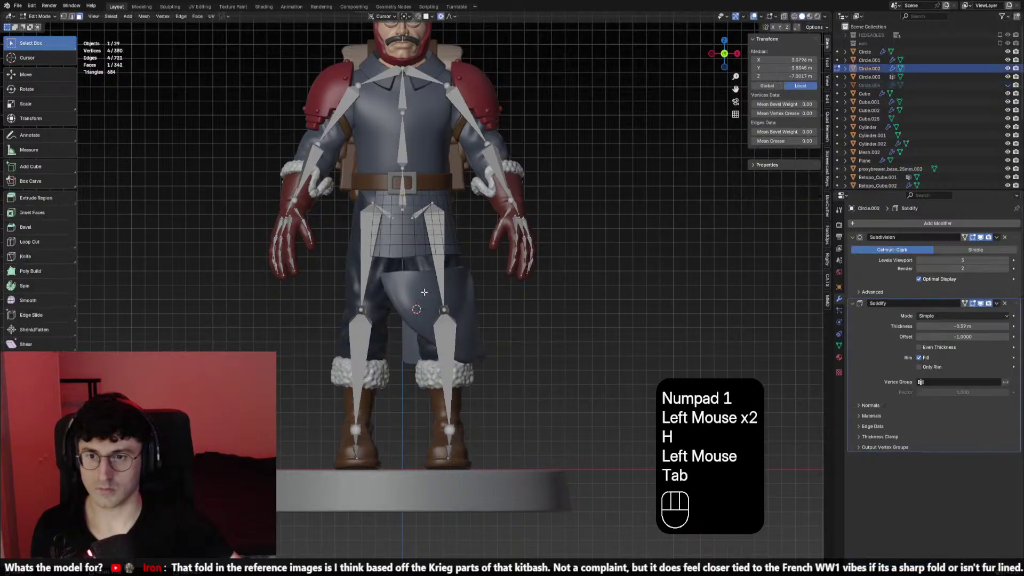
{"action": "key", "text": "a"}
{"action": "key", "text": "Tab"}
{"action": "double_click", "coordinate": [507, 289]}
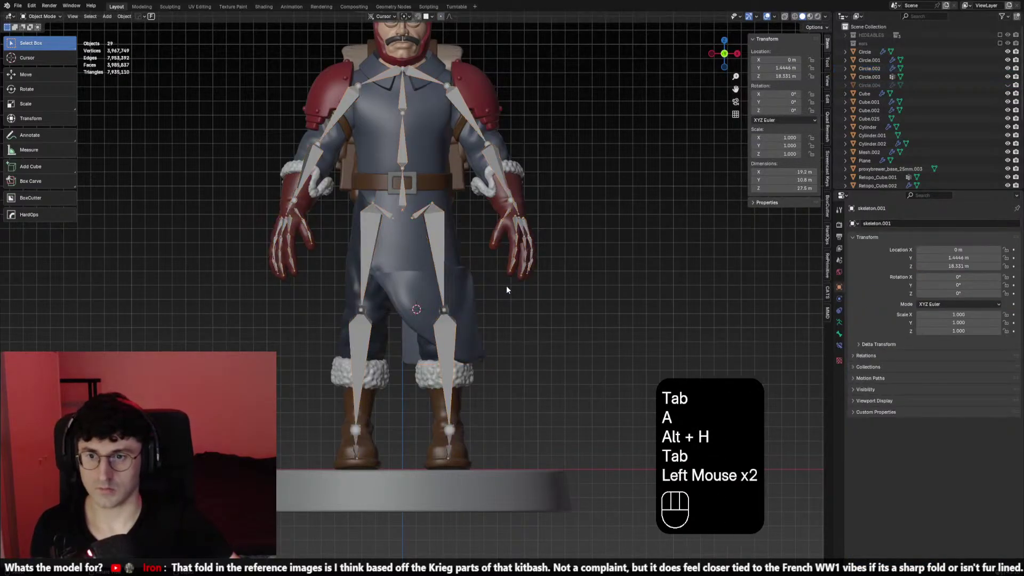
Hide the viewport overlays and examine the folded flap on the figure from the front and sides
{"action": "key", "text": "shift+alt+z"}
{"action": "left_click", "coordinate": [506, 290]}
{"action": "middle_click_drag", "start_coordinate": [479, 290], "coordinate": [468, 314], "text": "shift"}
{"action": "left_click", "coordinate": [460, 315]}
{"action": "scroll", "coordinate": [460, 315], "scroll_direction": "down", "scroll_amount": 1}
{"action": "middle_click_drag", "start_coordinate": [460, 314], "coordinate": [344, 331]}
{"action": "left_click", "coordinate": [578, 339]}
{"action": "middle_click_drag", "start_coordinate": [577, 339], "coordinate": [663, 347]}
{"action": "key", "text": "KP_1"}
{"action": "scroll", "coordinate": [436, 265], "scroll_direction": "down", "scroll_amount": 1}
{"action": "scroll", "coordinate": [441, 318], "scroll_direction": "up", "scroll_amount": 2}
Add a second Subdivision modifier to the folded flap after the Solidify modifier
{"action": "left_click", "coordinate": [441, 318]}
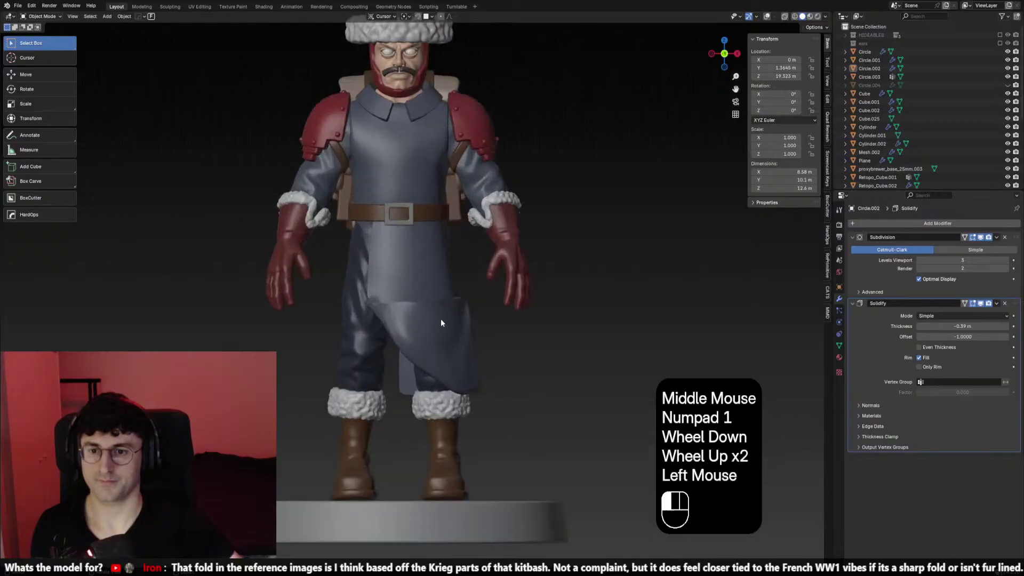
{"action": "scroll", "coordinate": [520, 367], "scroll_direction": "down", "scroll_amount": 1}
{"action": "middle_click_drag", "start_coordinate": [441, 318], "coordinate": [696, 265]}
{"action": "left_click", "coordinate": [519, 368]}
{"action": "scroll", "coordinate": [509, 302], "scroll_direction": "up", "scroll_amount": 2}
{"action": "left_click", "coordinate": [699, 264]}
{"action": "left_click", "coordinate": [875, 223]}
{"action": "left_click", "coordinate": [906, 242]}
{"action": "key", "text": "KP_1"}
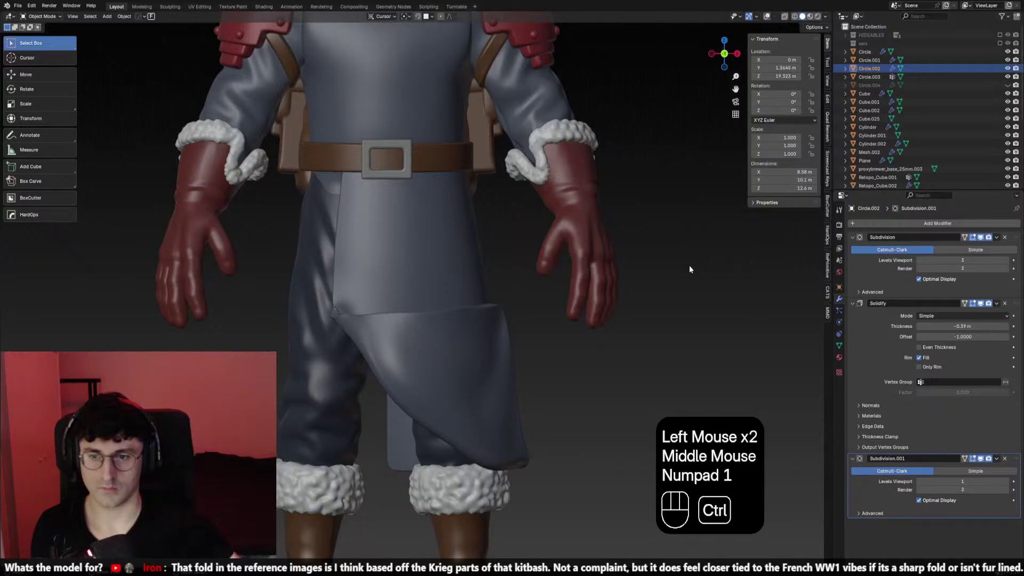
{"action": "key", "text": "ctrl+a"}
{"action": "scroll", "coordinate": [484, 300], "scroll_direction": "down", "scroll_amount": 2}
{"action": "mouse_move", "coordinate": [484, 300]}
{"action": "middle_mouse_down"}
{"action": "mouse_move", "coordinate": [394, 301]}
{"action": "mouse_move", "coordinate": [389, 310]}
{"action": "mouse_move", "coordinate": [487, 364]}
{"action": "mouse_move", "coordinate": [483, 317]}
{"action": "mouse_move", "coordinate": [469, 310]}
{"action": "middle_mouse_up"}
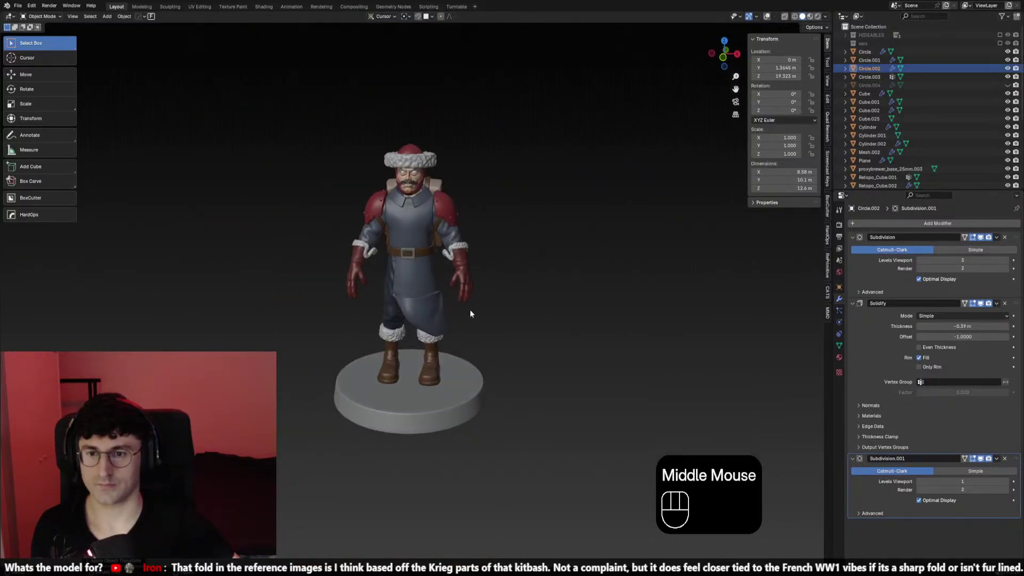
Show the viewport overlays and switch the folded flap to Sculpt Mode in front view
{"action": "key", "text": "KP_1"}
{"action": "scroll", "coordinate": [388, 328], "scroll_direction": "up", "scroll_amount": 2}
{"action": "left_click", "coordinate": [765, 18]}
{"action": "scroll", "coordinate": [583, 235], "scroll_direction": "up", "scroll_amount": 2}
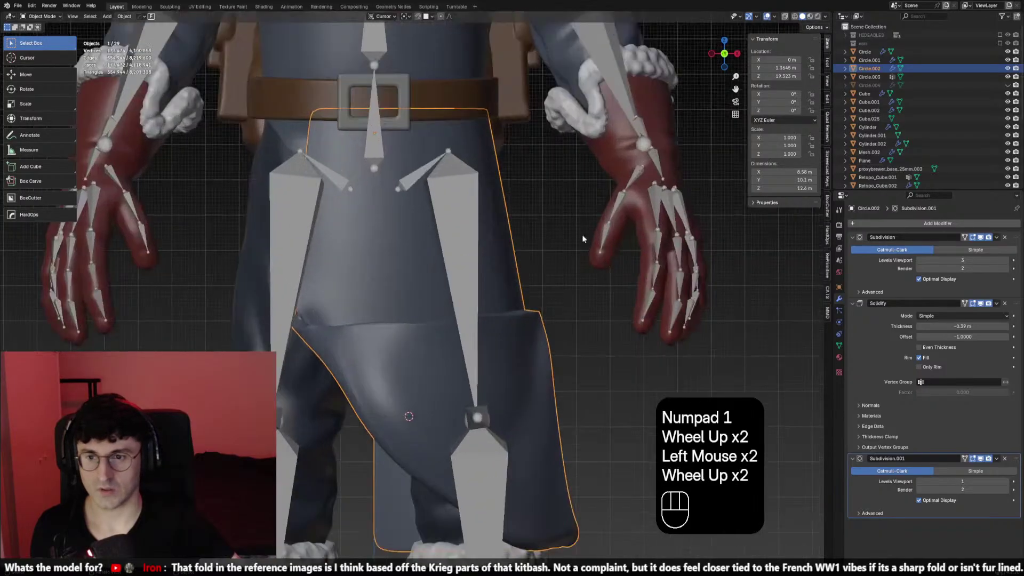
{"action": "key", "text": "Tab"}
{"action": "left_click", "coordinate": [359, 326]}
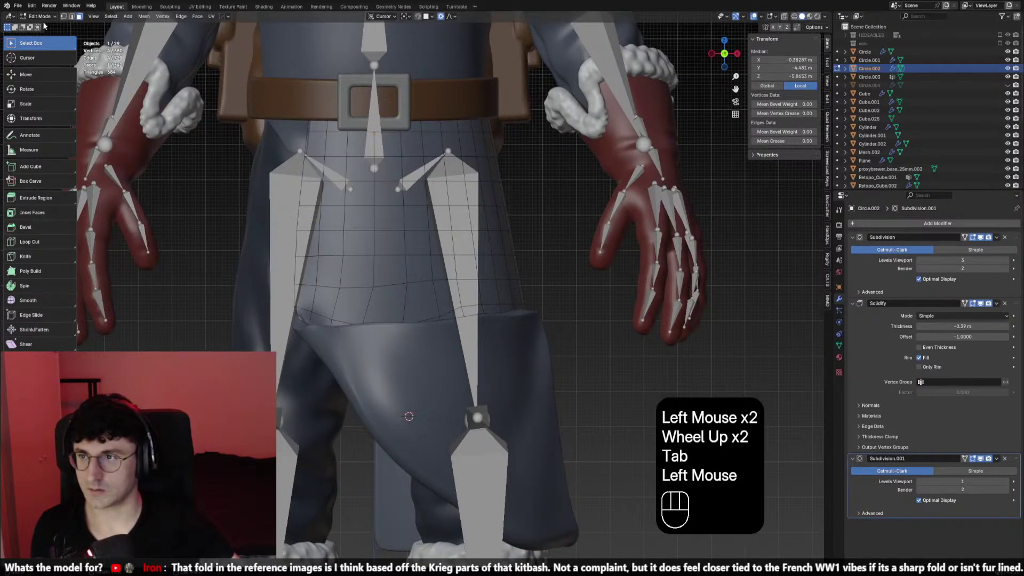
{"action": "left_click", "coordinate": [51, 44]}
Adjust the upper edge of the fold from the front using Elastic Deform with a brush radius of about 74 px
{"action": "scroll", "coordinate": [160, 213], "scroll_direction": "up", "scroll_amount": 1}
{"action": "key", "text": "f"}
{"action": "left_click", "coordinate": [411, 341]}
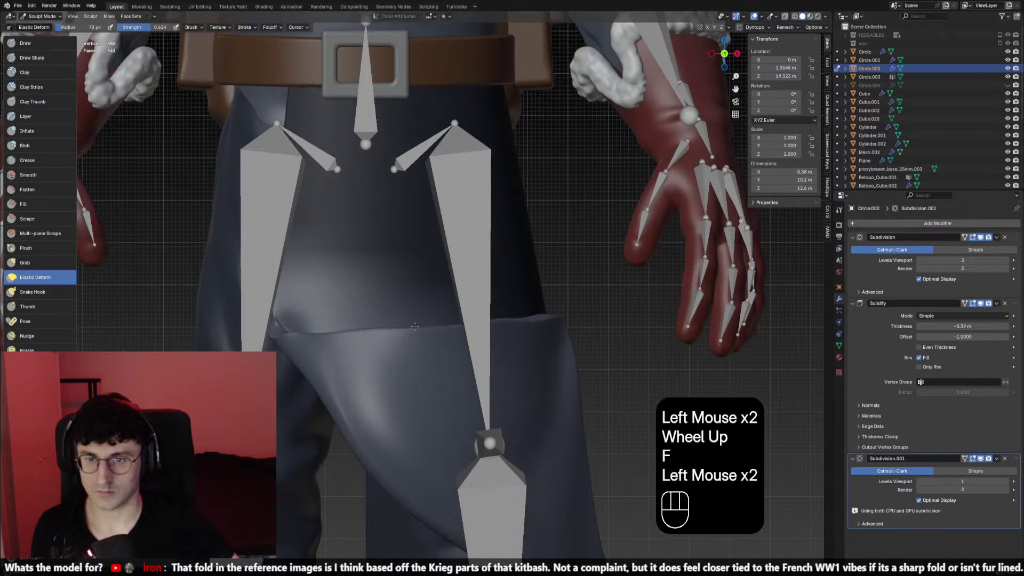
{"action": "key", "text": "ctrl+z"}
{"action": "key", "text": "f"}
{"action": "left_click", "coordinate": [423, 332]}
Reshape the front of the fold from above using Elastic Deform with a brush radius of about 126 px
{"action": "mouse_move", "coordinate": [423, 332]}
{"action": "middle_mouse_down"}
{"action": "mouse_move", "coordinate": [432, 365]}
{"action": "mouse_move", "coordinate": [496, 229]}
{"action": "middle_mouse_up"}
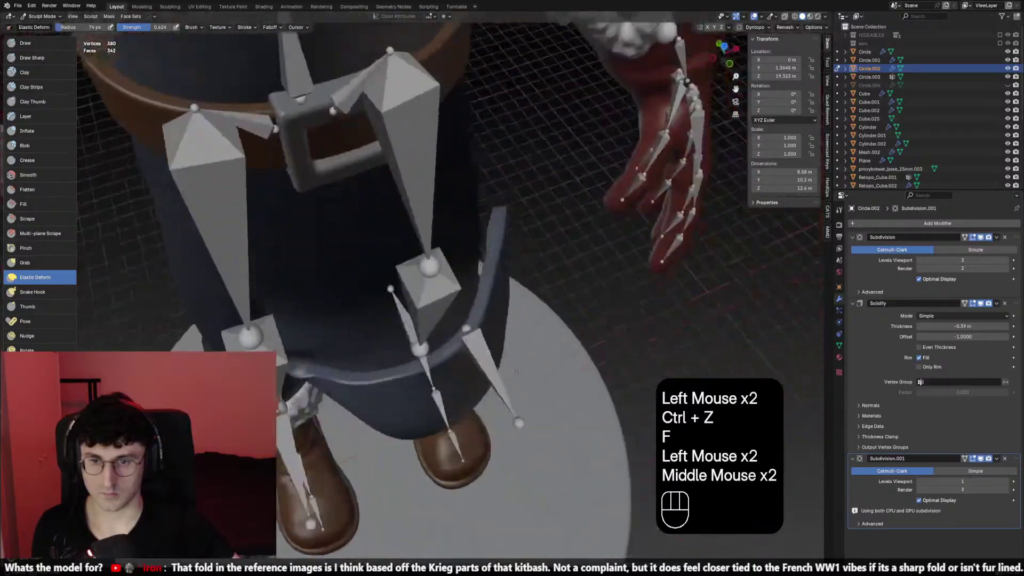
{"action": "key", "text": "f"}
{"action": "left_click", "coordinate": [508, 211]}
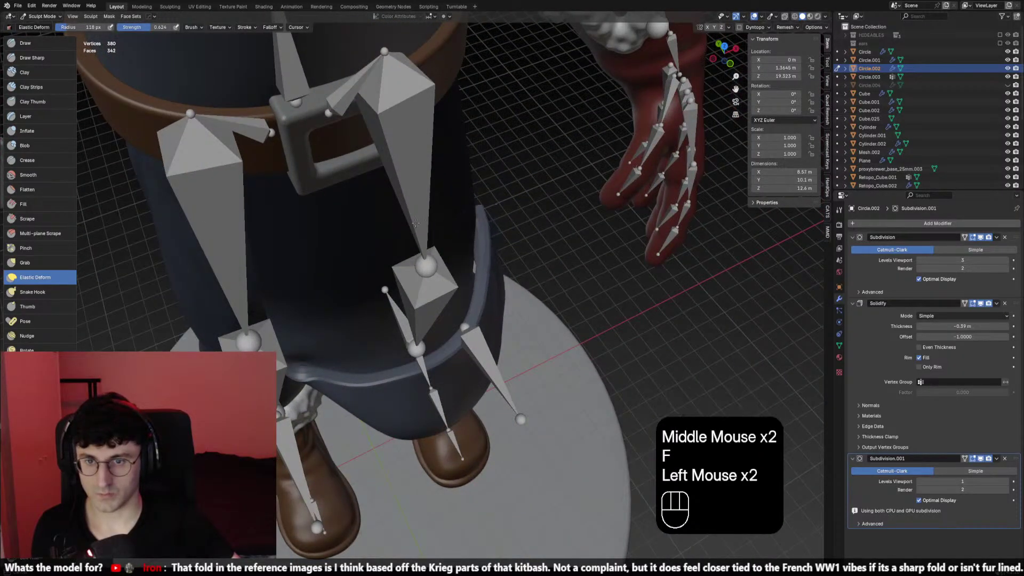
{"action": "key", "text": "ctrl+z"}
{"action": "middle_click", "coordinate": [454, 135]}
{"action": "key", "text": "f"}
{"action": "left_click", "coordinate": [463, 208]}
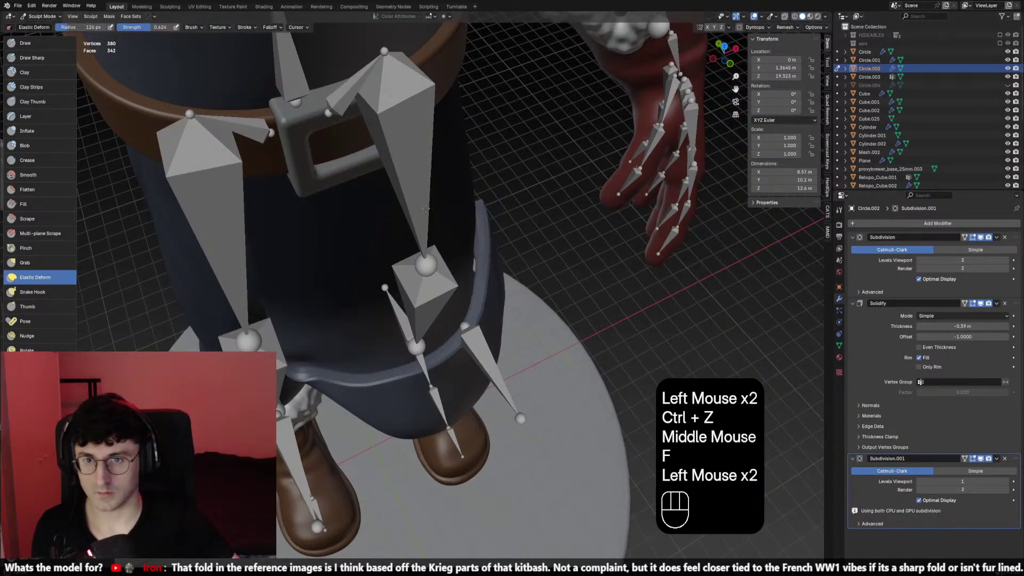
{"action": "middle_click_drag", "start_coordinate": [426, 208], "coordinate": [526, 320]}
{"action": "key", "text": "f"}
{"action": "left_click", "coordinate": [462, 262]}
{"action": "key", "text": "ctrl+z"}
{"action": "key", "text": "f"}
{"action": "left_click", "coordinate": [479, 259]}
{"action": "left_click_drag", "start_coordinate": [526, 320], "coordinate": [471, 313], "text": "ctrl"}
{"action": "key", "text": "ctrl+z"}
{"action": "key", "text": "ctrl+z"}
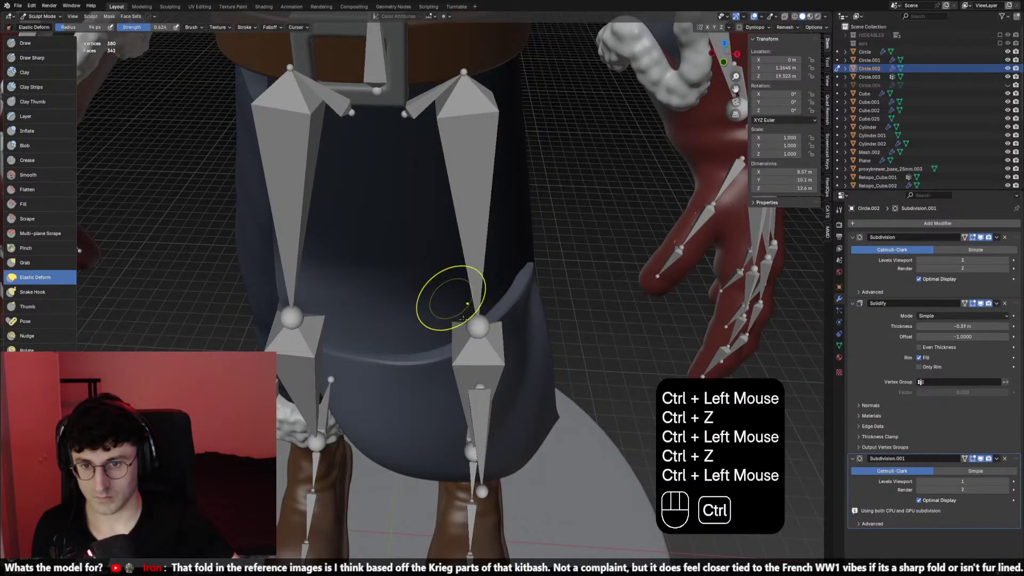
{"action": "key", "text": "ctrl+z"}
{"action": "scroll", "coordinate": [480, 279], "scroll_direction": "down", "scroll_amount": 3}
{"action": "mouse_move", "coordinate": [462, 318]}
{"action": "middle_mouse_down"}
{"action": "mouse_move", "coordinate": [480, 278]}
{"action": "mouse_move", "coordinate": [423, 365]}
{"action": "middle_mouse_up"}
{"action": "left_click_drag", "start_coordinate": [423, 366], "coordinate": [432, 381], "text": "shift"}
{"action": "key", "text": "ctrl+z"}
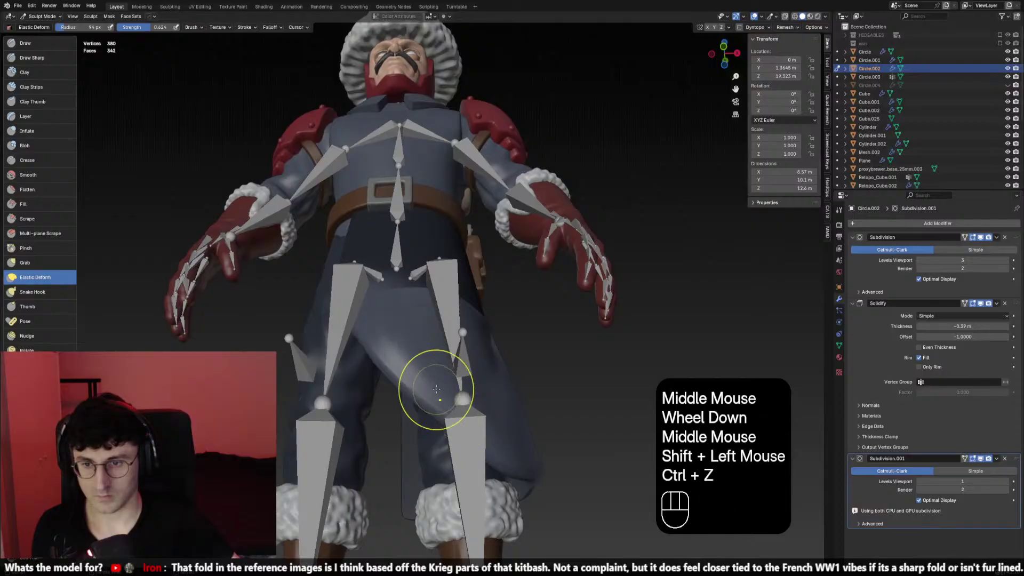
Reshape the flap's diagonal edge near the knee with Elastic Deform and hide the viewport overlays in front view
{"action": "key", "text": "f"}
{"action": "mouse_move", "coordinate": [436, 389]}
{"action": "middle_mouse_down"}
{"action": "mouse_move", "coordinate": [365, 338]}
{"action": "mouse_move", "coordinate": [352, 354]}
{"action": "mouse_move", "coordinate": [373, 368]}
{"action": "middle_mouse_up"}
{"action": "left_click", "coordinate": [366, 338]}
{"action": "key", "text": "f"}
{"action": "left_click", "coordinate": [348, 358]}
{"action": "scroll", "coordinate": [373, 368], "scroll_direction": "down", "scroll_amount": 1}
{"action": "key", "text": "KP_1"}
{"action": "key", "text": "shift+alt+z"}
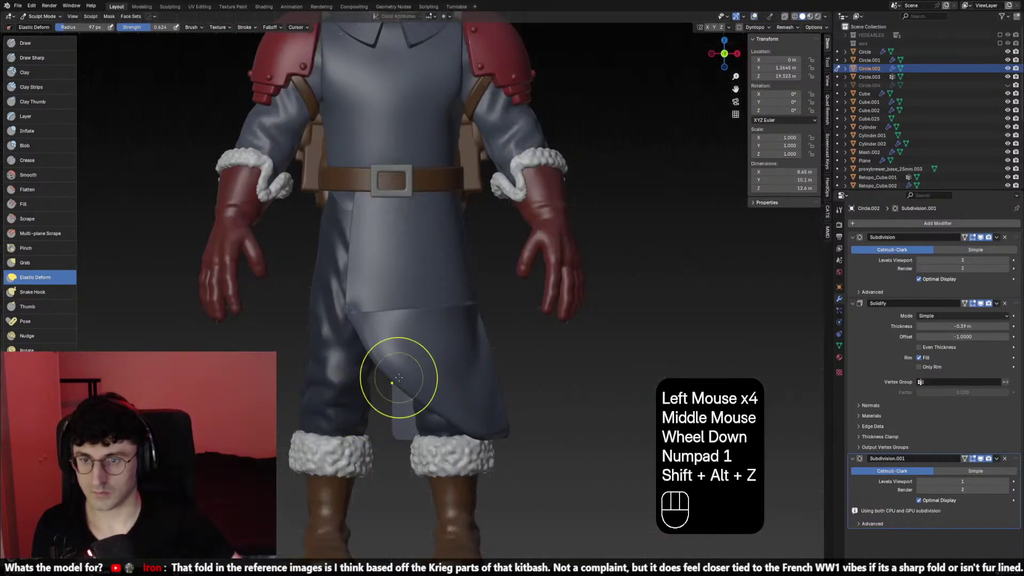
Pull the fold's inner corner outward over the thigh in front view with Elastic Deform
{"action": "key", "text": "f"}
{"action": "left_click", "coordinate": [362, 349]}
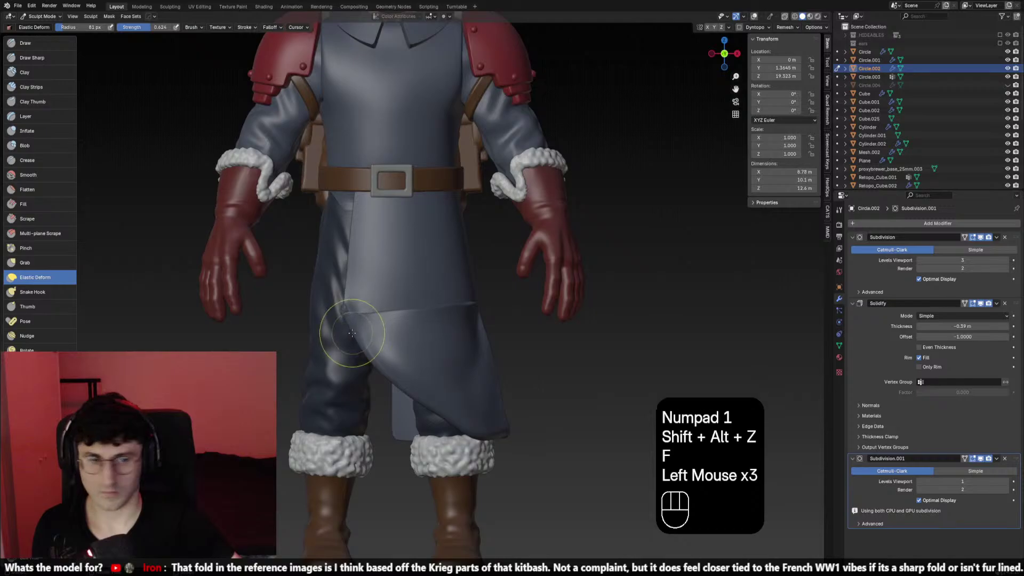
{"action": "key", "text": "f"}
{"action": "left_click", "coordinate": [341, 320]}
{"action": "key", "text": "f"}
{"action": "left_click", "coordinate": [352, 316]}
{"action": "left_click", "coordinate": [352, 316]}
Reposition the fold's inner corner from above using Elastic Deform with a brush radius of about 75 px
{"action": "mouse_move", "coordinate": [362, 316]}
{"action": "middle_mouse_down"}
{"action": "mouse_move", "coordinate": [394, 335]}
{"action": "mouse_move", "coordinate": [372, 364]}
{"action": "middle_mouse_up"}
{"action": "scroll", "coordinate": [402, 343], "scroll_direction": "up", "scroll_amount": 1}
{"action": "key", "text": "f"}
{"action": "left_click", "coordinate": [376, 348]}
{"action": "key", "text": "ctrl+z"}
{"action": "key", "text": "f"}
{"action": "left_click", "coordinate": [357, 361]}
{"action": "key", "text": "f"}
{"action": "left_click", "coordinate": [351, 363]}
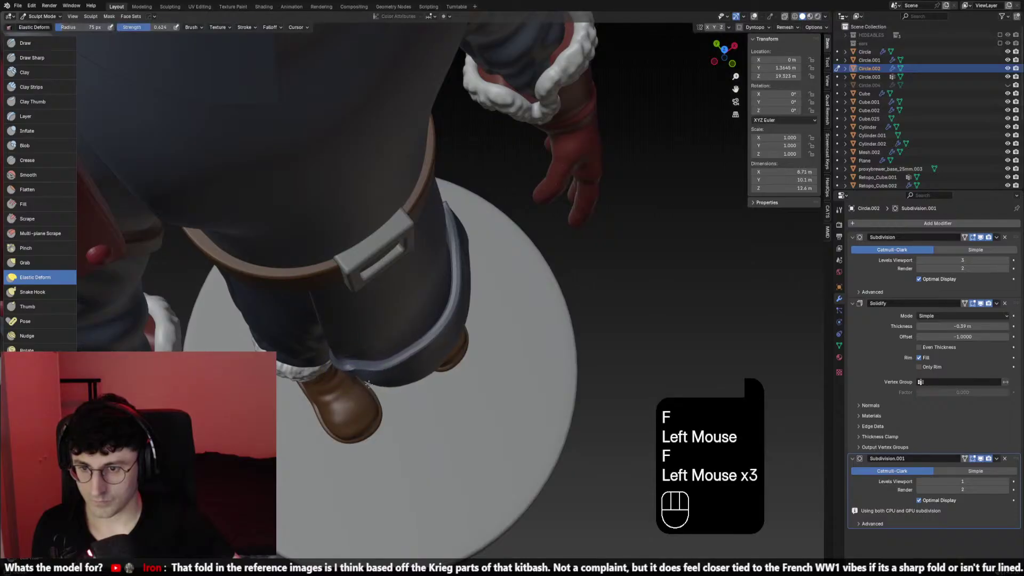
Set the Elastic Deform radius to 53 px and try to reshape the front rim of the fold from above
{"action": "middle_click_drag", "start_coordinate": [372, 368], "coordinate": [376, 347]}
{"action": "mouse_move", "coordinate": [376, 347]}
{"action": "middle_mouse_down"}
{"action": "mouse_move", "coordinate": [384, 322]}
{"action": "mouse_move", "coordinate": [376, 357]}
{"action": "middle_mouse_up"}
{"action": "scroll", "coordinate": [384, 322], "scroll_direction": "up", "scroll_amount": 1}
{"action": "scroll", "coordinate": [376, 358], "scroll_direction": "up", "scroll_amount": 2}
{"action": "key", "text": "f"}
{"action": "left_click", "coordinate": [373, 364]}
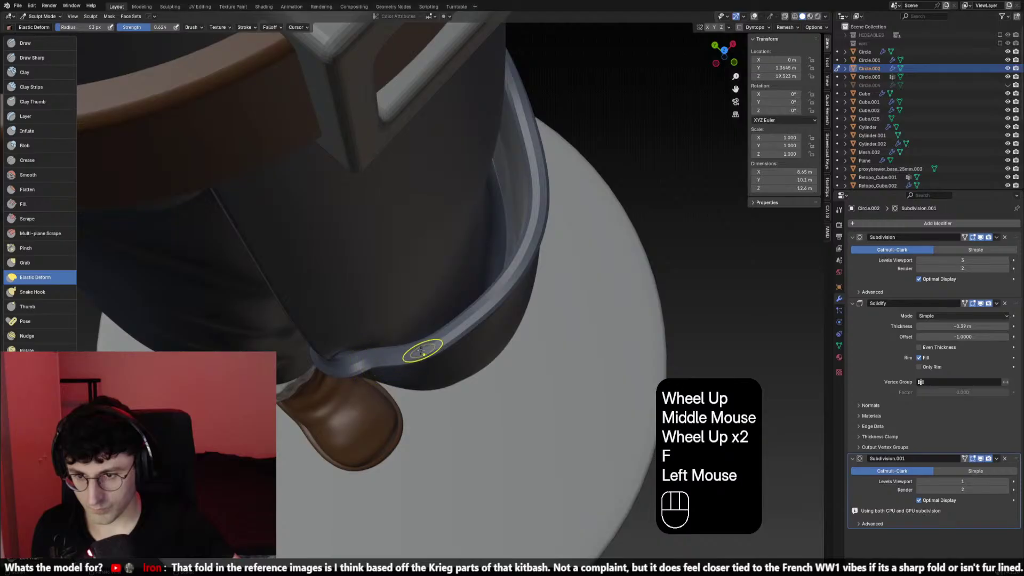
{"action": "key", "text": "ctrl+z"}
{"action": "left_click", "coordinate": [451, 336]}
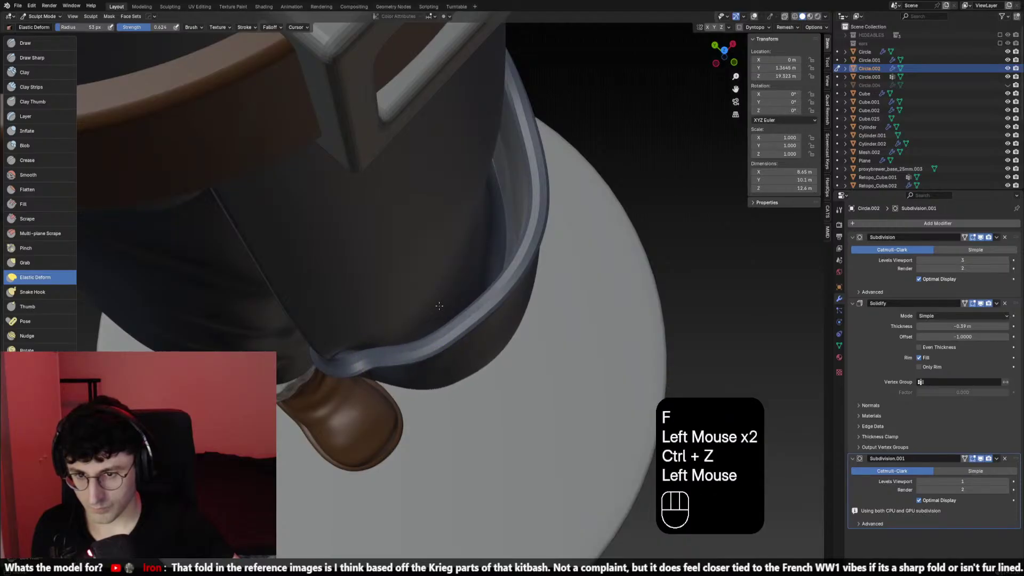
{"action": "key", "text": "ctrl+z"}
Pull the outer end of the fold's rim closer to the coat with Elastic Deform in a side view
{"action": "mouse_move", "coordinate": [451, 336]}
{"action": "middle_mouse_down"}
{"action": "mouse_move", "coordinate": [403, 349]}
{"action": "mouse_move", "coordinate": [356, 339]}
{"action": "mouse_move", "coordinate": [354, 326]}
{"action": "mouse_move", "coordinate": [376, 331]}
{"action": "middle_mouse_up"}
{"action": "left_click_drag", "start_coordinate": [393, 311], "coordinate": [388, 308]}
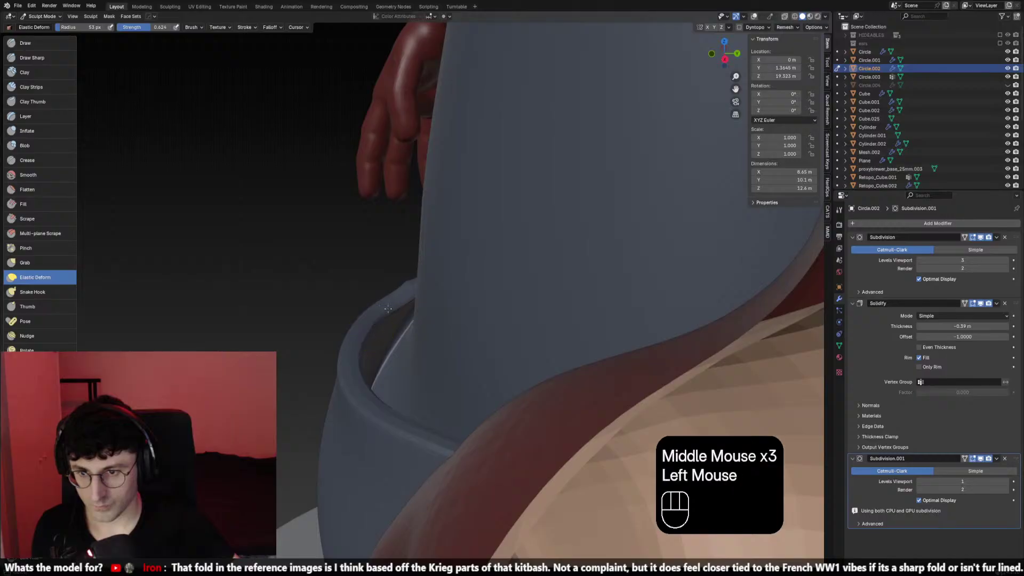
{"action": "left_click", "coordinate": [393, 313]}
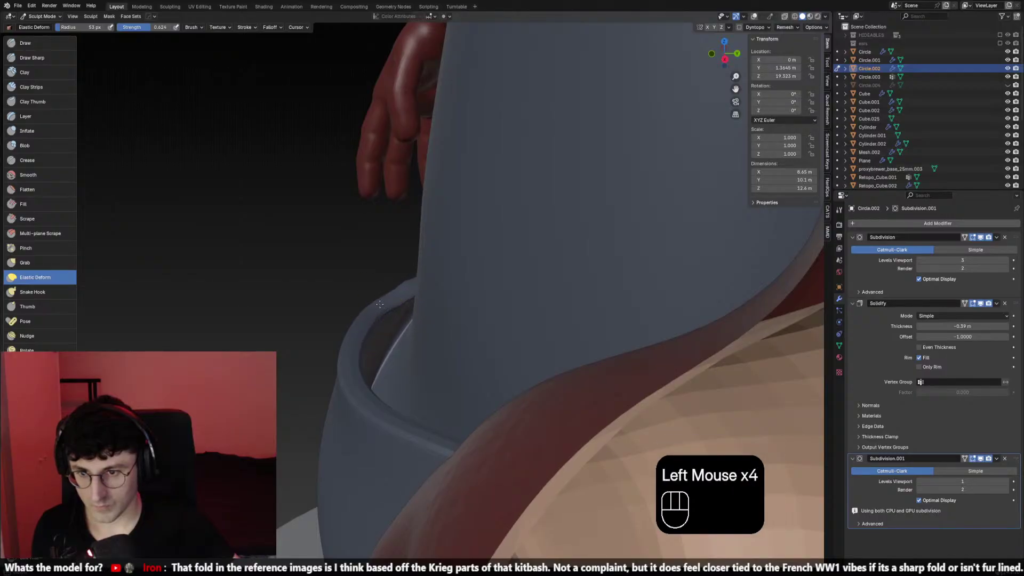
{"action": "middle_click_drag", "start_coordinate": [394, 313], "coordinate": [407, 337]}
{"action": "left_click_drag", "start_coordinate": [391, 278], "coordinate": [392, 281]}
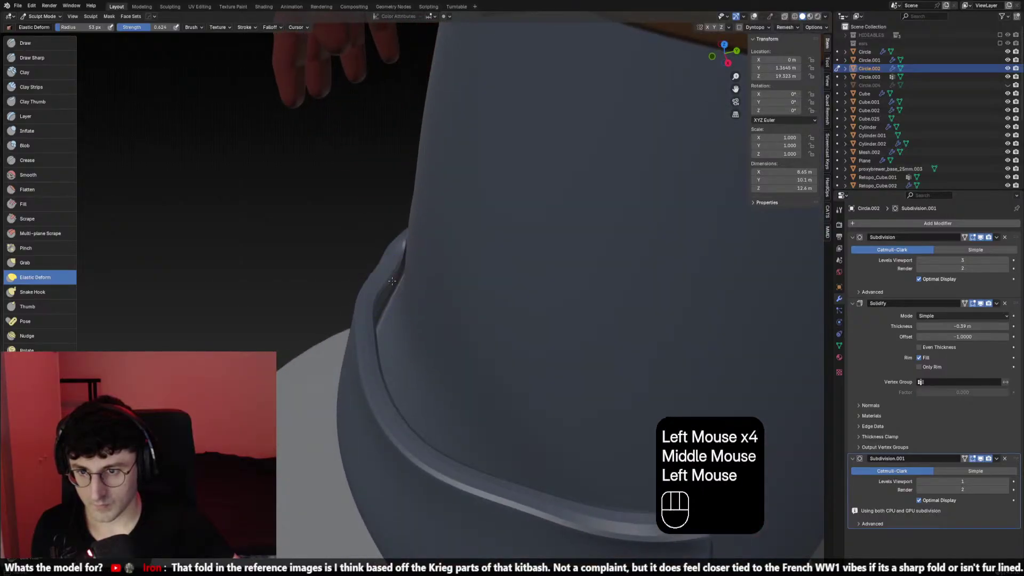
{"action": "scroll", "coordinate": [341, 262], "scroll_direction": "down", "scroll_amount": 1}
{"action": "middle_click_drag", "start_coordinate": [340, 262], "coordinate": [288, 314]}
{"action": "scroll", "coordinate": [325, 278], "scroll_direction": "up", "scroll_amount": 2}
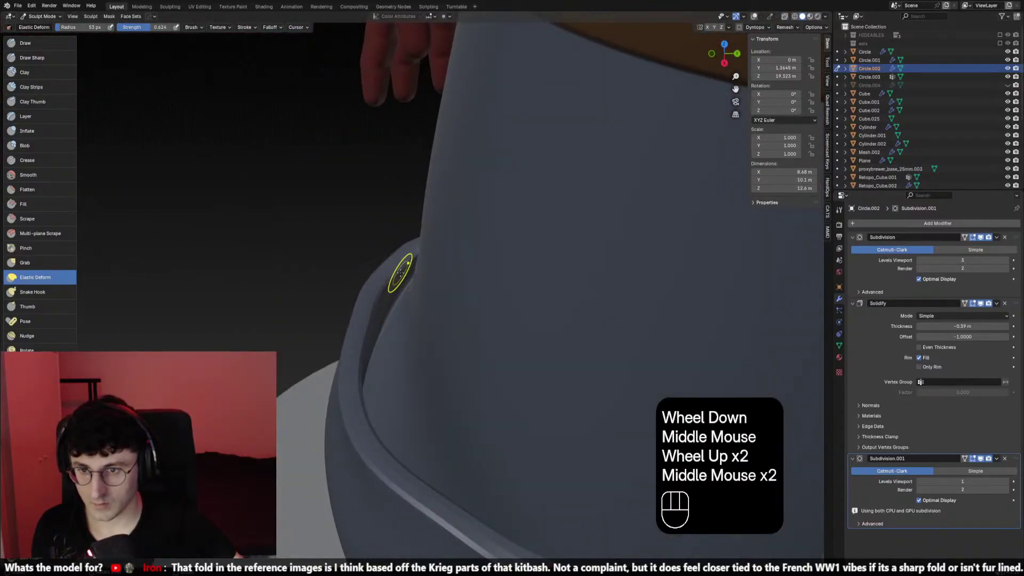
{"action": "left_click_drag", "start_coordinate": [402, 266], "coordinate": [408, 263]}
{"action": "scroll", "coordinate": [395, 253], "scroll_direction": "down", "scroll_amount": 1}
{"action": "middle_click_drag", "start_coordinate": [395, 253], "coordinate": [527, 238]}
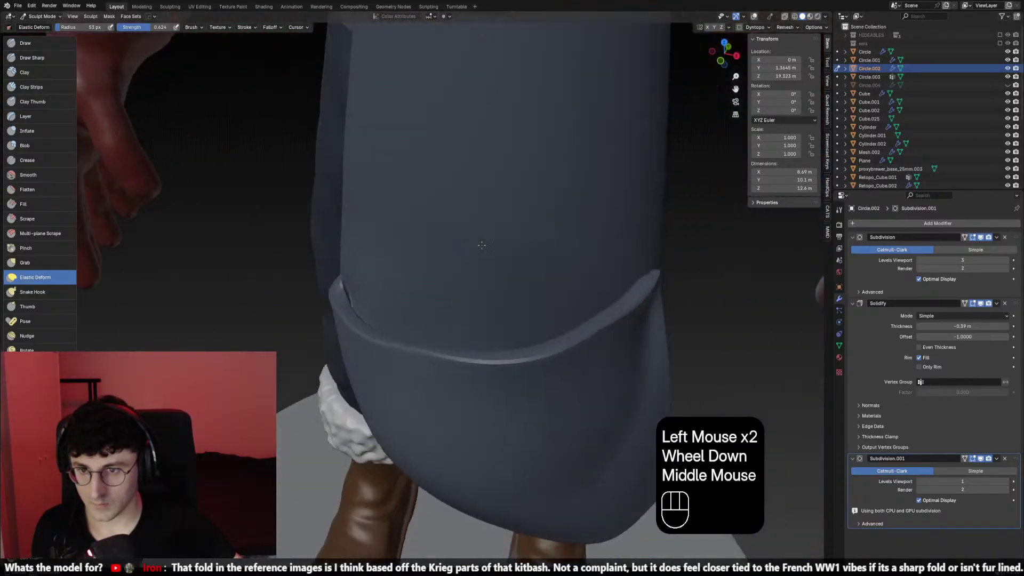
Refine the outer corner of the fold's rim with further Elastic Deform strokes from the side
{"action": "scroll", "coordinate": [528, 238], "scroll_direction": "down", "scroll_amount": 1}
{"action": "key", "text": "KP_1"}
{"action": "mouse_move", "coordinate": [395, 314]}
{"action": "middle_mouse_down"}
{"action": "mouse_move", "coordinate": [400, 302]}
{"action": "mouse_move", "coordinate": [418, 309]}
{"action": "mouse_move", "coordinate": [375, 309]}
{"action": "mouse_move", "coordinate": [384, 299]}
{"action": "middle_mouse_up"}
{"action": "left_click", "coordinate": [400, 302]}
{"action": "scroll", "coordinate": [418, 309], "scroll_direction": "up", "scroll_amount": 1}
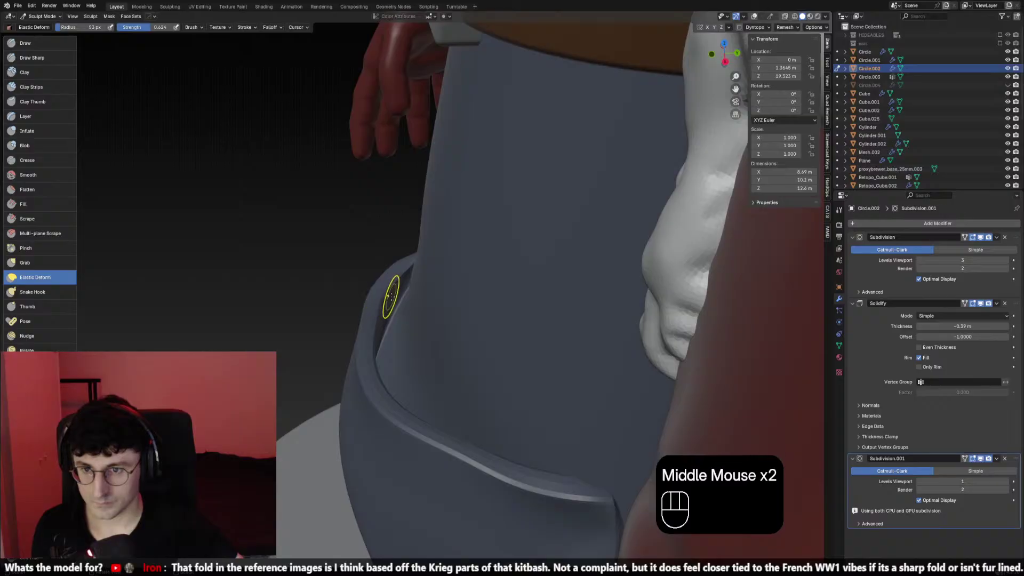
{"action": "left_click_drag", "start_coordinate": [391, 296], "coordinate": [394, 276]}
{"action": "middle_click_drag", "start_coordinate": [426, 297], "coordinate": [537, 271]}
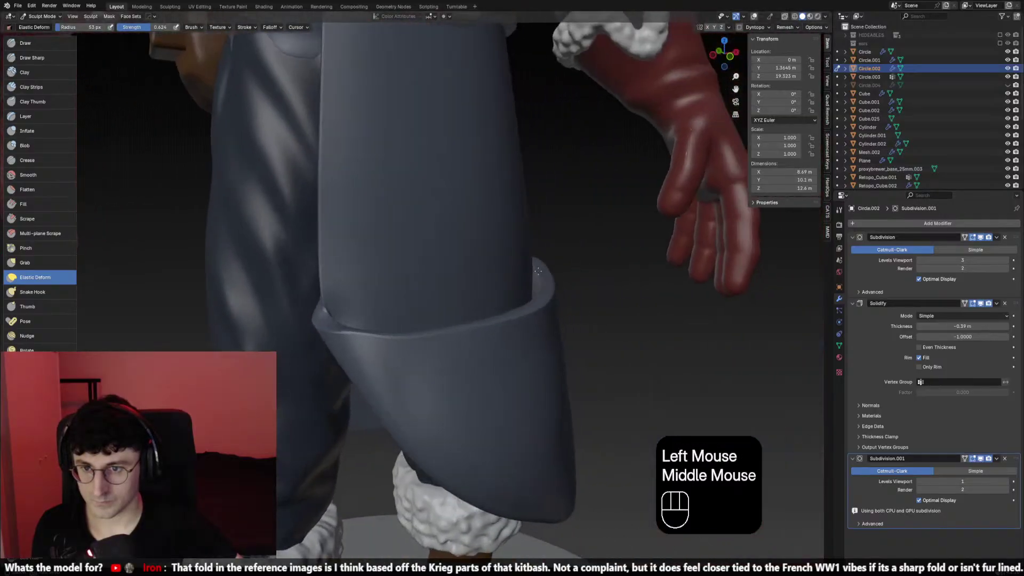
{"action": "scroll", "coordinate": [394, 342], "scroll_direction": "down", "scroll_amount": 5}
{"action": "left_click", "coordinate": [411, 347], "text": "shift"}
{"action": "left_click_drag", "start_coordinate": [411, 348], "coordinate": [418, 361]}
{"action": "key", "text": "ctrl+z"}
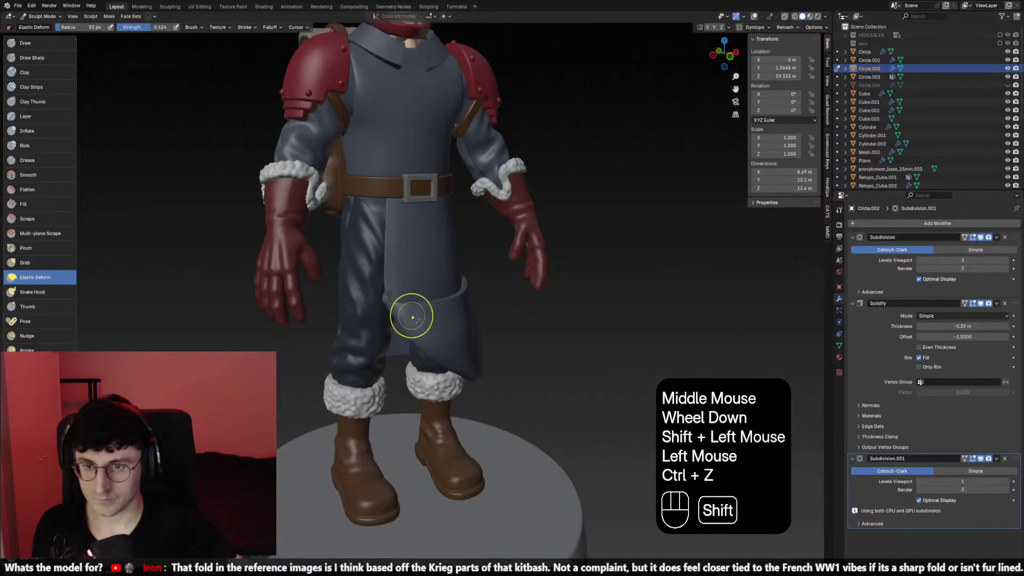
{"action": "left_click_drag", "start_coordinate": [411, 315], "coordinate": [410, 319], "text": "shift"}
{"action": "key", "text": "ctrl+z"}
Reshape the folded flap's overall silhouette with Elastic Deform from the front and the side
{"action": "mouse_move", "coordinate": [410, 318]}
{"action": "middle_mouse_down"}
{"action": "mouse_move", "coordinate": [422, 325]}
{"action": "mouse_move", "coordinate": [345, 342]}
{"action": "mouse_move", "coordinate": [480, 320]}
{"action": "mouse_move", "coordinate": [451, 332]}
{"action": "middle_mouse_up"}
{"action": "scroll", "coordinate": [434, 331], "scroll_direction": "down", "scroll_amount": 2}
{"action": "key", "text": "KP_1"}
{"action": "key", "text": "f"}
{"action": "left_click", "coordinate": [434, 338]}
{"action": "key", "text": "f"}
{"action": "left_click", "coordinate": [395, 326]}
{"action": "left_click", "coordinate": [395, 326]}
{"action": "left_click", "coordinate": [435, 320]}
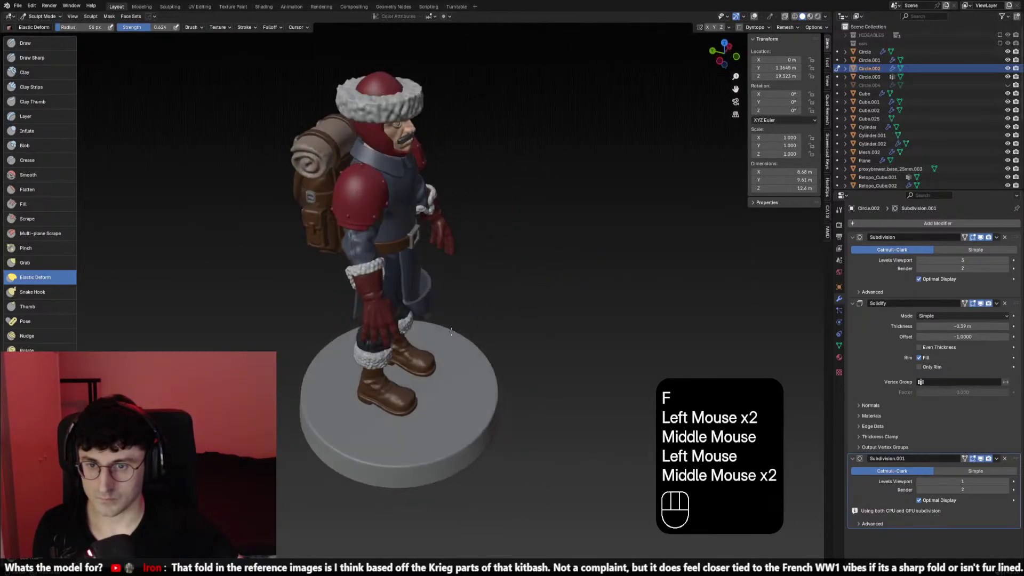
{"action": "left_click_drag", "start_coordinate": [451, 332], "coordinate": [448, 325]}
{"action": "middle_click_drag", "start_coordinate": [448, 325], "coordinate": [457, 299]}
{"action": "key", "text": "ctrl+z"}
Pull the flap's lower edge outward from a rear side view using Elastic Deform with a 53 px brush
{"action": "mouse_move", "coordinate": [457, 298]}
{"action": "middle_mouse_down"}
{"action": "mouse_move", "coordinate": [475, 297]}
{"action": "mouse_move", "coordinate": [404, 309]}
{"action": "mouse_move", "coordinate": [408, 325]}
{"action": "middle_mouse_up"}
{"action": "key", "text": "f"}
{"action": "left_click", "coordinate": [473, 297]}
{"action": "left_click", "coordinate": [473, 297]}
{"action": "left_click", "coordinate": [412, 364]}
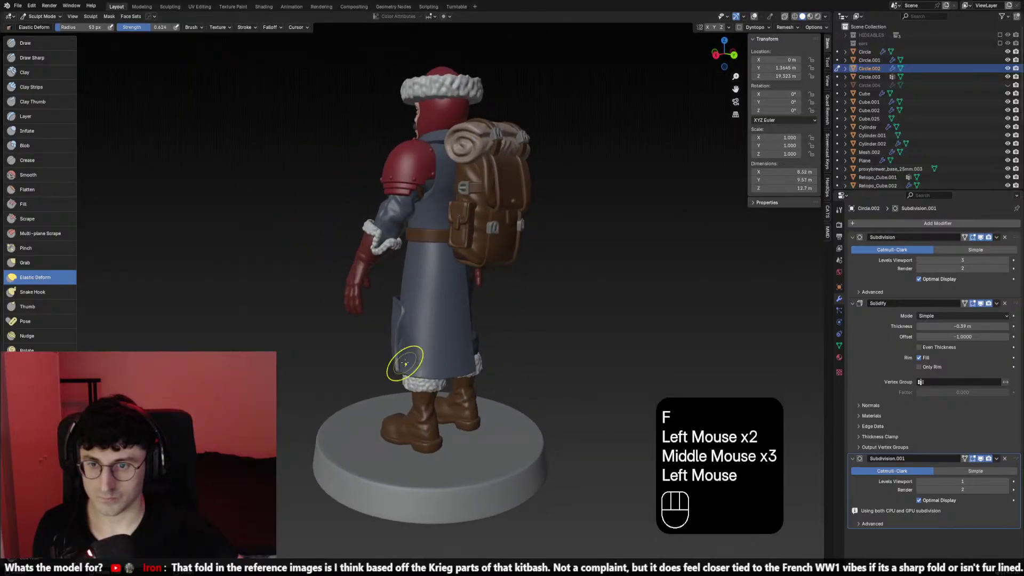
{"action": "key", "text": "ctrl+z"}
{"action": "left_click", "coordinate": [405, 363]}
{"action": "key", "text": "ctrl+z"}
{"action": "left_click_drag", "start_coordinate": [407, 338], "coordinate": [384, 360]}
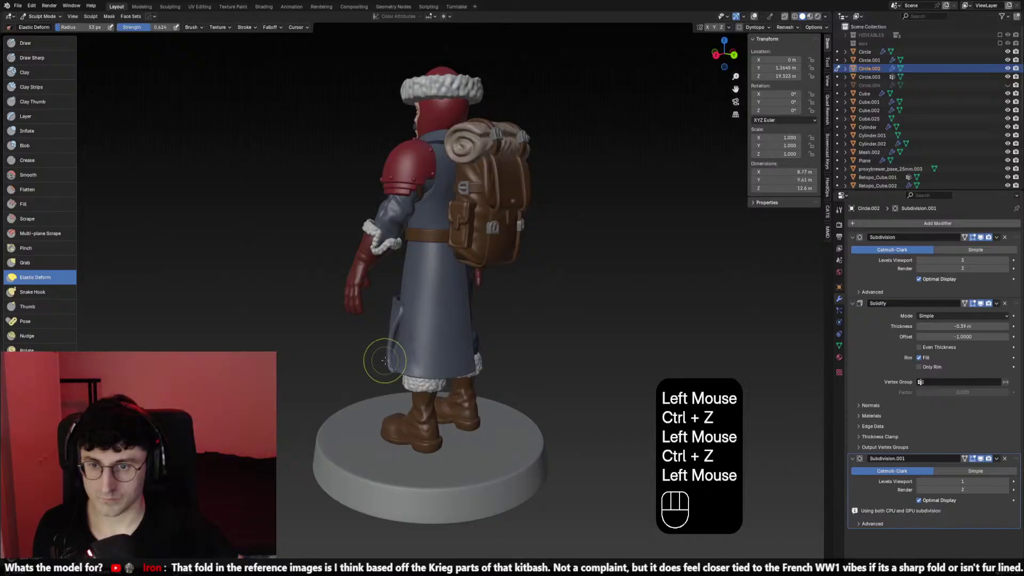
{"action": "left_click", "coordinate": [384, 360]}
{"action": "key", "text": "ctrl+z"}
Examine the folded flap's silhouette on the whole figure in front view
{"action": "key", "text": "KP_1"}
{"action": "scroll", "coordinate": [444, 354], "scroll_direction": "down", "scroll_amount": 1}
{"action": "scroll", "coordinate": [445, 354], "scroll_direction": "up", "scroll_amount": 2}
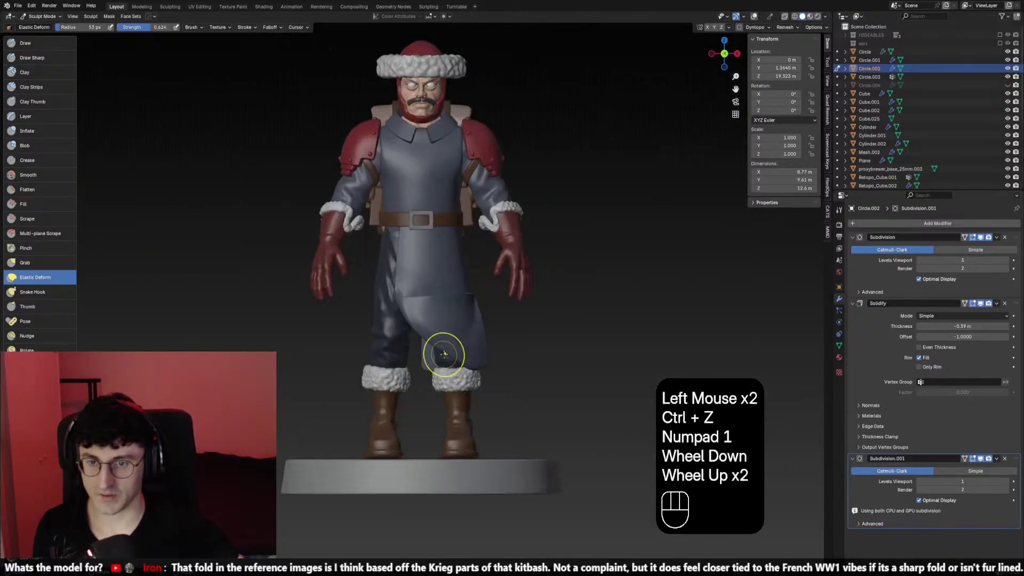
{"action": "middle_click_drag", "start_coordinate": [444, 354], "coordinate": [469, 354]}
{"action": "scroll", "coordinate": [468, 354], "scroll_direction": "down", "scroll_amount": 1}
{"action": "key", "text": "KP_1"}
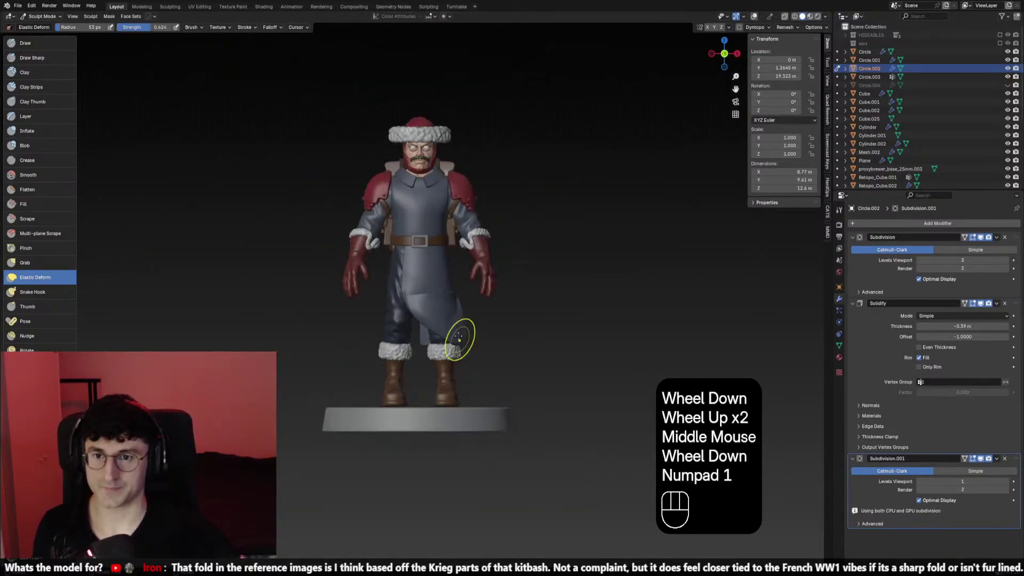
{"action": "scroll", "coordinate": [459, 337], "scroll_direction": "down", "scroll_amount": 1}
{"action": "scroll", "coordinate": [464, 320], "scroll_direction": "up", "scroll_amount": 1}
{"action": "mouse_move", "coordinate": [473, 292]}
{"action": "middle_mouse_down"}
{"action": "mouse_move", "coordinate": [525, 351]}
{"action": "mouse_move", "coordinate": [414, 259]}
{"action": "mouse_move", "coordinate": [457, 270]}
{"action": "mouse_move", "coordinate": [442, 273]}
{"action": "middle_mouse_up"}
{"action": "key", "text": "ctrl+z"}
{"action": "left_click_drag", "start_coordinate": [442, 273], "coordinate": [462, 276]}
{"action": "key", "text": "ctrl+z"}
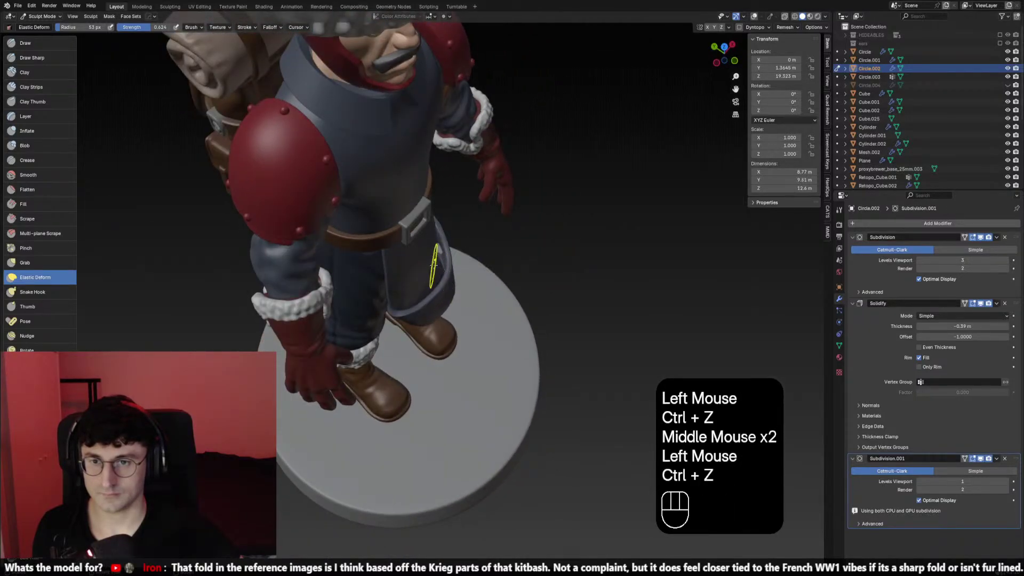
{"action": "left_click", "coordinate": [463, 277]}
Examine the whole figure with the folded flap from behind, from the side and from the front
{"action": "middle_click_drag", "start_coordinate": [463, 276], "coordinate": [213, 247]}
{"action": "scroll", "coordinate": [468, 251], "scroll_direction": "down", "scroll_amount": 2}
{"action": "scroll", "coordinate": [476, 229], "scroll_direction": "down", "scroll_amount": 1}
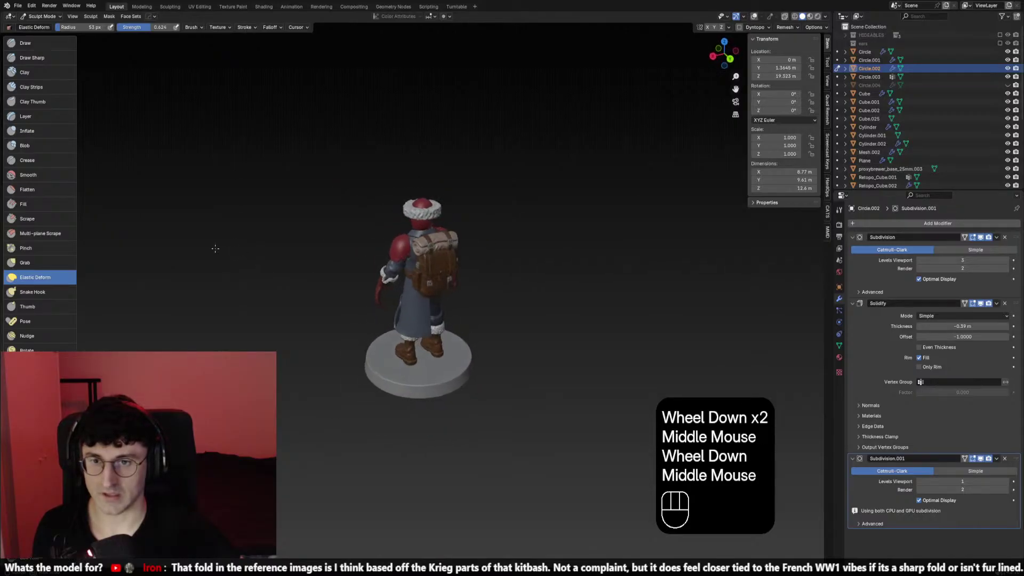
{"action": "scroll", "coordinate": [411, 343], "scroll_direction": "up", "scroll_amount": 2}
{"action": "middle_click_drag", "start_coordinate": [411, 343], "coordinate": [569, 327]}
{"action": "scroll", "coordinate": [562, 322], "scroll_direction": "down", "scroll_amount": 1}
{"action": "key", "text": "KP_1"}
{"action": "key", "text": "KP_3"}
{"action": "key", "text": "KP_1"}
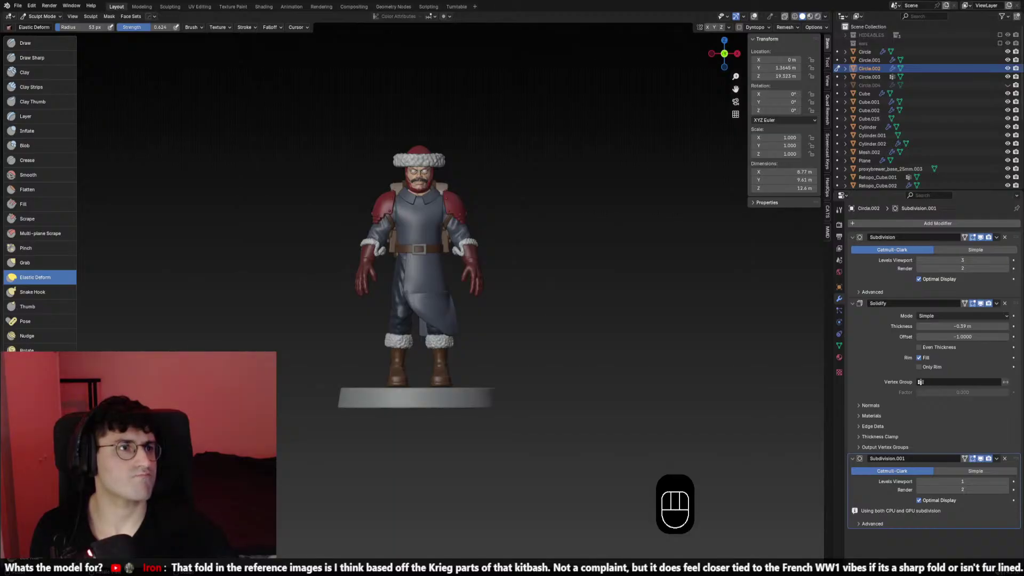
Return to Object Mode and clear the selection
{"action": "left_click", "coordinate": [42, 17]}
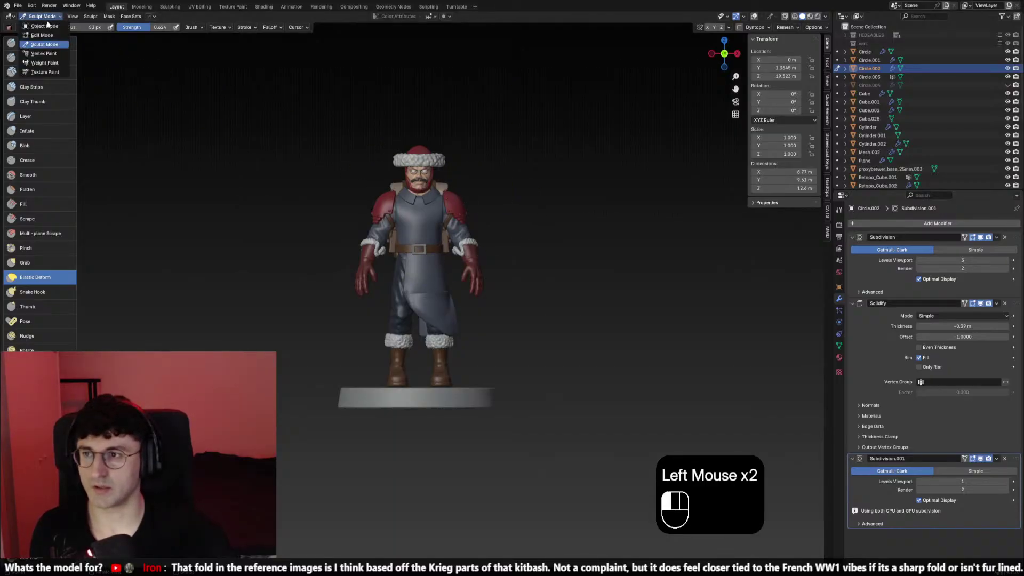
{"action": "left_click", "coordinate": [47, 25]}
{"action": "middle_click_drag", "start_coordinate": [323, 186], "coordinate": [318, 218], "text": "shift"}
{"action": "scroll", "coordinate": [318, 218], "scroll_direction": "up", "scroll_amount": 2}
{"action": "left_click", "coordinate": [318, 220]}
{"action": "scroll", "coordinate": [317, 220], "scroll_direction": "up", "scroll_amount": 1}
Select the folded coat flap object and delete it
{"action": "left_click_drag", "start_coordinate": [438, 364], "coordinate": [447, 376]}
{"action": "key", "text": "g"}
{"action": "middle_click_drag", "start_coordinate": [447, 376], "coordinate": [473, 347]}
{"action": "right_click", "coordinate": [420, 389]}
{"action": "left_click", "coordinate": [446, 377]}
{"action": "key", "text": "g"}
{"action": "right_click", "coordinate": [453, 352]}
{"action": "key", "text": "x"}
{"action": "left_click", "coordinate": [475, 348]}
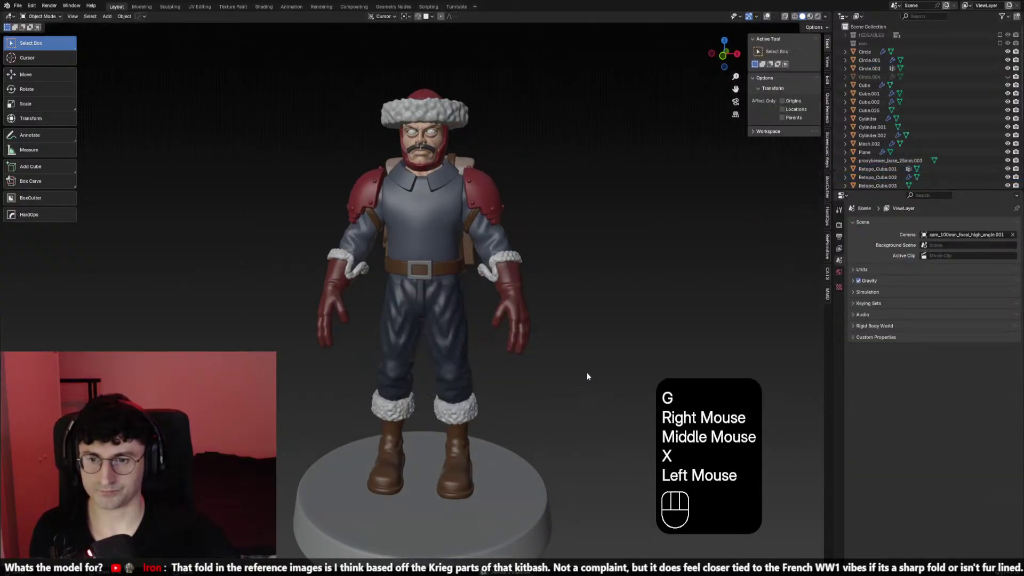
Reveal the hidden outer coat skirt and check it on the figure in front and side views
{"action": "key", "text": "alt+h"}
{"action": "key", "text": "KP_1"}
{"action": "key", "text": "KP_3"}
{"action": "key", "text": "KP_1"}
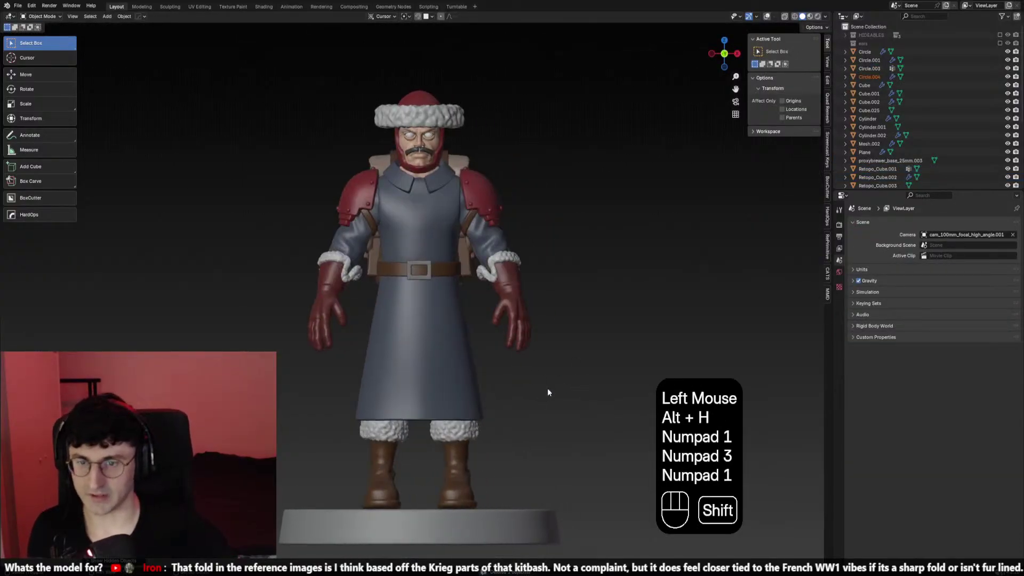
{"action": "middle_click_drag", "start_coordinate": [547, 392], "coordinate": [555, 340], "text": "shift"}
{"action": "scroll", "coordinate": [606, 293], "scroll_direction": "down", "scroll_amount": 2}
{"action": "key", "text": "shift+alt+z"}
{"action": "key", "text": "shift+alt+z"}
{"action": "scroll", "coordinate": [515, 344], "scroll_direction": "up", "scroll_amount": 2}
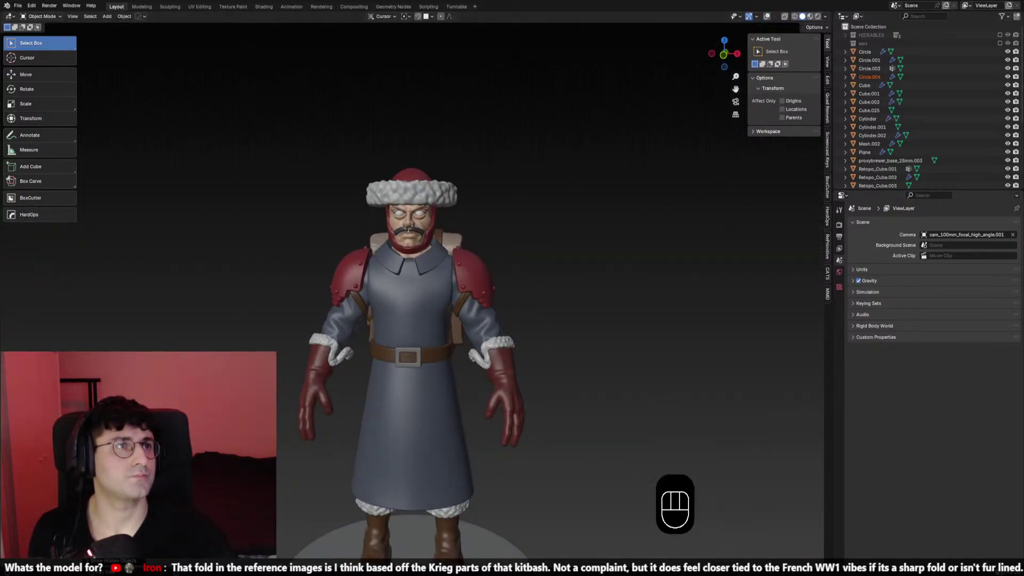
Examine the plain coat skirt on the figure in front and side views and turn the viewport overlays on
{"action": "middle_click_drag", "start_coordinate": [763, 155], "coordinate": [783, 142]}
{"action": "key", "text": "KP_1"}
{"action": "key", "text": "KP_3"}
{"action": "middle_click_drag", "start_coordinate": [739, 192], "coordinate": [647, 236]}
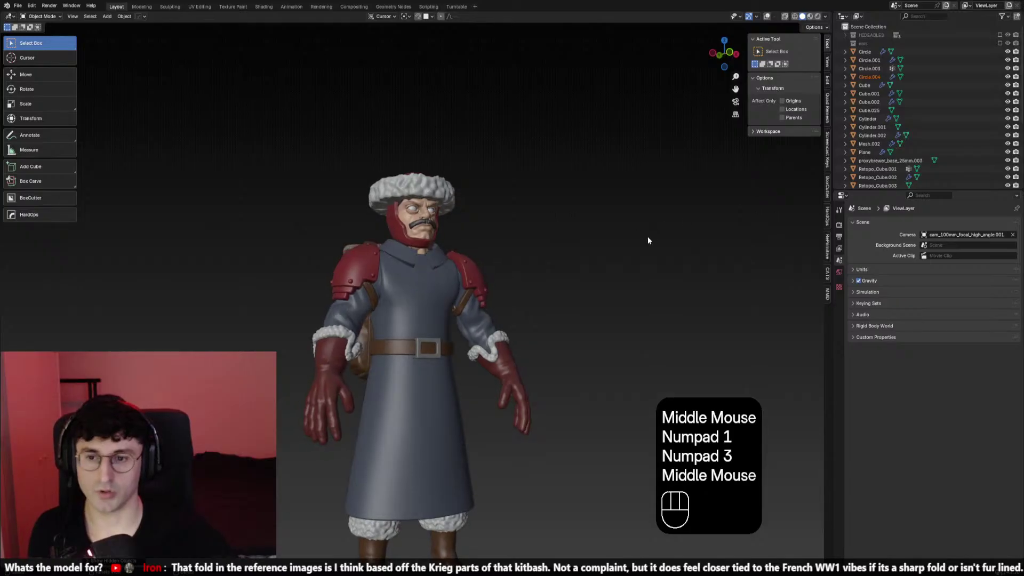
{"action": "key", "text": "KP_1"}
{"action": "key", "text": "KP_3"}
{"action": "key", "text": "KP_1"}
{"action": "left_click", "coordinate": [767, 17]}
{"action": "middle_click_drag", "start_coordinate": [586, 373], "coordinate": [561, 418], "text": "shift"}
{"action": "scroll", "coordinate": [453, 313], "scroll_direction": "down", "scroll_amount": 1, "text": "shift"}
{"action": "scroll", "coordinate": [452, 312], "scroll_direction": "up", "scroll_amount": 2}
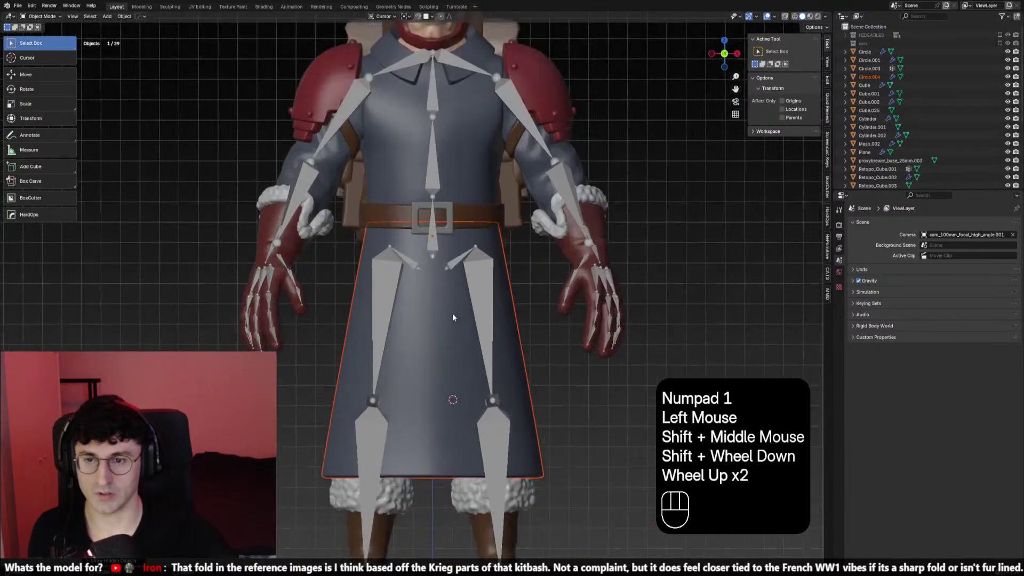
{"action": "key", "text": "Tab"}
{"action": "left_click", "coordinate": [430, 290]}
{"action": "key", "text": "Tab"}
{"action": "double_click", "coordinate": [421, 277]}
{"action": "key", "text": "2"}
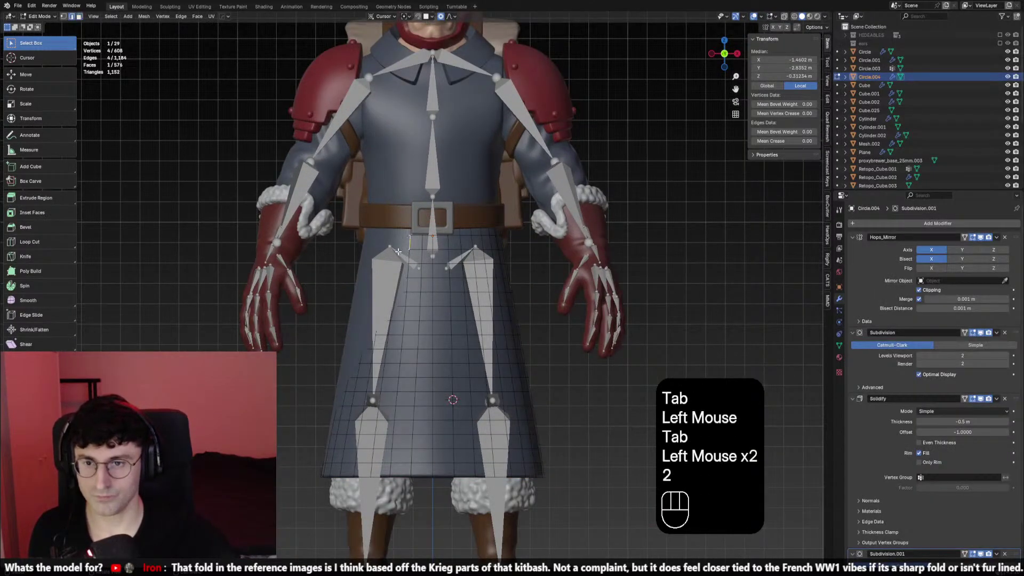
{"action": "double_click", "coordinate": [405, 322]}
{"action": "left_click", "coordinate": [406, 322]}
{"action": "key", "text": "Tab"}
Duplicate the coat skirt in place and hide the copy as a backup
{"action": "key", "text": "shift+d"}
{"action": "key", "text": "h"}
{"action": "right_click", "coordinate": [448, 333]}
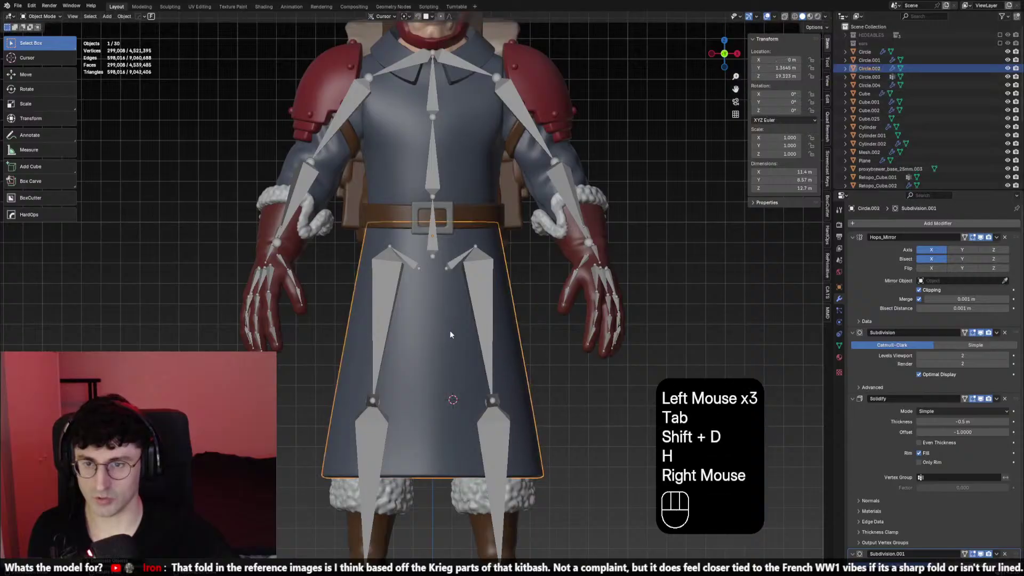
{"action": "key", "text": "h"}
Delete the vertices of a vertical edge loop on the front of the original skirt, on the figure's right side
{"action": "left_click", "coordinate": [427, 336]}
{"action": "key", "text": "Tab"}
{"action": "left_click", "coordinate": [397, 286]}
{"action": "key", "text": "2"}
{"action": "left_click", "coordinate": [393, 313]}
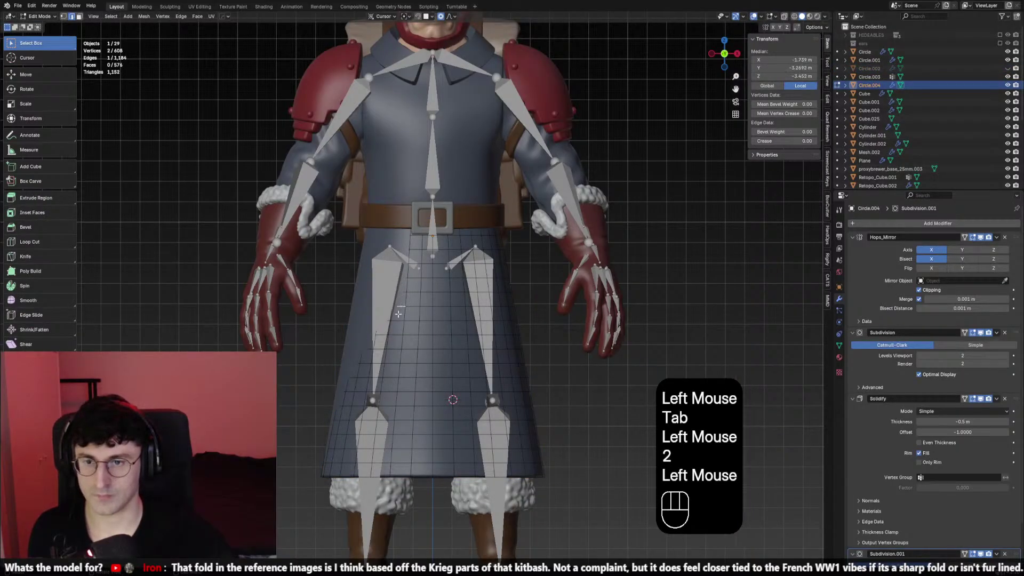
{"action": "double_click", "coordinate": [393, 313]}
{"action": "left_click", "coordinate": [392, 313], "text": "alt"}
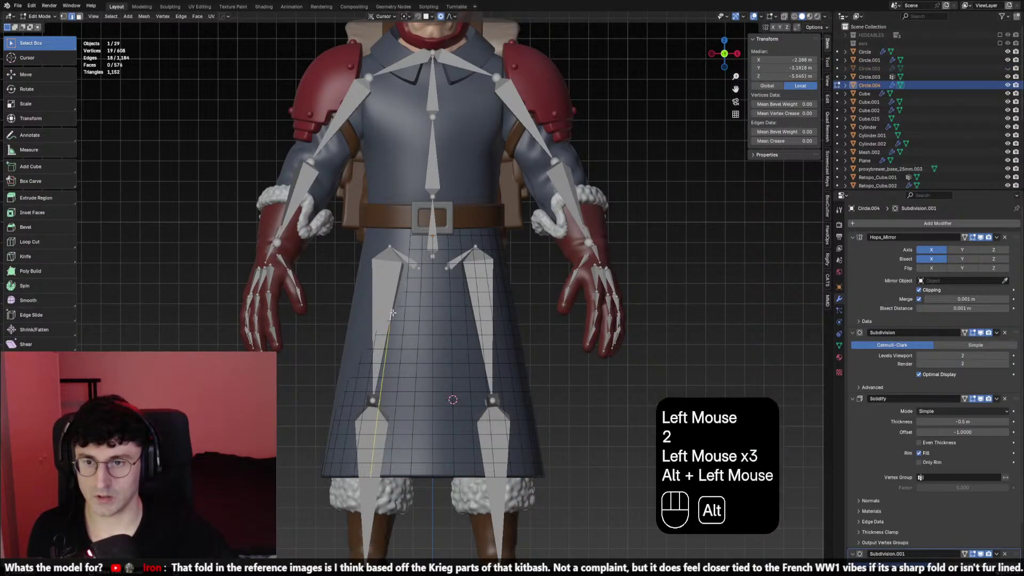
{"action": "double_click", "coordinate": [387, 312]}
{"action": "left_click", "coordinate": [377, 305], "text": "alt"}
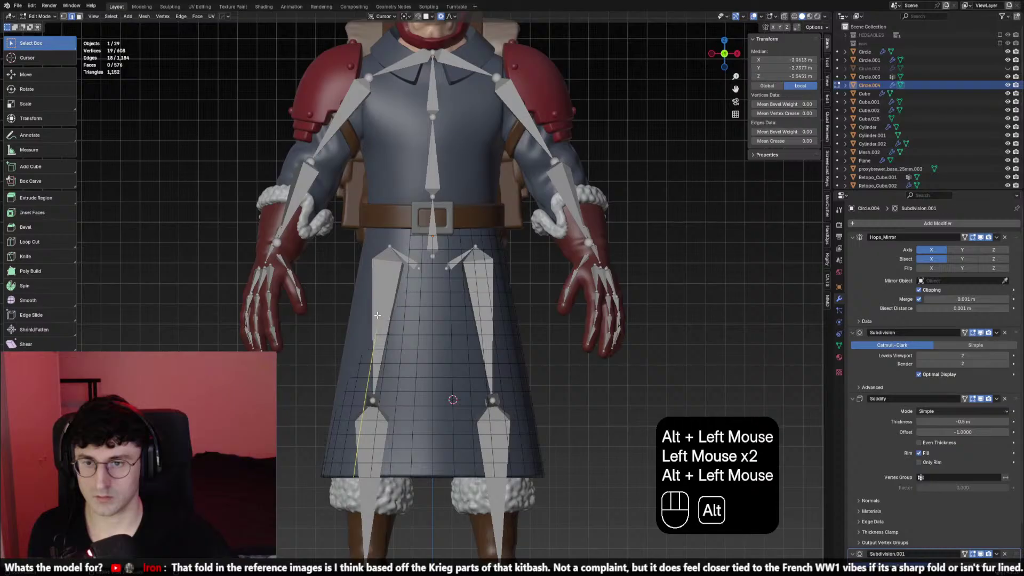
{"action": "key", "text": "x"}
{"action": "left_click", "coordinate": [342, 259]}
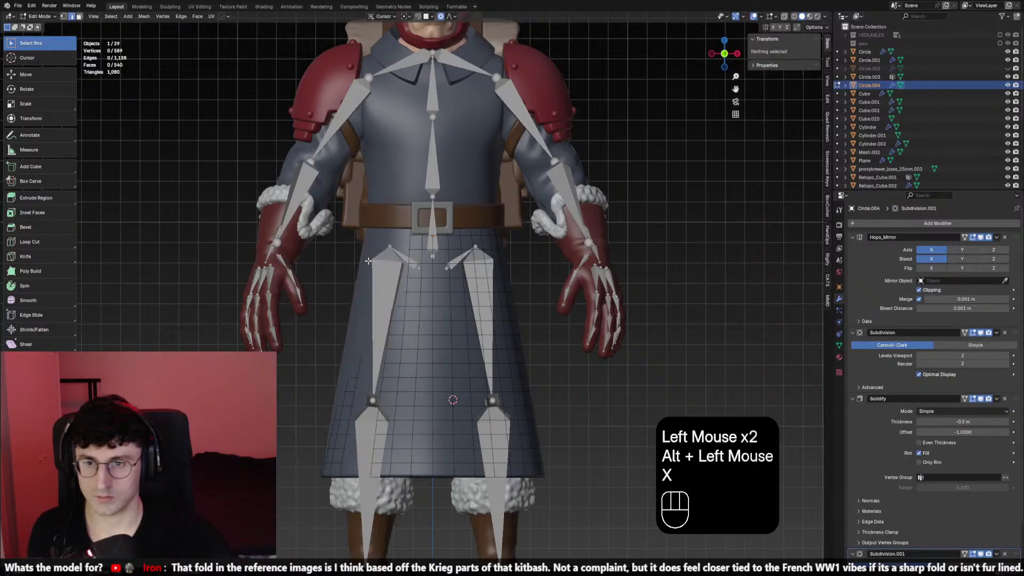
Inspect the cut from behind and apply the Hops_Mirror modifier on the original skirt
{"action": "left_click", "coordinate": [359, 378]}
{"action": "middle_click_drag", "start_coordinate": [359, 378], "coordinate": [491, 283]}
{"action": "left_click", "coordinate": [403, 278]}
{"action": "left_click", "coordinate": [403, 278], "text": "alt"}
{"action": "key", "text": "Tab"}
{"action": "left_click_drag", "start_coordinate": [997, 238], "coordinate": [989, 246]}
{"action": "middle_click_drag", "start_coordinate": [597, 266], "coordinate": [555, 267]}
{"action": "key", "text": "KP_1"}
Delete the vertices of one vertical loop at the skirt's right front and one near the centre of its back
{"action": "key", "text": "Tab"}
{"action": "left_click", "coordinate": [394, 262]}
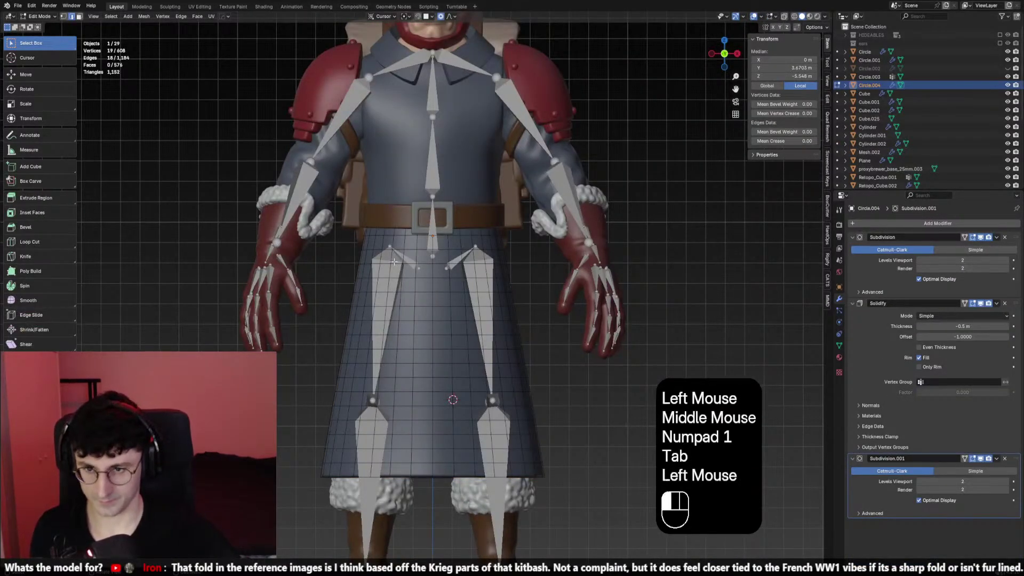
{"action": "left_click", "coordinate": [382, 256], "text": "alt"}
{"action": "key", "text": "x"}
{"action": "middle_click_drag", "start_coordinate": [382, 256], "coordinate": [519, 265]}
{"action": "left_click", "coordinate": [425, 258], "text": "alt"}
{"action": "key", "text": "x"}
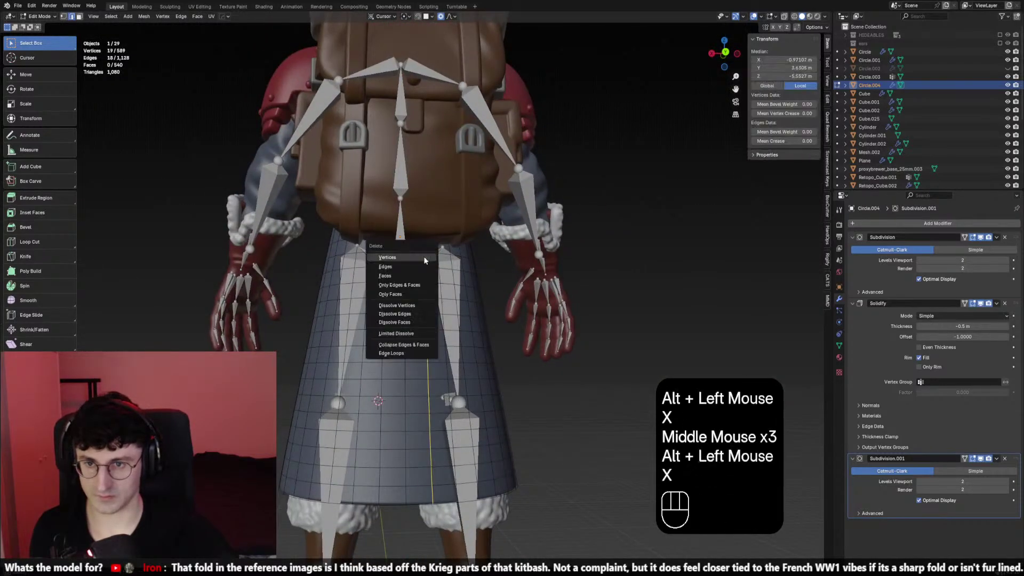
{"action": "left_click", "coordinate": [425, 258]}
Delete the detached skirt section on the figure's right side and return to Object Mode with overlays hidden
{"action": "middle_click_drag", "start_coordinate": [427, 258], "coordinate": [495, 278]}
{"action": "left_click", "coordinate": [437, 262]}
{"action": "key", "text": "l"}
{"action": "key", "text": "x"}
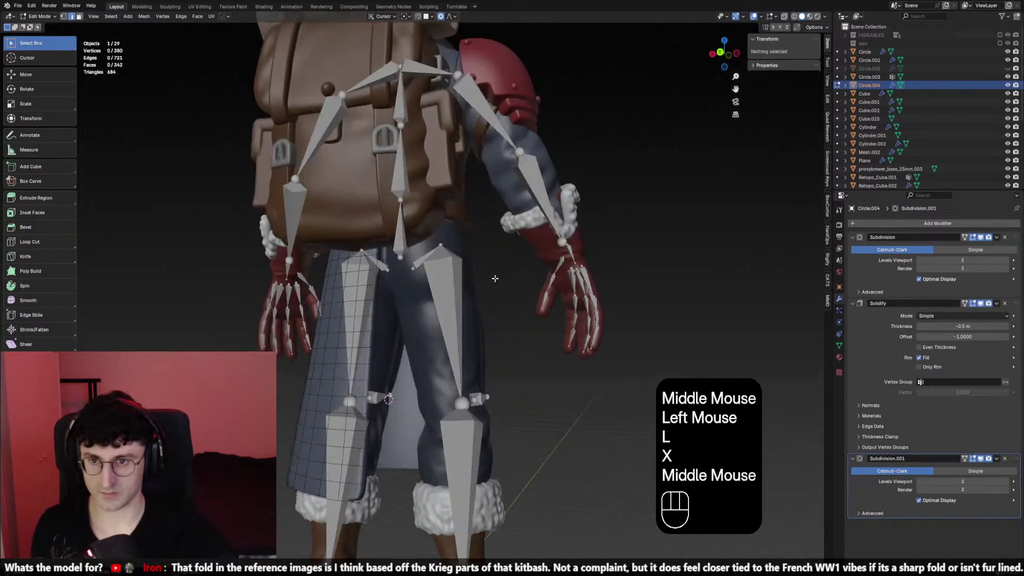
{"action": "key", "text": "KP_1"}
{"action": "key", "text": "shift+alt+z"}
{"action": "key", "text": "Tab"}
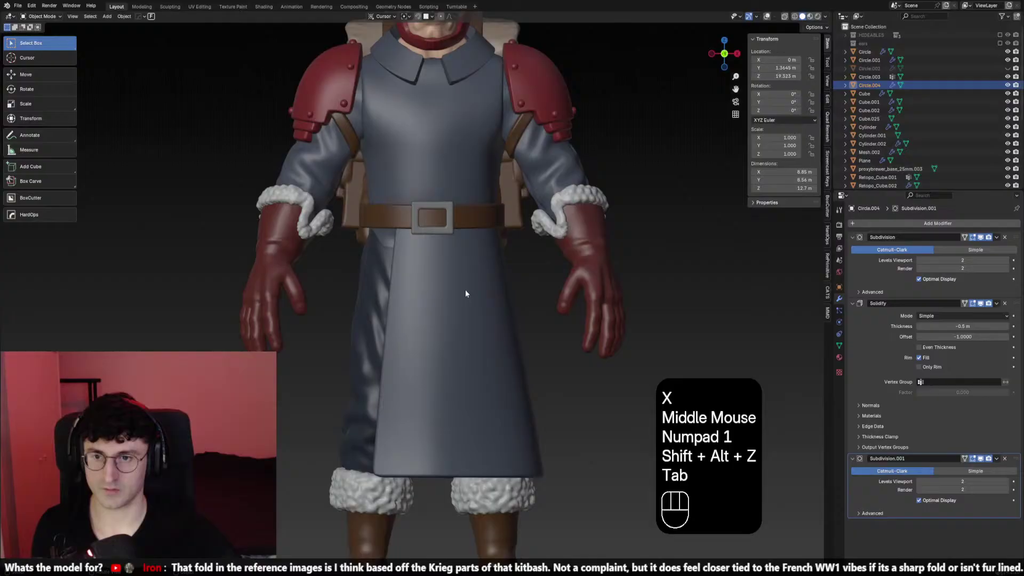
Examine the remaining coat panel on the figure from the front and at an angle with overlays shown
{"action": "left_click", "coordinate": [766, 16]}
{"action": "scroll", "coordinate": [564, 242], "scroll_direction": "down", "scroll_amount": 3}
{"action": "left_click", "coordinate": [545, 298]}
{"action": "scroll", "coordinate": [545, 297], "scroll_direction": "up", "scroll_amount": 3}
{"action": "scroll", "coordinate": [545, 294], "scroll_direction": "down", "scroll_amount": 2}
{"action": "left_click", "coordinate": [523, 320]}
{"action": "middle_click_drag", "start_coordinate": [523, 319], "coordinate": [489, 331]}
{"action": "left_click", "coordinate": [558, 336]}
{"action": "key", "text": "KP_1"}
{"action": "left_click", "coordinate": [630, 333]}
{"action": "left_click", "coordinate": [413, 356]}
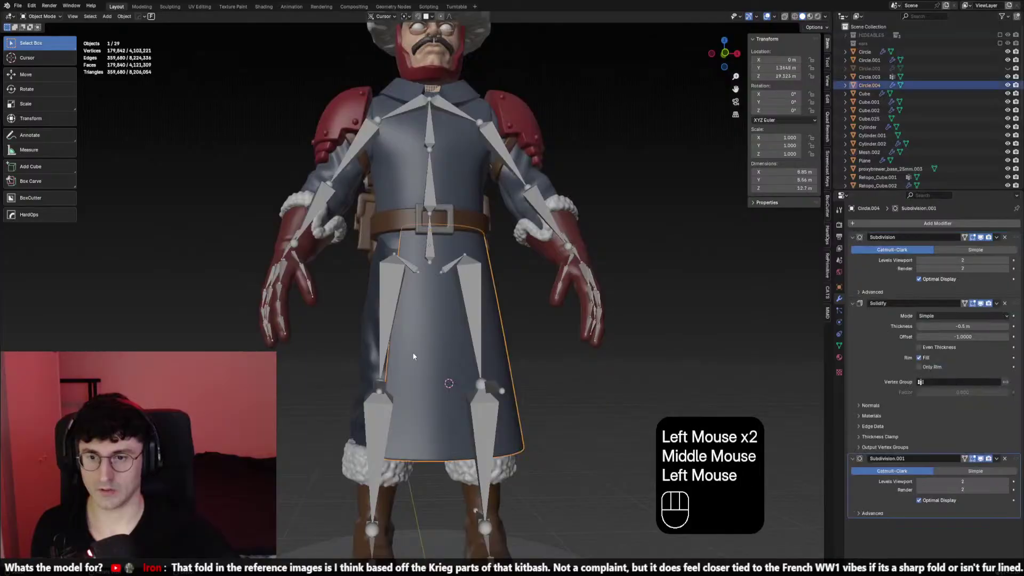
{"action": "key", "text": "KP_1"}
{"action": "key", "text": "shift+d"}
{"action": "right_click", "coordinate": [617, 334]}
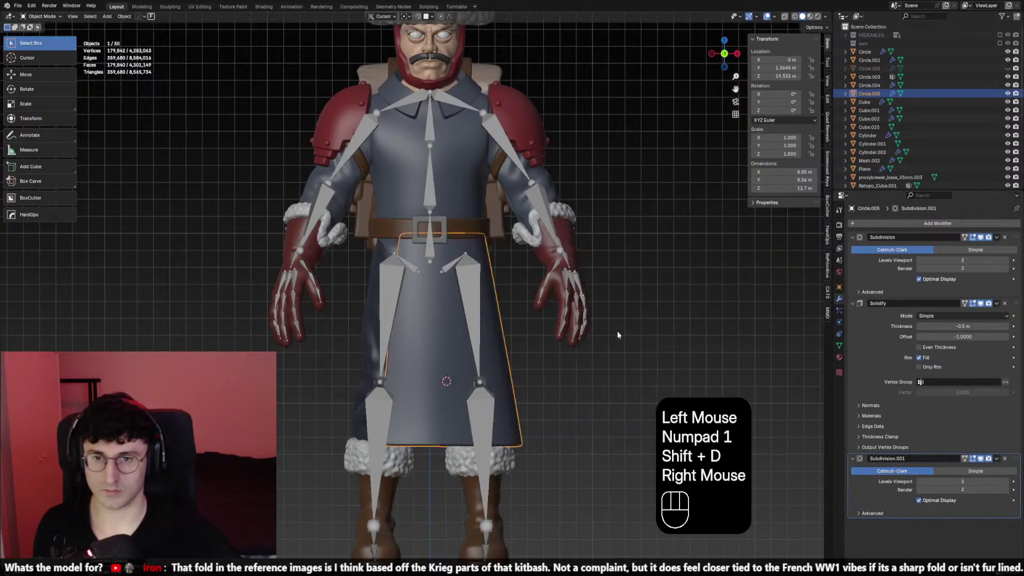
{"action": "key", "text": "x"}
{"action": "left_click", "coordinate": [632, 328]}
Reveal the backup skirt, hide the cut coat panel, and select the backup skirt
{"action": "key", "text": "alt+h"}
{"action": "left_click", "coordinate": [433, 305]}
{"action": "key", "text": "h"}
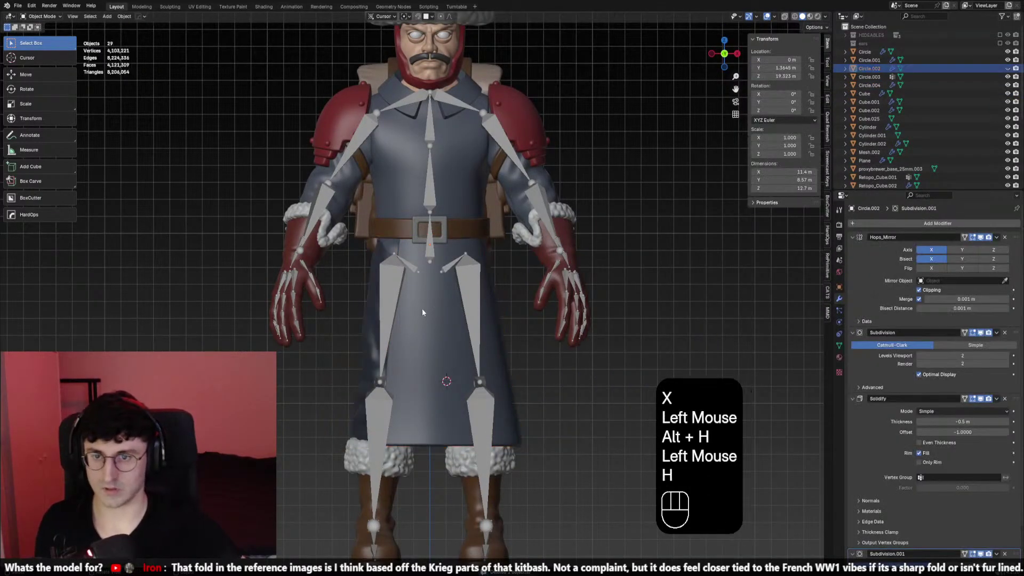
{"action": "key", "text": "ctrl+z"}
{"action": "double_click", "coordinate": [512, 349]}
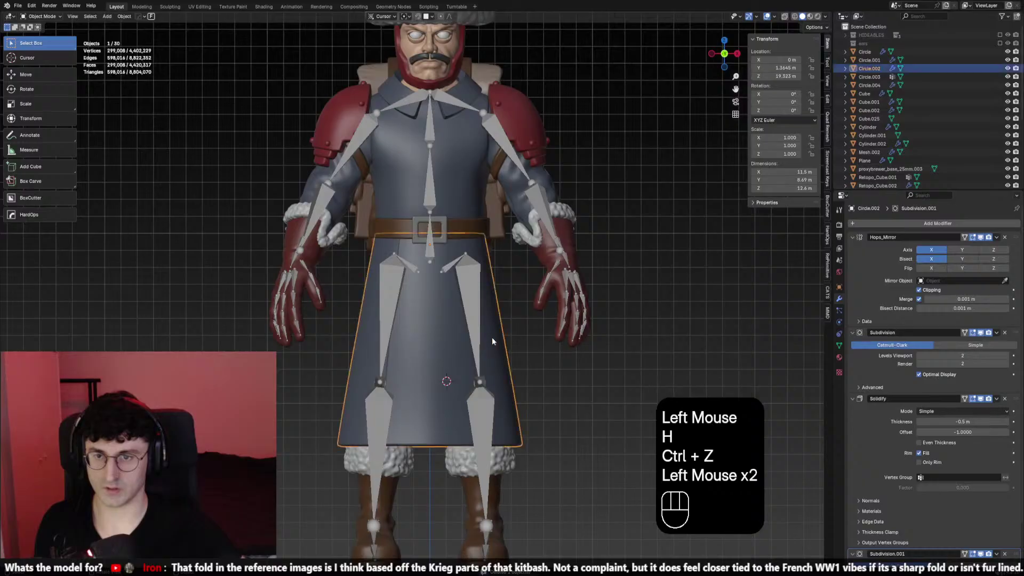
{"action": "left_click", "coordinate": [434, 306]}
{"action": "key", "text": "h"}
{"action": "left_click", "coordinate": [423, 338]}
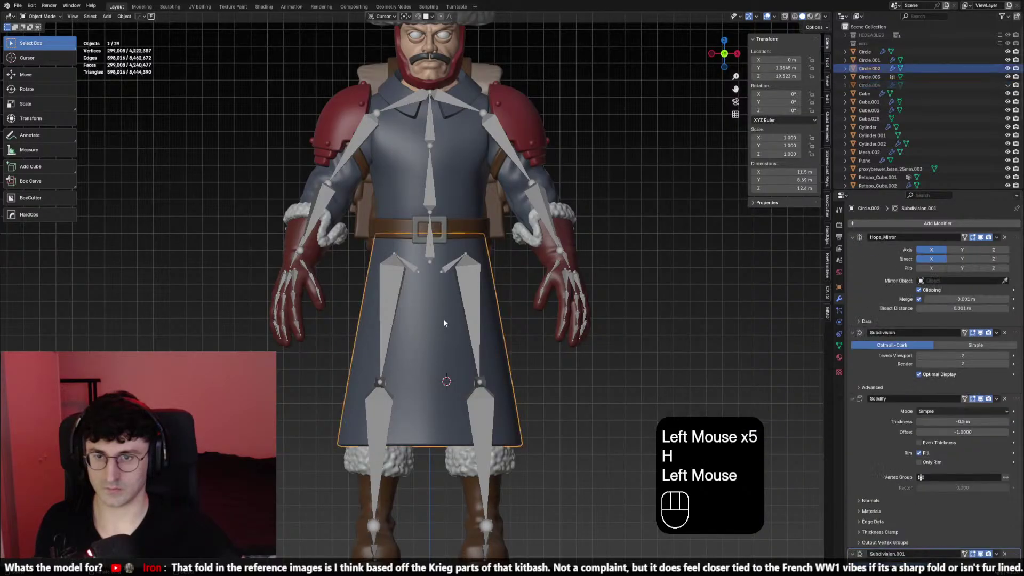
Try to delete the vertical edge loop at the backup skirt's left front
{"action": "key", "text": "Tab"}
{"action": "left_click", "coordinate": [448, 248]}
{"action": "left_click", "coordinate": [451, 250]}
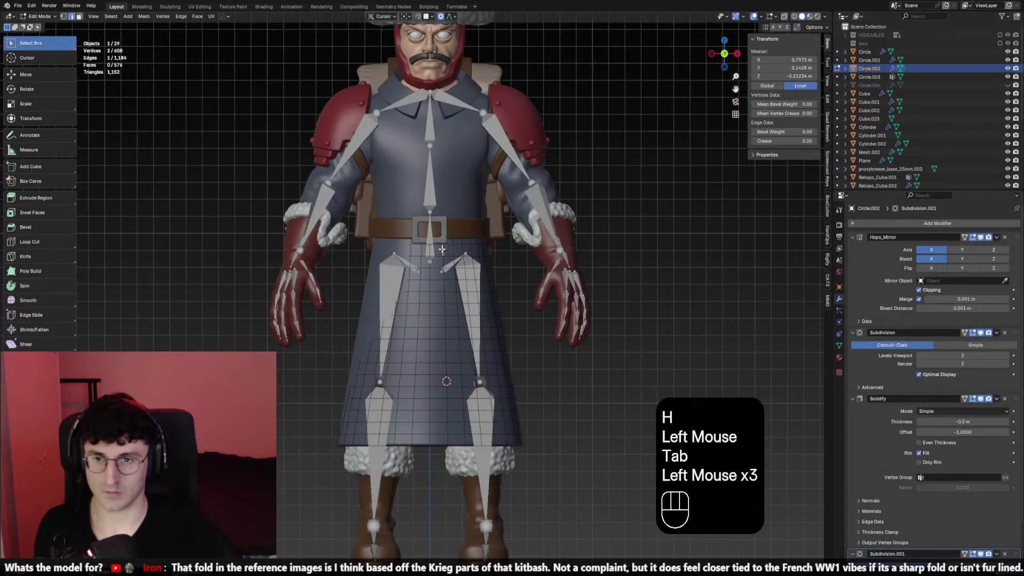
{"action": "left_click", "coordinate": [461, 252], "text": "alt"}
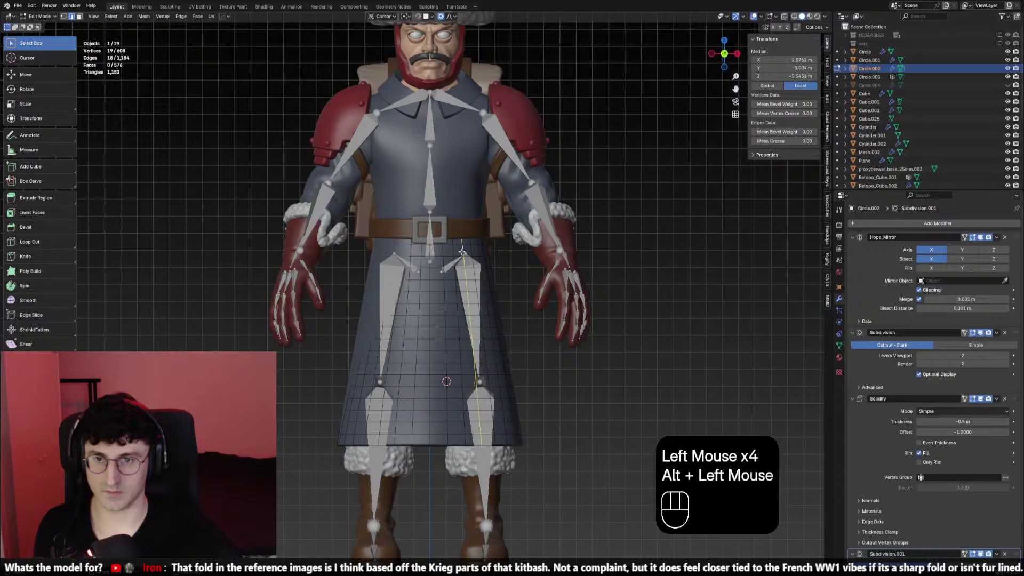
{"action": "key", "text": "x"}
{"action": "key", "text": "ctrl+z"}
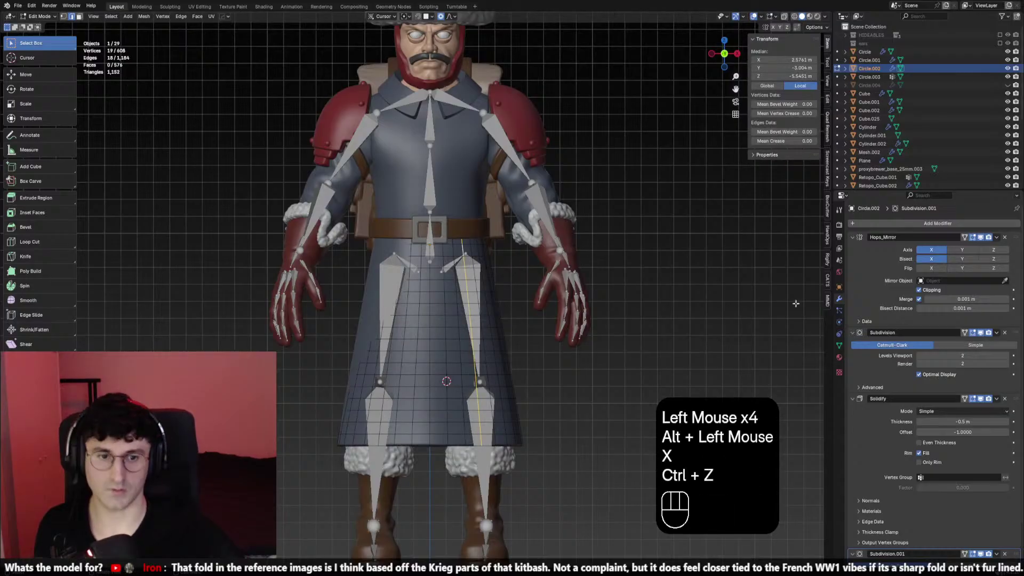
Apply the Hops_Mirror modifier on the backup skirt
{"action": "left_click", "coordinate": [996, 236]}
{"action": "key", "text": "Tab"}
{"action": "left_click_drag", "start_coordinate": [996, 237], "coordinate": [955, 249]}
Delete the vertices of one vertical loop at the backup skirt's left front and one near its back centre
{"action": "key", "text": "Tab"}
{"action": "left_click", "coordinate": [471, 257]}
{"action": "left_click", "coordinate": [471, 257], "text": "alt"}
{"action": "key", "text": "x"}
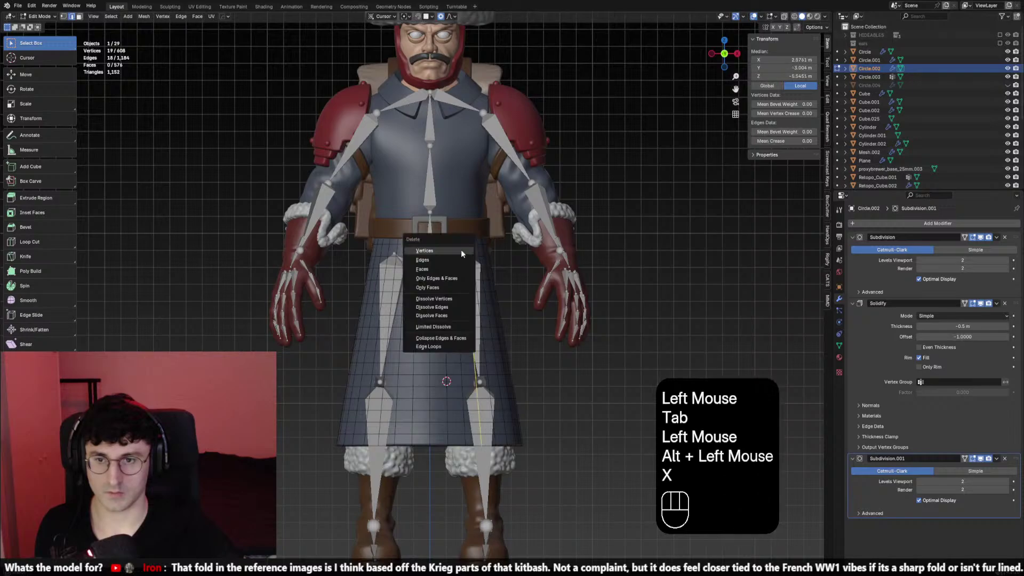
{"action": "left_click", "coordinate": [471, 255]}
{"action": "middle_click_drag", "start_coordinate": [471, 255], "coordinate": [401, 272]}
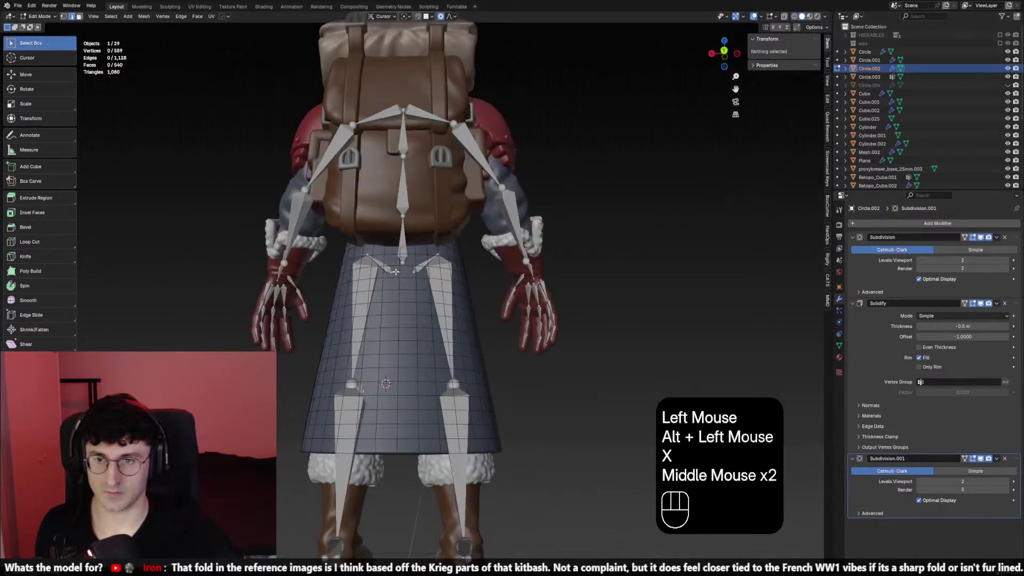
{"action": "left_click", "coordinate": [383, 270]}
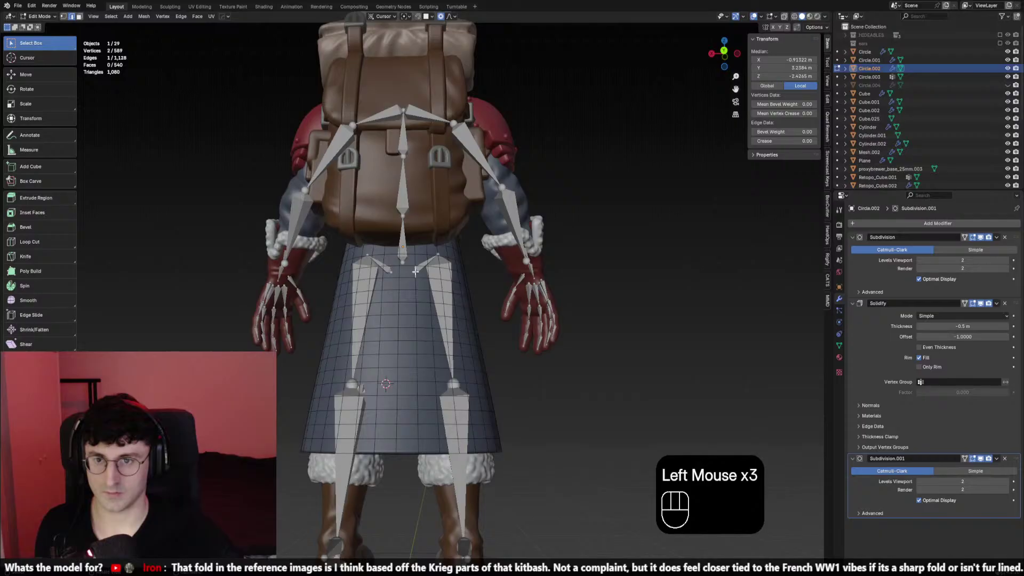
{"action": "left_click", "coordinate": [415, 271], "text": "alt"}
{"action": "key", "text": "x"}
{"action": "left_click", "coordinate": [425, 275]}
Delete the connected skirt section covering the front and the figure's right side, and hide the overlays
{"action": "key", "text": "l"}
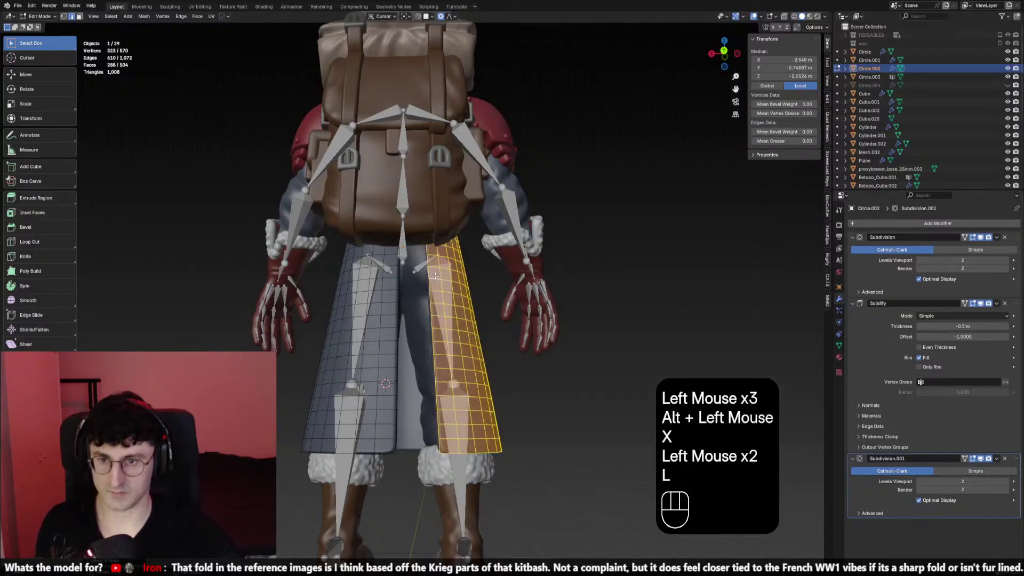
{"action": "key", "text": "x"}
{"action": "key", "text": "KP_1"}
{"action": "key", "text": "shift+alt+z"}
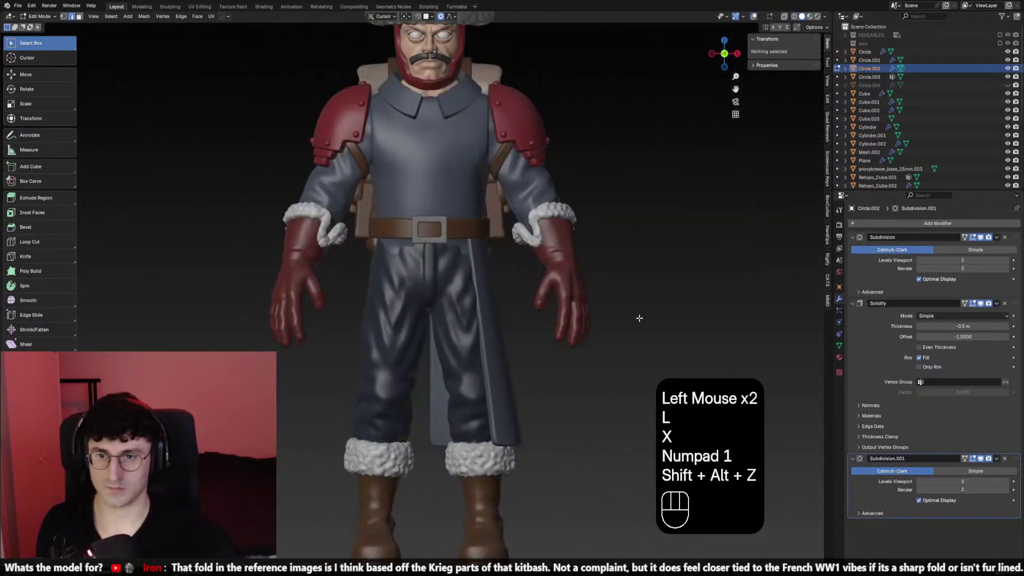
Examine the remaining side strip of the backup skirt on the whole figure from the front
{"action": "mouse_move", "coordinate": [639, 317]}
{"action": "middle_mouse_down"}
{"action": "mouse_move", "coordinate": [602, 320]}
{"action": "mouse_move", "coordinate": [623, 323]}
{"action": "middle_mouse_up"}
{"action": "left_click", "coordinate": [623, 323]}
{"action": "key", "text": "alt+h"}
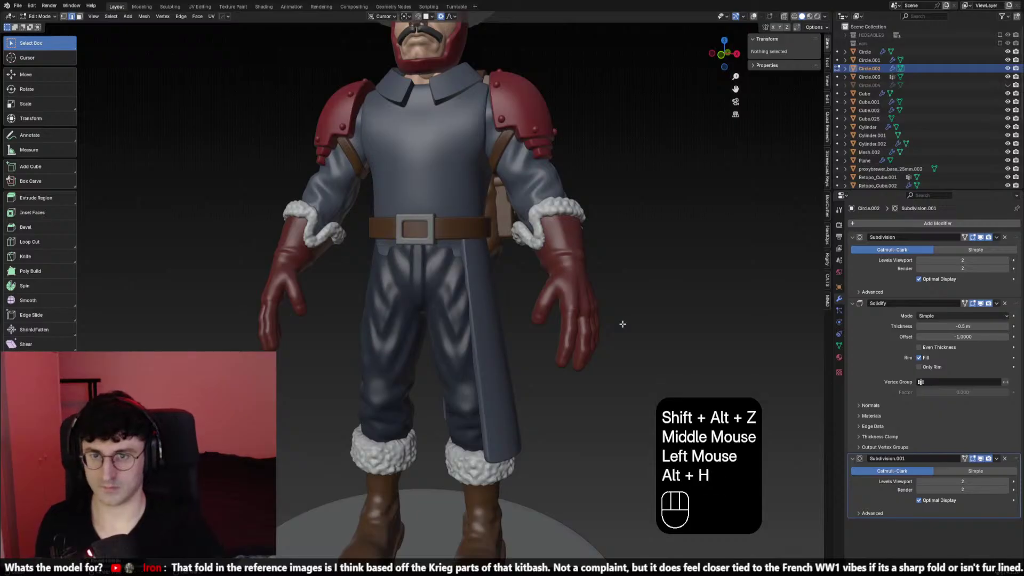
{"action": "scroll", "coordinate": [622, 323], "scroll_direction": "down", "scroll_amount": 3}
{"action": "key", "text": "KP_1"}
{"action": "key", "text": "KP_0"}
{"action": "key", "text": "KP_1"}
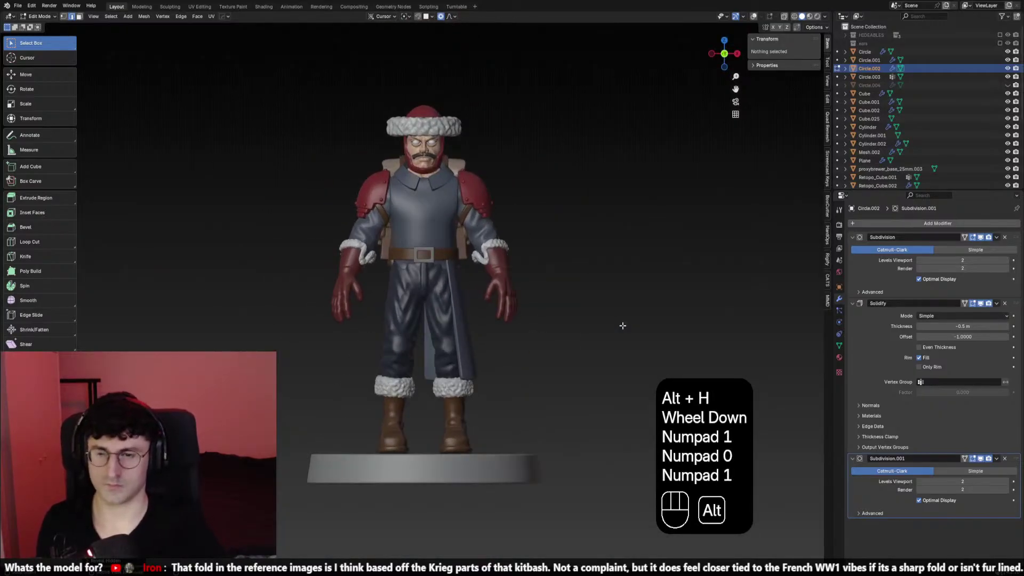
{"action": "left_click", "coordinate": [622, 323]}
{"action": "key", "text": "shift+alt+z"}
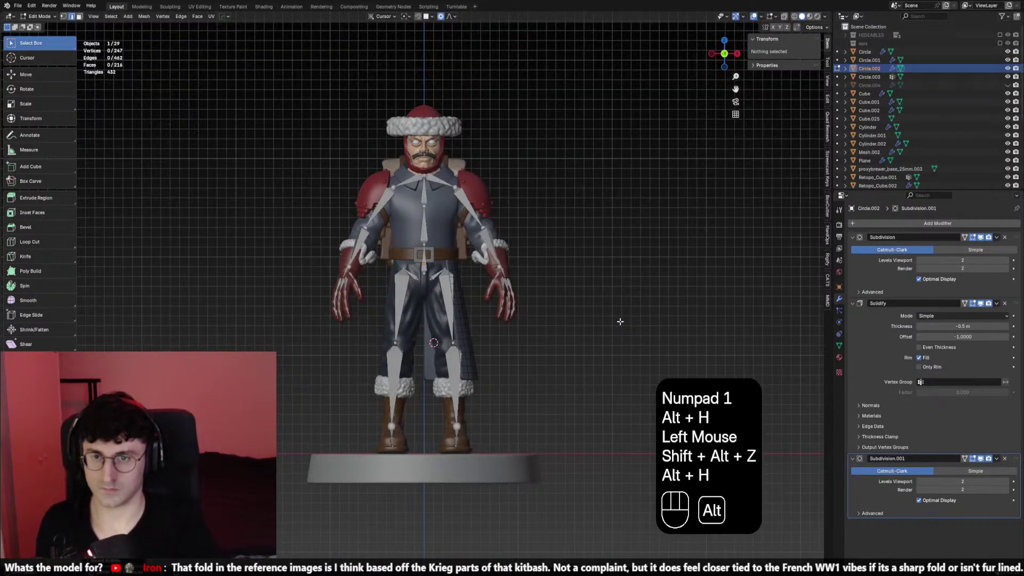
Return to Object Mode and reveal the hidden coat panel to compare it with the backup skirt's remaining strip
{"action": "scroll", "coordinate": [597, 321], "scroll_direction": "up", "scroll_amount": 2}
{"action": "key", "text": "Tab"}
{"action": "left_click", "coordinate": [181, 110]}
{"action": "key", "text": "alt+h"}
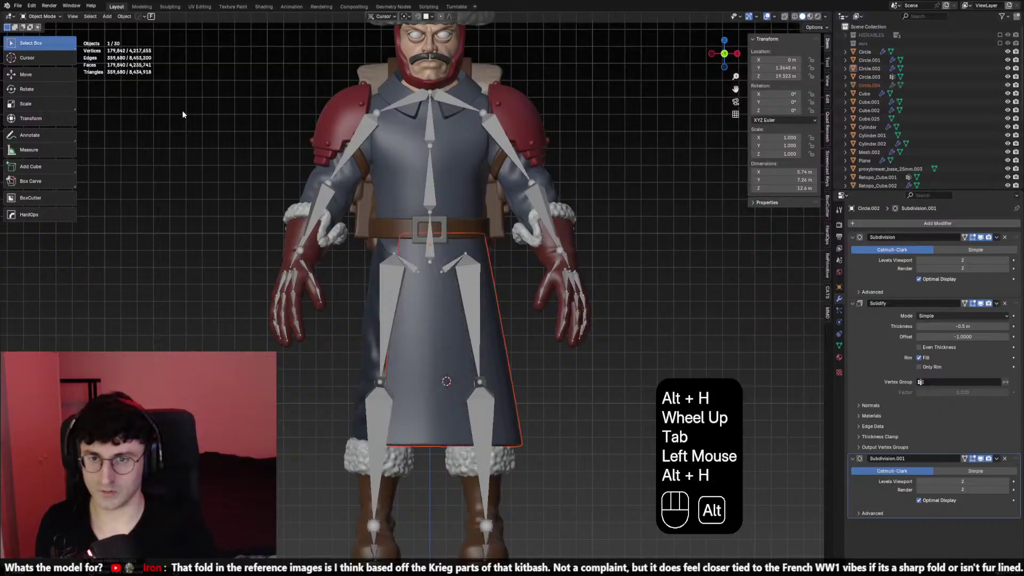
Undo the backup skirt's cuts and its applied mirror, back to the full mirrored skirt with the other panel hidden
{"action": "key", "text": "ctrl+z"}
{"action": "key", "text": "ctrl+z"}
{"action": "key", "text": "ctrl+z"}
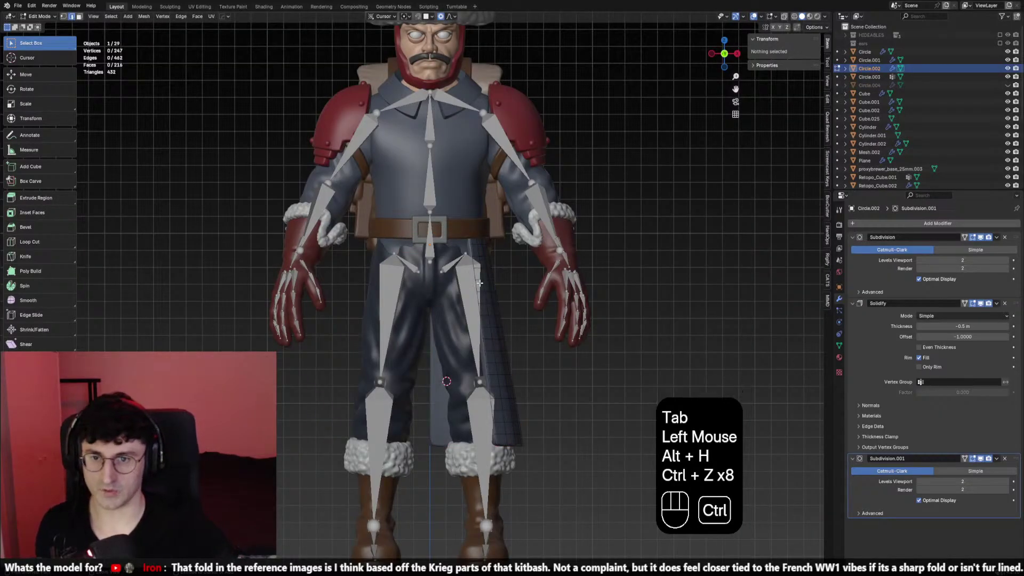
{"action": "key", "text": "ctrl+z"}
{"action": "key", "text": "ctrl+z"}
{"action": "key", "text": "ctrl+shift+z"}
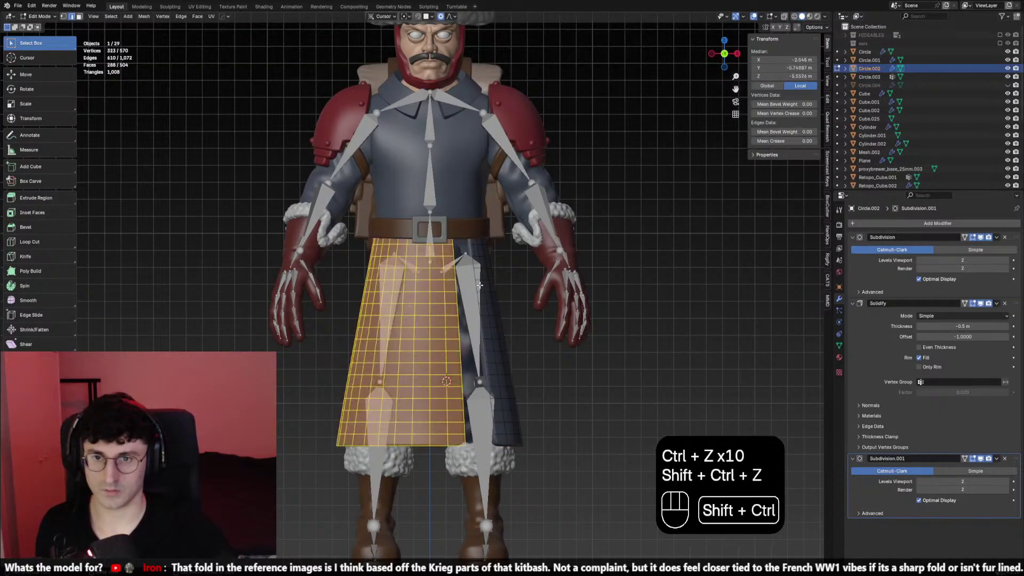
{"action": "key", "text": "ctrl+shift+z"}
{"action": "key", "text": "ctrl+shift+z"}
{"action": "key", "text": "ctrl+shift+z"}
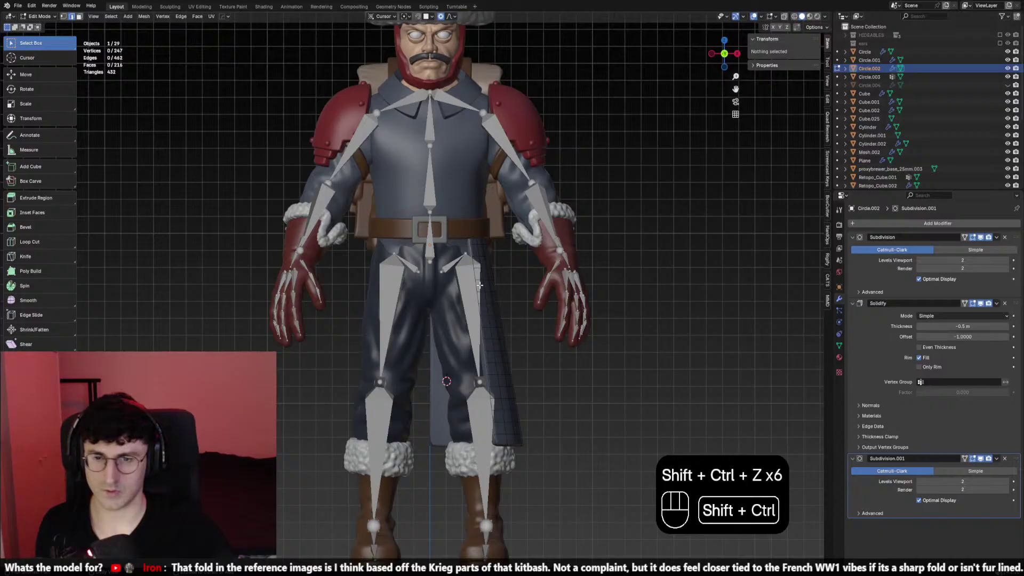
{"action": "key", "text": "ctrl+z"}
{"action": "key", "text": "ctrl+z"}
{"action": "key", "text": "ctrl+z"}
{"action": "key", "text": "ctrl+z"}
{"action": "key", "text": "ctrl+z"}
{"action": "key", "text": "ctrl+z"}
{"action": "key", "text": "ctrl+z"}
{"action": "key", "text": "ctrl+z"}
{"action": "key", "text": "ctrl+z"}
{"action": "key", "text": "ctrl+z"}
{"action": "key", "text": "ctrl+z"}
{"action": "key", "text": "ctrl+z"}
{"action": "key", "text": "ctrl+z"}
{"action": "key", "text": "ctrl+z"}
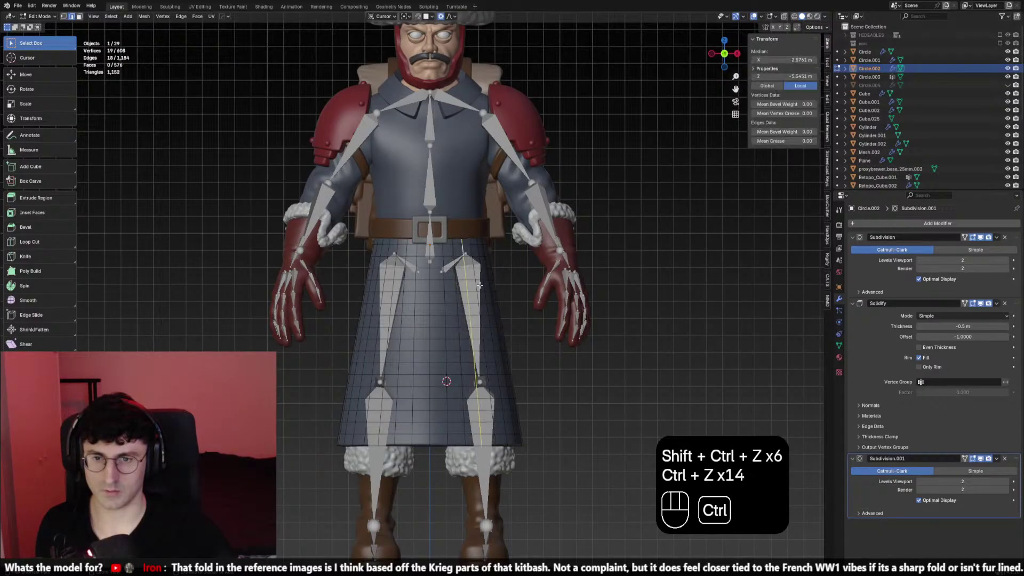
{"action": "key", "text": "ctrl+z"}
{"action": "key", "text": "ctrl+z"}
{"action": "key", "text": "ctrl+z"}
{"action": "key", "text": "ctrl+z"}
Apply the Hops_Mirror modifier on the restored backup skirt
{"action": "middle_click_drag", "start_coordinate": [480, 286], "coordinate": [539, 294]}
{"action": "left_click", "coordinate": [996, 237]}
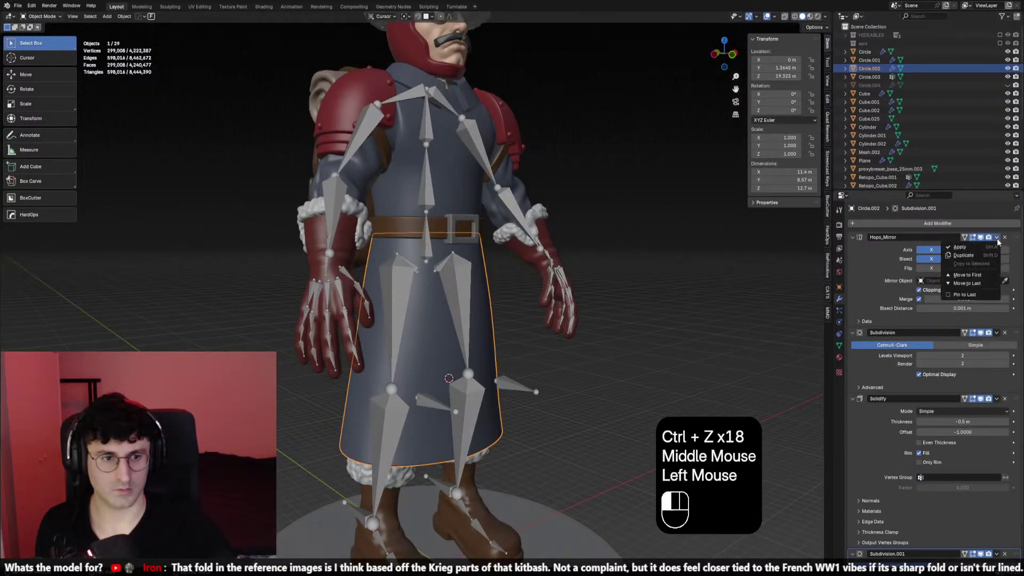
{"action": "left_click", "coordinate": [959, 247]}
{"action": "scroll", "coordinate": [677, 248], "scroll_direction": "down", "scroll_amount": 1}
Delete the vertical edge loop just past the backup skirt's front centre, on the figure's left side
{"action": "key", "text": "KP_1"}
{"action": "key", "text": "Tab"}
{"action": "scroll", "coordinate": [448, 302], "scroll_direction": "up", "scroll_amount": 2}
{"action": "left_click", "coordinate": [448, 302]}
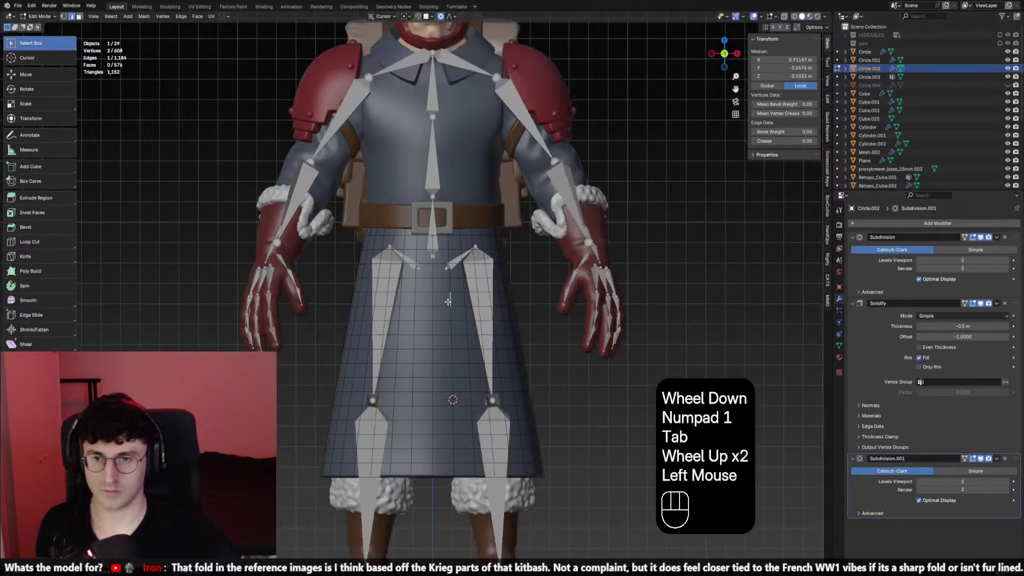
{"action": "left_click", "coordinate": [460, 281]}
{"action": "left_click", "coordinate": [460, 282], "text": "alt"}
{"action": "left_click", "coordinate": [460, 281]}
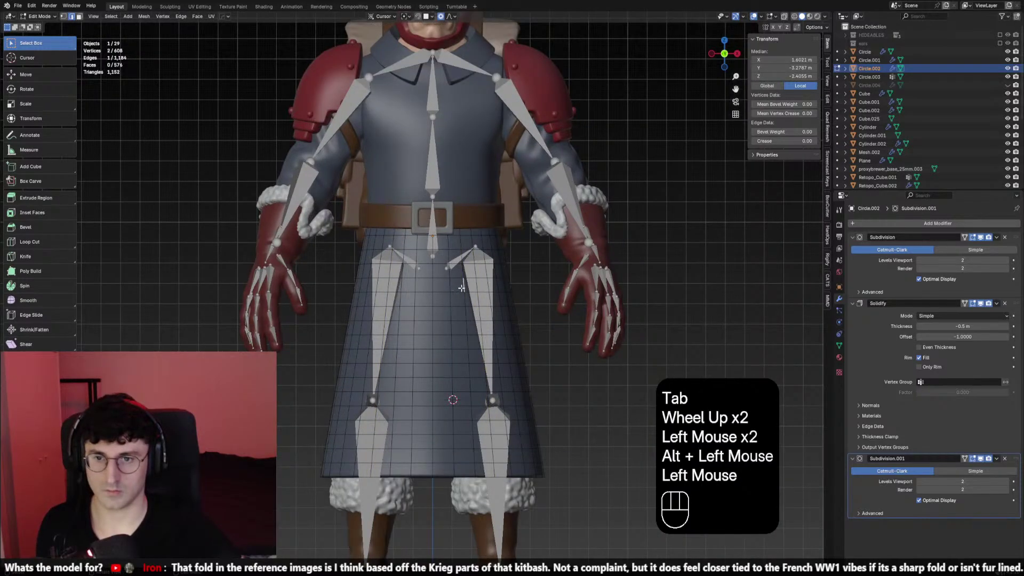
{"action": "left_click", "coordinate": [462, 287]}
{"action": "left_click", "coordinate": [462, 287], "text": "alt"}
{"action": "left_click", "coordinate": [451, 289]}
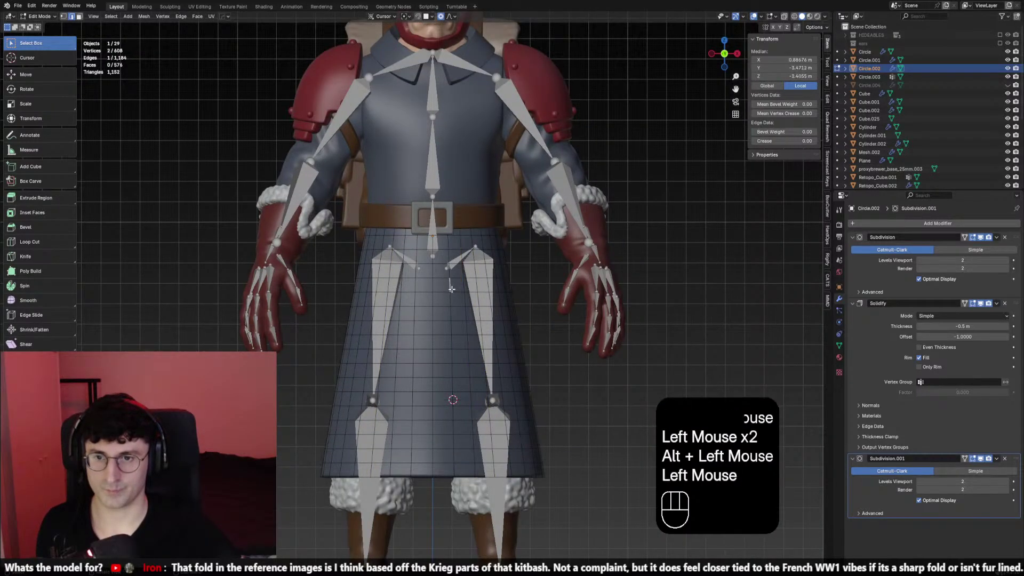
{"action": "left_click", "coordinate": [450, 287], "text": "alt"}
{"action": "left_click", "coordinate": [461, 285]}
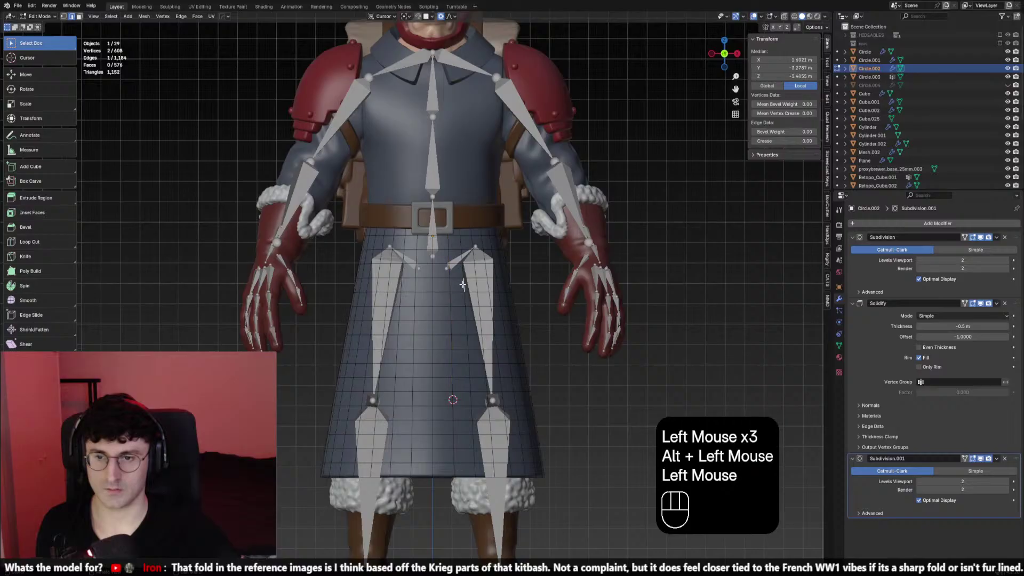
{"action": "left_click", "coordinate": [462, 285], "text": "alt"}
{"action": "left_click", "coordinate": [462, 284]}
{"action": "left_click", "coordinate": [462, 284]}
{"action": "left_click", "coordinate": [461, 284], "text": "alt"}
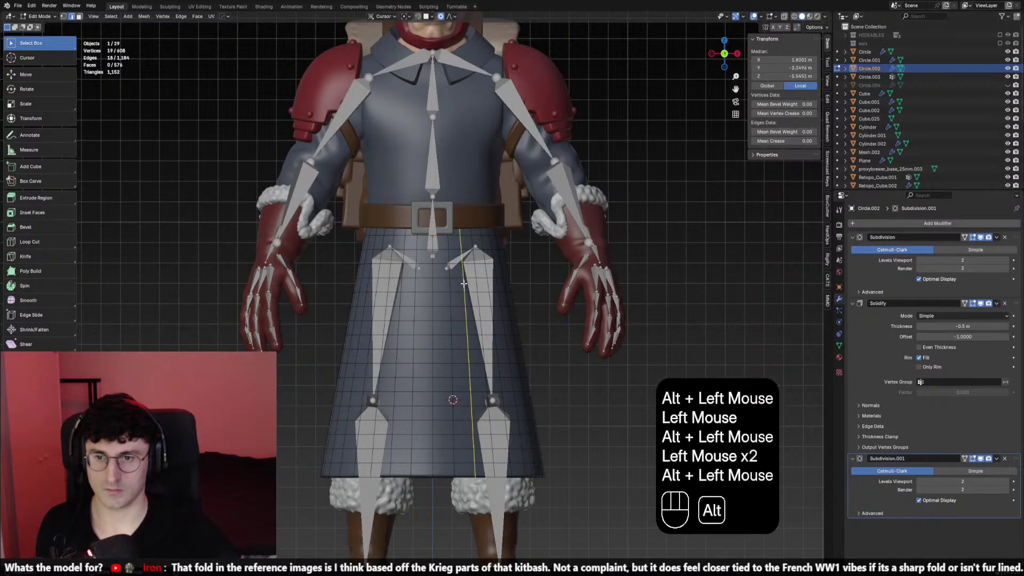
{"action": "key", "text": "x"}
{"action": "left_click", "coordinate": [436, 281]}
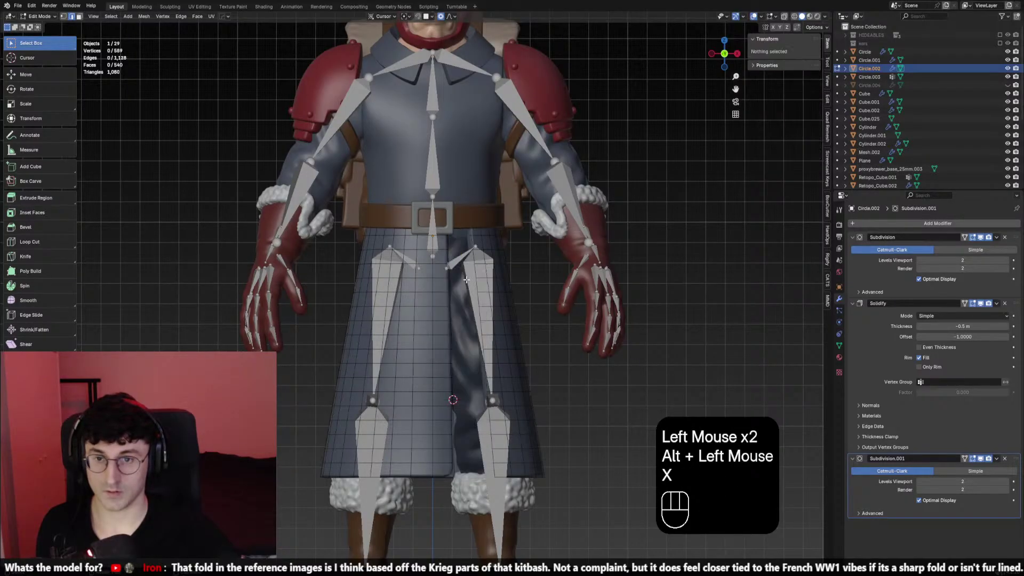
Delete the vertical edge loop at the middle of the skirt's back, splitting the mesh into two pieces
{"action": "middle_click_drag", "start_coordinate": [467, 282], "coordinate": [384, 293]}
{"action": "left_click", "coordinate": [392, 300]}
{"action": "left_click", "coordinate": [379, 294]}
{"action": "key", "text": "x"}
{"action": "left_click", "coordinate": [388, 291]}
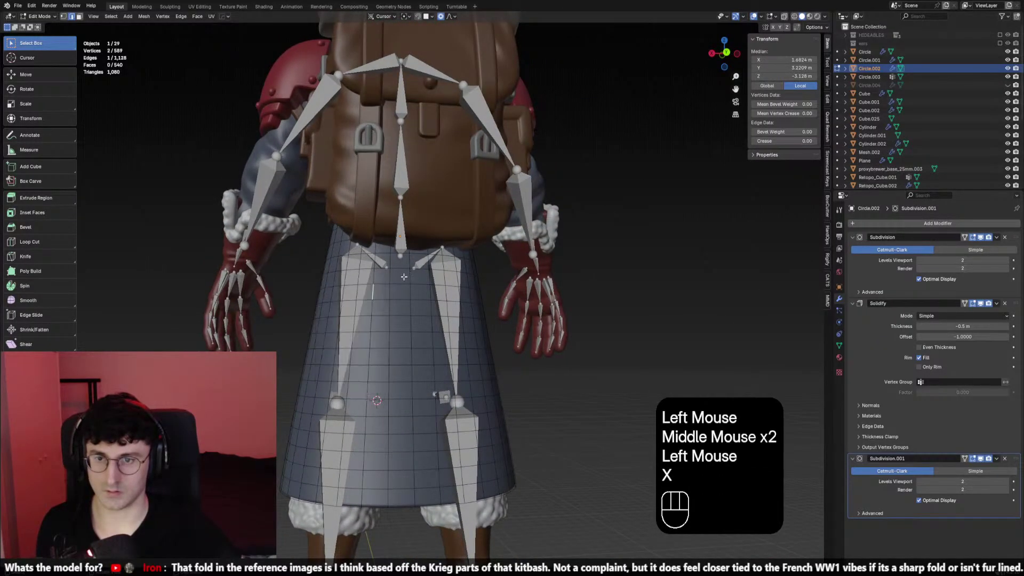
{"action": "left_click", "coordinate": [389, 290], "text": "alt"}
{"action": "key", "text": "x"}
{"action": "left_click", "coordinate": [388, 291]}
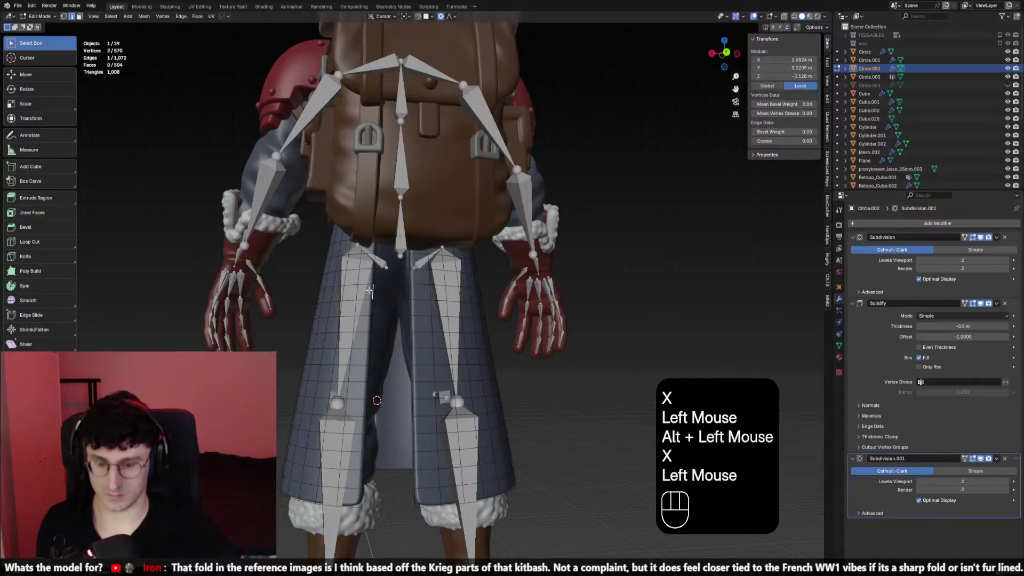
Delete the linked skirt piece on the figure's left side and return to Object Mode
{"action": "key", "text": "l"}
{"action": "key", "text": "x"}
{"action": "left_click", "coordinate": [369, 290]}
{"action": "key", "text": "KP_1"}
{"action": "key", "text": "shift+alt+z"}
{"action": "key", "text": "Tab"}
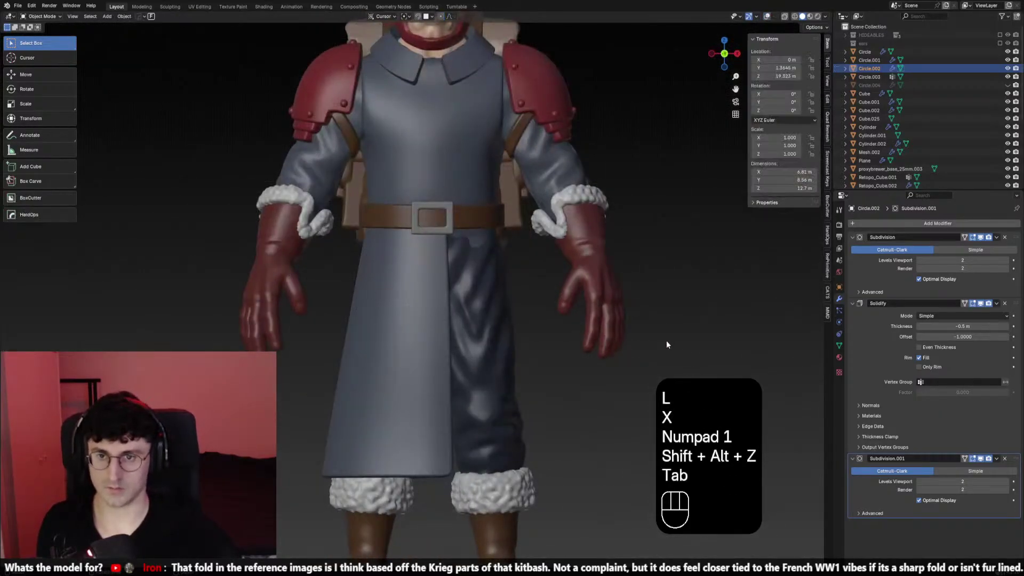
Reveal the hidden coat panel beside the newly cut skirt half
{"action": "left_click", "coordinate": [667, 344]}
{"action": "key", "text": "alt+h"}
{"action": "scroll", "coordinate": [533, 342], "scroll_direction": "down", "scroll_amount": 1}
{"action": "scroll", "coordinate": [533, 342], "scroll_direction": "up", "scroll_amount": 2}
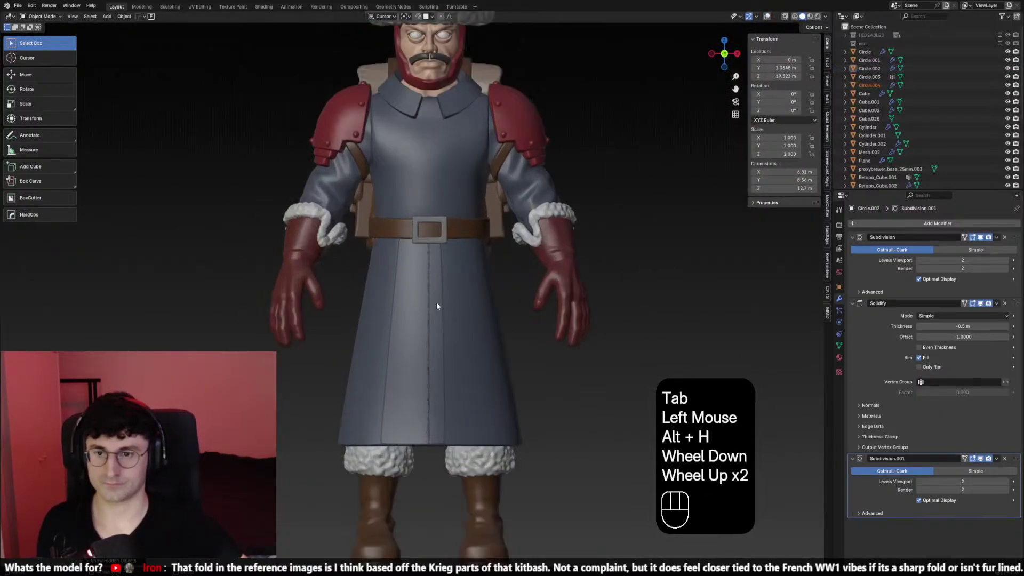
Edit the newly cut skirt half and select the vertical edge loop along its inner front border
{"action": "left_click", "coordinate": [436, 302]}
{"action": "left_click", "coordinate": [766, 19]}
{"action": "key", "text": "Tab"}
{"action": "left_click", "coordinate": [445, 300]}
{"action": "left_click", "coordinate": [445, 300]}
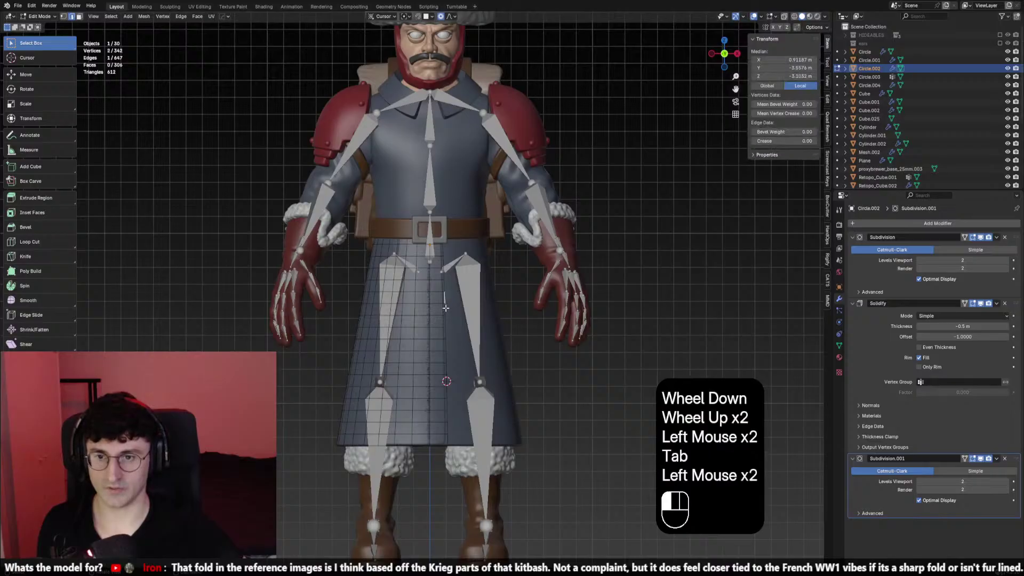
{"action": "middle_click_drag", "start_coordinate": [445, 300], "coordinate": [421, 320]}
{"action": "key", "text": "g"}
{"action": "key", "text": "y"}
{"action": "right_click", "coordinate": [417, 321]}
{"action": "left_click", "coordinate": [393, 311], "text": "alt"}
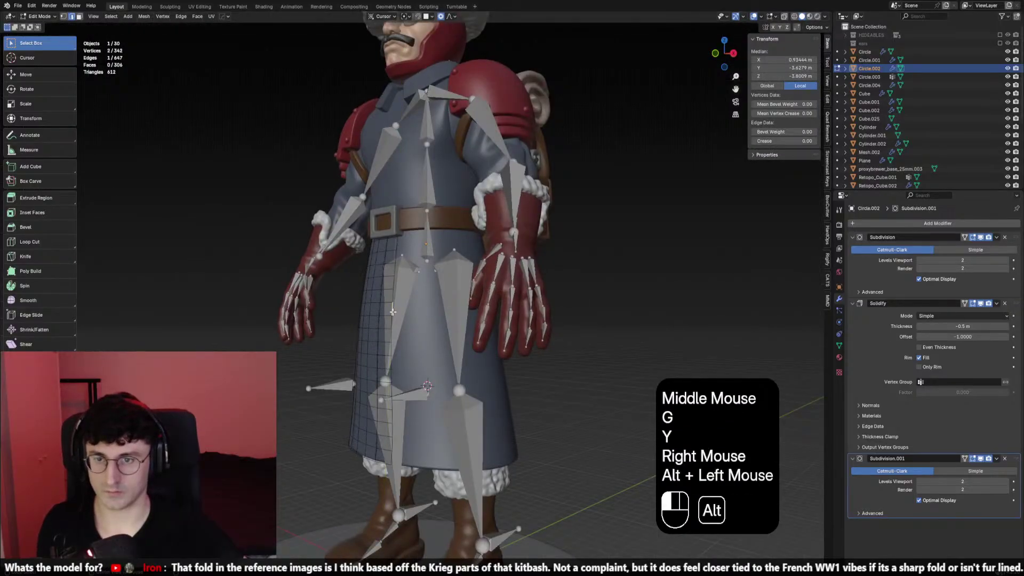
{"action": "key", "text": "g"}
{"action": "key", "text": "y"}
{"action": "right_click", "coordinate": [419, 91]}
{"action": "key", "text": "g"}
{"action": "key", "text": "x"}
{"action": "right_click", "coordinate": [419, 91]}
{"action": "middle_click_drag", "start_coordinate": [419, 91], "coordinate": [421, 176]}
{"action": "key", "text": "g"}
{"action": "key", "text": "z"}
{"action": "right_click", "coordinate": [427, 185]}
Set the transform orientation to Global and try shifting the panel's front border loop along Z with proportional editing
{"action": "scroll", "coordinate": [427, 185], "scroll_direction": "down", "scroll_amount": 3}
{"action": "key", "text": "shift+alt+z"}
{"action": "left_click", "coordinate": [383, 16]}
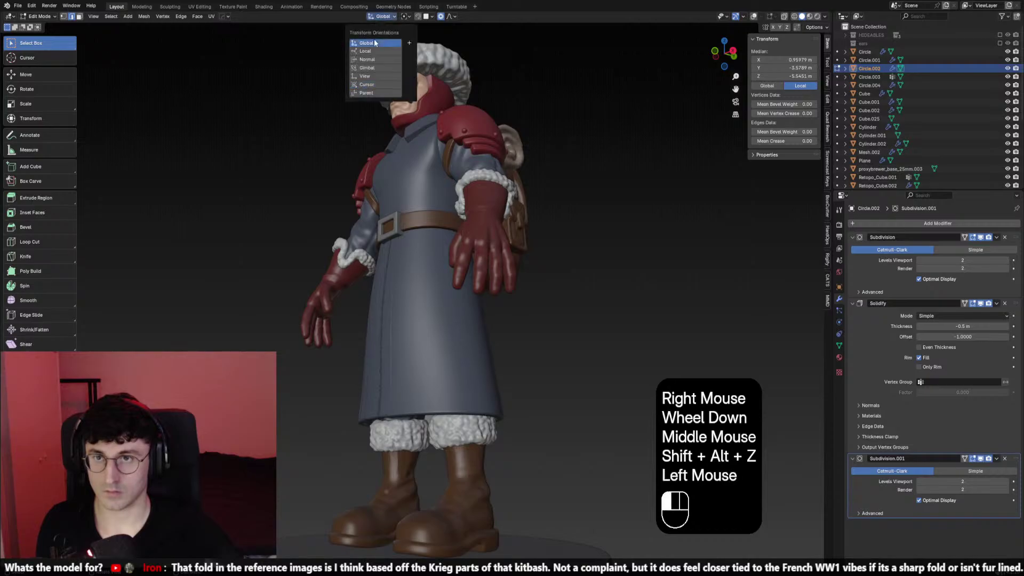
{"action": "left_click", "coordinate": [375, 43]}
{"action": "key", "text": "g"}
{"action": "key", "text": "z"}
{"action": "scroll", "coordinate": [442, 238], "scroll_direction": "down", "scroll_amount": 1}
{"action": "middle_click_drag", "start_coordinate": [446, 229], "coordinate": [617, 284]}
{"action": "right_click", "coordinate": [441, 236]}
{"action": "scroll", "coordinate": [534, 256], "scroll_direction": "up", "scroll_amount": 1}
{"action": "key", "text": "g"}
{"action": "key", "text": "z"}
{"action": "scroll", "coordinate": [618, 285], "scroll_direction": "down", "scroll_amount": 1}
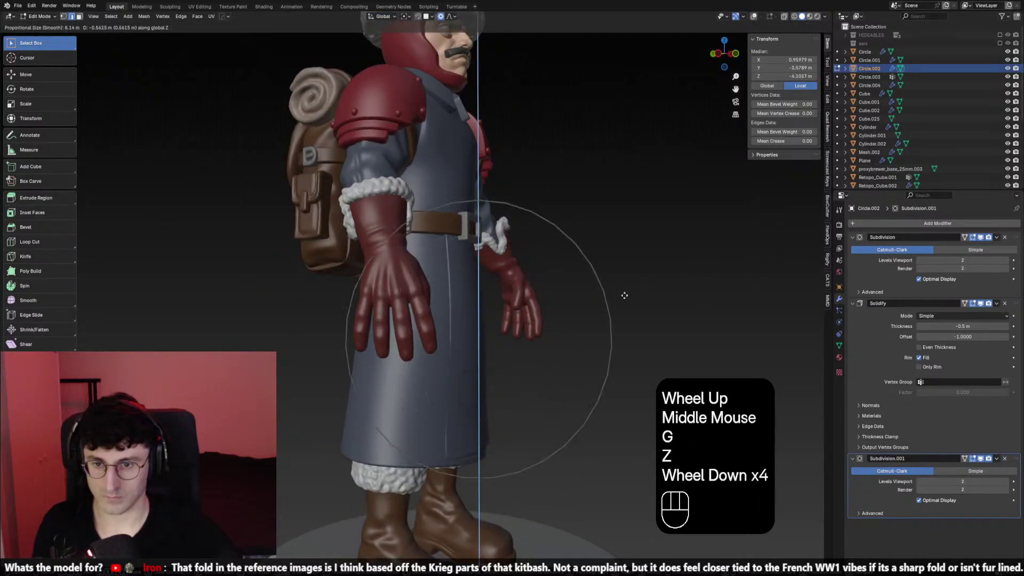
{"action": "right_click", "coordinate": [621, 293]}
Push the front border loop back along Y to a median Y of about -3.01 m, using proportional falloff of about 4.18 m
{"action": "key", "text": "g"}
{"action": "key", "text": "y"}
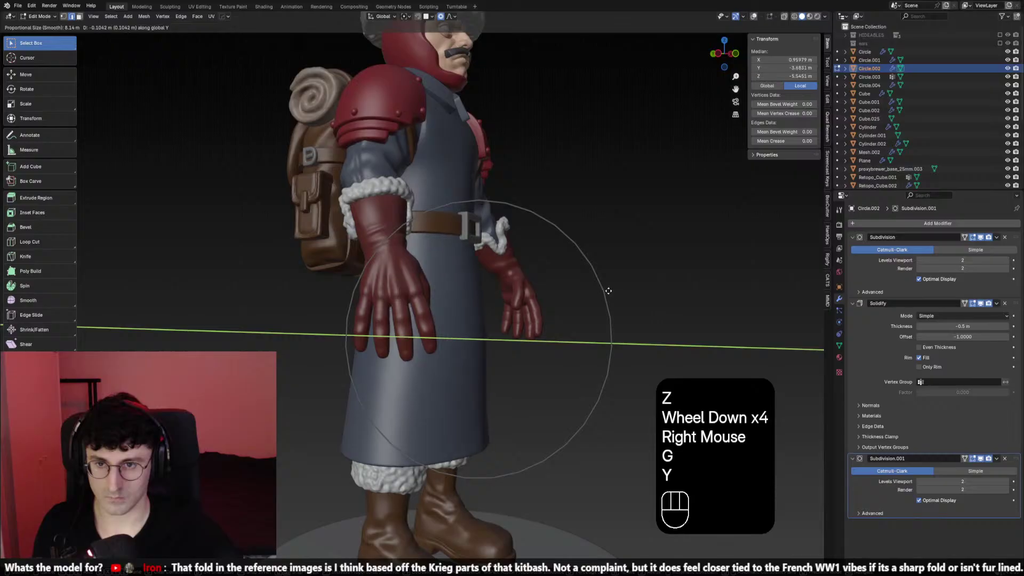
{"action": "scroll", "coordinate": [607, 290], "scroll_direction": "up", "scroll_amount": 4}
{"action": "right_click", "coordinate": [614, 292]}
{"action": "key", "text": "g"}
{"action": "key", "text": "y"}
{"action": "scroll", "coordinate": [564, 295], "scroll_direction": "up", "scroll_amount": 3}
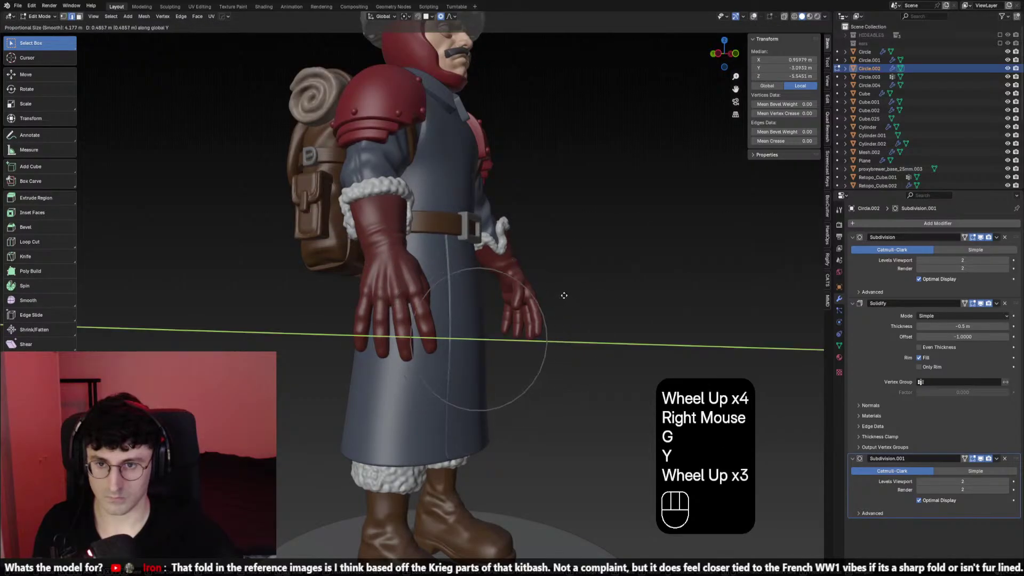
{"action": "left_click", "coordinate": [562, 296]}
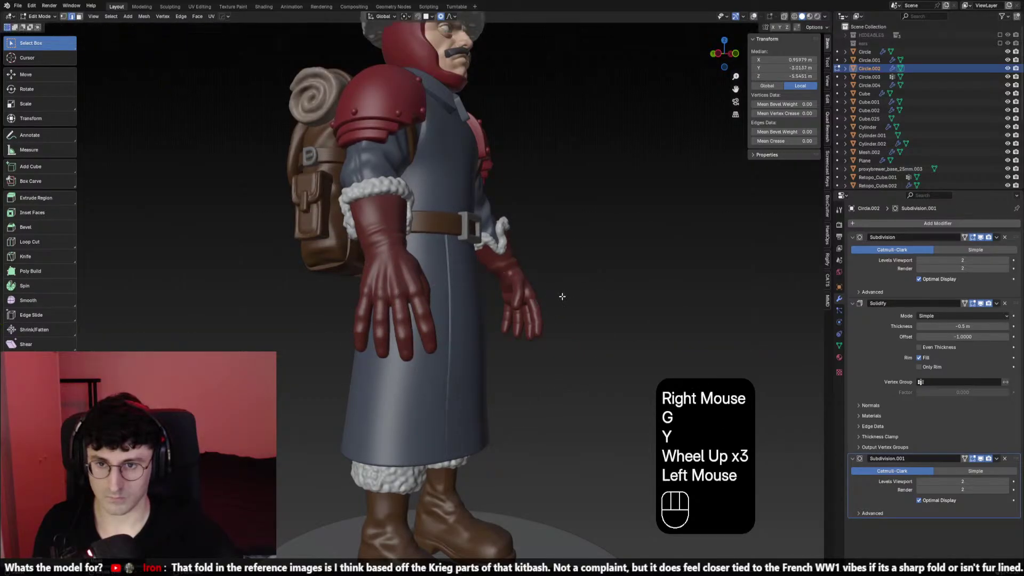
{"action": "left_click", "coordinate": [451, 354]}
{"action": "key", "text": "g"}
{"action": "key", "text": "y"}
{"action": "scroll", "coordinate": [453, 370], "scroll_direction": "down", "scroll_amount": 2}
{"action": "right_click", "coordinate": [452, 370]}
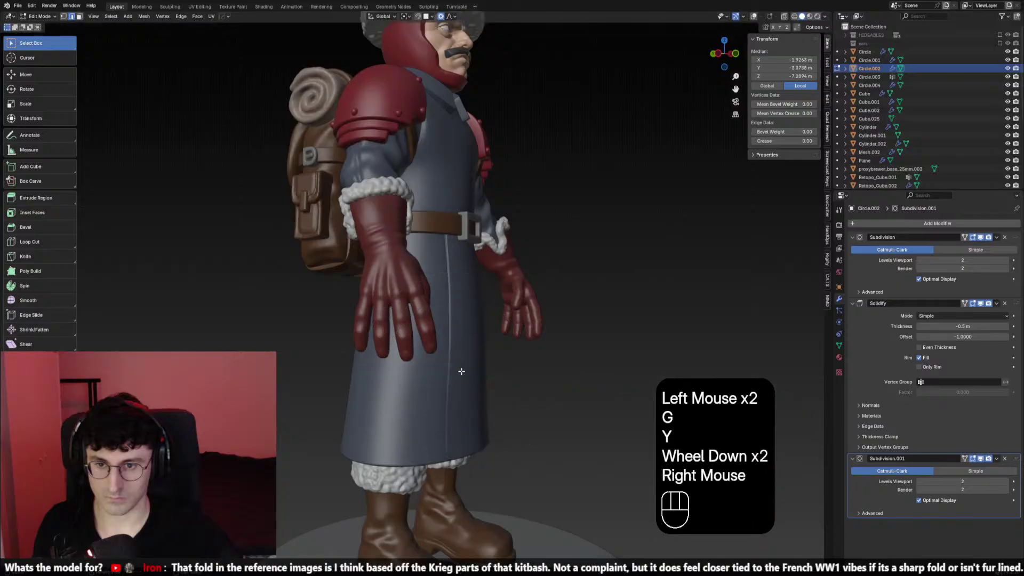
{"action": "left_click", "coordinate": [454, 363]}
{"action": "left_click", "coordinate": [455, 359], "text": "alt"}
{"action": "key", "text": "g"}
{"action": "key", "text": "y"}
{"action": "right_click", "coordinate": [455, 359]}
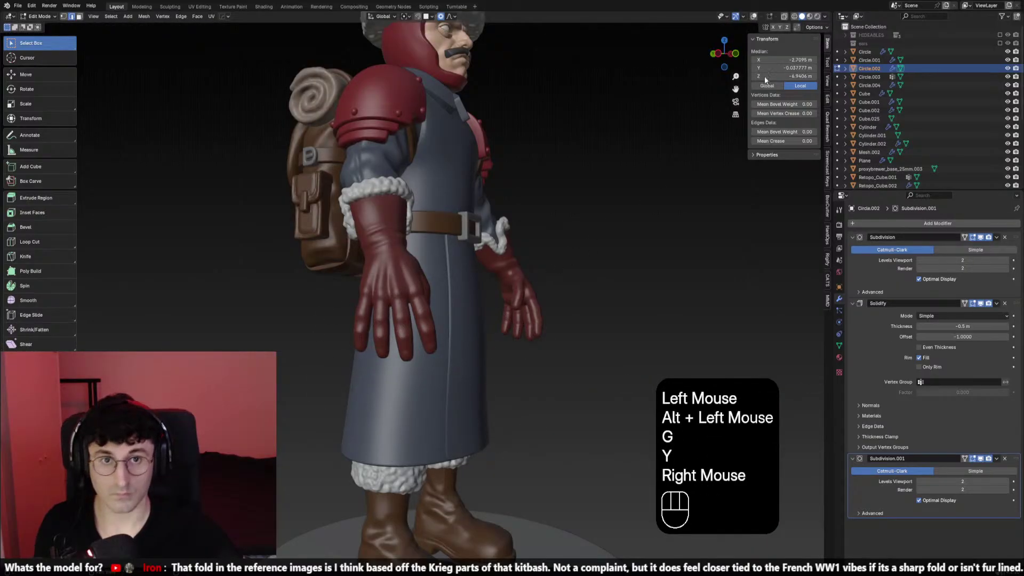
Select the under-panel's vertical edge loop beneath the other panel's side border and push it back along Y with smaller proportional falloff
{"action": "left_click", "coordinate": [753, 17]}
{"action": "left_click", "coordinate": [448, 320]}
{"action": "left_click", "coordinate": [448, 320], "text": "alt"}
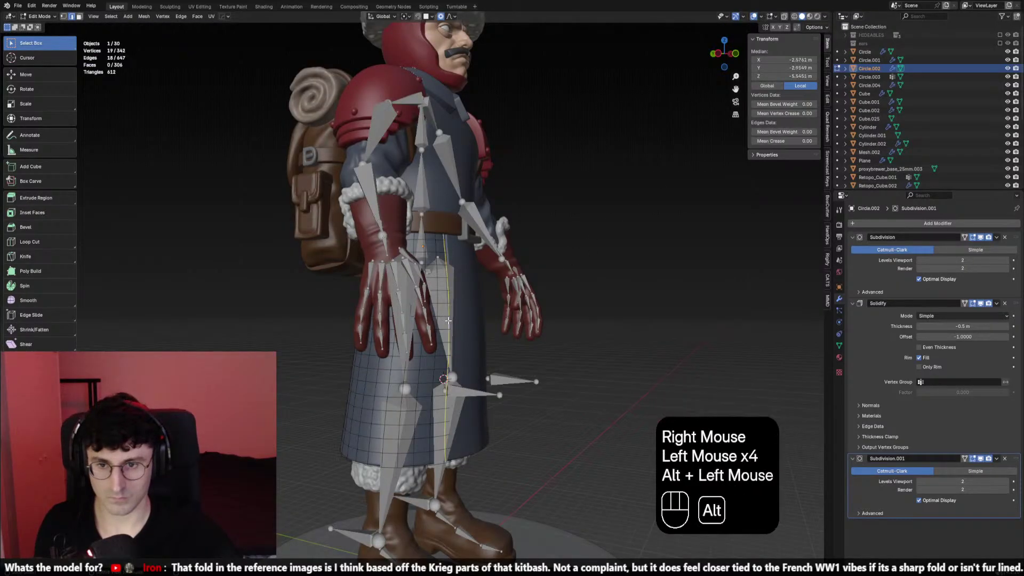
{"action": "key", "text": "alt+z"}
{"action": "key", "text": "g"}
{"action": "right_click", "coordinate": [478, 356]}
{"action": "key", "text": "alt+z"}
{"action": "key", "text": "shift+alt+z"}
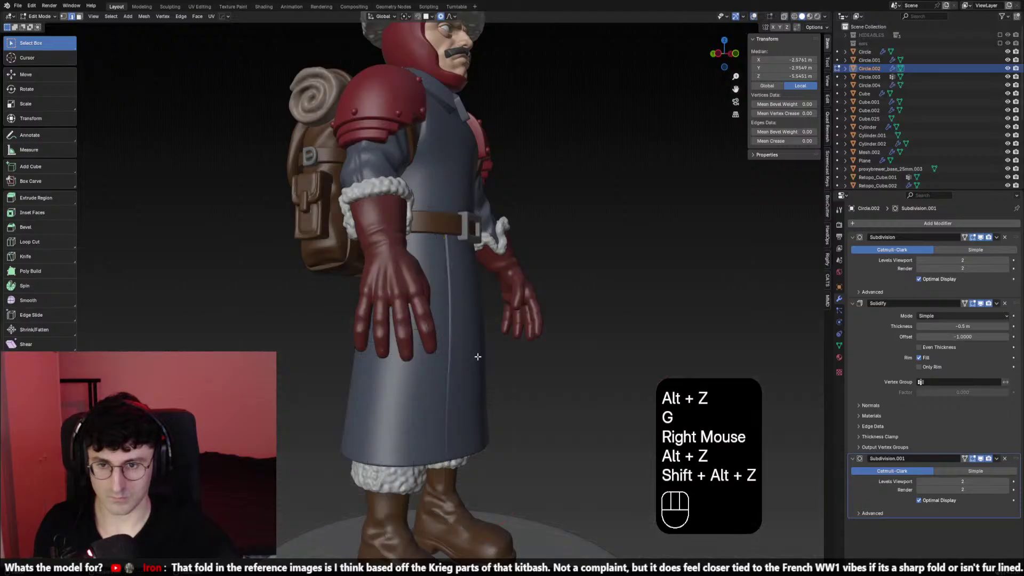
{"action": "key", "text": "g"}
{"action": "key", "text": "y"}
{"action": "scroll", "coordinate": [475, 359], "scroll_direction": "up", "scroll_amount": 3}
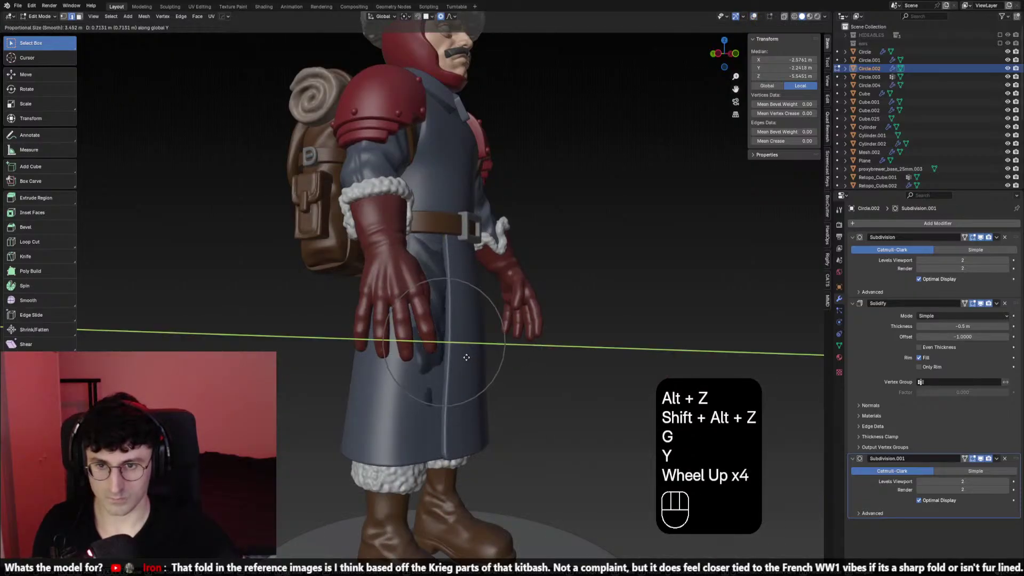
{"action": "left_click", "coordinate": [466, 357]}
Bring the same under-panel loop forward along Y to a median Y of about -2.98 m
{"action": "middle_click_drag", "start_coordinate": [466, 357], "coordinate": [405, 362]}
{"action": "key", "text": "g"}
{"action": "key", "text": "y"}
{"action": "right_click", "coordinate": [386, 372], "text": "shift"}
{"action": "key", "text": "g"}
{"action": "key", "text": "y"}
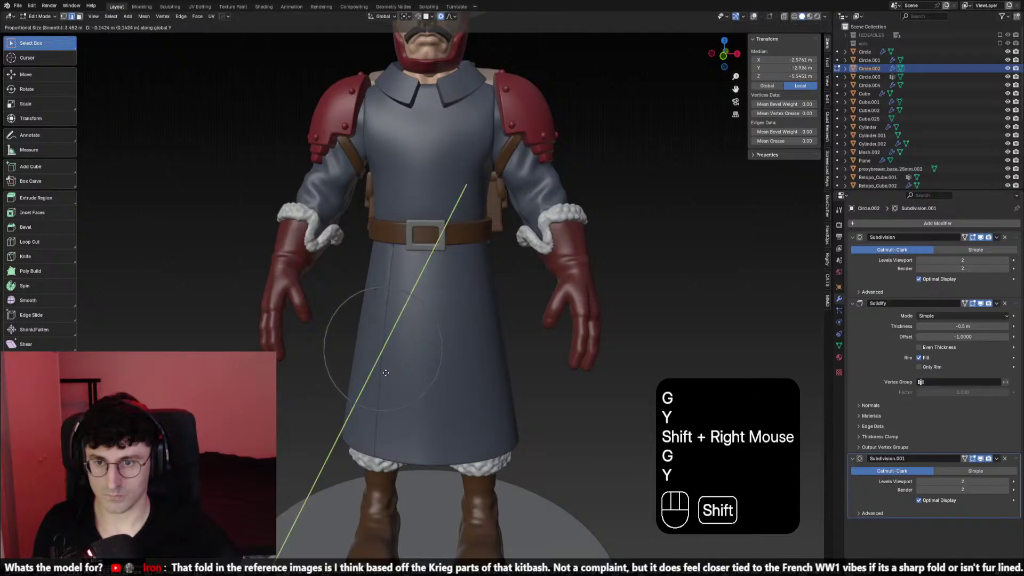
{"action": "left_click", "coordinate": [388, 371], "text": "shift"}
Switch editing to the overlapping coat panel and finely shift its vertical side border loop along Y
{"action": "middle_click_drag", "start_coordinate": [388, 371], "coordinate": [469, 326]}
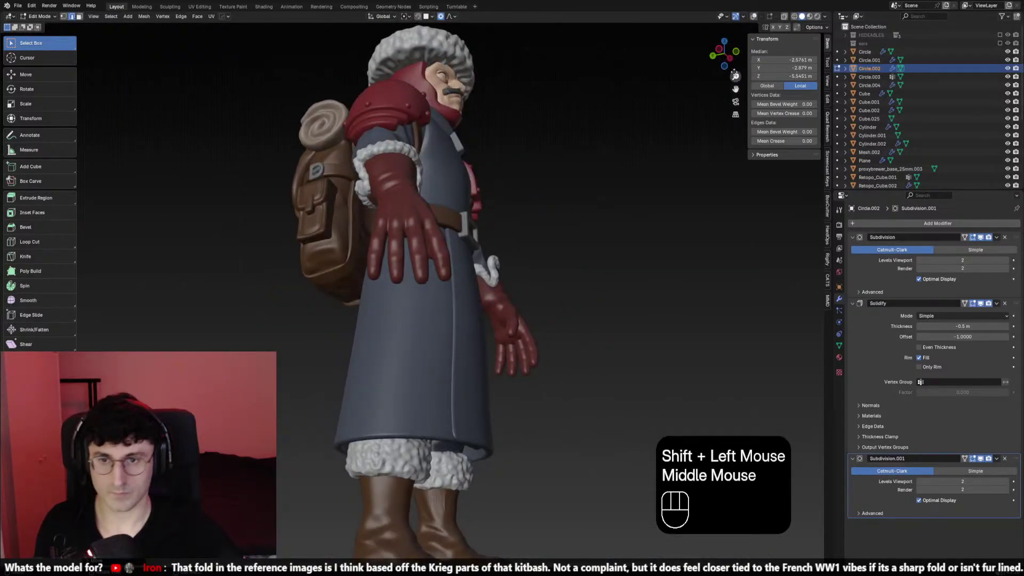
{"action": "left_click", "coordinate": [753, 16]}
{"action": "key", "text": "alt+q"}
{"action": "left_click", "coordinate": [468, 303]}
{"action": "left_click", "coordinate": [457, 312], "text": "alt"}
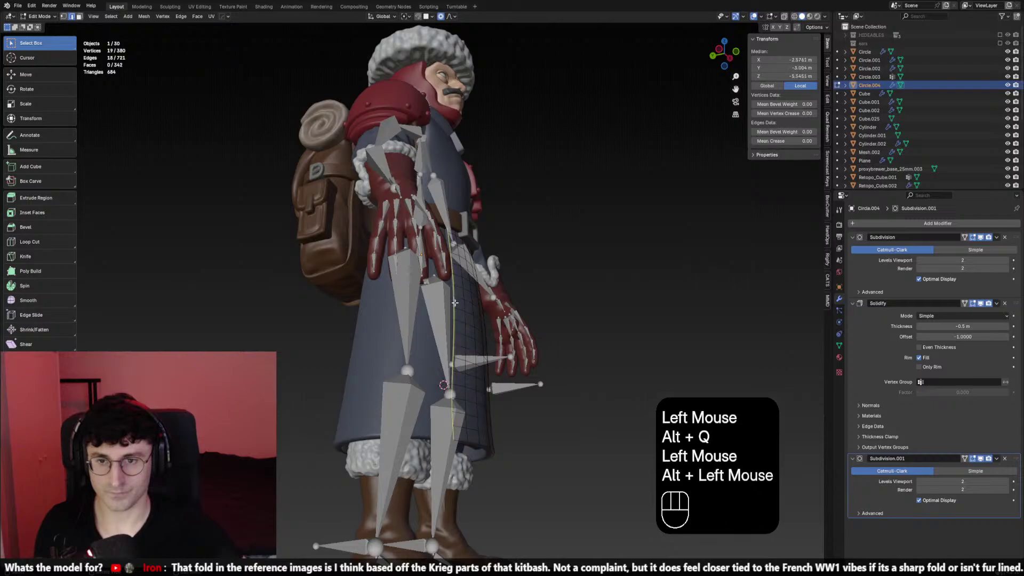
{"action": "key", "text": "alt+z"}
{"action": "middle_click_drag", "start_coordinate": [464, 309], "coordinate": [480, 374]}
{"action": "key", "text": "alt+z"}
{"action": "key", "text": "shift+alt+z"}
{"action": "key", "text": "g"}
{"action": "right_click", "coordinate": [503, 299]}
{"action": "key", "text": "g"}
{"action": "key", "text": "y"}
{"action": "right_click", "coordinate": [498, 296], "text": "shift"}
{"action": "key", "text": "g"}
{"action": "key", "text": "y"}
{"action": "left_click", "coordinate": [534, 278], "text": "shift"}
Move the bottom corner vertex of the overlapping panel along Y with wider proportional falloff, and return to Object Mode
{"action": "key", "text": "1"}
{"action": "left_click", "coordinate": [451, 449]}
{"action": "middle_click_drag", "start_coordinate": [451, 449], "coordinate": [498, 330]}
{"action": "key", "text": "g"}
{"action": "key", "text": "y"}
{"action": "scroll", "coordinate": [442, 444], "scroll_direction": "down", "scroll_amount": 3}
{"action": "left_click", "coordinate": [454, 447]}
{"action": "scroll", "coordinate": [395, 418], "scroll_direction": "down", "scroll_amount": 3}
{"action": "scroll", "coordinate": [573, 411], "scroll_direction": "up", "scroll_amount": 1}
{"action": "key", "text": "Tab"}
{"action": "left_click", "coordinate": [498, 330]}
Examine the overlapping coat panels on the whole figure from the front, side and back, and save the file
{"action": "key", "text": "KP_1"}
{"action": "key", "text": "KP_3"}
{"action": "key", "text": "KP_1"}
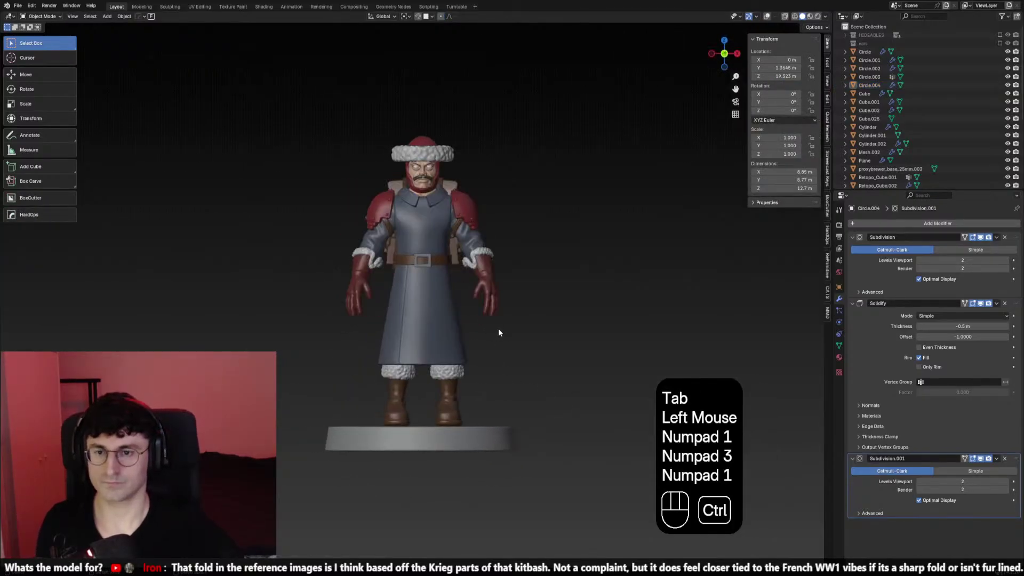
{"action": "key", "text": "ctrl+KP_1"}
{"action": "scroll", "coordinate": [498, 328], "scroll_direction": "up", "scroll_amount": 2}
{"action": "middle_click_drag", "start_coordinate": [491, 336], "coordinate": [469, 355], "text": "shift"}
{"action": "middle_click_drag", "start_coordinate": [469, 355], "coordinate": [443, 379]}
{"action": "scroll", "coordinate": [444, 380], "scroll_direction": "down", "scroll_amount": 1}
{"action": "left_click", "coordinate": [564, 343]}
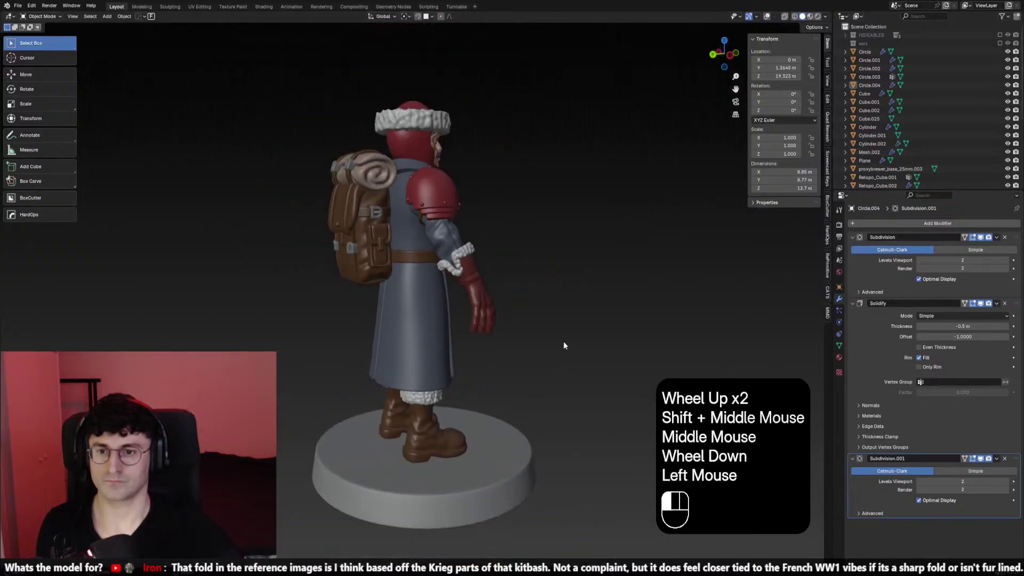
{"action": "key", "text": "ctrl+s"}
Examine the coat's front overlap and belt area from the front, at full-figure distance and close up
{"action": "scroll", "coordinate": [533, 341], "scroll_direction": "down", "scroll_amount": 1}
{"action": "middle_click_drag", "start_coordinate": [533, 340], "coordinate": [339, 368]}
{"action": "key", "text": "KP_1"}
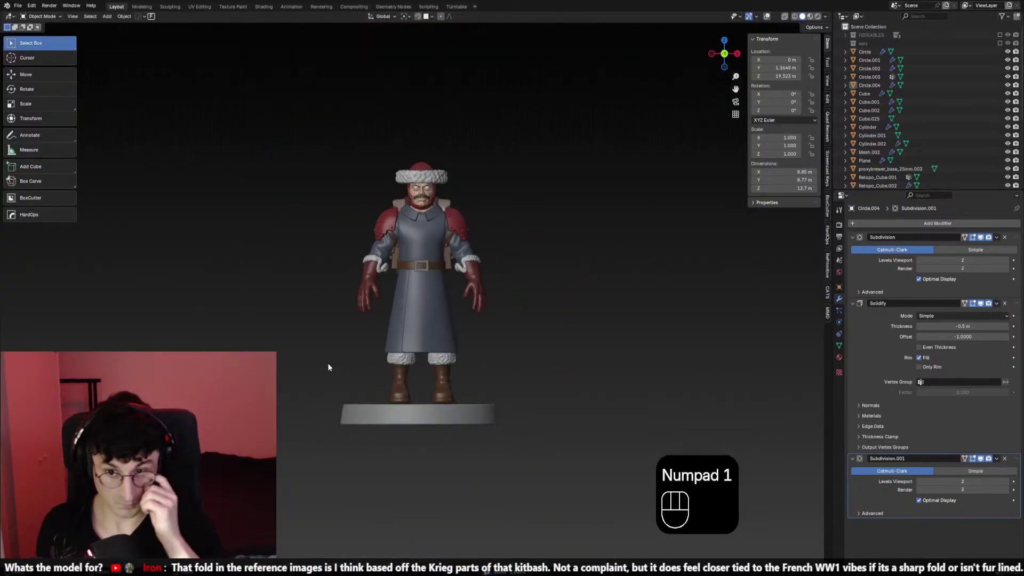
{"action": "middle_click_drag", "start_coordinate": [402, 340], "coordinate": [405, 366], "text": "shift"}
{"action": "scroll", "coordinate": [491, 283], "scroll_direction": "up", "scroll_amount": 2}
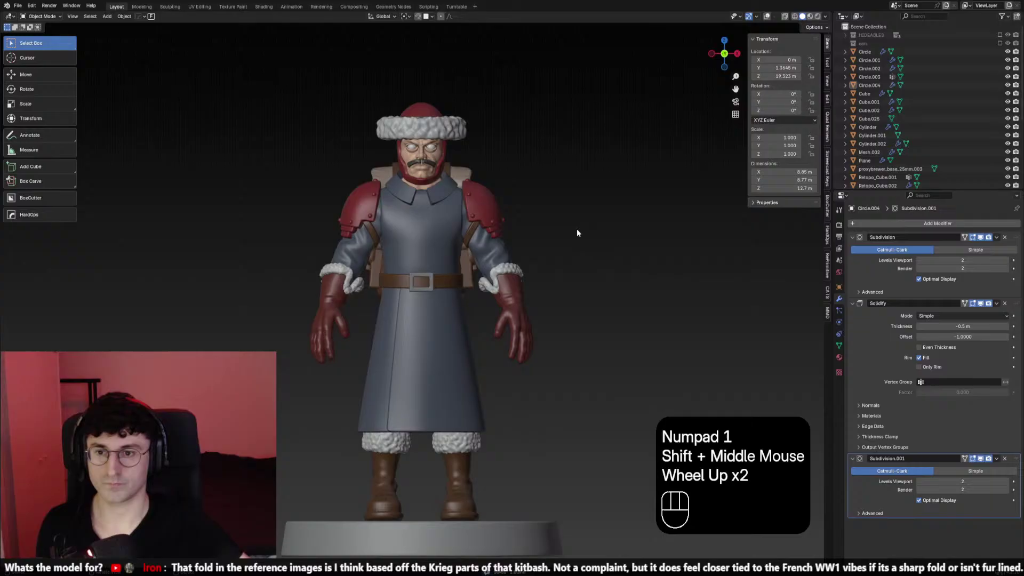
{"action": "left_click", "coordinate": [767, 16]}
{"action": "middle_click_drag", "start_coordinate": [525, 179], "coordinate": [466, 242]}
{"action": "key", "text": "shift+alt+z"}
{"action": "scroll", "coordinate": [468, 253], "scroll_direction": "up", "scroll_amount": 1}
{"action": "key", "text": "KP_1"}
{"action": "scroll", "coordinate": [512, 208], "scroll_direction": "up", "scroll_amount": 2}
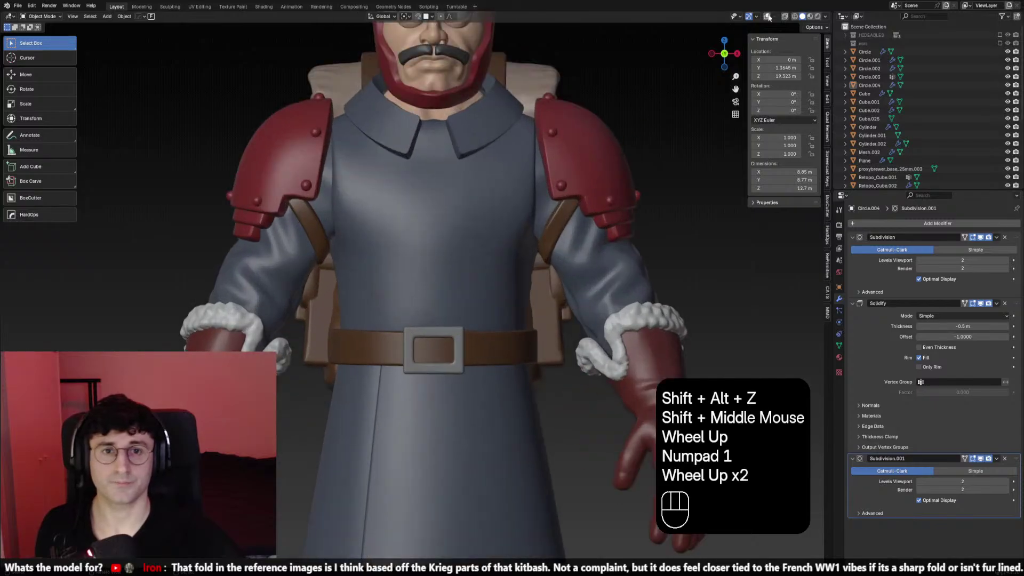
{"action": "left_click", "coordinate": [767, 16]}
{"action": "left_click", "coordinate": [766, 16]}
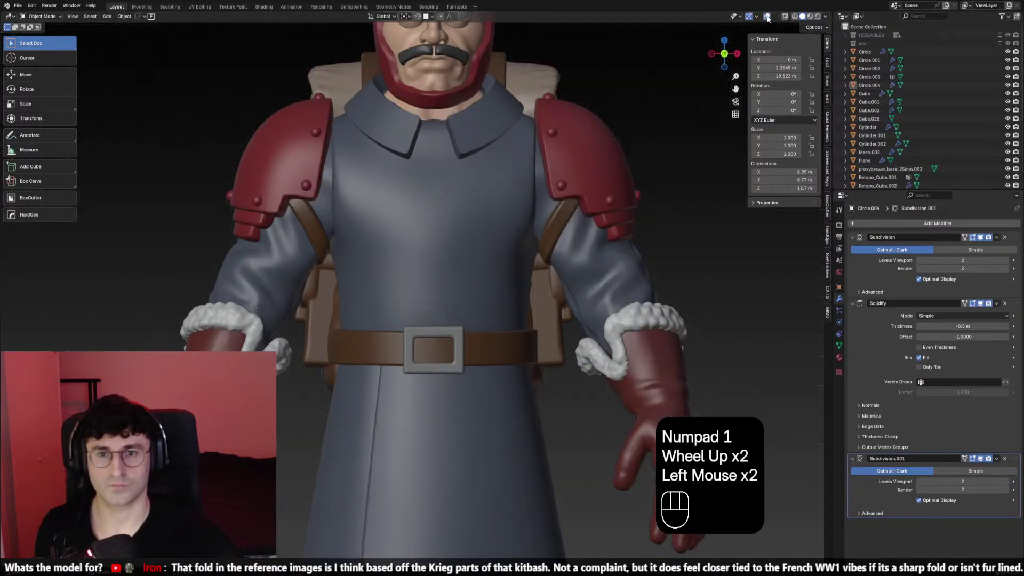
Examine the coat's front close up and on the whole figure, and show the viewport overlays again
{"action": "middle_click_drag", "start_coordinate": [453, 256], "coordinate": [416, 292]}
{"action": "key", "text": "KP_1"}
{"action": "key", "text": "KP_3"}
{"action": "key", "text": "KP_1"}
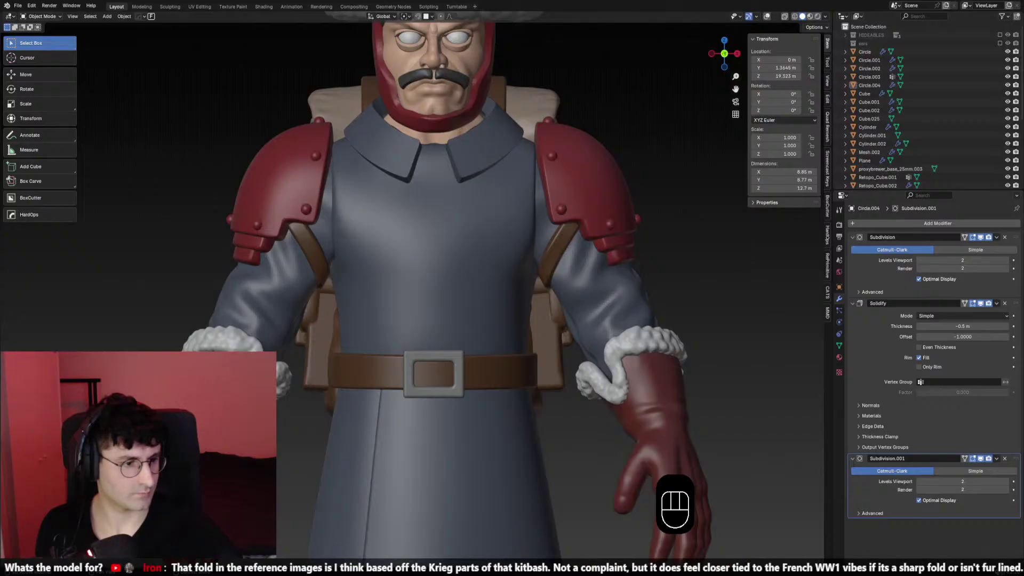
{"action": "left_click", "coordinate": [721, 276]}
{"action": "scroll", "coordinate": [721, 276], "scroll_direction": "down", "scroll_amount": 4}
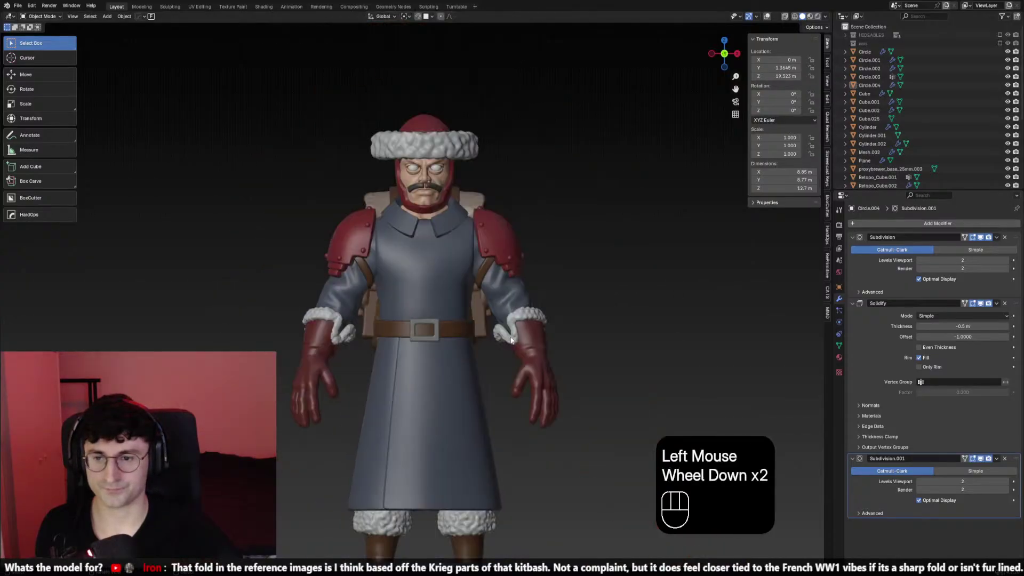
{"action": "middle_click_drag", "start_coordinate": [438, 330], "coordinate": [446, 341]}
{"action": "scroll", "coordinate": [445, 346], "scroll_direction": "up", "scroll_amount": 1}
{"action": "left_click", "coordinate": [767, 16]}
{"action": "scroll", "coordinate": [565, 193], "scroll_direction": "up", "scroll_amount": 2}
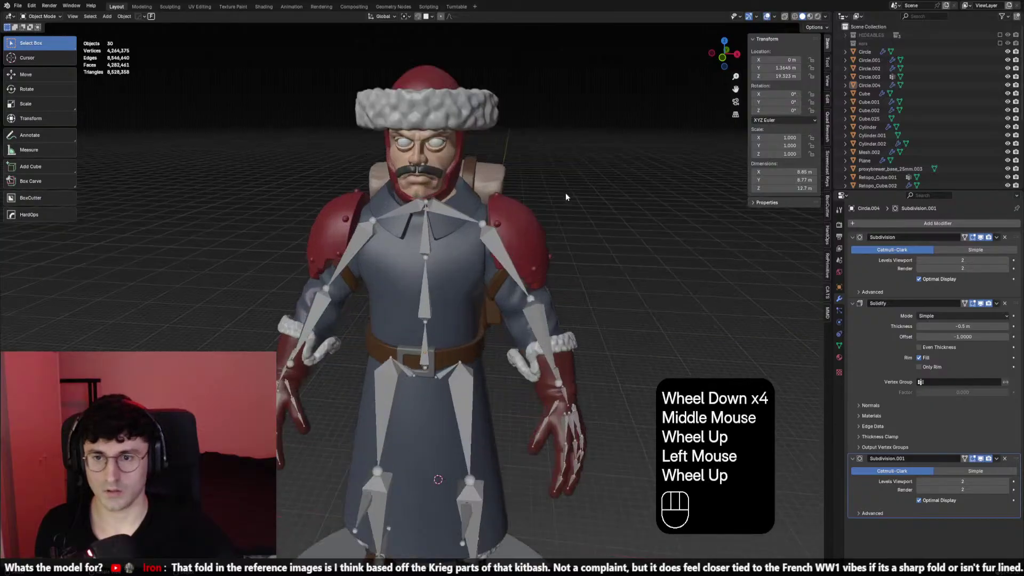
{"action": "key", "text": "KP_1"}
{"action": "key", "text": "shift+a"}
{"action": "left_click", "coordinate": [435, 254]}
{"action": "key", "text": "shift+a"}
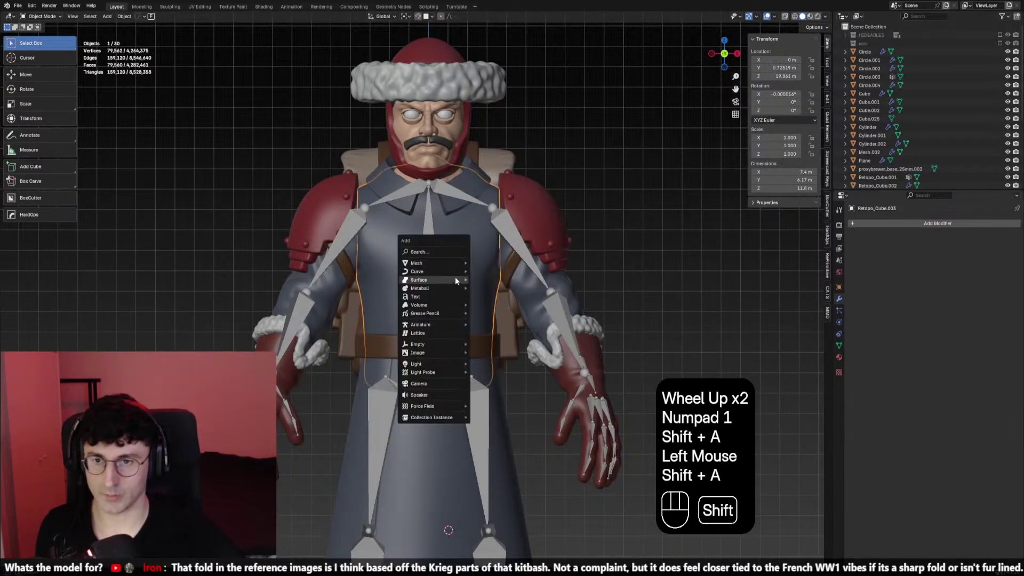
{"action": "left_click", "coordinate": [487, 263]}
{"action": "key", "text": "x"}
{"action": "key", "text": "shift+a"}
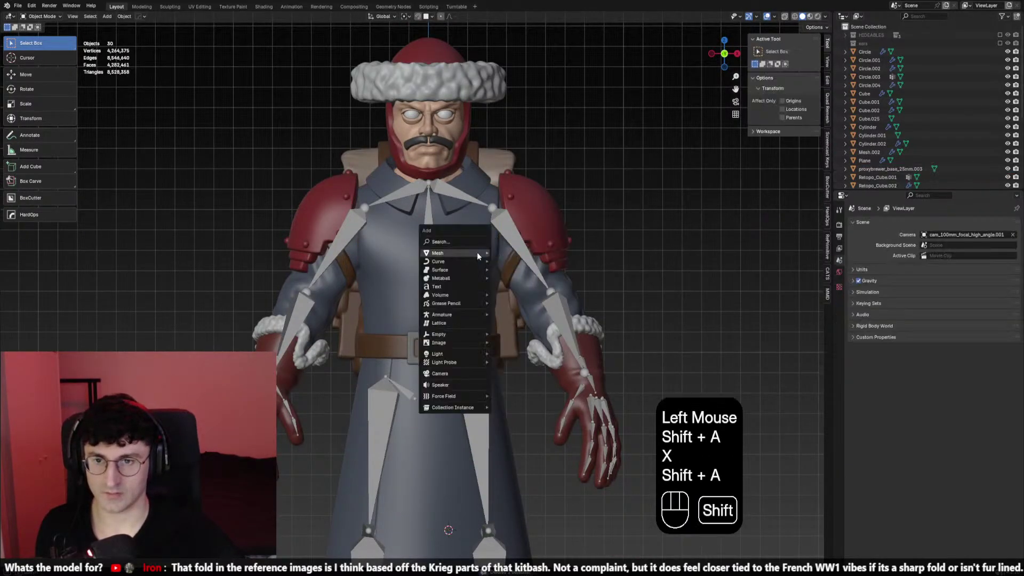
{"action": "scroll", "coordinate": [513, 274], "scroll_direction": "down", "scroll_amount": 2}
{"action": "key", "text": "g"}
{"action": "key", "text": "z"}
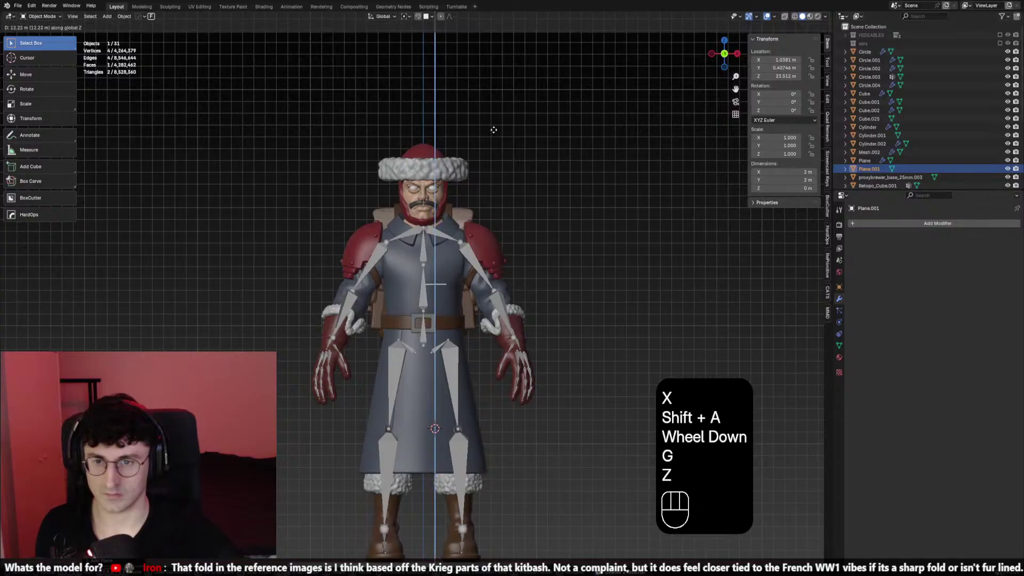
{"action": "right_click", "coordinate": [494, 132]}
{"action": "key", "text": "x"}
Snap the 3D cursor to the world origin and add a mesh plane there
{"action": "key", "text": "shift+s"}
{"action": "key", "text": "shift+s"}
{"action": "key", "text": "shift+a"}
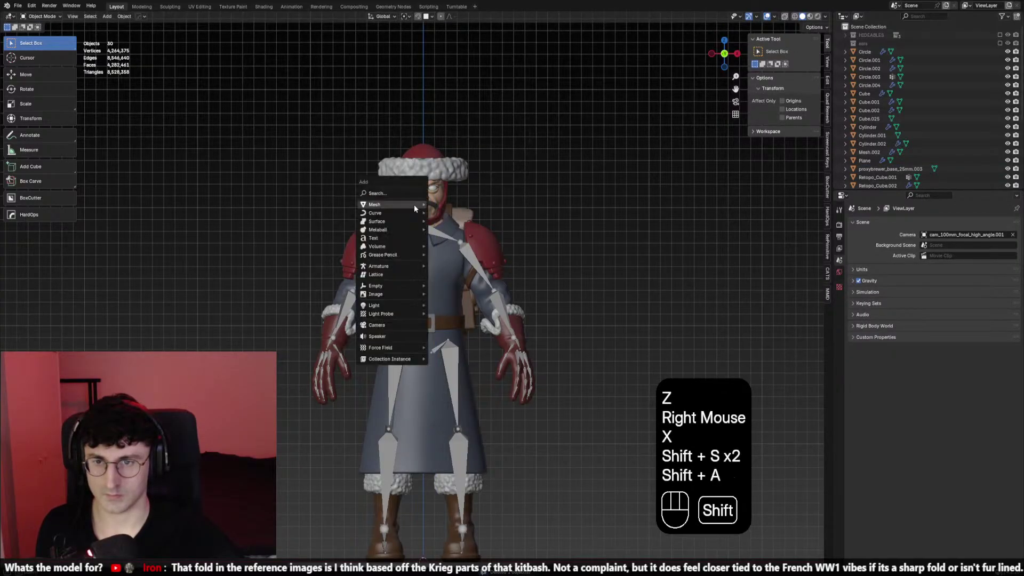
{"action": "mouse_move", "coordinate": [408, 204]}
{"action": "key", "text": "shift+s"}
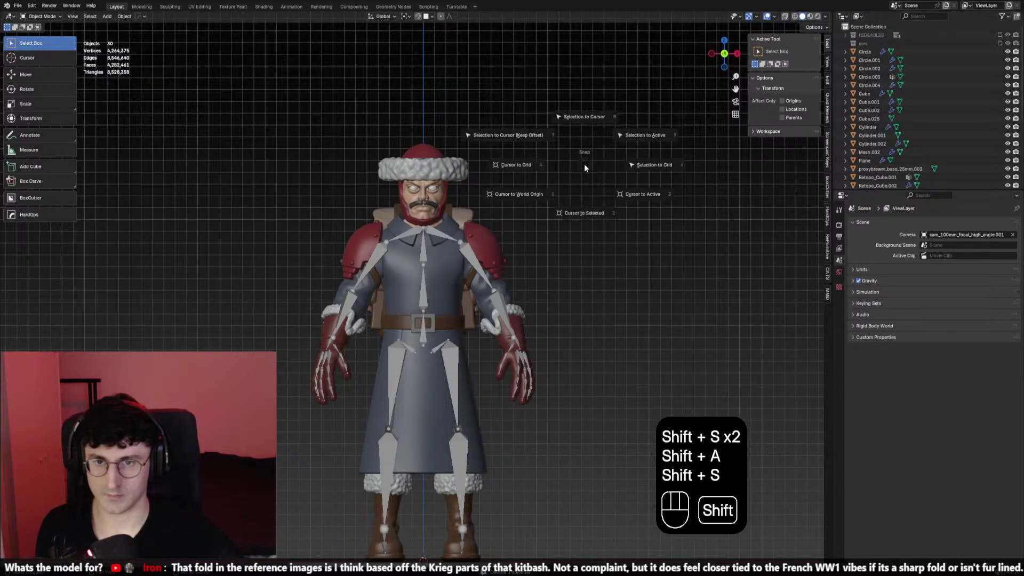
{"action": "key", "text": "shift+a"}
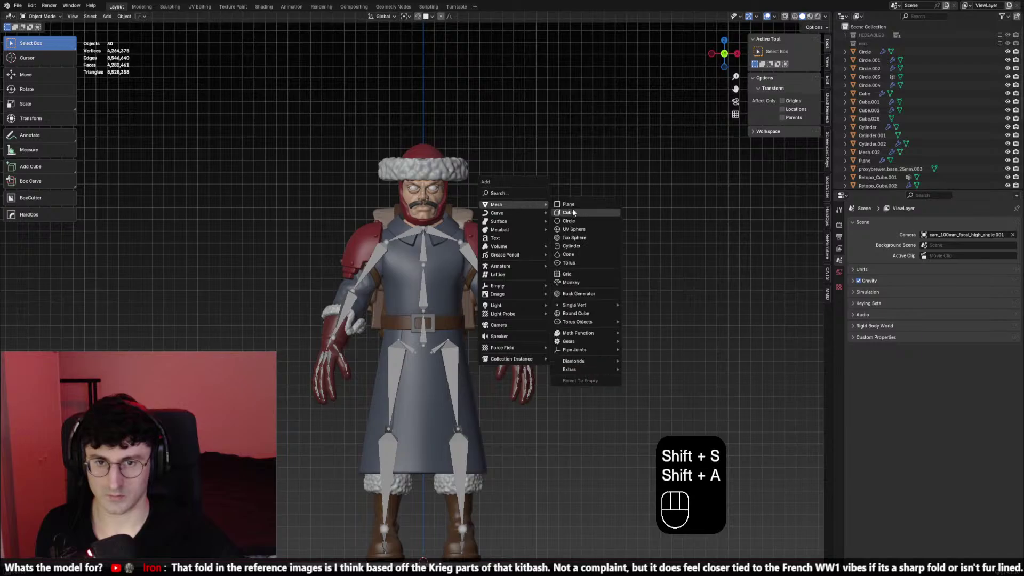
{"action": "left_click", "coordinate": [573, 211]}
Raise the plane to chest height, rotate it 90° about X, and bring it out along Y in front of the torso
{"action": "key", "text": "g"}
{"action": "key", "text": "z"}
{"action": "left_click", "coordinate": [564, 496]}
{"action": "type", "text": "rx90"}
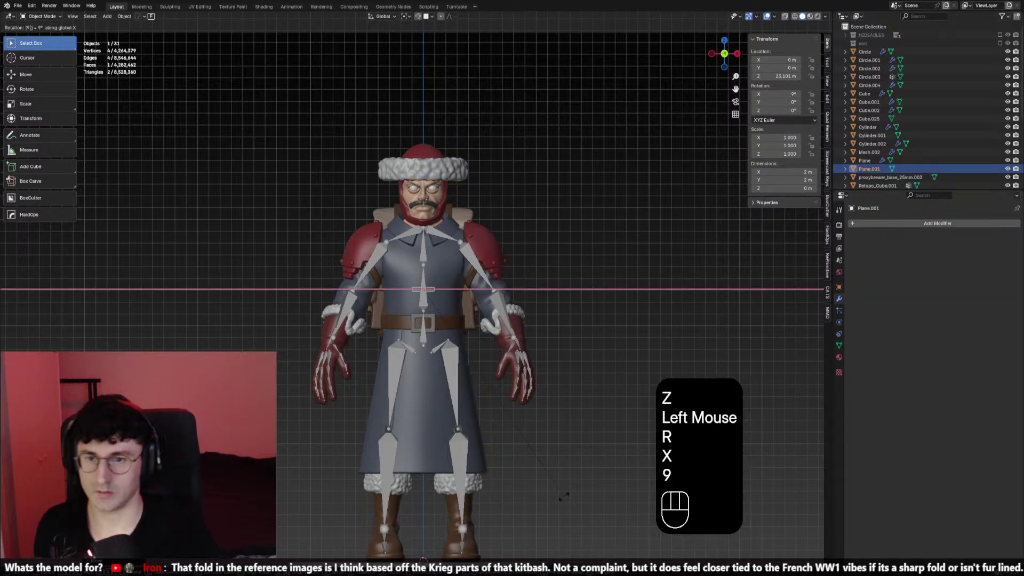
{"action": "key", "text": "Return"}
{"action": "scroll", "coordinate": [563, 494], "scroll_direction": "up", "scroll_amount": 2}
{"action": "middle_click_drag", "start_coordinate": [563, 495], "coordinate": [453, 374]}
{"action": "key", "text": "g"}
{"action": "key", "text": "y"}
{"action": "left_click", "coordinate": [425, 375]}
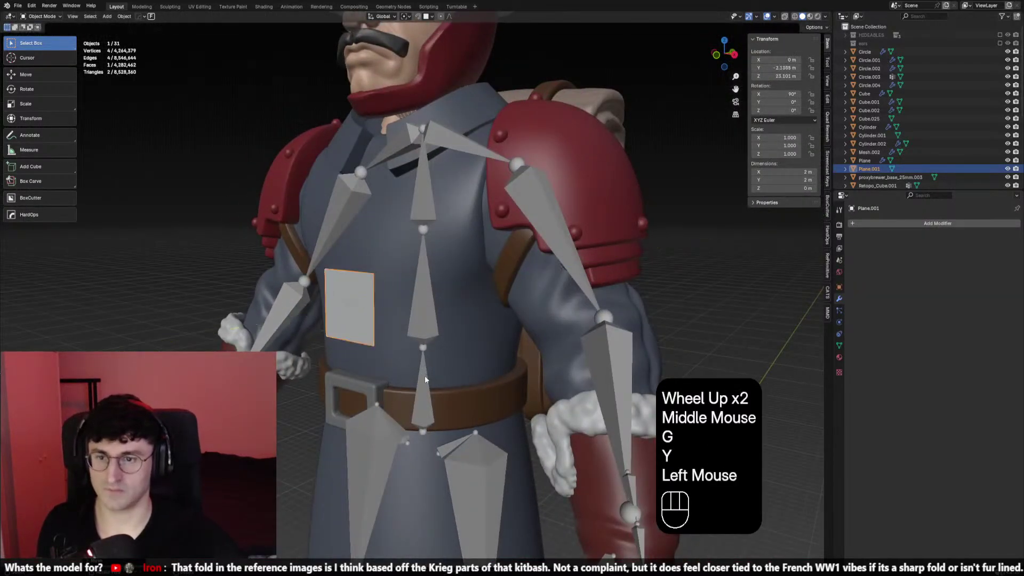
Scale the plane to about 3.25 and shift it to the figure's left side of the chest, at about X 2.63 m, Z 23.88 m
{"action": "key", "text": "KP_1"}
{"action": "key", "text": "s"}
{"action": "right_click", "coordinate": [553, 367]}
{"action": "key", "text": "s"}
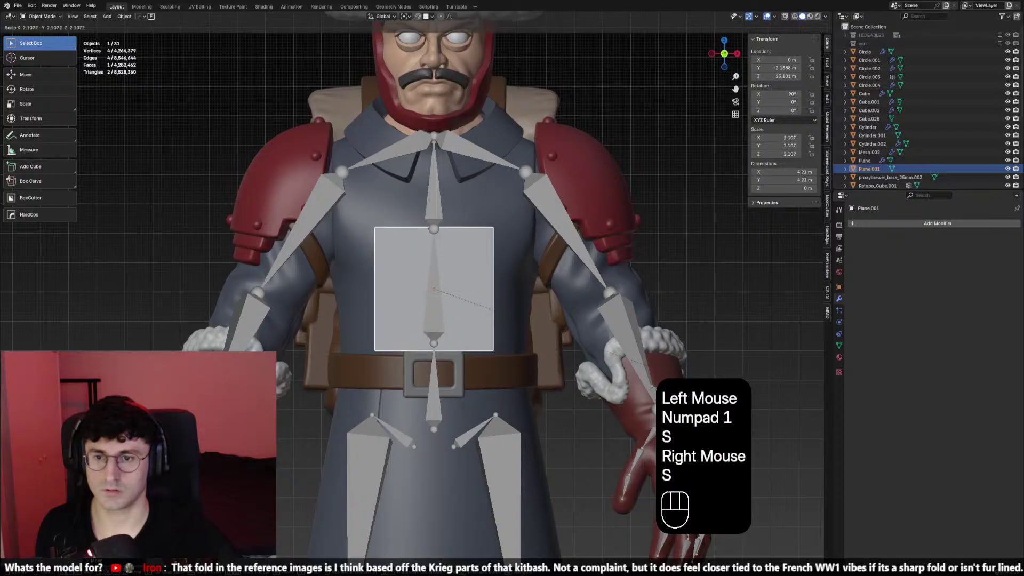
{"action": "left_click", "coordinate": [553, 367]}
{"action": "key", "text": "g"}
{"action": "left_click", "coordinate": [627, 344]}
Divide the plane with 15 evenly spaced horizontal loop cuts and return to Object Mode
{"action": "key", "text": "Tab"}
{"action": "key", "text": "ctrl+r"}
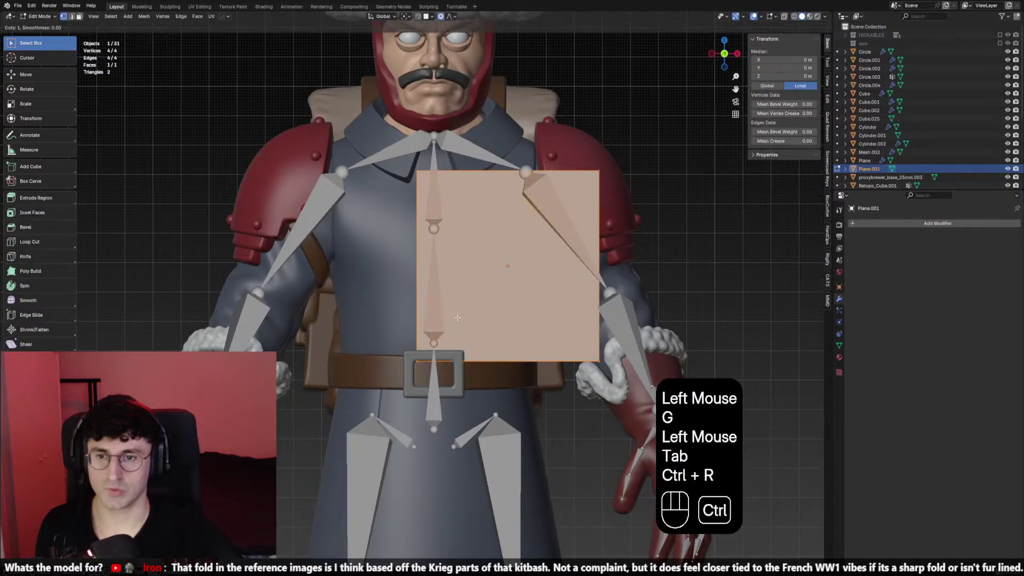
{"action": "scroll", "coordinate": [418, 273], "scroll_direction": "up", "scroll_amount": 4}
{"action": "left_click", "coordinate": [418, 273]}
{"action": "right_click", "coordinate": [418, 273]}
{"action": "key", "text": "Tab"}
{"action": "key", "text": "Tab"}
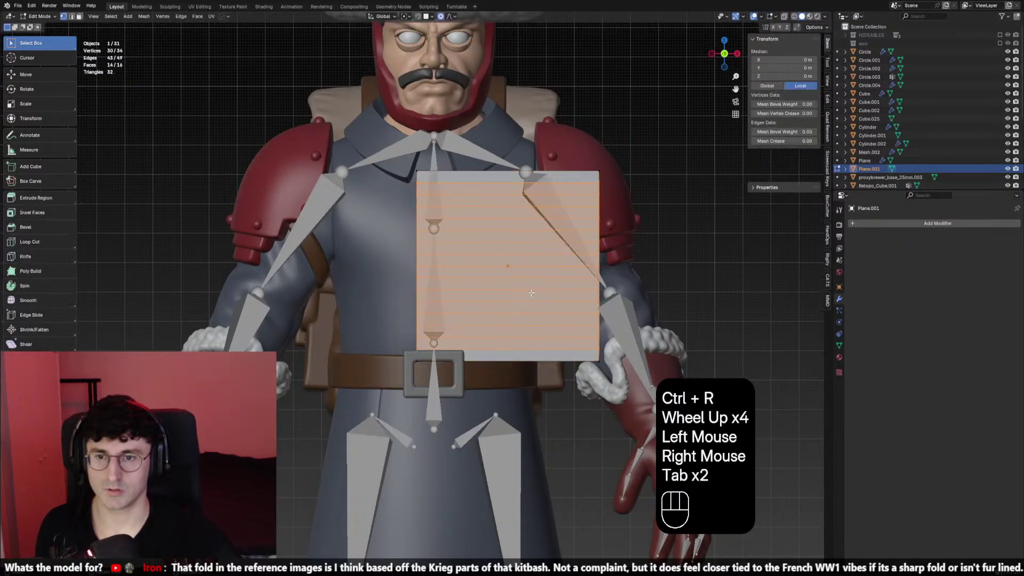
{"action": "key", "text": "Tab"}
Add a Shrinkwrap modifier to the plane with the torso mesh Retopo_Cube.003 as its target
{"action": "left_click", "coordinate": [902, 226]}
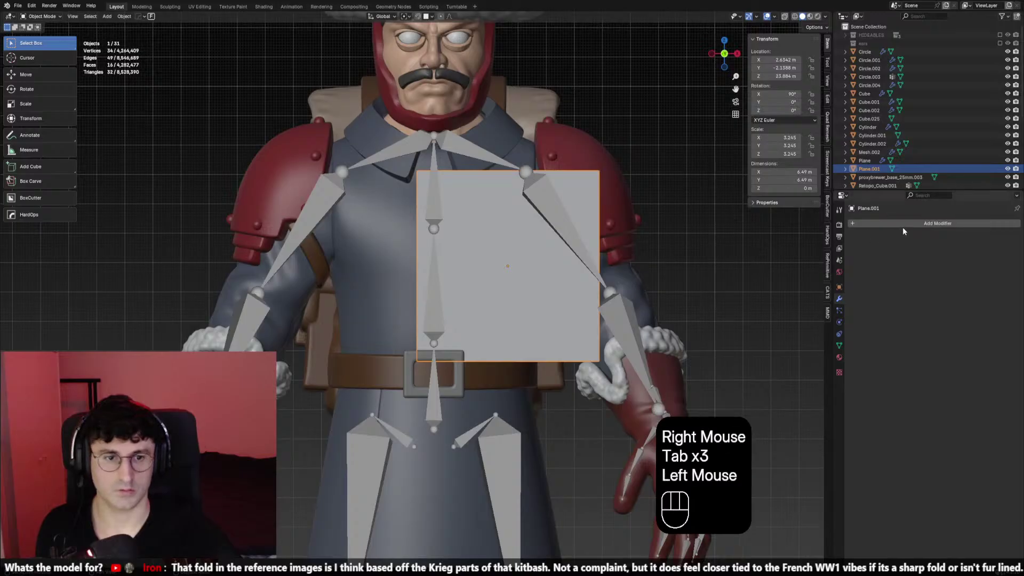
{"action": "type", "text": "s"}
{"action": "left_click", "coordinate": [895, 256]}
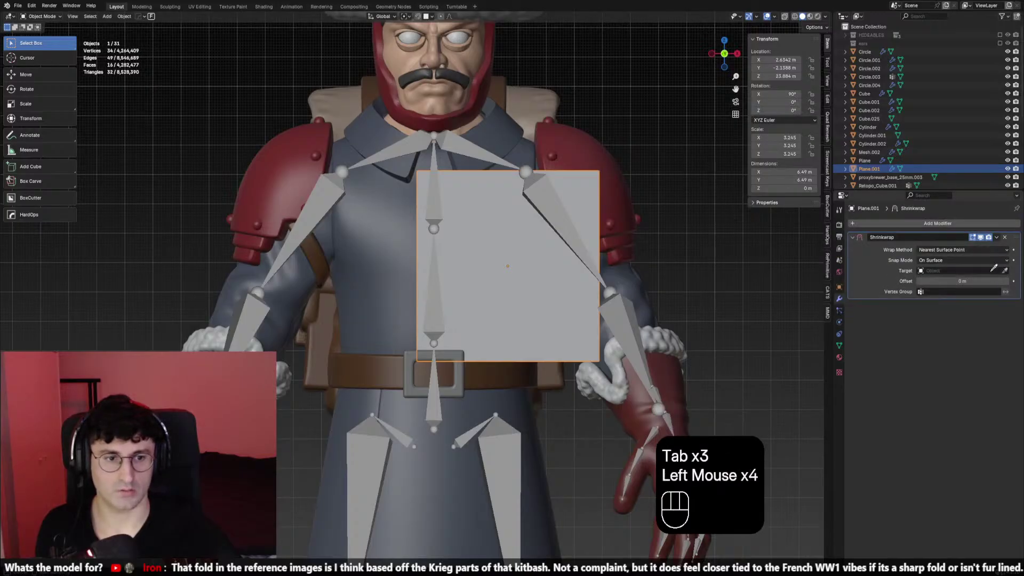
{"action": "left_click", "coordinate": [381, 281]}
{"action": "middle_click_drag", "start_coordinate": [671, 302], "coordinate": [651, 308]}
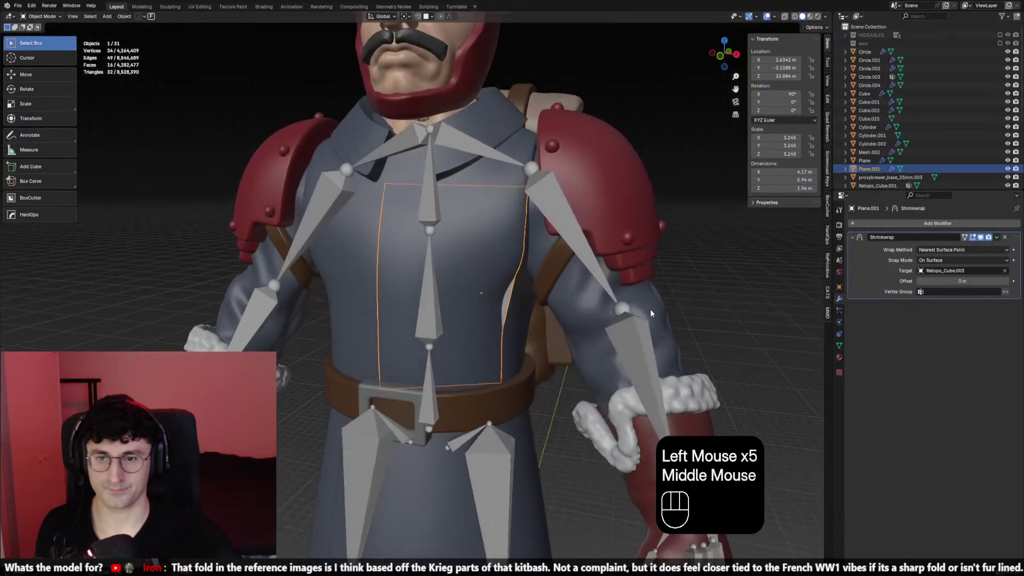
Stretch the wrapped plane vertically to a scale of about 4.44 and position it at about Z 23.96 m, spanning collar to belt
{"action": "key", "text": "g"}
{"action": "key", "text": "z"}
{"action": "left_click", "coordinate": [651, 322]}
{"action": "scroll", "coordinate": [482, 323], "scroll_direction": "down", "scroll_amount": 2}
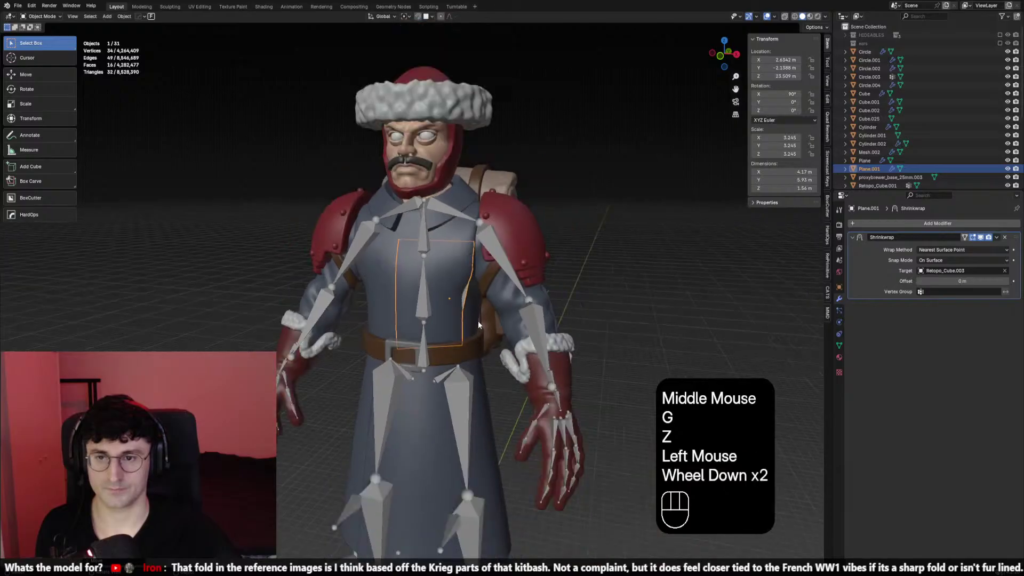
{"action": "middle_click_drag", "start_coordinate": [478, 321], "coordinate": [483, 324]}
{"action": "key", "text": "g"}
{"action": "key", "text": "z"}
{"action": "right_click", "coordinate": [497, 328]}
{"action": "key", "text": "s"}
{"action": "key", "text": "z"}
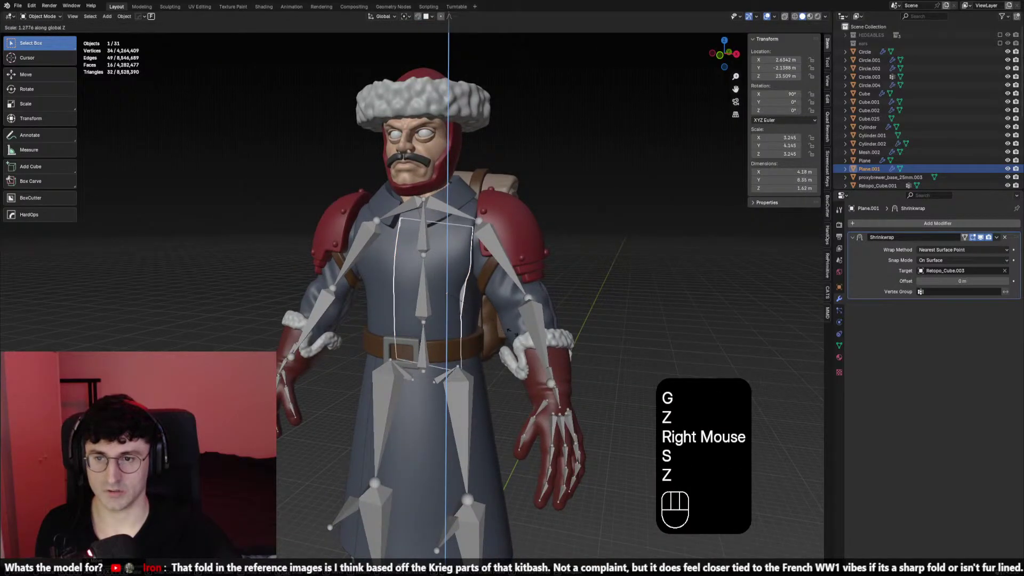
{"action": "left_click", "coordinate": [512, 332]}
{"action": "key", "text": "g"}
{"action": "key", "text": "z"}
{"action": "left_click", "coordinate": [516, 323]}
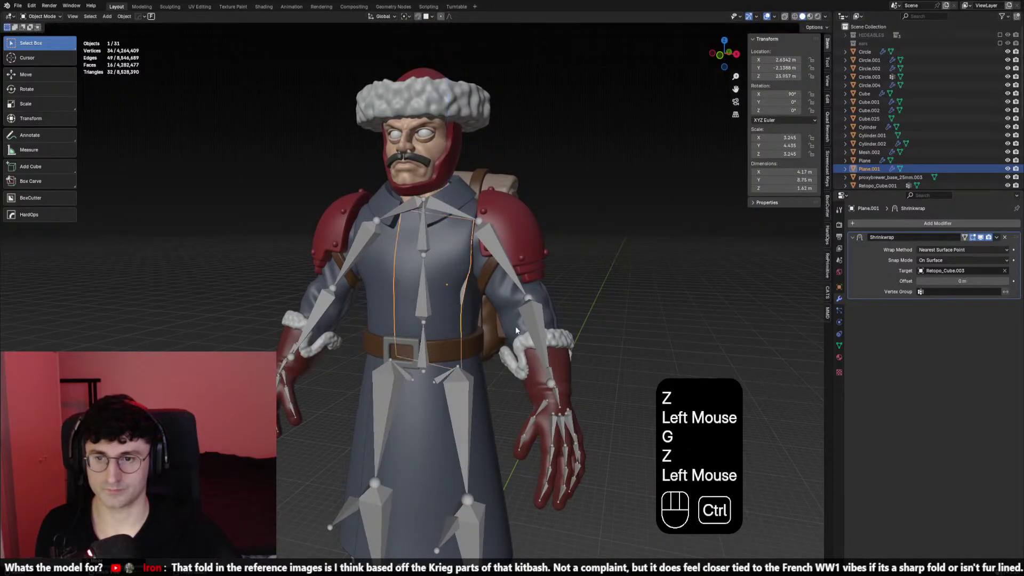
Apply the plane's scale, and narrow it by adding a central vertical loop cut and deleting its outer edge column
{"action": "key", "text": "ctrl+a"}
{"action": "key", "text": "Tab"}
{"action": "key", "text": "ctrl+r"}
{"action": "left_click", "coordinate": [469, 226]}
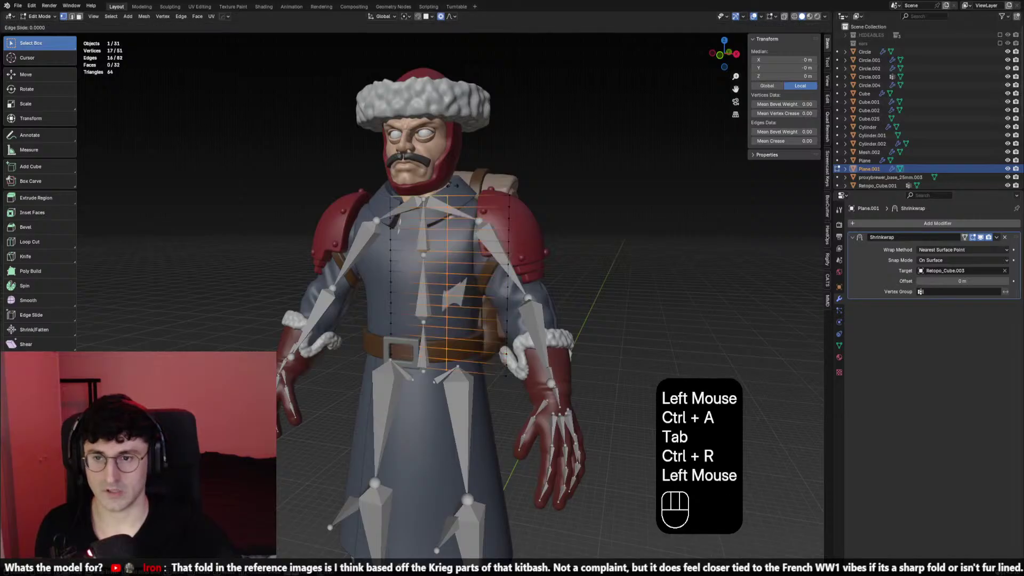
{"action": "right_click", "coordinate": [469, 226]}
{"action": "left_click", "coordinate": [507, 214]}
{"action": "left_click", "coordinate": [508, 214], "text": "alt"}
{"action": "key", "text": "x"}
{"action": "key", "text": "Tab"}
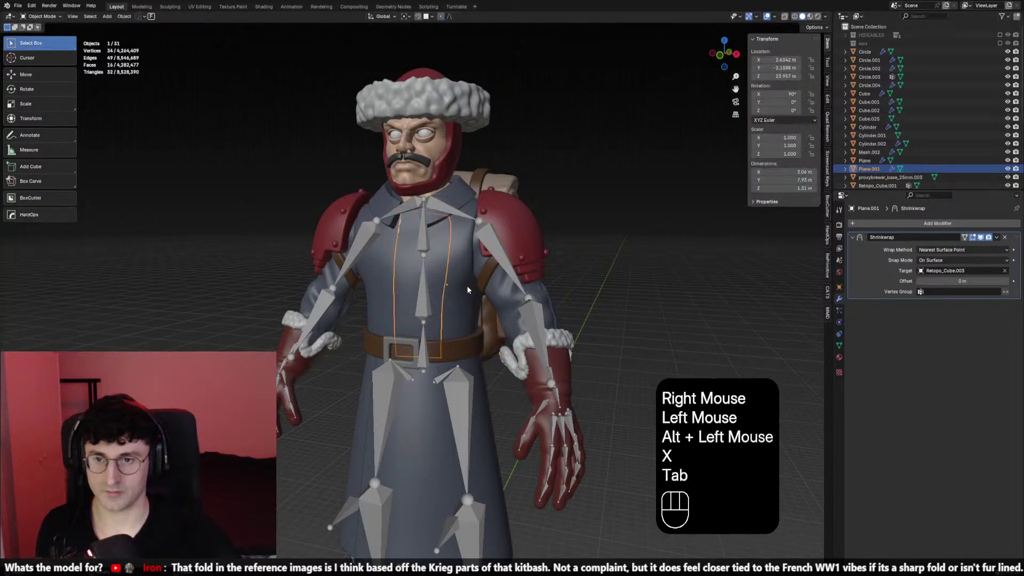
Add a Solidify modifier with 0.46 m thickness to the chest panel and set its Shrinkwrap offset to 0.32 m
{"action": "middle_click_drag", "start_coordinate": [466, 286], "coordinate": [493, 281]}
{"action": "left_click", "coordinate": [881, 223]}
{"action": "type", "text": "s"}
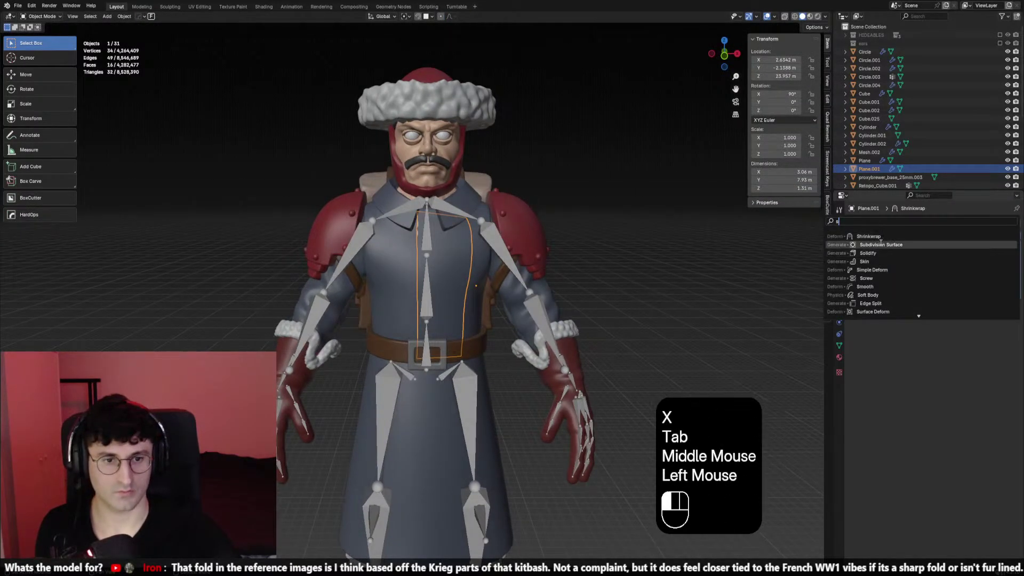
{"action": "left_click", "coordinate": [868, 252]}
{"action": "middle_click_drag", "start_coordinate": [757, 362], "coordinate": [779, 360]}
{"action": "scroll", "coordinate": [939, 322], "scroll_direction": "up", "scroll_amount": 2}
{"action": "left_click_drag", "start_coordinate": [955, 328], "coordinate": [984, 328]}
{"action": "left_click_drag", "start_coordinate": [960, 281], "coordinate": [972, 281]}
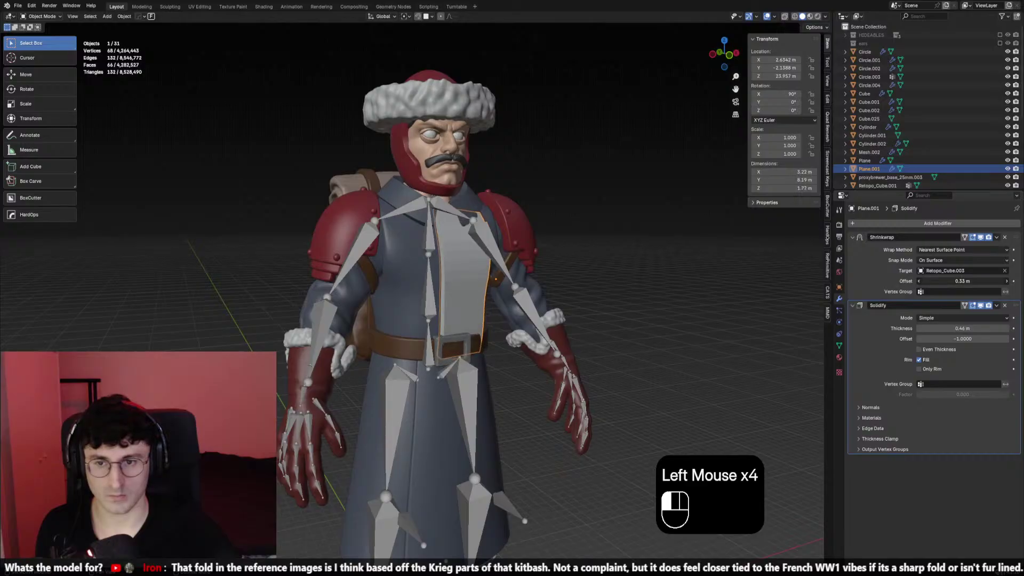
Add two Subdivision Surface modifiers at viewport level 2, placing the first before Solidify and leaving the second after it
{"action": "left_click", "coordinate": [910, 223]}
{"action": "left_click", "coordinate": [905, 256]}
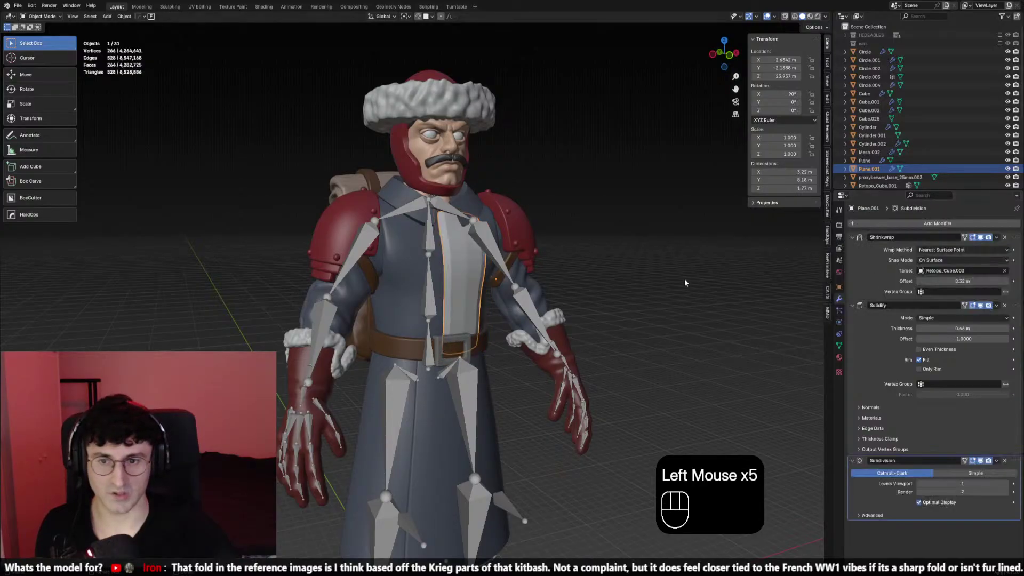
{"action": "middle_click_drag", "start_coordinate": [686, 283], "coordinate": [636, 277]}
{"action": "left_click", "coordinate": [924, 221]}
{"action": "type", "text": "s"}
{"action": "left_click", "coordinate": [909, 238]}
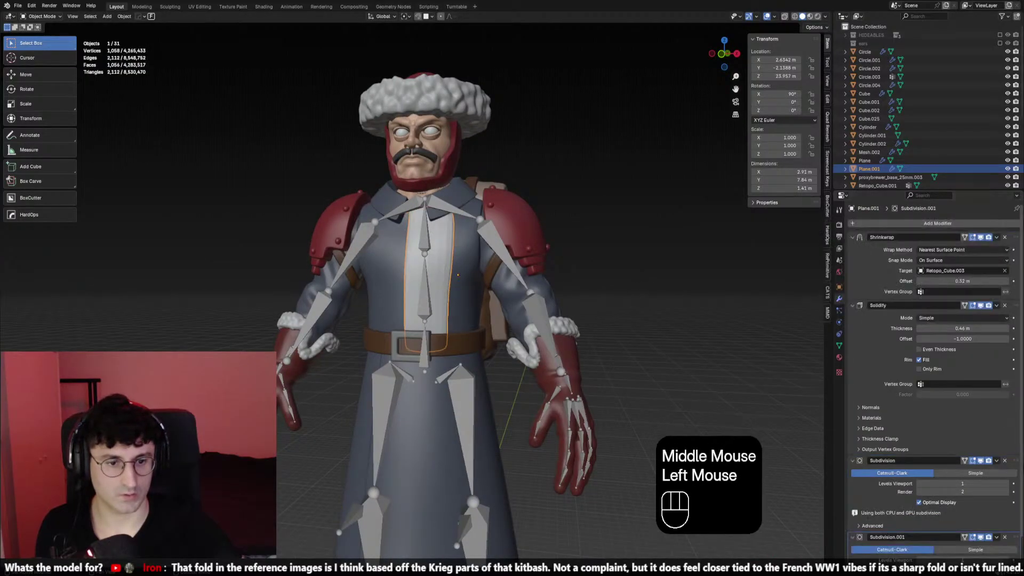
{"action": "left_click_drag", "start_coordinate": [1016, 461], "coordinate": [986, 308]}
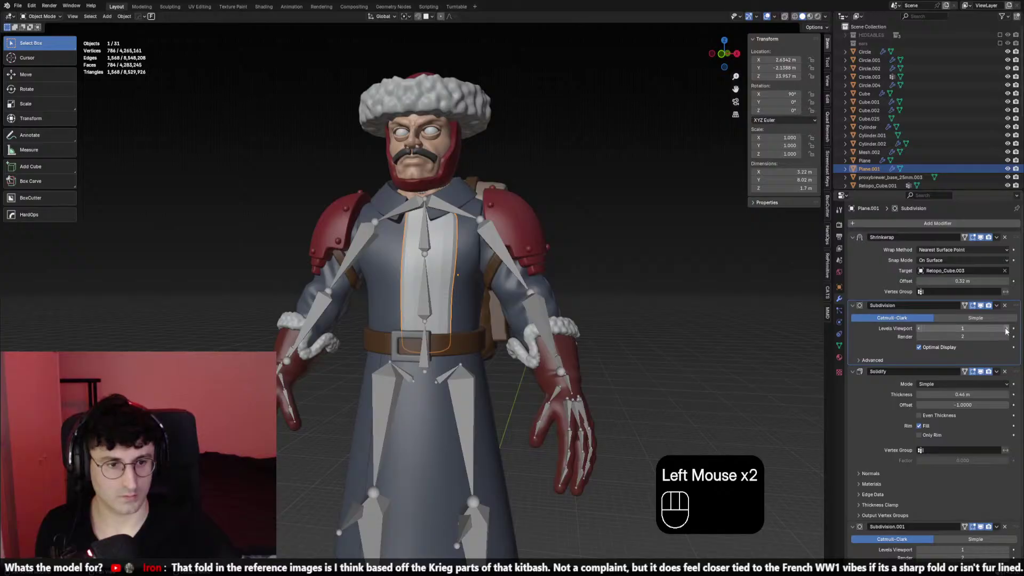
{"action": "left_click", "coordinate": [917, 553]}
Link the torso's blue material to the chest panel
{"action": "key", "text": "ctrl+a"}
{"action": "key", "text": "KP_1"}
{"action": "key", "text": "shift+alt+z"}
{"action": "scroll", "coordinate": [626, 257], "scroll_direction": "up", "scroll_amount": 2}
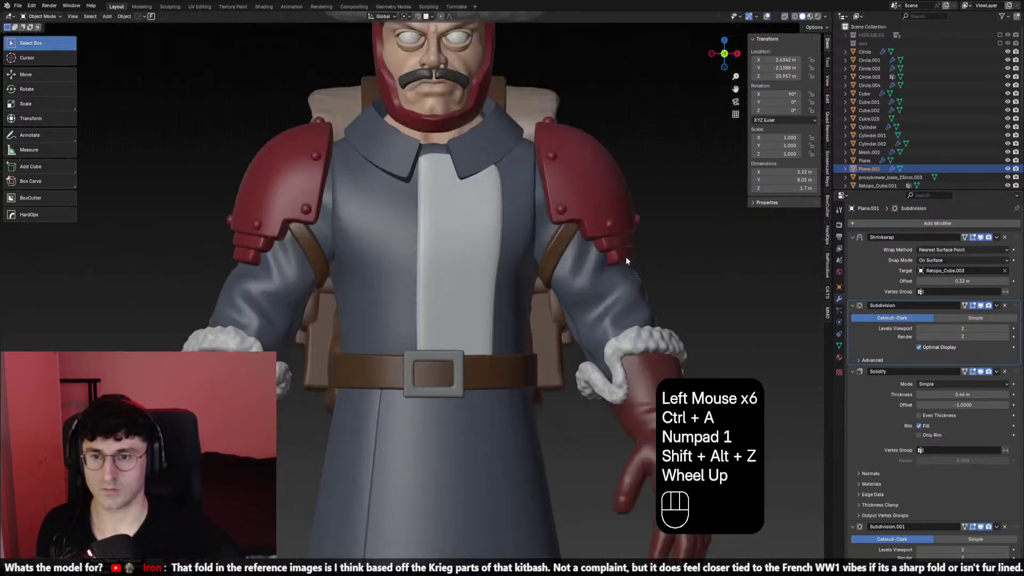
{"action": "left_click", "coordinate": [766, 16]}
{"action": "left_click", "coordinate": [392, 241], "text": "shift"}
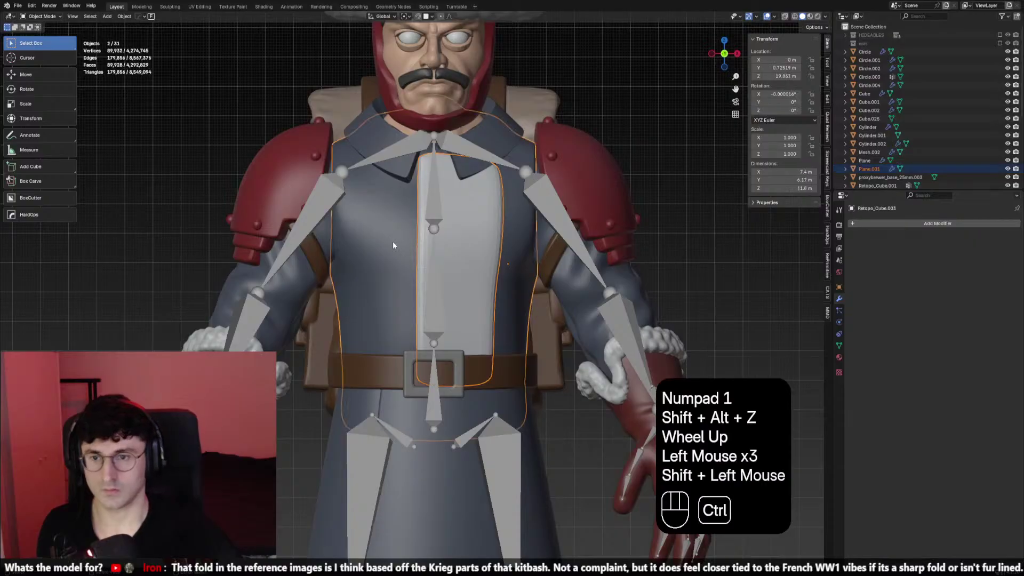
{"action": "key", "text": "ctrl+l"}
{"action": "left_click", "coordinate": [393, 241]}
Examine the recoloured chest panel without overlays from several angles, and return to the front view with overlays shown
{"action": "scroll", "coordinate": [400, 251], "scroll_direction": "down", "scroll_amount": 1}
{"action": "key", "text": "shift+alt+z"}
{"action": "middle_click_drag", "start_coordinate": [404, 259], "coordinate": [461, 333]}
{"action": "scroll", "coordinate": [424, 361], "scroll_direction": "down", "scroll_amount": 1}
{"action": "scroll", "coordinate": [498, 356], "scroll_direction": "up", "scroll_amount": 2}
{"action": "left_click", "coordinate": [492, 343]}
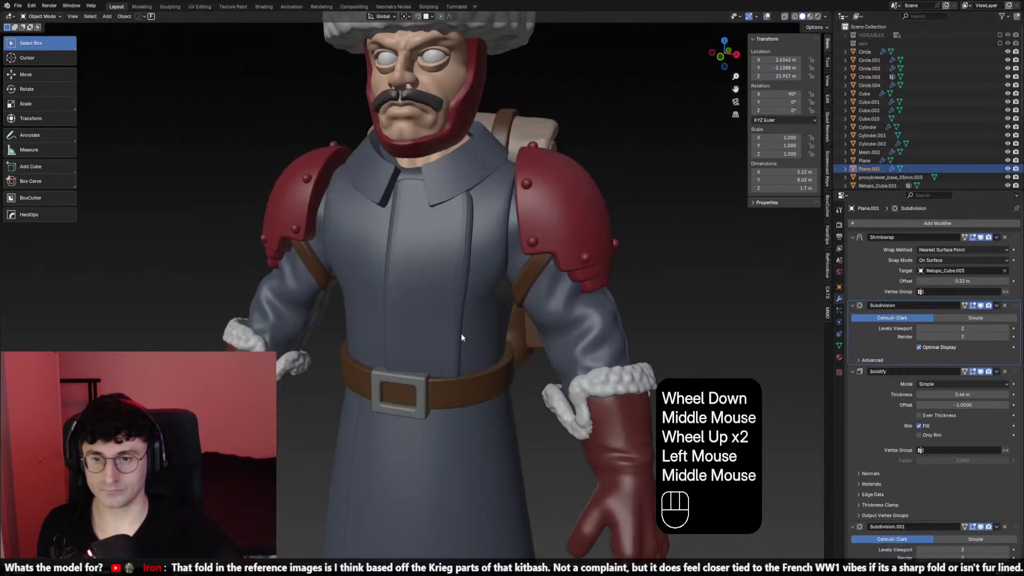
{"action": "key", "text": "KP_1"}
{"action": "left_click", "coordinate": [766, 16]}
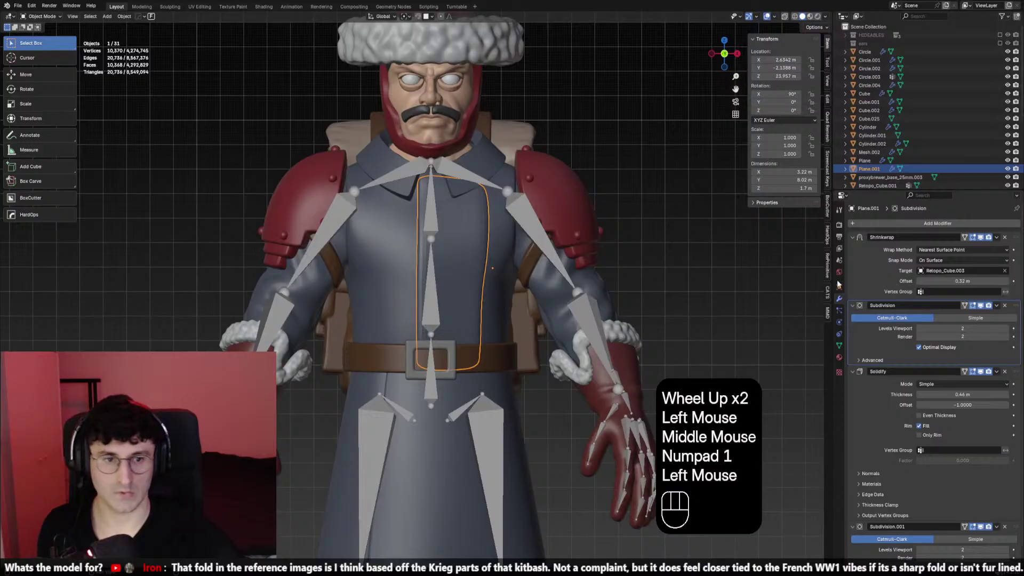
Set the chest panel's Solidify thickness to 0.64 m and apply the object's scale
{"action": "key", "text": "ctrl+a"}
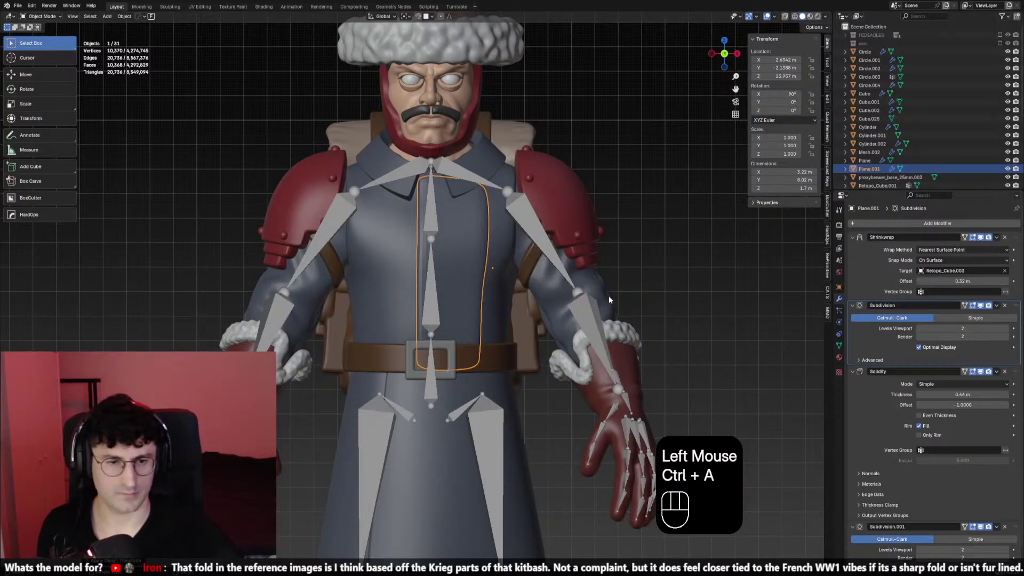
{"action": "scroll", "coordinate": [912, 362], "scroll_direction": "down", "scroll_amount": 1}
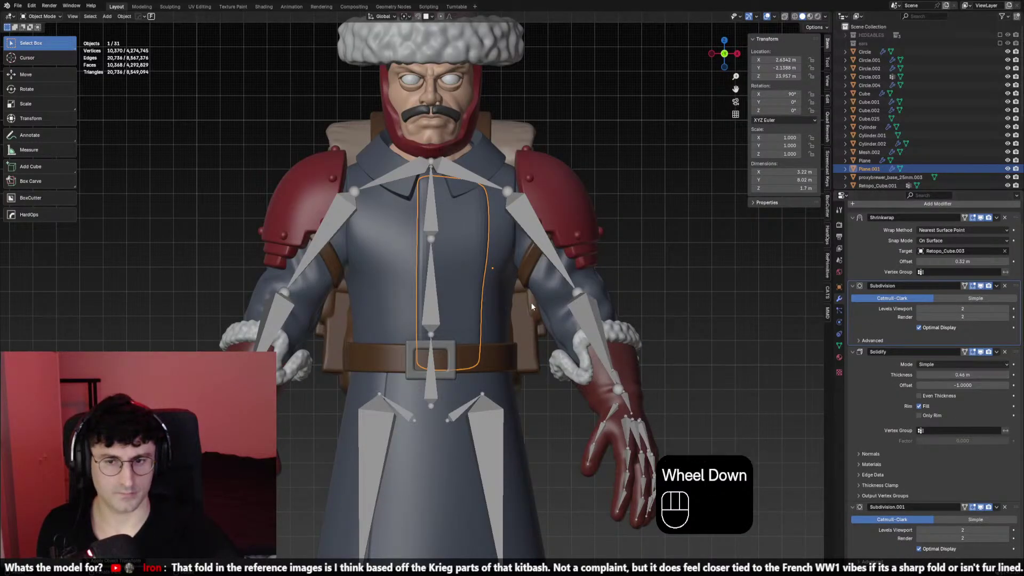
{"action": "middle_click_drag", "start_coordinate": [532, 307], "coordinate": [619, 315]}
{"action": "mouse_move", "coordinate": [962, 374]}
{"action": "left_mouse_down"}
{"action": "mouse_move", "coordinate": [939, 374]}
{"action": "mouse_move", "coordinate": [958, 375]}
{"action": "left_mouse_up"}
{"action": "key", "text": "ctrl+a"}
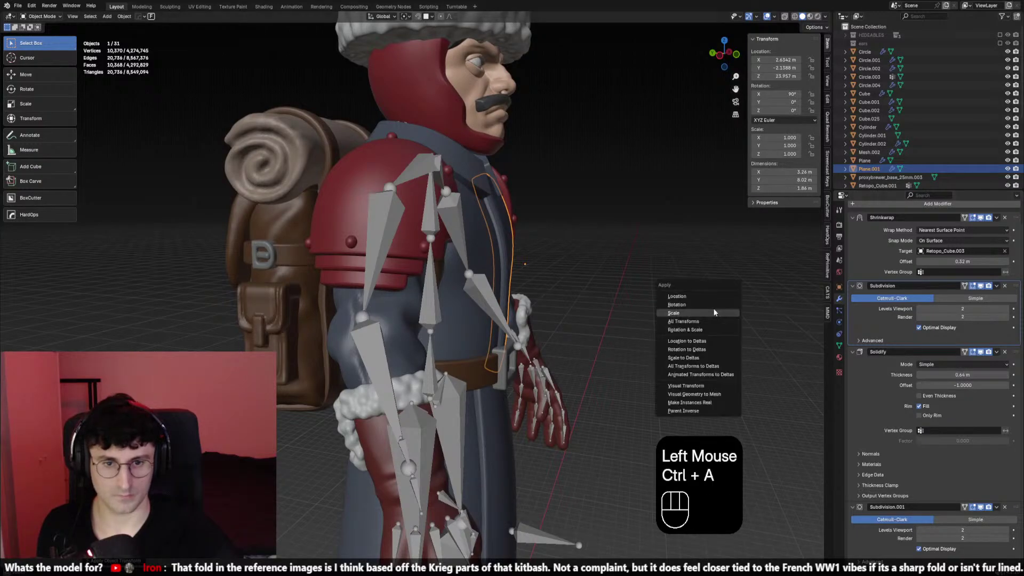
{"action": "left_click", "coordinate": [715, 313]}
Try a full 1.00 crease along the chest panel's left vertical edge
{"action": "middle_click_drag", "start_coordinate": [712, 313], "coordinate": [607, 306]}
{"action": "left_click", "coordinate": [477, 266]}
{"action": "scroll", "coordinate": [477, 265], "scroll_direction": "up", "scroll_amount": 2}
{"action": "key", "text": "Tab"}
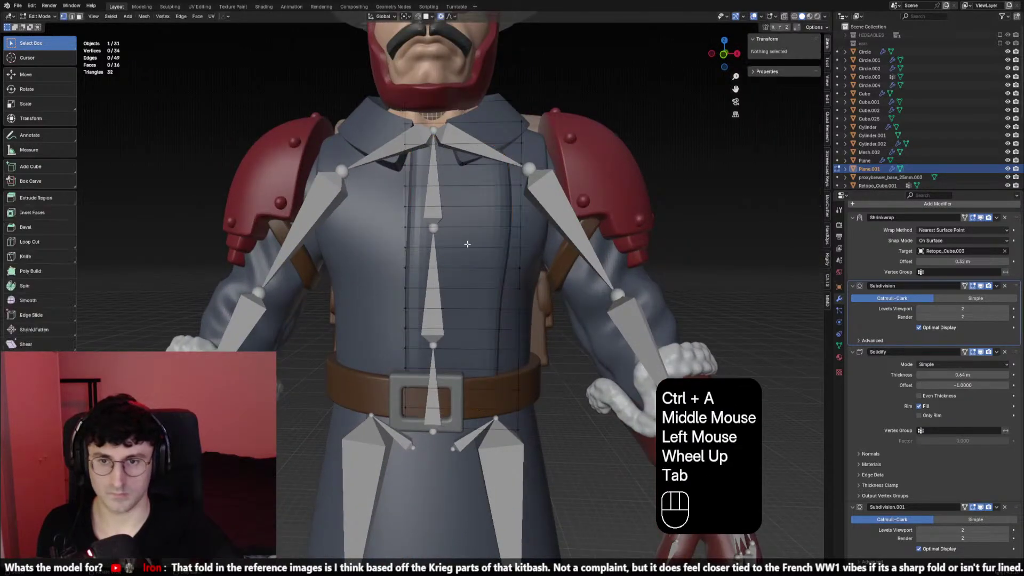
{"action": "left_click", "coordinate": [406, 229]}
{"action": "left_click", "coordinate": [406, 230], "text": "alt"}
{"action": "left_click", "coordinate": [621, 230]}
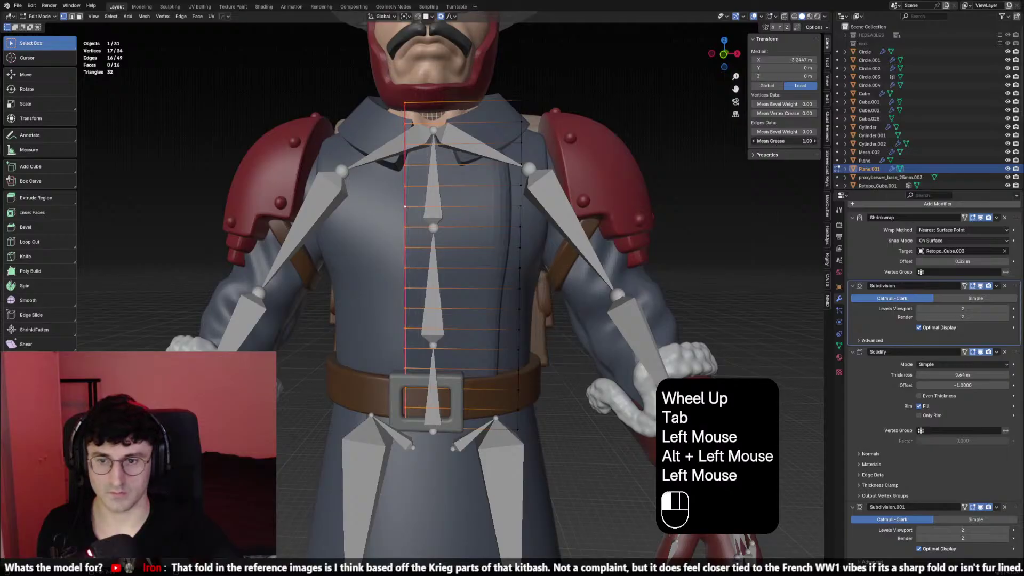
{"action": "key", "text": "Tab"}
{"action": "scroll", "coordinate": [624, 231], "scroll_direction": "down", "scroll_amount": 1}
{"action": "key", "text": "ctrl+z"}
{"action": "key", "text": "ctrl+z"}
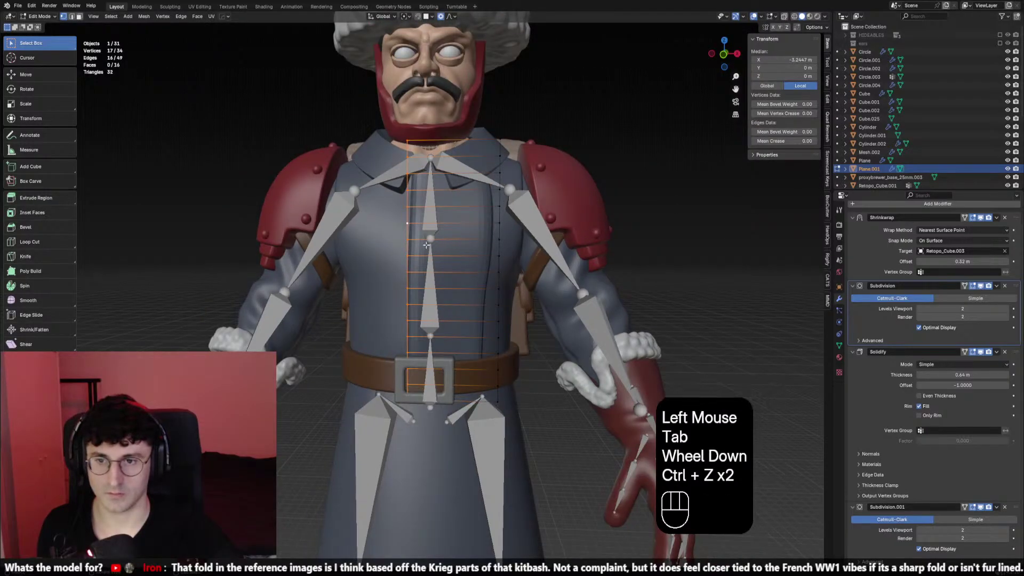
Add a vertical supporting edge loop close to the chest panel's left edge
{"action": "left_click", "coordinate": [601, 228]}
{"action": "key", "text": "ctrl+r"}
{"action": "left_click", "coordinate": [421, 145]}
{"action": "left_click", "coordinate": [385, 145]}
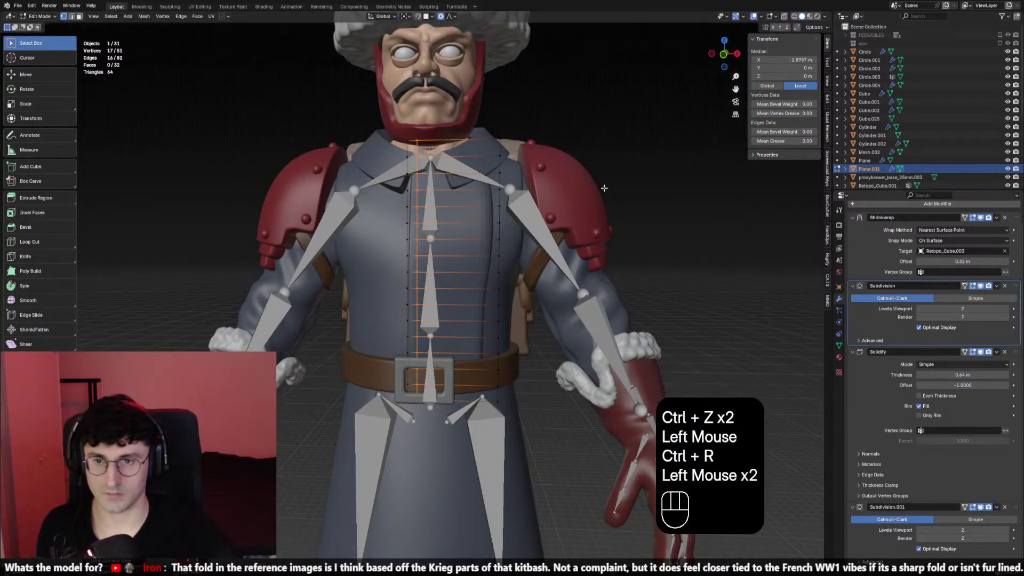
{"action": "key", "text": "Tab"}
{"action": "key", "text": "Tab"}
{"action": "middle_click", "coordinate": [643, 231]}
{"action": "key", "text": "Tab"}
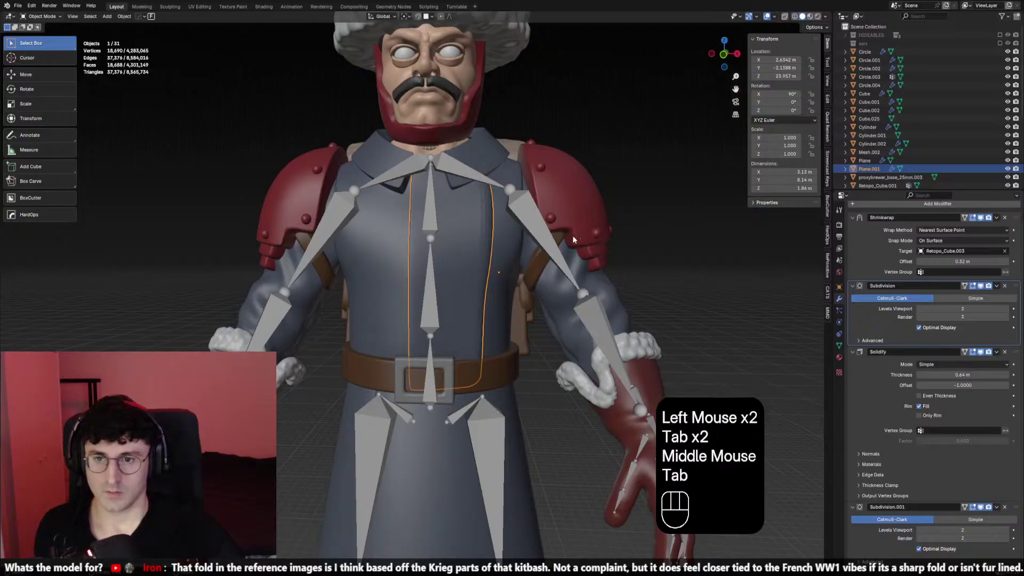
{"action": "key", "text": "Tab"}
{"action": "key", "text": "Tab"}
Apply the chest panel's Shrinkwrap modifier and try moving its right edge along Y with a small proportional falloff
{"action": "left_click", "coordinate": [996, 217]}
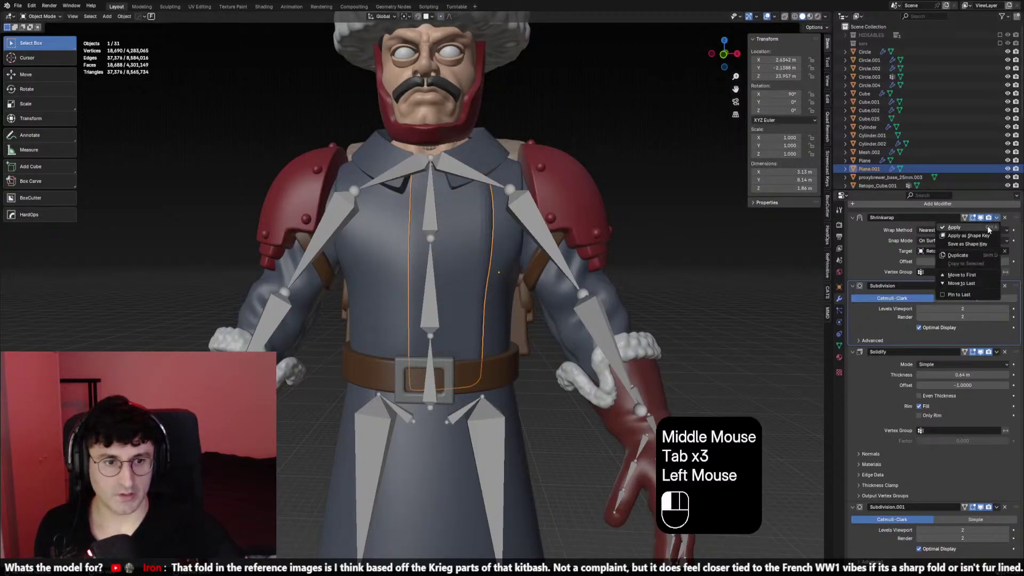
{"action": "left_click", "coordinate": [986, 228]}
{"action": "key", "text": "Tab"}
{"action": "left_click", "coordinate": [492, 243]}
{"action": "left_click", "coordinate": [492, 243], "text": "alt"}
{"action": "middle_click_drag", "start_coordinate": [520, 252], "coordinate": [495, 254]}
{"action": "key", "text": "g"}
{"action": "key", "text": "y"}
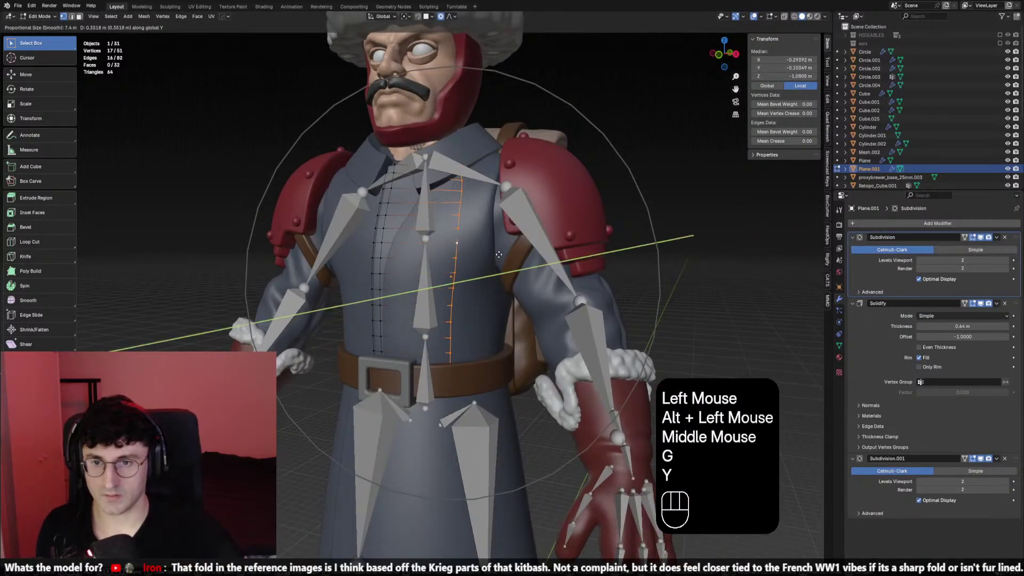
{"action": "right_click", "coordinate": [496, 255]}
{"action": "key", "text": "g"}
{"action": "key", "text": "y"}
{"action": "scroll", "coordinate": [500, 256], "scroll_direction": "up", "scroll_amount": 6}
{"action": "scroll", "coordinate": [499, 258], "scroll_direction": "up", "scroll_amount": 1}
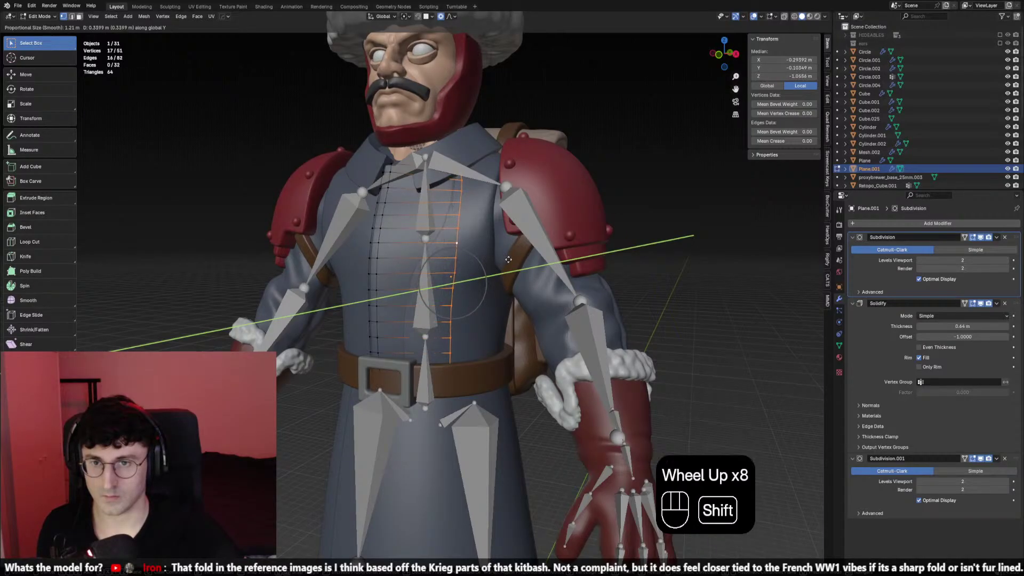
{"action": "left_click", "coordinate": [497, 260], "text": "shift"}
Undo the right edge's Y move and the application of the chest panel's Shrinkwrap modifier
{"action": "key", "text": "shift+alt+z"}
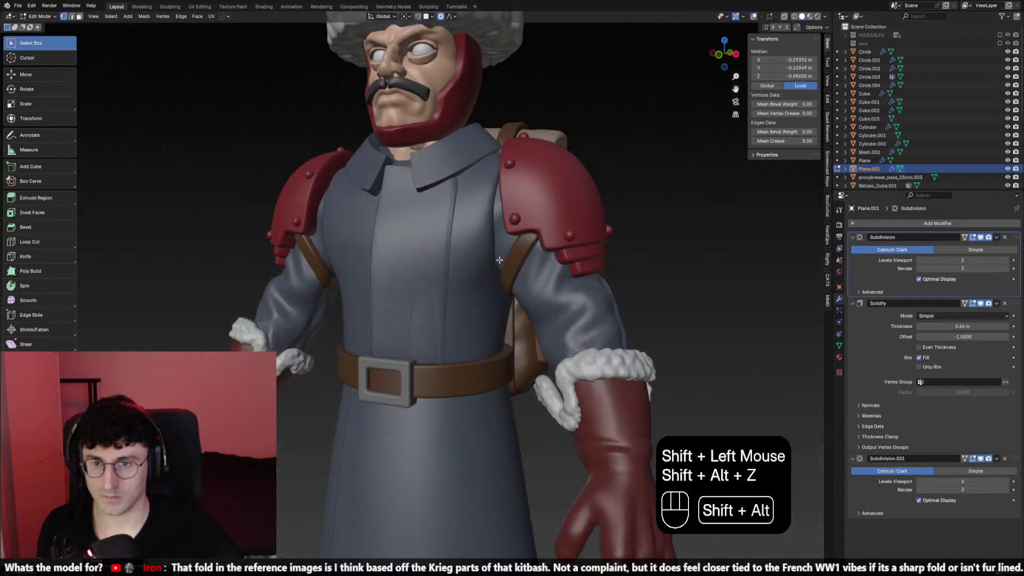
{"action": "scroll", "coordinate": [503, 264], "scroll_direction": "down", "scroll_amount": 1, "text": "alt"}
{"action": "key", "text": "KP_1"}
{"action": "key", "text": "ctrl+z"}
{"action": "scroll", "coordinate": [513, 267], "scroll_direction": "up", "scroll_amount": 2}
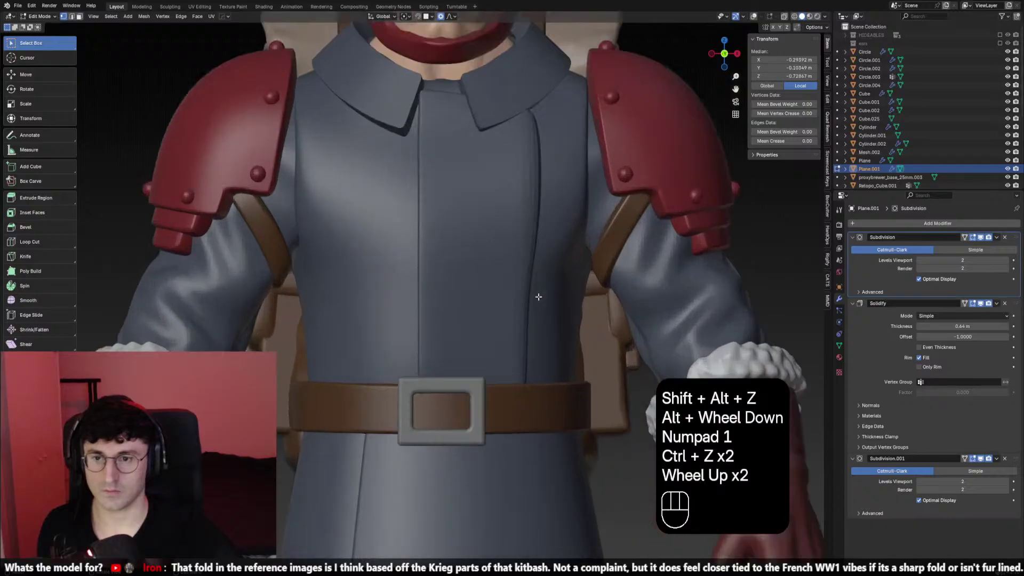
{"action": "key", "text": "Tab"}
{"action": "scroll", "coordinate": [665, 149], "scroll_direction": "down", "scroll_amount": 1}
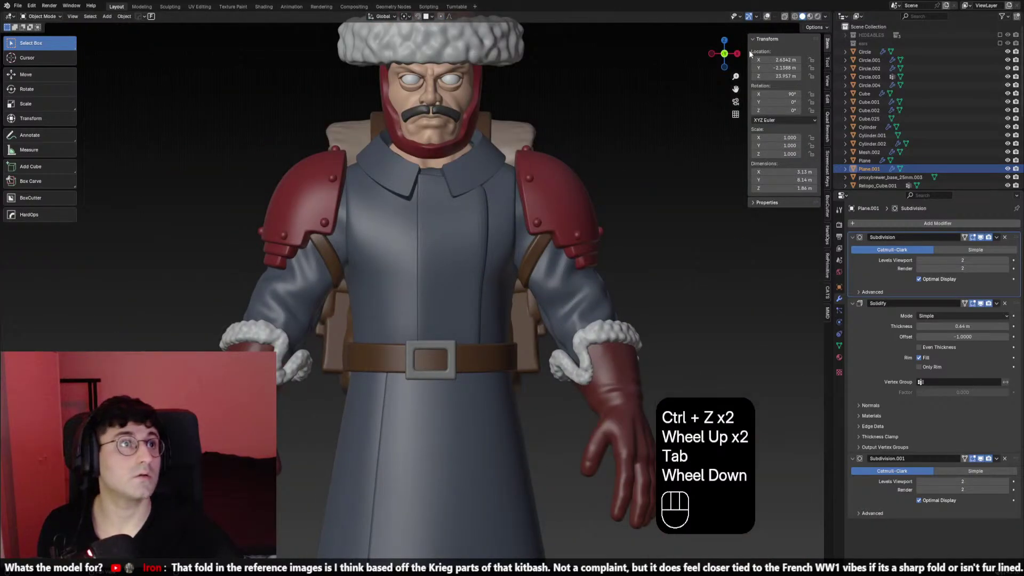
{"action": "middle_click_drag", "start_coordinate": [466, 114], "coordinate": [421, 134]}
{"action": "left_click", "coordinate": [768, 17]}
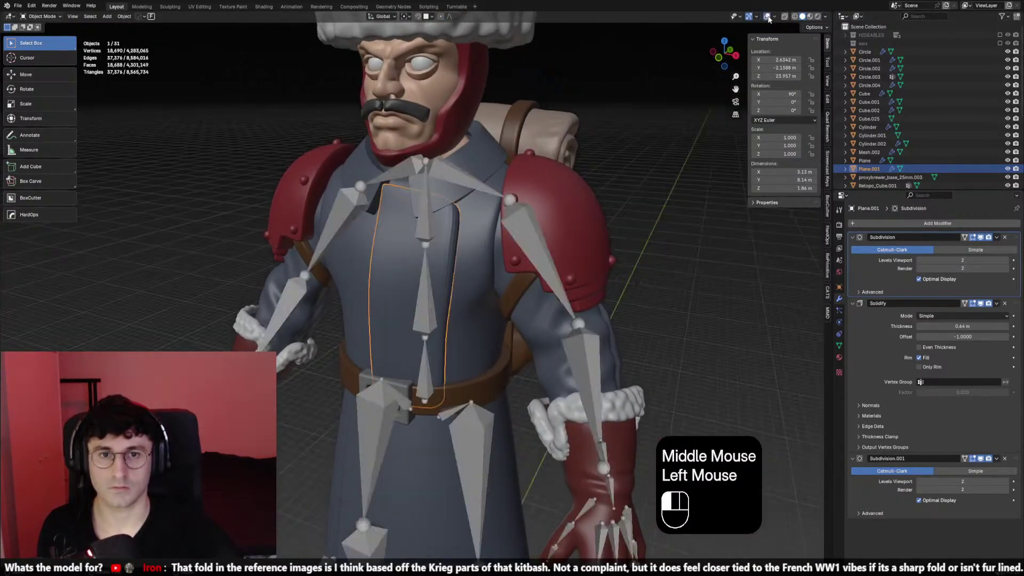
{"action": "key", "text": "ctrl+z"}
{"action": "key", "text": "ctrl+z"}
{"action": "key", "text": "ctrl+z"}
{"action": "key", "text": "ctrl+z"}
{"action": "key", "text": "ctrl+z"}
{"action": "key", "text": "ctrl+z"}
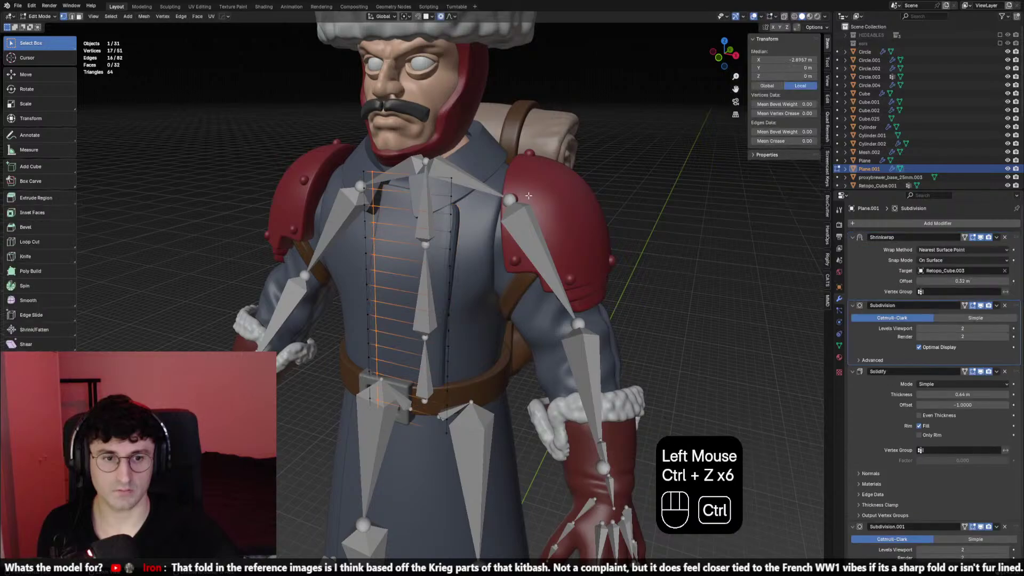
Add another vertical supporting edge loop close to the chest panel's right edge
{"action": "key", "text": "Tab"}
{"action": "key", "text": "Tab"}
{"action": "middle_click_drag", "start_coordinate": [468, 216], "coordinate": [459, 202]}
{"action": "key", "text": "ctrl+r"}
{"action": "left_click", "coordinate": [446, 166]}
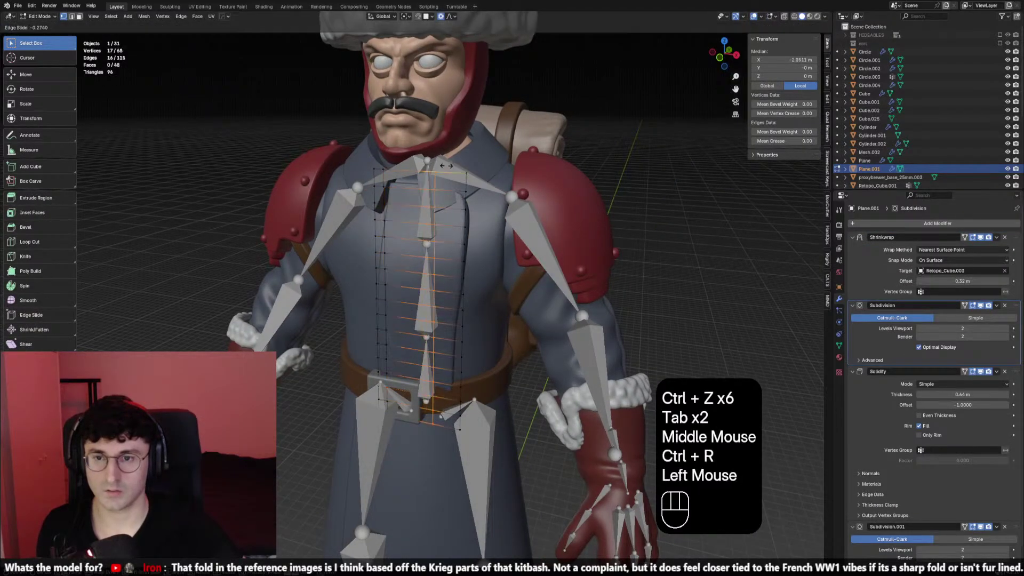
{"action": "left_click", "coordinate": [458, 165]}
{"action": "key", "text": "Tab"}
{"action": "middle_click_drag", "start_coordinate": [457, 166], "coordinate": [515, 170]}
{"action": "key", "text": "Tab"}
{"action": "key", "text": "Tab"}
Adjust the height of the chest panel's upper-right corner vertex along Z so the edge runs up under the collar
{"action": "left_click", "coordinate": [484, 173]}
{"action": "key", "text": "r"}
{"action": "right_click", "coordinate": [515, 170]}
{"action": "key", "text": "KP_1"}
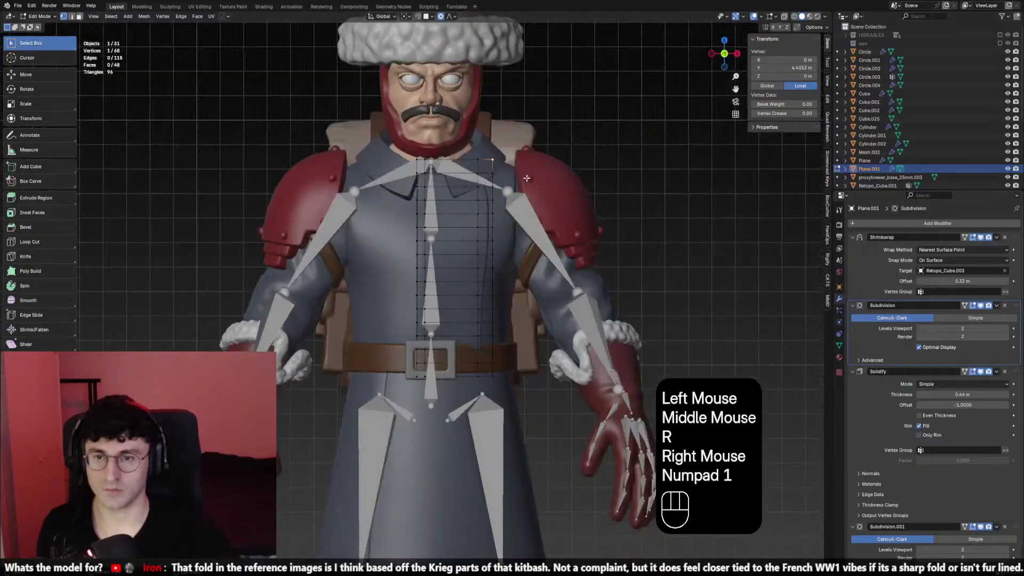
{"action": "key", "text": "g"}
{"action": "key", "text": "z"}
{"action": "right_click", "coordinate": [524, 165]}
{"action": "key", "text": "shift+alt+z"}
{"action": "key", "text": "g"}
{"action": "key", "text": "z"}
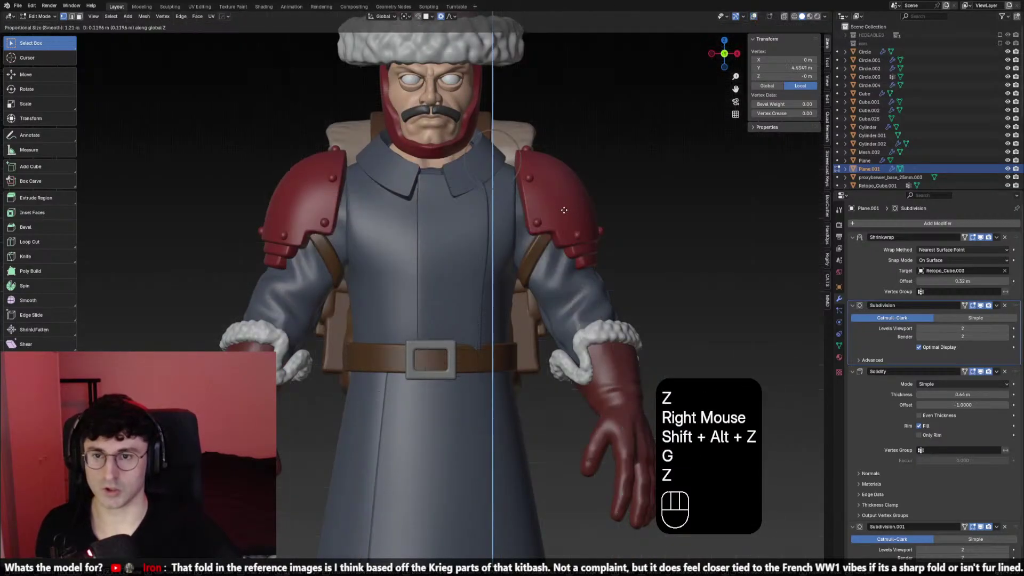
{"action": "left_click", "coordinate": [566, 201]}
{"action": "middle_click_drag", "start_coordinate": [565, 201], "coordinate": [496, 210]}
{"action": "key", "text": "g"}
{"action": "key", "text": "z"}
{"action": "left_click", "coordinate": [560, 214]}
{"action": "key", "text": "g"}
{"action": "key", "text": "z"}
{"action": "left_click", "coordinate": [554, 235]}
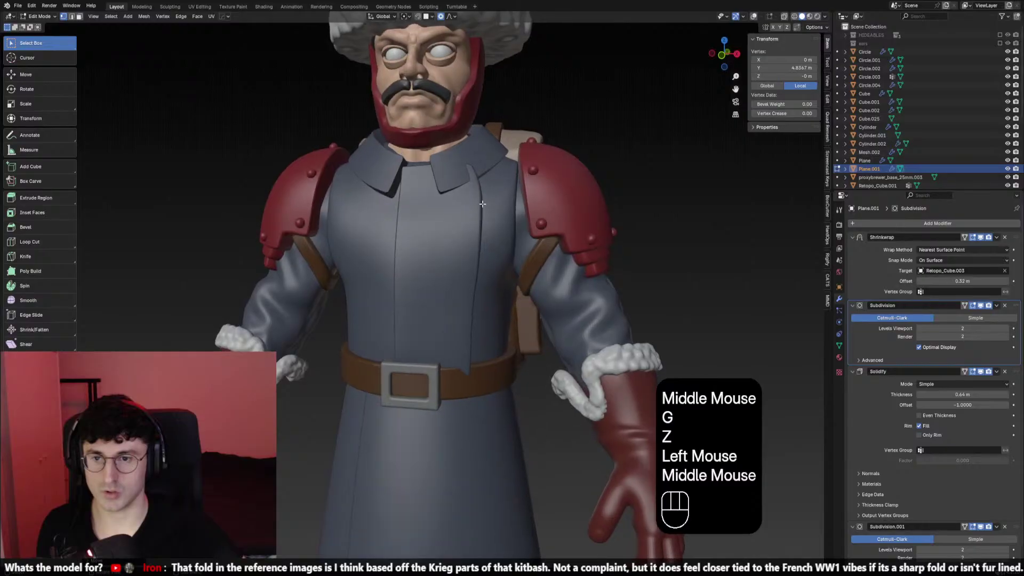
{"action": "left_click", "coordinate": [489, 207]}
{"action": "key", "text": "g"}
{"action": "key", "text": "x"}
{"action": "right_click", "coordinate": [489, 204]}
{"action": "key", "text": "KP_1"}
{"action": "key", "text": "Tab"}
{"action": "scroll", "coordinate": [507, 200], "scroll_direction": "down", "scroll_amount": 2}
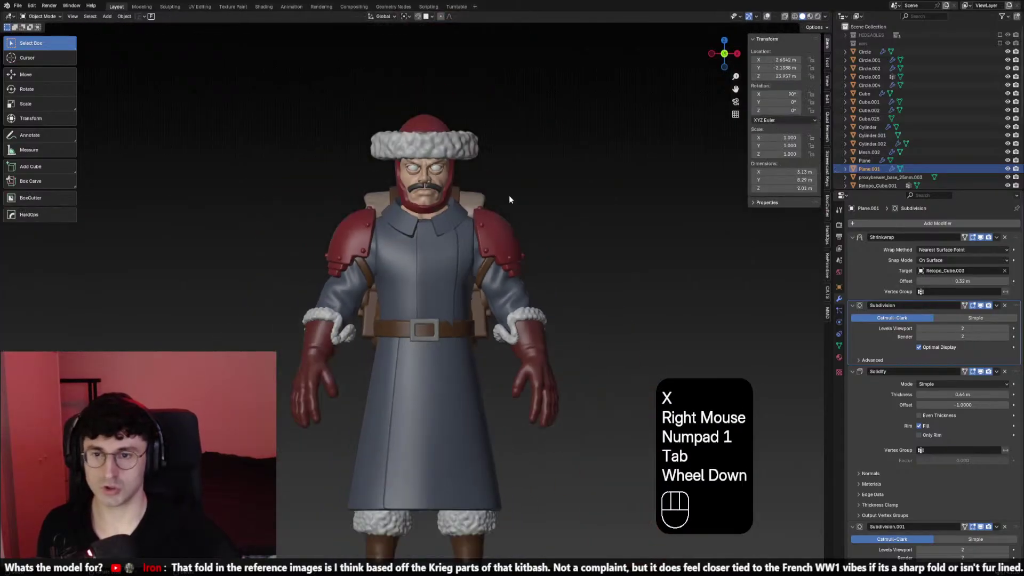
Try widening the chest panel by moving its left vertical edge outward along X with proportional editing
{"action": "scroll", "coordinate": [457, 268], "scroll_direction": "up", "scroll_amount": 1}
{"action": "left_click", "coordinate": [450, 272]}
{"action": "key", "text": "Tab"}
{"action": "left_click", "coordinate": [751, 18]}
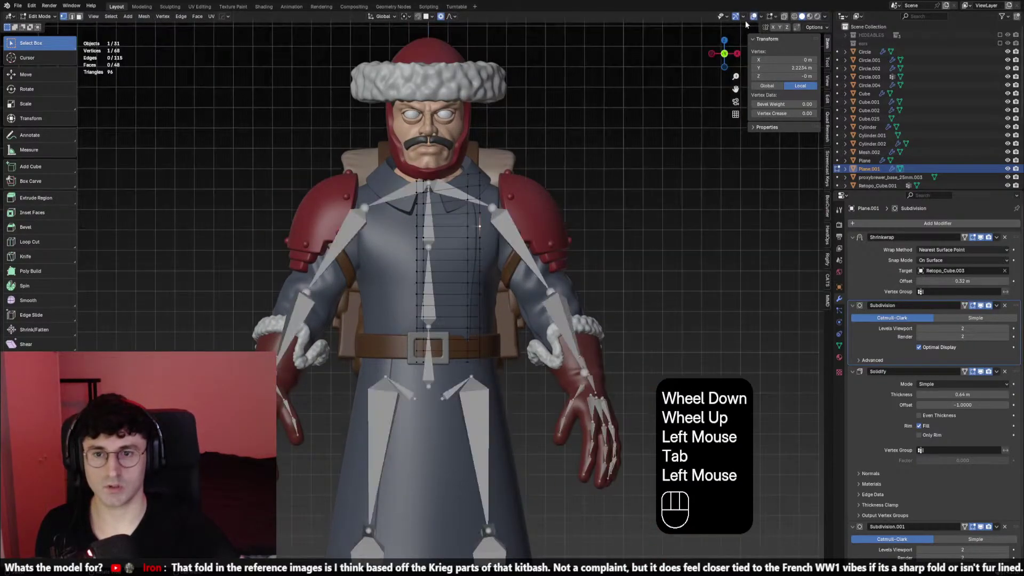
{"action": "left_click", "coordinate": [422, 259], "text": "alt"}
{"action": "key", "text": "g"}
{"action": "key", "text": "x"}
{"action": "right_click", "coordinate": [427, 259]}
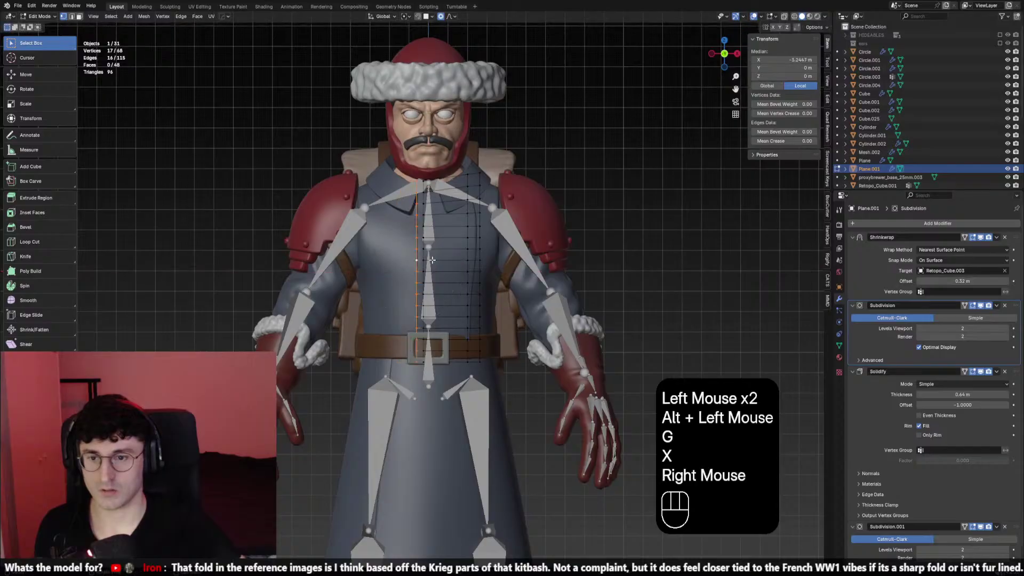
{"action": "key", "text": "shift+alt+z"}
{"action": "mouse_move", "coordinate": [427, 259]}
{"action": "middle_mouse_down"}
{"action": "mouse_move", "coordinate": [466, 261]}
{"action": "mouse_move", "coordinate": [415, 264]}
{"action": "middle_mouse_up"}
{"action": "key", "text": "g"}
{"action": "key", "text": "x"}
{"action": "left_click", "coordinate": [414, 263]}
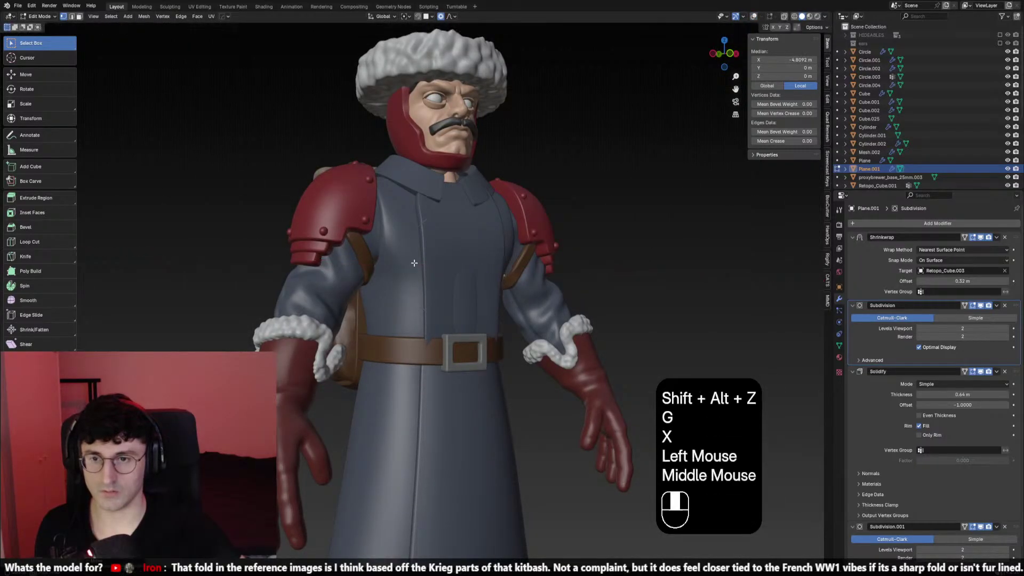
Try pulling the chest panel's left edge back inward along X in the front view
{"action": "key", "text": "KP_1"}
{"action": "scroll", "coordinate": [426, 265], "scroll_direction": "up", "scroll_amount": 1}
{"action": "key", "text": "g"}
{"action": "key", "text": "x"}
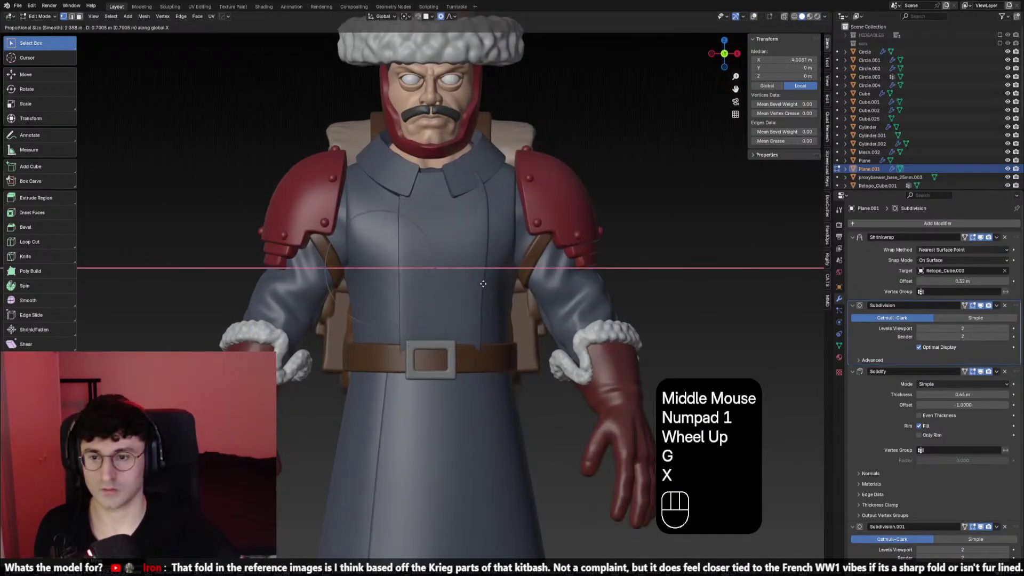
{"action": "left_click", "coordinate": [474, 281]}
Try shifting the chest panel's upper-left corner vertex inward with a proportional radius of about 12 m
{"action": "left_click", "coordinate": [398, 178]}
{"action": "key", "text": "r"}
{"action": "right_click", "coordinate": [398, 178]}
{"action": "left_click", "coordinate": [398, 178]}
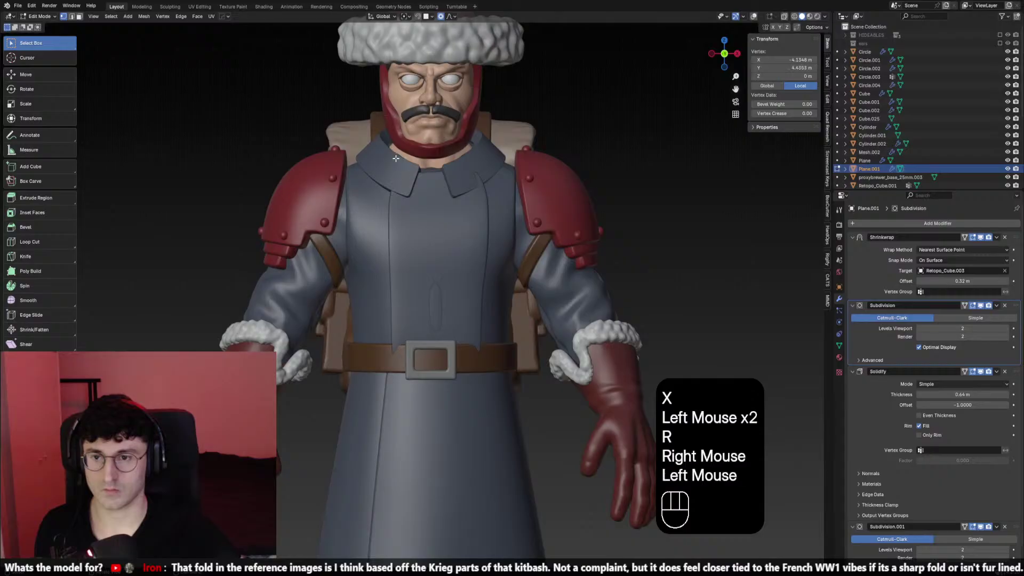
{"action": "key", "text": "g"}
{"action": "scroll", "coordinate": [401, 160], "scroll_direction": "down", "scroll_amount": 2}
{"action": "scroll", "coordinate": [427, 155], "scroll_direction": "down", "scroll_amount": 6}
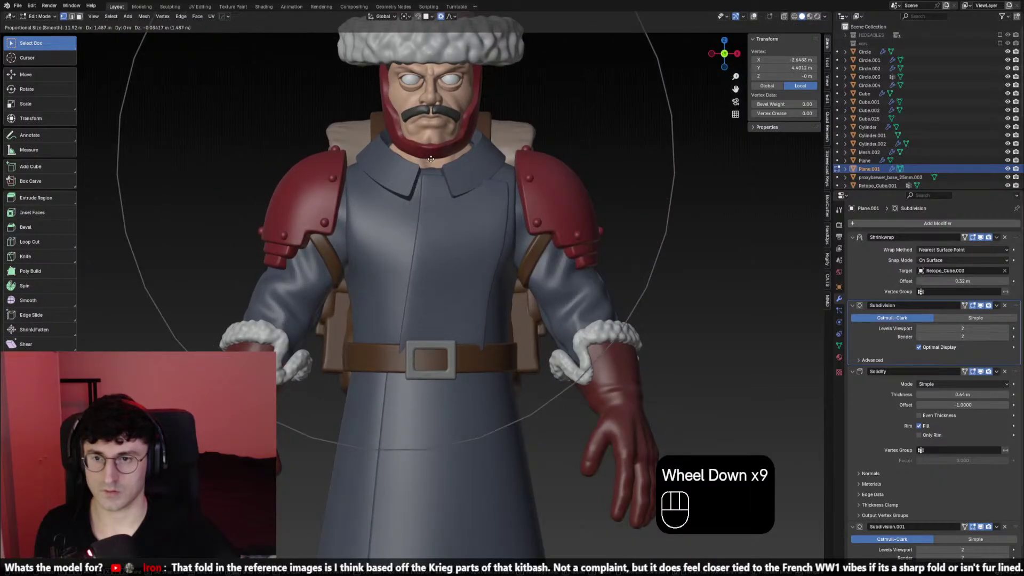
{"action": "right_click", "coordinate": [429, 161]}
{"action": "key", "text": "g"}
{"action": "right_click", "coordinate": [427, 166]}
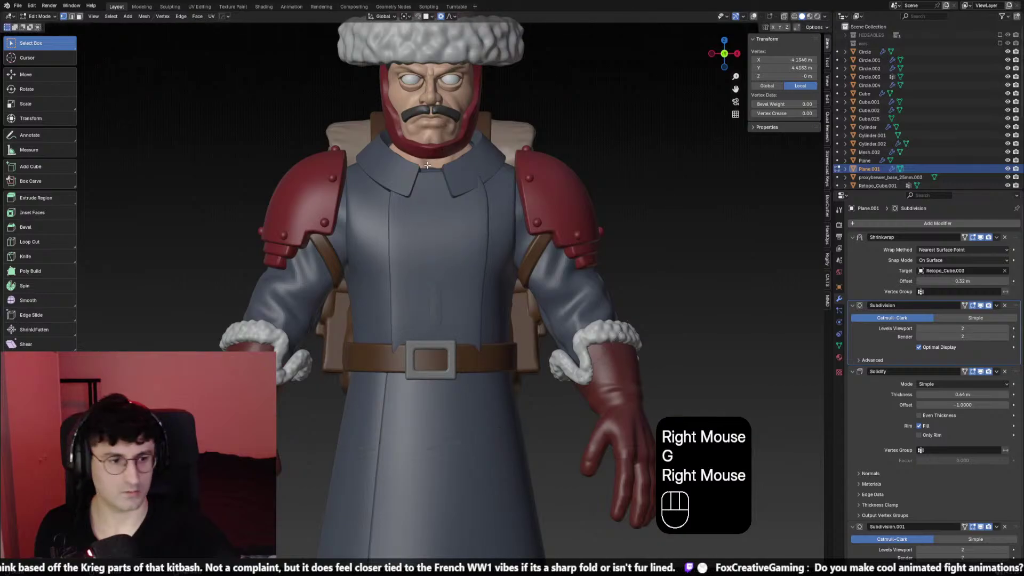
Undo the sideways moves of the chest panel's left edge
{"action": "key", "text": "ctrl+z"}
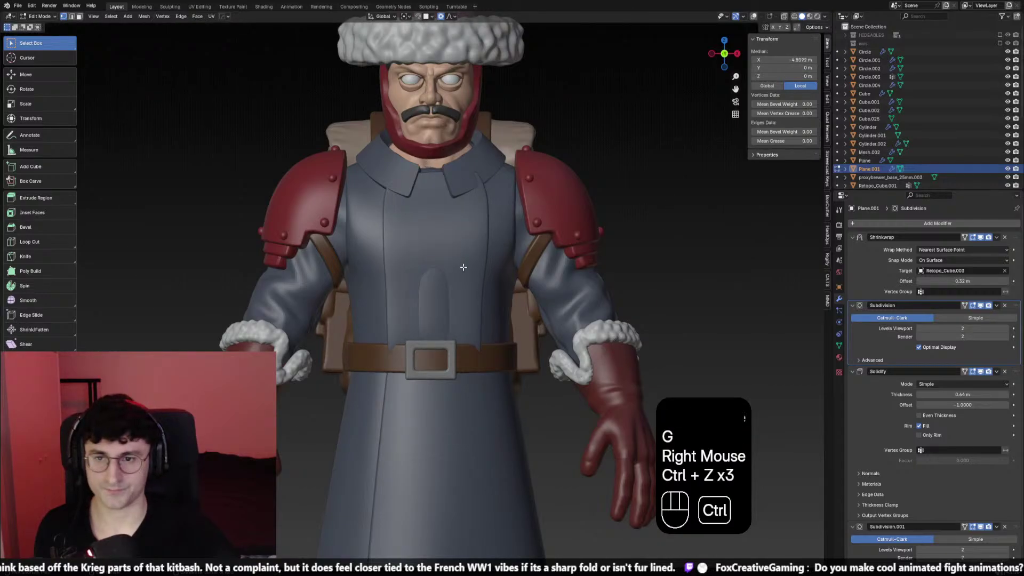
{"action": "key", "text": "ctrl+z"}
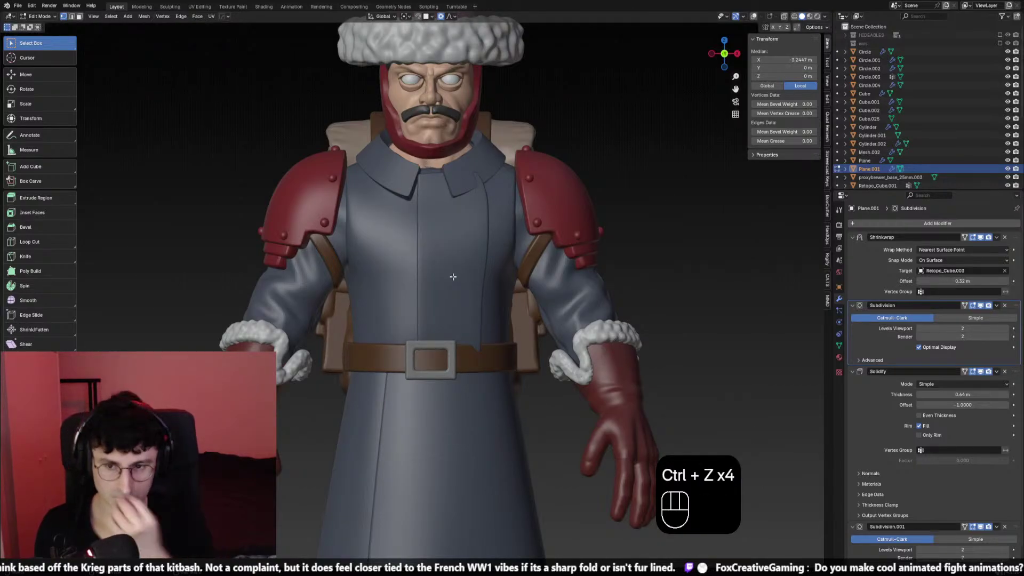
{"action": "scroll", "coordinate": [453, 277], "scroll_direction": "down", "scroll_amount": 2}
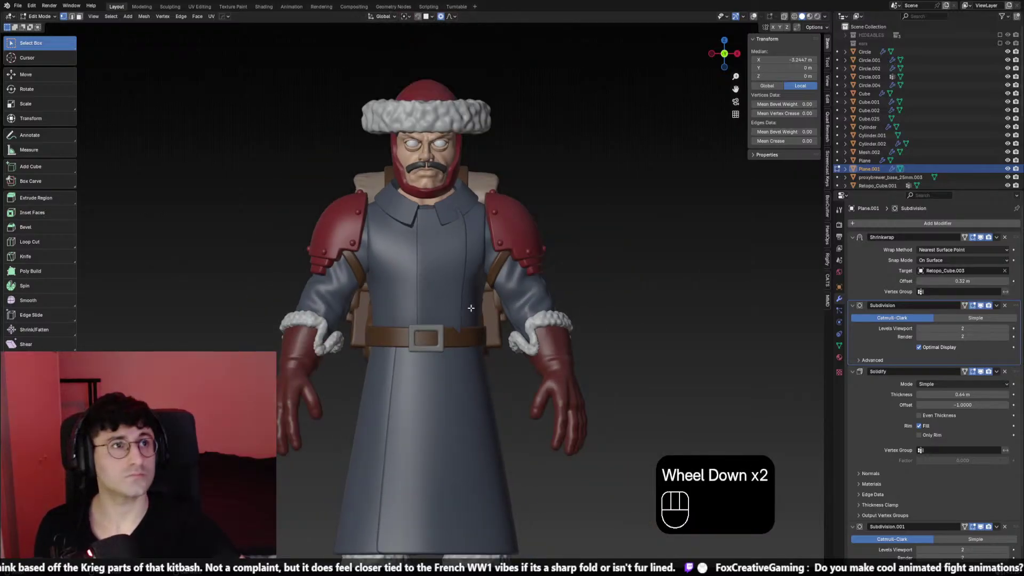
{"action": "scroll", "coordinate": [471, 308], "scroll_direction": "up", "scroll_amount": 1}
{"action": "key", "text": "g"}
{"action": "key", "text": "x"}
{"action": "scroll", "coordinate": [470, 288], "scroll_direction": "up", "scroll_amount": 2}
{"action": "right_click", "coordinate": [468, 267]}
Move the chest panel's left vertical edge loop slightly outward along X with proportional editing
{"action": "middle_click", "coordinate": [467, 261]}
{"action": "left_click", "coordinate": [467, 257]}
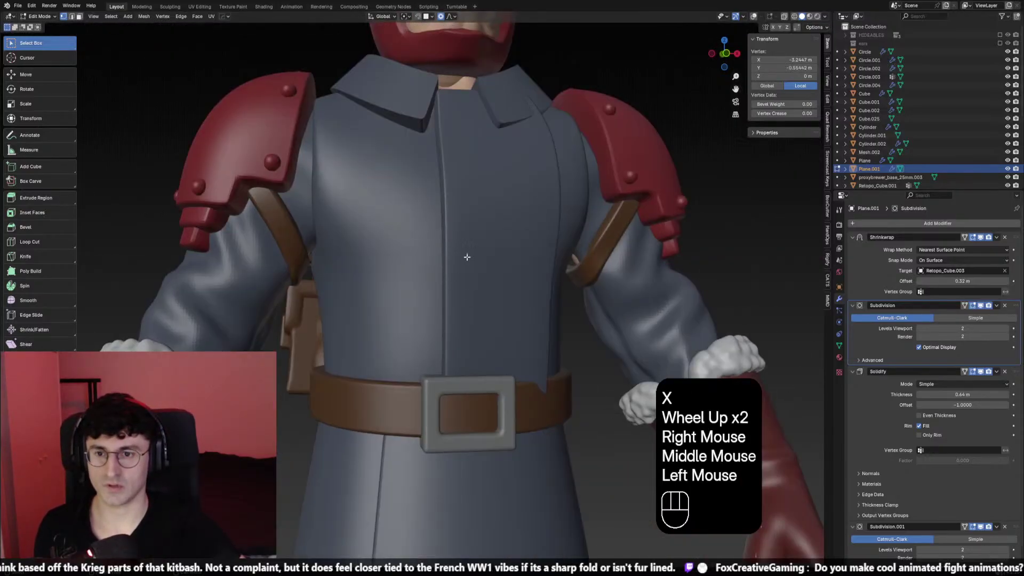
{"action": "left_click", "coordinate": [753, 15]}
{"action": "left_click", "coordinate": [445, 166]}
{"action": "left_click", "coordinate": [445, 167], "text": "alt"}
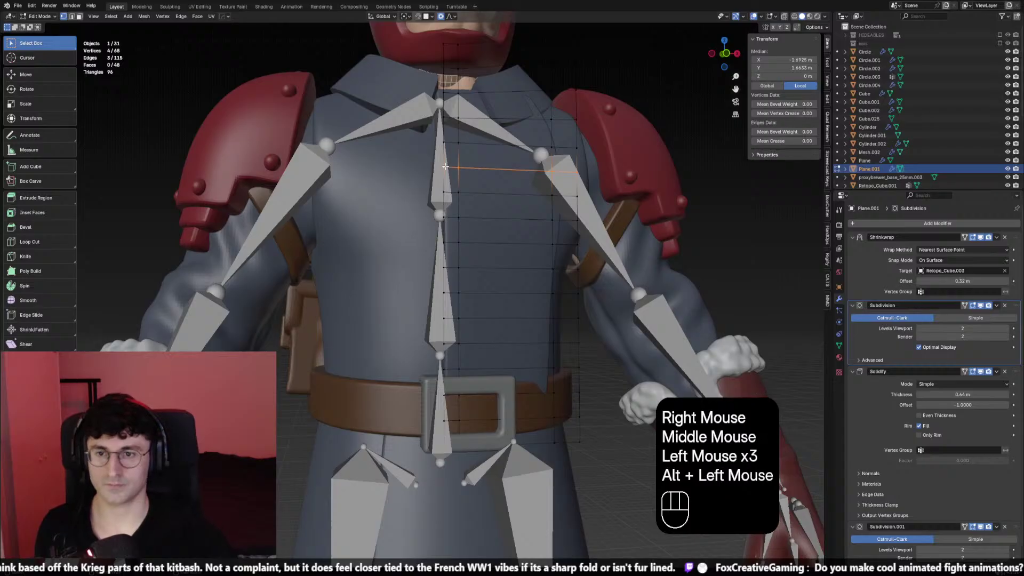
{"action": "left_click", "coordinate": [445, 167]}
{"action": "left_click", "coordinate": [445, 167], "text": "alt"}
{"action": "key", "text": "KP_1"}
{"action": "key", "text": "shift+alt+z"}
{"action": "scroll", "coordinate": [471, 226], "scroll_direction": "up", "scroll_amount": 2}
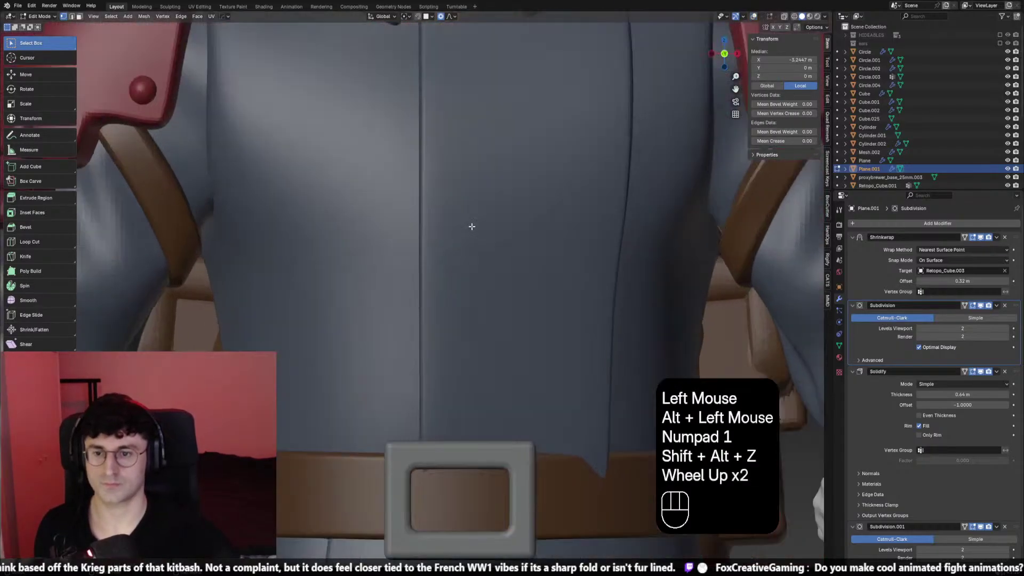
{"action": "scroll", "coordinate": [471, 226], "scroll_direction": "down", "scroll_amount": 3}
{"action": "key", "text": "g"}
{"action": "key", "text": "x"}
{"action": "right_click", "coordinate": [469, 240]}
{"action": "key", "text": "g"}
{"action": "key", "text": "x"}
{"action": "scroll", "coordinate": [469, 242], "scroll_direction": "down", "scroll_amount": 1}
{"action": "scroll", "coordinate": [468, 245], "scroll_direction": "up", "scroll_amount": 2}
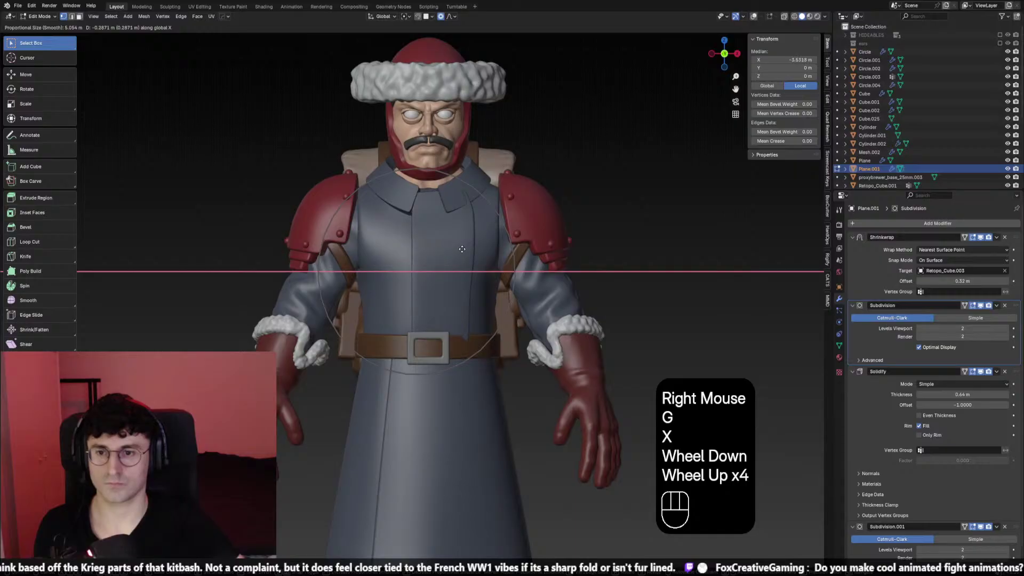
{"action": "left_click", "coordinate": [464, 197]}
Delete the leftmost vertical column of vertices from the overlapping front skirt panel's mesh
{"action": "scroll", "coordinate": [462, 262], "scroll_direction": "down", "scroll_amount": 1}
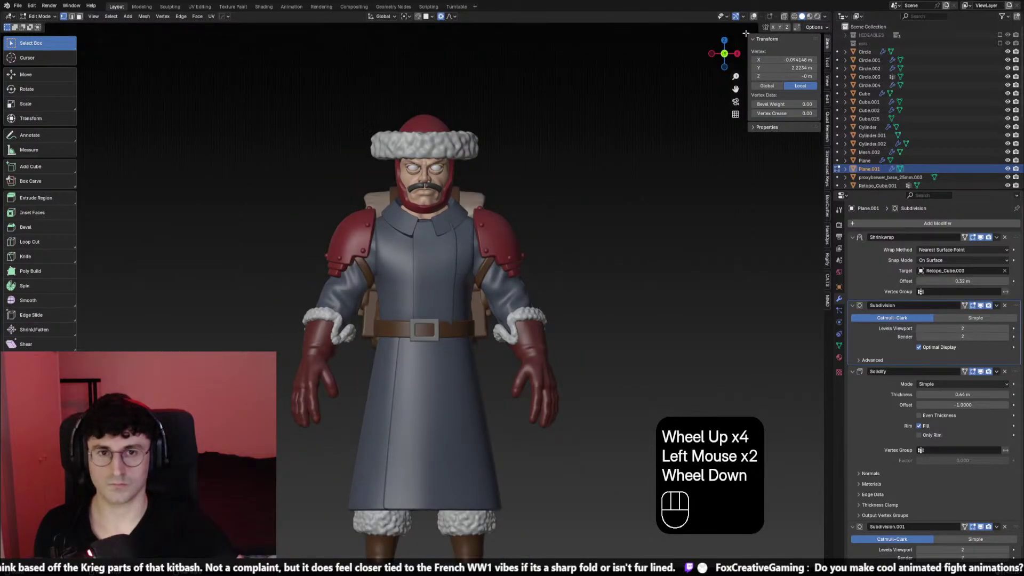
{"action": "left_click", "coordinate": [753, 16]}
{"action": "middle_click_drag", "start_coordinate": [453, 320], "coordinate": [453, 229], "text": "shift"}
{"action": "scroll", "coordinate": [453, 230], "scroll_direction": "up", "scroll_amount": 1}
{"action": "key", "text": "Tab"}
{"action": "left_click", "coordinate": [416, 314]}
{"action": "key", "text": "Tab"}
{"action": "left_click", "coordinate": [413, 315]}
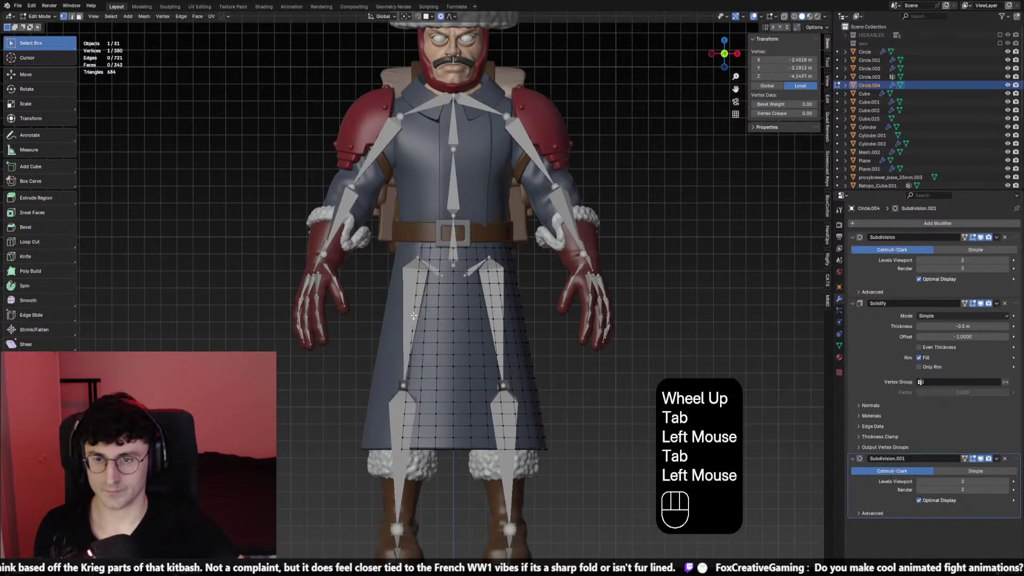
{"action": "left_click", "coordinate": [415, 316], "text": "alt"}
{"action": "left_click", "coordinate": [415, 315]}
{"action": "left_click", "coordinate": [415, 315]}
{"action": "left_click", "coordinate": [415, 316], "text": "alt"}
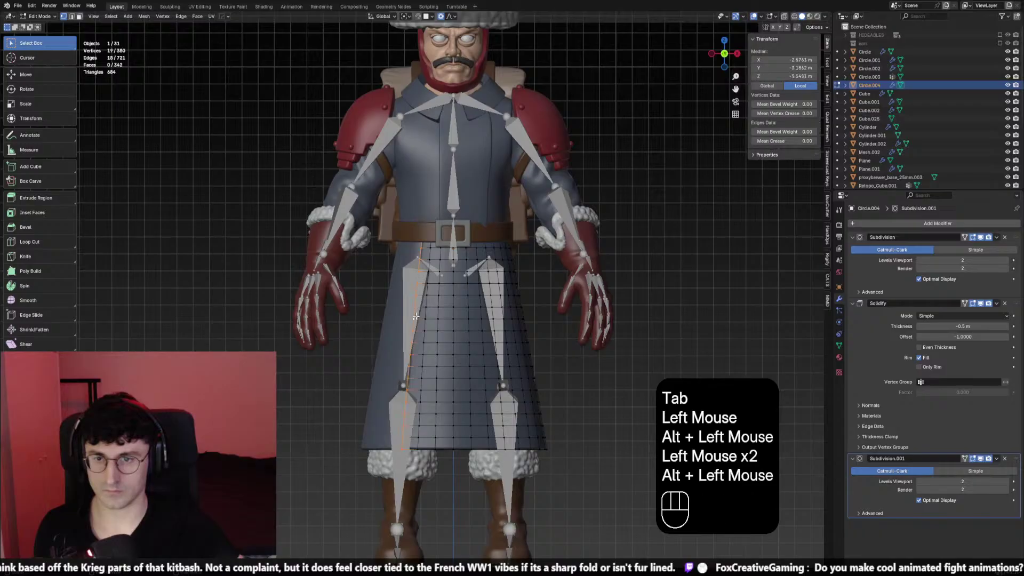
{"action": "key", "text": "x"}
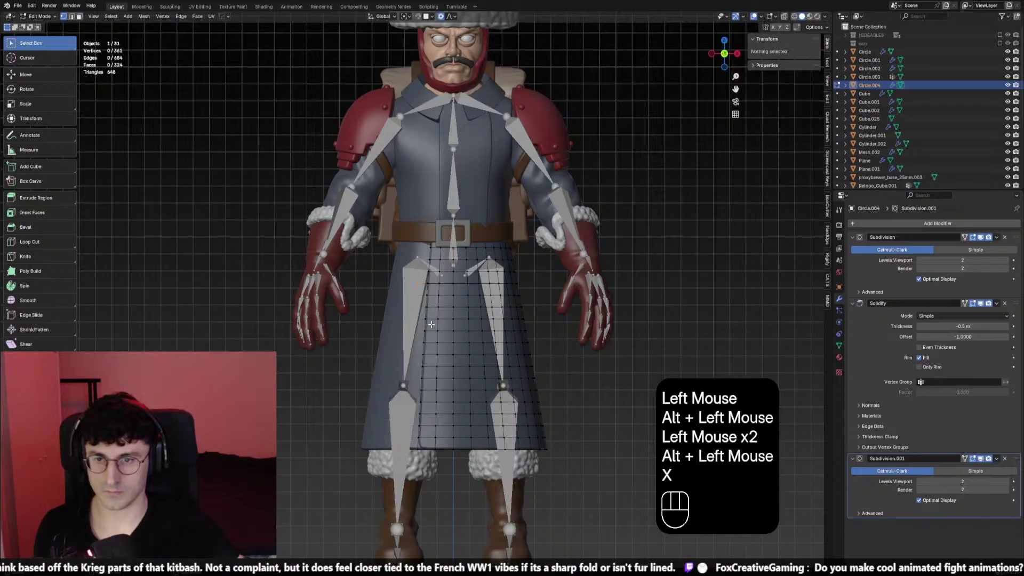
Try moving the skirt panel's new left edge loop along X with an enlarged proportional radius
{"action": "key", "text": "shift+alt+z"}
{"action": "middle_click_drag", "start_coordinate": [431, 324], "coordinate": [454, 323]}
{"action": "key", "text": "KP_1"}
{"action": "left_click", "coordinate": [754, 17]}
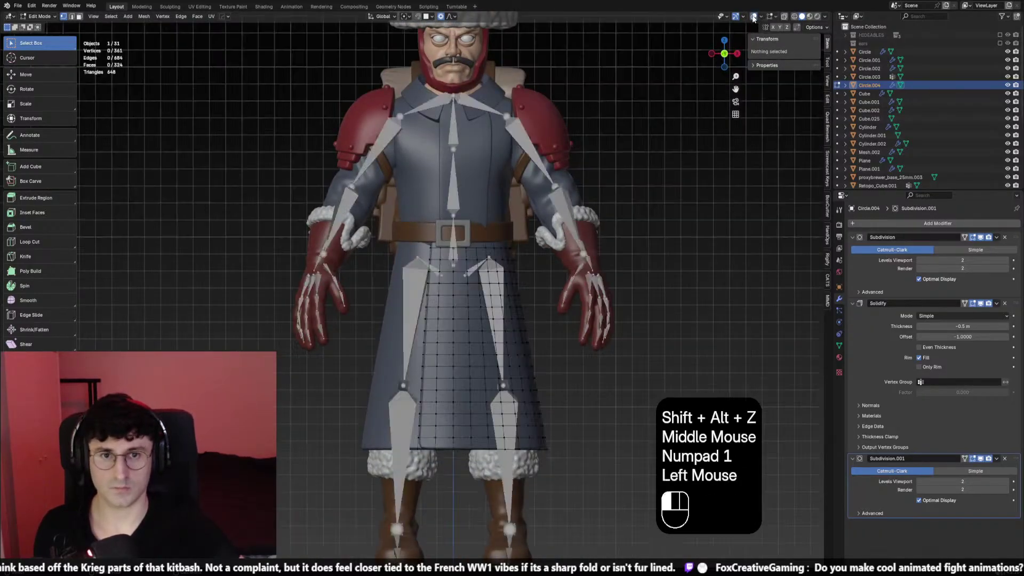
{"action": "left_click", "coordinate": [419, 306]}
{"action": "left_click", "coordinate": [422, 305], "text": "alt"}
{"action": "key", "text": "g"}
{"action": "key", "text": "x"}
{"action": "scroll", "coordinate": [427, 302], "scroll_direction": "down", "scroll_amount": 3}
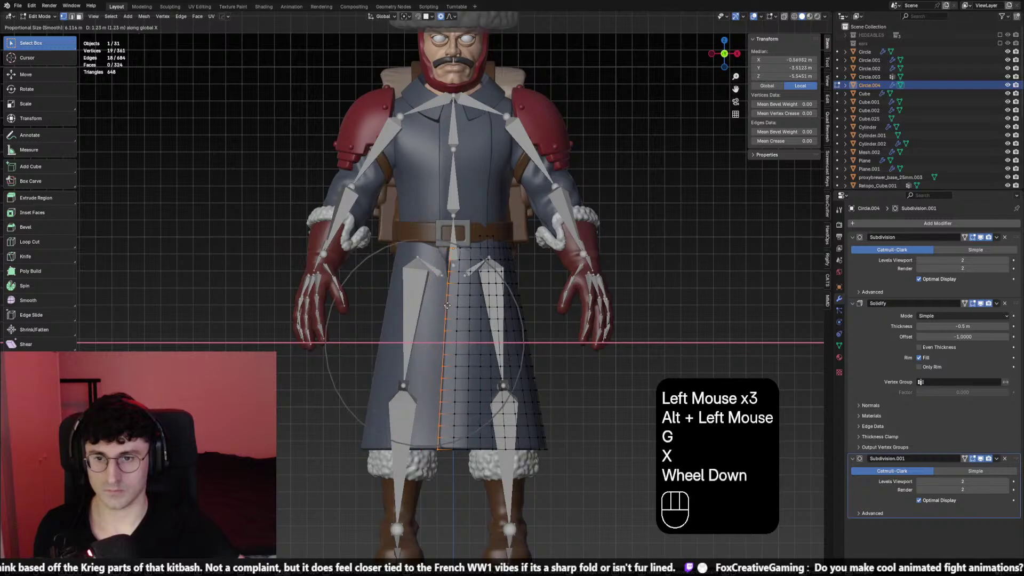
{"action": "left_click", "coordinate": [426, 301]}
{"action": "key", "text": "Tab"}
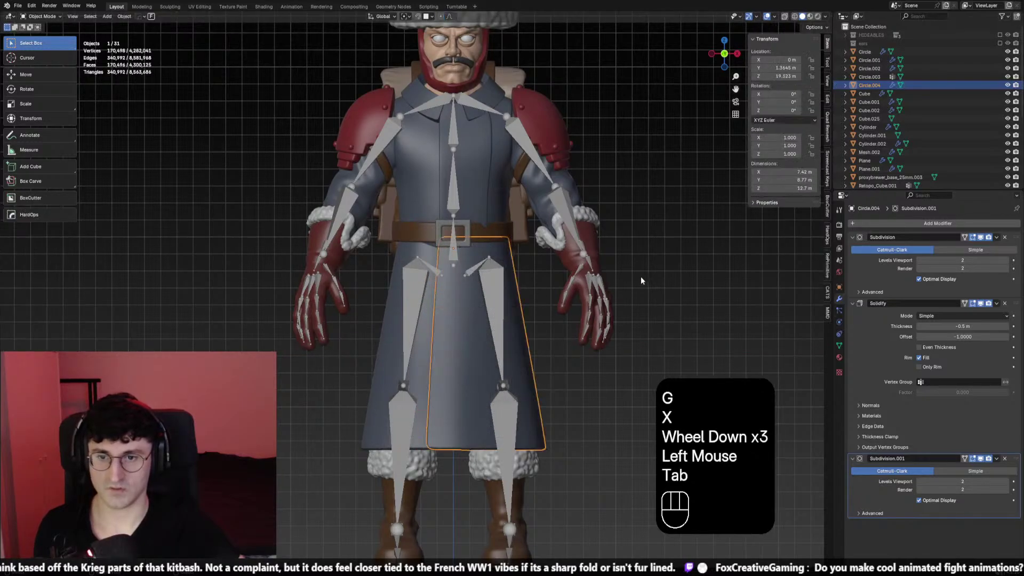
{"action": "left_click", "coordinate": [637, 274]}
{"action": "key", "text": "shift+alt+z"}
{"action": "scroll", "coordinate": [587, 269], "scroll_direction": "down", "scroll_amount": 1}
{"action": "middle_click_drag", "start_coordinate": [533, 267], "coordinate": [552, 280]}
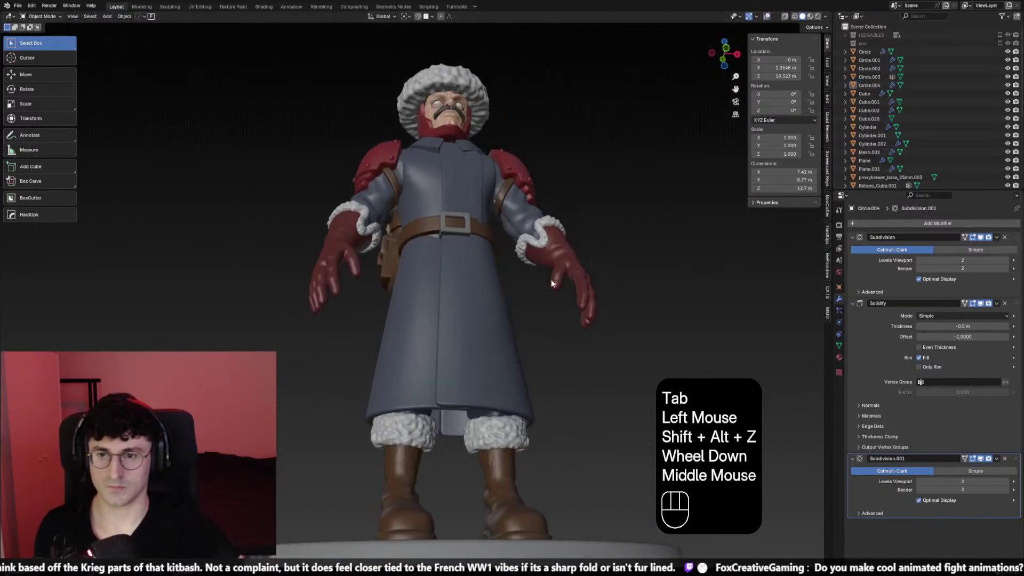
{"action": "key", "text": "KP_1"}
Undo the last sideways move of the skirt panel's left edge loop
{"action": "key", "text": "ctrl+z"}
{"action": "key", "text": "ctrl+z"}
{"action": "left_click", "coordinate": [754, 16]}
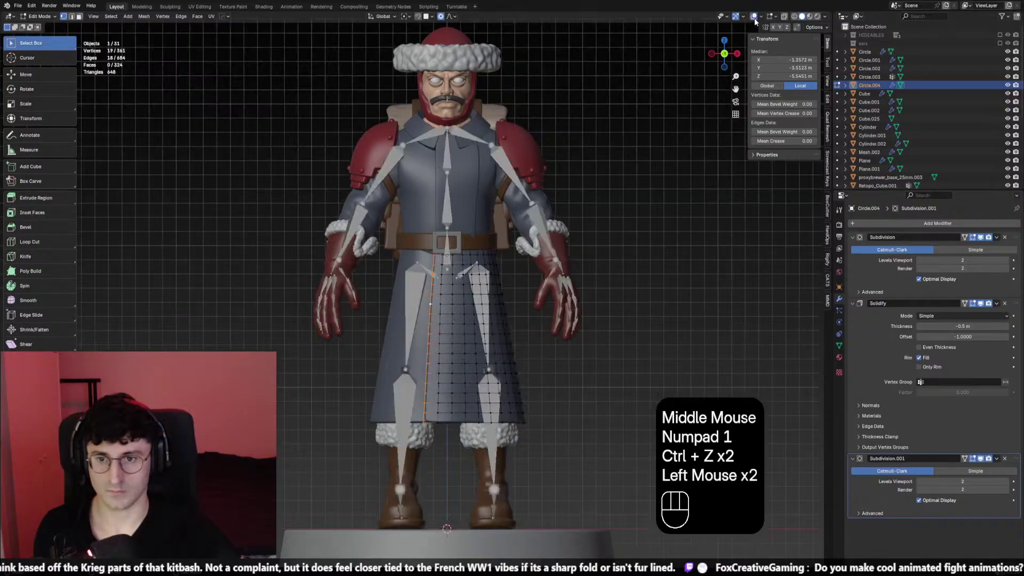
{"action": "key", "text": "ctrl+z"}
Move the skirt panel's left edge loop inward along X by about 0.4 m with a proportional radius of about 5 m
{"action": "key", "text": "g"}
{"action": "key", "text": "x"}
{"action": "scroll", "coordinate": [459, 296], "scroll_direction": "up", "scroll_amount": 3}
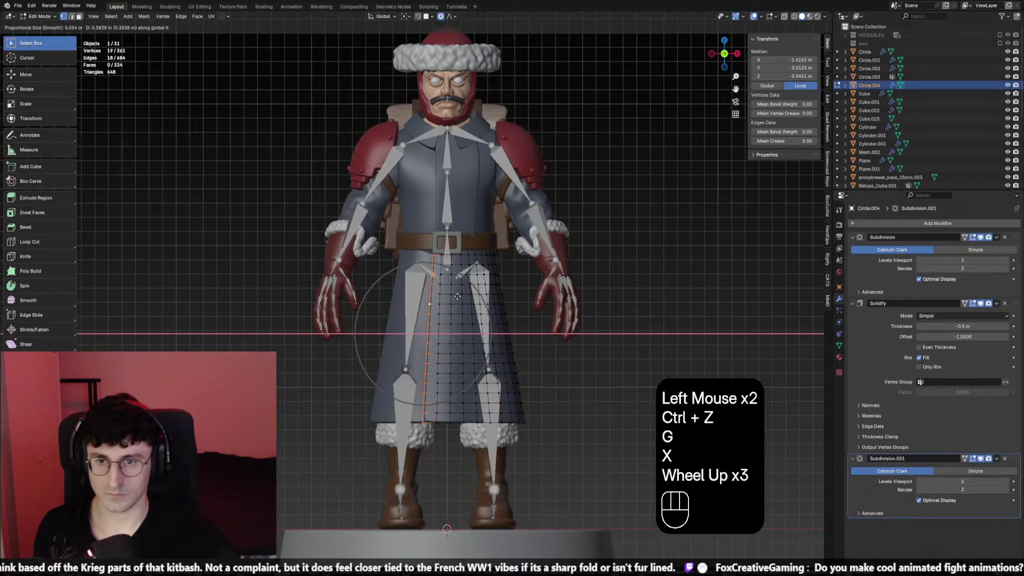
{"action": "left_click", "coordinate": [459, 297]}
{"action": "key", "text": "shift+alt+z"}
{"action": "middle_click_drag", "start_coordinate": [459, 296], "coordinate": [510, 265]}
{"action": "left_click", "coordinate": [446, 239]}
{"action": "left_click", "coordinate": [446, 239]}
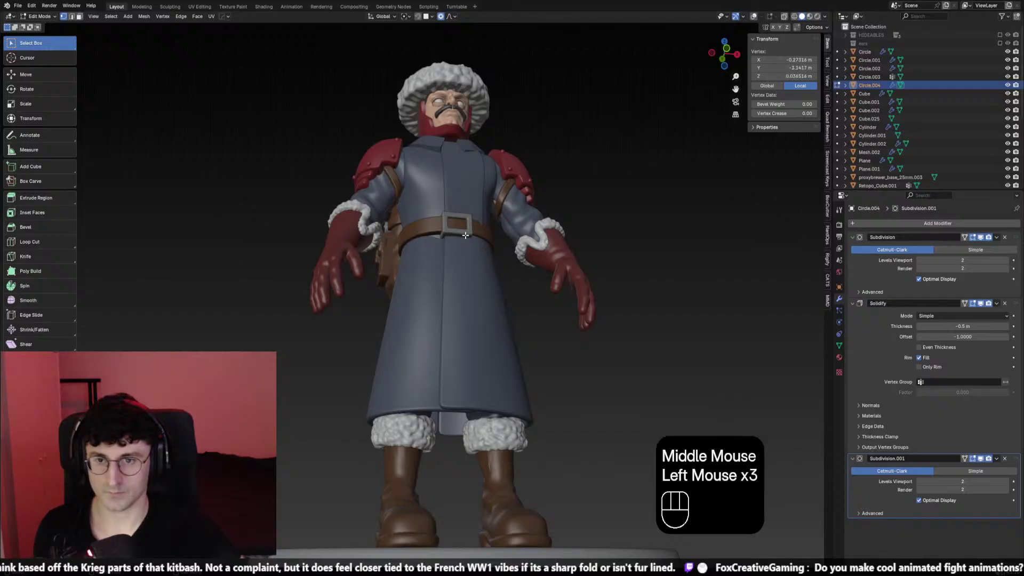
{"action": "middle_click", "coordinate": [448, 241]}
{"action": "key", "text": "g"}
{"action": "key", "text": "y"}
{"action": "right_click", "coordinate": [469, 248]}
{"action": "scroll", "coordinate": [474, 252], "scroll_direction": "up", "scroll_amount": 3}
Switch editing to the adjoining coat skirt piece and shift one of its vertices along Y with proportional editing
{"action": "key", "text": "alt+q"}
{"action": "middle_click_drag", "start_coordinate": [475, 253], "coordinate": [548, 266]}
{"action": "left_click", "coordinate": [520, 197]}
{"action": "key", "text": "g"}
{"action": "key", "text": "y"}
{"action": "left_click", "coordinate": [520, 197]}
Return to Object Mode with nothing selected and save the file
{"action": "scroll", "coordinate": [548, 266], "scroll_direction": "down", "scroll_amount": 1}
{"action": "key", "text": "KP_1"}
{"action": "scroll", "coordinate": [549, 266], "scroll_direction": "down", "scroll_amount": 1}
{"action": "key", "text": "Tab"}
{"action": "left_click", "coordinate": [543, 315]}
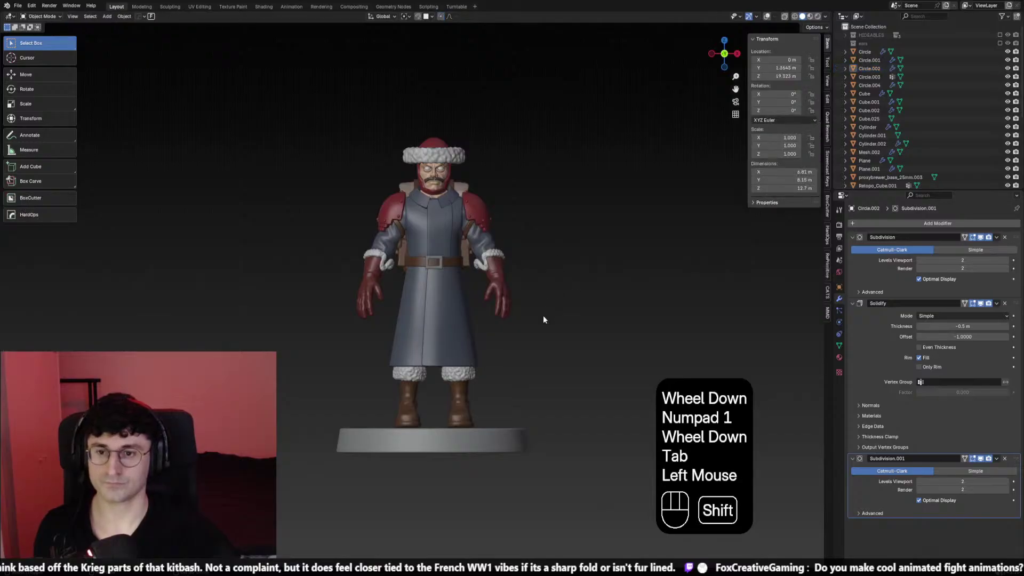
{"action": "middle_click_drag", "start_coordinate": [543, 315], "coordinate": [514, 355], "text": "shift"}
{"action": "scroll", "coordinate": [473, 310], "scroll_direction": "up", "scroll_amount": 1}
{"action": "key", "text": "ctrl+s"}
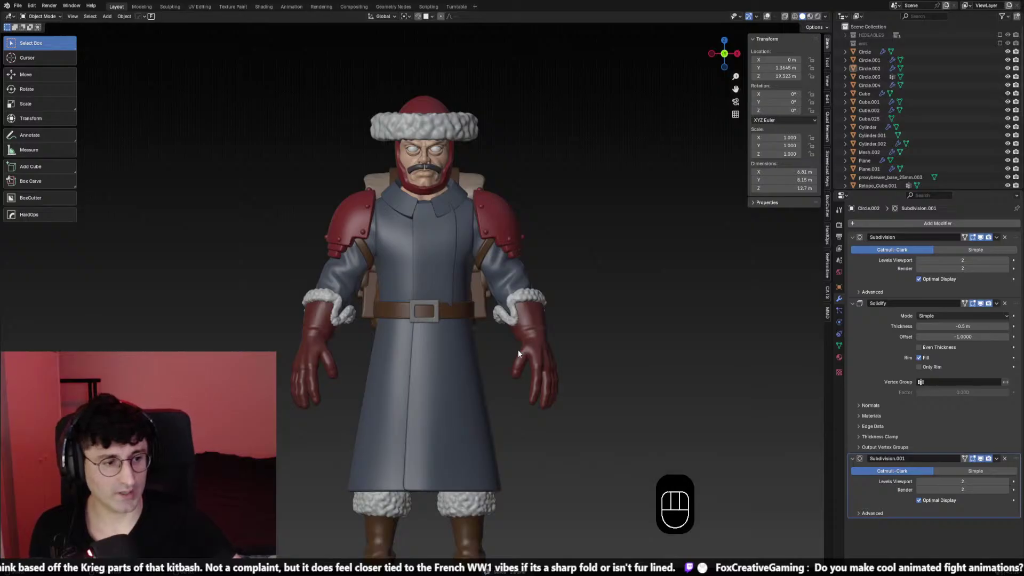
Examine the coat's chest and skirt panels from the front, side and three-quarter views
{"action": "scroll", "coordinate": [518, 351], "scroll_direction": "down", "scroll_amount": 3}
{"action": "middle_click_drag", "start_coordinate": [518, 352], "coordinate": [493, 337]}
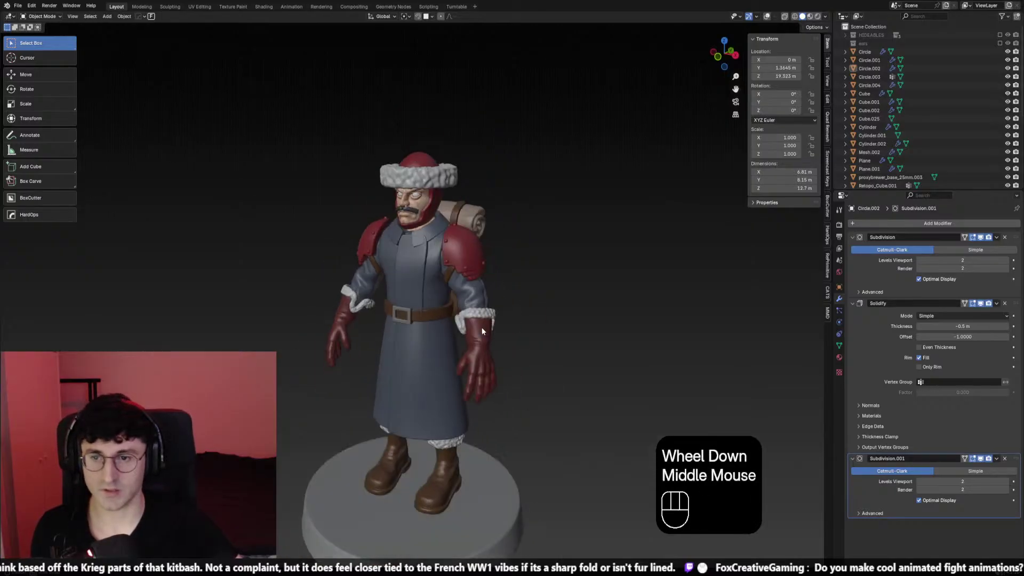
{"action": "scroll", "coordinate": [493, 337], "scroll_direction": "up", "scroll_amount": 3}
{"action": "key", "text": "KP_1"}
{"action": "key", "text": "KP_3"}
{"action": "key", "text": "KP_1"}
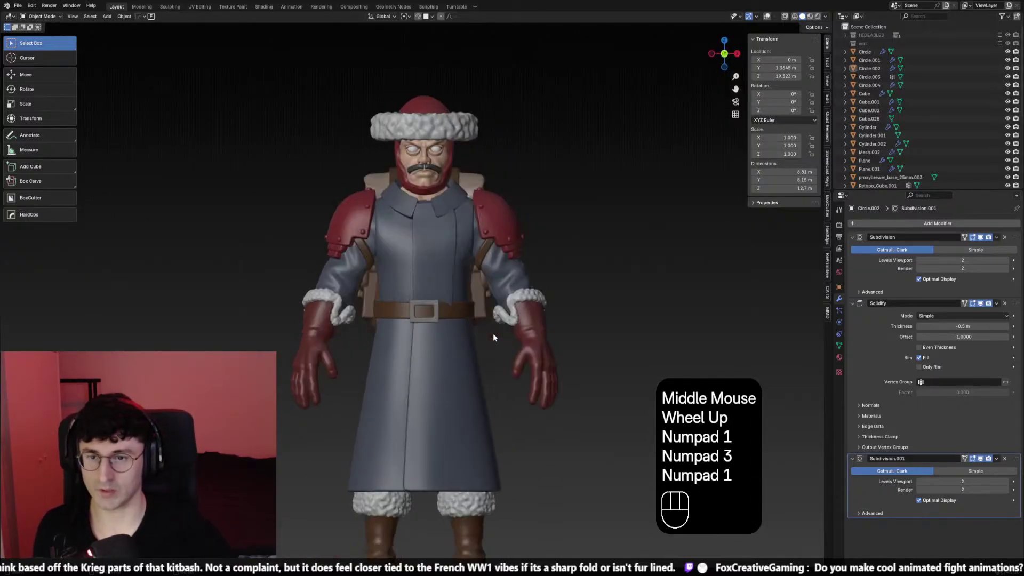
{"action": "left_click", "coordinate": [767, 16]}
{"action": "scroll", "coordinate": [508, 283], "scroll_direction": "up", "scroll_amount": 2}
{"action": "left_click", "coordinate": [479, 269]}
{"action": "middle_click_drag", "start_coordinate": [480, 269], "coordinate": [449, 260], "text": "shift"}
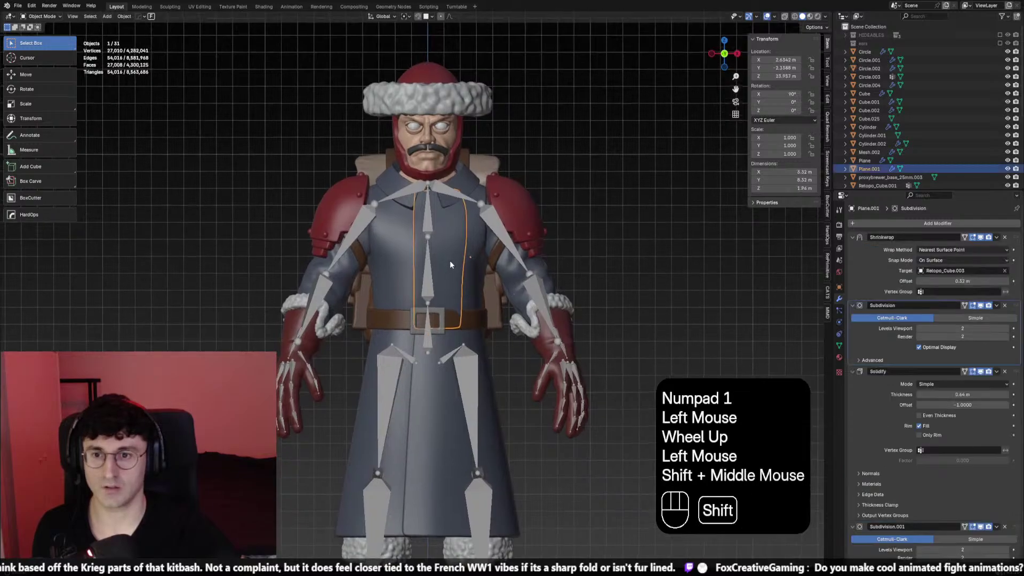
{"action": "scroll", "coordinate": [514, 246], "scroll_direction": "up", "scroll_amount": 2}
{"action": "mouse_move", "coordinate": [514, 246]}
{"action": "middle_mouse_down", "text": "shift"}
{"action": "mouse_move", "coordinate": [509, 278]}
{"action": "mouse_move", "coordinate": [505, 254]}
{"action": "middle_mouse_up", "text": "shift"}
{"action": "scroll", "coordinate": [510, 277], "scroll_direction": "down", "scroll_amount": 2}
{"action": "key", "text": "shift+alt+z"}
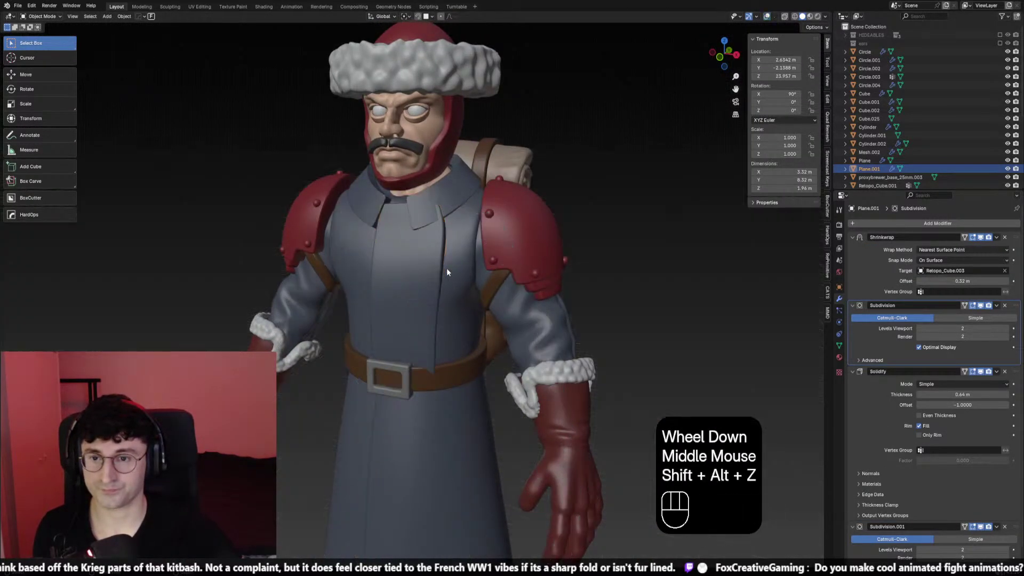
{"action": "middle_click_drag", "start_coordinate": [446, 268], "coordinate": [511, 248]}
{"action": "key", "text": "shift+alt+z"}
{"action": "key", "text": "KP_1"}
{"action": "key", "text": "shift+alt+z"}
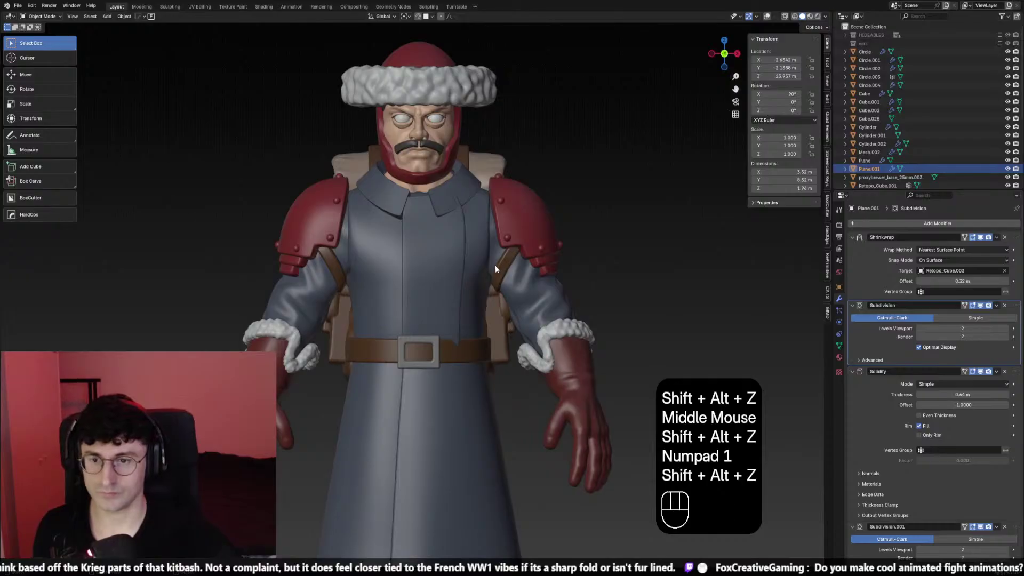
Shift the whole chest panel slightly along X, bringing its X location to 2.6547 m
{"action": "left_click", "coordinate": [451, 281]}
{"action": "key", "text": "g"}
{"action": "key", "text": "x"}
{"action": "right_click", "coordinate": [452, 283]}
{"action": "key", "text": "g"}
{"action": "key", "text": "x"}
{"action": "left_click", "coordinate": [459, 284], "text": "shift"}
{"action": "key", "text": "ctrl+a"}
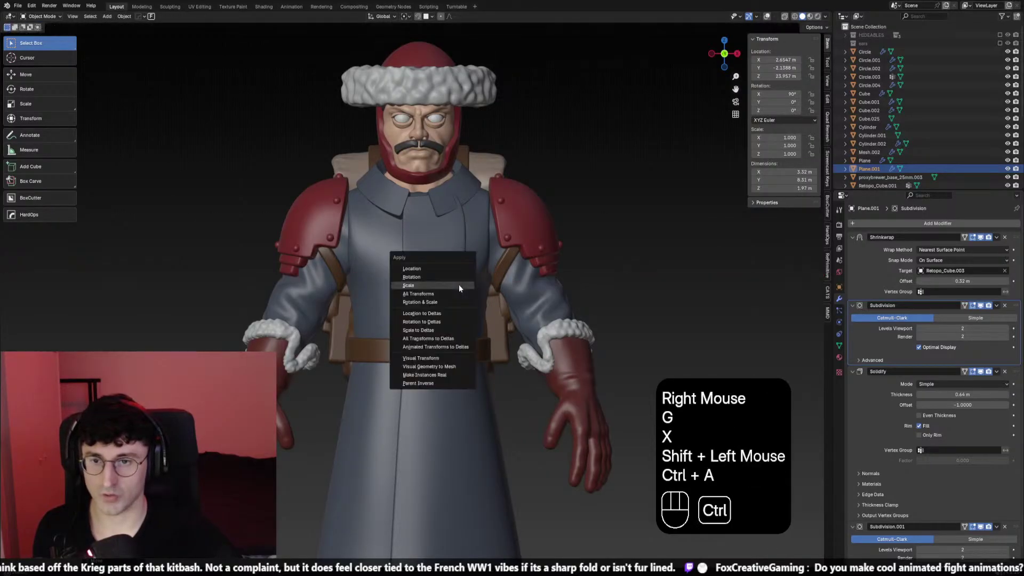
{"action": "left_click", "coordinate": [424, 389]}
{"action": "key", "text": "g"}
{"action": "key", "text": "x"}
{"action": "right_click", "coordinate": [423, 398], "text": "shift"}
Nudge the front skirt panel's left edge loop slightly outward along X with a proportional radius of about 5 m
{"action": "middle_click_drag", "start_coordinate": [399, 371], "coordinate": [416, 323], "text": "shift"}
{"action": "key", "text": "Tab"}
{"action": "key", "text": "Tab"}
{"action": "left_click", "coordinate": [766, 17]}
{"action": "key", "text": "Tab"}
{"action": "left_click", "coordinate": [442, 337]}
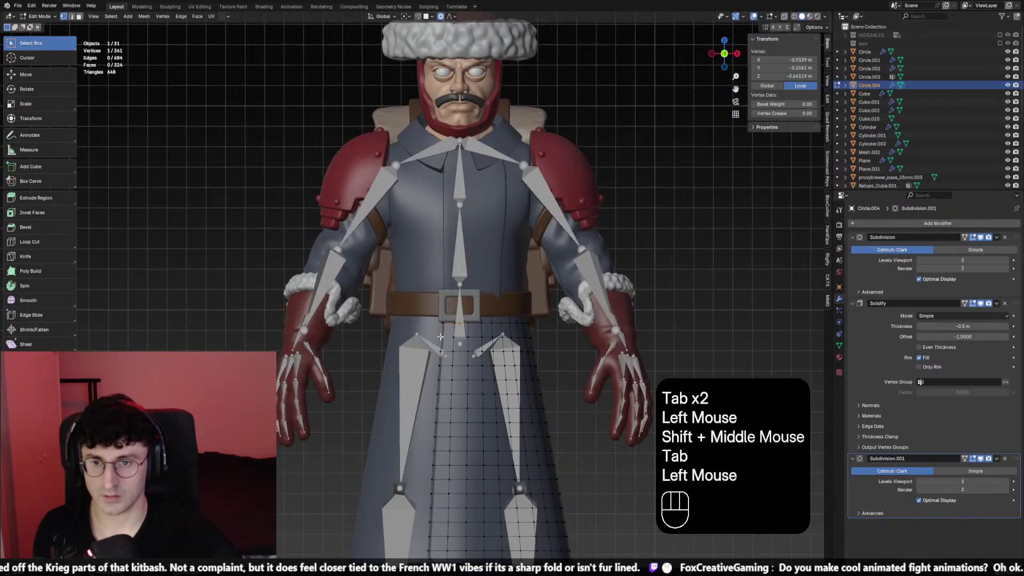
{"action": "left_click", "coordinate": [441, 337], "text": "alt"}
{"action": "key", "text": "g"}
{"action": "key", "text": "x"}
{"action": "right_click", "coordinate": [441, 335]}
{"action": "key", "text": "shift+alt+z"}
{"action": "key", "text": "g"}
{"action": "key", "text": "x"}
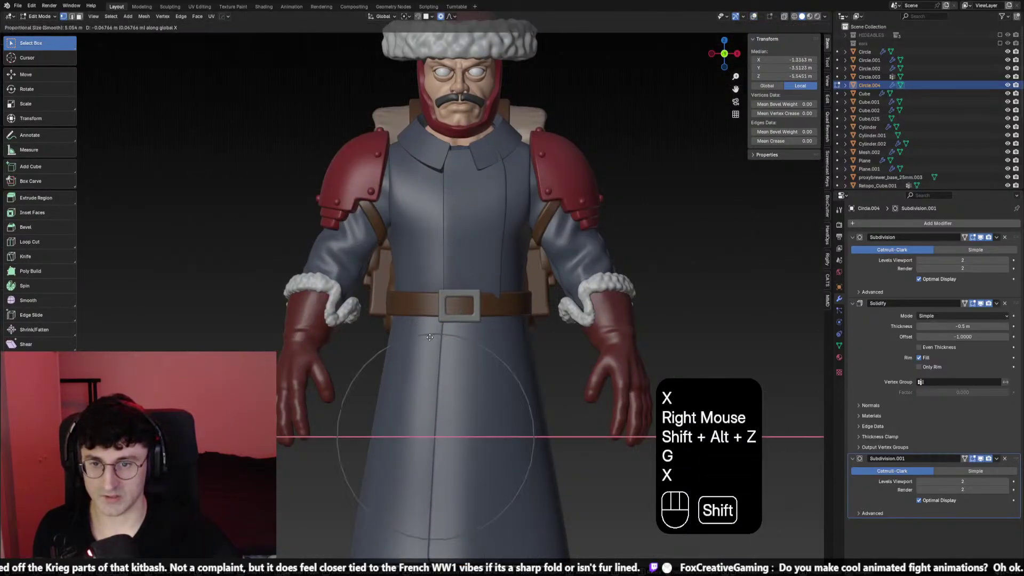
{"action": "right_click", "coordinate": [429, 337]}
{"action": "key", "text": "g"}
{"action": "key", "text": "x"}
{"action": "left_click", "coordinate": [424, 337], "text": "shift"}
{"action": "scroll", "coordinate": [622, 286], "scroll_direction": "down", "scroll_amount": 2}
{"action": "key", "text": "Tab"}
{"action": "left_click", "coordinate": [622, 286]}
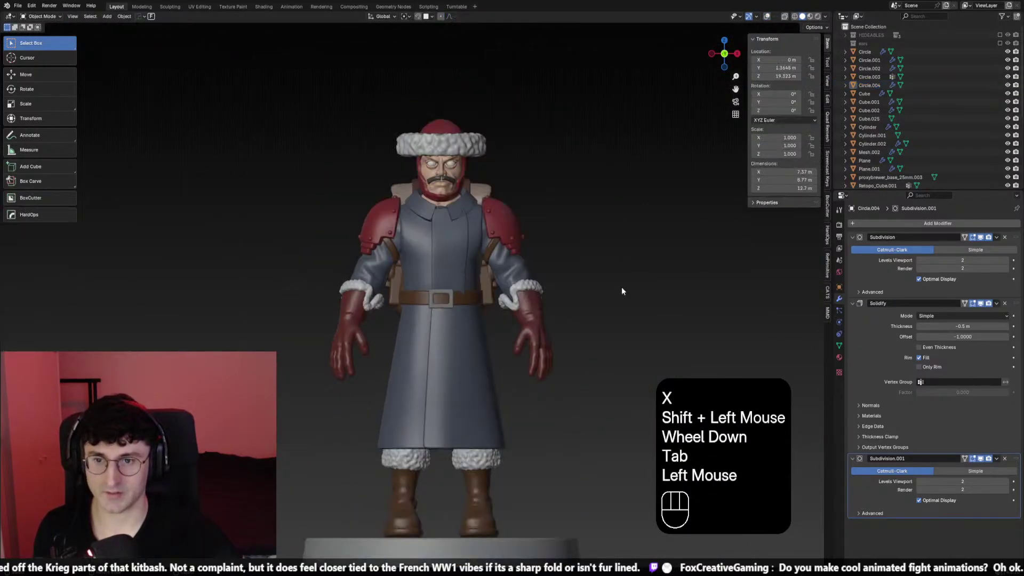
Examine in the front view how the chest panel's edges line up with the skirt panel below the belt
{"action": "middle_click_drag", "start_coordinate": [621, 286], "coordinate": [552, 305], "text": "shift"}
{"action": "scroll", "coordinate": [506, 301], "scroll_direction": "up", "scroll_amount": 2}
{"action": "left_click", "coordinate": [531, 245]}
{"action": "scroll", "coordinate": [531, 246], "scroll_direction": "up", "scroll_amount": 2}
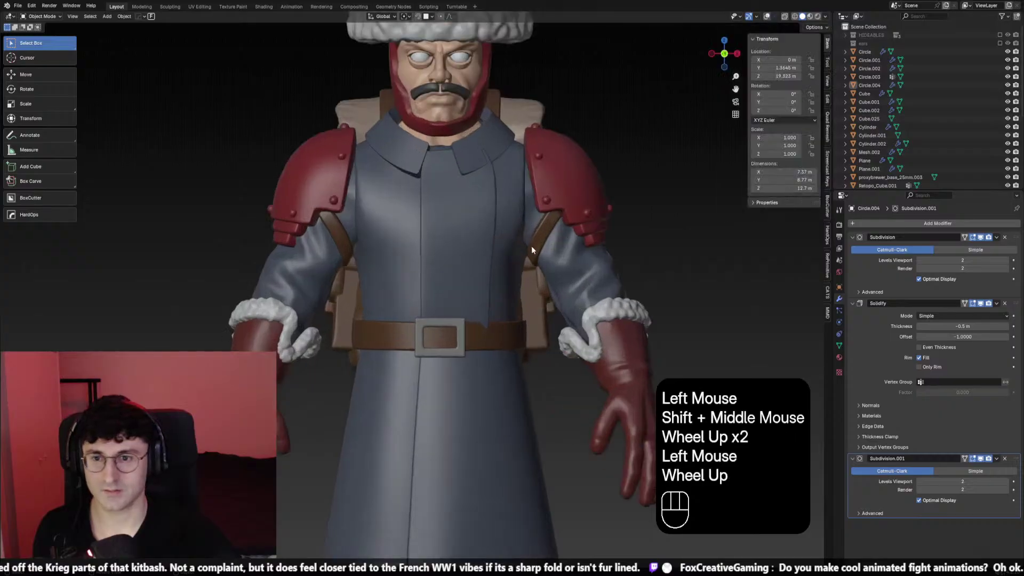
{"action": "scroll", "coordinate": [530, 213], "scroll_direction": "down", "scroll_amount": 3}
{"action": "middle_click_drag", "start_coordinate": [530, 213], "coordinate": [517, 219], "text": "shift"}
{"action": "left_click", "coordinate": [769, 19]}
{"action": "scroll", "coordinate": [457, 257], "scroll_direction": "up", "scroll_amount": 2}
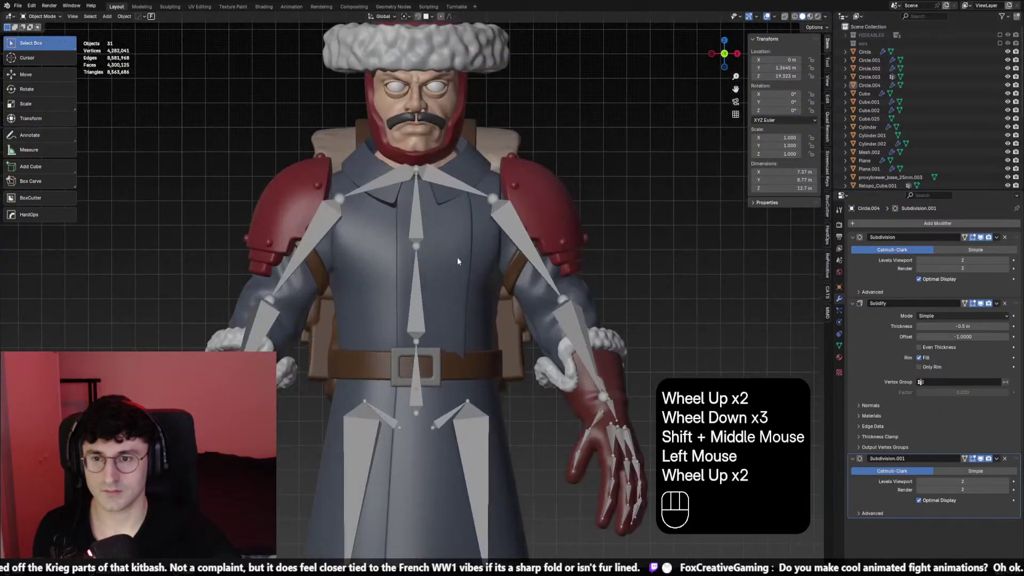
{"action": "left_click", "coordinate": [456, 263]}
{"action": "key", "text": "ctrl+a"}
{"action": "left_click", "coordinate": [601, 223]}
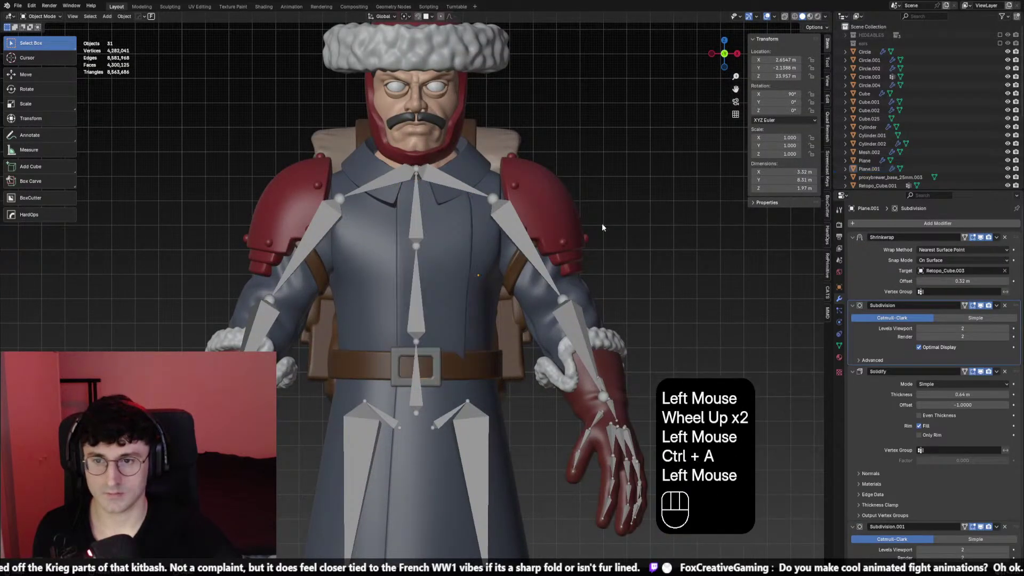
Apply the chest panel's modifiers with Visual Geometry to Mesh and switch it to Sculpt Mode
{"action": "left_click", "coordinate": [467, 254]}
{"action": "key", "text": "ctrl+a"}
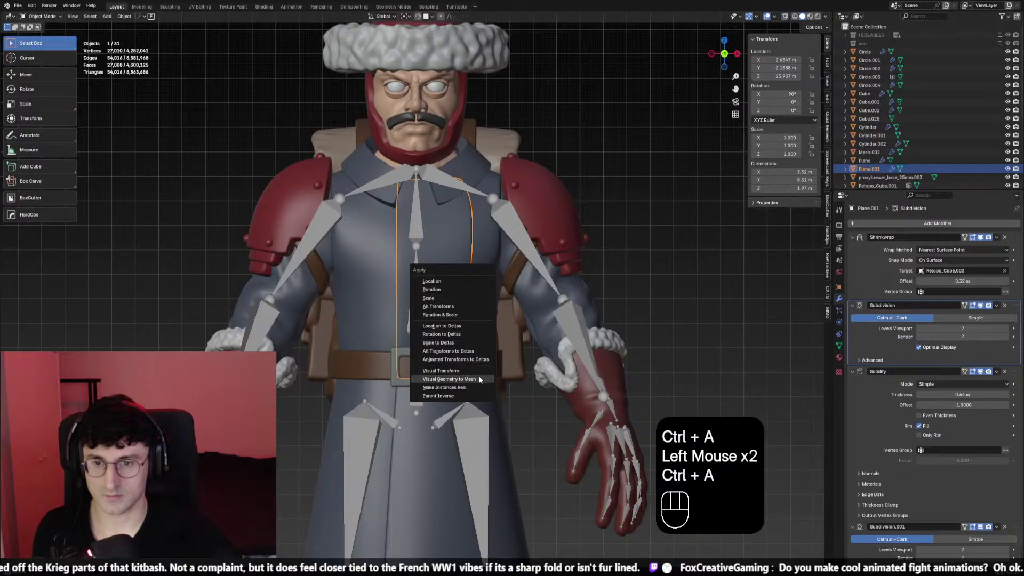
{"action": "left_click", "coordinate": [449, 378]}
{"action": "left_click", "coordinate": [55, 21]}
{"action": "left_click", "coordinate": [43, 50]}
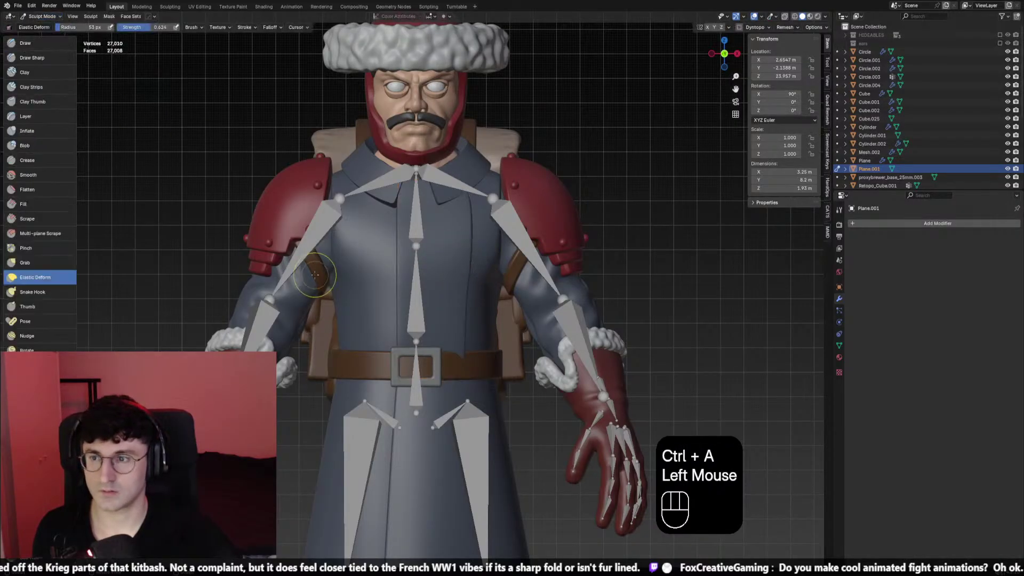
Try Elastic Deform strokes at different brush sizes on the chest panel's upper edge beneath the collar
{"action": "key", "text": "shift+alt+z"}
{"action": "middle_click_drag", "start_coordinate": [475, 201], "coordinate": [463, 175]}
{"action": "key", "text": "f"}
{"action": "left_click", "coordinate": [464, 168]}
{"action": "left_click", "coordinate": [463, 168], "text": "ctrl"}
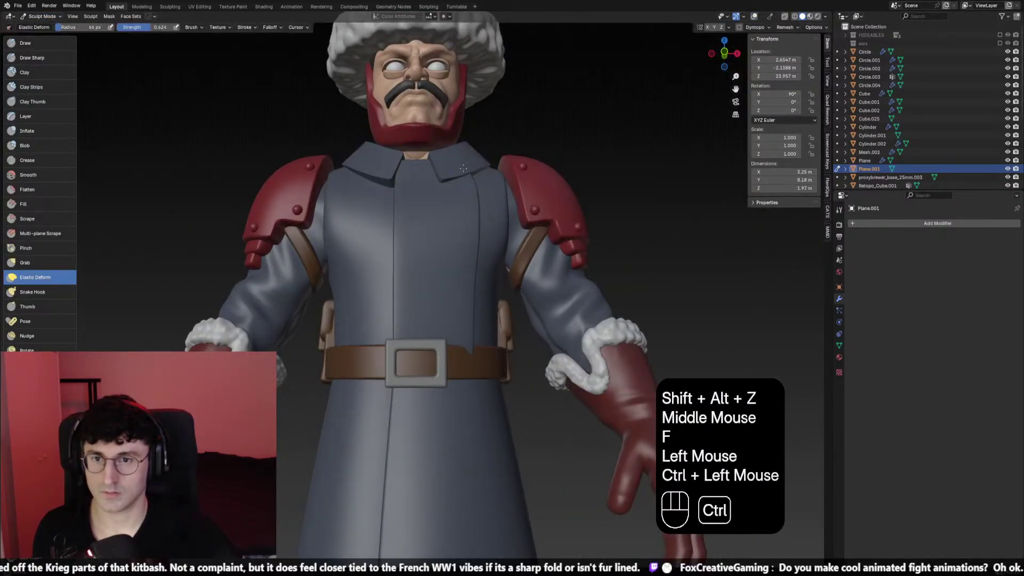
{"action": "key", "text": "ctrl+z"}
{"action": "key", "text": "f"}
{"action": "left_click", "coordinate": [469, 178]}
{"action": "left_click", "coordinate": [469, 178], "text": "ctrl"}
{"action": "key", "text": "ctrl+z"}
{"action": "key", "text": "f"}
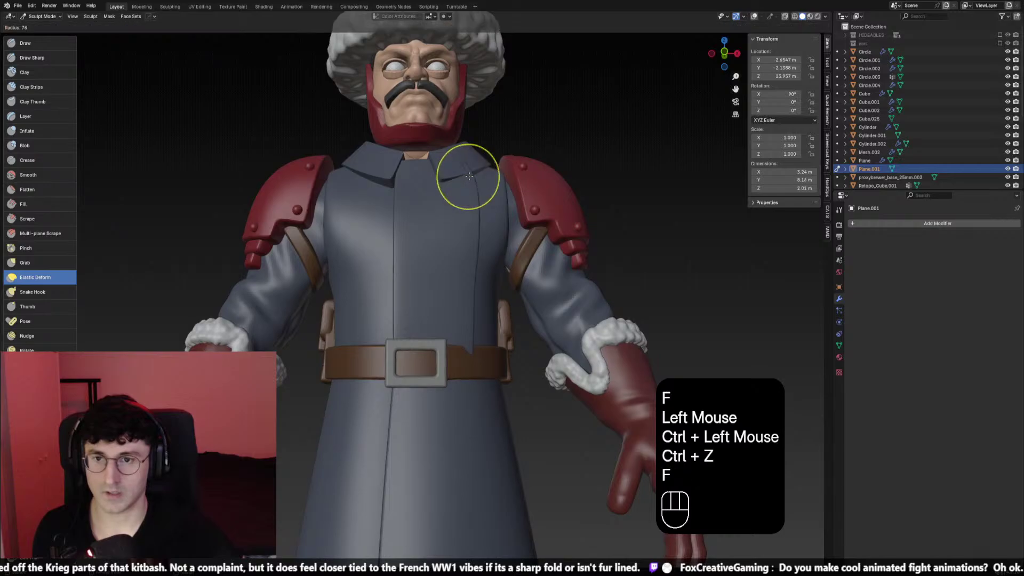
{"action": "left_click", "coordinate": [466, 176]}
{"action": "left_click", "coordinate": [467, 175], "text": "ctrl"}
{"action": "key", "text": "ctrl+z"}
Reshape the chest panel's upper area beneath the collar using Elastic Deform, starting with a brush radius of about 77 px
{"action": "key", "text": "f"}
{"action": "left_click", "coordinate": [467, 176]}
{"action": "left_click", "coordinate": [467, 175], "text": "ctrl"}
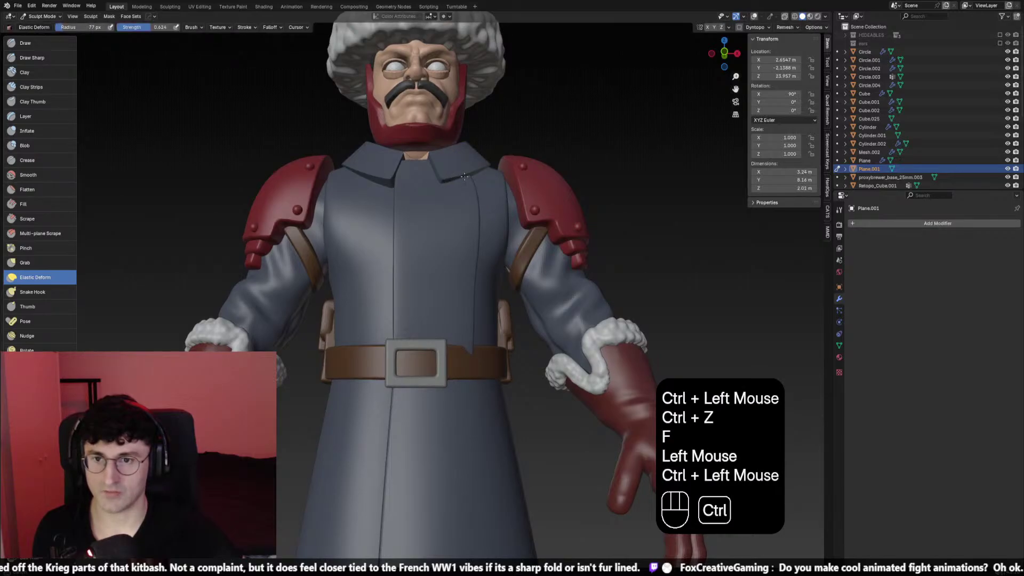
{"action": "key", "text": "f"}
{"action": "mouse_move", "coordinate": [464, 176]}
{"action": "middle_mouse_down"}
{"action": "mouse_move", "coordinate": [361, 355]}
{"action": "mouse_move", "coordinate": [359, 383]}
{"action": "mouse_move", "coordinate": [354, 341]}
{"action": "middle_mouse_up"}
{"action": "left_click", "coordinate": [468, 176]}
{"action": "left_click", "coordinate": [467, 176], "text": "ctrl"}
Deform the chest panel's lower corner at the belt in the side view with a brush radius of about 64 px
{"action": "key", "text": "f"}
{"action": "left_click", "coordinate": [370, 365]}
{"action": "key", "text": "f"}
{"action": "left_click", "coordinate": [358, 384]}
{"action": "left_click", "coordinate": [357, 383], "text": "ctrl"}
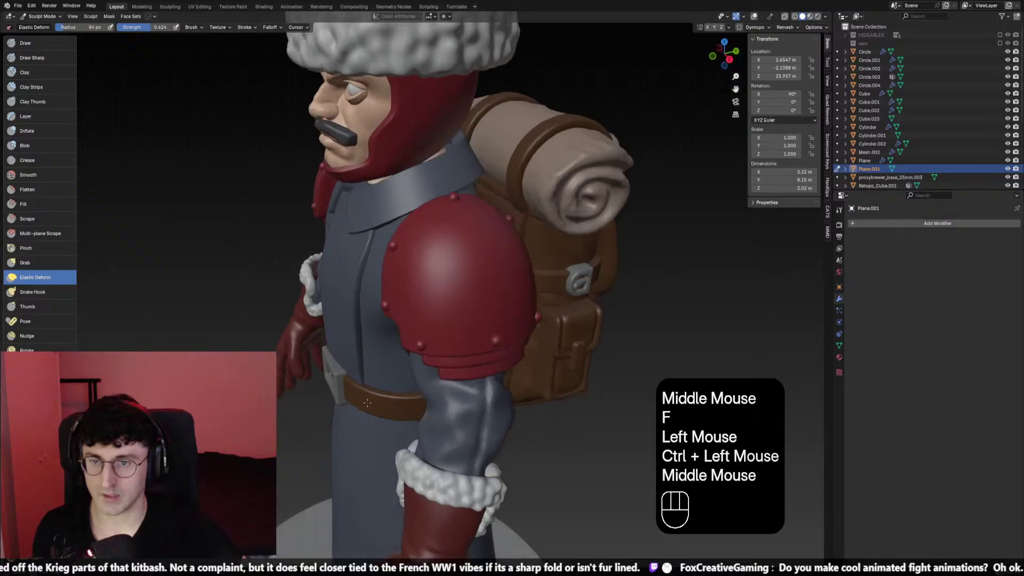
Deform the middle of the chest panel's side edge with Elastic Deform at a brush radius of about 90 px
{"action": "key", "text": "f"}
{"action": "left_click", "coordinate": [354, 338]}
{"action": "left_click", "coordinate": [353, 325], "text": "ctrl"}
{"action": "key", "text": "ctrl+z"}
{"action": "left_click", "coordinate": [353, 323], "text": "ctrl"}
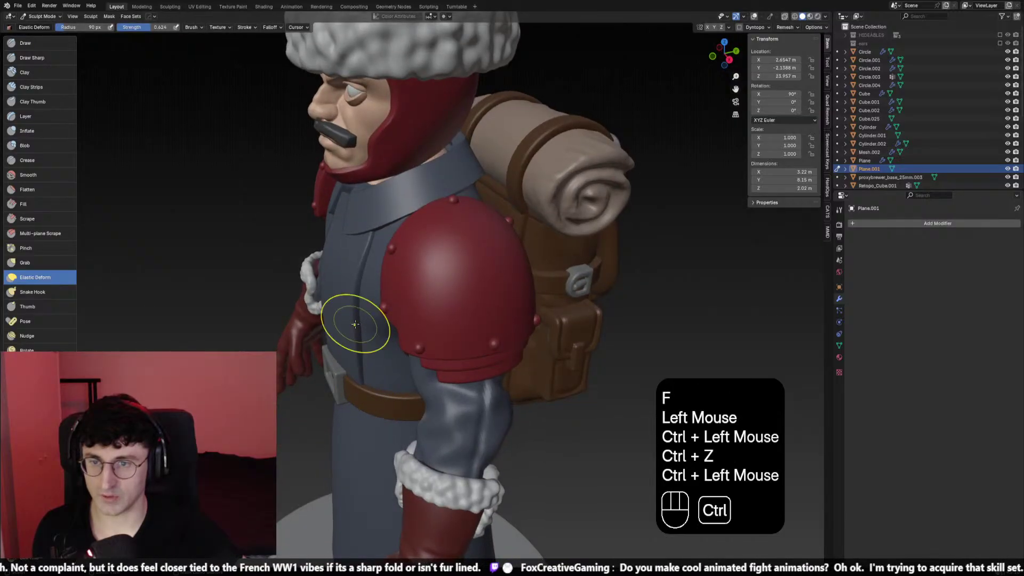
Adjust the chest panel's side edge beside the shoulder armour with a repeated Elastic Deform stroke at a 90 px radius
{"action": "left_click", "coordinate": [372, 314], "text": "ctrl"}
{"action": "key", "text": "ctrl+z"}
{"action": "left_click", "coordinate": [373, 315], "text": "ctrl"}
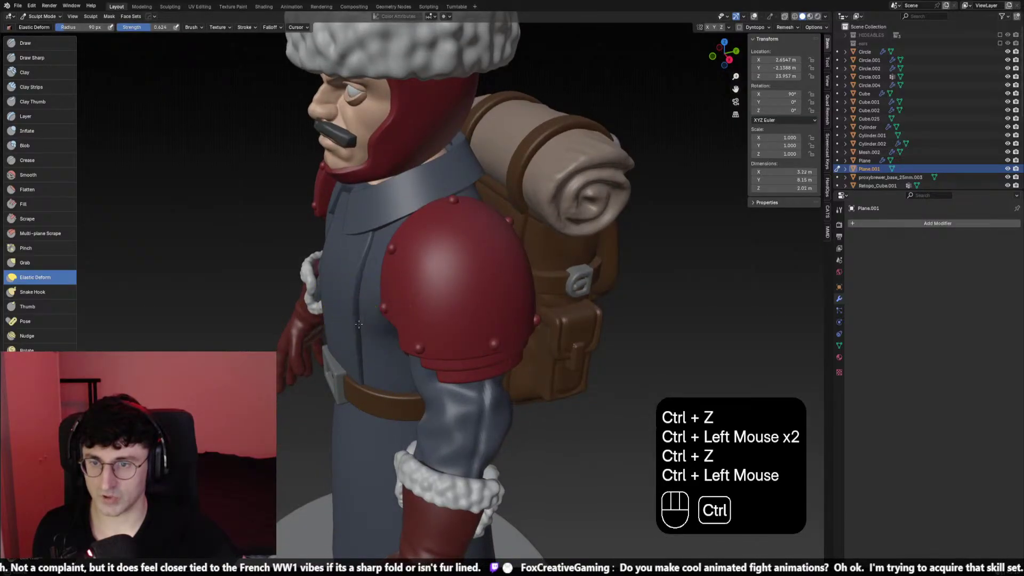
Examine the chest panel's fit from an angled view and the straight front view at different distances
{"action": "key", "text": "KP_1"}
{"action": "middle_click_drag", "start_coordinate": [368, 342], "coordinate": [427, 213]}
{"action": "scroll", "coordinate": [430, 178], "scroll_direction": "up", "scroll_amount": 3}
{"action": "scroll", "coordinate": [423, 235], "scroll_direction": "down", "scroll_amount": 3}
{"action": "key", "text": "KP_1"}
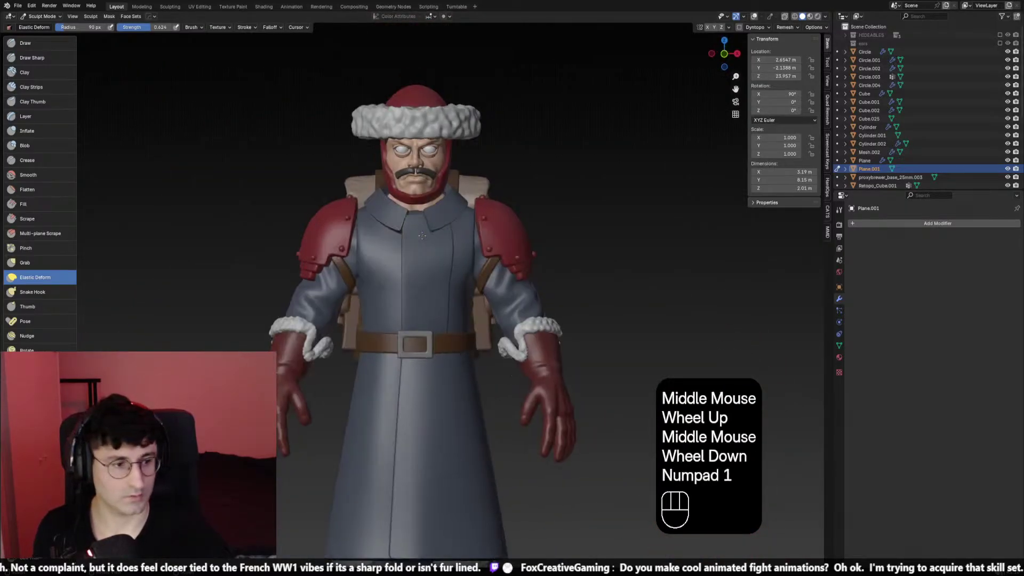
{"action": "scroll", "coordinate": [421, 235], "scroll_direction": "down", "scroll_amount": 1}
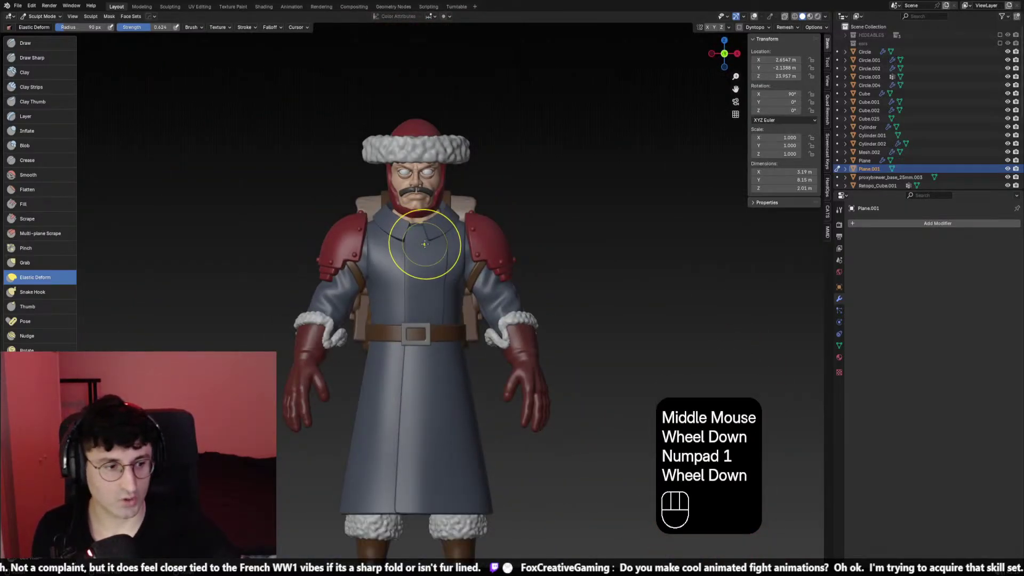
{"action": "scroll", "coordinate": [418, 247], "scroll_direction": "down", "scroll_amount": 1}
{"action": "middle_click_drag", "start_coordinate": [418, 247], "coordinate": [441, 274], "text": "shift"}
{"action": "scroll", "coordinate": [441, 274], "scroll_direction": "up", "scroll_amount": 1}
Inspect the coat front in Object Mode from several angles, with the viewport overlays switched on and off
{"action": "left_click", "coordinate": [41, 16]}
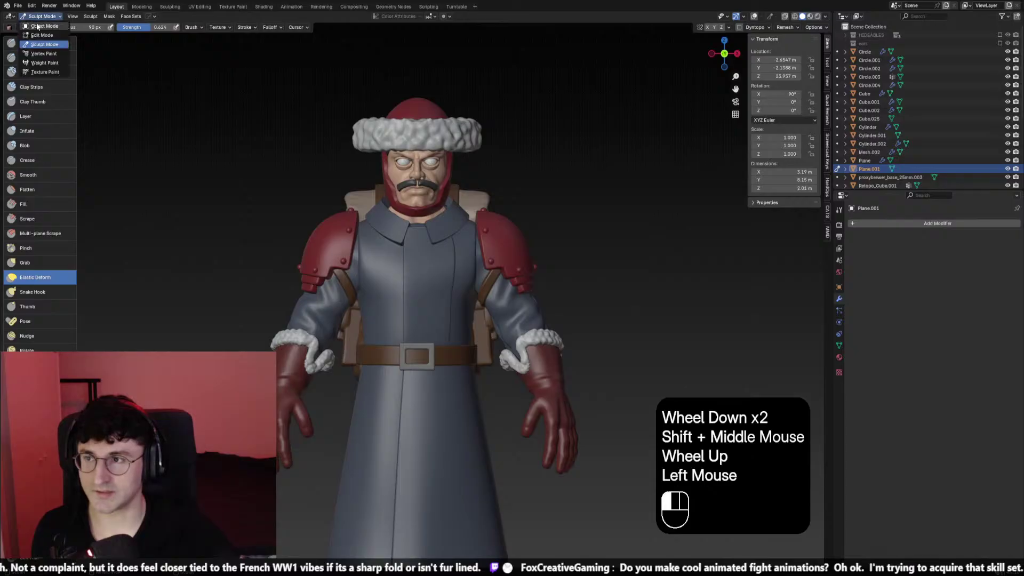
{"action": "left_click", "coordinate": [43, 25]}
{"action": "left_click", "coordinate": [767, 17]}
{"action": "scroll", "coordinate": [548, 282], "scroll_direction": "up", "scroll_amount": 1}
{"action": "left_click", "coordinate": [484, 243]}
{"action": "middle_click_drag", "start_coordinate": [484, 244], "coordinate": [446, 240]}
{"action": "left_click", "coordinate": [714, 141]}
{"action": "scroll", "coordinate": [715, 161], "scroll_direction": "down", "scroll_amount": 1}
{"action": "key", "text": "KP_1"}
{"action": "key", "text": "shift+alt+z"}
{"action": "scroll", "coordinate": [582, 216], "scroll_direction": "up", "scroll_amount": 1}
{"action": "middle_click_drag", "start_coordinate": [581, 216], "coordinate": [371, 236]}
Return to Sculpt Mode and deform the chest panel's upper corner beneath the collar with a brush radius of about 79 px
{"action": "left_click", "coordinate": [40, 16]}
{"action": "left_click", "coordinate": [43, 46]}
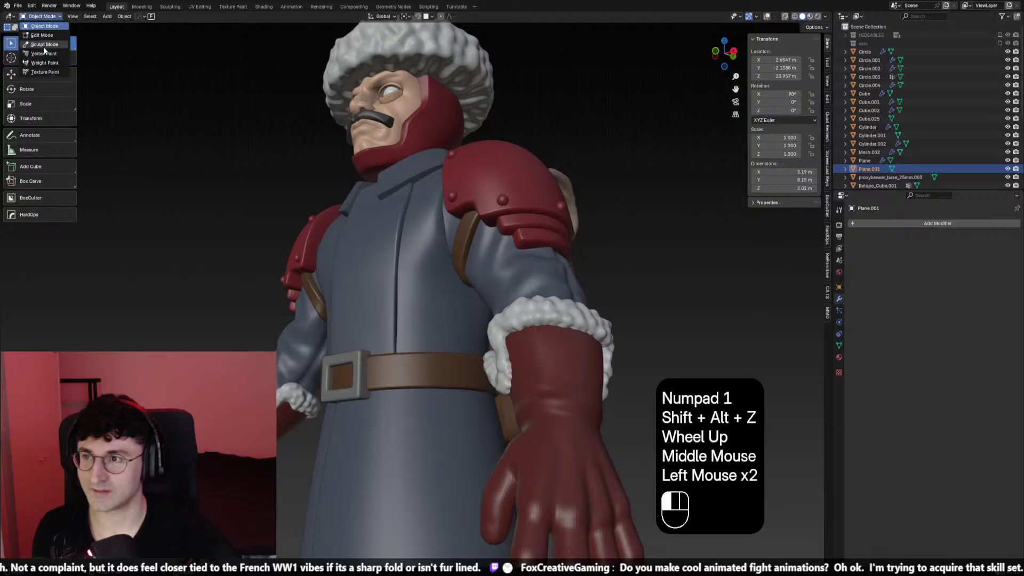
{"action": "middle_click_drag", "start_coordinate": [380, 189], "coordinate": [380, 200]}
{"action": "key", "text": "f"}
{"action": "left_click", "coordinate": [376, 201]}
{"action": "left_click", "coordinate": [368, 198], "text": "ctrl"}
{"action": "key", "text": "ctrl+z"}
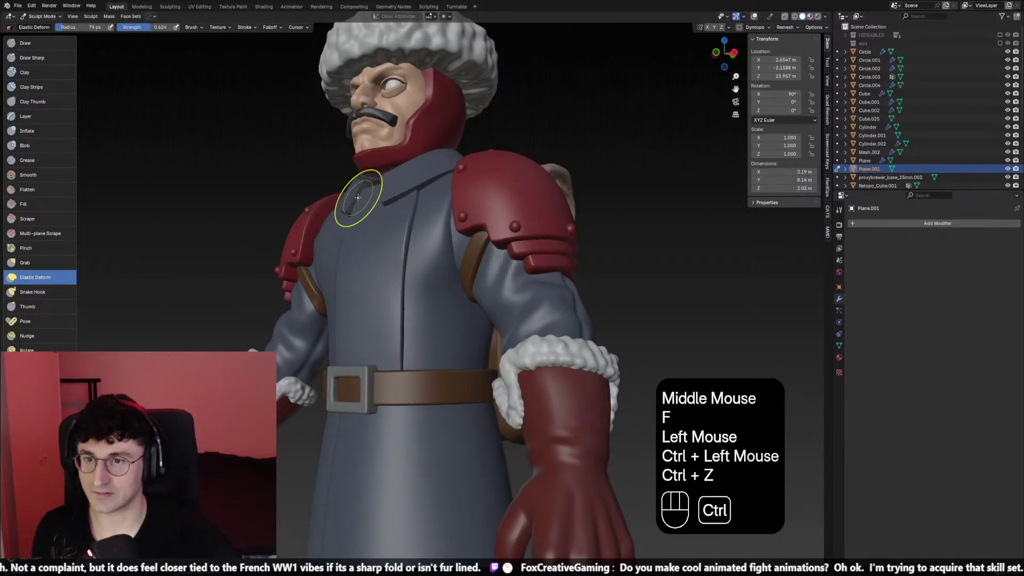
{"action": "left_click", "coordinate": [364, 198], "text": "ctrl"}
{"action": "key", "text": "ctrl+z"}
{"action": "left_click", "coordinate": [361, 197], "text": "ctrl"}
{"action": "key", "text": "ctrl+z"}
{"action": "left_click", "coordinate": [361, 197], "text": "ctrl"}
{"action": "key", "text": "ctrl+z"}
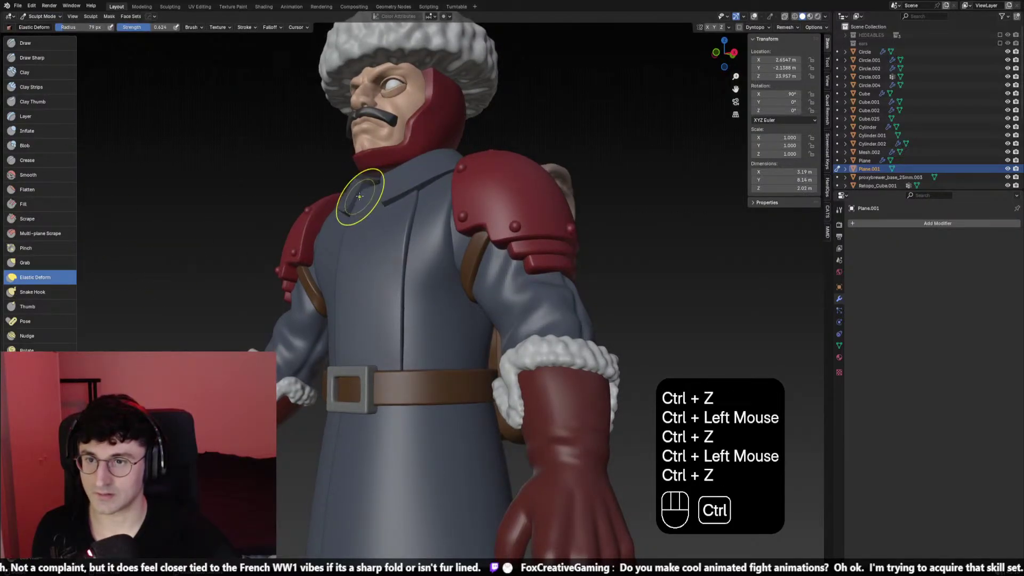
{"action": "left_click", "coordinate": [359, 200], "text": "ctrl"}
Try an Elastic Deform stroke on the chest panel with the brush radius reduced to about 73 px
{"action": "mouse_move", "coordinate": [360, 200]}
{"action": "middle_mouse_down"}
{"action": "mouse_move", "coordinate": [390, 247]}
{"action": "mouse_move", "coordinate": [411, 257]}
{"action": "mouse_move", "coordinate": [394, 270]}
{"action": "mouse_move", "coordinate": [320, 264]}
{"action": "mouse_move", "coordinate": [346, 269]}
{"action": "mouse_move", "coordinate": [539, 201]}
{"action": "middle_mouse_up"}
{"action": "key", "text": "KP_1"}
{"action": "scroll", "coordinate": [414, 276], "scroll_direction": "down", "scroll_amount": 1}
{"action": "key", "text": "f"}
{"action": "left_click", "coordinate": [373, 266]}
{"action": "key", "text": "f"}
{"action": "left_click", "coordinate": [348, 270]}
{"action": "left_click", "coordinate": [347, 270]}
{"action": "key", "text": "ctrl+z"}
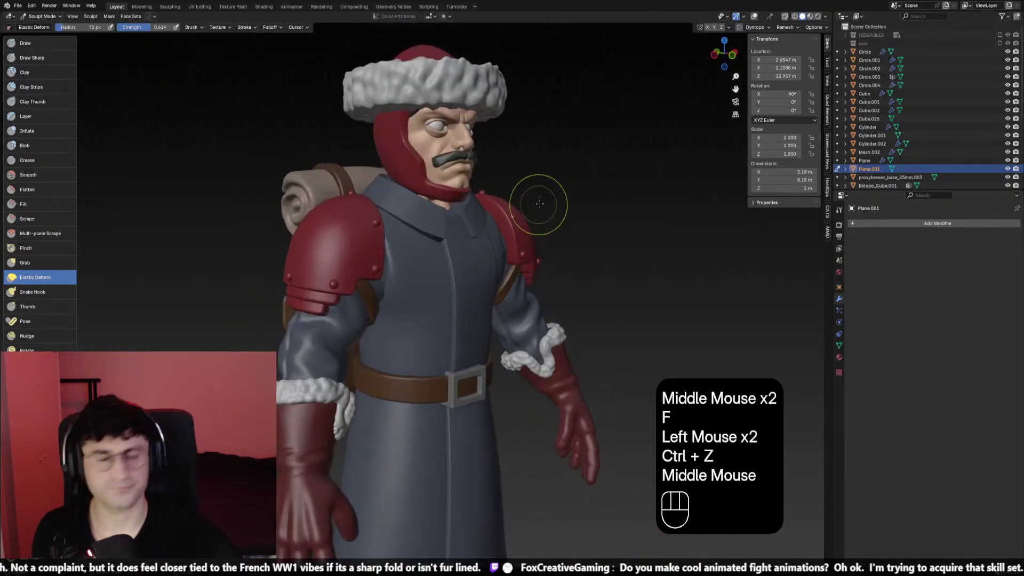
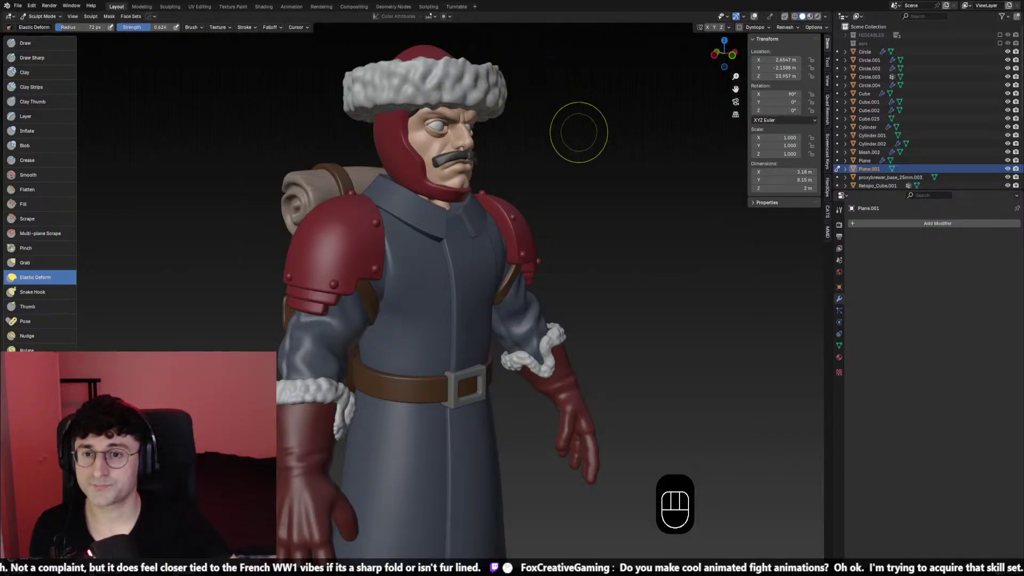
Examine the whole figure and the chest panel's outline from the front, side and angled views
{"action": "middle_click_drag", "start_coordinate": [575, 130], "coordinate": [521, 150]}
{"action": "key", "text": "KP_1"}
{"action": "key", "text": "KP_3"}
{"action": "key", "text": "KP_1"}
{"action": "scroll", "coordinate": [507, 222], "scroll_direction": "down", "scroll_amount": 4}
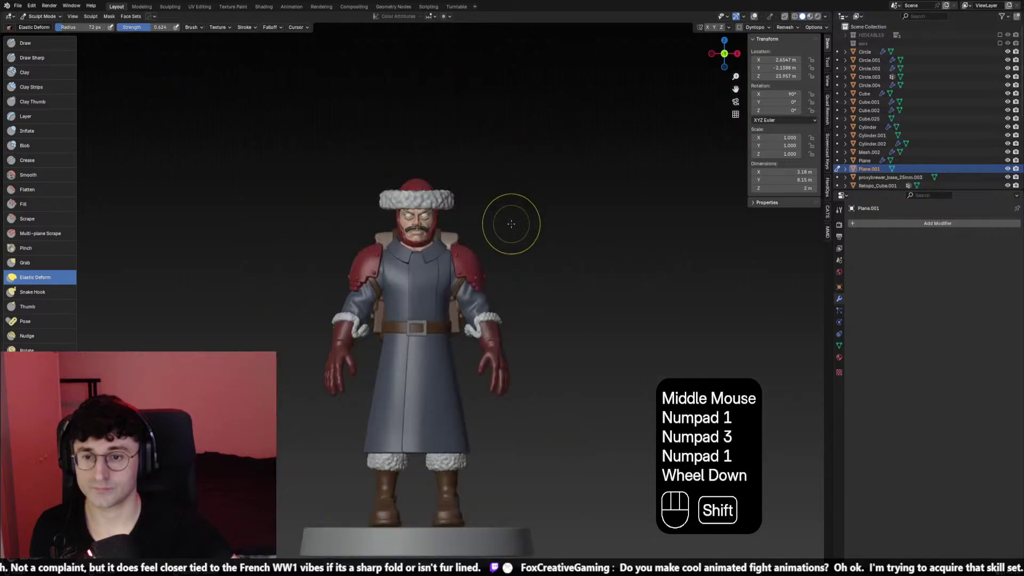
{"action": "middle_click_drag", "start_coordinate": [507, 221], "coordinate": [498, 271], "text": "shift"}
{"action": "scroll", "coordinate": [517, 229], "scroll_direction": "up", "scroll_amount": 2}
{"action": "scroll", "coordinate": [397, 279], "scroll_direction": "up", "scroll_amount": 1}
{"action": "scroll", "coordinate": [398, 280], "scroll_direction": "up", "scroll_amount": 1, "text": "shift"}
{"action": "scroll", "coordinate": [406, 278], "scroll_direction": "up", "scroll_amount": 1}
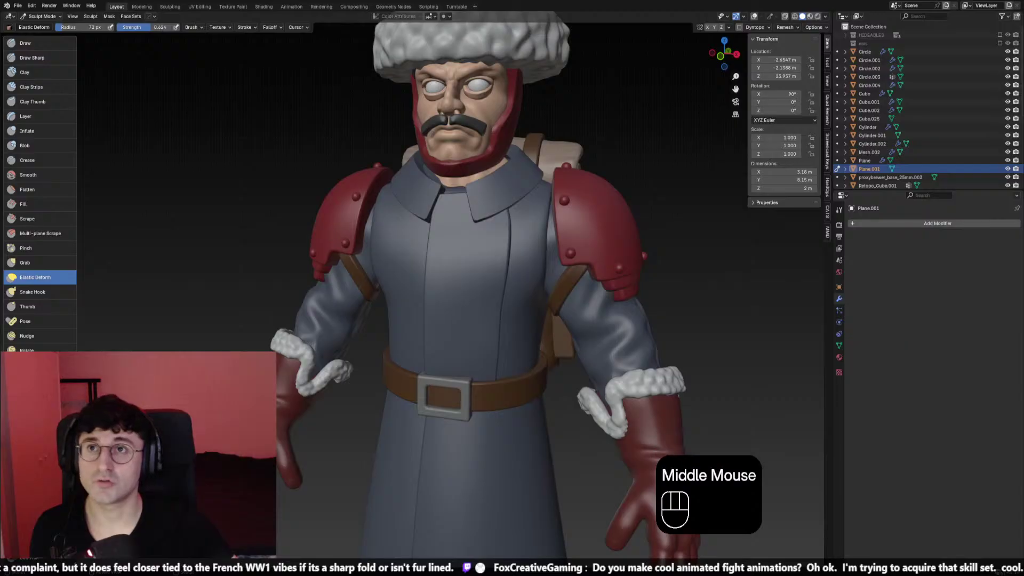
{"action": "middle_click_drag", "start_coordinate": [544, 243], "coordinate": [498, 258]}
{"action": "key", "text": "KP_1"}
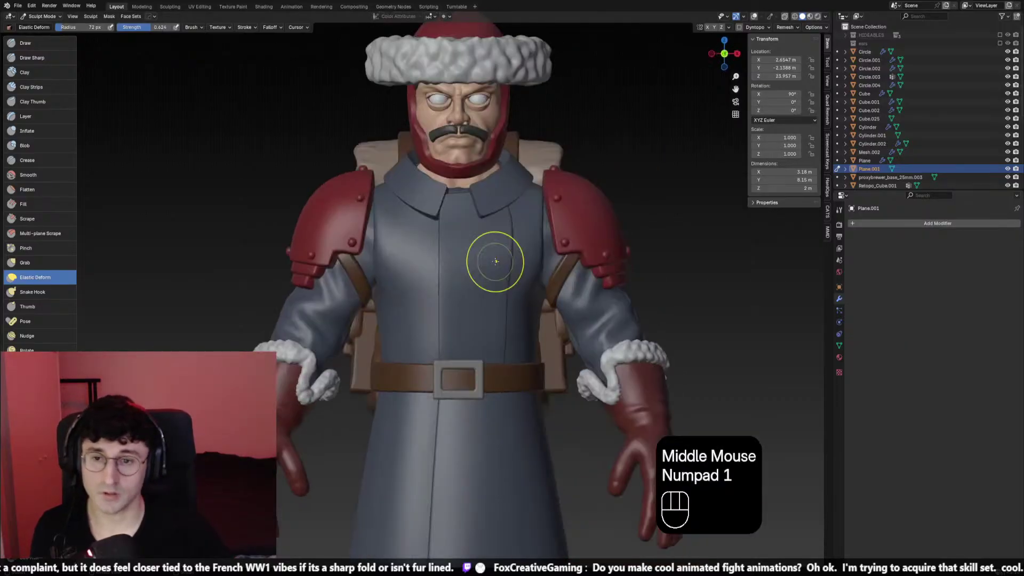
{"action": "key", "text": "KP_3"}
{"action": "key", "text": "KP_1"}
{"action": "scroll", "coordinate": [498, 258], "scroll_direction": "up", "scroll_amount": 1}
{"action": "scroll", "coordinate": [529, 228], "scroll_direction": "down", "scroll_amount": 1}
{"action": "scroll", "coordinate": [529, 228], "scroll_direction": "down", "scroll_amount": 1, "text": "shift"}
{"action": "middle_click_drag", "start_coordinate": [529, 228], "coordinate": [528, 205], "text": "shift"}
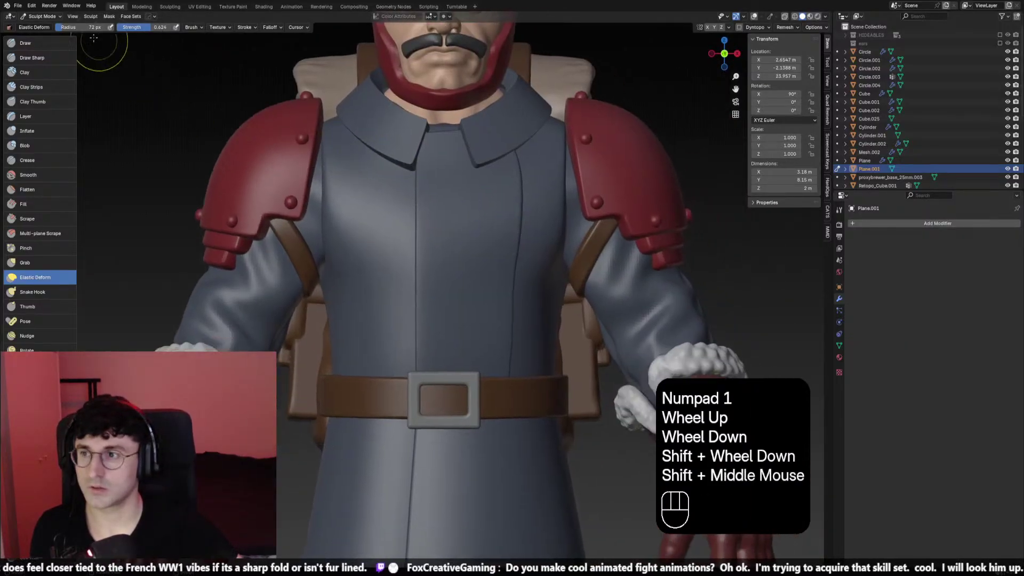
Review the coat front in Object Mode, both close up and from a distance, with nothing highlighted
{"action": "left_click", "coordinate": [41, 16]}
{"action": "left_click", "coordinate": [37, 27]}
{"action": "scroll", "coordinate": [545, 237], "scroll_direction": "up", "scroll_amount": 2}
{"action": "scroll", "coordinate": [545, 237], "scroll_direction": "down", "scroll_amount": 1}
{"action": "scroll", "coordinate": [545, 241], "scroll_direction": "down", "scroll_amount": 1}
{"action": "scroll", "coordinate": [545, 248], "scroll_direction": "up", "scroll_amount": 1}
{"action": "middle_click_drag", "start_coordinate": [545, 241], "coordinate": [489, 256], "text": "shift"}
{"action": "left_click", "coordinate": [438, 251]}
{"action": "scroll", "coordinate": [489, 256], "scroll_direction": "down", "scroll_amount": 2}
{"action": "key", "text": "KP_1"}
{"action": "left_click", "coordinate": [431, 241]}
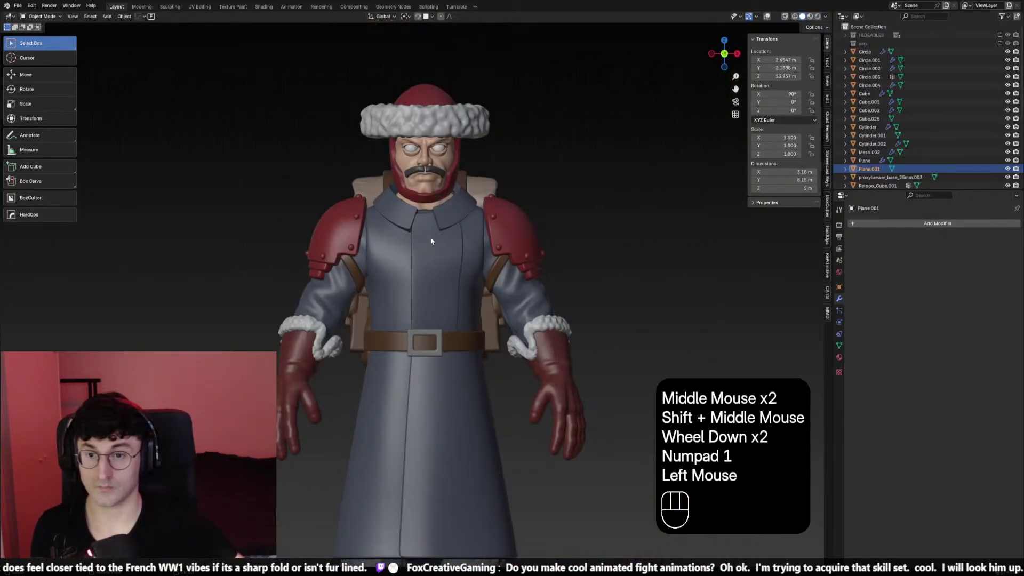
Return to Sculpt Mode on the chest panel and deform the upper part of its side edge in the front view
{"action": "left_click", "coordinate": [47, 16]}
{"action": "left_click", "coordinate": [42, 49]}
{"action": "scroll", "coordinate": [507, 229], "scroll_direction": "up", "scroll_amount": 1}
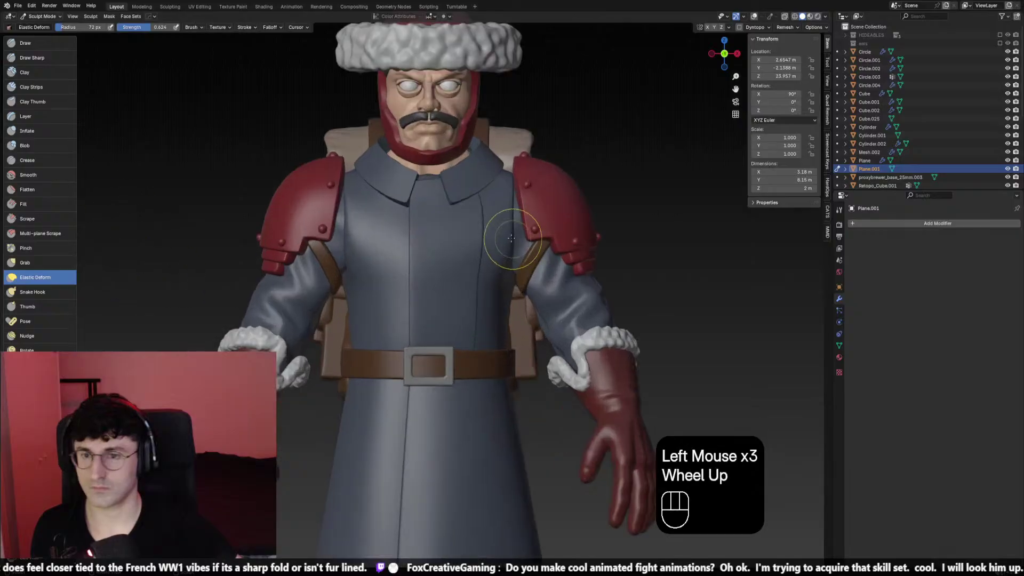
{"action": "key", "text": "f"}
{"action": "left_click", "coordinate": [483, 228]}
{"action": "left_click", "coordinate": [482, 228]}
{"action": "key", "text": "ctrl+z"}
{"action": "left_click", "coordinate": [475, 229]}
Push the chest panel's side edge inward at upper chest height using Elastic Deform with a radius of about 57 px
{"action": "key", "text": "f"}
{"action": "left_click", "coordinate": [473, 213]}
{"action": "triple_click", "coordinate": [475, 231]}
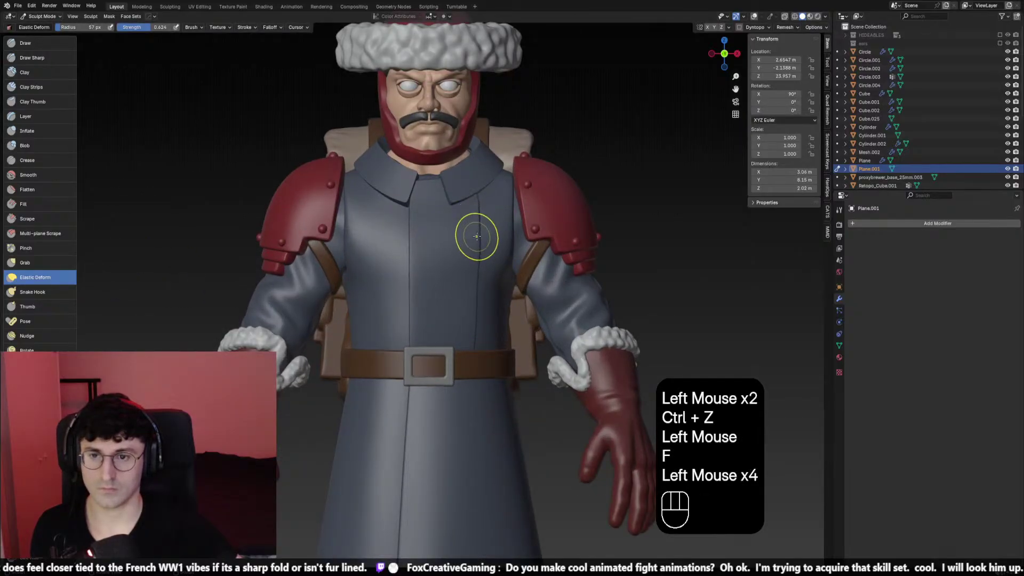
{"action": "left_click", "coordinate": [475, 231]}
{"action": "scroll", "coordinate": [501, 313], "scroll_direction": "down", "scroll_amount": 3}
{"action": "middle_click_drag", "start_coordinate": [501, 313], "coordinate": [255, 213]}
{"action": "scroll", "coordinate": [217, 194], "scroll_direction": "up", "scroll_amount": 1}
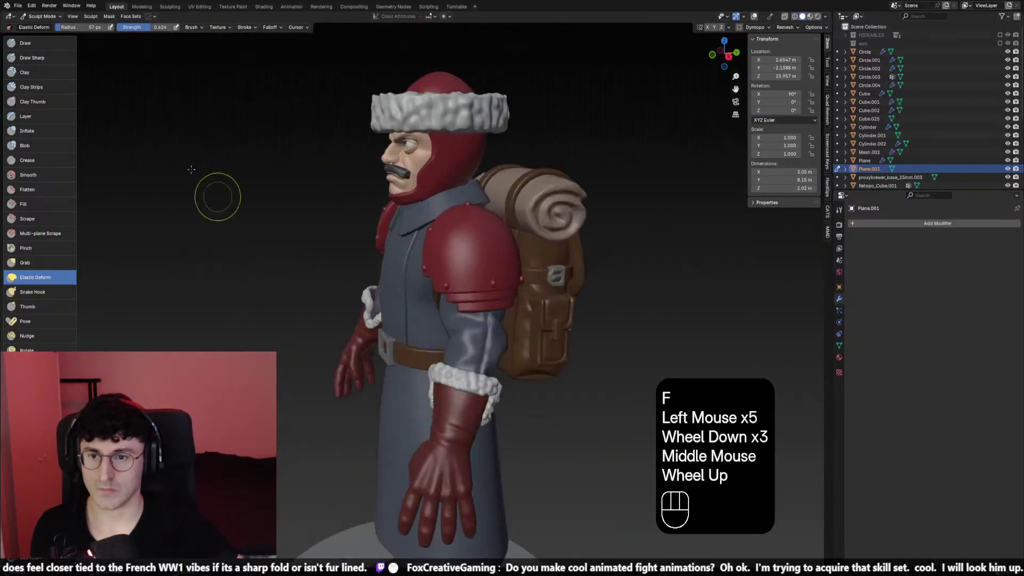
Switch to Object Mode and turn the viewport overlays back on
{"action": "left_click", "coordinate": [41, 16]}
{"action": "left_click", "coordinate": [40, 26]}
{"action": "scroll", "coordinate": [480, 267], "scroll_direction": "up", "scroll_amount": 1}
{"action": "left_click", "coordinate": [609, 221]}
{"action": "mouse_move", "coordinate": [586, 224]}
{"action": "middle_mouse_down"}
{"action": "mouse_move", "coordinate": [609, 220]}
{"action": "mouse_move", "coordinate": [741, 29]}
{"action": "middle_mouse_up"}
{"action": "left_click", "coordinate": [583, 195]}
{"action": "middle_click_drag", "start_coordinate": [583, 196], "coordinate": [505, 255]}
Join the chest panel with the coat's torso mesh into one object
{"action": "left_click", "coordinate": [491, 237], "text": "shift"}
{"action": "key", "text": "ctrl+h"}
{"action": "left_click", "coordinate": [418, 255]}
{"action": "left_click", "coordinate": [418, 255]}
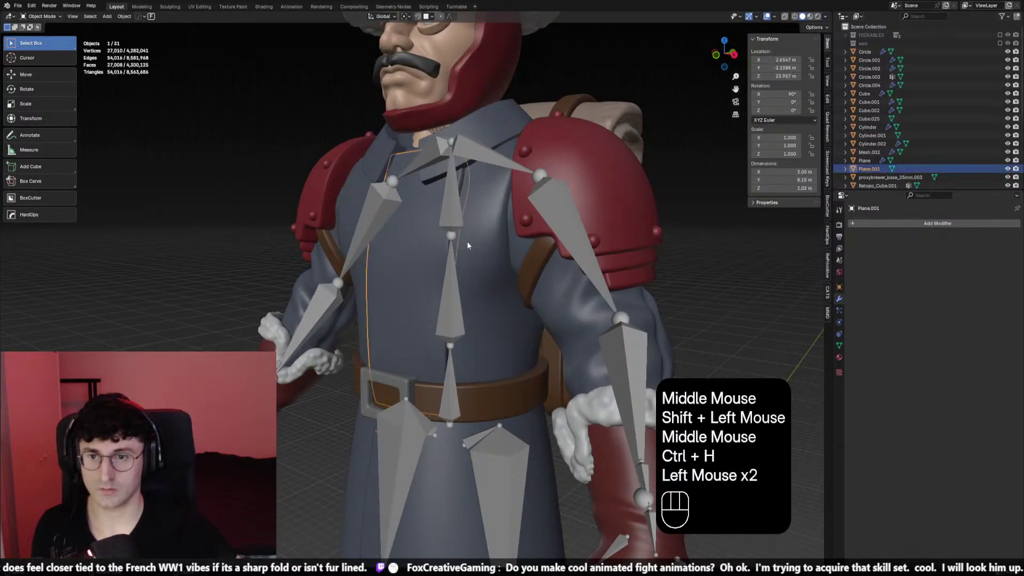
{"action": "left_click", "coordinate": [418, 255]}
{"action": "left_click", "coordinate": [418, 255]}
{"action": "left_click", "coordinate": [501, 246], "text": "shift"}
{"action": "key", "text": "ctrl+j"}
{"action": "left_click", "coordinate": [488, 248]}
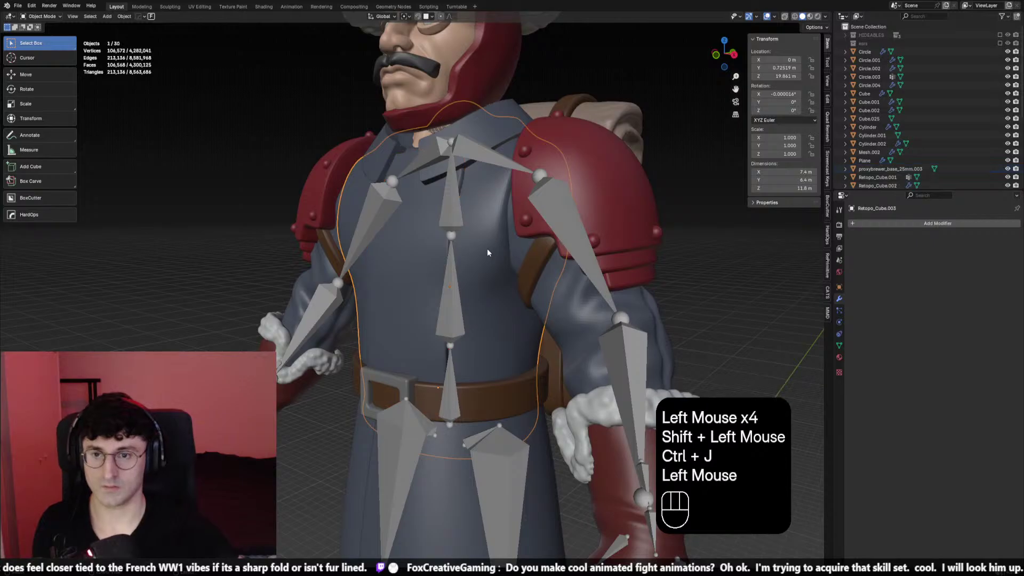
Enter Sculpt Mode on the joined torso and try the Smooth brush on the panel seam with a radius of about 53 px
{"action": "key", "text": "KP_1"}
{"action": "left_click_drag", "start_coordinate": [47, 19], "coordinate": [44, 46]}
{"action": "scroll", "coordinate": [60, 100], "scroll_direction": "up", "scroll_amount": 2}
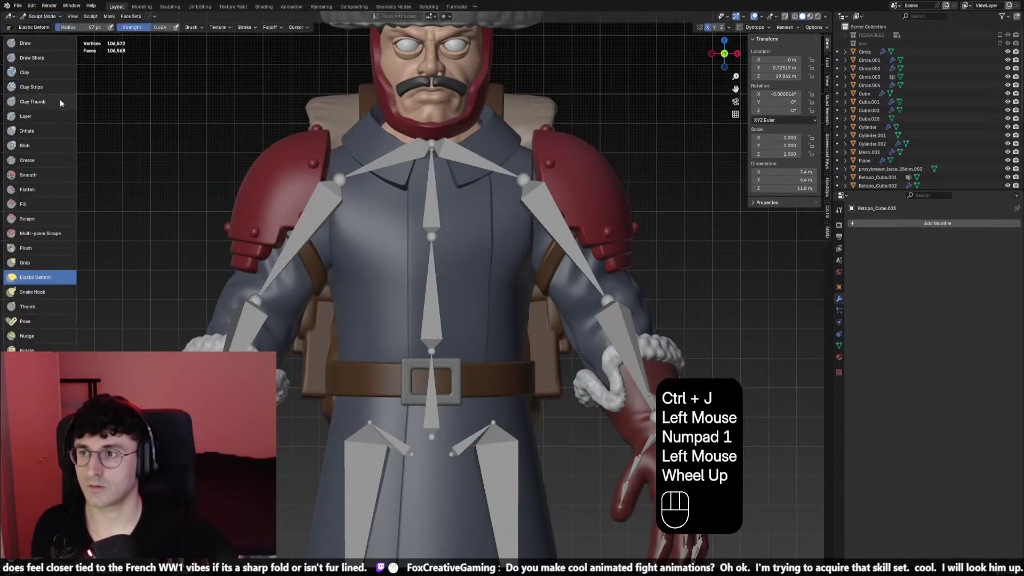
{"action": "left_click", "coordinate": [32, 175]}
{"action": "left_click", "coordinate": [507, 226]}
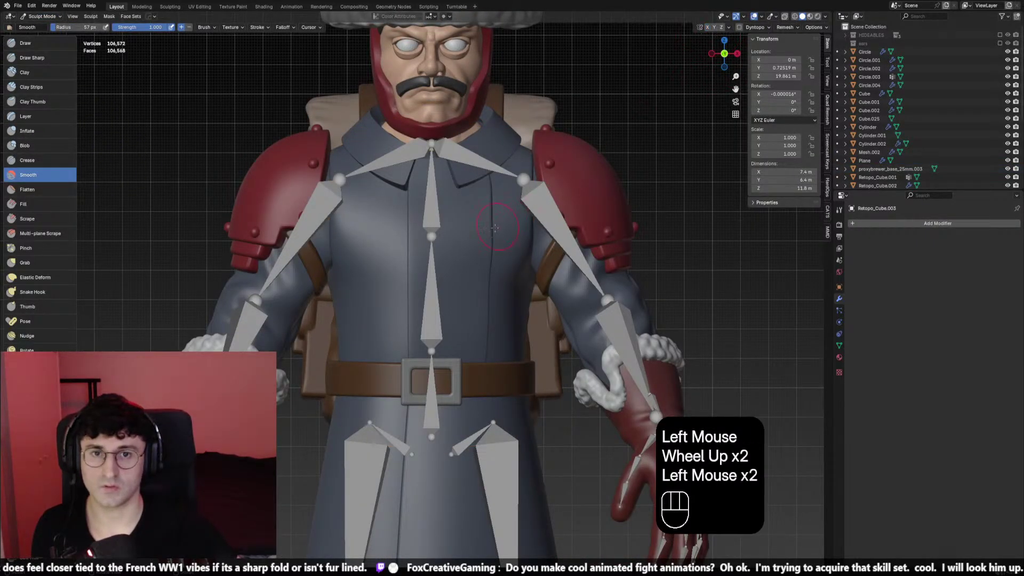
{"action": "key", "text": "f"}
{"action": "left_click", "coordinate": [504, 209]}
{"action": "mouse_move", "coordinate": [507, 226]}
{"action": "middle_mouse_down"}
{"action": "mouse_move", "coordinate": [503, 210]}
{"action": "mouse_move", "coordinate": [515, 213]}
{"action": "middle_mouse_up"}
{"action": "left_click", "coordinate": [503, 208]}
{"action": "key", "text": "ctrl+z"}
Voxel-remesh the joined torso with a finer voxel size, replacing the initial coarser remesh
{"action": "key", "text": "ctrl+r"}
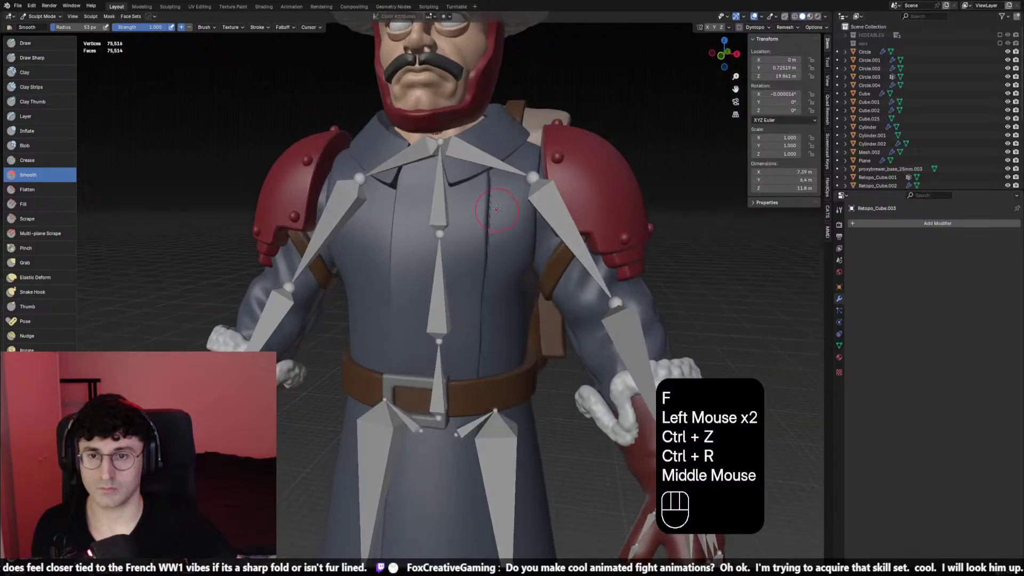
{"action": "key", "text": "ctrl+z"}
{"action": "key", "text": "r"}
{"action": "left_click", "coordinate": [515, 215]}
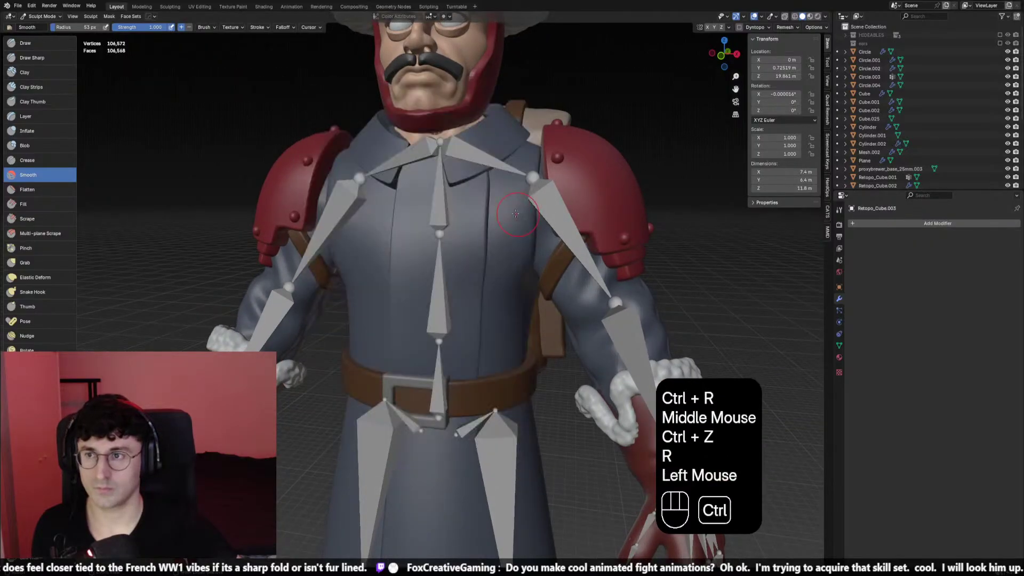
{"action": "key", "text": "ctrl+r"}
Smooth away the seam along the chest panel's side edge from the collar down to the belt
{"action": "left_click", "coordinate": [488, 239]}
{"action": "key", "text": "ctrl+z"}
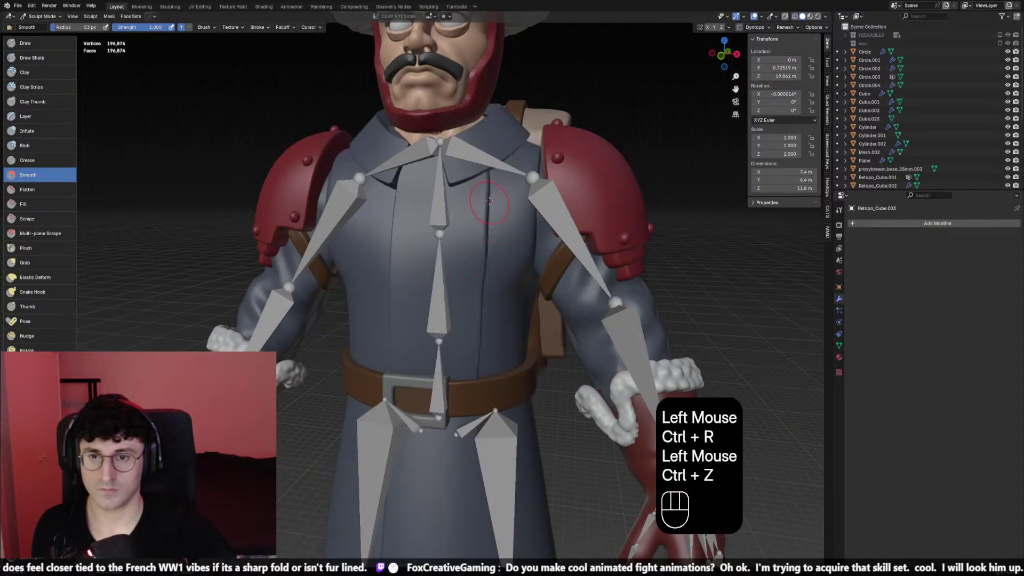
{"action": "left_click", "coordinate": [486, 229]}
{"action": "left_click", "coordinate": [487, 264]}
{"action": "left_click", "coordinate": [480, 320]}
{"action": "left_click", "coordinate": [477, 300]}
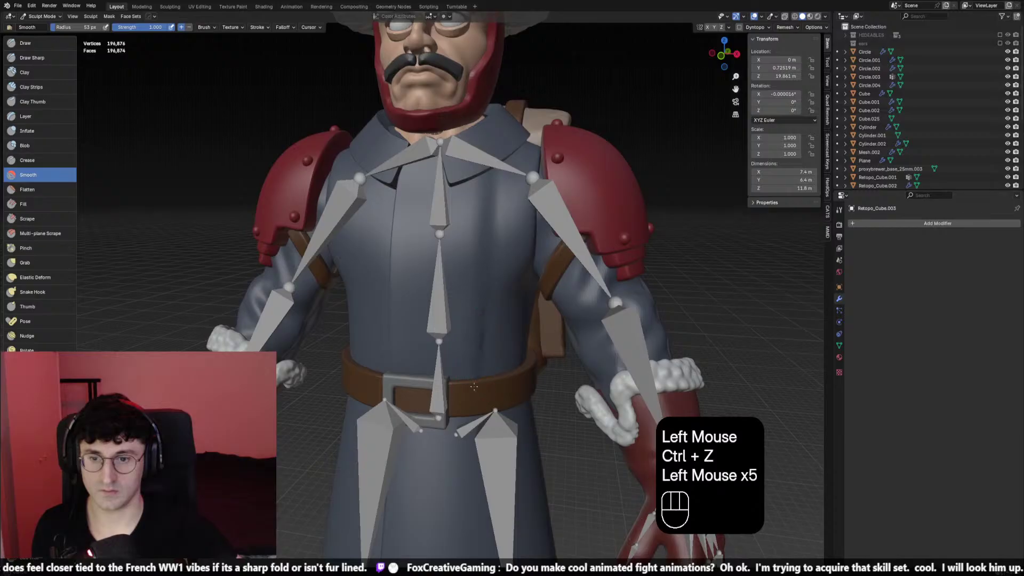
Smooth the upper end of the side seam beneath the collar with an enlarged Smooth brush
{"action": "key", "text": "f"}
{"action": "left_click", "coordinate": [475, 388]}
{"action": "left_click", "coordinate": [475, 388]}
{"action": "key", "text": "ctrl+z"}
{"action": "key", "text": "f"}
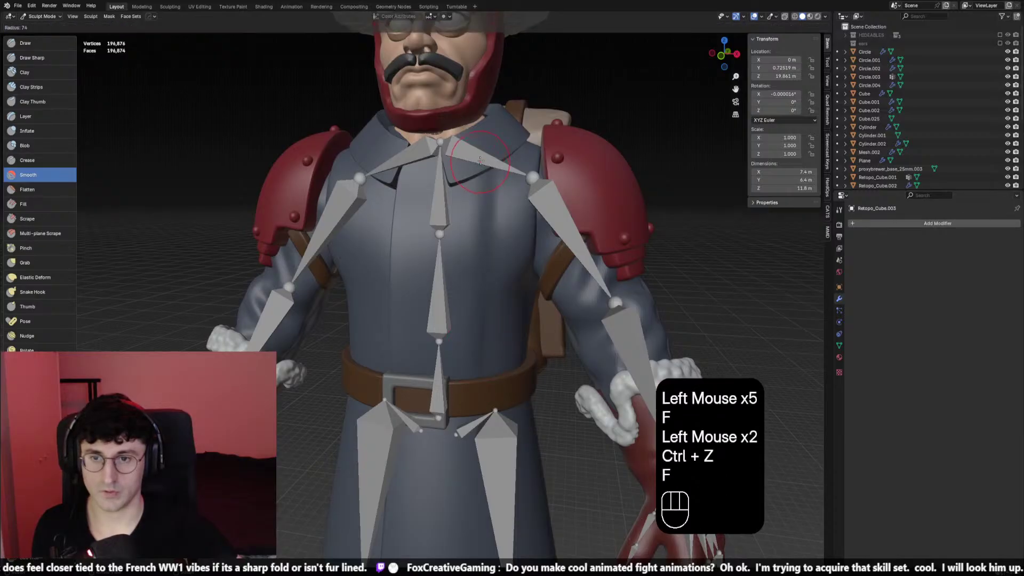
{"action": "left_click", "coordinate": [485, 169]}
{"action": "left_click", "coordinate": [484, 168]}
Smooth the chest surface over the former seam above the belt with a brush radius of about 95 px at full strength
{"action": "key", "text": "f"}
{"action": "left_click", "coordinate": [502, 332]}
{"action": "mouse_move", "coordinate": [484, 360]}
{"action": "middle_mouse_down"}
{"action": "mouse_move", "coordinate": [496, 341]}
{"action": "mouse_move", "coordinate": [486, 346]}
{"action": "middle_mouse_up"}
{"action": "key", "text": "shift+f"}
{"action": "left_click", "coordinate": [483, 344], "text": "shift"}
{"action": "left_click", "coordinate": [464, 327]}
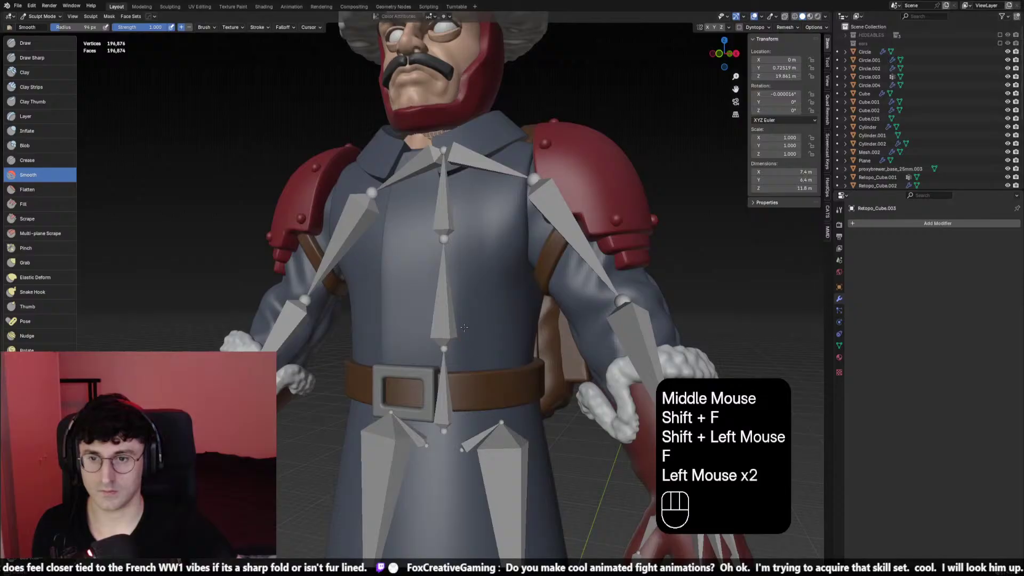
{"action": "left_click", "coordinate": [483, 282]}
{"action": "mouse_move", "coordinate": [486, 216]}
{"action": "middle_mouse_down"}
{"action": "mouse_move", "coordinate": [484, 289]}
{"action": "mouse_move", "coordinate": [444, 275]}
{"action": "mouse_move", "coordinate": [454, 303]}
{"action": "mouse_move", "coordinate": [443, 296]}
{"action": "mouse_move", "coordinate": [477, 251]}
{"action": "mouse_move", "coordinate": [476, 236]}
{"action": "middle_mouse_up"}
{"action": "left_click", "coordinate": [484, 288]}
Smooth the middle of the coat's chest with a resized brush and hide the viewport overlays
{"action": "scroll", "coordinate": [483, 289], "scroll_direction": "down", "scroll_amount": 1}
{"action": "scroll", "coordinate": [444, 274], "scroll_direction": "down", "scroll_amount": 1}
{"action": "key", "text": "f"}
{"action": "left_click", "coordinate": [451, 282]}
{"action": "left_click", "coordinate": [453, 285]}
{"action": "key", "text": "shift+alt+z"}
Even out the remaining unevenness across the coat's chest using the Smooth brush at a radius of about 70 px
{"action": "scroll", "coordinate": [451, 251], "scroll_direction": "up", "scroll_amount": 2}
{"action": "key", "text": "f"}
{"action": "key", "text": "f"}
{"action": "left_click", "coordinate": [463, 299]}
{"action": "left_click", "coordinate": [459, 267]}
{"action": "left_click", "coordinate": [476, 235]}
{"action": "scroll", "coordinate": [478, 238], "scroll_direction": "down", "scroll_amount": 1}
{"action": "key", "text": "KP_1"}
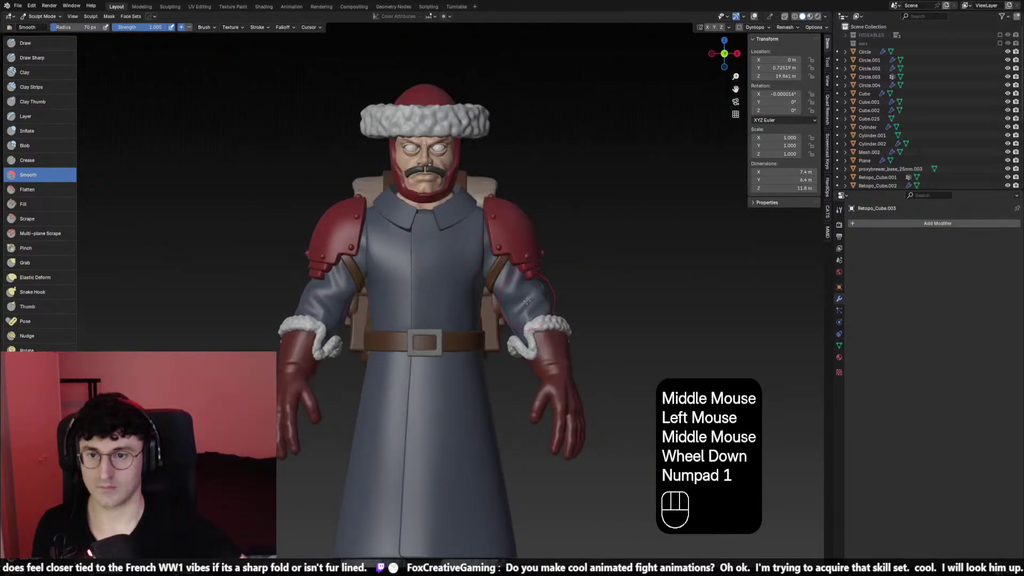
Smooth the coat's chest from below the collar down to the belt with a Smooth brush radius of about 54 px
{"action": "scroll", "coordinate": [454, 315], "scroll_direction": "down", "scroll_amount": 2}
{"action": "mouse_move", "coordinate": [526, 301]}
{"action": "middle_mouse_down"}
{"action": "mouse_move", "coordinate": [441, 319]}
{"action": "mouse_move", "coordinate": [454, 340]}
{"action": "middle_mouse_up"}
{"action": "middle_click", "coordinate": [453, 314]}
{"action": "scroll", "coordinate": [453, 315], "scroll_direction": "up", "scroll_amount": 1}
{"action": "key", "text": "f"}
{"action": "left_click", "coordinate": [448, 317]}
{"action": "scroll", "coordinate": [442, 318], "scroll_direction": "up", "scroll_amount": 2}
{"action": "left_click", "coordinate": [454, 339]}
{"action": "left_click", "coordinate": [458, 245]}
{"action": "middle_click_drag", "start_coordinate": [471, 213], "coordinate": [448, 274]}
{"action": "left_click", "coordinate": [448, 274]}
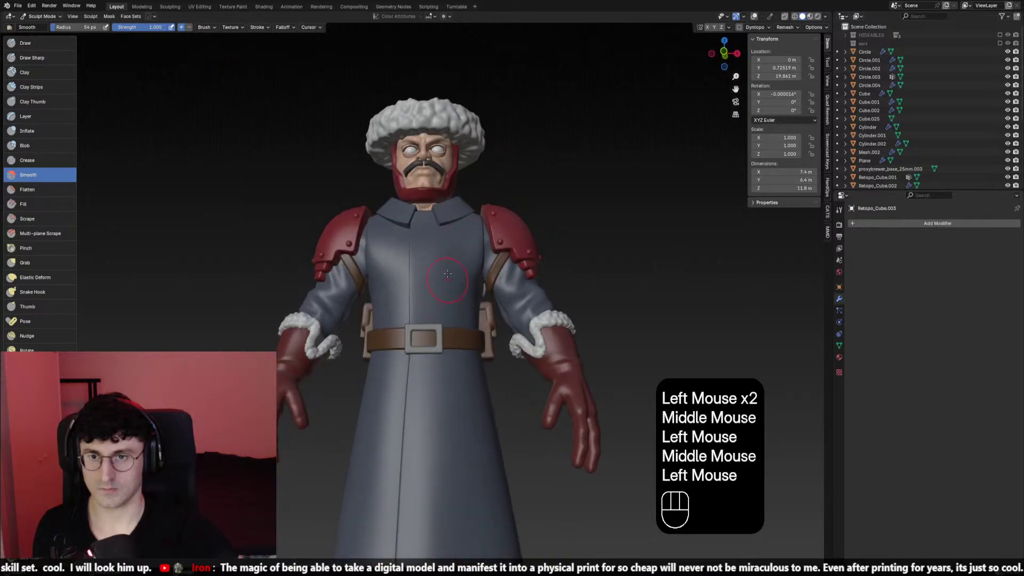
Enlarge the Smooth brush to a radius of about 74 px over the coat's waist
{"action": "middle_click_drag", "start_coordinate": [449, 330], "coordinate": [441, 335]}
{"action": "key", "text": "f"}
{"action": "left_click", "coordinate": [440, 335]}
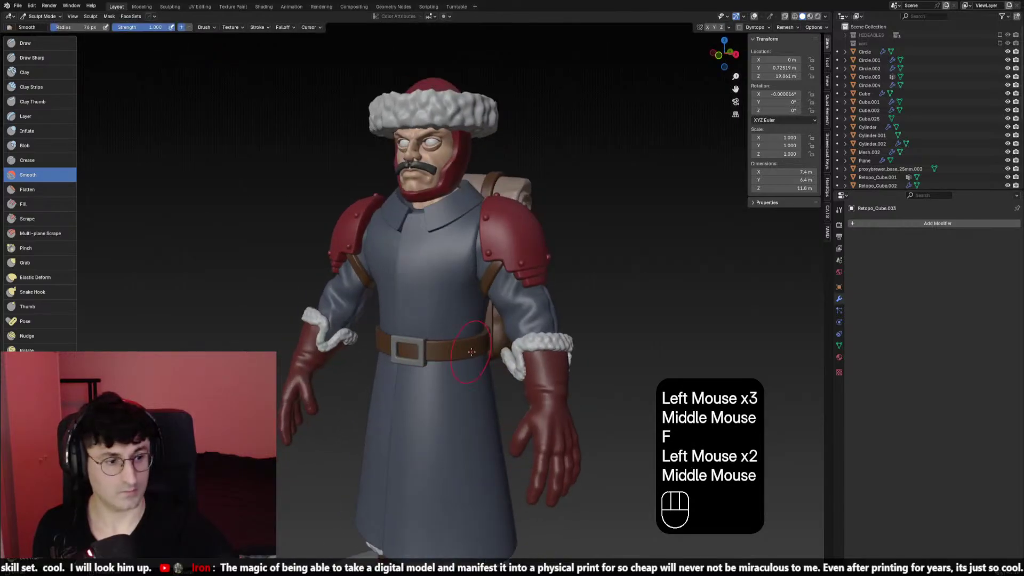
{"action": "key", "text": "KP_1"}
{"action": "key", "text": "KP_3"}
{"action": "key", "text": "KP_1"}
{"action": "scroll", "coordinate": [472, 351], "scroll_direction": "up", "scroll_amount": 2}
{"action": "key", "text": "f"}
{"action": "left_click", "coordinate": [471, 351]}
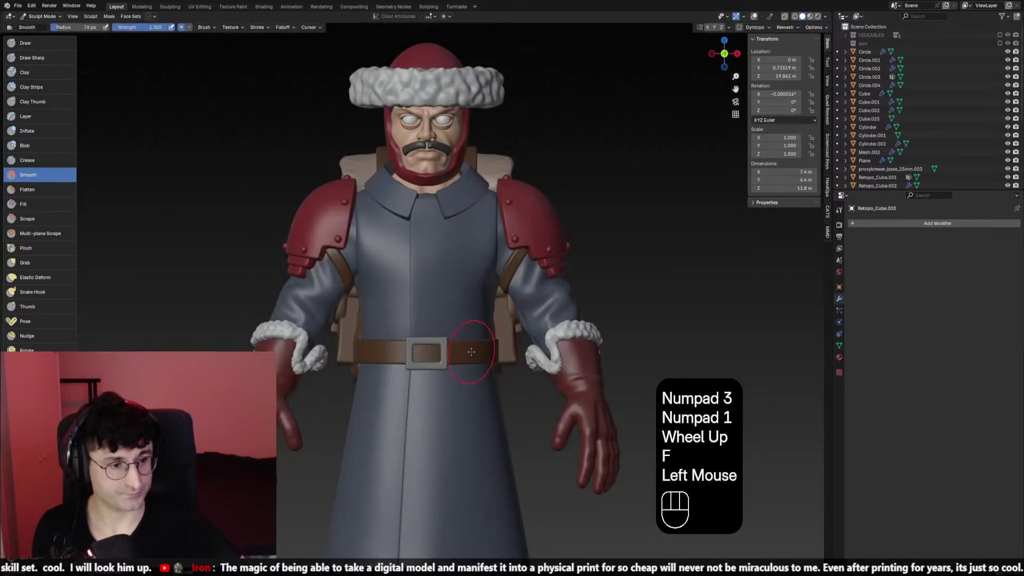
Smooth the coat surface around the belt and lower chest with the large Smooth brush
{"action": "scroll", "coordinate": [469, 351], "scroll_direction": "up", "scroll_amount": 2}
{"action": "scroll", "coordinate": [453, 360], "scroll_direction": "down", "scroll_amount": 1}
{"action": "key", "text": "f"}
{"action": "left_click", "coordinate": [451, 366]}
{"action": "mouse_move", "coordinate": [452, 360]}
{"action": "middle_mouse_down"}
{"action": "mouse_move", "coordinate": [456, 269]}
{"action": "mouse_move", "coordinate": [448, 306]}
{"action": "mouse_move", "coordinate": [471, 338]}
{"action": "middle_mouse_up"}
{"action": "left_click", "coordinate": [452, 366]}
{"action": "left_click", "coordinate": [451, 366]}
{"action": "left_click", "coordinate": [451, 352]}
{"action": "left_click", "coordinate": [447, 306]}
{"action": "left_click", "coordinate": [458, 320]}
{"action": "left_click", "coordinate": [459, 320]}
{"action": "left_click", "coordinate": [471, 338]}
{"action": "scroll", "coordinate": [471, 339], "scroll_direction": "down", "scroll_amount": 2}
{"action": "key", "text": "KP_1"}
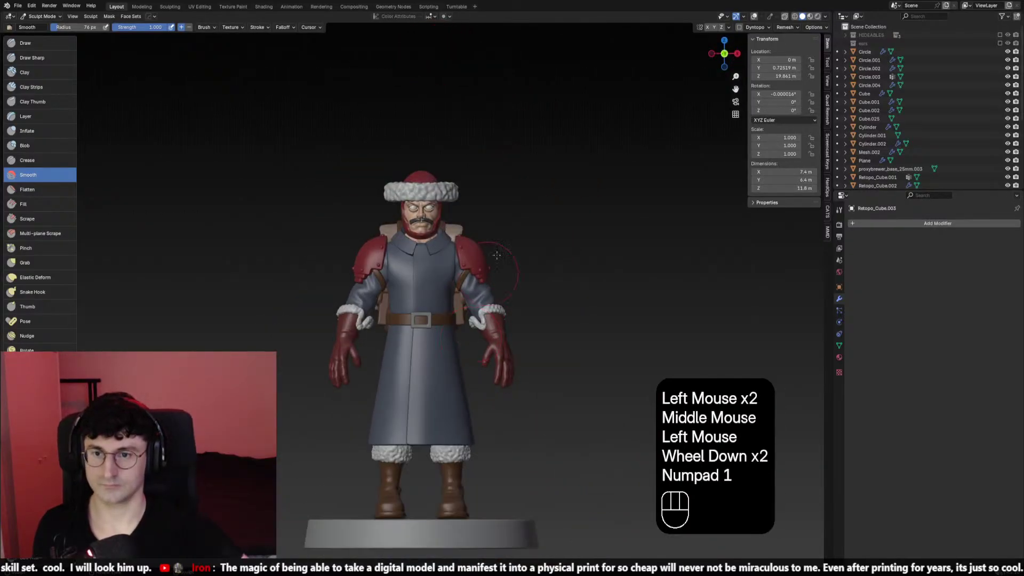
Examine the smoothed torso and coat silhouette from the front, at an angle and from the side
{"action": "scroll", "coordinate": [459, 320], "scroll_direction": "up", "scroll_amount": 2}
{"action": "middle_click_drag", "start_coordinate": [438, 293], "coordinate": [389, 249]}
{"action": "key", "text": "KP_1"}
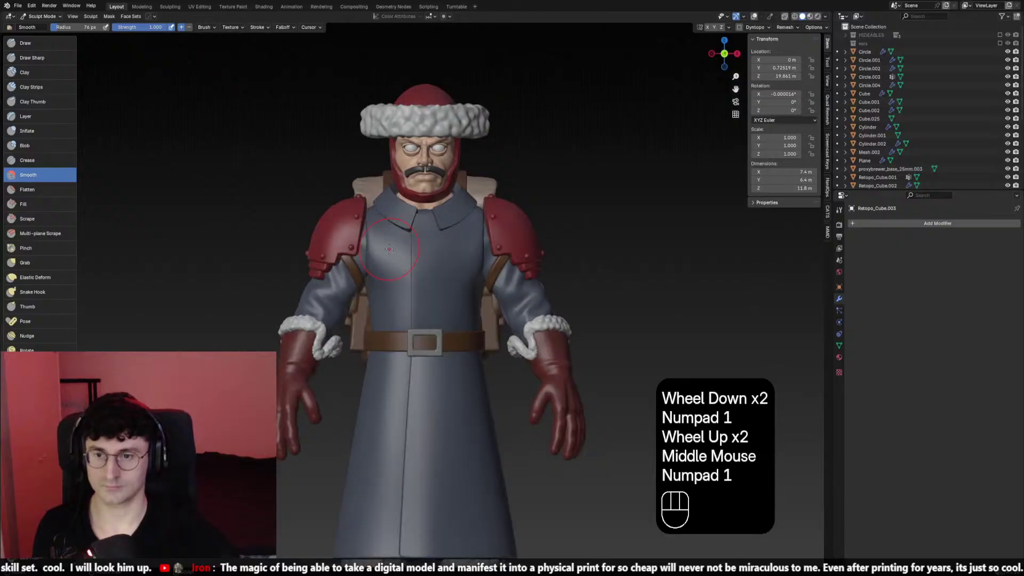
{"action": "scroll", "coordinate": [389, 249], "scroll_direction": "down", "scroll_amount": 2}
{"action": "key", "text": "f"}
{"action": "left_click", "coordinate": [480, 283]}
{"action": "middle_click_drag", "start_coordinate": [480, 283], "coordinate": [509, 288]}
{"action": "key", "text": "f"}
{"action": "left_click", "coordinate": [516, 289]}
{"action": "middle_click_drag", "start_coordinate": [517, 289], "coordinate": [576, 277]}
{"action": "key", "text": "KP_1"}
{"action": "key", "text": "KP_3"}
{"action": "scroll", "coordinate": [533, 277], "scroll_direction": "up", "scroll_amount": 2}
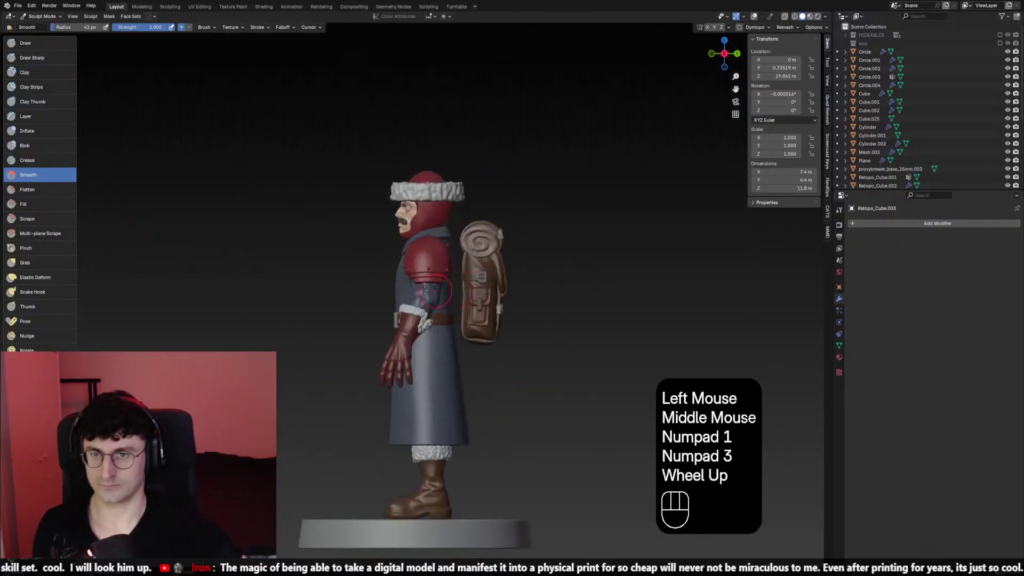
Switch to the Elastic Deform brush and try reshaping the chest's front profile in side view at a radius of 55 px
{"action": "left_click", "coordinate": [64, 277]}
{"action": "scroll", "coordinate": [359, 270], "scroll_direction": "up", "scroll_amount": 1}
{"action": "key", "text": "f"}
{"action": "left_click", "coordinate": [392, 279]}
{"action": "left_click", "coordinate": [392, 279]}
{"action": "key", "text": "ctrl+z"}
{"action": "key", "text": "f"}
{"action": "left_click", "coordinate": [389, 276]}
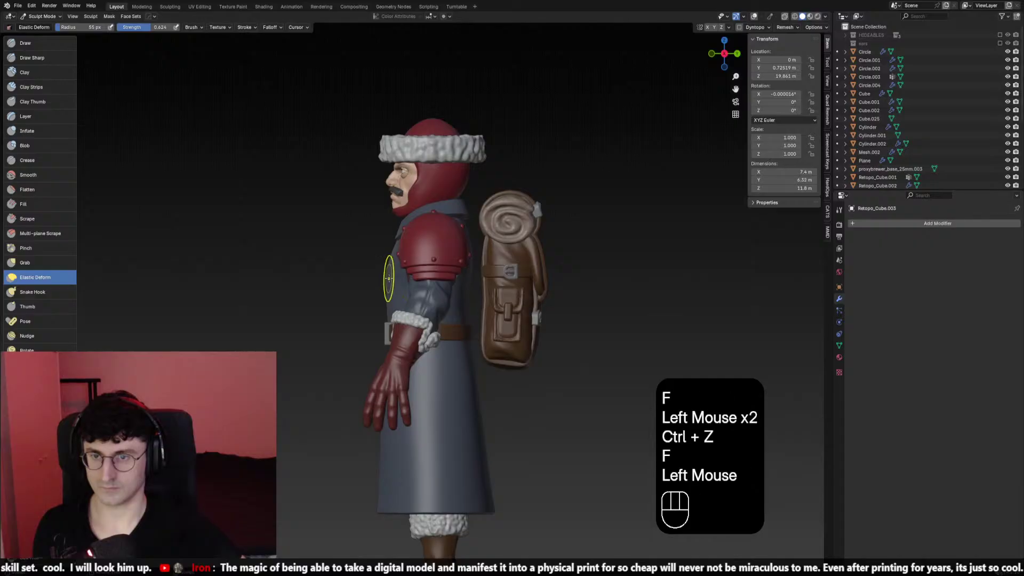
{"action": "left_click", "coordinate": [385, 273]}
{"action": "key", "text": "ctrl+z"}
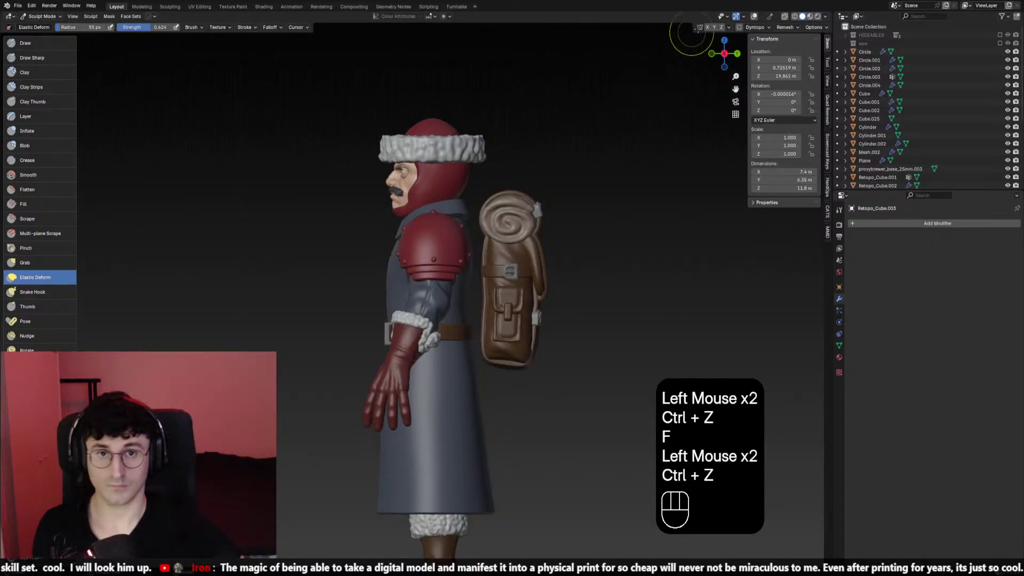
Adjust the chest's front profile in side view using Elastic Deform at a radius of 44 px
{"action": "left_click", "coordinate": [397, 269]}
{"action": "key", "text": "f"}
{"action": "left_click", "coordinate": [393, 270]}
{"action": "left_click", "coordinate": [389, 272]}
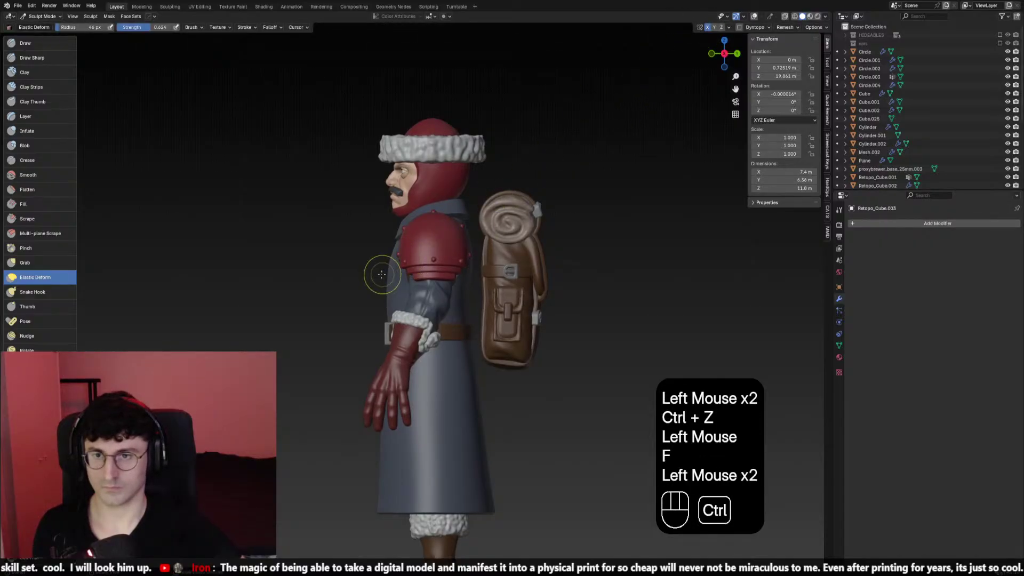
{"action": "key", "text": "ctrl+z"}
{"action": "left_click", "coordinate": [387, 275]}
{"action": "key", "text": "ctrl+z"}
{"action": "left_click", "coordinate": [386, 277]}
{"action": "left_click", "coordinate": [386, 283]}
{"action": "left_click", "coordinate": [385, 288]}
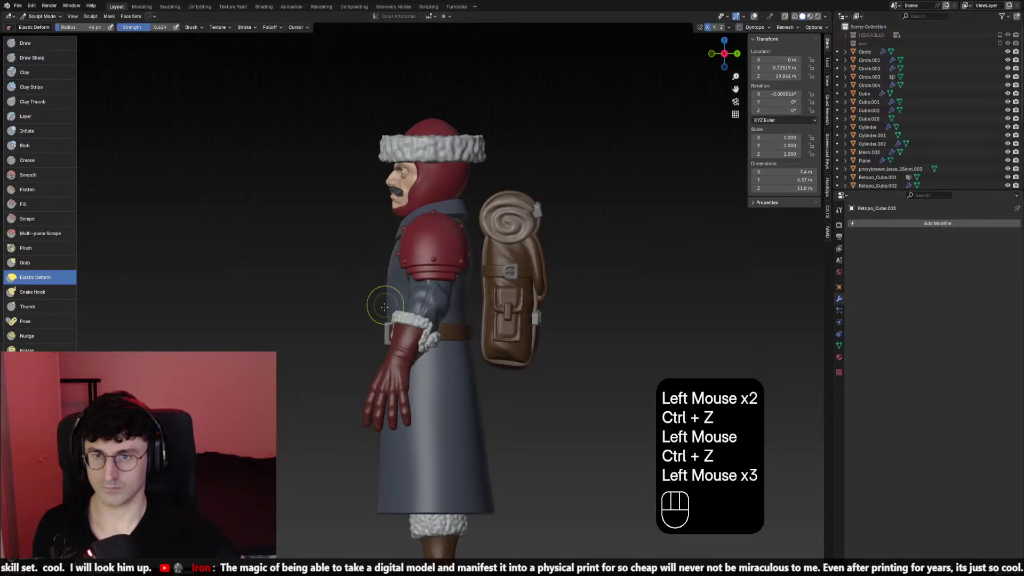
Refine the front profile from chest to belt with Elastic Deform at a radius of about 54 px
{"action": "key", "text": "f"}
{"action": "left_click", "coordinate": [386, 299]}
{"action": "left_click", "coordinate": [385, 301]}
{"action": "left_click", "coordinate": [387, 304]}
{"action": "left_click", "coordinate": [387, 303]}
{"action": "left_click", "coordinate": [388, 278]}
{"action": "left_click", "coordinate": [388, 275]}
{"action": "left_click", "coordinate": [389, 298]}
{"action": "left_click", "coordinate": [392, 323]}
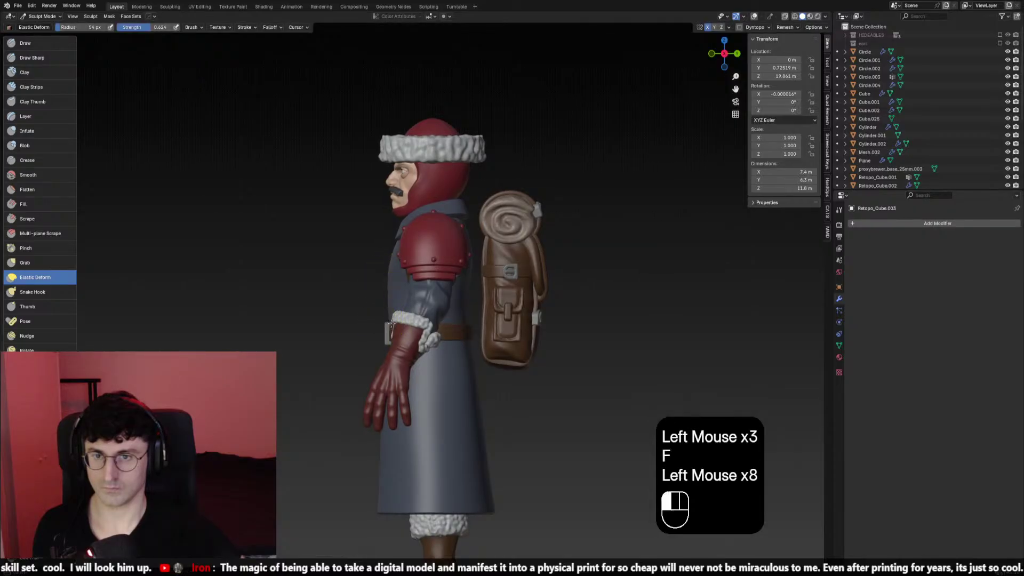
Adjust the coat's front just above the belt with Elastic Deform, undoing unwanted strokes
{"action": "scroll", "coordinate": [469, 336], "scroll_direction": "down", "scroll_amount": 1}
{"action": "key", "text": "KP_1"}
{"action": "scroll", "coordinate": [475, 343], "scroll_direction": "up", "scroll_amount": 2}
{"action": "mouse_move", "coordinate": [475, 343]}
{"action": "middle_mouse_down"}
{"action": "mouse_move", "coordinate": [455, 385]}
{"action": "mouse_move", "coordinate": [426, 363]}
{"action": "mouse_move", "coordinate": [457, 340]}
{"action": "mouse_move", "coordinate": [443, 331]}
{"action": "mouse_move", "coordinate": [469, 315]}
{"action": "middle_mouse_up"}
{"action": "scroll", "coordinate": [427, 362], "scroll_direction": "up", "scroll_amount": 1}
{"action": "key", "text": "f"}
{"action": "left_click", "coordinate": [411, 349]}
{"action": "left_click", "coordinate": [409, 350]}
{"action": "left_click", "coordinate": [410, 347]}
{"action": "left_click", "coordinate": [410, 347]}
{"action": "key", "text": "ctrl+z"}
{"action": "left_click", "coordinate": [410, 349]}
{"action": "scroll", "coordinate": [409, 350], "scroll_direction": "down", "scroll_amount": 1}
{"action": "key", "text": "ctrl+z"}
{"action": "middle_click_drag", "start_coordinate": [469, 314], "coordinate": [496, 303]}
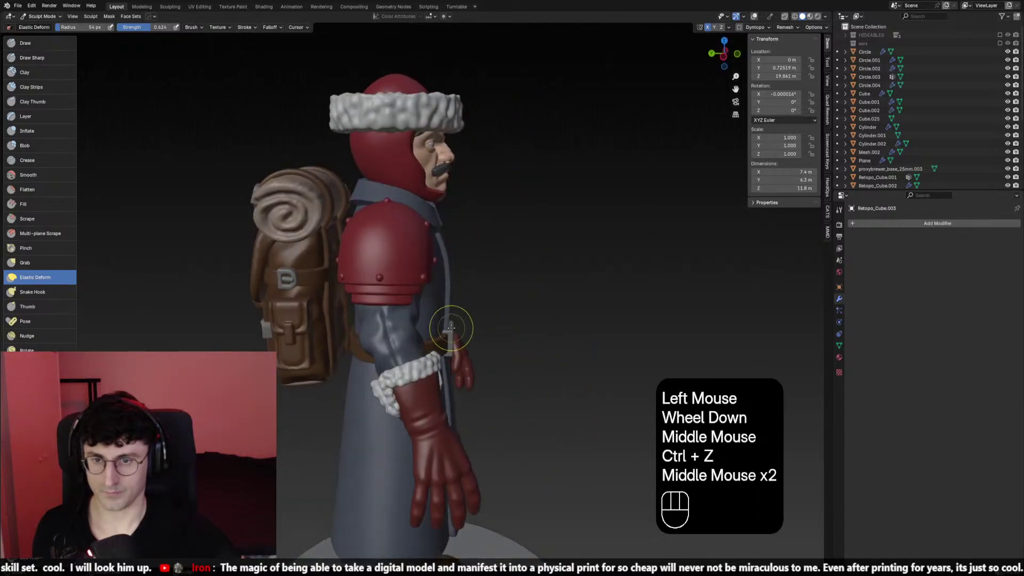
{"action": "left_click", "coordinate": [472, 342]}
Return to the front view of the figure and save the file
{"action": "key", "text": "KP_1"}
{"action": "scroll", "coordinate": [472, 341], "scroll_direction": "down", "scroll_amount": 1}
{"action": "scroll", "coordinate": [454, 310], "scroll_direction": "up", "scroll_amount": 2}
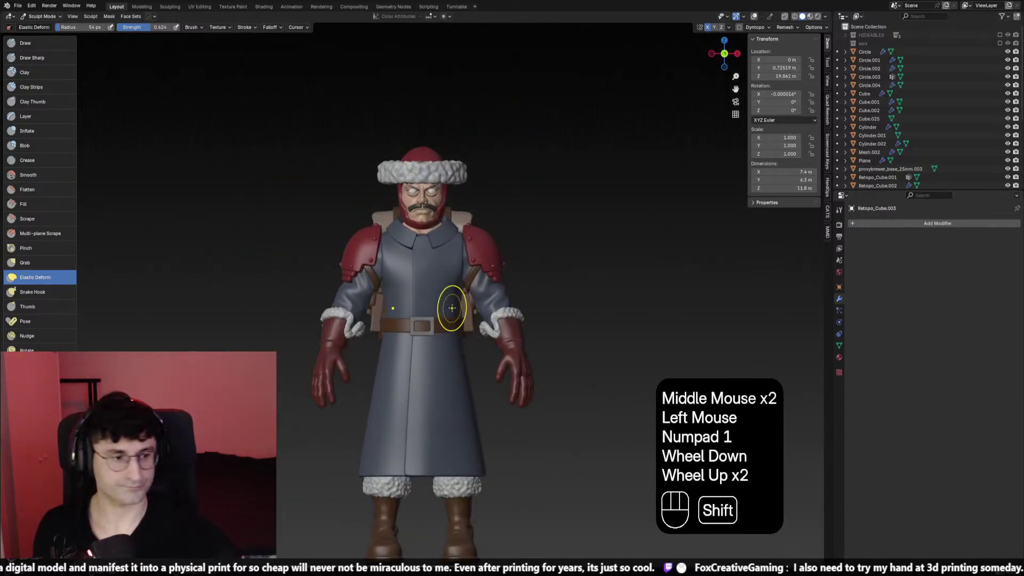
{"action": "middle_click_drag", "start_coordinate": [455, 309], "coordinate": [459, 320], "text": "shift"}
{"action": "key", "text": "ctrl+s"}
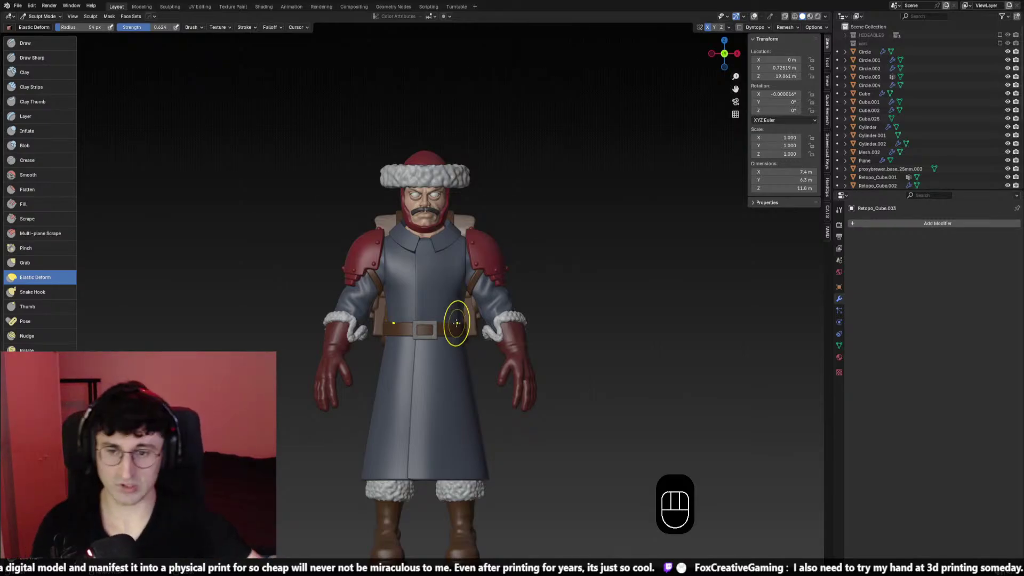
Resize the brush to a radius of 52 px and smooth the upper chest beneath the collar
{"action": "scroll", "coordinate": [459, 320], "scroll_direction": "down", "scroll_amount": 2}
{"action": "mouse_move", "coordinate": [458, 319]}
{"action": "middle_mouse_down"}
{"action": "mouse_move", "coordinate": [468, 320]}
{"action": "mouse_move", "coordinate": [421, 313]}
{"action": "mouse_move", "coordinate": [467, 275]}
{"action": "middle_mouse_up"}
{"action": "key", "text": "KP_1"}
{"action": "key", "text": "KP_3"}
{"action": "key", "text": "KP_1"}
{"action": "scroll", "coordinate": [458, 327], "scroll_direction": "up", "scroll_amount": 2}
{"action": "key", "text": "f"}
{"action": "left_click", "coordinate": [451, 326]}
{"action": "scroll", "coordinate": [450, 327], "scroll_direction": "down", "scroll_amount": 1}
{"action": "scroll", "coordinate": [435, 315], "scroll_direction": "up", "scroll_amount": 2}
{"action": "key", "text": "f"}
{"action": "left_click", "coordinate": [435, 315]}
{"action": "key", "text": "f"}
{"action": "left_click", "coordinate": [427, 293]}
{"action": "left_click_drag", "start_coordinate": [457, 233], "coordinate": [465, 247], "text": "shift"}
{"action": "middle_click_drag", "start_coordinate": [477, 271], "coordinate": [506, 271]}
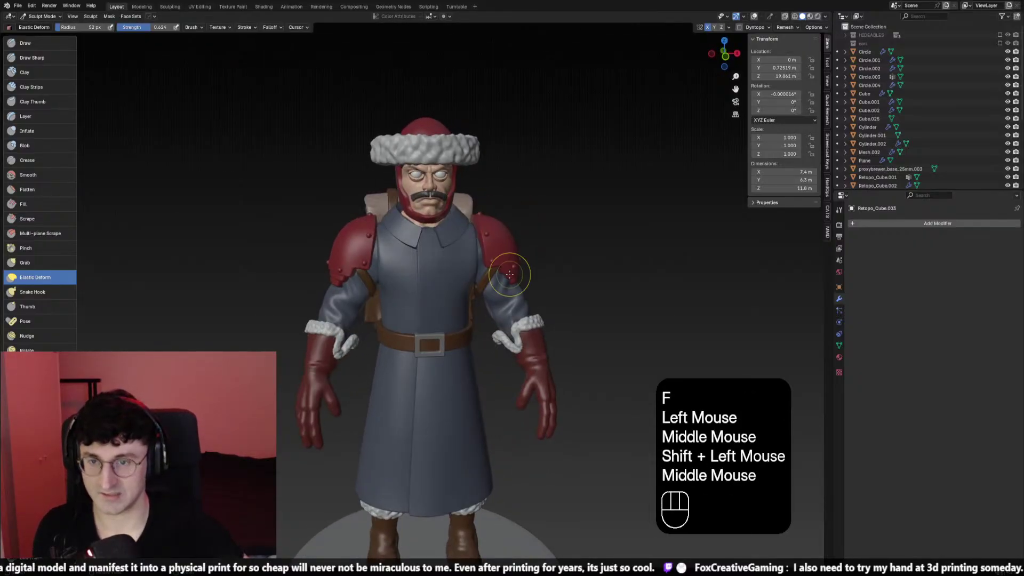
Try to reshape the coat's shoulder beside the pauldron with Elastic Deform at a radius of about 54 px
{"action": "key", "text": "KP_1"}
{"action": "scroll", "coordinate": [504, 267], "scroll_direction": "up", "scroll_amount": 1}
{"action": "key", "text": "f"}
{"action": "left_click", "coordinate": [489, 263]}
{"action": "left_click", "coordinate": [496, 248]}
{"action": "key", "text": "ctrl+z"}
{"action": "key", "text": "f"}
{"action": "left_click", "coordinate": [494, 234]}
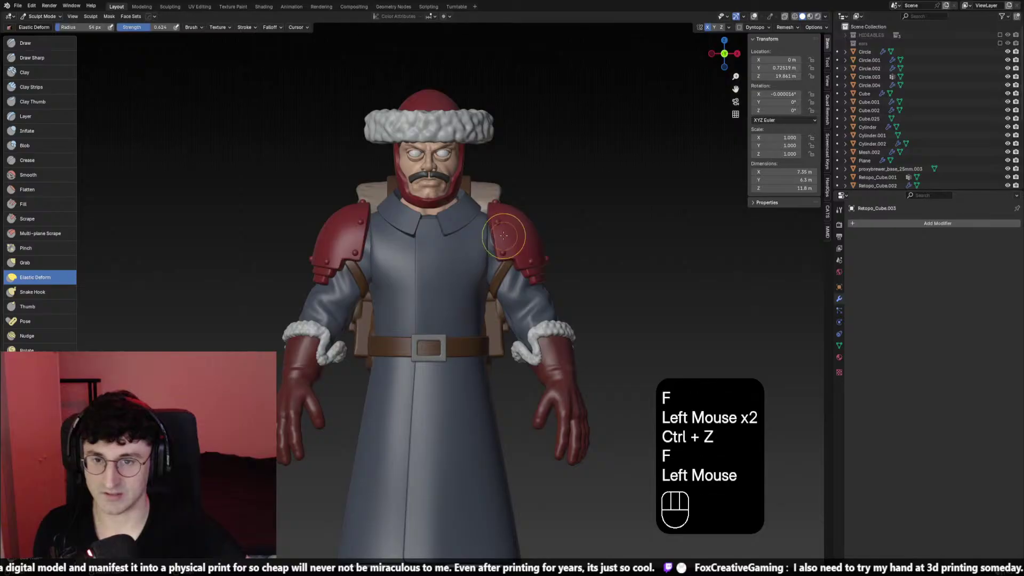
{"action": "left_click", "coordinate": [490, 221]}
{"action": "key", "text": "ctrl+z"}
Reshape the coat's shoulder line between collar and pauldron with Elastic Deform at a radius of about 59 px
{"action": "key", "text": "f"}
{"action": "left_click", "coordinate": [487, 218]}
{"action": "left_click", "coordinate": [487, 217]}
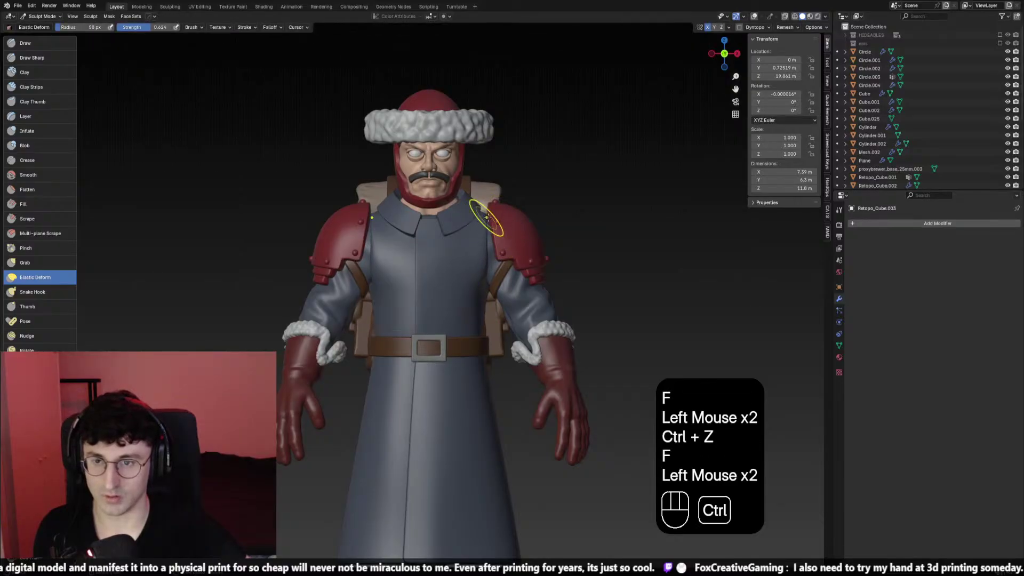
{"action": "left_click_drag", "start_coordinate": [487, 217], "coordinate": [488, 217]}
{"action": "left_click", "coordinate": [487, 227]}
Smooth the side of the coat's chest near the pauldron from an angled view
{"action": "middle_click_drag", "start_coordinate": [512, 269], "coordinate": [358, 267]}
{"action": "middle_click_drag", "start_coordinate": [362, 227], "coordinate": [473, 292]}
{"action": "left_click", "coordinate": [406, 274], "text": "shift"}
{"action": "key", "text": "ctrl+z"}
{"action": "left_click", "coordinate": [406, 247], "text": "shift"}
Try another Elastic Deform stroke on the shoulder line beside the collar in front view
{"action": "key", "text": "KP_1"}
{"action": "scroll", "coordinate": [473, 286], "scroll_direction": "down", "scroll_amount": 2}
{"action": "key", "text": "KP_1"}
{"action": "scroll", "coordinate": [473, 293], "scroll_direction": "up", "scroll_amount": 2}
{"action": "key", "text": "f"}
{"action": "left_click", "coordinate": [509, 226]}
{"action": "key", "text": "f"}
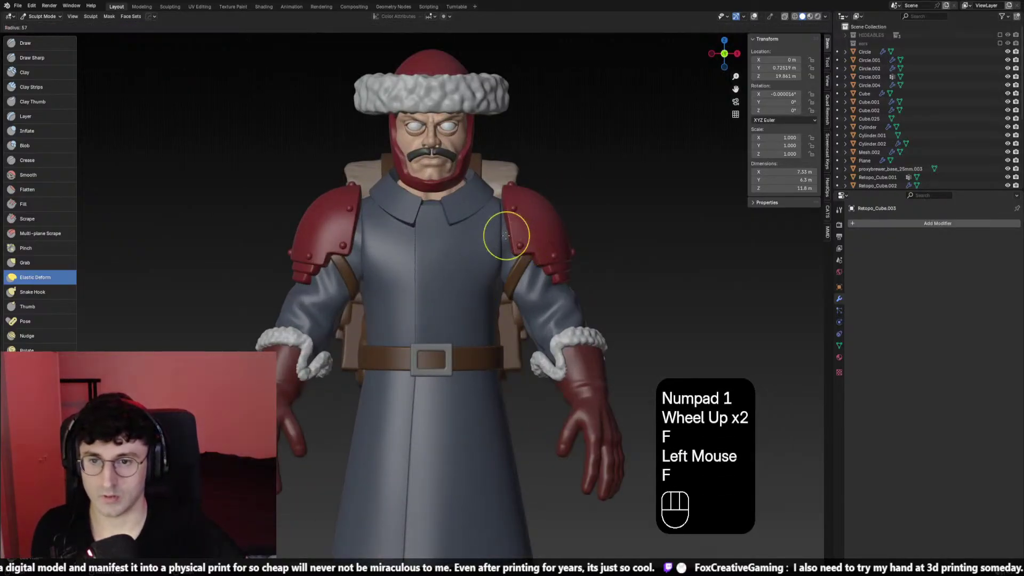
{"action": "left_click", "coordinate": [504, 213]}
{"action": "left_click", "coordinate": [503, 210]}
{"action": "key", "text": "ctrl+z"}
Fine-tune the shoulder slope beside the collar with Elastic Deform at a radius of 62 px, then reduce the radius to 41 px
{"action": "key", "text": "f"}
{"action": "left_click", "coordinate": [506, 214]}
{"action": "left_click", "coordinate": [501, 209]}
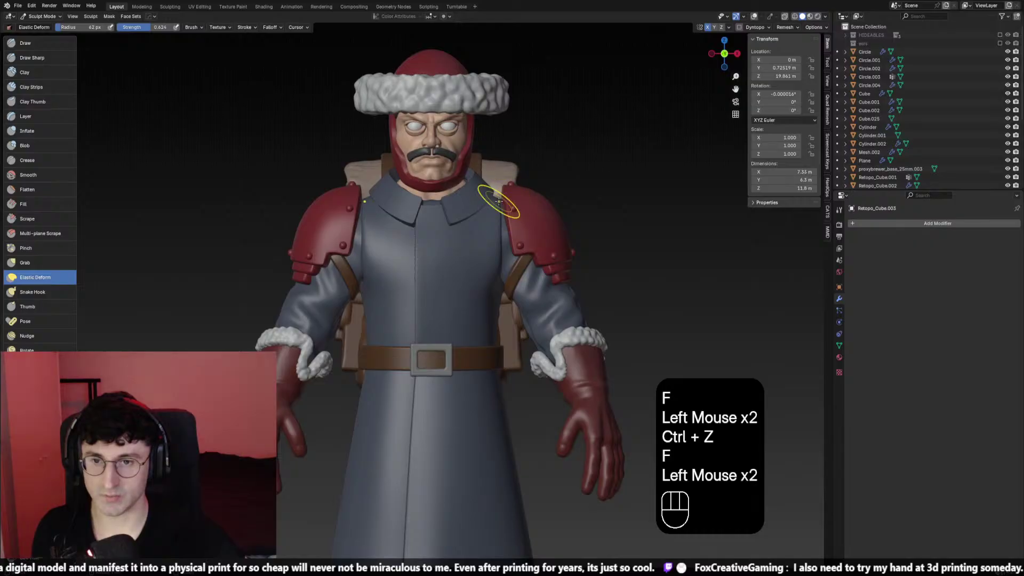
{"action": "key", "text": "ctrl+z"}
{"action": "left_click", "coordinate": [500, 205]}
{"action": "left_click", "coordinate": [500, 204]}
{"action": "left_click", "coordinate": [500, 203]}
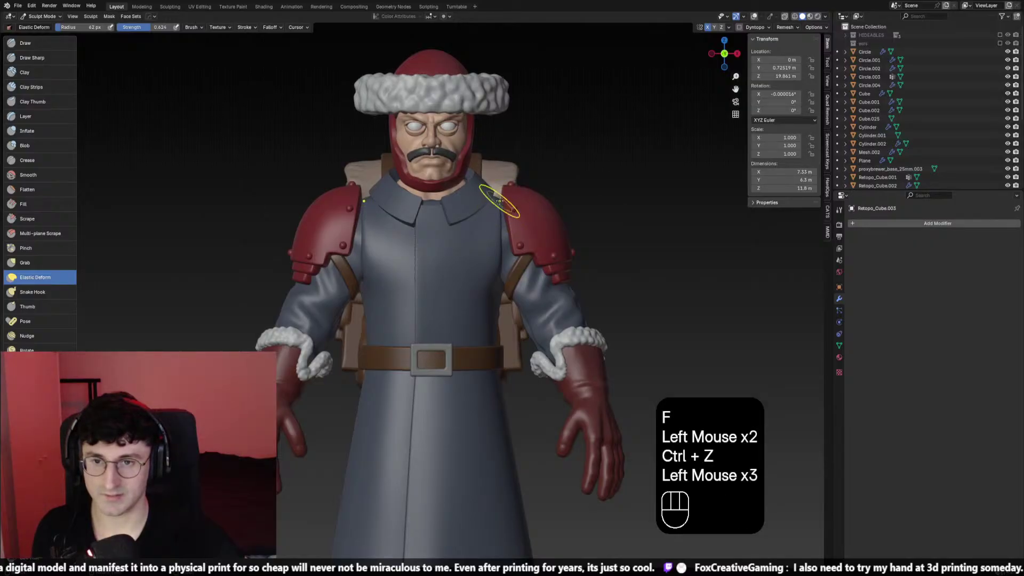
{"action": "key", "text": "ctrl+z"}
{"action": "left_click", "coordinate": [499, 200]}
{"action": "key", "text": "f"}
{"action": "left_click", "coordinate": [500, 201]}
{"action": "scroll", "coordinate": [520, 259], "scroll_direction": "down", "scroll_amount": 2}
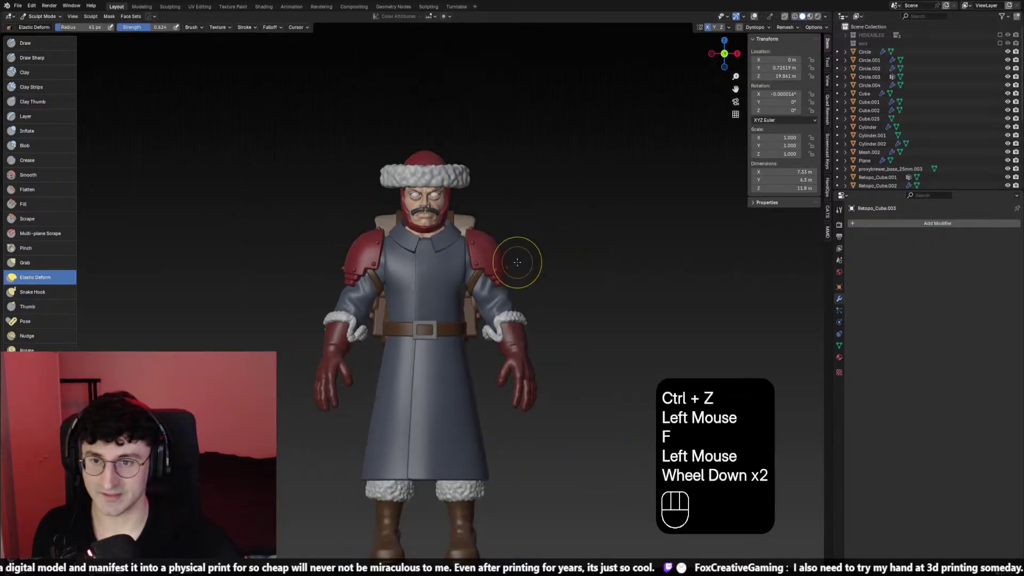
{"action": "key", "text": "KP_1"}
{"action": "key", "text": "ctrl+KP_1"}
{"action": "key", "text": "KP_1"}
{"action": "scroll", "coordinate": [501, 272], "scroll_direction": "up", "scroll_amount": 1}
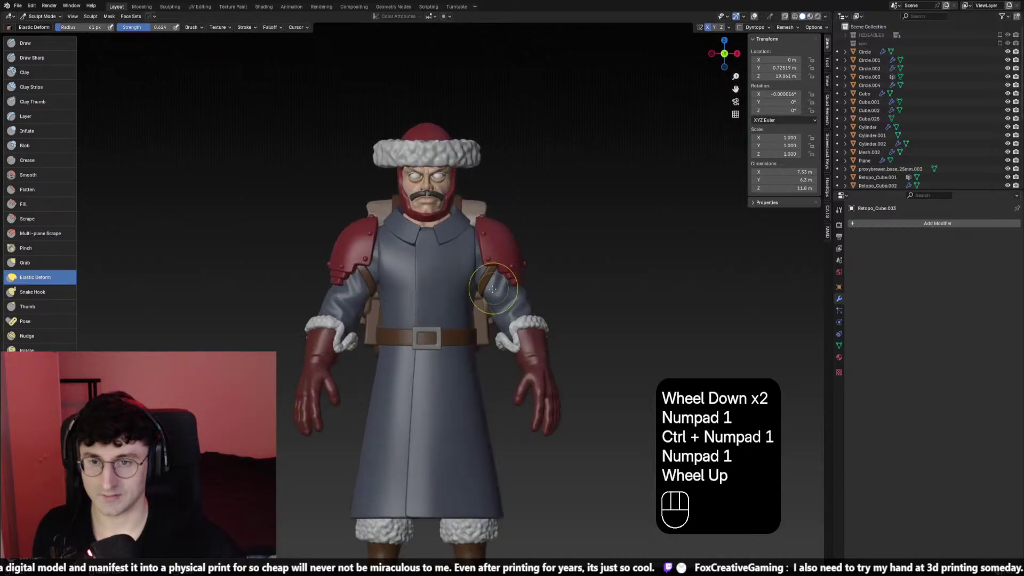
Try adjusting the coat's side below the pauldron with Elastic Deform in front view at a radius of about 40 px
{"action": "key", "text": "f"}
{"action": "left_click", "coordinate": [477, 294]}
{"action": "key", "text": "f"}
{"action": "left_click", "coordinate": [486, 284]}
{"action": "left_click", "coordinate": [486, 284]}
{"action": "key", "text": "ctrl+z"}
{"action": "key", "text": "f"}
{"action": "left_click", "coordinate": [494, 287]}
{"action": "left_click", "coordinate": [493, 287]}
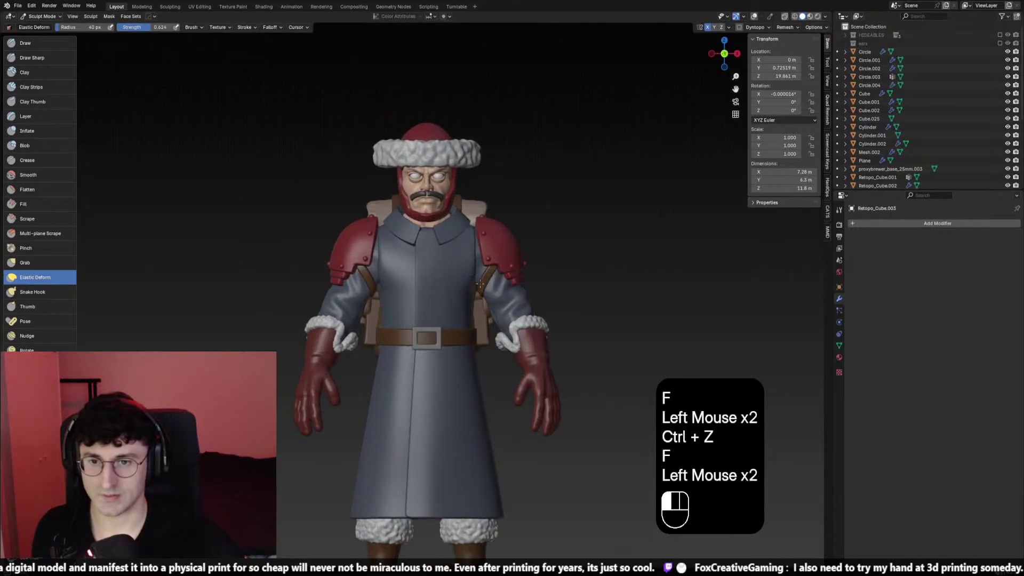
{"action": "key", "text": "ctrl+z"}
{"action": "key", "text": "ctrl+KP_1"}
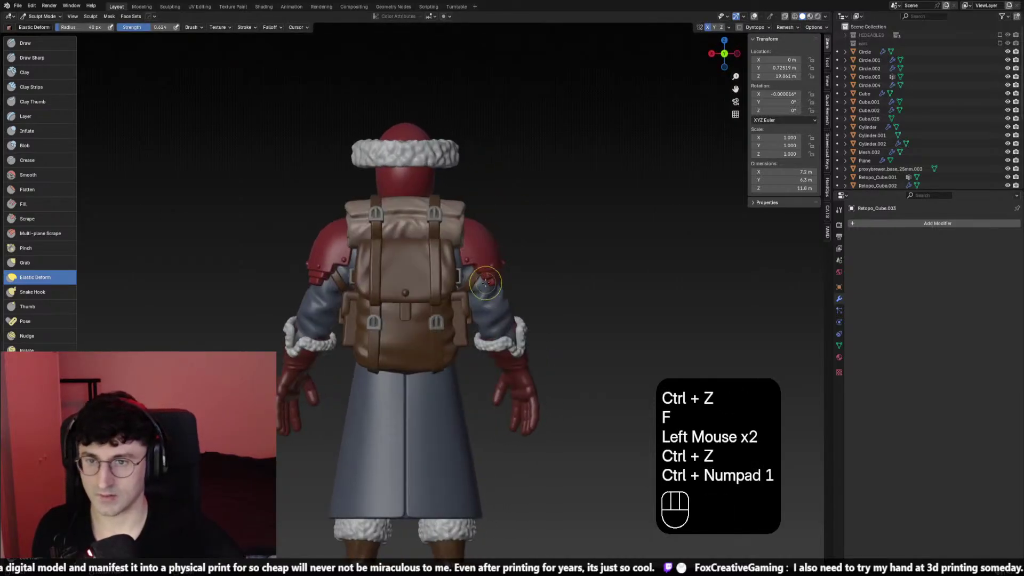
Try reshaping the coat's side between armpit and belt with Elastic Deform at a radius of 44 px
{"action": "key", "text": "KP_1"}
{"action": "key", "text": "f"}
{"action": "left_click", "coordinate": [488, 279]}
{"action": "left_click", "coordinate": [480, 287]}
{"action": "key", "text": "ctrl+z"}
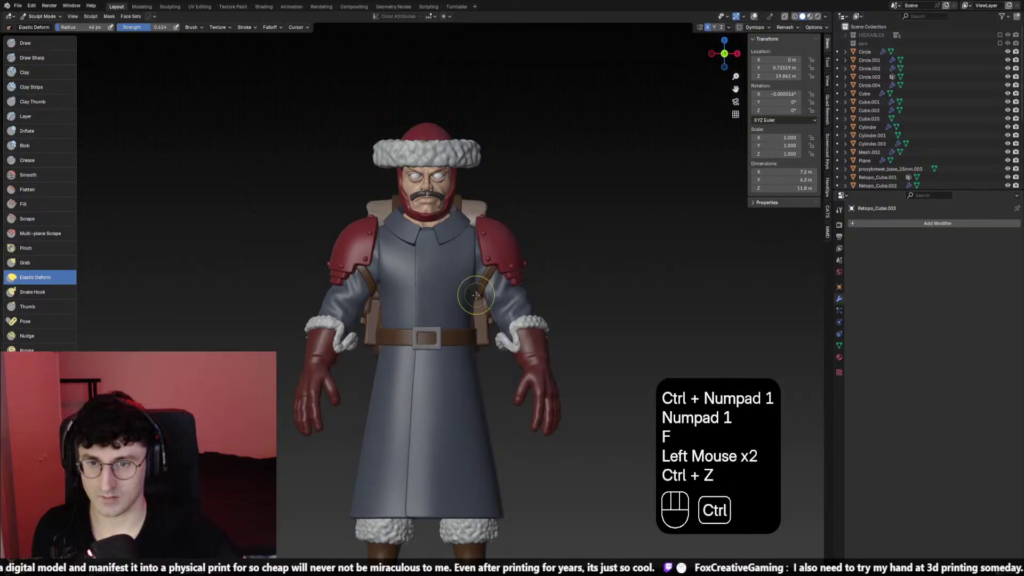
{"action": "left_click", "coordinate": [469, 291]}
{"action": "key", "text": "ctrl+z"}
{"action": "left_click", "coordinate": [467, 295]}
{"action": "left_click", "coordinate": [468, 295]}
{"action": "middle_click_drag", "start_coordinate": [467, 295], "coordinate": [483, 303]}
{"action": "key", "text": "ctrl+z"}
{"action": "left_click", "coordinate": [472, 298]}
{"action": "key", "text": "ctrl+z"}
Try another Elastic Deform stroke on the coat's side, and a smoothing pass above the belt from an angled view
{"action": "key", "text": "f"}
{"action": "left_click", "coordinate": [478, 301]}
{"action": "left_click", "coordinate": [482, 301]}
{"action": "key", "text": "ctrl+z"}
{"action": "mouse_move", "coordinate": [482, 303]}
{"action": "middle_mouse_down"}
{"action": "mouse_move", "coordinate": [486, 334]}
{"action": "mouse_move", "coordinate": [434, 303]}
{"action": "middle_mouse_up"}
{"action": "left_click", "coordinate": [486, 334], "text": "shift"}
{"action": "left_click", "coordinate": [486, 334], "text": "shift"}
{"action": "key", "text": "KP_1"}
{"action": "key", "text": "ctrl+z"}
Smooth the side of the coat's chest below the pauldron at a radius of 41 px
{"action": "key", "text": "f"}
{"action": "left_click", "coordinate": [456, 282]}
{"action": "left_click", "coordinate": [456, 282], "text": "shift"}
{"action": "left_click", "coordinate": [457, 297], "text": "shift"}
{"action": "key", "text": "KP_1"}
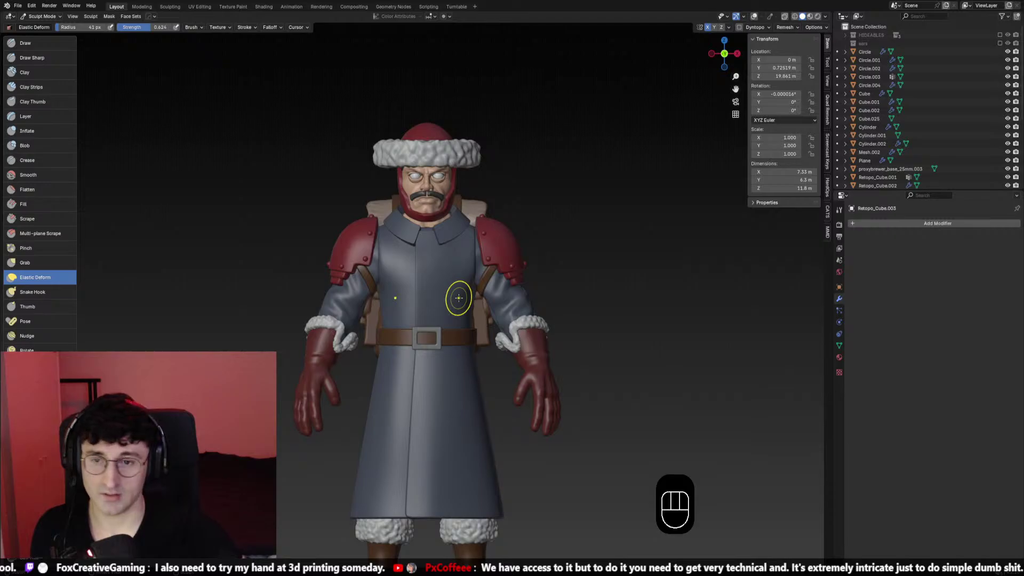
Examine the coat's torso silhouette and proportions from front, side and angled views at different distances
{"action": "scroll", "coordinate": [459, 298], "scroll_direction": "down", "scroll_amount": 2}
{"action": "mouse_move", "coordinate": [459, 297]}
{"action": "middle_mouse_down", "text": "shift"}
{"action": "mouse_move", "coordinate": [441, 326]}
{"action": "mouse_move", "coordinate": [468, 299]}
{"action": "mouse_move", "coordinate": [321, 315]}
{"action": "mouse_move", "coordinate": [539, 293]}
{"action": "mouse_move", "coordinate": [465, 298]}
{"action": "middle_mouse_up", "text": "shift"}
{"action": "scroll", "coordinate": [443, 320], "scroll_direction": "up", "scroll_amount": 1}
{"action": "scroll", "coordinate": [443, 320], "scroll_direction": "down", "scroll_amount": 1}
{"action": "scroll", "coordinate": [434, 320], "scroll_direction": "up", "scroll_amount": 1}
{"action": "scroll", "coordinate": [469, 299], "scroll_direction": "up", "scroll_amount": 2}
{"action": "key", "text": "f"}
{"action": "left_click", "coordinate": [469, 299]}
{"action": "scroll", "coordinate": [494, 304], "scroll_direction": "down", "scroll_amount": 2}
{"action": "scroll", "coordinate": [465, 298], "scroll_direction": "up", "scroll_amount": 1}
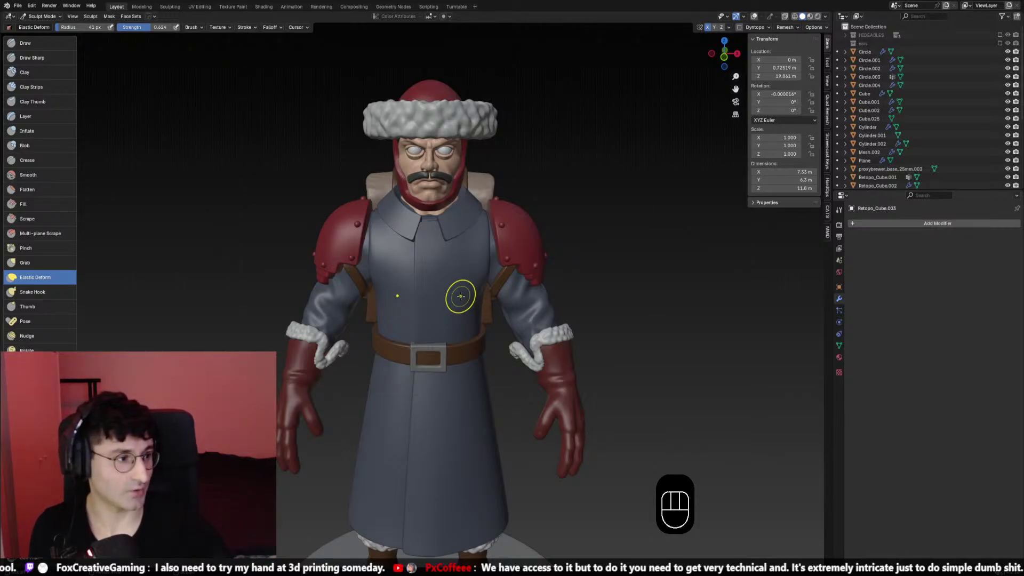
{"action": "scroll", "coordinate": [434, 304], "scroll_direction": "down", "scroll_amount": 2}
{"action": "middle_click_drag", "start_coordinate": [434, 304], "coordinate": [469, 315]}
{"action": "key", "text": "KP_1"}
{"action": "key", "text": "KP_3"}
{"action": "key", "text": "KP_1"}
{"action": "scroll", "coordinate": [466, 306], "scroll_direction": "up", "scroll_amount": 2}
{"action": "key", "text": "f"}
{"action": "left_click", "coordinate": [468, 320]}
{"action": "scroll", "coordinate": [459, 313], "scroll_direction": "down", "scroll_amount": 2}
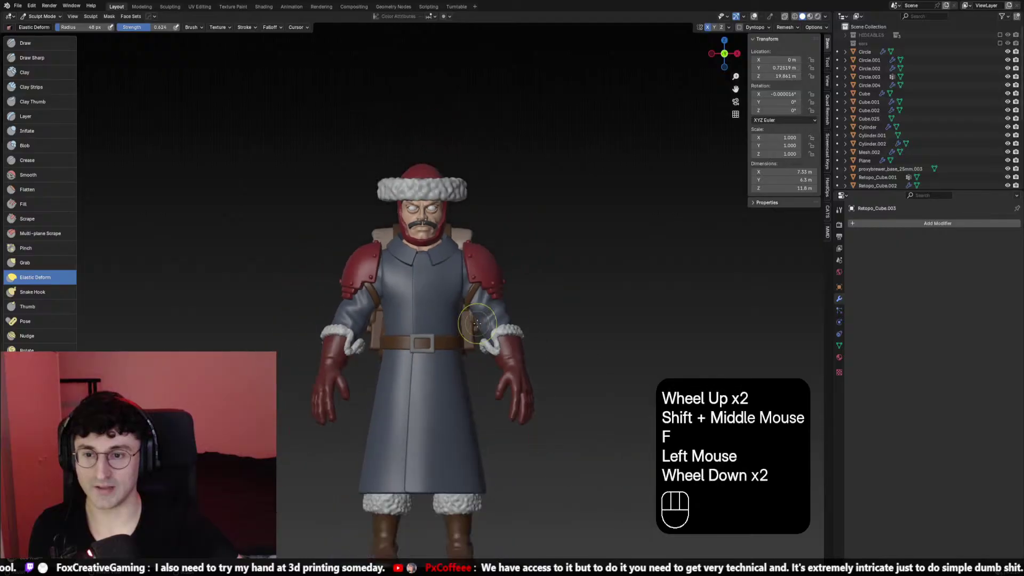
Try pulling the coat's side at the armpit with Elastic Deform at a radius of about 47 px
{"action": "key", "text": "f"}
{"action": "left_click", "coordinate": [479, 303]}
{"action": "scroll", "coordinate": [478, 304], "scroll_direction": "up", "scroll_amount": 2}
{"action": "key", "text": "f"}
{"action": "left_click", "coordinate": [494, 283]}
{"action": "left_click", "coordinate": [487, 281]}
{"action": "key", "text": "ctrl+z"}
{"action": "key", "text": "f"}
{"action": "left_click", "coordinate": [489, 281]}
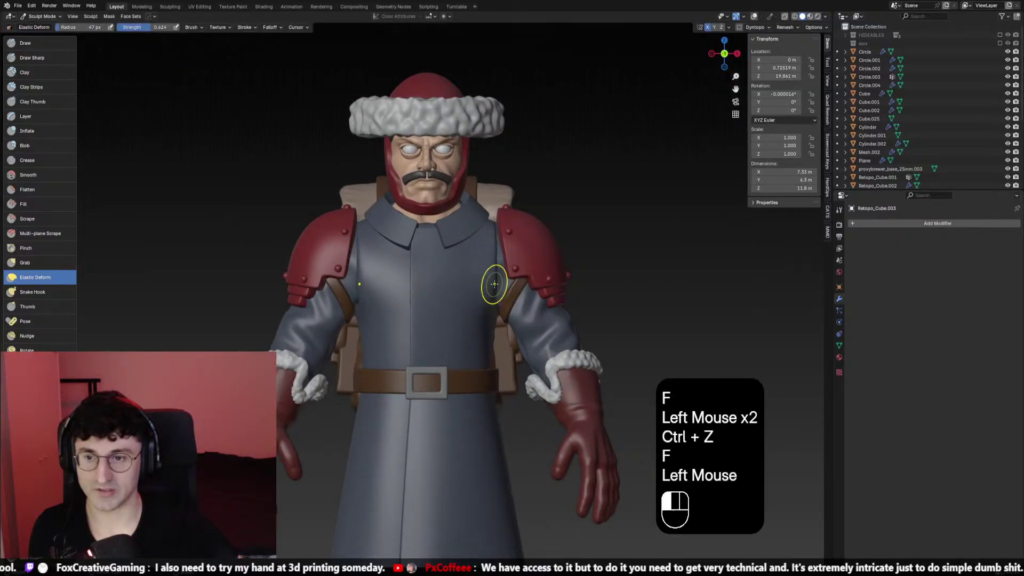
{"action": "mouse_move", "coordinate": [489, 281]}
{"action": "middle_mouse_down"}
{"action": "mouse_move", "coordinate": [513, 291]}
{"action": "mouse_move", "coordinate": [456, 287]}
{"action": "middle_mouse_up"}
Try inverted and normal Crease strokes along the coat's edge beside the pauldron at a radius of 43 px
{"action": "key", "text": "f"}
{"action": "left_click", "coordinate": [498, 293]}
{"action": "left_click", "coordinate": [27, 160]}
{"action": "mouse_move", "coordinate": [373, 267]}
{"action": "middle_mouse_down"}
{"action": "mouse_move", "coordinate": [460, 277]}
{"action": "mouse_move", "coordinate": [483, 266]}
{"action": "mouse_move", "coordinate": [491, 235]}
{"action": "middle_mouse_up"}
{"action": "key", "text": "KP_1"}
{"action": "left_click", "coordinate": [488, 282], "text": "ctrl"}
{"action": "key", "text": "ctrl+z"}
{"action": "left_click", "coordinate": [482, 266], "text": "ctrl"}
{"action": "key", "text": "ctrl+z"}
{"action": "left_click", "coordinate": [482, 256], "text": "ctrl"}
{"action": "key", "text": "ctrl+z"}
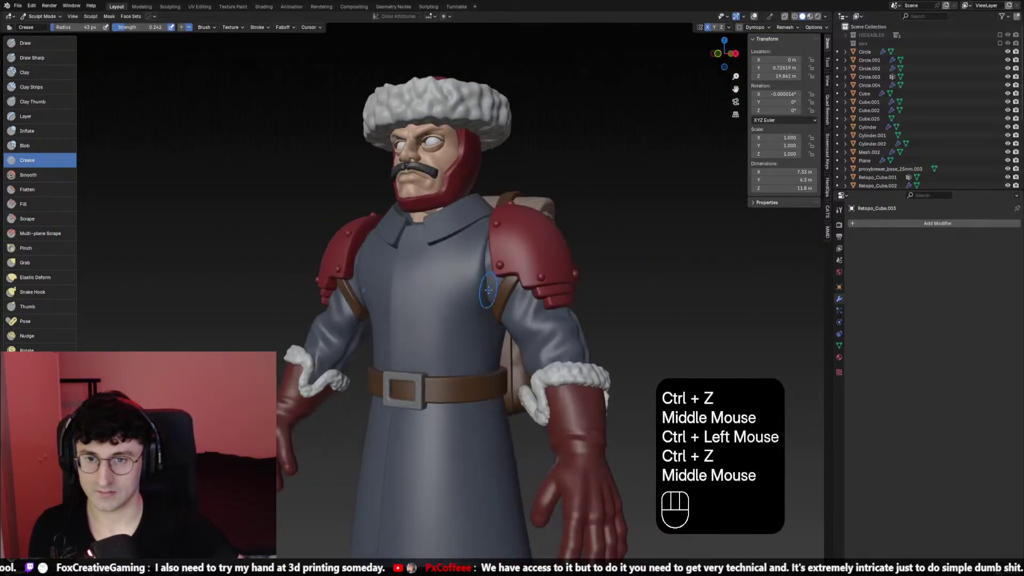
{"action": "left_click", "coordinate": [492, 236]}
{"action": "key", "text": "ctrl+z"}
{"action": "left_click", "coordinate": [492, 236], "text": "ctrl"}
{"action": "key", "text": "ctrl+z"}
{"action": "key", "text": "KP_1"}
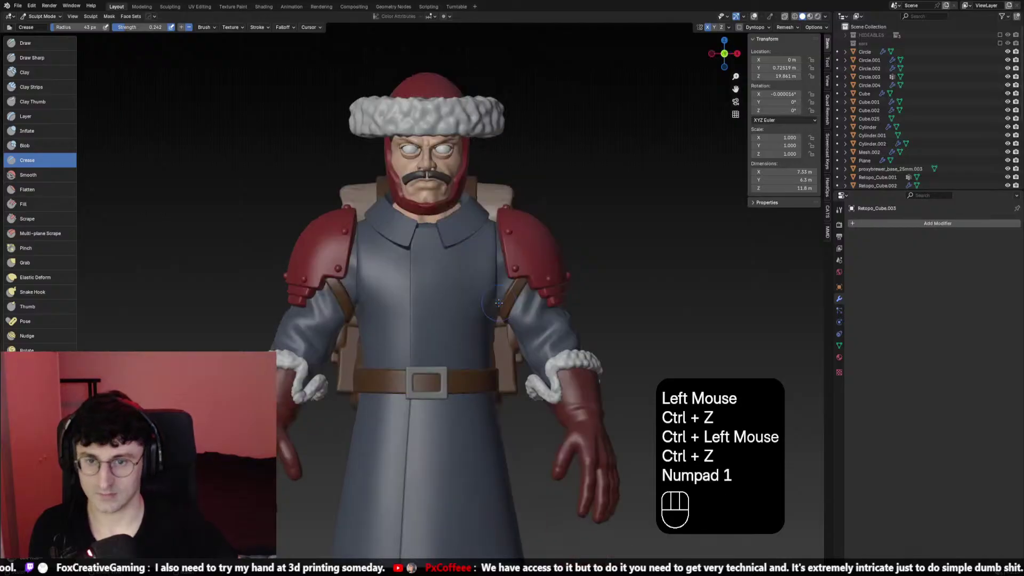
Try shifting the coat's edge beside the pauldron and collar with Elastic Deform at a radius of 47 px
{"action": "left_click", "coordinate": [35, 277]}
{"action": "key", "text": "f"}
{"action": "left_click", "coordinate": [489, 258]}
{"action": "left_click", "coordinate": [499, 243]}
{"action": "key", "text": "ctrl+z"}
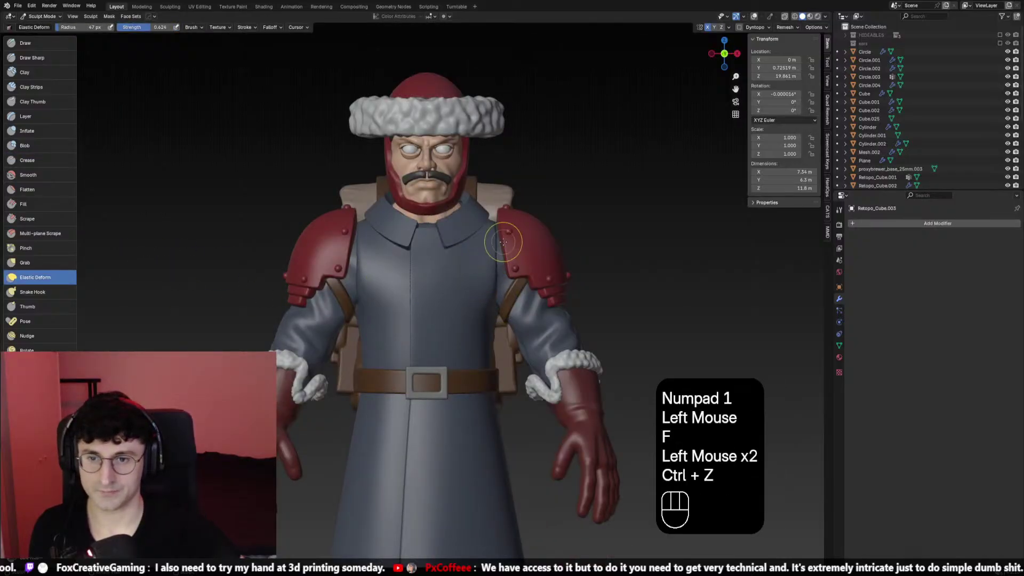
{"action": "left_click", "coordinate": [494, 230]}
{"action": "key", "text": "ctrl+z"}
Nudge the shoulder edge beside the collar with Elastic Deform and smooth the chest side down to the armpit at a radius of 37 px
{"action": "left_click", "coordinate": [491, 224]}
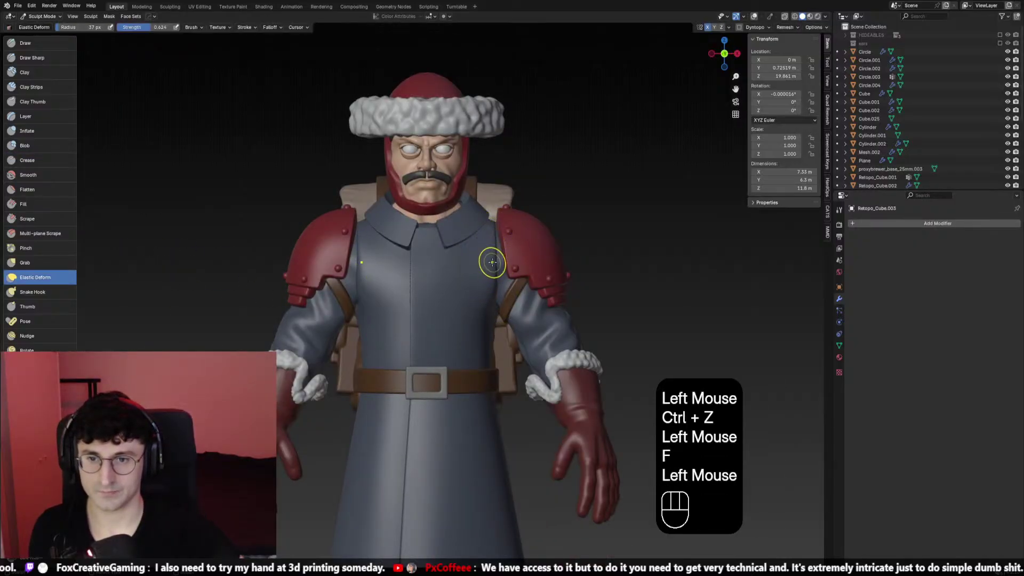
{"action": "left_click", "coordinate": [488, 241], "text": "shift"}
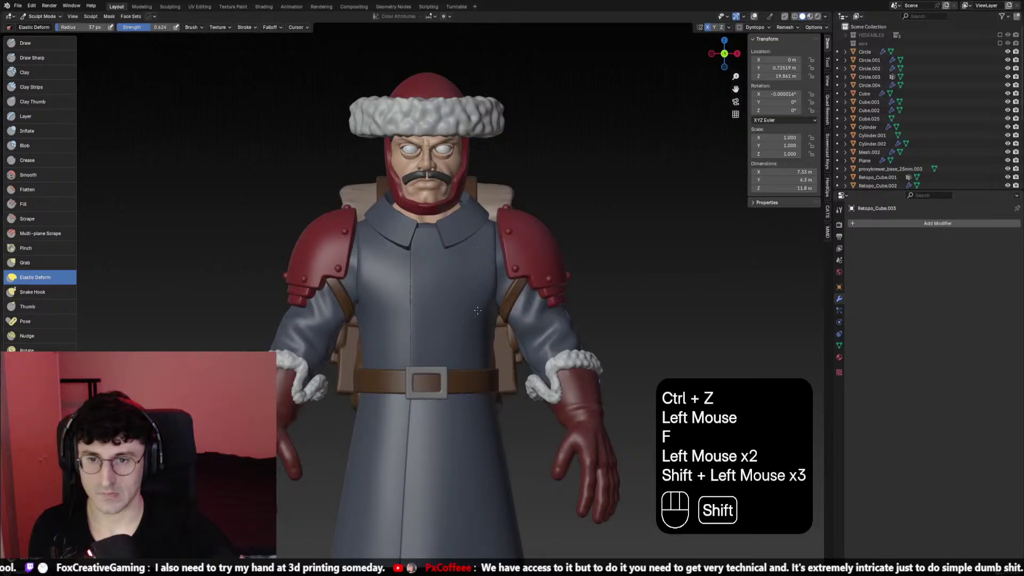
{"action": "left_click_drag", "start_coordinate": [490, 243], "coordinate": [491, 326], "text": "shift"}
{"action": "middle_click_drag", "start_coordinate": [493, 315], "coordinate": [447, 272]}
{"action": "left_click_drag", "start_coordinate": [468, 253], "coordinate": [486, 297], "text": "shift"}
{"action": "mouse_move", "coordinate": [445, 293]}
{"action": "middle_mouse_down"}
{"action": "mouse_move", "coordinate": [419, 283]}
{"action": "mouse_move", "coordinate": [448, 277]}
{"action": "middle_mouse_up"}
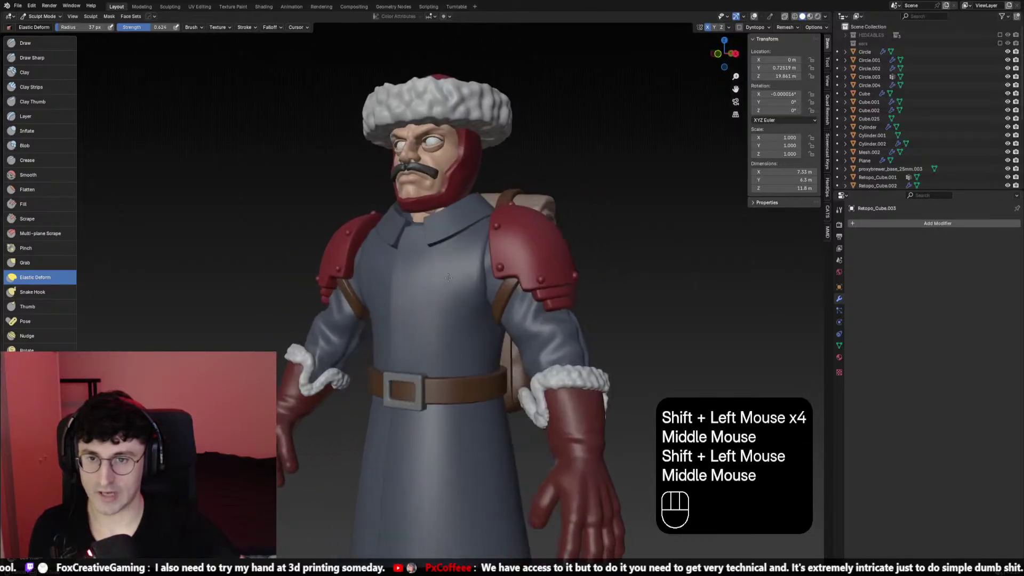
Isolate the coat's torso piece and bring its armhole side into view
{"action": "key", "text": "KP_1"}
{"action": "key", "text": "slash"}
{"action": "middle_click_drag", "start_coordinate": [530, 240], "coordinate": [378, 208]}
{"action": "scroll", "coordinate": [389, 213], "scroll_direction": "down", "scroll_amount": 2}
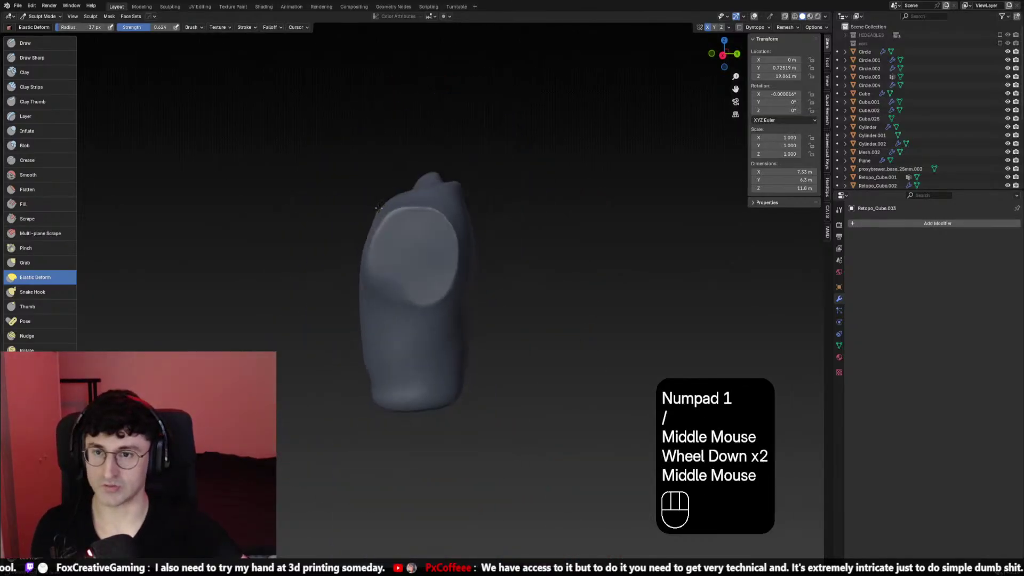
{"action": "key", "text": "f"}
{"action": "left_click", "coordinate": [397, 218]}
Reshape the front upper shoulder edge of the isolated torso with Elastic Deform using an enlarged brush radius
{"action": "scroll", "coordinate": [386, 203], "scroll_direction": "up", "scroll_amount": 2}
{"action": "key", "text": "f"}
{"action": "left_click", "coordinate": [395, 213]}
{"action": "scroll", "coordinate": [399, 217], "scroll_direction": "down", "scroll_amount": 1}
{"action": "scroll", "coordinate": [384, 205], "scroll_direction": "up", "scroll_amount": 2}
{"action": "key", "text": "f"}
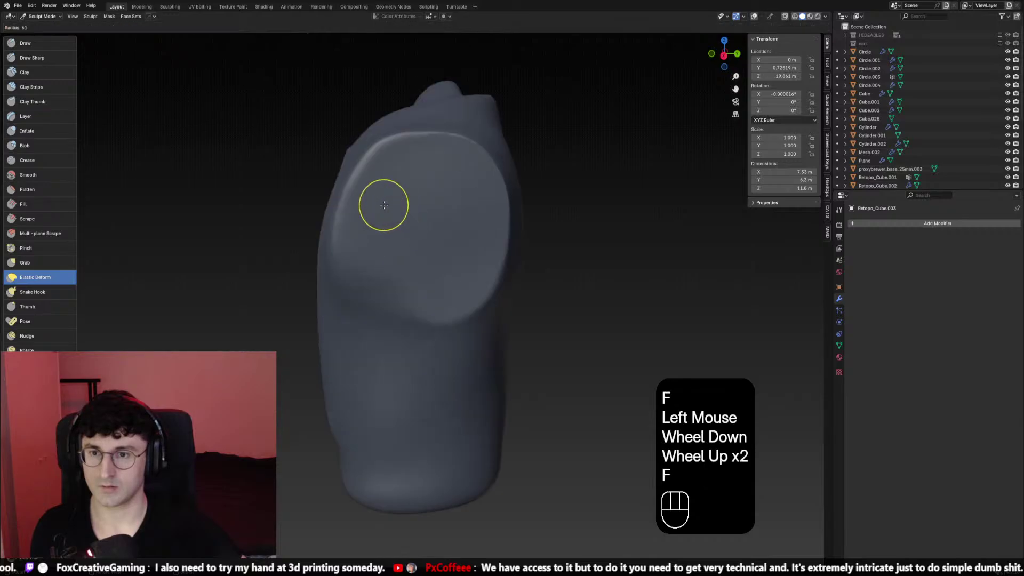
{"action": "left_click", "coordinate": [384, 205]}
{"action": "left_click", "coordinate": [384, 205]}
{"action": "key", "text": "ctrl+z"}
{"action": "key", "text": "f"}
{"action": "left_click", "coordinate": [354, 171]}
{"action": "left_click", "coordinate": [345, 165]}
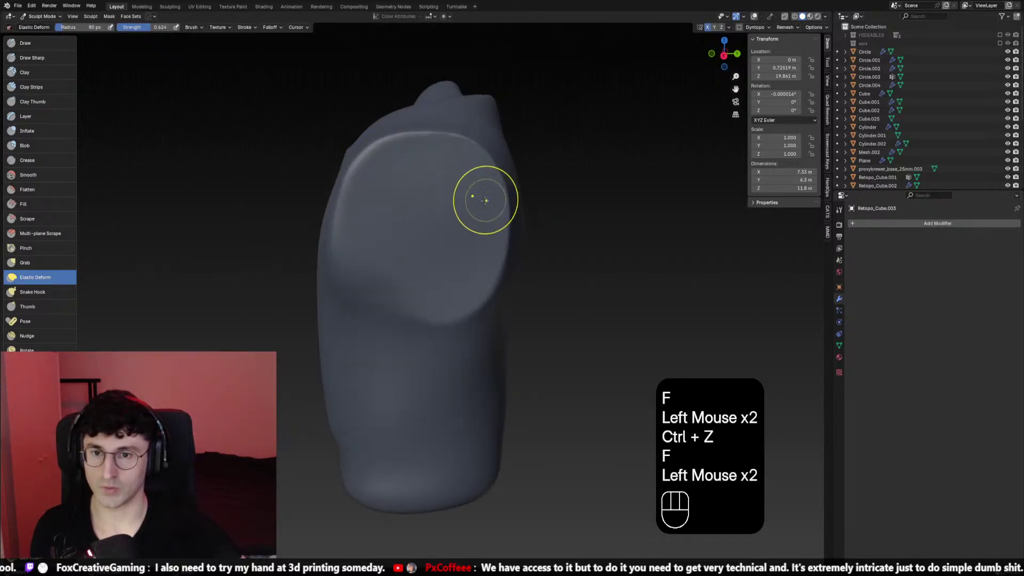
Smooth the torso's armhole rim and the back of the shoulder at a radius of 53 px
{"action": "scroll", "coordinate": [485, 200], "scroll_direction": "down", "scroll_amount": 3}
{"action": "middle_click_drag", "start_coordinate": [485, 200], "coordinate": [474, 202]}
{"action": "key", "text": "f"}
{"action": "left_click", "coordinate": [433, 206]}
{"action": "key", "text": "f"}
{"action": "left_click", "coordinate": [421, 213]}
{"action": "left_click_drag", "start_coordinate": [413, 219], "coordinate": [405, 225], "text": "shift"}
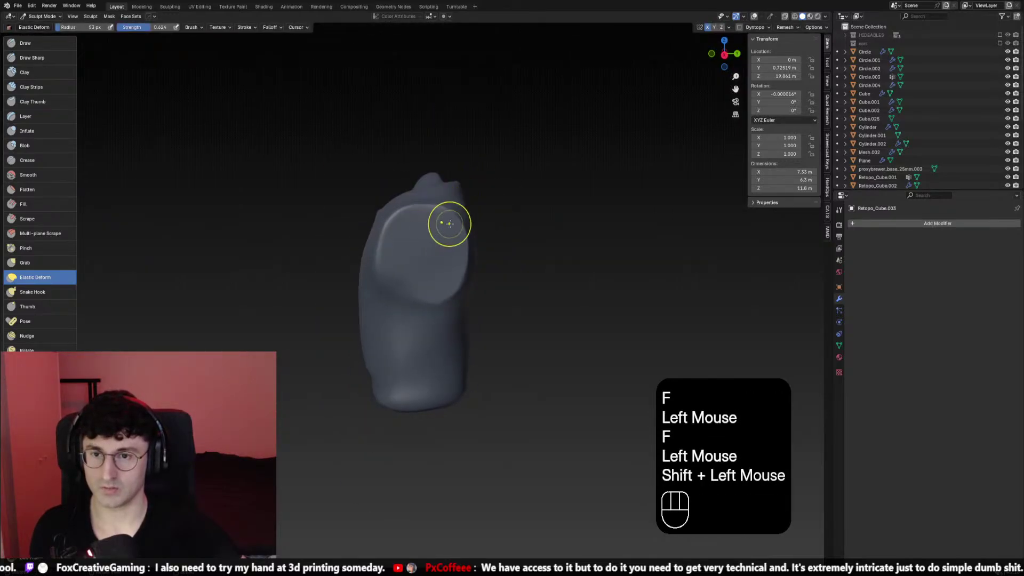
{"action": "left_click", "coordinate": [450, 224], "text": "shift"}
{"action": "middle_click_drag", "start_coordinate": [457, 231], "coordinate": [378, 223]}
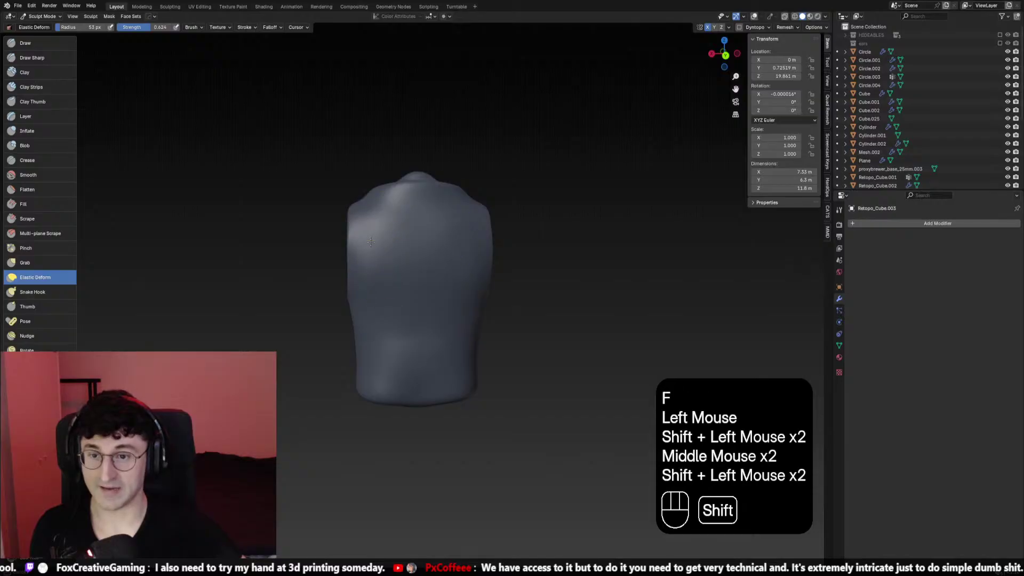
{"action": "middle_click", "coordinate": [407, 259]}
{"action": "left_click", "coordinate": [427, 244], "text": "shift"}
Smooth the torso's surface around the underside of the armhole at a radius of 61 px
{"action": "mouse_move", "coordinate": [427, 244]}
{"action": "middle_mouse_down"}
{"action": "mouse_move", "coordinate": [435, 257]}
{"action": "mouse_move", "coordinate": [521, 257]}
{"action": "middle_mouse_up"}
{"action": "key", "text": "f"}
{"action": "left_click", "coordinate": [436, 288]}
{"action": "left_click", "coordinate": [439, 307], "text": "shift"}
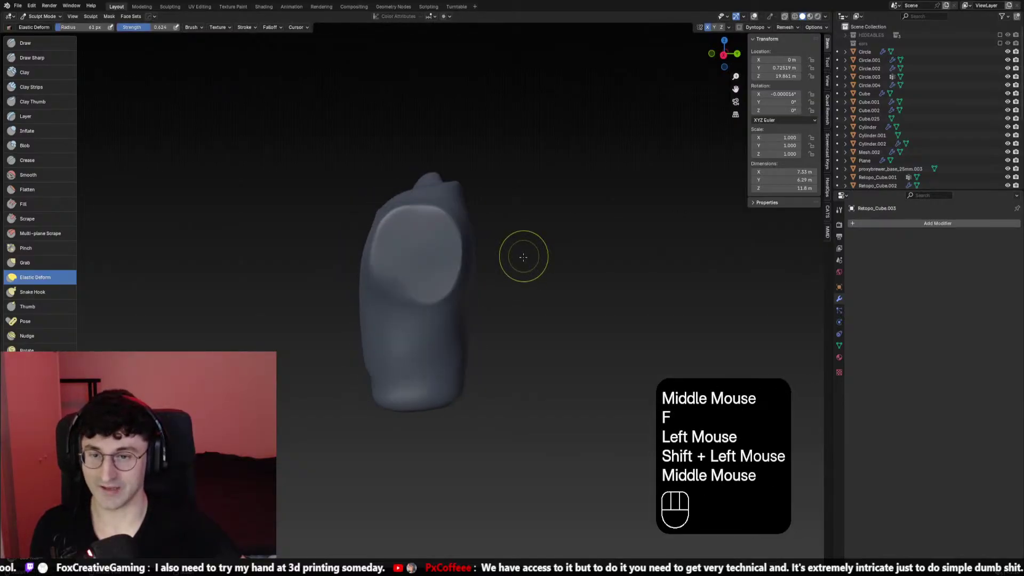
Reshape the lower rim of the armhole with several Elastic Deform strokes at a radius of 50 px
{"action": "key", "text": "f"}
{"action": "left_click", "coordinate": [414, 290]}
{"action": "left_click_drag", "start_coordinate": [414, 290], "coordinate": [429, 292]}
{"action": "middle_click_drag", "start_coordinate": [430, 292], "coordinate": [421, 302]}
{"action": "left_click", "coordinate": [421, 302]}
{"action": "mouse_move", "coordinate": [422, 302]}
{"action": "left_mouse_down"}
{"action": "mouse_move", "coordinate": [430, 293]}
{"action": "mouse_move", "coordinate": [437, 311]}
{"action": "left_mouse_up"}
{"action": "middle_click", "coordinate": [435, 306]}
{"action": "middle_click_drag", "start_coordinate": [432, 315], "coordinate": [537, 315]}
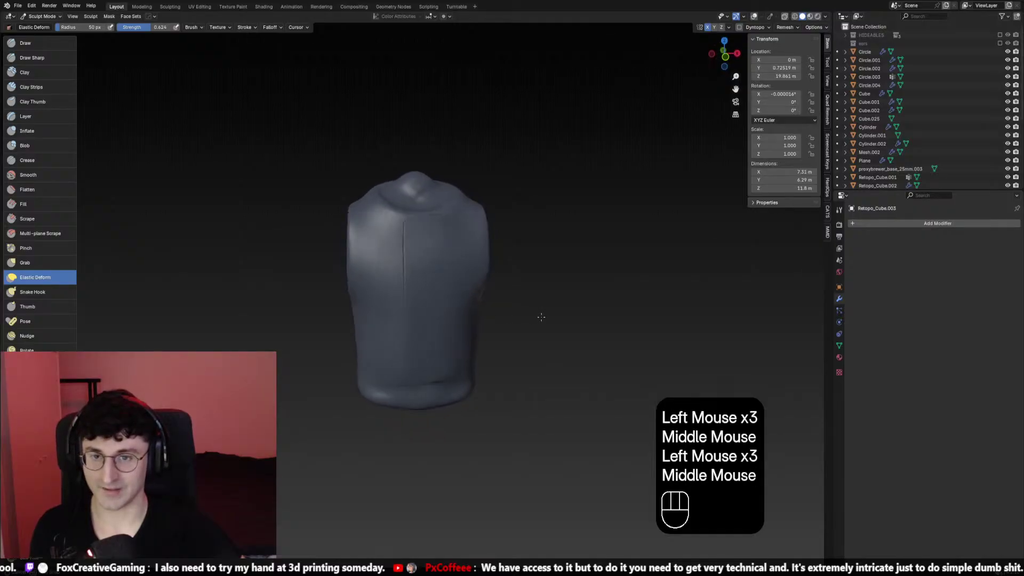
Smooth the front of the chest and the upper shoulder area of the isolated torso
{"action": "left_click", "coordinate": [455, 245], "text": "shift"}
{"action": "left_click", "coordinate": [466, 219], "text": "shift"}
{"action": "key", "text": "ctrl+z"}
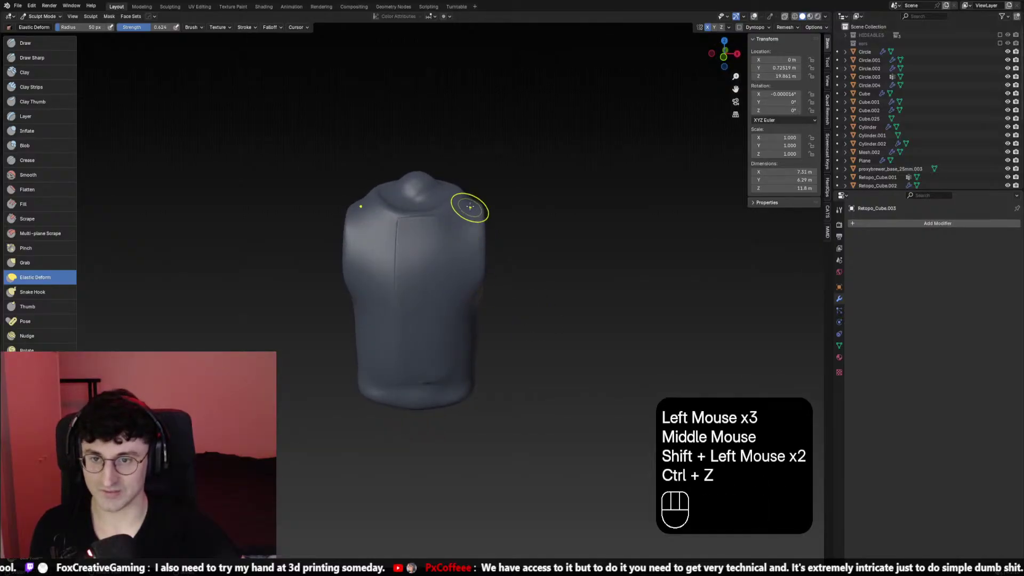
{"action": "left_click", "coordinate": [470, 215], "text": "shift"}
{"action": "middle_click_drag", "start_coordinate": [476, 248], "coordinate": [530, 255]}
Try sharpening the upper armhole rim with an inverted Crease stroke at a radius of 67 px
{"action": "left_click", "coordinate": [26, 160]}
{"action": "scroll", "coordinate": [338, 201], "scroll_direction": "up", "scroll_amount": 1}
{"action": "key", "text": "f"}
{"action": "left_click", "coordinate": [457, 165]}
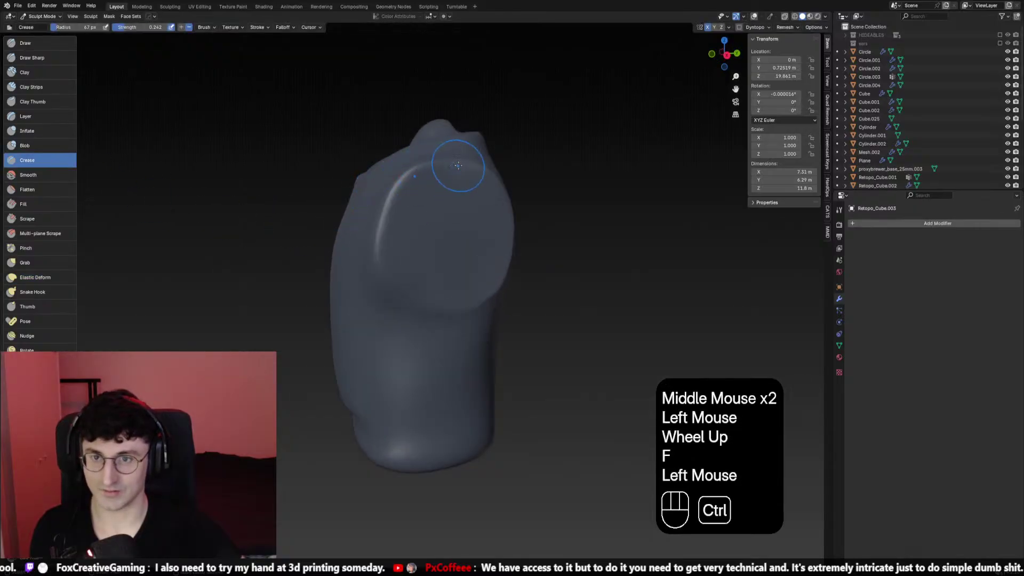
{"action": "left_click", "coordinate": [434, 173], "text": "ctrl"}
{"action": "key", "text": "ctrl+z"}
Try inverted Crease strokes around the armhole rim at a radius of 54 px
{"action": "key", "text": "f"}
{"action": "left_click", "coordinate": [480, 166]}
{"action": "left_click_drag", "start_coordinate": [424, 164], "coordinate": [396, 186], "text": "ctrl"}
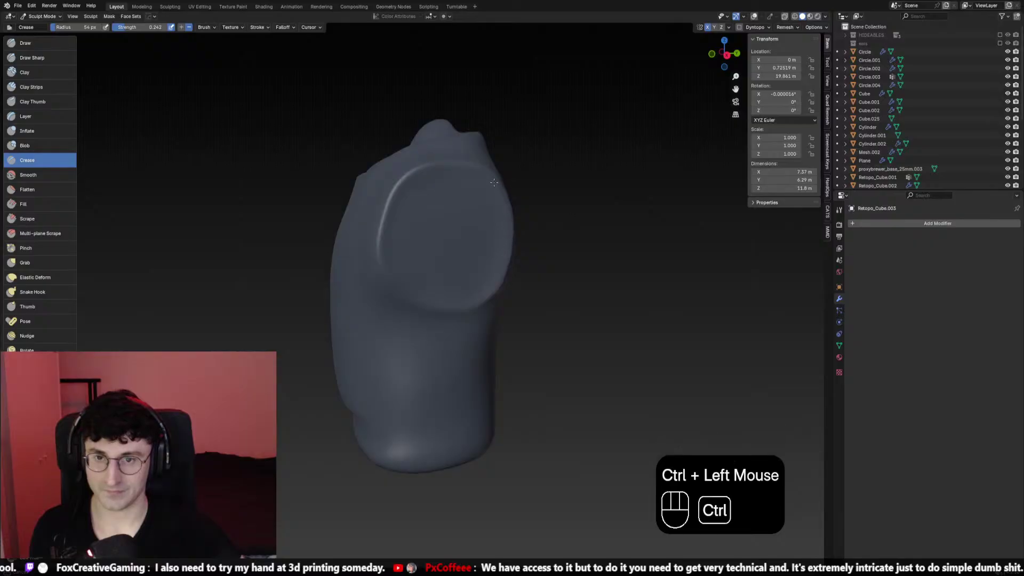
{"action": "key", "text": "ctrl+z"}
{"action": "middle_click_drag", "start_coordinate": [490, 296], "coordinate": [466, 182]}
{"action": "left_click", "coordinate": [466, 178], "text": "ctrl"}
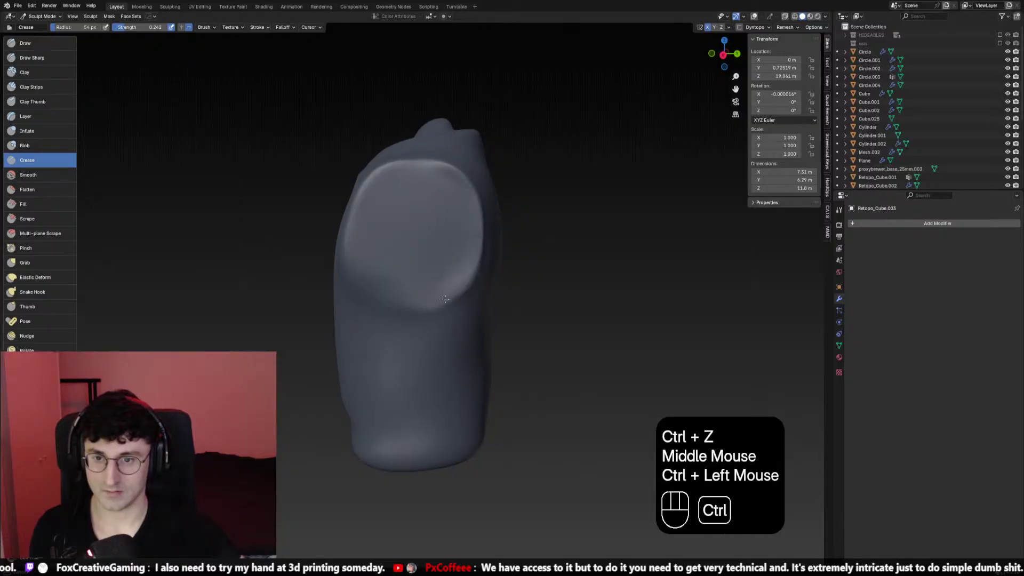
{"action": "key", "text": "ctrl+z"}
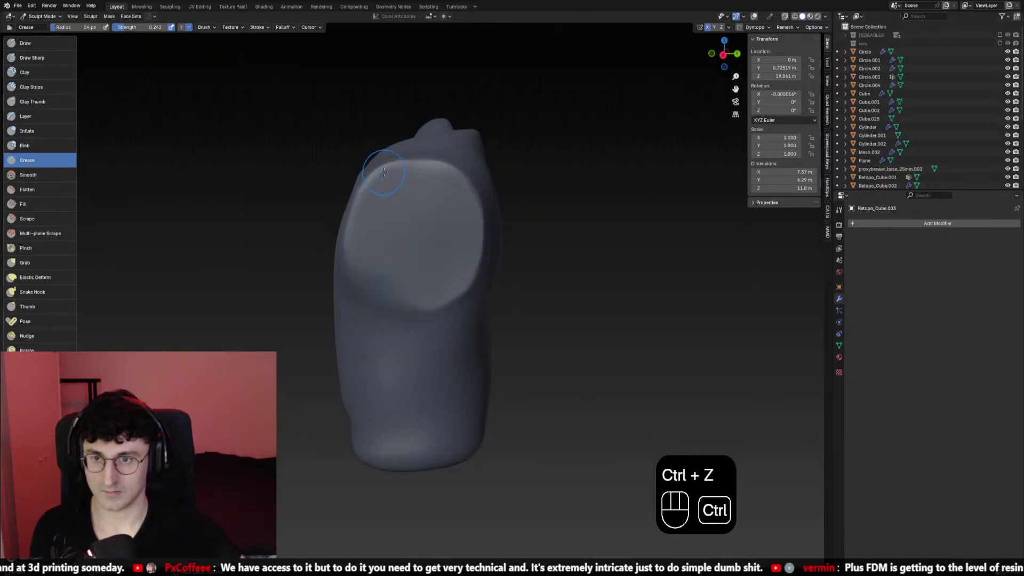
Sharpen the front and lower parts of the armhole rim with inverted Crease strokes at a radius of 54 px
{"action": "middle_click_drag", "start_coordinate": [350, 269], "coordinate": [395, 176]}
{"action": "left_click_drag", "start_coordinate": [405, 163], "coordinate": [378, 214], "text": "ctrl"}
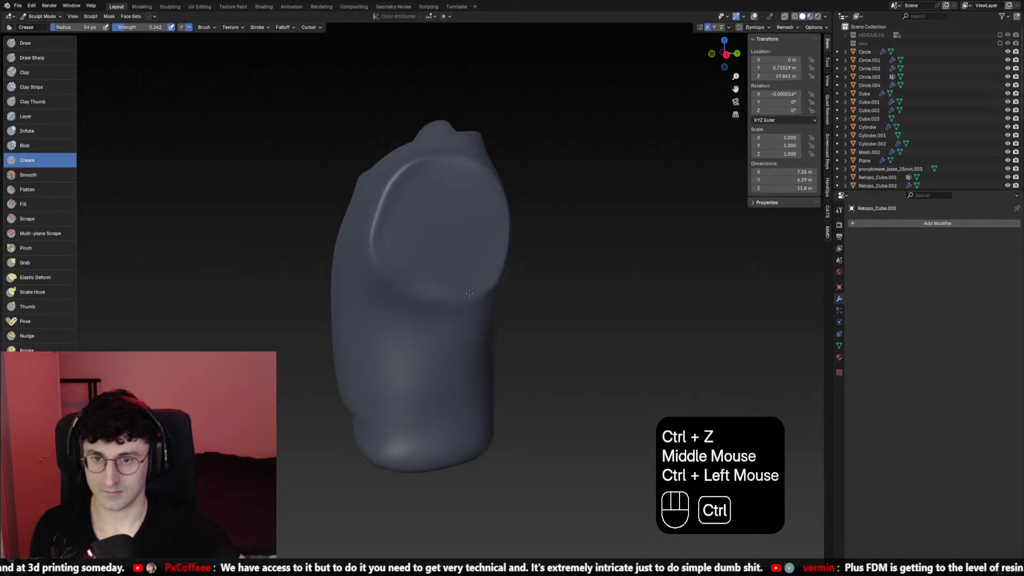
{"action": "left_click_drag", "start_coordinate": [469, 293], "coordinate": [483, 290], "text": "ctrl"}
{"action": "middle_click_drag", "start_coordinate": [482, 288], "coordinate": [457, 296]}
{"action": "left_click_drag", "start_coordinate": [394, 173], "coordinate": [463, 197], "text": "ctrl"}
{"action": "key", "text": "ctrl+z"}
{"action": "middle_click_drag", "start_coordinate": [451, 211], "coordinate": [471, 221]}
{"action": "scroll", "coordinate": [472, 221], "scroll_direction": "up", "scroll_amount": 1}
{"action": "key", "text": "ctrl+z"}
Sharpen the upper armhole rim with an inverted Crease stroke at a radius of 51 px
{"action": "key", "text": "f"}
{"action": "left_click", "coordinate": [439, 151]}
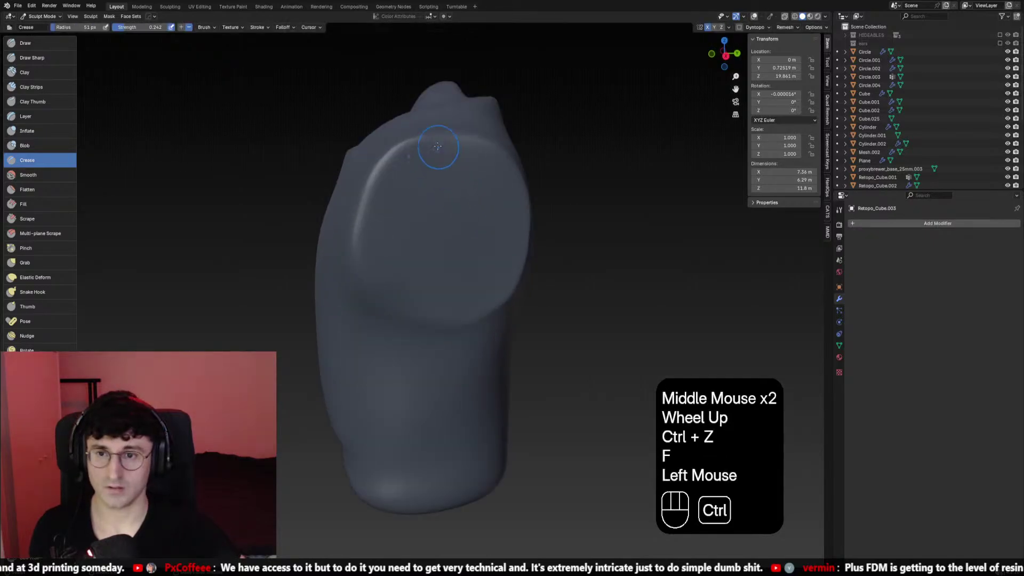
{"action": "left_click", "coordinate": [479, 143], "text": "ctrl"}
{"action": "key", "text": "ctrl+z"}
{"action": "left_click", "coordinate": [475, 136], "text": "ctrl"}
{"action": "key", "text": "ctrl+z"}
{"action": "left_click", "coordinate": [416, 138], "text": "ctrl"}
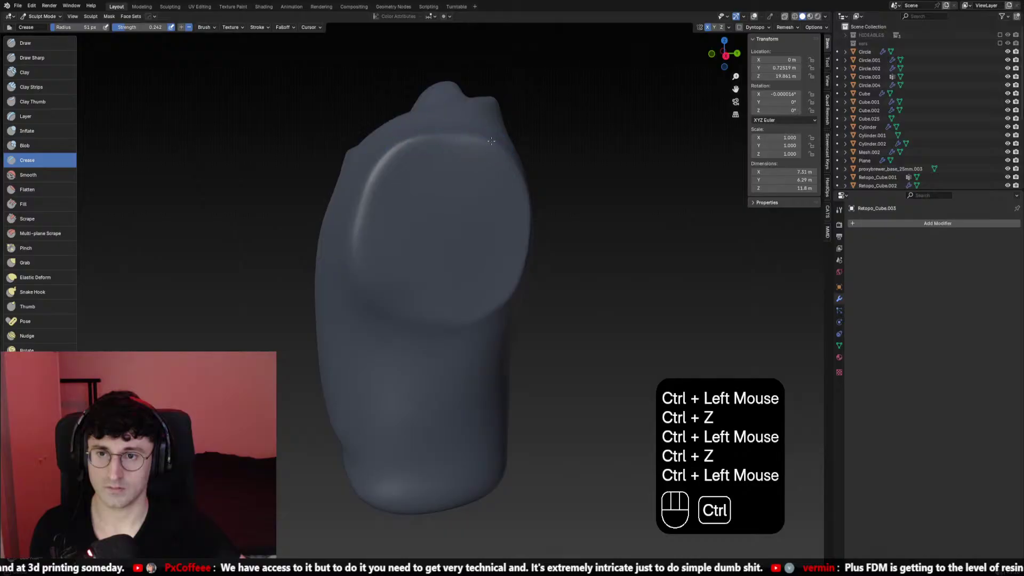
{"action": "key", "text": "ctrl+z"}
{"action": "left_click", "coordinate": [455, 139], "text": "ctrl"}
Smooth the upper and front parts of the armhole rim at a radius of 71 px
{"action": "key", "text": "f"}
{"action": "left_click", "coordinate": [403, 151]}
{"action": "left_click", "coordinate": [457, 153], "text": "shift"}
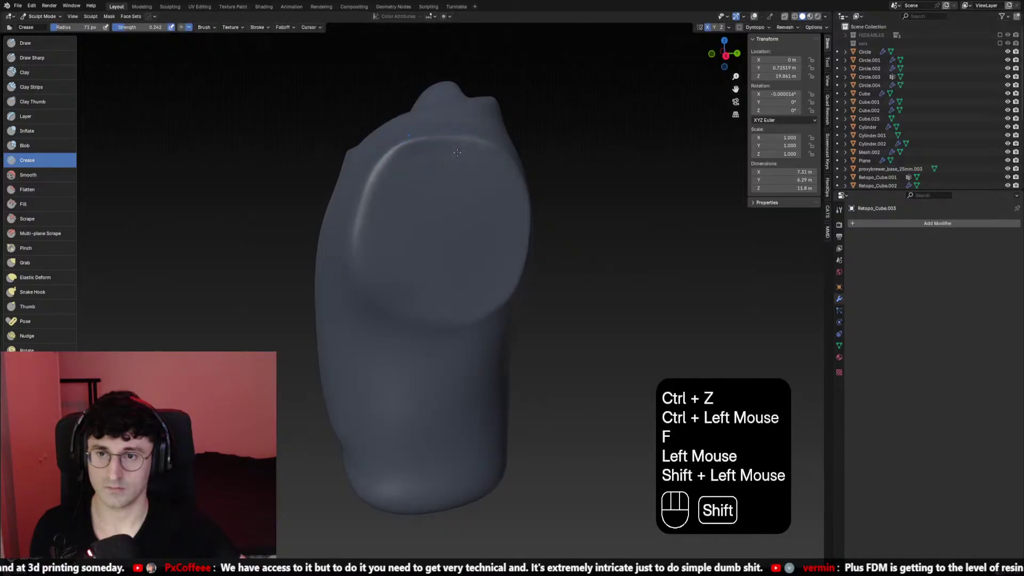
{"action": "left_click_drag", "start_coordinate": [386, 199], "coordinate": [370, 269], "text": "shift"}
{"action": "mouse_move", "coordinate": [406, 281]}
{"action": "middle_mouse_down"}
{"action": "mouse_move", "coordinate": [464, 257]}
{"action": "mouse_move", "coordinate": [413, 269]}
{"action": "middle_mouse_up"}
{"action": "left_click", "coordinate": [392, 297], "text": "shift"}
{"action": "key", "text": "ctrl+z"}
Reshape the front part of the armhole rim with Elastic Deform strokes at a radius of 97 px
{"action": "left_click", "coordinate": [35, 277]}
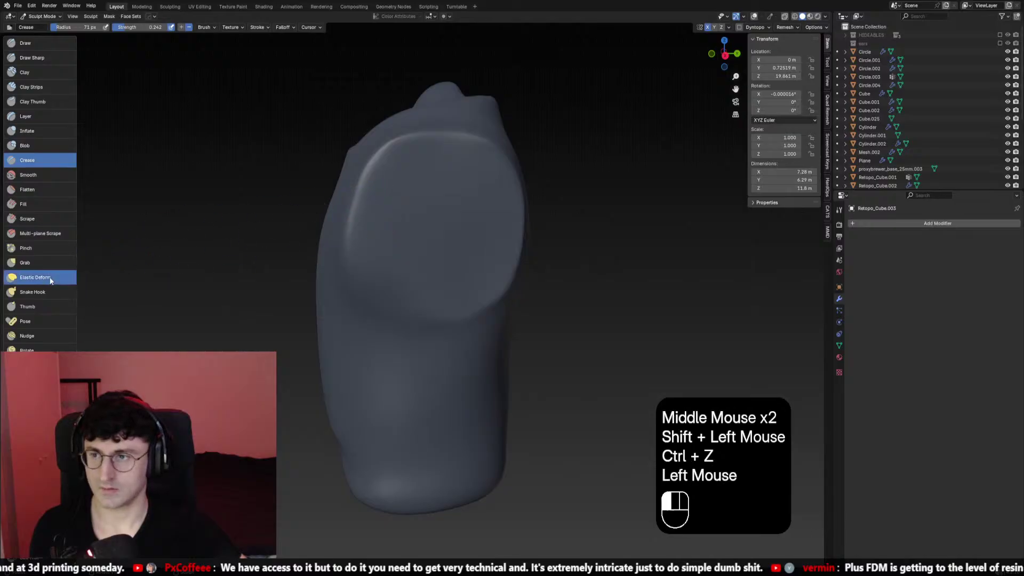
{"action": "key", "text": "f"}
{"action": "left_click", "coordinate": [333, 230]}
{"action": "key", "text": "f"}
{"action": "left_click", "coordinate": [337, 219]}
{"action": "left_click_drag", "start_coordinate": [347, 214], "coordinate": [348, 213]}
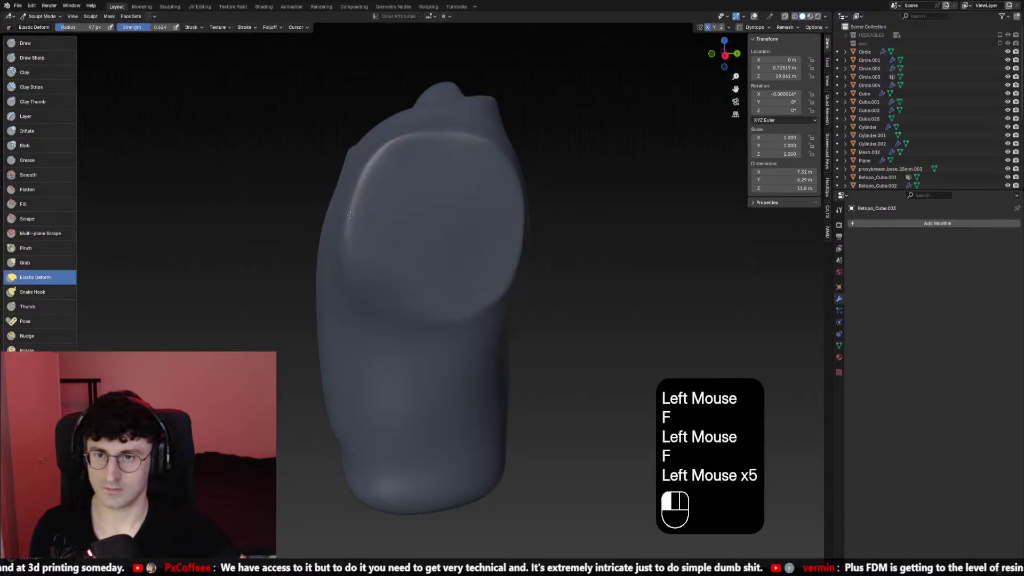
{"action": "scroll", "coordinate": [381, 214], "scroll_direction": "up", "scroll_amount": 1}
{"action": "scroll", "coordinate": [383, 214], "scroll_direction": "down", "scroll_amount": 2}
{"action": "scroll", "coordinate": [384, 213], "scroll_direction": "up", "scroll_amount": 1}
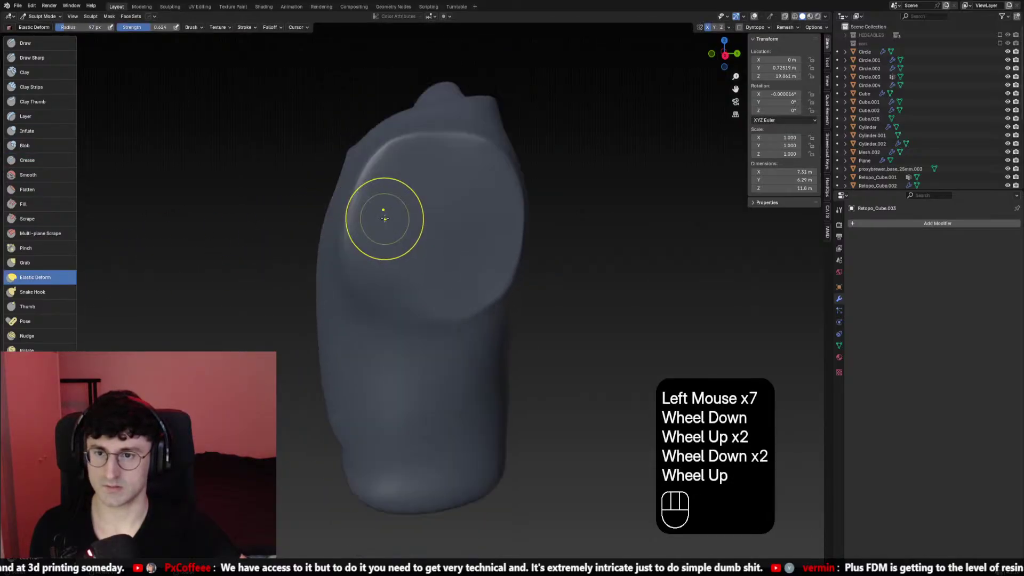
{"action": "scroll", "coordinate": [381, 213], "scroll_direction": "down", "scroll_amount": 1}
Adjust the upper armhole rim with Elastic Deform at a radius of 49 px and smooth the area inside it
{"action": "key", "text": "f"}
{"action": "left_click", "coordinate": [374, 209]}
{"action": "key", "text": "f"}
{"action": "left_click", "coordinate": [369, 222]}
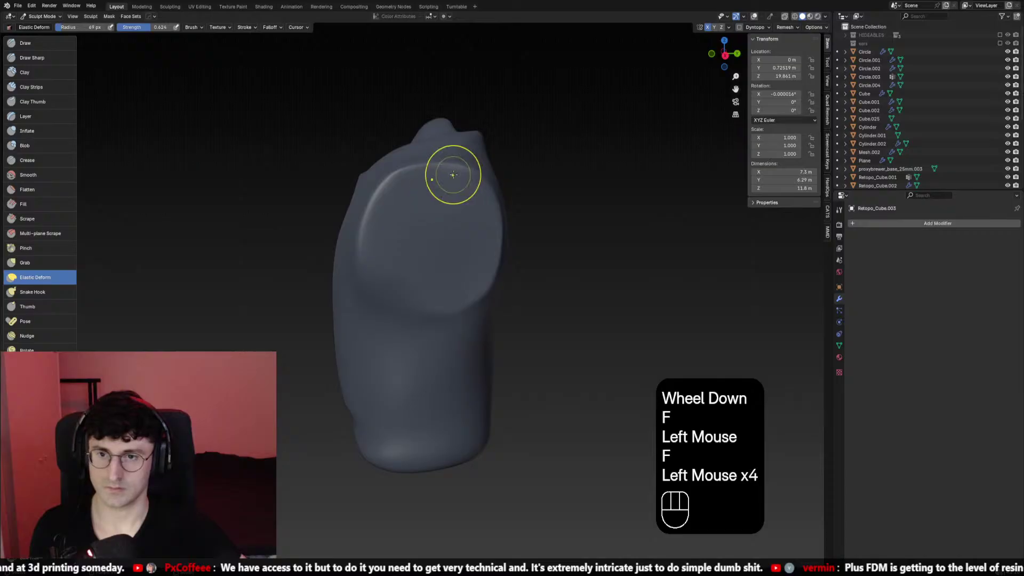
{"action": "left_click", "coordinate": [479, 176]}
{"action": "left_click", "coordinate": [455, 229]}
{"action": "left_click_drag", "start_coordinate": [454, 229], "coordinate": [454, 181], "text": "shift"}
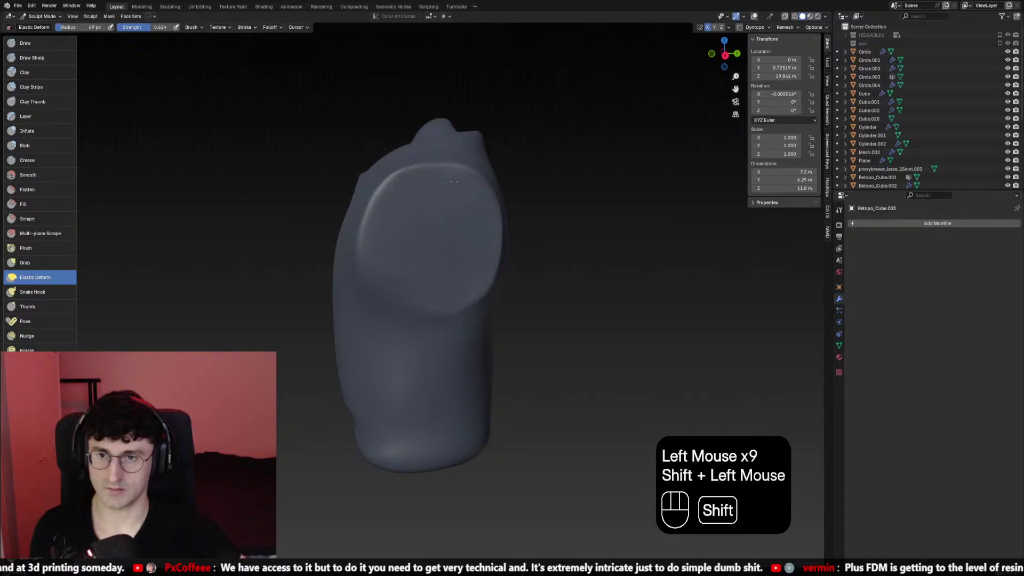
Trim the protruding outer side of the torso straight with a Box Trim rectangle in front view
{"action": "key", "text": "KP_1"}
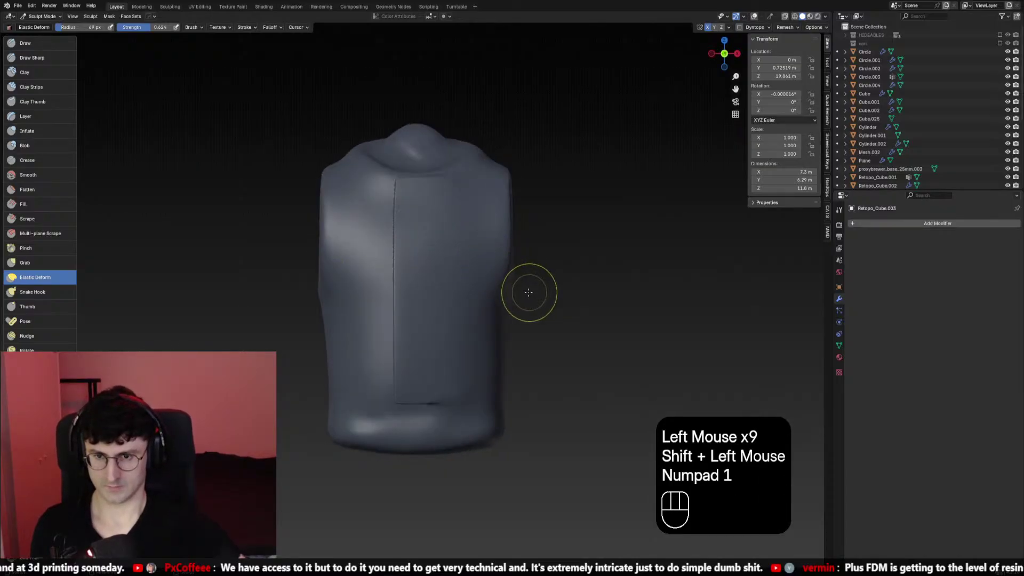
{"action": "left_click", "coordinate": [529, 292]}
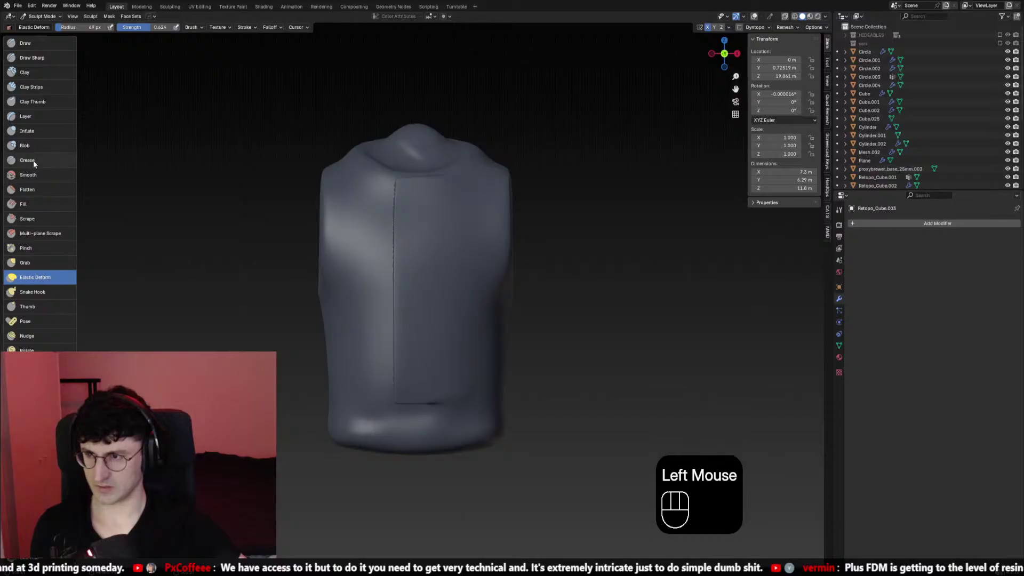
{"action": "middle_click_drag", "start_coordinate": [33, 164], "coordinate": [33, 65]}
{"action": "left_click", "coordinate": [33, 461]}
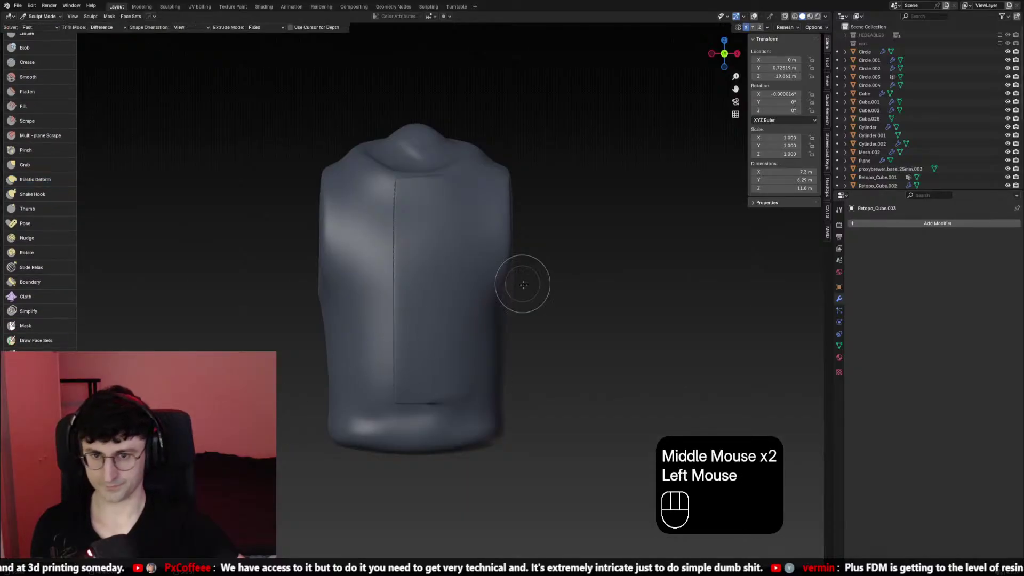
{"action": "left_click", "coordinate": [526, 304]}
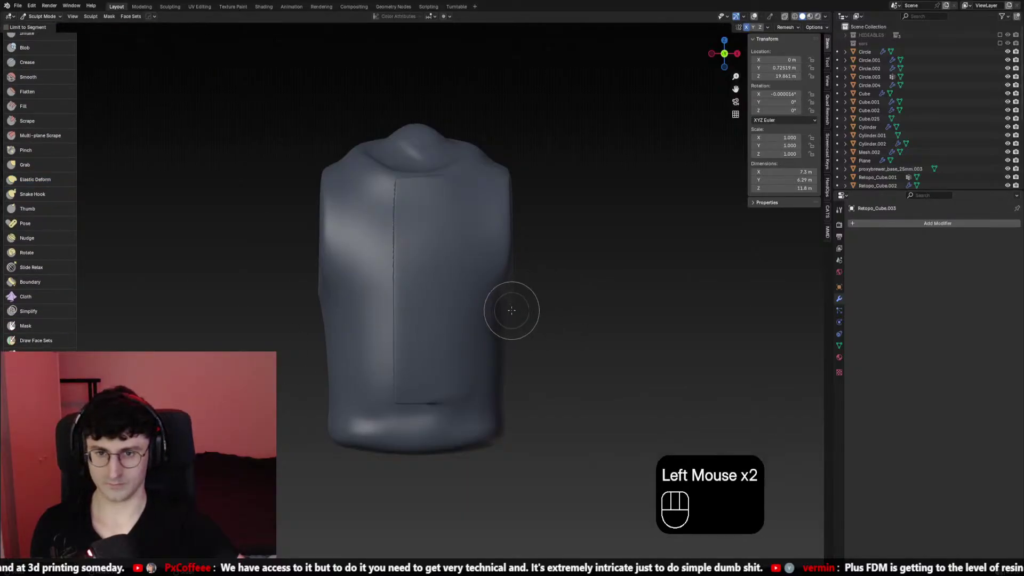
{"action": "right_click", "coordinate": [514, 148], "text": "ctrl"}
{"action": "left_click_drag", "start_coordinate": [511, 306], "coordinate": [512, 296], "text": "shift"}
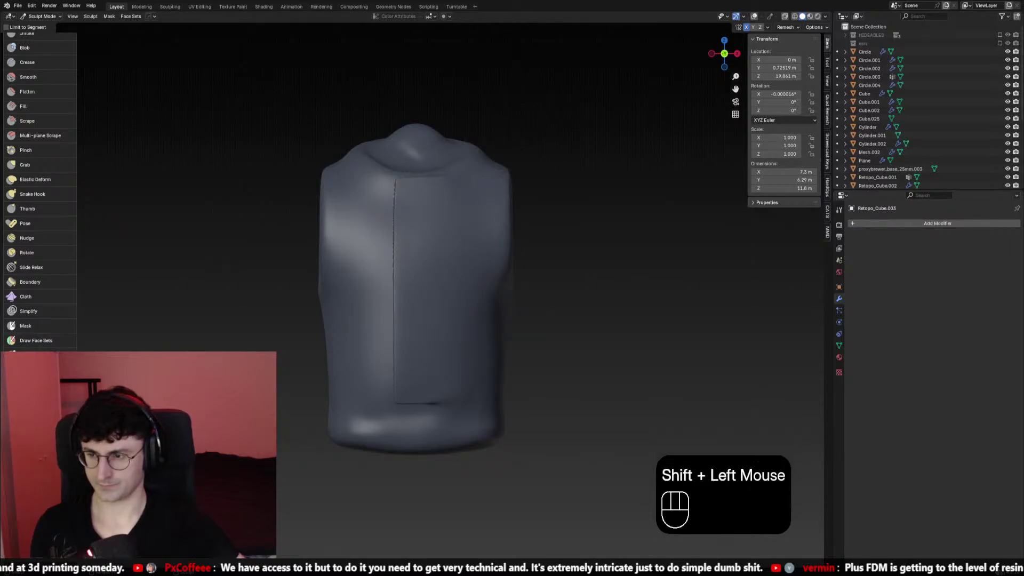
{"action": "left_click", "coordinate": [540, 193]}
{"action": "mouse_move", "coordinate": [510, 156]}
{"action": "left_mouse_down"}
{"action": "mouse_move", "coordinate": [594, 348]}
{"action": "mouse_move", "coordinate": [603, 298]}
{"action": "mouse_move", "coordinate": [617, 319]}
{"action": "left_mouse_up"}
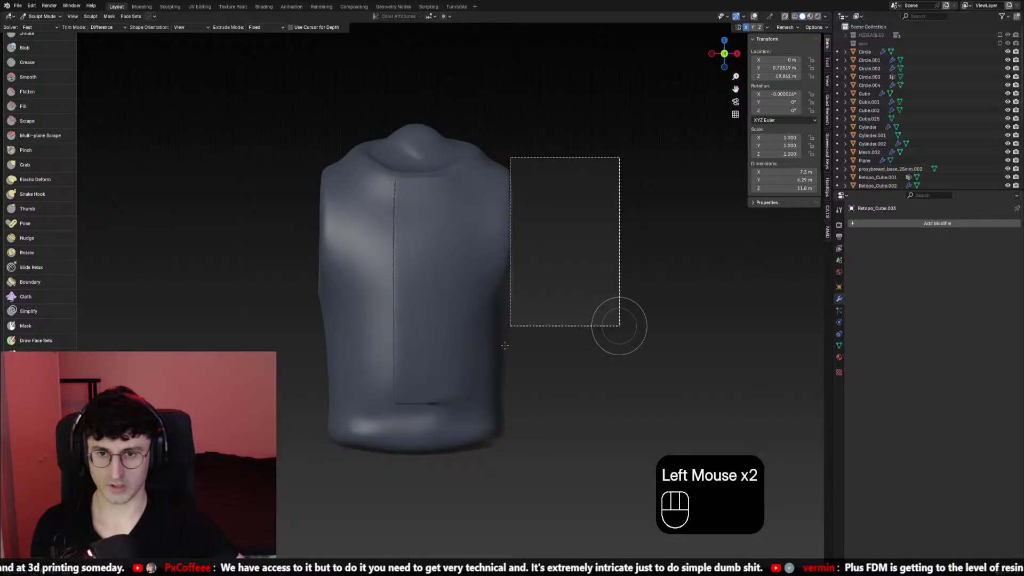
Leave the isolated view of the torso so the whole figure is shown without overlays
{"action": "scroll", "coordinate": [505, 345], "scroll_direction": "down", "scroll_amount": 2}
{"action": "middle_click_drag", "start_coordinate": [500, 347], "coordinate": [578, 367]}
{"action": "key", "text": "KP_1"}
{"action": "key", "text": "slash"}
{"action": "key", "text": "shift+alt+z"}
{"action": "scroll", "coordinate": [405, 354], "scroll_direction": "down", "scroll_amount": 2}
{"action": "key", "text": "shift+alt+z"}
{"action": "scroll", "coordinate": [578, 367], "scroll_direction": "down", "scroll_amount": 1}
{"action": "middle_click_drag", "start_coordinate": [578, 367], "coordinate": [493, 384]}
Push in the coat's side between armpit and belt with Elastic Deform at a radius of 48 px
{"action": "left_click", "coordinate": [42, 180]}
{"action": "key", "text": "KP_1"}
{"action": "scroll", "coordinate": [515, 322], "scroll_direction": "up", "scroll_amount": 2}
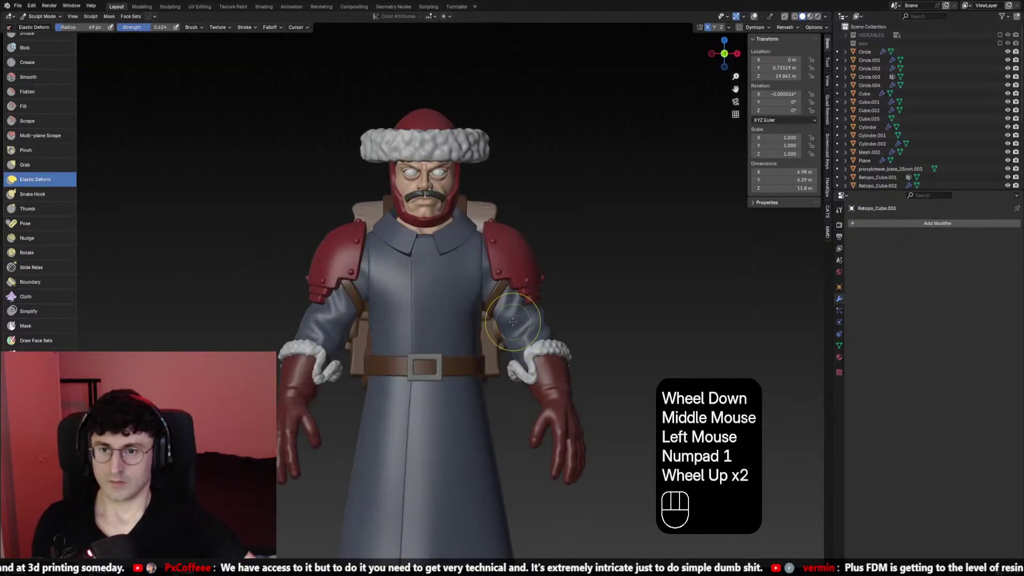
{"action": "key", "text": "f"}
{"action": "mouse_move", "coordinate": [515, 322]}
{"action": "middle_mouse_down"}
{"action": "mouse_move", "coordinate": [450, 313]}
{"action": "mouse_move", "coordinate": [423, 327]}
{"action": "mouse_move", "coordinate": [450, 274]}
{"action": "mouse_move", "coordinate": [469, 282]}
{"action": "mouse_move", "coordinate": [456, 291]}
{"action": "mouse_move", "coordinate": [480, 312]}
{"action": "middle_mouse_up"}
{"action": "left_click", "coordinate": [450, 313]}
{"action": "key", "text": "f"}
{"action": "key", "text": "f"}
{"action": "left_click", "coordinate": [462, 304]}
{"action": "middle_click_drag", "start_coordinate": [480, 312], "coordinate": [499, 317]}
{"action": "left_click_drag", "start_coordinate": [499, 318], "coordinate": [475, 313]}
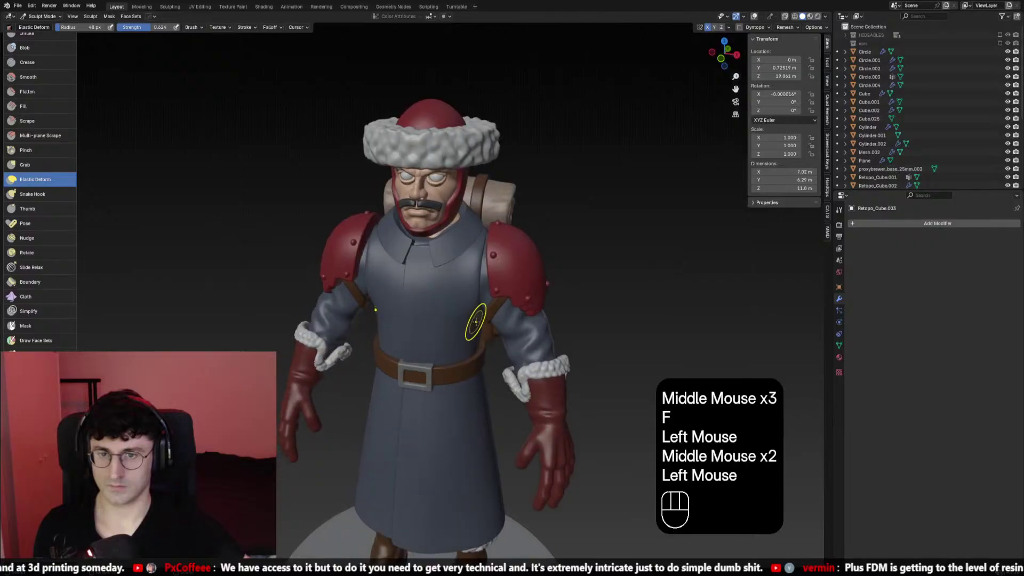
Try reshaping the chest's edge beside the pauldron with Elastic Deform strokes at radii of 69 and 72 px
{"action": "middle_click_drag", "start_coordinate": [475, 313], "coordinate": [503, 331]}
{"action": "key", "text": "KP_1"}
{"action": "scroll", "coordinate": [498, 309], "scroll_direction": "down", "scroll_amount": 2}
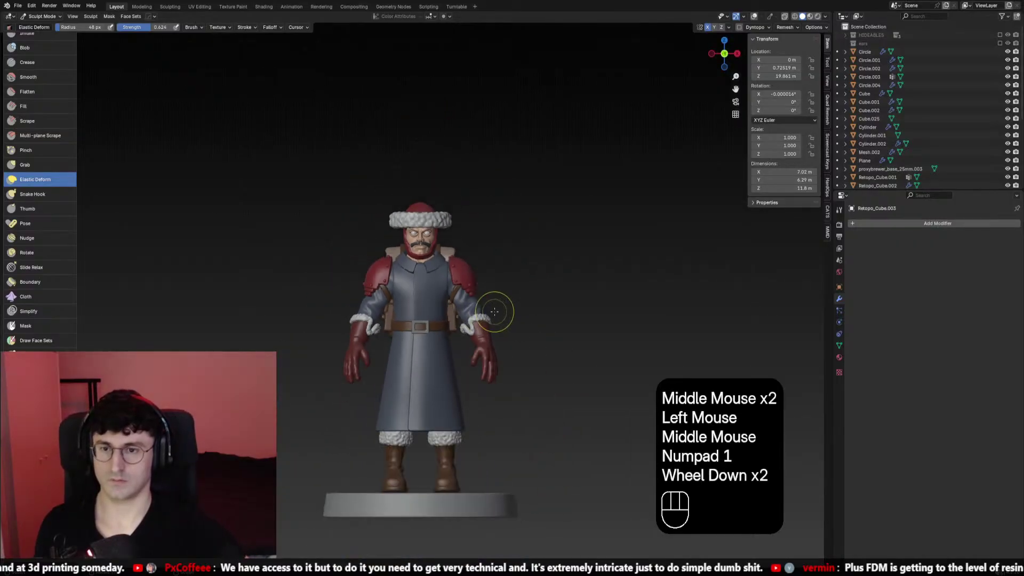
{"action": "scroll", "coordinate": [468, 285], "scroll_direction": "up", "scroll_amount": 2}
{"action": "key", "text": "f"}
{"action": "left_click", "coordinate": [472, 275]}
{"action": "key", "text": "ctrl+z"}
{"action": "key", "text": "f"}
{"action": "left_click", "coordinate": [470, 268]}
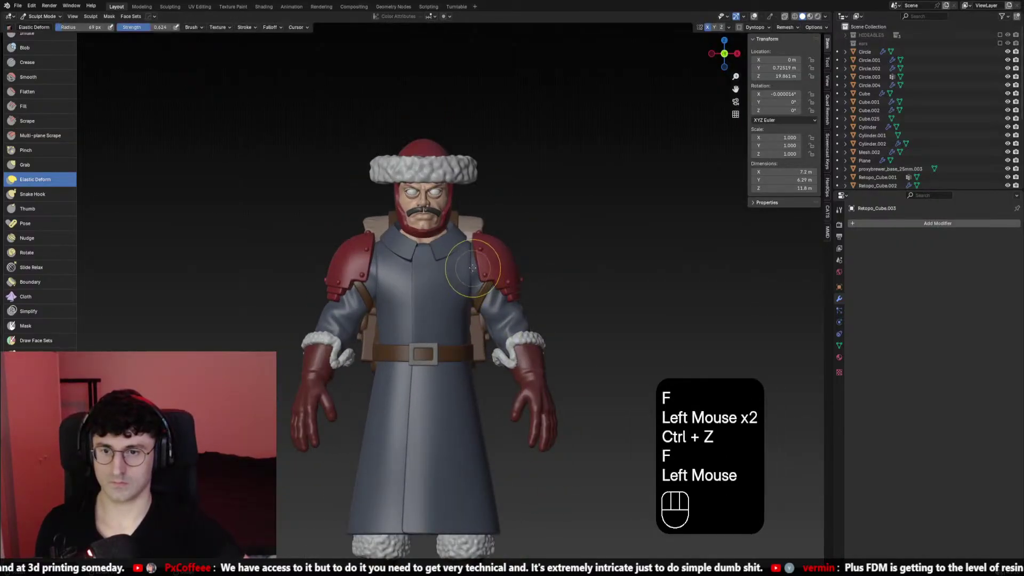
{"action": "key", "text": "f"}
{"action": "left_click", "coordinate": [469, 261]}
{"action": "key", "text": "ctrl+z"}
{"action": "left_click", "coordinate": [472, 261]}
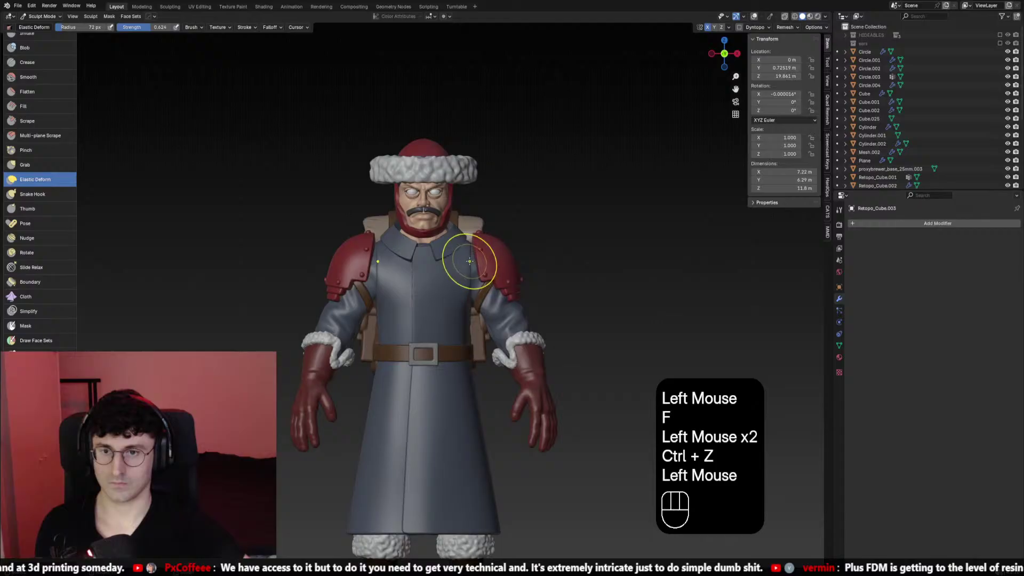
{"action": "key", "text": "ctrl+z"}
Reshape the chest's edge beside the pauldron with Elastic Deform at a radius of 43 px
{"action": "key", "text": "f"}
{"action": "left_click", "coordinate": [470, 262]}
{"action": "key", "text": "f"}
{"action": "left_click", "coordinate": [469, 265]}
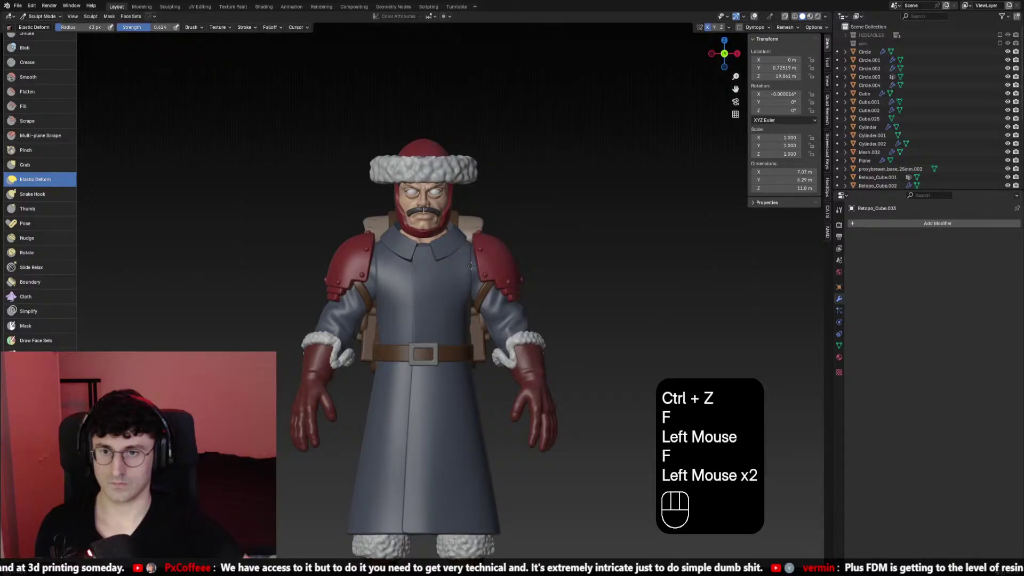
Smooth the torso's side behind the upper arm at a radius of 45 px, undoing the unwanted strokes
{"action": "scroll", "coordinate": [503, 292], "scroll_direction": "down", "scroll_amount": 2}
{"action": "middle_click_drag", "start_coordinate": [503, 292], "coordinate": [414, 322]}
{"action": "scroll", "coordinate": [426, 310], "scroll_direction": "up", "scroll_amount": 2}
{"action": "scroll", "coordinate": [415, 322], "scroll_direction": "up", "scroll_amount": 2}
{"action": "key", "text": "f"}
{"action": "left_click", "coordinate": [410, 320]}
{"action": "left_click", "coordinate": [424, 317], "text": "shift"}
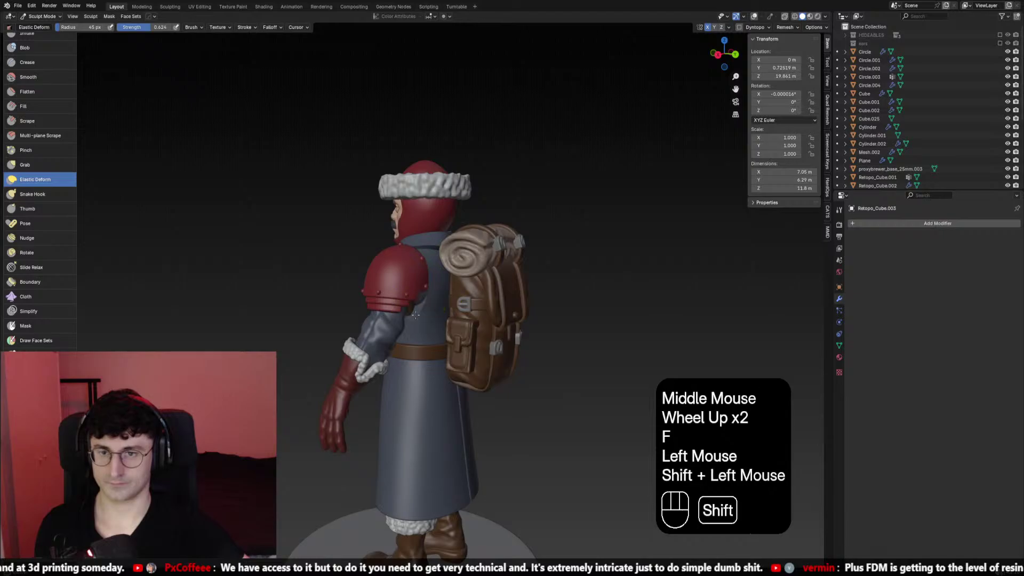
{"action": "left_click", "coordinate": [427, 316], "text": "shift"}
{"action": "key", "text": "ctrl+z"}
{"action": "left_click", "coordinate": [417, 314], "text": "shift"}
{"action": "key", "text": "ctrl+z"}
Remesh the torso and smooth its side below the pauldron
{"action": "mouse_move", "coordinate": [438, 322]}
{"action": "middle_mouse_down"}
{"action": "mouse_move", "coordinate": [442, 335]}
{"action": "mouse_move", "coordinate": [559, 341]}
{"action": "mouse_move", "coordinate": [471, 336]}
{"action": "mouse_move", "coordinate": [541, 341]}
{"action": "mouse_move", "coordinate": [453, 358]}
{"action": "middle_mouse_up"}
{"action": "key", "text": "ctrl+r"}
{"action": "left_click", "coordinate": [414, 319], "text": "shift"}
{"action": "left_click", "coordinate": [413, 313], "text": "shift"}
{"action": "left_click", "coordinate": [421, 309], "text": "shift"}
Save the file
{"action": "key", "text": "KP_1"}
{"action": "scroll", "coordinate": [517, 320], "scroll_direction": "down", "scroll_amount": 2}
{"action": "scroll", "coordinate": [471, 336], "scroll_direction": "down", "scroll_amount": 2}
{"action": "scroll", "coordinate": [512, 352], "scroll_direction": "up", "scroll_amount": 2}
{"action": "key", "text": "KP_1"}
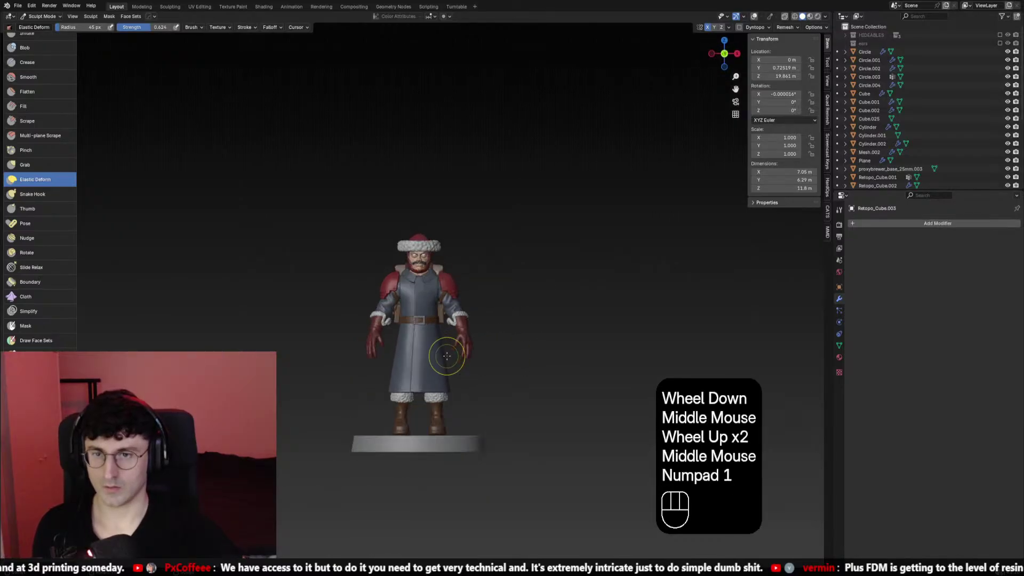
{"action": "scroll", "coordinate": [456, 345], "scroll_direction": "up", "scroll_amount": 2}
{"action": "key", "text": "ctrl+s"}
Open the viewport shading options and examine the figure from the side and front, with and without overlays
{"action": "left_click", "coordinate": [826, 17]}
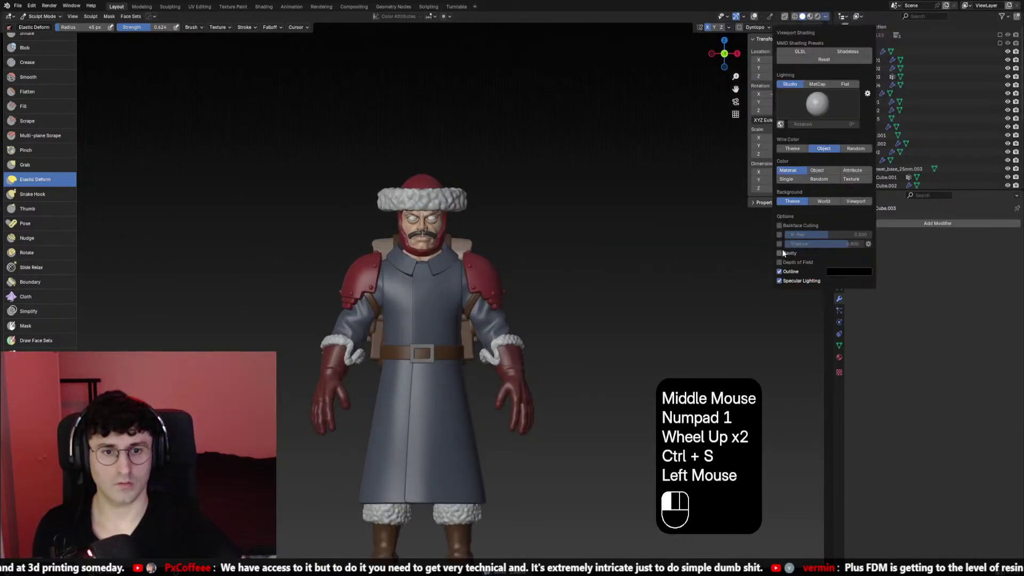
{"action": "scroll", "coordinate": [549, 292], "scroll_direction": "down", "scroll_amount": 1}
{"action": "mouse_move", "coordinate": [549, 293]}
{"action": "middle_mouse_down"}
{"action": "mouse_move", "coordinate": [515, 344]}
{"action": "mouse_move", "coordinate": [530, 343]}
{"action": "mouse_move", "coordinate": [404, 319]}
{"action": "mouse_move", "coordinate": [422, 319]}
{"action": "middle_mouse_up"}
{"action": "scroll", "coordinate": [512, 341], "scroll_direction": "down", "scroll_amount": 1}
{"action": "scroll", "coordinate": [403, 319], "scroll_direction": "up", "scroll_amount": 1}
{"action": "key", "text": "KP_1"}
{"action": "scroll", "coordinate": [462, 325], "scroll_direction": "up", "scroll_amount": 2}
{"action": "key", "text": "shift+alt+z"}
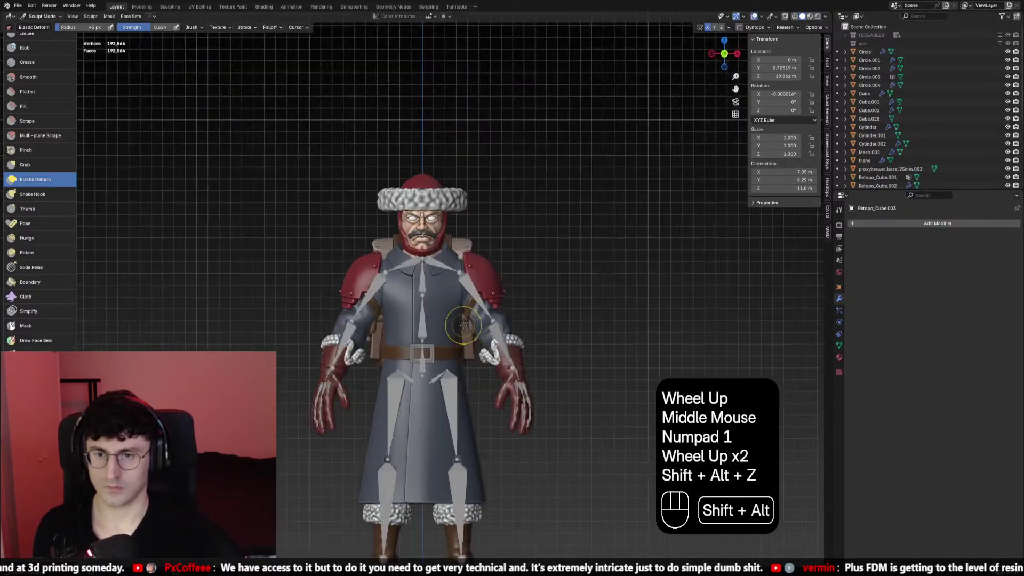
{"action": "key", "text": "shift+alt+z"}
Switch from Sculpt Mode to Object Mode and return to the front view of the figure
{"action": "left_click_drag", "start_coordinate": [42, 16], "coordinate": [38, 27]}
{"action": "scroll", "coordinate": [423, 289], "scroll_direction": "down", "scroll_amount": 1}
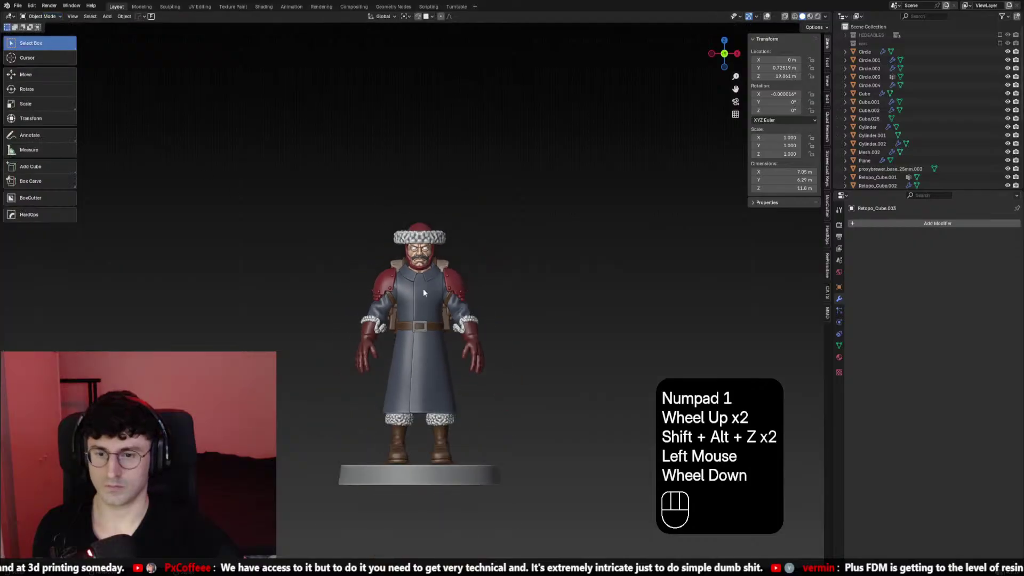
{"action": "left_click", "coordinate": [480, 319]}
{"action": "mouse_move", "coordinate": [533, 343]}
{"action": "middle_mouse_down"}
{"action": "mouse_move", "coordinate": [508, 357]}
{"action": "mouse_move", "coordinate": [460, 349]}
{"action": "mouse_move", "coordinate": [540, 344]}
{"action": "mouse_move", "coordinate": [548, 301]}
{"action": "middle_mouse_up"}
{"action": "key", "text": "KP_1"}
{"action": "scroll", "coordinate": [539, 347], "scroll_direction": "up", "scroll_amount": 1}
{"action": "middle_click", "coordinate": [538, 346], "text": "shift"}
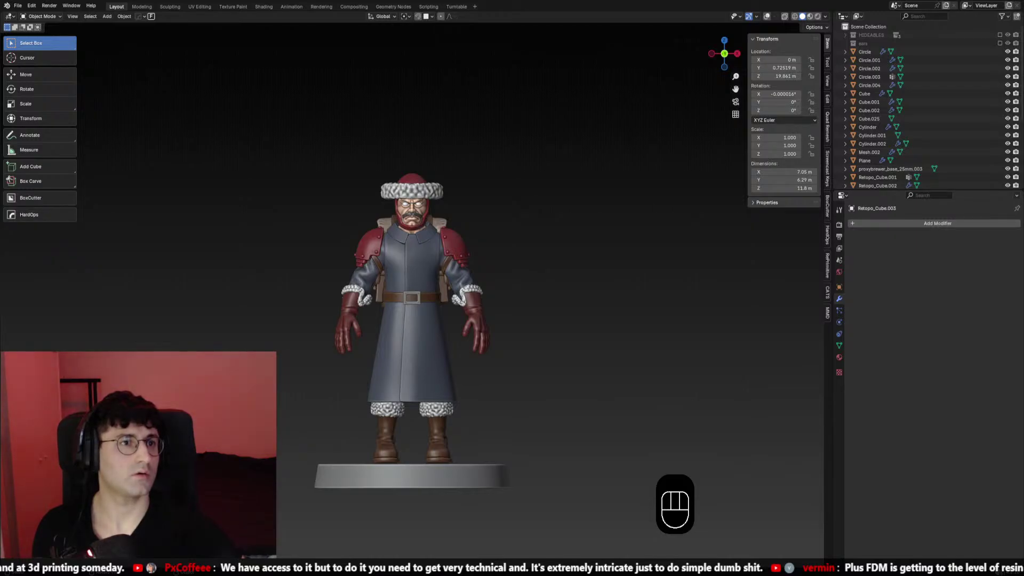
Save the file and check the figure in side and front views
{"action": "middle_click_drag", "start_coordinate": [520, 320], "coordinate": [551, 341]}
{"action": "key", "text": "ctrl+s"}
{"action": "key", "text": "KP_1"}
{"action": "key", "text": "KP_3"}
{"action": "key", "text": "KP_1"}
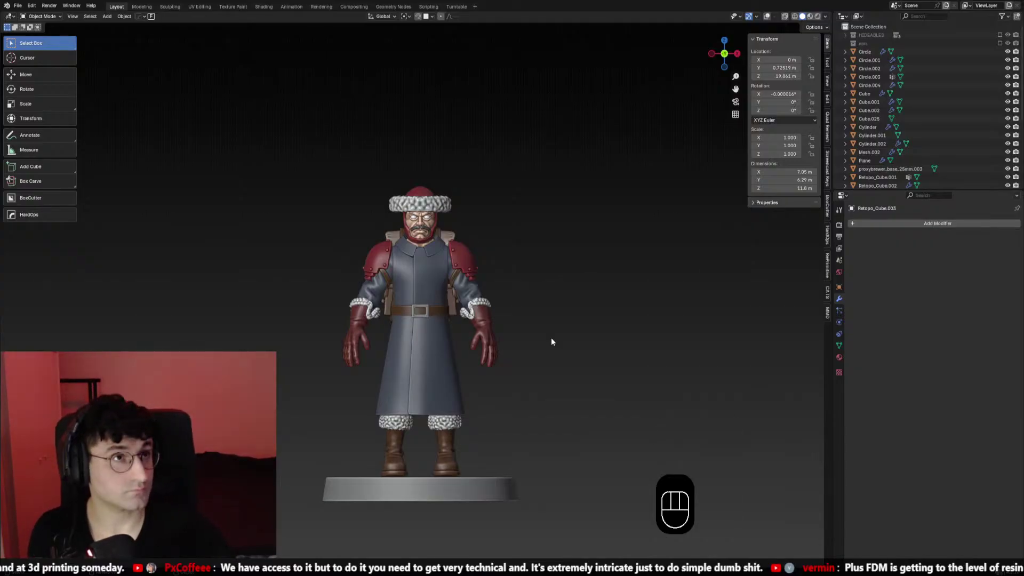
Show the viewport overlays and place the 3D cursor on the coat front just below the collar
{"action": "scroll", "coordinate": [551, 341], "scroll_direction": "up", "scroll_amount": 4}
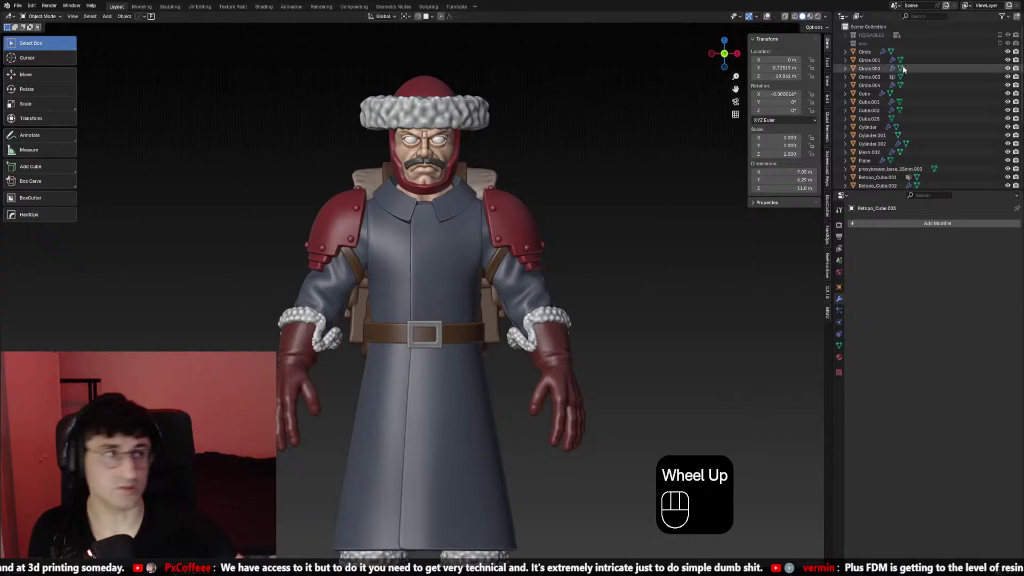
{"action": "scroll", "coordinate": [427, 267], "scroll_direction": "up", "scroll_amount": 2}
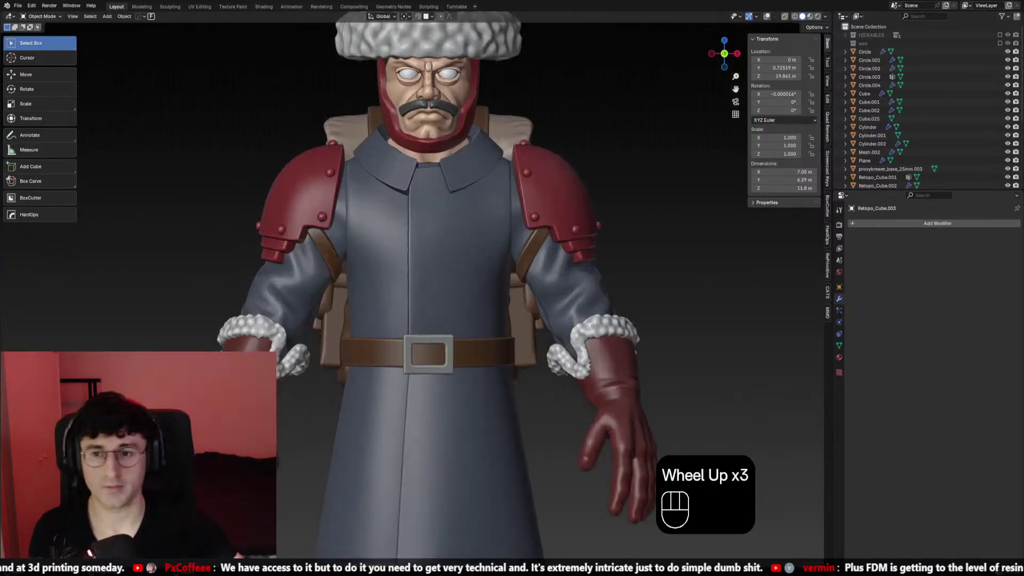
{"action": "middle_click_drag", "start_coordinate": [533, 213], "coordinate": [539, 237], "text": "shift"}
{"action": "left_click", "coordinate": [767, 16]}
{"action": "scroll", "coordinate": [433, 184], "scroll_direction": "up", "scroll_amount": 1}
{"action": "right_click", "coordinate": [435, 185], "text": "shift"}
Hide the skeleton armature
{"action": "key", "text": "shift+a"}
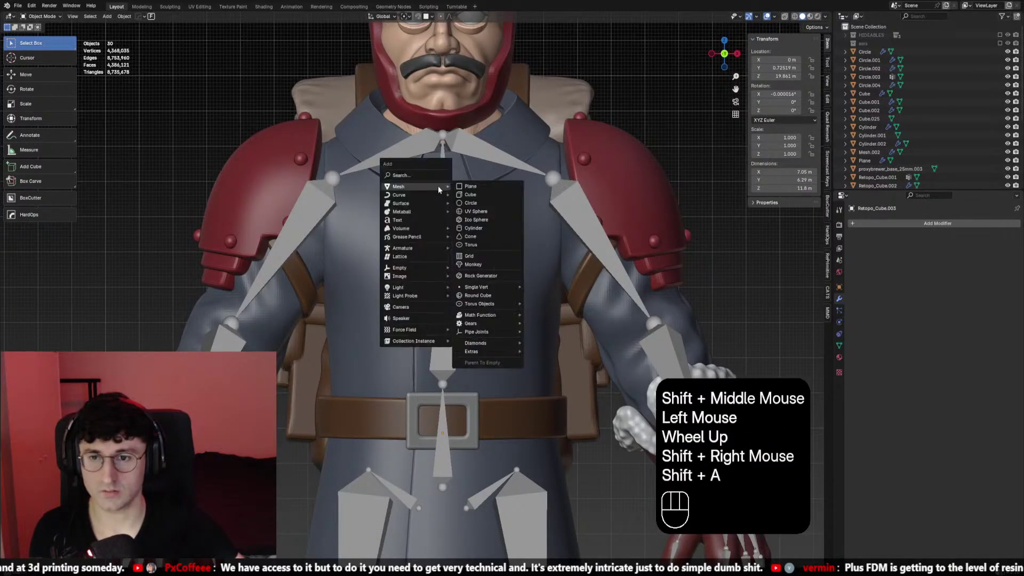
{"action": "key", "text": "h"}
{"action": "left_click", "coordinate": [460, 144]}
{"action": "key", "text": "h"}
Add a UV sphere and snap it onto the coat's chest surface just below the collar opening
{"action": "key", "text": "shift+a"}
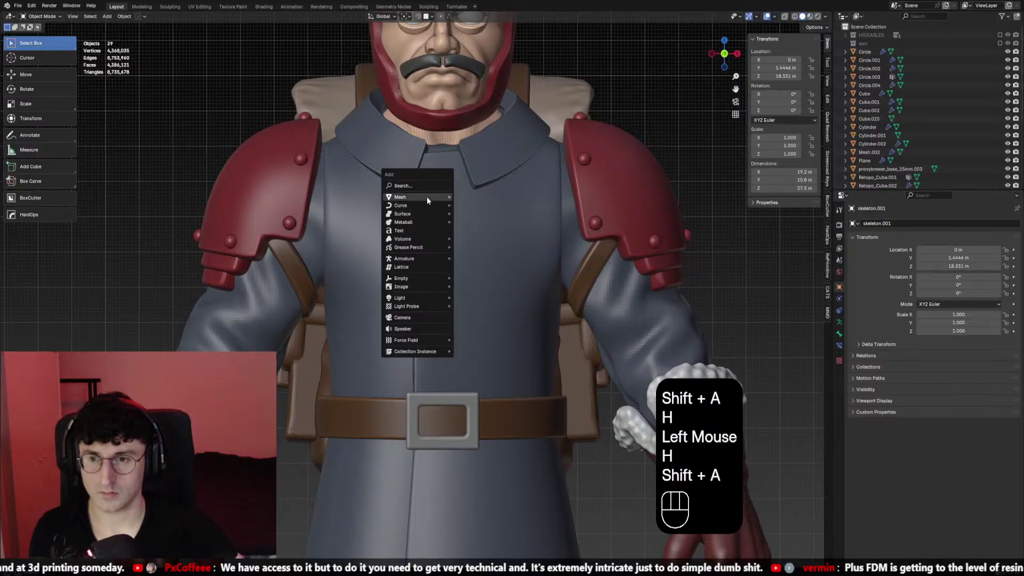
{"action": "mouse_move", "coordinate": [426, 197]}
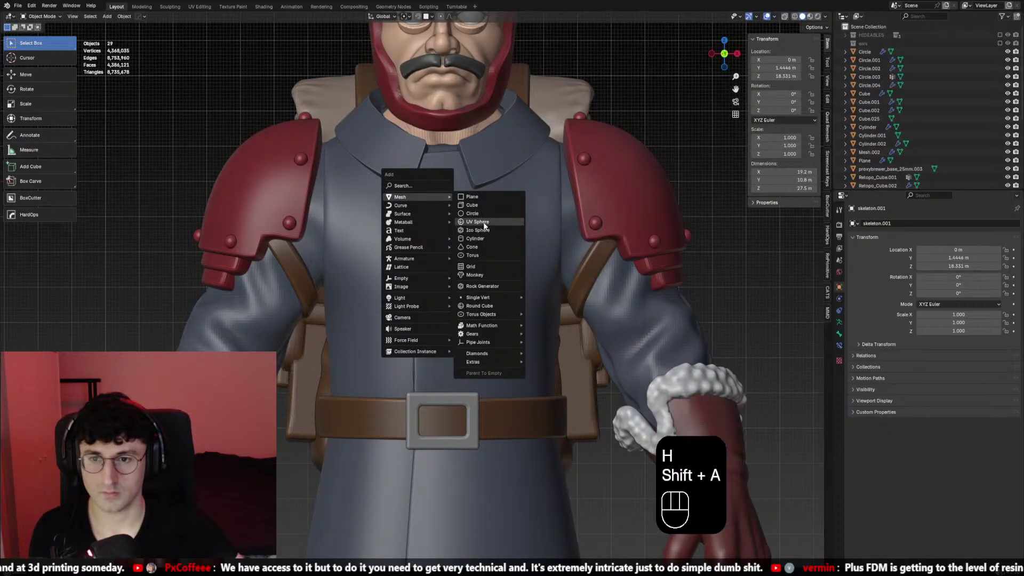
{"action": "left_click", "coordinate": [484, 221]}
{"action": "middle_click_drag", "start_coordinate": [485, 221], "coordinate": [493, 192]}
{"action": "scroll", "coordinate": [497, 170], "scroll_direction": "up", "scroll_amount": 2}
{"action": "key", "text": "g"}
{"action": "left_click", "coordinate": [495, 166], "text": "ctrl"}
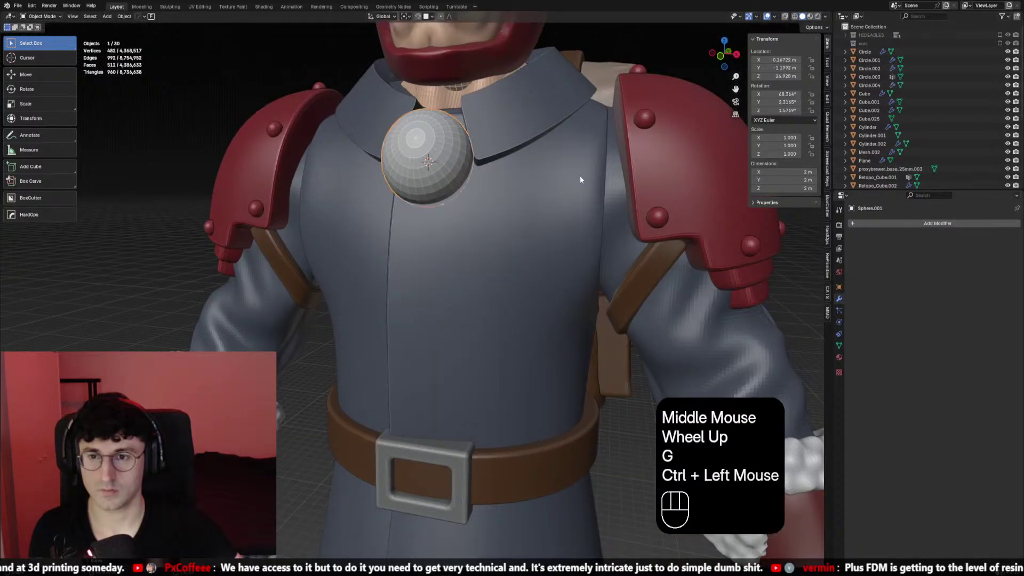
{"action": "middle_click_drag", "start_coordinate": [580, 175], "coordinate": [466, 171]}
{"action": "key", "text": "s"}
{"action": "key", "text": "z"}
{"action": "right_click", "coordinate": [466, 171]}
{"action": "key", "text": "s"}
{"action": "key", "text": "y"}
{"action": "right_click", "coordinate": [383, 35]}
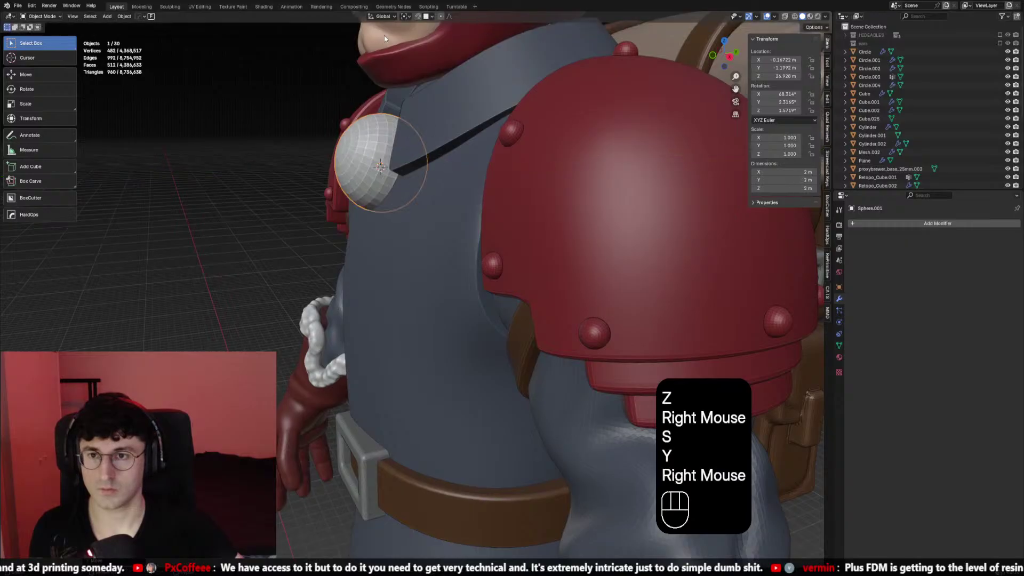
Set the transform orientation to Normal and flatten the sphere along Z to a depth of about 1.11 m
{"action": "left_click_drag", "start_coordinate": [383, 16], "coordinate": [386, 54]}
{"action": "key", "text": "s"}
{"action": "key", "text": "z"}
{"action": "left_click", "coordinate": [498, 180]}
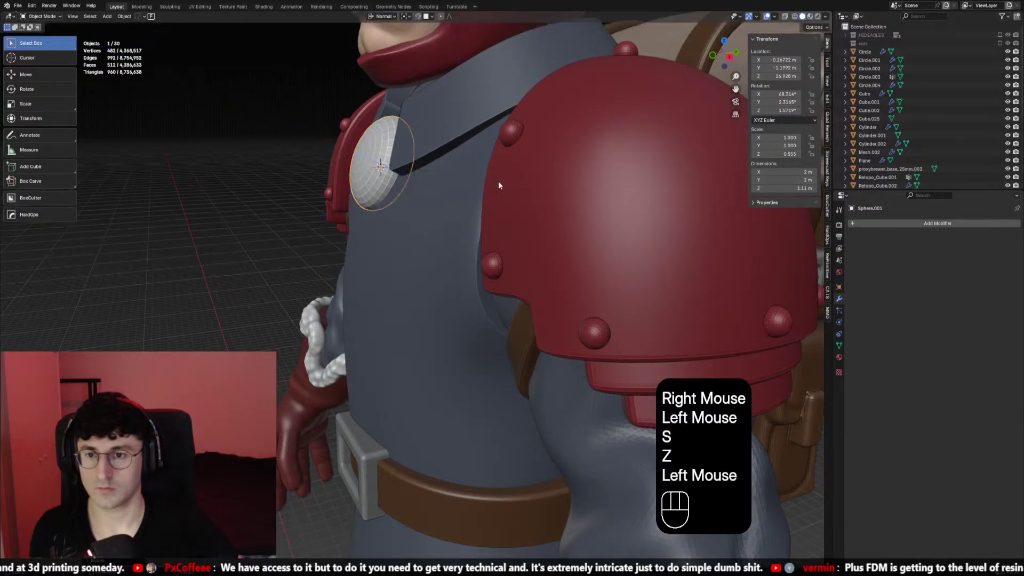
Scale the flattened sphere down to button size, about 0.52 m across, and save the file
{"action": "key", "text": "KP_1"}
{"action": "key", "text": "s"}
{"action": "left_click", "coordinate": [503, 128]}
{"action": "scroll", "coordinate": [503, 128], "scroll_direction": "down", "scroll_amount": 1}
{"action": "mouse_move", "coordinate": [503, 127]}
{"action": "middle_mouse_down"}
{"action": "mouse_move", "coordinate": [491, 76]}
{"action": "mouse_move", "coordinate": [497, 129]}
{"action": "middle_mouse_up"}
{"action": "key", "text": "KP_1"}
{"action": "key", "text": "s"}
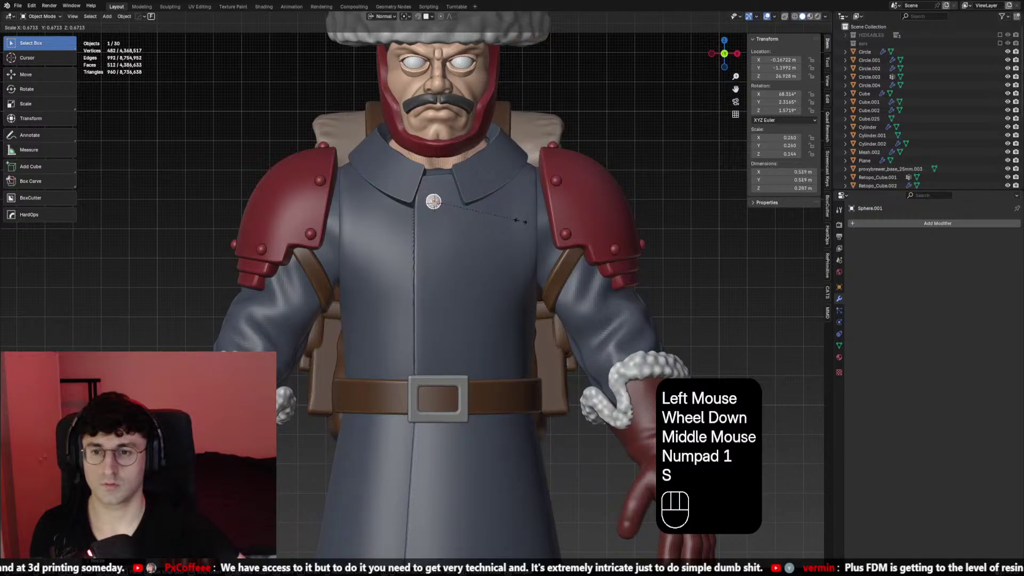
{"action": "left_click", "coordinate": [521, 220]}
{"action": "key", "text": "g"}
{"action": "right_click", "coordinate": [520, 220]}
{"action": "key", "text": "s"}
{"action": "left_click", "coordinate": [521, 219]}
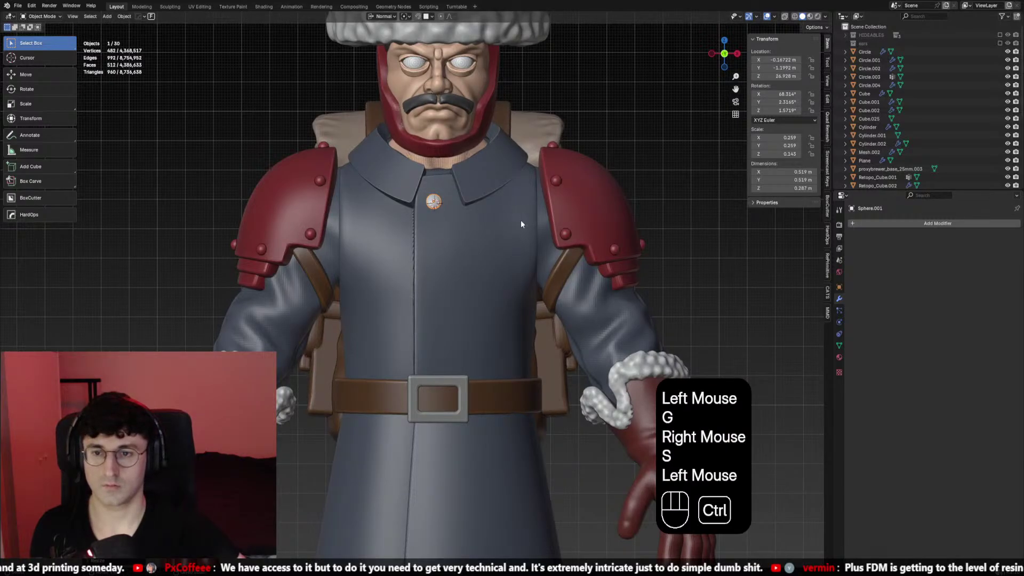
{"action": "key", "text": "ctrl+s"}
Nudge the sphere along its normal Z axis to adjust how far it stands out from the coat
{"action": "scroll", "coordinate": [520, 216], "scroll_direction": "up", "scroll_amount": 1}
{"action": "middle_click_drag", "start_coordinate": [519, 217], "coordinate": [484, 179]}
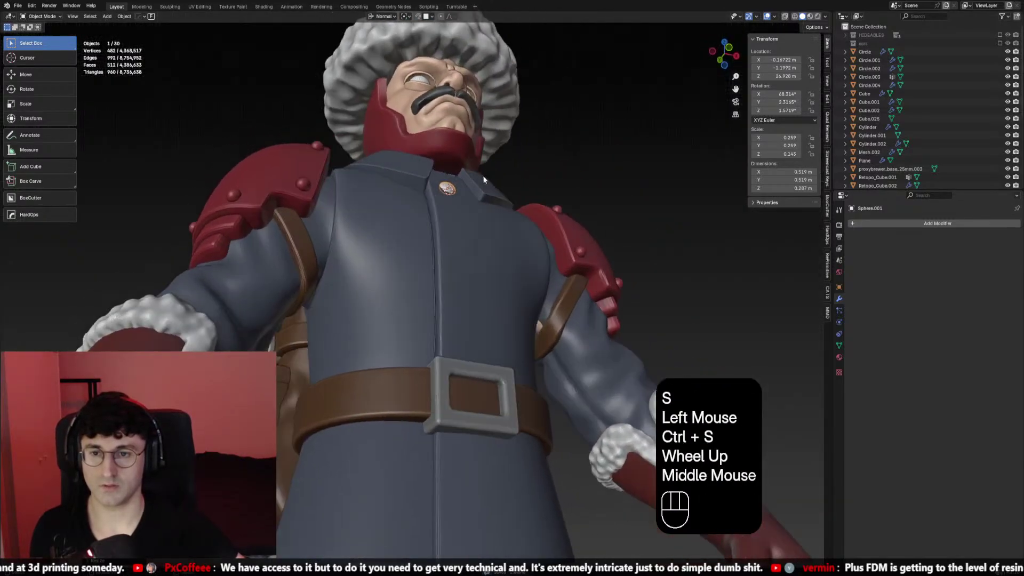
{"action": "key", "text": "s"}
{"action": "right_click", "coordinate": [505, 177]}
{"action": "key", "text": "g"}
{"action": "key", "text": "g"}
{"action": "key", "text": "z"}
{"action": "right_click", "coordinate": [506, 177]}
{"action": "key", "text": "g"}
{"action": "key", "text": "z"}
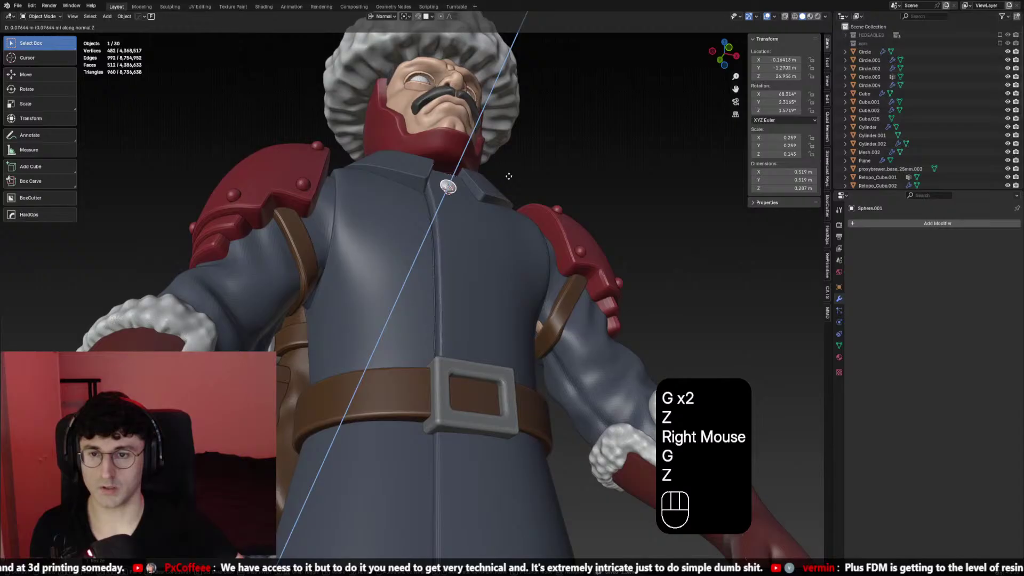
{"action": "right_click", "coordinate": [501, 191]}
{"action": "key", "text": "g"}
{"action": "key", "text": "z"}
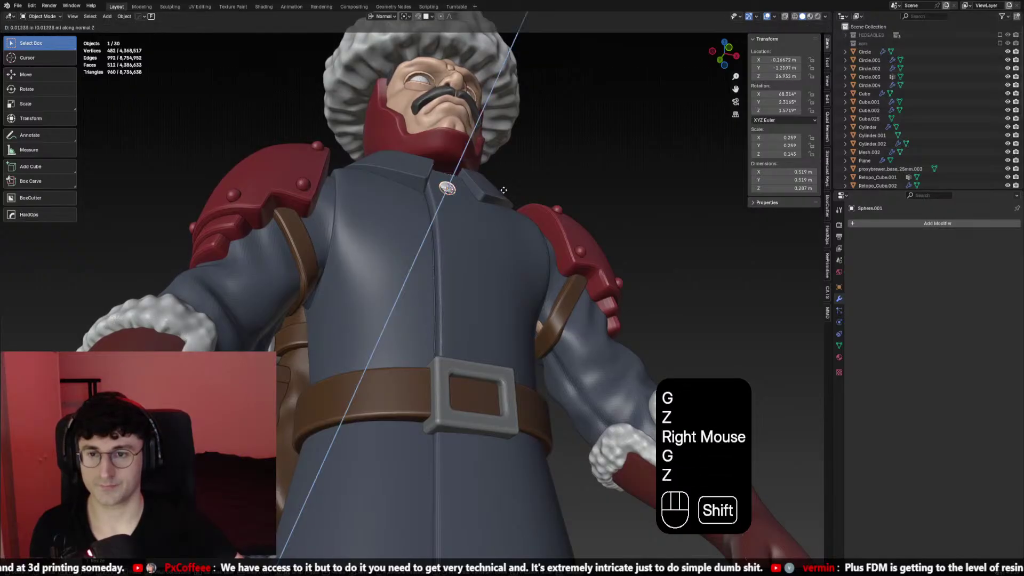
{"action": "left_click", "coordinate": [508, 207], "text": "shift"}
Hide the viewport overlays and delete the sphere button from the coat front
{"action": "key", "text": "KP_1"}
{"action": "key", "text": "shift+alt+z"}
{"action": "scroll", "coordinate": [506, 211], "scroll_direction": "down", "scroll_amount": 2}
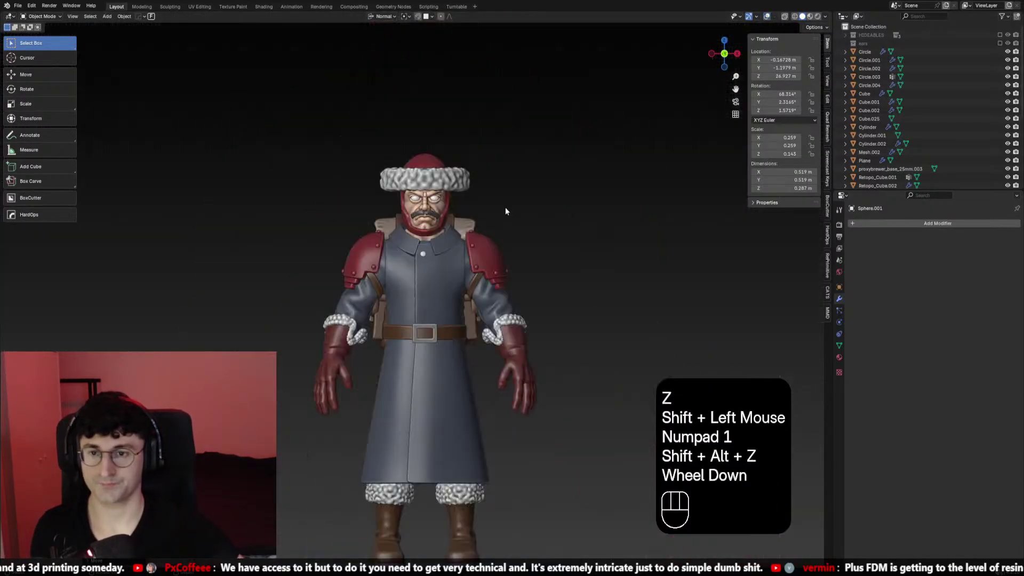
{"action": "scroll", "coordinate": [509, 215], "scroll_direction": "up", "scroll_amount": 2}
{"action": "middle_click_drag", "start_coordinate": [508, 215], "coordinate": [499, 226], "text": "shift"}
{"action": "middle_click_drag", "start_coordinate": [499, 227], "coordinate": [468, 267]}
{"action": "key", "text": "KP_1"}
{"action": "key", "text": "s"}
{"action": "right_click", "coordinate": [480, 269]}
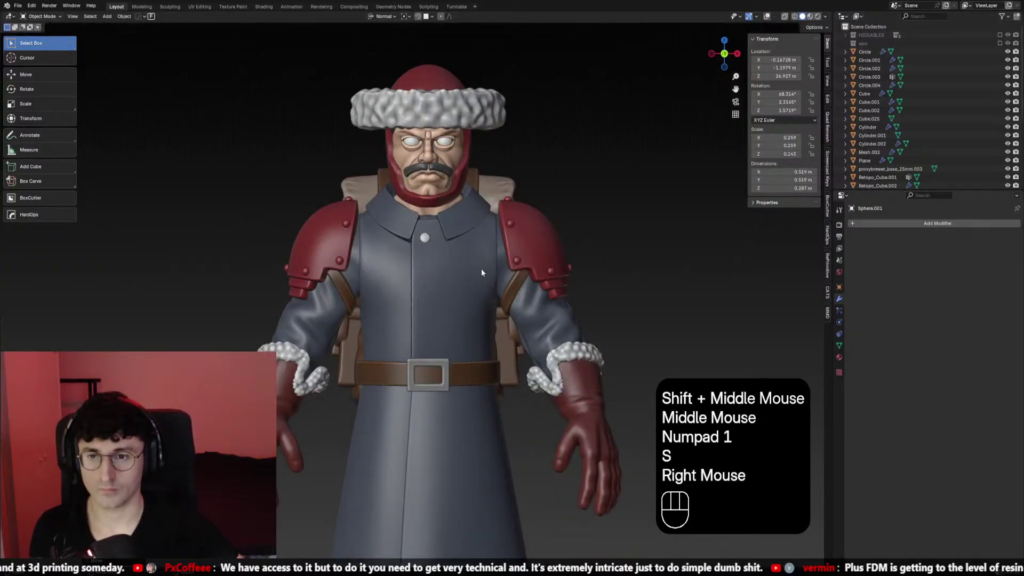
{"action": "key", "text": "s"}
{"action": "right_click", "coordinate": [483, 269]}
{"action": "key", "text": "x"}
Add a cylinder, snap it to the coat front below the collar and scale it to about 0.275
{"action": "key", "text": "shift+a"}
{"action": "mouse_move", "coordinate": [469, 270]}
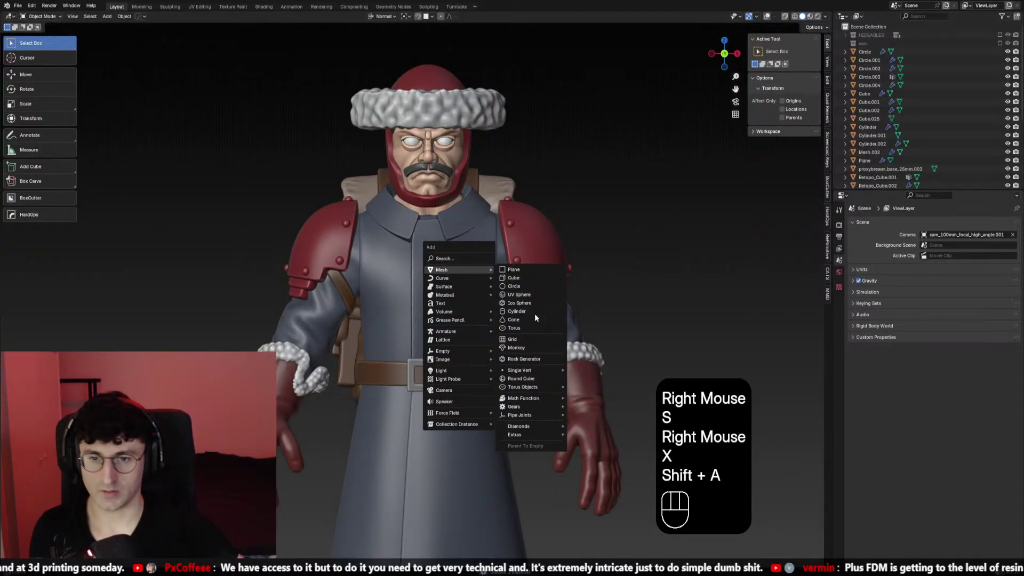
{"action": "left_click", "coordinate": [535, 313]}
{"action": "key", "text": "g"}
{"action": "left_click", "coordinate": [507, 281], "text": "ctrl"}
{"action": "key", "text": "s"}
{"action": "left_click", "coordinate": [458, 260]}
Slide the cylinder along its normal Z axis and snap it beside the coat's front seam just below the collar
{"action": "middle_click_drag", "start_coordinate": [458, 259], "coordinate": [405, 245]}
{"action": "key", "text": "g"}
{"action": "key", "text": "z"}
{"action": "right_click", "coordinate": [404, 245]}
{"action": "key", "text": "g"}
{"action": "key", "text": "z"}
{"action": "left_click", "coordinate": [403, 245]}
{"action": "key", "text": "KP_1"}
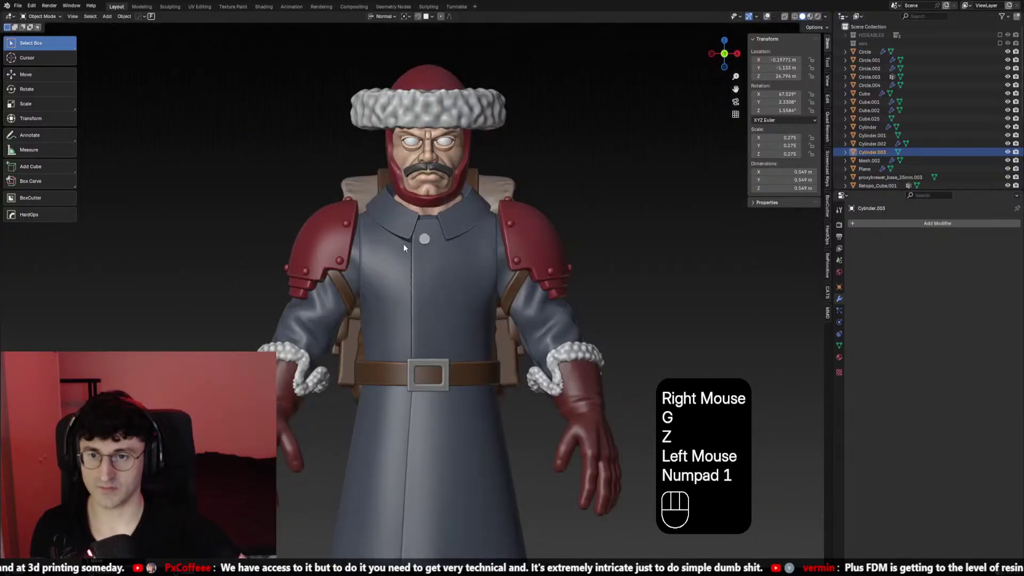
{"action": "key", "text": "g"}
{"action": "left_click", "coordinate": [410, 235], "text": "ctrl"}
{"action": "key", "text": "g"}
{"action": "left_click", "coordinate": [407, 239], "text": "ctrl"}
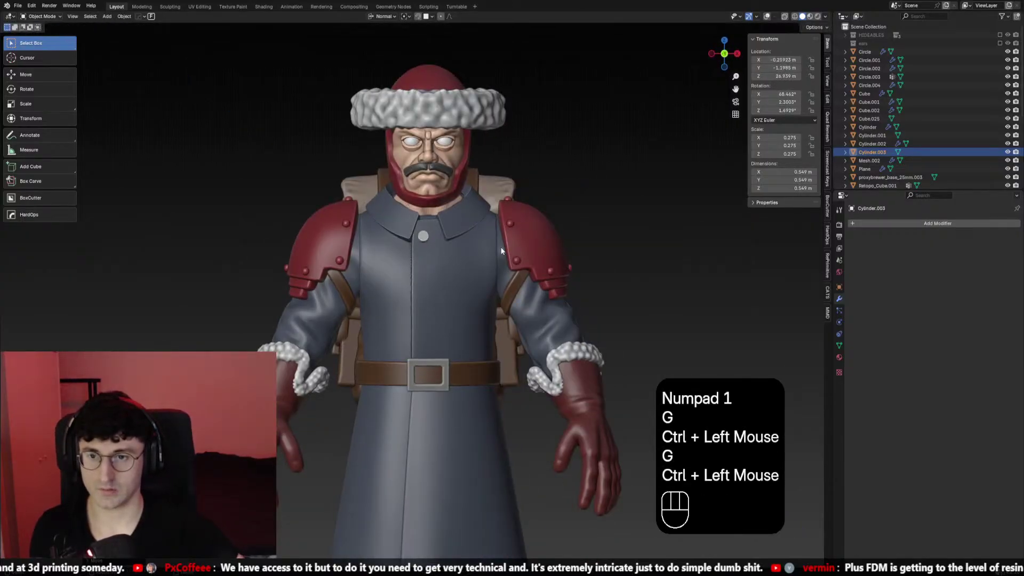
{"action": "key", "text": "g"}
{"action": "left_click", "coordinate": [408, 240], "text": "ctrl"}
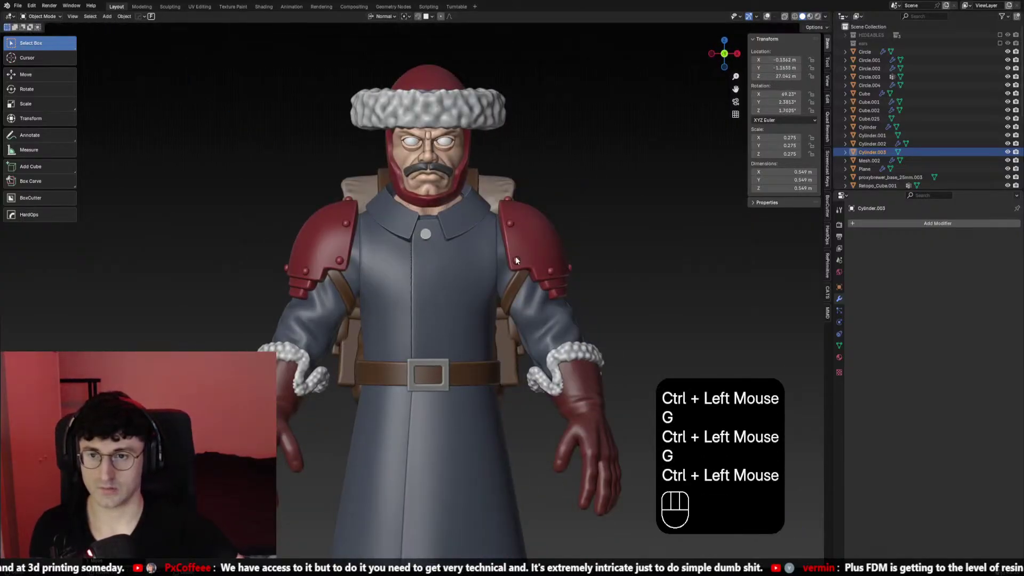
Add a Bevel modifier to the cylinder and apply its scale so the edges round properly
{"action": "left_click", "coordinate": [886, 224]}
{"action": "left_click", "coordinate": [864, 243]}
{"action": "left_click", "coordinate": [928, 256]}
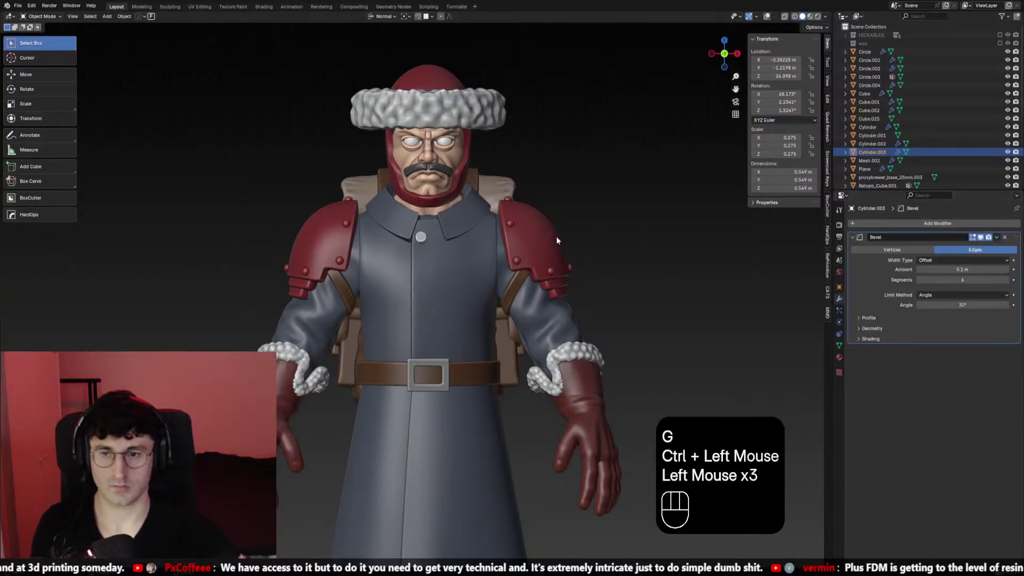
{"action": "key", "text": "ctrl+a"}
{"action": "key", "text": "ctrl+z"}
{"action": "key", "text": "ctrl+a"}
{"action": "left_click", "coordinate": [533, 153]}
{"action": "scroll", "coordinate": [500, 212], "scroll_direction": "up", "scroll_amount": 1}
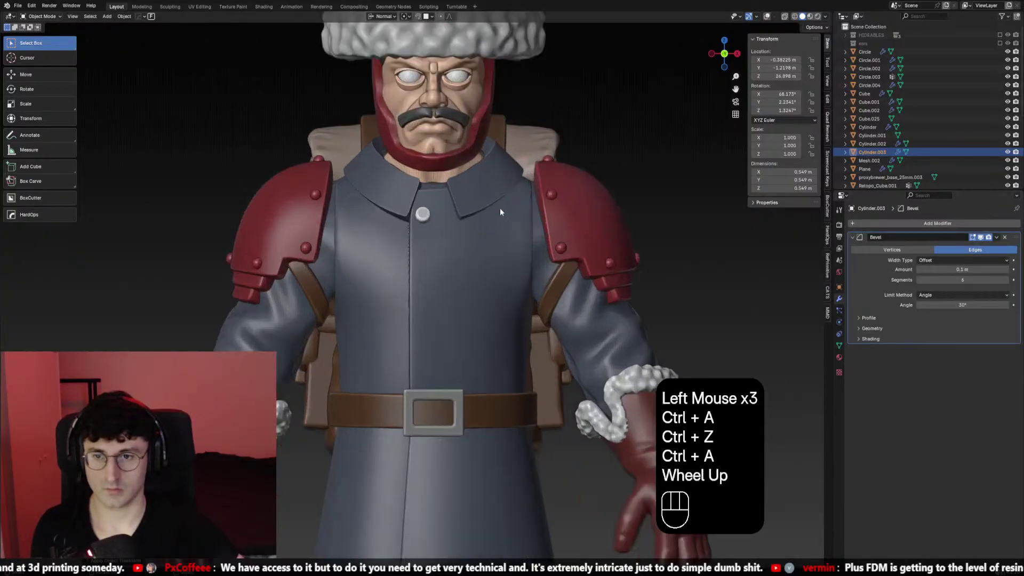
Reposition the beveled cylinder on the coat surface, centred between the collar points
{"action": "scroll", "coordinate": [500, 212], "scroll_direction": "up", "scroll_amount": 1}
{"action": "key", "text": "g"}
{"action": "left_click", "coordinate": [491, 246], "text": "ctrl"}
{"action": "scroll", "coordinate": [491, 246], "scroll_direction": "down", "scroll_amount": 1}
{"action": "scroll", "coordinate": [519, 280], "scroll_direction": "down", "scroll_amount": 1}
{"action": "middle_click_drag", "start_coordinate": [520, 280], "coordinate": [504, 308]}
{"action": "key", "text": "g"}
{"action": "left_click", "coordinate": [505, 306], "text": "ctrl"}
{"action": "key", "text": "KP_1"}
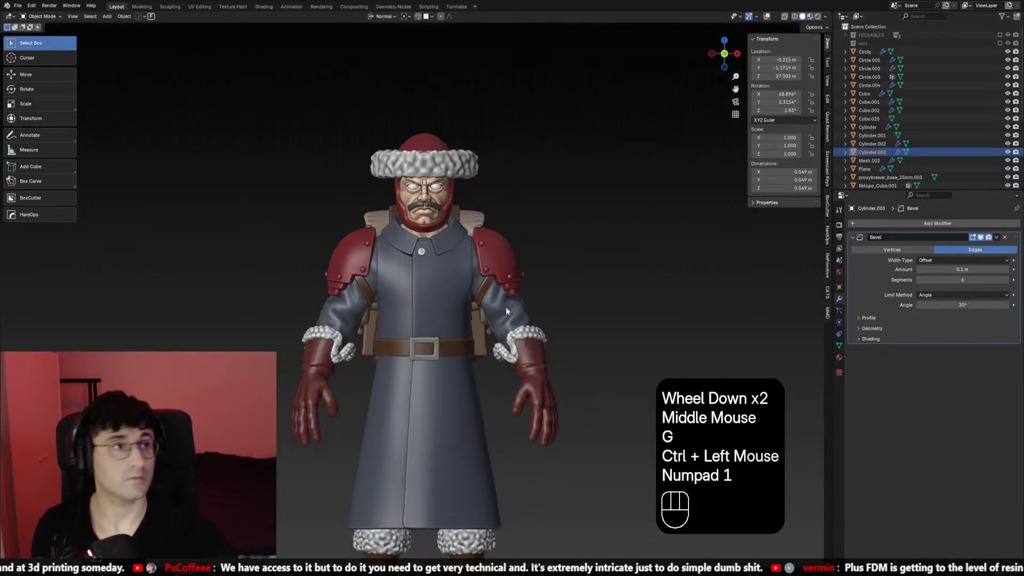
Enlarge the button slightly to a scale of about 1.047, about 0.575 m across
{"action": "scroll", "coordinate": [502, 262], "scroll_direction": "up", "scroll_amount": 1}
{"action": "key", "text": "s"}
{"action": "left_click", "coordinate": [526, 254]}
Try sliding the button along its normal Z axis and undo the move
{"action": "middle_click_drag", "start_coordinate": [526, 254], "coordinate": [619, 241]}
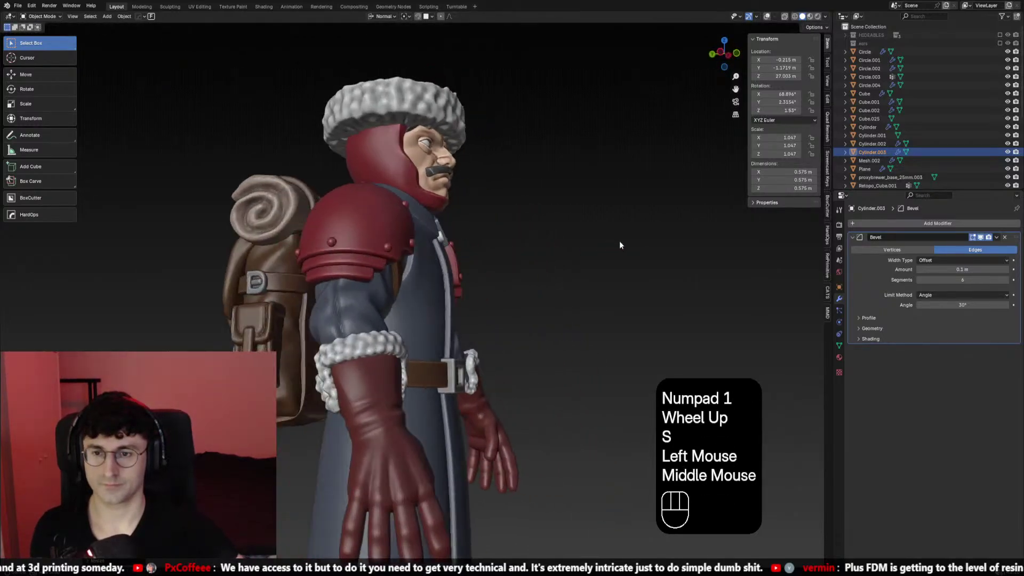
{"action": "key", "text": "g"}
{"action": "key", "text": "z"}
{"action": "left_click", "coordinate": [619, 242]}
{"action": "key", "text": "ctrl+z"}
Flatten the button along its normal Z axis to a scale of about 0.813
{"action": "key", "text": "s"}
{"action": "key", "text": "z"}
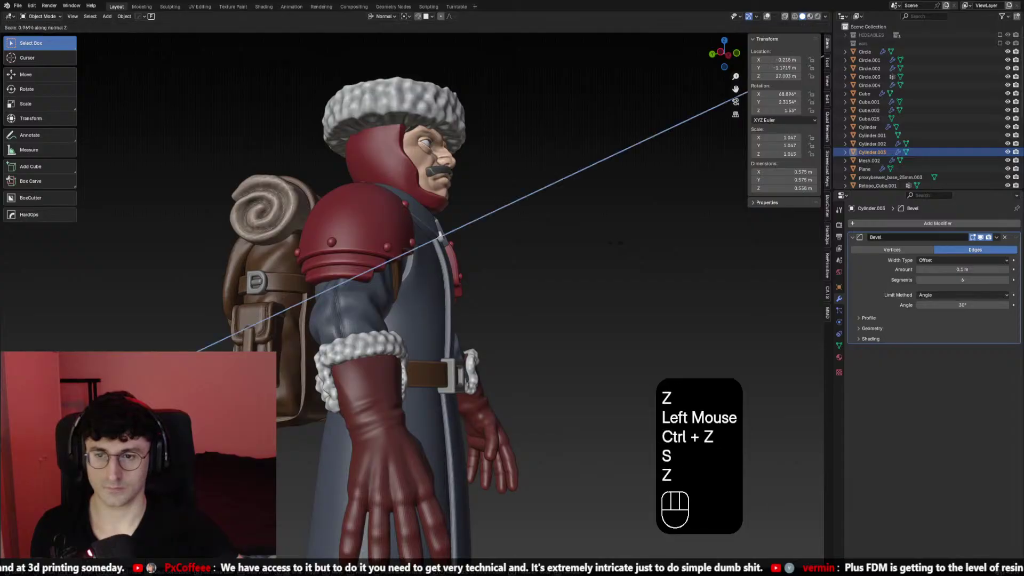
{"action": "left_click", "coordinate": [578, 248]}
{"action": "key", "text": "KP_1"}
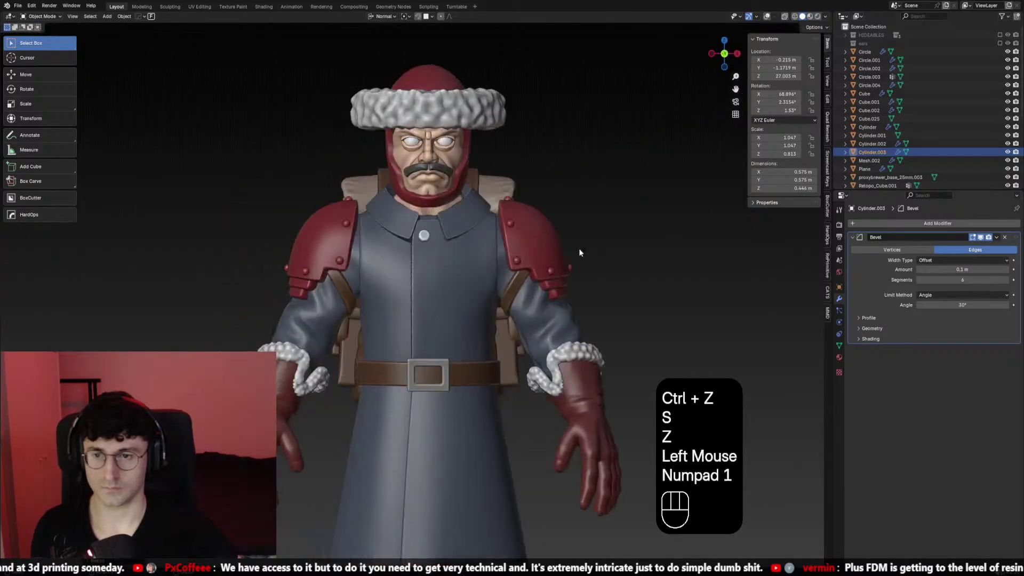
Make two copies of the button and snap them down the coat front, spaced about 1.2 m and 1.4 m apart
{"action": "key", "text": "shift+d"}
{"action": "right_click", "coordinate": [552, 246]}
{"action": "key", "text": "g"}
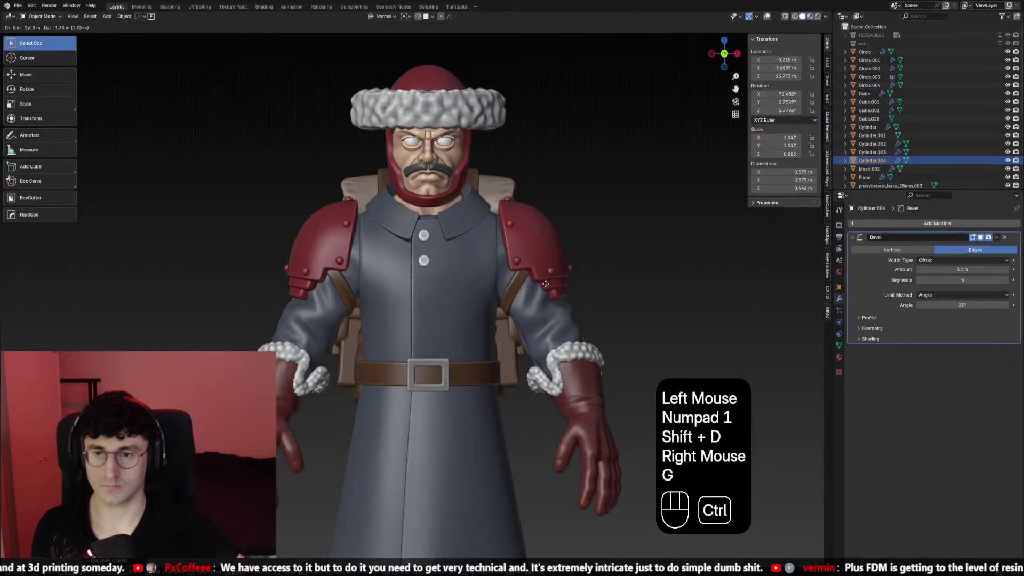
{"action": "left_click", "coordinate": [546, 283], "text": "ctrl"}
{"action": "left_click", "coordinate": [547, 315], "text": "ctrl"}
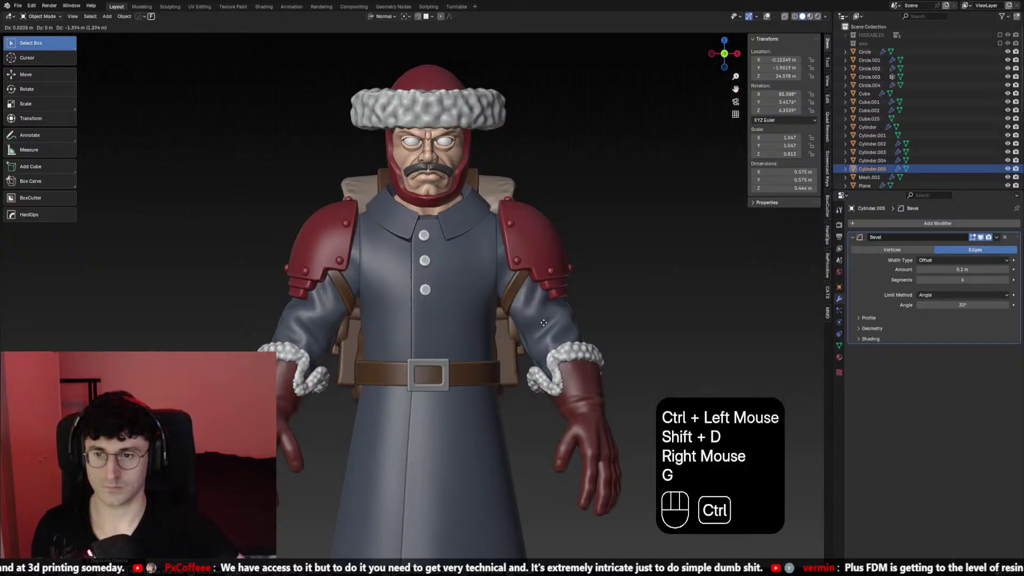
Make two more button copies and snap them in line below the others, ending just above the belt buckle
{"action": "key", "text": "shift+d"}
{"action": "right_click", "coordinate": [547, 320]}
{"action": "key", "text": "g"}
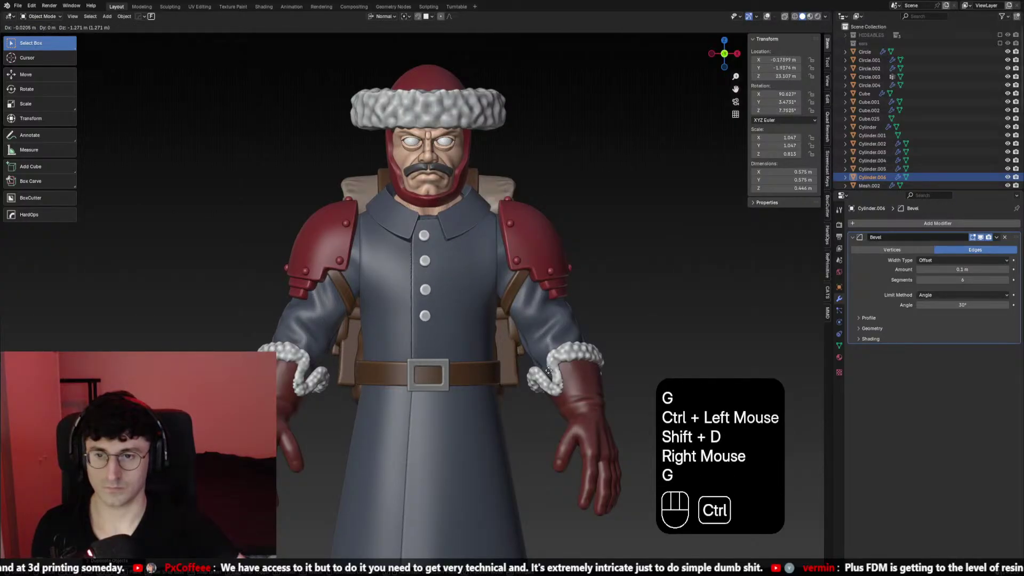
{"action": "left_click", "coordinate": [549, 370], "text": "ctrl"}
{"action": "key", "text": "shift+d"}
{"action": "right_click", "coordinate": [545, 373]}
{"action": "key", "text": "g"}
{"action": "left_click", "coordinate": [543, 403], "text": "ctrl"}
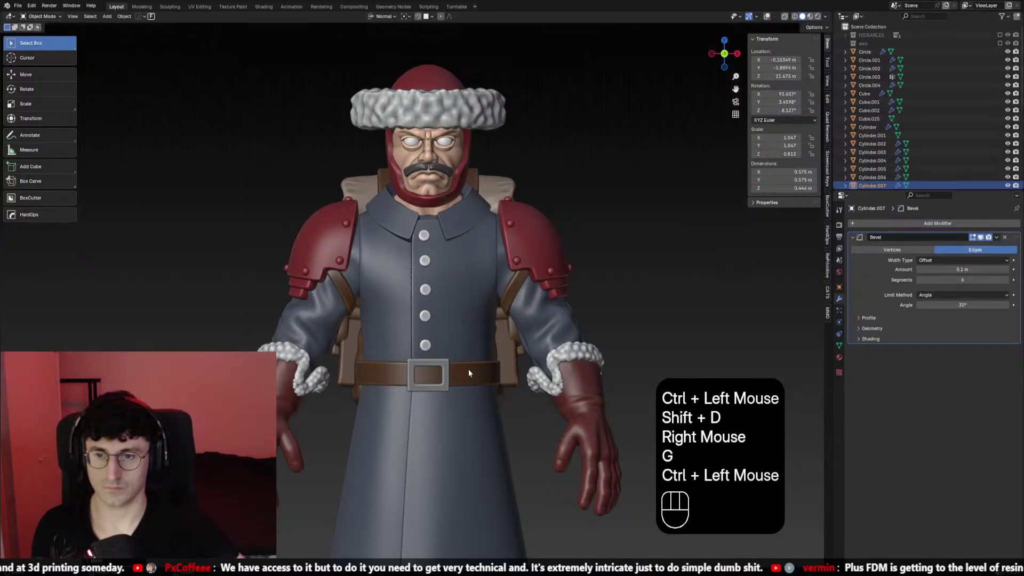
Nudge the upper four buttons along the coat surface to align them and even out their spacing
{"action": "left_click", "coordinate": [424, 317]}
{"action": "key", "text": "g"}
{"action": "left_click", "coordinate": [425, 321], "text": "ctrl"}
{"action": "left_click", "coordinate": [425, 289]}
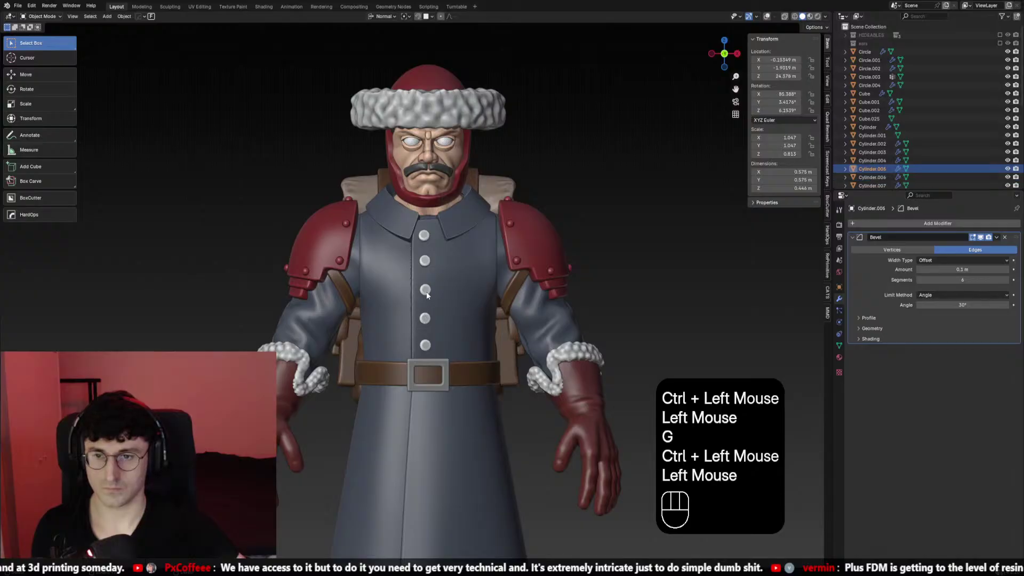
{"action": "key", "text": "g"}
{"action": "left_click", "coordinate": [425, 291], "text": "ctrl"}
{"action": "left_click", "coordinate": [424, 260]}
{"action": "key", "text": "g"}
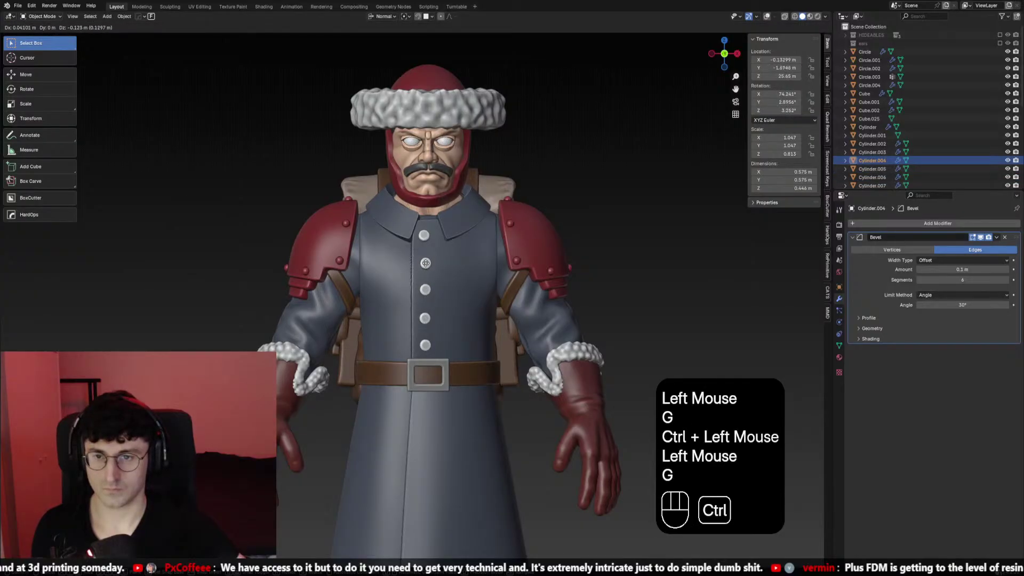
{"action": "left_click", "coordinate": [425, 263], "text": "ctrl"}
{"action": "left_click", "coordinate": [425, 237]}
{"action": "key", "text": "g"}
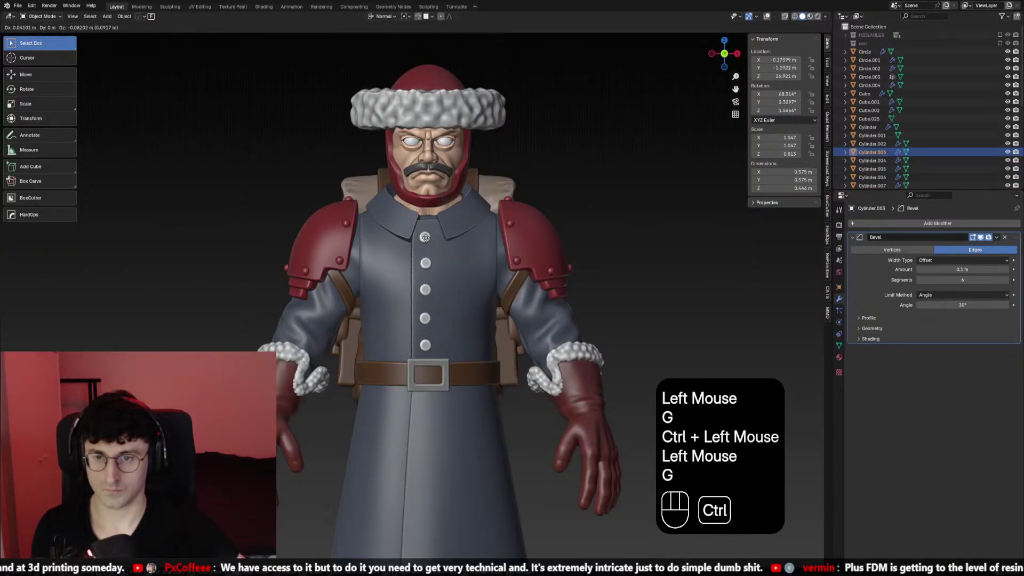
Reposition the top two coat buttons along the front seam, snapped to the coat's surface
{"action": "left_click", "coordinate": [425, 239], "text": "ctrl"}
{"action": "left_click", "coordinate": [425, 267]}
{"action": "key", "text": "g"}
{"action": "left_click", "coordinate": [426, 269], "text": "ctrl"}
{"action": "scroll", "coordinate": [440, 296], "scroll_direction": "down", "scroll_amount": 2}
{"action": "scroll", "coordinate": [480, 266], "scroll_direction": "up", "scroll_amount": 2}
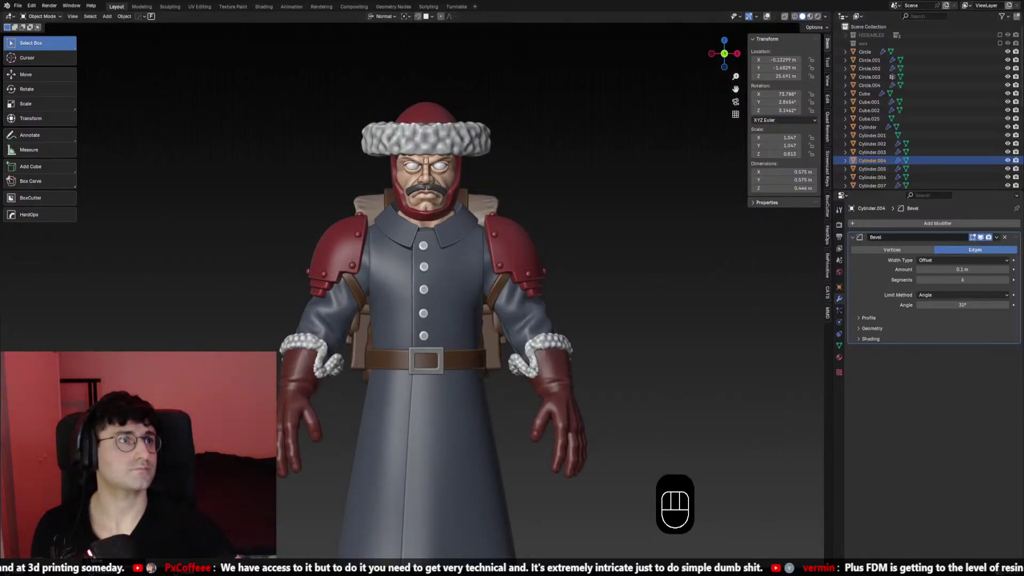
{"action": "scroll", "coordinate": [480, 293], "scroll_direction": "down", "scroll_amount": 1}
{"action": "middle_click_drag", "start_coordinate": [469, 298], "coordinate": [483, 292], "text": "shift"}
{"action": "scroll", "coordinate": [482, 293], "scroll_direction": "up", "scroll_amount": 2}
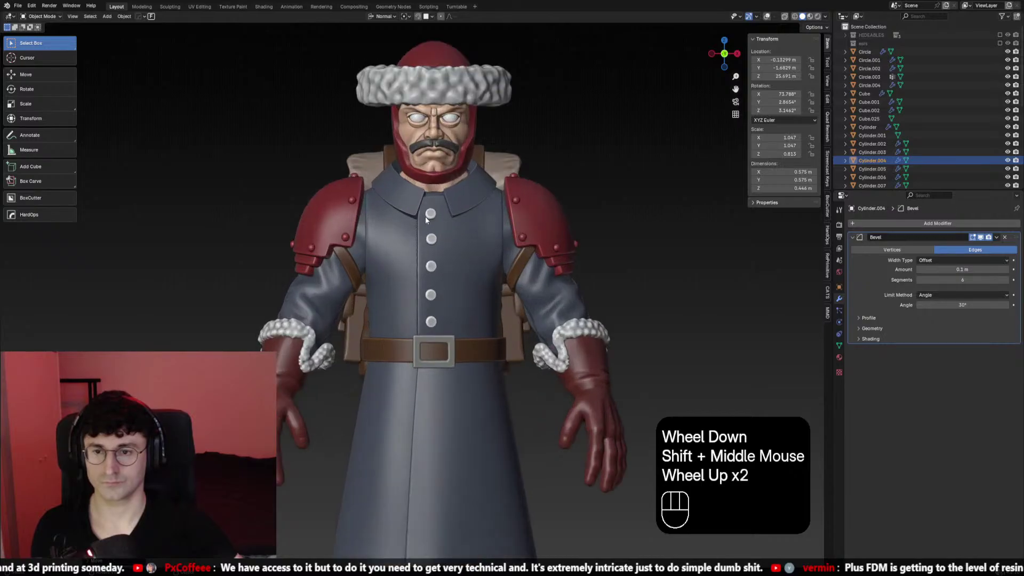
Link the belt buckle's material to the five coat buttons above the belt, leaving everything deselected
{"action": "left_click", "coordinate": [432, 240]}
{"action": "left_click", "coordinate": [431, 214], "text": "shift"}
{"action": "left_click", "coordinate": [431, 266], "text": "shift"}
{"action": "left_click", "coordinate": [430, 294], "text": "shift"}
{"action": "left_click", "coordinate": [431, 321], "text": "shift"}
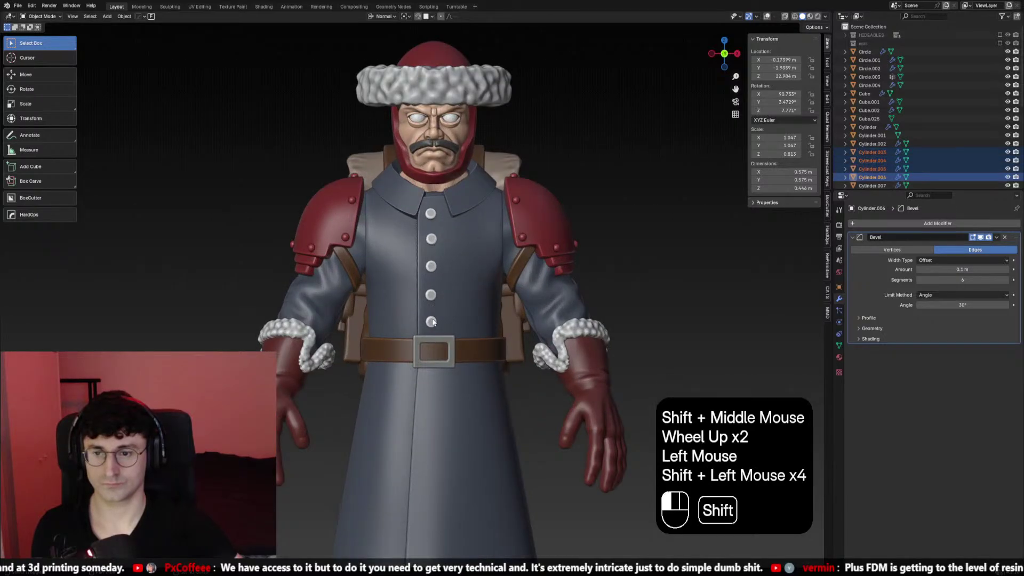
{"action": "left_click", "coordinate": [453, 341], "text": "shift"}
{"action": "key", "text": "ctrl+l"}
{"action": "scroll", "coordinate": [548, 267], "scroll_direction": "down", "scroll_amount": 1}
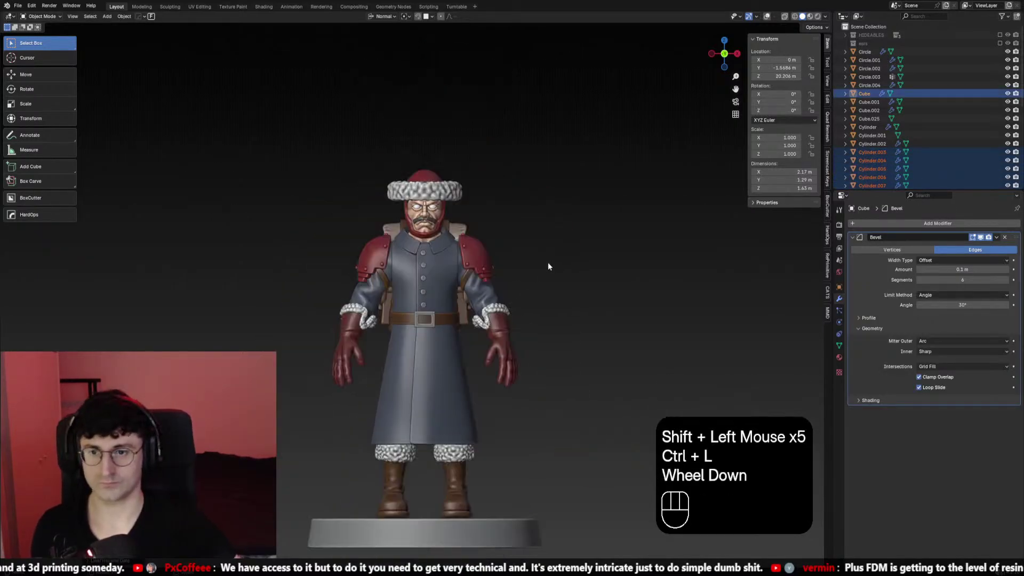
{"action": "left_click", "coordinate": [546, 283]}
Duplicate the lowest button above the belt and place the copy just below the buckle, snapped to the coat
{"action": "scroll", "coordinate": [546, 287], "scroll_direction": "up", "scroll_amount": 2}
{"action": "scroll", "coordinate": [546, 287], "scroll_direction": "up", "scroll_amount": 1}
{"action": "left_click", "coordinate": [431, 323]}
{"action": "middle_click_drag", "start_coordinate": [431, 323], "coordinate": [433, 259], "text": "shift"}
{"action": "key", "text": "shift+d"}
{"action": "right_click", "coordinate": [437, 291]}
{"action": "key", "text": "g"}
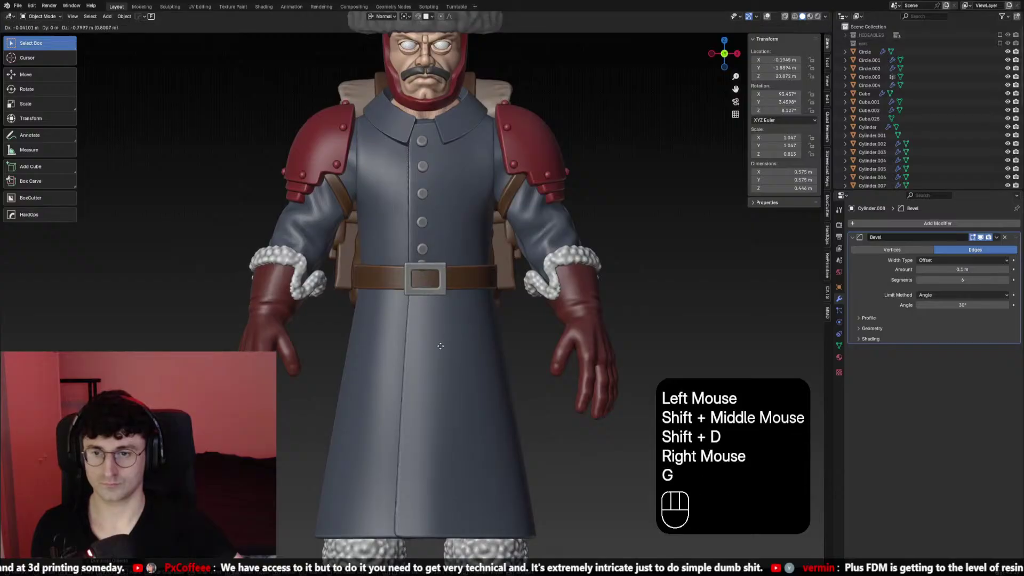
{"action": "key", "text": "ctrl"}
{"action": "left_click", "coordinate": [440, 368], "text": "ctrl"}
Add the second and third buttons below the belt by duplicating the last one down the seam with surface snapping
{"action": "key", "text": "shift+d"}
{"action": "right_click", "coordinate": [439, 372]}
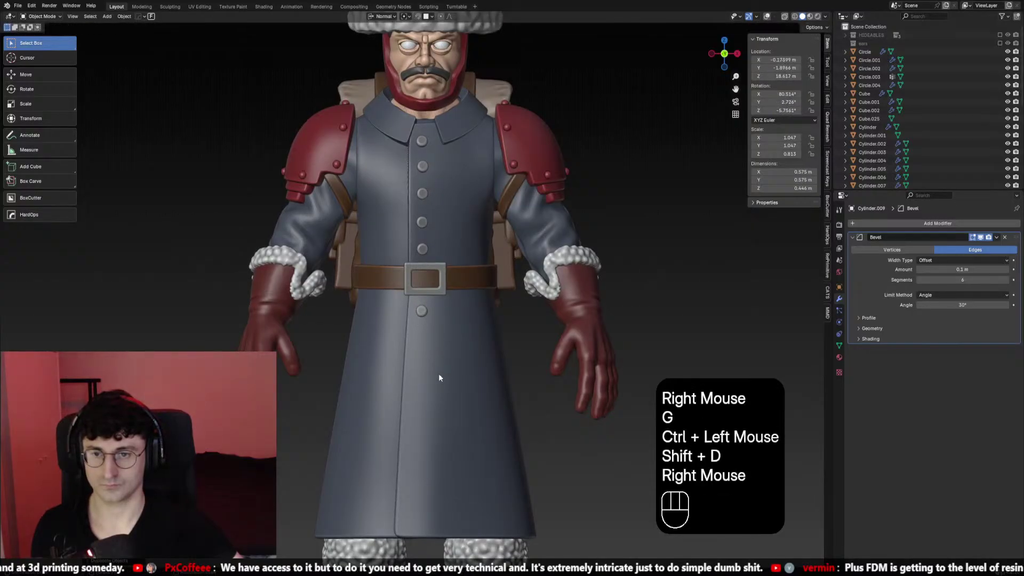
{"action": "key", "text": "g"}
{"action": "left_click", "coordinate": [441, 401], "text": "ctrl"}
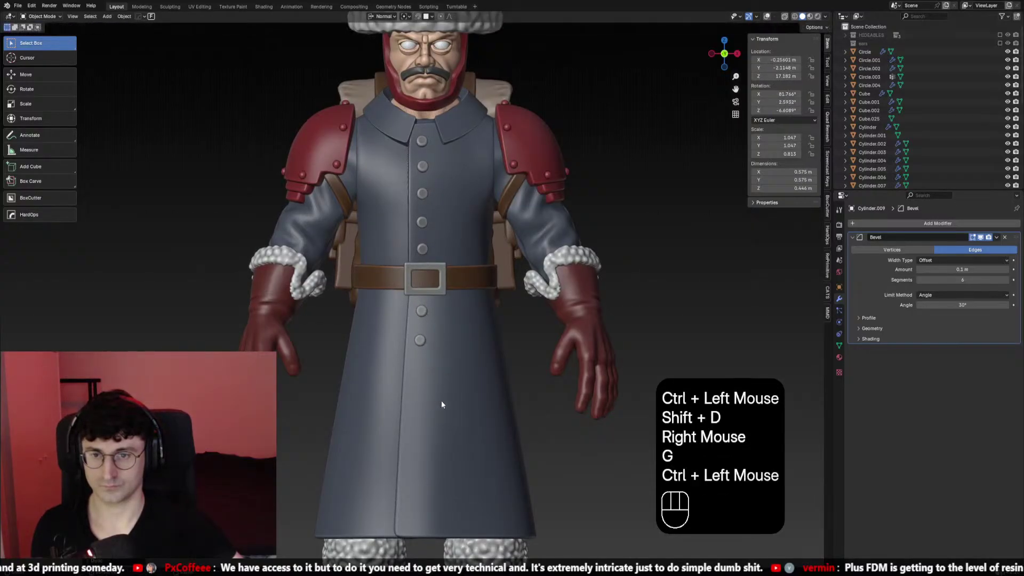
{"action": "key", "text": "shift+d"}
{"action": "right_click", "coordinate": [441, 401]}
{"action": "key", "text": "g"}
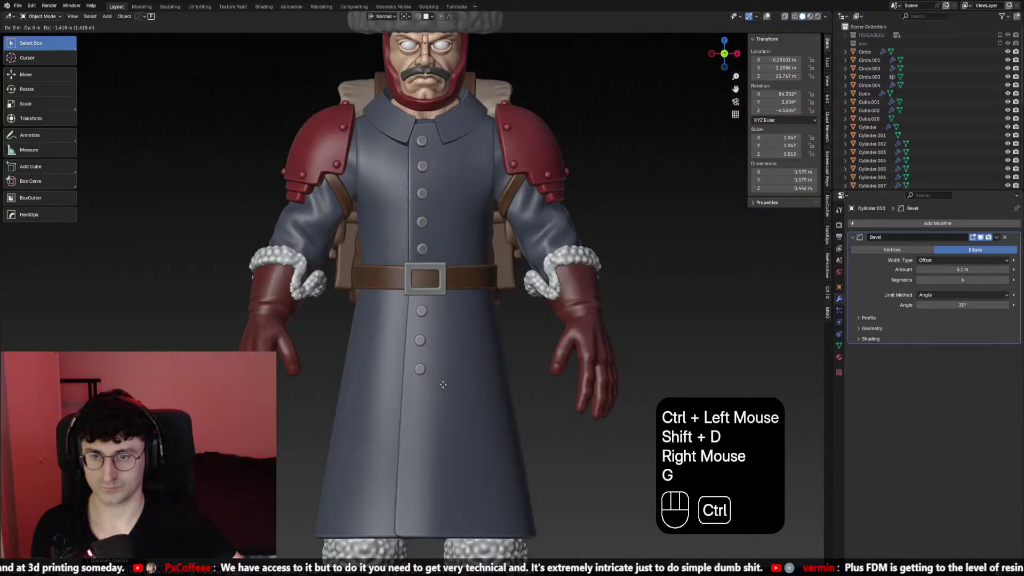
{"action": "left_click", "coordinate": [443, 385], "text": "ctrl"}
Add the fourth and fifth buttons below the belt as evenly spaced, surface-snapped duplicates along the seam
{"action": "key", "text": "shift+d"}
{"action": "right_click", "coordinate": [443, 385]}
{"action": "key", "text": "g"}
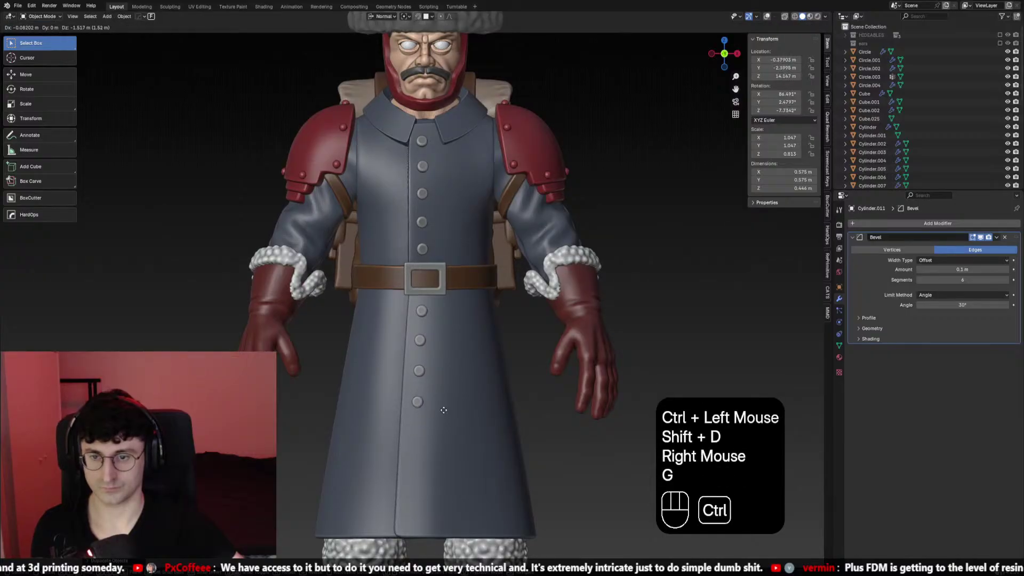
{"action": "left_click", "coordinate": [443, 409], "text": "ctrl"}
{"action": "key", "text": "shift+d"}
{"action": "right_click", "coordinate": [447, 423]}
{"action": "key", "text": "g"}
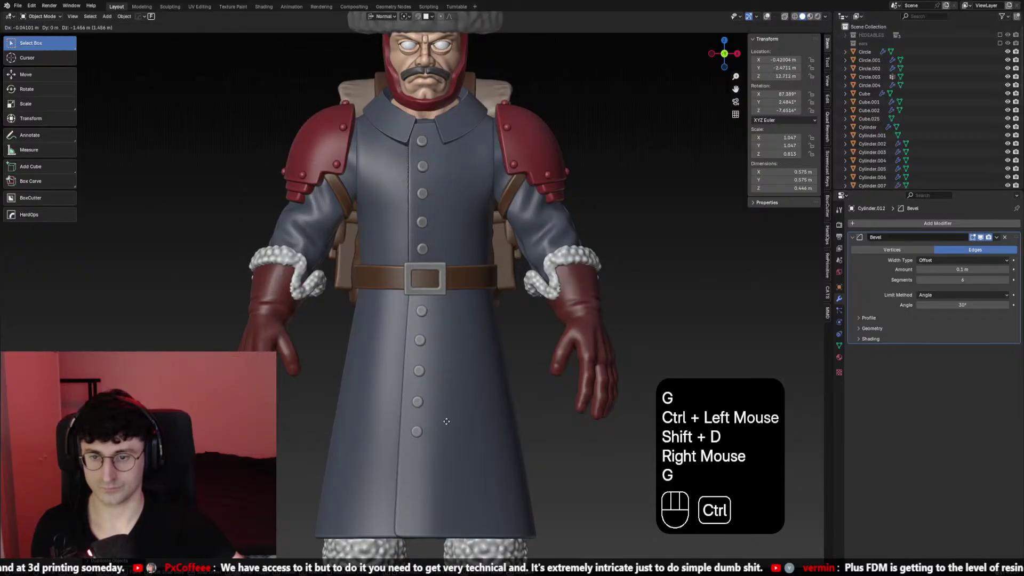
{"action": "left_click", "coordinate": [447, 426], "text": "ctrl"}
Duplicate two more buttons down to the coat's hem, completing a row of seven below the belt
{"action": "key", "text": "shift+d"}
{"action": "right_click", "coordinate": [446, 436]}
{"action": "key", "text": "g"}
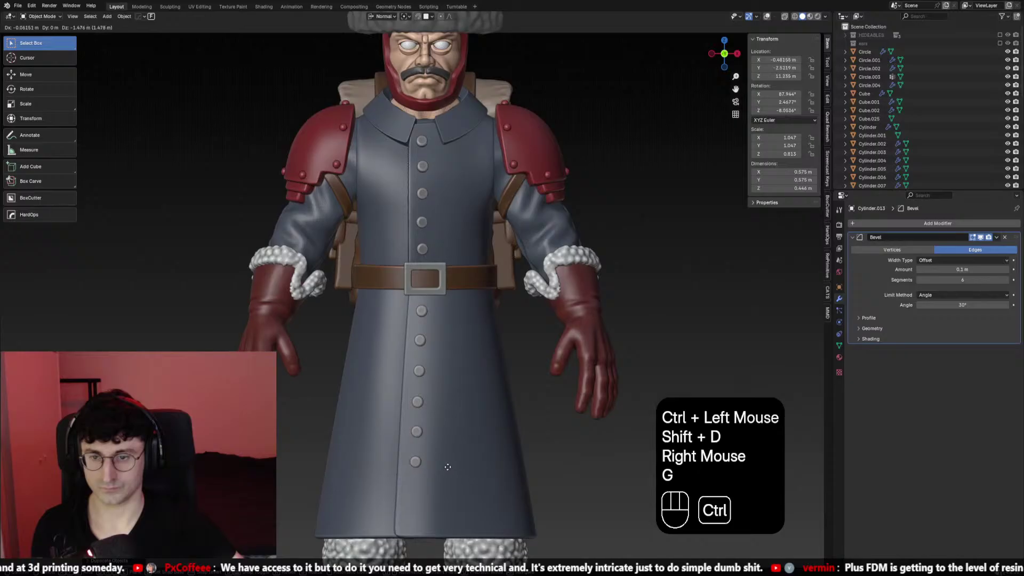
{"action": "left_click", "coordinate": [447, 467], "text": "ctrl"}
{"action": "key", "text": "shift+d"}
{"action": "right_click", "coordinate": [454, 458]}
{"action": "key", "text": "g"}
{"action": "left_click", "coordinate": [449, 515], "text": "ctrl"}
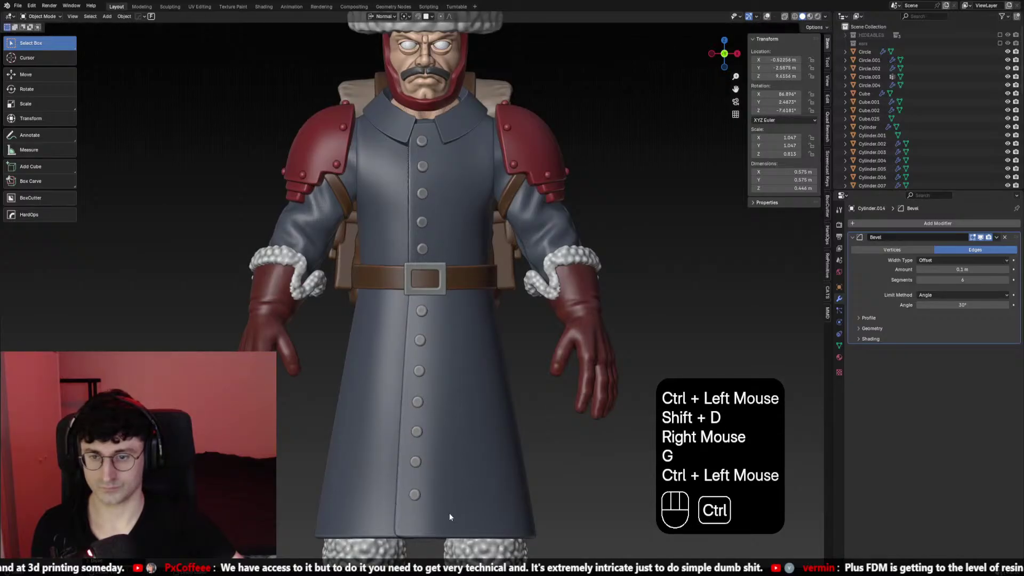
Nudge the second button below the belt into line with the row, snapped to the coat
{"action": "scroll", "coordinate": [449, 517], "scroll_direction": "down", "scroll_amount": 2}
{"action": "middle_click_drag", "start_coordinate": [452, 411], "coordinate": [499, 333]}
{"action": "key", "text": "ctrl+KP_1"}
{"action": "key", "text": "KP_3"}
{"action": "key", "text": "KP_1"}
{"action": "scroll", "coordinate": [499, 333], "scroll_direction": "up", "scroll_amount": 3}
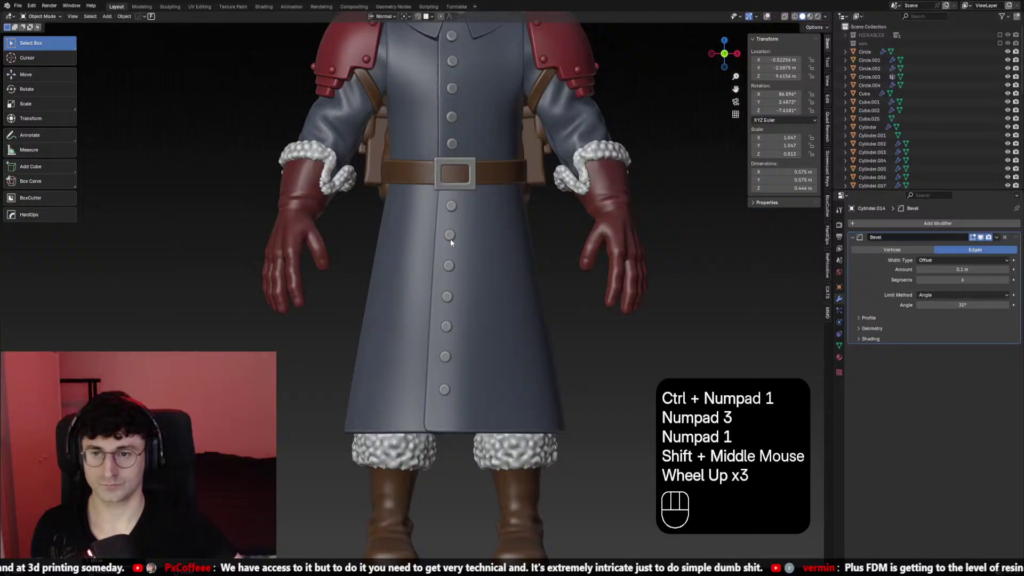
{"action": "left_click", "coordinate": [450, 236]}
{"action": "key", "text": "g"}
{"action": "left_click", "coordinate": [450, 236], "text": "ctrl"}
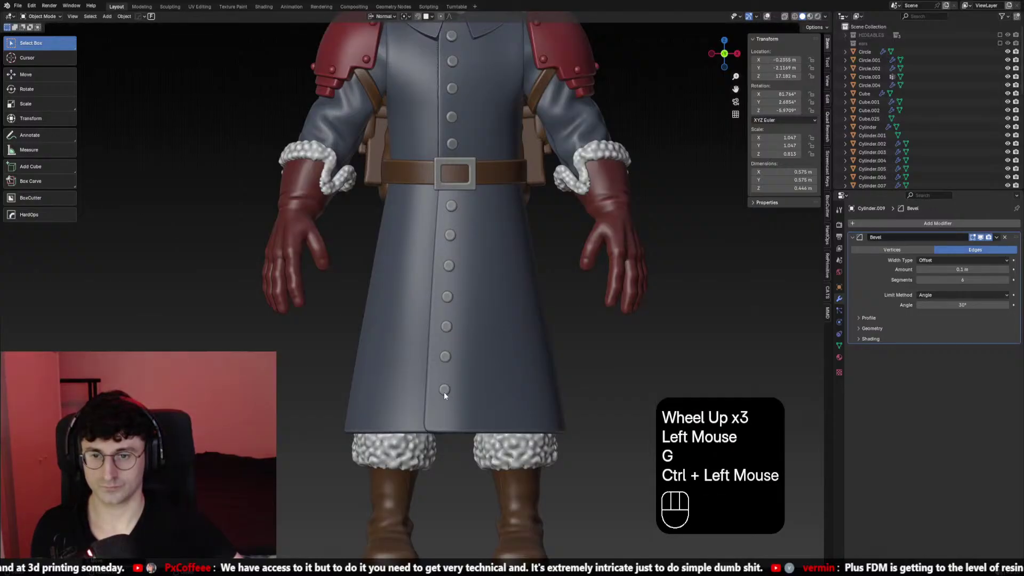
{"action": "mouse_move", "coordinate": [444, 394]}
{"action": "middle_mouse_down", "text": "shift"}
{"action": "mouse_move", "coordinate": [448, 437]}
{"action": "mouse_move", "coordinate": [457, 398]}
{"action": "middle_mouse_up", "text": "shift"}
{"action": "scroll", "coordinate": [448, 437], "scroll_direction": "down", "scroll_amount": 1}
{"action": "scroll", "coordinate": [522, 409], "scroll_direction": "down", "scroll_amount": 1}
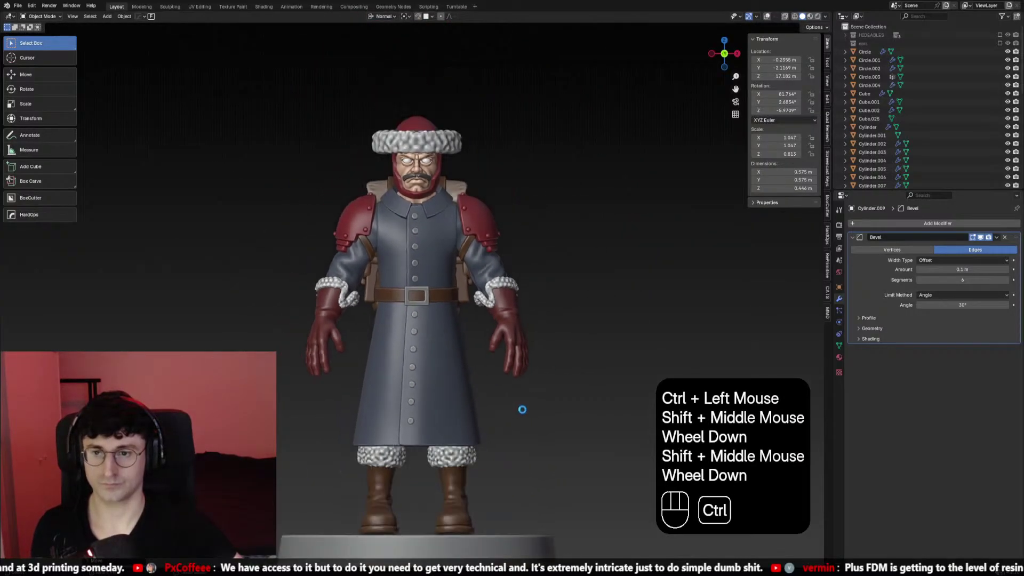
Save the file with the completed row of coat buttons
{"action": "key", "text": "ctrl+s"}
{"action": "left_click", "coordinate": [522, 409]}
{"action": "mouse_move", "coordinate": [522, 409]}
{"action": "middle_mouse_down"}
{"action": "mouse_move", "coordinate": [492, 418]}
{"action": "mouse_move", "coordinate": [475, 370]}
{"action": "mouse_move", "coordinate": [511, 404]}
{"action": "middle_mouse_up"}
{"action": "scroll", "coordinate": [493, 418], "scroll_direction": "down", "scroll_amount": 2}
{"action": "scroll", "coordinate": [476, 370], "scroll_direction": "up", "scroll_amount": 1}
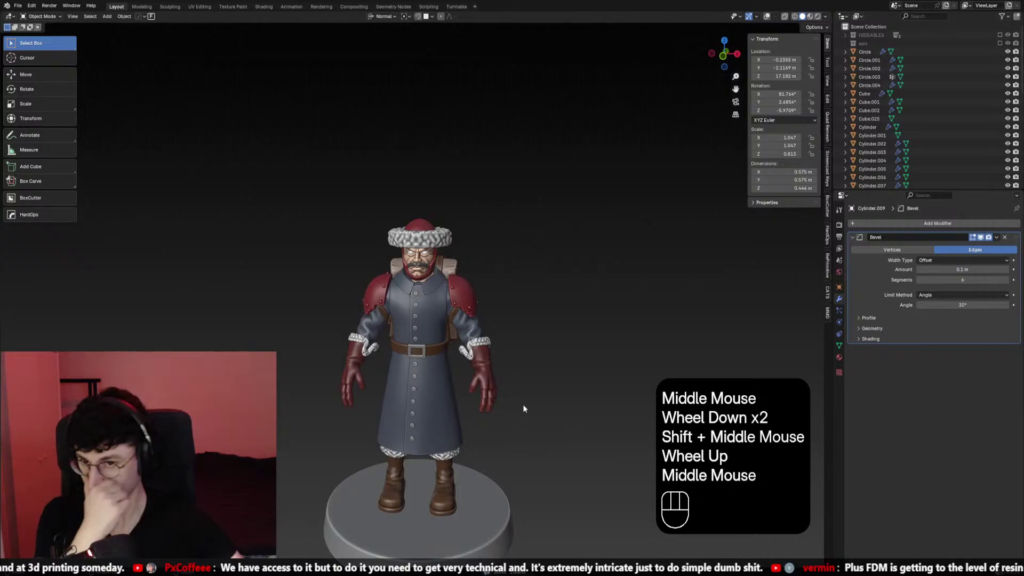
{"action": "key", "text": "KP_1"}
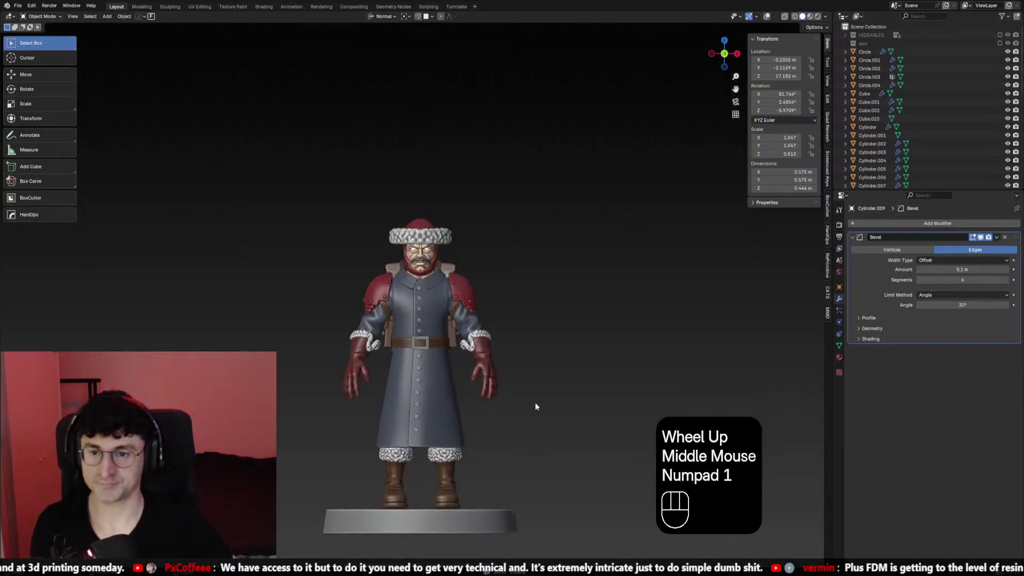
{"action": "key", "text": "ctrl+s"}
{"action": "scroll", "coordinate": [523, 370], "scroll_direction": "up", "scroll_amount": 2}
{"action": "middle_click_drag", "start_coordinate": [517, 362], "coordinate": [467, 328], "text": "shift"}
{"action": "scroll", "coordinate": [503, 366], "scroll_direction": "down", "scroll_amount": 1}
{"action": "scroll", "coordinate": [462, 376], "scroll_direction": "down", "scroll_amount": 1}
{"action": "scroll", "coordinate": [494, 357], "scroll_direction": "up", "scroll_amount": 2}
{"action": "key", "text": "ctrl+s"}
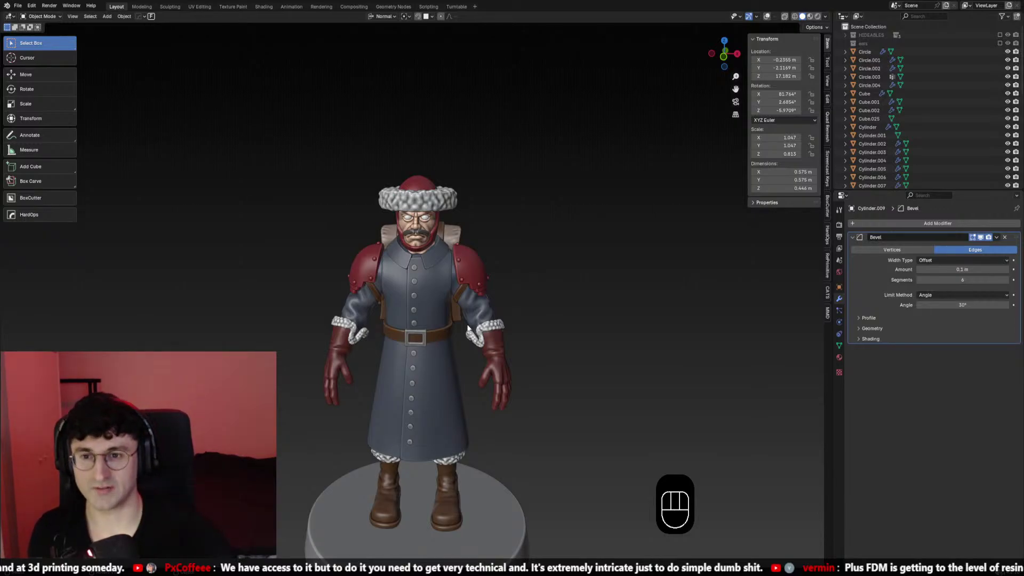
Select all twelve coat buttons, from the collar down to the hem
{"action": "scroll", "coordinate": [468, 328], "scroll_direction": "up", "scroll_amount": 1}
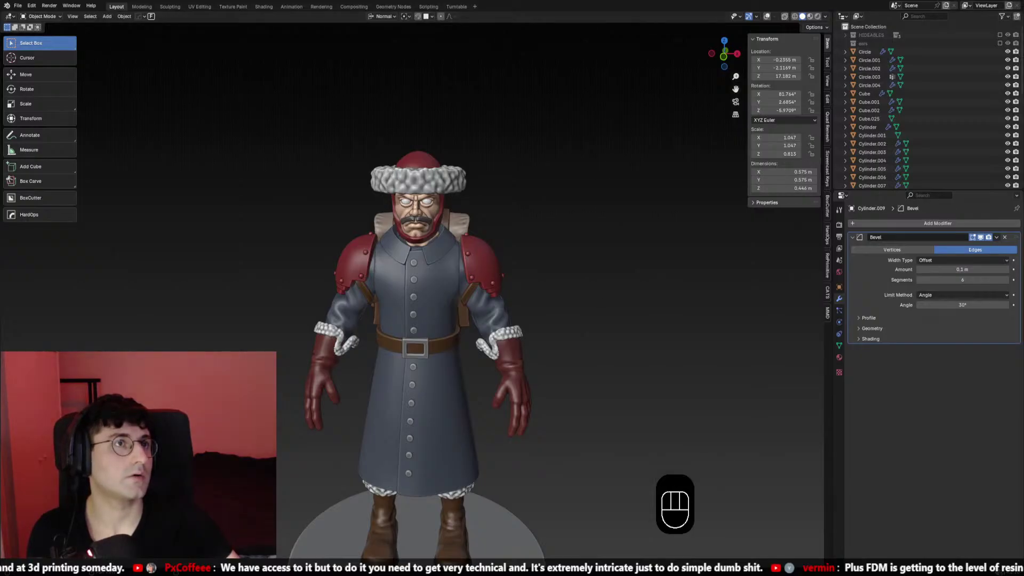
{"action": "scroll", "coordinate": [408, 303], "scroll_direction": "up", "scroll_amount": 3}
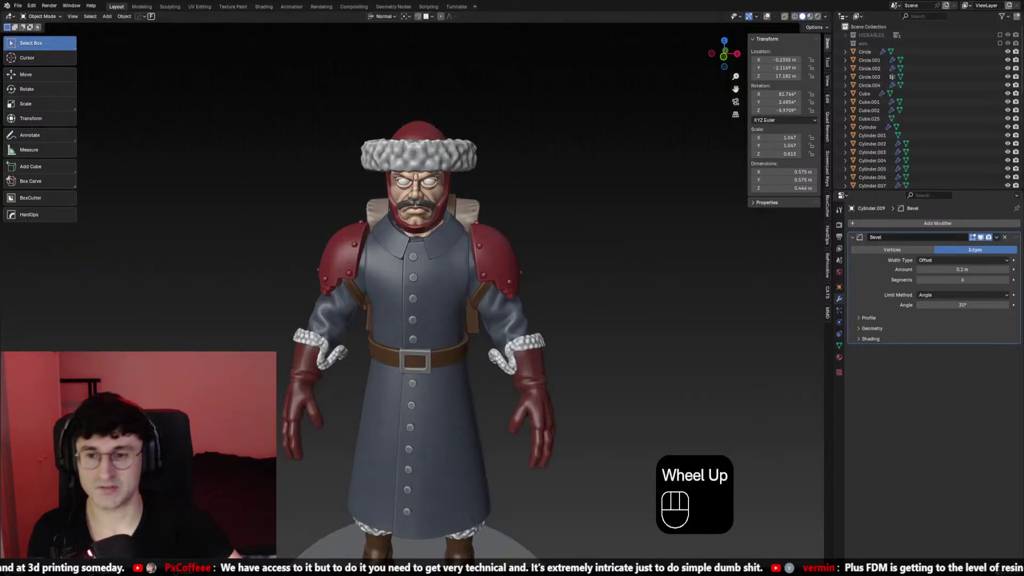
{"action": "left_click", "coordinate": [411, 267]}
{"action": "left_click", "coordinate": [409, 302], "text": "shift"}
{"action": "left_click", "coordinate": [411, 347], "text": "shift"}
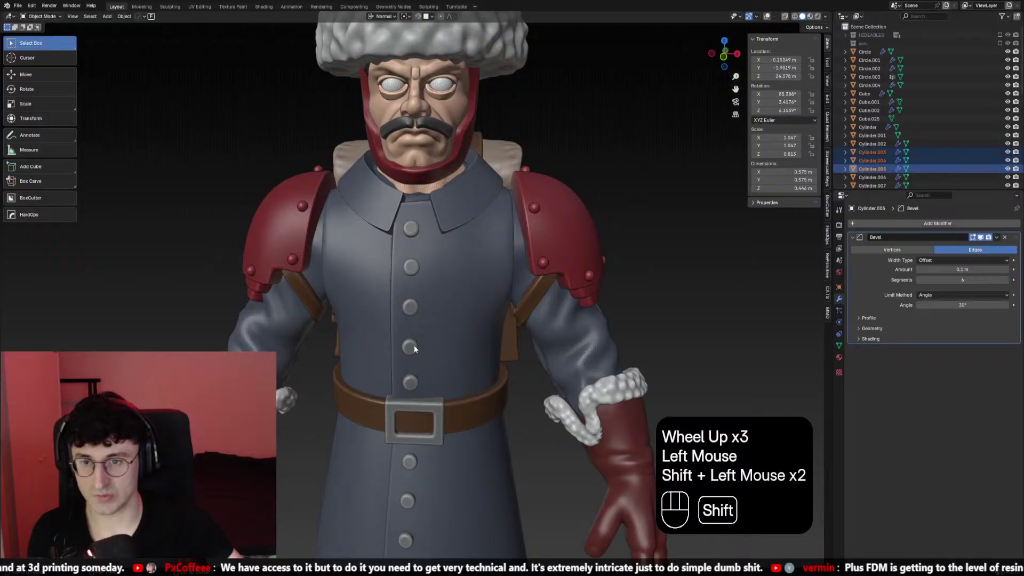
{"action": "left_click", "coordinate": [411, 381], "text": "shift"}
{"action": "middle_click_drag", "start_coordinate": [411, 382], "coordinate": [504, 191], "text": "shift"}
{"action": "left_click", "coordinate": [458, 265], "text": "shift"}
{"action": "left_click", "coordinate": [454, 305], "text": "shift"}
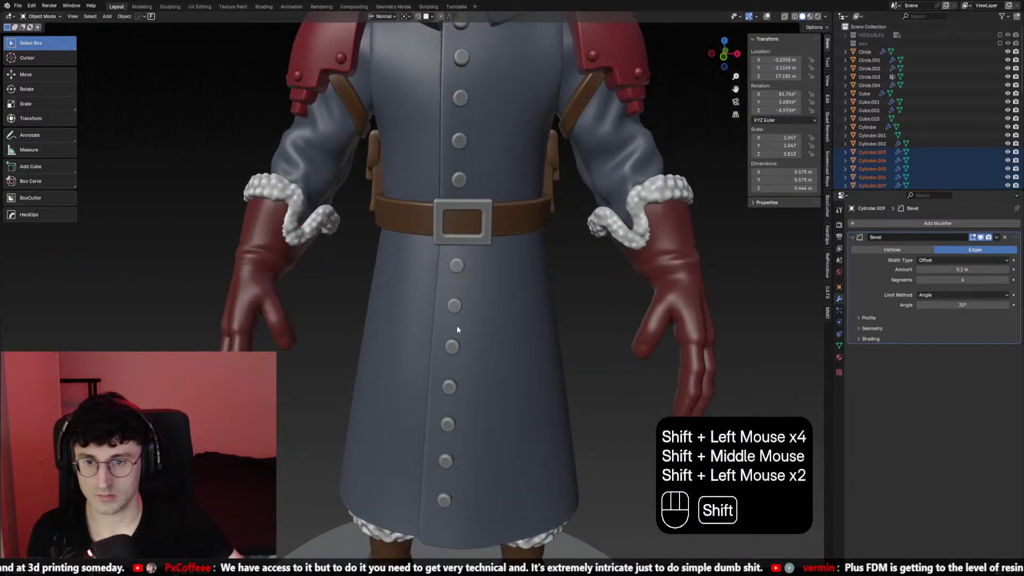
{"action": "left_click", "coordinate": [452, 347], "text": "shift"}
{"action": "left_click", "coordinate": [449, 386], "text": "shift"}
{"action": "left_click", "coordinate": [448, 424], "text": "shift"}
{"action": "left_click", "coordinate": [446, 460], "text": "shift"}
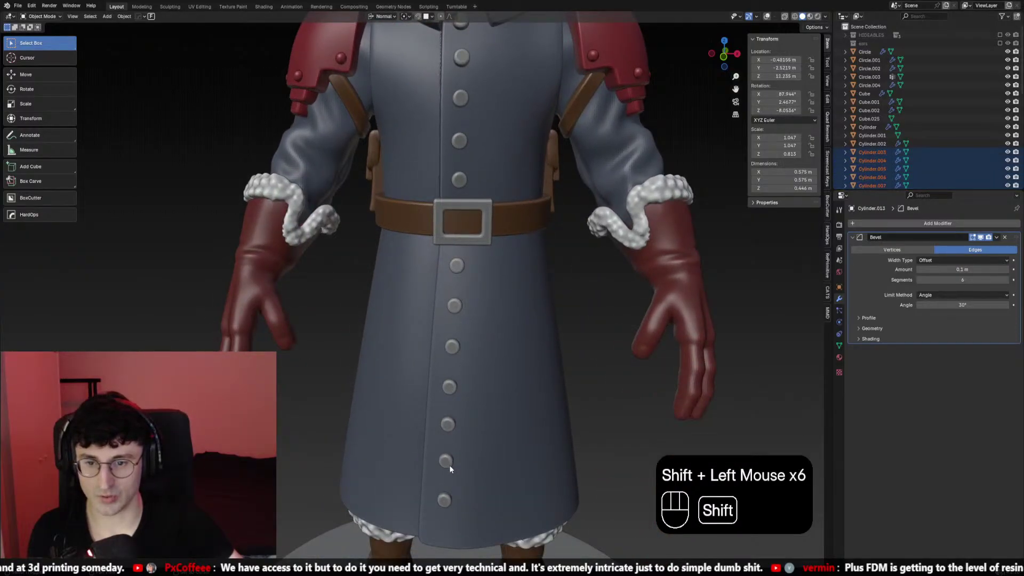
{"action": "left_click", "coordinate": [444, 499], "text": "shift"}
Set the transform pivot point to Individual Origins so each button scales about its own centre
{"action": "key", "text": "s"}
{"action": "right_click", "coordinate": [397, 31]}
{"action": "left_click", "coordinate": [405, 17]}
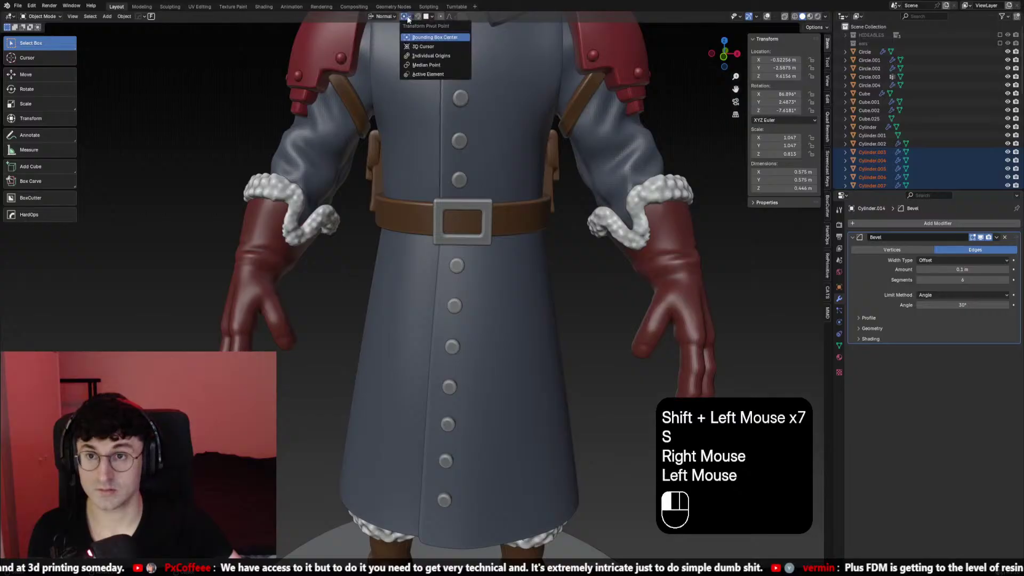
{"action": "scroll", "coordinate": [594, 156], "scroll_direction": "down", "scroll_amount": 1}
{"action": "left_click", "coordinate": [405, 17]}
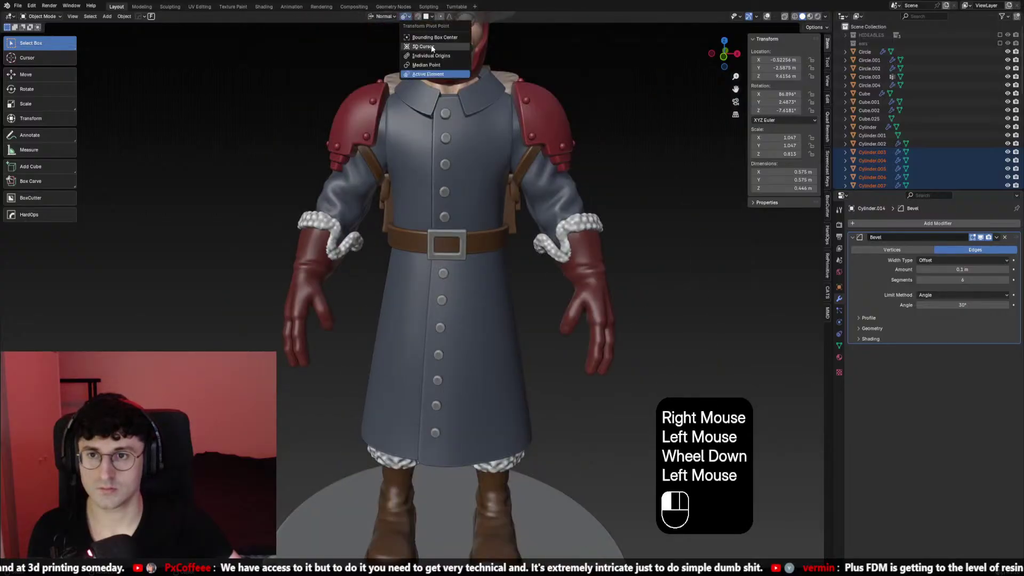
{"action": "left_click", "coordinate": [426, 53]}
Scale the twelve selected buttons down to about 0.82 of their size, each in place
{"action": "key", "text": "s"}
{"action": "right_click", "coordinate": [606, 148]}
{"action": "scroll", "coordinate": [613, 155], "scroll_direction": "down", "scroll_amount": 2}
{"action": "key", "text": "s"}
{"action": "right_click", "coordinate": [592, 165]}
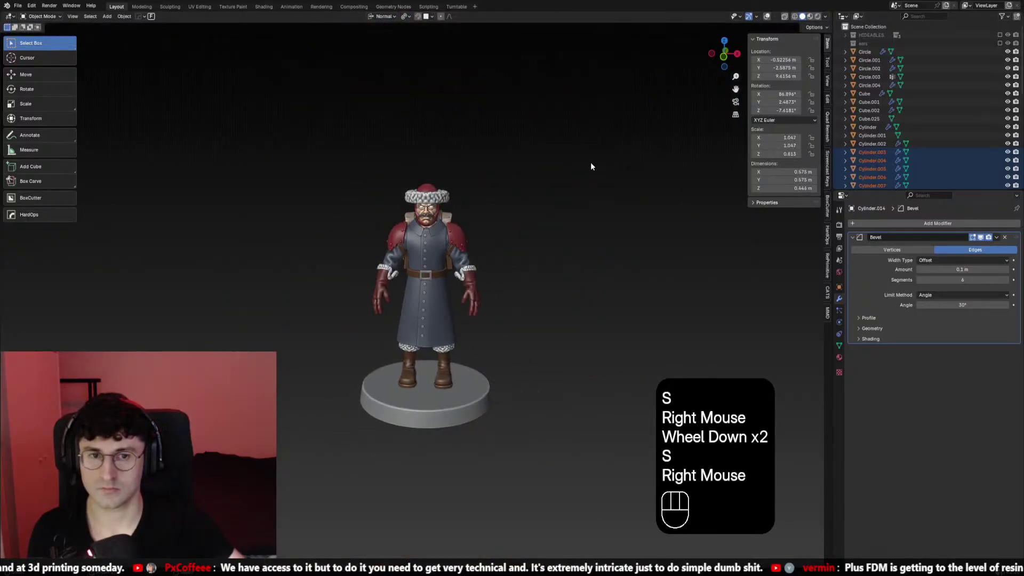
{"action": "scroll", "coordinate": [592, 165], "scroll_direction": "up", "scroll_amount": 2}
{"action": "key", "text": "s"}
{"action": "right_click", "coordinate": [671, 162]}
{"action": "key", "text": "s"}
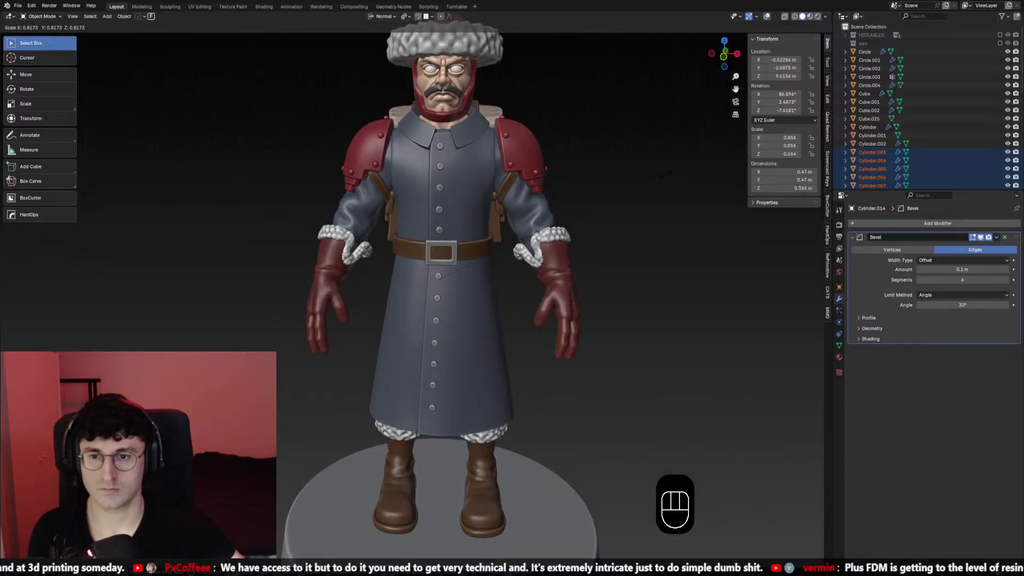
{"action": "left_click", "coordinate": [482, 259]}
{"action": "scroll", "coordinate": [590, 190], "scroll_direction": "down", "scroll_amount": 4}
{"action": "middle_click_drag", "start_coordinate": [591, 190], "coordinate": [576, 208], "text": "shift"}
{"action": "middle_click_drag", "start_coordinate": [576, 207], "coordinate": [548, 248]}
{"action": "scroll", "coordinate": [561, 219], "scroll_direction": "up", "scroll_amount": 2}
{"action": "key", "text": "s"}
{"action": "right_click", "coordinate": [564, 215], "text": "shift"}
{"action": "key", "text": "s"}
{"action": "right_click", "coordinate": [564, 216], "text": "shift"}
{"action": "scroll", "coordinate": [554, 209], "scroll_direction": "down", "scroll_amount": 2}
{"action": "scroll", "coordinate": [548, 249], "scroll_direction": "up", "scroll_amount": 2}
{"action": "key", "text": "KP_1"}
{"action": "scroll", "coordinate": [548, 249], "scroll_direction": "up", "scroll_amount": 2}
{"action": "key", "text": "s"}
{"action": "right_click", "coordinate": [693, 254]}
{"action": "key", "text": "s"}
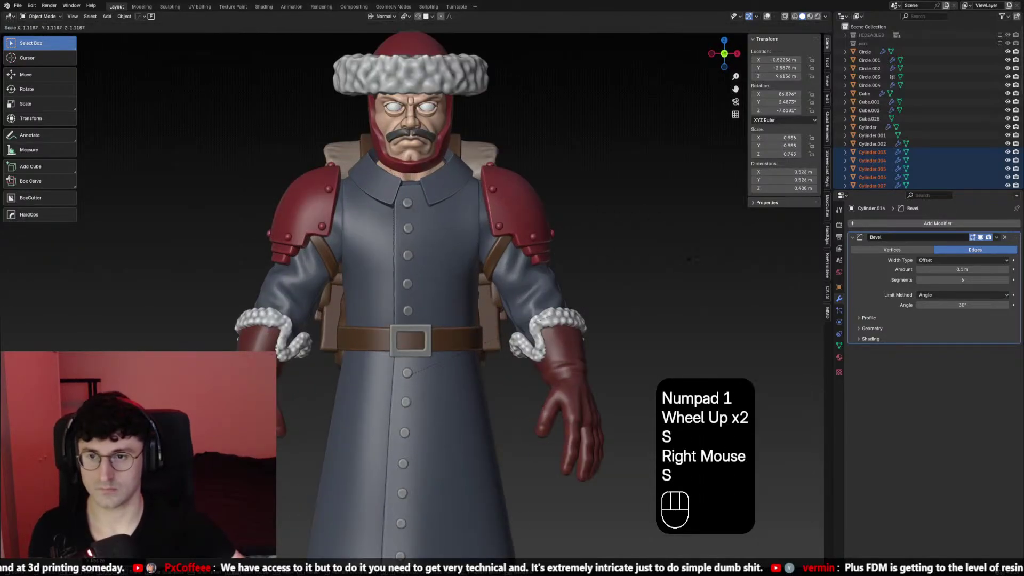
{"action": "right_click", "coordinate": [746, 261]}
{"action": "key", "text": "s"}
{"action": "right_click", "coordinate": [805, 271], "text": "shift"}
{"action": "key", "text": "s"}
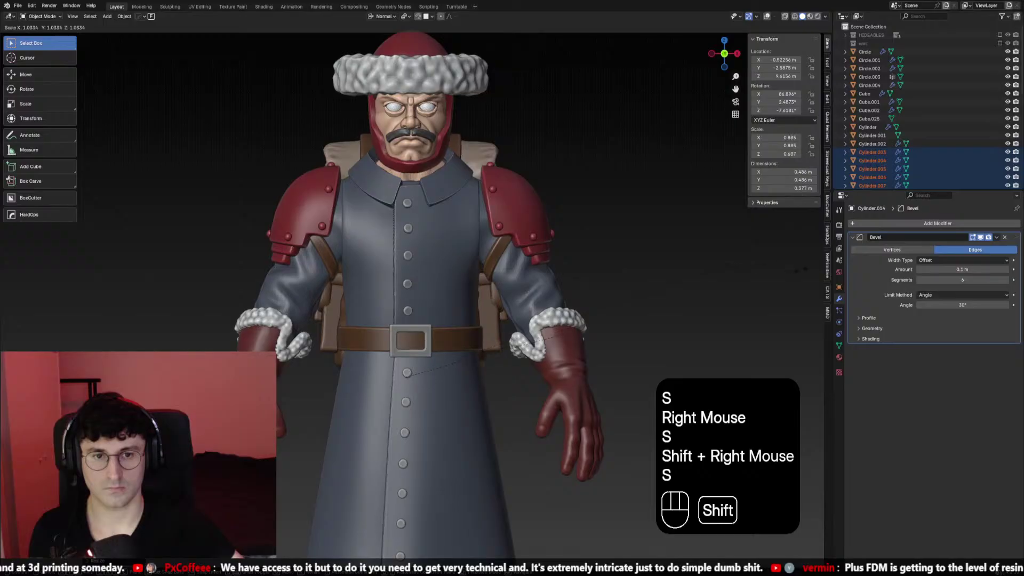
{"action": "right_click", "coordinate": [724, 273], "text": "shift"}
Enlarge the twelve buttons slightly, to an X and Y scale of about 0.878
{"action": "key", "text": "s"}
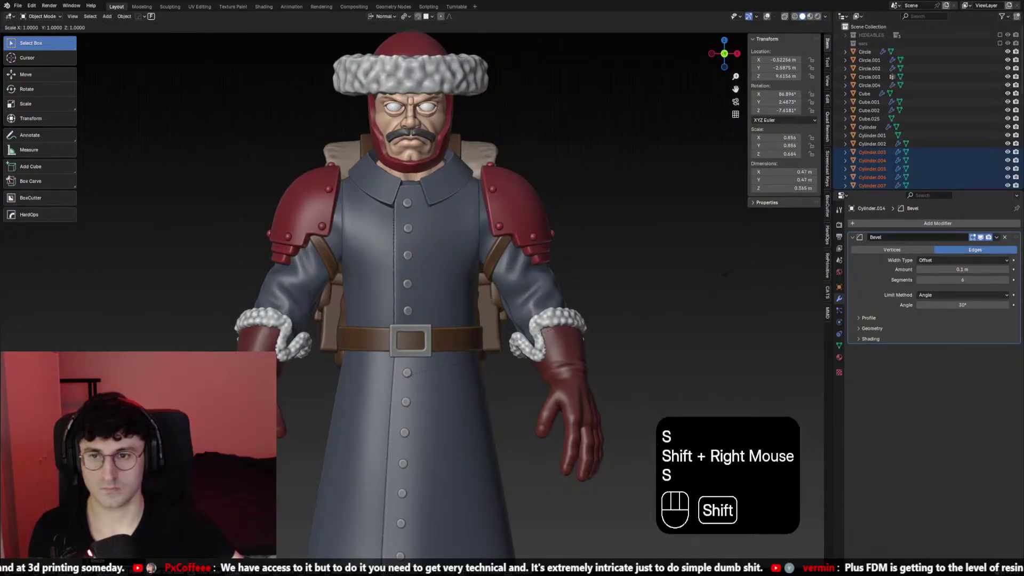
{"action": "left_click", "coordinate": [609, 280], "text": "shift"}
{"action": "scroll", "coordinate": [609, 280], "scroll_direction": "down", "scroll_amount": 2}
{"action": "scroll", "coordinate": [529, 316], "scroll_direction": "up", "scroll_amount": 2}
Try enlarging the twelve buttons further, to an X and Y scale of about 0.921
{"action": "middle_click_drag", "start_coordinate": [529, 316], "coordinate": [503, 348]}
{"action": "scroll", "coordinate": [485, 344], "scroll_direction": "down", "scroll_amount": 1}
{"action": "key", "text": "s"}
{"action": "right_click", "coordinate": [613, 299], "text": "shift"}
{"action": "key", "text": "s"}
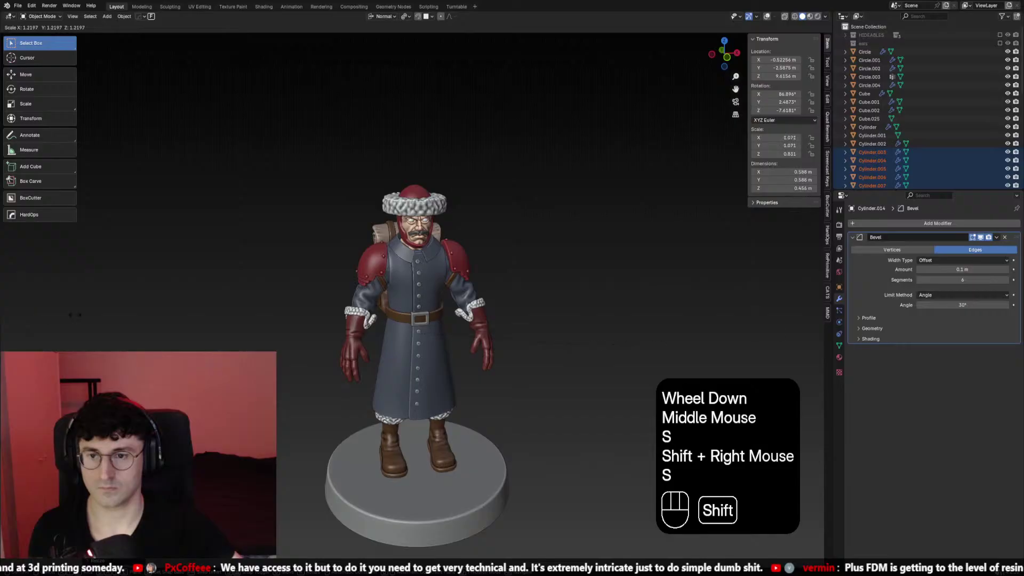
{"action": "left_click", "coordinate": [620, 351], "text": "shift"}
{"action": "middle_click_drag", "start_coordinate": [621, 351], "coordinate": [613, 350]}
{"action": "scroll", "coordinate": [611, 350], "scroll_direction": "down", "scroll_amount": 2}
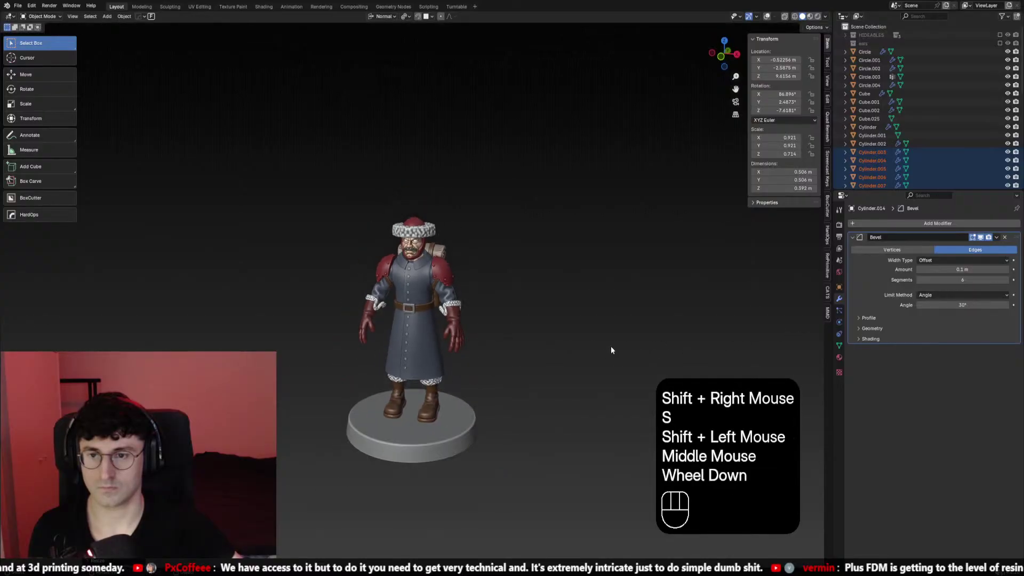
Undo the last enlargement of the coat buttons
{"action": "key", "text": "KP_1"}
{"action": "scroll", "coordinate": [608, 341], "scroll_direction": "up", "scroll_amount": 2}
{"action": "key", "text": "ctrl+a"}
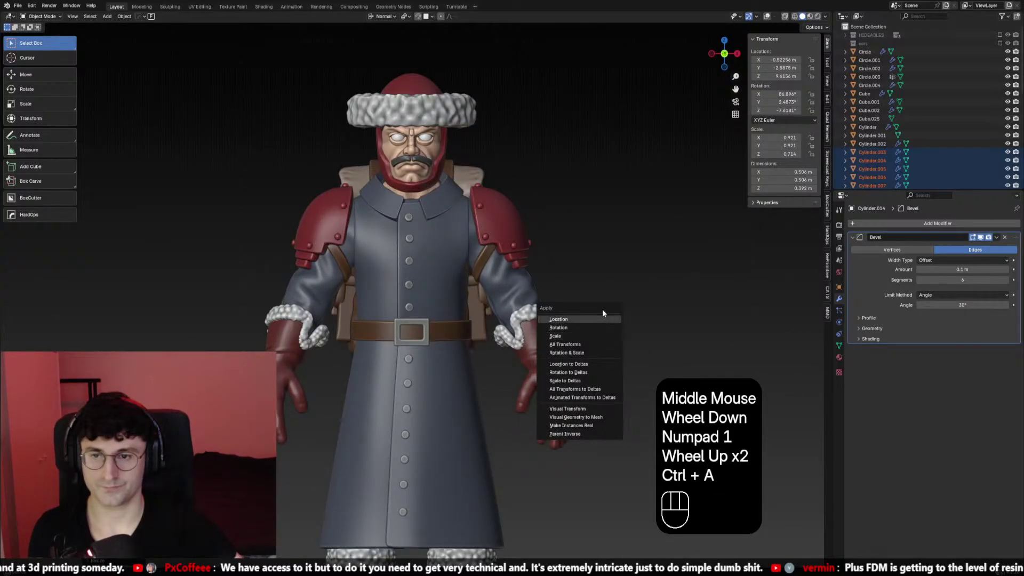
{"action": "key", "text": "ctrl+z"}
{"action": "middle_click_drag", "start_coordinate": [604, 283], "coordinate": [628, 311], "text": "shift"}
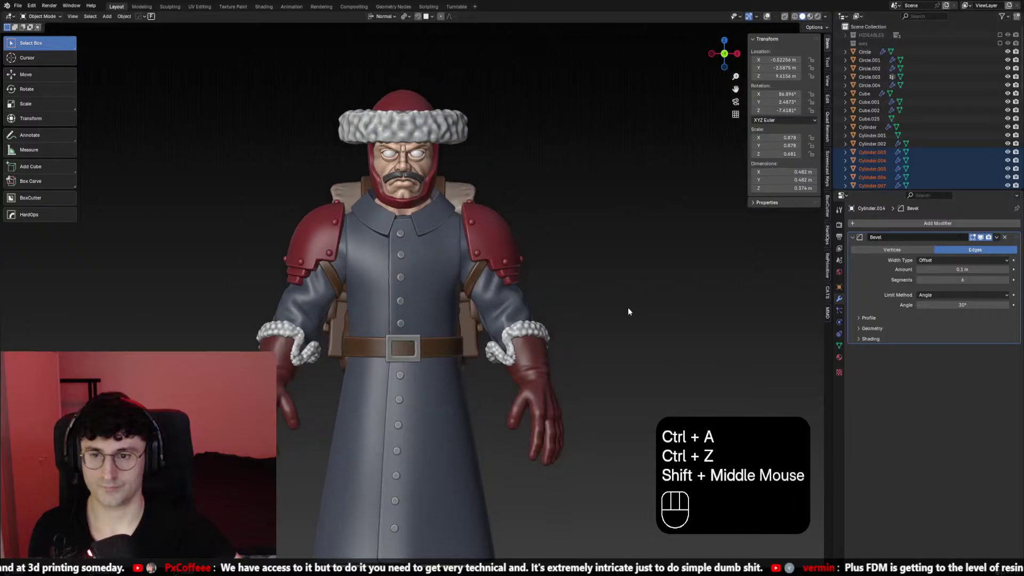
Deselect the coat buttons and save the file
{"action": "left_click", "coordinate": [628, 311]}
{"action": "scroll", "coordinate": [628, 311], "scroll_direction": "down", "scroll_amount": 3}
{"action": "middle_click_drag", "start_coordinate": [277, 331], "coordinate": [462, 340]}
{"action": "key", "text": "ctrl+s"}
{"action": "key", "text": "KP_1"}
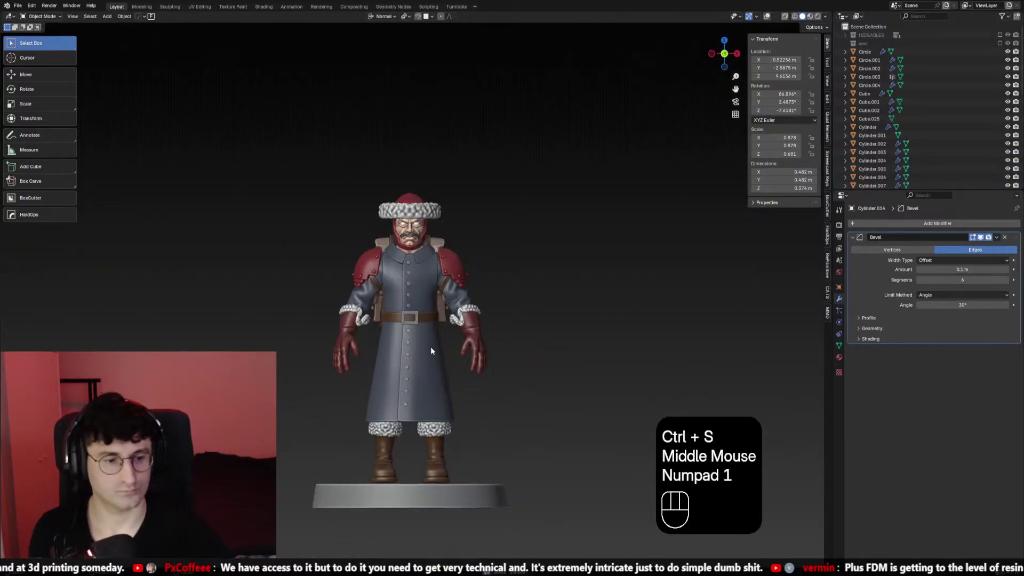
Save the character file with the coat buttons in place
{"action": "scroll", "coordinate": [492, 265], "scroll_direction": "up", "scroll_amount": 2}
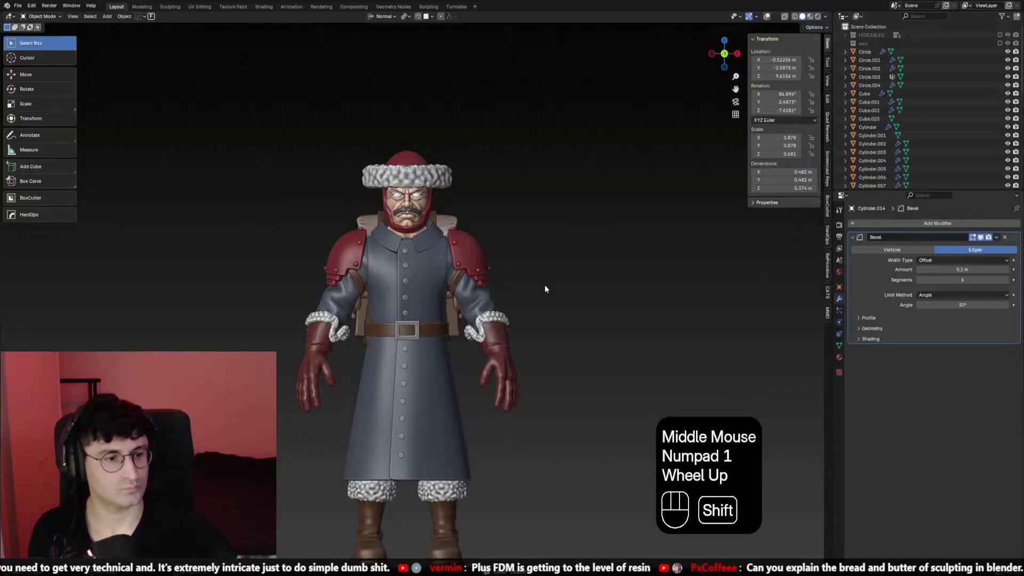
{"action": "middle_click_drag", "start_coordinate": [545, 288], "coordinate": [482, 302], "text": "shift"}
{"action": "key", "text": "ctrl+s"}
{"action": "scroll", "coordinate": [516, 288], "scroll_direction": "down", "scroll_amount": 2}
{"action": "scroll", "coordinate": [482, 303], "scroll_direction": "up", "scroll_amount": 1}
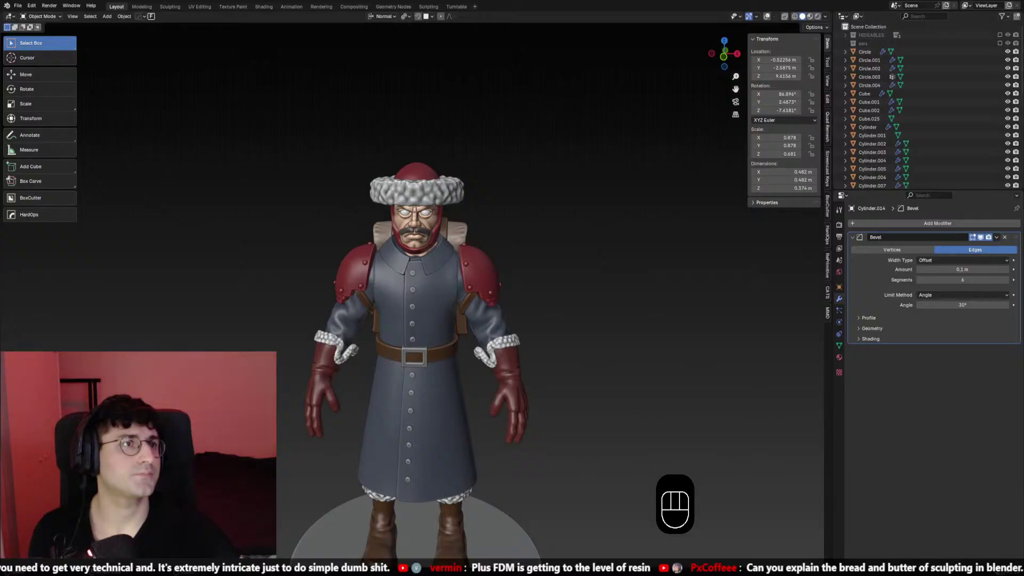
Turn the viewport overlays on to show the grid, the 3D cursor and the scene statistics
{"action": "scroll", "coordinate": [569, 227], "scroll_direction": "up", "scroll_amount": 1}
{"action": "scroll", "coordinate": [569, 227], "scroll_direction": "up", "scroll_amount": 1}
{"action": "middle_click_drag", "start_coordinate": [568, 240], "coordinate": [564, 219], "text": "shift"}
{"action": "key", "text": "KP_1"}
{"action": "key", "text": "KP_3"}
{"action": "key", "text": "KP_1"}
{"action": "scroll", "coordinate": [533, 206], "scroll_direction": "up", "scroll_amount": 2}
{"action": "left_click", "coordinate": [767, 16]}
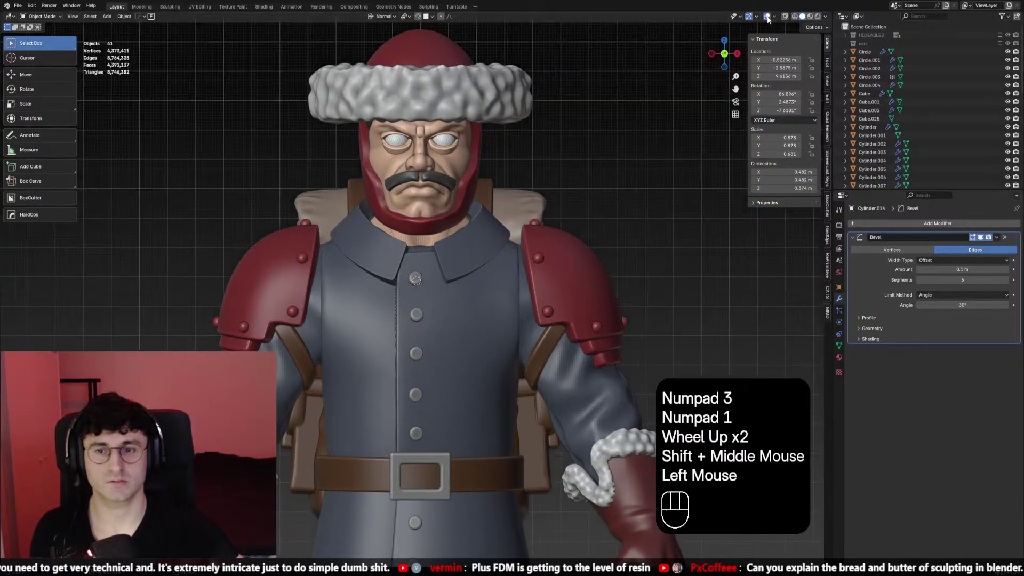
{"action": "left_click", "coordinate": [767, 16]}
{"action": "left_click", "coordinate": [767, 16]}
Place the 3D cursor on the collar flap at the character's left and add a plane there, deleting the mistakenly added cube
{"action": "key", "text": "shift"}
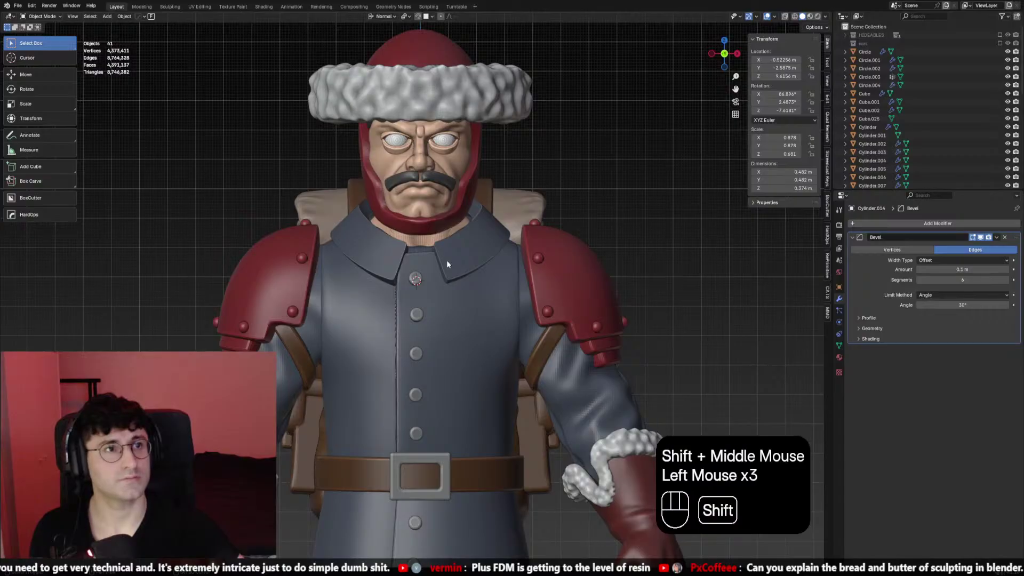
{"action": "right_click", "coordinate": [444, 260], "text": "shift"}
{"action": "key", "text": "shift+a"}
{"action": "left_click", "coordinate": [483, 269]}
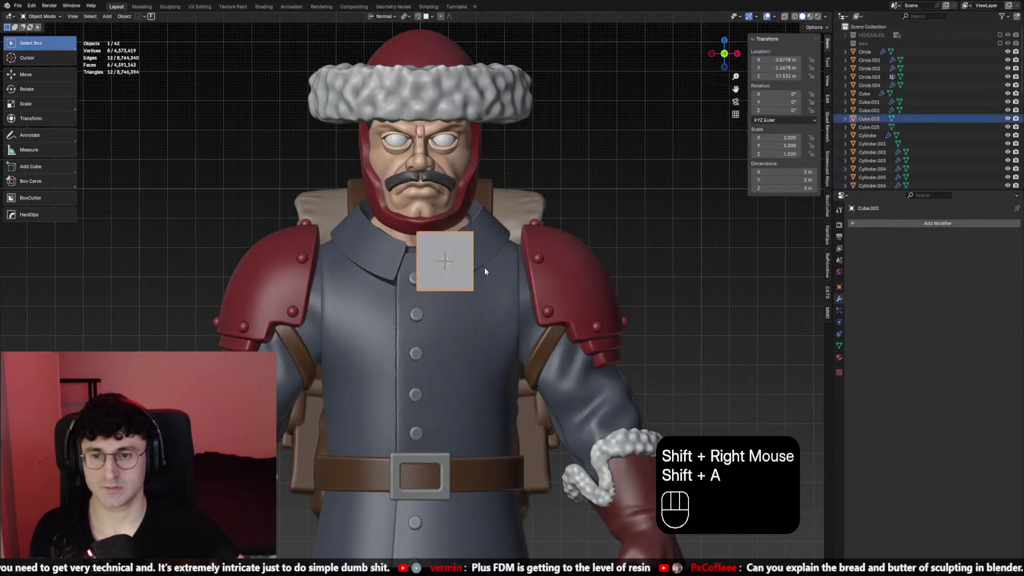
{"action": "key", "text": "x"}
{"action": "key", "text": "shift+a"}
{"action": "left_click", "coordinate": [516, 272]}
Snap the plane onto the surface of the collar flap and rotate it towards the collar's slant
{"action": "key", "text": "g"}
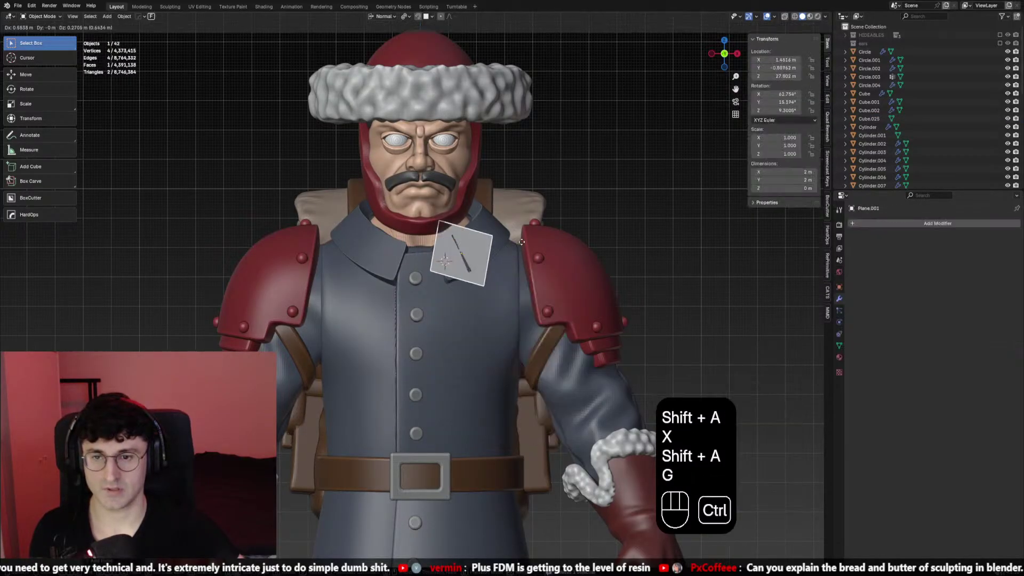
{"action": "left_click", "coordinate": [525, 248], "text": "ctrl"}
{"action": "key", "text": "r"}
{"action": "left_click", "coordinate": [506, 190]}
{"action": "key", "text": "g"}
{"action": "left_click", "coordinate": [507, 193], "text": "ctrl"}
Shrink the plane to a scale of about 0.370, then snap and rotate it to sit near the collar flap's front edge
{"action": "key", "text": "s"}
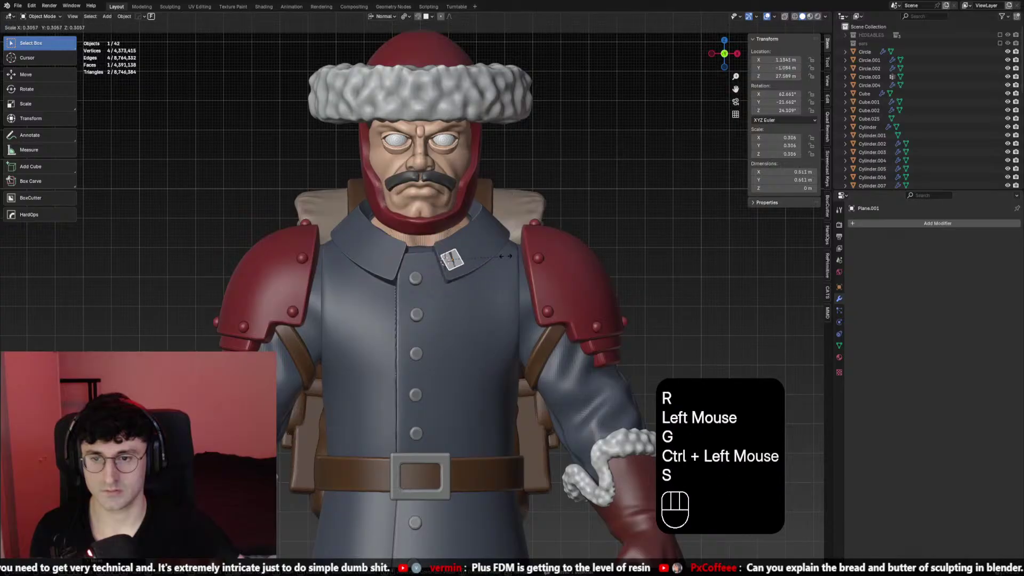
{"action": "left_click", "coordinate": [476, 238]}
{"action": "key", "text": "g"}
{"action": "left_click", "coordinate": [475, 237], "text": "ctrl"}
{"action": "key", "text": "r"}
{"action": "left_click", "coordinate": [543, 268]}
{"action": "key", "text": "g"}
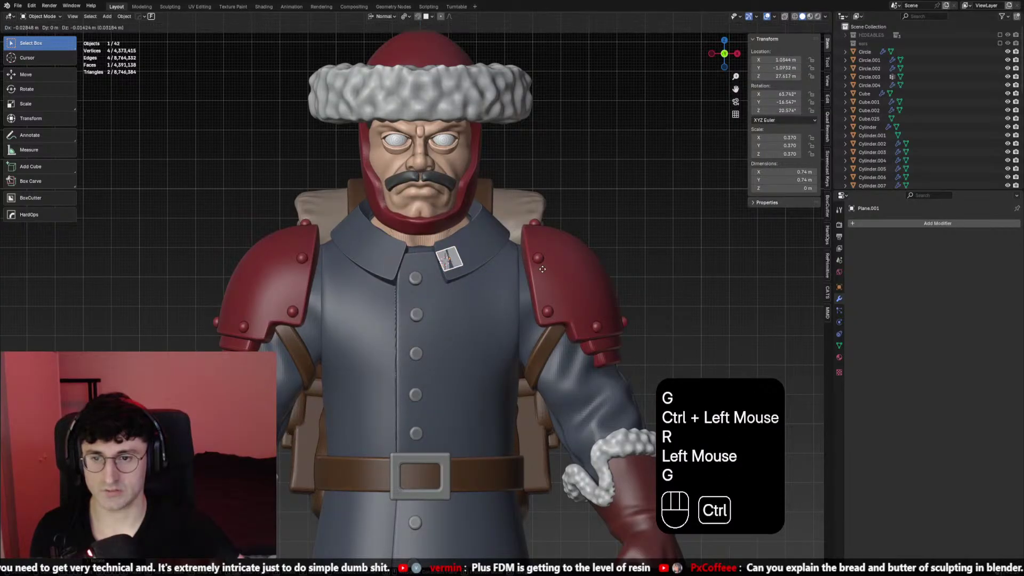
{"action": "left_click", "coordinate": [540, 269], "text": "ctrl"}
Extrude the plane's outer edge along the collar flap by about 0.72 m
{"action": "middle_click_drag", "start_coordinate": [539, 269], "coordinate": [499, 274]}
{"action": "key", "text": "Tab"}
{"action": "key", "text": "2"}
{"action": "left_click", "coordinate": [443, 282]}
{"action": "key", "text": "g"}
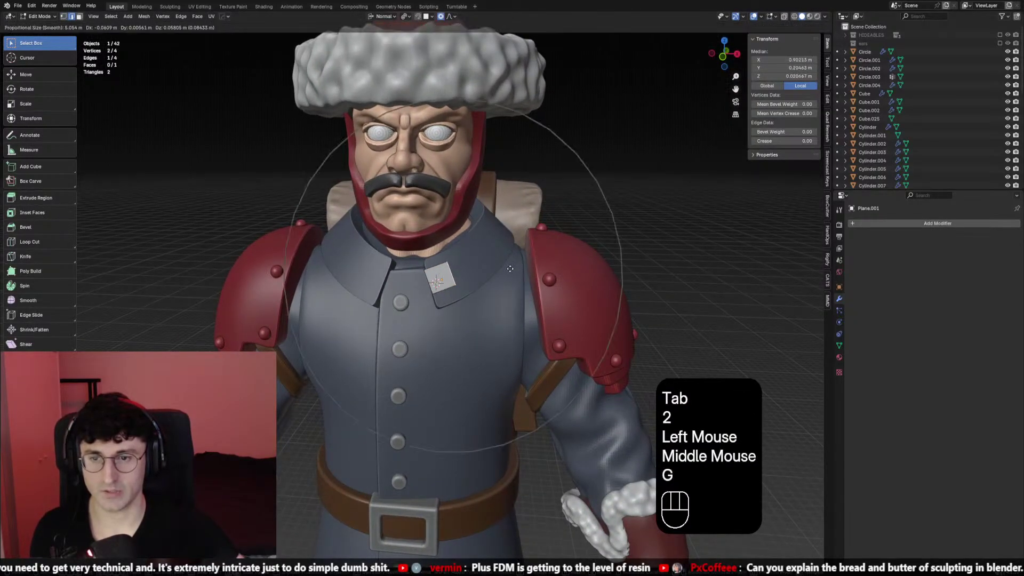
{"action": "right_click", "coordinate": [507, 270]}
{"action": "key", "text": "g"}
{"action": "right_click", "coordinate": [512, 268]}
{"action": "key", "text": "e"}
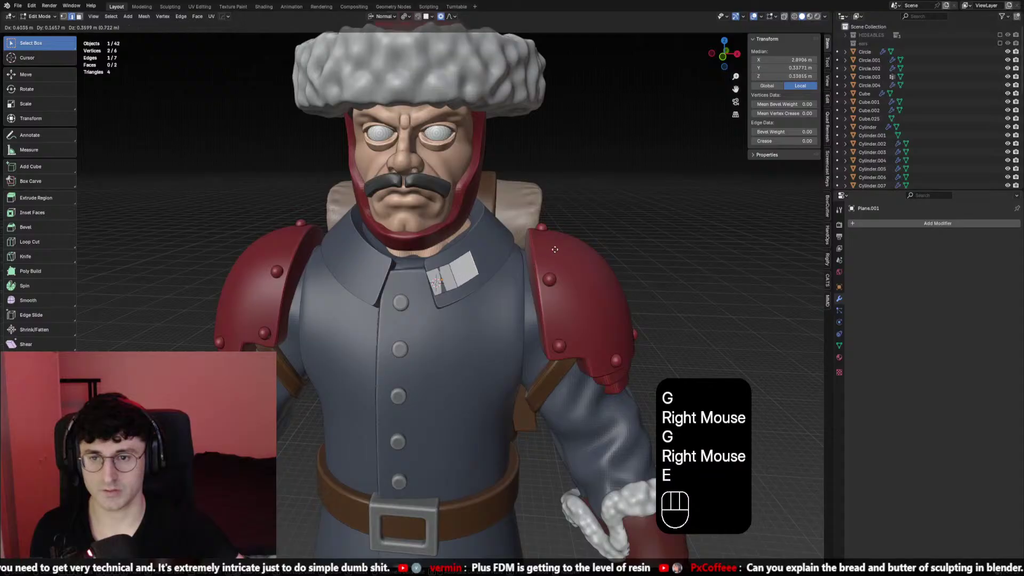
{"action": "left_click", "coordinate": [555, 251]}
Narrow the extruded end edge to about 0.27 of its width with a small proportional radius, and finish editing the mesh
{"action": "key", "text": "s"}
{"action": "scroll", "coordinate": [643, 287], "scroll_direction": "up", "scroll_amount": 5}
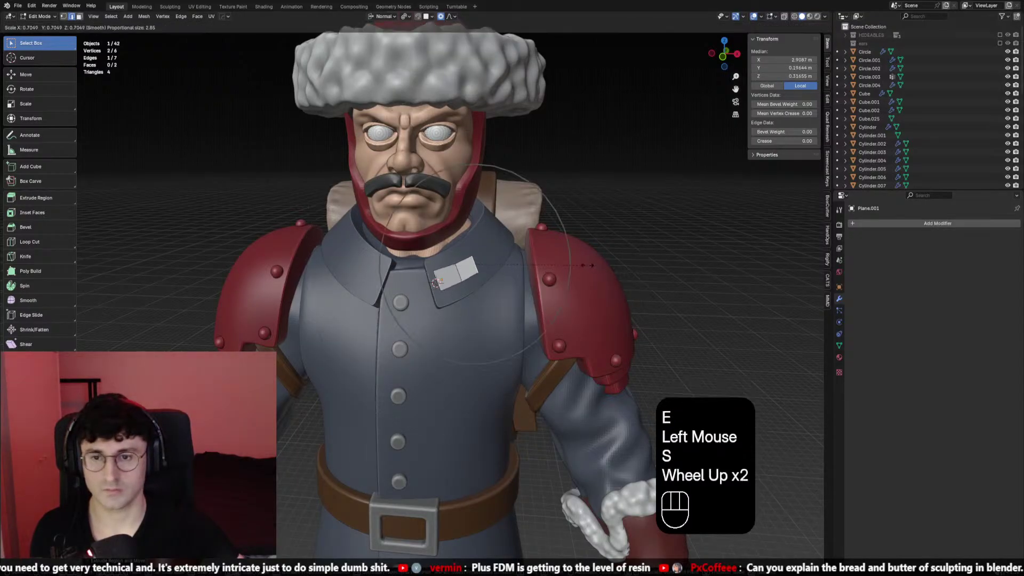
{"action": "scroll", "coordinate": [538, 258], "scroll_direction": "up", "scroll_amount": 2}
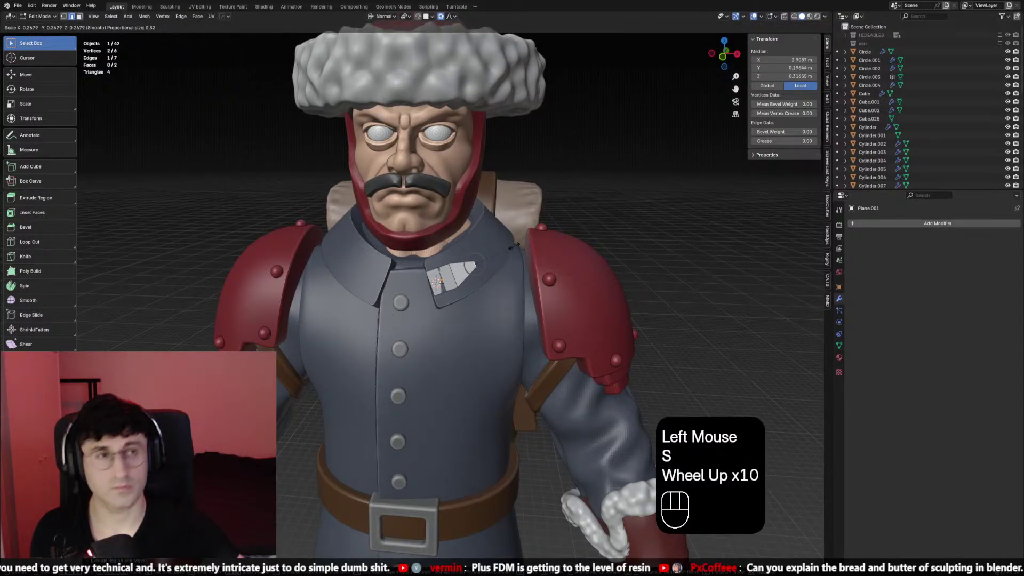
{"action": "left_click", "coordinate": [515, 247]}
{"action": "middle_click_drag", "start_coordinate": [516, 245], "coordinate": [709, 251]}
{"action": "key", "text": "Tab"}
Add a Shrinkwrap modifier to the collar patch with the collar, Circle.001, as its target
{"action": "double_click", "coordinate": [877, 224]}
{"action": "type", "text": "s"}
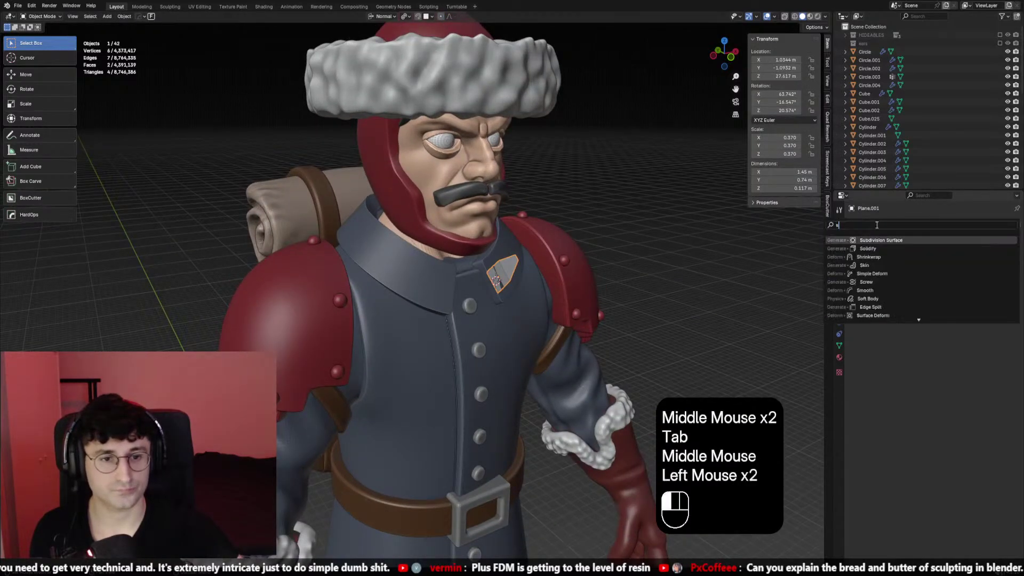
{"action": "key", "text": "Down"}
{"action": "key", "text": "Down"}
{"action": "key", "text": "Return"}
{"action": "left_click", "coordinate": [500, 269]}
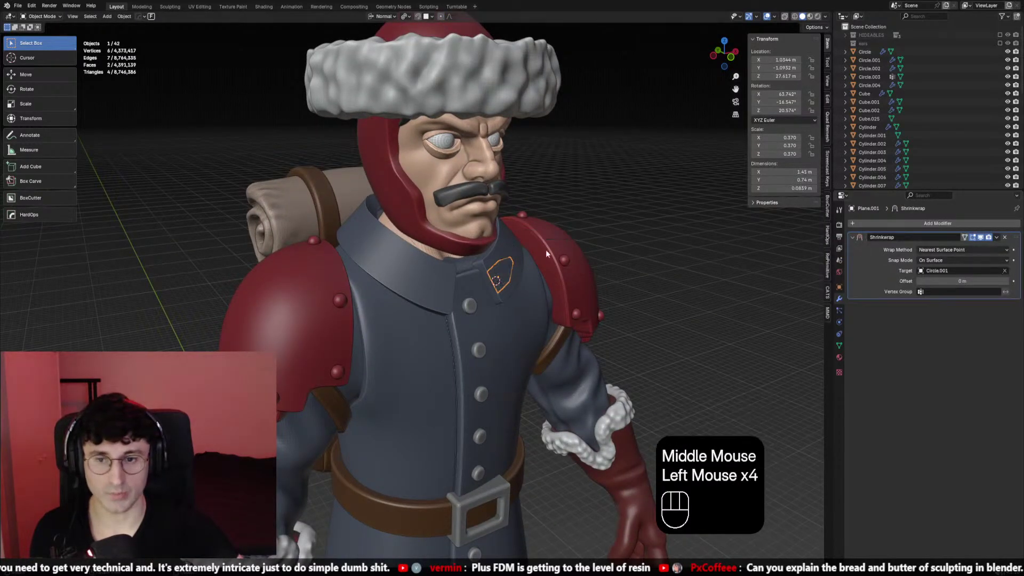
Enlarge the collar patch slightly, to a scale of about 0.398
{"action": "key", "text": "s"}
{"action": "right_click", "coordinate": [500, 238]}
{"action": "key", "text": "s"}
{"action": "left_click", "coordinate": [536, 272]}
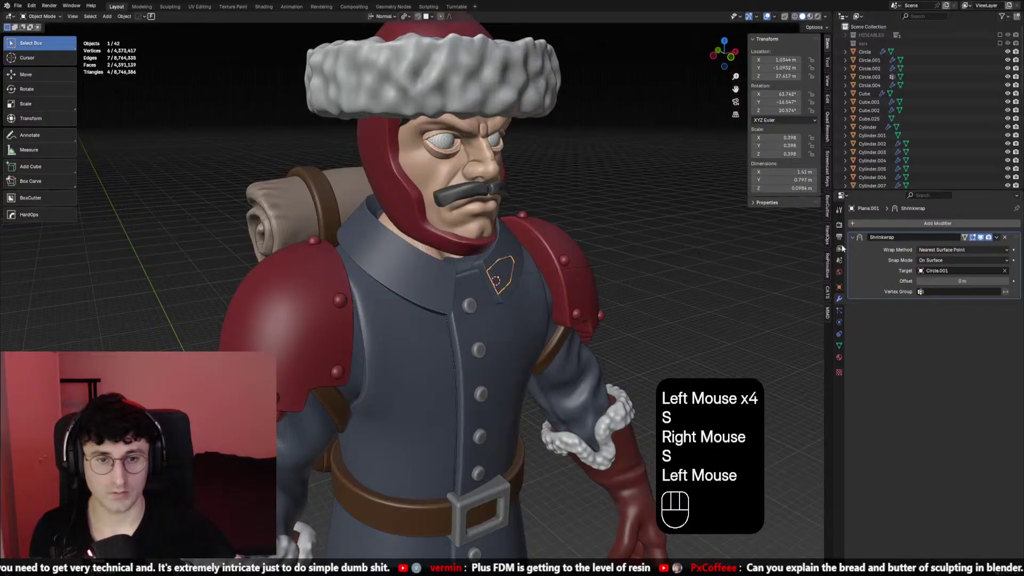
Add a Solidify modifier with 0.7 m thickness to the patch and raise its Shrinkwrap offset to 0.23 m
{"action": "left_click", "coordinate": [937, 223]}
{"action": "type", "text": "s"}
{"action": "left_click", "coordinate": [910, 257]}
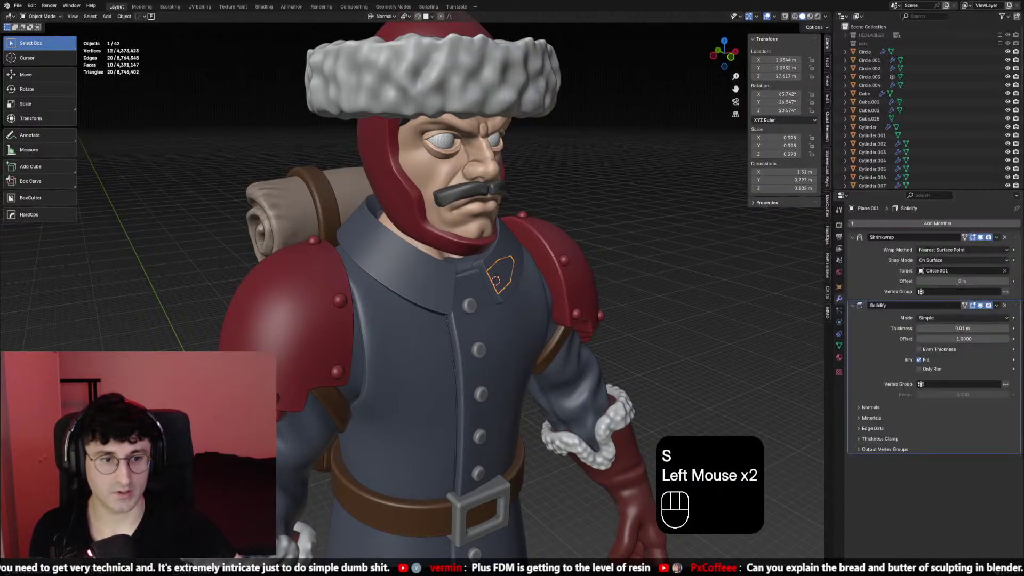
{"action": "left_click_drag", "start_coordinate": [963, 281], "coordinate": [981, 281]}
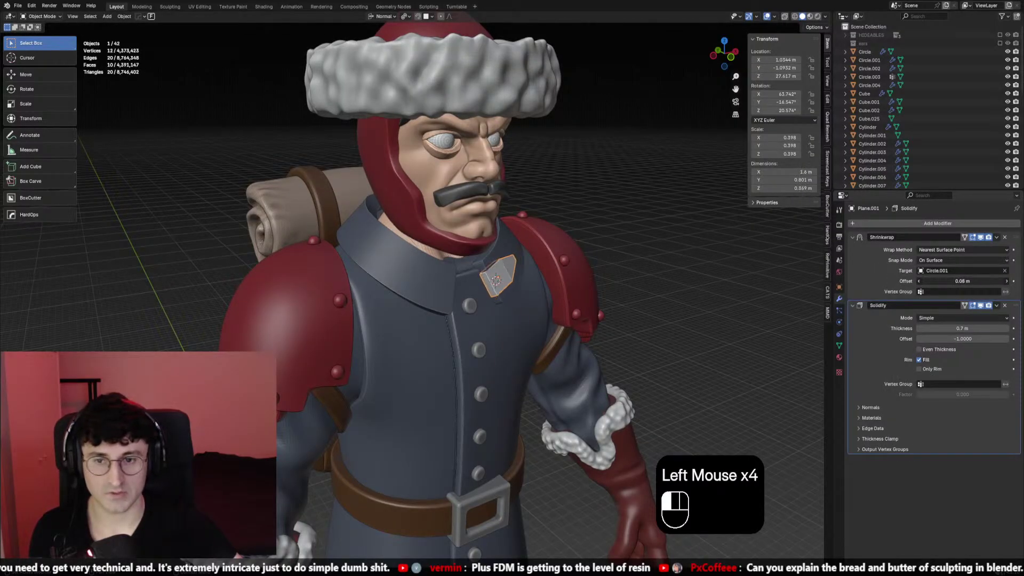
Shift the patch slightly up along the collar flap and rotate it to line up with the collar's front edge
{"action": "key", "text": "g"}
{"action": "middle_click_drag", "start_coordinate": [629, 266], "coordinate": [531, 267]}
{"action": "right_click", "coordinate": [592, 264]}
{"action": "key", "text": "g"}
{"action": "left_click", "coordinate": [592, 264], "text": "shift"}
{"action": "key", "text": "r"}
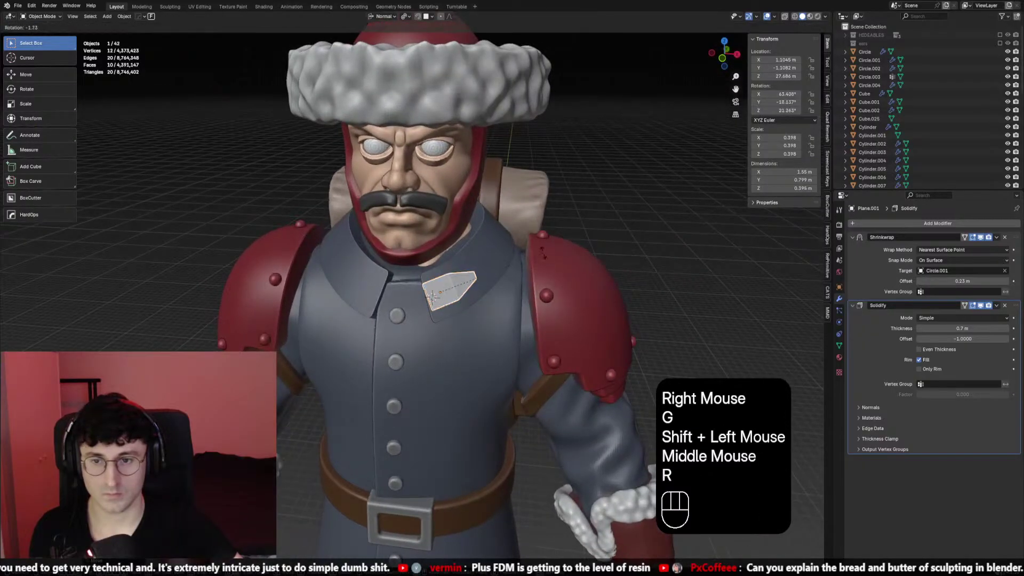
{"action": "left_click", "coordinate": [527, 268]}
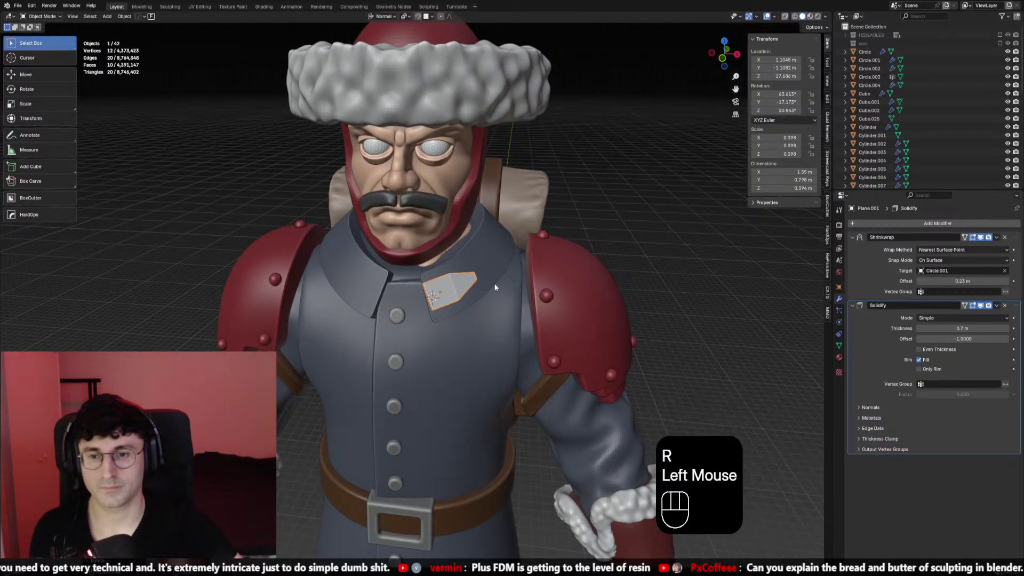
Move the two vertices at the patch's narrow end slightly further along the collar to lengthen the point
{"action": "key", "text": "Tab"}
{"action": "key", "text": "1"}
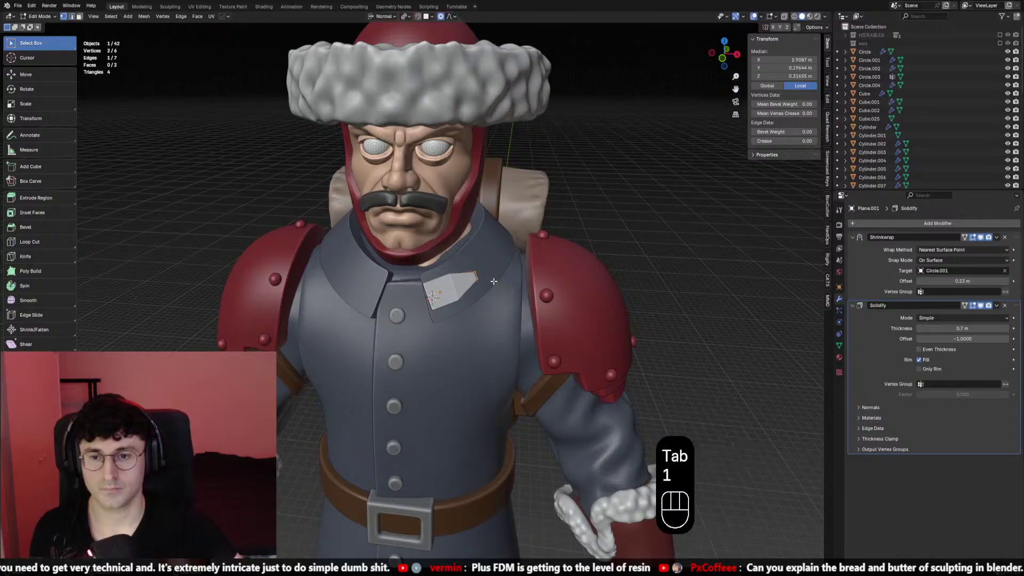
{"action": "key", "text": "g"}
{"action": "scroll", "coordinate": [515, 275], "scroll_direction": "up", "scroll_amount": 4}
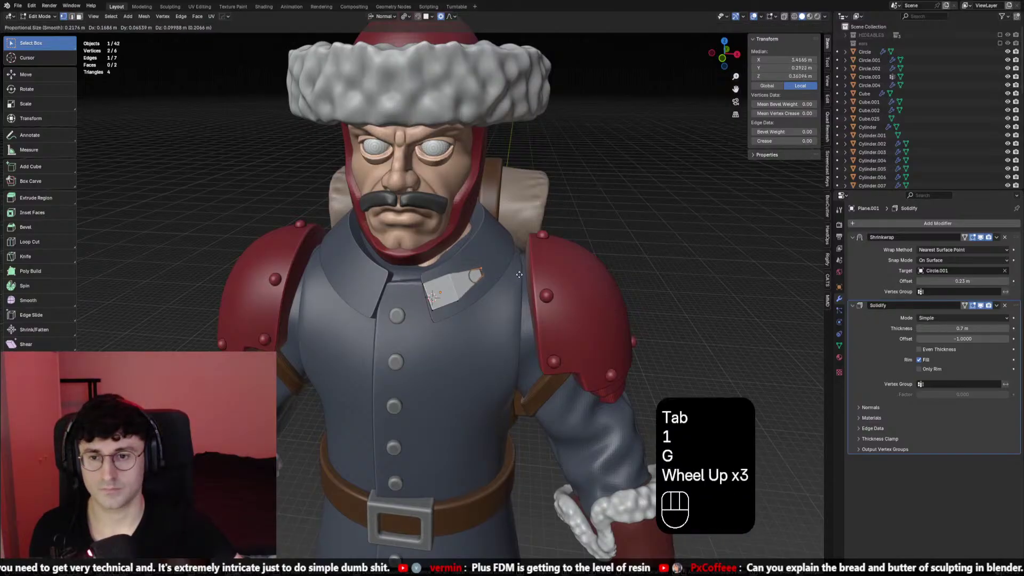
{"action": "scroll", "coordinate": [523, 266], "scroll_direction": "down", "scroll_amount": 4}
{"action": "scroll", "coordinate": [517, 275], "scroll_direction": "down", "scroll_amount": 1}
{"action": "left_click", "coordinate": [517, 276]}
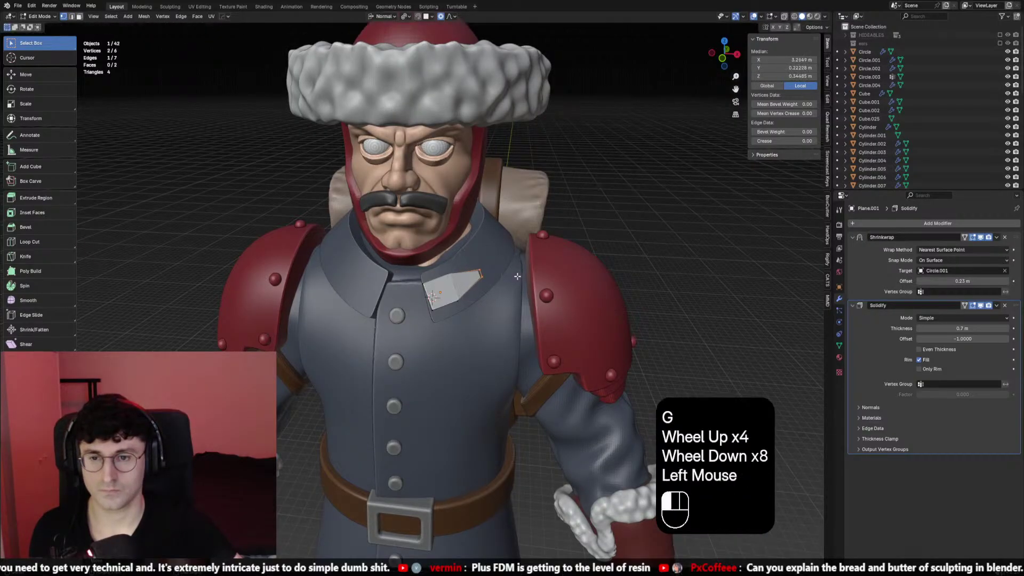
{"action": "key", "text": "Tab"}
Link the collar's material to the patch and reselect the patch alone
{"action": "middle_click_drag", "start_coordinate": [518, 275], "coordinate": [491, 255]}
{"action": "left_click", "coordinate": [491, 255], "text": "shift"}
{"action": "key", "text": "ctrl+l"}
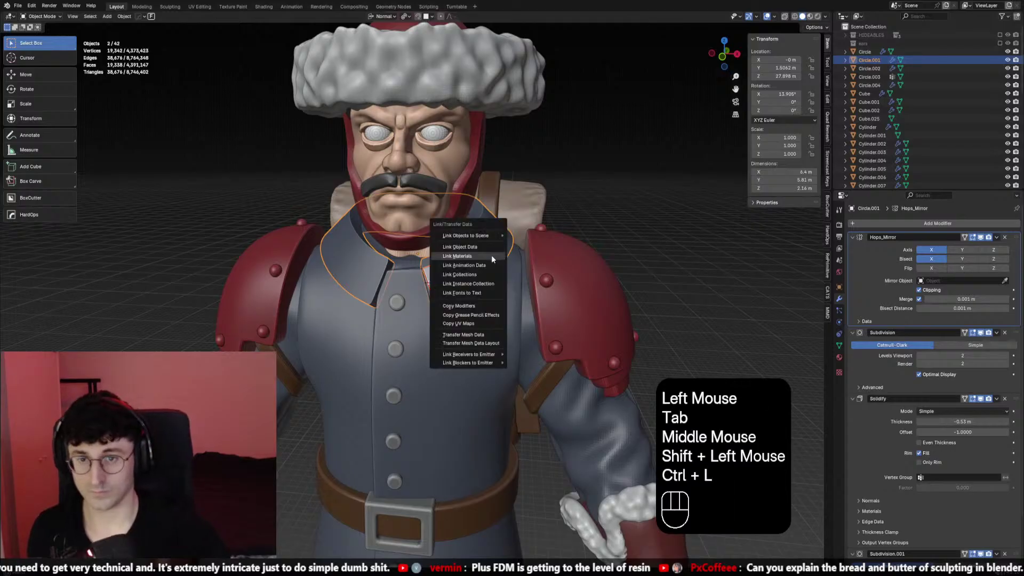
{"action": "left_click", "coordinate": [492, 257]}
{"action": "left_click", "coordinate": [461, 270]}
Add two Subdivision Surface modifiers to the patch, one before Solidify at viewport level 2 and one after it
{"action": "left_click", "coordinate": [965, 224]}
{"action": "type", "text": "s"}
{"action": "left_click", "coordinate": [935, 255]}
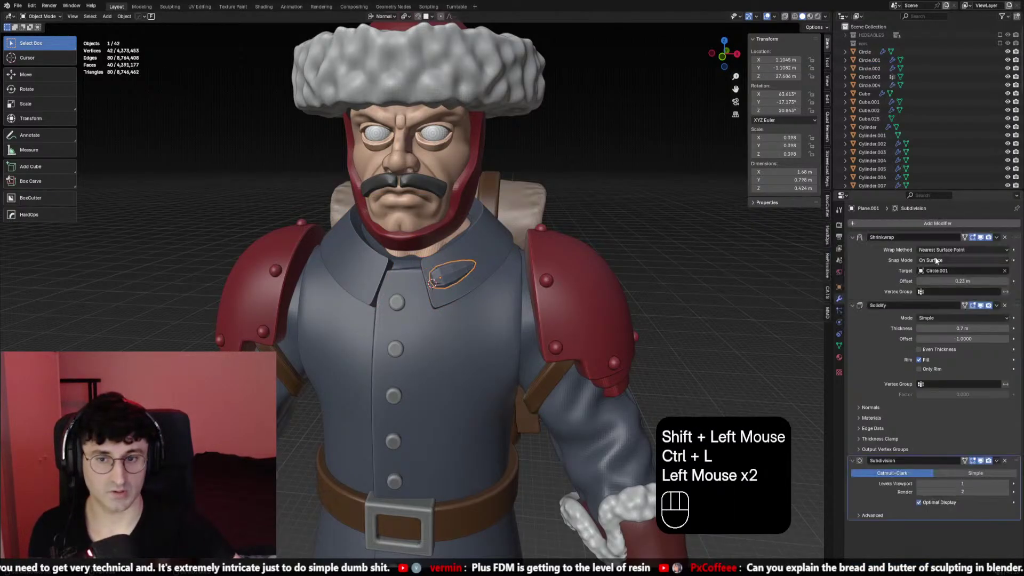
{"action": "left_click", "coordinate": [931, 227]}
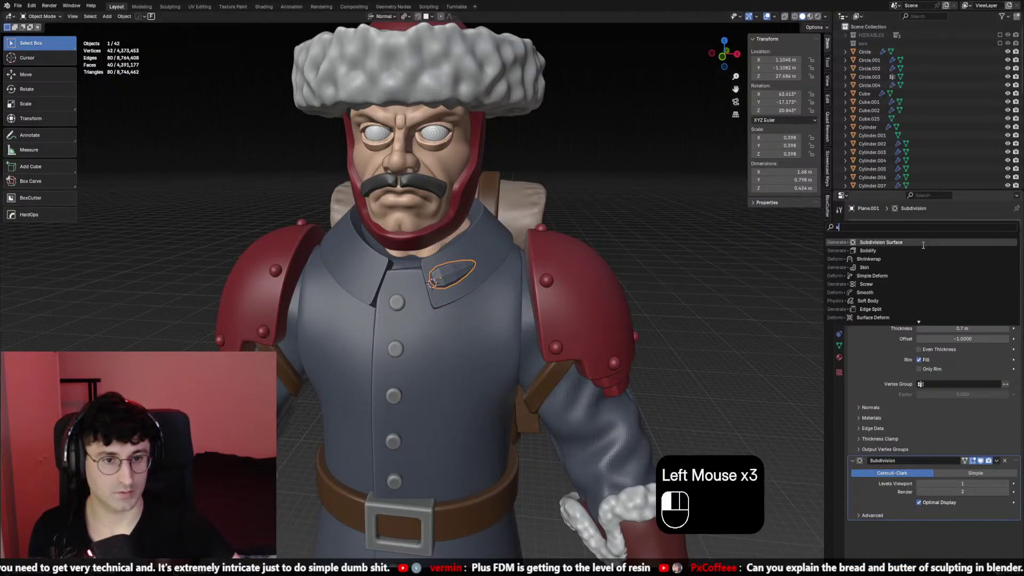
{"action": "left_click", "coordinate": [906, 243]}
{"action": "scroll", "coordinate": [1002, 329], "scroll_direction": "up", "scroll_amount": 4}
{"action": "left_click", "coordinate": [1003, 329]}
Raise the last Subdivision modifier to viewport level 2 and apply the patch's scale
{"action": "scroll", "coordinate": [1014, 453], "scroll_direction": "down", "scroll_amount": 1}
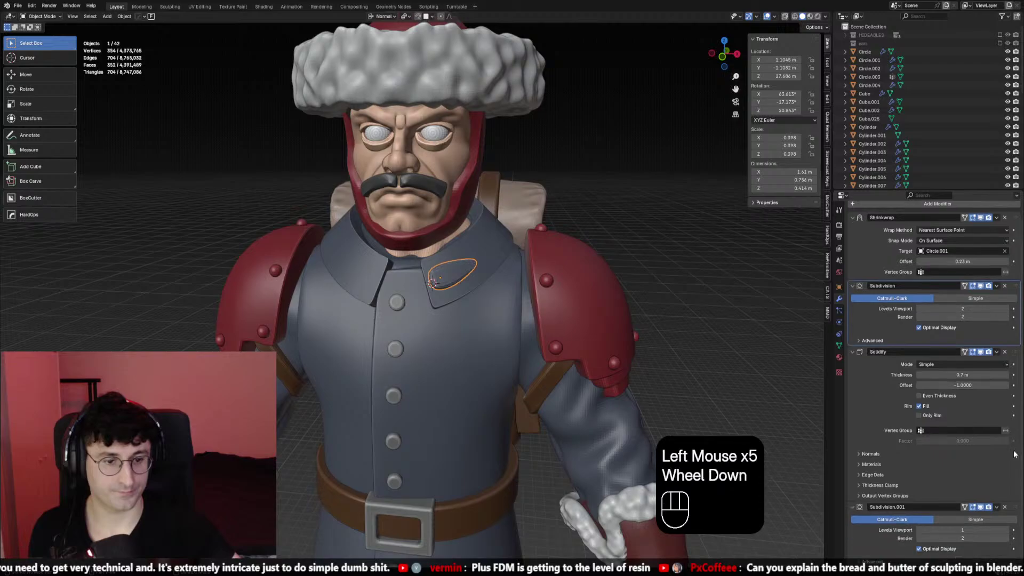
{"action": "left_click", "coordinate": [1006, 528]}
{"action": "key", "text": "ctrl+a"}
{"action": "left_click", "coordinate": [578, 326]}
Try adding a loop cut close to the patch's wide front end to sharpen it
{"action": "key", "text": "Tab"}
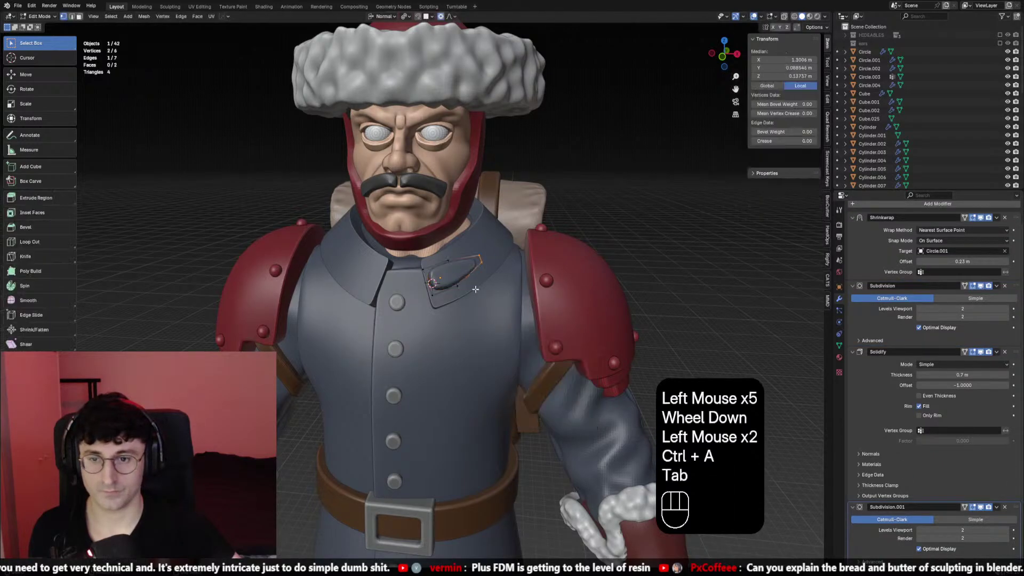
{"action": "key", "text": "ctrl+r"}
{"action": "left_click", "coordinate": [430, 273]}
{"action": "left_click", "coordinate": [430, 273]}
{"action": "key", "text": "Tab"}
{"action": "left_click", "coordinate": [435, 278]}
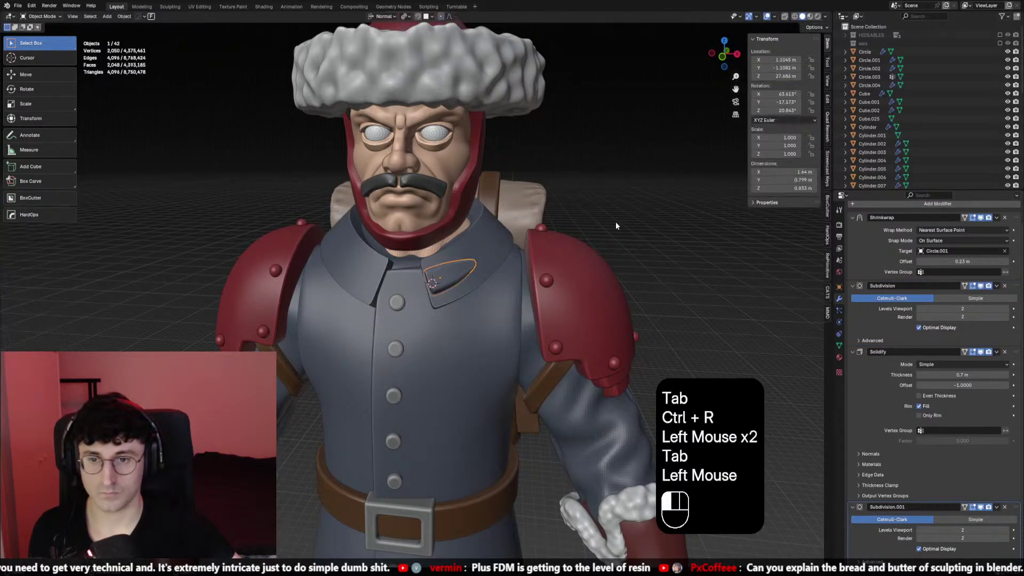
Try adding another loop cut towards the patch's narrow end
{"action": "scroll", "coordinate": [443, 286], "scroll_direction": "down", "scroll_amount": 1}
{"action": "scroll", "coordinate": [443, 287], "scroll_direction": "up", "scroll_amount": 2}
{"action": "left_click", "coordinate": [443, 286]}
{"action": "key", "text": "Tab"}
{"action": "key", "text": "ctrl+r"}
{"action": "left_click", "coordinate": [460, 250]}
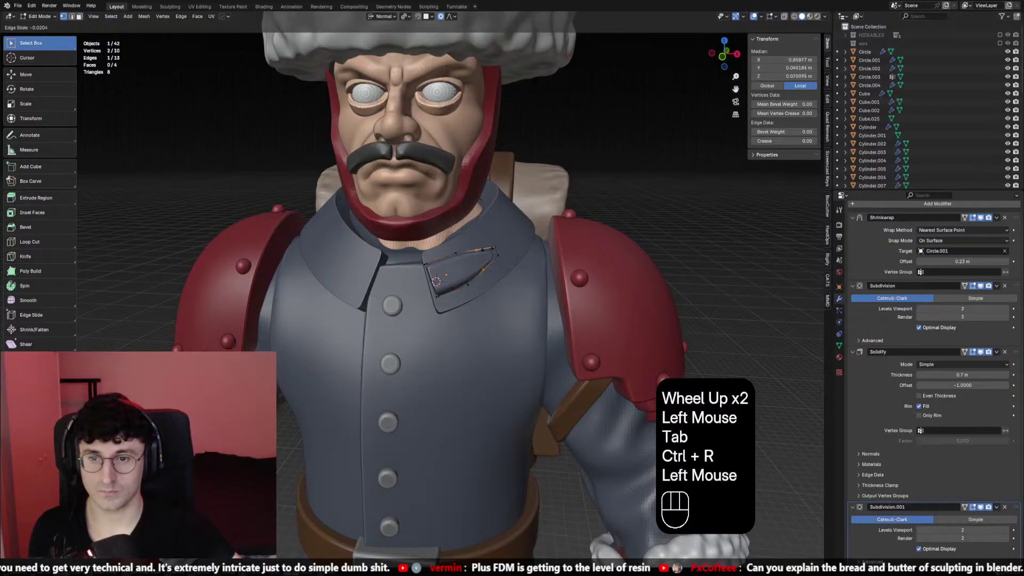
{"action": "right_click", "coordinate": [460, 254]}
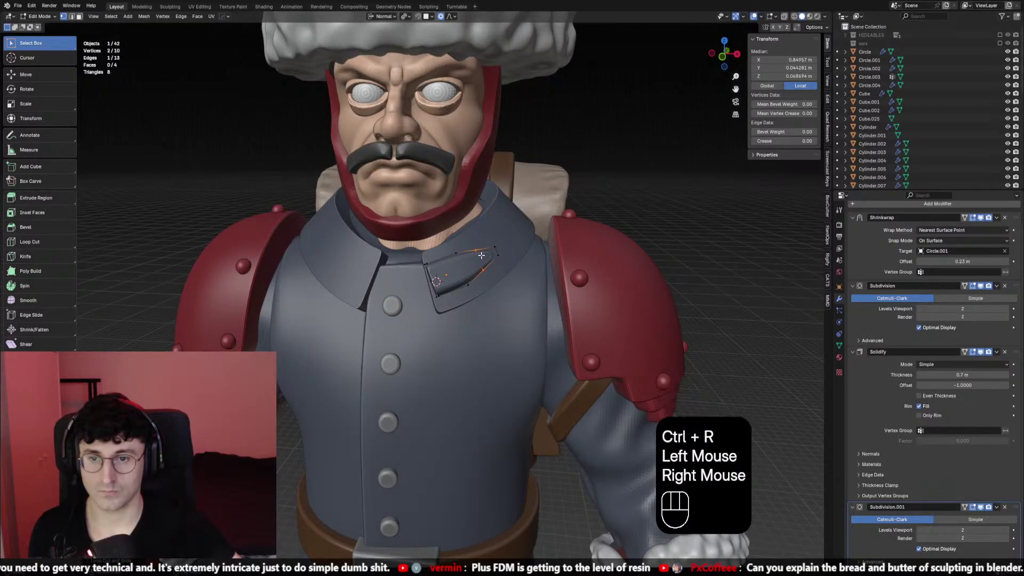
Undo both loop cuts on the collar patch
{"action": "key", "text": "ctrl+z"}
{"action": "key", "text": "ctrl+z"}
{"action": "key", "text": "ctrl+z"}
{"action": "key", "text": "ctrl+z"}
{"action": "key", "text": "ctrl+z"}
{"action": "key", "text": "ctrl+z"}
{"action": "key", "text": "ctrl+z"}
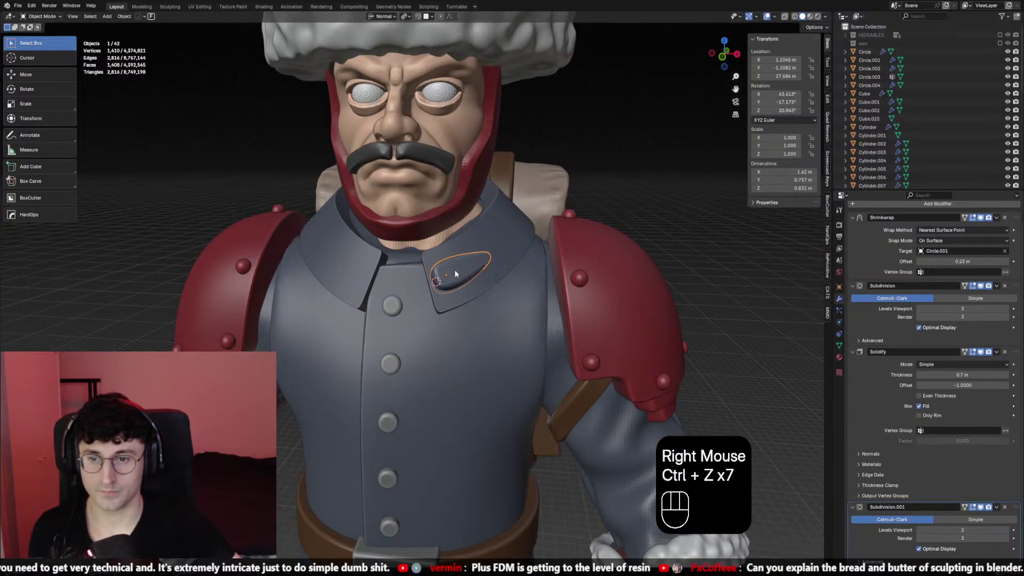
Crease the boundary edges of the collar patch to sharpen its outline, and finish editing the mesh
{"action": "key", "text": "Tab"}
{"action": "key", "text": "2"}
{"action": "left_click", "coordinate": [466, 275]}
{"action": "left_click", "coordinate": [465, 284], "text": "shift"}
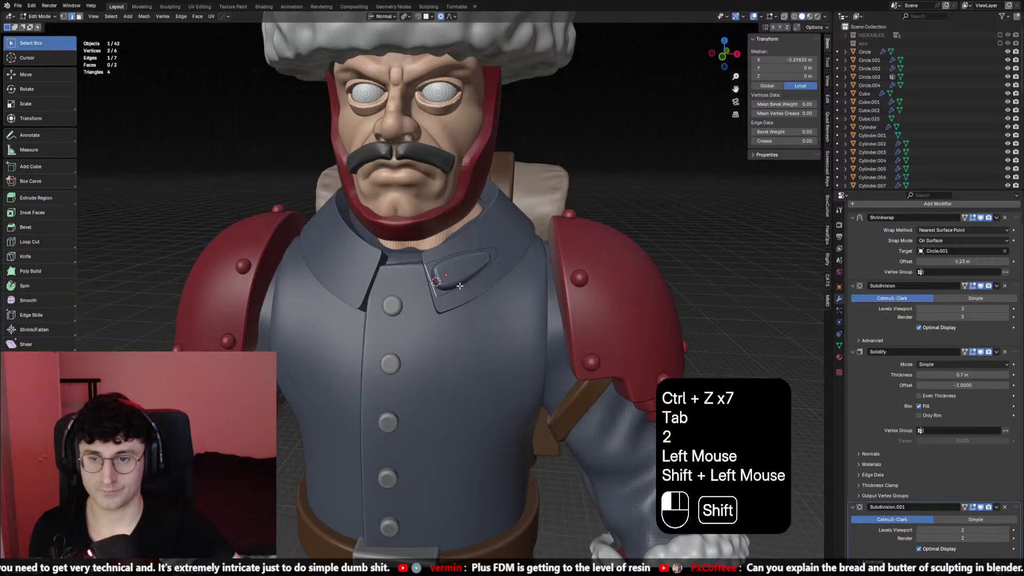
{"action": "left_click", "coordinate": [489, 254], "text": "shift"}
{"action": "left_click_drag", "start_coordinate": [780, 141], "coordinate": [813, 141]}
{"action": "left_click", "coordinate": [495, 251]}
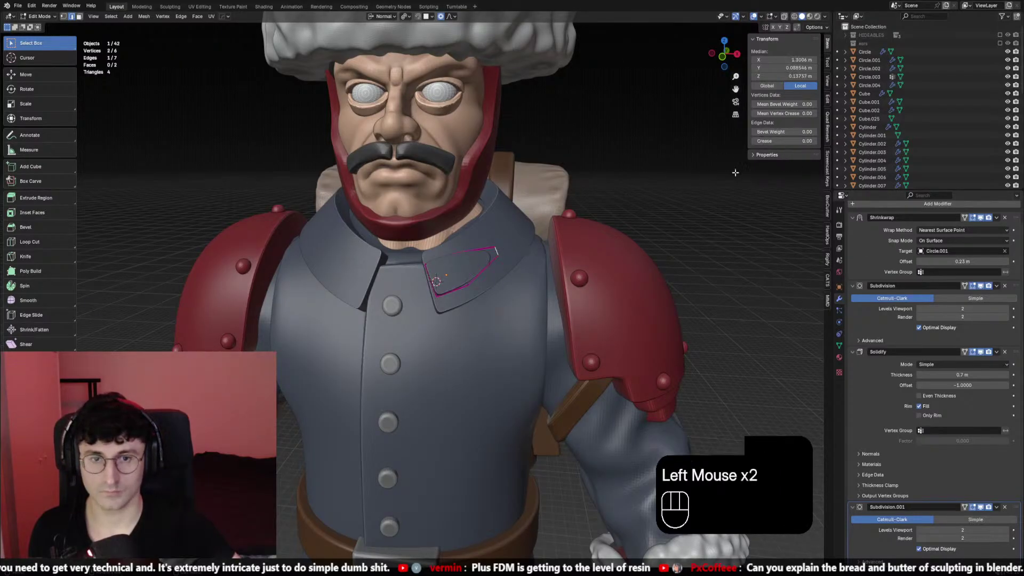
{"action": "left_click", "coordinate": [496, 250]}
{"action": "scroll", "coordinate": [749, 194], "scroll_direction": "down", "scroll_amount": 2}
{"action": "key", "text": "Tab"}
Deselect the collar patch to examine its creased shape, and select it again
{"action": "left_click", "coordinate": [638, 267]}
{"action": "scroll", "coordinate": [484, 271], "scroll_direction": "up", "scroll_amount": 2}
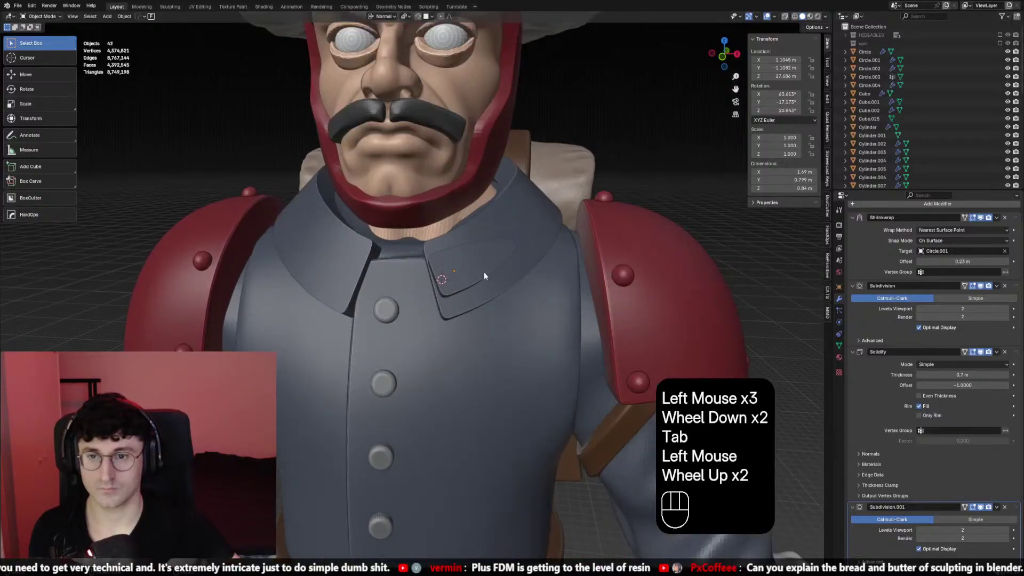
{"action": "scroll", "coordinate": [435, 278], "scroll_direction": "down", "scroll_amount": 1}
{"action": "scroll", "coordinate": [438, 278], "scroll_direction": "up", "scroll_amount": 2}
{"action": "left_click", "coordinate": [456, 264]}
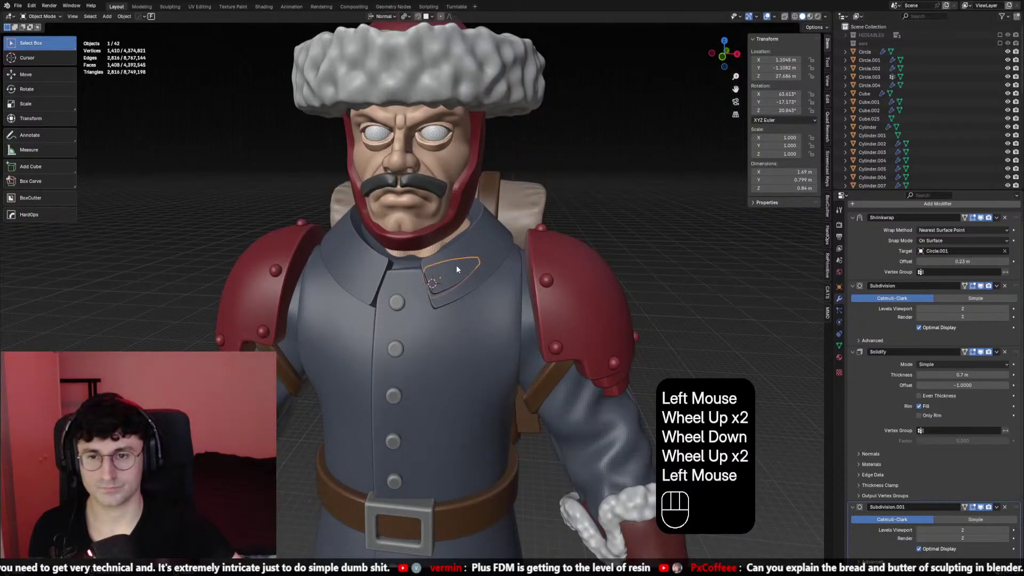
{"action": "key", "text": "Tab"}
{"action": "scroll", "coordinate": [464, 265], "scroll_direction": "up", "scroll_amount": 2}
{"action": "left_click", "coordinate": [475, 265]}
{"action": "key", "text": "2"}
{"action": "left_click", "coordinate": [474, 265]}
{"action": "key", "text": "s"}
{"action": "key", "text": "x"}
{"action": "right_click", "coordinate": [554, 326]}
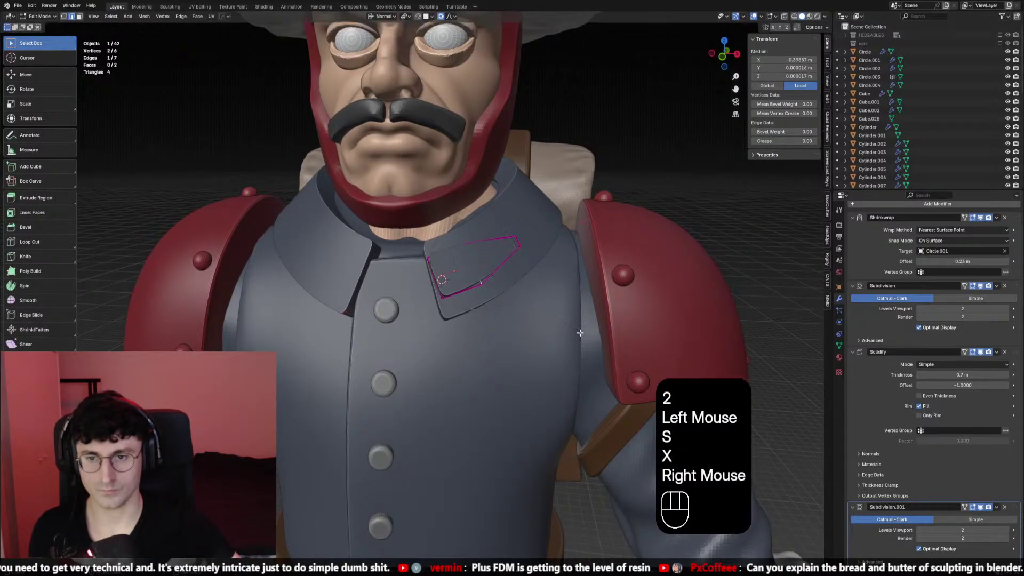
{"action": "key", "text": "s"}
{"action": "key", "text": "z"}
{"action": "right_click", "coordinate": [557, 328]}
{"action": "key", "text": "s"}
{"action": "right_click", "coordinate": [610, 372]}
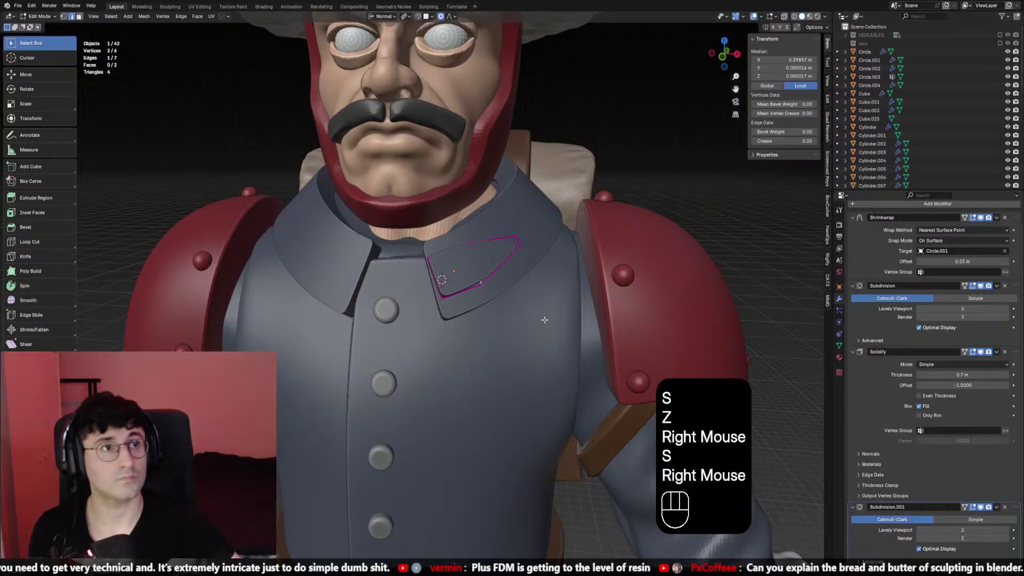
Try adding a loop cut across the collar patch near its narrow end, and leave mesh editing to check the shape
{"action": "key", "text": "ctrl+r"}
{"action": "left_click", "coordinate": [462, 249]}
{"action": "left_click", "coordinate": [487, 243]}
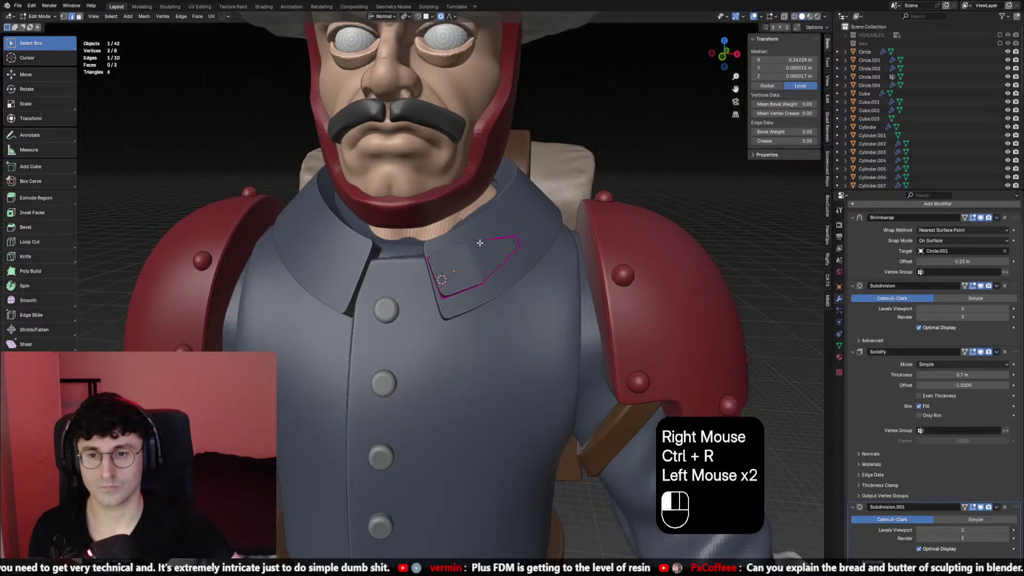
{"action": "scroll", "coordinate": [487, 242], "scroll_direction": "down", "scroll_amount": 5}
{"action": "key", "text": "Tab"}
{"action": "left_click", "coordinate": [521, 258]}
{"action": "scroll", "coordinate": [521, 258], "scroll_direction": "down", "scroll_amount": 3}
{"action": "middle_click_drag", "start_coordinate": [523, 260], "coordinate": [490, 273]}
Undo the loop cut near the collar patch's narrow end and return to Object Mode
{"action": "key", "text": "ctrl+z"}
{"action": "key", "text": "ctrl+z"}
{"action": "key", "text": "ctrl+z"}
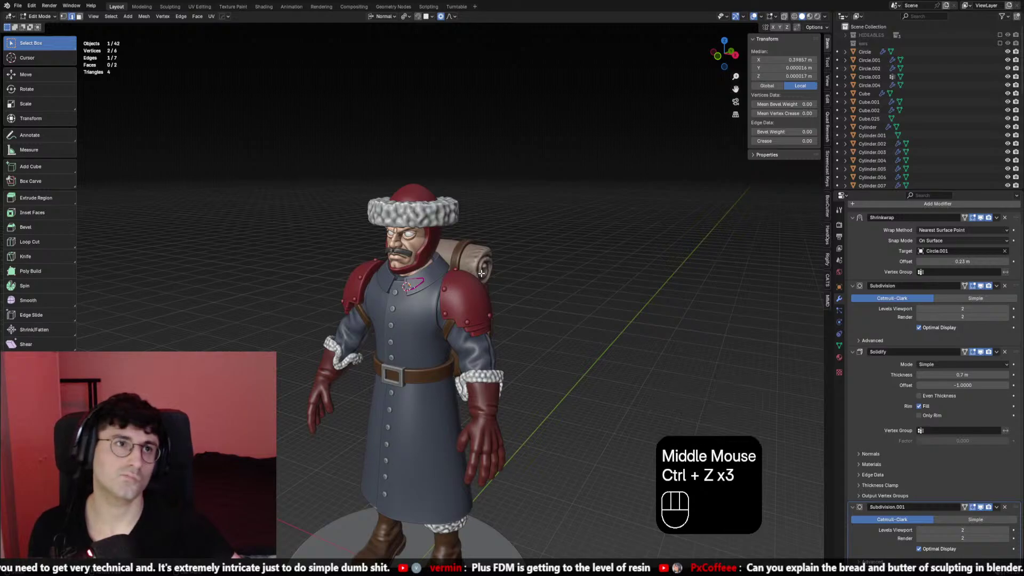
{"action": "scroll", "coordinate": [482, 274], "scroll_direction": "up", "scroll_amount": 2}
{"action": "key", "text": "Tab"}
{"action": "middle_click_drag", "start_coordinate": [488, 275], "coordinate": [497, 276]}
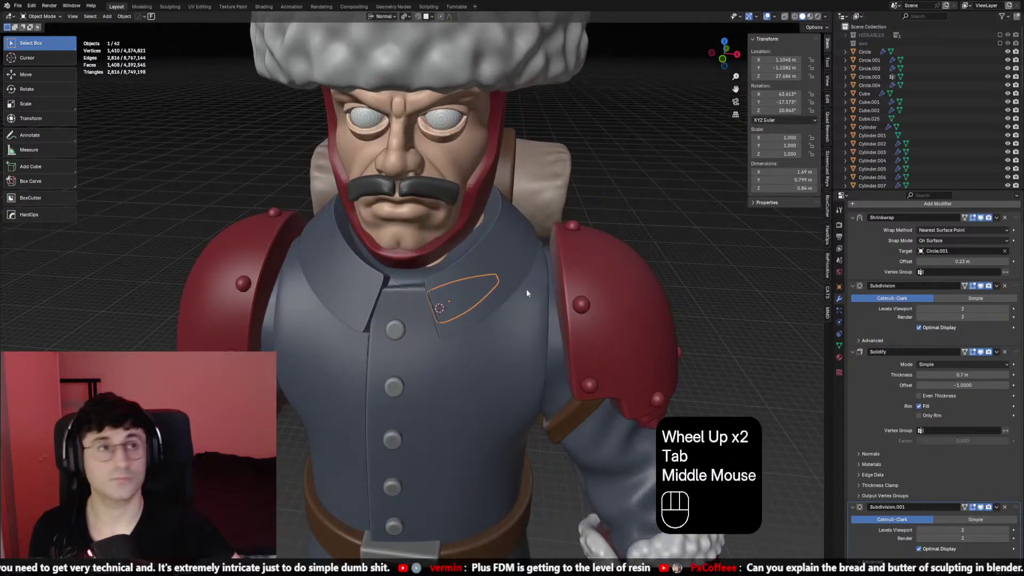
Move the collar patch's crosswise middle edge towards its narrow end with proportional editing, finish editing the mesh and deselect the patch
{"action": "key", "text": "Tab"}
{"action": "key", "text": "2"}
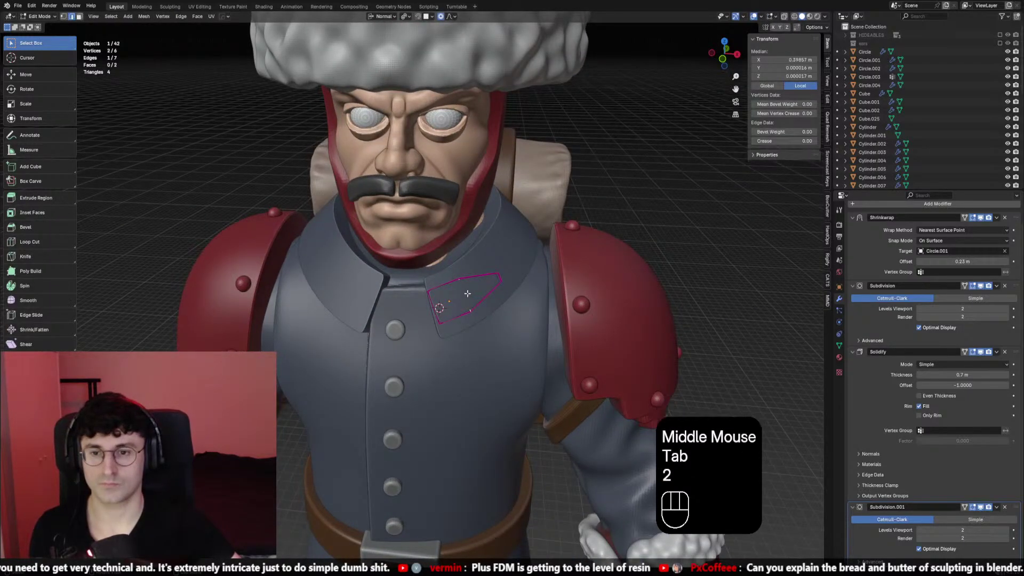
{"action": "left_click", "coordinate": [488, 292]}
{"action": "key", "text": "g"}
{"action": "key", "text": "g"}
{"action": "right_click", "coordinate": [477, 289]}
{"action": "key", "text": "g"}
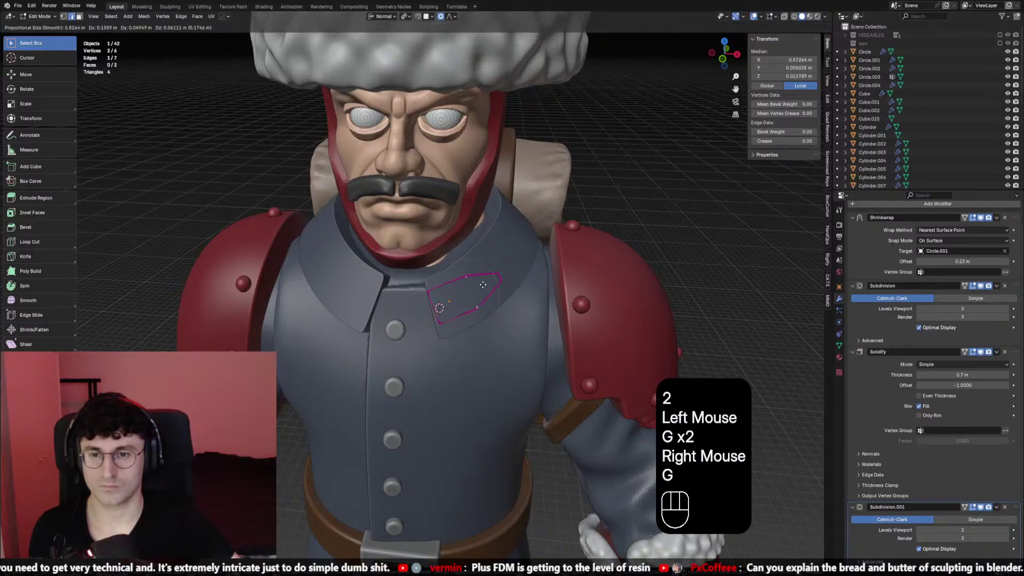
{"action": "left_click", "coordinate": [487, 283]}
{"action": "key", "text": "Tab"}
{"action": "scroll", "coordinate": [591, 225], "scroll_direction": "down", "scroll_amount": 2}
{"action": "left_click", "coordinate": [490, 287]}
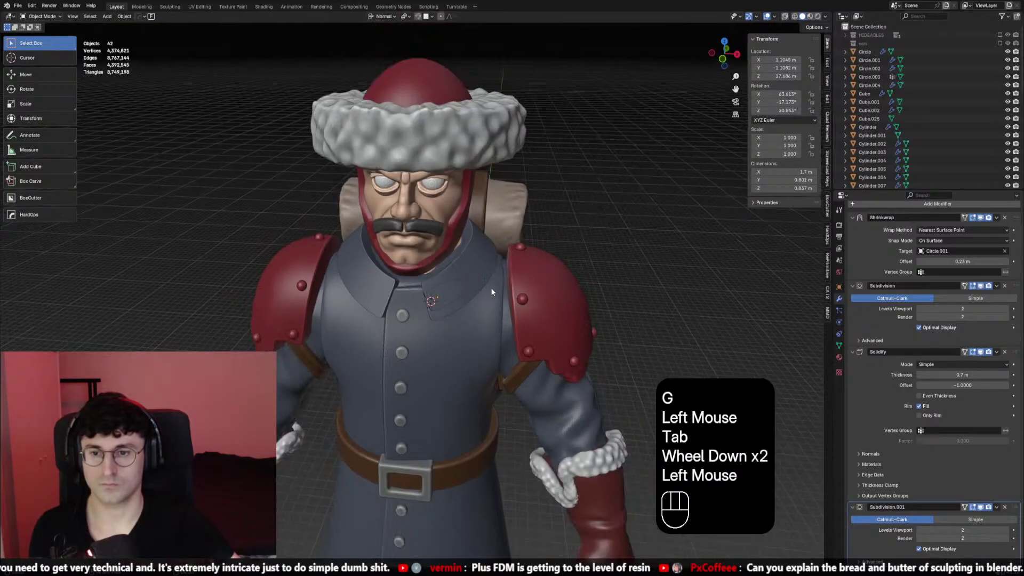
Add a Mirror modifier on the X axis to the collar patch, with the coat object Circle.001 as mirror object
{"action": "middle_click_drag", "start_coordinate": [491, 287], "coordinate": [431, 293]}
{"action": "left_click", "coordinate": [430, 293]}
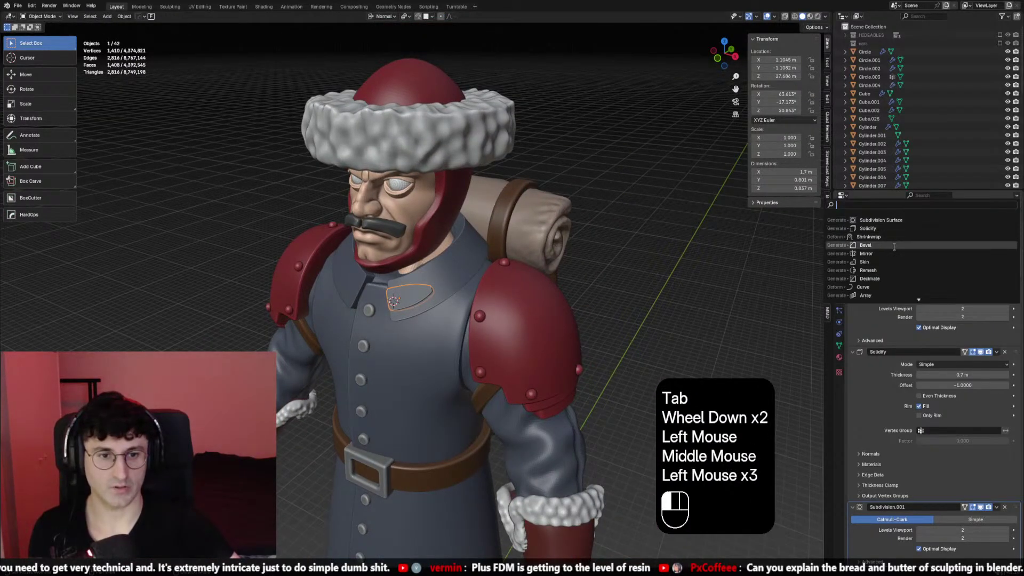
{"action": "scroll", "coordinate": [895, 263], "scroll_direction": "down", "scroll_amount": 4}
{"action": "left_click", "coordinate": [1005, 522]}
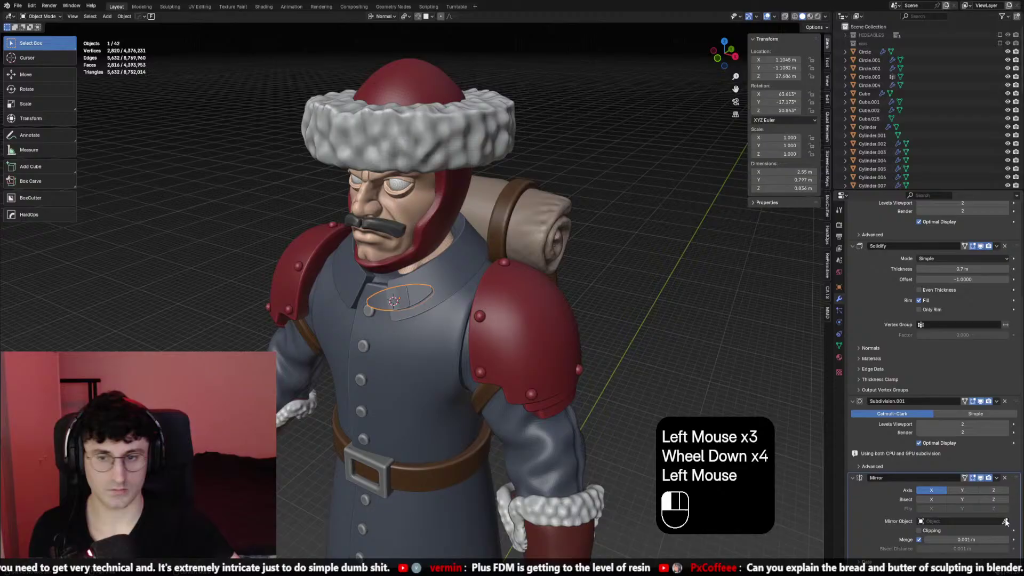
{"action": "left_click", "coordinate": [470, 293]}
{"action": "middle_click_drag", "start_coordinate": [469, 293], "coordinate": [603, 232]}
{"action": "left_click", "coordinate": [603, 232]}
{"action": "key", "text": "KP_1"}
{"action": "scroll", "coordinate": [533, 220], "scroll_direction": "up", "scroll_amount": 1}
Enlarge the mirrored collar patch to a scale of about 1.05, and rotate and move it slightly to fit the collar
{"action": "left_click", "coordinate": [464, 248]}
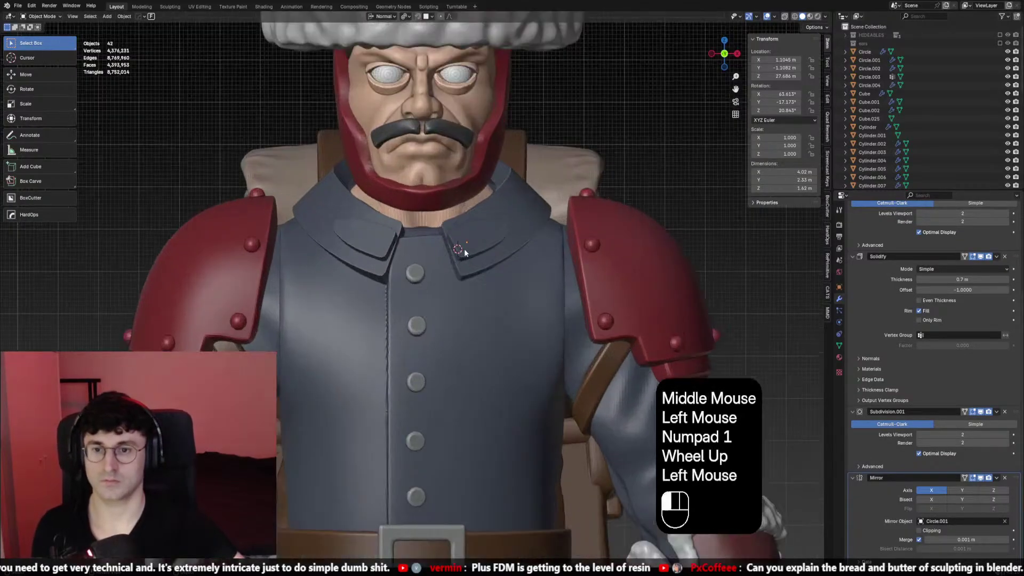
{"action": "key", "text": "s"}
{"action": "left_click", "coordinate": [607, 244]}
{"action": "middle_click_drag", "start_coordinate": [607, 244], "coordinate": [594, 294]}
{"action": "key", "text": "r"}
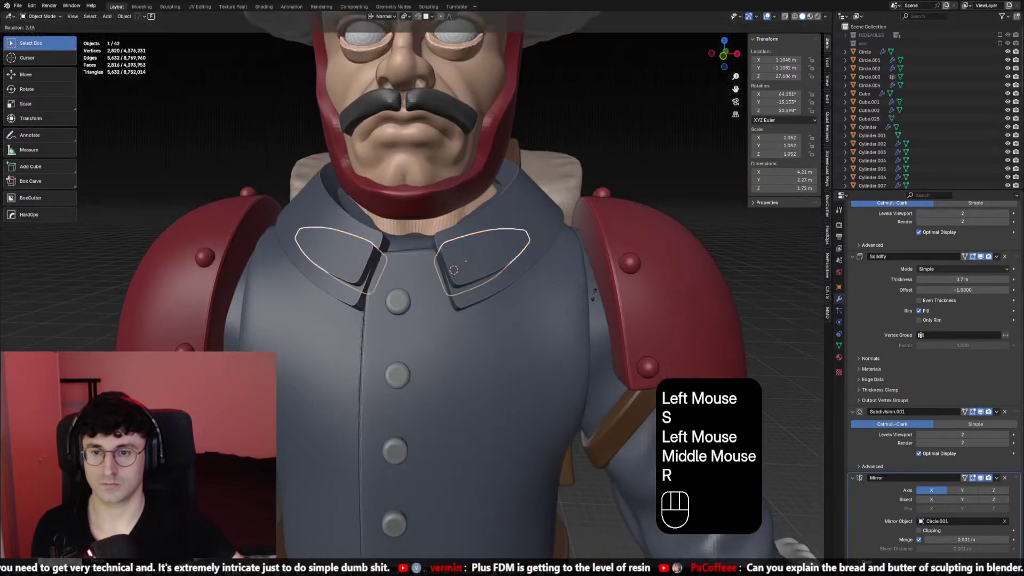
{"action": "left_click", "coordinate": [593, 295]}
{"action": "key", "text": "g"}
{"action": "left_click", "coordinate": [589, 301], "text": "shift"}
Apply the collar patch's scale and deselect it to check both collar patches from the front
{"action": "key", "text": "Tab"}
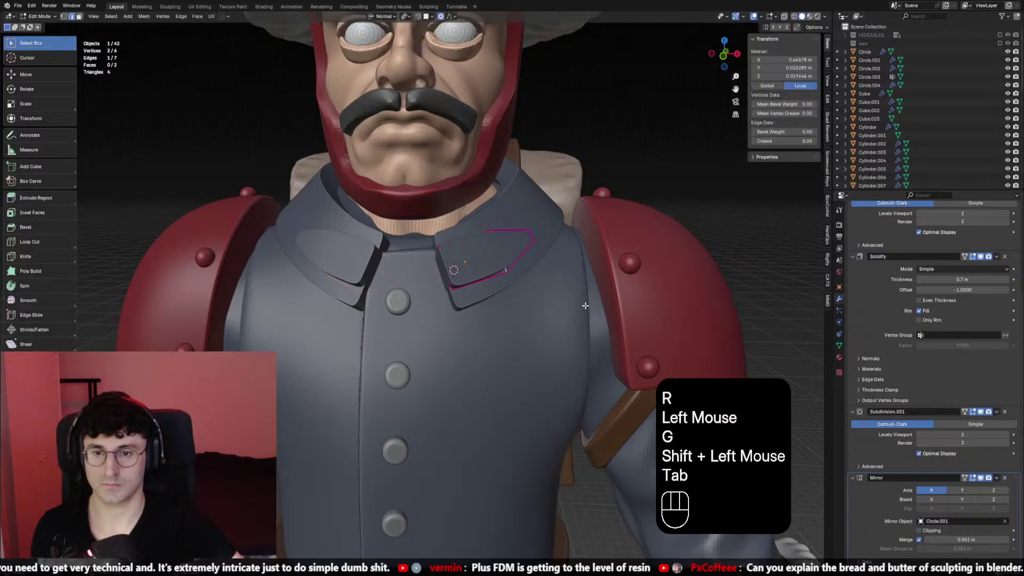
{"action": "right_click", "coordinate": [585, 307]}
{"action": "key", "text": "Tab"}
{"action": "key", "text": "ctrl+a"}
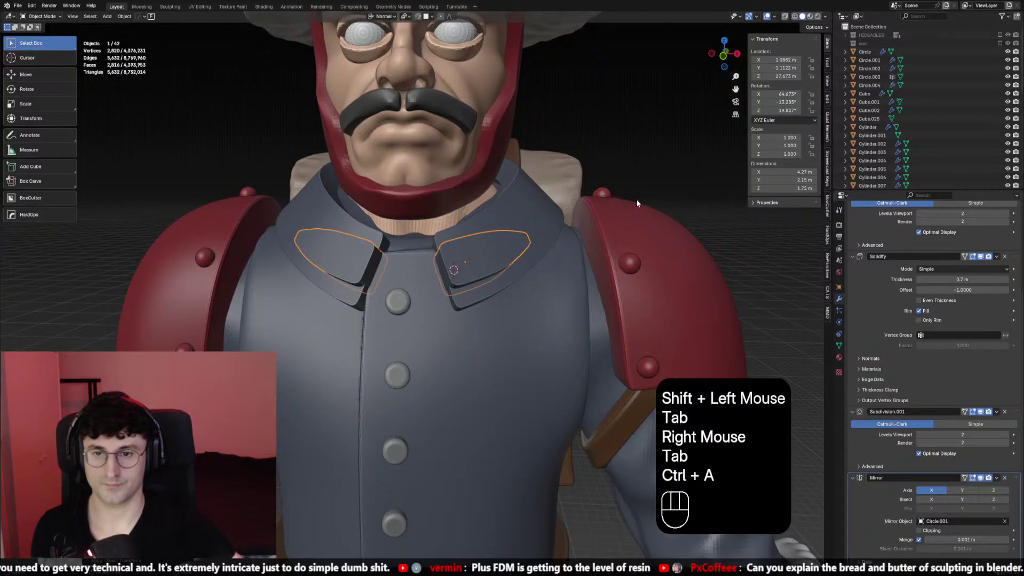
{"action": "left_click", "coordinate": [637, 184]}
{"action": "key", "text": "KP_1"}
{"action": "scroll", "coordinate": [637, 179], "scroll_direction": "down", "scroll_amount": 2}
{"action": "middle_click_drag", "start_coordinate": [637, 179], "coordinate": [610, 249], "text": "shift"}
{"action": "scroll", "coordinate": [632, 213], "scroll_direction": "up", "scroll_amount": 2}
{"action": "scroll", "coordinate": [632, 213], "scroll_direction": "down", "scroll_amount": 1}
{"action": "scroll", "coordinate": [632, 214], "scroll_direction": "down", "scroll_amount": 1, "text": "shift"}
{"action": "scroll", "coordinate": [610, 249], "scroll_direction": "up", "scroll_amount": 2}
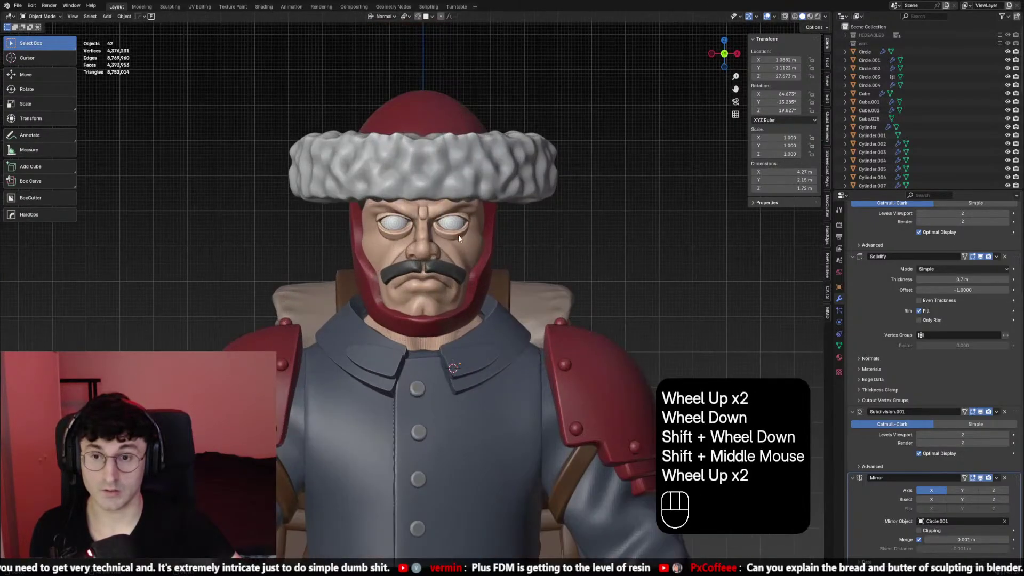
Select the soldier's head mesh and switch it to Sculpt Mode
{"action": "left_click", "coordinate": [459, 235]}
{"action": "left_click", "coordinate": [595, 243]}
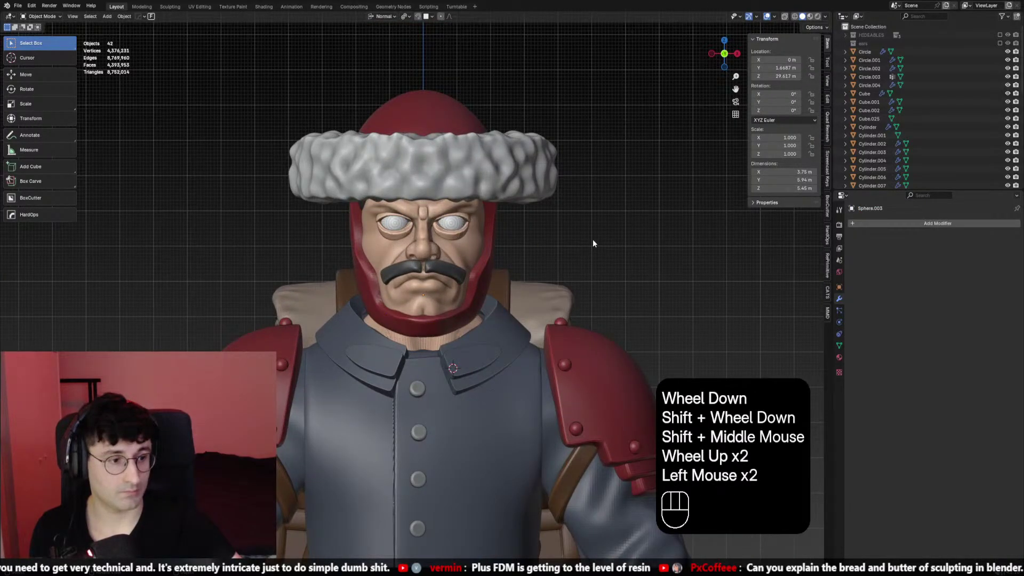
{"action": "left_click", "coordinate": [477, 261]}
{"action": "middle_click_drag", "start_coordinate": [575, 254], "coordinate": [565, 234], "text": "shift"}
{"action": "left_click", "coordinate": [566, 234]}
{"action": "left_click", "coordinate": [452, 231]}
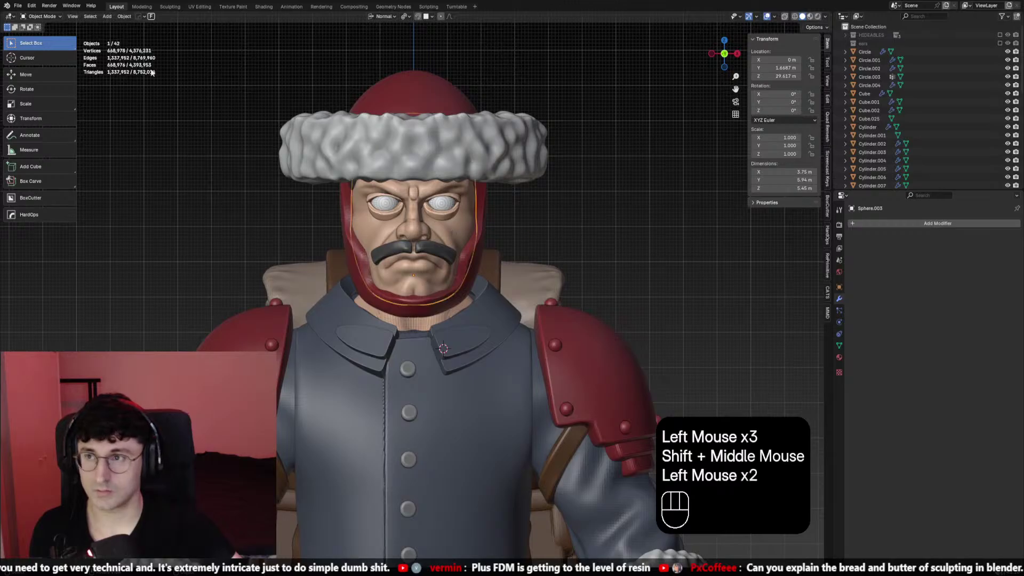
{"action": "left_click", "coordinate": [53, 17]}
{"action": "left_click", "coordinate": [45, 44]}
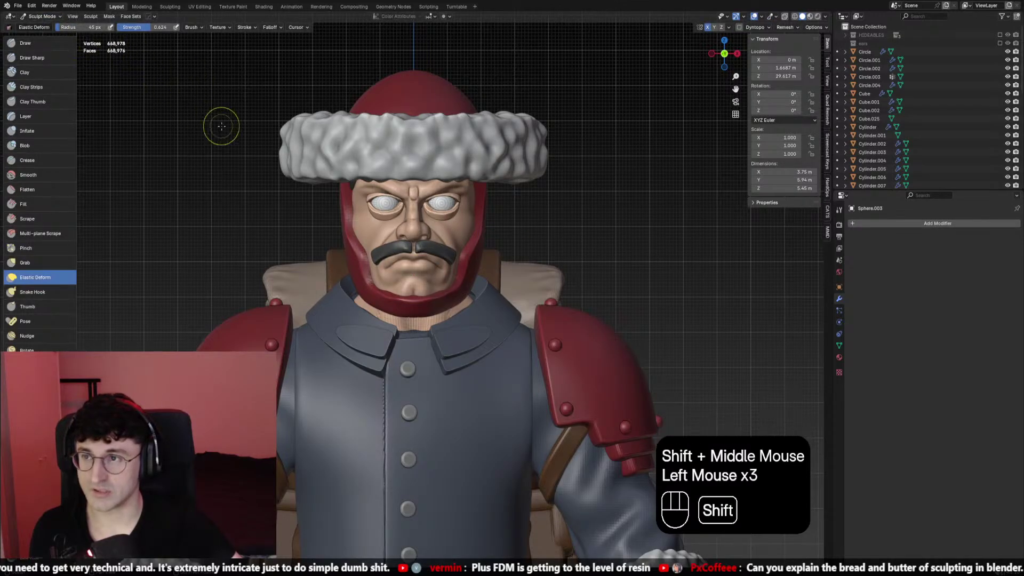
Examine the head in Sculpt Mode from several angles with the brush radius set to 52 px, and return to Object Mode
{"action": "middle_click_drag", "start_coordinate": [221, 126], "coordinate": [229, 139], "text": "shift"}
{"action": "left_click", "coordinate": [43, 16]}
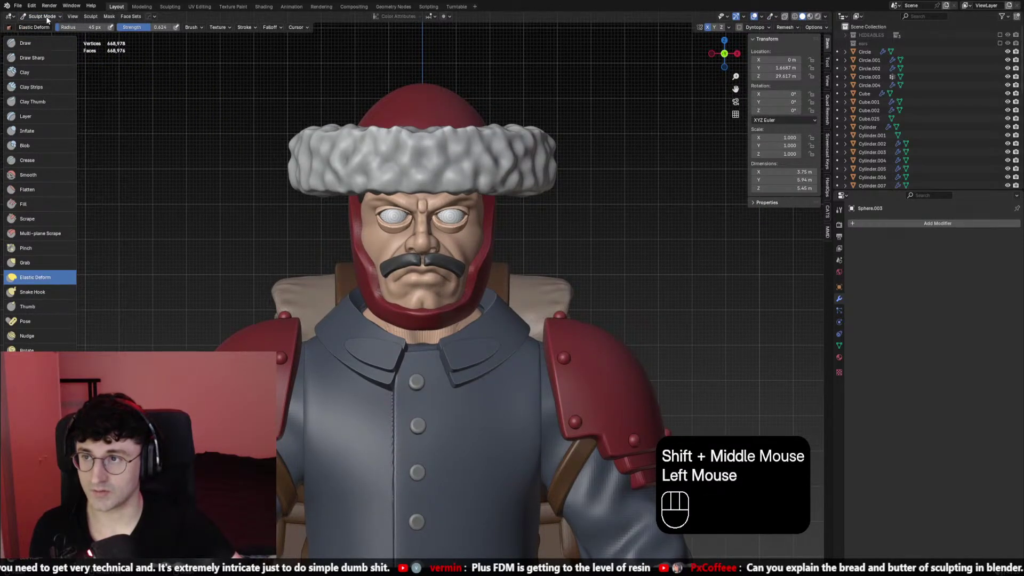
{"action": "left_click_drag", "start_coordinate": [48, 20], "coordinate": [52, 45]}
{"action": "middle_click_drag", "start_coordinate": [389, 181], "coordinate": [377, 184], "text": "shift"}
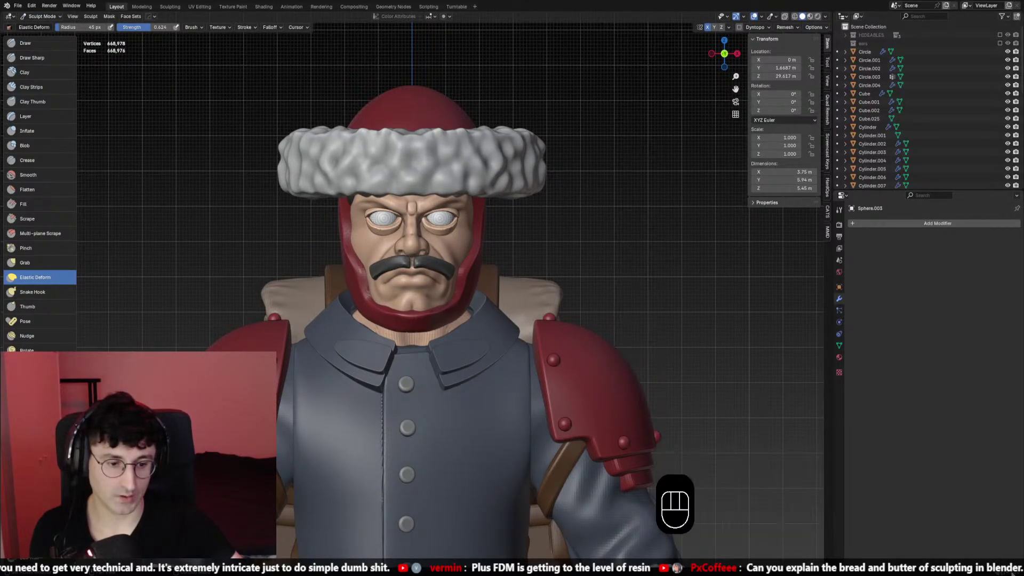
{"action": "middle_click_drag", "start_coordinate": [284, 246], "coordinate": [298, 249], "text": "shift"}
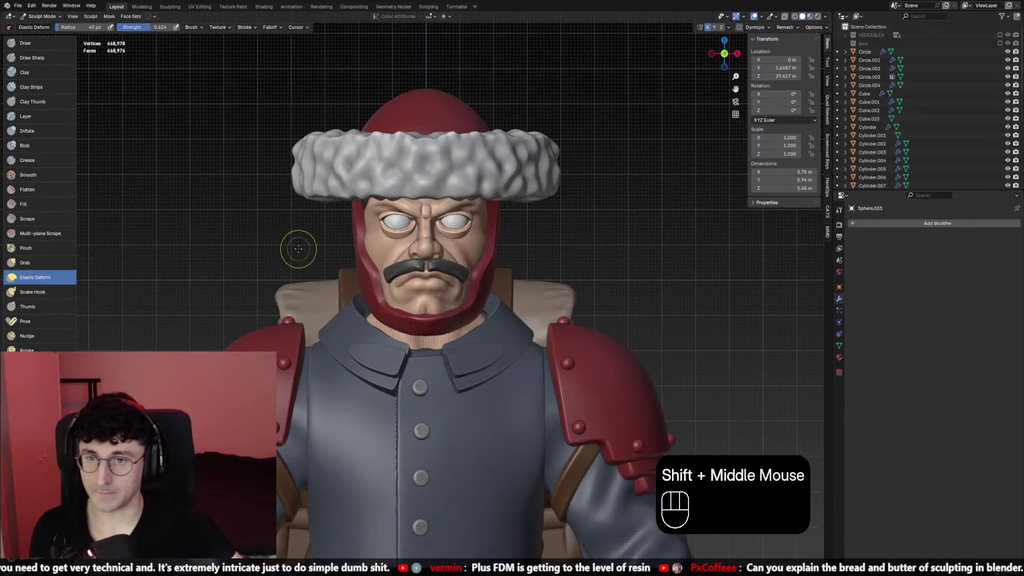
{"action": "middle_click_drag", "start_coordinate": [174, 287], "coordinate": [224, 235]}
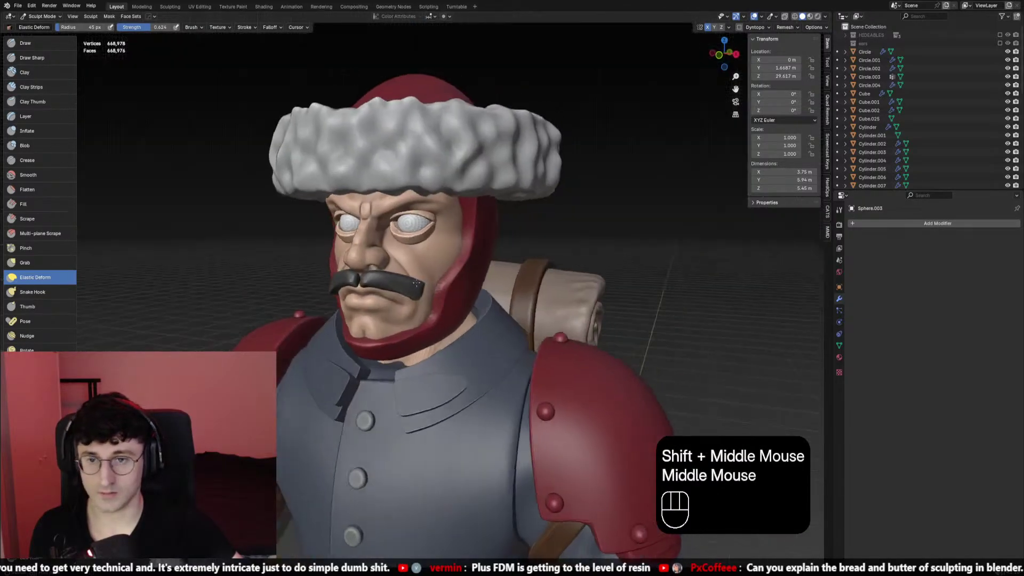
{"action": "scroll", "coordinate": [234, 229], "scroll_direction": "down", "scroll_amount": 2}
{"action": "middle_click_drag", "start_coordinate": [341, 256], "coordinate": [468, 256]}
{"action": "key", "text": "f"}
{"action": "left_click", "coordinate": [475, 258]}
{"action": "scroll", "coordinate": [493, 264], "scroll_direction": "down", "scroll_amount": 2}
{"action": "key", "text": "KP_1"}
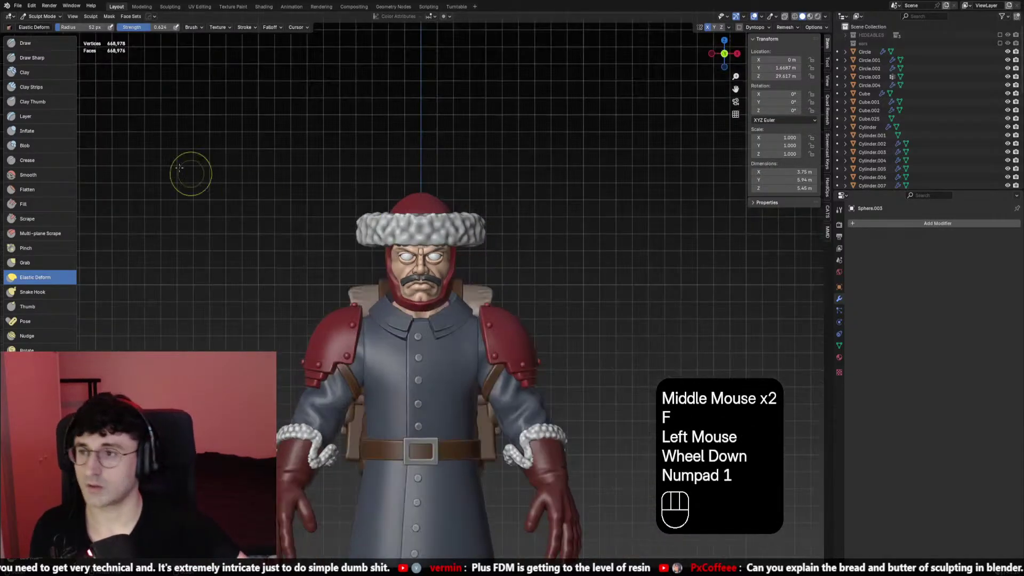
{"action": "left_click", "coordinate": [55, 17]}
{"action": "left_click", "coordinate": [48, 28]}
Snap the 3D cursor to the red dome of the hat and add a UV sphere there
{"action": "middle_click_drag", "start_coordinate": [425, 144], "coordinate": [414, 213], "text": "shift"}
{"action": "left_click", "coordinate": [413, 213]}
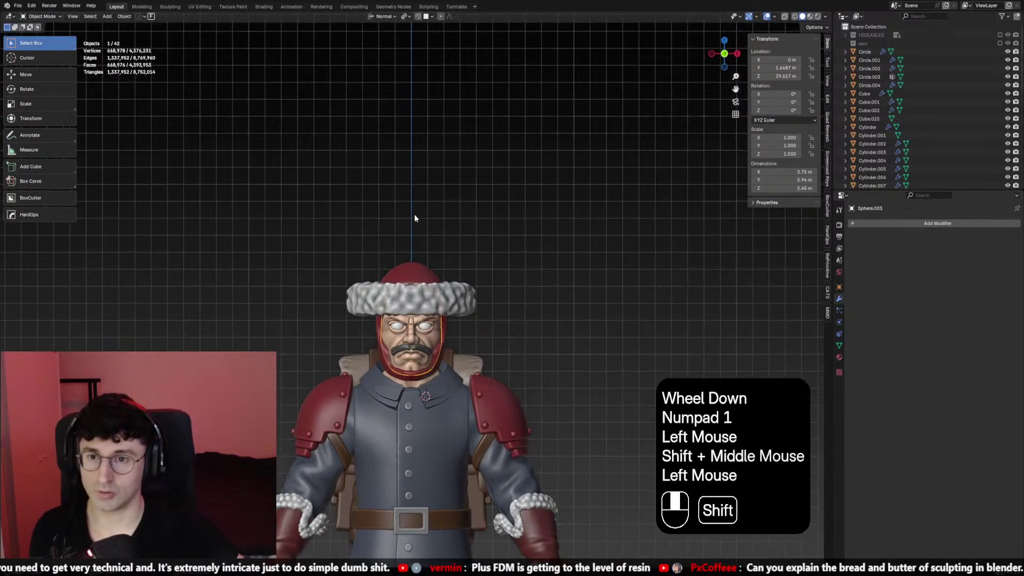
{"action": "left_click", "coordinate": [420, 260]}
{"action": "key", "text": "shift+s"}
{"action": "key", "text": "shift+a"}
{"action": "mouse_move", "coordinate": [418, 318]}
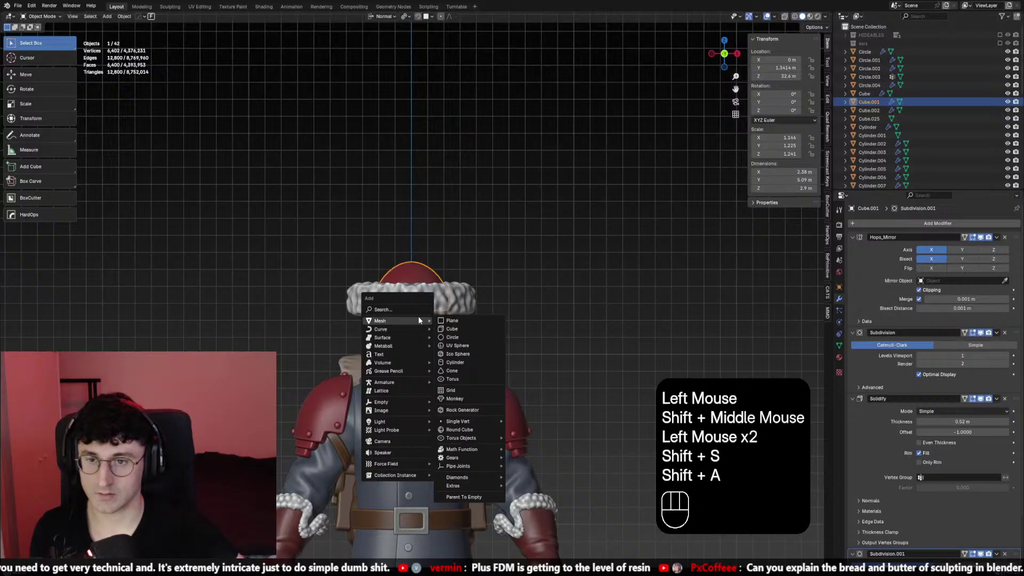
{"action": "left_click", "coordinate": [466, 346]}
Raise the sphere along Z to clear the hat, scale it to about 3.06, and apply its scale
{"action": "key", "text": "g"}
{"action": "key", "text": "z"}
{"action": "left_click", "coordinate": [437, 209]}
{"action": "key", "text": "s"}
{"action": "left_click", "coordinate": [520, 226]}
{"action": "middle_click_drag", "start_coordinate": [521, 226], "coordinate": [520, 277], "text": "shift"}
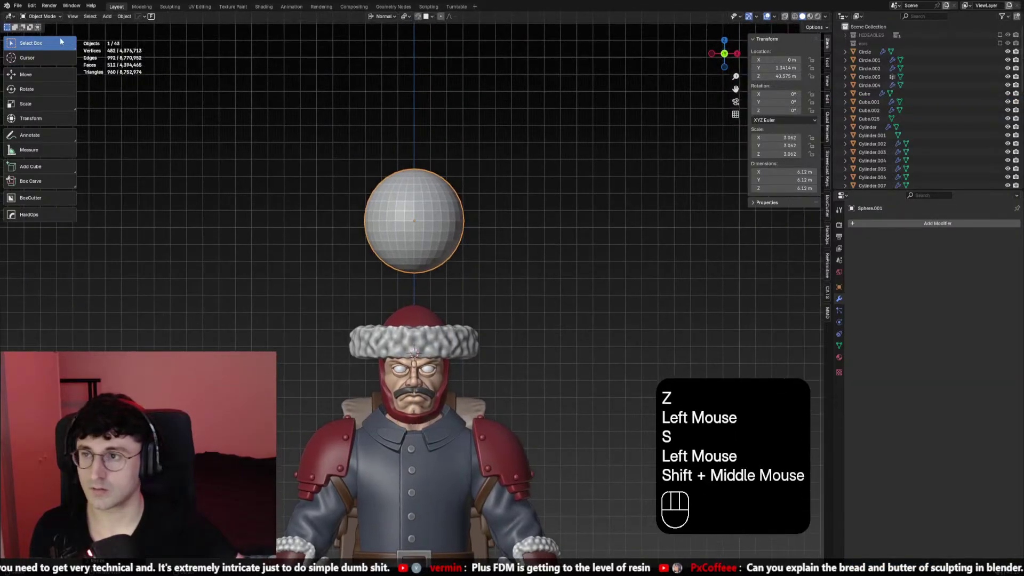
{"action": "left_click", "coordinate": [53, 17]}
{"action": "left_click", "coordinate": [53, 17]}
{"action": "key", "text": "ctrl+a"}
{"action": "left_click", "coordinate": [462, 181]}
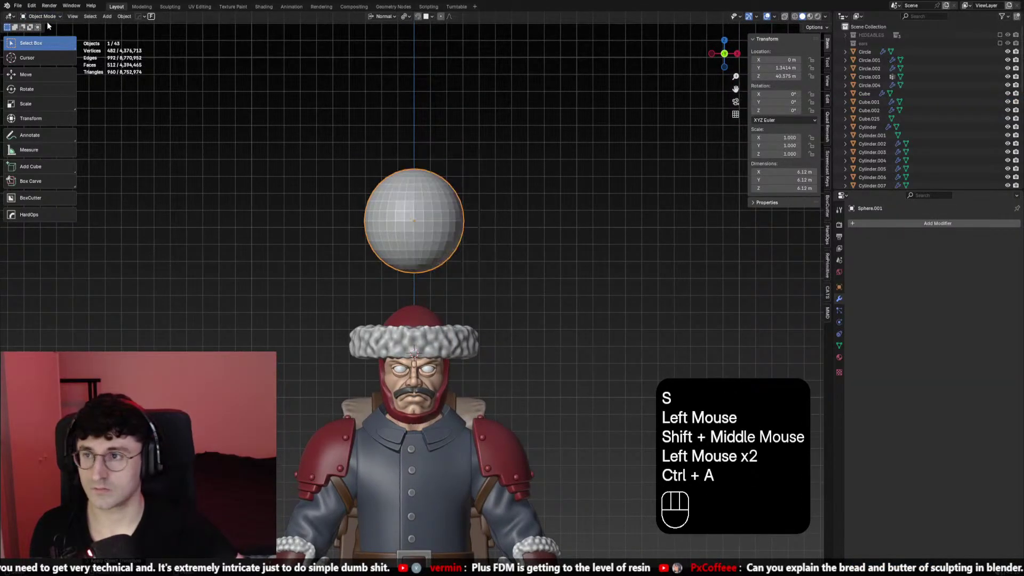
Switch the sphere to Sculpt Mode and voxel-remesh it into a denser mesh
{"action": "left_click", "coordinate": [53, 16]}
{"action": "left_click", "coordinate": [58, 45]}
{"action": "key", "text": "ctrl+r"}
{"action": "middle_click_drag", "start_coordinate": [499, 222], "coordinate": [533, 286], "text": "shift"}
{"action": "scroll", "coordinate": [533, 286], "scroll_direction": "up", "scroll_amount": 3}
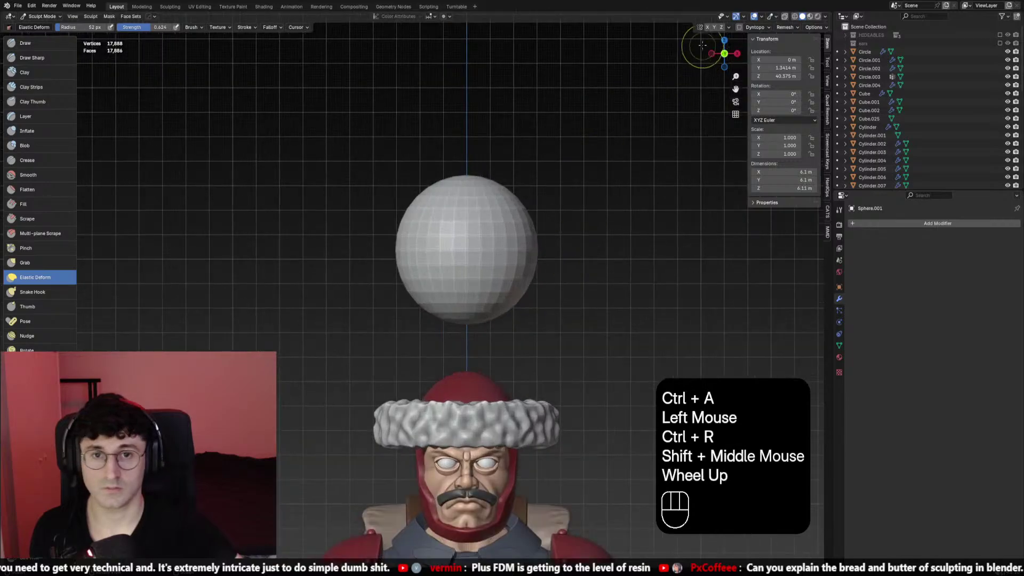
{"action": "middle_click_drag", "start_coordinate": [469, 122], "coordinate": [446, 132], "text": "shift"}
{"action": "middle_click_drag", "start_coordinate": [589, 119], "coordinate": [581, 128], "text": "shift"}
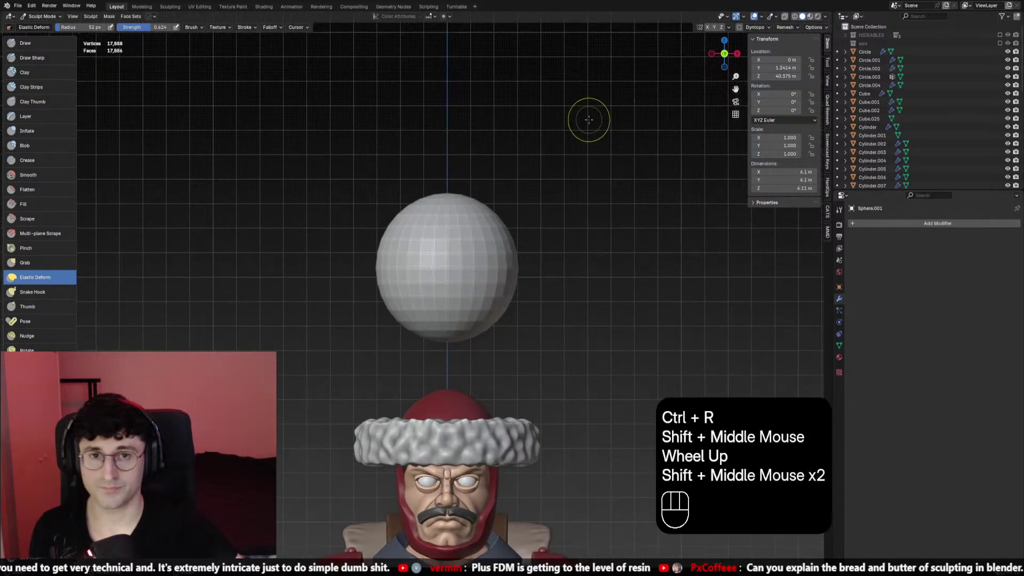
Turn on X-axis mesh symmetry and smooth the front of the sphere with an enlarged brush
{"action": "key", "text": "f"}
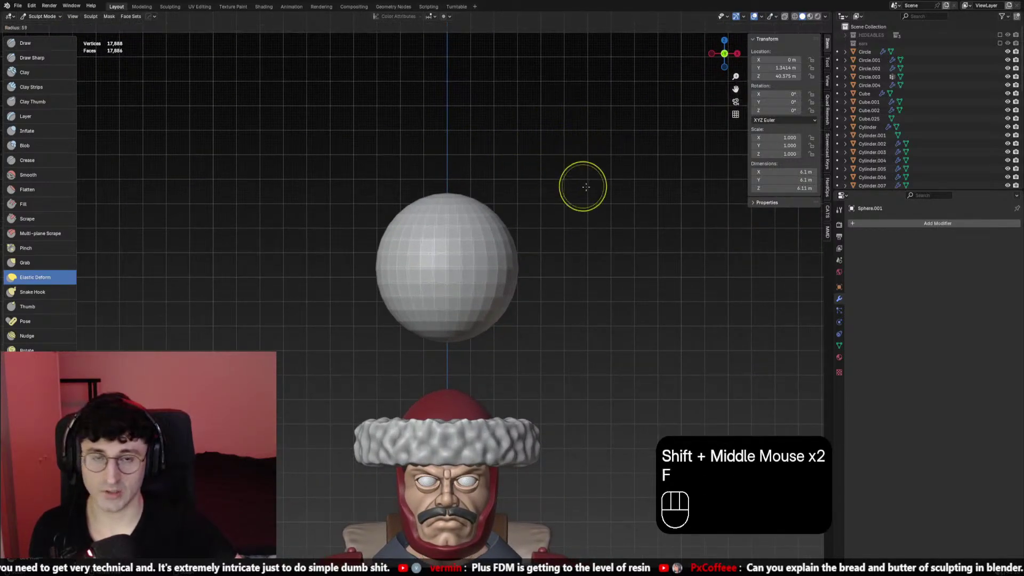
{"action": "left_click", "coordinate": [624, 182]}
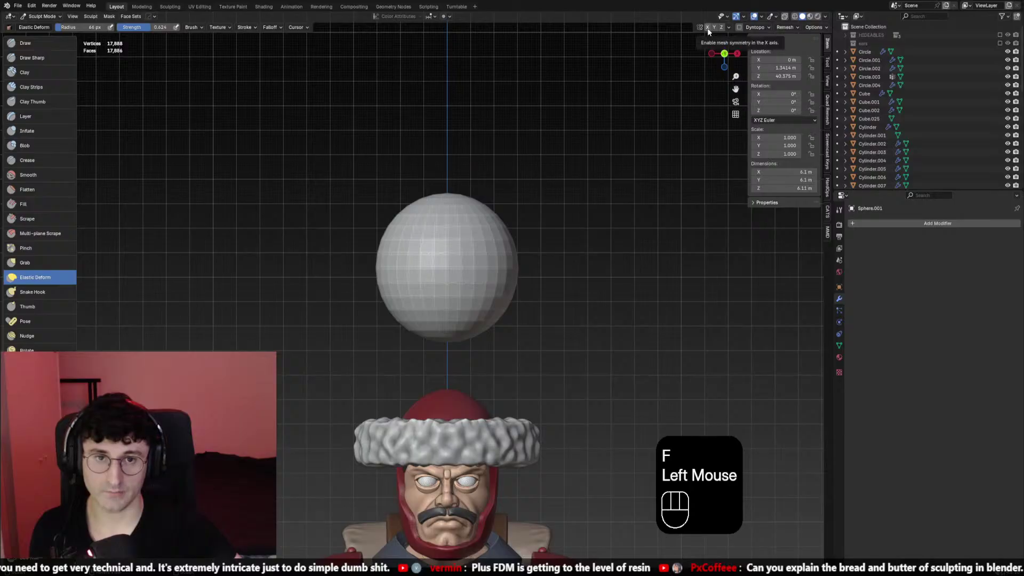
{"action": "left_click", "coordinate": [707, 27]}
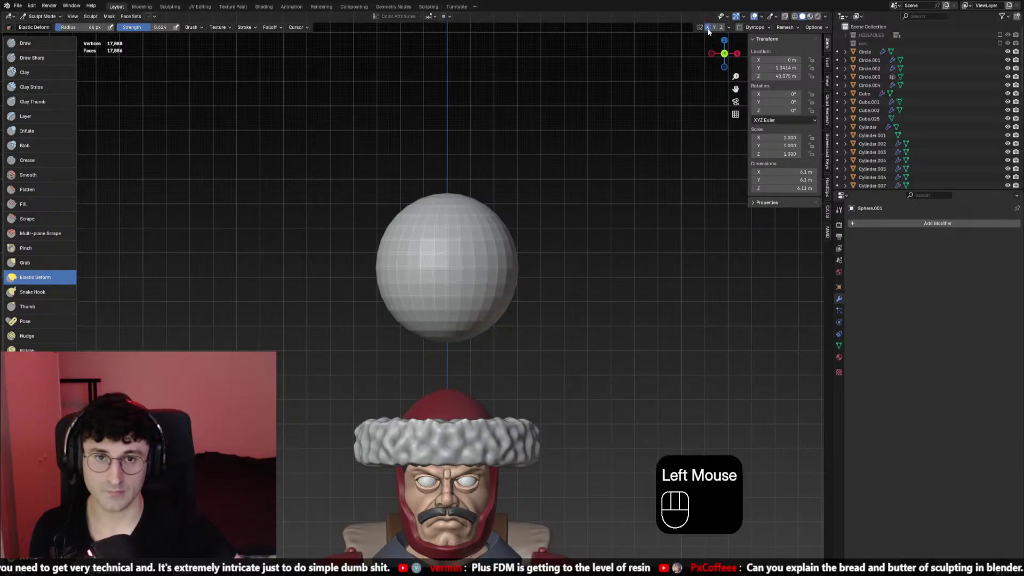
{"action": "middle_click_drag", "start_coordinate": [469, 208], "coordinate": [471, 247]}
{"action": "left_click_drag", "start_coordinate": [473, 299], "coordinate": [430, 281], "text": "shift"}
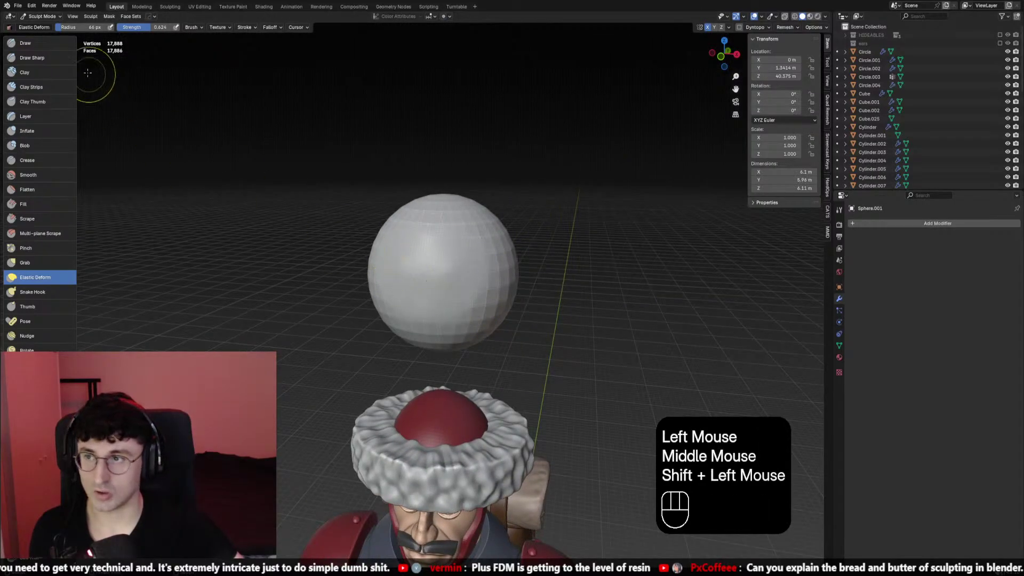
Sculpt symmetric raised, eye-like rings on the sphere's front using the Draw brush at strength 0.527 and a 34 px radius
{"action": "left_click", "coordinate": [24, 42]}
{"action": "left_click", "coordinate": [468, 301]}
{"action": "key", "text": "shift+f"}
{"action": "left_click", "coordinate": [494, 277]}
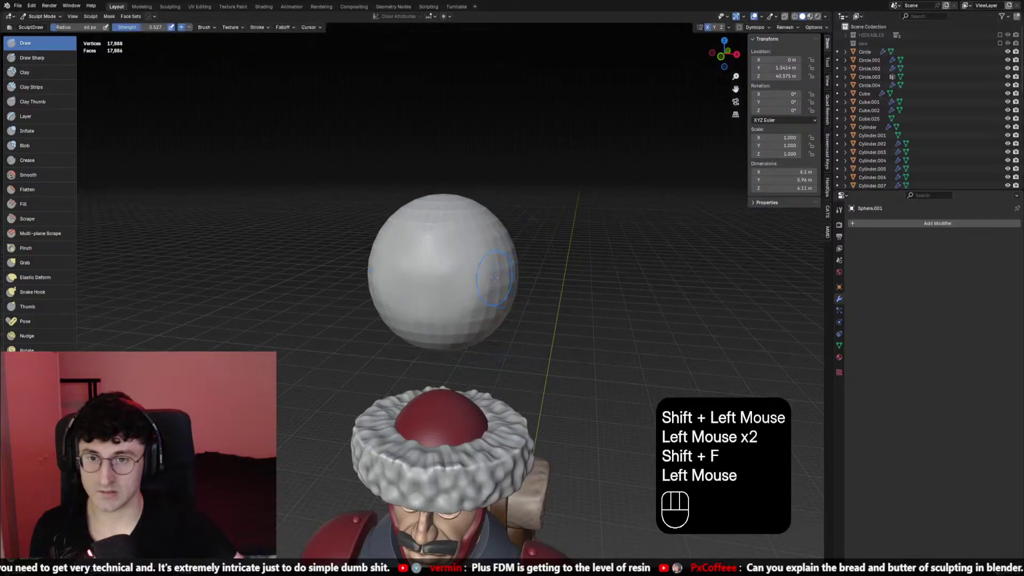
{"action": "key", "text": "f"}
{"action": "left_click", "coordinate": [482, 277]}
{"action": "mouse_move", "coordinate": [469, 248]}
{"action": "left_mouse_down"}
{"action": "mouse_move", "coordinate": [483, 287]}
{"action": "mouse_move", "coordinate": [474, 243]}
{"action": "mouse_move", "coordinate": [464, 308]}
{"action": "left_mouse_up"}
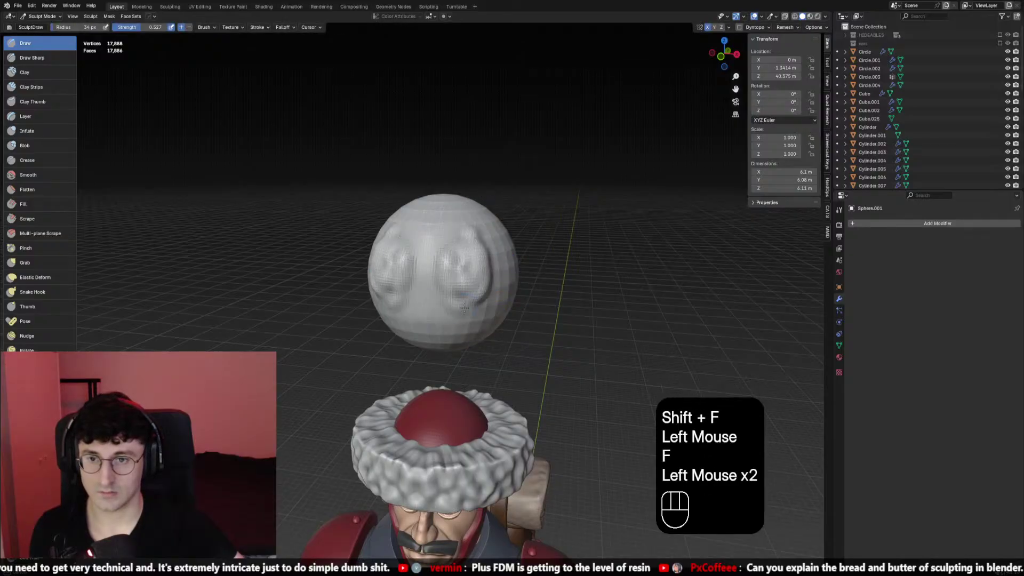
Sculpt further raised Draw strokes across the front of the sphere, below and between the eye-like rings
{"action": "middle_click_drag", "start_coordinate": [464, 308], "coordinate": [462, 307]}
{"action": "left_click_drag", "start_coordinate": [462, 306], "coordinate": [432, 325]}
{"action": "middle_click_drag", "start_coordinate": [435, 319], "coordinate": [443, 288]}
{"action": "mouse_move", "coordinate": [416, 261]}
{"action": "left_mouse_down"}
{"action": "mouse_move", "coordinate": [455, 275]}
{"action": "mouse_move", "coordinate": [468, 312]}
{"action": "mouse_move", "coordinate": [465, 222]}
{"action": "left_mouse_up"}
Set the Draw brush strength to 0.715 and sculpt thick winding ridges over the sphere's sides
{"action": "scroll", "coordinate": [453, 224], "scroll_direction": "down", "scroll_amount": 1}
{"action": "middle_click_drag", "start_coordinate": [453, 224], "coordinate": [393, 214]}
{"action": "scroll", "coordinate": [422, 240], "scroll_direction": "up", "scroll_amount": 1}
{"action": "scroll", "coordinate": [422, 241], "scroll_direction": "up", "scroll_amount": 1}
{"action": "key", "text": "shift+f"}
{"action": "left_click", "coordinate": [454, 235]}
{"action": "left_click", "coordinate": [45, 45]}
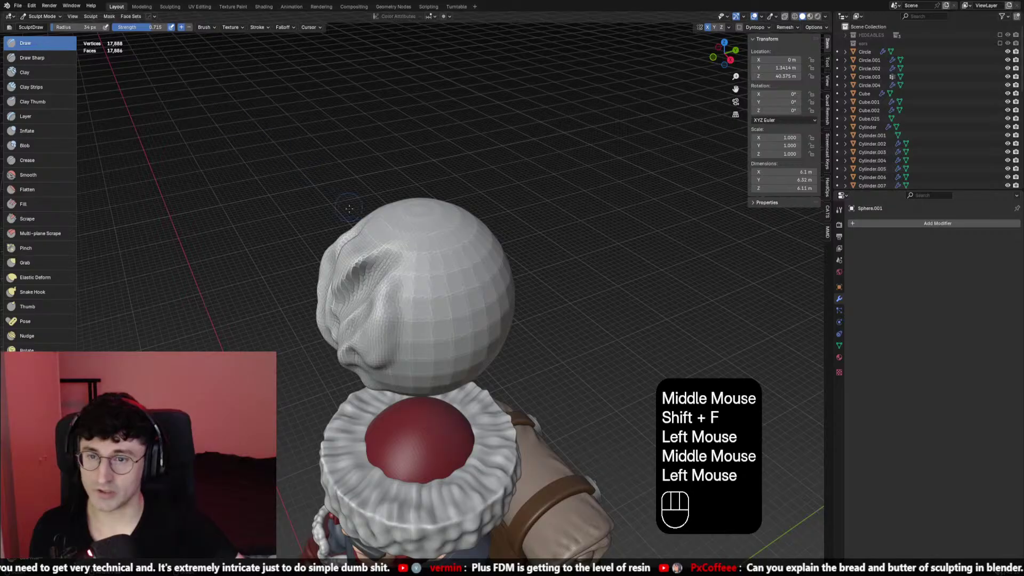
{"action": "double_click", "coordinate": [29, 47]}
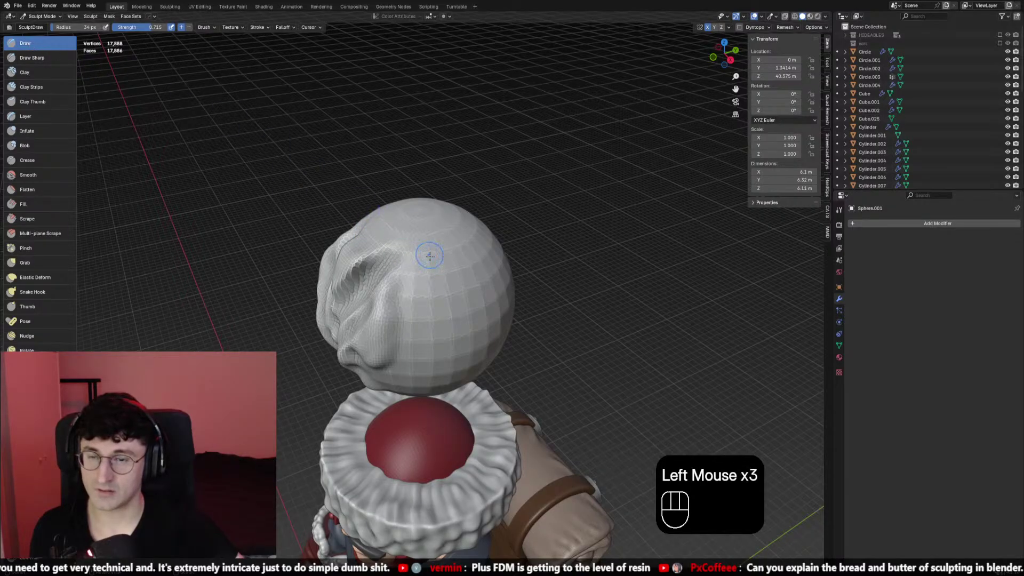
{"action": "left_click_drag", "start_coordinate": [430, 256], "coordinate": [434, 294]}
{"action": "left_click_drag", "start_coordinate": [458, 248], "coordinate": [466, 344]}
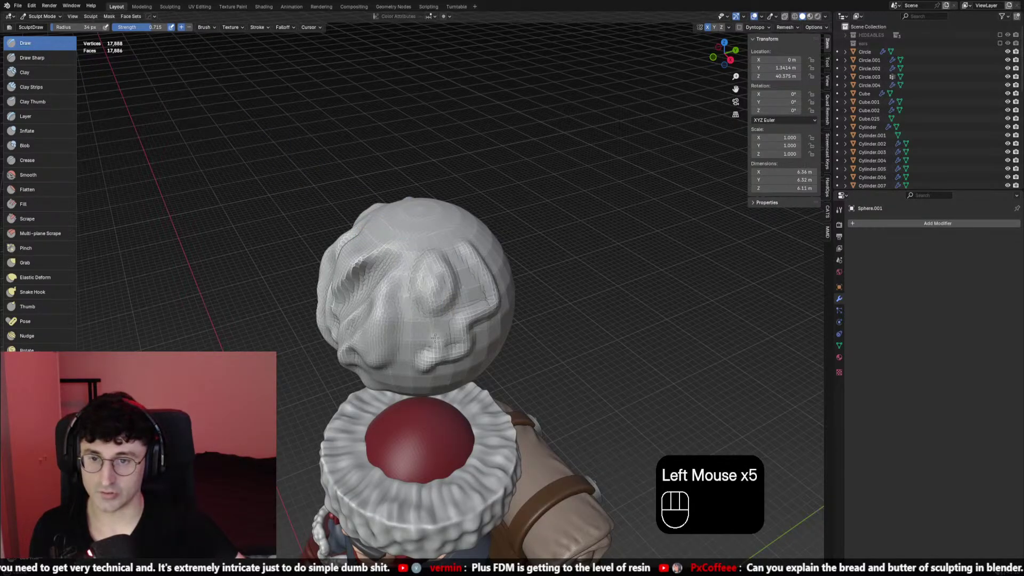
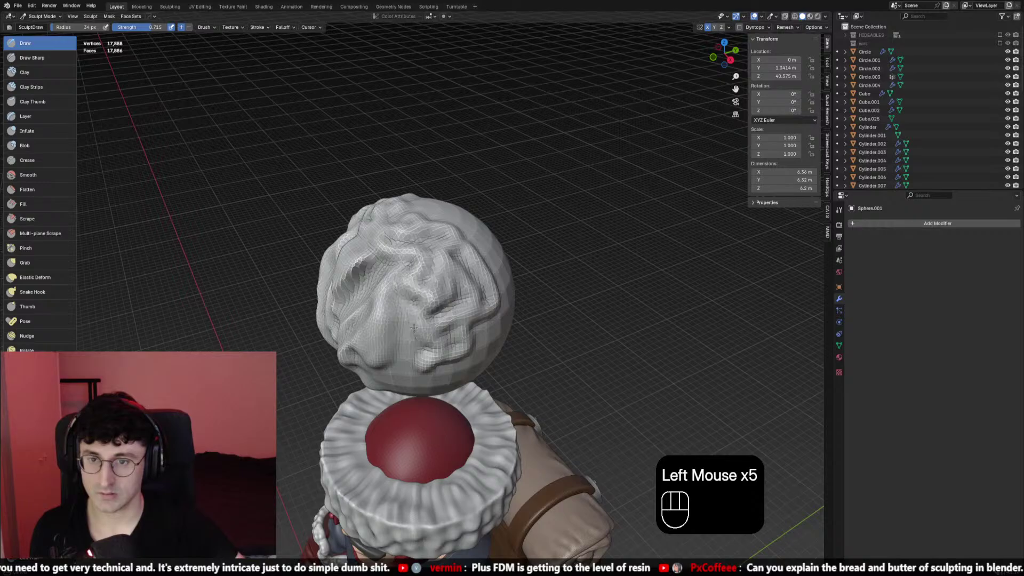
Flatten the raised ridges on the sphere's front and sides using an enlarged, stronger Scrape brush
{"action": "middle_click_drag", "start_coordinate": [406, 252], "coordinate": [186, 139]}
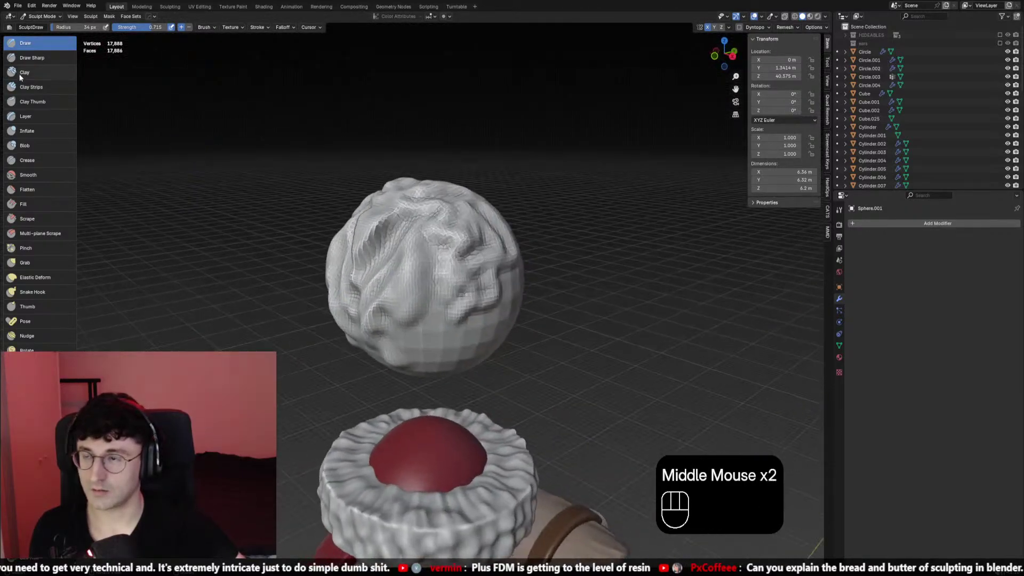
{"action": "middle_click_drag", "start_coordinate": [25, 75], "coordinate": [32, 59]}
{"action": "middle_click_drag", "start_coordinate": [48, 133], "coordinate": [48, 106]}
{"action": "left_click", "coordinate": [54, 175]}
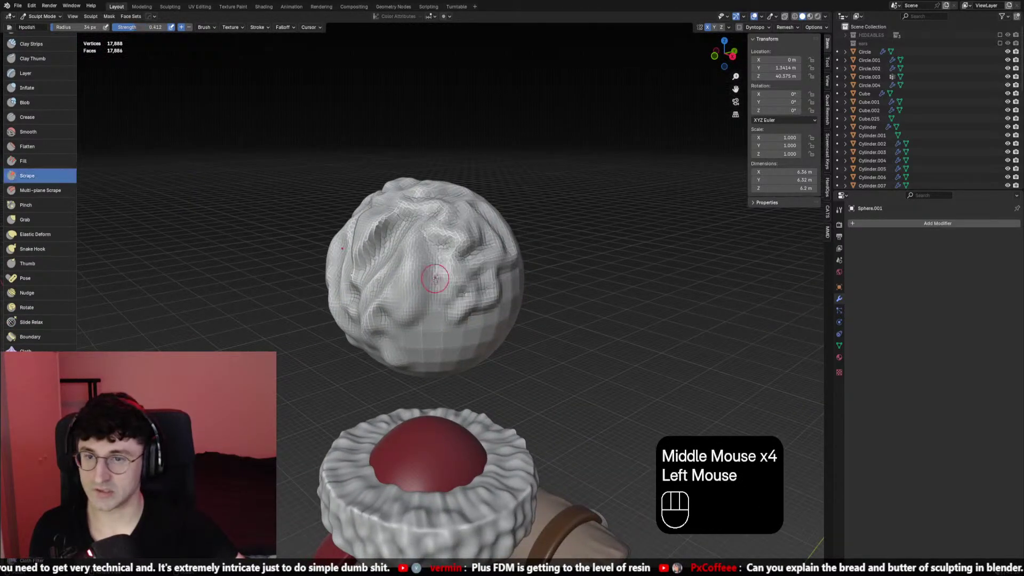
{"action": "key", "text": "f"}
{"action": "left_click", "coordinate": [459, 262]}
{"action": "key", "text": "shift+f"}
{"action": "left_click", "coordinate": [473, 276]}
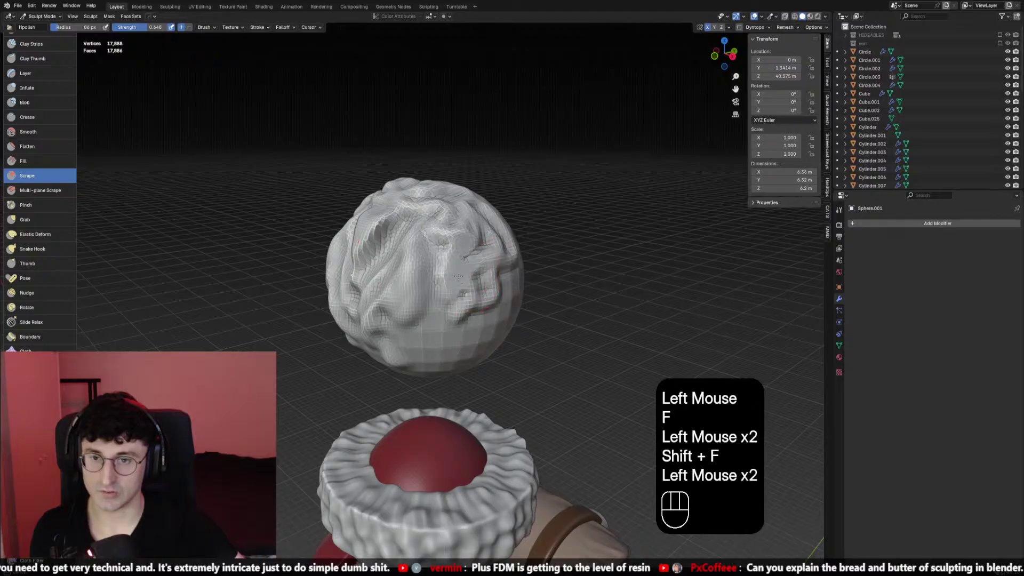
{"action": "left_click_drag", "start_coordinate": [458, 277], "coordinate": [483, 298]}
{"action": "left_click_drag", "start_coordinate": [453, 229], "coordinate": [390, 291]}
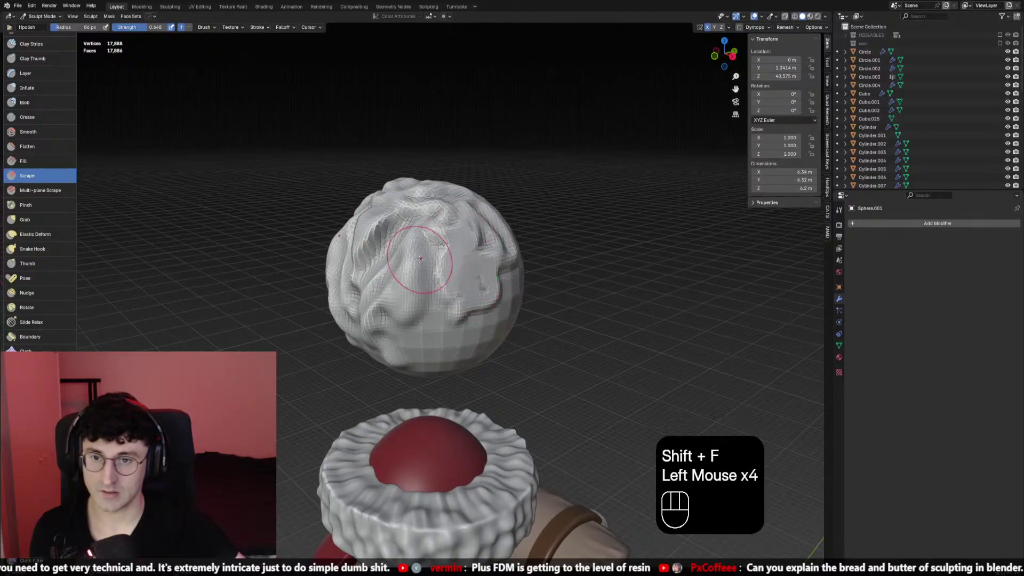
{"action": "left_click_drag", "start_coordinate": [419, 242], "coordinate": [399, 305]}
{"action": "middle_click_drag", "start_coordinate": [407, 294], "coordinate": [410, 294]}
{"action": "left_click_drag", "start_coordinate": [411, 294], "coordinate": [426, 259]}
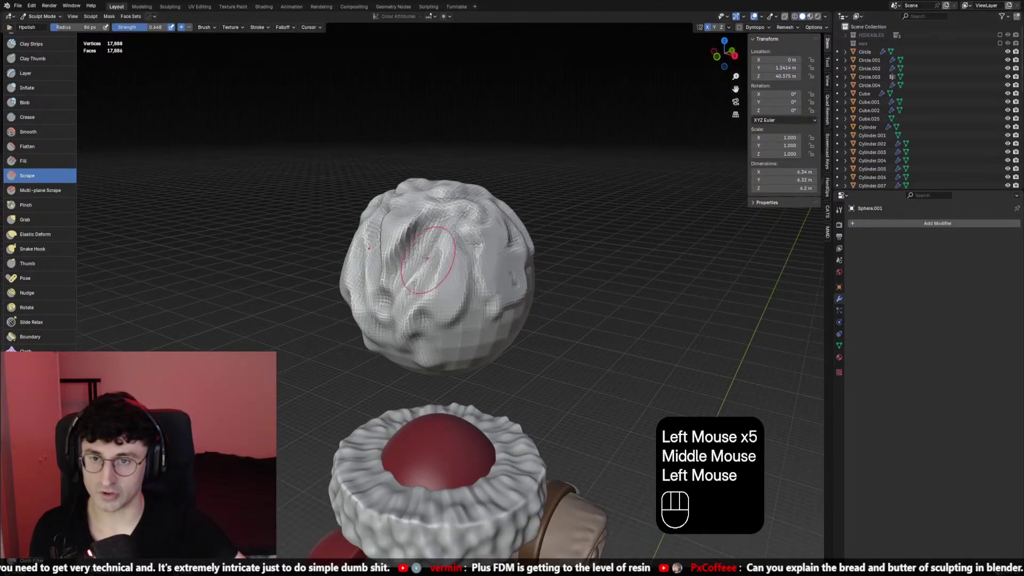
{"action": "left_click_drag", "start_coordinate": [448, 207], "coordinate": [454, 226]}
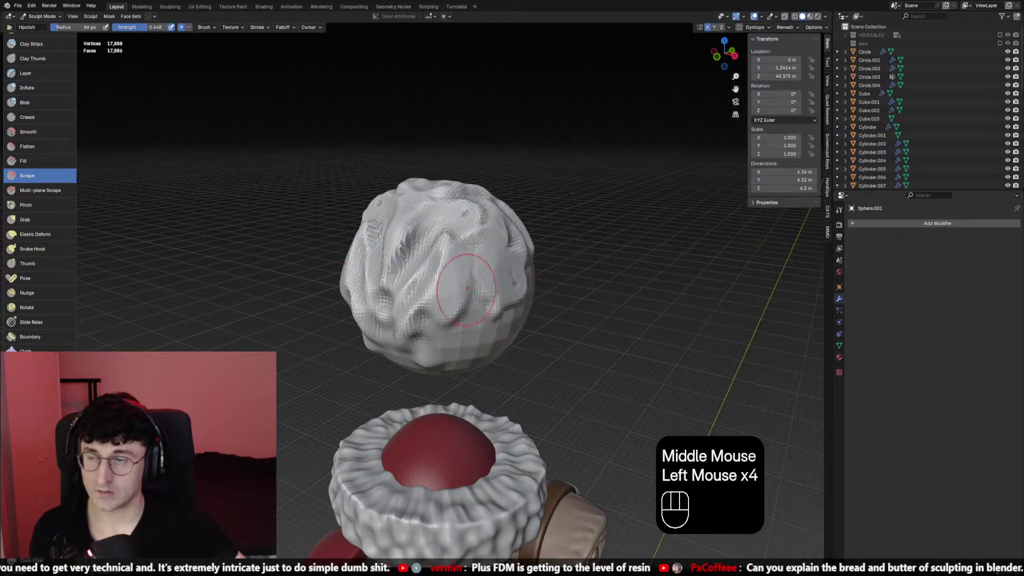
Pinch a sharp looped ridge into each side of the sphere with the inverted Crease brush at strength 0.242
{"action": "left_click", "coordinate": [27, 117]}
{"action": "scroll", "coordinate": [470, 266], "scroll_direction": "up", "scroll_amount": 2}
{"action": "key", "text": "f"}
{"action": "left_click", "coordinate": [483, 269]}
{"action": "left_click", "coordinate": [487, 270], "text": "ctrl"}
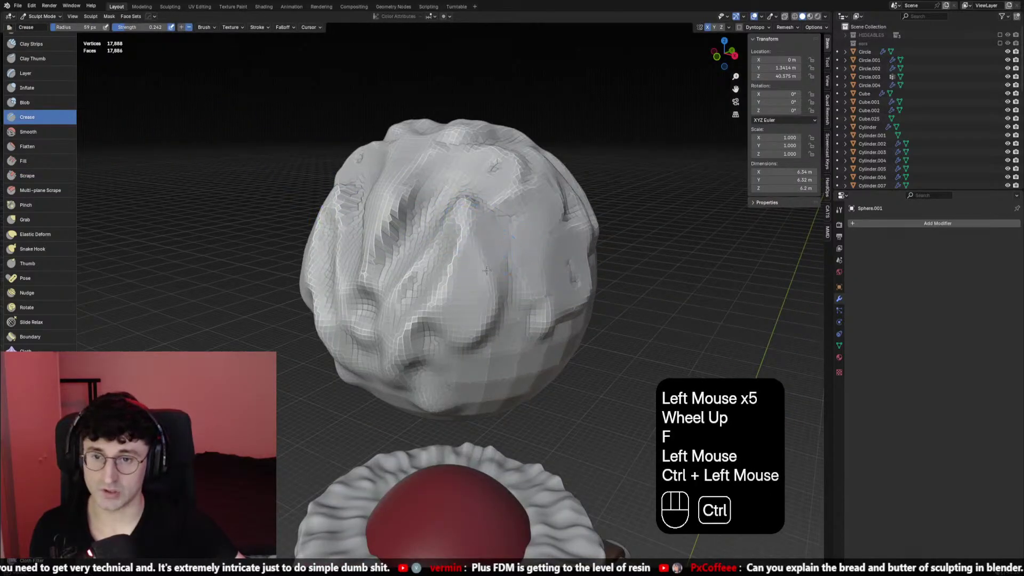
{"action": "mouse_move", "coordinate": [442, 299]}
{"action": "left_mouse_down", "text": "ctrl"}
{"action": "mouse_move", "coordinate": [448, 266]}
{"action": "mouse_move", "coordinate": [466, 256]}
{"action": "mouse_move", "coordinate": [491, 315]}
{"action": "left_mouse_up", "text": "ctrl"}
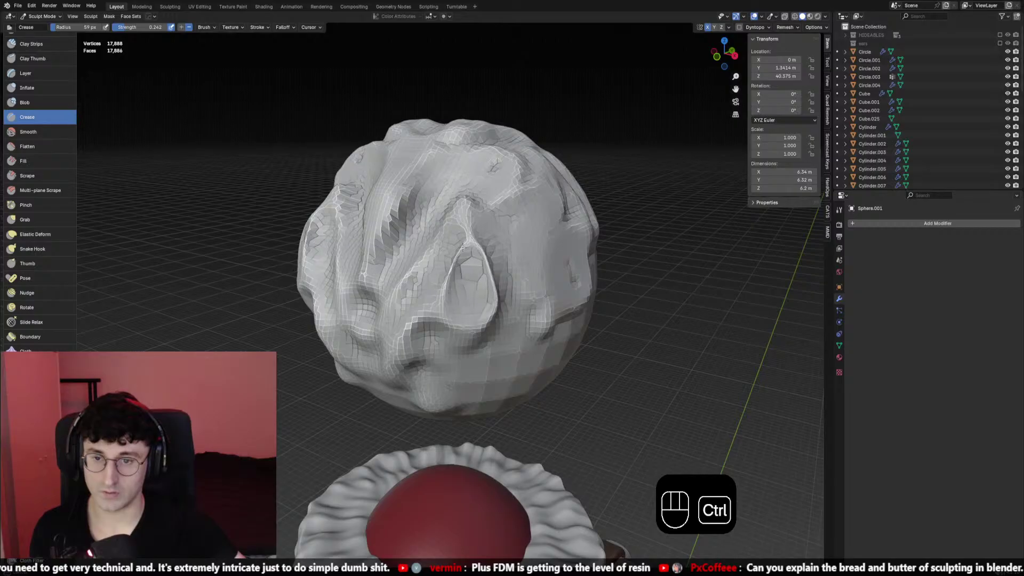
{"action": "left_click", "coordinate": [474, 274]}
{"action": "scroll", "coordinate": [465, 300], "scroll_direction": "down", "scroll_amount": 2}
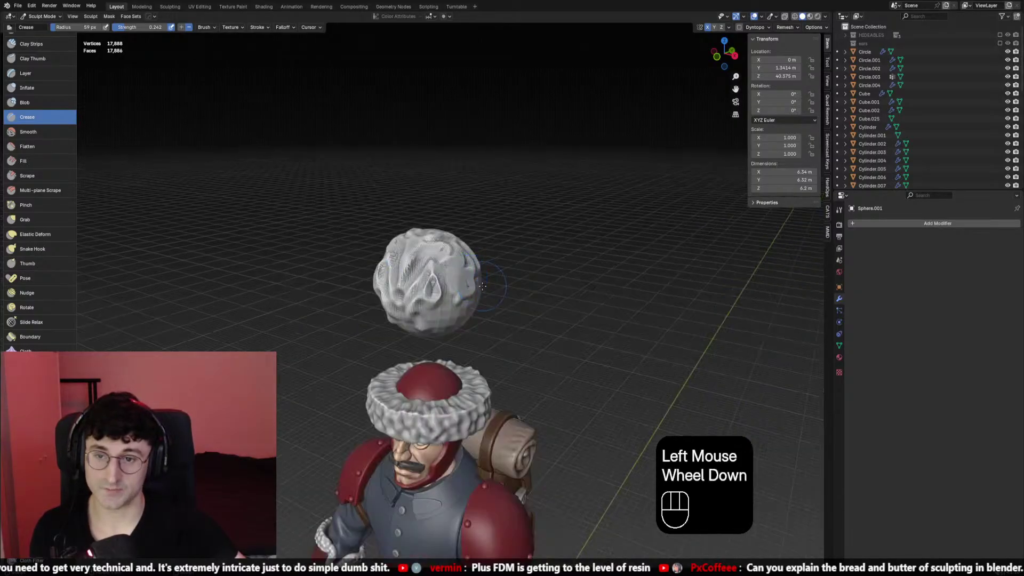
{"action": "middle_click_drag", "start_coordinate": [464, 301], "coordinate": [472, 293]}
{"action": "scroll", "coordinate": [471, 294], "scroll_direction": "up", "scroll_amount": 1}
{"action": "key", "text": "f"}
{"action": "left_click", "coordinate": [477, 288]}
{"action": "middle_click_drag", "start_coordinate": [395, 250], "coordinate": [159, 160]}
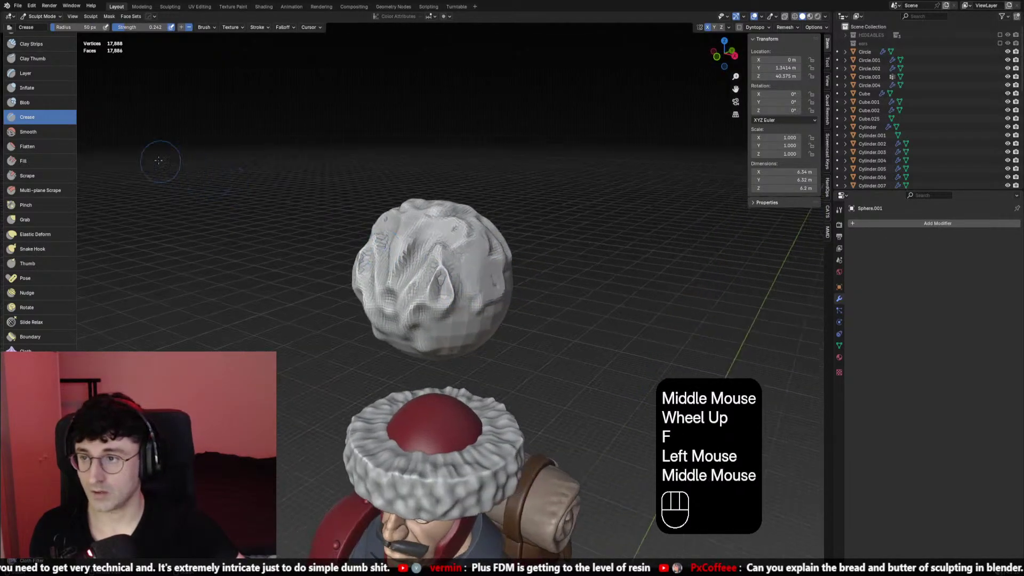
{"action": "left_click", "coordinate": [48, 131]}
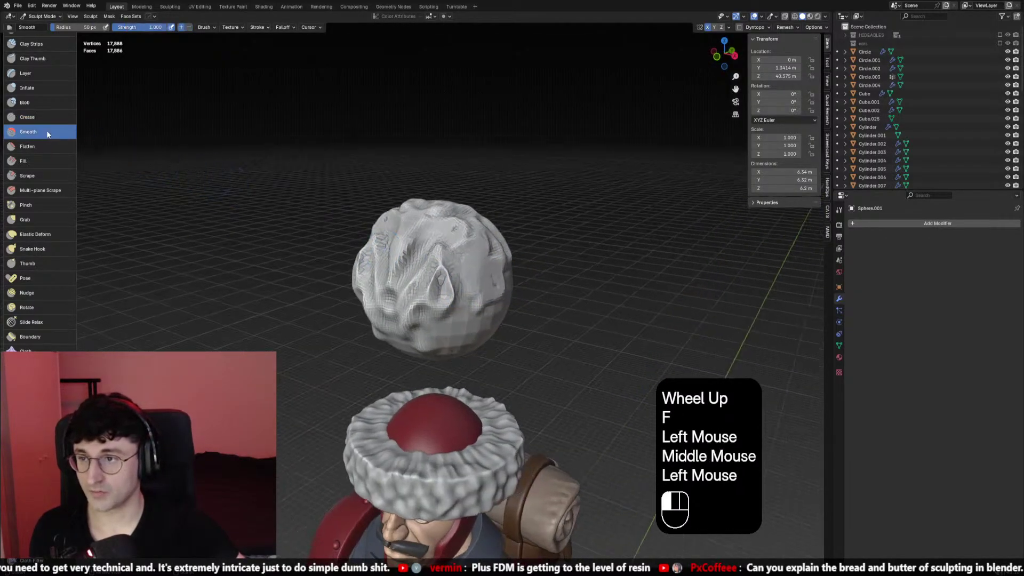
Set the Elastic Deform brush to an 83 px radius and try pulling the sphere's sides outward
{"action": "left_click", "coordinate": [40, 236]}
{"action": "key", "text": "f"}
{"action": "left_click", "coordinate": [399, 275]}
{"action": "mouse_move", "coordinate": [400, 275]}
{"action": "middle_mouse_down"}
{"action": "mouse_move", "coordinate": [480, 284]}
{"action": "mouse_move", "coordinate": [506, 260]}
{"action": "middle_mouse_up"}
{"action": "key", "text": "f"}
{"action": "left_click", "coordinate": [469, 283]}
{"action": "key", "text": "f"}
{"action": "left_click", "coordinate": [494, 265]}
{"action": "key", "text": "f"}
{"action": "left_click", "coordinate": [516, 256]}
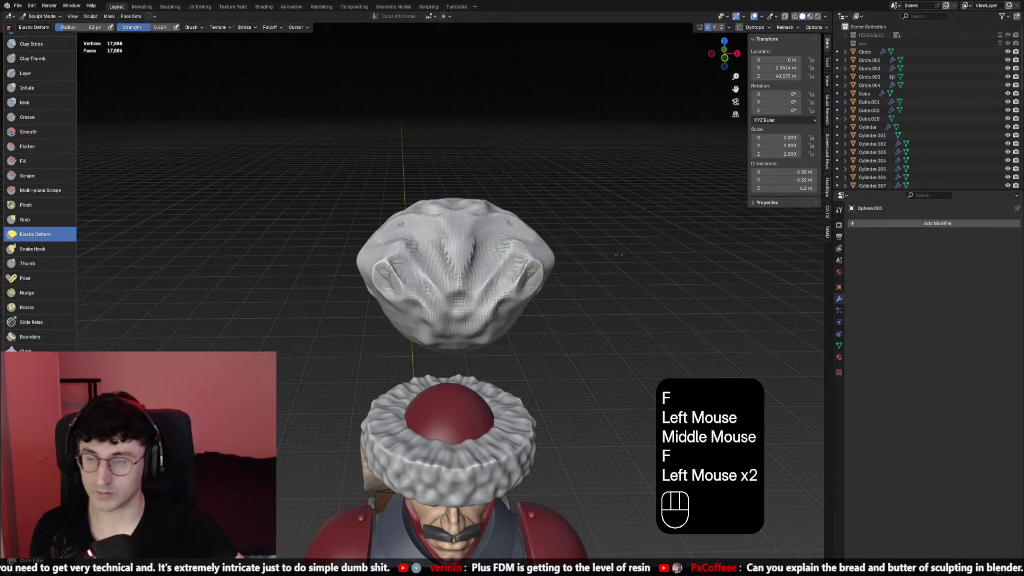
{"action": "key", "text": "ctrl+z"}
Reshape the sphere's sides into a rough head form with Elastic Deform, smoothing the creased surface between strokes
{"action": "left_click_drag", "start_coordinate": [491, 274], "coordinate": [466, 277]}
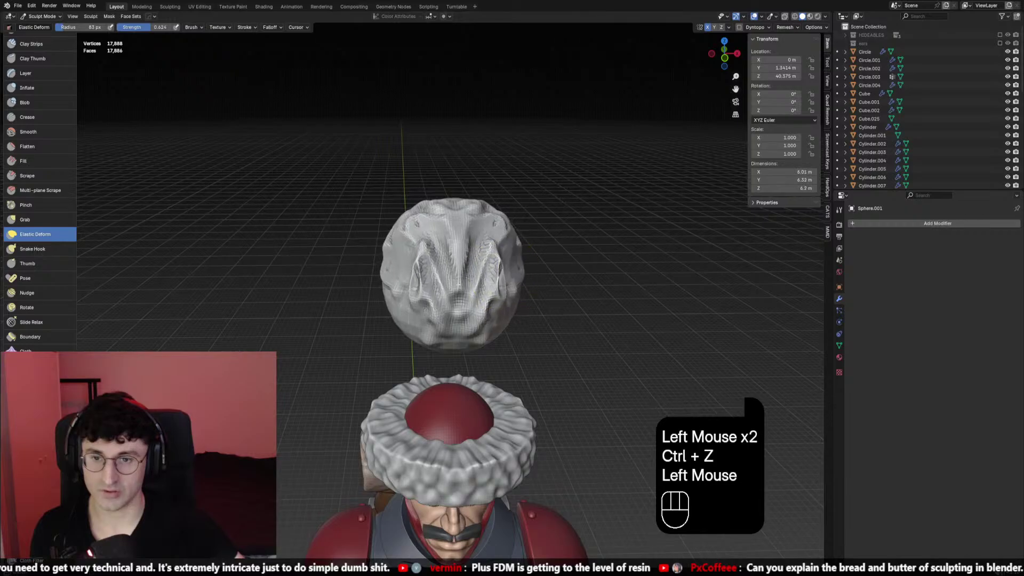
{"action": "middle_click_drag", "start_coordinate": [481, 282], "coordinate": [472, 283]}
{"action": "mouse_move", "coordinate": [473, 281]}
{"action": "left_mouse_down", "text": "shift"}
{"action": "mouse_move", "coordinate": [478, 261]}
{"action": "mouse_move", "coordinate": [485, 277]}
{"action": "left_mouse_up", "text": "shift"}
{"action": "middle_click_drag", "start_coordinate": [490, 280], "coordinate": [442, 284]}
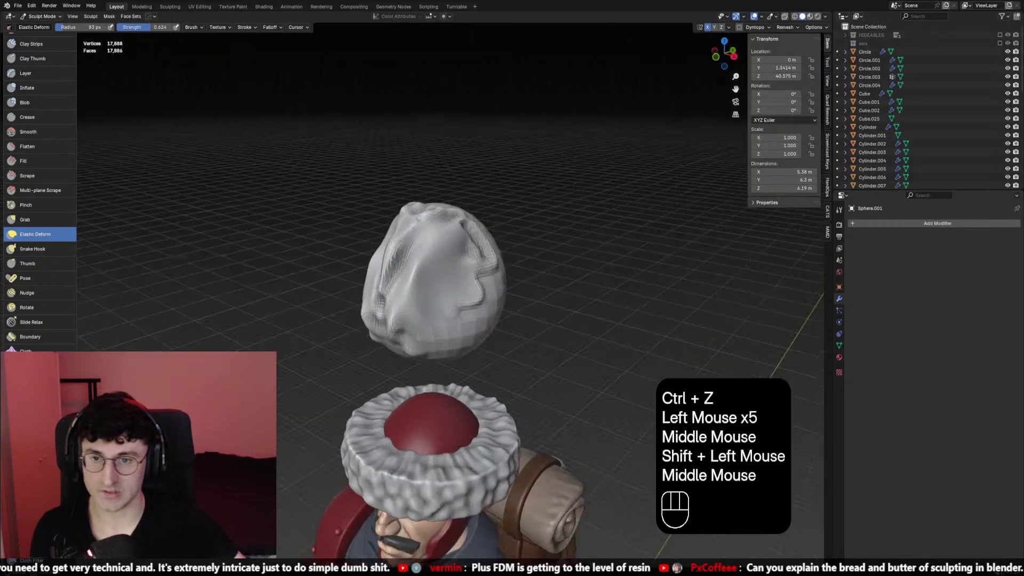
{"action": "left_click_drag", "start_coordinate": [464, 286], "coordinate": [493, 288]}
{"action": "middle_click_drag", "start_coordinate": [522, 242], "coordinate": [507, 269]}
{"action": "left_click_drag", "start_coordinate": [506, 269], "coordinate": [501, 276]}
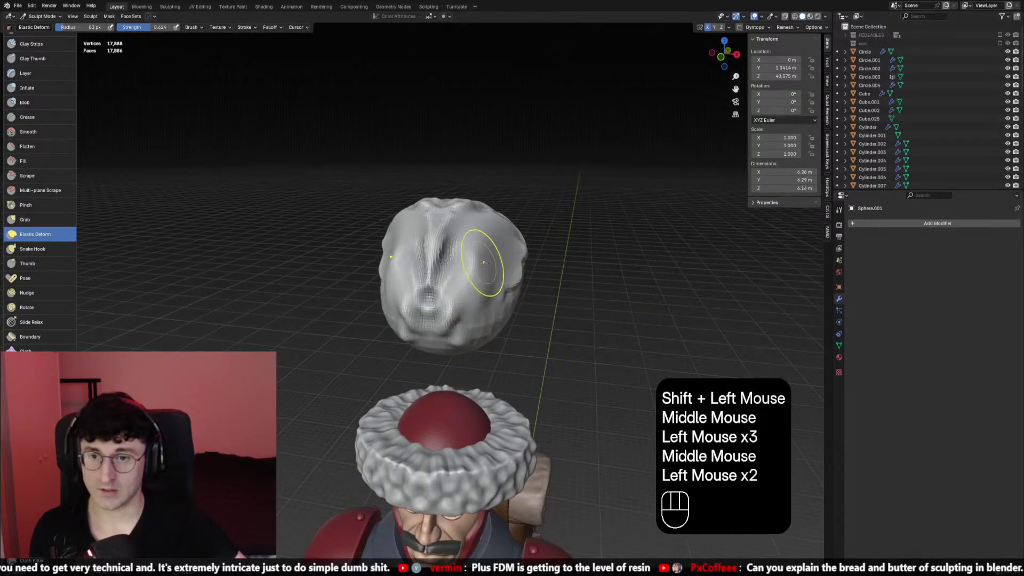
Smooth the ridges across the front and sides of the deformed sphere
{"action": "middle_click_drag", "start_coordinate": [484, 263], "coordinate": [491, 258]}
{"action": "left_click_drag", "start_coordinate": [491, 258], "coordinate": [483, 247], "text": "shift"}
{"action": "mouse_move", "coordinate": [457, 238]}
{"action": "middle_mouse_down", "text": "shift"}
{"action": "mouse_move", "coordinate": [510, 237]}
{"action": "mouse_move", "coordinate": [469, 251]}
{"action": "middle_mouse_up", "text": "shift"}
{"action": "left_click_drag", "start_coordinate": [470, 250], "coordinate": [460, 257], "text": "shift"}
{"action": "middle_click_drag", "start_coordinate": [459, 257], "coordinate": [405, 267]}
{"action": "left_click_drag", "start_coordinate": [405, 267], "coordinate": [393, 271], "text": "shift"}
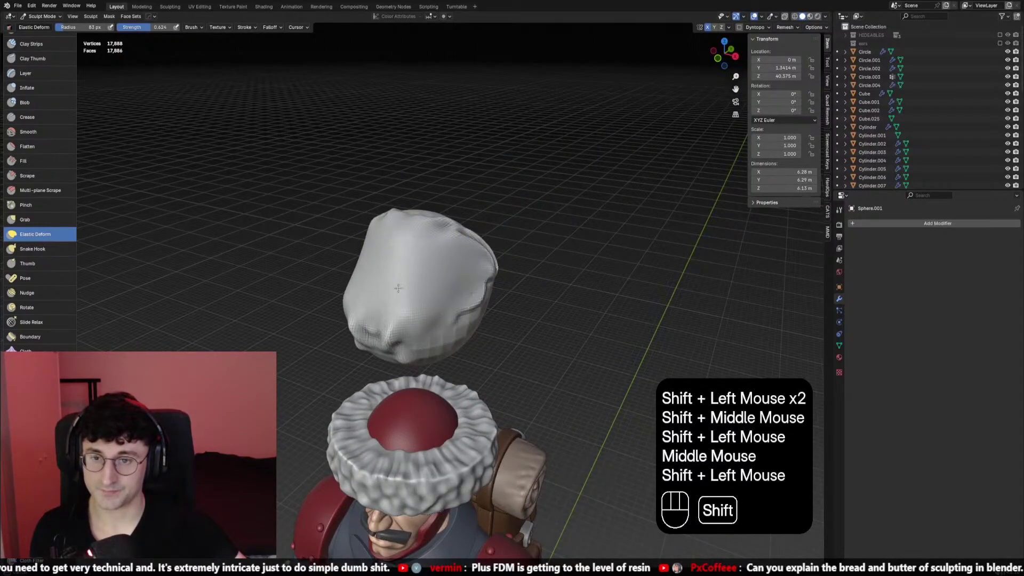
{"action": "middle_click_drag", "start_coordinate": [407, 304], "coordinate": [119, 144]}
{"action": "left_click_drag", "start_coordinate": [429, 270], "coordinate": [440, 262], "text": "shift"}
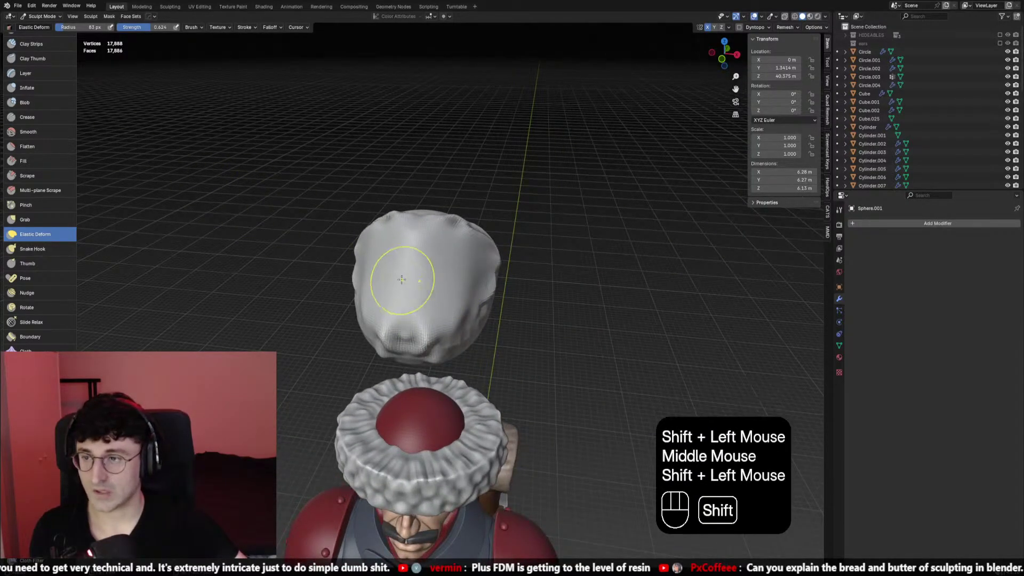
Press two symmetric eye hollows into the front with the inverted Inflate brush at a 54 px radius and increased strength
{"action": "left_click", "coordinate": [41, 88]}
{"action": "key", "text": "f"}
{"action": "left_click", "coordinate": [440, 269]}
{"action": "left_click", "coordinate": [443, 272], "text": "ctrl"}
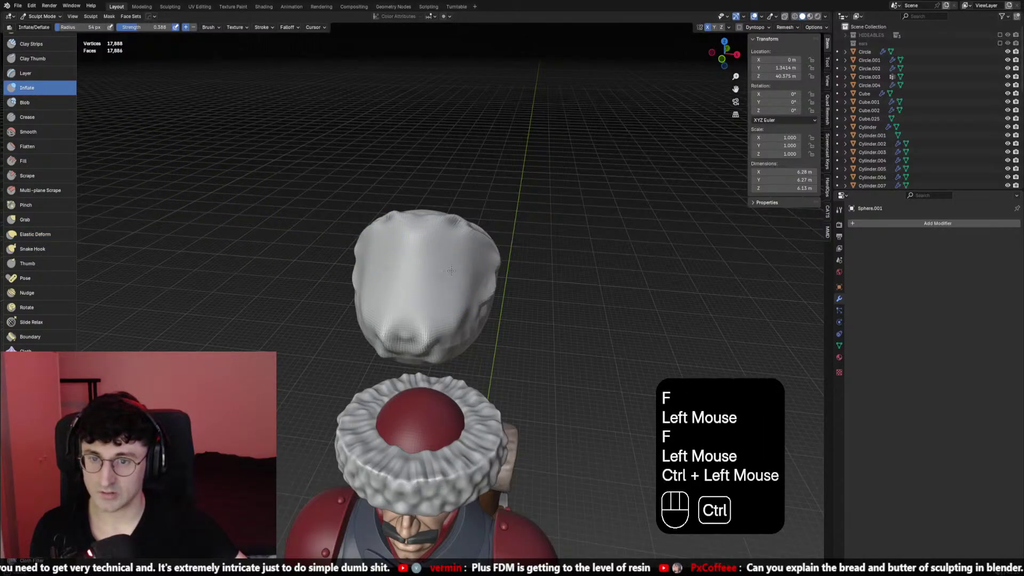
{"action": "key", "text": "shift+f"}
{"action": "left_click", "coordinate": [451, 283]}
{"action": "left_click", "coordinate": [442, 281], "text": "ctrl"}
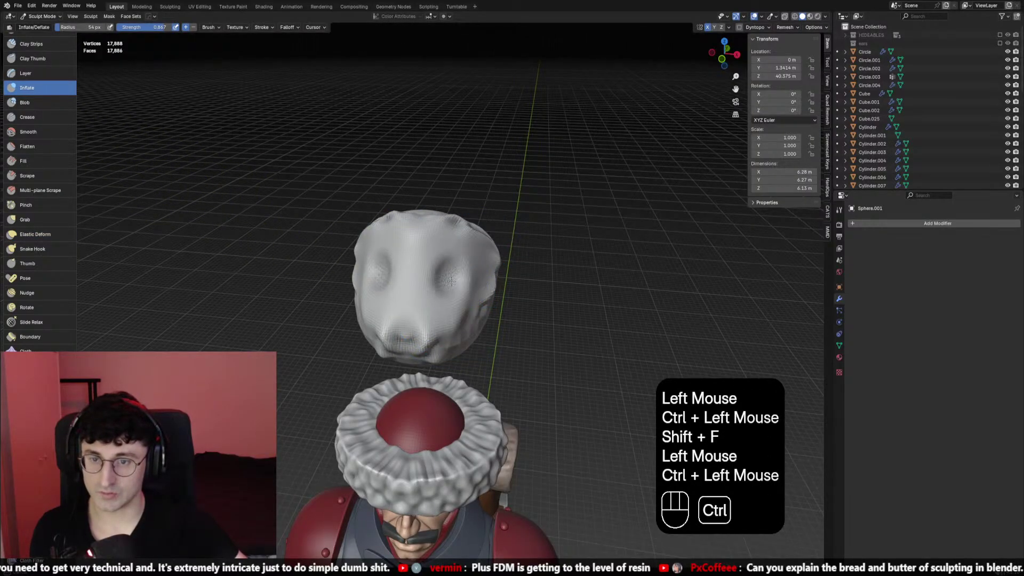
Deepen both hollows into round eye sockets with the inverted Inflate brush, redoing one unsatisfactory stroke
{"action": "middle_click_drag", "start_coordinate": [463, 280], "coordinate": [429, 261]}
{"action": "left_click", "coordinate": [429, 261]}
{"action": "left_click", "coordinate": [428, 261], "text": "ctrl"}
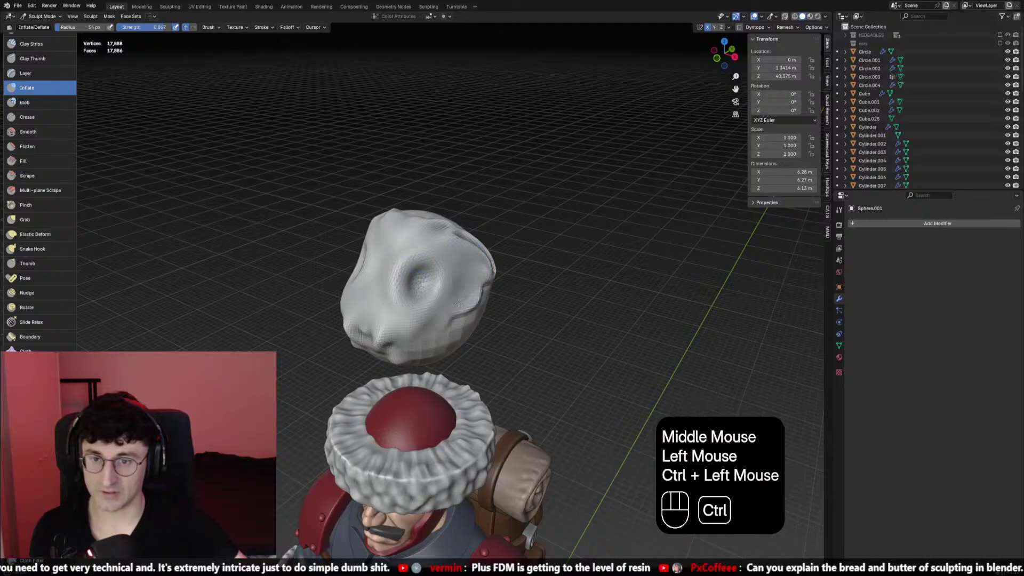
{"action": "key", "text": "ctrl+z"}
{"action": "left_click", "coordinate": [429, 261]}
{"action": "left_click", "coordinate": [430, 261], "text": "ctrl"}
{"action": "mouse_move", "coordinate": [430, 261]}
{"action": "middle_mouse_down"}
{"action": "mouse_move", "coordinate": [443, 261]}
{"action": "mouse_move", "coordinate": [403, 302]}
{"action": "mouse_move", "coordinate": [426, 288]}
{"action": "mouse_move", "coordinate": [411, 288]}
{"action": "middle_mouse_up"}
{"action": "left_click", "coordinate": [445, 261]}
{"action": "left_click", "coordinate": [445, 261], "text": "ctrl"}
{"action": "left_click", "coordinate": [404, 302]}
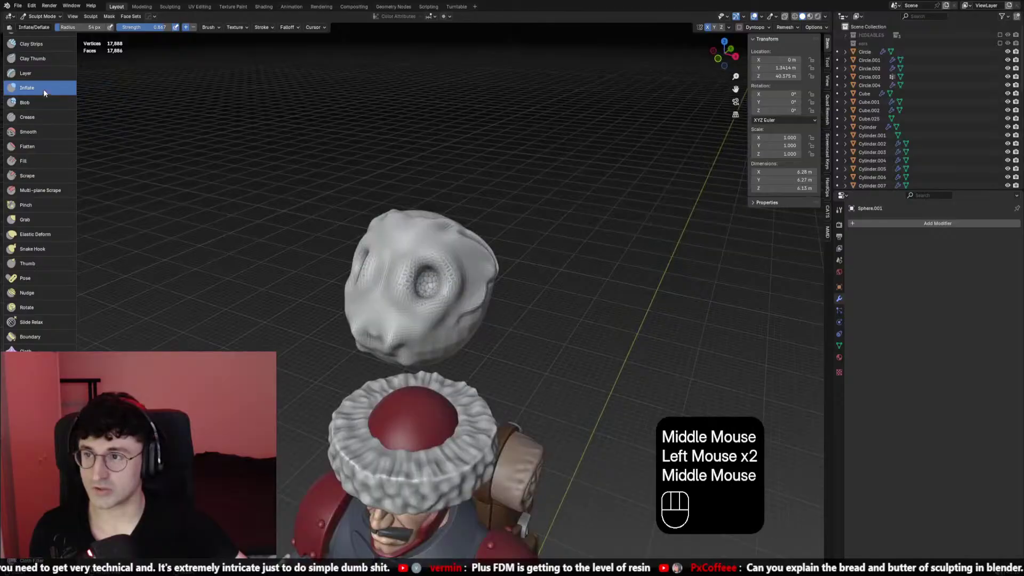
Sculpt a raised brow ridge above the eye sockets using the Draw brush with a 31 px radius
{"action": "middle_click_drag", "start_coordinate": [46, 111], "coordinate": [46, 153]}
{"action": "left_click", "coordinate": [25, 42]}
{"action": "scroll", "coordinate": [402, 217], "scroll_direction": "up", "scroll_amount": 1}
{"action": "key", "text": "f"}
{"action": "left_click", "coordinate": [402, 217]}
{"action": "middle_click_drag", "start_coordinate": [402, 217], "coordinate": [421, 234]}
{"action": "left_click_drag", "start_coordinate": [394, 243], "coordinate": [430, 239]}
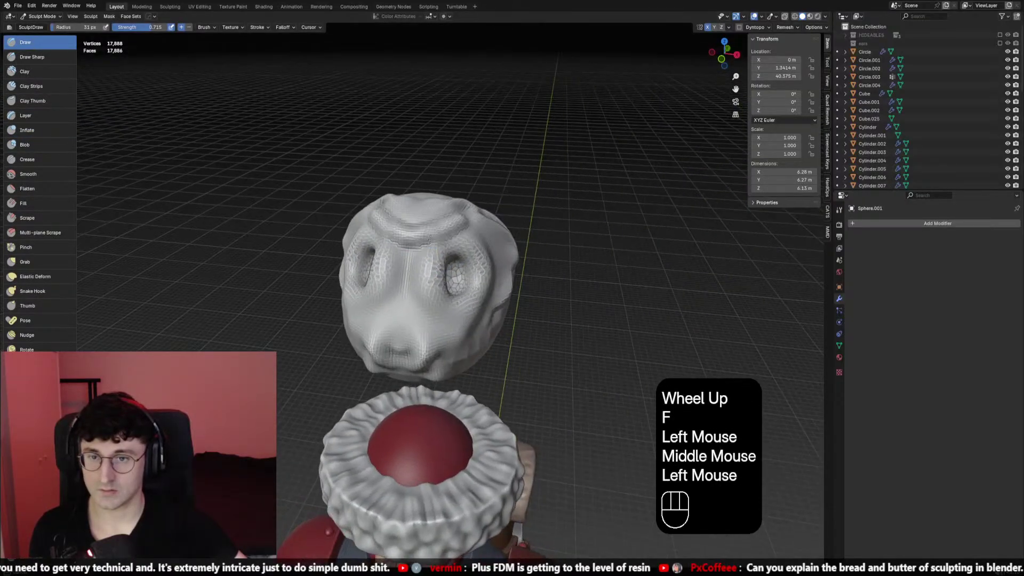
Build up a protruding nose and mouth with the Draw brush and carve inverted strokes into the cheeks
{"action": "middle_click_drag", "start_coordinate": [419, 305], "coordinate": [430, 314]}
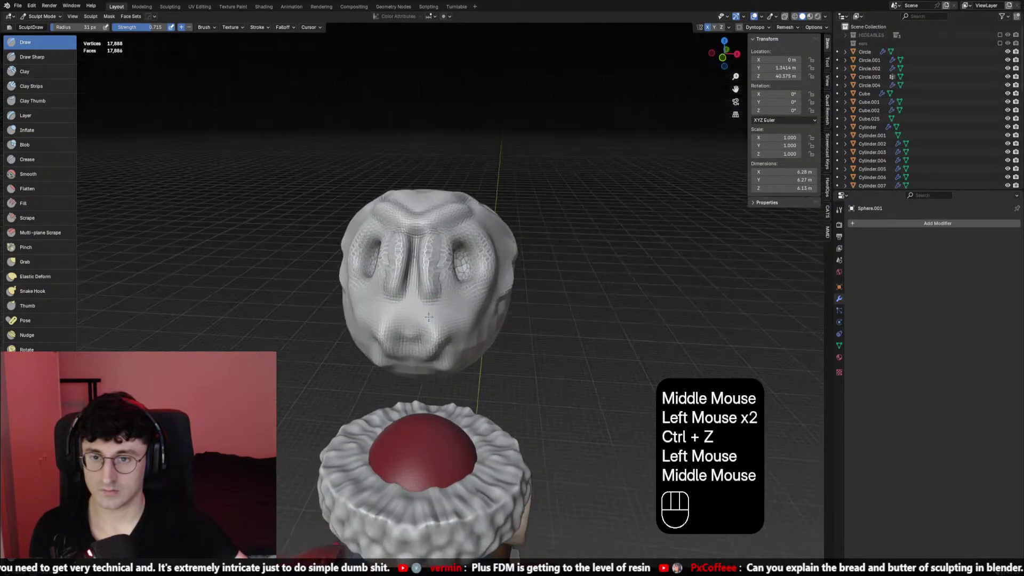
{"action": "left_click_drag", "start_coordinate": [429, 315], "coordinate": [442, 344]}
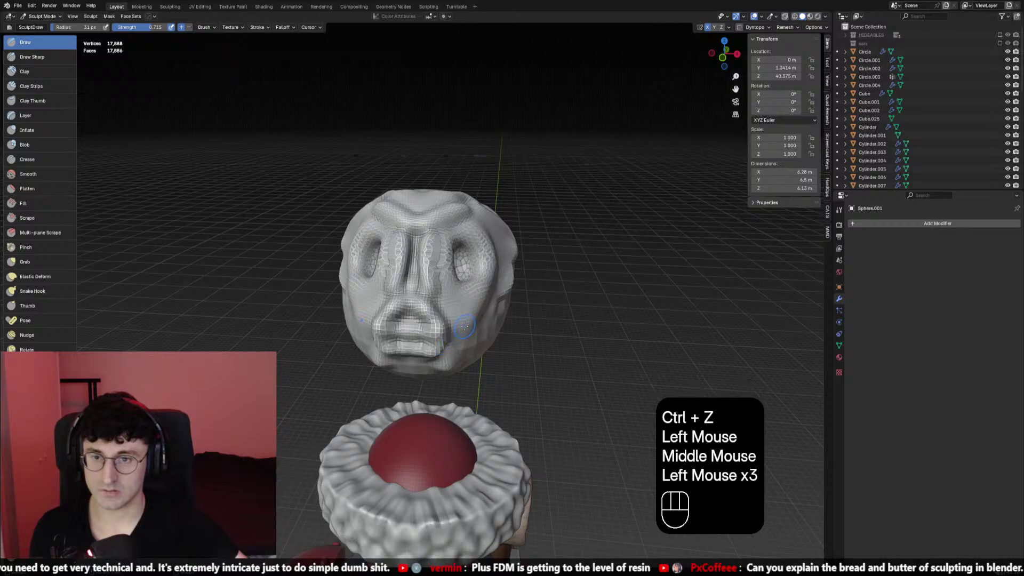
{"action": "left_click", "coordinate": [406, 308]}
{"action": "mouse_move", "coordinate": [464, 326]}
{"action": "middle_mouse_down"}
{"action": "mouse_move", "coordinate": [406, 308]}
{"action": "mouse_move", "coordinate": [434, 319]}
{"action": "middle_mouse_up"}
{"action": "left_click", "coordinate": [434, 319], "text": "ctrl"}
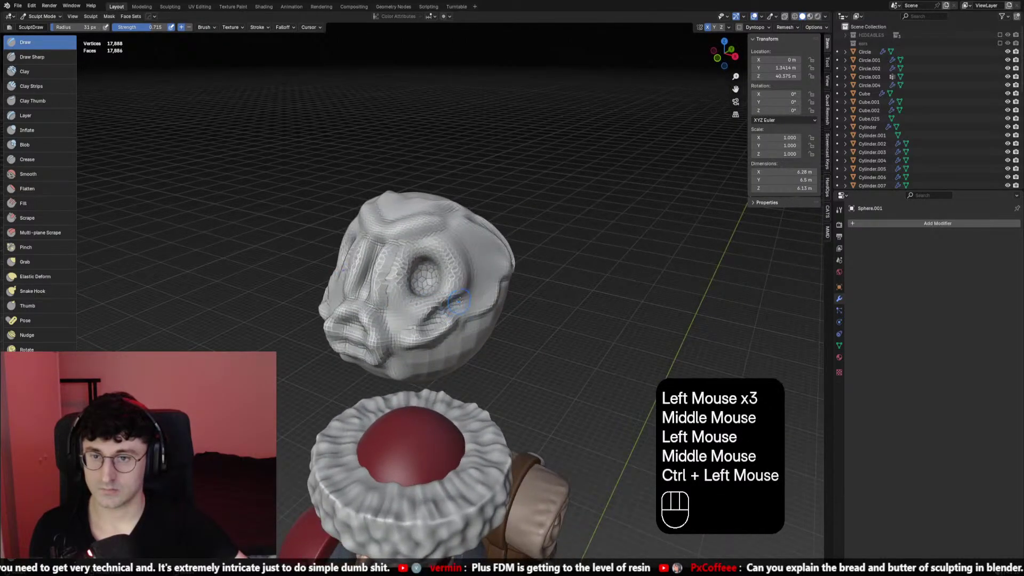
{"action": "left_click_drag", "start_coordinate": [459, 302], "coordinate": [387, 302], "text": "ctrl"}
Soften the brow, eye sockets, nose and mouth with smoothing strokes from an enlarged brush
{"action": "mouse_move", "coordinate": [380, 264]}
{"action": "middle_mouse_down"}
{"action": "mouse_move", "coordinate": [474, 306]}
{"action": "mouse_move", "coordinate": [393, 283]}
{"action": "middle_mouse_up"}
{"action": "scroll", "coordinate": [475, 307], "scroll_direction": "down", "scroll_amount": 3}
{"action": "key", "text": "f"}
{"action": "left_click", "coordinate": [407, 285]}
{"action": "left_click_drag", "start_coordinate": [406, 286], "coordinate": [400, 298], "text": "shift"}
{"action": "left_click_drag", "start_coordinate": [400, 291], "coordinate": [397, 304], "text": "shift"}
{"action": "left_click_drag", "start_coordinate": [400, 303], "coordinate": [427, 280], "text": "shift"}
{"action": "mouse_move", "coordinate": [427, 280]}
{"action": "middle_mouse_down"}
{"action": "mouse_move", "coordinate": [451, 295]}
{"action": "mouse_move", "coordinate": [393, 315]}
{"action": "mouse_move", "coordinate": [436, 327]}
{"action": "middle_mouse_up"}
{"action": "scroll", "coordinate": [437, 288], "scroll_direction": "up", "scroll_amount": 2}
{"action": "scroll", "coordinate": [442, 291], "scroll_direction": "down", "scroll_amount": 1}
{"action": "scroll", "coordinate": [450, 295], "scroll_direction": "up", "scroll_amount": 2}
{"action": "scroll", "coordinate": [421, 304], "scroll_direction": "up", "scroll_amount": 1}
{"action": "scroll", "coordinate": [393, 315], "scroll_direction": "down", "scroll_amount": 1}
{"action": "scroll", "coordinate": [436, 326], "scroll_direction": "down", "scroll_amount": 1}
Carve flat symmetric bands down the face and sides with the inverted Layer brush at a 41 px radius and strength 1.000
{"action": "middle_click_drag", "start_coordinate": [314, 131], "coordinate": [331, 170]}
{"action": "double_click", "coordinate": [44, 114]}
{"action": "key", "text": "ctrl+z"}
{"action": "key", "text": "f"}
{"action": "left_click", "coordinate": [426, 308]}
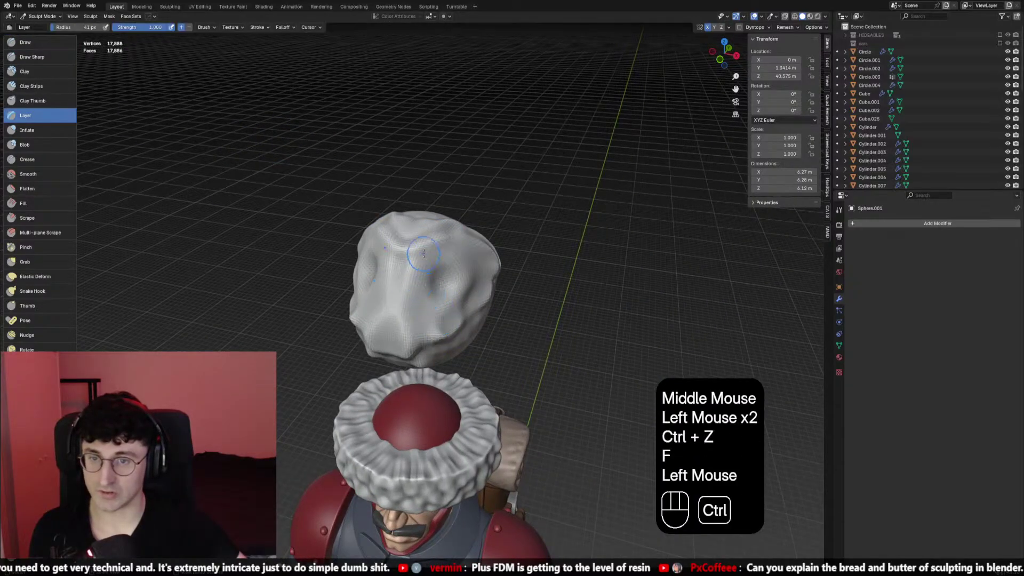
{"action": "left_click", "coordinate": [443, 329], "text": "ctrl"}
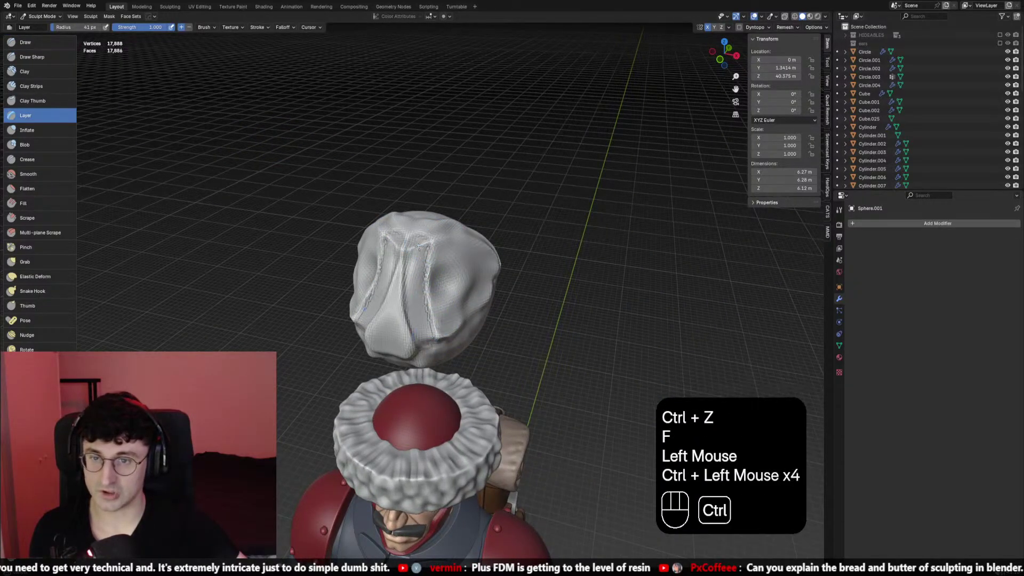
{"action": "left_click", "coordinate": [419, 249], "text": "ctrl"}
{"action": "middle_click_drag", "start_coordinate": [419, 249], "coordinate": [414, 334]}
{"action": "left_click", "coordinate": [414, 334], "text": "ctrl"}
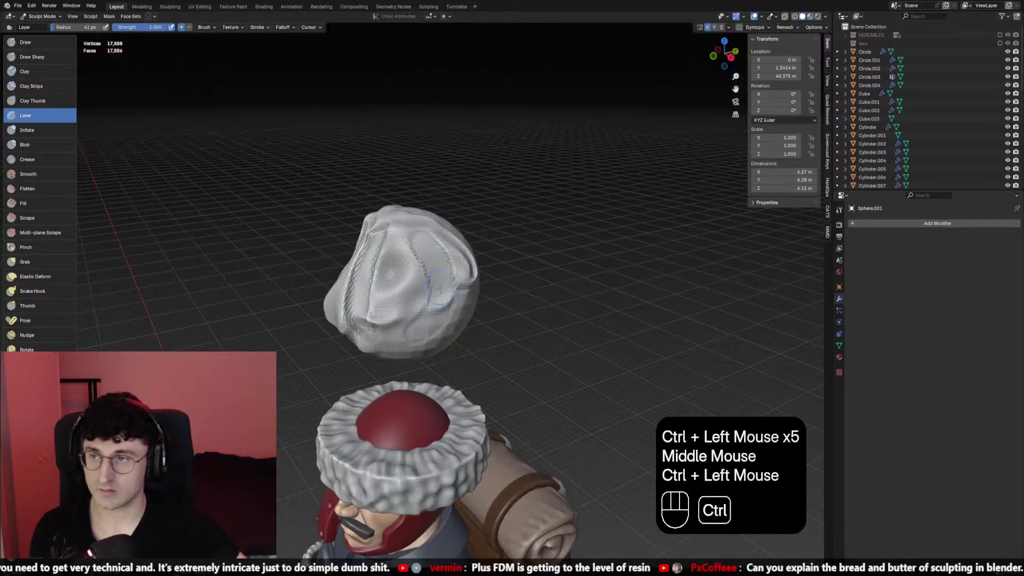
Lay raised Clay Strips strokes down the sides of the face with a 53 px radius and strength 0.600
{"action": "scroll", "coordinate": [52, 79], "scroll_direction": "up", "scroll_amount": 2}
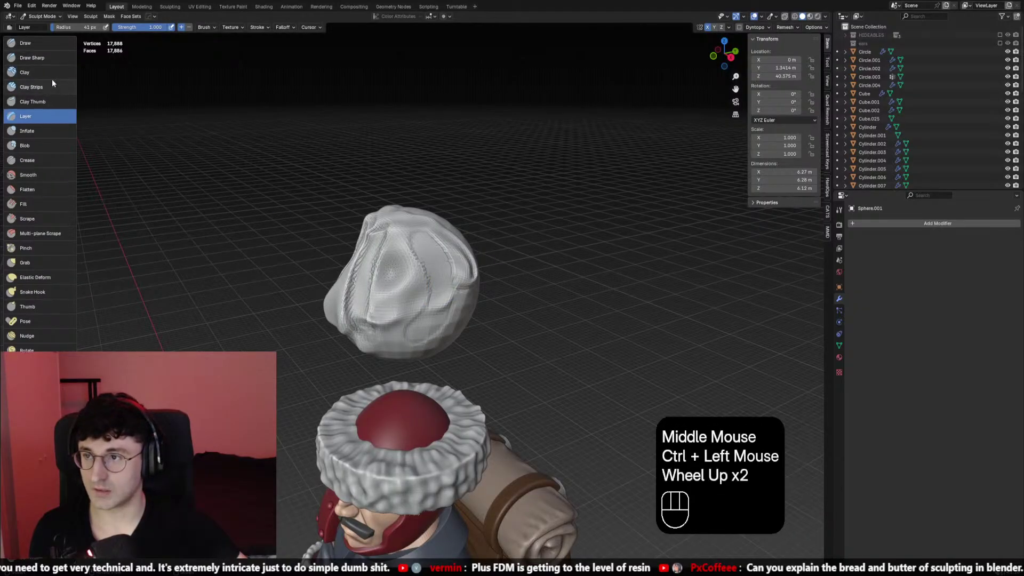
{"action": "left_click", "coordinate": [47, 84]}
{"action": "key", "text": "f"}
{"action": "left_click", "coordinate": [427, 278]}
{"action": "key", "text": "f"}
{"action": "left_click", "coordinate": [421, 277]}
{"action": "left_click_drag", "start_coordinate": [421, 278], "coordinate": [407, 311]}
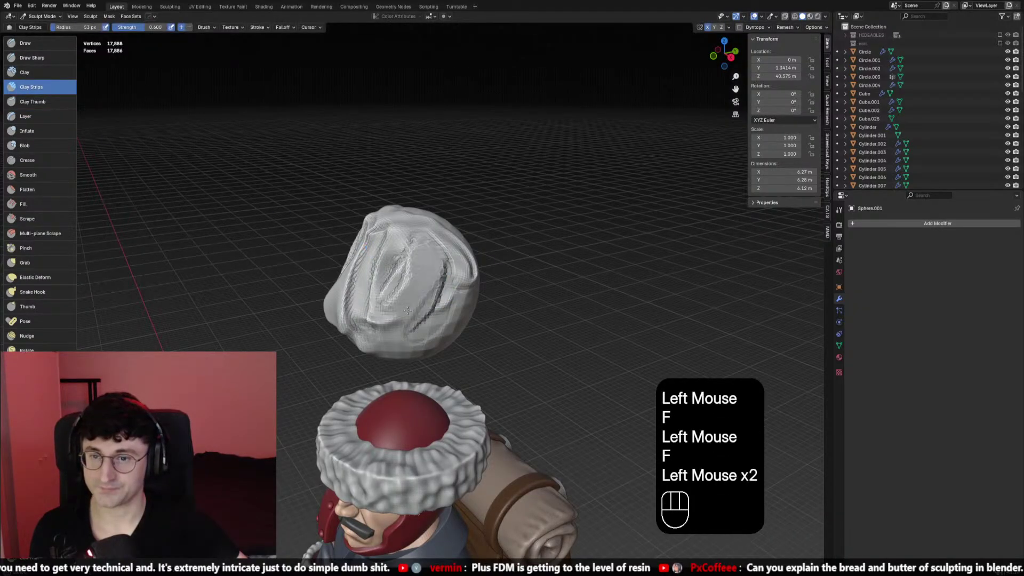
{"action": "left_click", "coordinate": [396, 275]}
Add thick Clay Strips layers across the upper sides of the head and over the cheek area
{"action": "mouse_move", "coordinate": [361, 262]}
{"action": "middle_mouse_down"}
{"action": "mouse_move", "coordinate": [397, 275]}
{"action": "mouse_move", "coordinate": [395, 262]}
{"action": "middle_mouse_up"}
{"action": "left_click_drag", "start_coordinate": [401, 258], "coordinate": [385, 309]}
{"action": "middle_click_drag", "start_coordinate": [392, 253], "coordinate": [435, 294]}
{"action": "left_click_drag", "start_coordinate": [460, 266], "coordinate": [413, 260]}
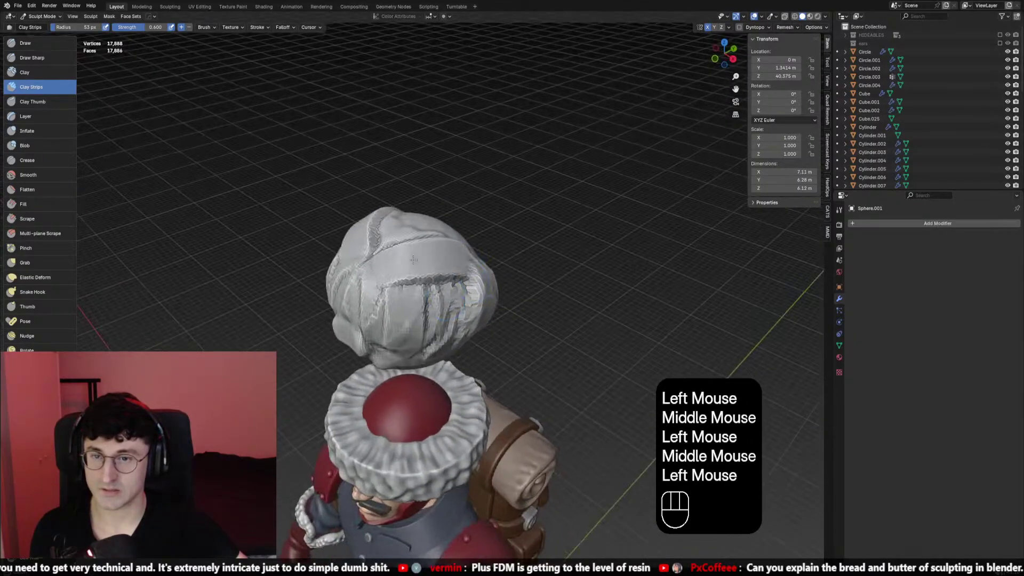
Add more raised Clay Strips strokes across the front and side of the head at a 53 px radius and strength 0.600
{"action": "middle_click_drag", "start_coordinate": [414, 260], "coordinate": [408, 267]}
{"action": "left_click_drag", "start_coordinate": [408, 266], "coordinate": [422, 283]}
{"action": "middle_click_drag", "start_coordinate": [422, 283], "coordinate": [406, 278]}
{"action": "left_click_drag", "start_coordinate": [405, 277], "coordinate": [400, 291]}
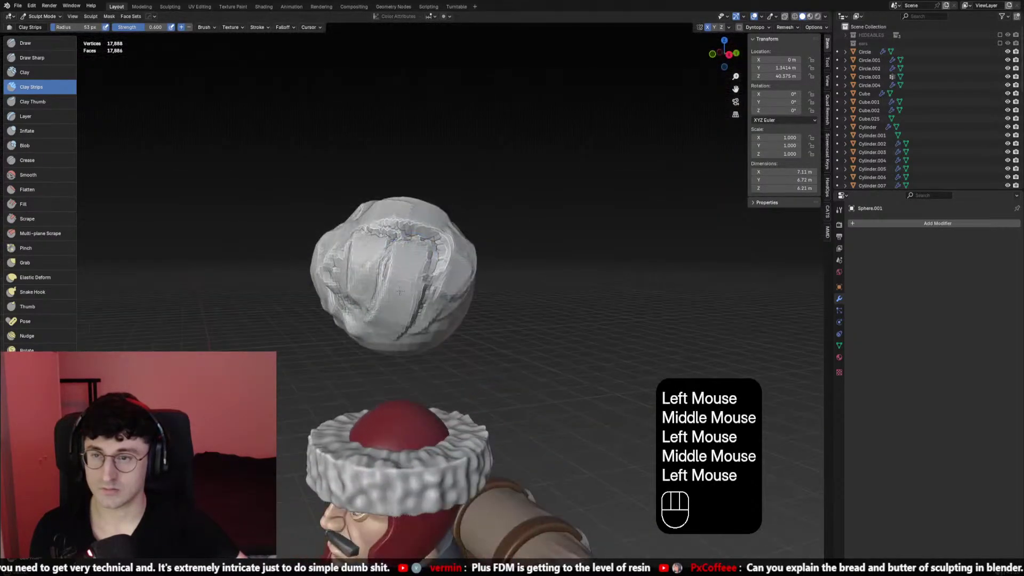
{"action": "middle_click_drag", "start_coordinate": [400, 291], "coordinate": [451, 232]}
Build rounded symmetric lumps over the face and sides with the Blob brush at a 53 px radius, raising its strength to 0.509
{"action": "left_click", "coordinate": [24, 145]}
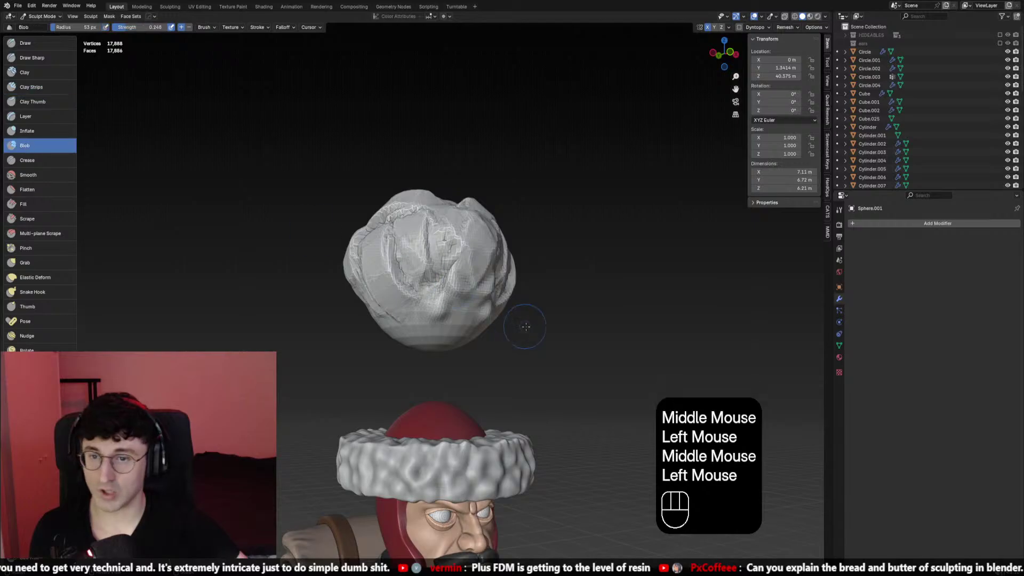
{"action": "middle_click_drag", "start_coordinate": [452, 321], "coordinate": [426, 338]}
{"action": "left_click_drag", "start_coordinate": [443, 299], "coordinate": [450, 278]}
{"action": "key", "text": "shift+f"}
{"action": "left_click", "coordinate": [458, 280]}
{"action": "middle_click_drag", "start_coordinate": [459, 274], "coordinate": [438, 291]}
{"action": "left_click_drag", "start_coordinate": [434, 288], "coordinate": [440, 282]}
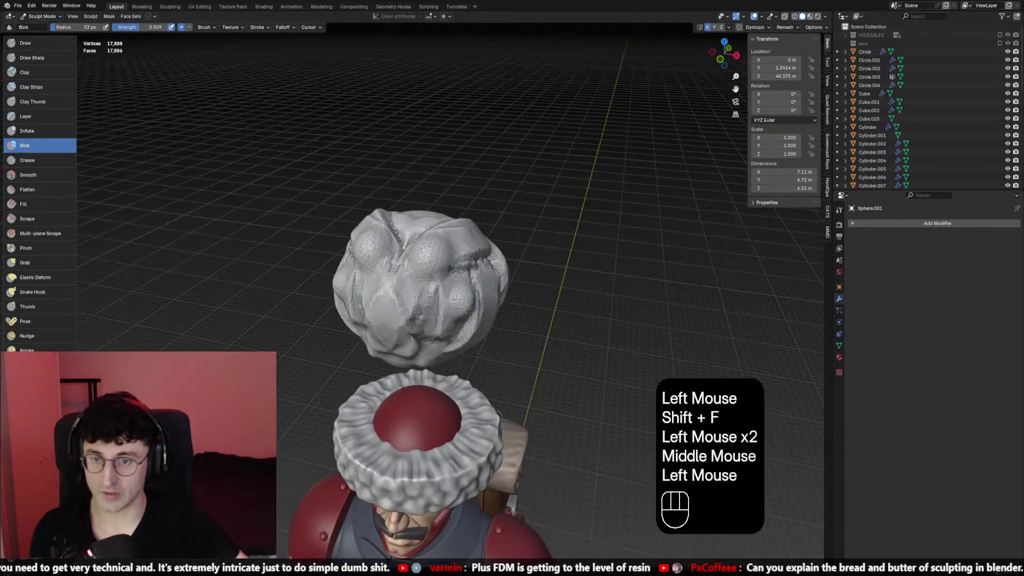
{"action": "left_click", "coordinate": [423, 296]}
{"action": "mouse_move", "coordinate": [440, 283]}
{"action": "middle_mouse_down"}
{"action": "mouse_move", "coordinate": [424, 298]}
{"action": "mouse_move", "coordinate": [438, 275]}
{"action": "mouse_move", "coordinate": [451, 307]}
{"action": "mouse_move", "coordinate": [443, 267]}
{"action": "middle_mouse_up"}
{"action": "left_click", "coordinate": [435, 271]}
{"action": "left_click", "coordinate": [440, 277]}
{"action": "left_click", "coordinate": [445, 299]}
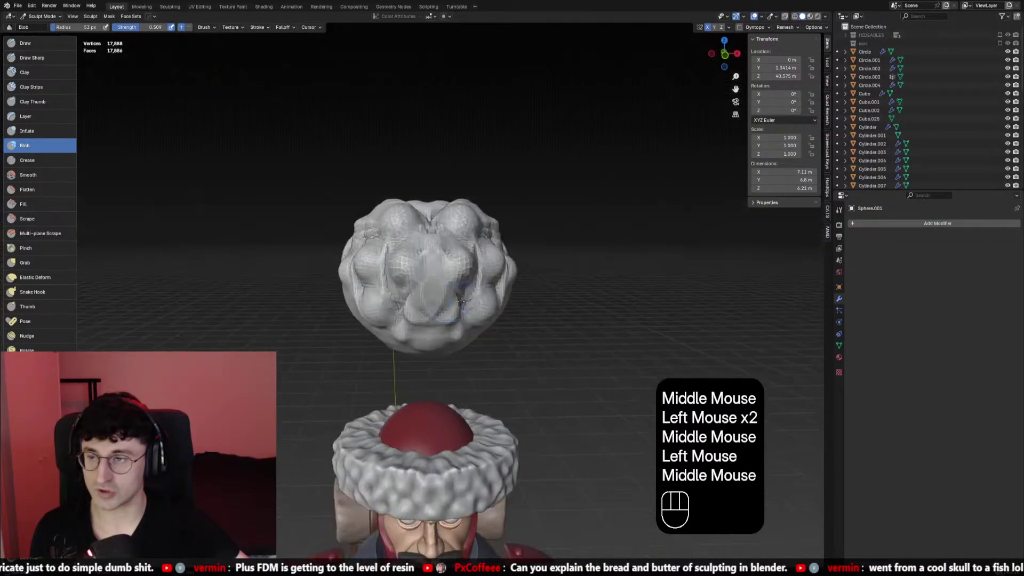
Sharpen ridges along the central lumps with the Pinch brush at a 47 px radius and strength 0.873
{"action": "left_click", "coordinate": [25, 248]}
{"action": "scroll", "coordinate": [516, 267], "scroll_direction": "up", "scroll_amount": 2}
{"action": "key", "text": "f"}
{"action": "mouse_move", "coordinate": [516, 267]}
{"action": "middle_mouse_down"}
{"action": "mouse_move", "coordinate": [450, 269]}
{"action": "mouse_move", "coordinate": [421, 304]}
{"action": "middle_mouse_up"}
{"action": "left_click", "coordinate": [450, 270]}
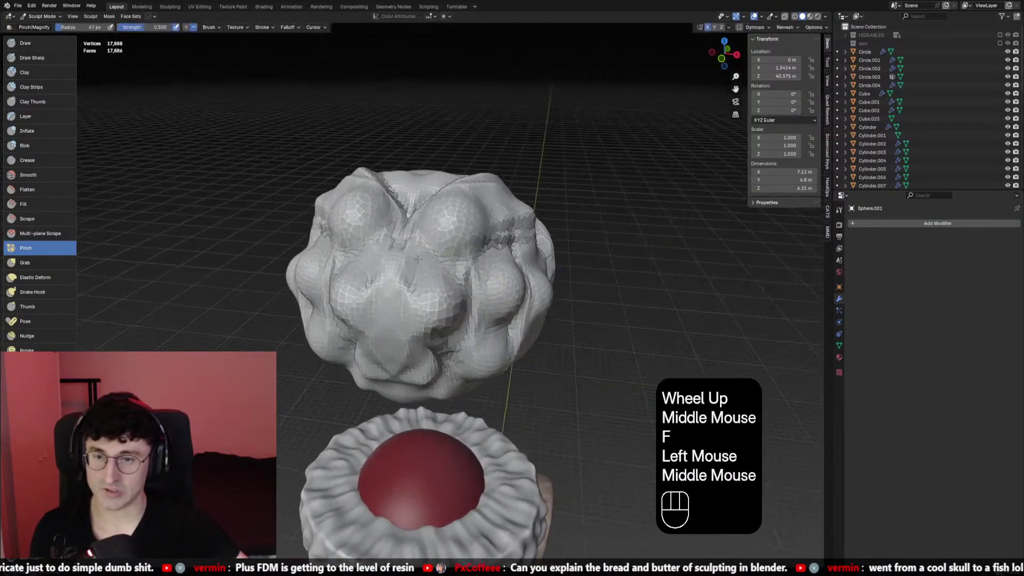
{"action": "left_click", "coordinate": [416, 312]}
{"action": "key", "text": "shift+f"}
{"action": "left_click", "coordinate": [406, 288], "text": "shift"}
{"action": "key", "text": "shift+f"}
{"action": "left_click", "coordinate": [410, 299], "text": "shift"}
{"action": "left_click", "coordinate": [411, 303]}
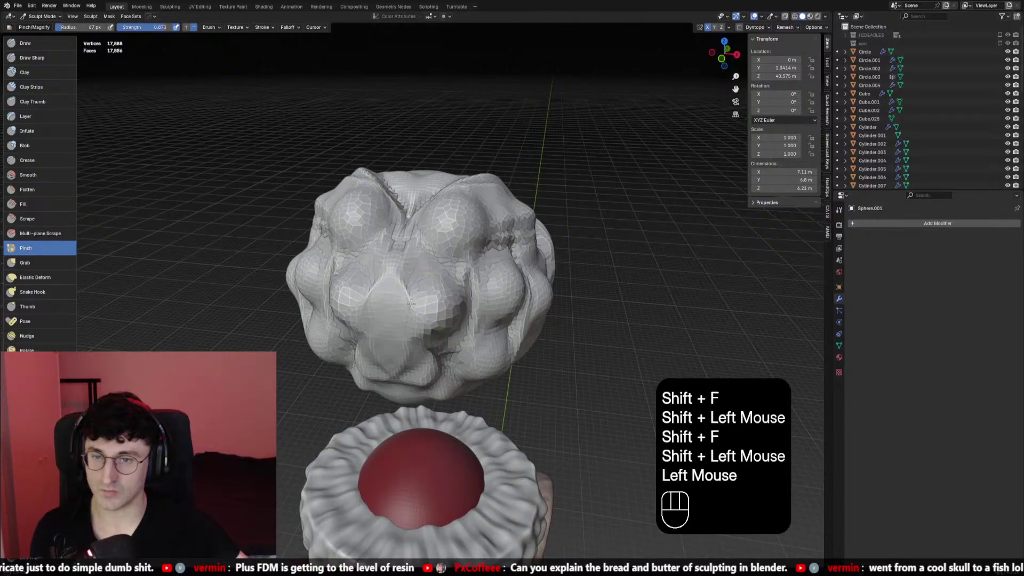
Voxel-remesh the sculpted head, then pinch and smooth the ridges around the central lumps
{"action": "key", "text": "ctrl+r"}
{"action": "left_click", "coordinate": [429, 280]}
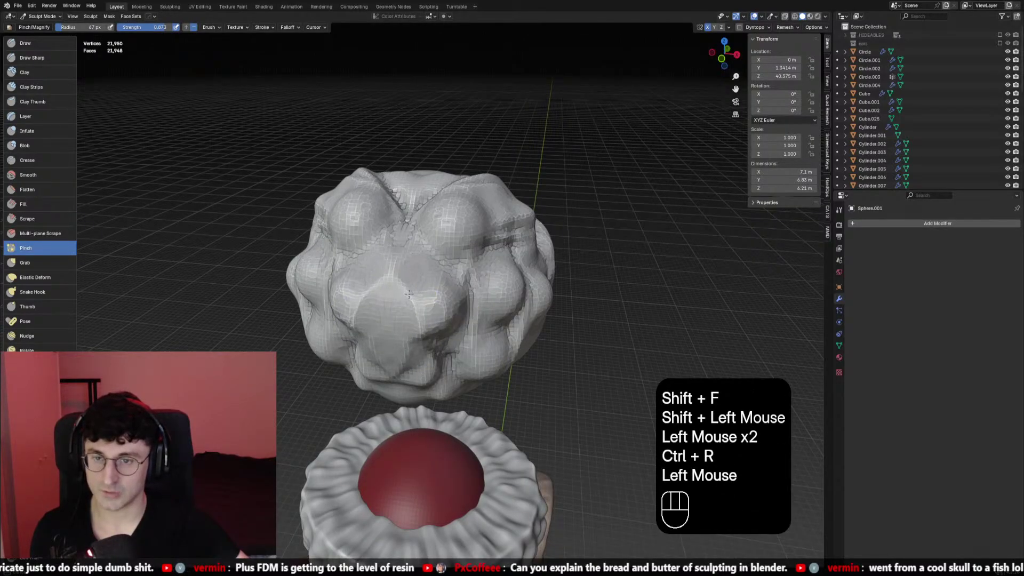
{"action": "middle_click_drag", "start_coordinate": [430, 280], "coordinate": [422, 267]}
{"action": "left_click", "coordinate": [425, 262]}
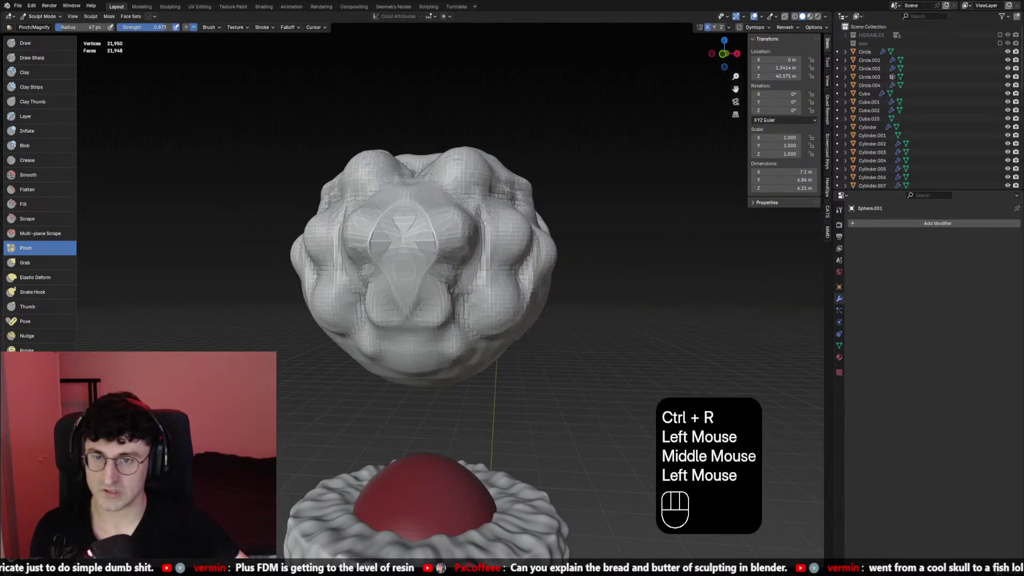
{"action": "left_click_drag", "start_coordinate": [437, 253], "coordinate": [405, 255], "text": "shift"}
{"action": "middle_click_drag", "start_coordinate": [413, 268], "coordinate": [371, 278]}
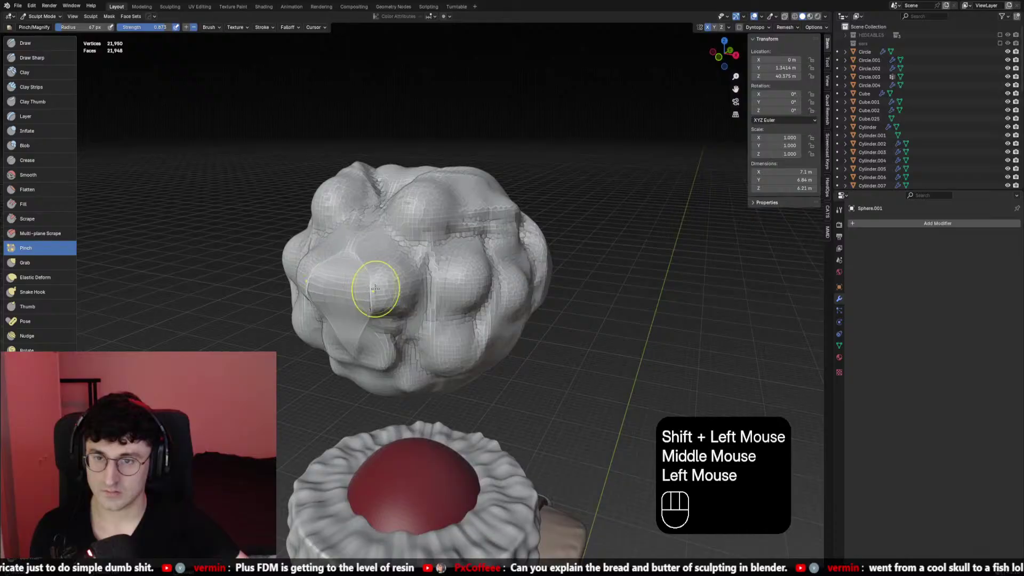
Remesh the head with a smaller voxel size, then smooth and re-pinch the curved ridges on the central lumps
{"action": "key", "text": "ctrl+r"}
{"action": "key", "text": "r"}
{"action": "left_click", "coordinate": [376, 288]}
{"action": "key", "text": "ctrl+r"}
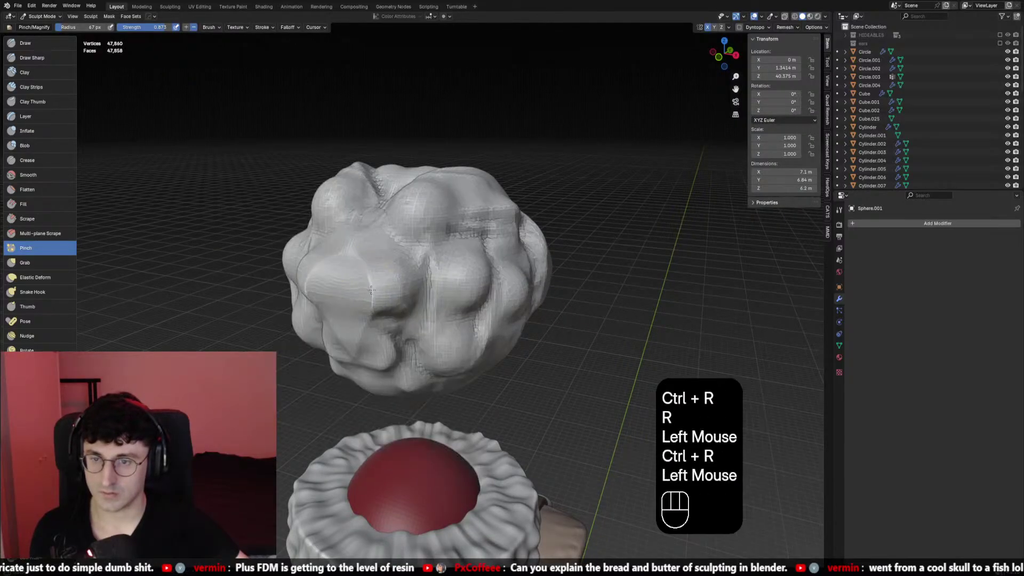
{"action": "mouse_move", "coordinate": [357, 327]}
{"action": "left_mouse_down", "text": "shift"}
{"action": "mouse_move", "coordinate": [343, 275]}
{"action": "mouse_move", "coordinate": [369, 290]}
{"action": "left_mouse_up", "text": "shift"}
{"action": "middle_click_drag", "start_coordinate": [369, 291], "coordinate": [406, 315]}
{"action": "key", "text": "f"}
{"action": "left_click", "coordinate": [405, 309]}
{"action": "left_click_drag", "start_coordinate": [402, 304], "coordinate": [393, 320]}
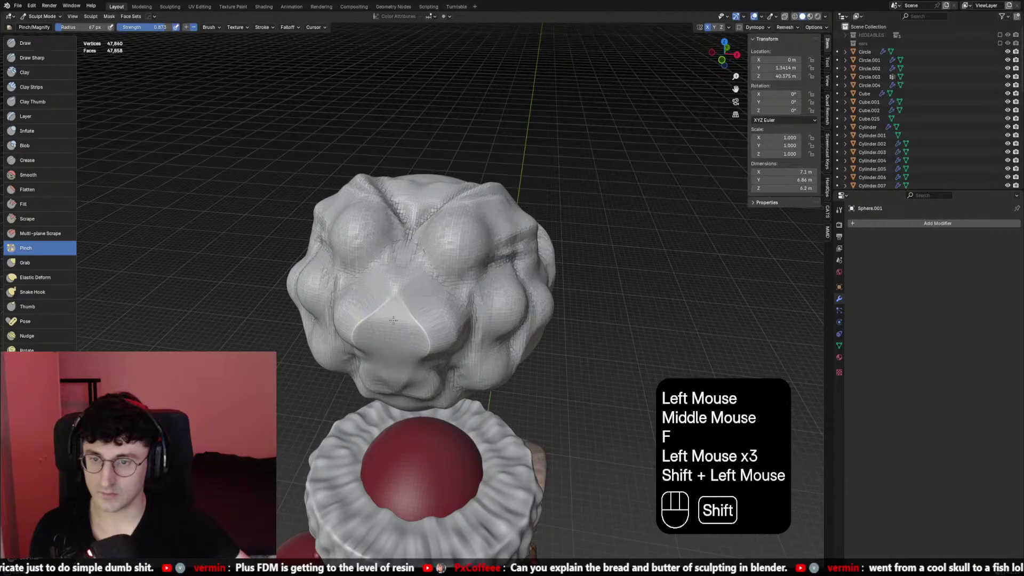
{"action": "middle_click_drag", "start_coordinate": [419, 332], "coordinate": [416, 298]}
{"action": "left_click_drag", "start_coordinate": [416, 299], "coordinate": [413, 276], "text": "shift"}
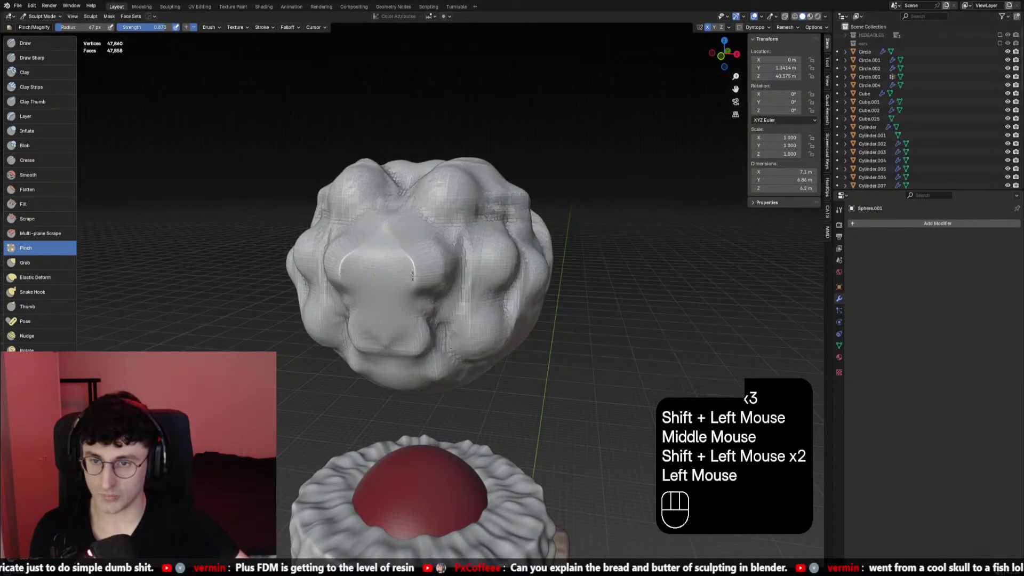
Remesh the head with an even finer voxel size and smooth the pinched ridge
{"action": "middle_click_drag", "start_coordinate": [407, 258], "coordinate": [366, 309]}
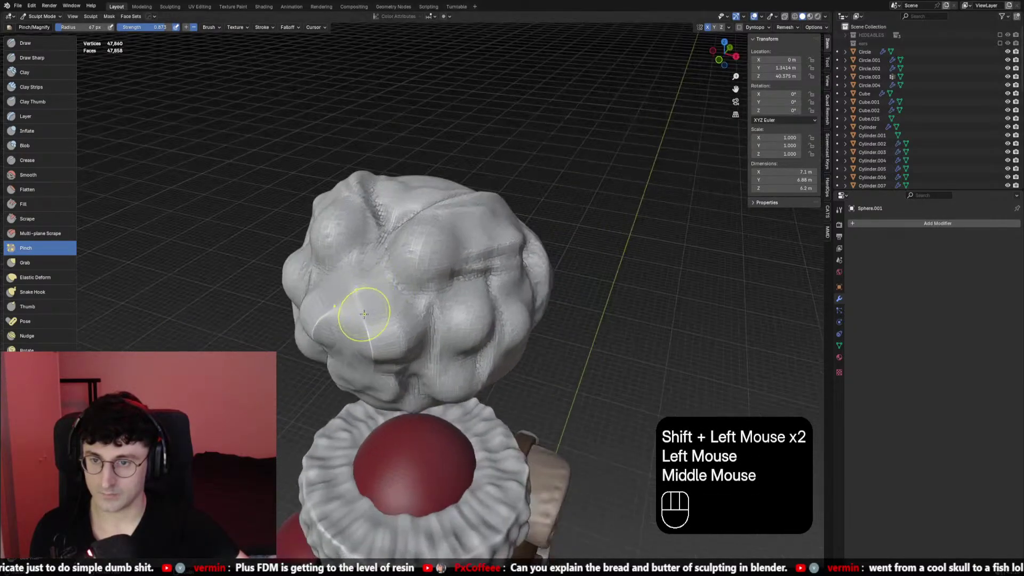
{"action": "key", "text": "r"}
{"action": "left_click", "coordinate": [367, 326]}
{"action": "key", "text": "ctrl+r"}
{"action": "mouse_move", "coordinate": [367, 326]}
{"action": "left_mouse_down", "text": "shift"}
{"action": "mouse_move", "coordinate": [350, 358]}
{"action": "mouse_move", "coordinate": [367, 333]}
{"action": "left_mouse_up", "text": "shift"}
Pinch and smooth hard edges into the paired central lumps with a 54 px brush radius
{"action": "middle_click_drag", "start_coordinate": [368, 333], "coordinate": [394, 250]}
{"action": "key", "text": "f"}
{"action": "left_click", "coordinate": [393, 248]}
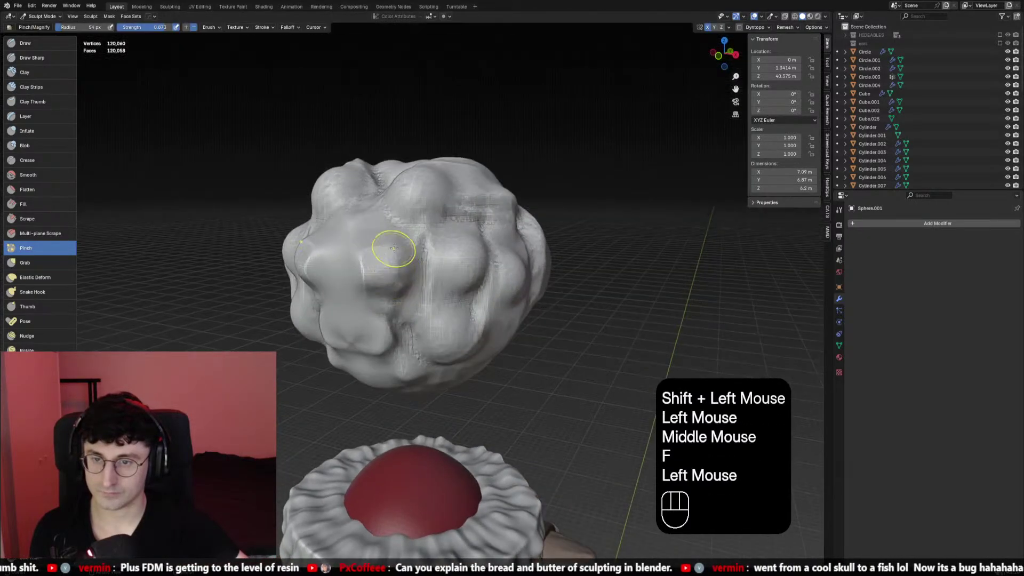
{"action": "left_click", "coordinate": [377, 281]}
{"action": "left_click_drag", "start_coordinate": [377, 278], "coordinate": [374, 262], "text": "shift"}
{"action": "left_click", "coordinate": [362, 258]}
{"action": "left_click", "coordinate": [368, 259]}
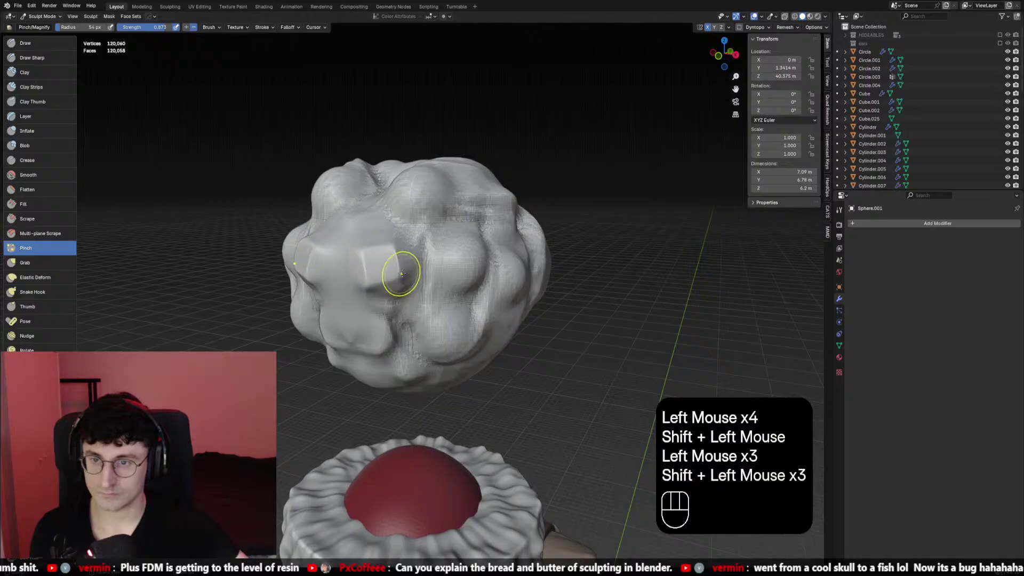
Sharpen the top and side edges of the paired central lumps into block shapes with Pinch and smoothing strokes
{"action": "mouse_move", "coordinate": [401, 274]}
{"action": "middle_mouse_down"}
{"action": "mouse_move", "coordinate": [457, 286]}
{"action": "mouse_move", "coordinate": [457, 299]}
{"action": "middle_mouse_up"}
{"action": "scroll", "coordinate": [457, 285], "scroll_direction": "up", "scroll_amount": 1}
{"action": "left_click", "coordinate": [394, 296]}
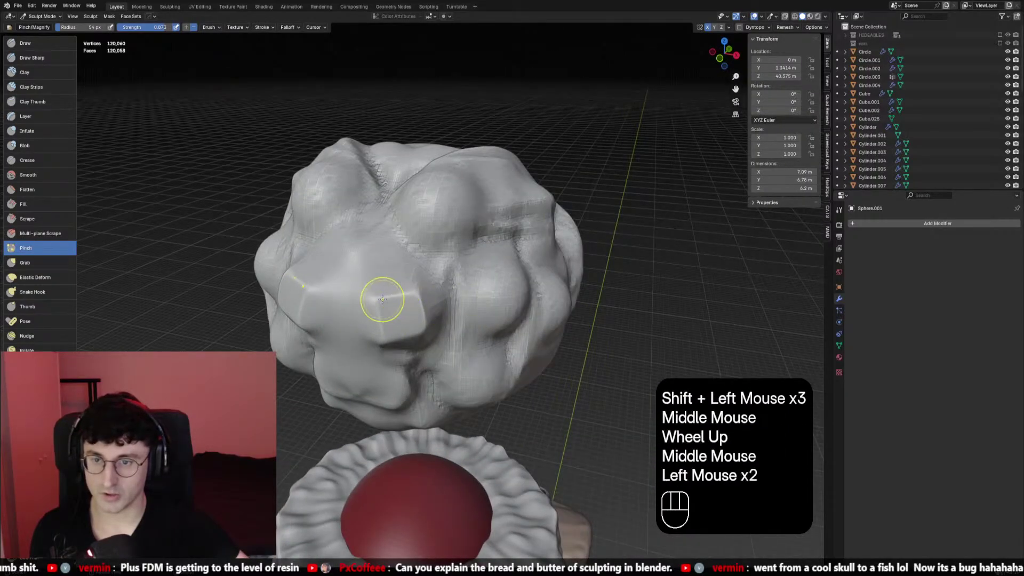
{"action": "left_click", "coordinate": [389, 338]}
{"action": "left_click_drag", "start_coordinate": [401, 329], "coordinate": [425, 314], "text": "shift"}
{"action": "mouse_move", "coordinate": [425, 314]}
{"action": "middle_mouse_down"}
{"action": "mouse_move", "coordinate": [518, 291]}
{"action": "mouse_move", "coordinate": [510, 304]}
{"action": "mouse_move", "coordinate": [464, 299]}
{"action": "middle_mouse_up"}
{"action": "left_click", "coordinate": [454, 298]}
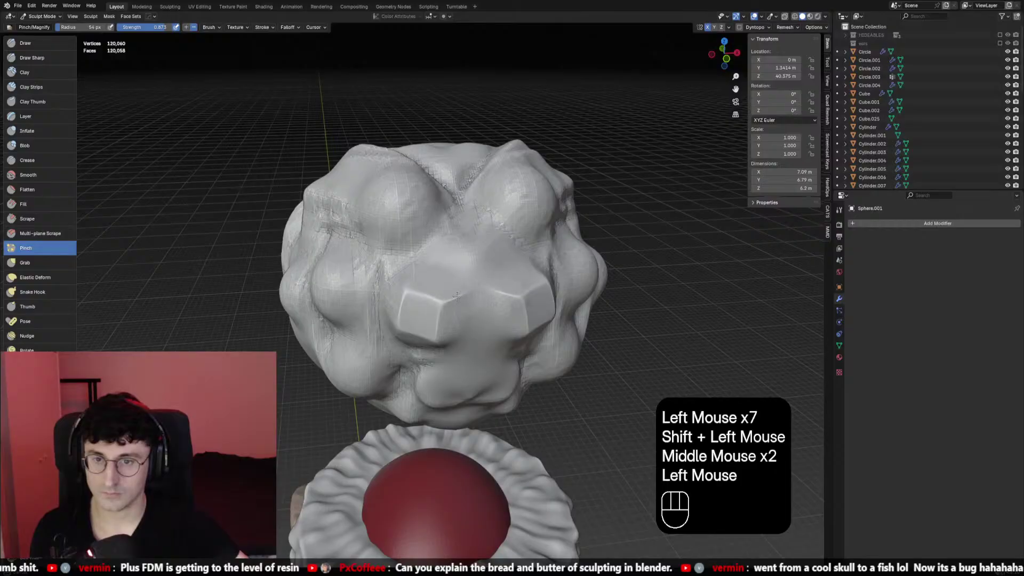
{"action": "left_click", "coordinate": [457, 297]}
{"action": "left_click_drag", "start_coordinate": [464, 304], "coordinate": [477, 314], "text": "shift"}
Return to Object Mode and delete the demonstration sphere above the character
{"action": "scroll", "coordinate": [504, 304], "scroll_direction": "down", "scroll_amount": 2}
{"action": "mouse_move", "coordinate": [504, 304]}
{"action": "middle_mouse_down"}
{"action": "mouse_move", "coordinate": [485, 302]}
{"action": "mouse_move", "coordinate": [512, 301]}
{"action": "mouse_move", "coordinate": [409, 285]}
{"action": "mouse_move", "coordinate": [427, 304]}
{"action": "middle_mouse_up"}
{"action": "scroll", "coordinate": [512, 302], "scroll_direction": "up", "scroll_amount": 2}
{"action": "scroll", "coordinate": [516, 308], "scroll_direction": "down", "scroll_amount": 2}
{"action": "scroll", "coordinate": [473, 290], "scroll_direction": "up", "scroll_amount": 2}
{"action": "scroll", "coordinate": [409, 285], "scroll_direction": "down", "scroll_amount": 2}
{"action": "scroll", "coordinate": [427, 304], "scroll_direction": "down", "scroll_amount": 1}
{"action": "middle_click_drag", "start_coordinate": [426, 304], "coordinate": [441, 309]}
{"action": "left_click", "coordinate": [420, 280], "text": "shift"}
{"action": "left_click", "coordinate": [42, 17]}
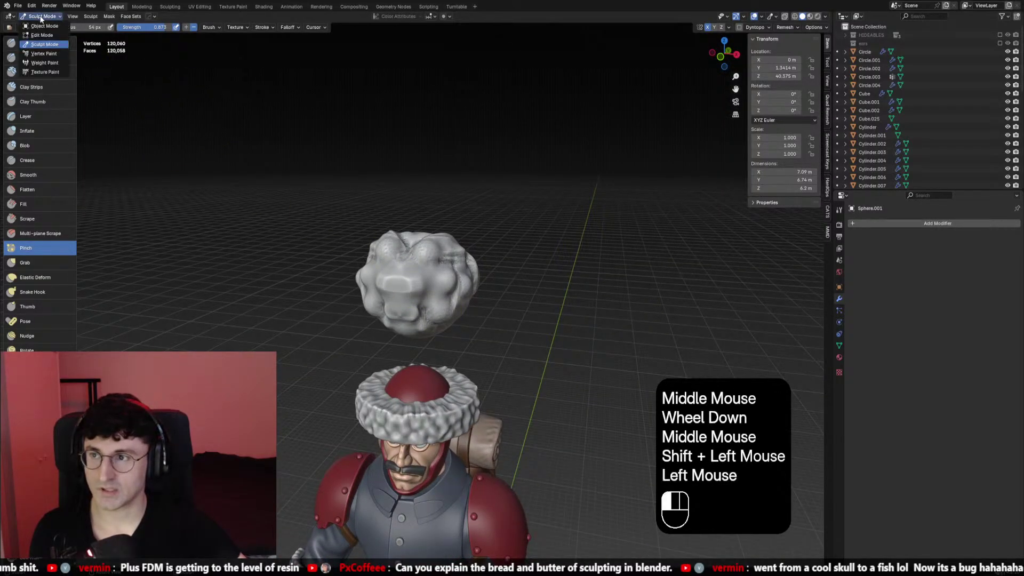
{"action": "left_click", "coordinate": [37, 25]}
{"action": "scroll", "coordinate": [448, 244], "scroll_direction": "up", "scroll_amount": 1}
{"action": "mouse_move", "coordinate": [417, 241]}
{"action": "middle_mouse_down"}
{"action": "mouse_move", "coordinate": [448, 244]}
{"action": "mouse_move", "coordinate": [446, 270]}
{"action": "mouse_move", "coordinate": [461, 255]}
{"action": "middle_mouse_up"}
{"action": "scroll", "coordinate": [449, 257], "scroll_direction": "down", "scroll_amount": 1}
{"action": "scroll", "coordinate": [447, 270], "scroll_direction": "up", "scroll_amount": 1}
{"action": "key", "text": "x"}
{"action": "left_click", "coordinate": [453, 264]}
Examine the soldier's head, collar and coat from the front
{"action": "key", "text": "KP_1"}
{"action": "key", "text": "KP_3"}
{"action": "key", "text": "KP_1"}
{"action": "scroll", "coordinate": [446, 320], "scroll_direction": "down", "scroll_amount": 1}
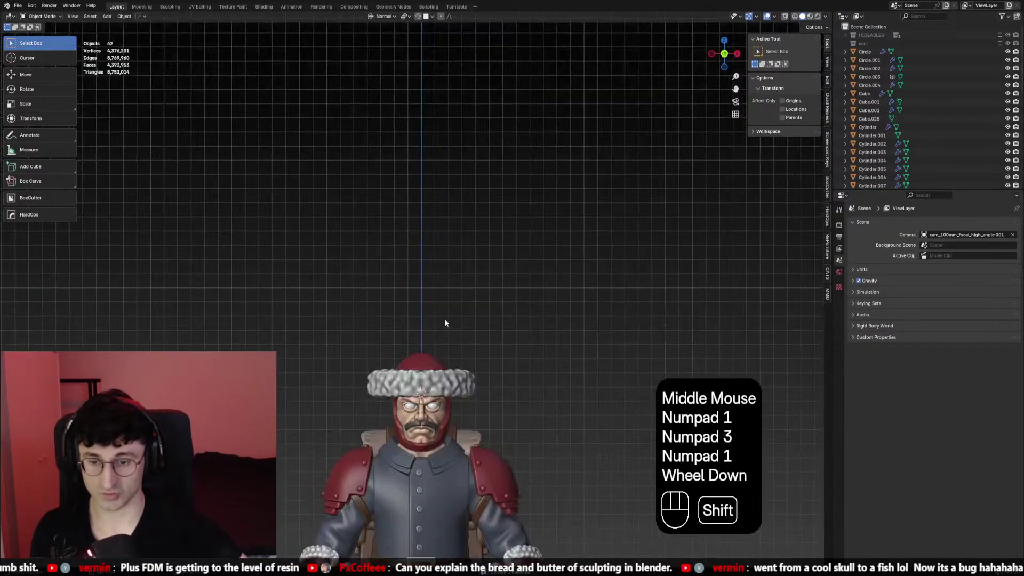
{"action": "middle_click_drag", "start_coordinate": [446, 320], "coordinate": [535, 228], "text": "shift"}
{"action": "scroll", "coordinate": [492, 232], "scroll_direction": "up", "scroll_amount": 2}
{"action": "scroll", "coordinate": [534, 228], "scroll_direction": "up", "scroll_amount": 1}
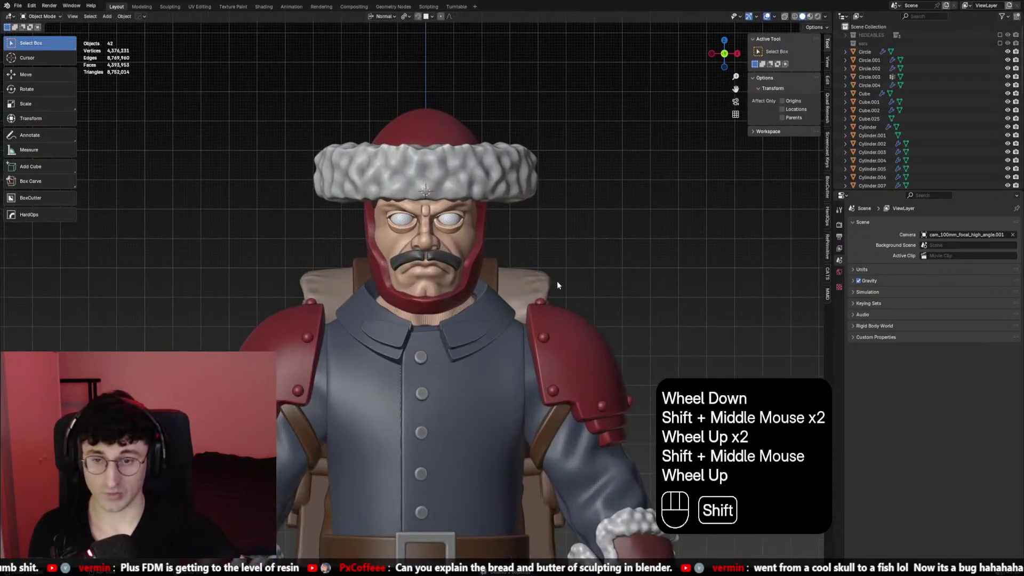
{"action": "scroll", "coordinate": [508, 235], "scroll_direction": "down", "scroll_amount": 1}
{"action": "middle_click_drag", "start_coordinate": [556, 280], "coordinate": [515, 267], "text": "shift"}
{"action": "scroll", "coordinate": [508, 235], "scroll_direction": "down", "scroll_amount": 1, "text": "shift"}
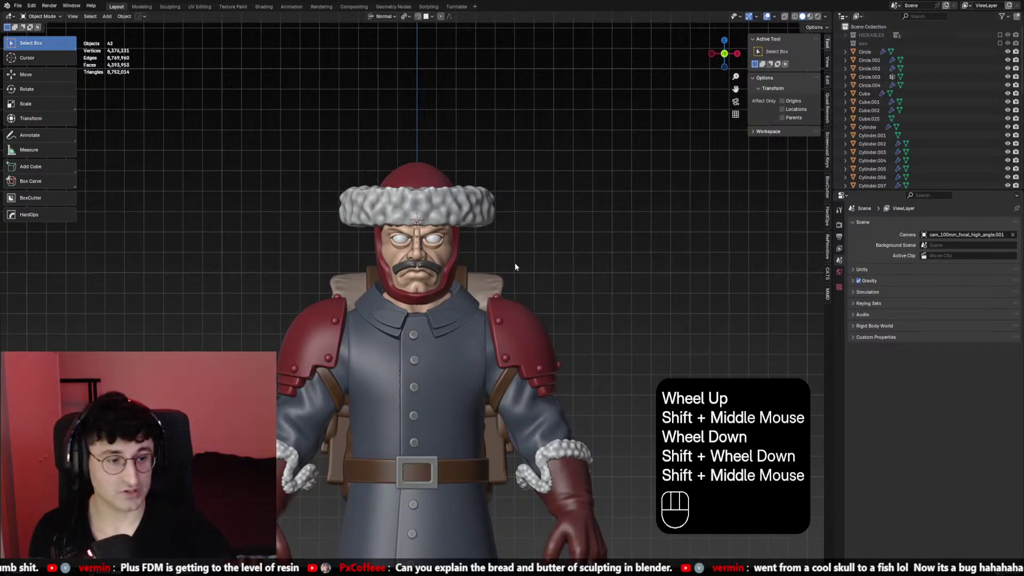
{"action": "scroll", "coordinate": [569, 309], "scroll_direction": "up", "scroll_amount": 1}
{"action": "middle_click_drag", "start_coordinate": [569, 309], "coordinate": [591, 270]}
{"action": "scroll", "coordinate": [487, 293], "scroll_direction": "up", "scroll_amount": 1}
{"action": "scroll", "coordinate": [474, 300], "scroll_direction": "down", "scroll_amount": 2}
Rotate the mirrored raised patch on the coat collar and adjust its position slightly
{"action": "left_click", "coordinate": [470, 298]}
{"action": "key", "text": "r"}
{"action": "left_click", "coordinate": [528, 294]}
{"action": "scroll", "coordinate": [529, 292], "scroll_direction": "down", "scroll_amount": 1}
{"action": "key", "text": "g"}
{"action": "right_click", "coordinate": [513, 296]}
{"action": "scroll", "coordinate": [520, 303], "scroll_direction": "up", "scroll_amount": 2}
{"action": "key", "text": "g"}
{"action": "right_click", "coordinate": [520, 303], "text": "shift"}
{"action": "key", "text": "g"}
{"action": "left_click", "coordinate": [513, 305], "text": "shift"}
{"action": "scroll", "coordinate": [590, 269], "scroll_direction": "down", "scroll_amount": 1}
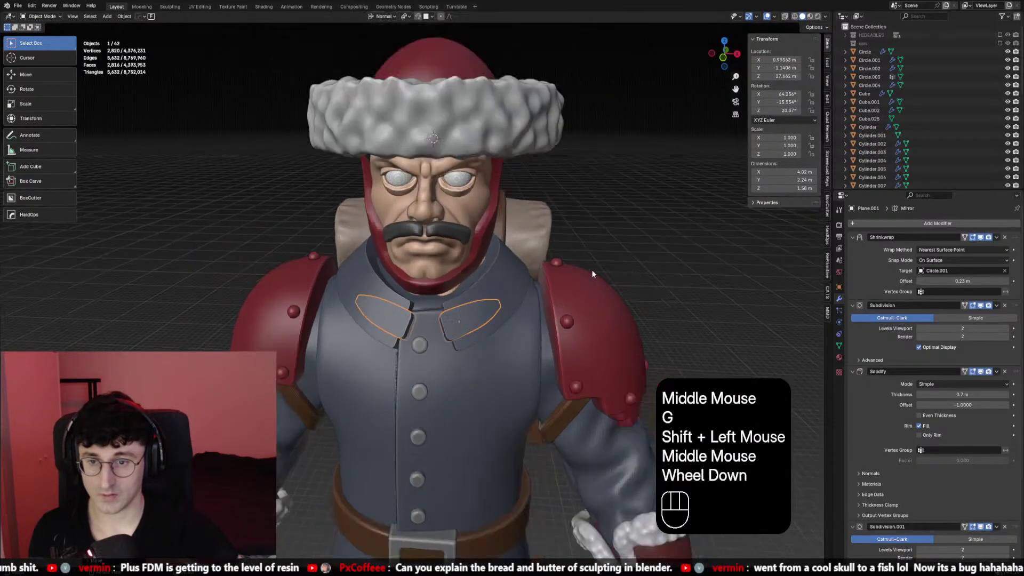
{"action": "left_click", "coordinate": [545, 334]}
{"action": "scroll", "coordinate": [545, 335], "scroll_direction": "up", "scroll_amount": 1}
{"action": "scroll", "coordinate": [510, 350], "scroll_direction": "down", "scroll_amount": 1}
{"action": "scroll", "coordinate": [504, 346], "scroll_direction": "down", "scroll_amount": 1}
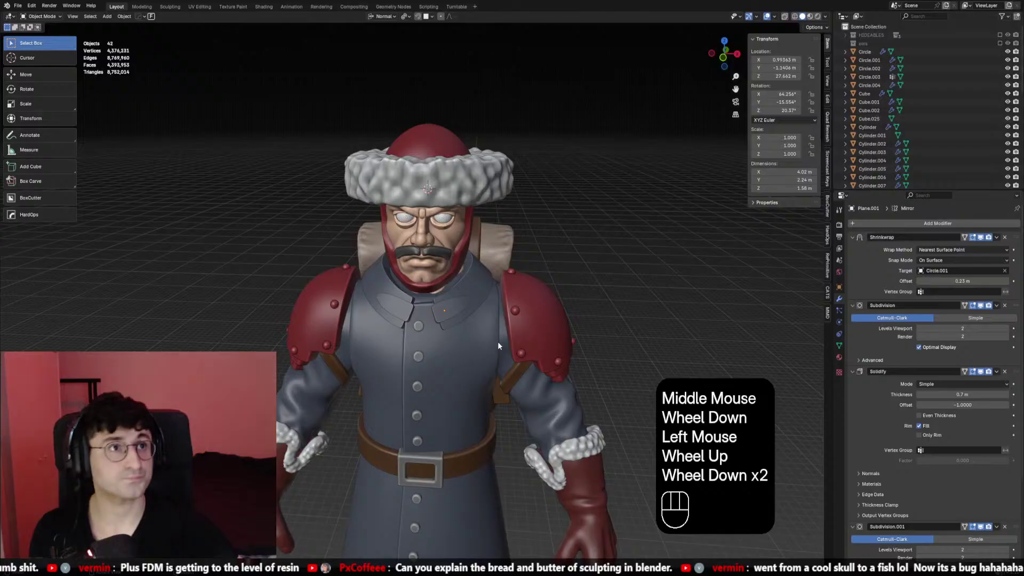
Duplicate the top coat button and snap the copy onto the raised collar patch
{"action": "scroll", "coordinate": [498, 346], "scroll_direction": "up", "scroll_amount": 1}
{"action": "left_click", "coordinate": [421, 358]}
{"action": "key", "text": "shift+d"}
{"action": "right_click", "coordinate": [506, 325]}
{"action": "key", "text": "g"}
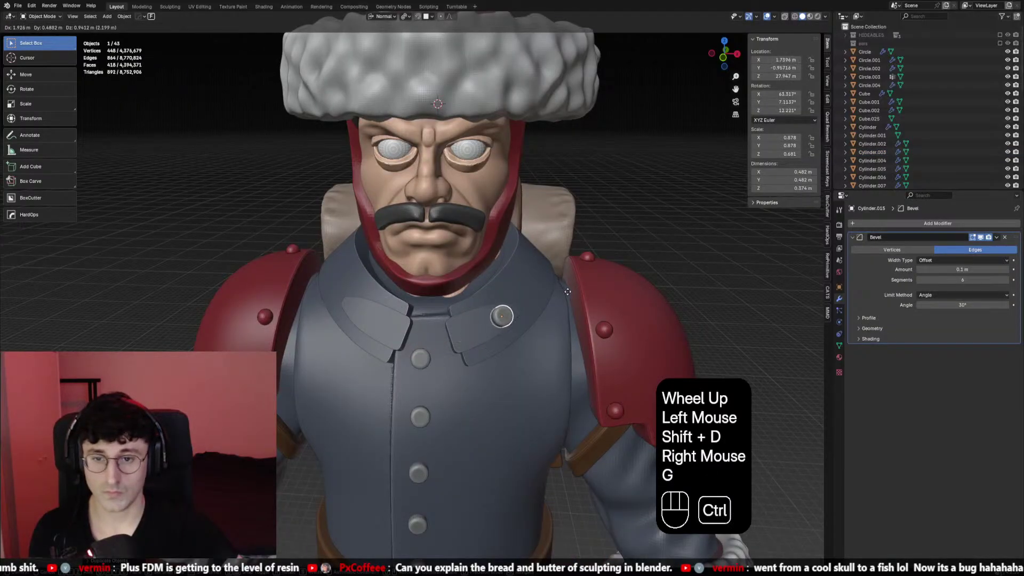
{"action": "left_click", "coordinate": [567, 292], "text": "ctrl"}
{"action": "middle_click_drag", "start_coordinate": [567, 292], "coordinate": [597, 286]}
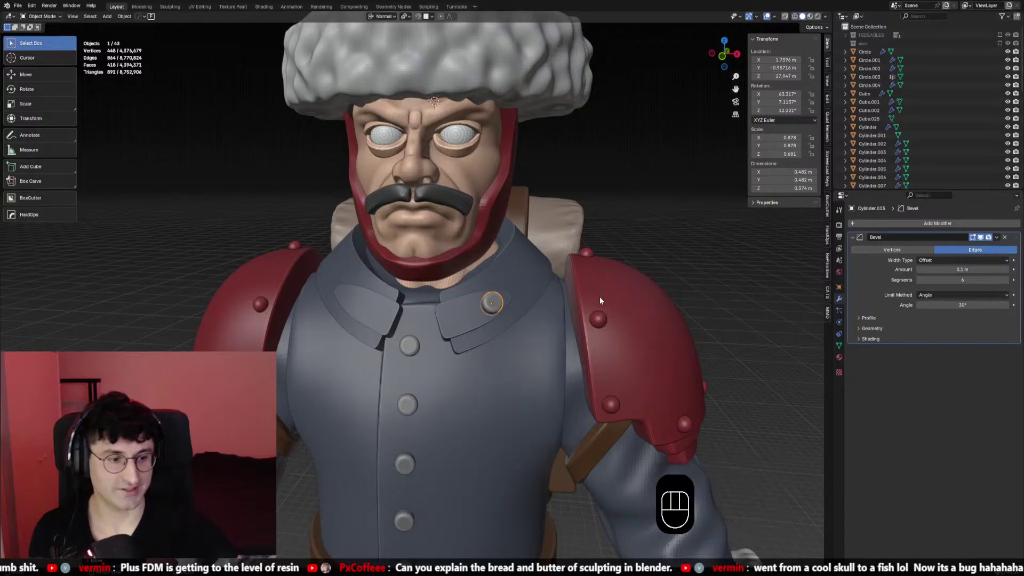
{"action": "key", "text": "g"}
{"action": "left_click", "coordinate": [599, 296], "text": "ctrl"}
{"action": "scroll", "coordinate": [659, 318], "scroll_direction": "up", "scroll_amount": 1}
{"action": "middle_click_drag", "start_coordinate": [658, 319], "coordinate": [641, 290]}
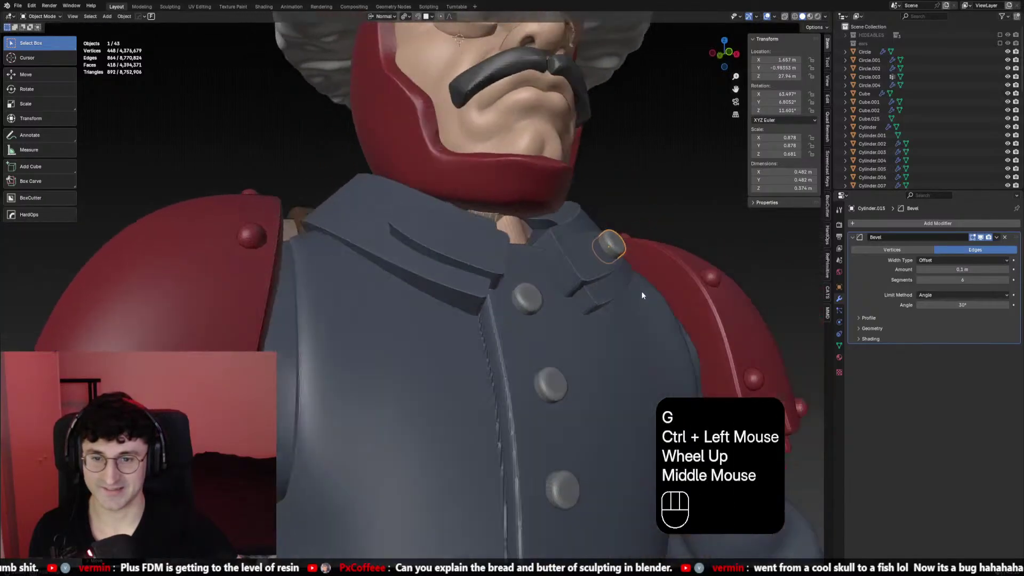
{"action": "key", "text": "g"}
{"action": "key", "text": "z"}
{"action": "right_click", "coordinate": [613, 251]}
{"action": "middle_click_drag", "start_coordinate": [612, 251], "coordinate": [622, 315]}
{"action": "scroll", "coordinate": [606, 304], "scroll_direction": "down", "scroll_amount": 2}
{"action": "scroll", "coordinate": [622, 315], "scroll_direction": "down", "scroll_amount": 2}
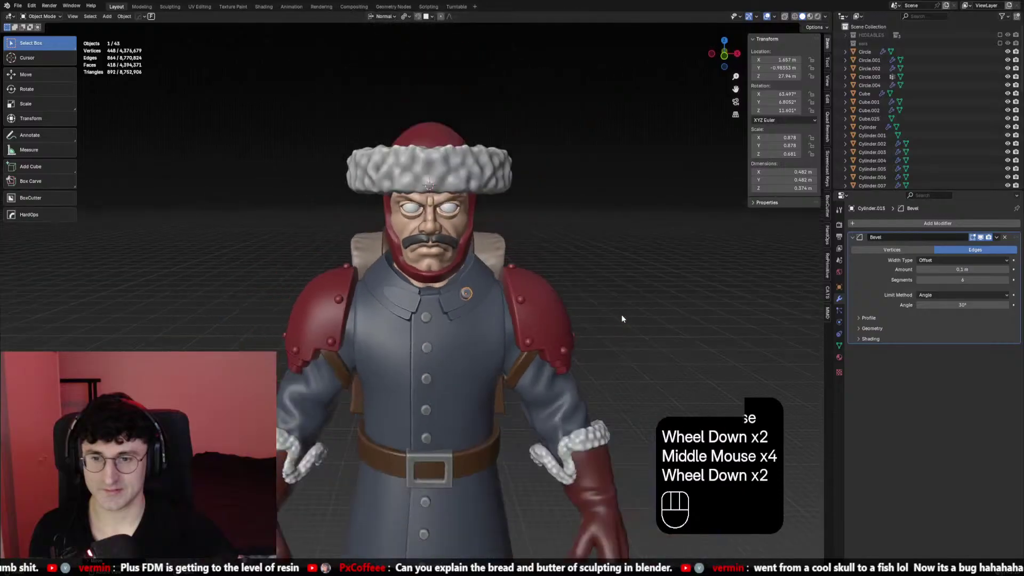
Add a Mirror modifier on X to the collar button, using Circle.001 as the mirror object
{"action": "left_click", "coordinate": [626, 299]}
{"action": "key", "text": "KP_1"}
{"action": "scroll", "coordinate": [497, 273], "scroll_direction": "up", "scroll_amount": 2}
{"action": "middle_click_drag", "start_coordinate": [496, 270], "coordinate": [516, 309]}
{"action": "left_click", "coordinate": [516, 309]}
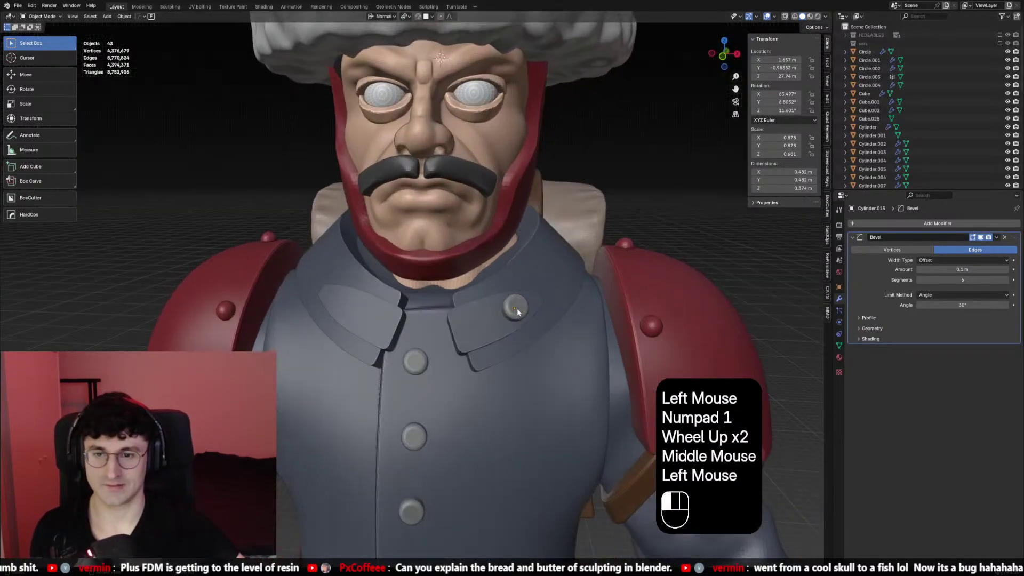
{"action": "left_click", "coordinate": [896, 224]}
{"action": "left_click", "coordinate": [895, 240]}
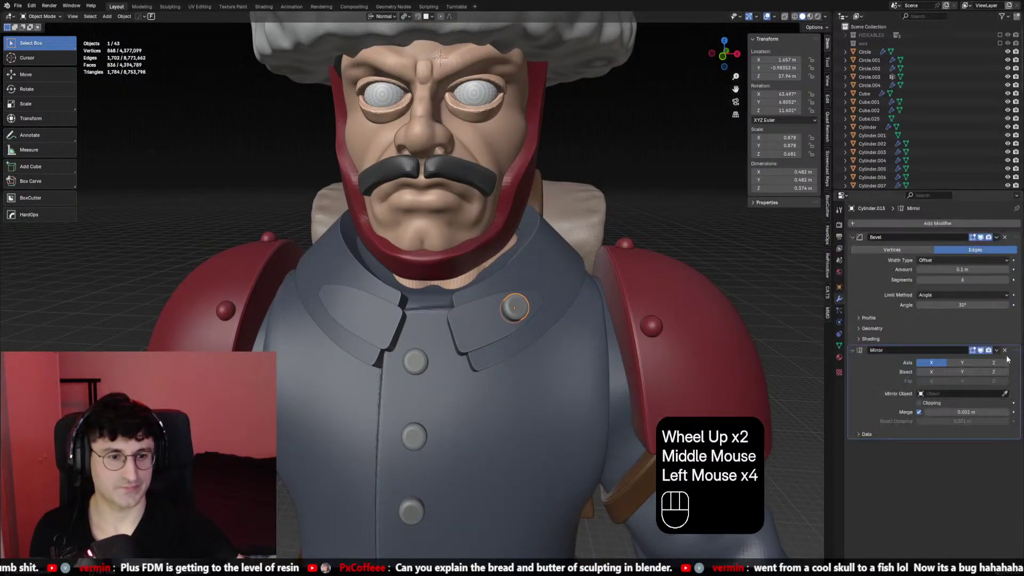
{"action": "left_click", "coordinate": [522, 295]}
{"action": "scroll", "coordinate": [558, 246], "scroll_direction": "down", "scroll_amount": 1}
{"action": "left_click", "coordinate": [559, 246]}
{"action": "key", "text": "KP_1"}
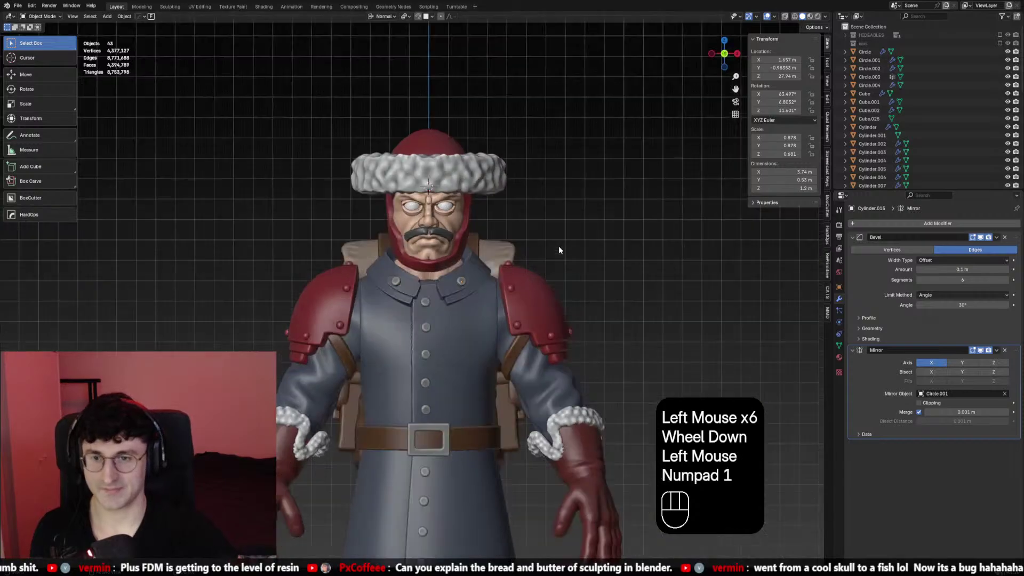
{"action": "scroll", "coordinate": [561, 255], "scroll_direction": "down", "scroll_amount": 1}
{"action": "scroll", "coordinate": [478, 302], "scroll_direction": "up", "scroll_amount": 2}
{"action": "scroll", "coordinate": [478, 302], "scroll_direction": "up", "scroll_amount": 2}
{"action": "left_click", "coordinate": [519, 273]}
{"action": "middle_click_drag", "start_coordinate": [520, 274], "coordinate": [586, 303]}
{"action": "key", "text": "s"}
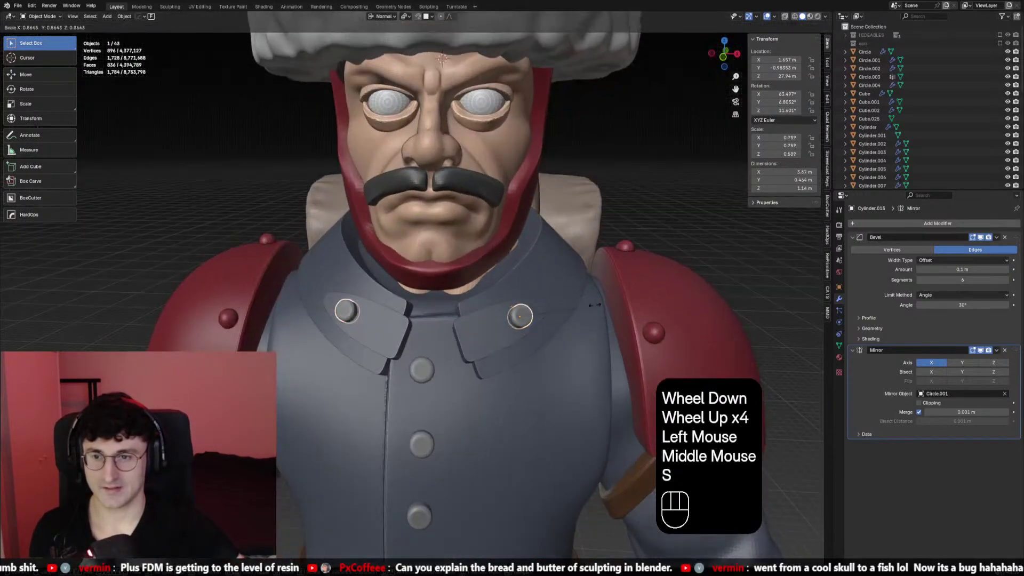
{"action": "right_click", "coordinate": [592, 306]}
{"action": "key", "text": "s"}
{"action": "right_click", "coordinate": [580, 312]}
{"action": "key", "text": "s"}
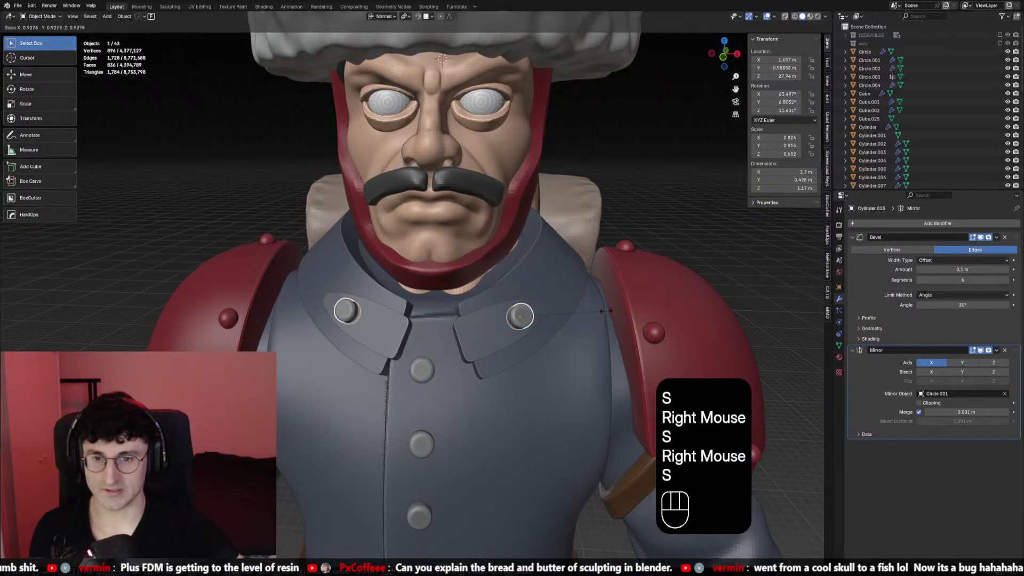
{"action": "right_click", "coordinate": [608, 311]}
{"action": "key", "text": "s"}
{"action": "right_click", "coordinate": [664, 318]}
Select the collar button and every button down the coat front, and scale them down about their individual origins to 0.769
{"action": "middle_click_drag", "start_coordinate": [453, 355], "coordinate": [449, 287], "text": "shift"}
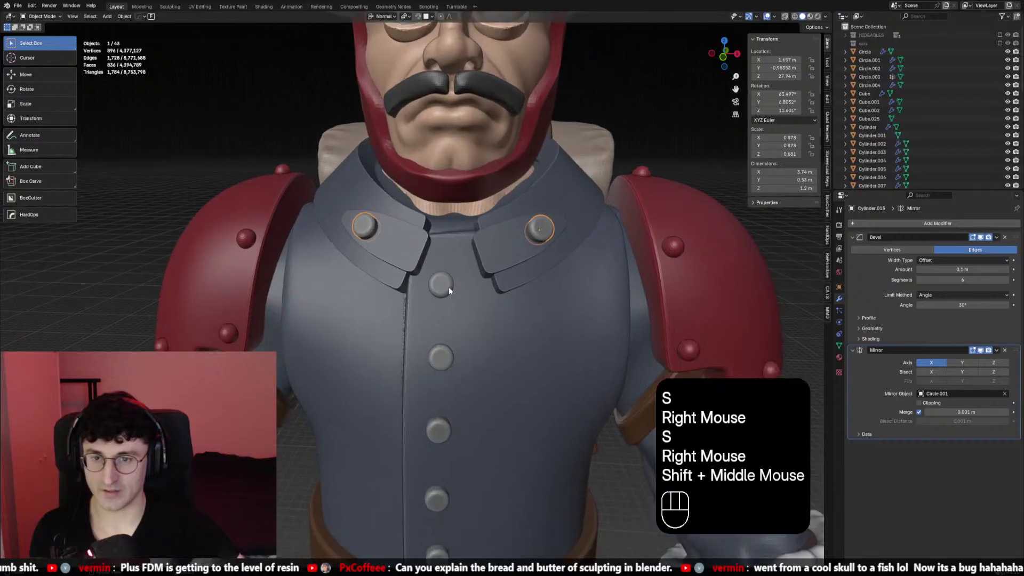
{"action": "left_click", "coordinate": [441, 285], "text": "shift"}
{"action": "left_click", "coordinate": [441, 358], "text": "shift"}
{"action": "left_click", "coordinate": [444, 430], "text": "shift"}
{"action": "left_click", "coordinate": [441, 502], "text": "shift"}
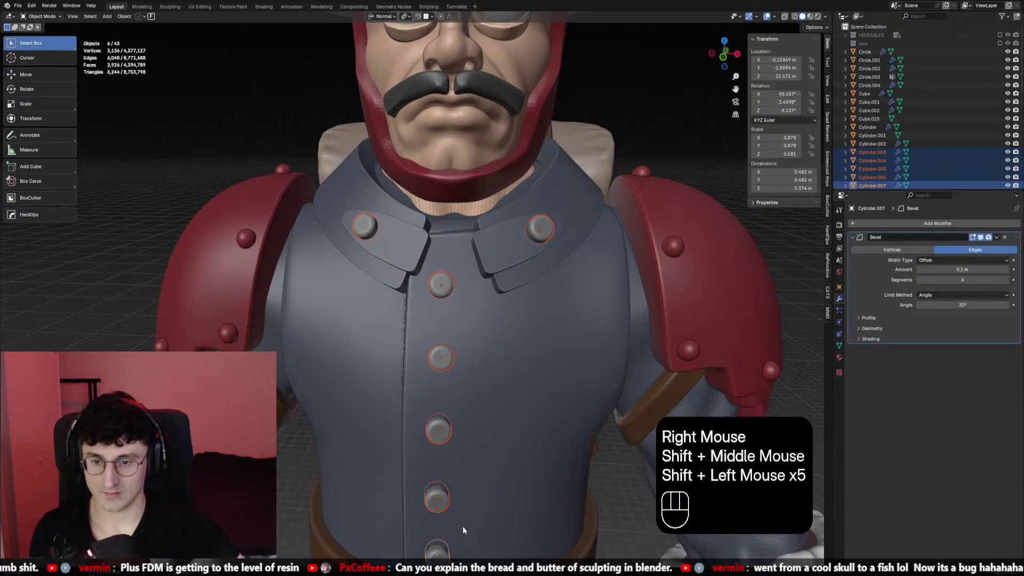
{"action": "scroll", "coordinate": [462, 525], "scroll_direction": "down", "scroll_amount": 1}
{"action": "middle_click_drag", "start_coordinate": [462, 526], "coordinate": [411, 250], "text": "shift"}
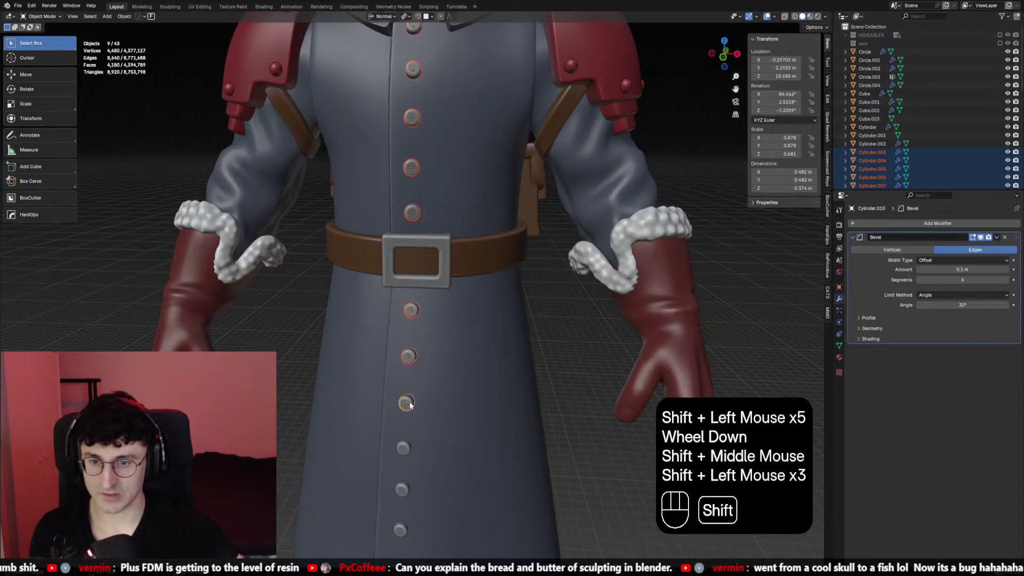
{"action": "middle_click_drag", "start_coordinate": [417, 503], "coordinate": [408, 414], "text": "shift"}
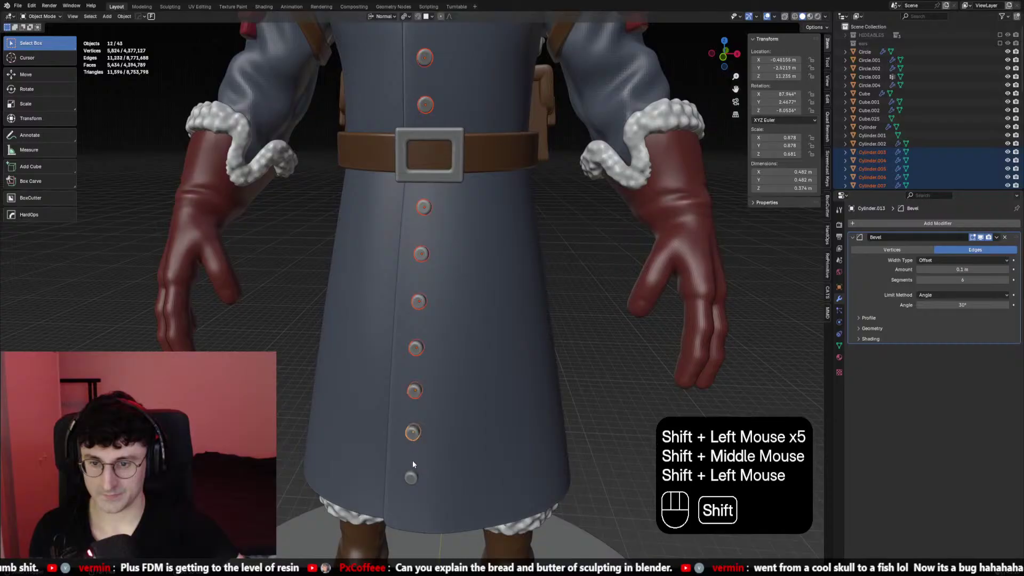
{"action": "left_click", "coordinate": [411, 476], "text": "shift"}
{"action": "mouse_move", "coordinate": [464, 240]}
{"action": "middle_mouse_down", "text": "shift"}
{"action": "mouse_move", "coordinate": [468, 325]}
{"action": "mouse_move", "coordinate": [457, 257]}
{"action": "middle_mouse_up", "text": "shift"}
{"action": "scroll", "coordinate": [456, 257], "scroll_direction": "down", "scroll_amount": 1, "text": "shift"}
{"action": "left_click", "coordinate": [405, 16]}
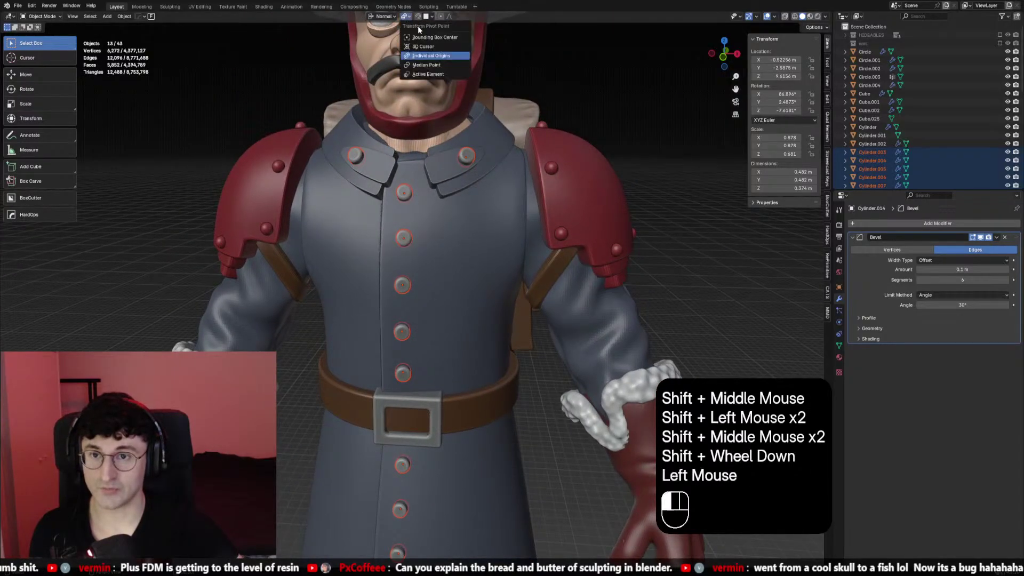
{"action": "middle_click_drag", "start_coordinate": [523, 107], "coordinate": [642, 239], "text": "shift"}
{"action": "scroll", "coordinate": [642, 238], "scroll_direction": "up", "scroll_amount": 1, "text": "shift"}
{"action": "scroll", "coordinate": [642, 239], "scroll_direction": "up", "scroll_amount": 1}
{"action": "key", "text": "s"}
{"action": "right_click", "coordinate": [656, 244]}
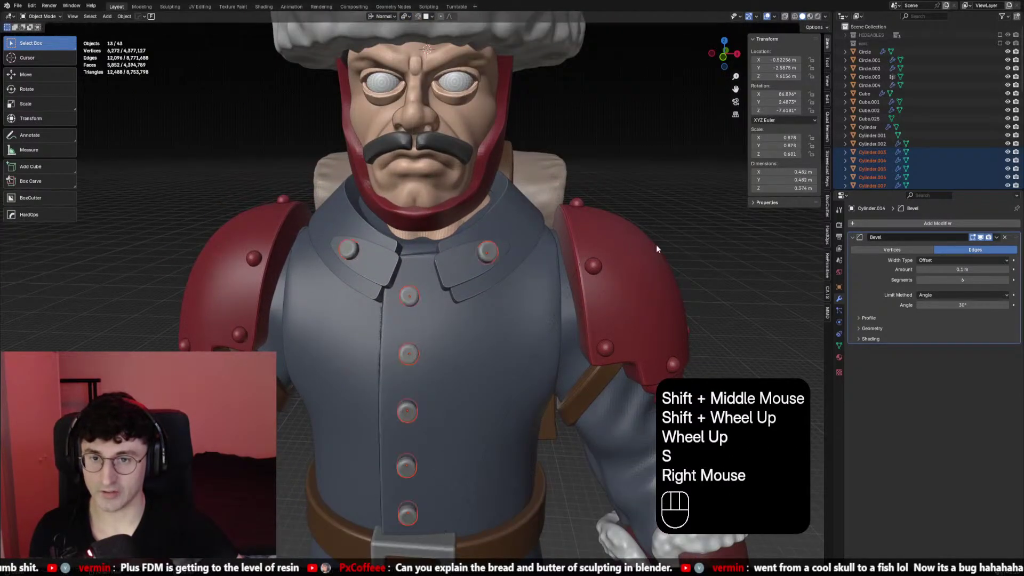
{"action": "scroll", "coordinate": [657, 248], "scroll_direction": "down", "scroll_amount": 2}
{"action": "scroll", "coordinate": [657, 247], "scroll_direction": "up", "scroll_amount": 3}
{"action": "key", "text": "s"}
{"action": "right_click", "coordinate": [613, 288]}
{"action": "key", "text": "s"}
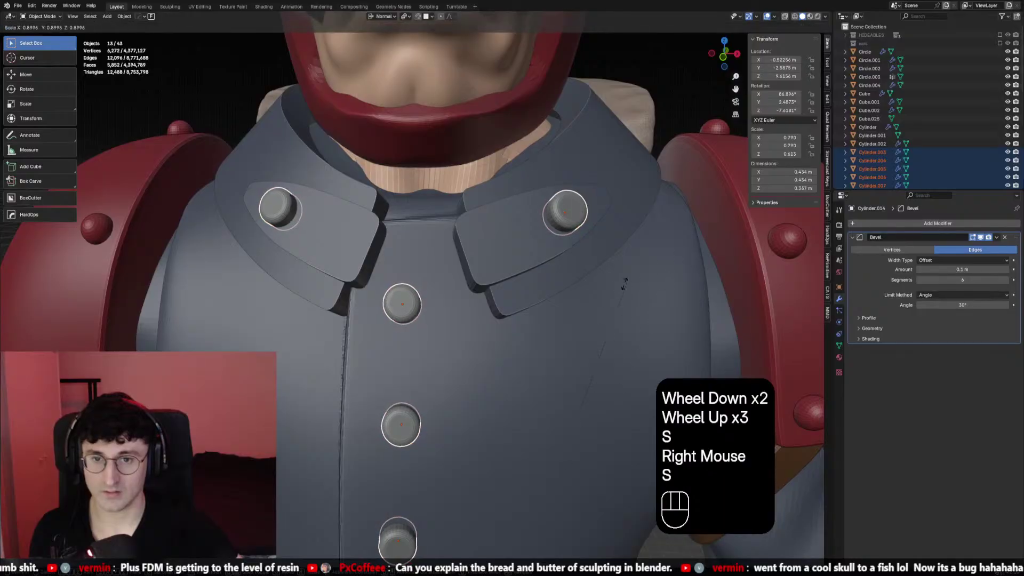
{"action": "right_click", "coordinate": [651, 263]}
{"action": "key", "text": "s"}
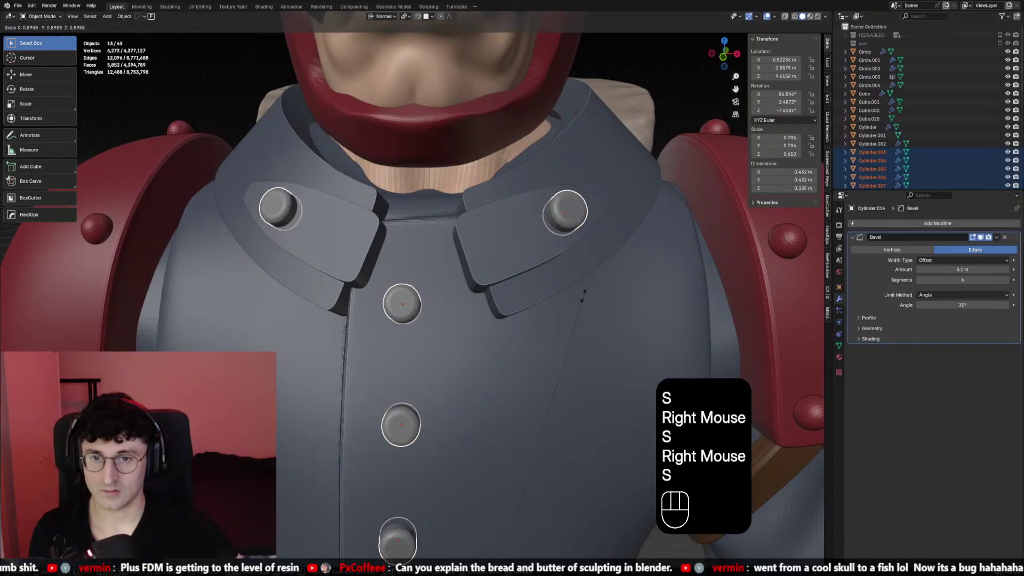
{"action": "right_click", "coordinate": [585, 298]}
{"action": "key", "text": "s"}
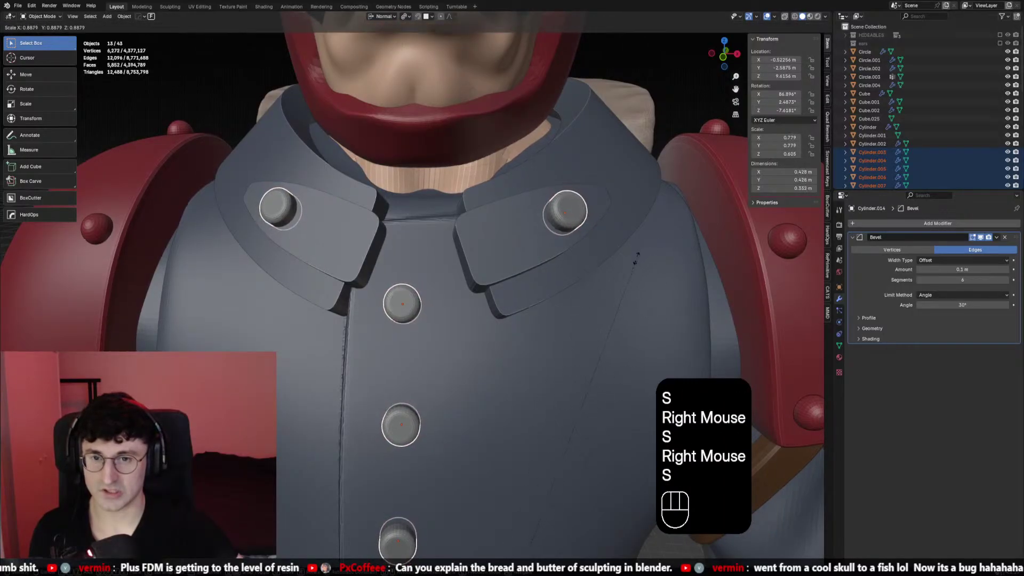
{"action": "left_click", "coordinate": [627, 263]}
Examine the resized buttons, coat, glove and fur cuff from the front and the side
{"action": "scroll", "coordinate": [619, 248], "scroll_direction": "down", "scroll_amount": 2}
{"action": "middle_click_drag", "start_coordinate": [619, 248], "coordinate": [557, 248]}
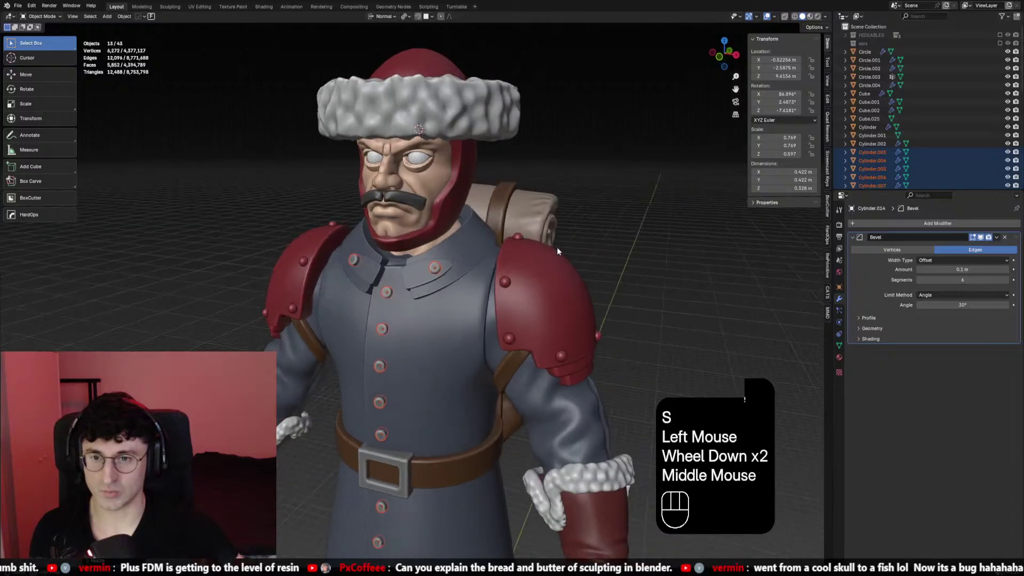
{"action": "scroll", "coordinate": [464, 235], "scroll_direction": "up", "scroll_amount": 1}
{"action": "scroll", "coordinate": [464, 235], "scroll_direction": "down", "scroll_amount": 1}
{"action": "middle_click_drag", "start_coordinate": [464, 236], "coordinate": [498, 188]}
{"action": "left_click", "coordinate": [638, 225]}
{"action": "key", "text": "KP_1"}
{"action": "key", "text": "KP_3"}
{"action": "key", "text": "KP_1"}
{"action": "scroll", "coordinate": [584, 219], "scroll_direction": "up", "scroll_amount": 1}
{"action": "scroll", "coordinate": [584, 219], "scroll_direction": "up", "scroll_amount": 1}
{"action": "scroll", "coordinate": [585, 218], "scroll_direction": "down", "scroll_amount": 1}
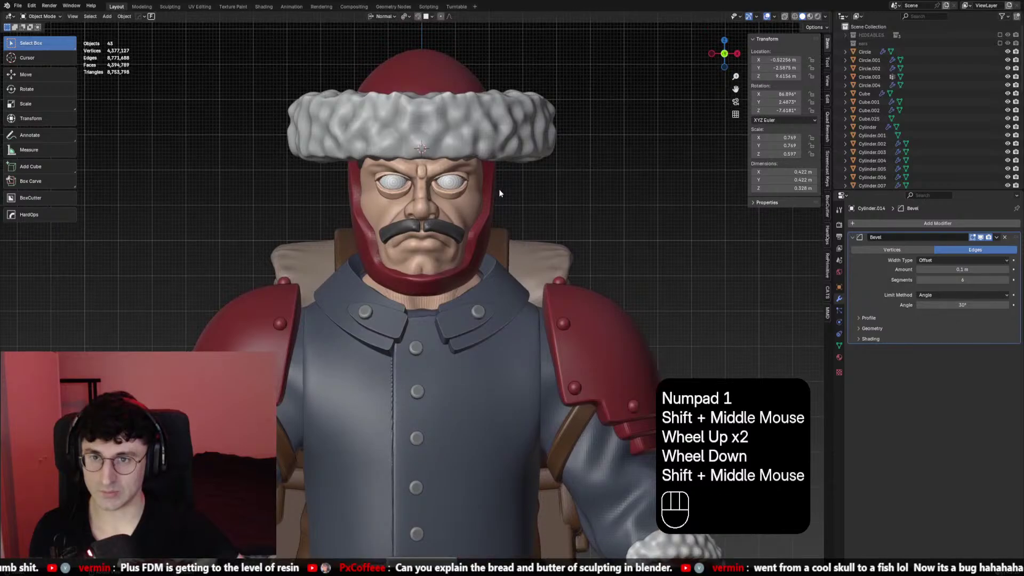
{"action": "scroll", "coordinate": [539, 229], "scroll_direction": "down", "scroll_amount": 1}
{"action": "scroll", "coordinate": [487, 253], "scroll_direction": "down", "scroll_amount": 2}
{"action": "middle_click_drag", "start_coordinate": [538, 233], "coordinate": [517, 260]}
{"action": "scroll", "coordinate": [494, 241], "scroll_direction": "up", "scroll_amount": 2}
{"action": "middle_click_drag", "start_coordinate": [517, 260], "coordinate": [417, 325]}
{"action": "scroll", "coordinate": [382, 337], "scroll_direction": "up", "scroll_amount": 2}
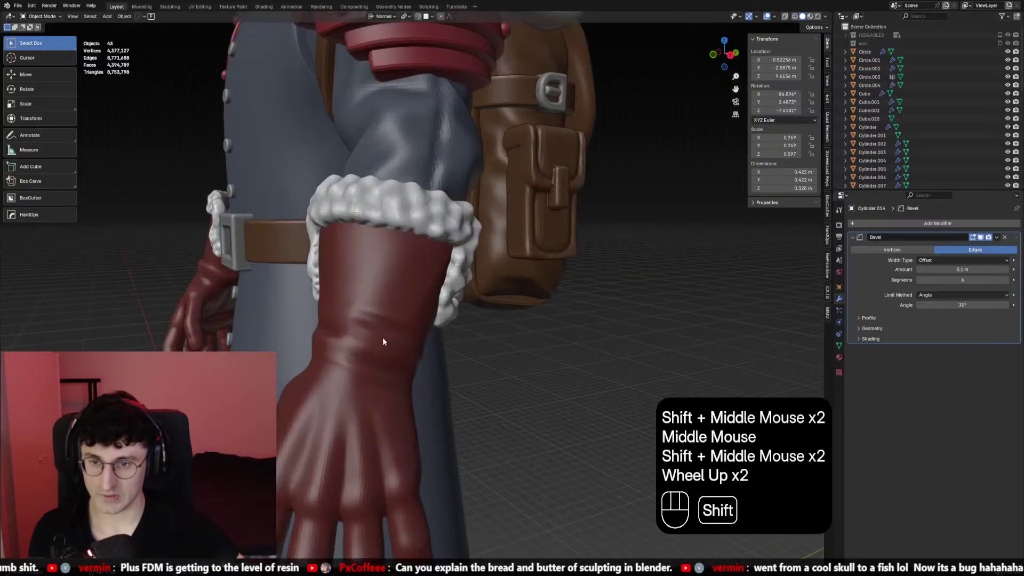
{"action": "scroll", "coordinate": [337, 308], "scroll_direction": "down", "scroll_amount": 1}
{"action": "middle_click_drag", "start_coordinate": [337, 307], "coordinate": [489, 289], "text": "shift"}
{"action": "scroll", "coordinate": [401, 265], "scroll_direction": "up", "scroll_amount": 1}
{"action": "middle_click_drag", "start_coordinate": [442, 295], "coordinate": [434, 301], "text": "shift"}
{"action": "middle_click_drag", "start_coordinate": [435, 301], "coordinate": [448, 247]}
Return to the front view of the soldier and hide the viewport overlays
{"action": "scroll", "coordinate": [477, 320], "scroll_direction": "down", "scroll_amount": 3}
{"action": "key", "text": "KP_1"}
{"action": "key", "text": "KP_3"}
{"action": "key", "text": "KP_1"}
{"action": "scroll", "coordinate": [447, 231], "scroll_direction": "up", "scroll_amount": 2}
{"action": "key", "text": "shift+alt+z"}
{"action": "scroll", "coordinate": [472, 283], "scroll_direction": "up", "scroll_amount": 2}
{"action": "scroll", "coordinate": [478, 293], "scroll_direction": "down", "scroll_amount": 1}
{"action": "scroll", "coordinate": [447, 293], "scroll_direction": "down", "scroll_amount": 1}
{"action": "scroll", "coordinate": [478, 258], "scroll_direction": "up", "scroll_amount": 2}
Try selecting the soldier's eyeballs and surrounding eyelid pieces to scale them together
{"action": "left_click", "coordinate": [426, 272]}
{"action": "scroll", "coordinate": [411, 260], "scroll_direction": "up", "scroll_amount": 1}
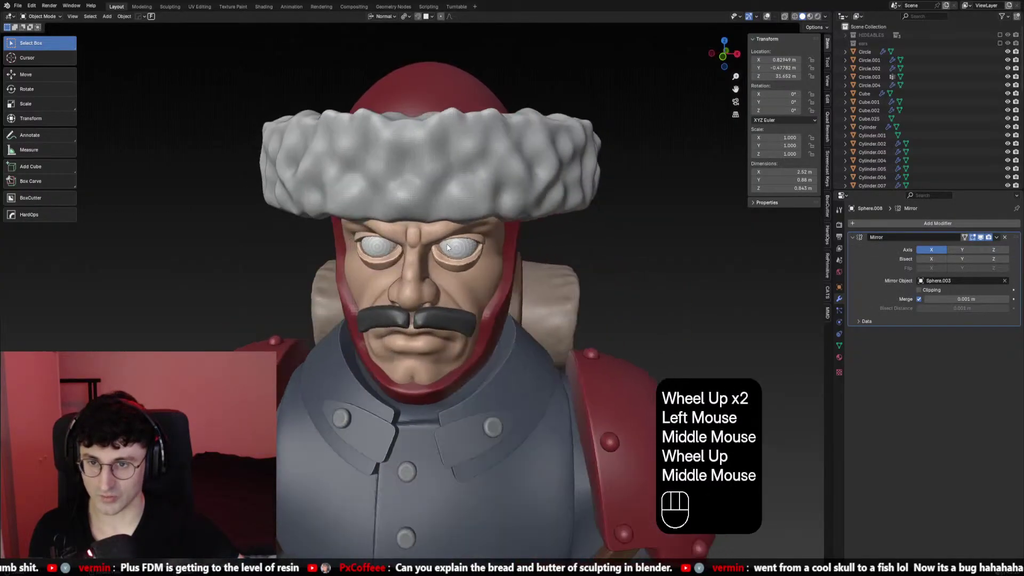
{"action": "left_click", "coordinate": [467, 246], "text": "shift"}
{"action": "left_click", "coordinate": [464, 252]}
{"action": "key", "text": "s"}
{"action": "right_click", "coordinate": [472, 248]}
{"action": "left_click", "coordinate": [480, 243], "text": "shift"}
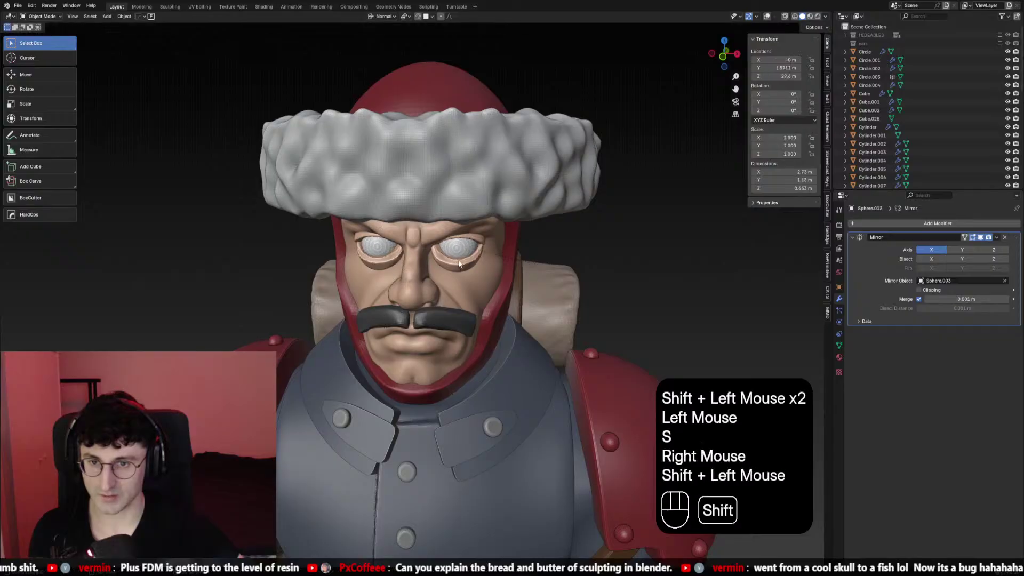
{"action": "left_click", "coordinate": [488, 236], "text": "shift"}
{"action": "left_click", "coordinate": [472, 247], "text": "shift"}
{"action": "left_click", "coordinate": [481, 235], "text": "shift"}
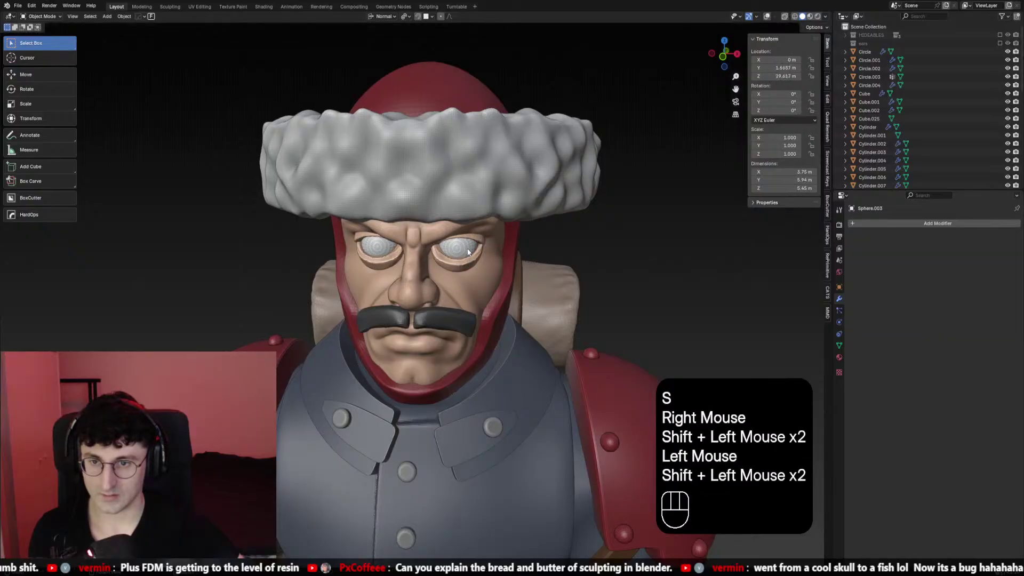
{"action": "left_click", "coordinate": [477, 257]}
{"action": "key", "text": "s"}
{"action": "right_click", "coordinate": [469, 251]}
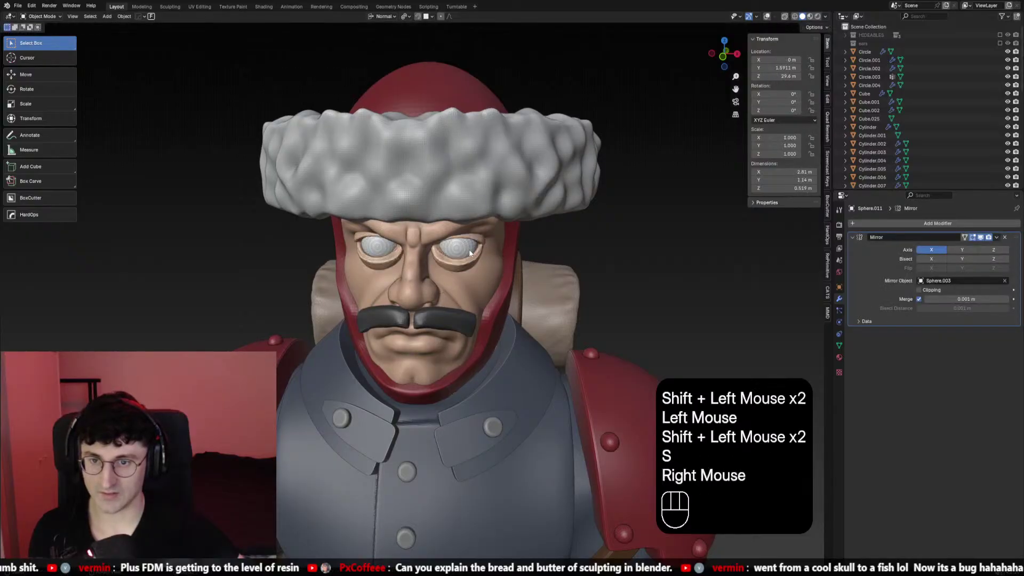
Try scaling the soldier's eyeballs down to 0.937
{"action": "left_click", "coordinate": [386, 16]}
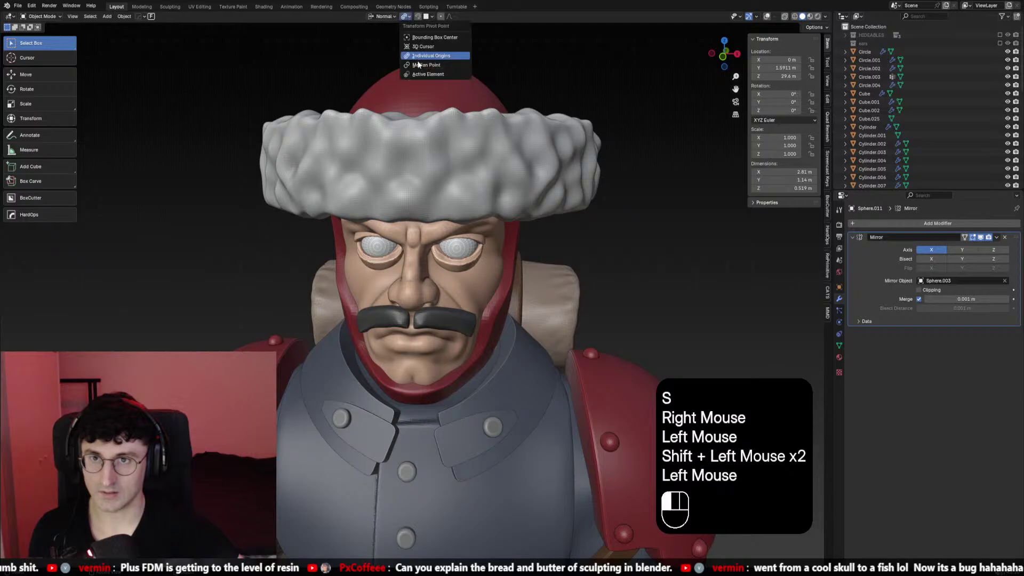
{"action": "key", "text": "s"}
{"action": "right_click", "coordinate": [480, 245]}
{"action": "left_click", "coordinate": [470, 247], "text": "shift"}
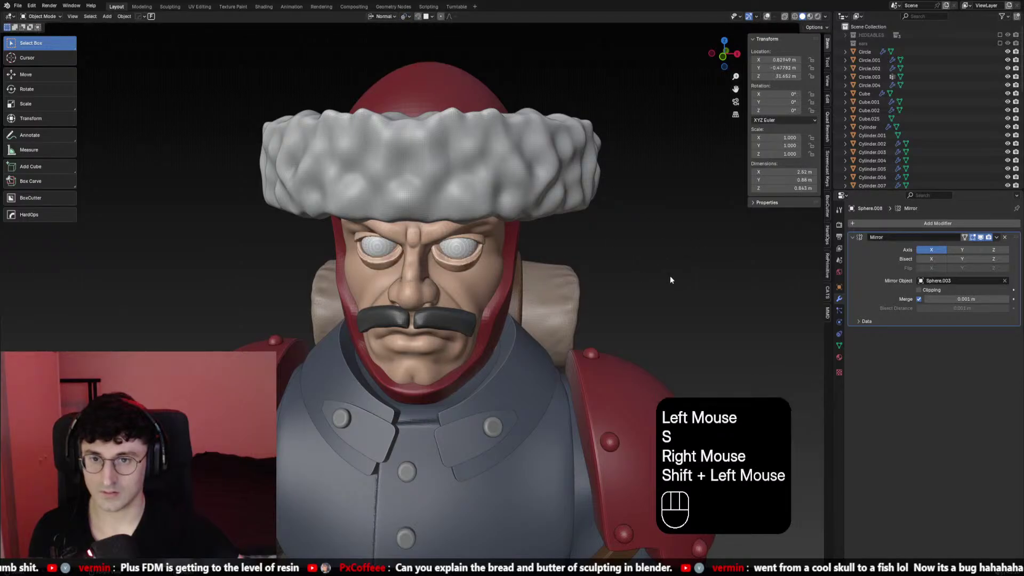
{"action": "key", "text": "s"}
{"action": "right_click", "coordinate": [627, 274]}
{"action": "key", "text": "s"}
{"action": "left_click", "coordinate": [569, 283]}
{"action": "scroll", "coordinate": [568, 283], "scroll_direction": "down", "scroll_amount": 2}
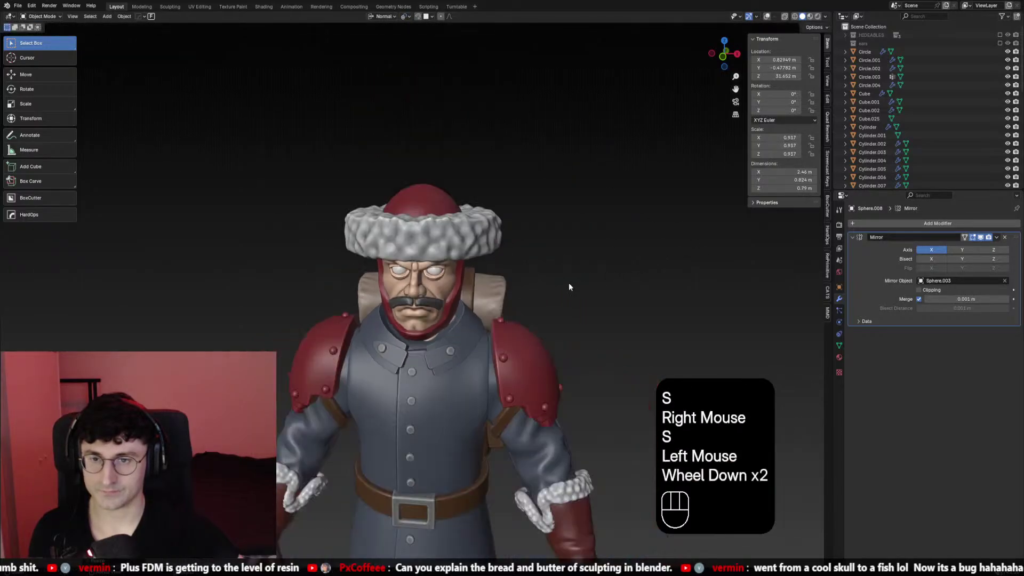
{"action": "middle_click", "coordinate": [569, 283]}
{"action": "key", "text": "s"}
{"action": "right_click", "coordinate": [528, 258]}
{"action": "key", "text": "ctrl+z"}
{"action": "key", "text": "ctrl+z"}
Examine the whole figure and the coat from the front and at an angle
{"action": "middle_click_drag", "start_coordinate": [528, 258], "coordinate": [510, 283]}
{"action": "key", "text": "s"}
{"action": "right_click", "coordinate": [555, 270]}
{"action": "scroll", "coordinate": [512, 288], "scroll_direction": "down", "scroll_amount": 2}
{"action": "middle_click_drag", "start_coordinate": [509, 283], "coordinate": [506, 277], "text": "shift"}
{"action": "scroll", "coordinate": [506, 277], "scroll_direction": "down", "scroll_amount": 1}
{"action": "mouse_move", "coordinate": [506, 277]}
{"action": "middle_mouse_down"}
{"action": "mouse_move", "coordinate": [536, 288]}
{"action": "mouse_move", "coordinate": [562, 273]}
{"action": "mouse_move", "coordinate": [560, 258]}
{"action": "mouse_move", "coordinate": [502, 267]}
{"action": "middle_mouse_up"}
{"action": "scroll", "coordinate": [500, 281], "scroll_direction": "up", "scroll_amount": 2}
{"action": "scroll", "coordinate": [562, 273], "scroll_direction": "up", "scroll_amount": 2}
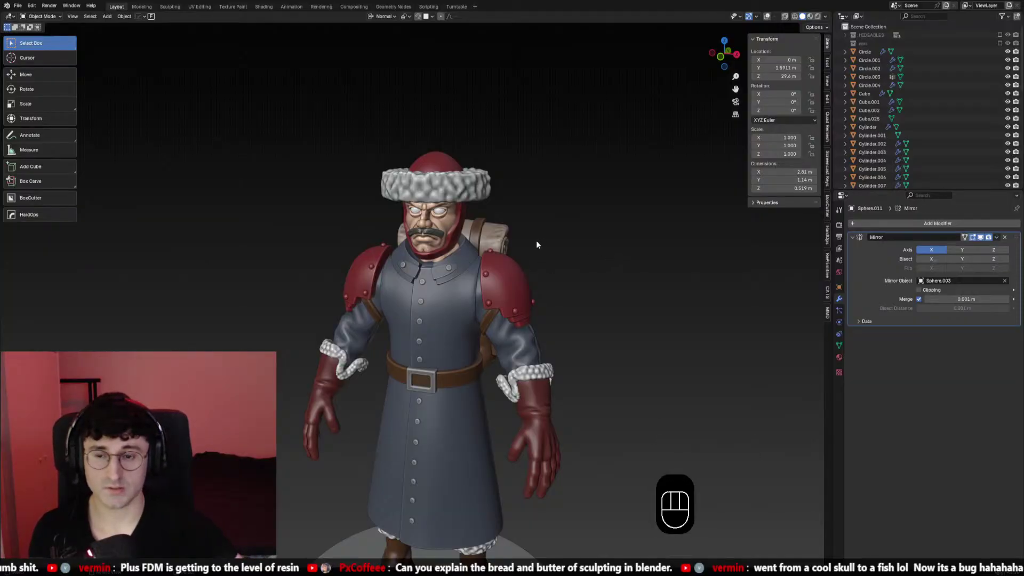
{"action": "middle_click_drag", "start_coordinate": [537, 242], "coordinate": [472, 254]}
{"action": "scroll", "coordinate": [578, 248], "scroll_direction": "down", "scroll_amount": 1}
{"action": "scroll", "coordinate": [471, 254], "scroll_direction": "up", "scroll_amount": 2}
{"action": "scroll", "coordinate": [472, 254], "scroll_direction": "up", "scroll_amount": 1}
Select the collar button together with all the coat buttons above the belt
{"action": "left_click", "coordinate": [527, 201]}
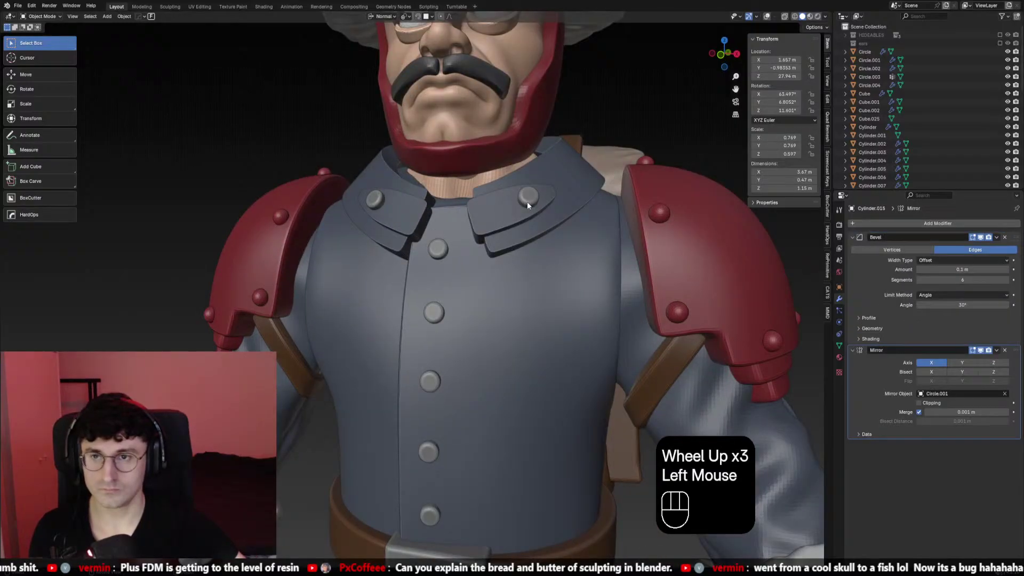
{"action": "left_click", "coordinate": [406, 16]}
{"action": "left_click", "coordinate": [375, 203], "text": "shift"}
{"action": "left_click", "coordinate": [438, 248], "text": "shift"}
{"action": "left_click", "coordinate": [434, 313], "text": "shift"}
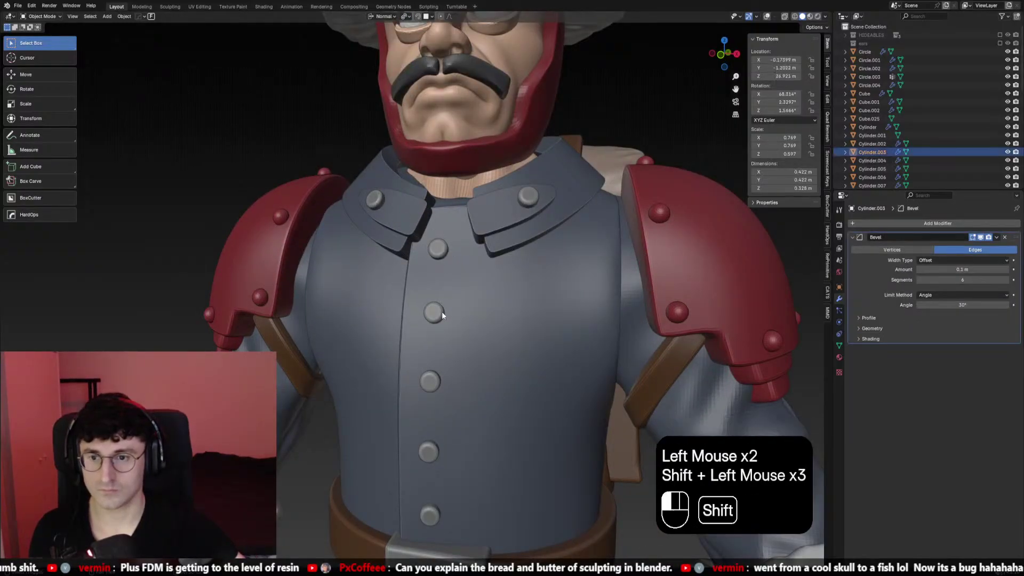
{"action": "key", "text": "g"}
{"action": "right_click", "coordinate": [475, 285]}
{"action": "left_click", "coordinate": [433, 194], "text": "shift"}
{"action": "key", "text": "g"}
{"action": "right_click", "coordinate": [554, 205]}
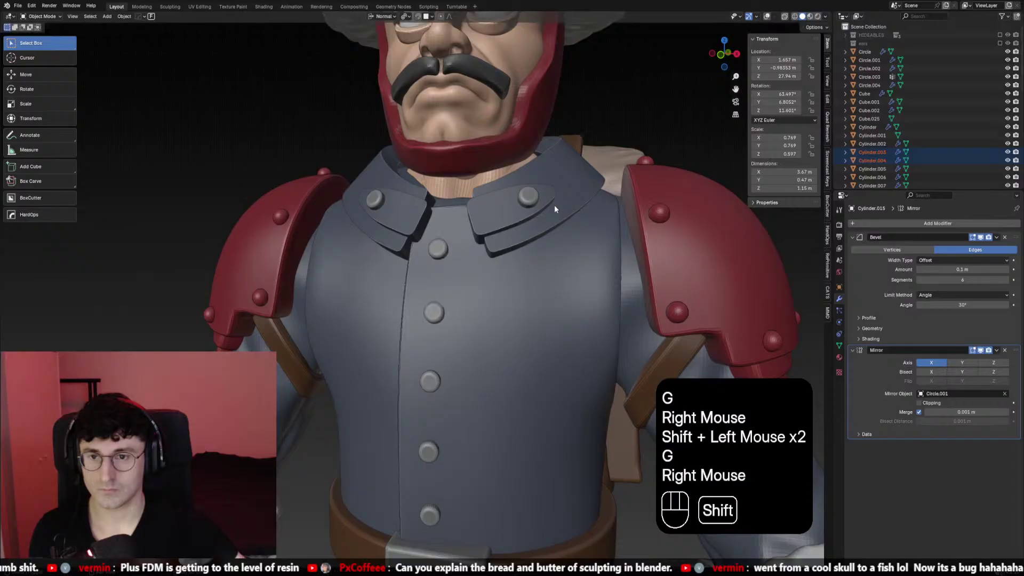
{"action": "middle_click_drag", "start_coordinate": [558, 191], "coordinate": [573, 279], "text": "shift"}
{"action": "left_click", "coordinate": [468, 320], "text": "shift"}
{"action": "left_click", "coordinate": [470, 363], "text": "shift"}
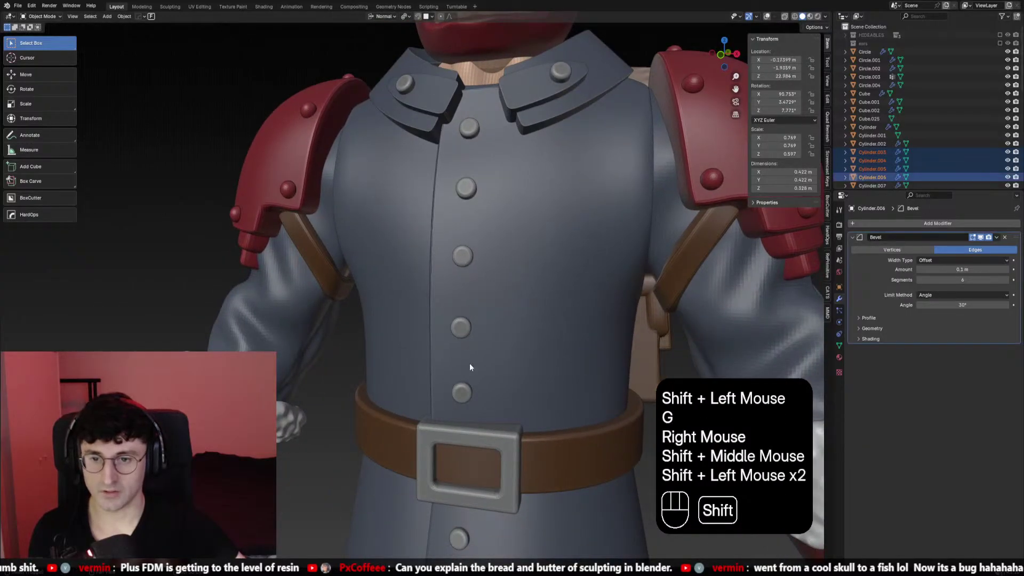
{"action": "left_click", "coordinate": [471, 408], "text": "shift"}
{"action": "key", "text": "g"}
{"action": "right_click", "coordinate": [480, 384]}
Add all the coat buttons below the belt to the selection
{"action": "scroll", "coordinate": [481, 384], "scroll_direction": "down", "scroll_amount": 2}
{"action": "middle_click_drag", "start_coordinate": [481, 384], "coordinate": [468, 224], "text": "shift"}
{"action": "scroll", "coordinate": [469, 224], "scroll_direction": "up", "scroll_amount": 2}
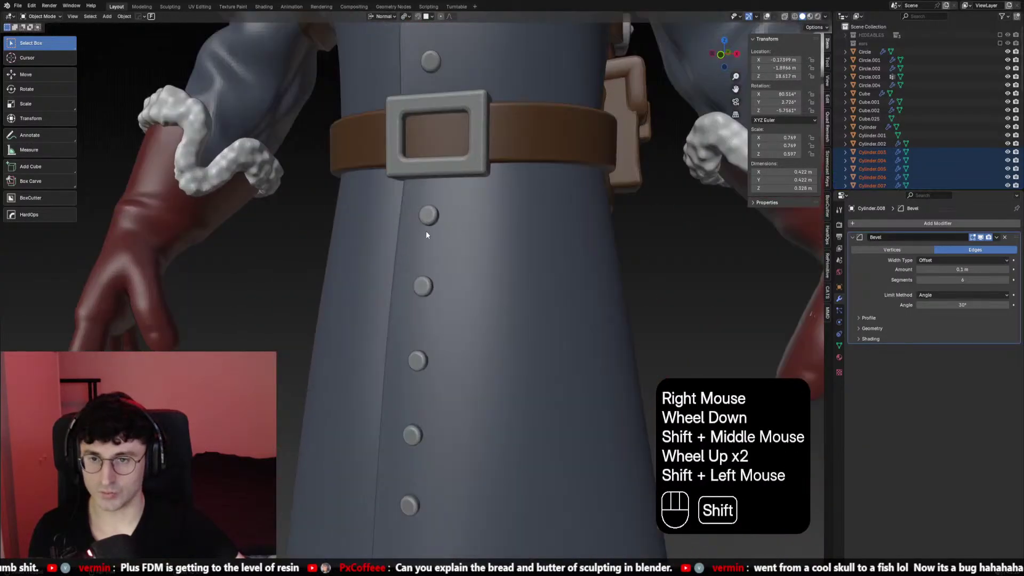
{"action": "middle_click_drag", "start_coordinate": [431, 306], "coordinate": [452, 196], "text": "shift"}
{"action": "key", "text": "g"}
{"action": "right_click", "coordinate": [452, 196]}
{"action": "left_click", "coordinate": [442, 327], "text": "shift"}
{"action": "left_click", "coordinate": [437, 398], "text": "shift"}
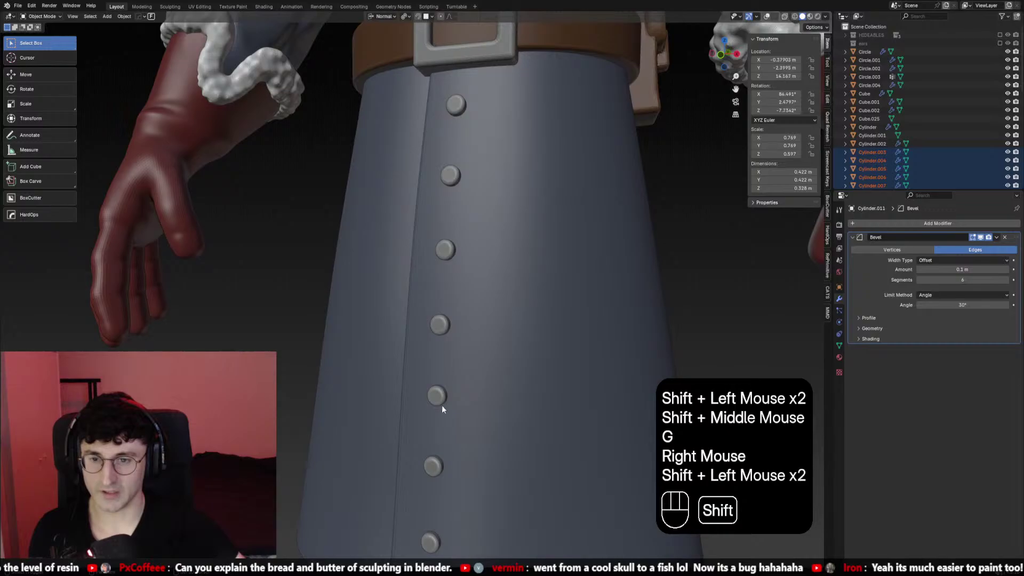
{"action": "middle_click_drag", "start_coordinate": [485, 398], "coordinate": [439, 322], "text": "shift"}
{"action": "left_click", "coordinate": [448, 393], "text": "shift"}
{"action": "scroll", "coordinate": [526, 251], "scroll_direction": "down", "scroll_amount": 1}
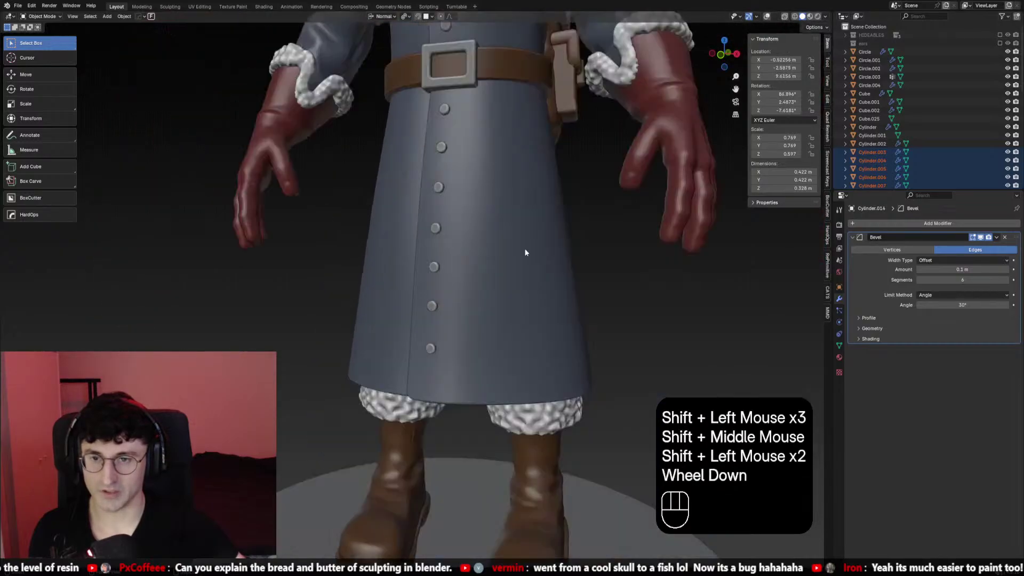
Try out different sizes for the selected collar and coat buttons, judging them from near and far in front view
{"action": "key", "text": "KP_1"}
{"action": "middle_click_drag", "start_coordinate": [525, 252], "coordinate": [460, 320], "text": "shift"}
{"action": "scroll", "coordinate": [511, 382], "scroll_direction": "up", "scroll_amount": 2}
{"action": "key", "text": "s"}
{"action": "right_click", "coordinate": [569, 381]}
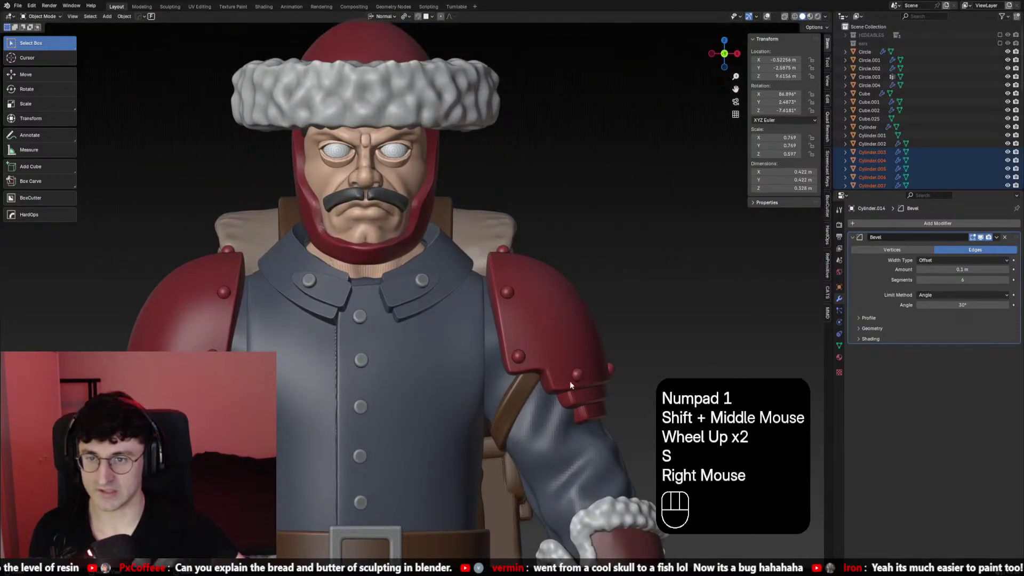
{"action": "middle_click_drag", "start_coordinate": [570, 381], "coordinate": [528, 311], "text": "shift"}
{"action": "scroll", "coordinate": [528, 310], "scroll_direction": "up", "scroll_amount": 1}
{"action": "key", "text": "s"}
{"action": "right_click", "coordinate": [617, 320]}
{"action": "scroll", "coordinate": [617, 320], "scroll_direction": "down", "scroll_amount": 1}
{"action": "key", "text": "s"}
{"action": "right_click", "coordinate": [595, 293]}
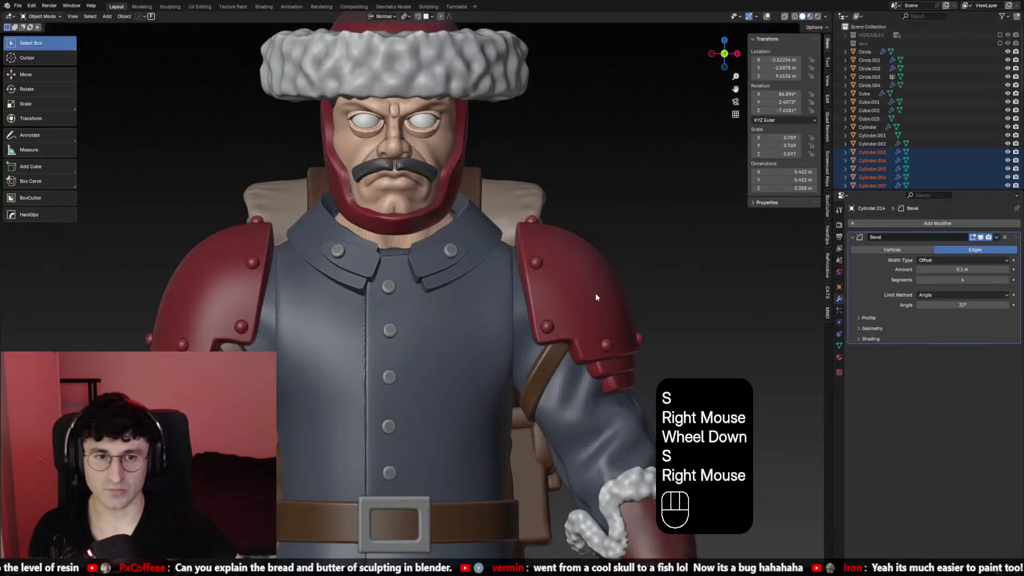
{"action": "key", "text": "s"}
{"action": "middle_click_drag", "start_coordinate": [595, 293], "coordinate": [518, 305]}
{"action": "right_click", "coordinate": [588, 288]}
{"action": "scroll", "coordinate": [587, 288], "scroll_direction": "up", "scroll_amount": 2}
{"action": "key", "text": "s"}
{"action": "right_click", "coordinate": [591, 296]}
{"action": "scroll", "coordinate": [518, 306], "scroll_direction": "down", "scroll_amount": 2}
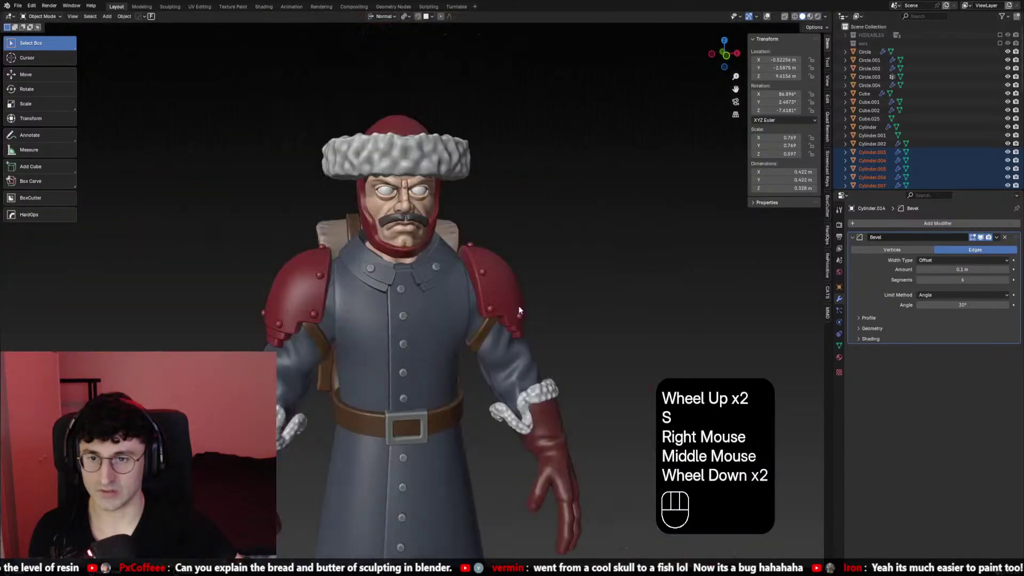
{"action": "key", "text": "KP_1"}
{"action": "scroll", "coordinate": [522, 312], "scroll_direction": "up", "scroll_amount": 2}
{"action": "key", "text": "s"}
{"action": "right_click", "coordinate": [537, 322]}
{"action": "scroll", "coordinate": [537, 322], "scroll_direction": "down", "scroll_amount": 2}
{"action": "key", "text": "s"}
{"action": "right_click", "coordinate": [538, 326]}
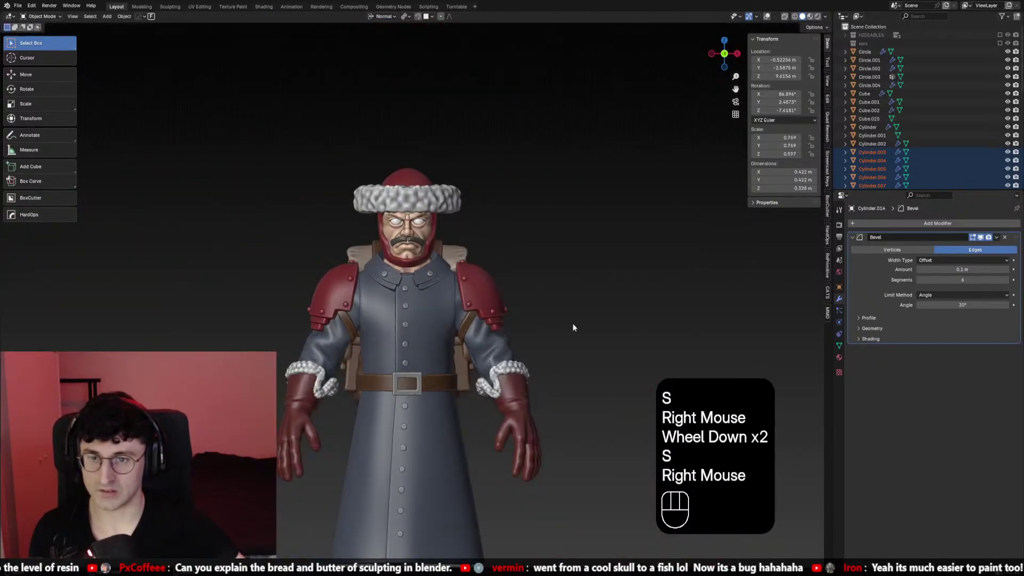
{"action": "key", "text": "s"}
{"action": "right_click", "coordinate": [546, 327]}
{"action": "key", "text": "s"}
{"action": "right_click", "coordinate": [553, 329], "text": "shift"}
{"action": "key", "text": "s"}
{"action": "right_click", "coordinate": [564, 325]}
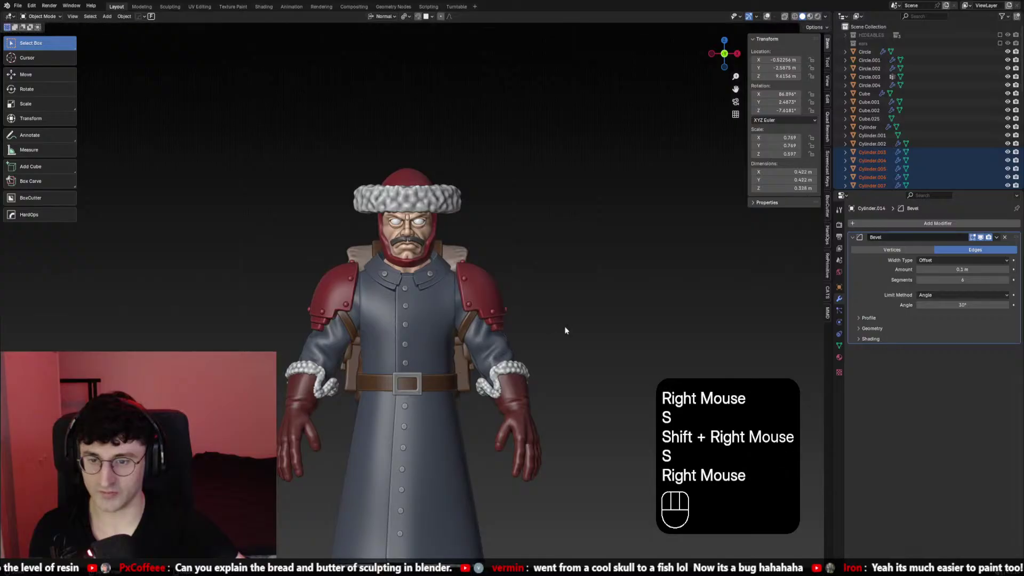
{"action": "key", "text": "s"}
{"action": "right_click", "coordinate": [570, 325]}
Scale the selected collar and coat buttons up slightly to an X scale of 0.787, deselect them and save the file
{"action": "key", "text": "s"}
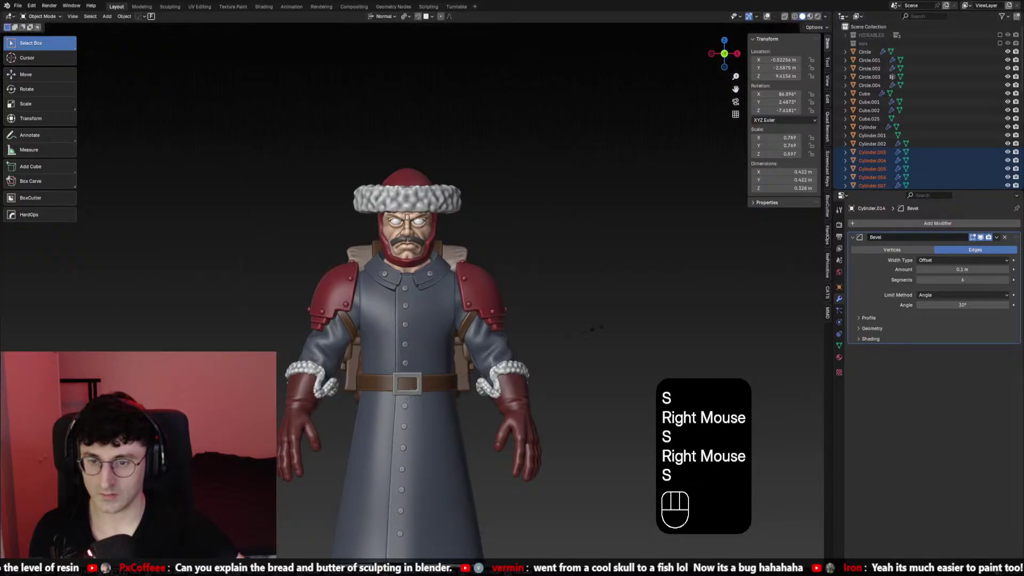
{"action": "left_click", "coordinate": [601, 327]}
{"action": "scroll", "coordinate": [557, 327], "scroll_direction": "down", "scroll_amount": 1}
{"action": "scroll", "coordinate": [600, 338], "scroll_direction": "up", "scroll_amount": 2}
{"action": "middle_click_drag", "start_coordinate": [557, 327], "coordinate": [498, 308], "text": "shift"}
{"action": "left_click", "coordinate": [595, 320]}
{"action": "key", "text": "ctrl+s"}
Examine the resized buttons on the whole figure from the front and from above at an angle, and save the file
{"action": "scroll", "coordinate": [575, 327], "scroll_direction": "down", "scroll_amount": 1}
{"action": "scroll", "coordinate": [575, 328], "scroll_direction": "down", "scroll_amount": 1}
{"action": "scroll", "coordinate": [558, 327], "scroll_direction": "up", "scroll_amount": 1}
{"action": "scroll", "coordinate": [528, 314], "scroll_direction": "down", "scroll_amount": 1}
{"action": "key", "text": "KP_1"}
{"action": "scroll", "coordinate": [532, 314], "scroll_direction": "up", "scroll_amount": 1}
{"action": "scroll", "coordinate": [532, 319], "scroll_direction": "up", "scroll_amount": 1}
{"action": "scroll", "coordinate": [504, 319], "scroll_direction": "down", "scroll_amount": 1}
{"action": "scroll", "coordinate": [459, 336], "scroll_direction": "down", "scroll_amount": 1}
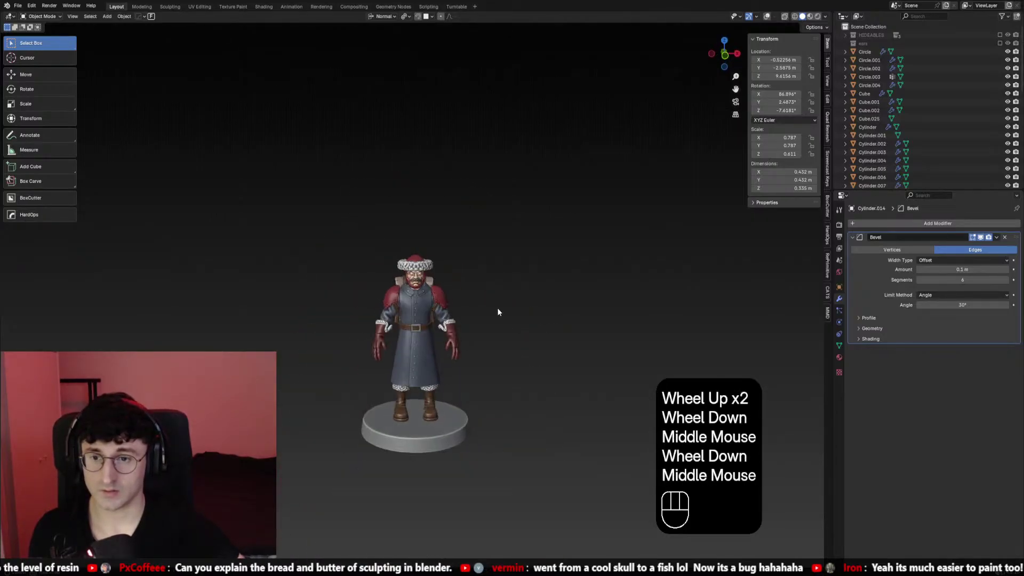
{"action": "scroll", "coordinate": [448, 283], "scroll_direction": "up", "scroll_amount": 2}
{"action": "middle_click_drag", "start_coordinate": [446, 279], "coordinate": [423, 286]}
{"action": "scroll", "coordinate": [474, 288], "scroll_direction": "down", "scroll_amount": 1}
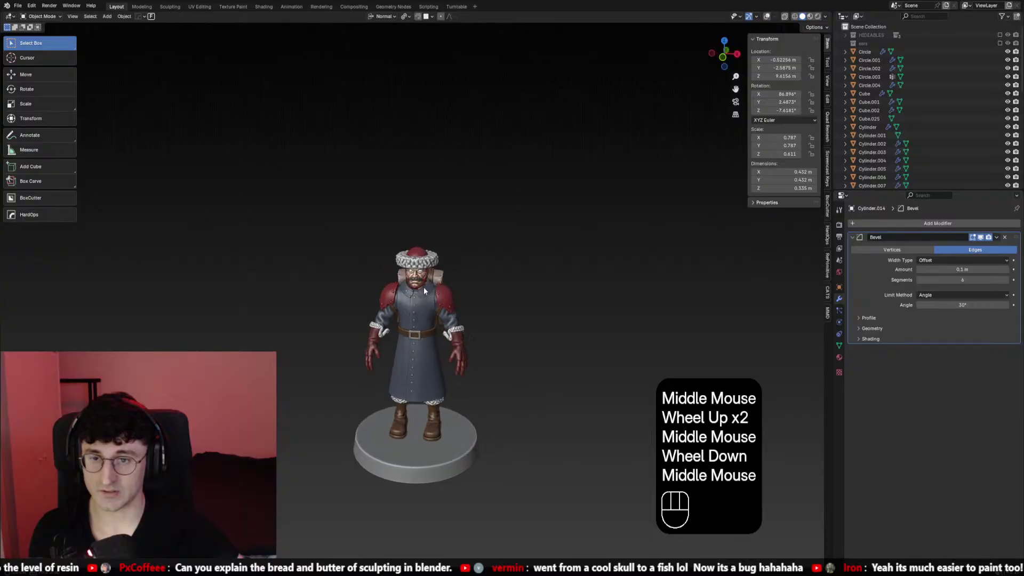
{"action": "scroll", "coordinate": [450, 304], "scroll_direction": "up", "scroll_amount": 2}
{"action": "key", "text": "KP_1"}
{"action": "key", "text": "ctrl+s"}
{"action": "scroll", "coordinate": [449, 312], "scroll_direction": "up", "scroll_amount": 1}
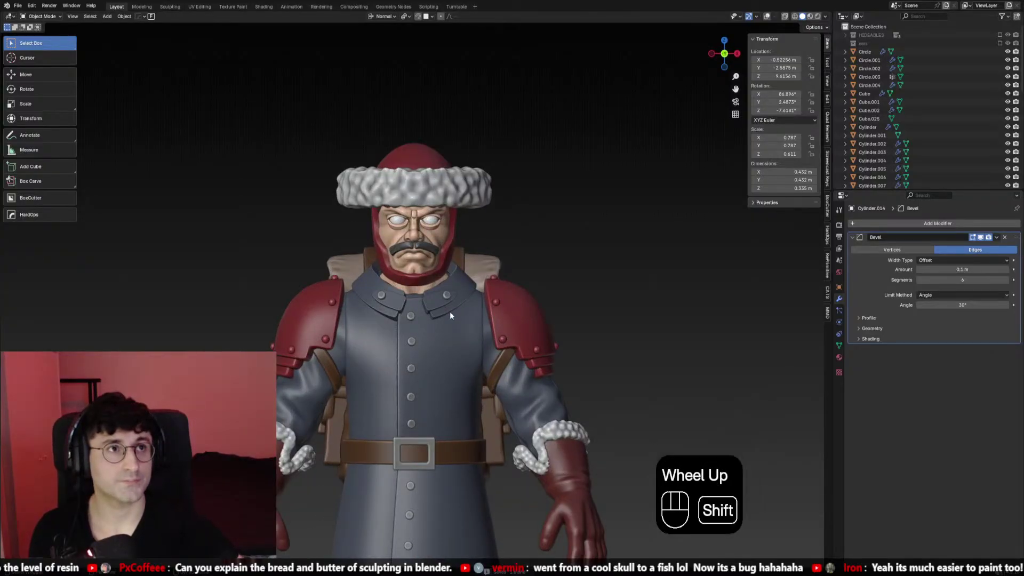
Select the collar button and set its metal.033 material's viewport display colour to a brighter pale copper with a value of 0.504
{"action": "middle_click_drag", "start_coordinate": [449, 315], "coordinate": [451, 262], "text": "shift"}
{"action": "left_click", "coordinate": [517, 278]}
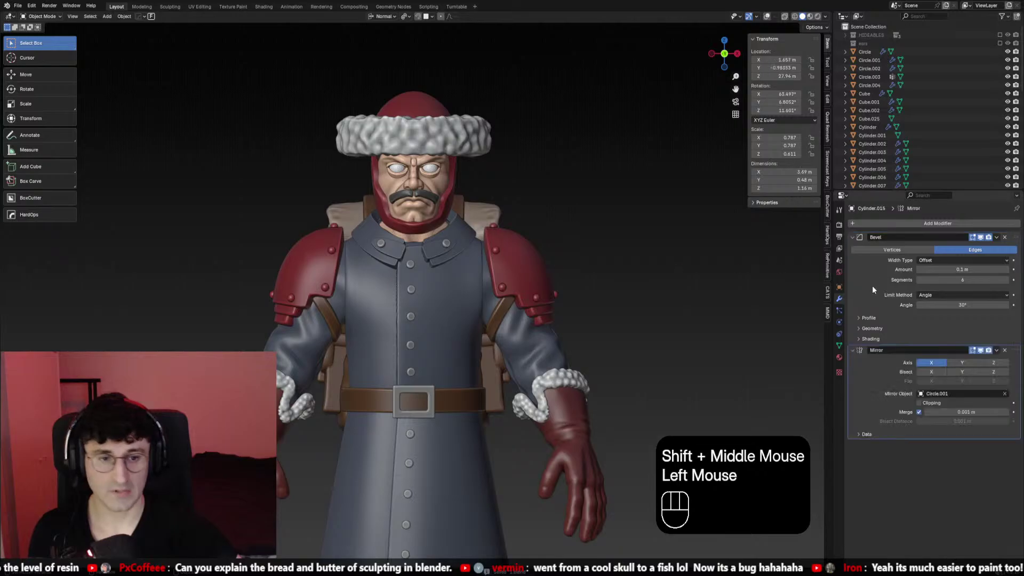
{"action": "scroll", "coordinate": [497, 284], "scroll_direction": "down", "scroll_amount": 2}
{"action": "middle_click_drag", "start_coordinate": [478, 322], "coordinate": [639, 309], "text": "shift"}
{"action": "scroll", "coordinate": [539, 298], "scroll_direction": "down", "scroll_amount": 1}
{"action": "left_click", "coordinate": [839, 357]}
{"action": "left_click", "coordinate": [963, 375]}
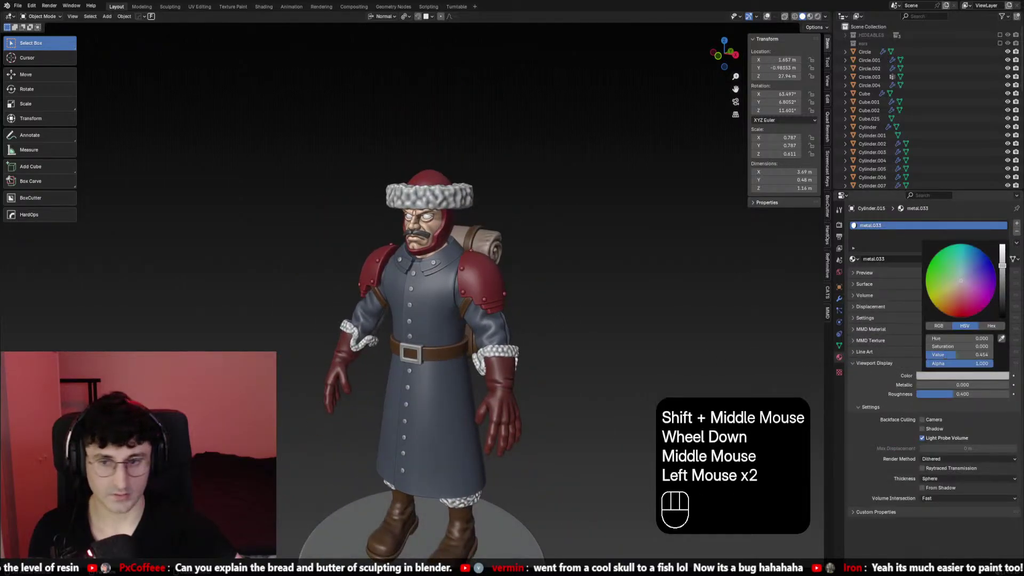
{"action": "left_click_drag", "start_coordinate": [1002, 275], "coordinate": [1002, 263]}
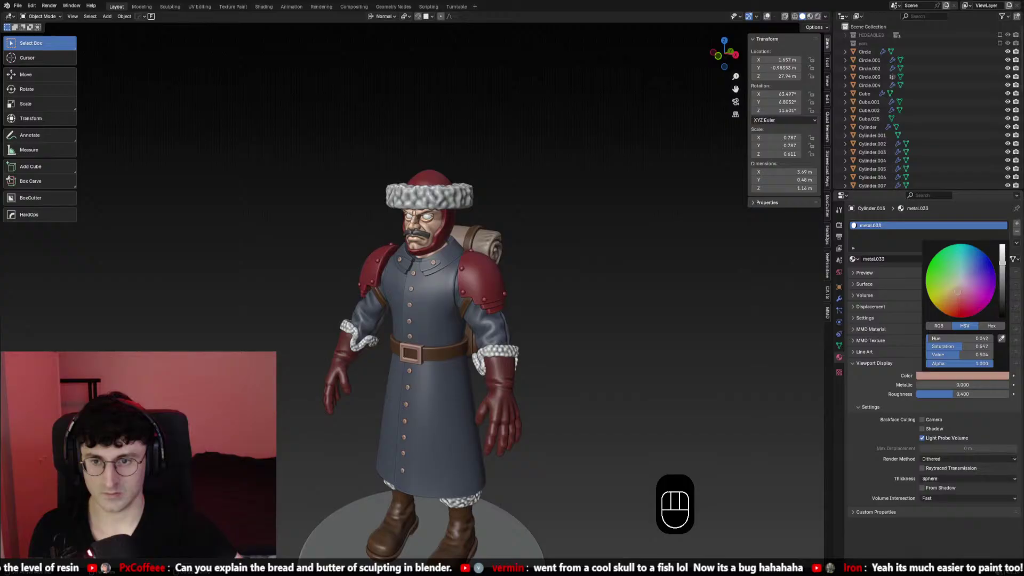
Try a golden tan as the metal.033 viewport colour, with hue about 0.078 and saturation about 0.71
{"action": "middle_click_drag", "start_coordinate": [773, 288], "coordinate": [743, 288]}
{"action": "key", "text": "KP_1"}
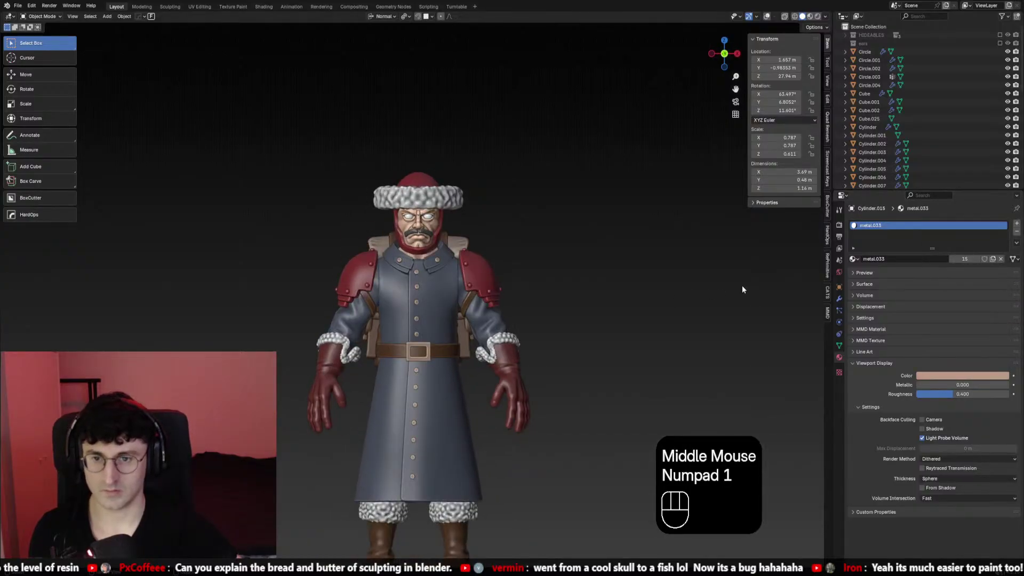
{"action": "scroll", "coordinate": [558, 283], "scroll_direction": "down", "scroll_amount": 1}
{"action": "middle_click_drag", "start_coordinate": [558, 283], "coordinate": [516, 320]}
{"action": "scroll", "coordinate": [516, 319], "scroll_direction": "down", "scroll_amount": 1}
{"action": "scroll", "coordinate": [517, 319], "scroll_direction": "up", "scroll_amount": 2}
{"action": "left_click", "coordinate": [962, 376]}
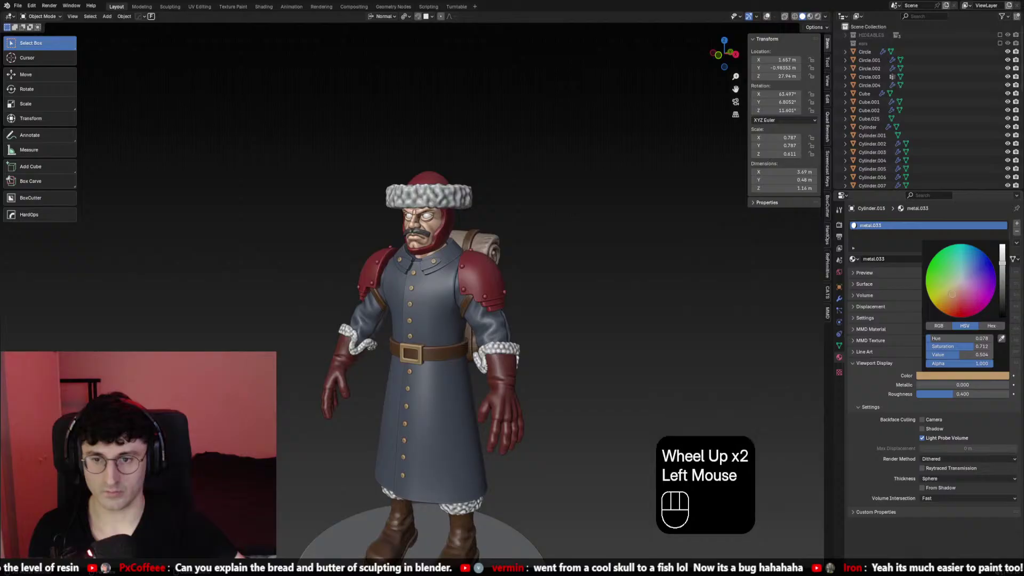
Examine the golden tan buttons and belt buckle from the front, the side and at an angle
{"action": "middle_click_drag", "start_coordinate": [709, 292], "coordinate": [558, 288]}
{"action": "scroll", "coordinate": [657, 294], "scroll_direction": "down", "scroll_amount": 1}
{"action": "scroll", "coordinate": [561, 321], "scroll_direction": "up", "scroll_amount": 2}
{"action": "key", "text": "KP_1"}
{"action": "key", "text": "KP_3"}
{"action": "key", "text": "KP_1"}
{"action": "left_click", "coordinate": [560, 295]}
{"action": "scroll", "coordinate": [562, 301], "scroll_direction": "up", "scroll_amount": 1}
{"action": "scroll", "coordinate": [562, 301], "scroll_direction": "up", "scroll_amount": 1}
{"action": "scroll", "coordinate": [533, 320], "scroll_direction": "down", "scroll_amount": 2}
{"action": "scroll", "coordinate": [533, 320], "scroll_direction": "up", "scroll_amount": 1}
{"action": "middle_click_drag", "start_coordinate": [533, 320], "coordinate": [544, 336]}
{"action": "key", "text": "KP_1"}
{"action": "scroll", "coordinate": [544, 337], "scroll_direction": "up", "scroll_amount": 1}
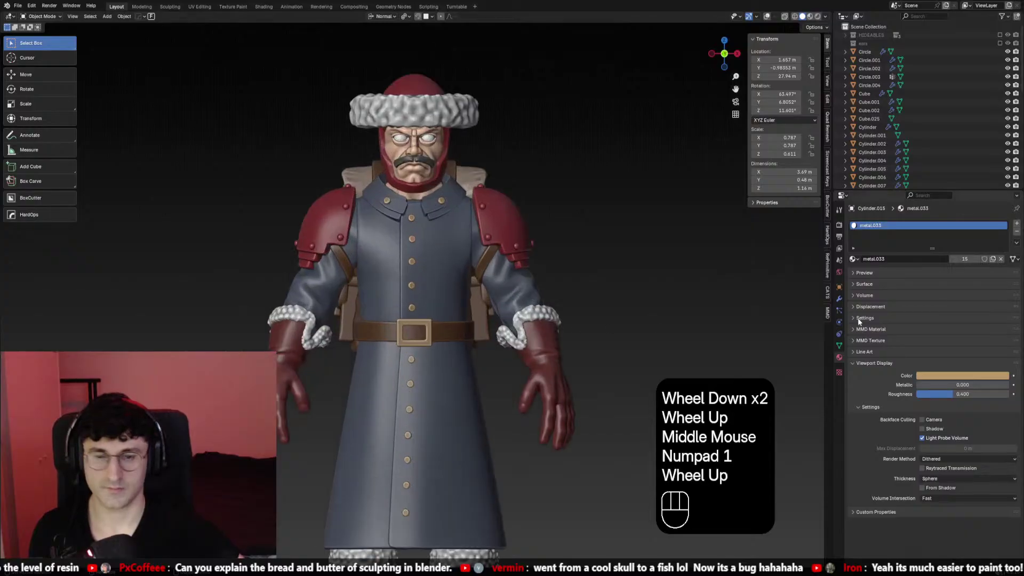
Try paler beige, grey and copper tones as the viewport colour of the metal.033 material
{"action": "left_click", "coordinate": [951, 376]}
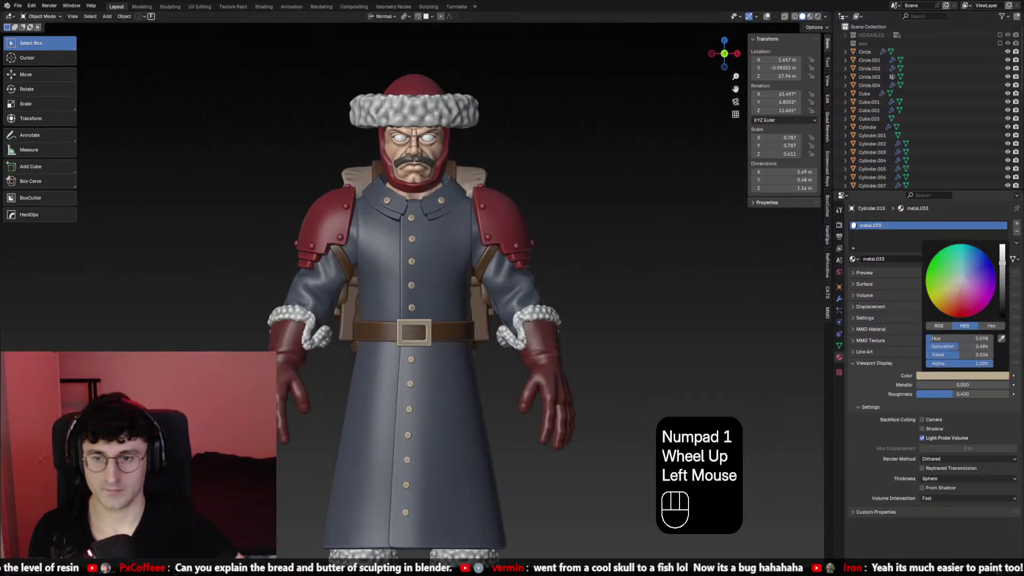
{"action": "left_click_drag", "start_coordinate": [955, 288], "coordinate": [958, 284]}
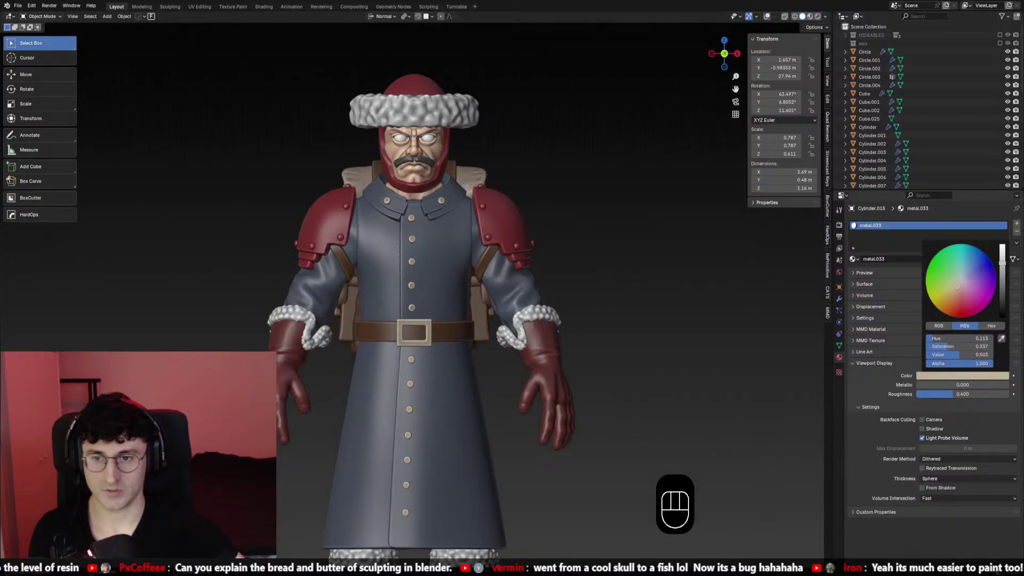
{"action": "left_click", "coordinate": [980, 375]}
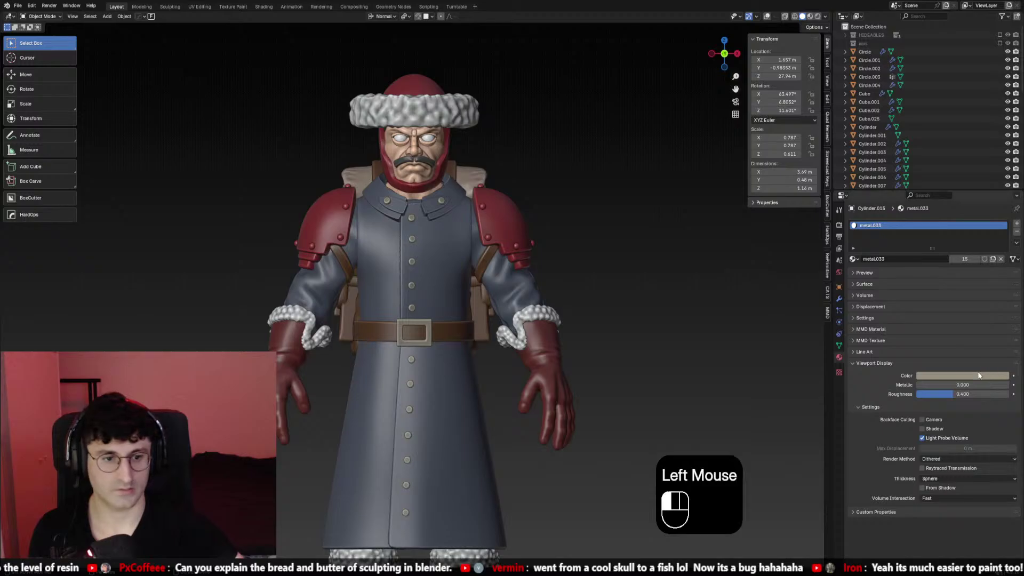
{"action": "mouse_move", "coordinate": [961, 289]}
{"action": "left_mouse_down"}
{"action": "mouse_move", "coordinate": [1012, 281]}
{"action": "mouse_move", "coordinate": [1001, 263]}
{"action": "left_mouse_up"}
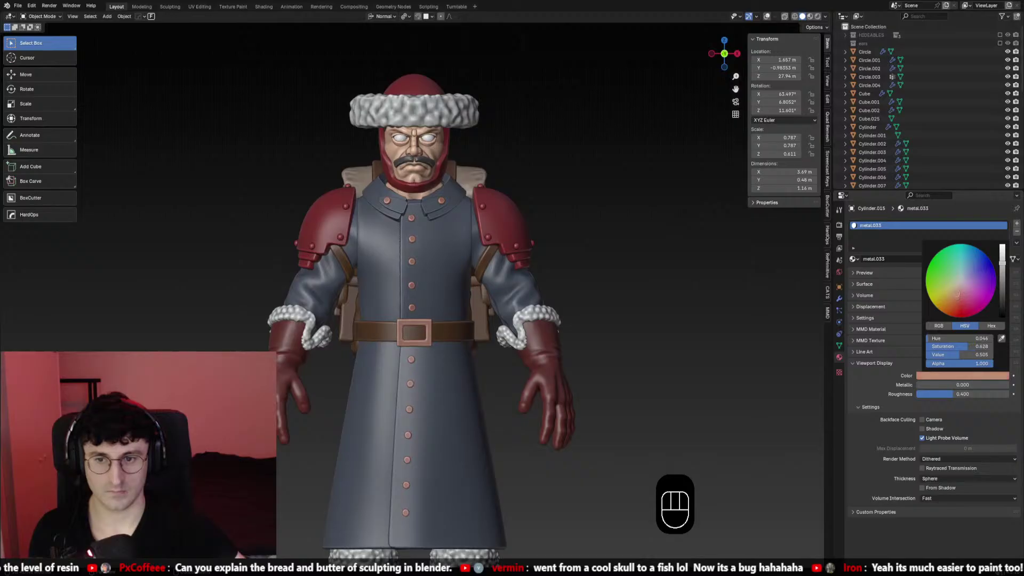
Set the metal.033 viewport colour to a saturated warm gold, check it from the front and save the file
{"action": "scroll", "coordinate": [593, 290], "scroll_direction": "down", "scroll_amount": 2}
{"action": "middle_click_drag", "start_coordinate": [592, 293], "coordinate": [576, 311]}
{"action": "left_click", "coordinate": [946, 376]}
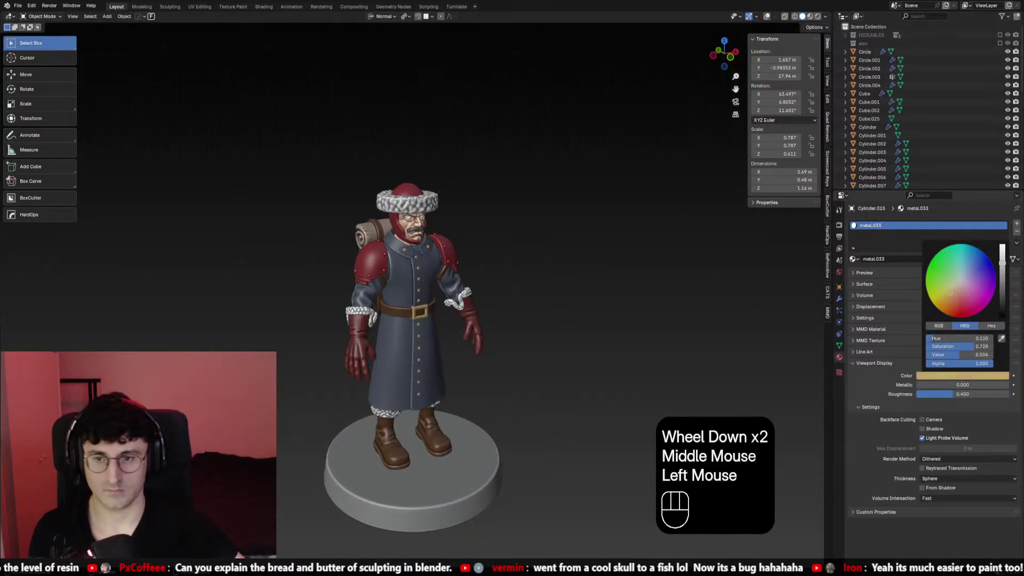
{"action": "left_click", "coordinate": [950, 293]}
{"action": "left_click_drag", "start_coordinate": [949, 300], "coordinate": [949, 301]}
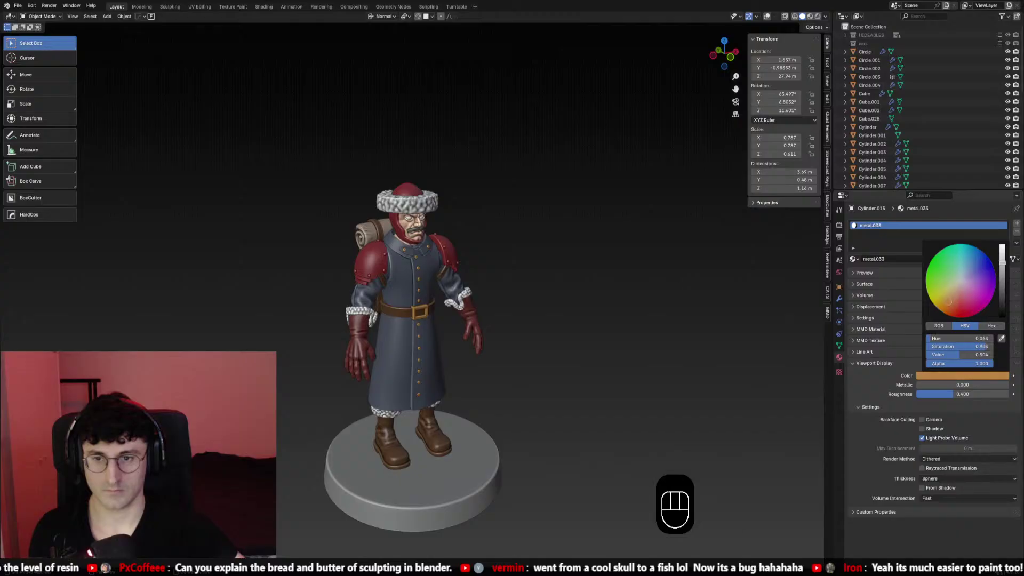
{"action": "middle_click_drag", "start_coordinate": [662, 282], "coordinate": [434, 326]}
{"action": "key", "text": "KP_1"}
{"action": "scroll", "coordinate": [642, 290], "scroll_direction": "up", "scroll_amount": 2}
{"action": "scroll", "coordinate": [570, 308], "scroll_direction": "down", "scroll_amount": 1}
{"action": "key", "text": "ctrl+s"}
{"action": "scroll", "coordinate": [596, 310], "scroll_direction": "up", "scroll_amount": 1}
Assign the existing grey metal.002 material to the belt buckle in place of metal.033
{"action": "left_click", "coordinate": [452, 332]}
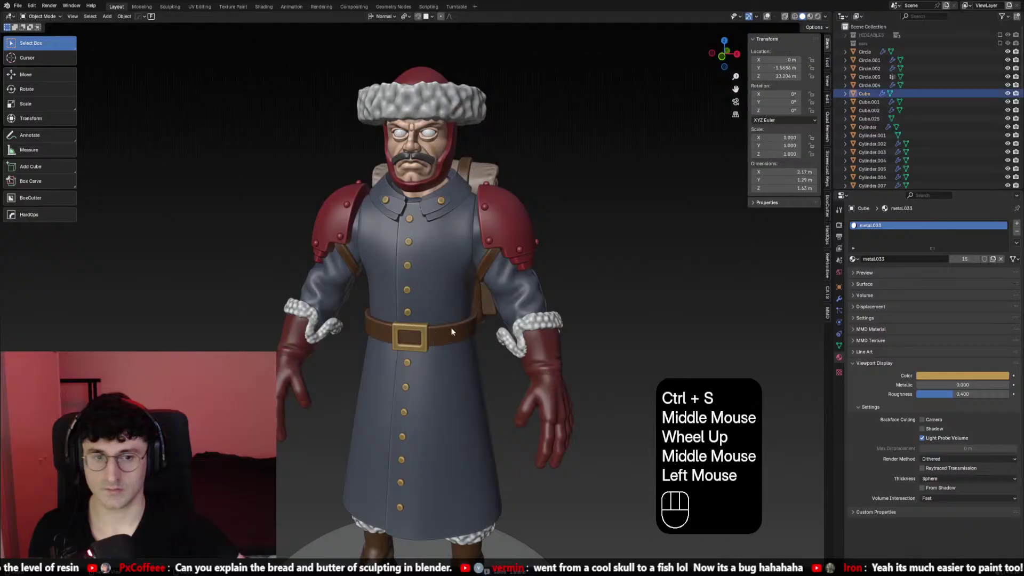
{"action": "left_click", "coordinate": [855, 259]}
{"action": "type", "text": "neta"}
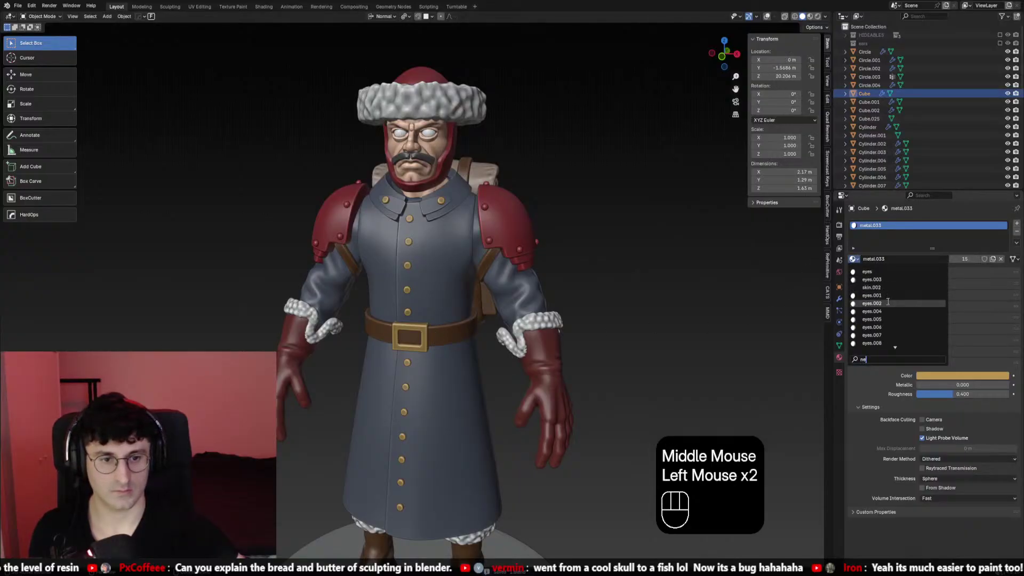
{"action": "key", "text": "BackSpace"}
{"action": "key", "text": "BackSpace"}
{"action": "key", "text": "BackSpace"}
{"action": "key", "text": "BackSpace"}
{"action": "type", "text": "metal"}
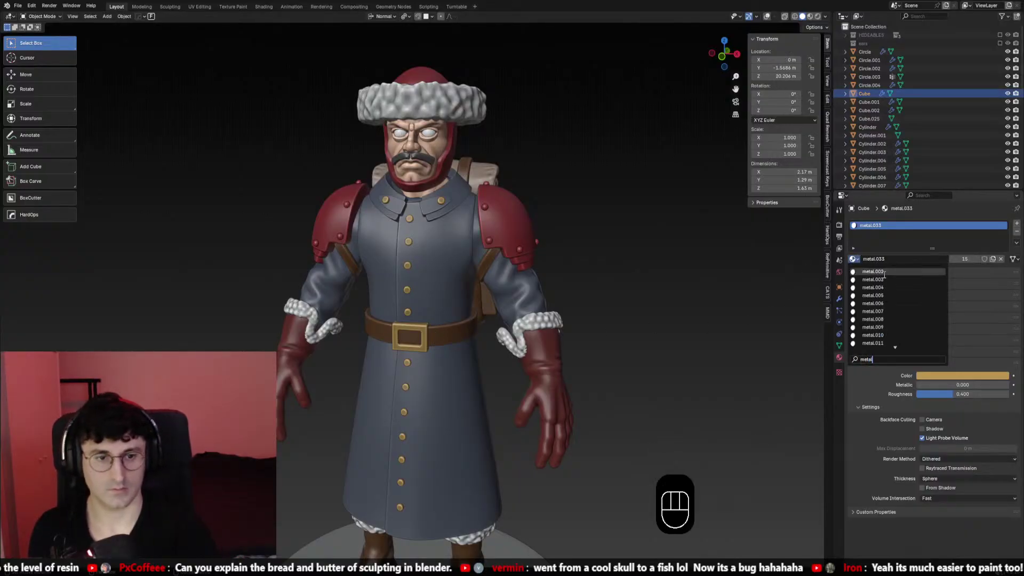
{"action": "left_click", "coordinate": [883, 274]}
{"action": "scroll", "coordinate": [672, 251], "scroll_direction": "up", "scroll_amount": 1}
{"action": "middle_click_drag", "start_coordinate": [672, 251], "coordinate": [661, 243]}
{"action": "scroll", "coordinate": [661, 243], "scroll_direction": "down", "scroll_amount": 1}
{"action": "key", "text": "KP_1"}
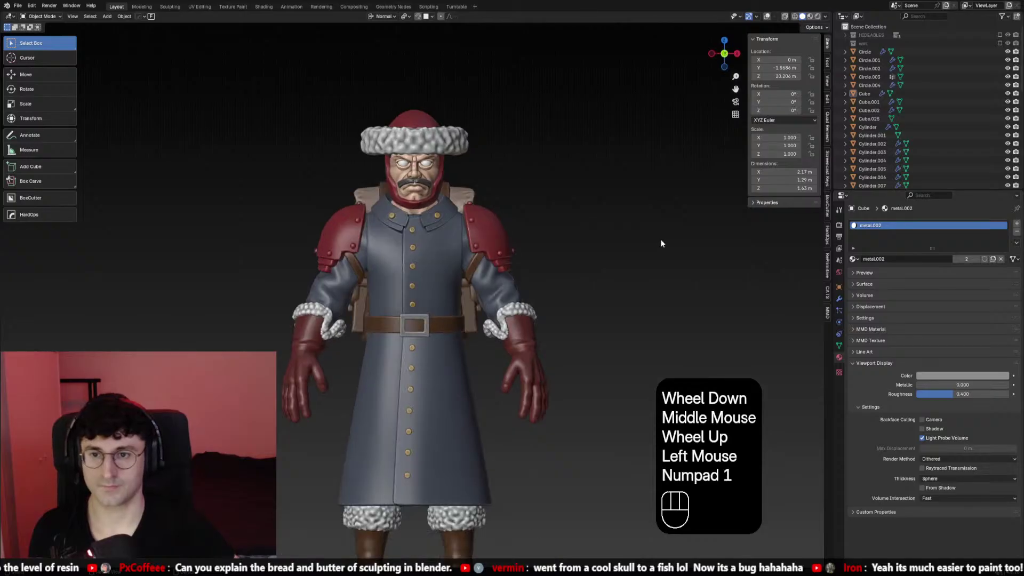
Rename the collar button's material to gold and save the file
{"action": "scroll", "coordinate": [670, 262], "scroll_direction": "up", "scroll_amount": 2}
{"action": "scroll", "coordinate": [667, 258], "scroll_direction": "down", "scroll_amount": 1, "text": "ctrl"}
{"action": "key", "text": "ctrl+s"}
{"action": "scroll", "coordinate": [467, 208], "scroll_direction": "down", "scroll_amount": 1}
{"action": "scroll", "coordinate": [467, 208], "scroll_direction": "up", "scroll_amount": 1}
{"action": "left_click", "coordinate": [465, 174]}
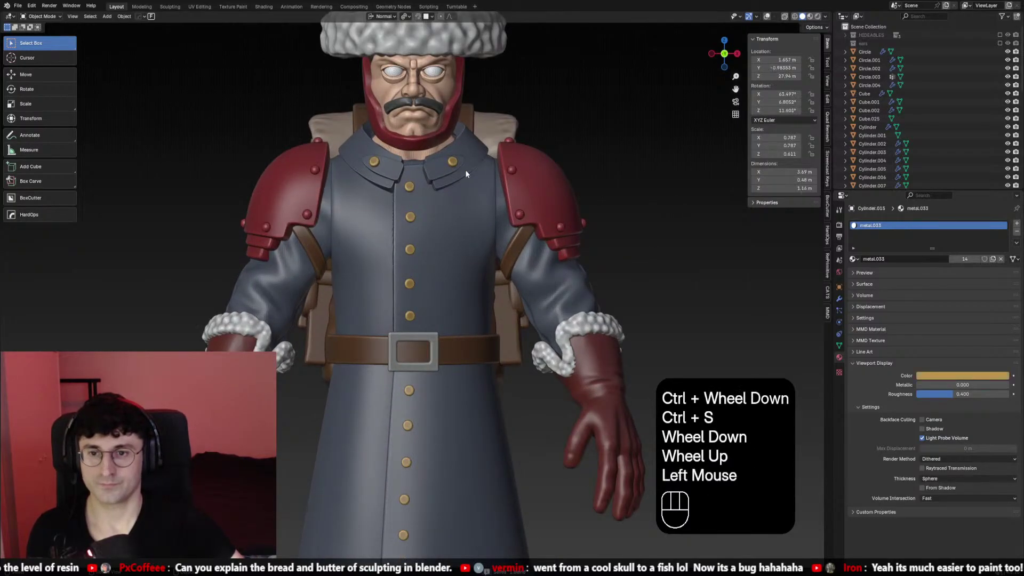
{"action": "scroll", "coordinate": [785, 273], "scroll_direction": "down", "scroll_amount": 3}
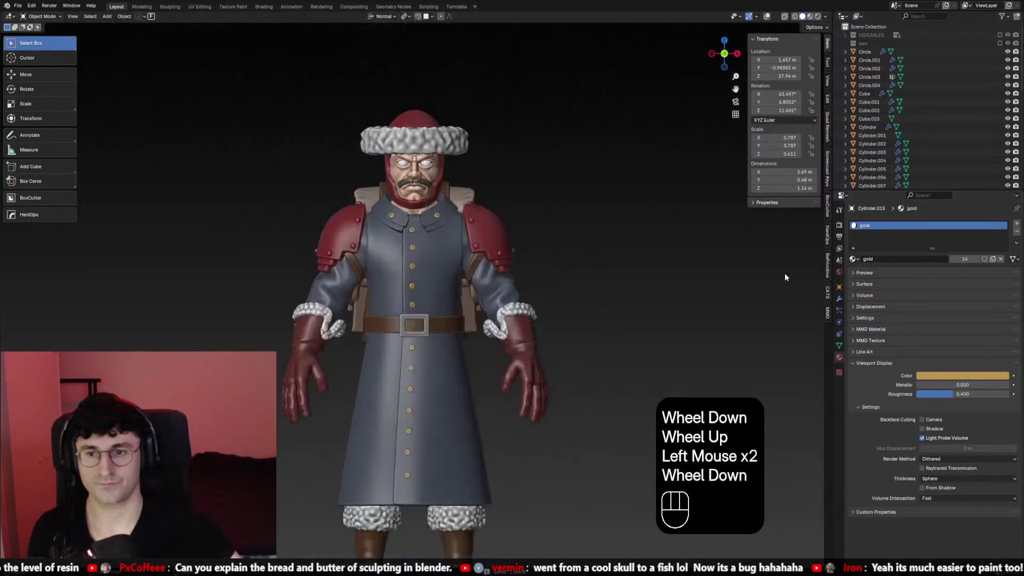
{"action": "left_click", "coordinate": [676, 261]}
{"action": "scroll", "coordinate": [587, 262], "scroll_direction": "down", "scroll_amount": 2}
{"action": "key", "text": "ctrl+s"}
Lighten the belt buckle's metal.002 viewport colour to a grey with a value of about 0.32, and save the file
{"action": "middle_click_drag", "start_coordinate": [516, 288], "coordinate": [423, 311]}
{"action": "scroll", "coordinate": [437, 307], "scroll_direction": "up", "scroll_amount": 1}
{"action": "left_click", "coordinate": [421, 311]}
{"action": "left_click", "coordinate": [421, 312]}
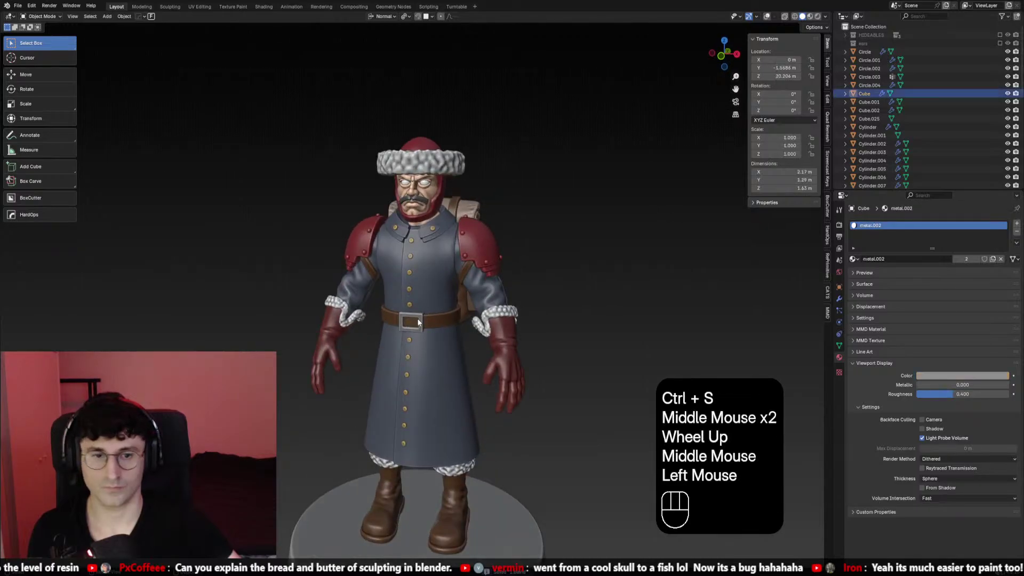
{"action": "left_click", "coordinate": [963, 375]}
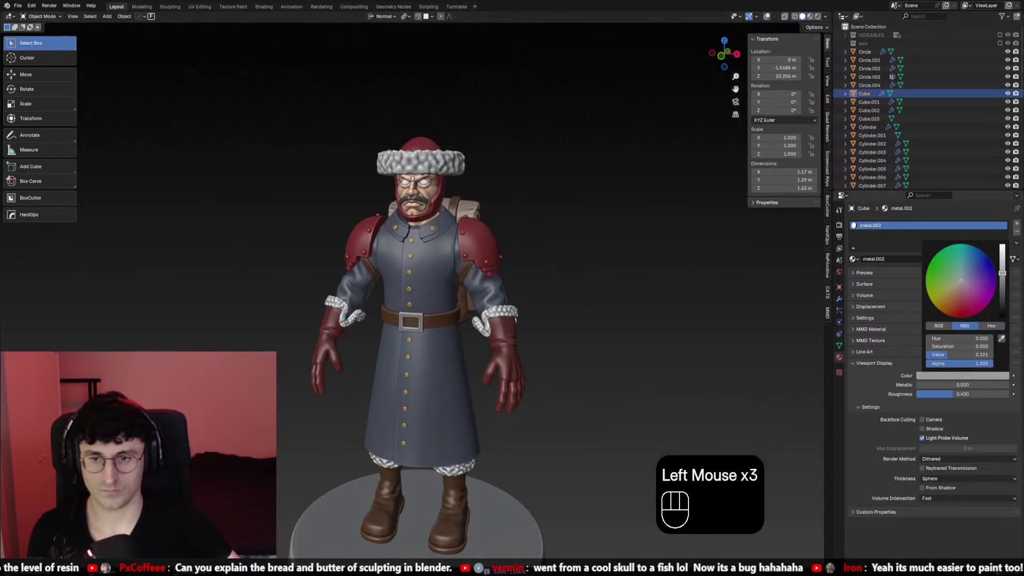
{"action": "middle_click_drag", "start_coordinate": [654, 266], "coordinate": [628, 266]}
{"action": "left_click", "coordinate": [628, 266]}
{"action": "key", "text": "KP_1"}
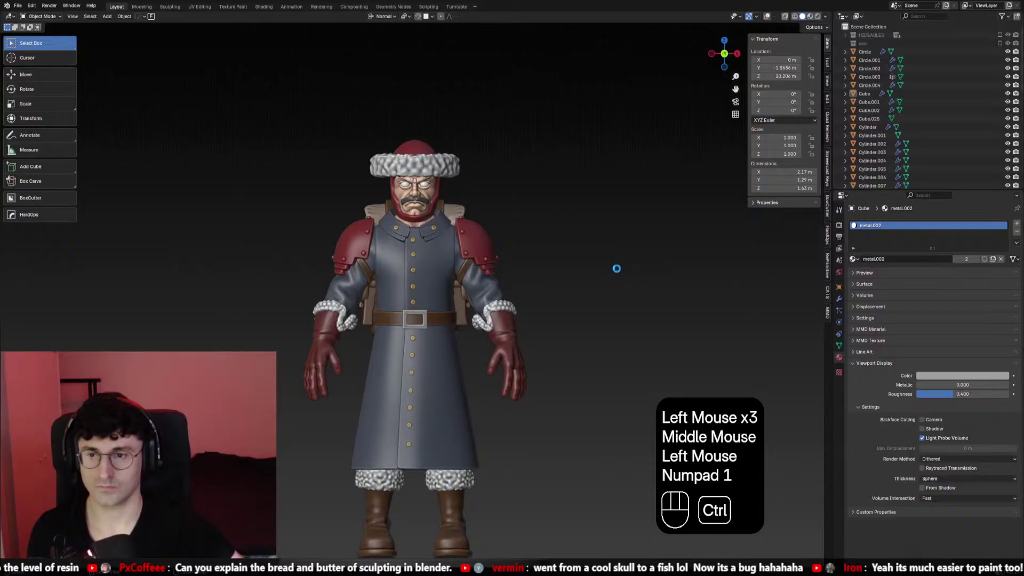
{"action": "key", "text": "ctrl+s"}
Turn on cast shadows in the solid viewport shading and readjust the shading options while viewing the figure at an angle
{"action": "middle_click_drag", "start_coordinate": [544, 258], "coordinate": [560, 260], "text": "shift"}
{"action": "scroll", "coordinate": [559, 260], "scroll_direction": "down", "scroll_amount": 1}
{"action": "middle_click_drag", "start_coordinate": [560, 261], "coordinate": [541, 314], "text": "shift"}
{"action": "key", "text": "KP_1"}
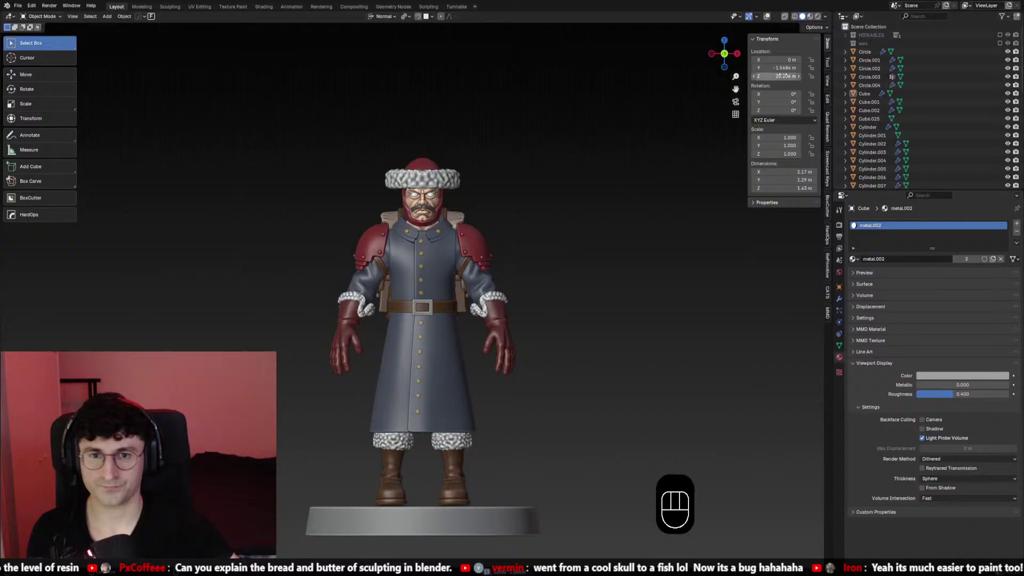
{"action": "left_click", "coordinate": [825, 17]}
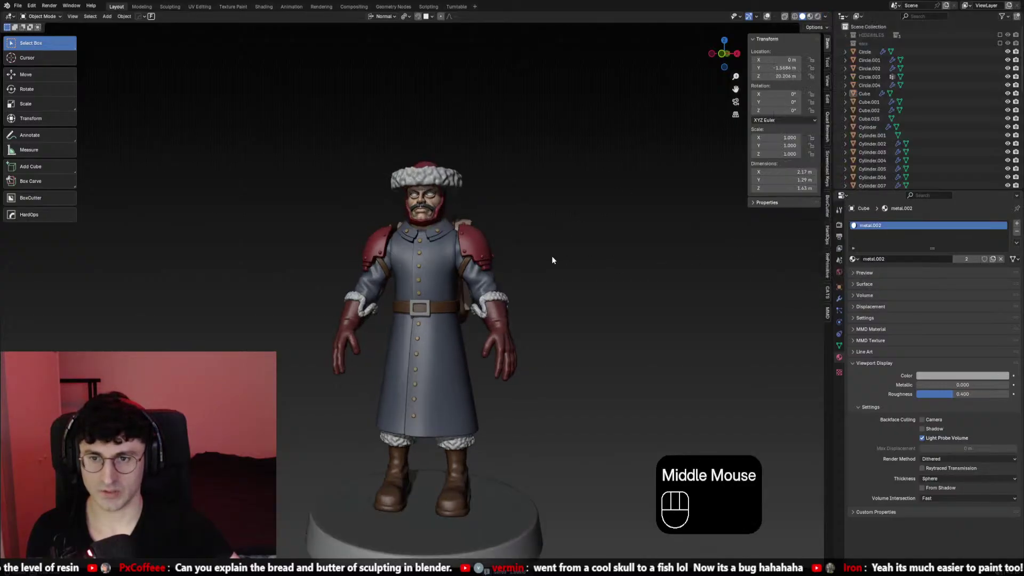
{"action": "middle_click_drag", "start_coordinate": [551, 255], "coordinate": [518, 275]}
{"action": "scroll", "coordinate": [518, 276], "scroll_direction": "down", "scroll_amount": 2}
{"action": "scroll", "coordinate": [544, 261], "scroll_direction": "up", "scroll_amount": 1}
{"action": "middle_click_drag", "start_coordinate": [567, 246], "coordinate": [598, 229]}
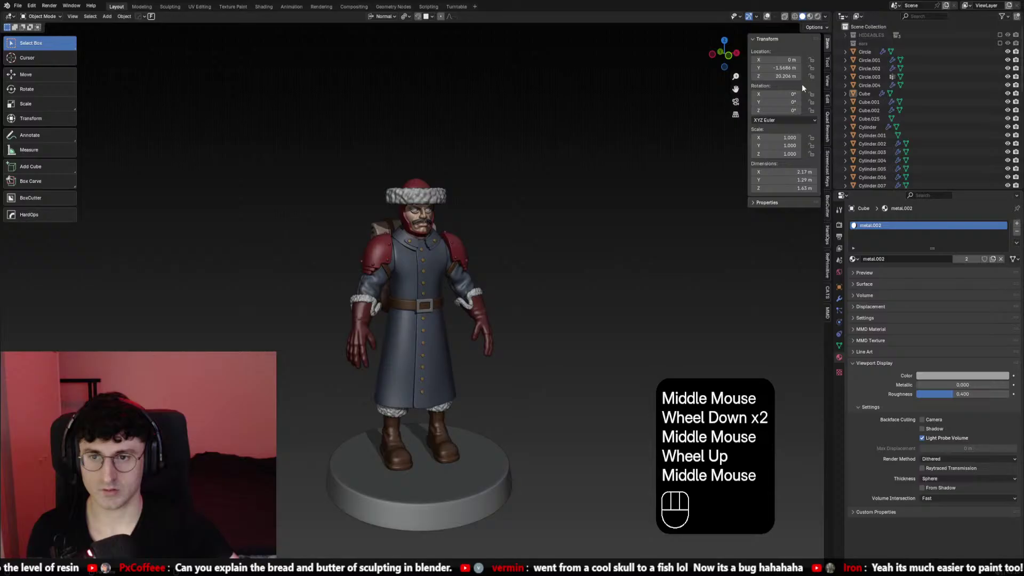
{"action": "left_click", "coordinate": [824, 20]}
Examine the shadowed figure with its gold buttons and grey buckle from the front and both sides, near and far
{"action": "mouse_move", "coordinate": [533, 277]}
{"action": "middle_mouse_down"}
{"action": "mouse_move", "coordinate": [421, 289]}
{"action": "mouse_move", "coordinate": [425, 304]}
{"action": "middle_mouse_up"}
{"action": "scroll", "coordinate": [426, 304], "scroll_direction": "up", "scroll_amount": 1}
{"action": "middle_click_drag", "start_coordinate": [426, 304], "coordinate": [480, 317]}
{"action": "scroll", "coordinate": [465, 313], "scroll_direction": "down", "scroll_amount": 1}
{"action": "scroll", "coordinate": [525, 302], "scroll_direction": "up", "scroll_amount": 1}
{"action": "scroll", "coordinate": [491, 308], "scroll_direction": "down", "scroll_amount": 1}
{"action": "scroll", "coordinate": [514, 318], "scroll_direction": "up", "scroll_amount": 1}
{"action": "scroll", "coordinate": [499, 320], "scroll_direction": "up", "scroll_amount": 1}
{"action": "scroll", "coordinate": [480, 317], "scroll_direction": "down", "scroll_amount": 1}
{"action": "middle_click_drag", "start_coordinate": [480, 317], "coordinate": [542, 296]}
{"action": "scroll", "coordinate": [456, 318], "scroll_direction": "up", "scroll_amount": 2}
{"action": "scroll", "coordinate": [456, 318], "scroll_direction": "down", "scroll_amount": 2}
{"action": "scroll", "coordinate": [542, 296], "scroll_direction": "up", "scroll_amount": 1}
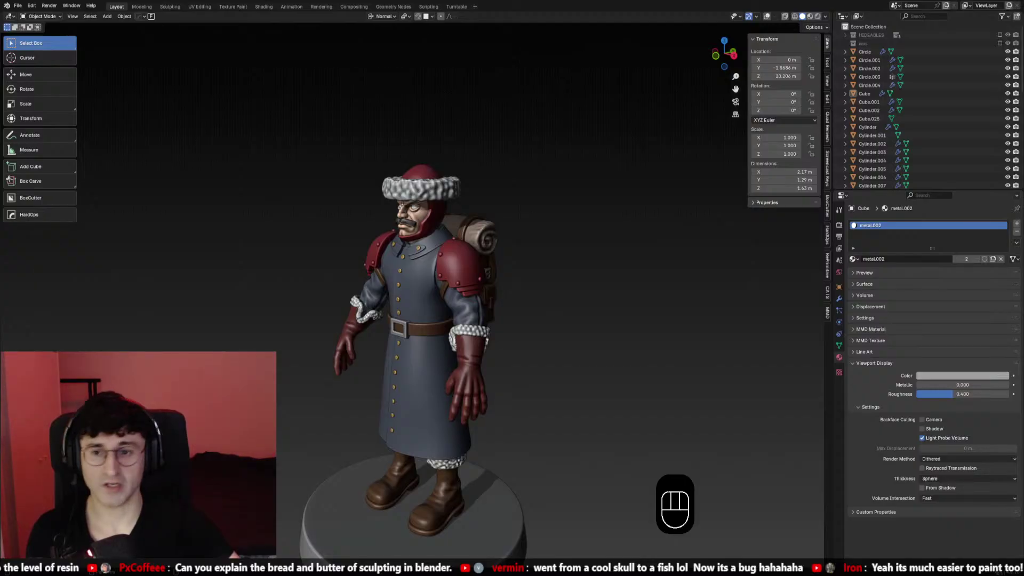
{"action": "mouse_move", "coordinate": [458, 299]}
{"action": "middle_mouse_down"}
{"action": "mouse_move", "coordinate": [485, 293]}
{"action": "mouse_move", "coordinate": [444, 306]}
{"action": "middle_mouse_up"}
{"action": "scroll", "coordinate": [468, 304], "scroll_direction": "down", "scroll_amount": 2}
{"action": "scroll", "coordinate": [447, 312], "scroll_direction": "down", "scroll_amount": 1}
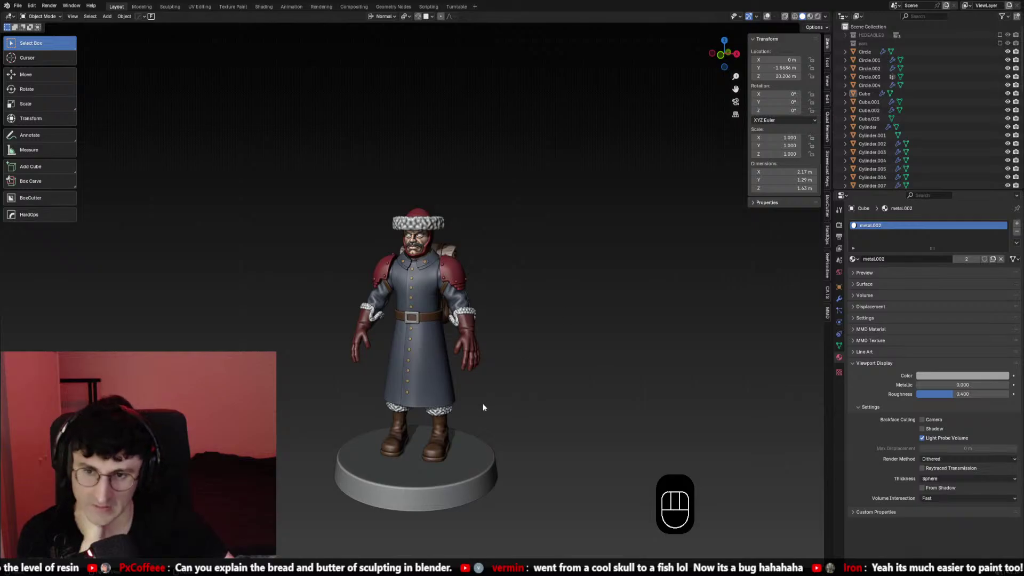
{"action": "scroll", "coordinate": [483, 408], "scroll_direction": "up", "scroll_amount": 1}
{"action": "middle_click_drag", "start_coordinate": [483, 407], "coordinate": [418, 371]}
{"action": "middle_click_drag", "start_coordinate": [525, 348], "coordinate": [516, 344]}
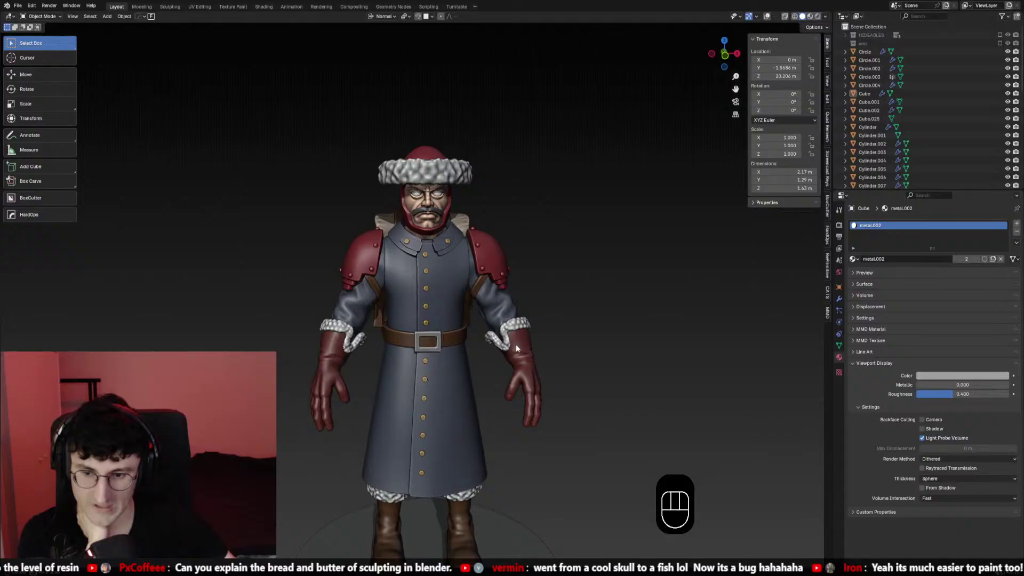
{"action": "scroll", "coordinate": [513, 343], "scroll_direction": "down", "scroll_amount": 2}
{"action": "mouse_move", "coordinate": [510, 342]}
{"action": "middle_mouse_down"}
{"action": "mouse_move", "coordinate": [478, 347]}
{"action": "mouse_move", "coordinate": [610, 343]}
{"action": "mouse_move", "coordinate": [509, 341]}
{"action": "middle_mouse_up"}
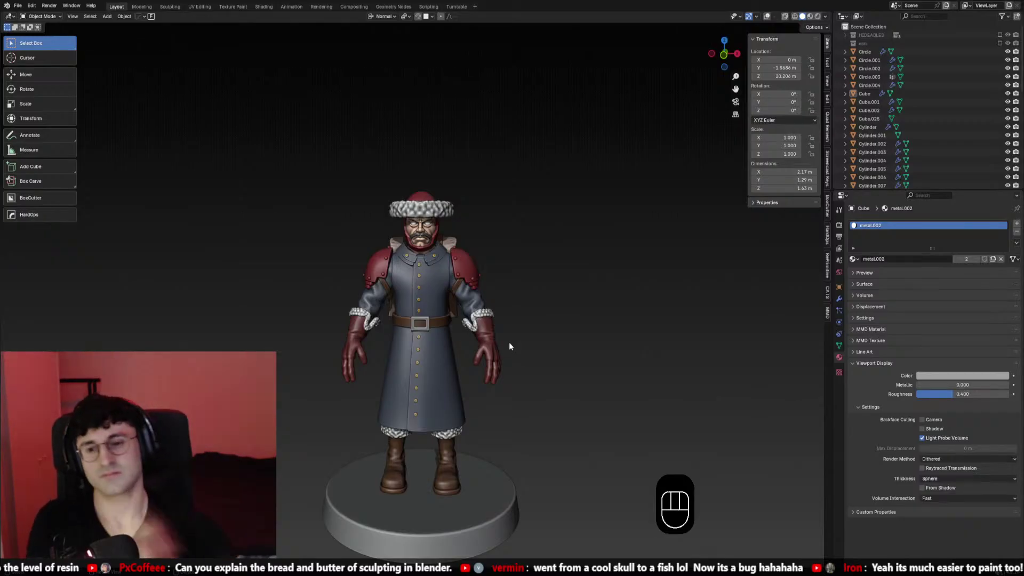
{"action": "middle_click_drag", "start_coordinate": [520, 346], "coordinate": [488, 349]}
{"action": "scroll", "coordinate": [546, 384], "scroll_direction": "up", "scroll_amount": 2}
{"action": "scroll", "coordinate": [482, 346], "scroll_direction": "down", "scroll_amount": 1}
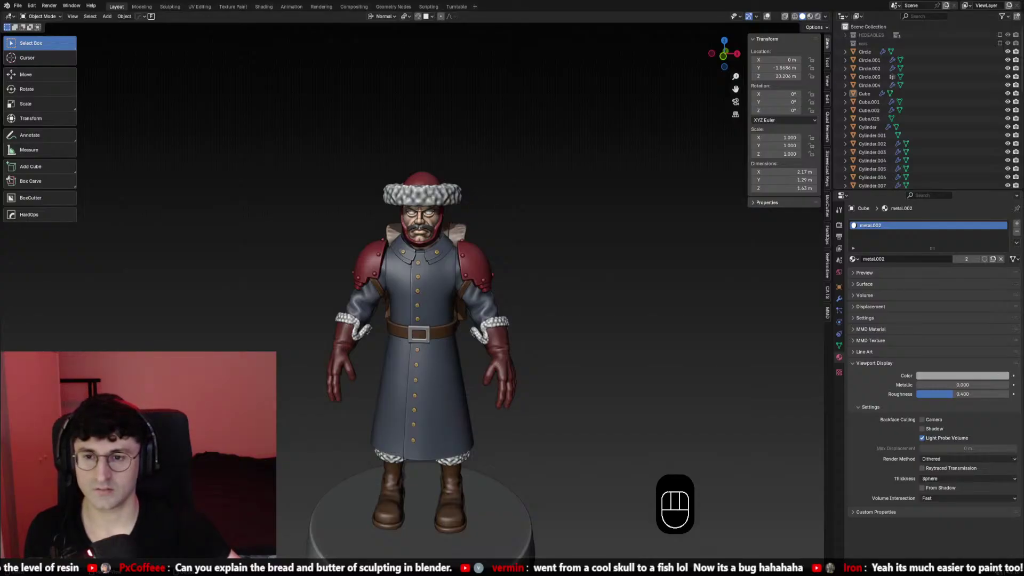
{"action": "middle_click_drag", "start_coordinate": [480, 306], "coordinate": [507, 320]}
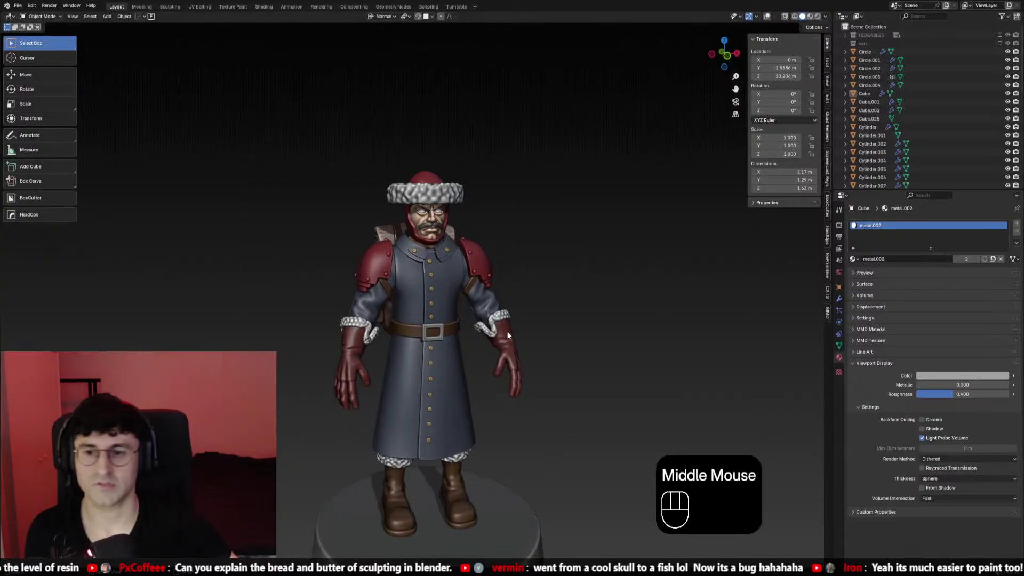
Show the viewport overlays again and snap the 3D cursor to the coat's torso
{"action": "key", "text": "KP_1"}
{"action": "key", "text": "KP_3"}
{"action": "key", "text": "KP_1"}
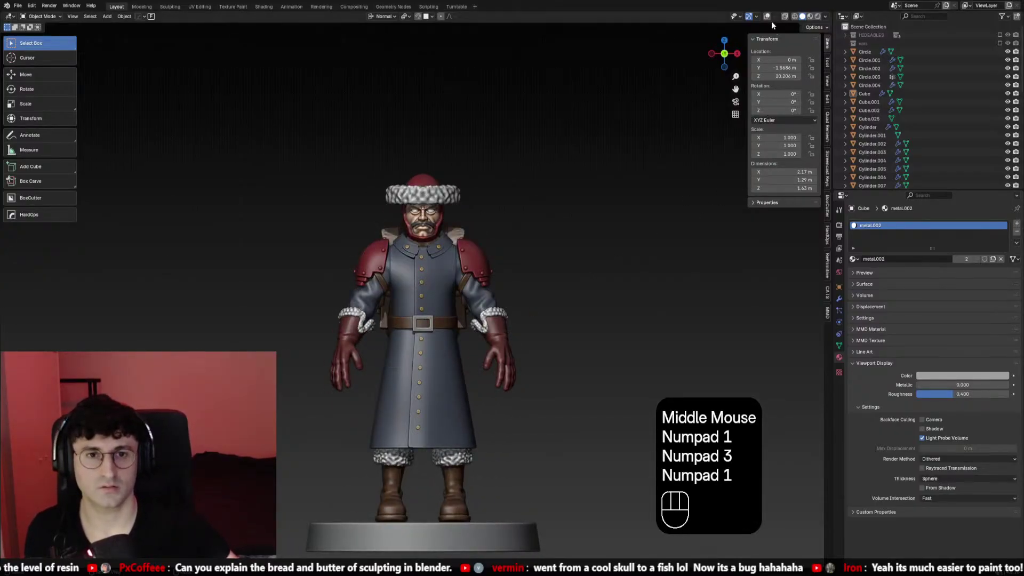
{"action": "left_click", "coordinate": [767, 17]}
{"action": "scroll", "coordinate": [550, 253], "scroll_direction": "up", "scroll_amount": 2}
{"action": "left_click", "coordinate": [463, 277]}
{"action": "scroll", "coordinate": [591, 208], "scroll_direction": "down", "scroll_amount": 1}
{"action": "left_click", "coordinate": [605, 204]}
{"action": "key", "text": "shift+s"}
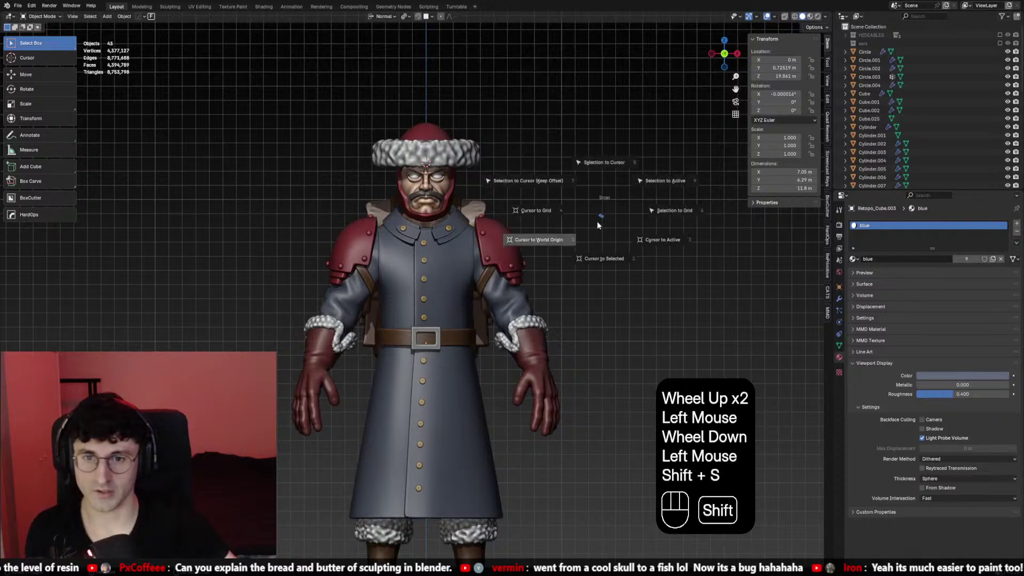
{"action": "key", "text": "shift+a"}
{"action": "left_click", "coordinate": [484, 254]}
{"action": "left_click", "coordinate": [457, 278]}
{"action": "key", "text": "shift+s"}
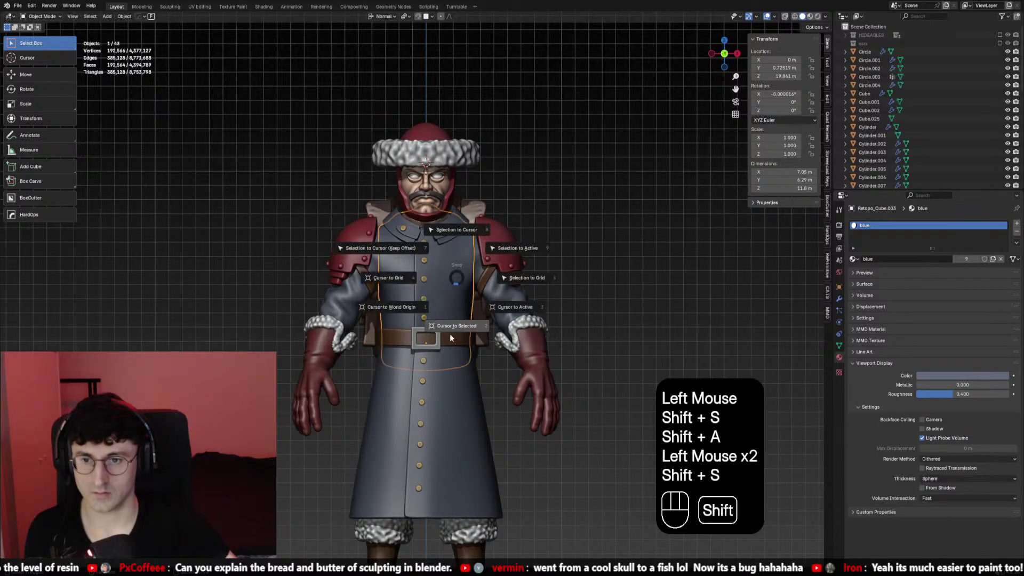
Add a cylinder at the 3D cursor and scale it into a flat disc about 14.8 m wide and 1.4 m thick
{"action": "key", "text": "shift+a"}
{"action": "left_click", "coordinate": [493, 384]}
{"action": "key", "text": "s"}
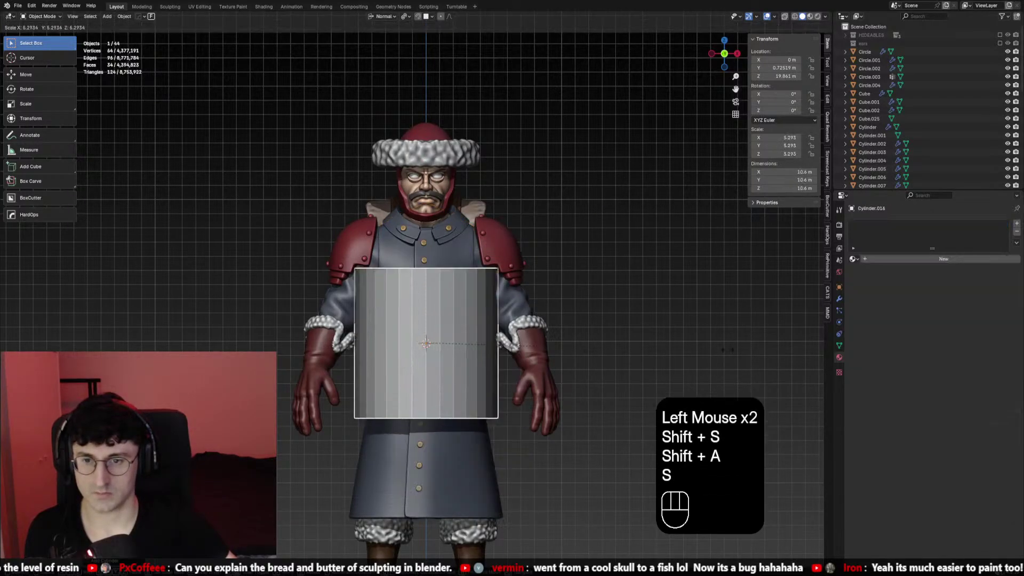
{"action": "left_click", "coordinate": [561, 430]}
{"action": "key", "text": "s"}
{"action": "key", "text": "z"}
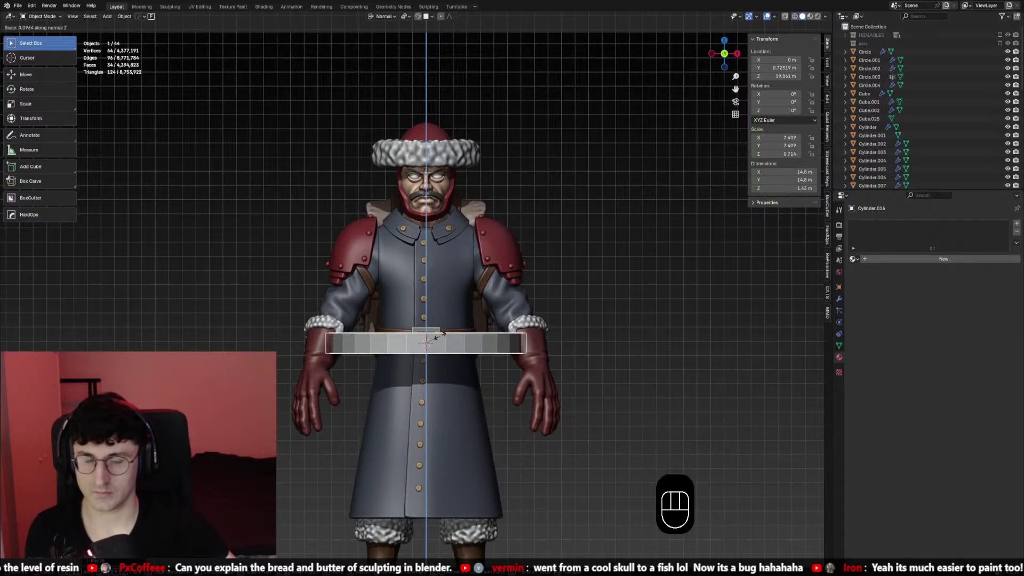
{"action": "left_click", "coordinate": [533, 310]}
Tilt the disc about 39°, move it up diagonally across the chest and enlarge it to about 16.4 m wide
{"action": "key", "text": "r"}
{"action": "left_click", "coordinate": [578, 402]}
{"action": "key", "text": "g"}
{"action": "left_click", "coordinate": [581, 334]}
{"action": "key", "text": "s"}
{"action": "left_click", "coordinate": [589, 340]}
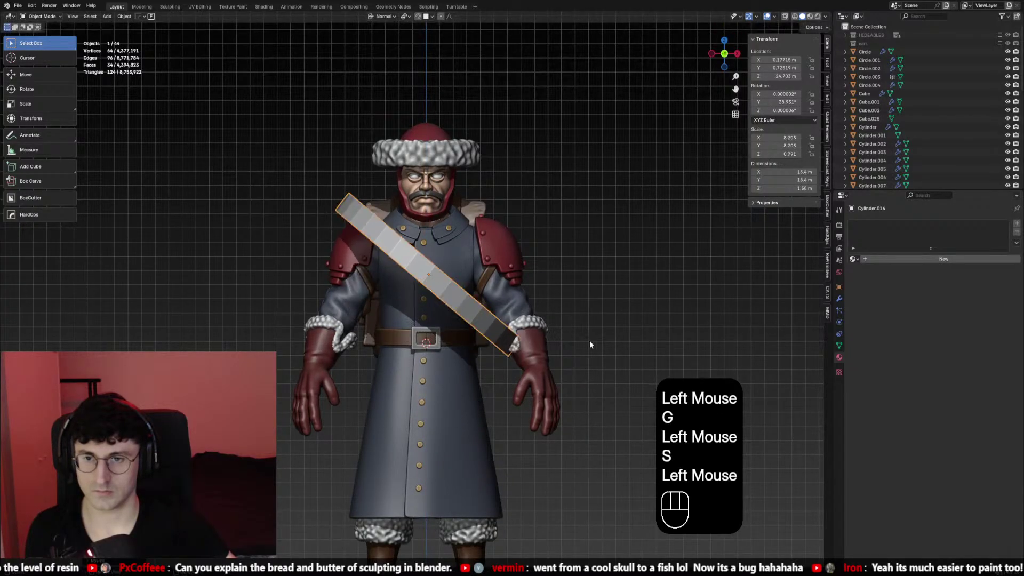
{"action": "middle_click_drag", "start_coordinate": [590, 340], "coordinate": [610, 346]}
{"action": "key", "text": "KP_1"}
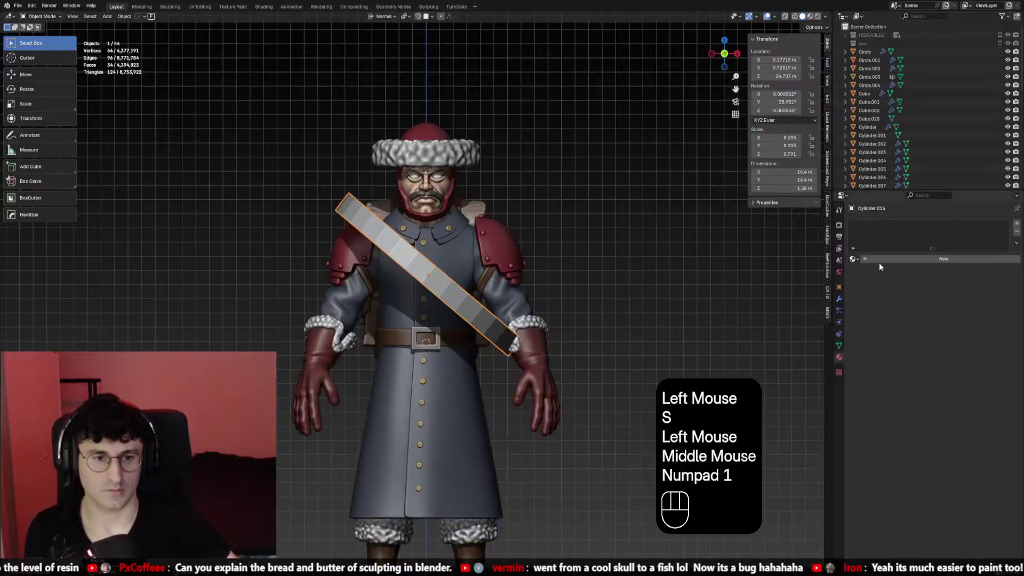
Add a Shrinkwrap modifier targeting the coat's torso with a 0.61 m offset, and apply the disc's scale
{"action": "left_click", "coordinate": [839, 298]}
{"action": "left_click", "coordinate": [874, 223]}
{"action": "left_click", "coordinate": [885, 259]}
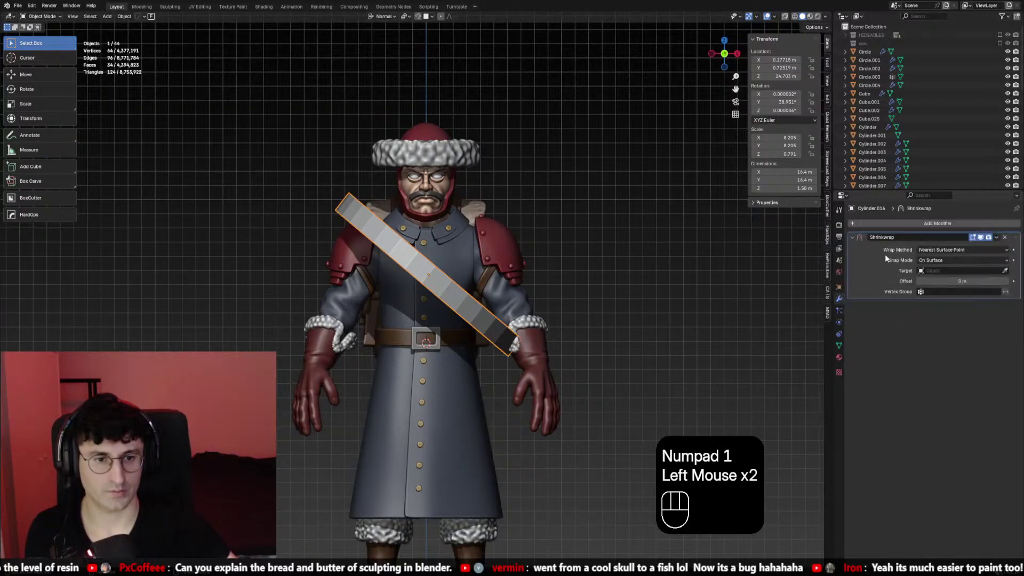
{"action": "left_click", "coordinate": [1004, 271]}
{"action": "left_click", "coordinate": [409, 302]}
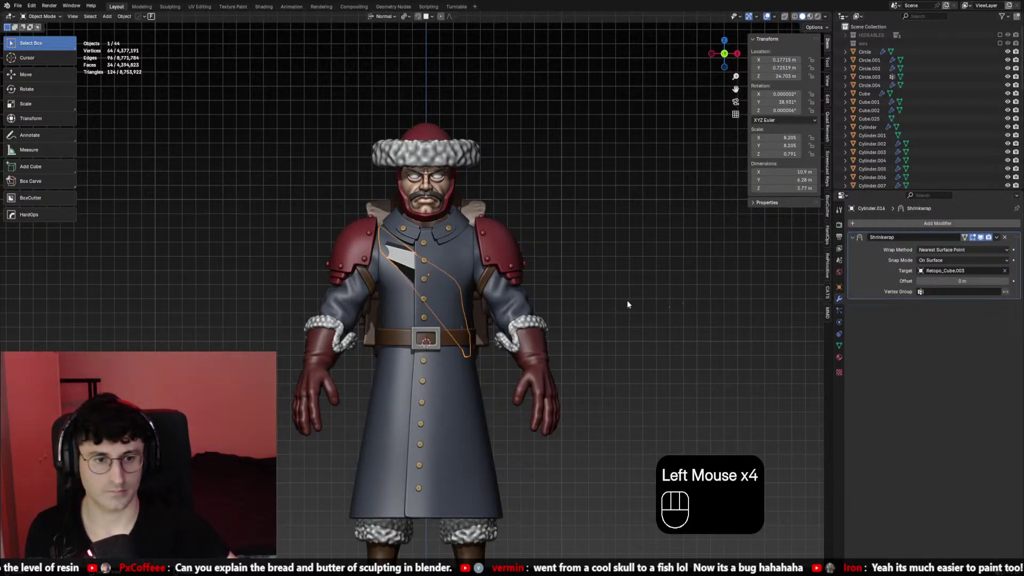
{"action": "mouse_move", "coordinate": [628, 304]}
{"action": "middle_mouse_down"}
{"action": "mouse_move", "coordinate": [666, 302]}
{"action": "mouse_move", "coordinate": [635, 303]}
{"action": "middle_mouse_up"}
{"action": "mouse_move", "coordinate": [962, 281]}
{"action": "left_mouse_down"}
{"action": "mouse_move", "coordinate": [975, 281]}
{"action": "mouse_move", "coordinate": [957, 281]}
{"action": "left_mouse_up"}
{"action": "key", "text": "ctrl+a"}
{"action": "left_click", "coordinate": [578, 241]}
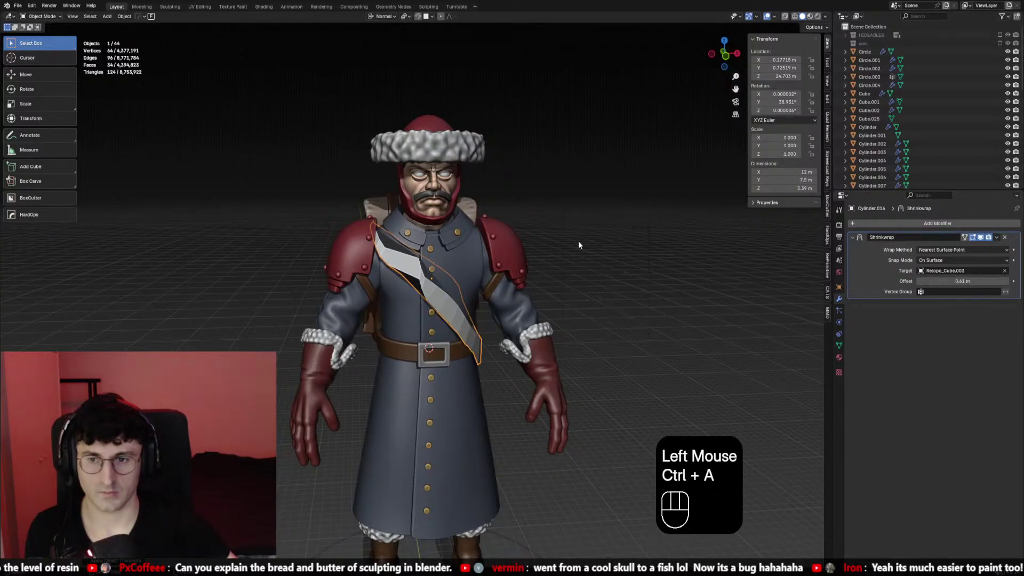
Try a Bevel modifier and a level 1 Subdivision modifier on the chest strap, and remove both
{"action": "middle_click_drag", "start_coordinate": [578, 241], "coordinate": [607, 248]}
{"action": "left_click", "coordinate": [925, 222]}
{"action": "mouse_move", "coordinate": [889, 253]}
{"action": "left_click", "coordinate": [960, 264]}
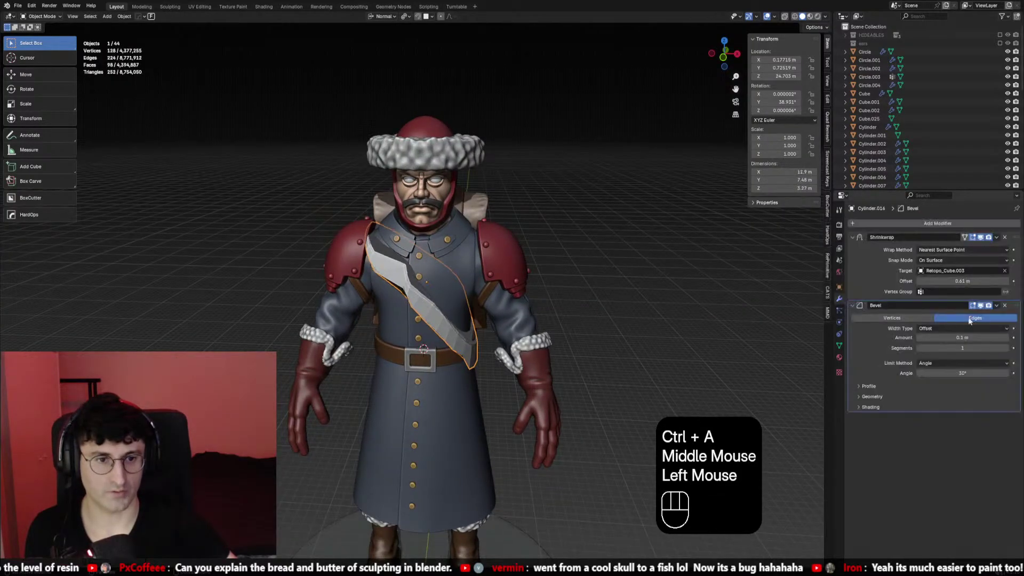
{"action": "key", "text": "ctrl+a"}
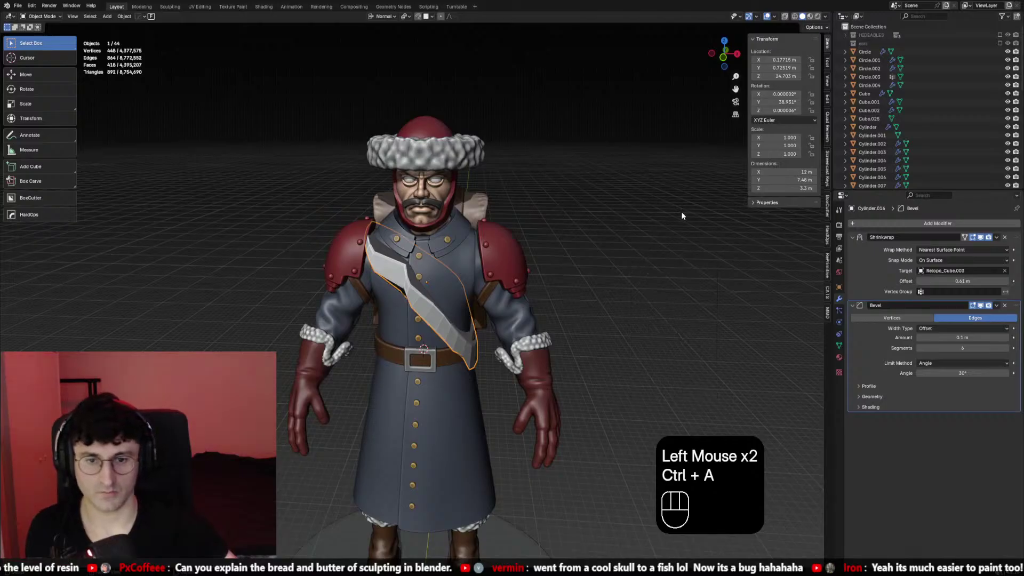
{"action": "key", "text": "ctrl+1"}
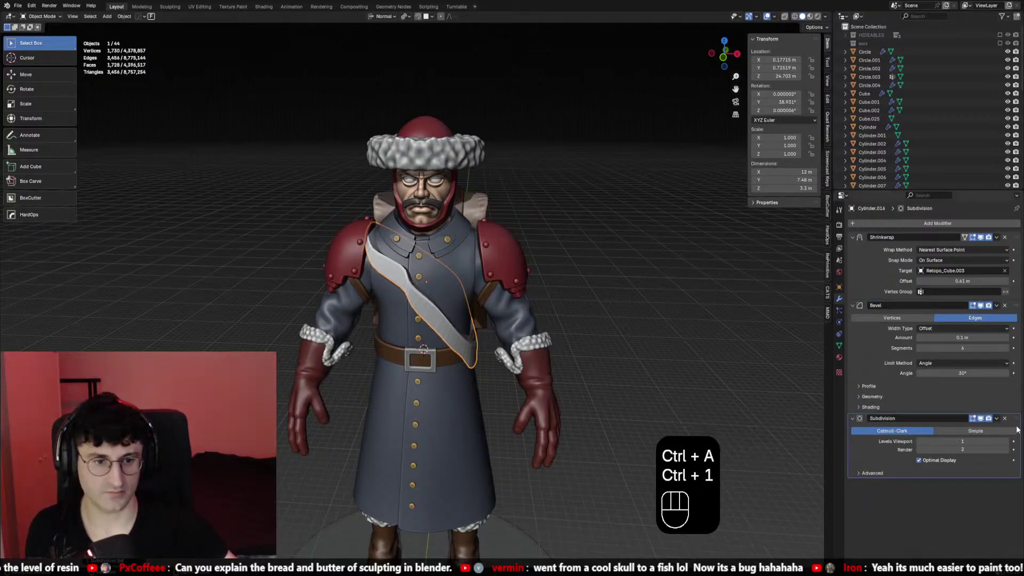
{"action": "left_click_drag", "start_coordinate": [985, 418], "coordinate": [983, 383]}
{"action": "scroll", "coordinate": [457, 331], "scroll_direction": "up", "scroll_amount": 4}
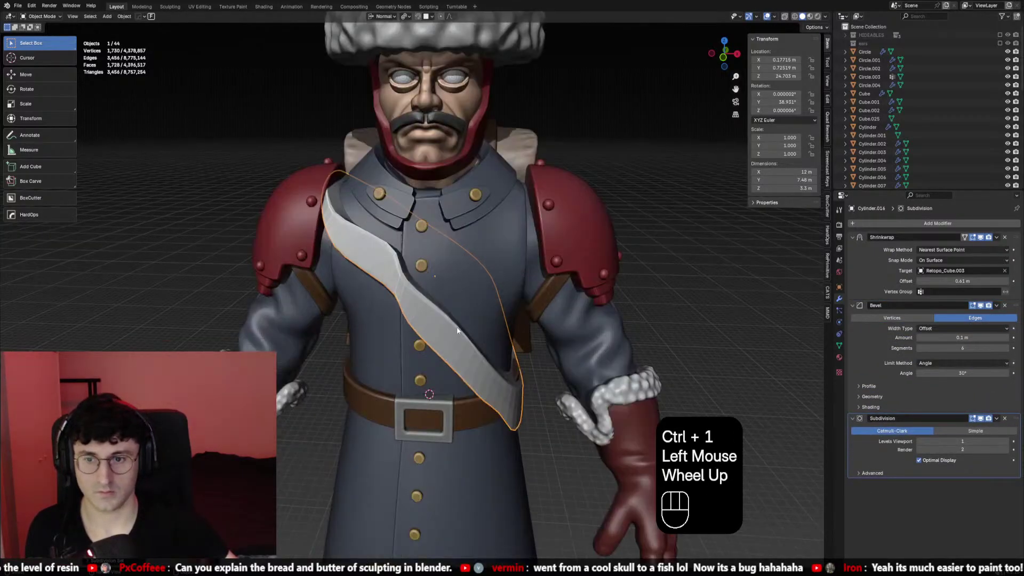
{"action": "left_click", "coordinate": [456, 330]}
{"action": "middle_click_drag", "start_coordinate": [456, 331], "coordinate": [430, 347]}
{"action": "key", "text": "Tab"}
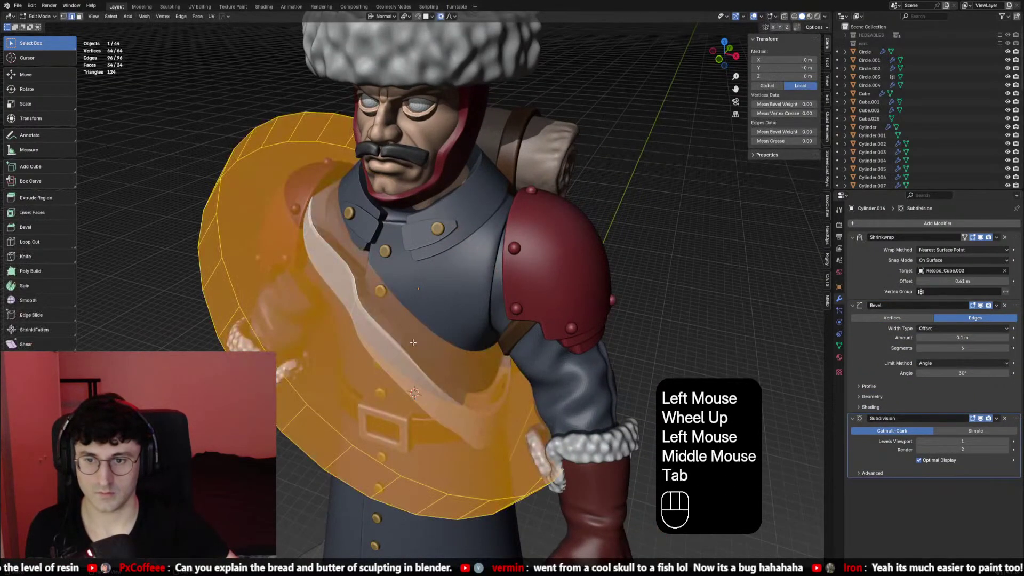
{"action": "left_click", "coordinate": [1005, 305]}
{"action": "left_click", "coordinate": [1005, 305]}
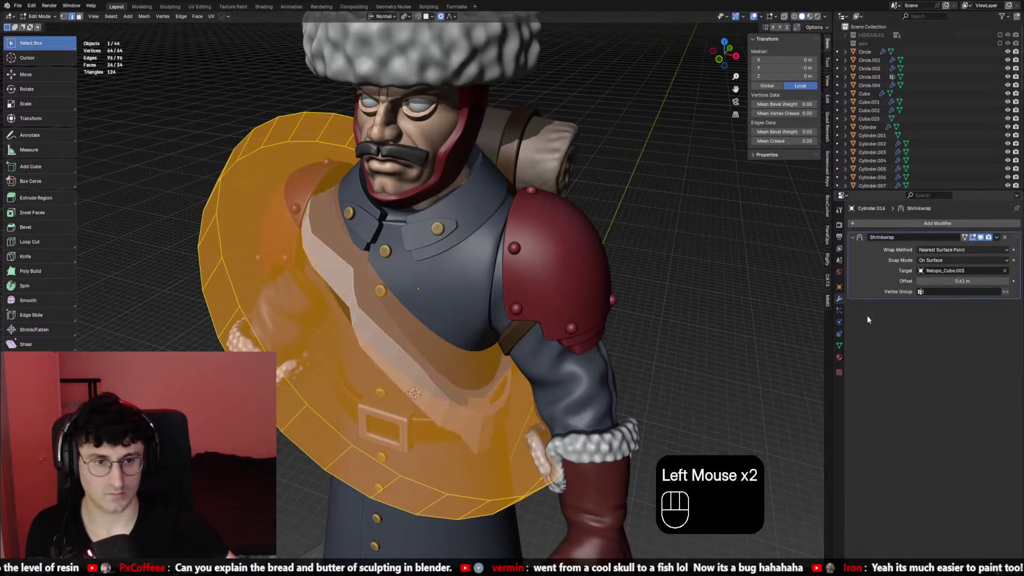
Delete the two cap faces of the strap's cylinder, leaving only the outer band
{"action": "key", "text": "Tab"}
{"action": "key", "text": "Tab"}
{"action": "key", "text": "3"}
{"action": "left_click", "coordinate": [345, 346]}
{"action": "middle_click_drag", "start_coordinate": [345, 347], "coordinate": [800, 241]}
{"action": "left_click", "coordinate": [509, 293], "text": "shift"}
{"action": "key", "text": "x"}
{"action": "left_click", "coordinate": [488, 283]}
{"action": "key", "text": "Tab"}
Add a Solidify modifier to the strap with a thickness of 0.87 m
{"action": "left_click", "coordinate": [945, 224]}
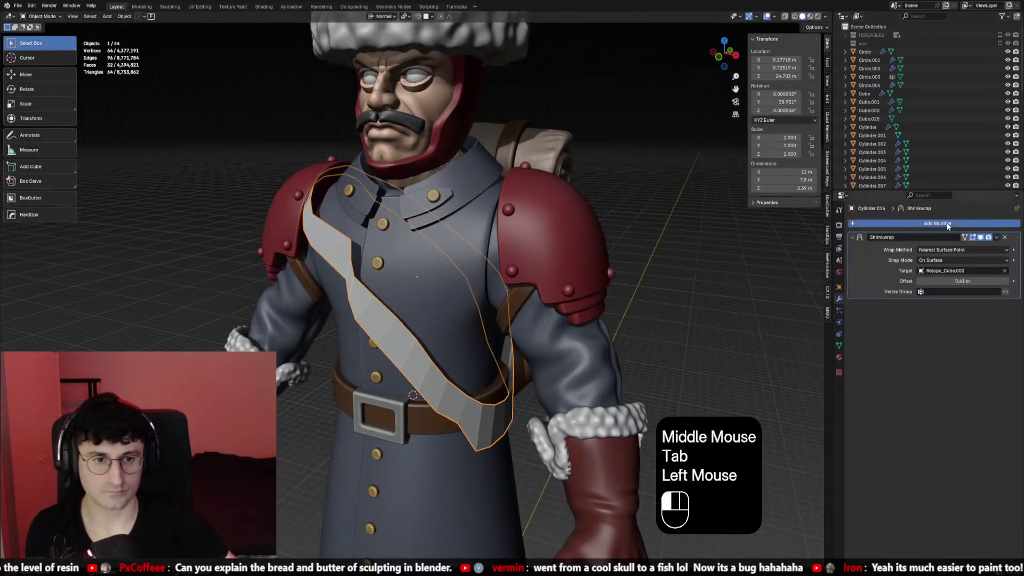
{"action": "left_click", "coordinate": [941, 226]}
{"action": "left_click", "coordinate": [913, 256]}
{"action": "middle_click_drag", "start_coordinate": [822, 318], "coordinate": [813, 332]}
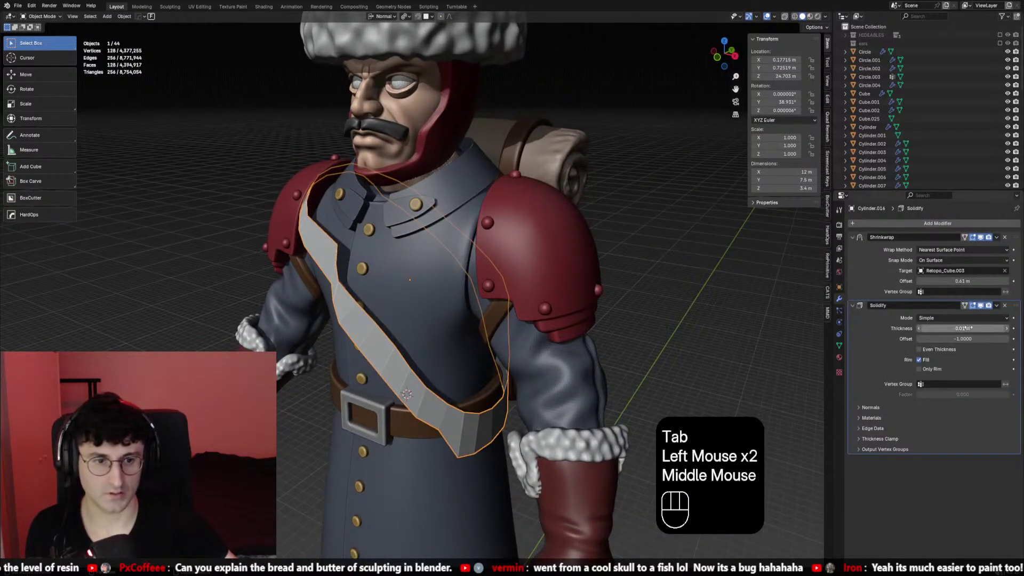
{"action": "left_click_drag", "start_coordinate": [970, 328], "coordinate": [1005, 328]}
{"action": "middle_click_drag", "start_coordinate": [811, 320], "coordinate": [875, 296]}
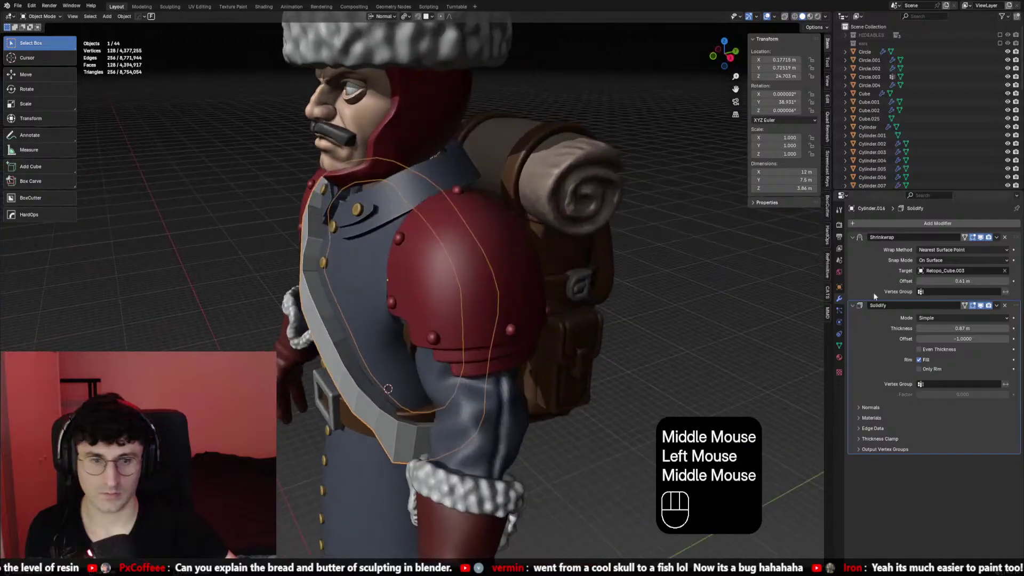
Set the strap's Shrinkwrap offset to 0.45 m and its wrap method to Project with the negative direction enabled
{"action": "left_click_drag", "start_coordinate": [963, 281], "coordinate": [943, 281]}
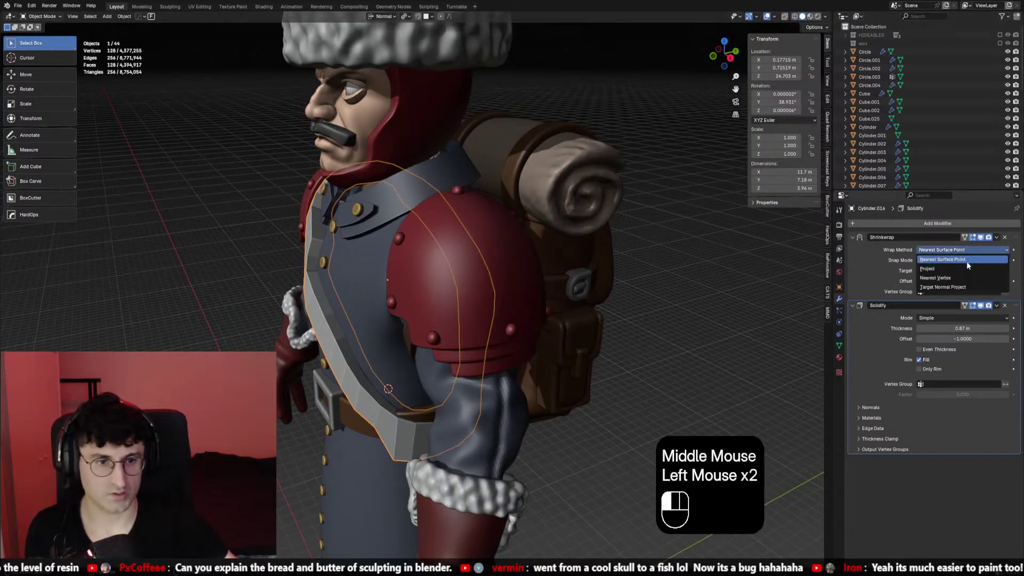
{"action": "left_click", "coordinate": [928, 269]}
{"action": "middle_click_drag", "start_coordinate": [656, 263], "coordinate": [884, 341]}
{"action": "left_click", "coordinate": [918, 301]}
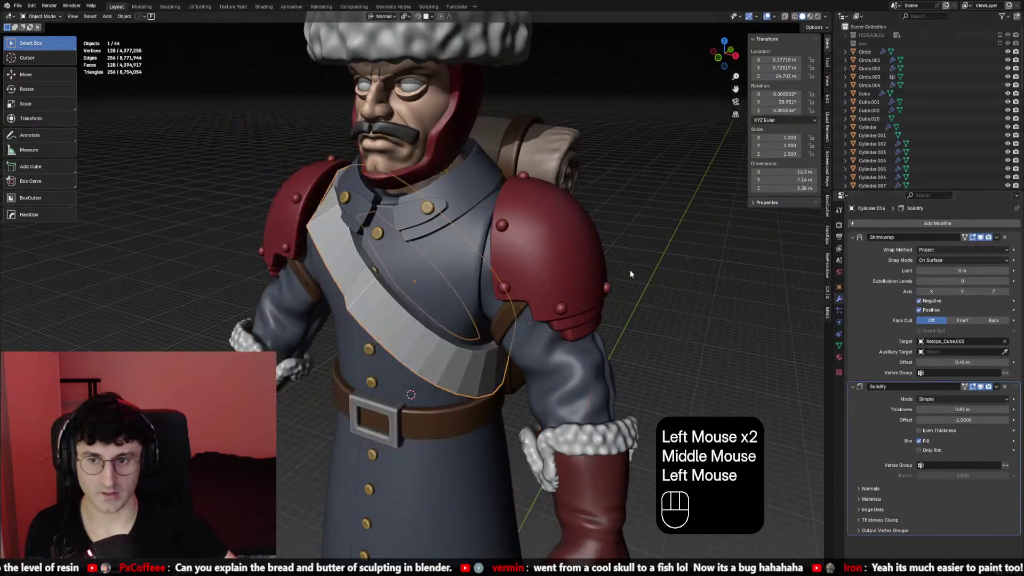
Lower the strap along its local Z axis and narrow it to a Z scale of about 0.88
{"action": "middle_click_drag", "start_coordinate": [630, 270], "coordinate": [666, 264]}
{"action": "key", "text": "KP_1"}
{"action": "key", "text": "g"}
{"action": "key", "text": "z"}
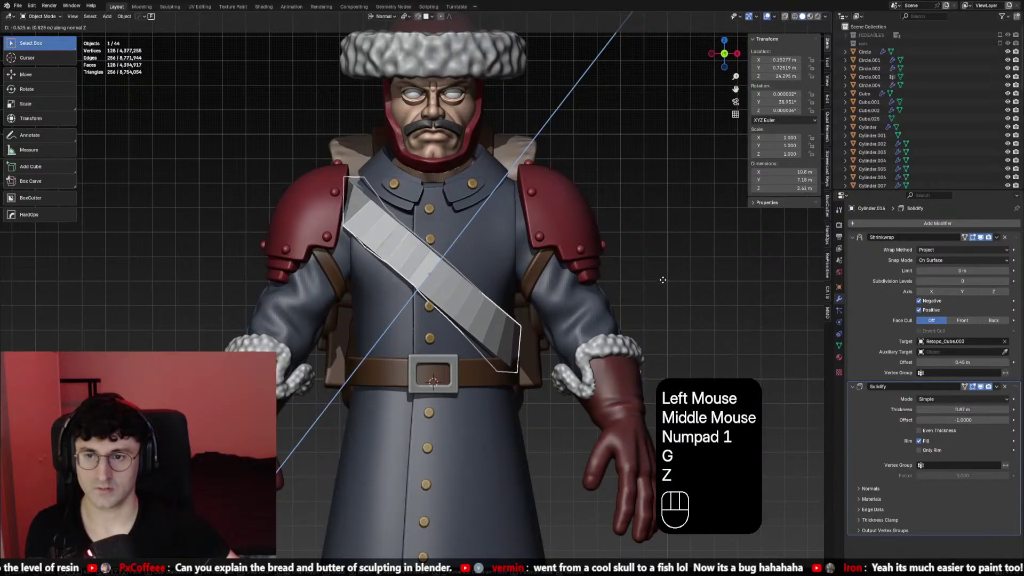
{"action": "left_click", "coordinate": [662, 294]}
{"action": "key", "text": "s"}
{"action": "key", "text": "z"}
{"action": "left_click", "coordinate": [673, 296]}
Rotate the strap to about 51° and reposition it so it runs from beside the collar down to the belt
{"action": "key", "text": "r"}
{"action": "left_click", "coordinate": [678, 299]}
{"action": "key", "text": "g"}
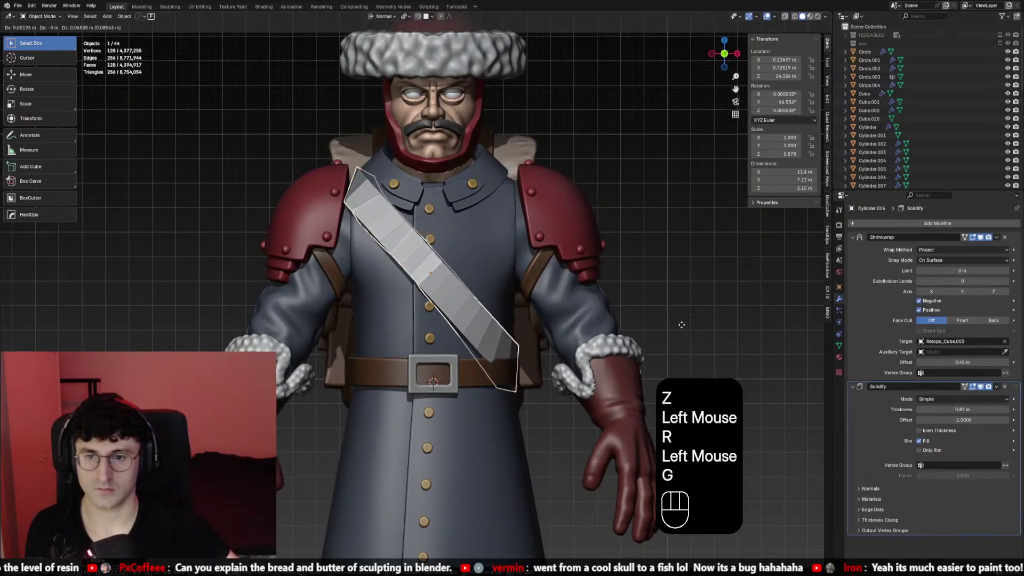
{"action": "left_click", "coordinate": [704, 320]}
{"action": "key", "text": "r"}
{"action": "left_click", "coordinate": [720, 336]}
{"action": "key", "text": "g"}
{"action": "left_click", "coordinate": [712, 346]}
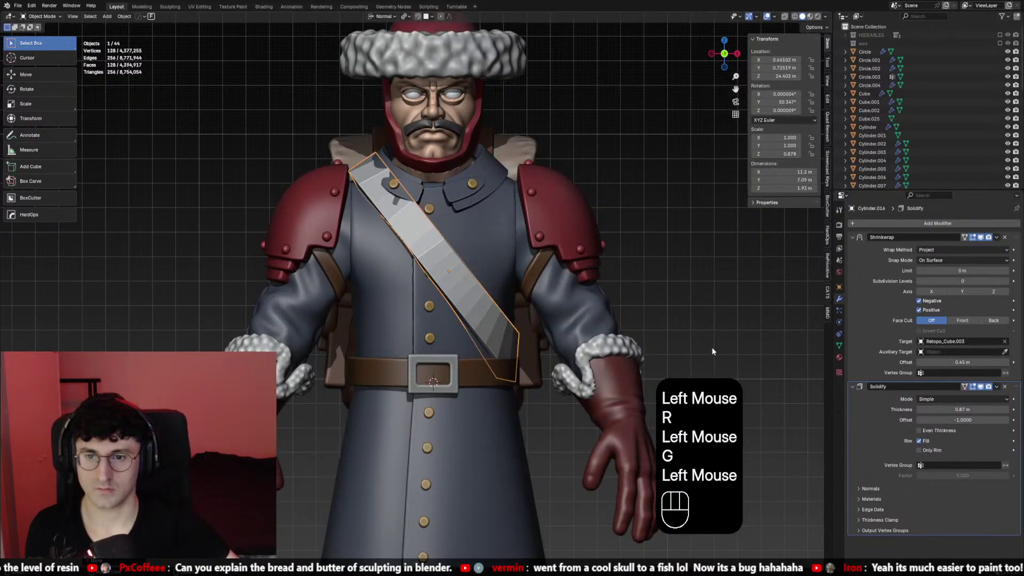
{"action": "key", "text": "r"}
{"action": "left_click", "coordinate": [705, 360]}
{"action": "key", "text": "r"}
{"action": "left_click", "coordinate": [690, 352]}
{"action": "key", "text": "g"}
{"action": "left_click", "coordinate": [677, 341], "text": "shift"}
{"action": "middle_click_drag", "start_coordinate": [677, 342], "coordinate": [623, 354]}
{"action": "key", "text": "KP_1"}
{"action": "key", "text": "Tab"}
{"action": "left_click", "coordinate": [505, 305]}
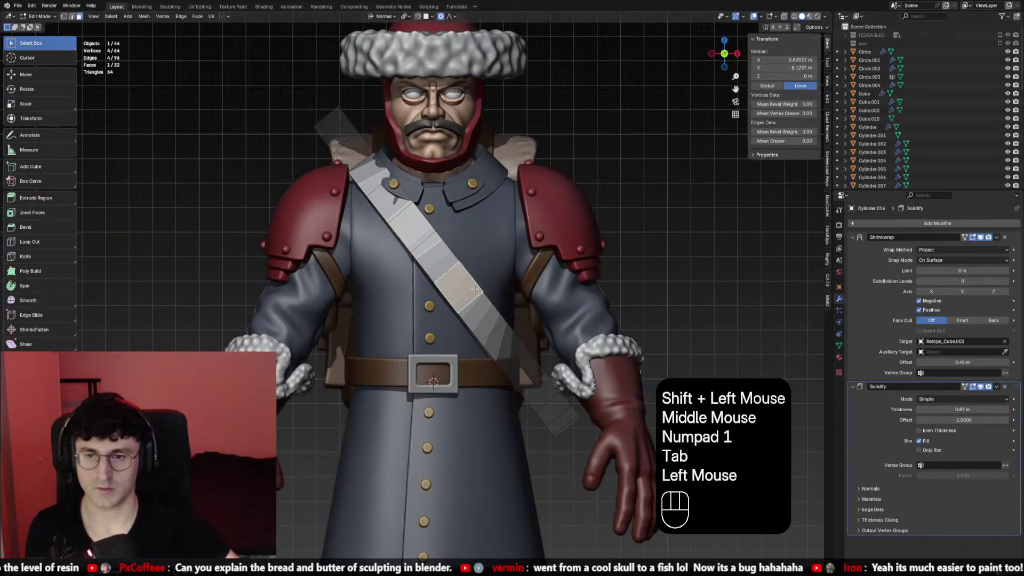
{"action": "key", "text": "2"}
{"action": "left_click", "coordinate": [509, 314]}
{"action": "left_click", "coordinate": [512, 323], "text": "alt"}
{"action": "key", "text": "g"}
{"action": "right_click", "coordinate": [534, 277]}
{"action": "key", "text": "Tab"}
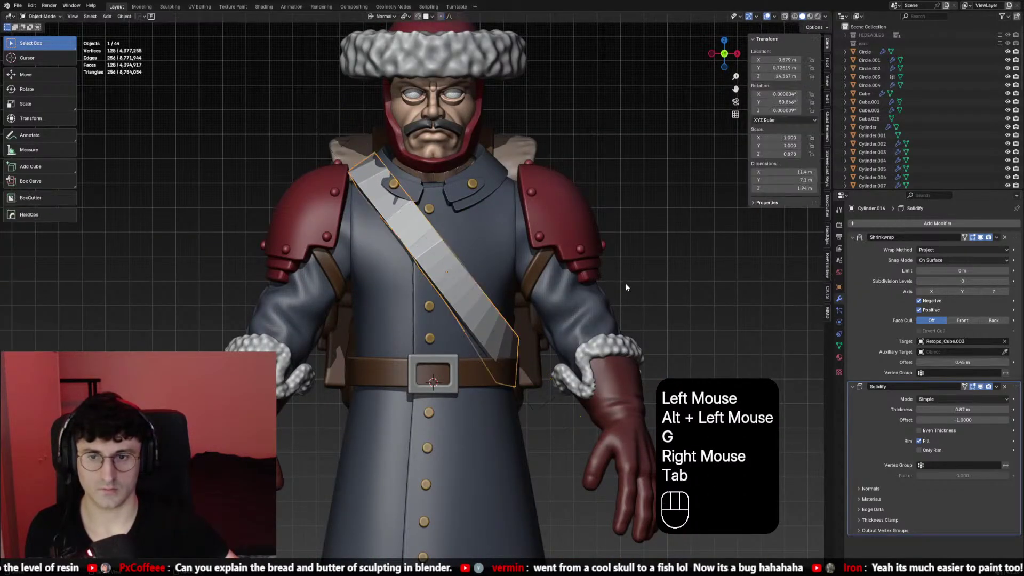
Add a level 1 Subdivision modifier to the strap and place it above the Shrinkwrap modifier
{"action": "key", "text": "ctrl+1"}
{"action": "left_click_drag", "start_coordinate": [1017, 544], "coordinate": [943, 220]}
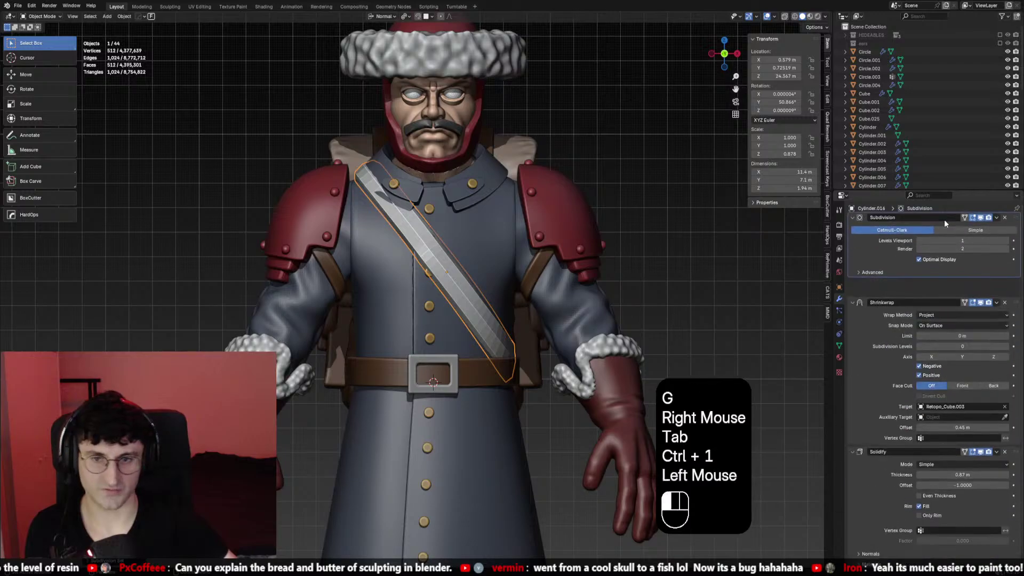
{"action": "key", "text": "ctrl+a"}
{"action": "left_click", "coordinate": [586, 291]}
{"action": "scroll", "coordinate": [511, 305], "scroll_direction": "up", "scroll_amount": 2}
{"action": "scroll", "coordinate": [511, 305], "scroll_direction": "down", "scroll_amount": 2}
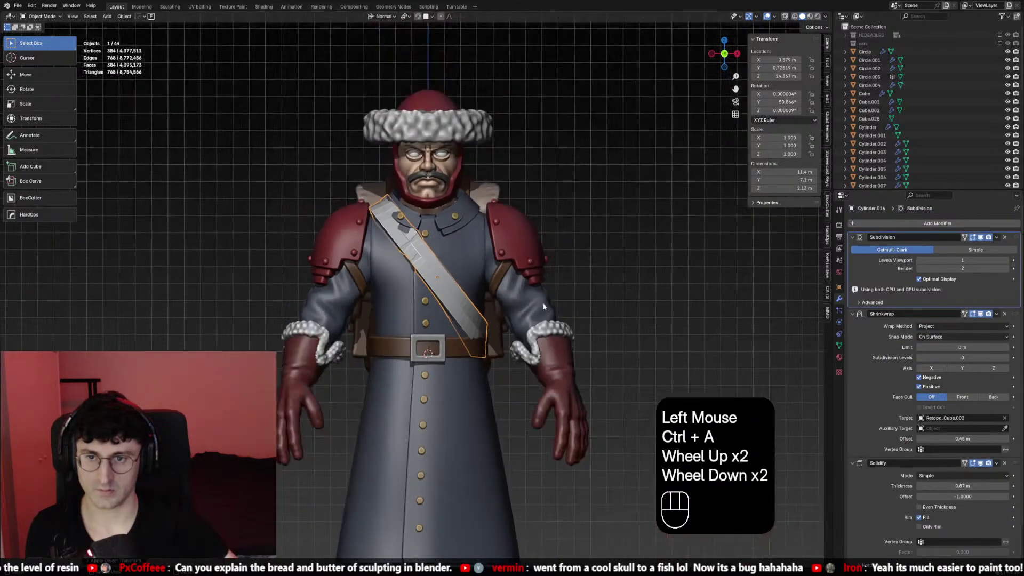
Add a second Subdivision modifier and place it between the strap's Shrinkwrap and Solidify modifiers
{"action": "left_click", "coordinate": [868, 224]}
{"action": "left_click", "coordinate": [894, 257]}
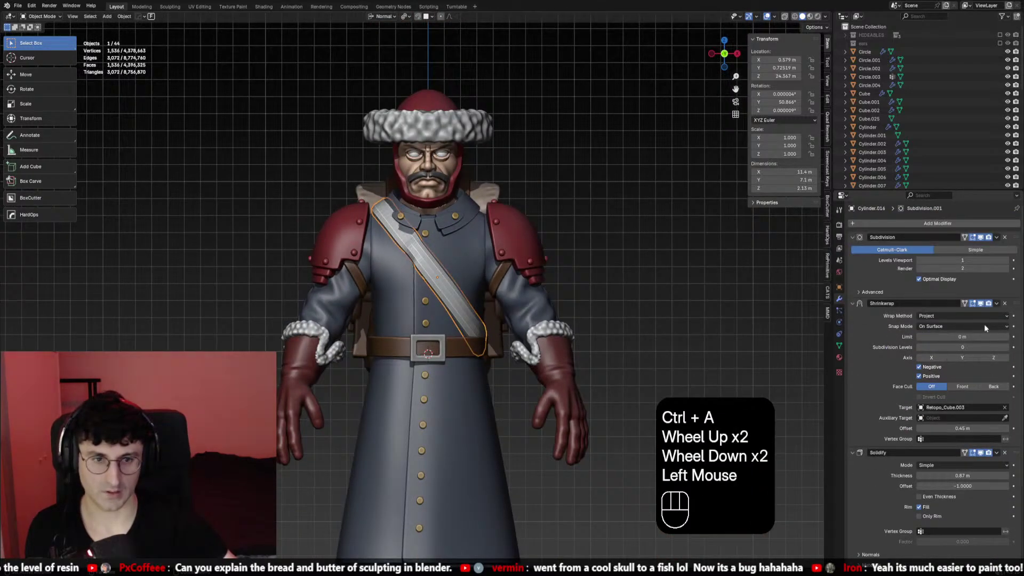
{"action": "scroll", "coordinate": [984, 324], "scroll_direction": "down", "scroll_amount": 3}
{"action": "left_click_drag", "start_coordinate": [991, 498], "coordinate": [990, 341]}
{"action": "scroll", "coordinate": [942, 210], "scroll_direction": "up", "scroll_amount": 2}
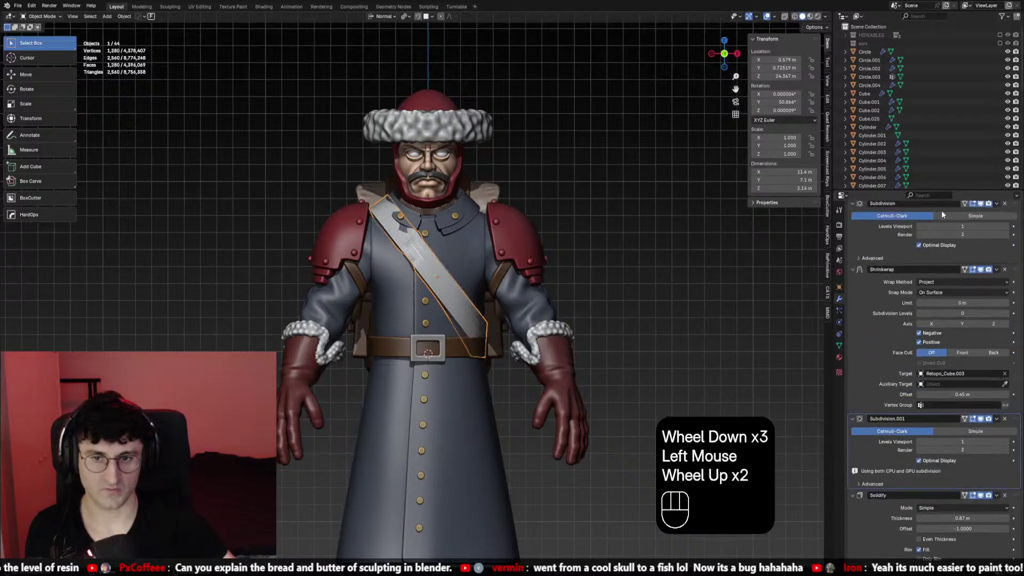
Add a third Subdivision modifier at the end of the strap's modifier stack
{"action": "scroll", "coordinate": [929, 226], "scroll_direction": "up", "scroll_amount": 3}
{"action": "left_click", "coordinate": [929, 226]}
{"action": "left_click", "coordinate": [921, 239]}
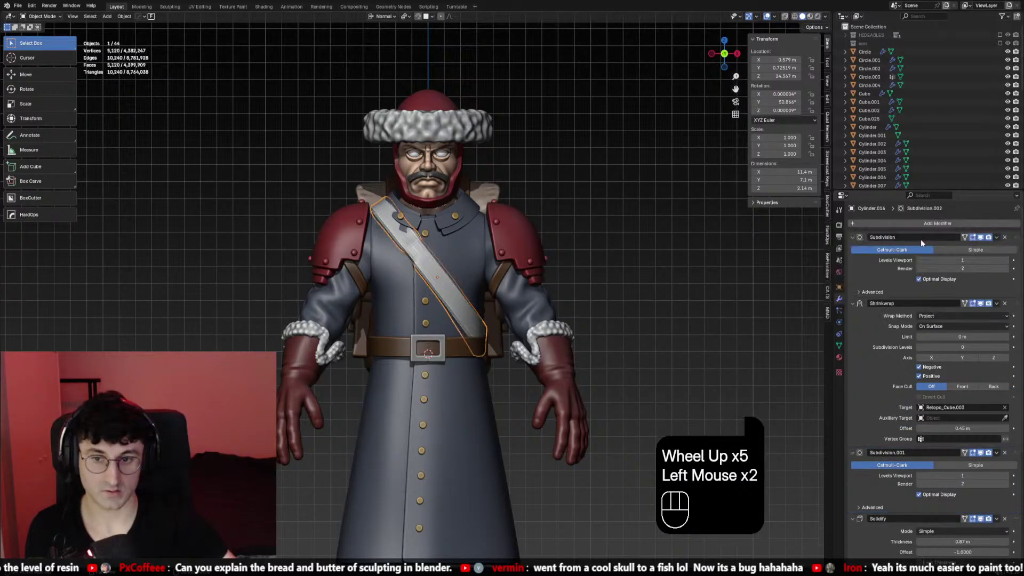
{"action": "scroll", "coordinate": [954, 368], "scroll_direction": "down", "scroll_amount": 3}
{"action": "scroll", "coordinate": [958, 383], "scroll_direction": "down", "scroll_amount": 2}
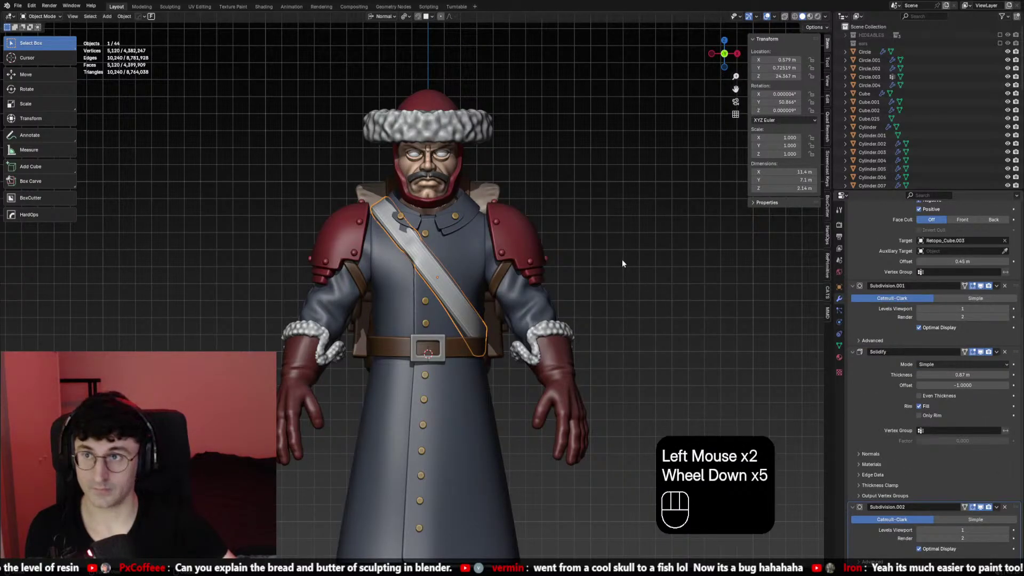
Set the viewport levels of the strap's last two Subdivision modifiers to 2 and deselect the strap
{"action": "middle_click_drag", "start_coordinate": [622, 259], "coordinate": [632, 280]}
{"action": "left_click", "coordinate": [632, 280]}
{"action": "scroll", "coordinate": [453, 334], "scroll_direction": "up", "scroll_amount": 2}
{"action": "left_click", "coordinate": [452, 335]}
{"action": "key", "text": "ctrl+a"}
{"action": "scroll", "coordinate": [970, 472], "scroll_direction": "down", "scroll_amount": 1}
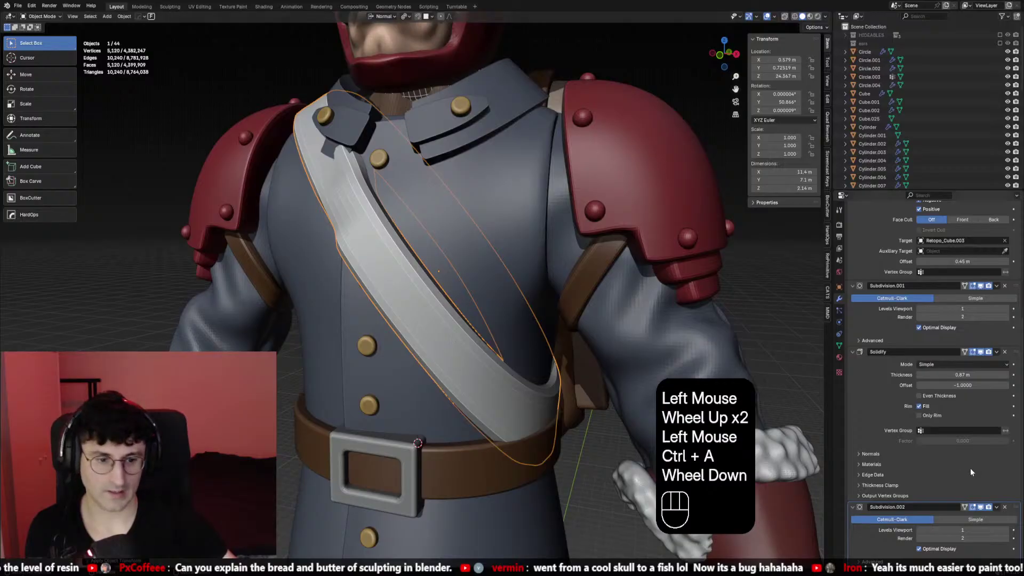
{"action": "left_click", "coordinate": [1006, 531]}
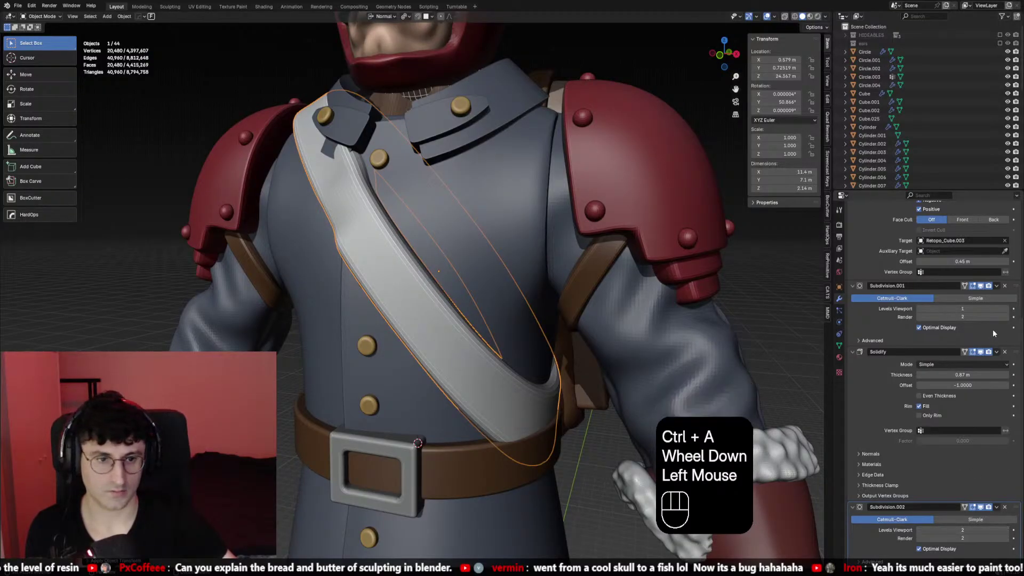
{"action": "left_click", "coordinate": [1008, 309]}
{"action": "scroll", "coordinate": [750, 267], "scroll_direction": "down", "scroll_amount": 3}
{"action": "left_click", "coordinate": [702, 254]}
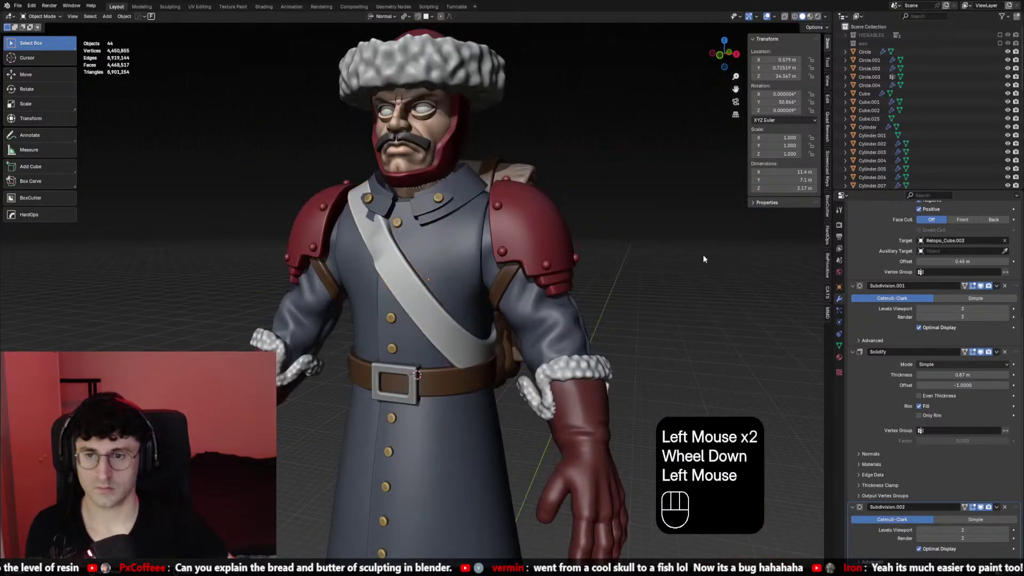
Select the diagonal chest strap in the front view and turn the viewport overlays on
{"action": "key", "text": "KP_1"}
{"action": "scroll", "coordinate": [398, 285], "scroll_direction": "up", "scroll_amount": 2}
{"action": "left_click", "coordinate": [398, 285]}
{"action": "scroll", "coordinate": [421, 281], "scroll_direction": "down", "scroll_amount": 2}
{"action": "left_click", "coordinate": [447, 277]}
{"action": "key", "text": "shift+alt+z"}
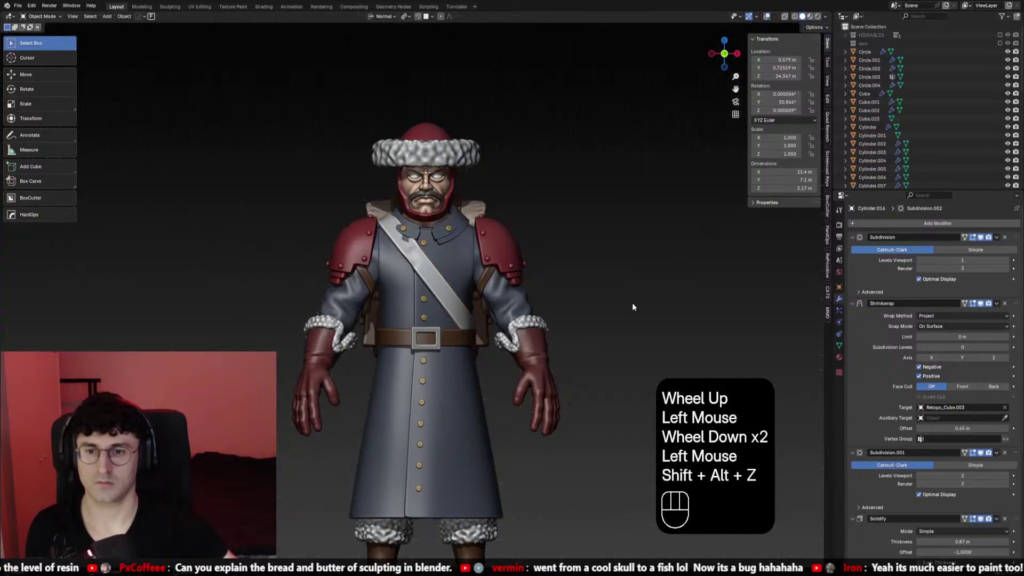
{"action": "key", "text": "r"}
{"action": "right_click", "coordinate": [653, 281]}
{"action": "left_click", "coordinate": [767, 16]}
{"action": "scroll", "coordinate": [590, 190], "scroll_direction": "up", "scroll_amount": 1}
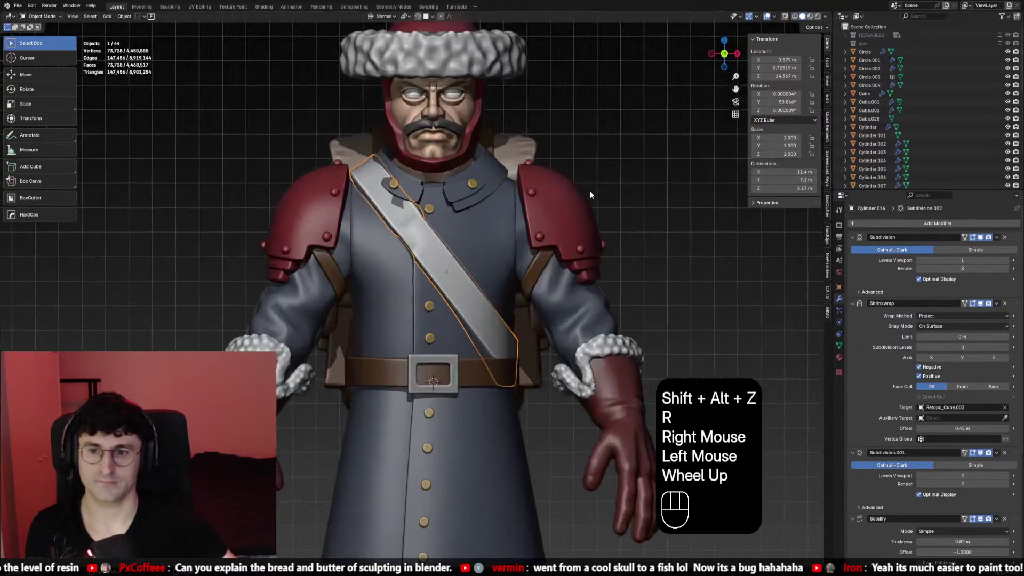
Narrow the chest strap by edge-sliding one border edge loop inward by a factor of about 0.28
{"action": "key", "text": "Tab"}
{"action": "left_click", "coordinate": [518, 364]}
{"action": "left_click", "coordinate": [519, 364], "text": "alt"}
{"action": "key", "text": "g"}
{"action": "key", "text": "g"}
{"action": "right_click", "coordinate": [457, 277]}
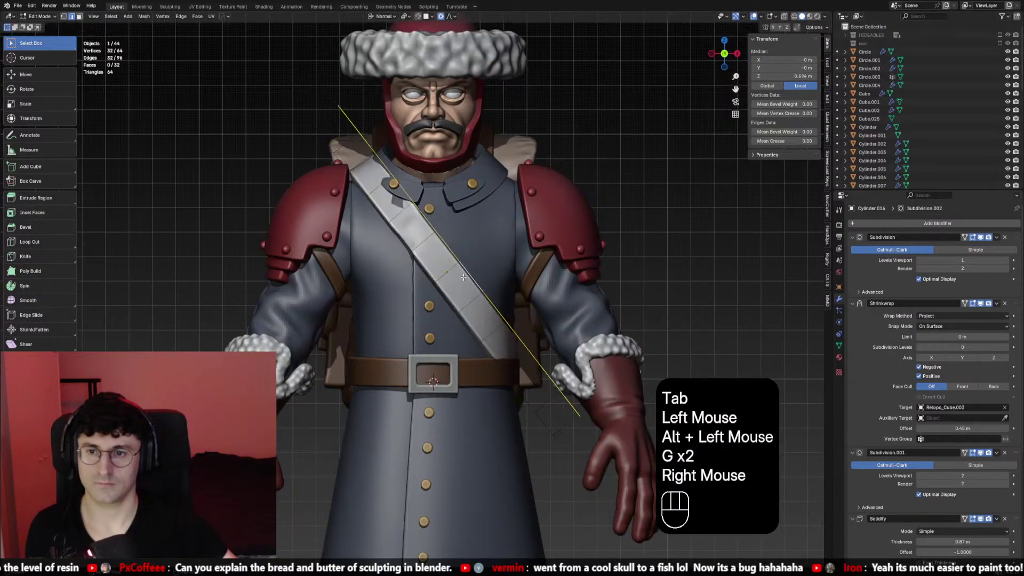
{"action": "key", "text": "g"}
{"action": "key", "text": "g"}
{"action": "key", "text": "shift"}
{"action": "left_click", "coordinate": [420, 287], "text": "shift"}
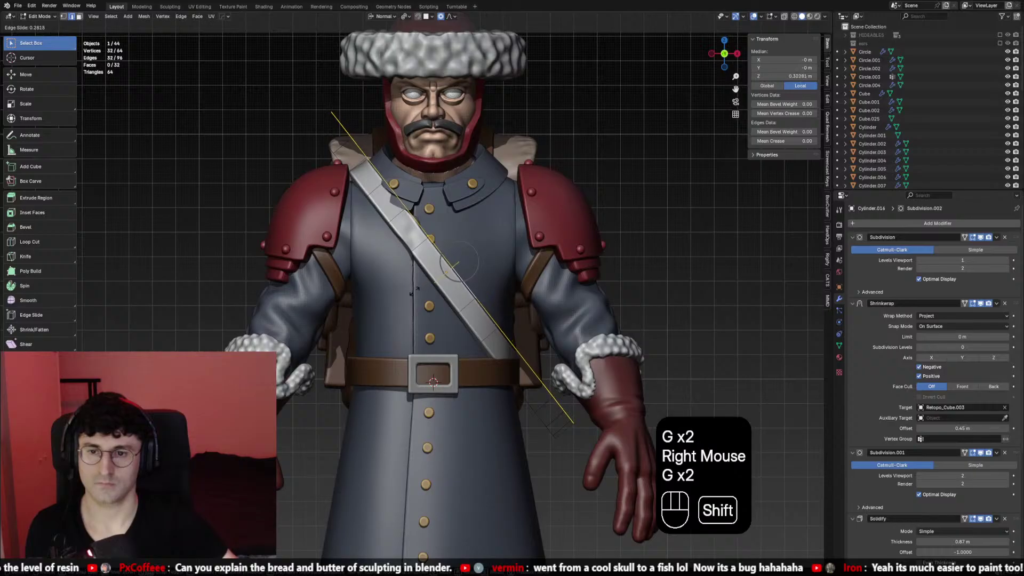
Link the waist belt's brown material to the chest strap and deselect both
{"action": "key", "text": "Tab"}
{"action": "left_click", "coordinate": [482, 302]}
{"action": "left_click", "coordinate": [488, 373], "text": "shift"}
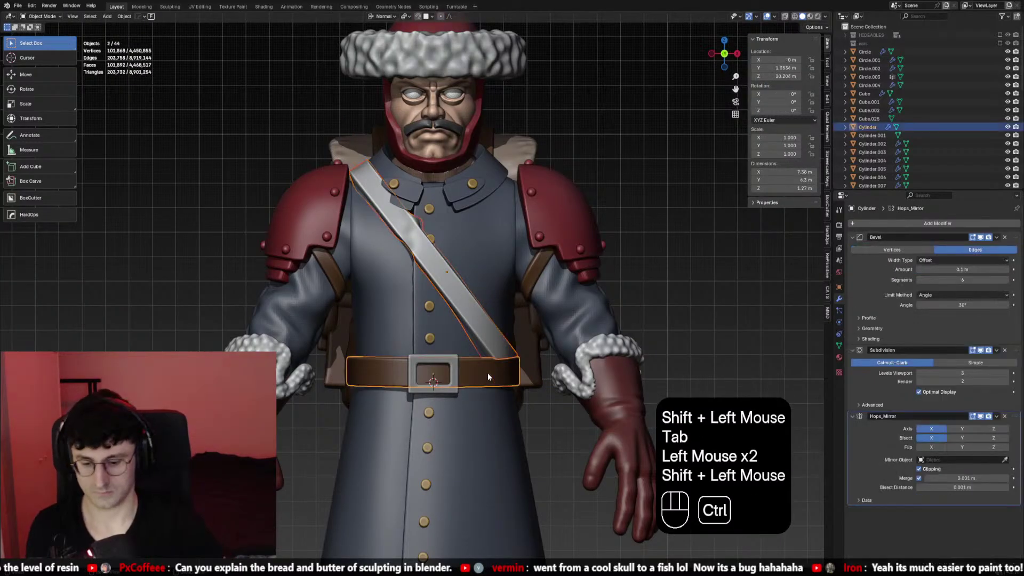
{"action": "key", "text": "ctrl+l"}
{"action": "left_click", "coordinate": [487, 373]}
{"action": "scroll", "coordinate": [579, 307], "scroll_direction": "down", "scroll_amount": 1}
{"action": "left_click", "coordinate": [576, 309]}
{"action": "scroll", "coordinate": [571, 309], "scroll_direction": "up", "scroll_amount": 2}
{"action": "key", "text": "shift+alt+z"}
{"action": "key", "text": "shift+alt+z"}
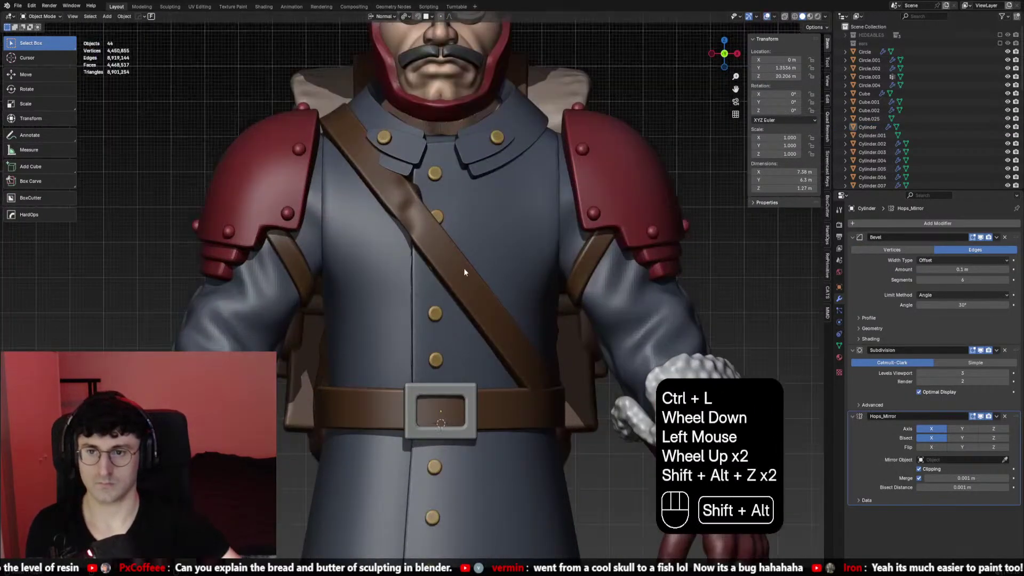
Examine the strap's mesh and the way it lies across the front of the coat
{"action": "left_click", "coordinate": [462, 267]}
{"action": "middle_click_drag", "start_coordinate": [463, 268], "coordinate": [495, 274]}
{"action": "key", "text": "KP_1"}
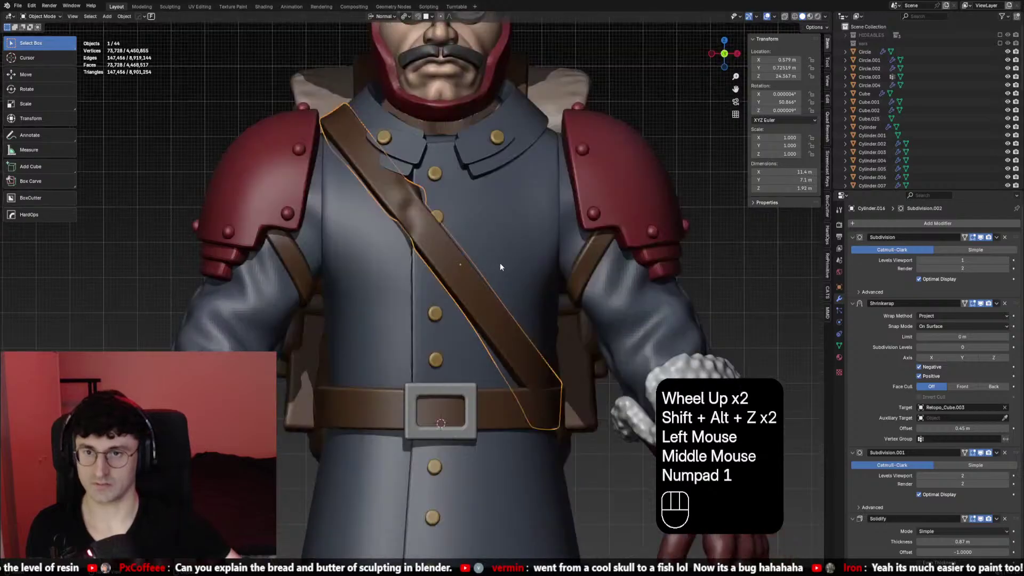
{"action": "scroll", "coordinate": [607, 200], "scroll_direction": "down", "scroll_amount": 1}
{"action": "double_click", "coordinate": [766, 21]}
{"action": "scroll", "coordinate": [612, 162], "scroll_direction": "up", "scroll_amount": 1}
{"action": "key", "text": "Tab"}
{"action": "middle_click_drag", "start_coordinate": [612, 162], "coordinate": [539, 277]}
{"action": "key", "text": "Tab"}
{"action": "key", "text": "KP_1"}
{"action": "key", "text": "Tab"}
{"action": "scroll", "coordinate": [423, 244], "scroll_direction": "down", "scroll_amount": 2}
{"action": "key", "text": "Tab"}
{"action": "key", "text": "KP_1"}
{"action": "left_click", "coordinate": [626, 257]}
{"action": "scroll", "coordinate": [498, 297], "scroll_direction": "up", "scroll_amount": 1}
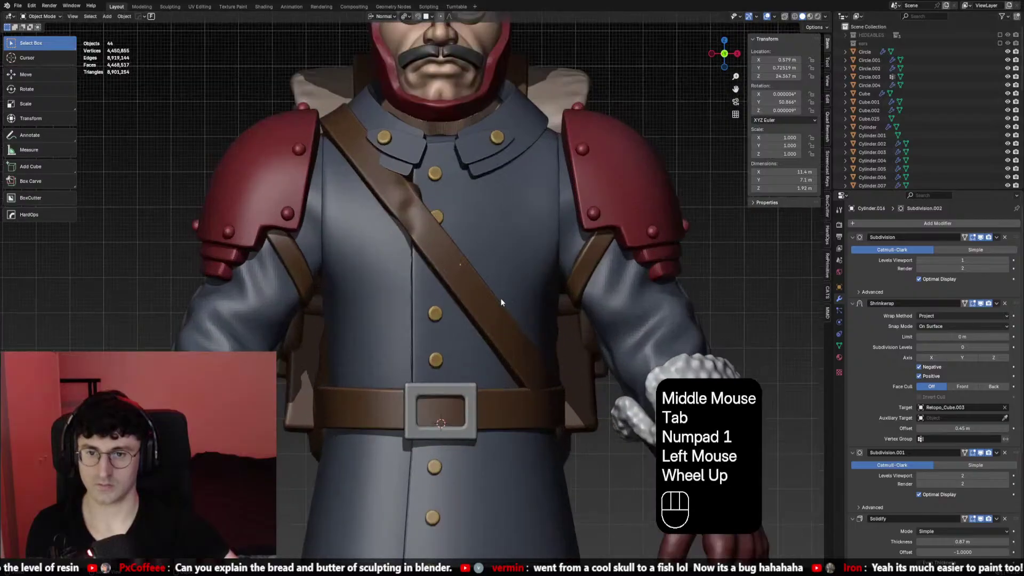
{"action": "scroll", "coordinate": [461, 311], "scroll_direction": "down", "scroll_amount": 1}
{"action": "left_click", "coordinate": [461, 311]}
{"action": "scroll", "coordinate": [569, 301], "scroll_direction": "down", "scroll_amount": 1}
{"action": "left_click", "coordinate": [569, 302]}
Hide the viewport overlays and set the chest strap's Shrinkwrap offset to 0.36 m
{"action": "key", "text": "shift+alt+z"}
{"action": "scroll", "coordinate": [568, 297], "scroll_direction": "down", "scroll_amount": 2}
{"action": "middle_click_drag", "start_coordinate": [568, 297], "coordinate": [434, 319]}
{"action": "scroll", "coordinate": [424, 316], "scroll_direction": "up", "scroll_amount": 1}
{"action": "left_click", "coordinate": [421, 316]}
{"action": "scroll", "coordinate": [421, 315], "scroll_direction": "up", "scroll_amount": 1}
{"action": "key", "text": "KP_1"}
{"action": "scroll", "coordinate": [421, 315], "scroll_direction": "up", "scroll_amount": 1}
{"action": "left_click", "coordinate": [466, 299]}
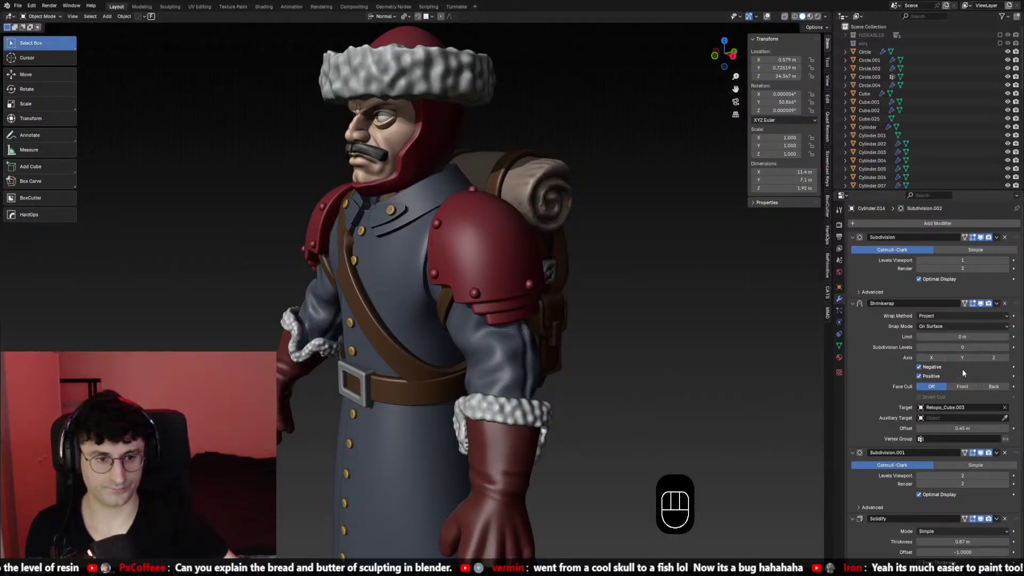
{"action": "left_click_drag", "start_coordinate": [964, 426], "coordinate": [947, 428]}
{"action": "middle_click_drag", "start_coordinate": [954, 428], "coordinate": [954, 425]}
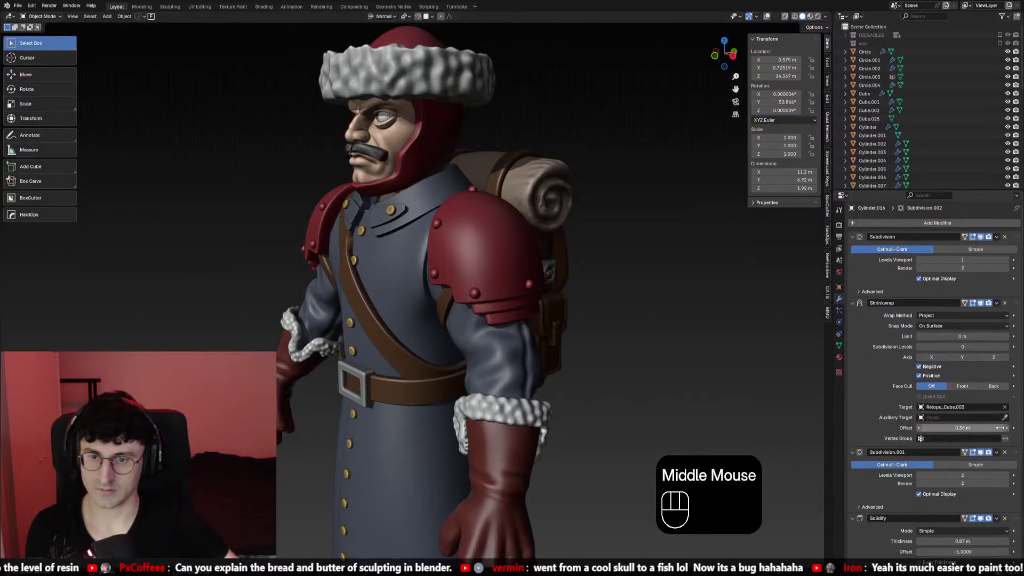
{"action": "middle_click_drag", "start_coordinate": [394, 277], "coordinate": [473, 273]}
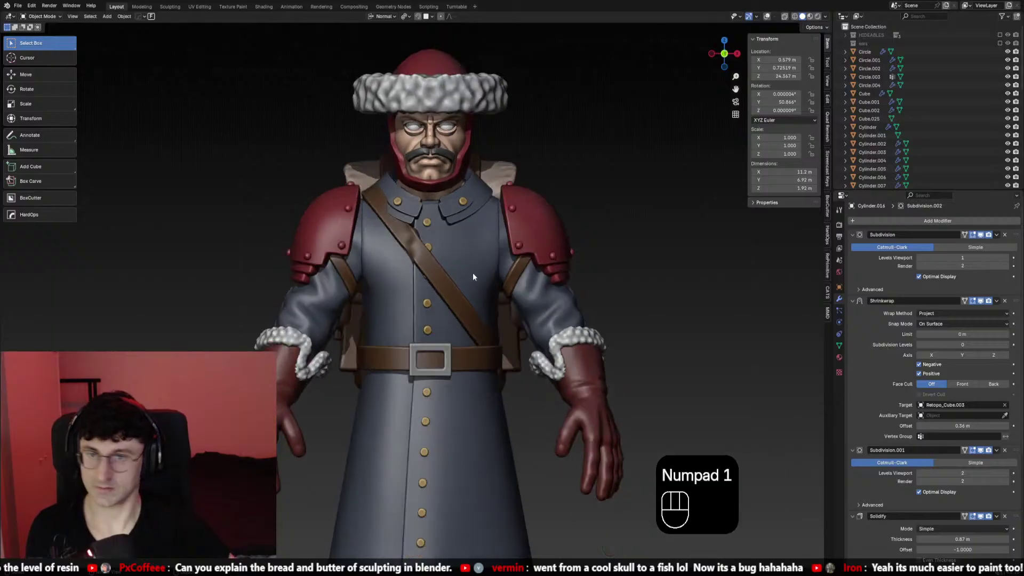
{"action": "key", "text": "KP_1"}
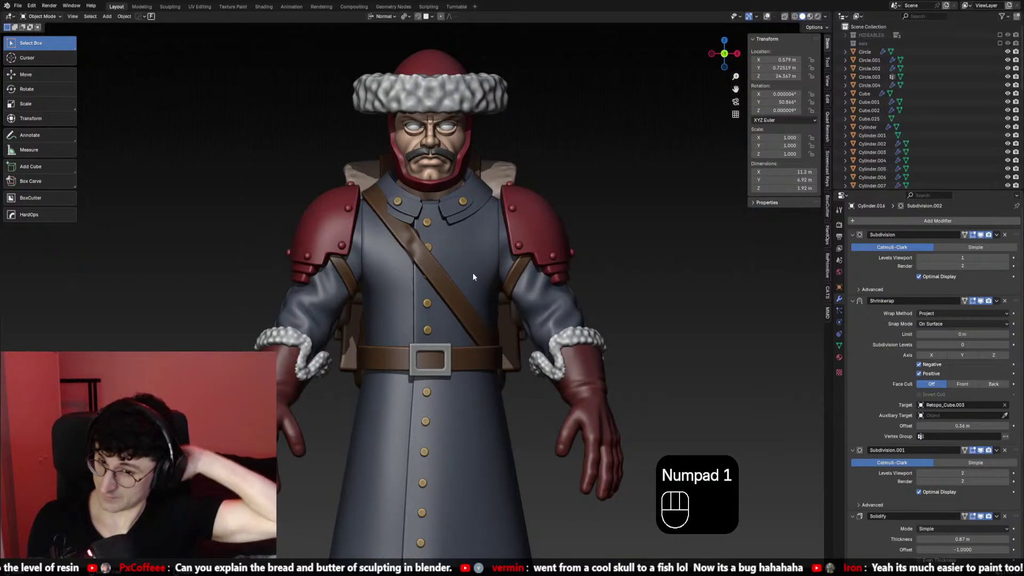
{"action": "scroll", "coordinate": [536, 275], "scroll_direction": "down", "scroll_amount": 4}
{"action": "key", "text": "s"}
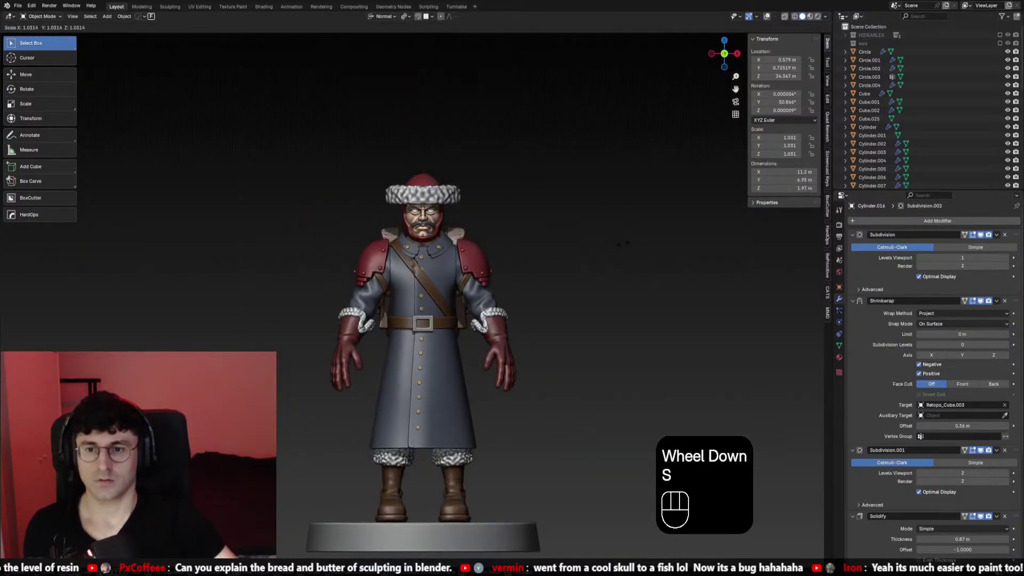
{"action": "key", "text": "z"}
{"action": "right_click", "coordinate": [665, 235]}
{"action": "key", "text": "s"}
{"action": "key", "text": "z"}
{"action": "right_click", "coordinate": [673, 243]}
{"action": "key", "text": "r"}
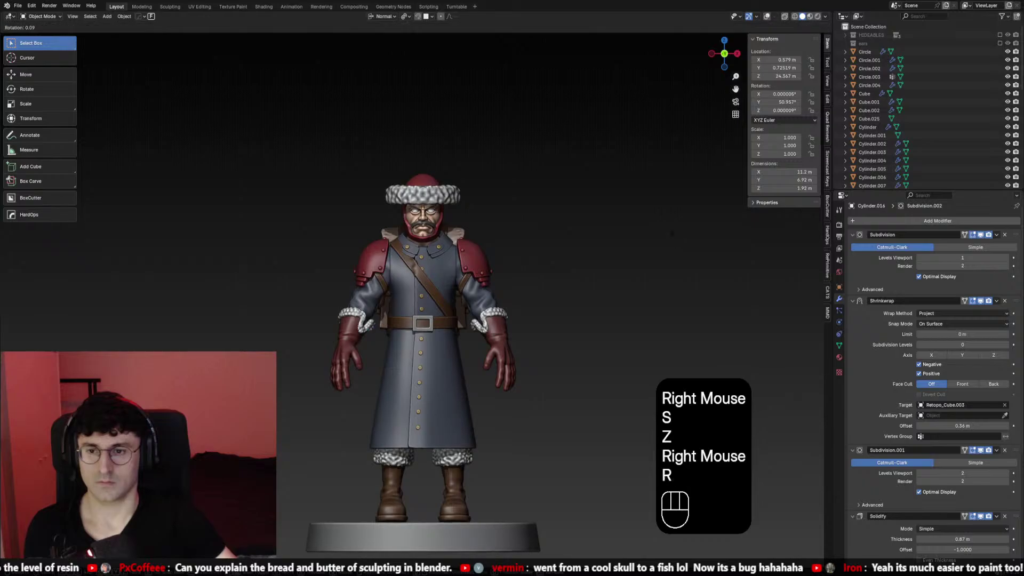
{"action": "right_click", "coordinate": [645, 244]}
{"action": "scroll", "coordinate": [586, 250], "scroll_direction": "down", "scroll_amount": 2}
{"action": "scroll", "coordinate": [532, 257], "scroll_direction": "up", "scroll_amount": 1}
{"action": "middle_click_drag", "start_coordinate": [532, 257], "coordinate": [705, 271]}
{"action": "key", "text": "KP_1"}
{"action": "scroll", "coordinate": [659, 292], "scroll_direction": "up", "scroll_amount": 2}
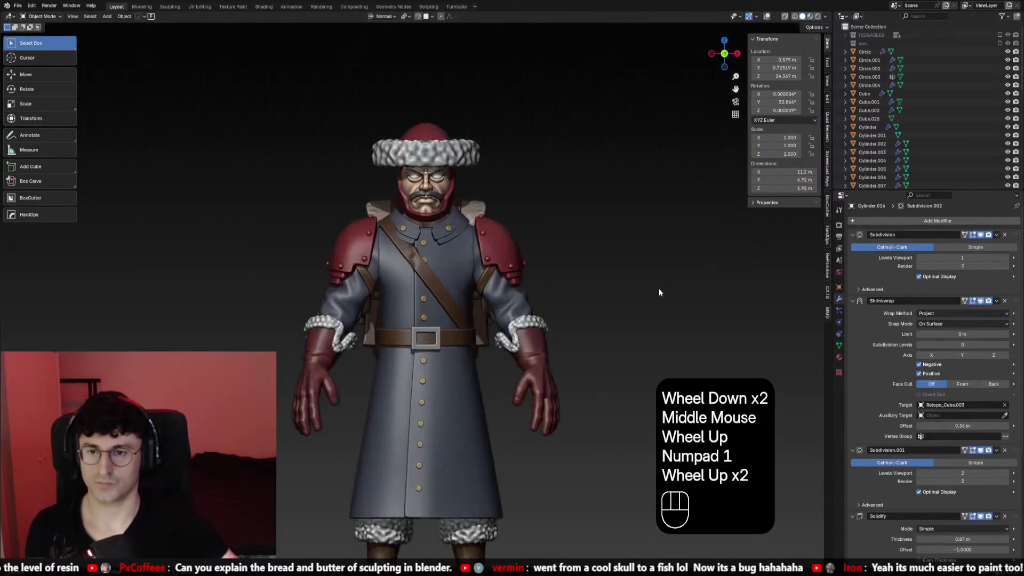
Rotate the chest strap in the front view to a Y rotation of about 51.6°
{"action": "key", "text": "r"}
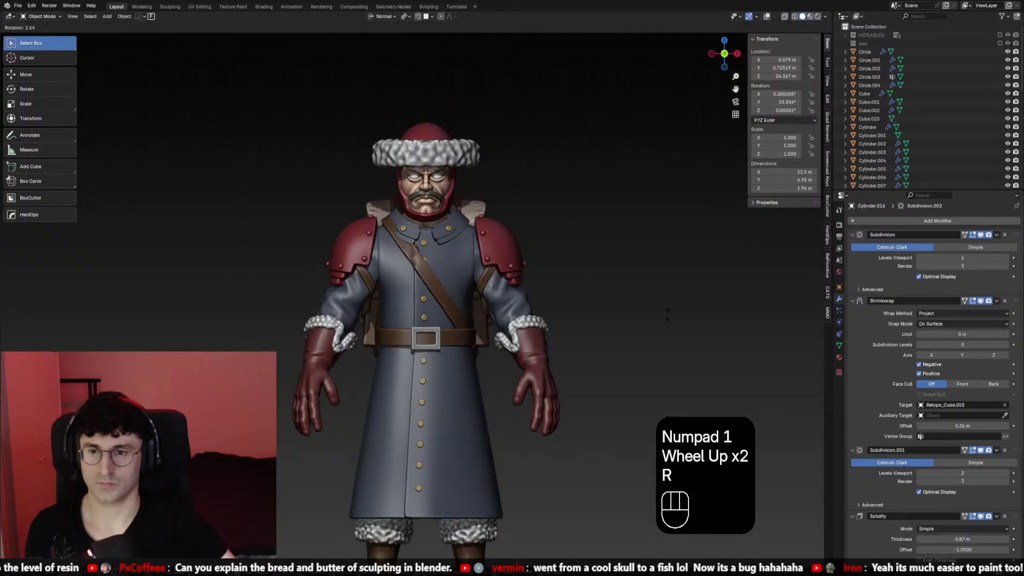
{"action": "right_click", "coordinate": [662, 302]}
{"action": "key", "text": "r"}
{"action": "right_click", "coordinate": [667, 316], "text": "shift"}
{"action": "key", "text": "r"}
{"action": "left_click", "coordinate": [609, 325]}
{"action": "scroll", "coordinate": [609, 325], "scroll_direction": "down", "scroll_amount": 2}
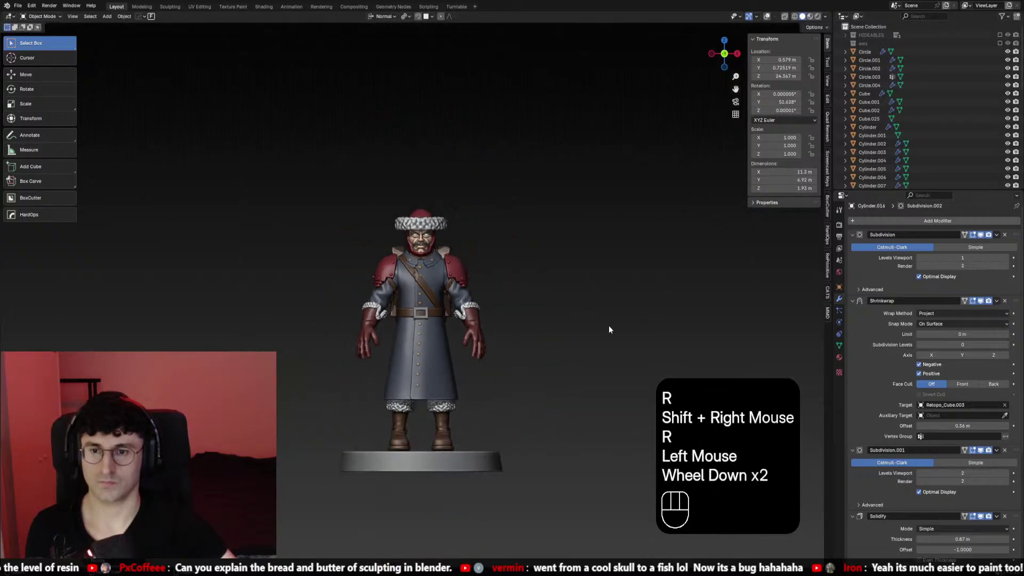
Apply the chest strap's Shrinkwrap modifier
{"action": "key", "text": "ctrl+a"}
{"action": "left_click", "coordinate": [609, 325]}
{"action": "scroll", "coordinate": [609, 326], "scroll_direction": "up", "scroll_amount": 2}
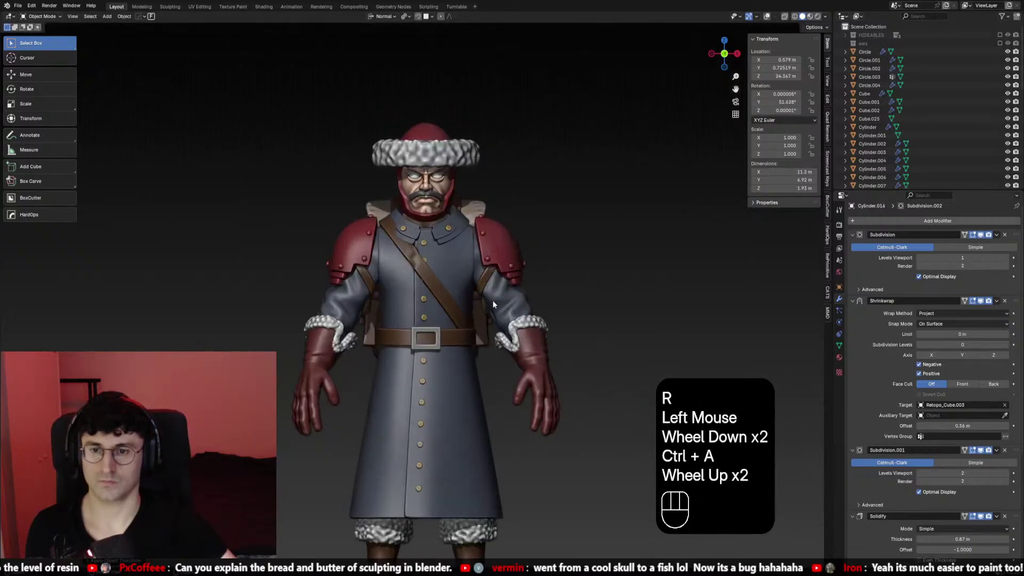
{"action": "left_click", "coordinate": [996, 303]}
{"action": "left_click", "coordinate": [962, 311]}
{"action": "scroll", "coordinate": [962, 310], "scroll_direction": "up", "scroll_amount": 1}
{"action": "scroll", "coordinate": [520, 204], "scroll_direction": "up", "scroll_amount": 3}
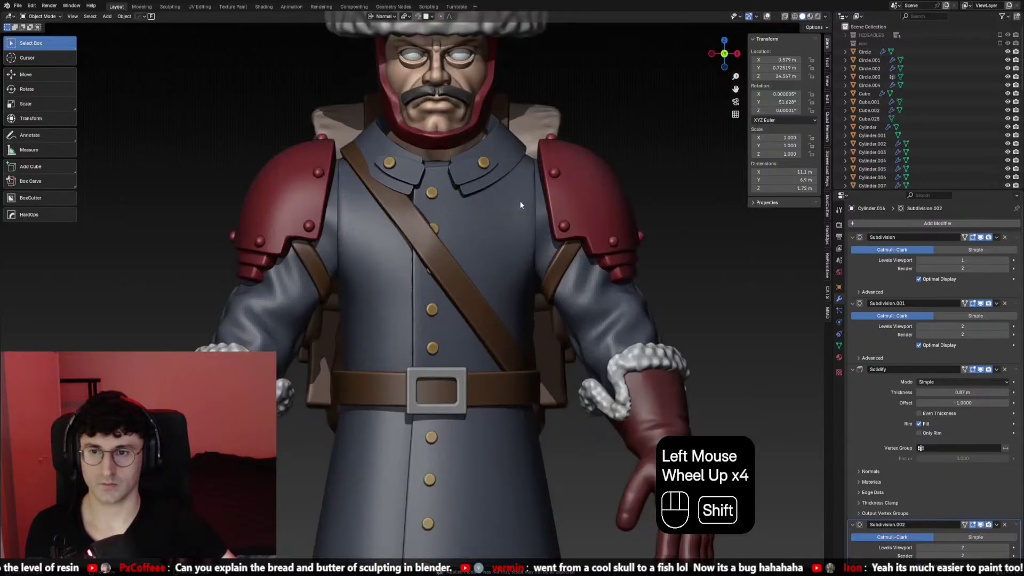
{"action": "middle_click_drag", "start_coordinate": [520, 204], "coordinate": [538, 230], "text": "shift"}
{"action": "key", "text": "KP_1"}
{"action": "scroll", "coordinate": [559, 219], "scroll_direction": "down", "scroll_amount": 2}
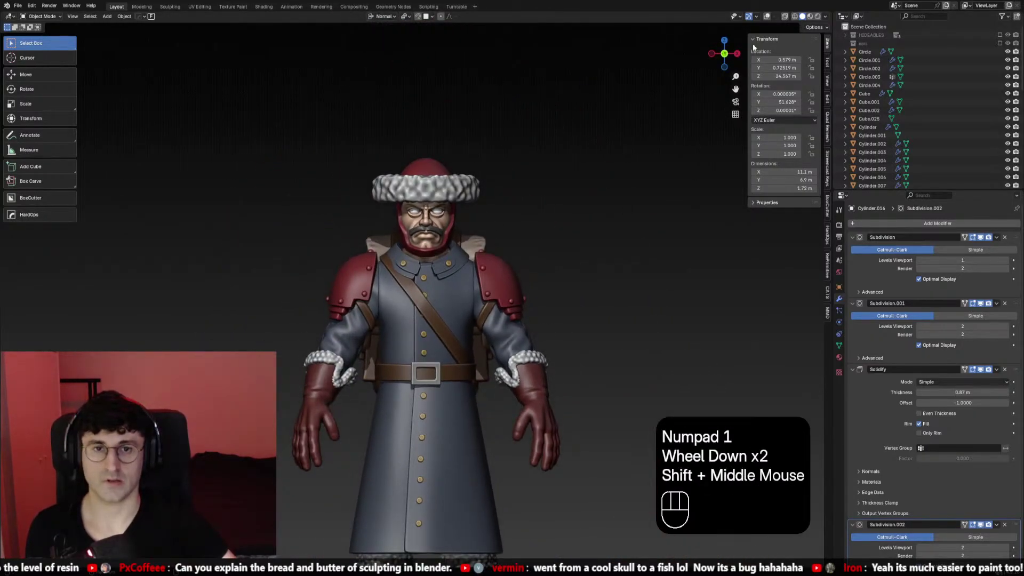
Enter edit mode on the coat's collar and select its outer edge loop
{"action": "left_click", "coordinate": [464, 266]}
{"action": "left_click", "coordinate": [464, 267]}
{"action": "scroll", "coordinate": [464, 267], "scroll_direction": "up", "scroll_amount": 2}
{"action": "left_click", "coordinate": [501, 245]}
{"action": "left_click", "coordinate": [502, 245]}
{"action": "key", "text": "Tab"}
{"action": "left_click", "coordinate": [501, 245]}
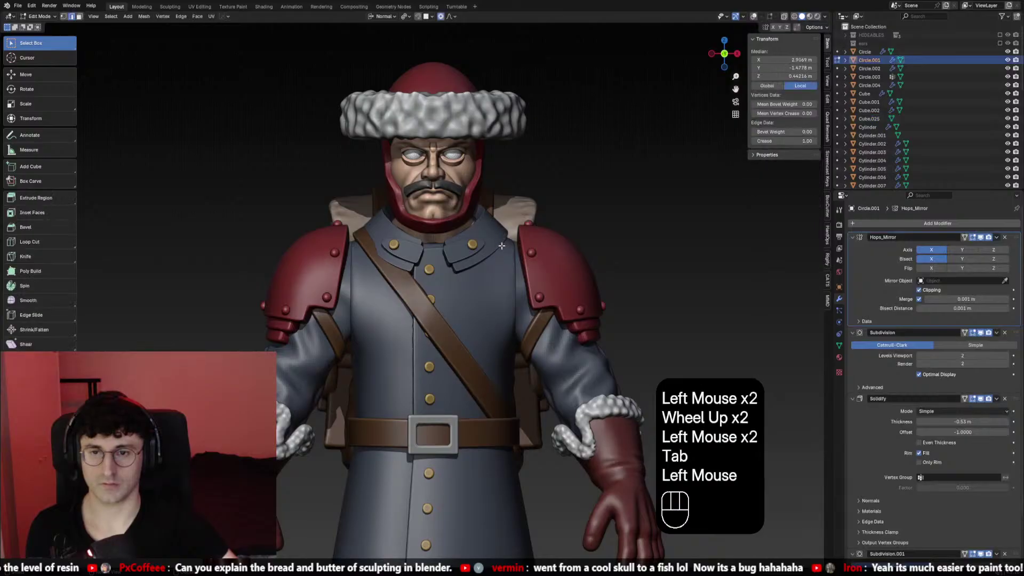
{"action": "left_click", "coordinate": [501, 246], "text": "alt"}
{"action": "key", "text": "g"}
{"action": "right_click", "coordinate": [501, 245]}
{"action": "key", "text": "s"}
{"action": "right_click", "coordinate": [501, 245]}
{"action": "key", "text": "s"}
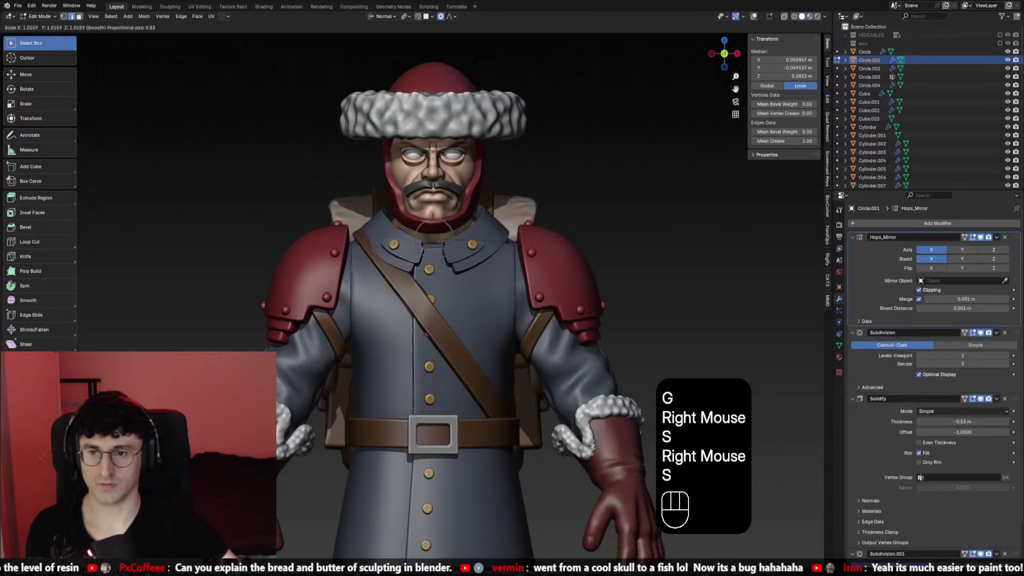
{"action": "right_click", "coordinate": [512, 243]}
{"action": "key", "text": "g"}
{"action": "key", "text": "z"}
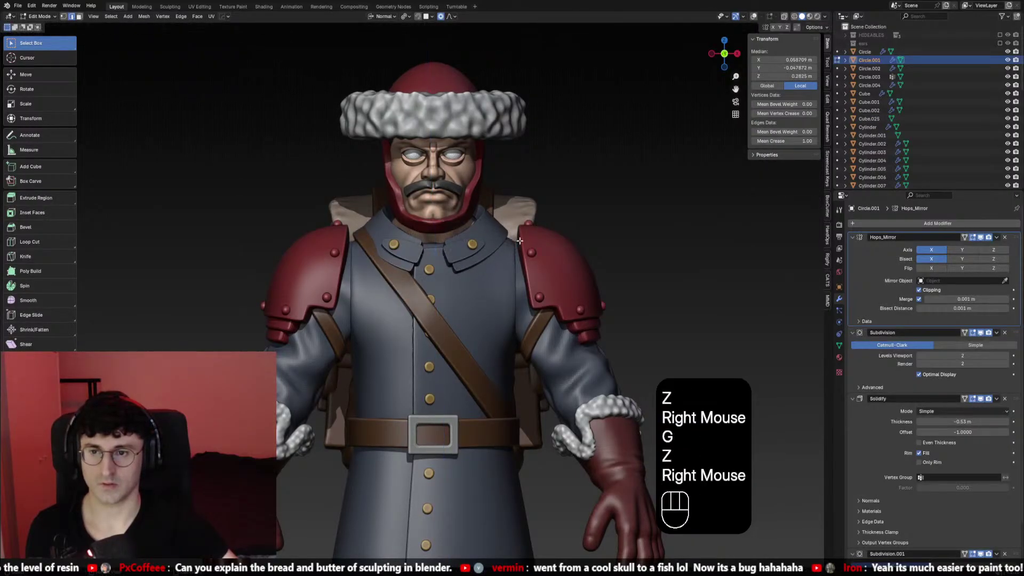
{"action": "key", "text": "s"}
{"action": "right_click", "coordinate": [437, 229]}
{"action": "key", "text": "g"}
{"action": "key", "text": "g"}
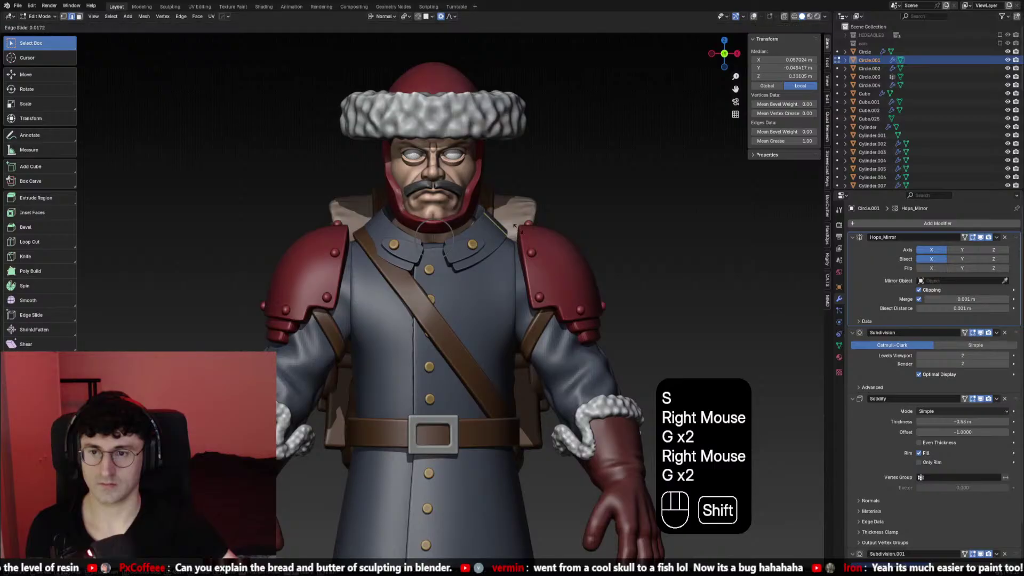
{"action": "right_click", "coordinate": [539, 235], "text": "shift"}
Scale the collar's selected edge loop slightly outward with proportional editing
{"action": "scroll", "coordinate": [539, 235], "scroll_direction": "down", "scroll_amount": 2}
{"action": "key", "text": "s"}
{"action": "left_click", "coordinate": [544, 245]}
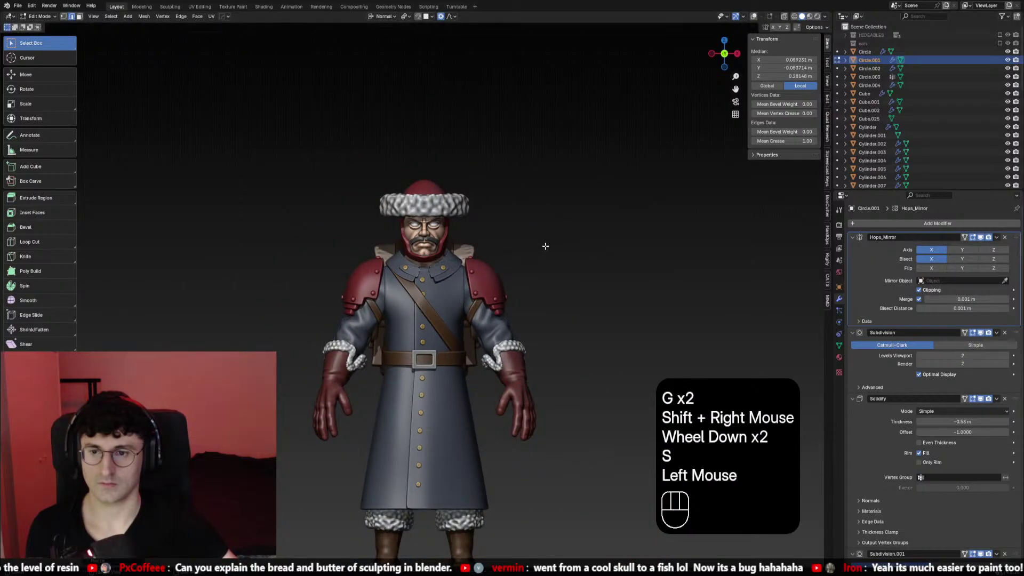
{"action": "middle_click_drag", "start_coordinate": [543, 245], "coordinate": [626, 258]}
{"action": "key", "text": "KP_1"}
{"action": "scroll", "coordinate": [608, 259], "scroll_direction": "down", "scroll_amount": 2}
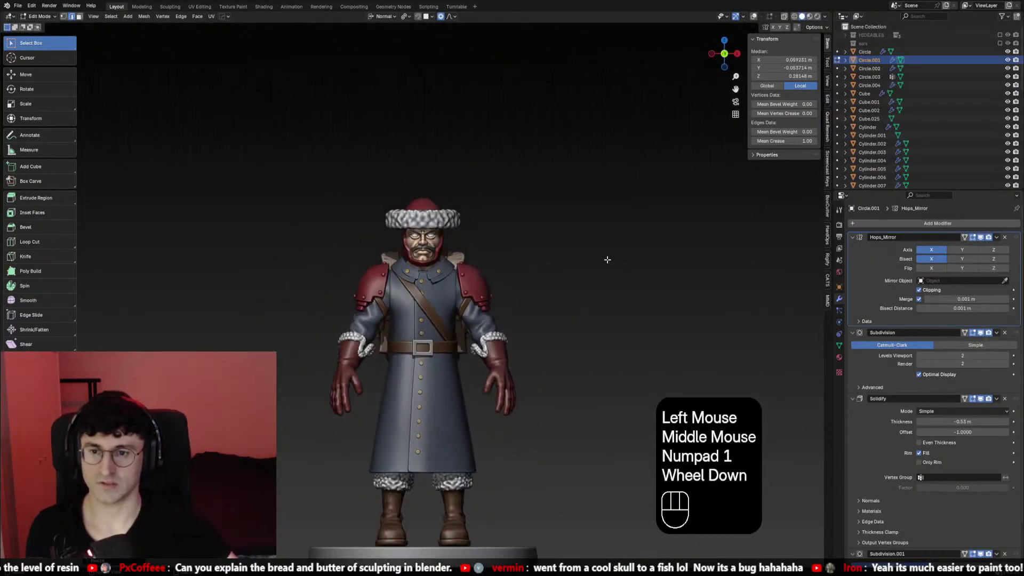
Raise the collar's selected edge loop along Z with an enlarged proportional editing radius
{"action": "scroll", "coordinate": [590, 283], "scroll_direction": "up", "scroll_amount": 2}
{"action": "key", "text": "g"}
{"action": "key", "text": "z"}
{"action": "right_click", "coordinate": [446, 85]}
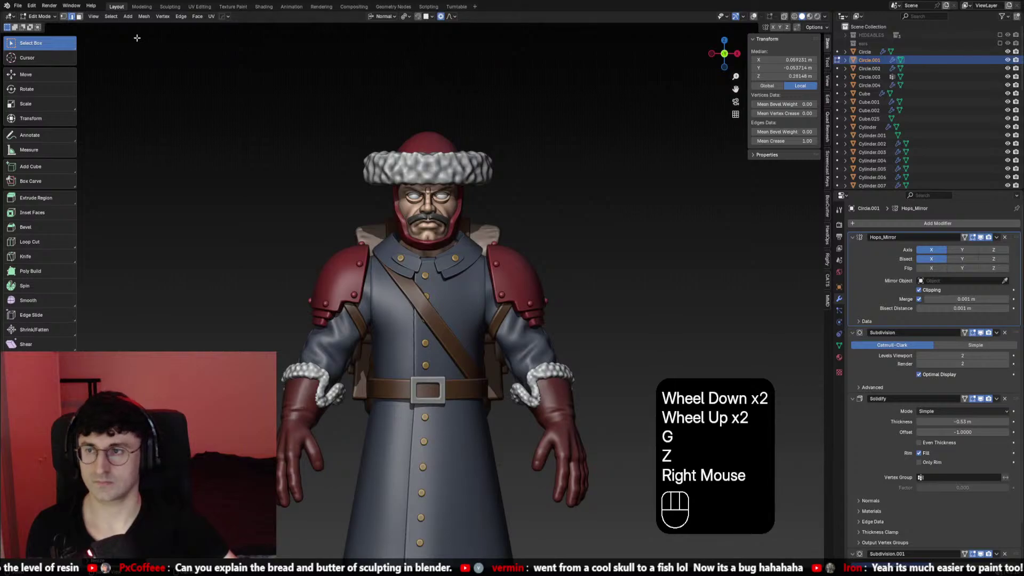
{"action": "key", "text": "g"}
{"action": "key", "text": "z"}
{"action": "scroll", "coordinate": [676, 267], "scroll_direction": "down", "scroll_amount": 4}
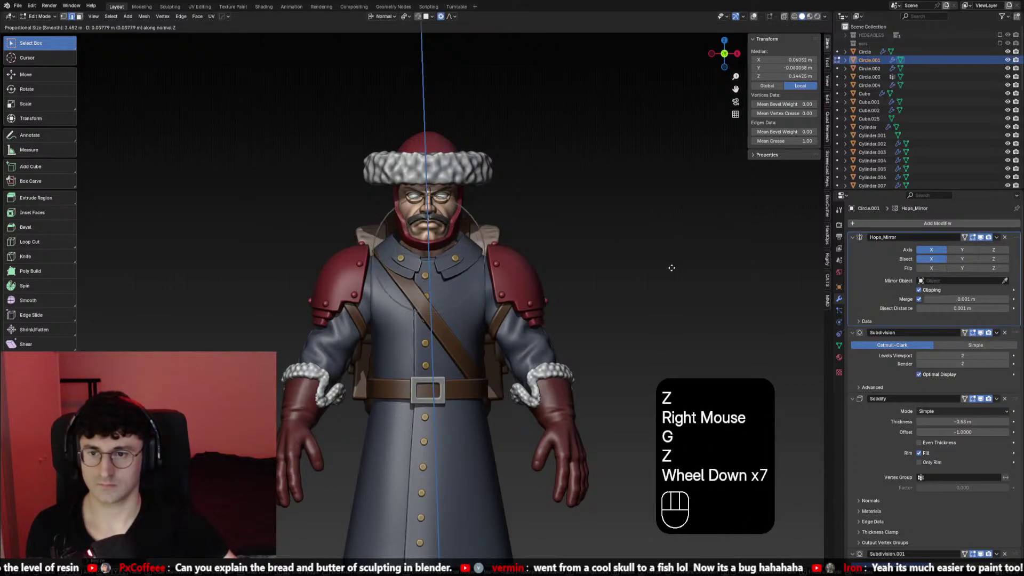
{"action": "left_click", "coordinate": [675, 266]}
{"action": "scroll", "coordinate": [645, 264], "scroll_direction": "down", "scroll_amount": 1}
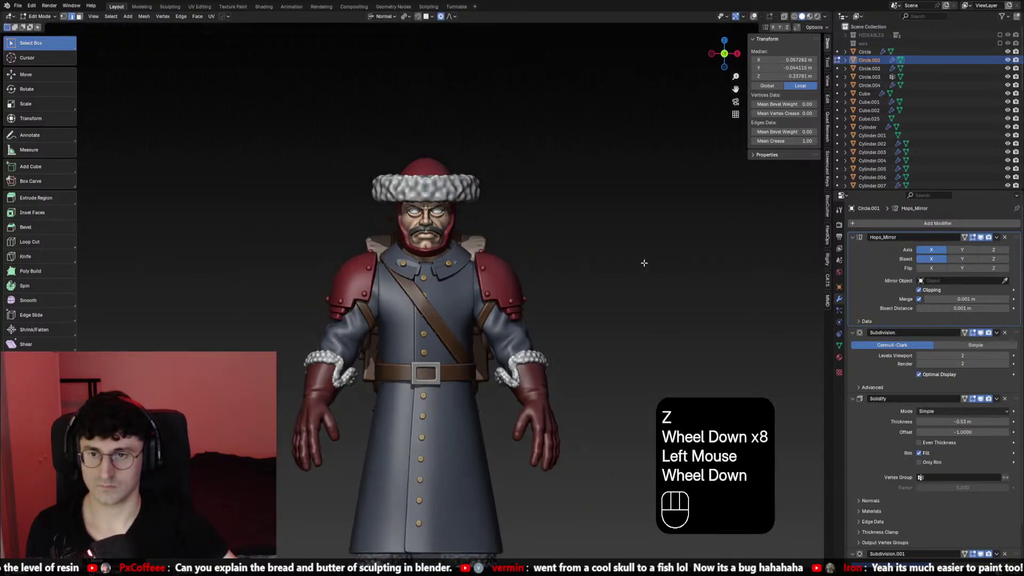
{"action": "middle_click_drag", "start_coordinate": [642, 263], "coordinate": [281, 274]}
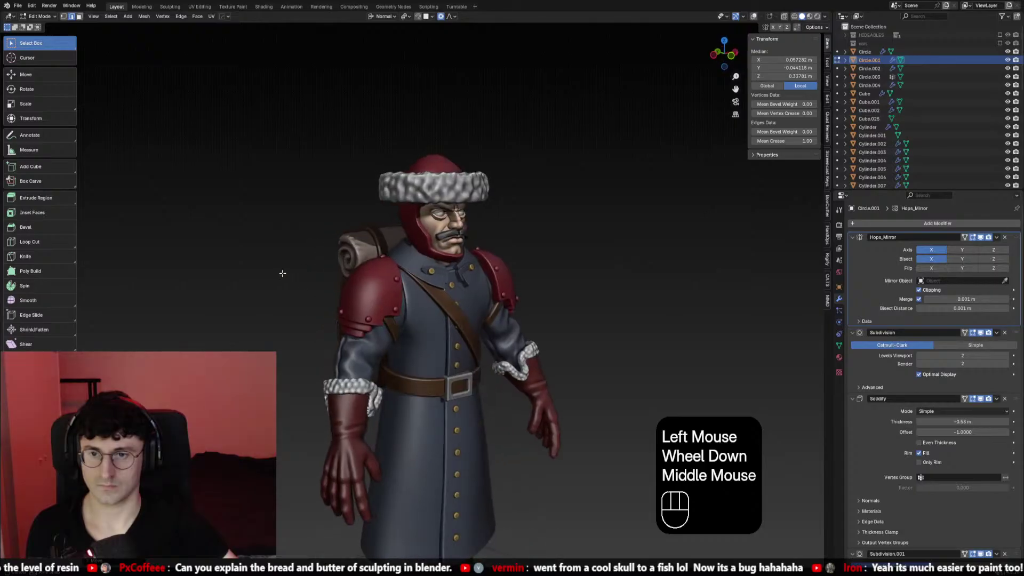
{"action": "key", "text": "KP_1"}
{"action": "scroll", "coordinate": [280, 274], "scroll_direction": "up", "scroll_amount": 3}
{"action": "middle_click_drag", "start_coordinate": [526, 256], "coordinate": [520, 219]}
{"action": "key", "text": "g"}
{"action": "right_click", "coordinate": [525, 223]}
{"action": "key", "text": "g"}
{"action": "right_click", "coordinate": [518, 218]}
{"action": "key", "text": "KP_1"}
{"action": "key", "text": "g"}
{"action": "right_click", "coordinate": [517, 216]}
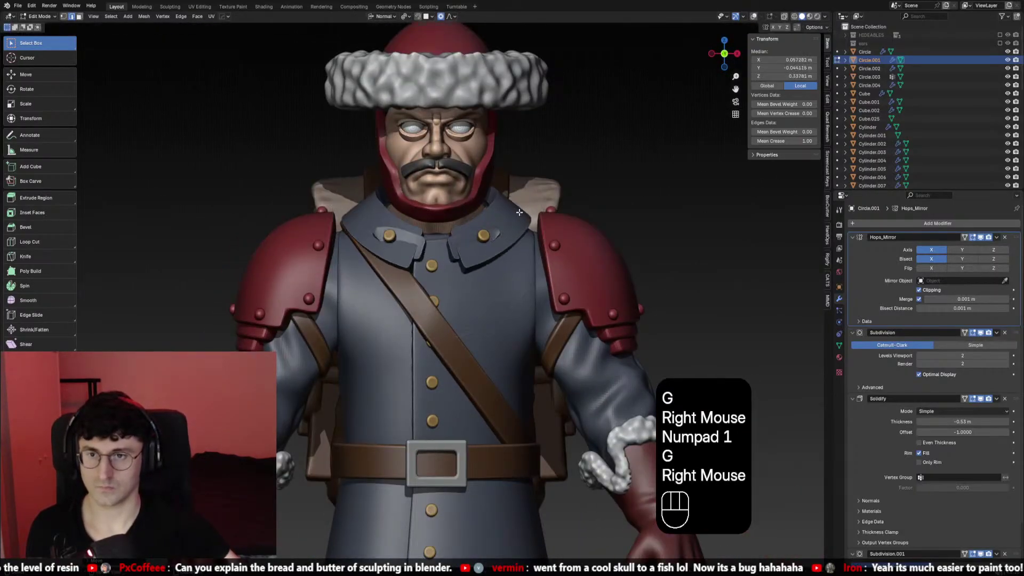
{"action": "key", "text": "g"}
{"action": "key", "text": "z"}
{"action": "right_click", "coordinate": [522, 210]}
Edge-slide the collar's selected edge loop upward toward the neck with proportional editing
{"action": "key", "text": "g"}
{"action": "key", "text": "g"}
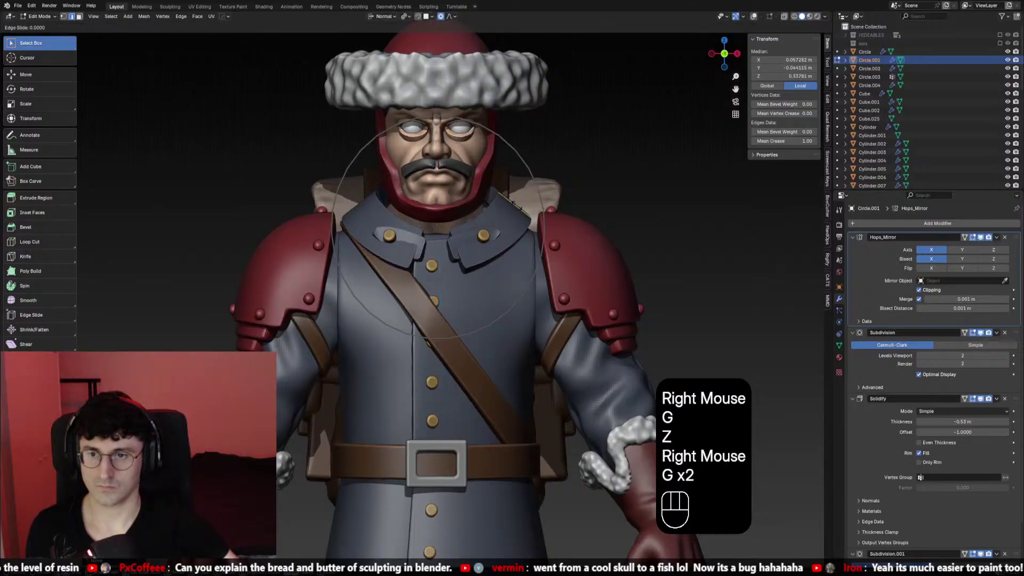
{"action": "left_click", "coordinate": [499, 200], "text": "shift"}
{"action": "key", "text": "g"}
{"action": "right_click", "coordinate": [499, 200], "text": "shift"}
{"action": "key", "text": "g"}
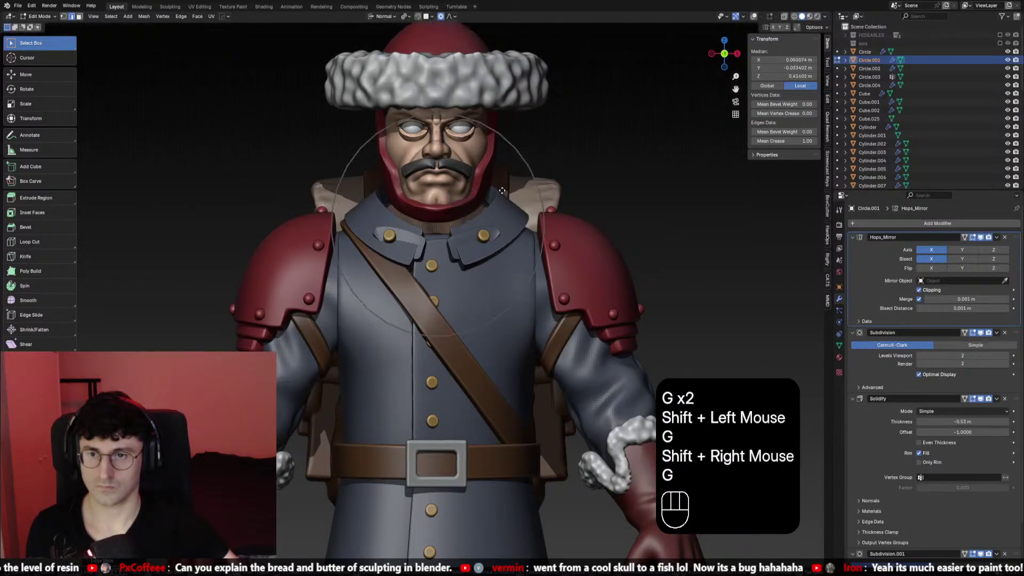
{"action": "key", "text": "z"}
{"action": "right_click", "coordinate": [500, 201]}
Adjust the collar's selected edge loop slightly along normal Z with proportional editing size about 1.77 m, and return to object mode
{"action": "middle_click_drag", "start_coordinate": [500, 200], "coordinate": [540, 235]}
{"action": "key", "text": "g"}
{"action": "key", "text": "z"}
{"action": "scroll", "coordinate": [536, 221], "scroll_direction": "up", "scroll_amount": 3}
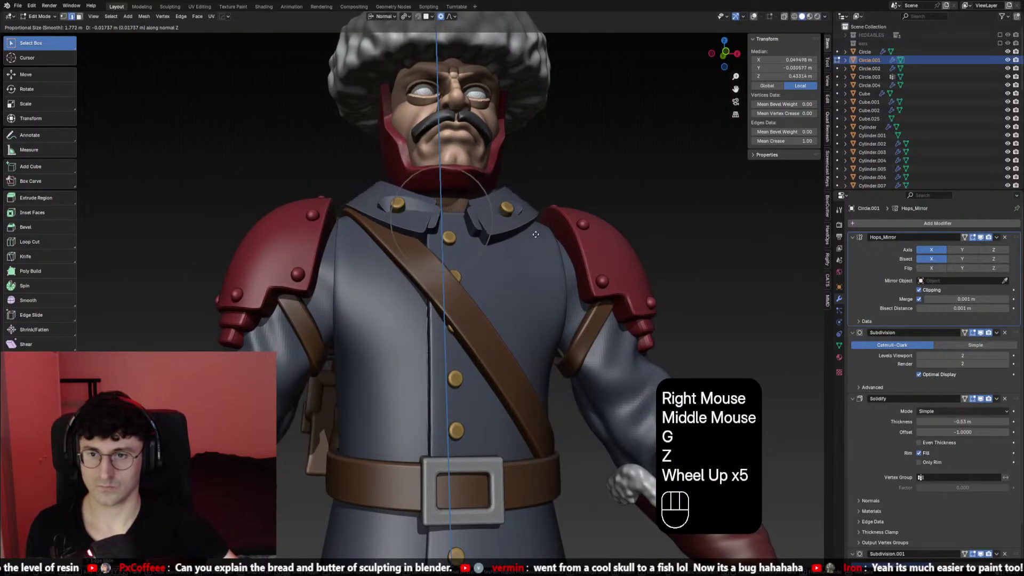
{"action": "left_click", "coordinate": [535, 233]}
{"action": "middle_click_drag", "start_coordinate": [535, 233], "coordinate": [647, 254]}
{"action": "key", "text": "KP_1"}
{"action": "key", "text": "Tab"}
{"action": "scroll", "coordinate": [471, 244], "scroll_direction": "up", "scroll_amount": 1}
Move the blue collar patch slightly to fit the reshaped coat collar
{"action": "left_click", "coordinate": [471, 242]}
{"action": "middle_click_drag", "start_coordinate": [470, 240], "coordinate": [565, 229]}
{"action": "key", "text": "g"}
{"action": "right_click", "coordinate": [432, 219]}
{"action": "key", "text": "g"}
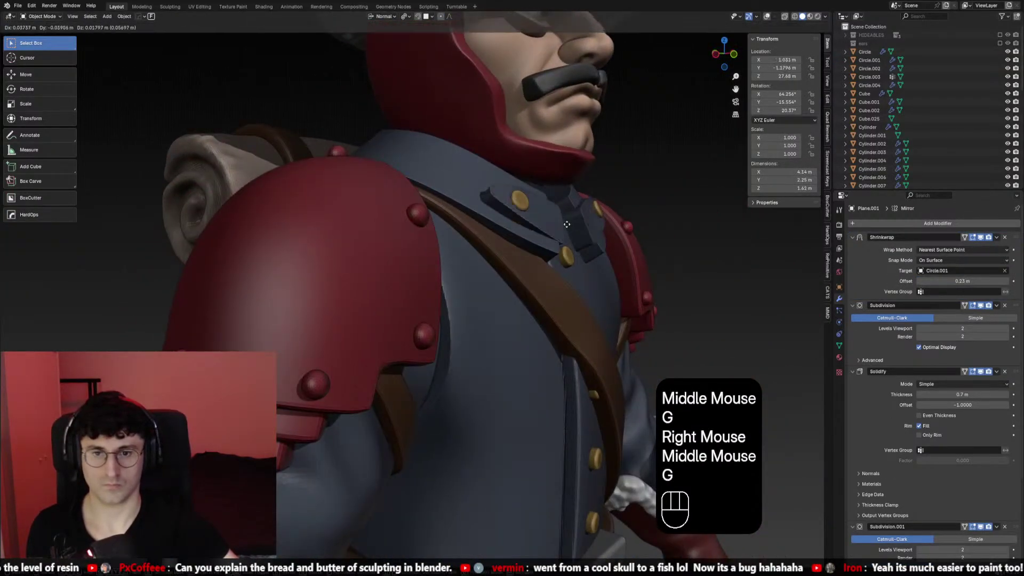
{"action": "left_click", "coordinate": [567, 221]}
{"action": "key", "text": "KP_1"}
{"action": "key", "text": "r"}
{"action": "key", "text": "r"}
{"action": "right_click", "coordinate": [571, 210]}
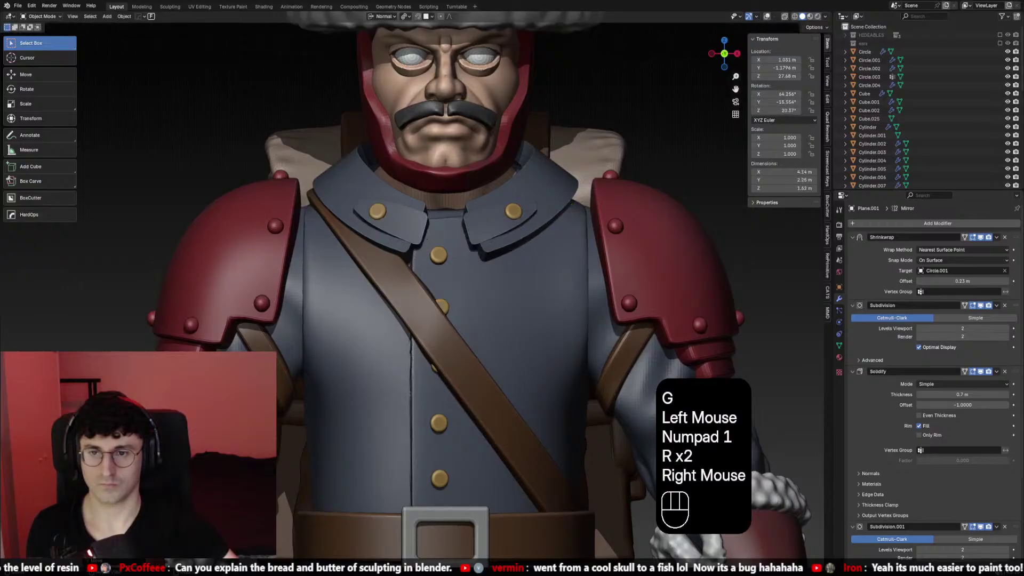
{"action": "key", "text": "r"}
{"action": "key", "text": "r"}
{"action": "right_click", "coordinate": [555, 200]}
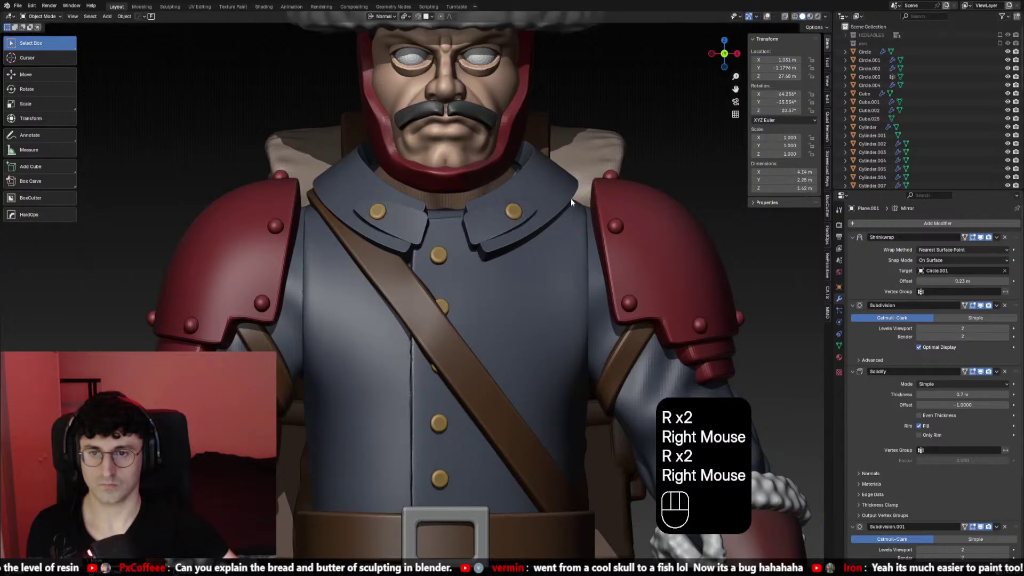
Nudge the collar patch further up and outward, fitting it to the collar from the side and front
{"action": "key", "text": "g"}
{"action": "right_click", "coordinate": [582, 202], "text": "shift"}
{"action": "middle_click_drag", "start_coordinate": [587, 201], "coordinate": [623, 198]}
{"action": "key", "text": "g"}
{"action": "left_click", "coordinate": [626, 176], "text": "shift"}
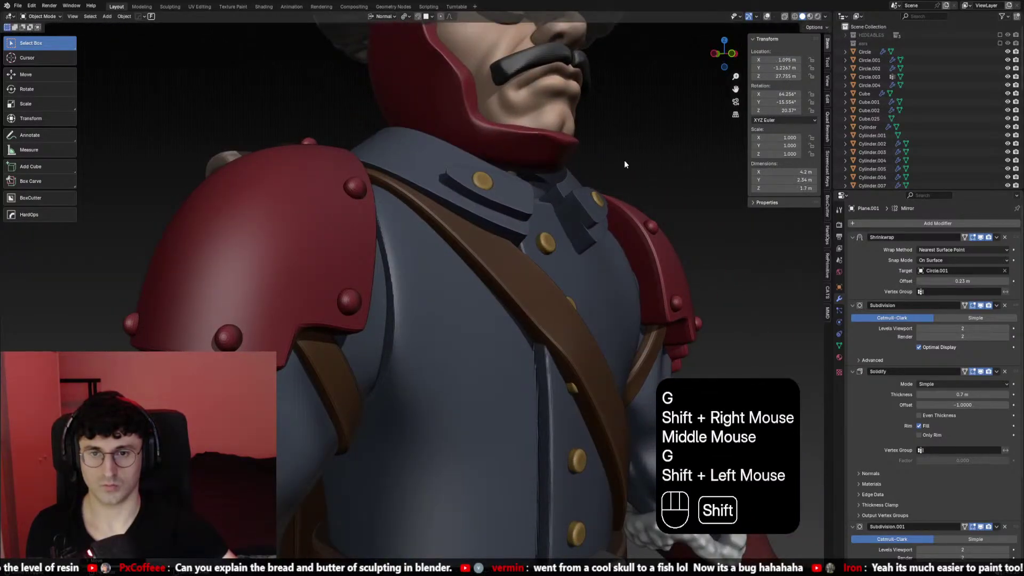
{"action": "key", "text": "KP_1"}
{"action": "key", "text": "g"}
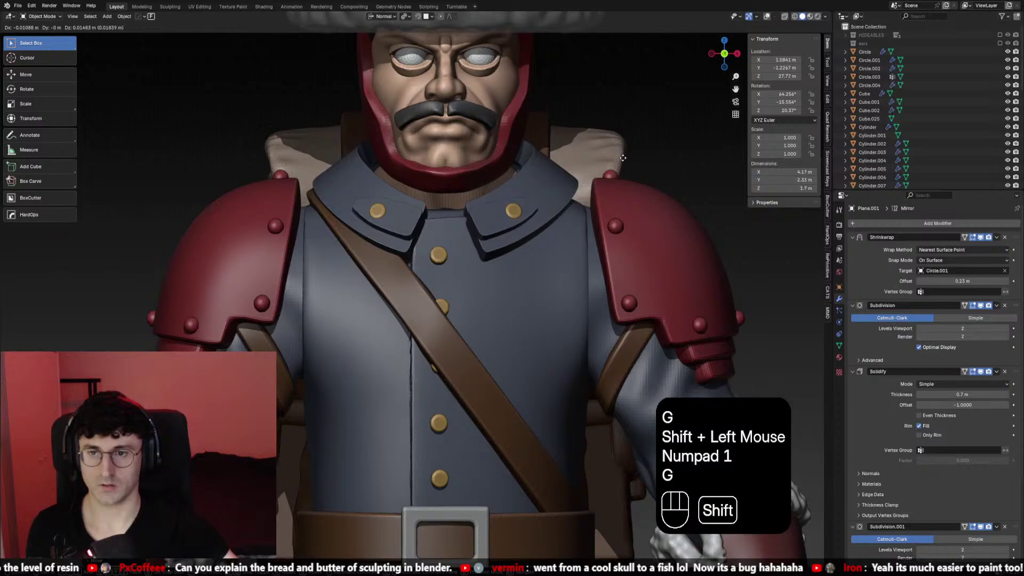
{"action": "left_click", "coordinate": [623, 158], "text": "shift"}
Nudge the collar patch's gold button slightly outward to about X 1.65 m
{"action": "middle_click_drag", "start_coordinate": [587, 176], "coordinate": [522, 244]}
{"action": "left_click", "coordinate": [522, 249]}
{"action": "key", "text": "g"}
{"action": "left_click", "coordinate": [523, 257], "text": "ctrl"}
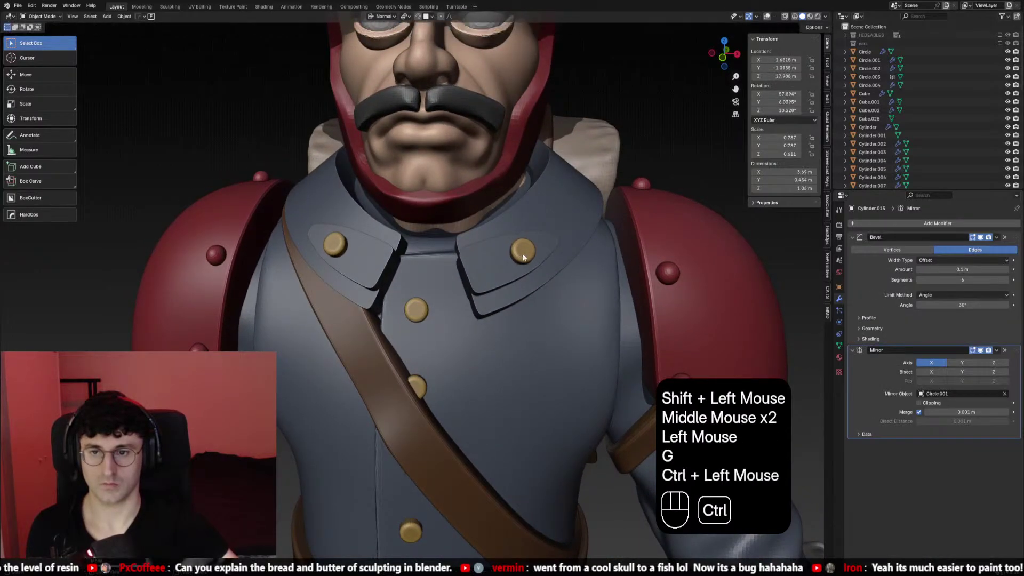
Save the file and check the whole figure from the front with overlays hidden
{"action": "key", "text": "KP_1"}
{"action": "scroll", "coordinate": [513, 228], "scroll_direction": "down", "scroll_amount": 2}
{"action": "key", "text": "shift+alt+z"}
{"action": "key", "text": "shift+alt+z"}
{"action": "scroll", "coordinate": [513, 229], "scroll_direction": "down", "scroll_amount": 1, "text": "shift"}
{"action": "scroll", "coordinate": [519, 232], "scroll_direction": "down", "scroll_amount": 3}
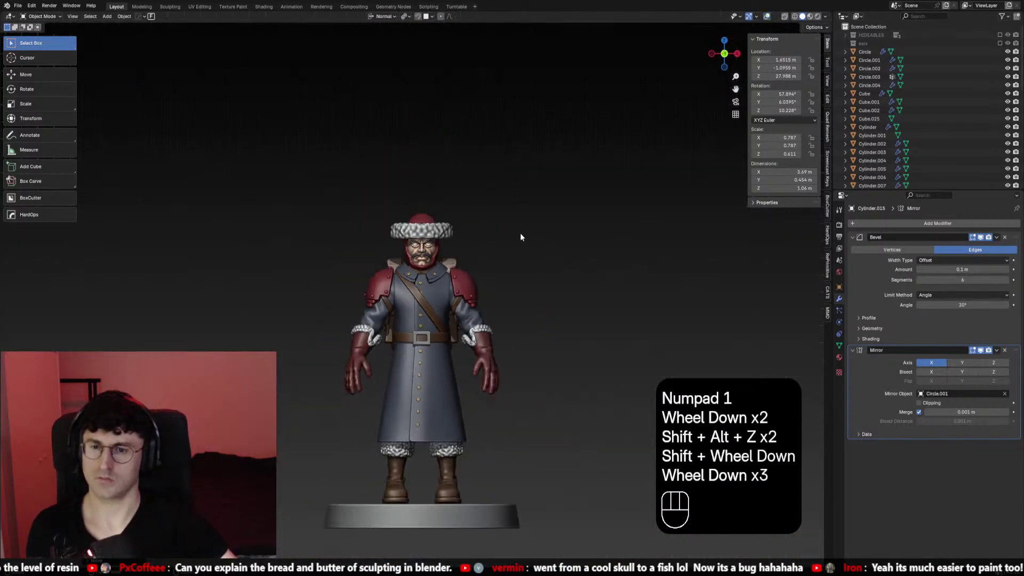
{"action": "key", "text": "ctrl+s"}
{"action": "scroll", "coordinate": [491, 295], "scroll_direction": "down", "scroll_amount": 1}
{"action": "middle_click_drag", "start_coordinate": [548, 272], "coordinate": [560, 307]}
{"action": "scroll", "coordinate": [548, 292], "scroll_direction": "up", "scroll_amount": 2}
{"action": "key", "text": "KP_1"}
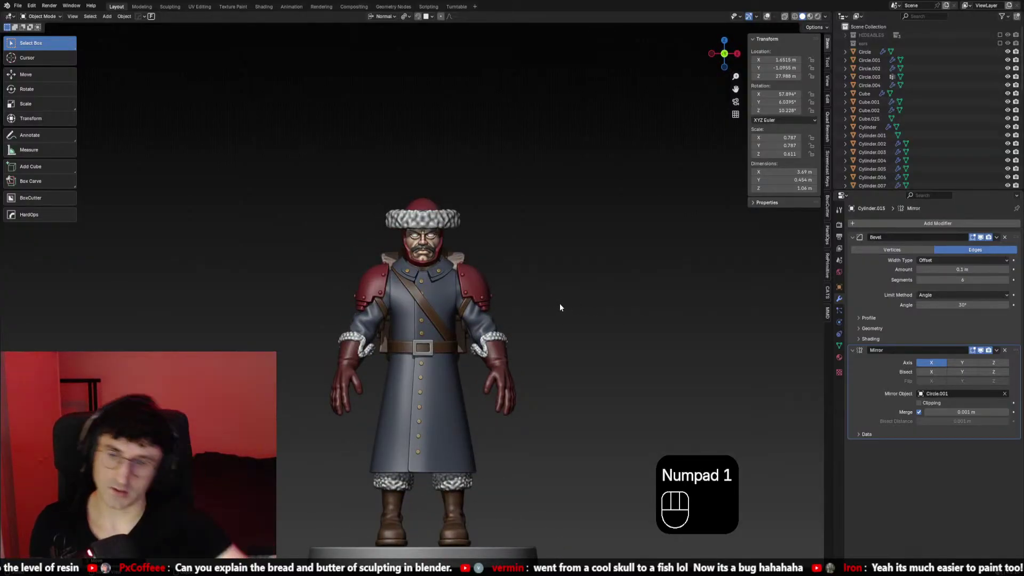
Enter edit mode on the brown diagonal chest strap and select its lower edge loop
{"action": "scroll", "coordinate": [559, 307], "scroll_direction": "up", "scroll_amount": 1}
{"action": "left_click", "coordinate": [429, 344]}
{"action": "scroll", "coordinate": [430, 347], "scroll_direction": "up", "scroll_amount": 2}
{"action": "left_click", "coordinate": [439, 338]}
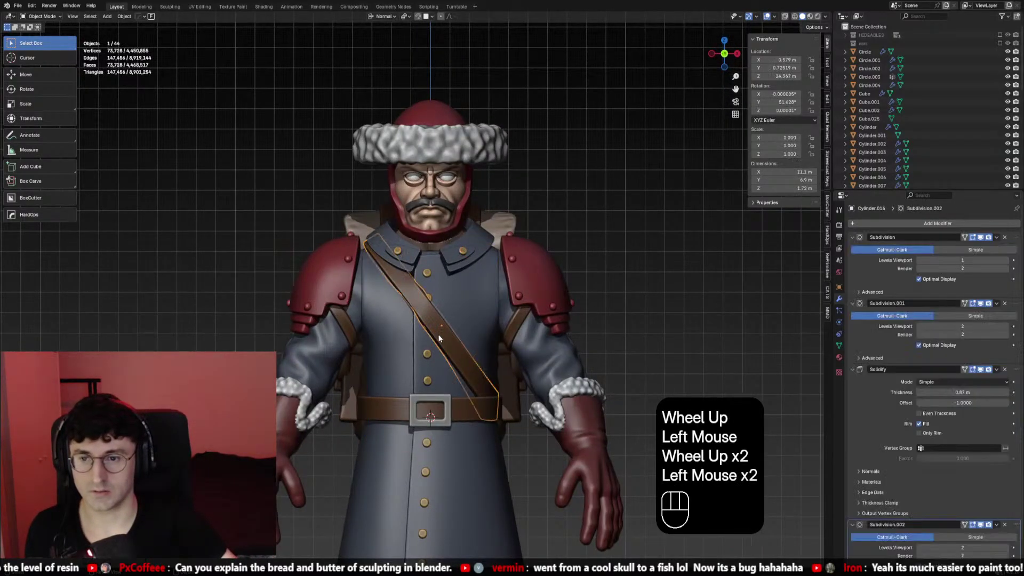
{"action": "key", "text": "Tab"}
{"action": "left_click", "coordinate": [438, 338]}
{"action": "left_click", "coordinate": [435, 338], "text": "alt"}
Reduce the proportional editing radius with trial moves of the strap's lower edge loop, and hide the viewport overlays
{"action": "key", "text": "g"}
{"action": "right_click", "coordinate": [427, 338]}
{"action": "key", "text": "g"}
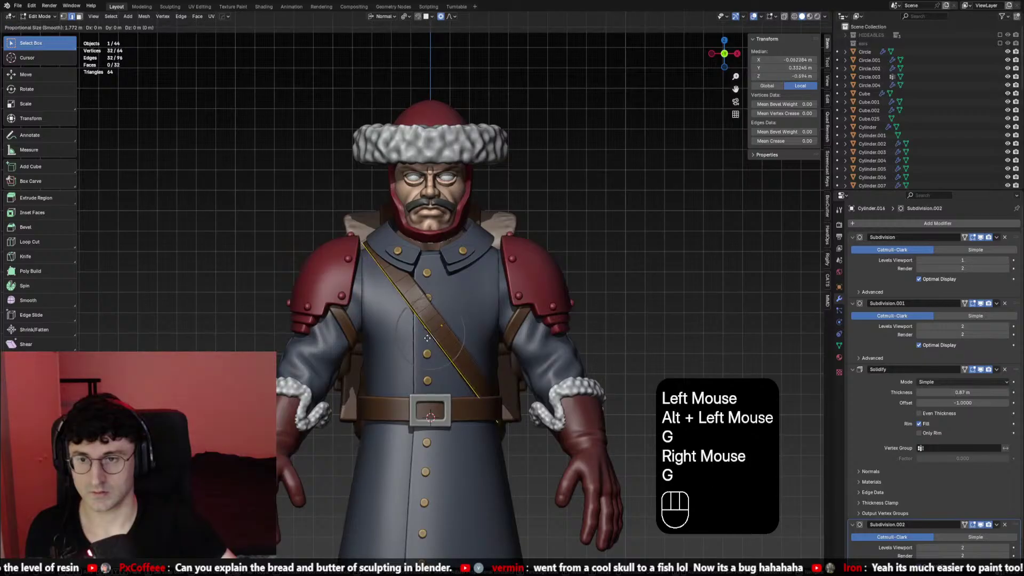
{"action": "scroll", "coordinate": [427, 338], "scroll_direction": "up", "scroll_amount": 2, "text": "shift"}
{"action": "right_click", "coordinate": [421, 344], "text": "shift"}
{"action": "key", "text": "g"}
{"action": "scroll", "coordinate": [411, 350], "scroll_direction": "up", "scroll_amount": 1}
{"action": "right_click", "coordinate": [411, 350]}
{"action": "key", "text": "shift+alt+z"}
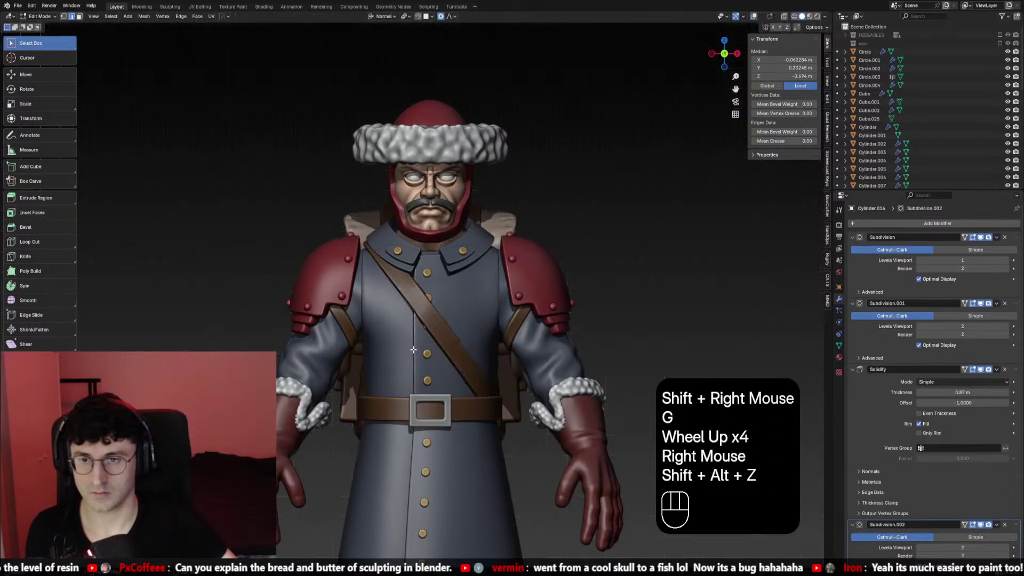
{"action": "key", "text": "g"}
{"action": "scroll", "coordinate": [411, 350], "scroll_direction": "up", "scroll_amount": 4}
{"action": "right_click", "coordinate": [411, 350]}
Move the strap's lower edge loop slightly down and outward to widen the strap, and return to object mode
{"action": "middle_click_drag", "start_coordinate": [411, 352], "coordinate": [424, 311]}
{"action": "scroll", "coordinate": [415, 352], "scroll_direction": "up", "scroll_amount": 2}
{"action": "key", "text": "KP_1"}
{"action": "key", "text": "g"}
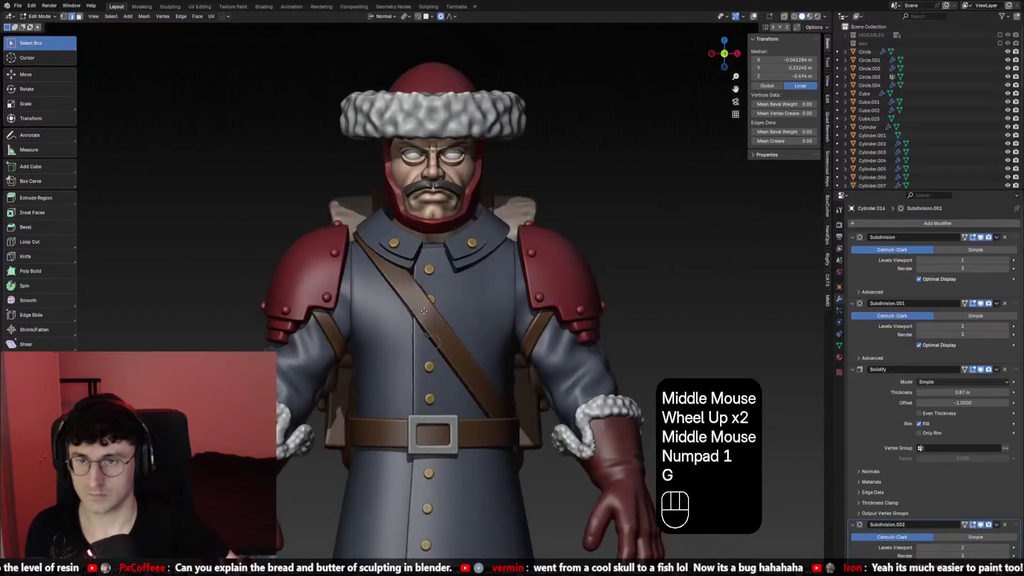
{"action": "right_click", "coordinate": [415, 316]}
{"action": "key", "text": "g"}
{"action": "left_click", "coordinate": [399, 331], "text": "shift"}
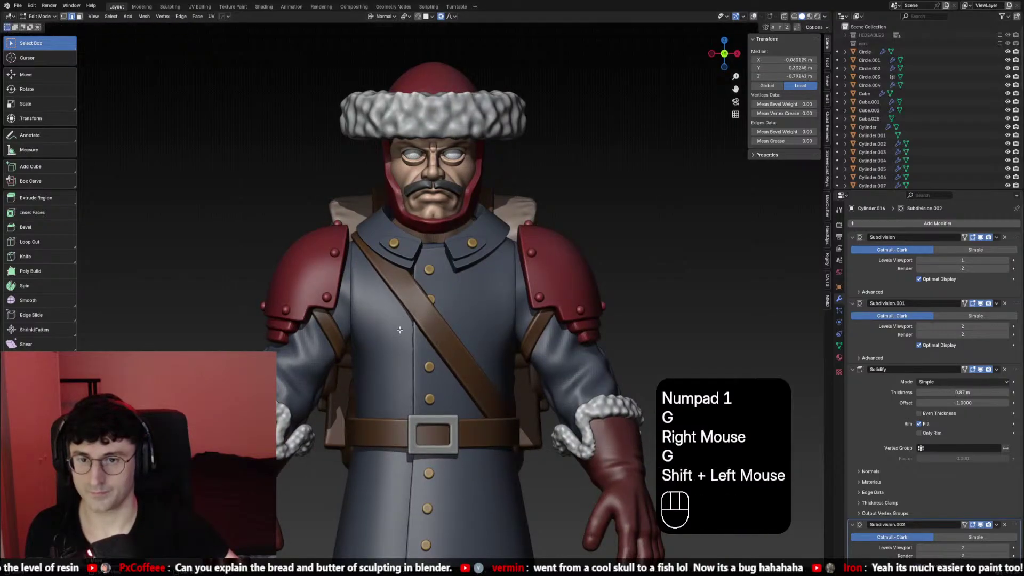
{"action": "scroll", "coordinate": [399, 331], "scroll_direction": "down", "scroll_amount": 1}
{"action": "key", "text": "g"}
{"action": "left_click", "coordinate": [481, 314], "text": "shift"}
{"action": "key", "text": "Tab"}
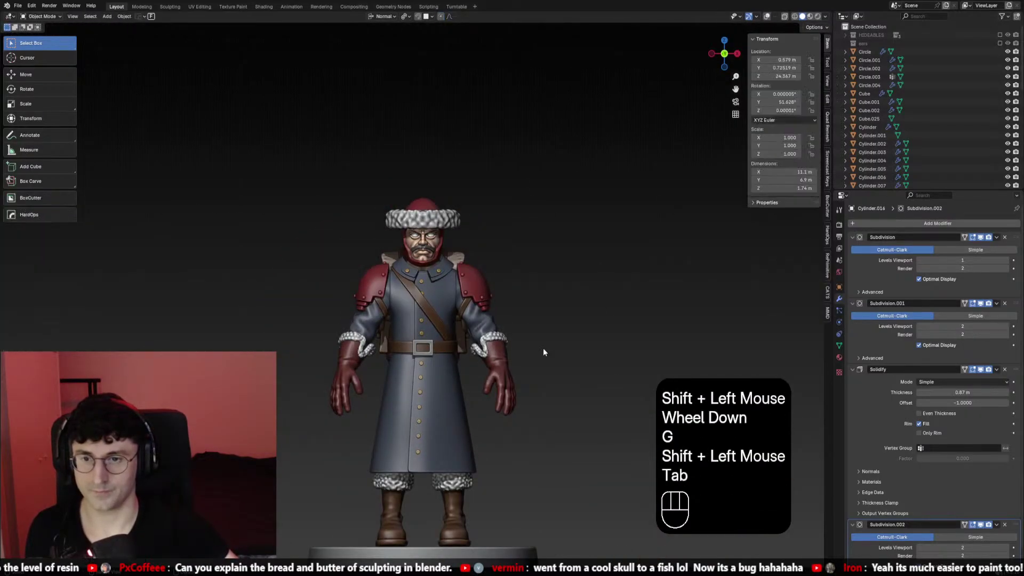
Rotate the diagonal chest strap slightly to about 52.04° on the Y axis
{"action": "key", "text": "r"}
{"action": "right_click", "coordinate": [542, 359]}
{"action": "key", "text": "r"}
{"action": "left_click", "coordinate": [538, 394], "text": "shift"}
Shift the chest strap slightly across the torso to about X 0.545 m, Z 24.33 m
{"action": "key", "text": "g"}
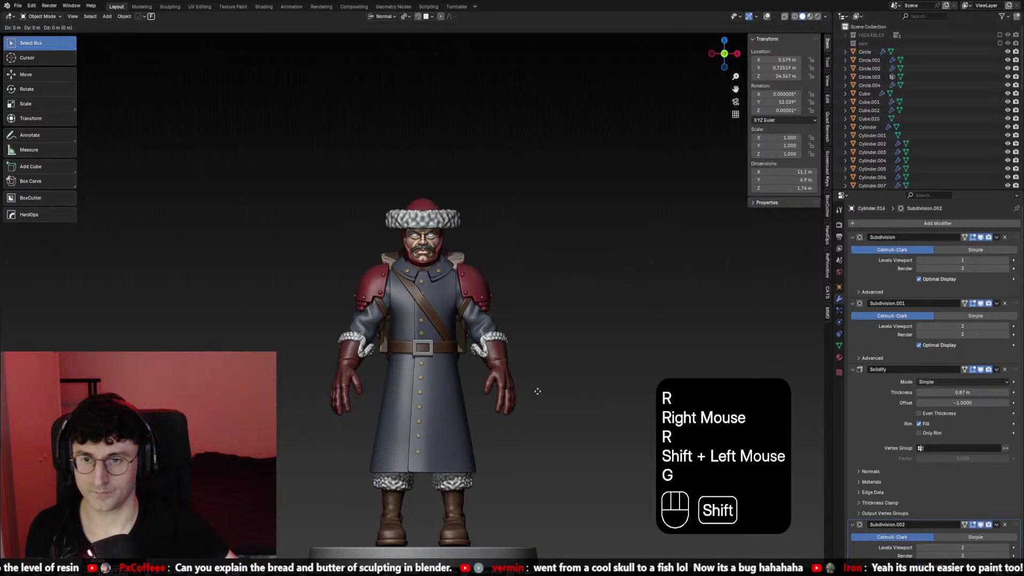
{"action": "right_click", "coordinate": [530, 402], "text": "shift"}
{"action": "key", "text": "g"}
{"action": "right_click", "coordinate": [513, 412], "text": "shift"}
{"action": "key", "text": "g"}
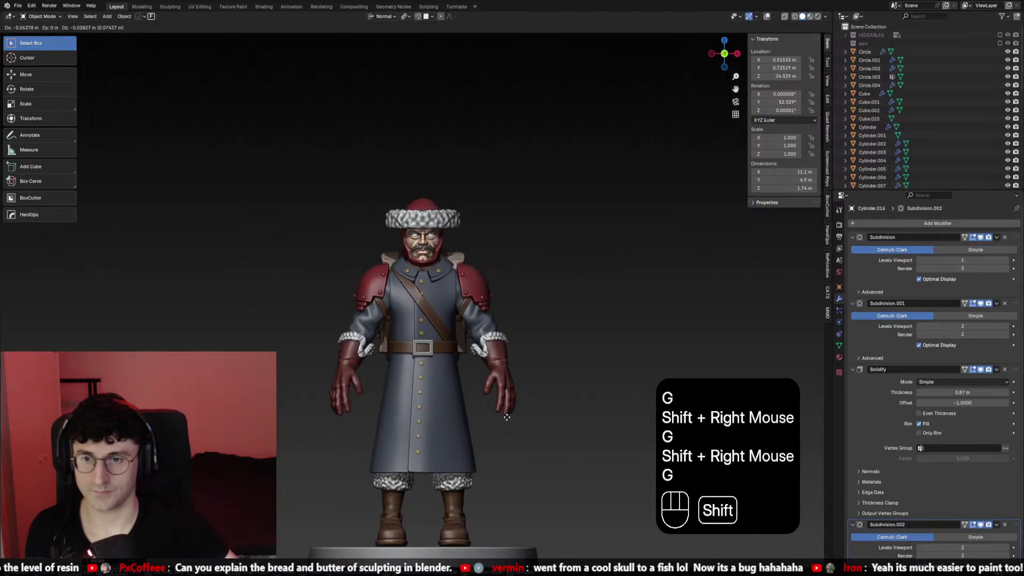
{"action": "left_click", "coordinate": [503, 418]}
Check the strap's fit from several angles and save the file
{"action": "scroll", "coordinate": [529, 376], "scroll_direction": "down", "scroll_amount": 2}
{"action": "middle_click_drag", "start_coordinate": [529, 376], "coordinate": [470, 393]}
{"action": "scroll", "coordinate": [487, 382], "scroll_direction": "up", "scroll_amount": 2}
{"action": "scroll", "coordinate": [466, 386], "scroll_direction": "down", "scroll_amount": 1}
{"action": "key", "text": "KP_1"}
{"action": "scroll", "coordinate": [491, 370], "scroll_direction": "up", "scroll_amount": 2}
{"action": "key", "text": "KP_1"}
{"action": "scroll", "coordinate": [481, 379], "scroll_direction": "down", "scroll_amount": 1}
{"action": "scroll", "coordinate": [479, 373], "scroll_direction": "down", "scroll_amount": 1, "text": "shift"}
{"action": "scroll", "coordinate": [480, 371], "scroll_direction": "down", "scroll_amount": 2}
{"action": "key", "text": "ctrl+s"}
{"action": "scroll", "coordinate": [478, 396], "scroll_direction": "up", "scroll_amount": 1}
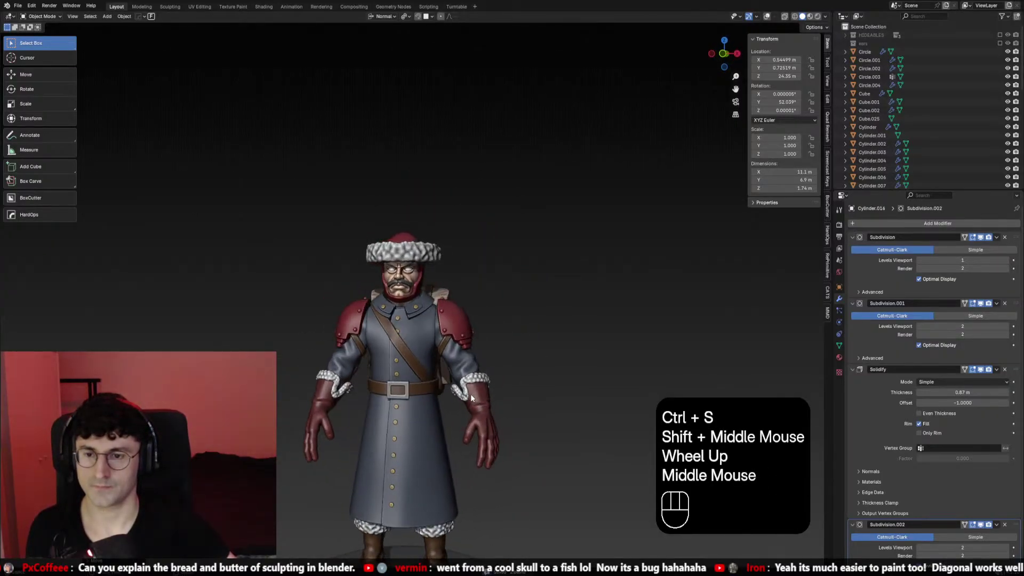
{"action": "key", "text": "KP_1"}
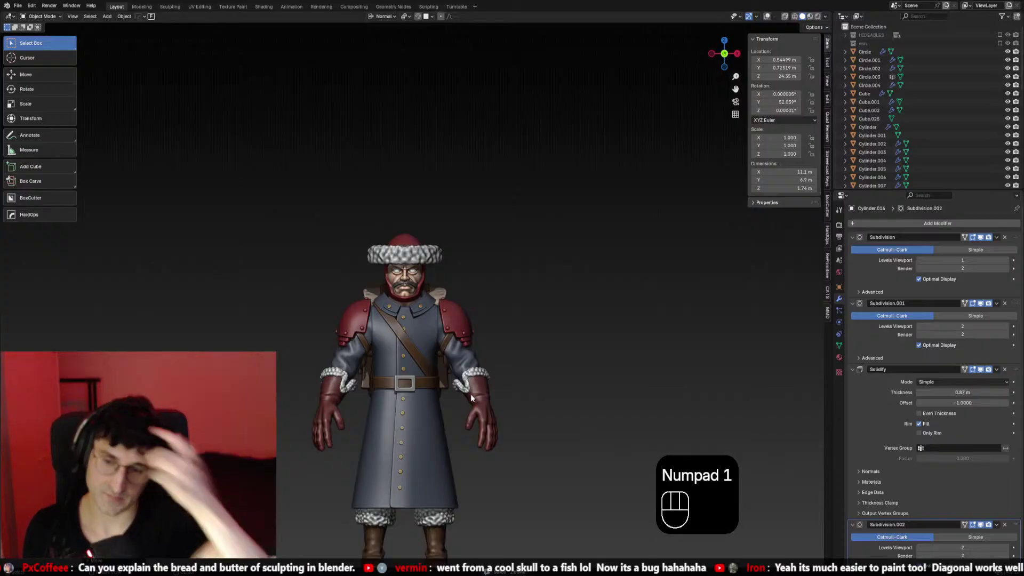
Select the waist belt, show the viewport overlays and set its Subdivision viewport levels to 2
{"action": "middle_click_drag", "start_coordinate": [471, 393], "coordinate": [569, 240], "text": "shift"}
{"action": "scroll", "coordinate": [567, 333], "scroll_direction": "up", "scroll_amount": 1}
{"action": "left_click", "coordinate": [567, 333]}
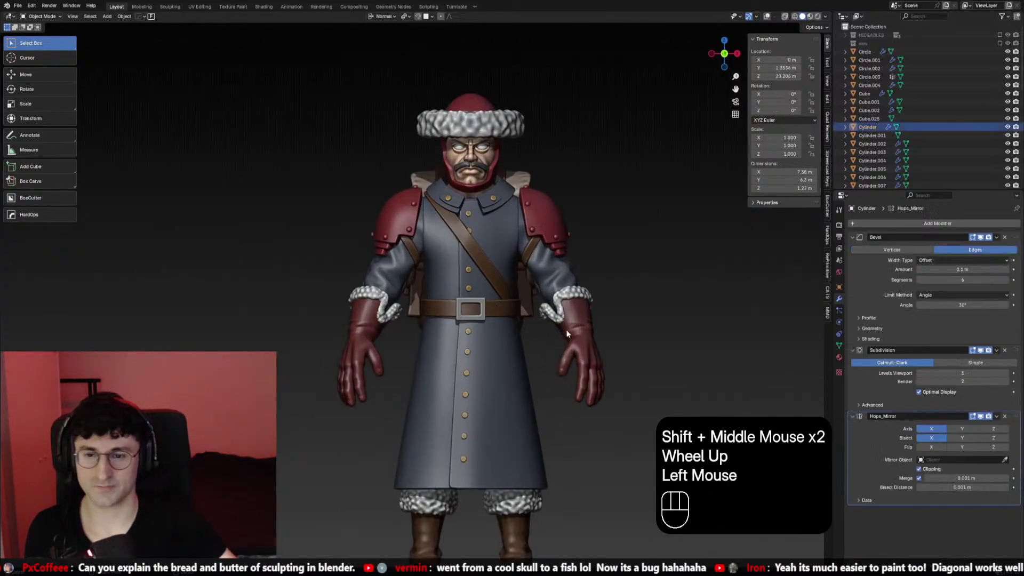
{"action": "key", "text": "s"}
{"action": "key", "text": "z"}
{"action": "right_click", "coordinate": [702, 299]}
{"action": "middle_click_drag", "start_coordinate": [702, 298], "coordinate": [647, 302], "text": "shift"}
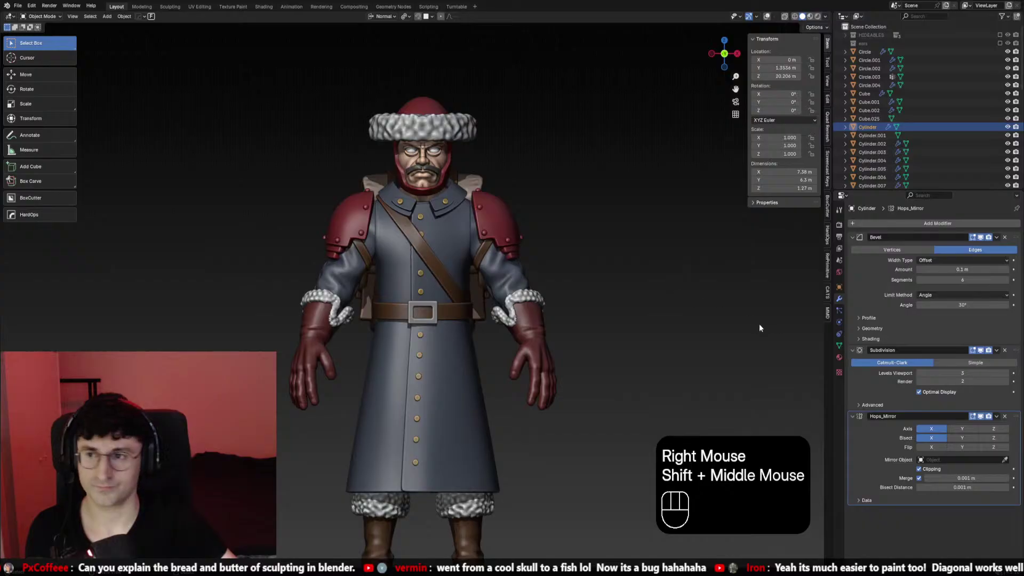
{"action": "left_click", "coordinate": [766, 16]}
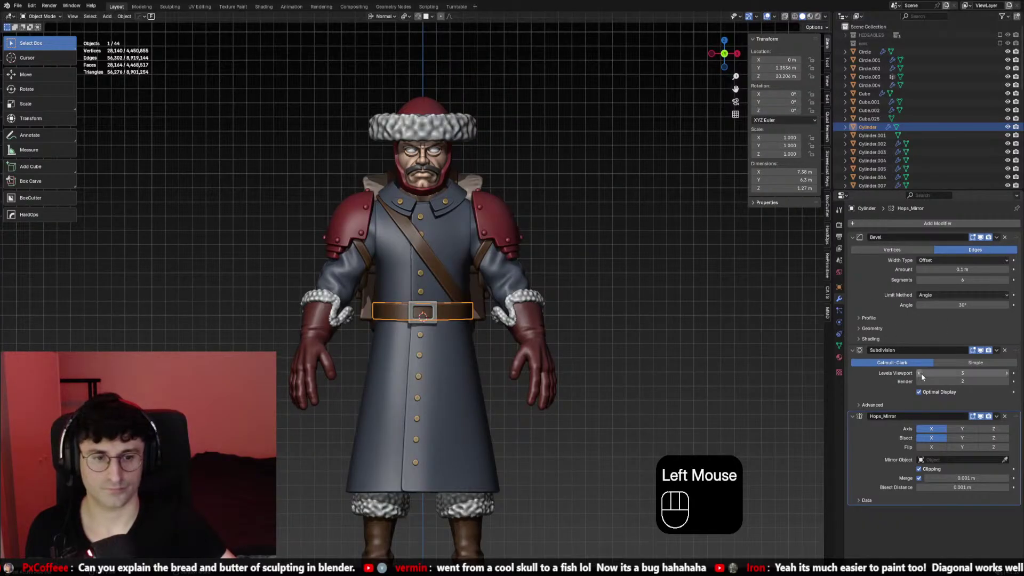
Hide the viewport overlays and scale the waist belt along Z to about 0.983
{"action": "key", "text": "s"}
{"action": "key", "text": "z"}
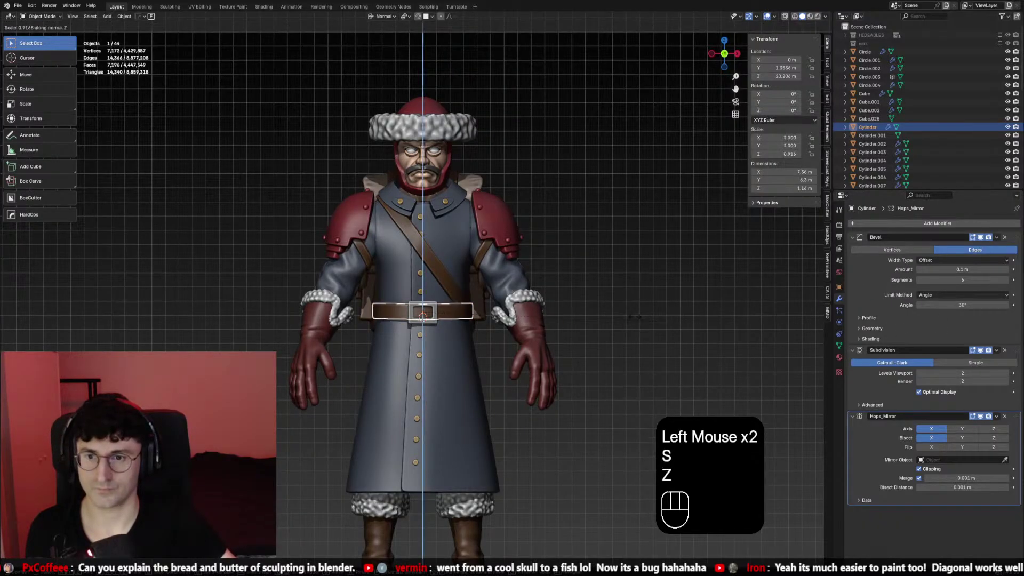
{"action": "right_click", "coordinate": [635, 316]}
{"action": "key", "text": "shift+alt+z"}
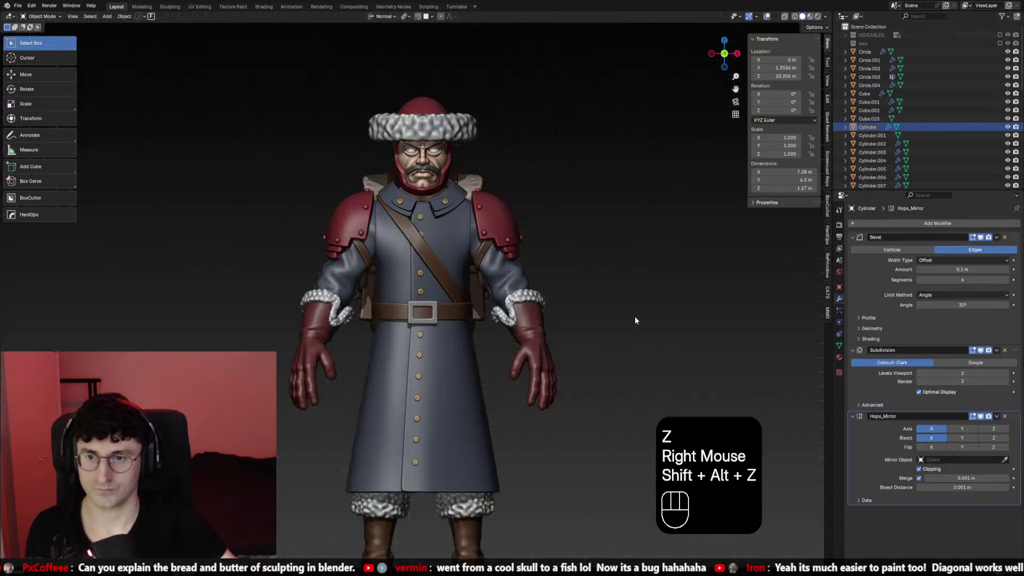
{"action": "key", "text": "s"}
{"action": "key", "text": "z"}
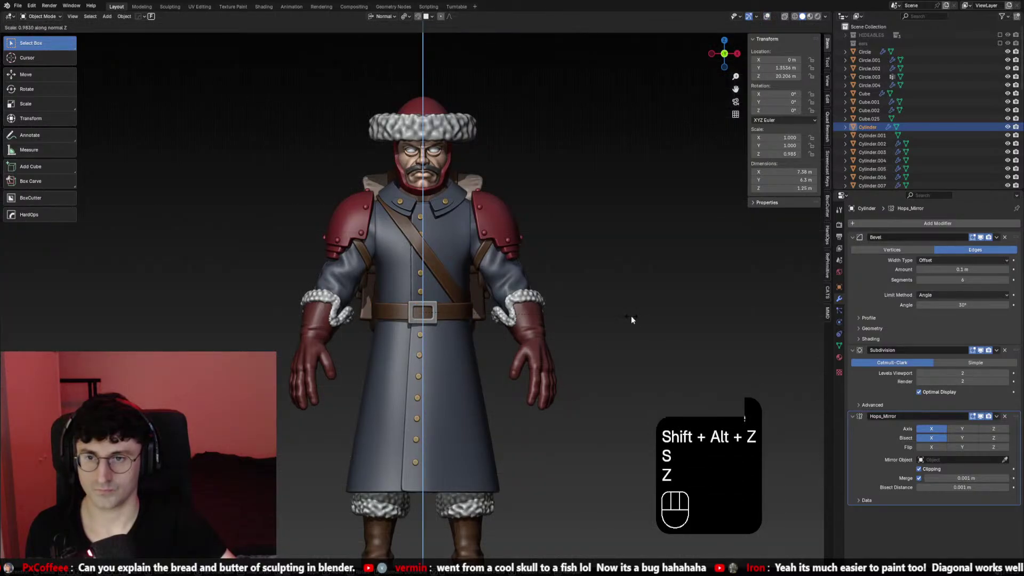
{"action": "left_click", "coordinate": [631, 319]}
Inspect the figure from the front and side, and save the file
{"action": "scroll", "coordinate": [634, 317], "scroll_direction": "down", "scroll_amount": 2}
{"action": "mouse_move", "coordinate": [637, 316]}
{"action": "middle_mouse_down"}
{"action": "mouse_move", "coordinate": [402, 317]}
{"action": "mouse_move", "coordinate": [549, 322]}
{"action": "mouse_move", "coordinate": [465, 316]}
{"action": "mouse_move", "coordinate": [567, 311]}
{"action": "mouse_move", "coordinate": [475, 316]}
{"action": "mouse_move", "coordinate": [539, 311]}
{"action": "mouse_move", "coordinate": [437, 291]}
{"action": "middle_mouse_up"}
{"action": "key", "text": "KP_1"}
{"action": "scroll", "coordinate": [512, 307], "scroll_direction": "down", "scroll_amount": 1}
{"action": "scroll", "coordinate": [549, 323], "scroll_direction": "up", "scroll_amount": 1}
{"action": "key", "text": "ctrl+s"}
{"action": "scroll", "coordinate": [491, 315], "scroll_direction": "down", "scroll_amount": 2}
{"action": "scroll", "coordinate": [497, 319], "scroll_direction": "up", "scroll_amount": 3}
{"action": "scroll", "coordinate": [507, 315], "scroll_direction": "down", "scroll_amount": 2}
{"action": "scroll", "coordinate": [478, 321], "scroll_direction": "down", "scroll_amount": 1}
{"action": "scroll", "coordinate": [477, 321], "scroll_direction": "down", "scroll_amount": 1}
{"action": "scroll", "coordinate": [505, 311], "scroll_direction": "up", "scroll_amount": 4}
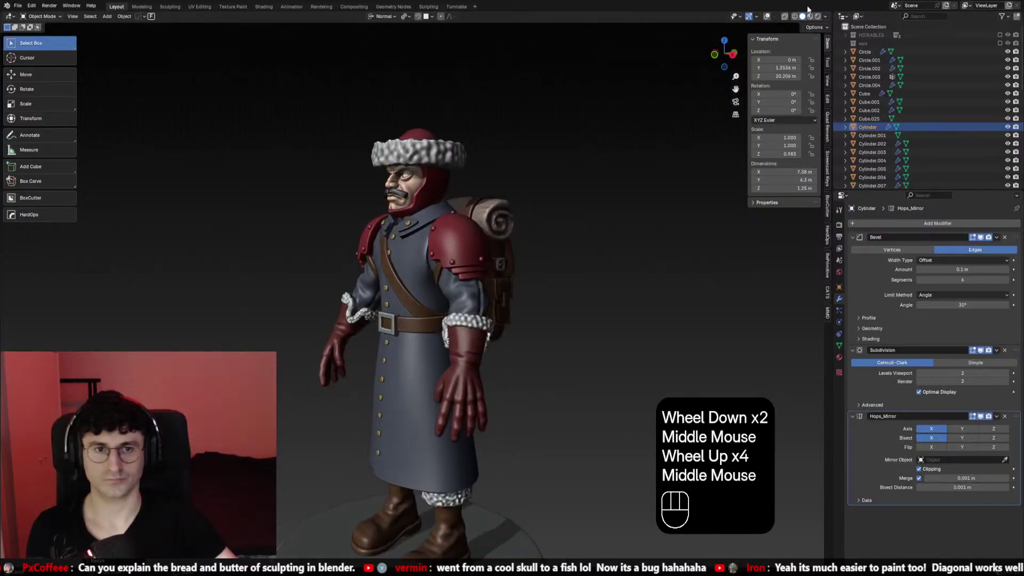
Turn off Cavity in the viewport shading options
{"action": "left_click", "coordinate": [825, 16]}
{"action": "scroll", "coordinate": [508, 226], "scroll_direction": "down", "scroll_amount": 1}
{"action": "middle_click_drag", "start_coordinate": [508, 226], "coordinate": [469, 229]}
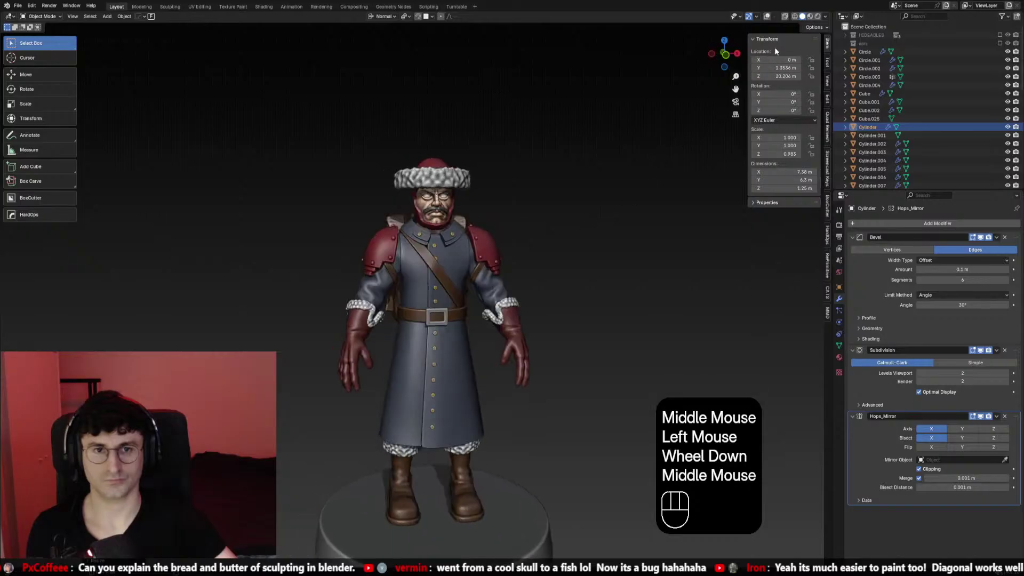
{"action": "left_click", "coordinate": [825, 16]}
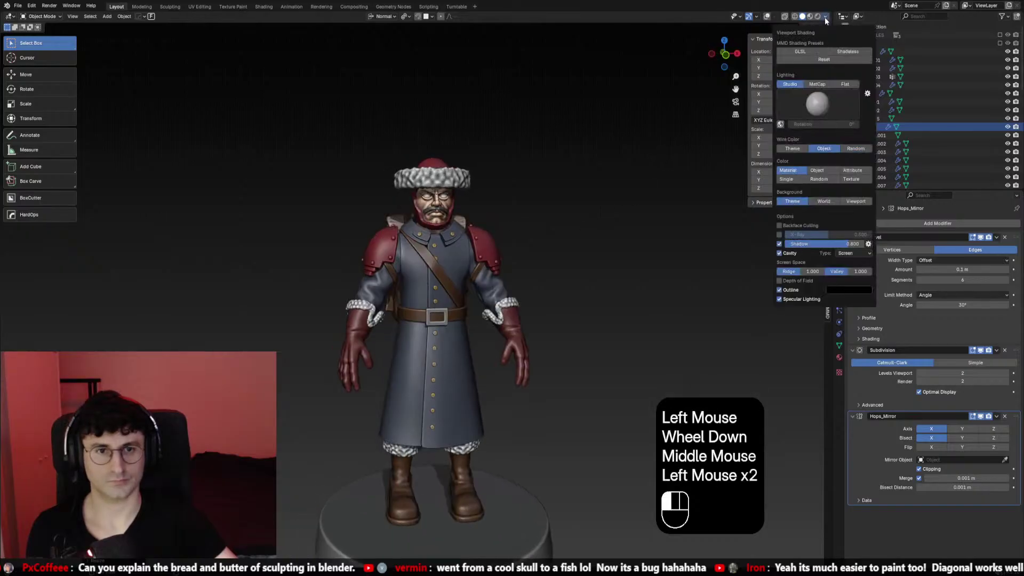
{"action": "left_click", "coordinate": [779, 253]}
{"action": "middle_click_drag", "start_coordinate": [533, 266], "coordinate": [520, 267]}
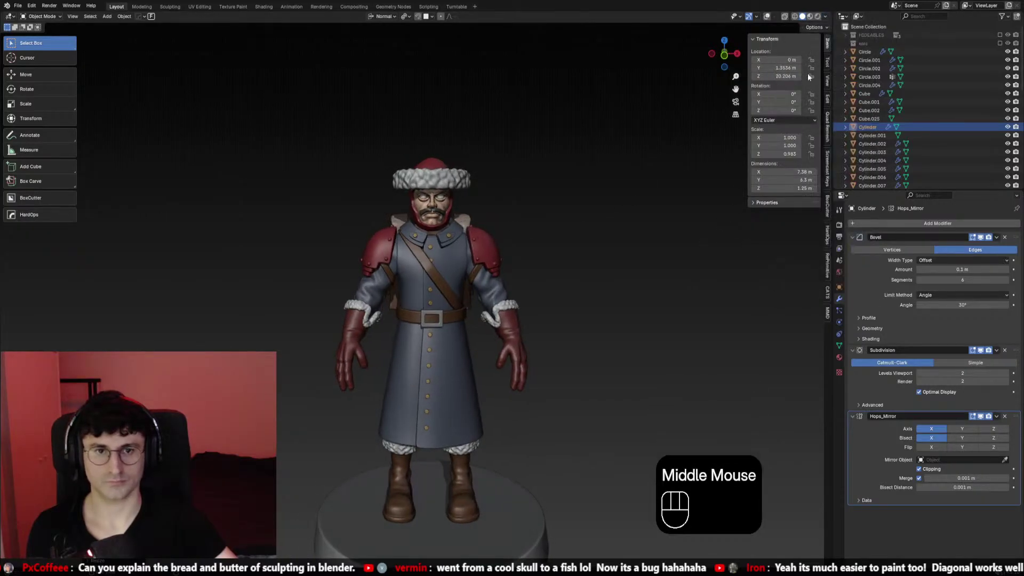
Try different viewport shading options on the figure, comparing front and three-quarter views
{"action": "left_click", "coordinate": [826, 16]}
{"action": "middle_click", "coordinate": [621, 177]}
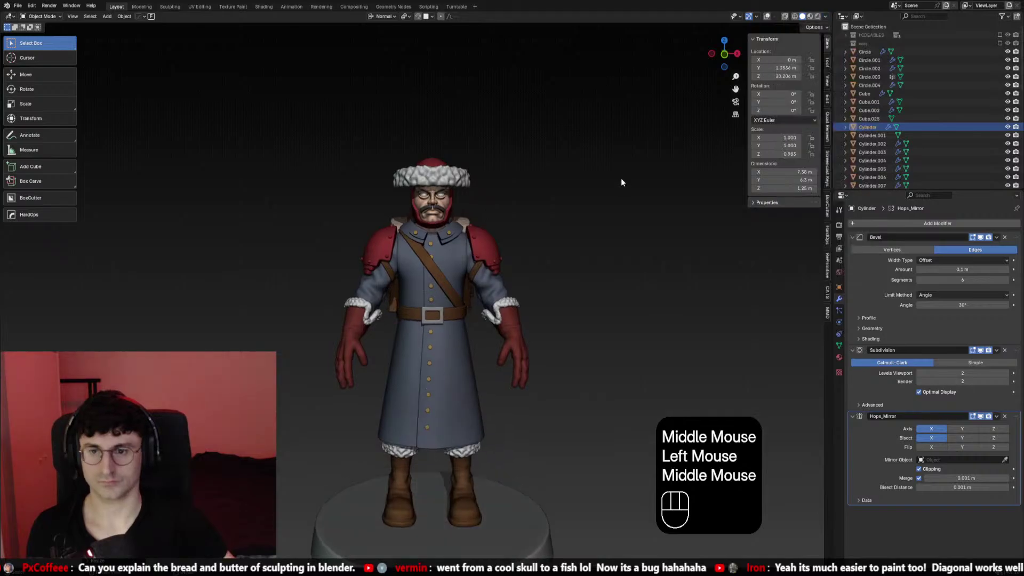
{"action": "key", "text": "KP_1"}
{"action": "middle_click_drag", "start_coordinate": [613, 192], "coordinate": [569, 251], "text": "shift"}
{"action": "scroll", "coordinate": [564, 257], "scroll_direction": "down", "scroll_amount": 2}
{"action": "scroll", "coordinate": [569, 252], "scroll_direction": "down", "scroll_amount": 1}
{"action": "middle_click_drag", "start_coordinate": [570, 251], "coordinate": [672, 214], "text": "shift"}
{"action": "scroll", "coordinate": [575, 242], "scroll_direction": "up", "scroll_amount": 2}
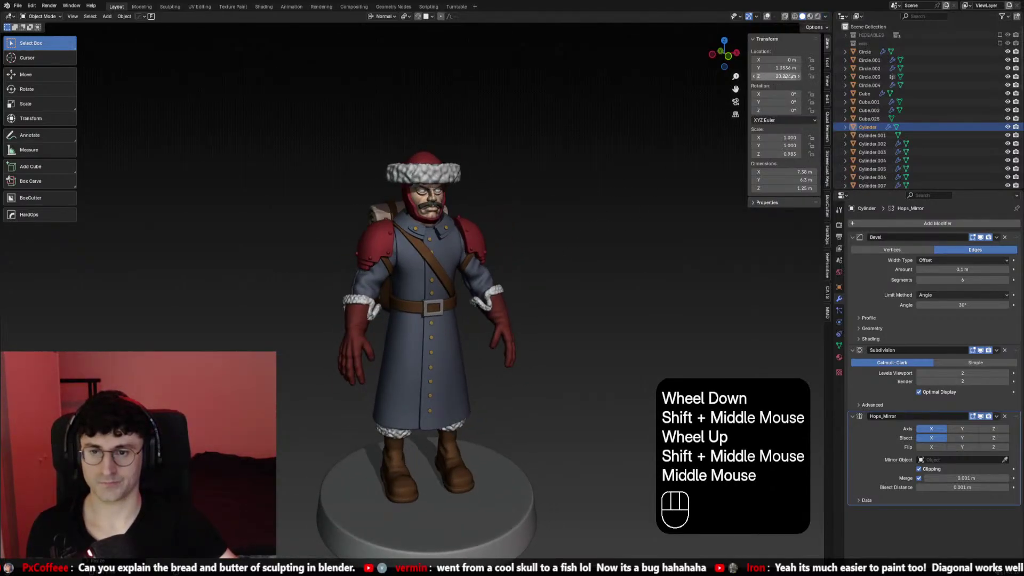
{"action": "left_click", "coordinate": [826, 17]}
{"action": "left_click", "coordinate": [587, 240]}
Examine the full figure's proportions and colours on its base from several angles and distances
{"action": "scroll", "coordinate": [584, 244], "scroll_direction": "down", "scroll_amount": 1}
{"action": "middle_click_drag", "start_coordinate": [583, 244], "coordinate": [576, 261], "text": "shift"}
{"action": "scroll", "coordinate": [576, 261], "scroll_direction": "up", "scroll_amount": 1}
{"action": "mouse_move", "coordinate": [576, 261]}
{"action": "middle_mouse_down"}
{"action": "mouse_move", "coordinate": [569, 276]}
{"action": "mouse_move", "coordinate": [537, 267]}
{"action": "mouse_move", "coordinate": [400, 277]}
{"action": "mouse_move", "coordinate": [618, 264]}
{"action": "mouse_move", "coordinate": [535, 269]}
{"action": "mouse_move", "coordinate": [557, 268]}
{"action": "middle_mouse_up"}
{"action": "scroll", "coordinate": [537, 266], "scroll_direction": "down", "scroll_amount": 2}
{"action": "scroll", "coordinate": [529, 267], "scroll_direction": "up", "scroll_amount": 1}
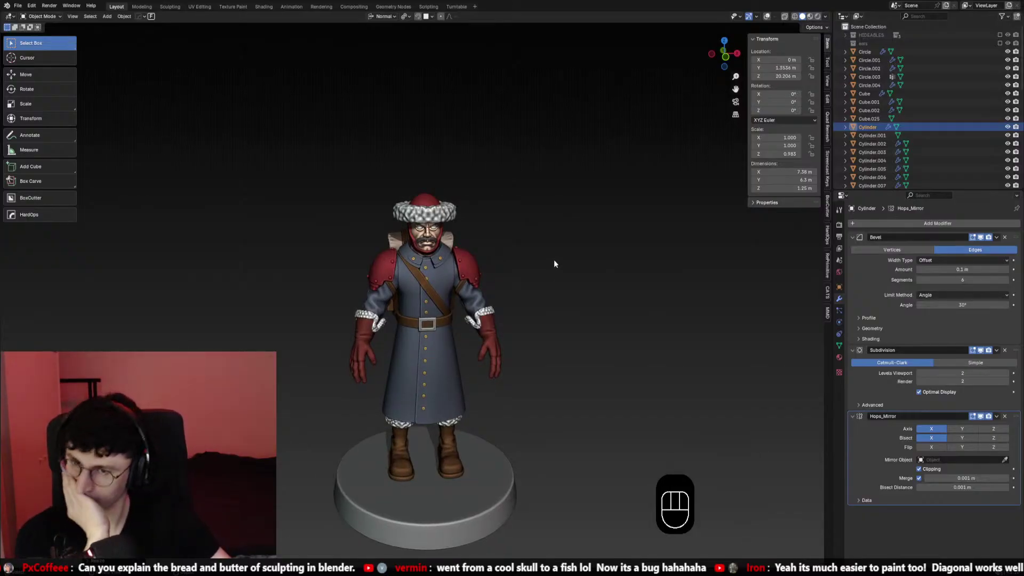
{"action": "middle_click_drag", "start_coordinate": [554, 263], "coordinate": [536, 254]}
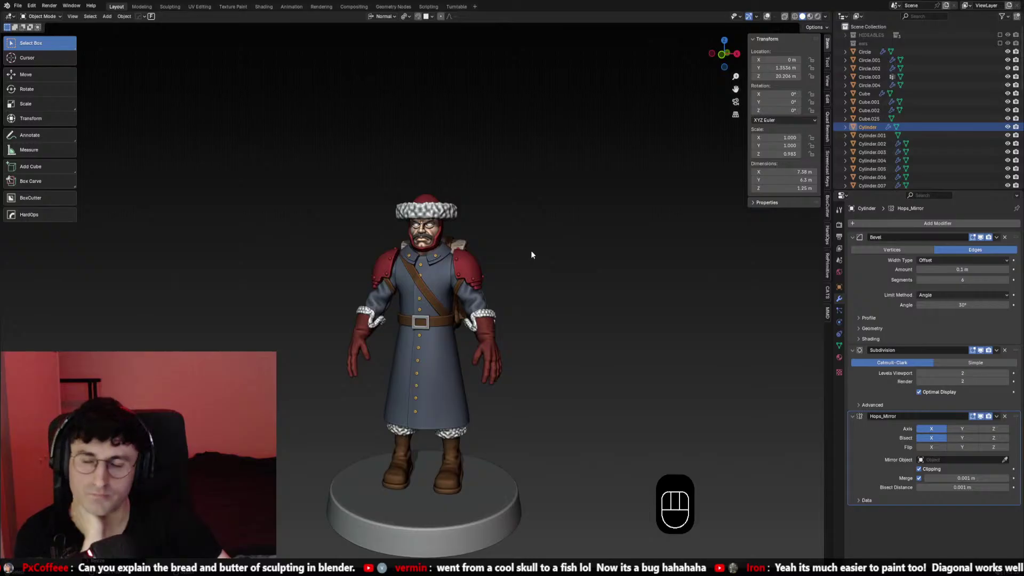
{"action": "middle_click_drag", "start_coordinate": [530, 254], "coordinate": [532, 334]}
{"action": "scroll", "coordinate": [463, 342], "scroll_direction": "up", "scroll_amount": 2}
{"action": "scroll", "coordinate": [528, 338], "scroll_direction": "down", "scroll_amount": 2}
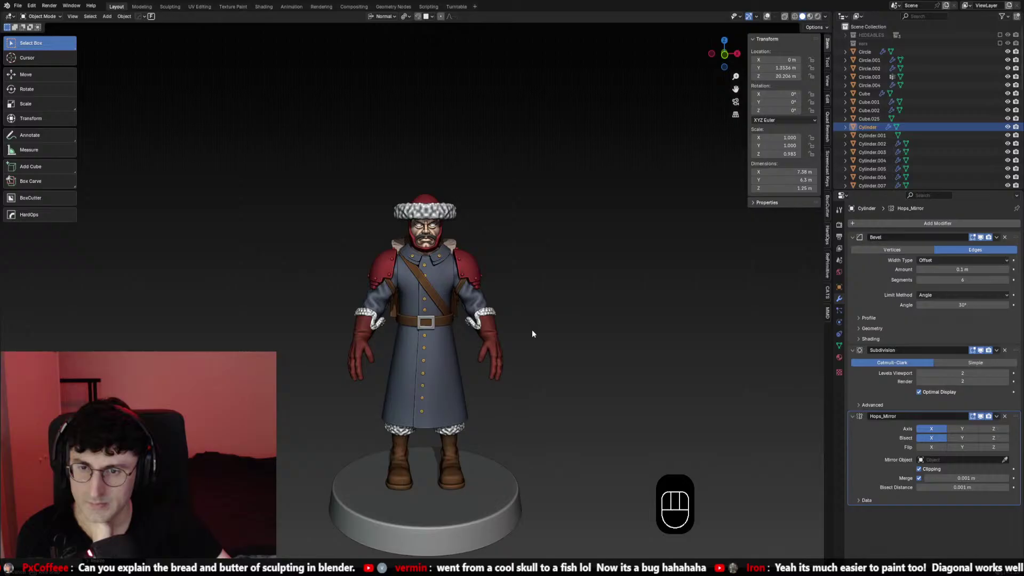
{"action": "scroll", "coordinate": [532, 334], "scroll_direction": "up", "scroll_amount": 2}
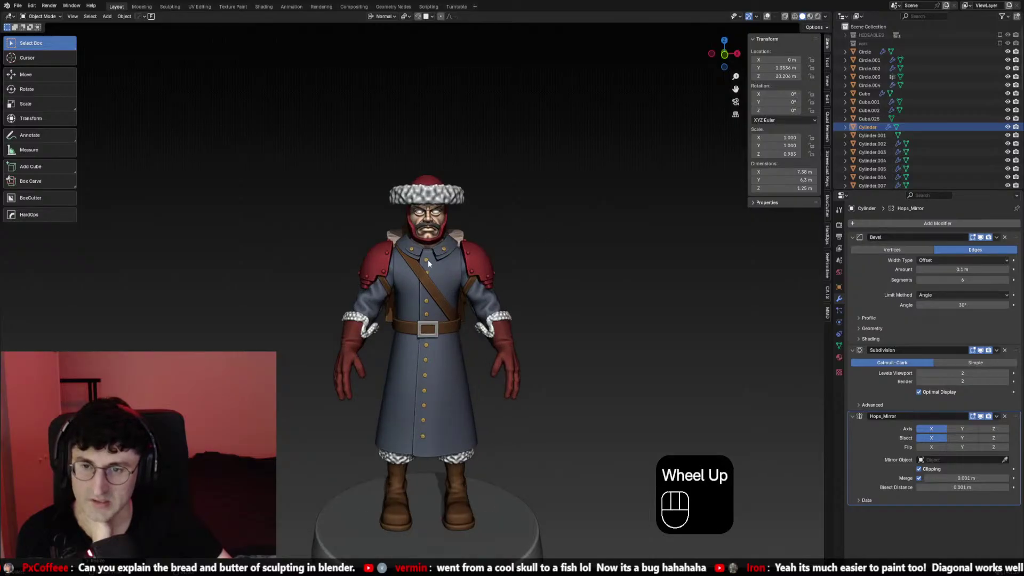
Check the complete figure on its base from a slight angle and from the front, and save the file
{"action": "middle_click_drag", "start_coordinate": [432, 296], "coordinate": [395, 267]}
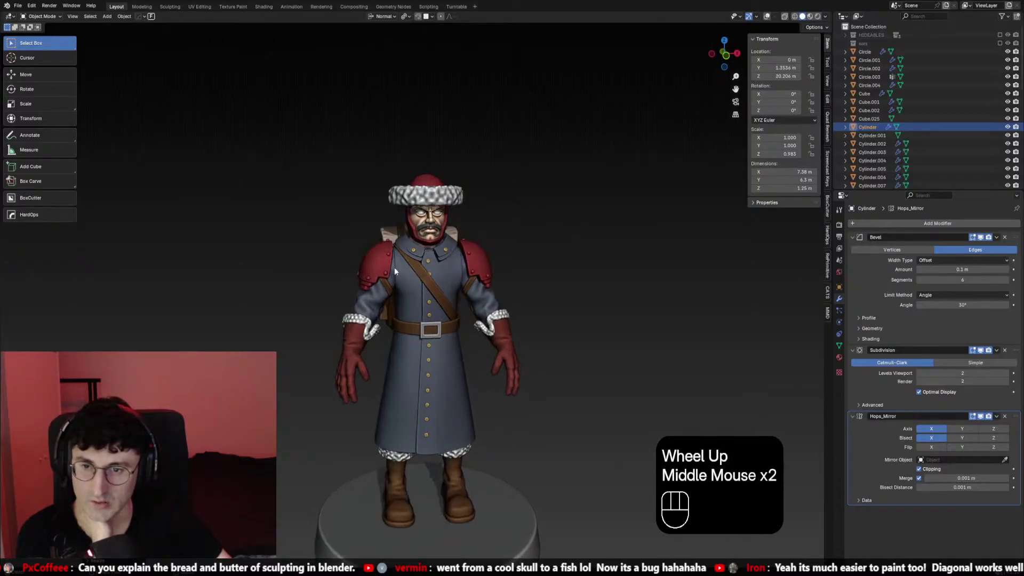
{"action": "mouse_move", "coordinate": [460, 294]}
{"action": "middle_mouse_down"}
{"action": "mouse_move", "coordinate": [416, 293]}
{"action": "mouse_move", "coordinate": [504, 296]}
{"action": "mouse_move", "coordinate": [420, 292]}
{"action": "mouse_move", "coordinate": [373, 304]}
{"action": "mouse_move", "coordinate": [523, 305]}
{"action": "mouse_move", "coordinate": [446, 299]}
{"action": "mouse_move", "coordinate": [443, 289]}
{"action": "middle_mouse_up"}
{"action": "scroll", "coordinate": [446, 299], "scroll_direction": "down", "scroll_amount": 1}
{"action": "scroll", "coordinate": [446, 298], "scroll_direction": "down", "scroll_amount": 1}
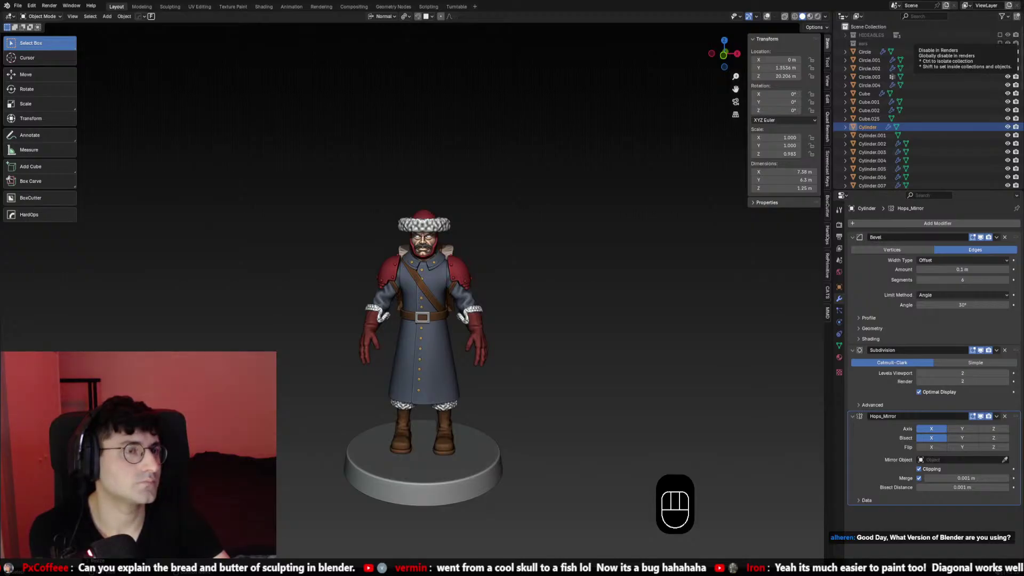
{"action": "scroll", "coordinate": [516, 244], "scroll_direction": "down", "scroll_amount": 1}
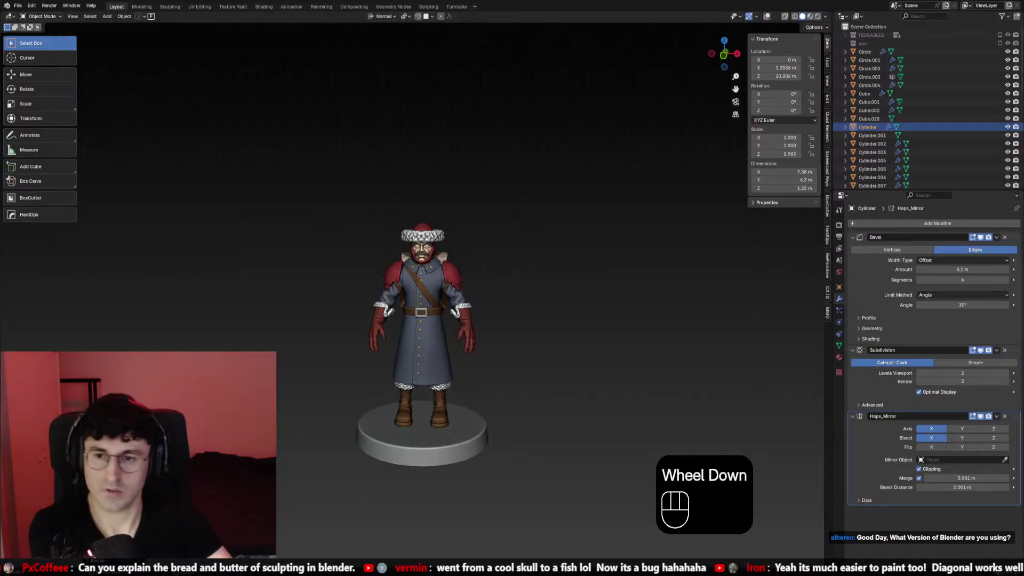
{"action": "scroll", "coordinate": [515, 245], "scroll_direction": "up", "scroll_amount": 1}
{"action": "middle_click_drag", "start_coordinate": [501, 245], "coordinate": [515, 244]}
{"action": "key", "text": "KP_1"}
{"action": "key", "text": "ctrl+s"}
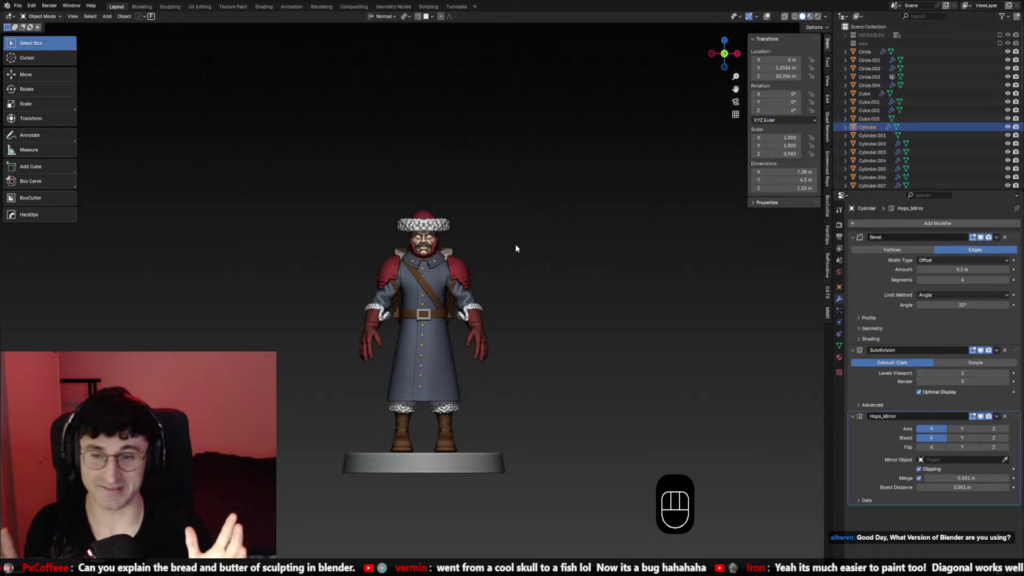
Save the file again and judge how the figure reads from above at different distances
{"action": "scroll", "coordinate": [516, 246], "scroll_direction": "up", "scroll_amount": 2}
{"action": "middle_click_drag", "start_coordinate": [515, 246], "coordinate": [542, 290]}
{"action": "key", "text": "ctrl+s"}
{"action": "scroll", "coordinate": [468, 270], "scroll_direction": "down", "scroll_amount": 1}
{"action": "scroll", "coordinate": [512, 270], "scroll_direction": "up", "scroll_amount": 1}
{"action": "scroll", "coordinate": [571, 258], "scroll_direction": "down", "scroll_amount": 1}
{"action": "scroll", "coordinate": [536, 275], "scroll_direction": "up", "scroll_amount": 1}
{"action": "scroll", "coordinate": [434, 277], "scroll_direction": "down", "scroll_amount": 1}
{"action": "scroll", "coordinate": [392, 286], "scroll_direction": "up", "scroll_amount": 1}
{"action": "scroll", "coordinate": [391, 286], "scroll_direction": "up", "scroll_amount": 1}
Try hiding the head piece, and undo the hiding
{"action": "left_click", "coordinate": [494, 237]}
{"action": "mouse_move", "coordinate": [493, 238]}
{"action": "middle_mouse_down"}
{"action": "mouse_move", "coordinate": [537, 226]}
{"action": "mouse_move", "coordinate": [480, 241]}
{"action": "middle_mouse_up"}
{"action": "scroll", "coordinate": [536, 226], "scroll_direction": "down", "scroll_amount": 2}
{"action": "scroll", "coordinate": [480, 241], "scroll_direction": "up", "scroll_amount": 1}
{"action": "middle_click_drag", "start_coordinate": [480, 241], "coordinate": [574, 174]}
{"action": "middle_click_drag", "start_coordinate": [466, 185], "coordinate": [417, 186]}
{"action": "left_click", "coordinate": [421, 241]}
{"action": "key", "text": "h"}
{"action": "middle_click_drag", "start_coordinate": [433, 241], "coordinate": [492, 248]}
{"action": "scroll", "coordinate": [459, 239], "scroll_direction": "down", "scroll_amount": 2}
{"action": "scroll", "coordinate": [442, 246], "scroll_direction": "up", "scroll_amount": 1}
{"action": "key", "text": "ctrl+z"}
{"action": "left_click", "coordinate": [504, 245]}
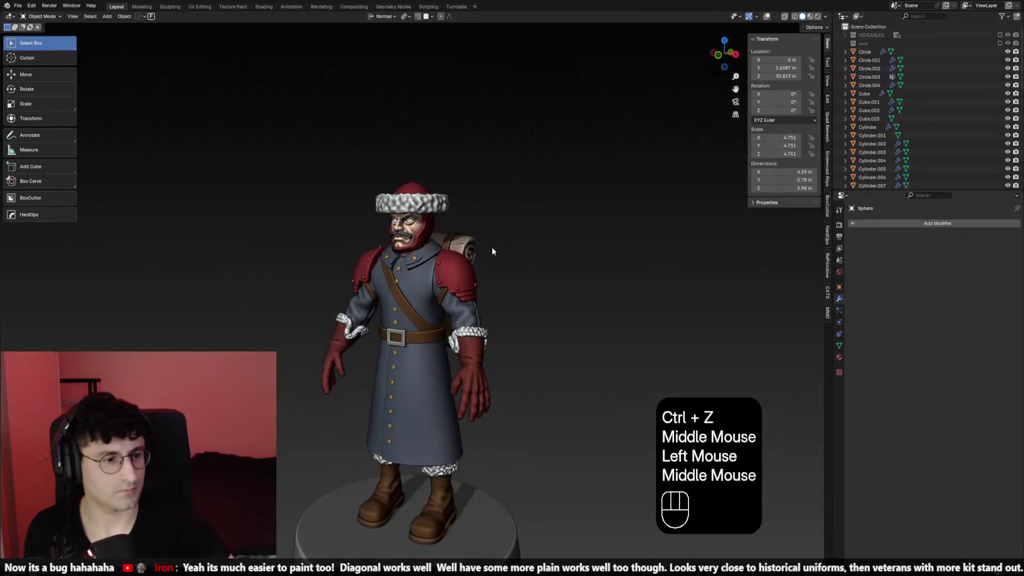
Inspect the figure with its backpack from the front and side, and save the file
{"action": "scroll", "coordinate": [491, 247], "scroll_direction": "up", "scroll_amount": 1}
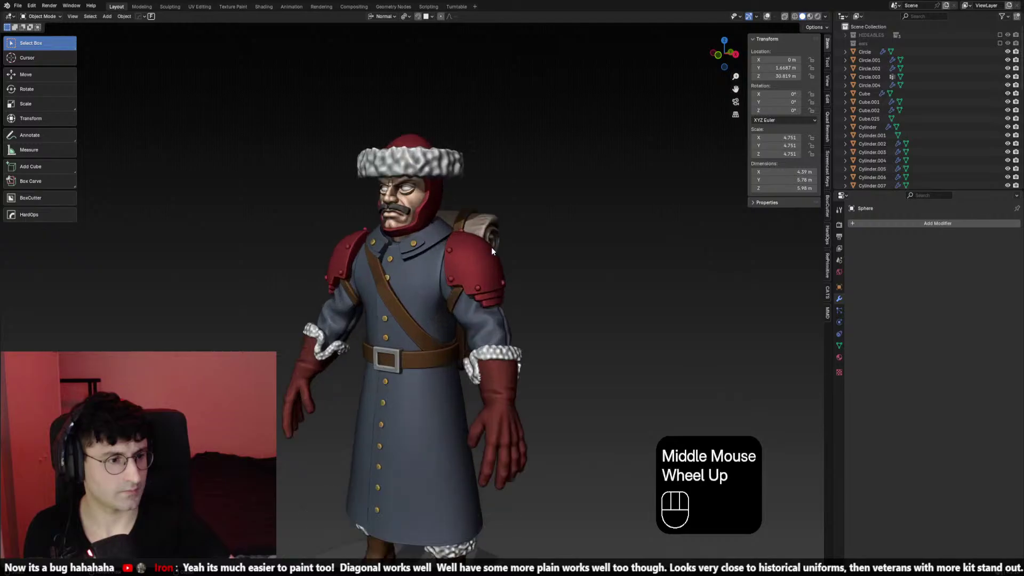
{"action": "key", "text": "KP_1"}
{"action": "key", "text": "KP_3"}
{"action": "scroll", "coordinate": [486, 256], "scroll_direction": "down", "scroll_amount": 2}
{"action": "middle_click_drag", "start_coordinate": [479, 268], "coordinate": [389, 299]}
{"action": "scroll", "coordinate": [540, 295], "scroll_direction": "up", "scroll_amount": 1}
{"action": "scroll", "coordinate": [540, 295], "scroll_direction": "up", "scroll_amount": 1, "text": "ctrl"}
{"action": "key", "text": "ctrl+s"}
{"action": "scroll", "coordinate": [540, 296], "scroll_direction": "down", "scroll_amount": 1}
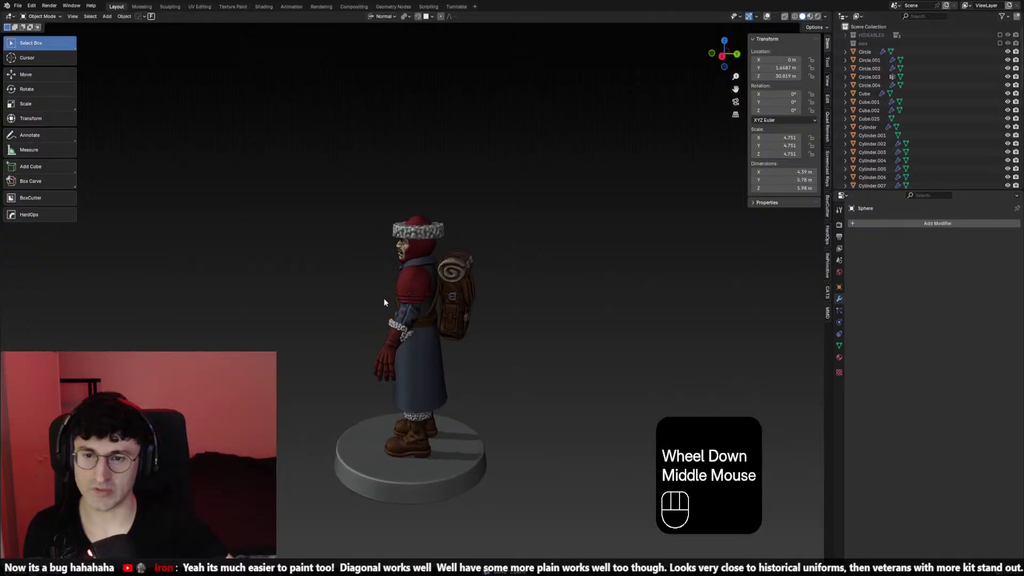
Move the backpack closer to the figure's back along the Y axis, to about Y 6.71 m
{"action": "left_click", "coordinate": [462, 290]}
{"action": "key", "text": "g"}
{"action": "key", "text": "y"}
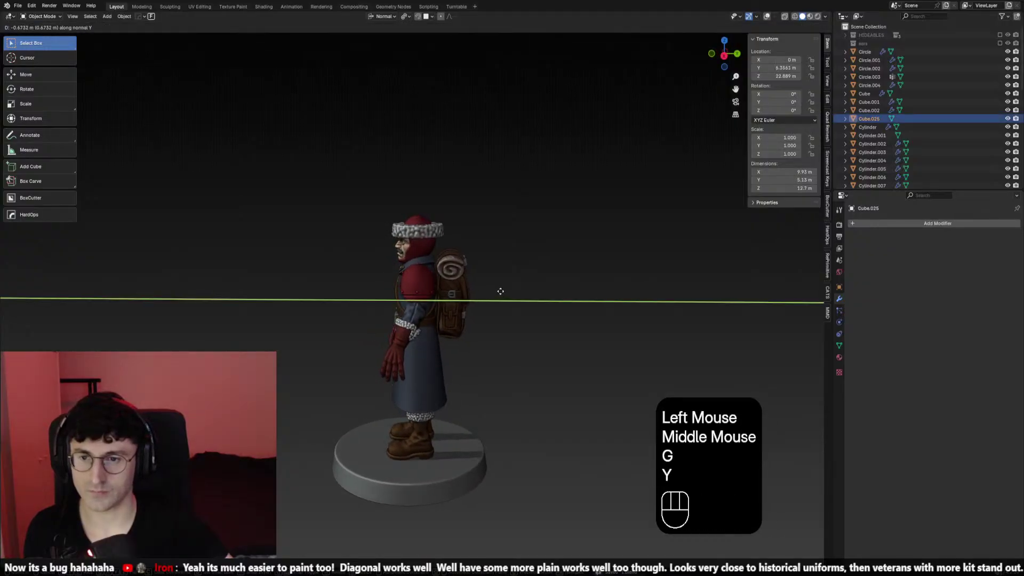
{"action": "right_click", "coordinate": [501, 291]}
{"action": "middle_click", "coordinate": [503, 287]}
{"action": "key", "text": "g"}
{"action": "key", "text": "y"}
{"action": "left_click", "coordinate": [488, 283], "text": "shift"}
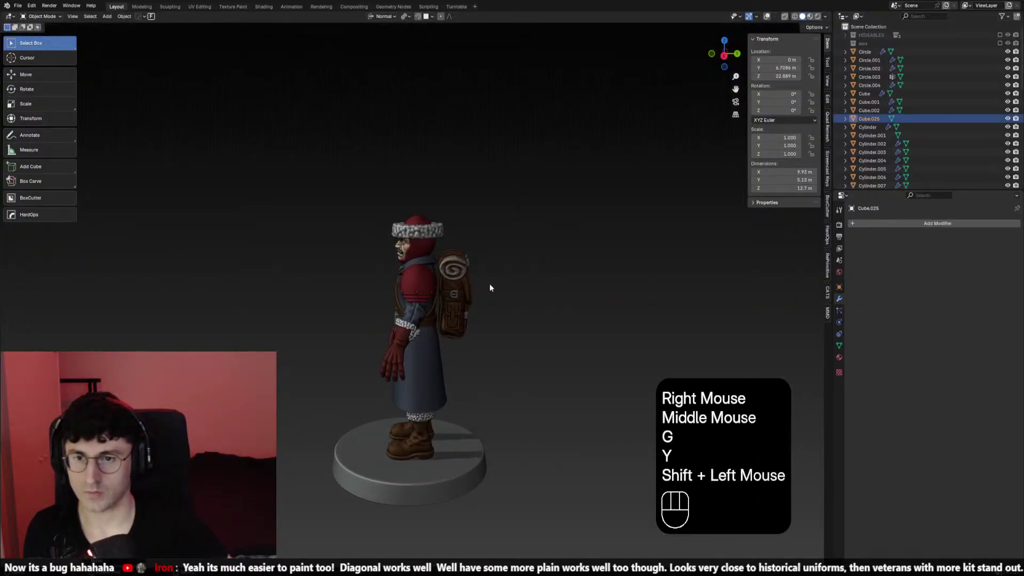
Set the Solidify thickness of the first coat skirt panel to -0.6 m
{"action": "key", "text": "KP_1"}
{"action": "scroll", "coordinate": [473, 297], "scroll_direction": "down", "scroll_amount": 1}
{"action": "middle_click_drag", "start_coordinate": [473, 297], "coordinate": [555, 268]}
{"action": "scroll", "coordinate": [439, 311], "scroll_direction": "up", "scroll_amount": 1}
{"action": "scroll", "coordinate": [472, 309], "scroll_direction": "up", "scroll_amount": 2}
{"action": "left_click", "coordinate": [415, 331]}
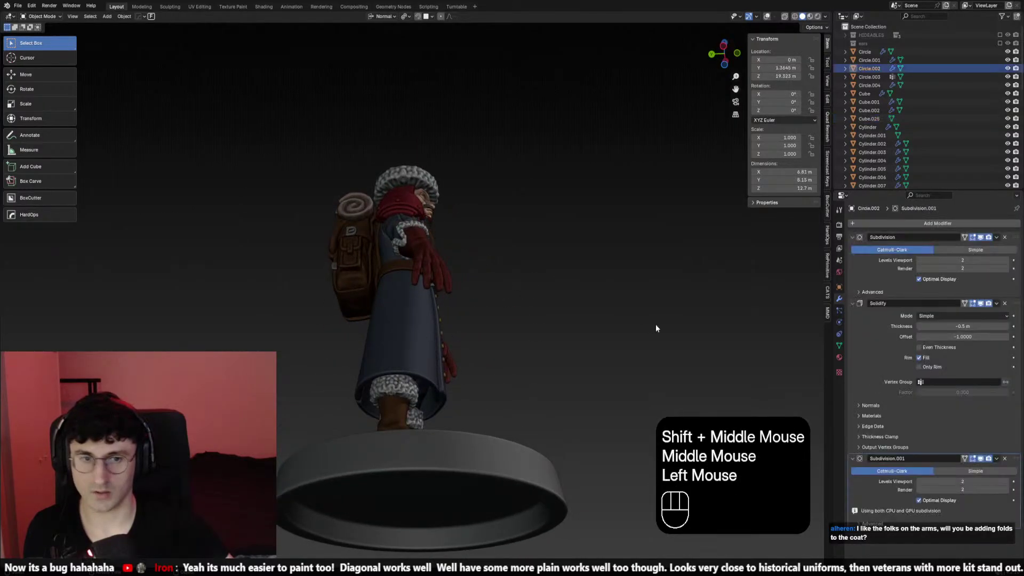
{"action": "middle_click_drag", "start_coordinate": [656, 328], "coordinate": [521, 341]}
{"action": "scroll", "coordinate": [571, 318], "scroll_direction": "up", "scroll_amount": 2}
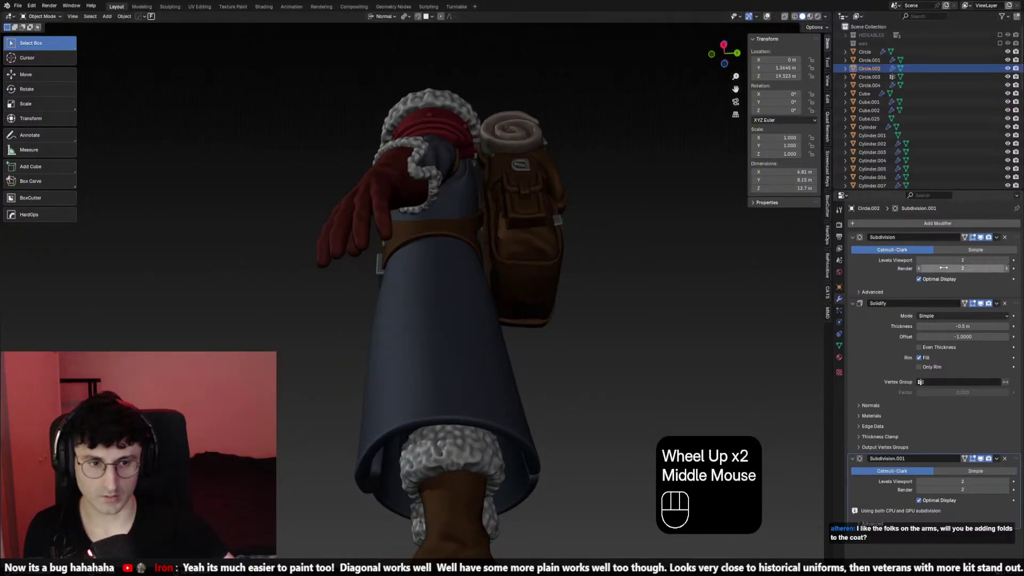
{"action": "left_click_drag", "start_coordinate": [931, 326], "coordinate": [916, 326]}
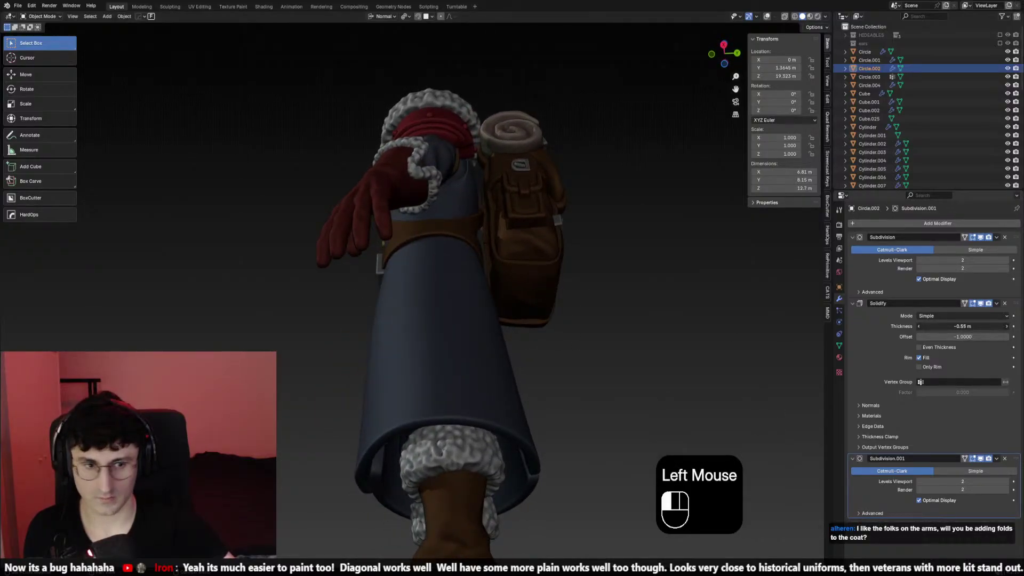
{"action": "double_click", "coordinate": [968, 326]}
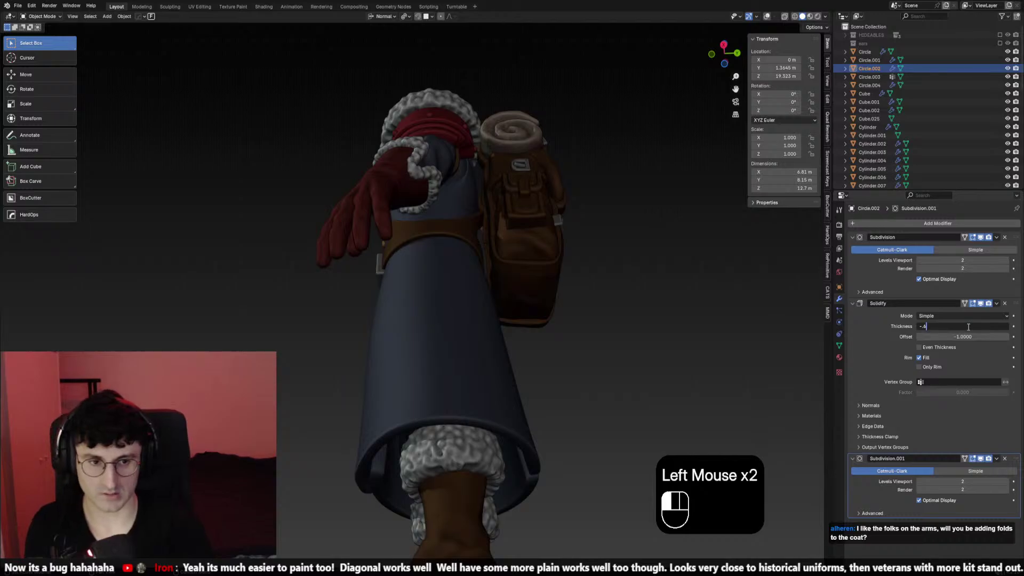
Set the Solidify thickness of the other coat skirt panel to -0.6 m
{"action": "left_click", "coordinate": [484, 402]}
{"action": "left_click", "coordinate": [955, 326]}
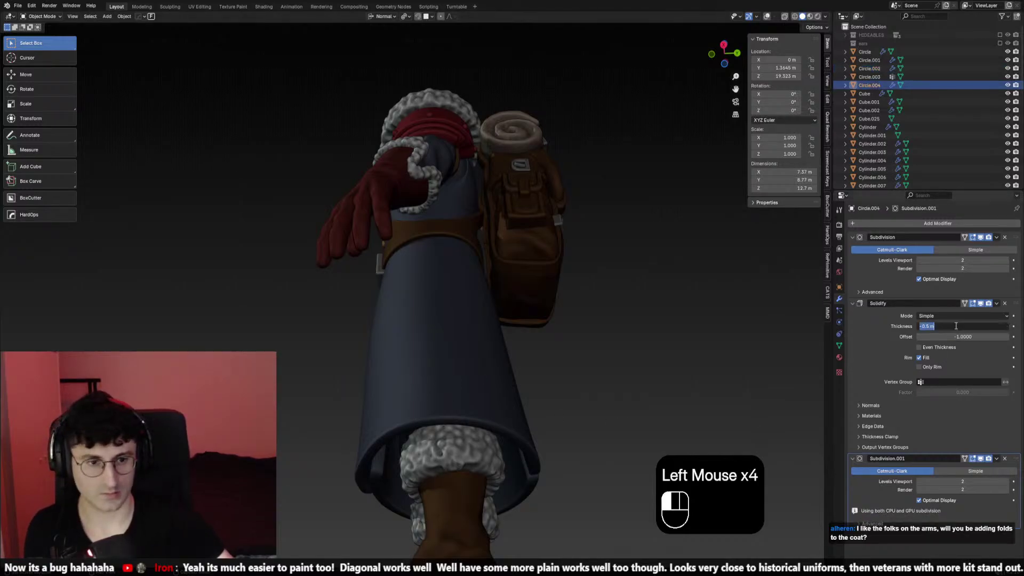
{"action": "type", "text": "-0.5"}
{"action": "key", "text": "Return"}
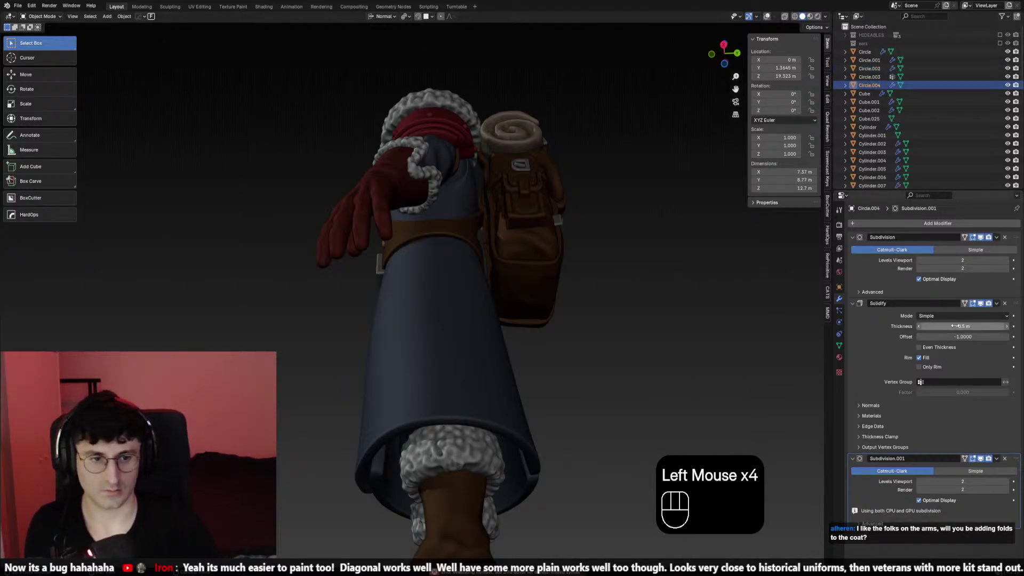
{"action": "left_click", "coordinate": [955, 326]}
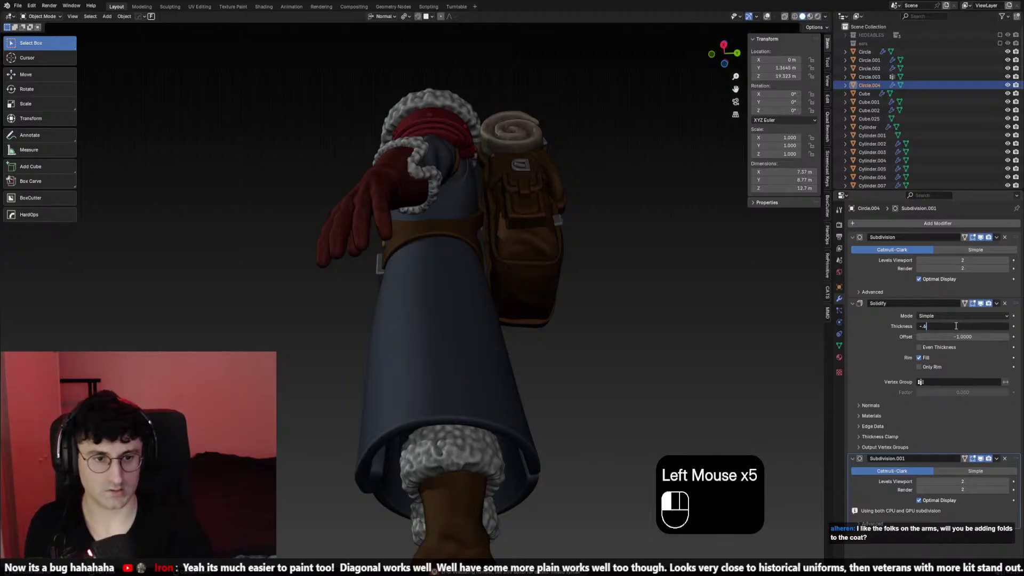
{"action": "type", "text": "-.6"}
{"action": "key", "text": "Return"}
Examine the thickened coat on the figure from the front at close and far distances
{"action": "middle_click_drag", "start_coordinate": [365, 320], "coordinate": [668, 376]}
{"action": "key", "text": "KP_1"}
{"action": "scroll", "coordinate": [666, 385], "scroll_direction": "down", "scroll_amount": 2}
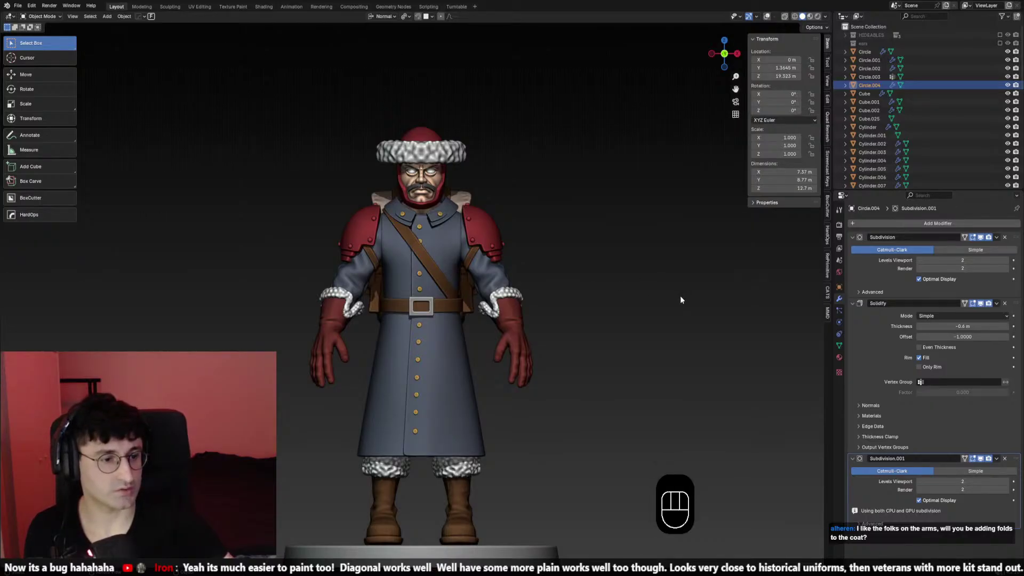
{"action": "scroll", "coordinate": [676, 302], "scroll_direction": "down", "scroll_amount": 1}
{"action": "middle_click_drag", "start_coordinate": [676, 306], "coordinate": [568, 341], "text": "shift"}
{"action": "scroll", "coordinate": [683, 336], "scroll_direction": "up", "scroll_amount": 2}
{"action": "scroll", "coordinate": [680, 336], "scroll_direction": "down", "scroll_amount": 1}
{"action": "scroll", "coordinate": [677, 337], "scroll_direction": "up", "scroll_amount": 1}
{"action": "scroll", "coordinate": [675, 338], "scroll_direction": "down", "scroll_amount": 1}
{"action": "scroll", "coordinate": [673, 338], "scroll_direction": "down", "scroll_amount": 1}
{"action": "scroll", "coordinate": [533, 325], "scroll_direction": "up", "scroll_amount": 2}
Hide the diagonal chest strap, check the figure from the front and side, and save the file
{"action": "left_click", "coordinate": [449, 305]}
{"action": "key", "text": "h"}
{"action": "middle_click_drag", "start_coordinate": [449, 306], "coordinate": [477, 309]}
{"action": "scroll", "coordinate": [552, 312], "scroll_direction": "down", "scroll_amount": 1}
{"action": "scroll", "coordinate": [519, 315], "scroll_direction": "up", "scroll_amount": 2}
{"action": "scroll", "coordinate": [410, 302], "scroll_direction": "down", "scroll_amount": 2}
{"action": "left_click", "coordinate": [524, 303]}
{"action": "key", "text": "KP_1"}
{"action": "key", "text": "KP_3"}
{"action": "key", "text": "KP_1"}
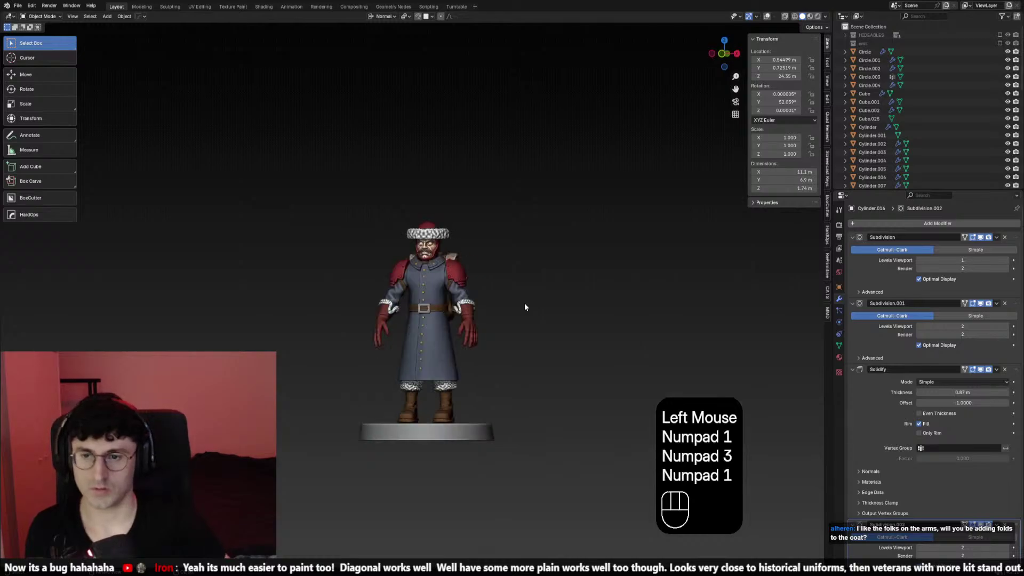
{"action": "scroll", "coordinate": [548, 304], "scroll_direction": "up", "scroll_amount": 1}
{"action": "key", "text": "ctrl+s"}
Compare the figure without its chest strap near and far from slightly above, and save the file
{"action": "middle_click_drag", "start_coordinate": [549, 304], "coordinate": [510, 360], "text": "shift"}
{"action": "scroll", "coordinate": [543, 313], "scroll_direction": "up", "scroll_amount": 1}
{"action": "scroll", "coordinate": [543, 312], "scroll_direction": "down", "scroll_amount": 2}
{"action": "scroll", "coordinate": [450, 340], "scroll_direction": "up", "scroll_amount": 2}
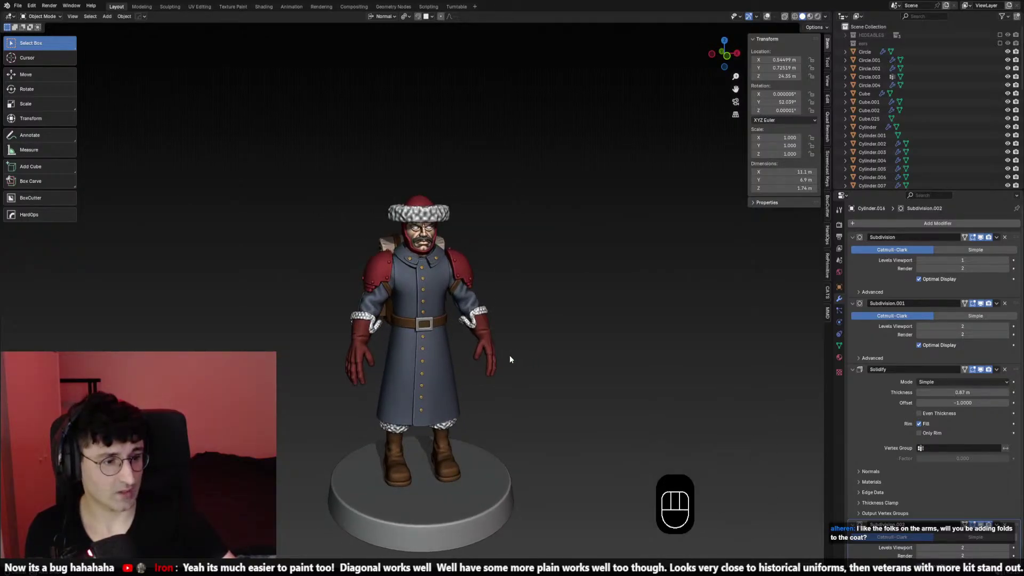
{"action": "middle_click_drag", "start_coordinate": [509, 359], "coordinate": [488, 356]}
{"action": "scroll", "coordinate": [446, 359], "scroll_direction": "down", "scroll_amount": 1}
{"action": "key", "text": "ctrl+s"}
{"action": "scroll", "coordinate": [445, 355], "scroll_direction": "up", "scroll_amount": 2}
{"action": "scroll", "coordinate": [488, 359], "scroll_direction": "down", "scroll_amount": 2}
{"action": "scroll", "coordinate": [512, 357], "scroll_direction": "up", "scroll_amount": 2}
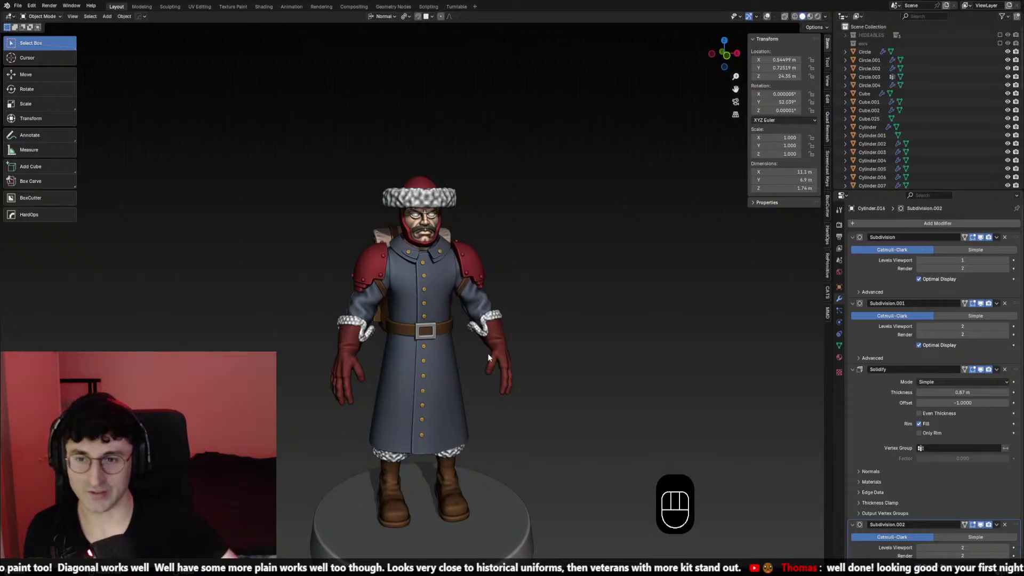
Review the simplified uniform from front and three-quarter angles, saving the file once more
{"action": "scroll", "coordinate": [488, 353], "scroll_direction": "up", "scroll_amount": 1}
{"action": "scroll", "coordinate": [487, 353], "scroll_direction": "down", "scroll_amount": 2}
{"action": "middle_click_drag", "start_coordinate": [487, 353], "coordinate": [440, 323]}
{"action": "scroll", "coordinate": [456, 339], "scroll_direction": "up", "scroll_amount": 1}
{"action": "scroll", "coordinate": [456, 339], "scroll_direction": "up", "scroll_amount": 1}
{"action": "scroll", "coordinate": [433, 322], "scroll_direction": "down", "scroll_amount": 2}
{"action": "key", "text": "ctrl+s"}
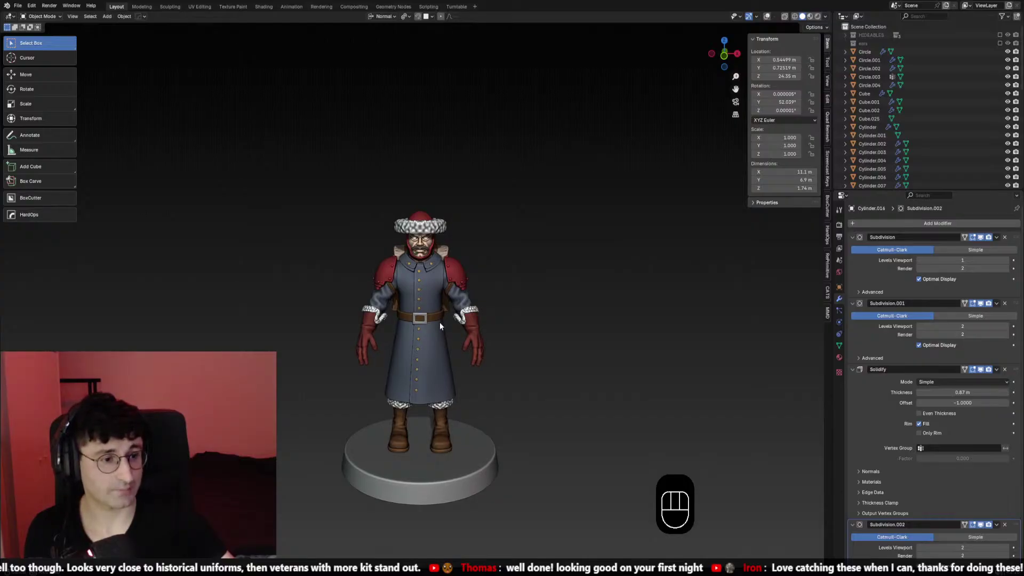
{"action": "middle_click_drag", "start_coordinate": [439, 322], "coordinate": [465, 322]}
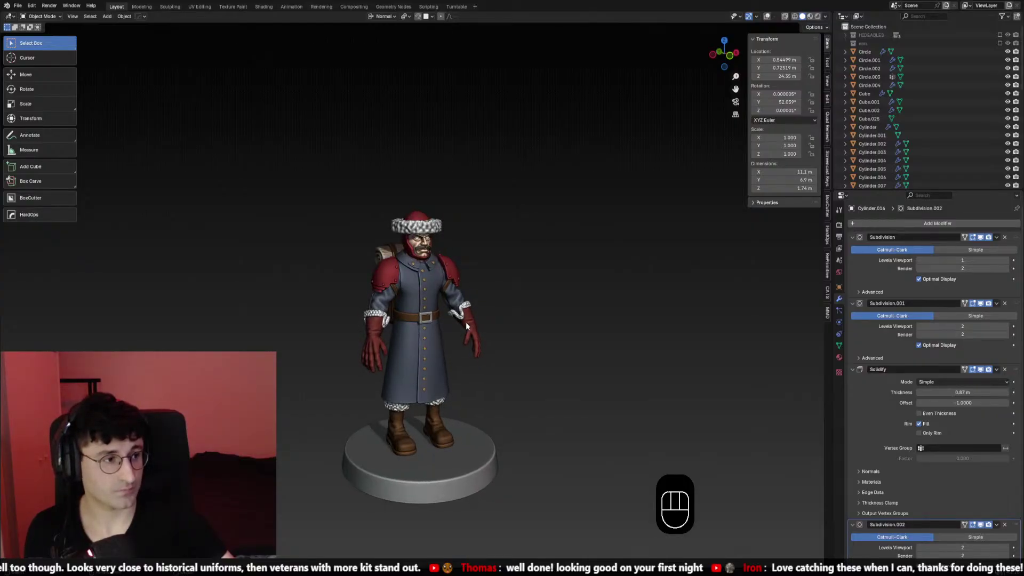
{"action": "scroll", "coordinate": [466, 322], "scroll_direction": "up", "scroll_amount": 2}
{"action": "middle_click_drag", "start_coordinate": [466, 322], "coordinate": [462, 324]}
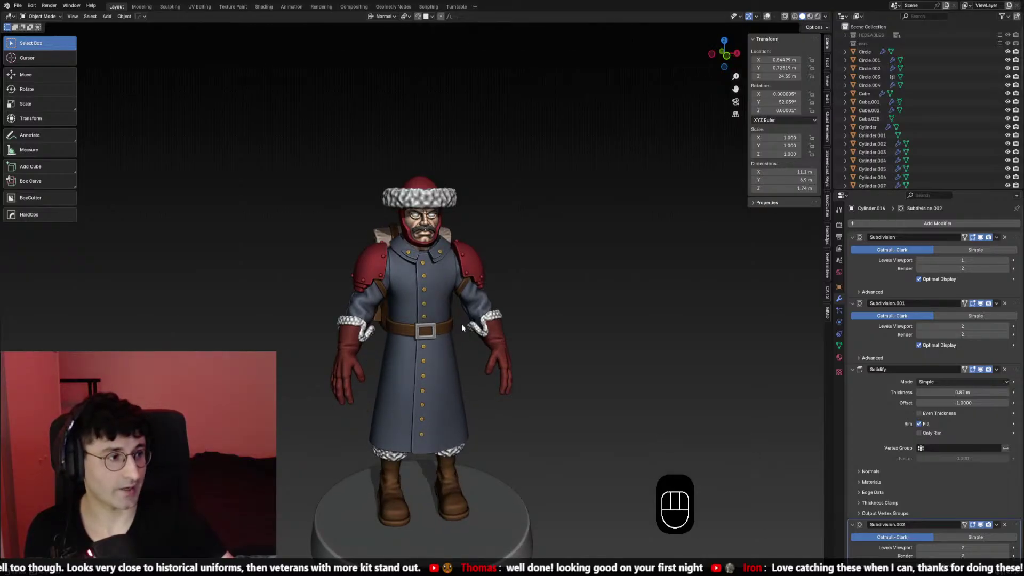
{"action": "middle_click_drag", "start_coordinate": [462, 324], "coordinate": [466, 325]}
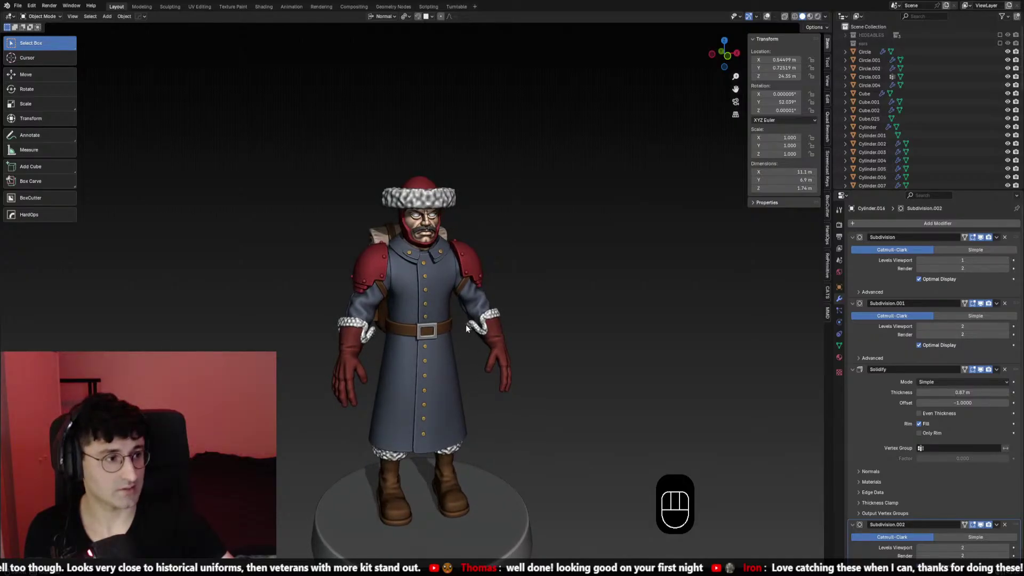